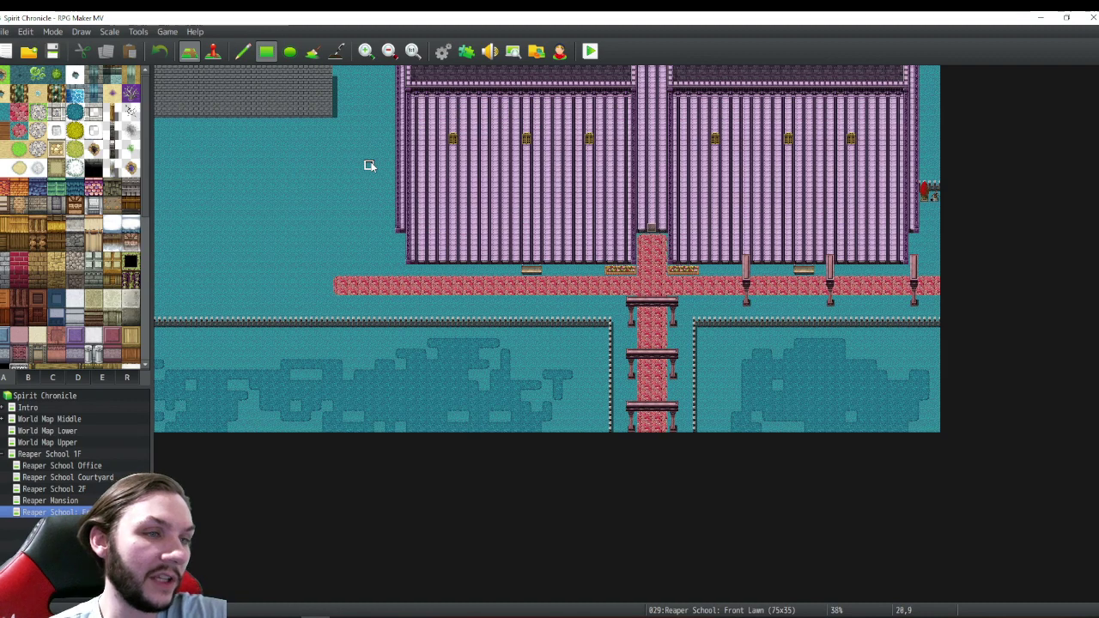
- Open the database's skill list and browse down to the <Staves> group
click(445, 52)
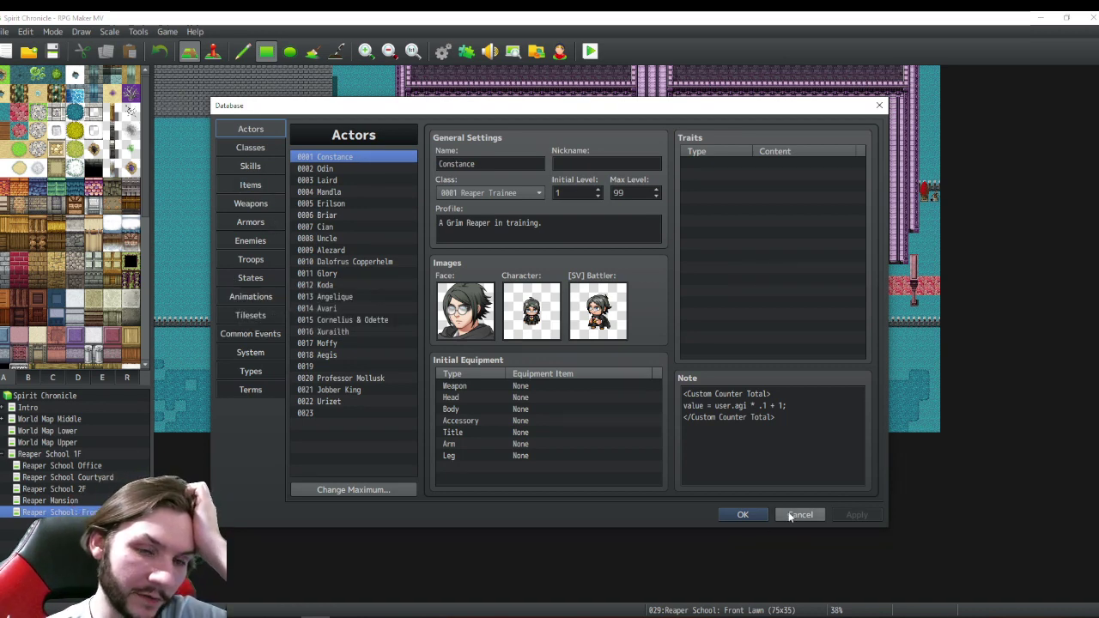
click(251, 165)
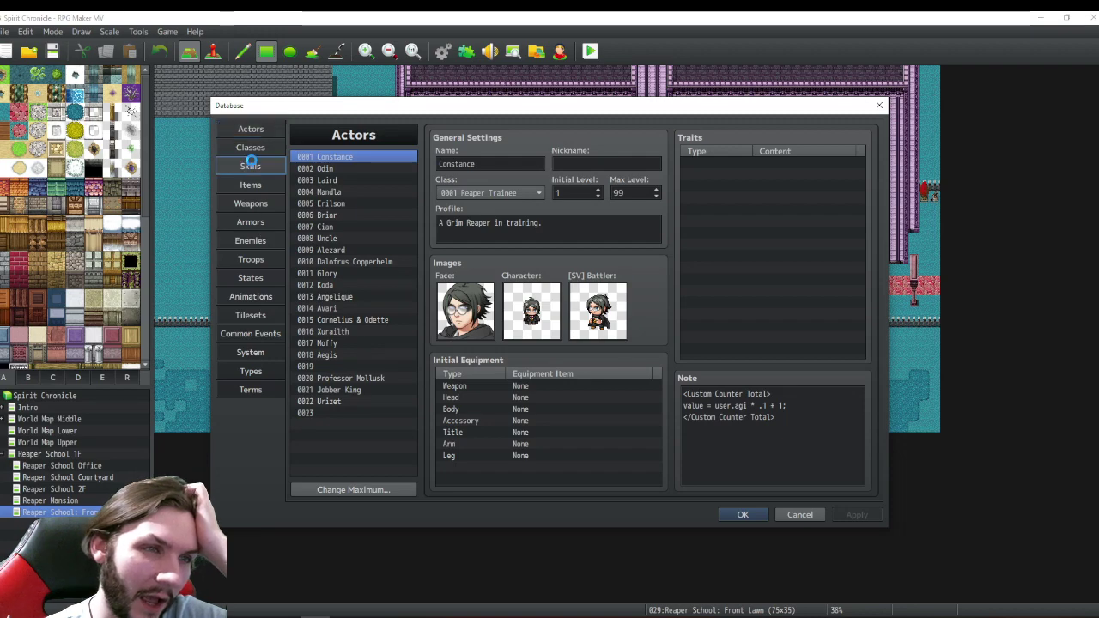
mouse_move(413, 170)
mouse_down()
mouse_move(409, 250)
mouse_move(415, 187)
mouse_up()
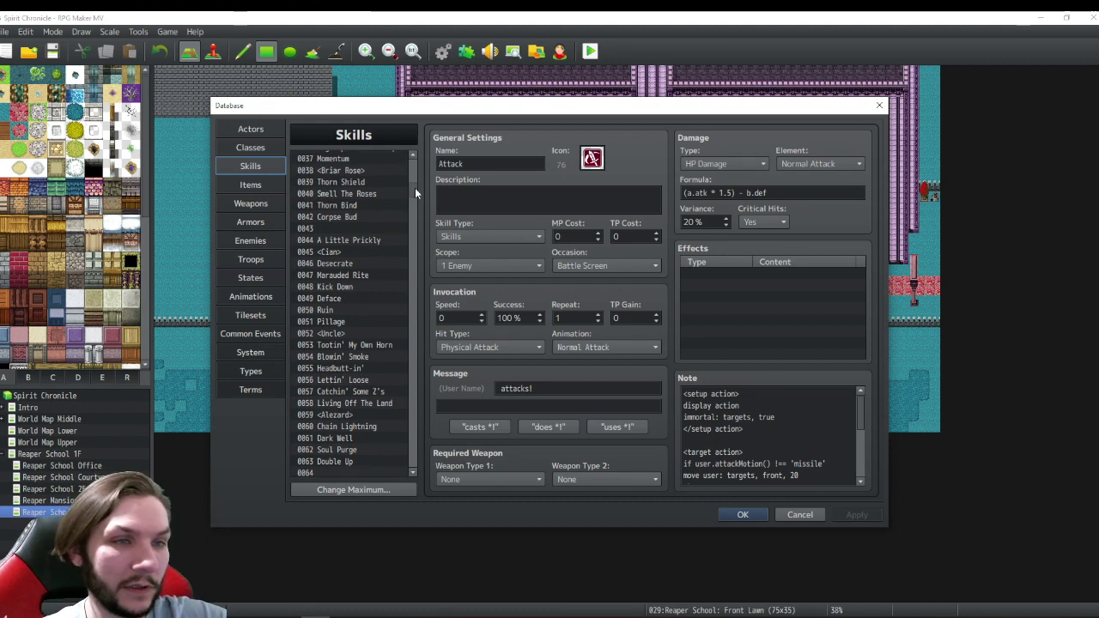
drag(415, 188, 403, 289)
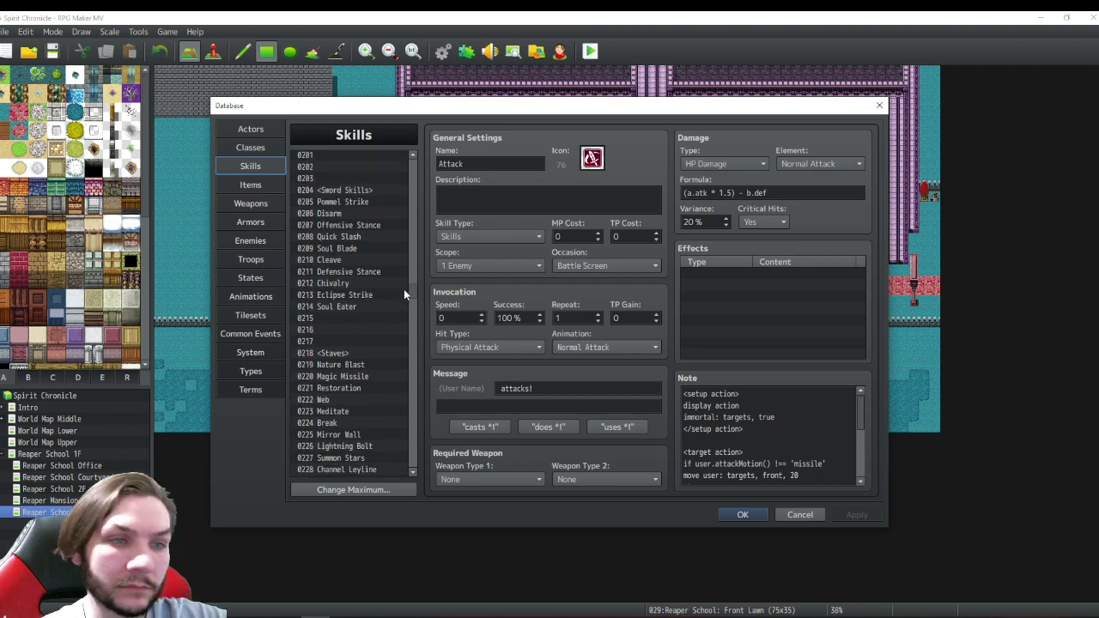
drag(403, 289, 405, 302)
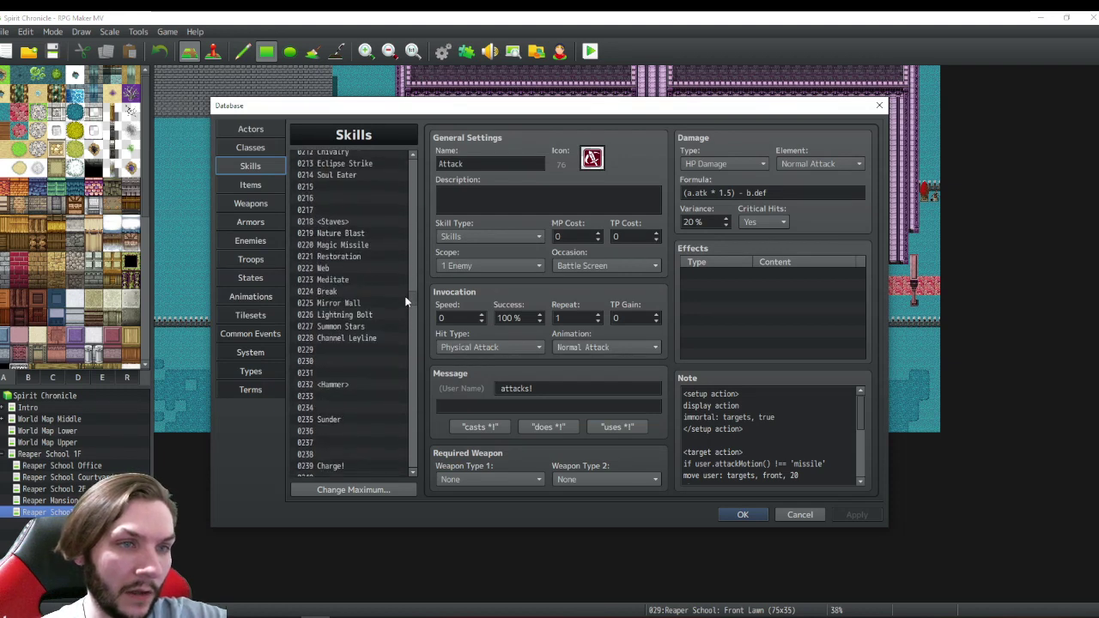
- Review the settings of the staff skills Nature Blast, Magic Missile, Restoration and Meditate
click(320, 236)
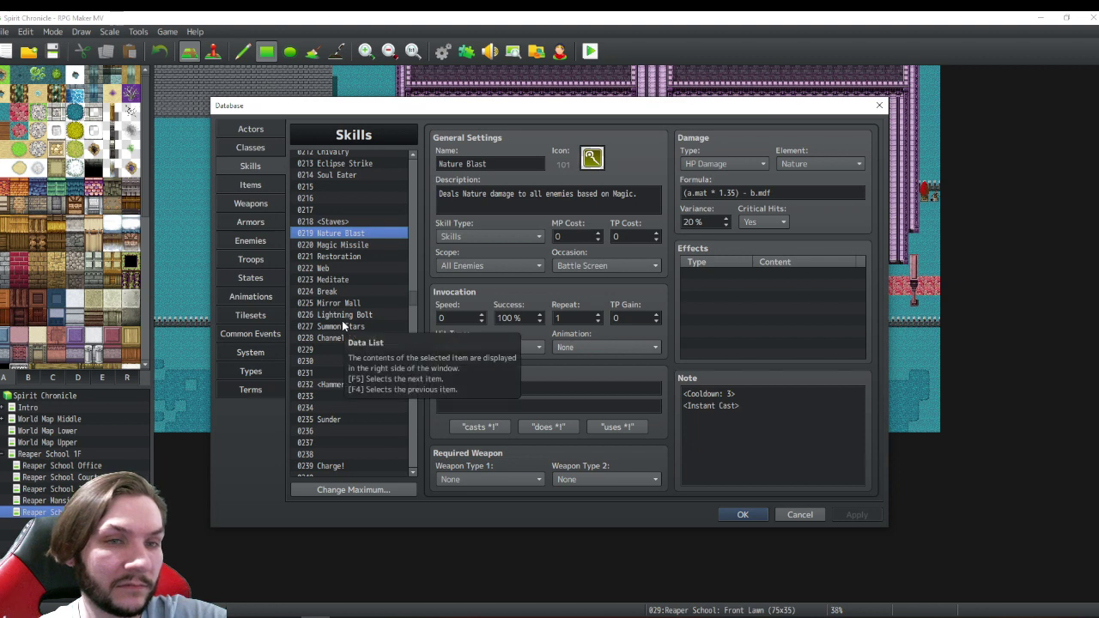
click(343, 246)
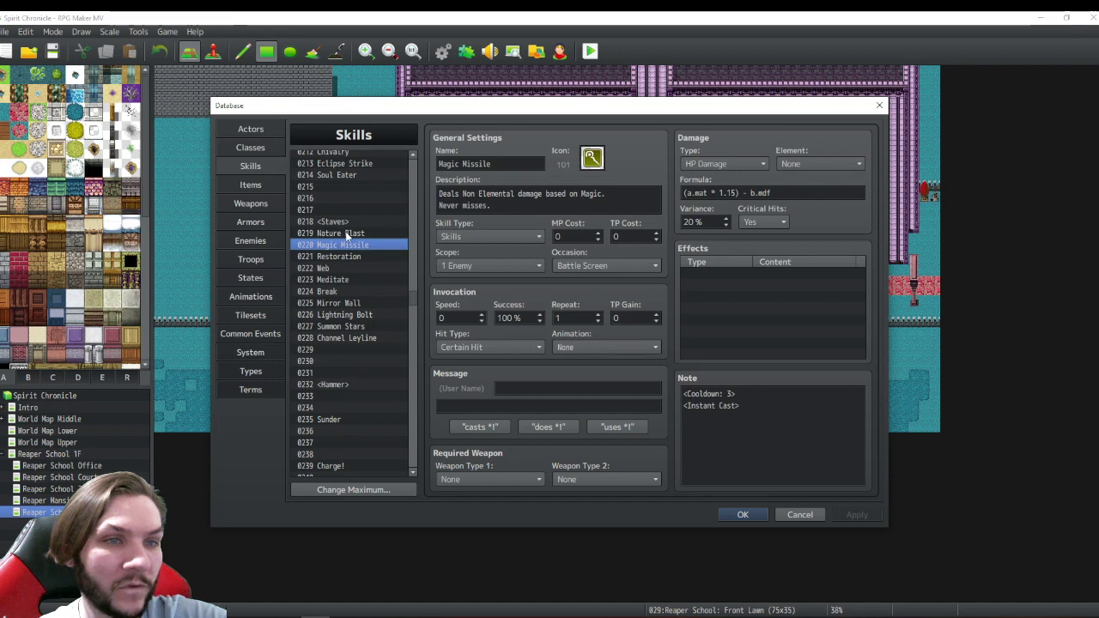
click(348, 233)
click(347, 247)
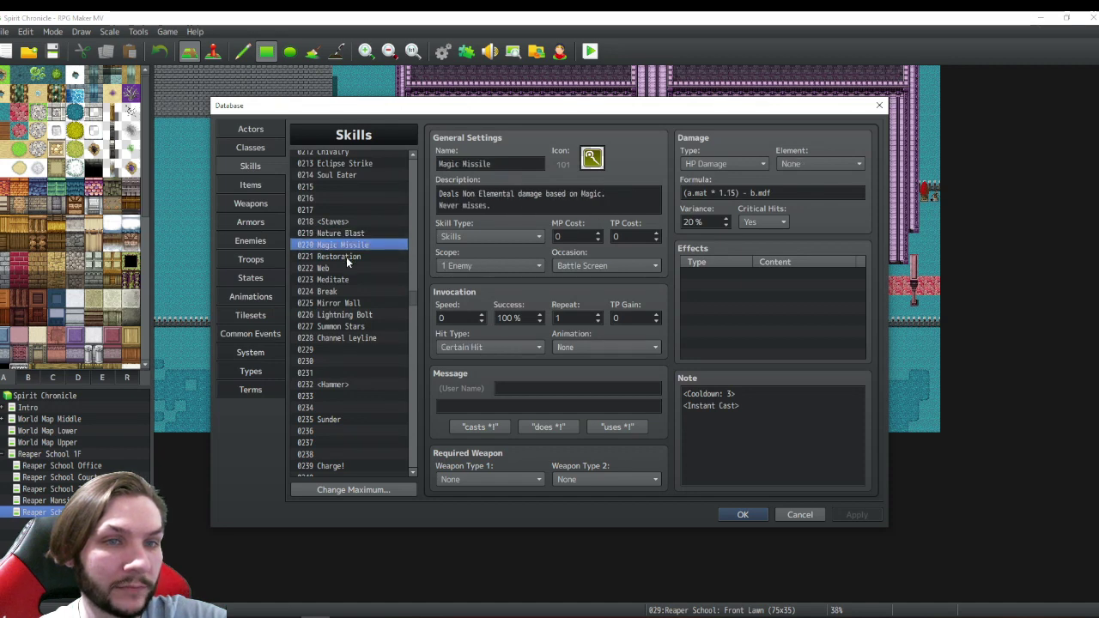
click(346, 257)
click(331, 276)
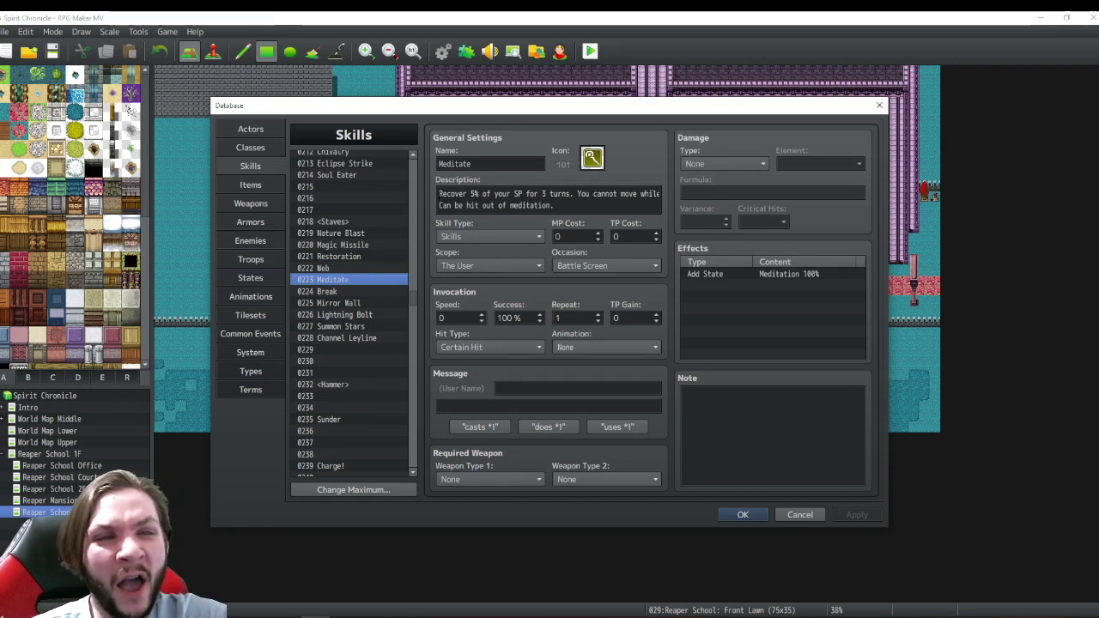
- Read through the description of the Meditate skill, highlighting its recovery and interruption wording
click(579, 194)
click(579, 194)
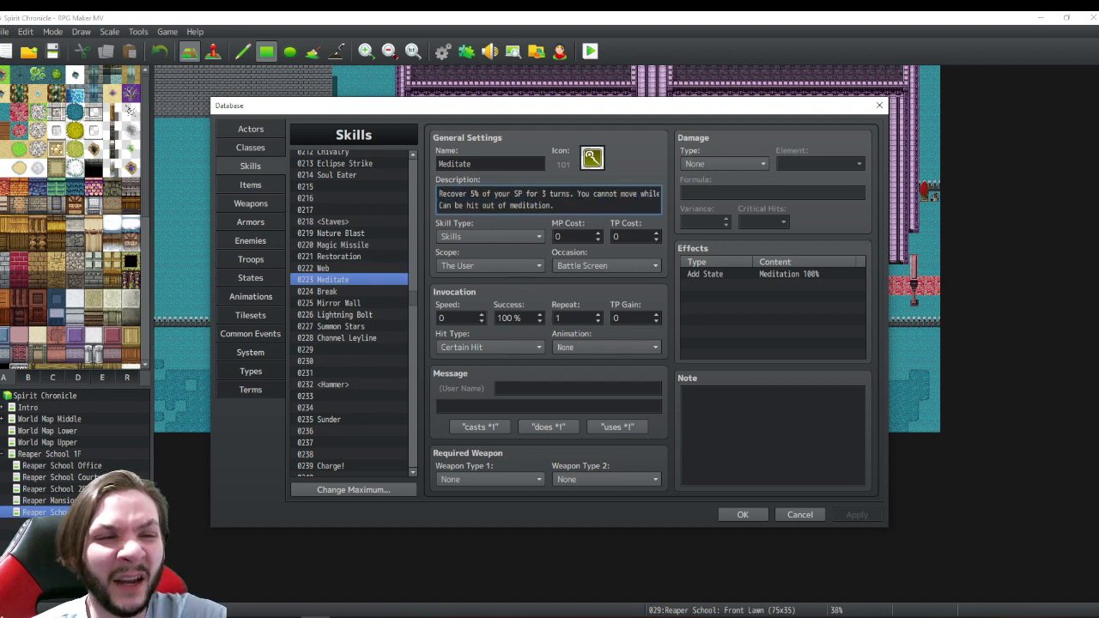
drag(579, 194, 417, 205)
click(463, 194)
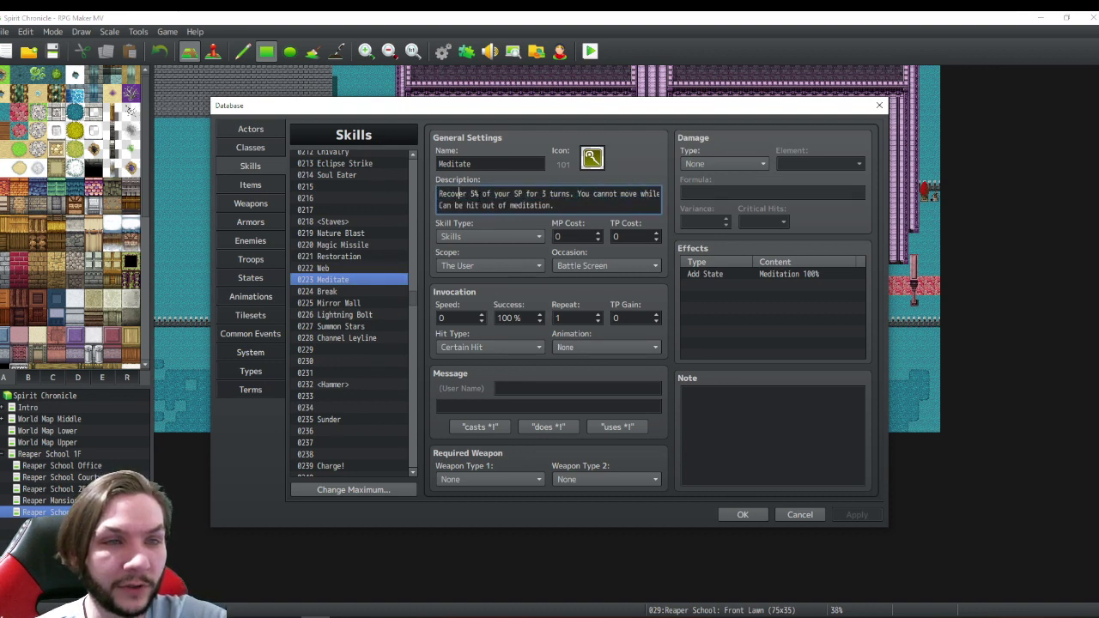
drag(556, 206, 399, 203)
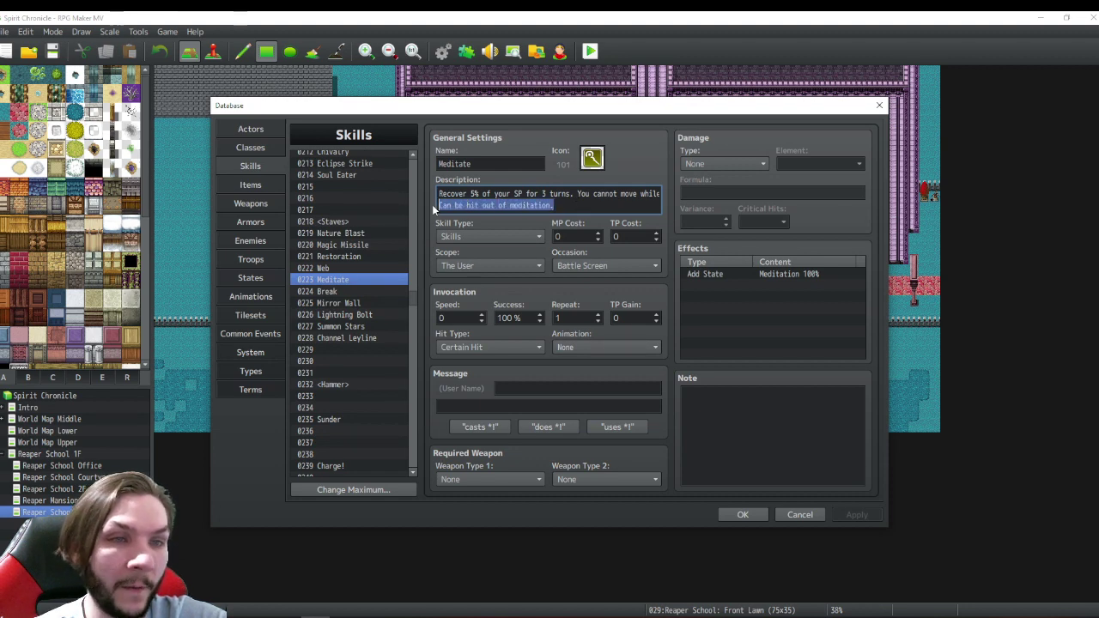
drag(434, 194, 574, 194)
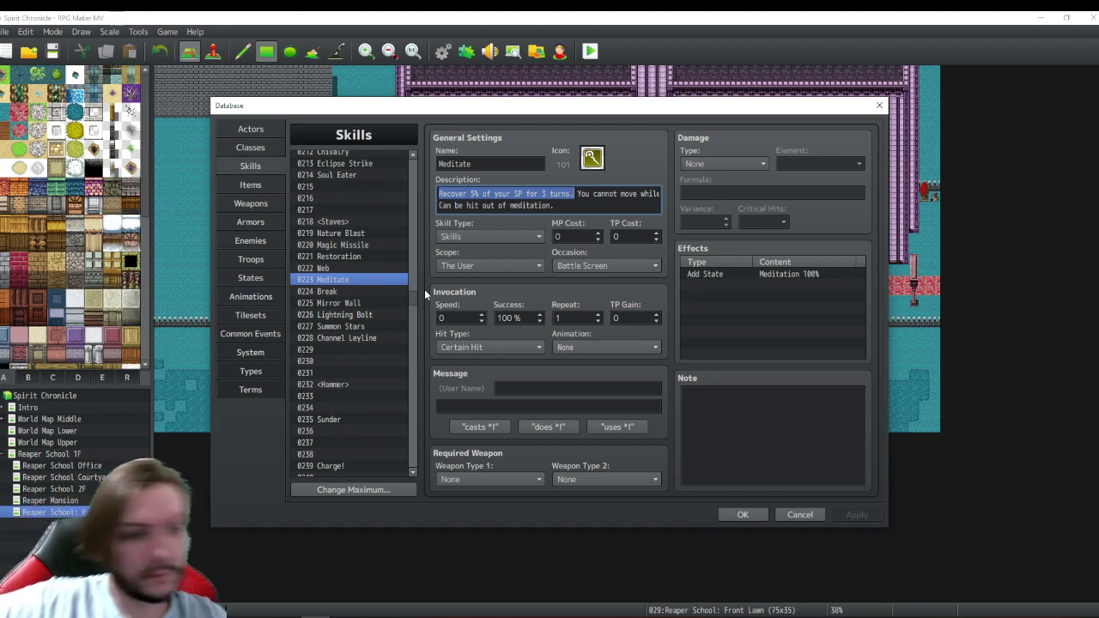
- Compare the settings of the Charge! and Sunder skills in the <Hammer> group
scroll(352, 224, down, 1)
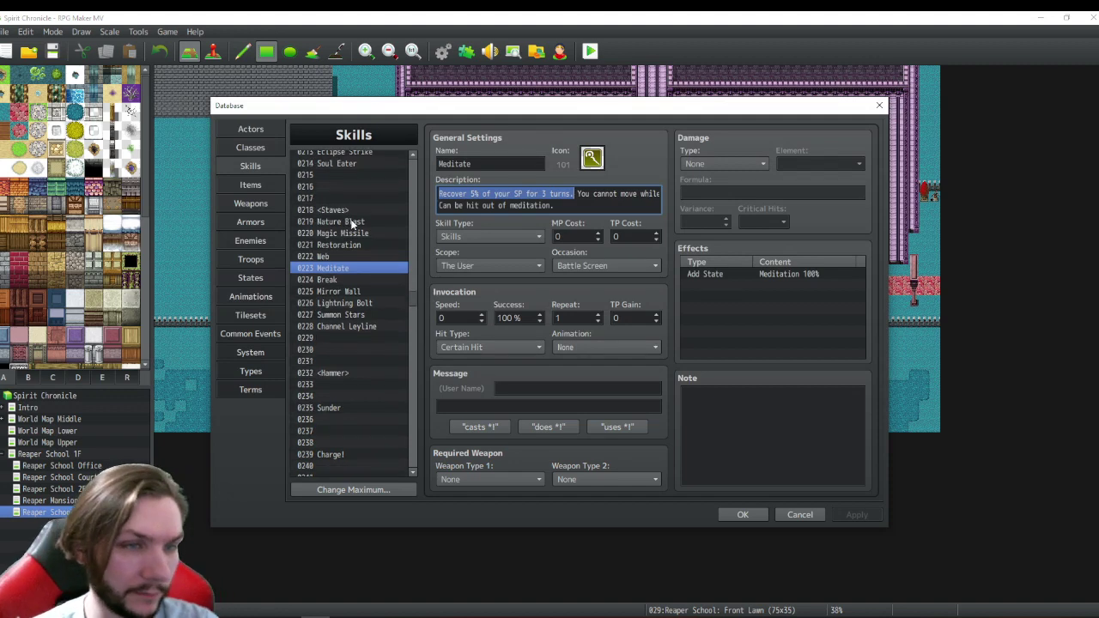
scroll(352, 223, down, 4)
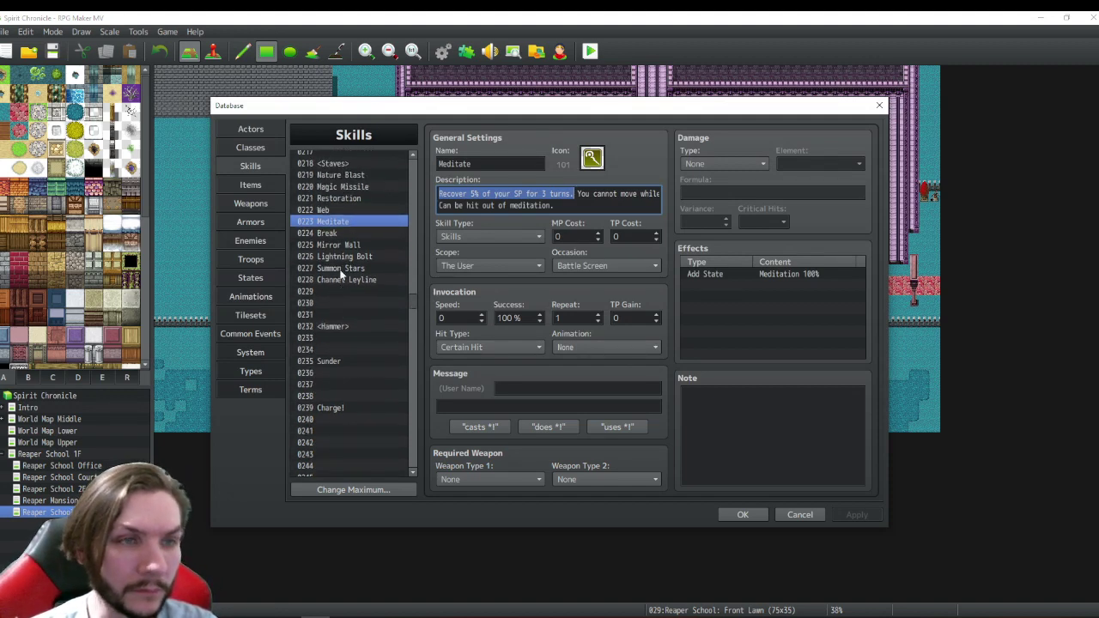
scroll(340, 274, up, 1)
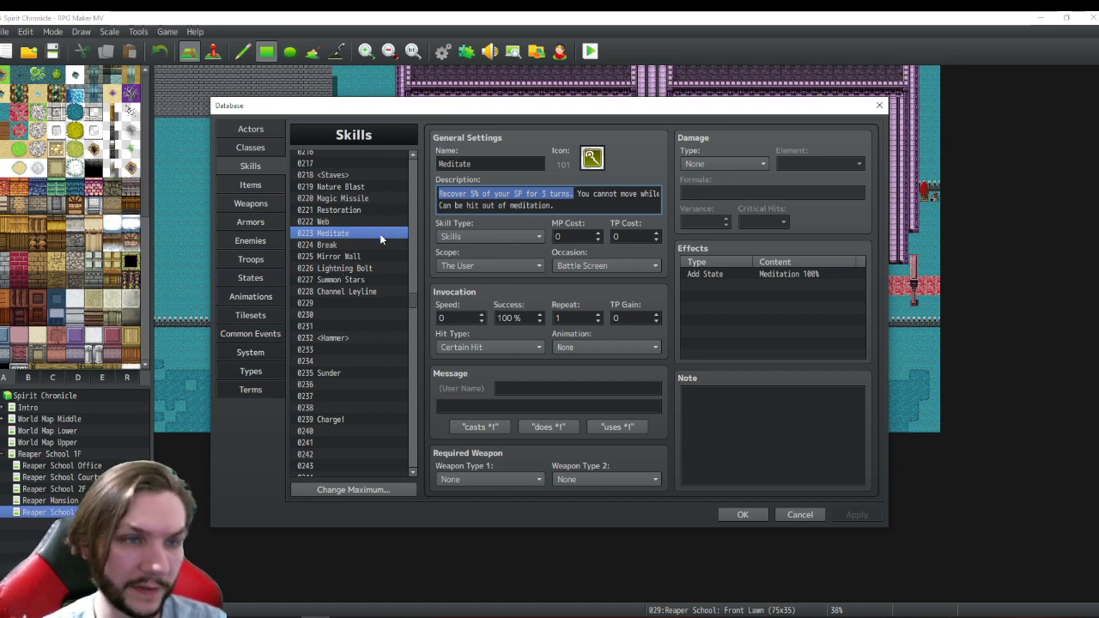
scroll(380, 235, down, 4)
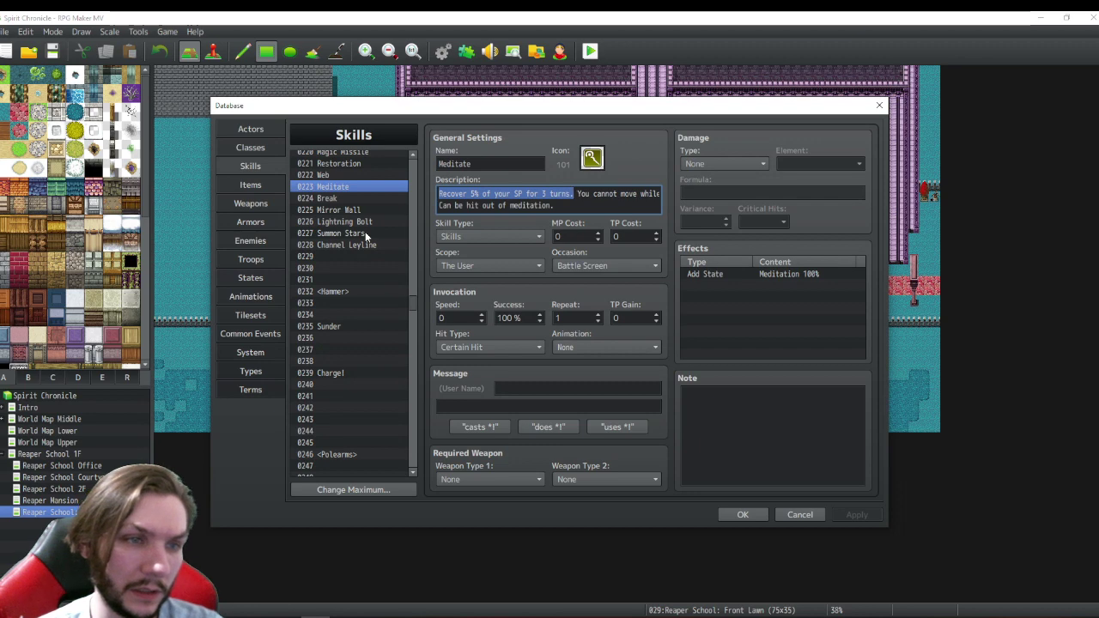
click(335, 373)
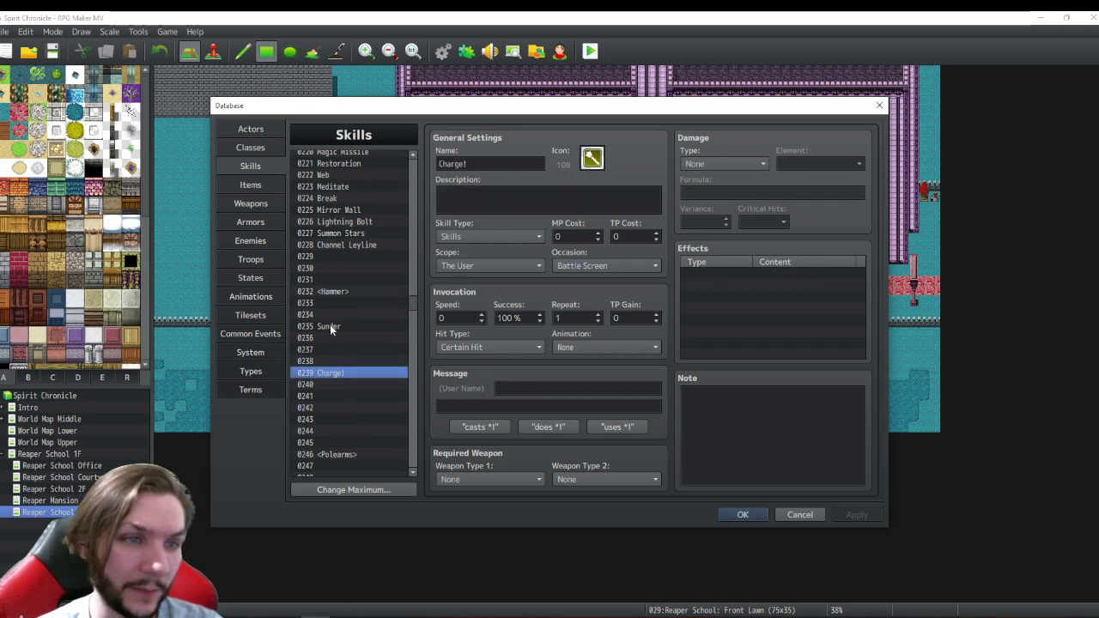
click(330, 327)
click(336, 374)
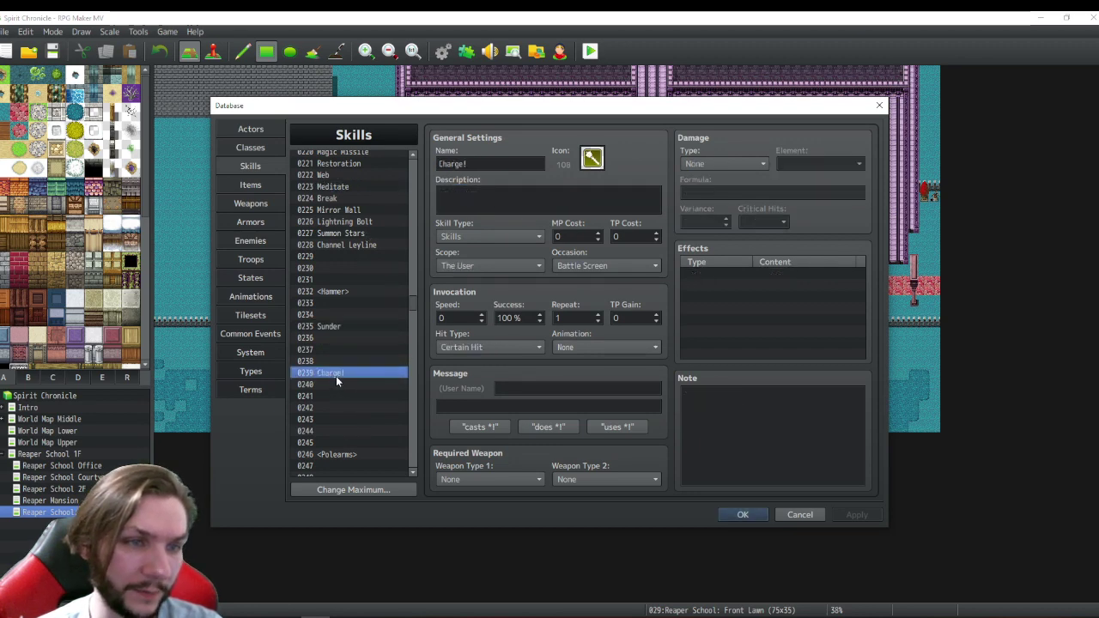
click(338, 327)
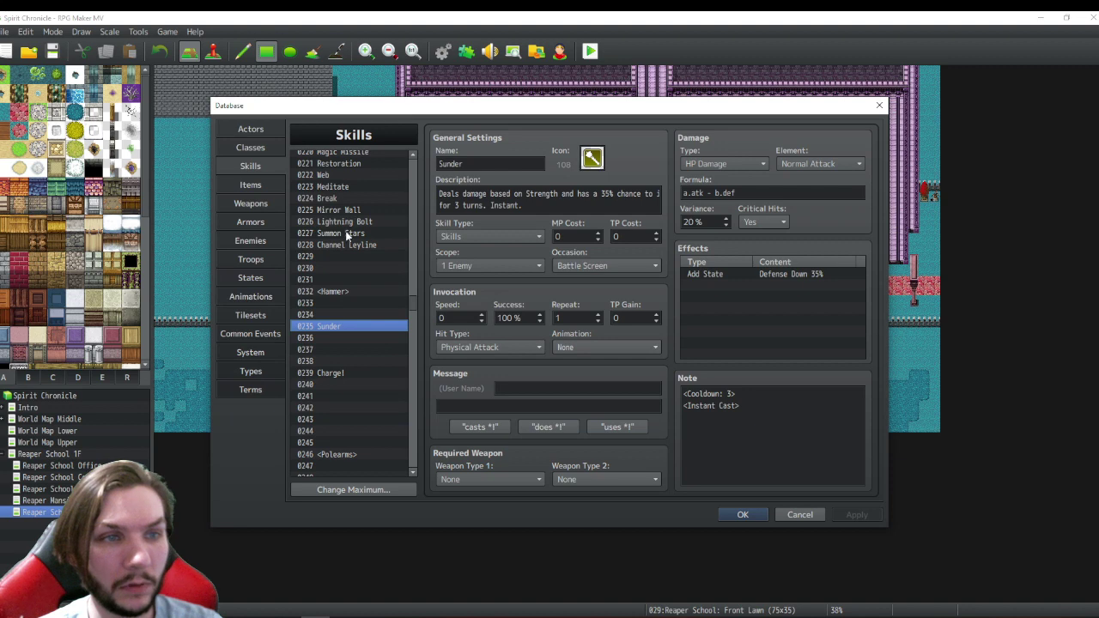
- Compare the settings and action sequence notes of the Dragon Dive and Land skills in the <Polearms> group
scroll(345, 236, down, 1)
scroll(345, 237, down, 5)
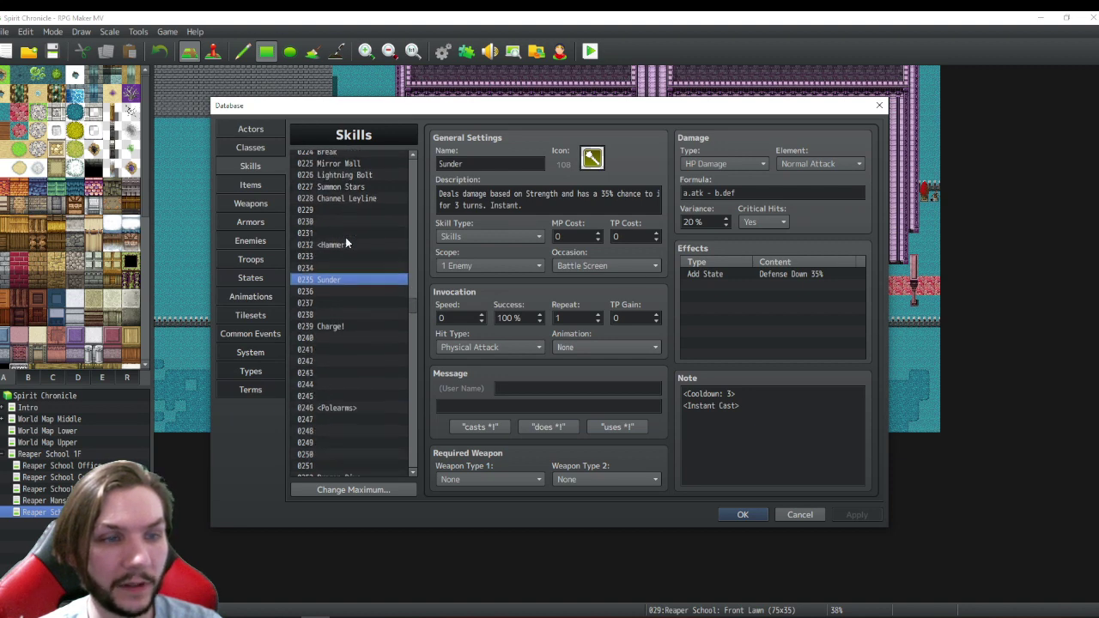
click(328, 326)
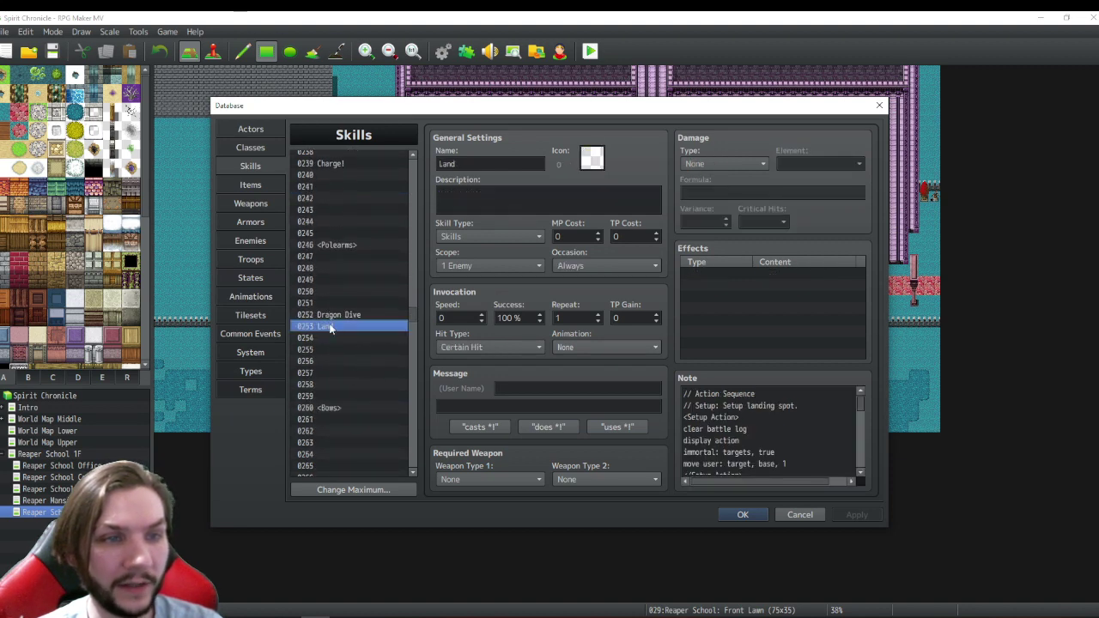
click(330, 315)
click(328, 325)
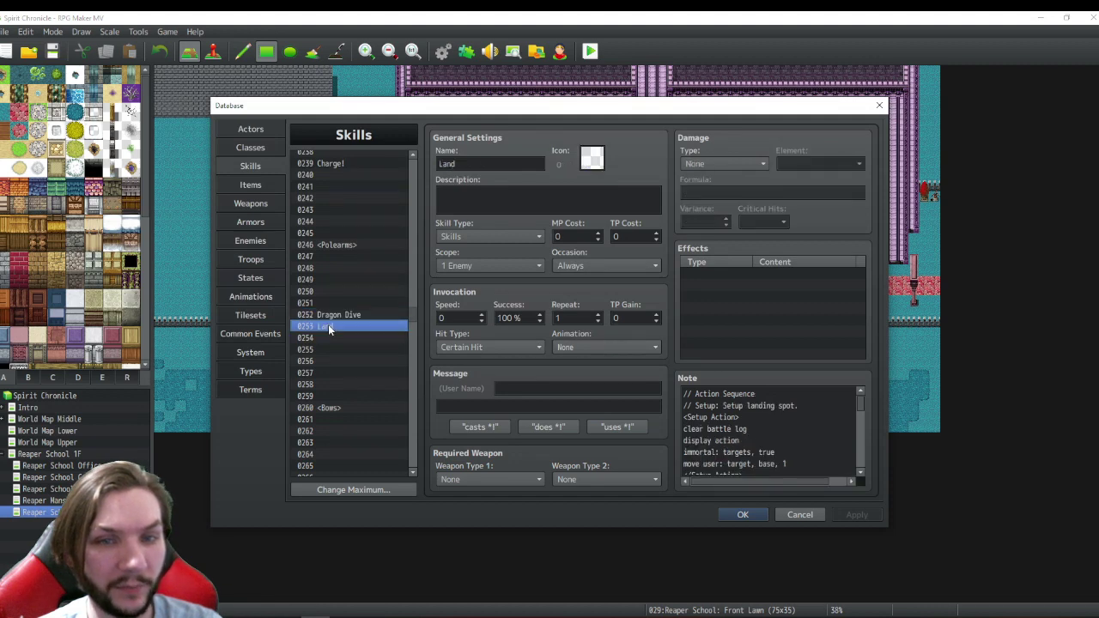
click(334, 315)
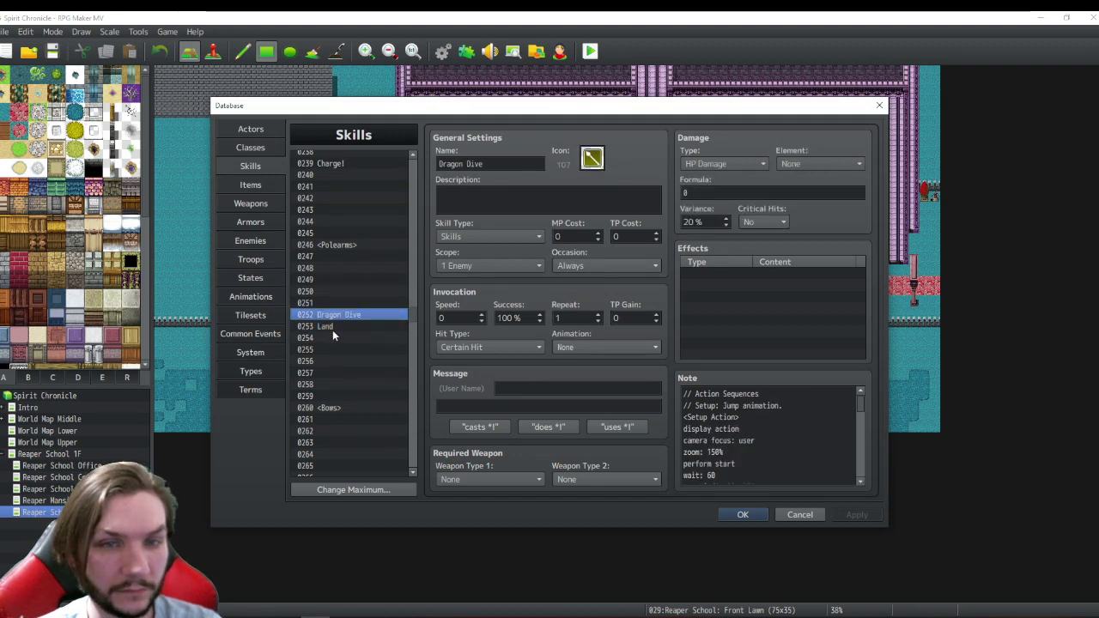
click(327, 327)
click(330, 315)
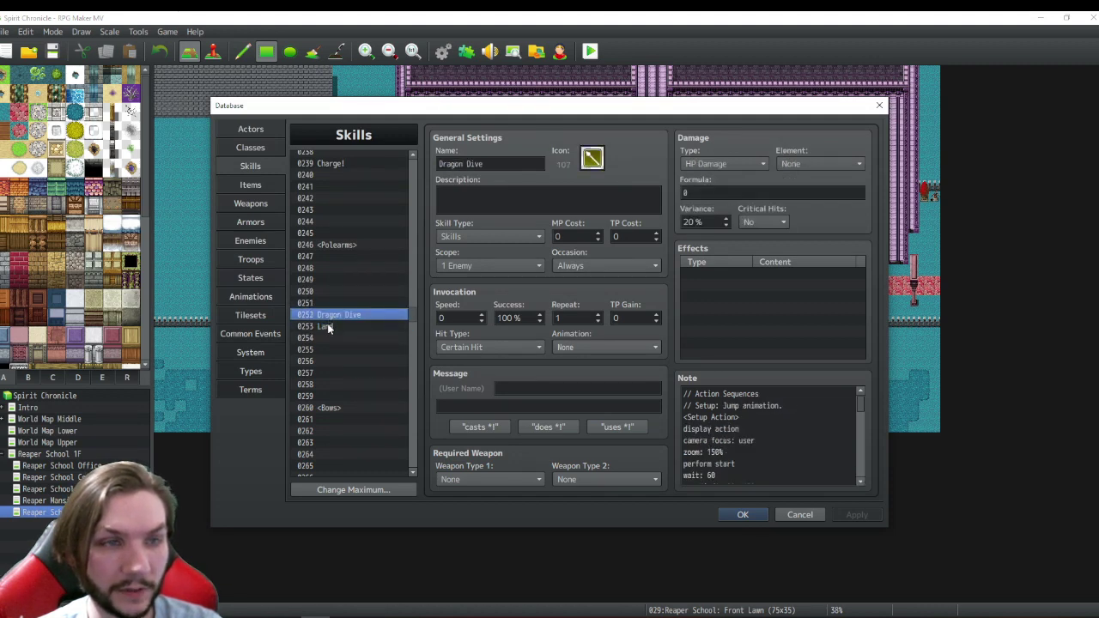
click(328, 326)
scroll(381, 255, down, 3)
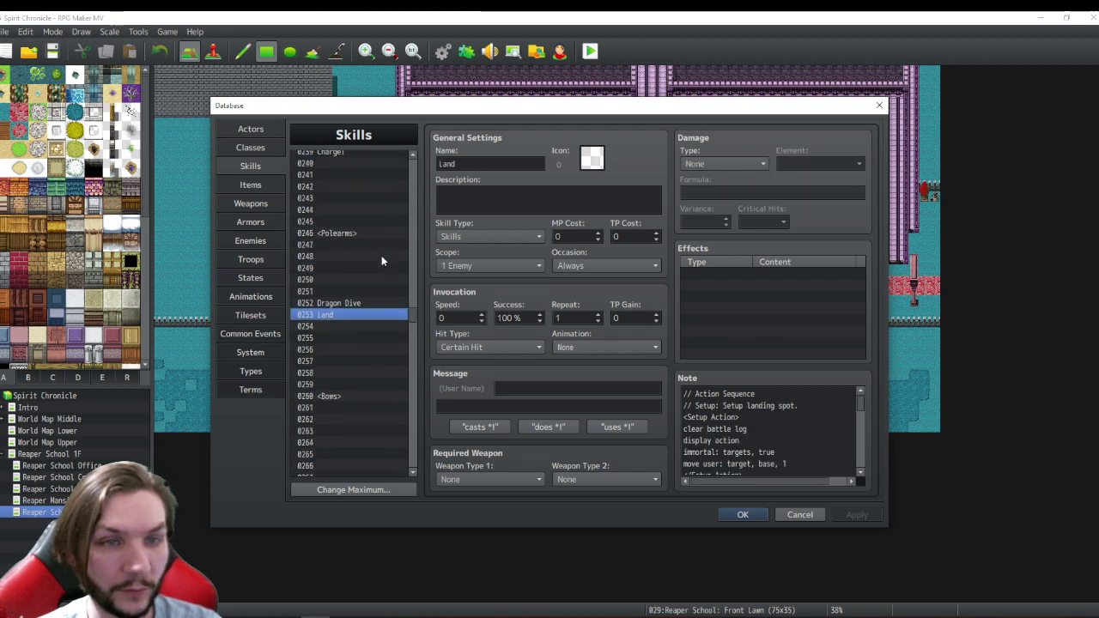
click(343, 246)
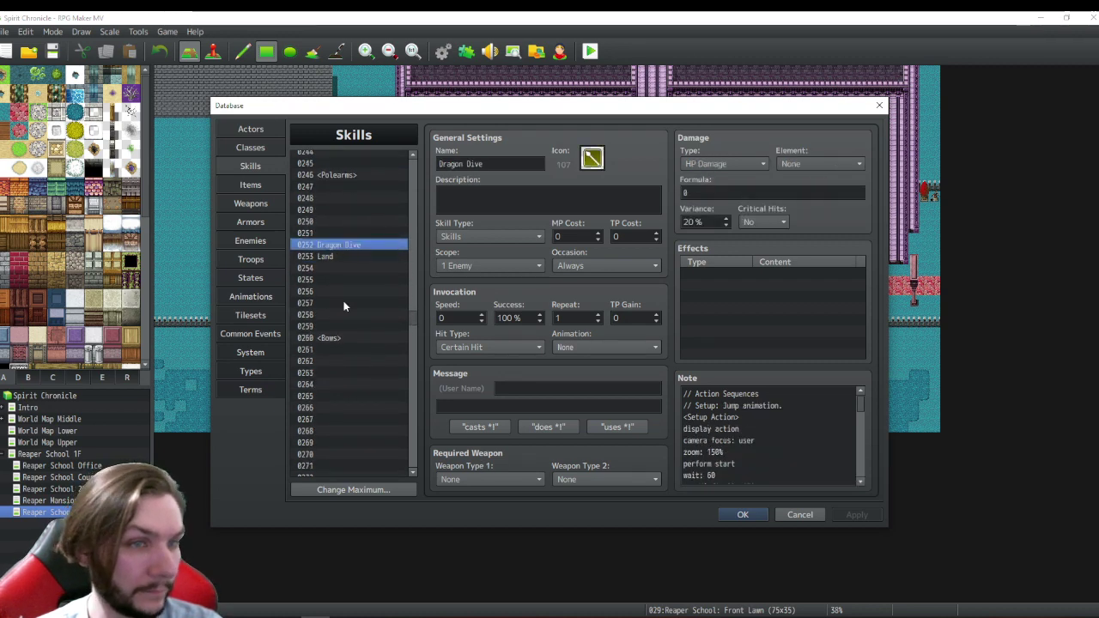
click(328, 257)
click(327, 247)
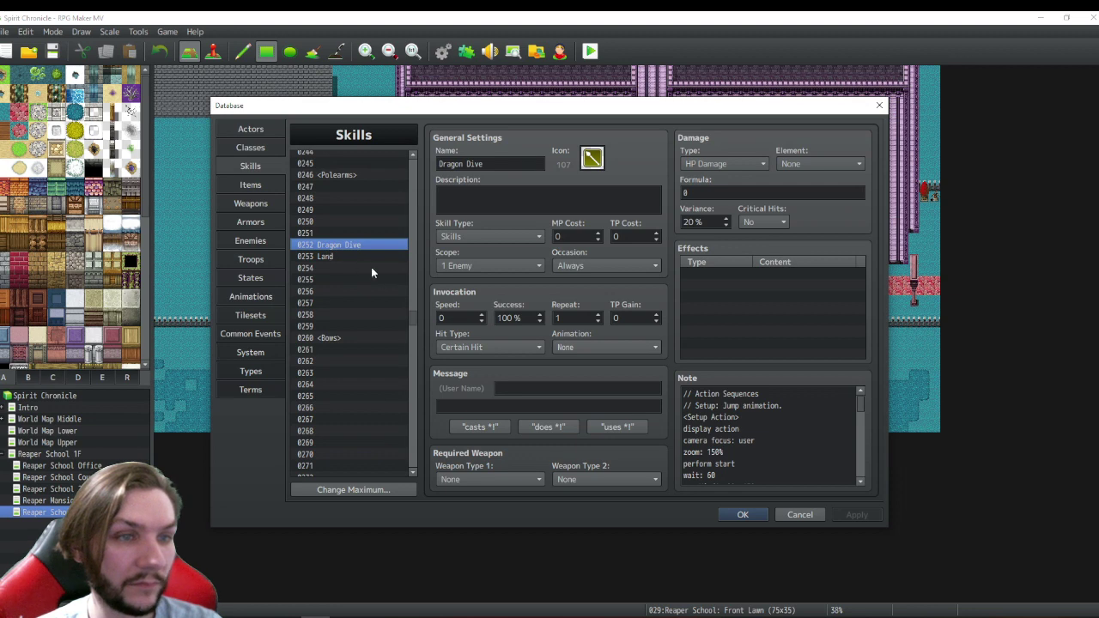
- Name the first empty skill slot under <Vindergrass> Spore
scroll(351, 259, down, 5)
scroll(351, 259, down, 8)
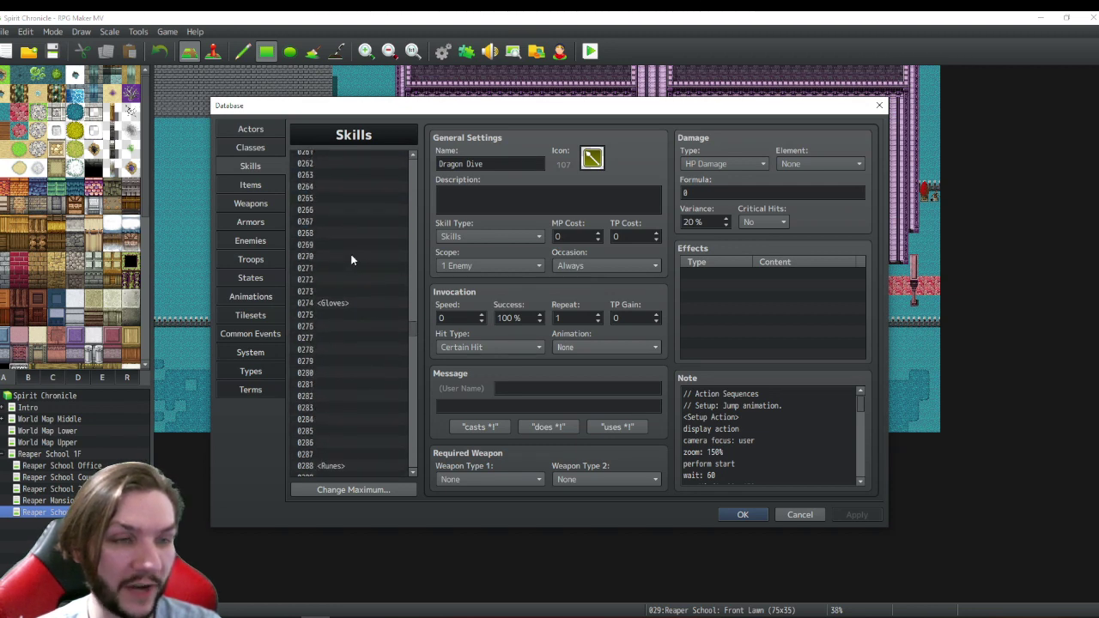
scroll(351, 259, down, 3)
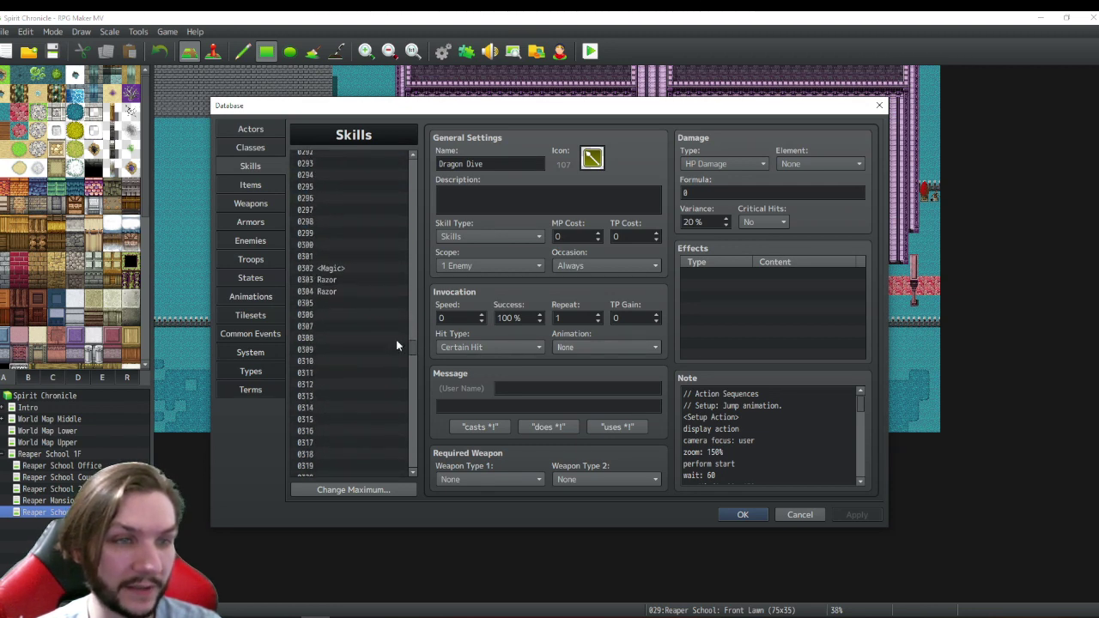
drag(415, 352, 411, 262)
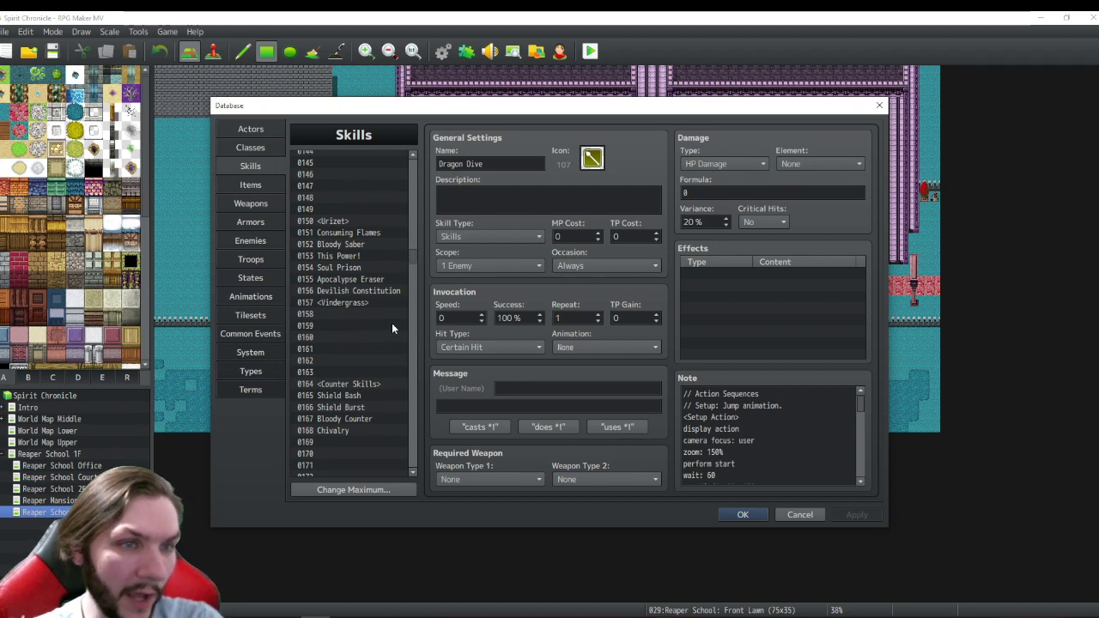
click(347, 314)
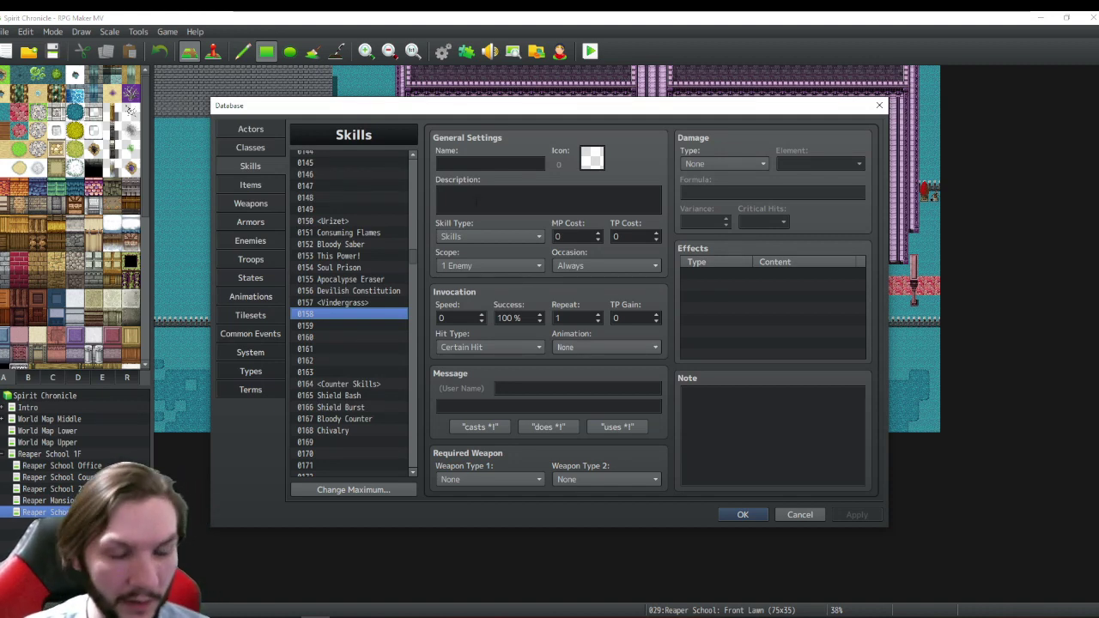
click(648, 265)
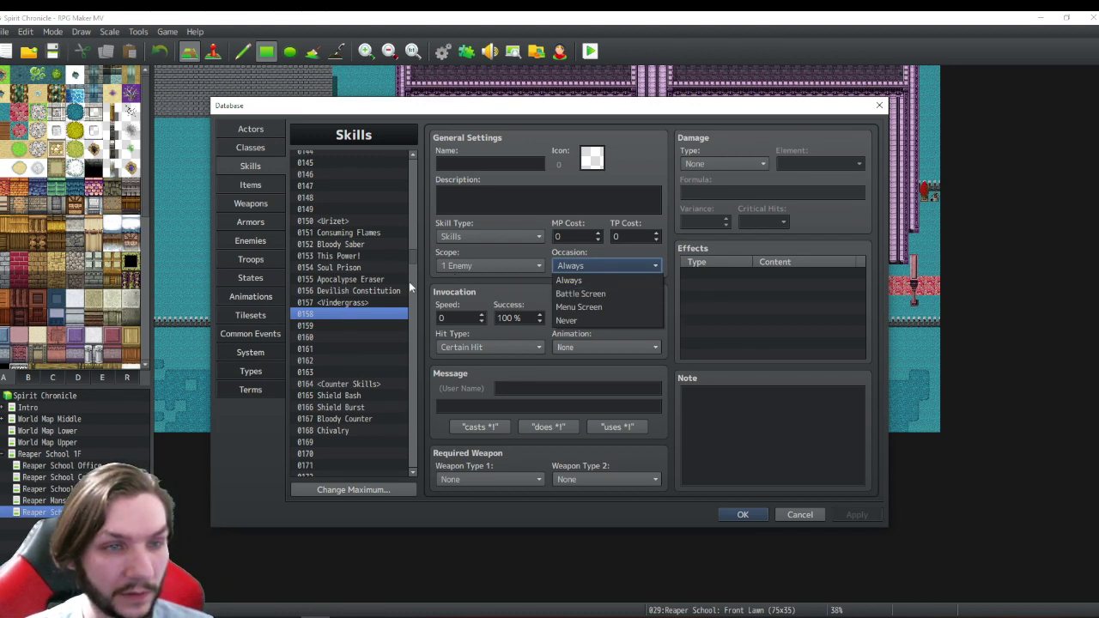
click(342, 316)
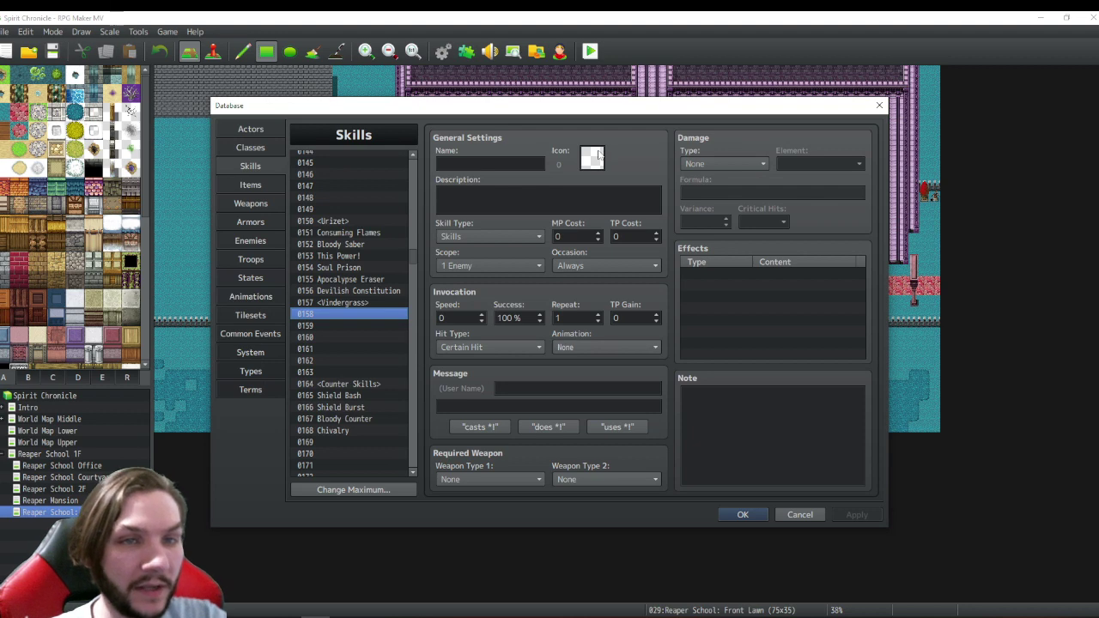
click(458, 164)
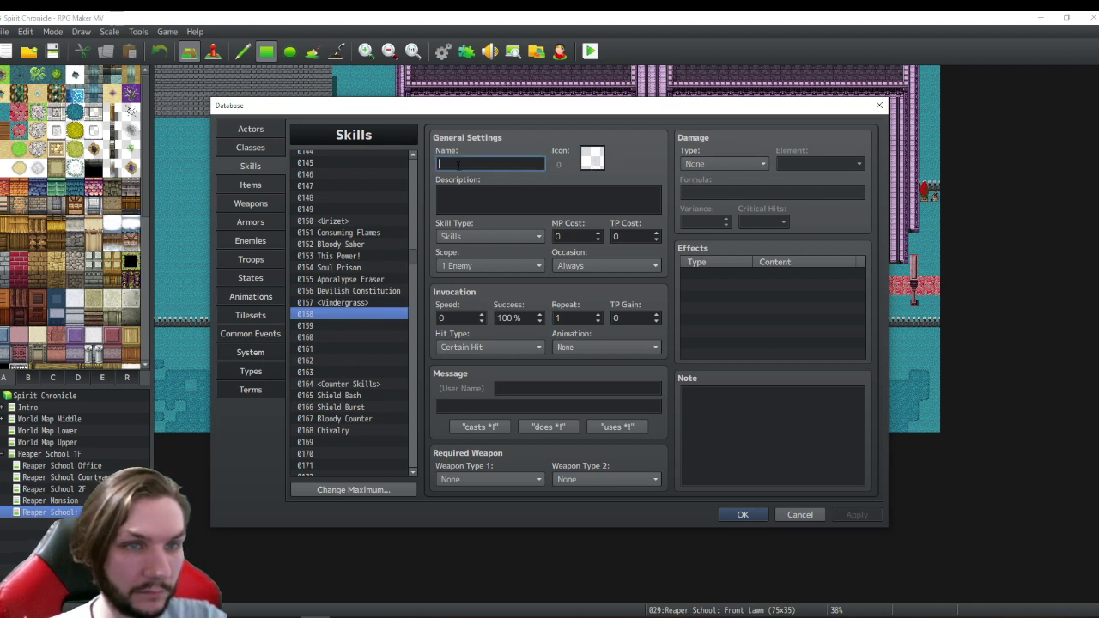
text(Sp)
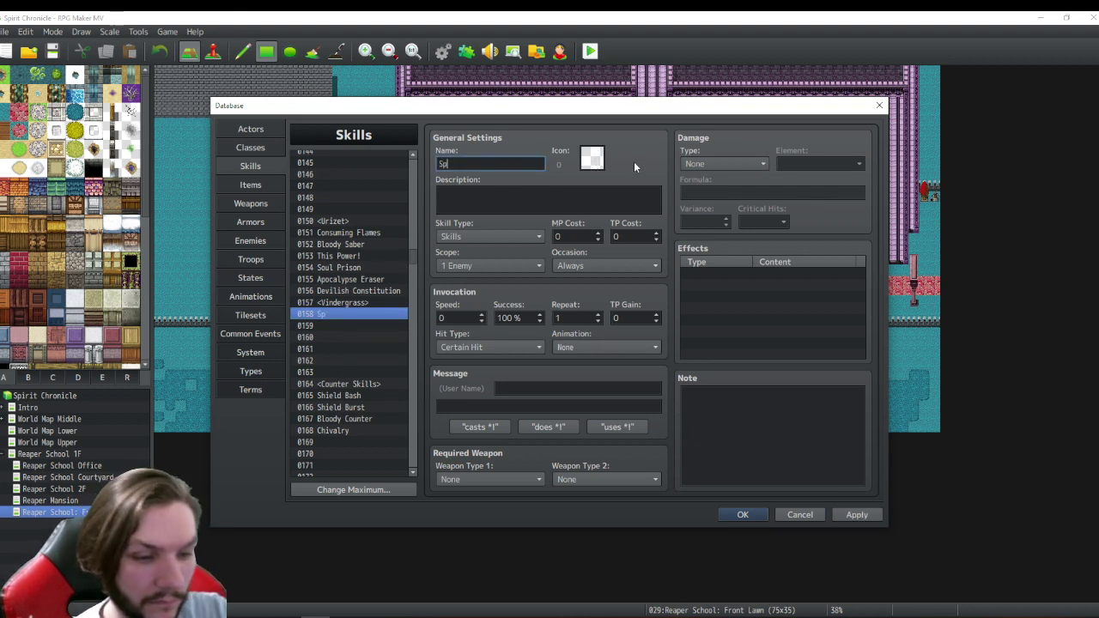
text(ore)
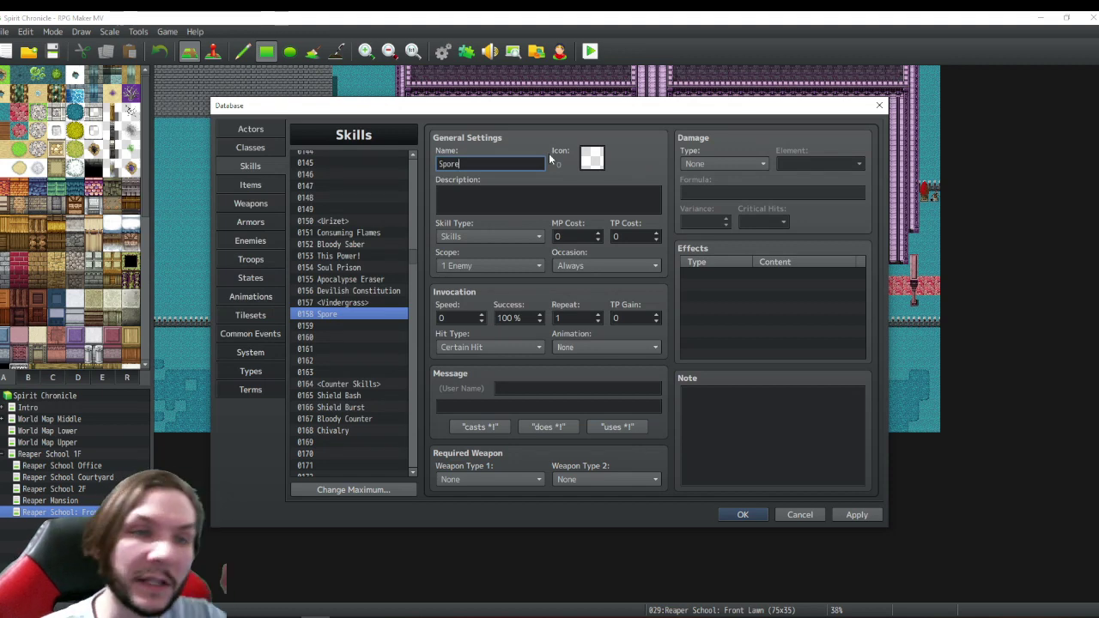
- Assign the brown mushroom icon, number 261, to the Spore skill
click(591, 159)
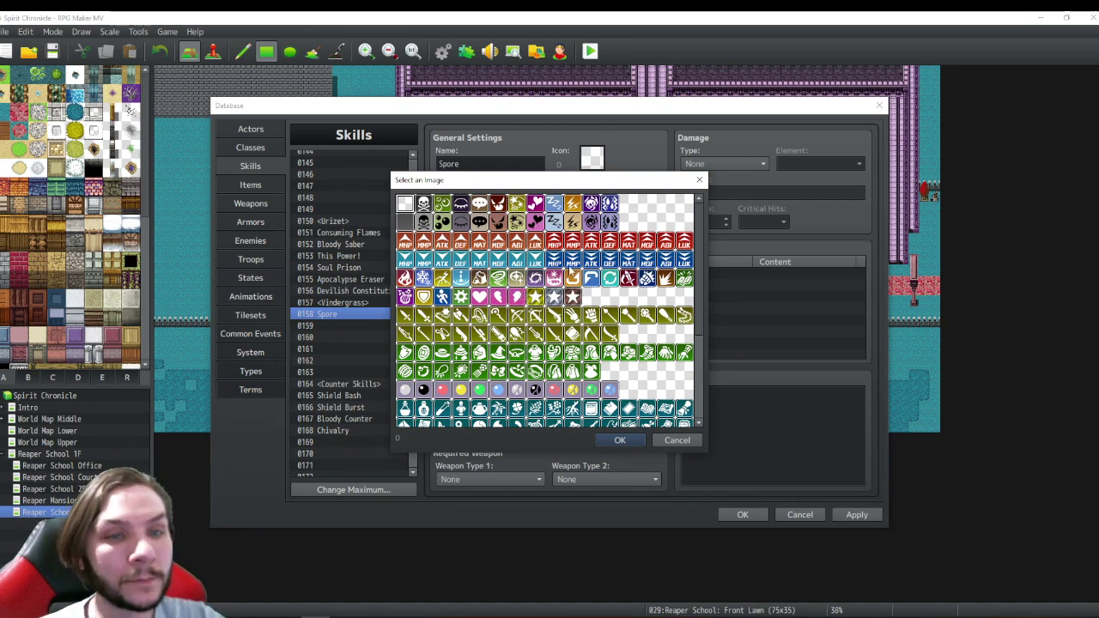
scroll(618, 276, down, 4)
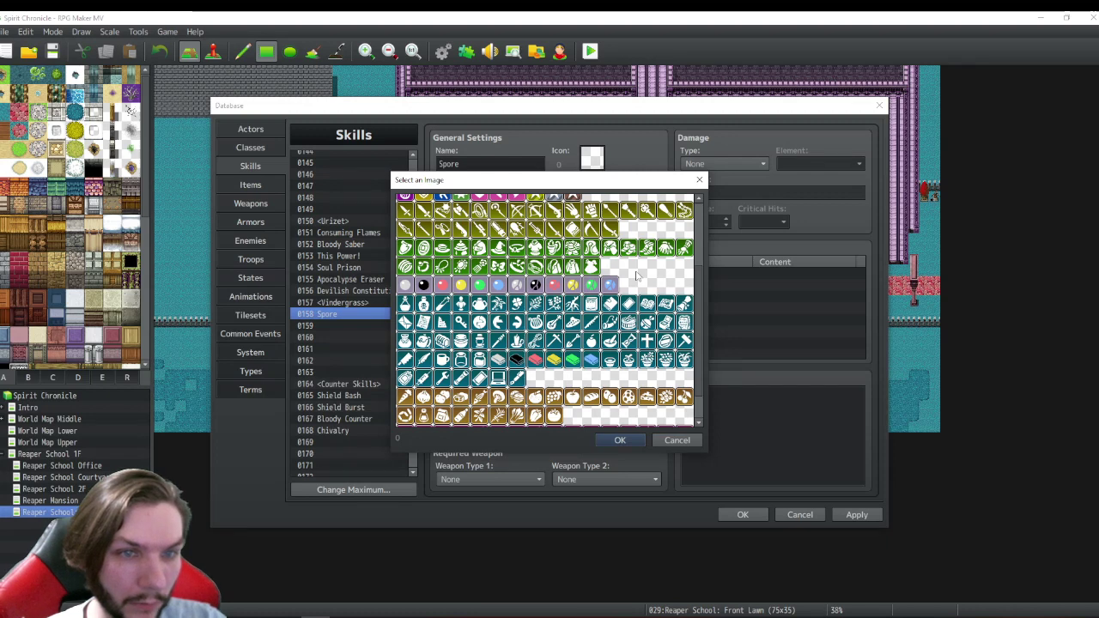
scroll(637, 277, down, 1)
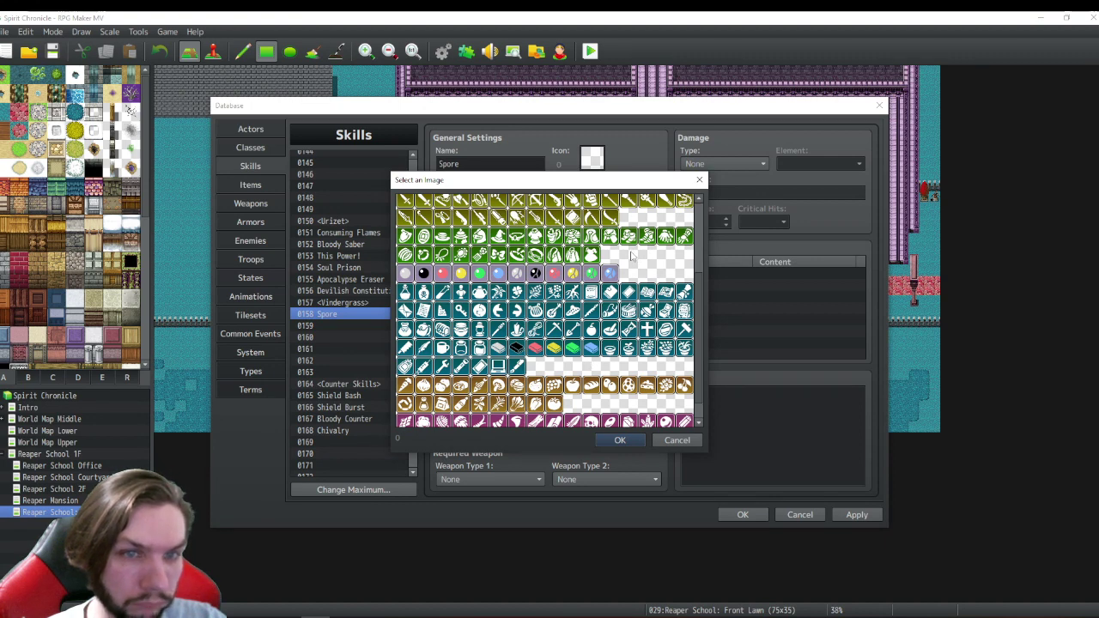
scroll(634, 258, down, 1)
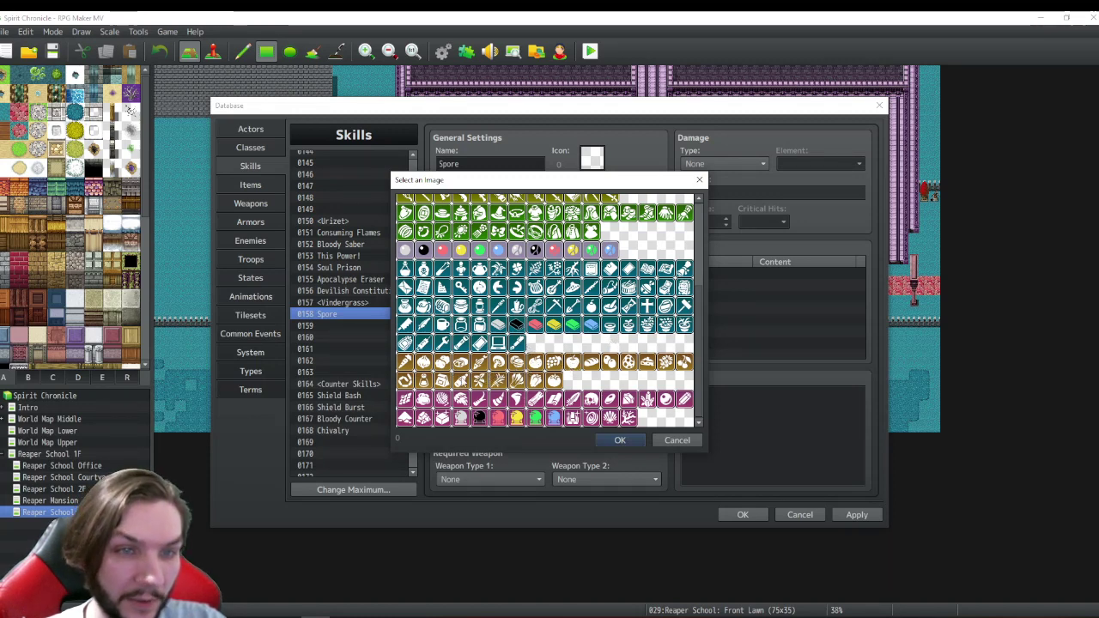
double_click(498, 361)
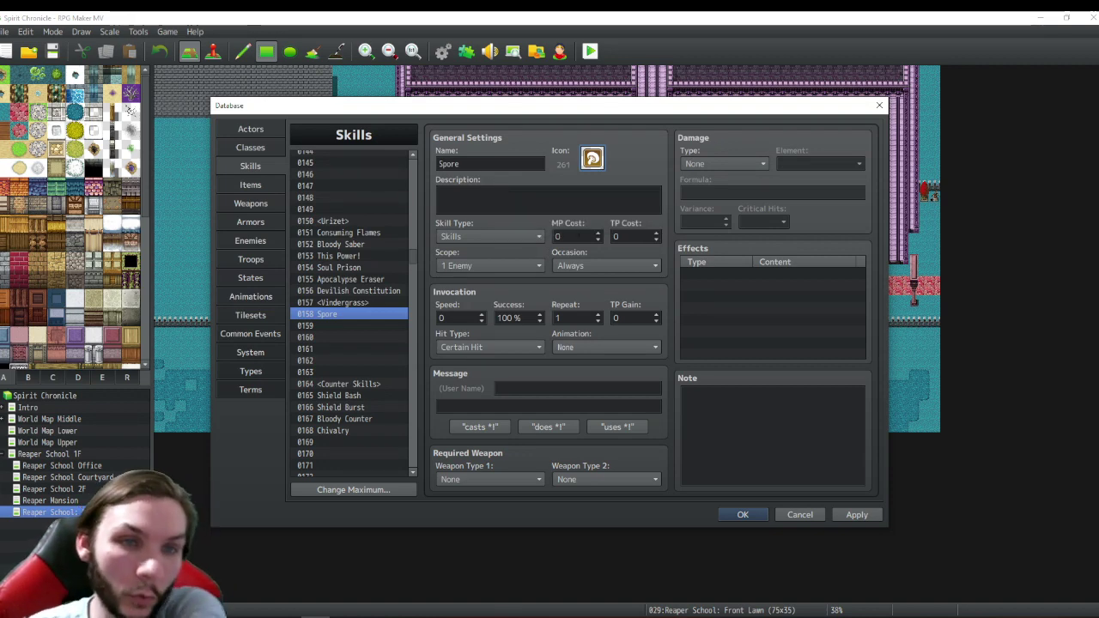
- Set Spore's MP cost to 3, its occasion to Battle Screen and its scope to All Enemies
click(599, 236)
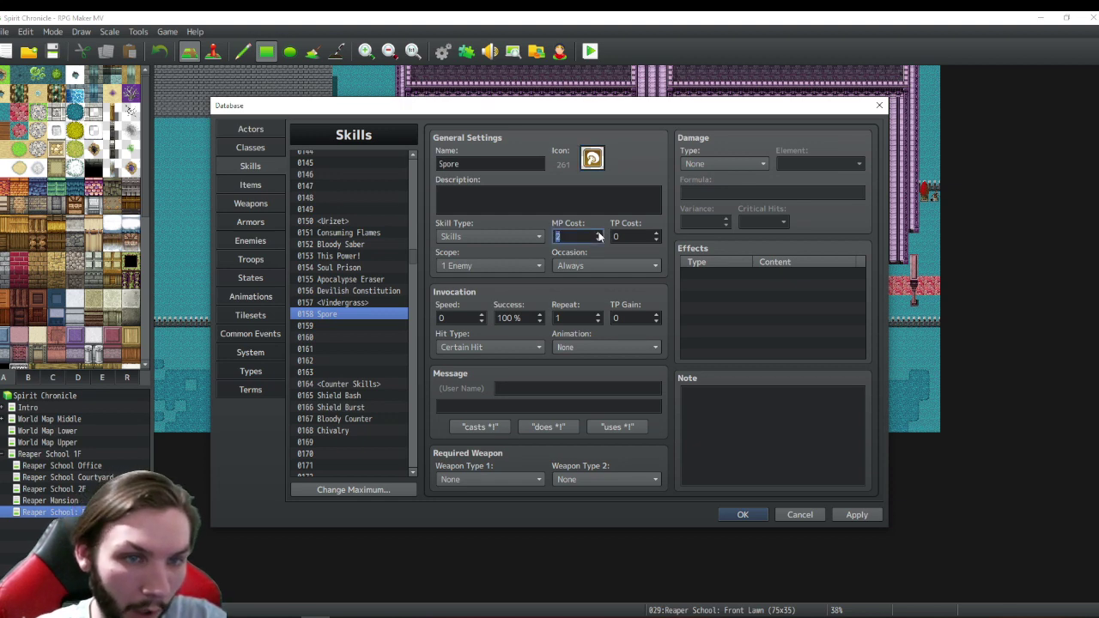
click(601, 265)
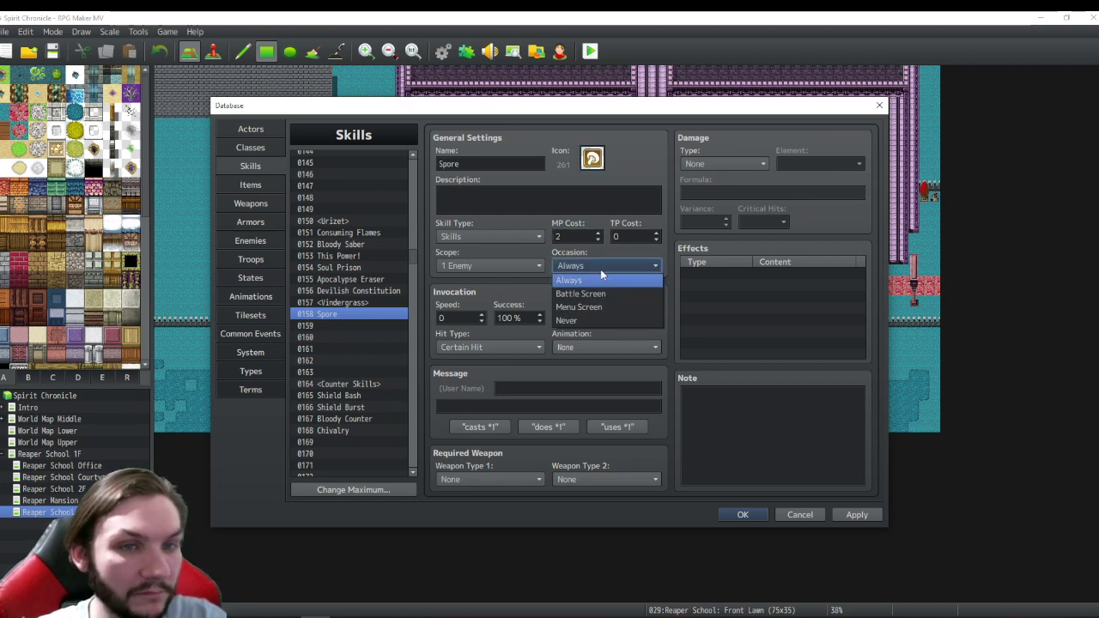
click(559, 281)
click(599, 234)
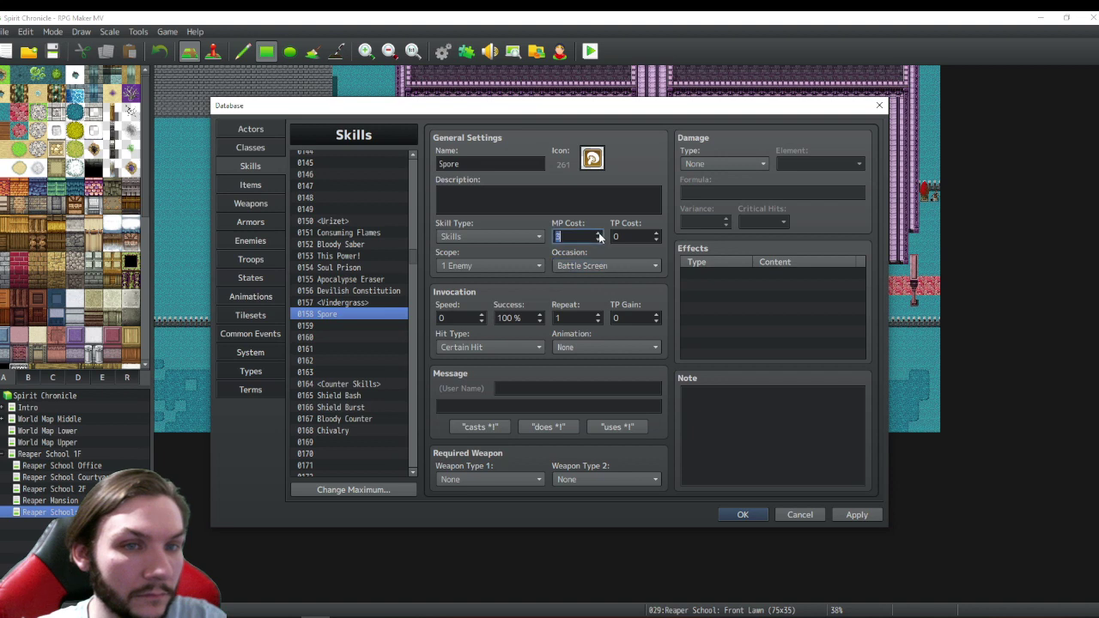
click(493, 267)
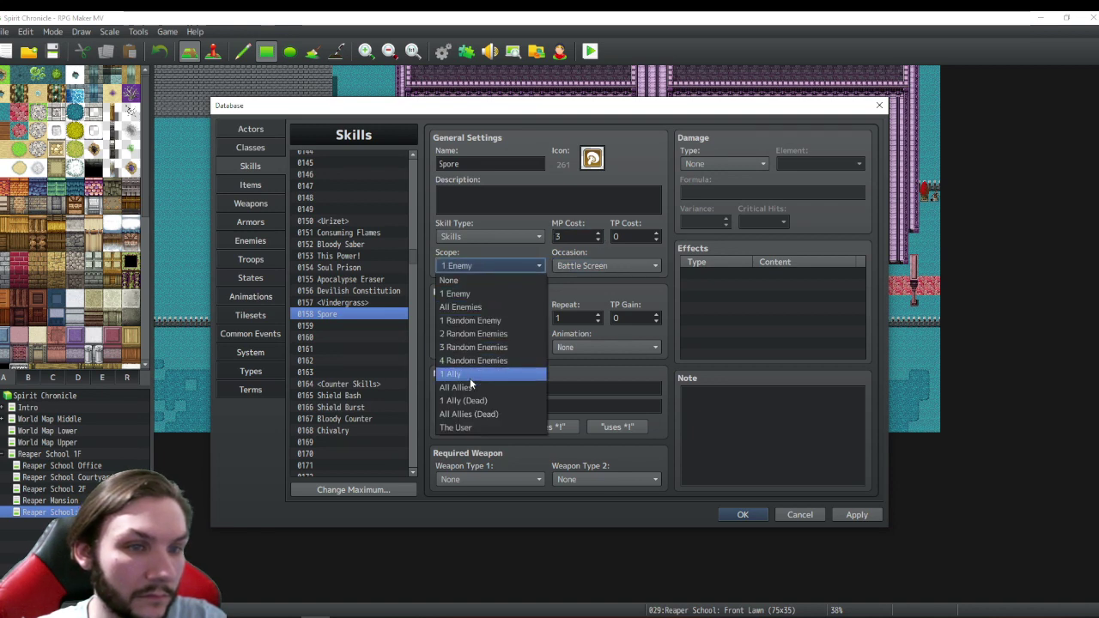
click(463, 307)
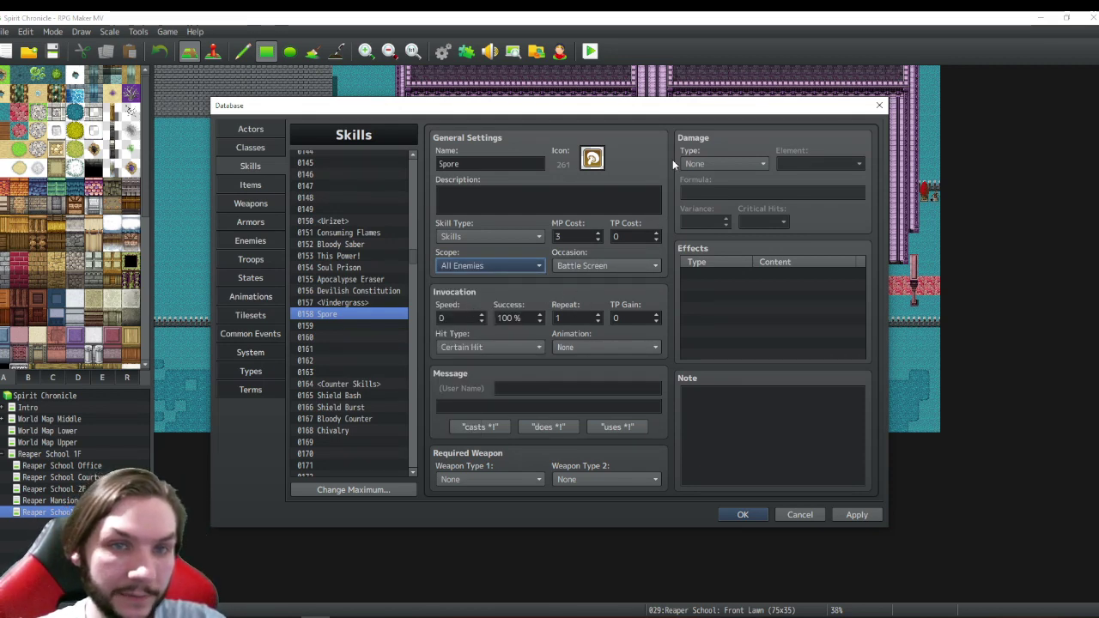
- Give Spore HP Damage with the Blight element and critical hits enabled, and change its scope to 1 Enemy
click(710, 162)
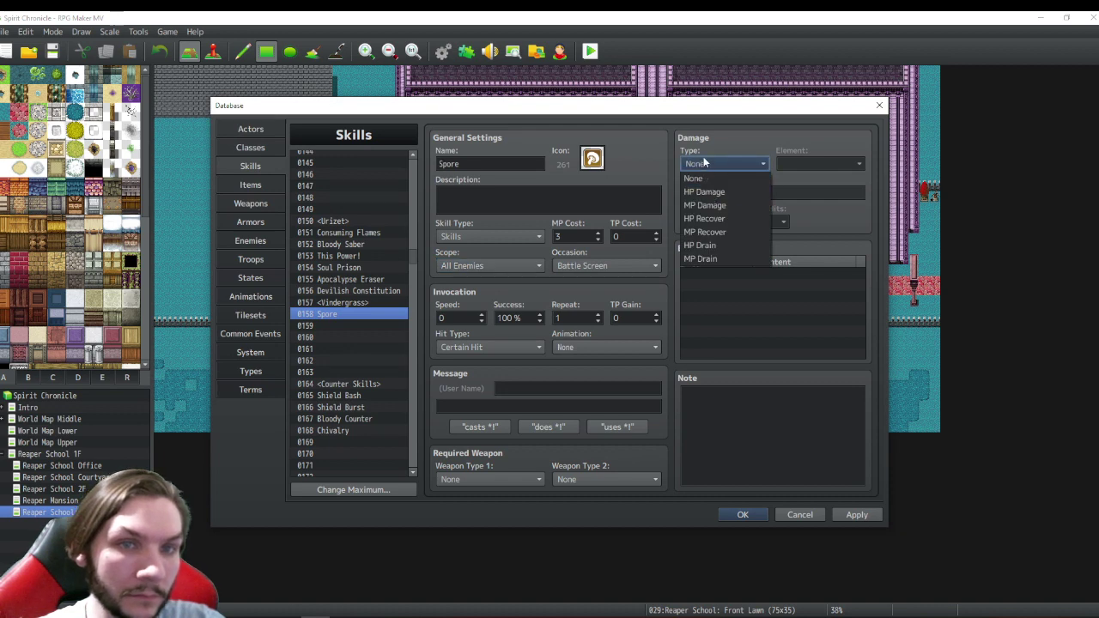
click(702, 191)
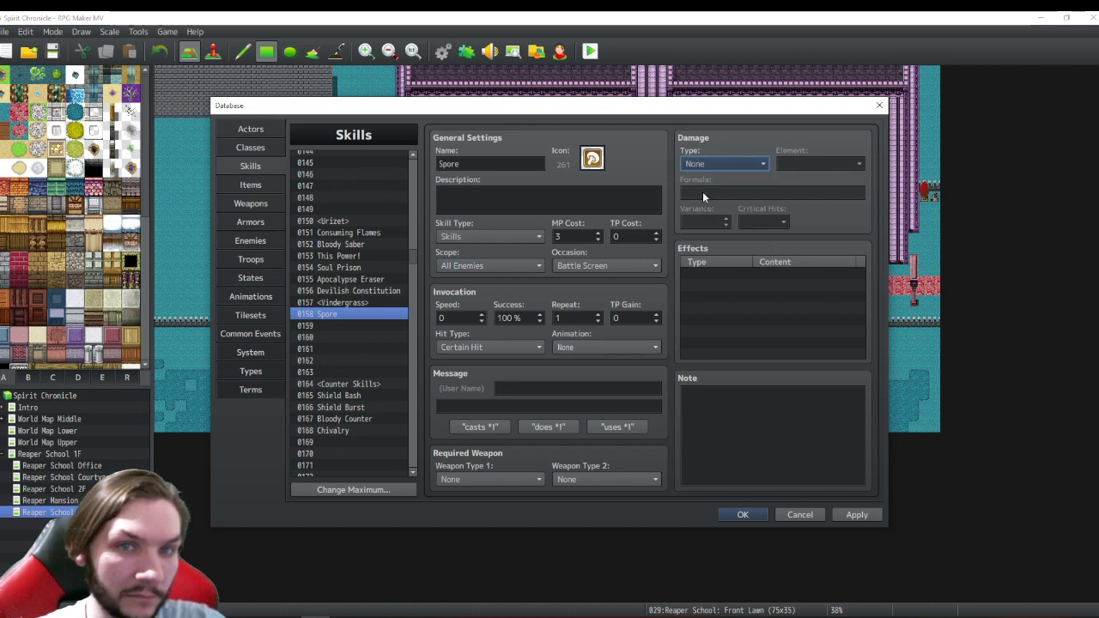
click(826, 166)
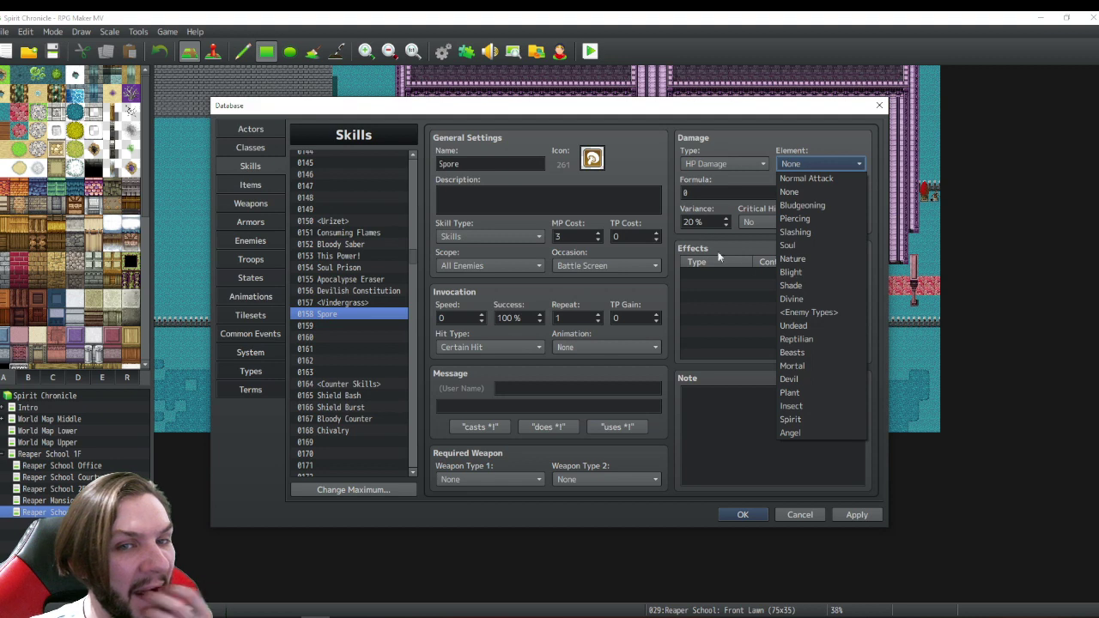
click(790, 273)
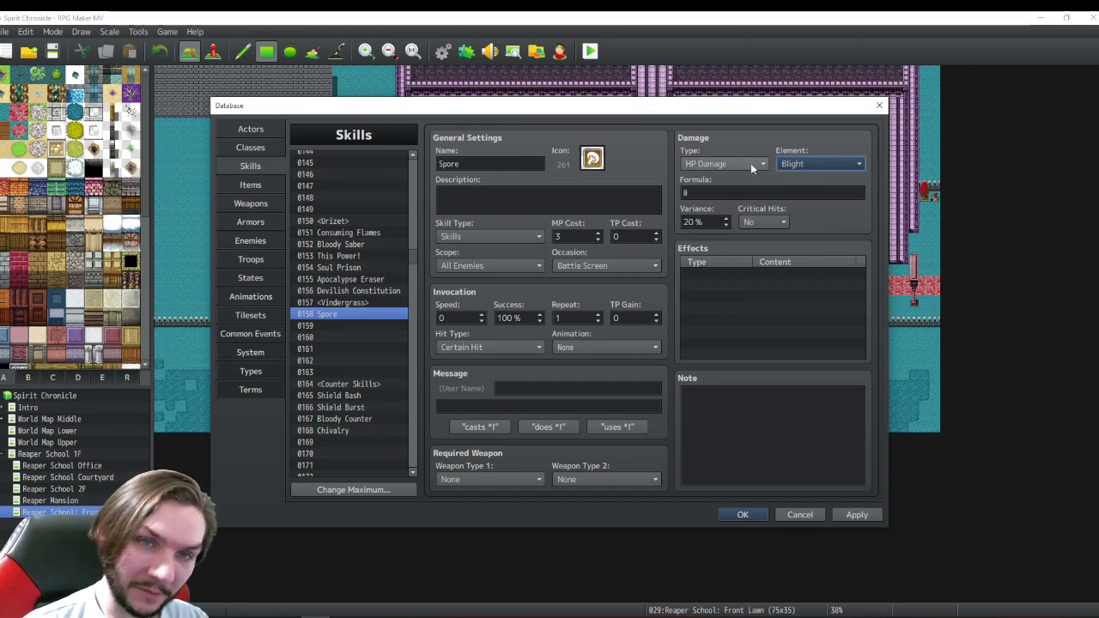
click(779, 224)
click(776, 246)
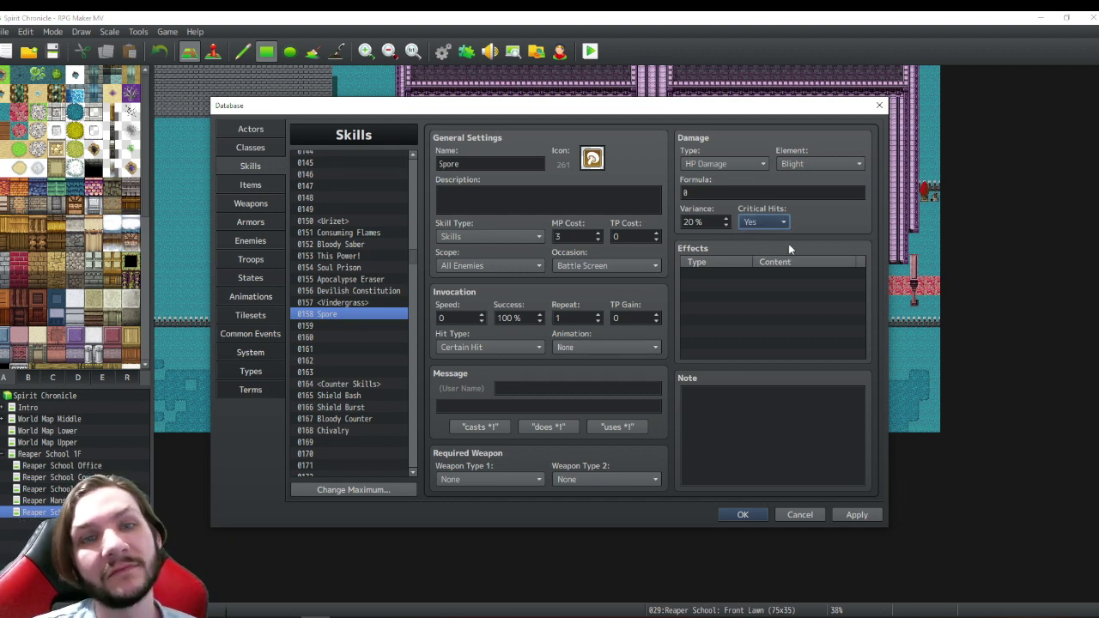
click(521, 268)
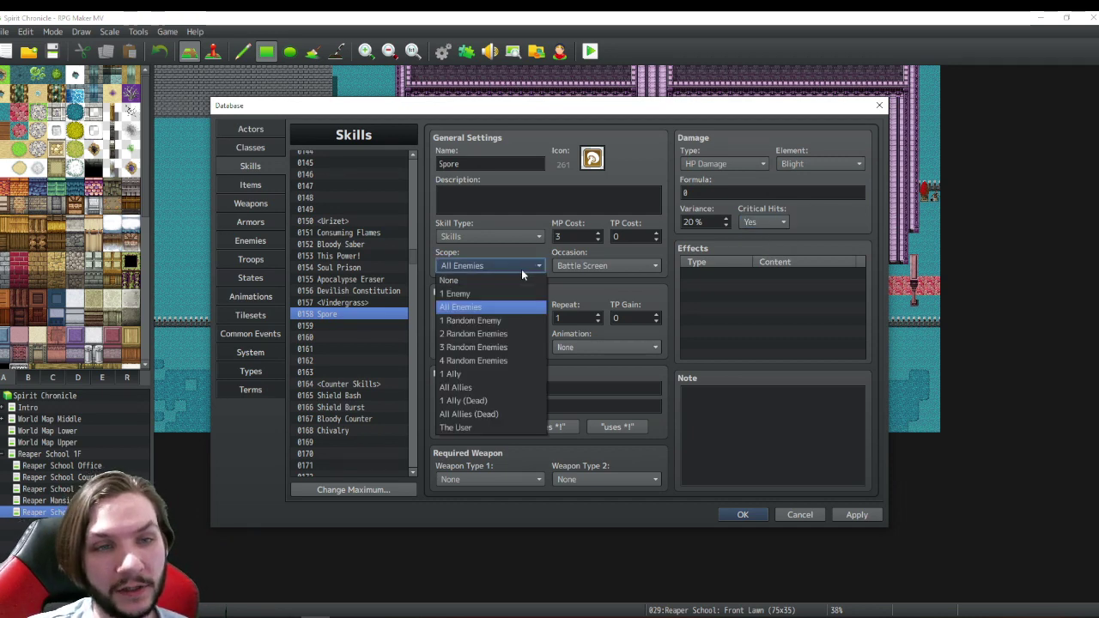
click(467, 294)
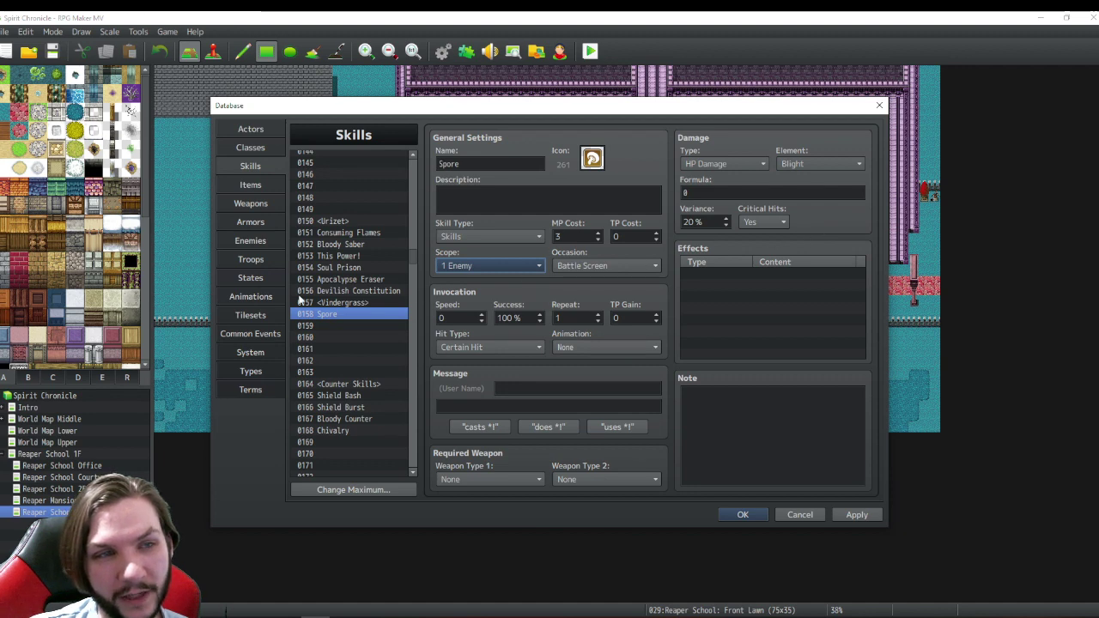
- Review the descriptions and effects of the drink items Hell Grey Tea, Muddy Puddle and Bloody Mary in the item database
click(250, 147)
click(255, 170)
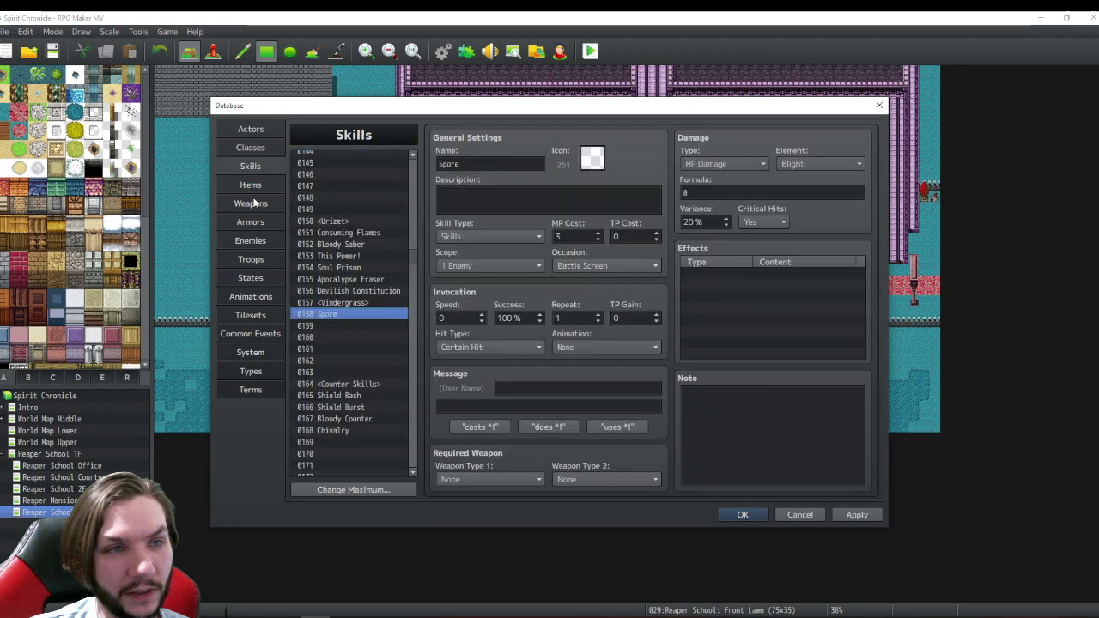
click(250, 184)
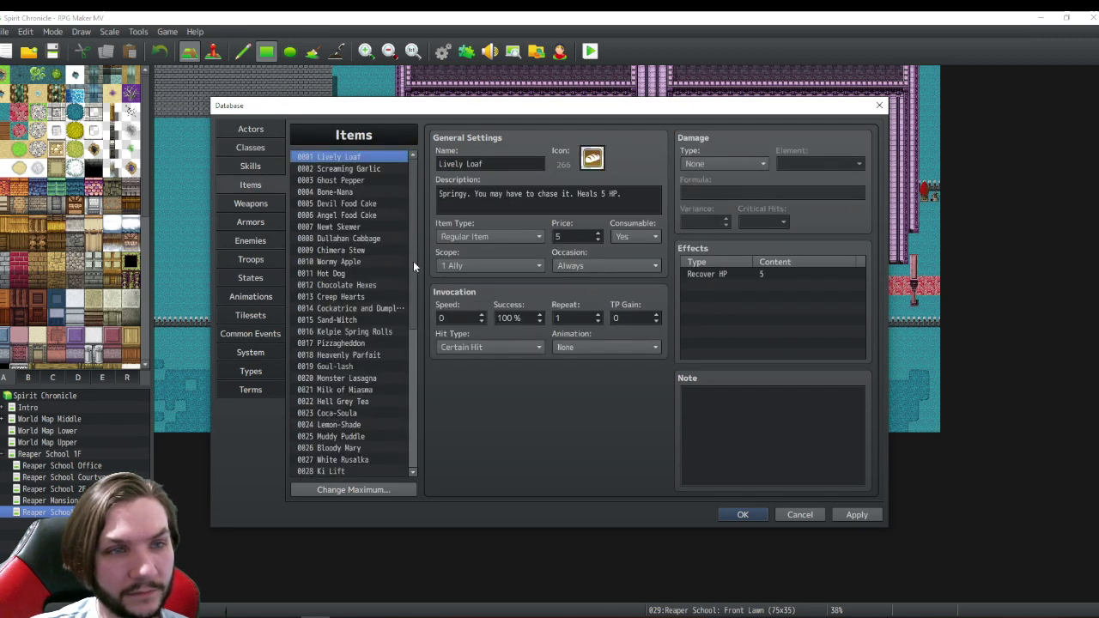
scroll(414, 283, down, 4)
click(373, 288)
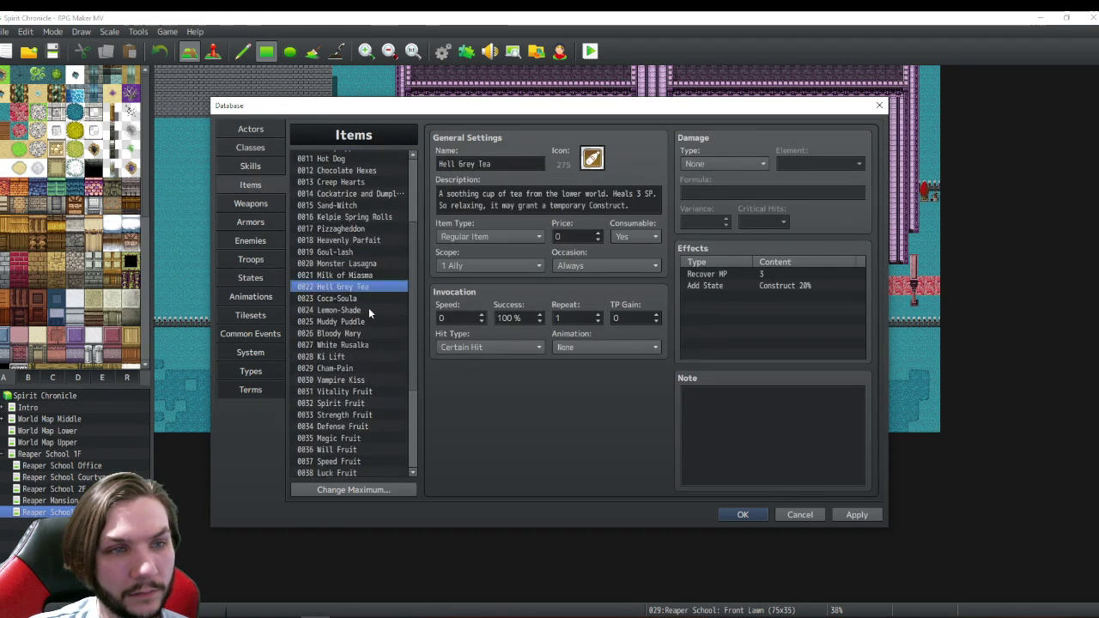
click(354, 321)
click(343, 334)
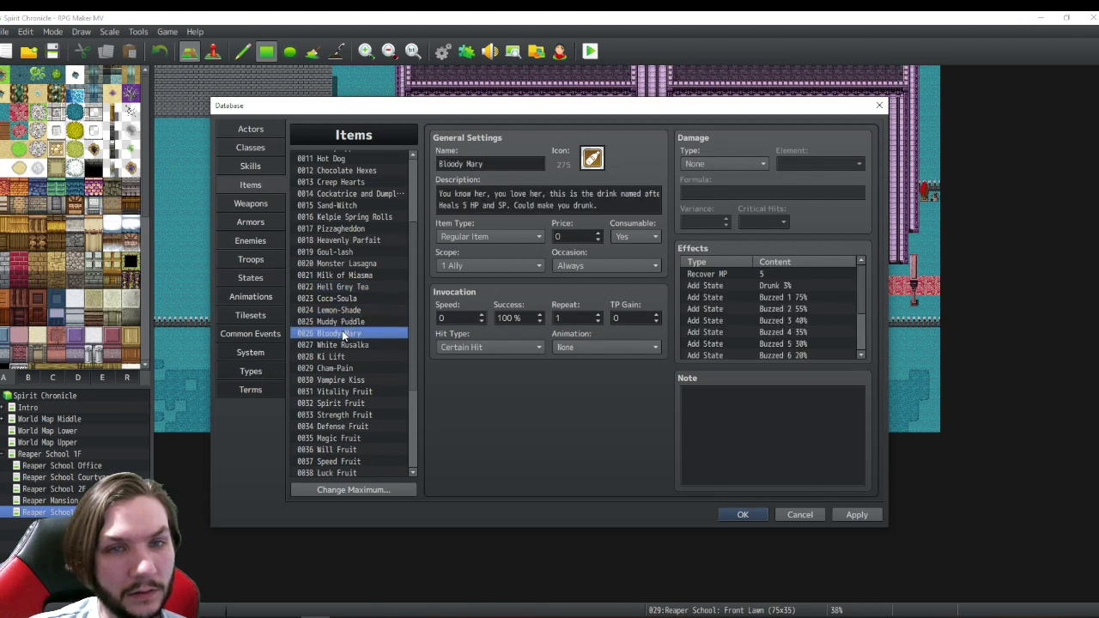
click(738, 286)
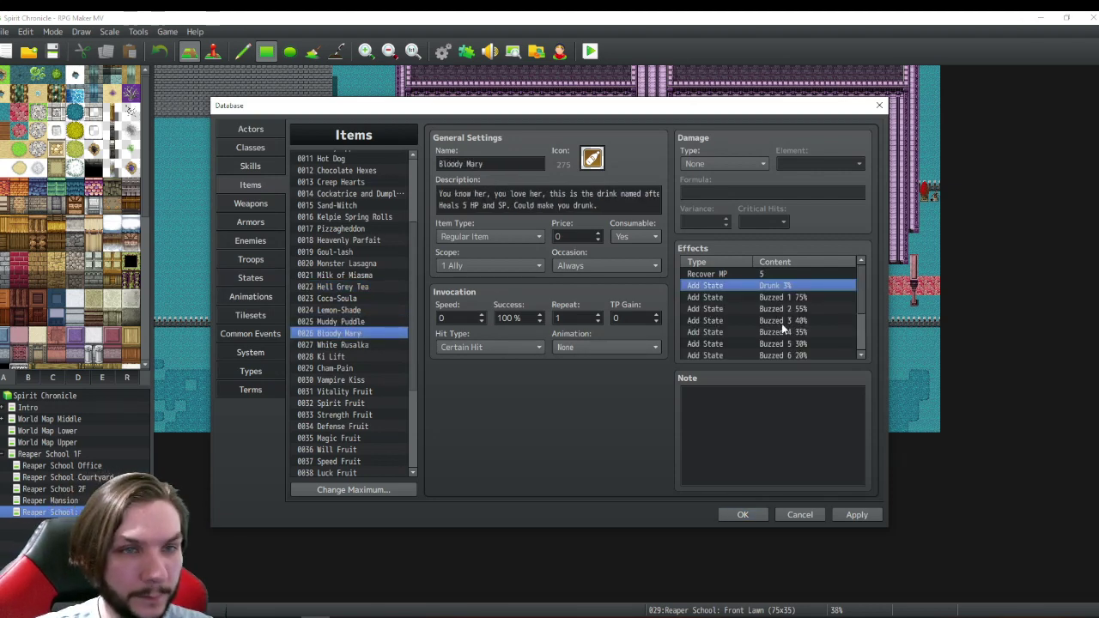
- Remove the sentence "Could make you drunk." from the Bloody Mary item's description
click(592, 205)
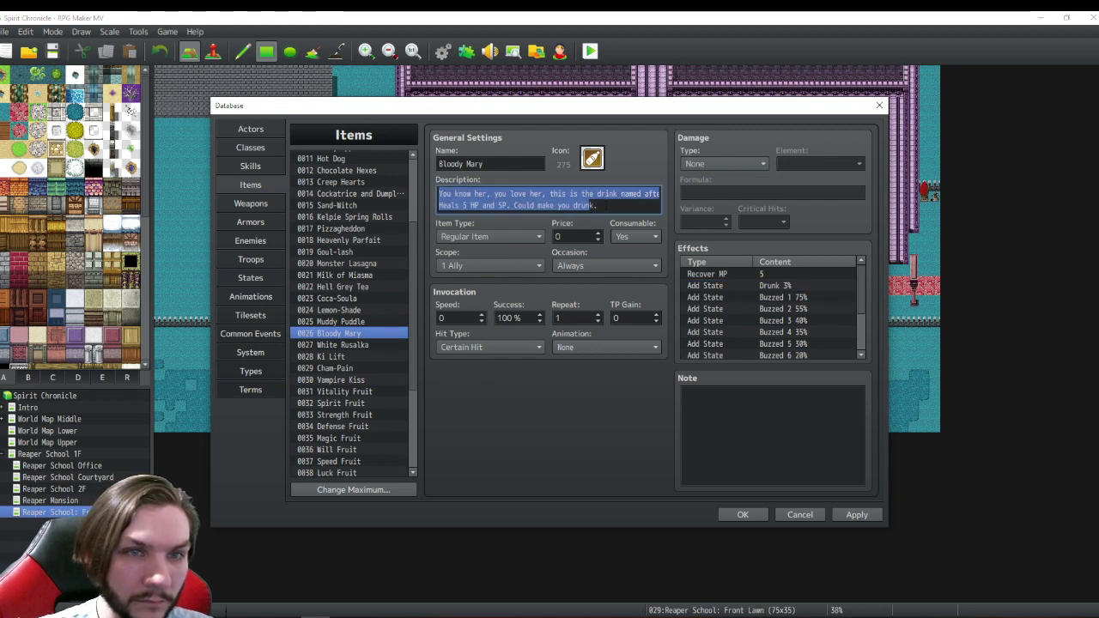
drag(596, 205, 512, 205)
key(BackSpace)
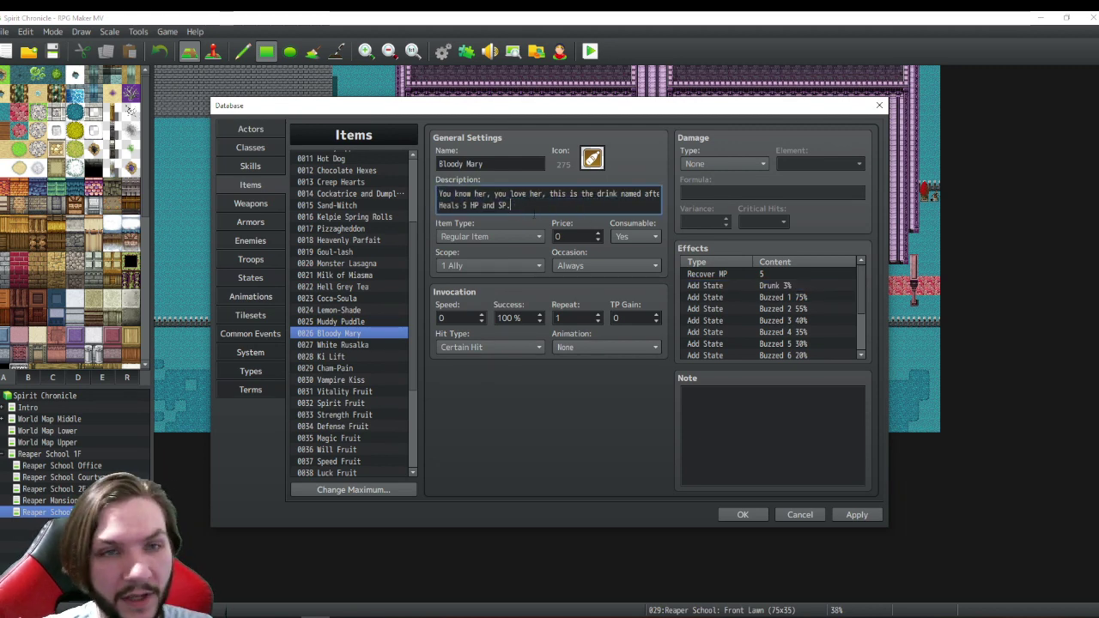
- Delete the Drunk and all Buzzed Add State effects from the Bloody Mary item
click(726, 281)
key(Delete)
key(Delete)
key(Delete)
key(Delete)
key(Delete)
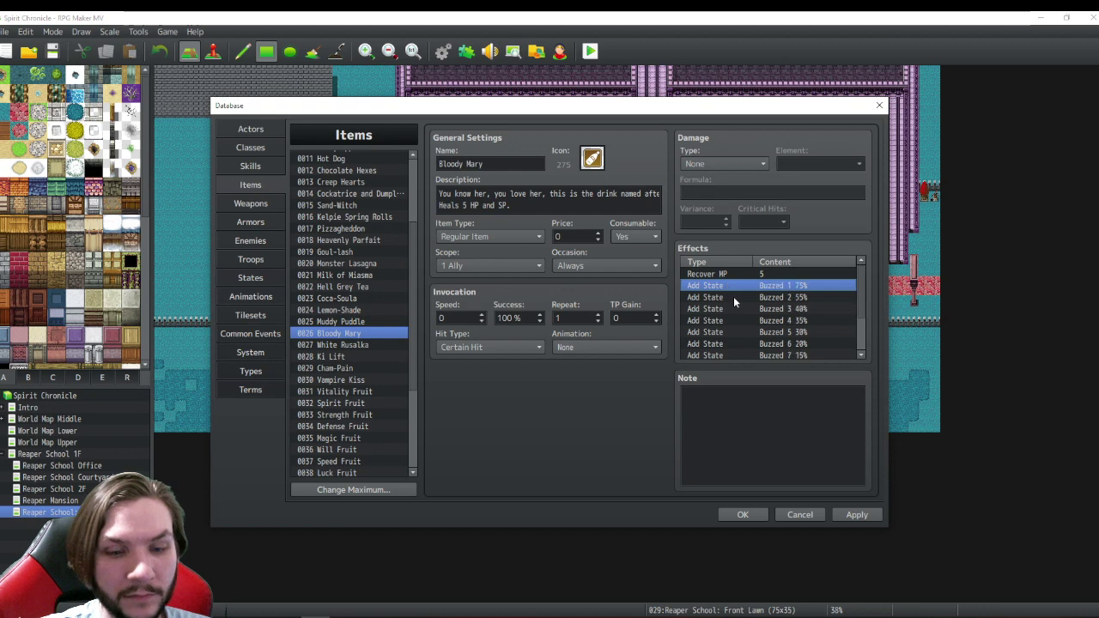
key(Delete)
key(Delete)
key(Delete)
key(Delete)
key(Delete)
key(Delete)
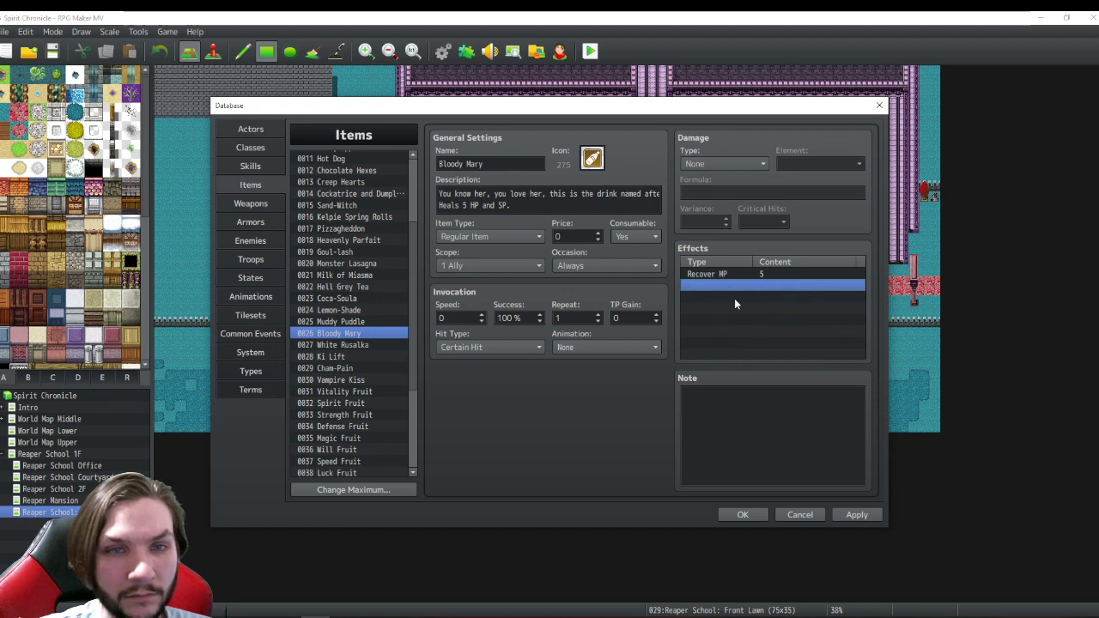
- Add a Recover HP effect of 0 % plus 5 to the Bloody Mary item
double_click(716, 286)
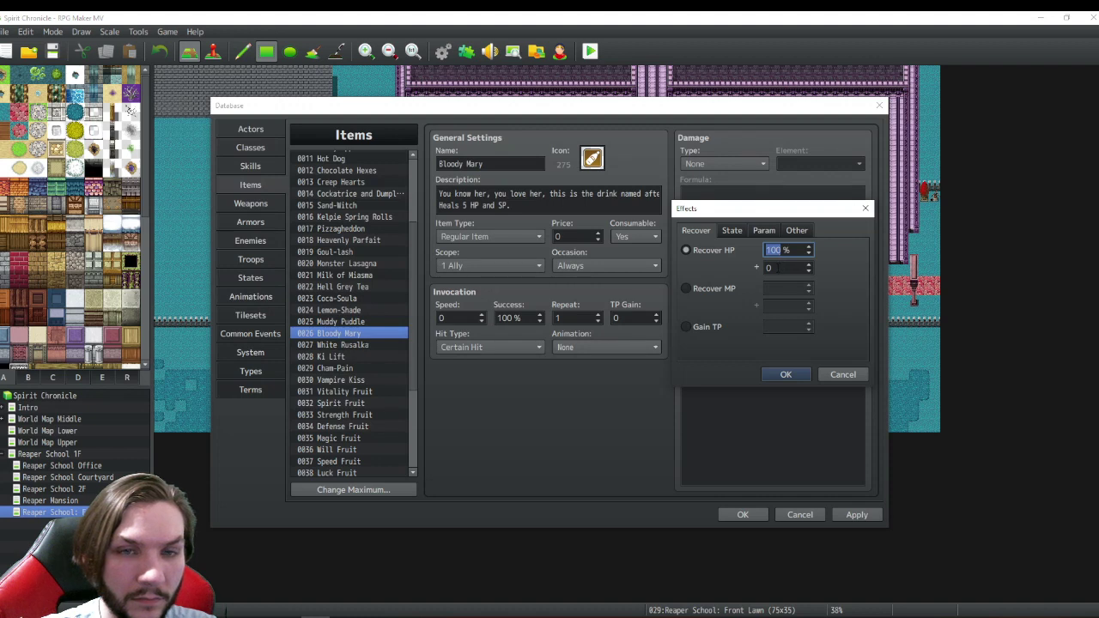
key(Tab)
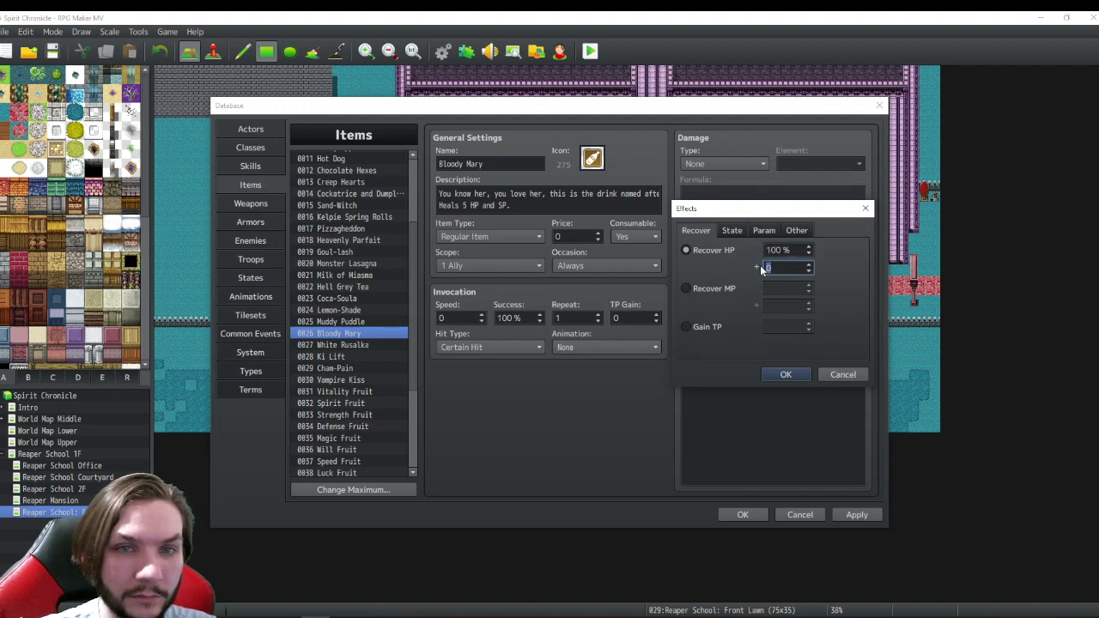
text(5)
key(shift+Tab)
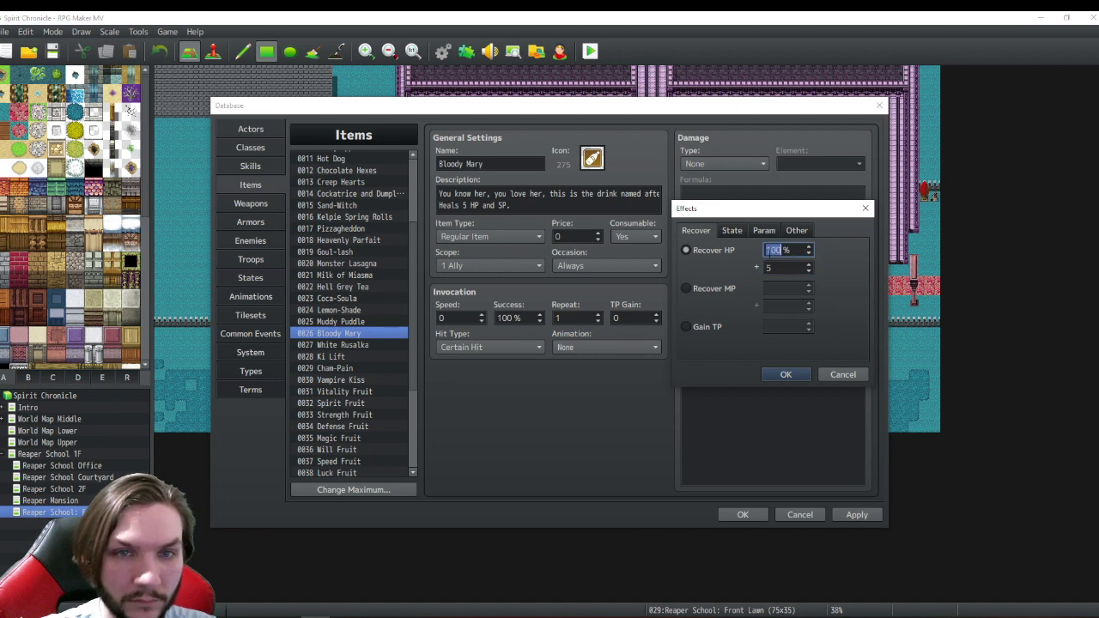
text(0)
click(785, 374)
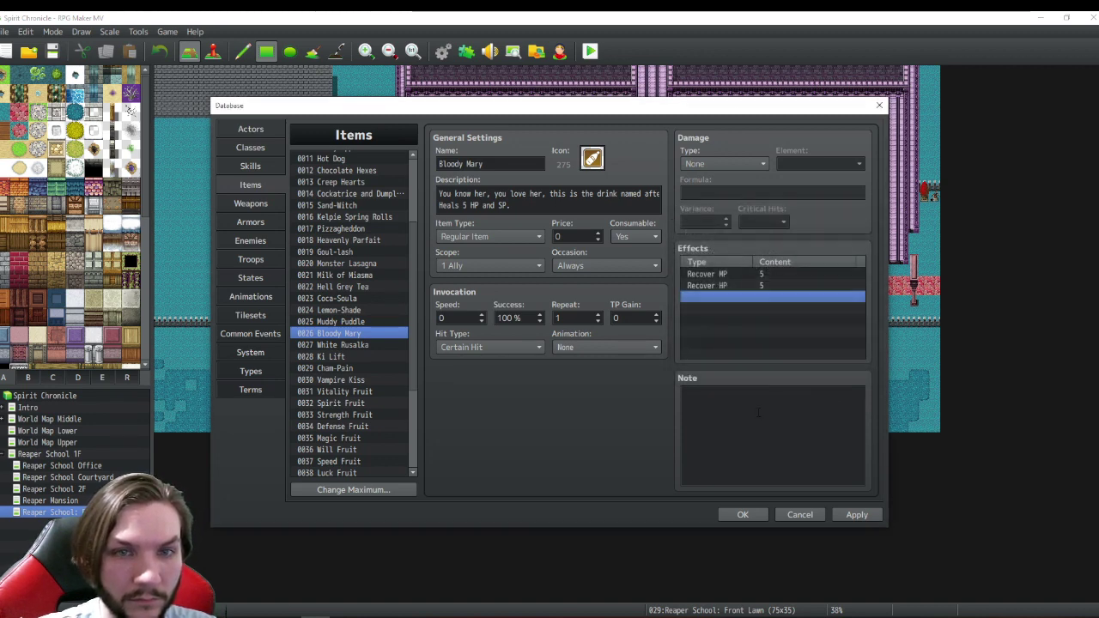
- Remove the sentence "Could make you drunk." from the White Rusalka item's description
click(339, 346)
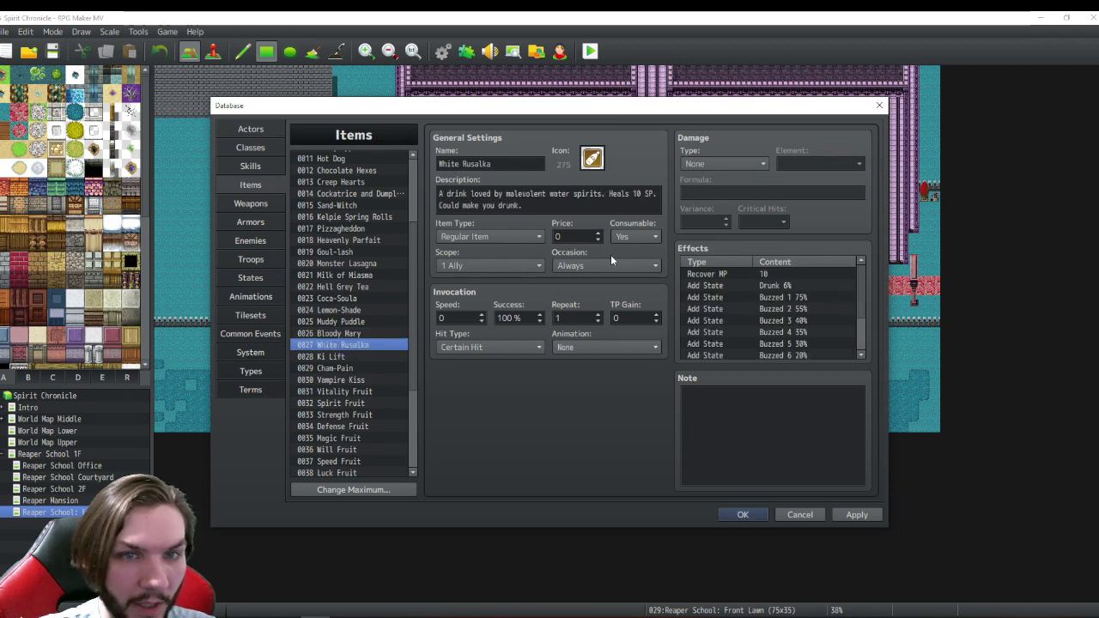
drag(522, 206, 428, 204)
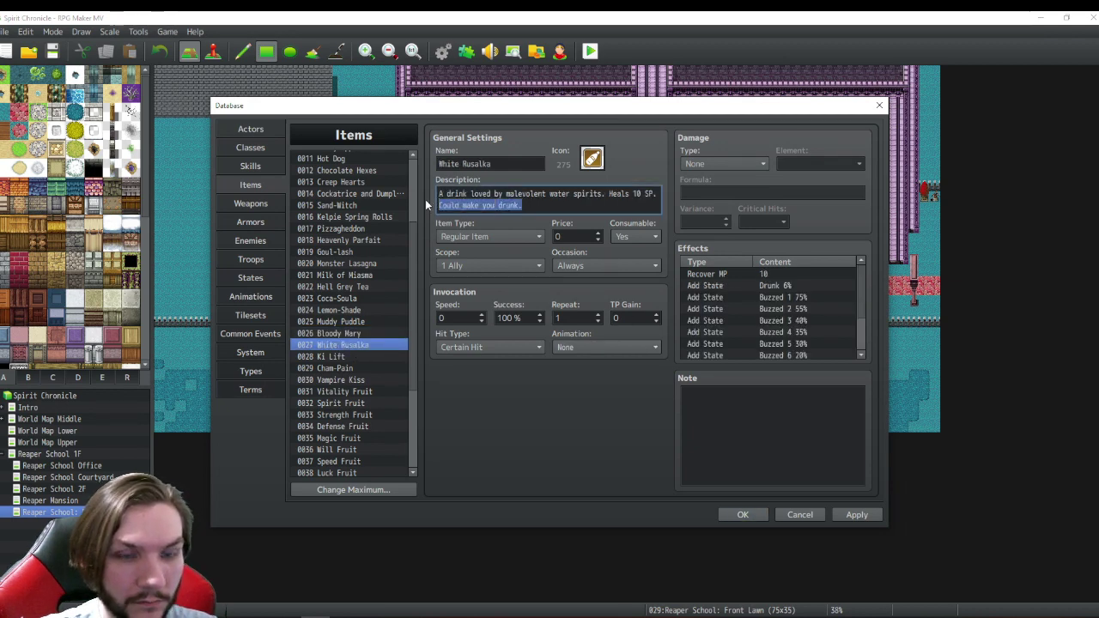
key(BackSpace)
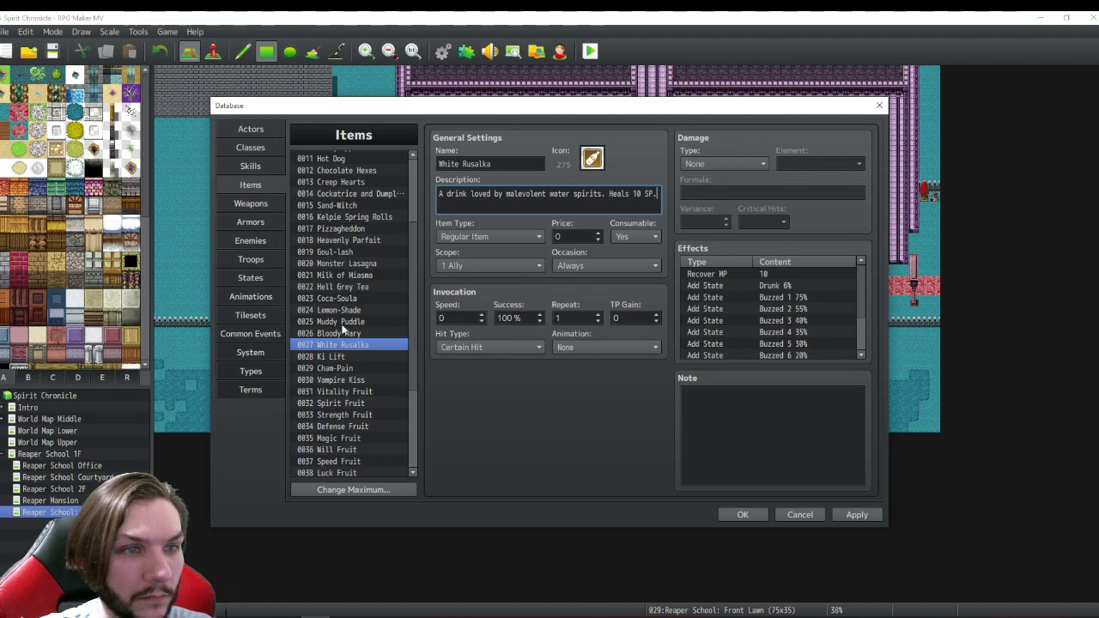
- Review the descriptions and effects of the Coca-Soula, Lemon-Shade, Muddy Puddle and Bloody Mary items
click(337, 298)
click(340, 310)
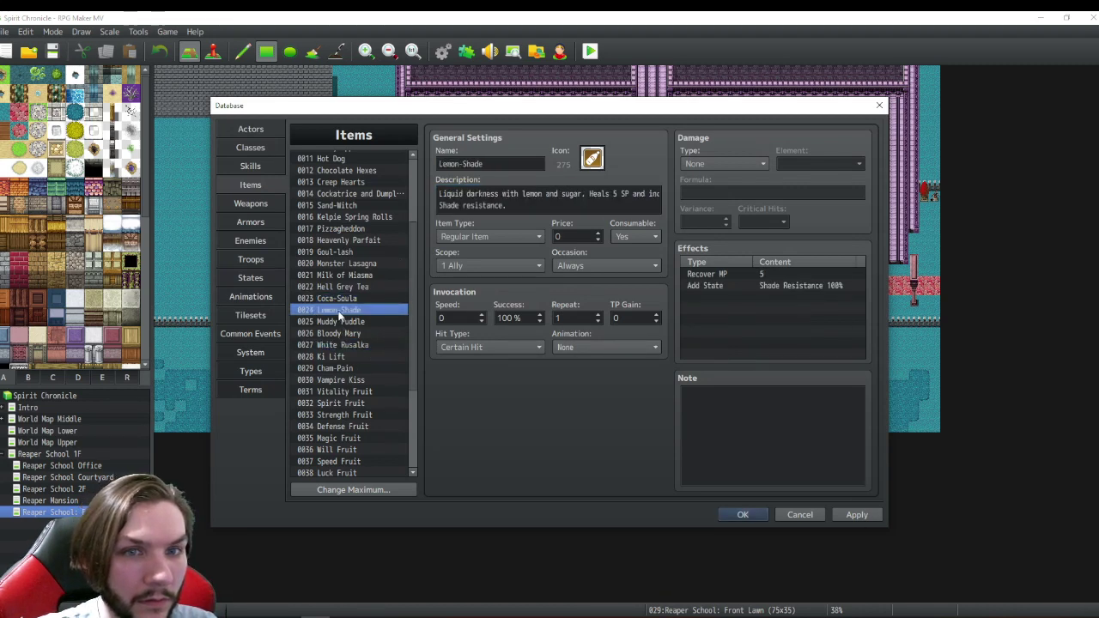
click(340, 322)
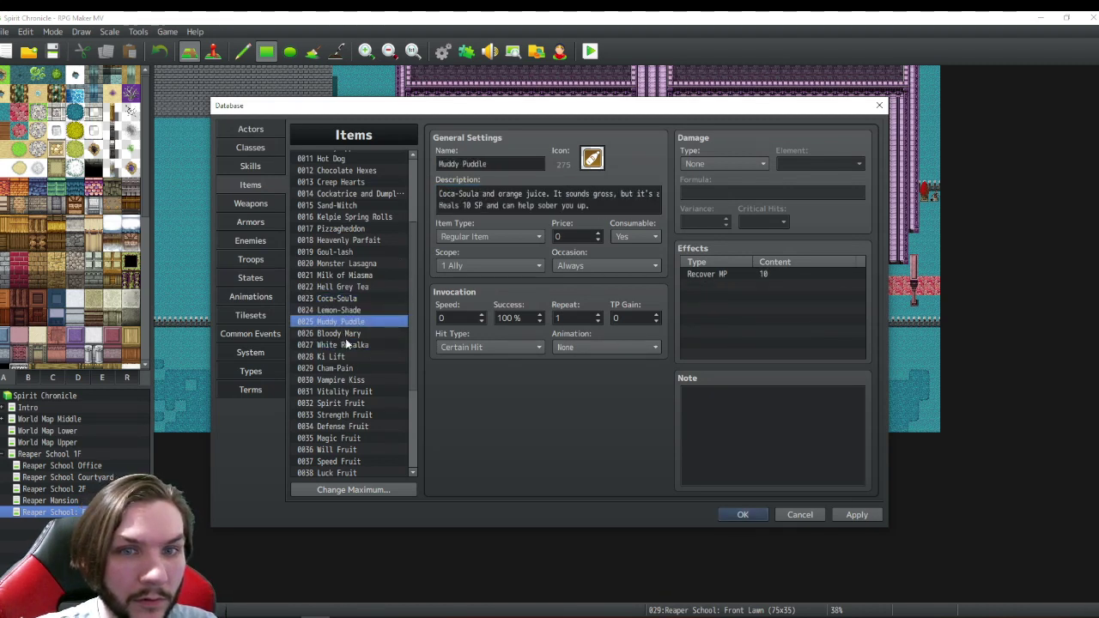
click(343, 334)
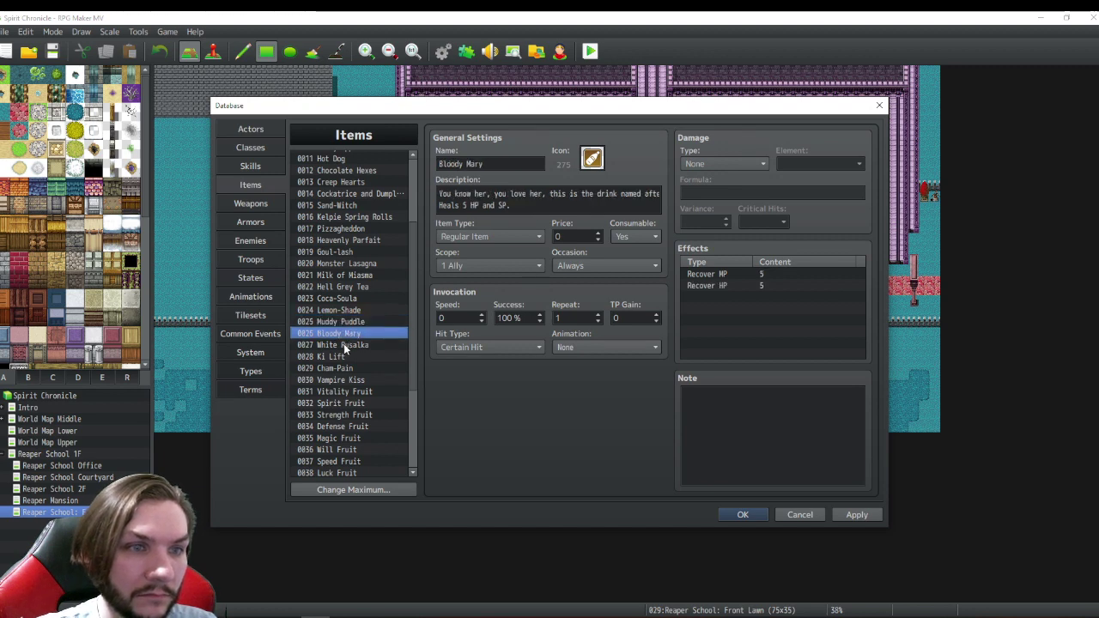
- Delete the Drunk and all Buzzed Add State effects from the White Rusalka item
click(343, 344)
click(740, 286)
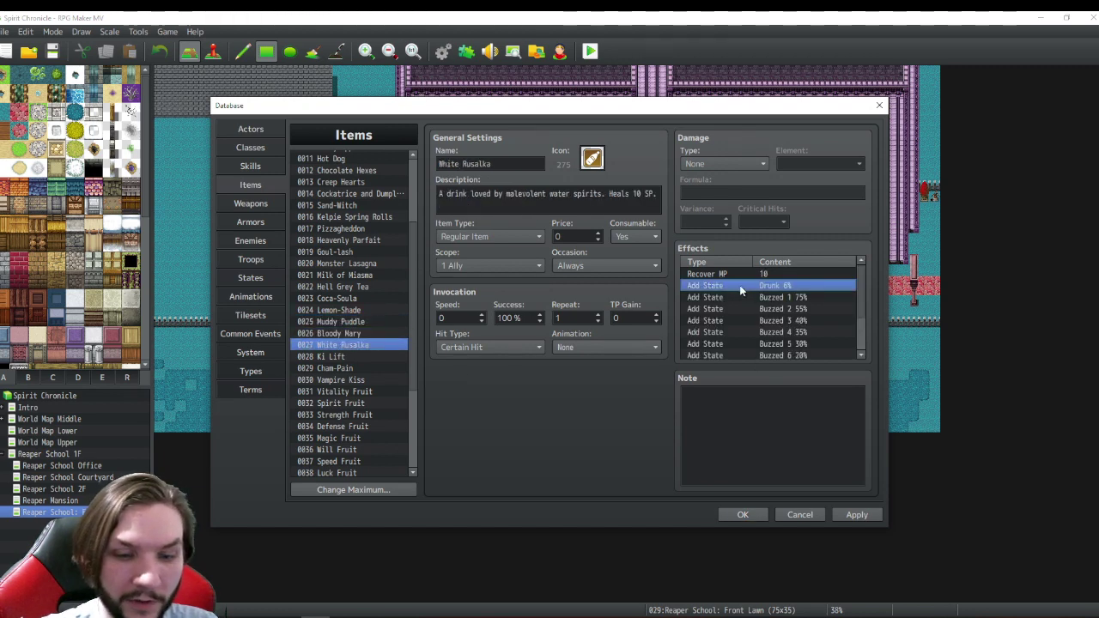
key(Delete)
key(Delete)
key(Delete)
key(Delete)
key(Delete)
key(Delete)
key(Delete)
key(Delete)
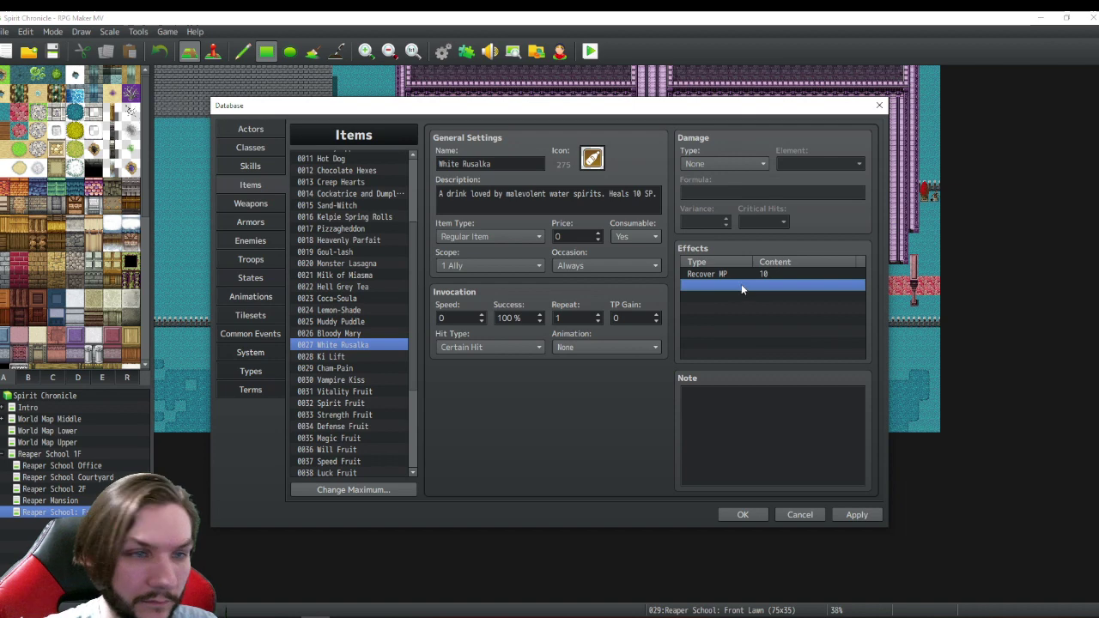
- Remove the sentence "Could make you drunk." from the Ki Lift item's description
click(321, 357)
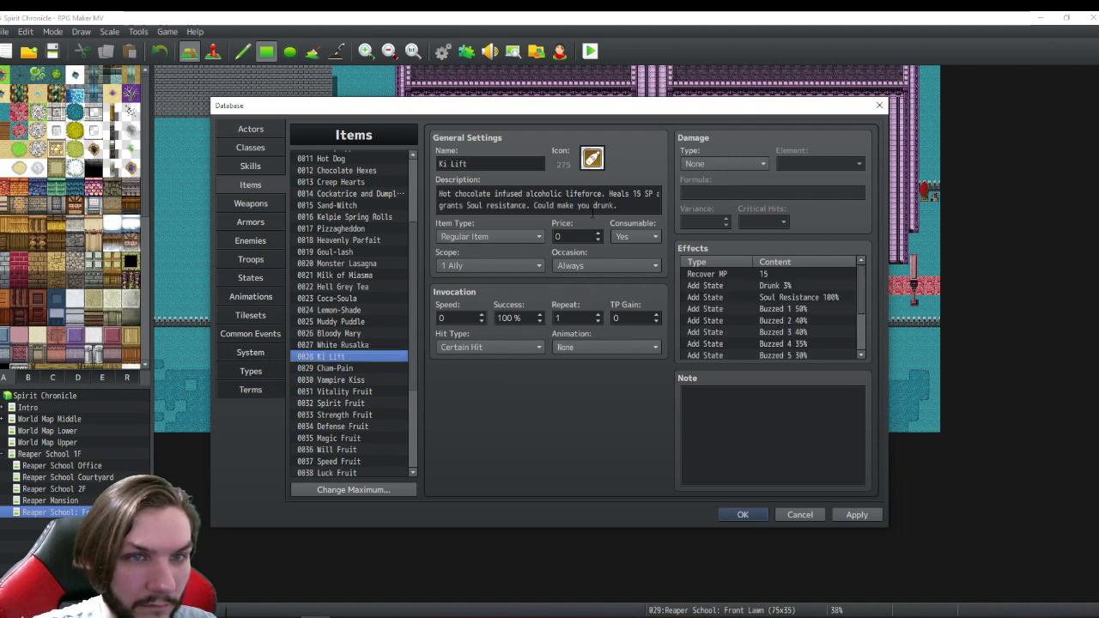
click(593, 206)
drag(617, 205, 541, 205)
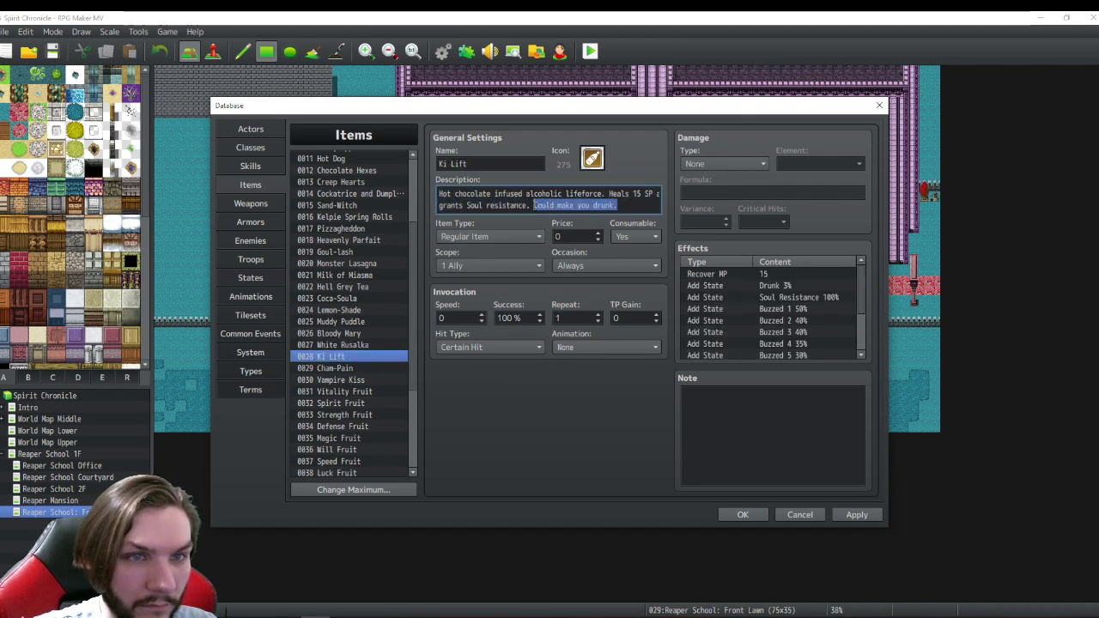
key(BackSpace)
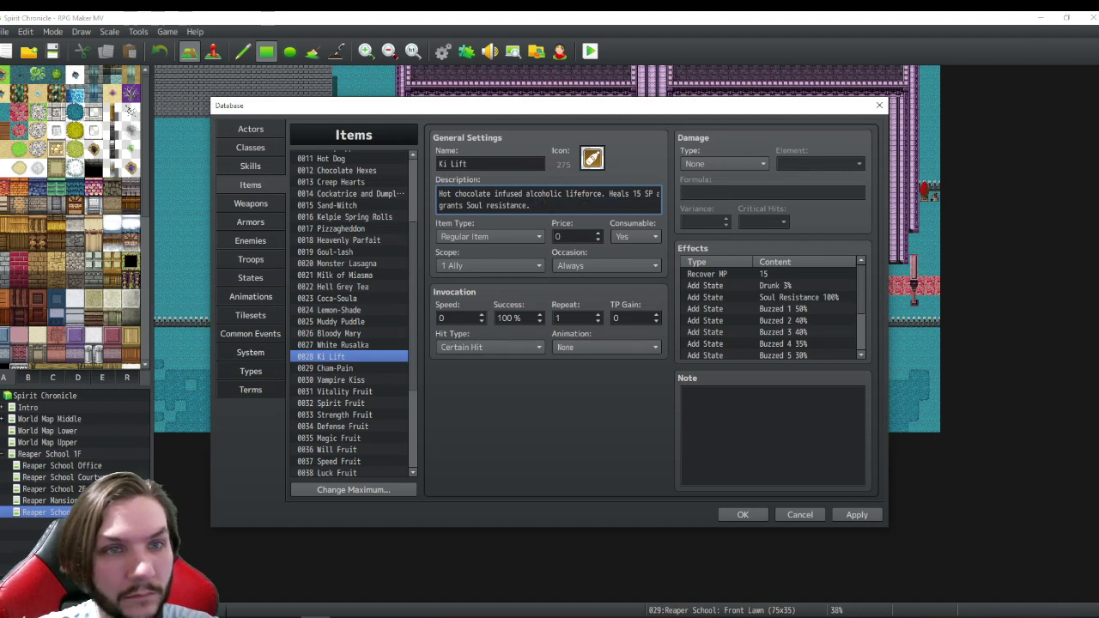
- Delete the Drunk and all Buzzed Add State effects from the Ki Lift item, keeping Recover MP and Soul Resistance
click(751, 288)
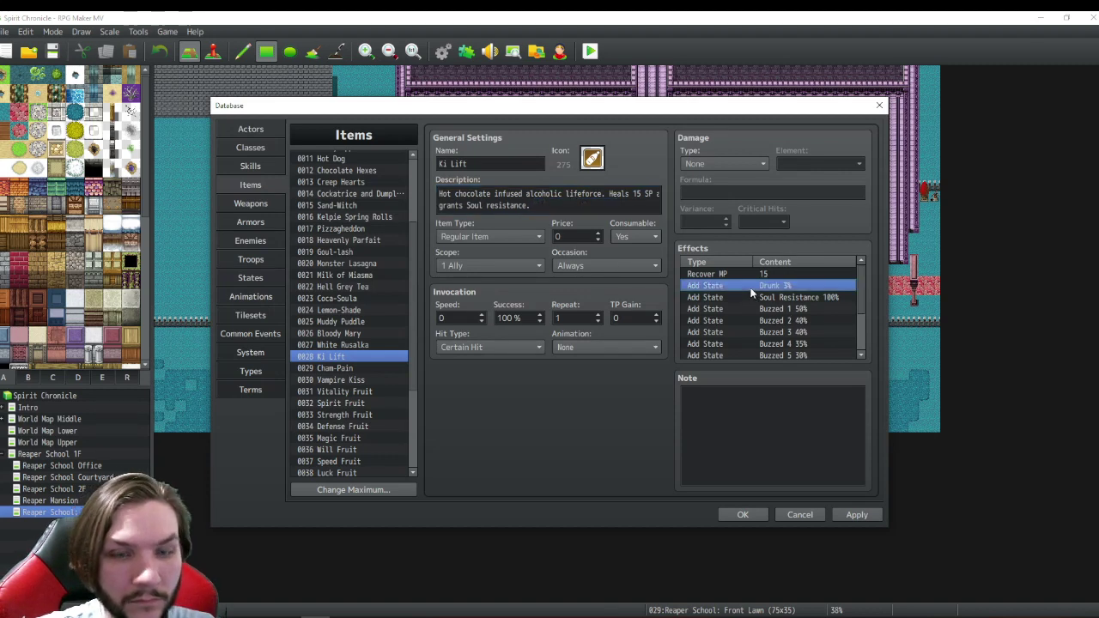
key(Delete)
key(Delete)
key(Delete)
key(Delete)
key(Delete)
key(Delete)
key(Delete)
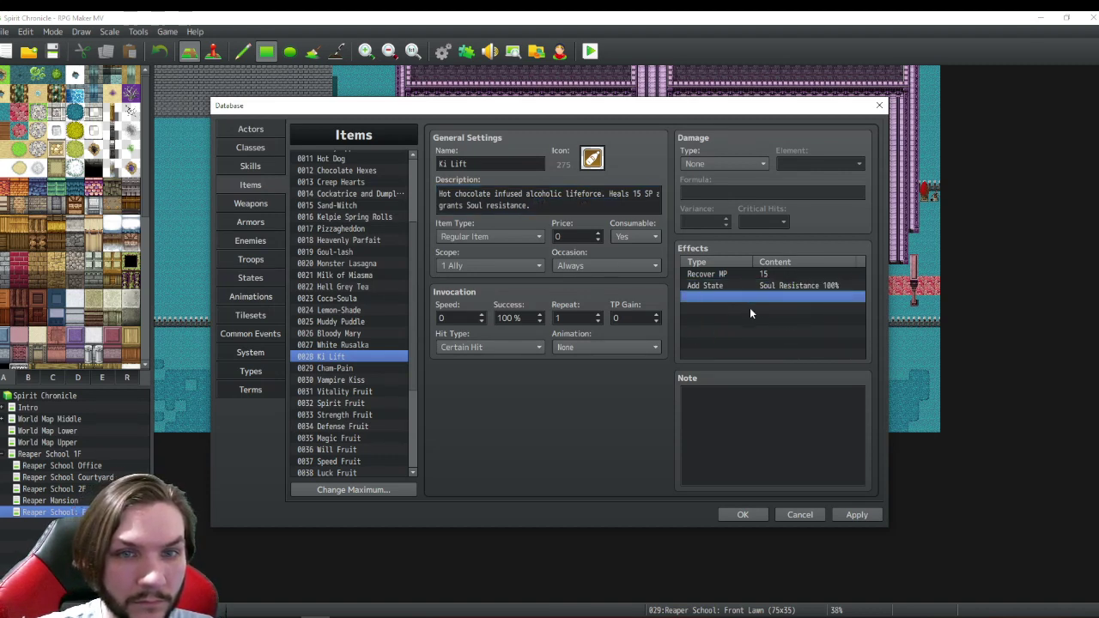
- Remove the sentence "Could make you drunk." and its line break from the Cham-Pain item's description
click(343, 369)
drag(522, 206, 402, 206)
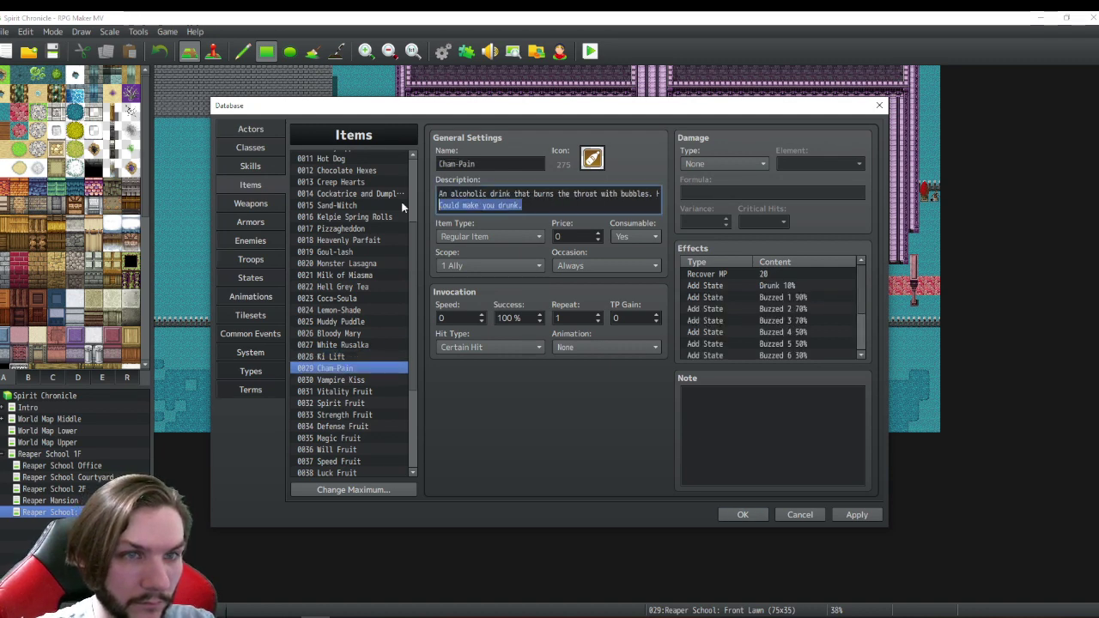
key(BackSpace)
key(BackSpace)
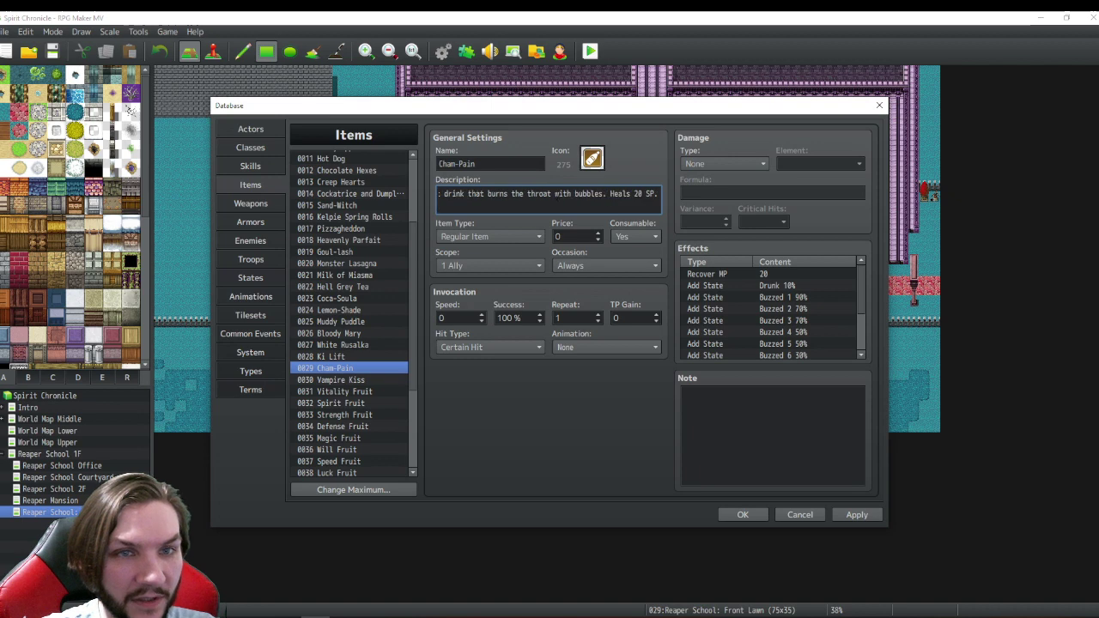
- Delete the Drunk and all Buzzed Add State effects from the Cham-Pain item
click(766, 288)
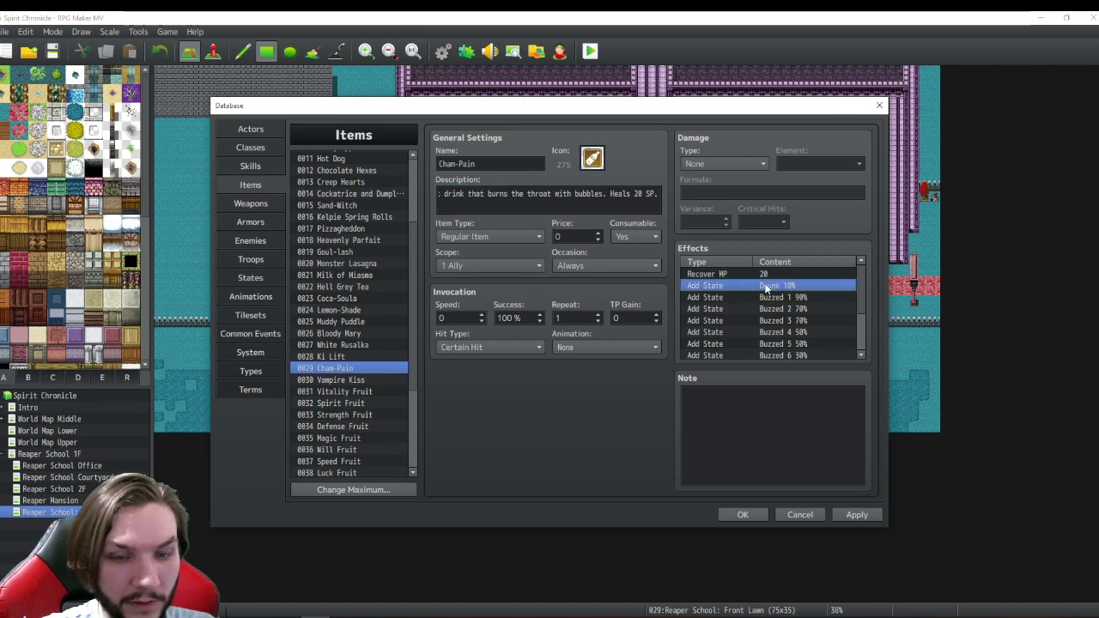
key(Delete)
key(Delete)
key(Delete)
key(Delete)
key(Delete)
key(Delete)
key(Delete)
key(Delete)
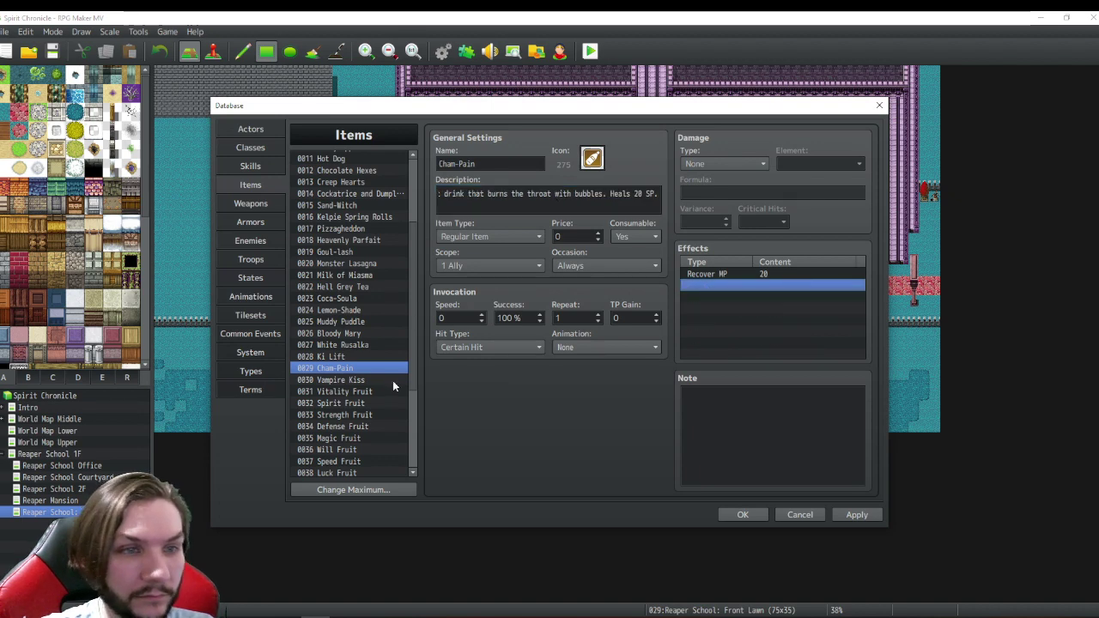
- Remove the drunkenness sentence from the Vampire Kiss item's description, leaving the text up to "Heals 25 SP."
click(360, 384)
drag(524, 205, 389, 202)
key(BackSpace)
- Delete the Drunk and all Buzzed Add State effects from the Vampire Kiss item
click(744, 287)
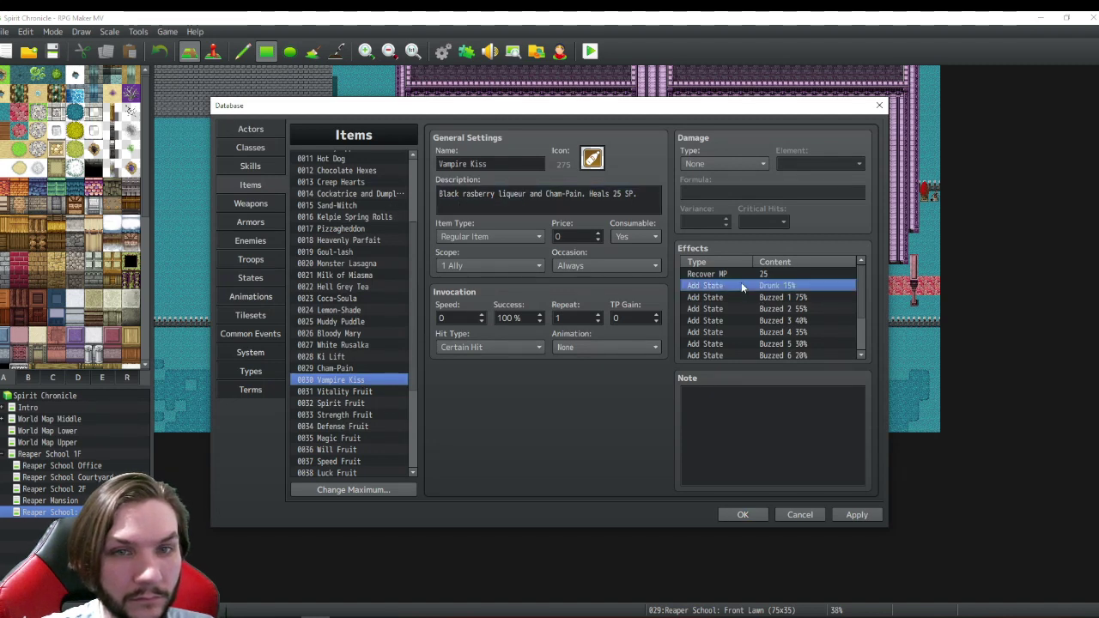
key(Delete)
key(Delete)
key(Delete)
key(Delete)
key(Delete)
key(Delete)
key(Delete)
key(Delete)
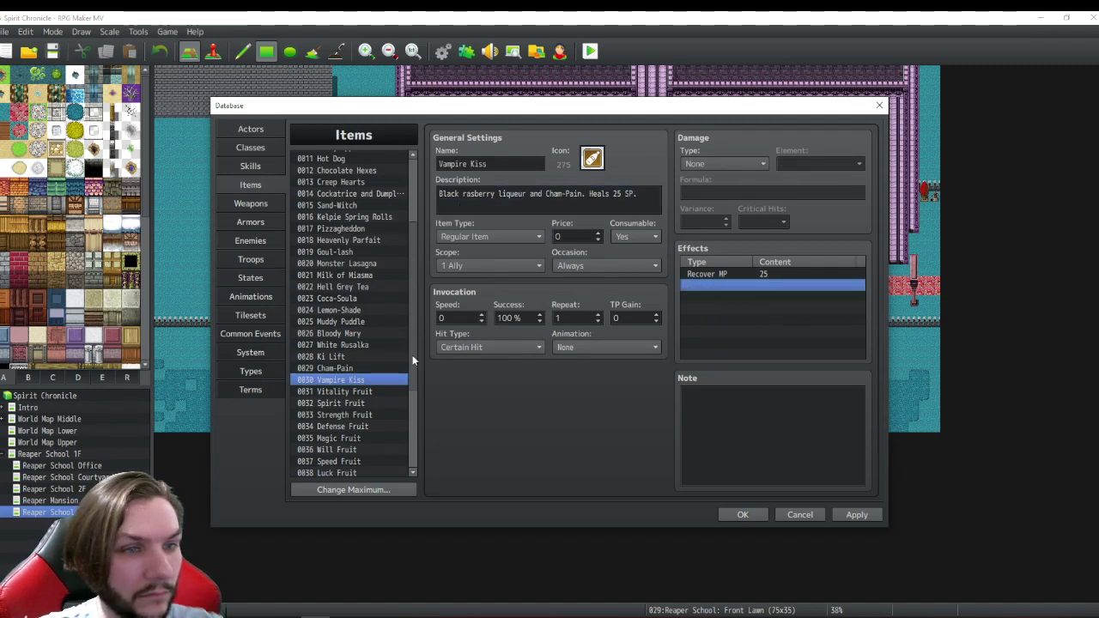
- Clear the Drunk entry, number 0010, from the database's states
click(242, 222)
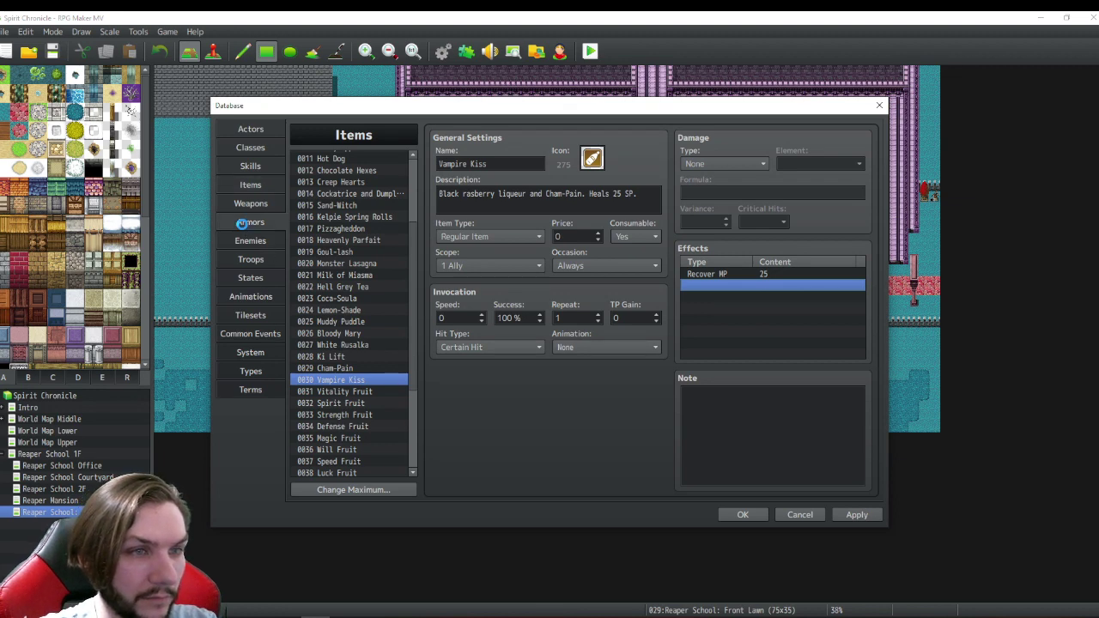
click(249, 277)
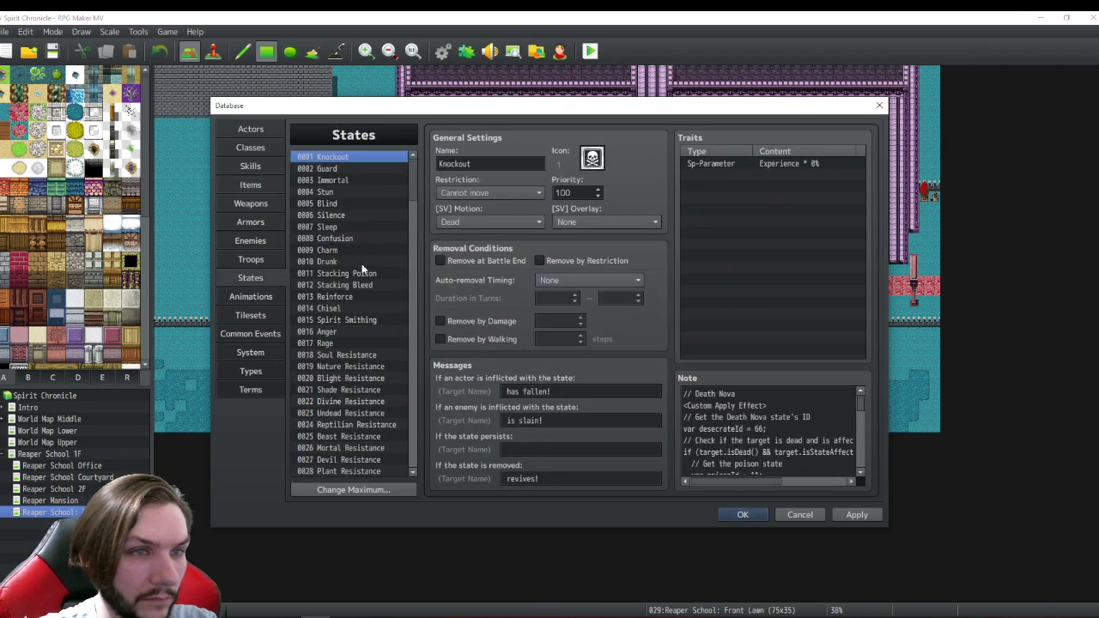
click(334, 261)
key(Delete)
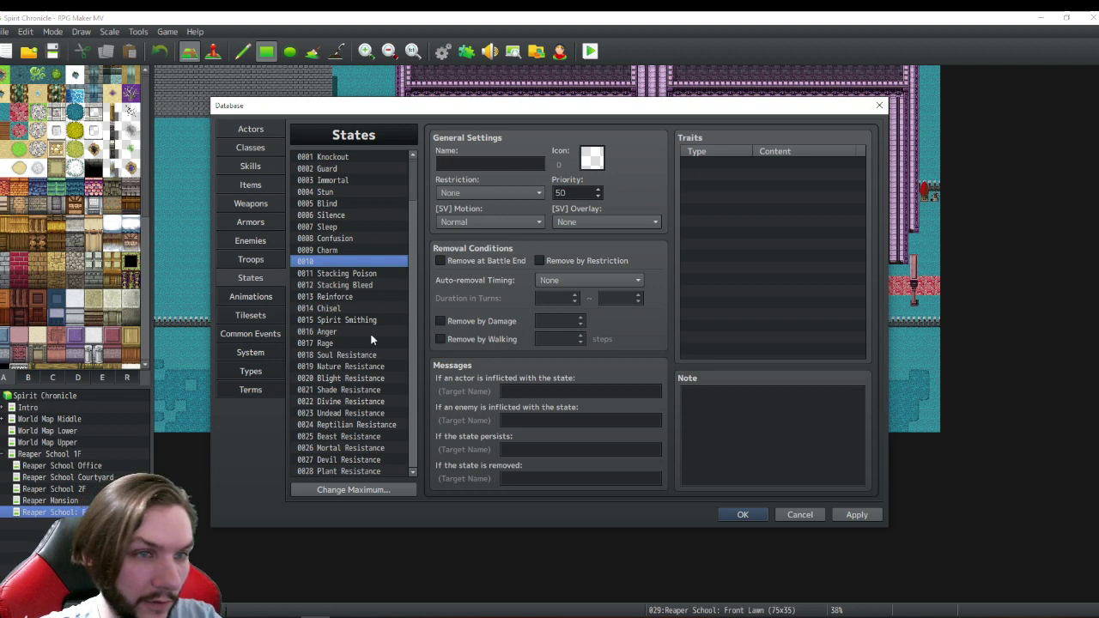
- Clear the state entries Buzzed 1 through Buzzed 10, numbers 0044 to 0053
scroll(371, 340, down, 8)
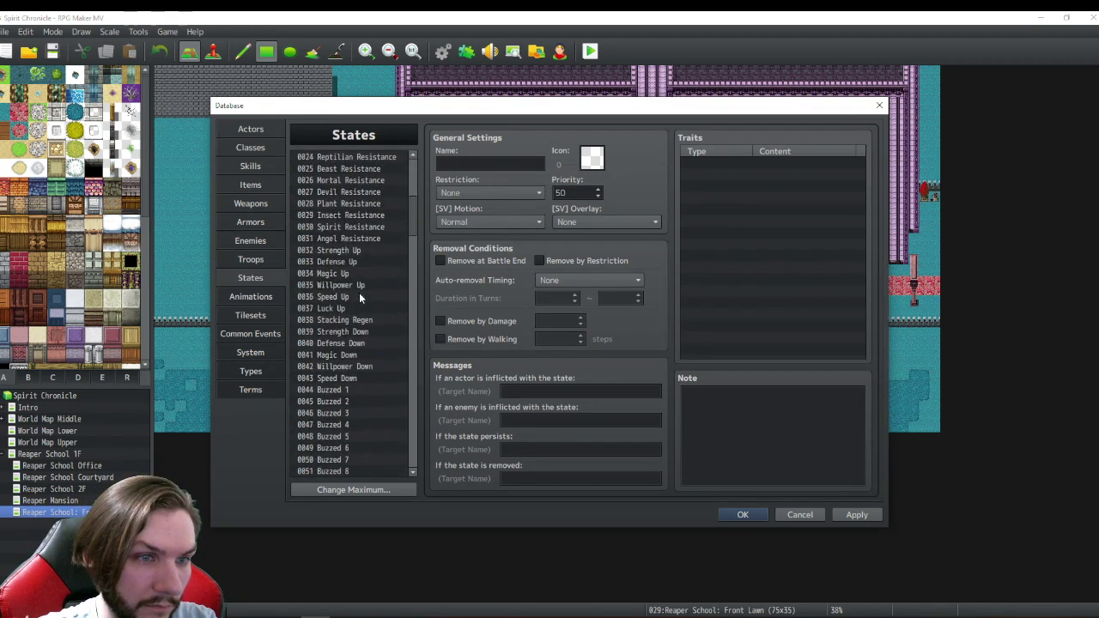
scroll(359, 297, down, 3)
click(361, 287)
shift+click(343, 390)
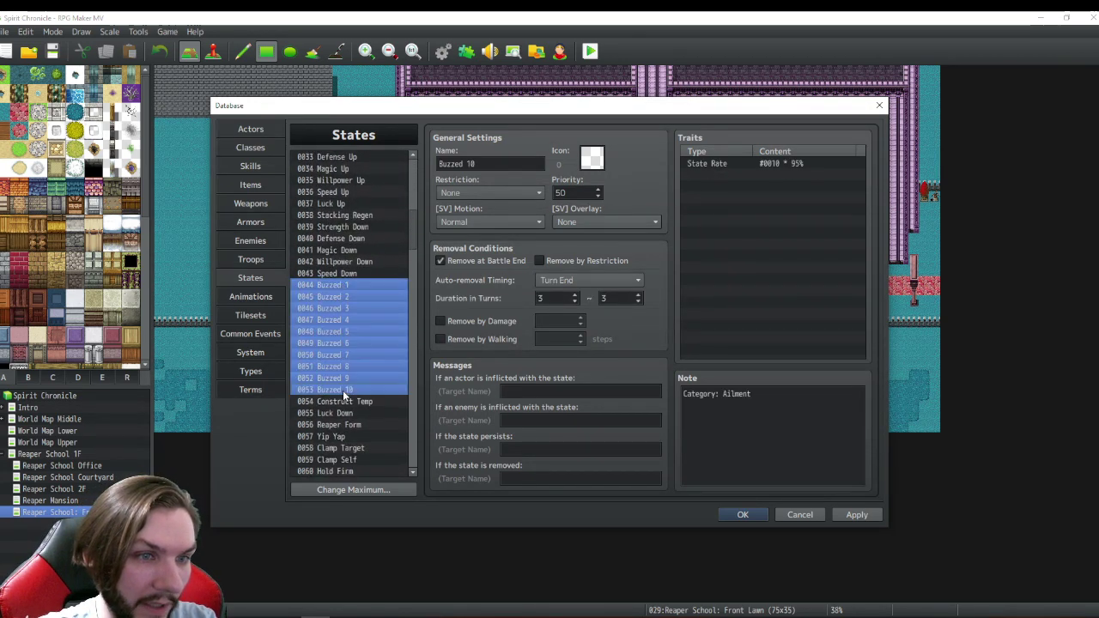
key(Delete)
click(336, 273)
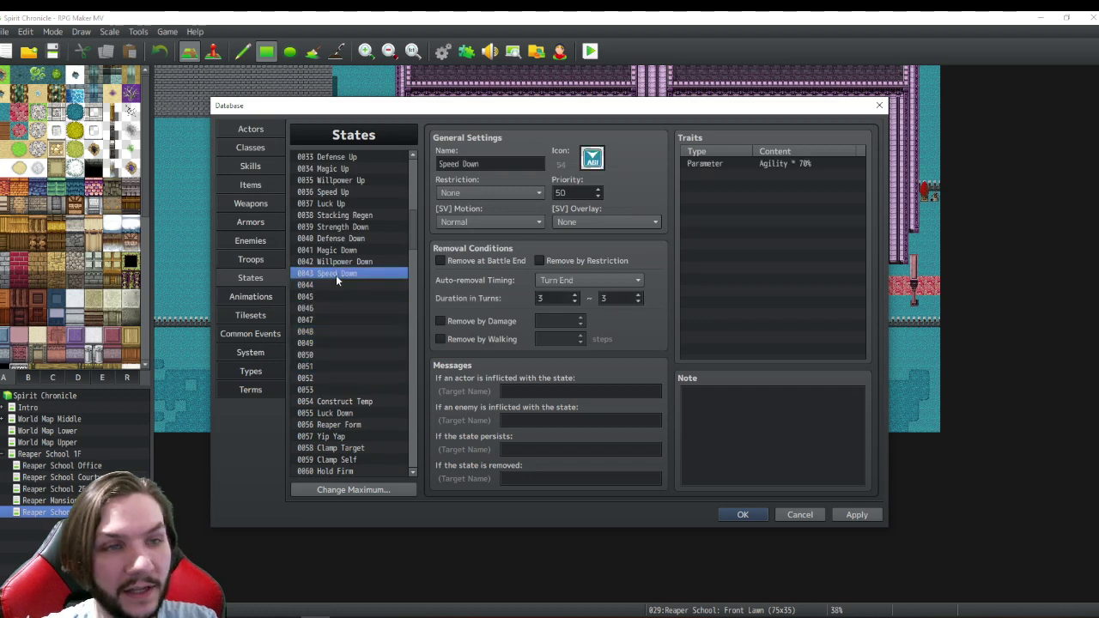
- Accept the database changes and save the Spirit Chronicle project
click(728, 517)
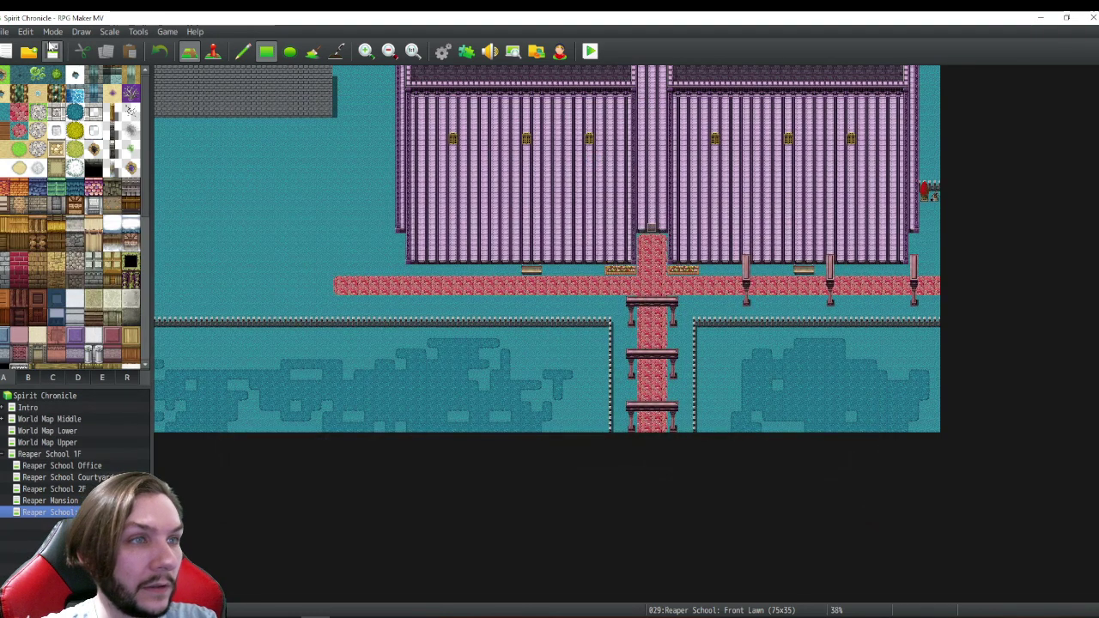
click(51, 51)
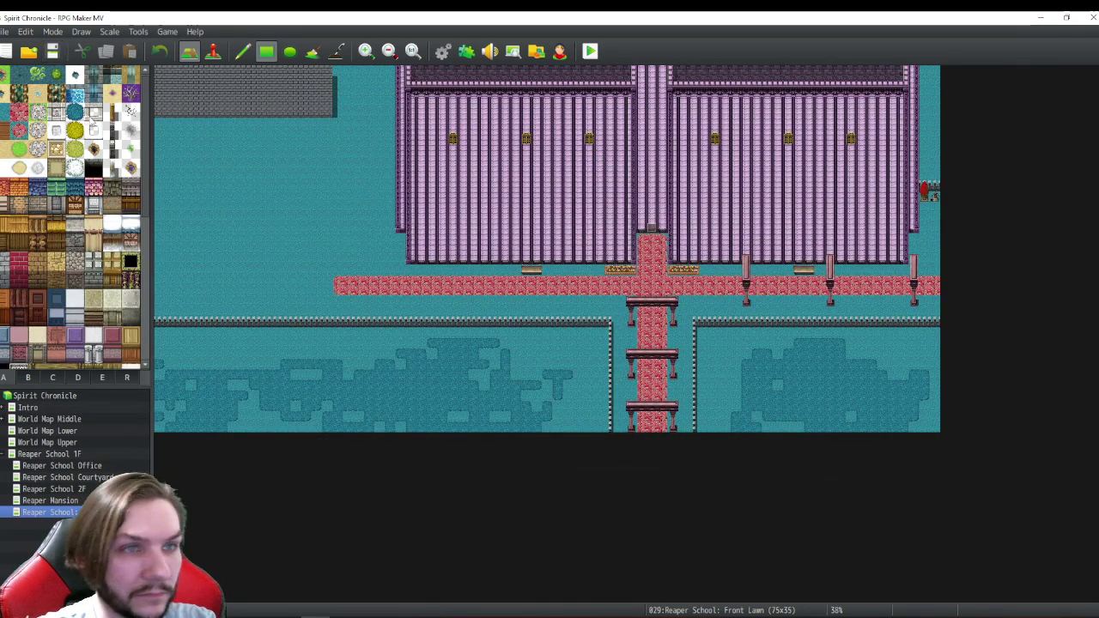
- Open the Happily Ever After project from the Games folder
click(5, 31)
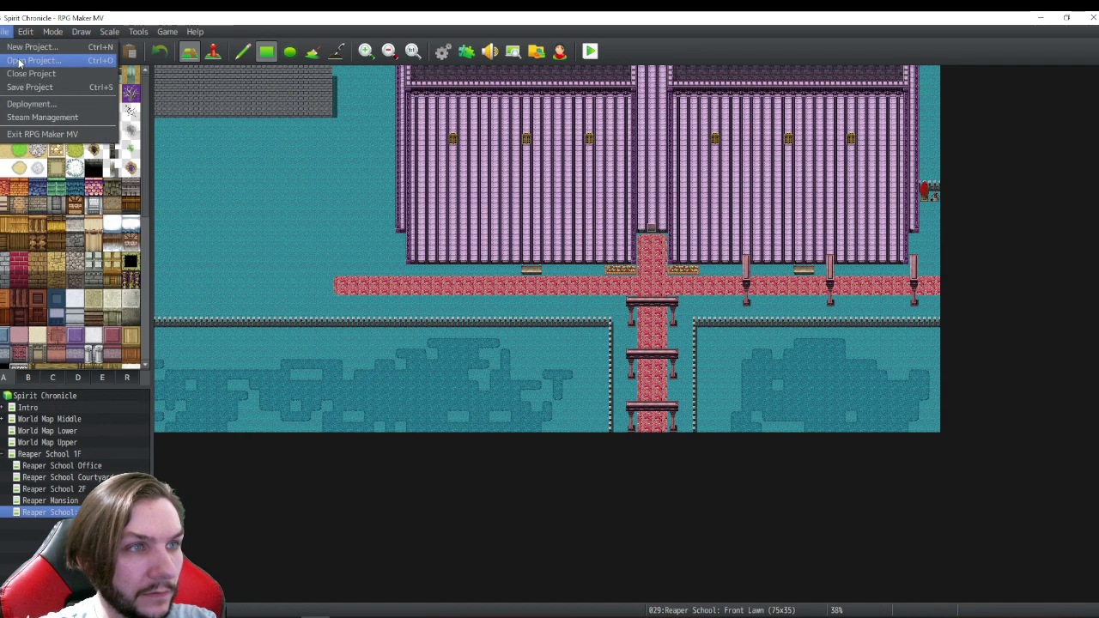
click(19, 61)
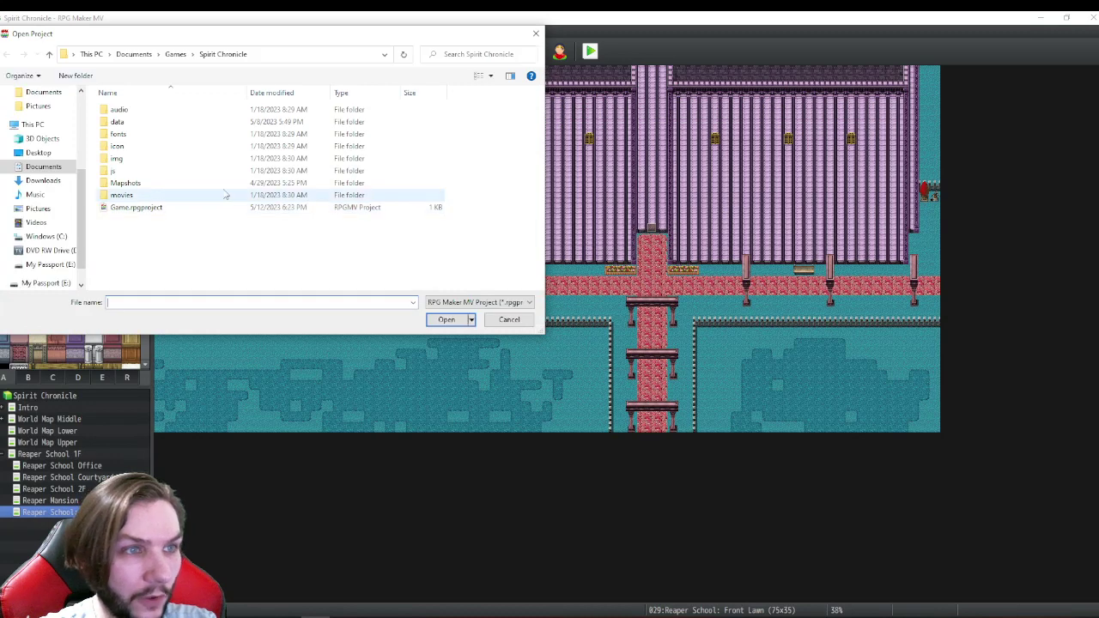
click(182, 54)
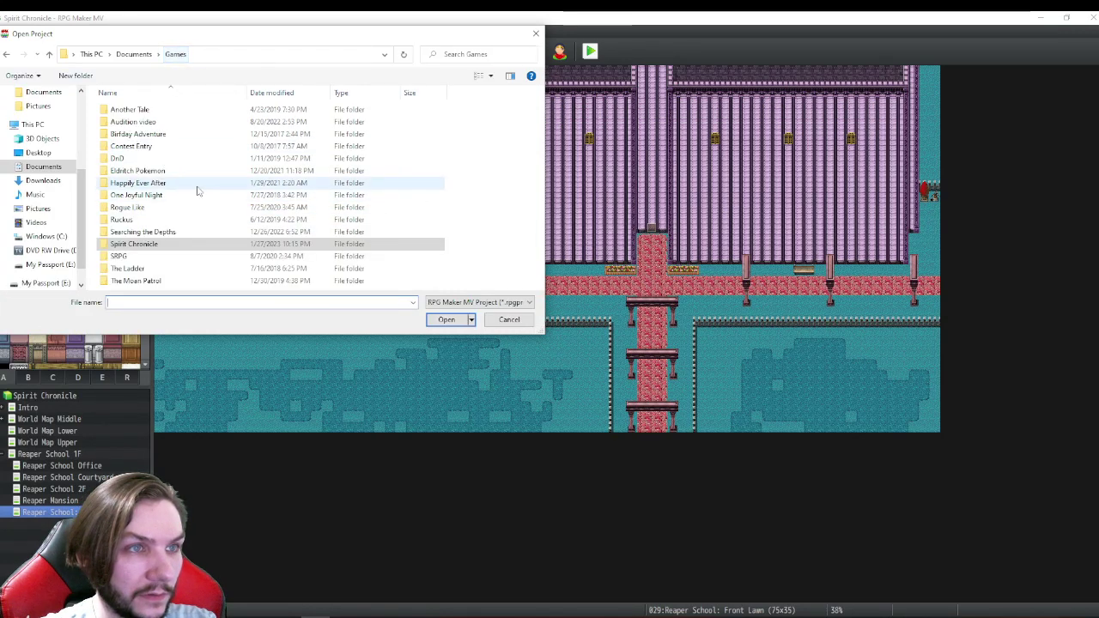
double_click(192, 183)
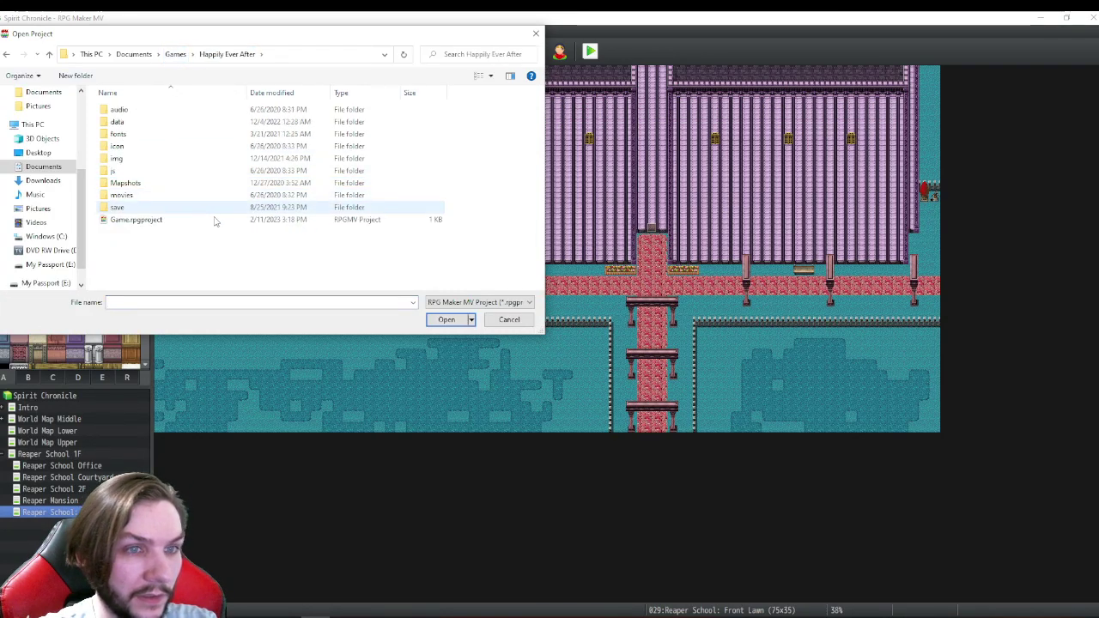
double_click(216, 219)
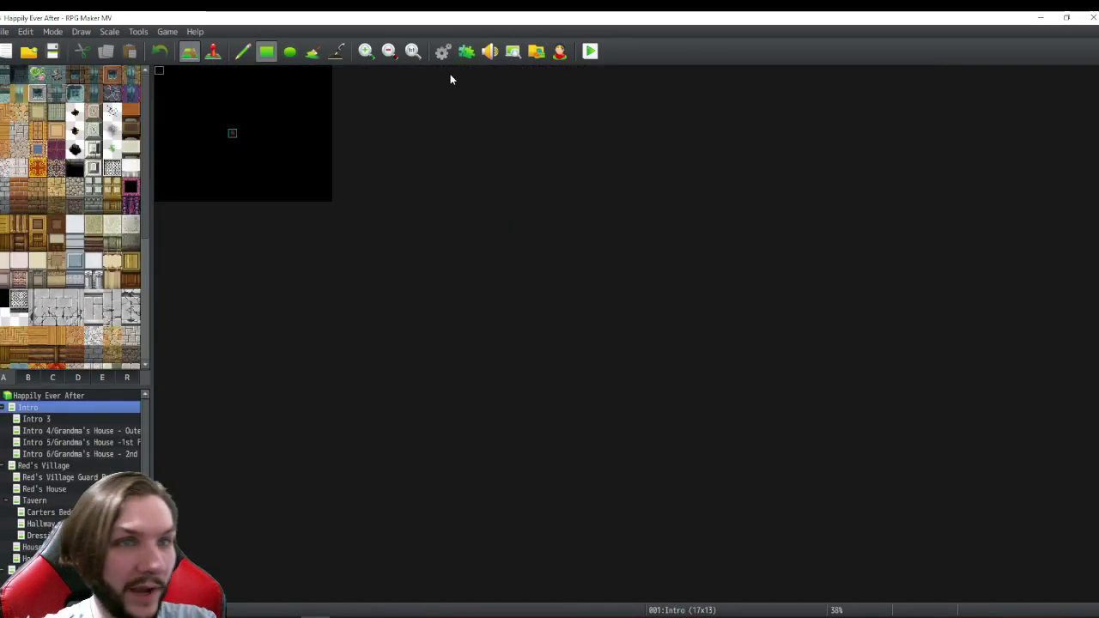
- Copy the states Poison 1 through Poison 5, numbers 0064 to 0068, from the database and close it without changes
click(442, 51)
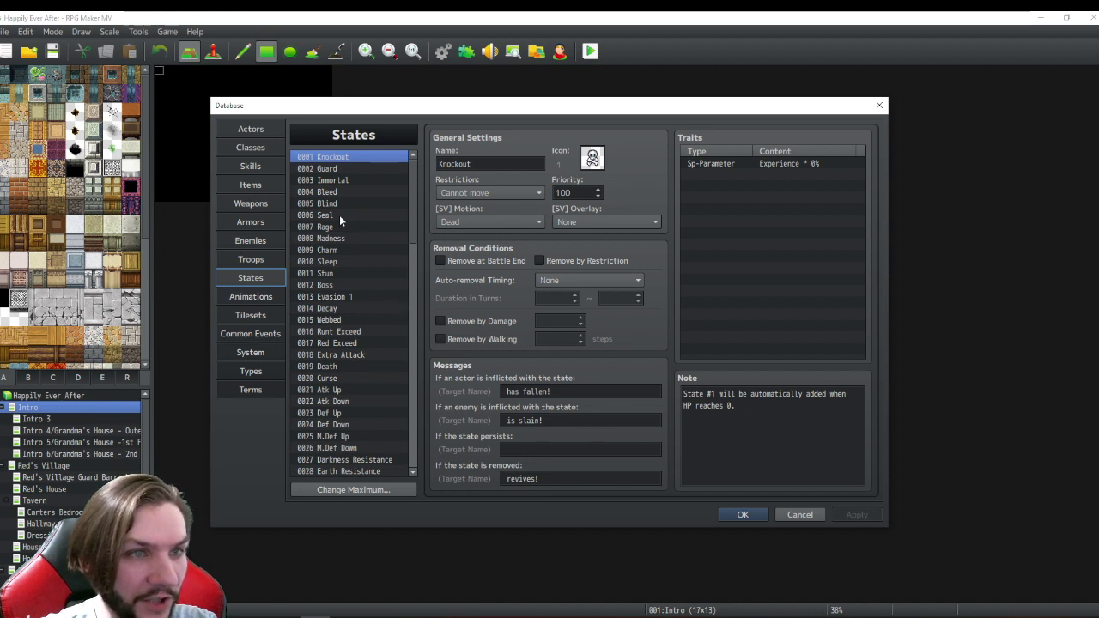
scroll(343, 228, down, 5)
scroll(373, 246, down, 8)
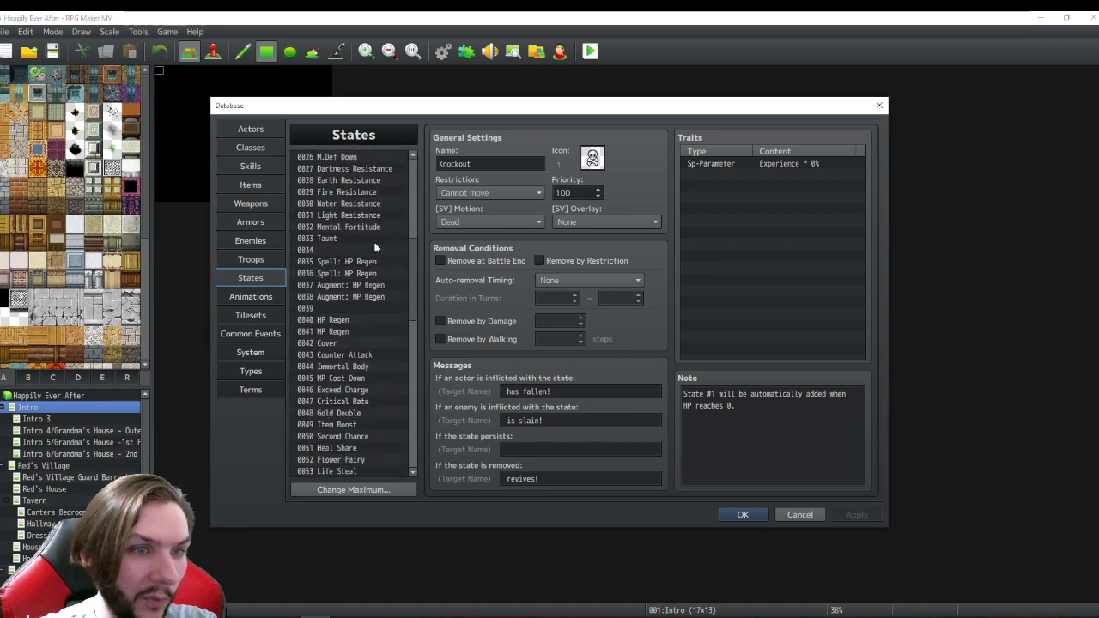
scroll(374, 247, down, 4)
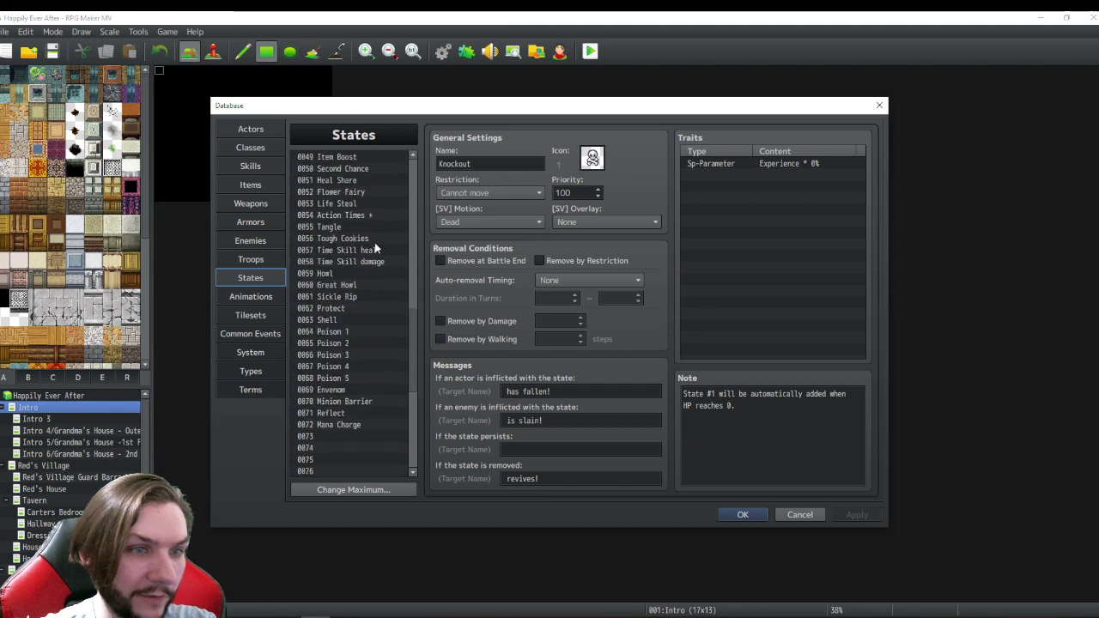
click(363, 286)
shift+click(341, 331)
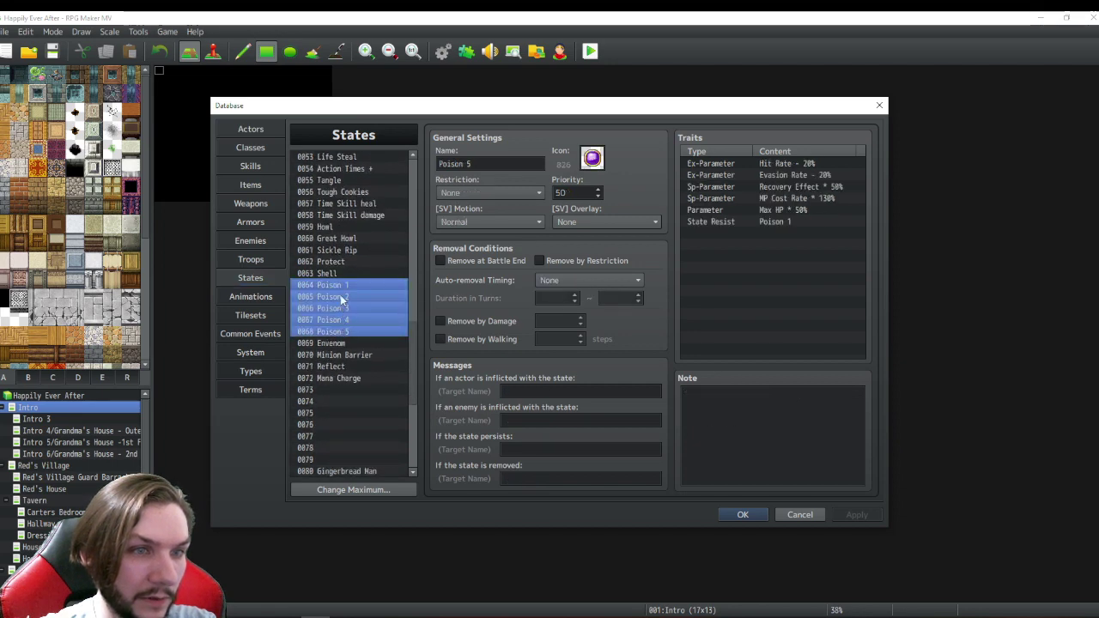
right_click(344, 292)
click(364, 296)
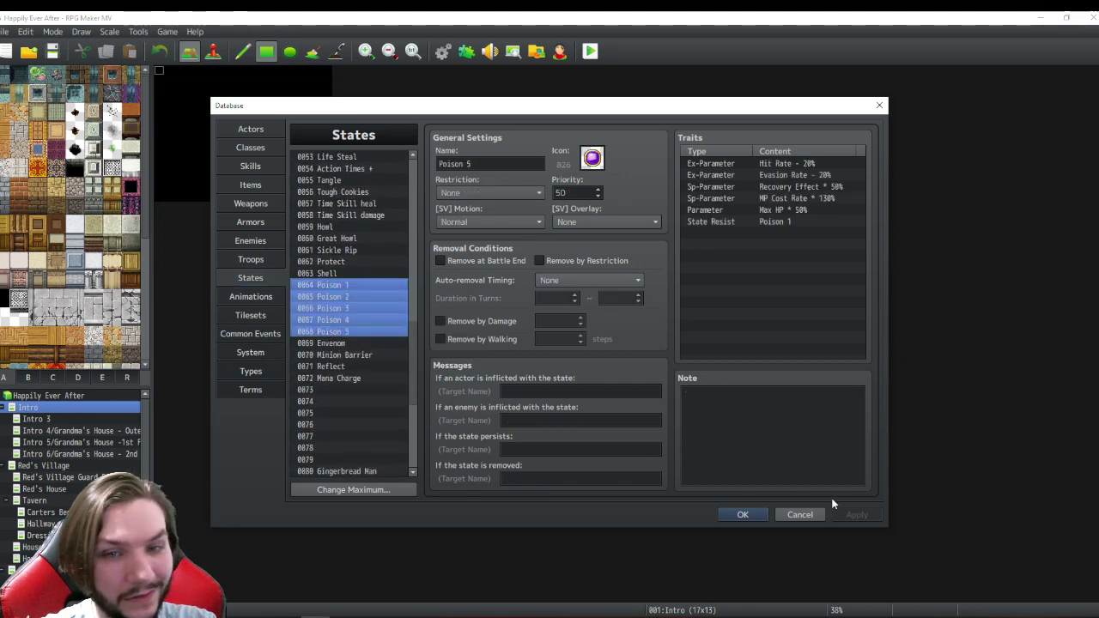
click(807, 514)
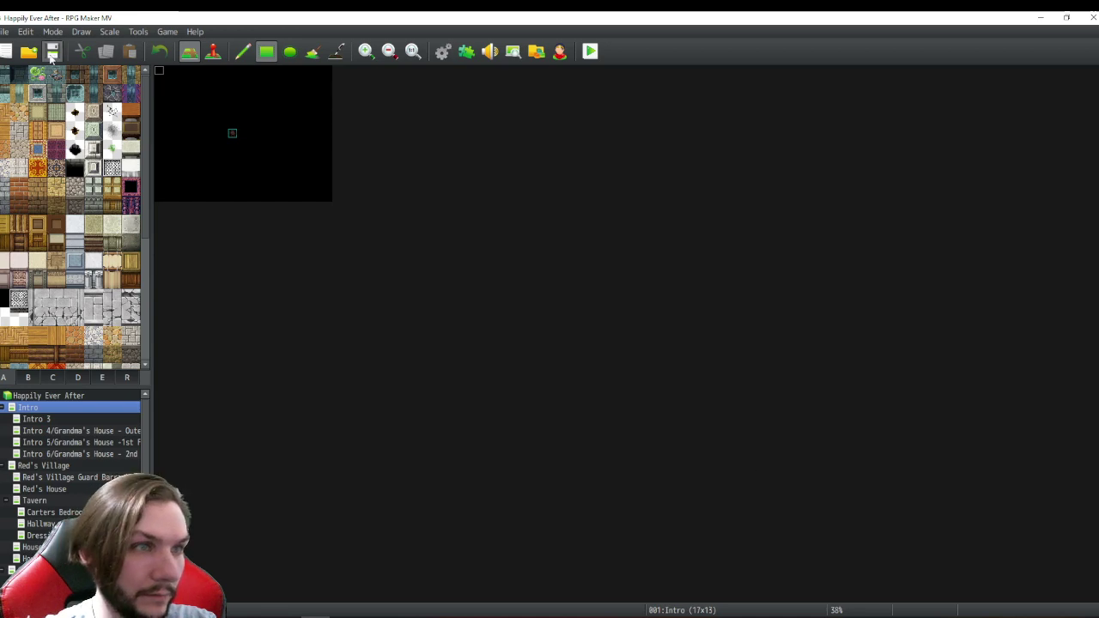
- Reopen the Spirit Chronicle project from the Games folder
click(8, 36)
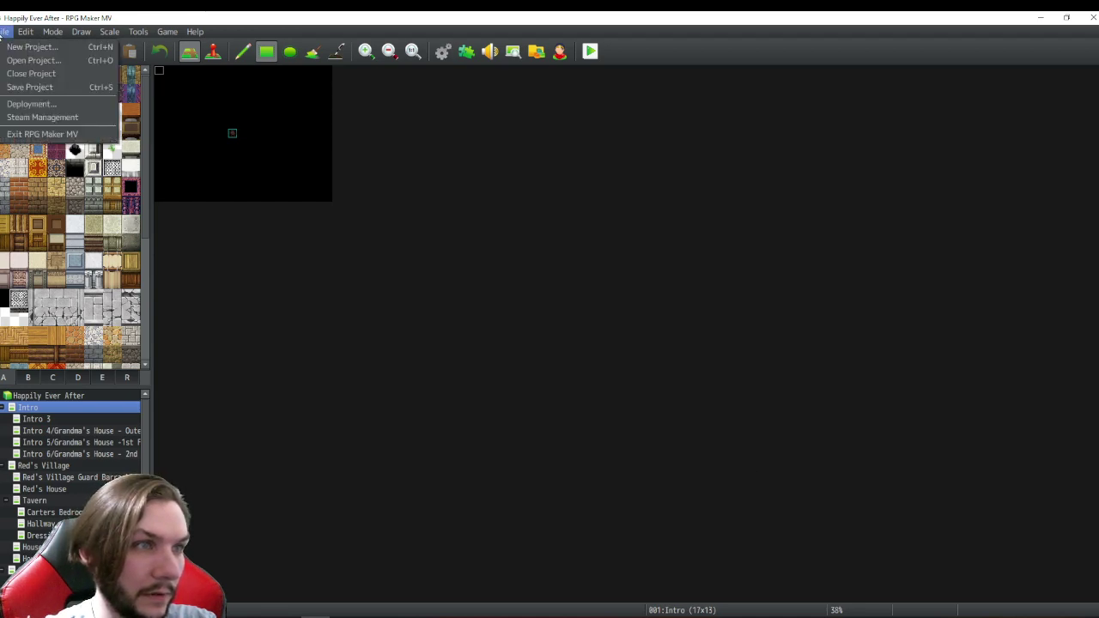
click(16, 69)
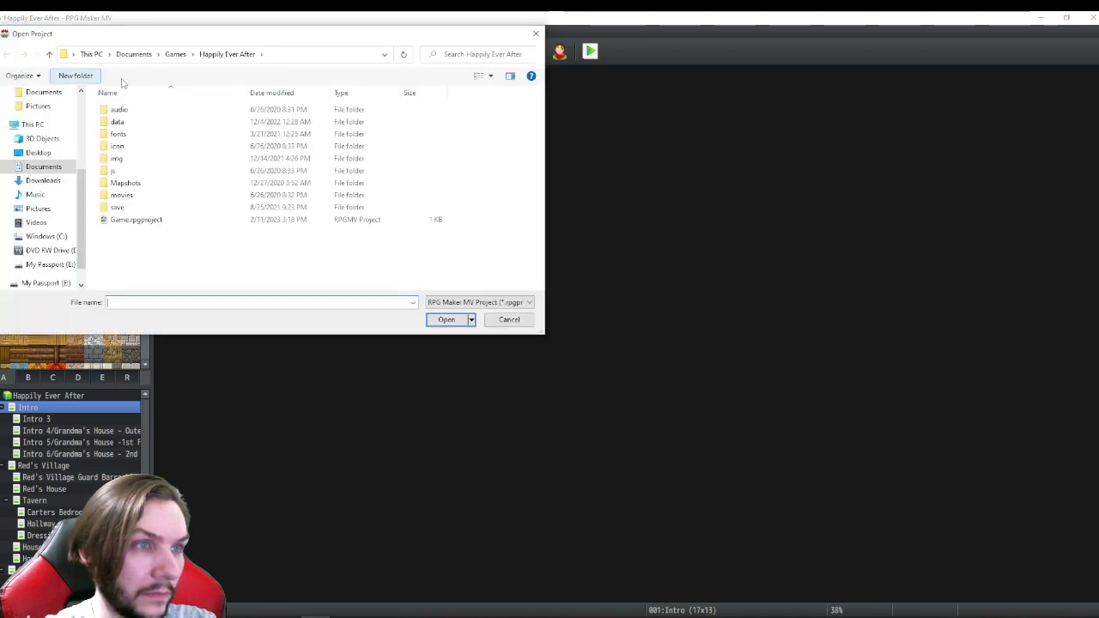
click(175, 53)
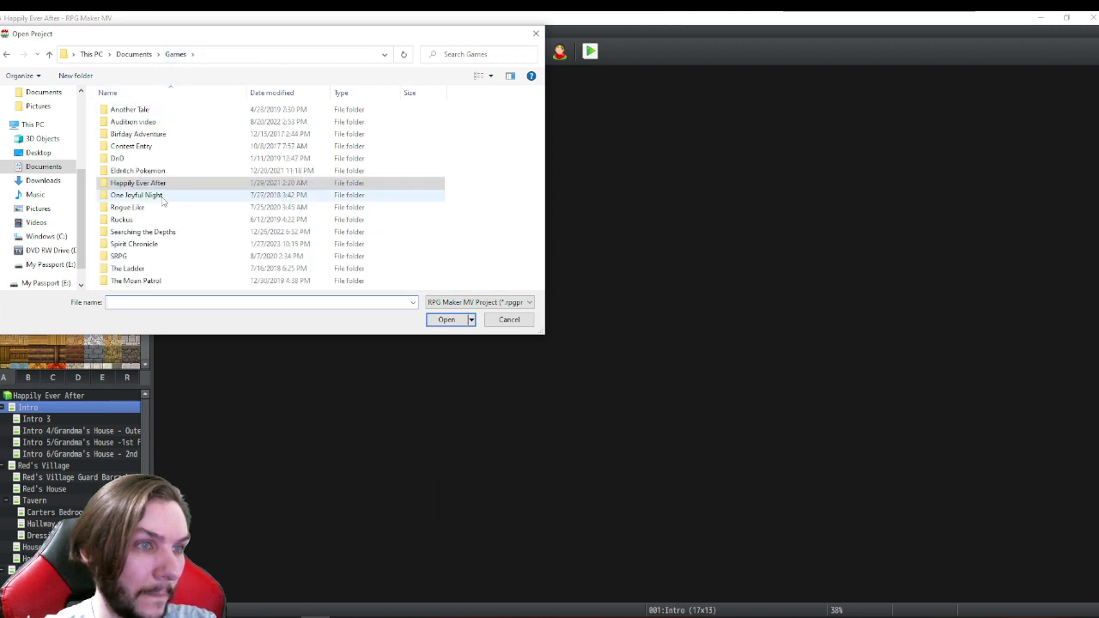
double_click(181, 243)
double_click(204, 210)
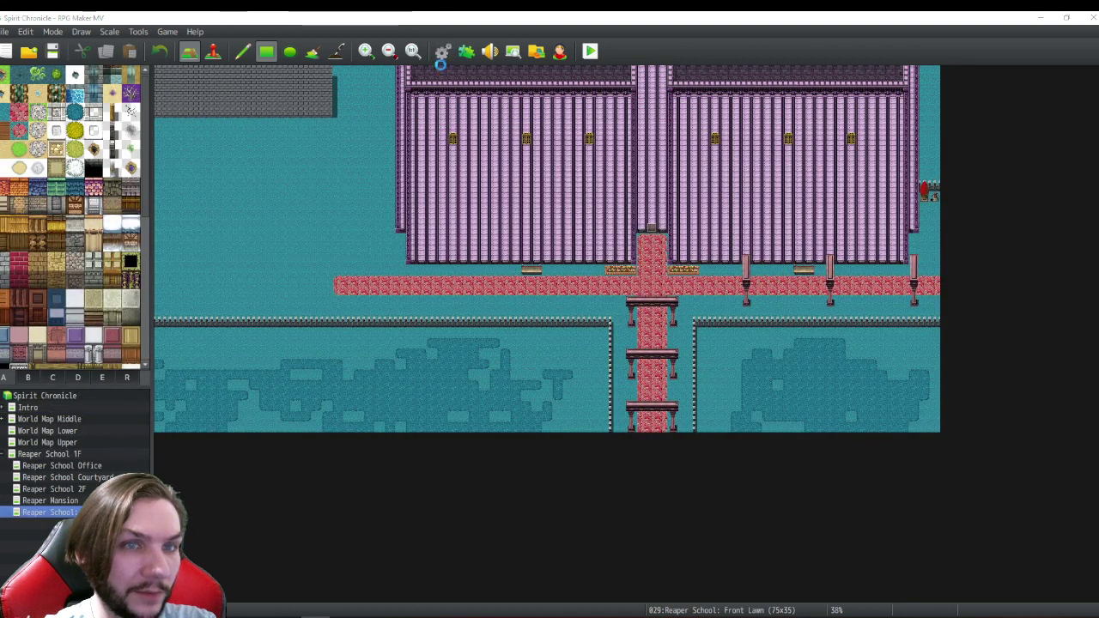
- Paste the copied Poison states into the database's empty state entries starting at number 0044
click(443, 51)
scroll(327, 300, down, 12)
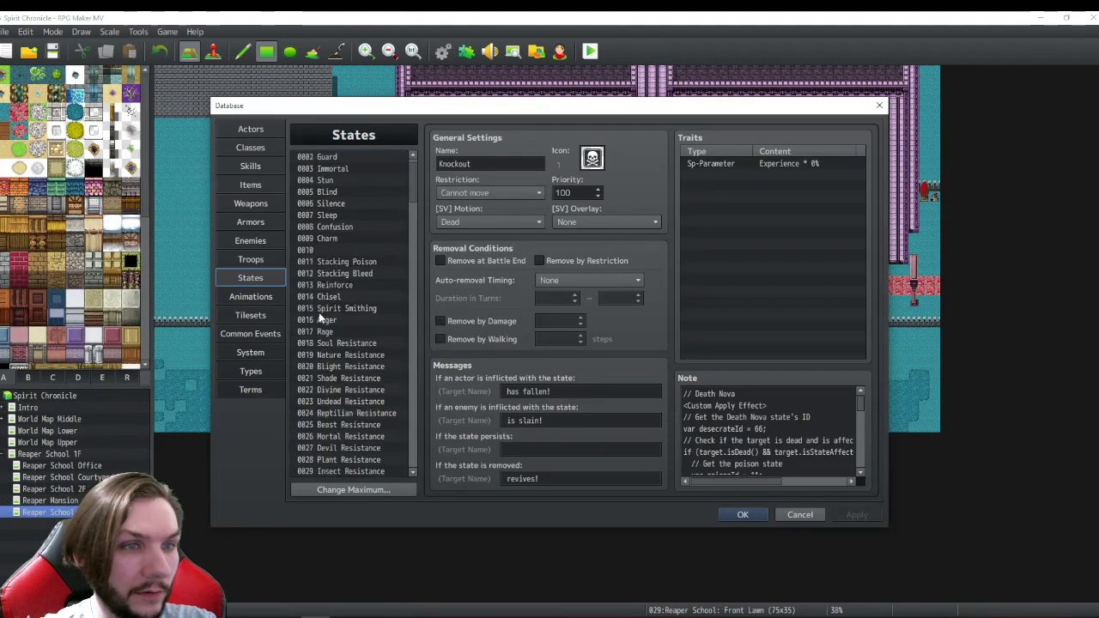
click(334, 227)
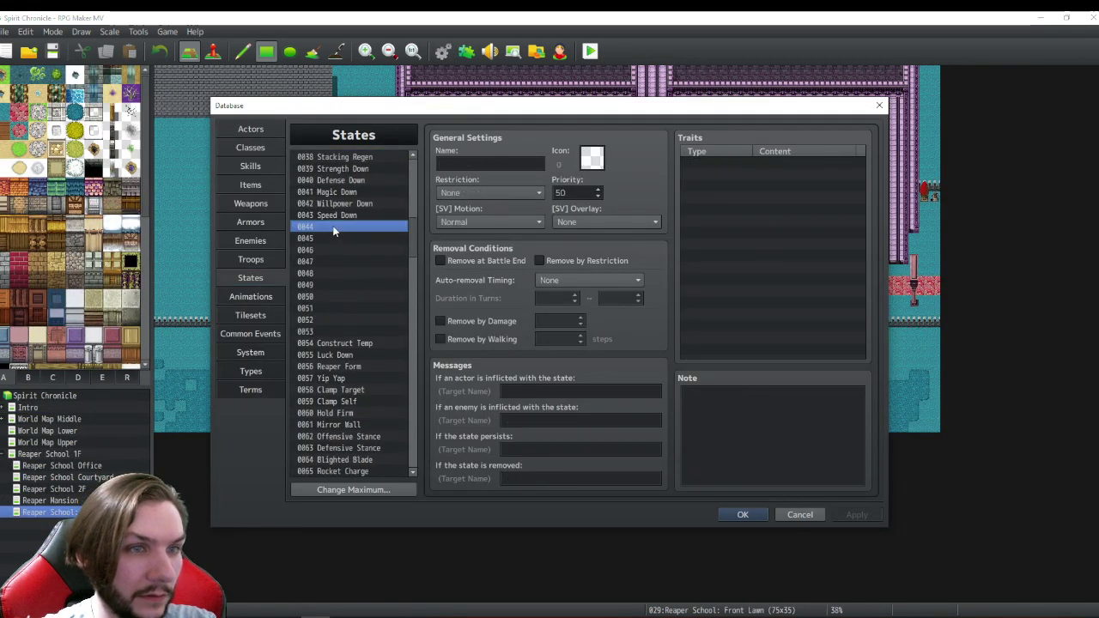
right_click(331, 228)
click(352, 252)
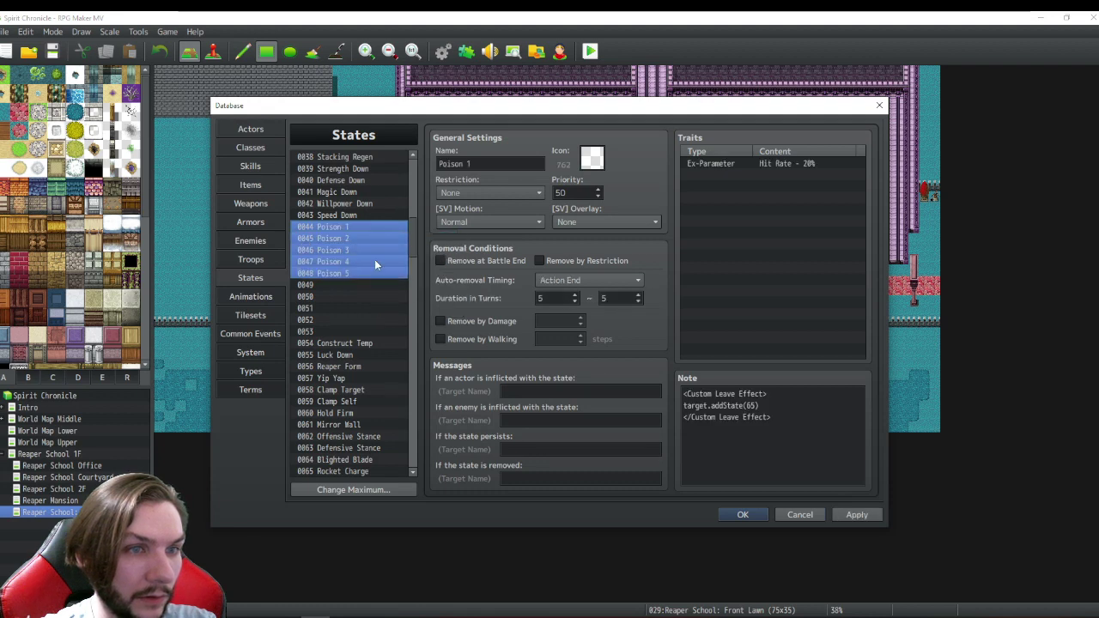
- Rename state 0044 as Spore 1
click(340, 238)
click(341, 227)
drag(439, 163, 469, 163)
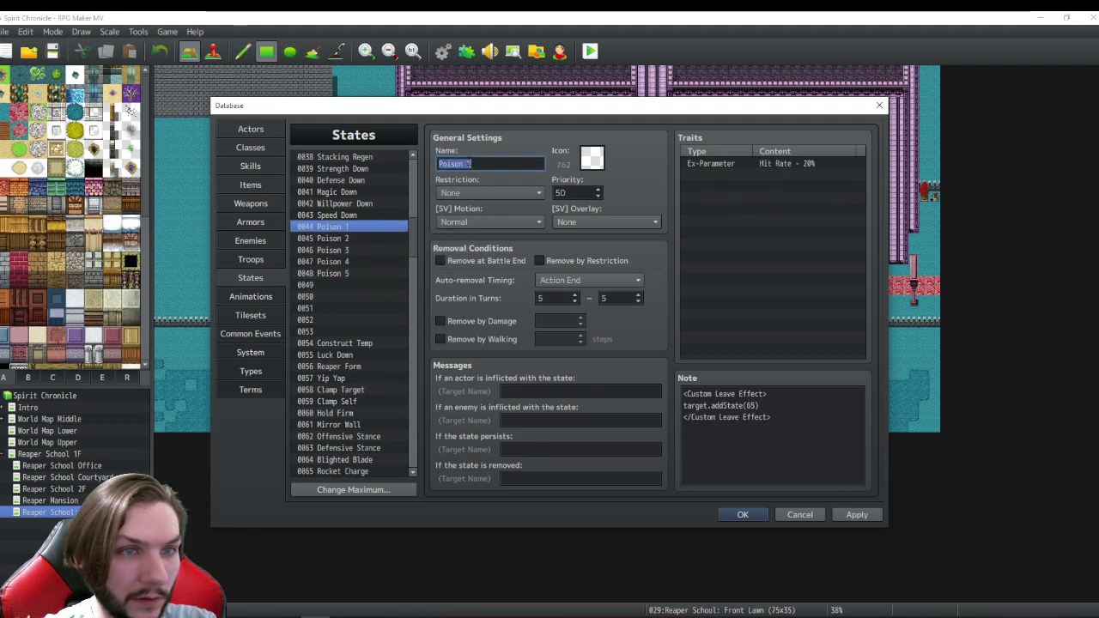
double_click(451, 163)
text(Spore)
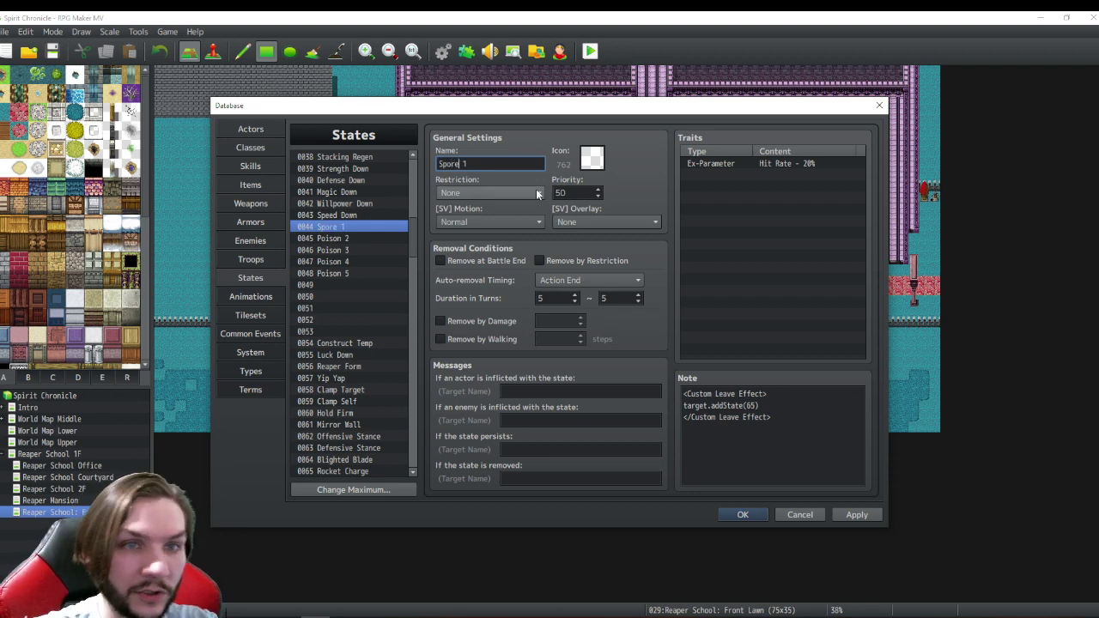
- Set the Spore 1 state's icon to the blank icon 0 and its note's leave effect to target.addState(45)
double_click(592, 159)
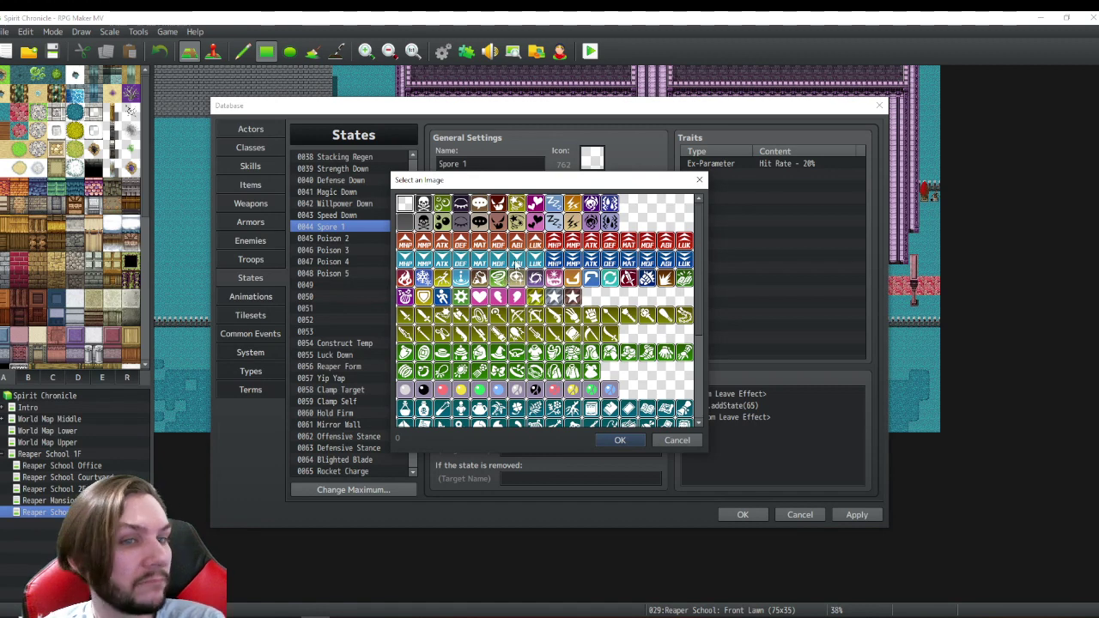
scroll(516, 267, down, 1)
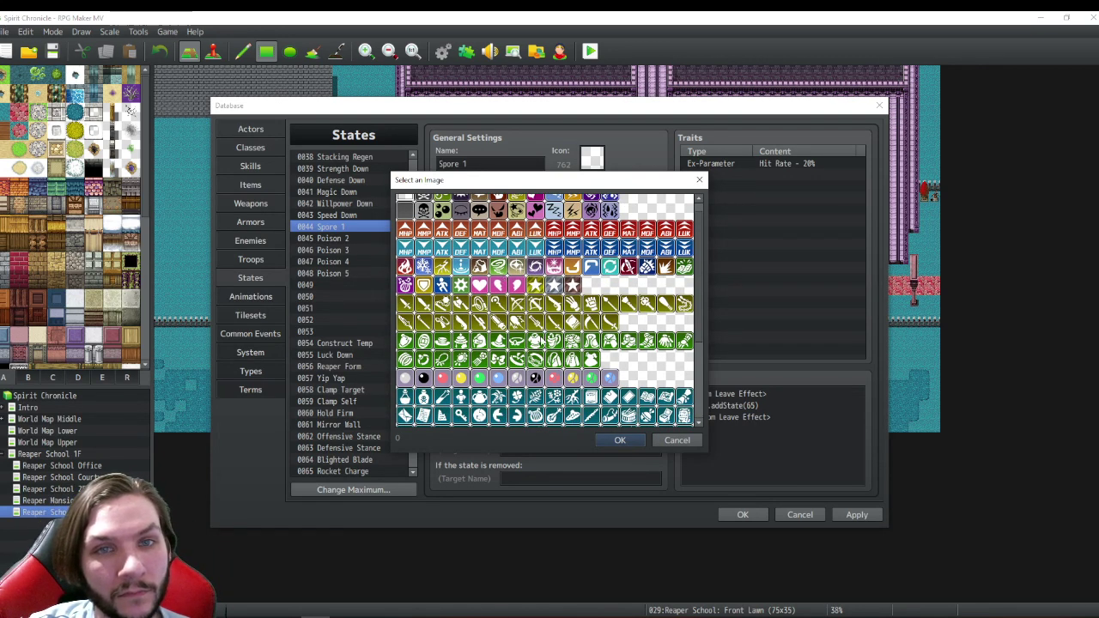
click(677, 440)
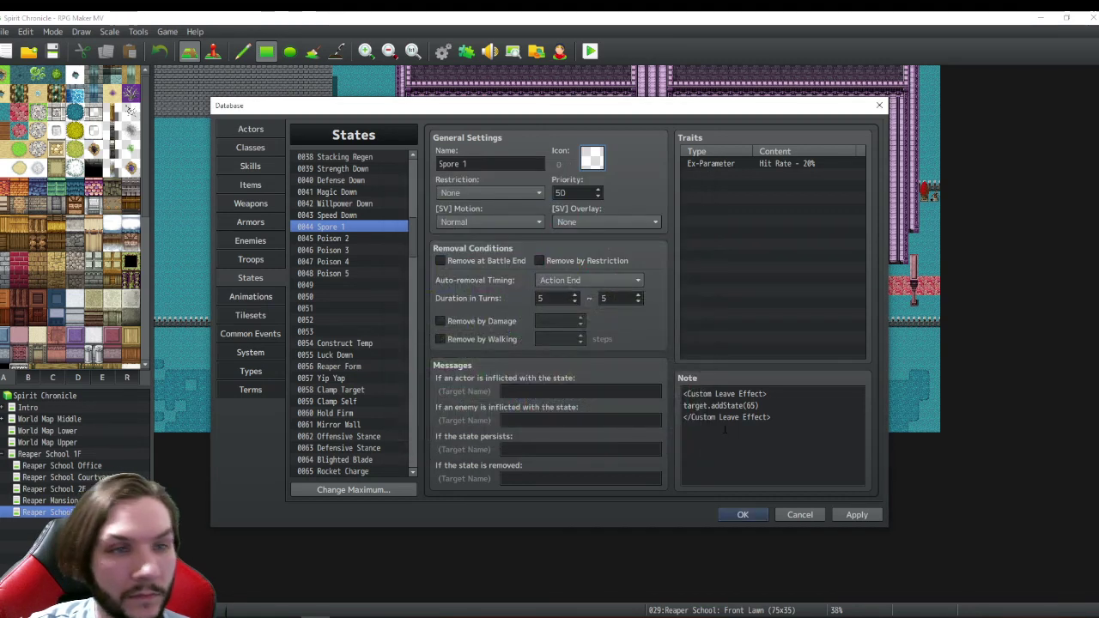
drag(761, 406, 746, 405)
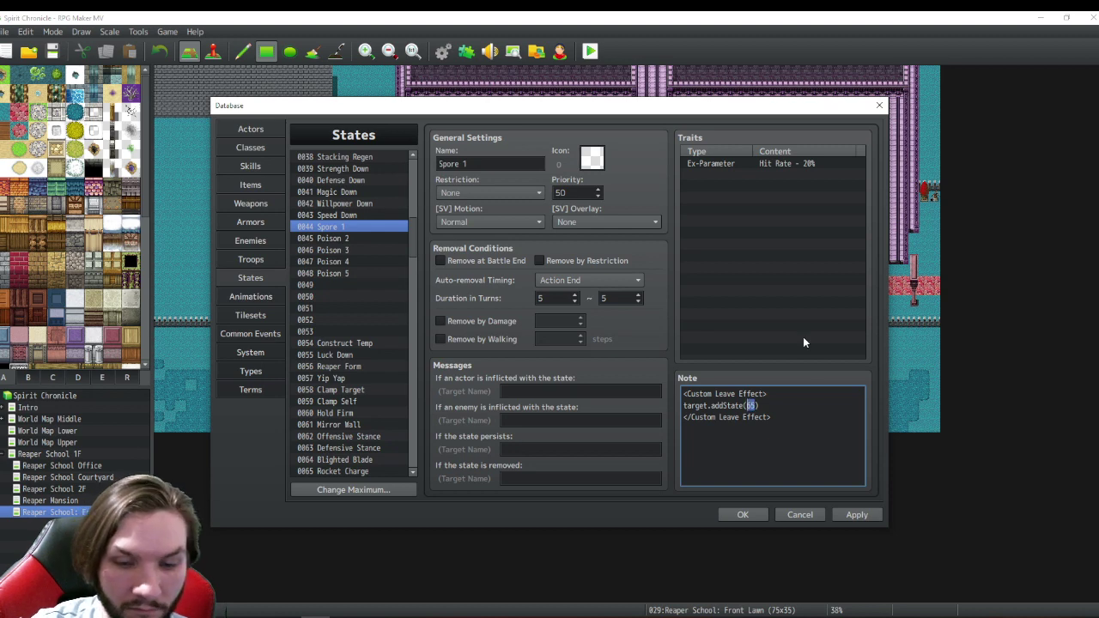
text(45)
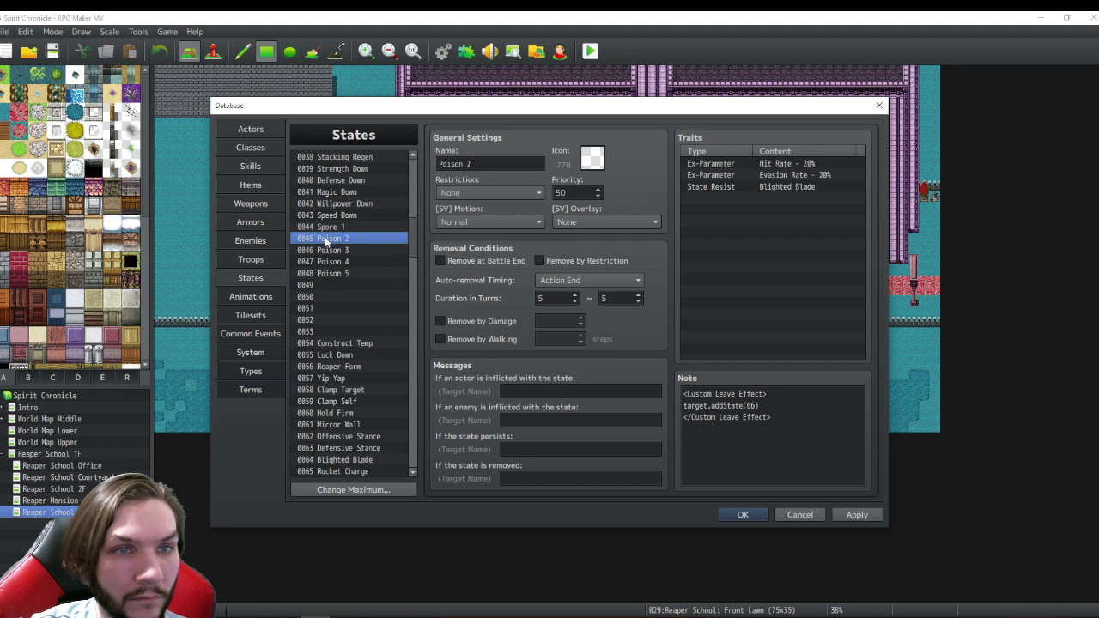
- Rename state 0045 as Spore 2 and set its note's leave effect to target.addState(46)
click(468, 163)
key(shift+Home)
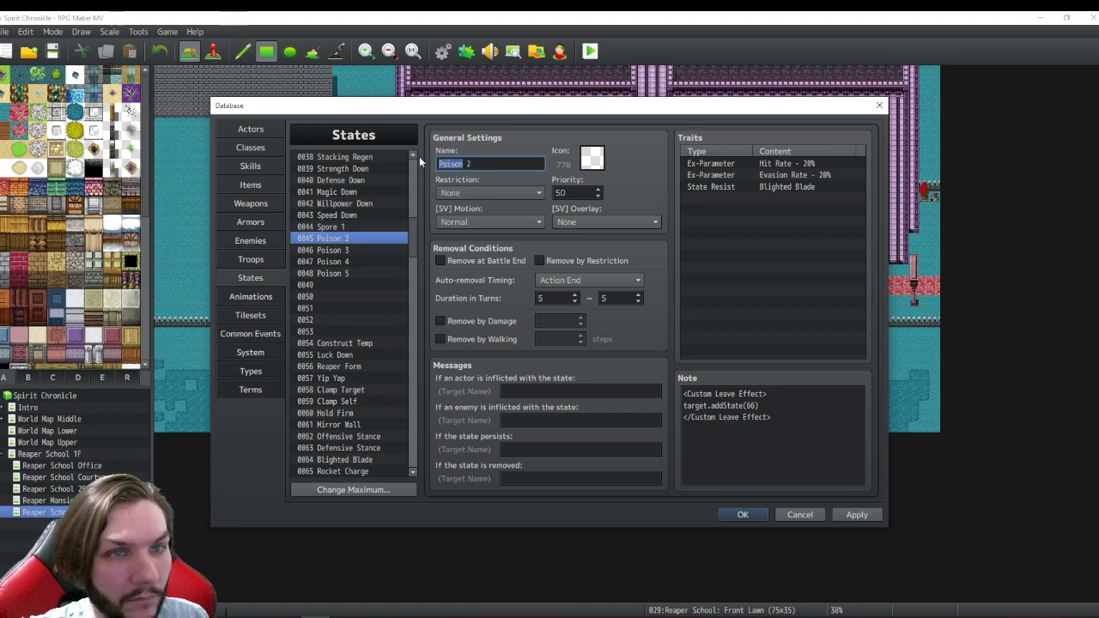
text(Spore)
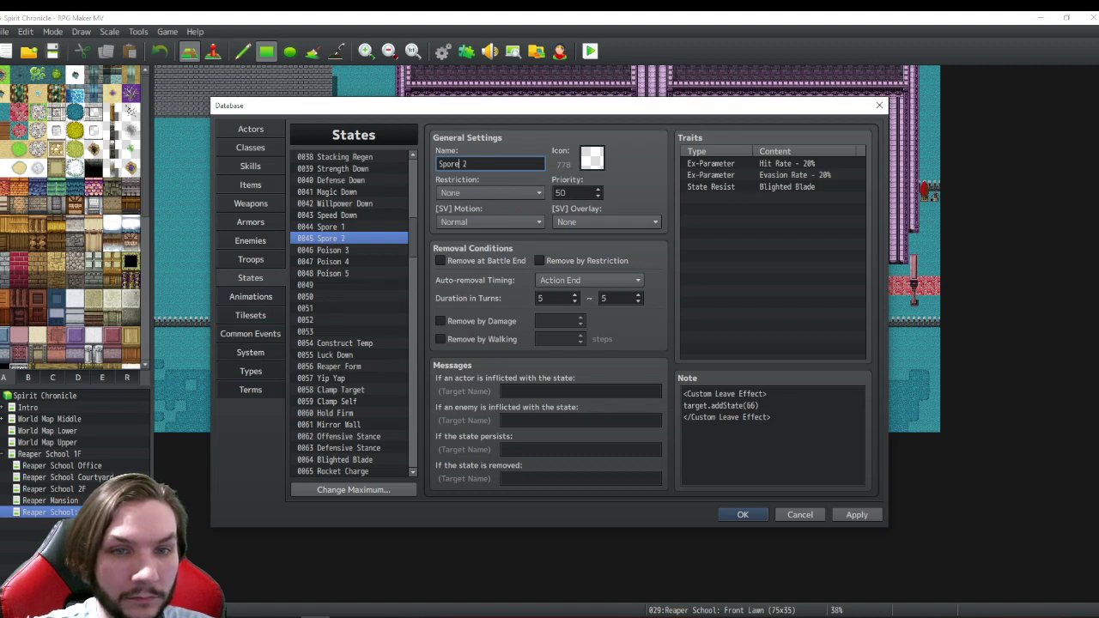
double_click(751, 405)
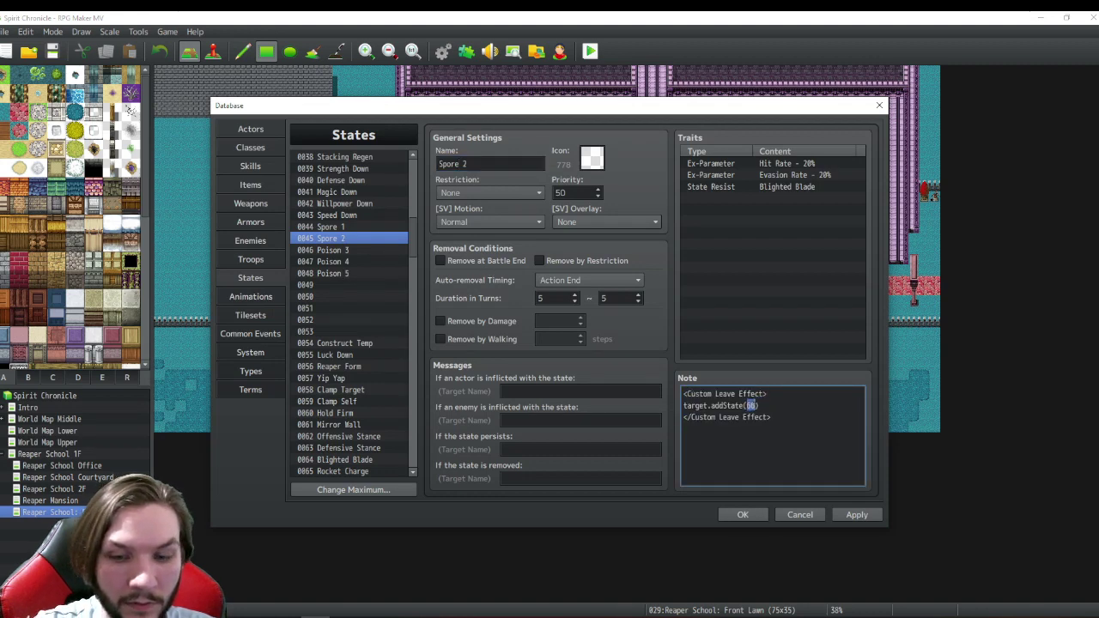
text(46)
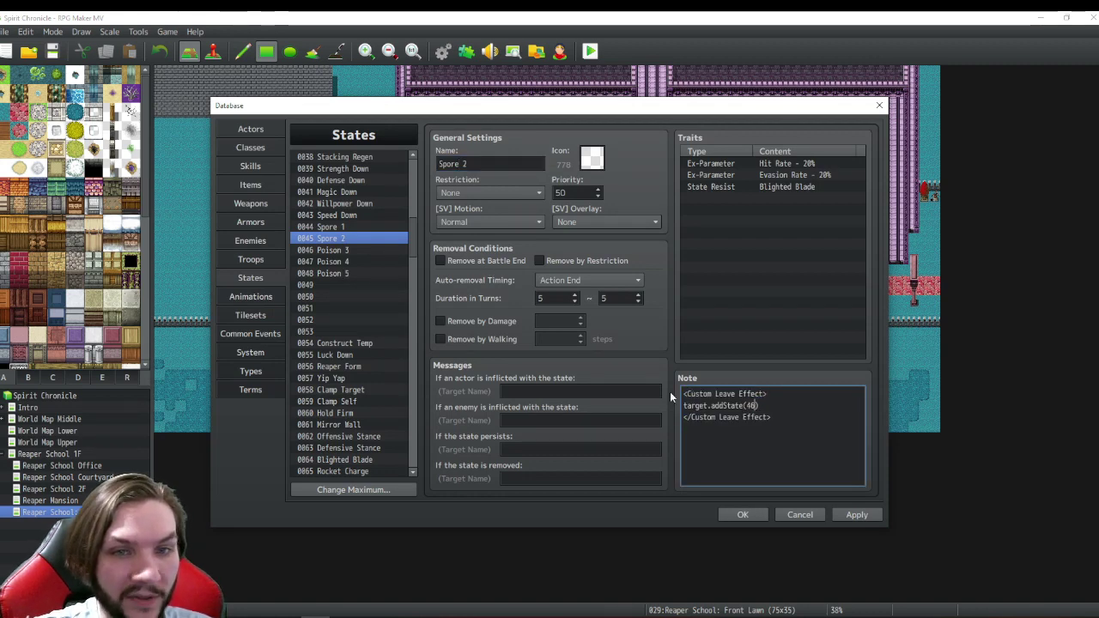
- Rename state 0046 as Spore 3 and set its note's leave effect to target.addState(47)
click(337, 250)
double_click(451, 163)
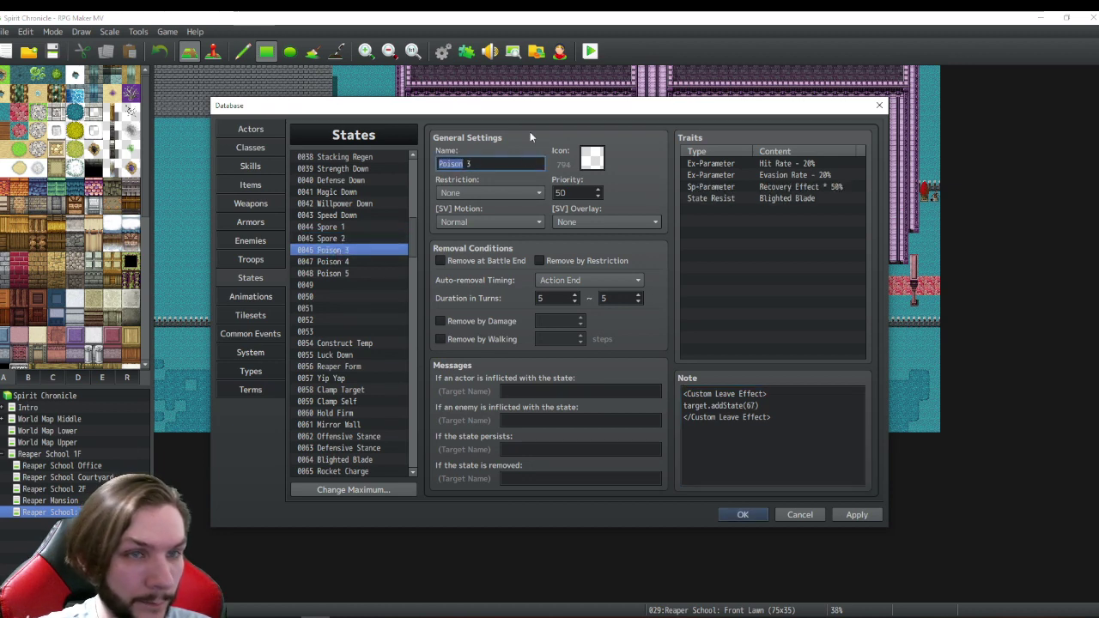
text(Spore)
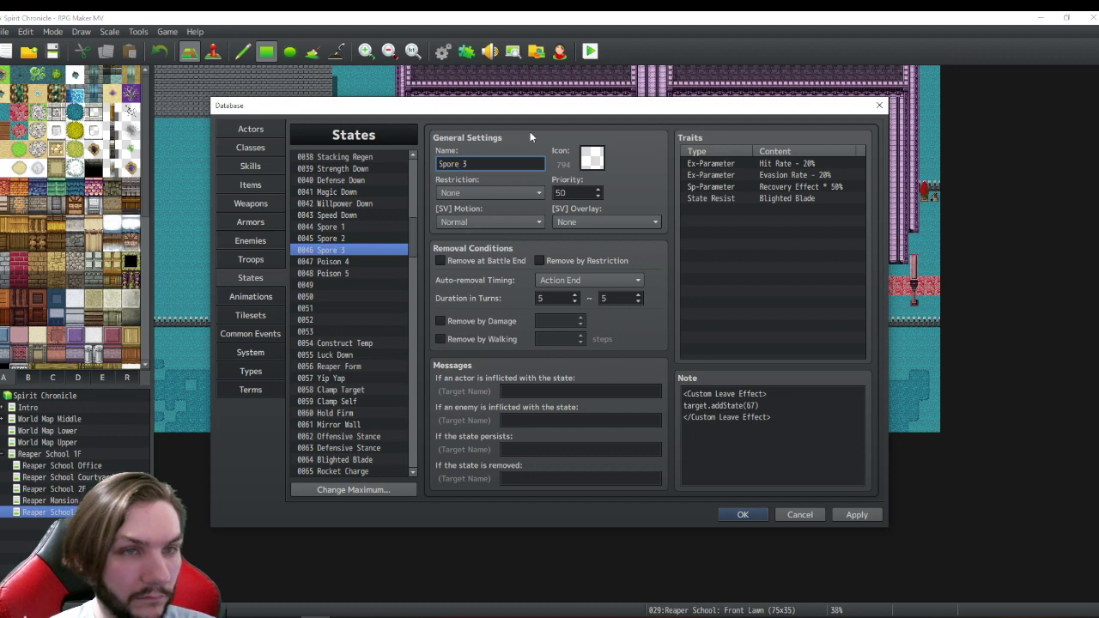
click(751, 405)
double_click(751, 405)
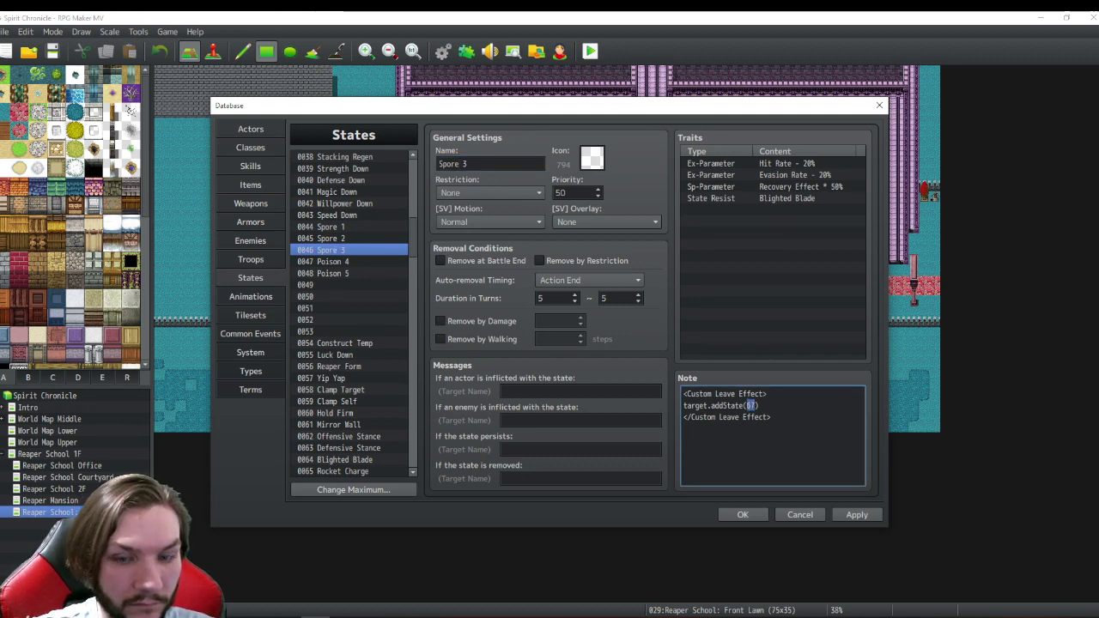
text(47)
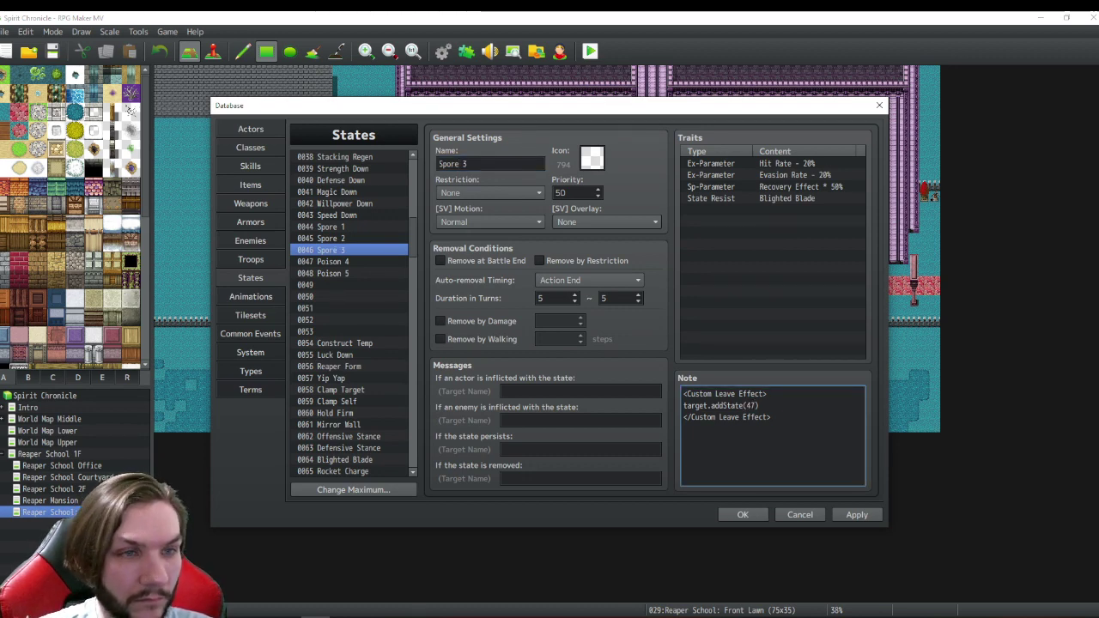
- Rename state 0047 as Spore 4 and set its note's leave effect to target.addState(48)
click(372, 261)
click(462, 163)
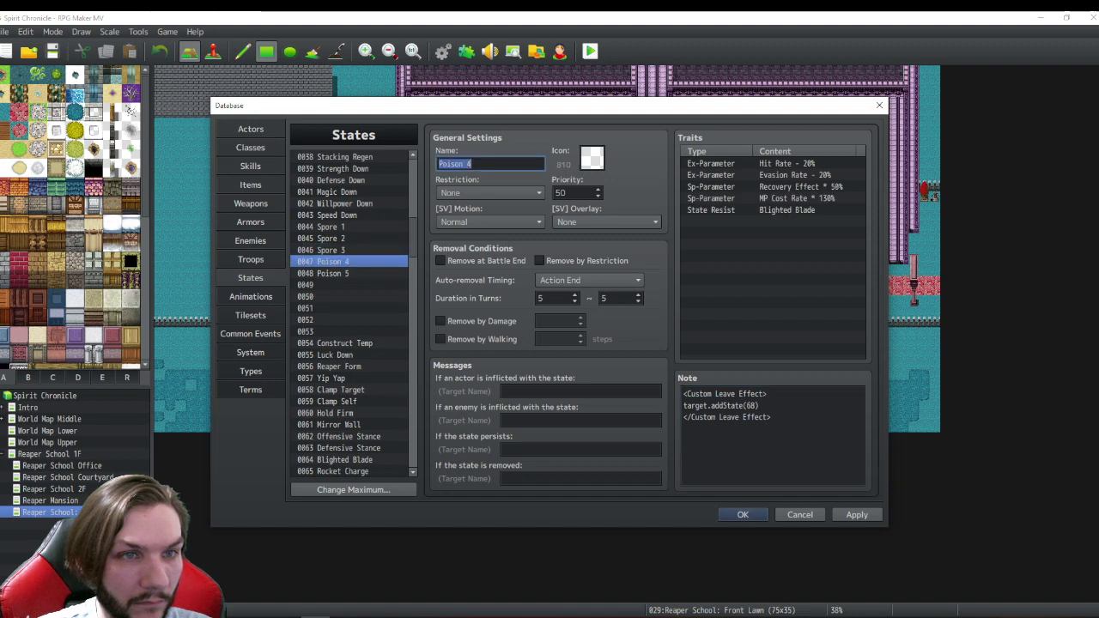
double_click(462, 163)
double_click(462, 164)
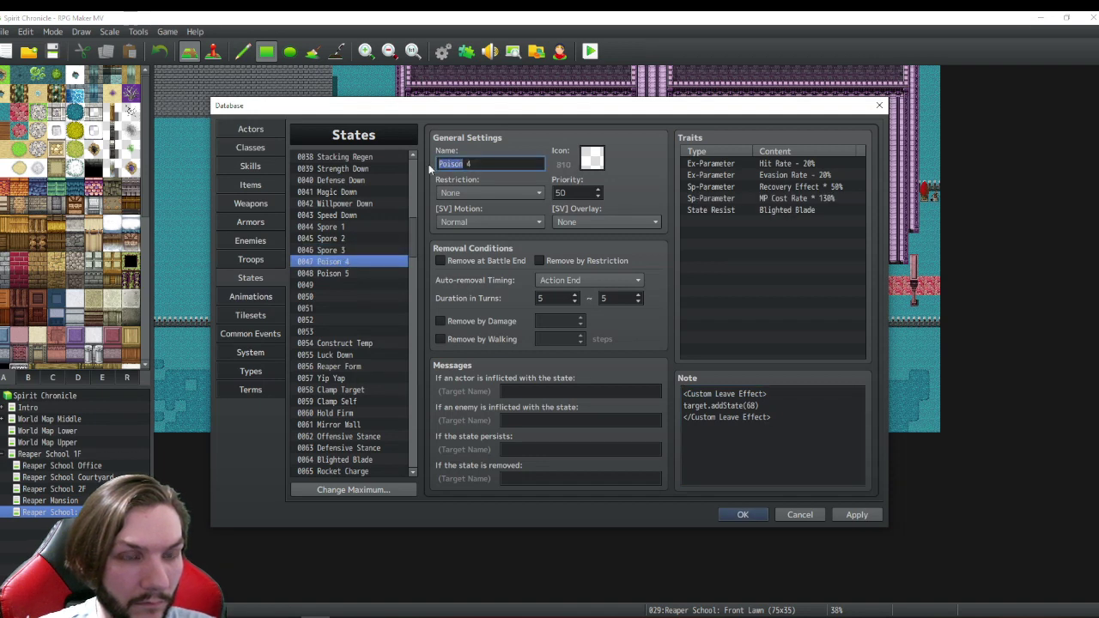
text(Spore)
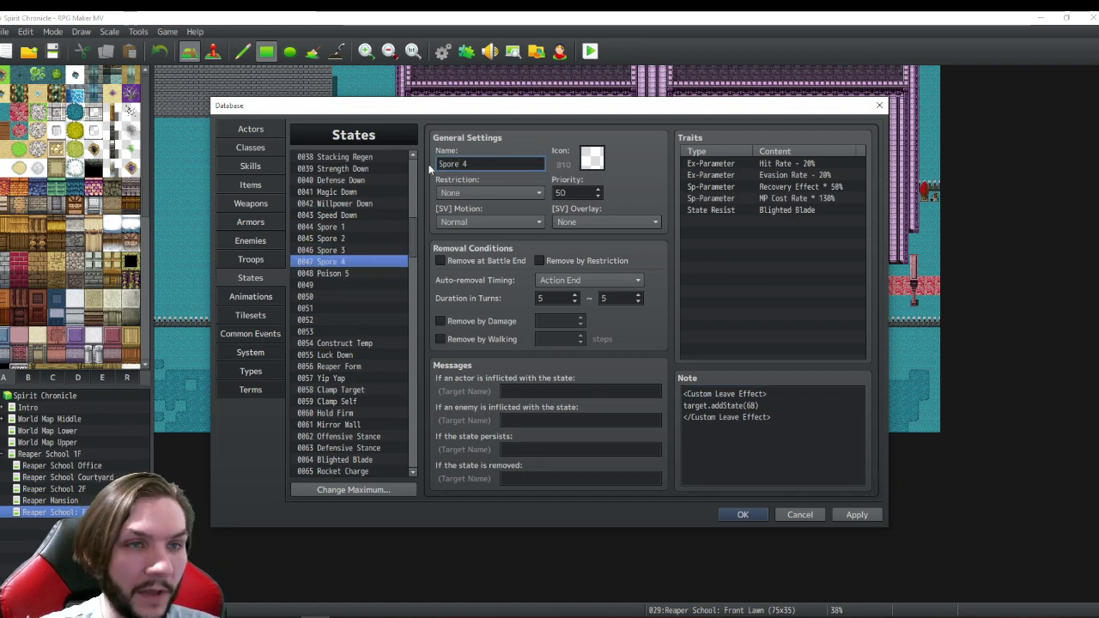
double_click(751, 405)
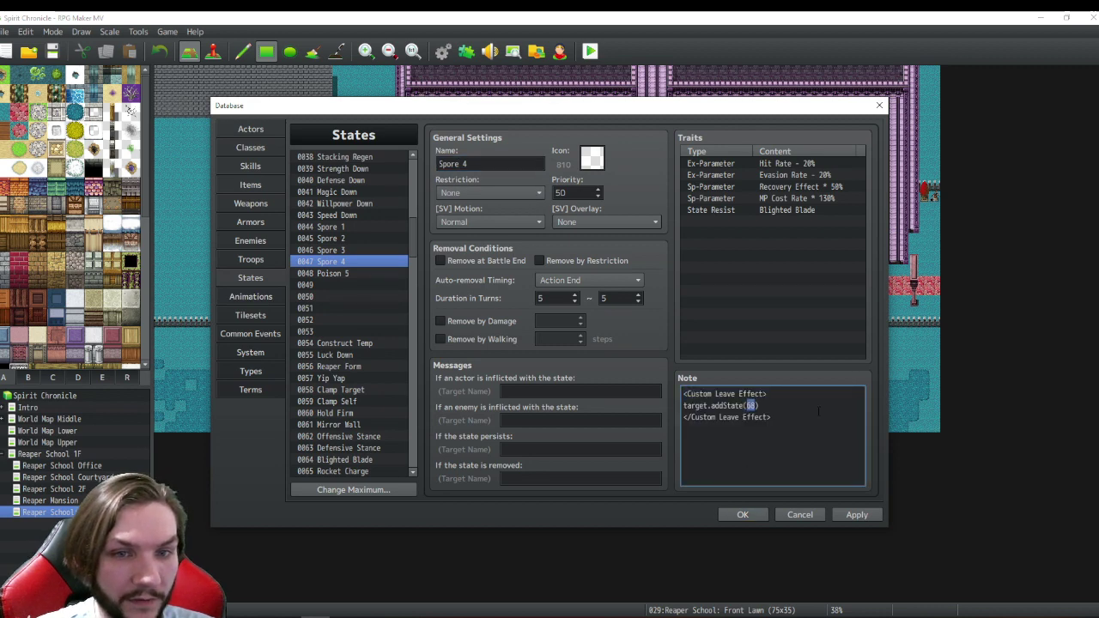
text(48)
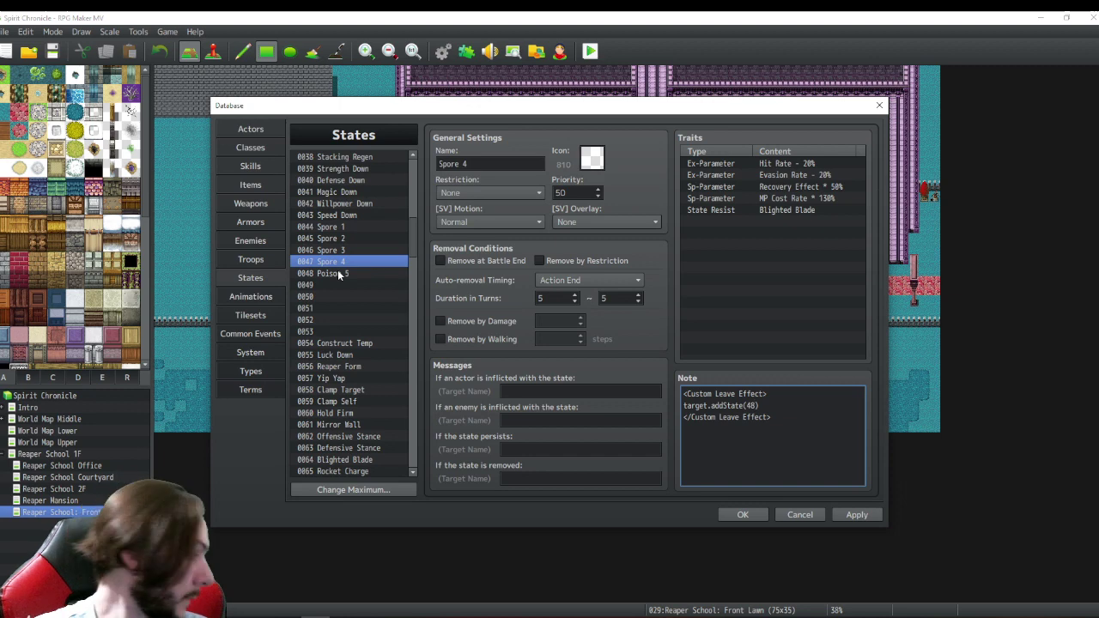
- Set the Spore 1 state's icon to the brown mushroom, icon 261
click(334, 226)
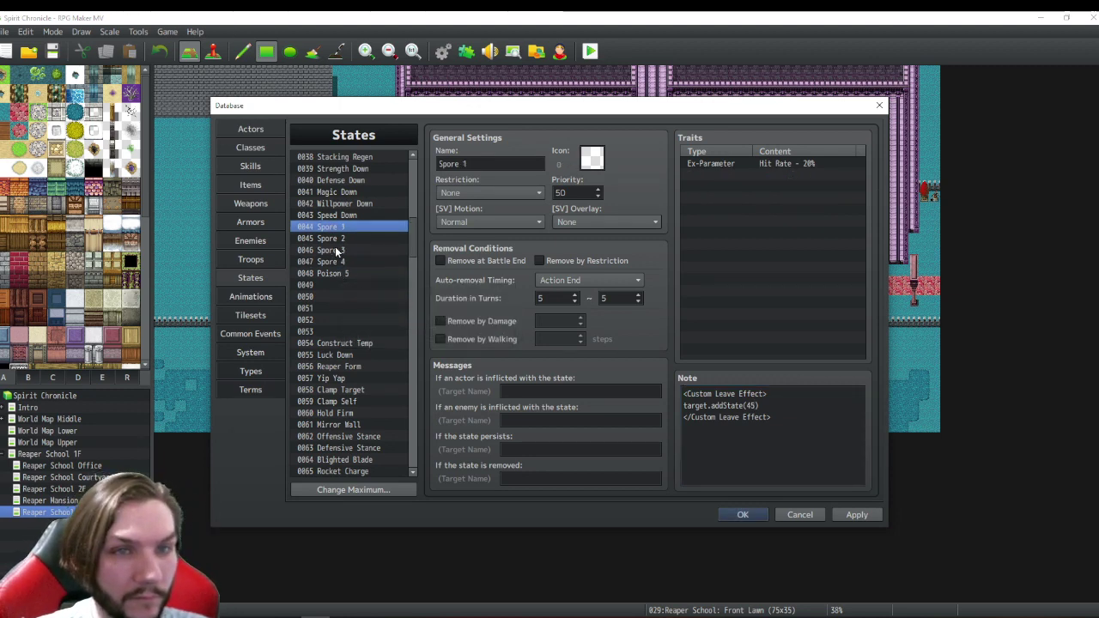
double_click(592, 158)
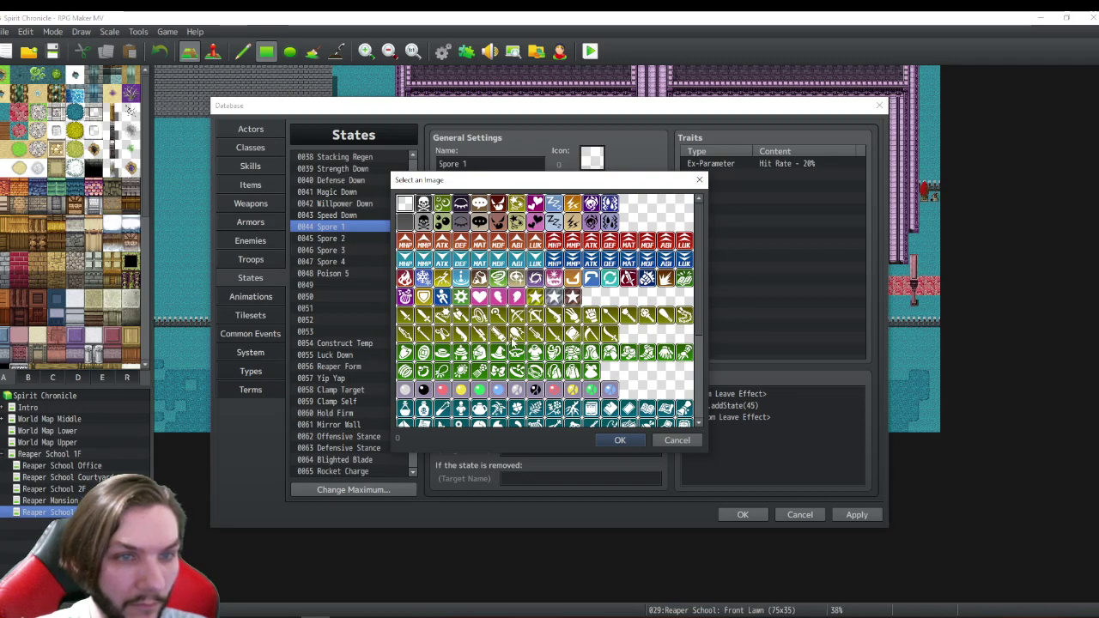
scroll(481, 300, down, 5)
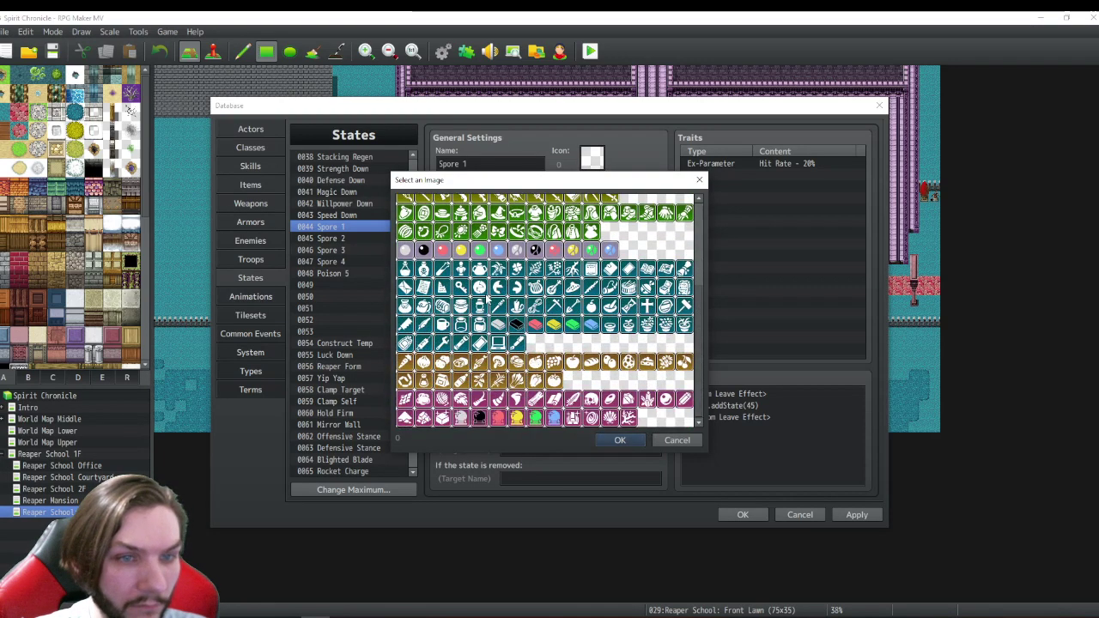
double_click(501, 368)
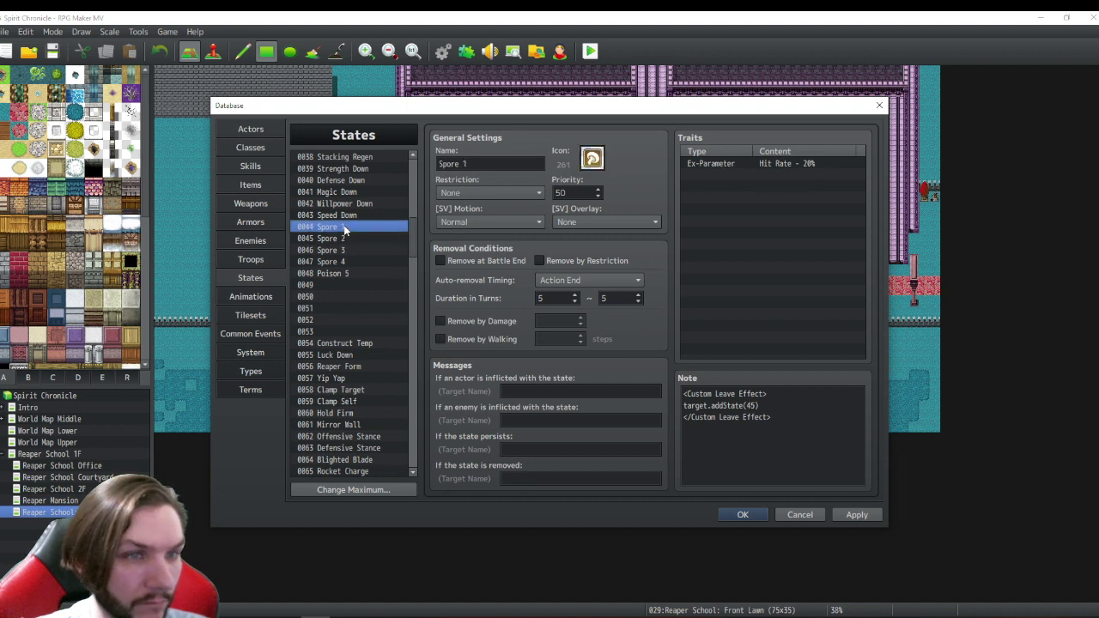
- Rename state 0048 as Spore 5
click(343, 273)
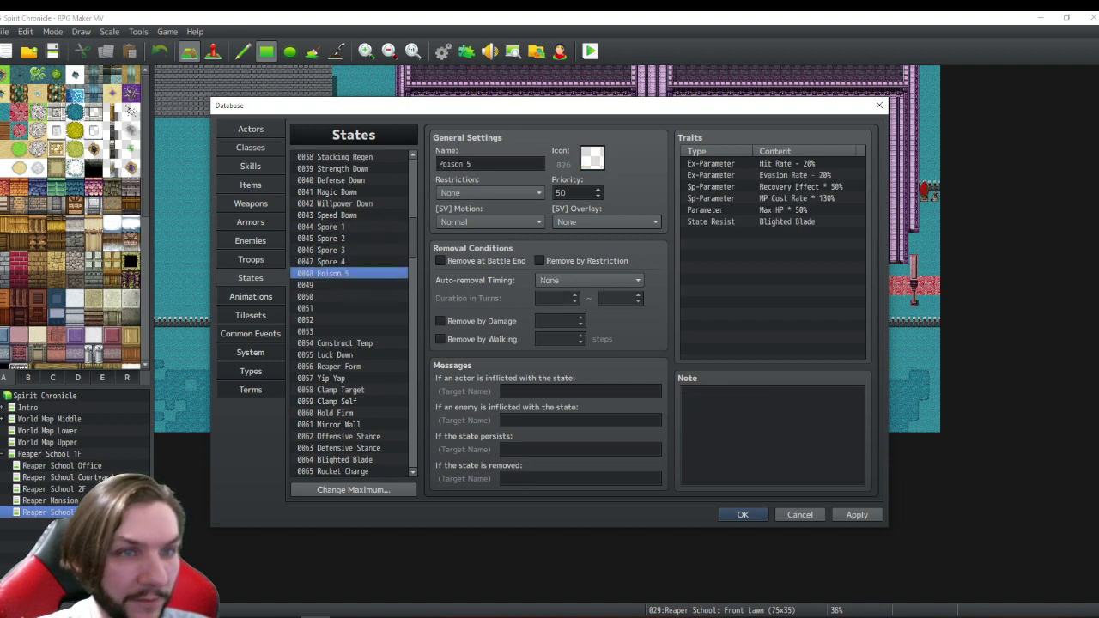
double_click(451, 163)
text(Spo)
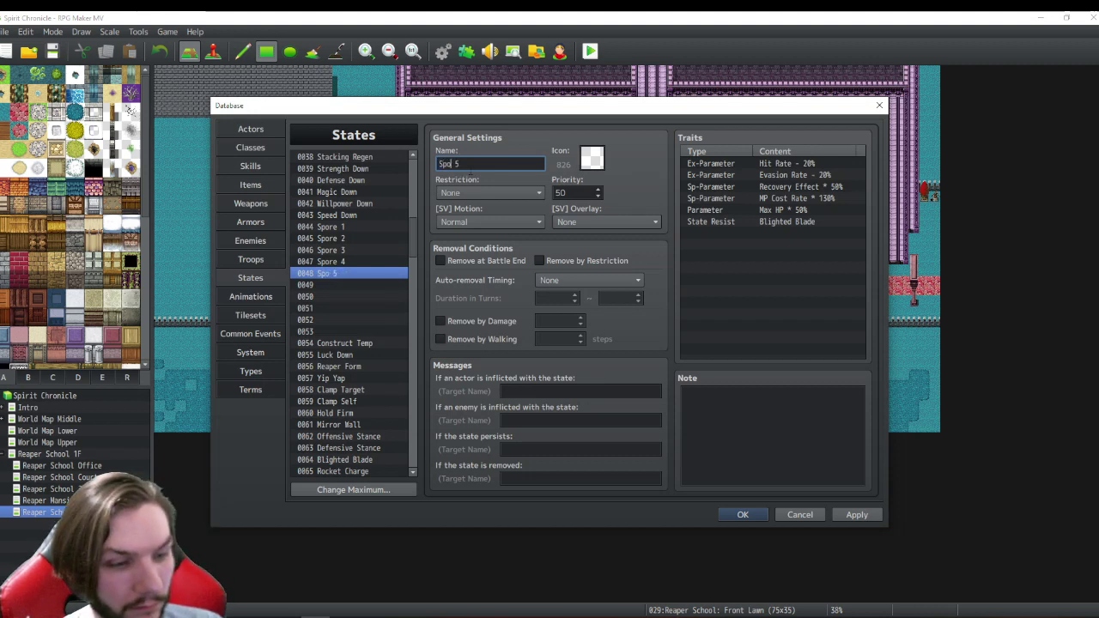
text(re)
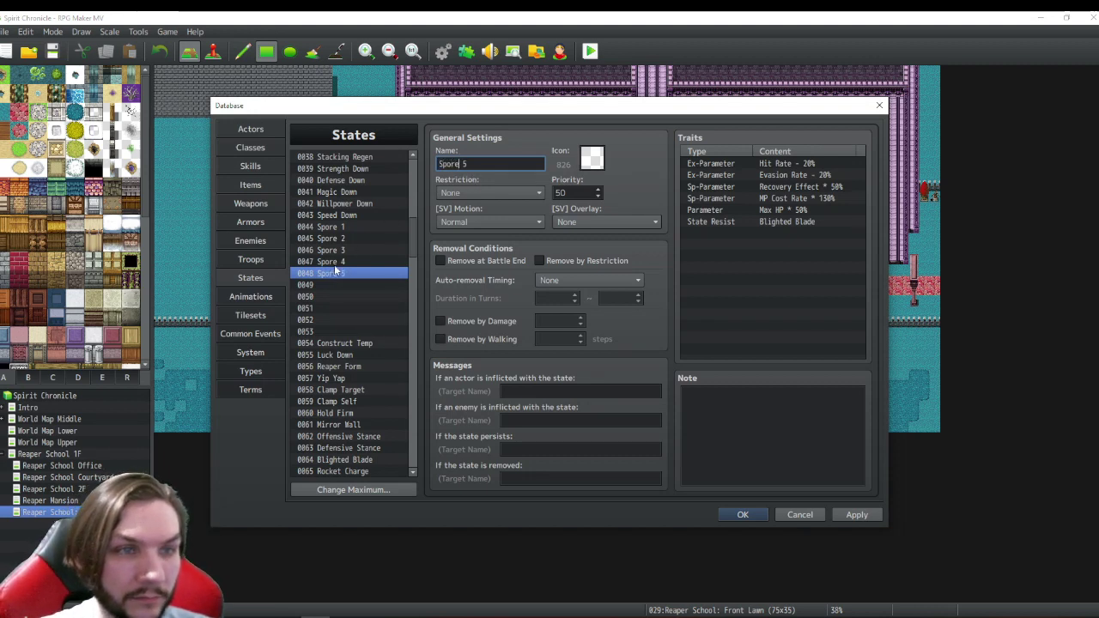
click(342, 228)
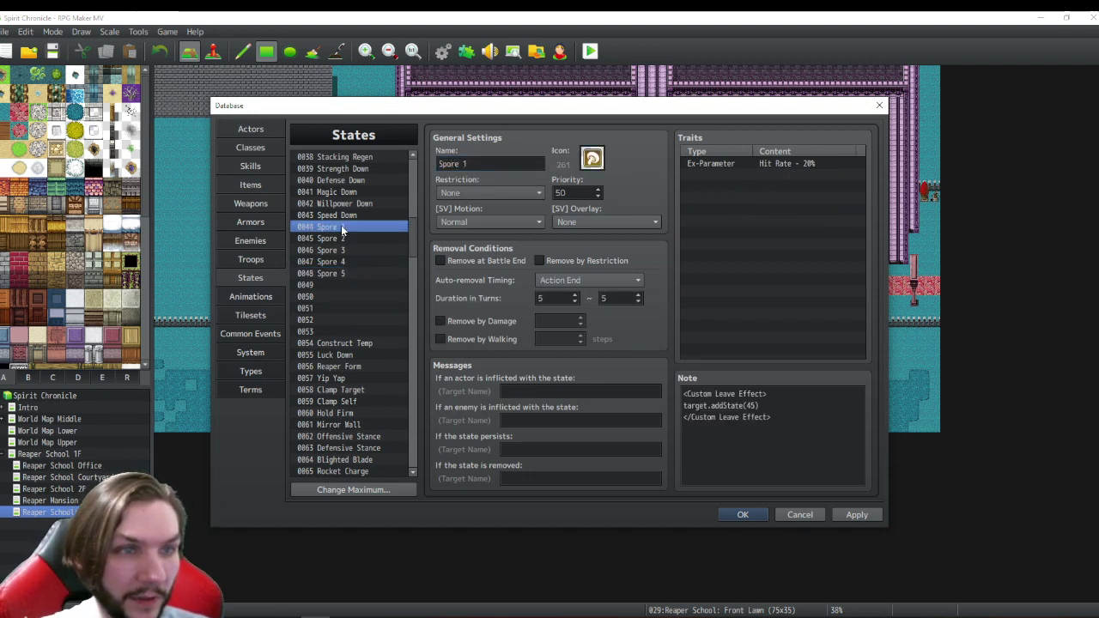
click(336, 239)
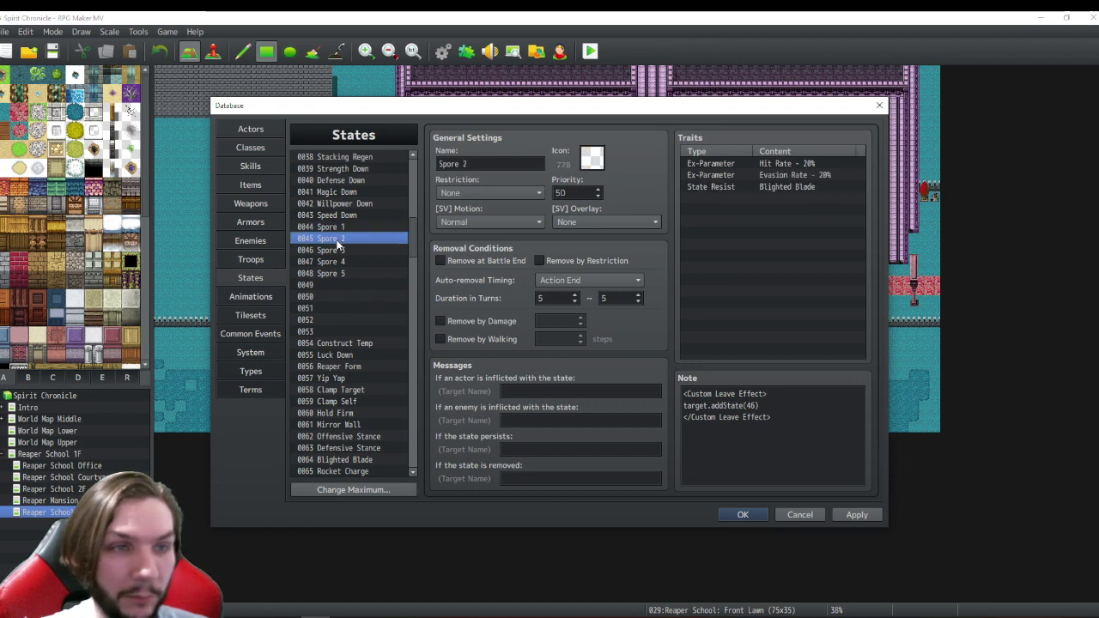
click(339, 251)
click(337, 261)
click(334, 274)
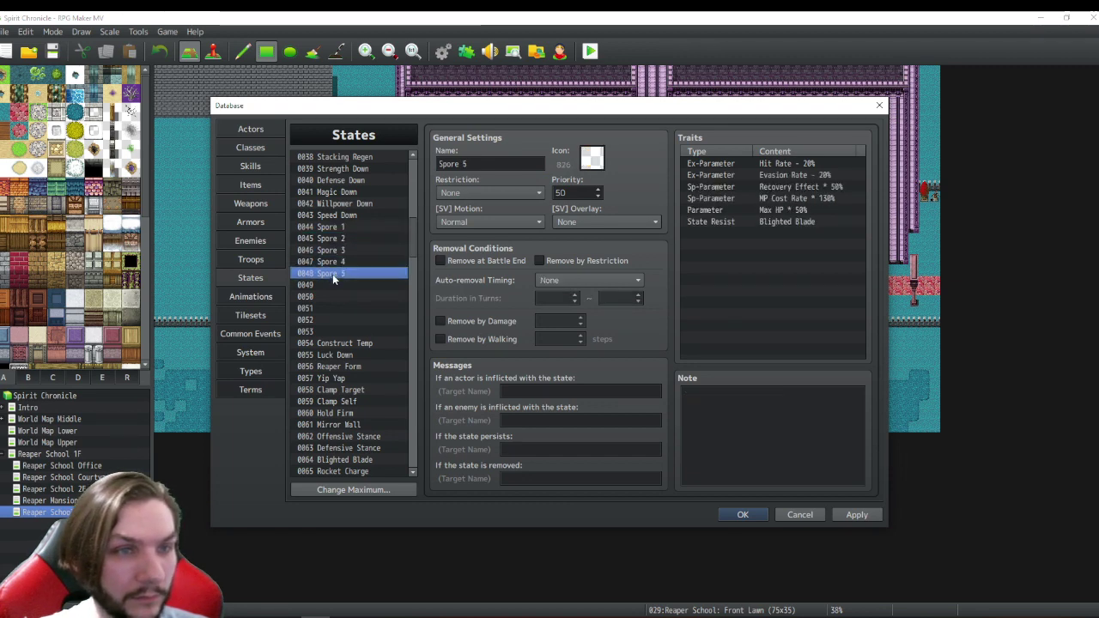
- Set the auto-removal timing of states Spore 1 through Spore 4 to Turn End
click(334, 228)
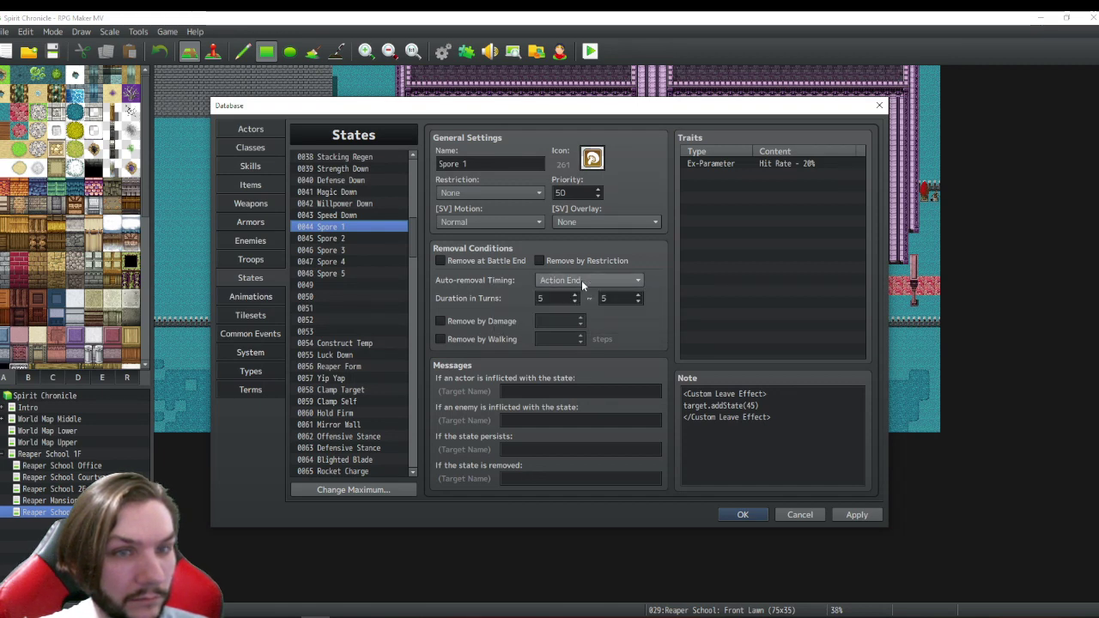
click(582, 280)
click(575, 321)
click(343, 237)
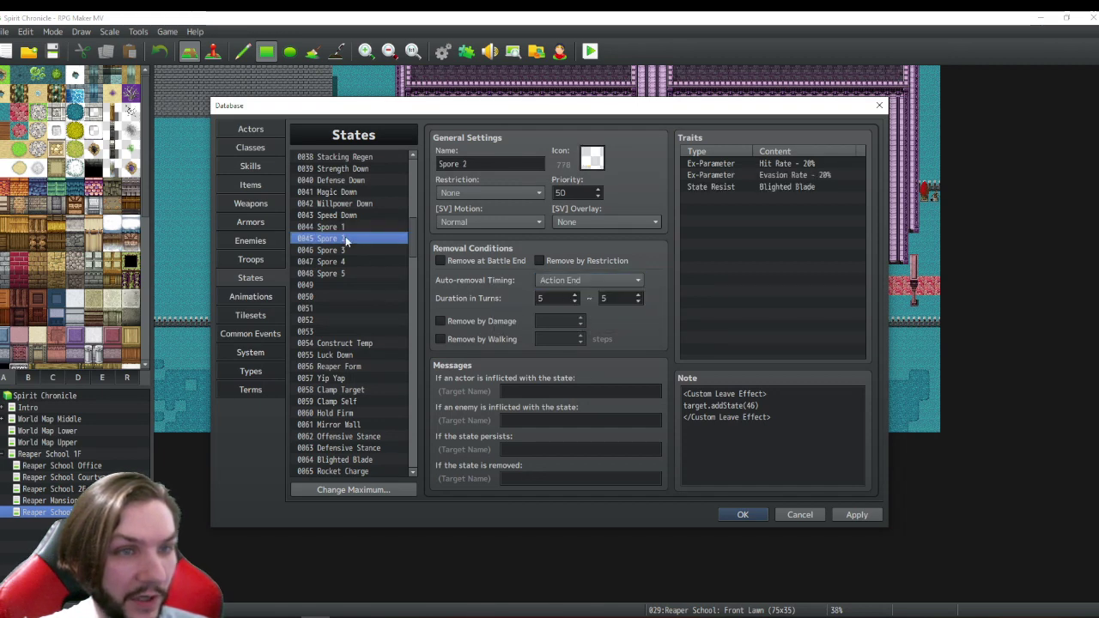
click(590, 279)
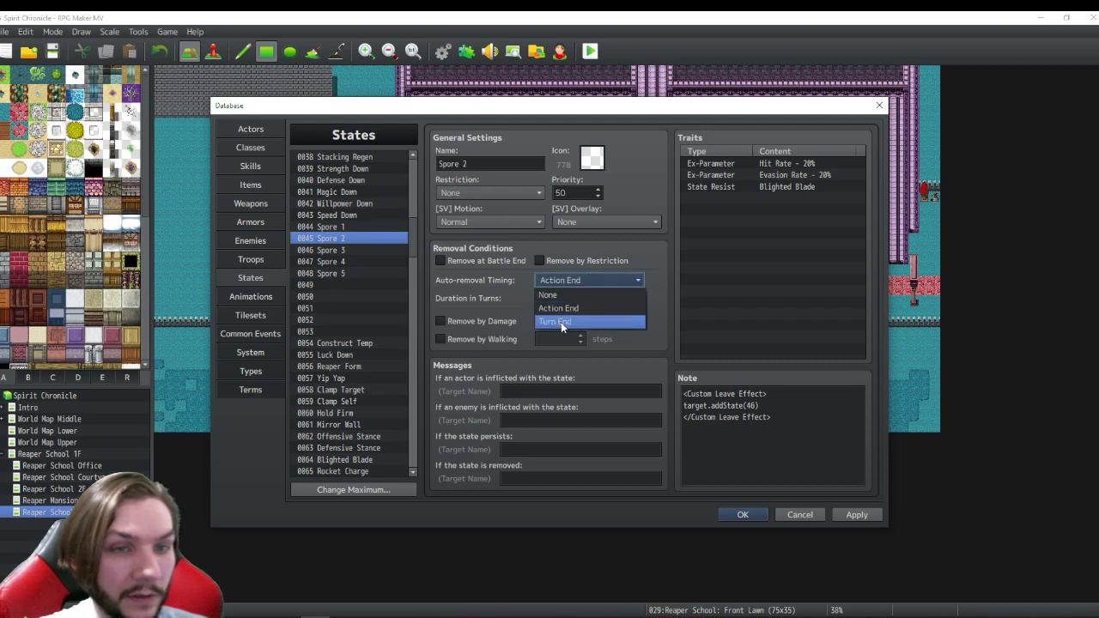
click(561, 322)
click(321, 250)
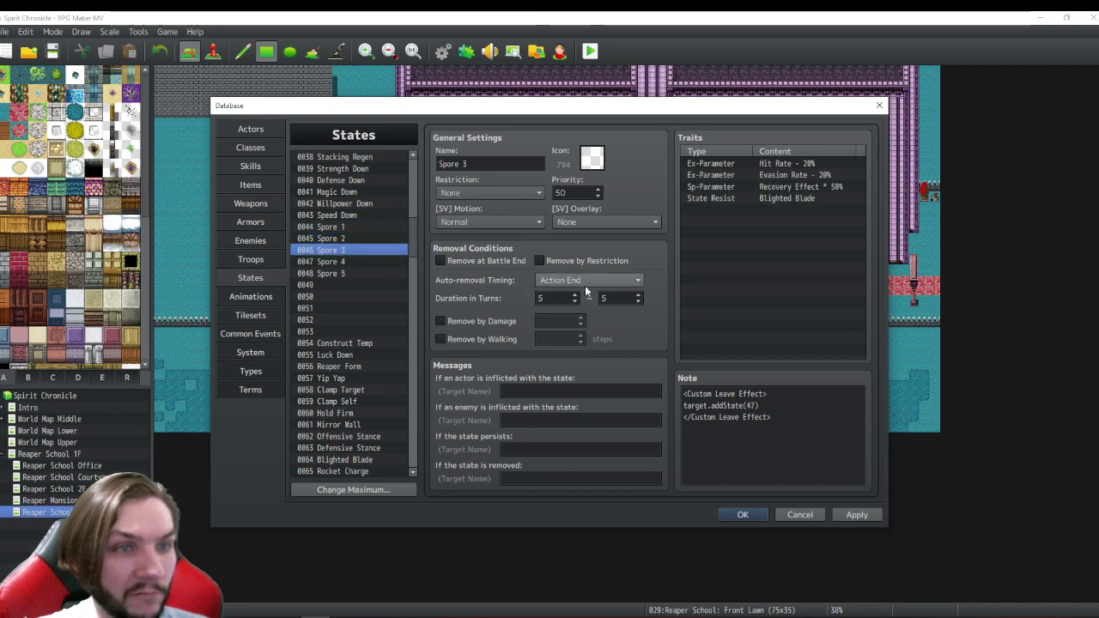
click(586, 283)
click(558, 319)
click(344, 261)
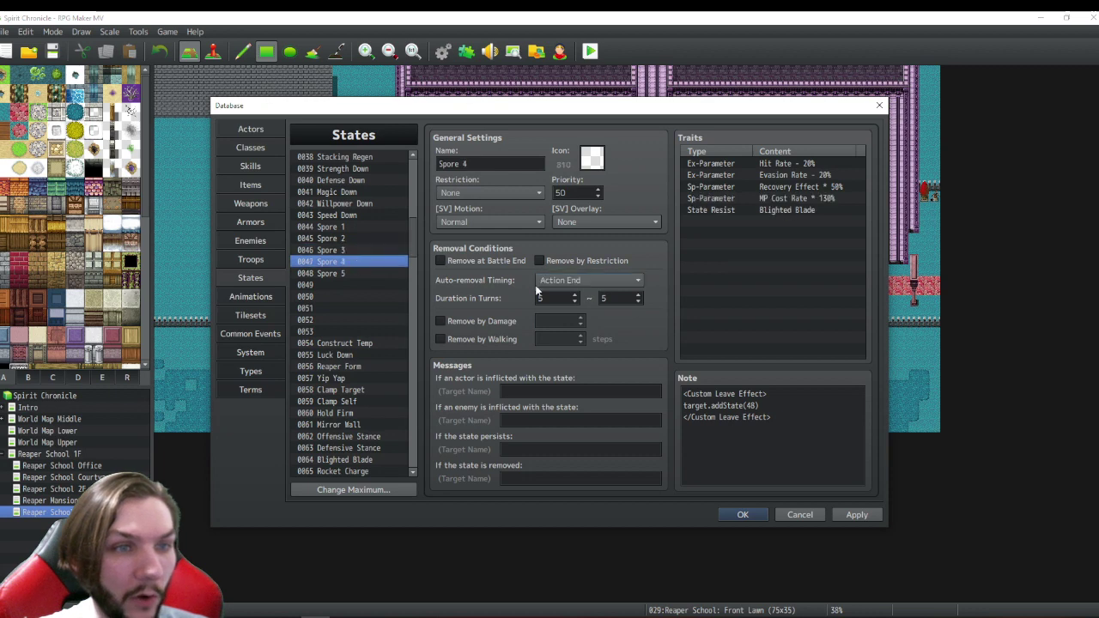
click(566, 281)
click(554, 321)
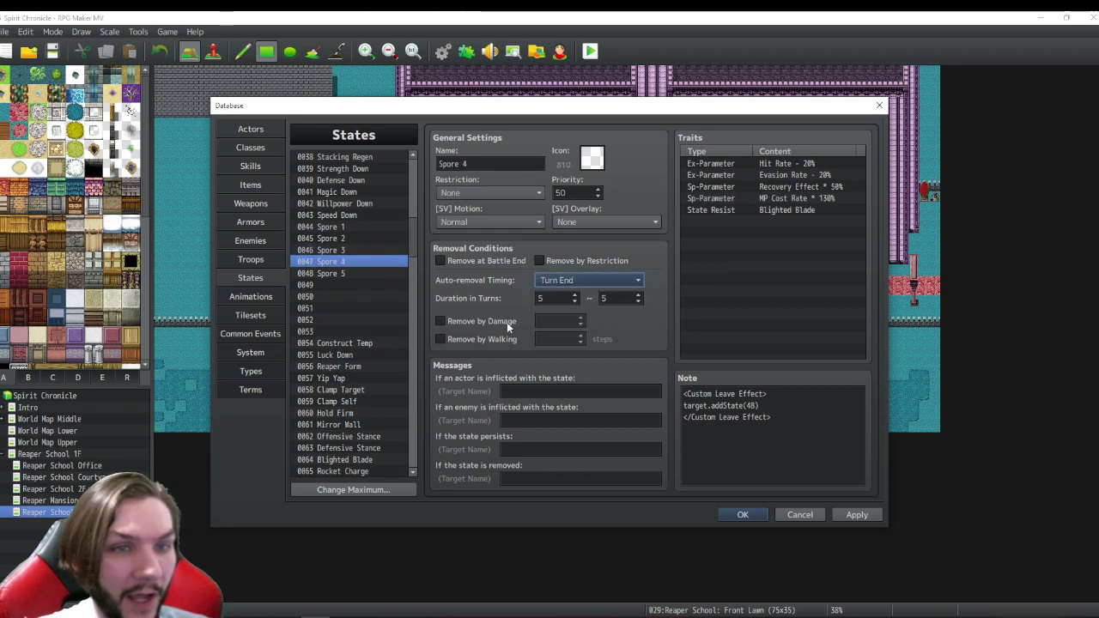
- Delete the Blighted Blade State Resist trait from the Spore 5 state
click(354, 273)
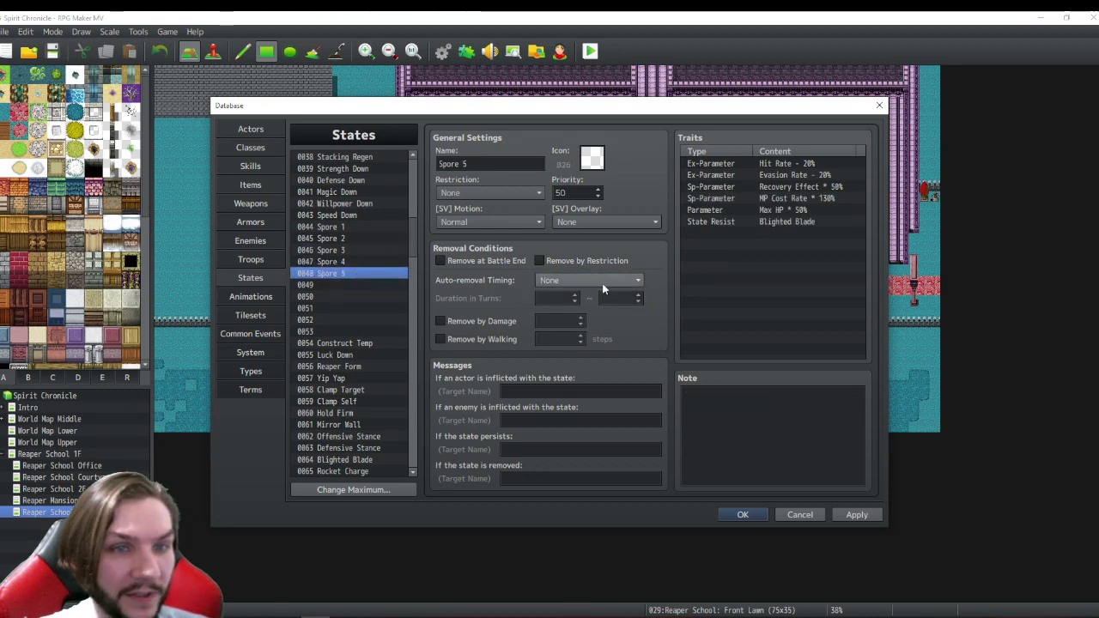
click(342, 226)
click(335, 274)
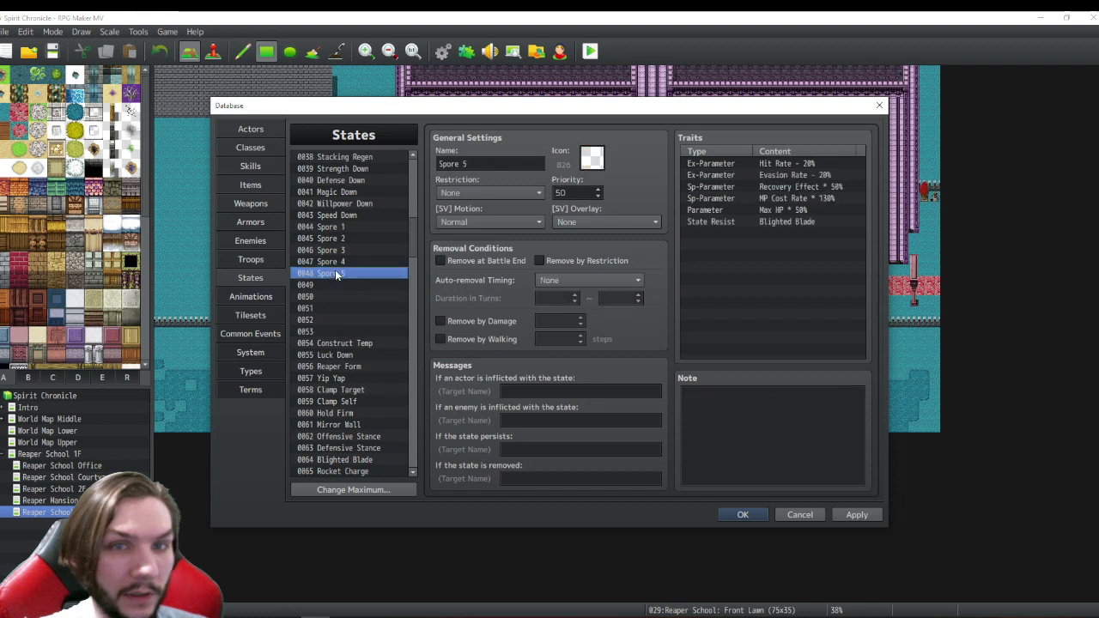
click(727, 223)
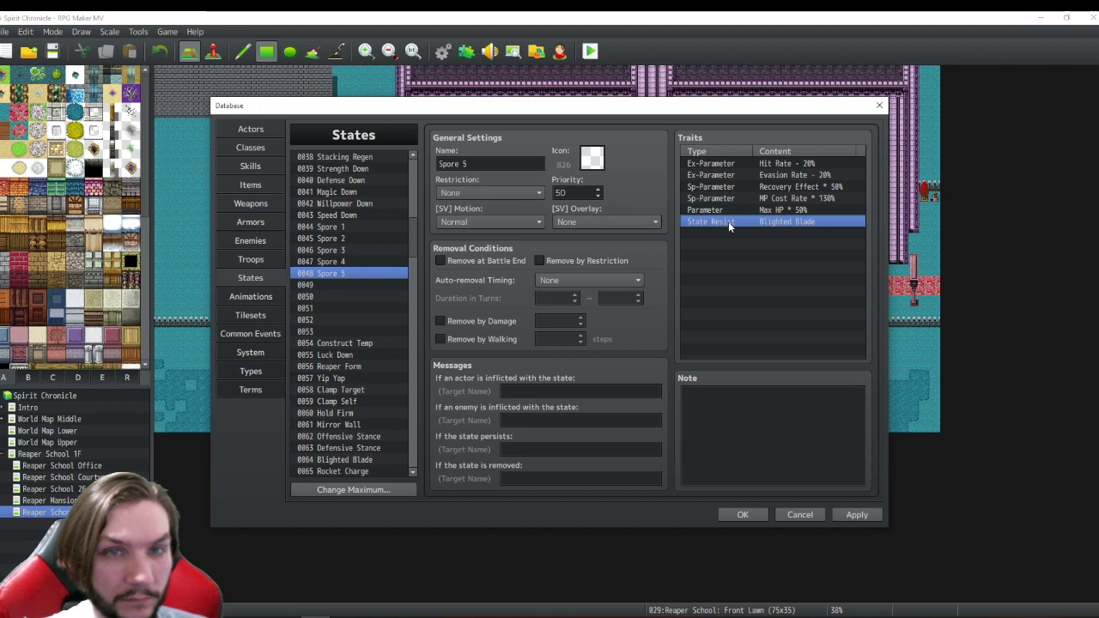
key(Delete)
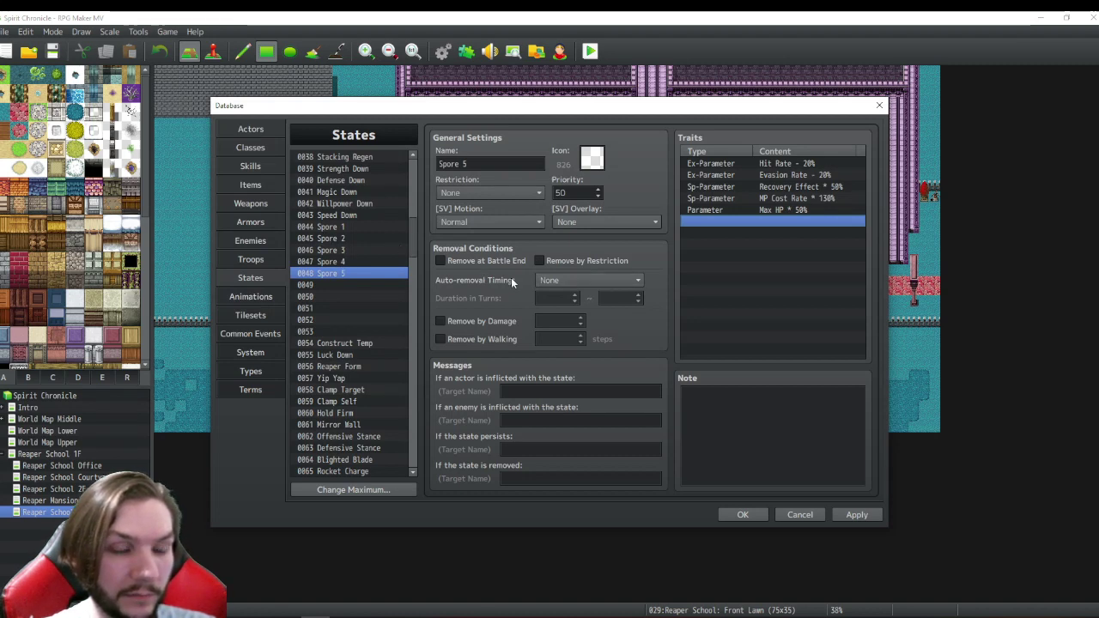
- Enable Remove at Battle End for states Spore 1 through Spore 4
click(342, 228)
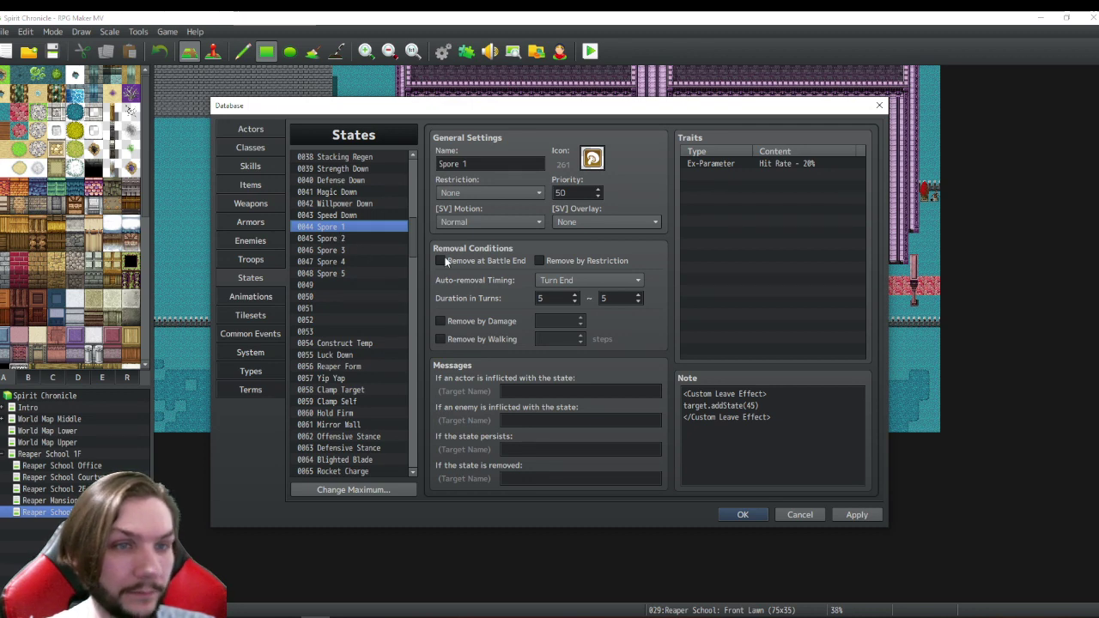
click(339, 239)
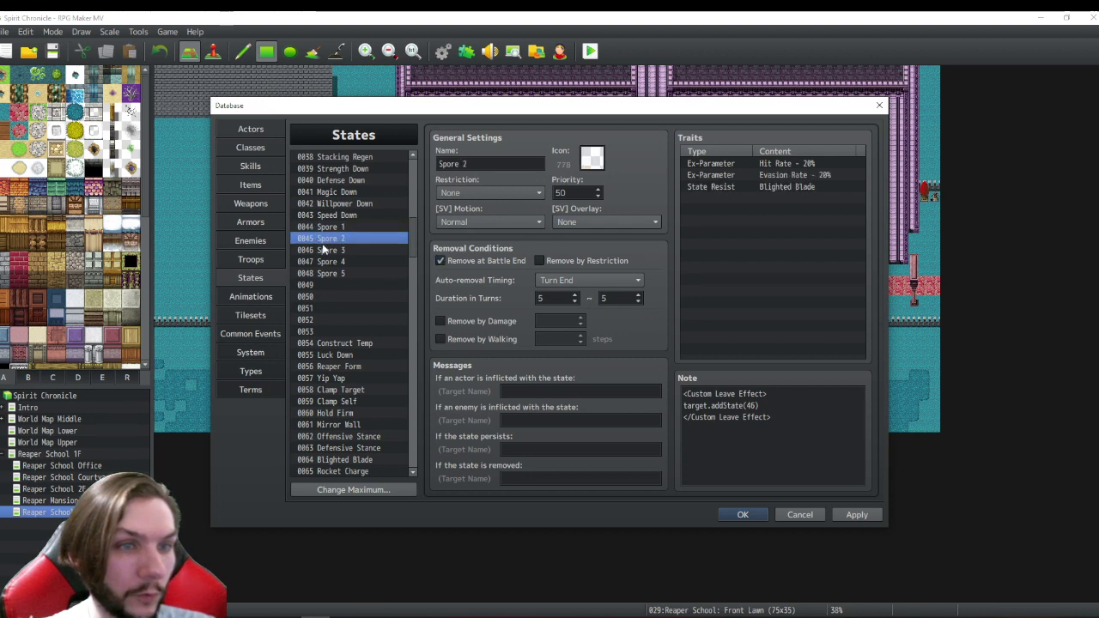
click(327, 250)
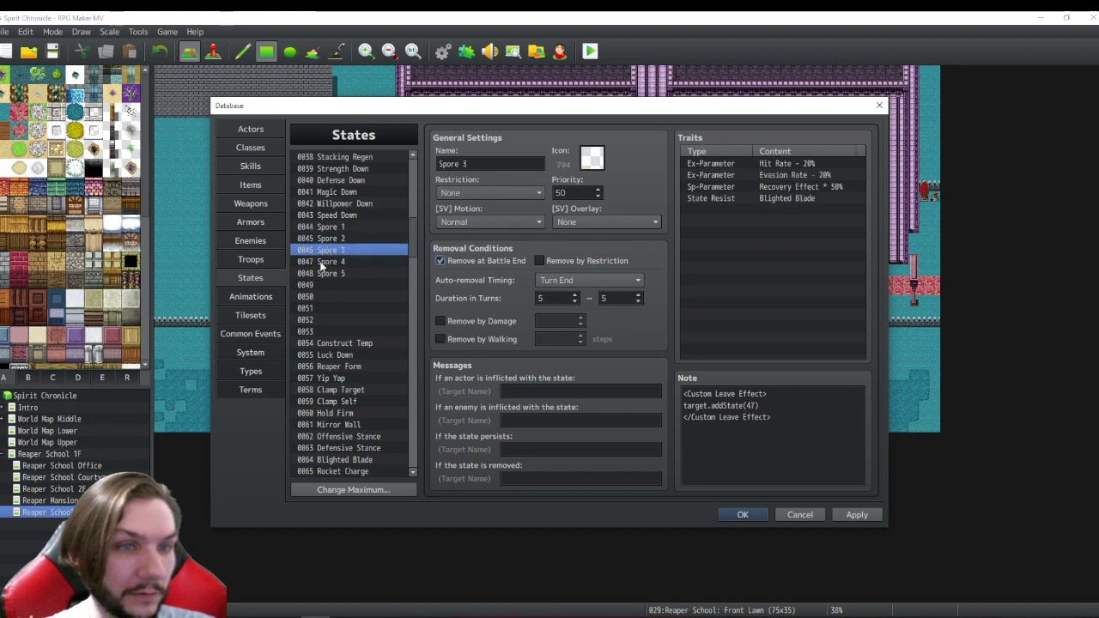
click(322, 262)
click(440, 261)
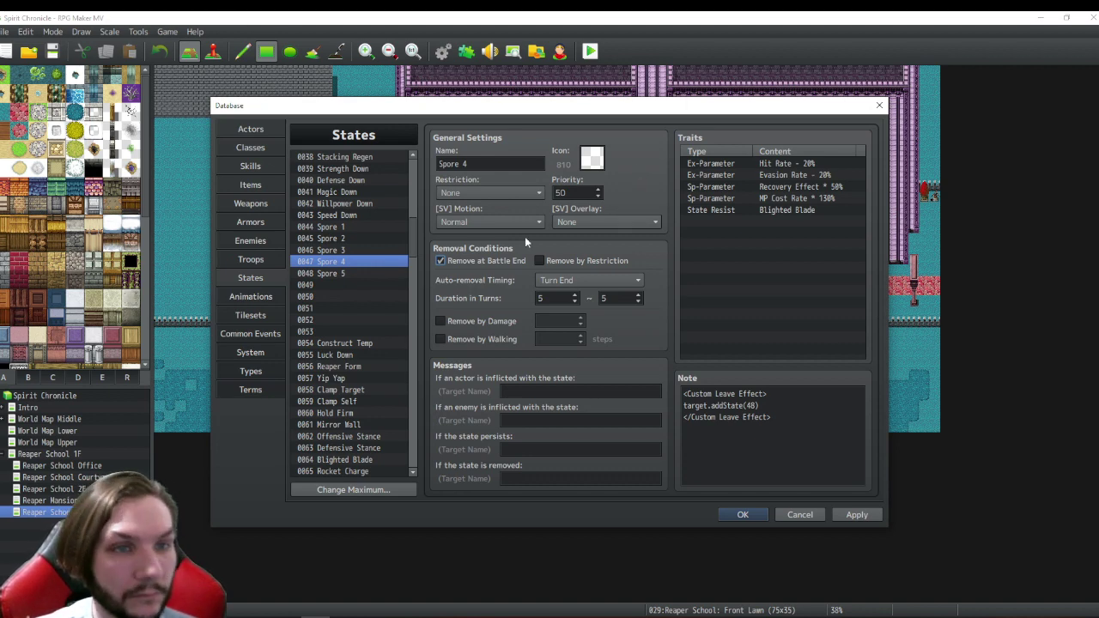
- Turn Remove at Battle End back off for states Spore 1 through Spore 4
click(340, 276)
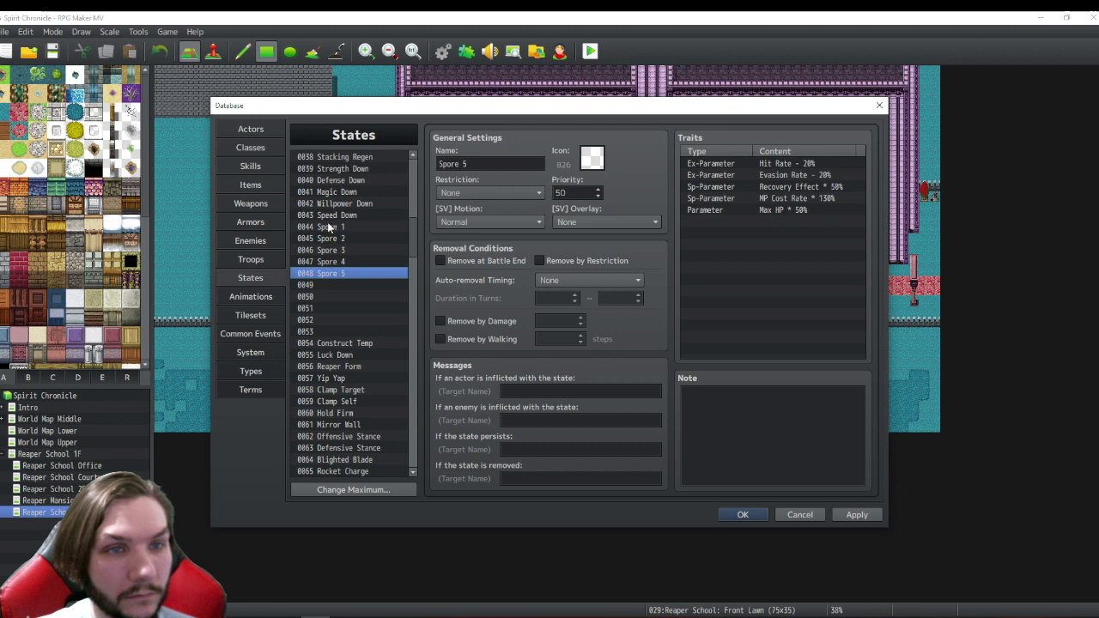
click(331, 227)
key(Down)
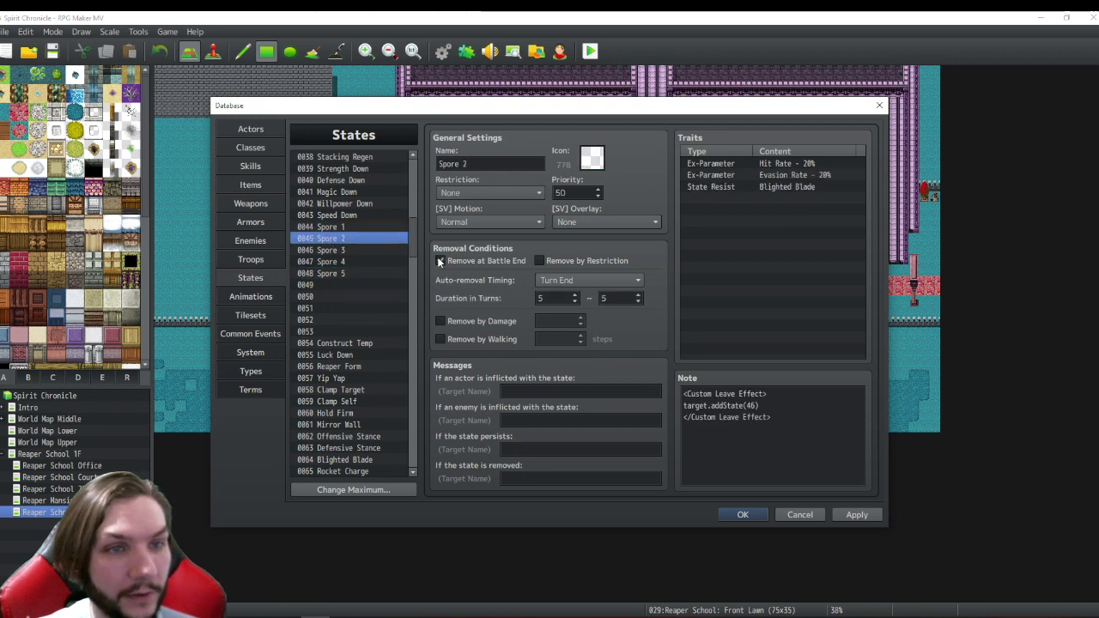
click(352, 250)
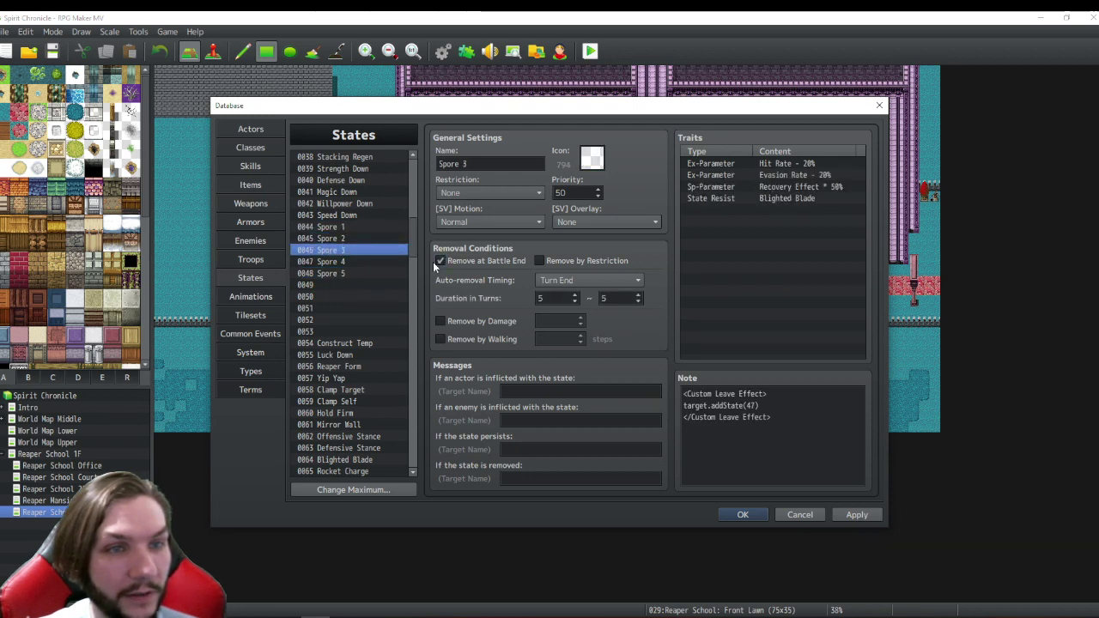
click(350, 261)
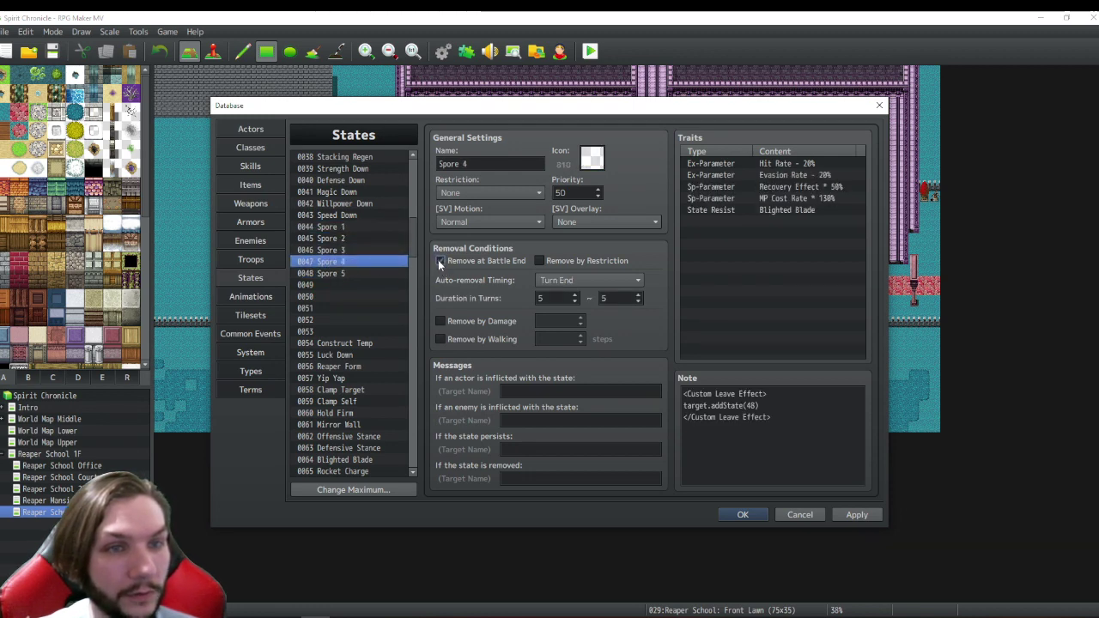
- Review the Spore 1 state's traits and its available restriction options
click(337, 227)
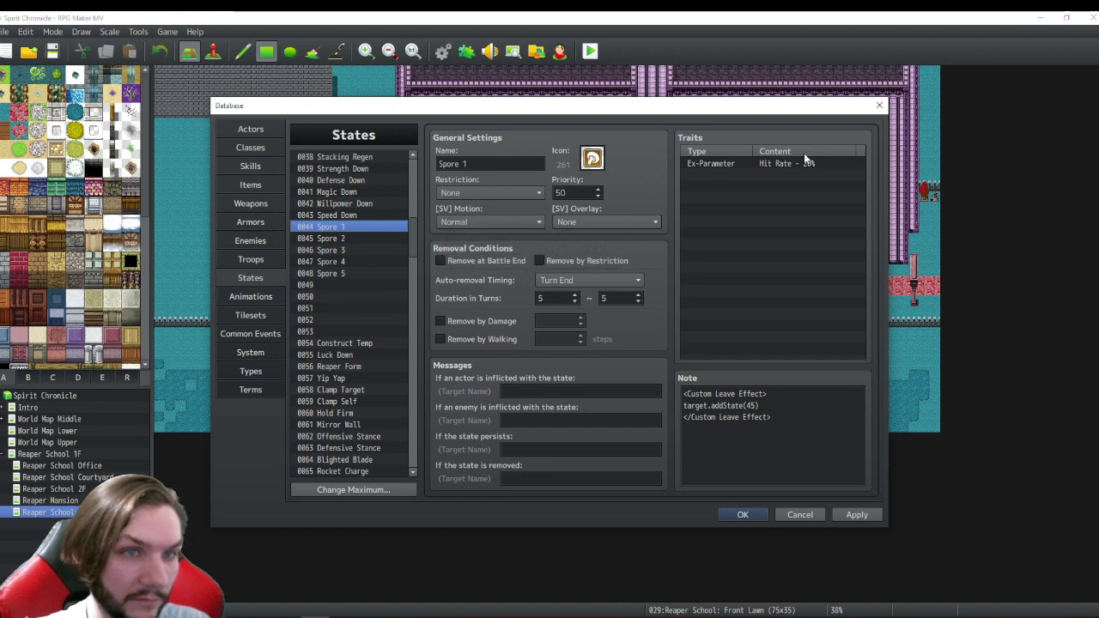
click(514, 192)
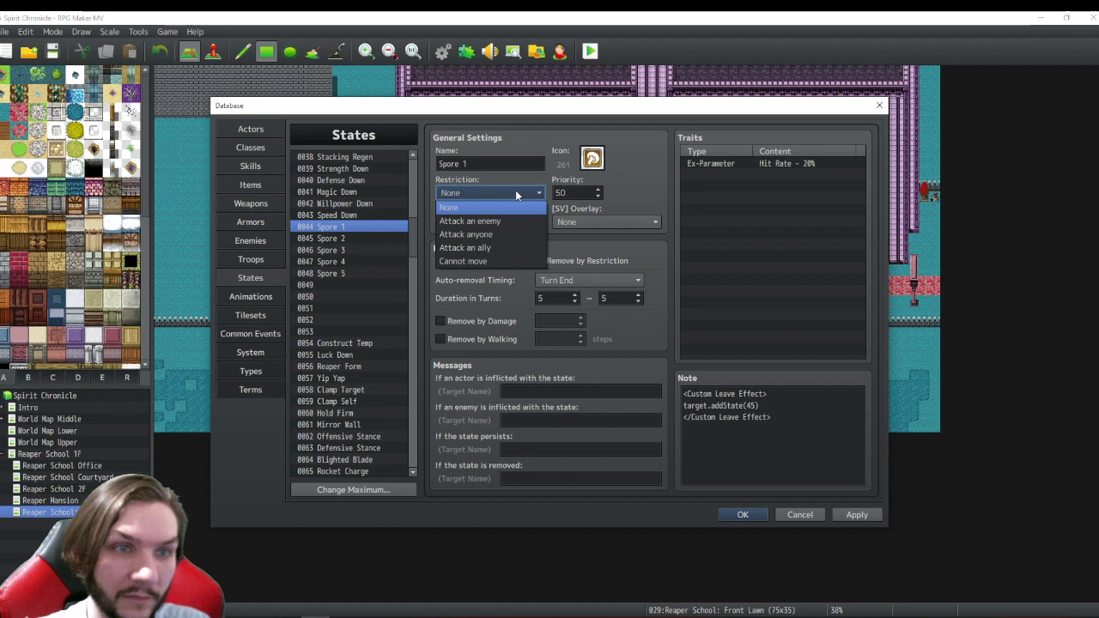
click(515, 192)
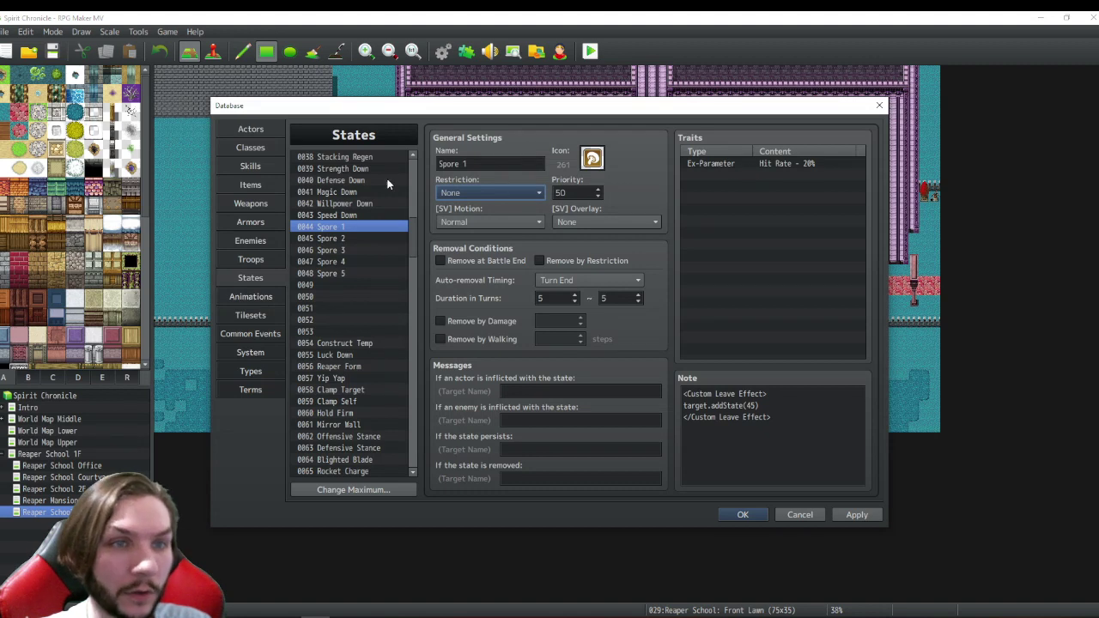
click(321, 238)
click(333, 228)
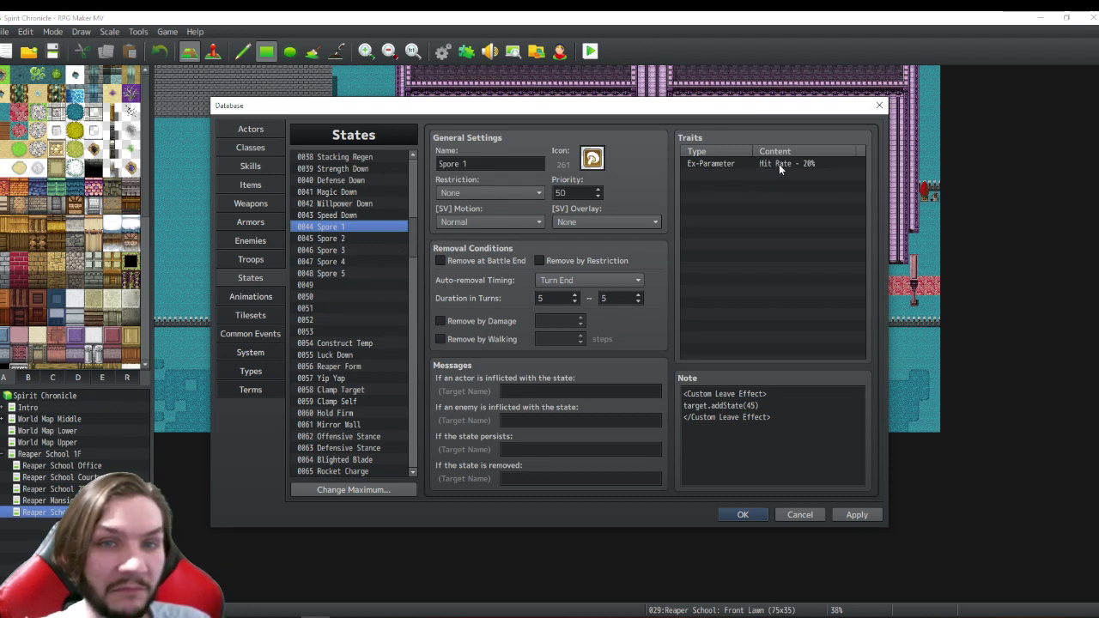
- Change the Spore 2 state's State Resist trait from Blighted Blade to Spore 1
click(345, 238)
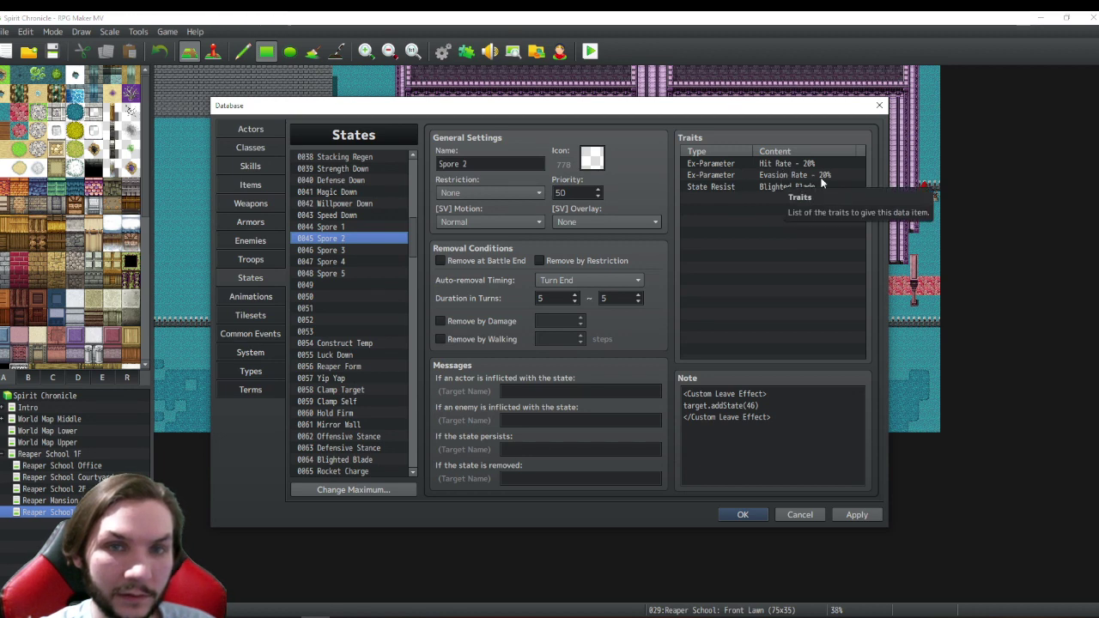
right_click(751, 186)
click(771, 196)
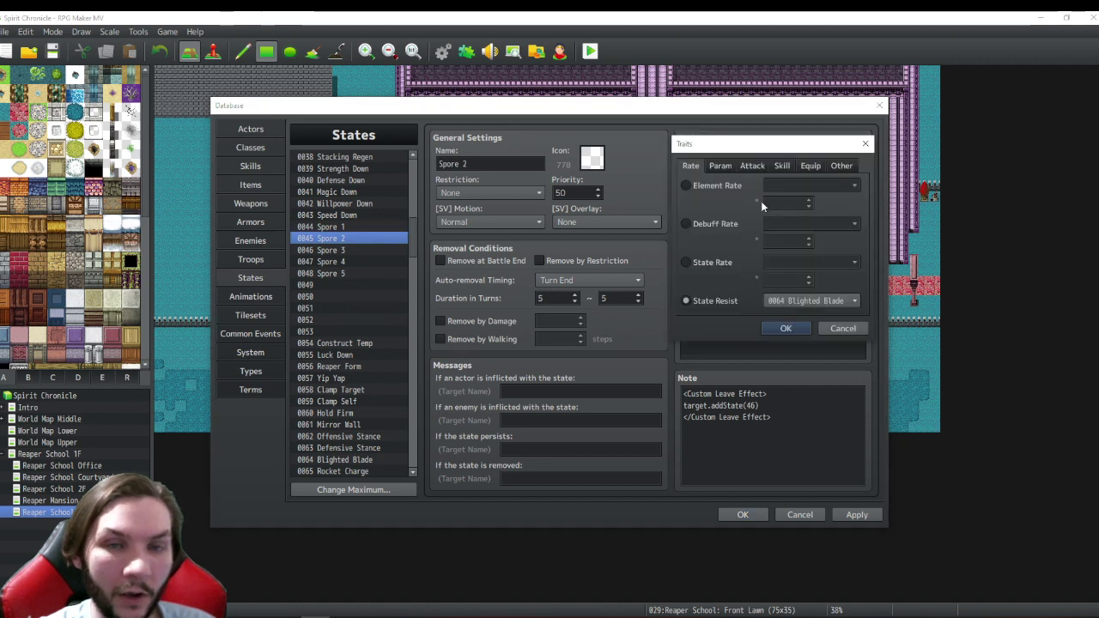
click(810, 302)
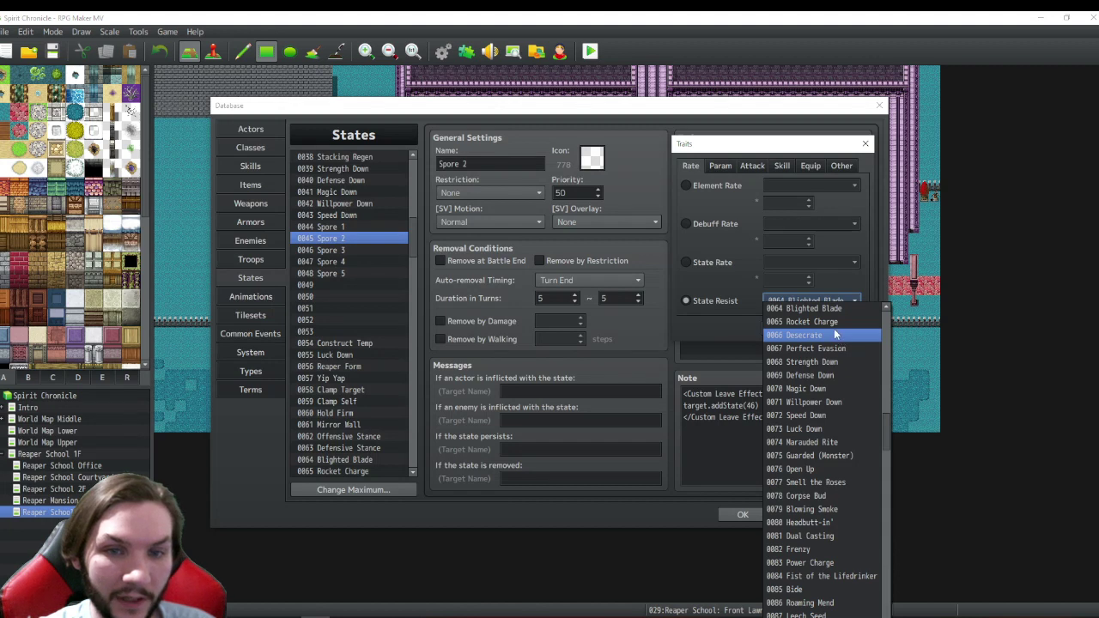
scroll(837, 336, up, 7)
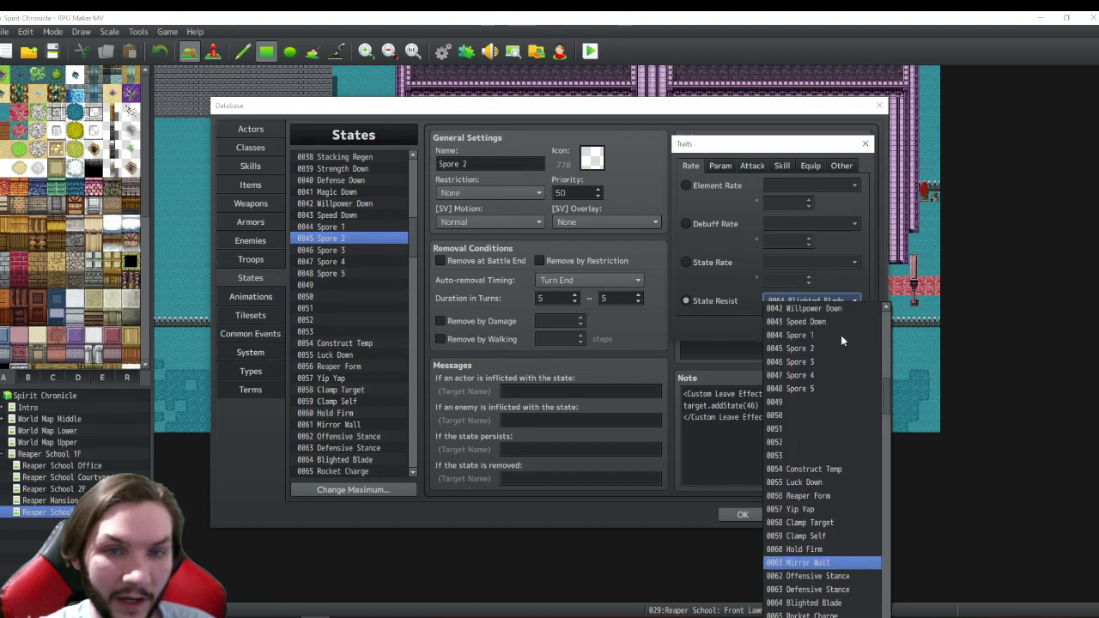
click(840, 336)
click(795, 333)
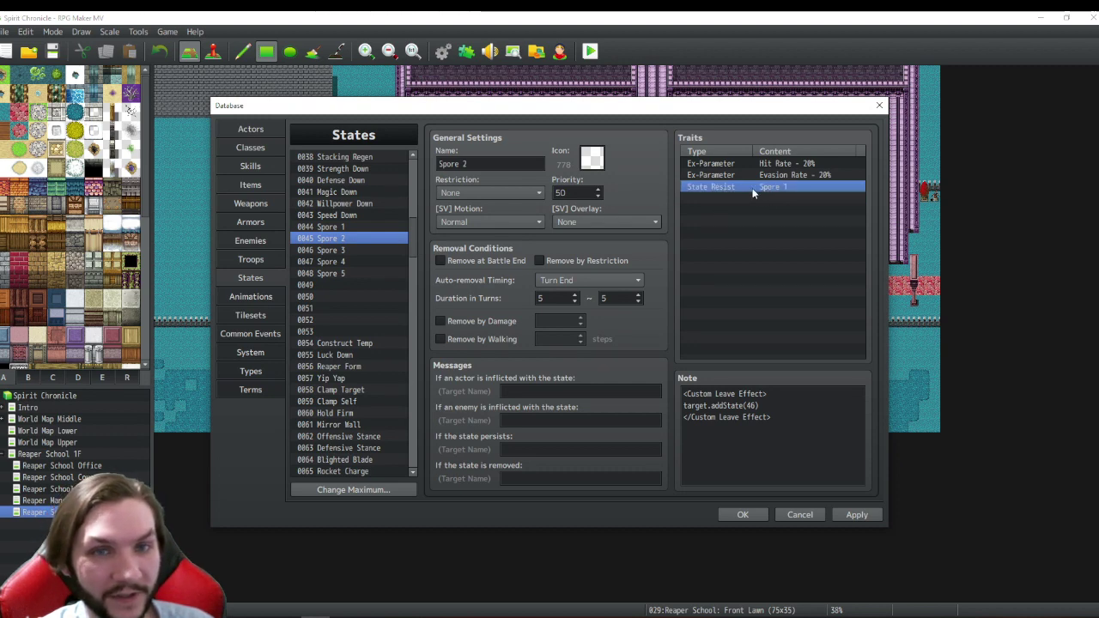
- Compare the traits of the Spore 1 and Spore 2 states
click(334, 227)
click(335, 238)
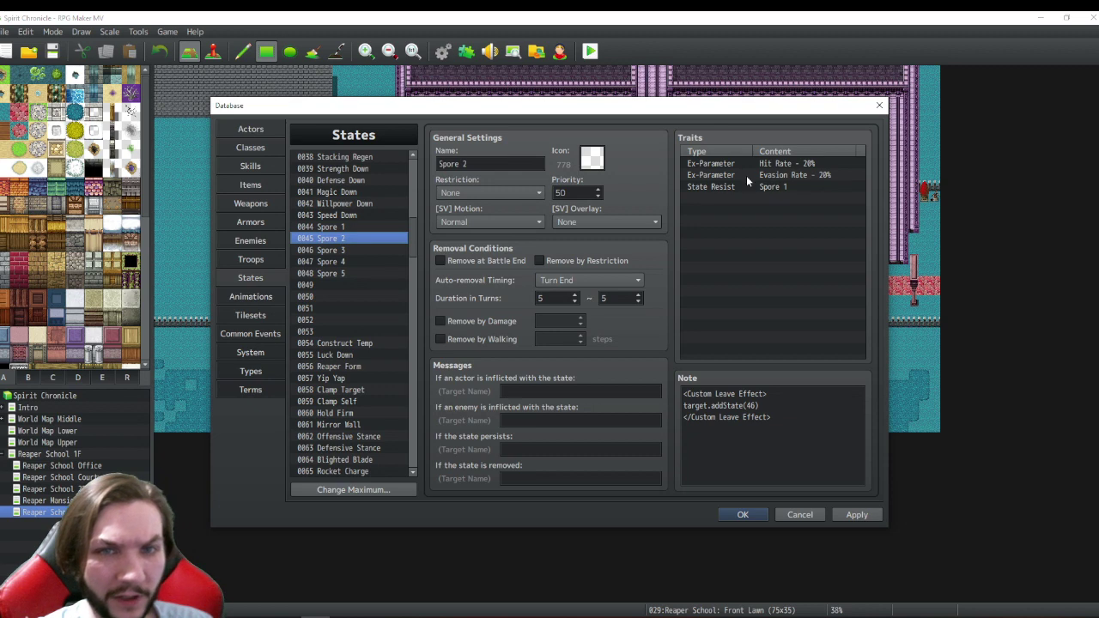
click(347, 227)
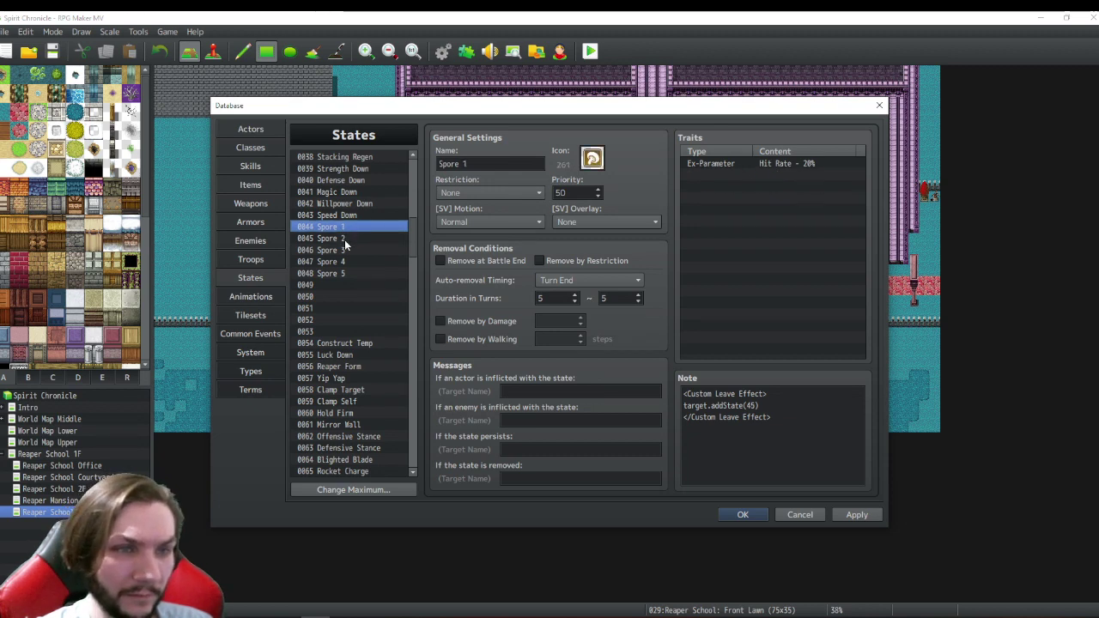
click(341, 239)
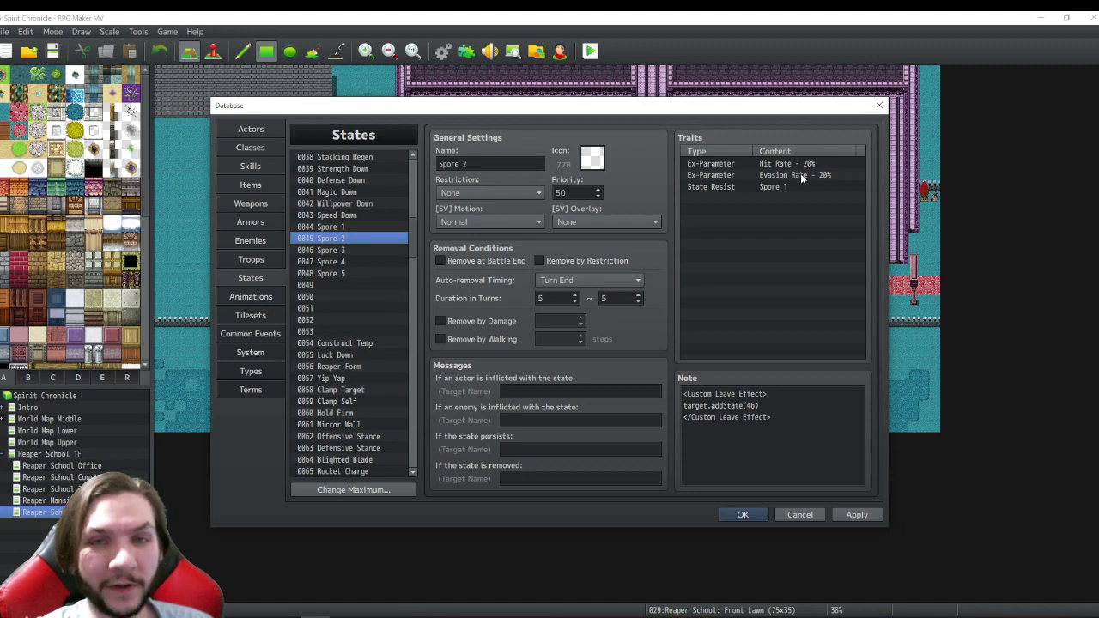
- Copy the State Resist trait for Spore 1 from Spore 2 and paste it over Spore 3's Blighted Blade resistance
click(330, 250)
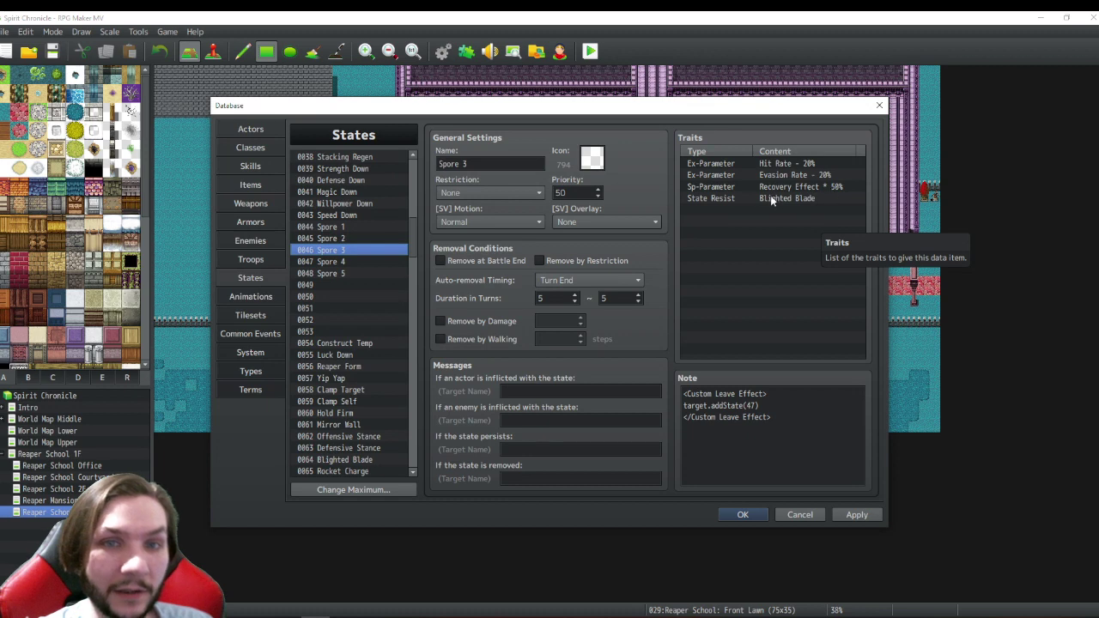
click(747, 197)
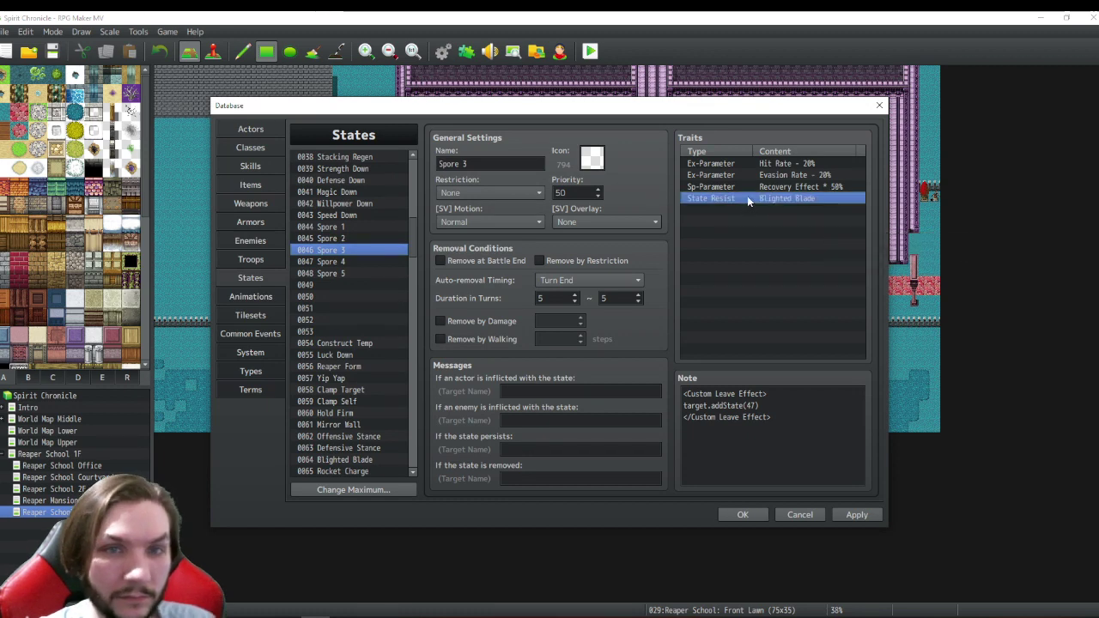
click(330, 239)
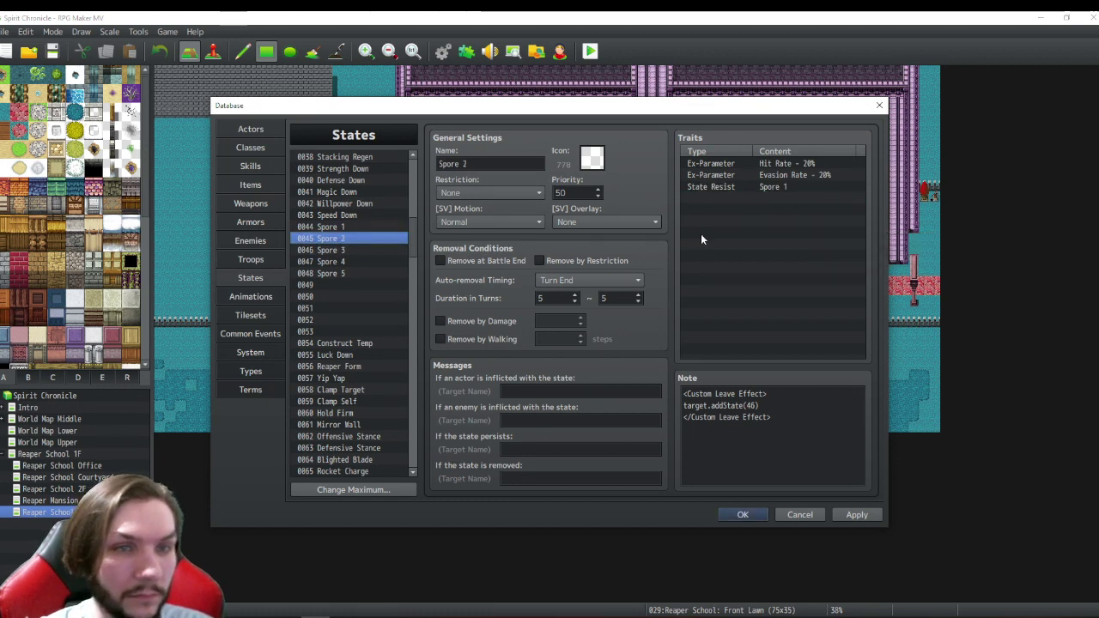
right_click(747, 188)
click(768, 222)
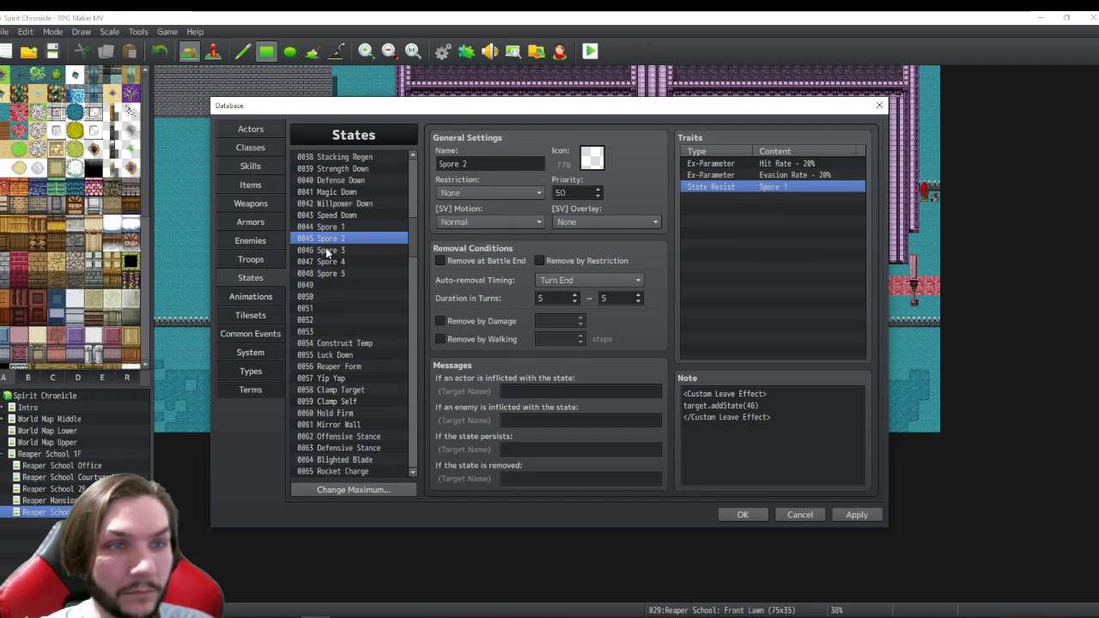
click(328, 250)
right_click(691, 199)
click(719, 254)
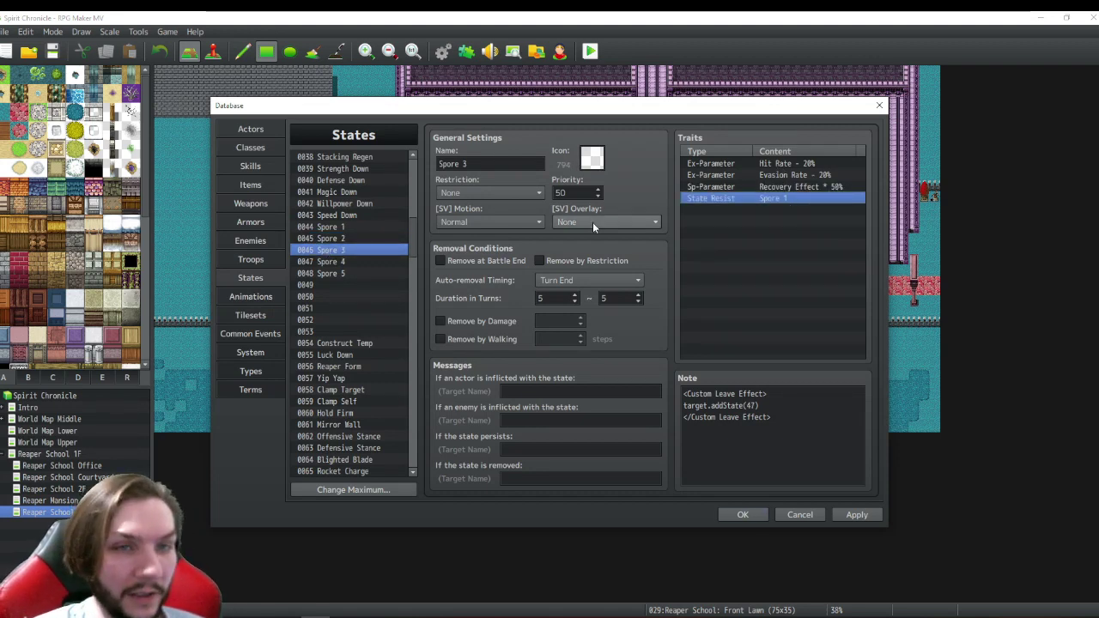
- Replace the Spore 4 state's Blighted Blade resistance with the copied State Resist trait for Spore 1
click(338, 261)
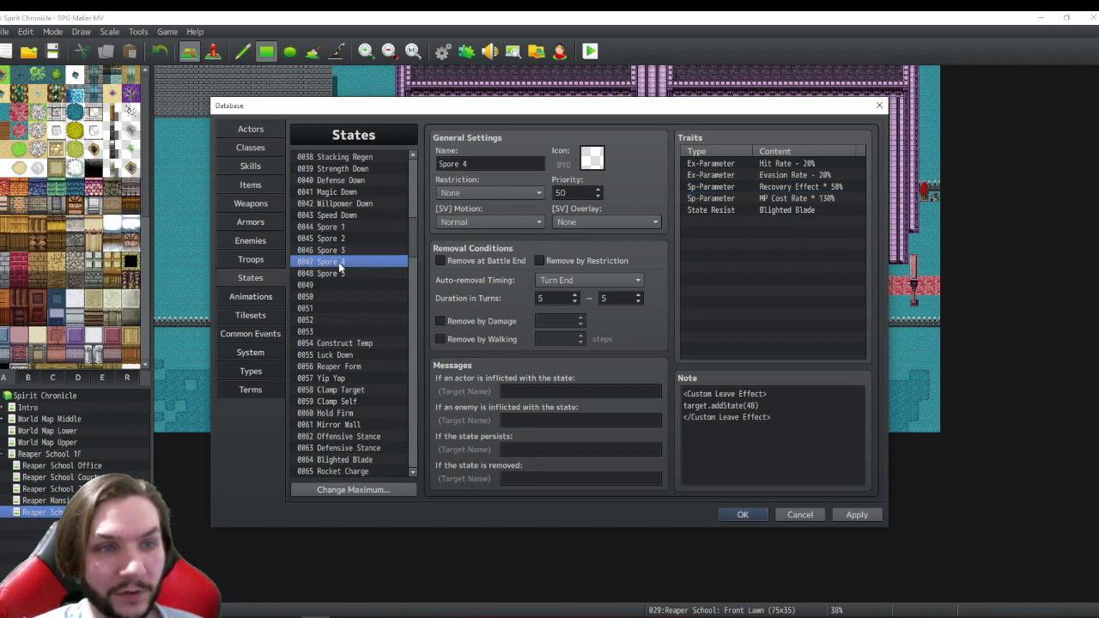
click(803, 211)
key(Delete)
right_click(765, 215)
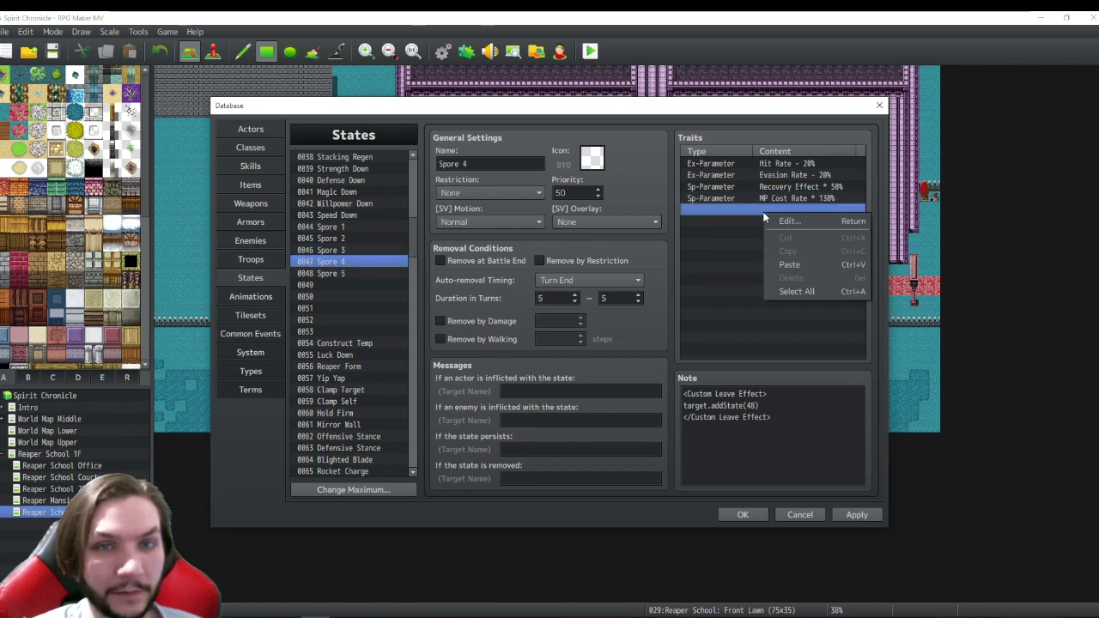
click(787, 265)
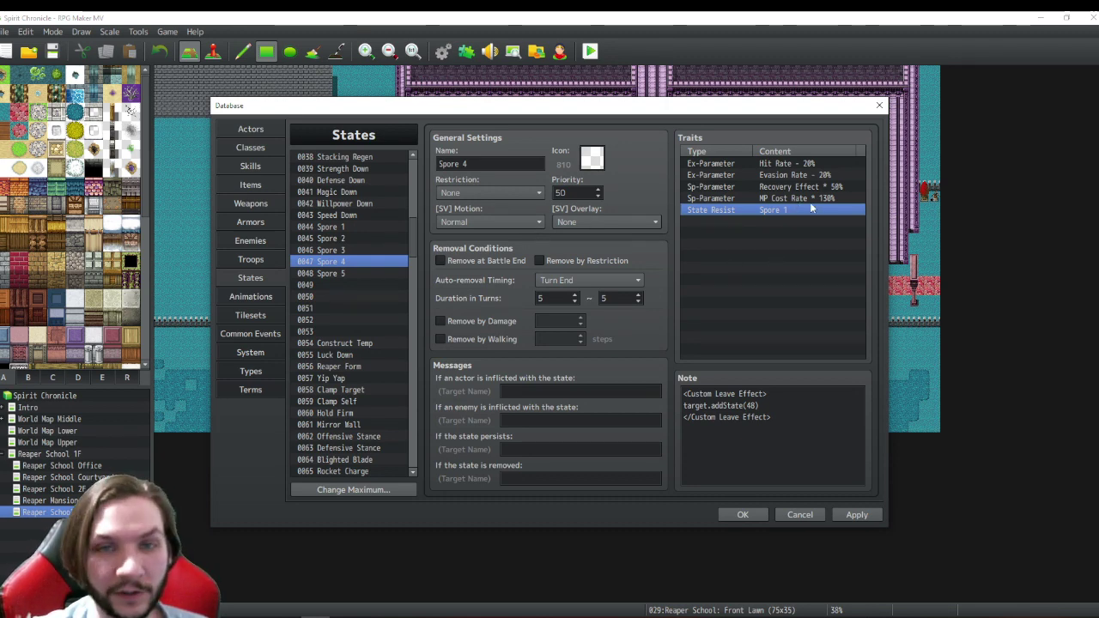
- Paste the copied State Resist trait for Spore 1 below the Max HP trait of the Spore 5 state
click(339, 273)
click(725, 222)
right_click(715, 224)
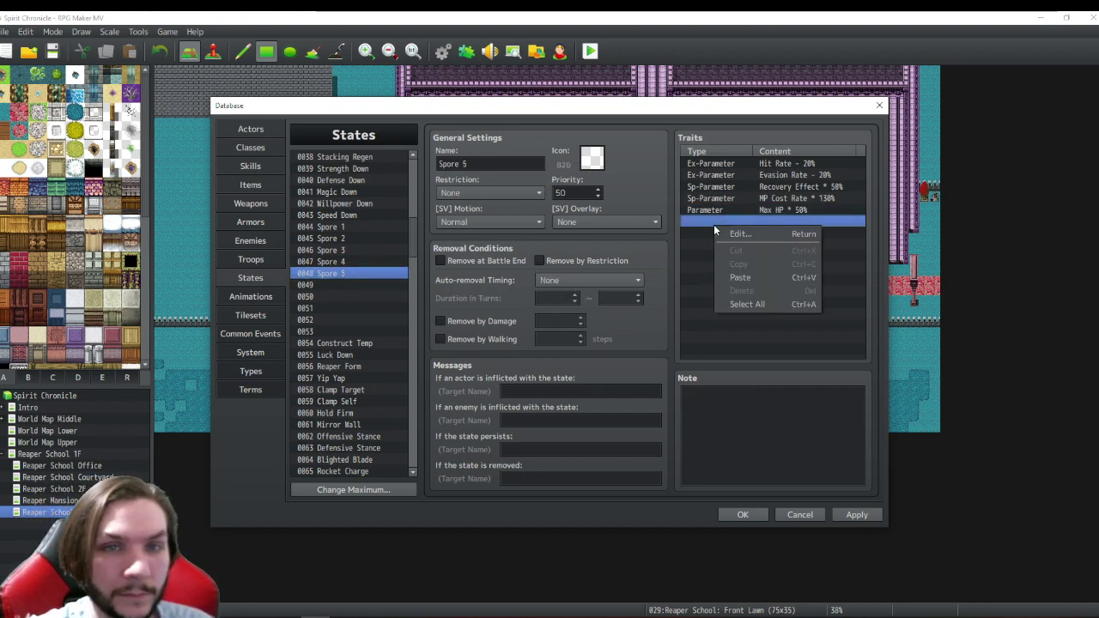
click(738, 278)
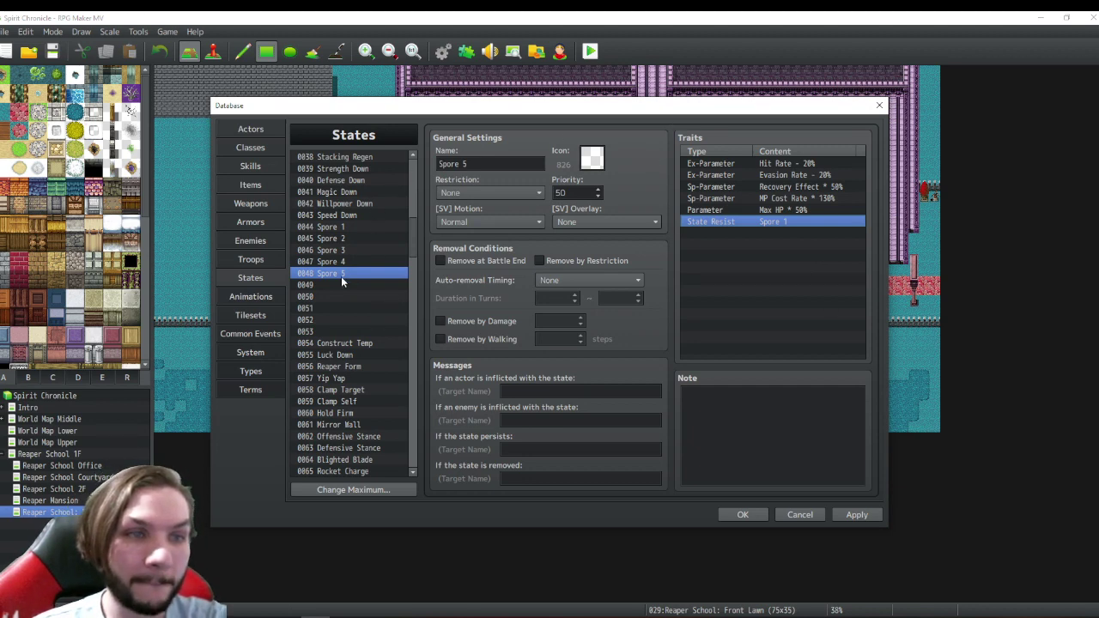
- Review the traits, removal conditions and notes of states Spore 1 through Spore 5
click(331, 226)
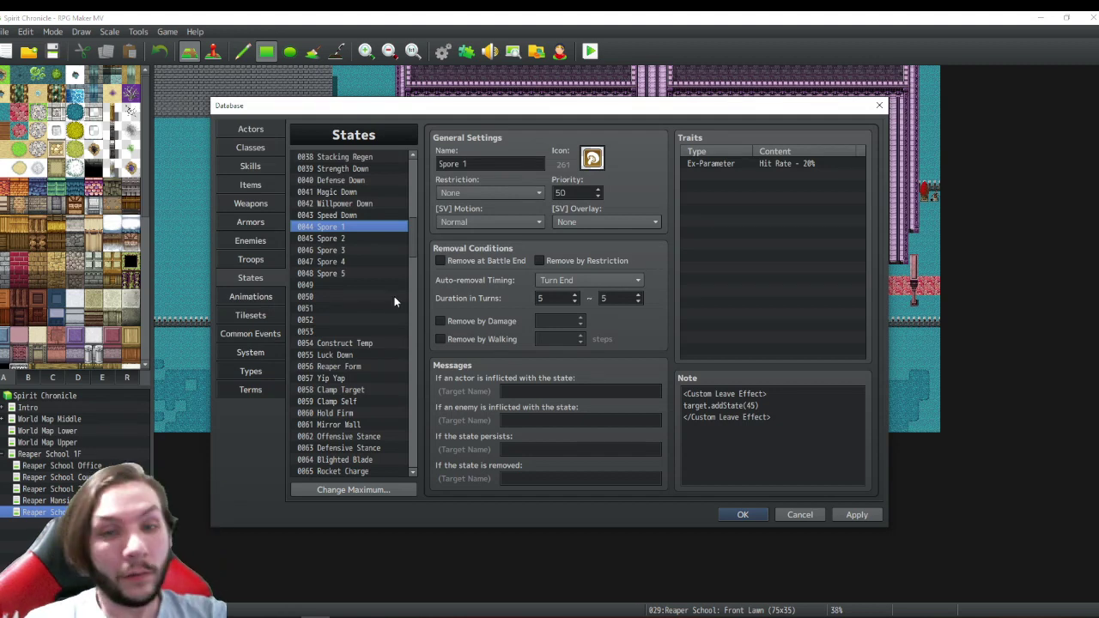
click(339, 274)
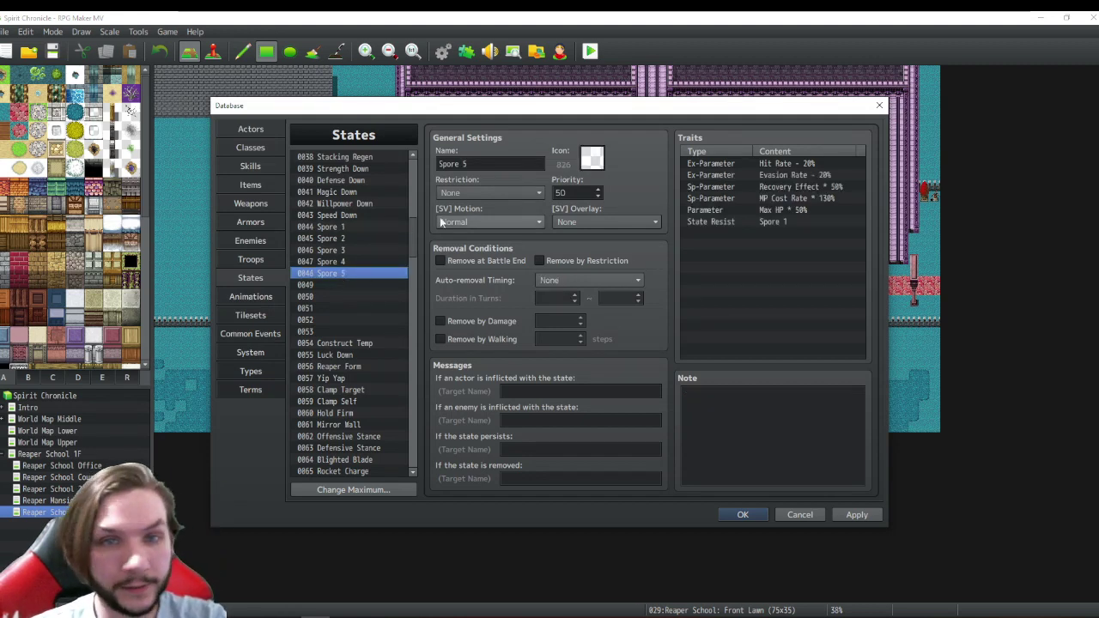
click(331, 227)
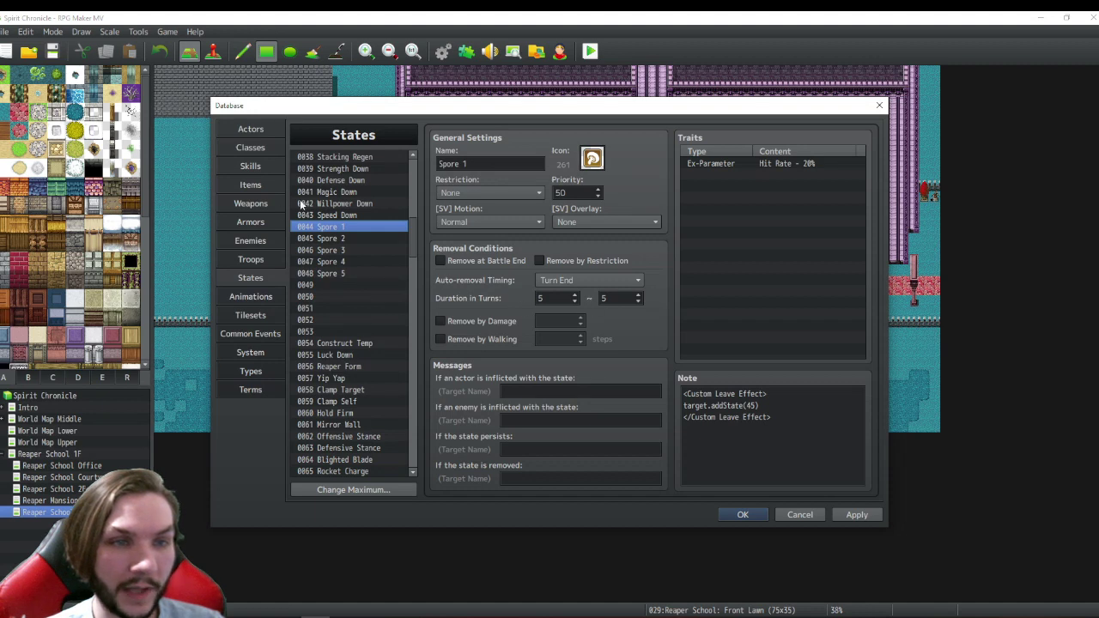
click(339, 238)
click(339, 250)
click(338, 261)
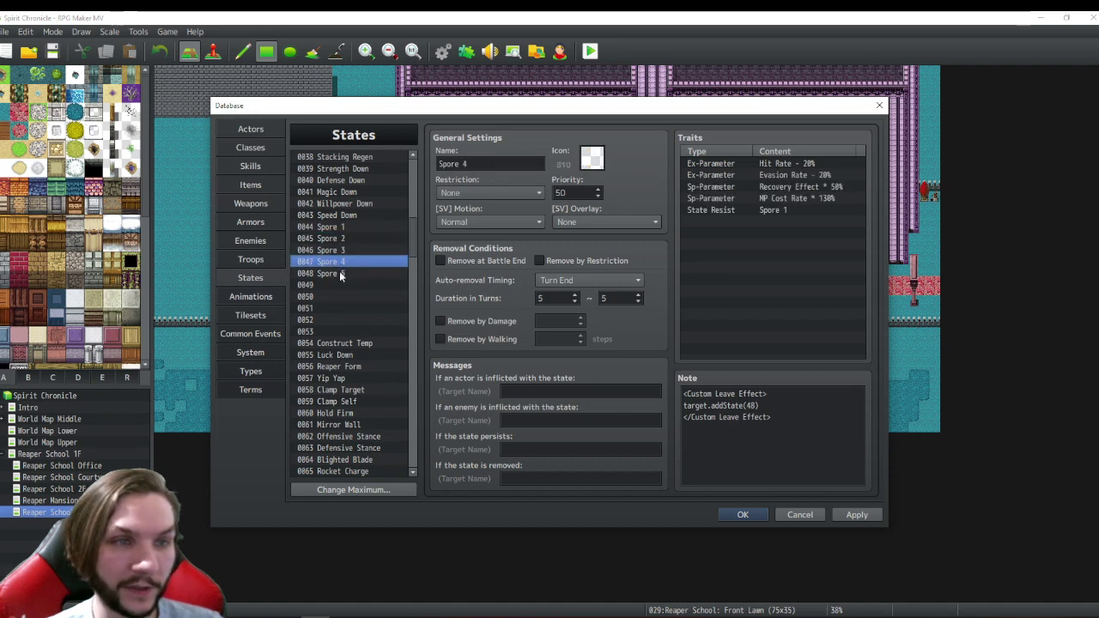
click(337, 273)
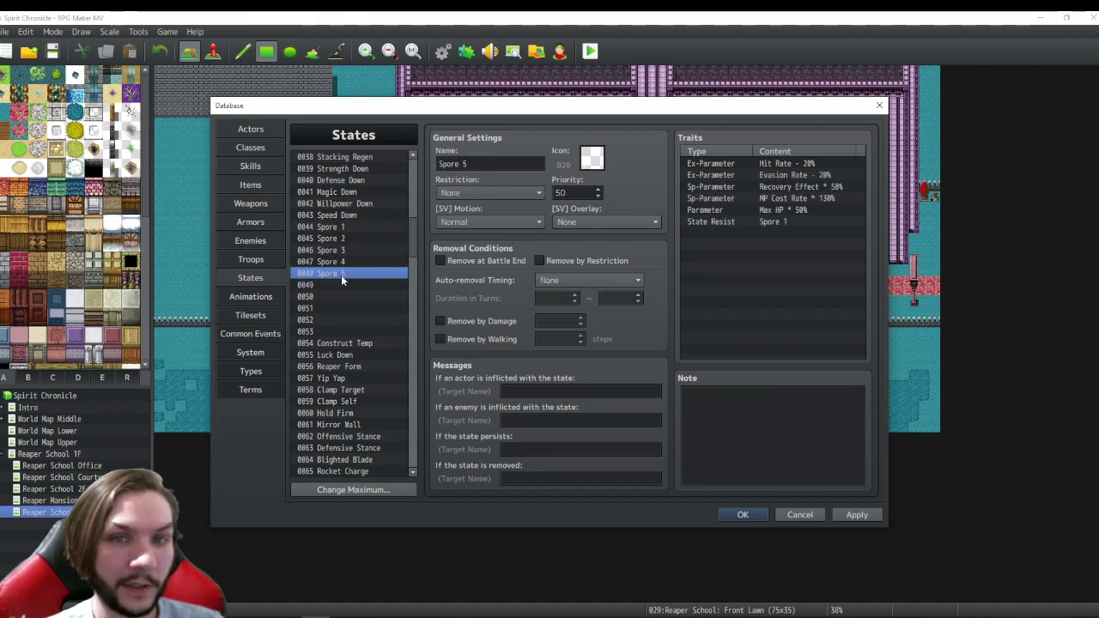
click(339, 229)
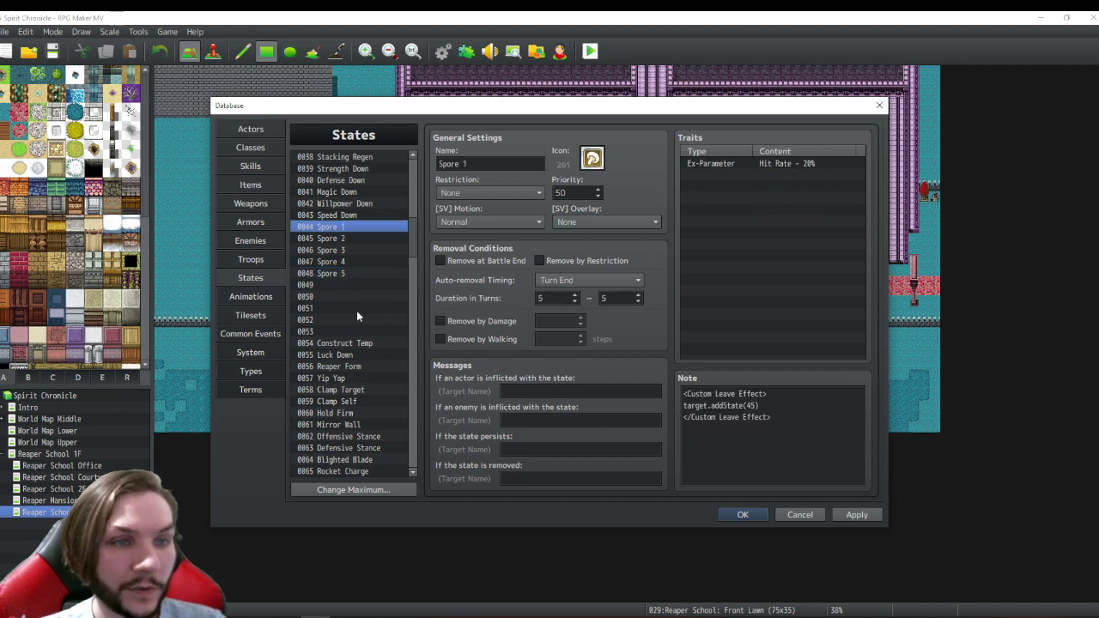
- Browse the icon images for the Spore 2 state without choosing a new one, and save and close the database
click(337, 240)
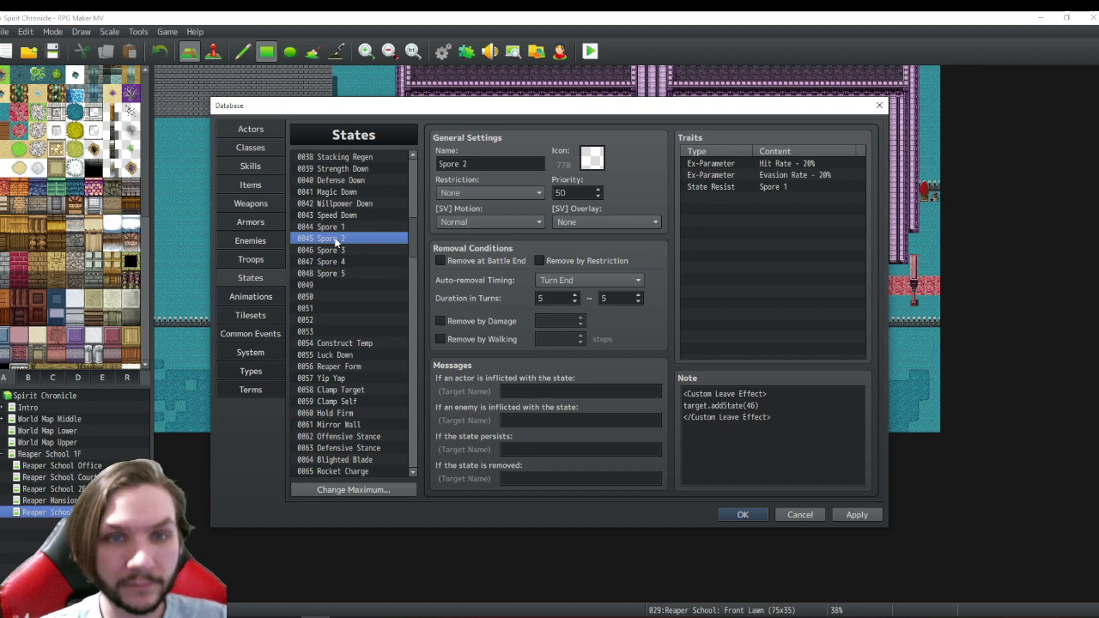
double_click(592, 157)
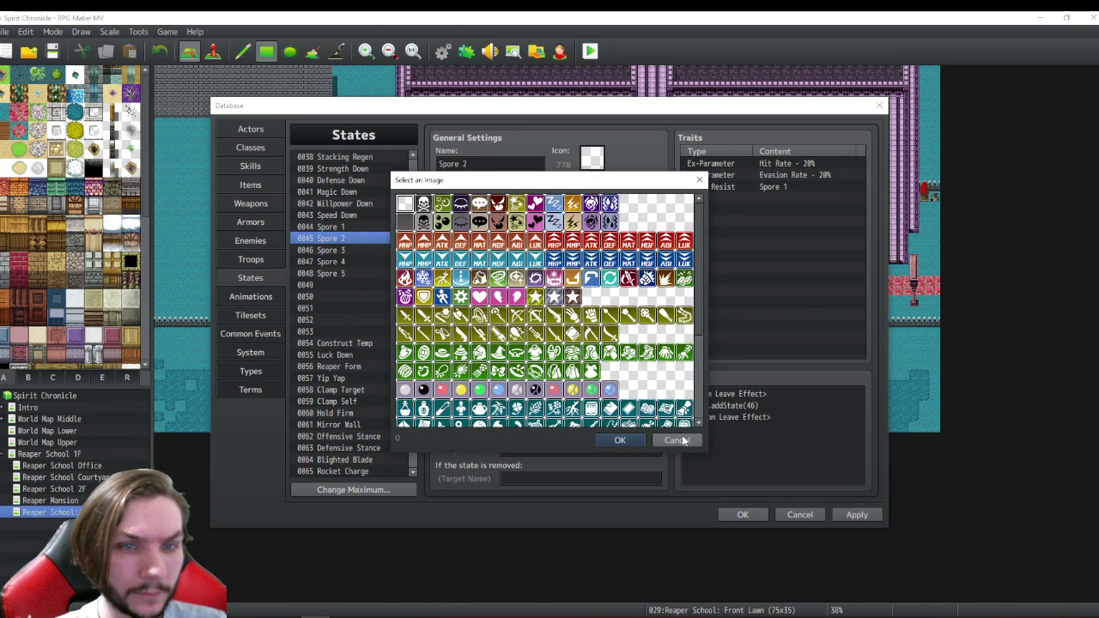
click(619, 439)
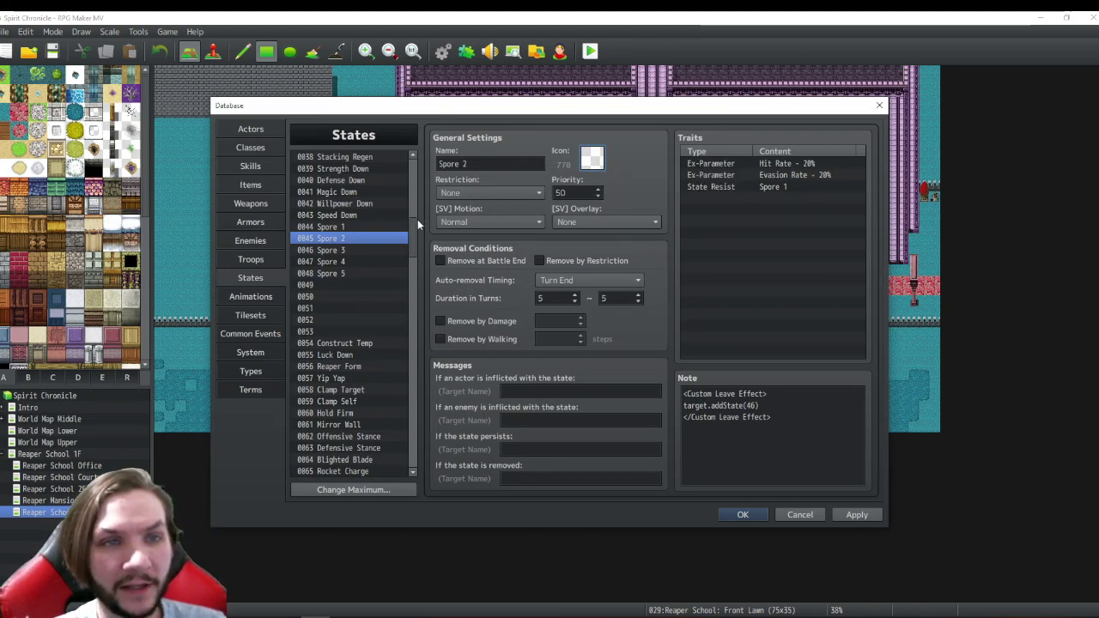
double_click(602, 155)
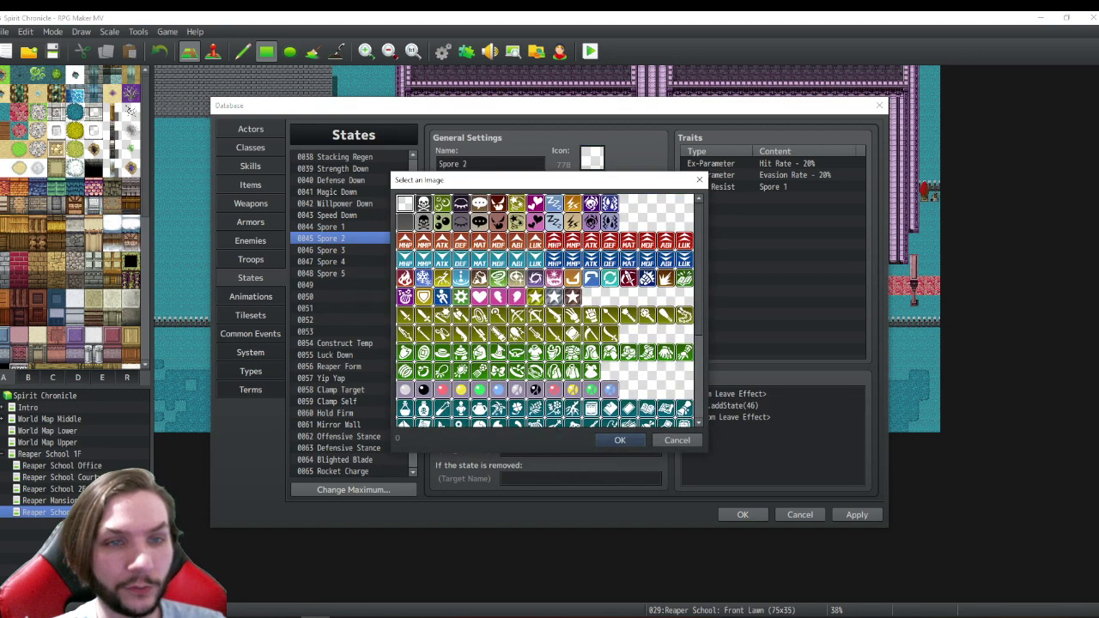
scroll(498, 343, down, 5)
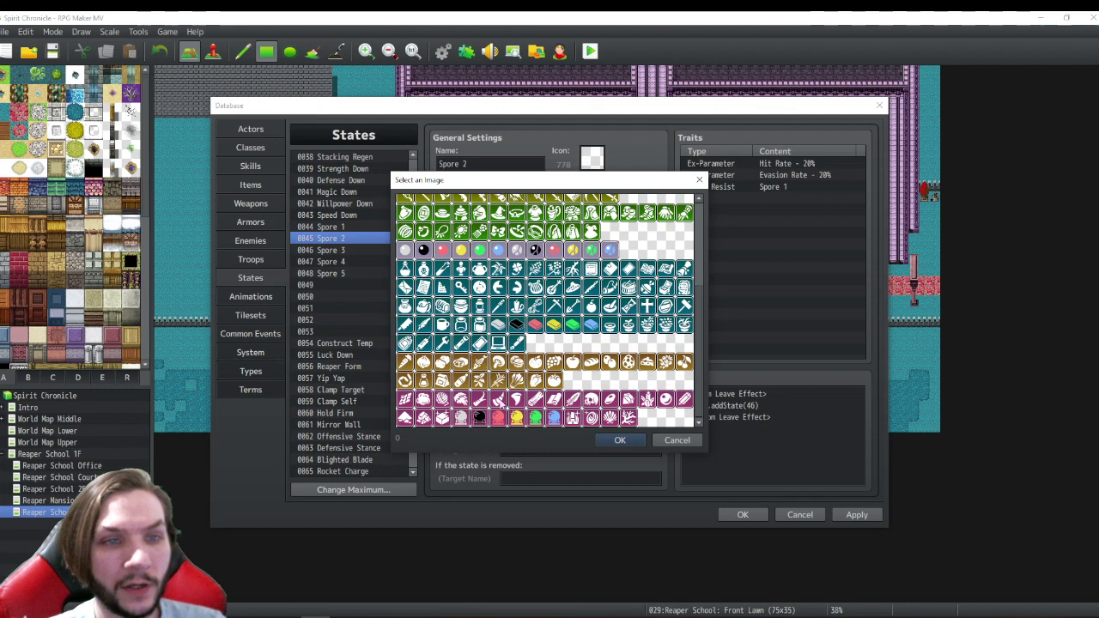
click(684, 441)
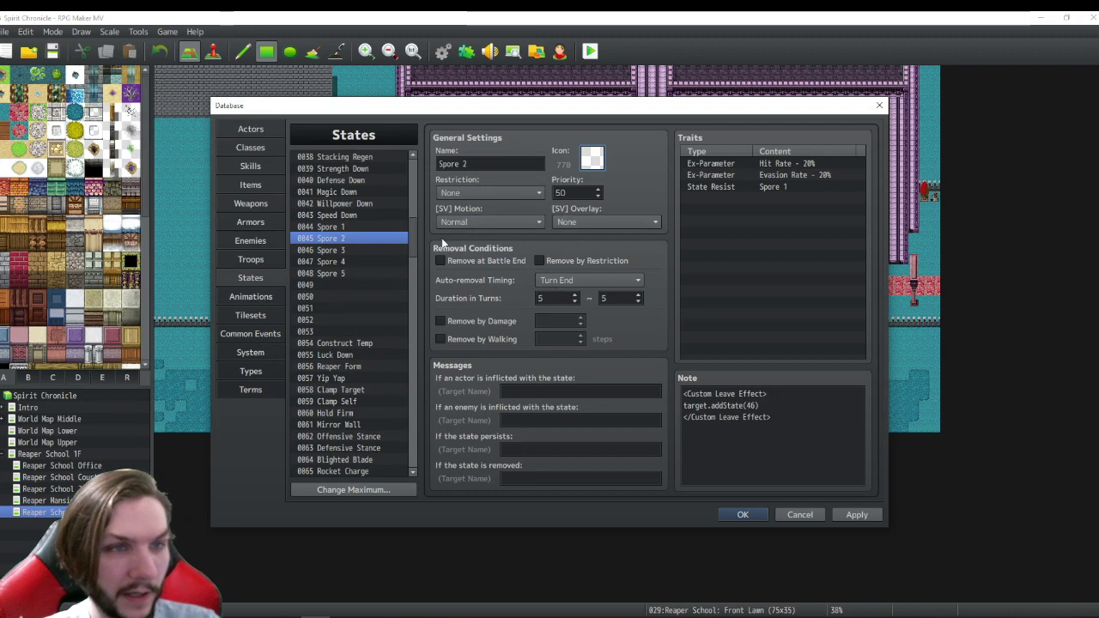
click(744, 514)
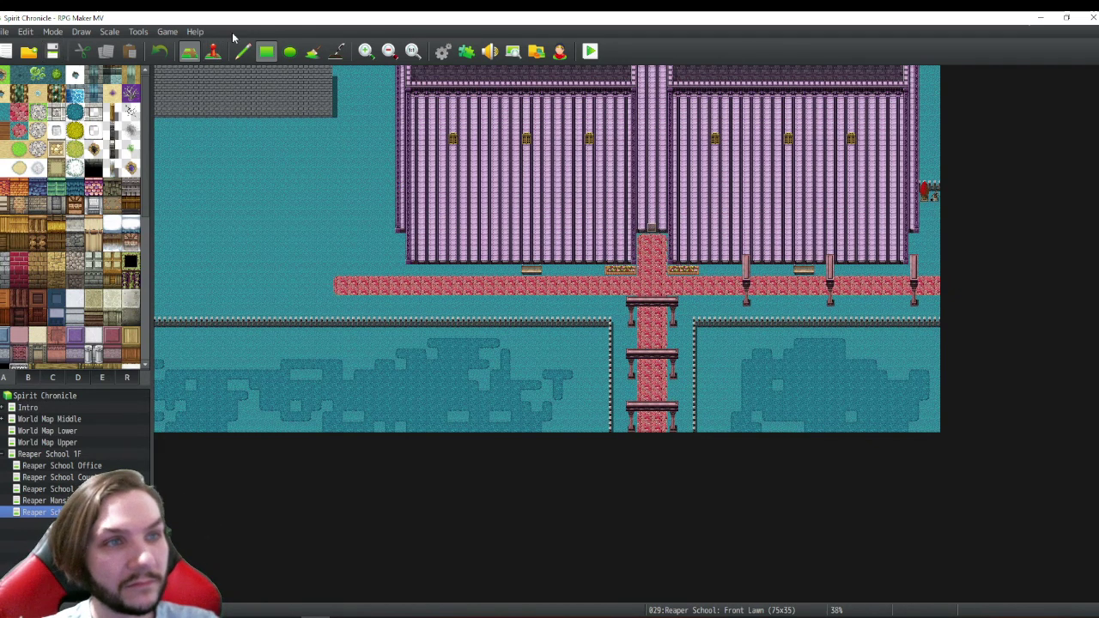
- Open the game's project folder from the editor and go to its img/tilesets subfolder
click(168, 32)
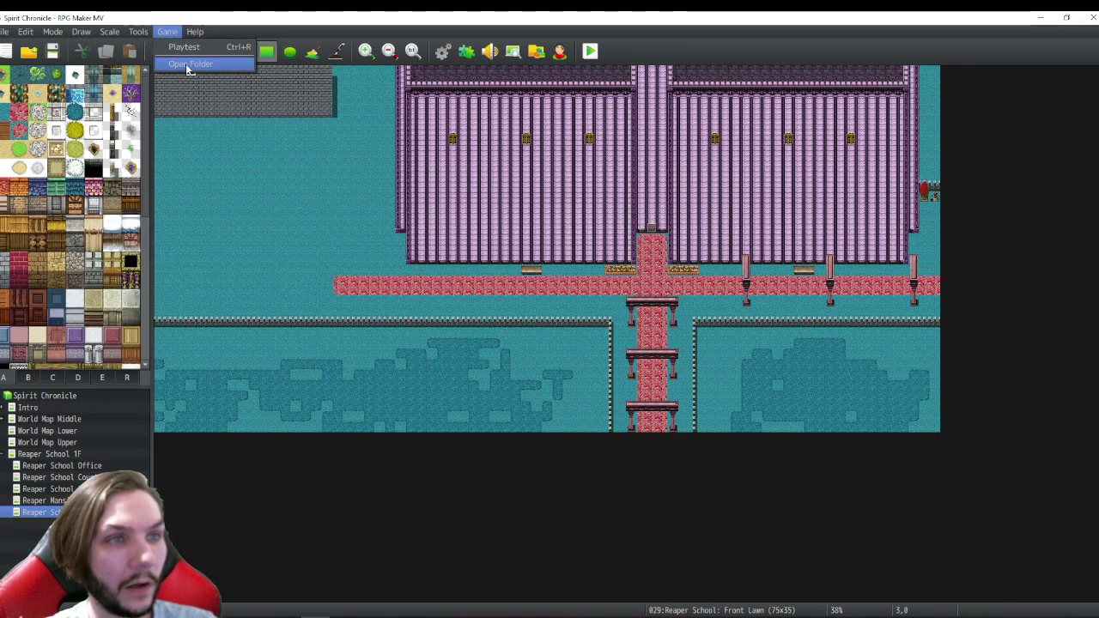
click(190, 65)
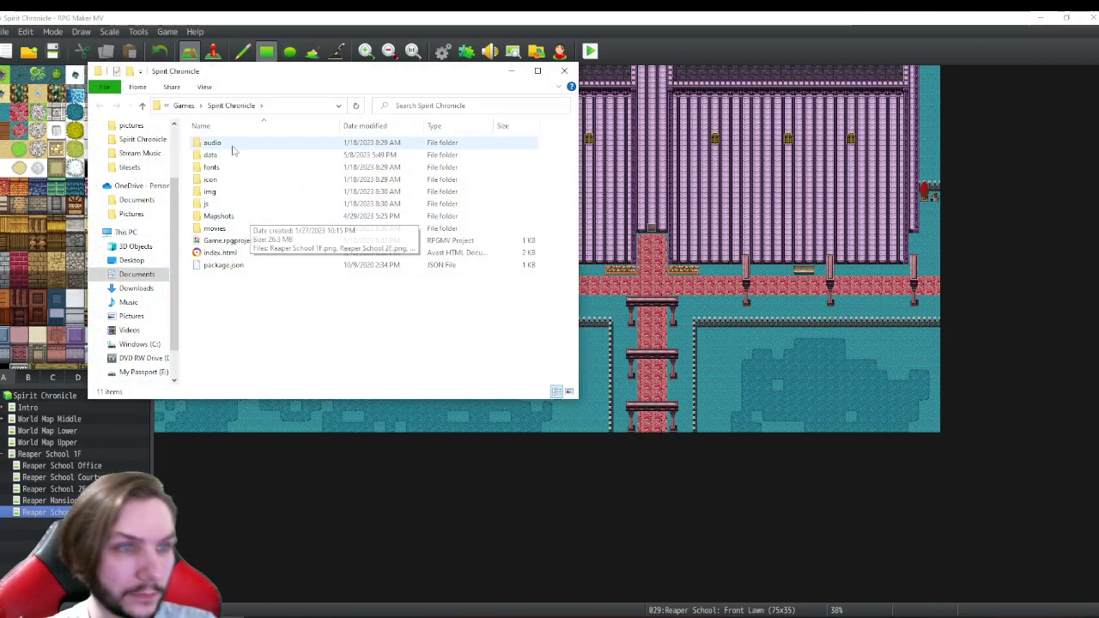
click(214, 196)
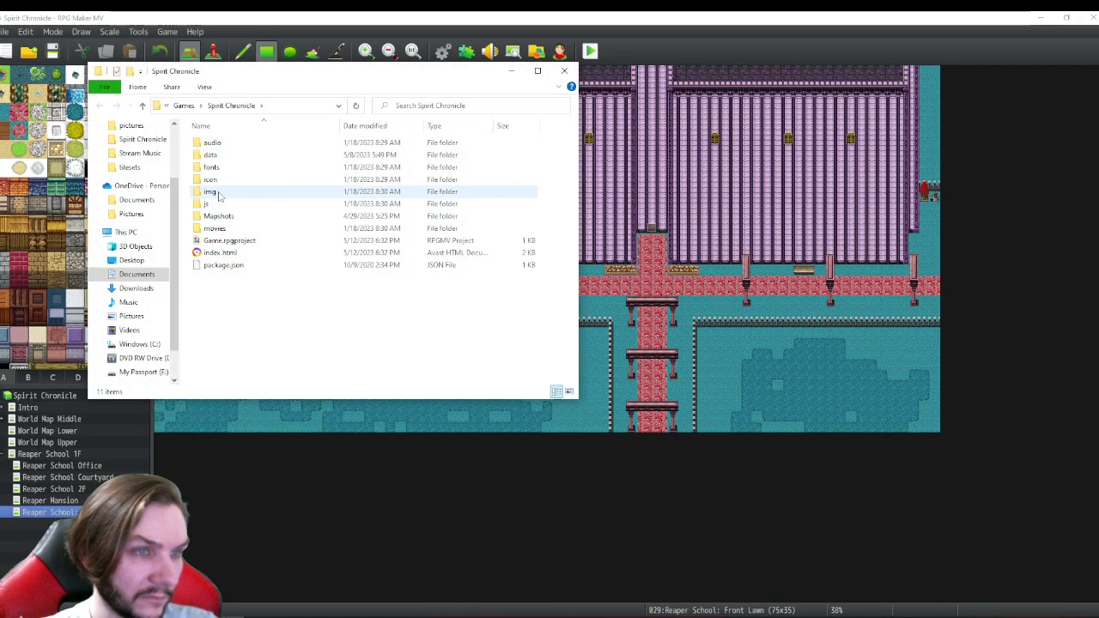
click(221, 197)
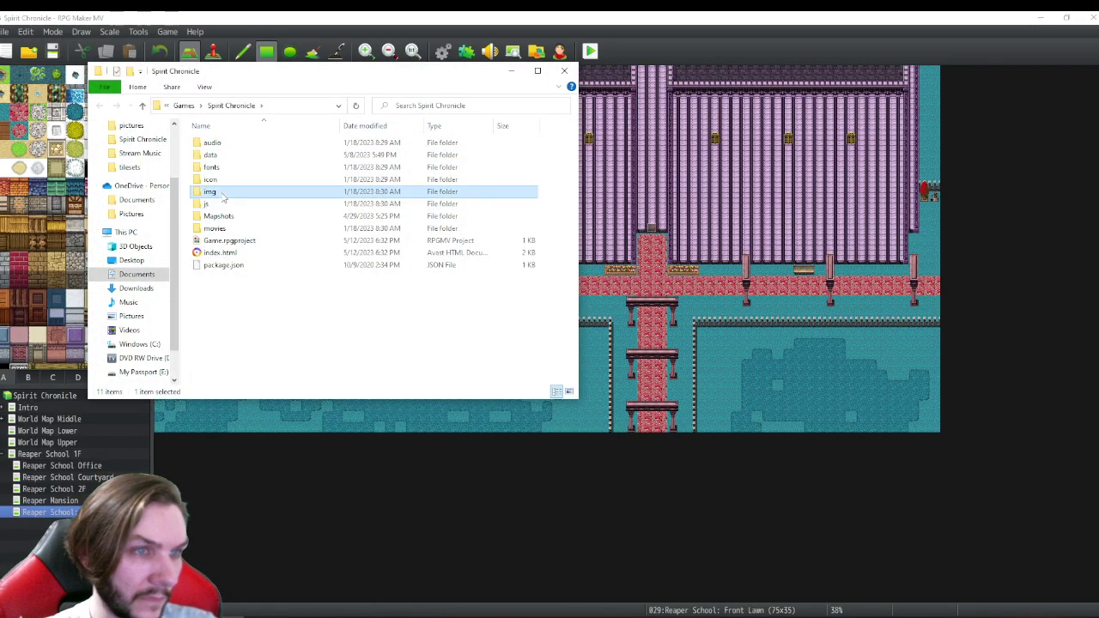
double_click(222, 197)
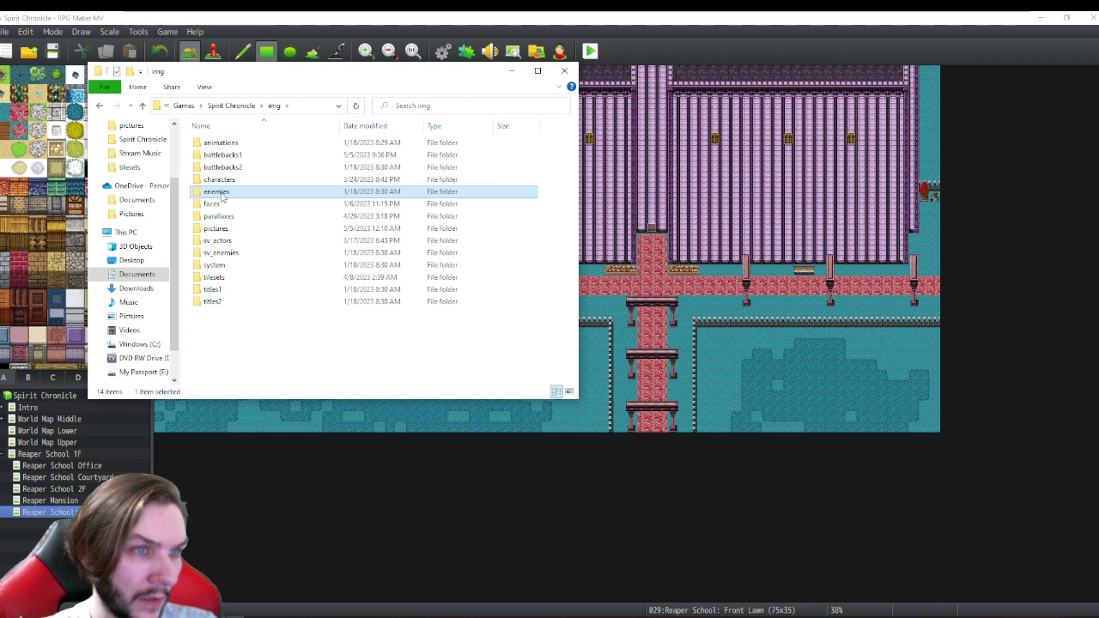
double_click(241, 279)
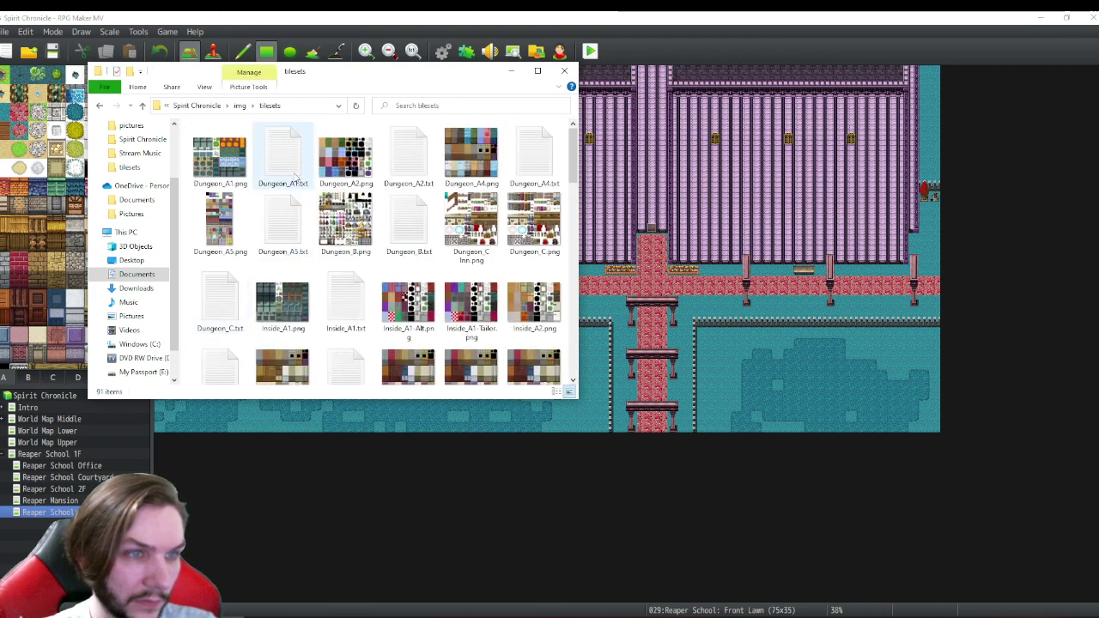
- Find Outside_B.png in the tilesets folder and open it with GIMP
scroll(360, 223, down, 2)
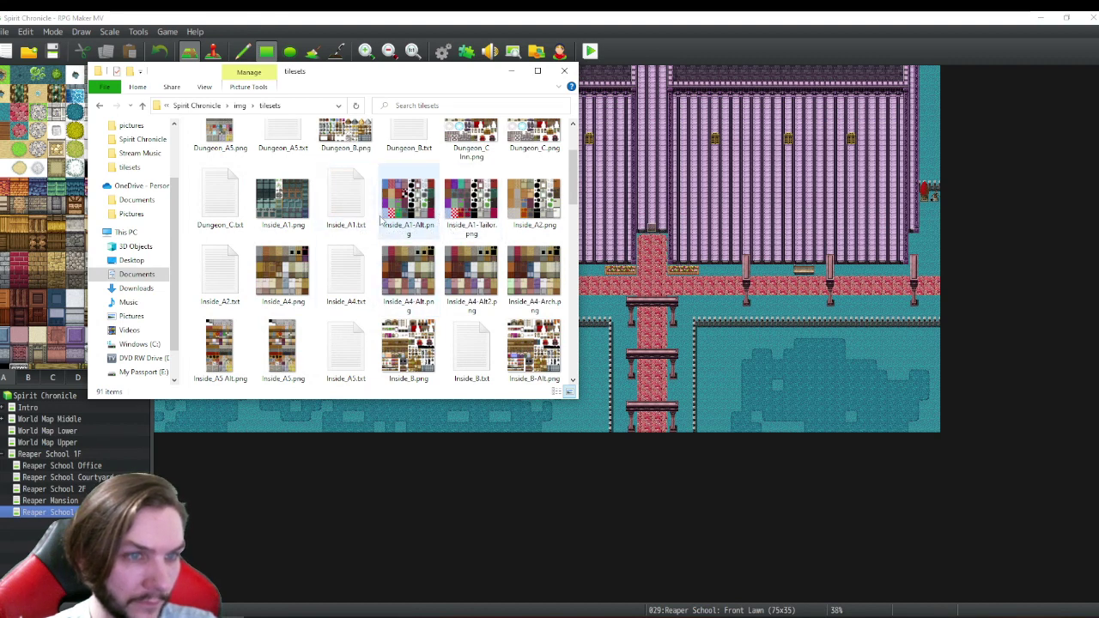
scroll(380, 222, down, 2)
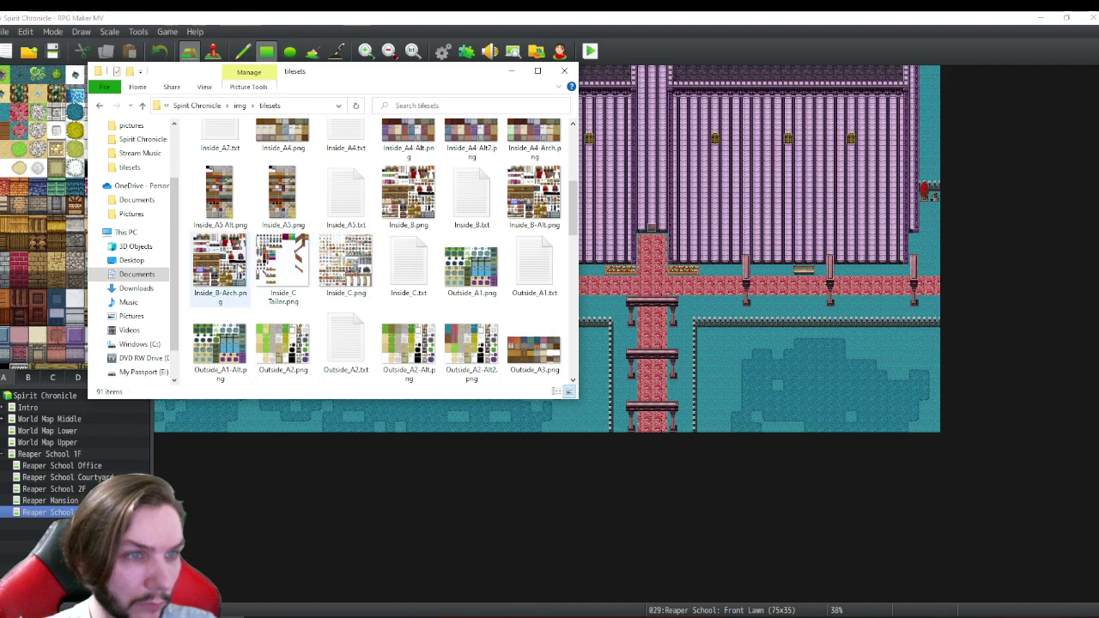
scroll(220, 265, down, 2)
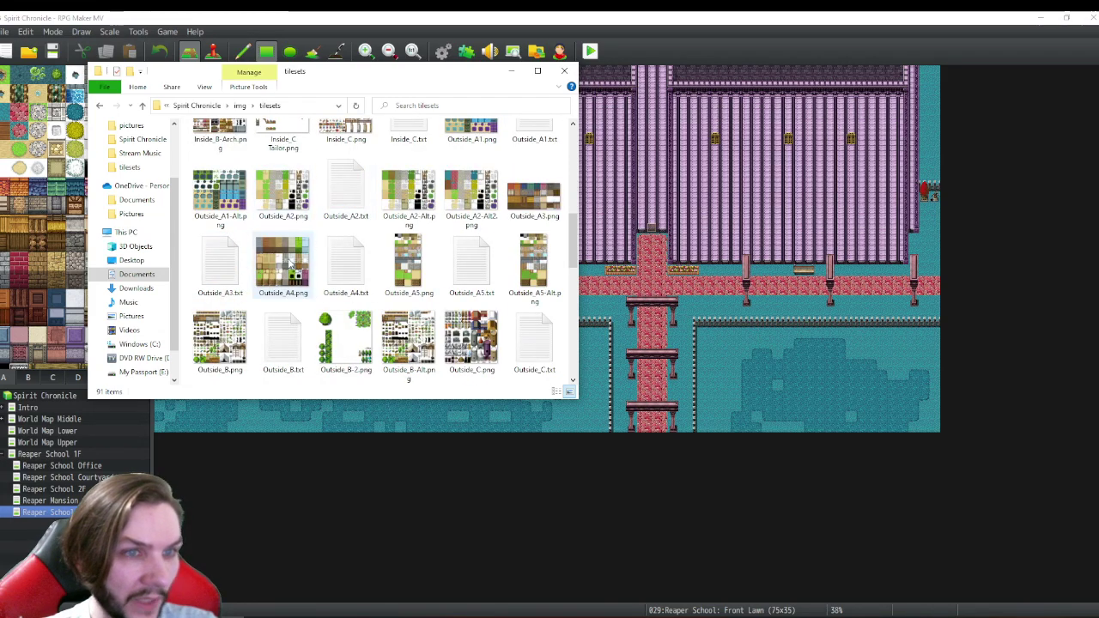
scroll(365, 238, down, 2)
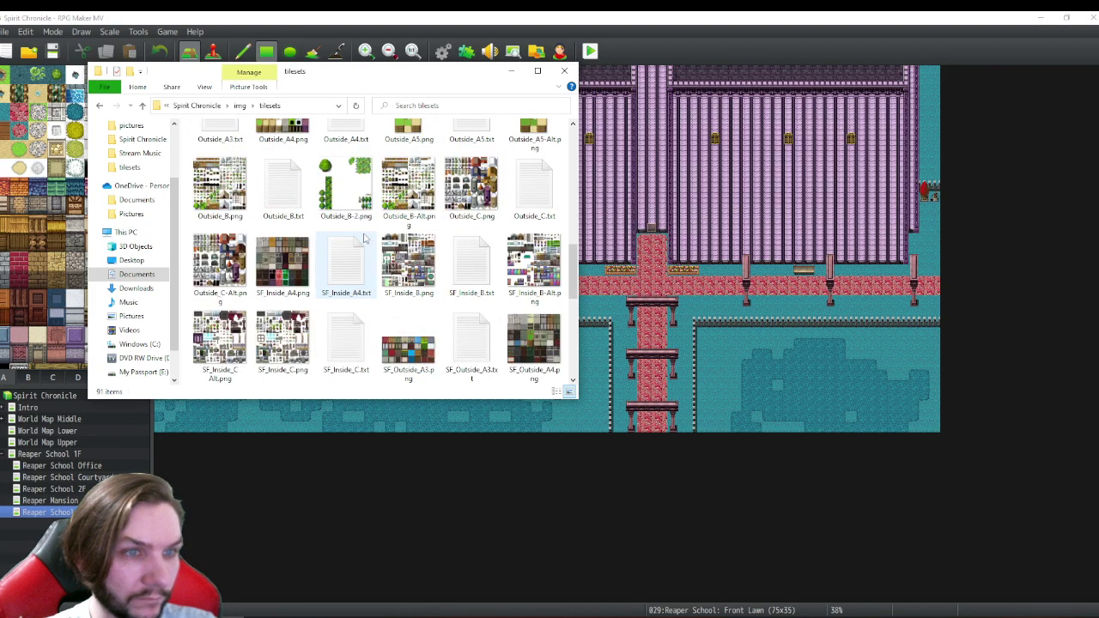
click(232, 163)
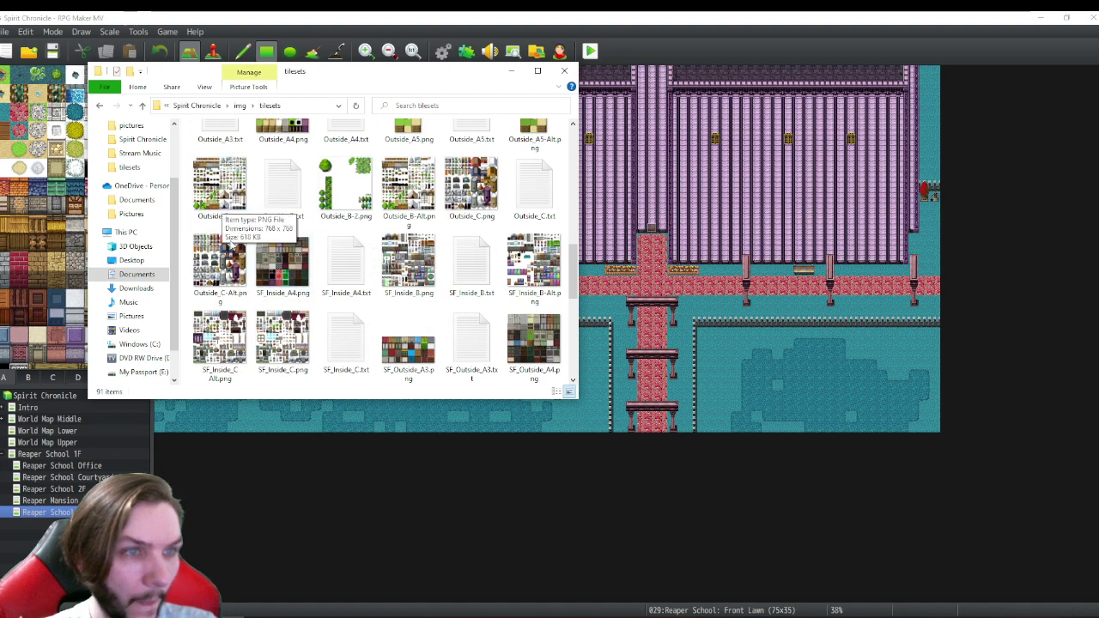
click(227, 182)
right_click(210, 179)
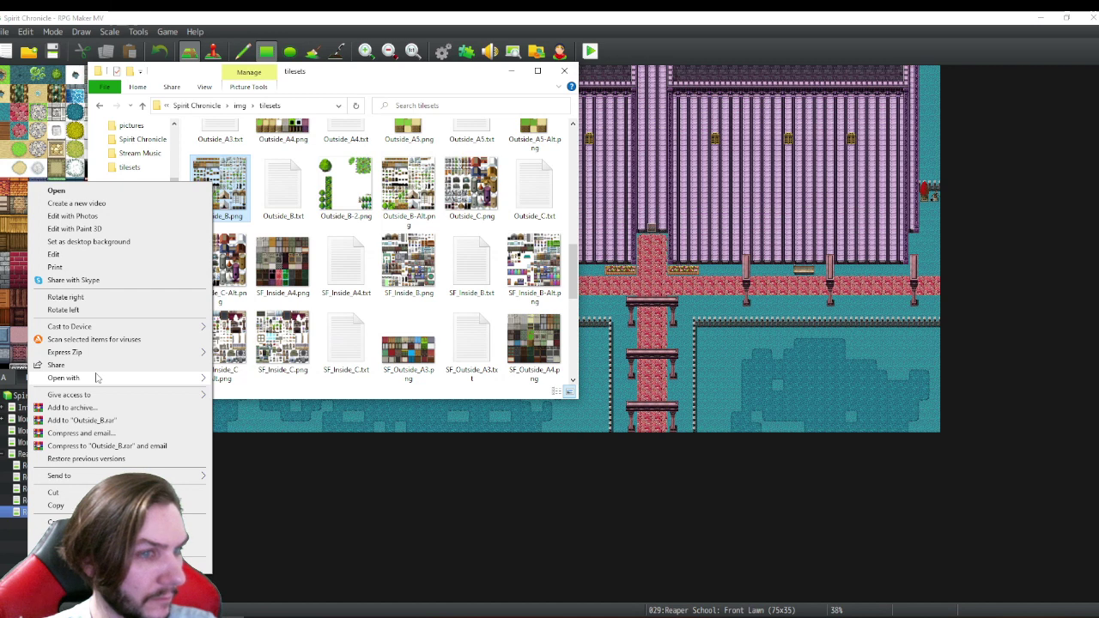
mouse_move(96, 377)
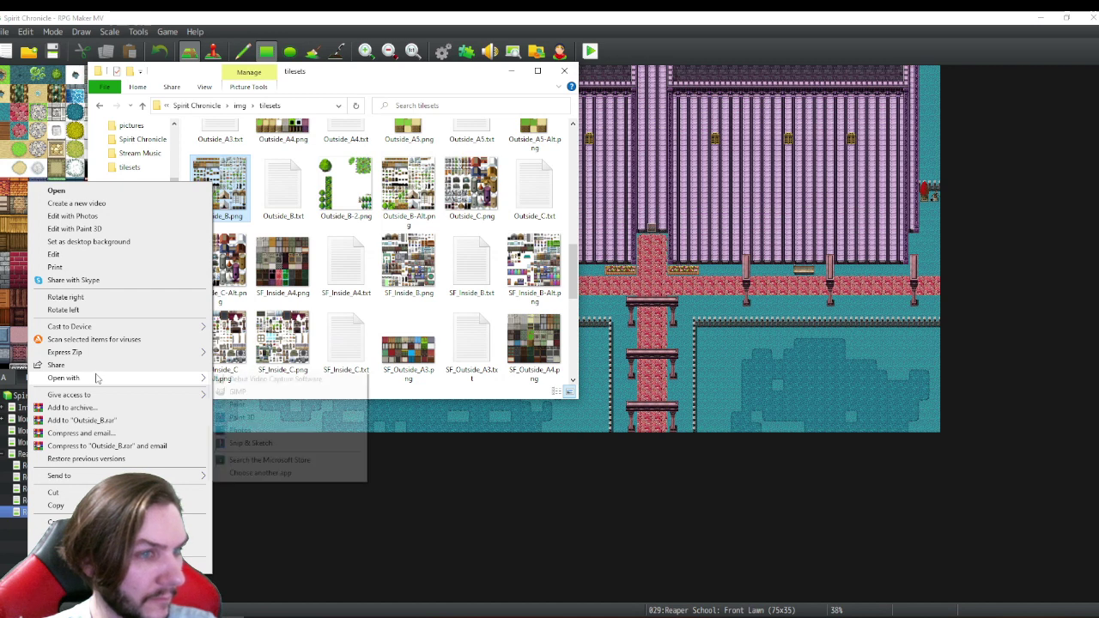
click(249, 391)
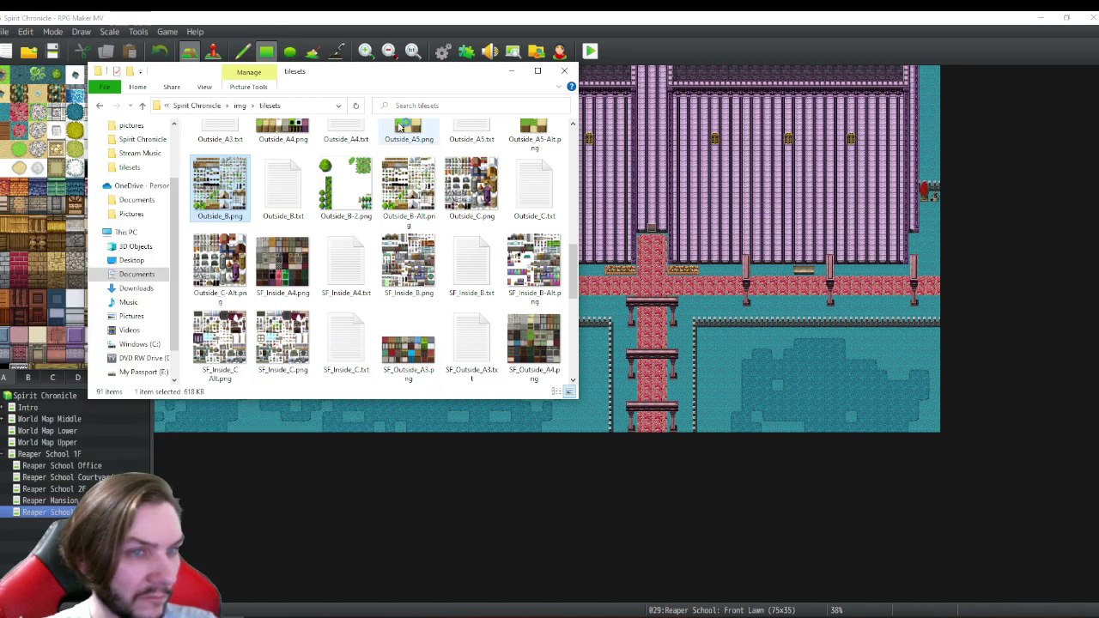
- Open Blow.png from the img/animations folder with GIMP as well, and close the folder window
click(98, 105)
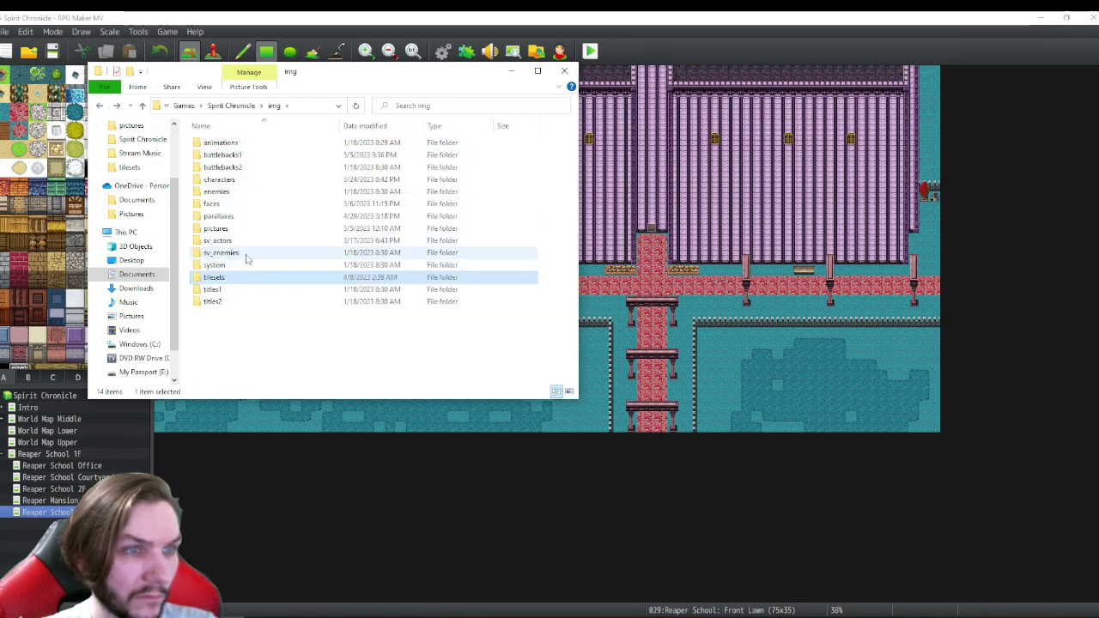
double_click(265, 146)
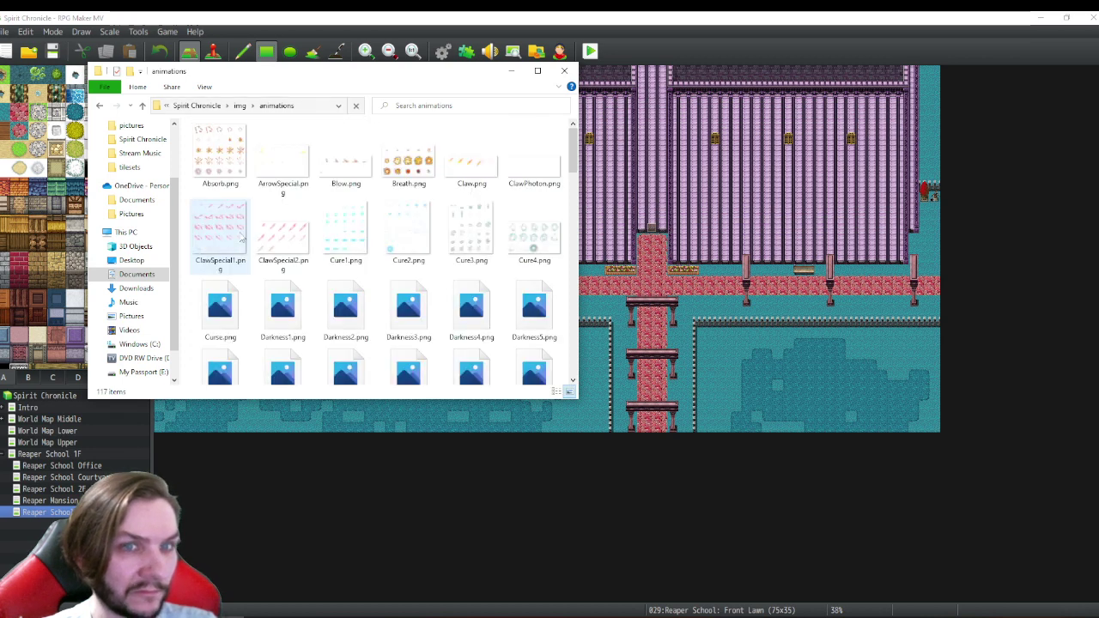
click(335, 165)
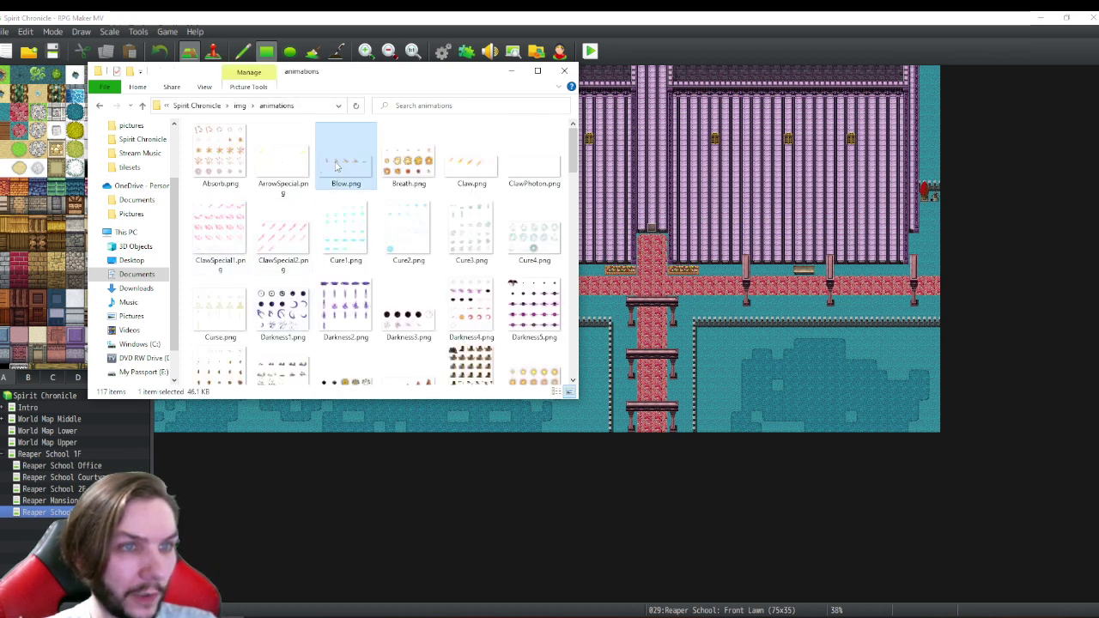
right_click(336, 166)
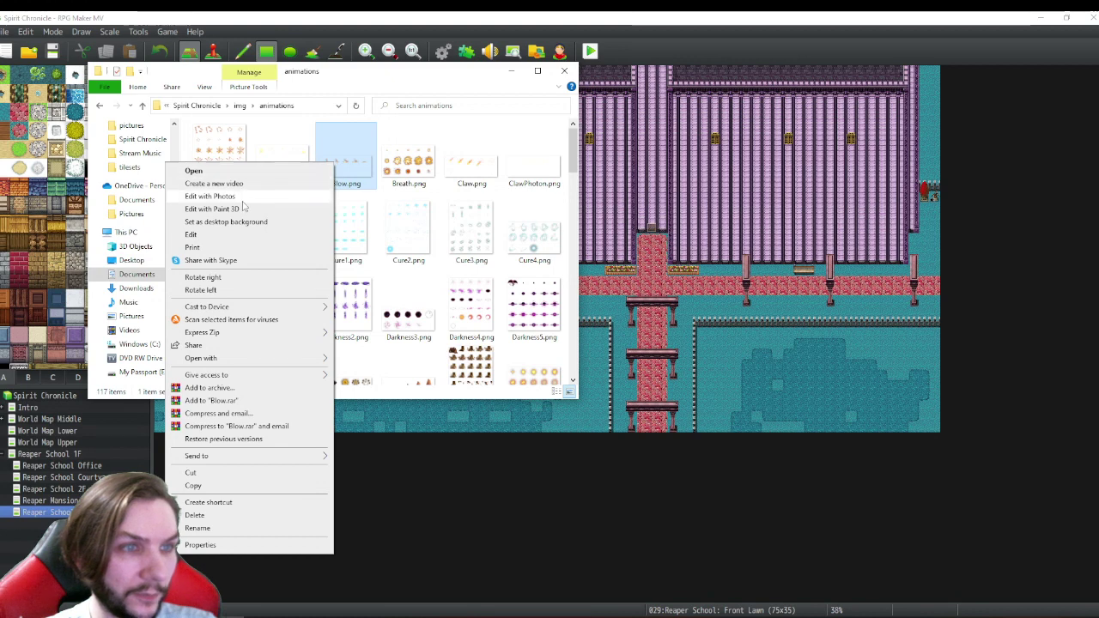
mouse_move(239, 359)
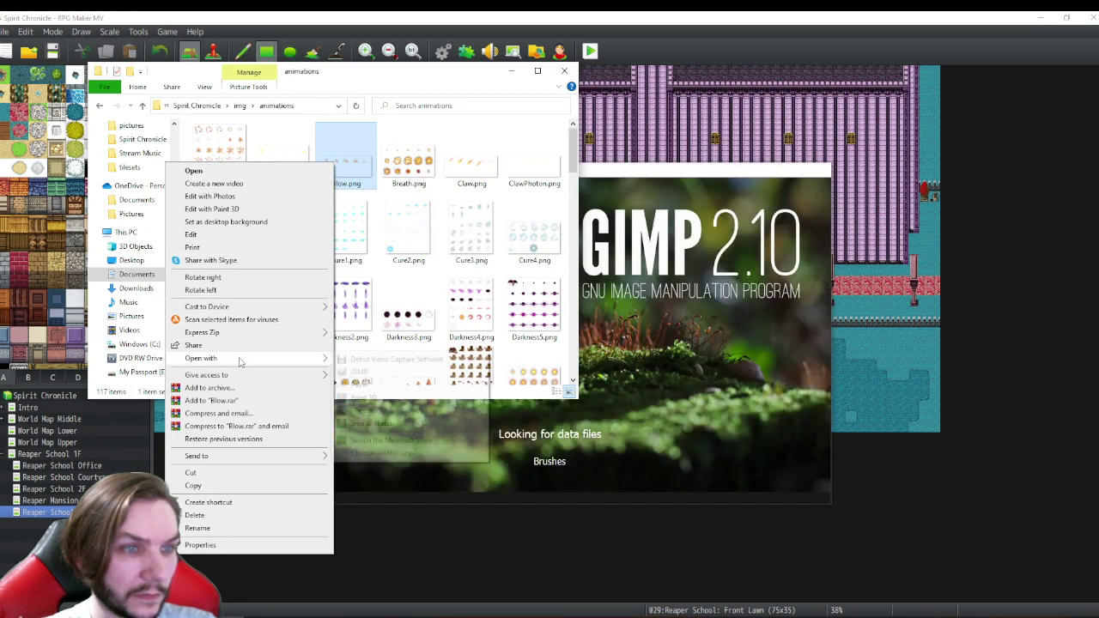
click(365, 69)
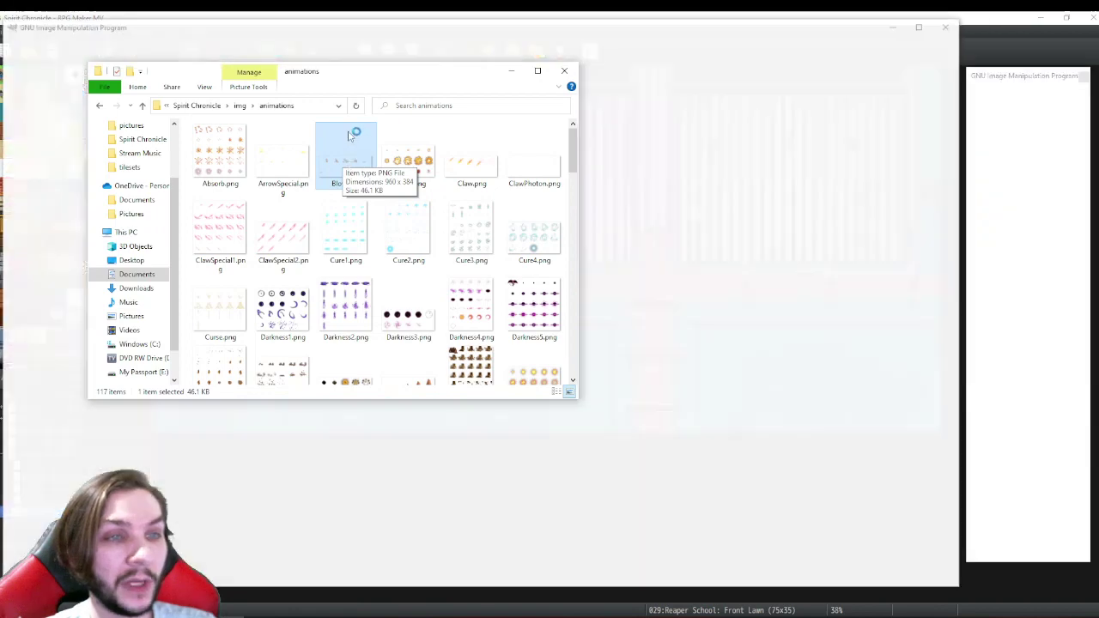
right_click(346, 166)
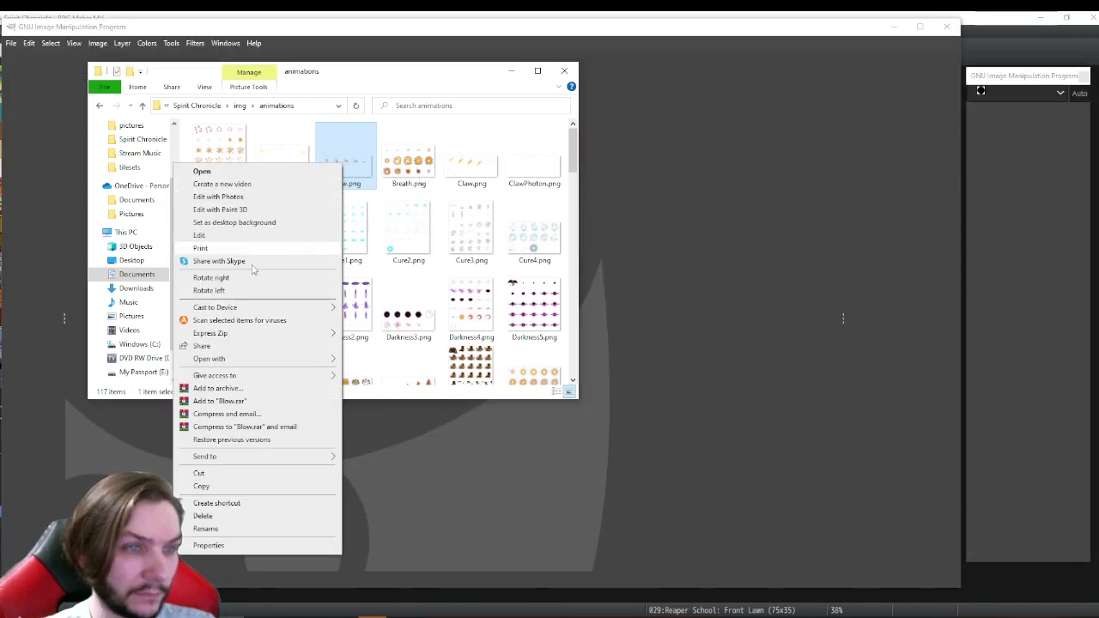
mouse_move(249, 358)
click(365, 372)
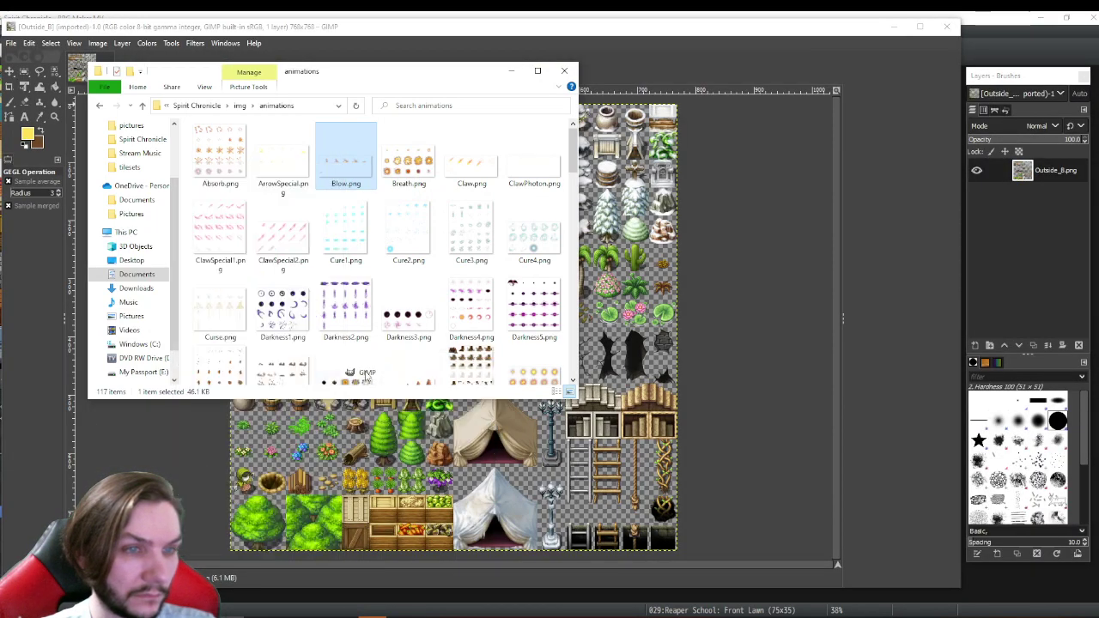
click(562, 71)
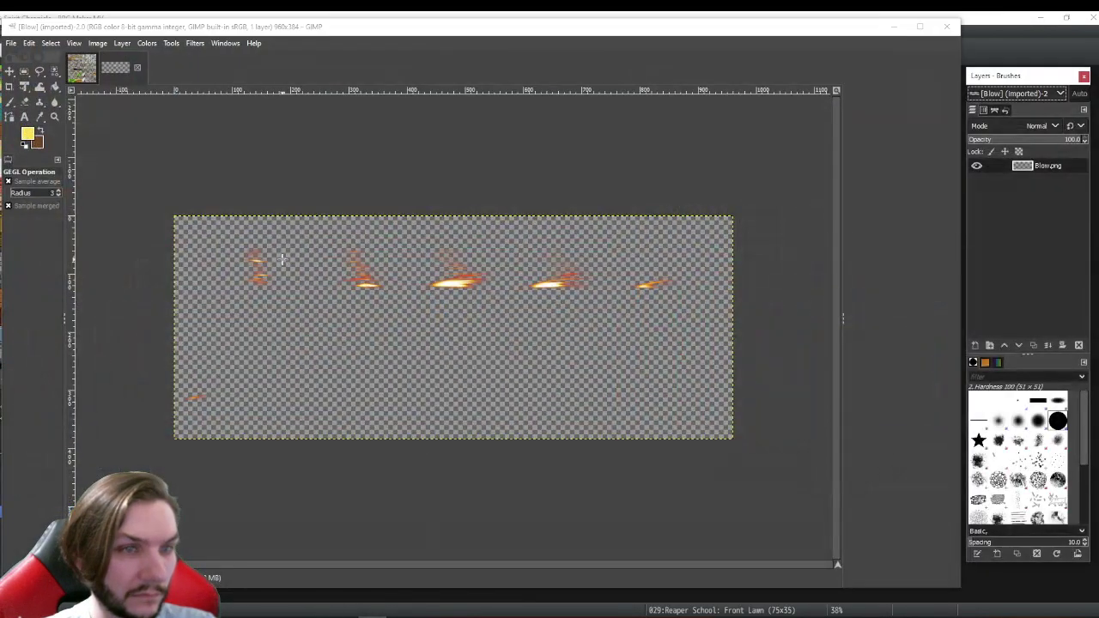
- Compare the two open images, and configure the Outside_B image grid with a spacing of 48 pixels
click(79, 70)
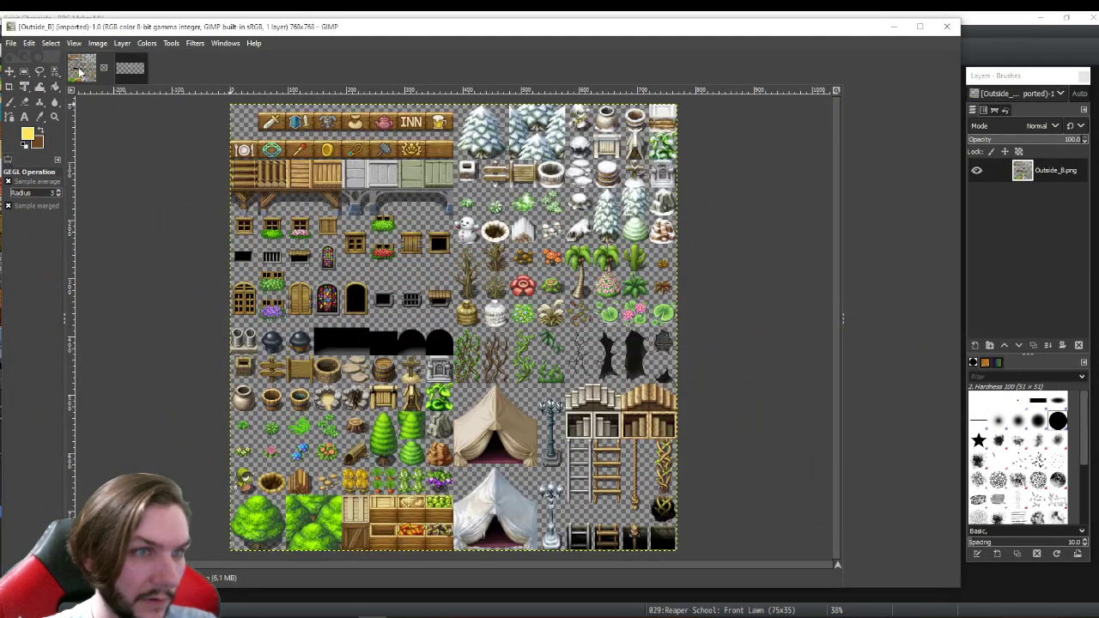
click(126, 70)
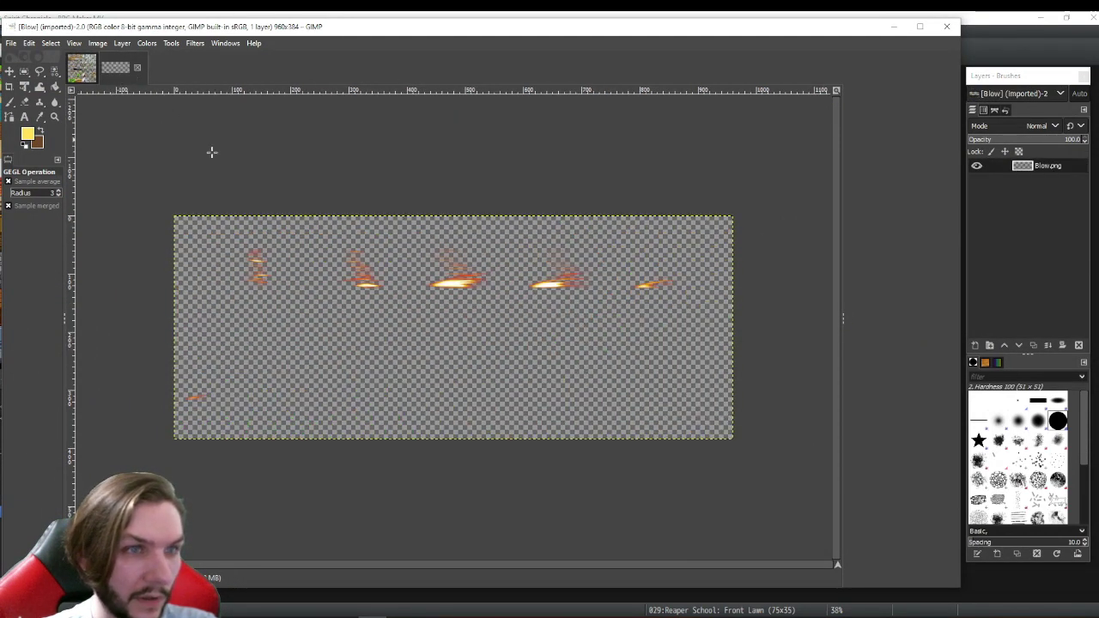
click(83, 72)
click(127, 71)
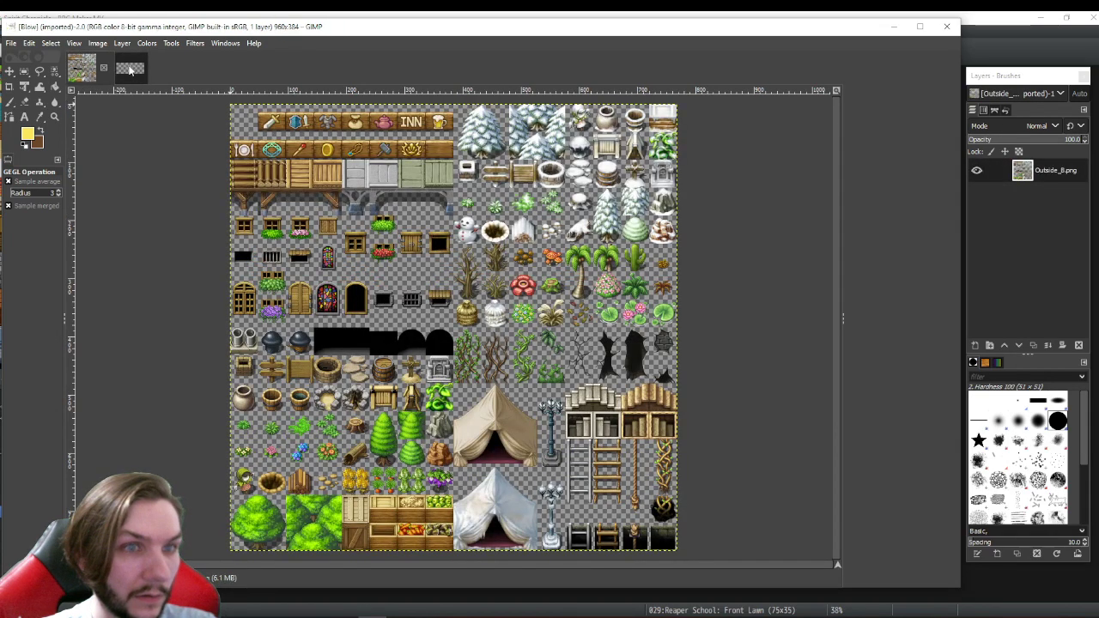
scroll(136, 72, up, 1)
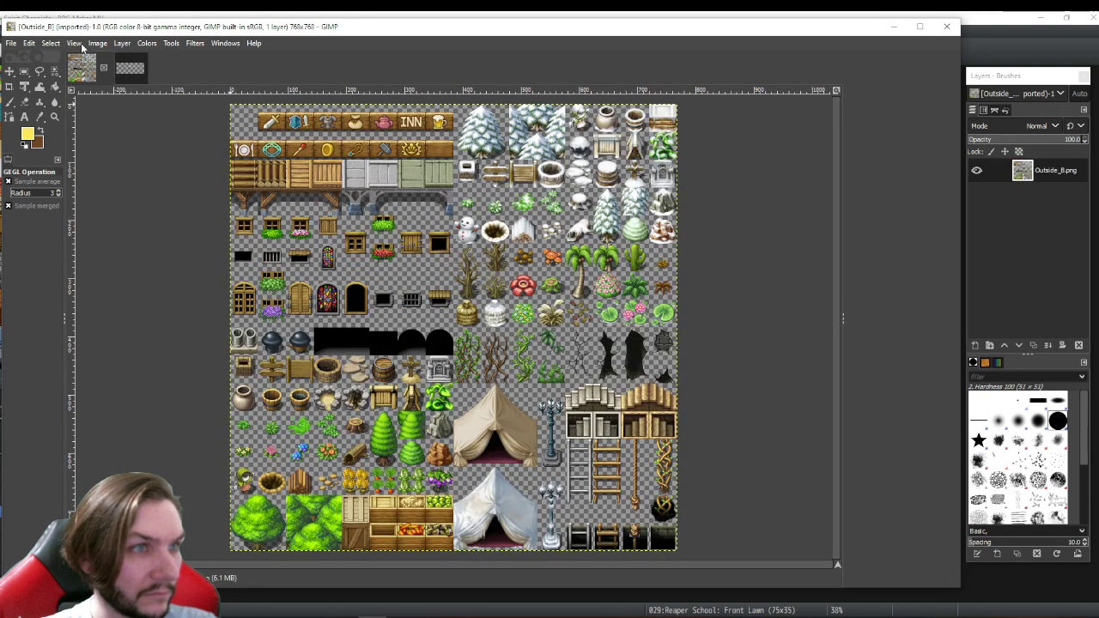
click(105, 43)
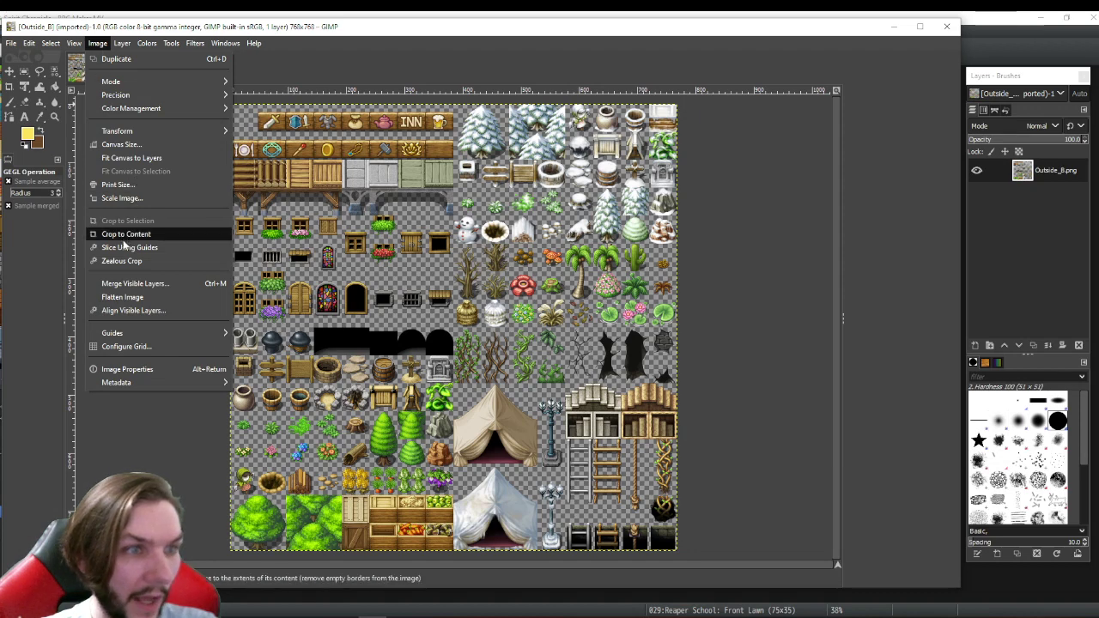
click(133, 346)
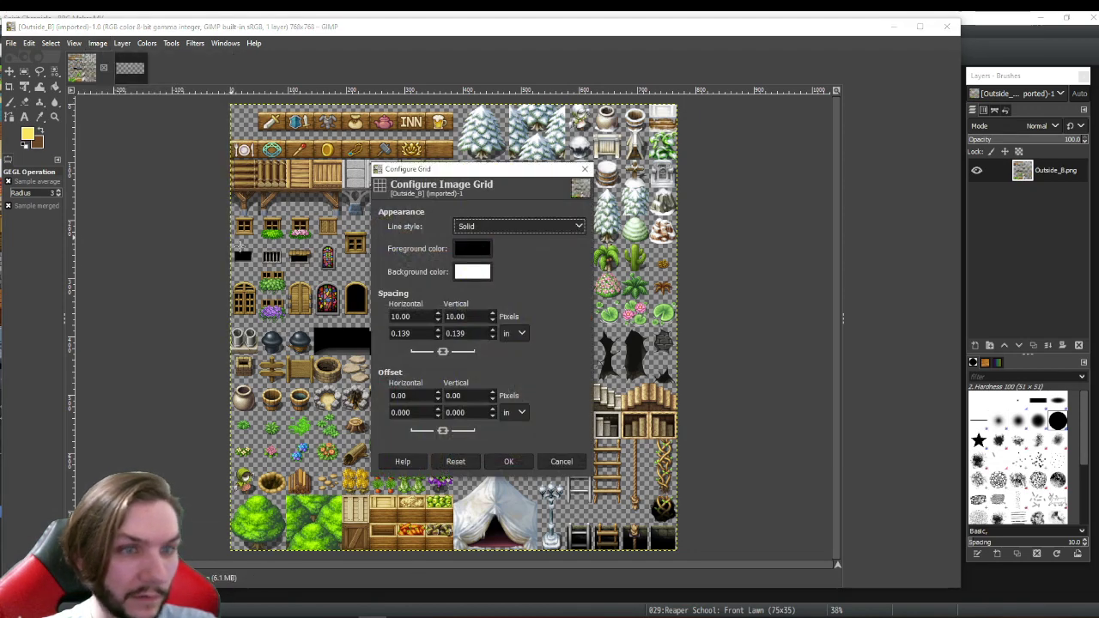
double_click(400, 316)
text(48)
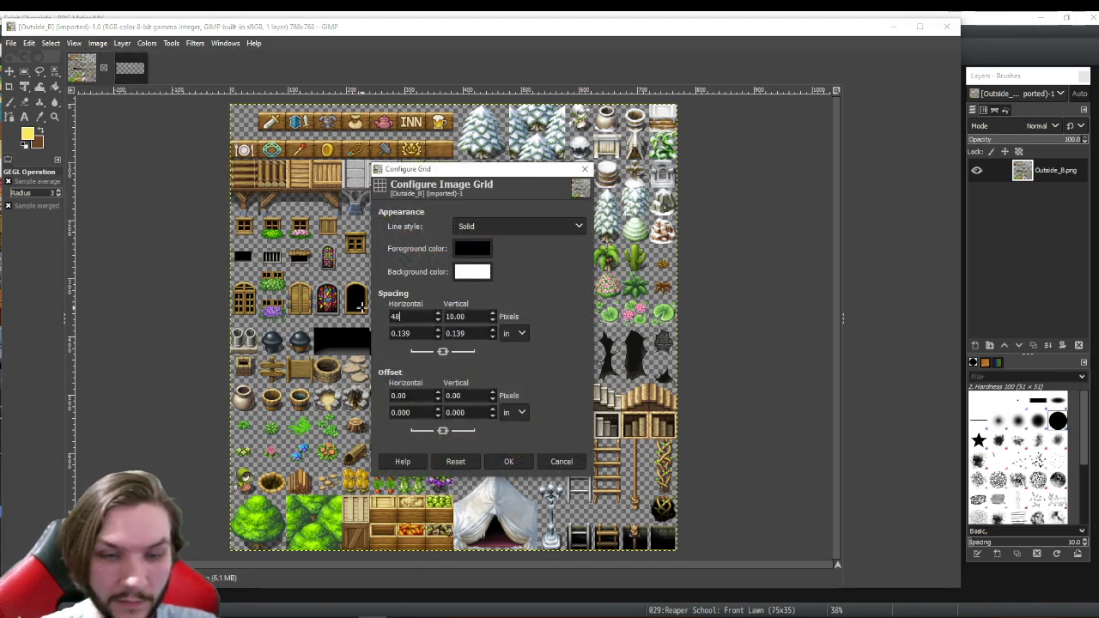
click(510, 461)
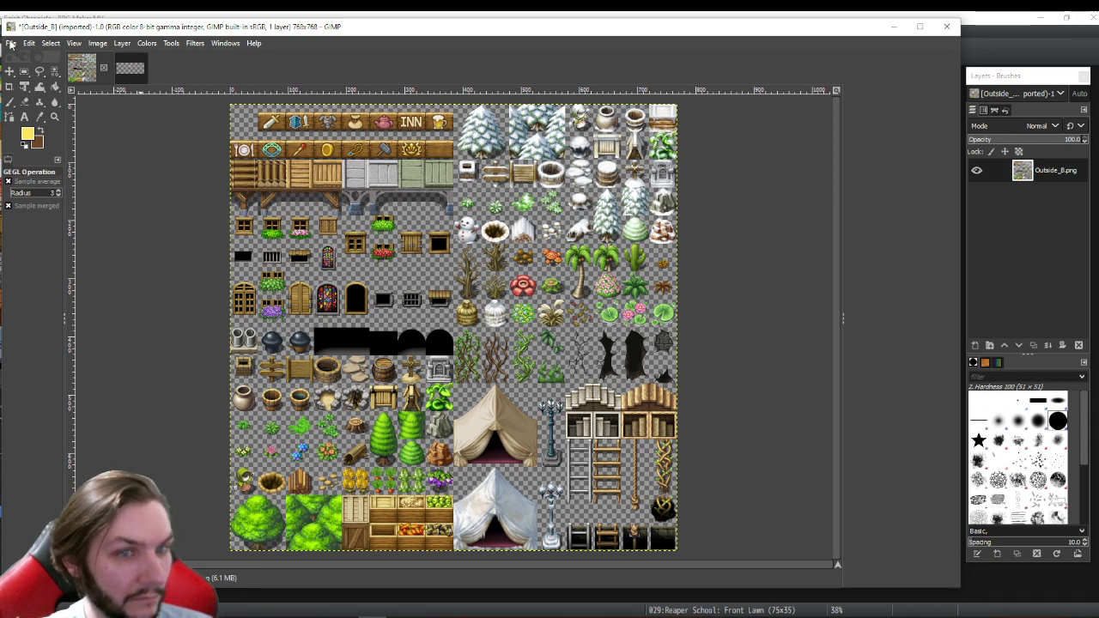
- Show the grid on the Outside_B image and enable snapping to the grid
click(75, 45)
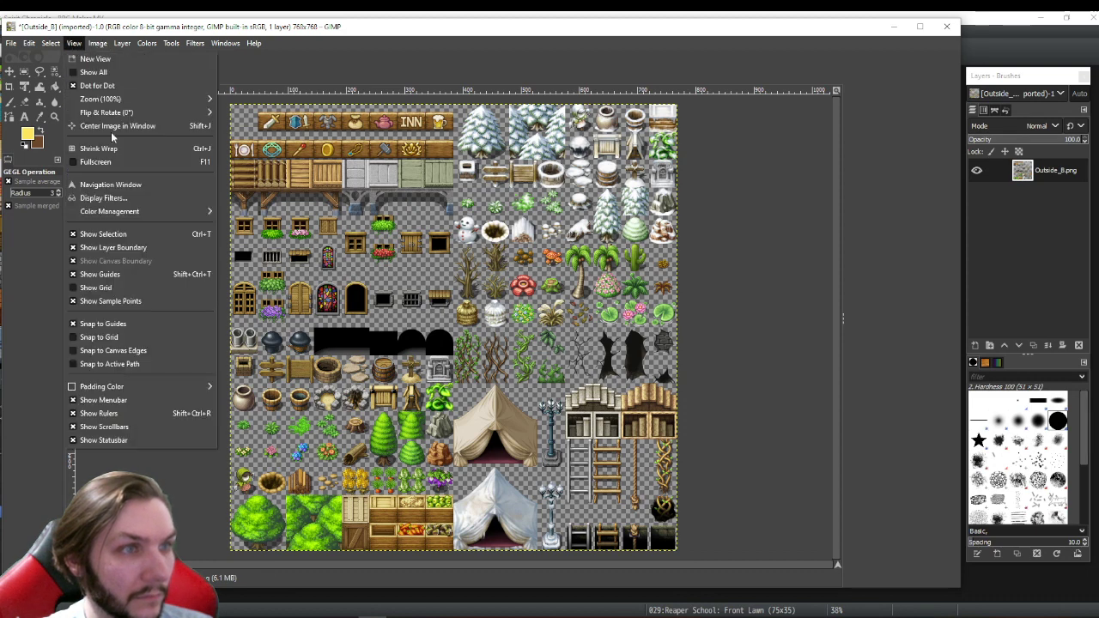
click(106, 290)
click(75, 44)
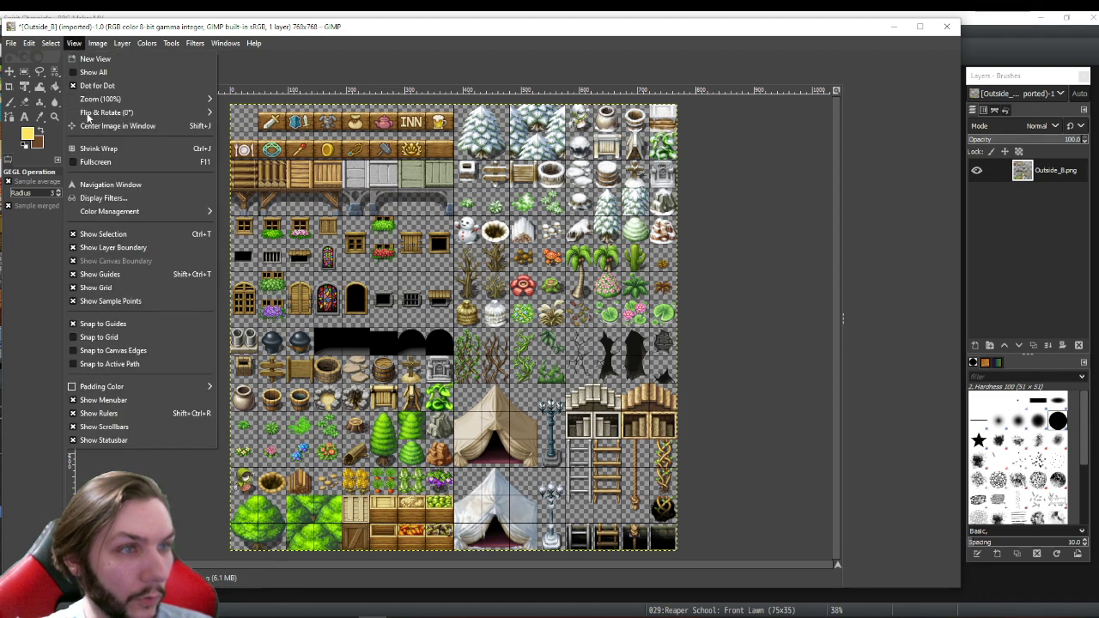
click(106, 336)
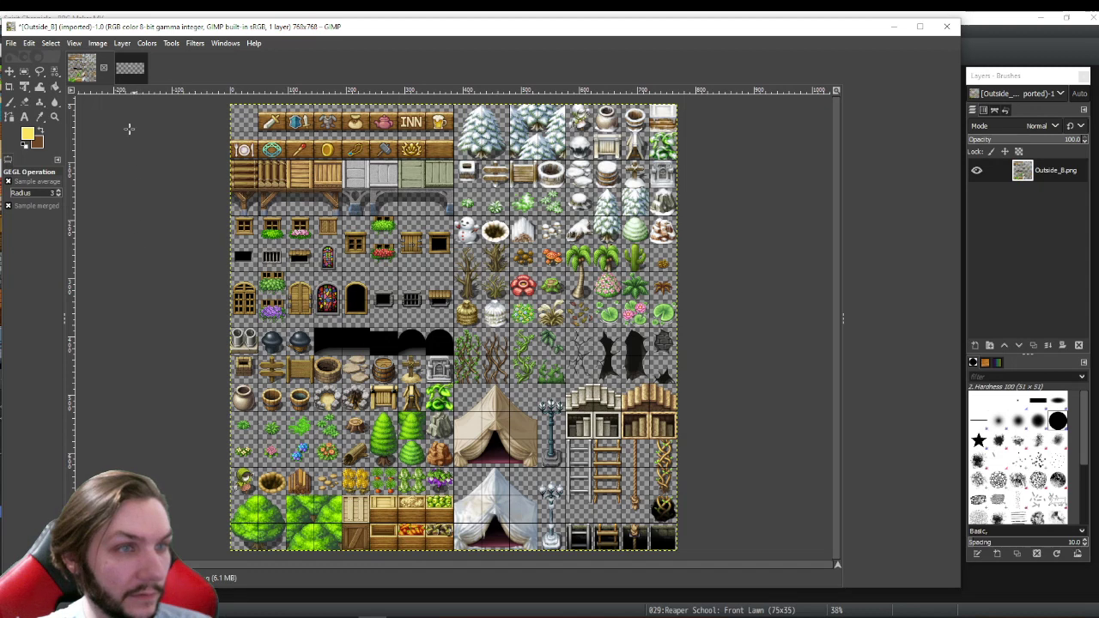
- Check the Blow image, switch to RPG Maker MV and open its help contents
click(136, 73)
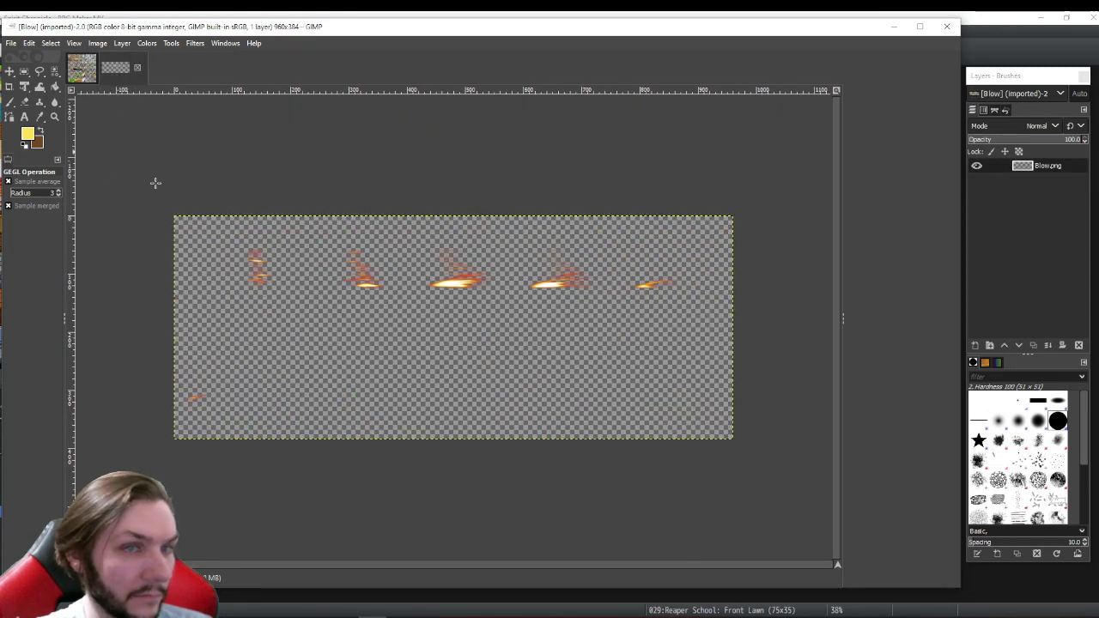
click(297, 16)
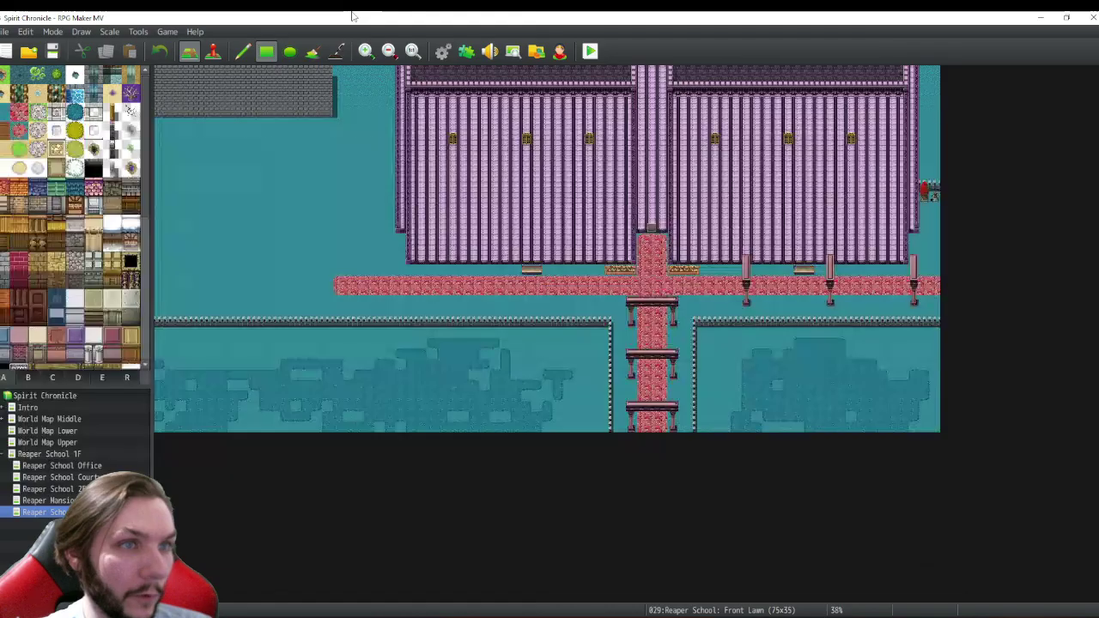
click(194, 32)
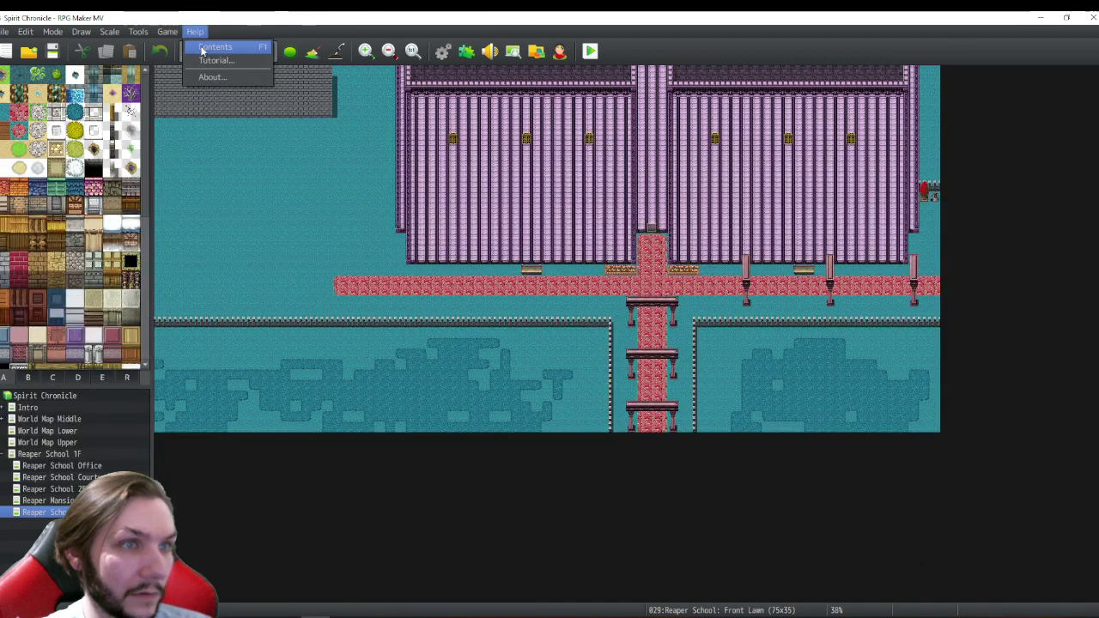
click(196, 31)
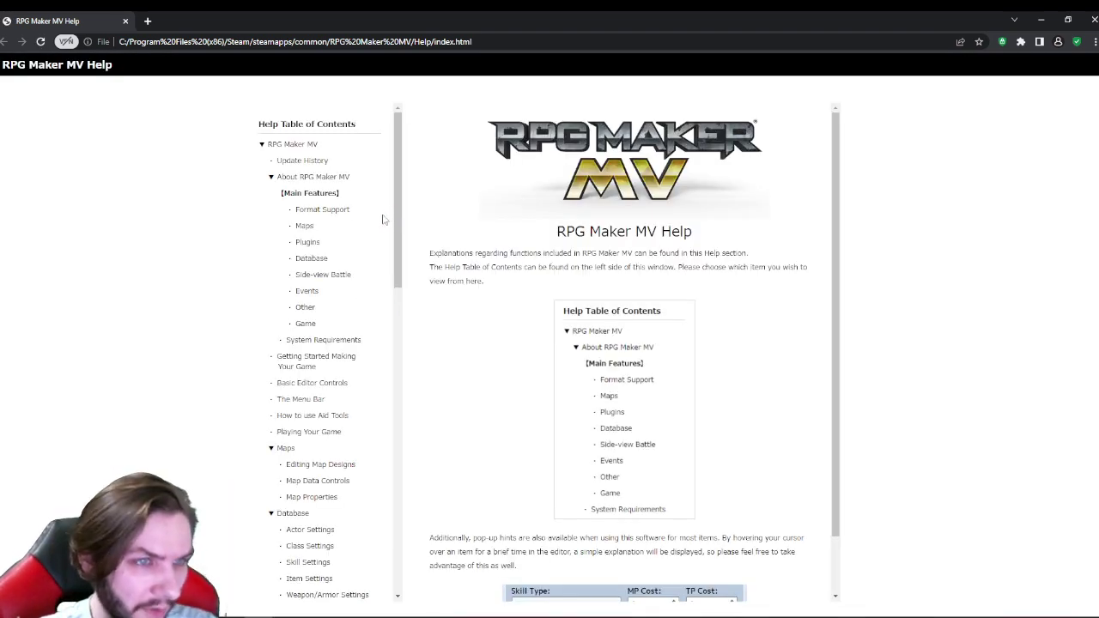
- Open the Asset Standards page under Documentation and read the cell size rules for animation patterns
drag(395, 243, 395, 352)
drag(394, 372, 386, 568)
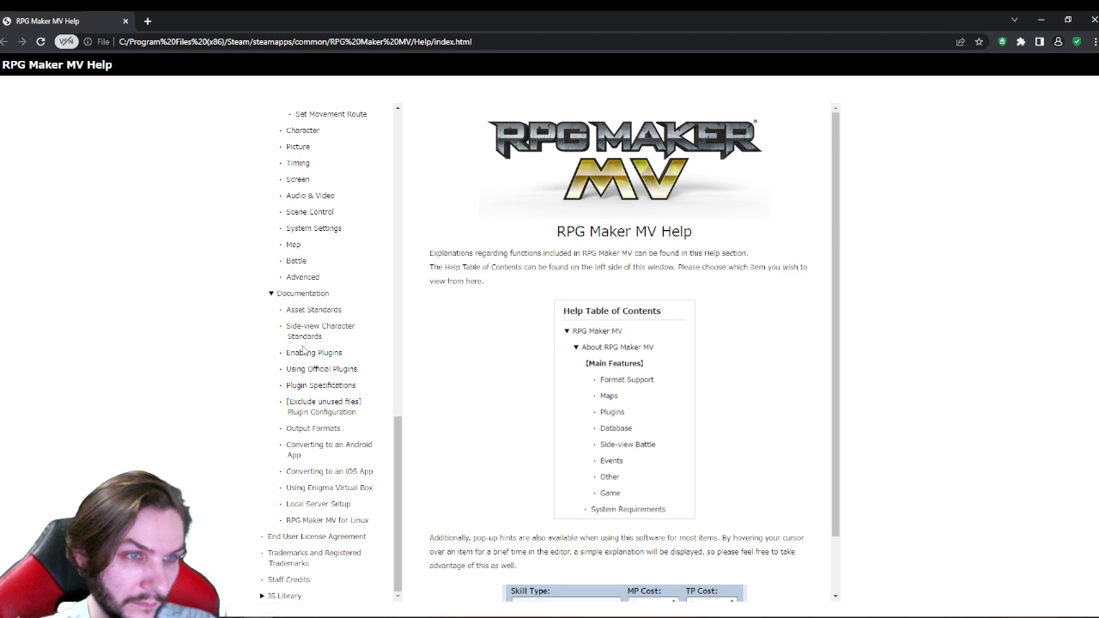
click(314, 308)
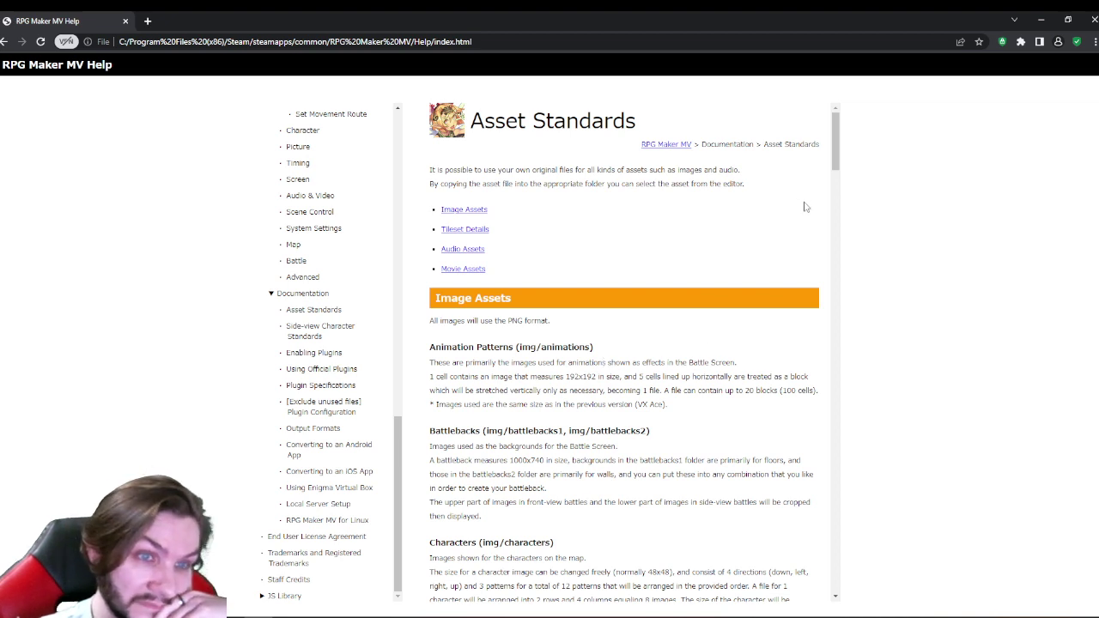
drag(836, 147, 837, 172)
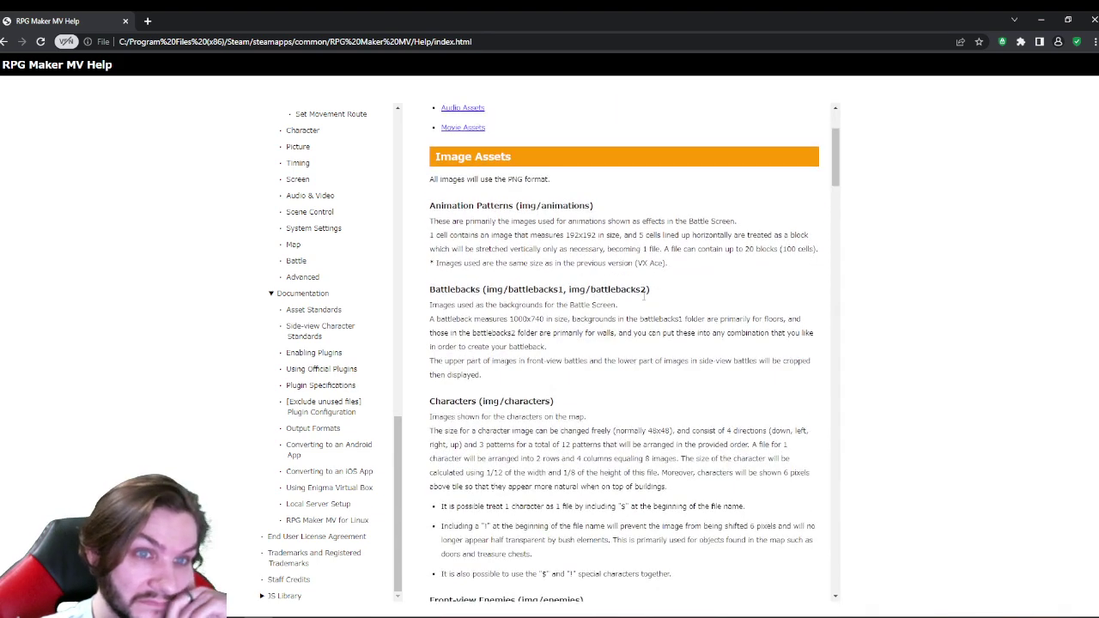
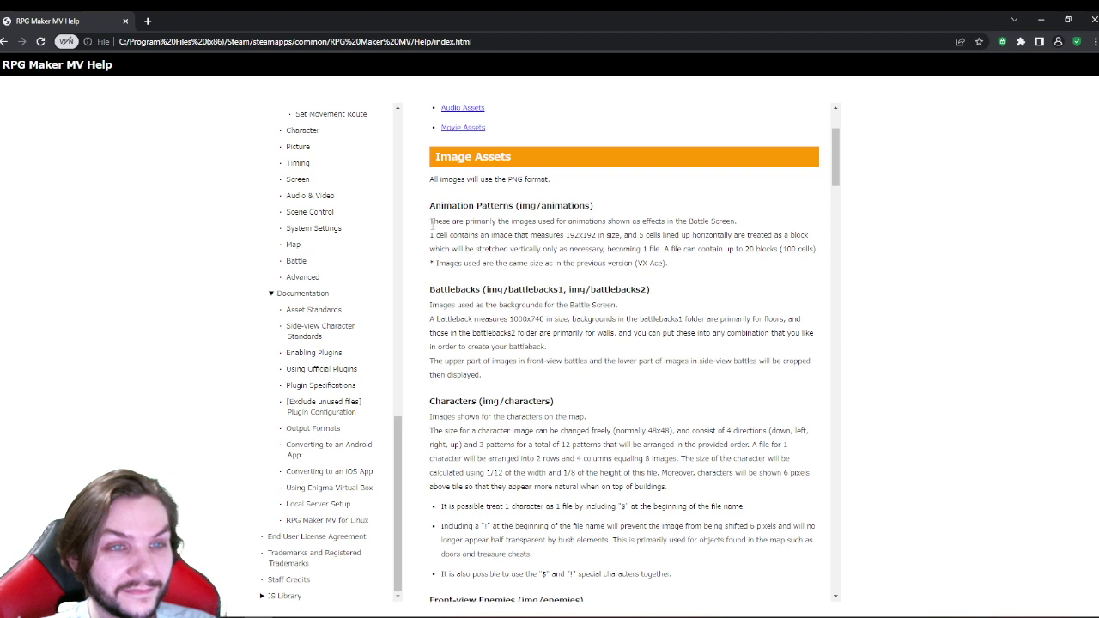
mouse_move(430, 221)
mouse_down()
mouse_move(675, 263)
mouse_move(413, 214)
mouse_up()
click(472, 221)
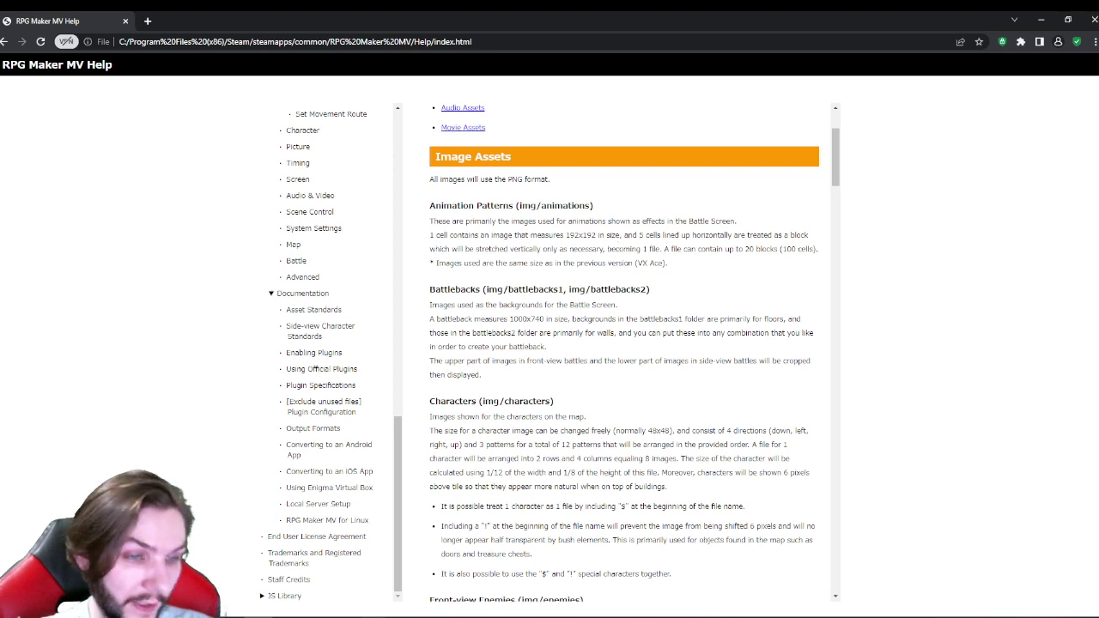
- Switch back to GIMP and configure the Blow image grid with a spacing of 192 pixels
key(alt+Tab)
click(171, 43)
mouse_move(144, 43)
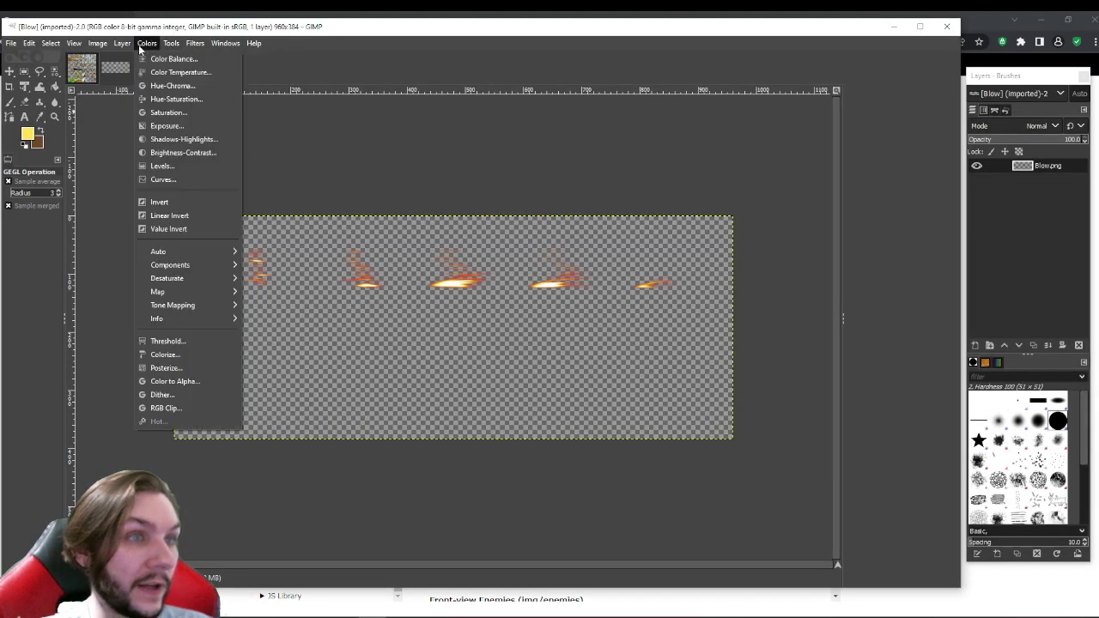
mouse_move(94, 43)
click(133, 352)
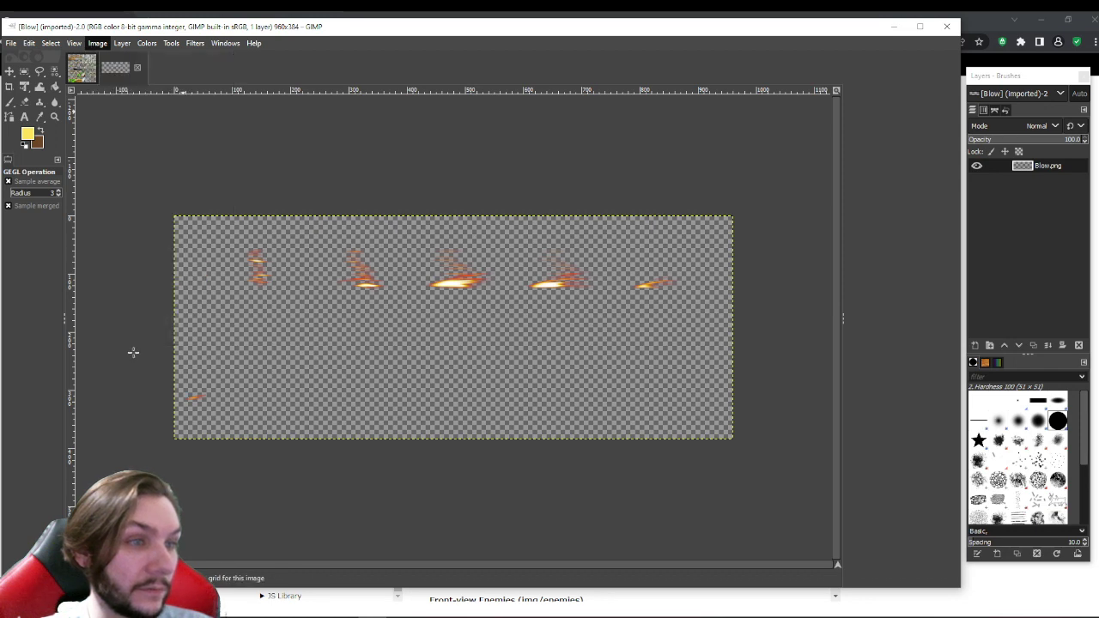
key(Tab)
text(1)
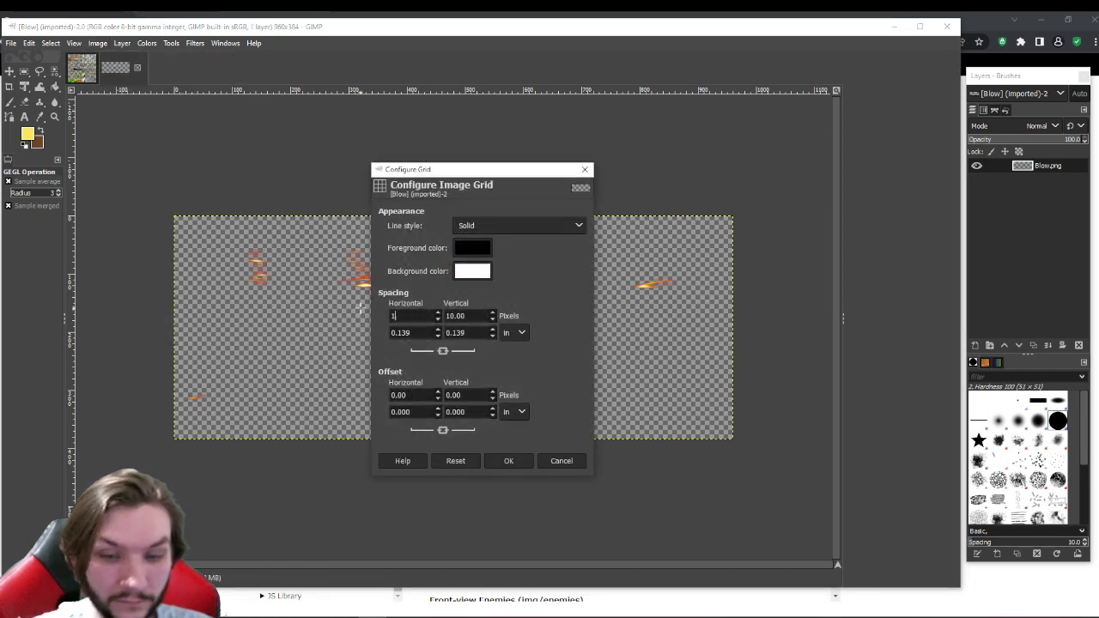
text(92)
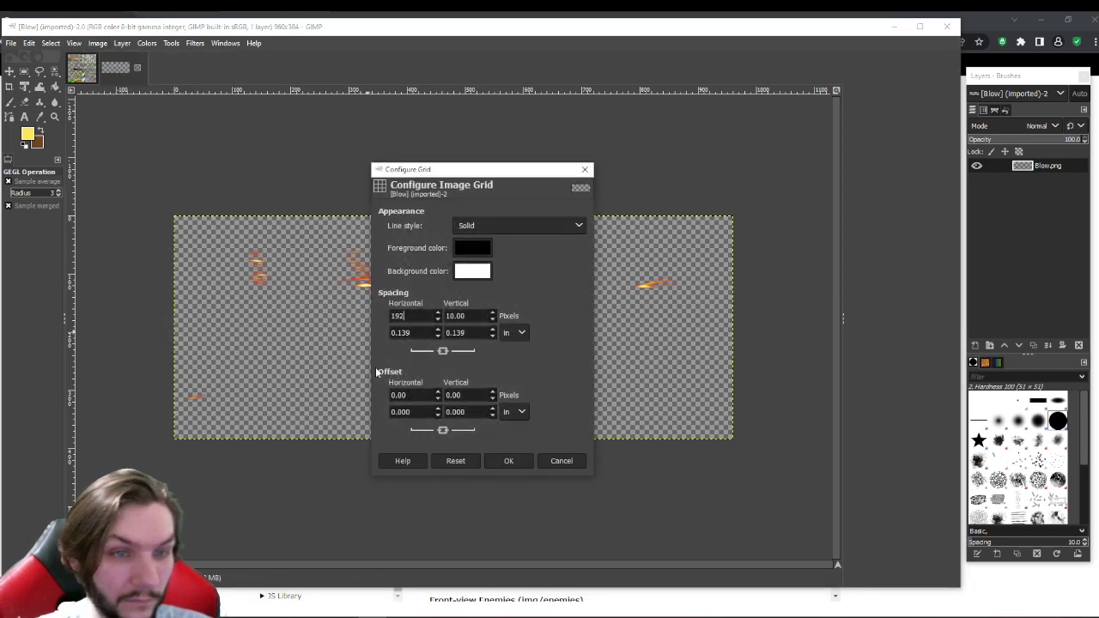
key(Return)
click(517, 455)
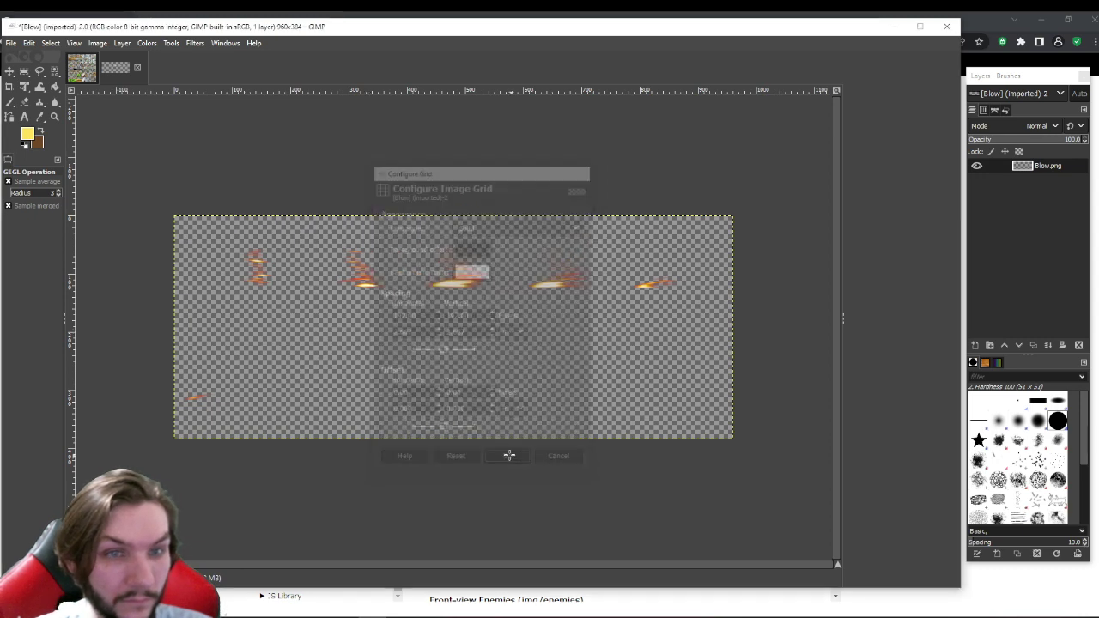
- Show the grid on the Blow image and enable snapping to the grid
click(79, 44)
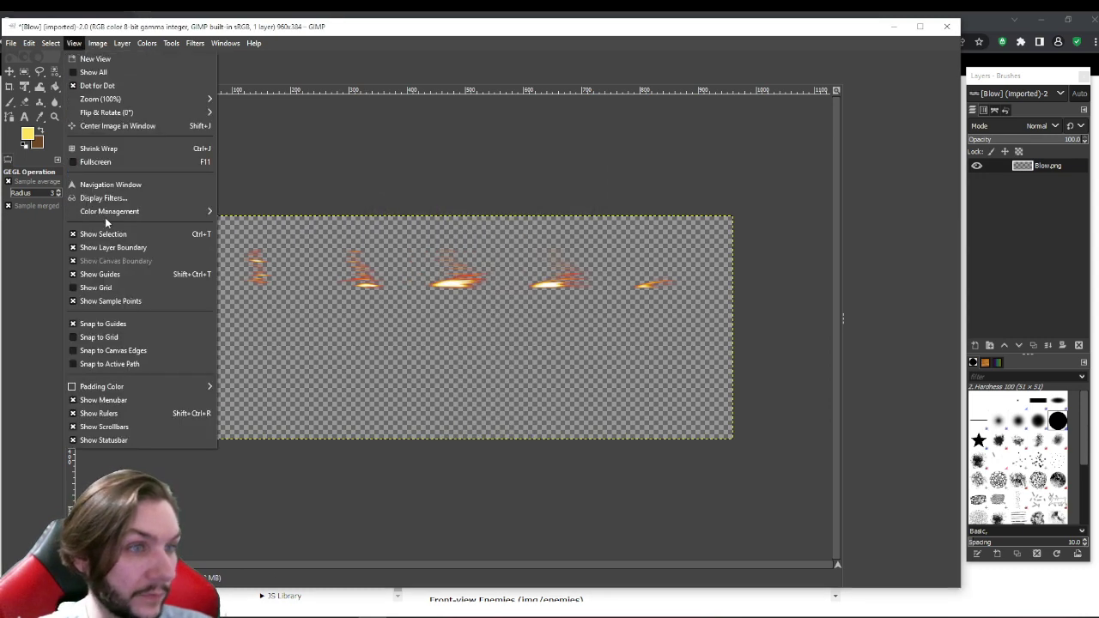
click(104, 288)
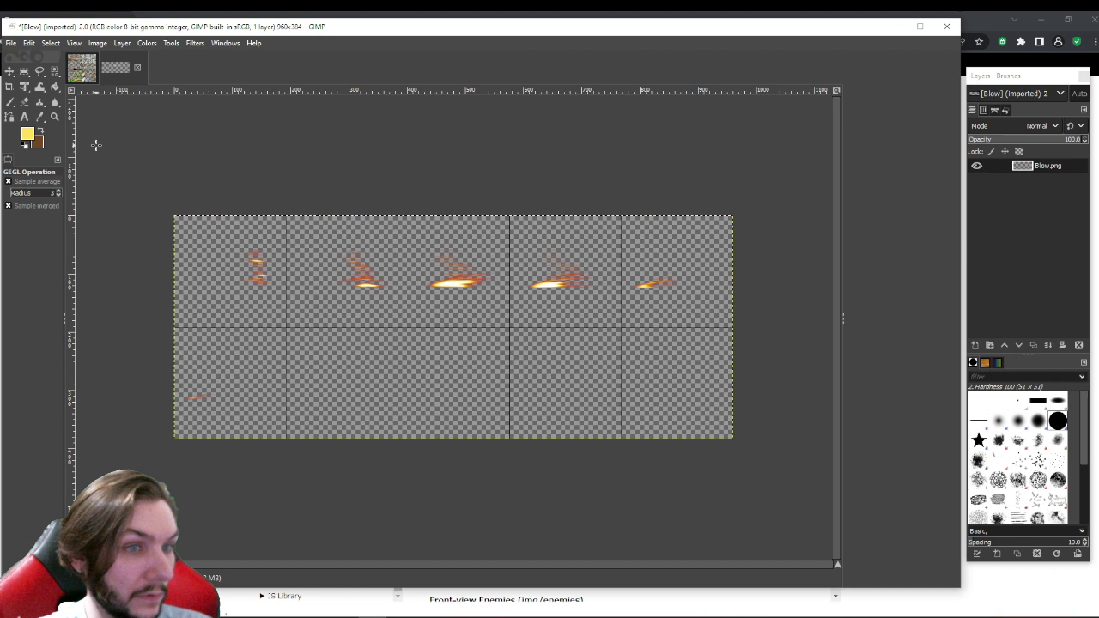
click(75, 42)
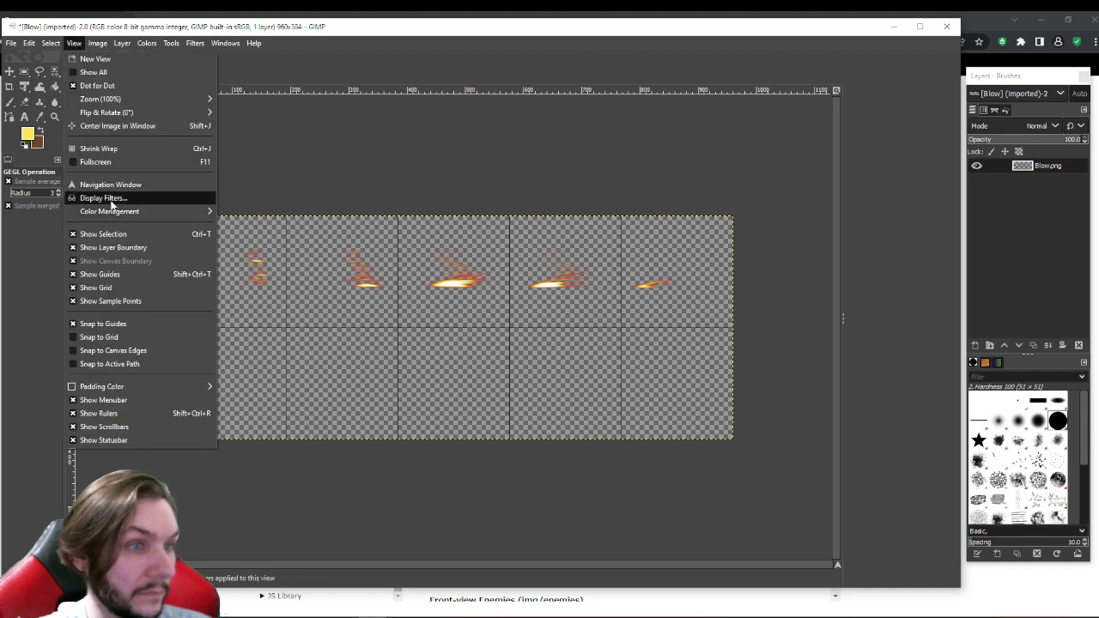
click(120, 339)
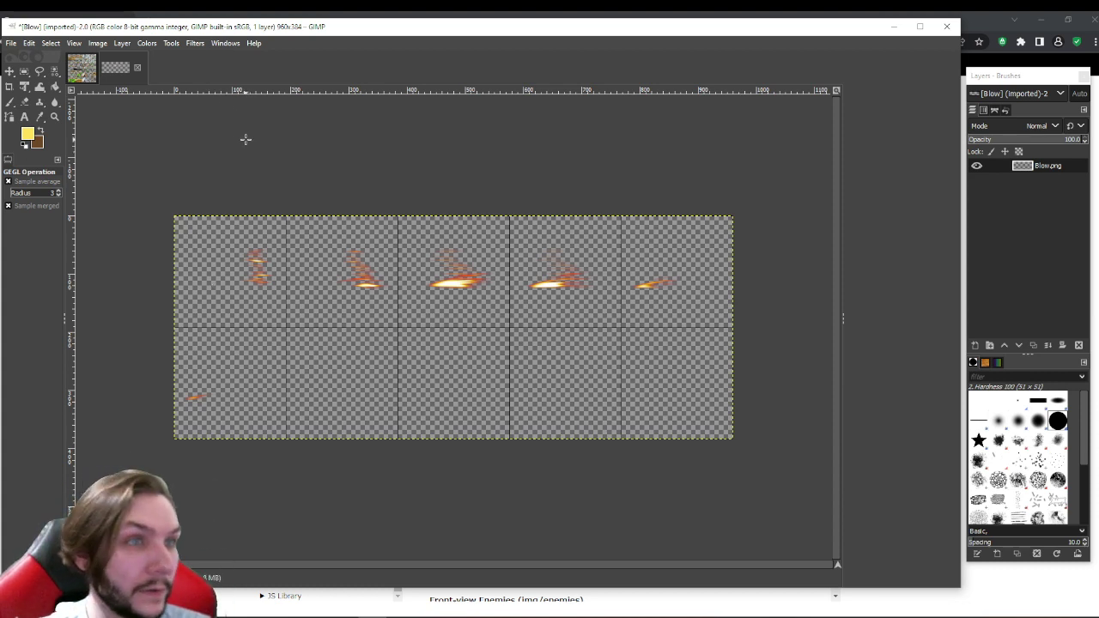
- Compare both gridded images, select the entire 960 × 384 pixel Blow canvas, delete its contents and clear the selection
click(85, 72)
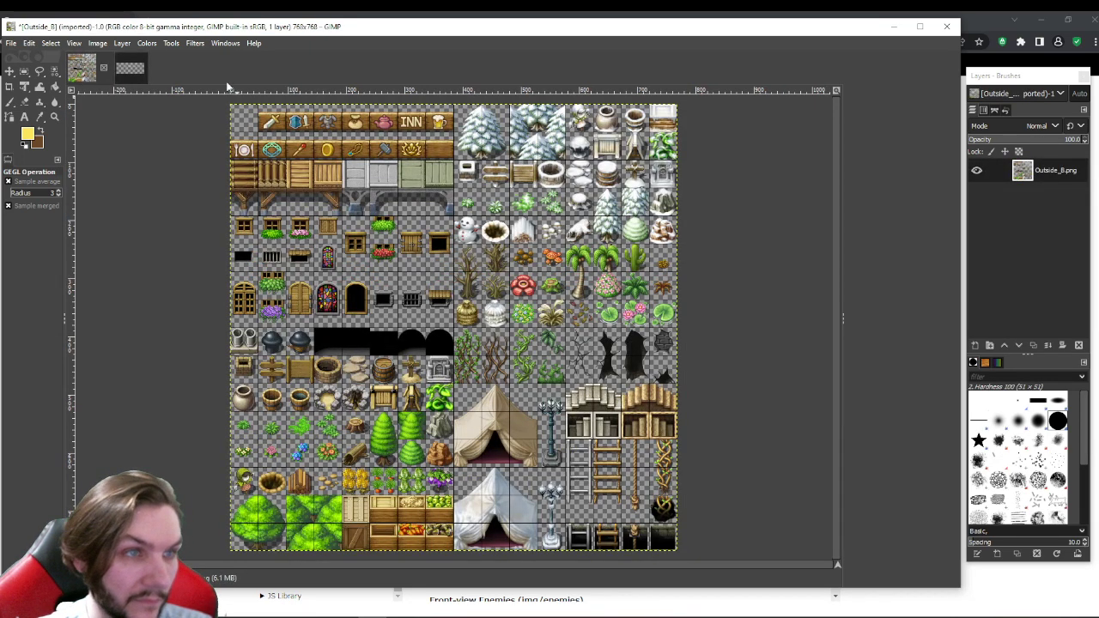
click(130, 74)
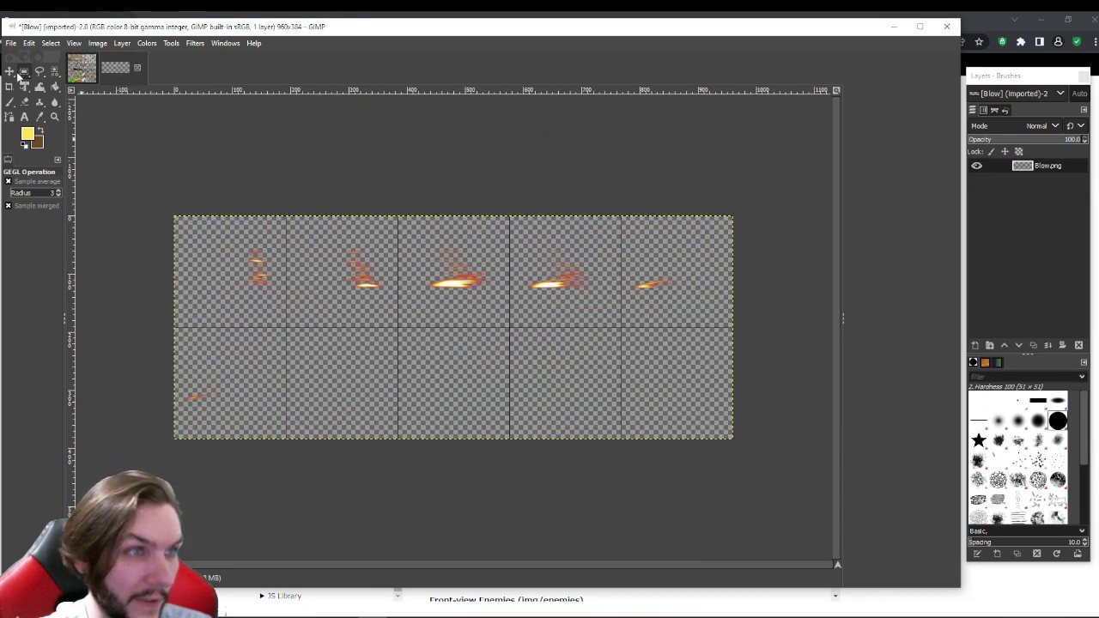
key(r)
drag(173, 216, 731, 436)
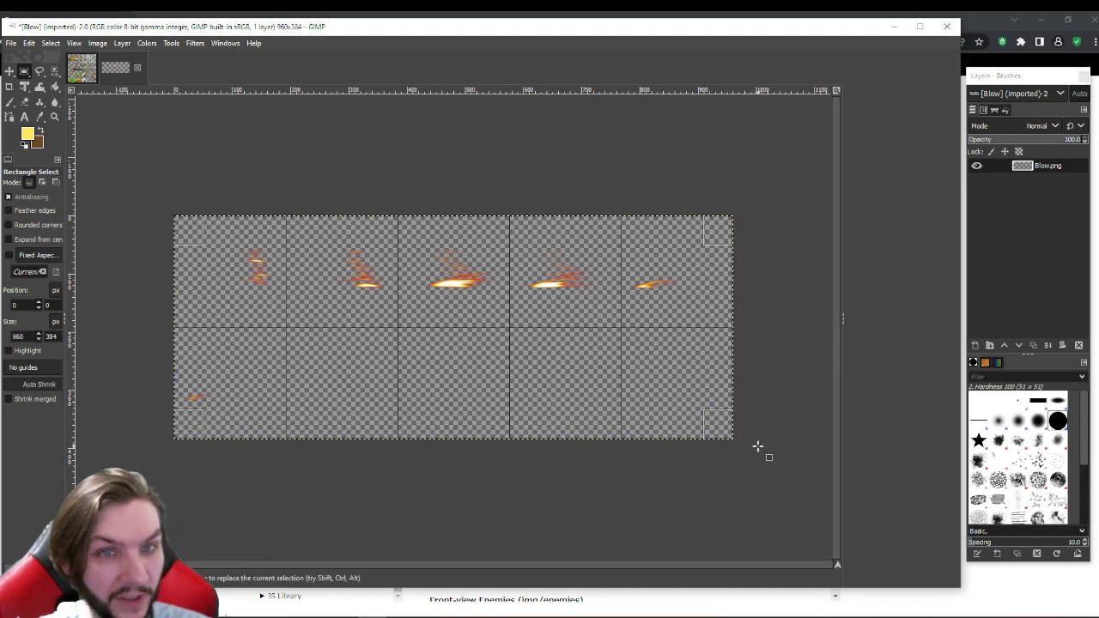
key(Delete)
click(266, 155)
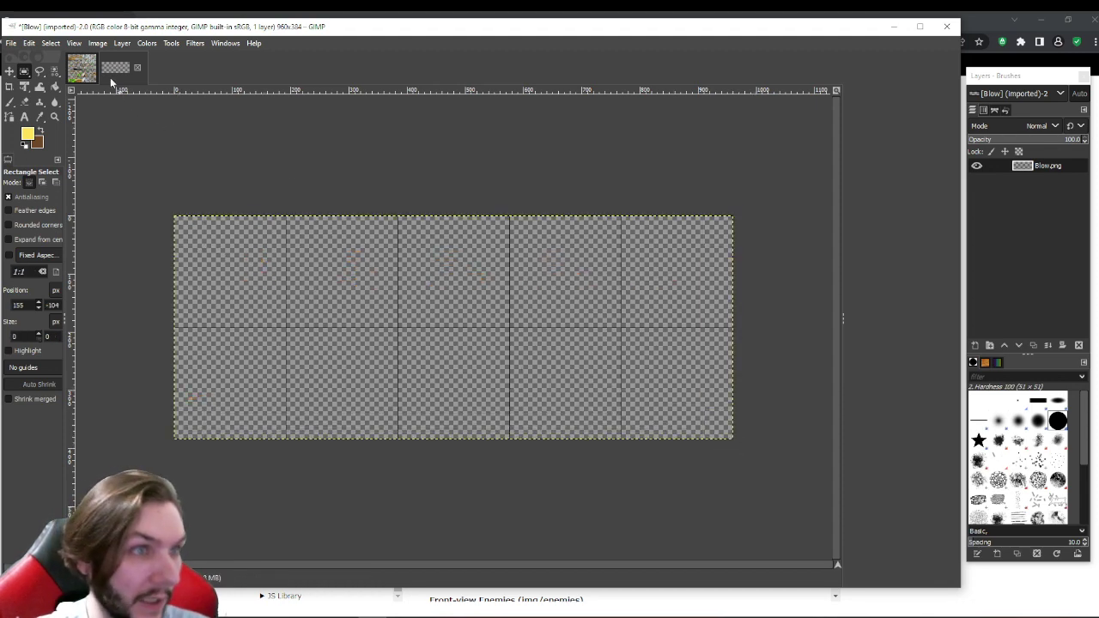
- Select the 48 × 48 pixel orange mushroom tile in Outside_B with Rectangle Select and copy it
click(81, 74)
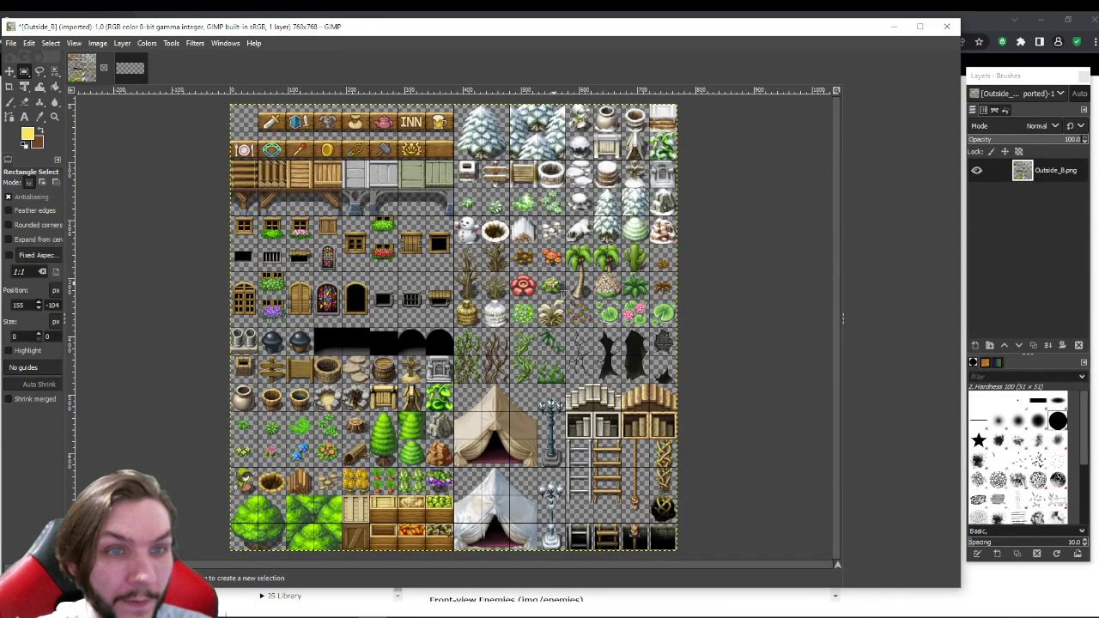
drag(536, 243, 565, 271)
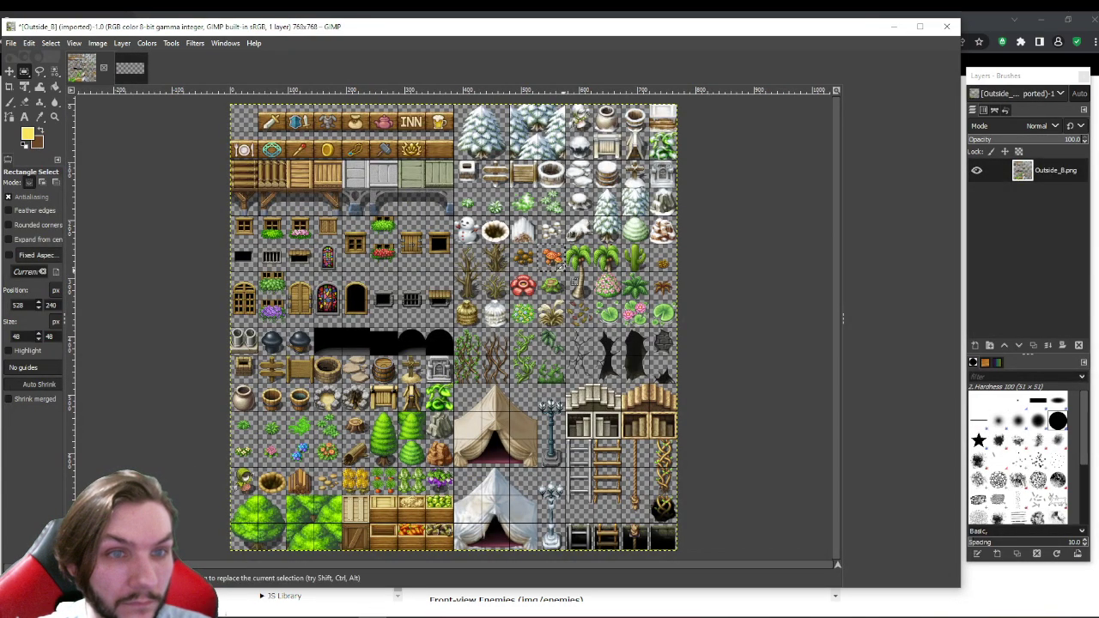
key(ctrl+c)
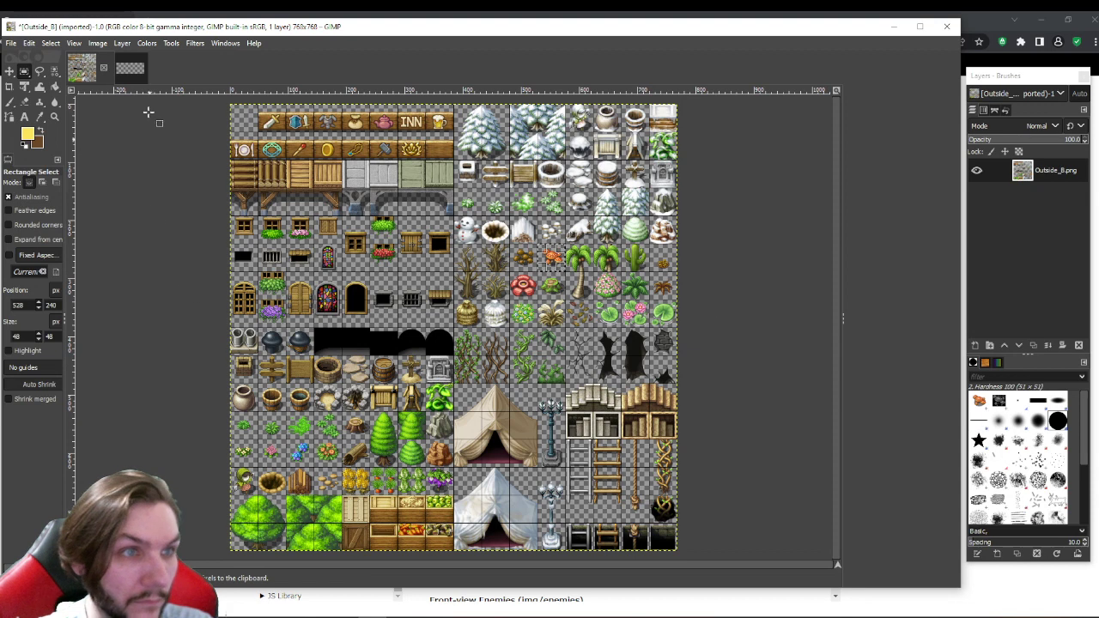
- Select the first 192 × 192 pixel cell of the Blow image, paste the mushroom centred in it and anchor it
click(129, 68)
drag(208, 244, 264, 314)
click(194, 228)
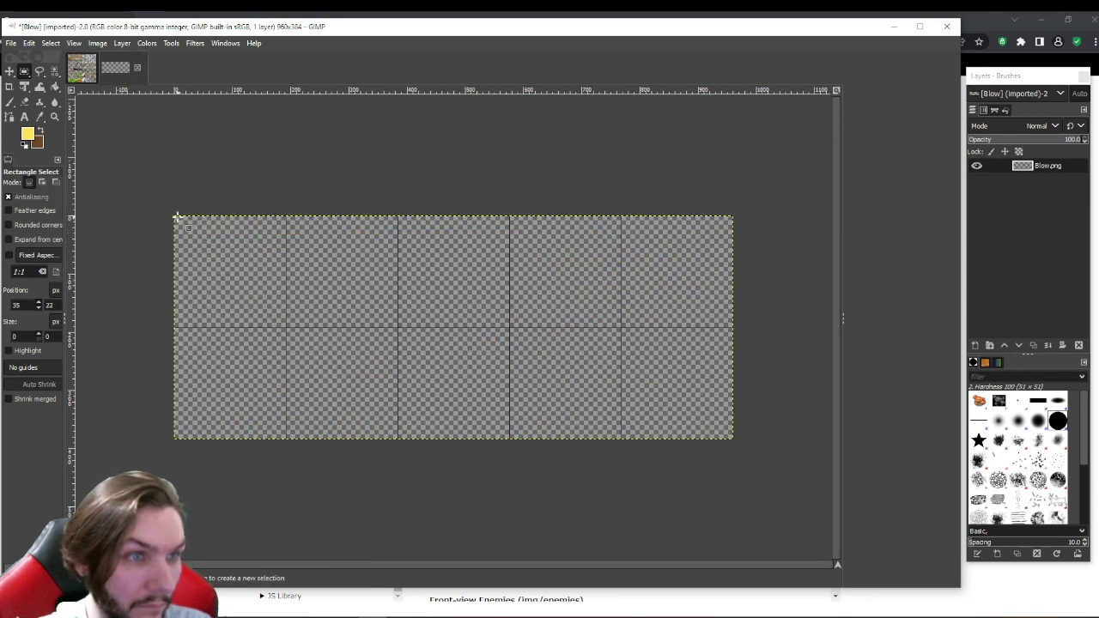
drag(174, 214, 286, 327)
key(ctrl+v)
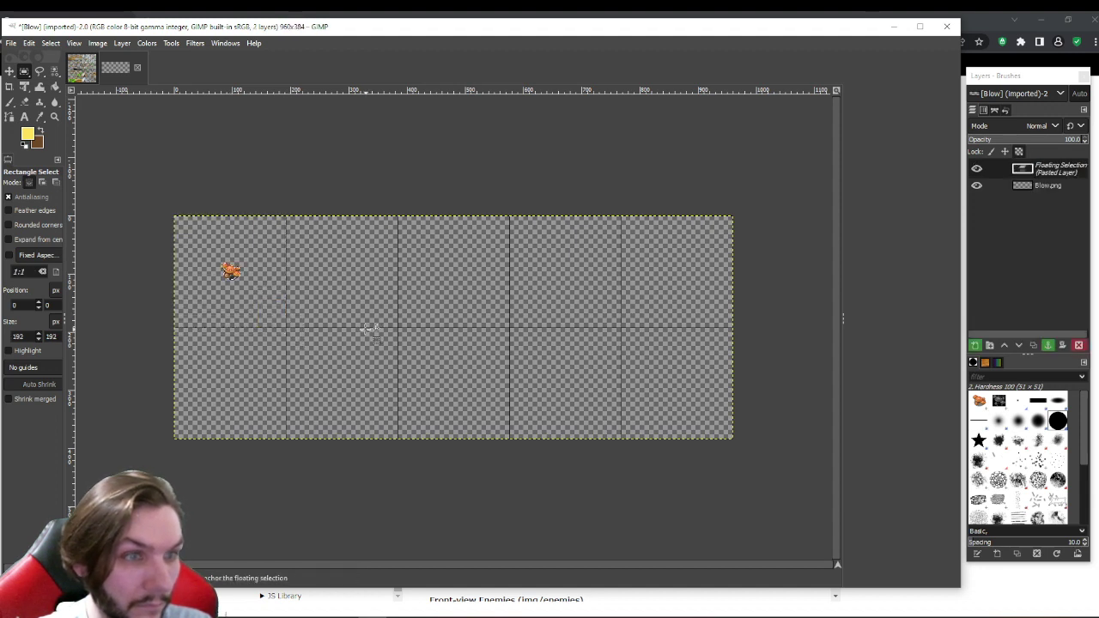
click(304, 293)
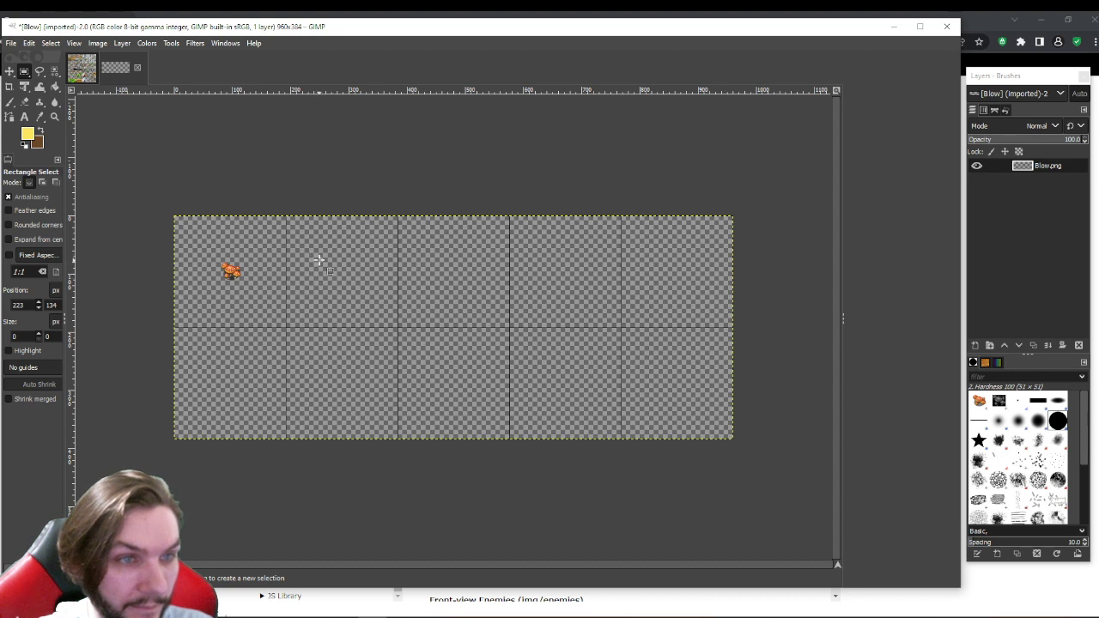
- Try to paste the mushroom into the second 192 × 192 pixel cell of the Blow image's upper row
drag(286, 215, 396, 325)
key(ctrl+c)
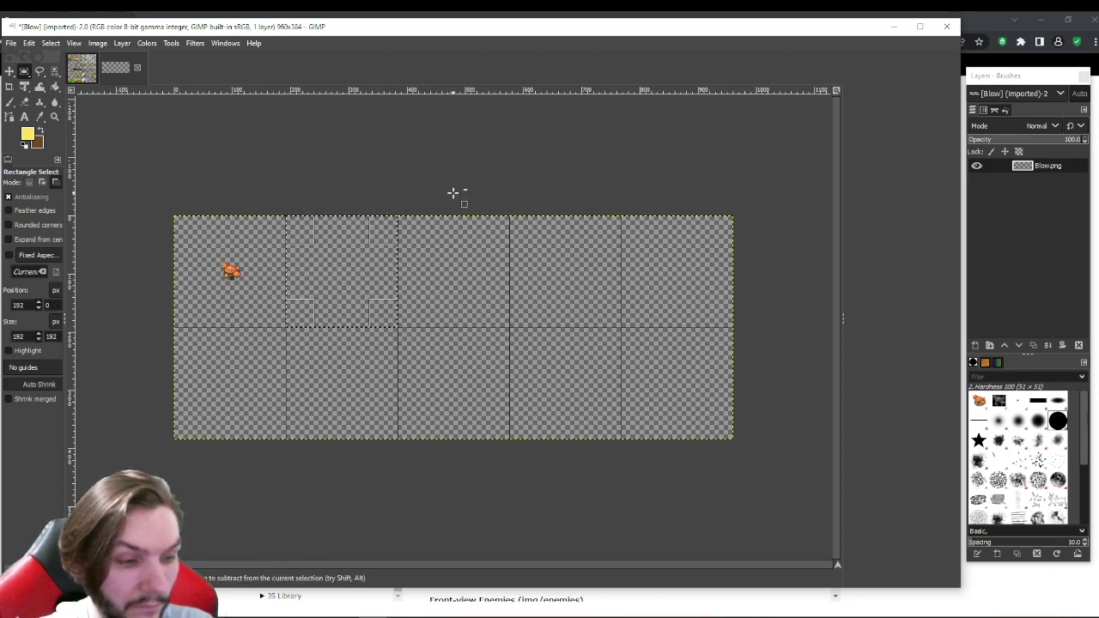
key(ctrl+v)
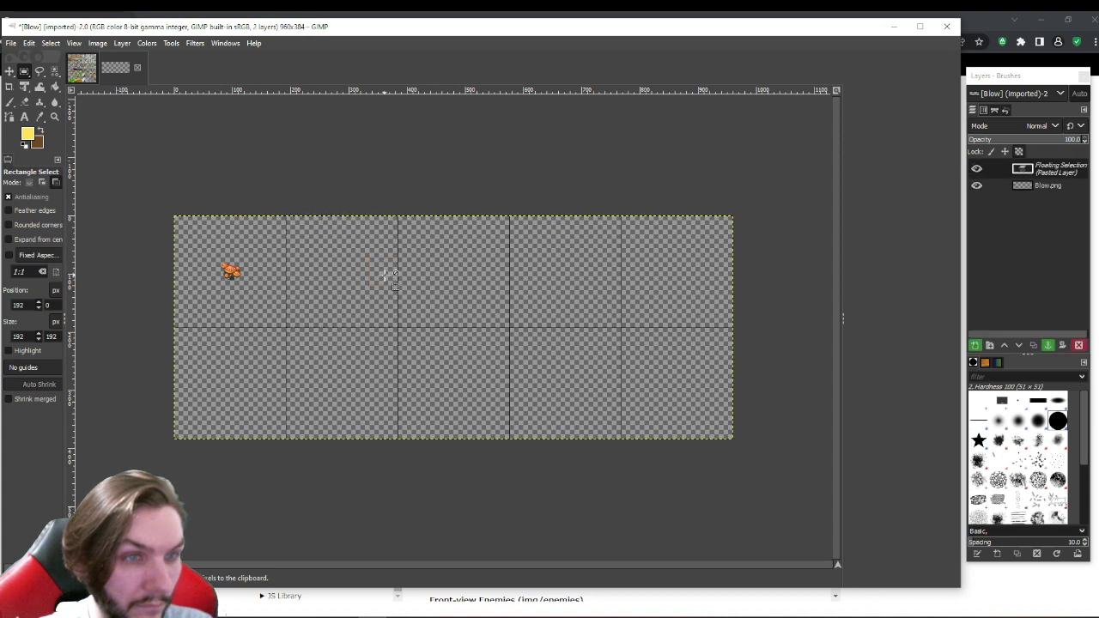
click(413, 295)
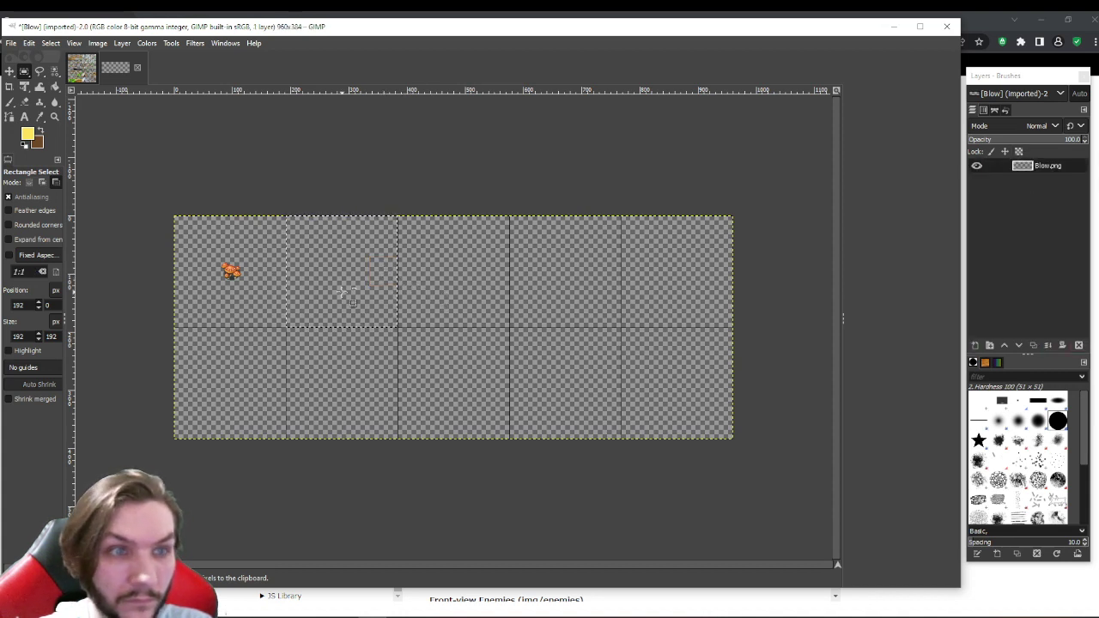
click(238, 250)
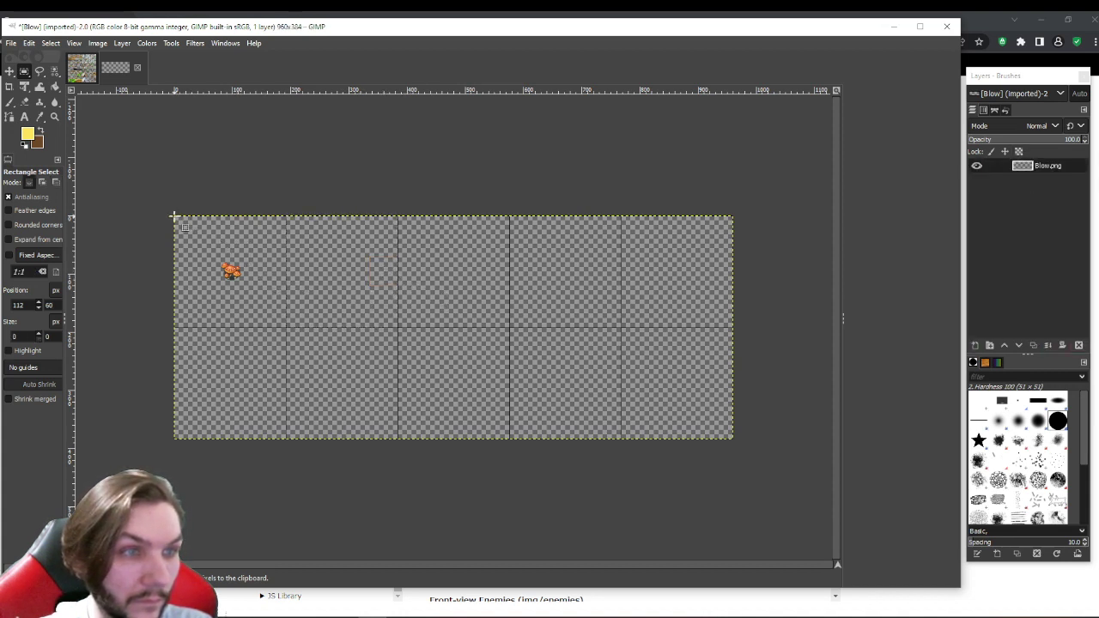
drag(174, 216, 261, 300)
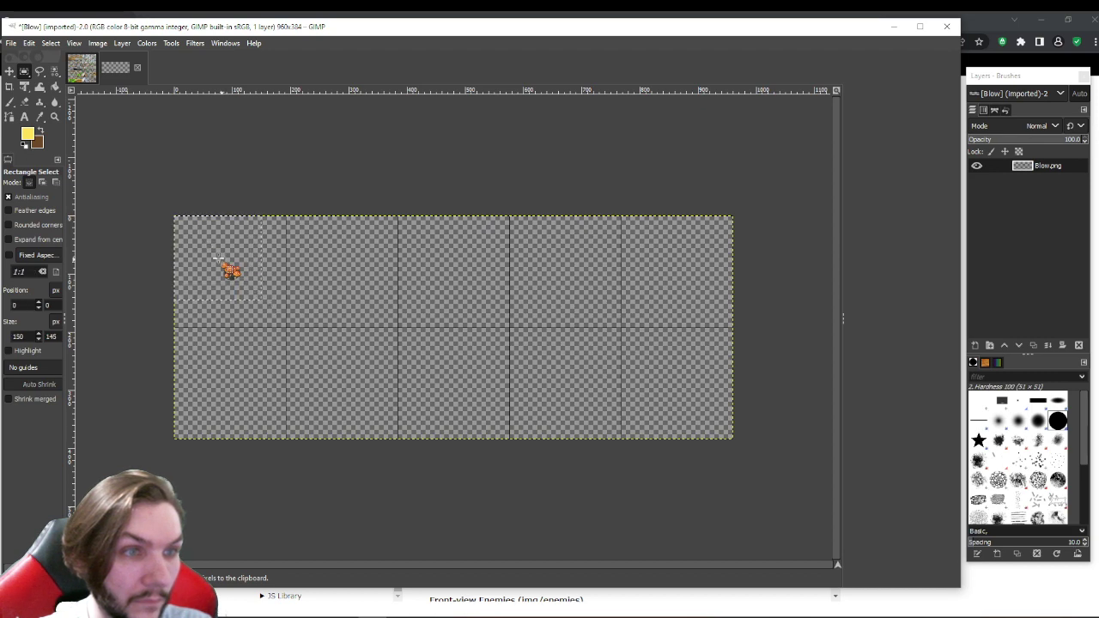
- Copy the orange mushroom from Outside_B again and paste it centred in the second 192 × 192 pixel cell of Blow's upper row
click(82, 67)
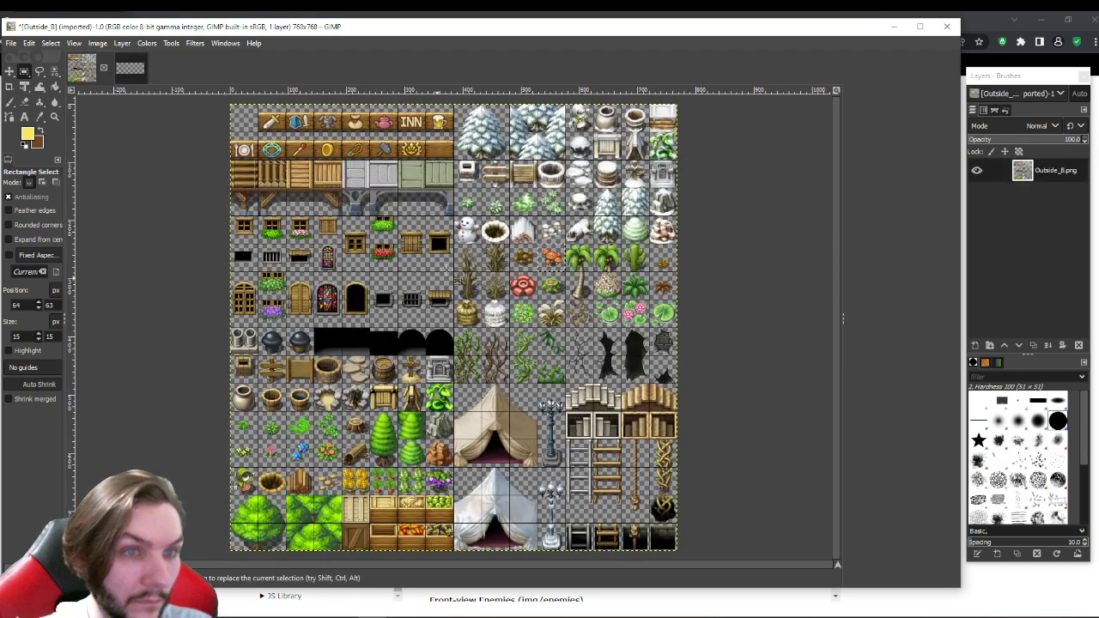
key(ctrl+c)
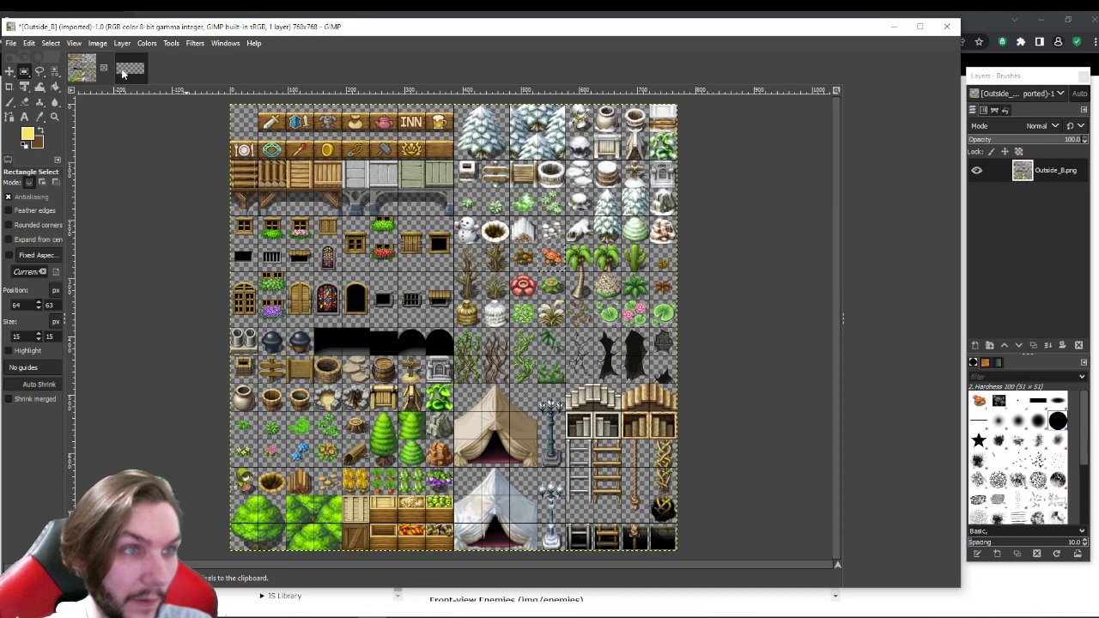
click(121, 69)
drag(285, 216, 400, 332)
key(ctrl+v)
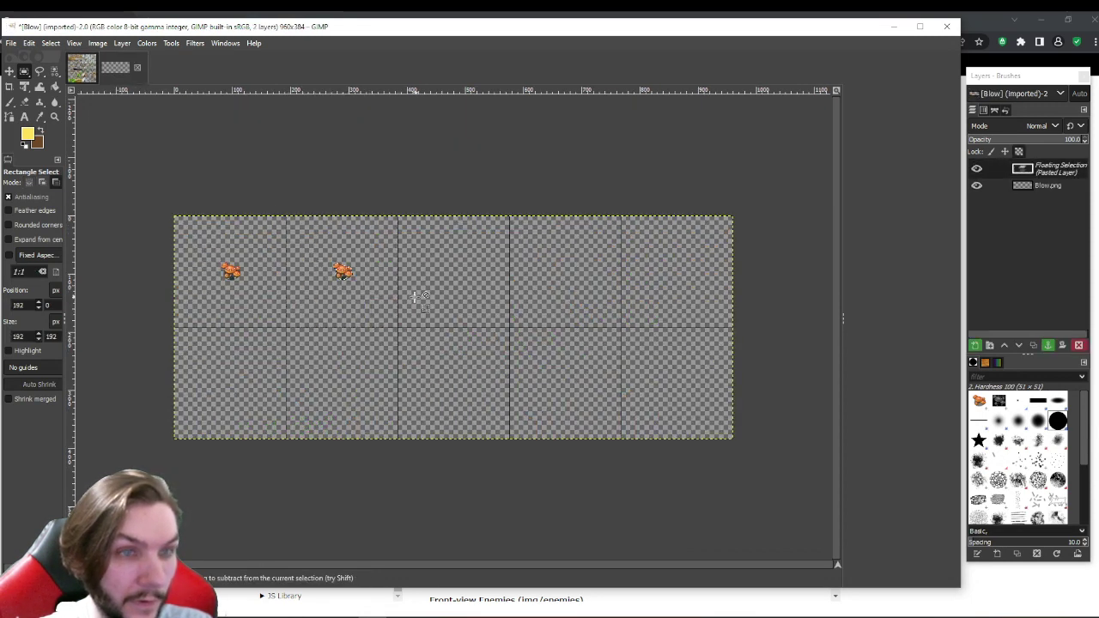
- Paste another mushroom into the second cell and move it slightly below and to the right of the centred one
mouse_move(343, 275)
mouse_down()
mouse_move(331, 277)
mouse_move(358, 285)
mouse_up()
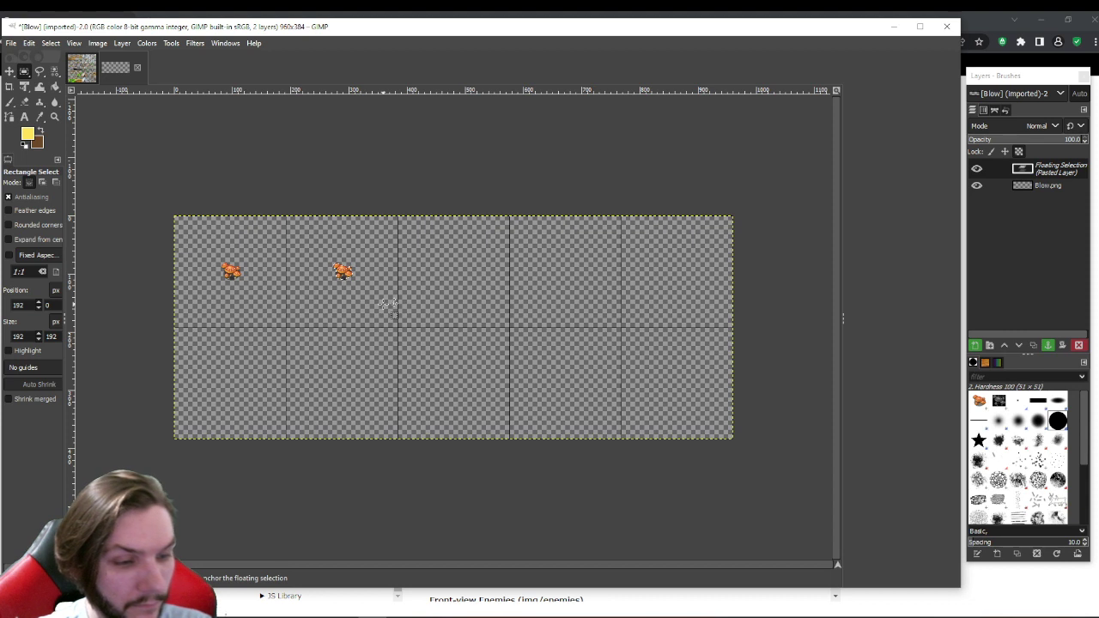
key(shift)
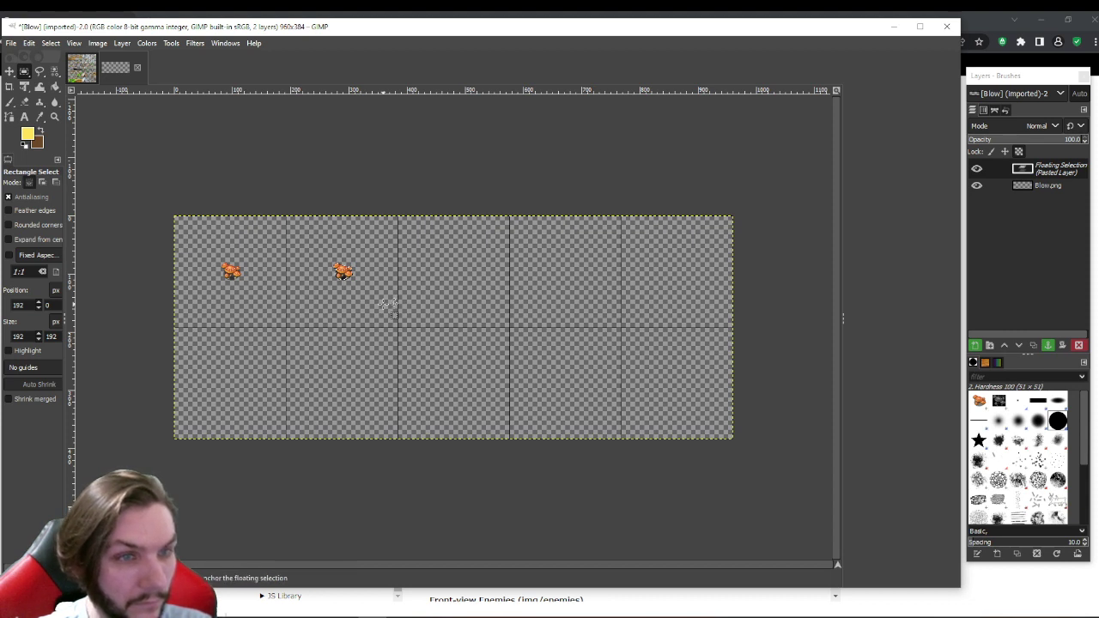
mouse_move(386, 304)
mouse_down()
mouse_move(358, 264)
mouse_move(355, 275)
mouse_move(386, 293)
mouse_up()
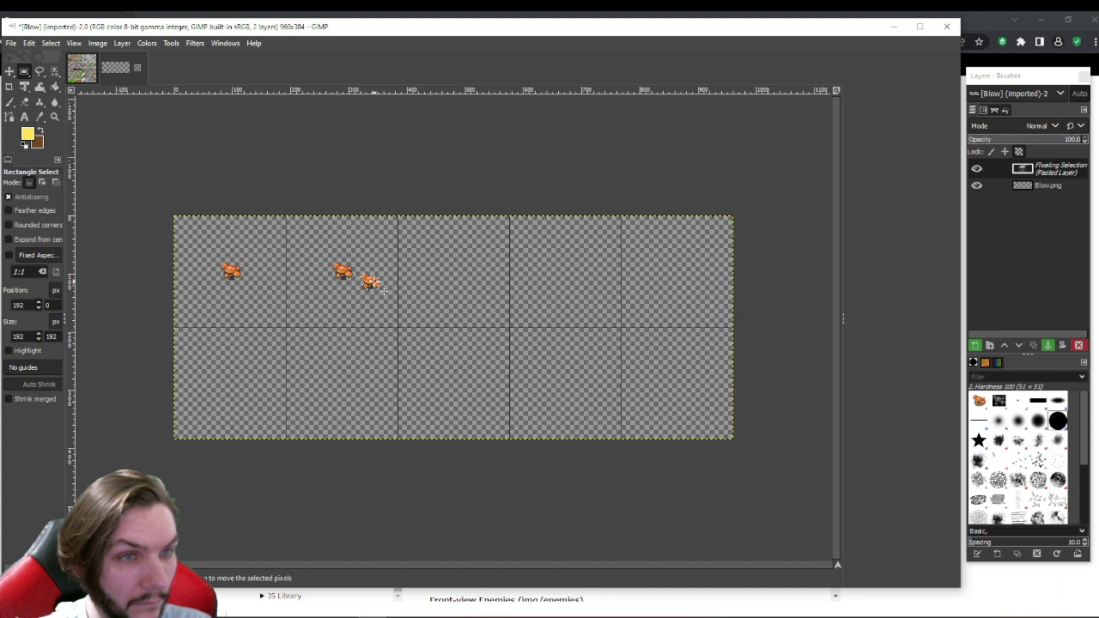
- Rotate the second cell's newly pasted right-hand mushroom by 34.91° with the Rotate tool and anchor it using Rectangle Select
click(26, 88)
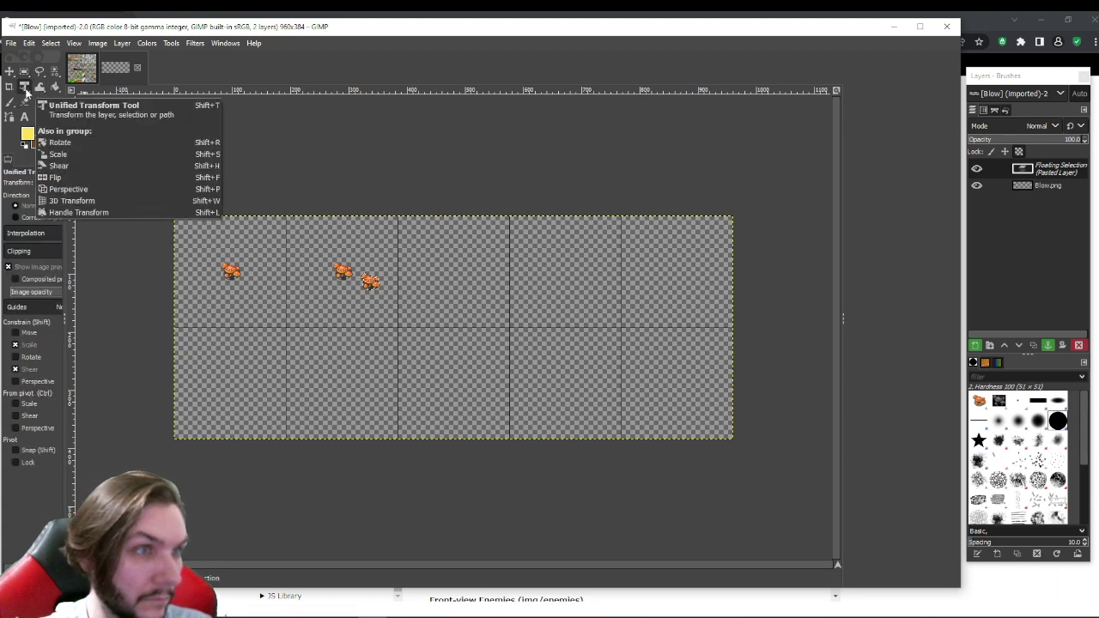
drag(26, 88, 73, 101)
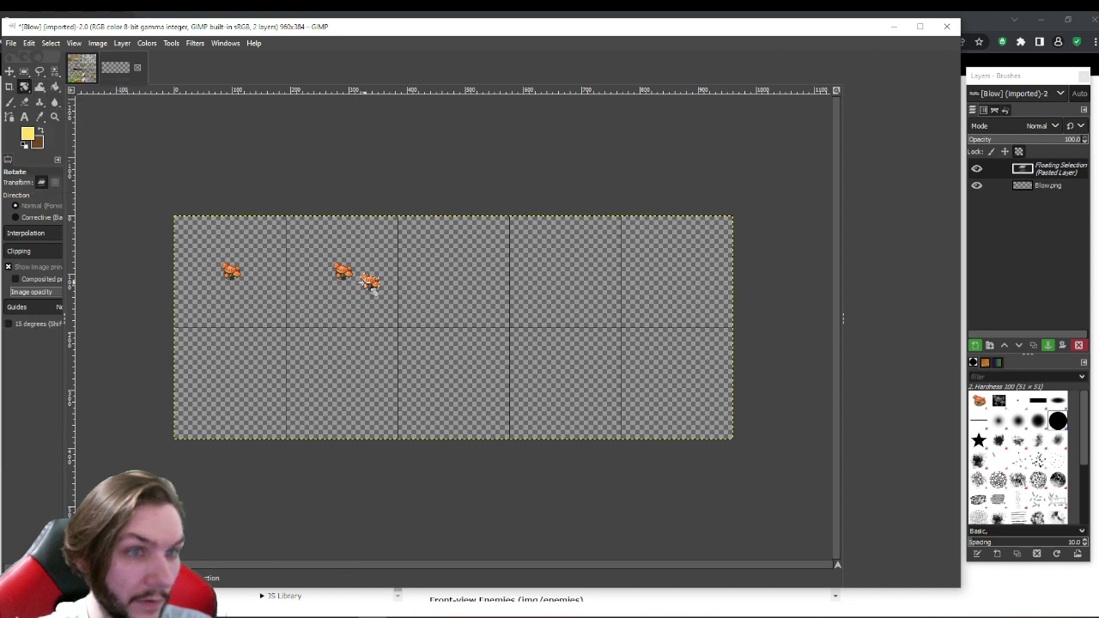
drag(380, 289, 392, 276)
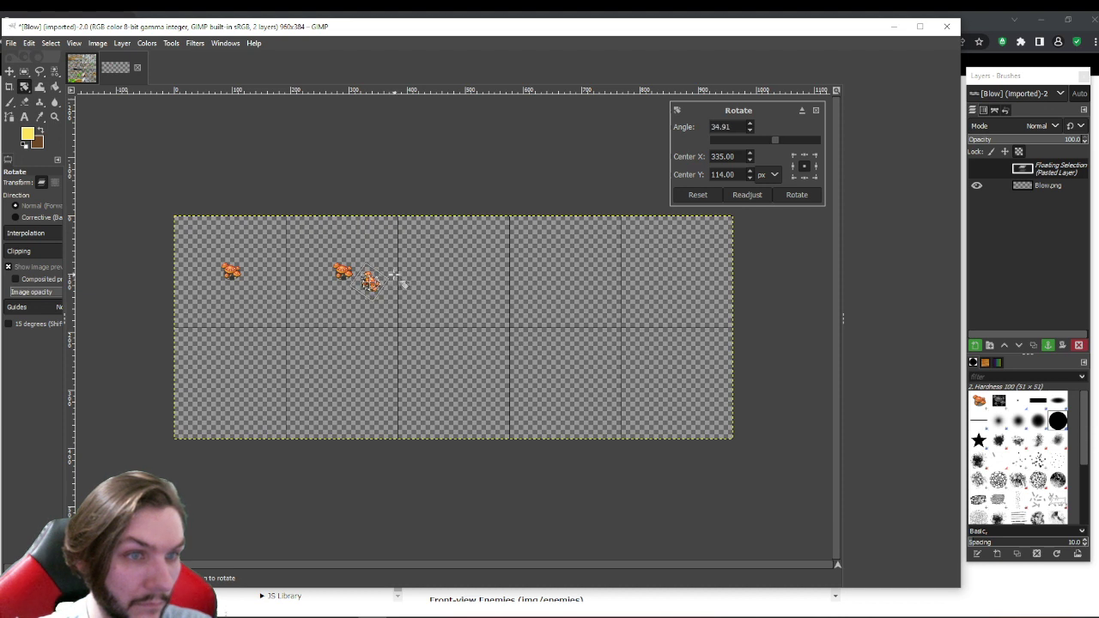
click(797, 194)
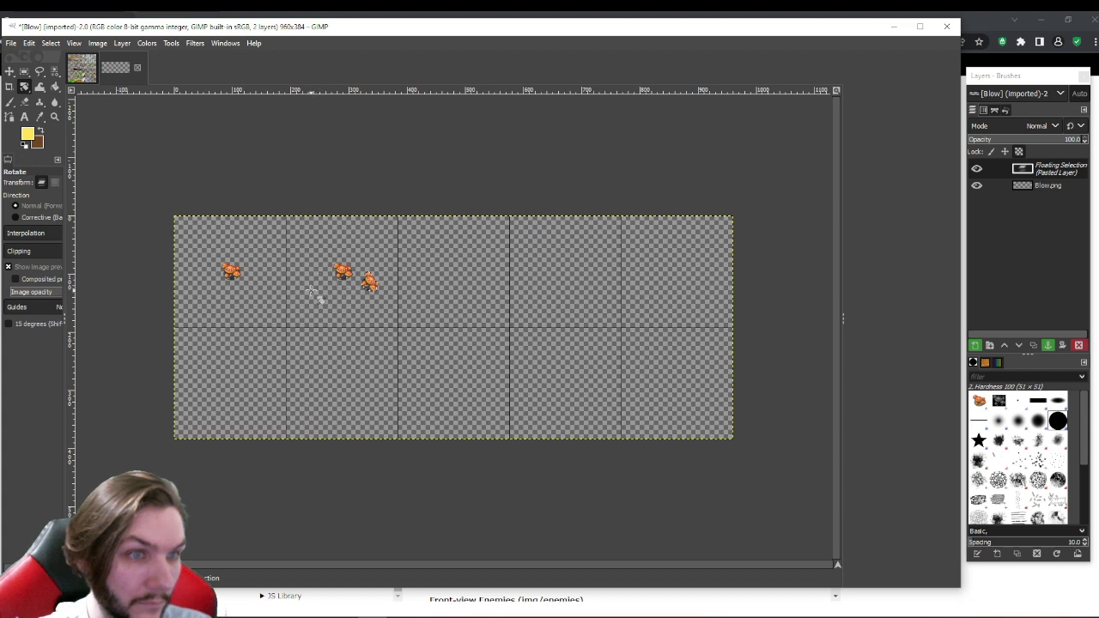
key(r)
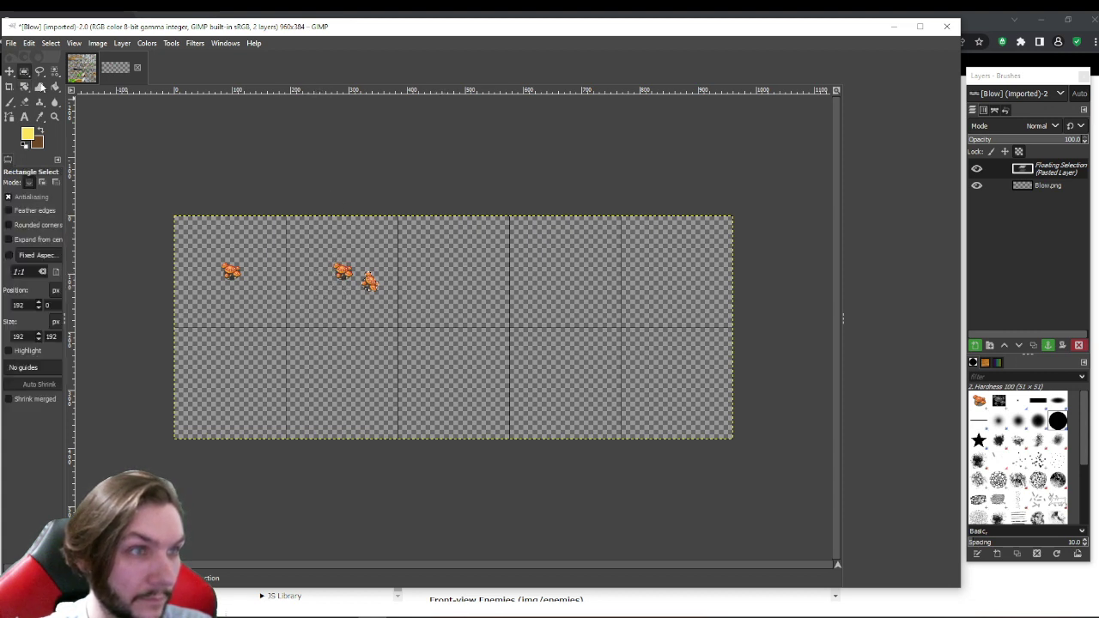
click(416, 235)
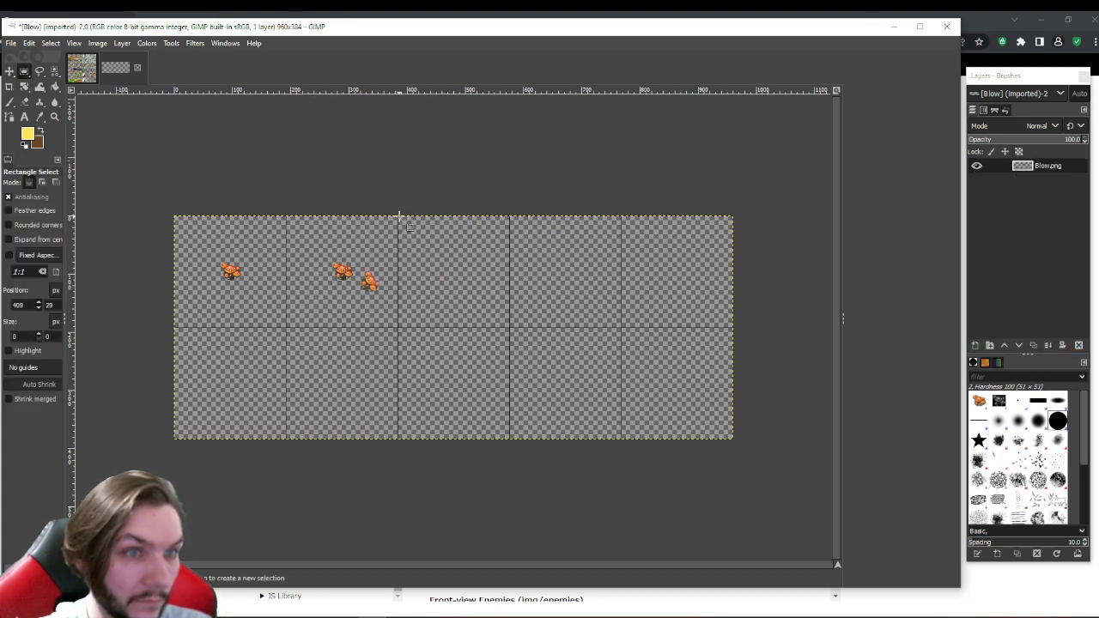
- Copy the second 192 × 192 pixel cell with both mushrooms, paste it into the third cell of the upper row and anchor it
drag(286, 215, 397, 327)
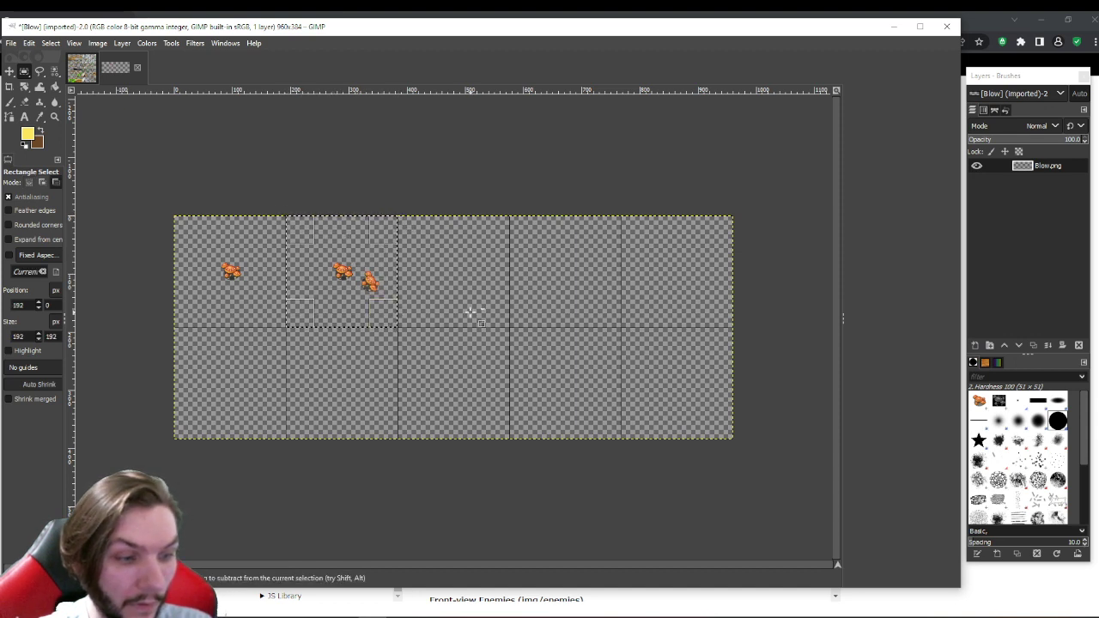
key(ctrl+c)
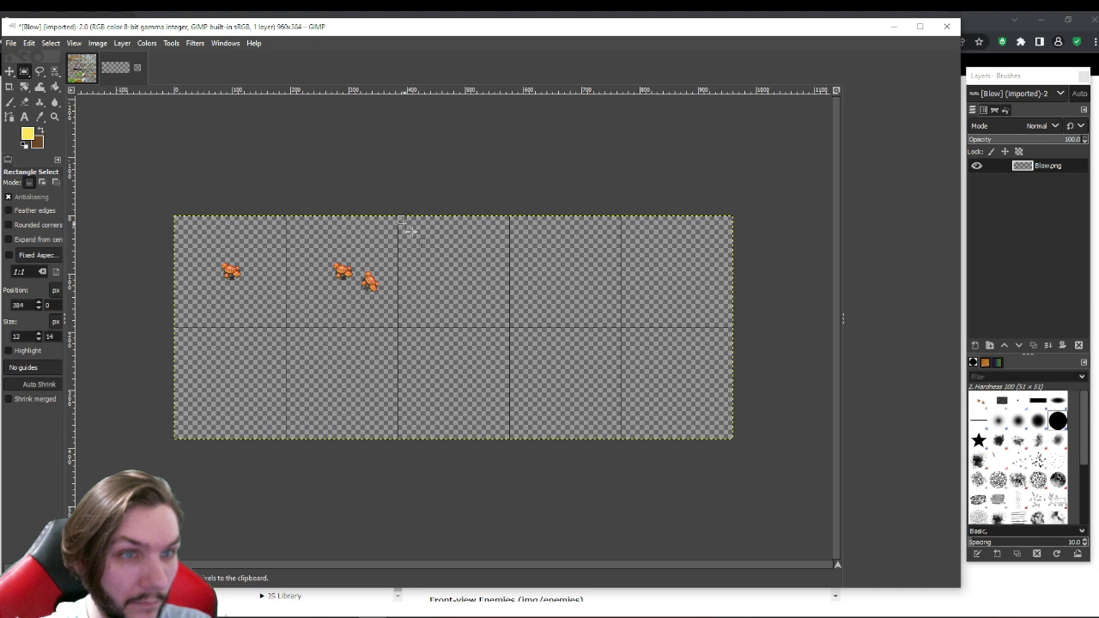
drag(398, 216, 510, 327)
key(ctrl+v)
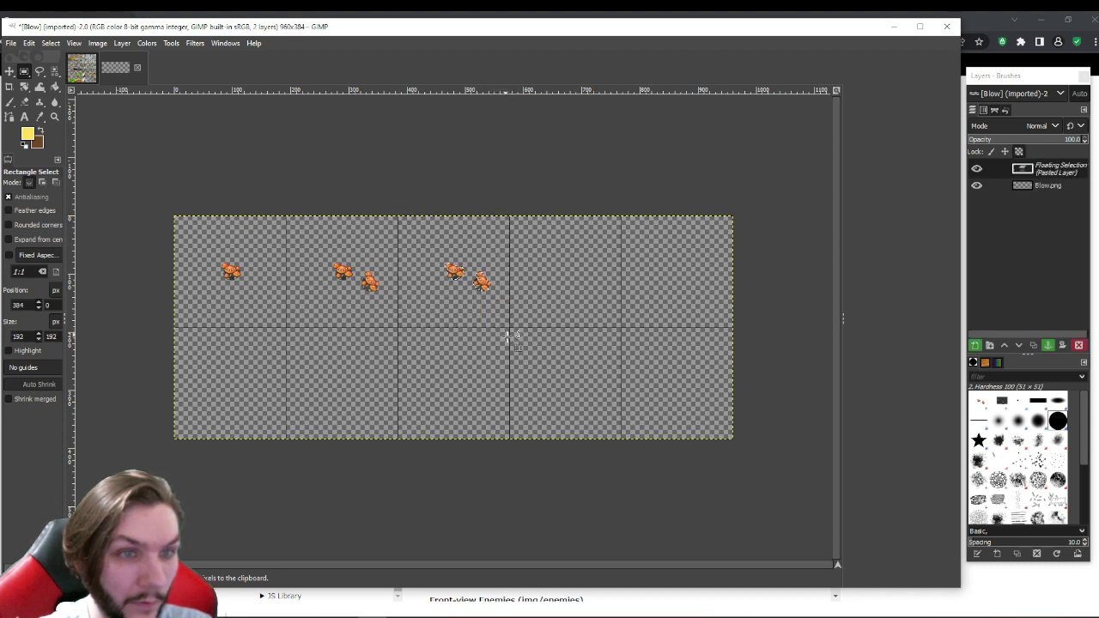
click(445, 295)
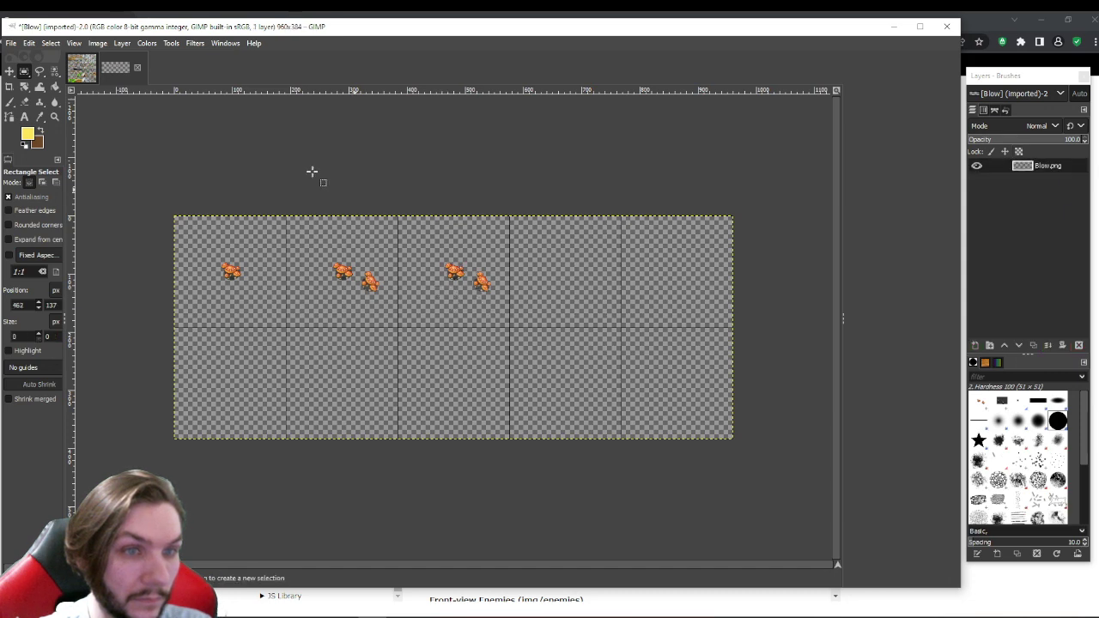
- Copy the mushroom from Outside_B, paste it into Blow's third cell and move it below and to the left of the centred mushroom
click(81, 68)
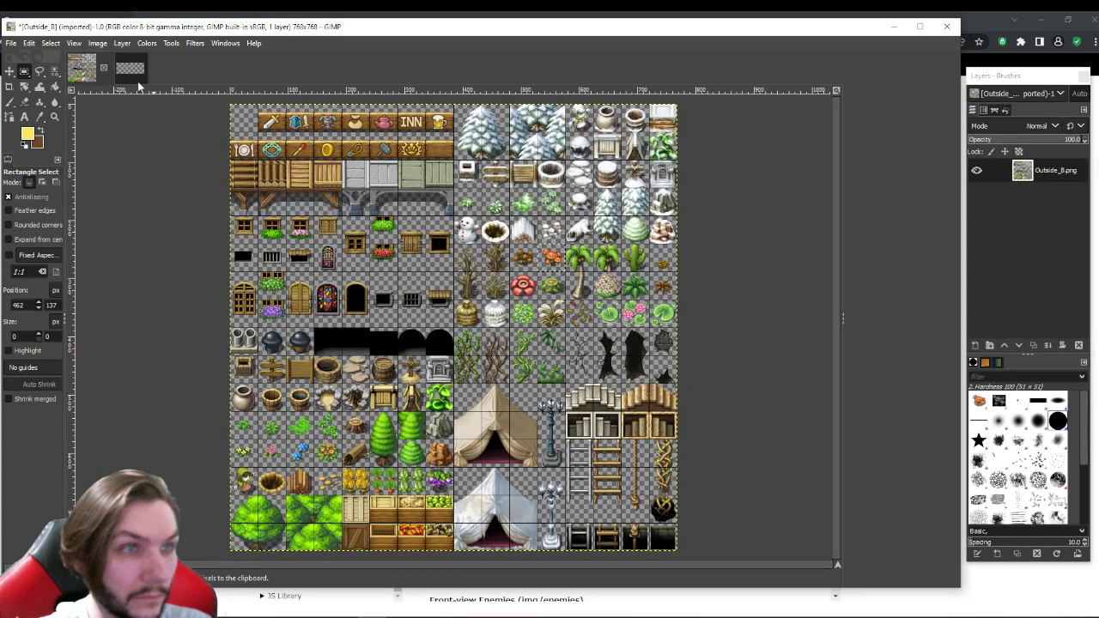
click(130, 71)
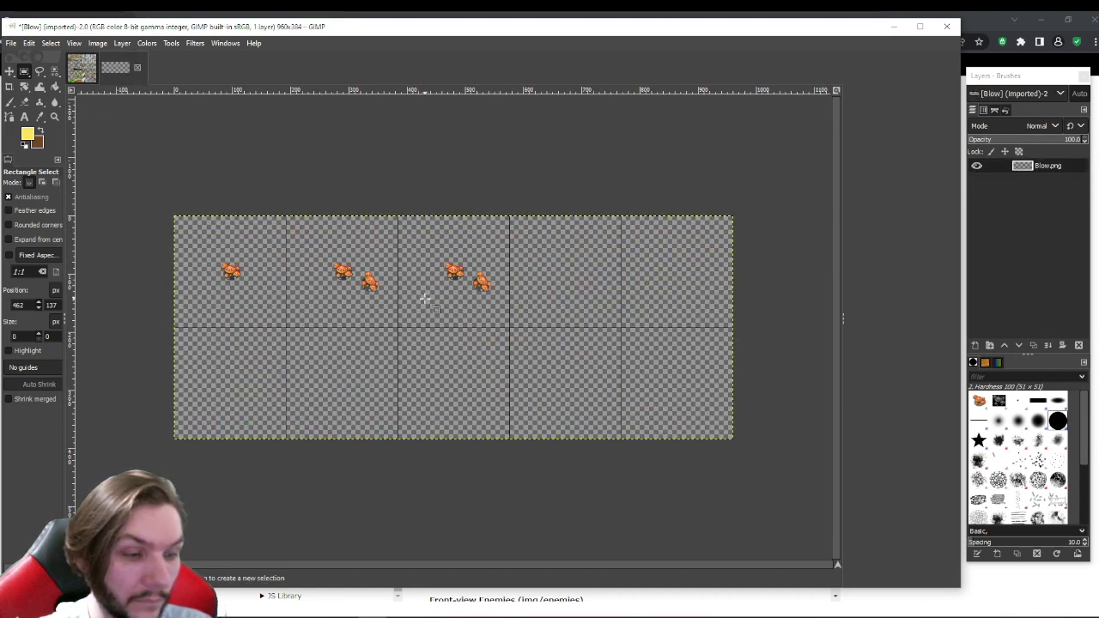
key(ctrl+v)
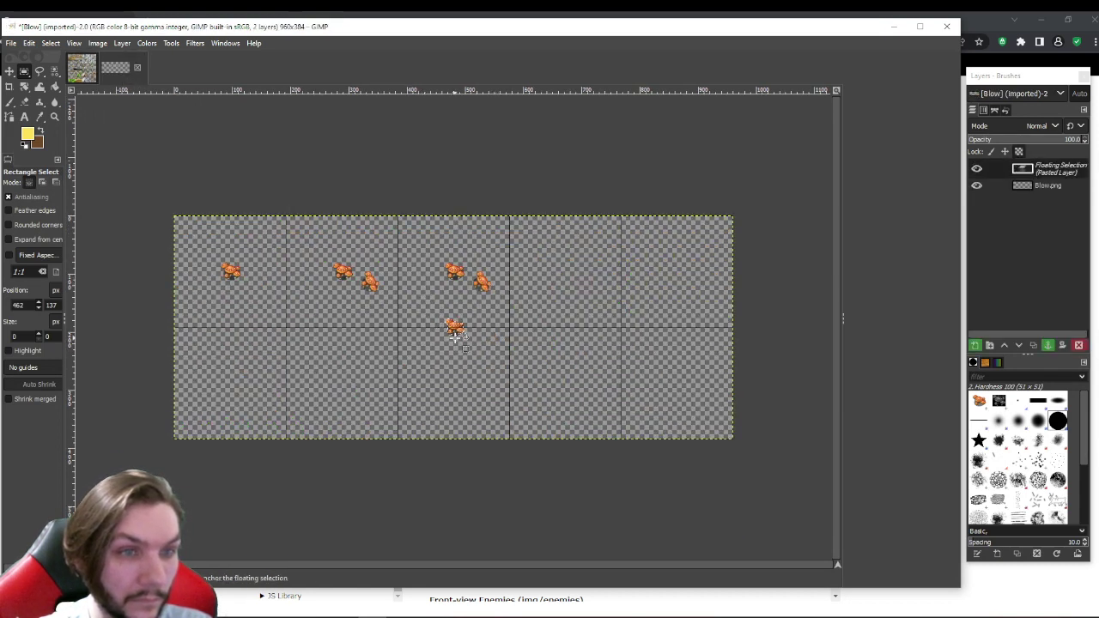
drag(457, 332, 446, 305)
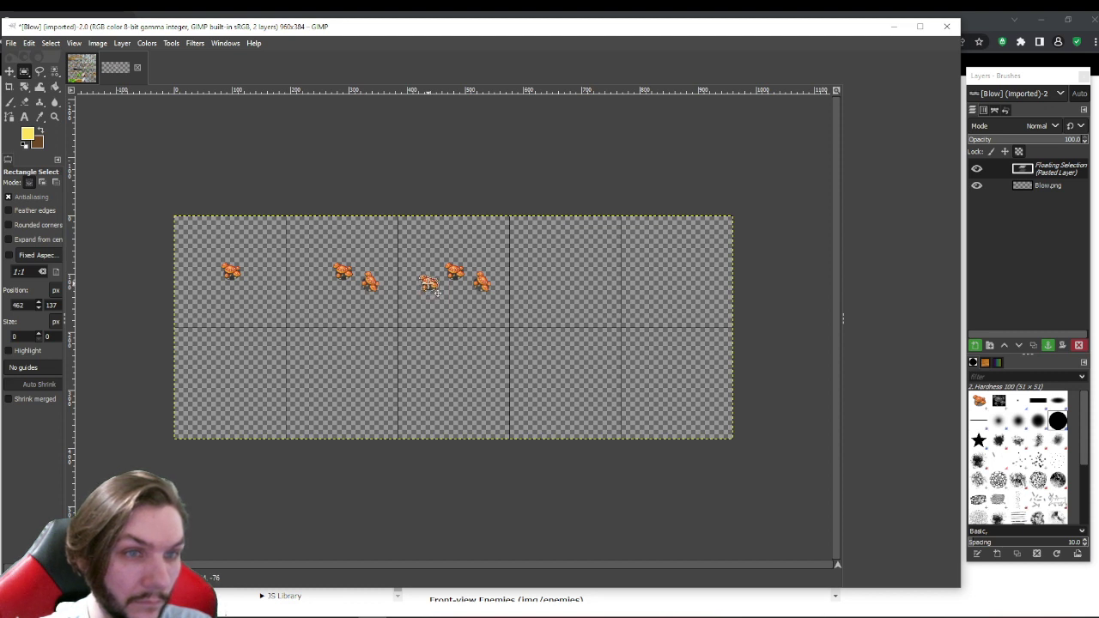
- Rotate the third cell's left-hand mushroom by -56° with the Rotate tool and anchor it using Rectangle Select
click(24, 87)
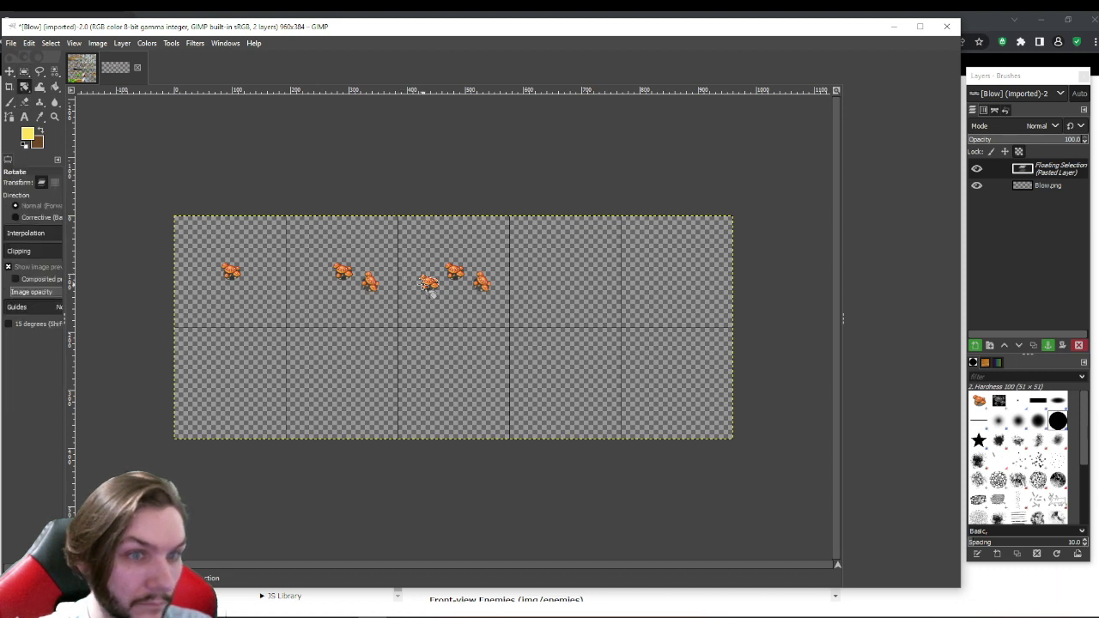
click(428, 283)
drag(415, 268, 408, 286)
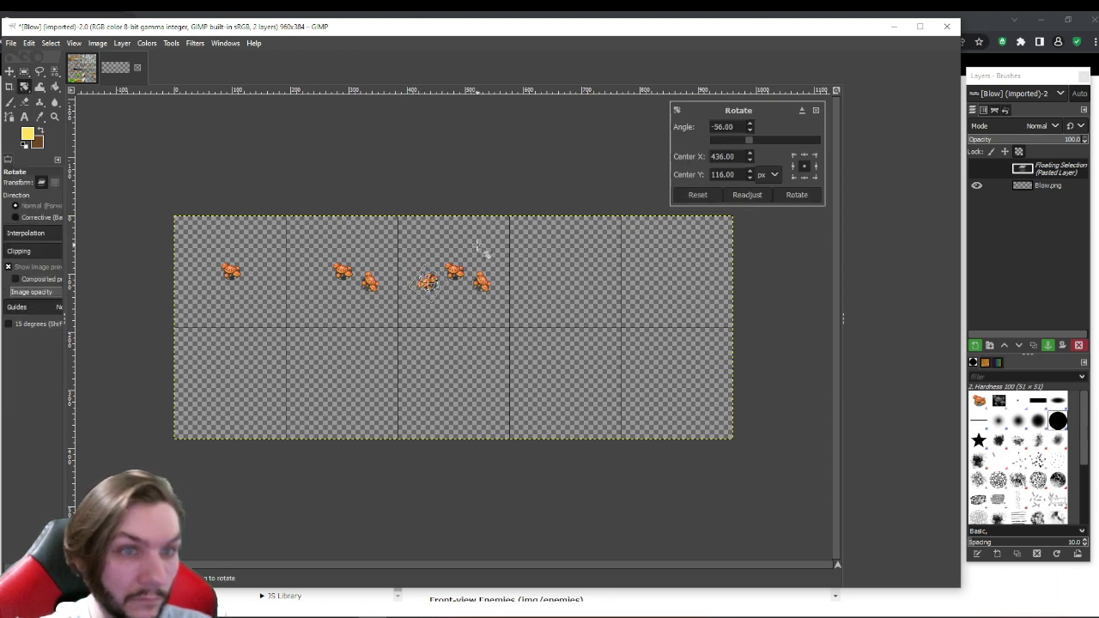
click(797, 195)
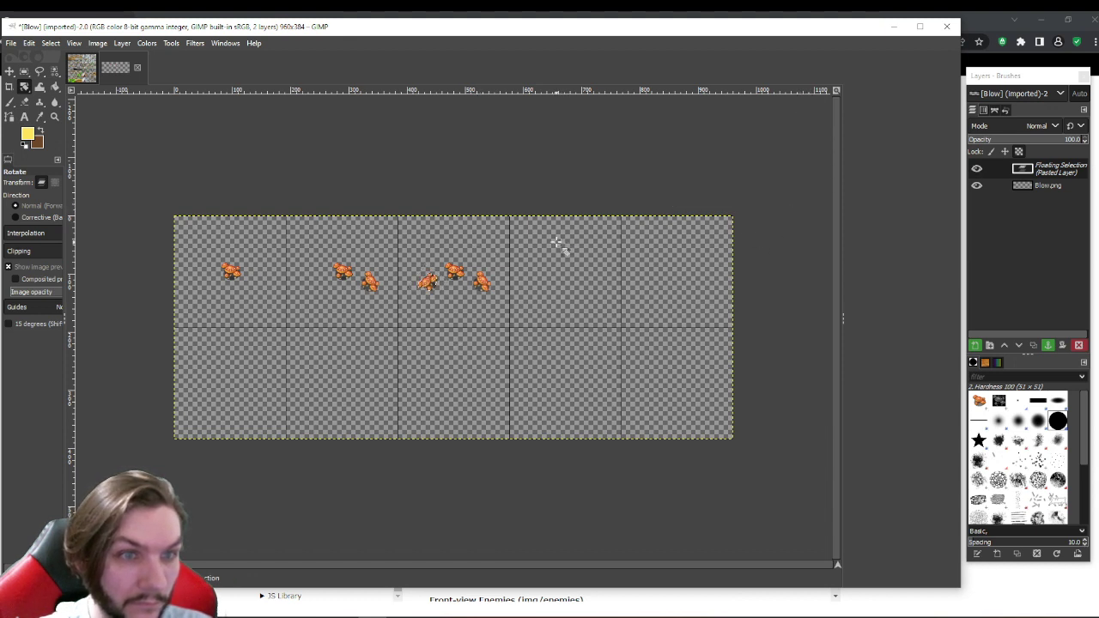
click(25, 74)
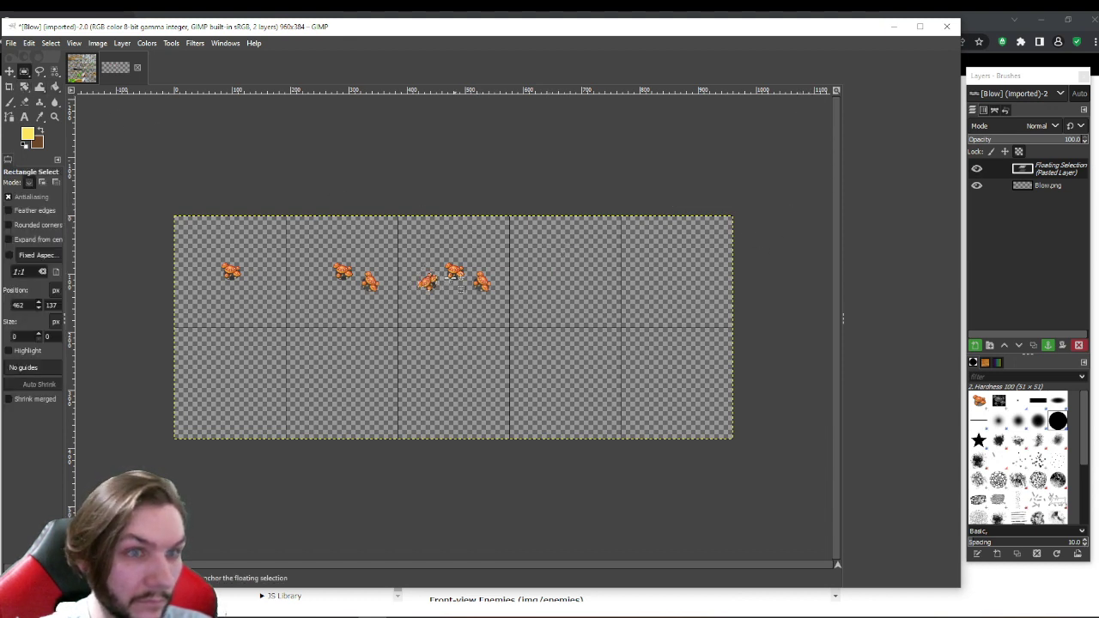
click(401, 219)
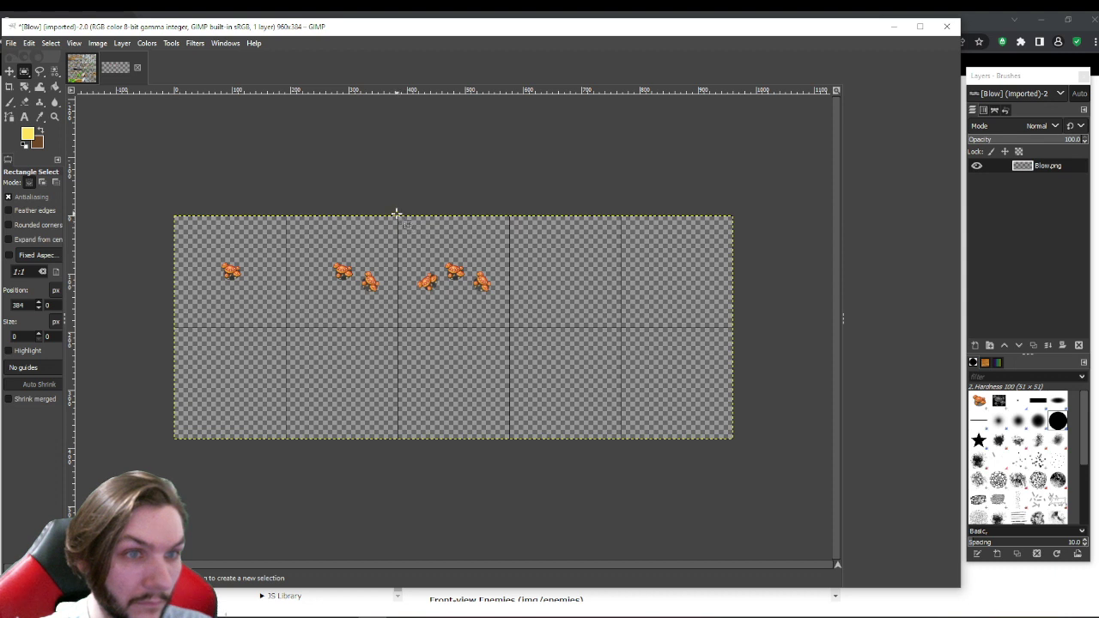
- Copy the third 192 × 192 pixel cell with its three mushrooms, paste it into the fourth cell of the upper row and anchor it
drag(399, 217, 510, 328)
key(ctrl+c)
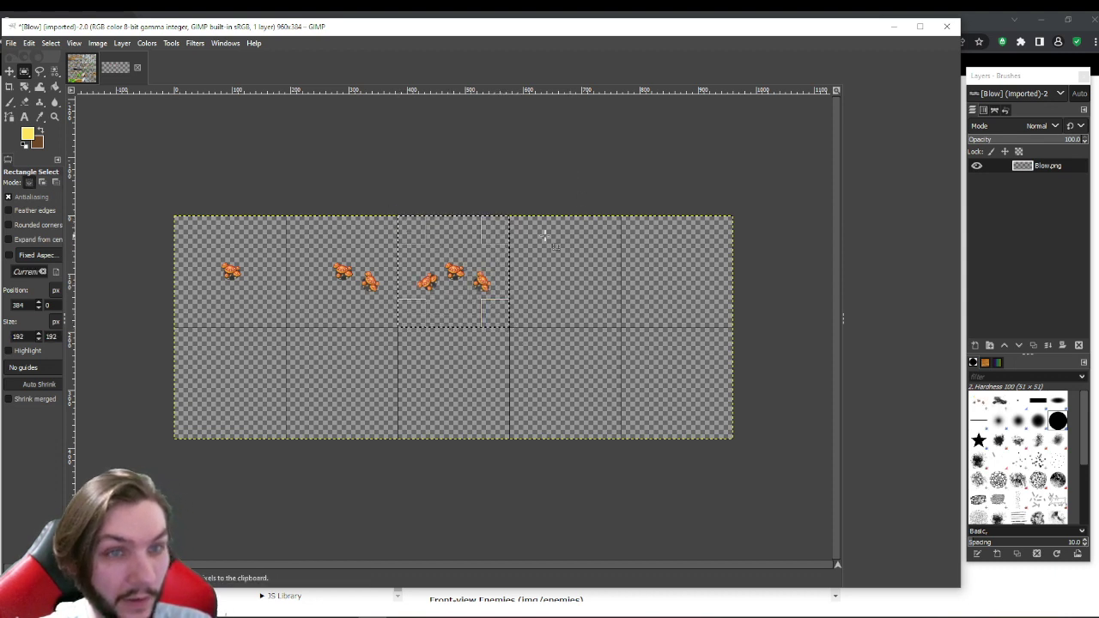
drag(509, 216, 622, 328)
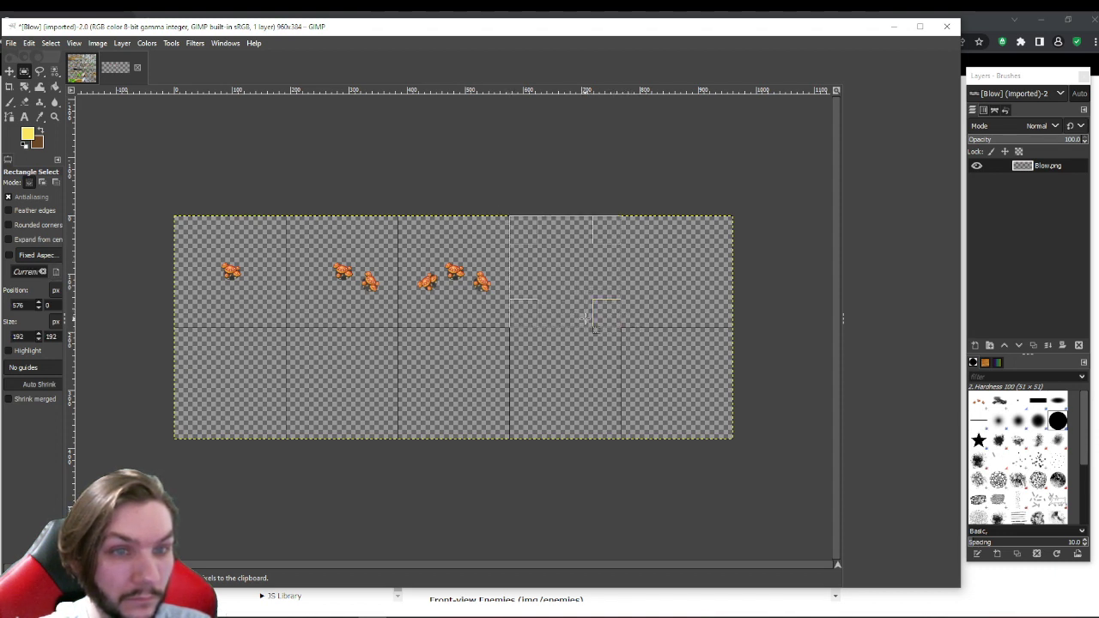
drag(583, 301, 606, 312)
key(ctrl+v)
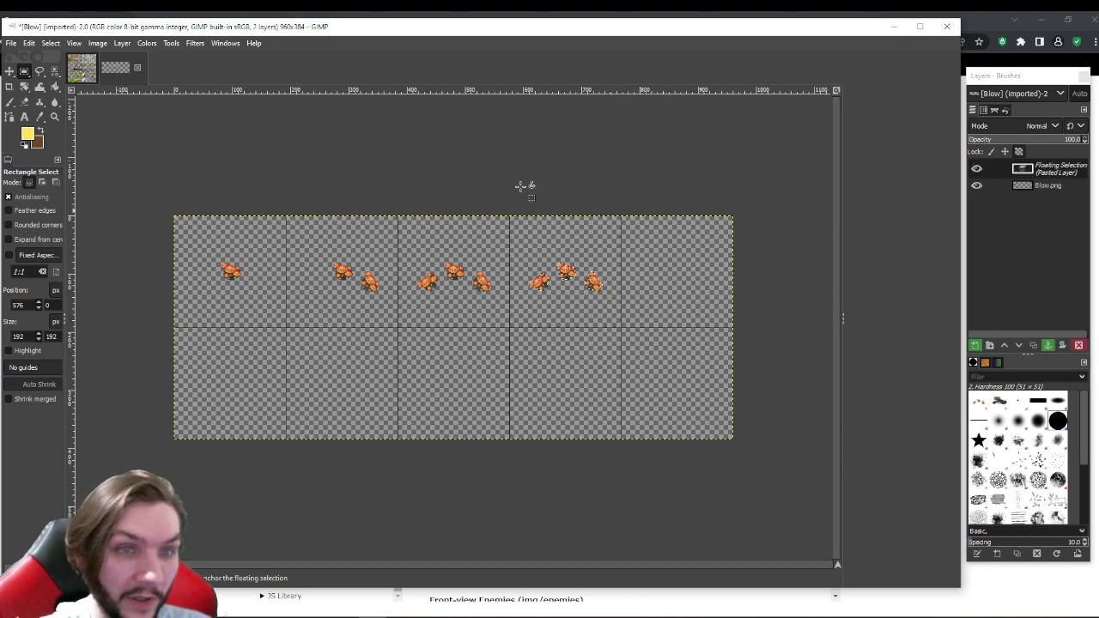
click(520, 360)
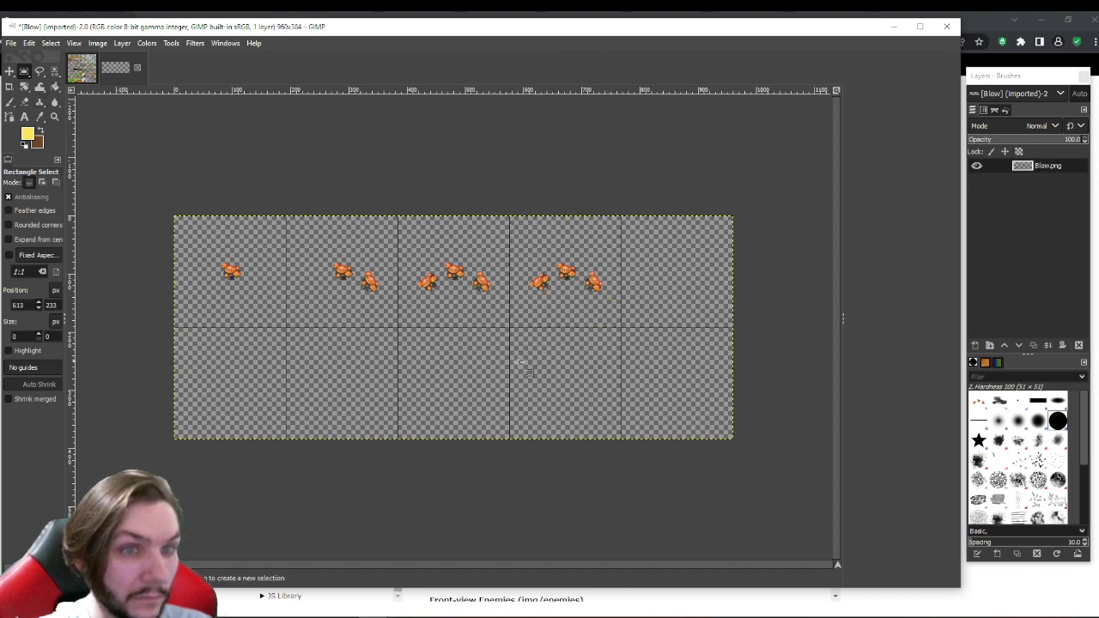
- Copy the mushroom from Outside_B, paste it into Blow's fourth cell directly below the centred mushroom and anchor it
click(87, 74)
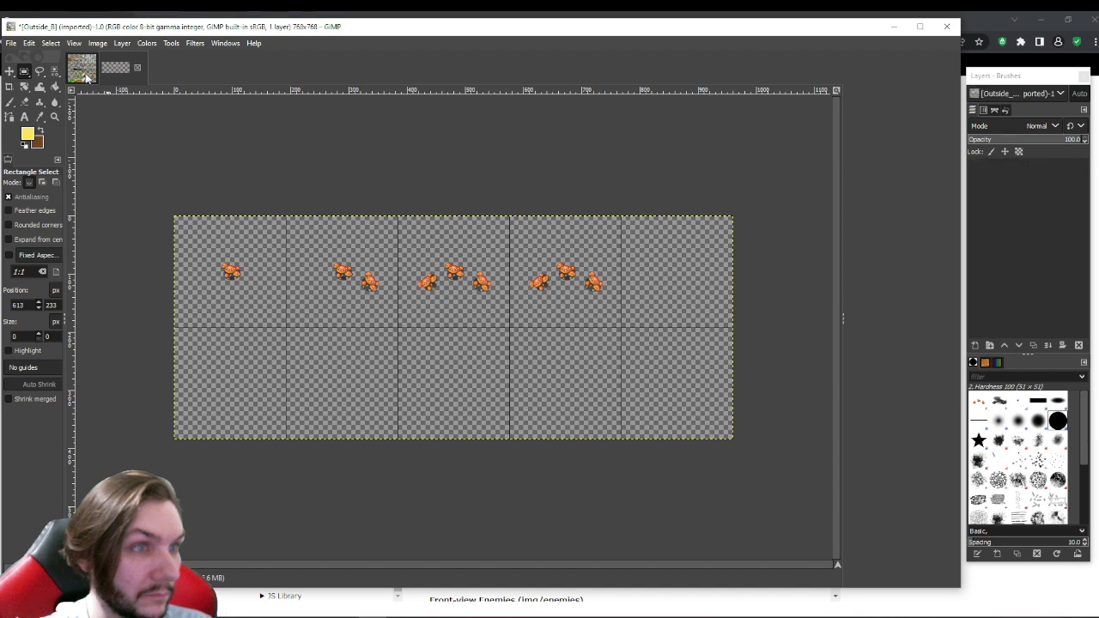
click(130, 67)
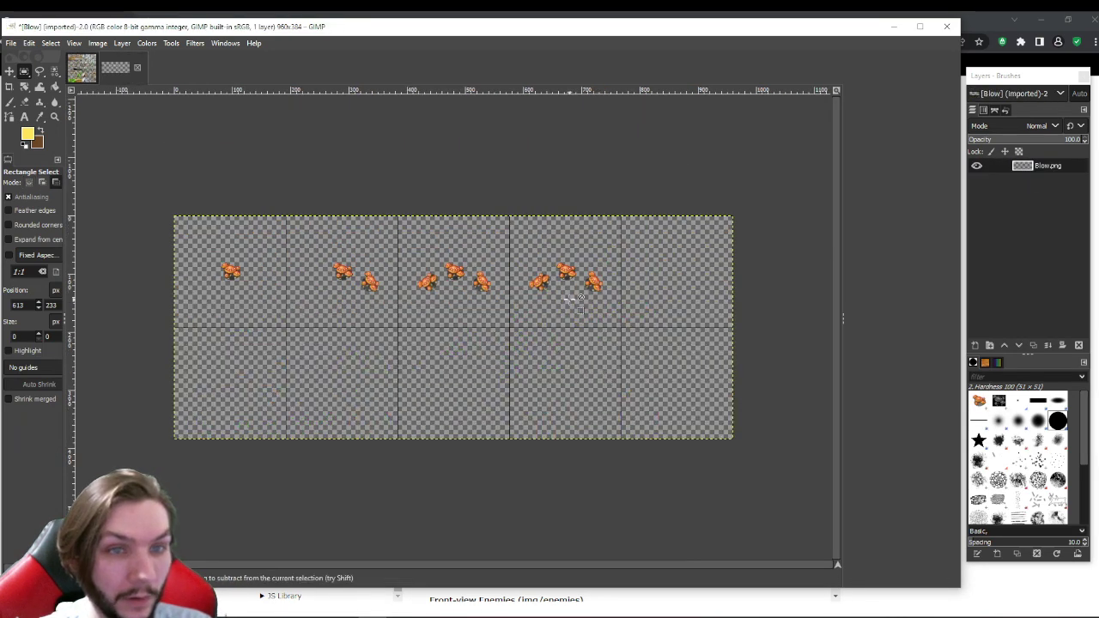
key(ctrl+v)
drag(475, 343, 581, 314)
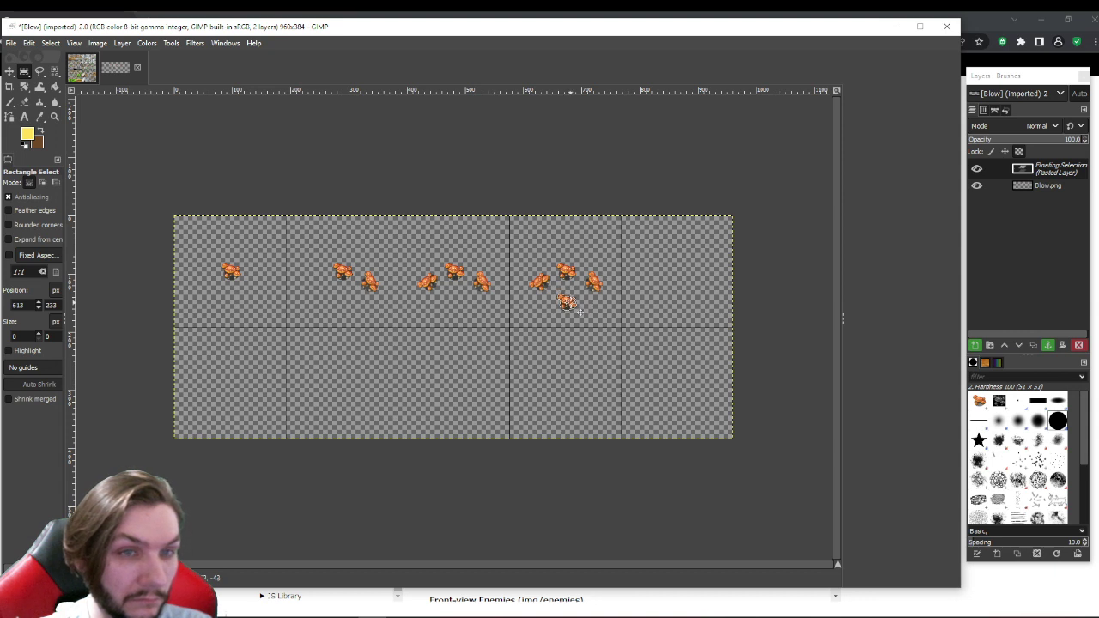
drag(580, 305, 580, 305)
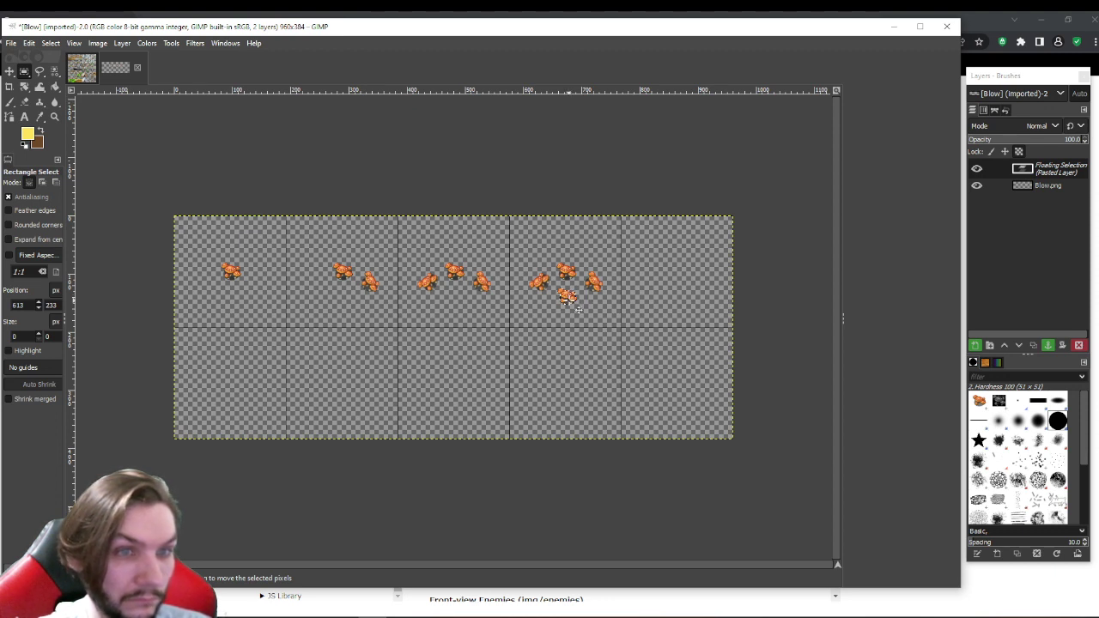
click(543, 179)
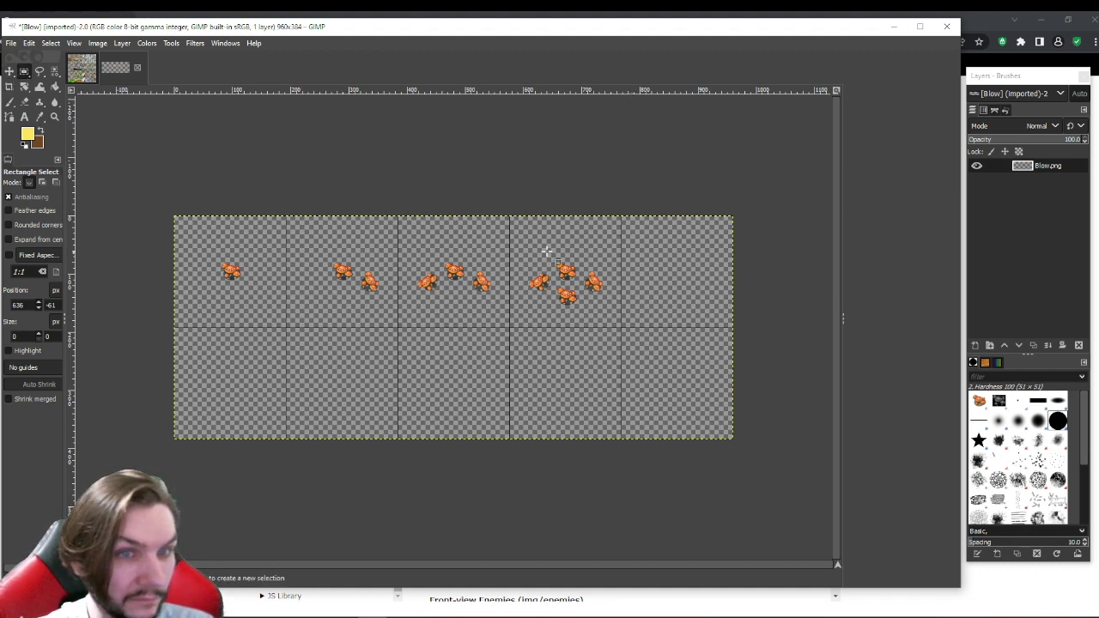
- Copy the fourth 192 × 192 pixel cell with its four mushrooms, paste it into the fifth cell of the upper row and anchor it
drag(509, 215, 621, 327)
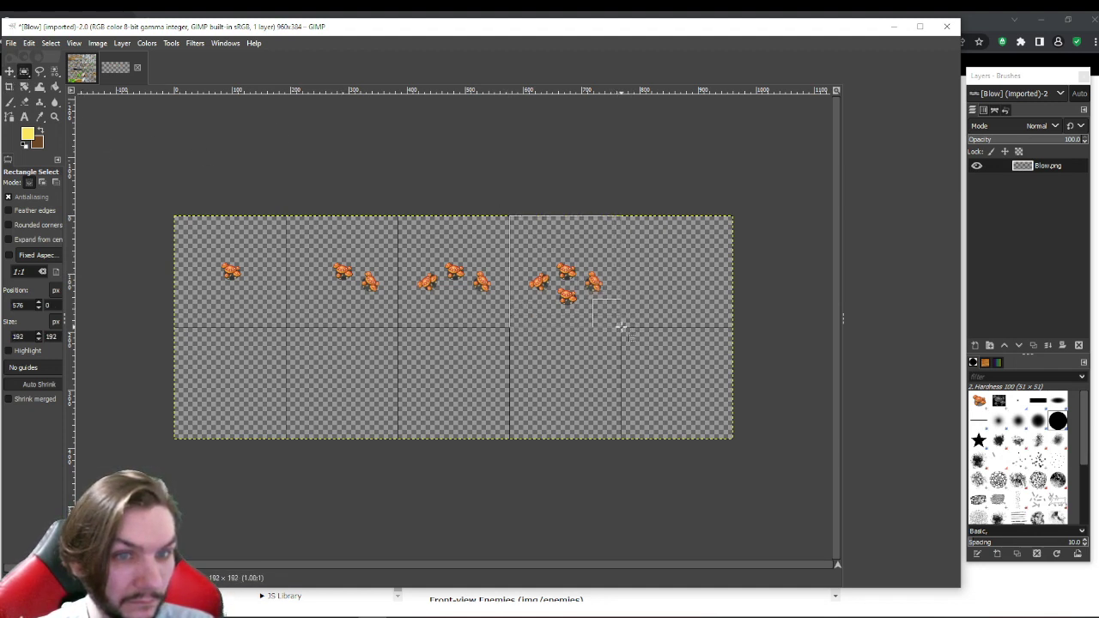
key(ctrl+c)
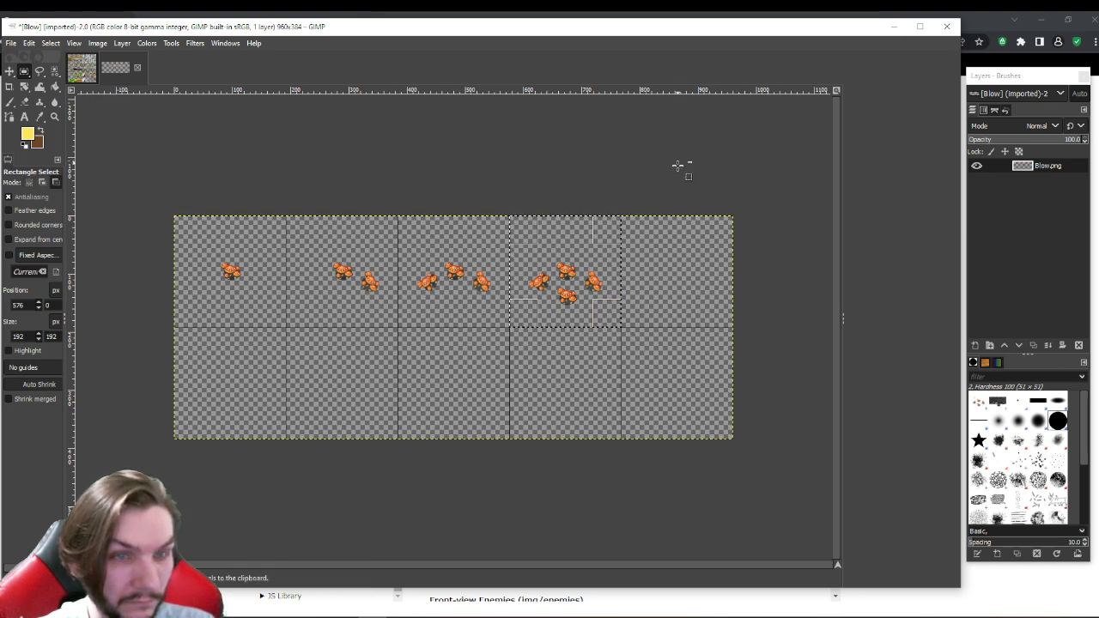
click(679, 257)
drag(621, 216, 732, 327)
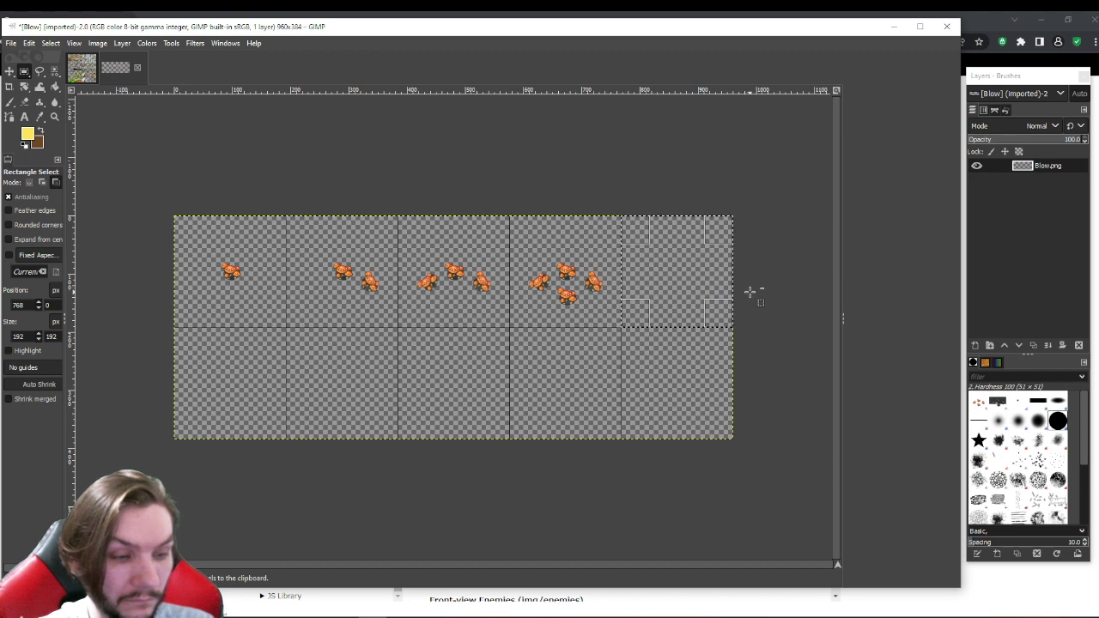
key(ctrl+v)
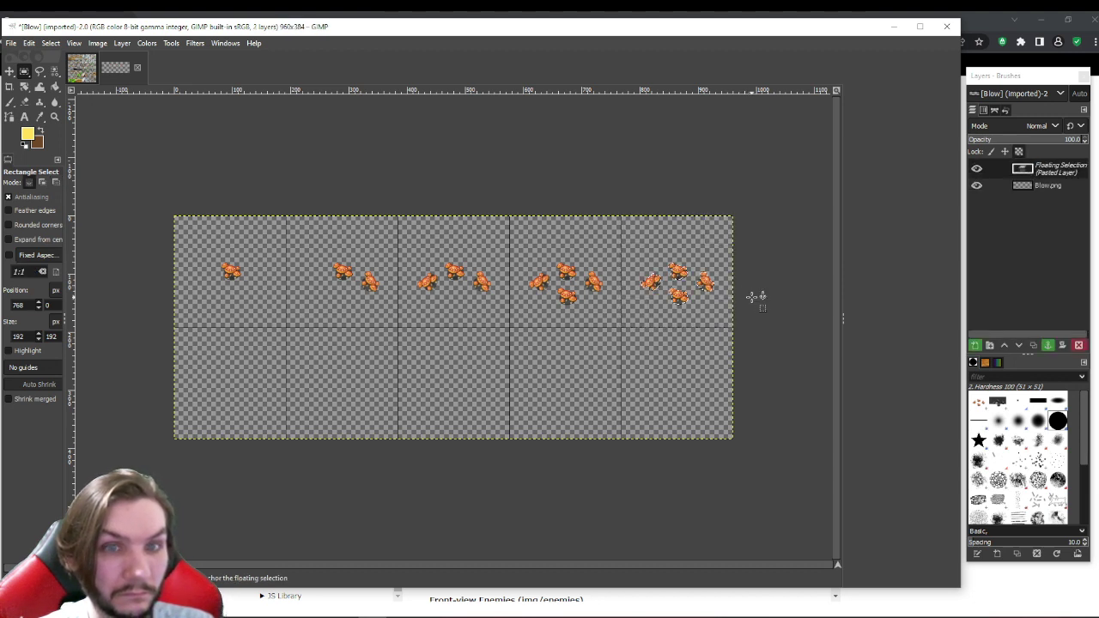
click(756, 296)
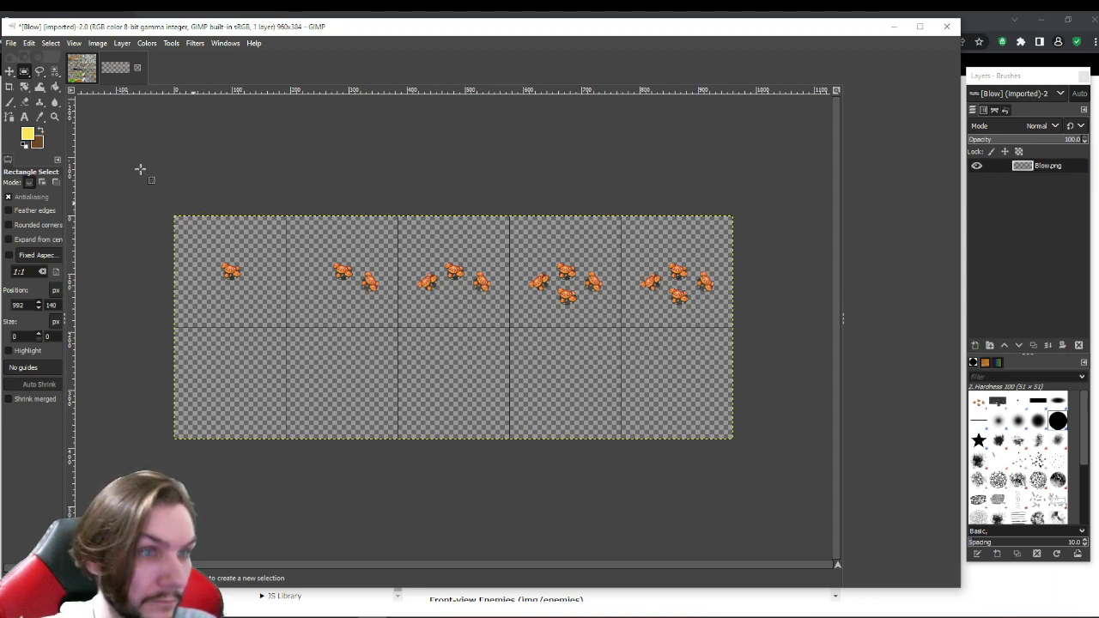
- Paste the mushroom from Outside_B into Blow's fifth cell directly above the centred mushroom and anchor it
click(79, 68)
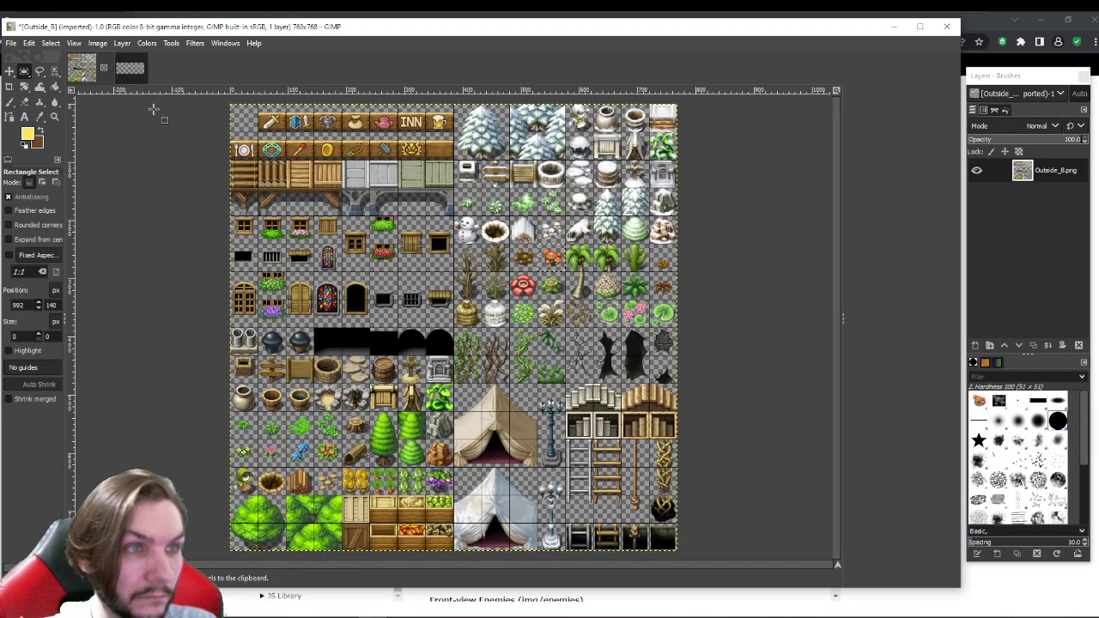
key(ctrl+Page_Down)
key(ctrl+v)
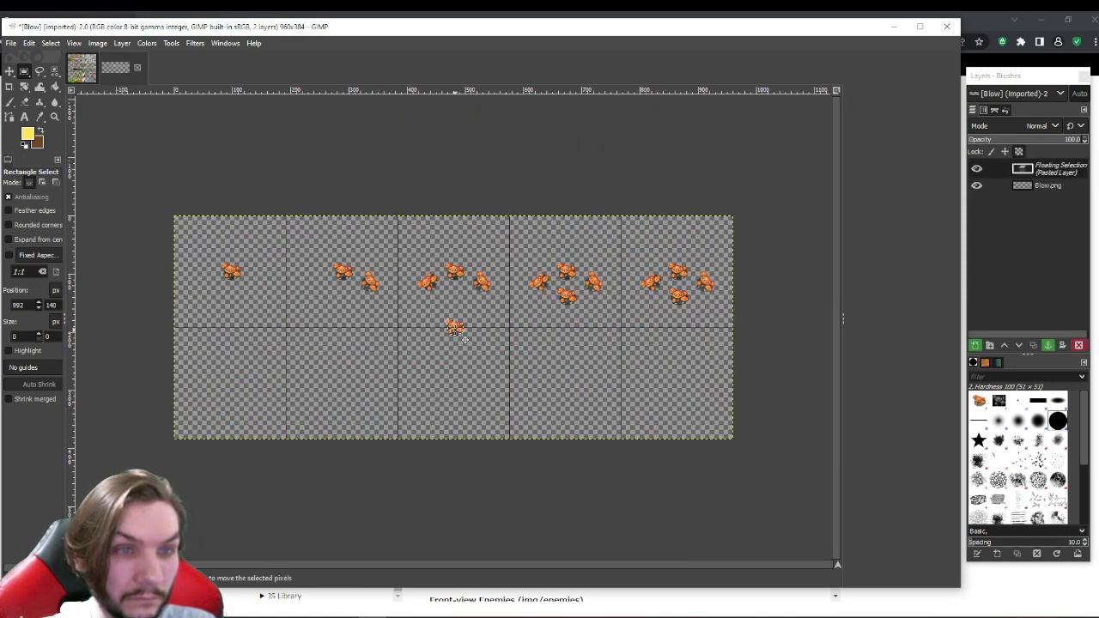
drag(453, 328, 688, 255)
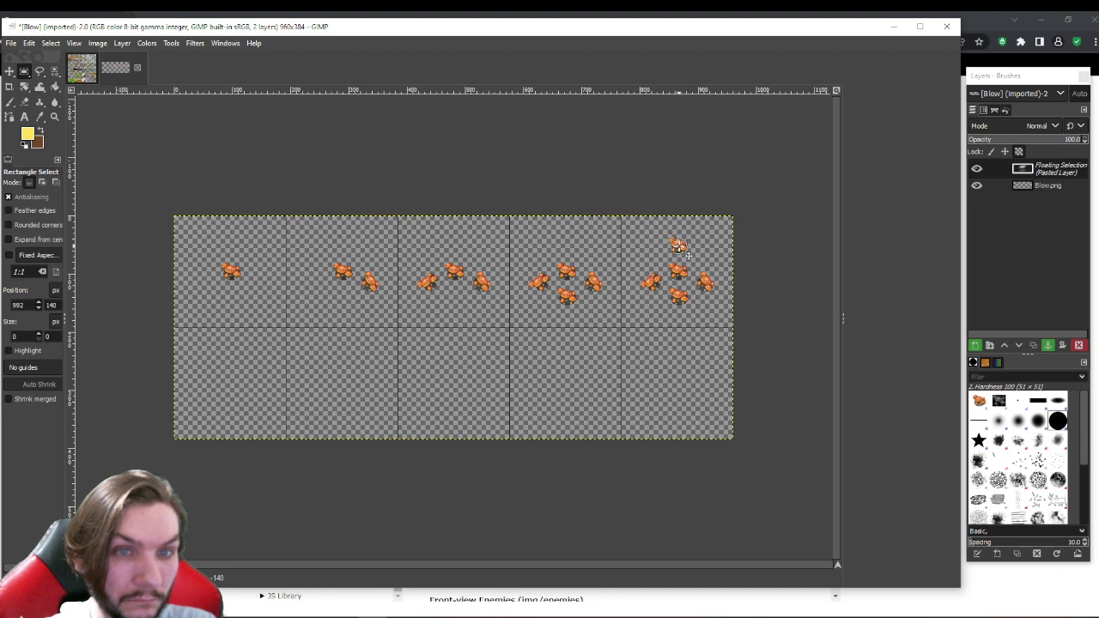
click(755, 345)
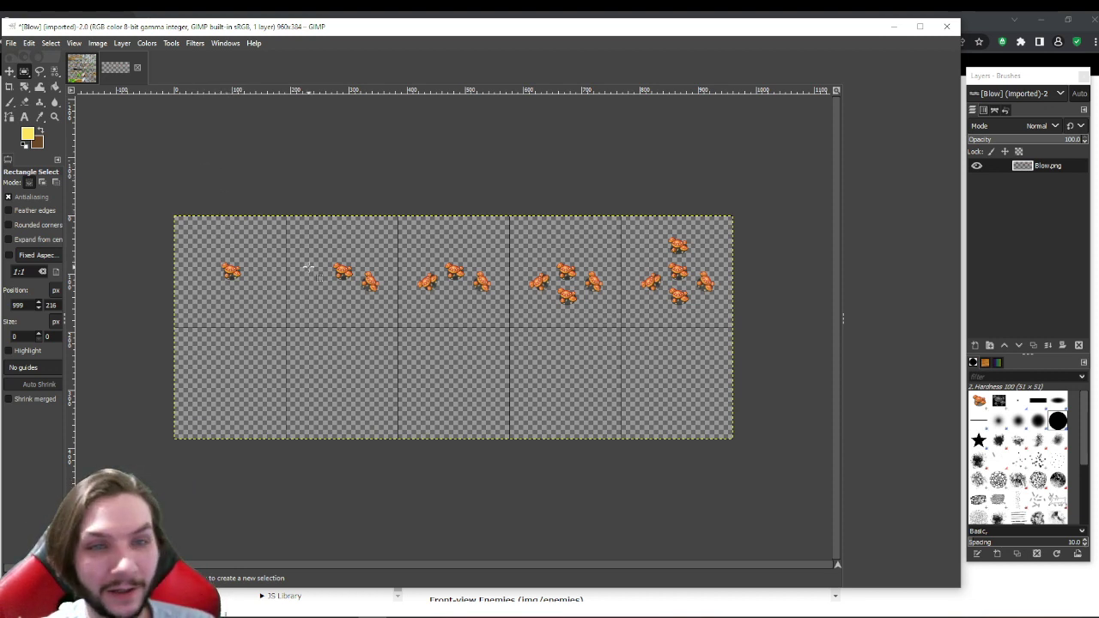
- Select the 768 × 192 pixel area covering the second to fifth cells of Blow's upper row and delete its mushrooms
drag(285, 215, 730, 327)
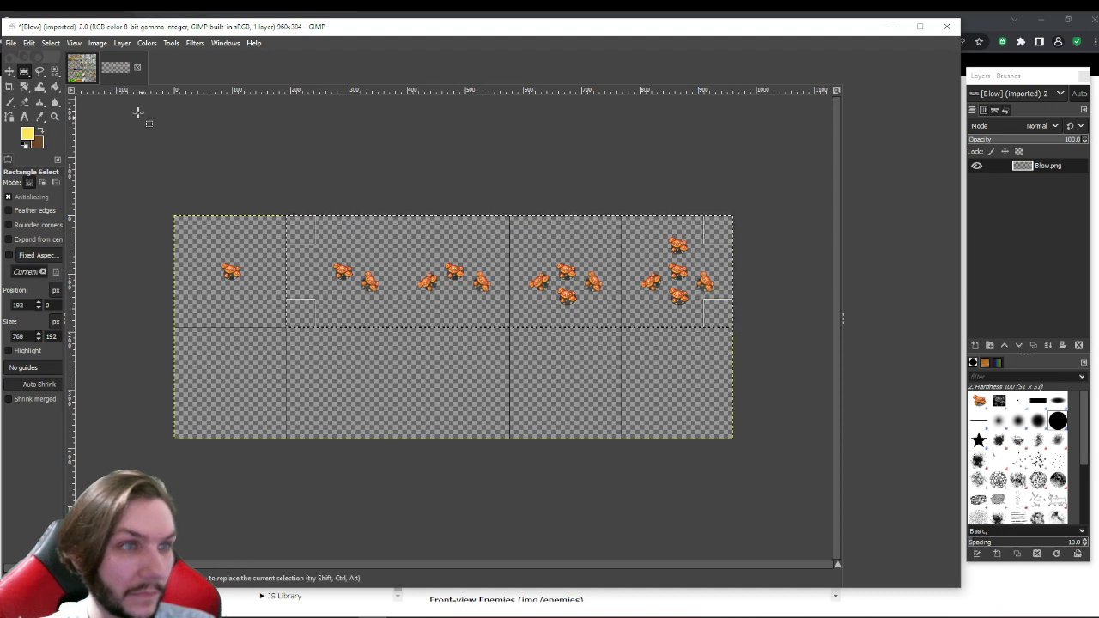
click(82, 67)
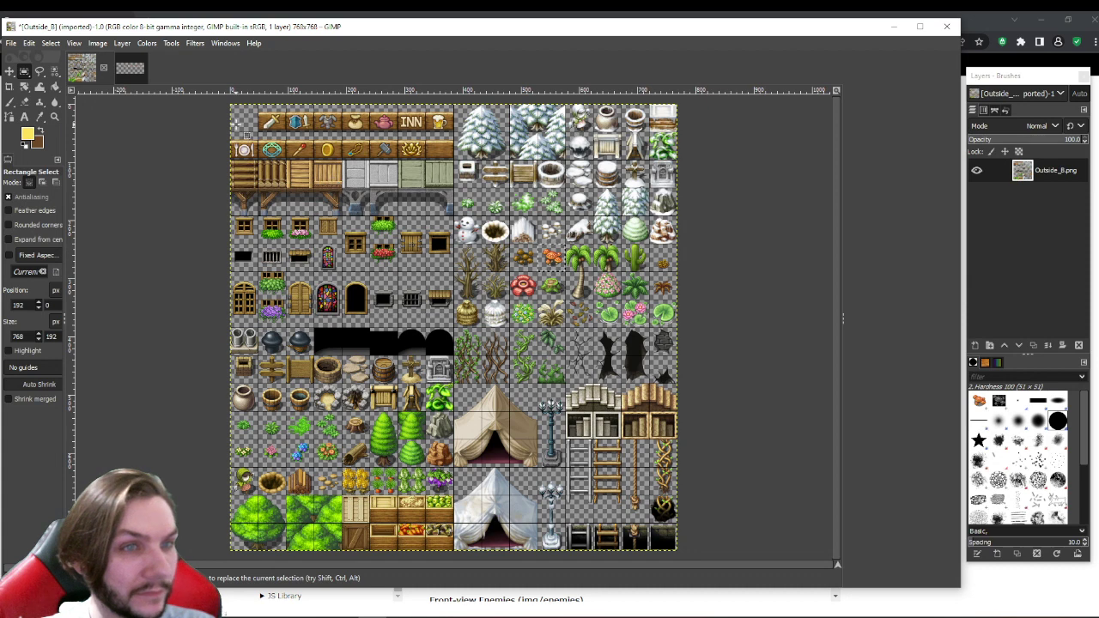
click(131, 72)
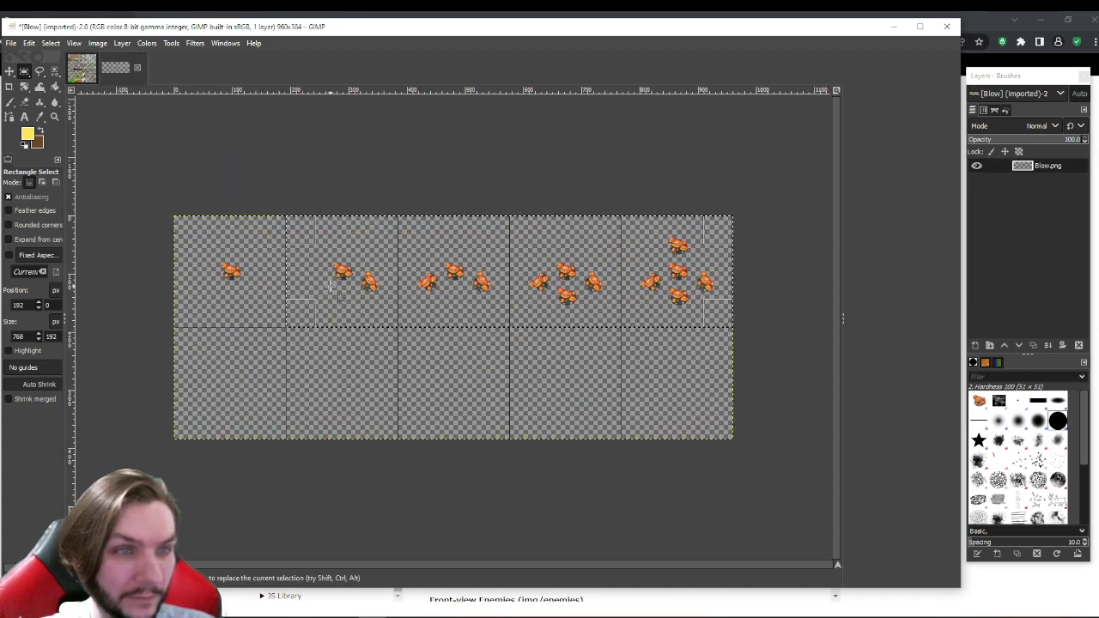
click(408, 190)
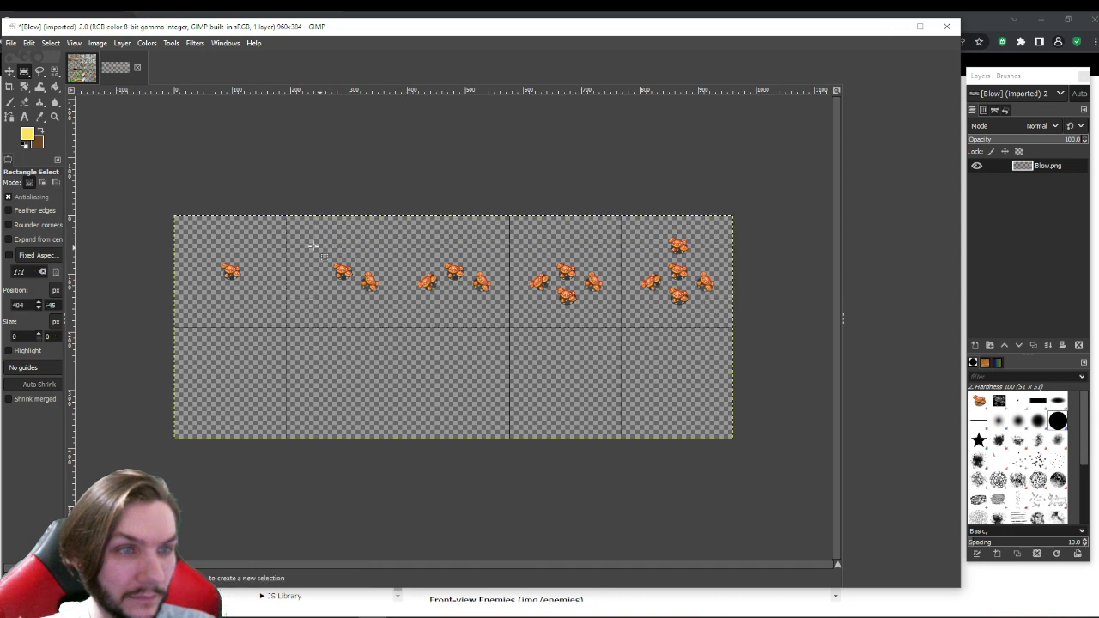
drag(287, 215, 732, 327)
key(Delete)
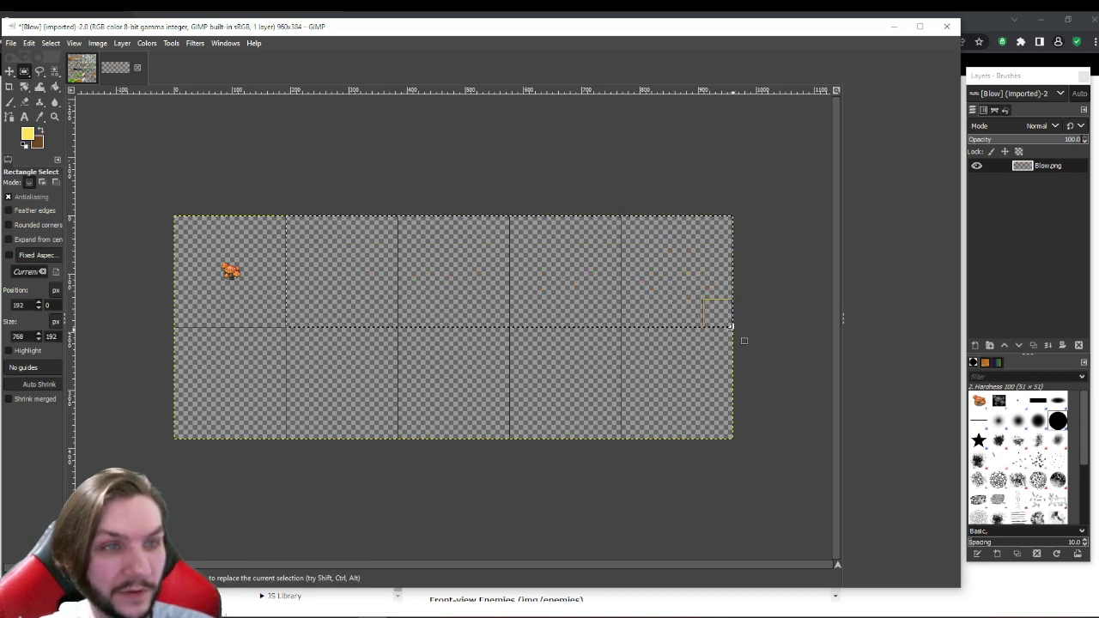
- Export the single-mushroom image as Spore.png into Spirit Chronicle's img/animations folder with the offered PNG options
click(10, 43)
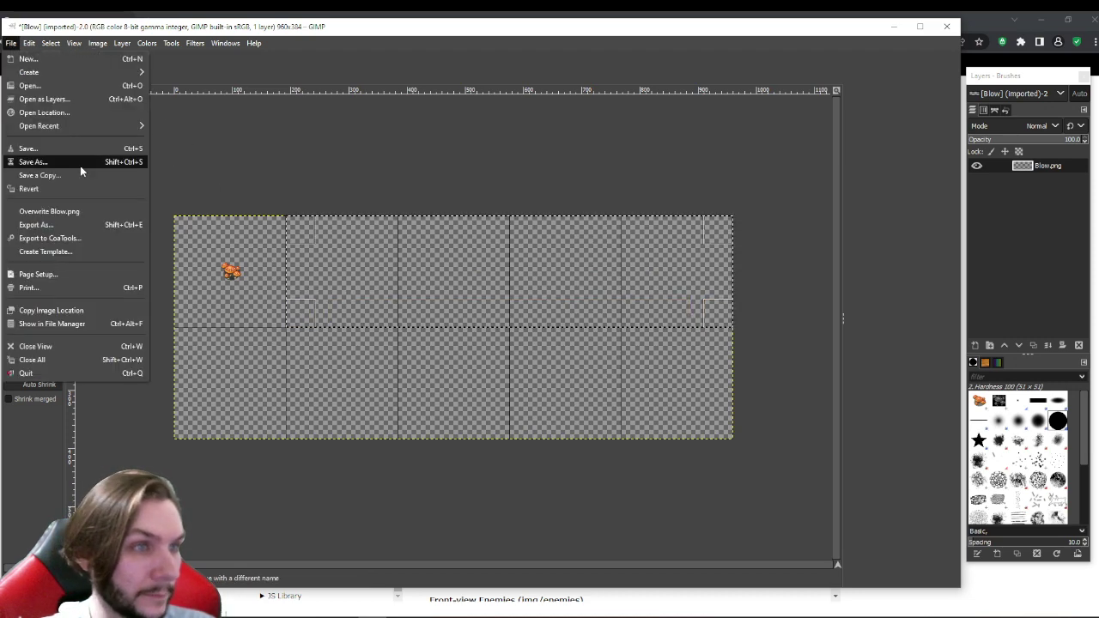
click(43, 225)
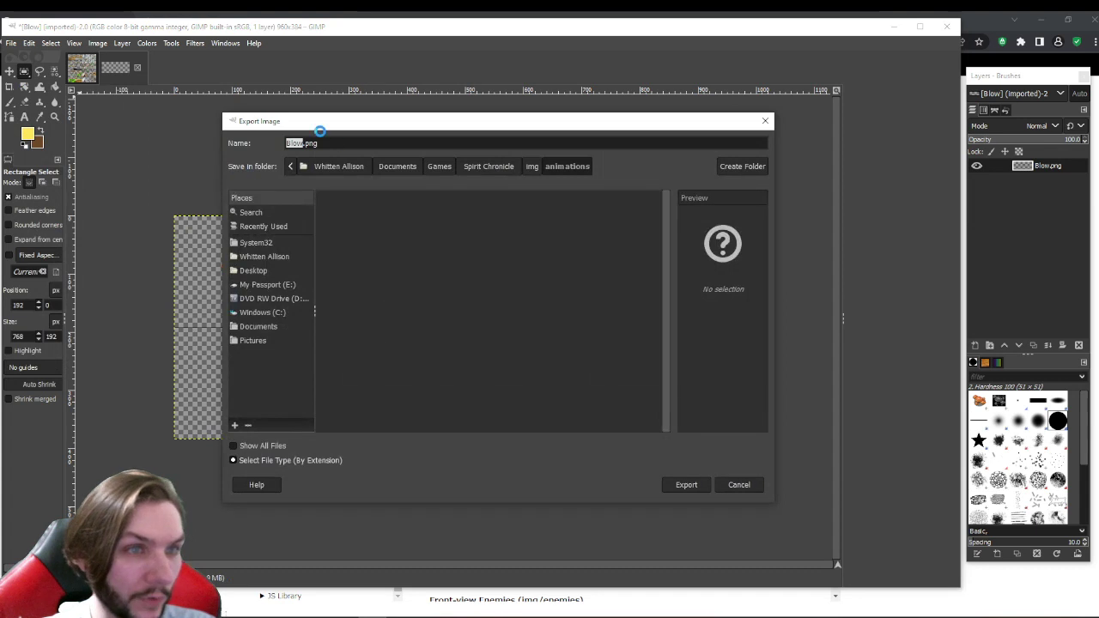
click(289, 142)
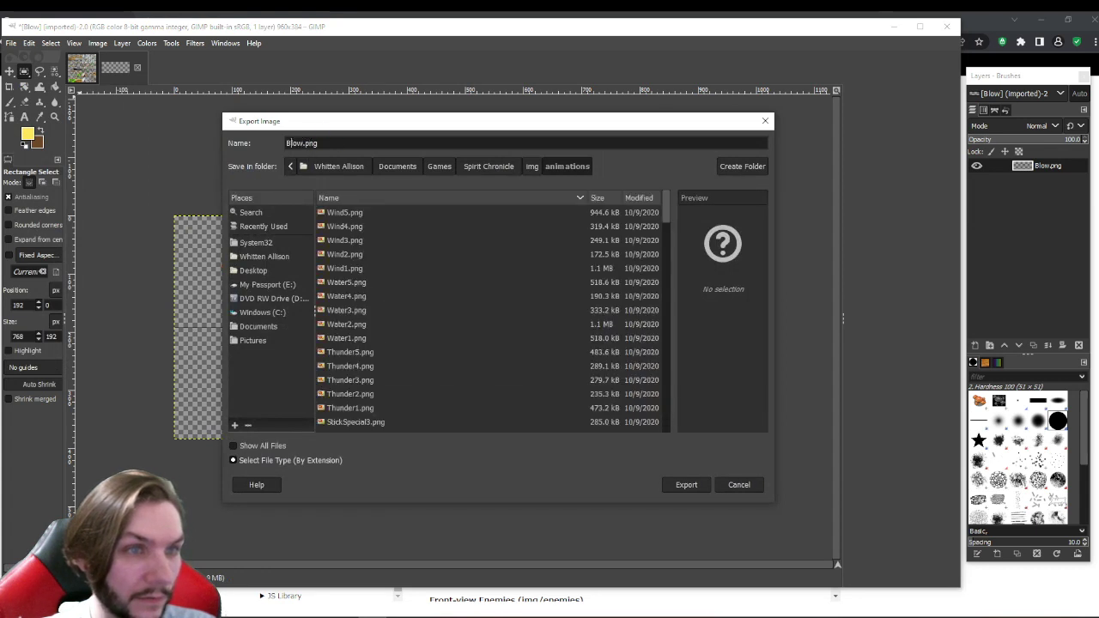
double_click(289, 142)
text(Spore)
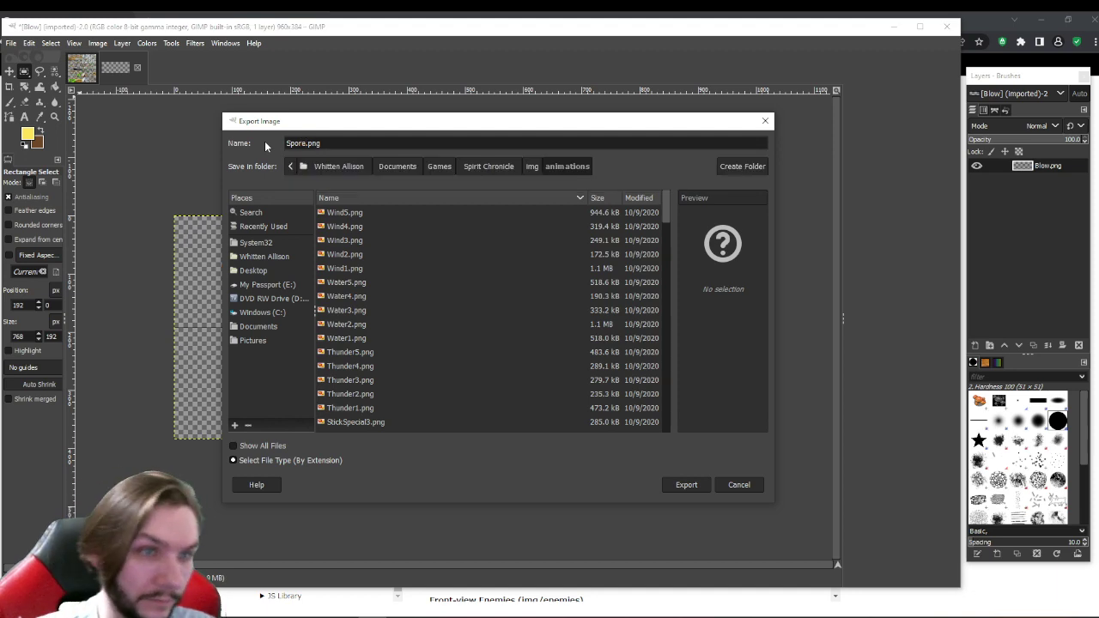
click(678, 484)
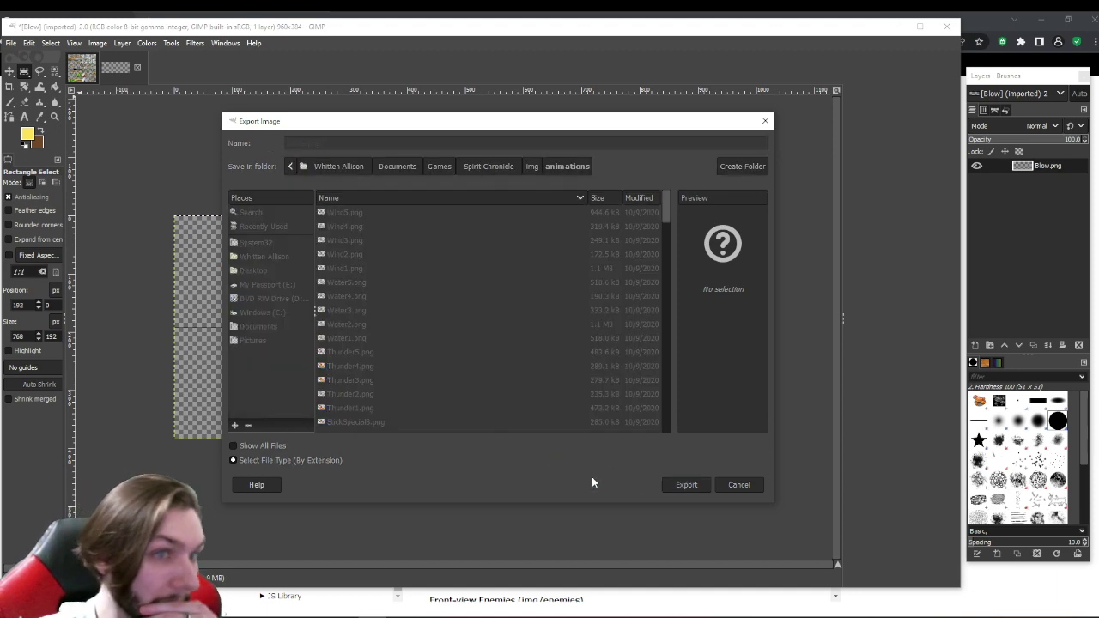
click(557, 463)
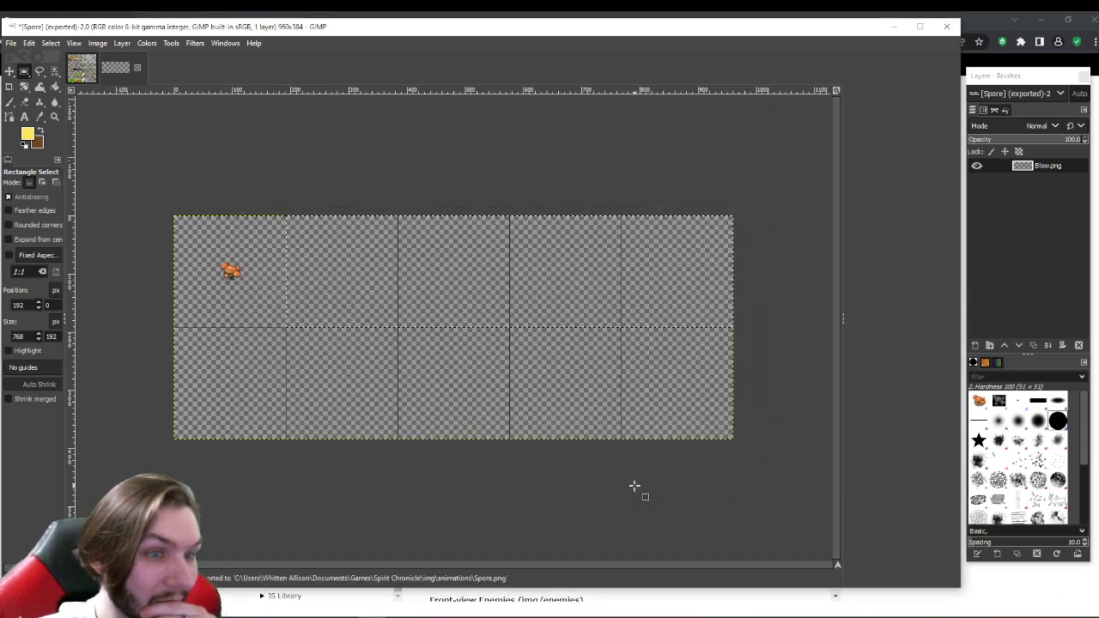
- Quit GIMP discarding the unsaved changes, and close the RPG Maker MV Help window to return to RPG Maker MV
click(947, 25)
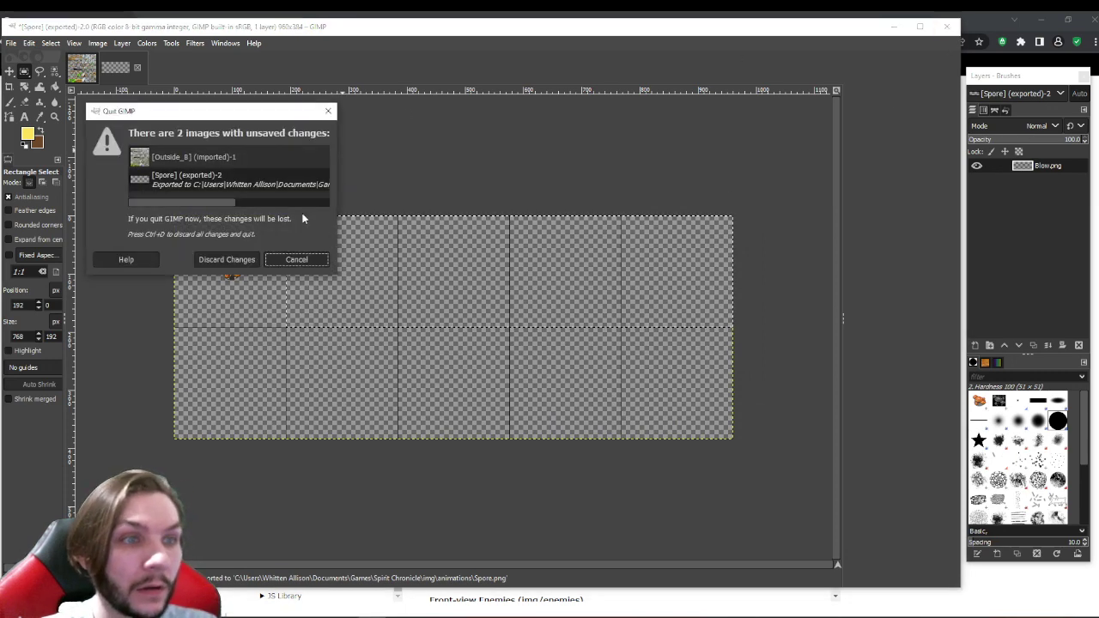
click(227, 260)
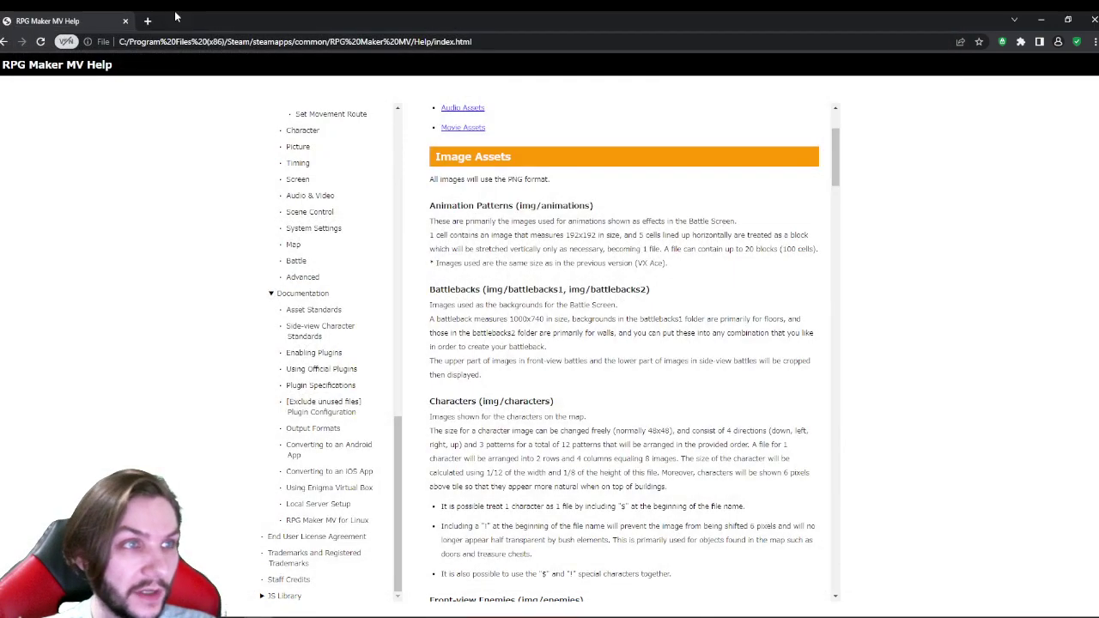
click(1094, 19)
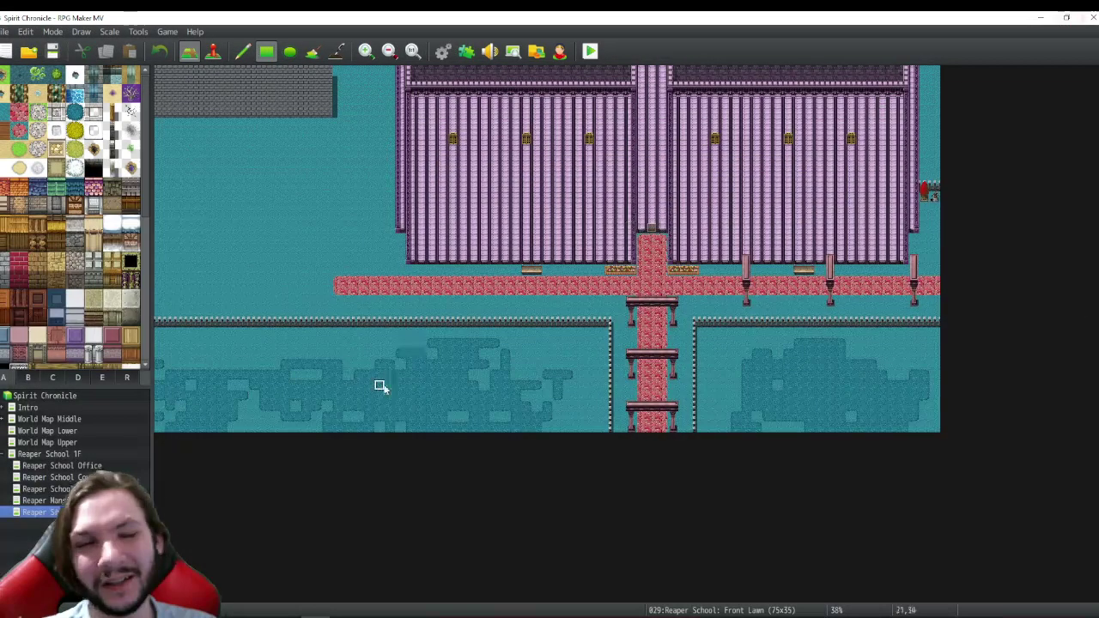
- Open the animation list in Spirit Chronicle's database and raise the maximum number of animations to 150
click(442, 49)
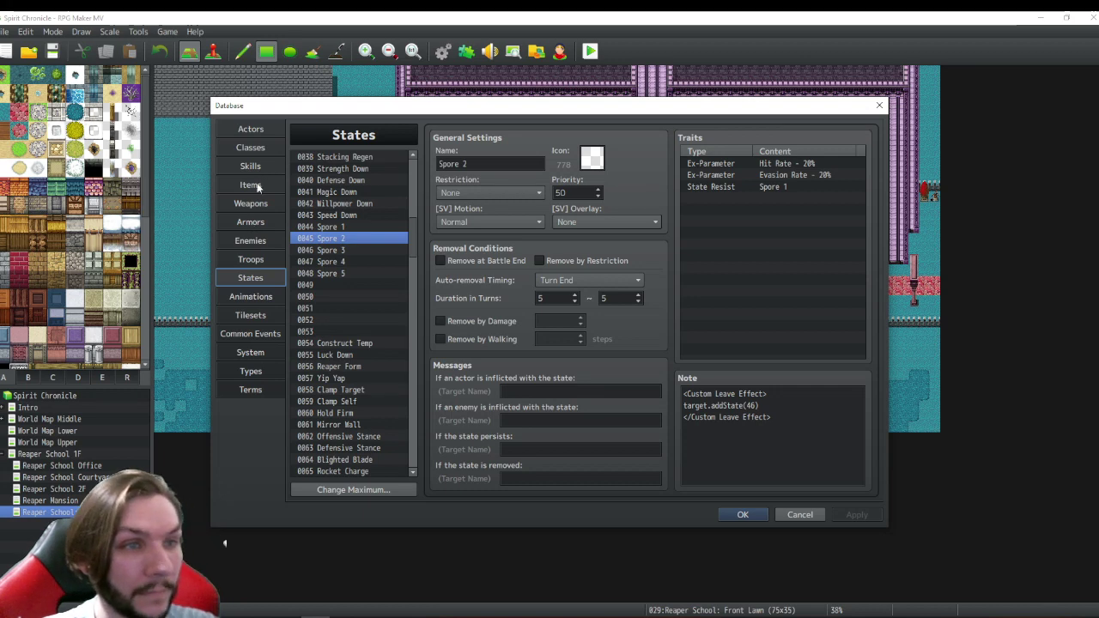
click(258, 296)
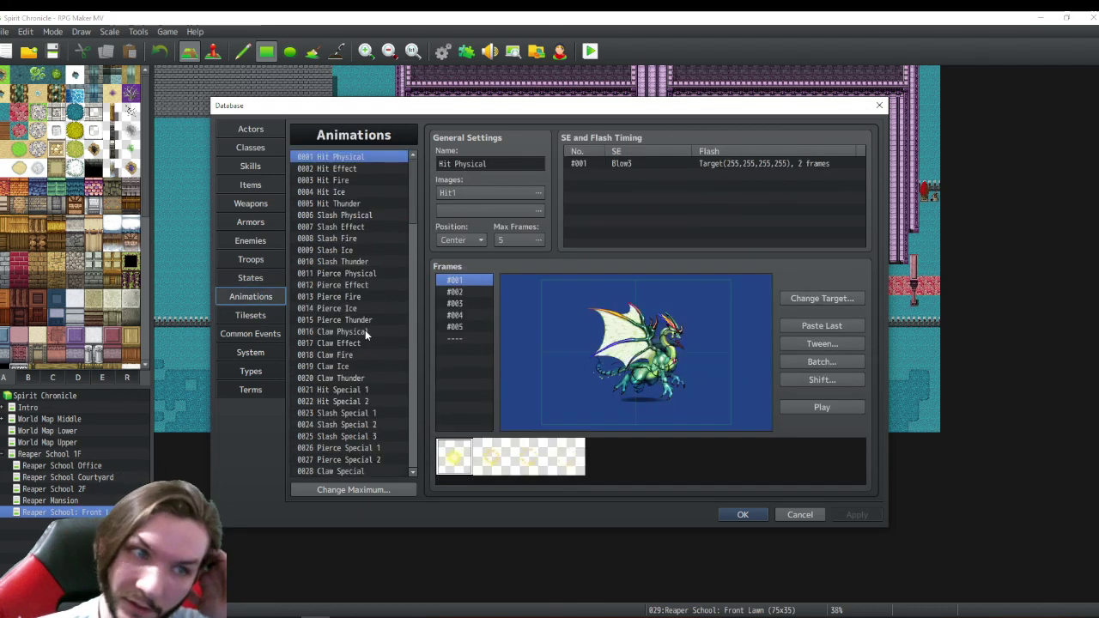
drag(414, 211, 405, 478)
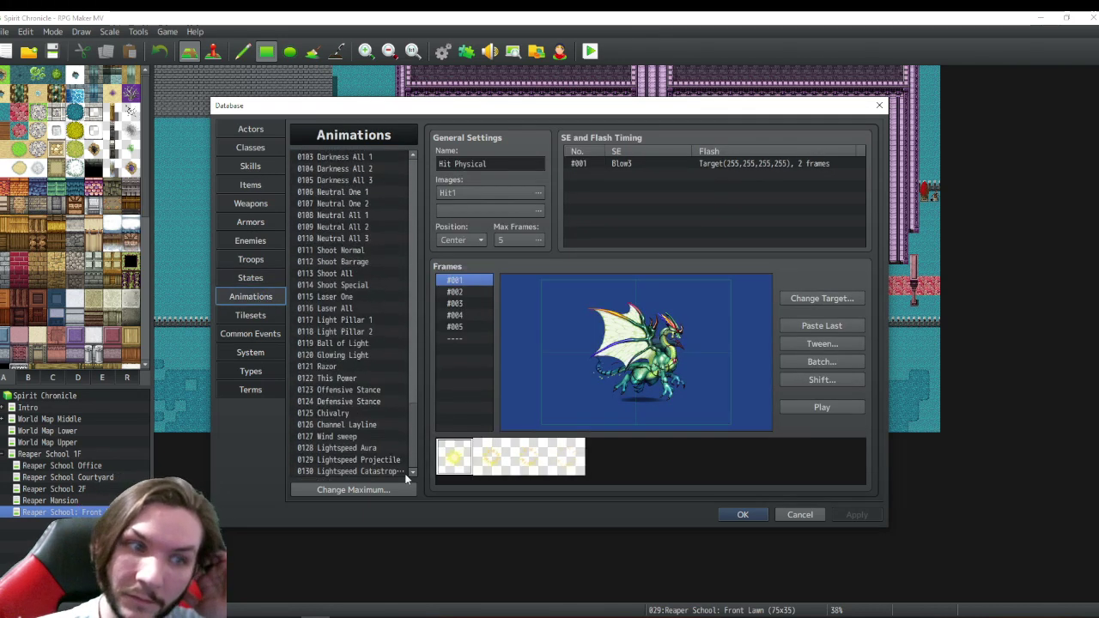
click(358, 491)
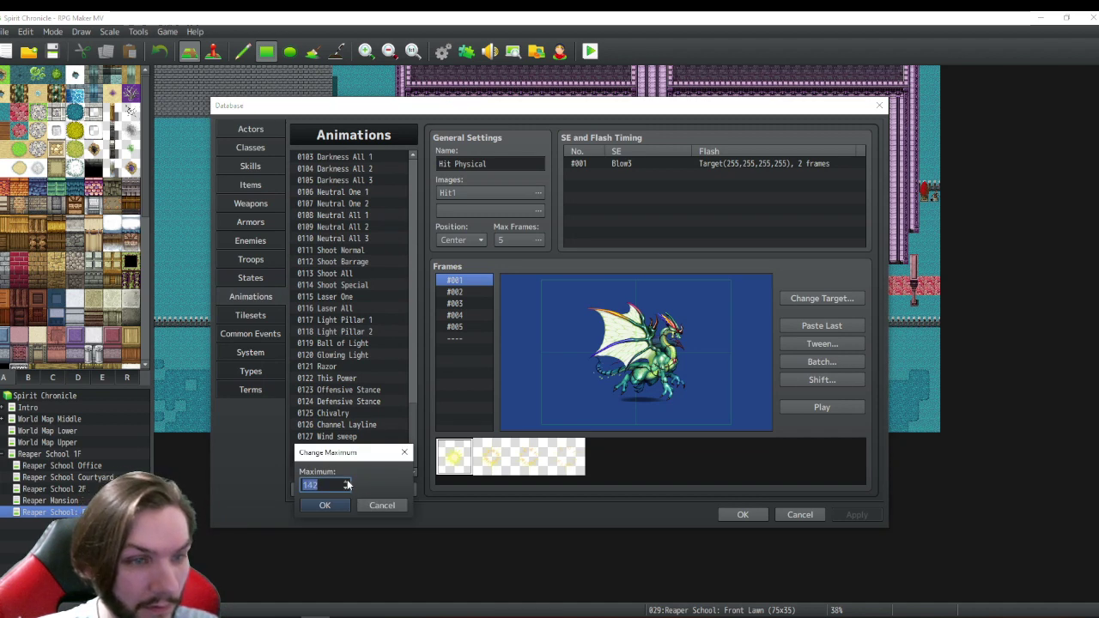
click(337, 504)
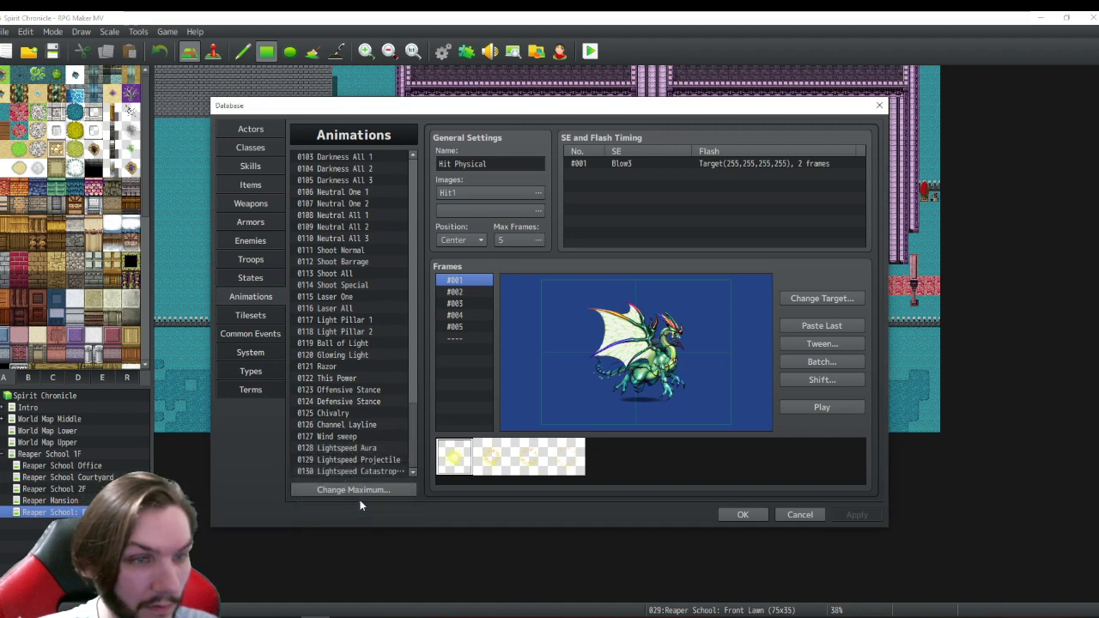
scroll(348, 389, up, 20)
scroll(347, 389, down, 2)
drag(413, 206, 400, 441)
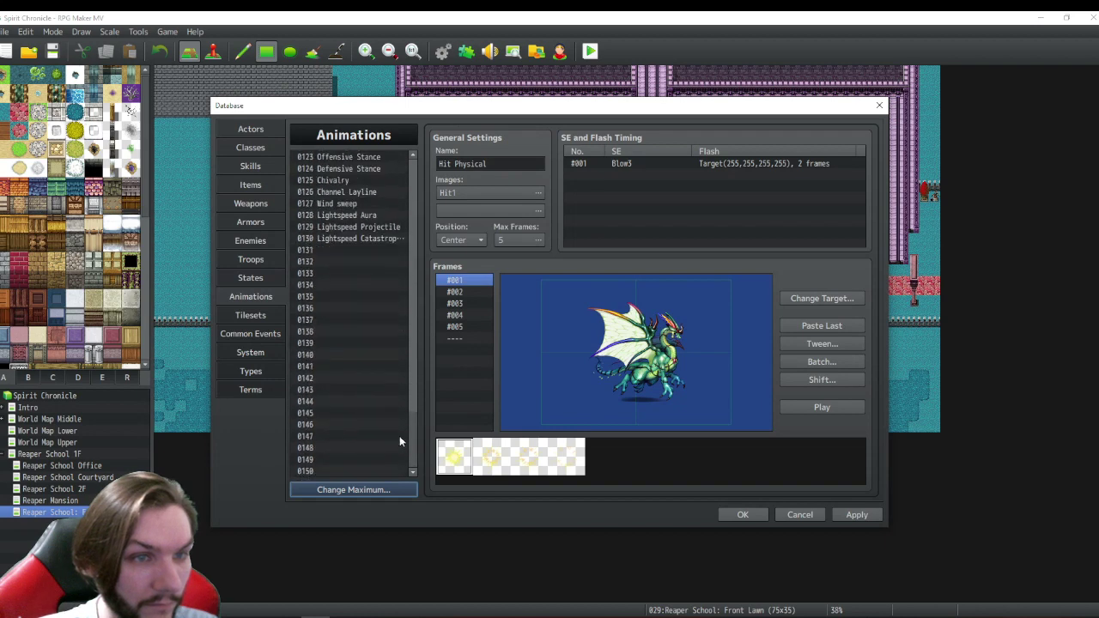
- Name the empty animation entry 0131 "Spore State 1"
click(331, 249)
click(496, 163)
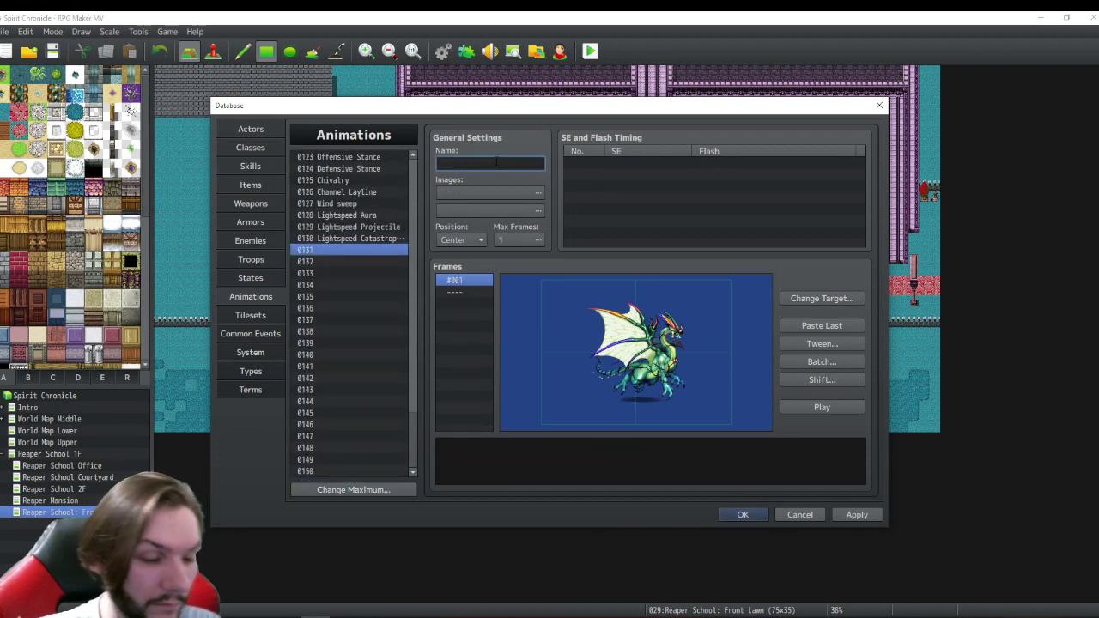
text(Spore S)
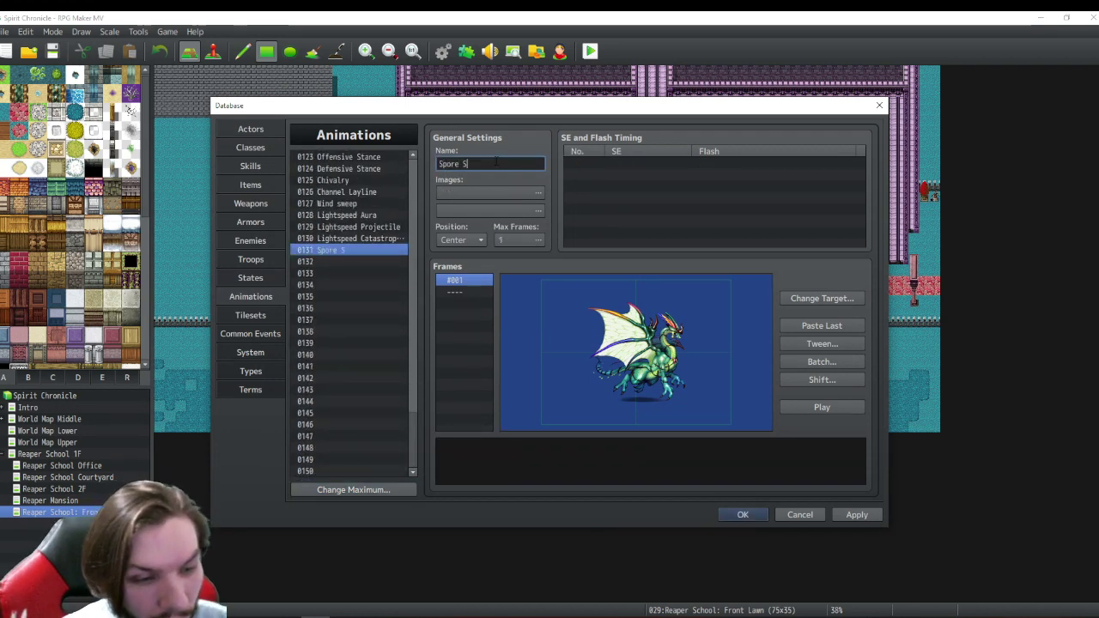
text(tate )
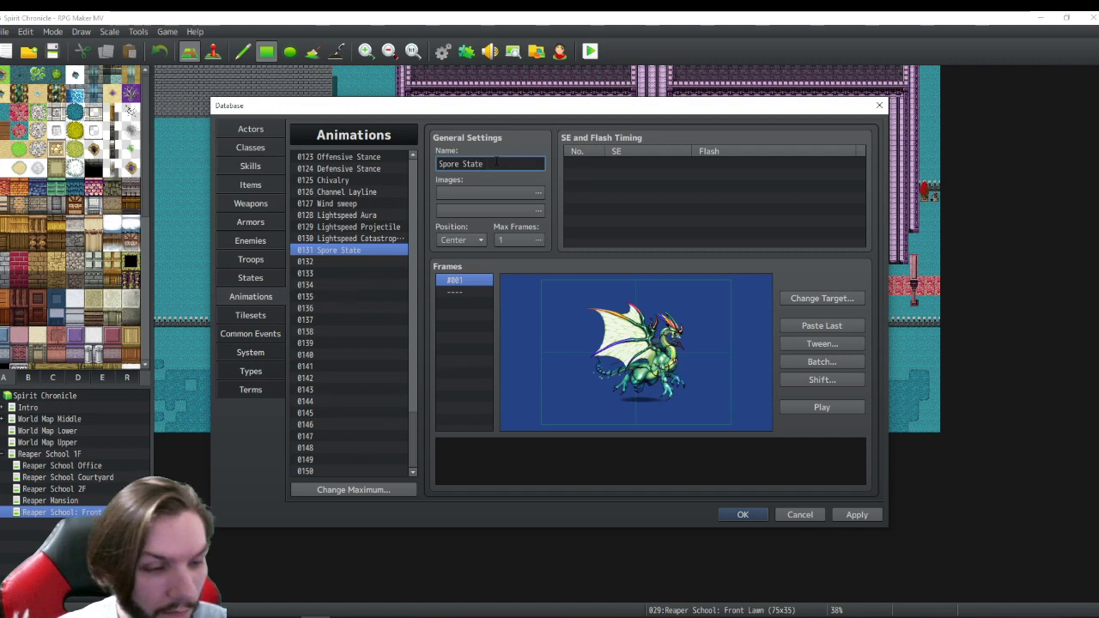
text(1)
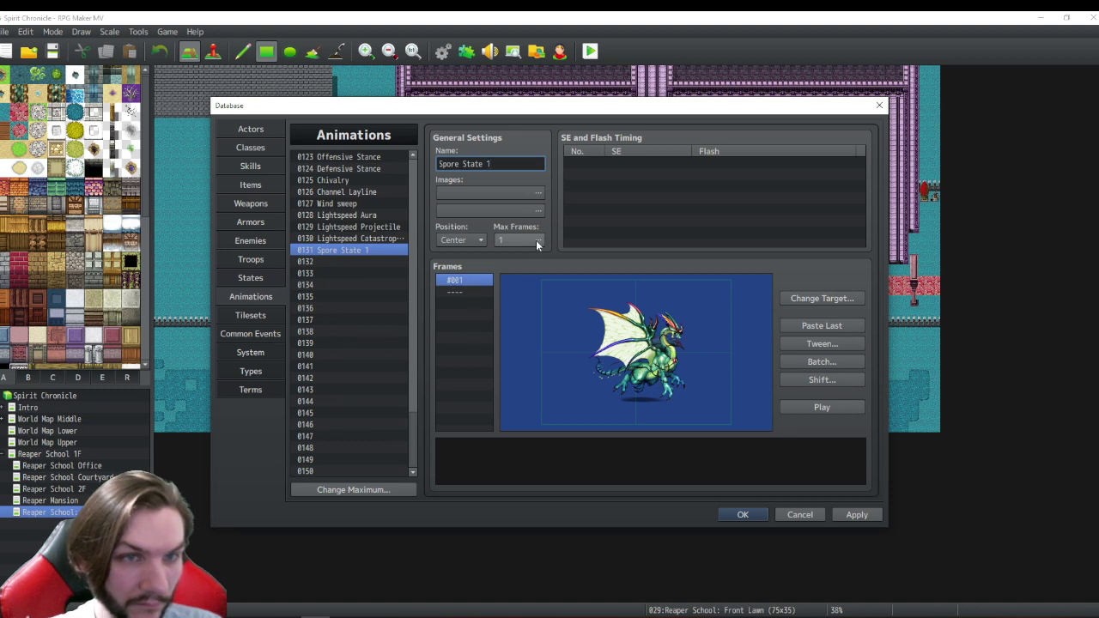
- Assign the Spore image as the first image of the Spore State 1 animation, with its hue brought back close to 0
click(505, 194)
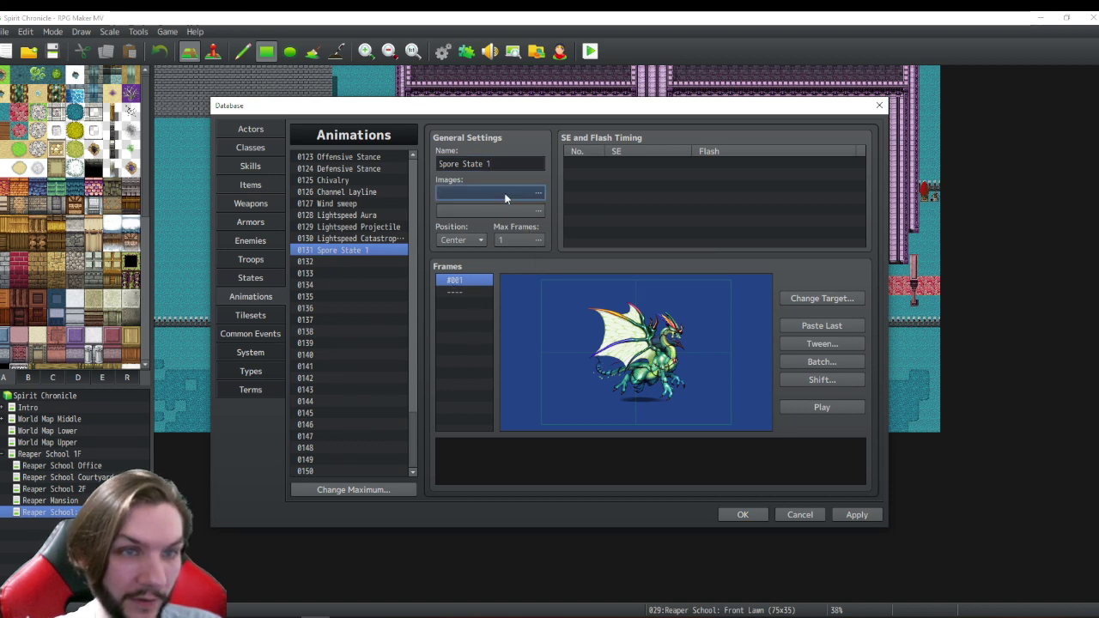
drag(458, 221, 457, 357)
click(375, 362)
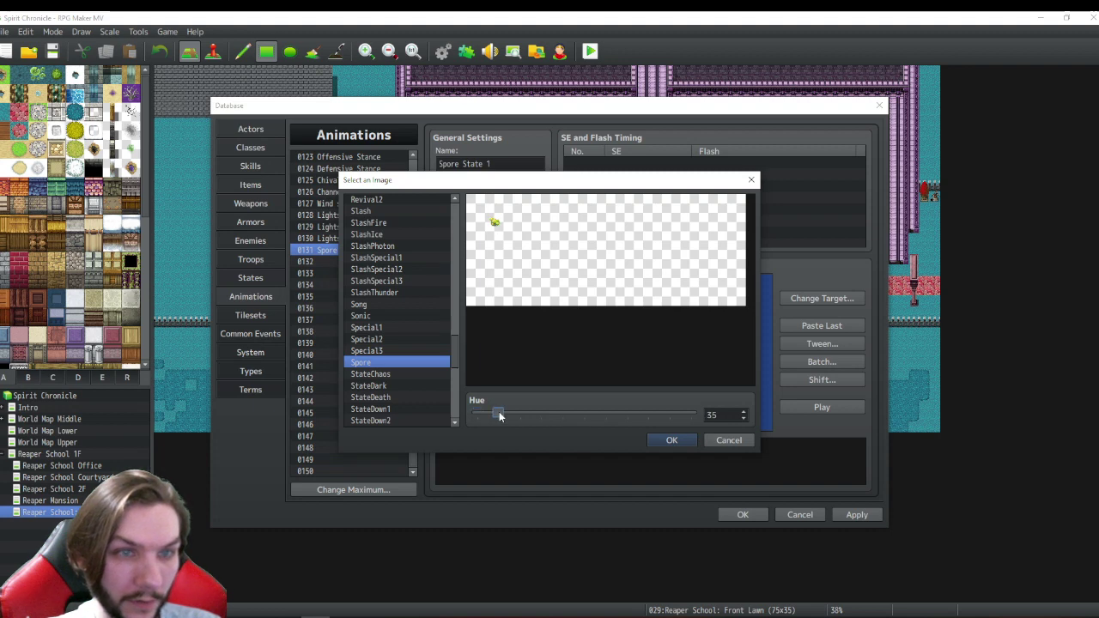
drag(498, 411, 475, 416)
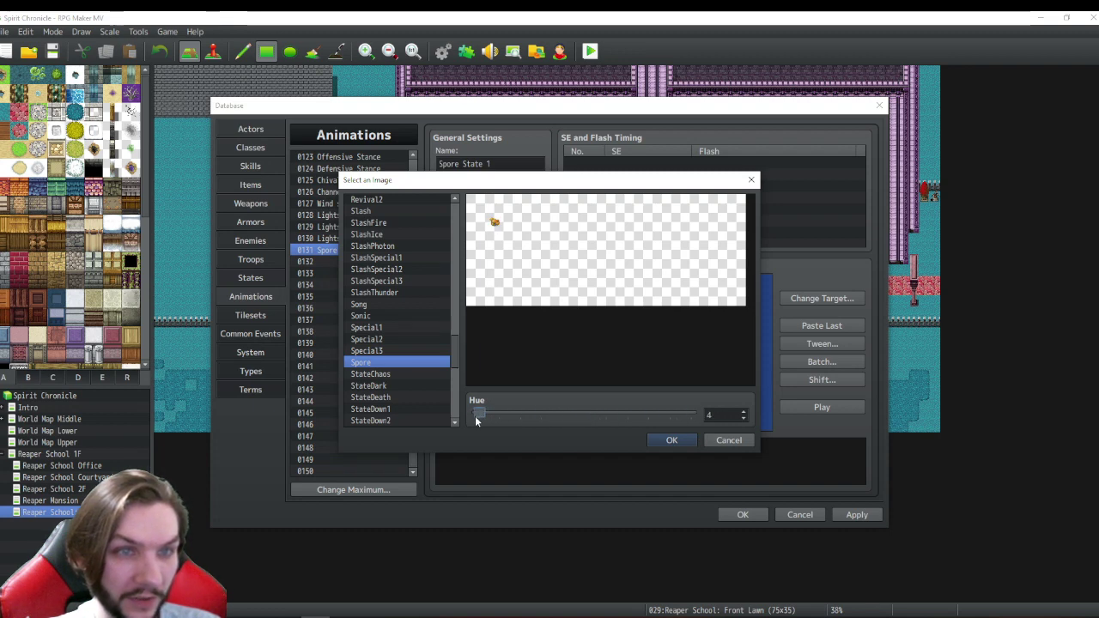
click(666, 440)
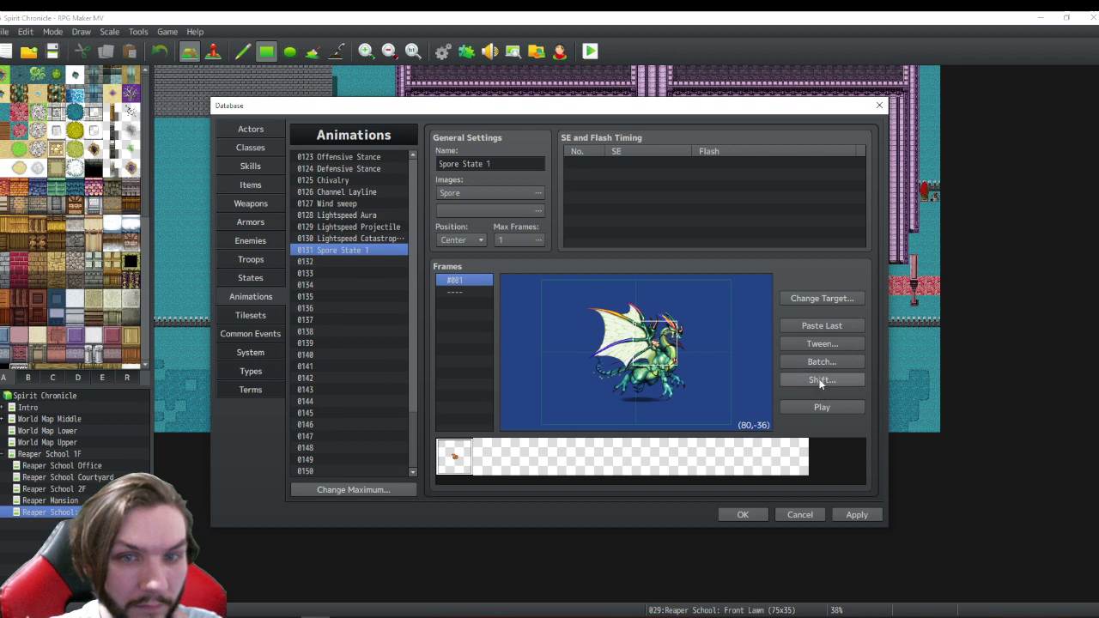
- Open the properties of the mushroom cell in frame #001 and set its scale to 130%
right_click(667, 339)
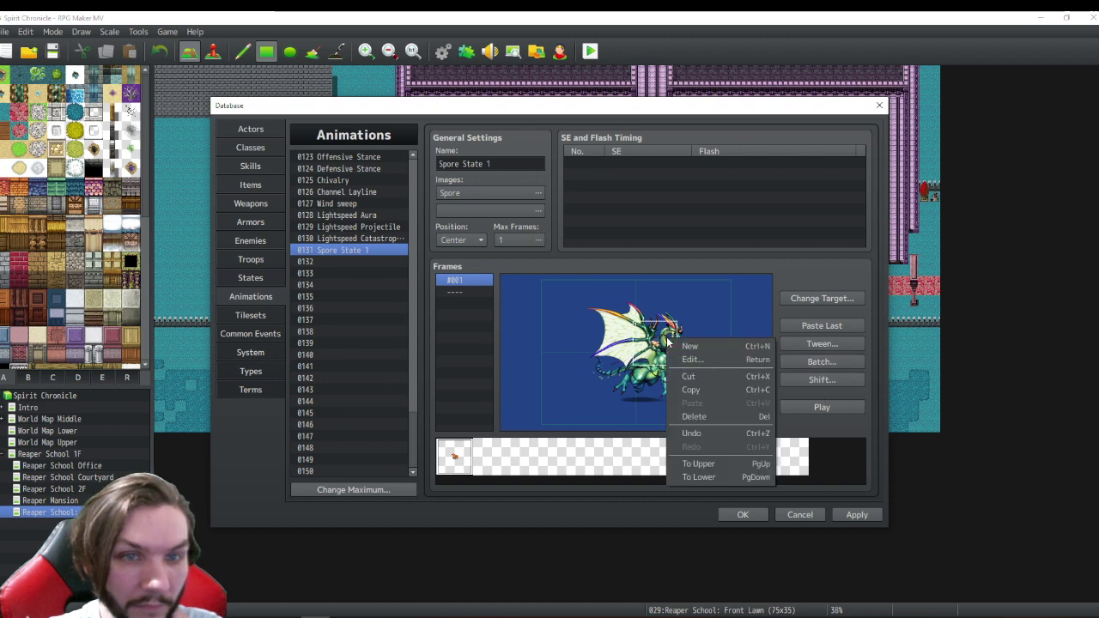
click(707, 359)
click(734, 367)
click(721, 392)
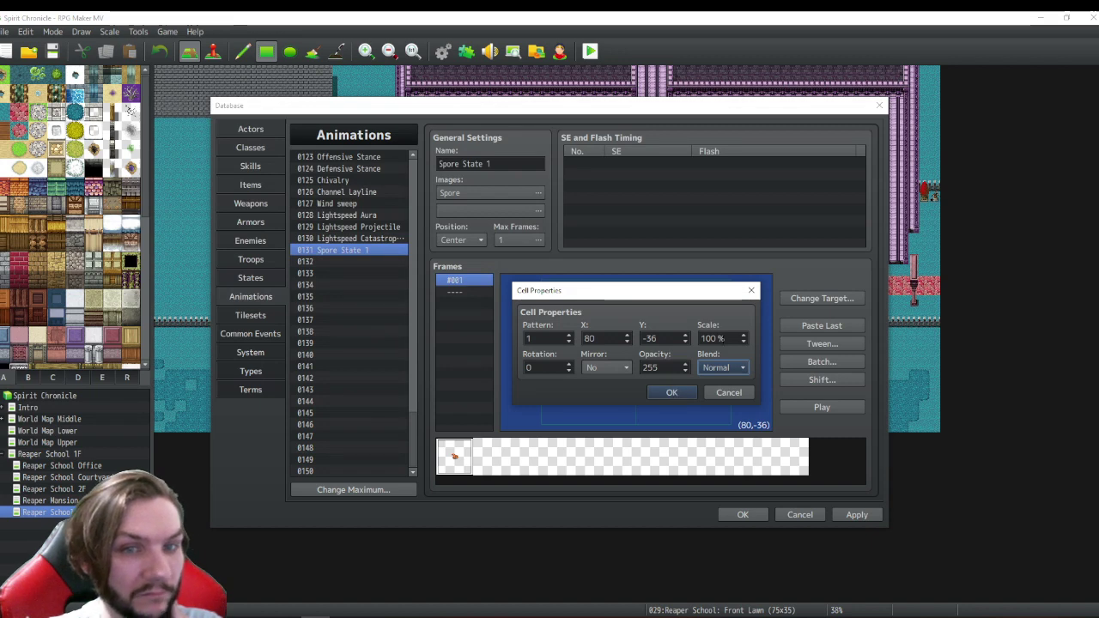
click(744, 338)
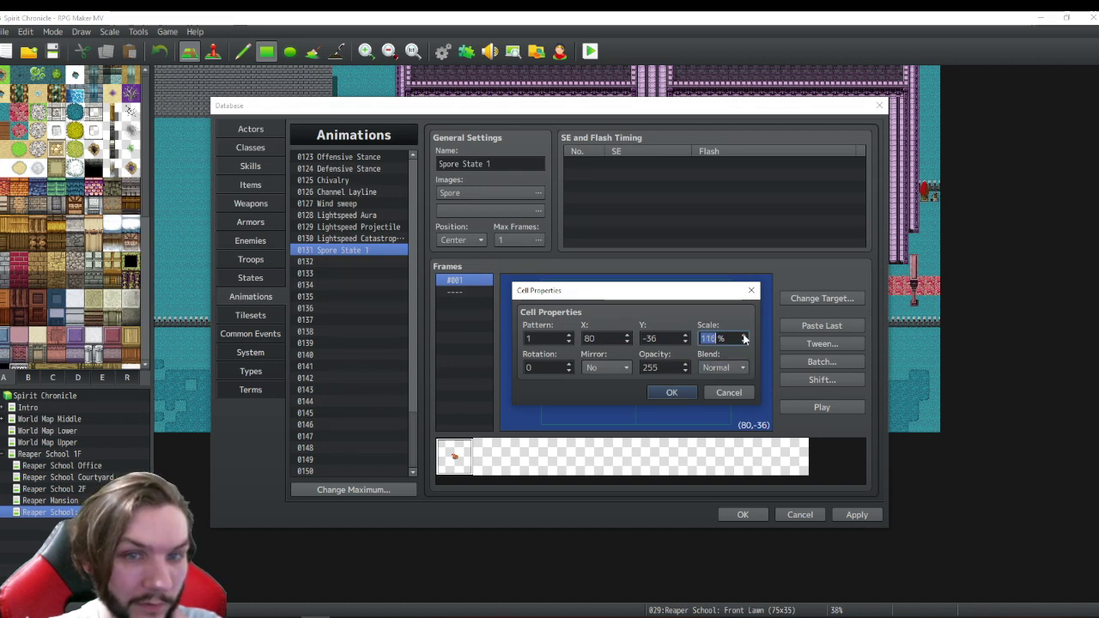
scroll(743, 339, up, 5)
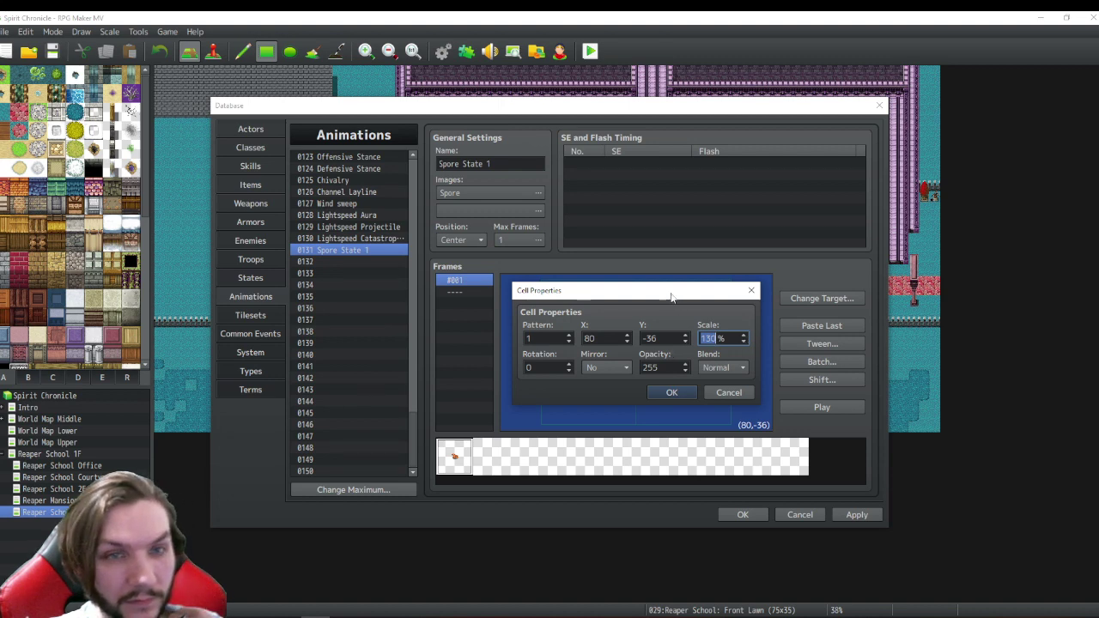
- Centre the mushroom cell on the target by setting both its X and Y to 0, and accept the cell properties
drag(671, 297, 473, 242)
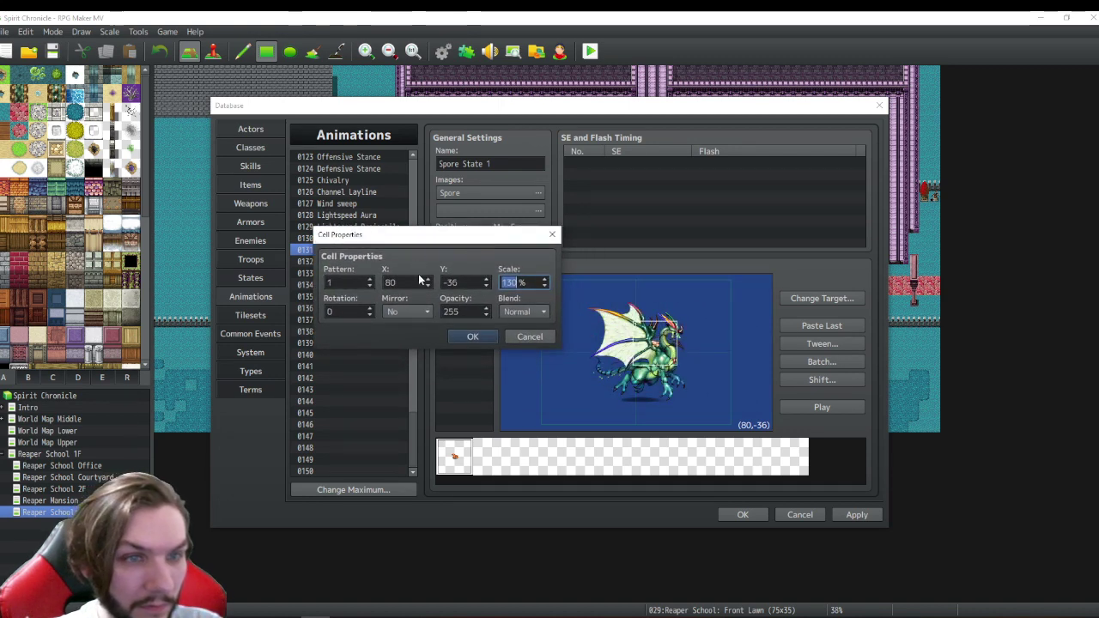
double_click(396, 283)
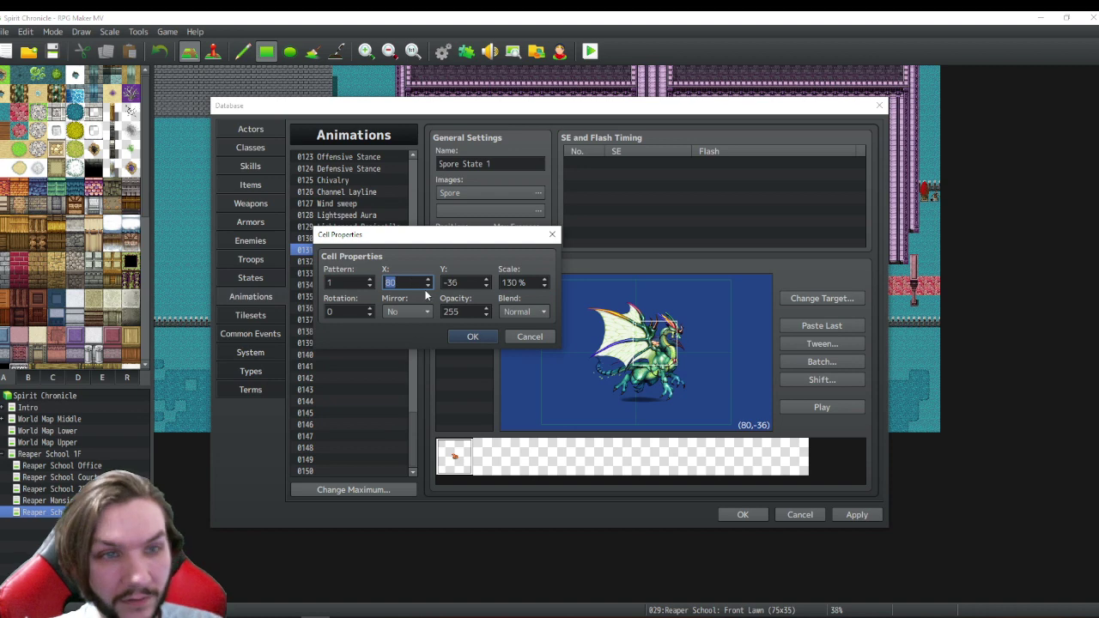
text(0)
key(Tab)
text(0)
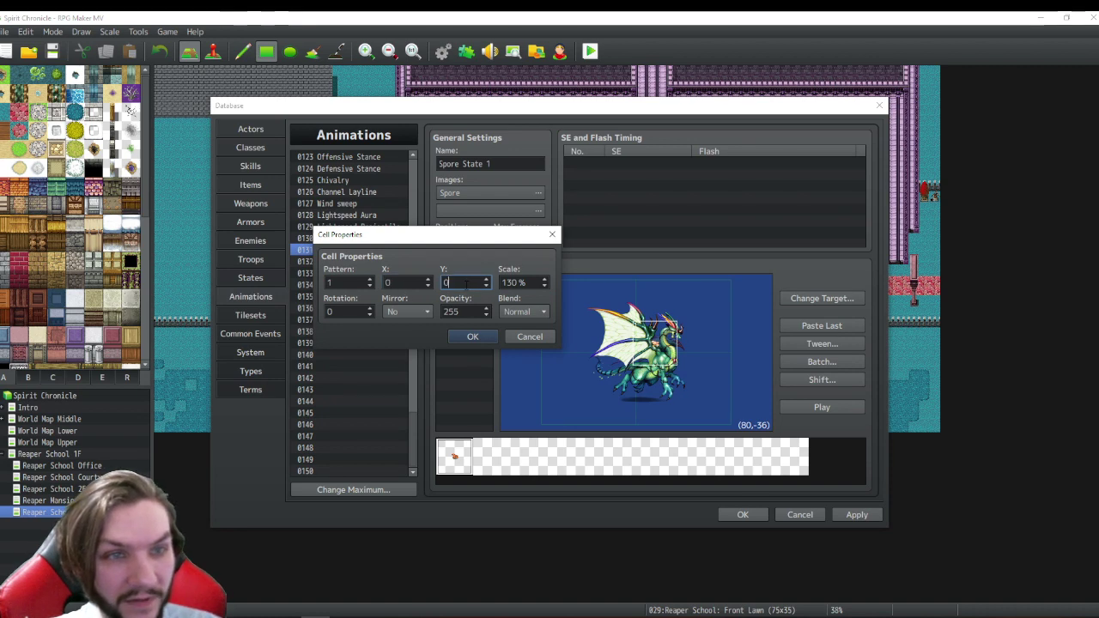
click(471, 336)
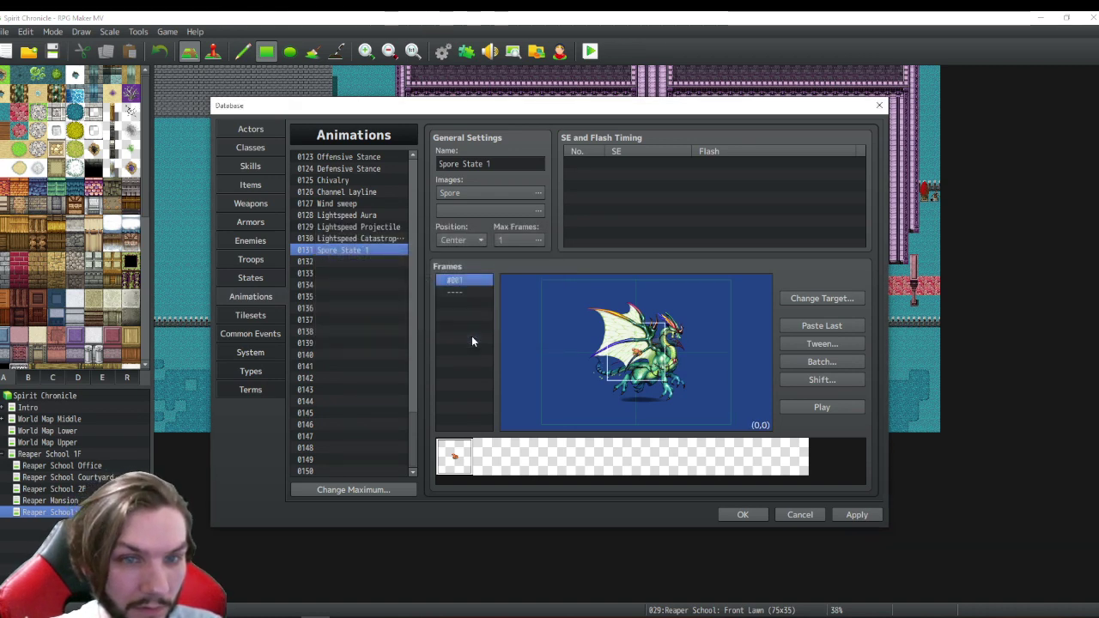
- Try the Head and Feet positions for the animation, and set the position back to Center
click(471, 240)
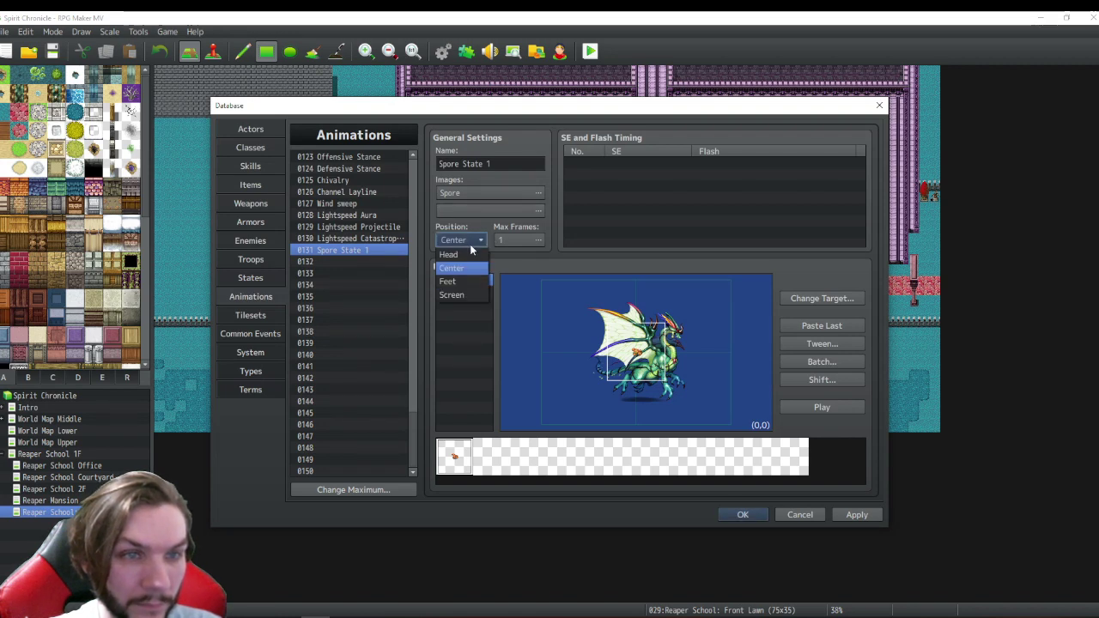
click(453, 255)
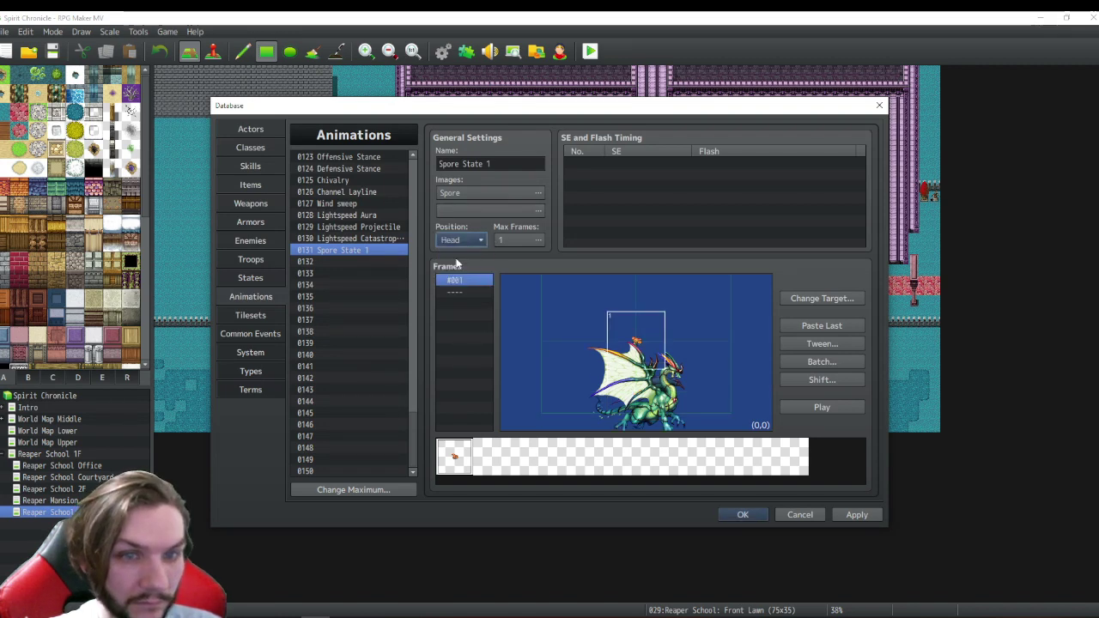
click(462, 242)
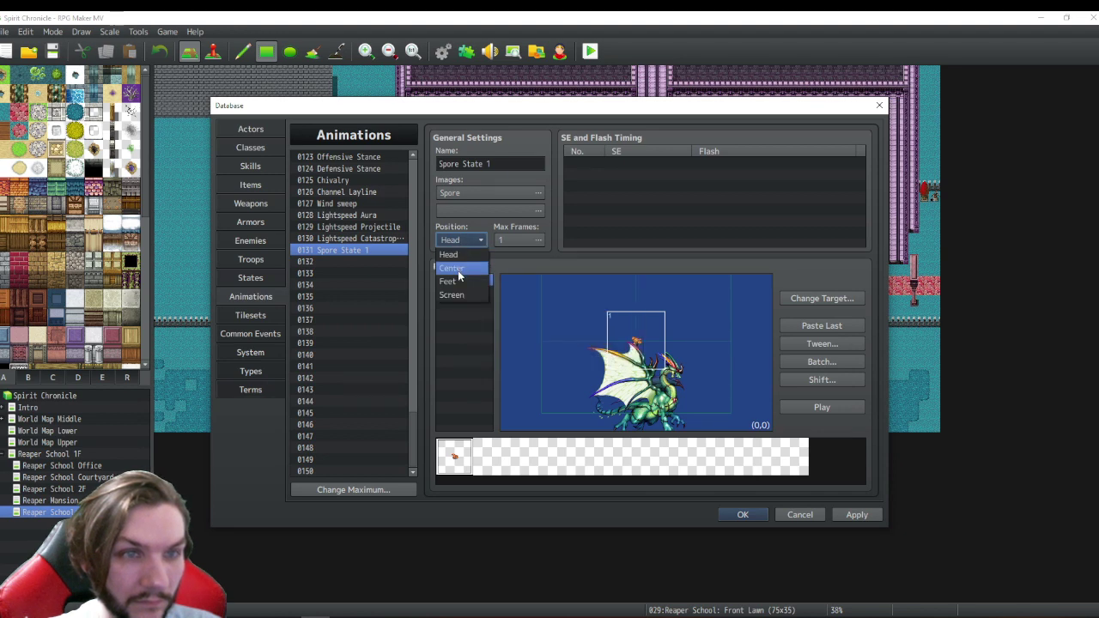
click(458, 282)
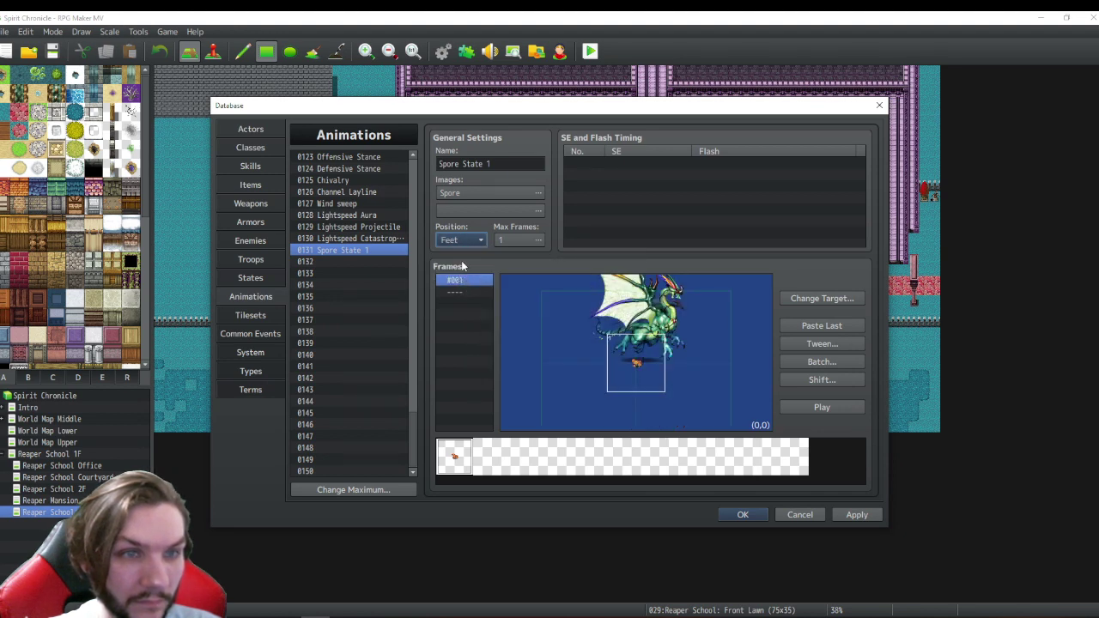
click(463, 242)
click(461, 269)
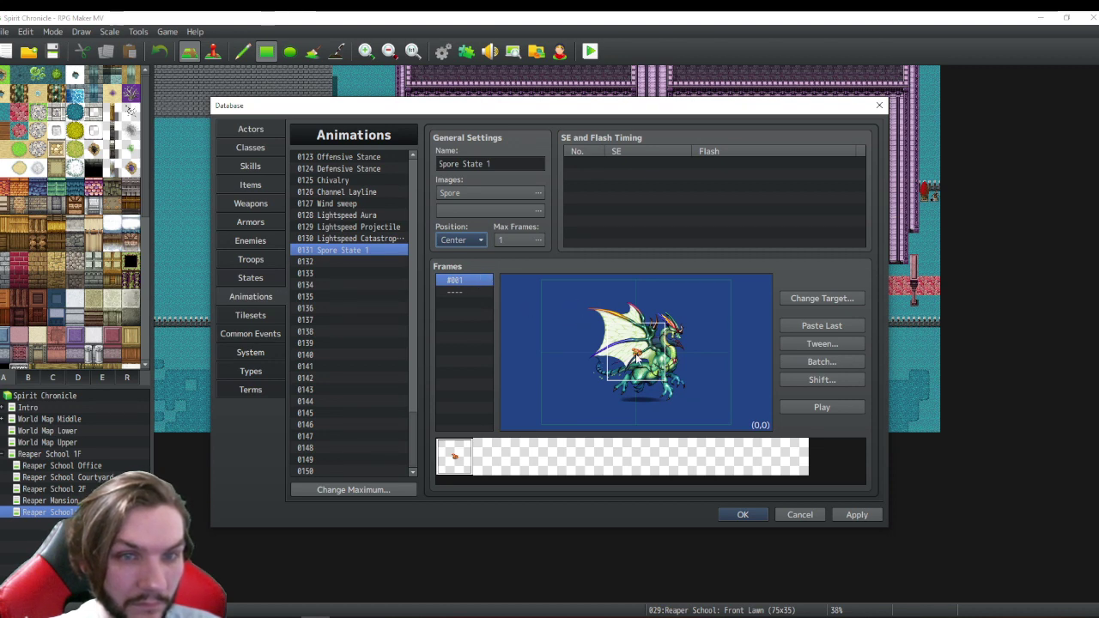
- Change the animation's preview target from the dragon to the Actor1_3 battler
click(823, 299)
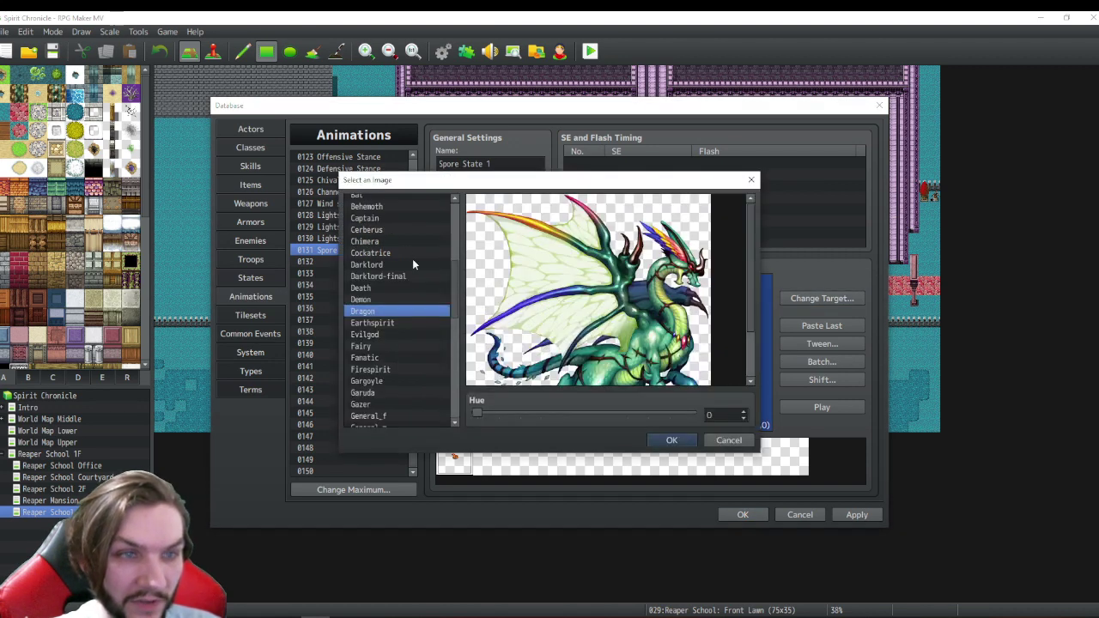
click(354, 265)
scroll(369, 274, up, 6)
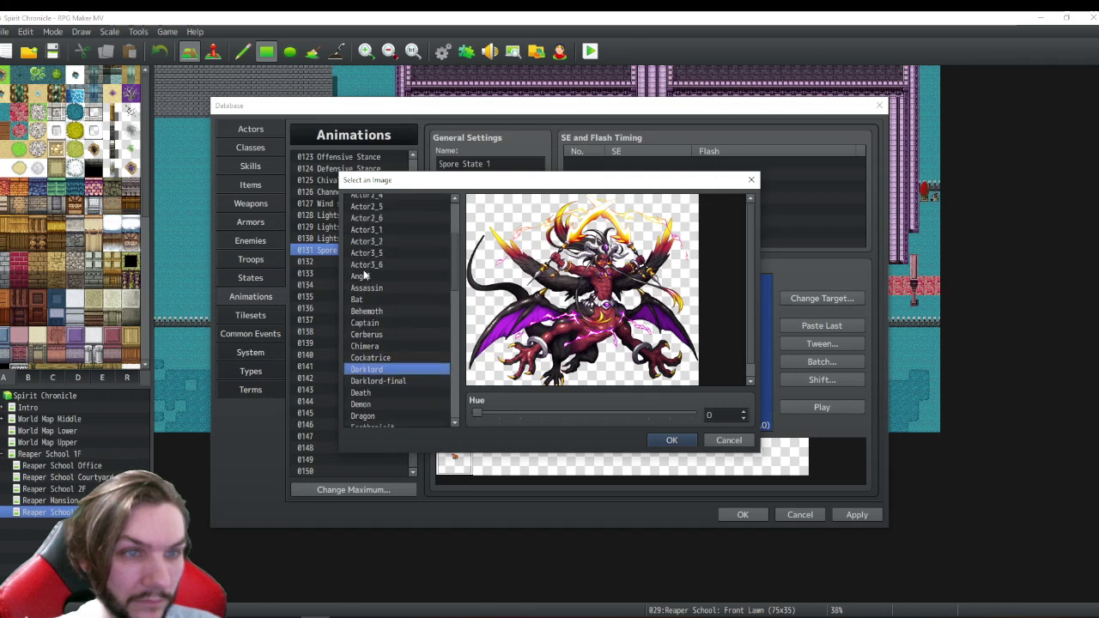
click(381, 215)
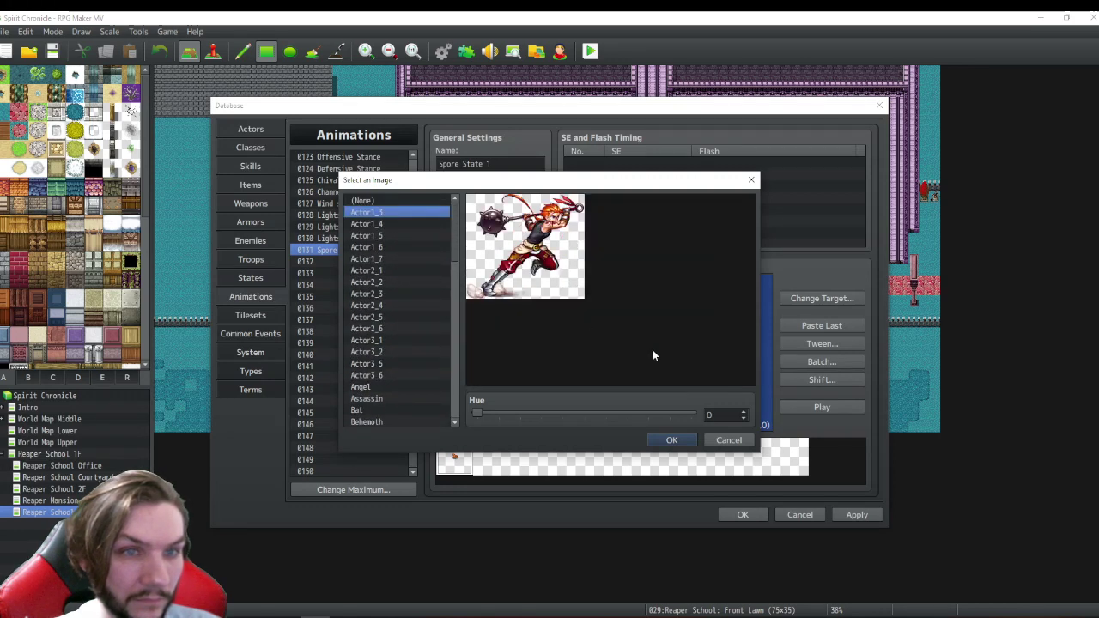
click(673, 440)
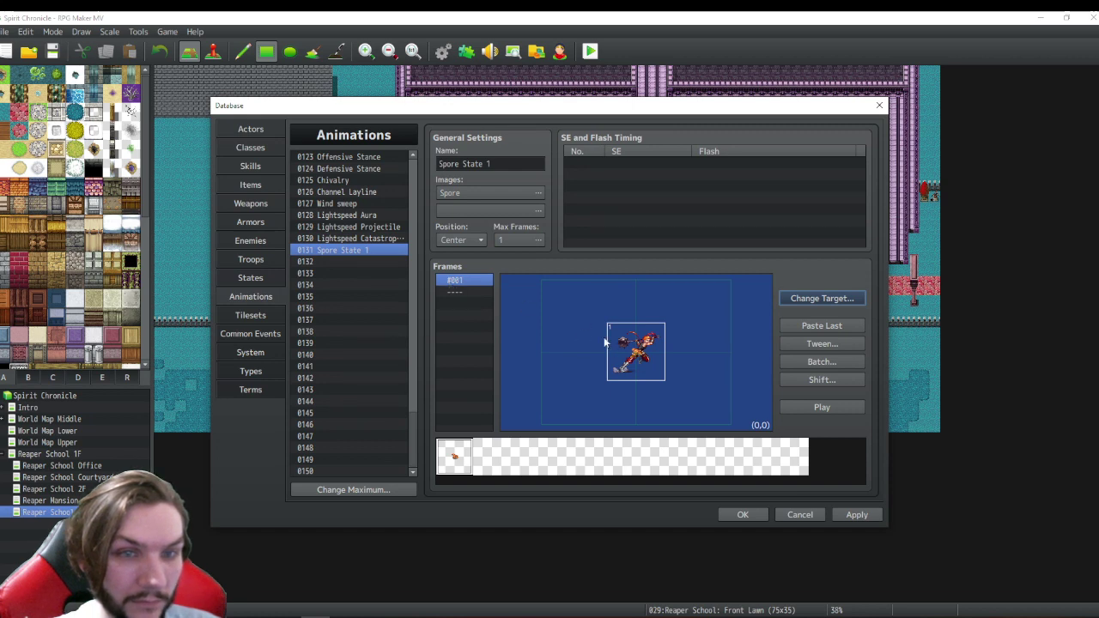
- Move the mushroom cell up over the battler's head to a Y of about -68, and set its X to 0
drag(640, 357, 636, 341)
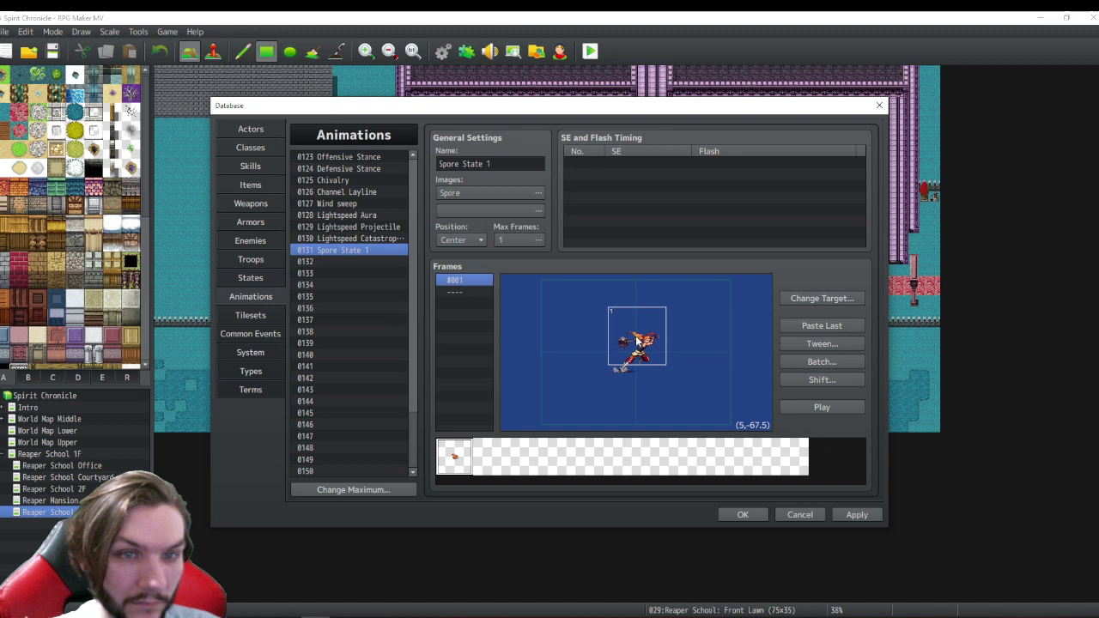
right_click(636, 341)
click(680, 295)
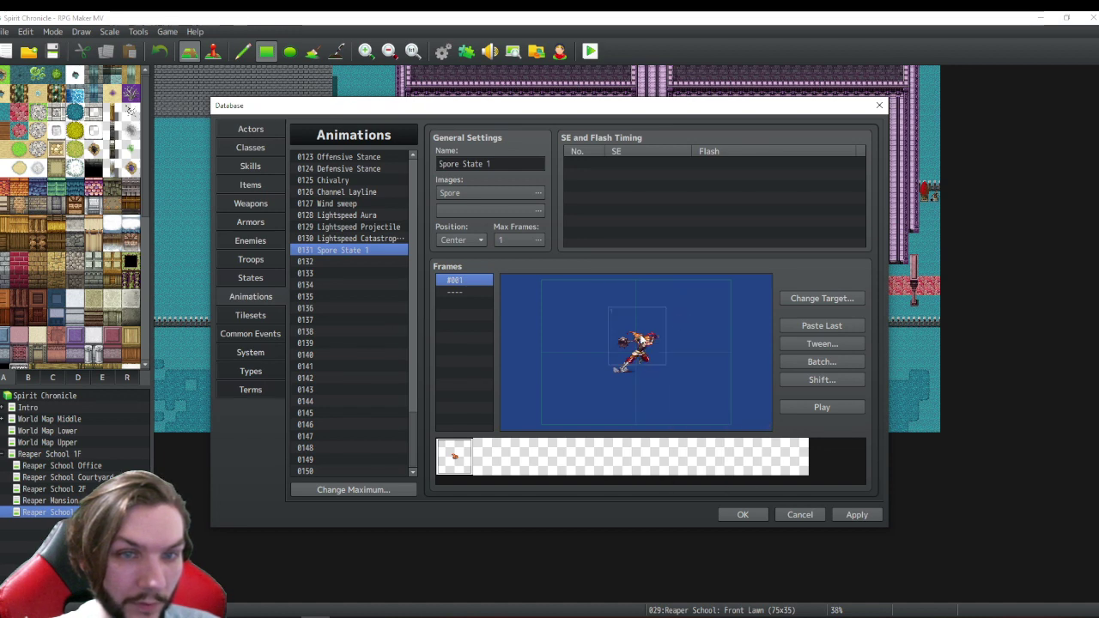
right_click(637, 341)
click(661, 359)
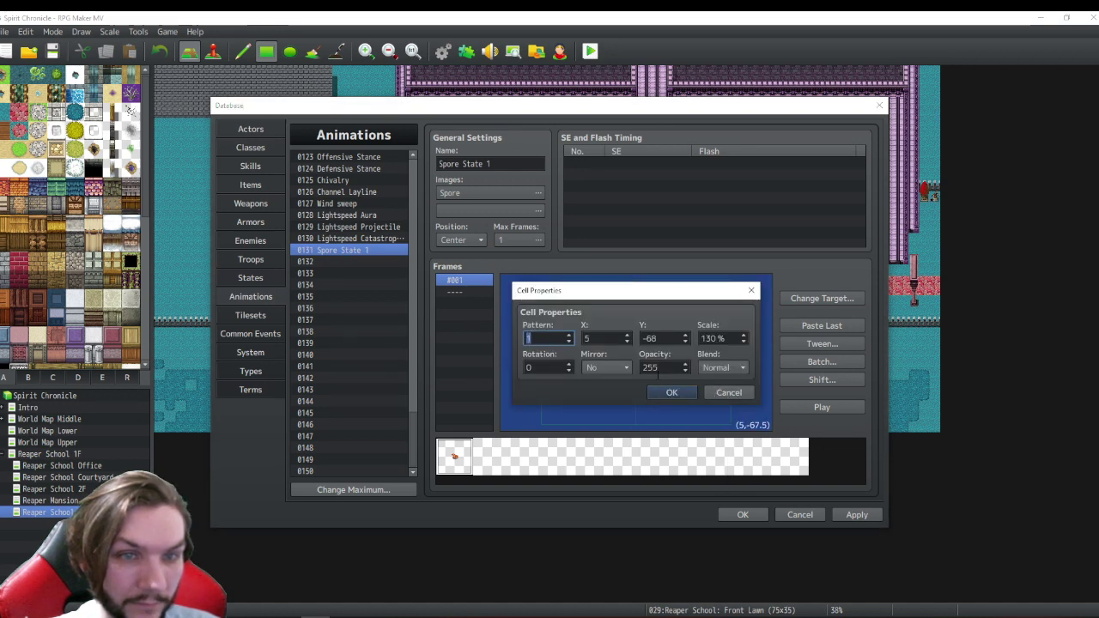
double_click(609, 340)
text(0)
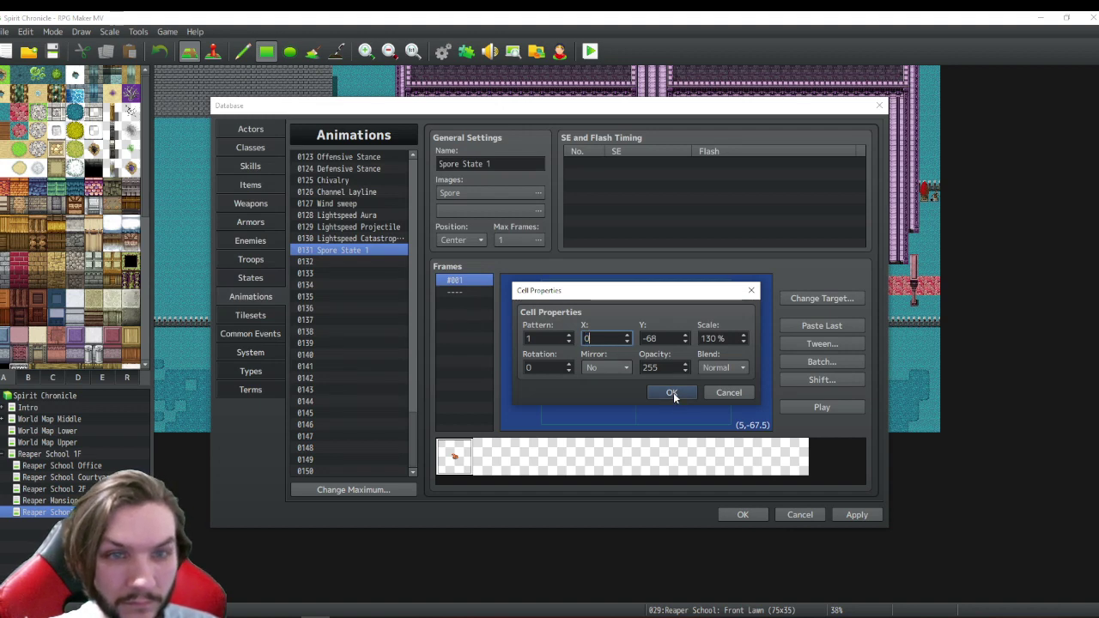
click(671, 392)
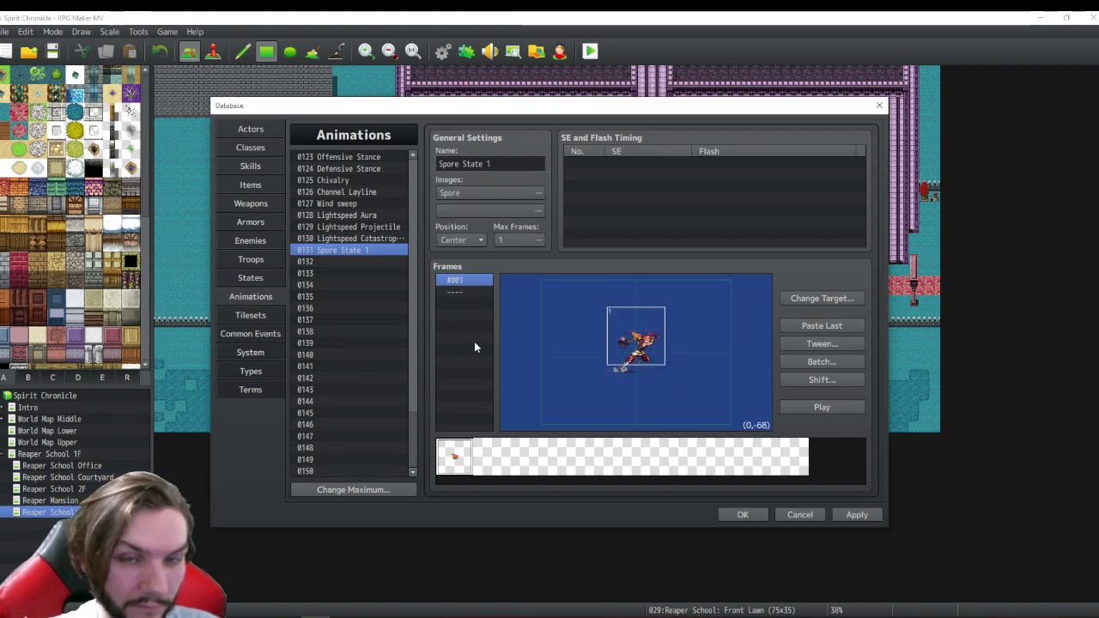
- Copy the Spore State 1 animation into the empty entry 0132
right_click(328, 249)
click(351, 259)
click(339, 261)
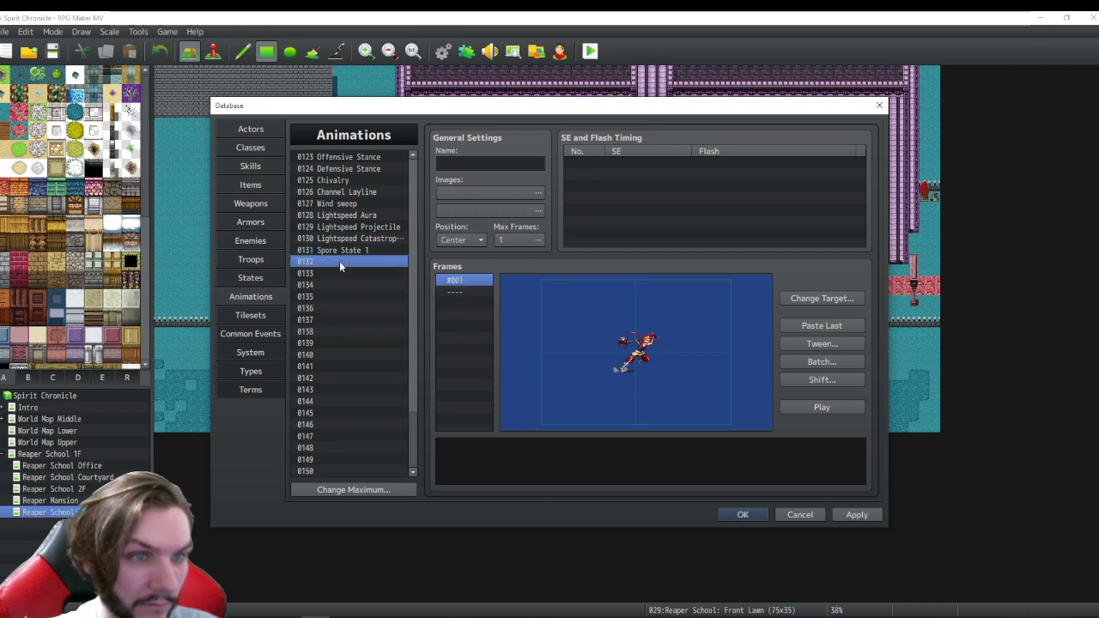
right_click(339, 261)
click(369, 285)
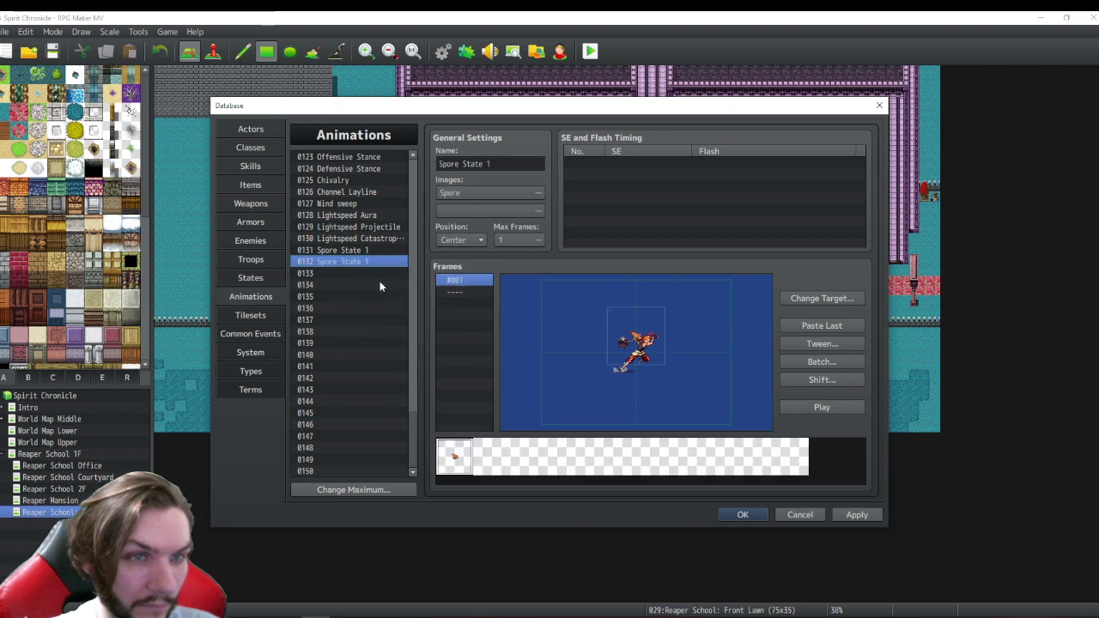
- Clear the duplicate Spore State 1 animation in slot 0132
click(348, 250)
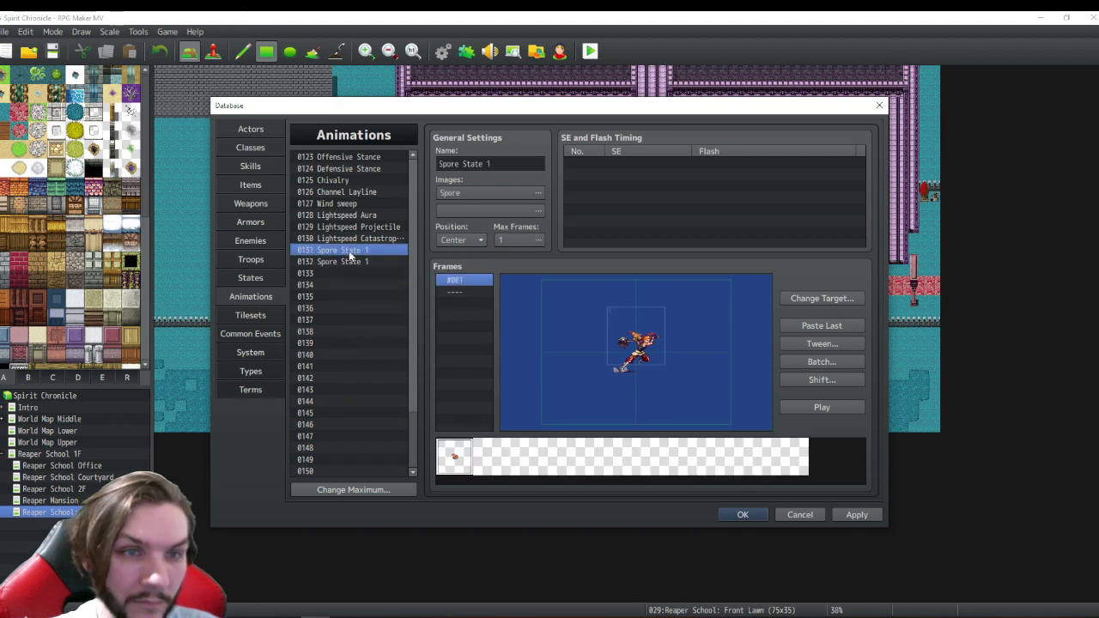
click(363, 263)
key(Delete)
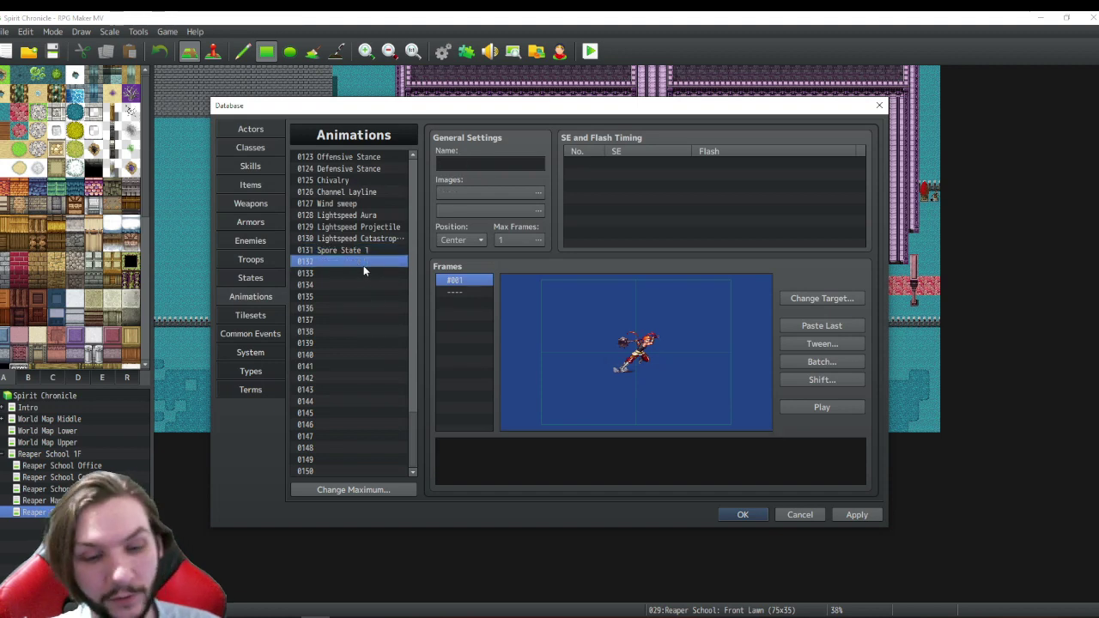
- Duplicate frame #001 of the Spore State 1 animation in slot 0131 as a second frame
click(357, 249)
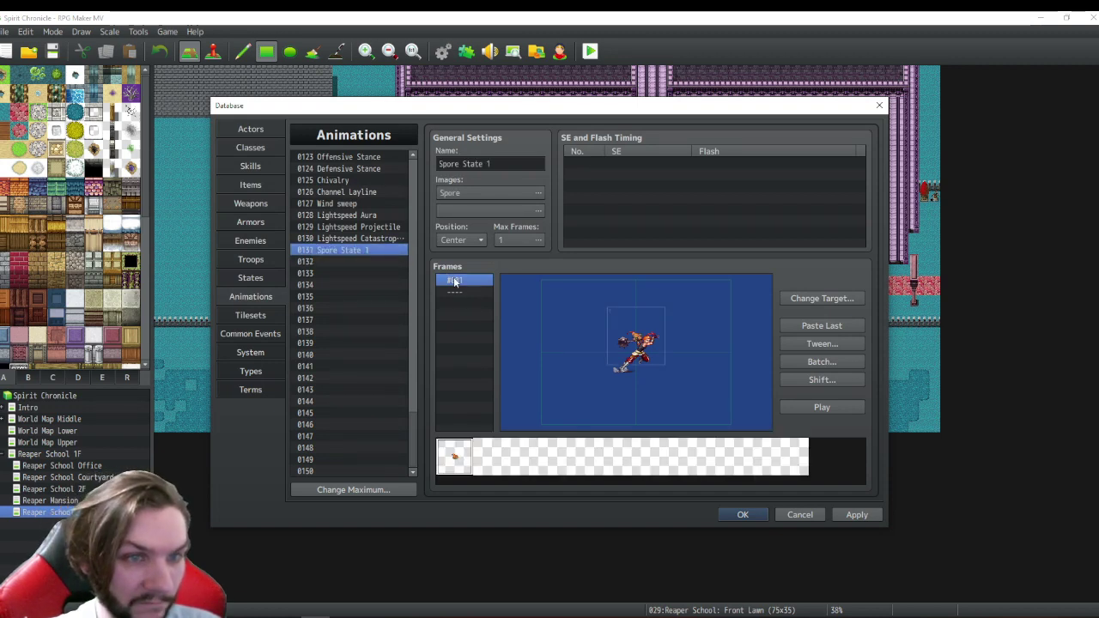
right_click(454, 281)
key(Escape)
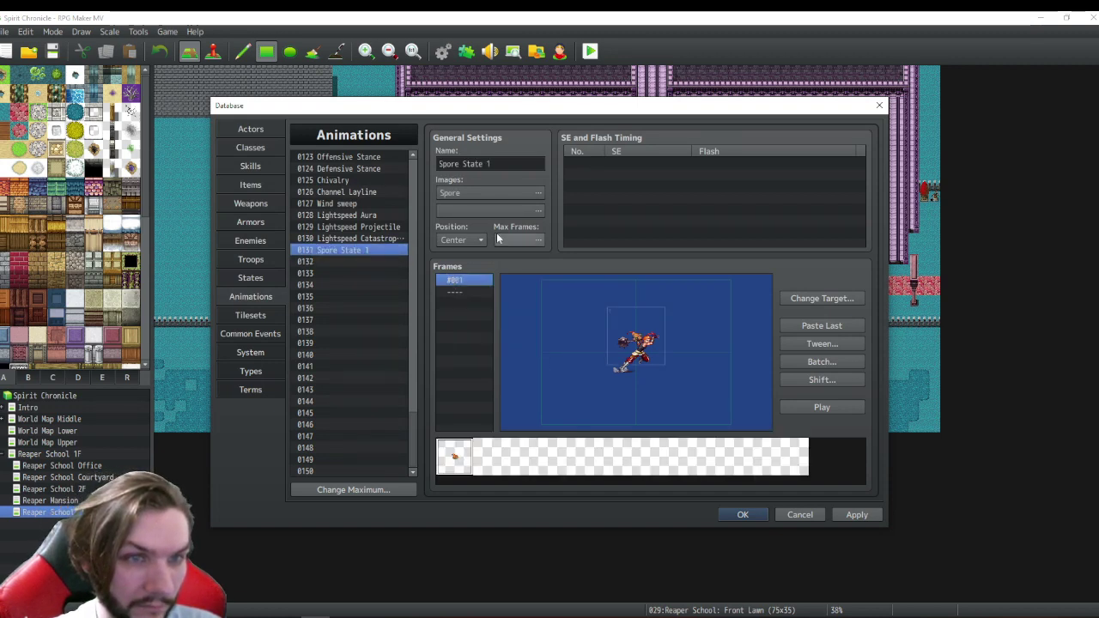
click(519, 240)
click(547, 250)
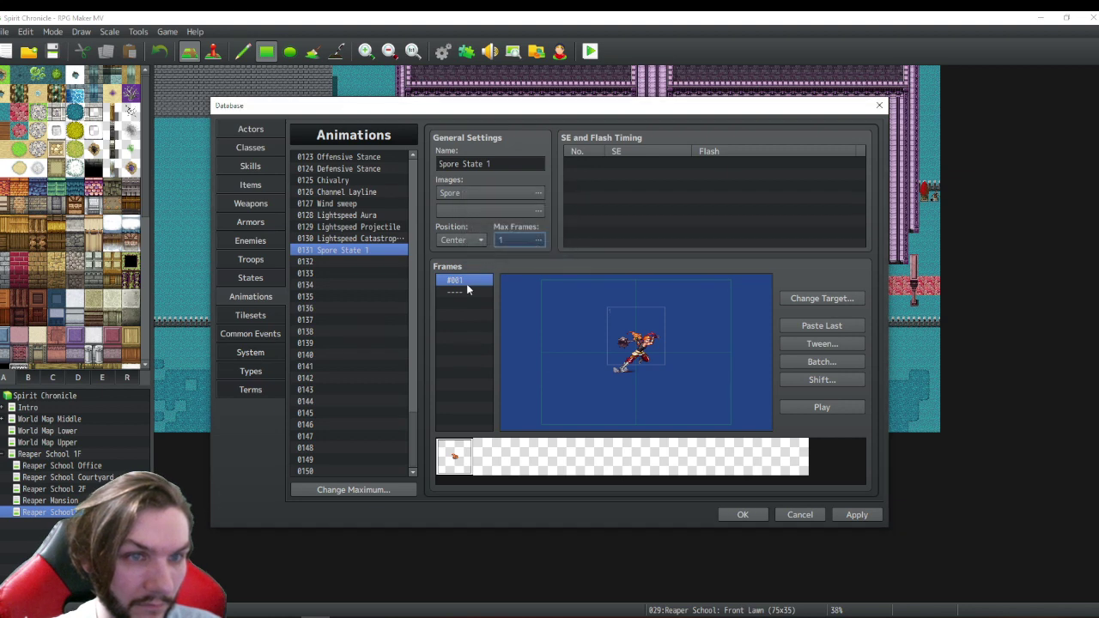
right_click(459, 286)
click(494, 318)
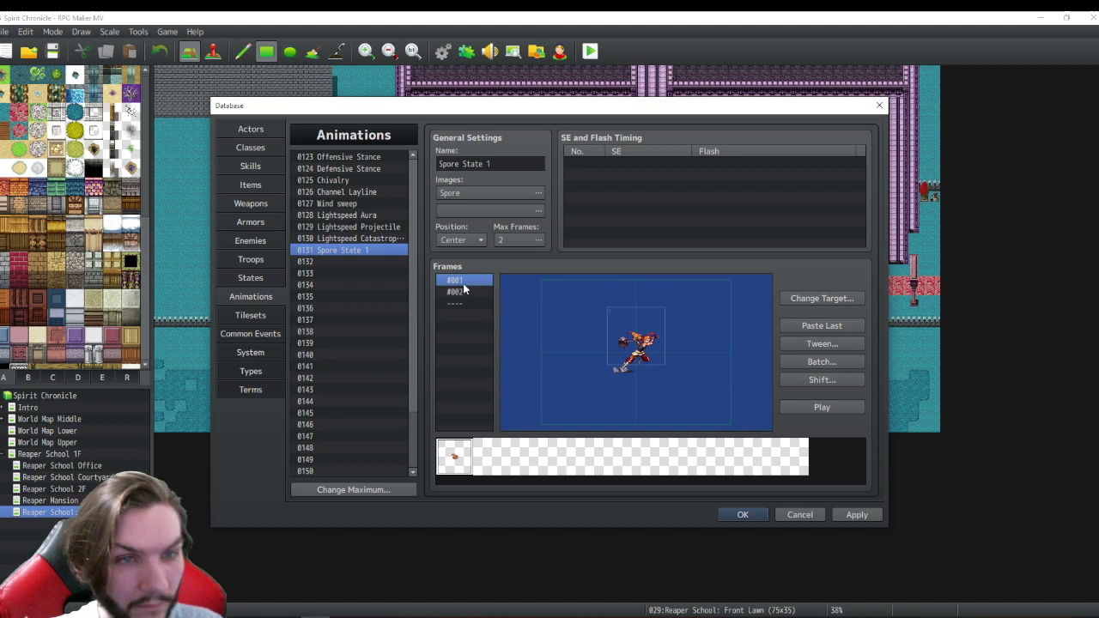
- Set the scale of the spore cell in frame #002 to 140%
click(463, 292)
right_click(645, 345)
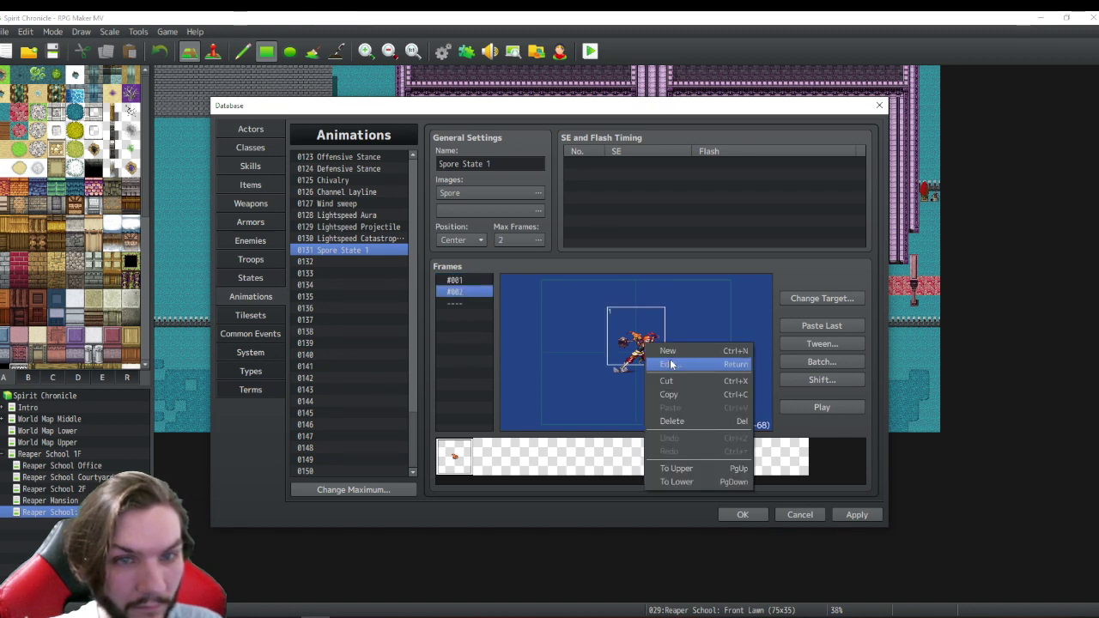
click(662, 364)
double_click(713, 338)
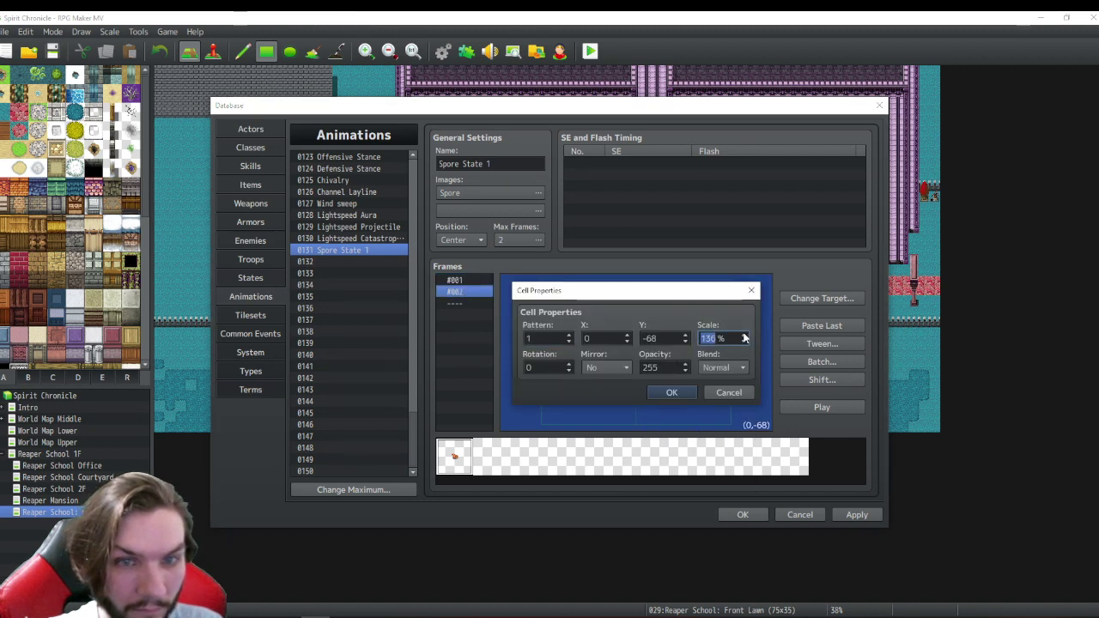
click(671, 392)
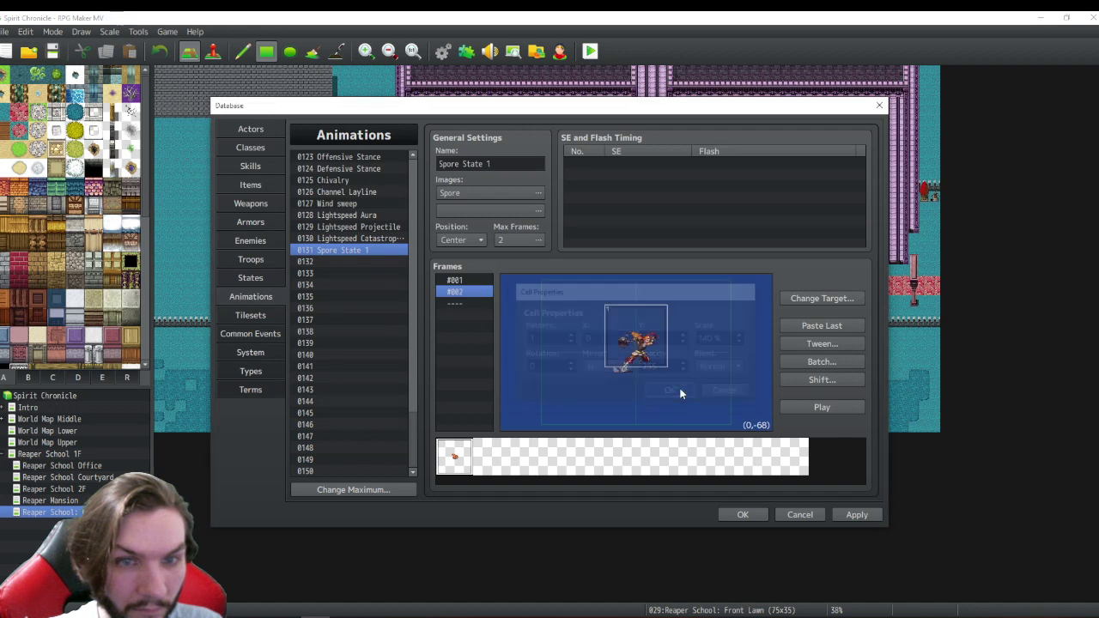
- Compare the spore cell's size in frames #001 and #002 and check the cell properties of frame #002
click(456, 281)
click(457, 291)
click(457, 280)
click(457, 293)
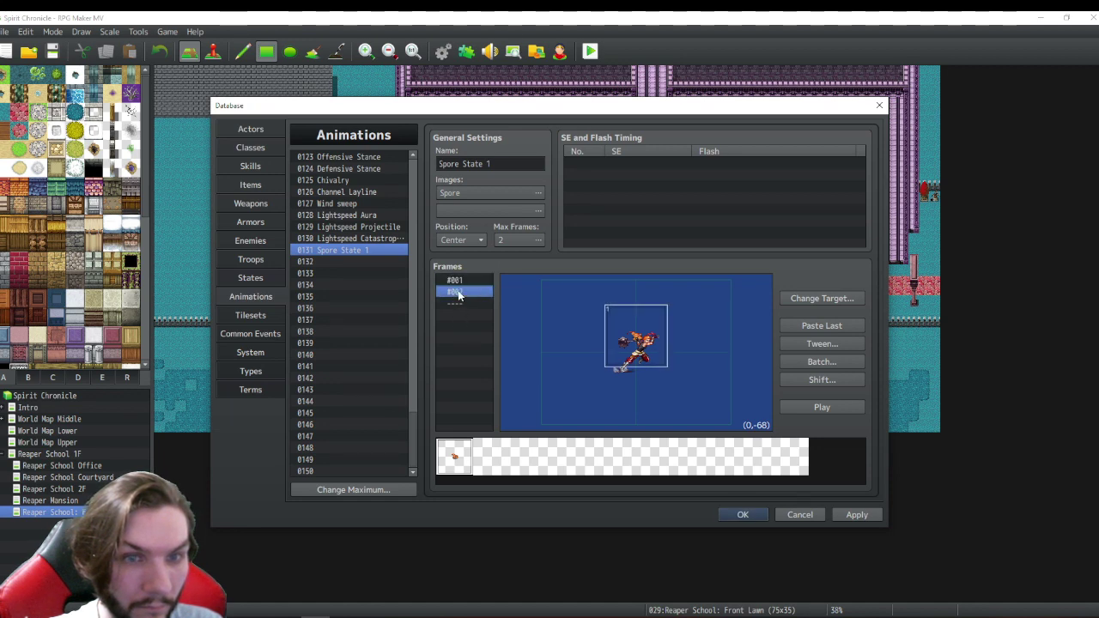
click(457, 281)
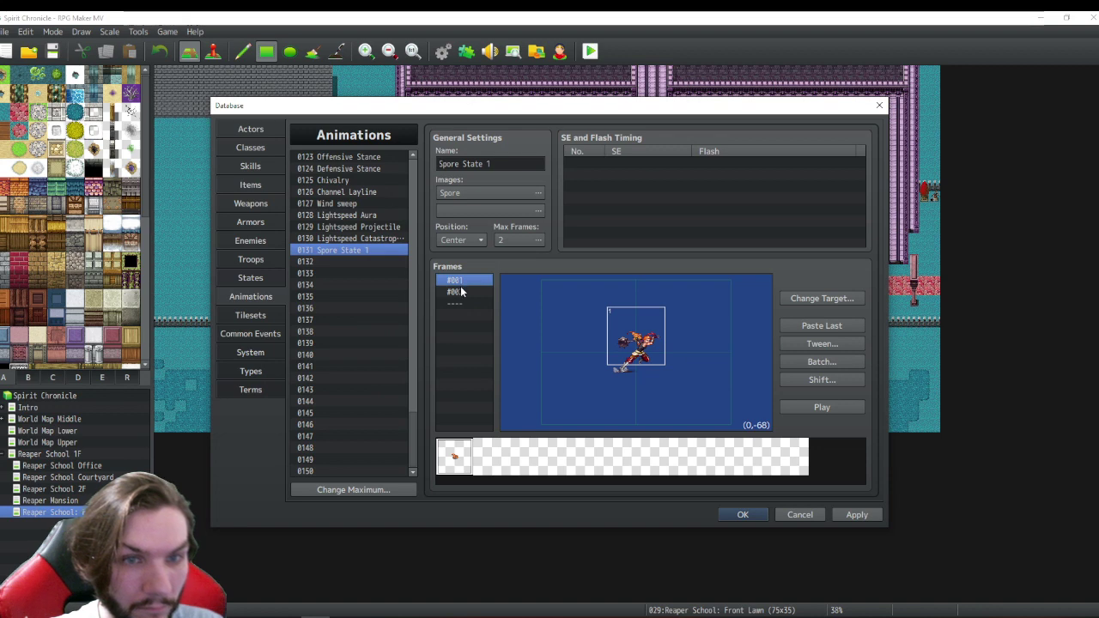
click(457, 292)
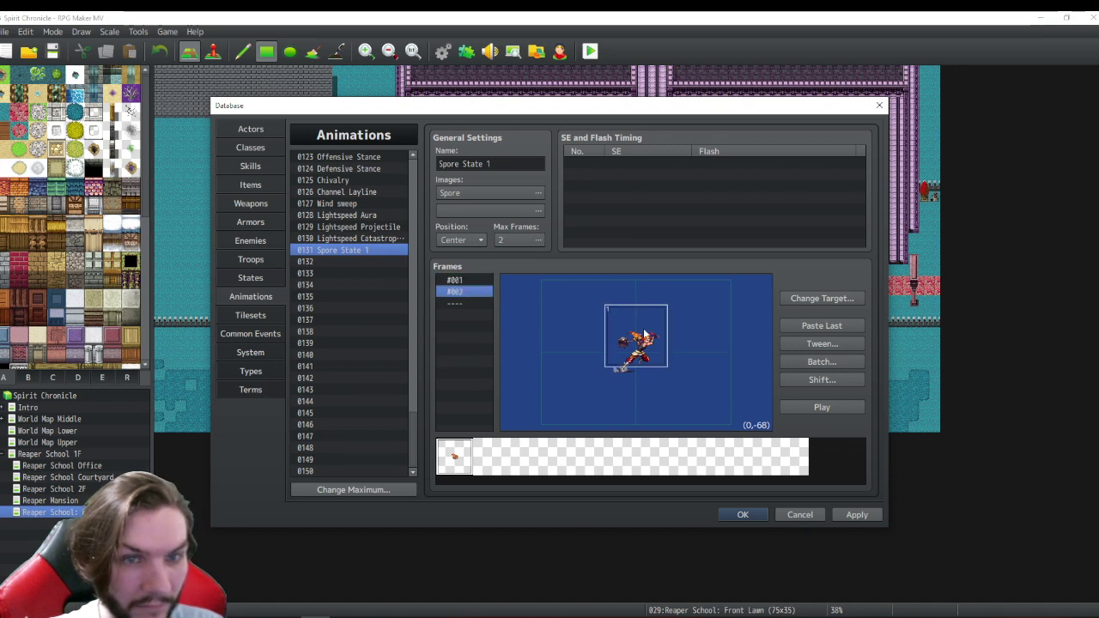
right_click(635, 338)
click(656, 357)
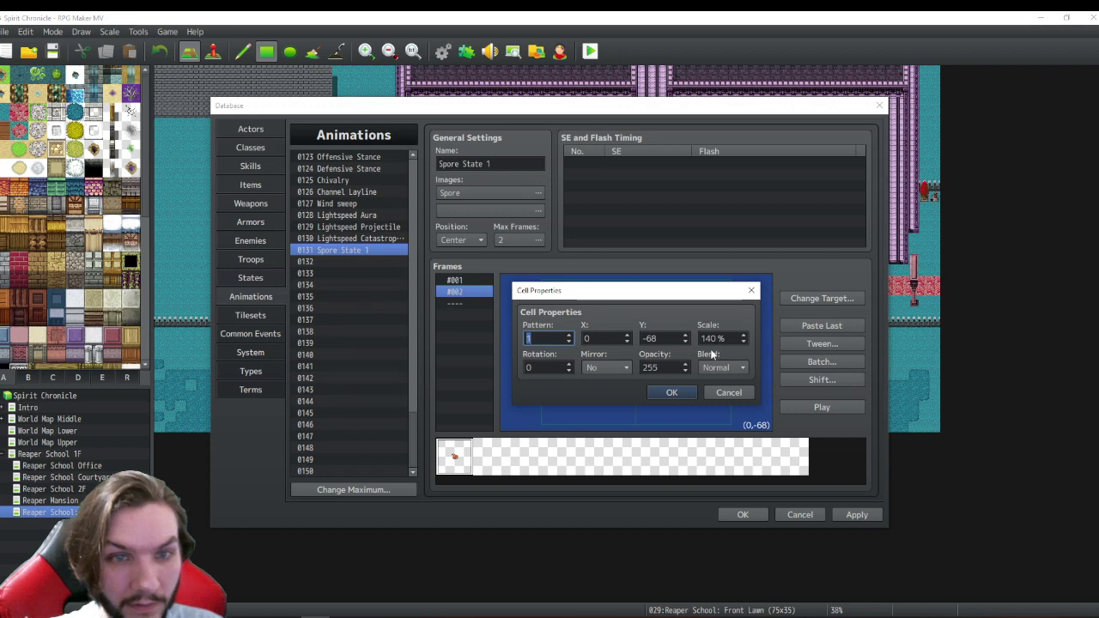
click(729, 393)
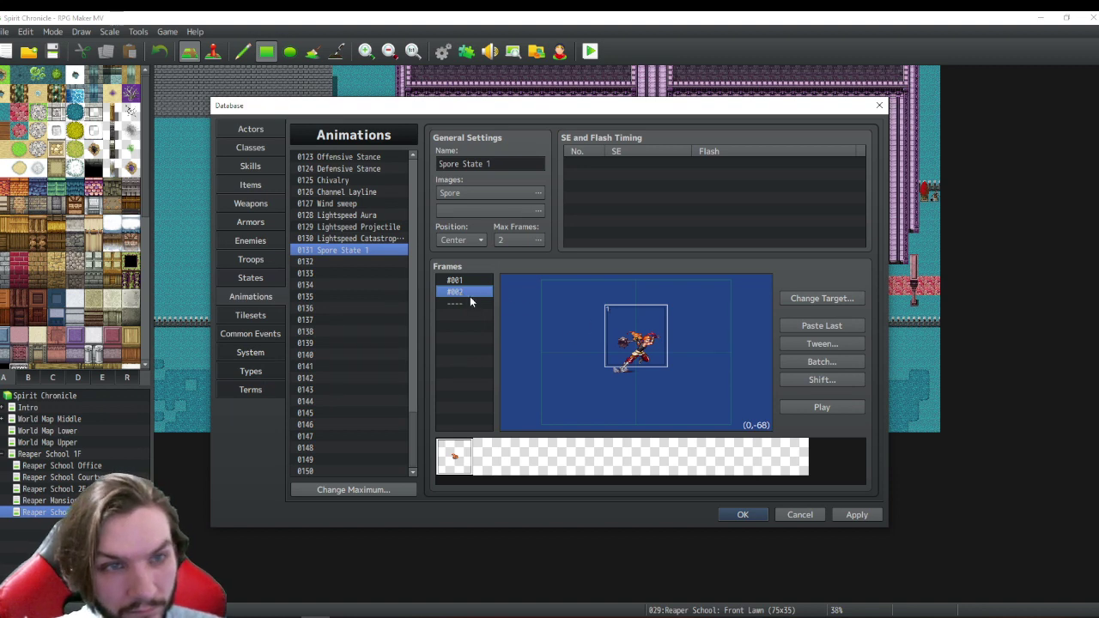
- Delete frame #002 and set the animation's maximum frames to 10
key(Delete)
click(539, 239)
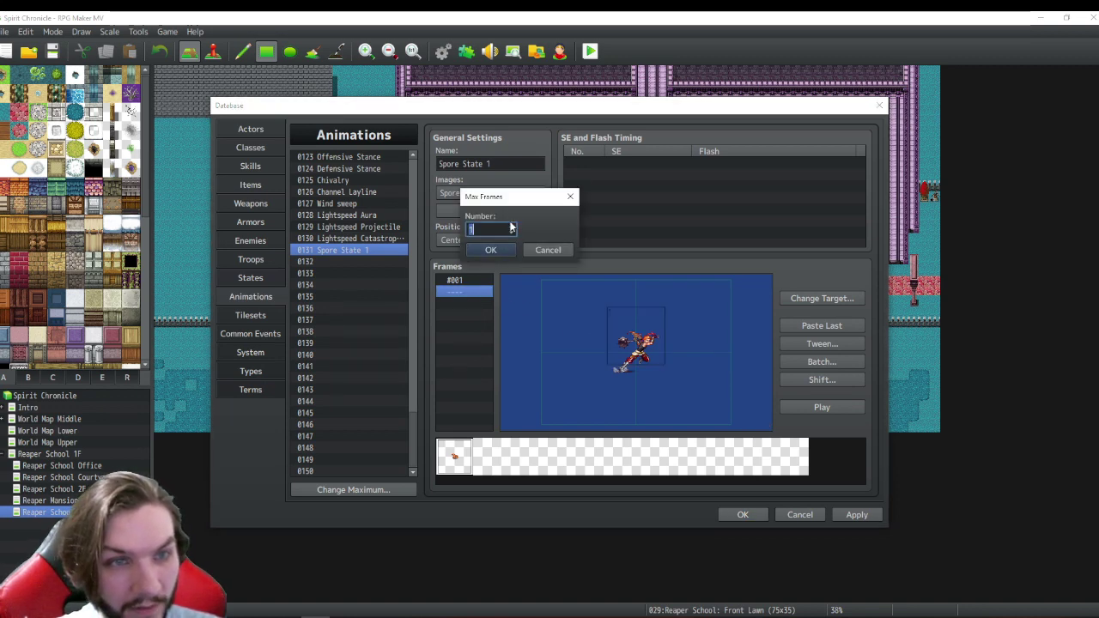
click(511, 227)
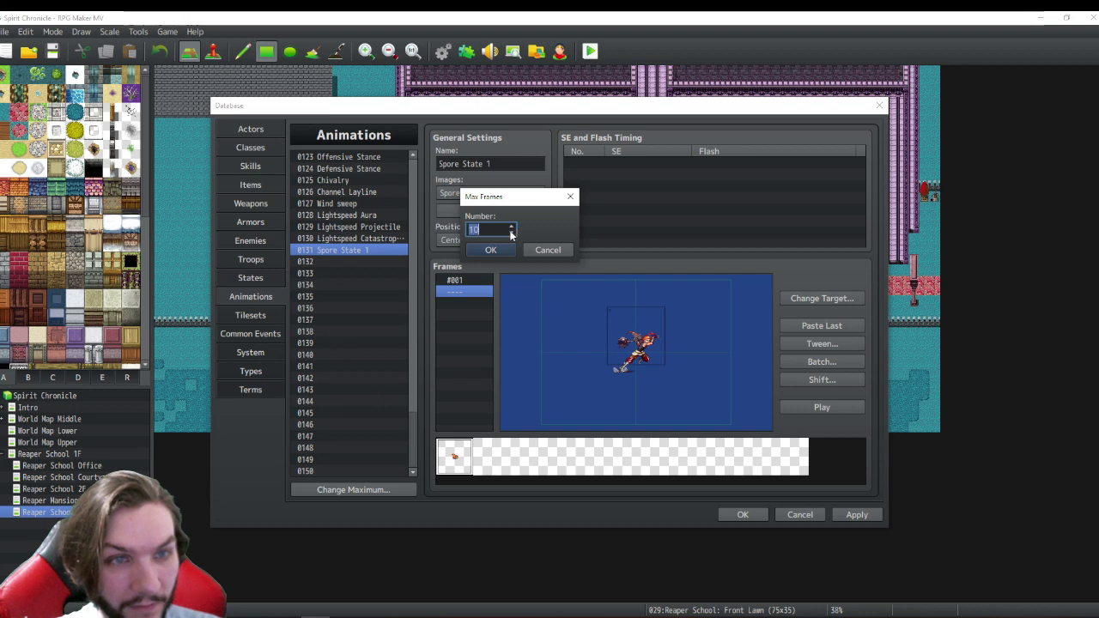
click(491, 250)
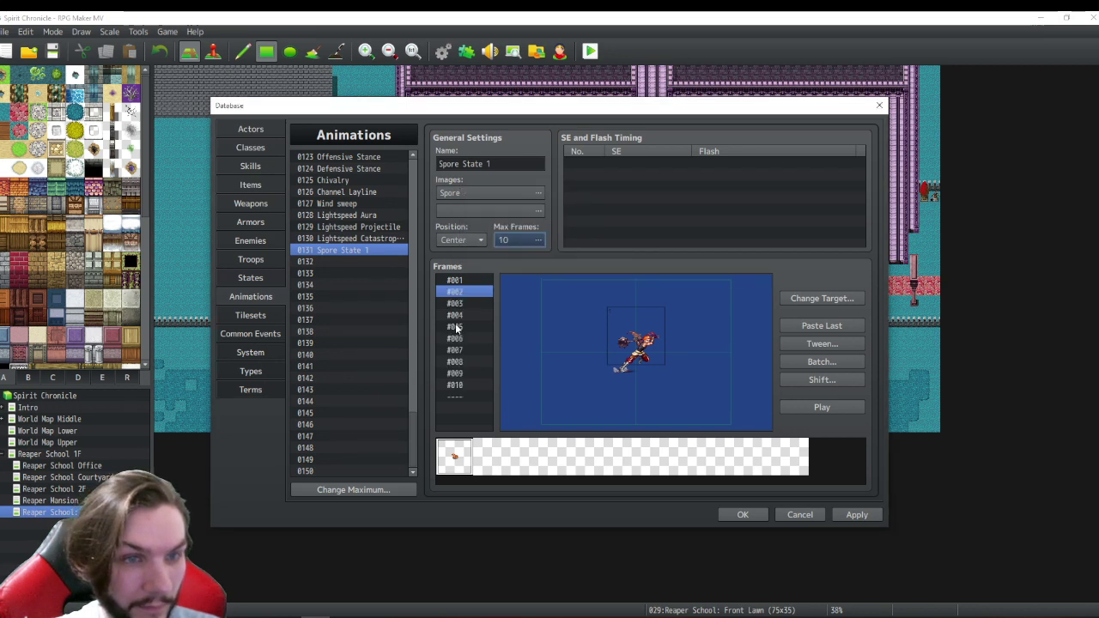
- Try placing a new spore cell directly on the target in frame #005
click(455, 282)
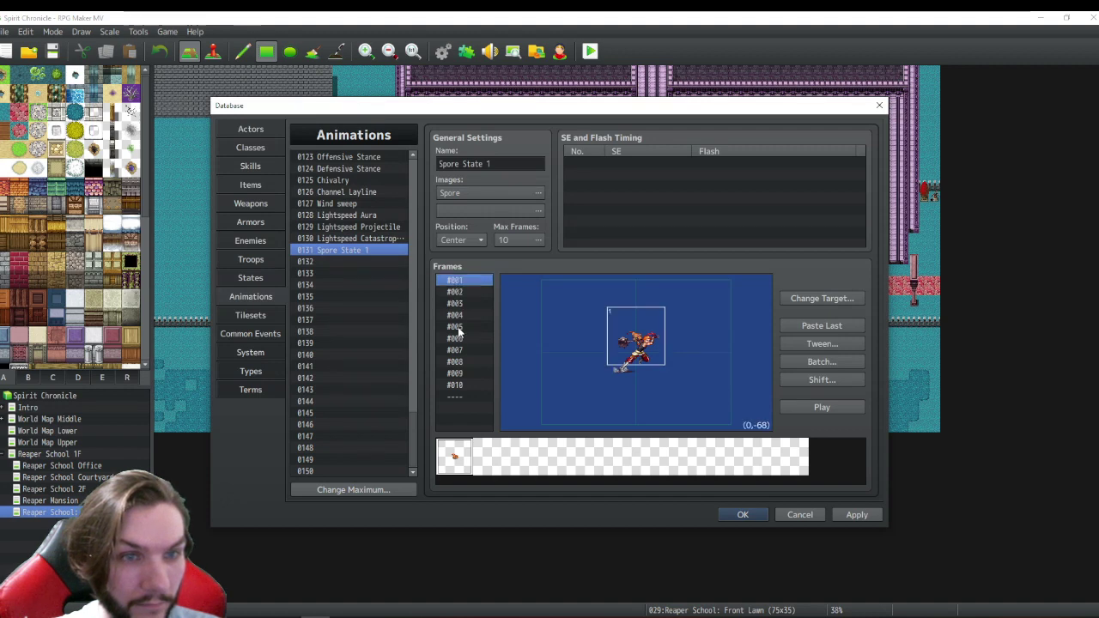
click(458, 329)
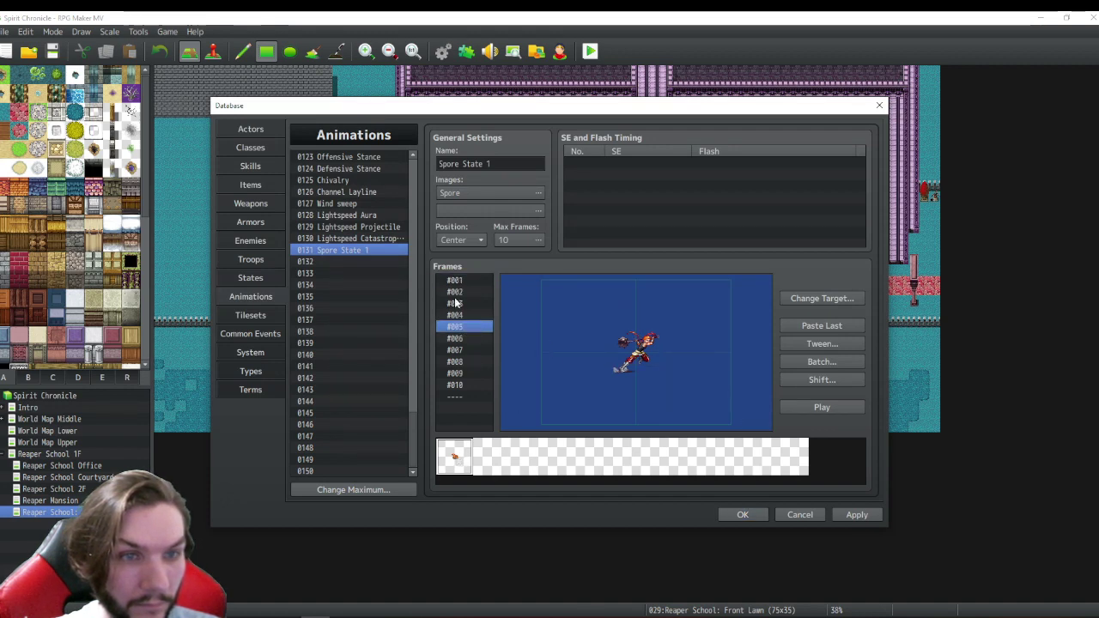
click(633, 340)
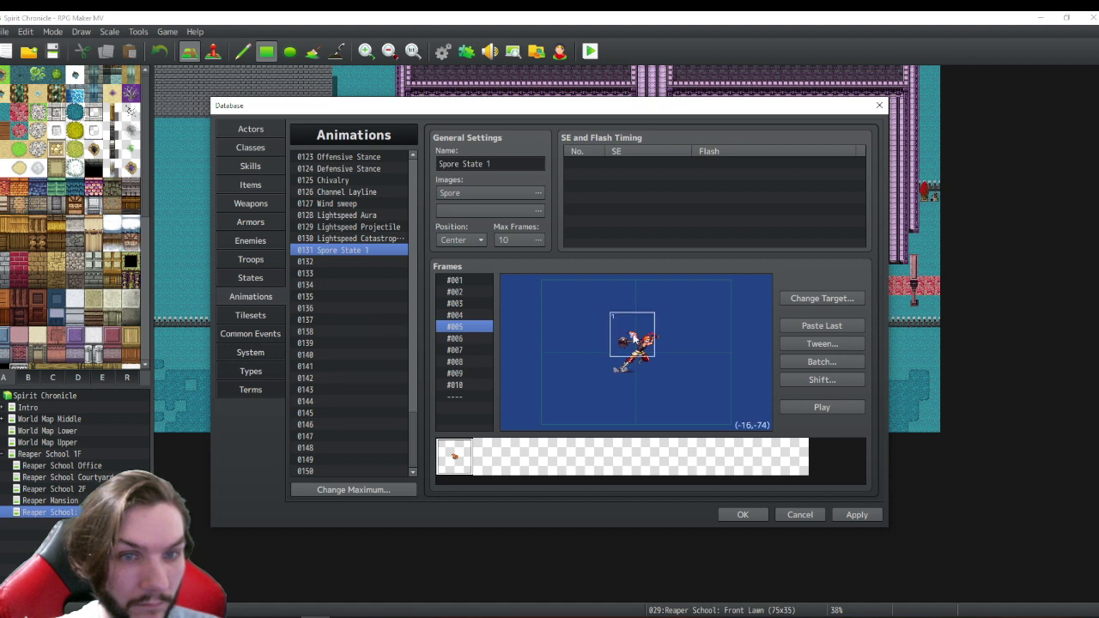
- Copy the spore cell from frame #001 and paste it into frame #005
click(459, 281)
right_click(638, 347)
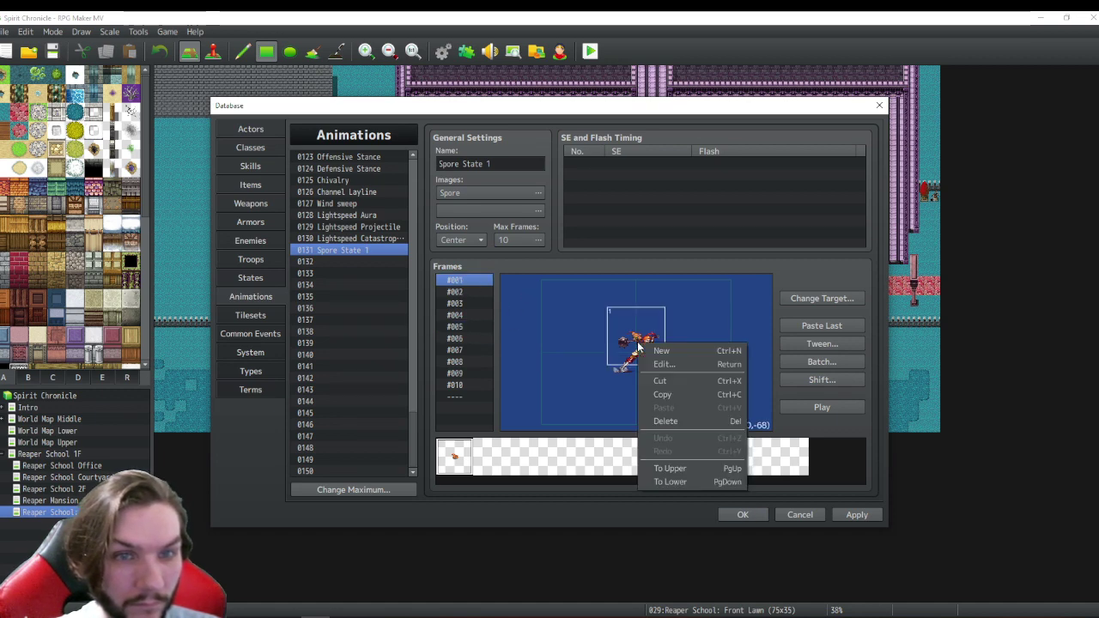
click(662, 394)
click(490, 327)
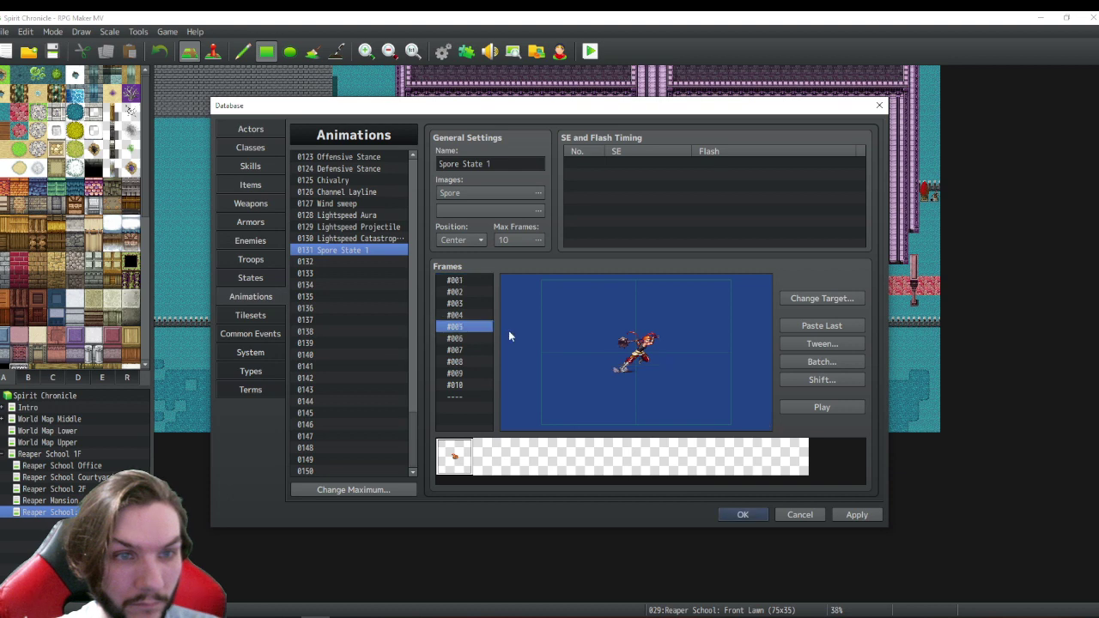
right_click(641, 342)
click(664, 404)
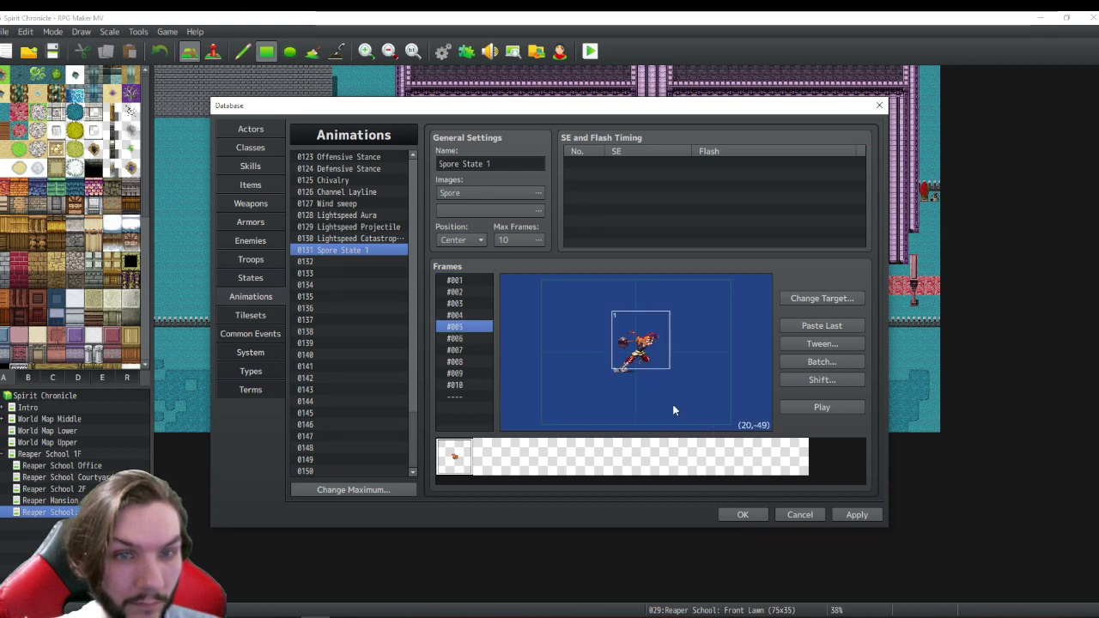
right_click(639, 338)
click(665, 355)
double_click(605, 338)
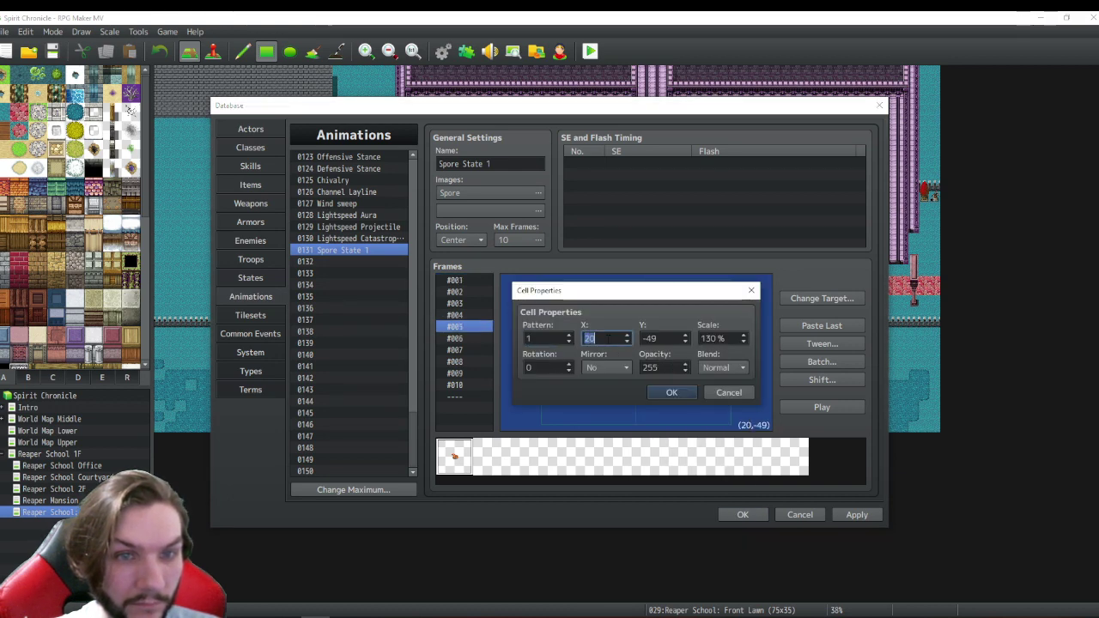
text(0)
double_click(663, 339)
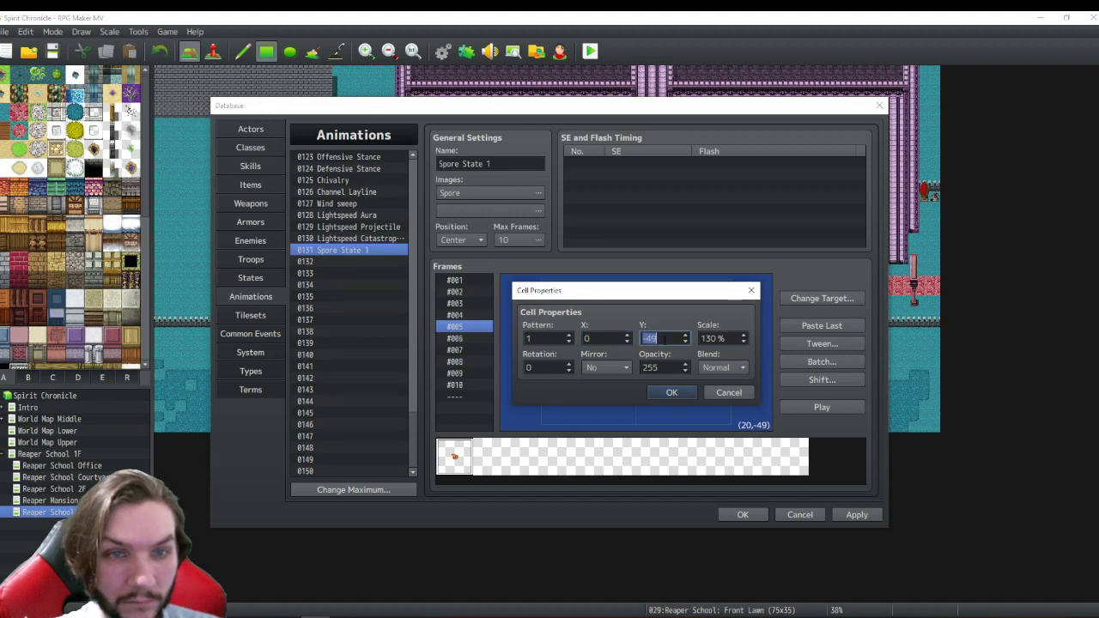
click(729, 392)
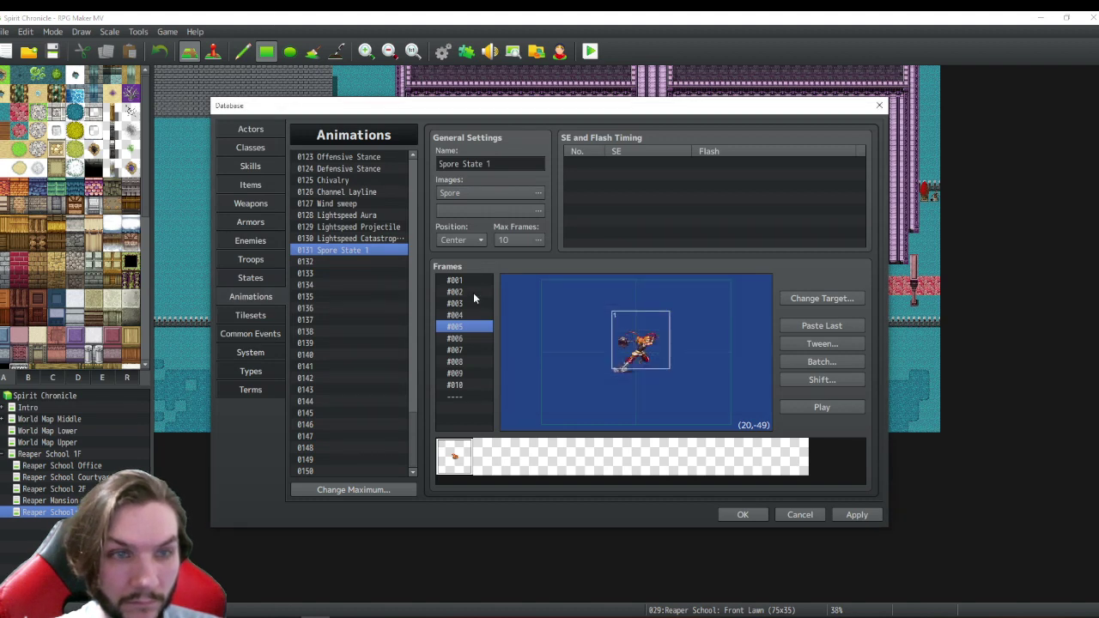
- Match the height of frame #001 by setting the Y position of the spore cell in frame #005 to -68
click(466, 280)
right_click(638, 339)
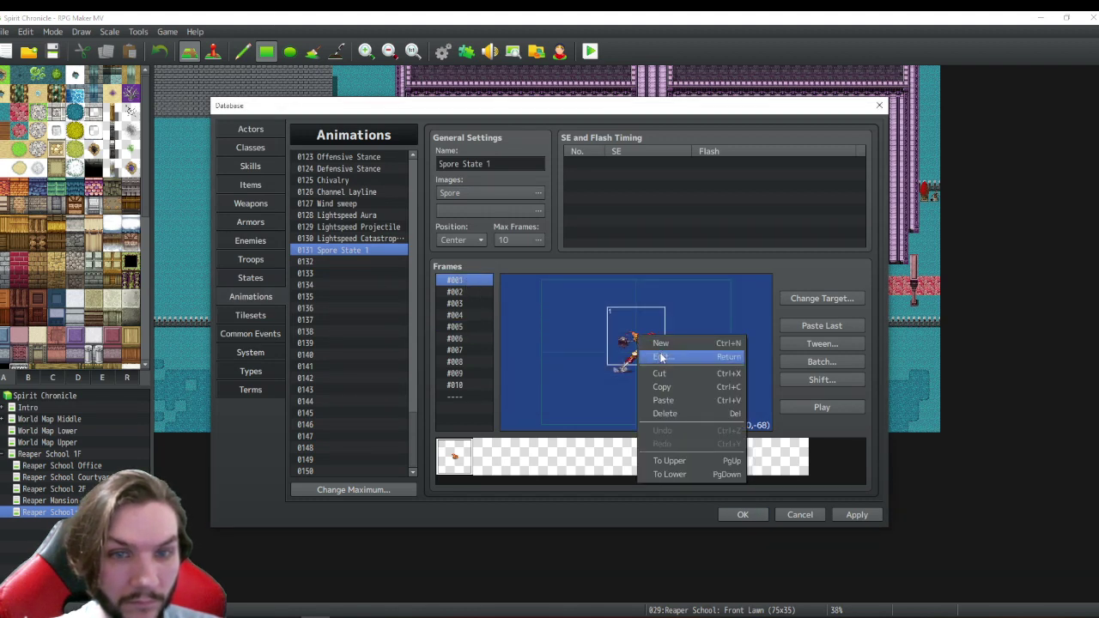
click(457, 325)
right_click(632, 344)
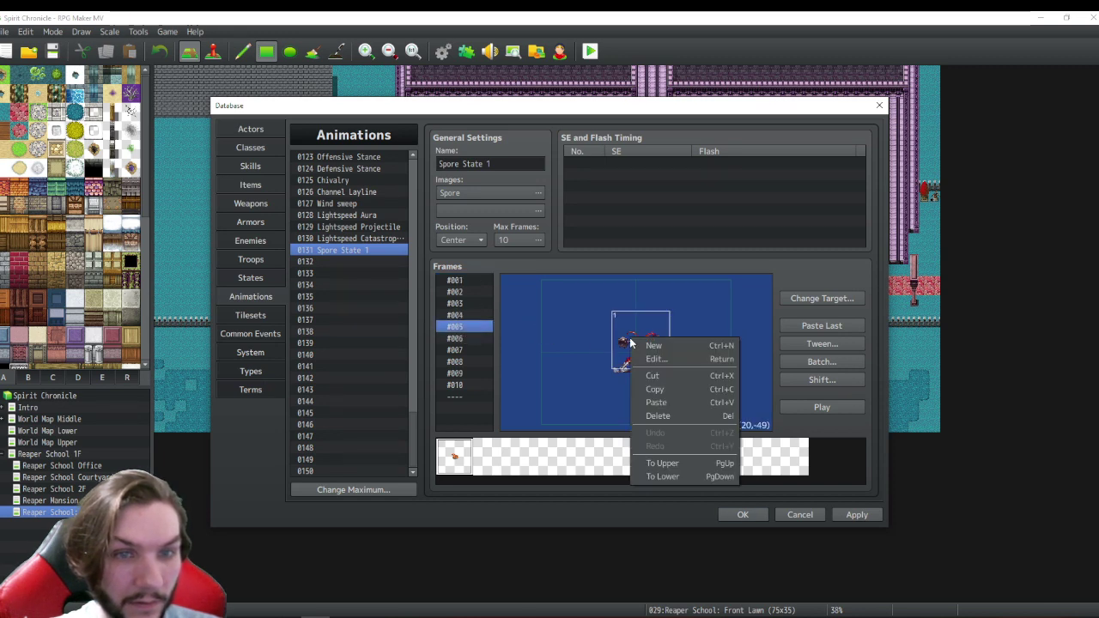
click(650, 363)
click(667, 338)
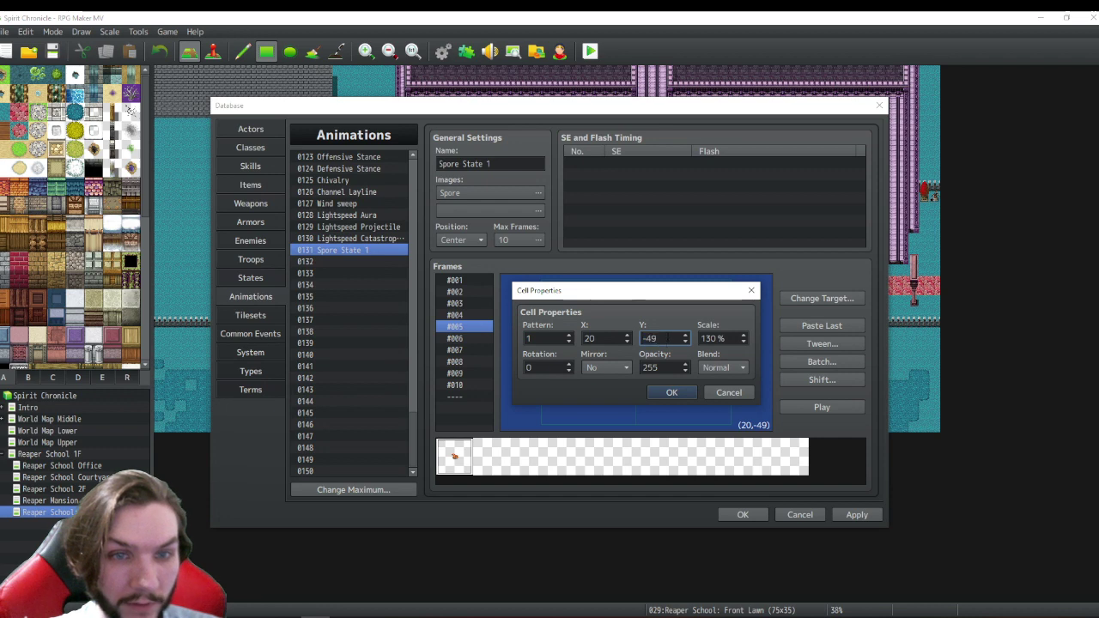
text(68)
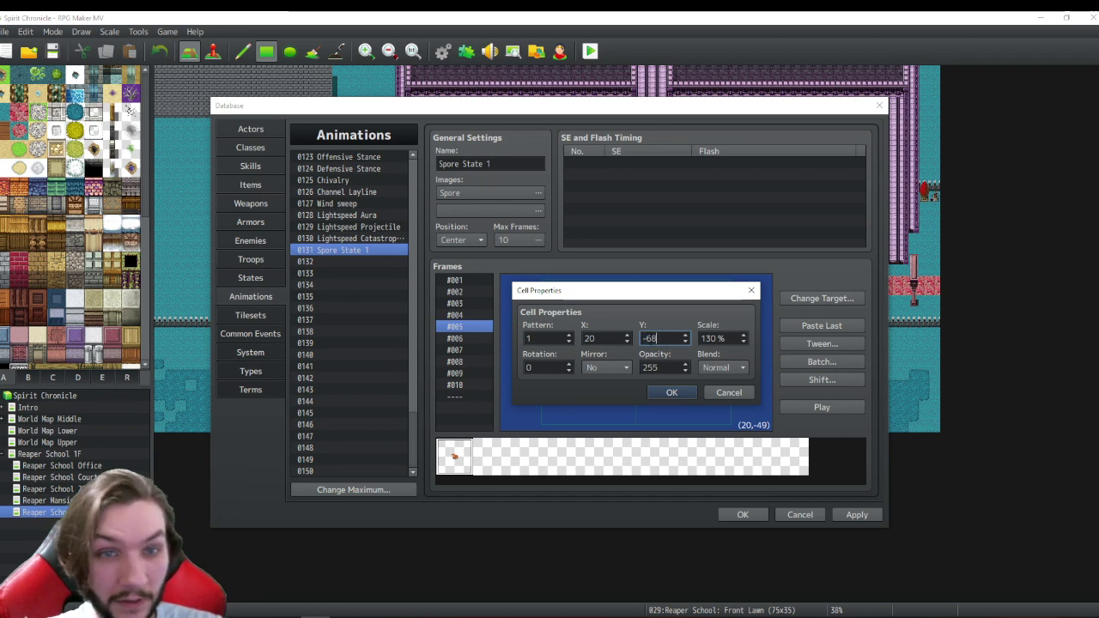
- Set the scale of the spore cell in frame #005 to 150% and accept the cell properties
click(743, 336)
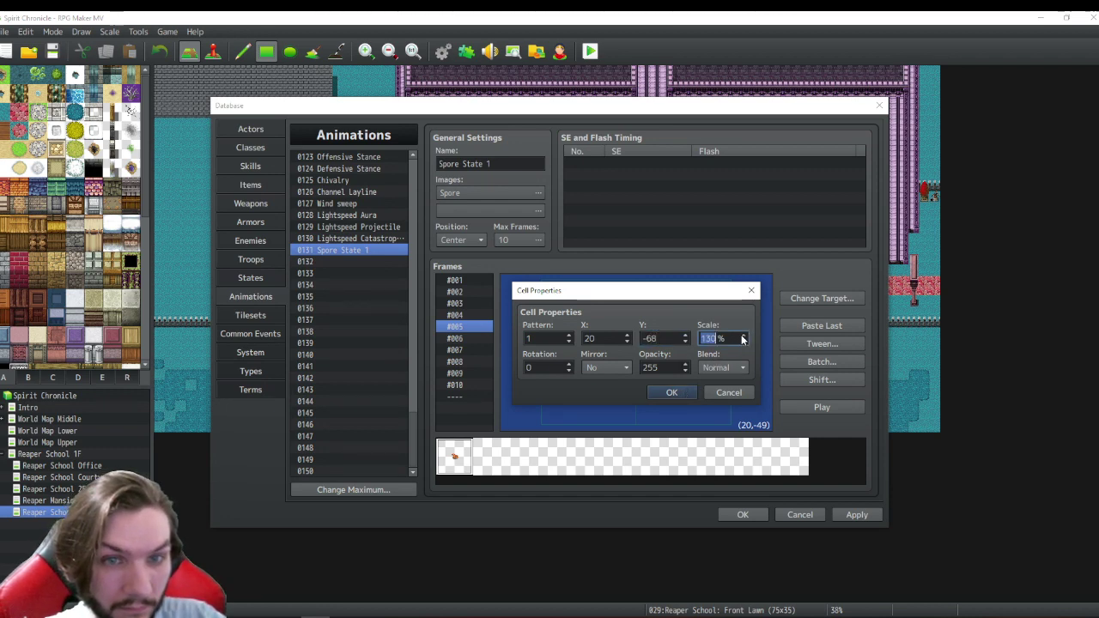
click(742, 337)
click(742, 337)
click(743, 336)
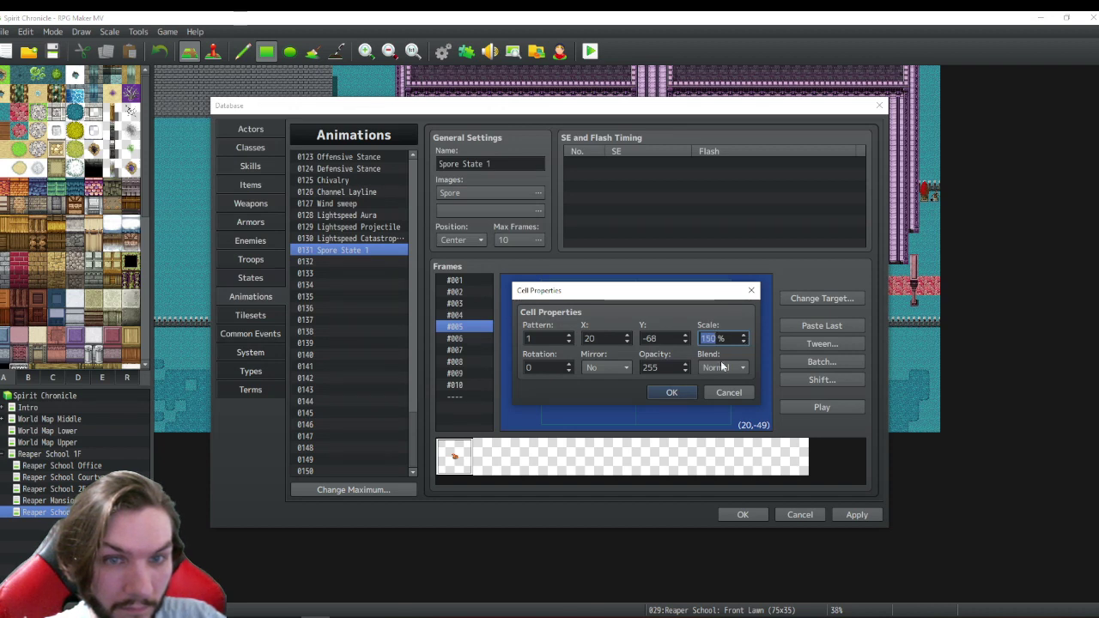
click(670, 393)
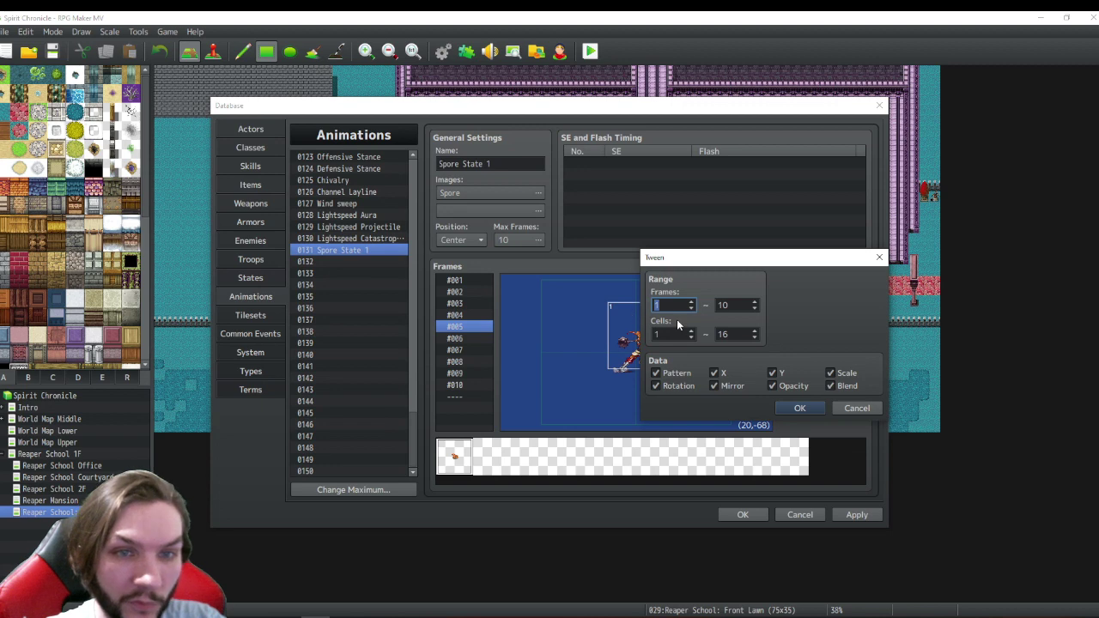
- Tween frames 1 to 5 for cells 1 to 16 with every data property included
click(755, 309)
click(754, 309)
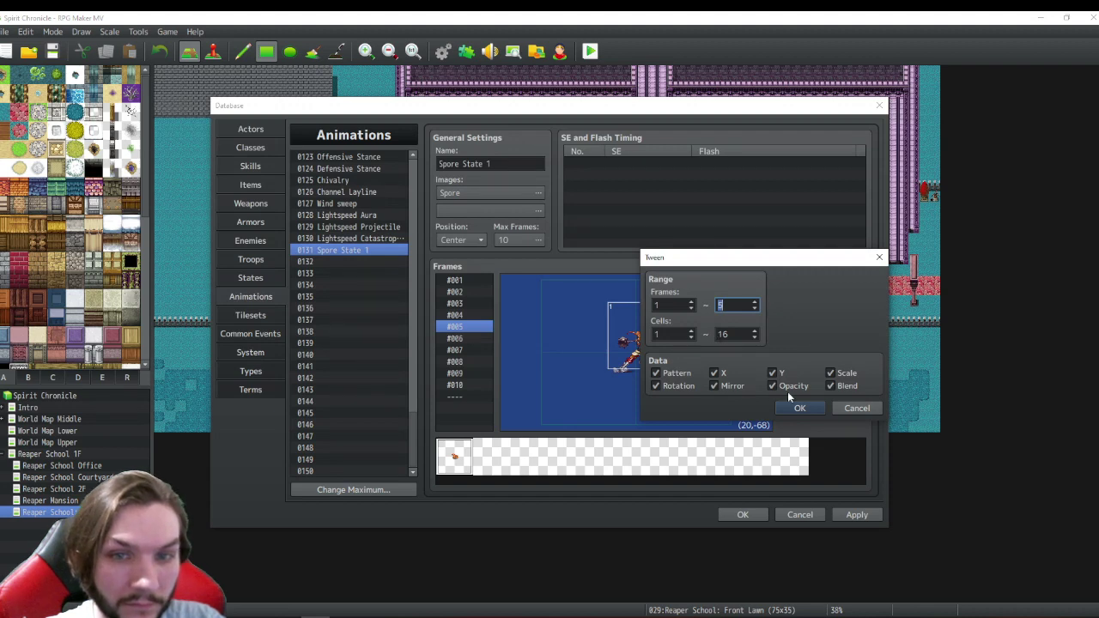
click(807, 408)
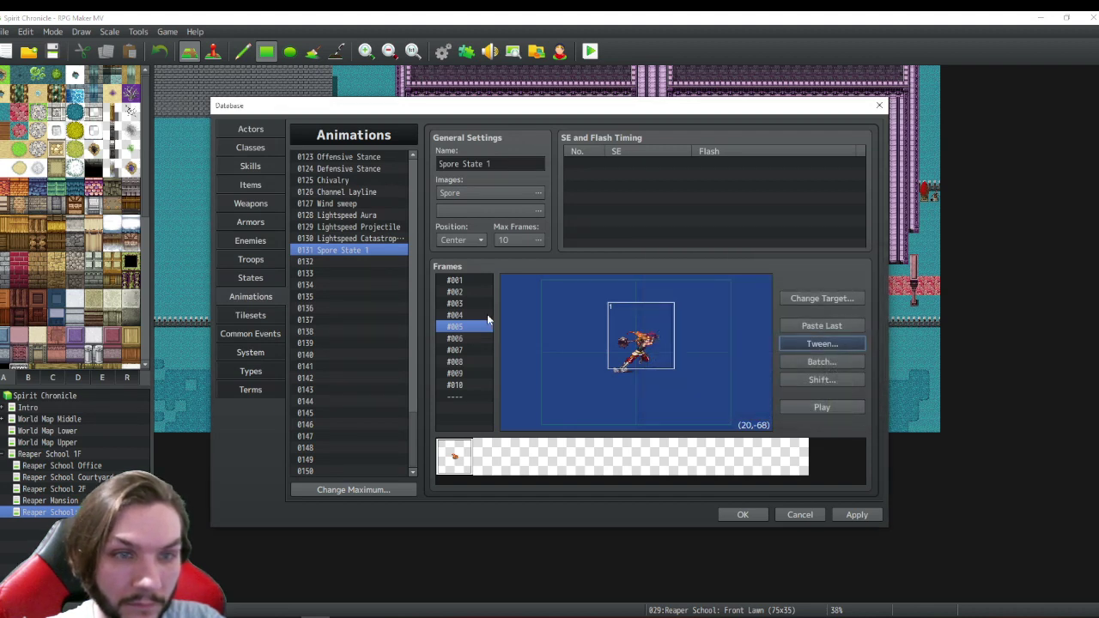
- Step through frames #001 to #005 to check how the tweened spore cell grows and moves
click(462, 281)
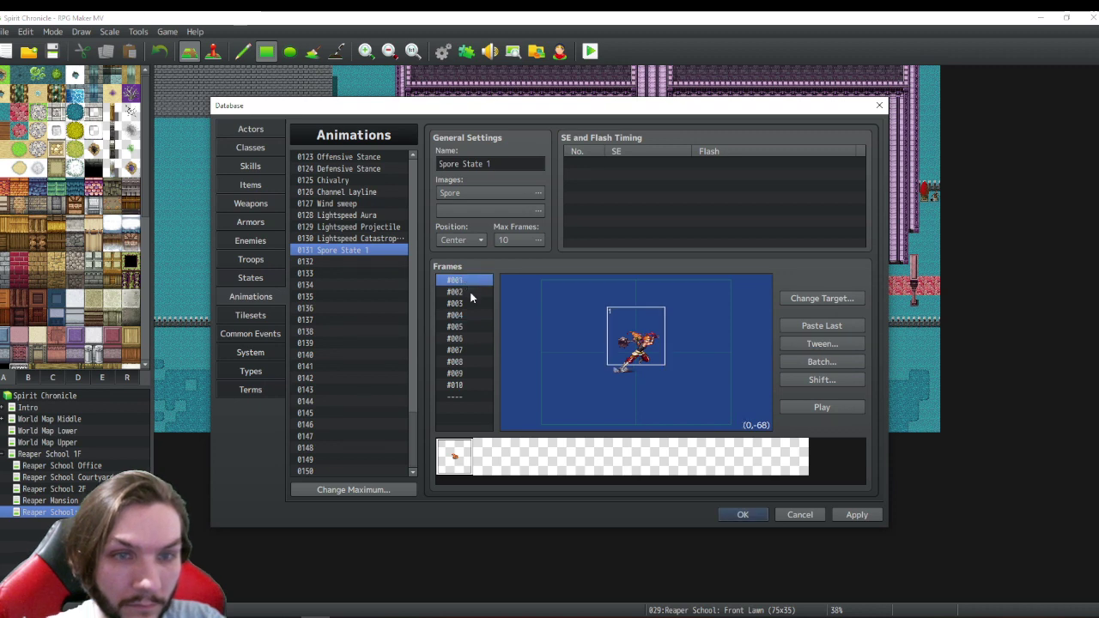
key(Down)
key(Down)
key(Down)
key(Down)
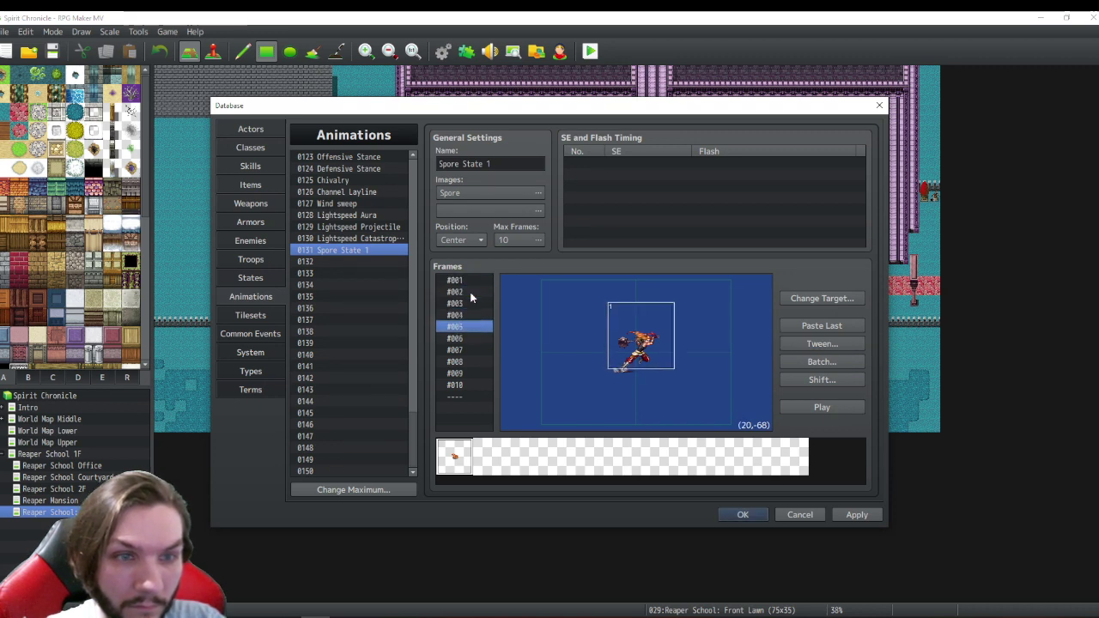
key(Down)
key(Up)
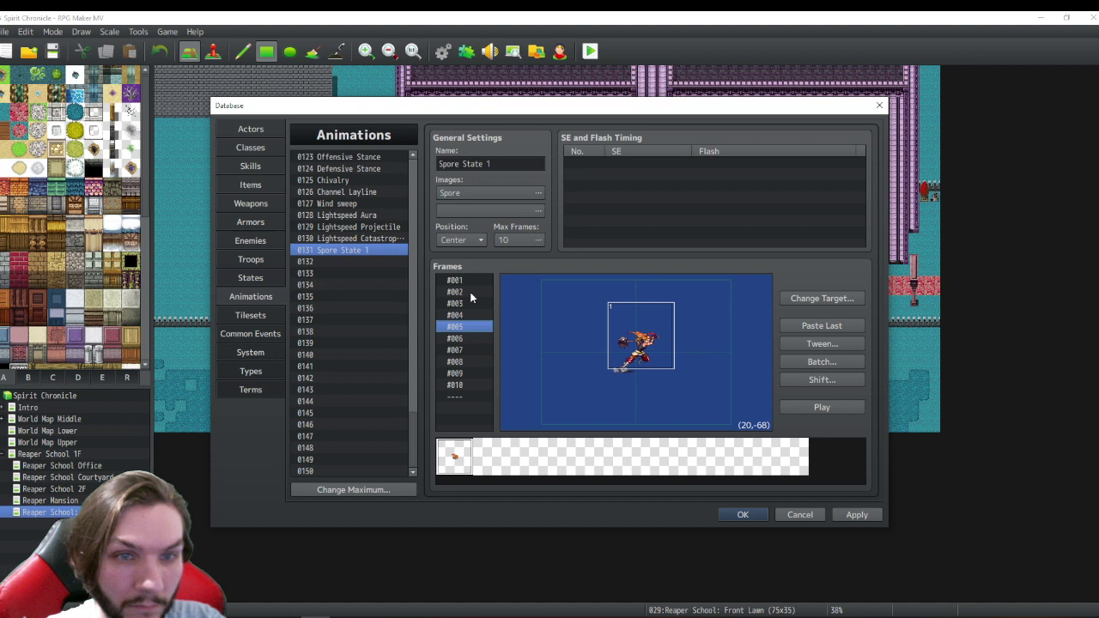
- Copy the spore cell from frame #001 and paste it into frame #010
click(457, 280)
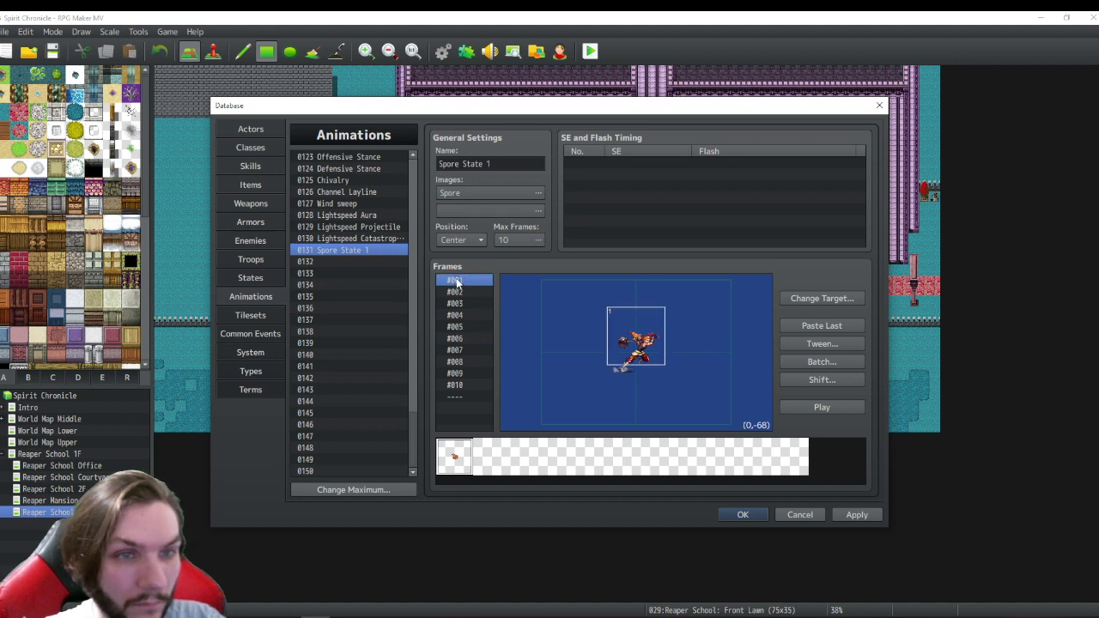
right_click(632, 330)
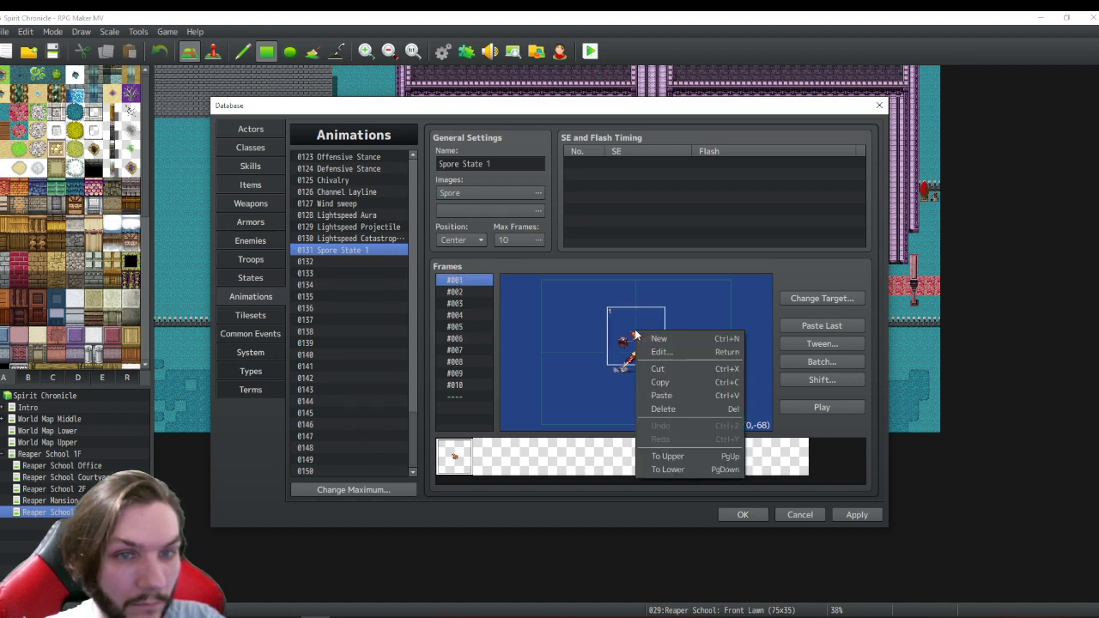
click(661, 383)
click(455, 386)
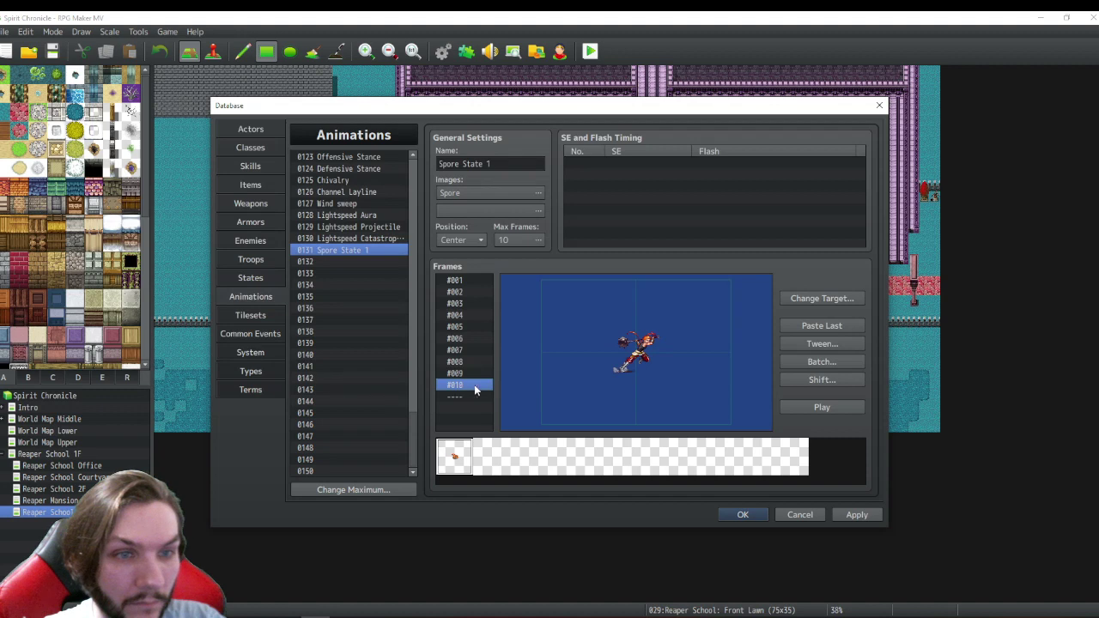
right_click(636, 345)
click(664, 410)
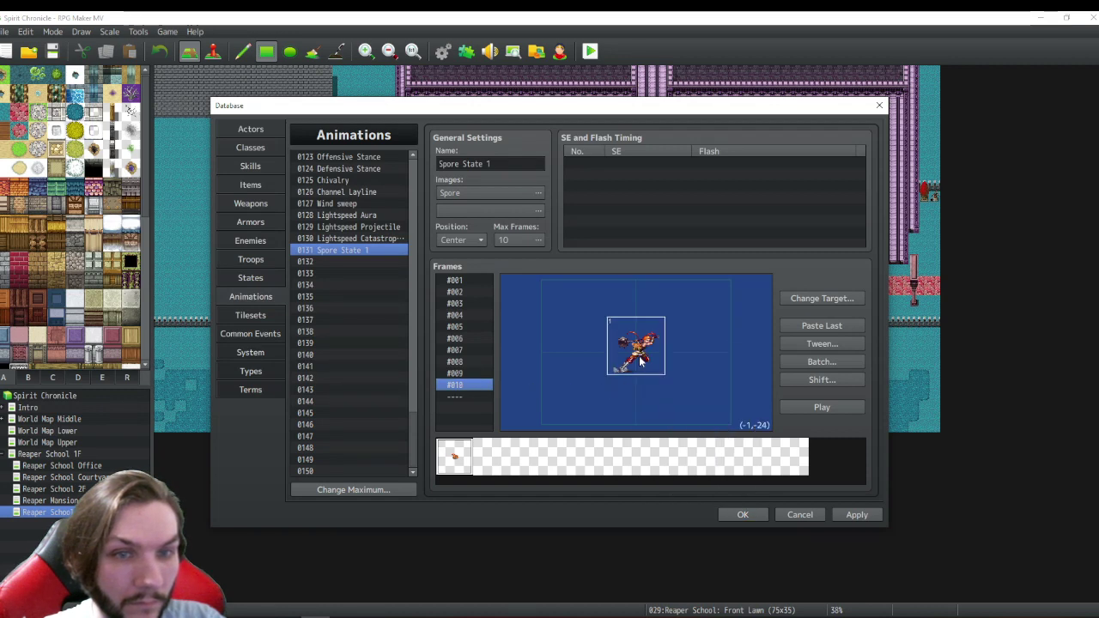
- Set the position of the spore cell in frame #010 to X 0 and Y -68
right_click(638, 355)
click(665, 378)
key(Tab)
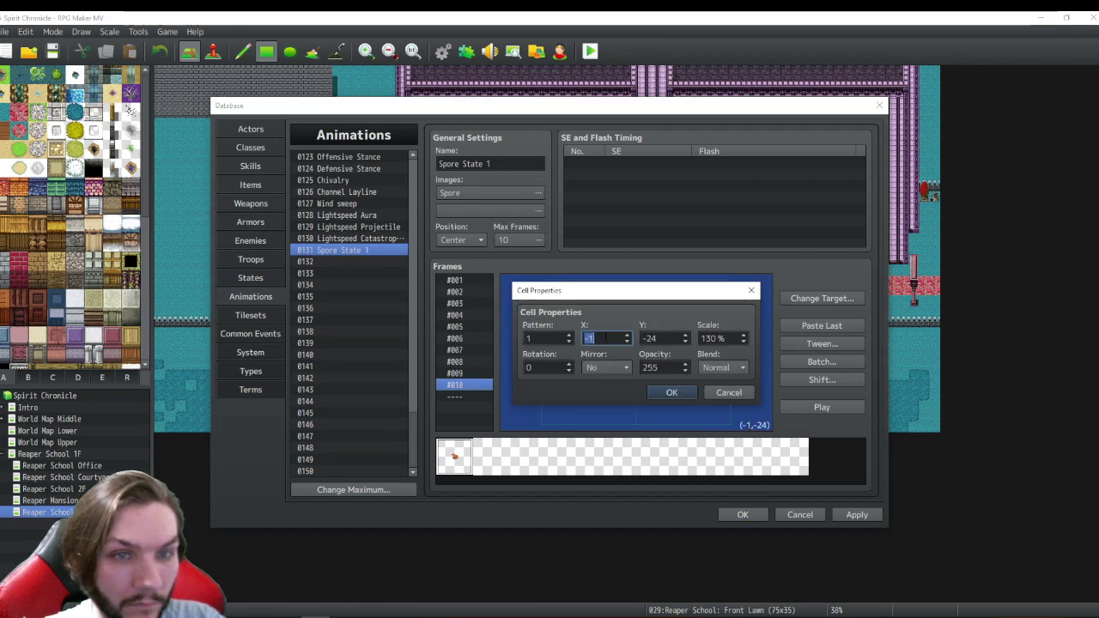
text(0)
key(Tab)
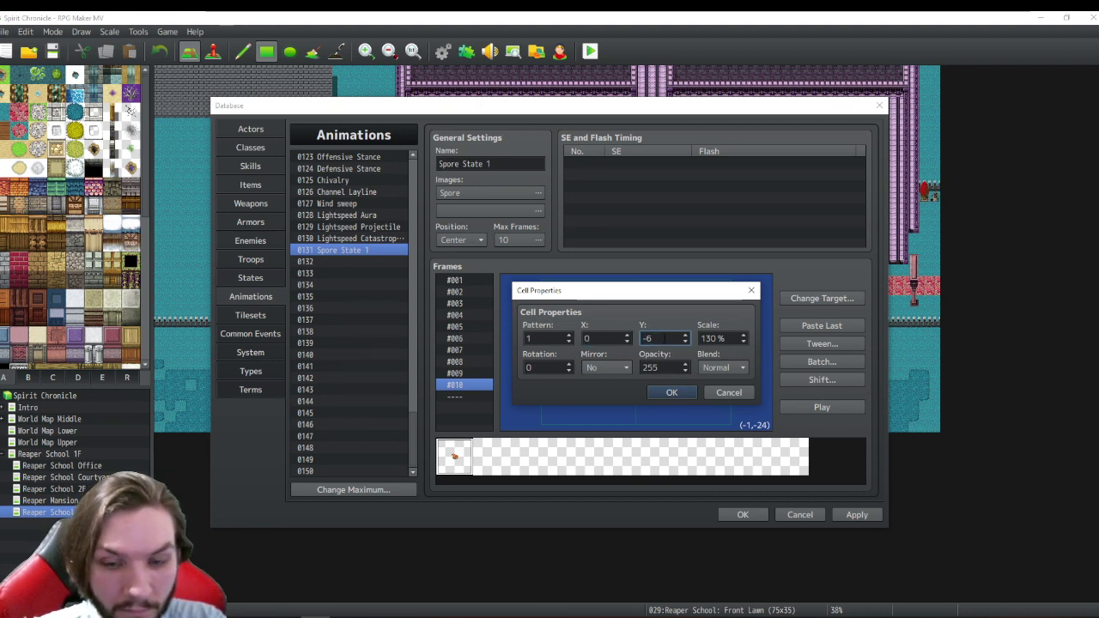
click(667, 392)
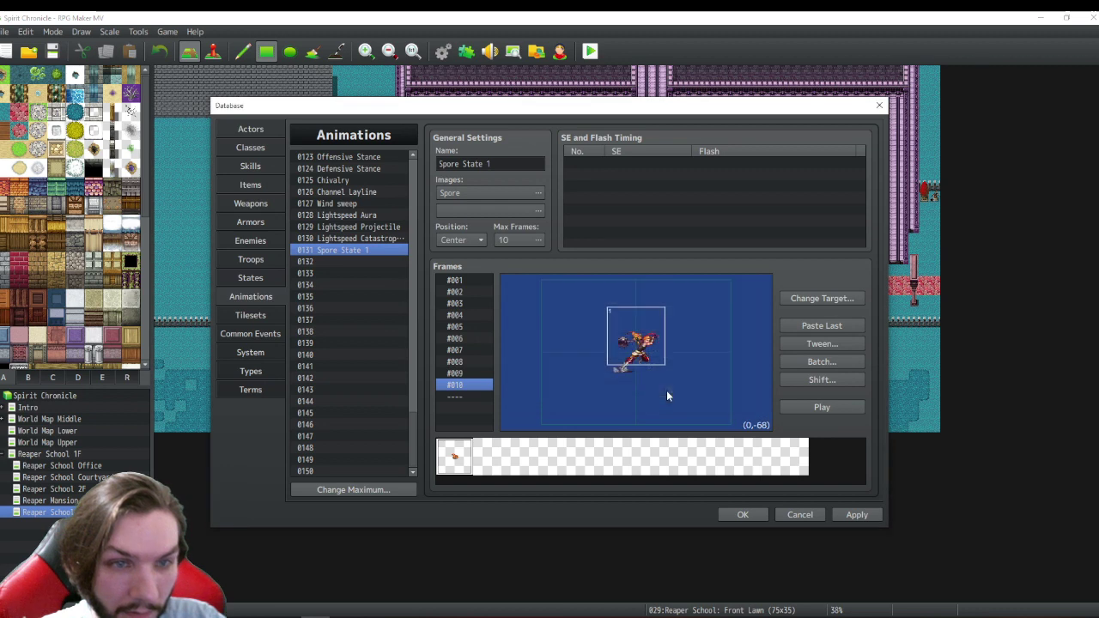
- Tween frames 5 to 10 for cells 1 to 16 with every data property included, and play the animation
click(837, 344)
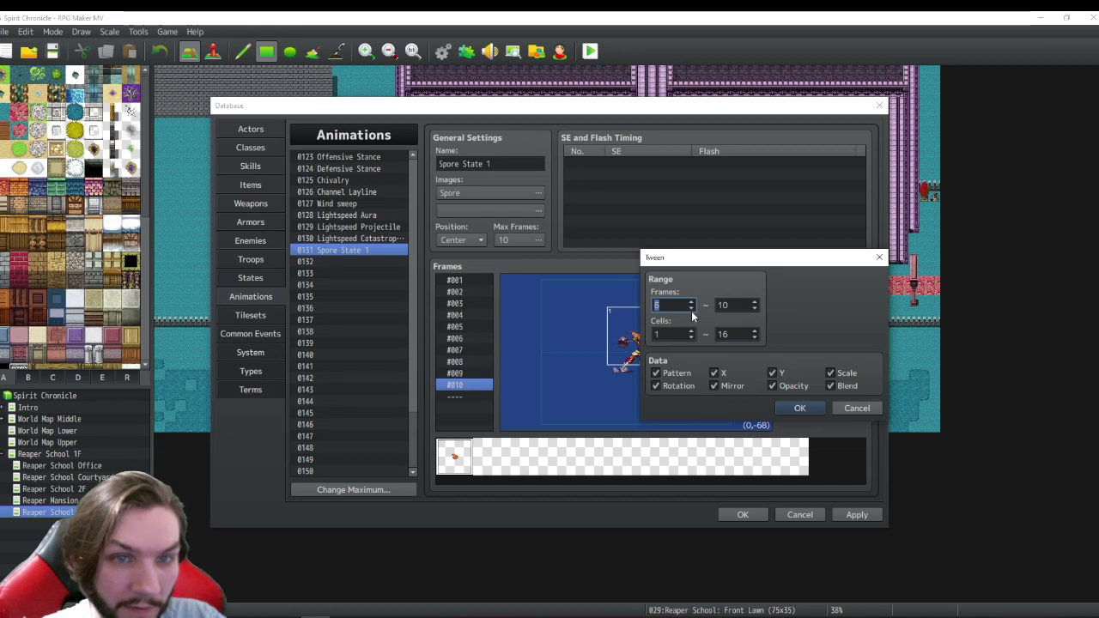
click(809, 410)
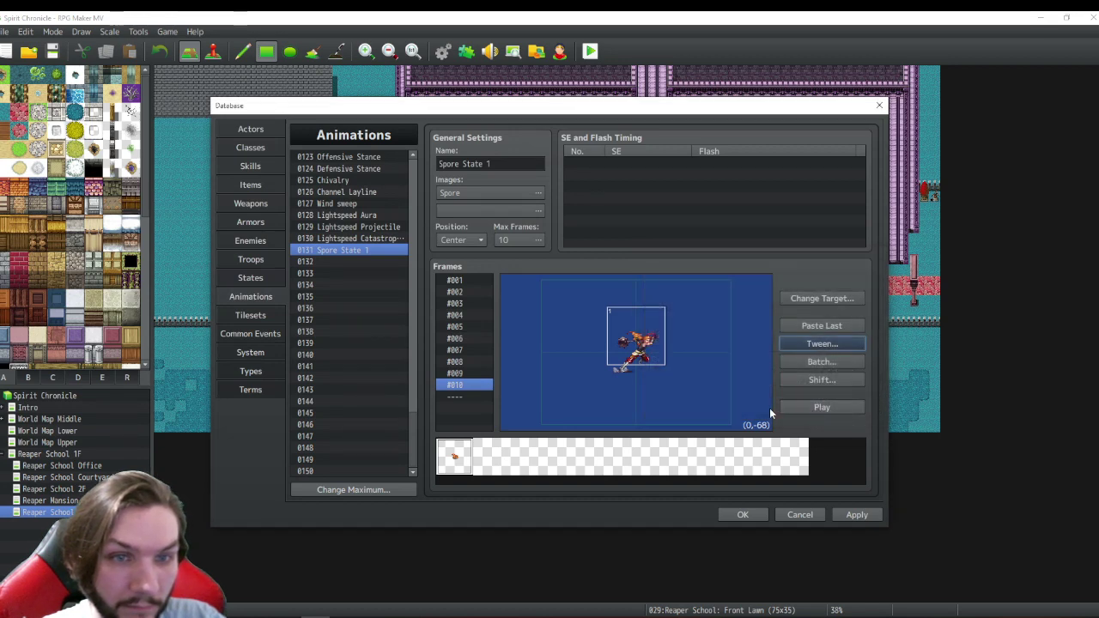
click(814, 410)
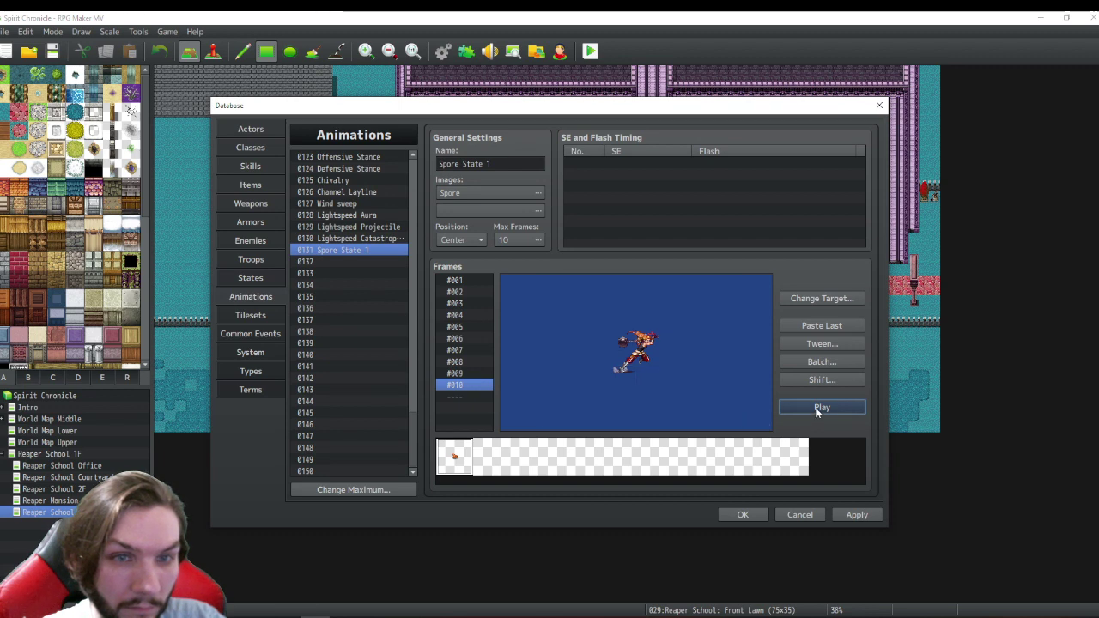
- Step through frames #001 to #010 to check the spore cell's position and size across the animation
click(459, 281)
key(Down)
key(Down)
key(Down)
key(Down)
key(Down)
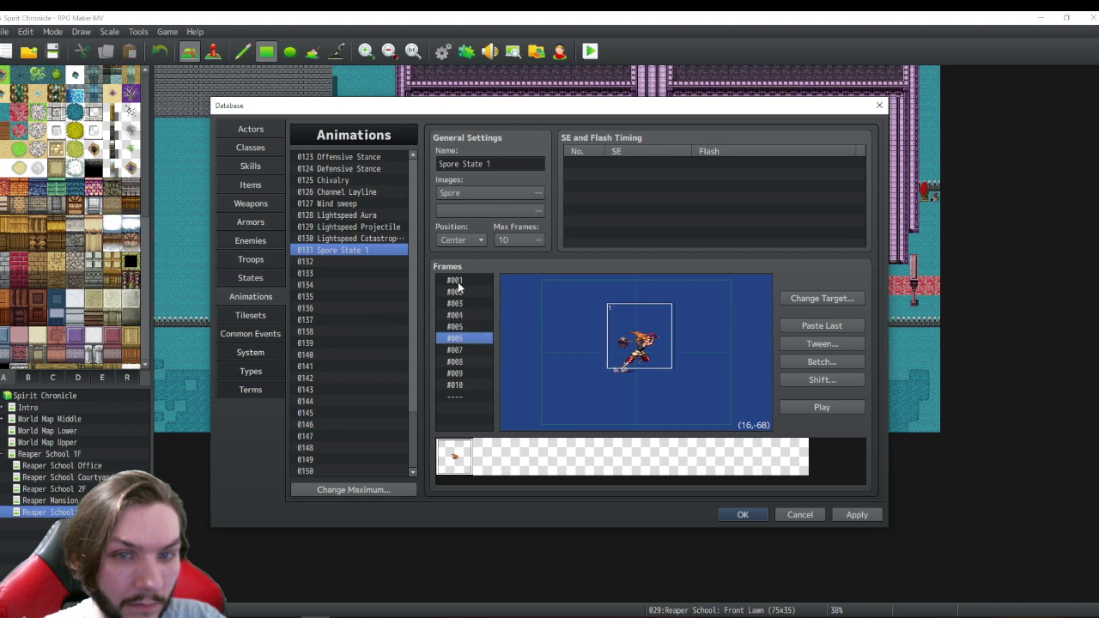
key(Down)
key(Down)
key(Down)
key(Down)
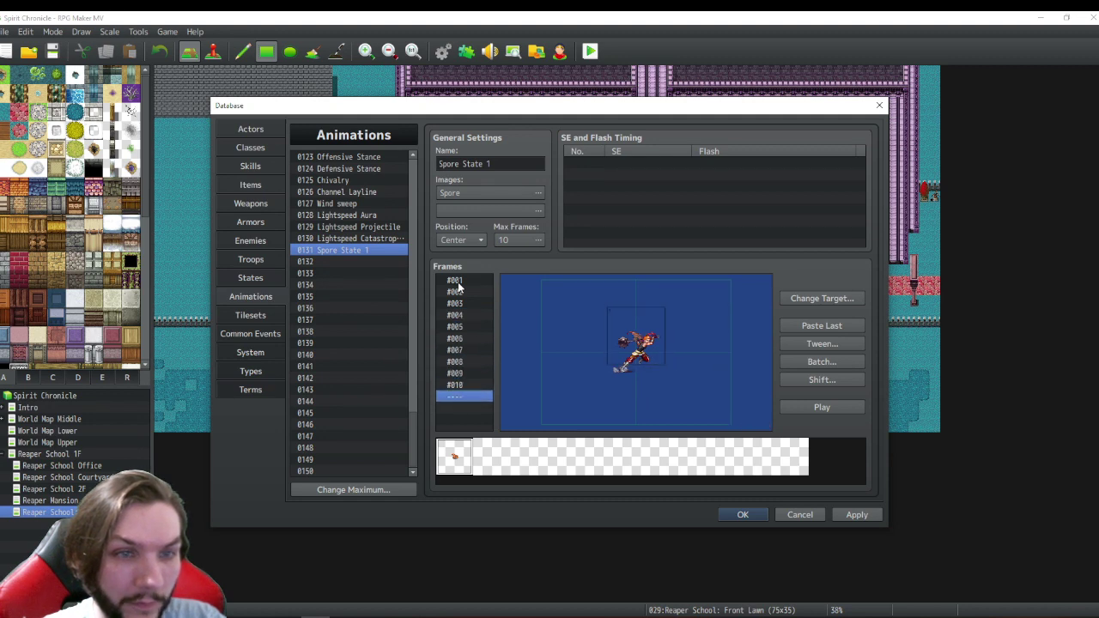
- Set the X position of the spore cell in frame #005 to 0
key(Up)
key(Up)
key(Up)
key(Up)
key(Up)
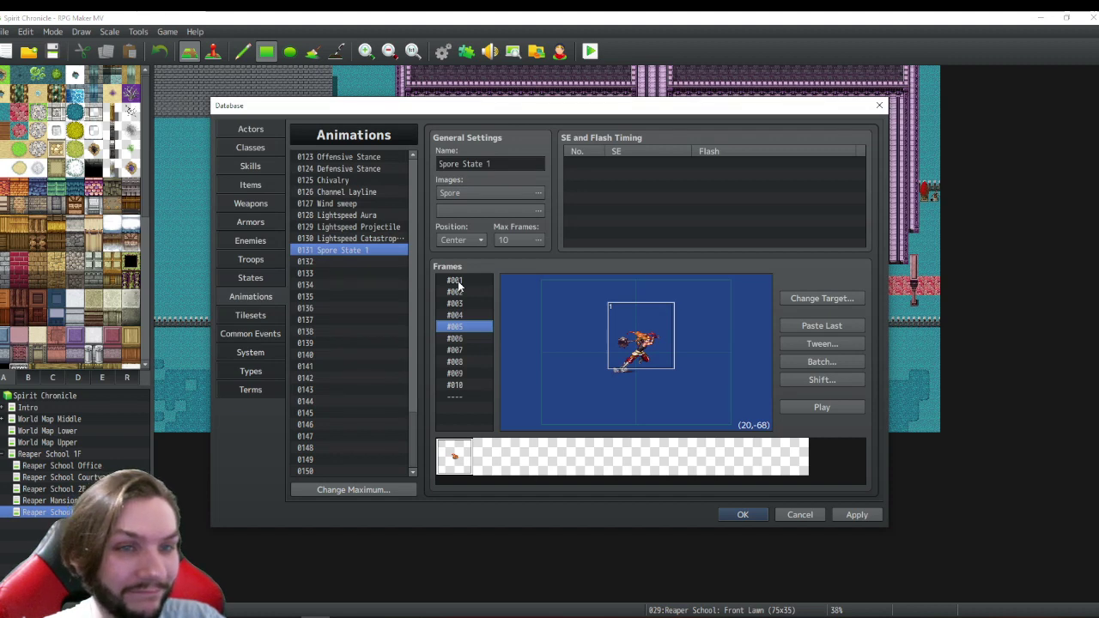
right_click(633, 347)
click(645, 360)
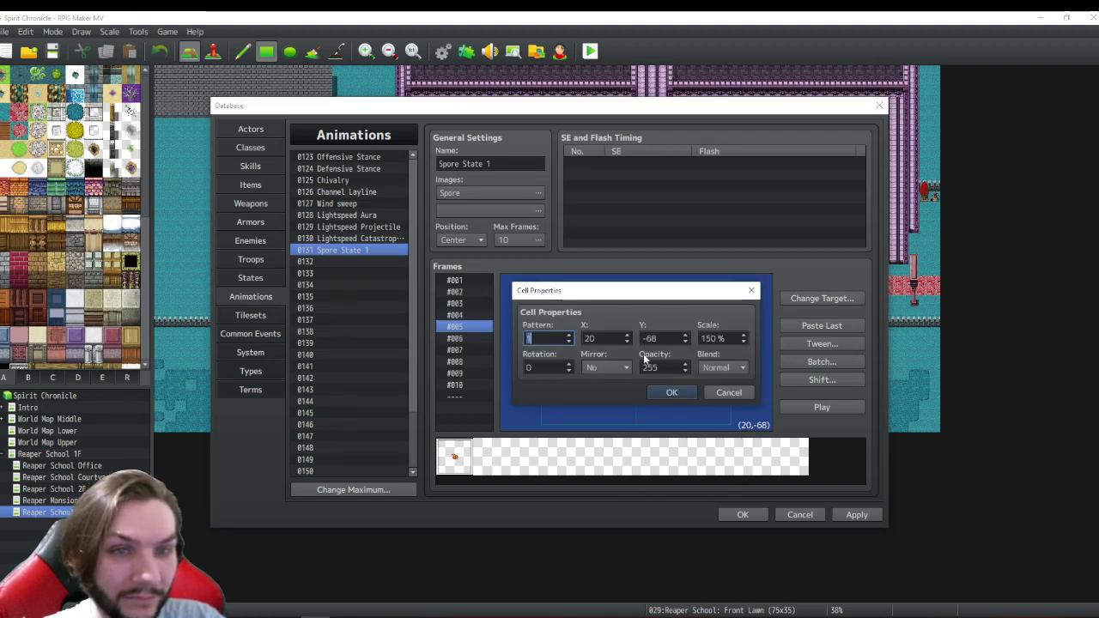
key(Tab)
text(15)
click(671, 392)
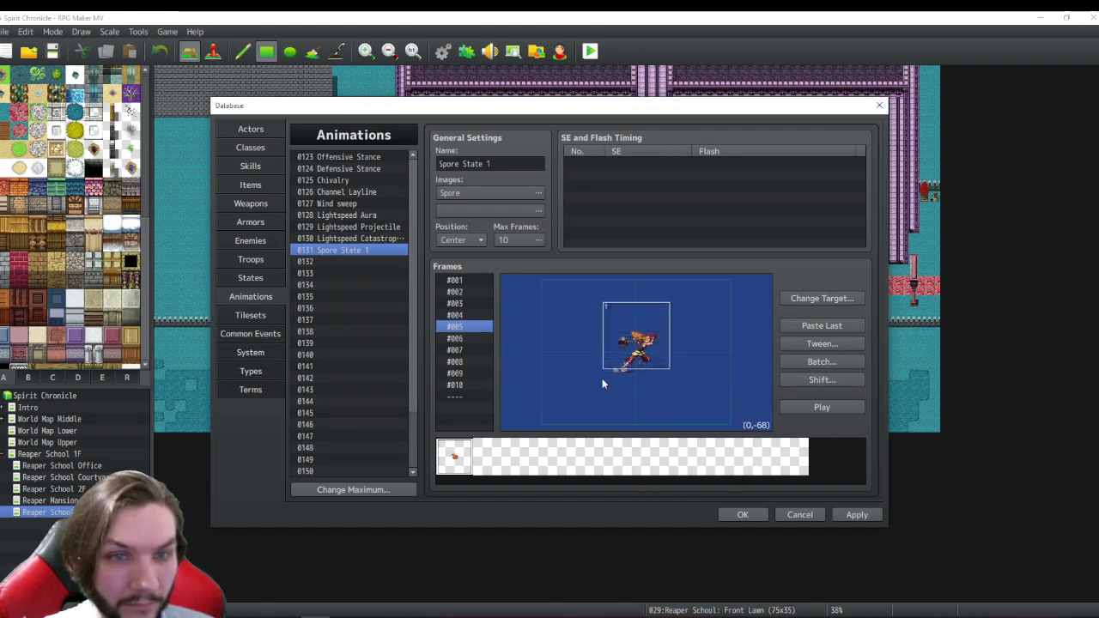
- Set the X position of the spore cell in frame #004 to 0
click(454, 315)
right_click(638, 334)
click(654, 356)
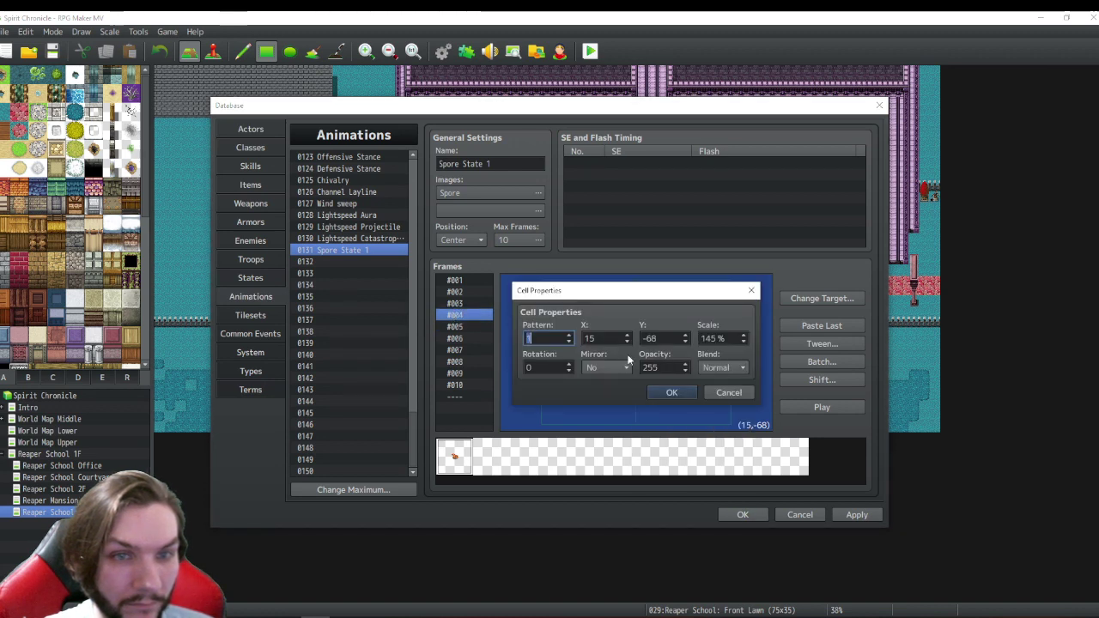
key(Tab)
text(10)
click(671, 393)
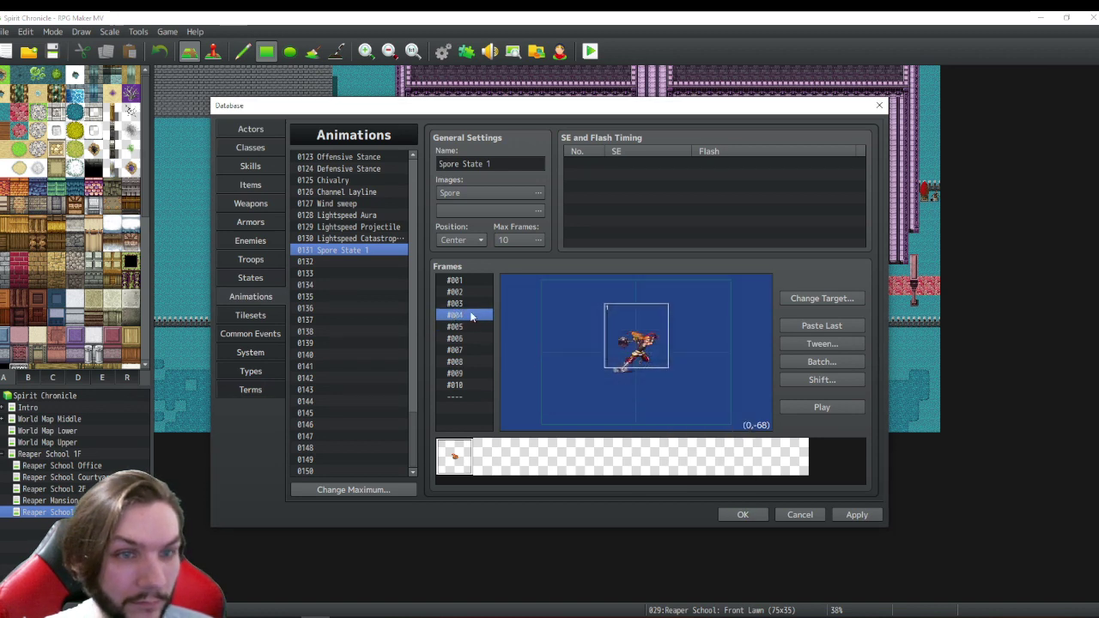
- Set the X position of the spore cell in frame #003 to 0
click(464, 304)
right_click(637, 335)
click(654, 355)
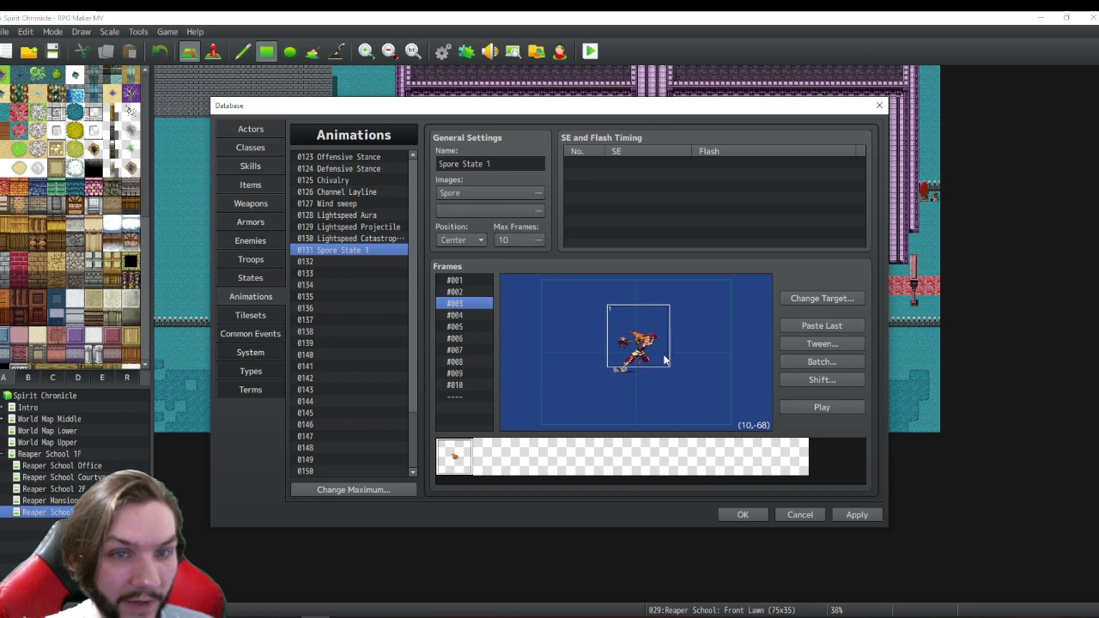
key(Tab)
text(0)
click(671, 392)
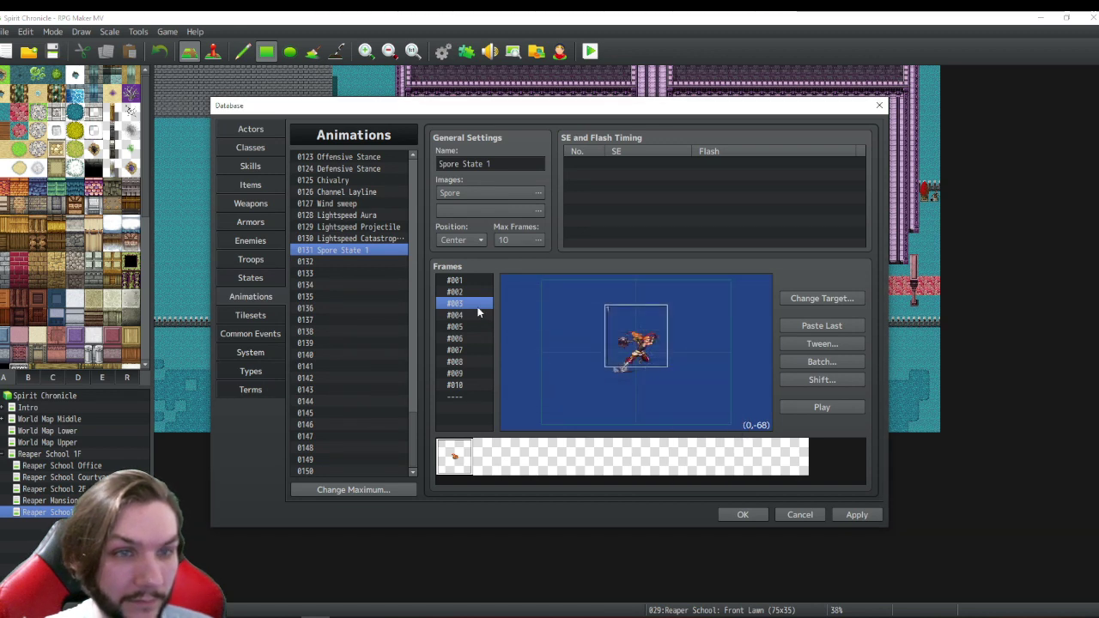
- Set the X position of the spore cell in frame #002 to 0
click(459, 293)
right_click(637, 339)
click(654, 357)
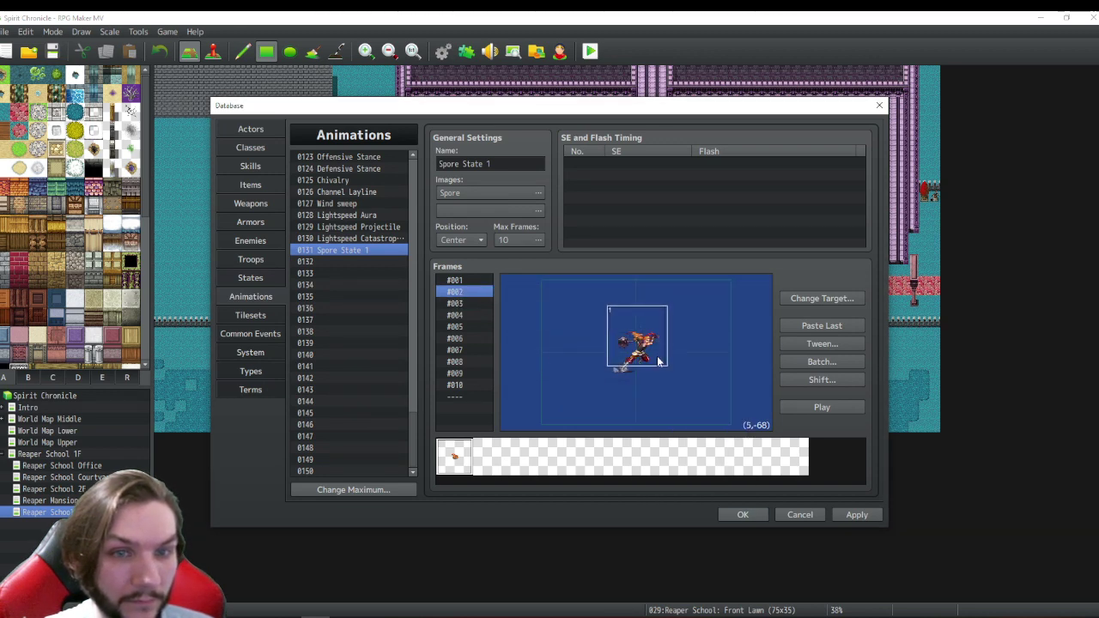
key(Tab)
text(0)
click(671, 392)
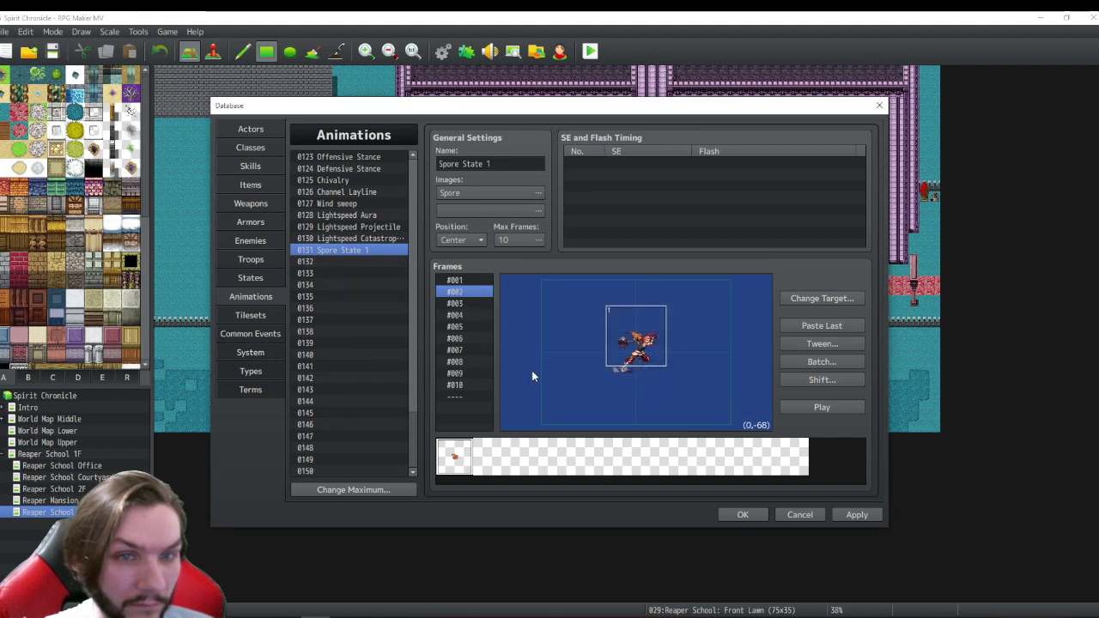
- Set the X position of the spore cell in frame #006 to 0
click(460, 327)
click(458, 339)
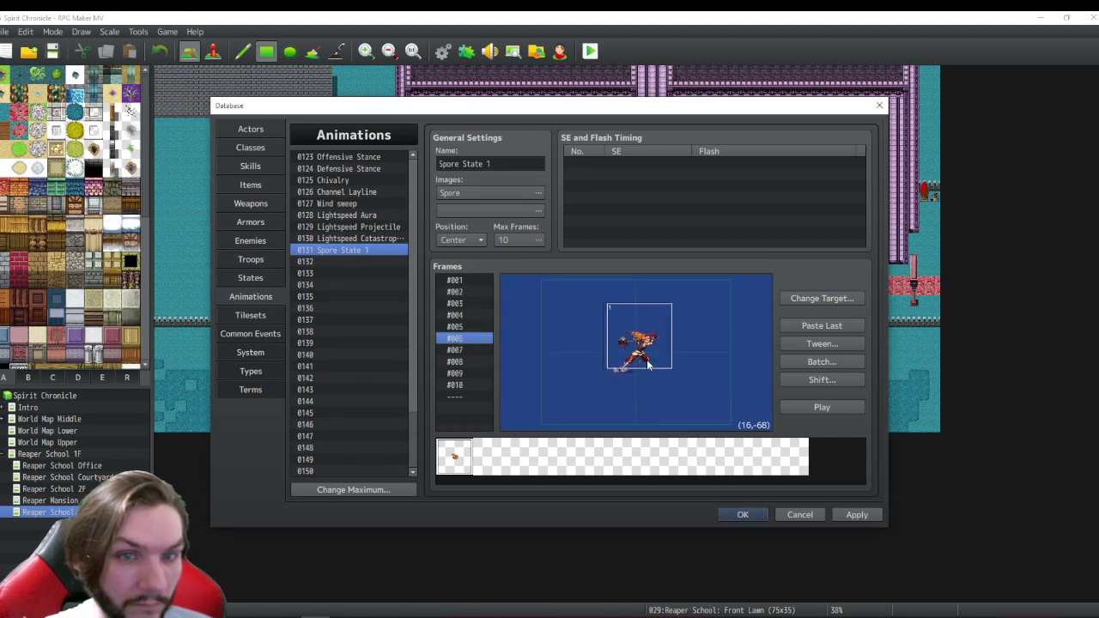
right_click(637, 340)
click(654, 357)
key(Tab)
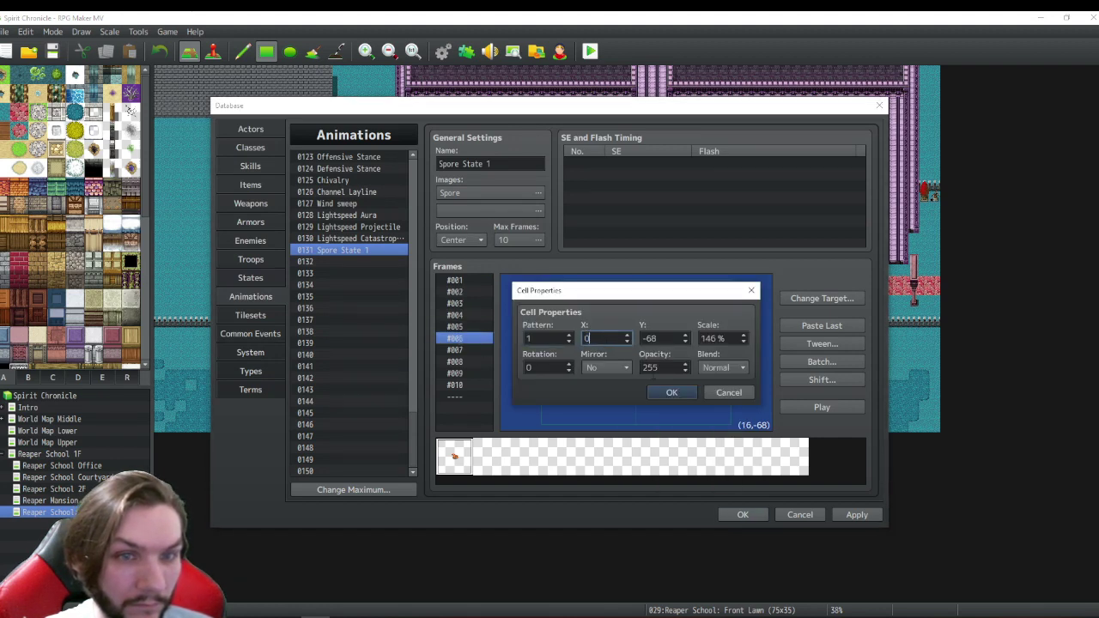
text(12)
click(672, 393)
- Set the X position of the spore cell in frame #007 to 0
click(461, 350)
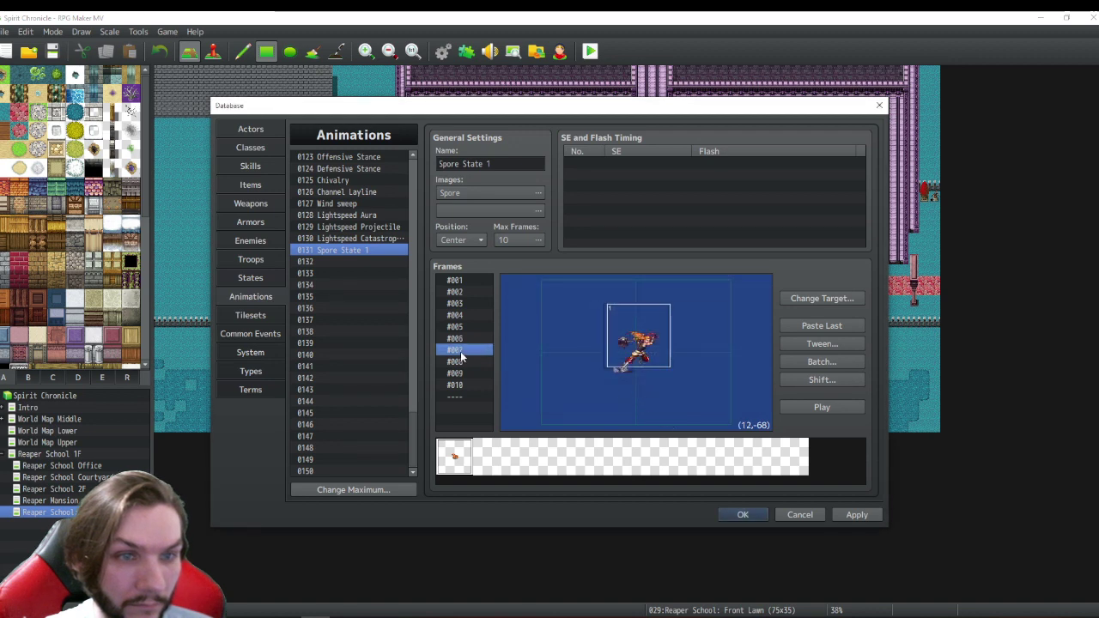
right_click(652, 344)
click(666, 354)
key(Tab)
text(8)
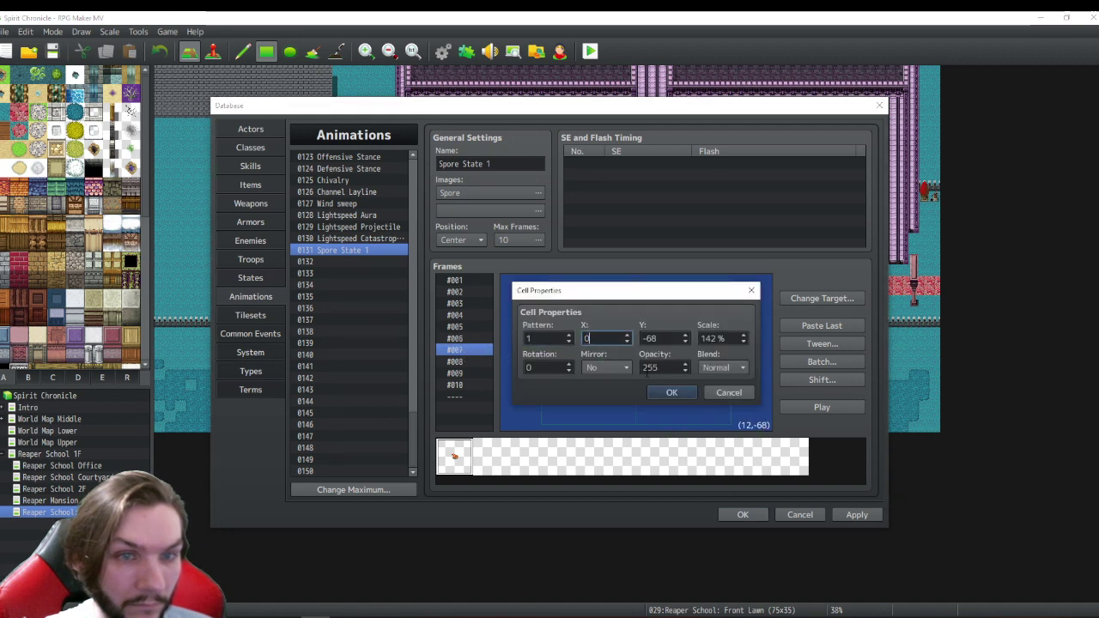
click(671, 393)
- Set the X position of the spore cell in frame #008 to 0
click(455, 362)
right_click(629, 350)
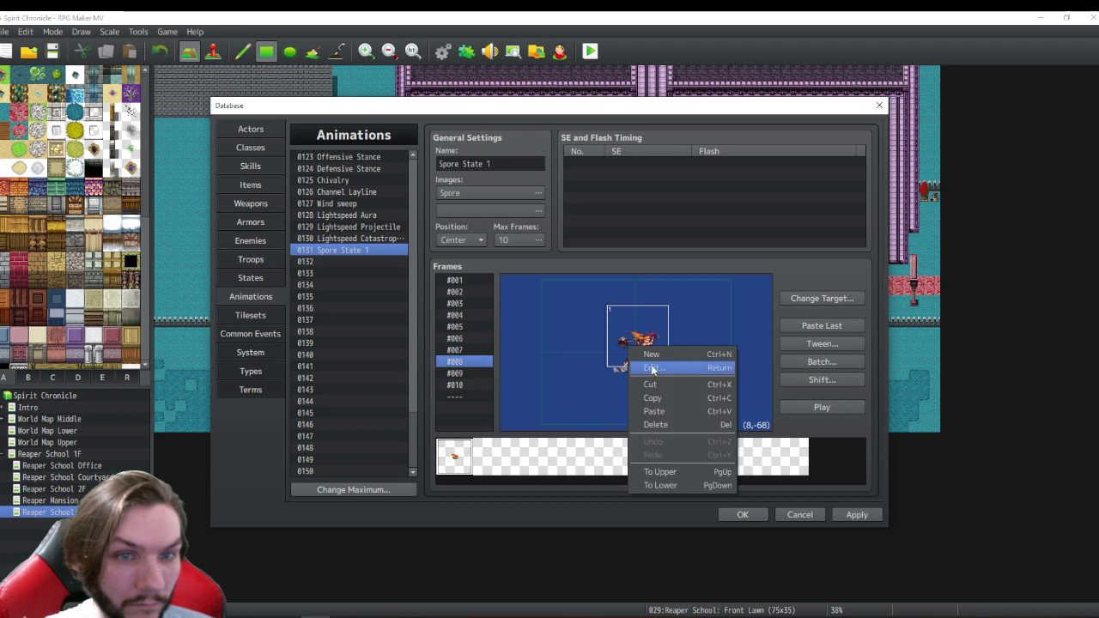
click(653, 371)
key(Tab)
text(0)
click(666, 392)
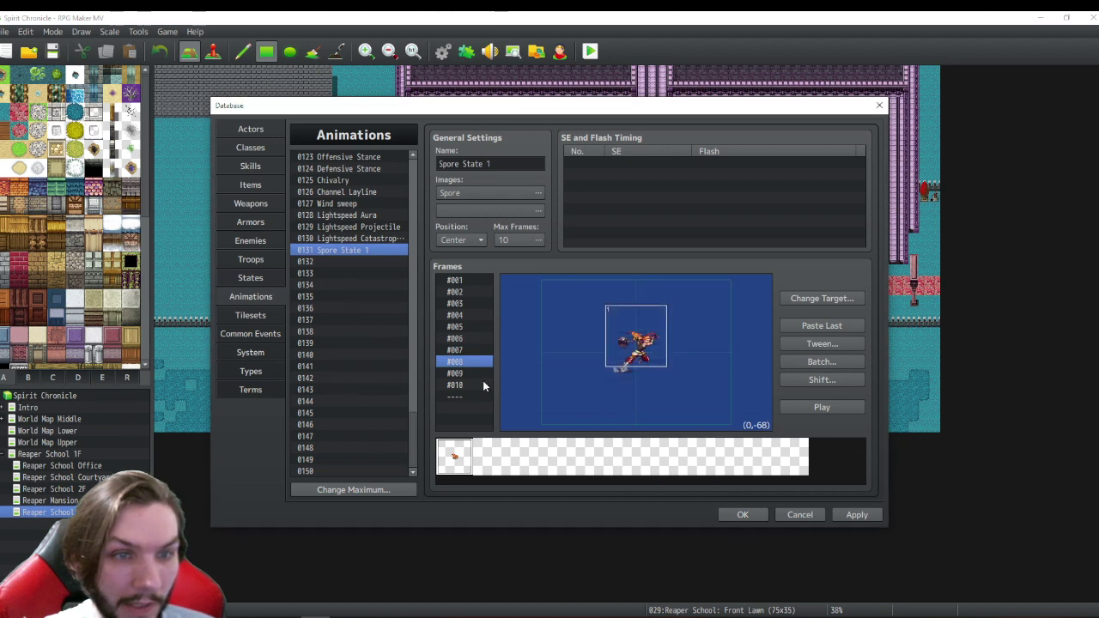
- Set the X position of the spore cell in frame #009 to 0 and play the animation
click(474, 375)
right_click(631, 346)
click(656, 364)
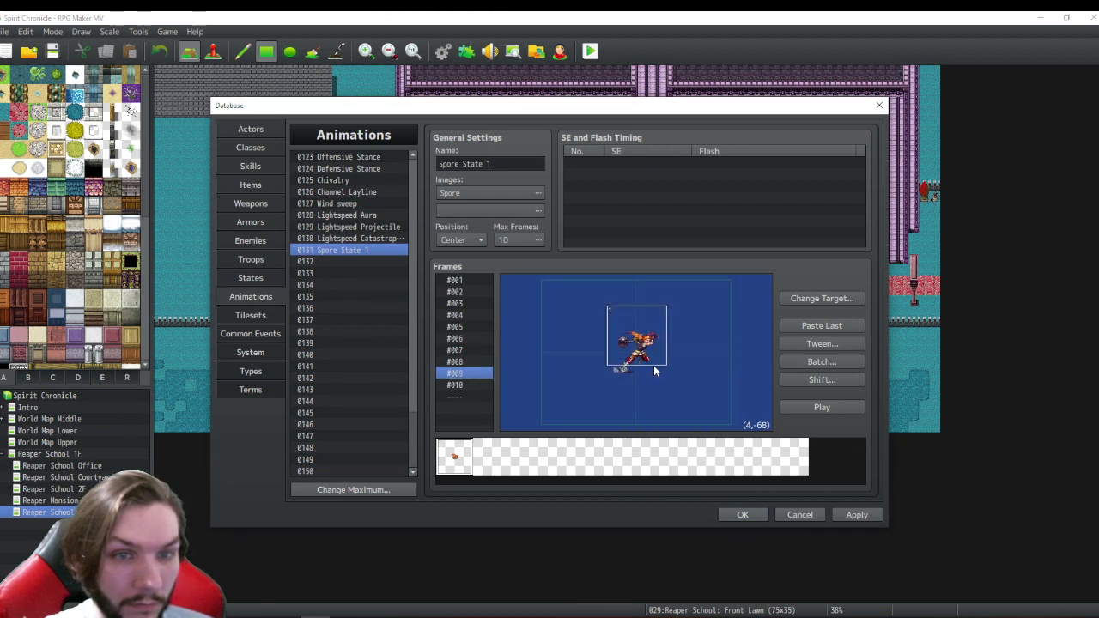
key(Tab)
text(0)
click(661, 392)
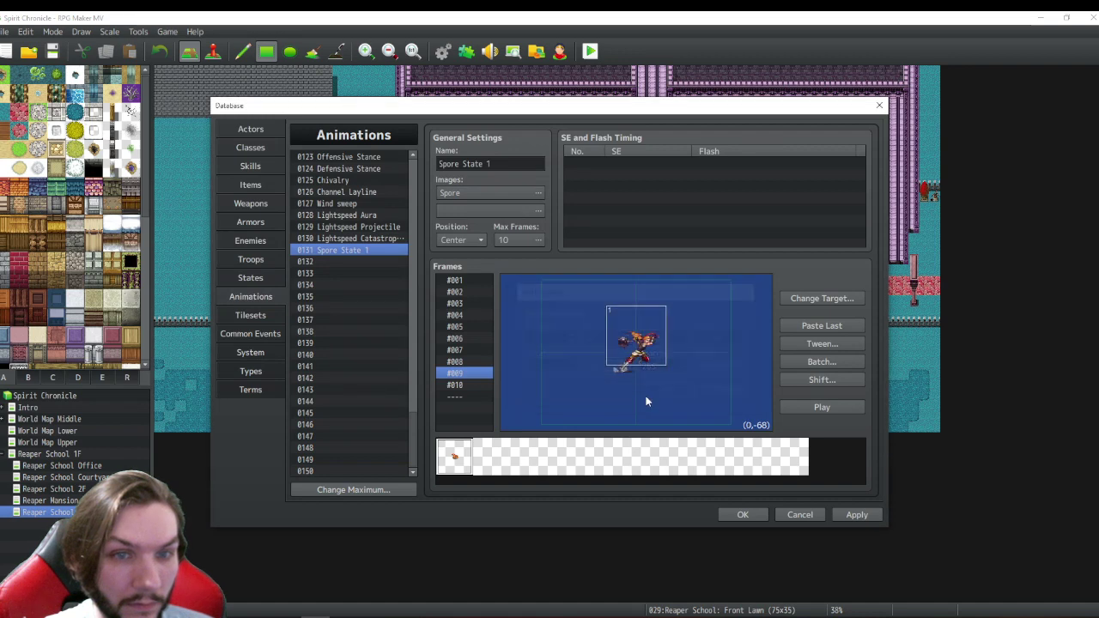
click(462, 385)
click(815, 407)
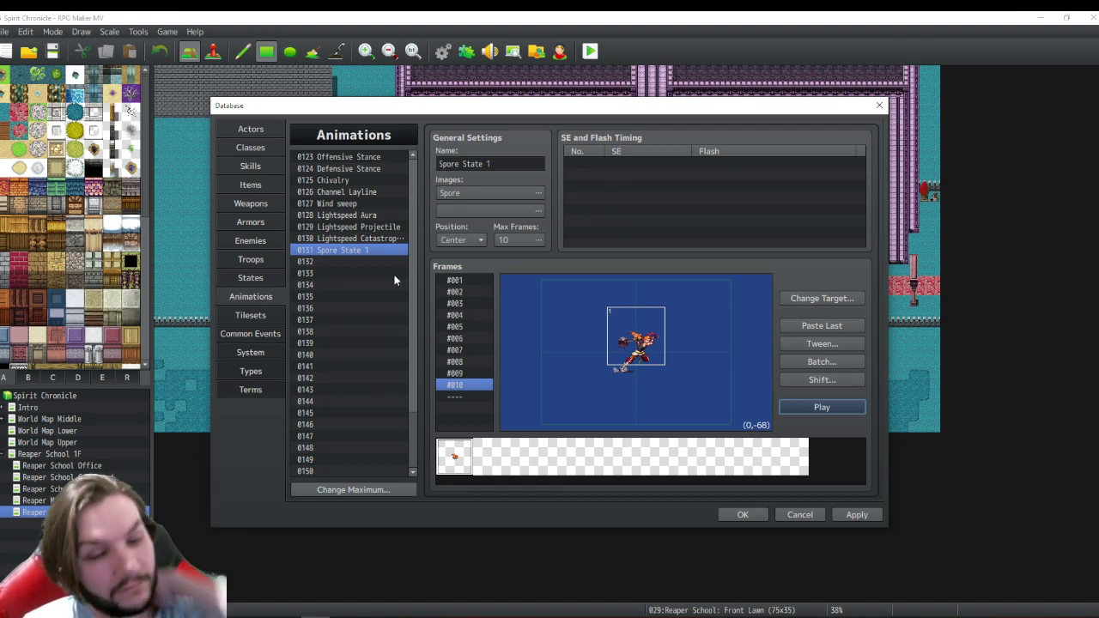
- Copy the Spore State 1 animation into the empty slot 0132
right_click(332, 243)
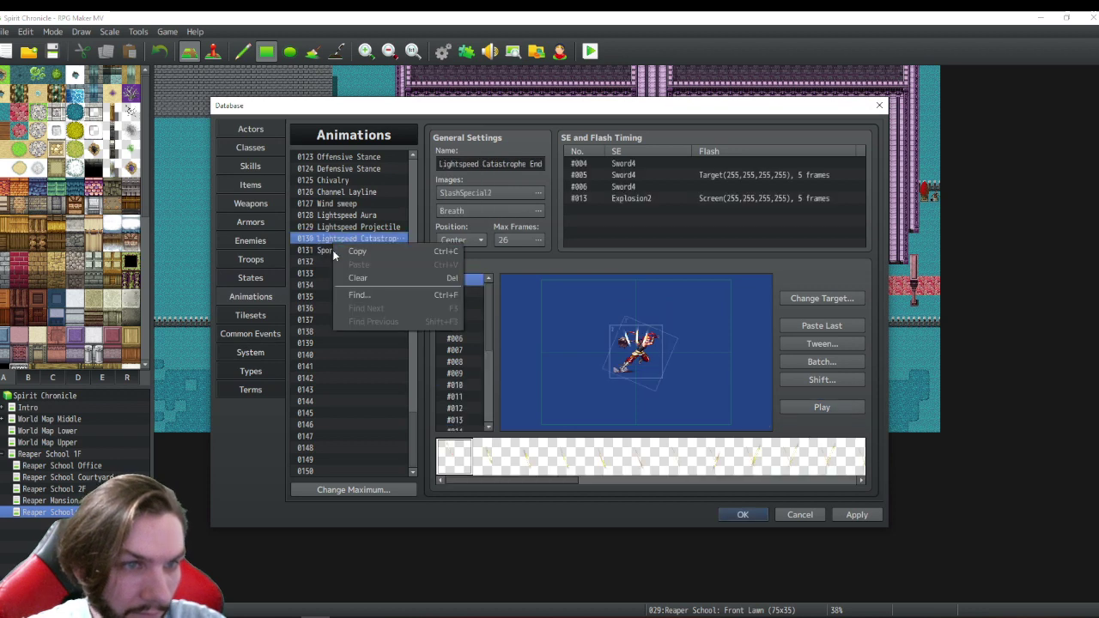
click(337, 250)
right_click(338, 252)
click(357, 259)
click(327, 262)
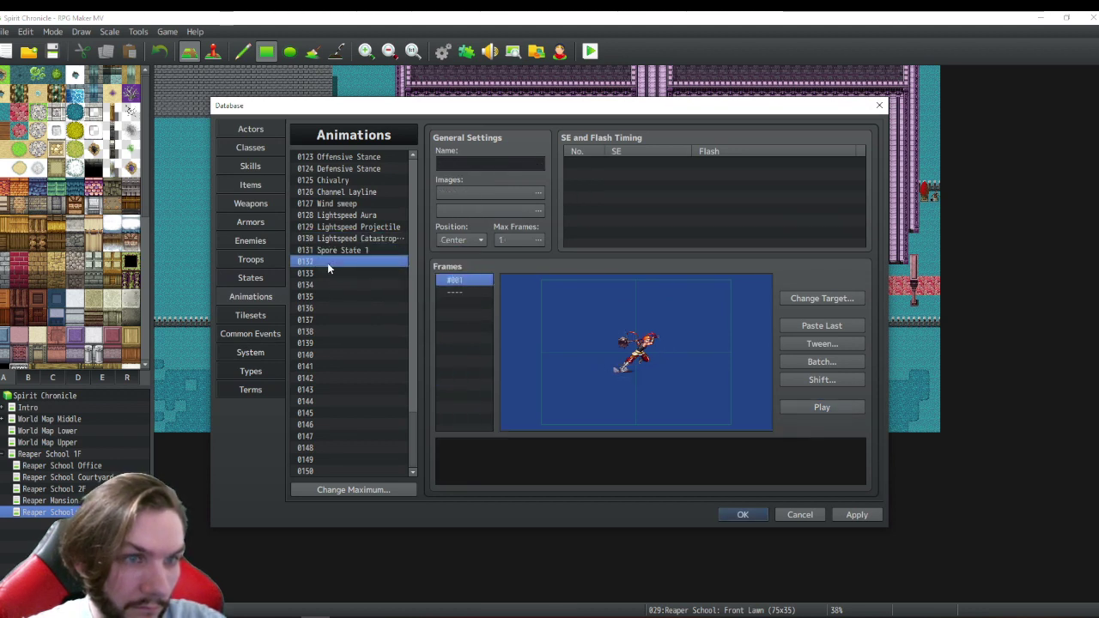
right_click(327, 263)
click(357, 282)
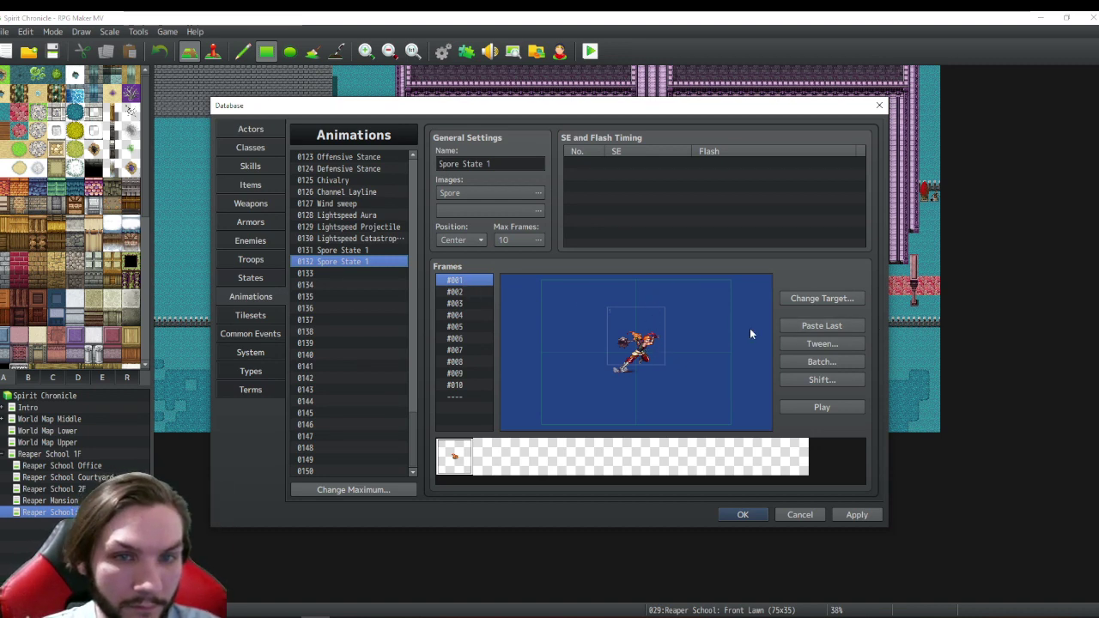
- Rename the animation in slot 0132 to Spore State 2 and apply the database changes
click(492, 163)
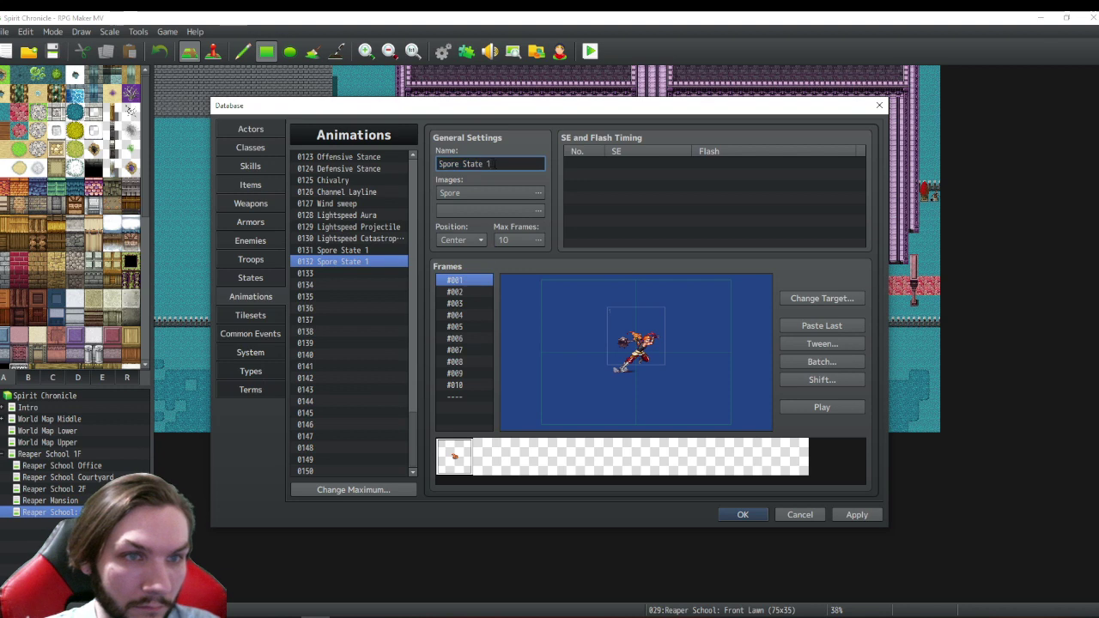
text(2)
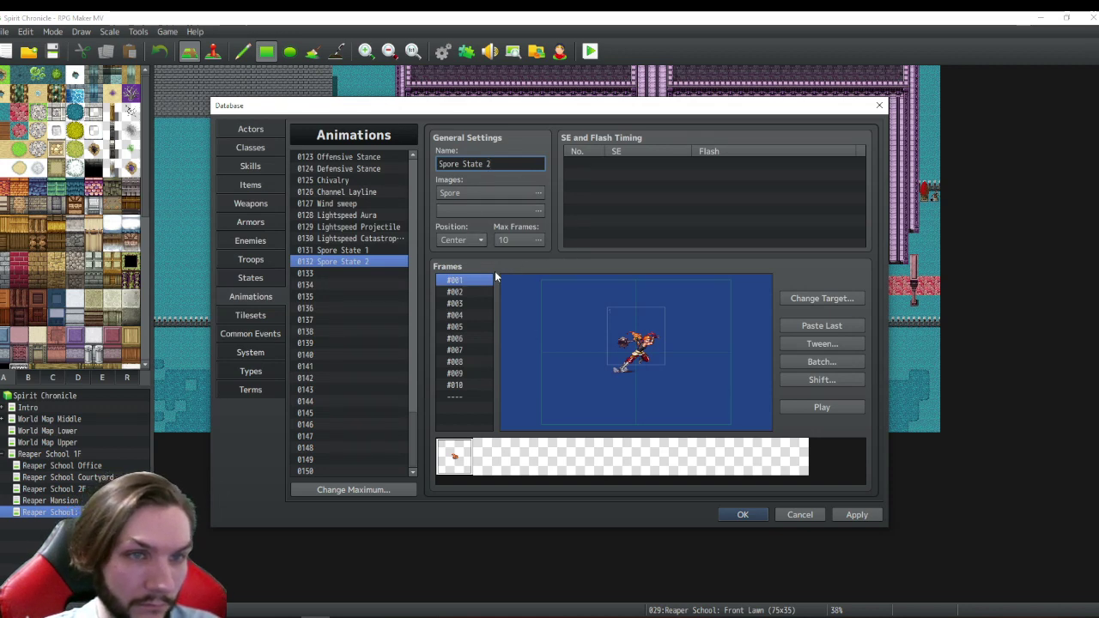
click(846, 515)
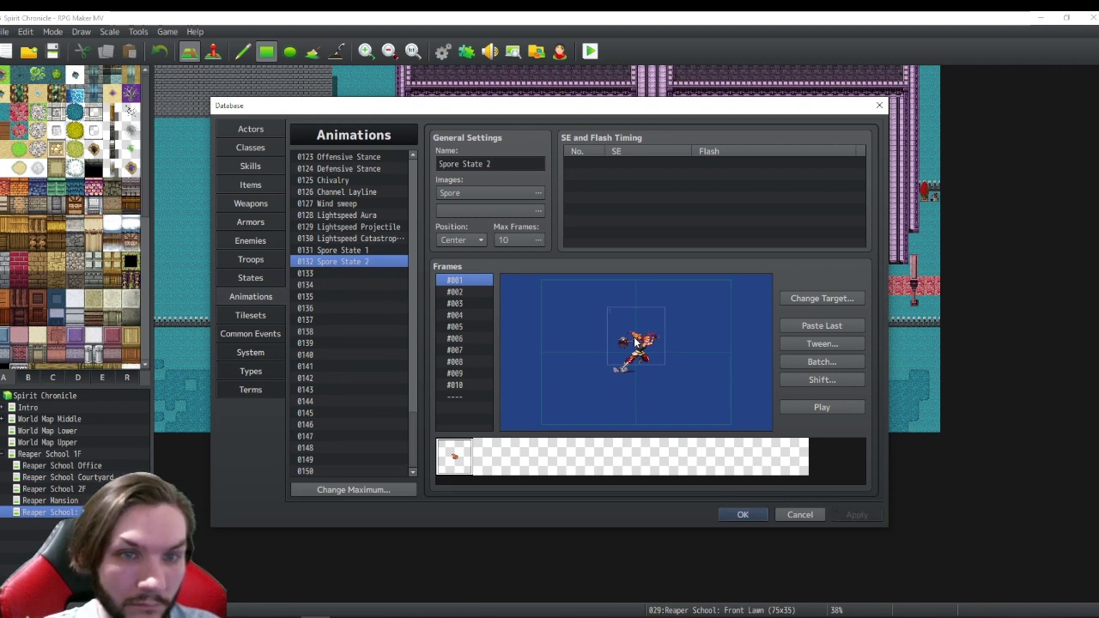
right_click(636, 342)
click(653, 348)
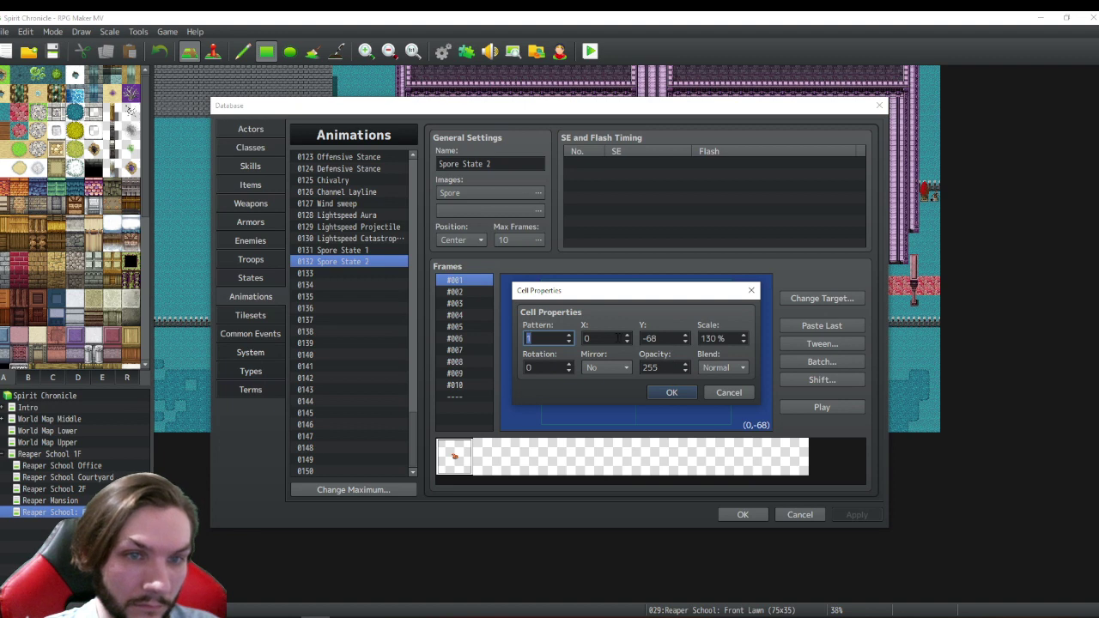
click(727, 393)
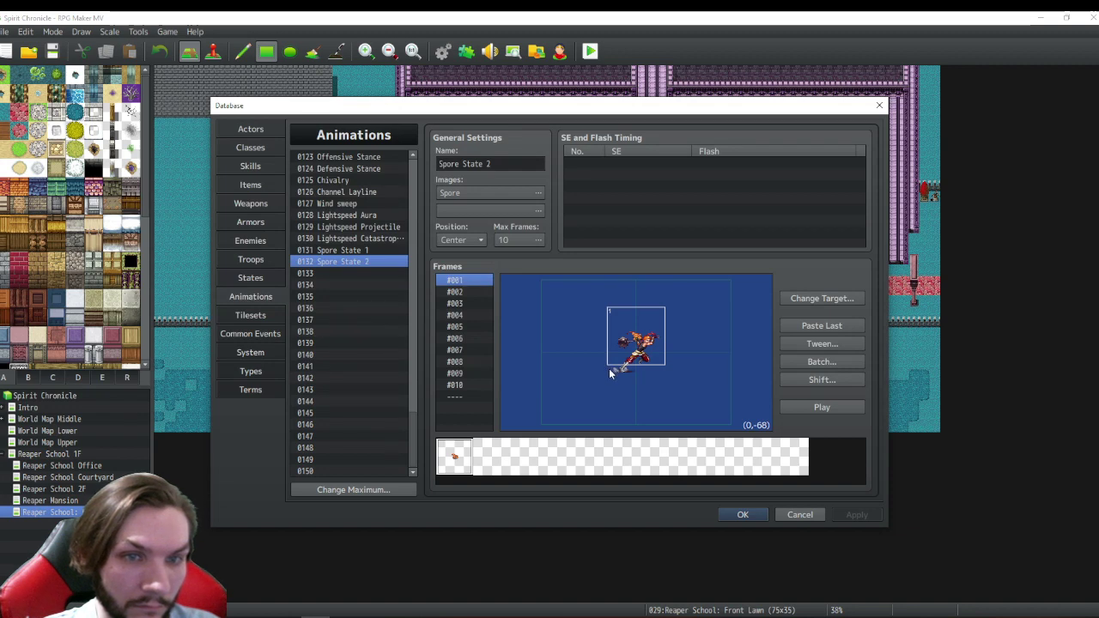
- Add a second spore cell to frame #001 at about (-51, -45) and set its blend mode to Normal
click(610, 370)
drag(612, 375, 624, 342)
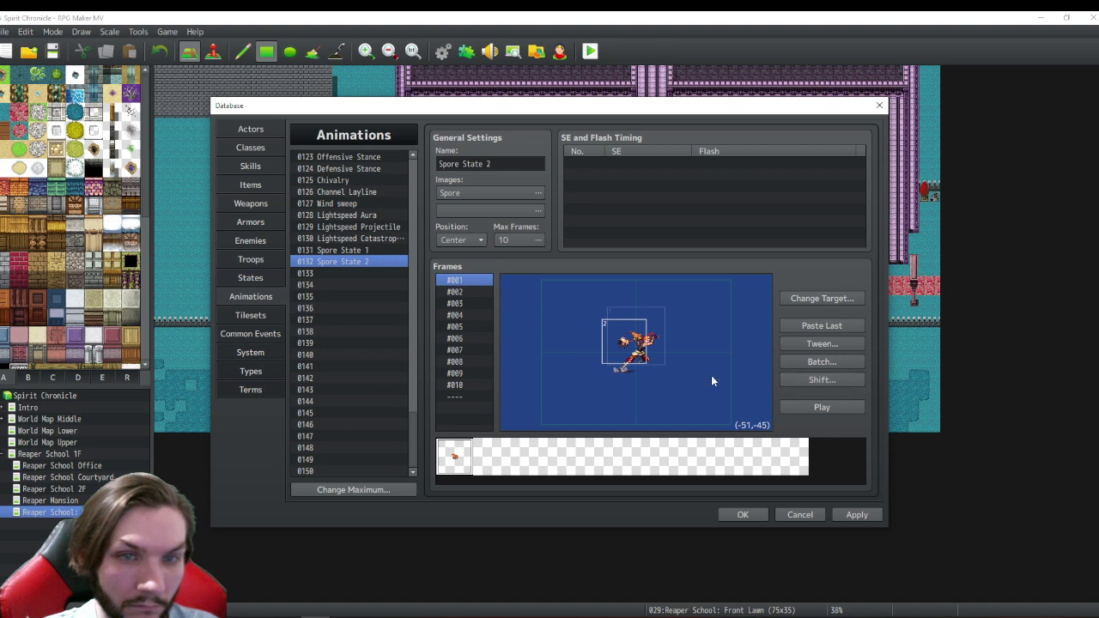
right_click(636, 344)
click(668, 362)
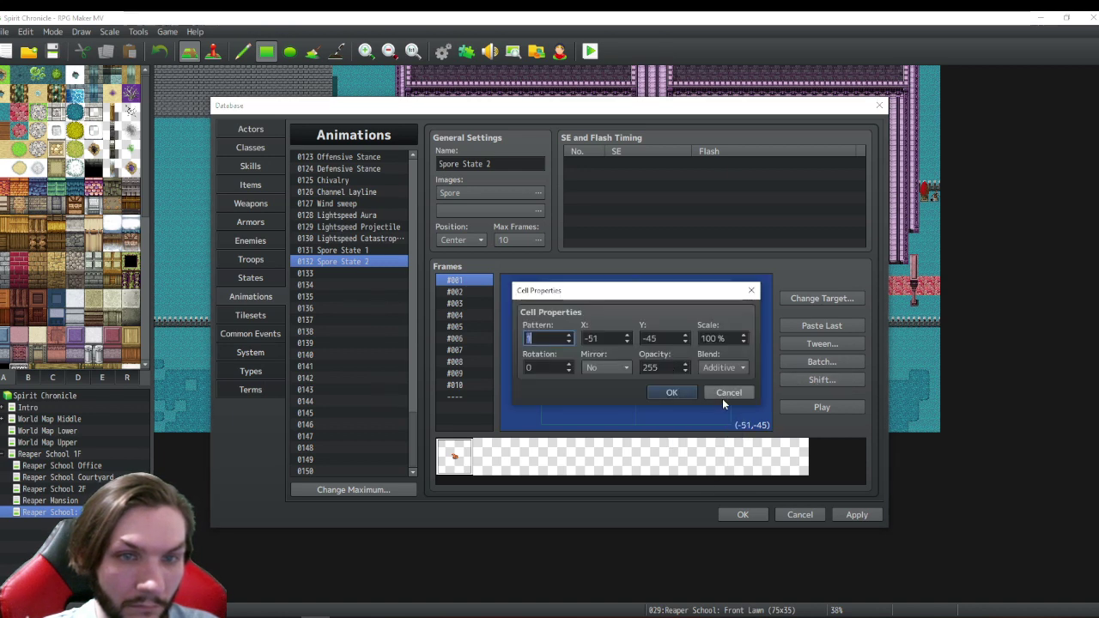
click(742, 371)
click(730, 385)
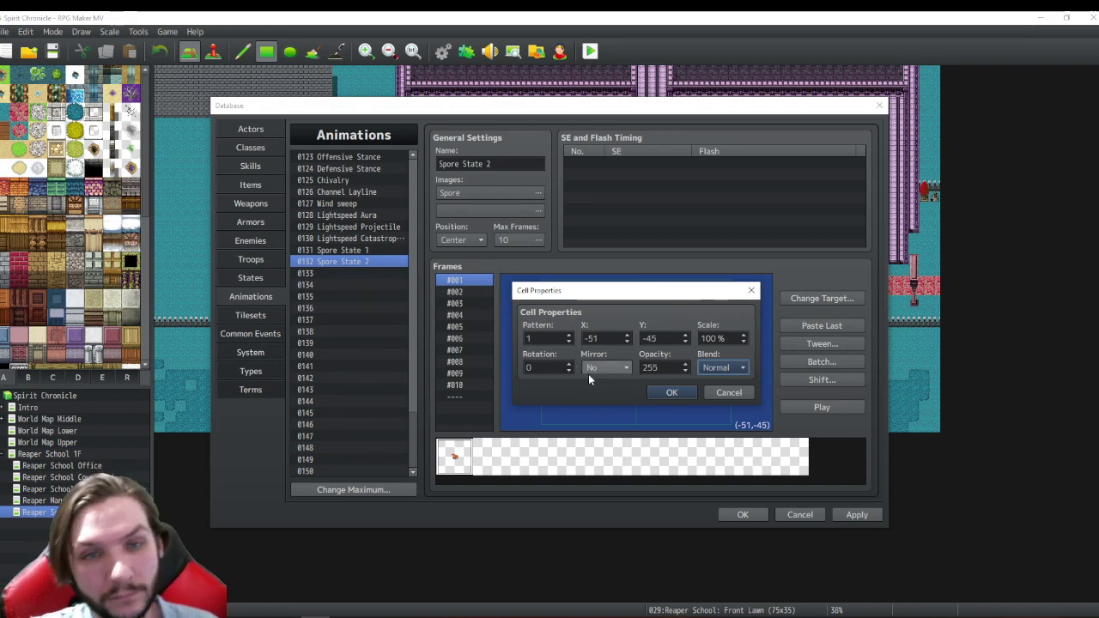
- Set the second spore cell's scale to 130 %, its X position to -50 and its rotation to -20
double_click(729, 338)
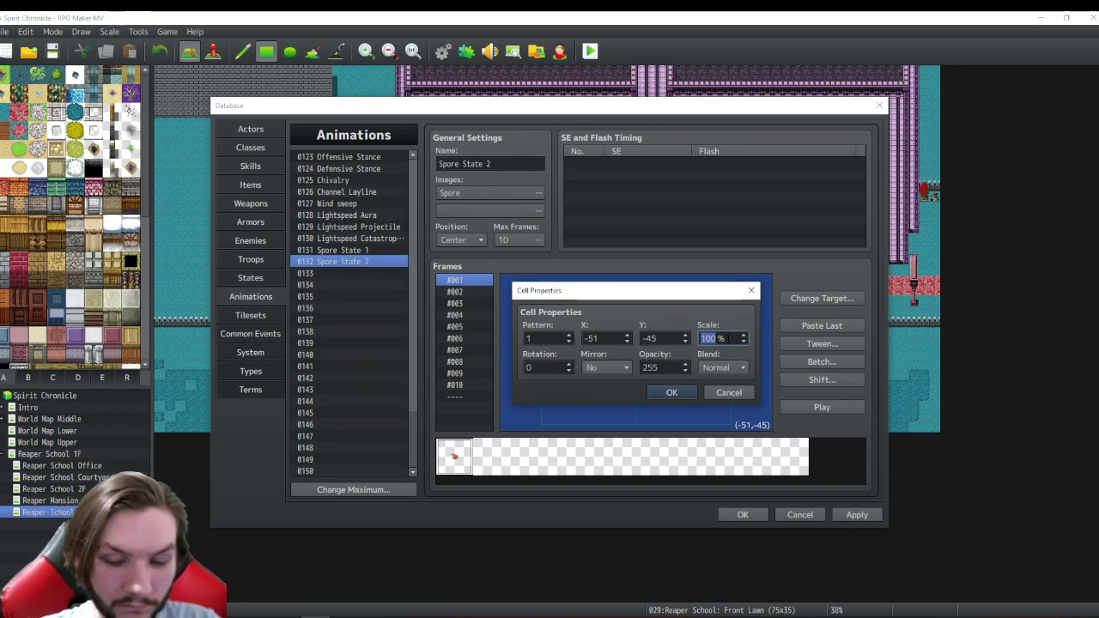
text(130)
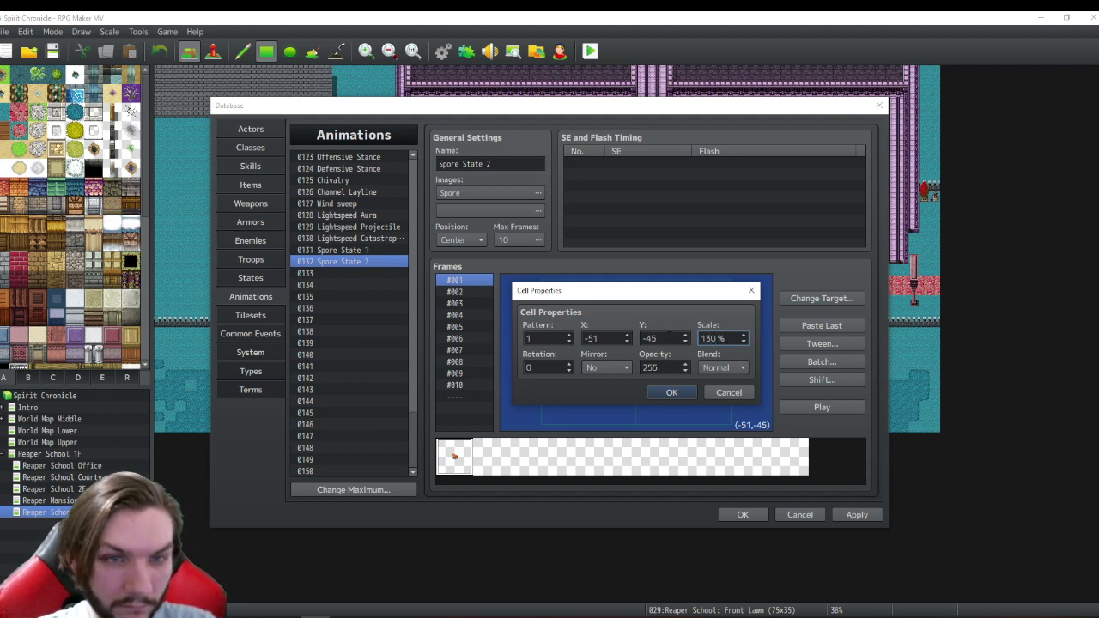
double_click(605, 338)
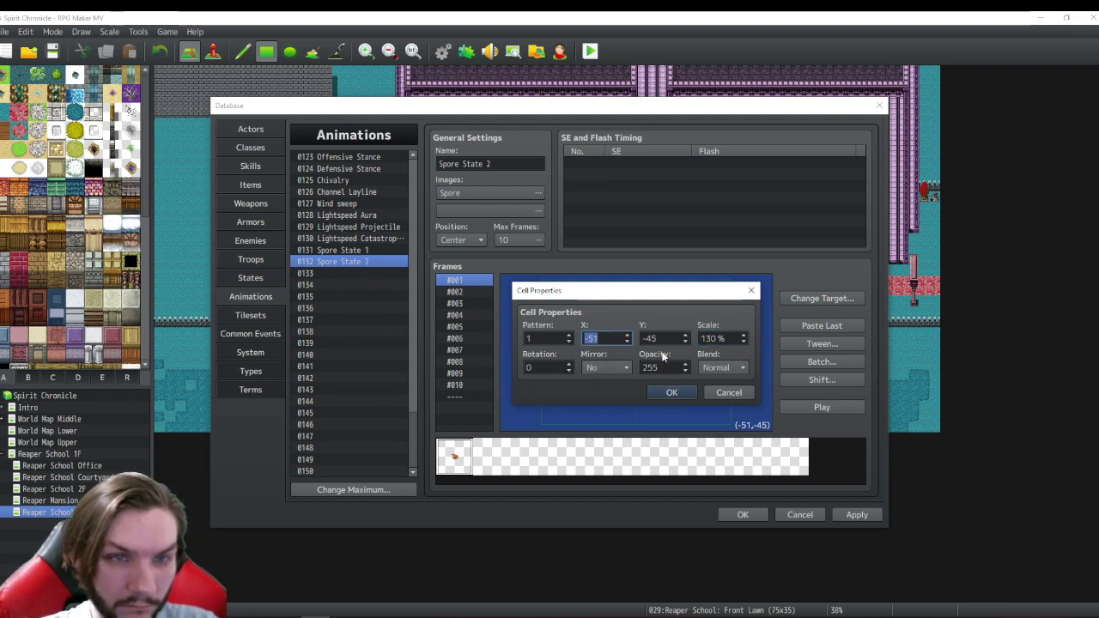
text(-51)
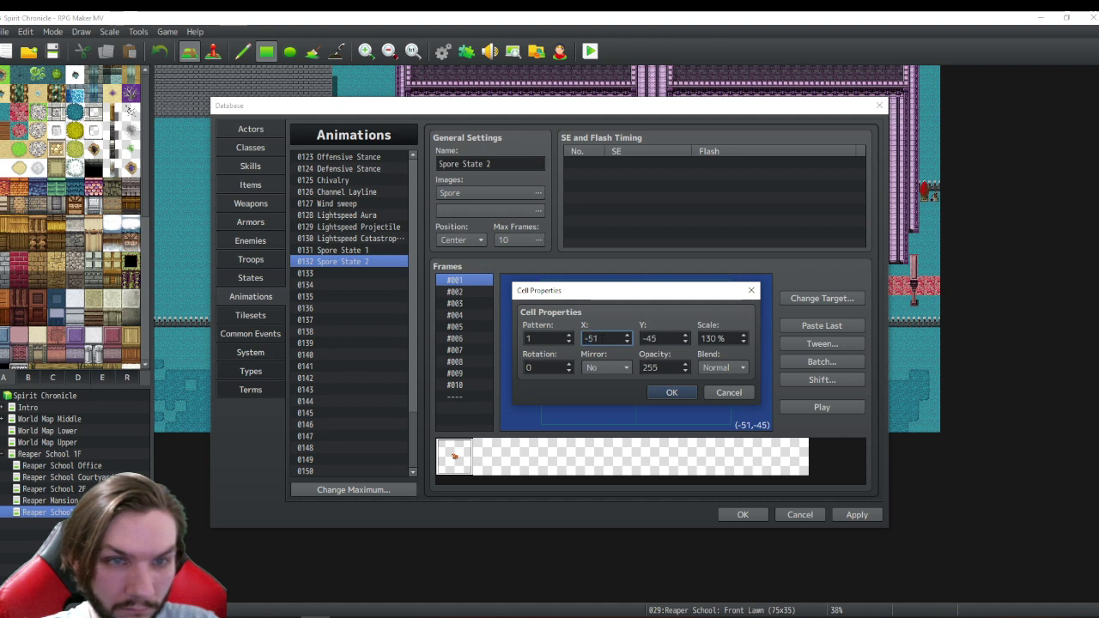
text(0)
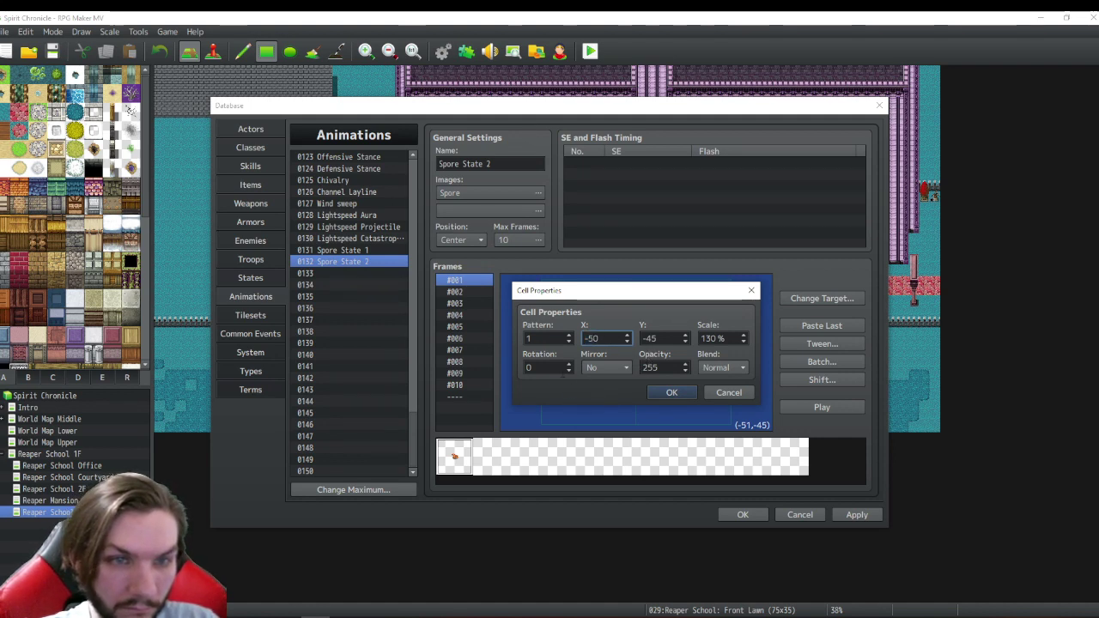
click(569, 369)
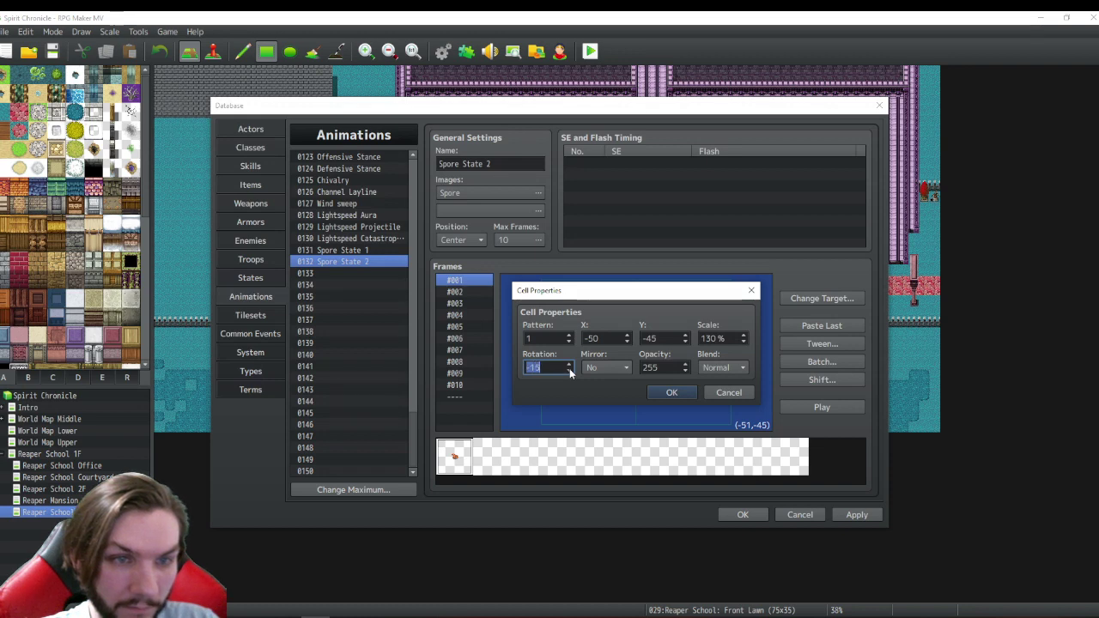
scroll(569, 369, down, 5)
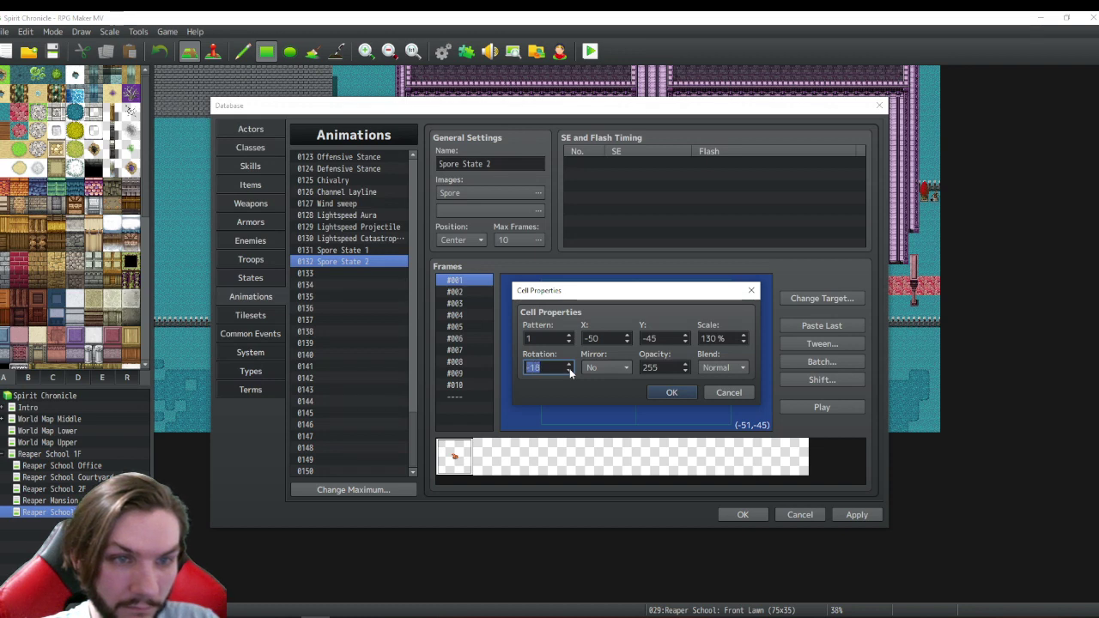
click(672, 393)
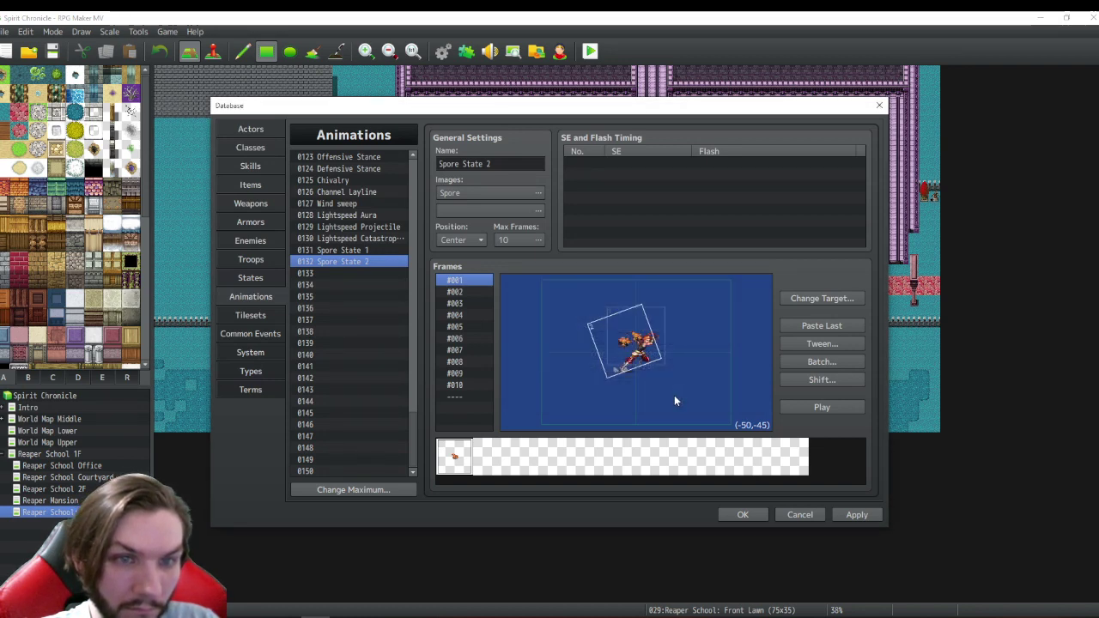
- Set the rotation of the second spore cell in frame #001 to -30
double_click(624, 347)
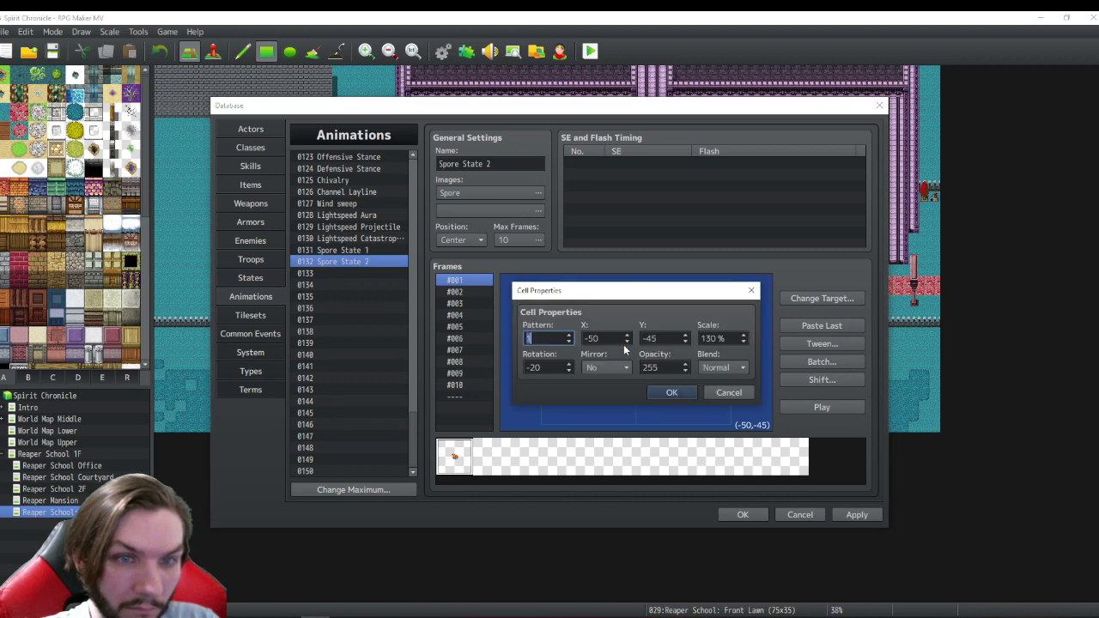
scroll(570, 369, down, 11)
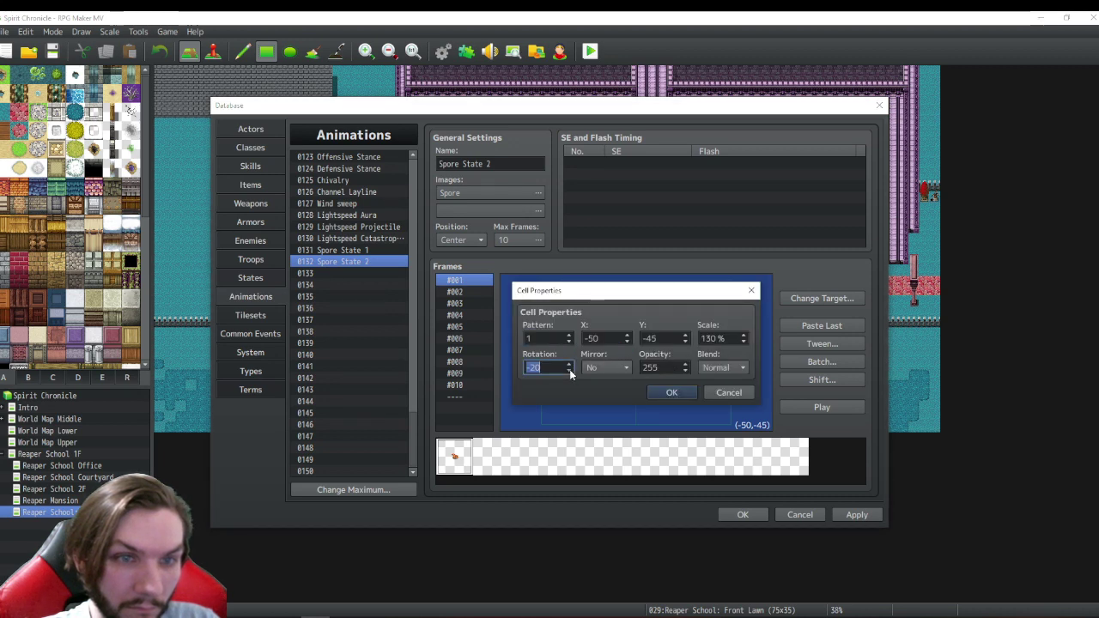
scroll(569, 369, up, 1)
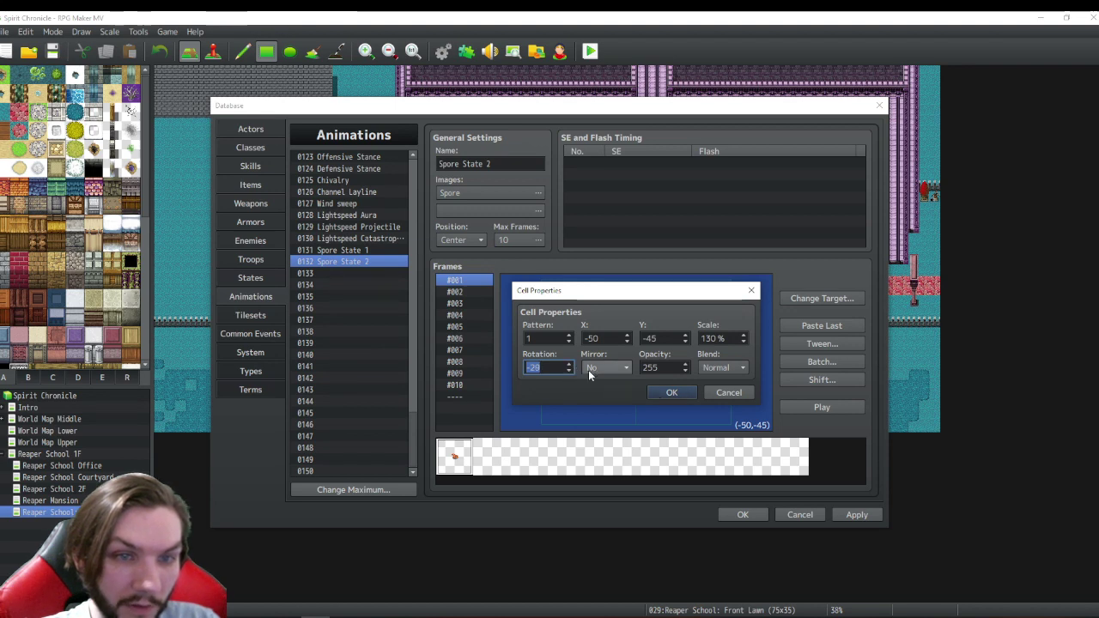
scroll(569, 374, up, 1)
click(667, 392)
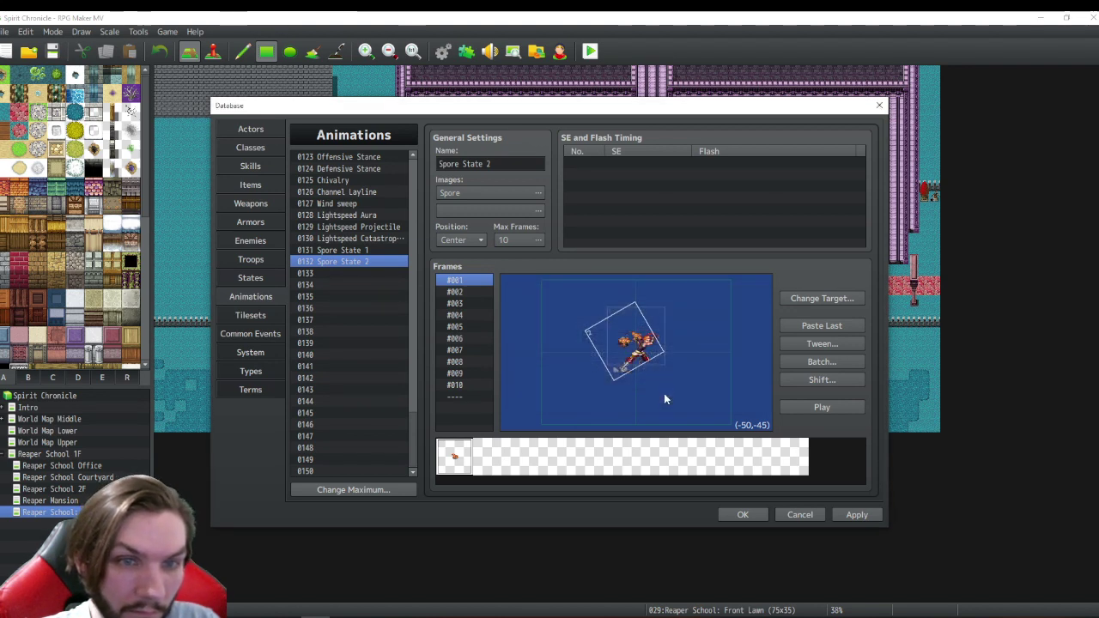
- Move the second spore cell in frame #001 to (-50, -40) and set its rotation to -45
mouse_move(625, 348)
mouse_down()
mouse_move(604, 354)
mouse_move(628, 351)
mouse_up()
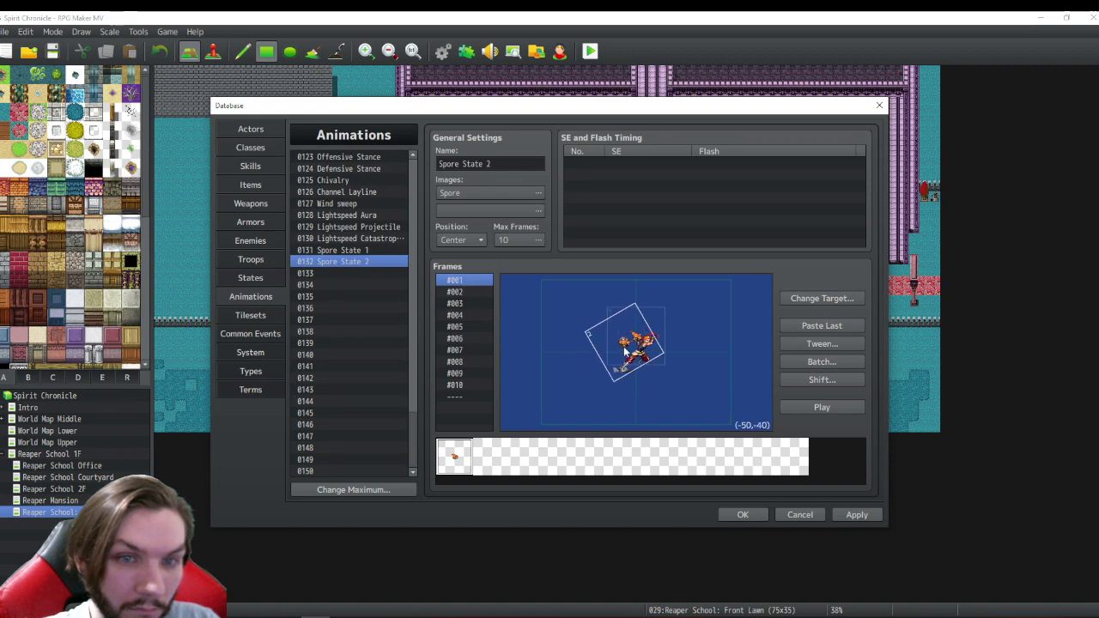
right_click(629, 351)
click(646, 368)
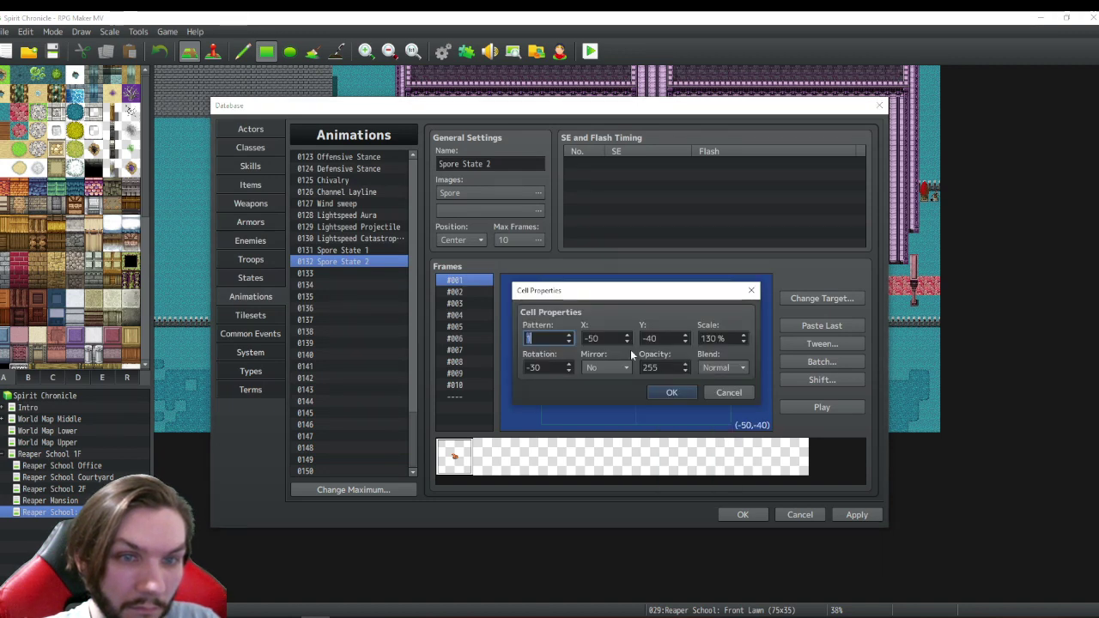
click(569, 370)
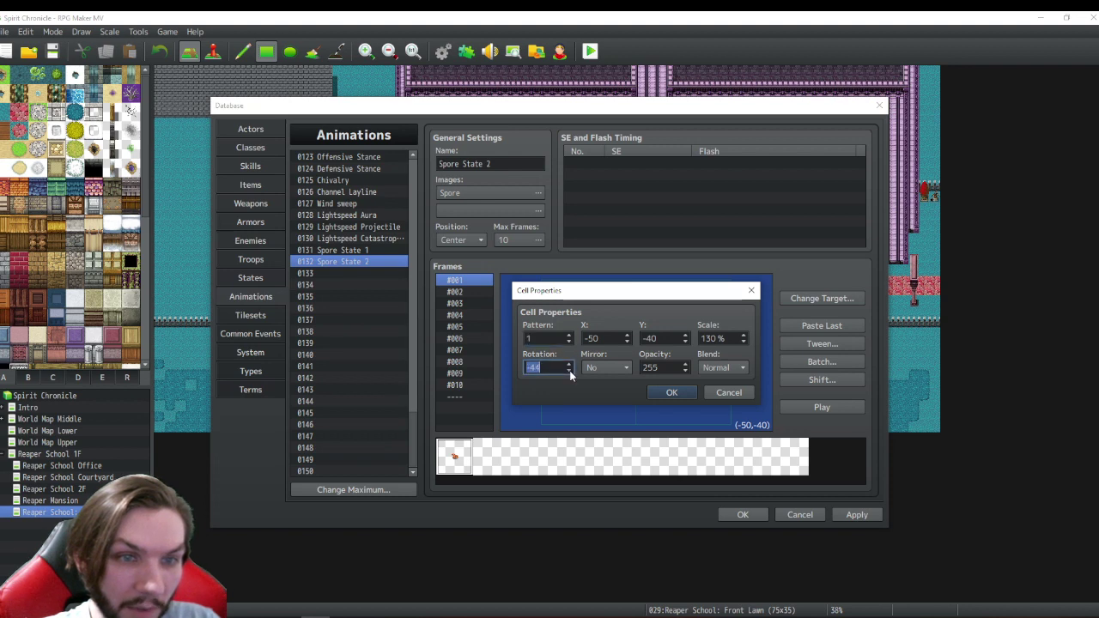
click(569, 370)
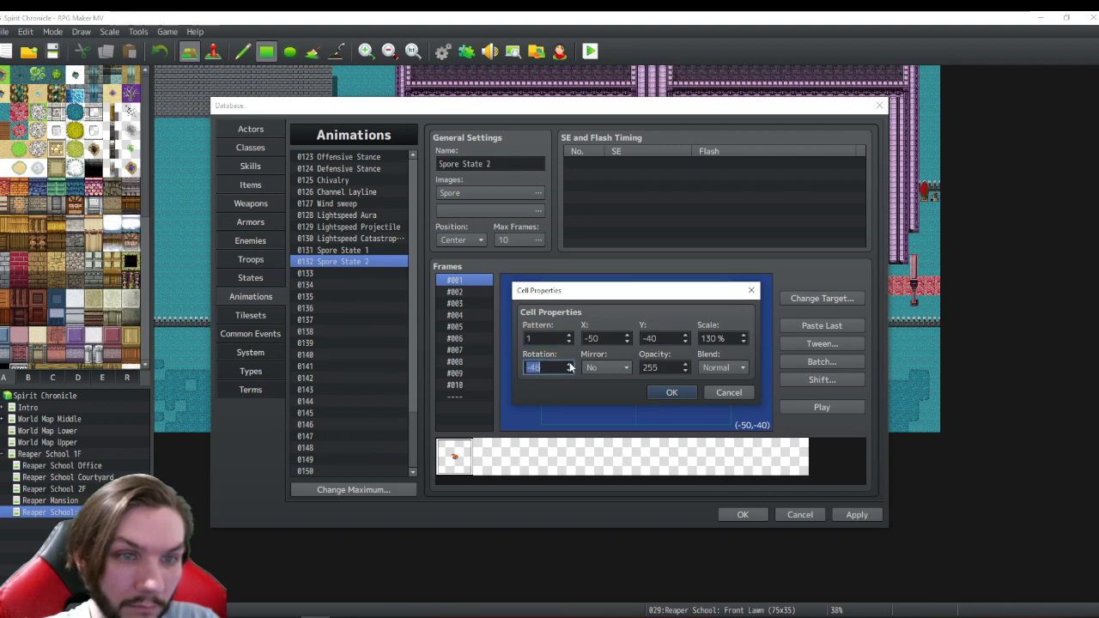
click(670, 392)
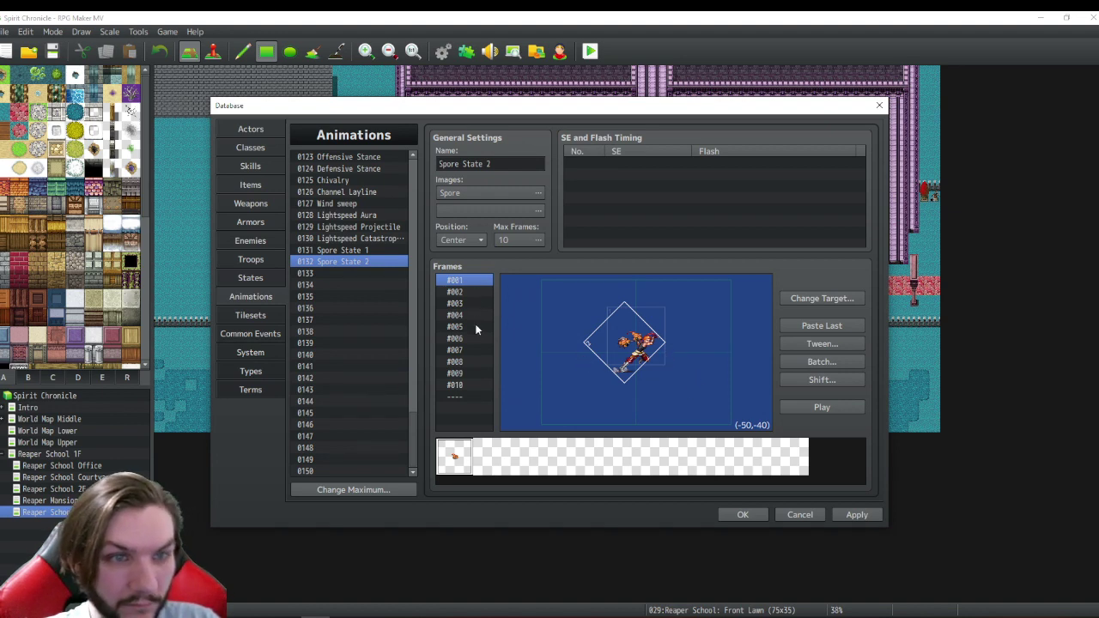
- Copy the rotated second spore cell from frame #001 and paste it into frame #005 at about (-184, 138)
right_click(626, 348)
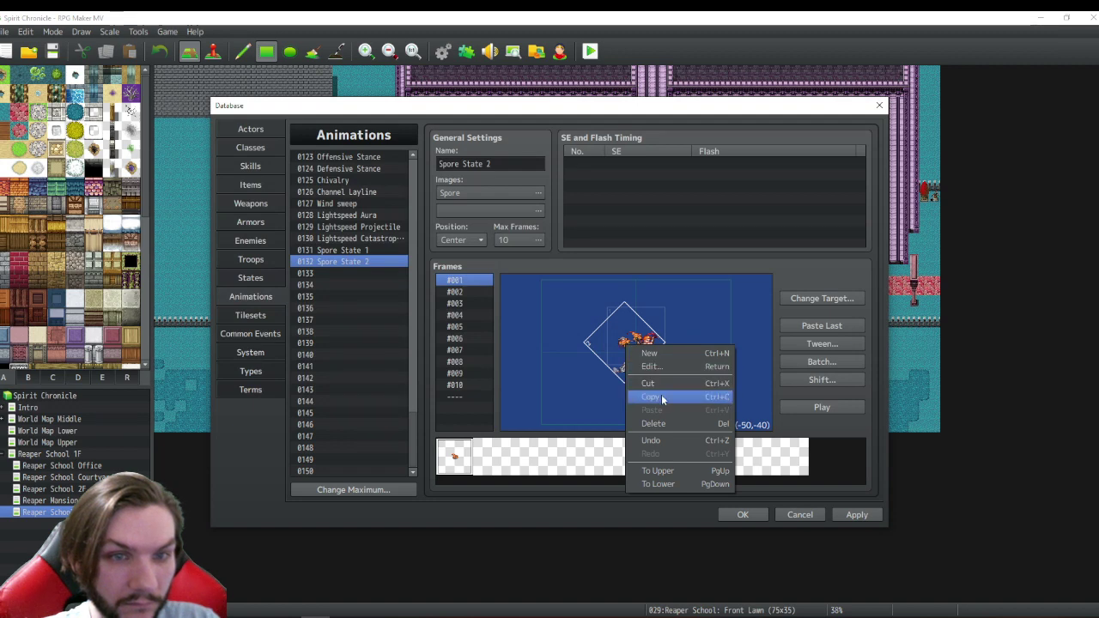
click(659, 396)
right_click(625, 350)
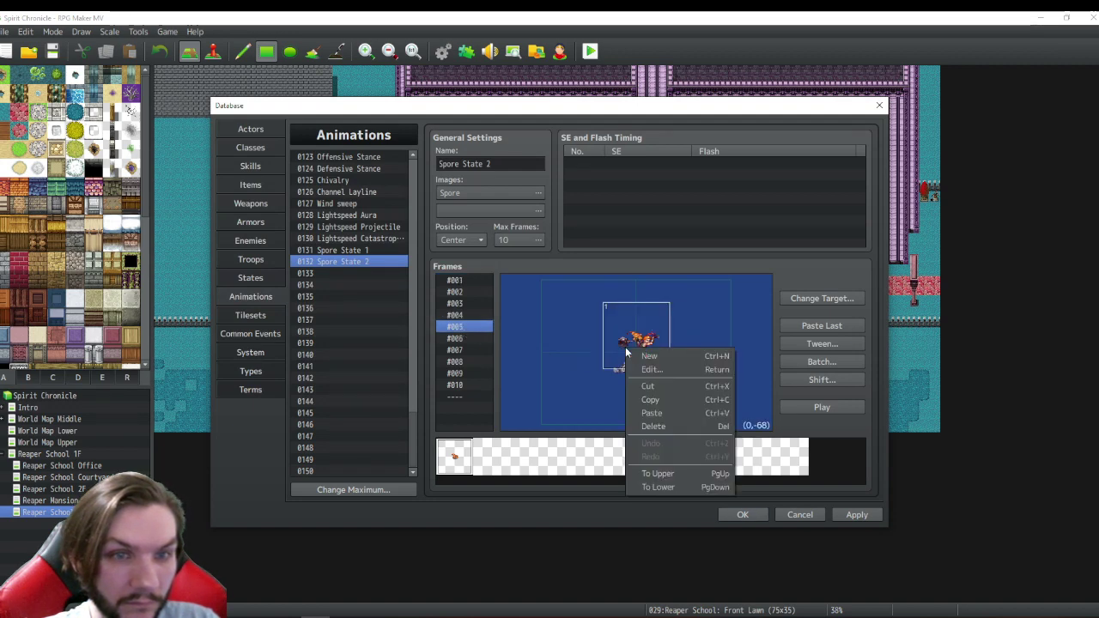
right_click(595, 385)
click(632, 450)
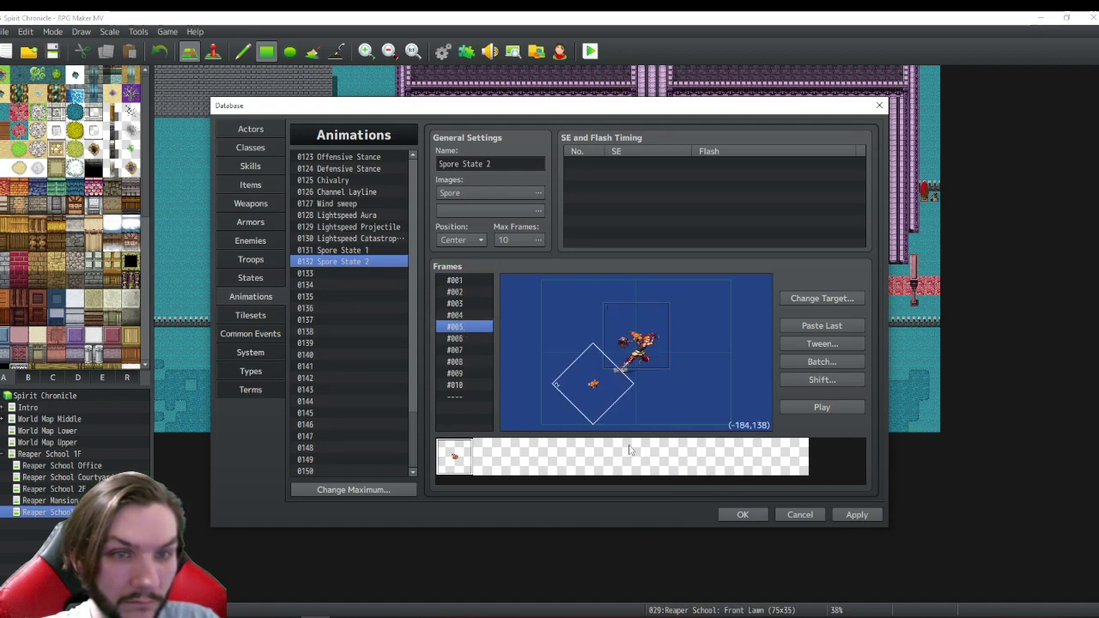
- Move the second spore cell in frame #005 to (-50, -40) and set its scale to 150 %
right_click(593, 393)
click(464, 282)
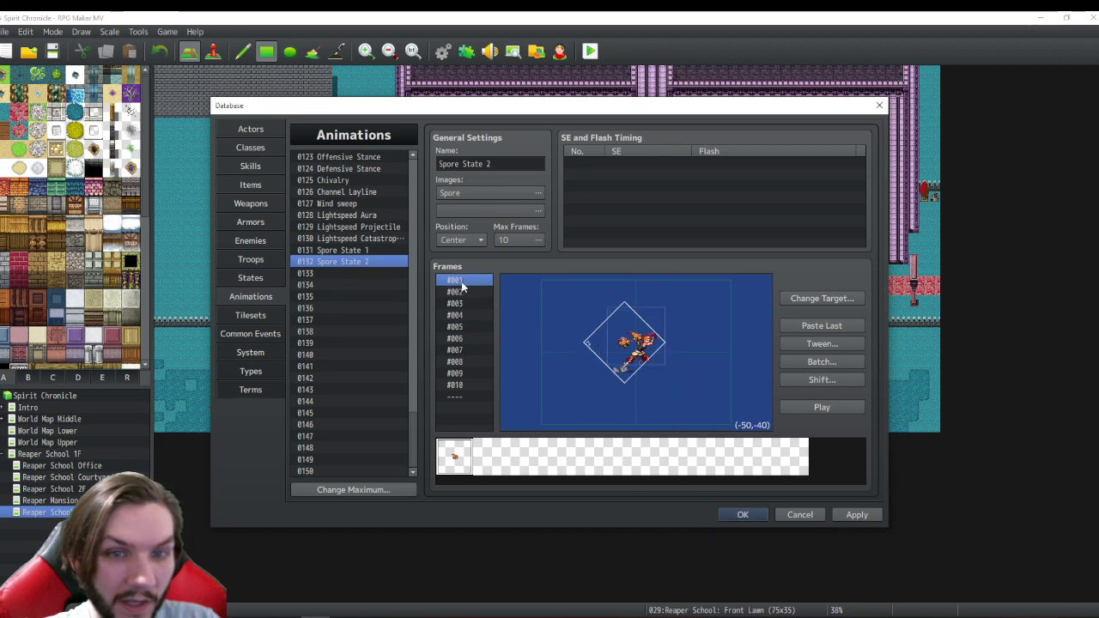
click(462, 328)
right_click(590, 384)
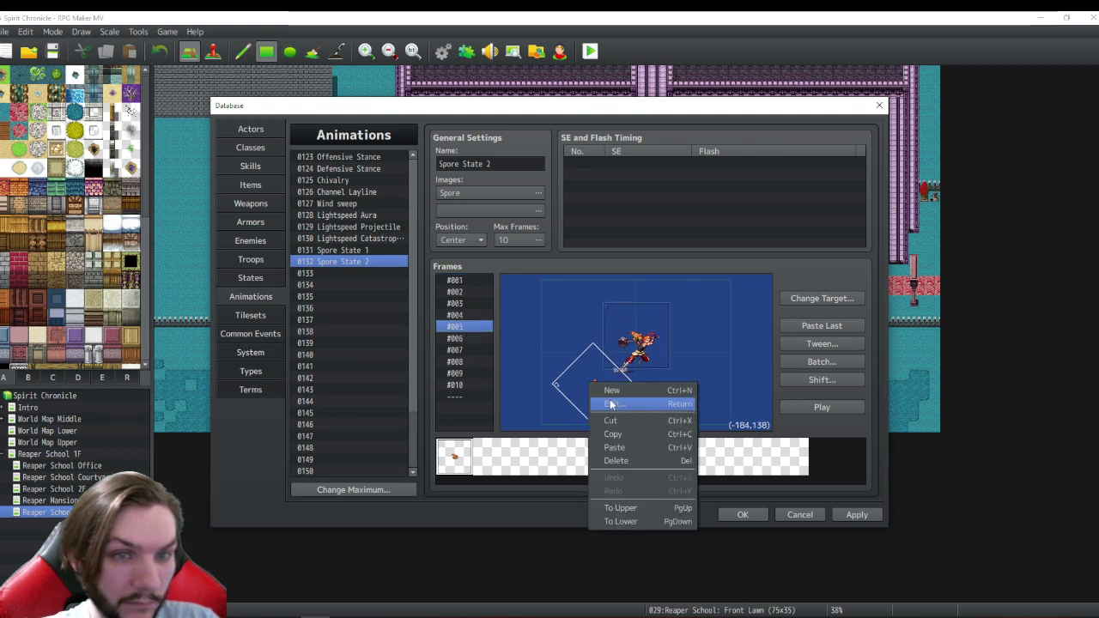
click(613, 403)
key(Tab)
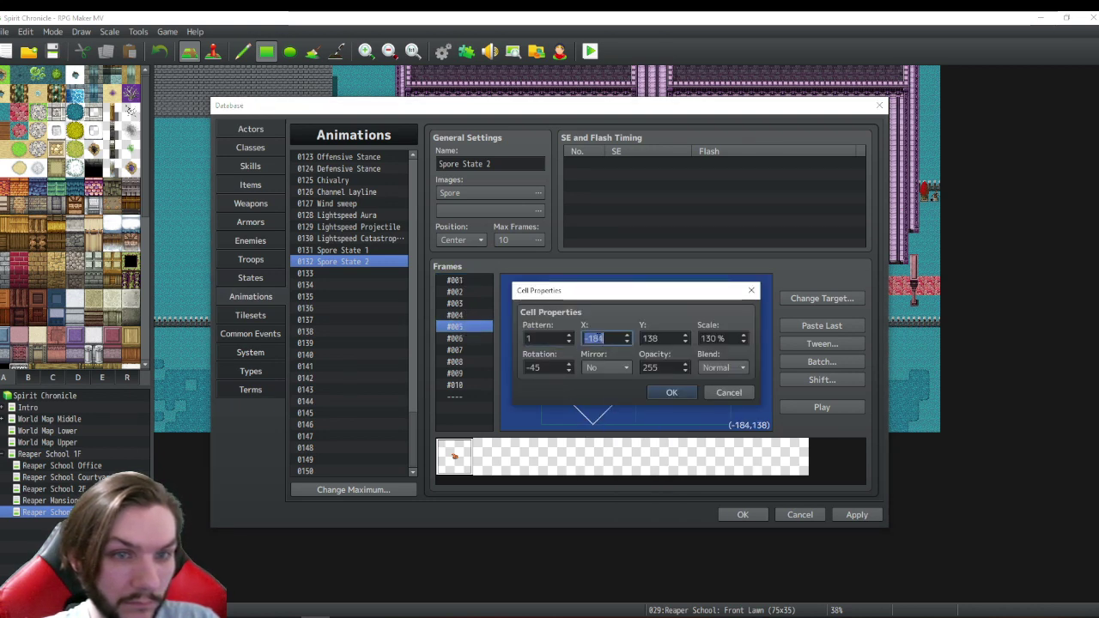
key(shift+Left)
key(shift+Left)
key(shift+Left)
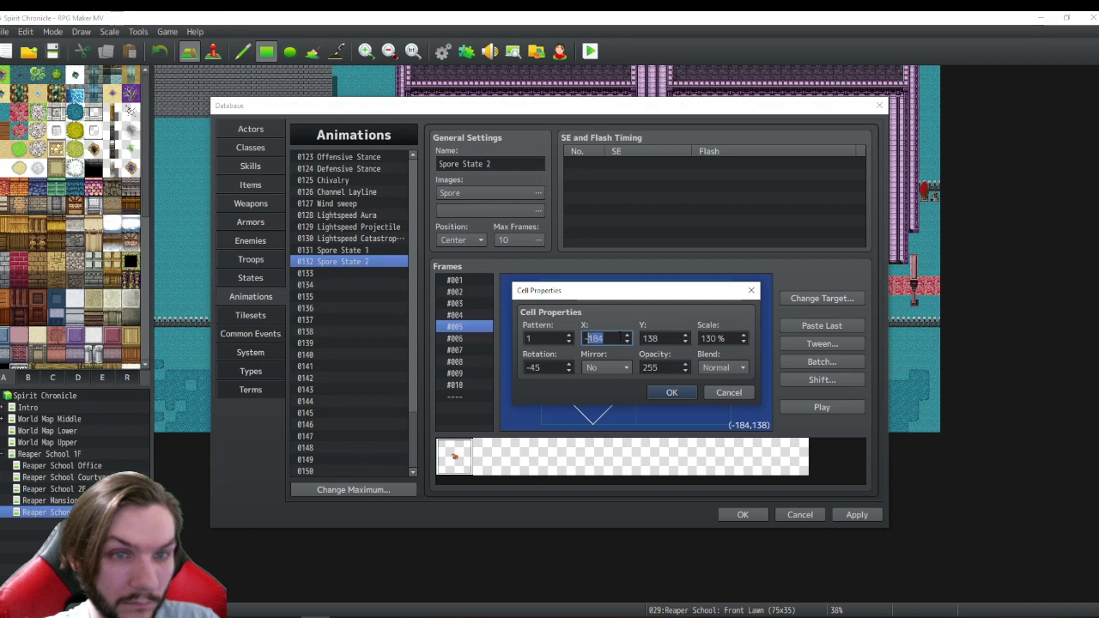
text(50)
key(Tab)
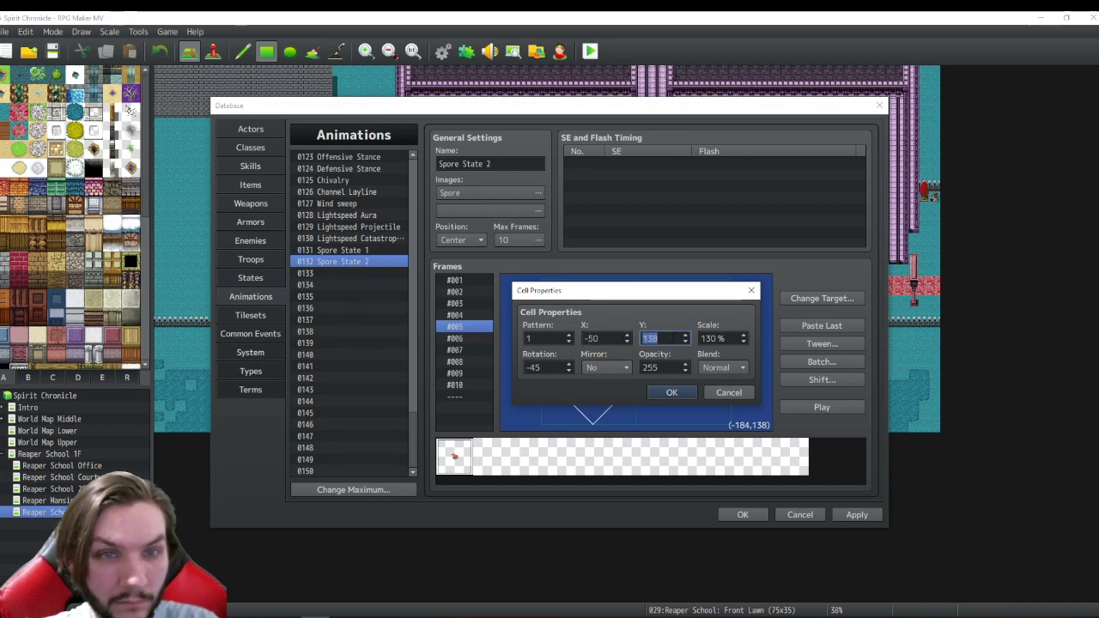
text(-40)
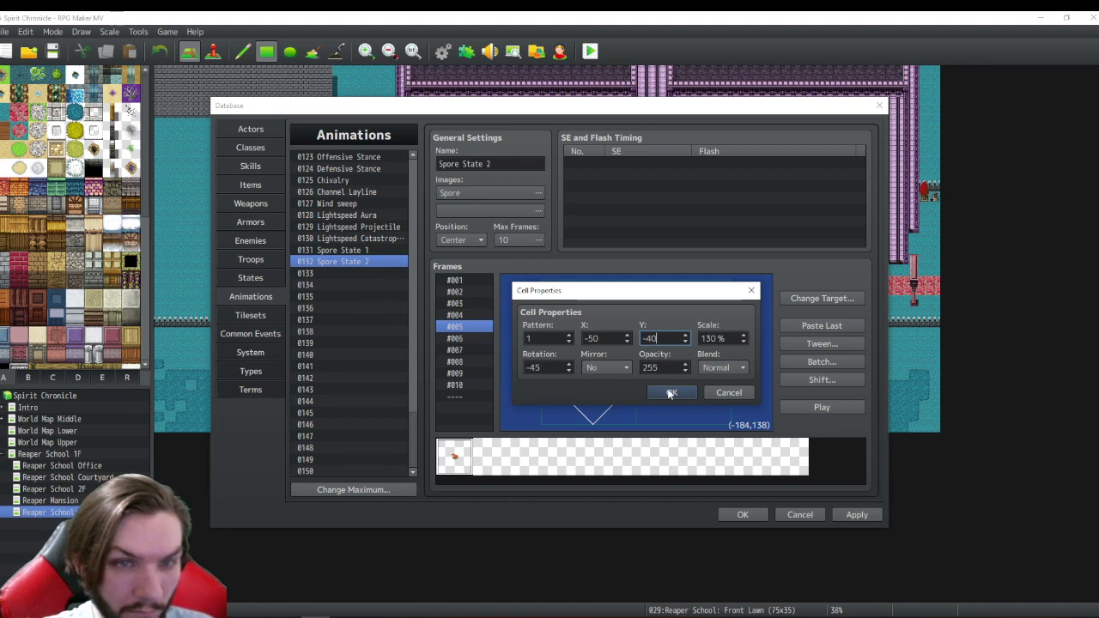
key(Tab)
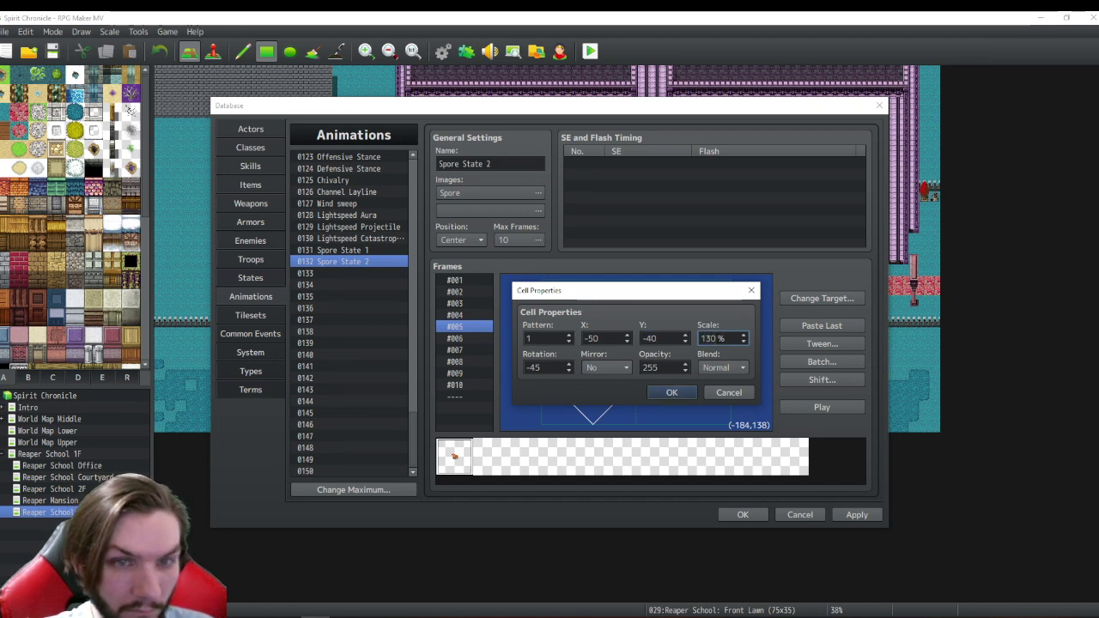
text(150)
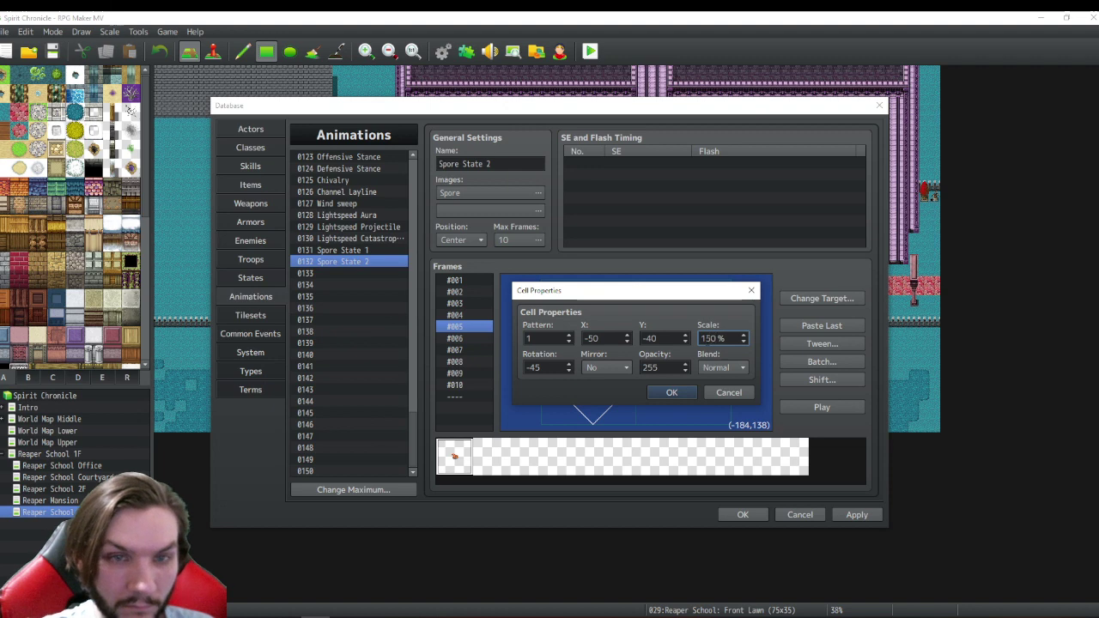
click(670, 393)
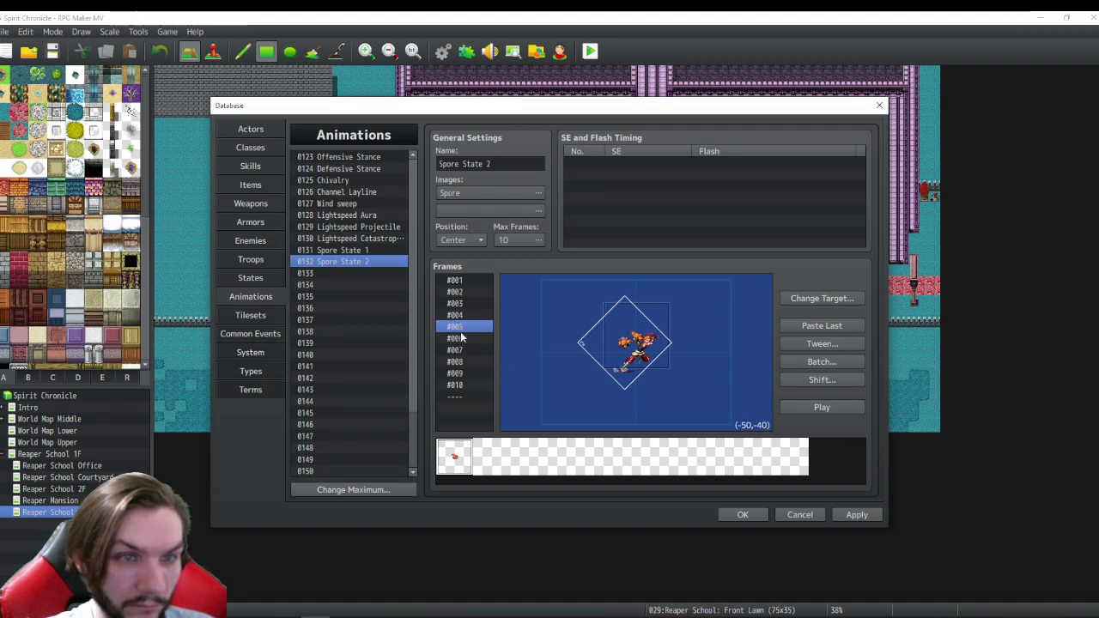
- Paste the rotated spore cell into frame #010 and set its position to (-50, -40)
click(460, 387)
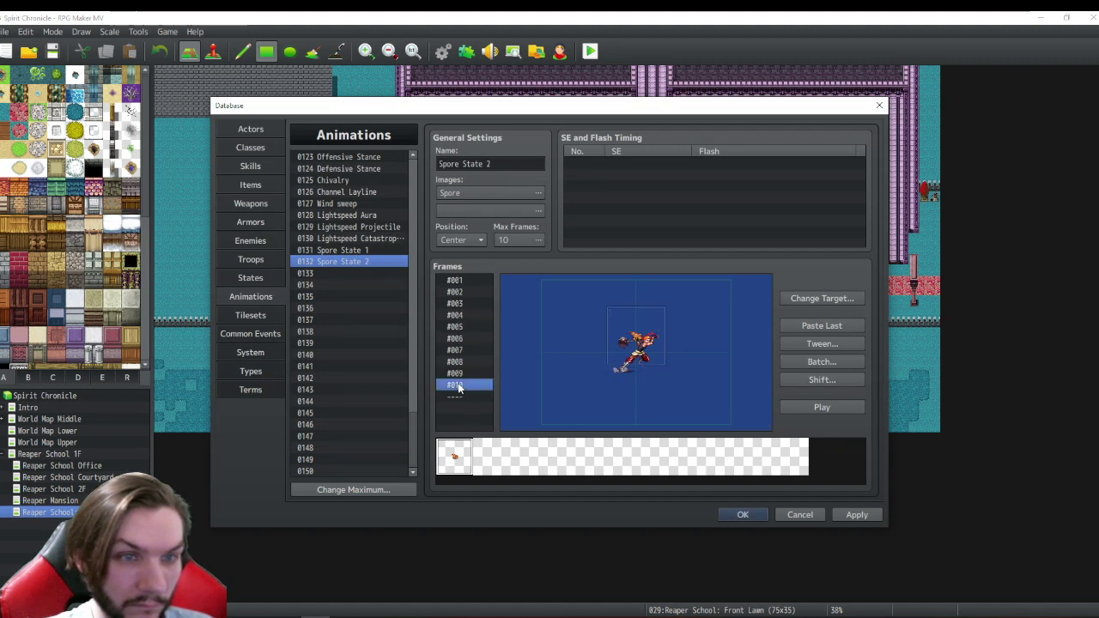
right_click(599, 387)
click(638, 454)
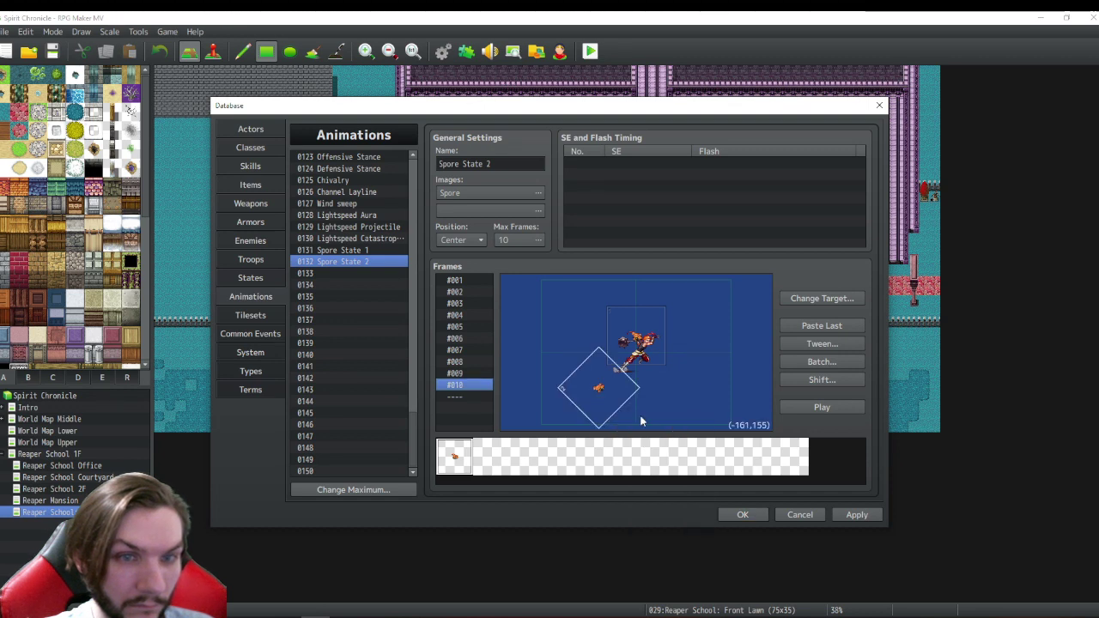
right_click(602, 387)
click(631, 410)
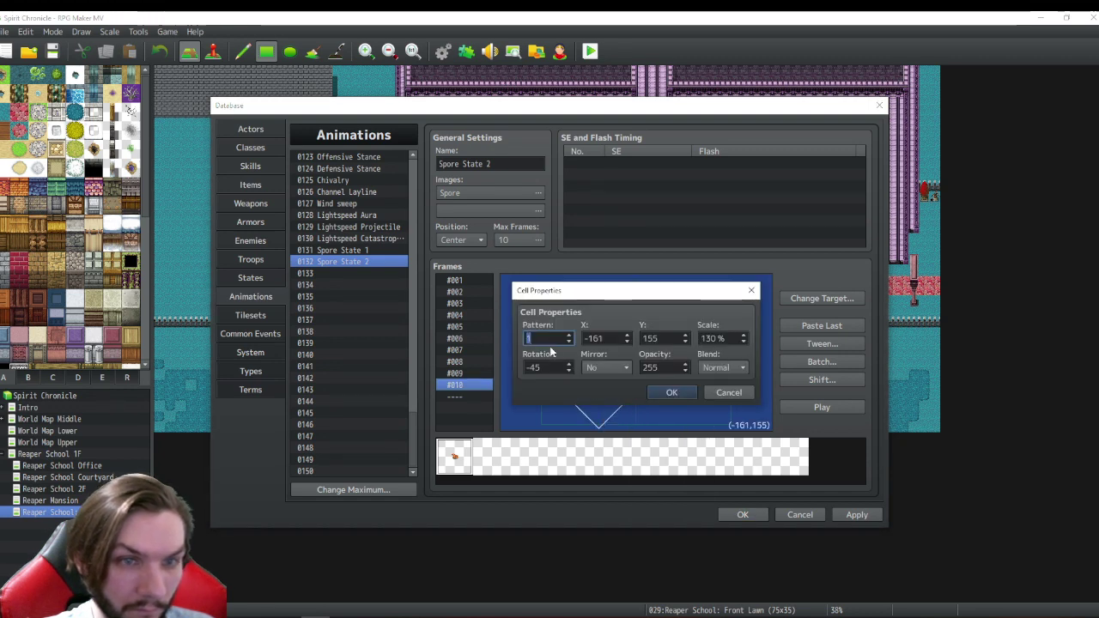
key(Tab)
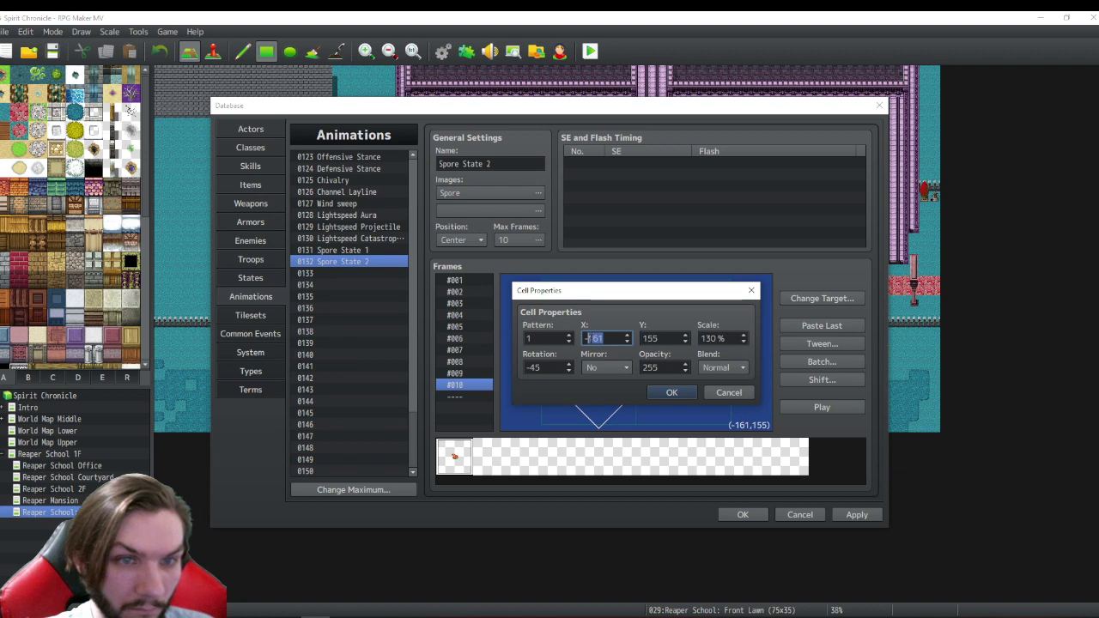
text(-50)
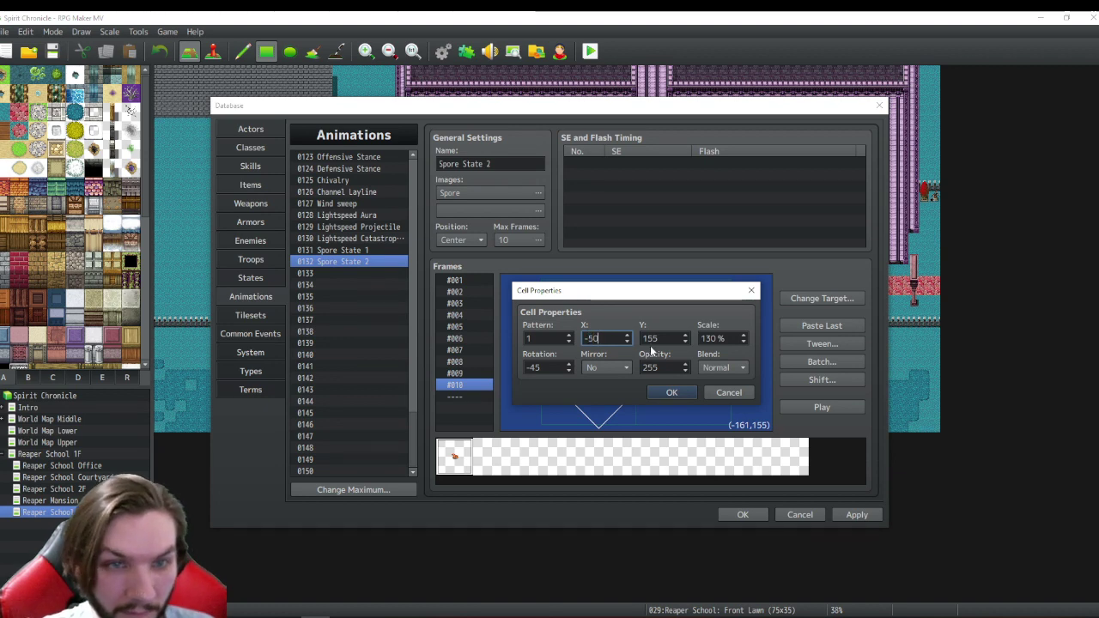
key(Tab)
text(-40)
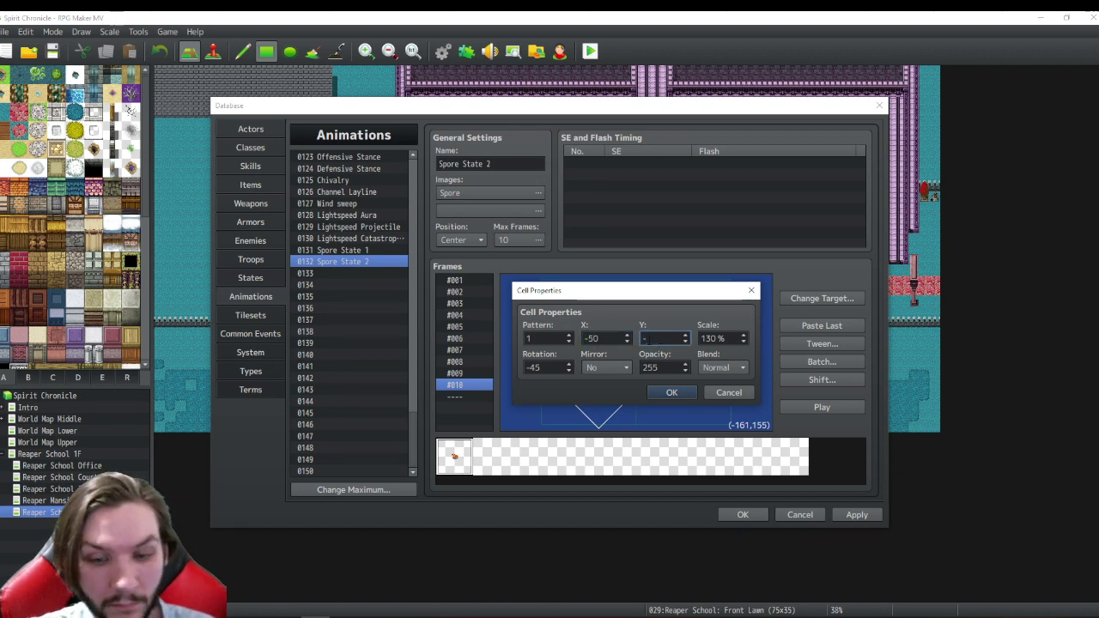
click(672, 392)
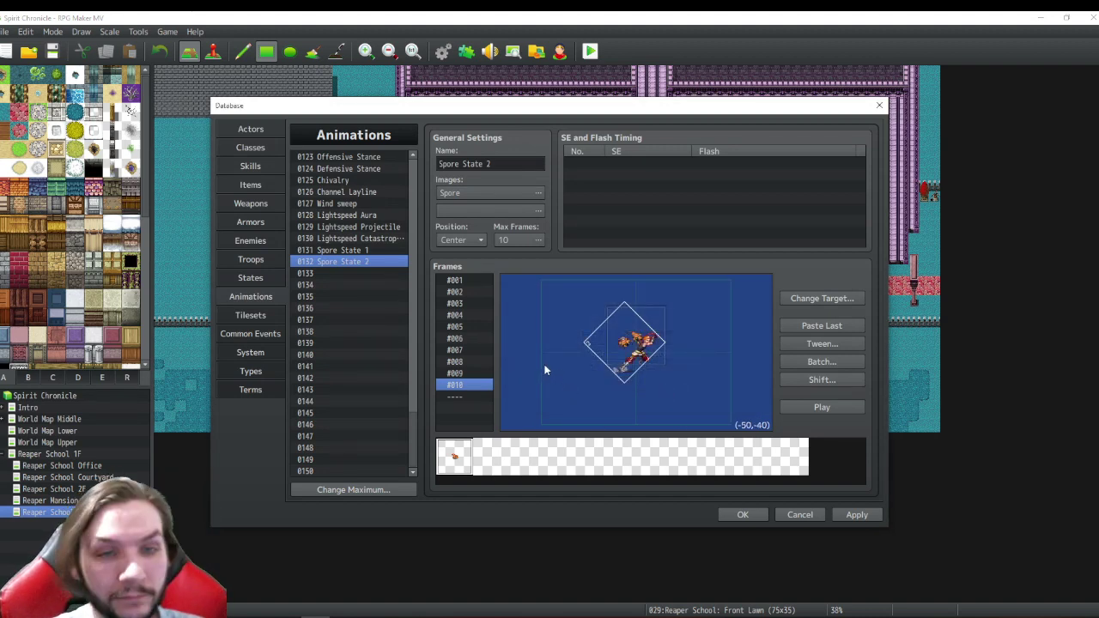
- Tween all data of cells 1 to 16 across frames 1 to 10 and play the animation to check it
click(828, 345)
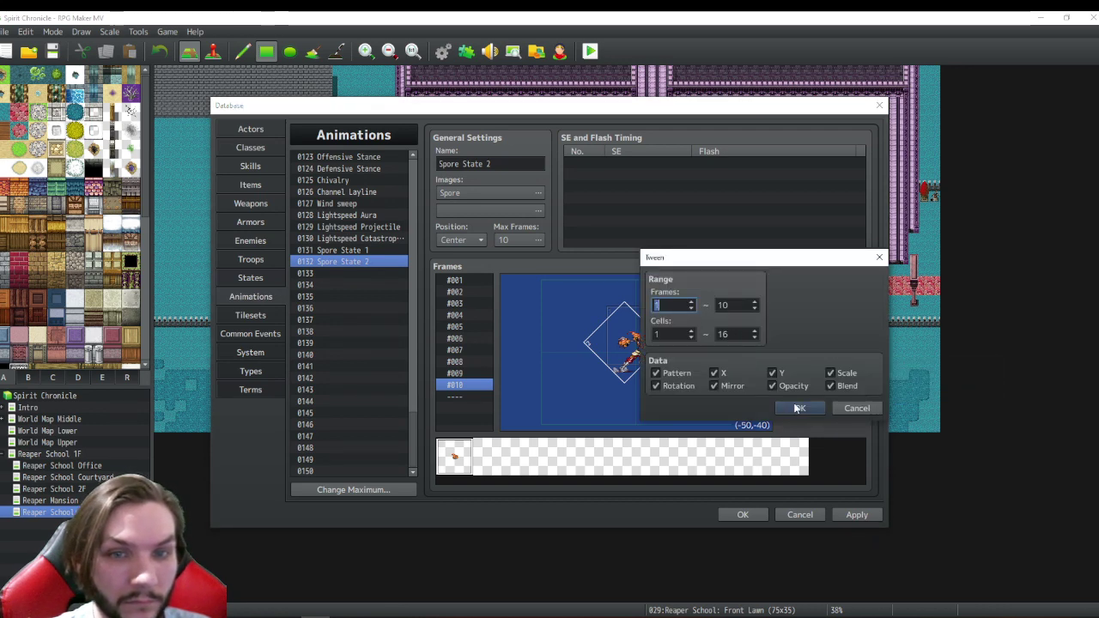
key(Return)
click(819, 400)
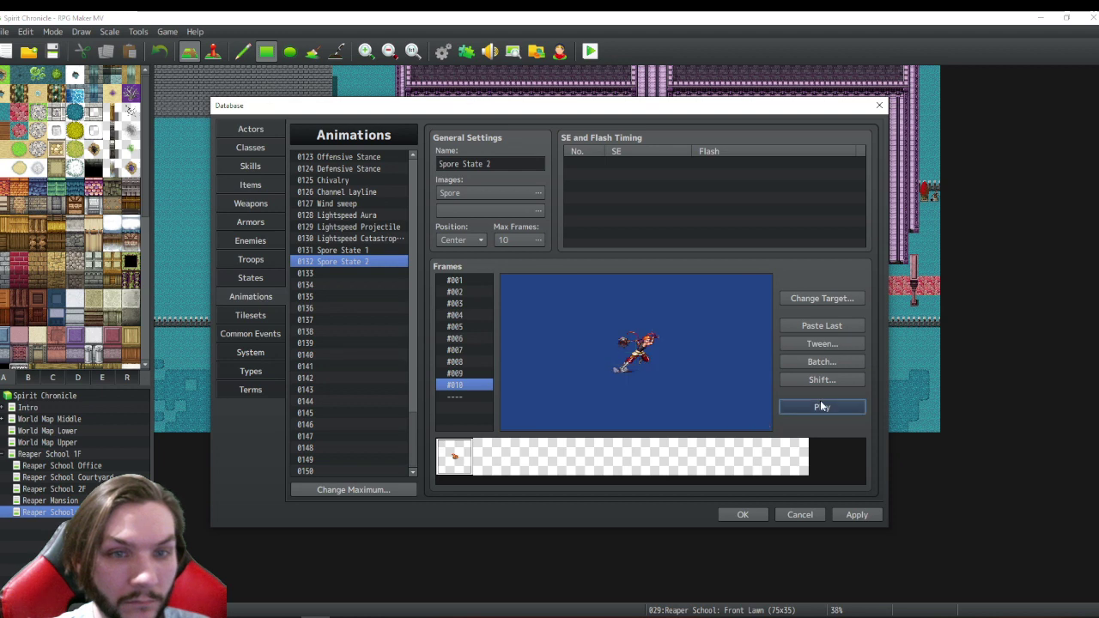
click(819, 406)
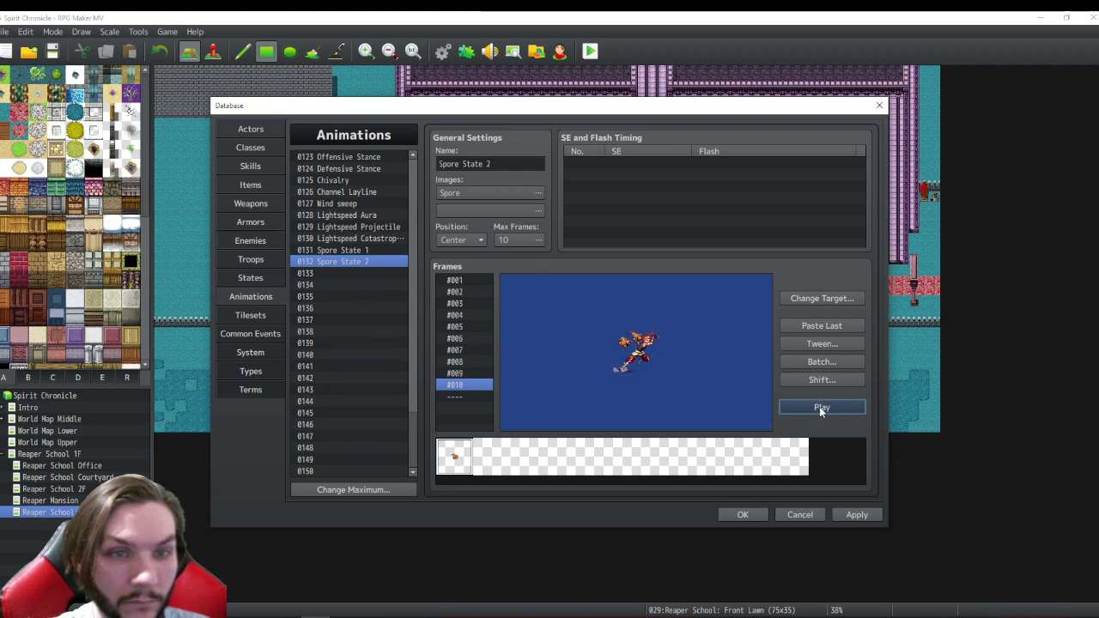
- Set the scale of the first, unrotated spore cell in frame #005 to 150 %
click(460, 283)
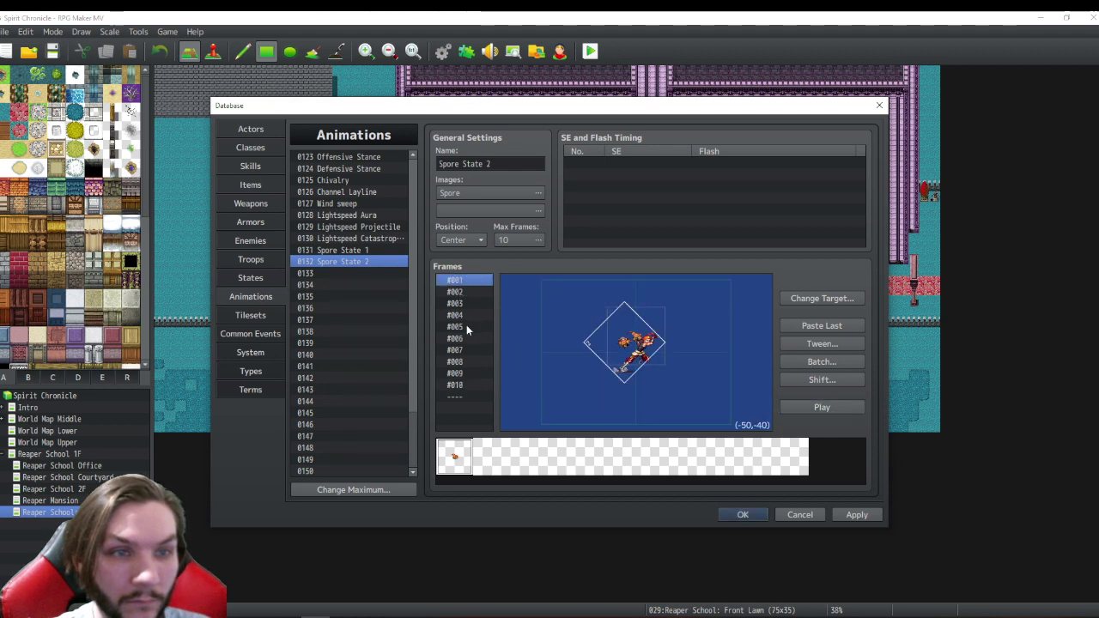
click(466, 326)
click(454, 282)
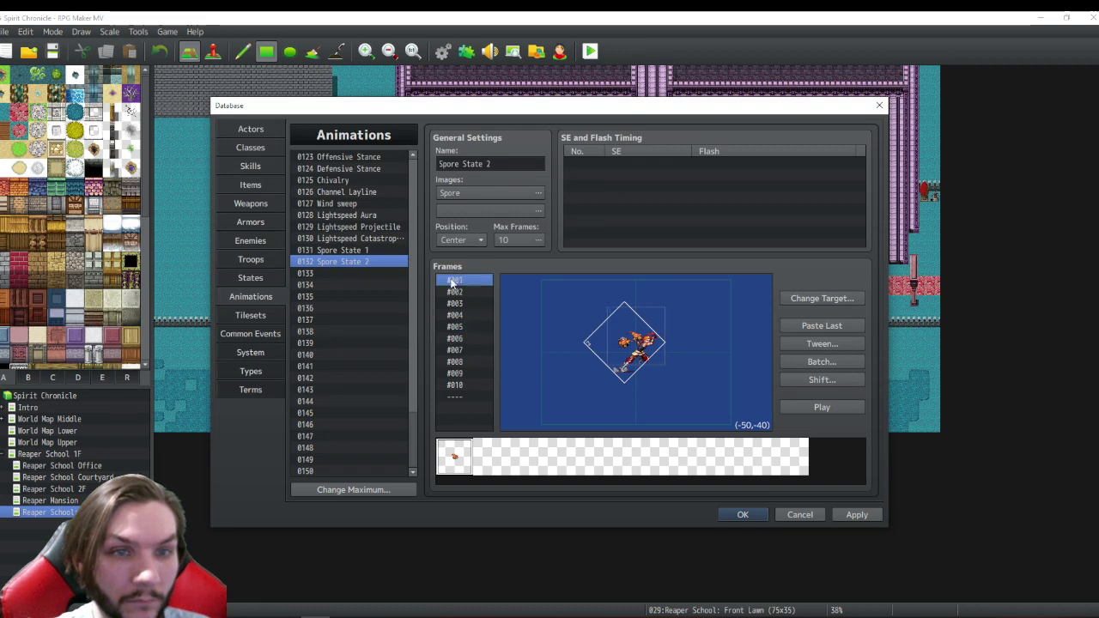
click(461, 327)
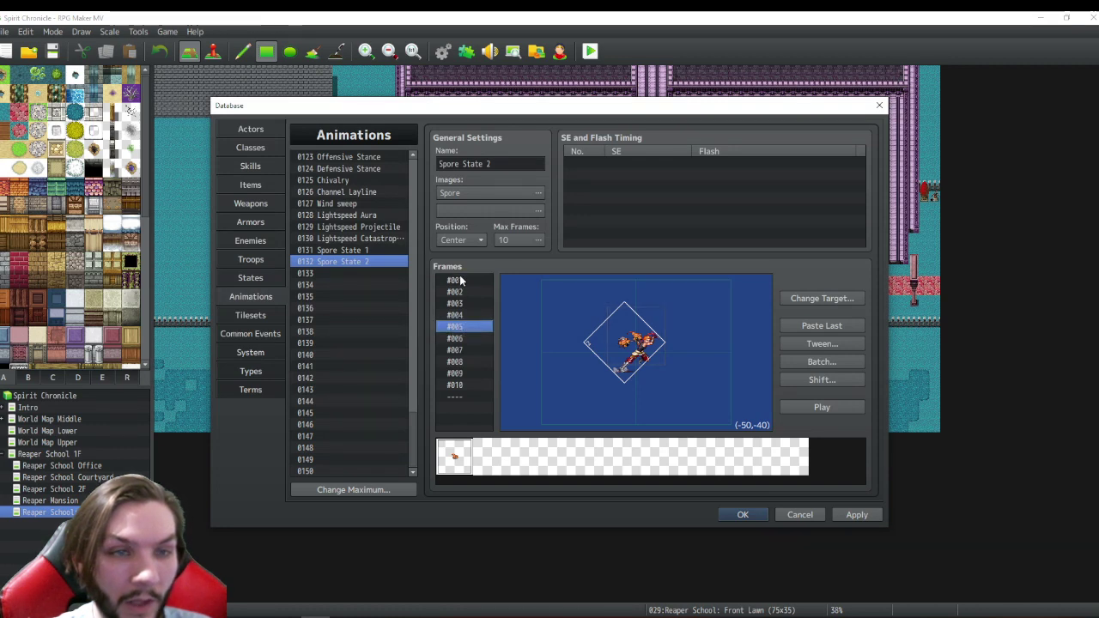
key(ctrl+v)
right_click(656, 316)
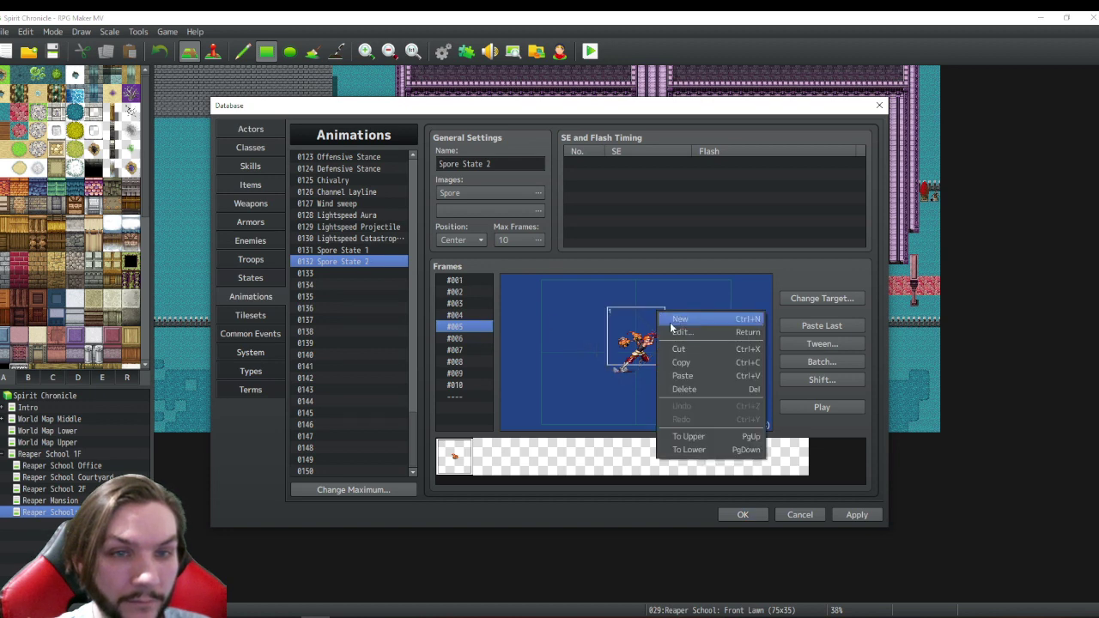
click(682, 321)
click(717, 338)
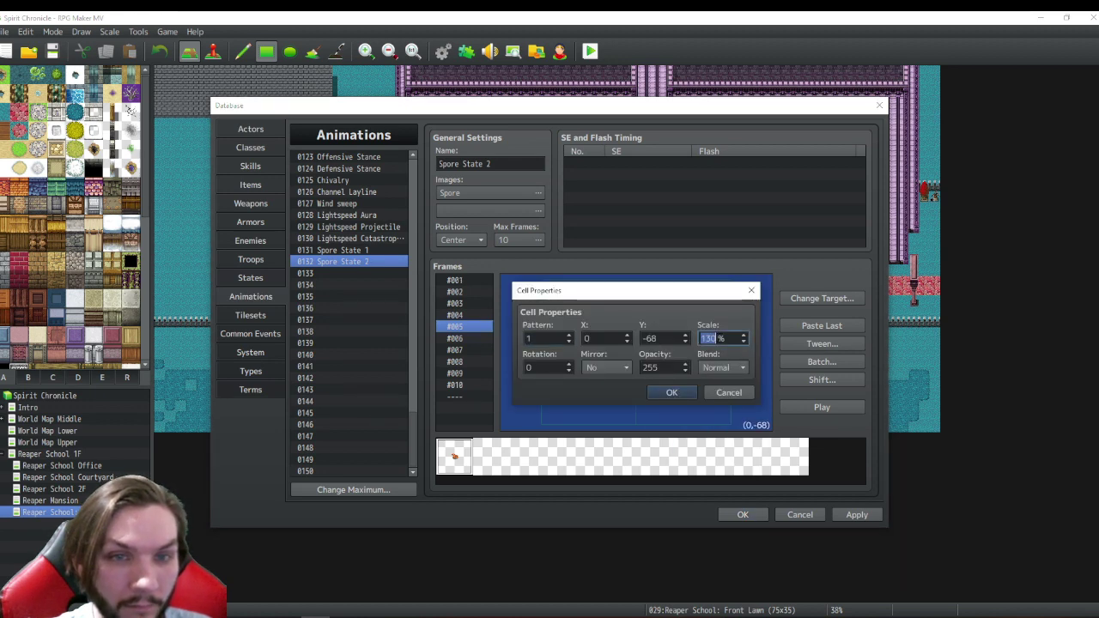
key(BackSpace)
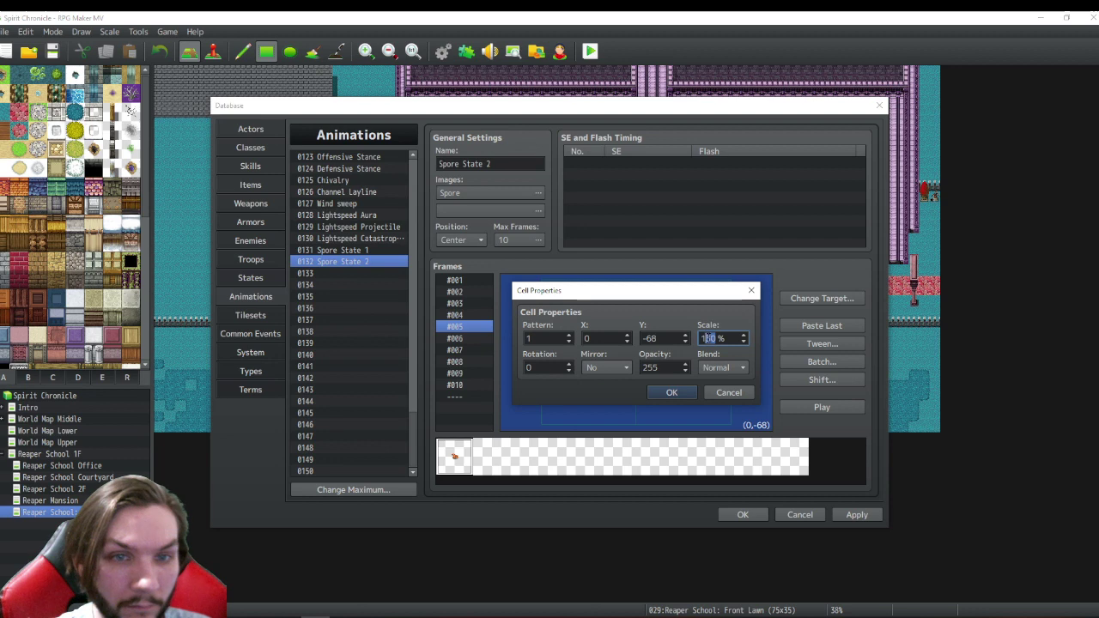
text(5)
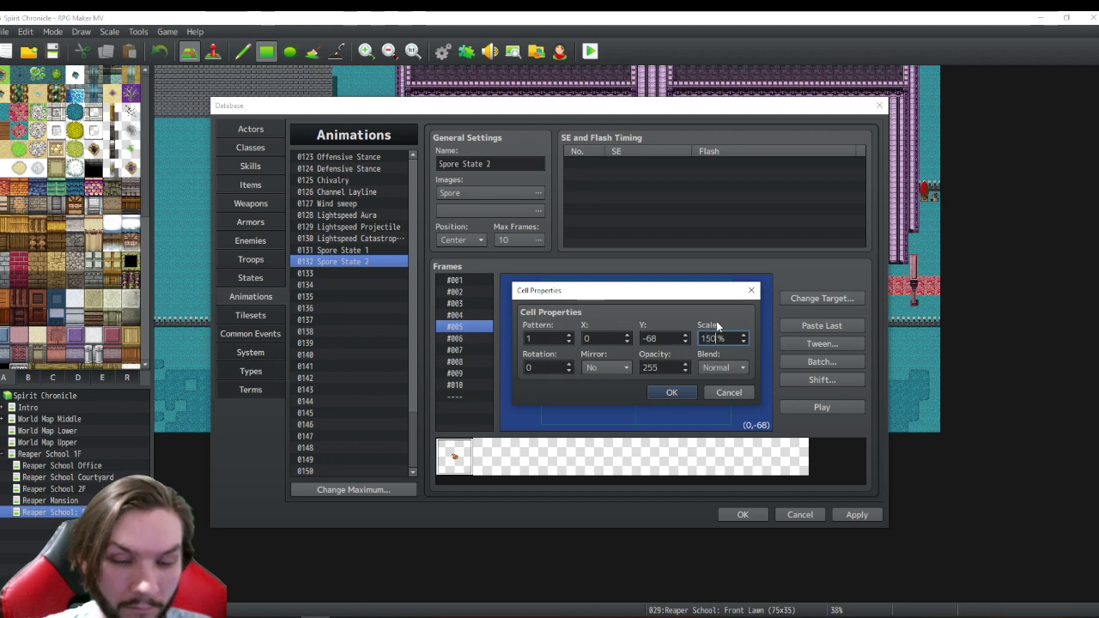
click(671, 392)
- Set the rotated spore cell in frame #005 to position (-50, -40) and scale 150 %
drag(604, 350, 593, 363)
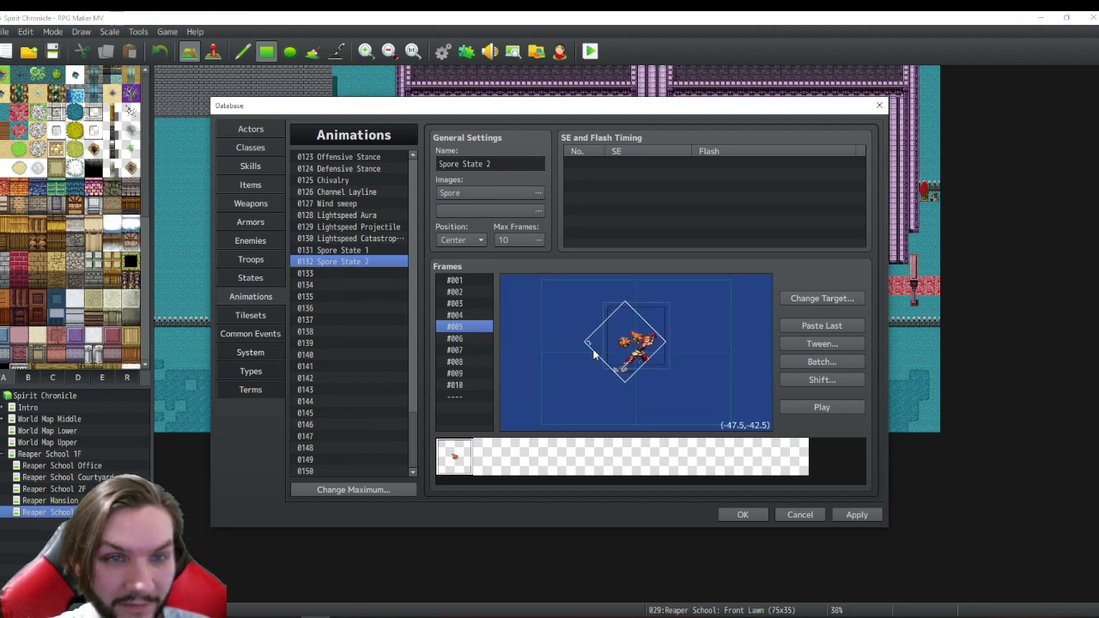
right_click(596, 350)
click(620, 368)
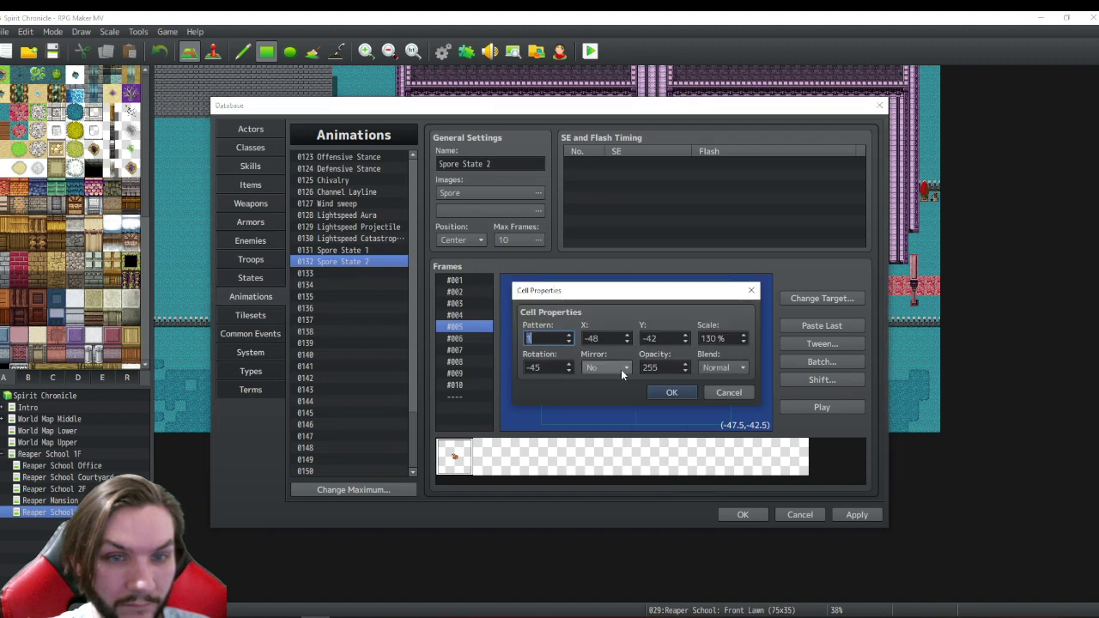
double_click(601, 337)
click(589, 337)
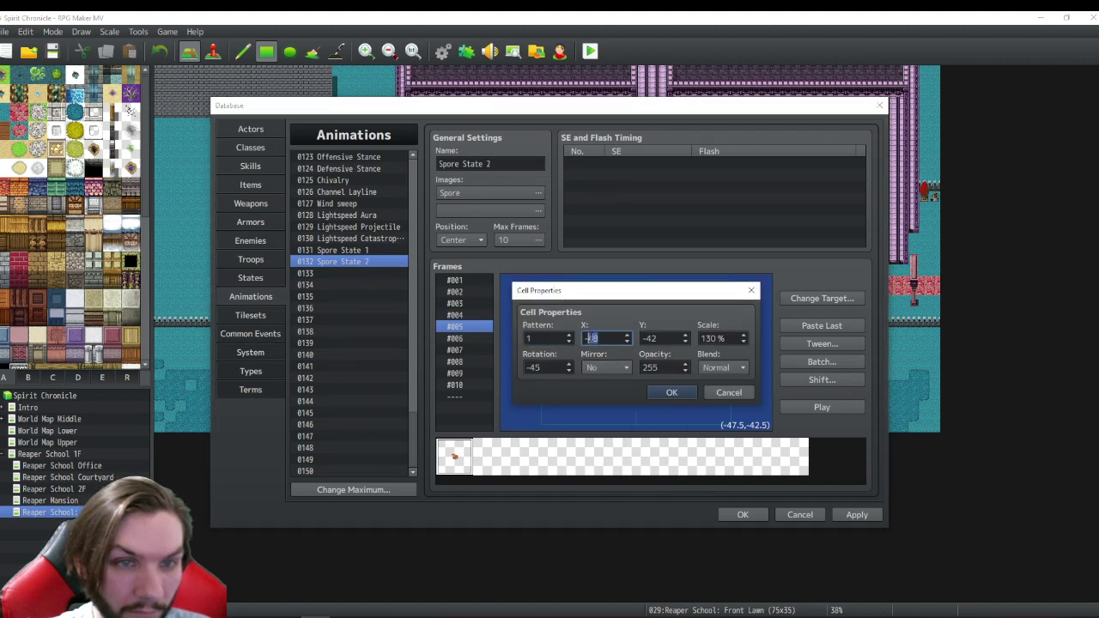
text(50)
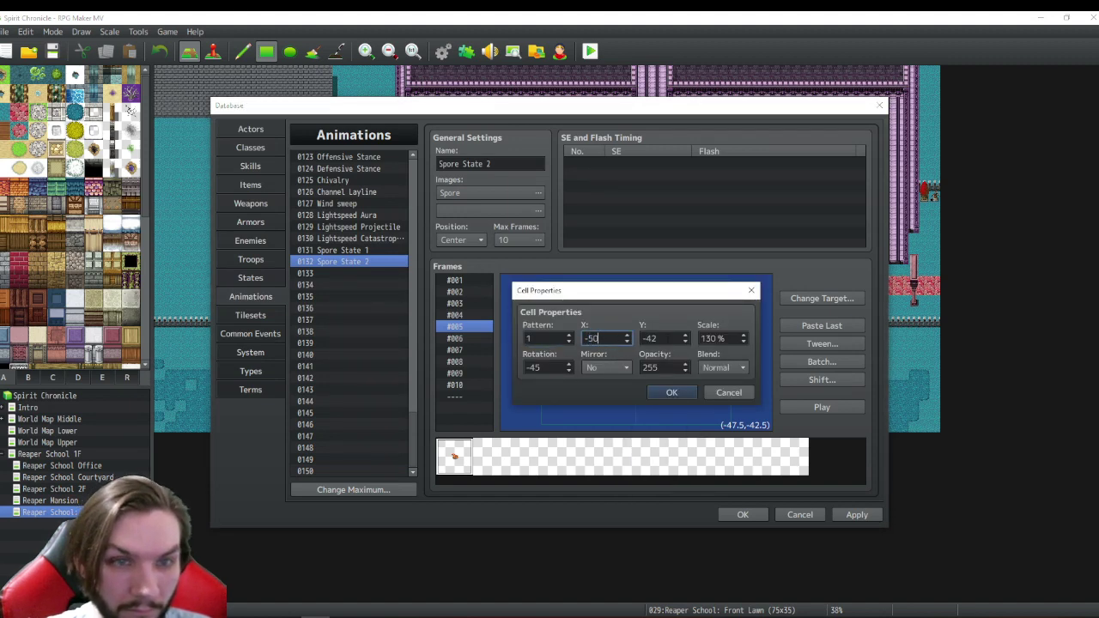
key(Tab)
text(0)
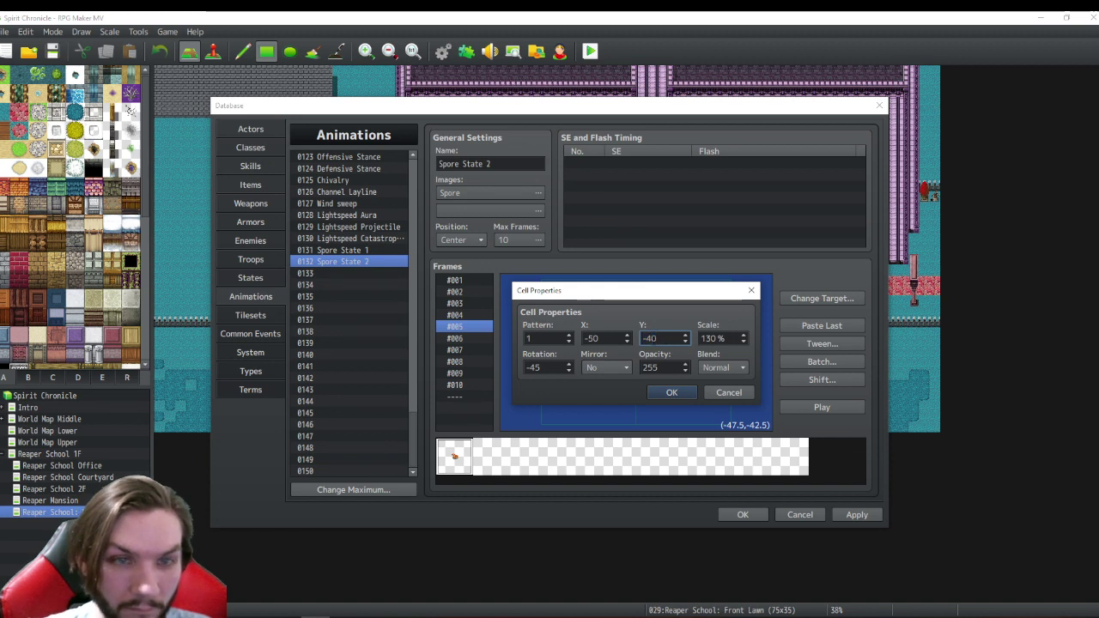
key(Tab)
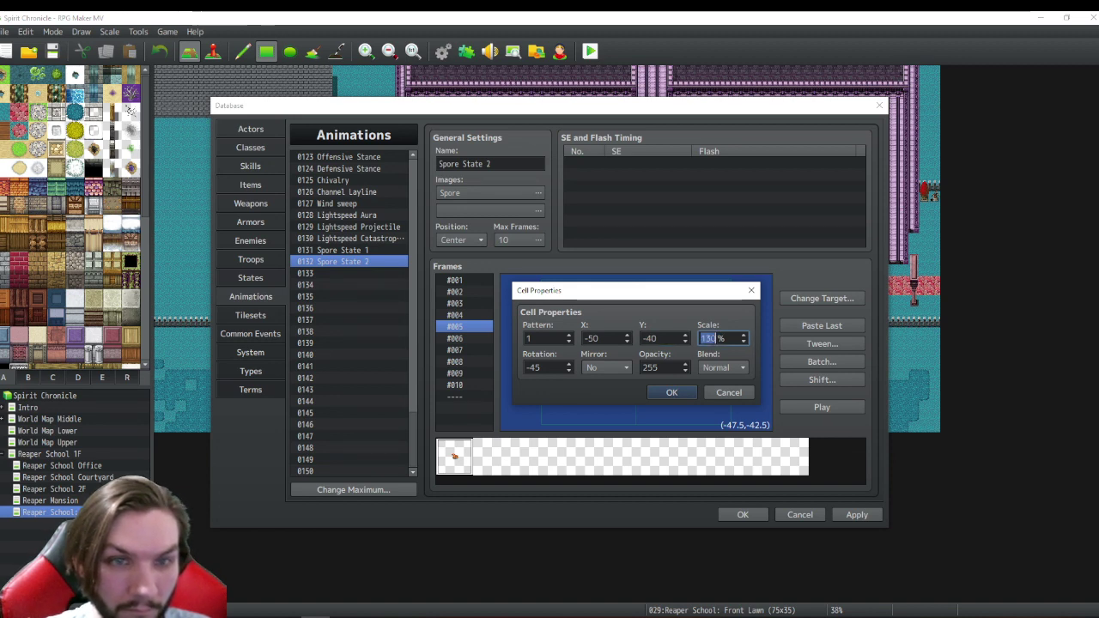
text(5)
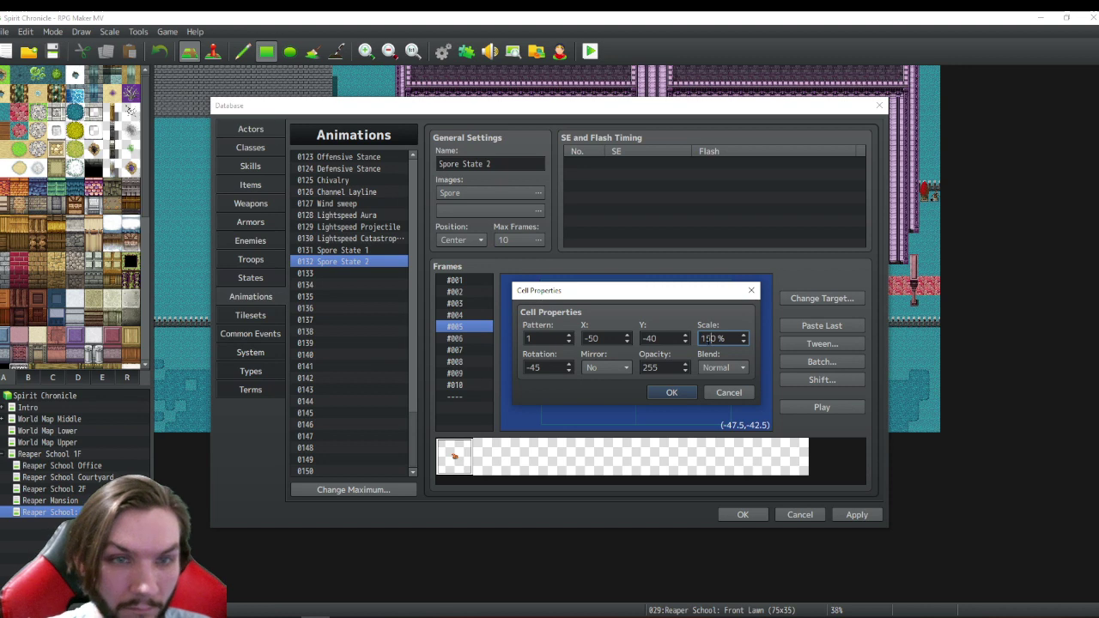
click(674, 392)
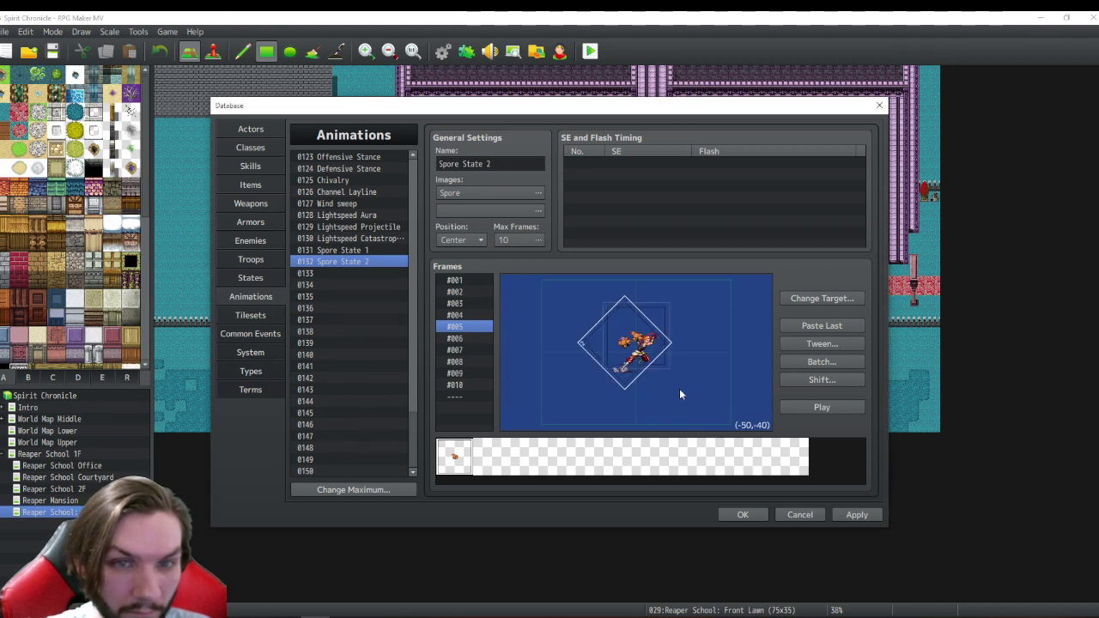
- Tween all data of cells 1 to 16 from frame 1 up to the enlarged middle keyframe
click(817, 344)
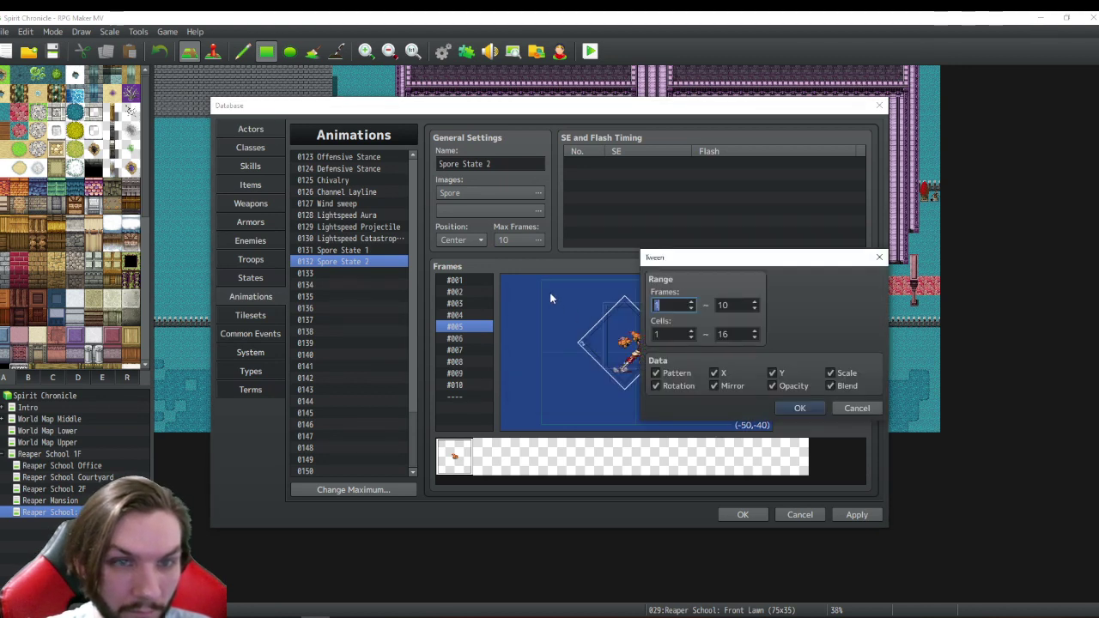
click(755, 307)
click(756, 312)
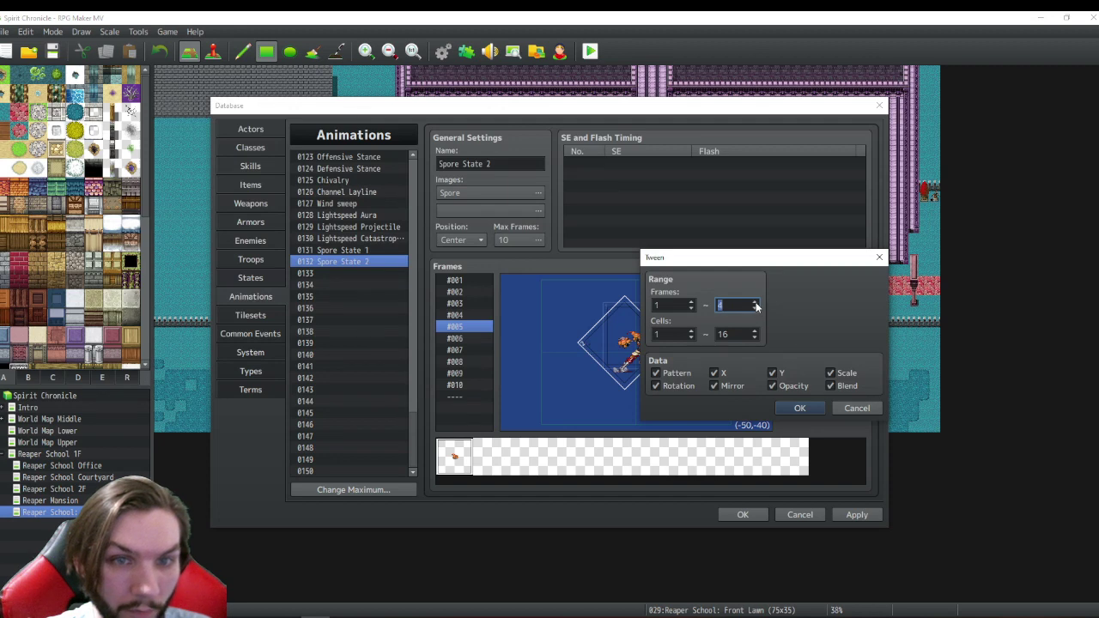
click(799, 409)
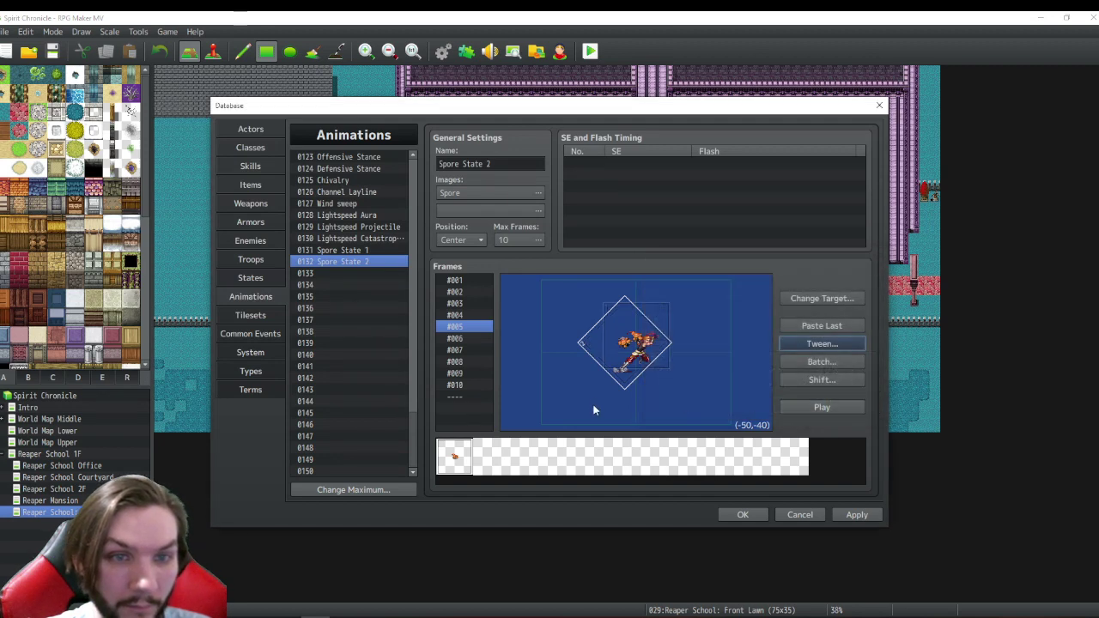
- Review frames #009 back to #006 and tween all data of cells 1 to 16 from the enlarged keyframe to frame 10
click(454, 374)
drag(598, 354, 618, 349)
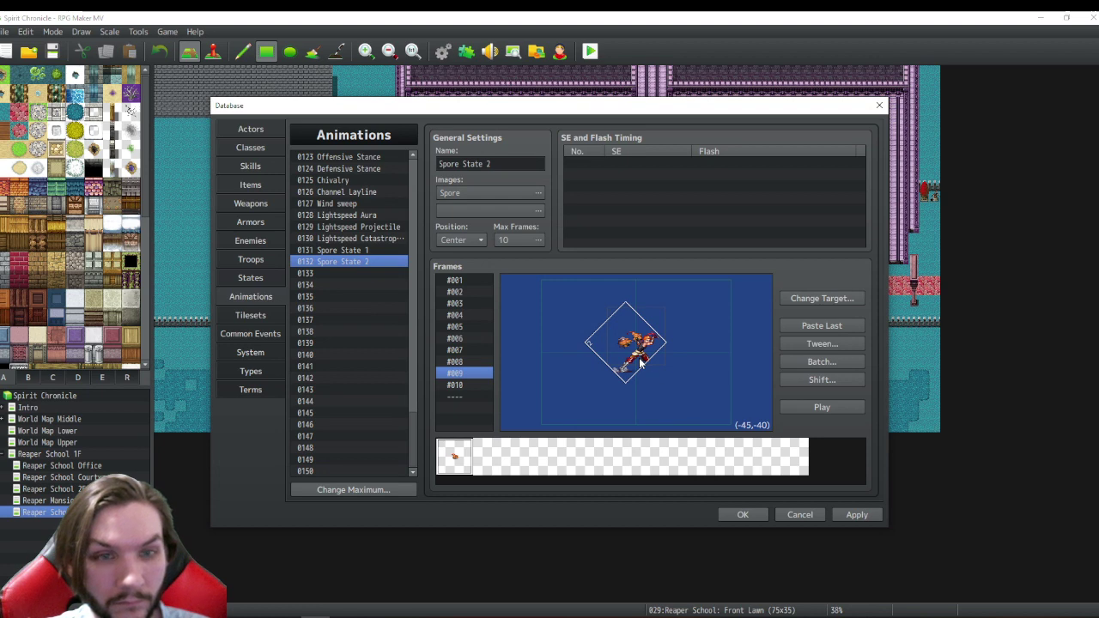
click(635, 339)
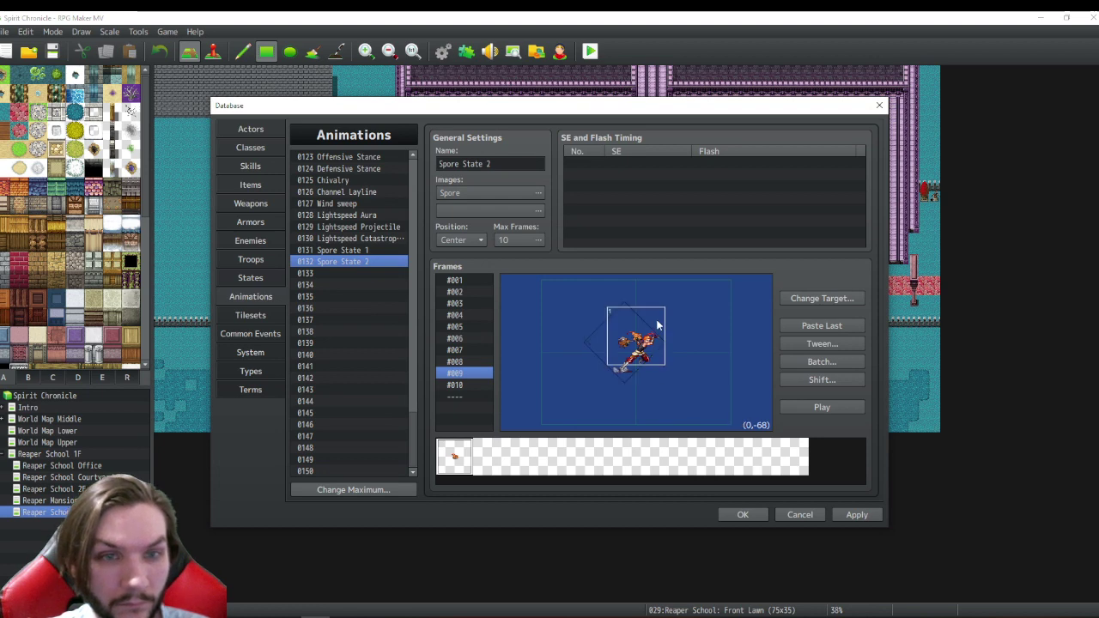
click(453, 361)
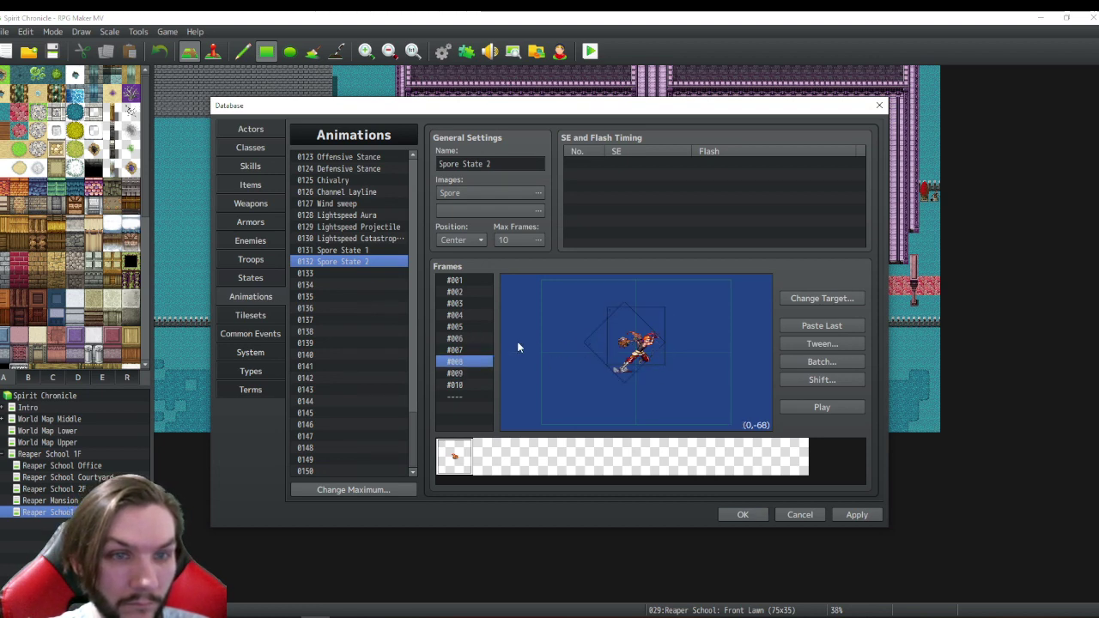
click(459, 350)
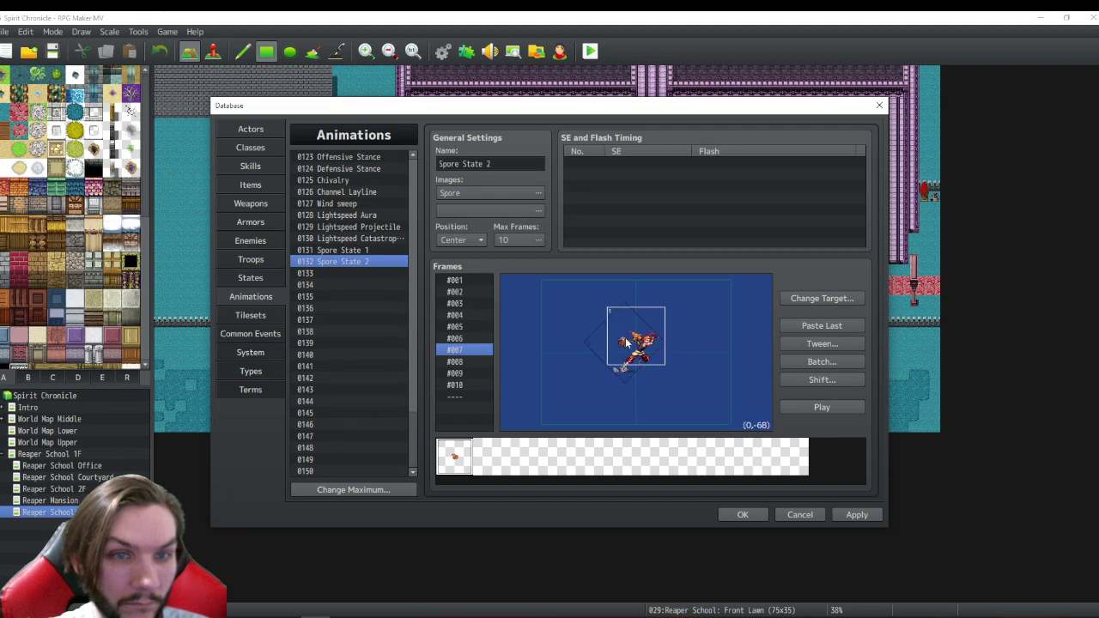
click(467, 341)
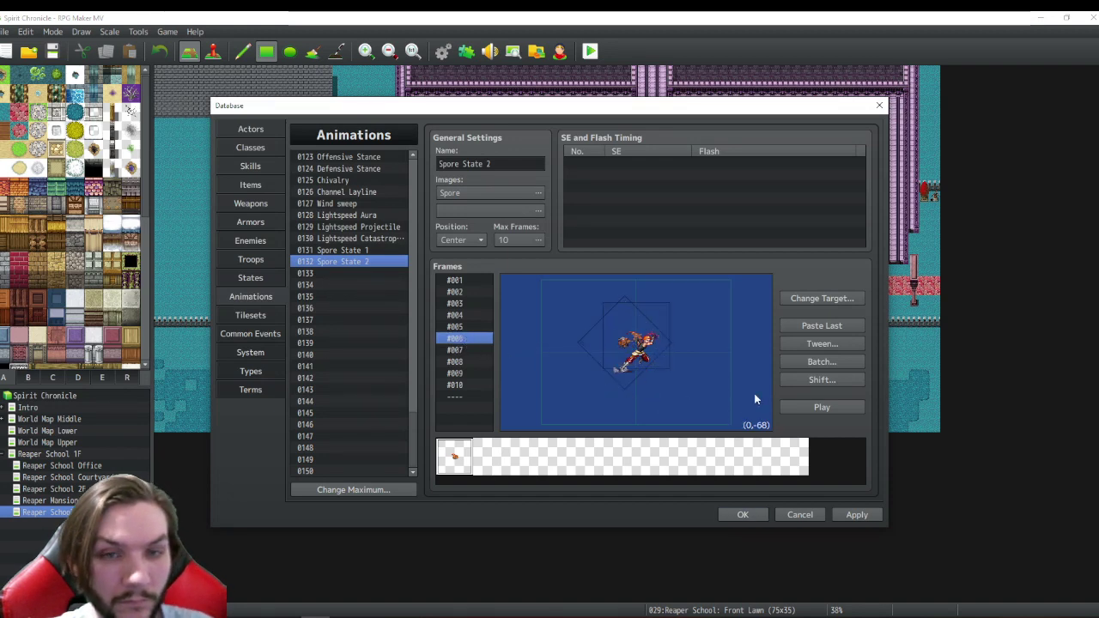
click(841, 346)
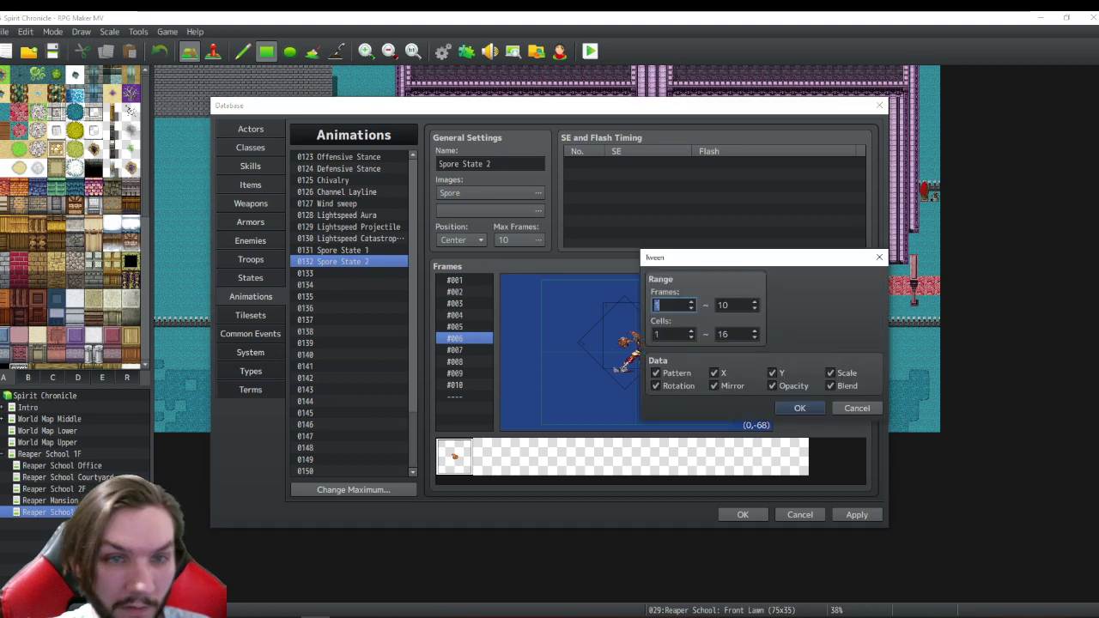
click(691, 302)
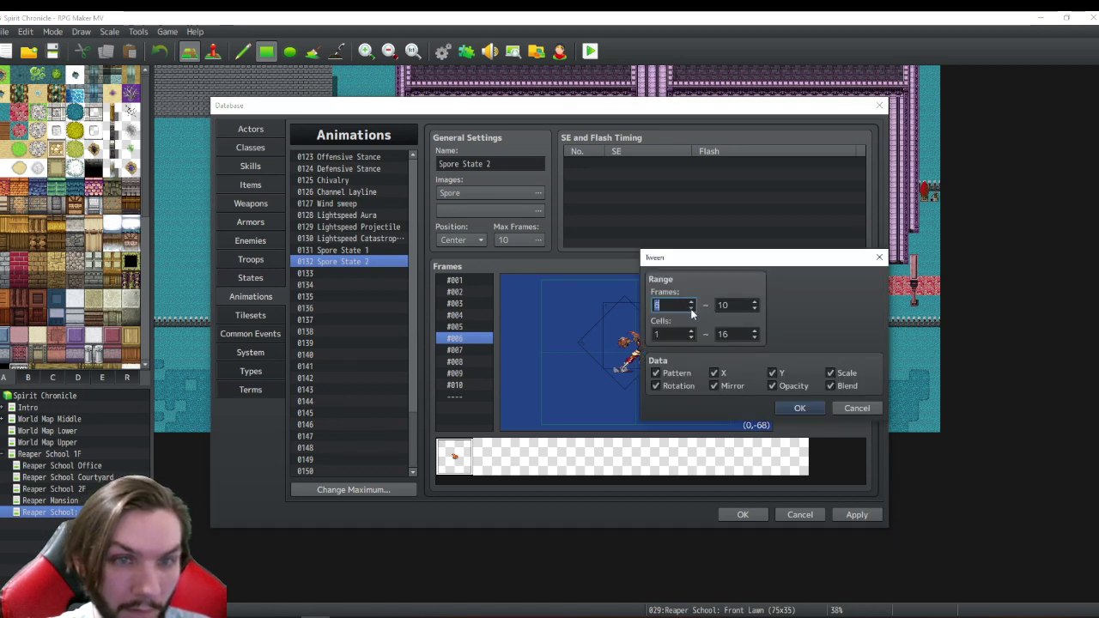
click(800, 408)
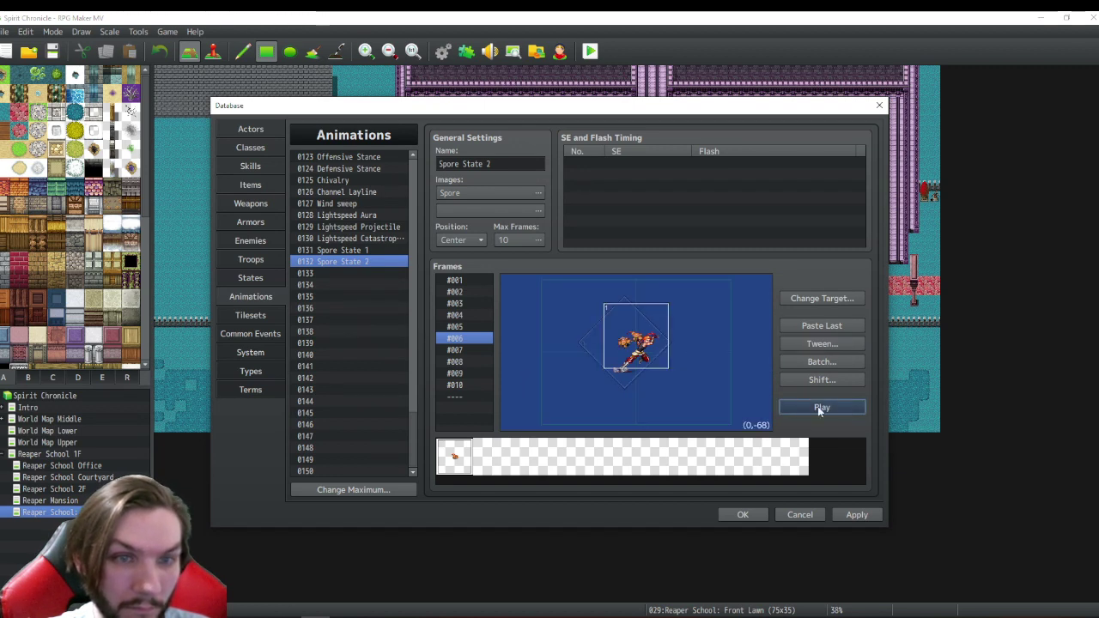
- Copy the Spore State 2 animation into slot 0133 and rename the copy Spore State 3
right_click(341, 273)
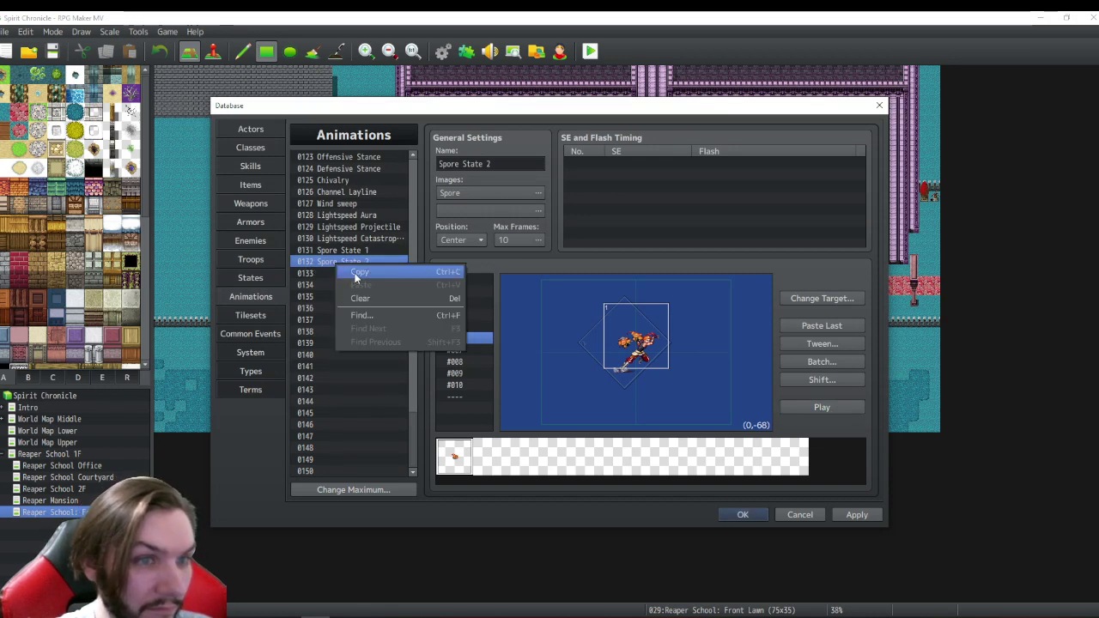
key(Escape)
right_click(347, 273)
click(411, 295)
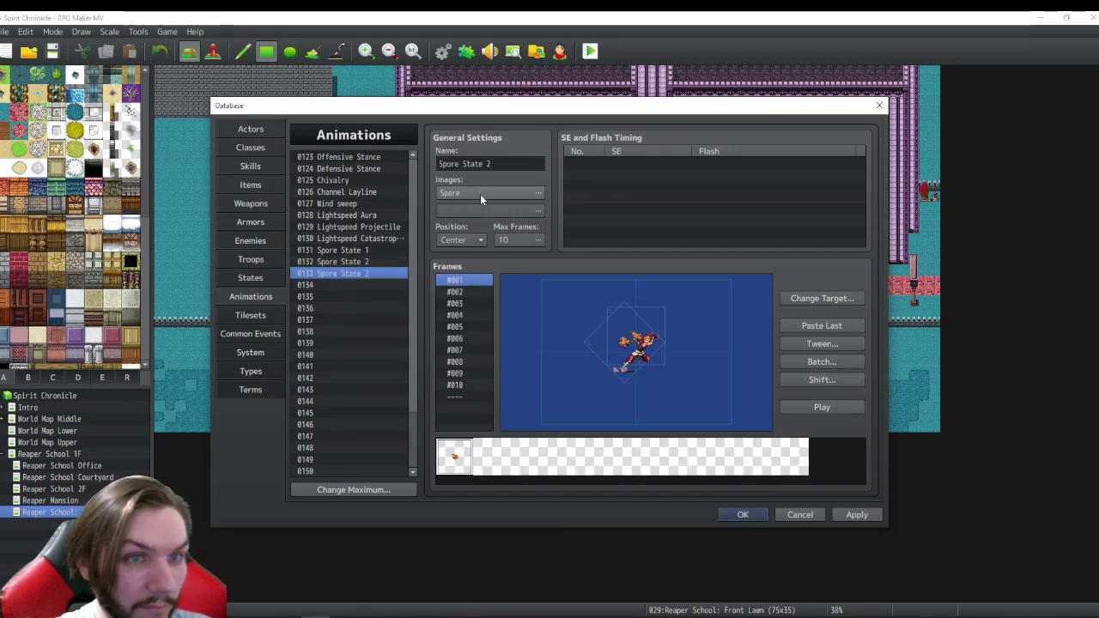
triple_click(500, 163)
click(500, 163)
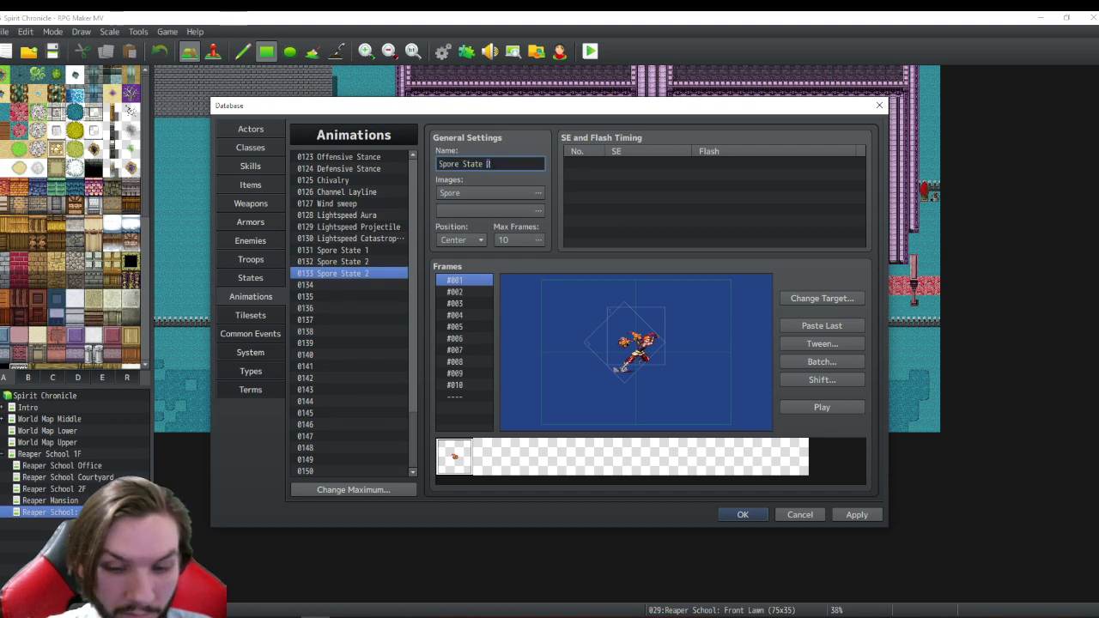
text(3)
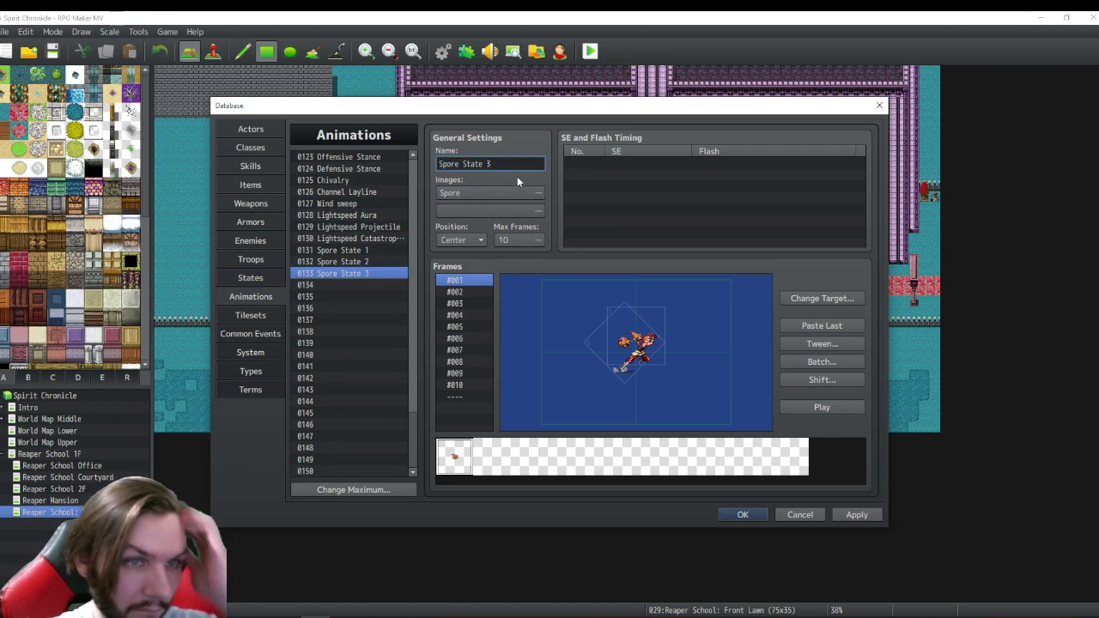
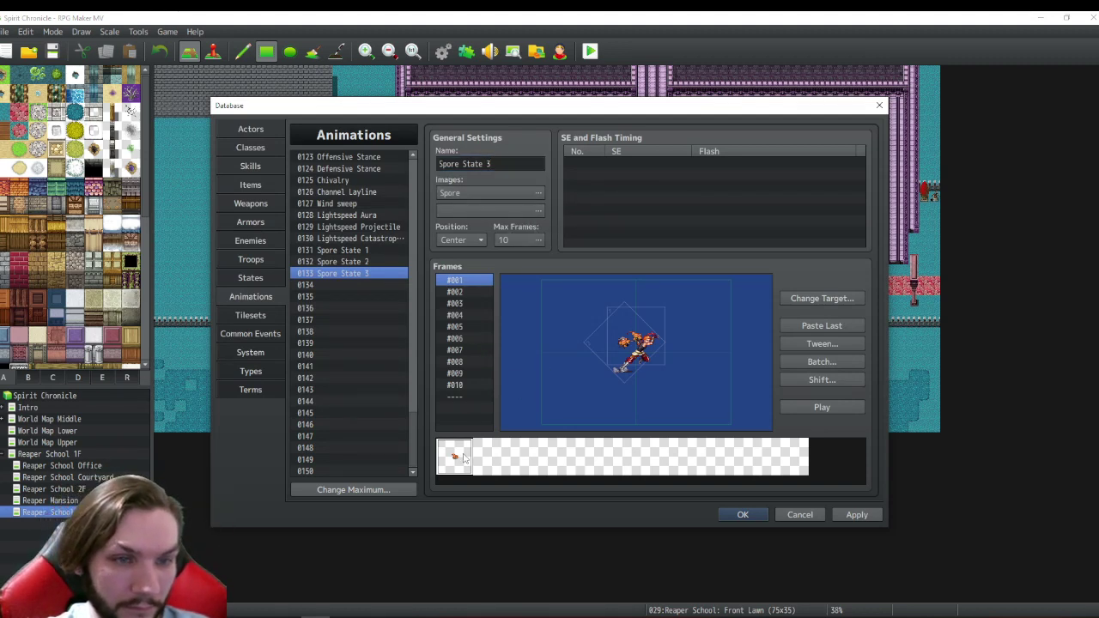
- Duplicate the rotated spore cell in frame #001 of Spore State 3 and move the copy to about (62, -41)
right_click(617, 353)
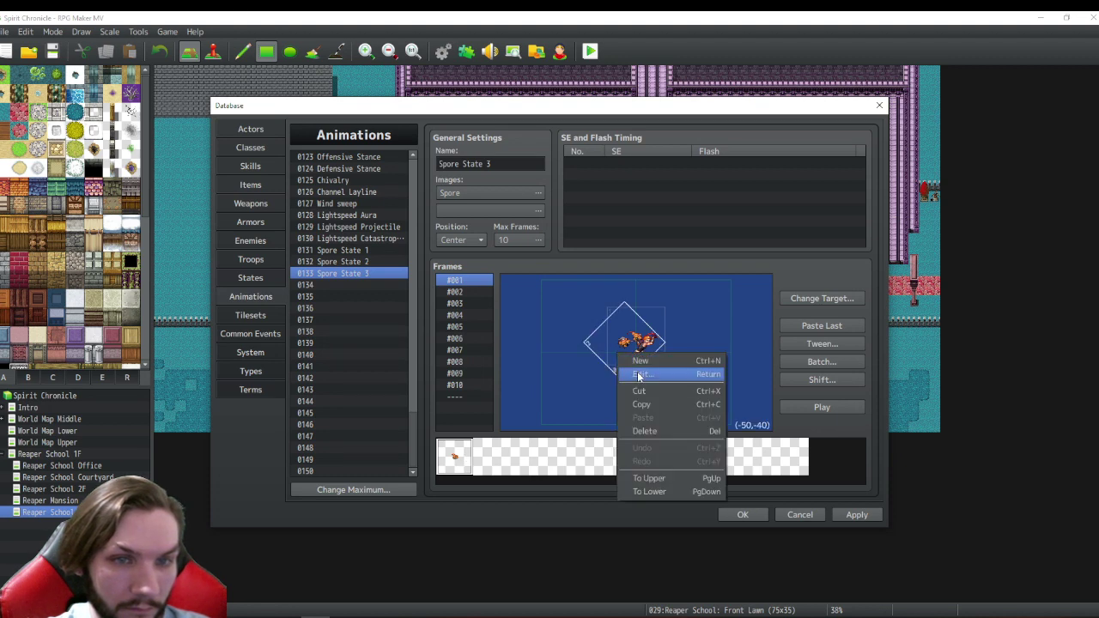
click(649, 404)
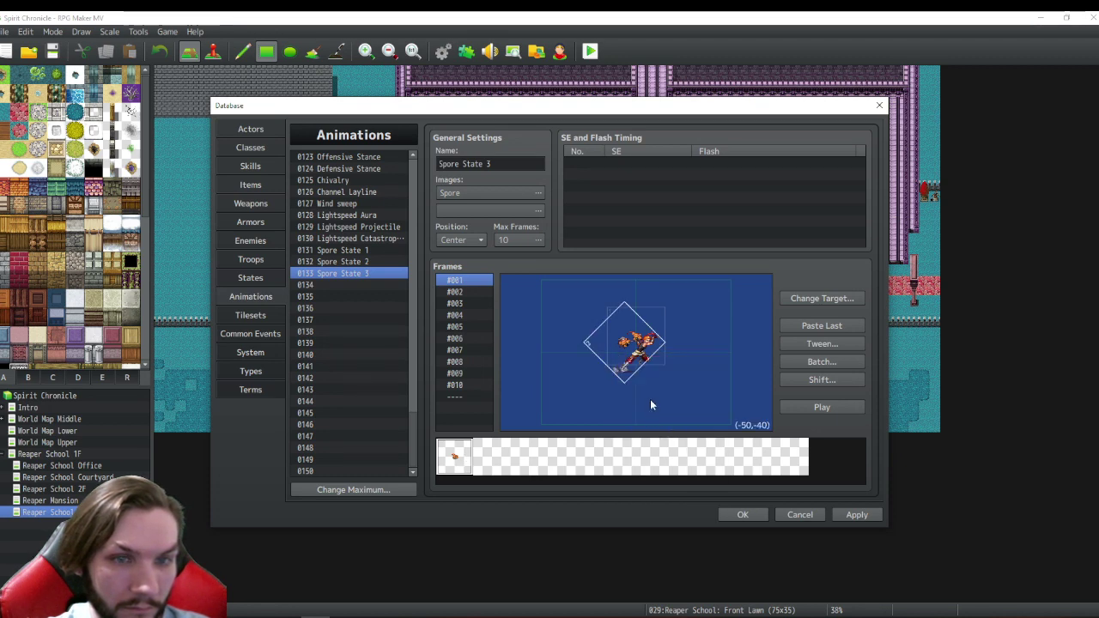
right_click(669, 350)
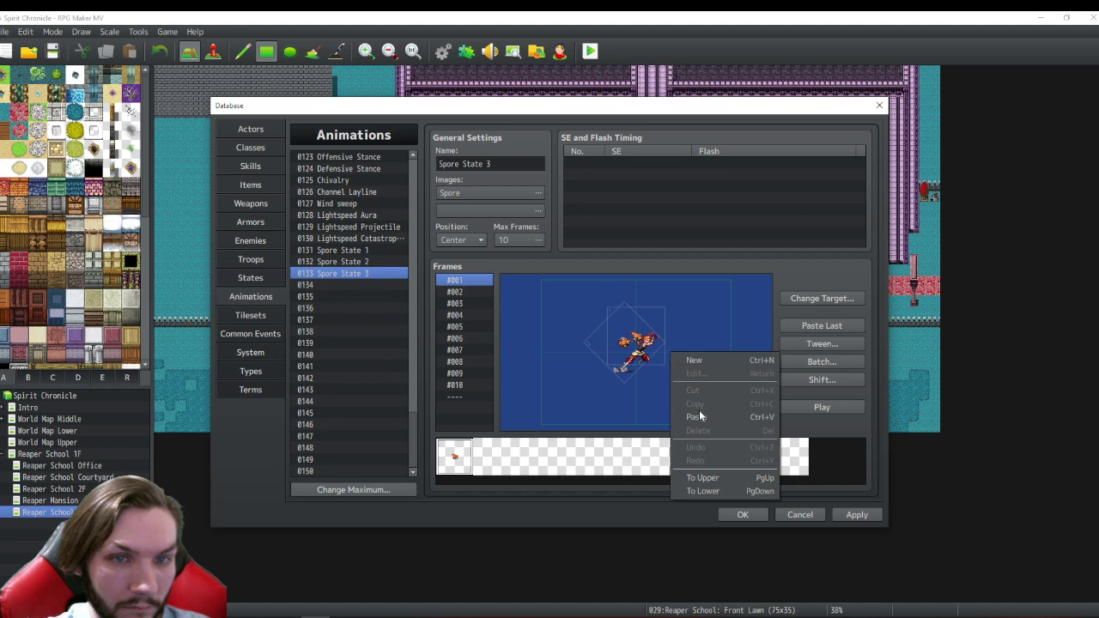
click(696, 416)
drag(673, 356, 652, 347)
- Try mirroring the duplicated spore cell in frame #001 and shifting it away from the character
right_click(652, 347)
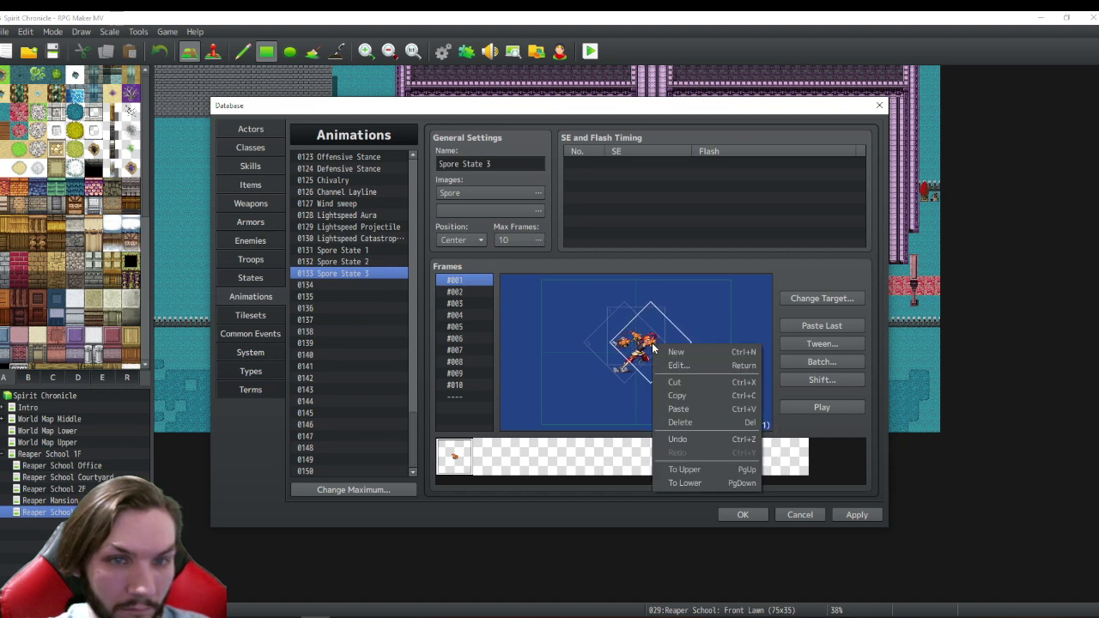
click(670, 354)
click(615, 369)
click(592, 382)
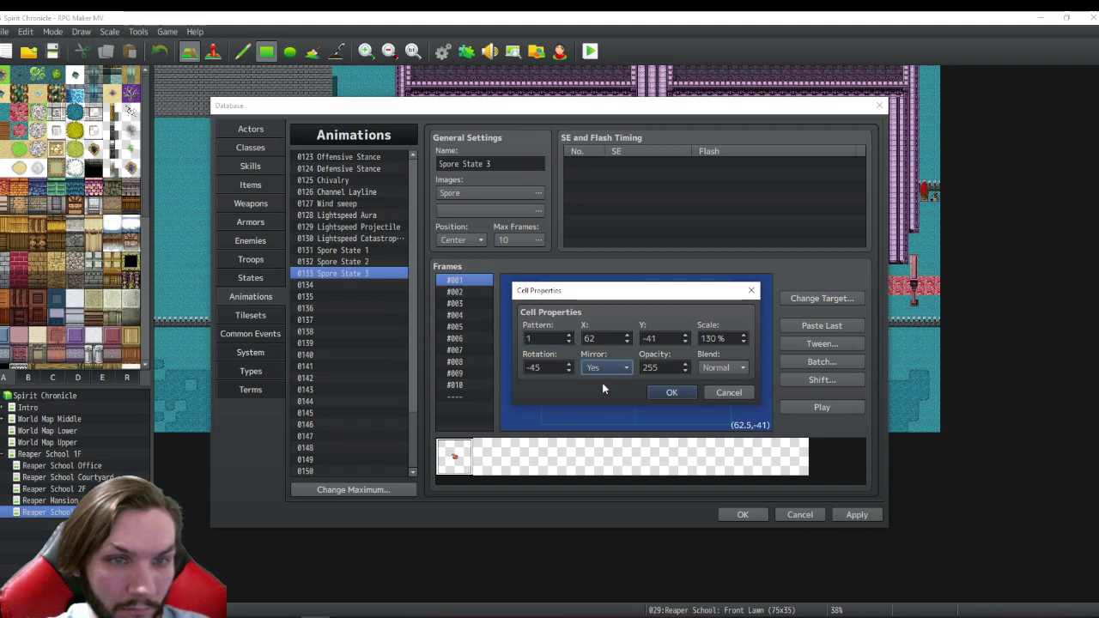
click(671, 392)
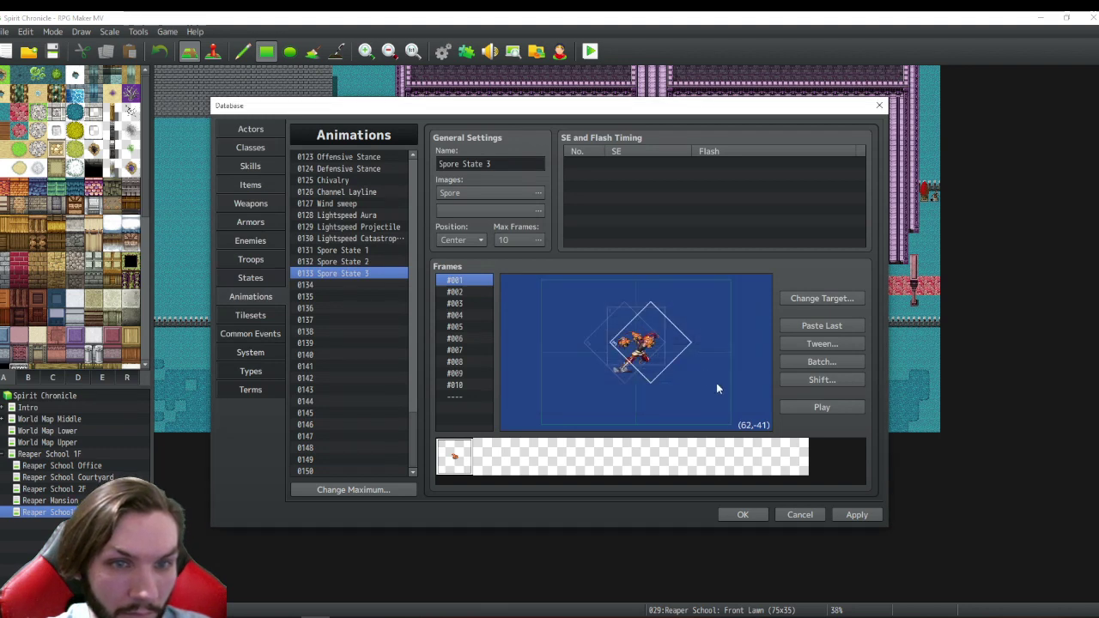
click(678, 352)
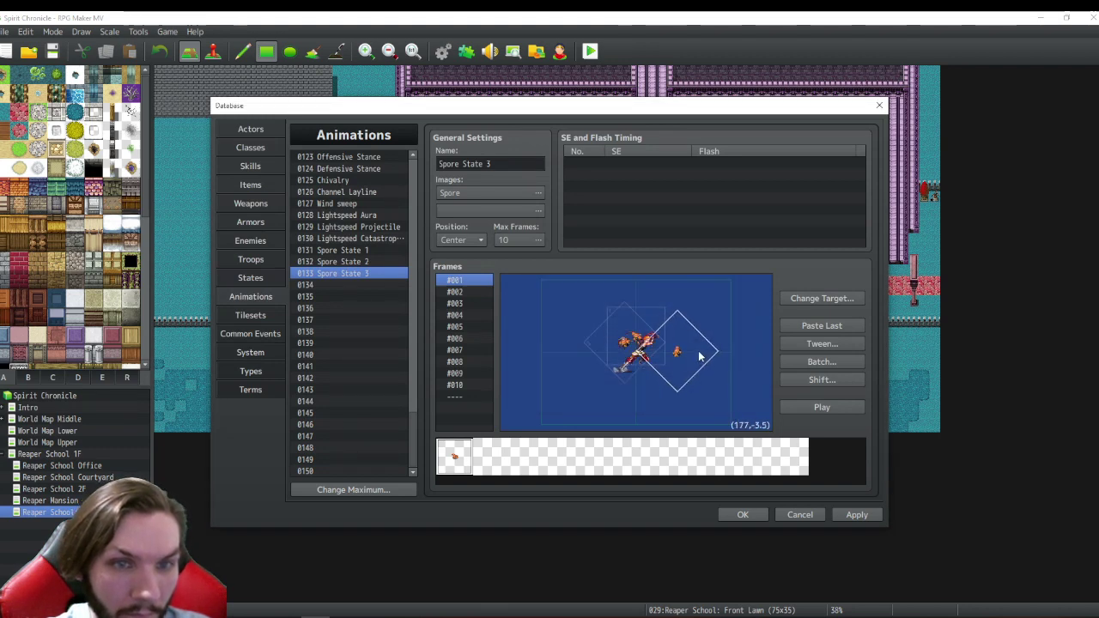
click(664, 346)
- Turn mirroring off for the duplicated spore cell in frame #001 and set its rotation to 45
right_click(654, 342)
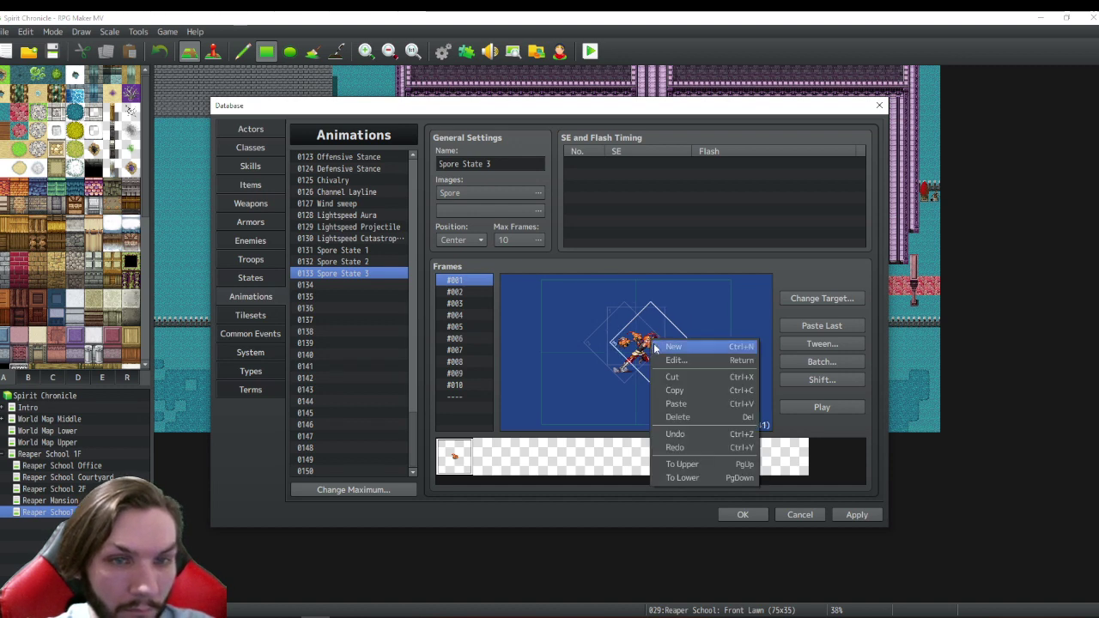
click(667, 352)
click(605, 367)
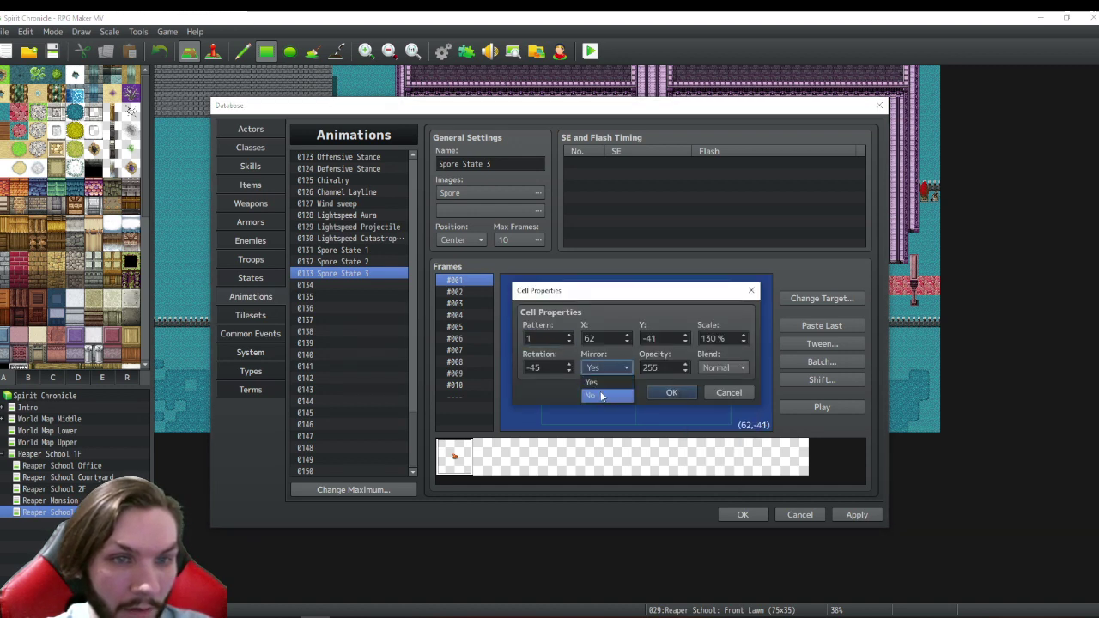
click(568, 364)
click(568, 364)
click(568, 364)
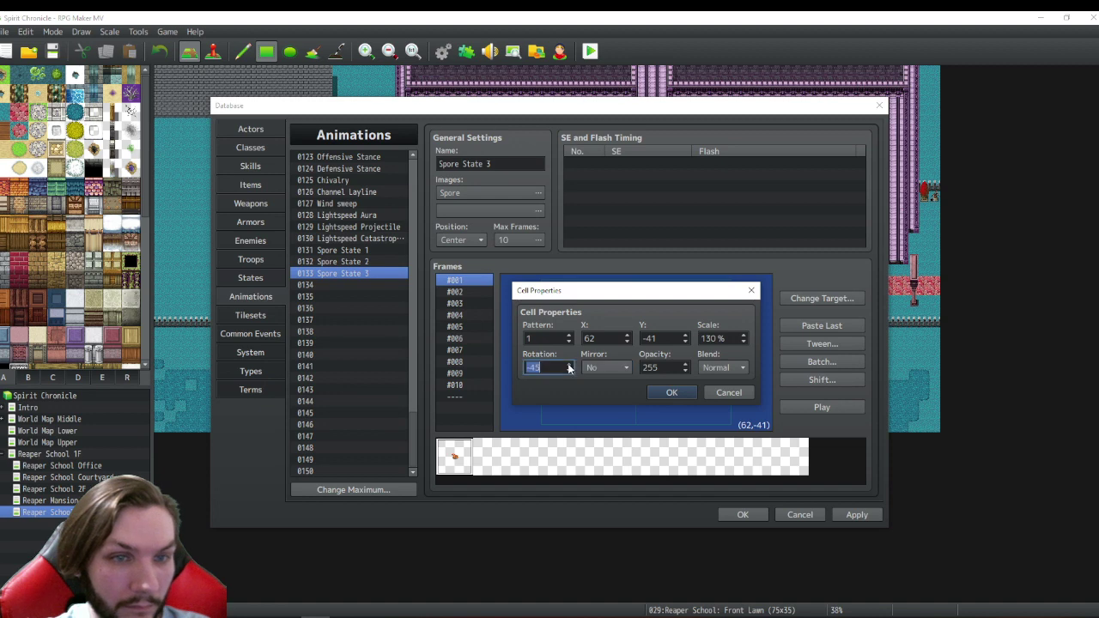
scroll(567, 363, up, 17)
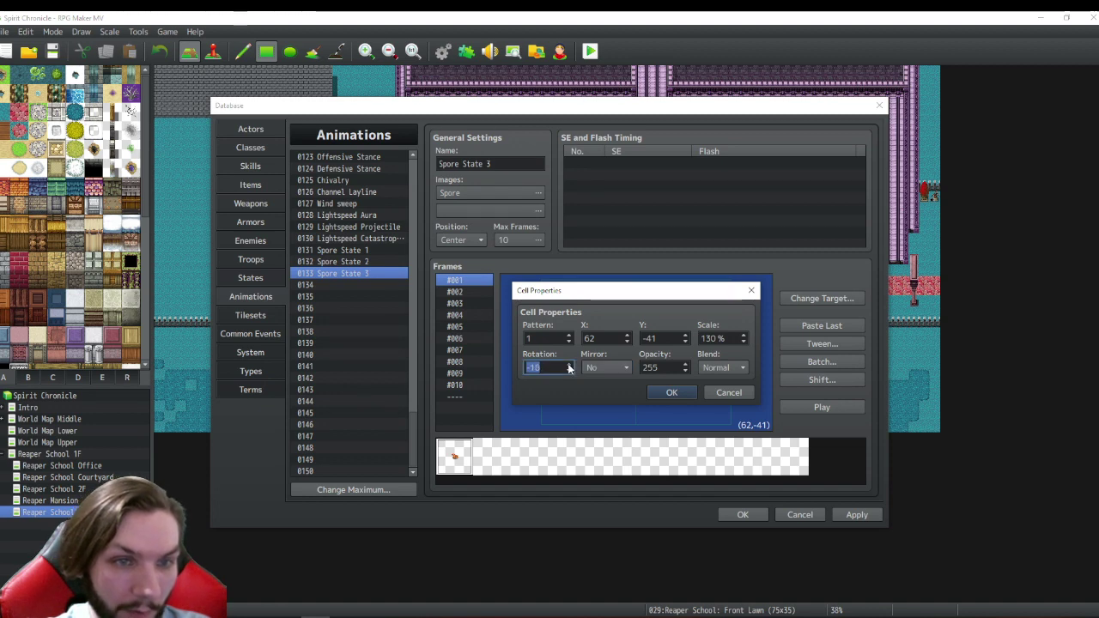
scroll(567, 363, up, 8)
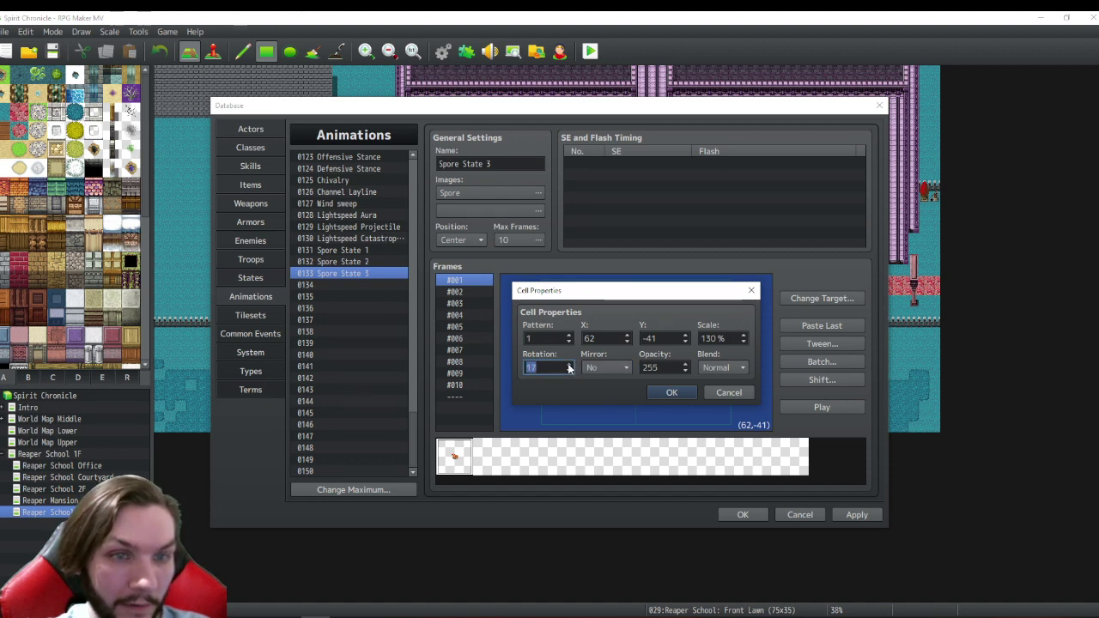
scroll(568, 363, up, 12)
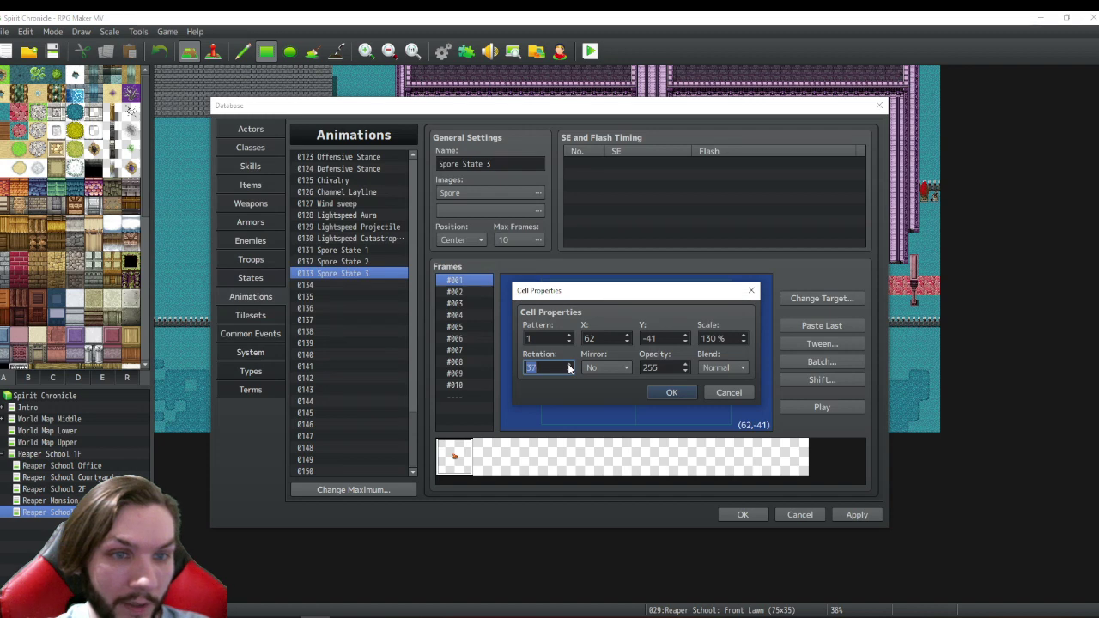
scroll(568, 363, up, 6)
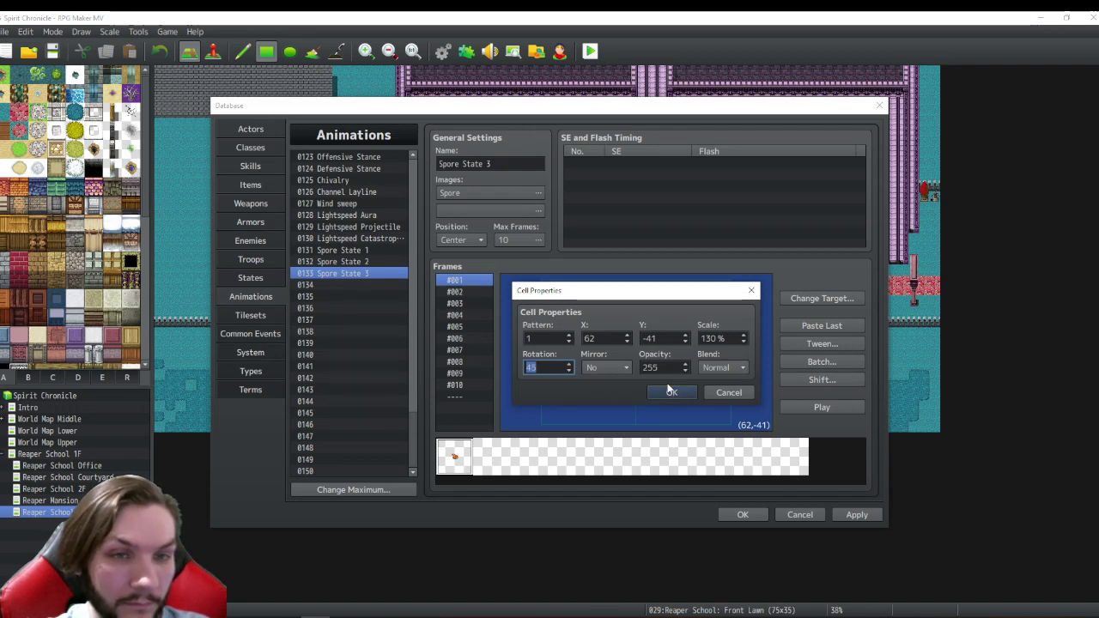
- Set the duplicated spore cell's position in frame #001 to X 60 and Y -40
click(646, 338)
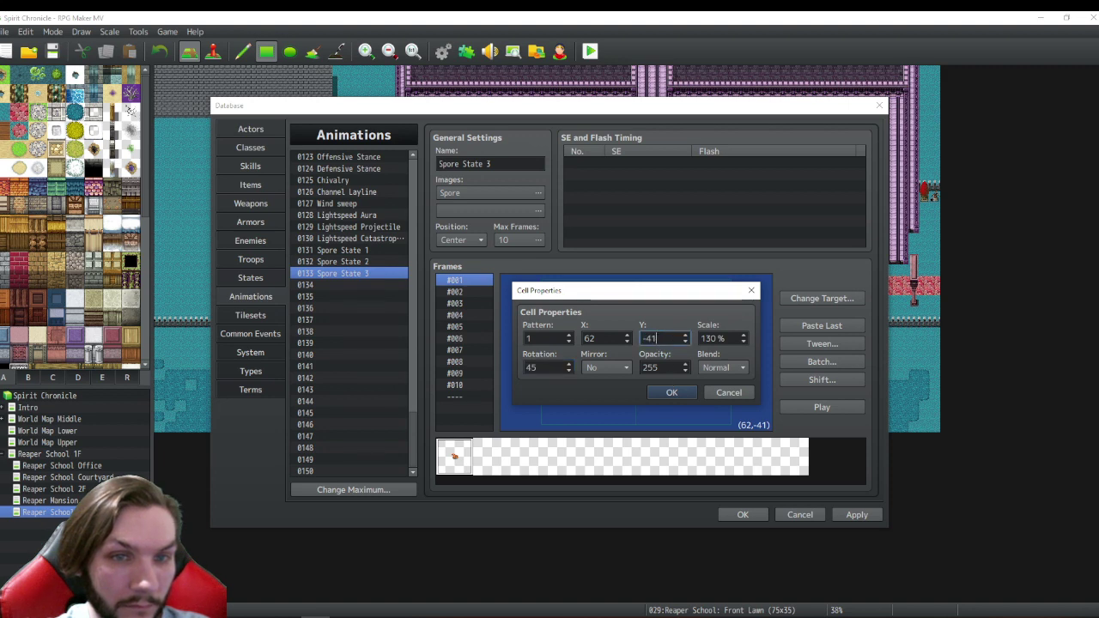
scroll(650, 338, up, 1)
click(601, 338)
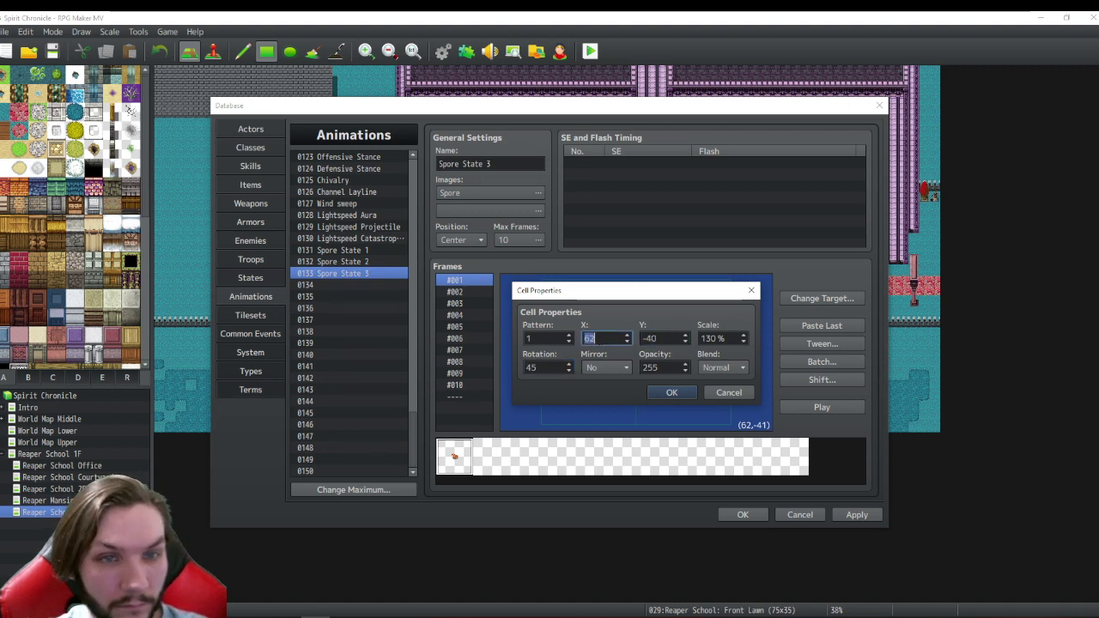
key(BackSpace)
text(0)
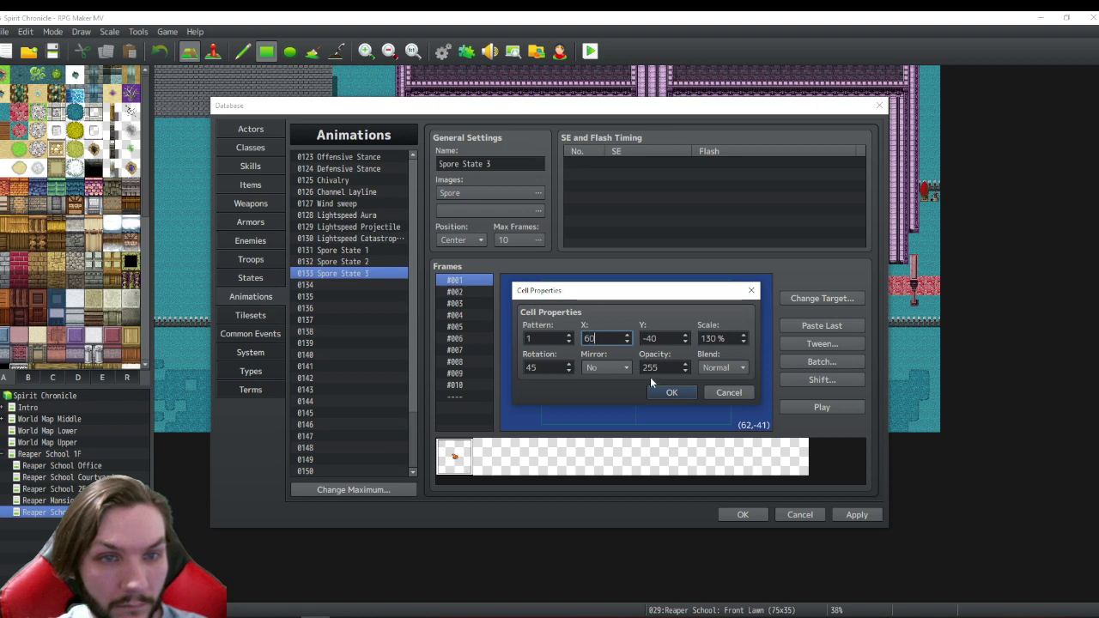
click(677, 394)
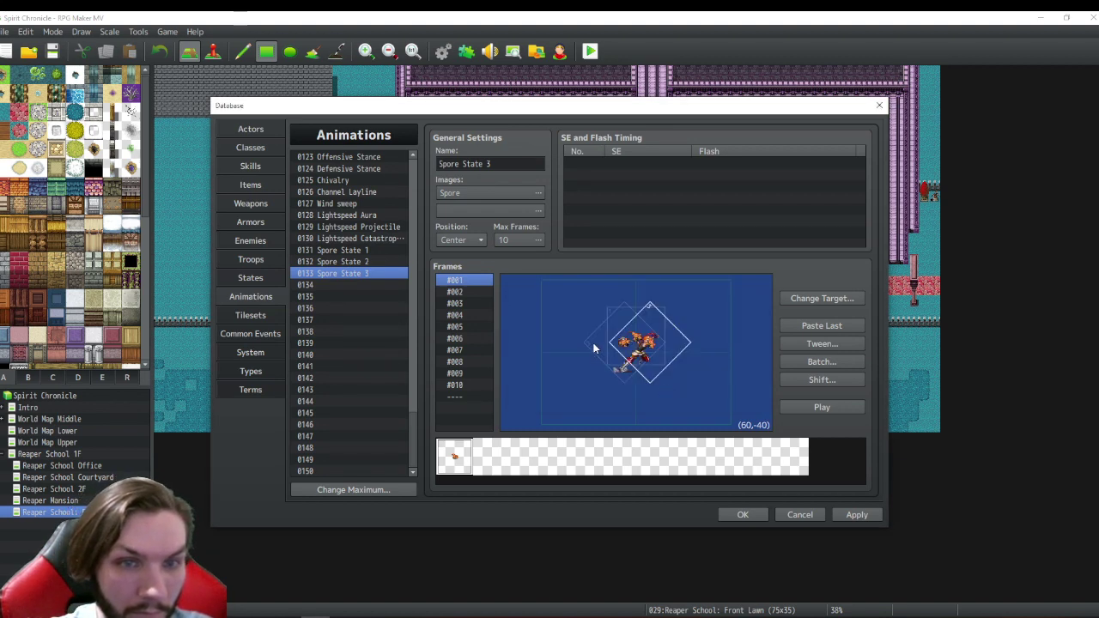
- Copy the third spore cell from frame #001 of Spore State 3 and paste it into frame #005 at about (210, 13)
right_click(674, 343)
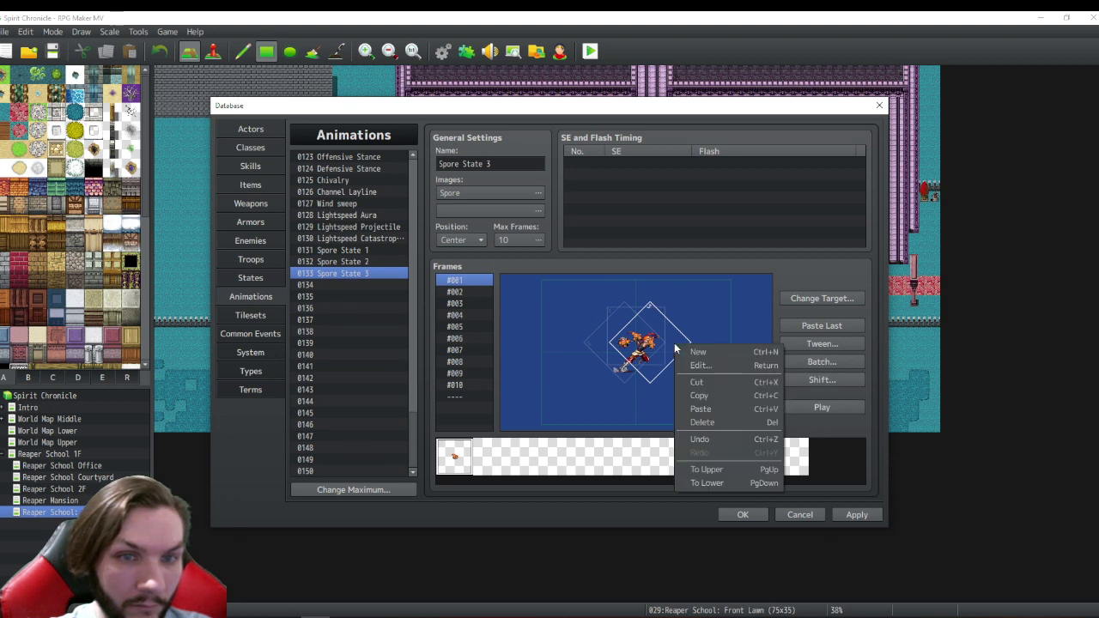
click(686, 396)
click(458, 327)
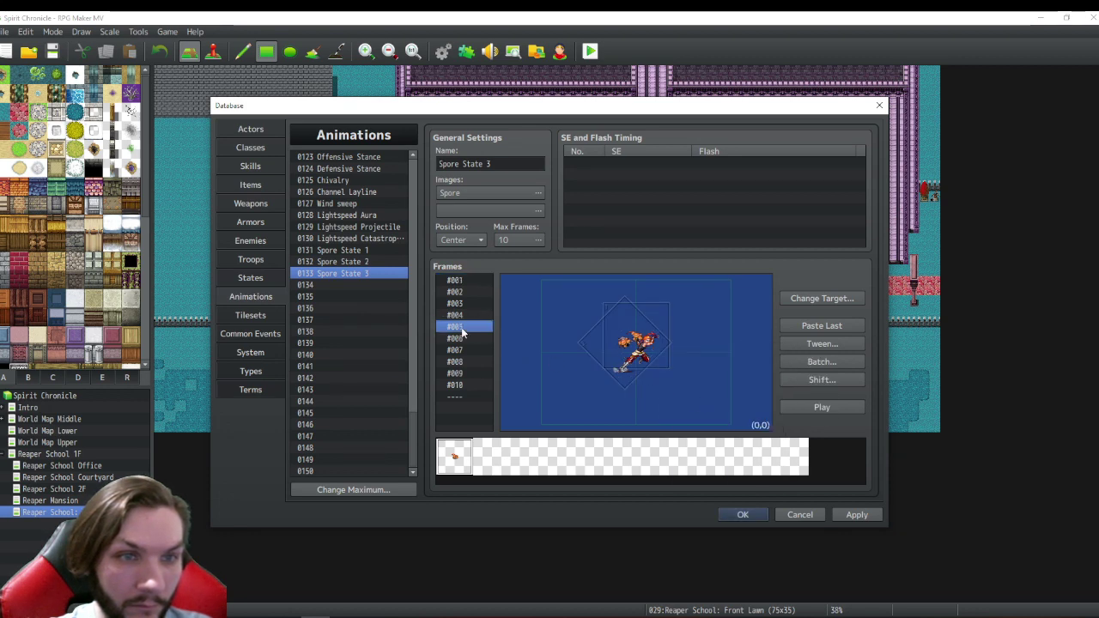
right_click(685, 360)
click(707, 403)
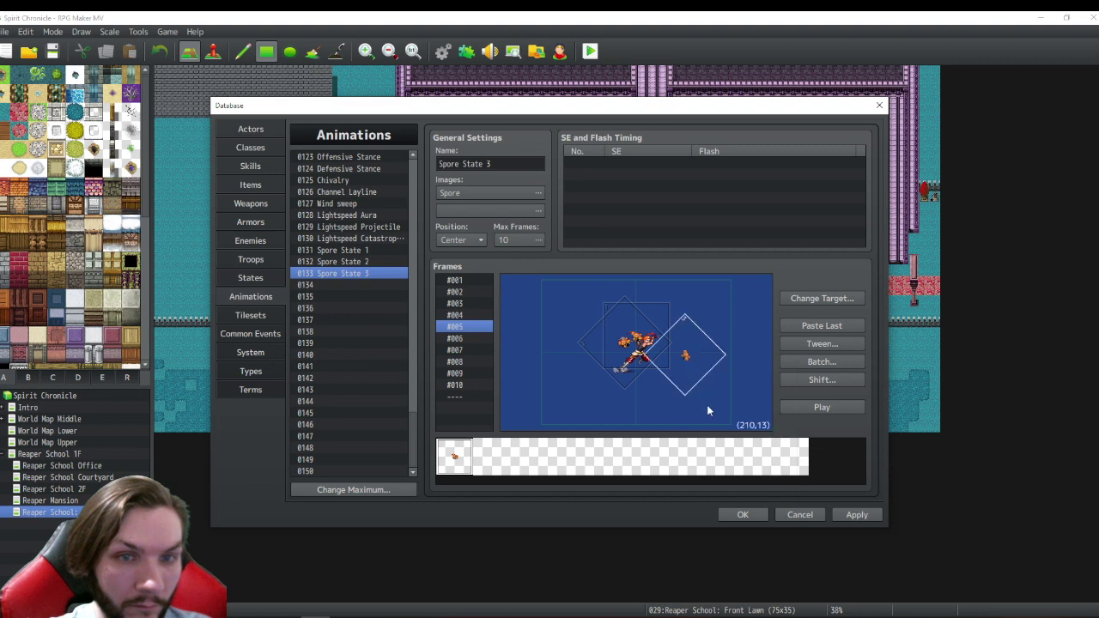
- Set the pasted spore cell's position in frame #005 to X 60 and Y 40
right_click(686, 352)
click(710, 376)
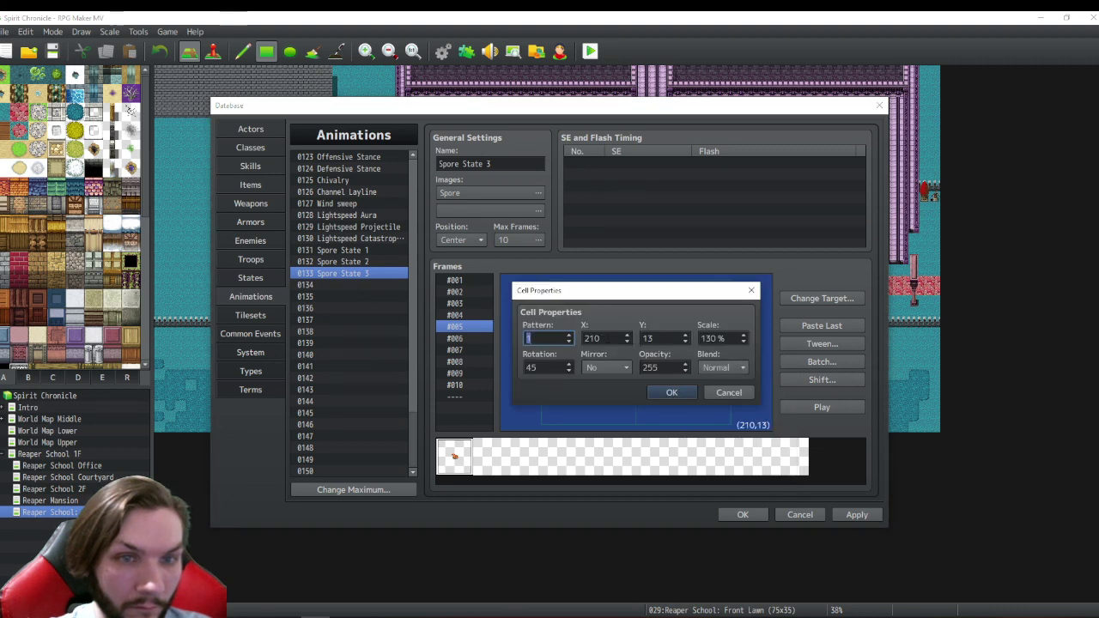
key(Tab)
text(60)
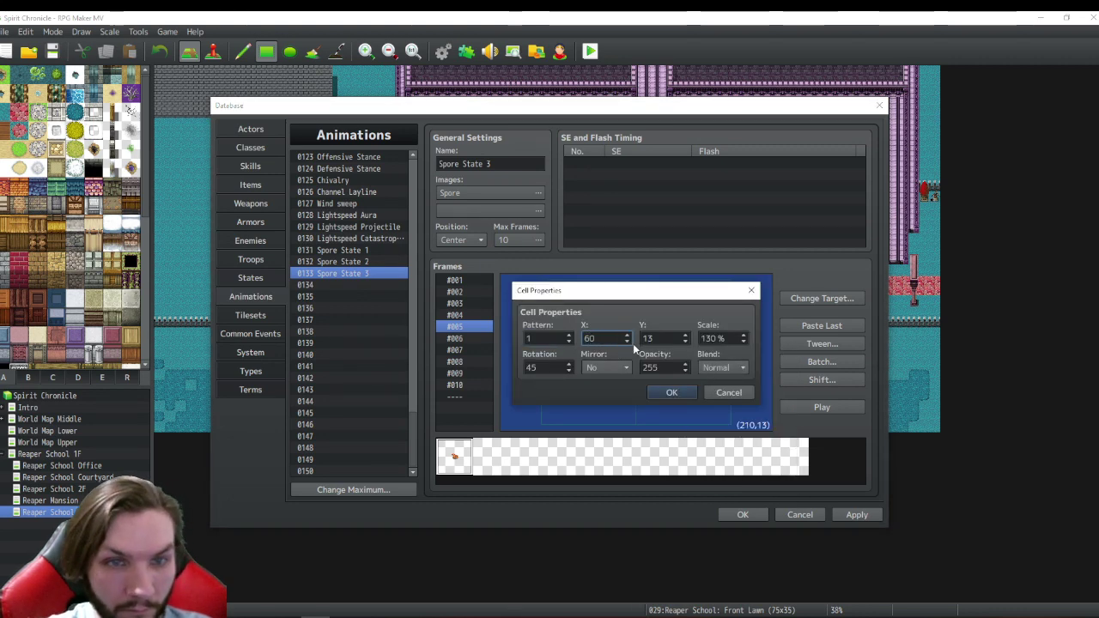
key(Tab)
text(40)
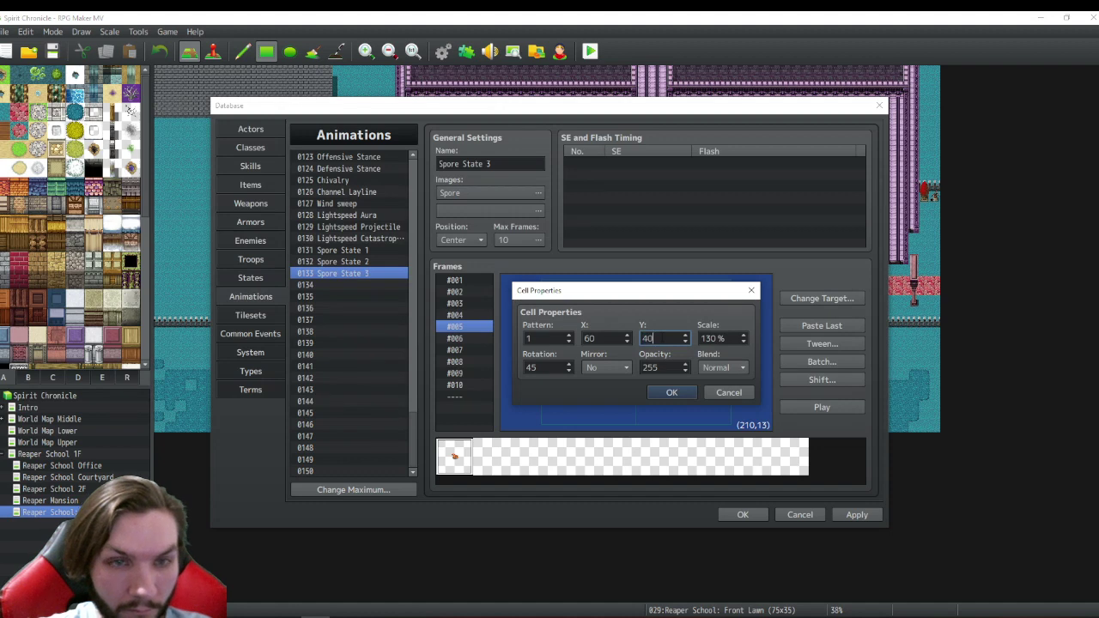
click(683, 393)
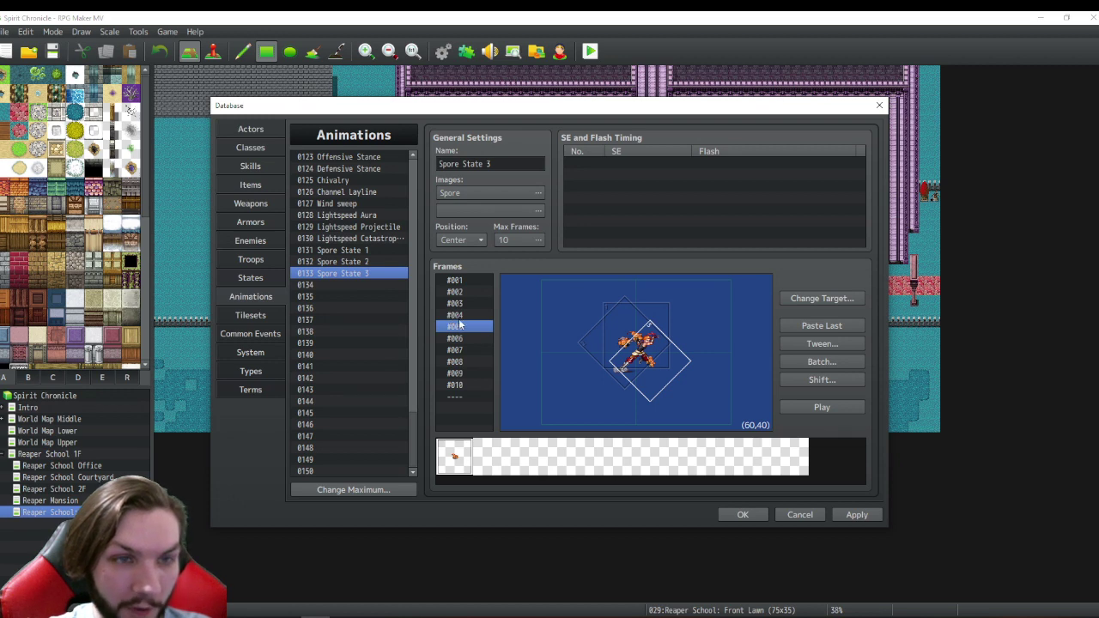
- Check the cell's placement in frame #001, and set the matching cell in frame #005 to Y -40 and scale 150%
click(459, 281)
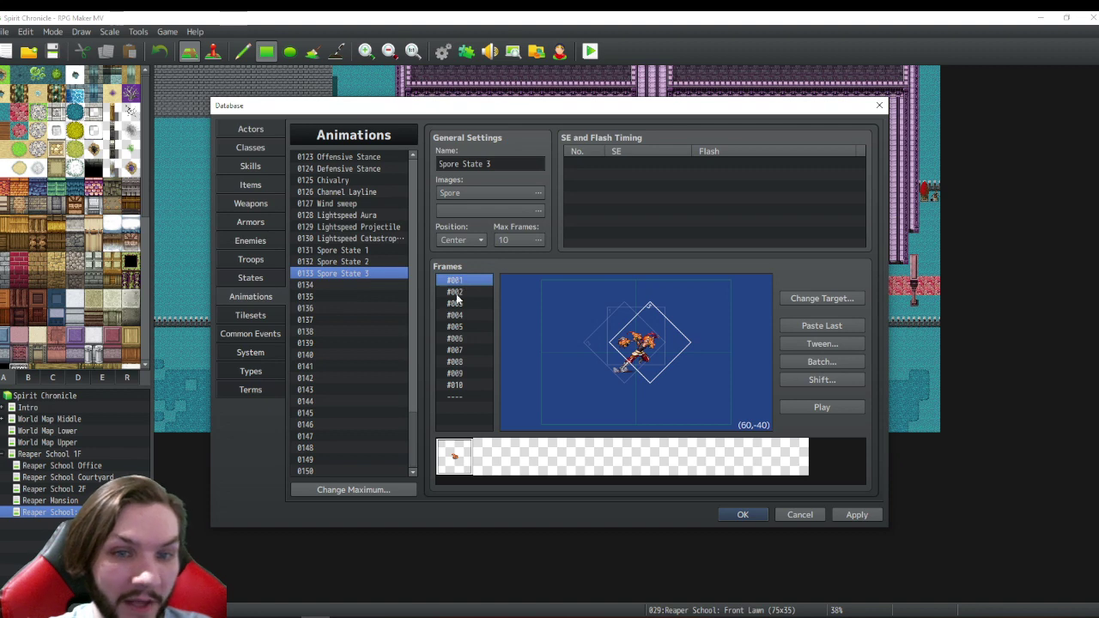
click(460, 327)
right_click(668, 366)
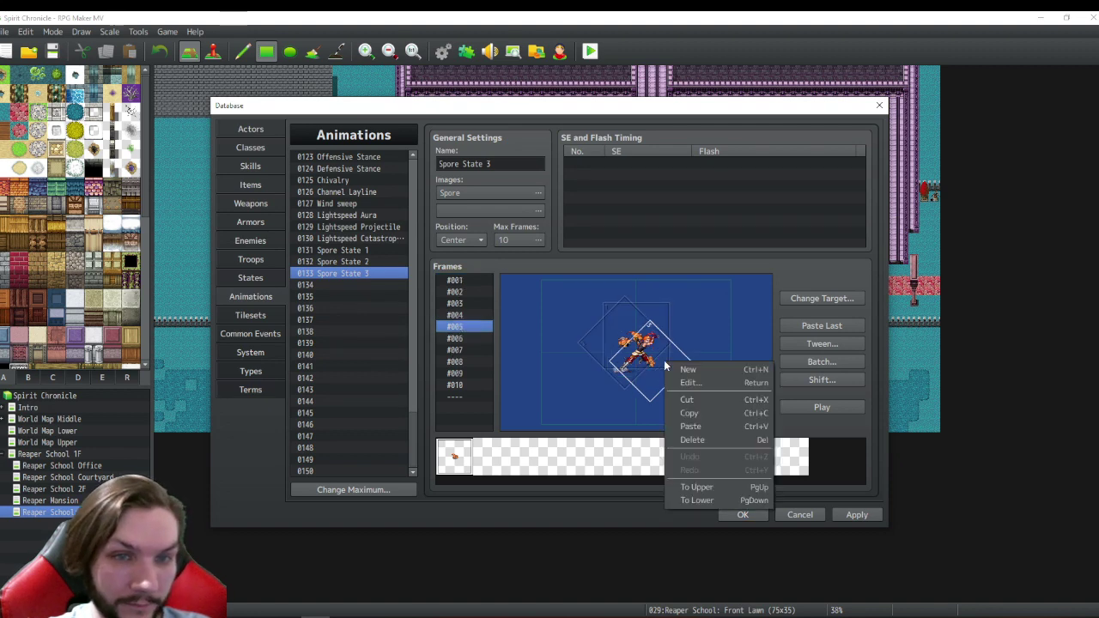
click(686, 382)
key(Tab)
key(Tab)
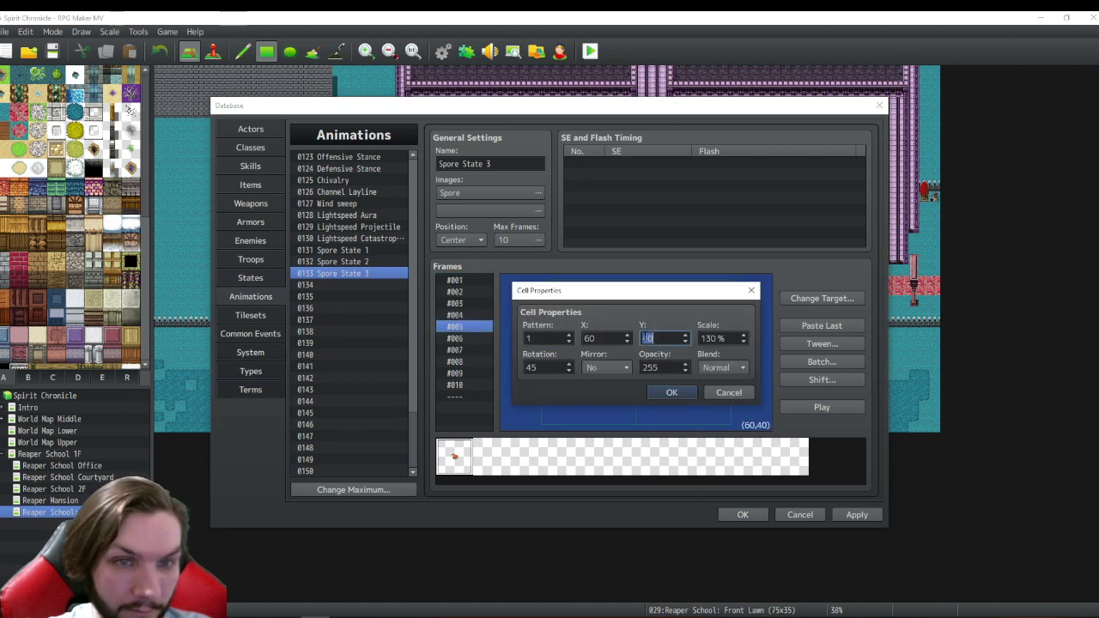
text(-40)
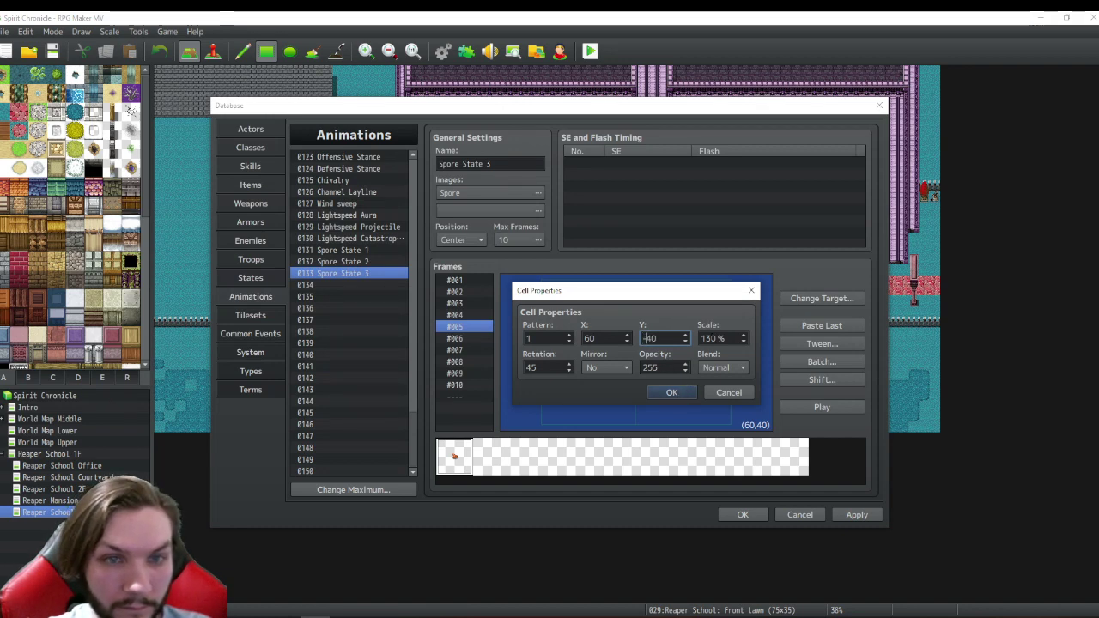
key(Tab)
text(130)
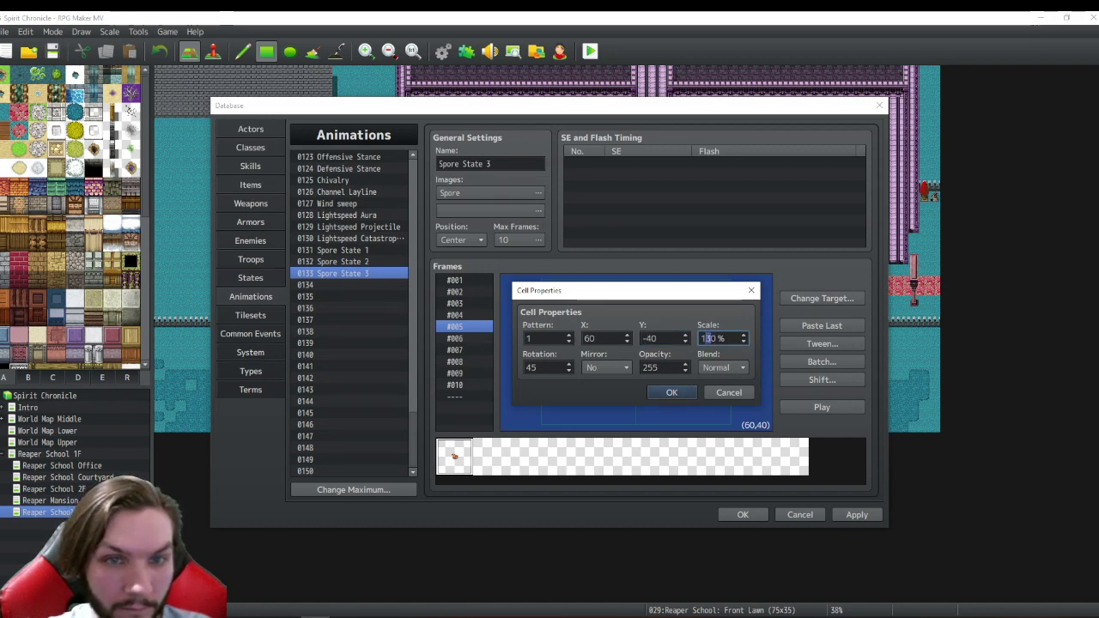
text(5)
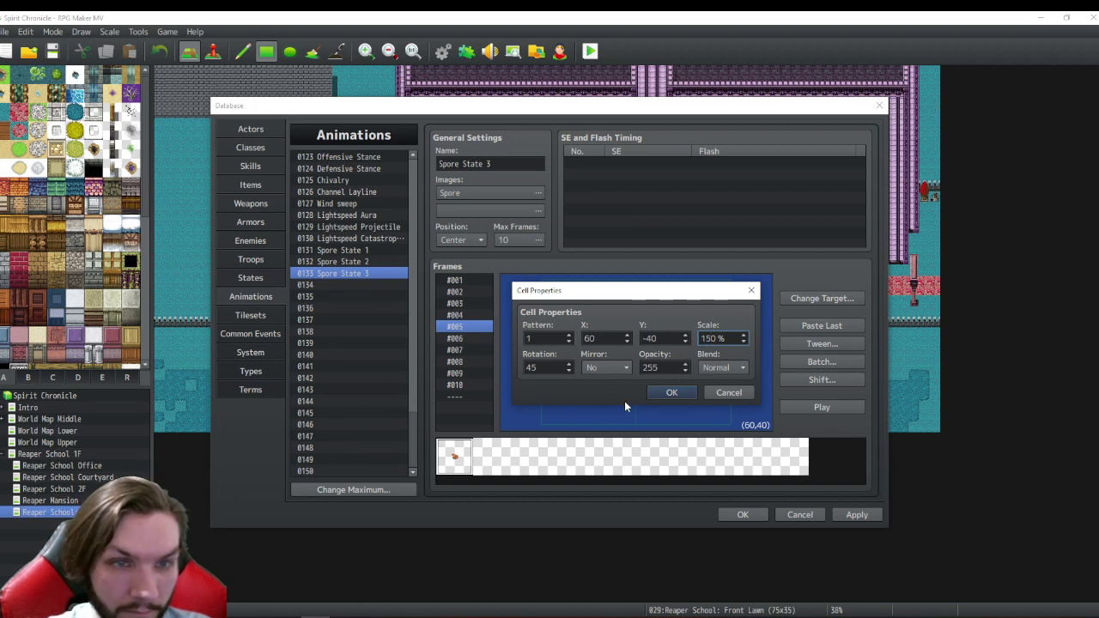
click(675, 392)
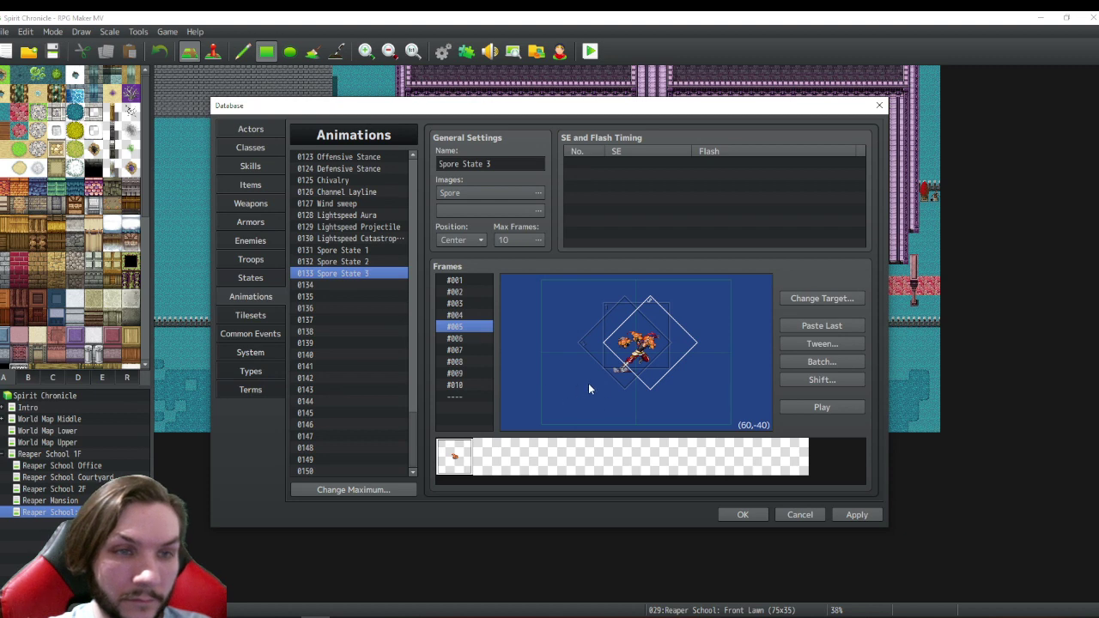
- Tween all cell data in Spore State 3 over frames 1 to 4
click(804, 343)
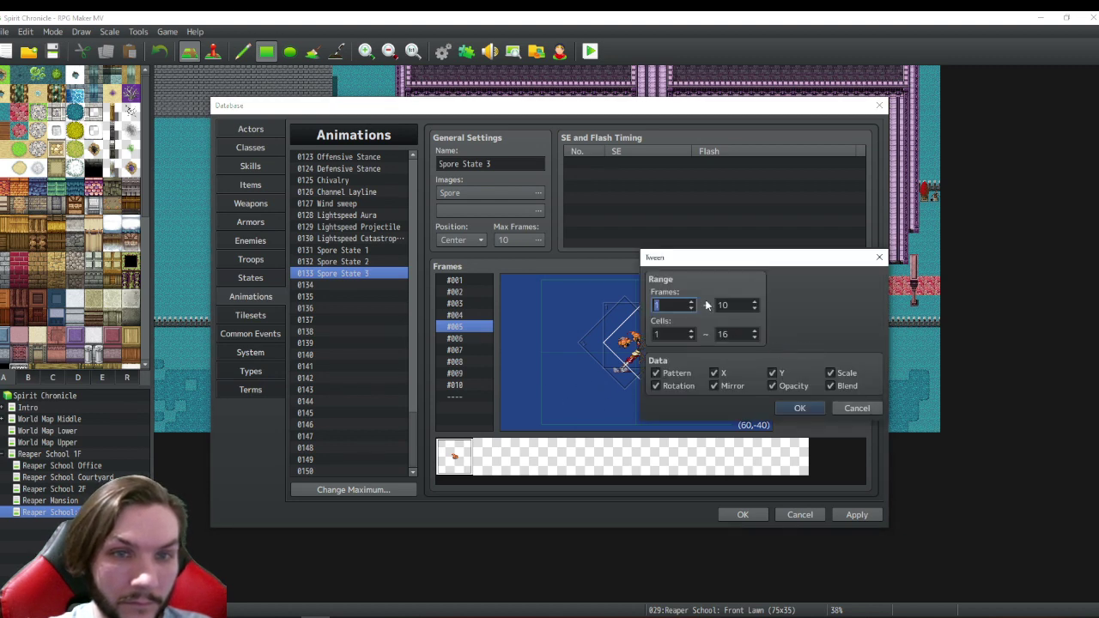
scroll(691, 310, down, 4)
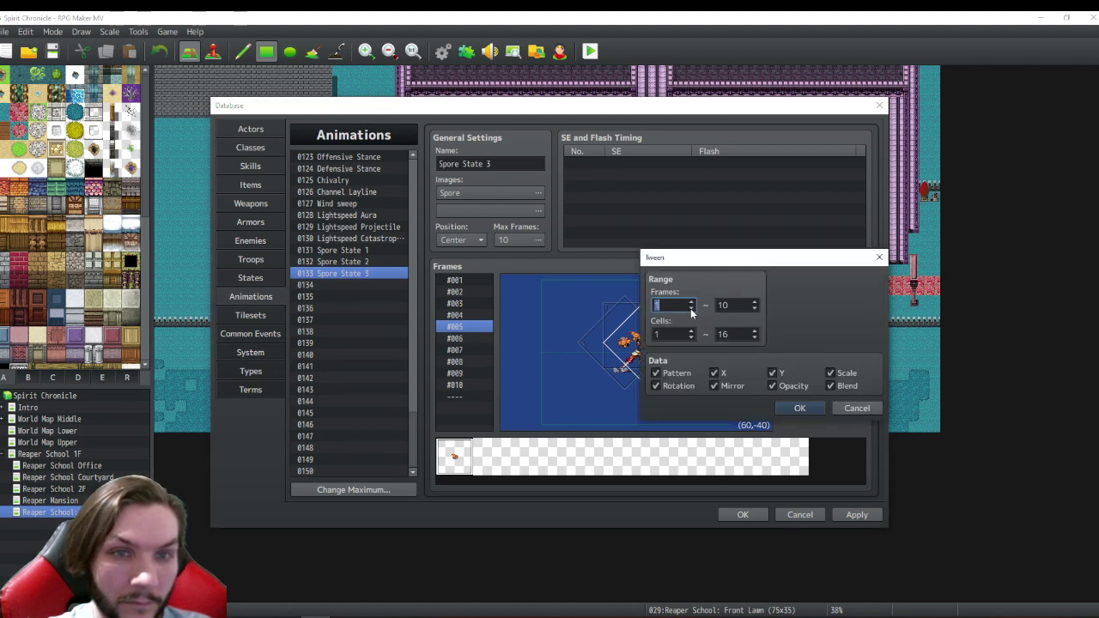
click(756, 307)
scroll(757, 308, down, 5)
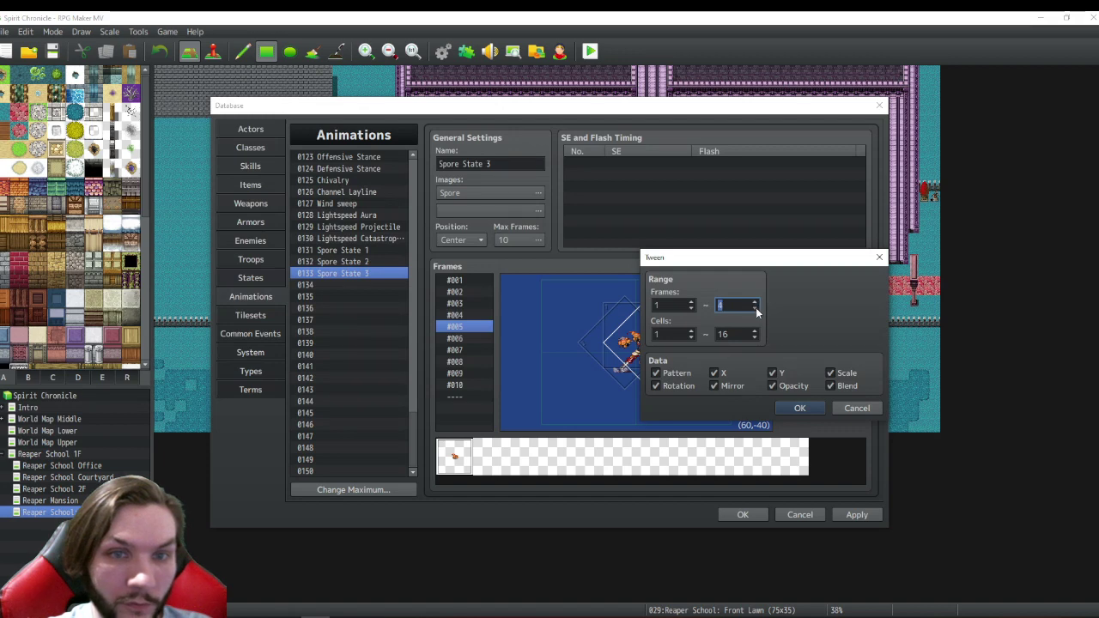
click(800, 408)
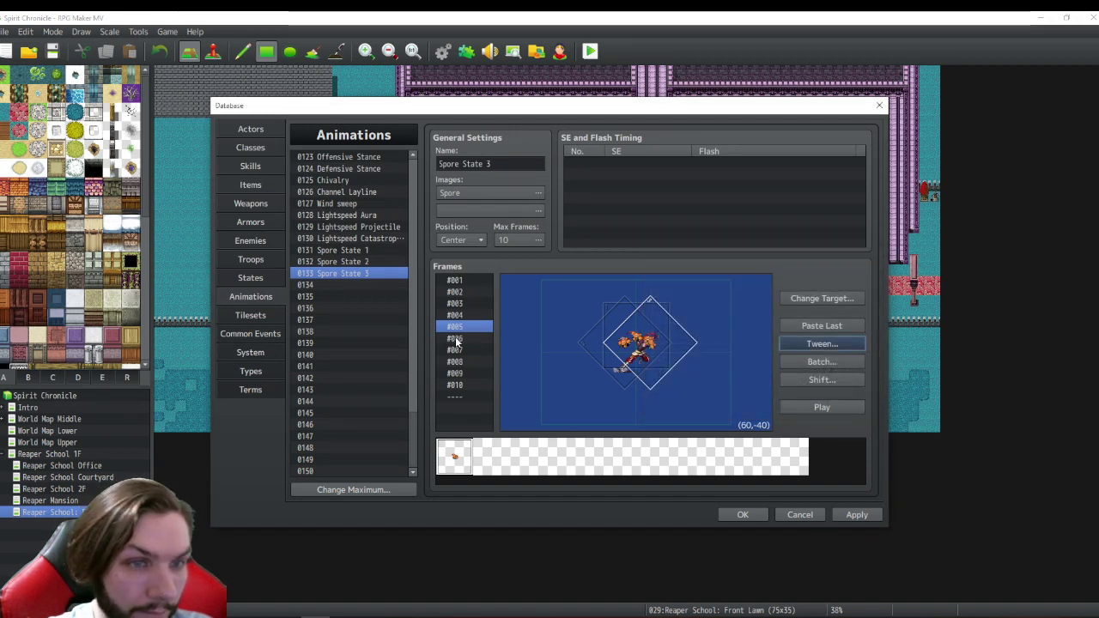
- Paste the copied third spore cell into frame #010 of Spore State 3 at about (68, 130)
click(465, 281)
click(467, 385)
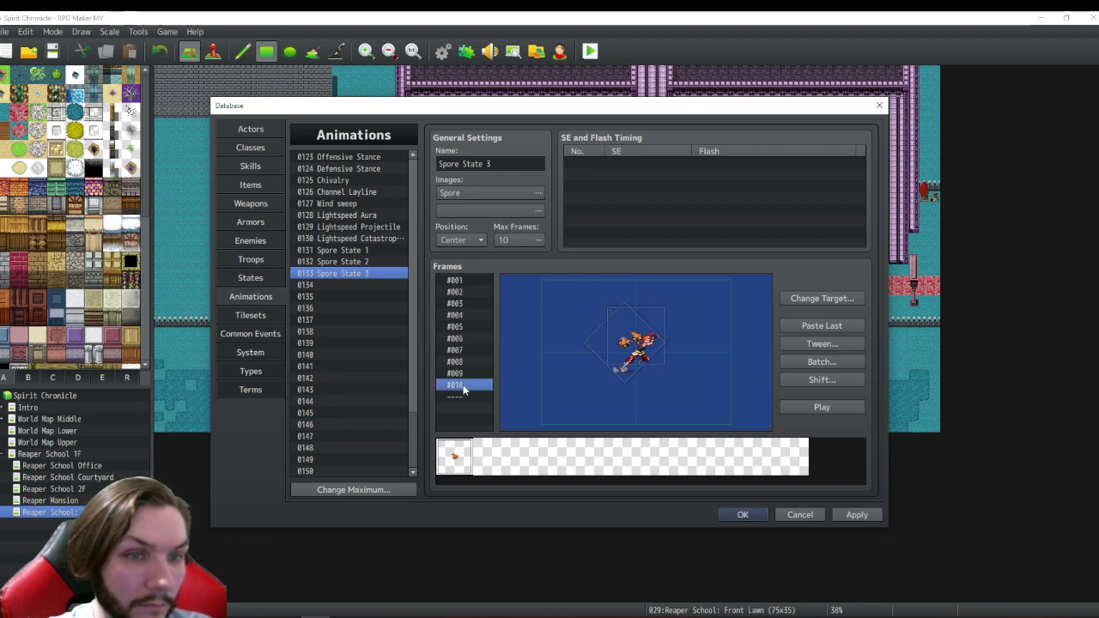
right_click(652, 386)
click(684, 450)
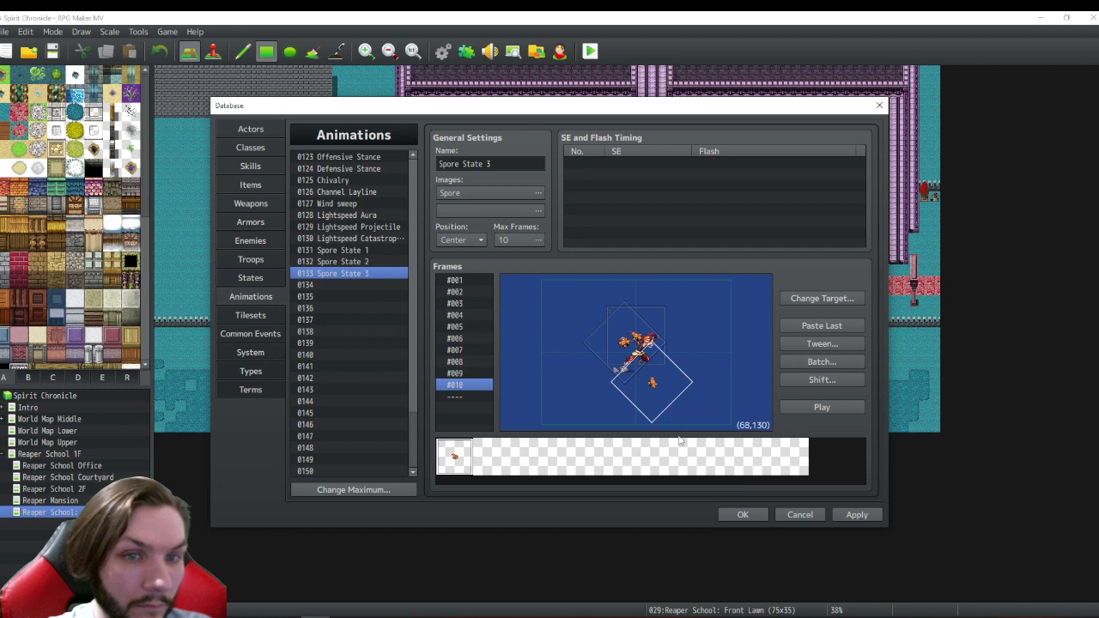
- Set the pasted spore cell's position in frame #010 to X 60 and Y -40
right_click(655, 383)
click(675, 399)
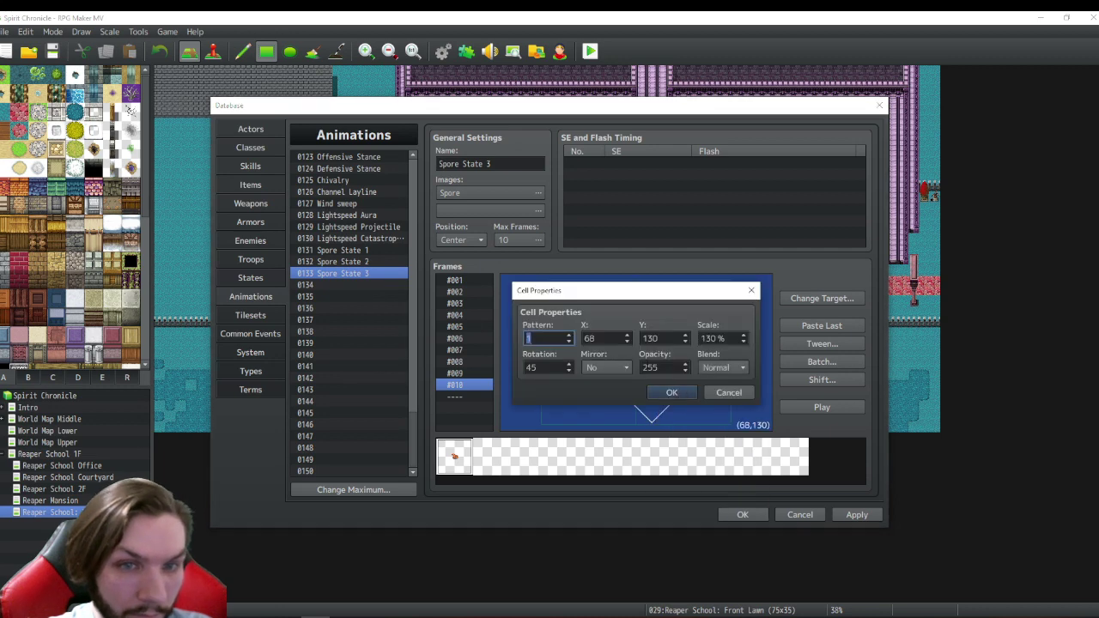
key(Tab)
text(60)
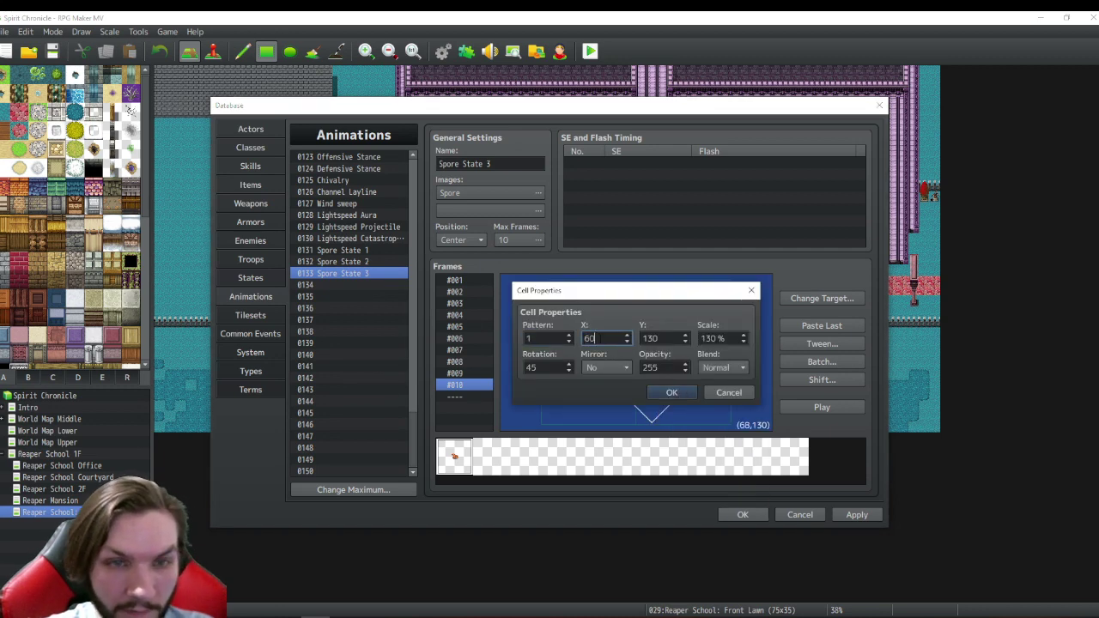
key(Tab)
text(-40)
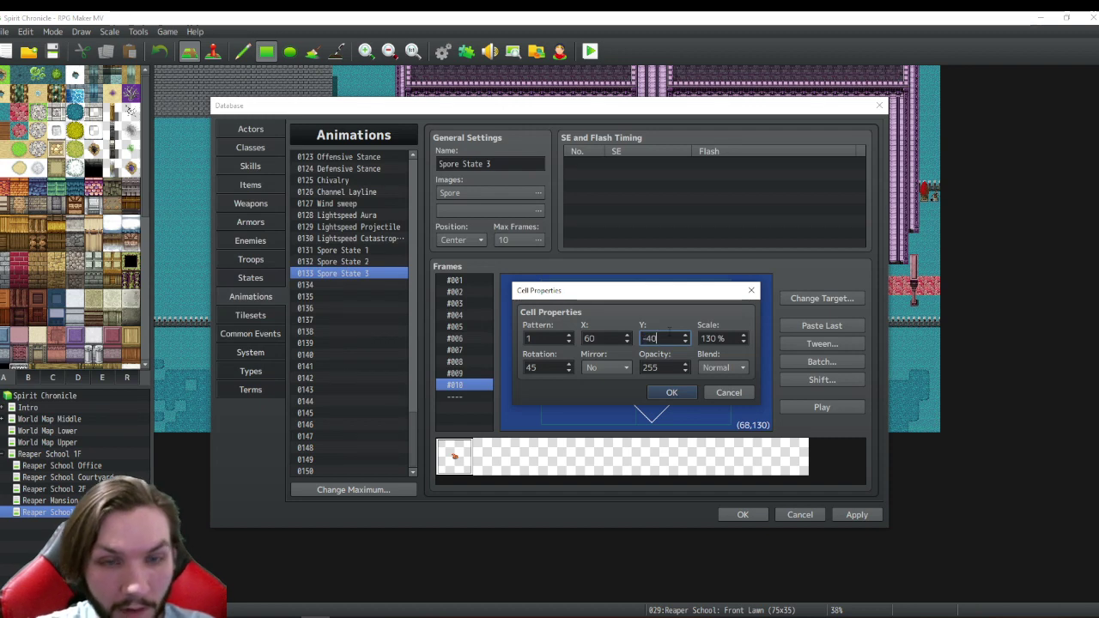
click(671, 394)
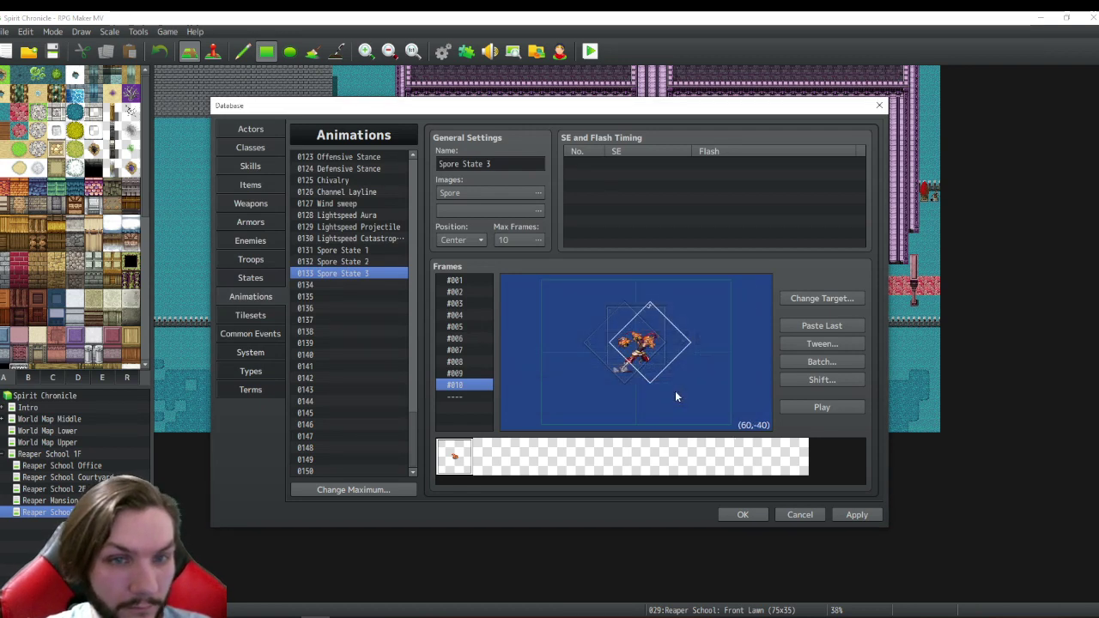
- Tween all cell data in Spore State 3 over frames 5 to 10 and preview the animation
click(822, 343)
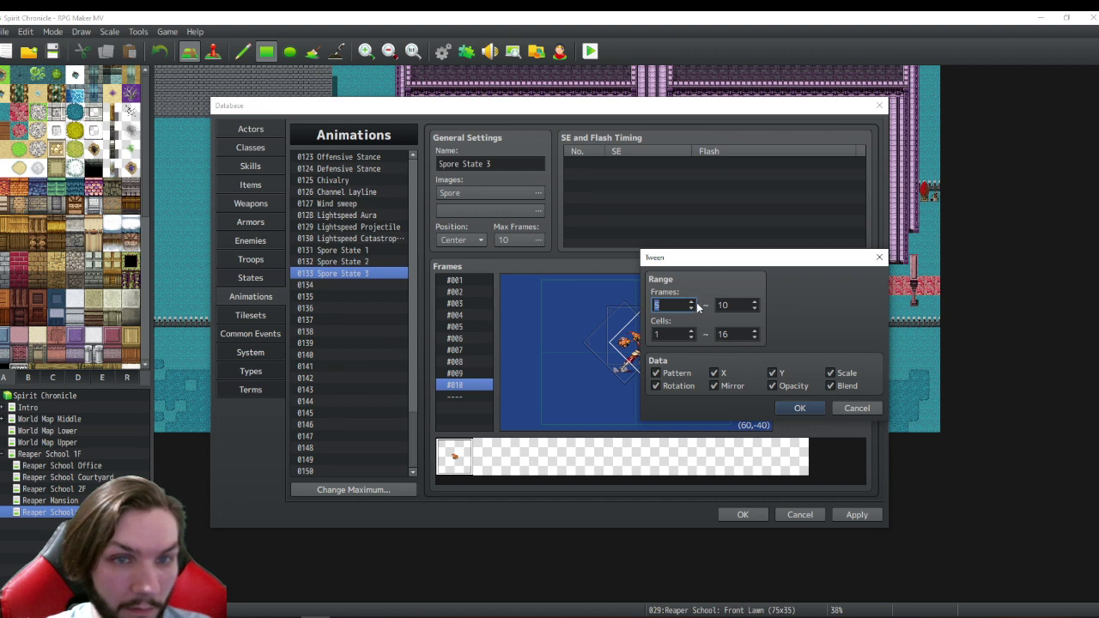
click(801, 409)
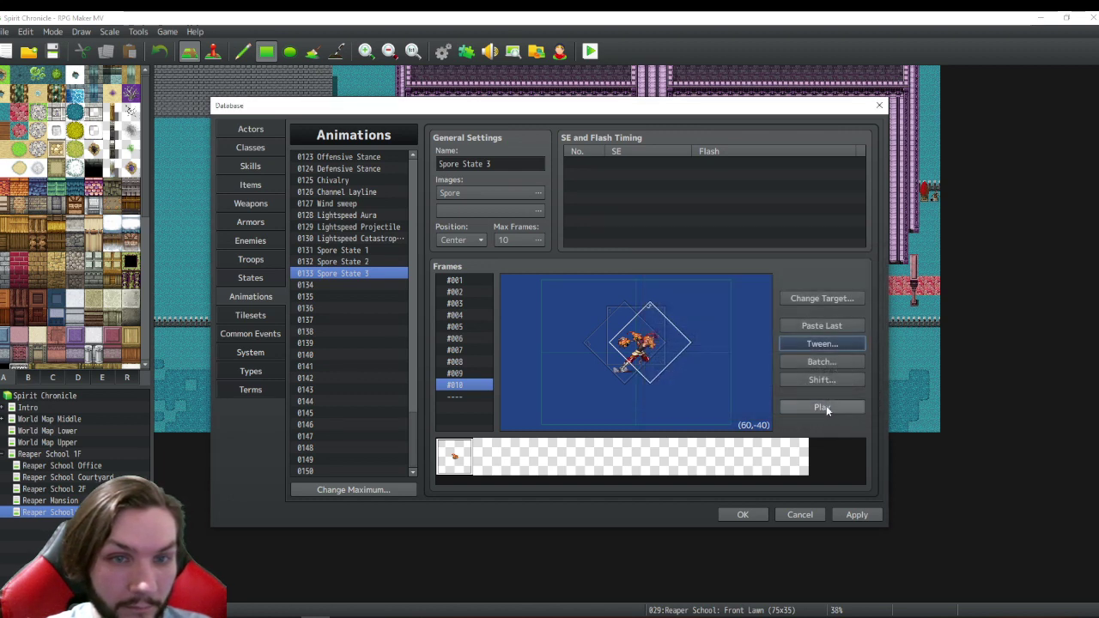
click(826, 405)
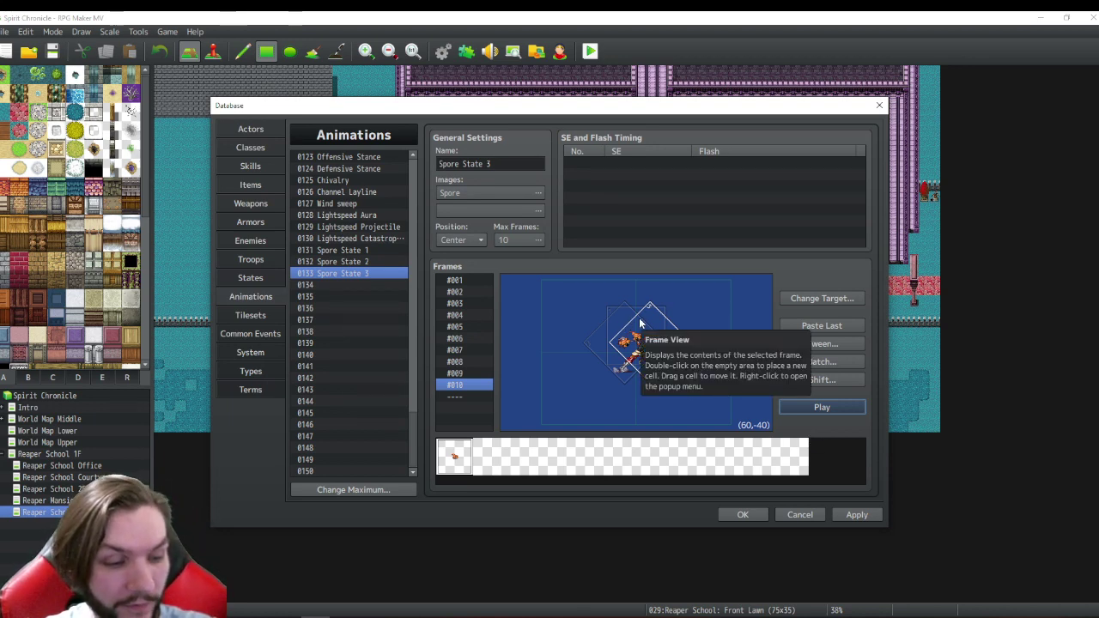
- Duplicate the Spore State 3 animation into slot 0134 and rename the copy Spore State 4, applying the change
right_click(332, 271)
click(361, 284)
click(345, 286)
right_click(343, 290)
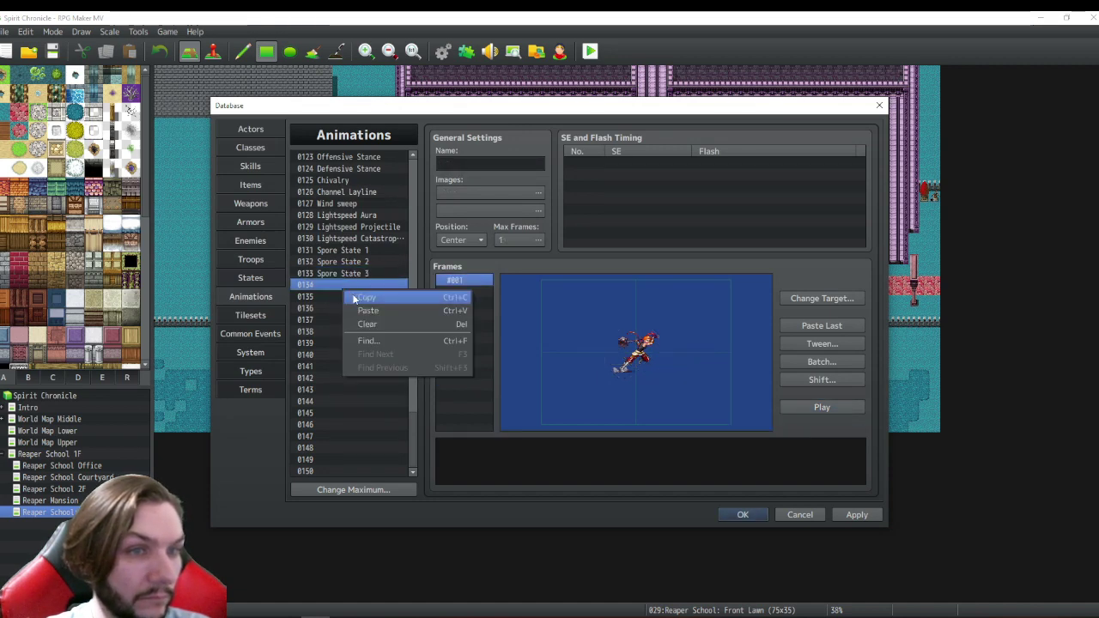
click(367, 310)
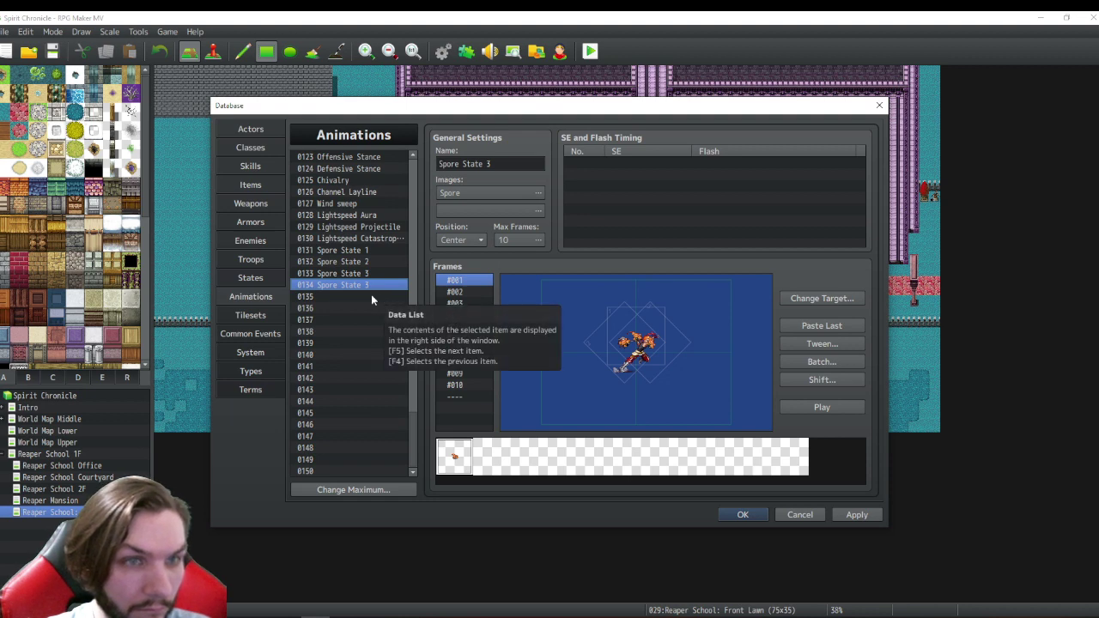
double_click(507, 163)
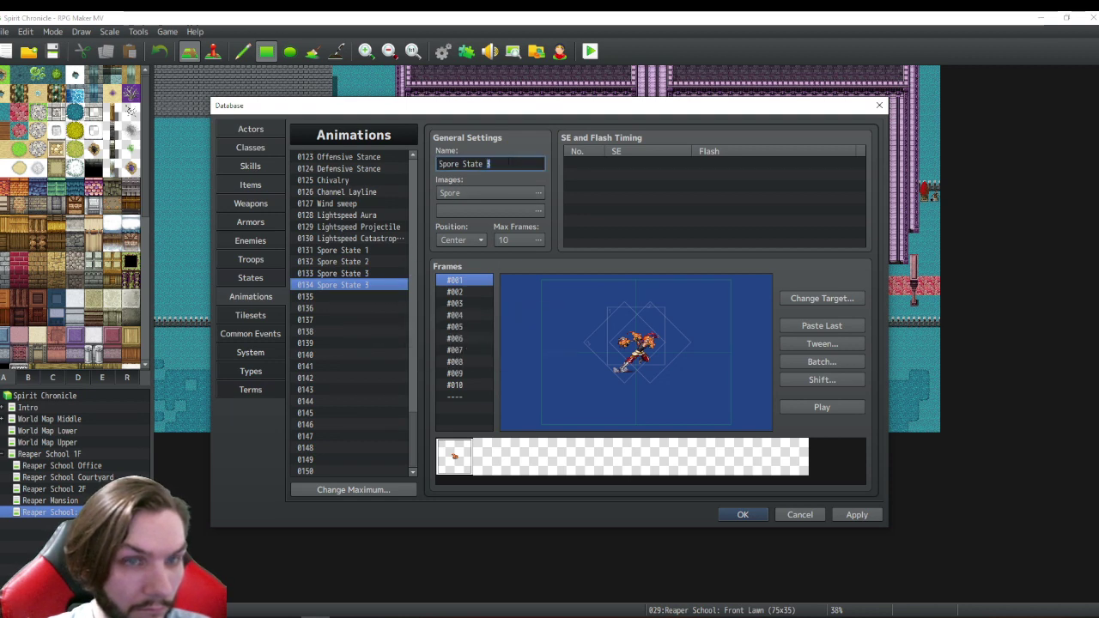
click(850, 515)
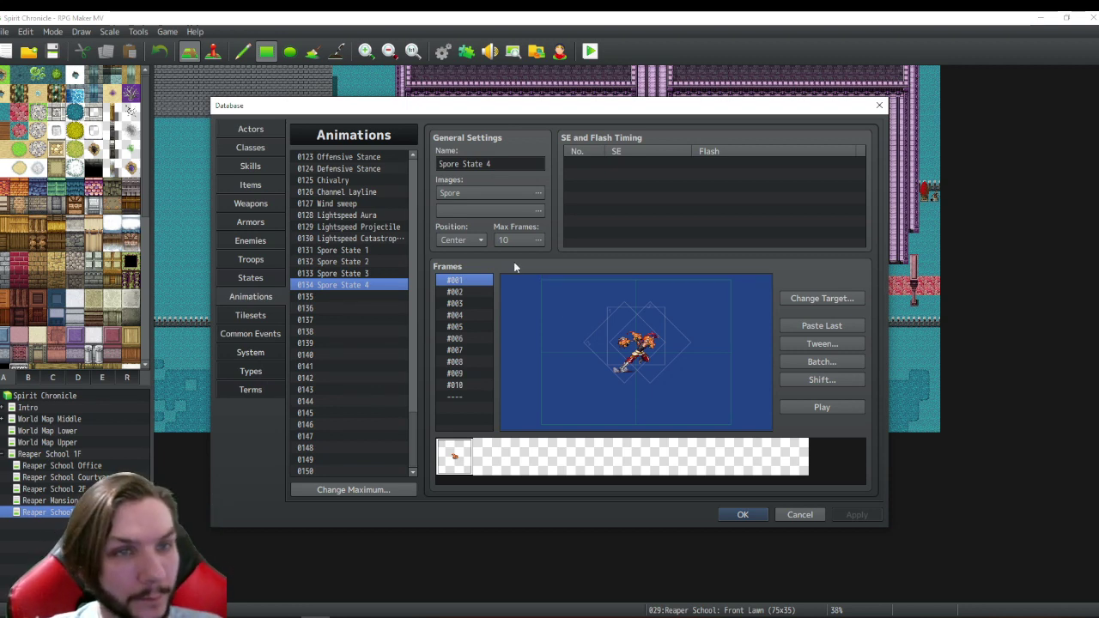
- Set the hue of Spore State 4's Spore image to 255 and preview the animation
click(504, 191)
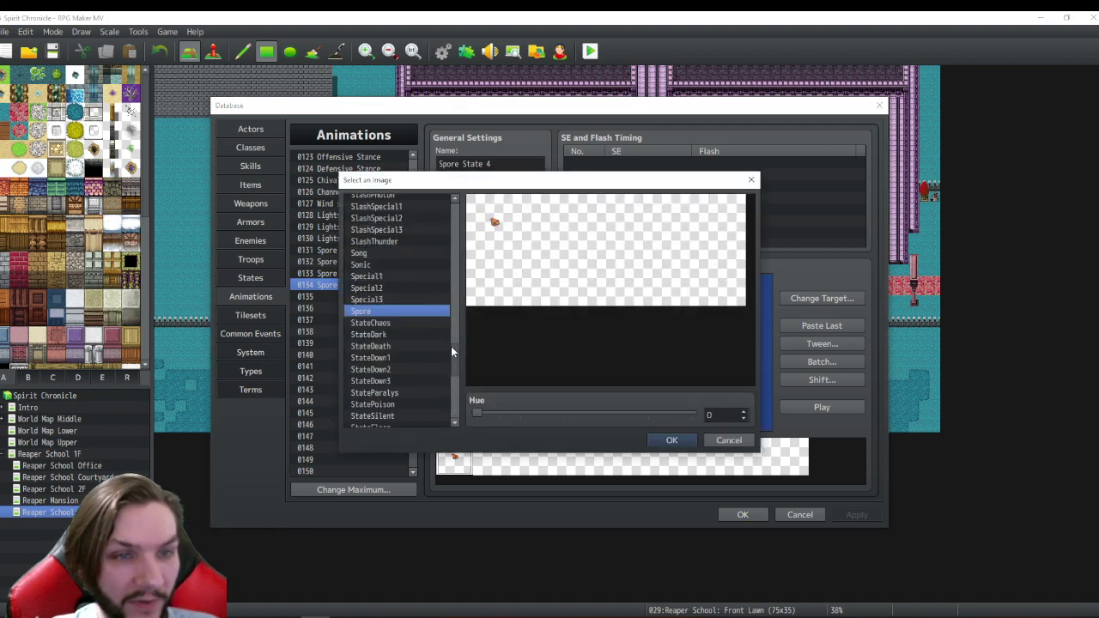
drag(478, 414, 631, 420)
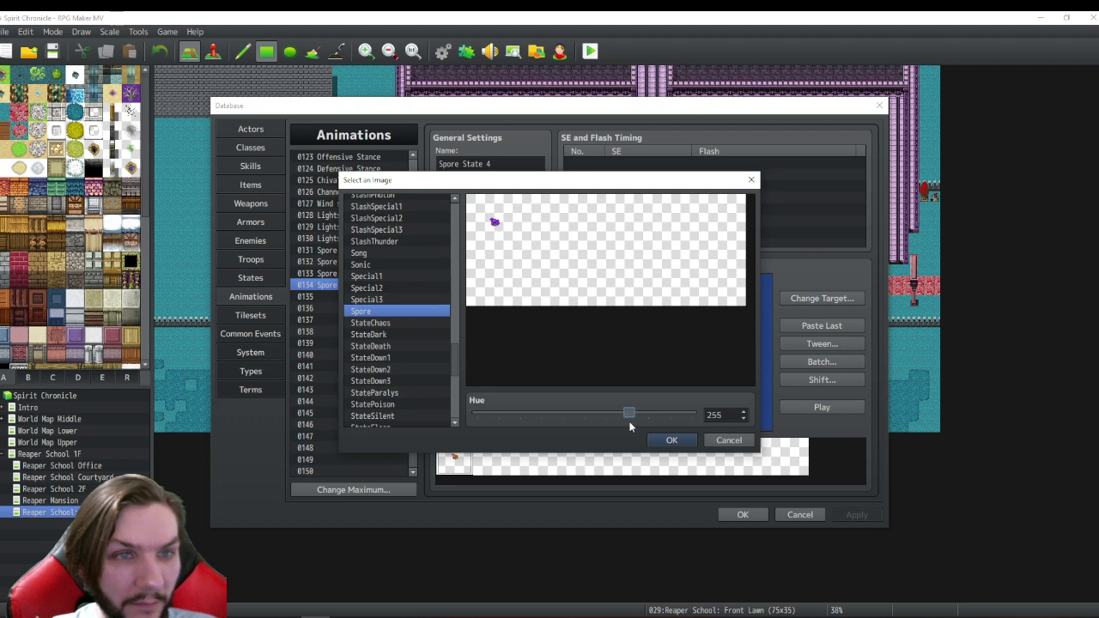
click(666, 443)
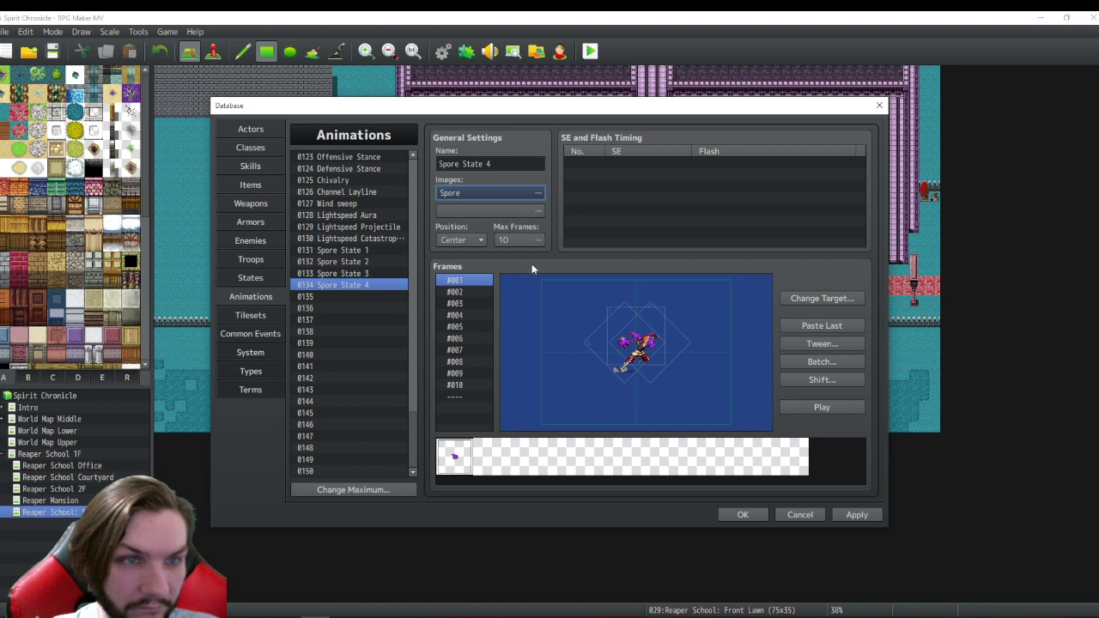
click(831, 411)
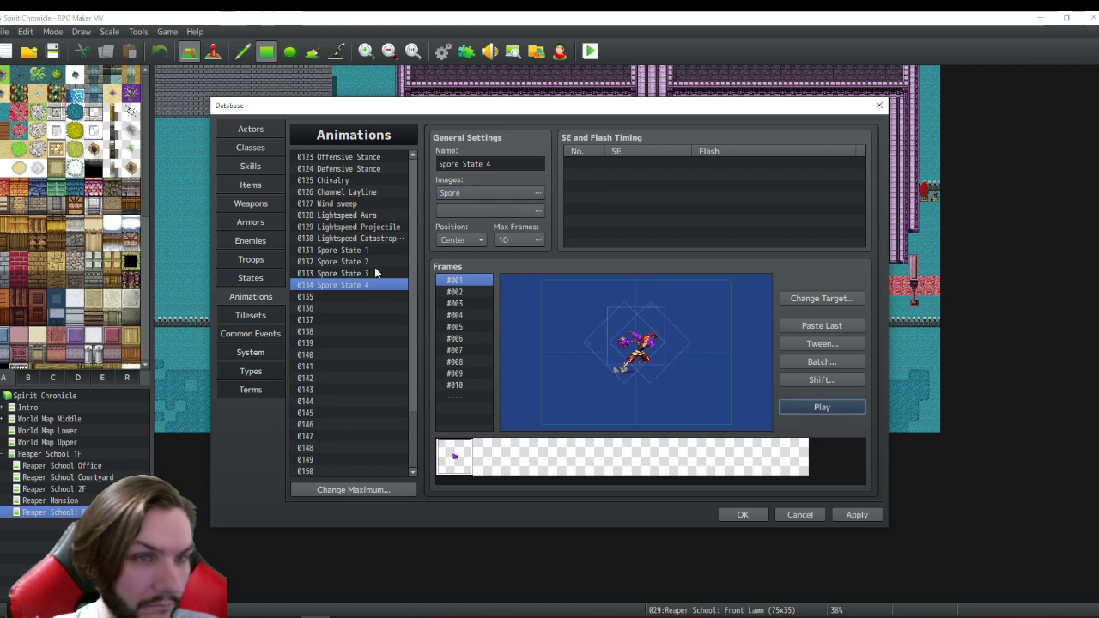
- Duplicate the Spore State 4 animation into slot 0135 and rename the copy Spore State 5
right_click(341, 284)
click(351, 291)
right_click(352, 297)
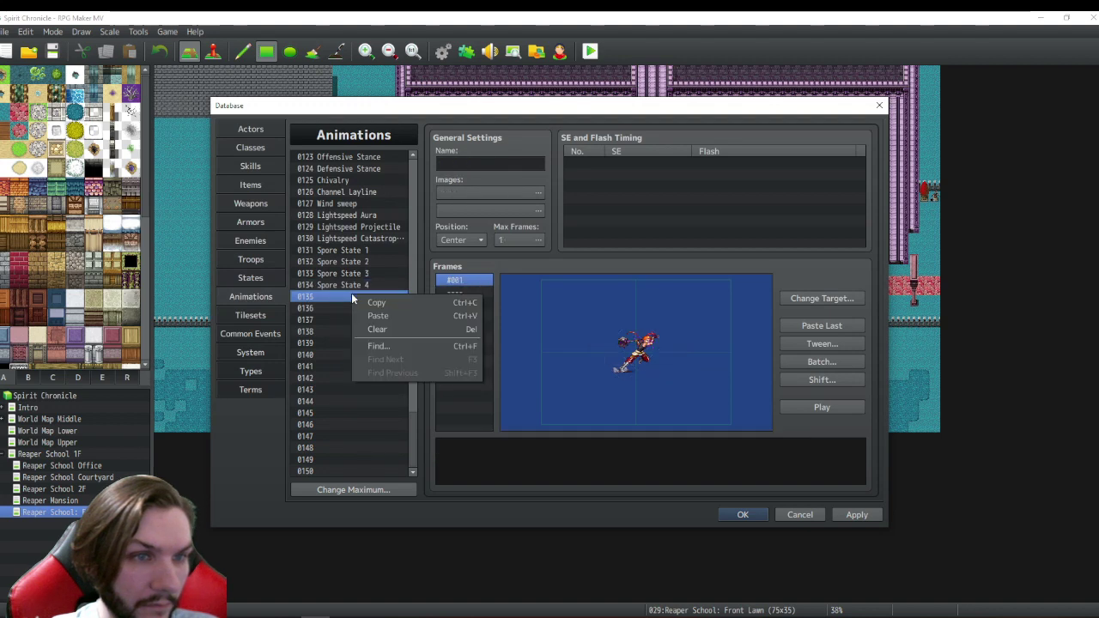
click(377, 315)
double_click(488, 164)
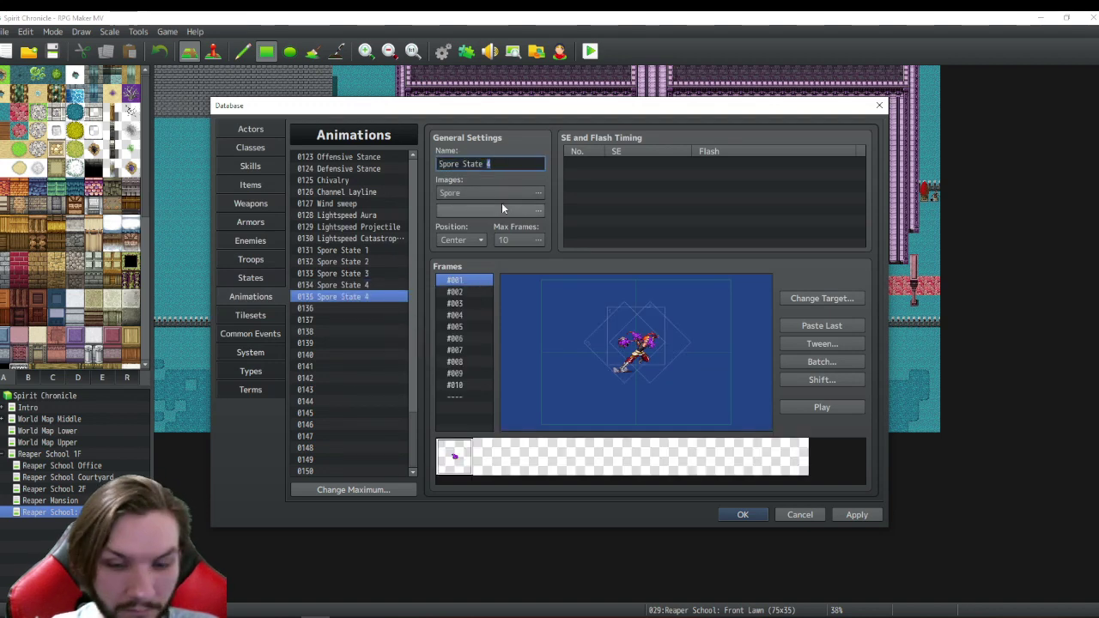
text(5)
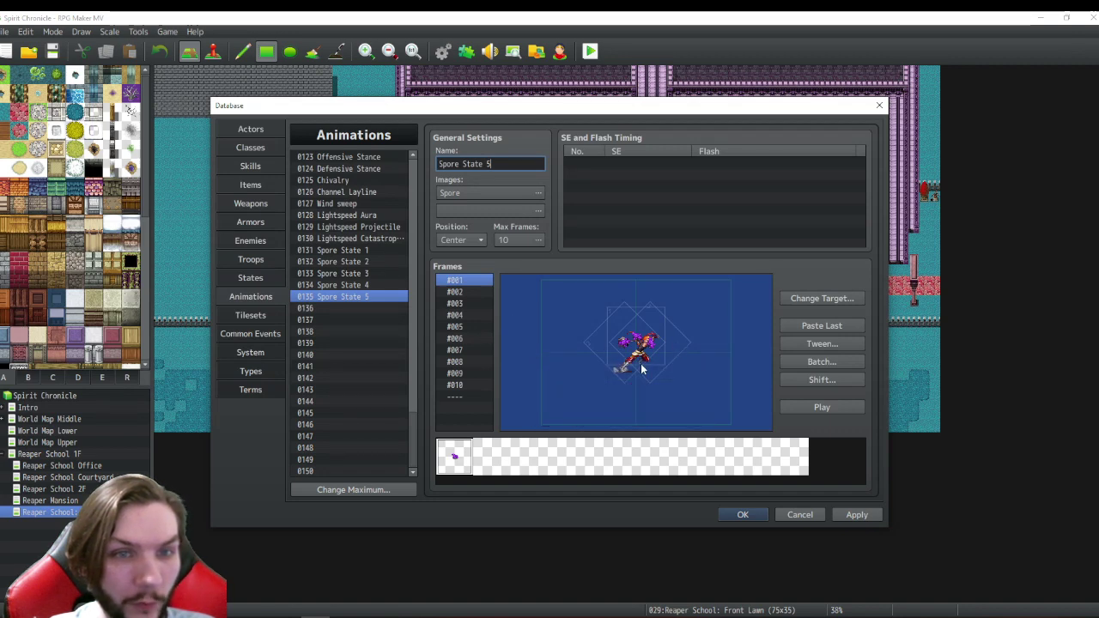
- Replace all frames of Spore State 5 with frame #001 copied from Spore State 1
click(682, 353)
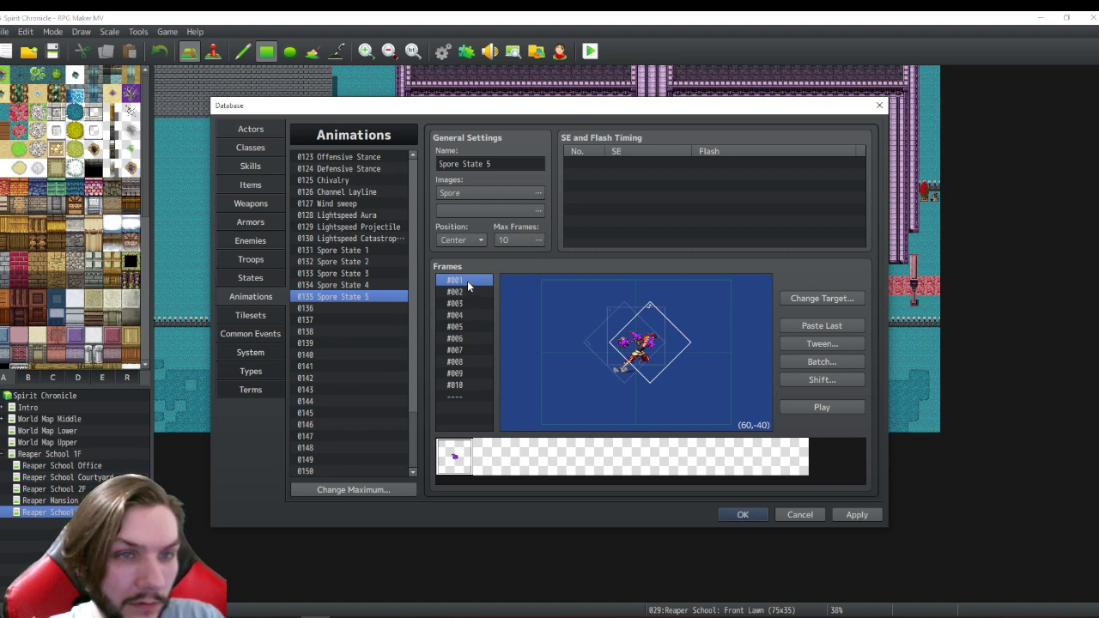
click(352, 250)
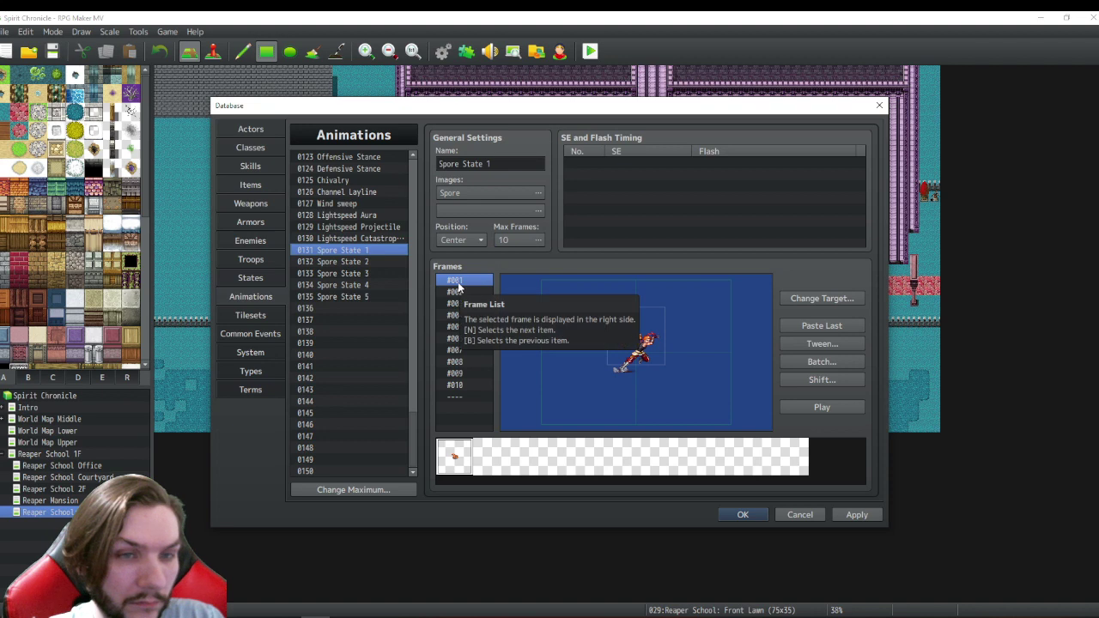
right_click(465, 284)
click(469, 315)
click(335, 296)
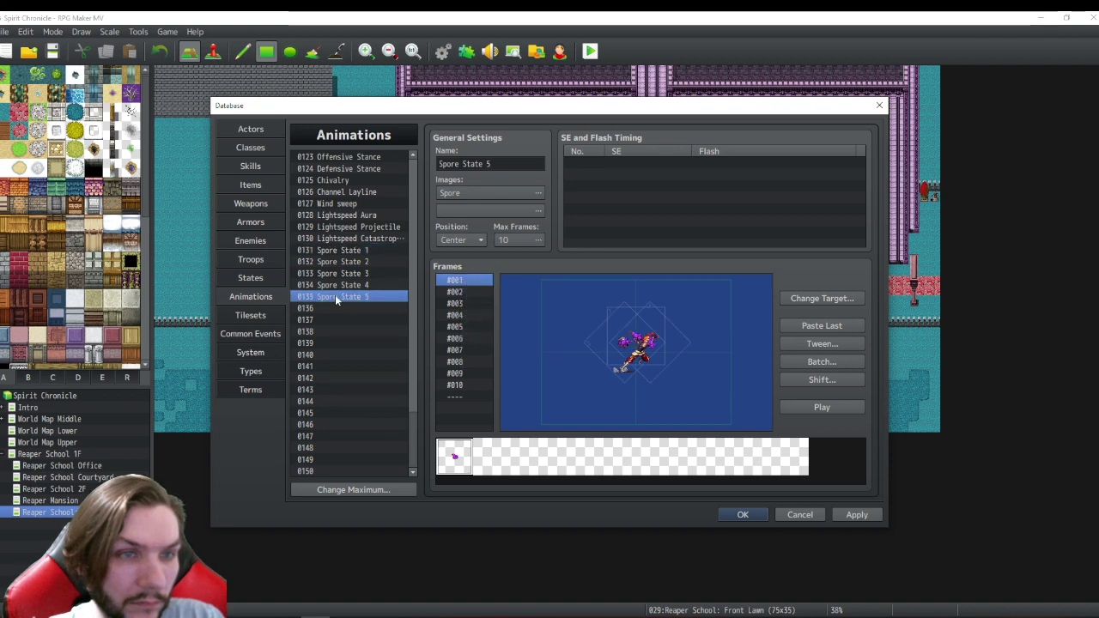
shift+click(468, 383)
key(Delete)
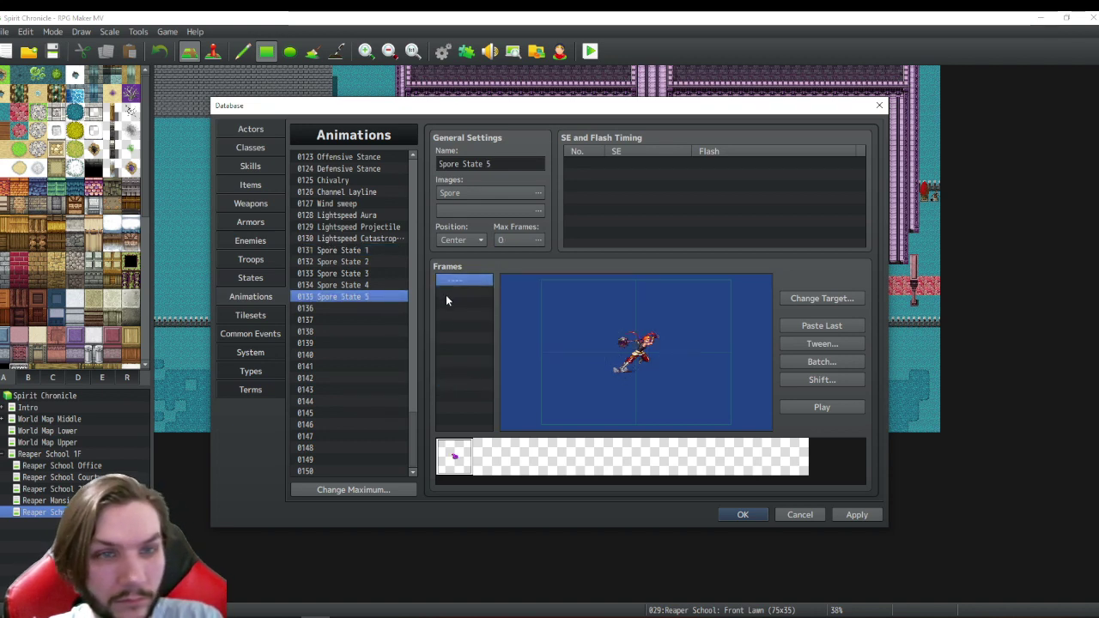
right_click(446, 284)
click(474, 340)
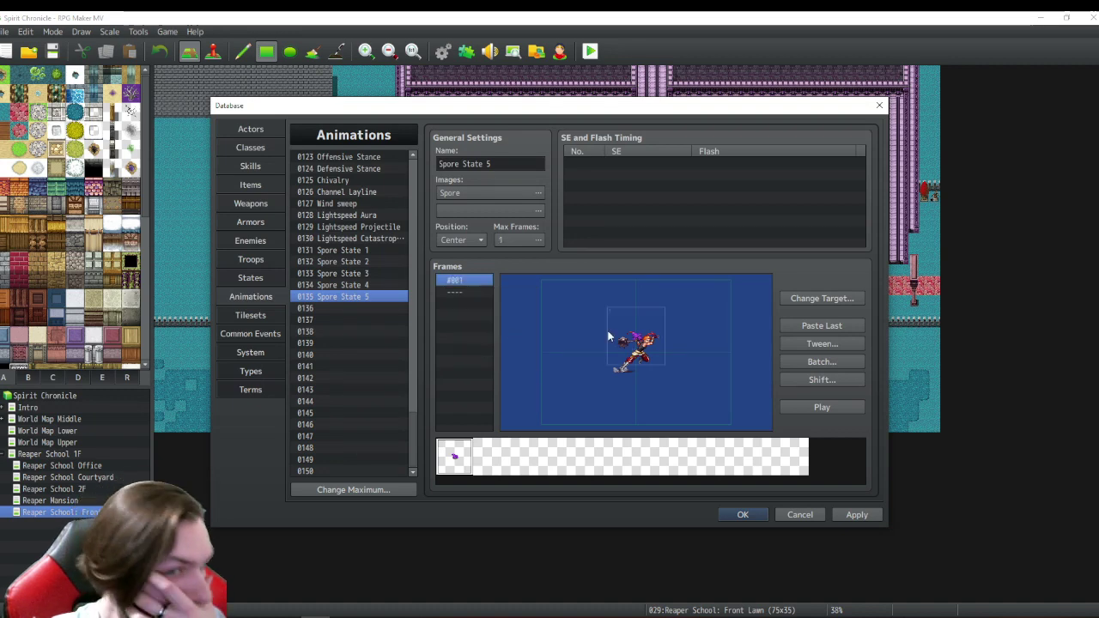
- Set the scale of the spore cell in Spore State 5's frame #001 to 200%
right_click(642, 338)
click(674, 359)
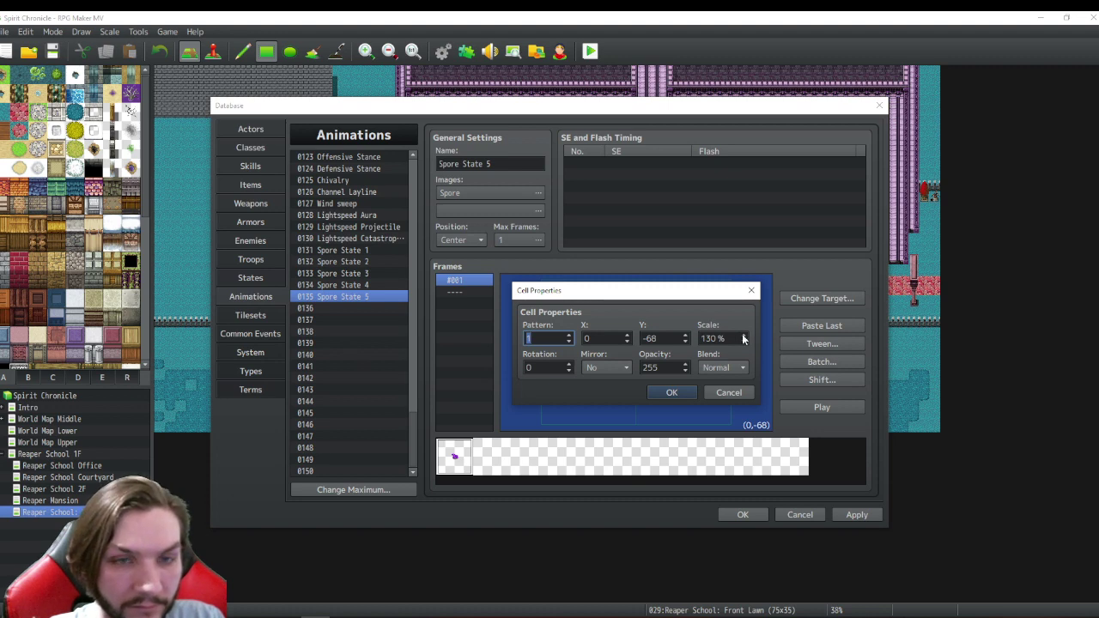
double_click(711, 339)
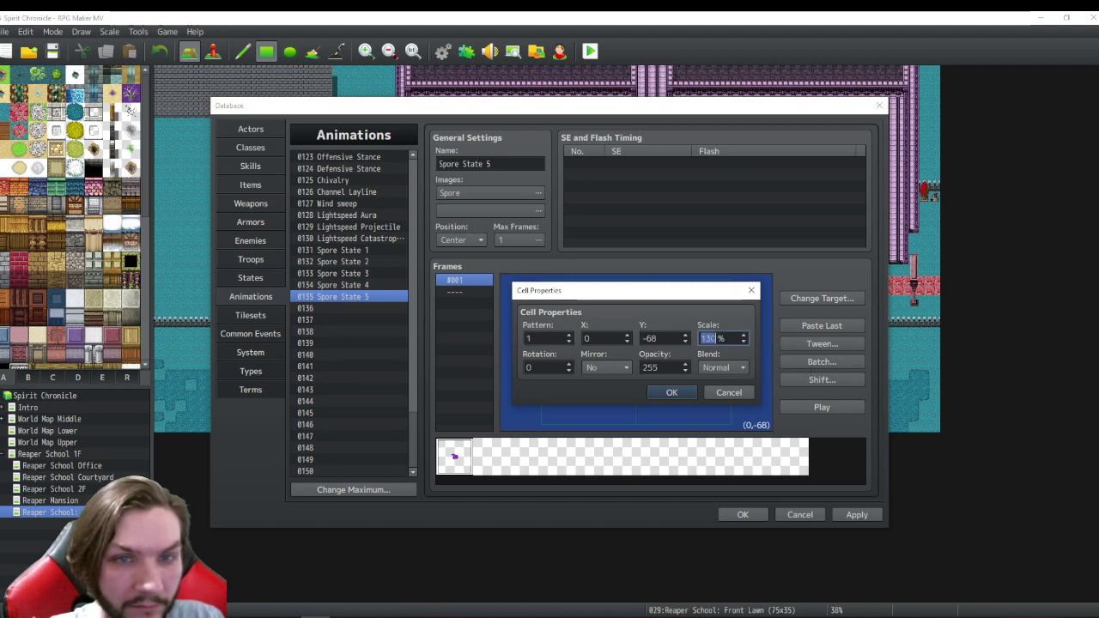
text(200)
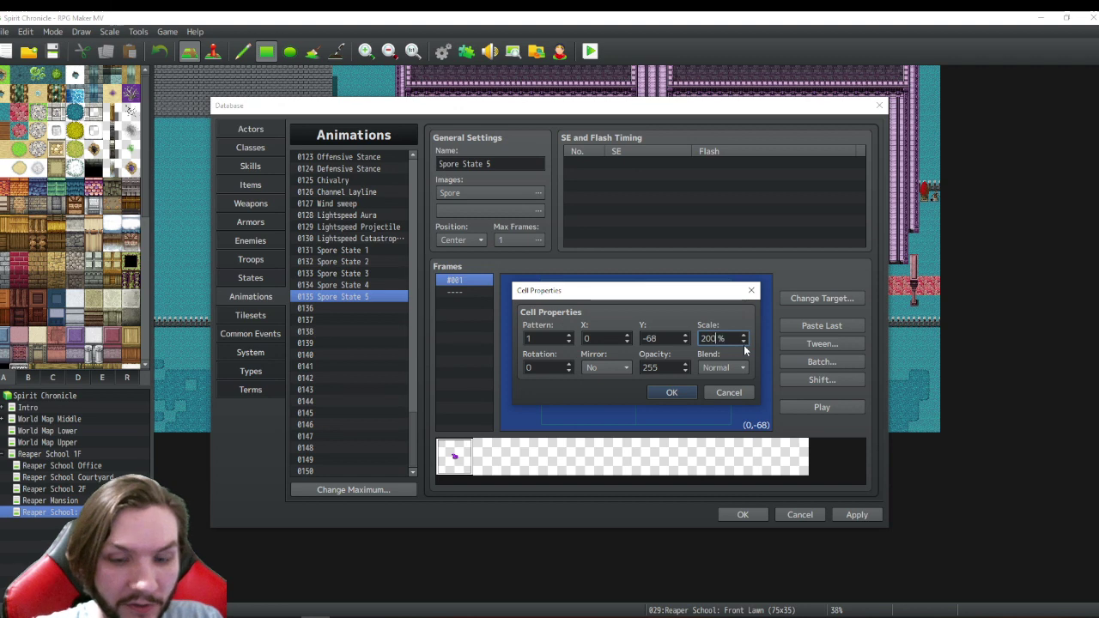
click(673, 393)
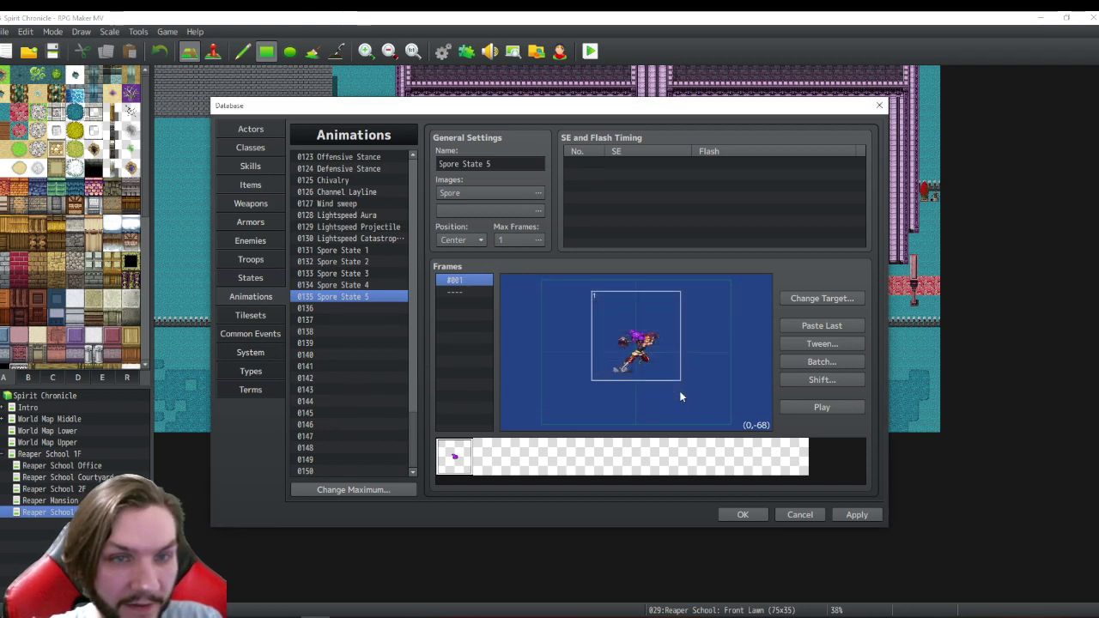
- Set the scale of the spore cell in Spore State 5's frame #001 to 300%
right_click(633, 344)
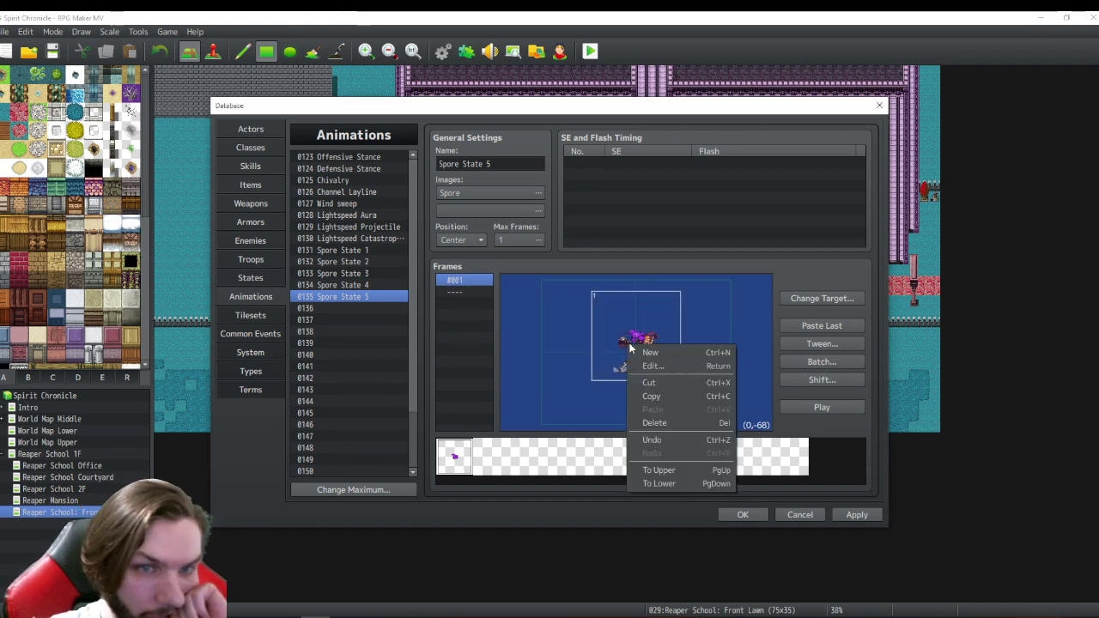
click(650, 367)
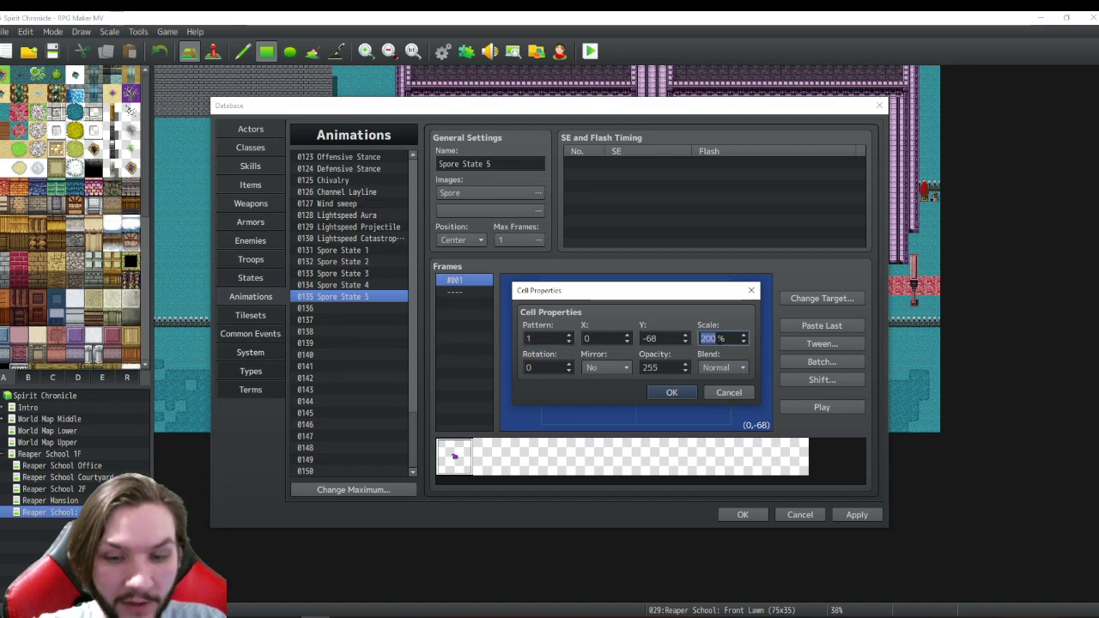
text(300)
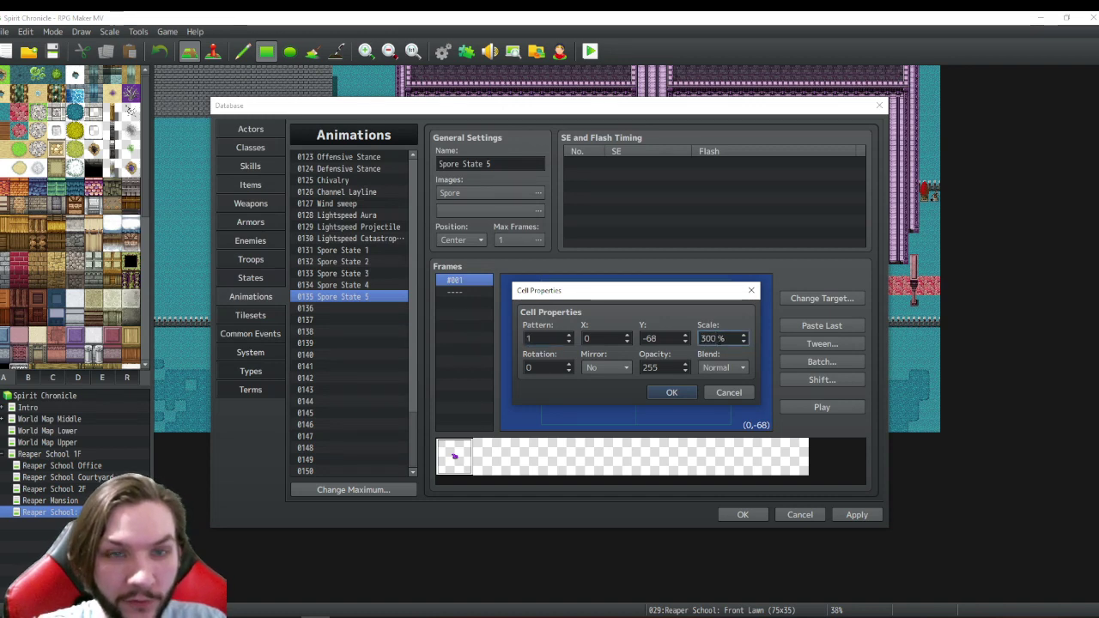
click(672, 393)
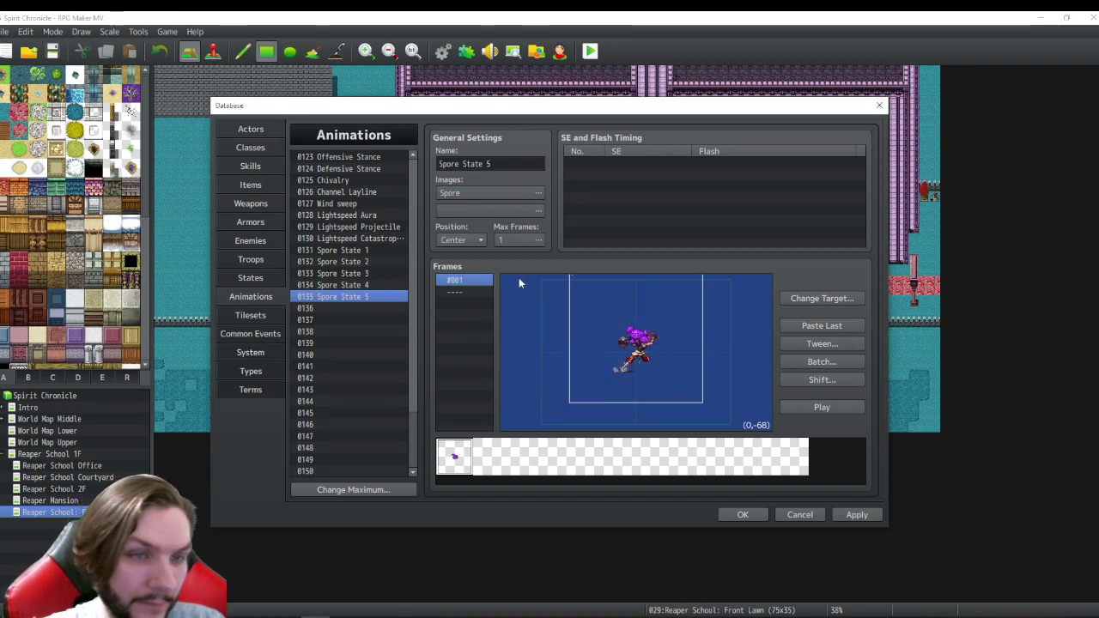
- Set the maximum number of frames in Spore State 5 to 10
right_click(455, 285)
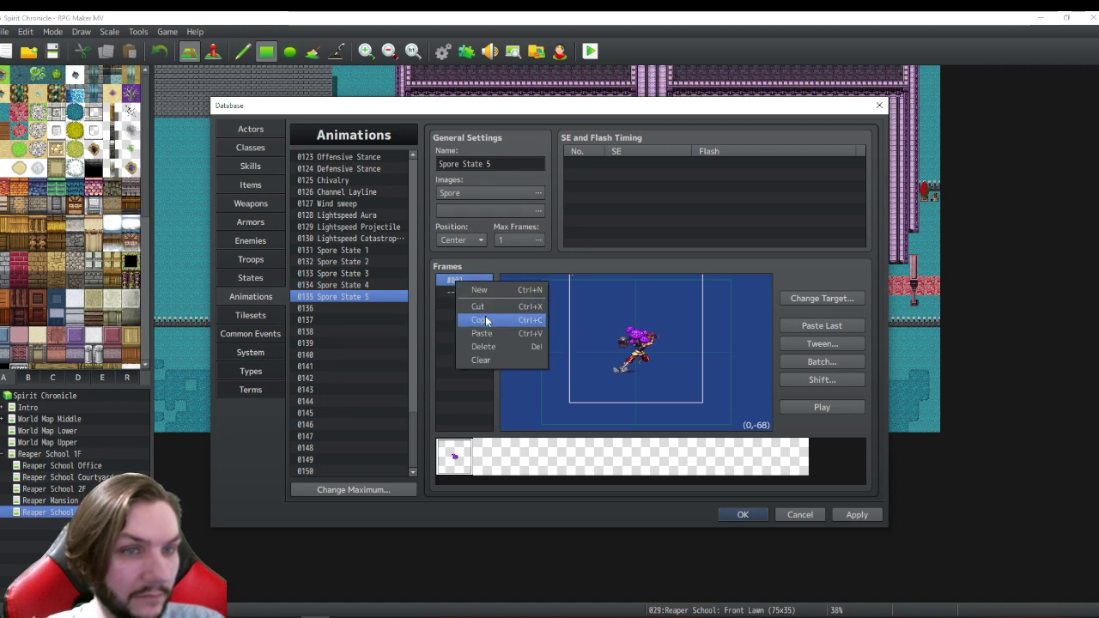
click(526, 247)
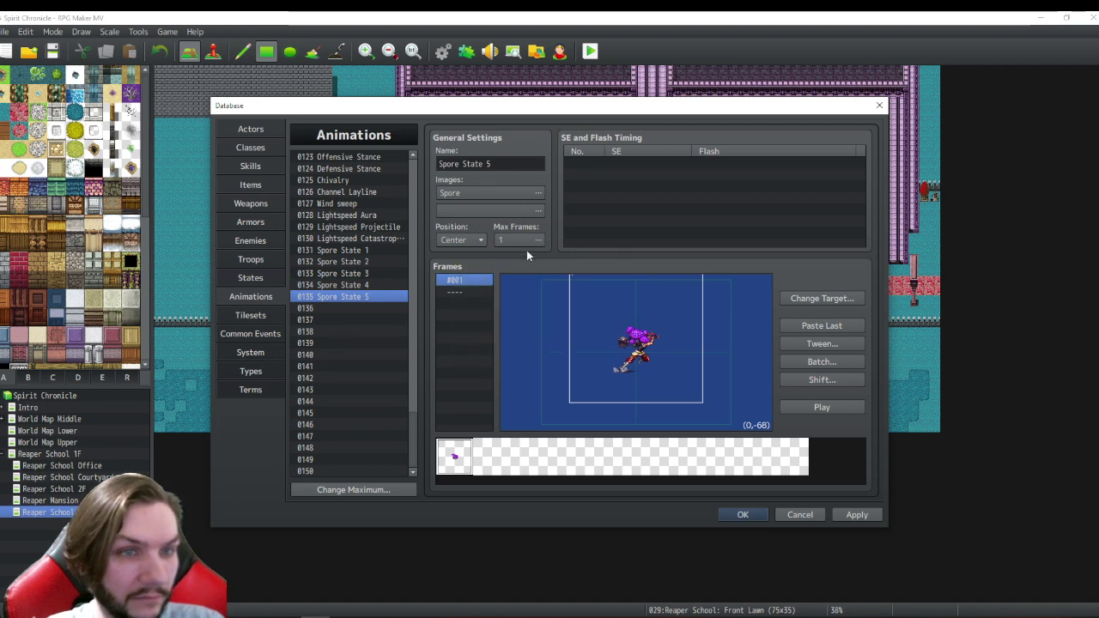
click(528, 243)
text(10)
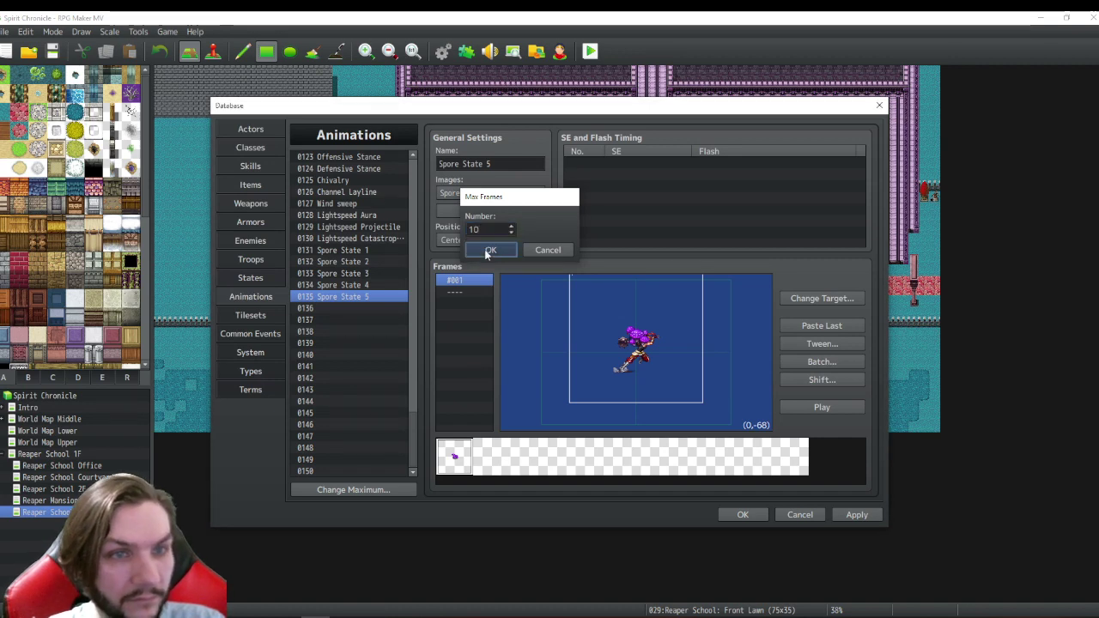
click(488, 249)
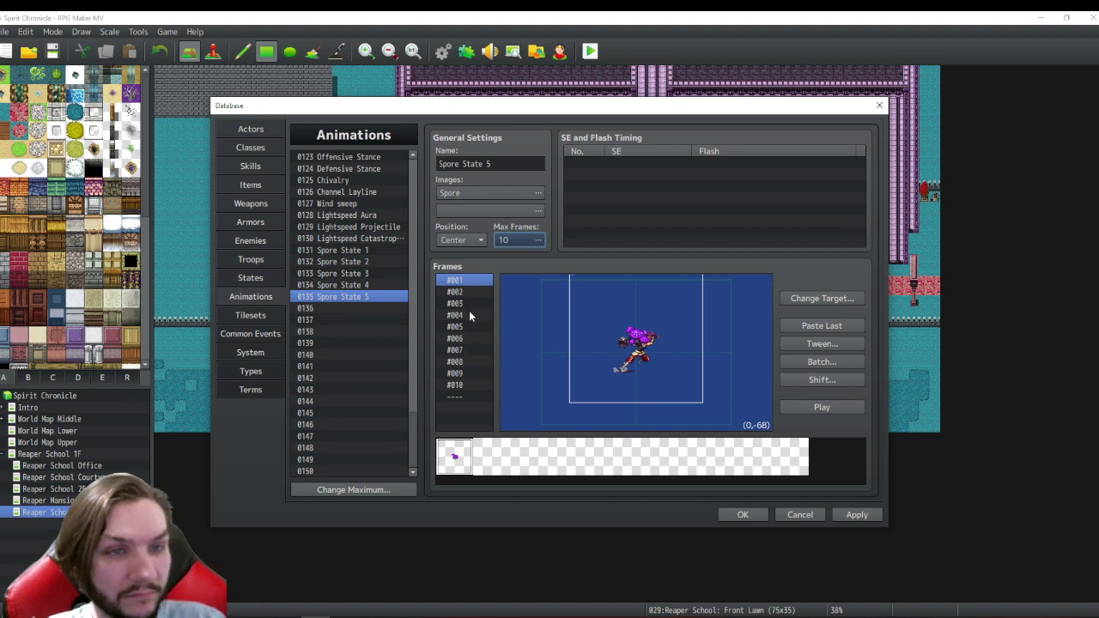
- Copy the spore cell from frame #001 and paste it into frame #005
click(459, 326)
click(459, 281)
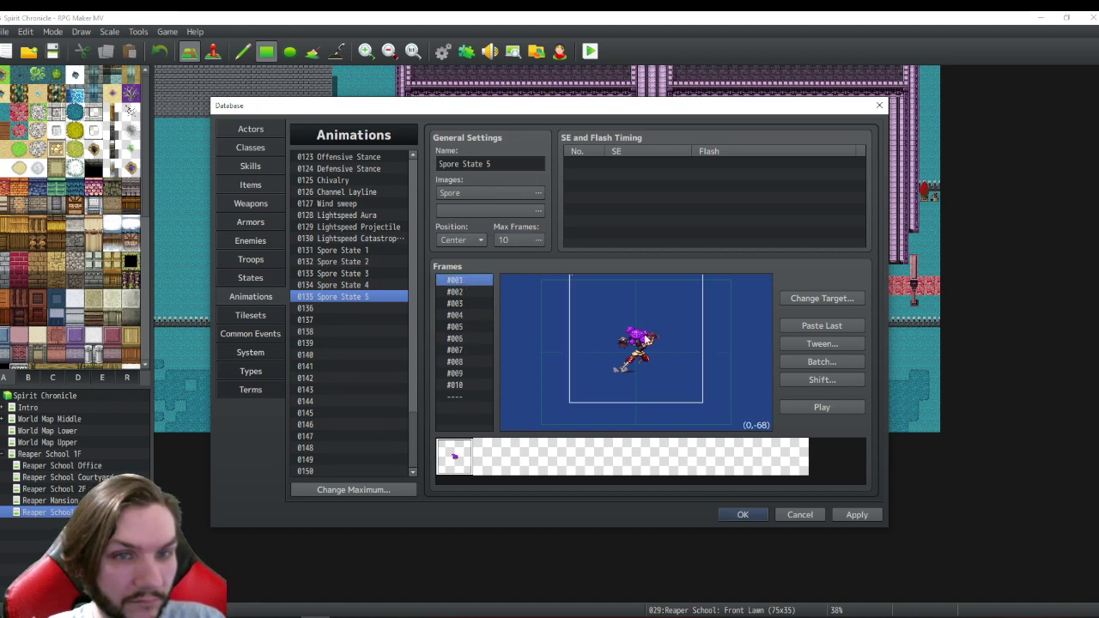
right_click(645, 337)
click(672, 387)
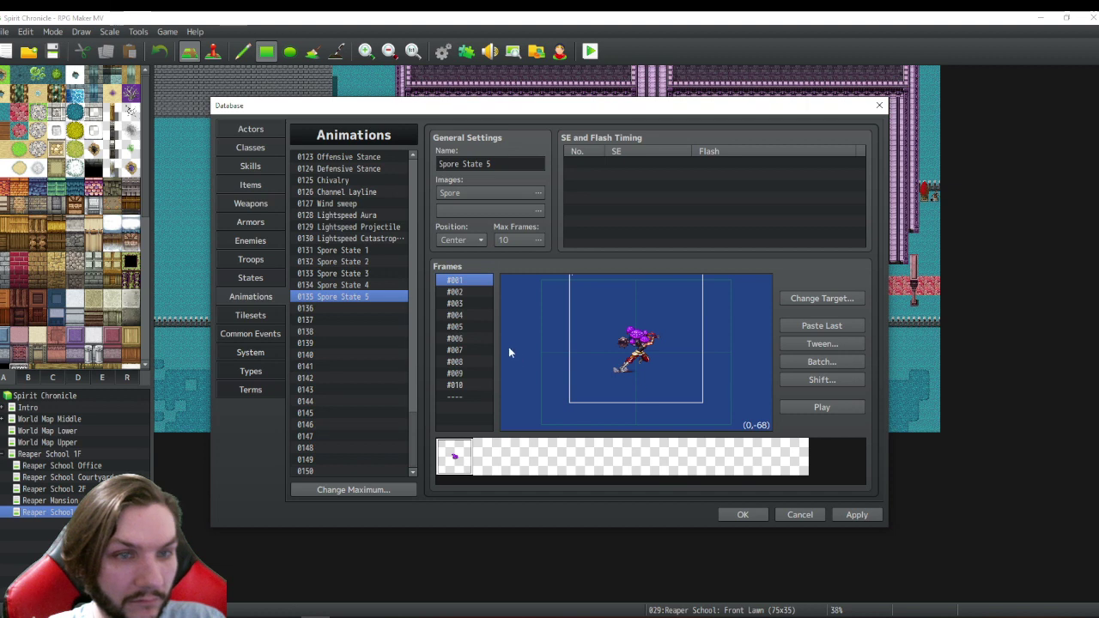
click(460, 326)
right_click(604, 339)
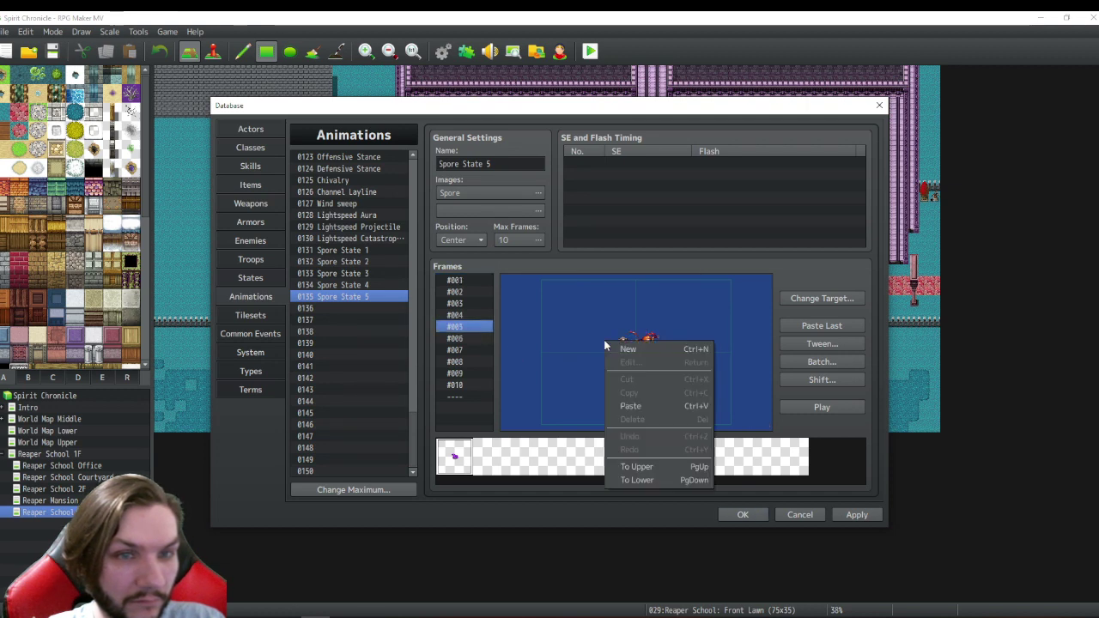
click(644, 397)
- Set the frame #005 spore cell's position to X 0 and Y -68 and its scale to 350%
right_click(606, 337)
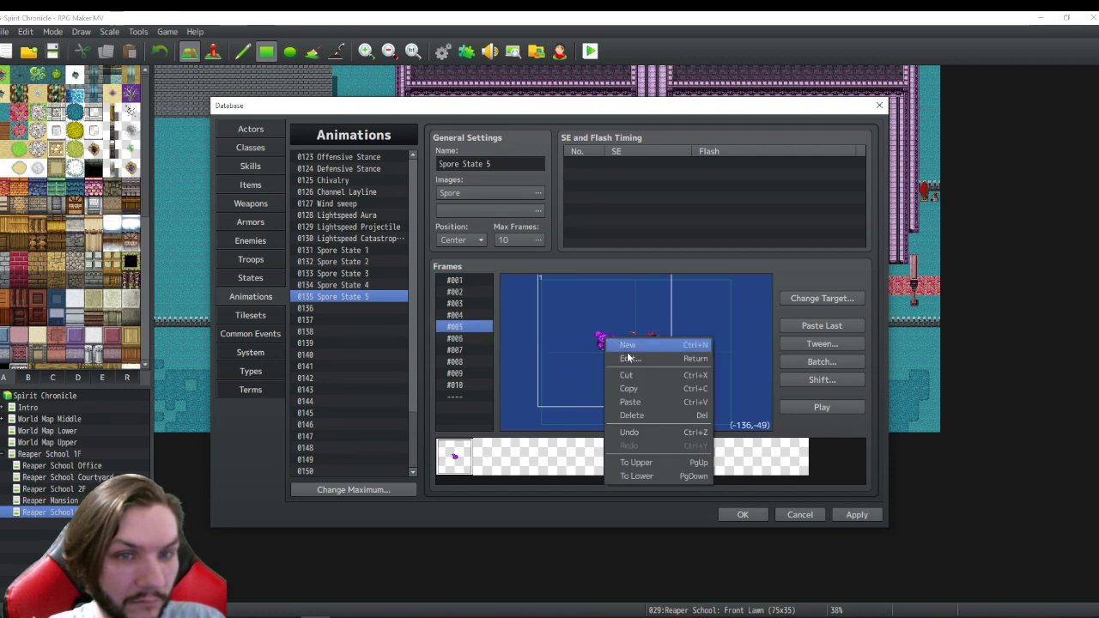
click(457, 304)
click(459, 283)
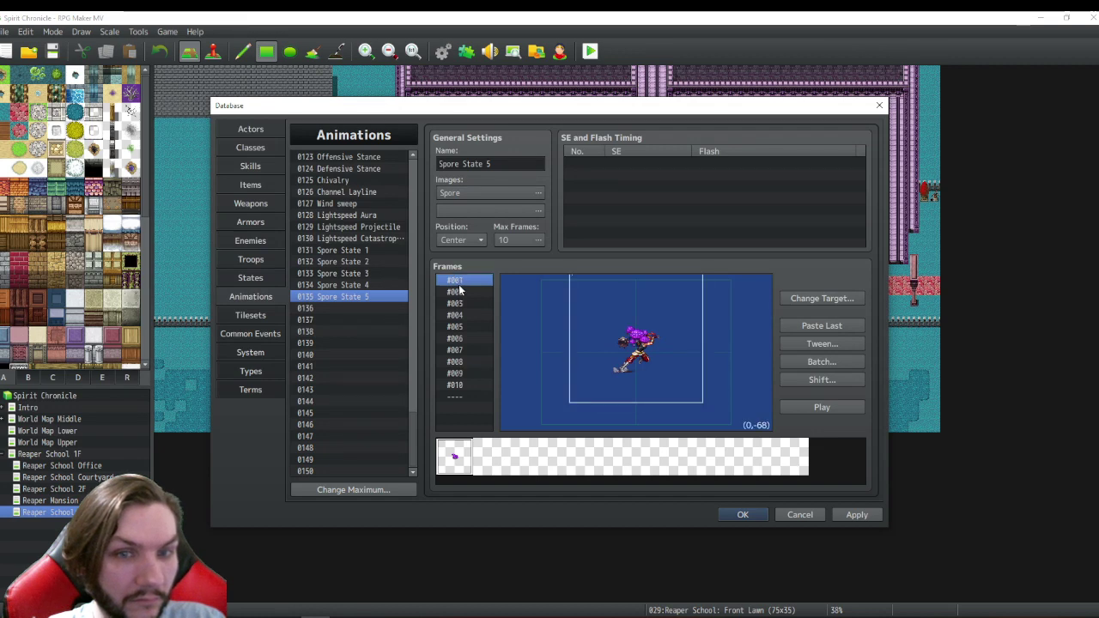
right_click(608, 340)
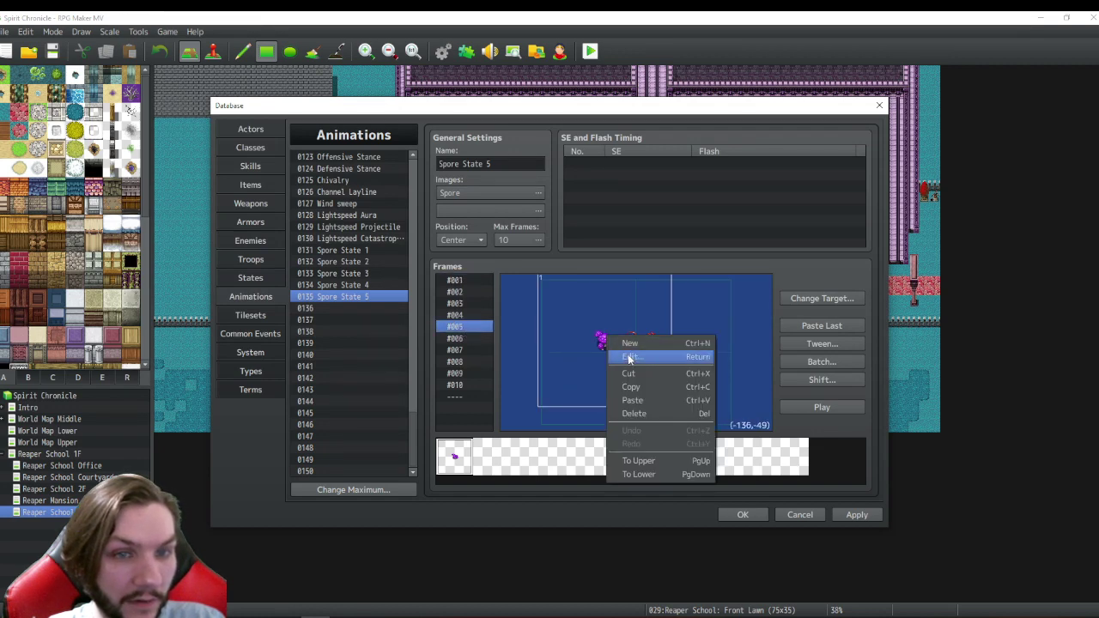
click(628, 358)
key(Tab)
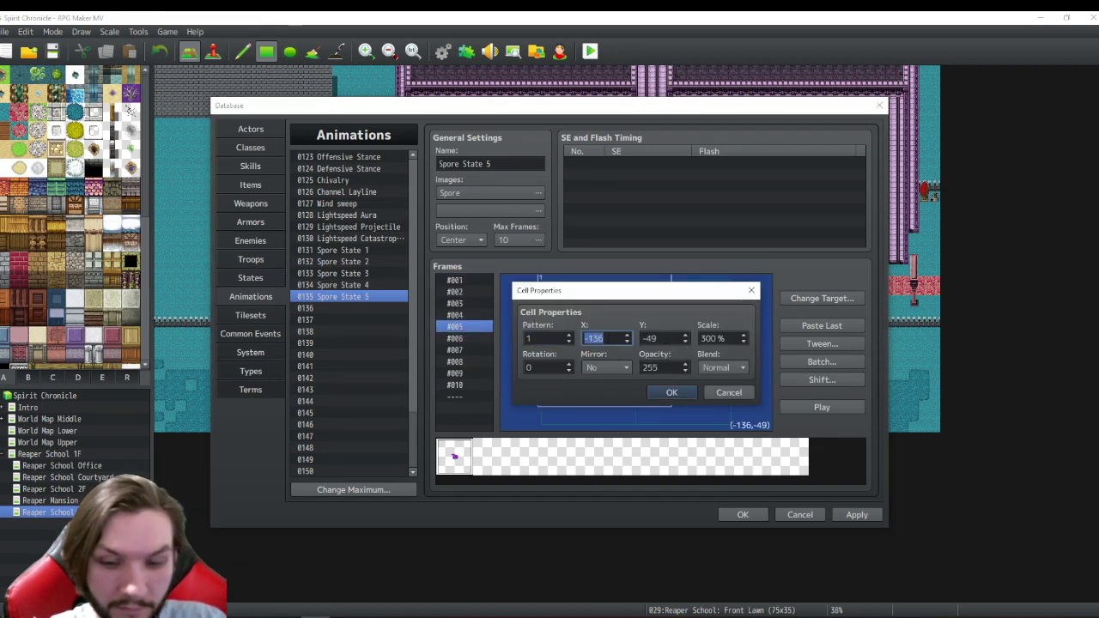
text(0)
key(Tab)
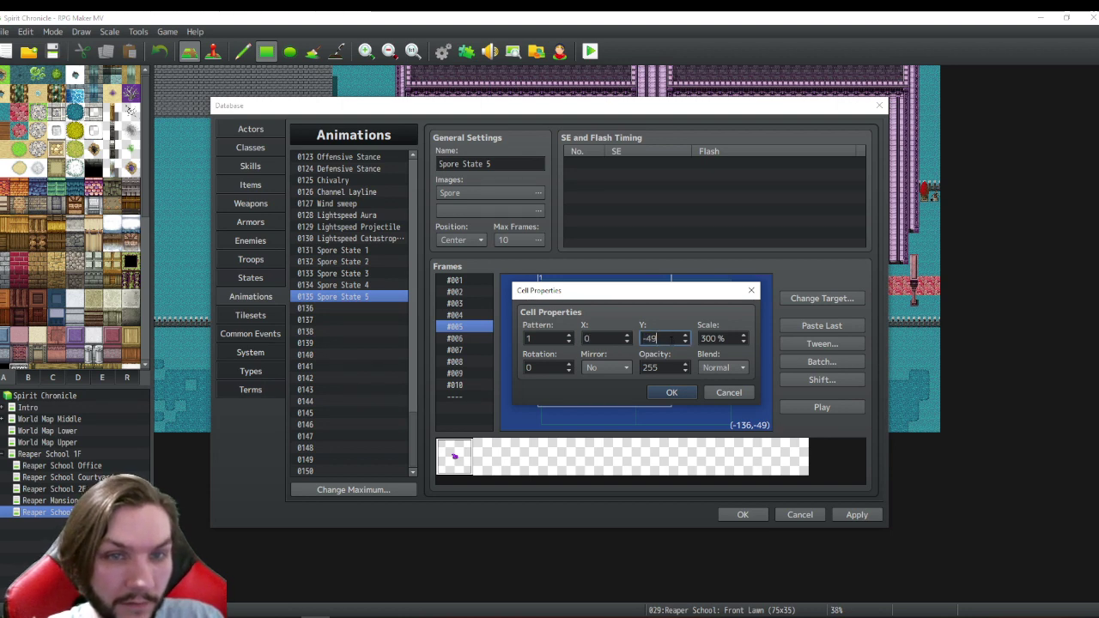
text(-68)
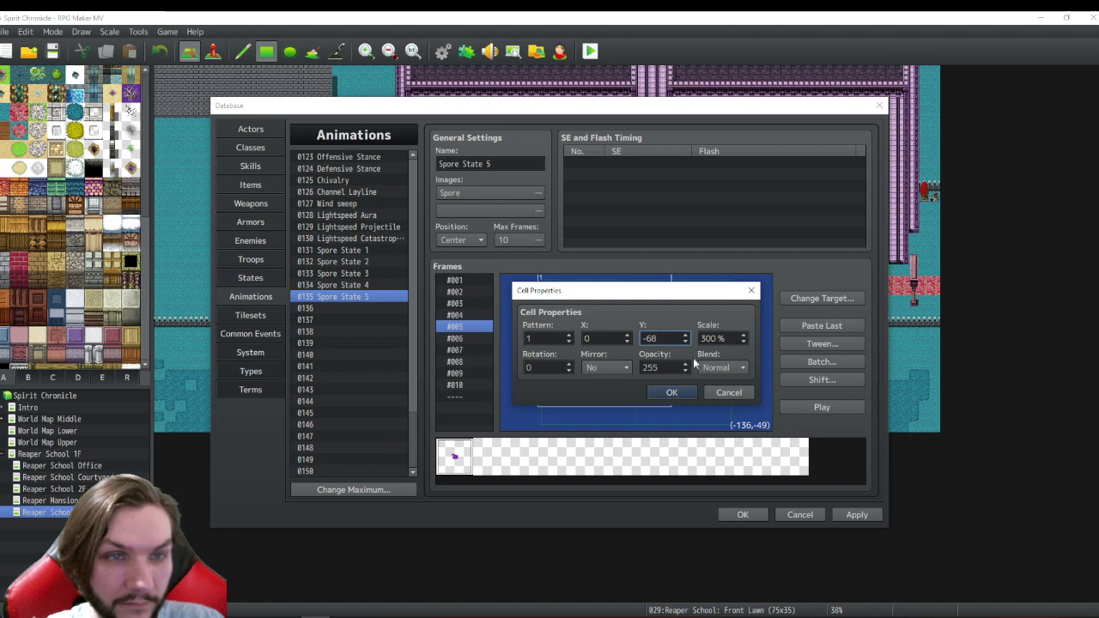
key(Tab)
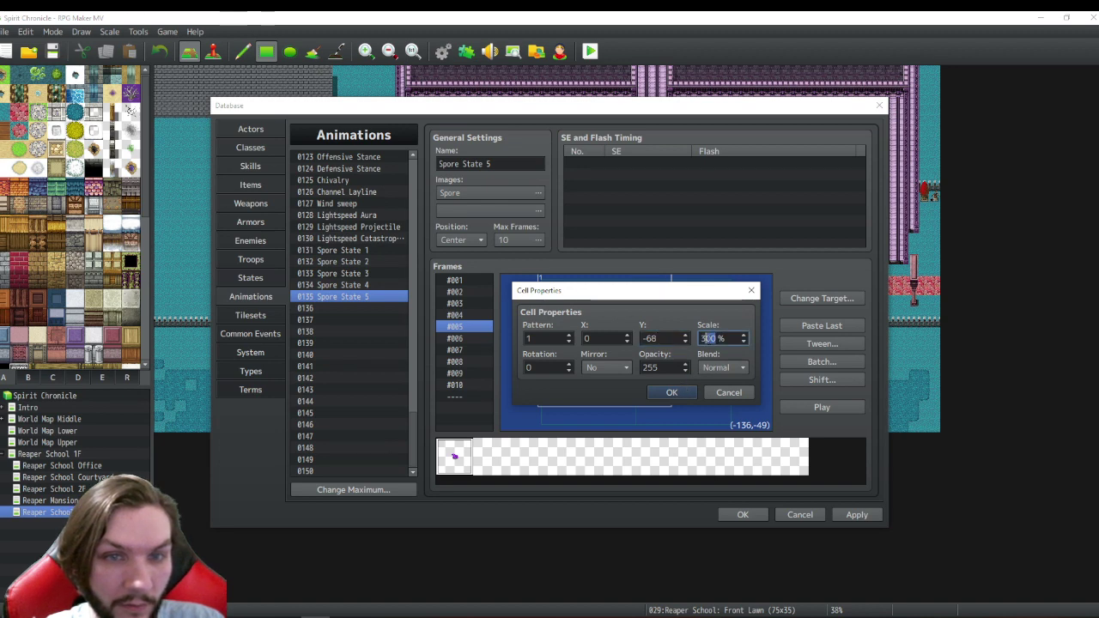
text(350)
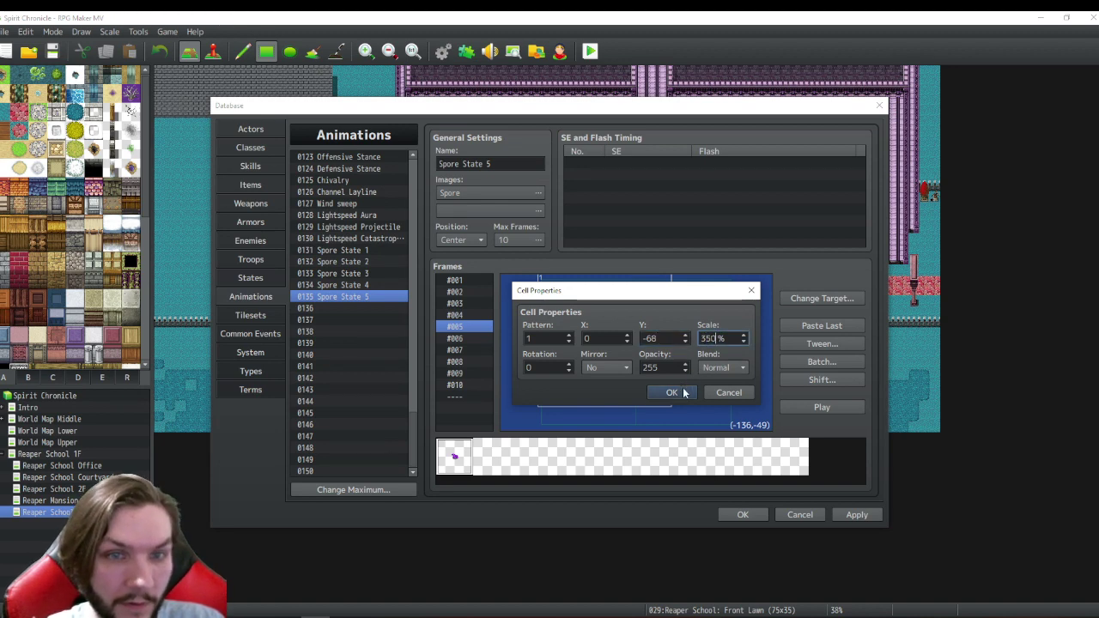
click(681, 393)
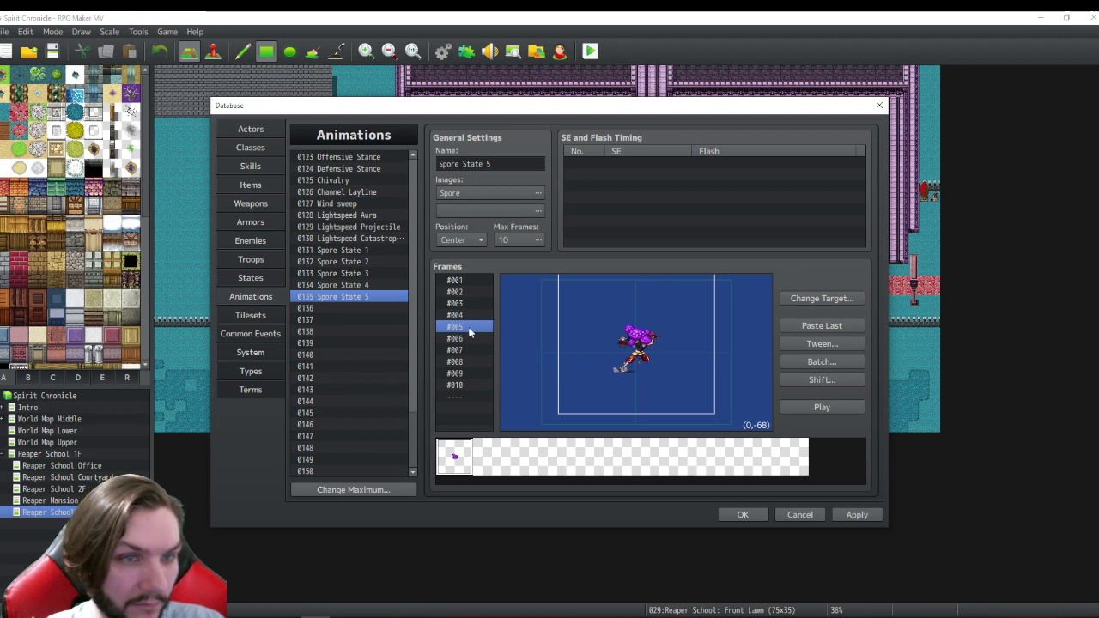
- Copy the spore cell from frame #001 and paste it into frame #010
click(455, 280)
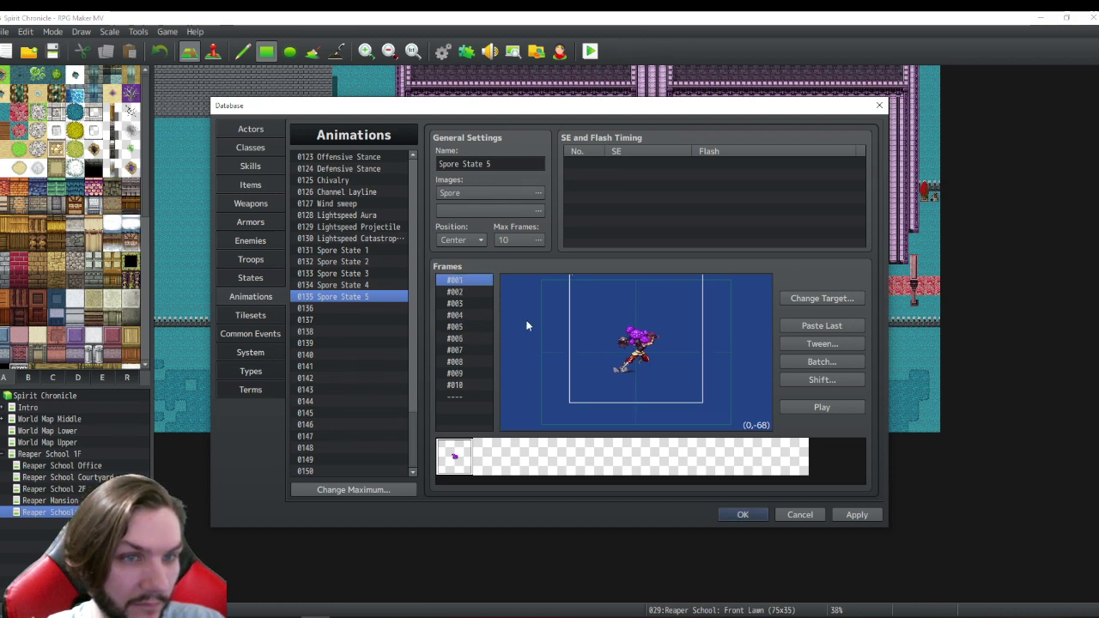
right_click(673, 360)
click(458, 386)
right_click(655, 368)
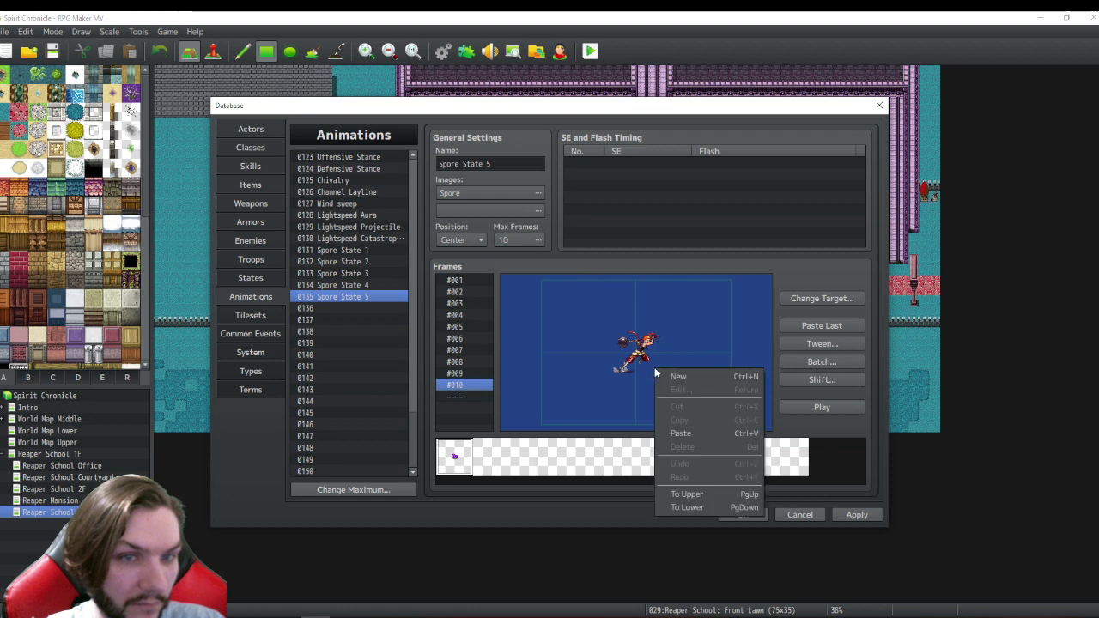
click(679, 426)
- Paste the copied spore cell into frame #010 and set its position to X 0 and Y -68
right_click(654, 368)
click(678, 383)
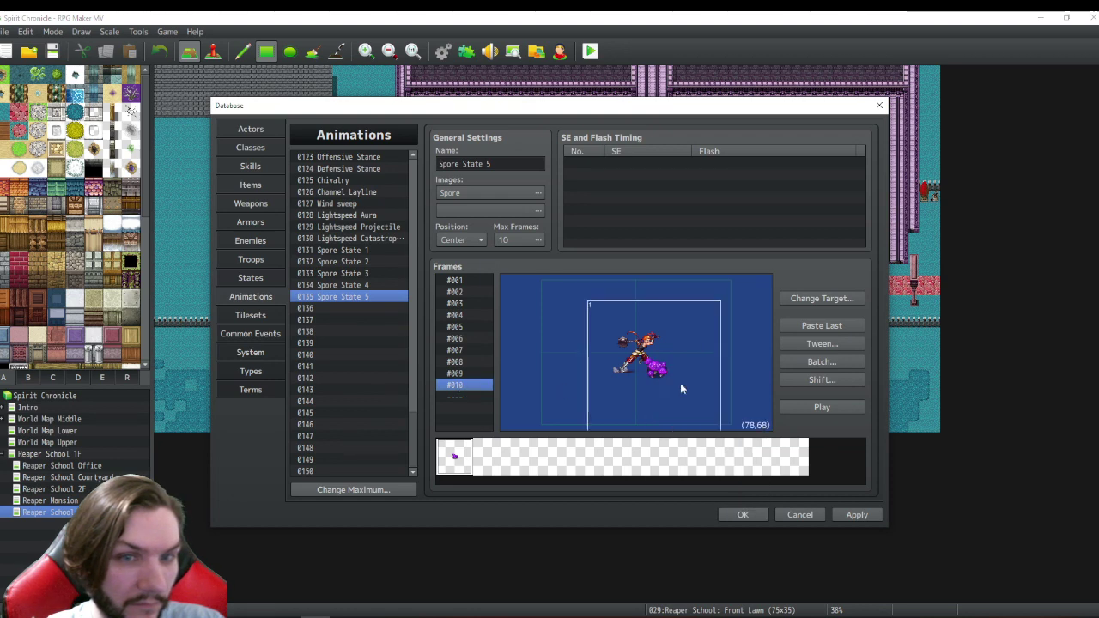
double_click(613, 338)
text(0)
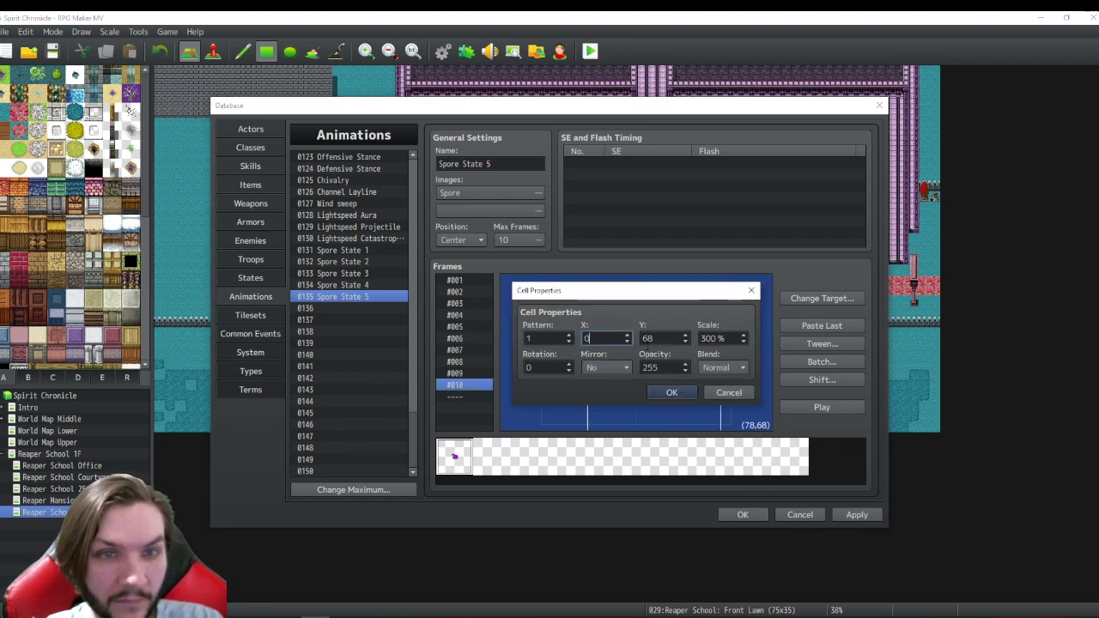
key(Tab)
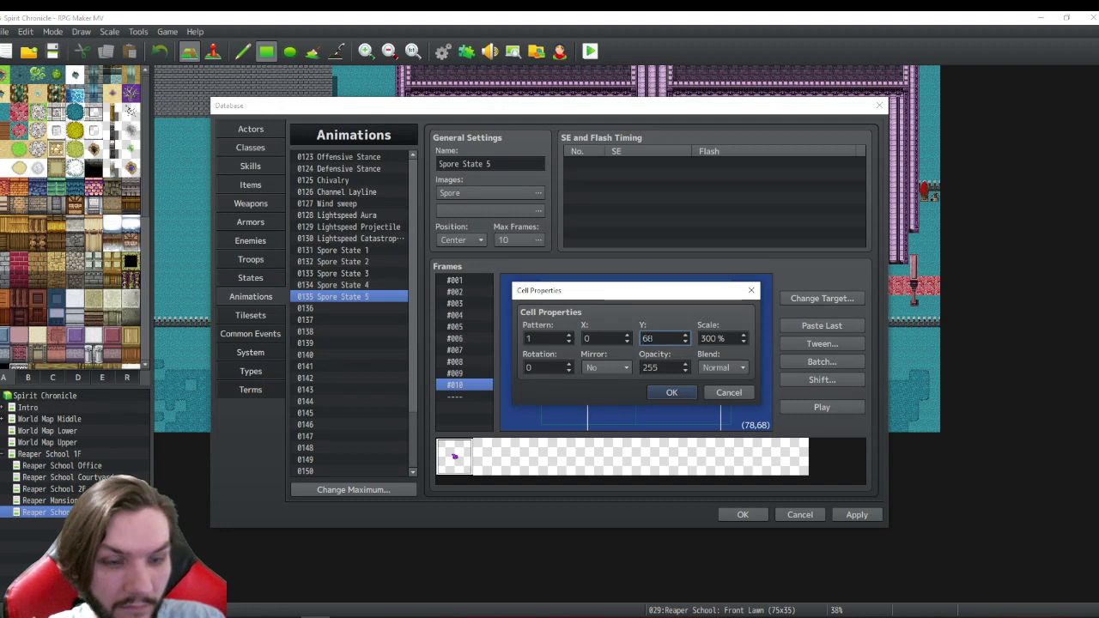
text(-68)
click(684, 392)
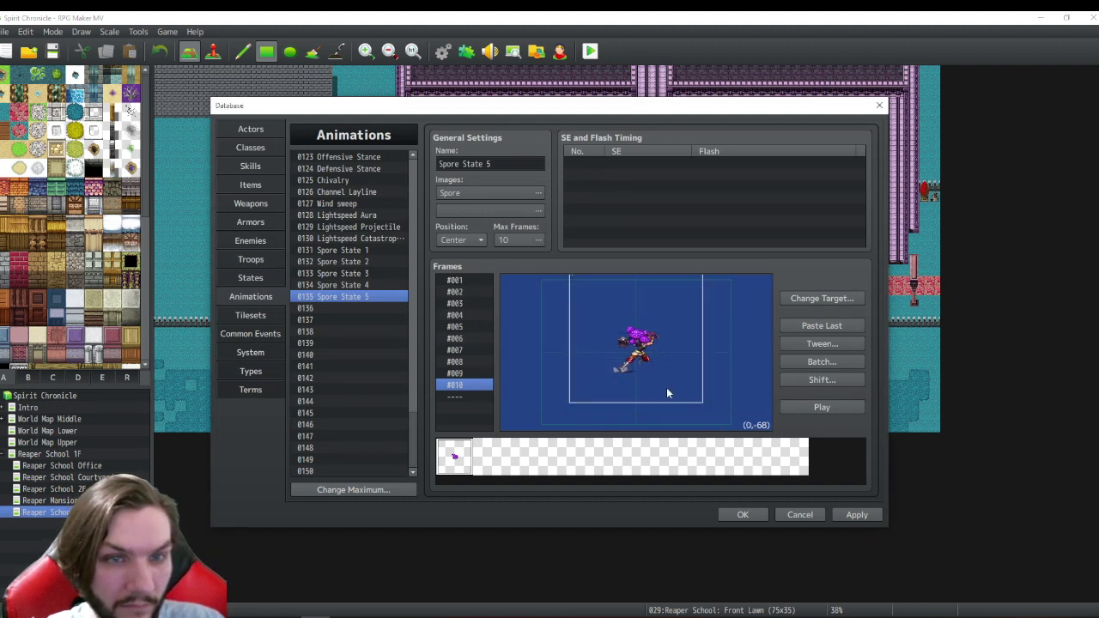
- Tween the spore cell across frames 1 to 5 with all data options included
click(455, 327)
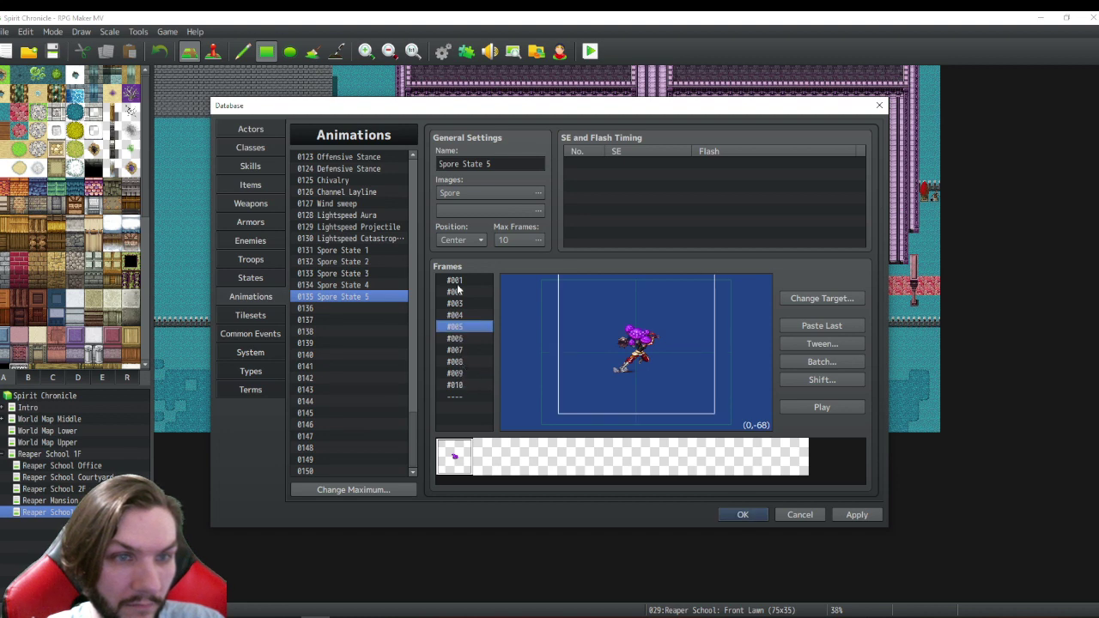
click(822, 343)
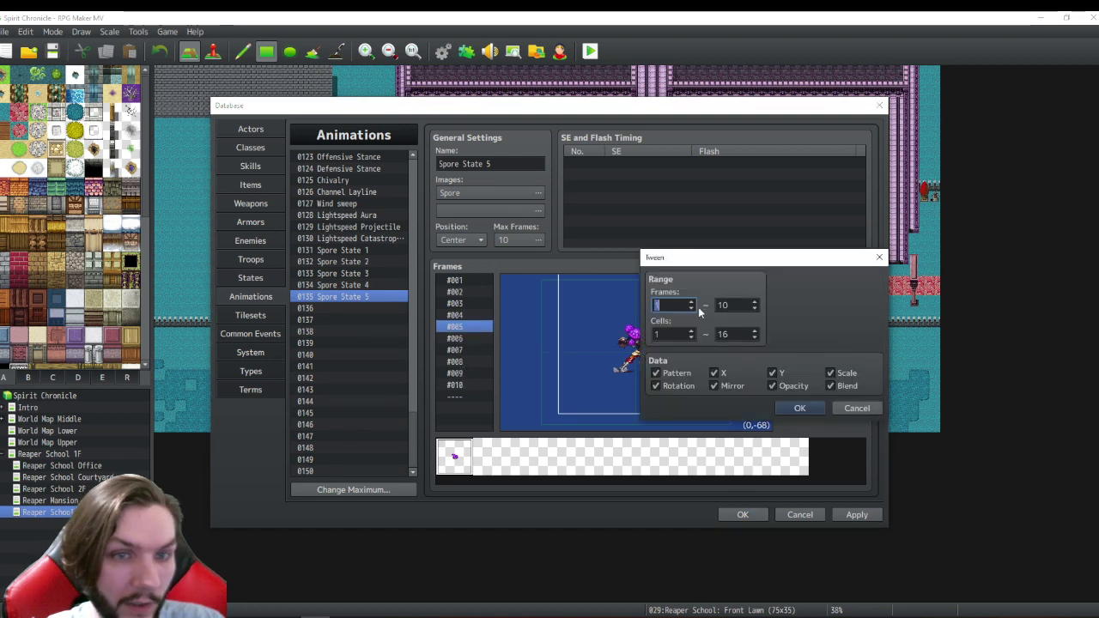
click(755, 309)
click(755, 309)
click(755, 309)
click(755, 309)
click(755, 309)
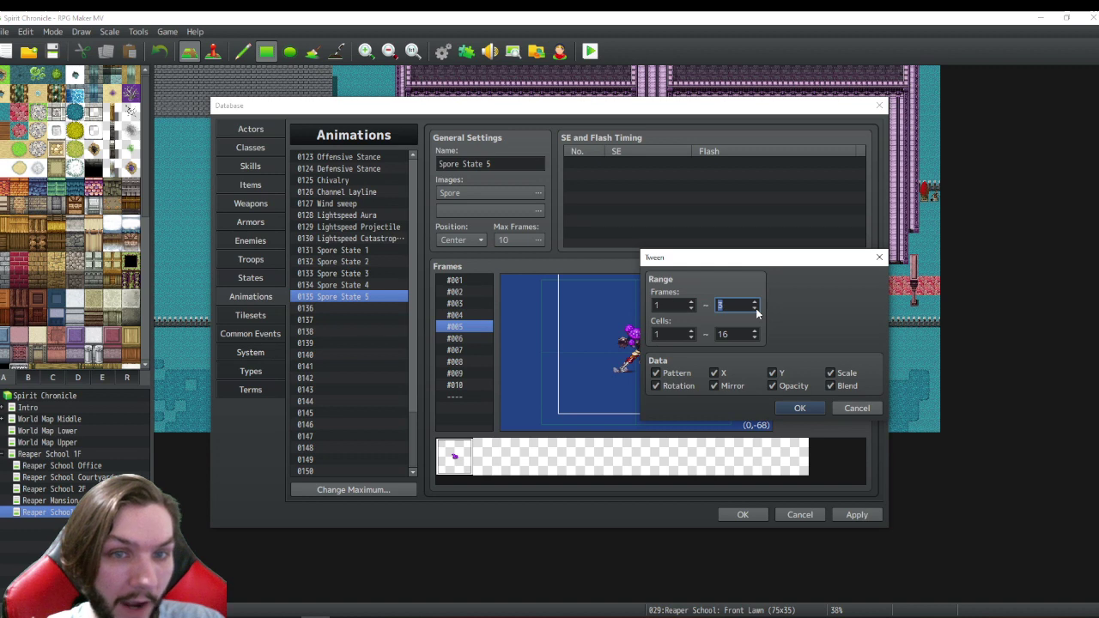
click(799, 408)
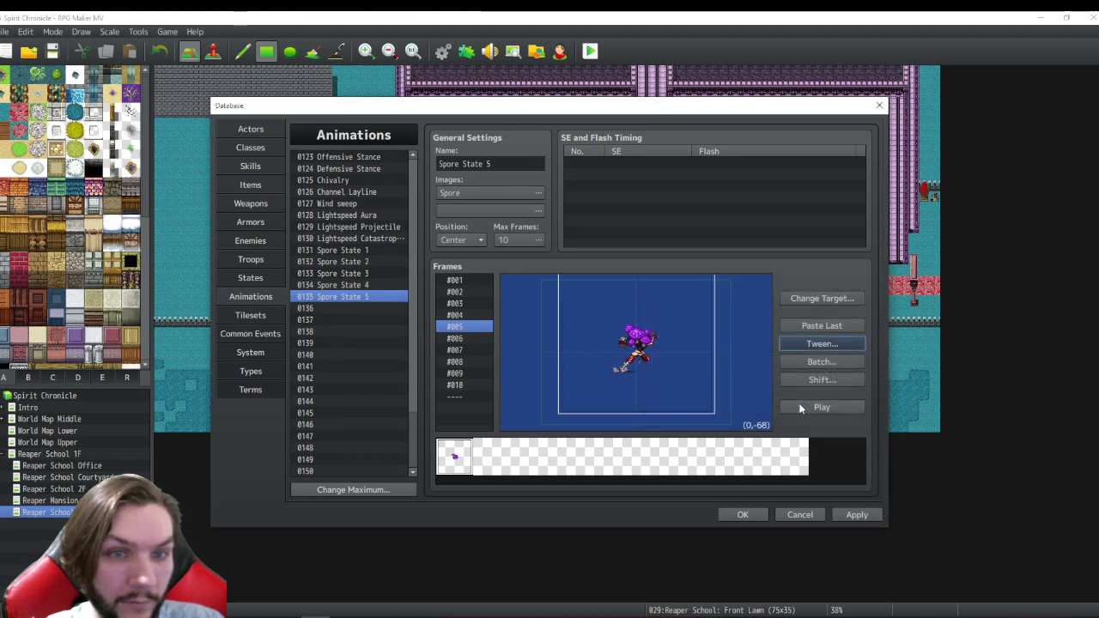
- Tween the second half of the Spore State 5 animation through frame 10, then preview it and accept the database changes
click(784, 340)
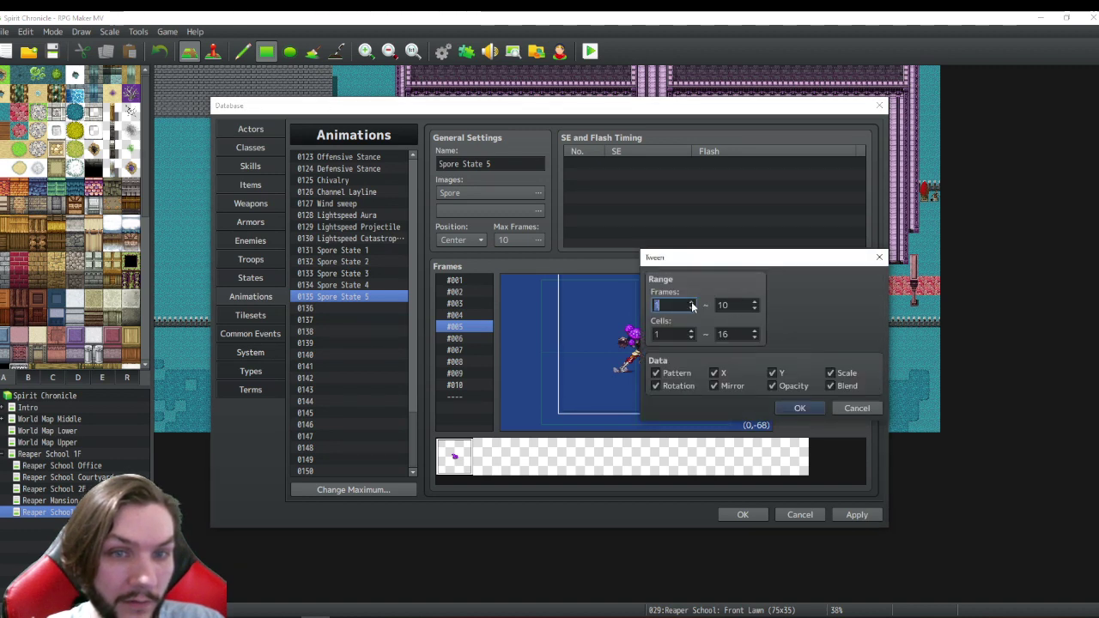
click(795, 409)
click(817, 409)
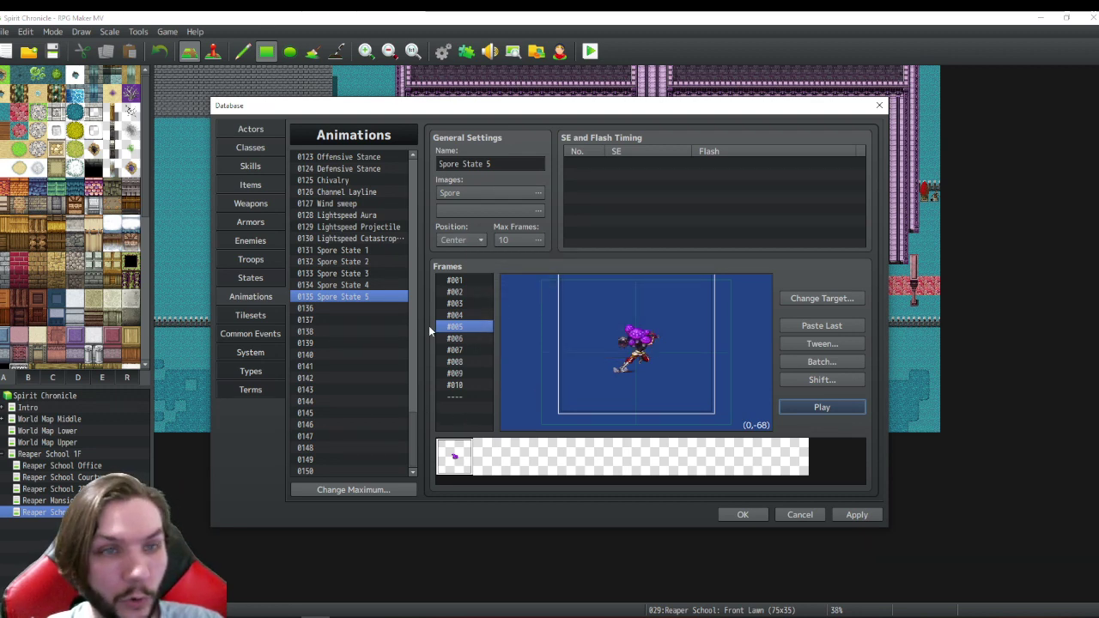
click(730, 515)
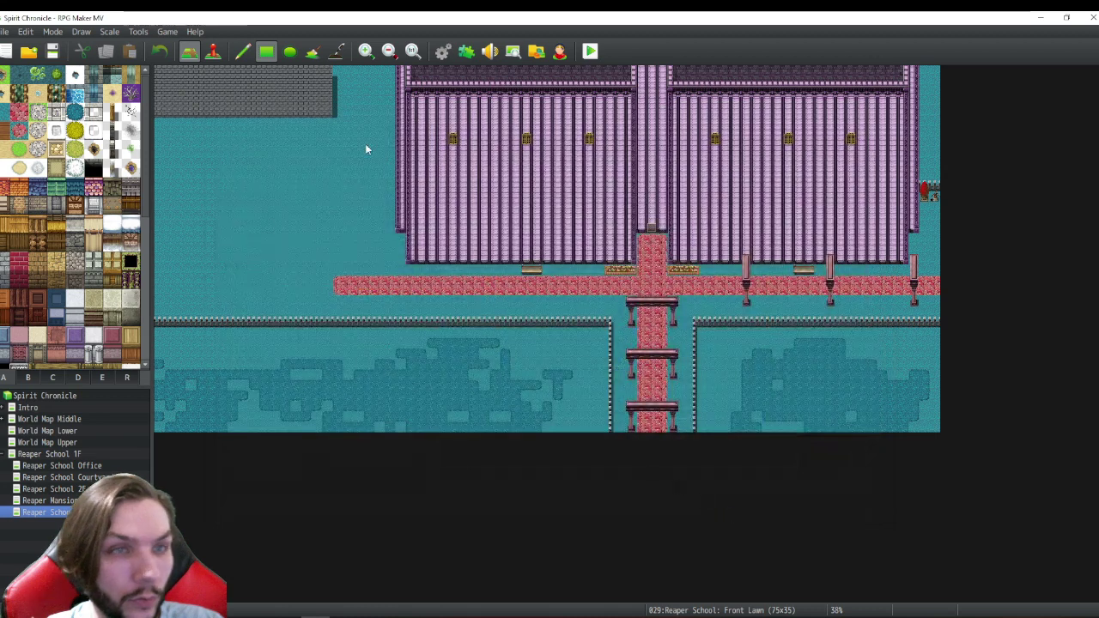
- Reopen the database and copy the <State Animation: 123> notetag from the Offensive Stance state
key(F9)
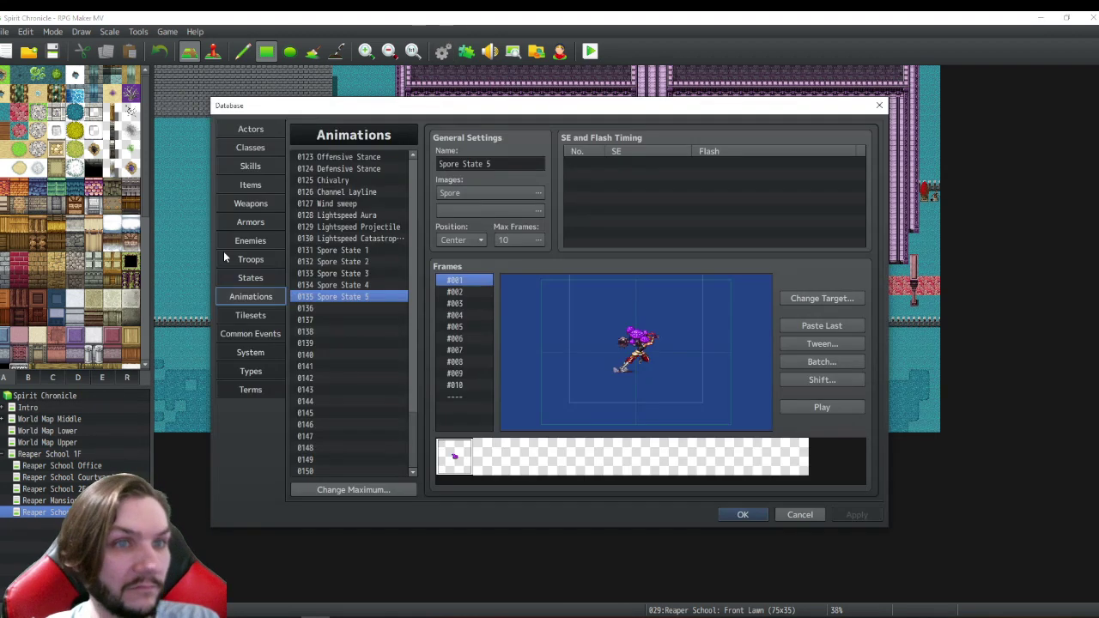
click(262, 171)
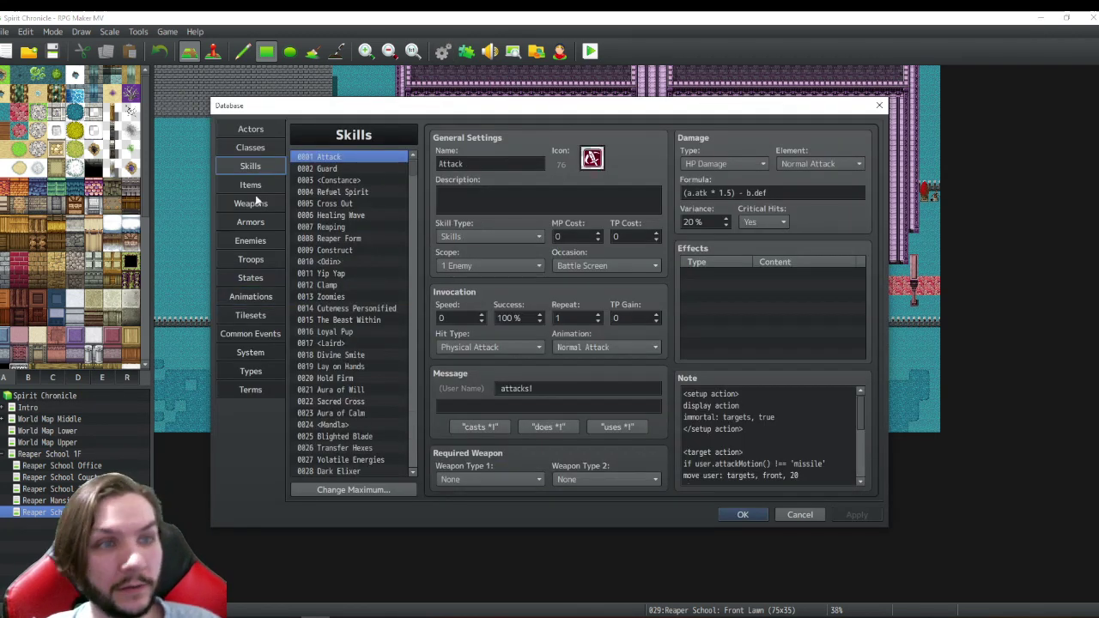
click(255, 261)
click(254, 278)
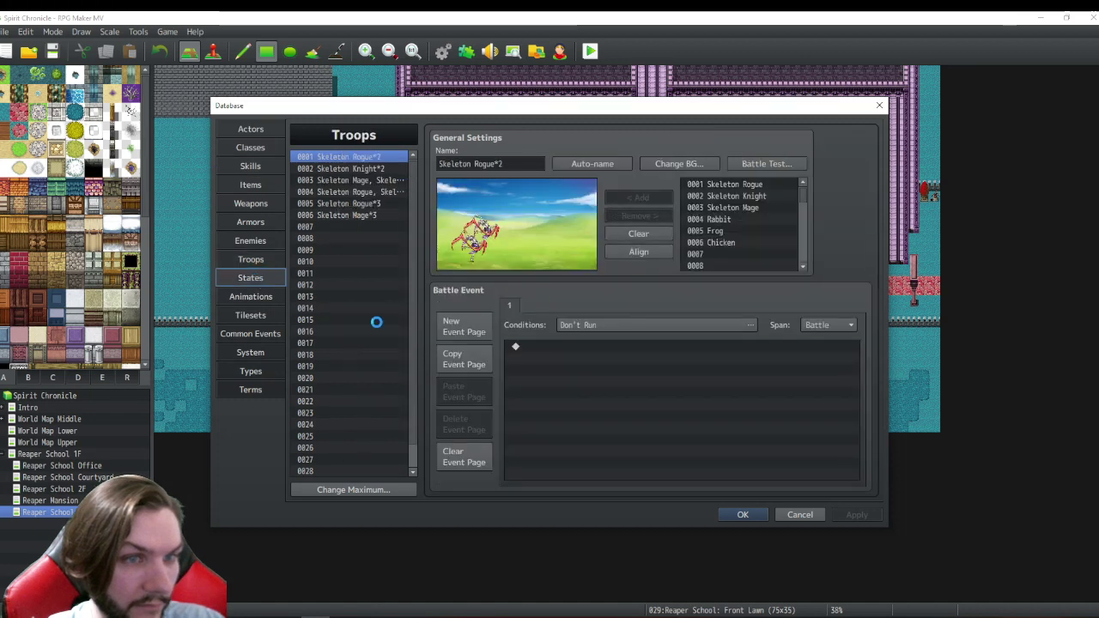
scroll(366, 251, up, 9)
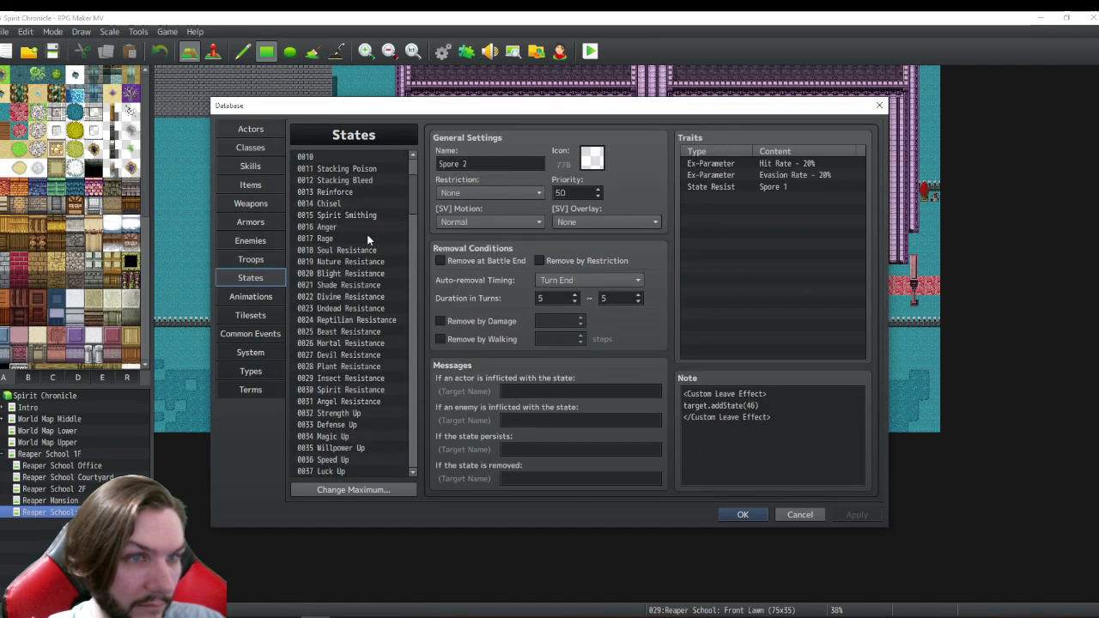
scroll(366, 238, up, 3)
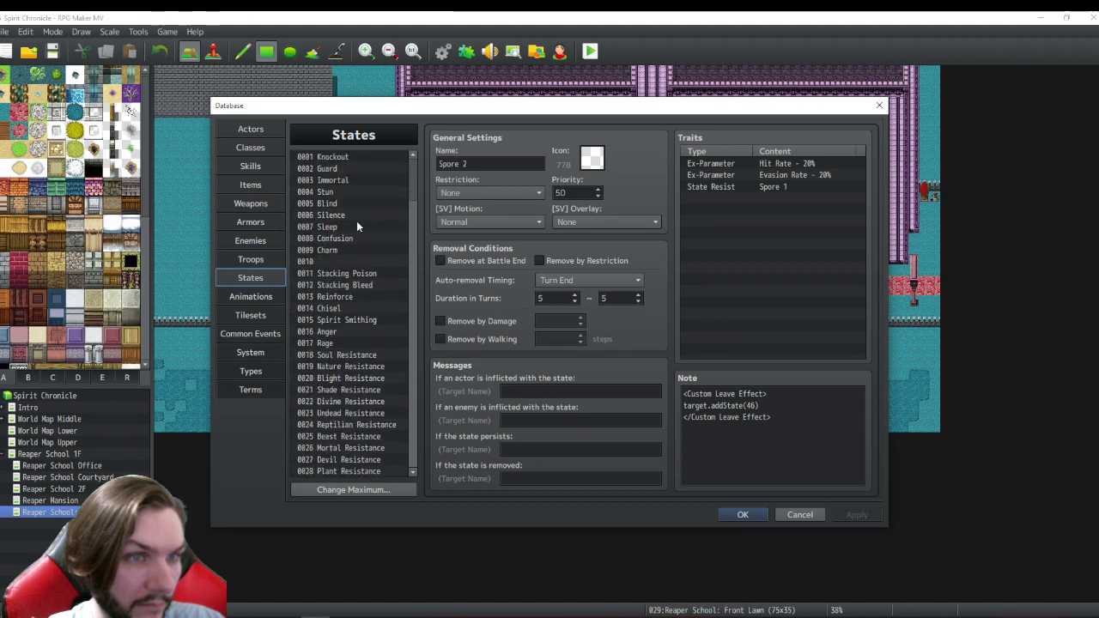
scroll(357, 228, down, 13)
scroll(359, 227, down, 3)
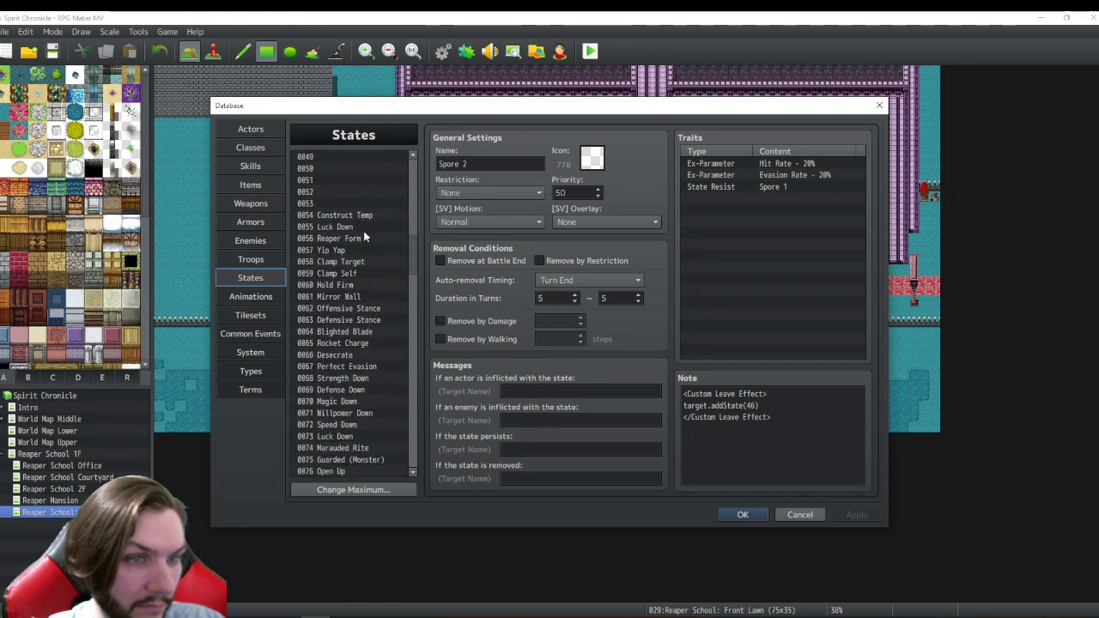
click(345, 307)
triple_click(730, 393)
right_click(734, 395)
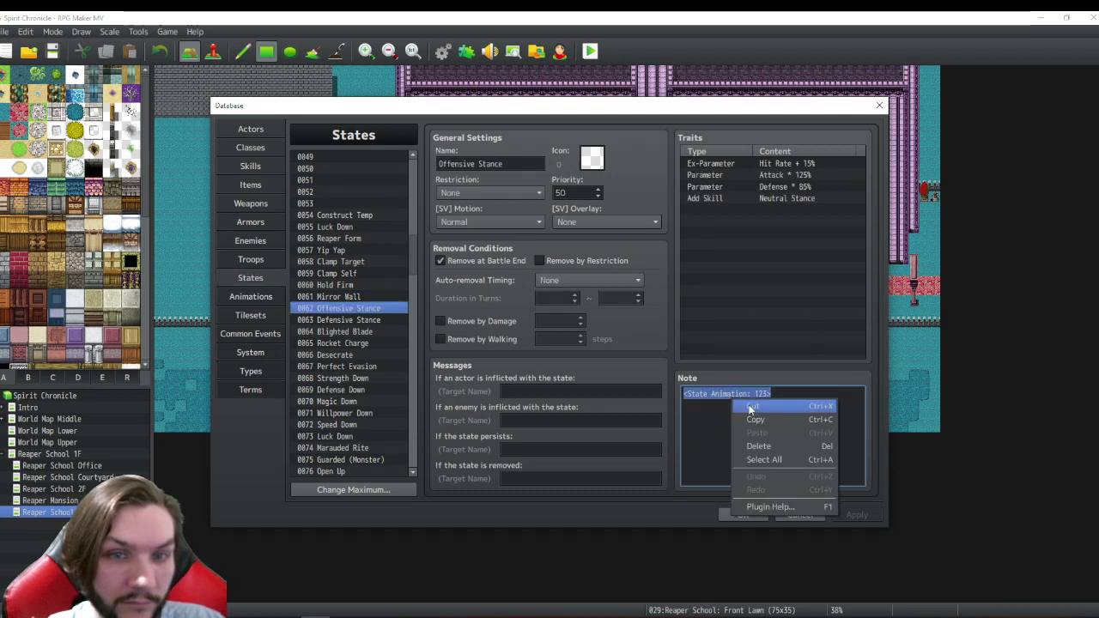
click(807, 421)
- Paste the state animation notetag above the Custom Leave Effect in the Spore 1 state's note, separated by a blank line
scroll(390, 261, up, 4)
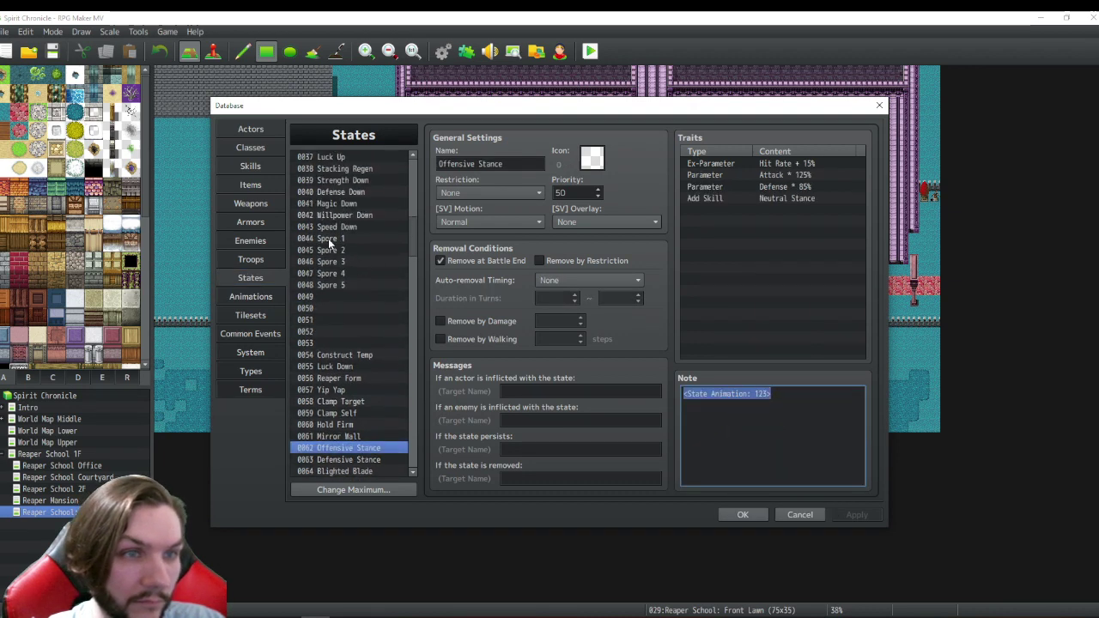
click(330, 239)
key(ctrl+a)
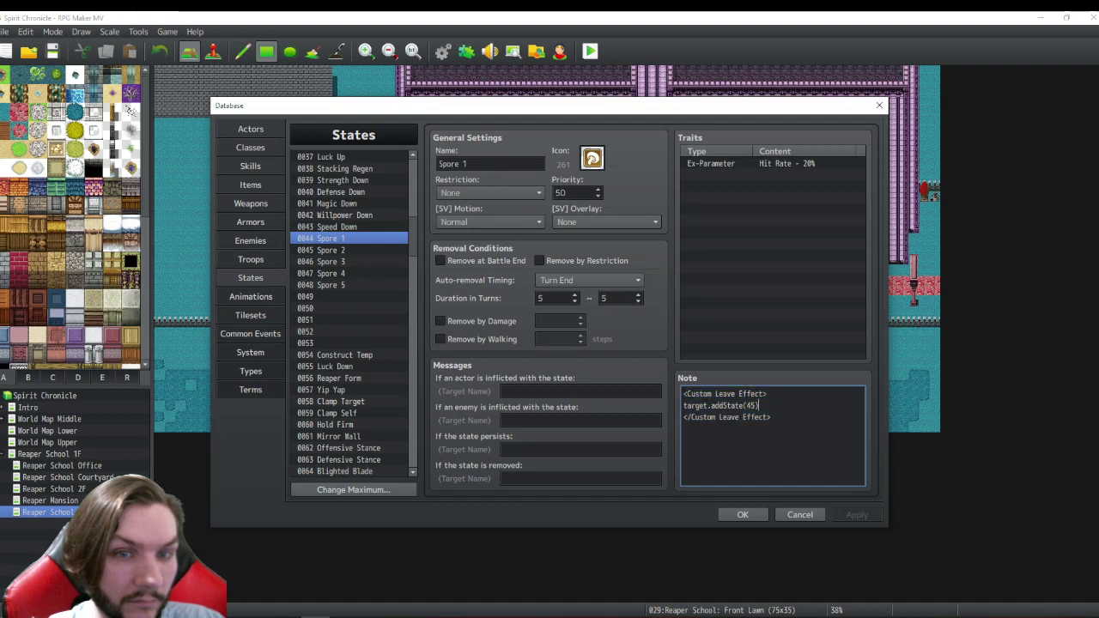
key(Return)
key(Return)
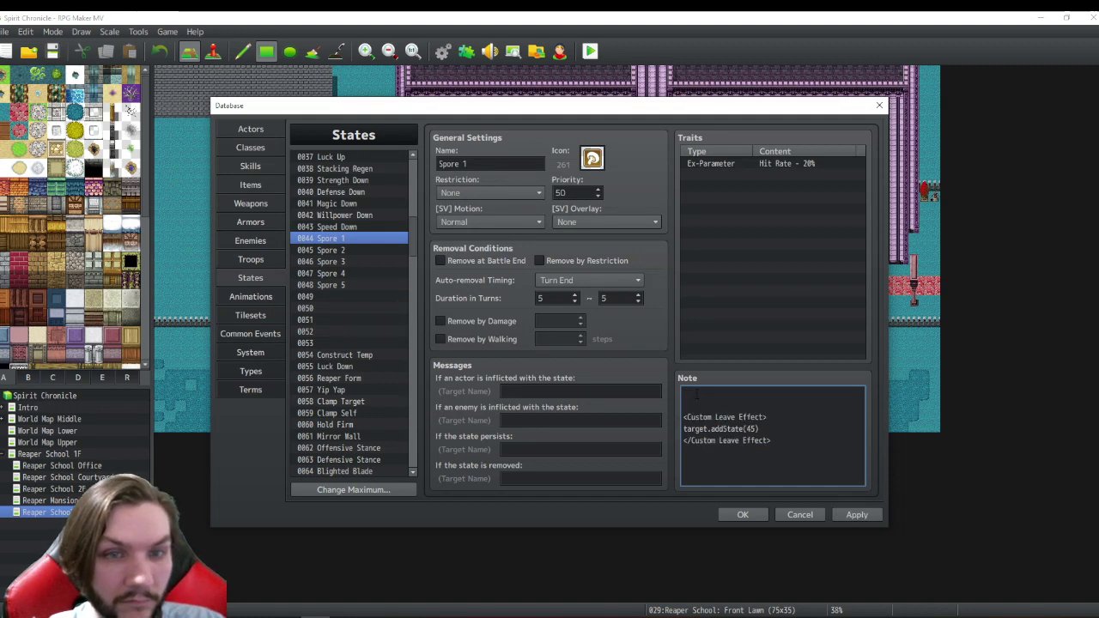
right_click(697, 396)
click(730, 468)
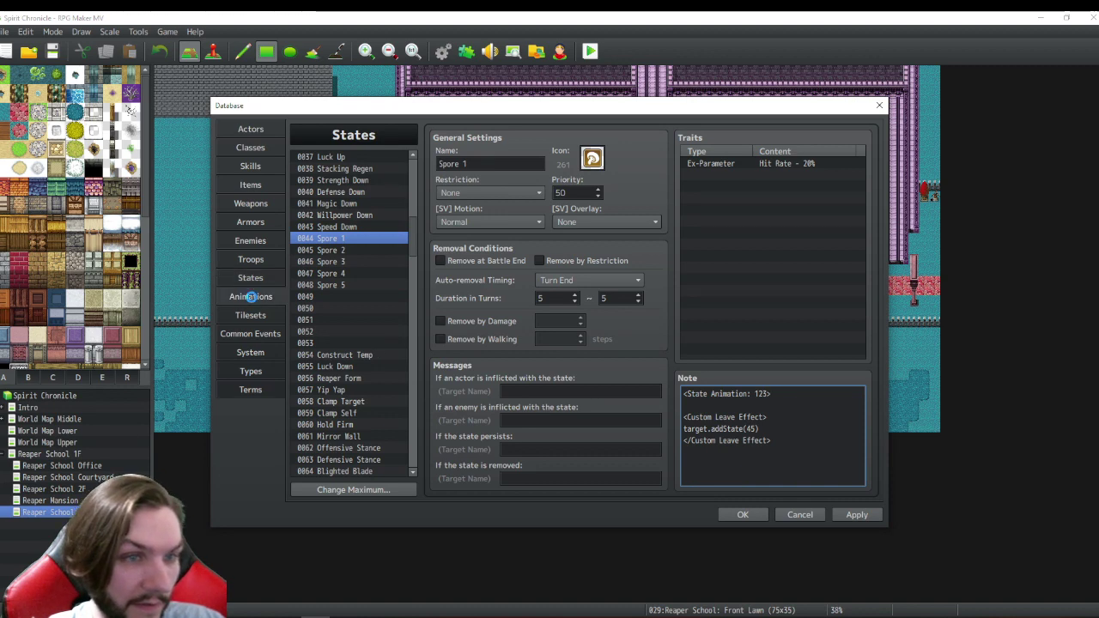
- Look up the Spore State 1 animation's ID and set the Spore 1 state's notetag to <State Animation: 131>
click(252, 298)
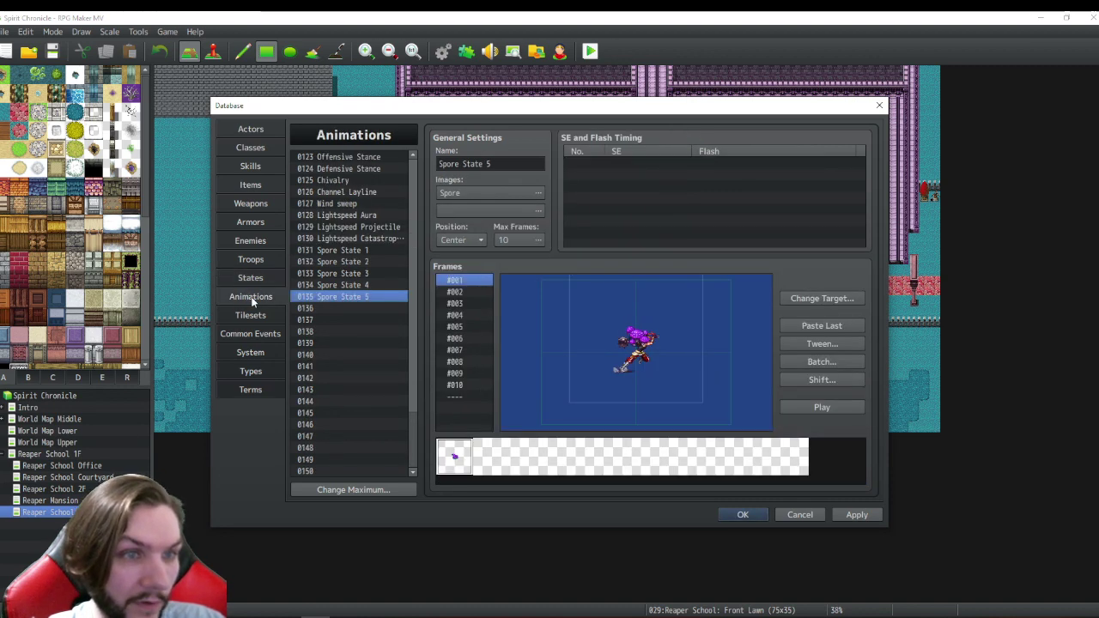
click(250, 166)
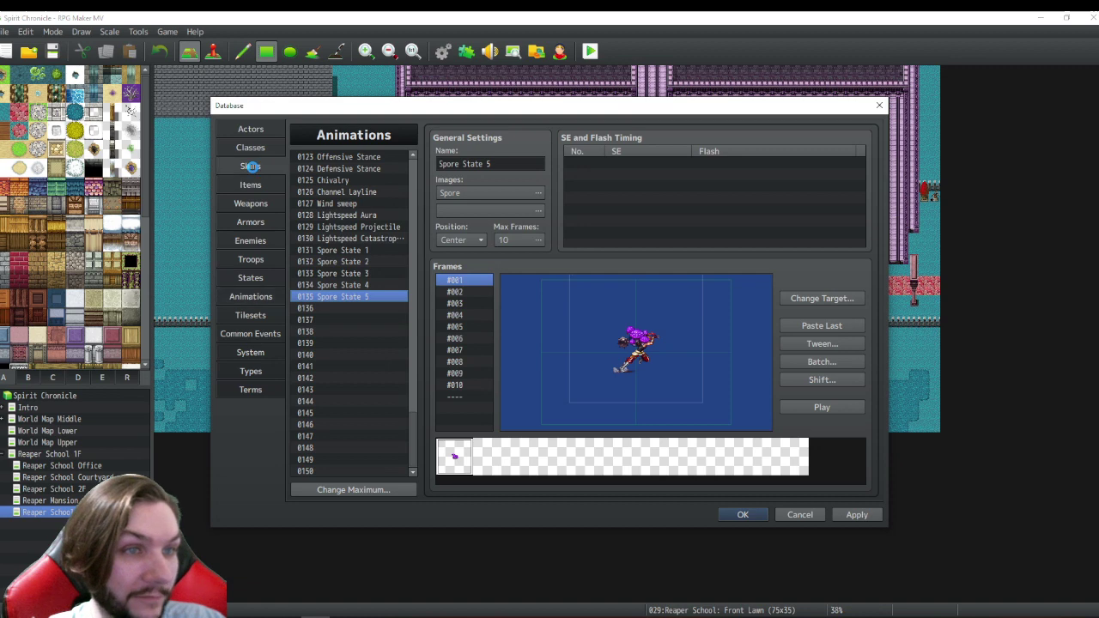
click(251, 278)
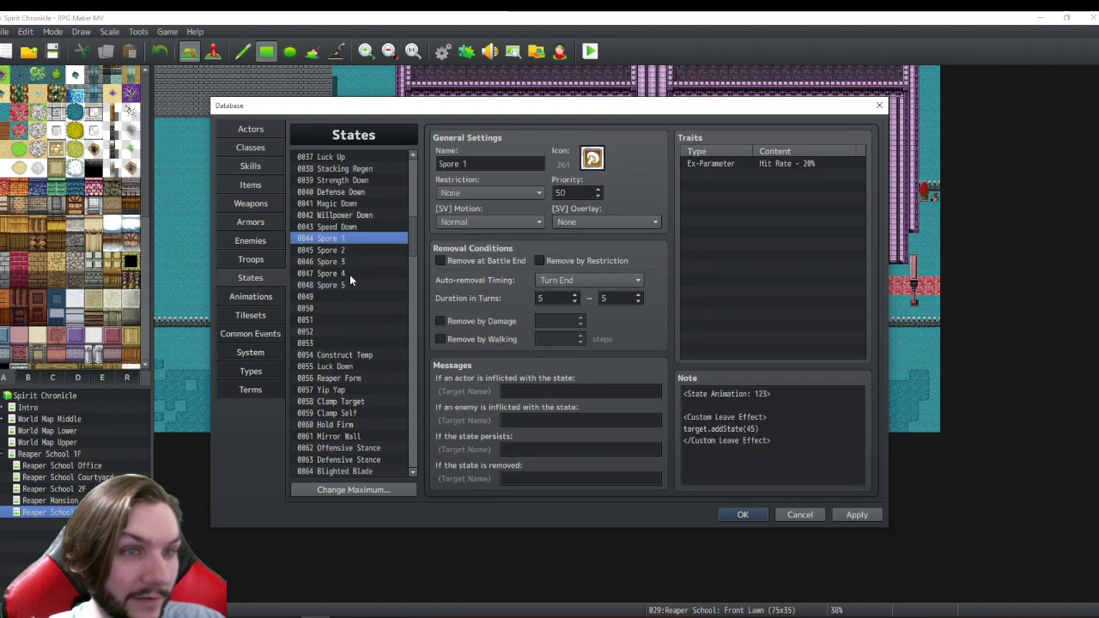
click(770, 393)
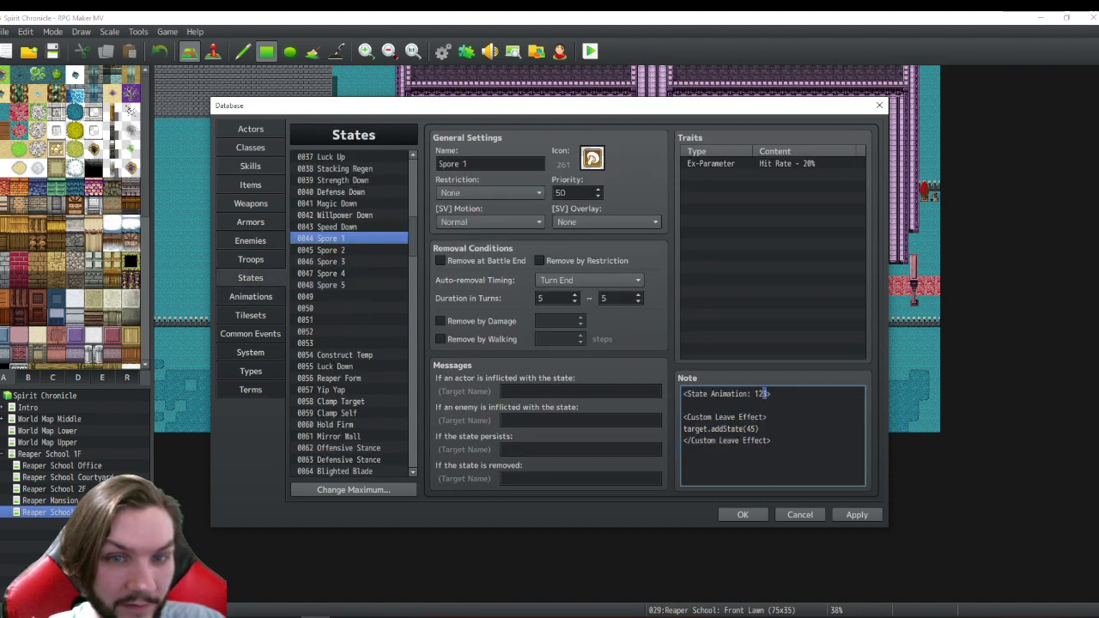
key(BackSpace)
key(BackSpace)
text(31)
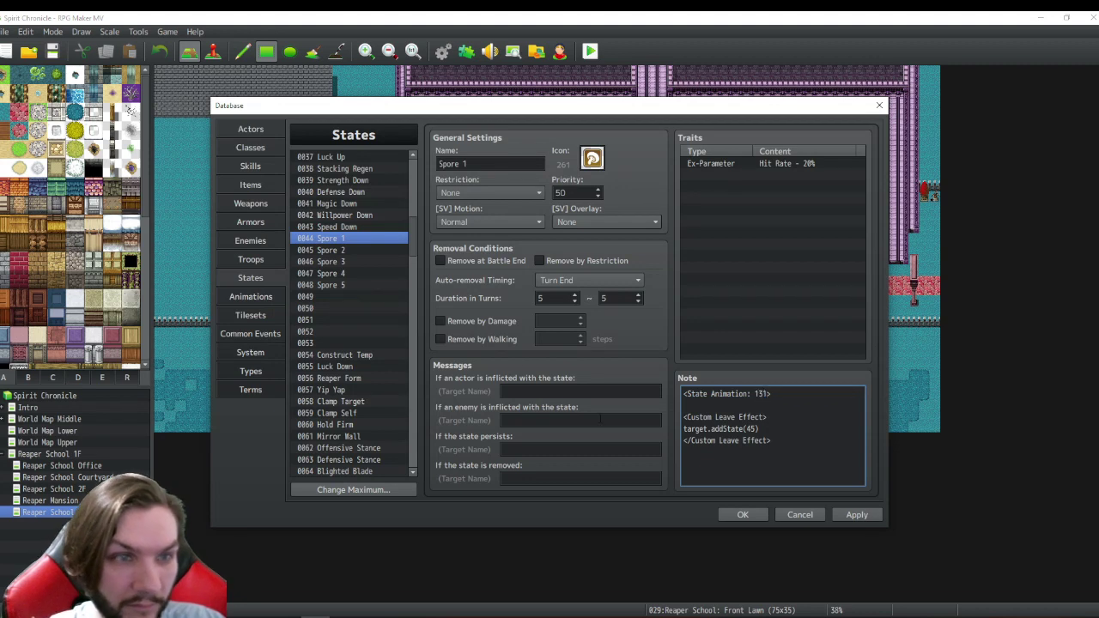
- Copy only the <State Animation: 131> line from the Spore 1 state's note
click(338, 250)
click(332, 238)
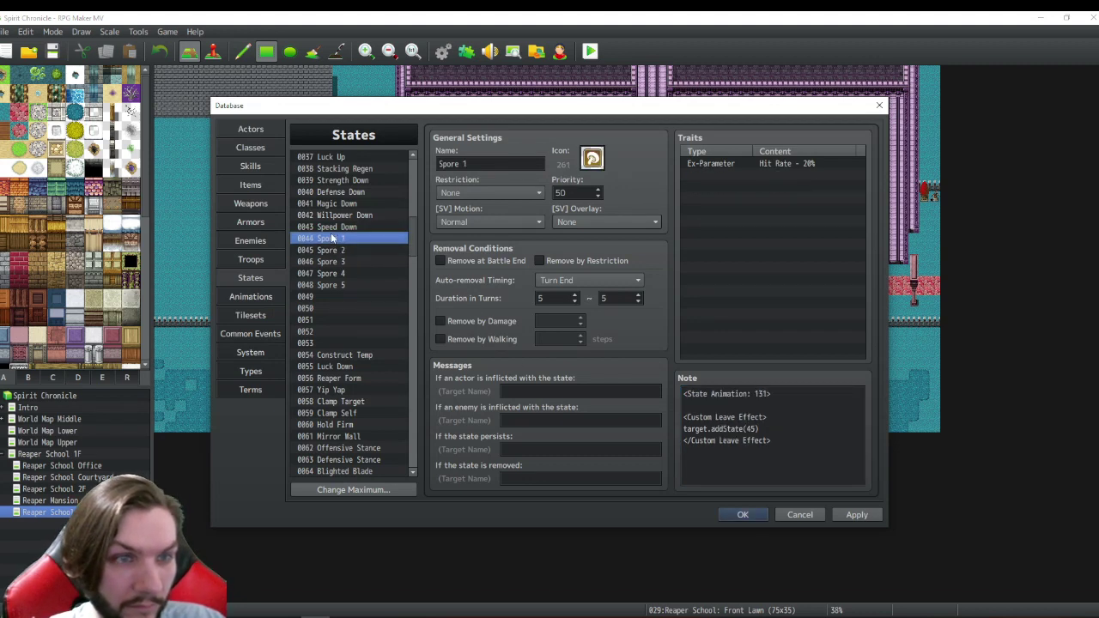
click(792, 393)
key(ctrl+a)
right_click(791, 402)
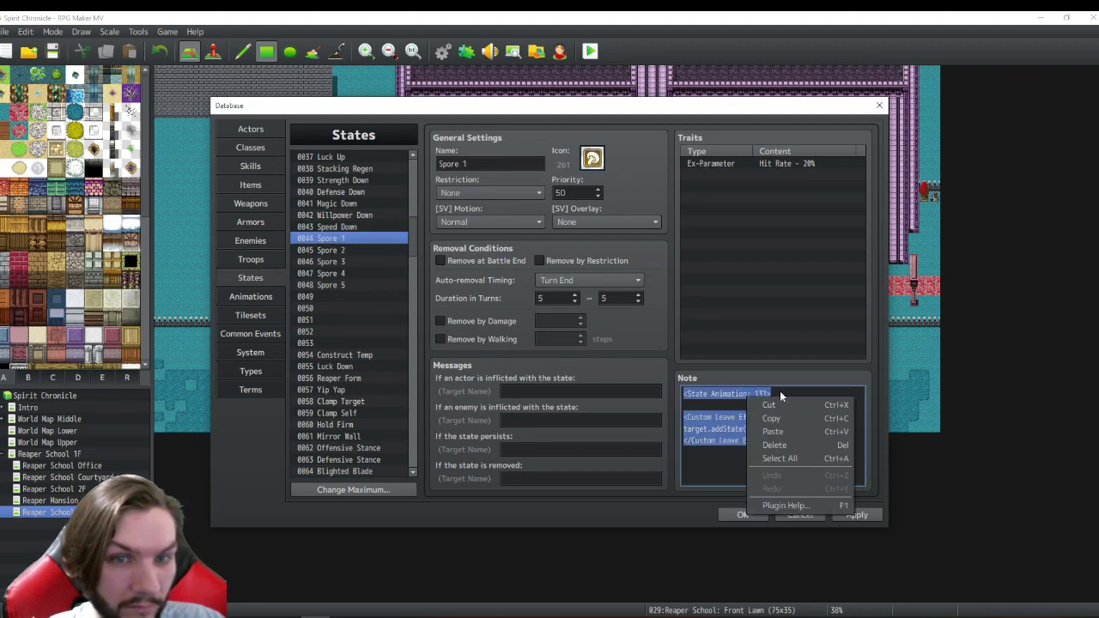
click(779, 393)
drag(771, 393, 683, 393)
right_click(718, 397)
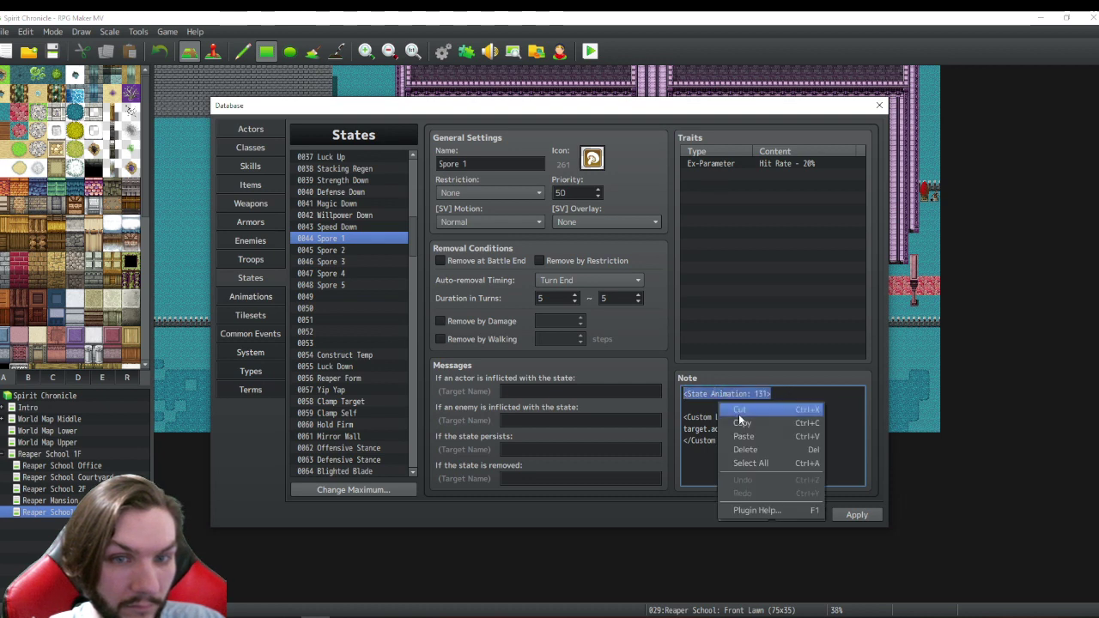
click(742, 422)
- Paste the <State Animation: 131> notetag above the Custom Leave Effect in the Spore 2 state's note, separated by a blank line
click(333, 249)
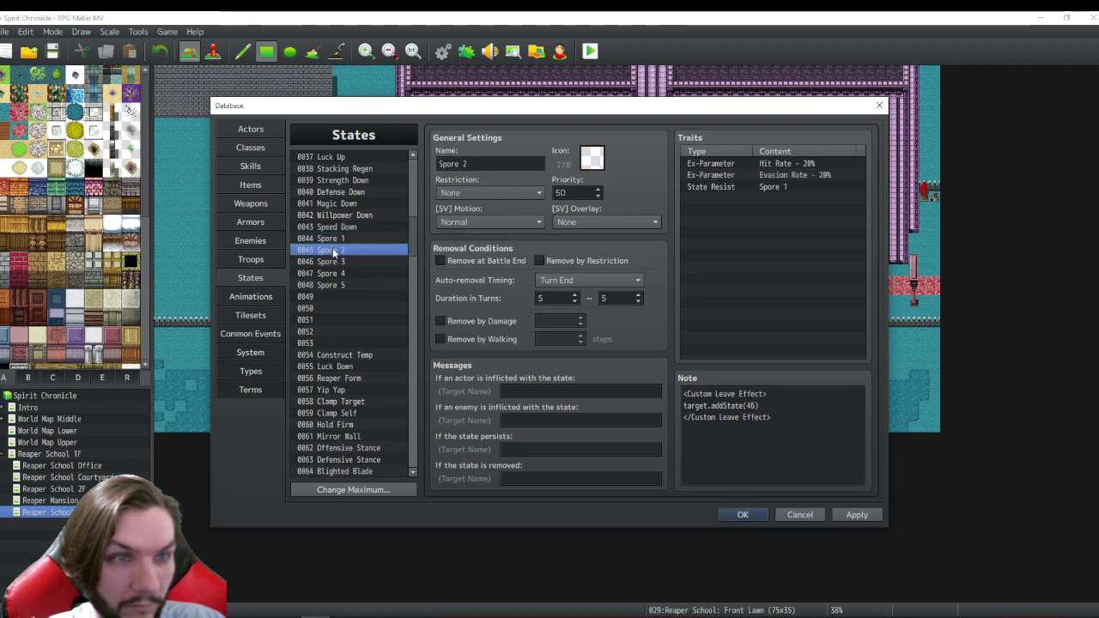
click(685, 393)
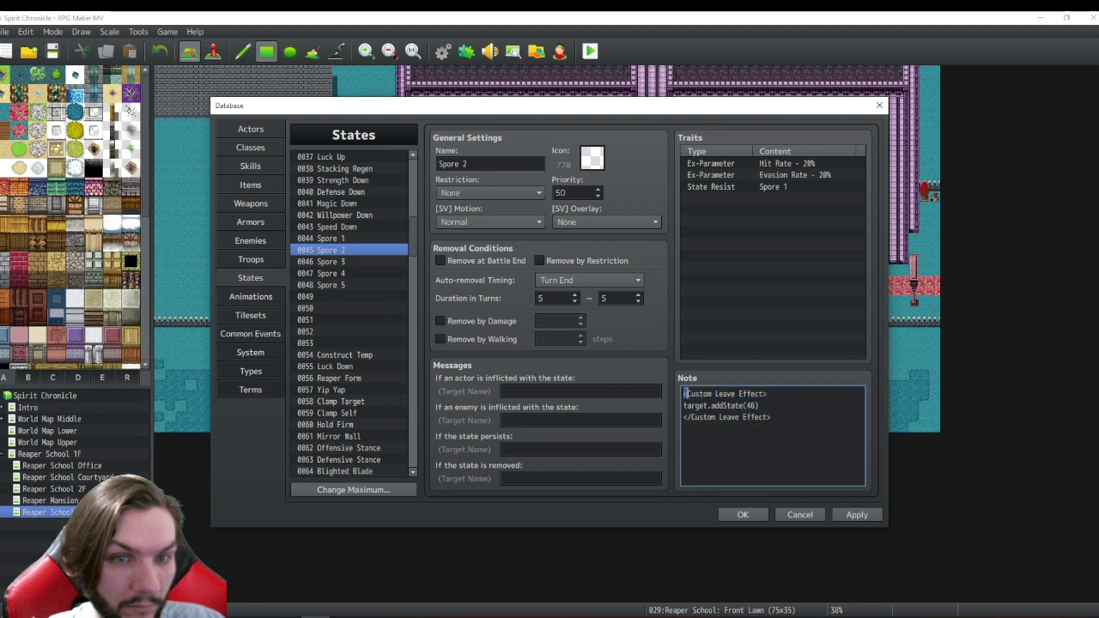
key(Return)
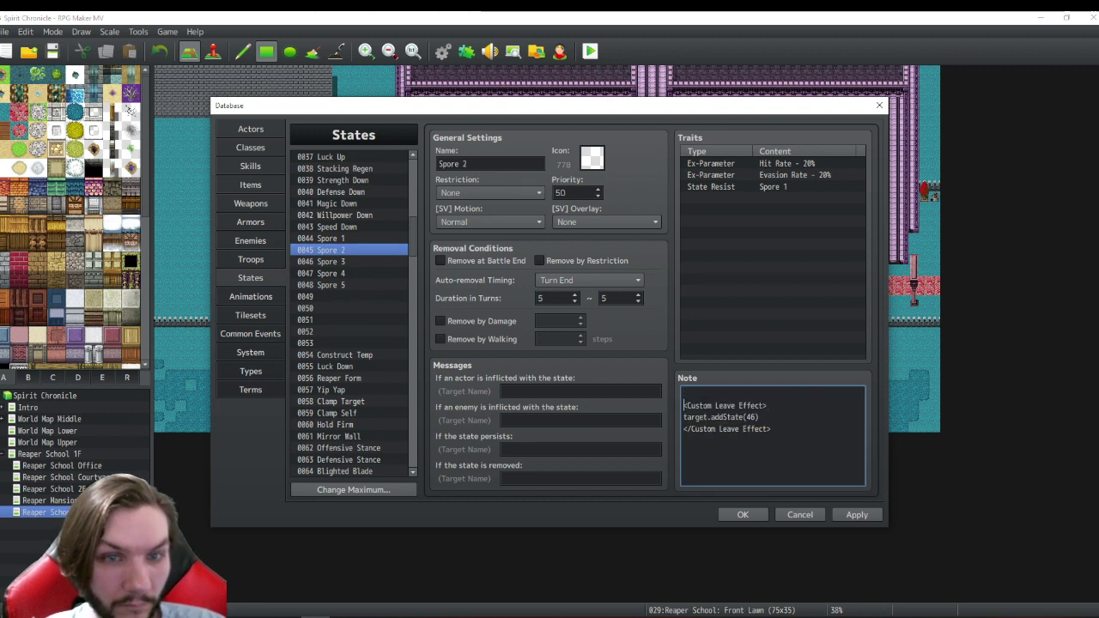
key(Return)
right_click(699, 395)
click(726, 427)
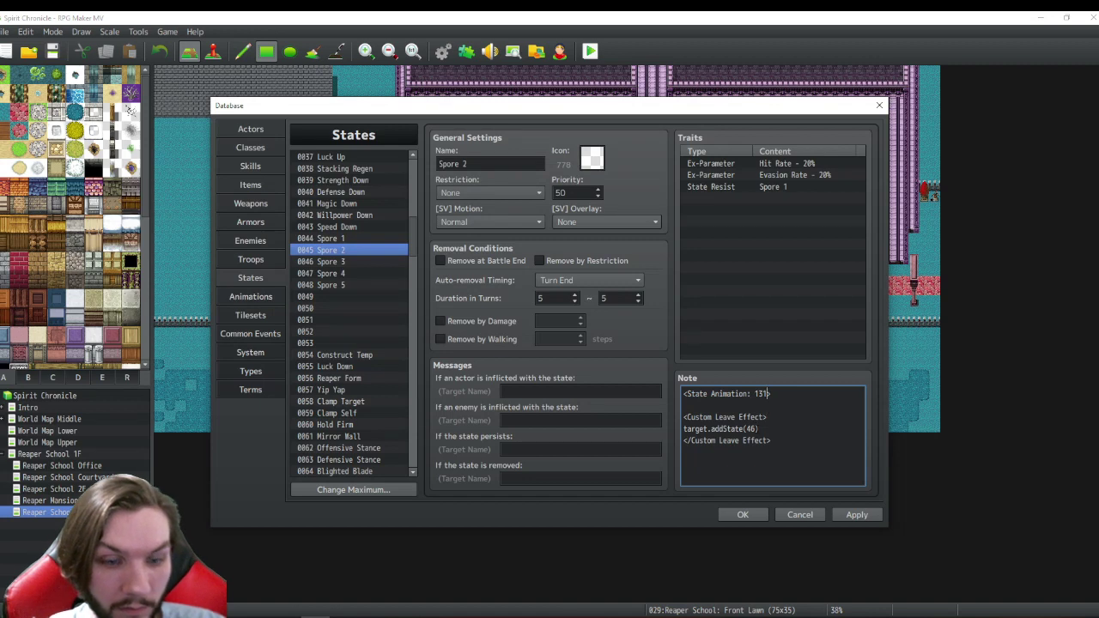
- Paste the <State Animation: 131> notetag above the Custom Leave Effect in the Spore 3 state's note, separated by a blank line
click(342, 262)
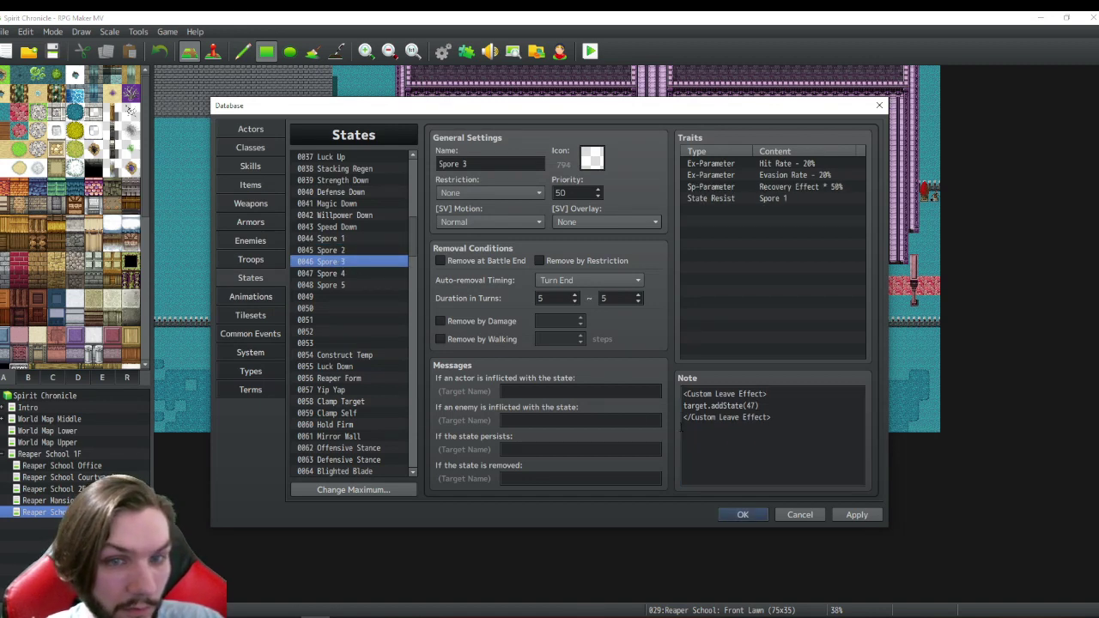
click(698, 403)
click(683, 393)
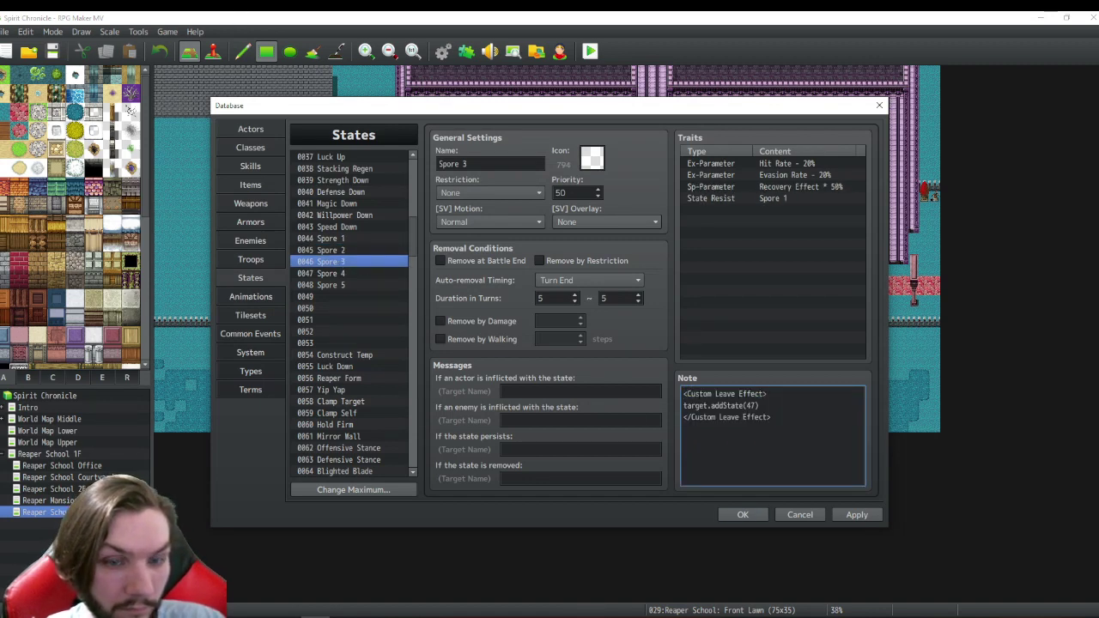
key(Return)
key(Return)
key(Up)
key(Up)
right_click(718, 405)
click(730, 429)
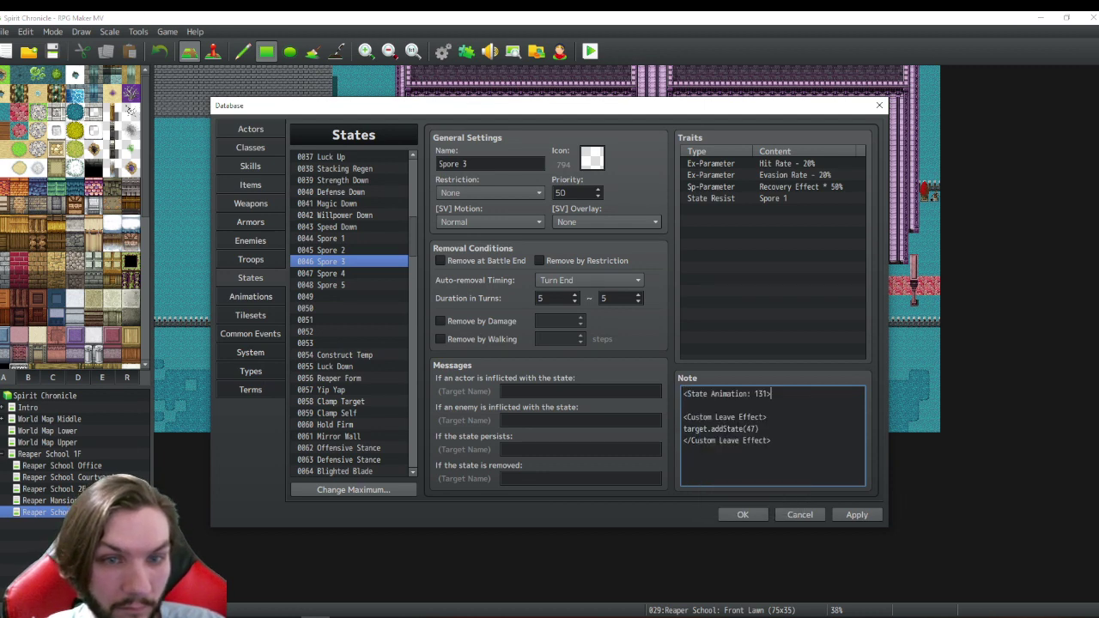
- Change the Spore 3 state's notetag to <State Animation: 133>
drag(769, 393, 762, 393)
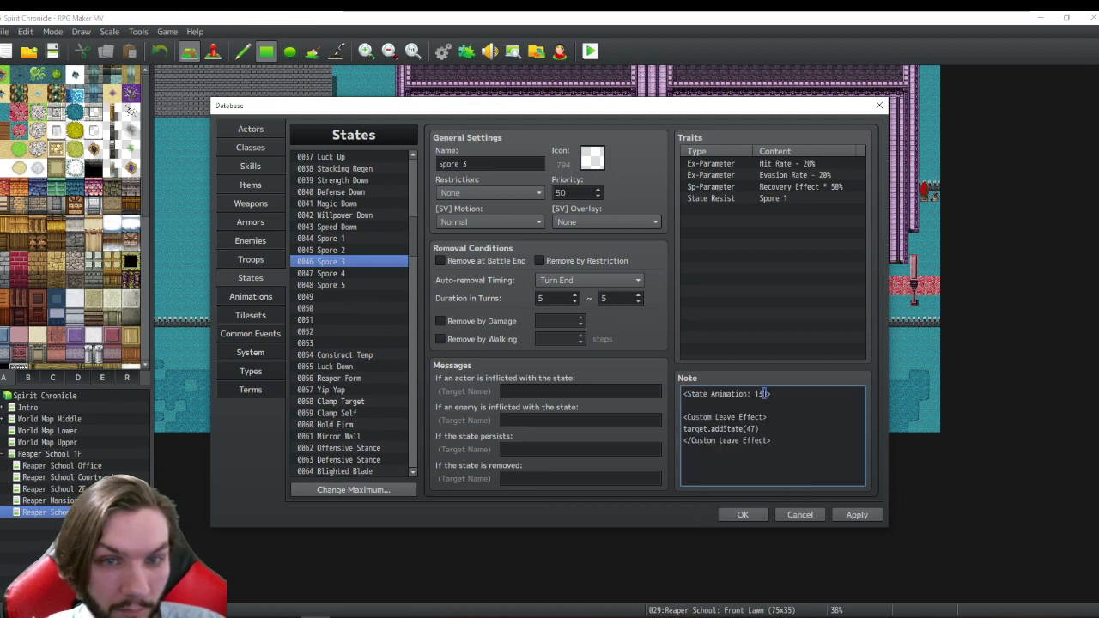
right_click(764, 394)
key(Escape)
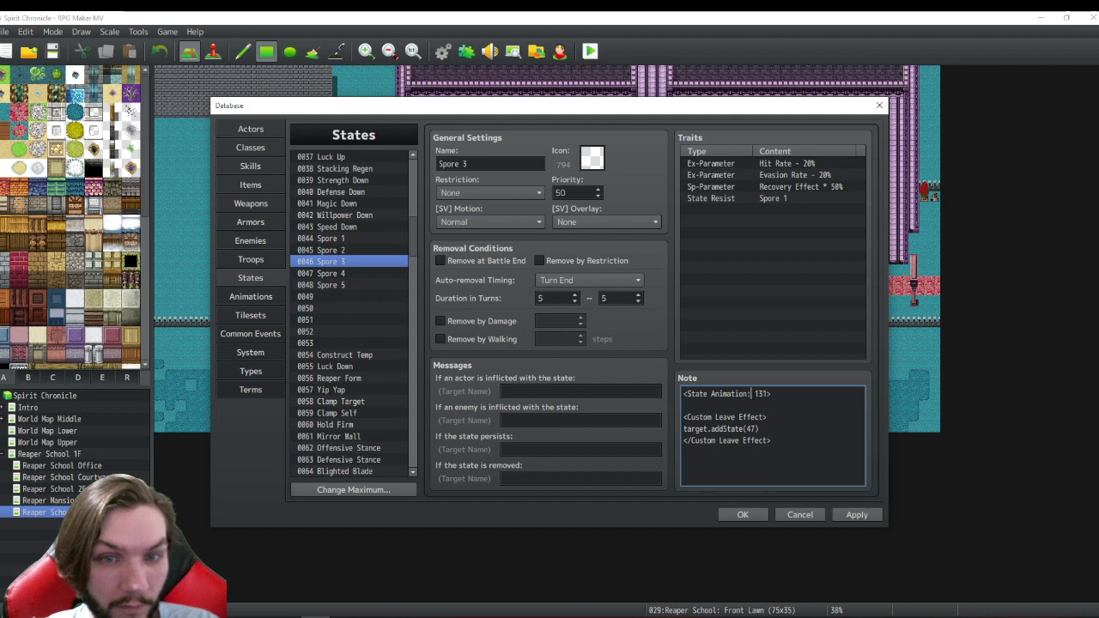
text(3)
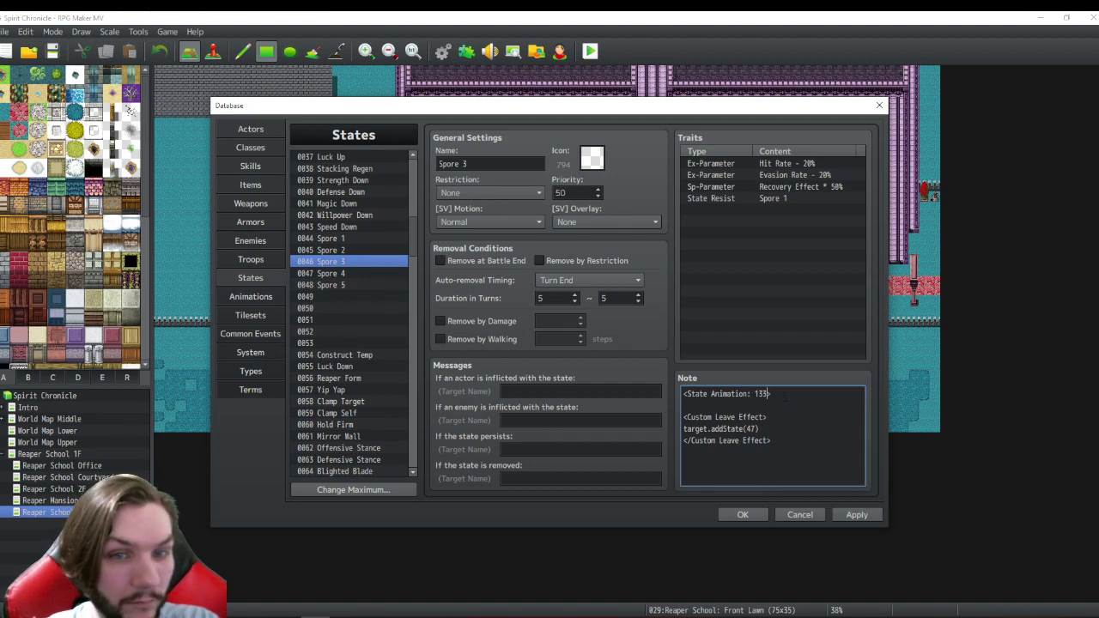
right_click(752, 393)
click(730, 394)
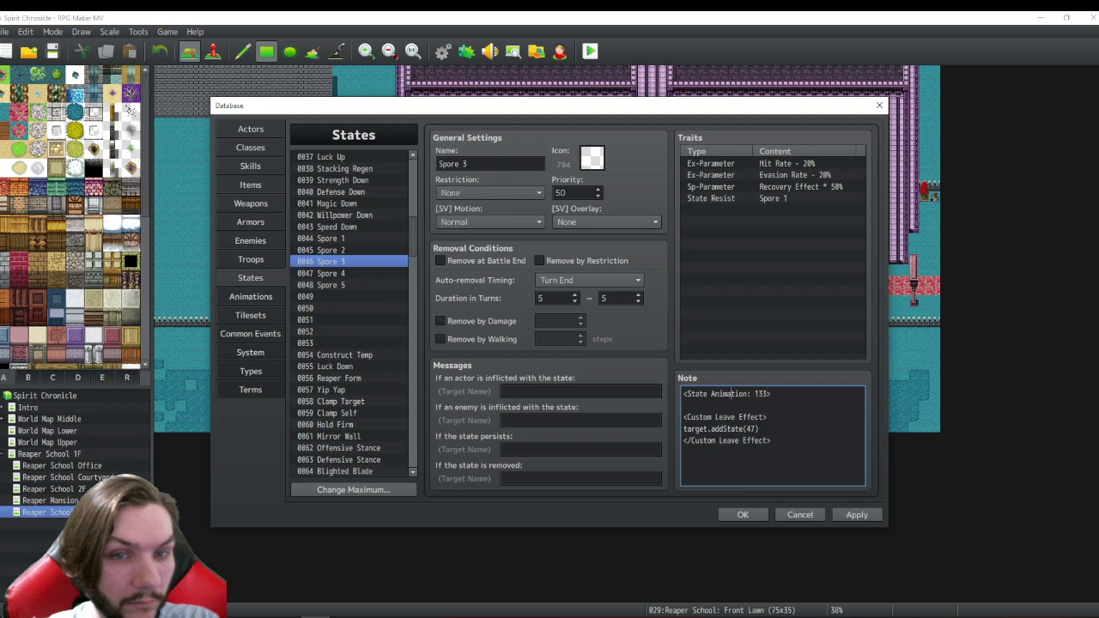
- Add <State Animation: 134> above the Custom Leave Effect in the Spore 4 state's note, separated by a blank line
click(335, 274)
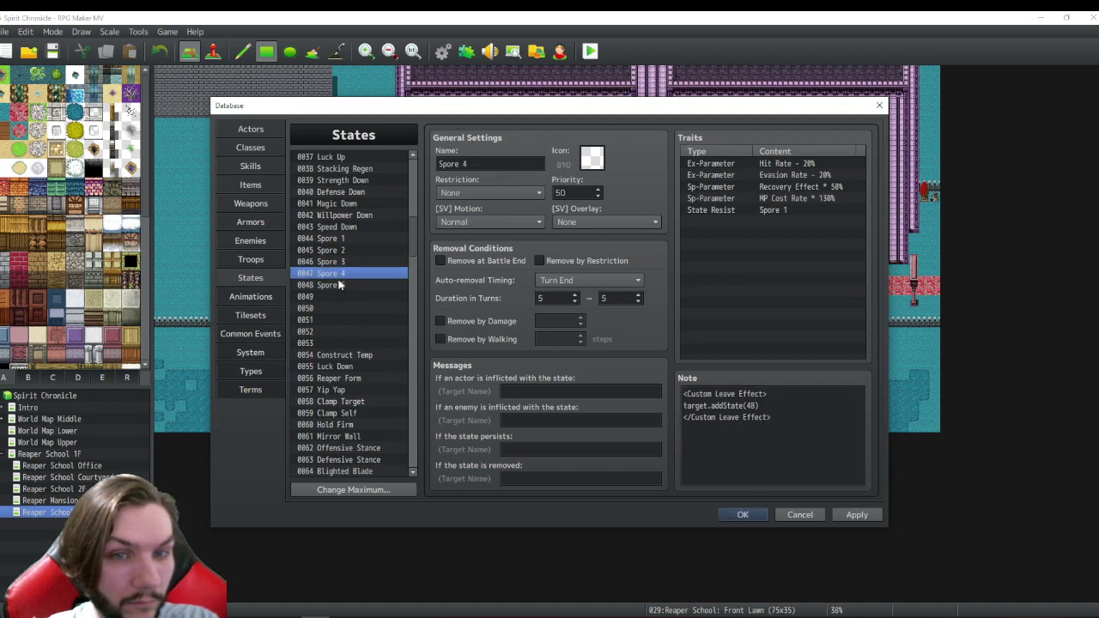
click(685, 393)
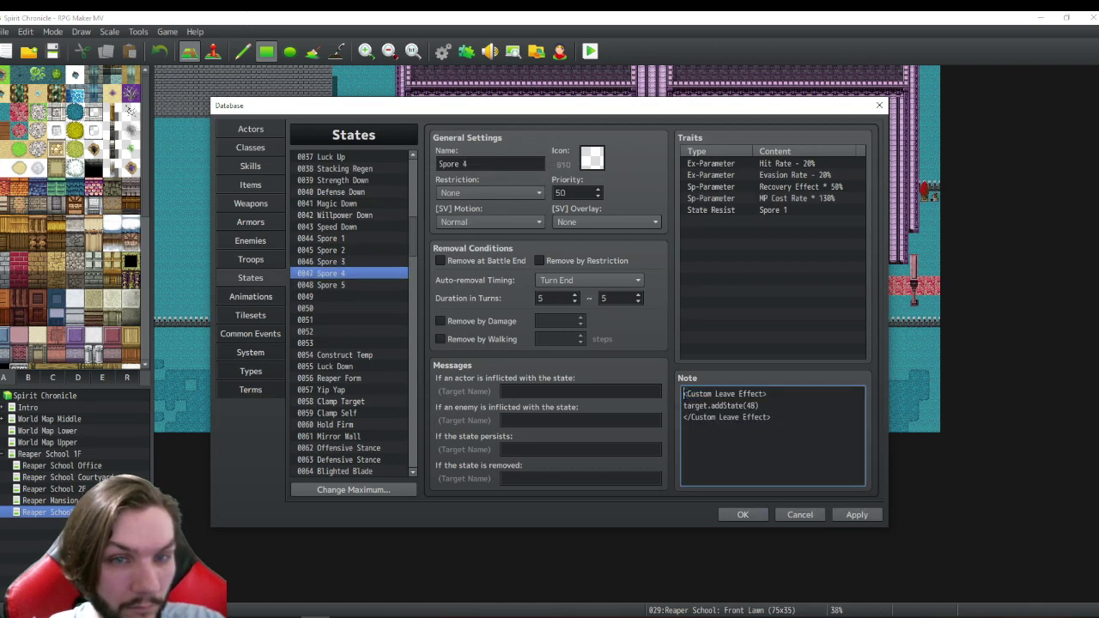
key(Return)
key(Return)
right_click(707, 395)
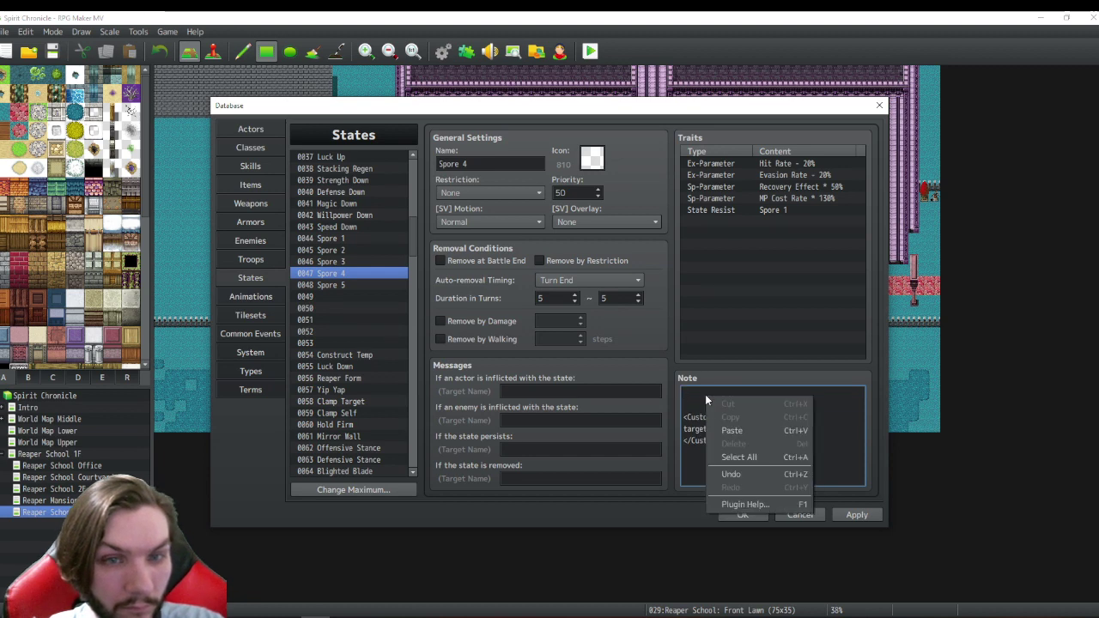
click(735, 431)
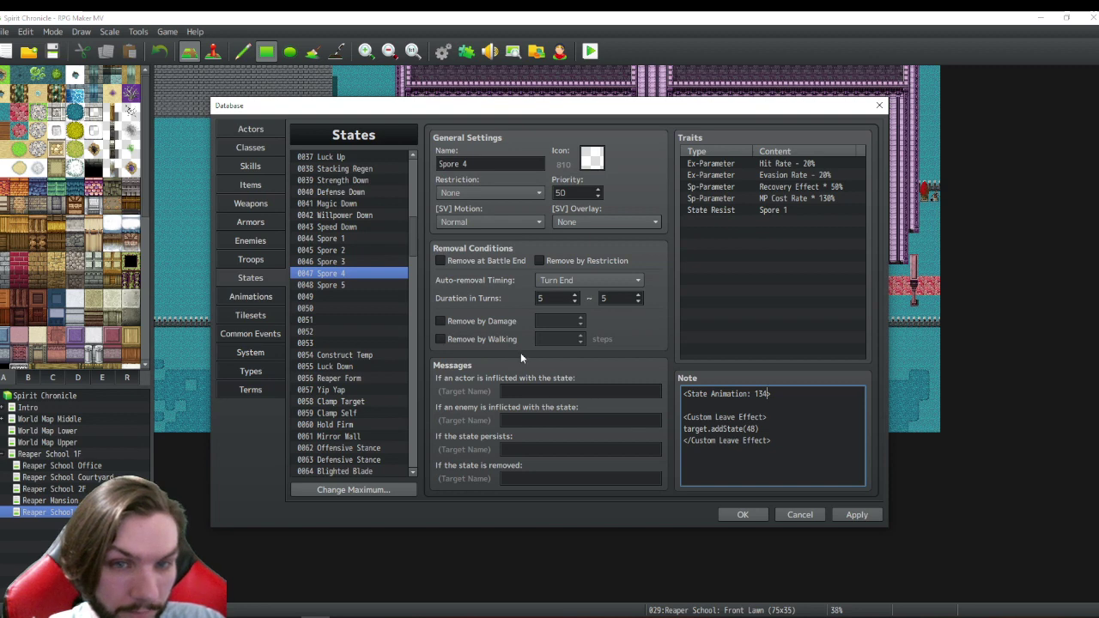
- Copy the Spore 4 state's animation notetag into the Spore 5 state's note and set it to <State Animation: 135>
drag(771, 393, 685, 394)
right_click(689, 398)
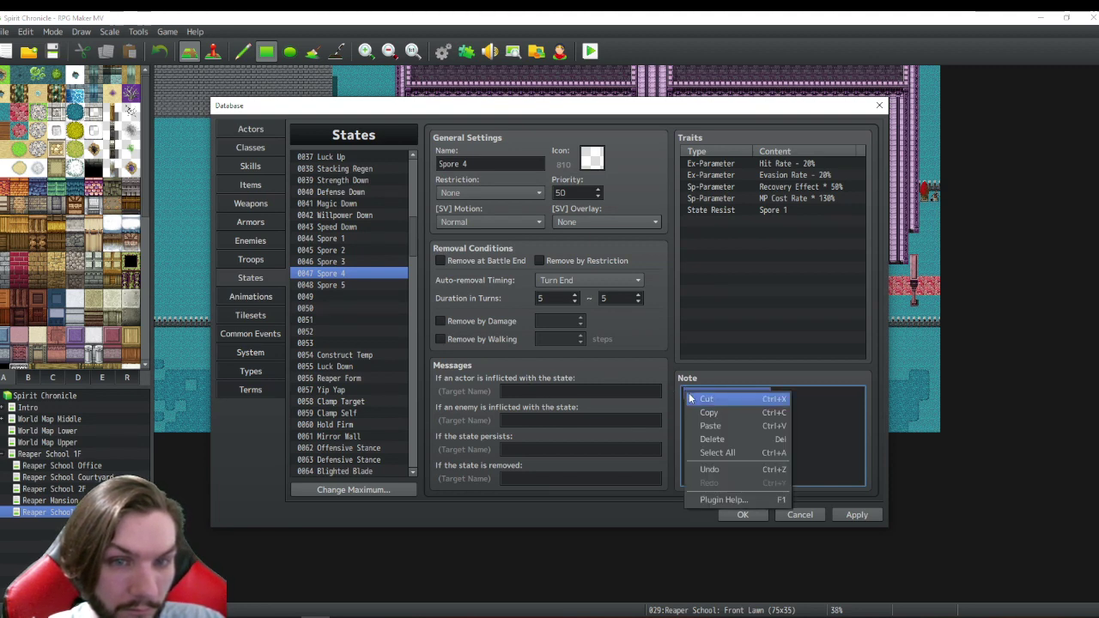
click(708, 412)
click(351, 287)
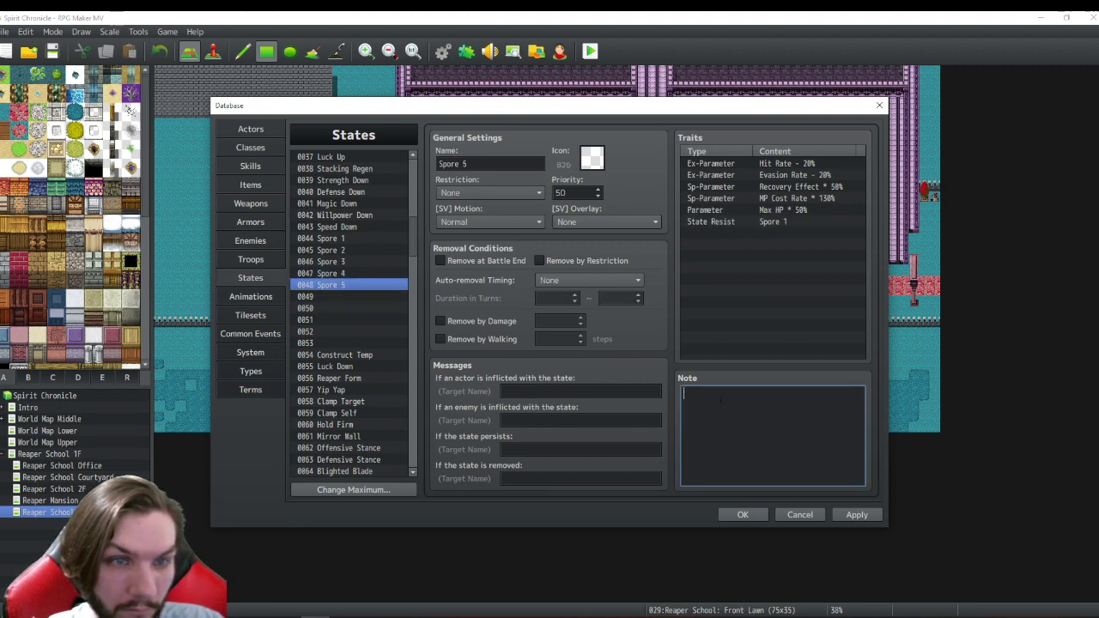
right_click(718, 397)
click(750, 414)
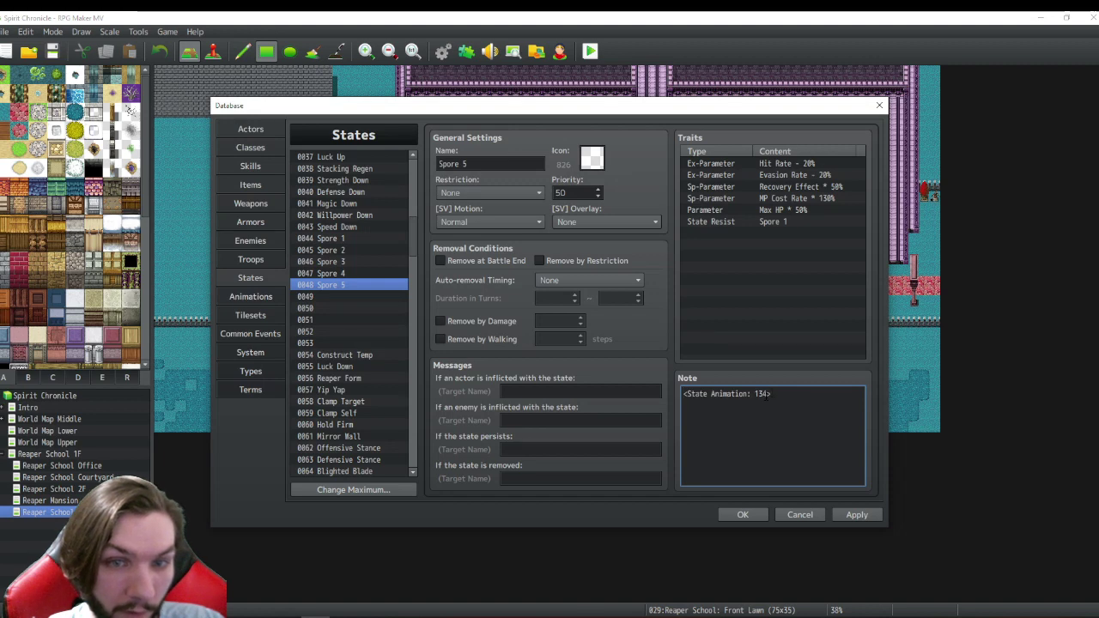
key(Left)
key(BackSpace)
text(5)
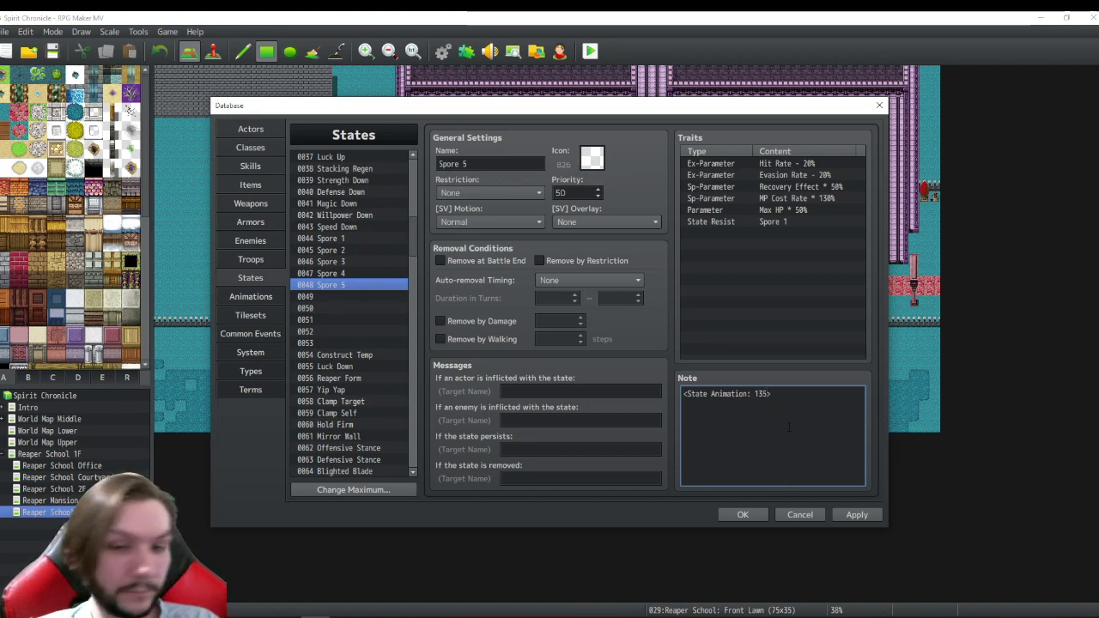
- Confirm the database changes and save the project
click(743, 514)
click(52, 52)
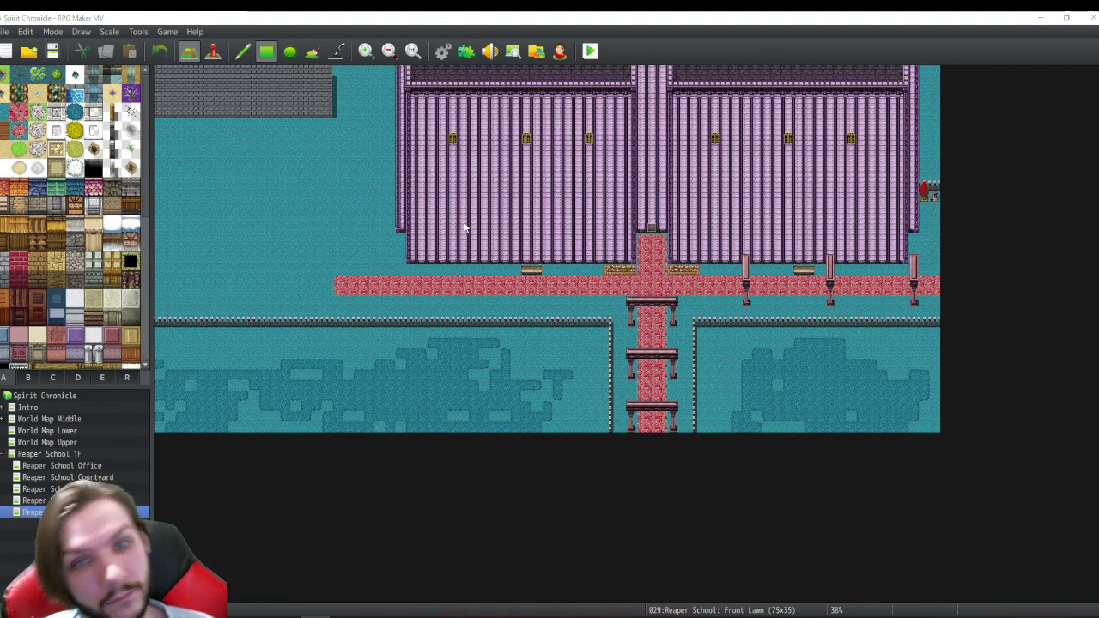
- Reopen the database and replace the Spore 1 state's icon with the blank icon
key(F9)
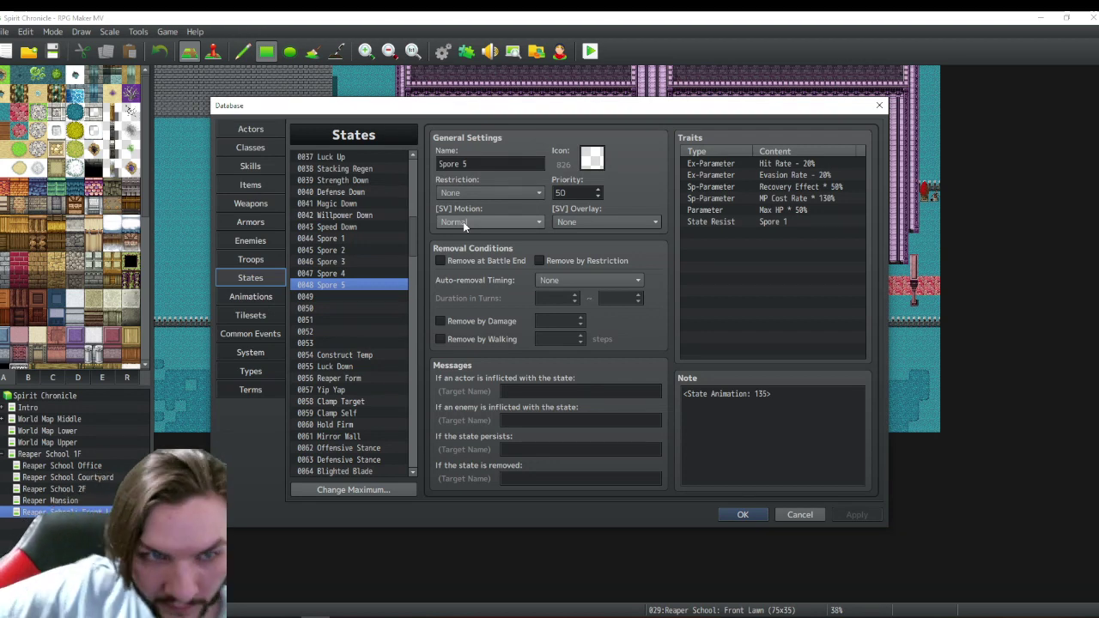
key(Up)
key(Up)
key(Up)
key(Up)
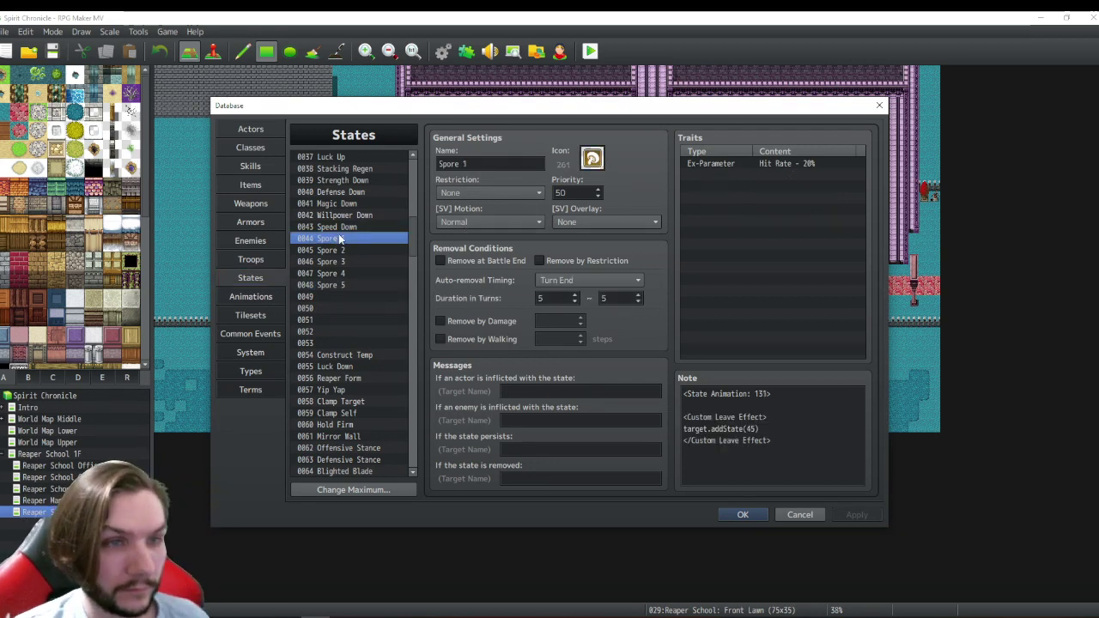
click(591, 158)
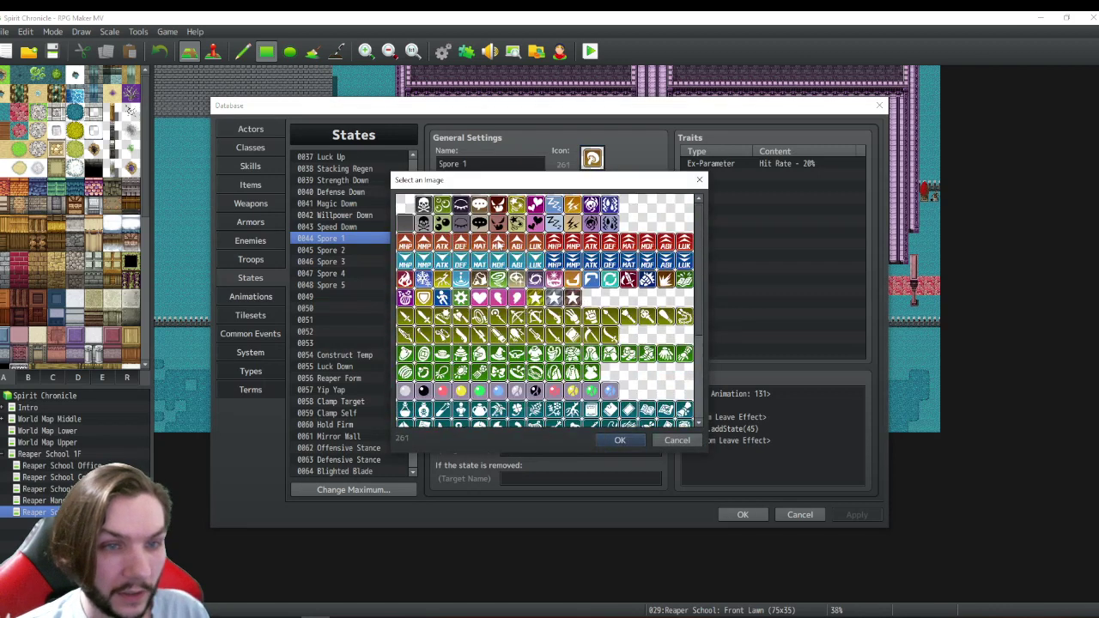
click(403, 204)
click(620, 439)
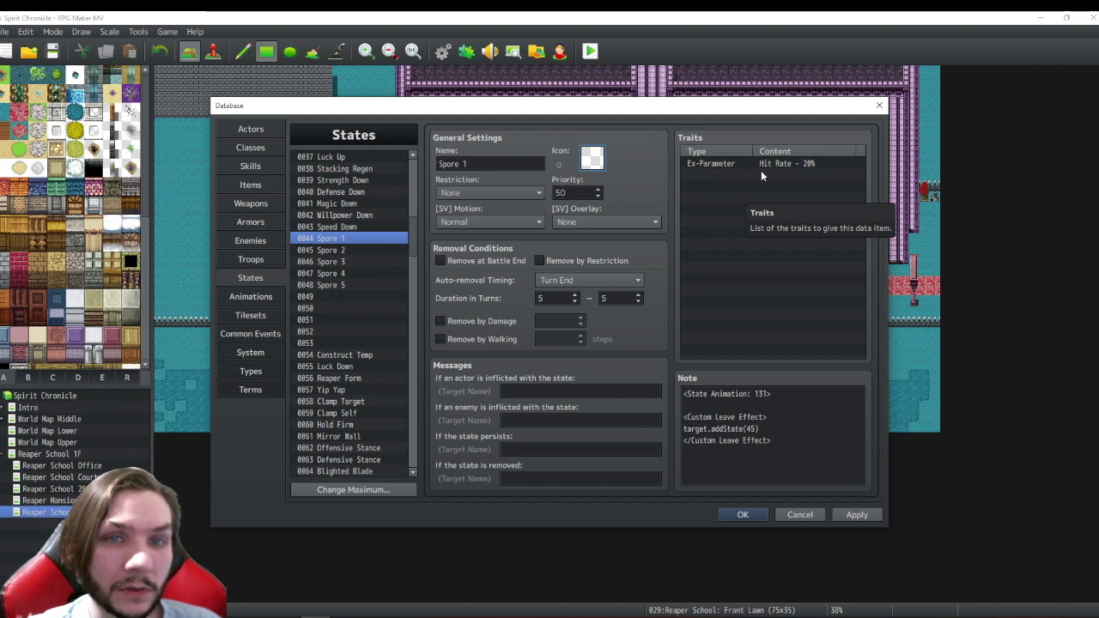
click(331, 250)
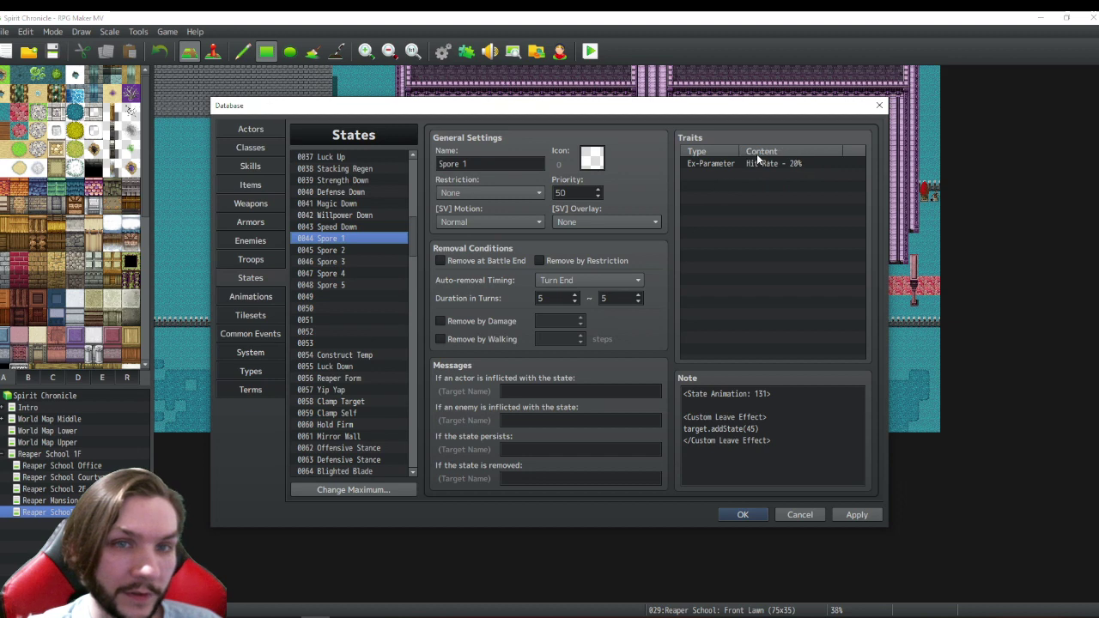
mouse_move(757, 154)
mouse_down()
mouse_move(742, 155)
mouse_move(752, 152)
mouse_up()
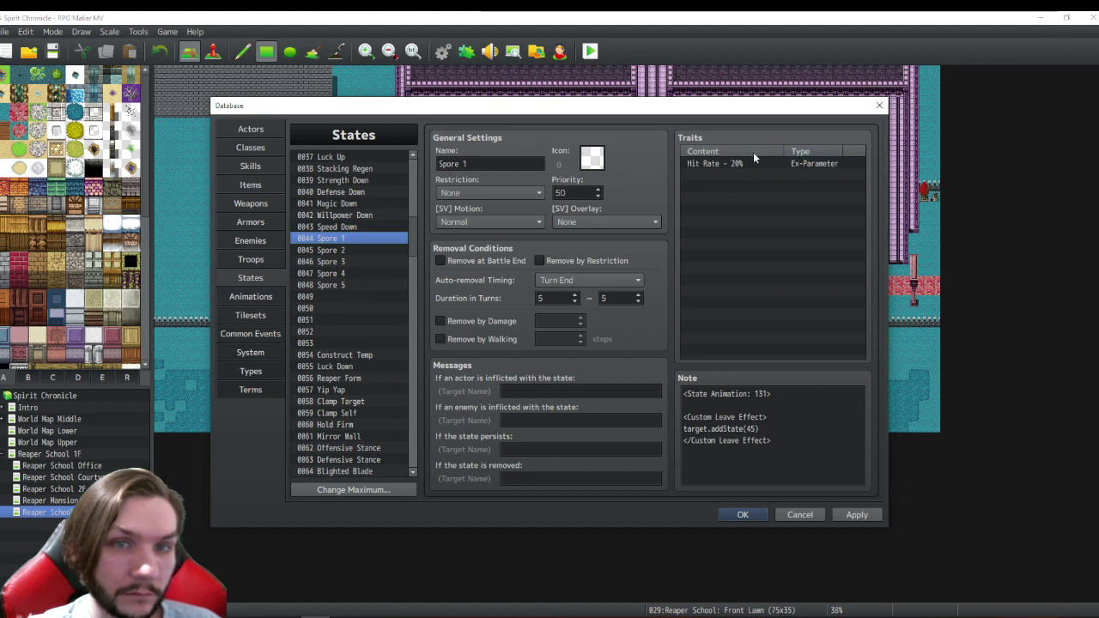
double_click(746, 162)
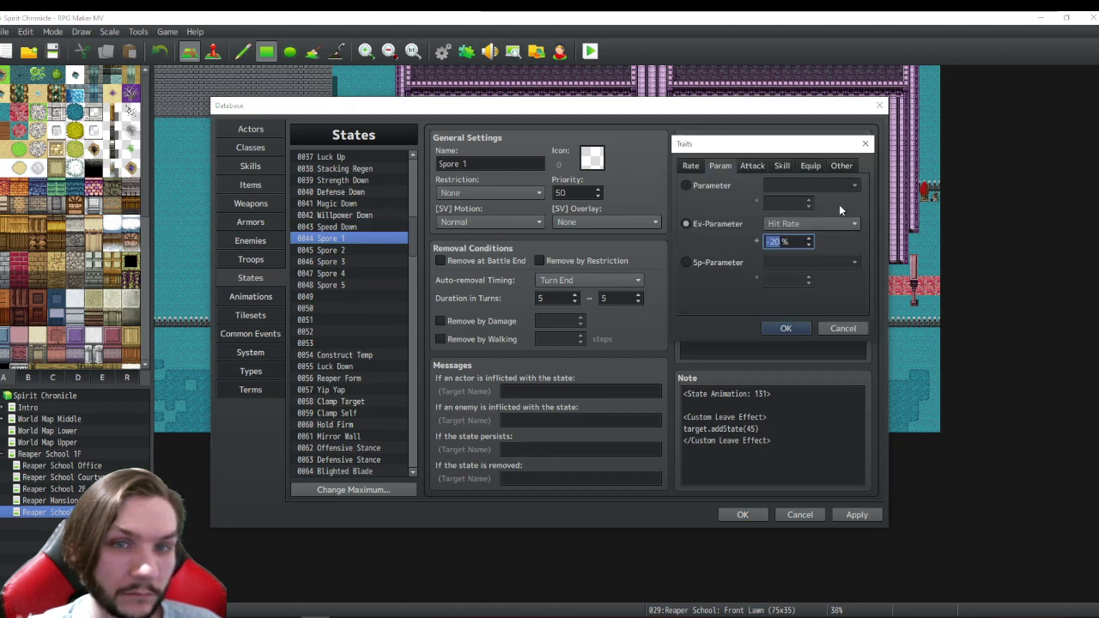
click(865, 143)
drag(755, 148, 796, 147)
- Open the Spore 1 state's Hit Rate trait and examine the available Ex-Parameter and Sp-Parameter options
double_click(758, 164)
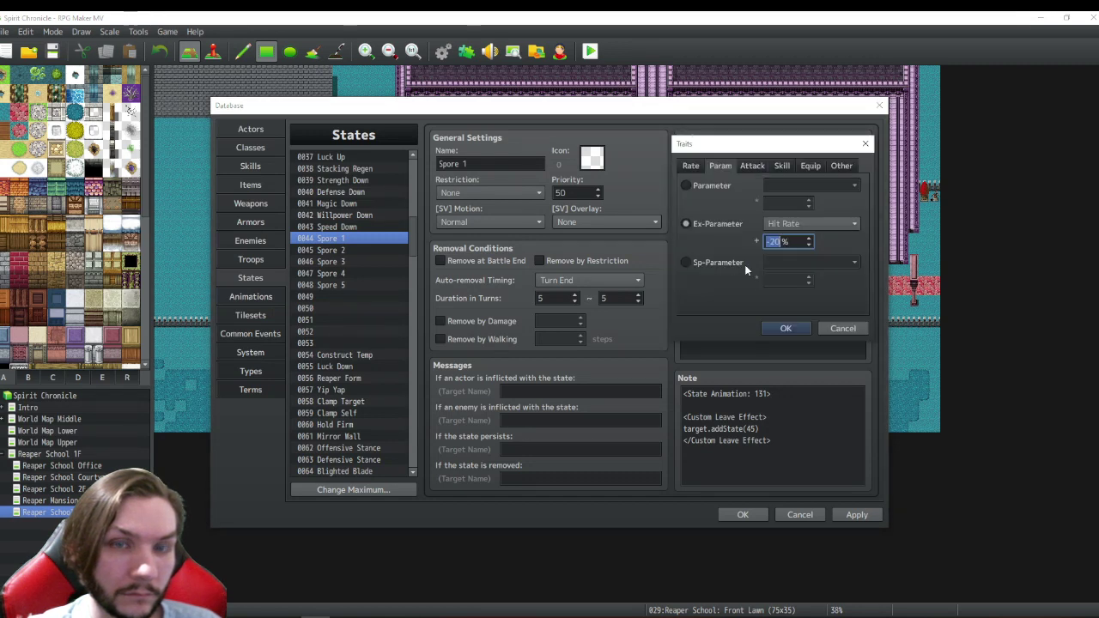
click(820, 221)
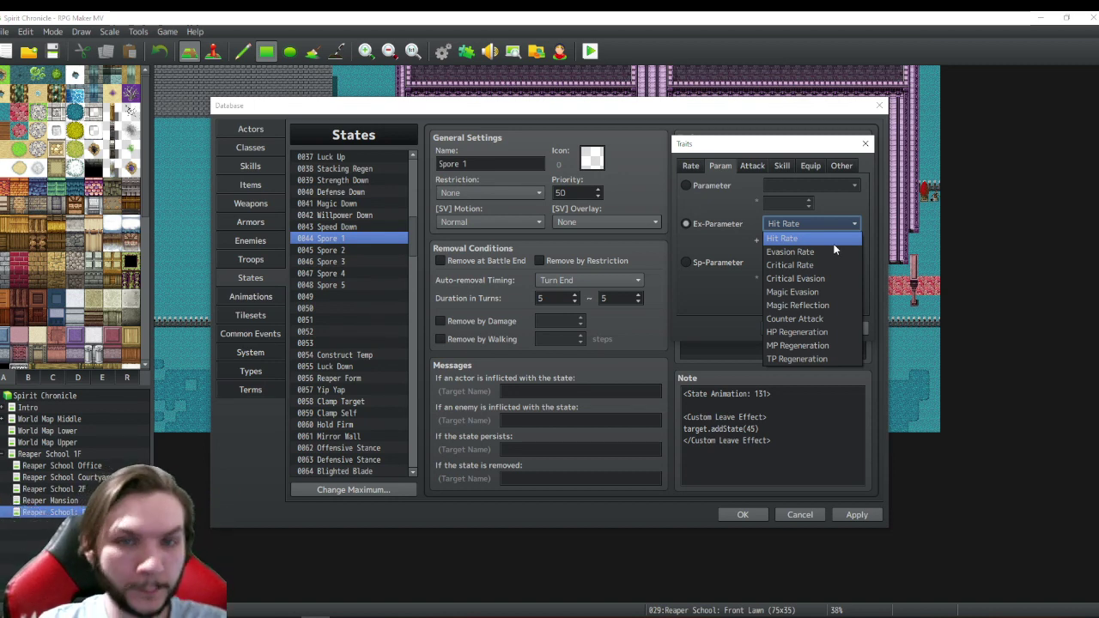
click(705, 265)
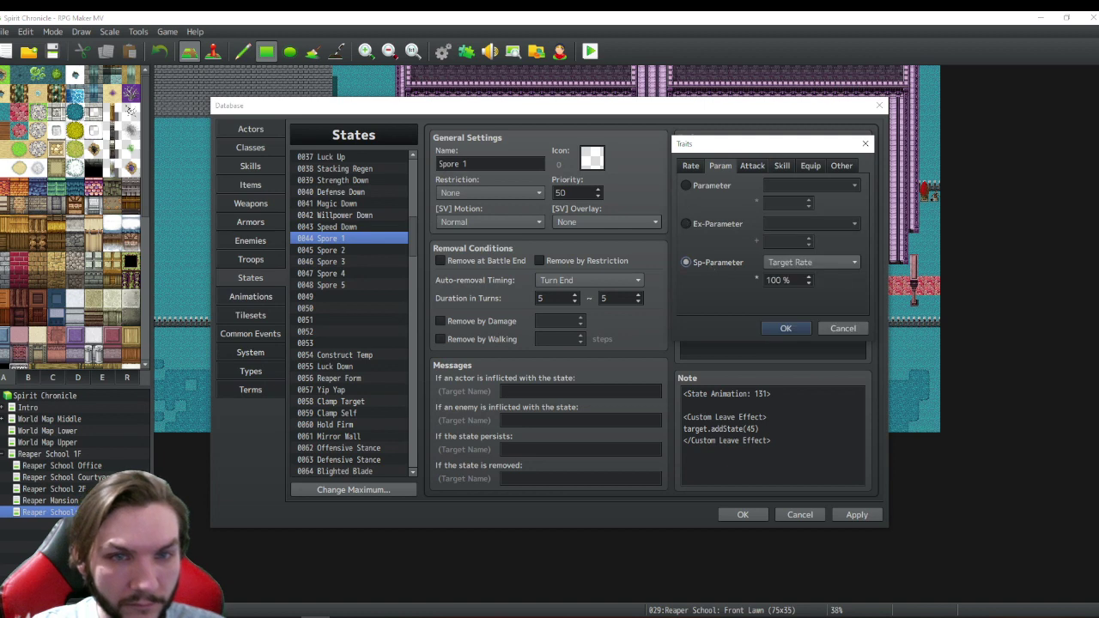
click(839, 265)
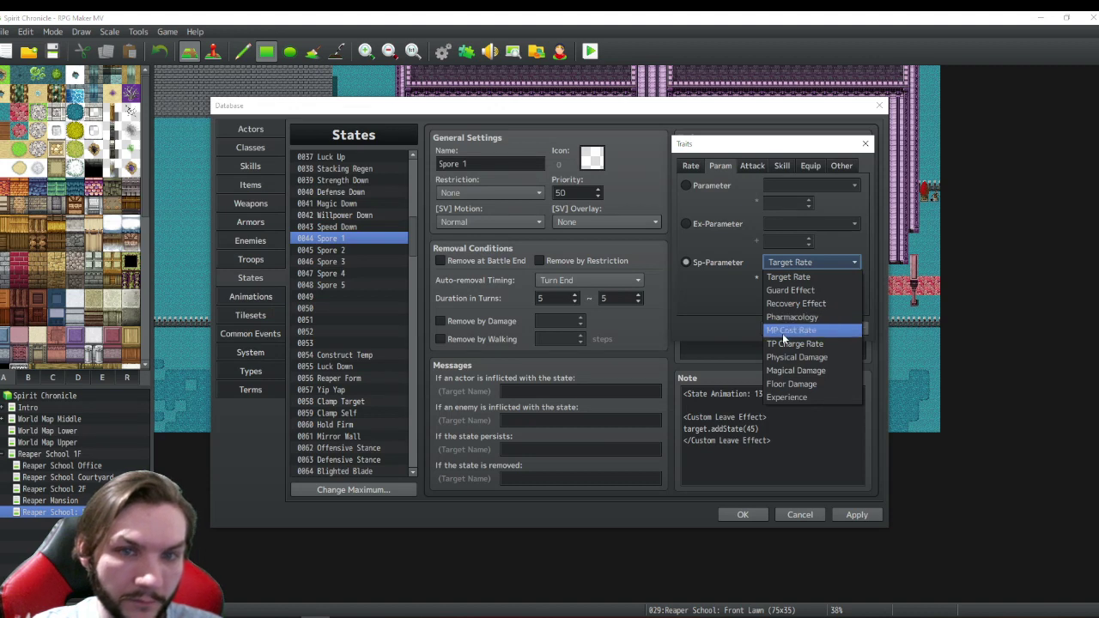
click(715, 287)
click(715, 222)
click(813, 222)
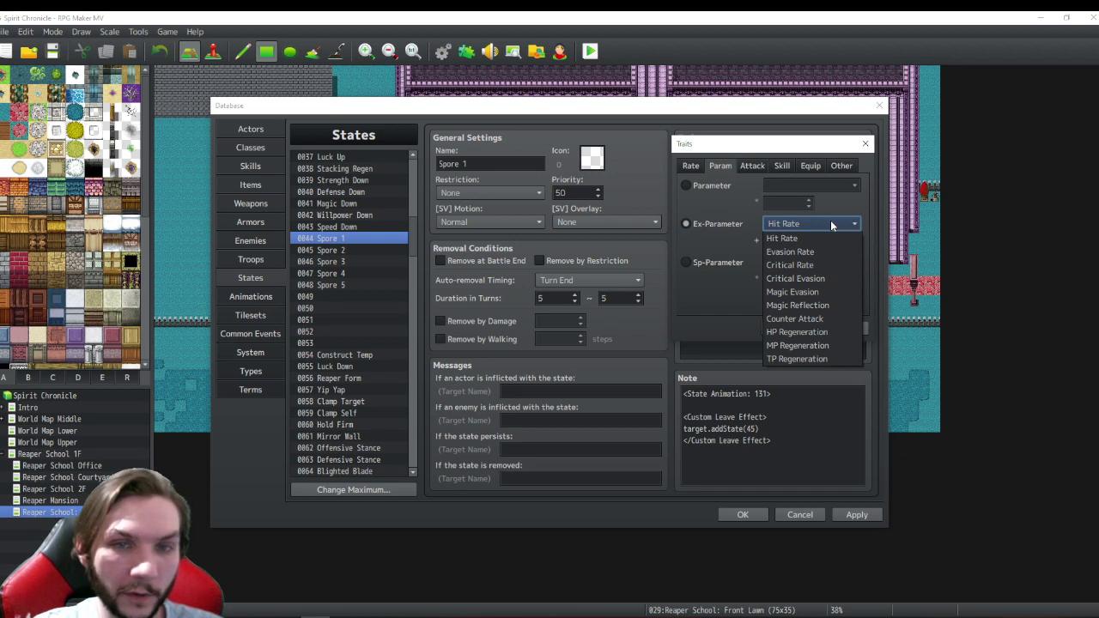
- Examine the Parameter options and the attack and rate trait categories, and close the trait with Ex-Parameter Hit Rate at -20%
click(700, 183)
click(804, 184)
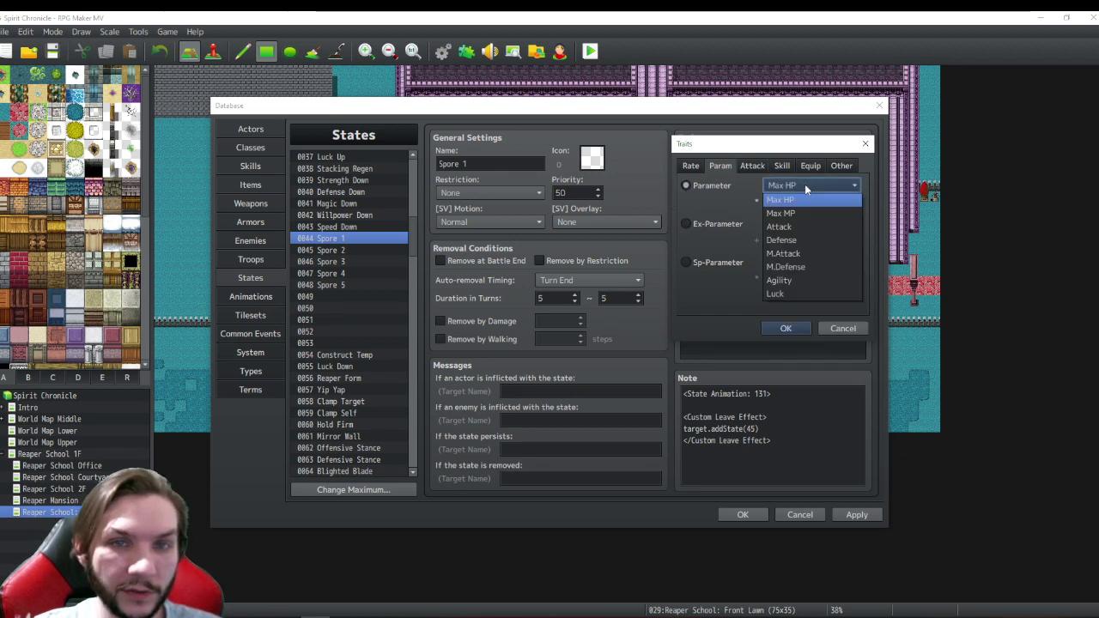
click(685, 187)
click(759, 165)
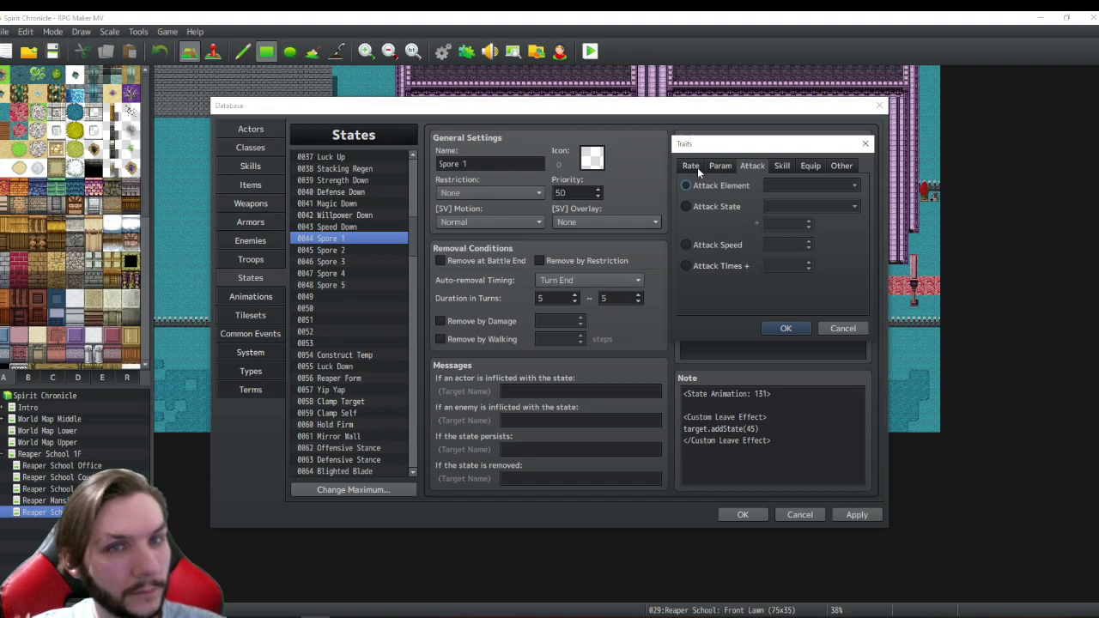
click(694, 166)
click(725, 166)
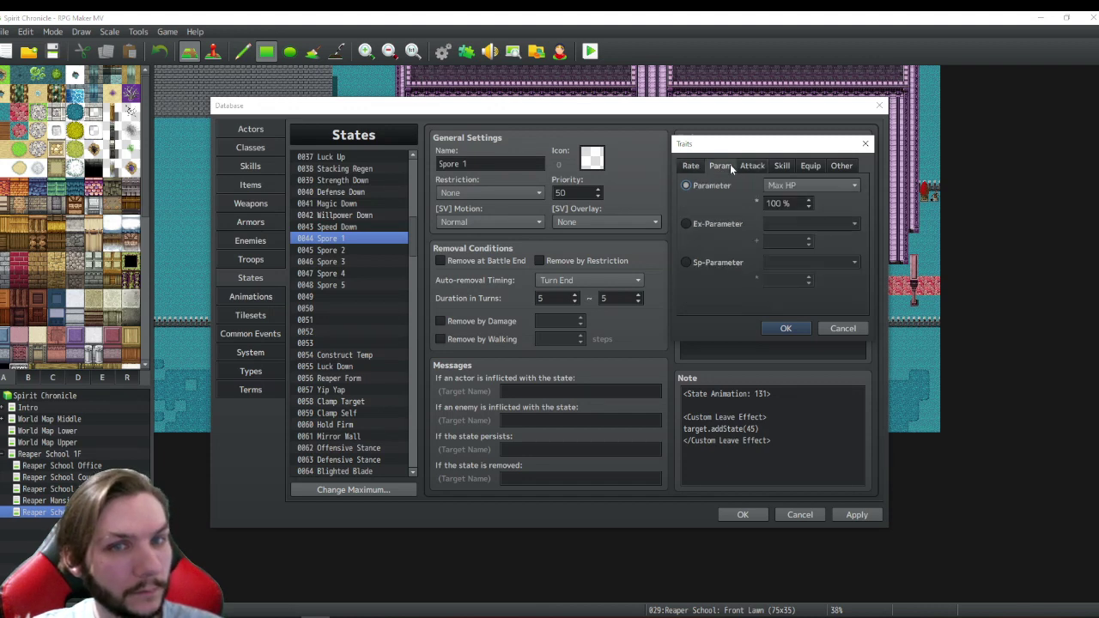
click(705, 224)
click(793, 221)
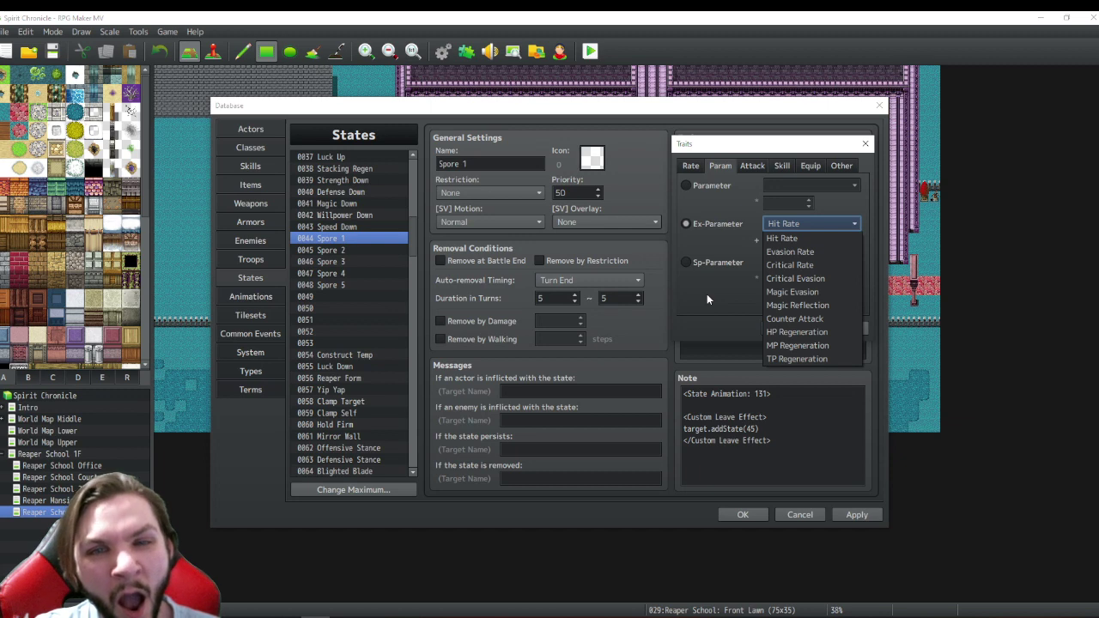
key(Escape)
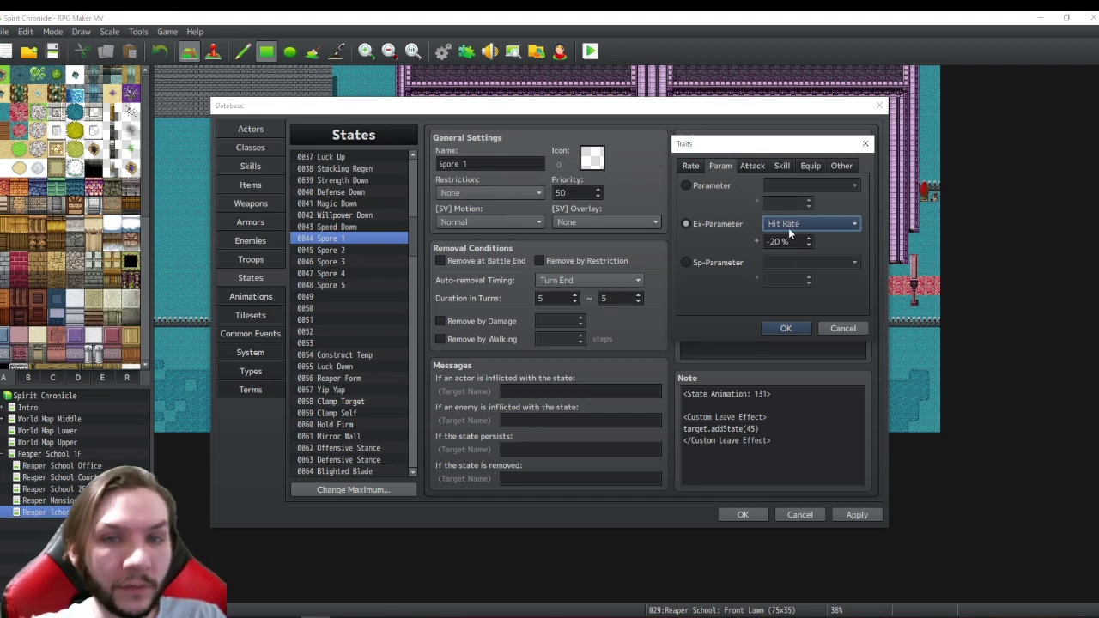
click(785, 328)
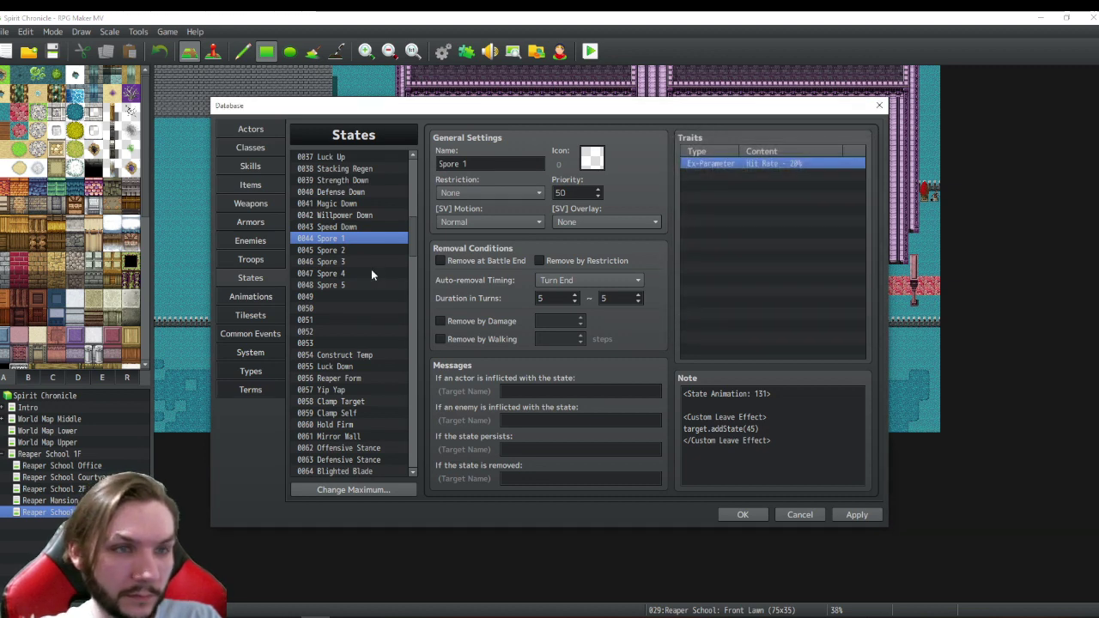
drag(413, 226, 412, 233)
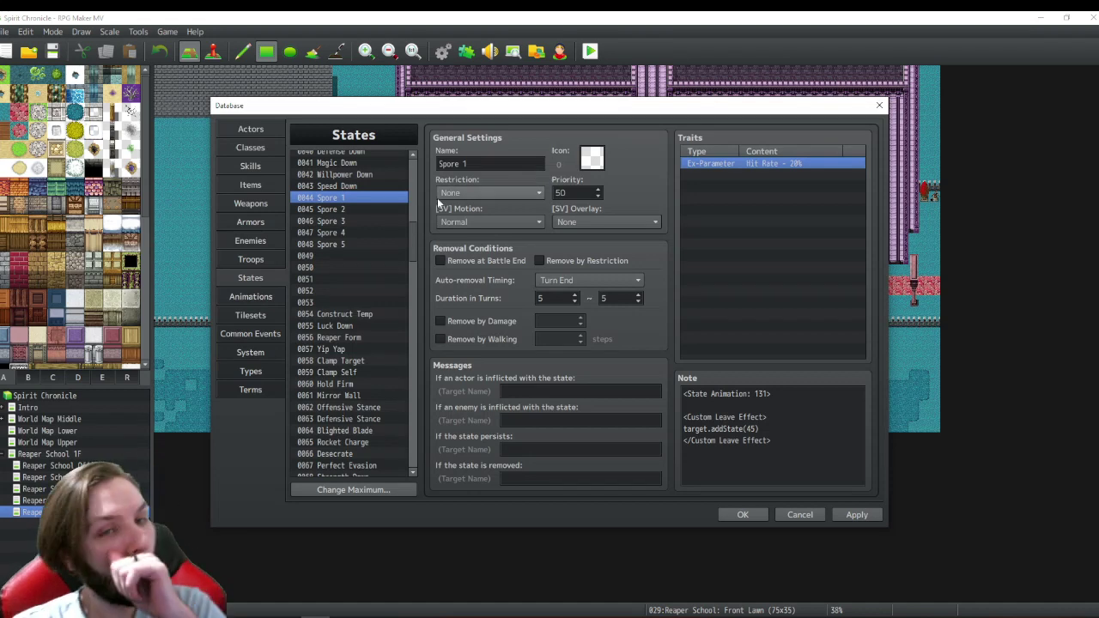
- Open the Spore 1 state's Hit Rate trait for editing and examine the list of Parameter options
mouse_move(437, 198)
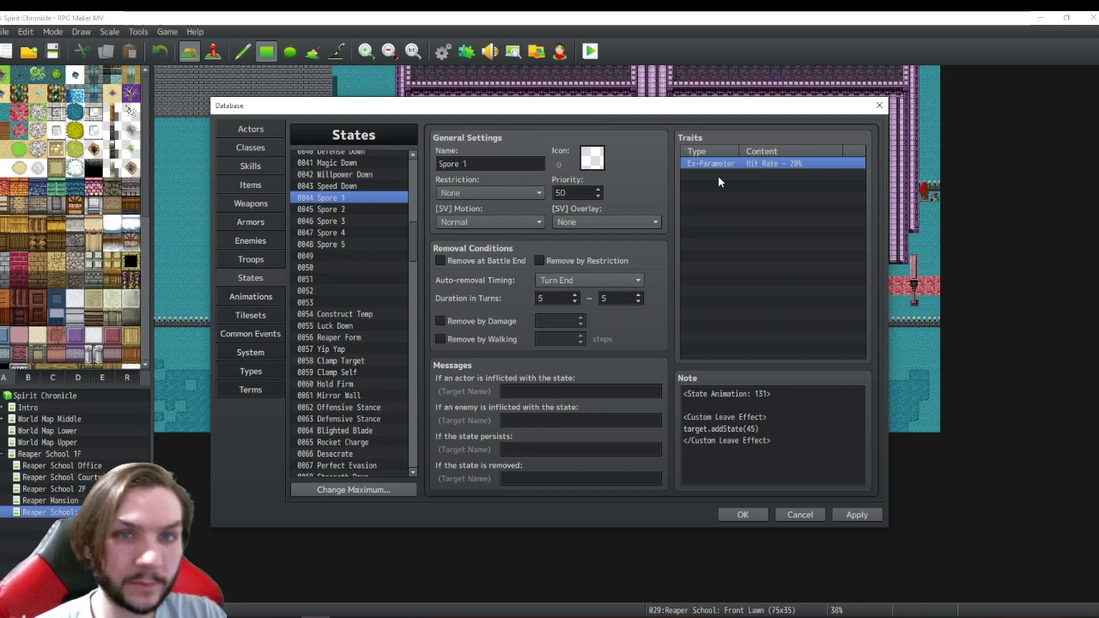
mouse_move(718, 181)
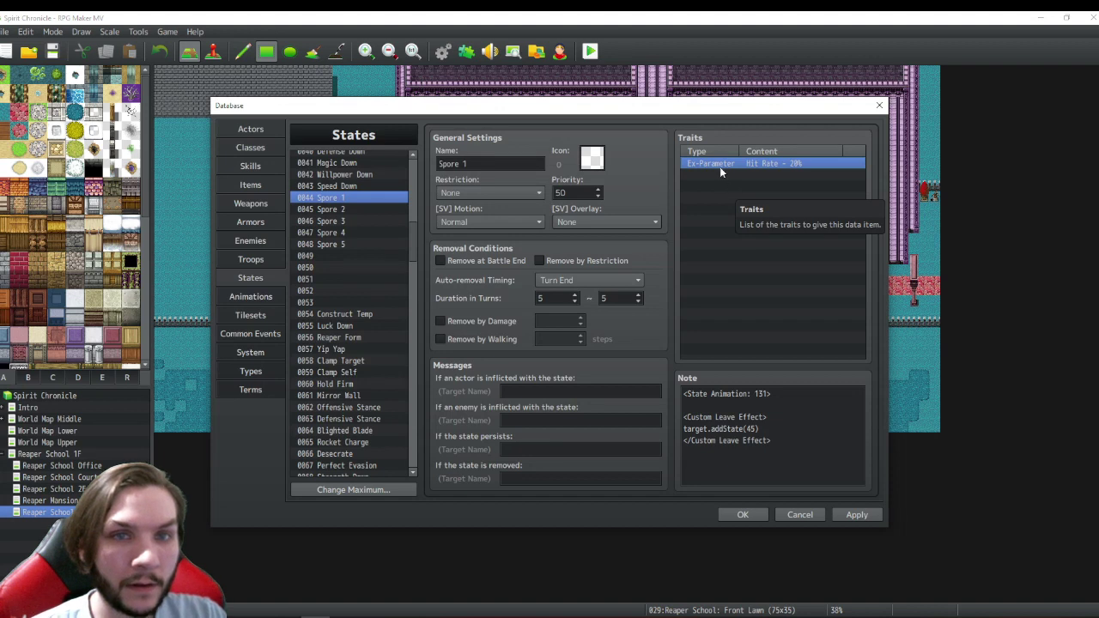
right_click(719, 167)
click(743, 175)
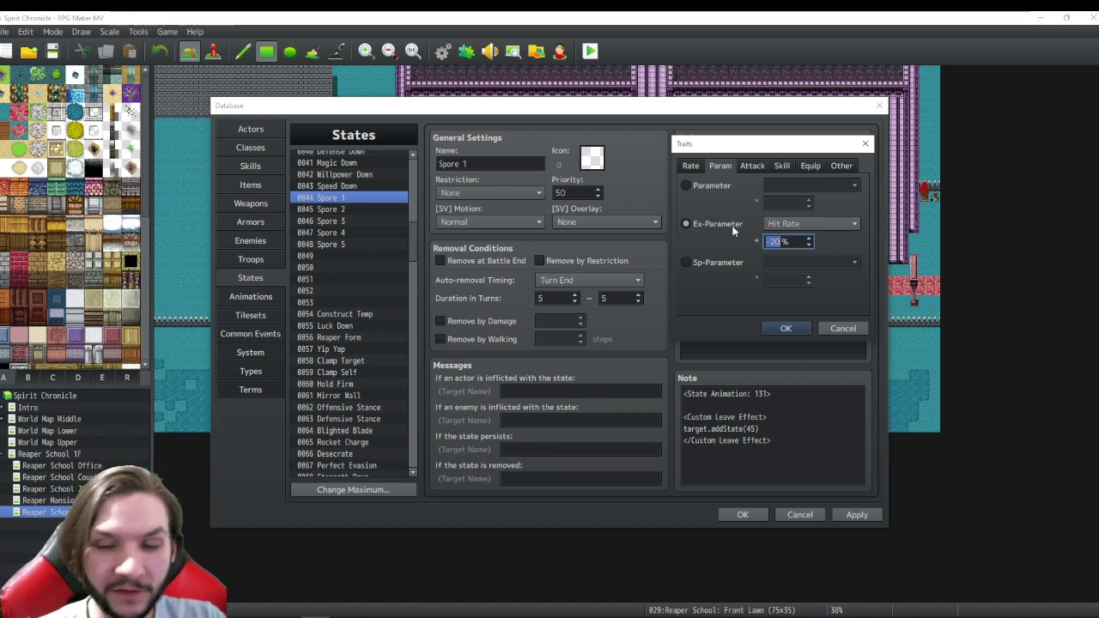
click(713, 184)
click(790, 187)
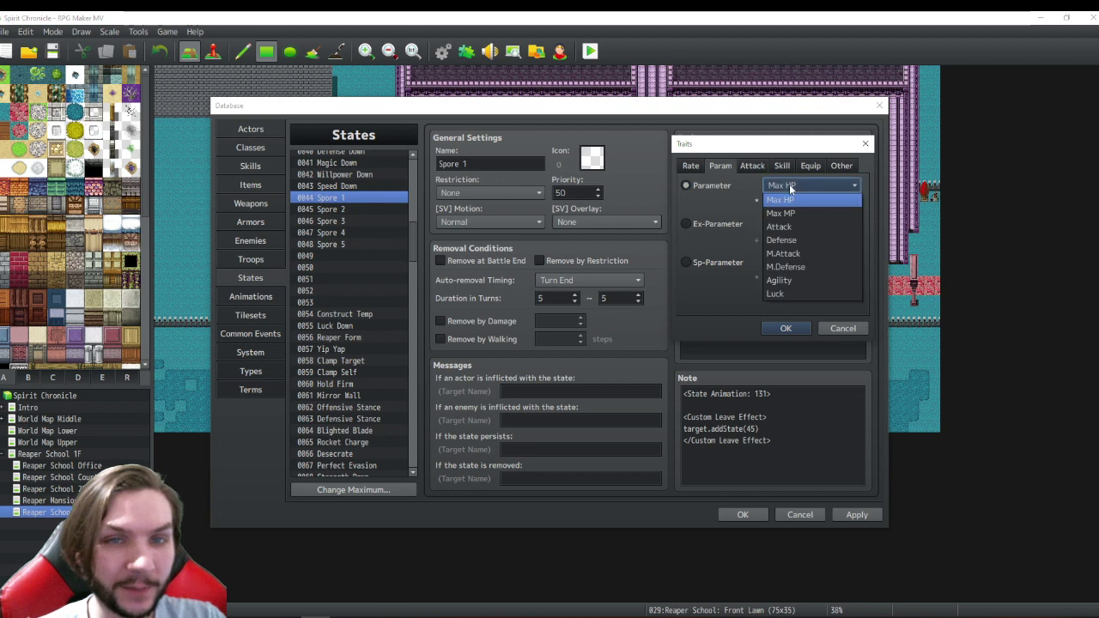
click(715, 311)
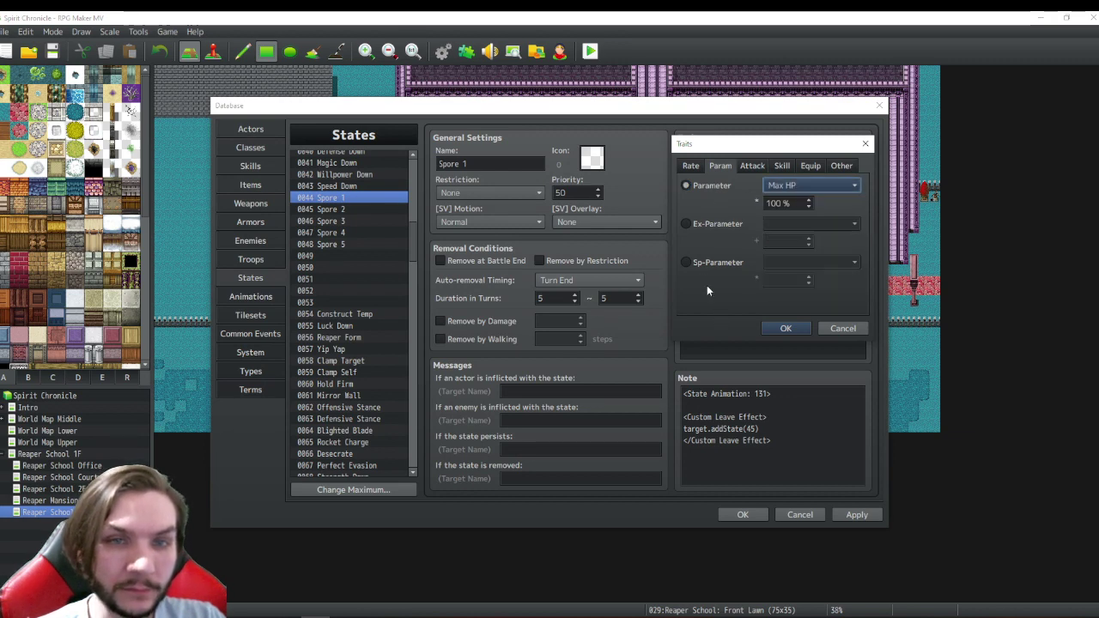
- Examine the Sp-Parameter options and the rate trait category, and close the Spore 1 trait with its Hit Rate setting kept
click(713, 263)
click(790, 264)
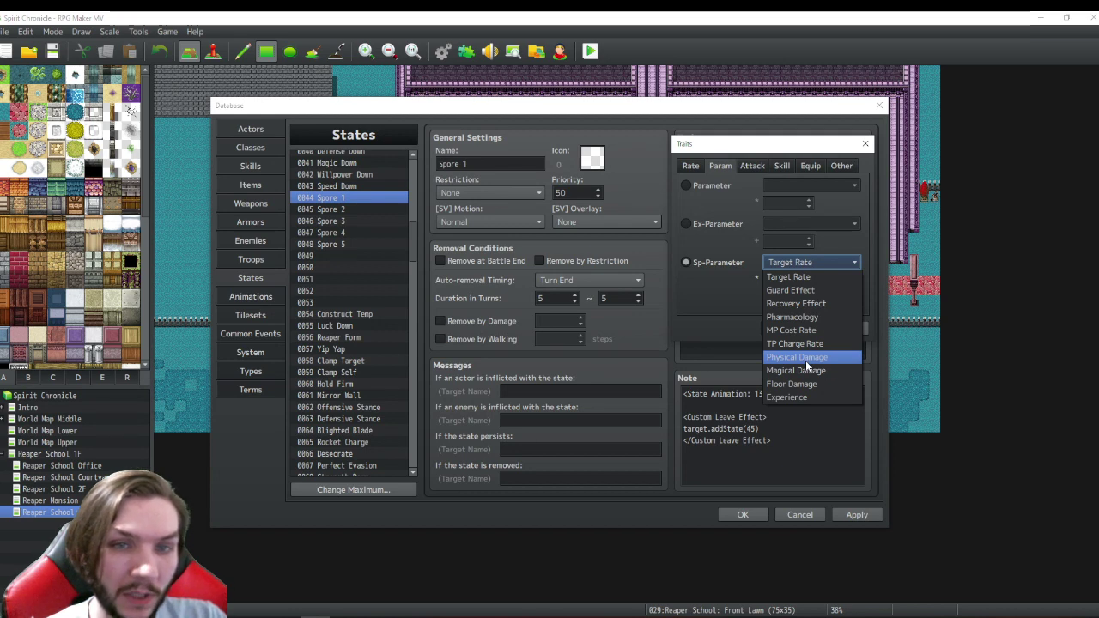
click(711, 322)
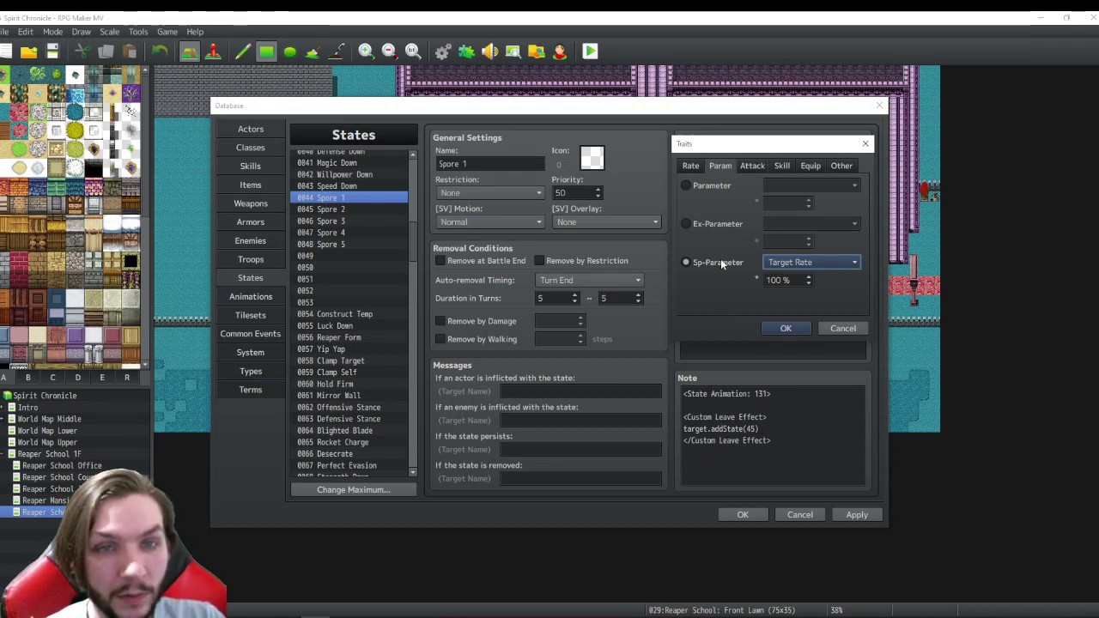
mouse_move(721, 262)
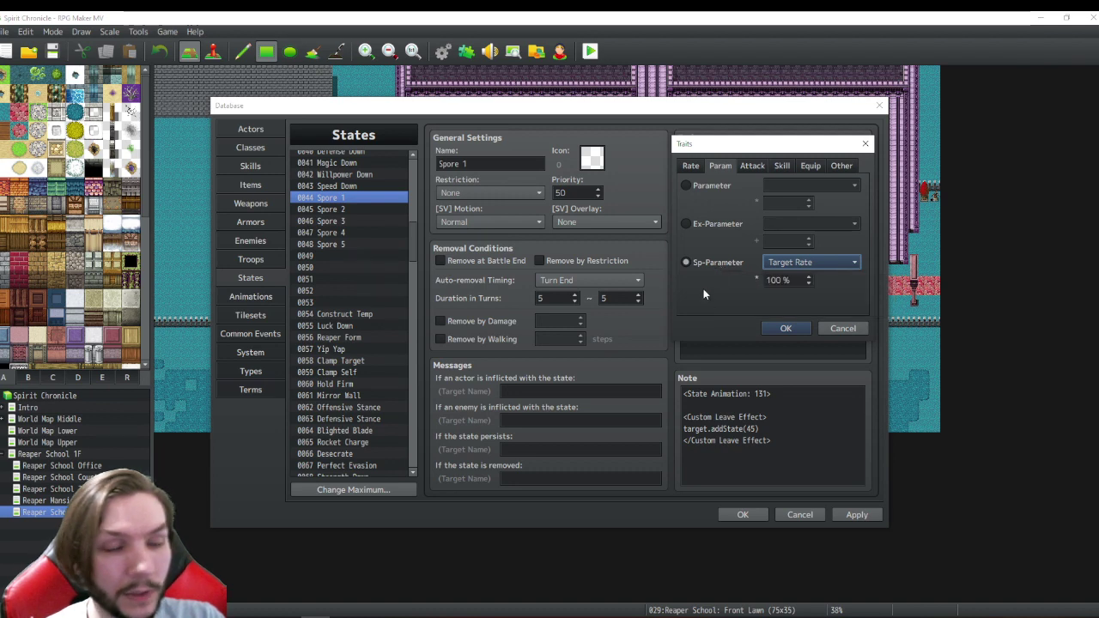
click(697, 165)
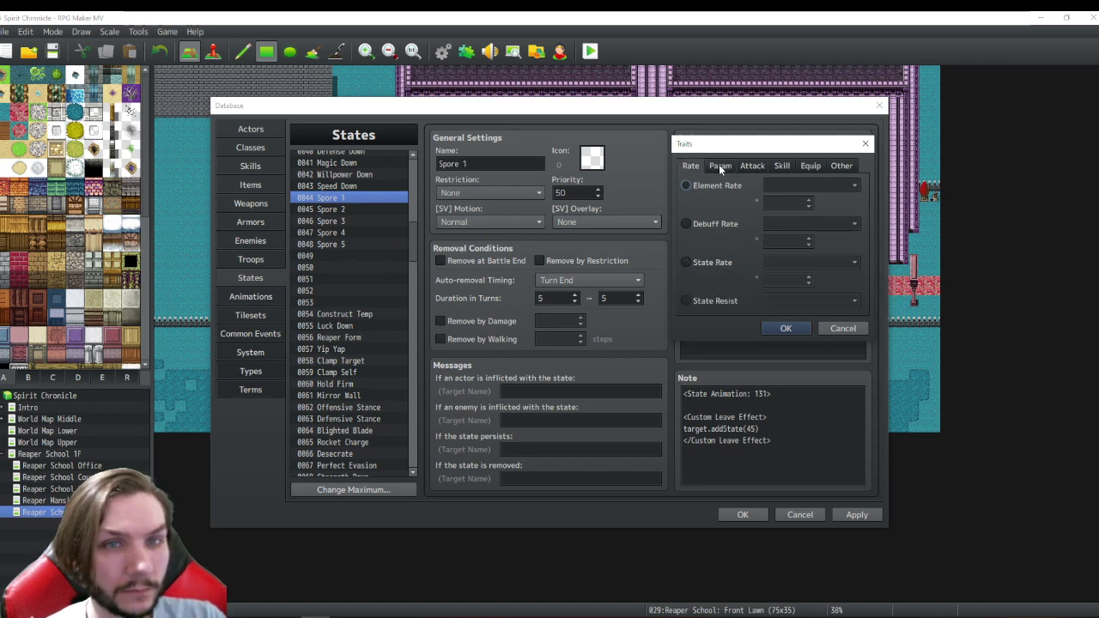
click(719, 165)
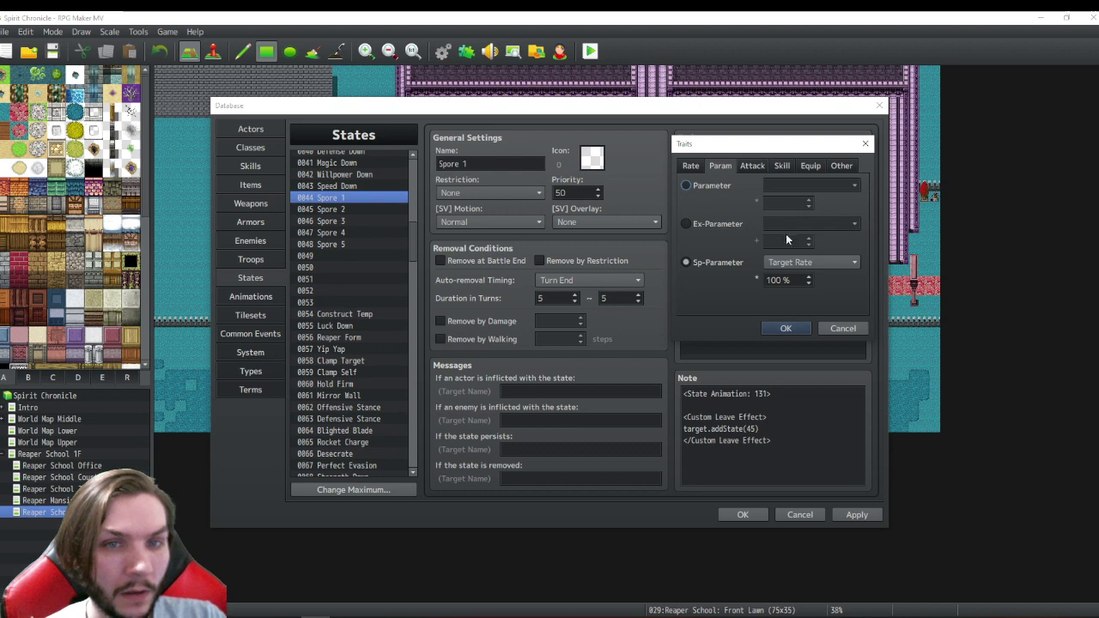
click(783, 329)
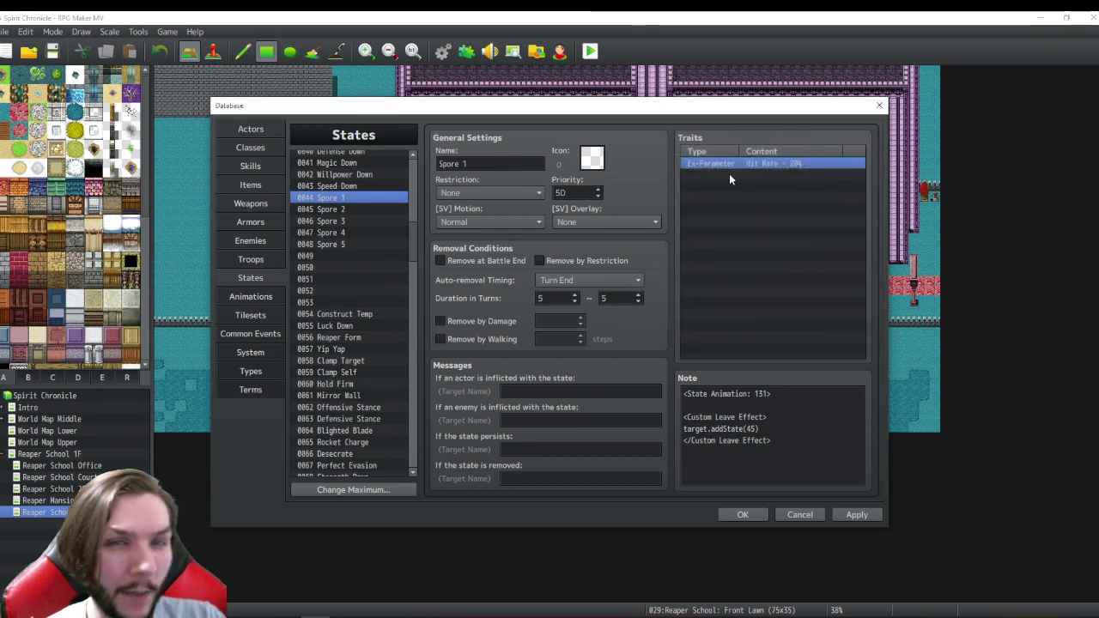
- Open the Spore 2 state's Evasion Rate trait and examine the Ex-Parameter, Parameter and attack trait options
click(327, 210)
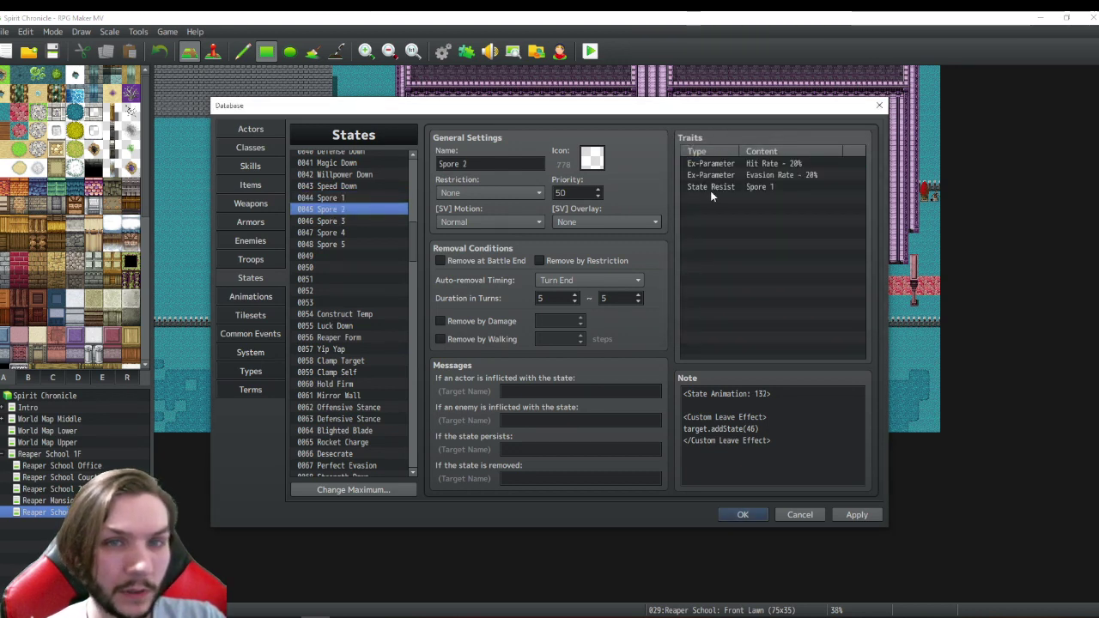
click(746, 175)
right_click(746, 175)
click(763, 183)
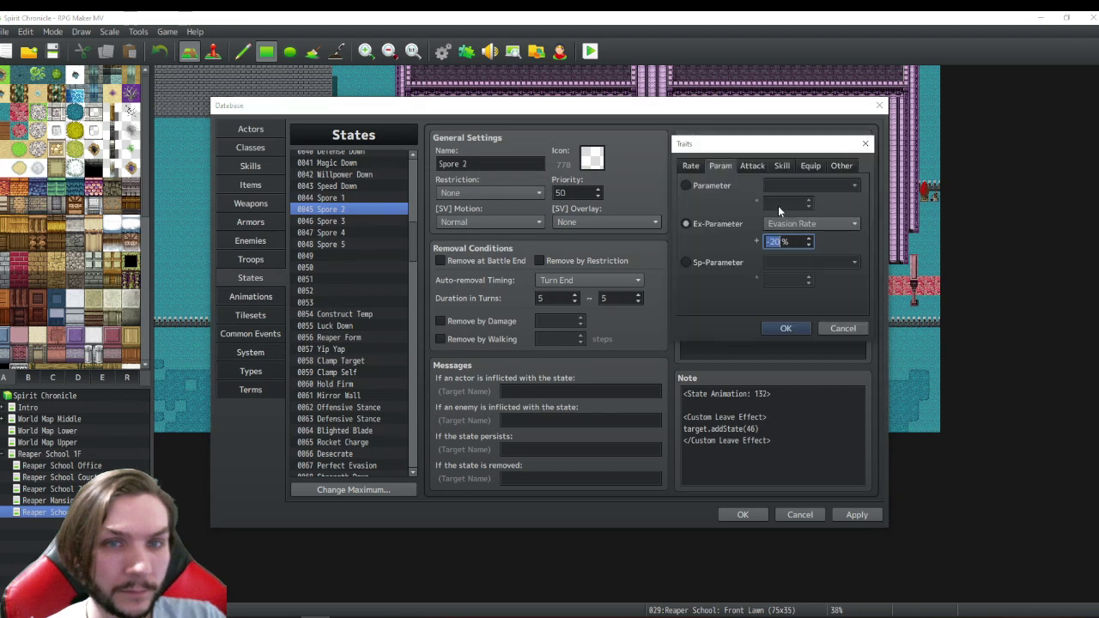
click(811, 224)
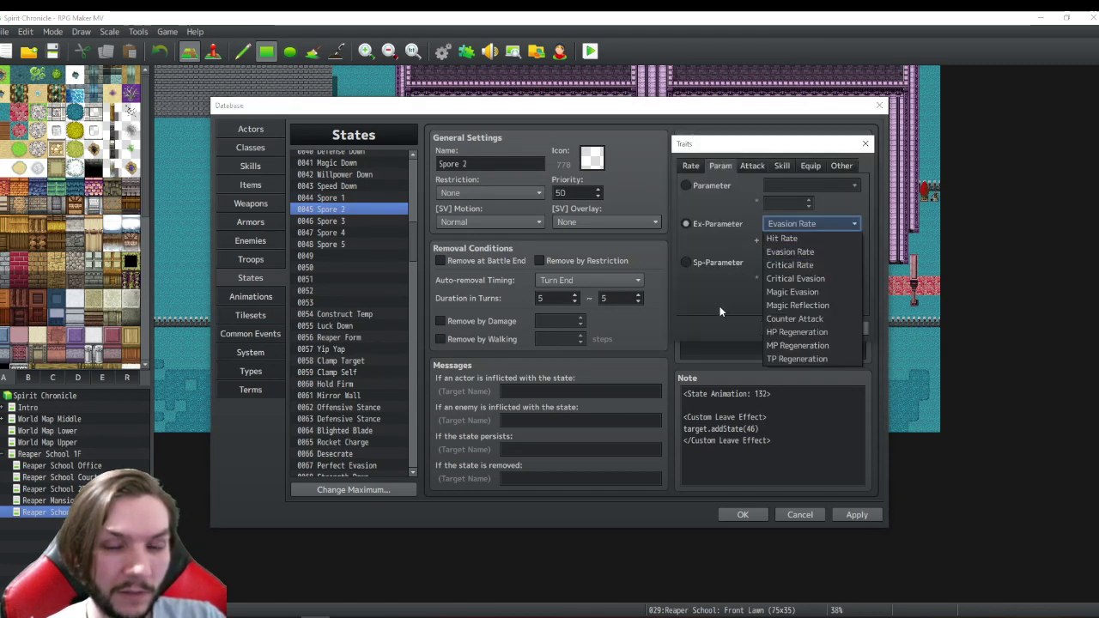
click(724, 266)
click(715, 183)
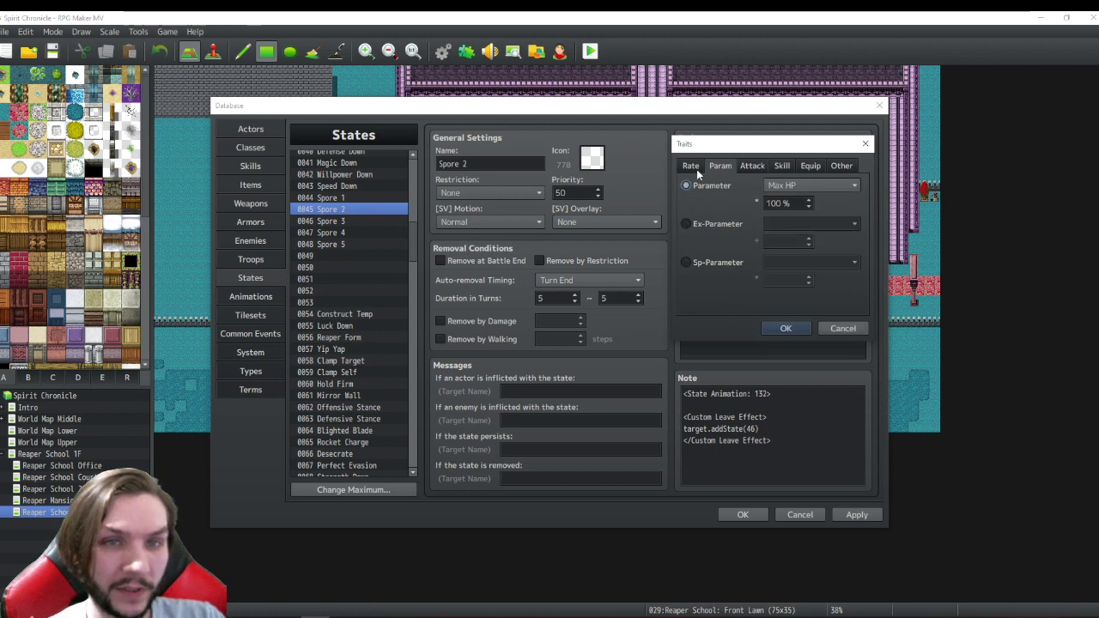
click(753, 165)
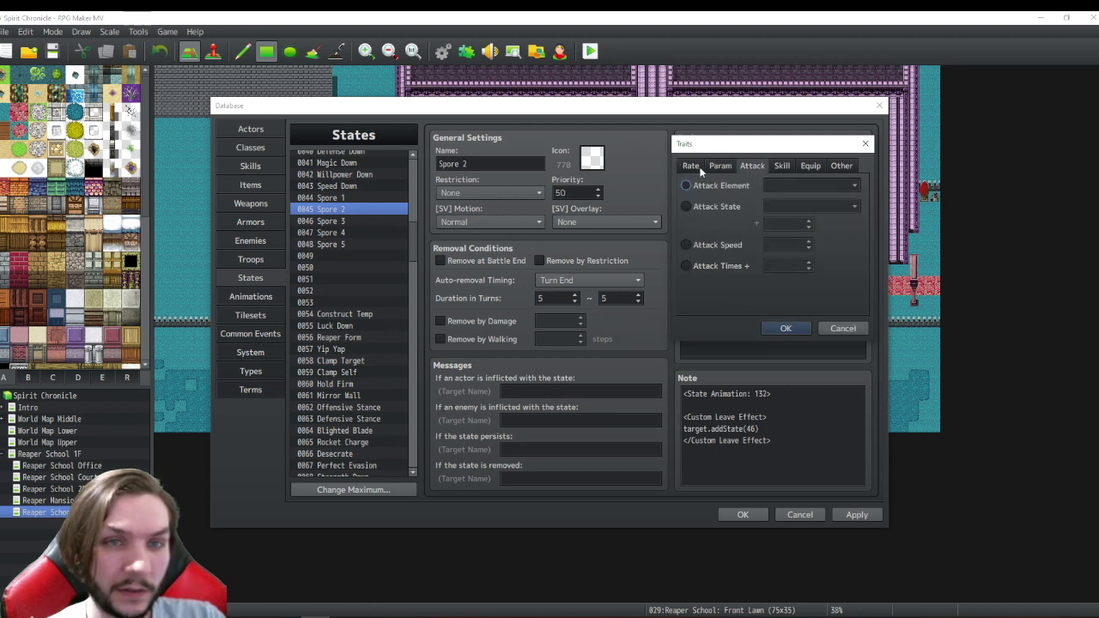
- Look through the states available for a State Rate trait, and cancel the Spore 2 trait edit
click(692, 166)
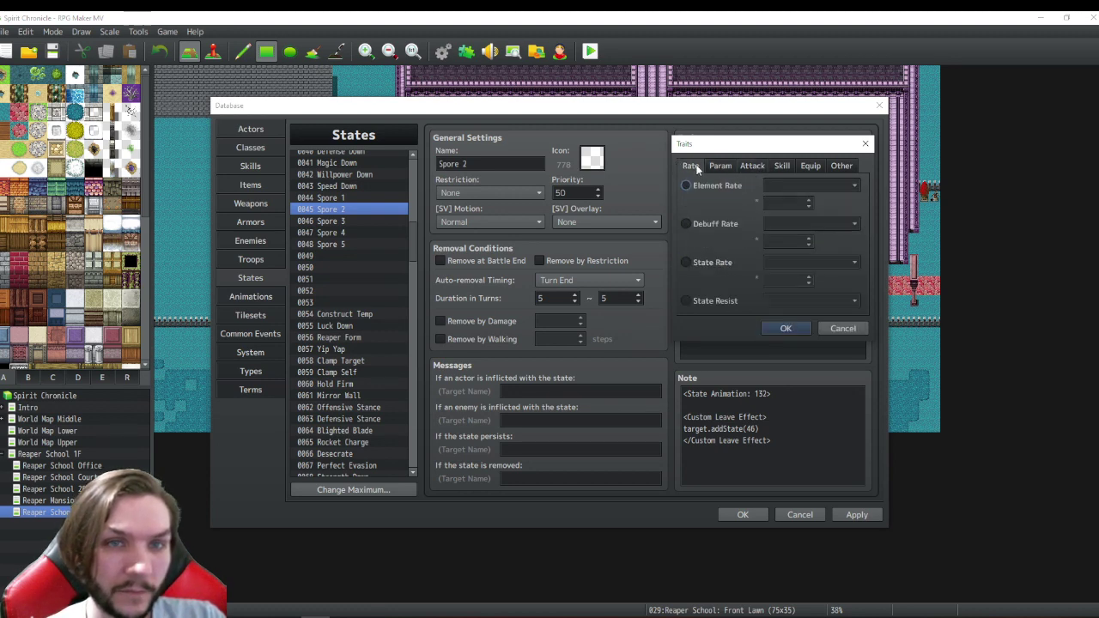
click(722, 263)
click(782, 265)
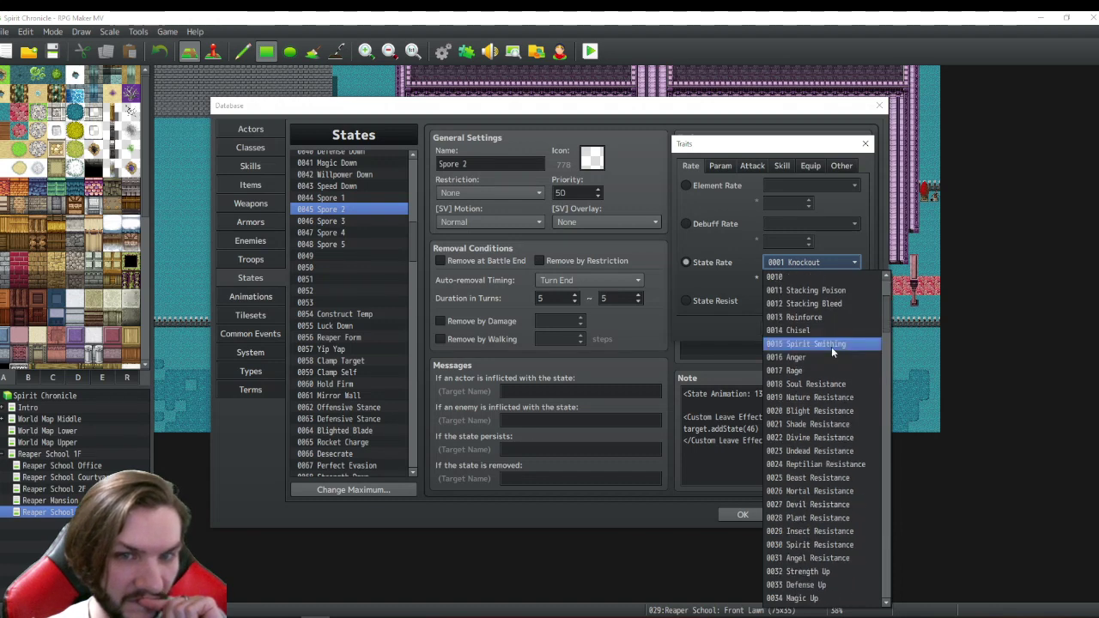
scroll(831, 347, down, 1)
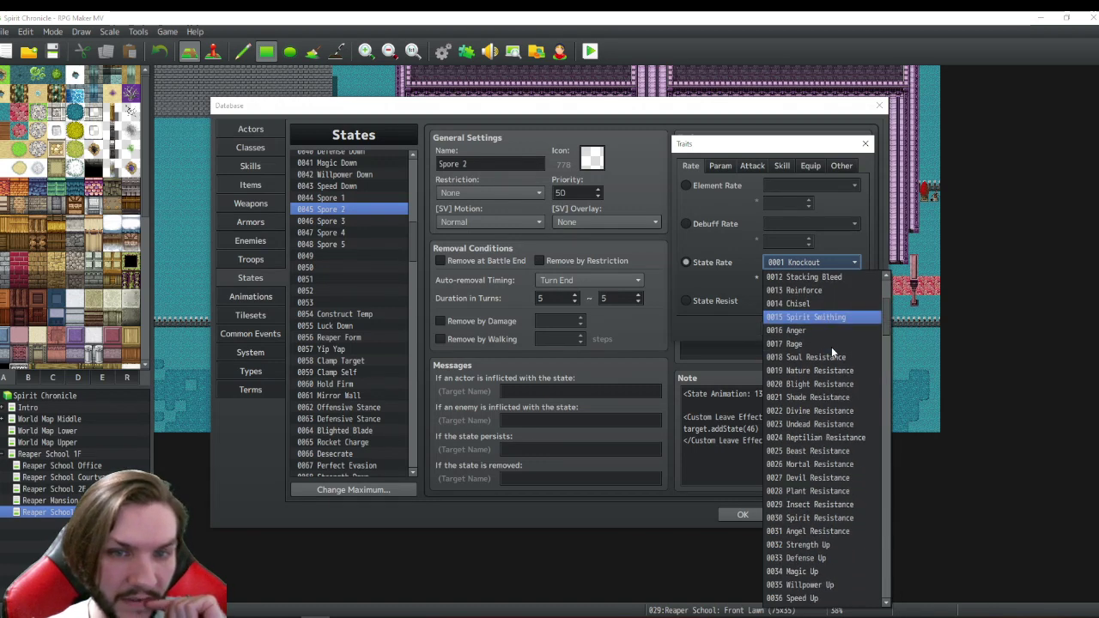
scroll(831, 346, down, 3)
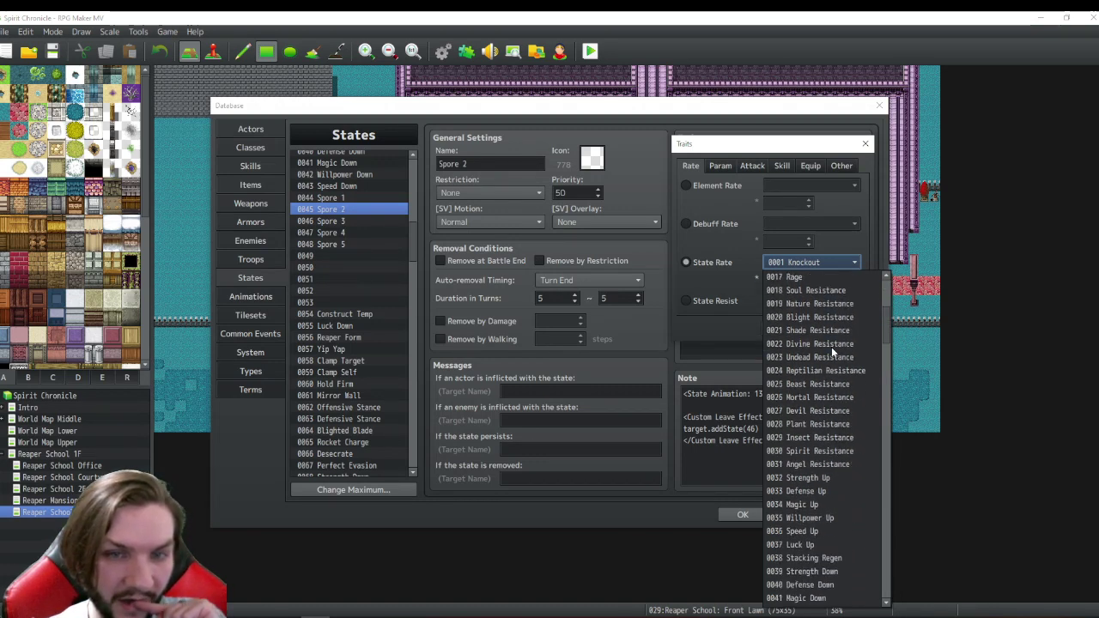
scroll(831, 351, down, 10)
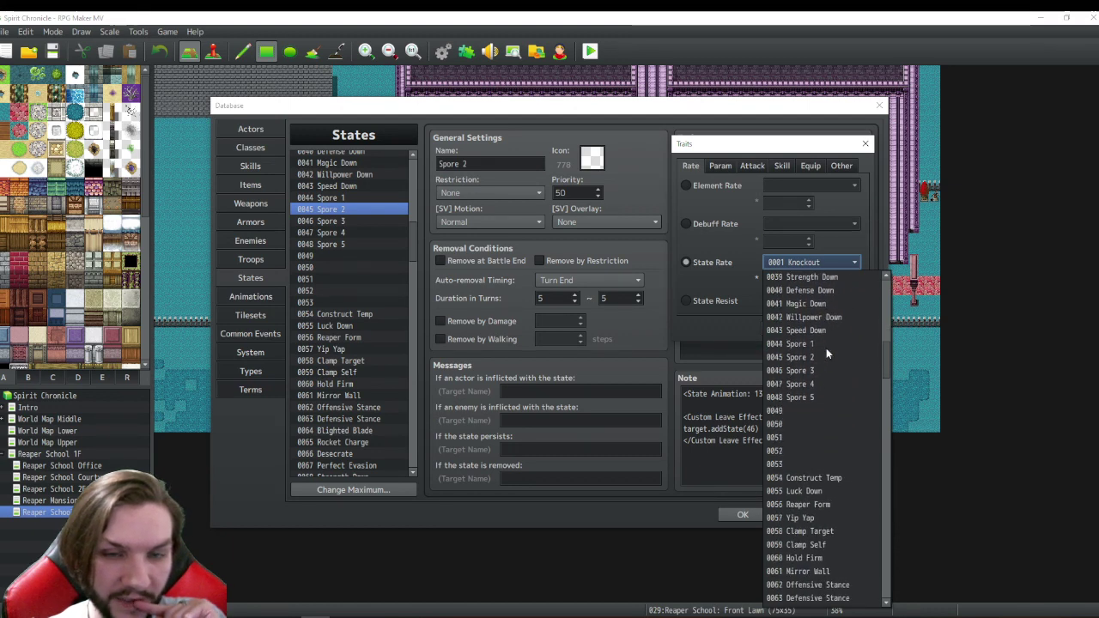
scroll(827, 346, up, 8)
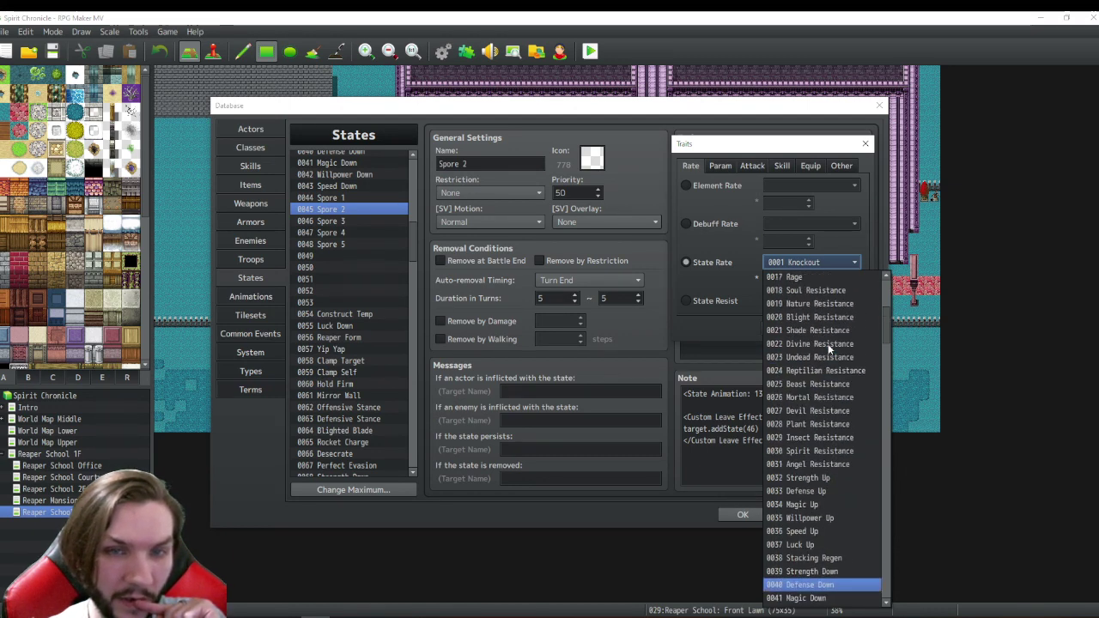
scroll(828, 344, up, 3)
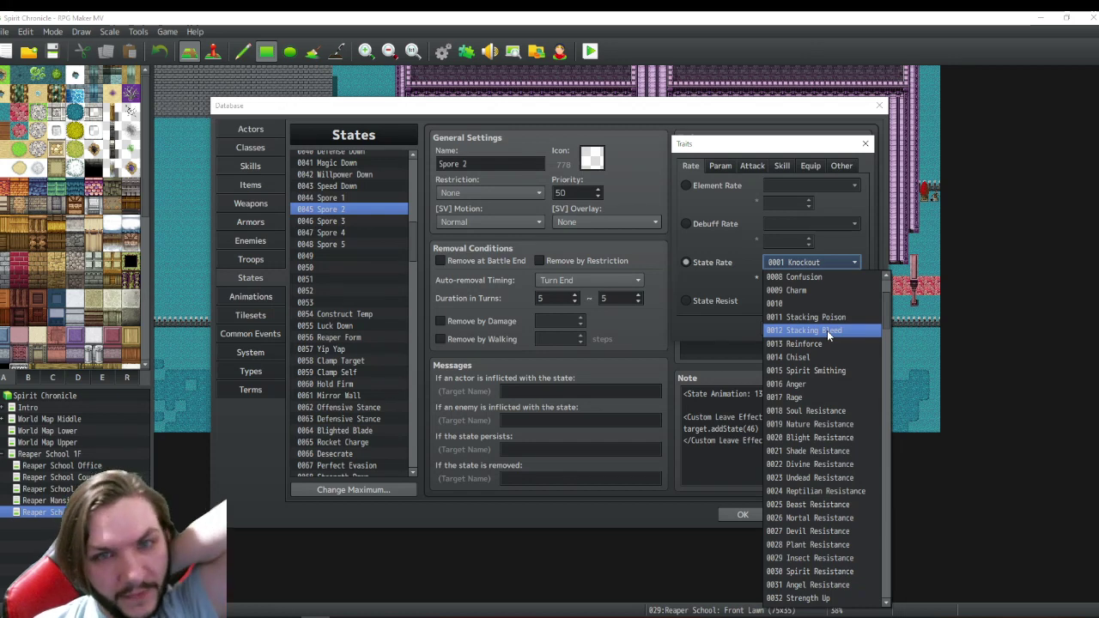
key(Escape)
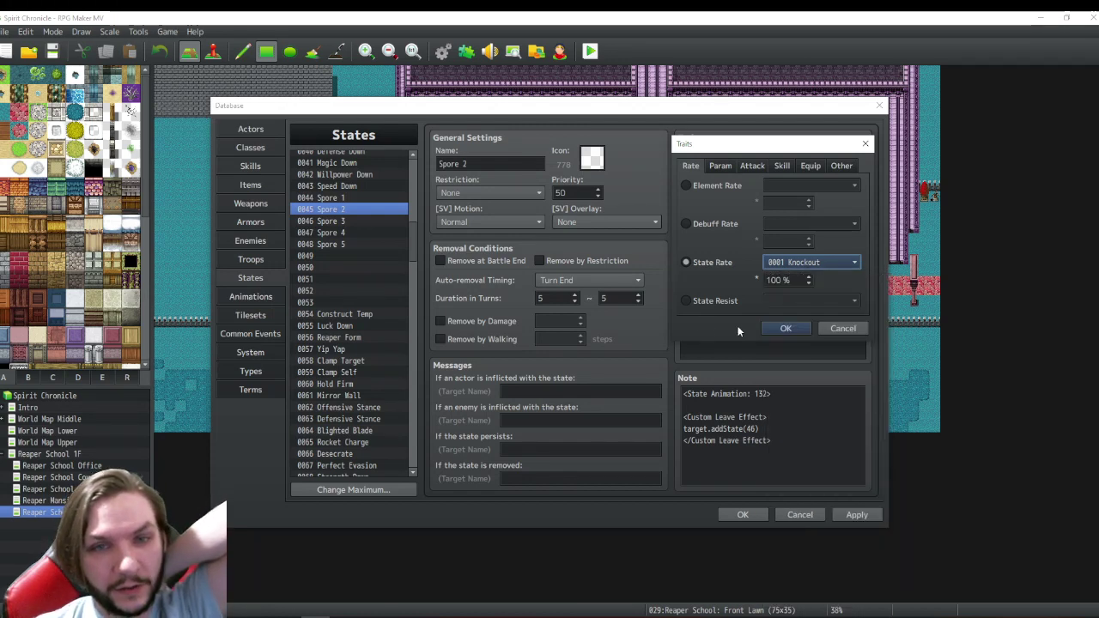
click(842, 329)
- Browse the full list of states in the database from Knockout to the empty entries past Charge!
scroll(354, 253, up, 7)
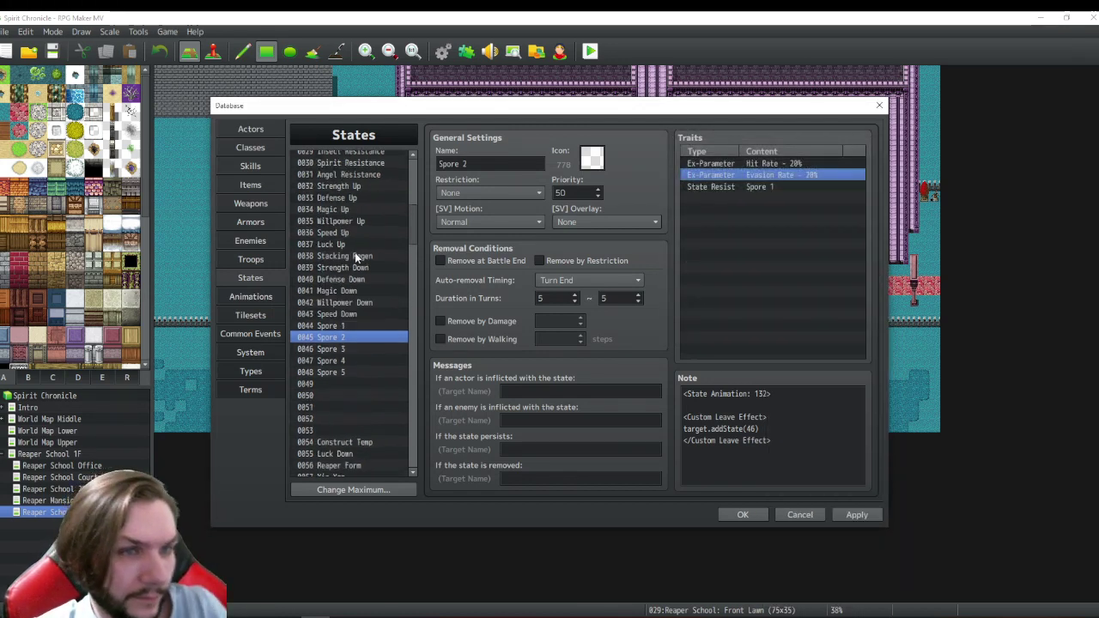
scroll(354, 253, up, 5)
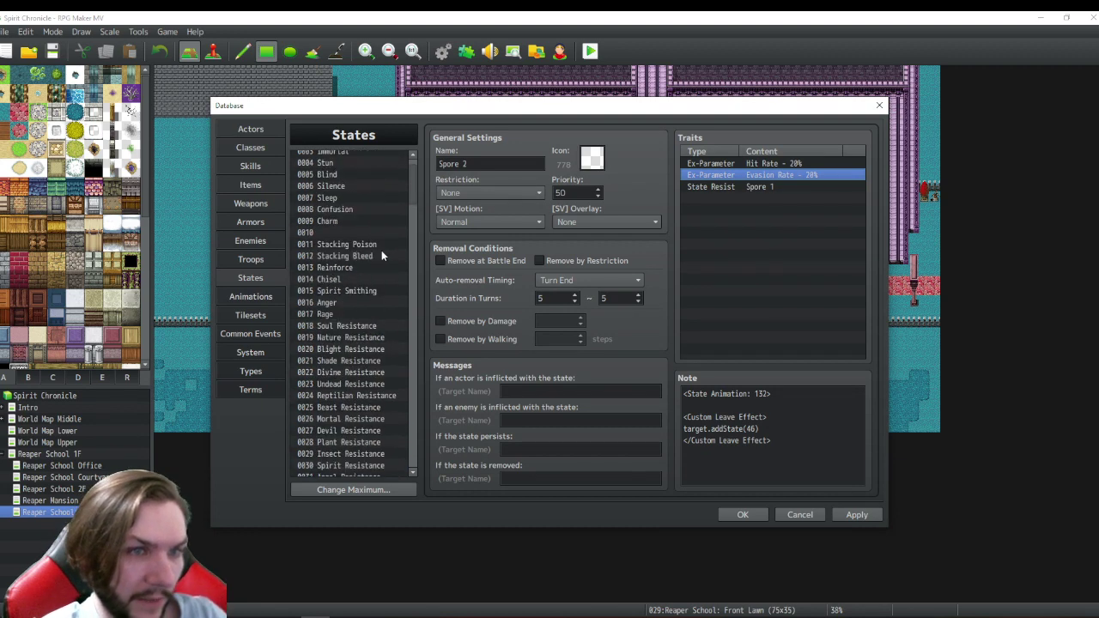
scroll(382, 255, up, 1)
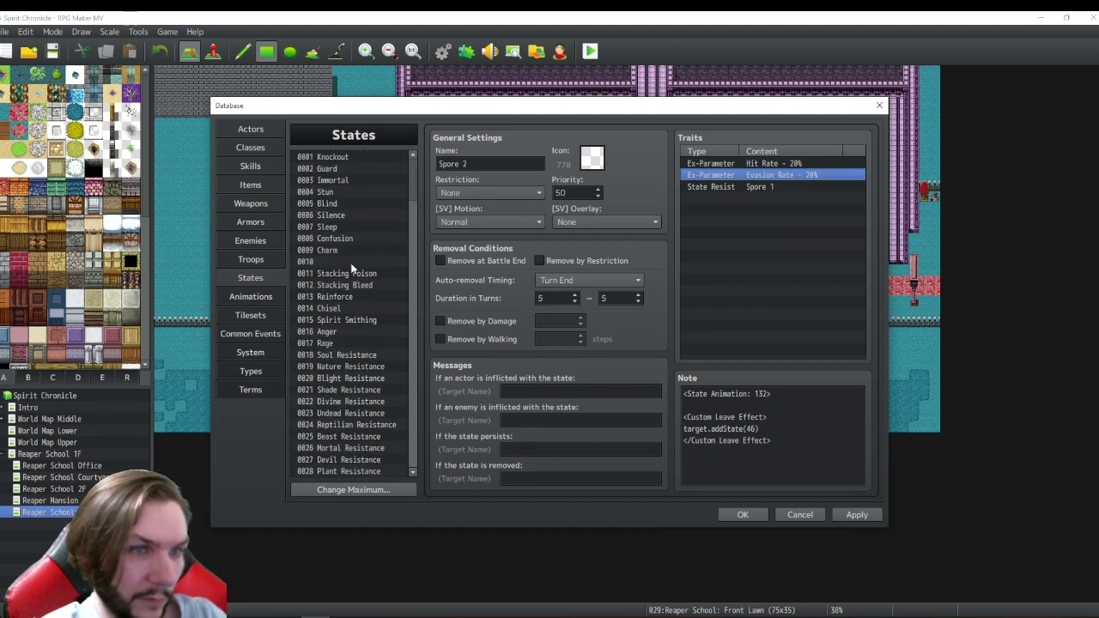
scroll(376, 268, down, 4)
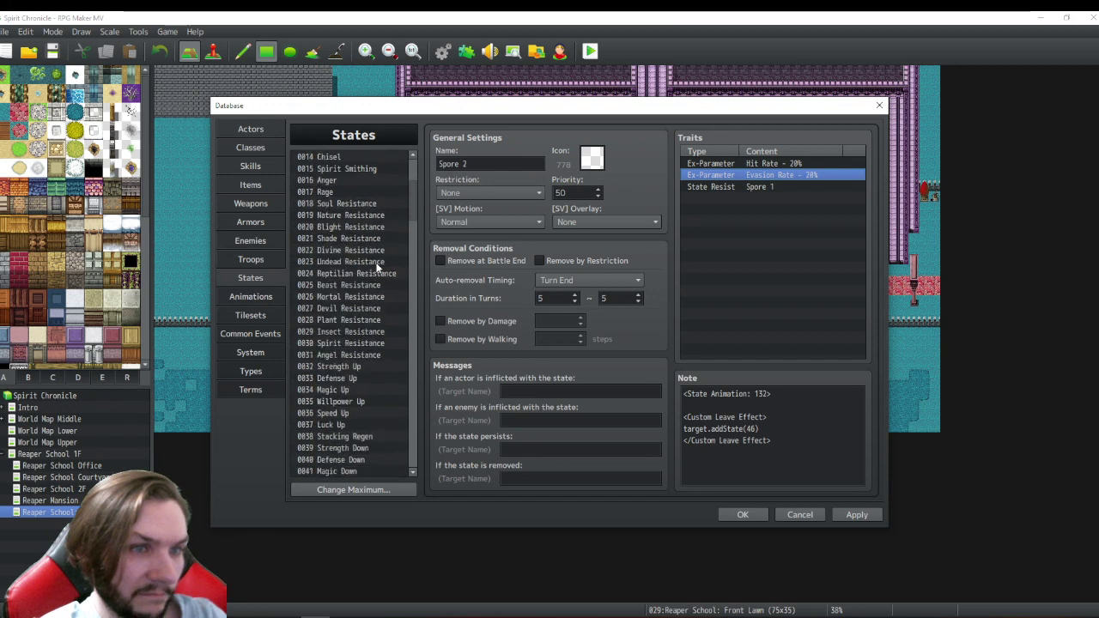
scroll(376, 267, down, 5)
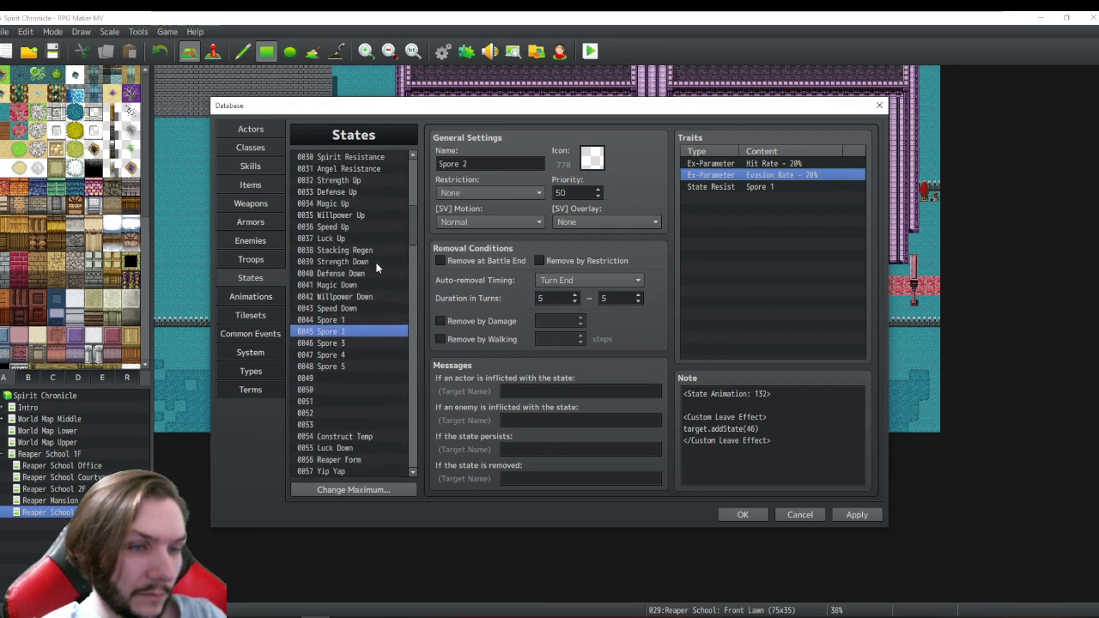
scroll(376, 268, down, 7)
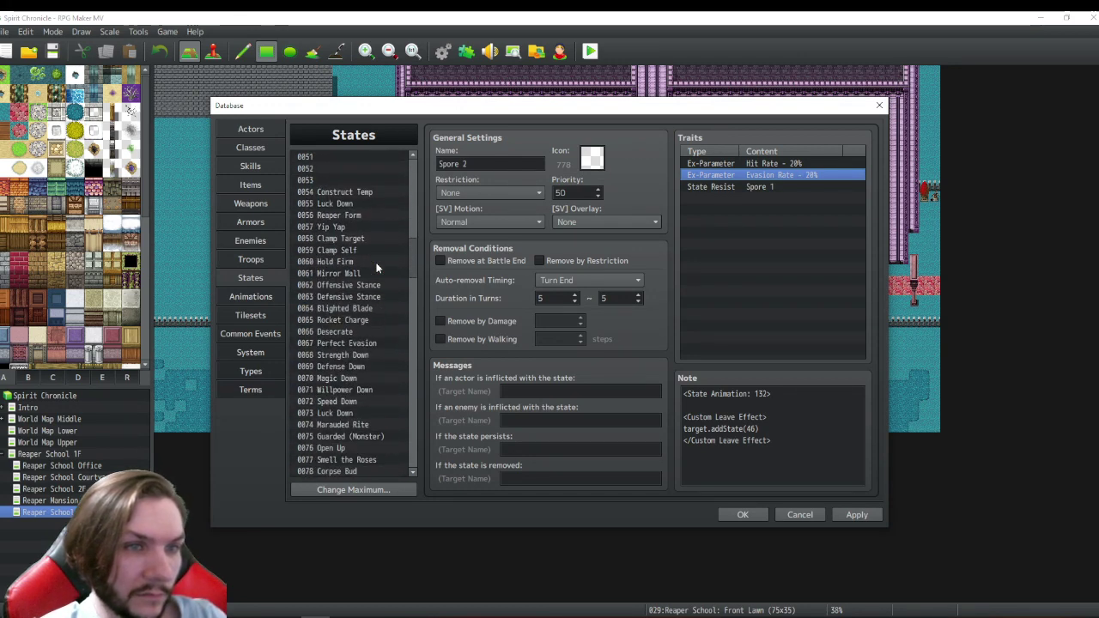
scroll(376, 268, down, 6)
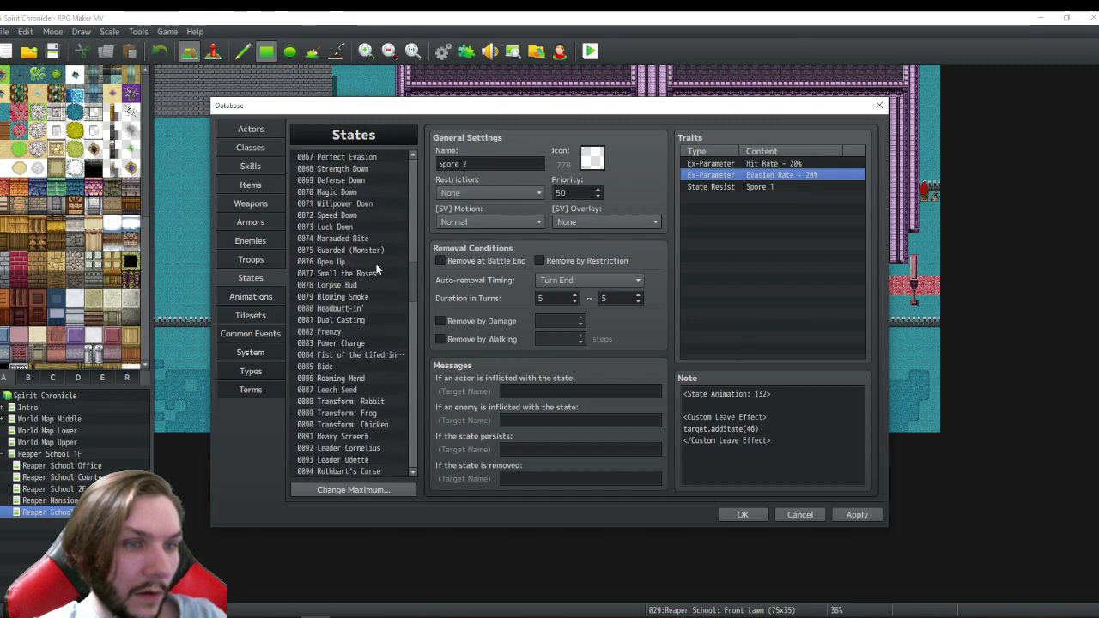
scroll(376, 270, down, 8)
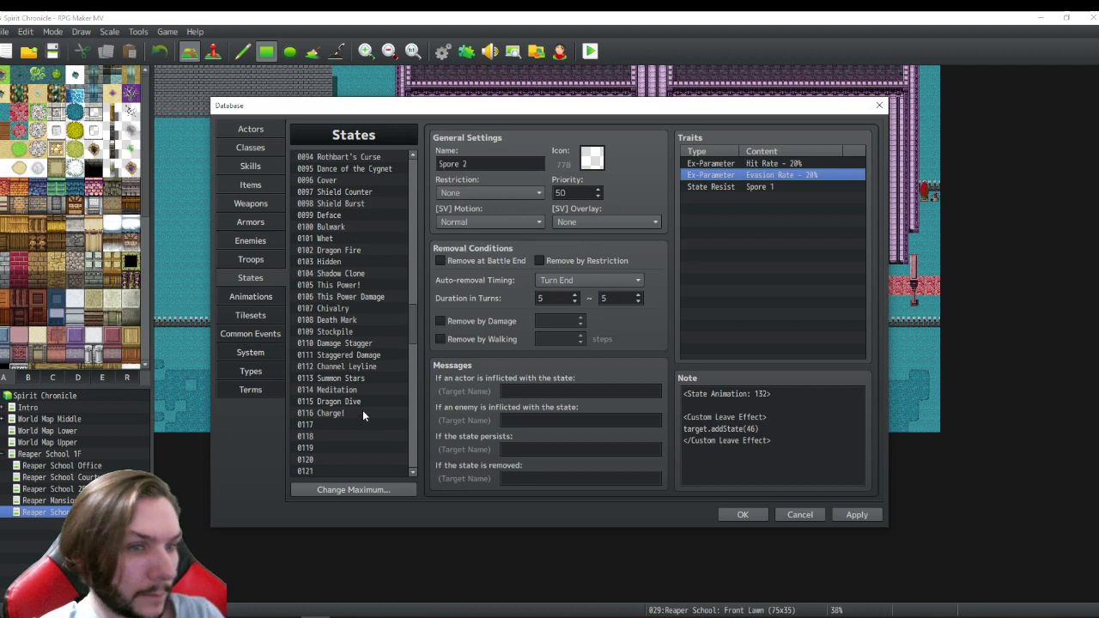
scroll(369, 369, down, 7)
- Open the Stacking Regen state and examine its note code down to the Custom Regenerate Effect's damage formula and animation lines
drag(413, 347, 407, 206)
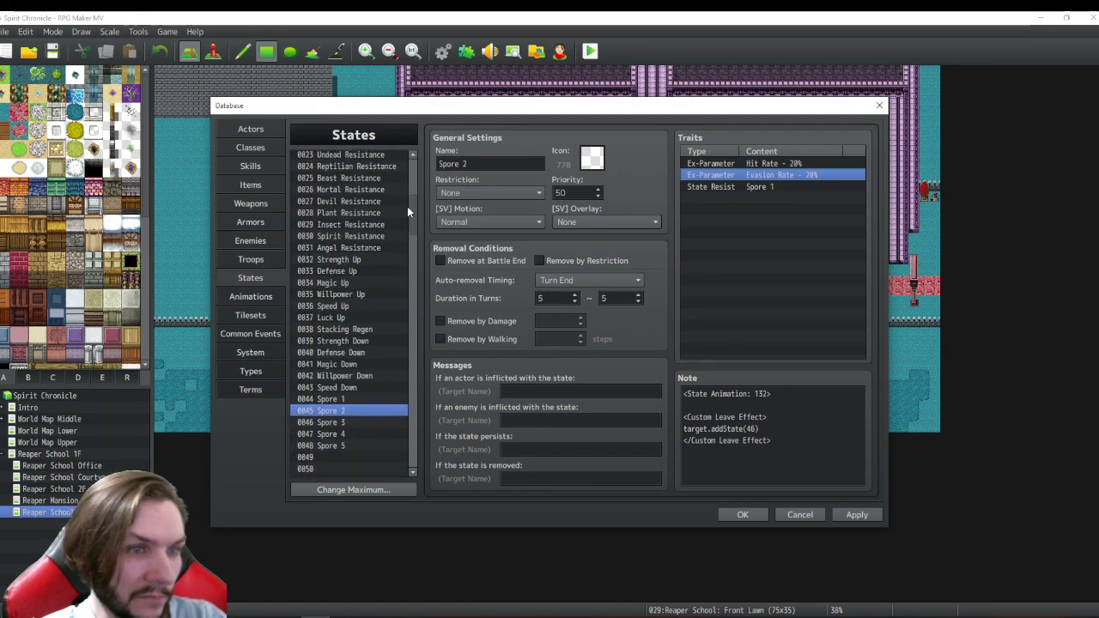
click(356, 329)
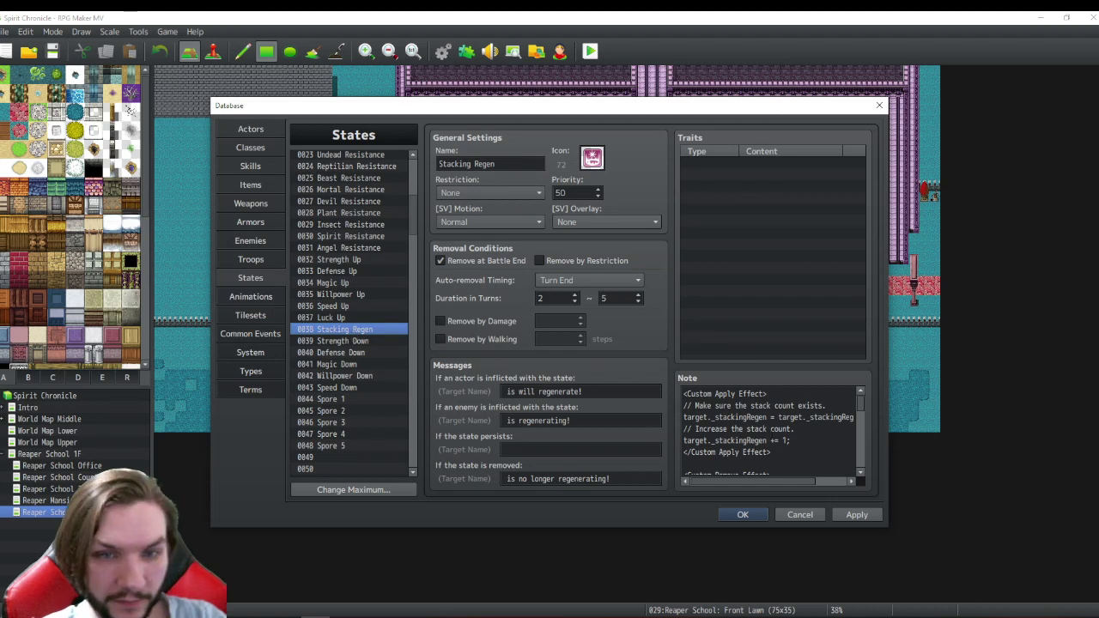
scroll(769, 429, down, 3)
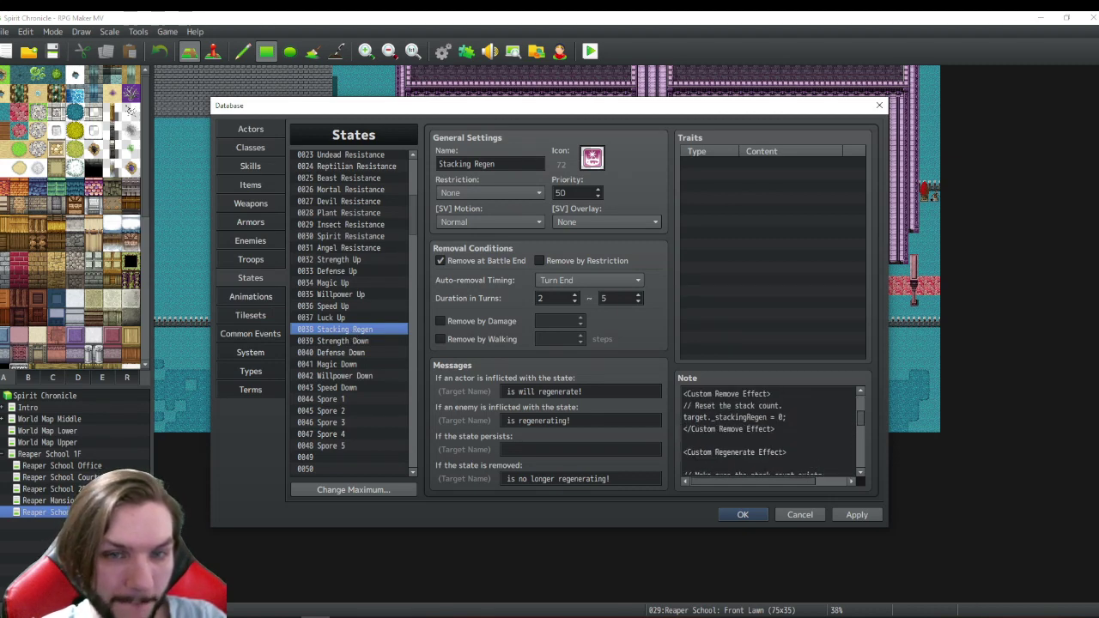
scroll(733, 428, down, 2)
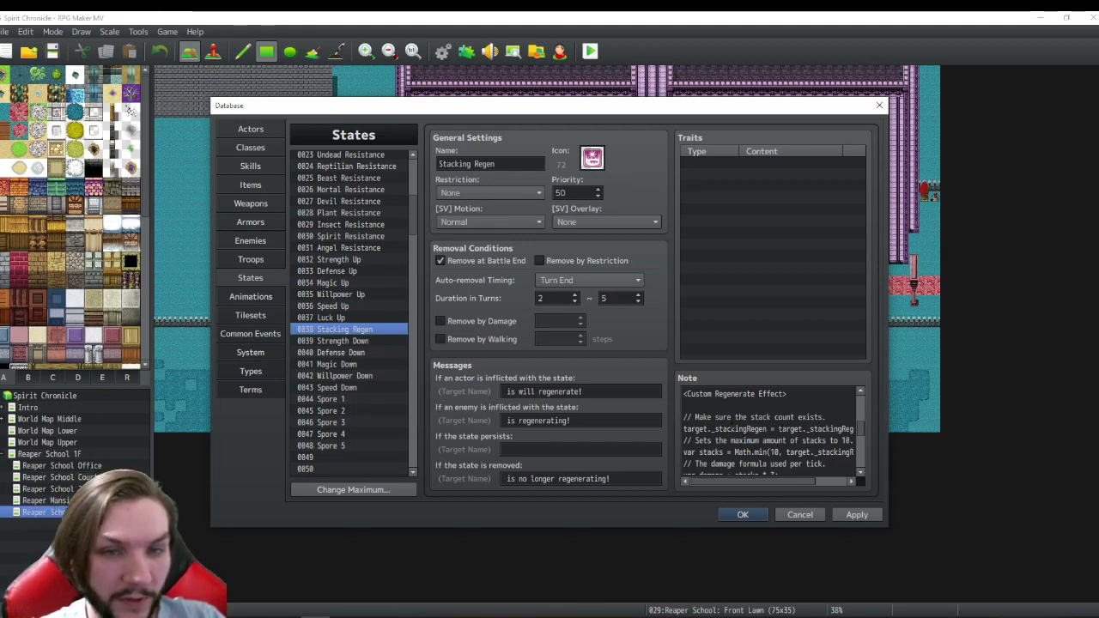
scroll(770, 434, down, 1)
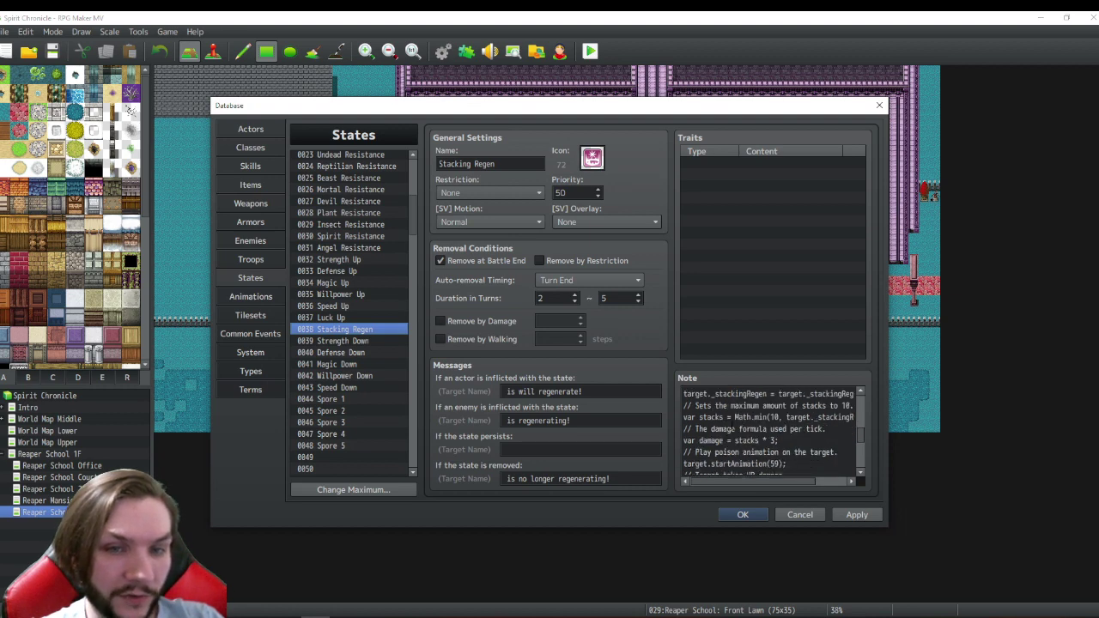
scroll(770, 433, down, 1)
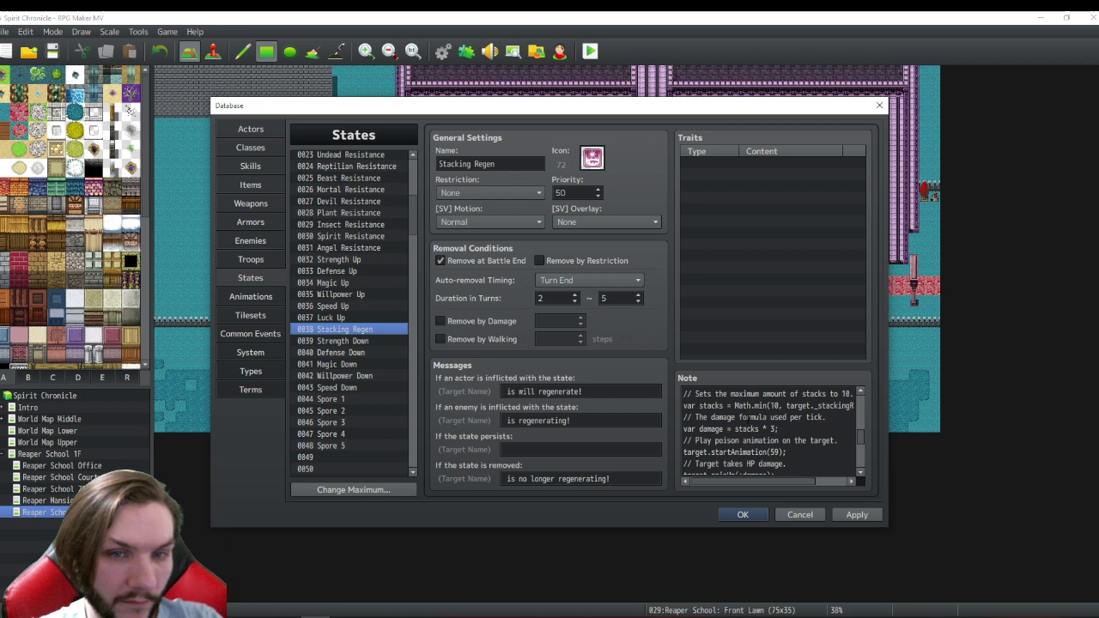
scroll(770, 433, down, 2)
- Reread the Stacking Regen note from the Custom Apply Effect through the Custom Remove Effect to the stack limit code
scroll(770, 433, up, 3)
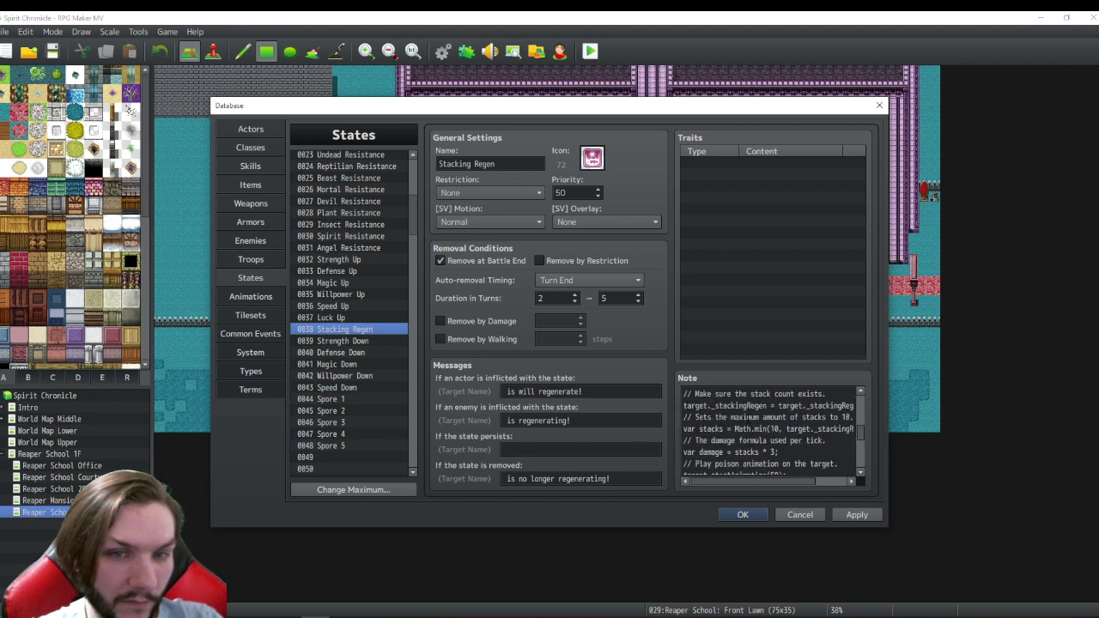
scroll(752, 417, up, 5)
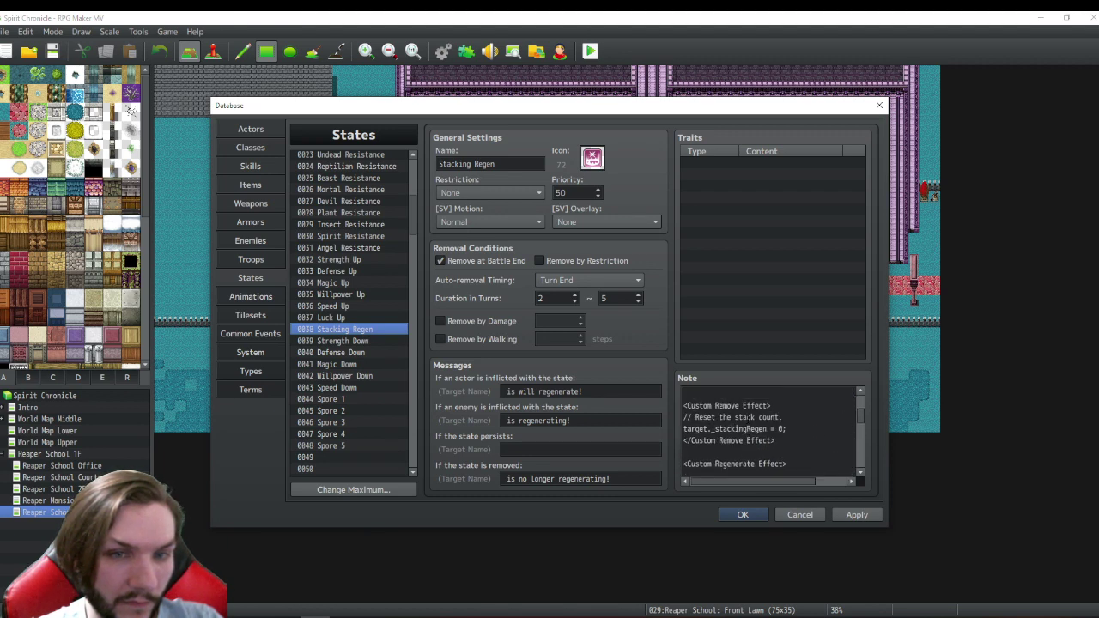
scroll(752, 418, up, 2)
scroll(752, 417, up, 3)
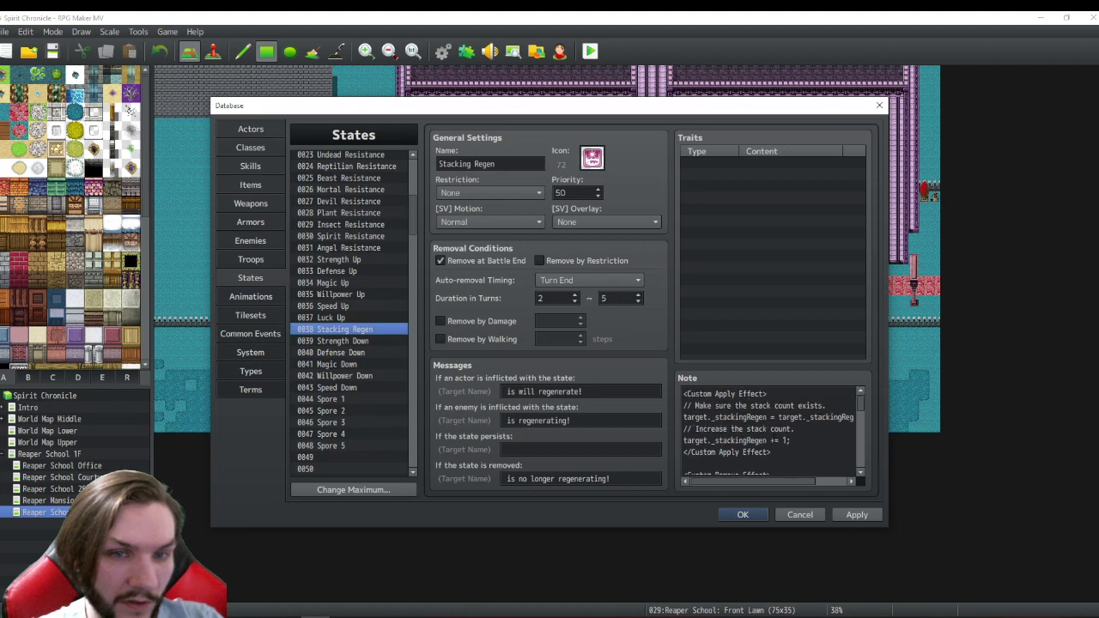
key(ctrl+a)
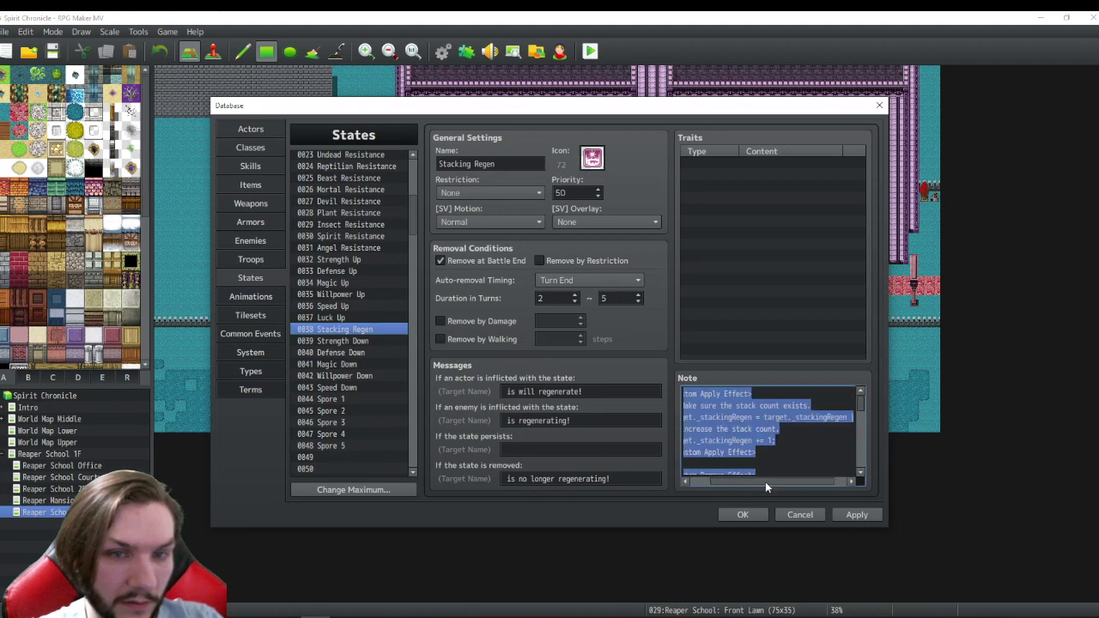
drag(765, 481, 736, 481)
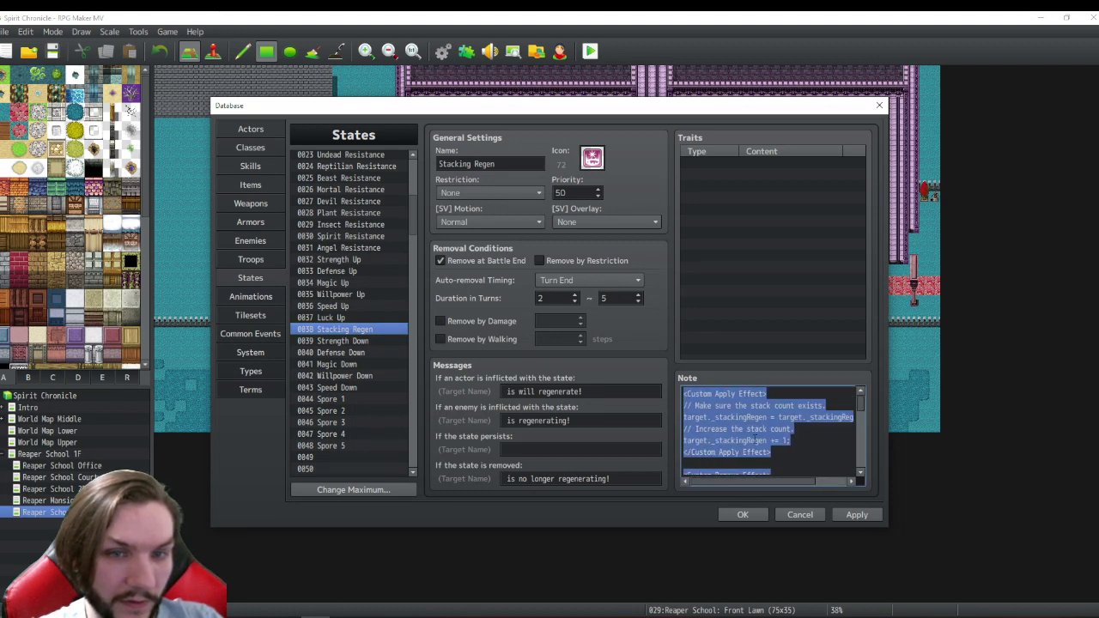
scroll(755, 429, down, 1)
click(767, 428)
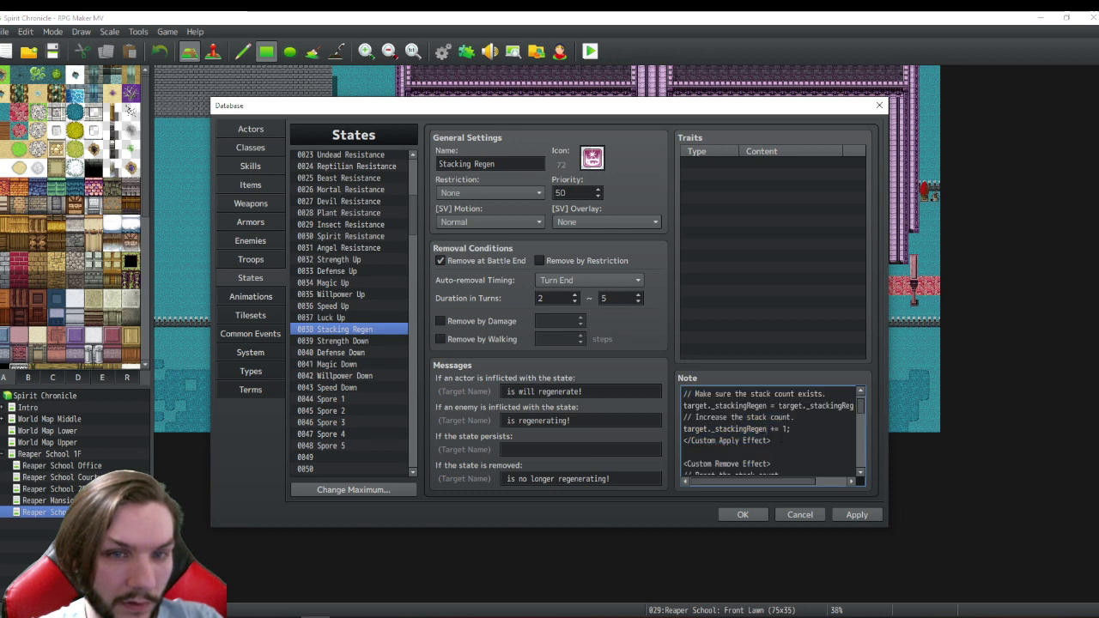
scroll(768, 429, down, 5)
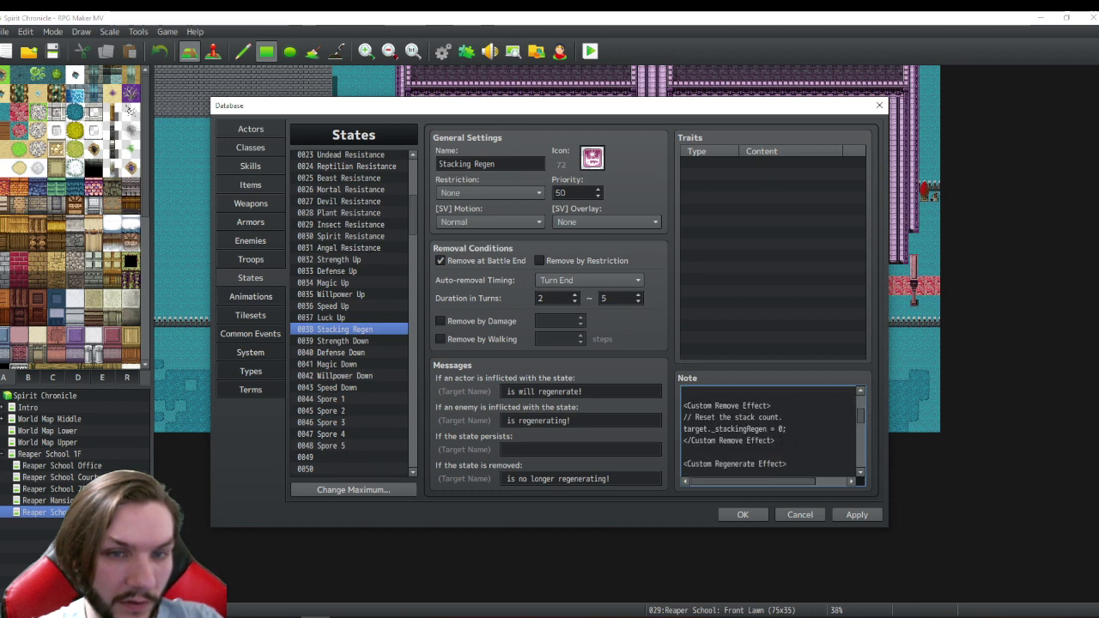
scroll(768, 430, down, 6)
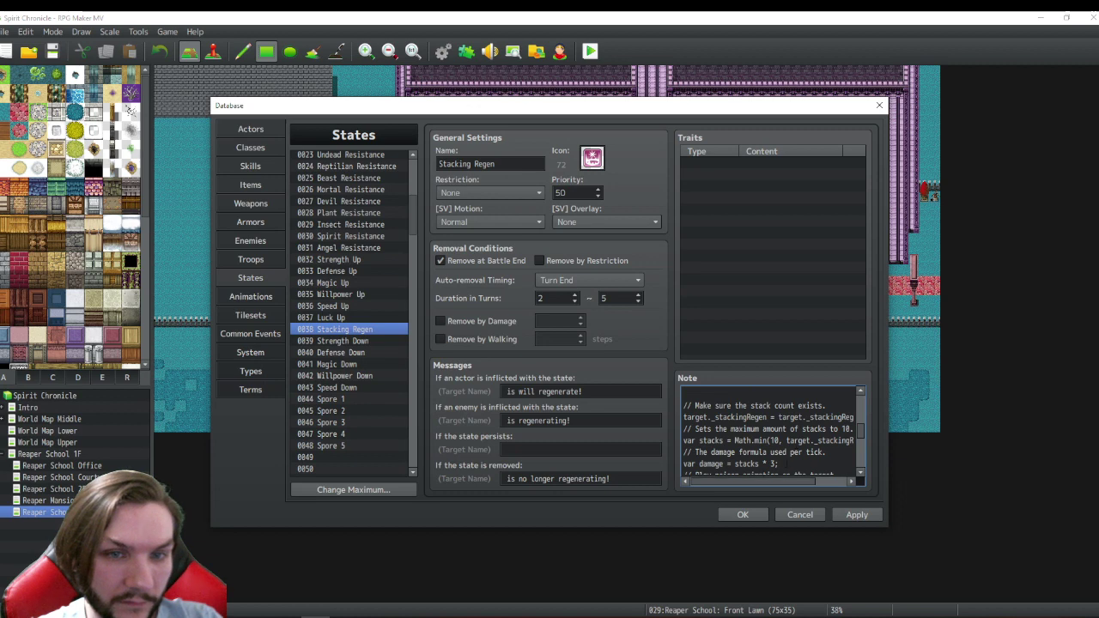
- Set the stack cap in the Math.min call of the Stacking Regen note's regenerate effect to 20
drag(744, 479, 818, 478)
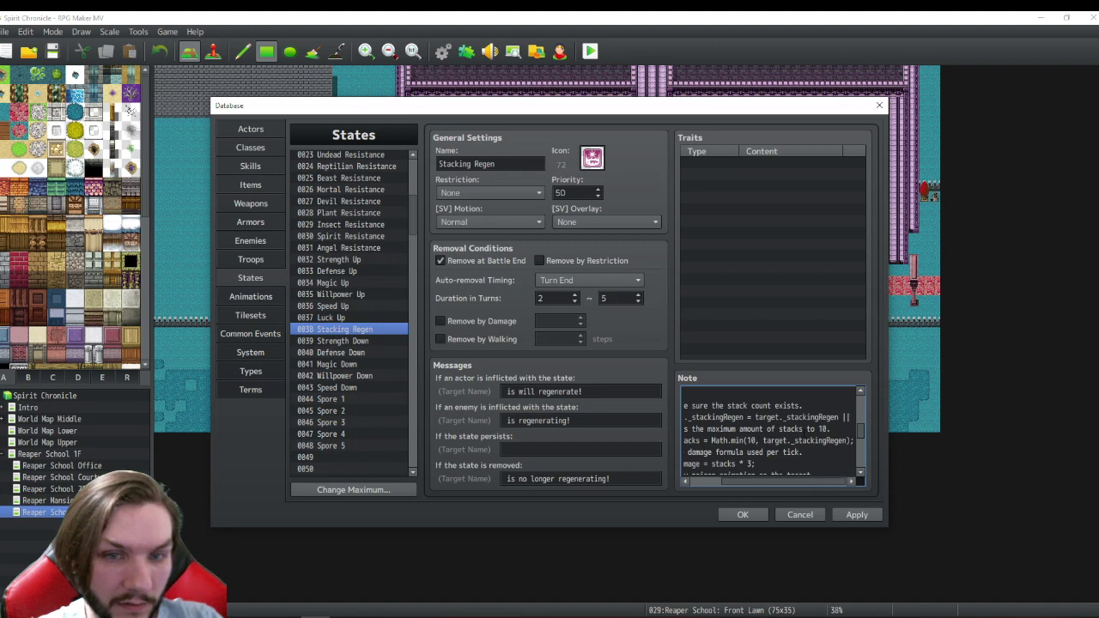
double_click(750, 441)
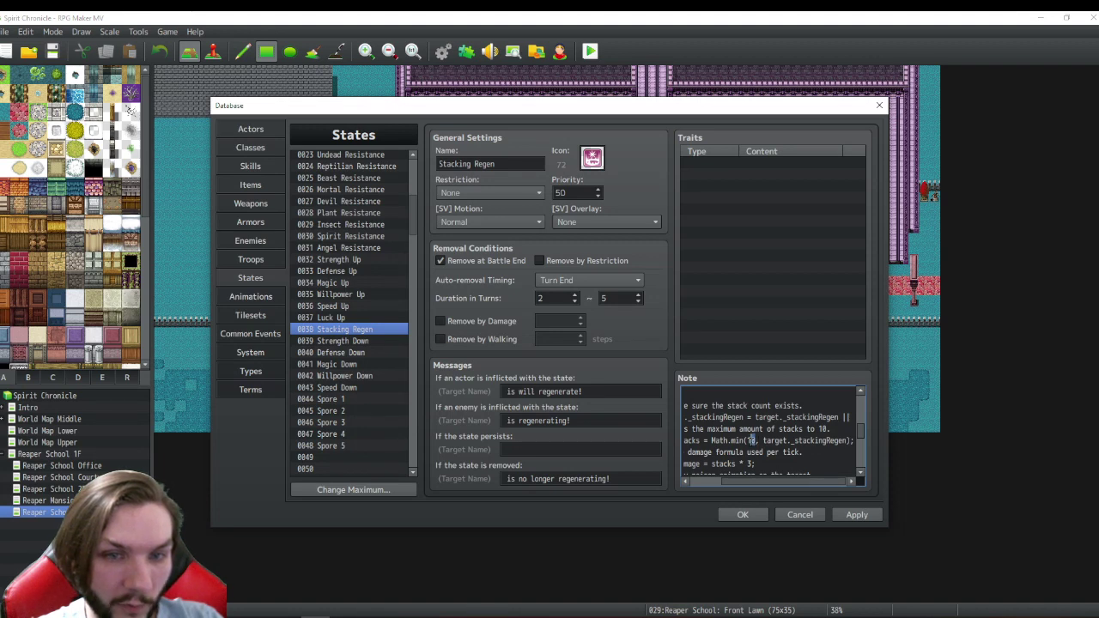
drag(760, 480, 717, 481)
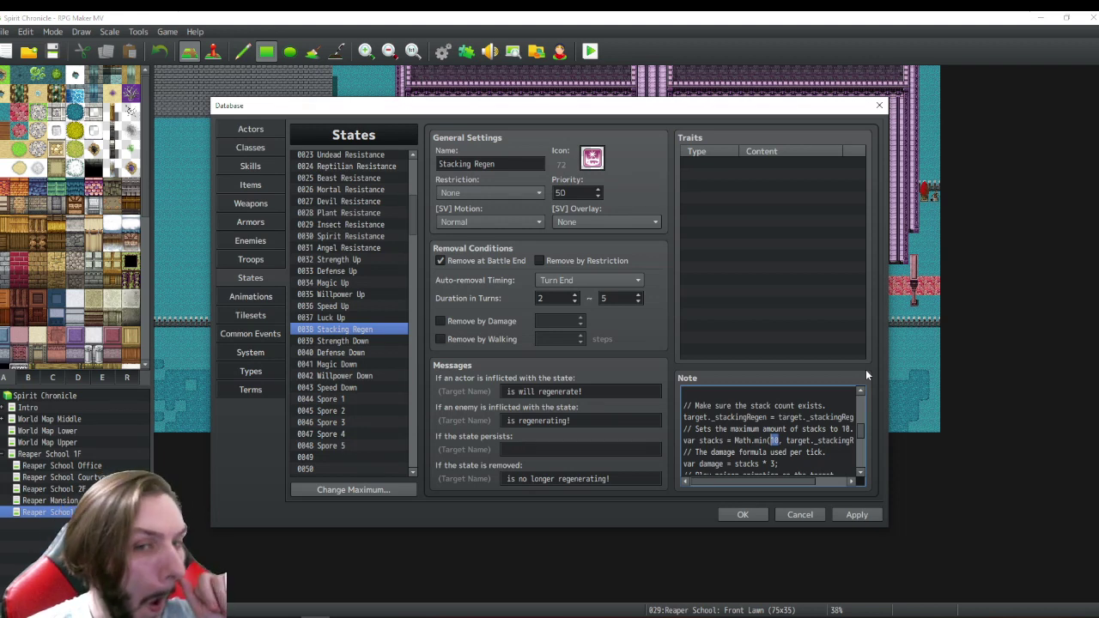
text(20)
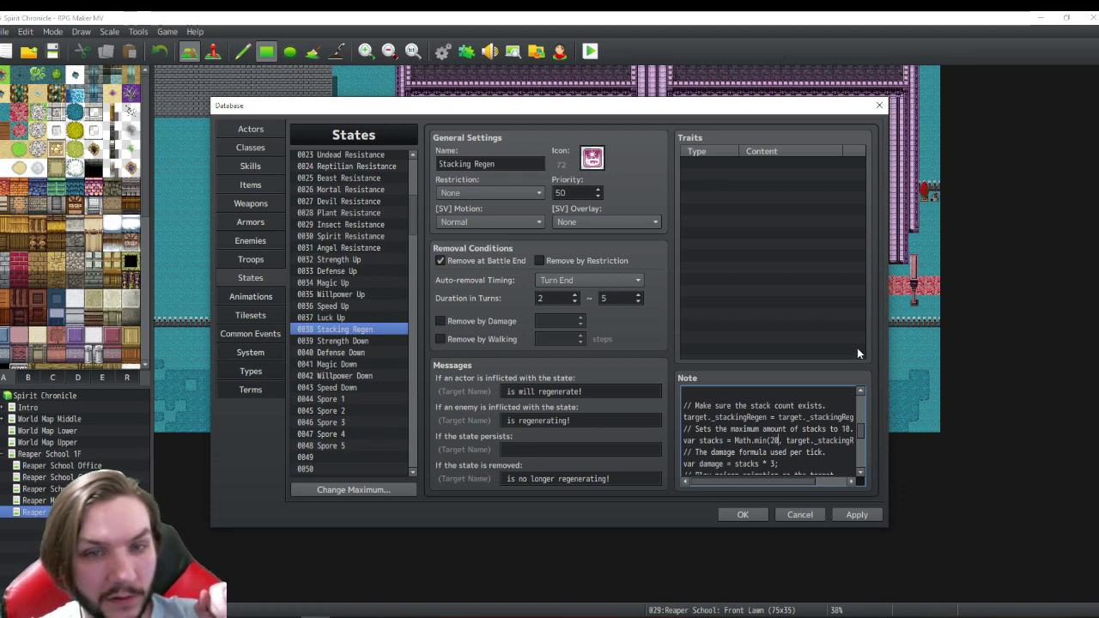
- Update the comment above the stack cap to state a maximum of 20 stacks, and close the database keeping the changes
key(Up)
key(End)
key(Left)
key(shift+Left)
key(shift+Left)
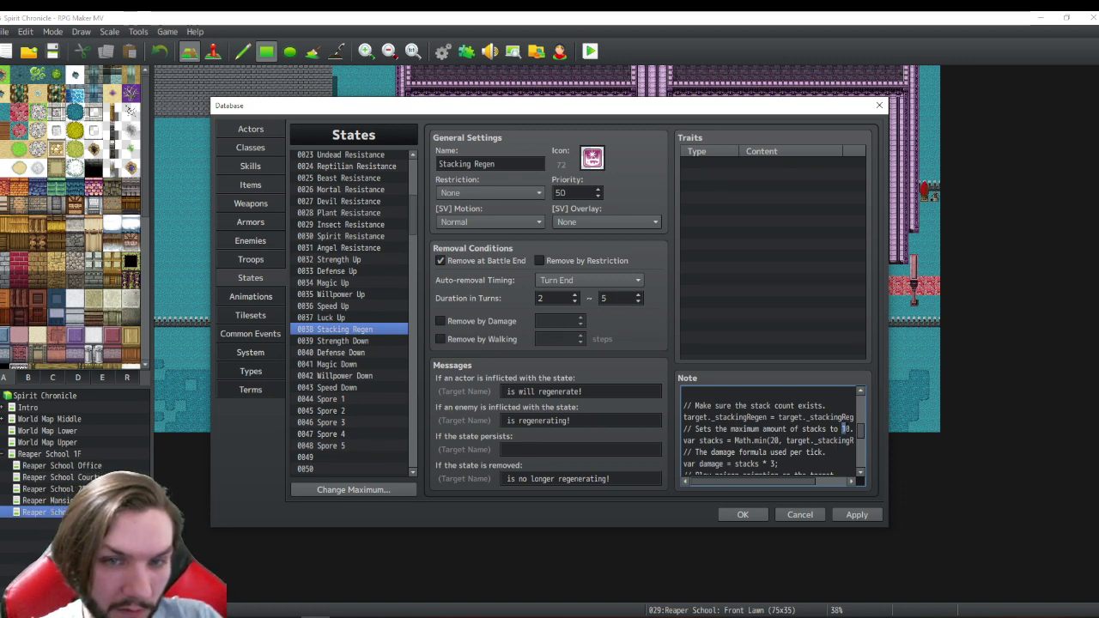
text(20)
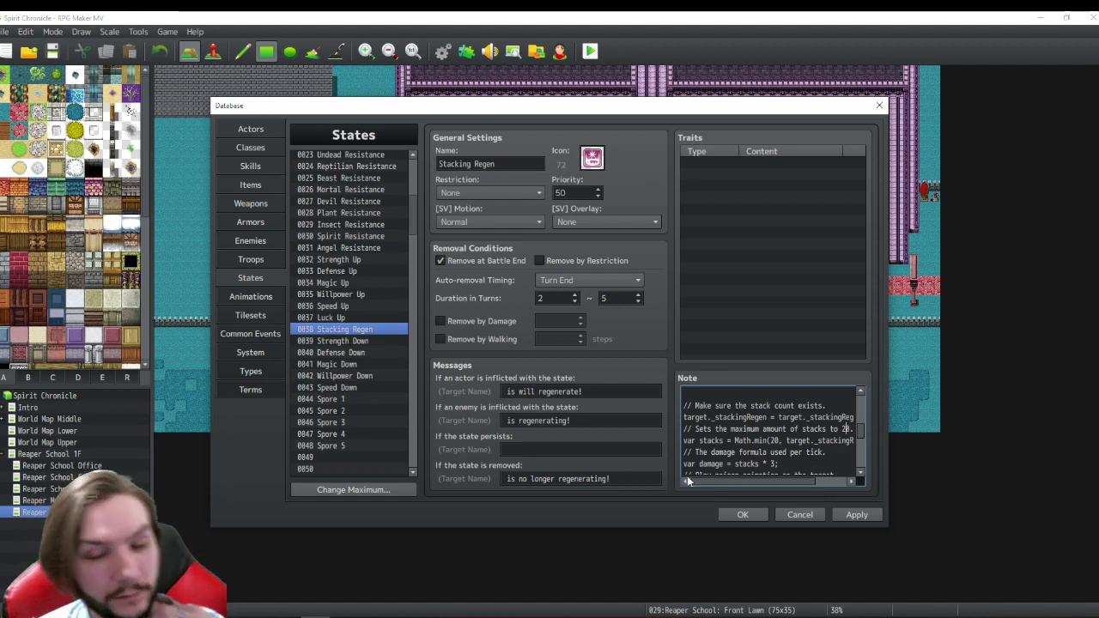
click(748, 514)
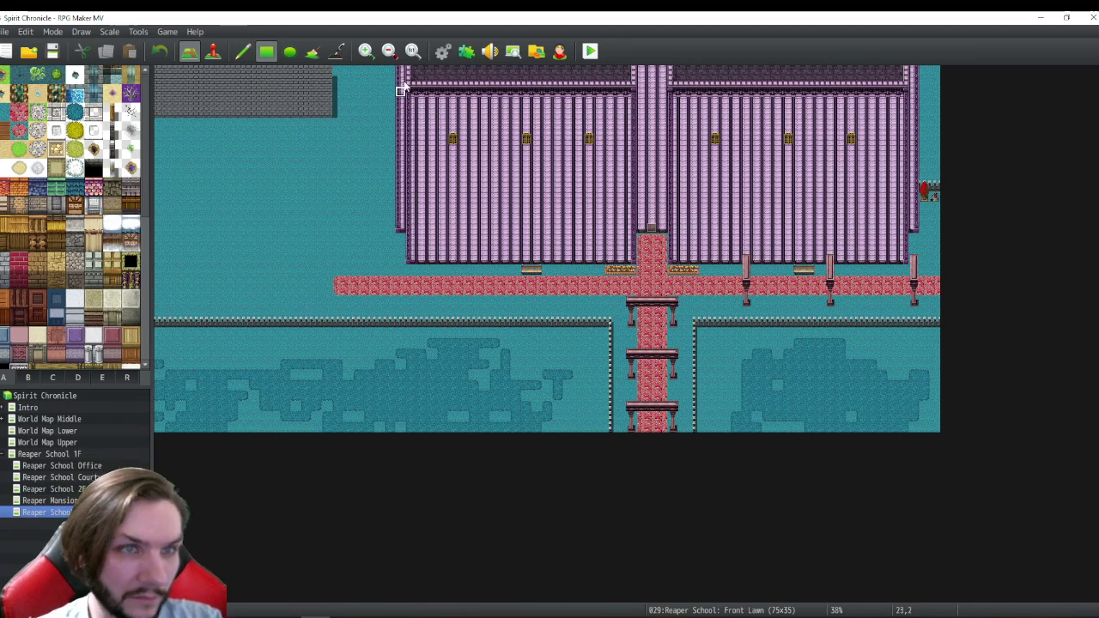
- Open the database's states list and review the traits and notes of Spore 1, Spore 2 and Spore 3
click(439, 54)
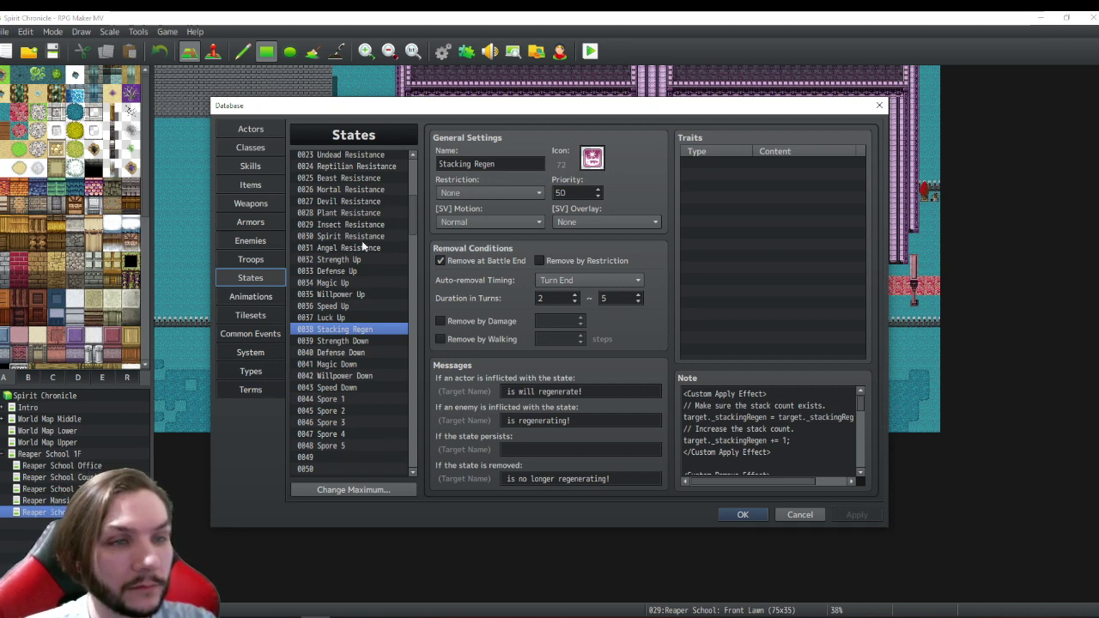
scroll(347, 284, down, 1)
scroll(347, 279, down, 3)
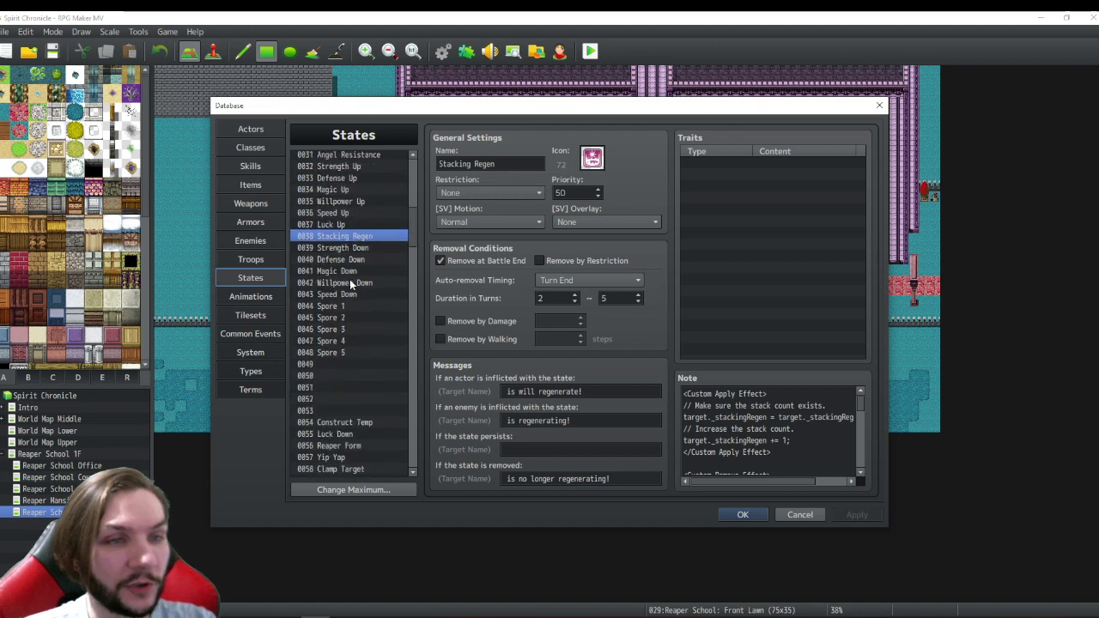
scroll(350, 279, down, 2)
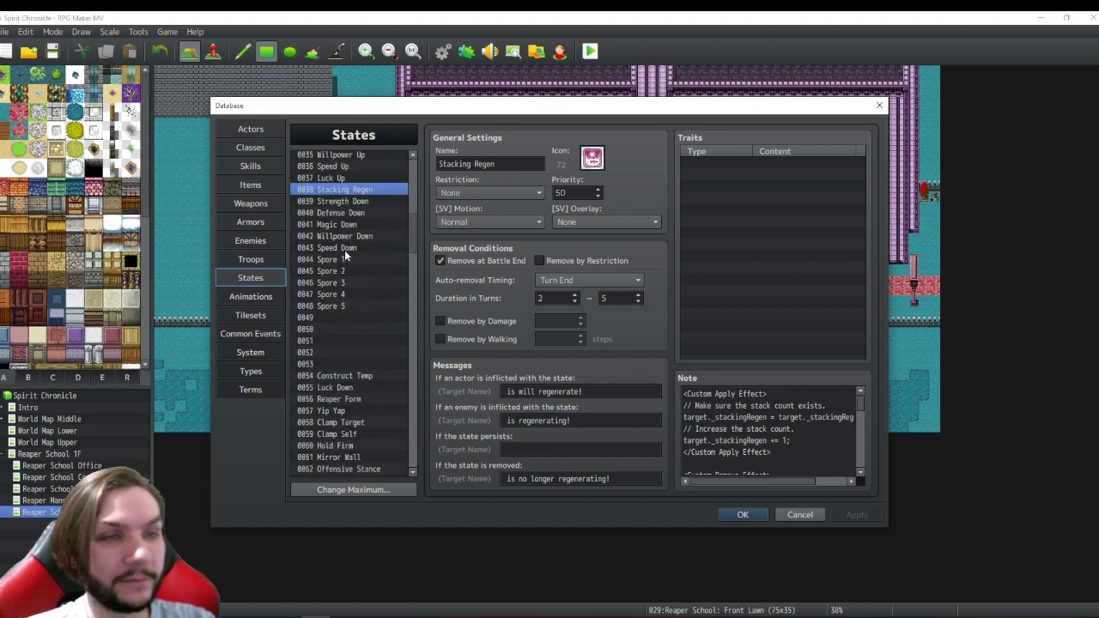
click(335, 260)
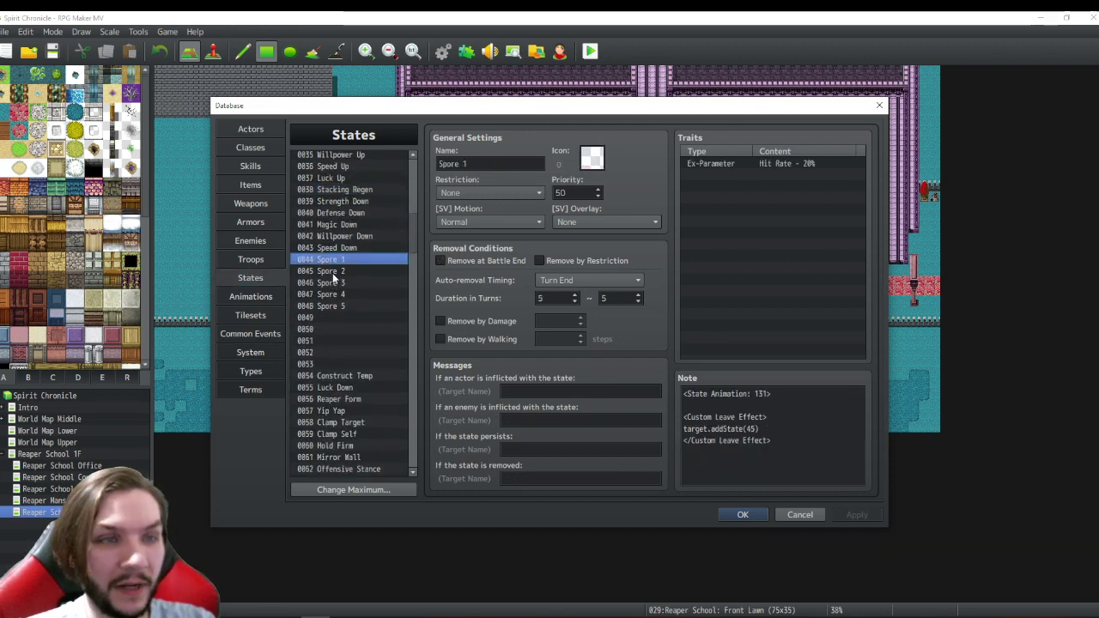
click(333, 273)
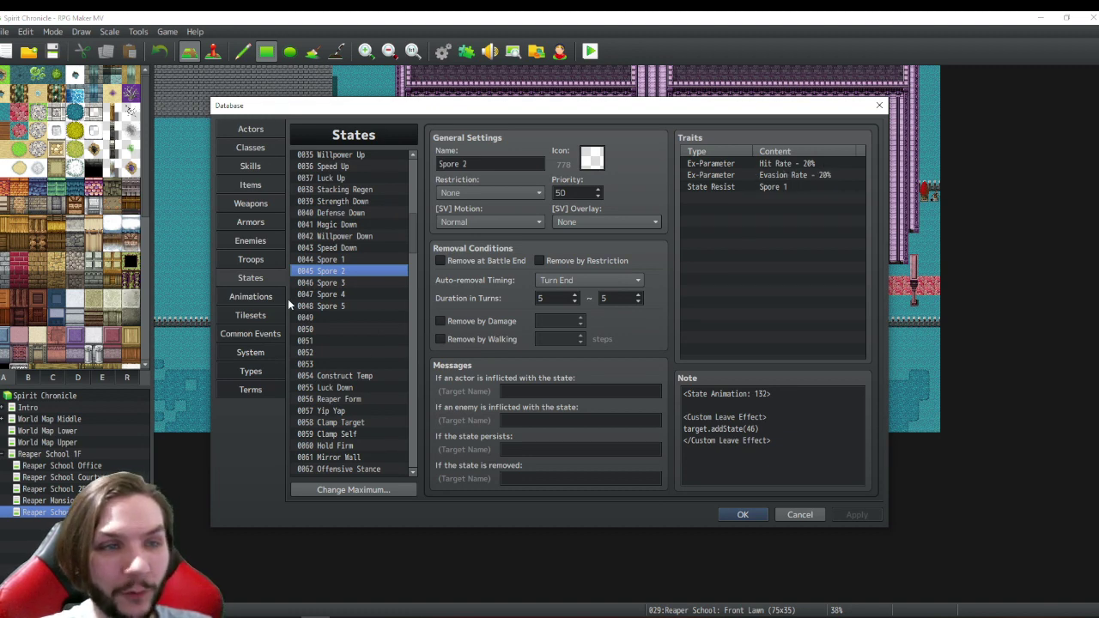
click(324, 282)
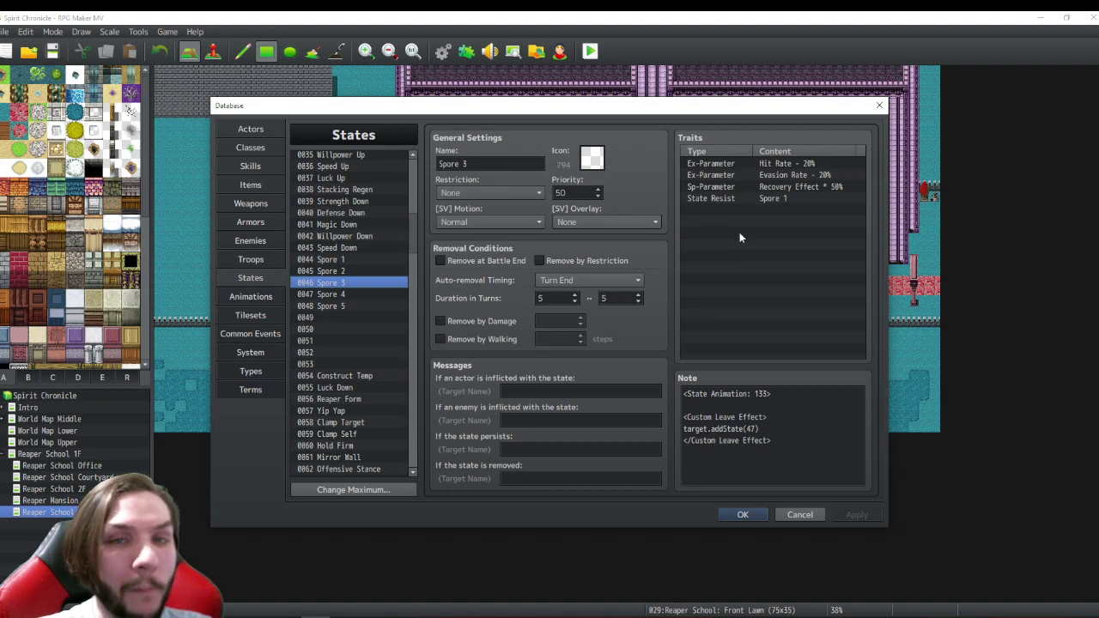
- Delete the Max HP trait from the Spore 5 state and check Spore 4 for comparison
click(330, 306)
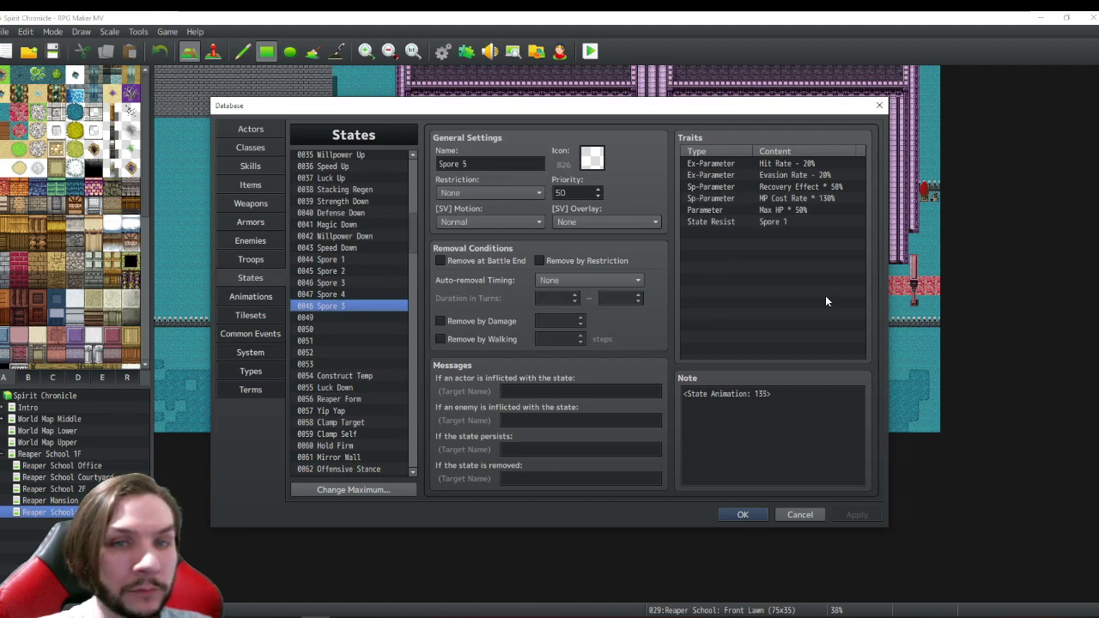
click(762, 210)
key(Delete)
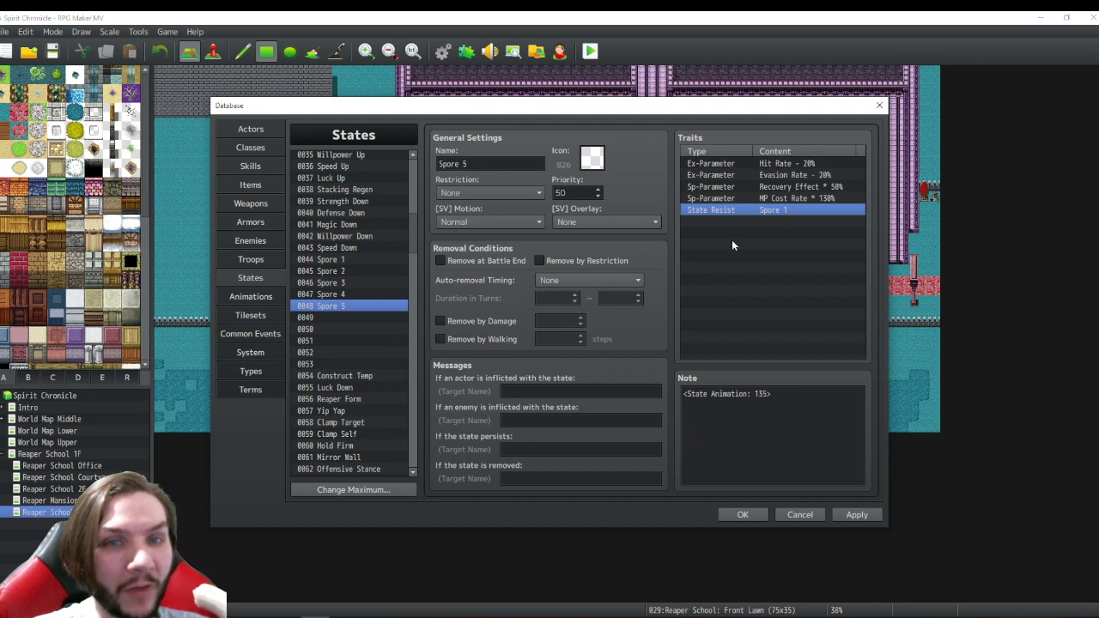
click(344, 294)
click(341, 305)
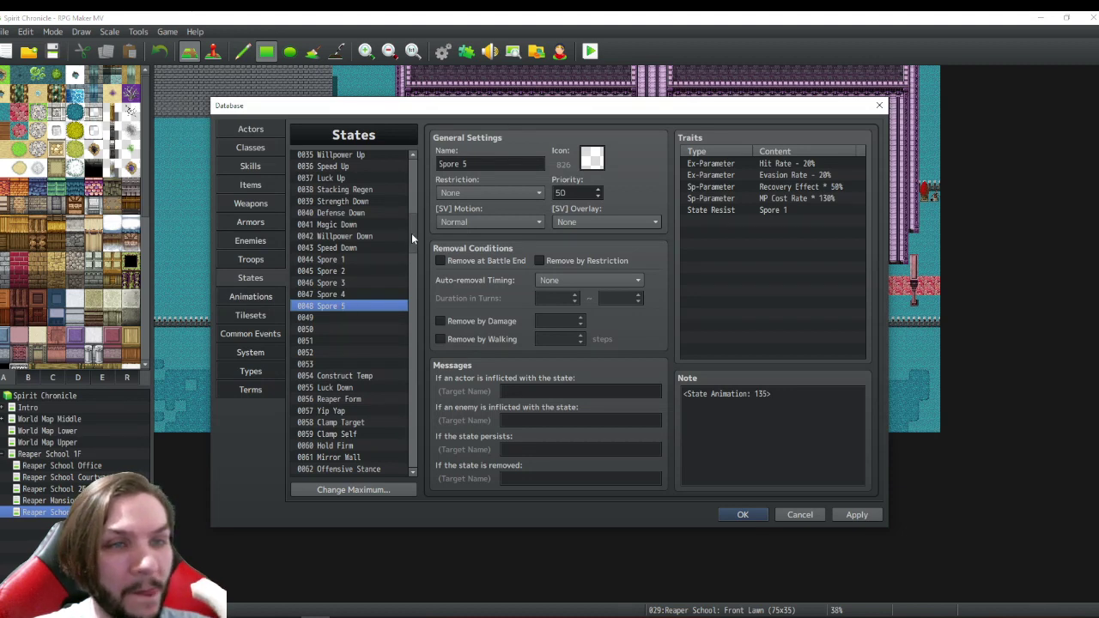
- Look through the states list for Leech Seed and read its custom regenerate effect code in the note
scroll(412, 232, up, 2)
scroll(412, 232, down, 2)
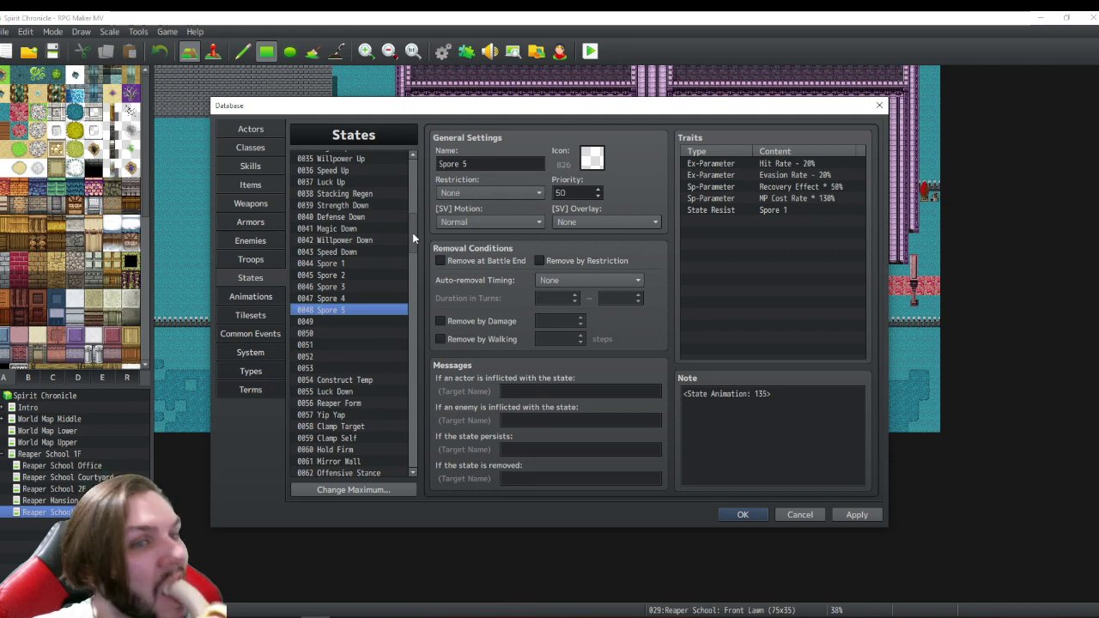
scroll(413, 236, up, 3)
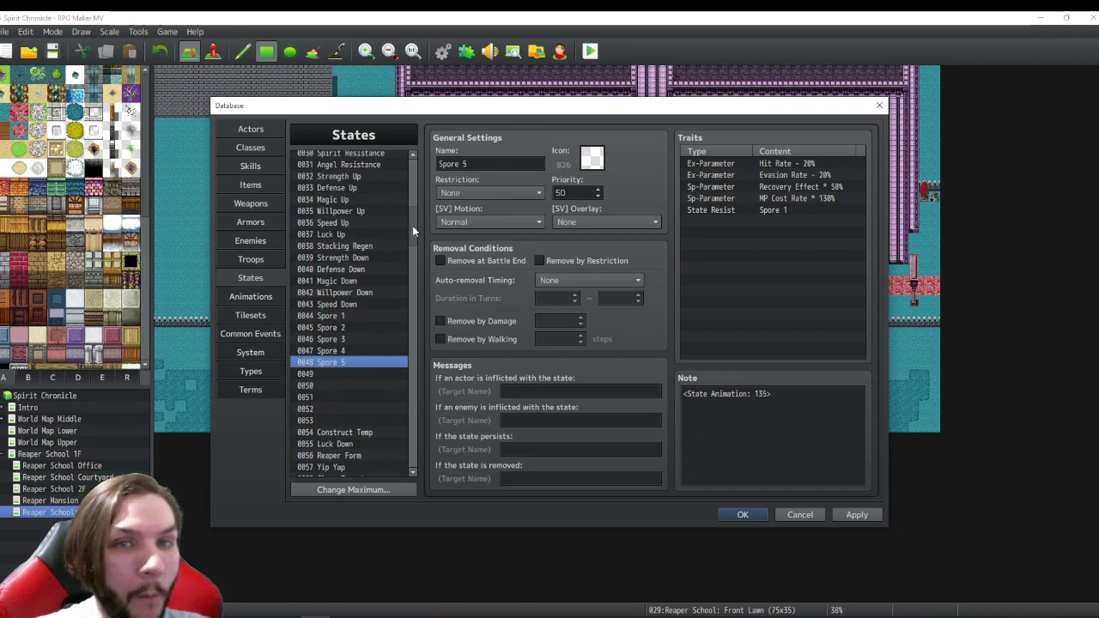
mouse_move(412, 230)
mouse_down()
mouse_move(413, 186)
mouse_move(413, 223)
mouse_up()
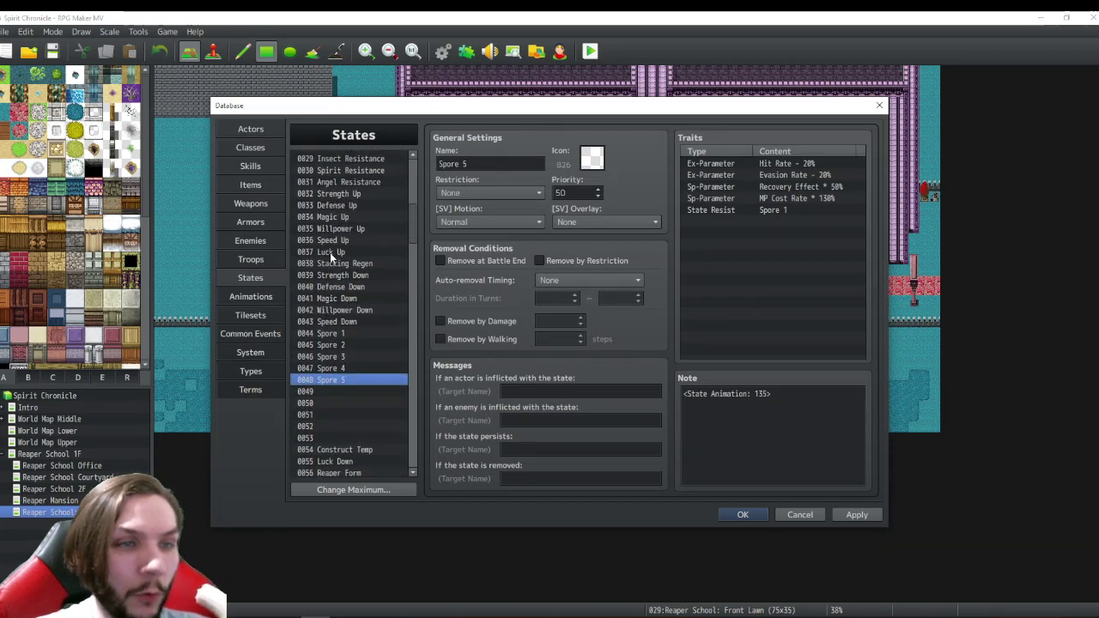
scroll(337, 277, up, 1)
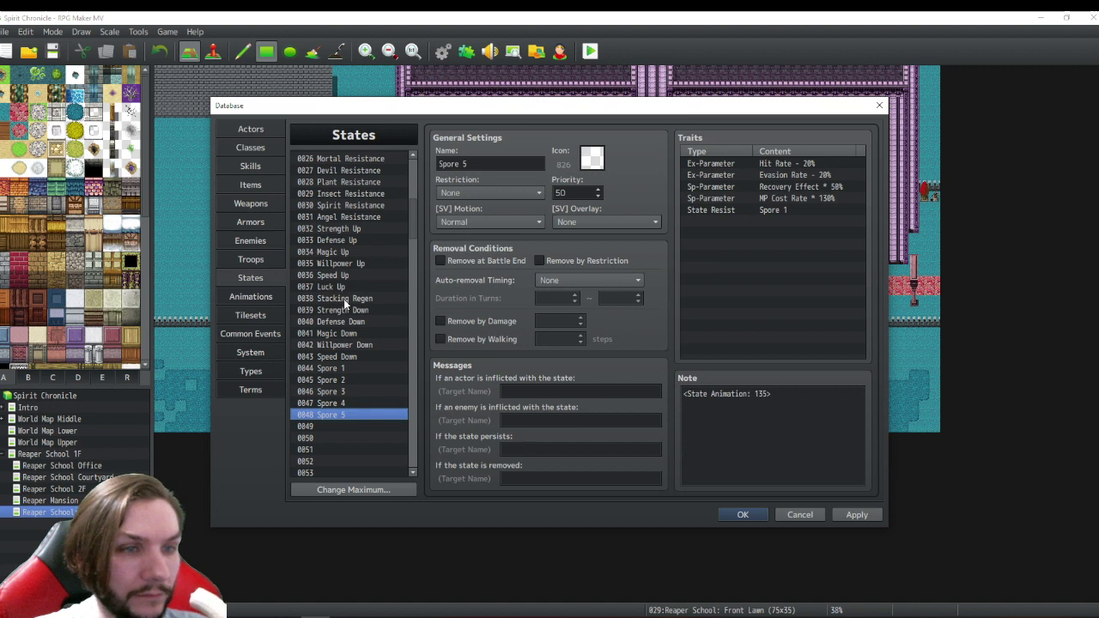
scroll(344, 299, up, 2)
scroll(344, 299, down, 3)
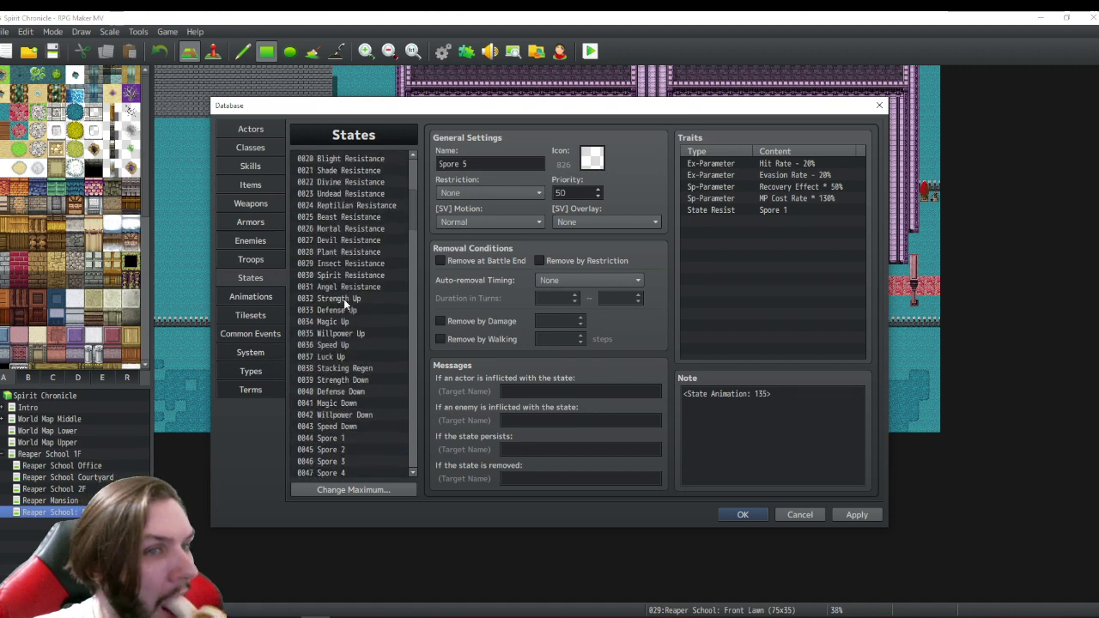
scroll(343, 300, down, 12)
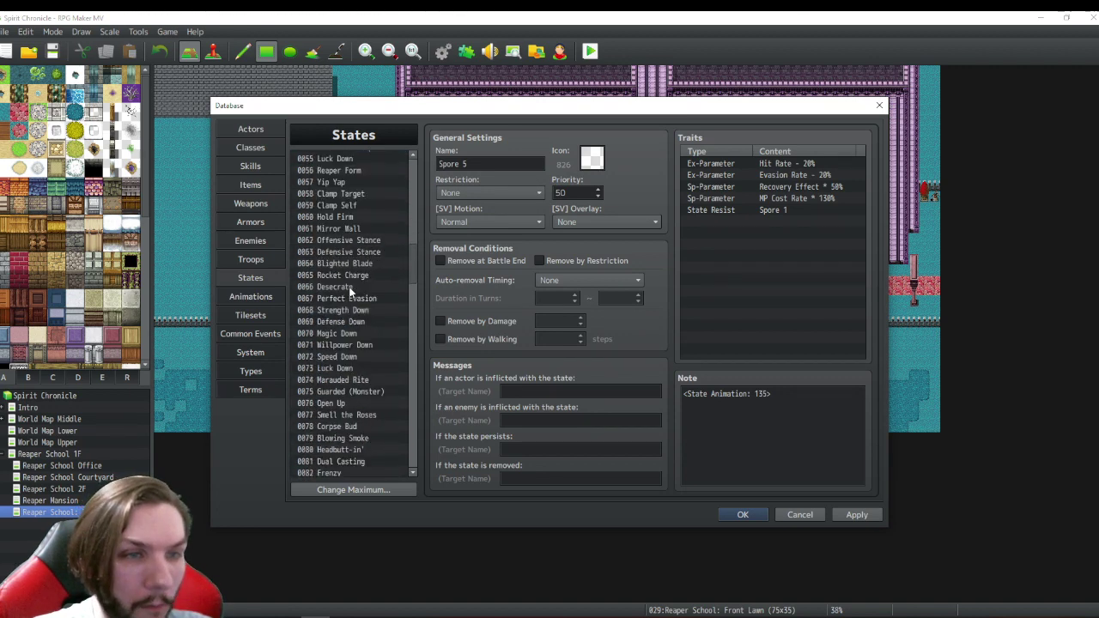
scroll(352, 298, down, 3)
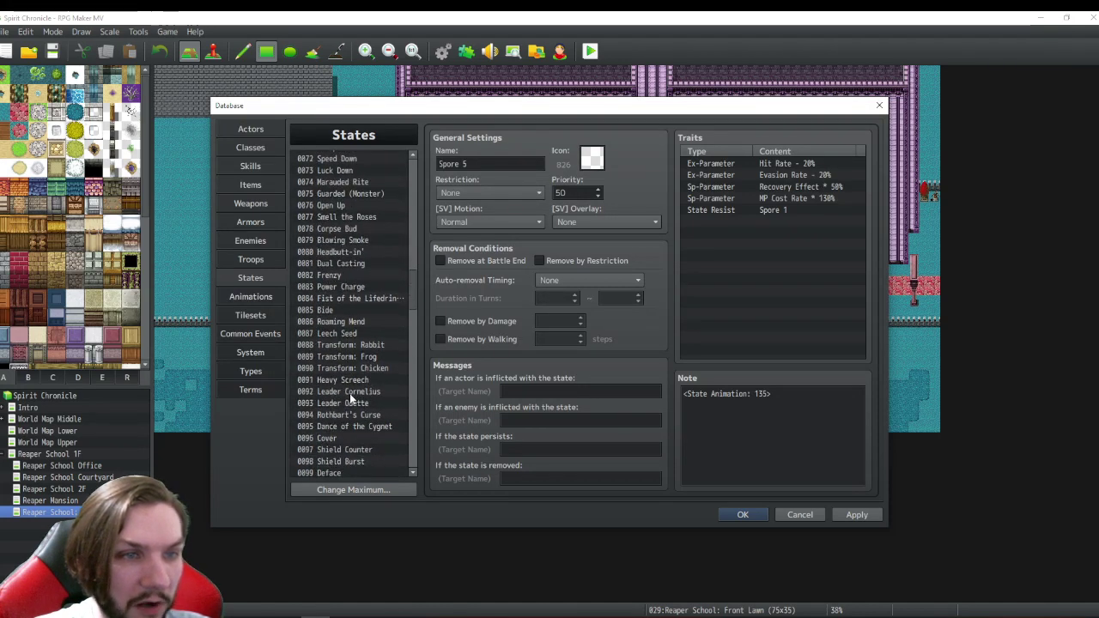
click(350, 334)
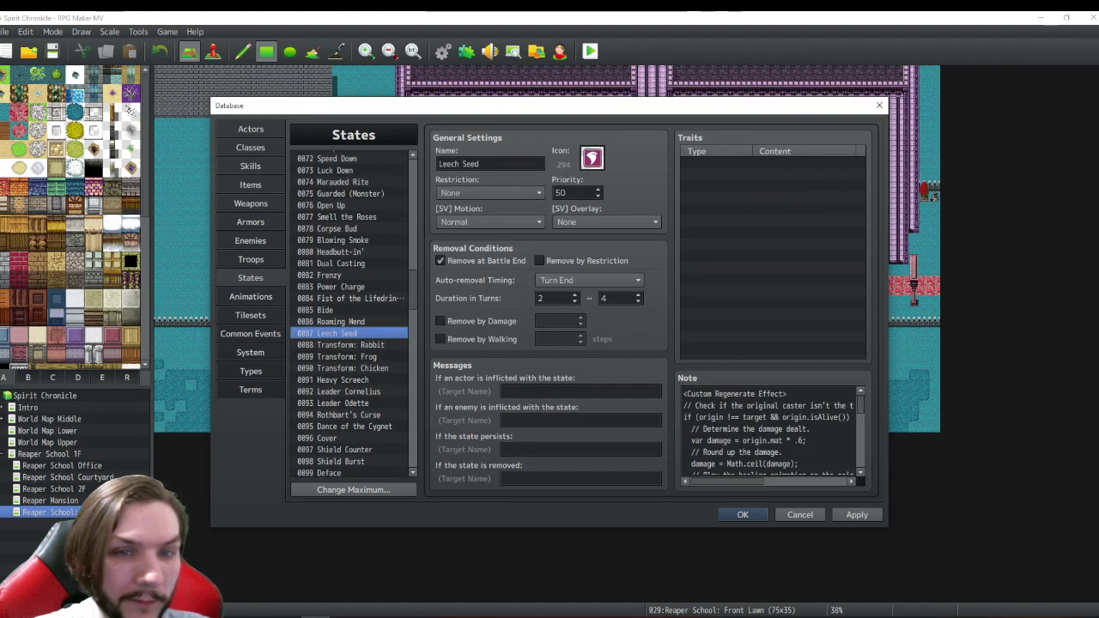
scroll(768, 434, down, 3)
scroll(768, 434, down, 5)
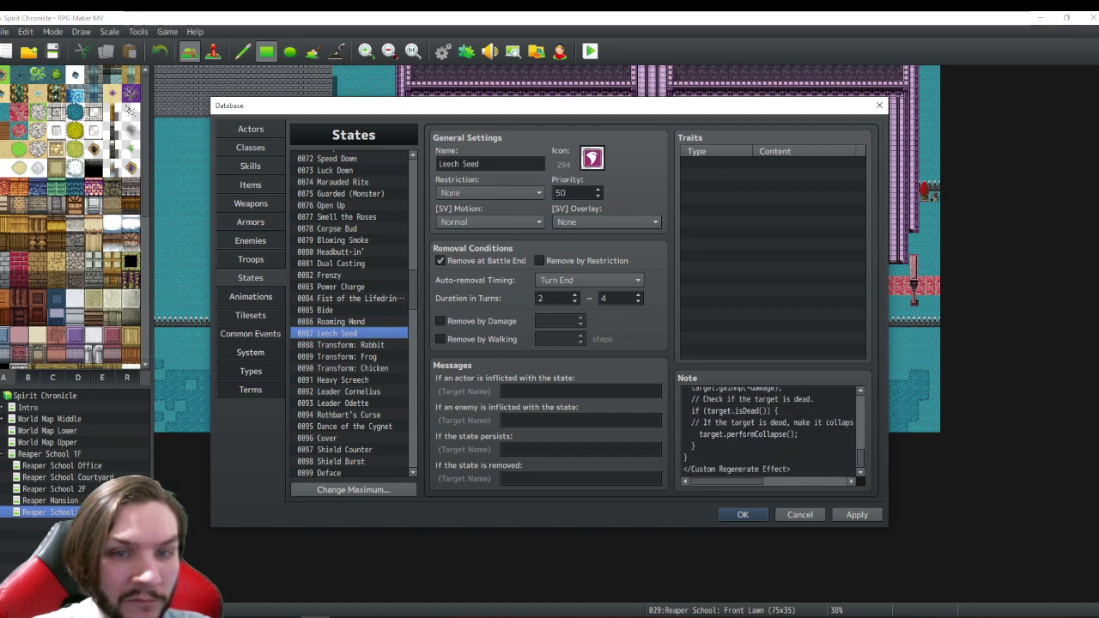
- Copy the whole Leech Seed note and paste it into a new Notepad document, placing the cursor after the .6 damage multiplier
key(ctrl+a)
right_click(745, 406)
click(770, 424)
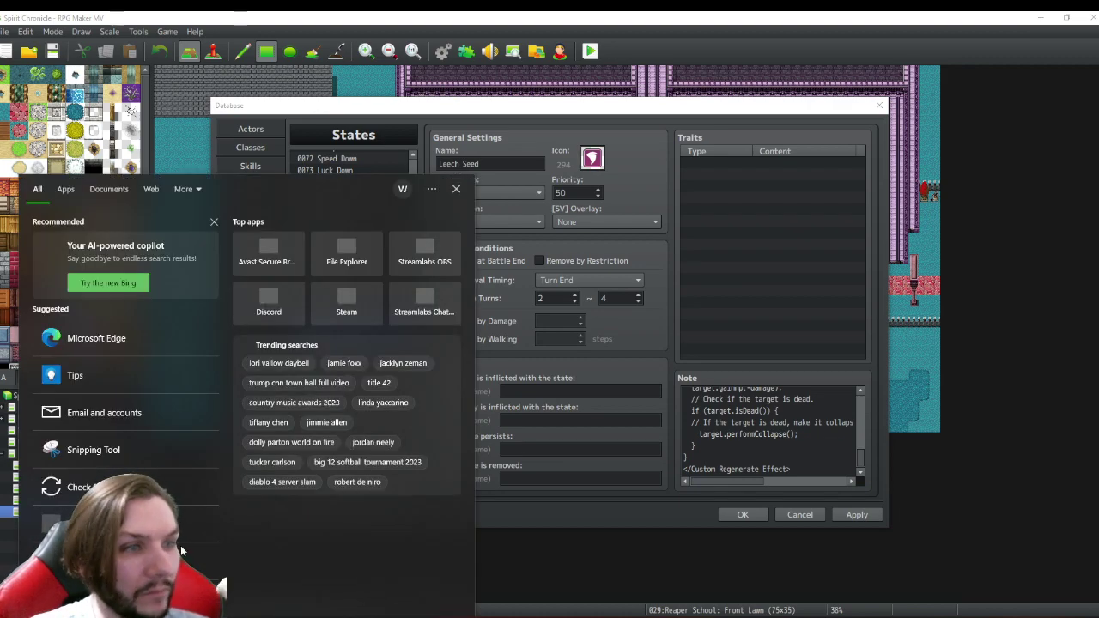
text(n)
click(106, 252)
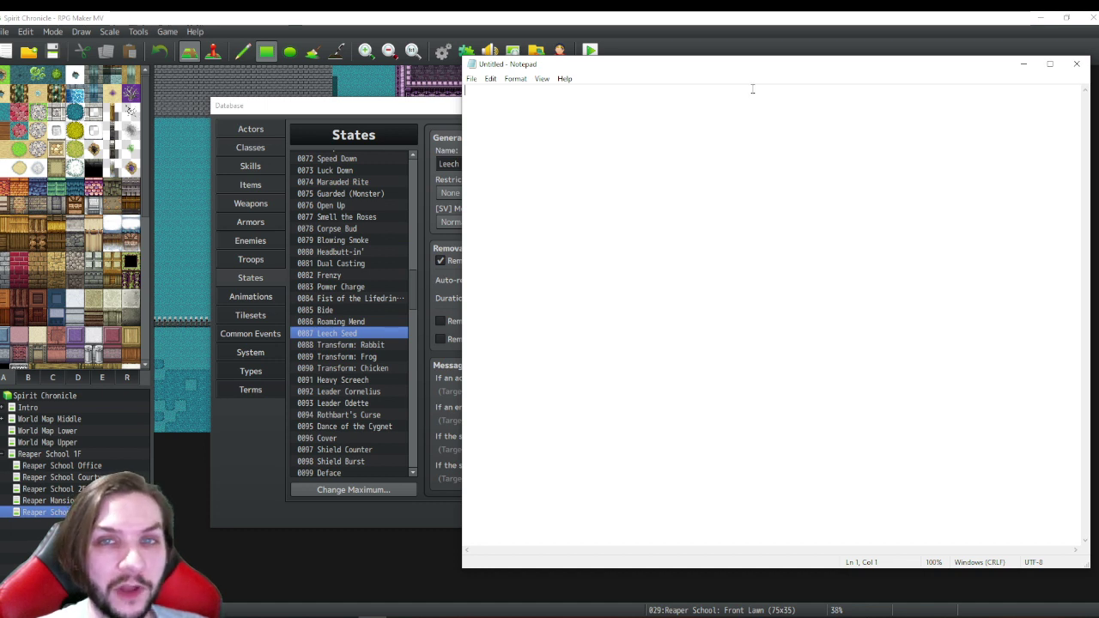
right_click(532, 137)
click(445, 185)
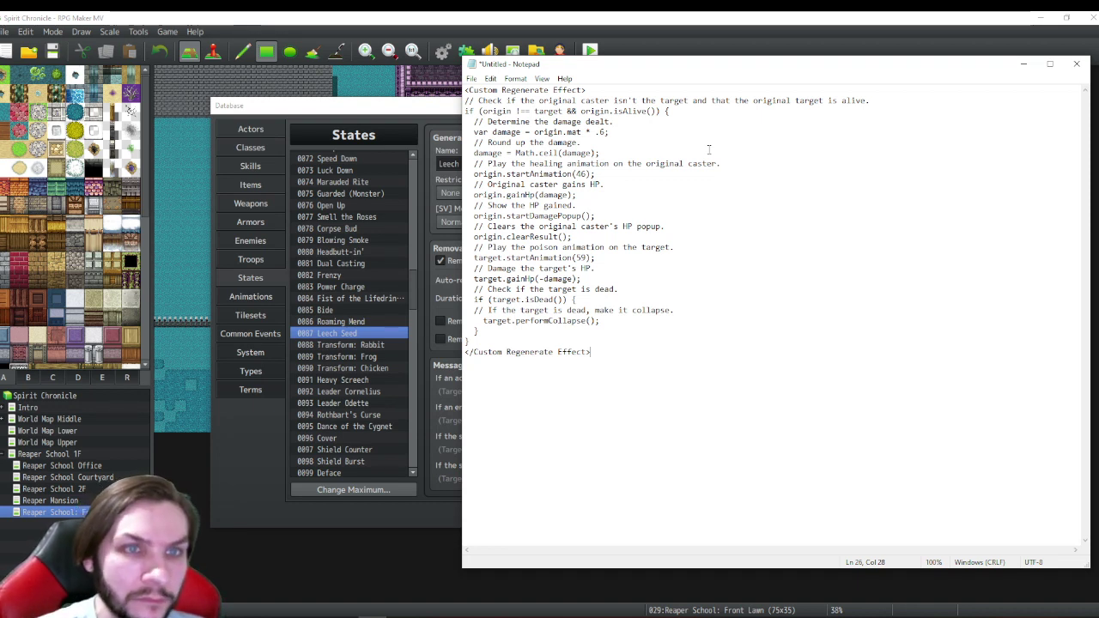
click(604, 131)
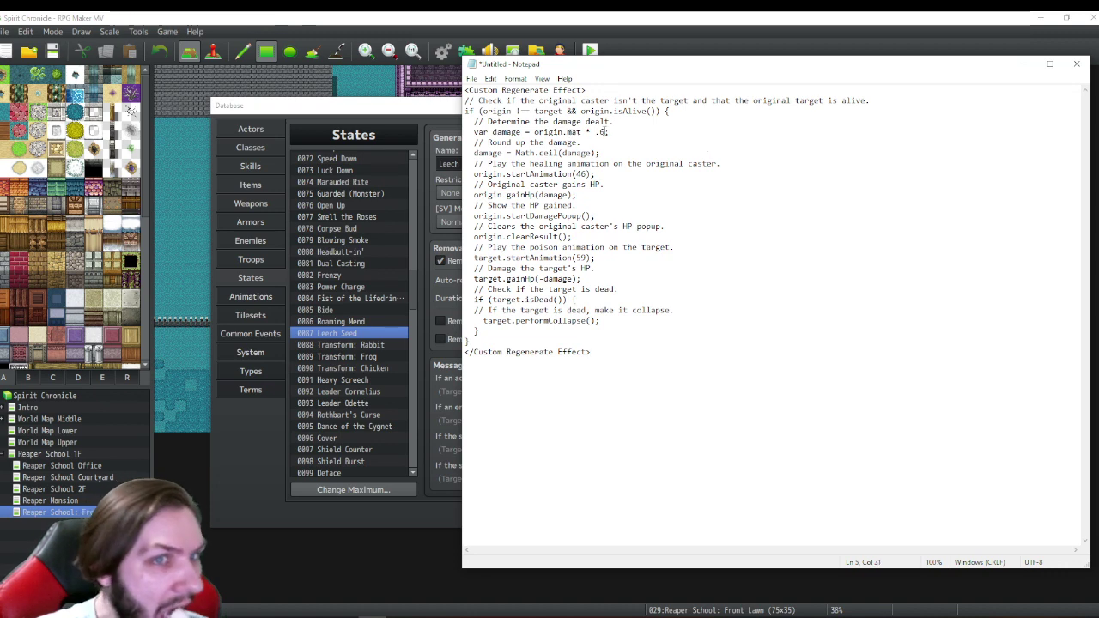
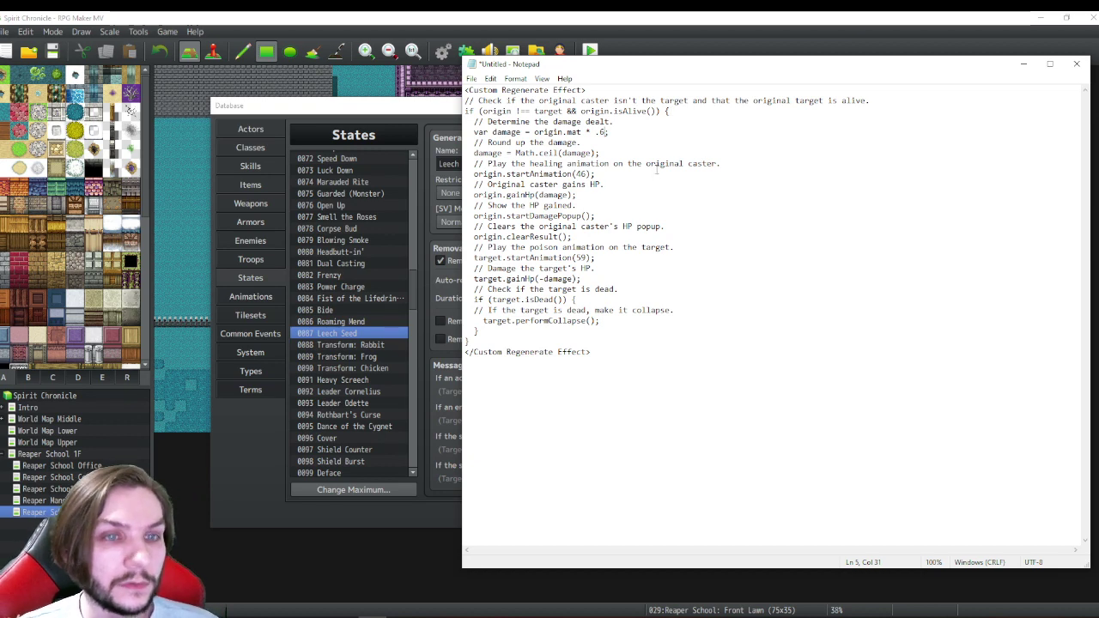
- Switch back to the RPG Maker MV database and open the MP Cost Rate trait of the Spore 4 state for editing
click(251, 429)
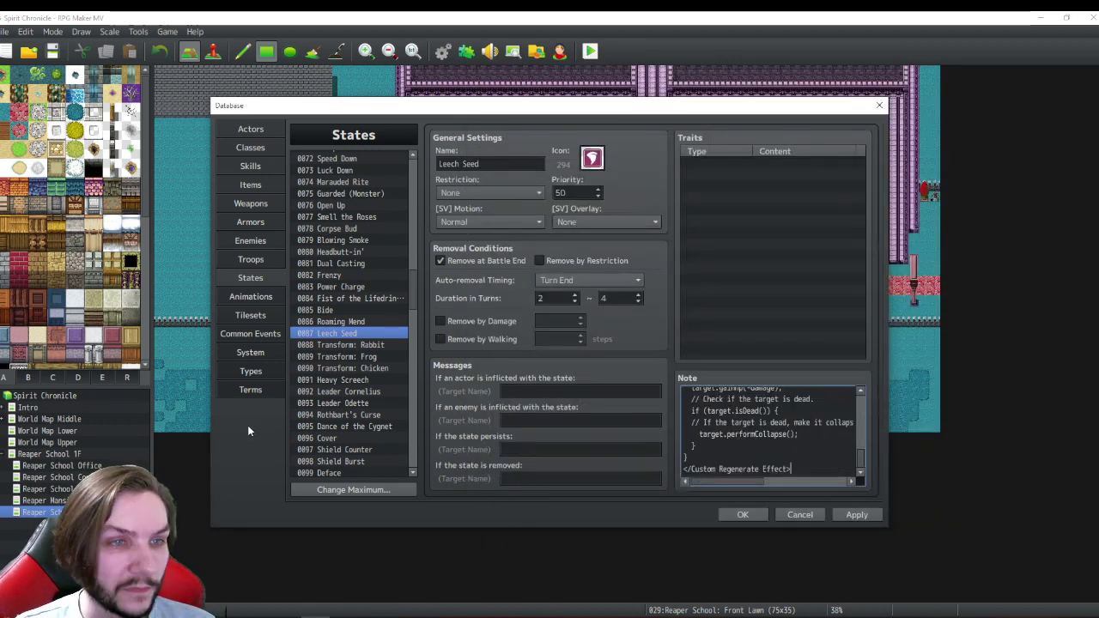
drag(414, 301, 415, 228)
click(334, 344)
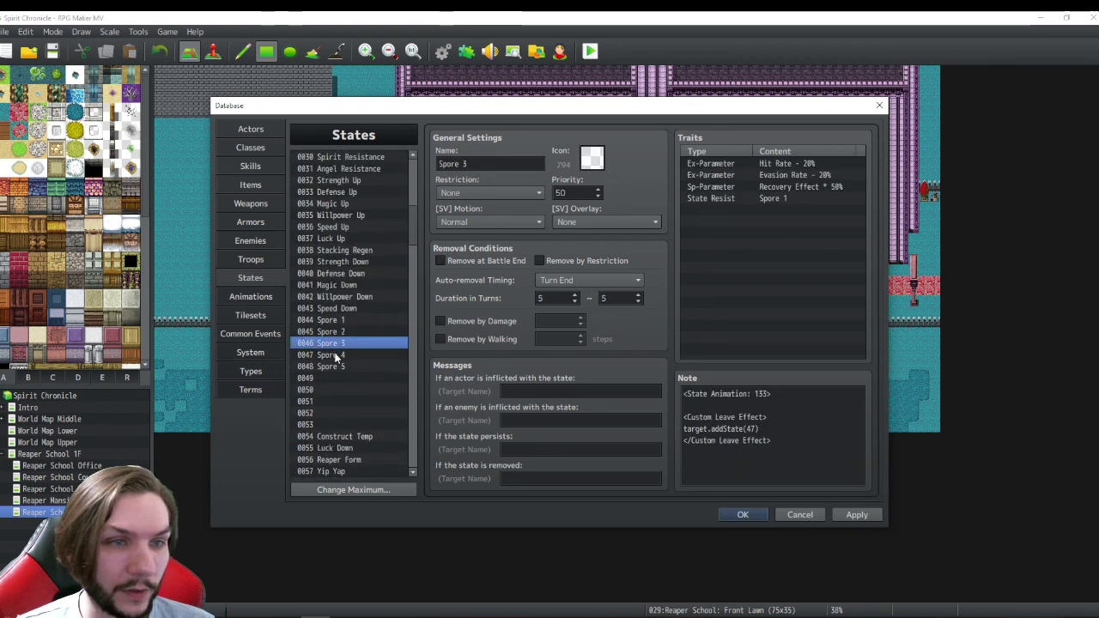
click(335, 356)
right_click(758, 197)
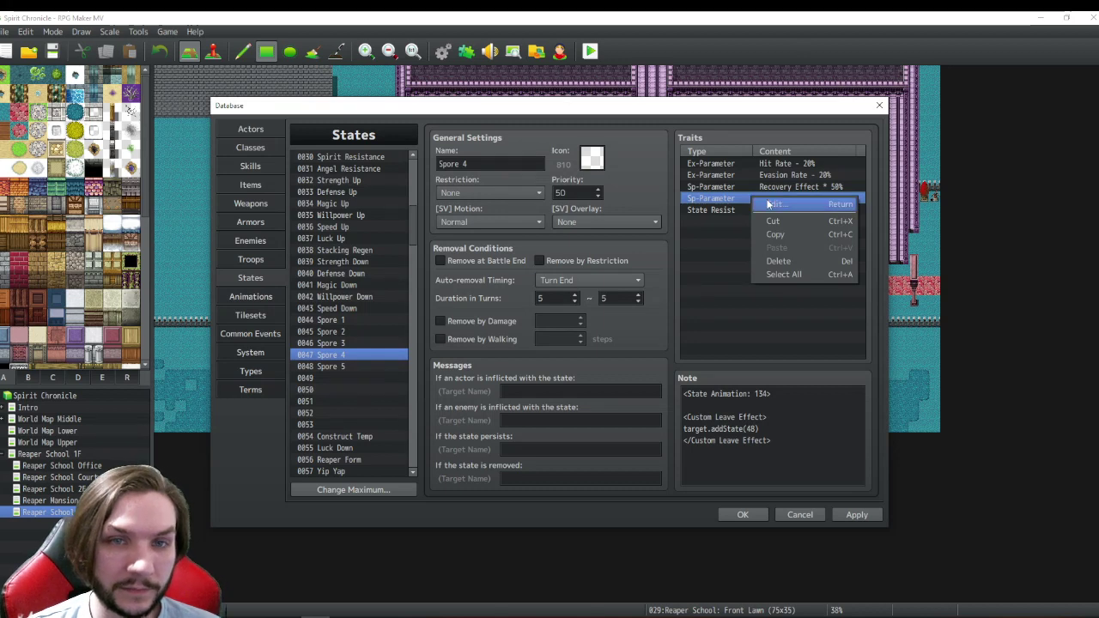
click(770, 205)
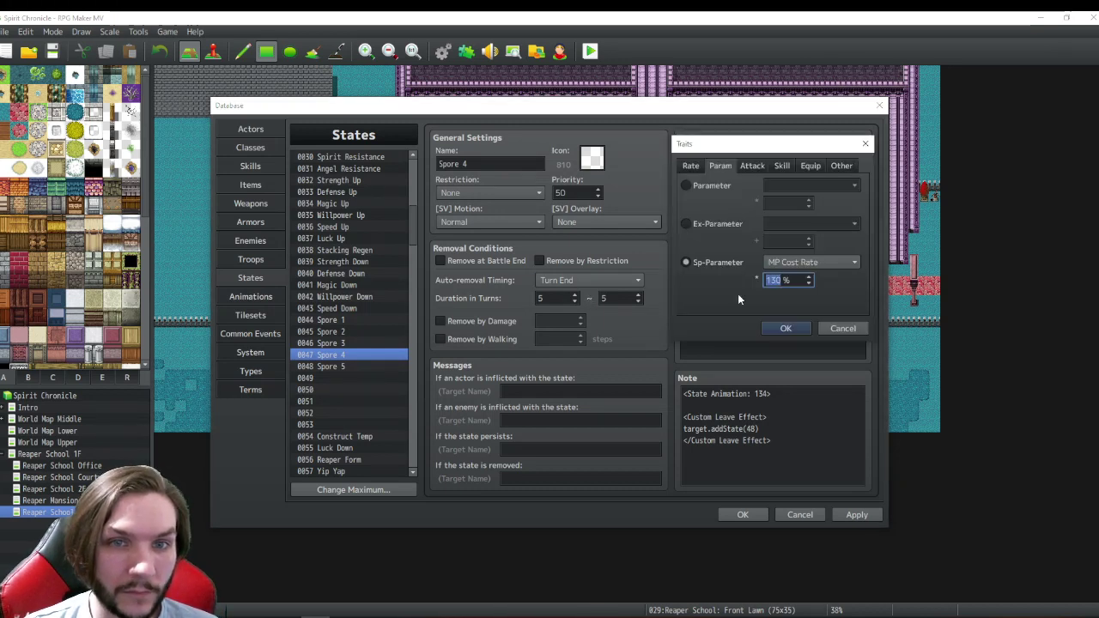
- Look through the parameter, attack and rate trait options for a replacement for Spore 4's MP Cost Rate trait
click(752, 167)
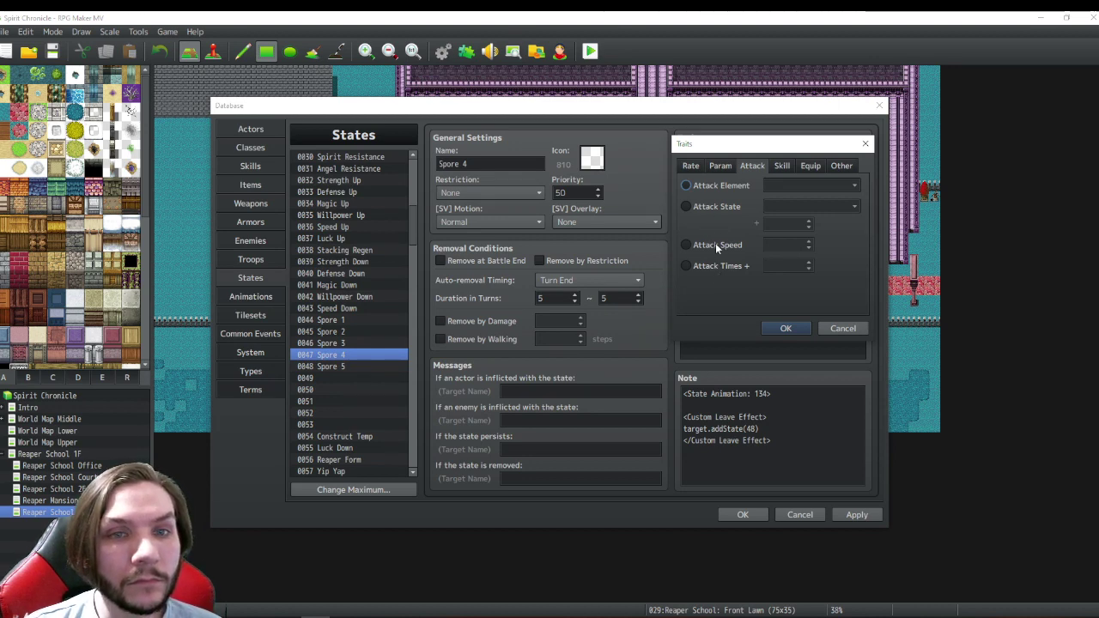
mouse_move(716, 246)
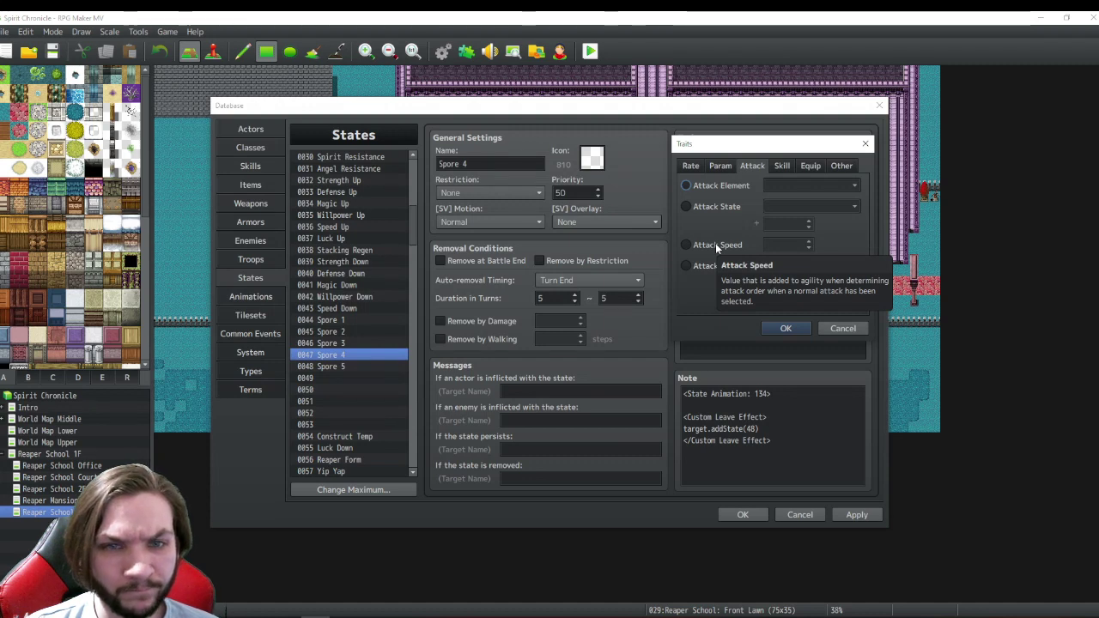
click(715, 167)
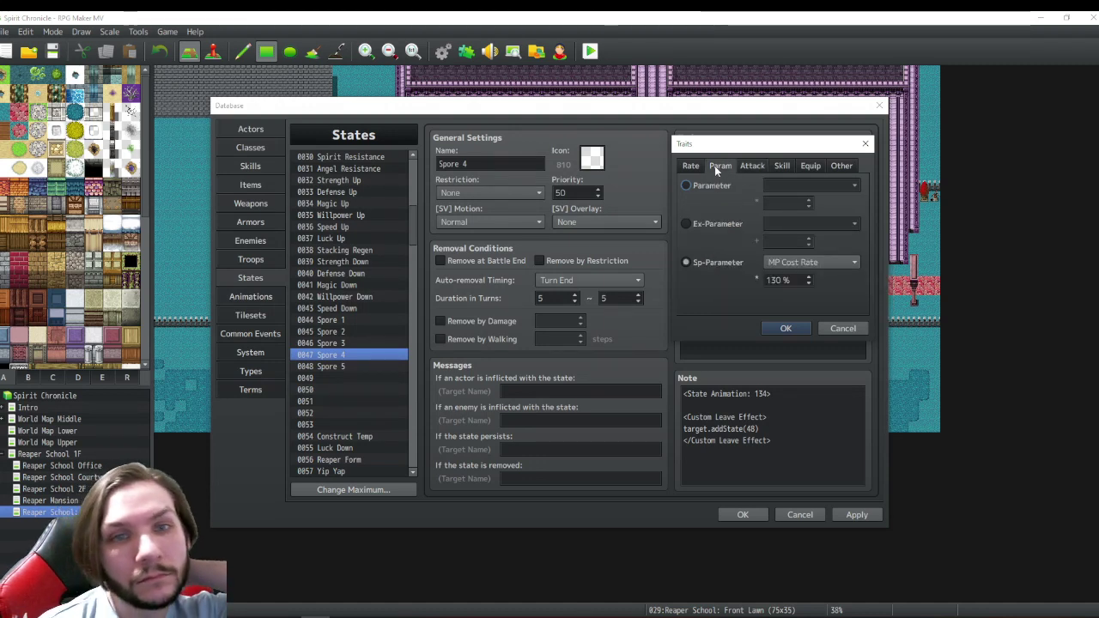
click(785, 265)
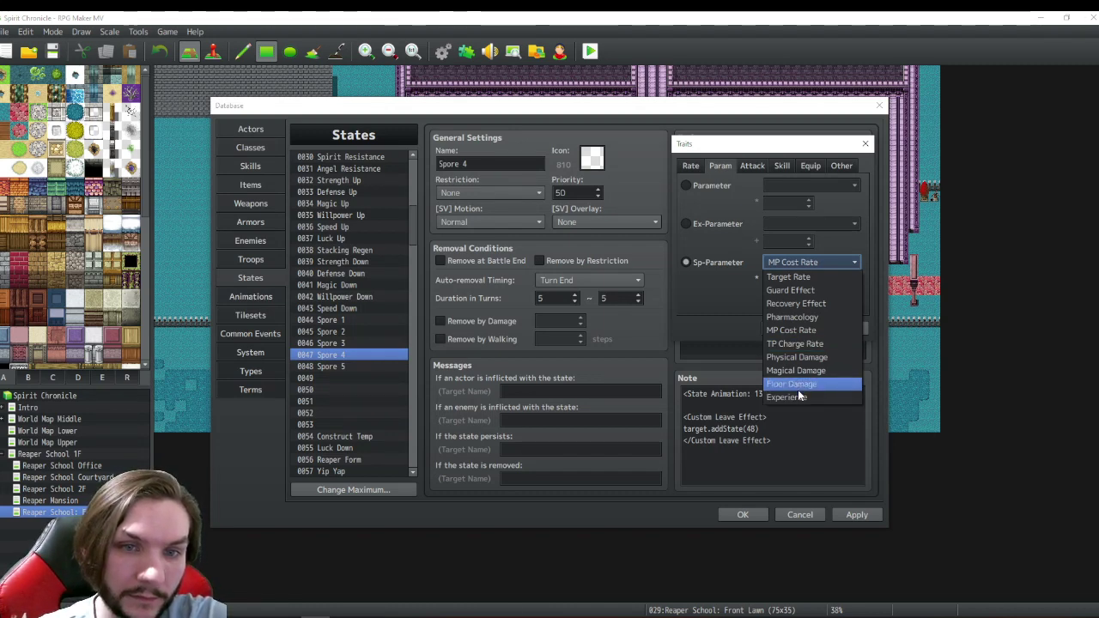
click(730, 294)
click(717, 224)
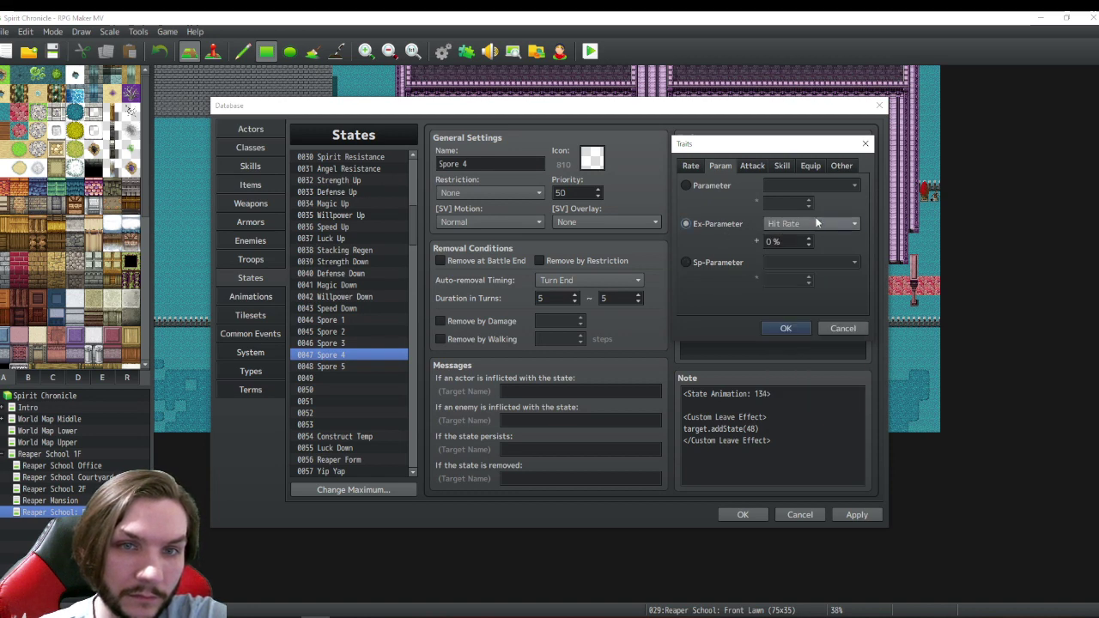
click(821, 223)
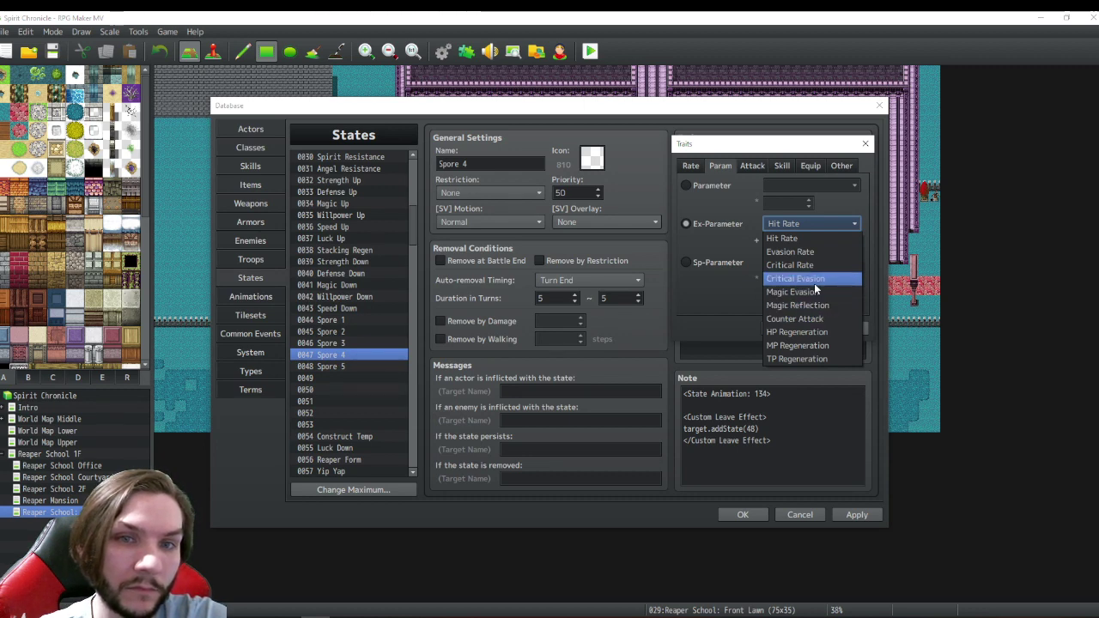
click(685, 185)
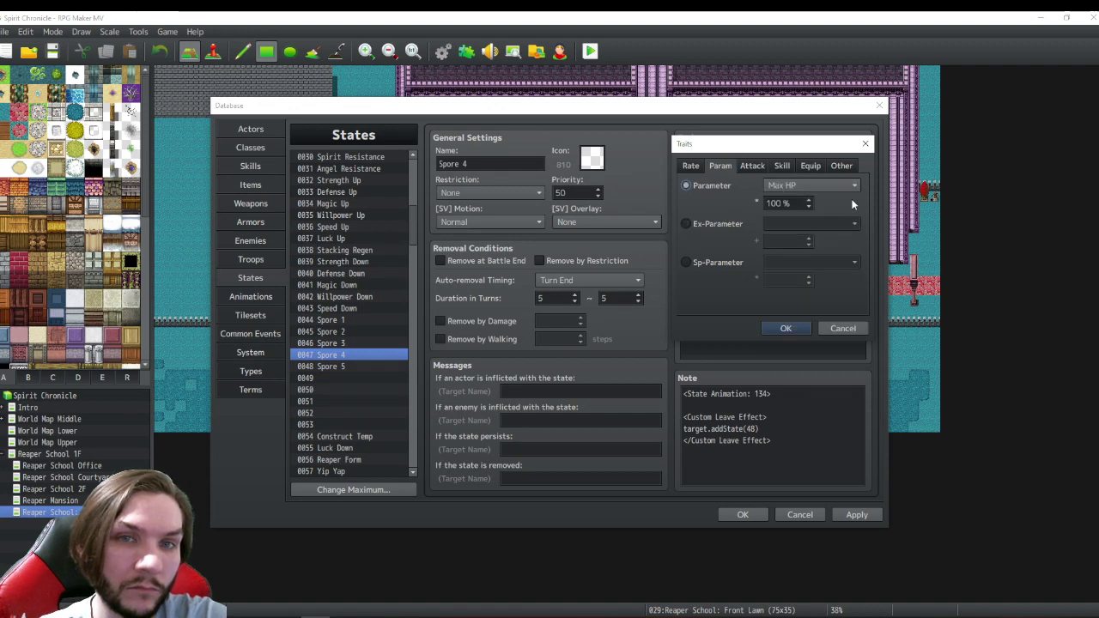
click(754, 164)
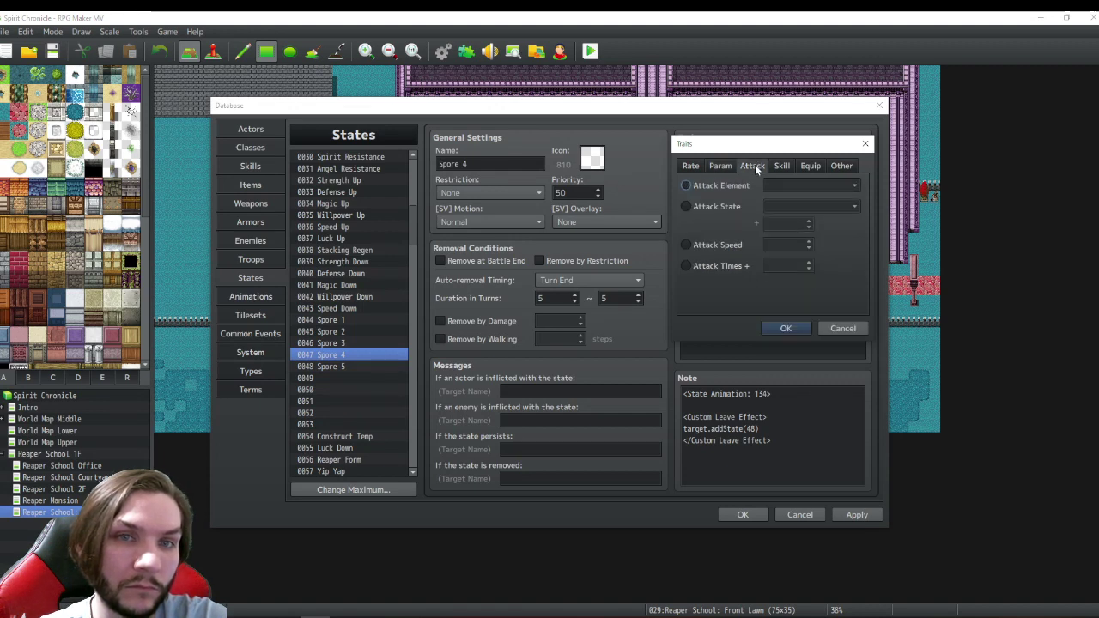
click(689, 166)
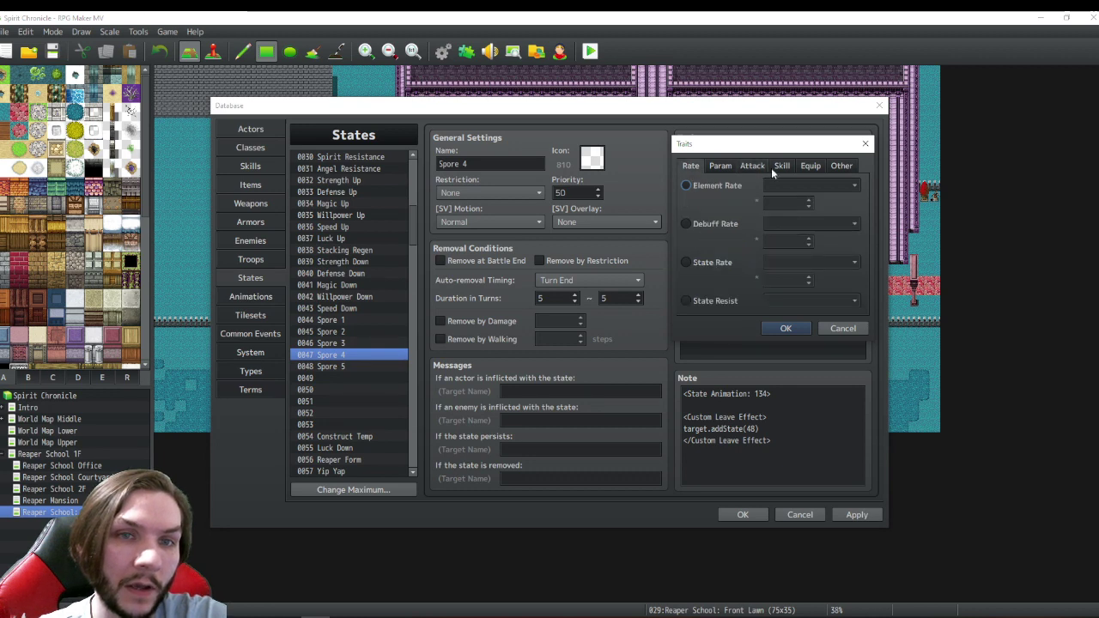
- Replace Spore 4's MP Cost Rate trait with an Attack Element trait set to Blight
click(742, 164)
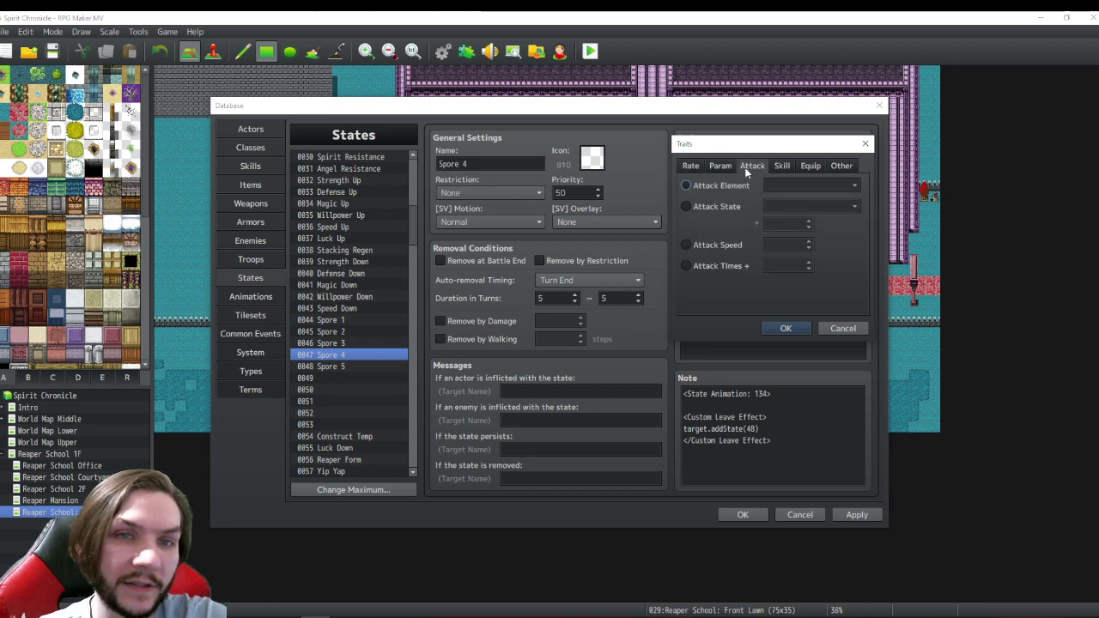
click(716, 213)
click(832, 206)
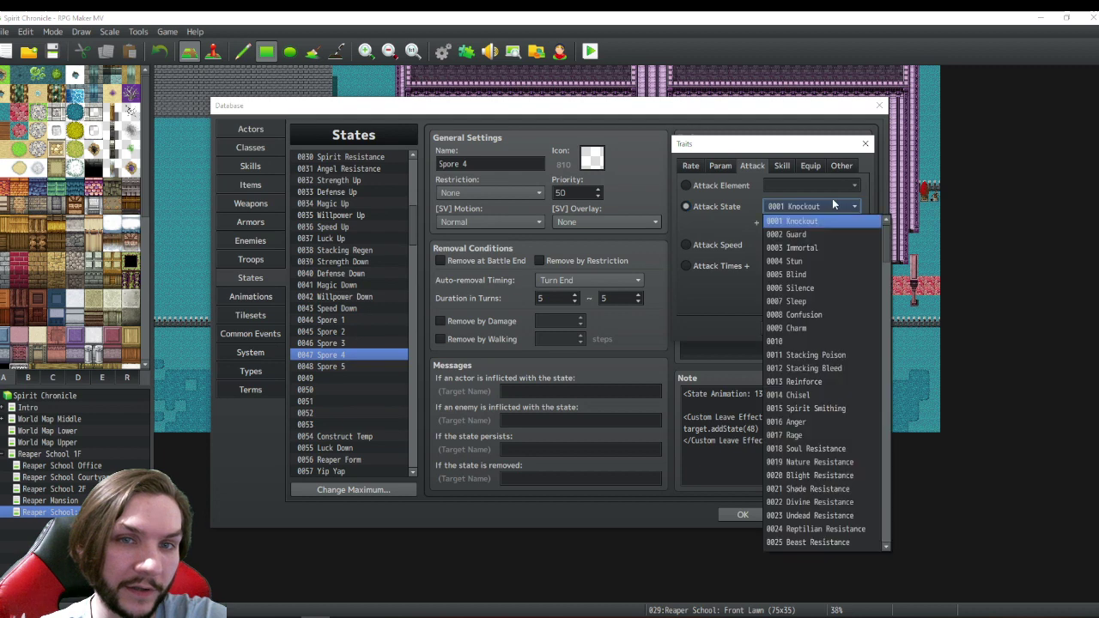
click(744, 186)
click(812, 184)
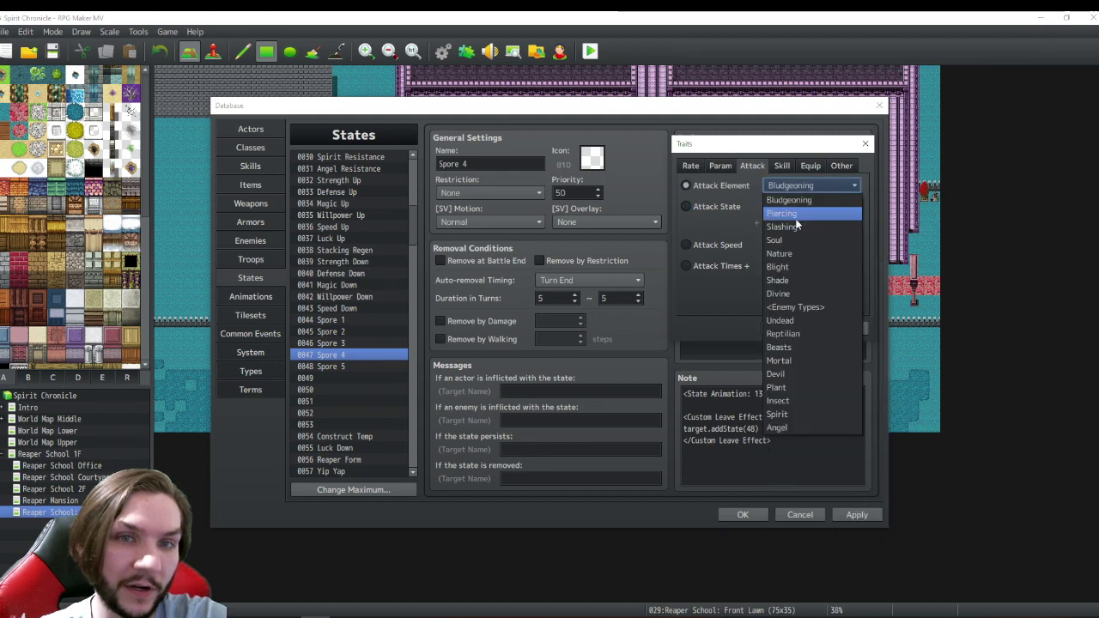
click(796, 266)
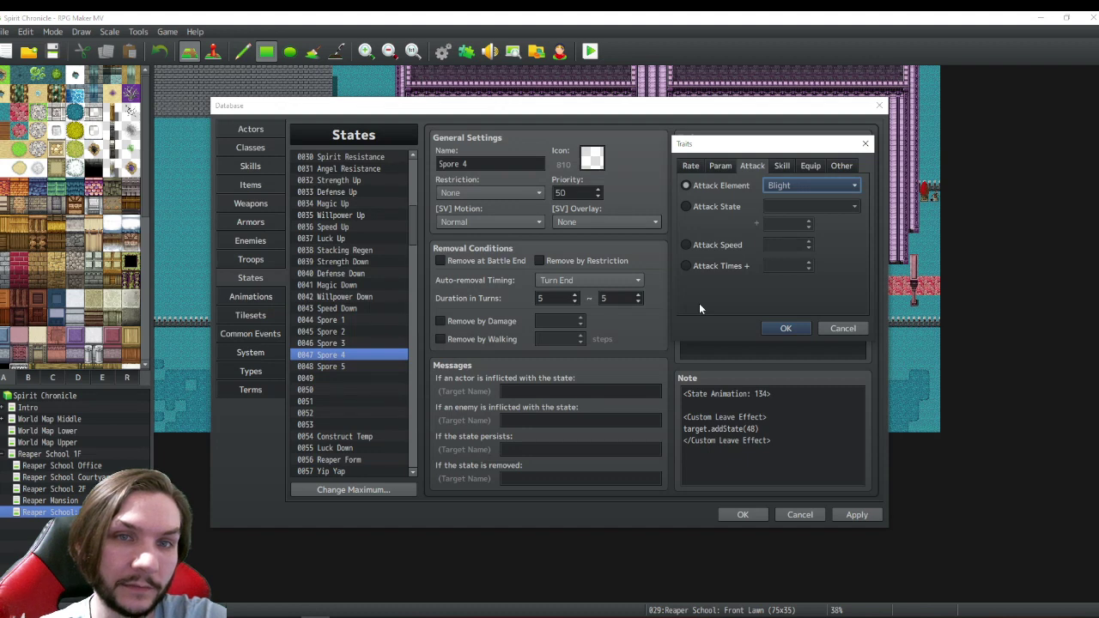
click(777, 327)
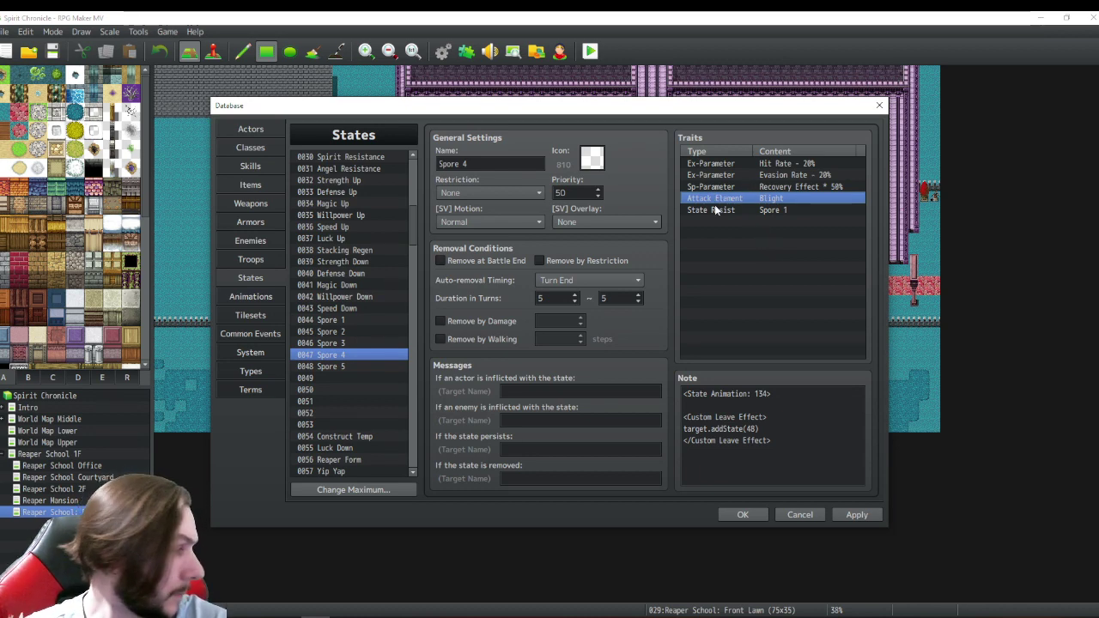
- Reopen Spore 4's Attack Element trait to review its settings and close it with Blight kept
right_click(748, 199)
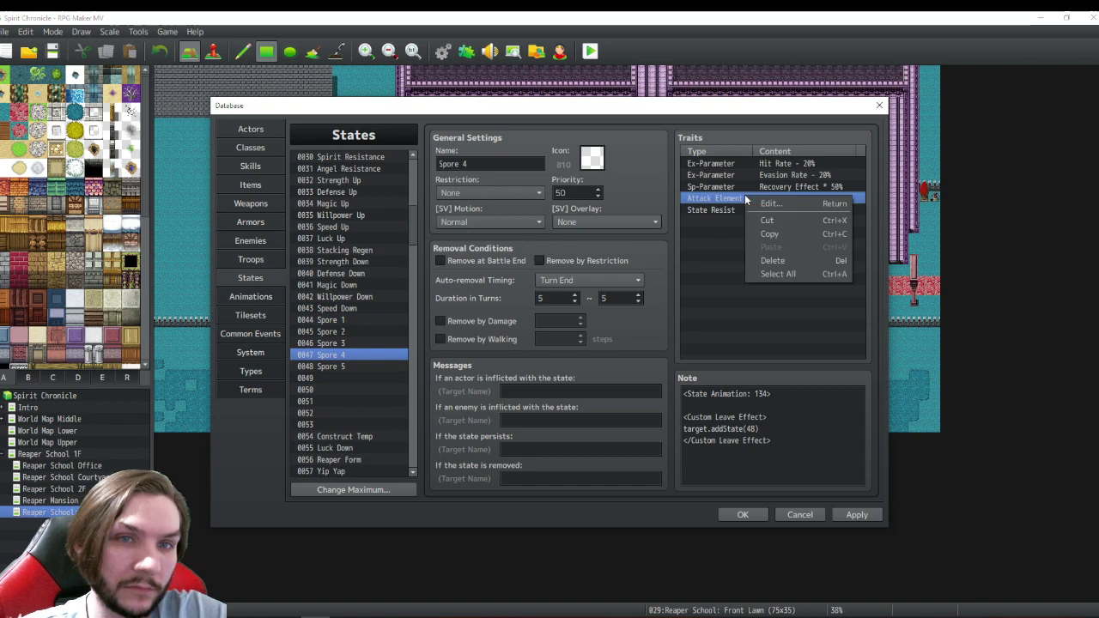
click(765, 205)
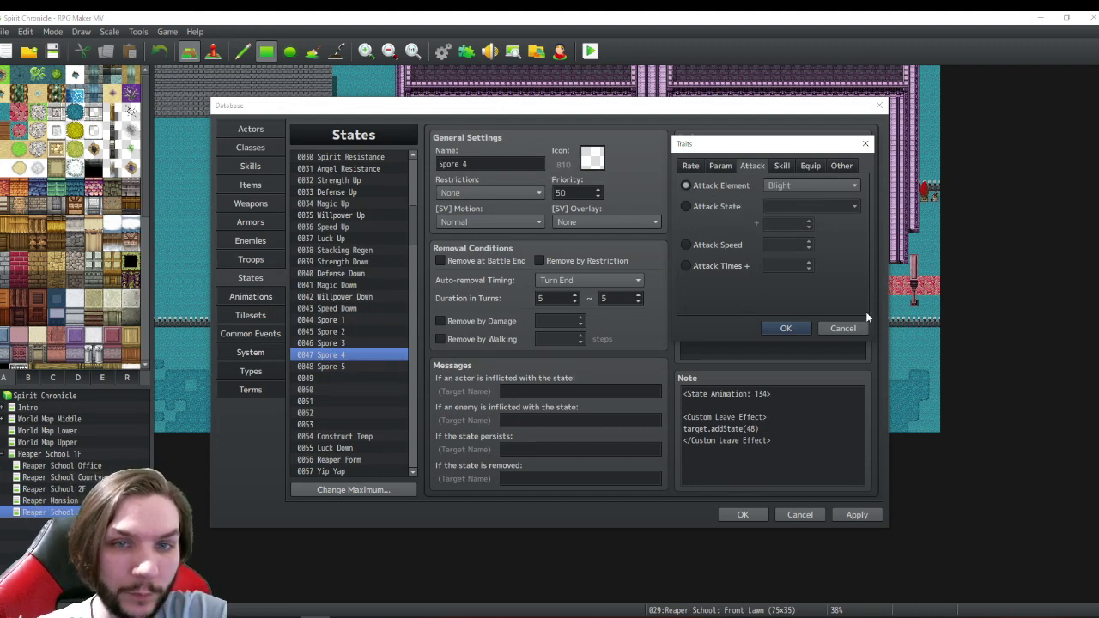
click(787, 329)
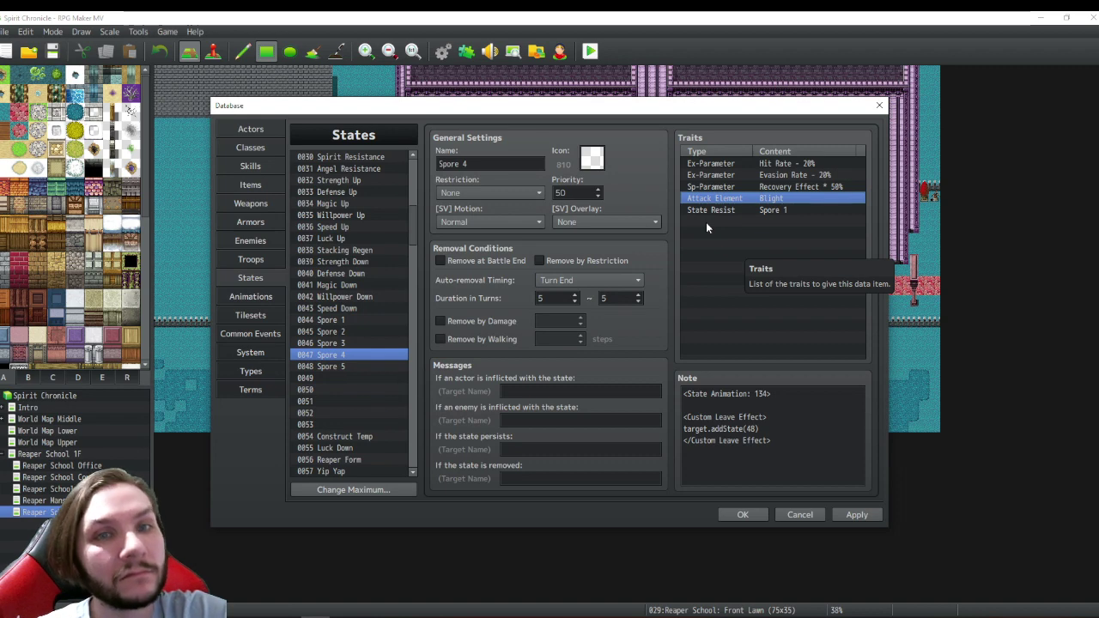
click(240, 146)
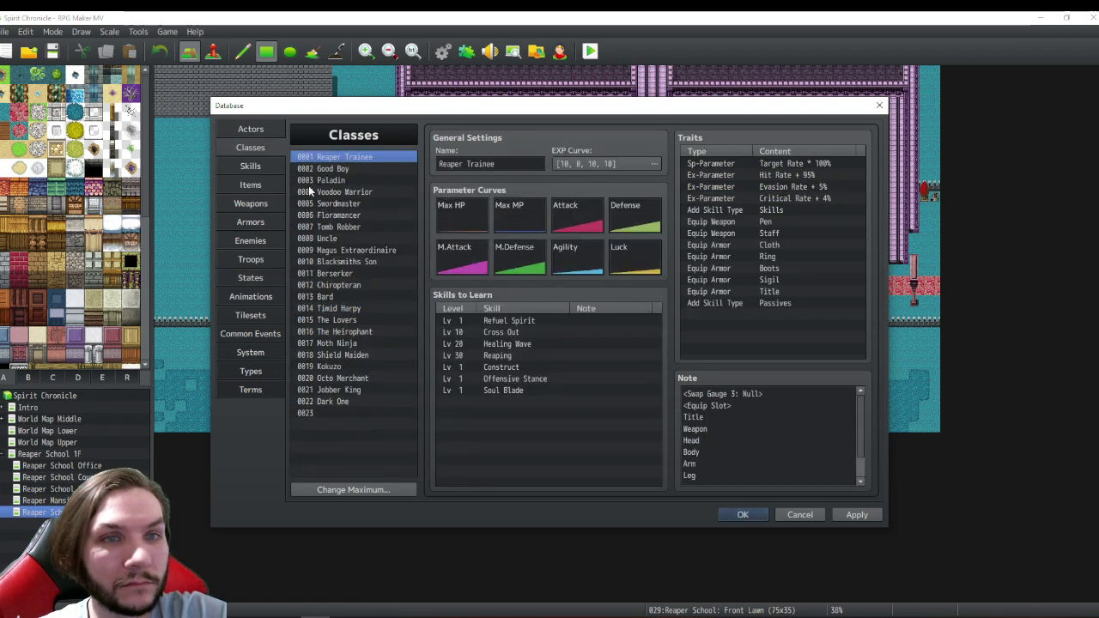
click(250, 165)
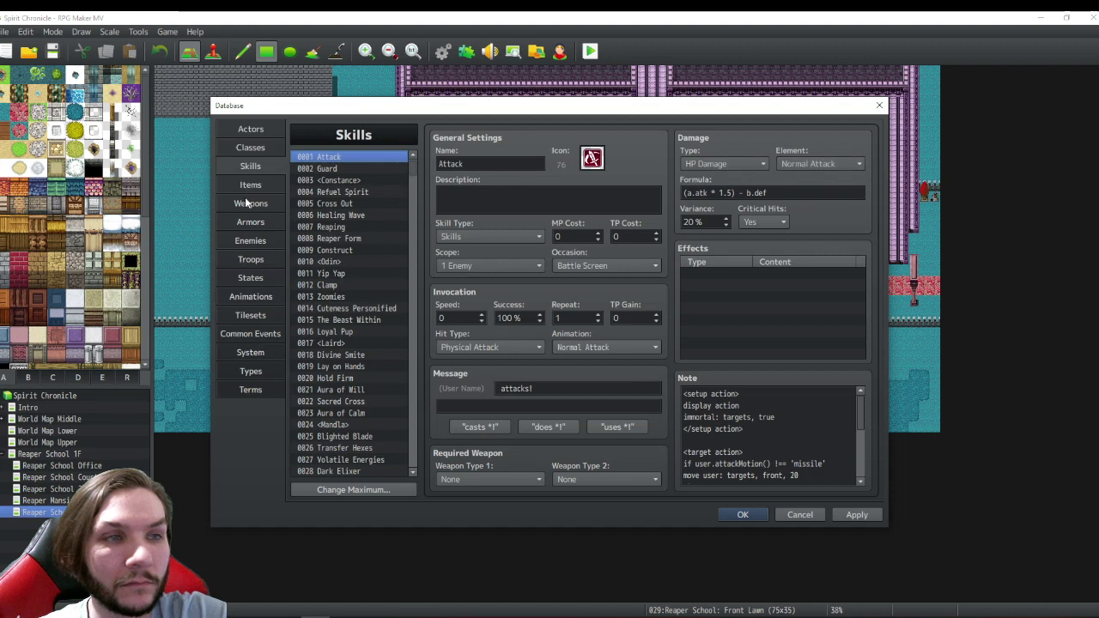
click(252, 260)
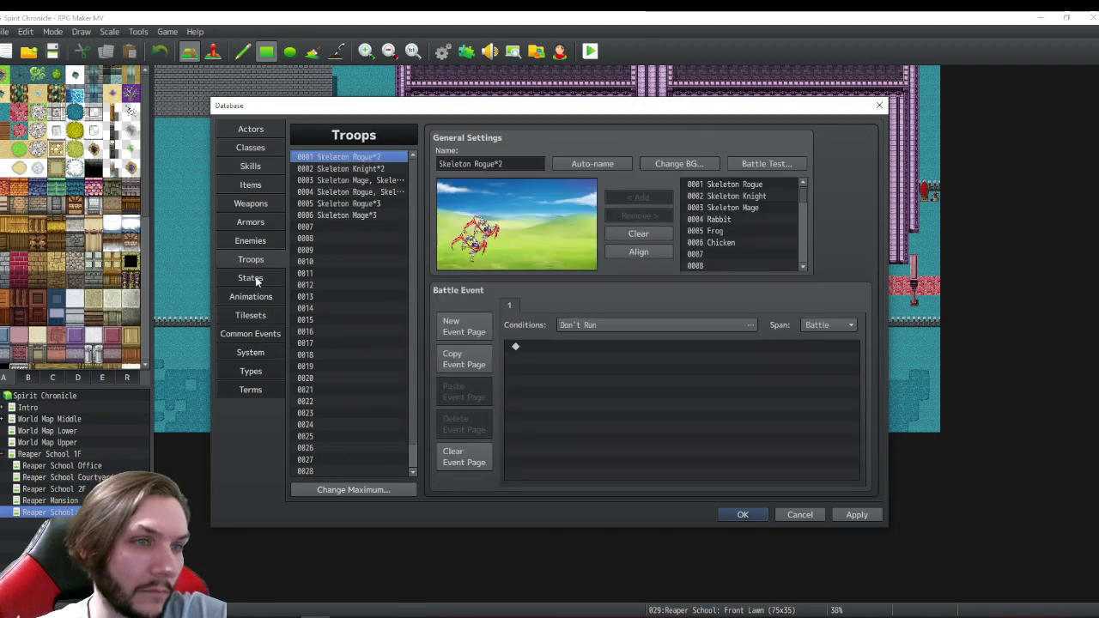
click(251, 277)
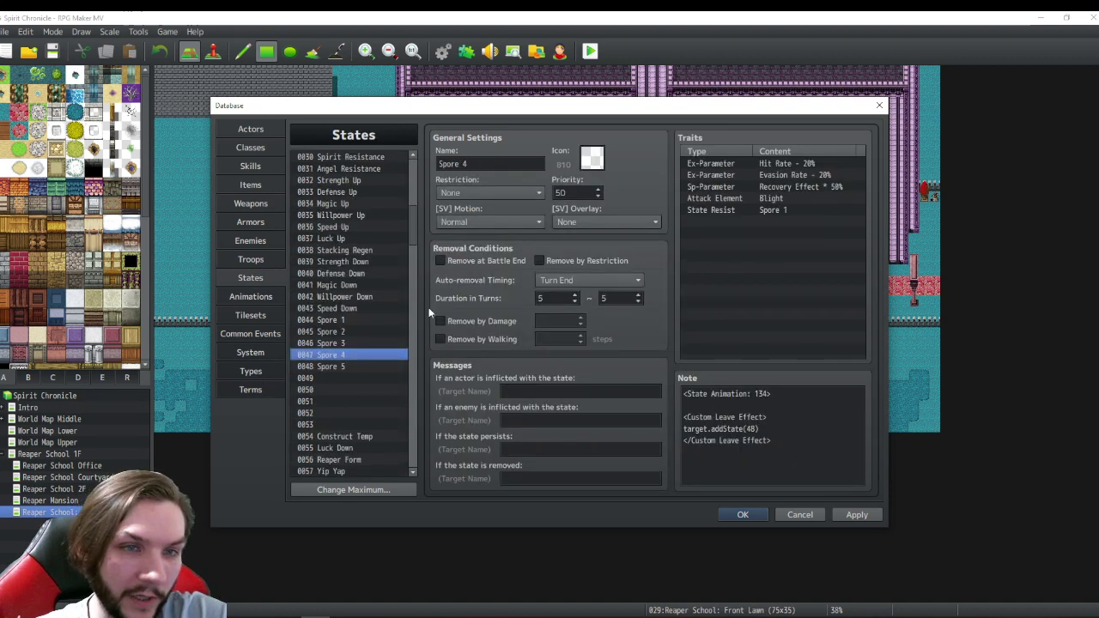
- Copy the Blight Attack Element trait from Spore 4 into Spore 5, replacing Spore 5's MP Cost Rate trait
click(344, 366)
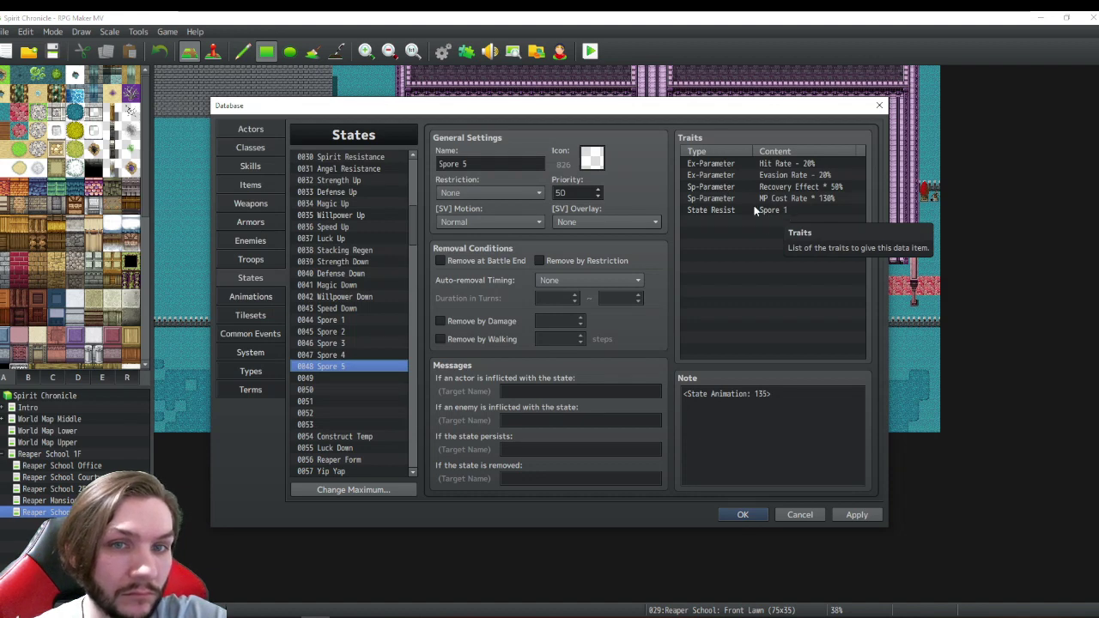
click(332, 356)
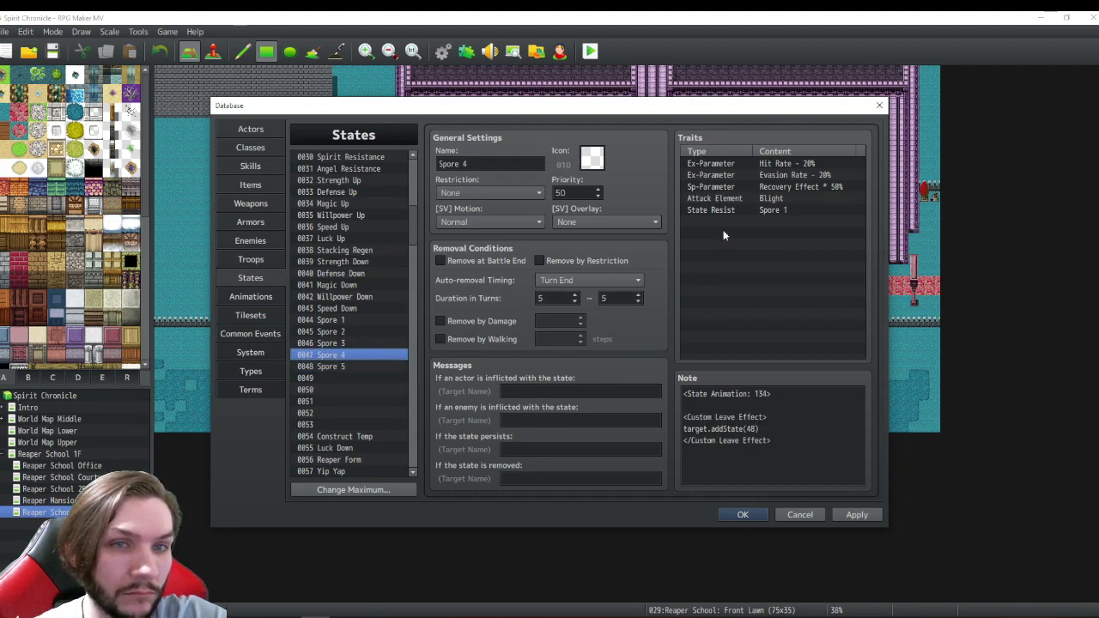
right_click(760, 198)
click(784, 236)
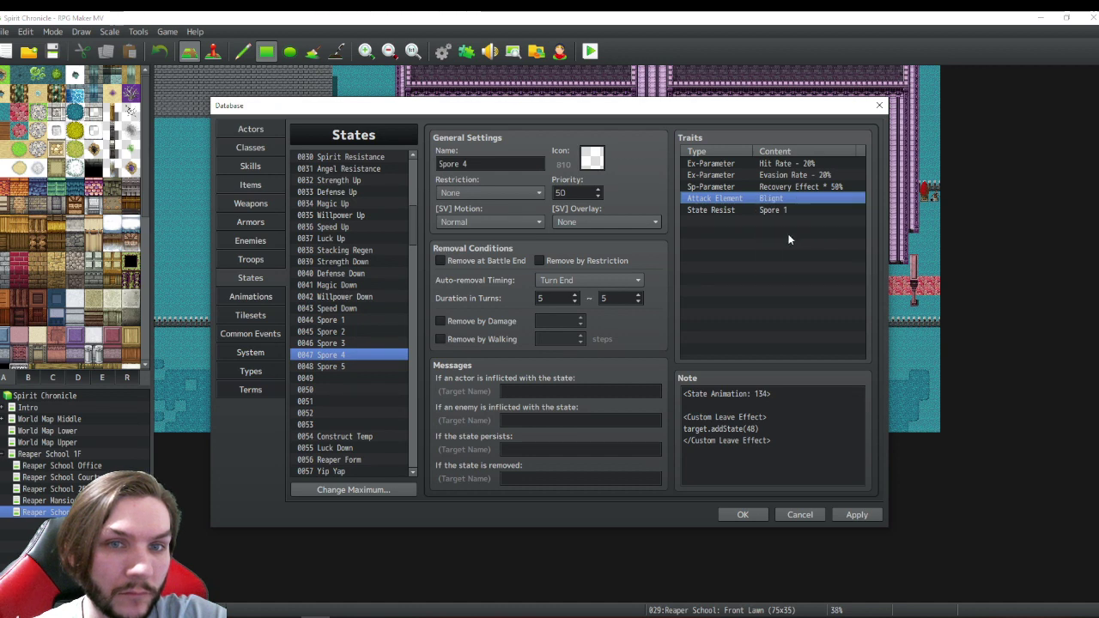
click(332, 366)
key(Delete)
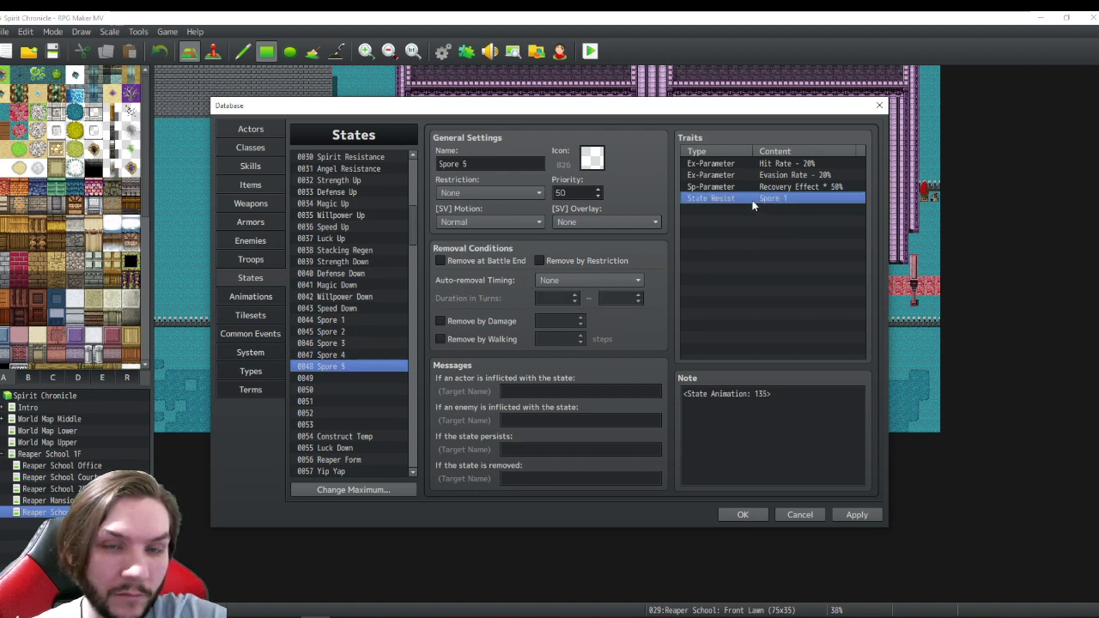
right_click(752, 198)
click(787, 254)
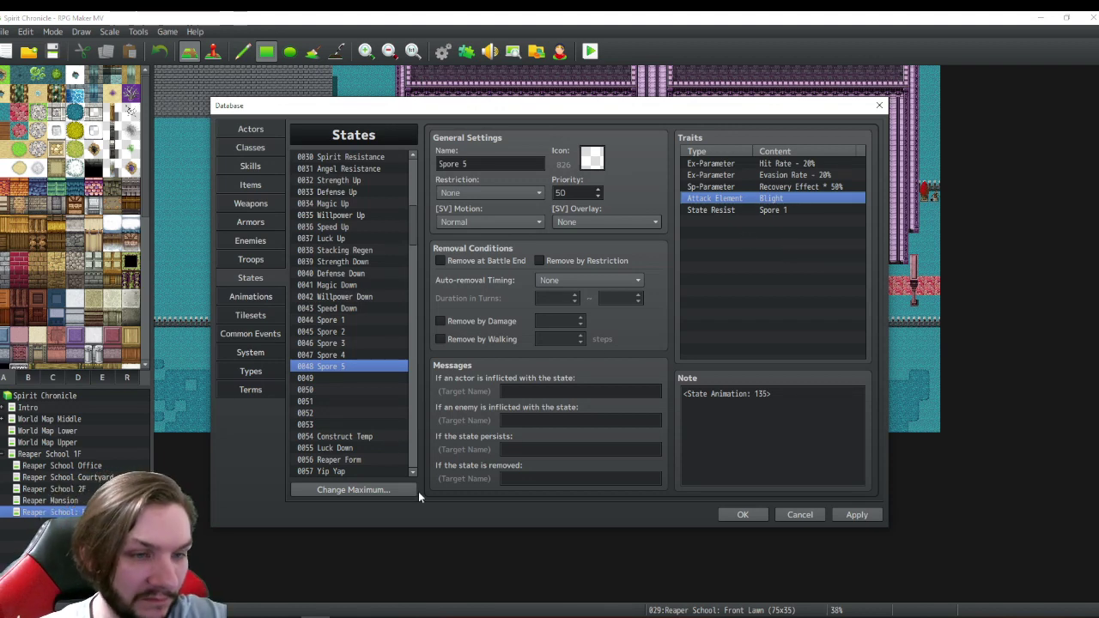
- Switch to the Notepad copy of the regenerate effect and replace the origin.mat damage formula with a fixed value of 5
click(374, 613)
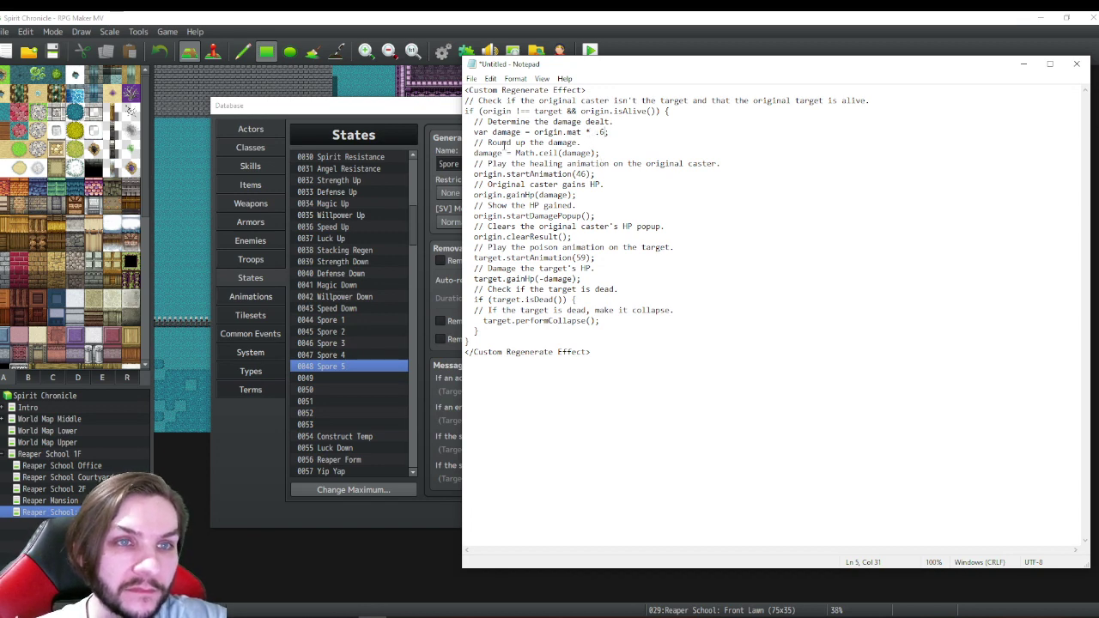
drag(608, 133, 538, 133)
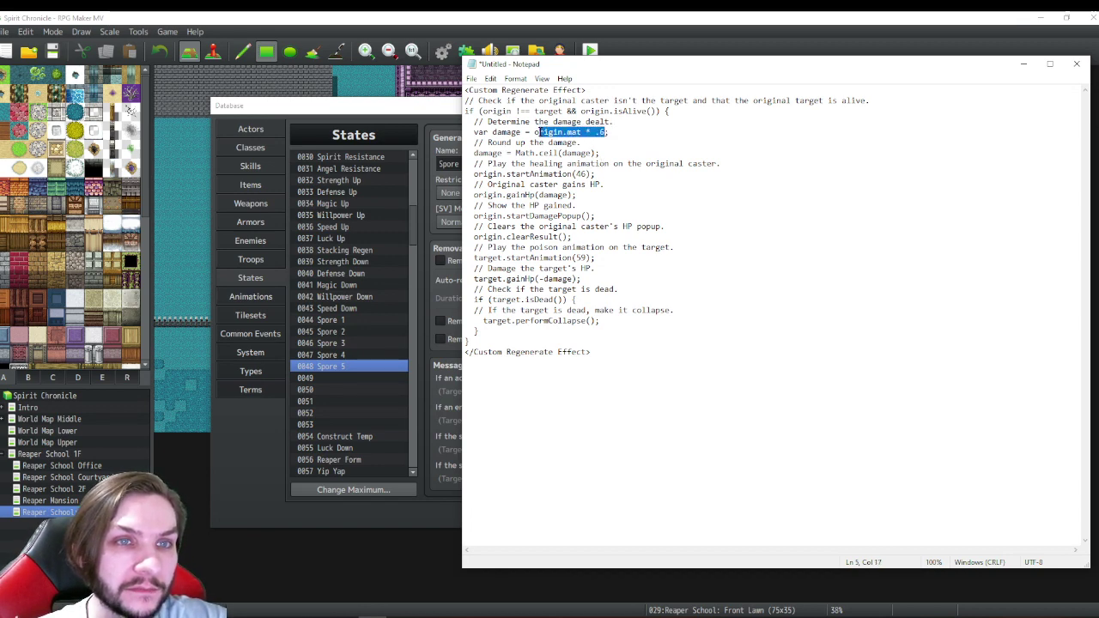
click(638, 140)
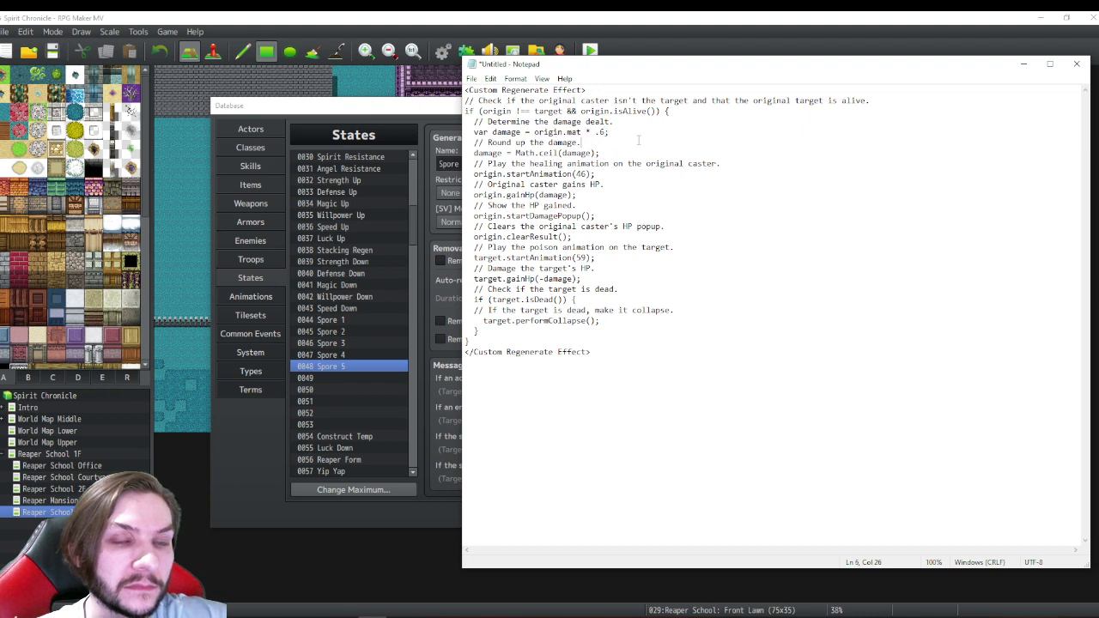
drag(608, 133, 534, 133)
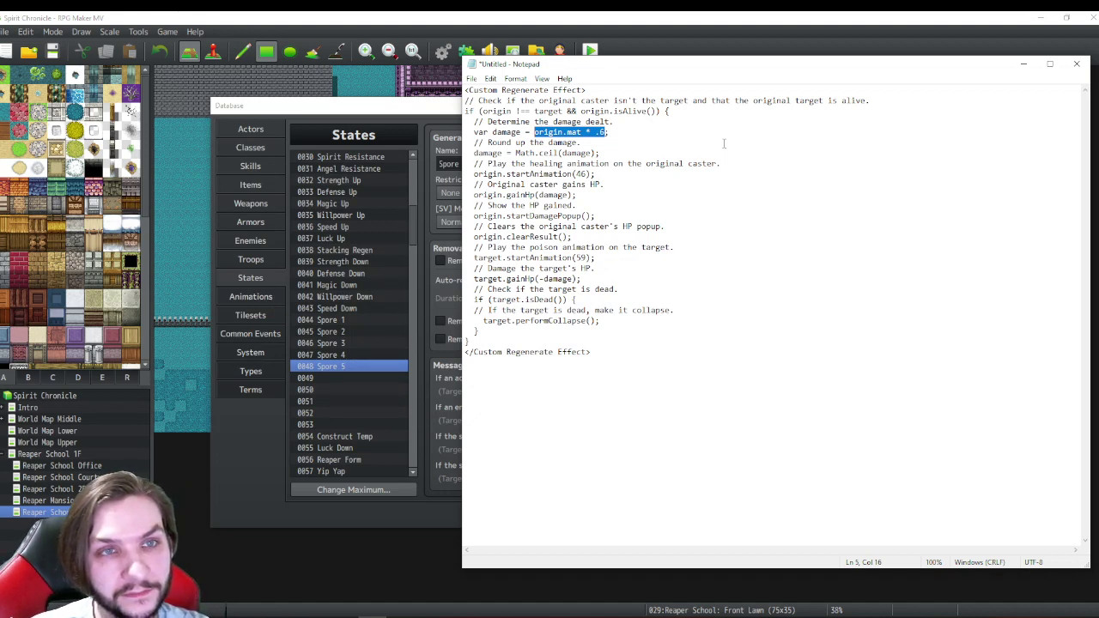
text(2;)
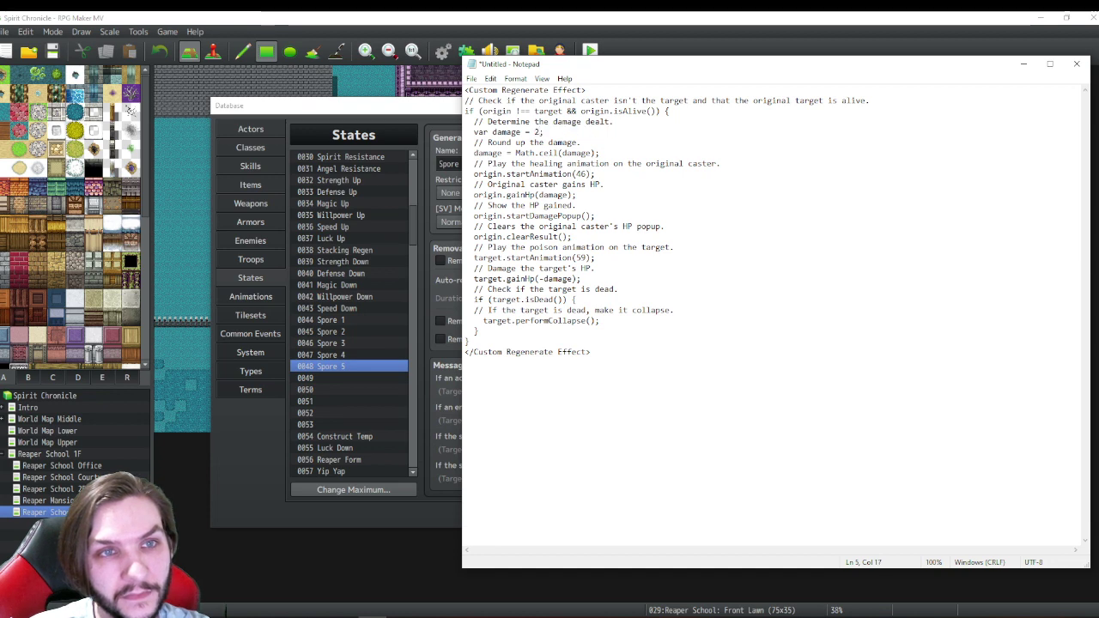
key(BackSpace)
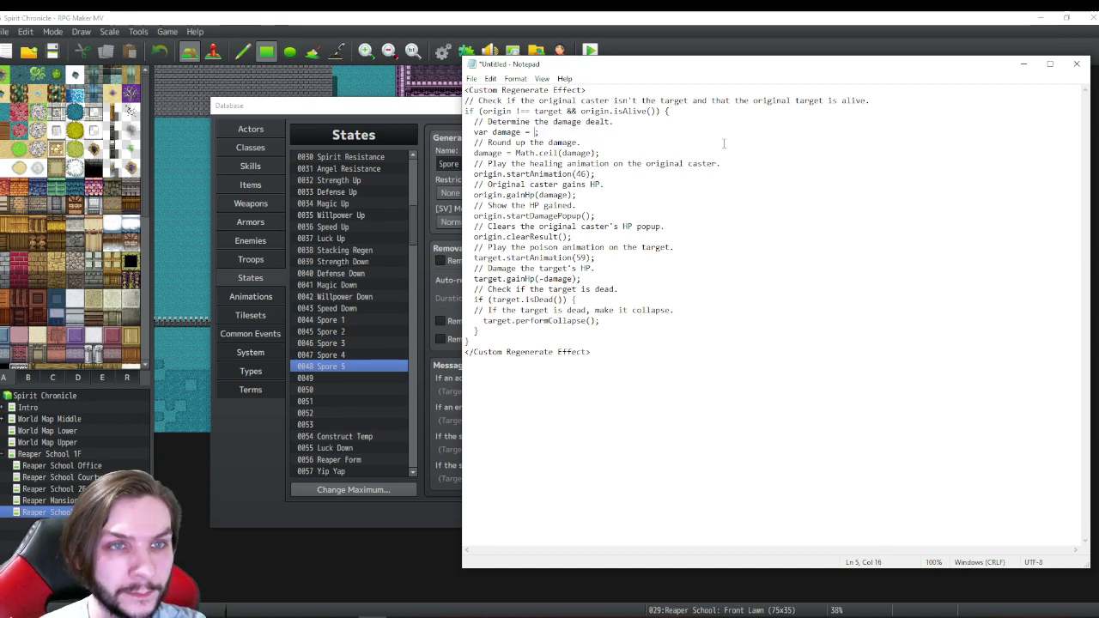
text(5)
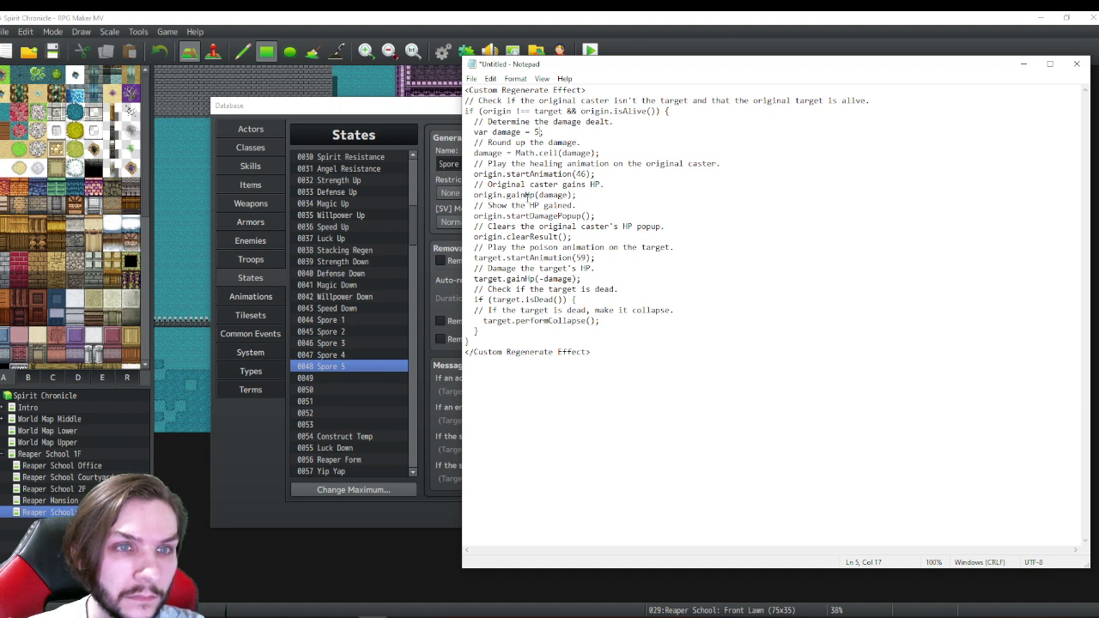
- Change gainHp to gainMp in both the origin and target lines of the effect code
drag(525, 195, 530, 195)
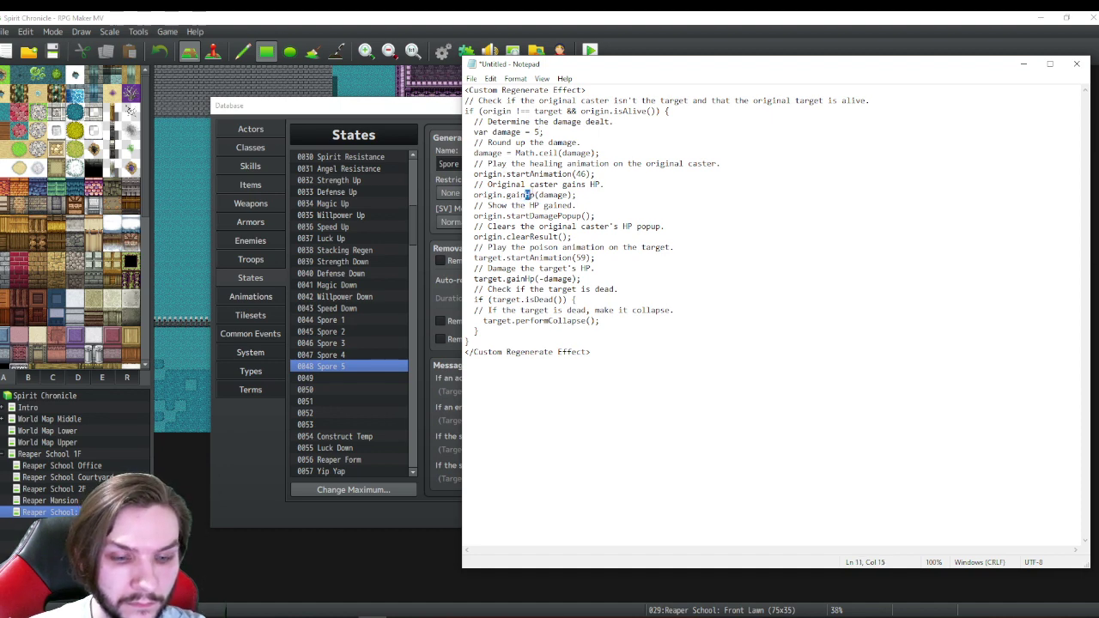
click(528, 195)
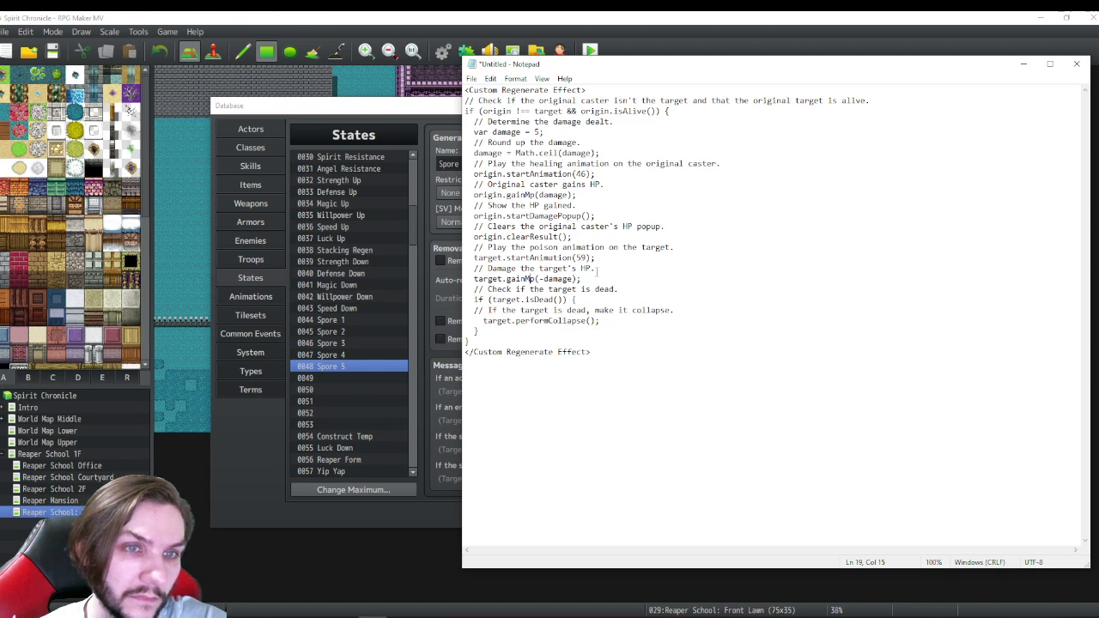
- Change HP to MP in the "Damage the target's" and "Show the ... gained" comments of the effect code
key(shift+Left)
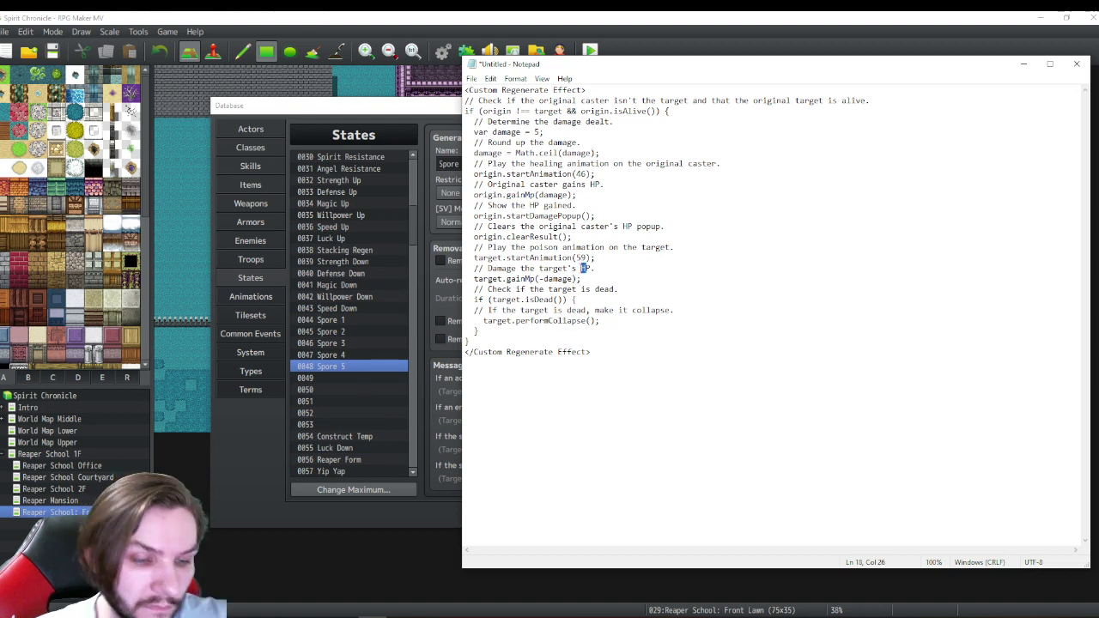
text(M)
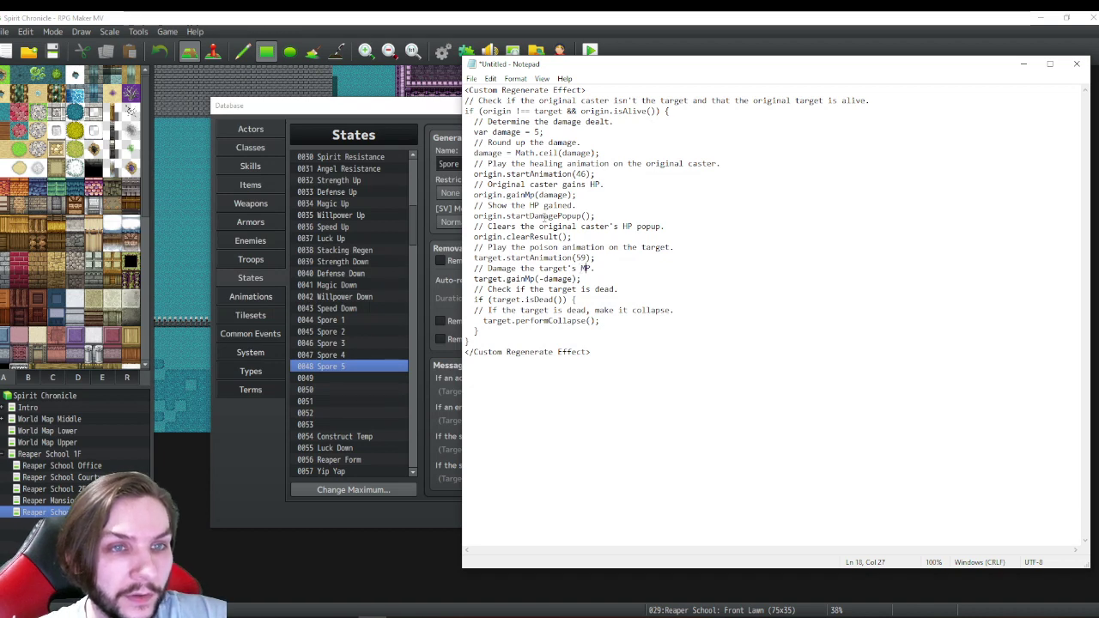
drag(536, 205, 530, 205)
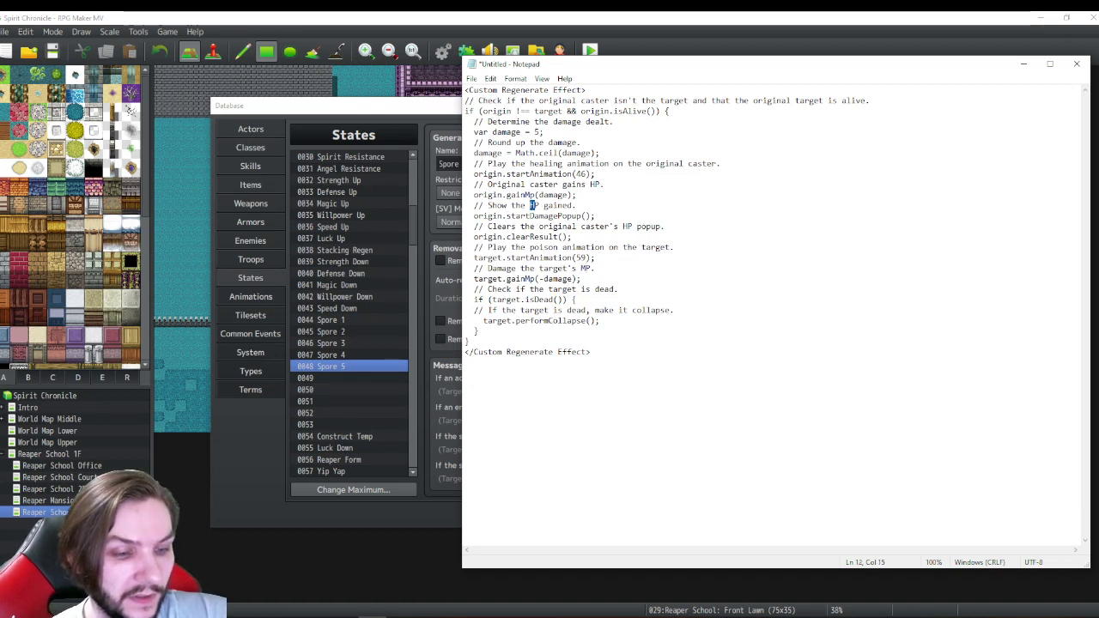
text(M)
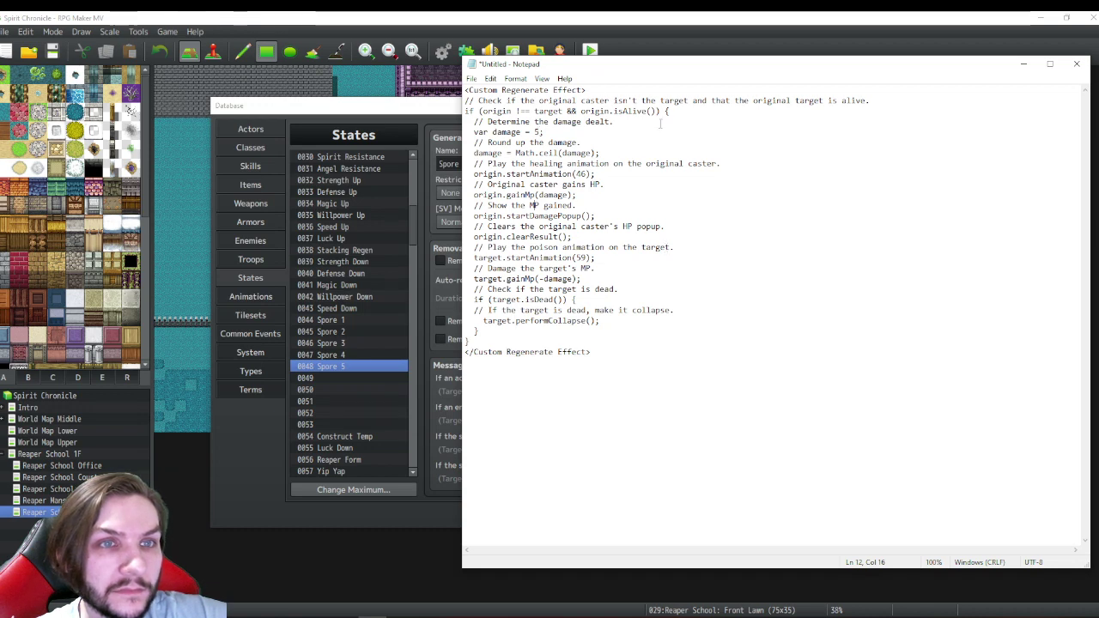
mouse_move(676, 66)
mouse_down()
mouse_move(515, 67)
mouse_move(686, 71)
mouse_move(678, 77)
mouse_up()
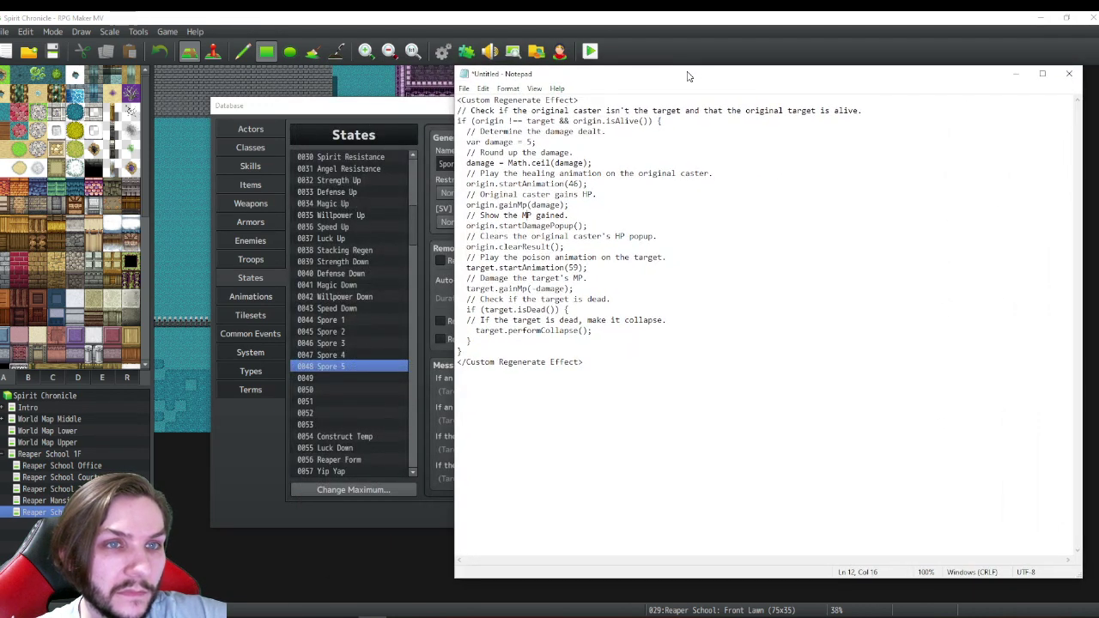
drag(686, 77, 720, 79)
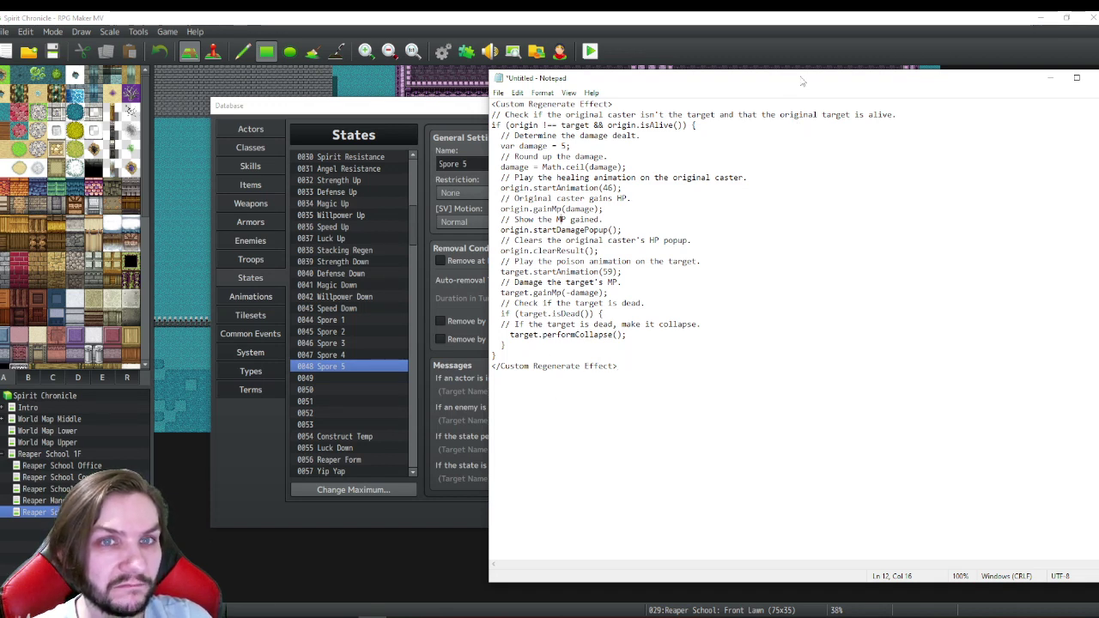
drag(804, 82, 726, 89)
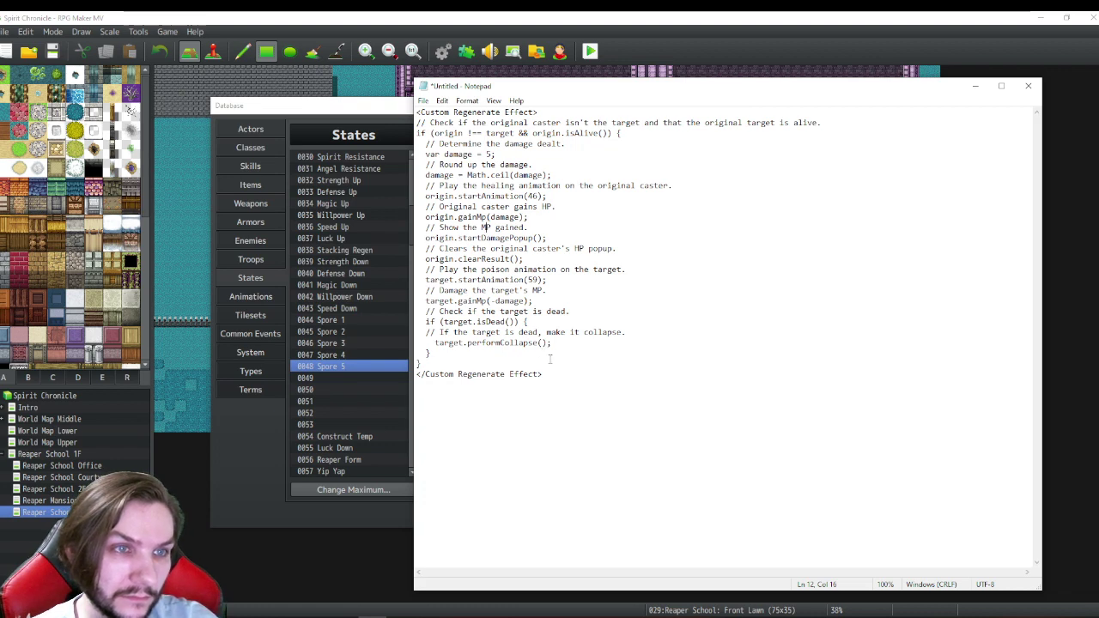
- Copy the entire Custom Regenerate Effect code and switch back to the RPG Maker MV database without saving the draft
key(ctrl+shift+Home)
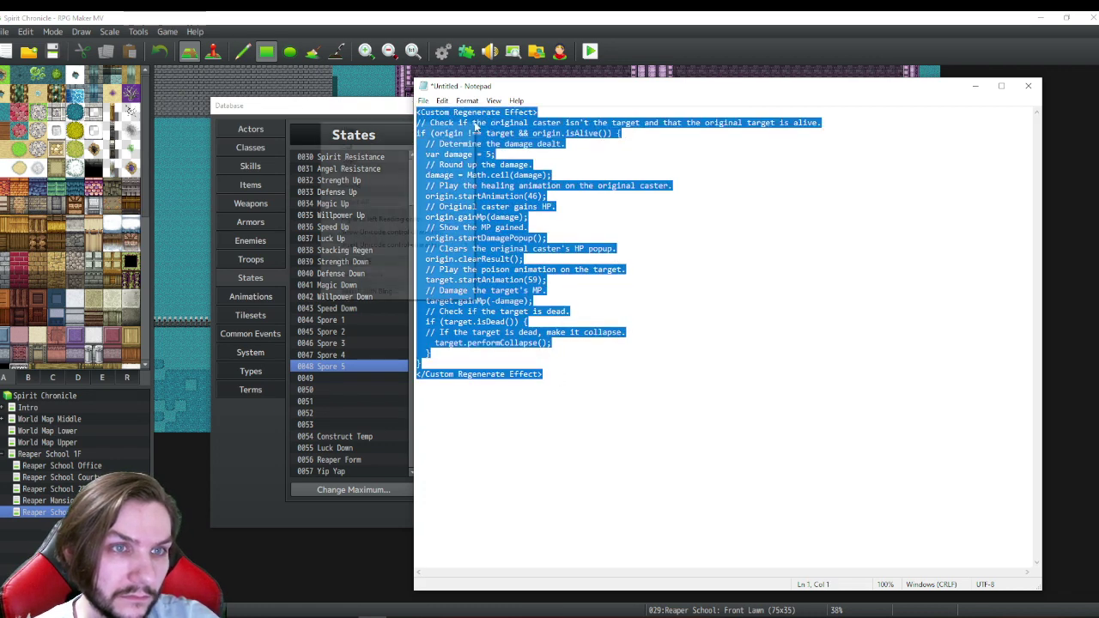
right_click(477, 122)
click(364, 157)
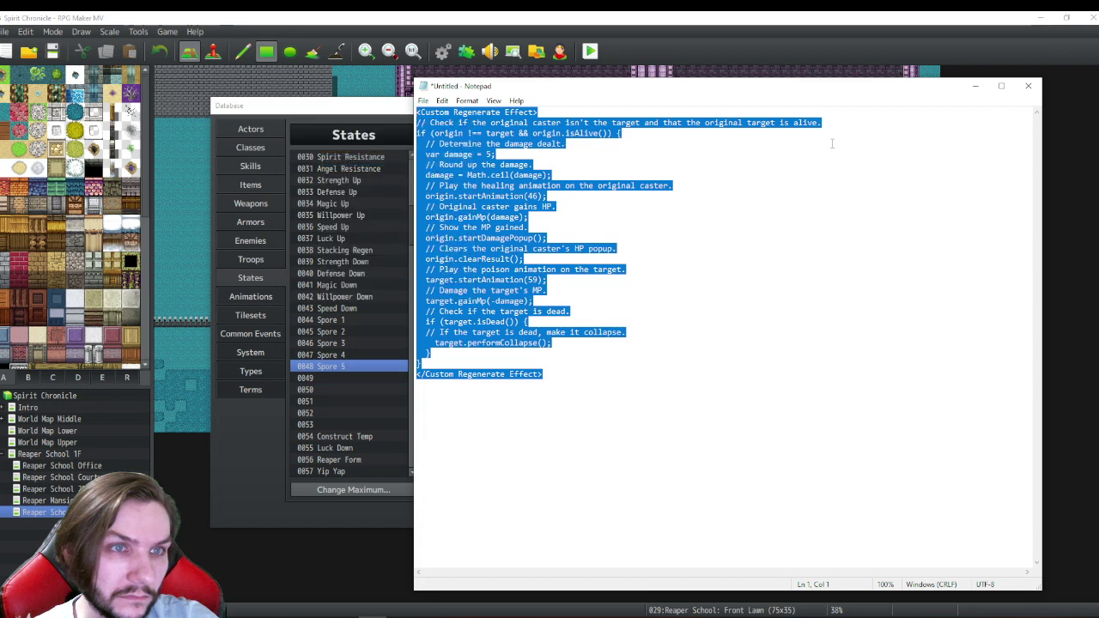
click(1029, 88)
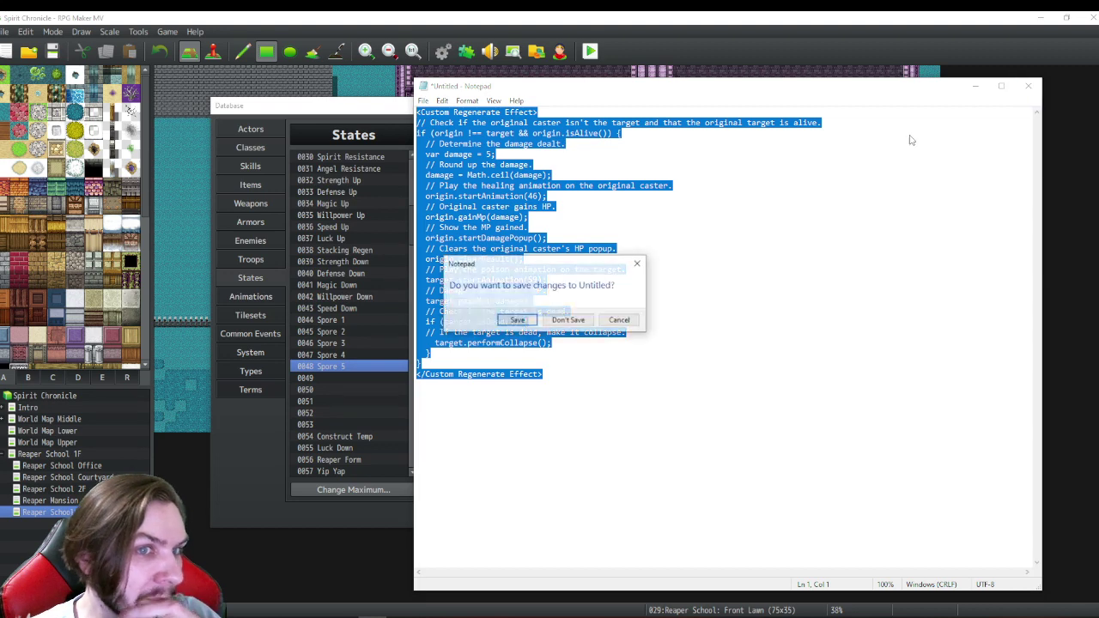
click(616, 324)
click(271, 435)
- Paste the Custom Regenerate Effect code into Spore 5's note, below the State Animation: 135 tag
drag(684, 393, 825, 403)
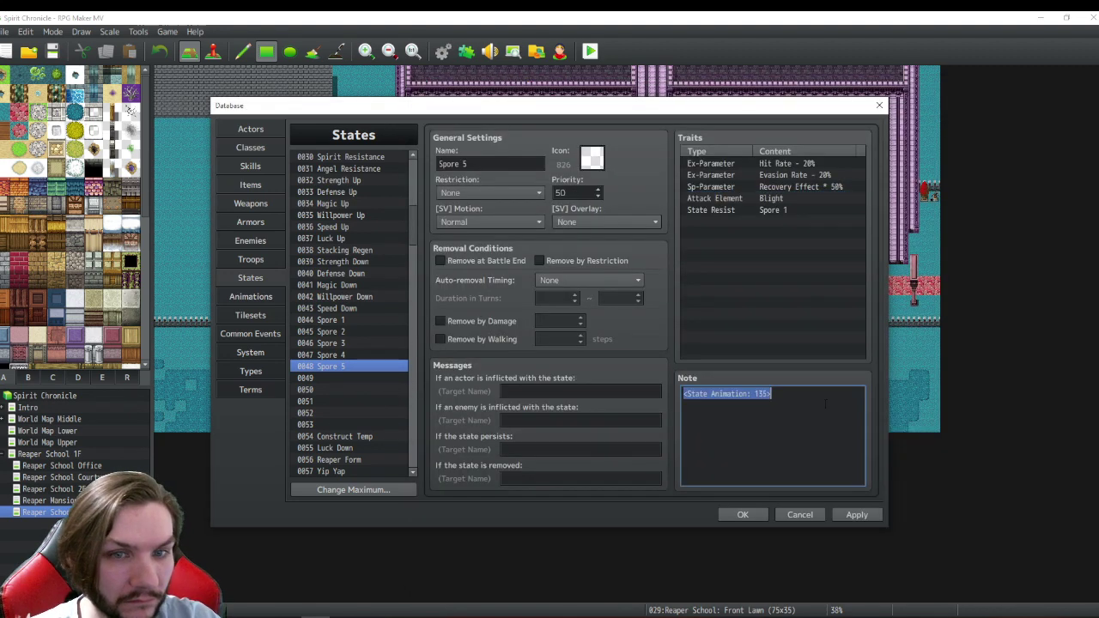
click(825, 404)
right_click(772, 436)
click(776, 483)
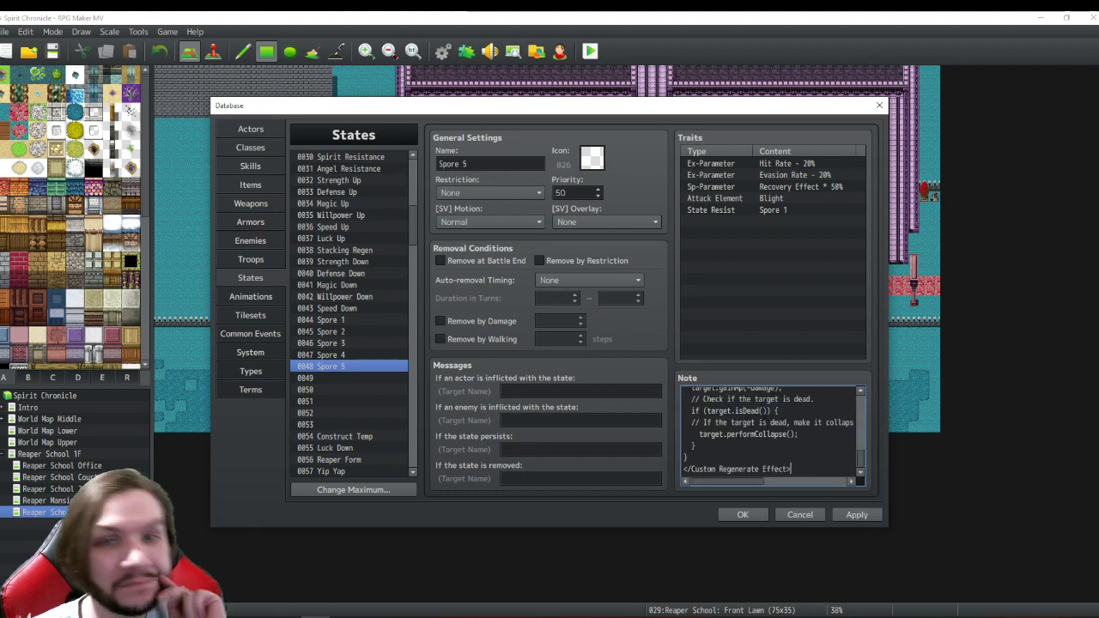
scroll(768, 434, up, 6)
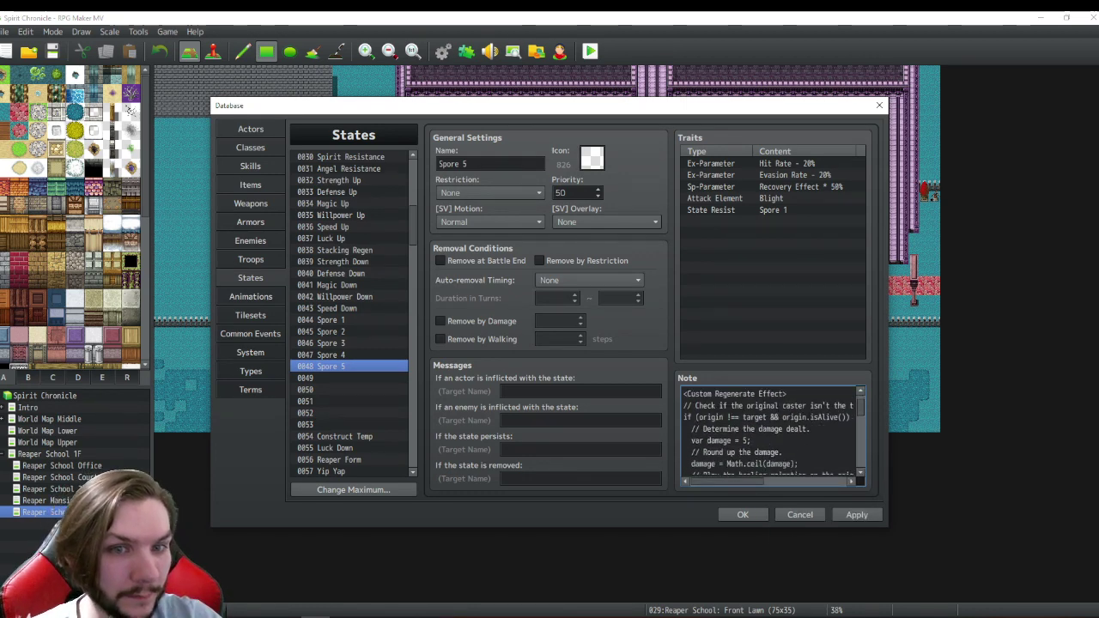
key(ctrl+v)
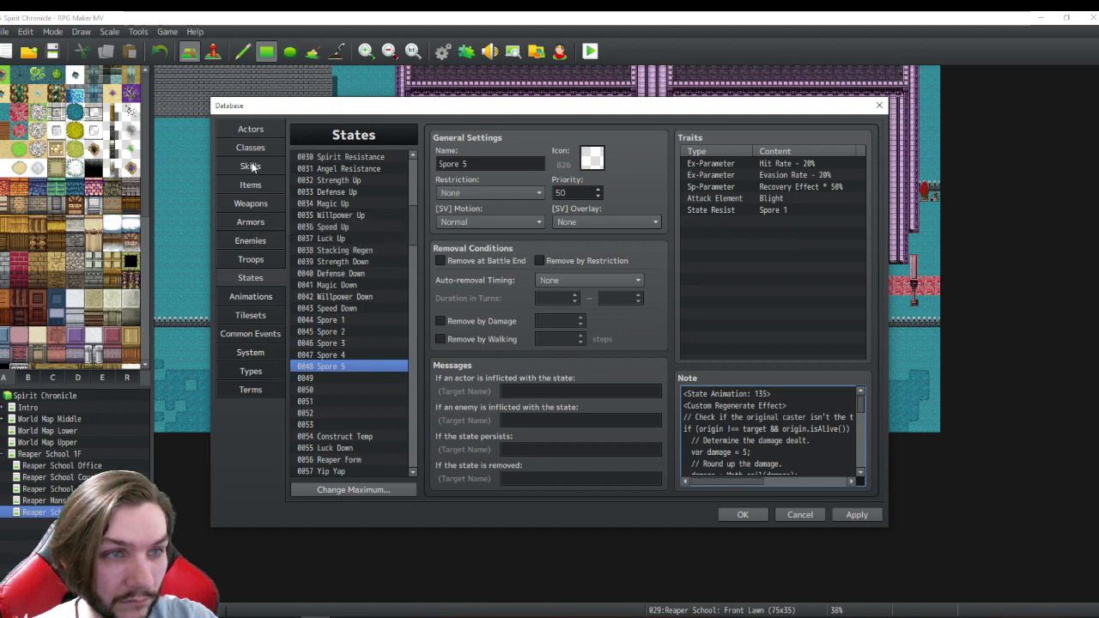
- Name the empty animation entry 0136 "Leech SP"
click(256, 298)
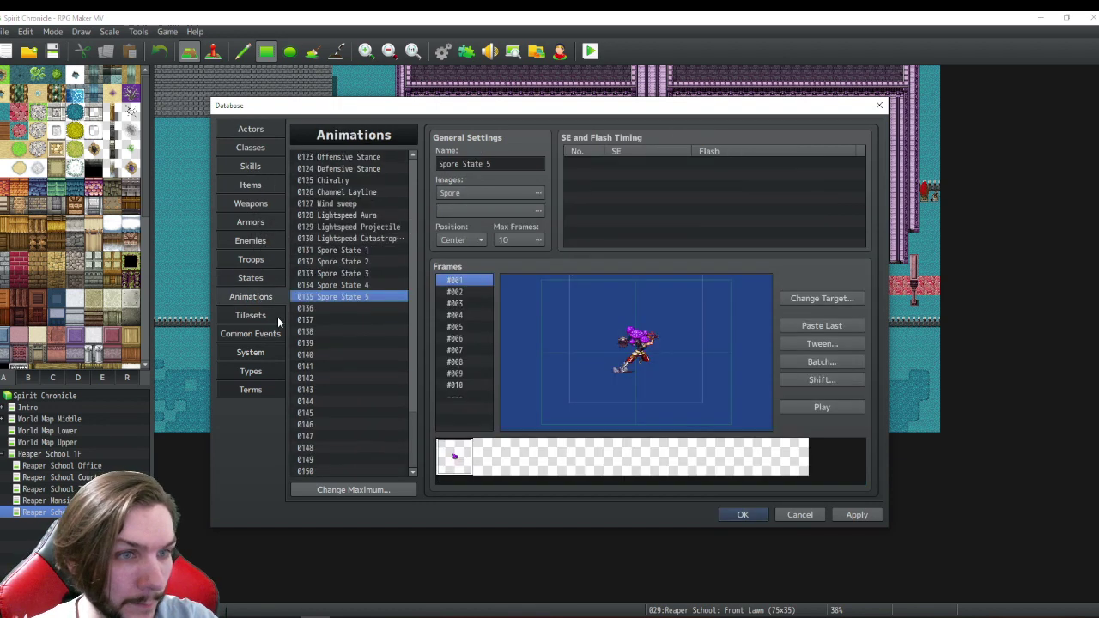
click(323, 307)
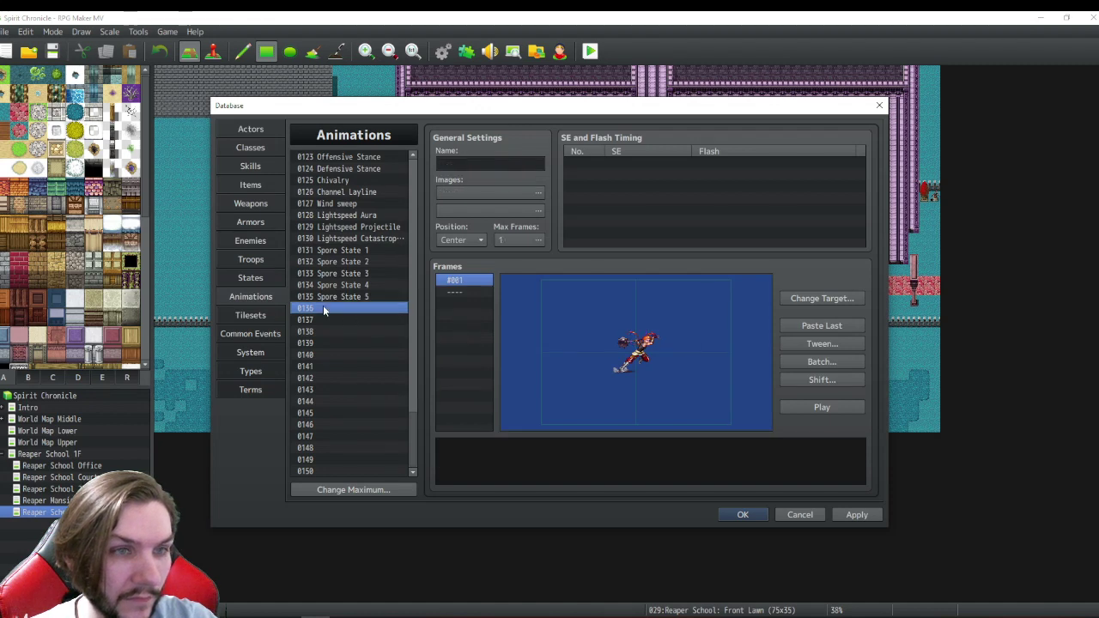
click(480, 163)
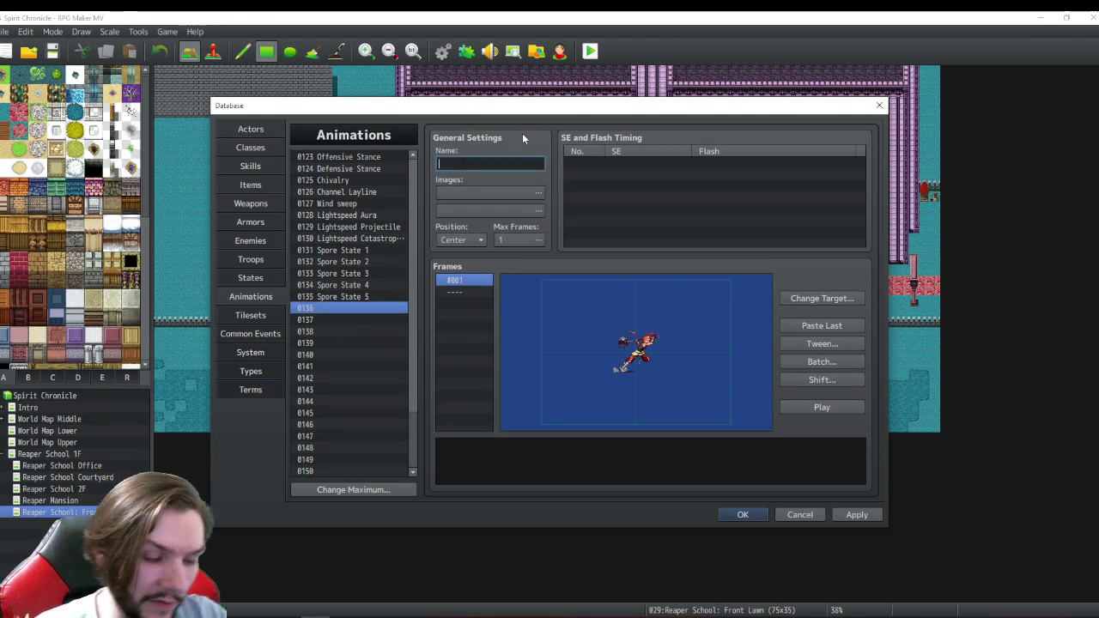
text(S)
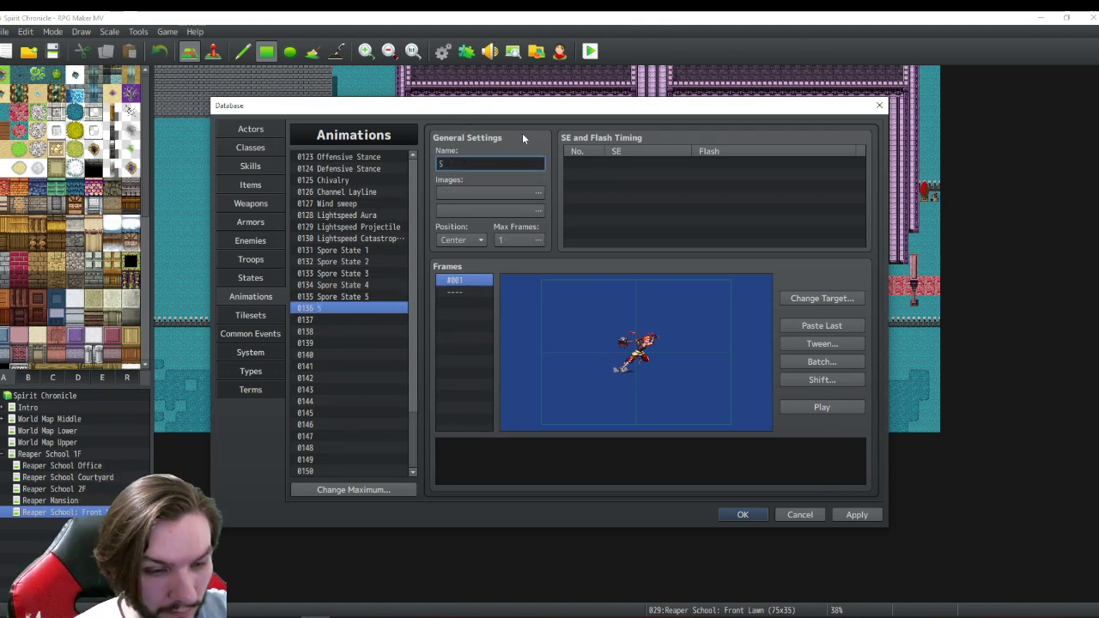
key(BackSpace)
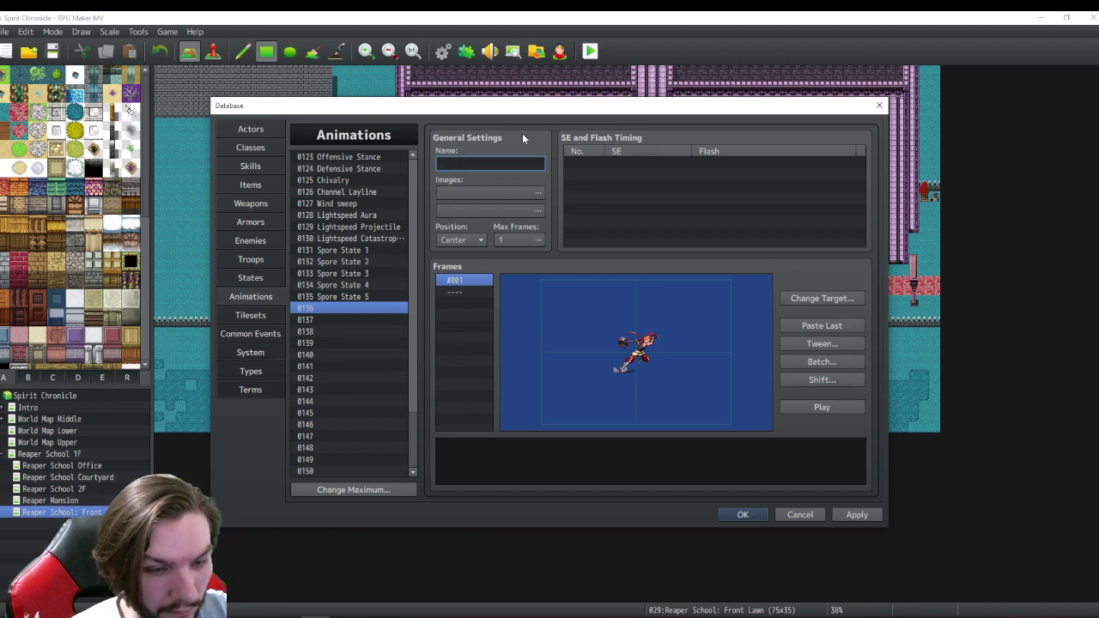
text(Leech Sp)
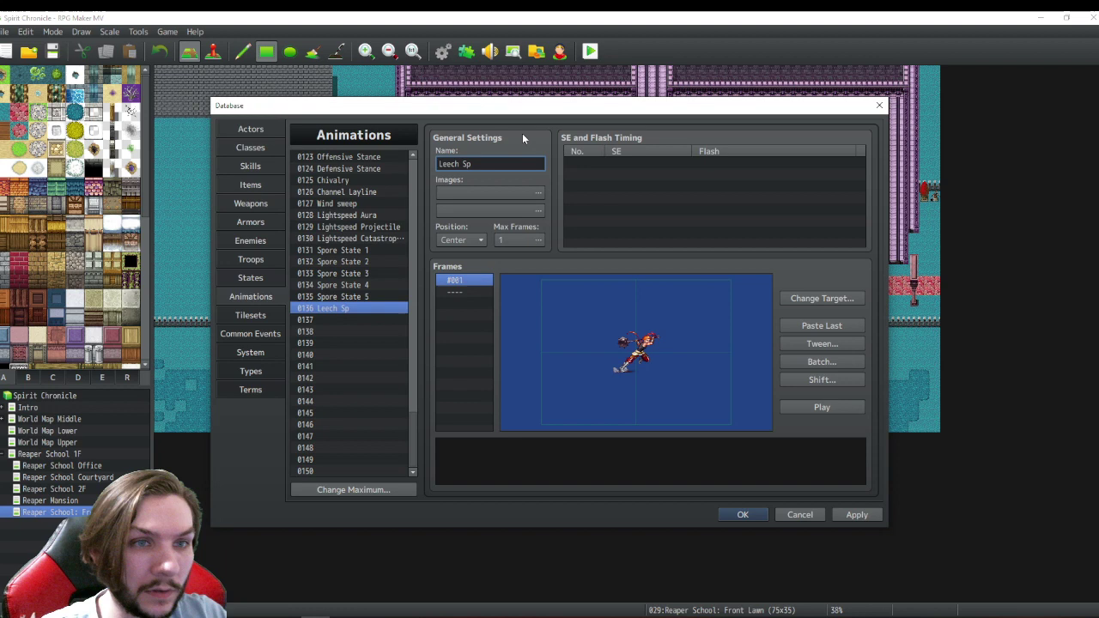
key(BackSpace)
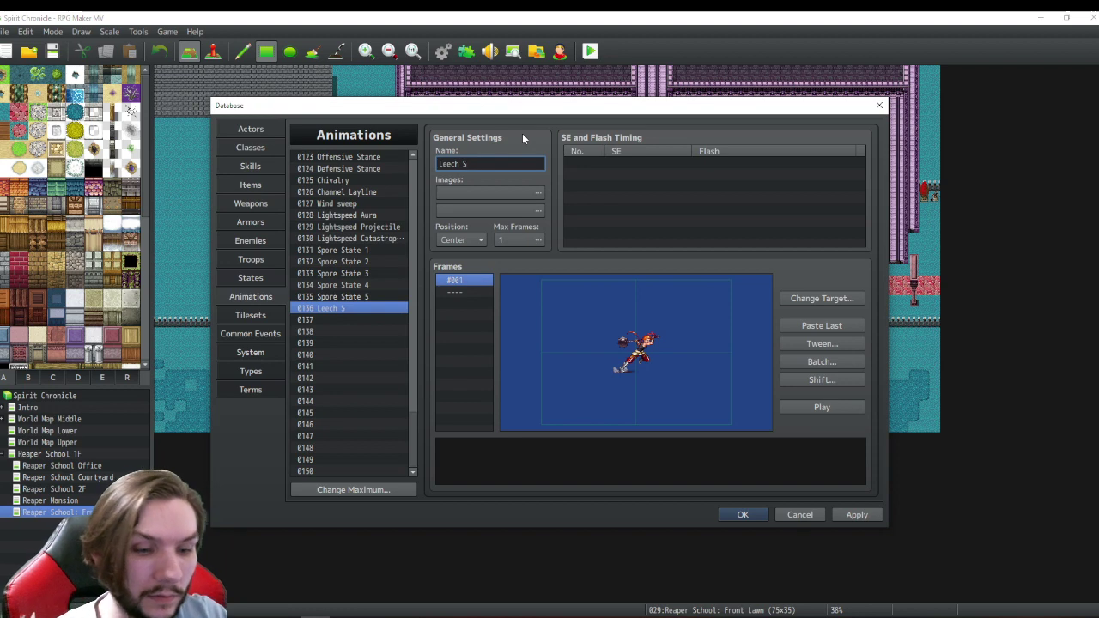
- Browse the image sheets for the Leech SP animation from Absorb through ClawSpecial2, previewing their frames
click(460, 211)
click(401, 223)
click(364, 212)
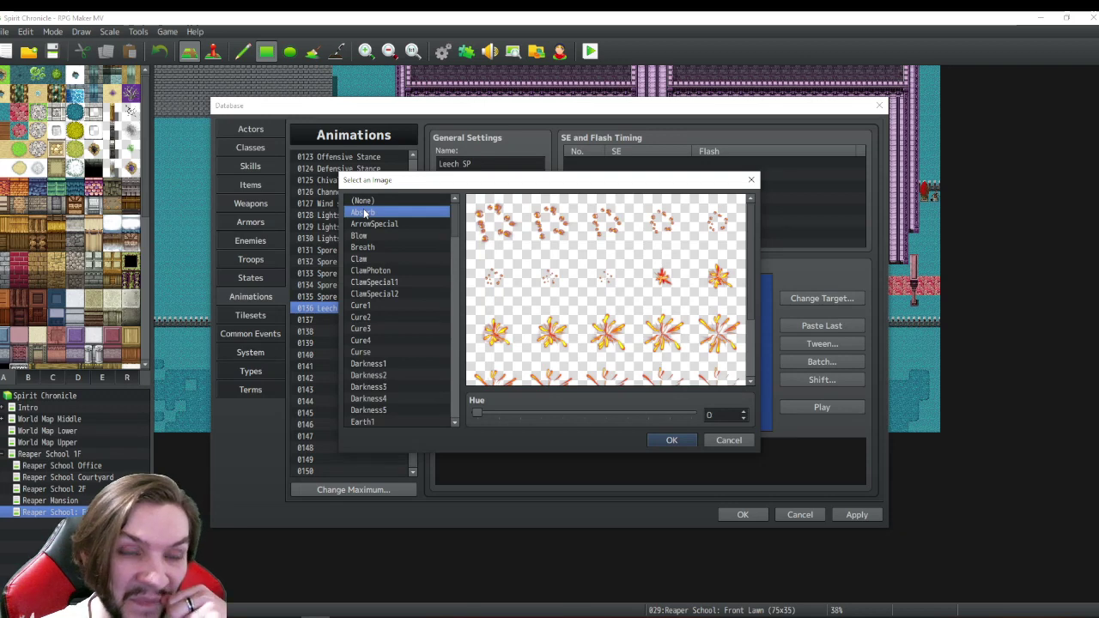
scroll(625, 267, down, 2)
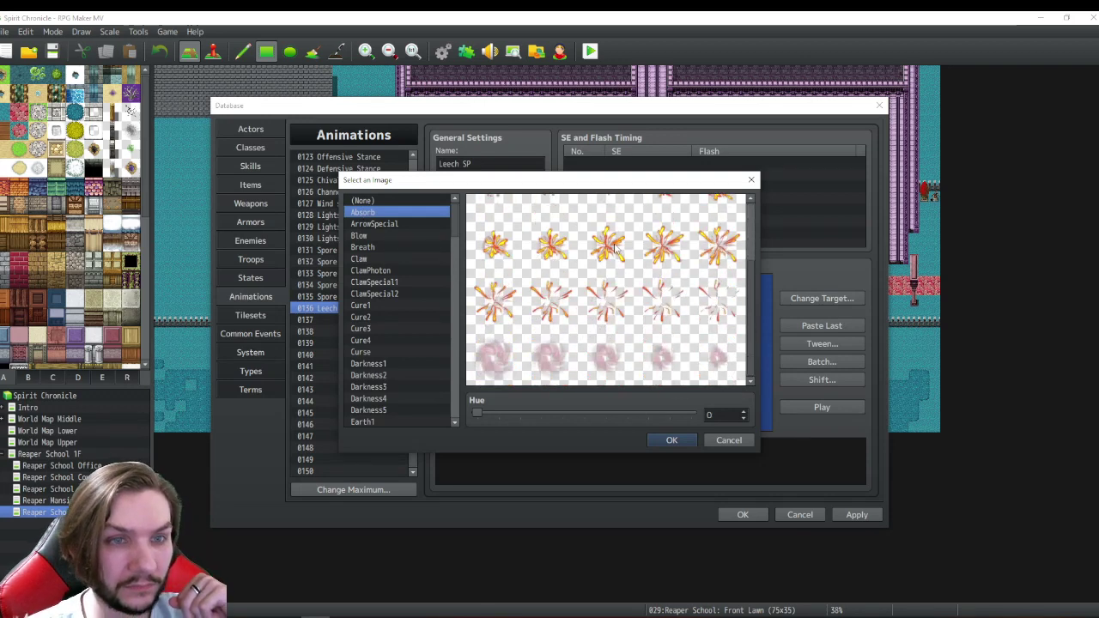
click(372, 222)
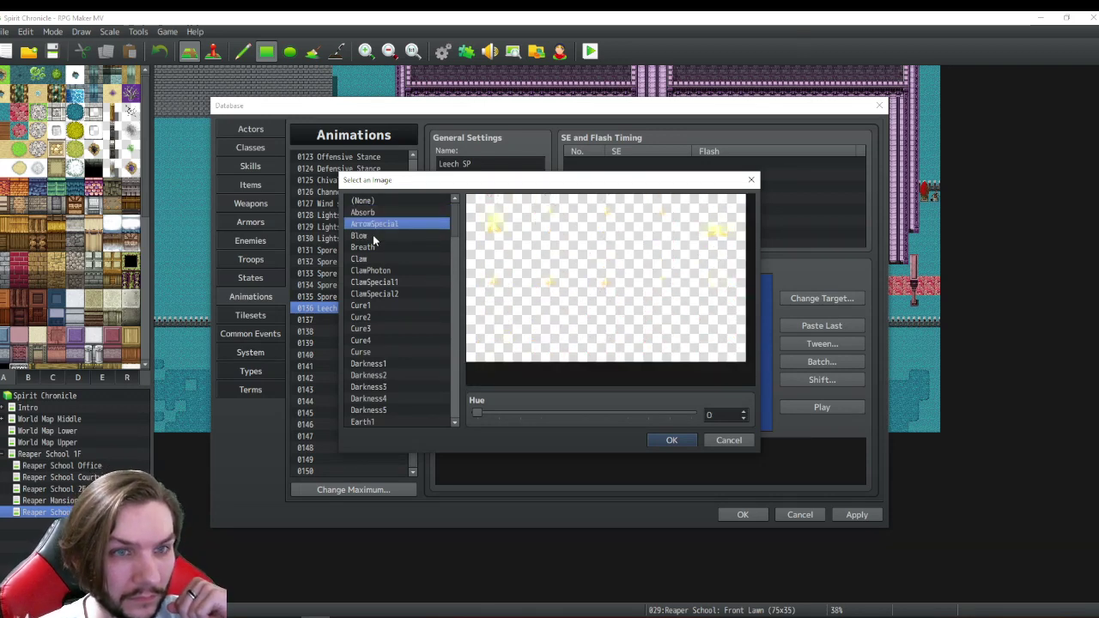
click(372, 237)
click(373, 247)
click(374, 258)
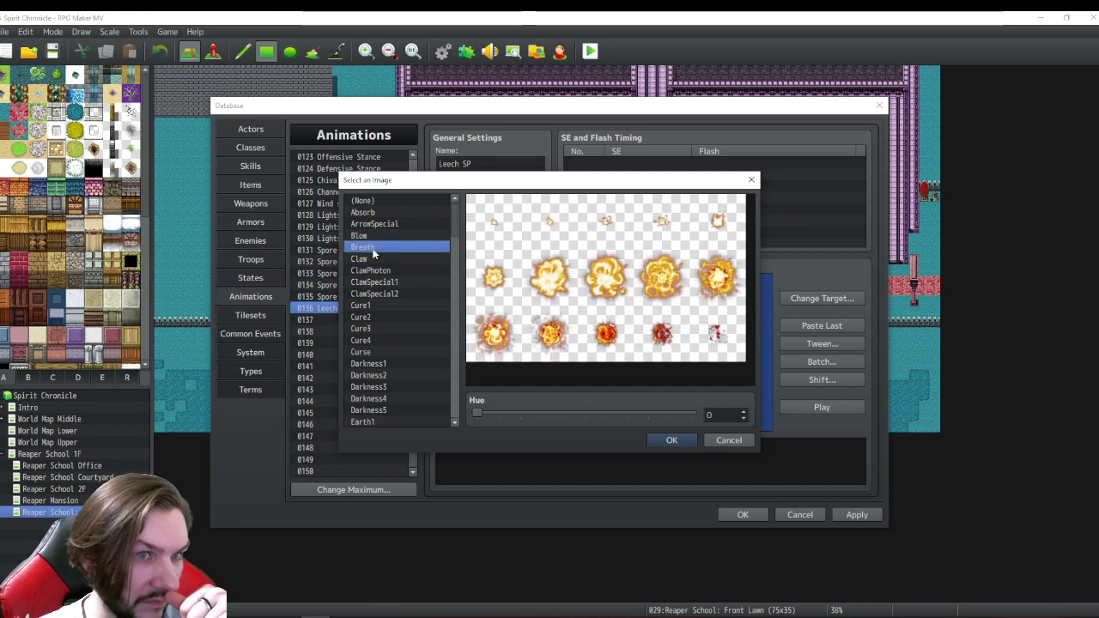
click(374, 270)
click(374, 282)
click(380, 294)
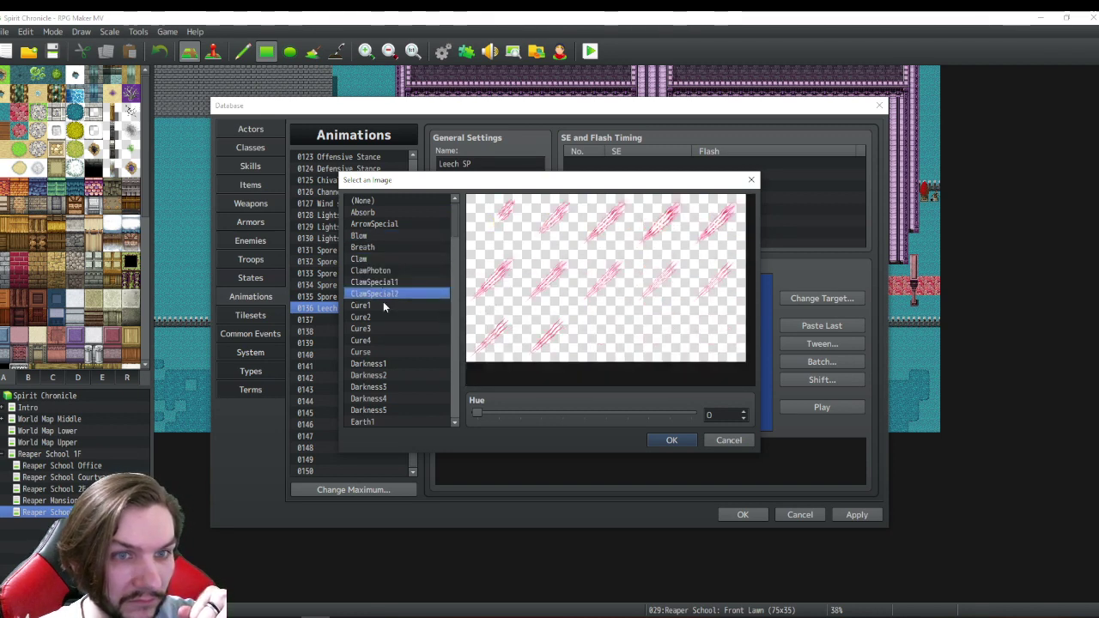
- Compare the Cure1 to Cure4 and Curse image sheets as candidates for the Leech SP animation
click(383, 305)
click(387, 328)
click(387, 308)
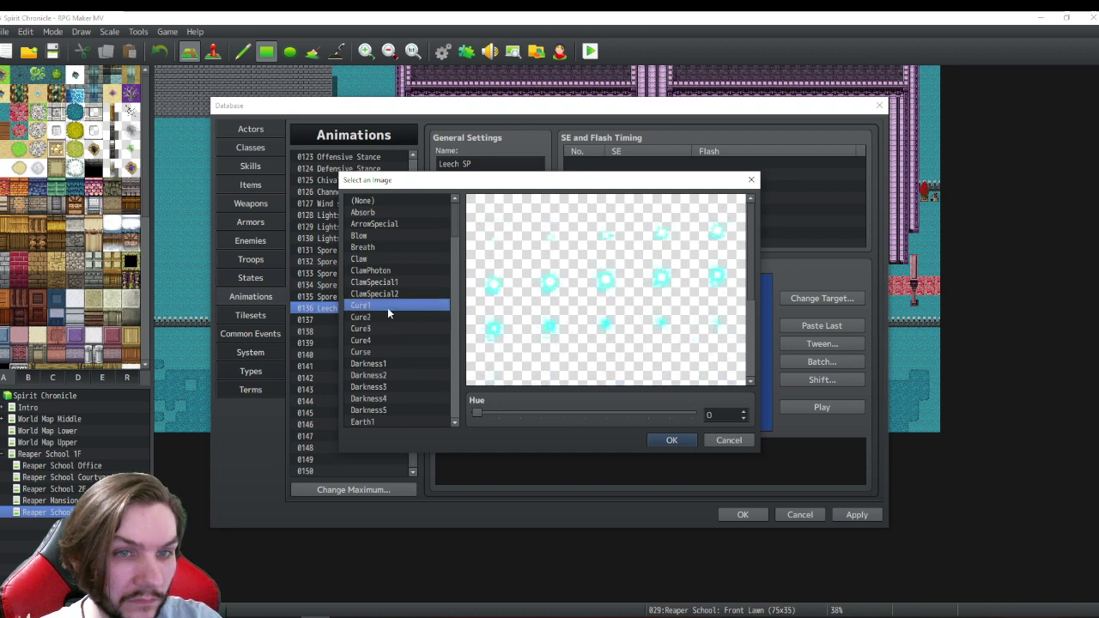
scroll(386, 308, down, 1)
click(375, 295)
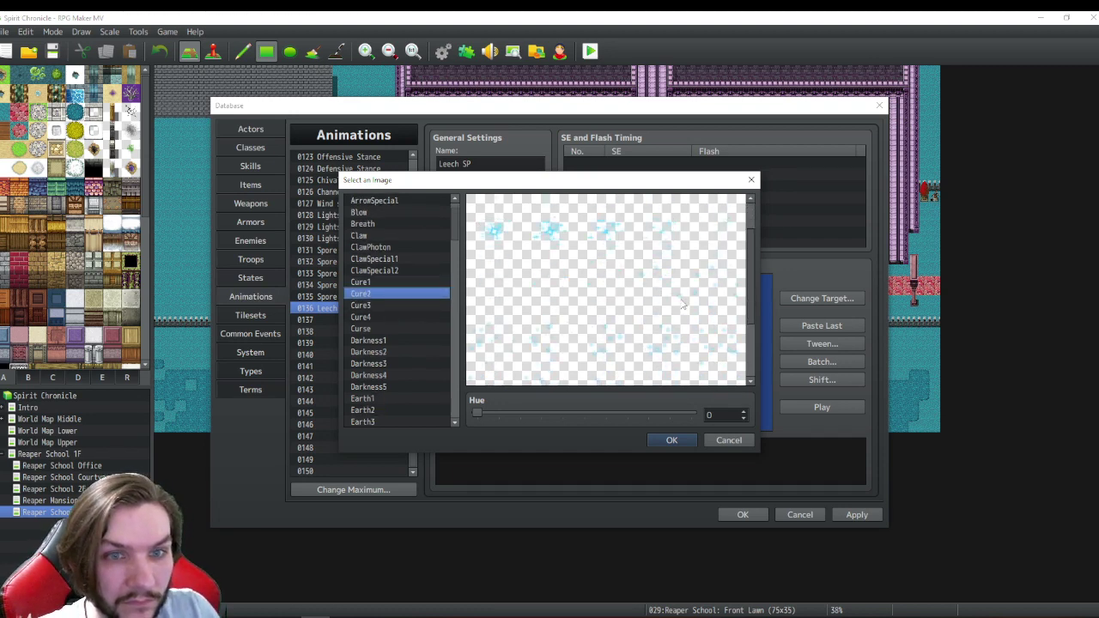
scroll(636, 314, down, 3)
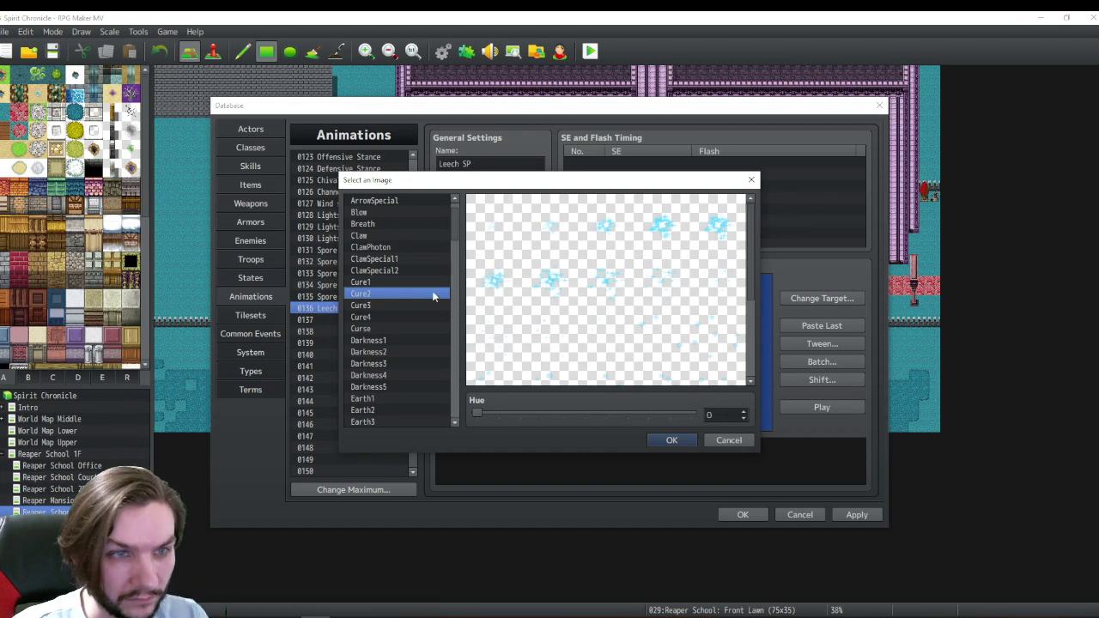
click(367, 304)
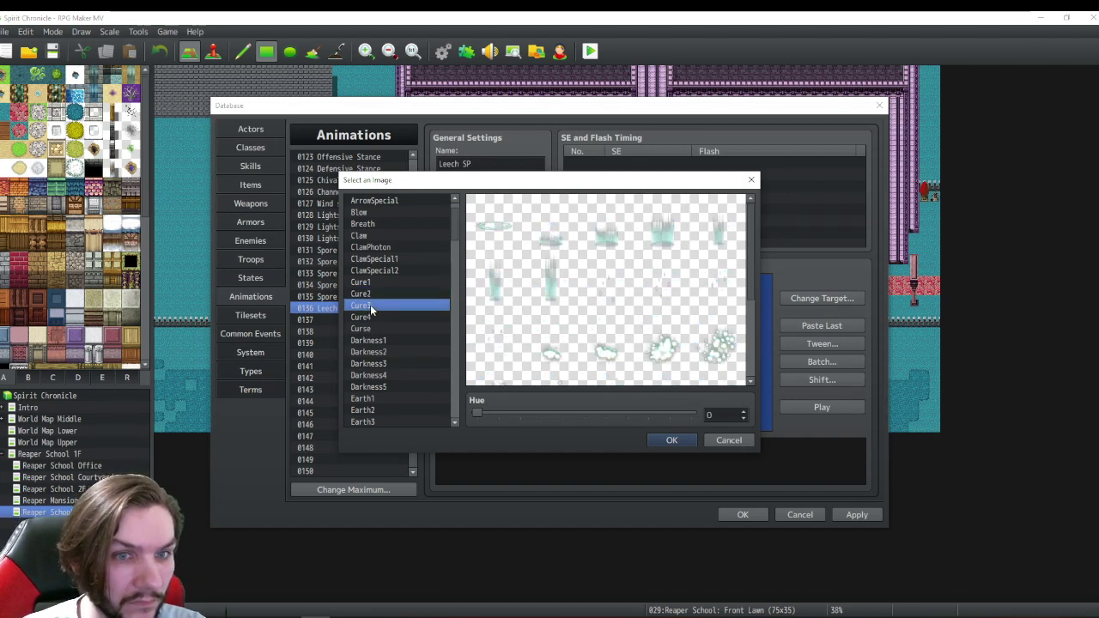
scroll(370, 304, down, 1)
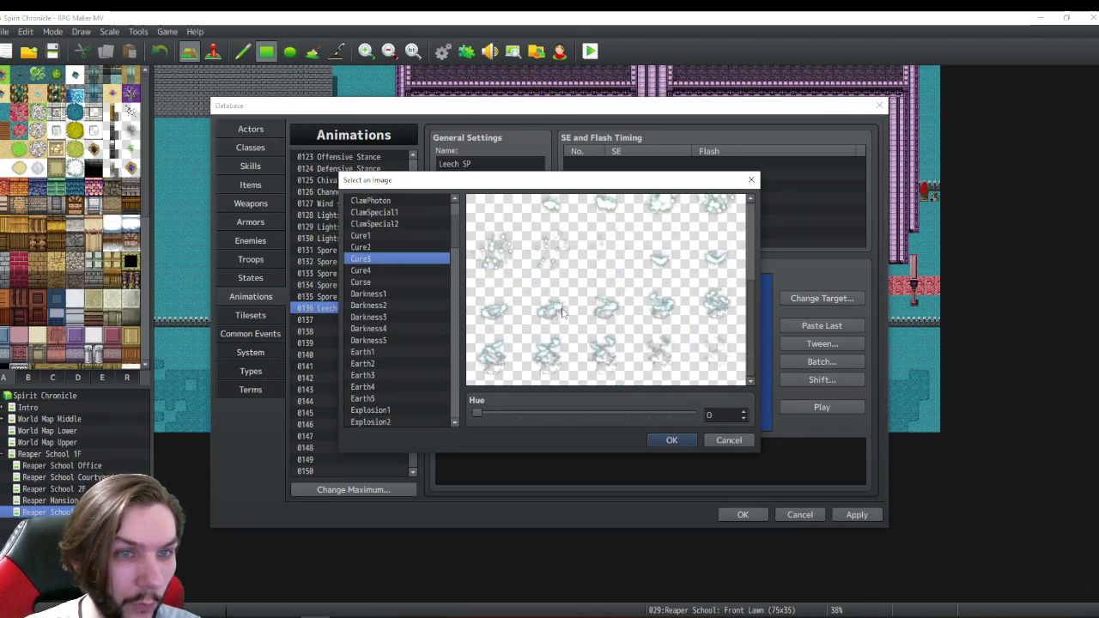
click(375, 271)
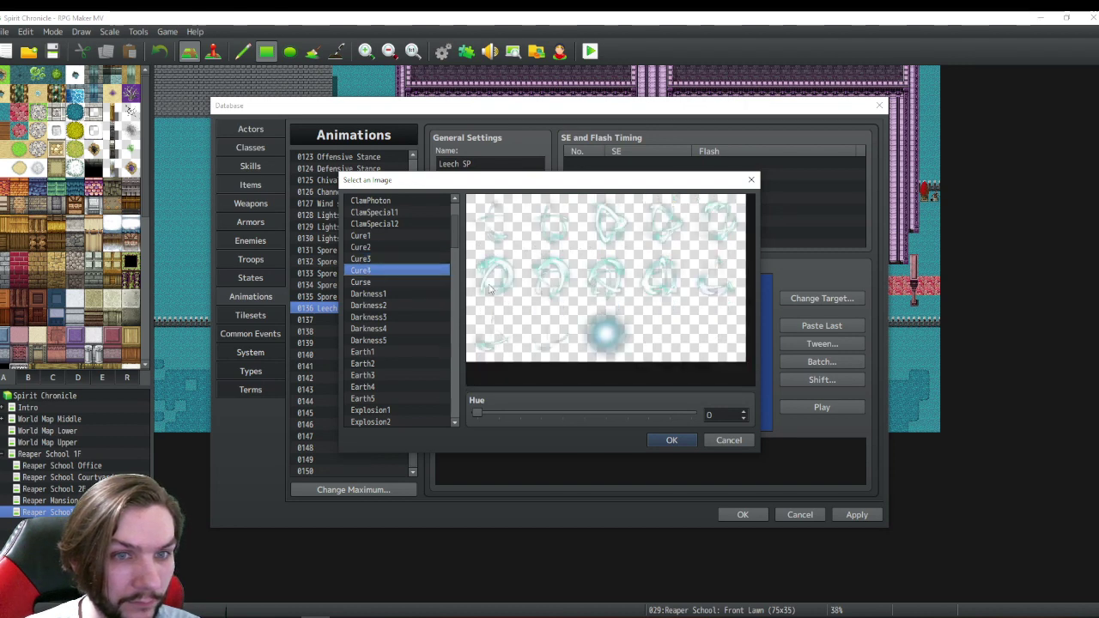
click(377, 283)
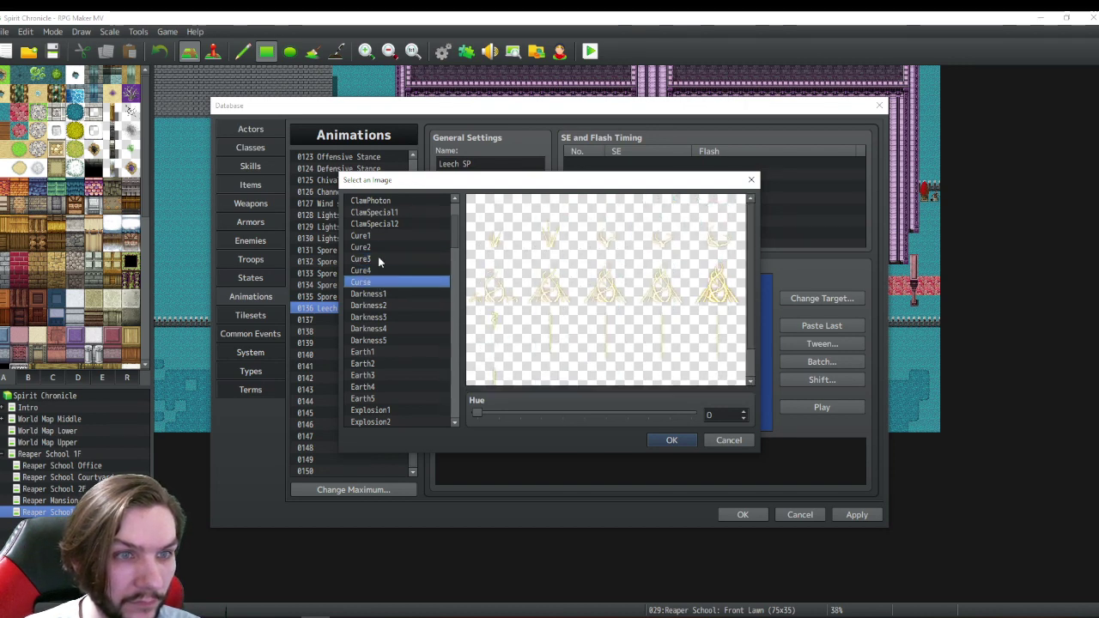
- Assign the Cure2 sheet as the Leech SP animation's first image with hue 0
click(370, 248)
scroll(644, 277, down, 5)
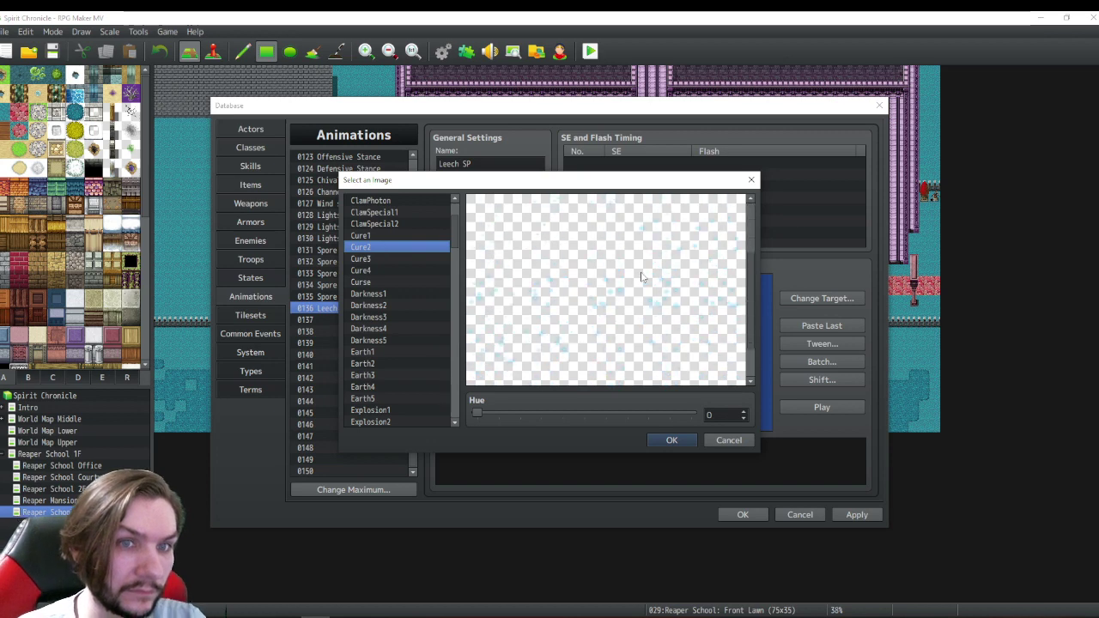
click(672, 440)
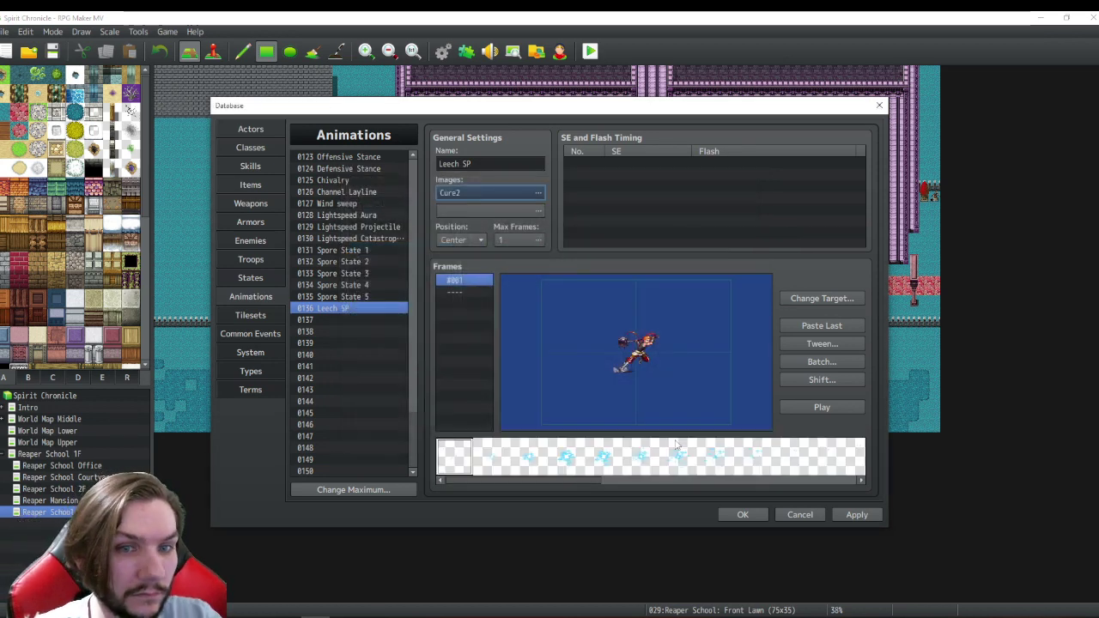
- Set the Leech SP animation's maximum number of frames to 20
click(521, 240)
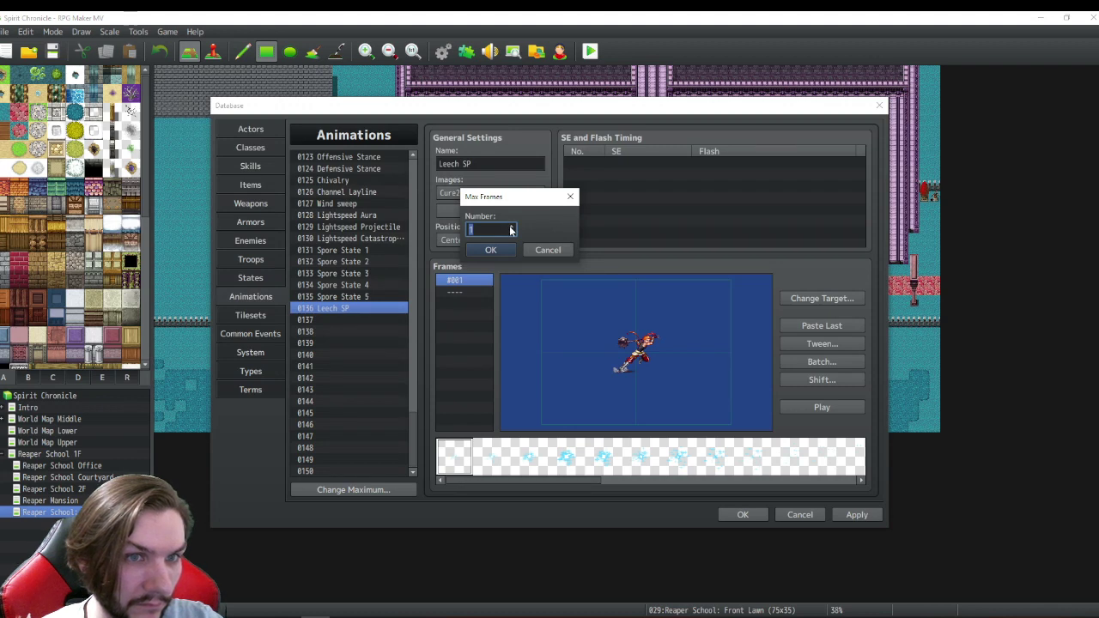
scroll(510, 230, up, 20)
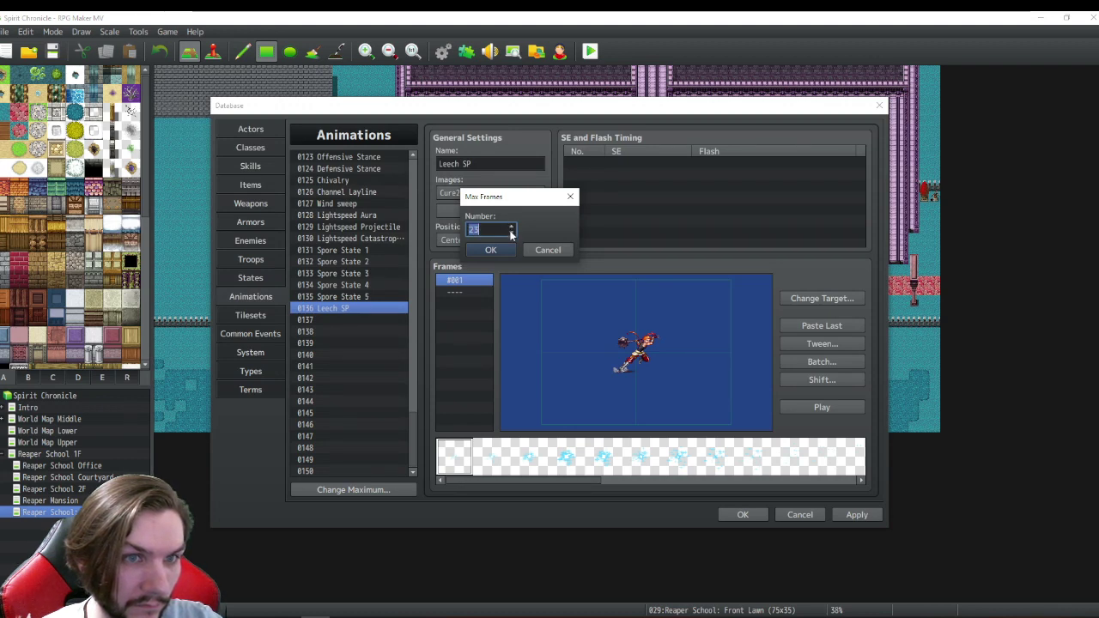
scroll(512, 232, down, 3)
click(490, 250)
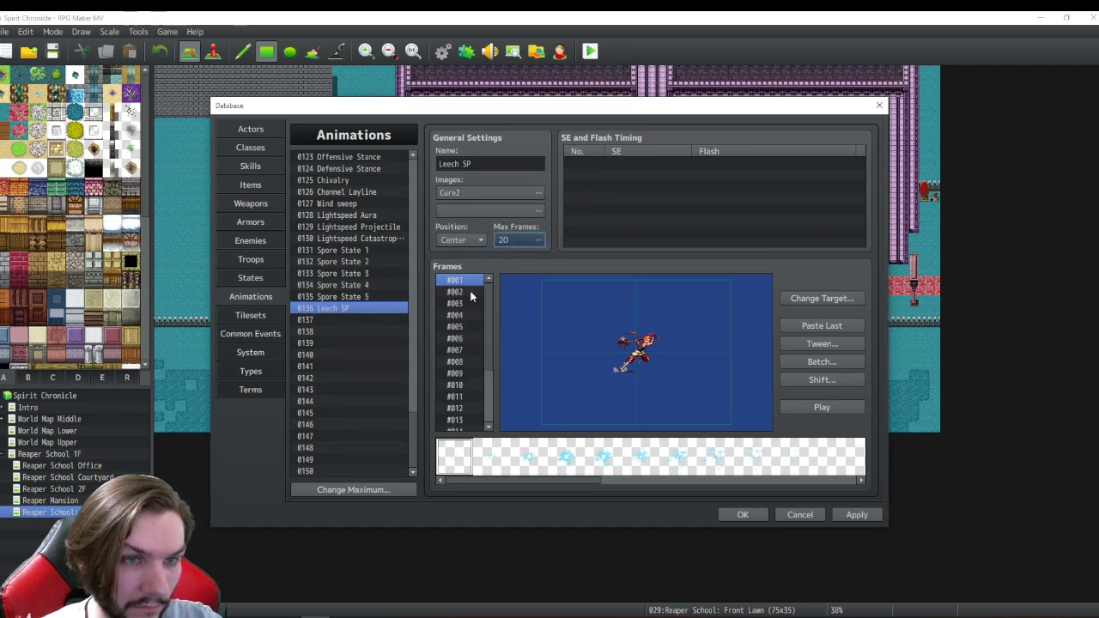
- Place two cells of the first Cure2 pattern in frame 1, at about (-353.5, -94) and (-388, 97.5)
click(448, 461)
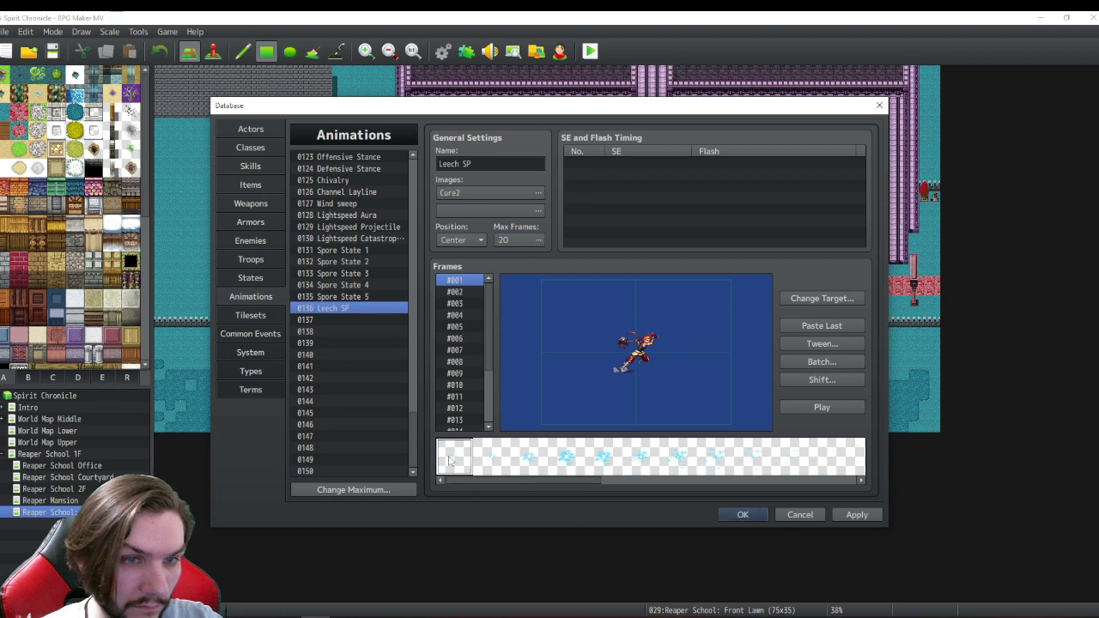
click(559, 324)
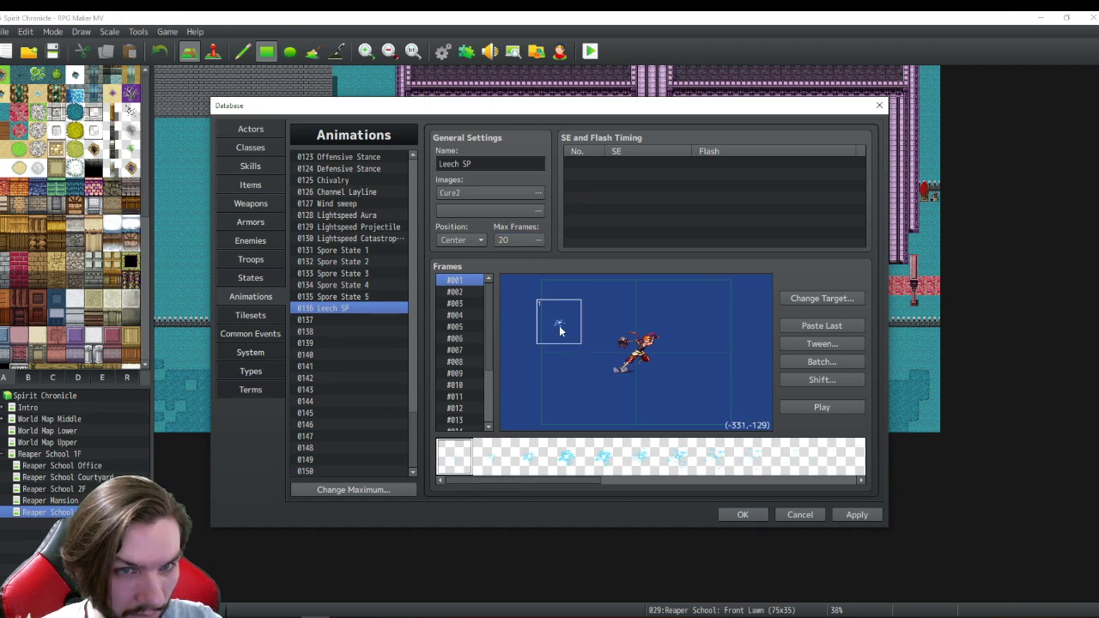
drag(564, 325, 555, 333)
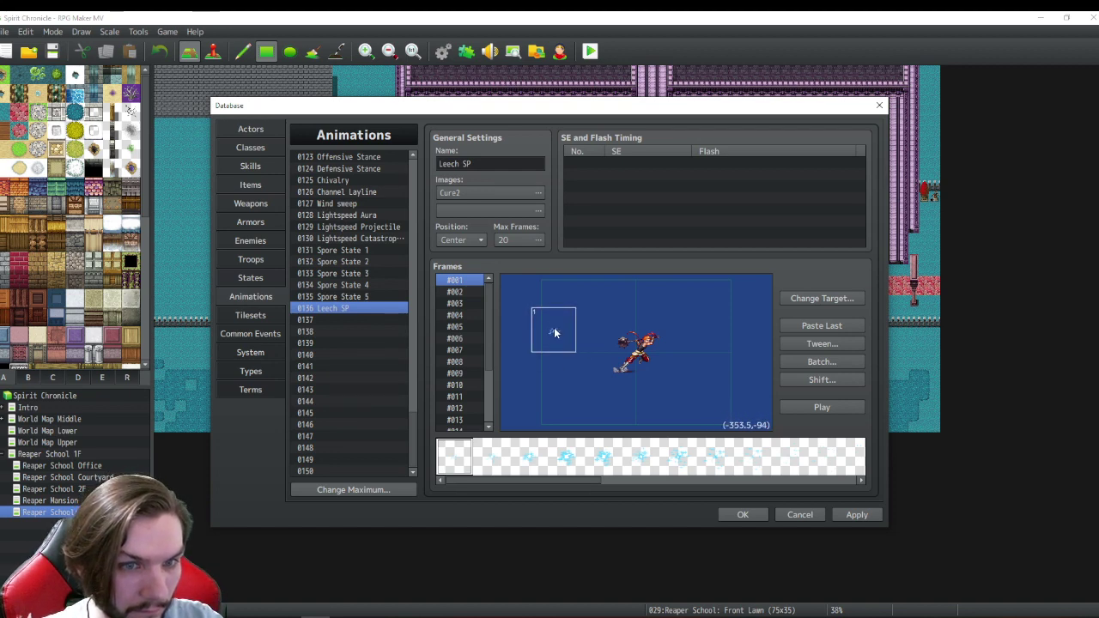
click(547, 370)
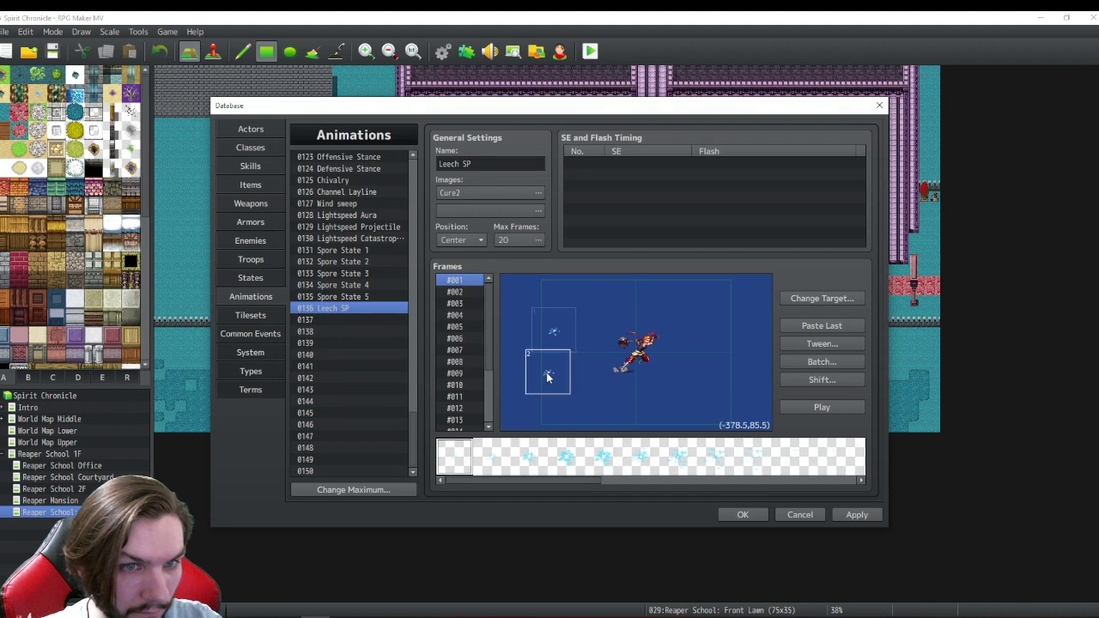
drag(547, 375, 543, 384)
right_click(542, 384)
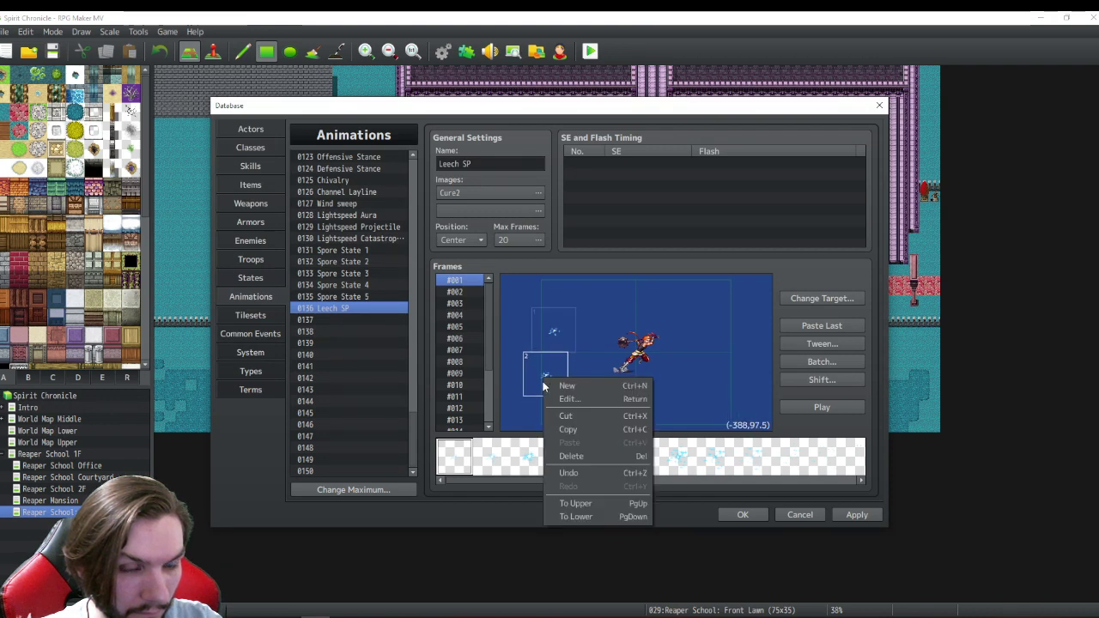
key(Escape)
- Add two more first-pattern cells to frame 1, at about (-266, -65) and (-286.5, 60.5)
click(580, 375)
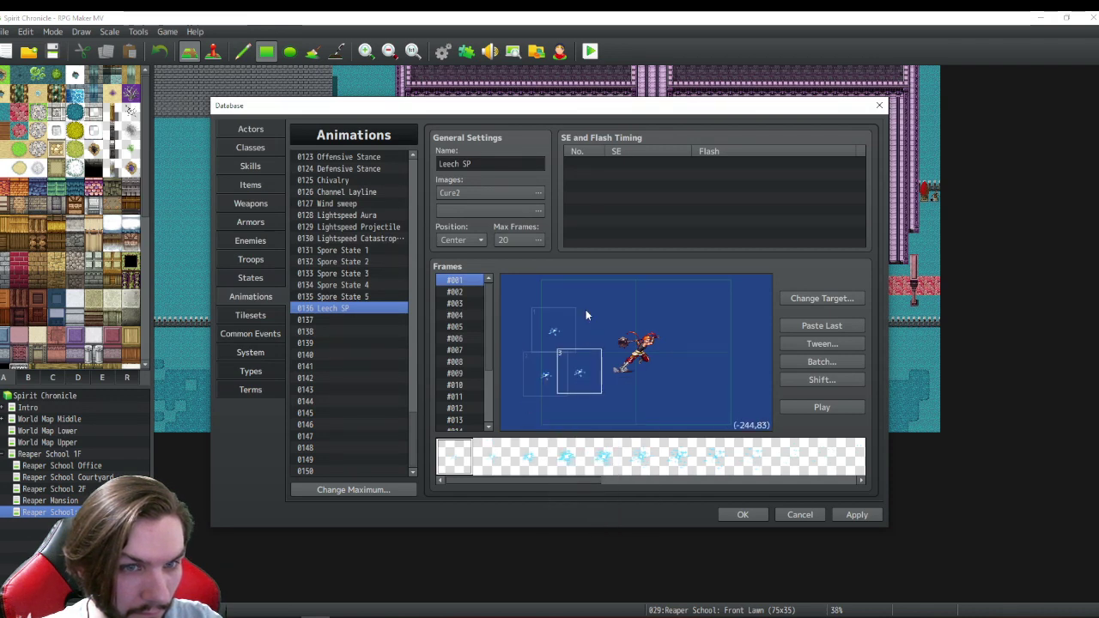
drag(579, 373, 573, 347)
right_click(573, 346)
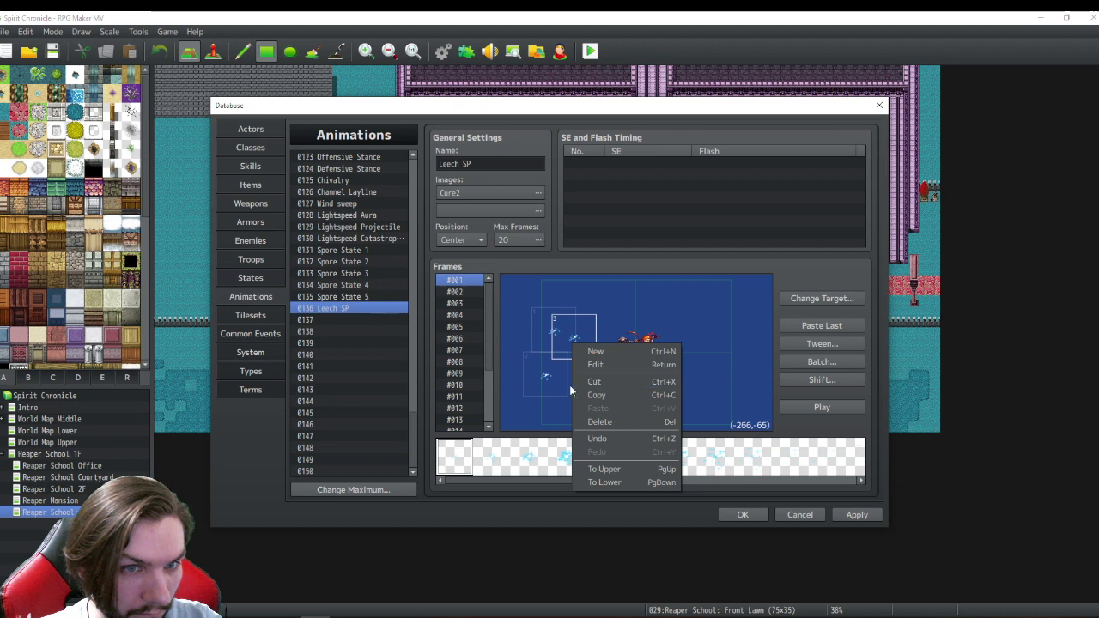
click(571, 387)
drag(573, 387, 571, 369)
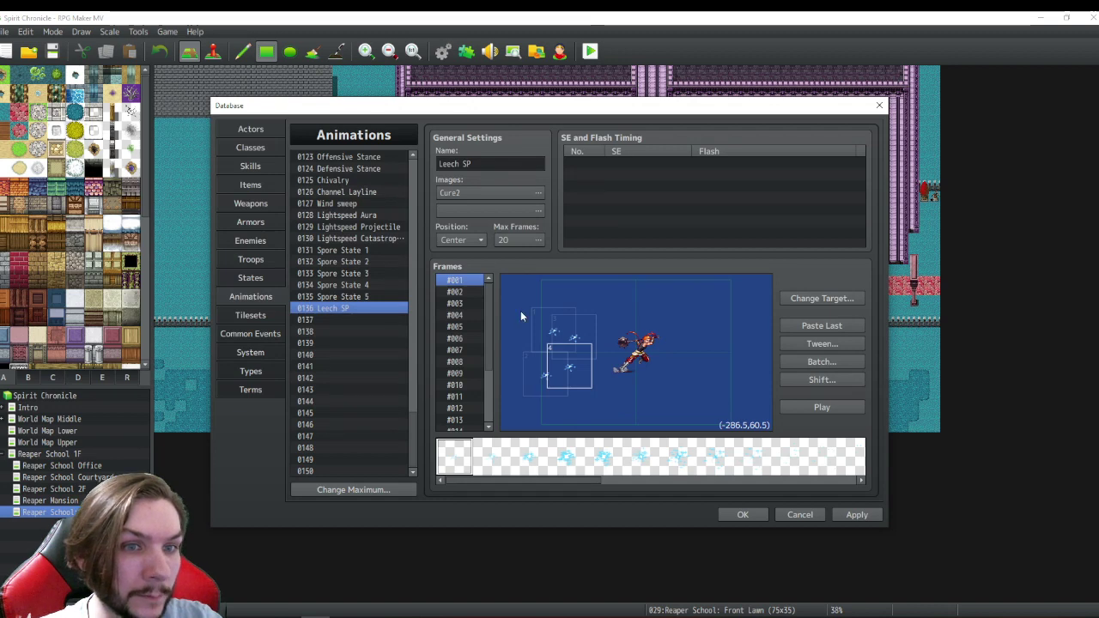
click(593, 385)
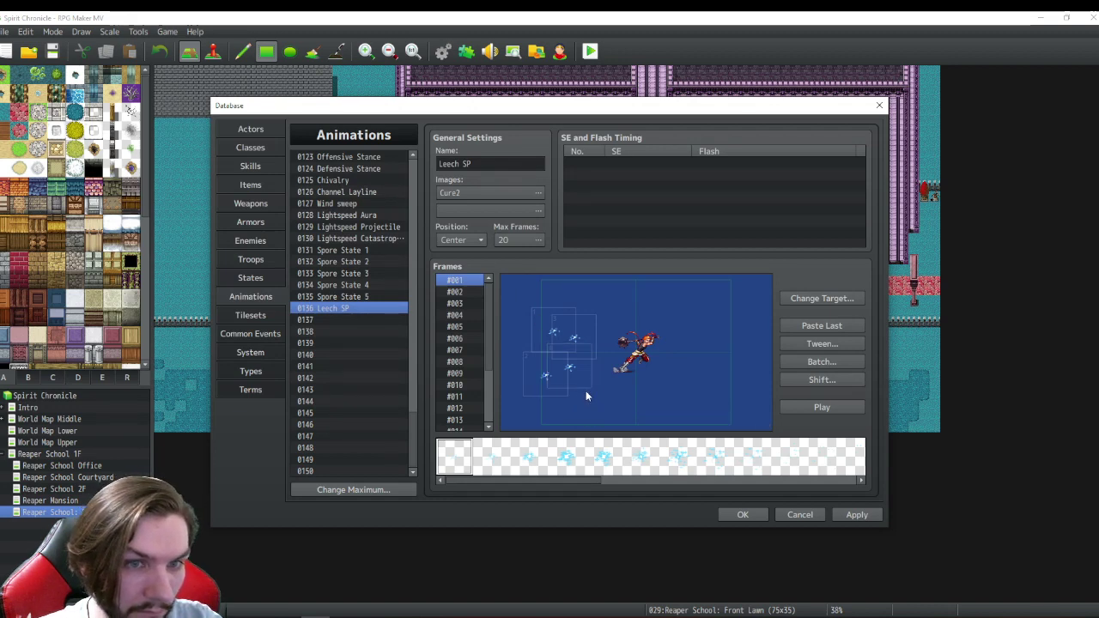
click(551, 383)
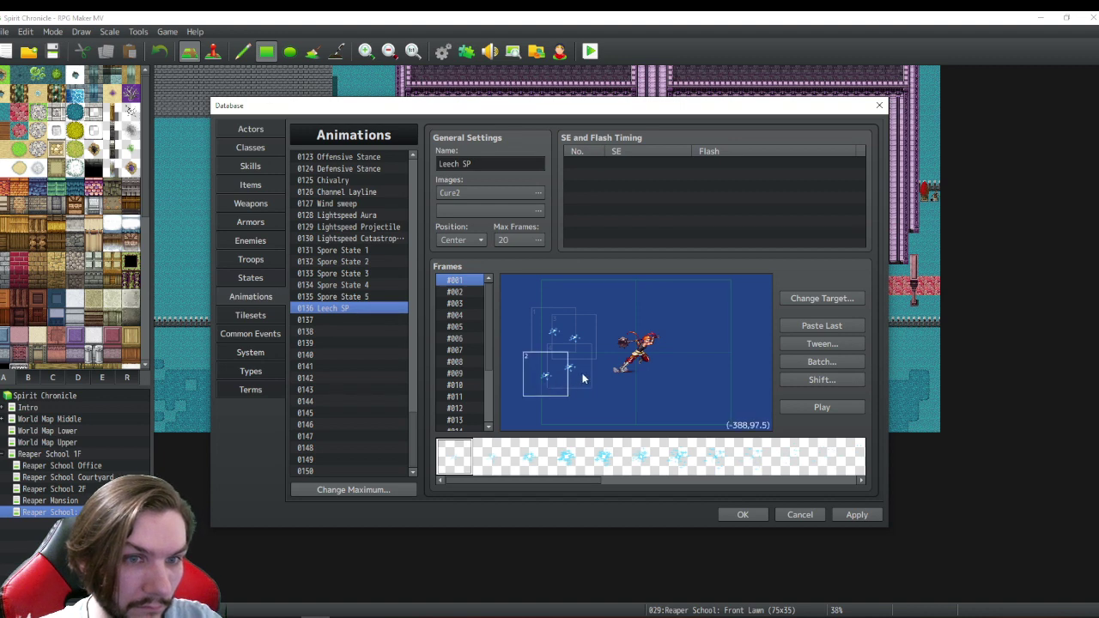
click(564, 369)
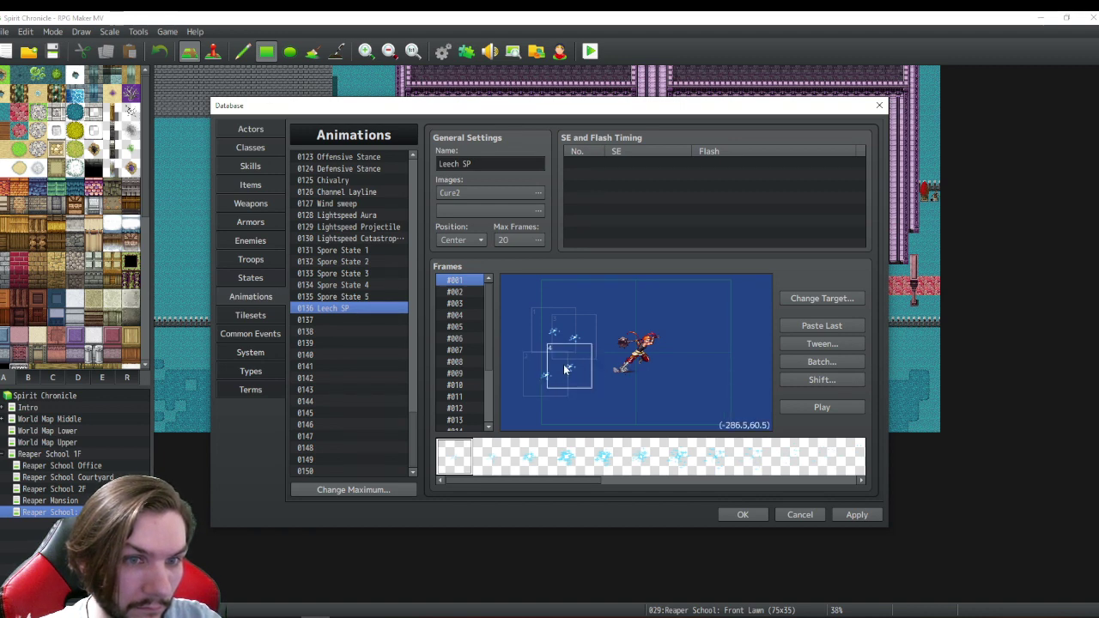
click(522, 324)
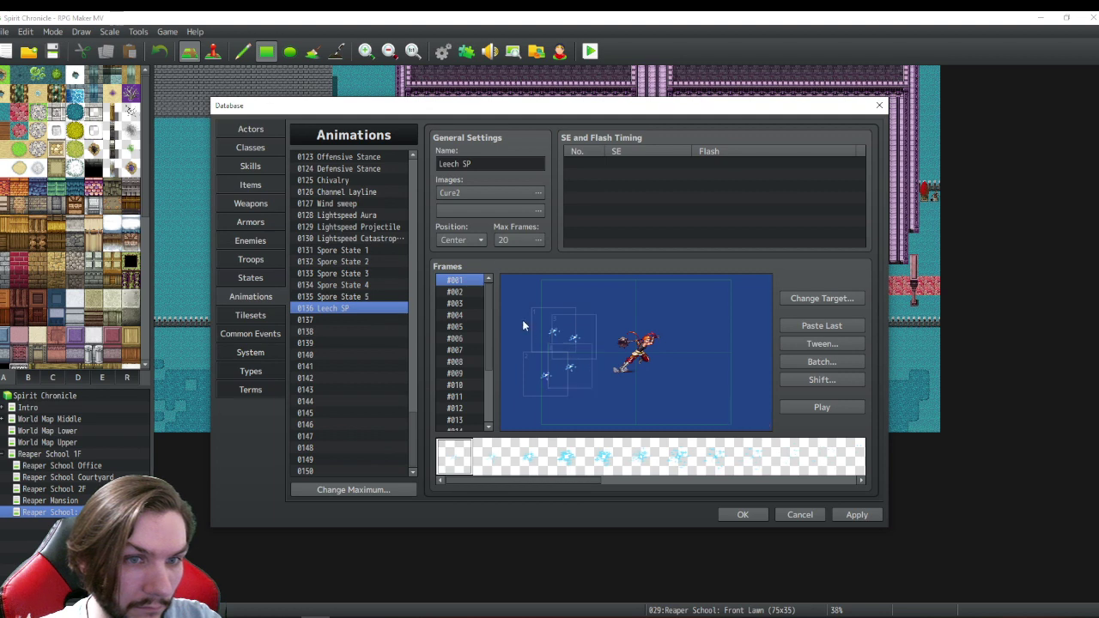
click(803, 361)
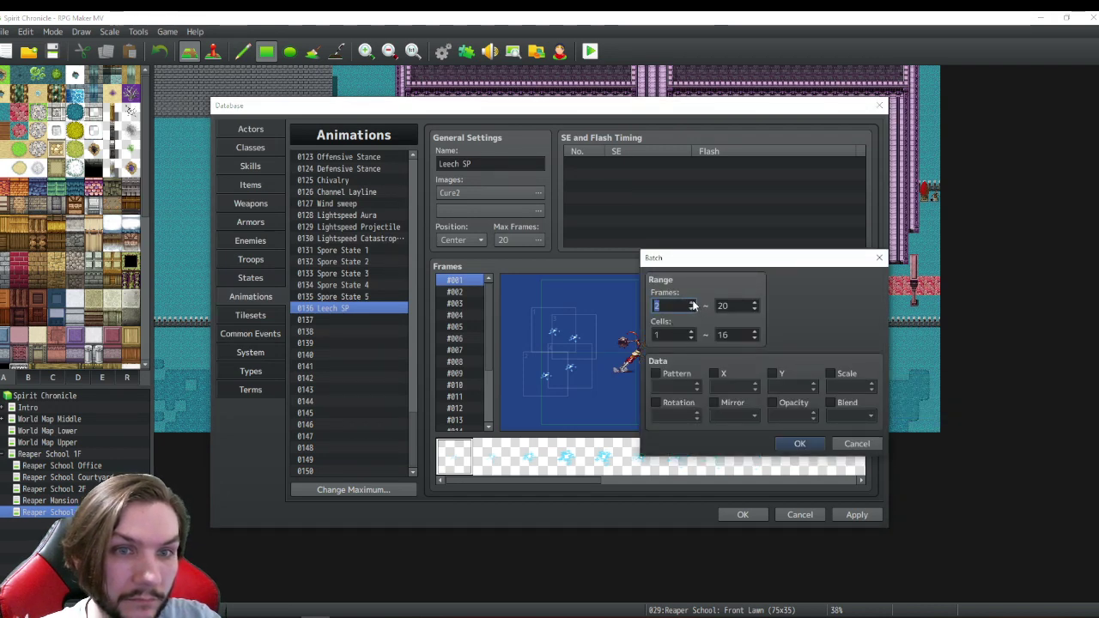
click(691, 302)
click(691, 302)
click(691, 303)
key(Tab)
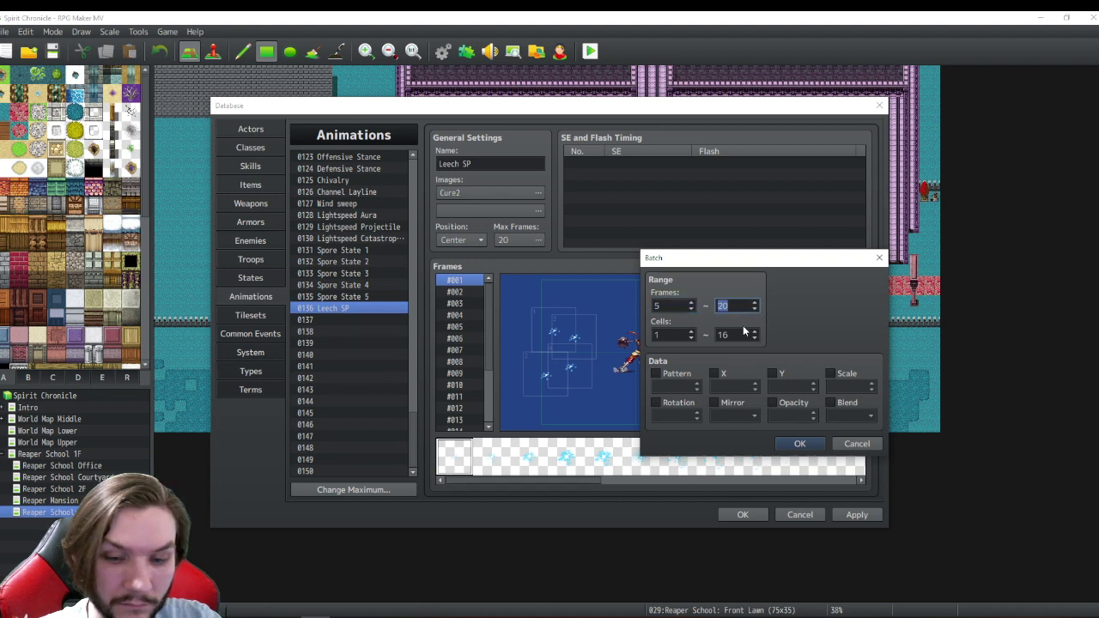
click(716, 374)
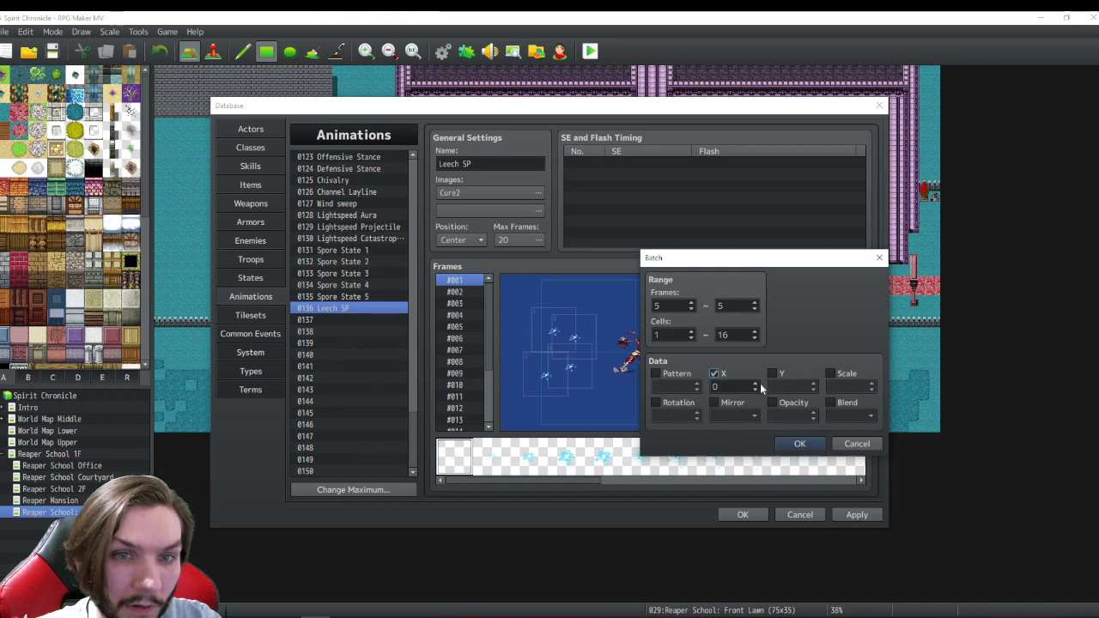
click(863, 443)
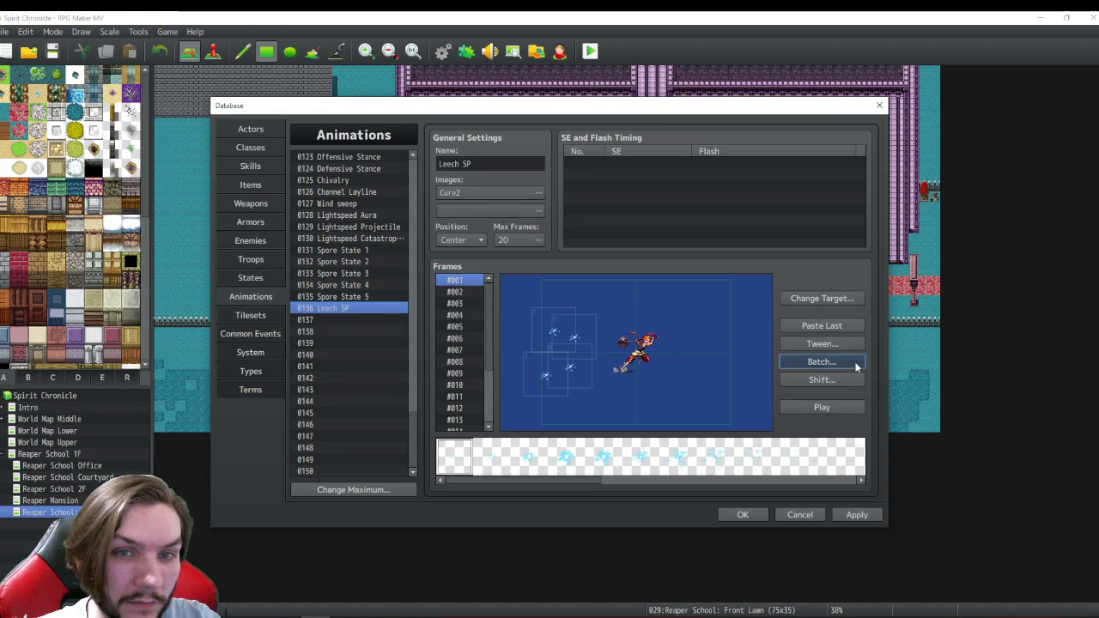
click(856, 364)
double_click(745, 306)
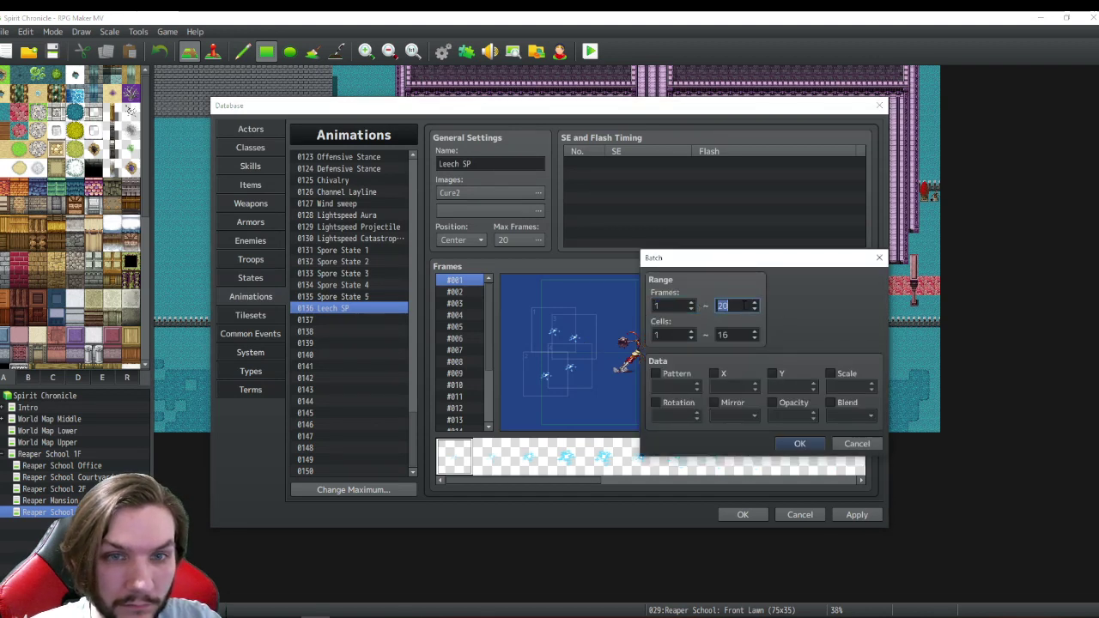
text(5)
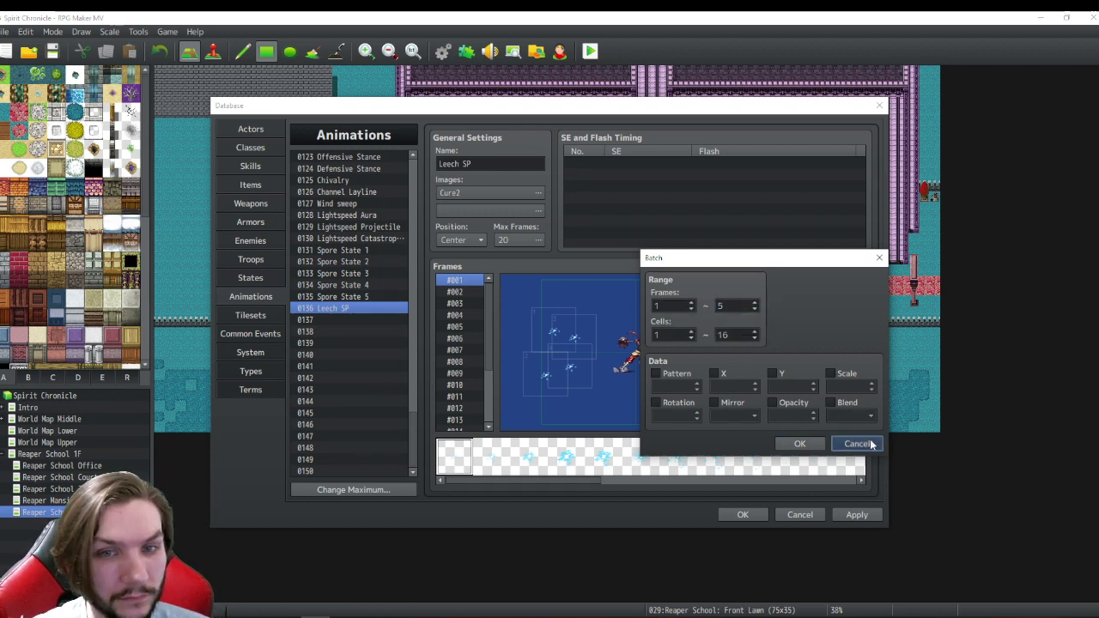
click(859, 444)
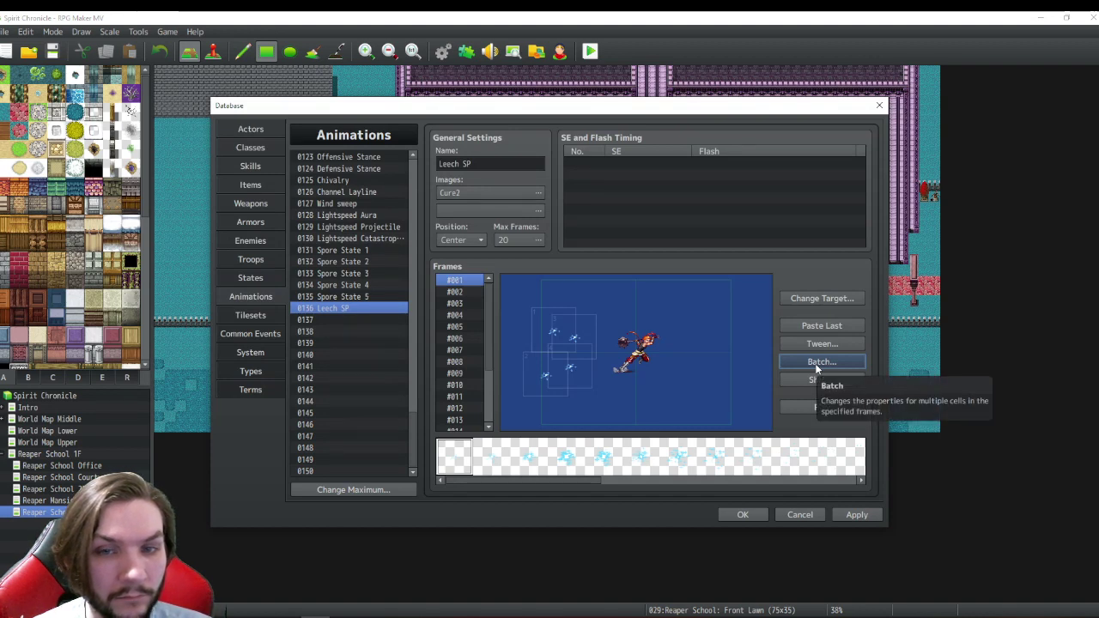
- Place two cells of the second Cure2 pattern in frame 2, at about (-293.5, -96.5) and (-333.5, 95)
click(455, 292)
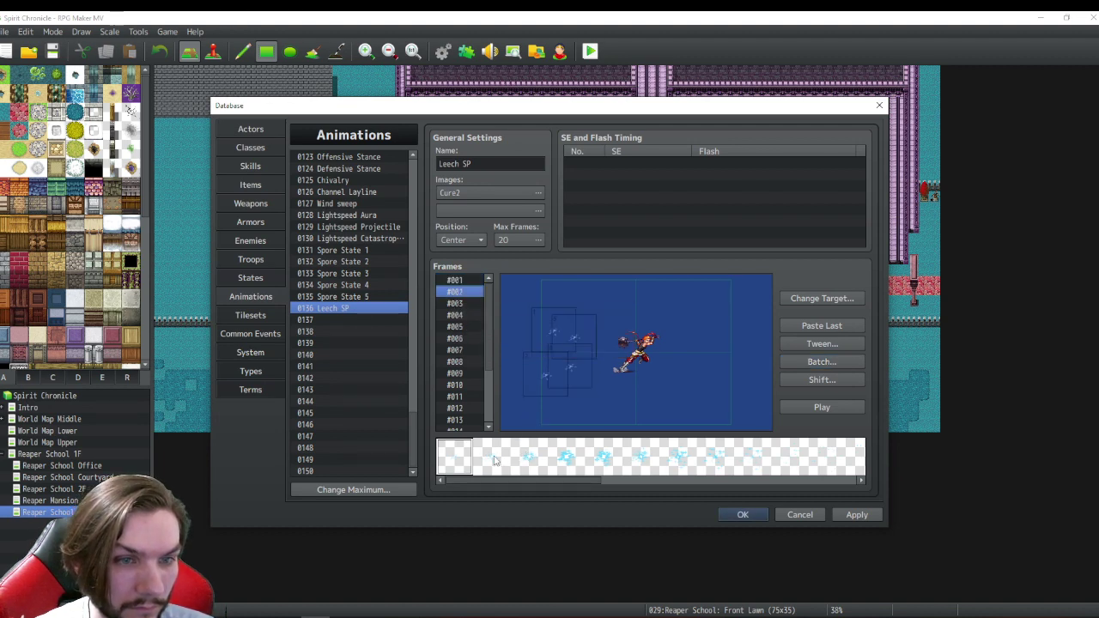
click(495, 461)
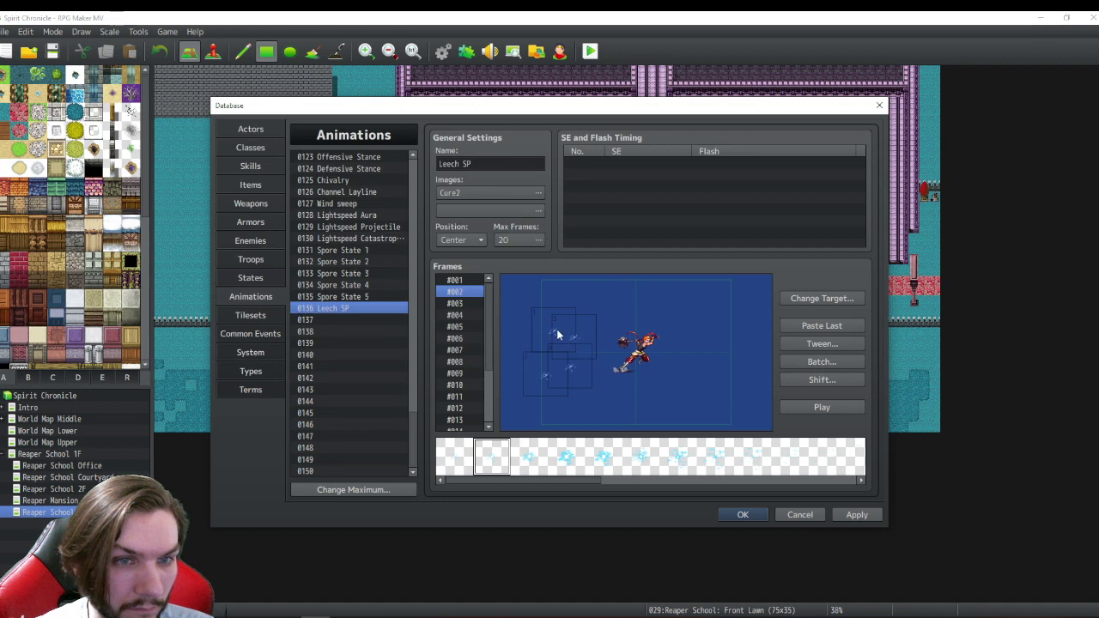
drag(562, 328, 569, 335)
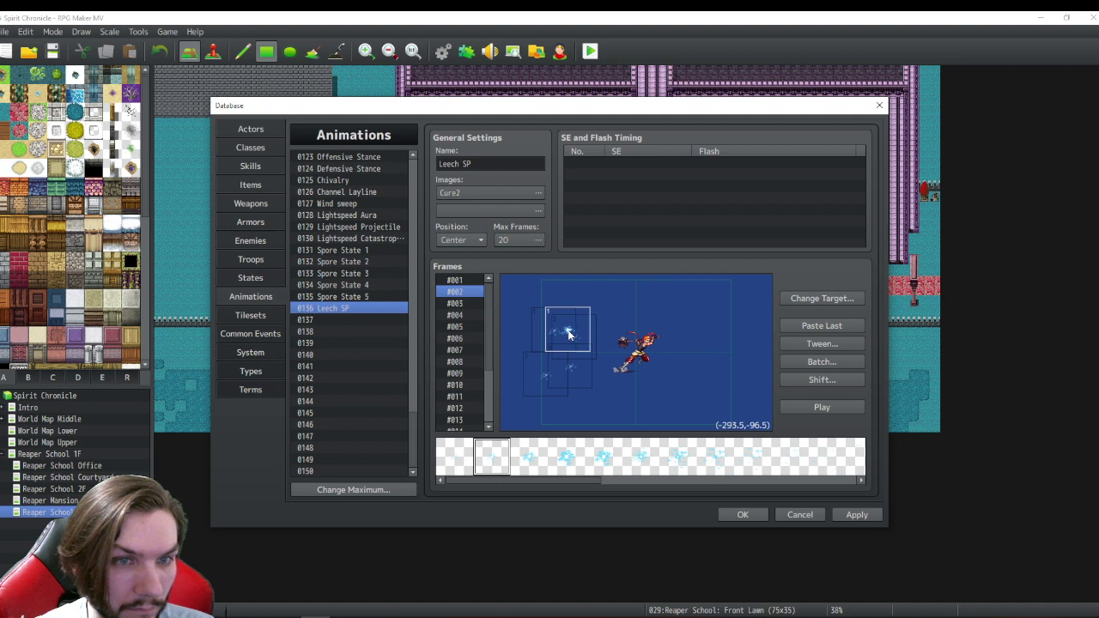
right_click(568, 334)
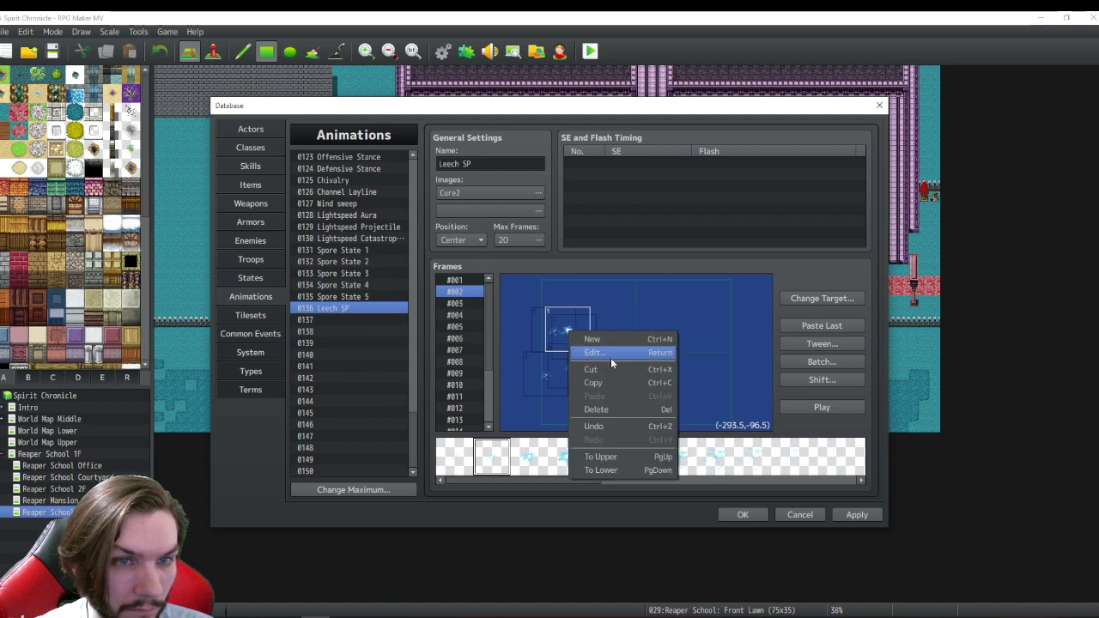
click(508, 386)
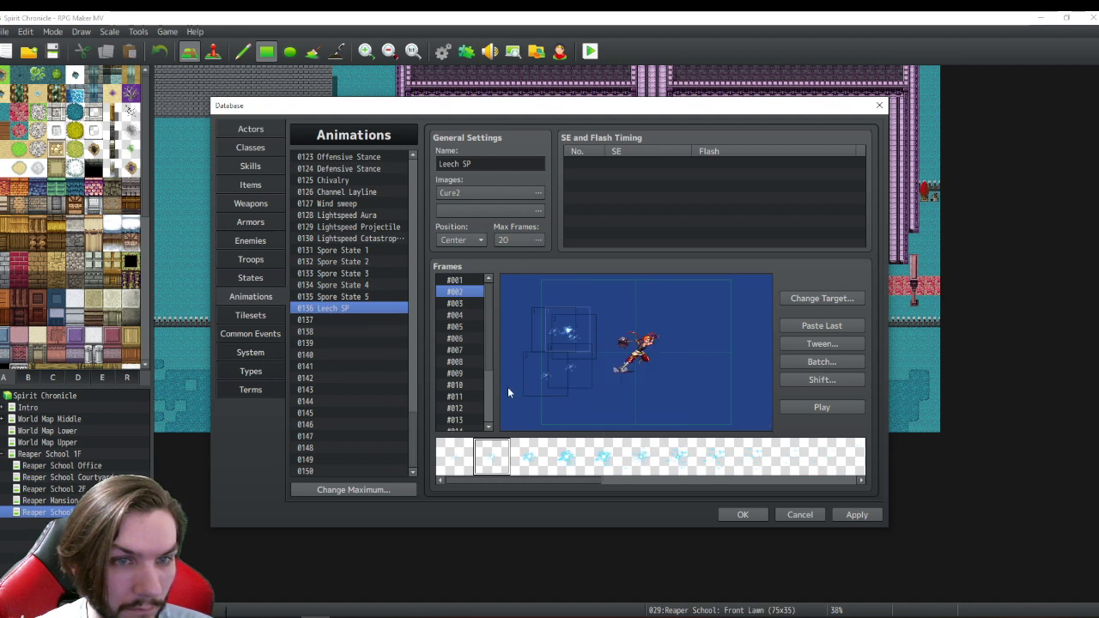
click(566, 381)
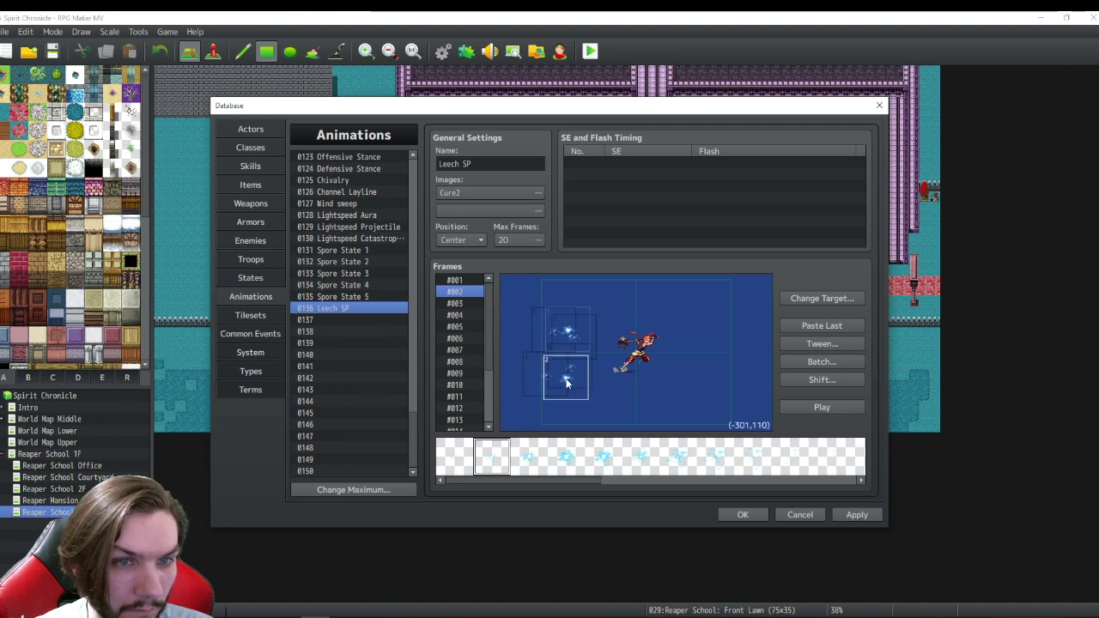
drag(566, 381, 559, 379)
right_click(559, 379)
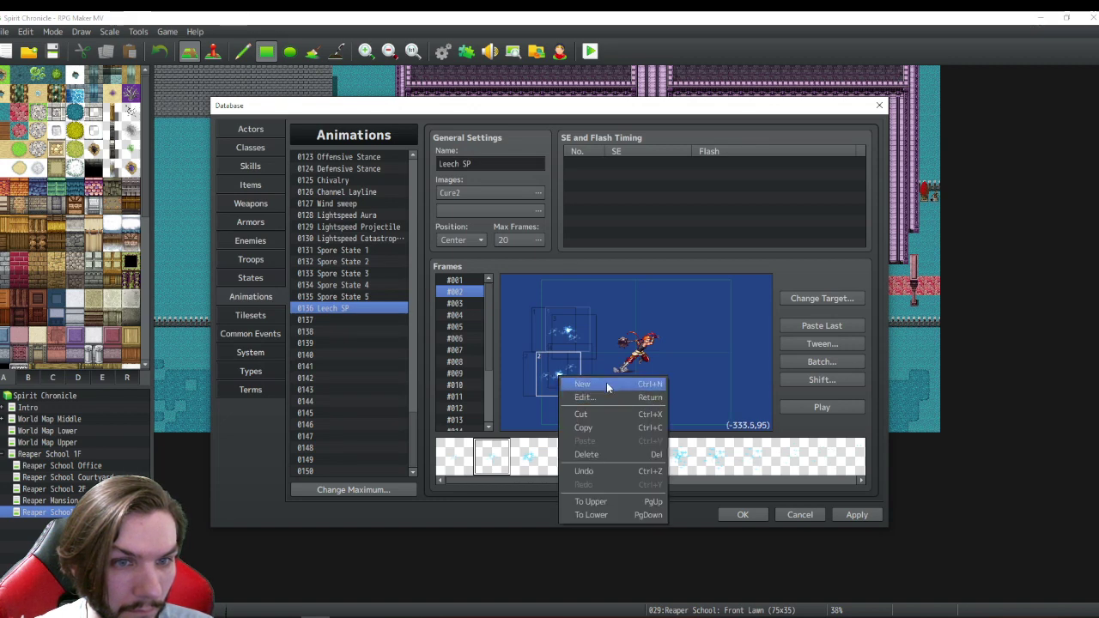
- Add two more second-pattern cells to frame 2 nearer the target: one below its centre and one at about (-214, -66.5)
click(599, 368)
drag(598, 369, 584, 371)
right_click(584, 371)
click(615, 304)
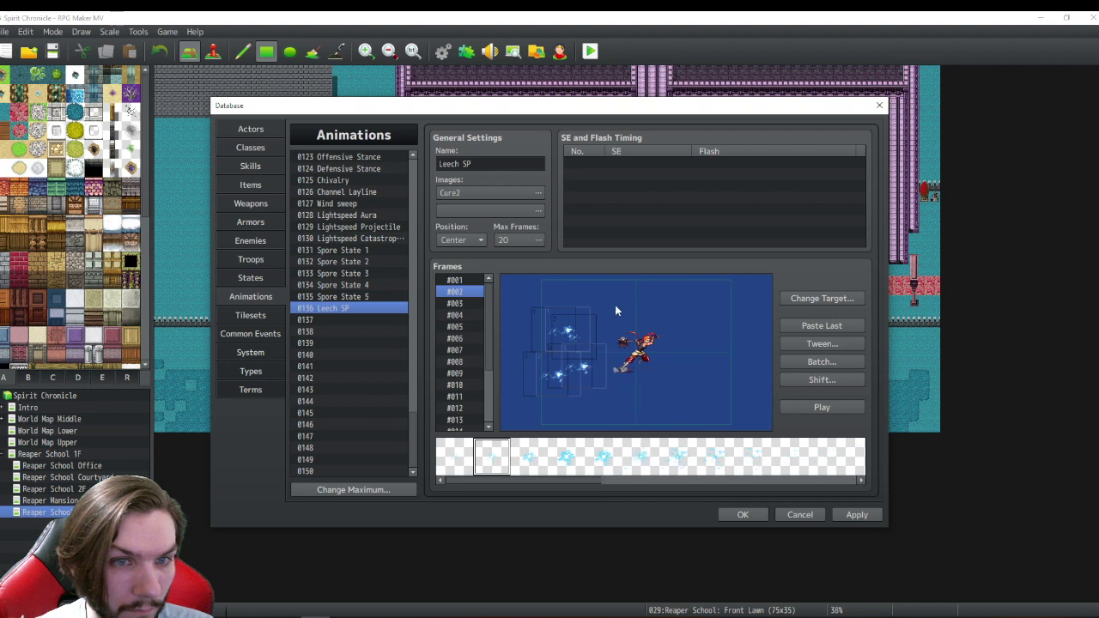
click(621, 314)
drag(621, 314, 586, 338)
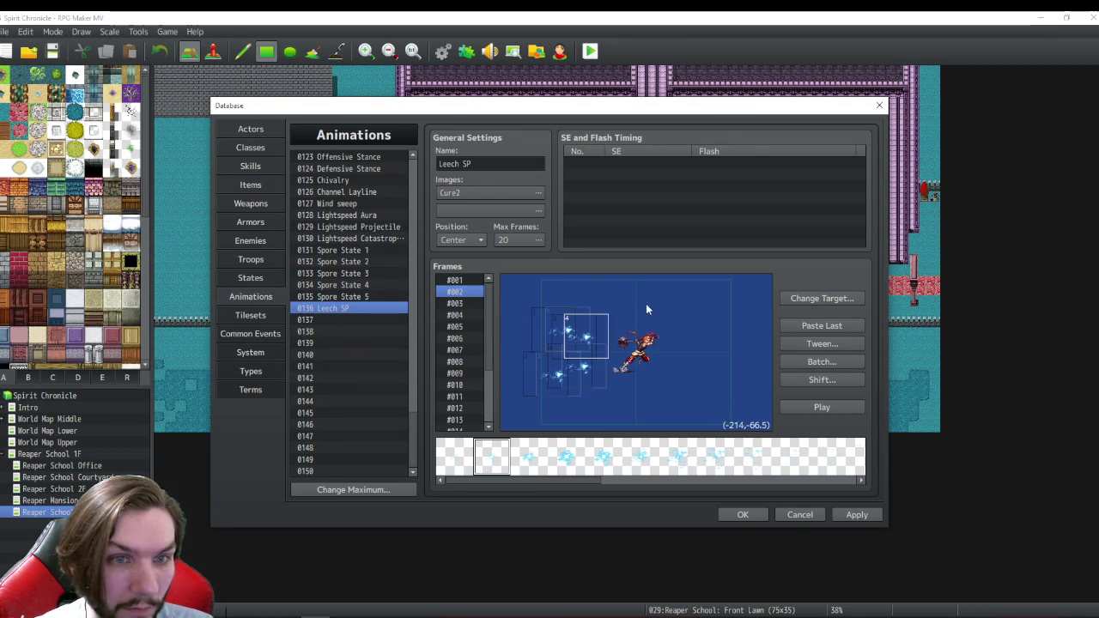
click(680, 333)
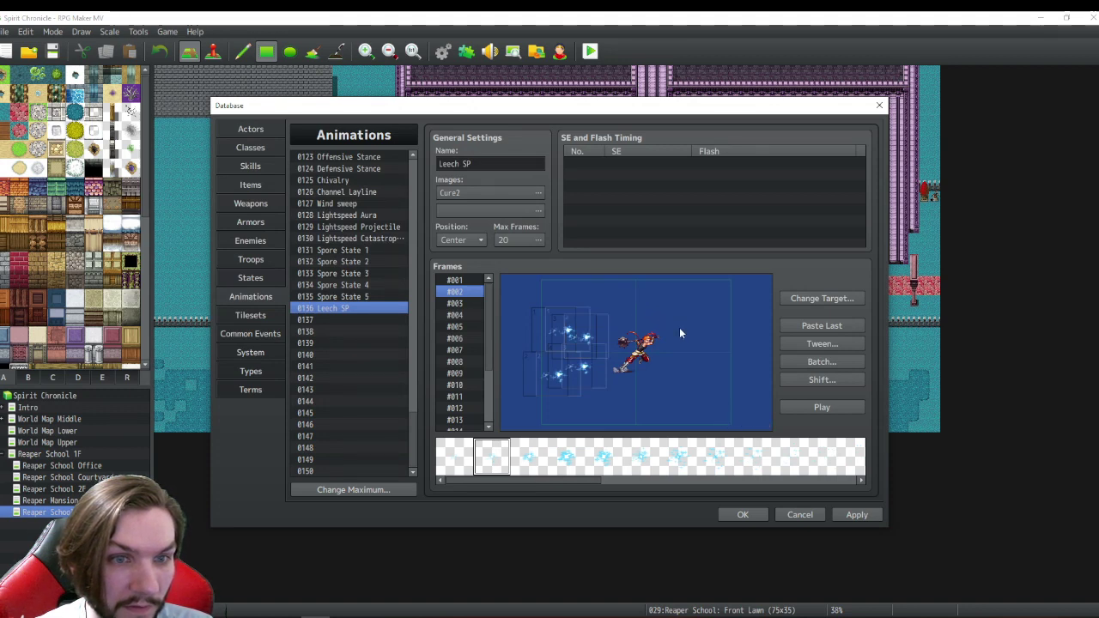
- Choose the third Cure2 pattern for frame 3 and delete all the empty frames after frame 3
click(453, 304)
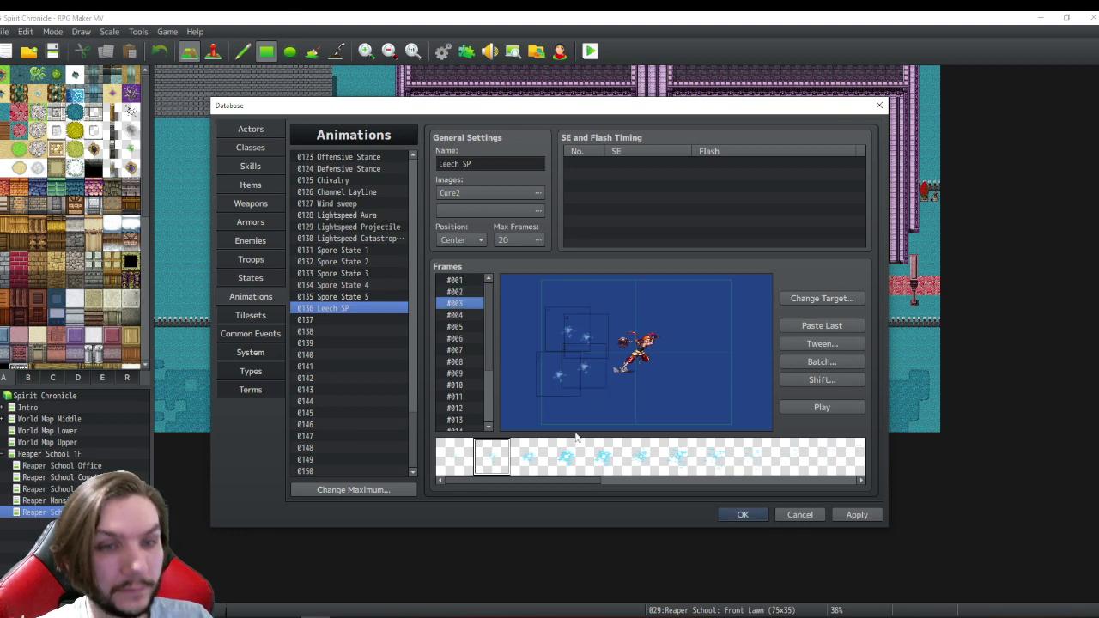
click(532, 461)
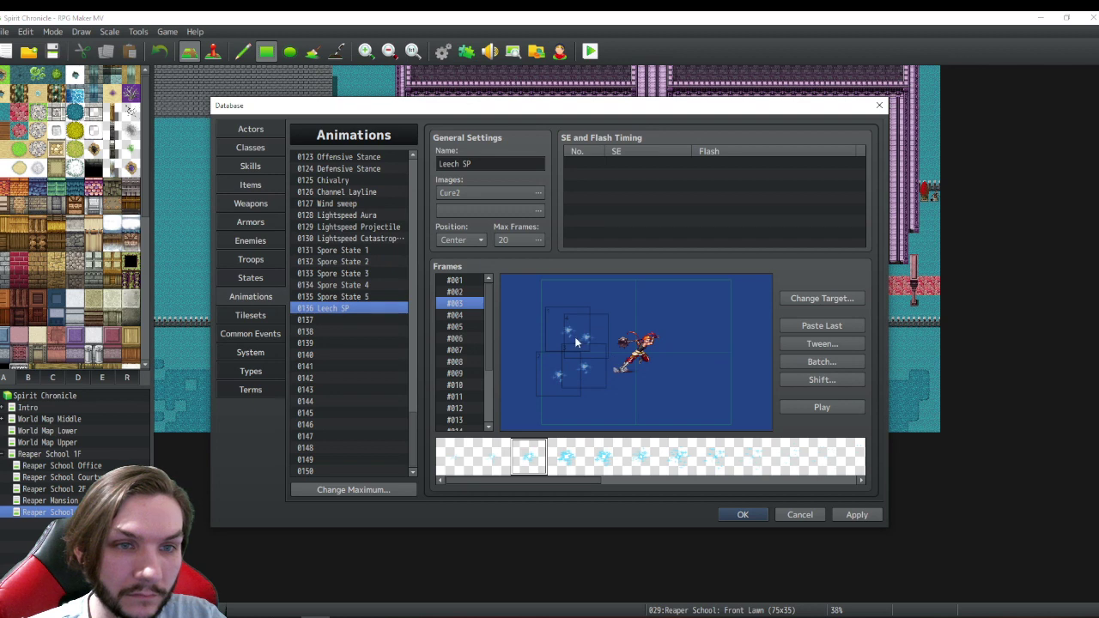
click(456, 316)
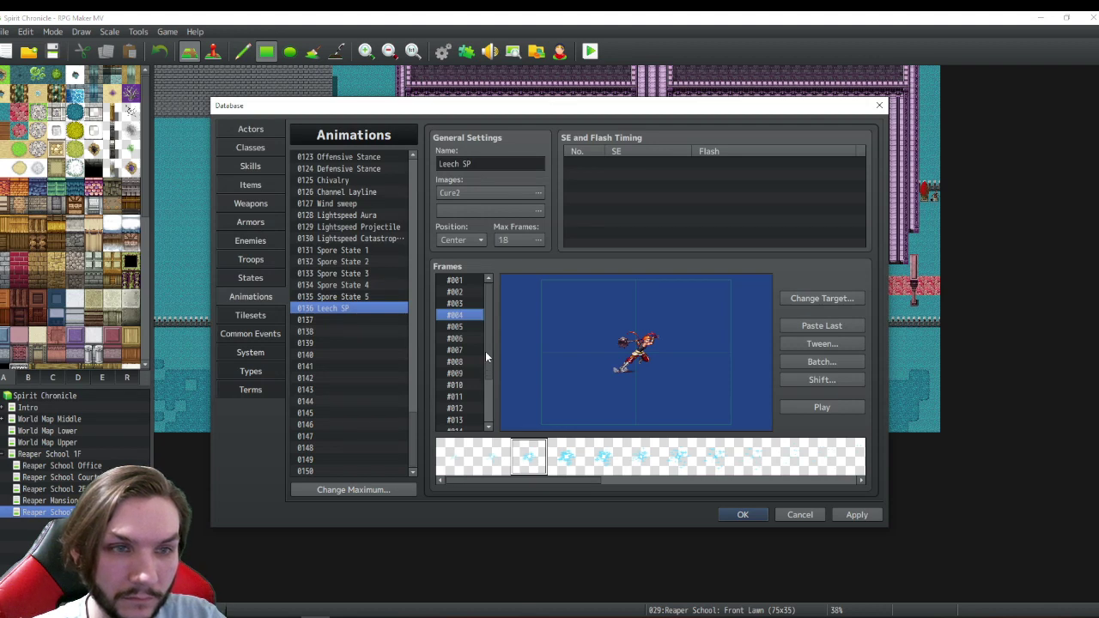
text(6)
key(Return)
text(3)
key(Return)
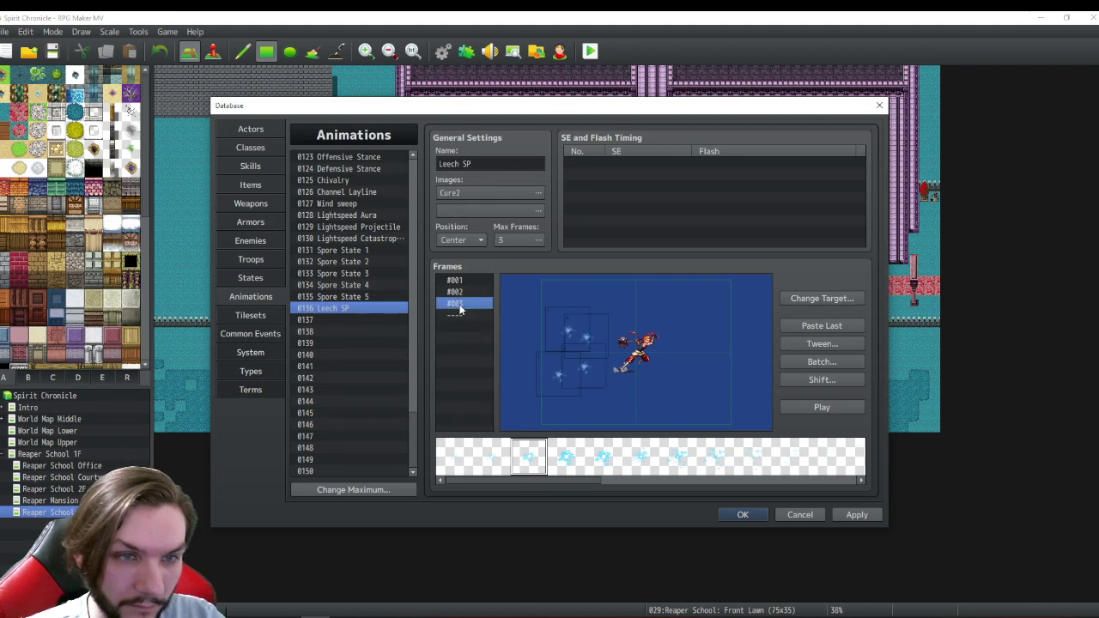
- Try to duplicate frame 3 by pasting its copy as frame 4, and delete the pasted frame
right_click(463, 311)
click(486, 343)
click(455, 315)
right_click(459, 315)
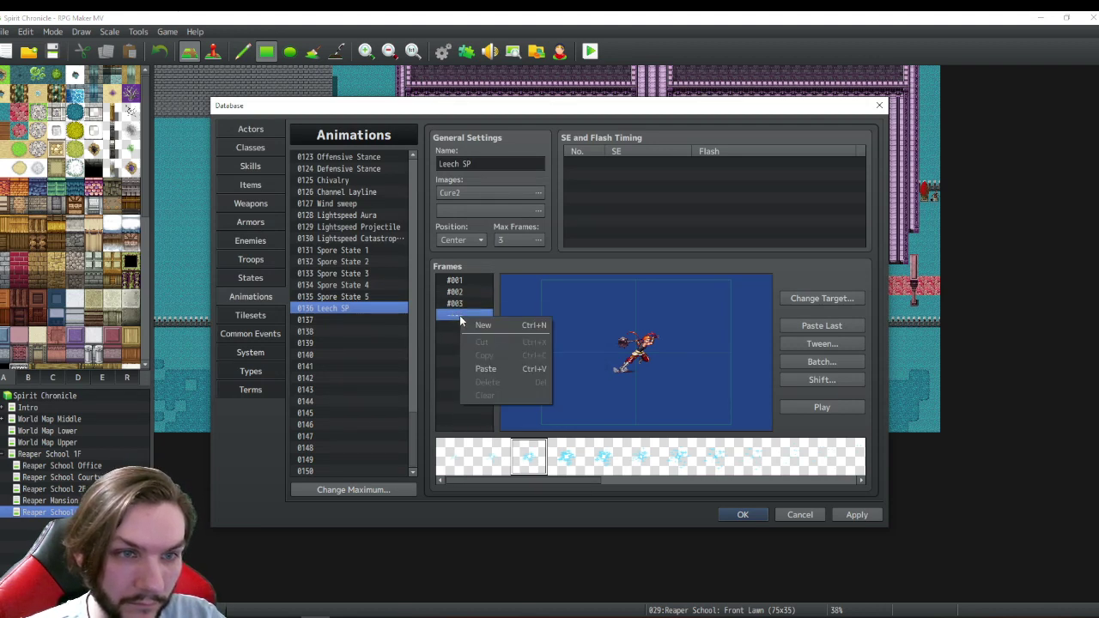
click(487, 369)
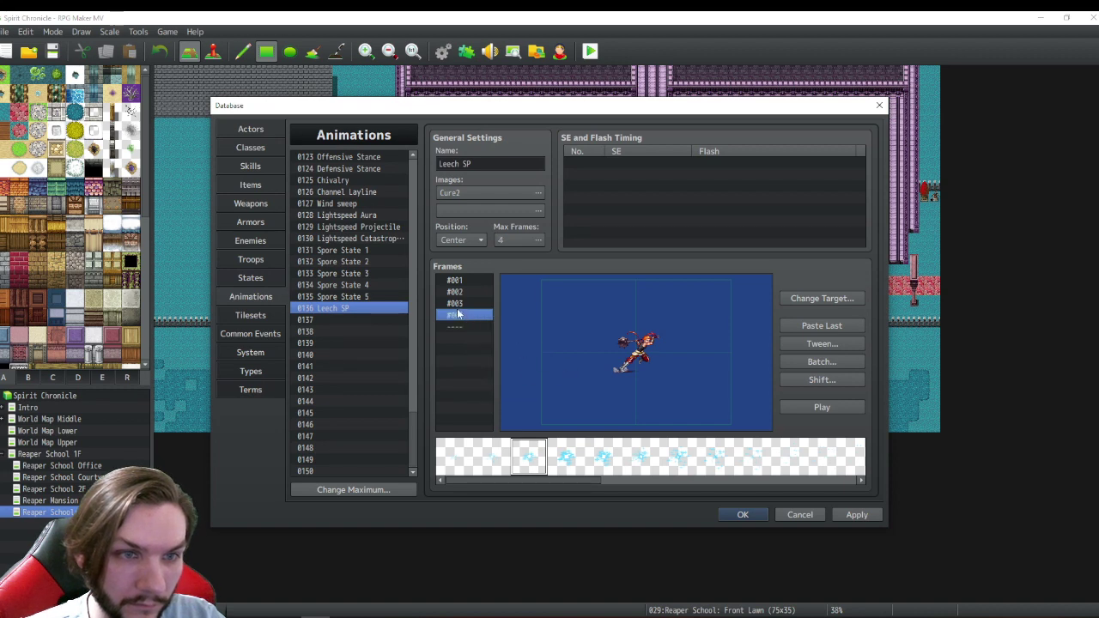
key(Delete)
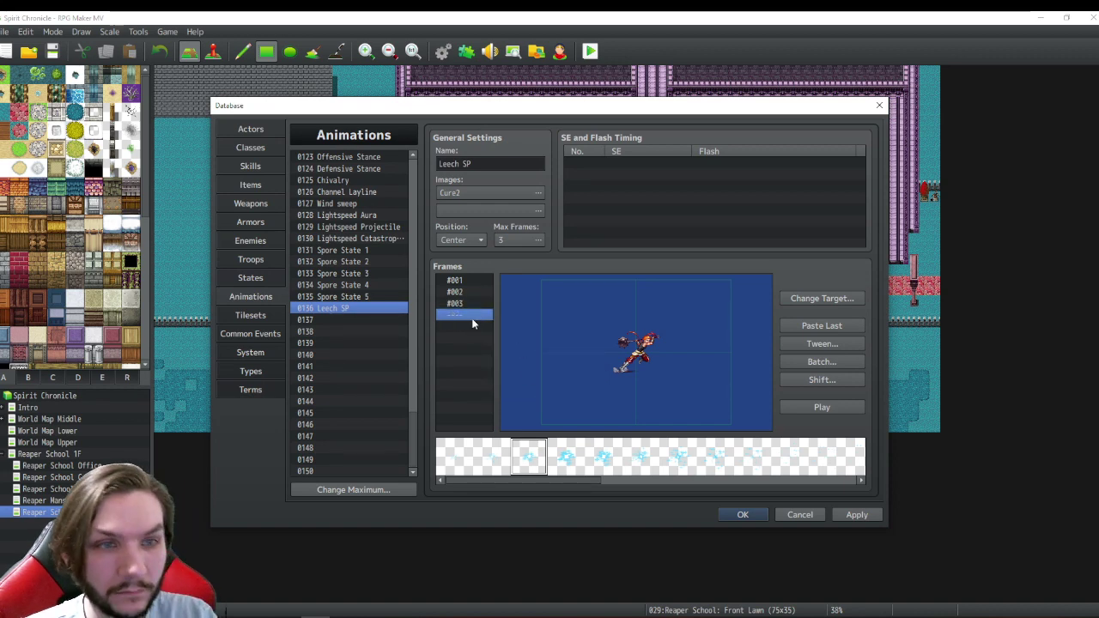
- Try again to copy frame 3 into a new frame 4, and compare the two frames
click(455, 303)
right_click(455, 303)
click(486, 340)
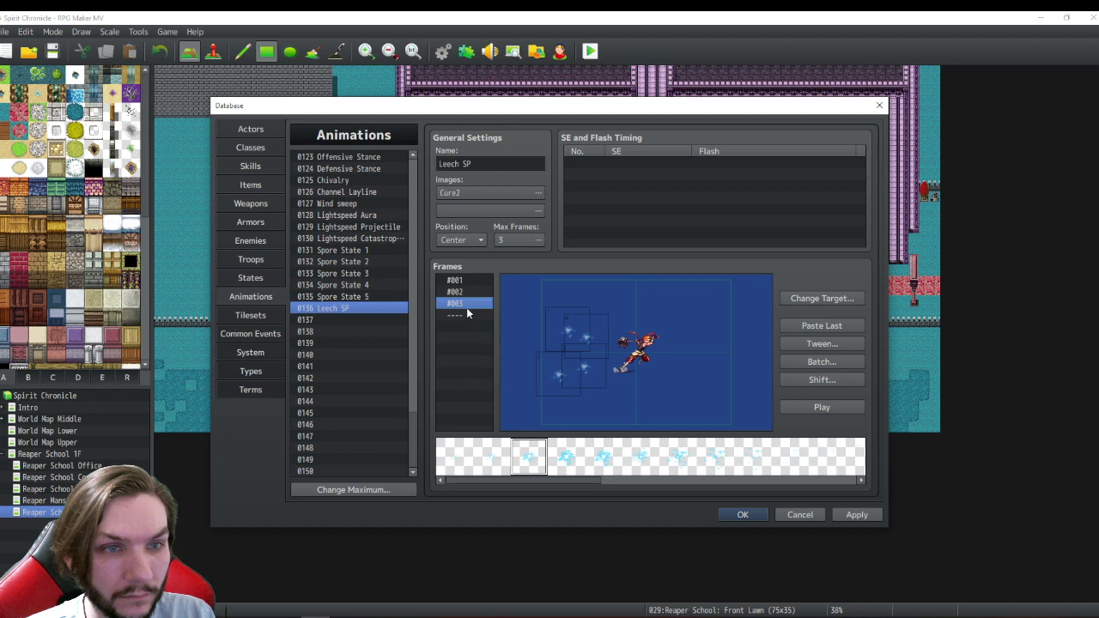
right_click(464, 315)
click(490, 369)
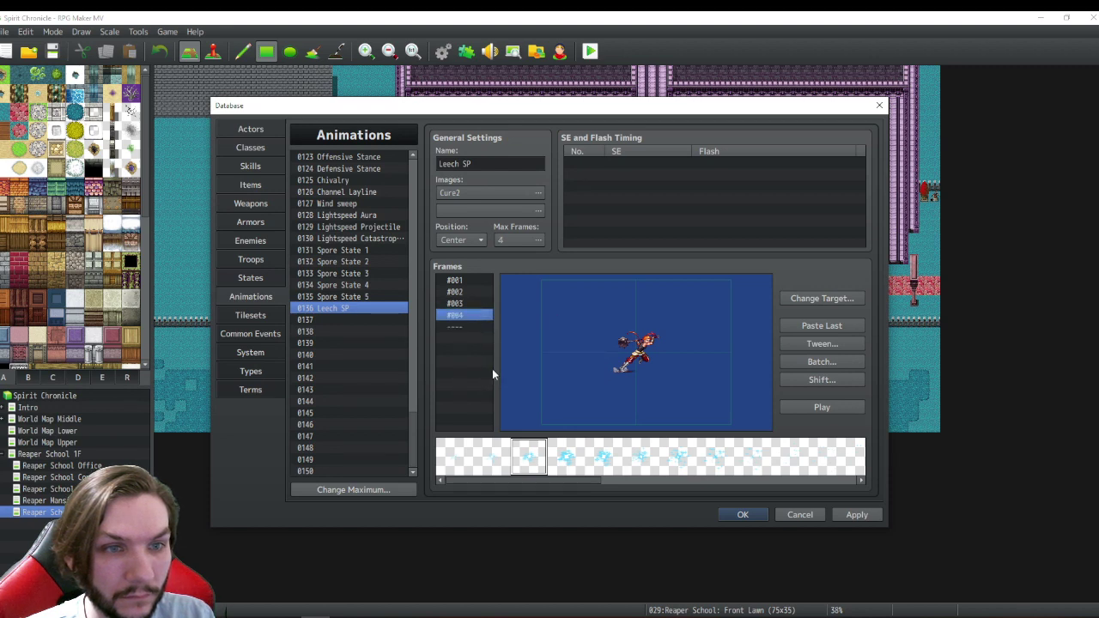
click(455, 303)
click(457, 315)
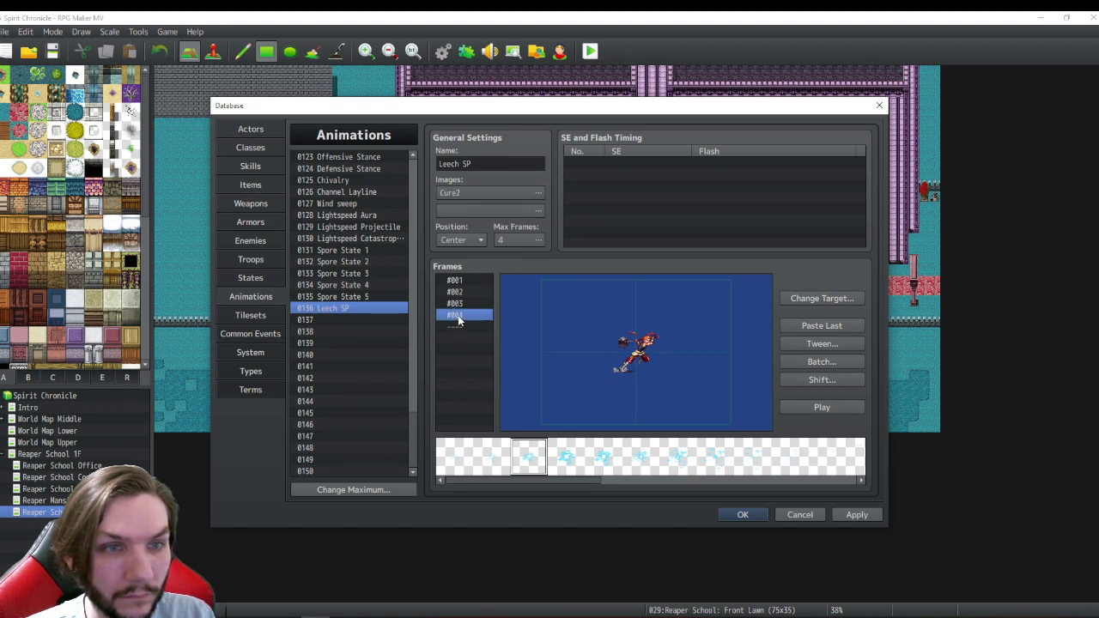
- Try pasting the copy of frame 3 at frame 3's own position, and check frames 2 to 4
right_click(458, 316)
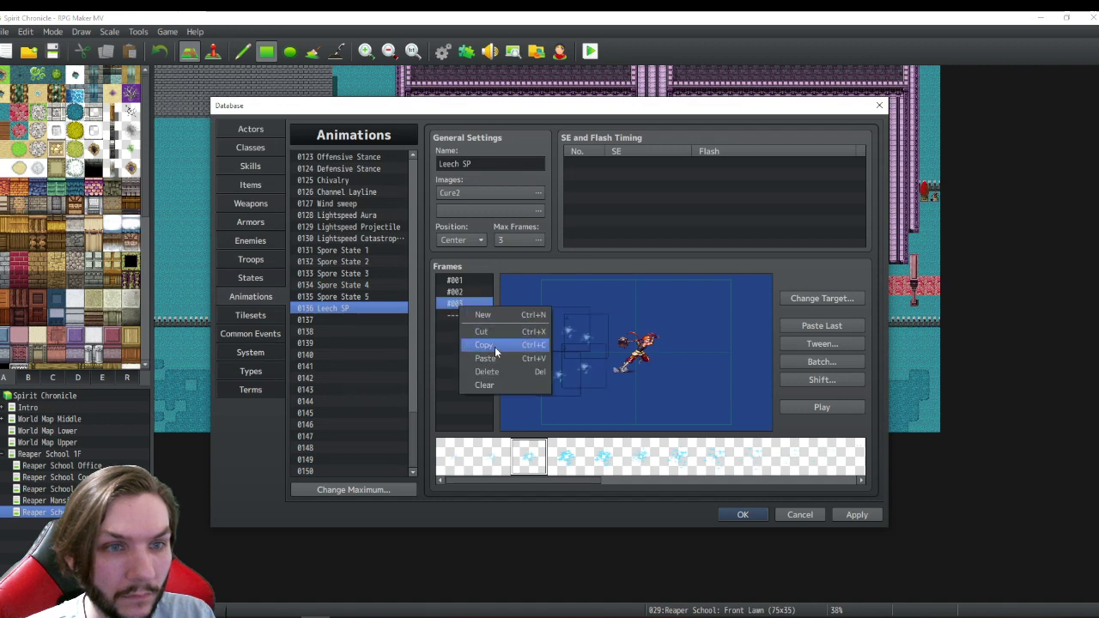
click(494, 347)
right_click(466, 304)
click(496, 353)
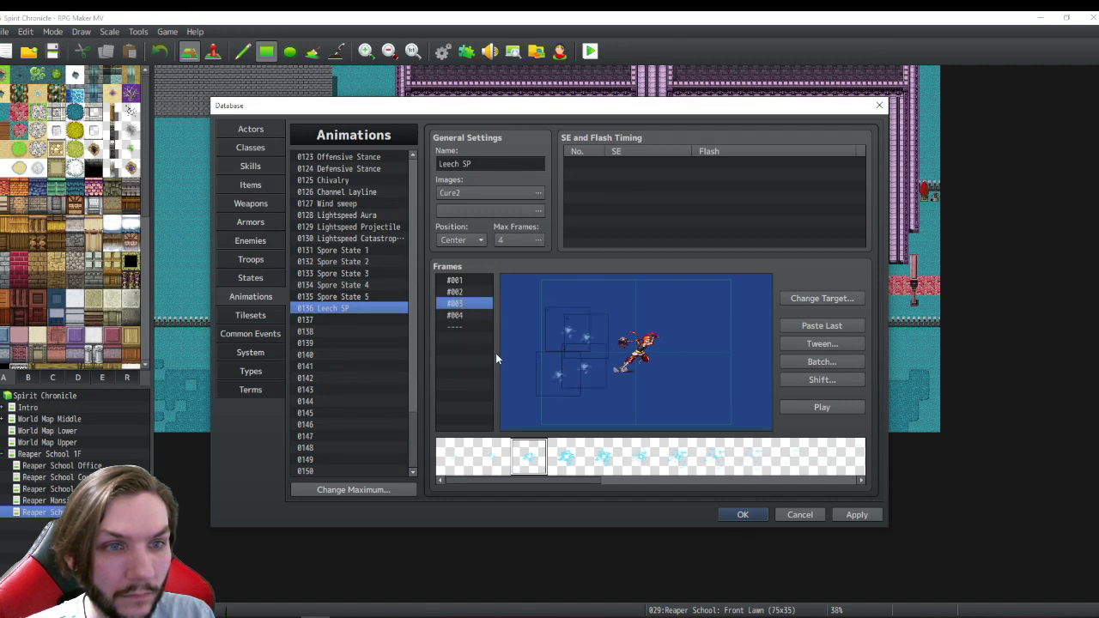
click(458, 316)
click(455, 304)
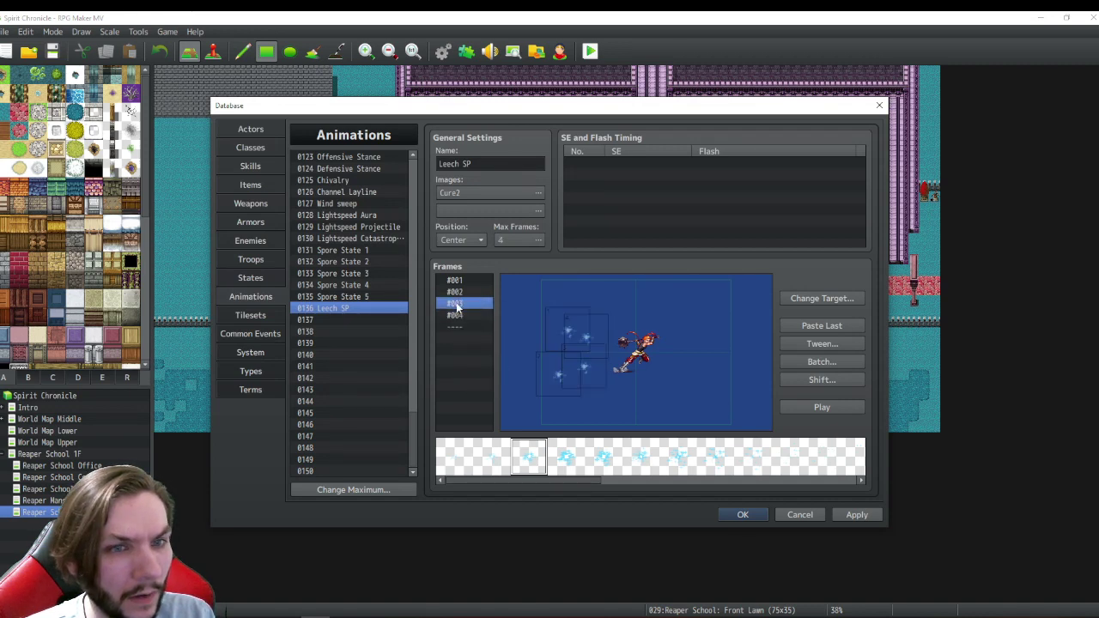
click(457, 293)
click(460, 315)
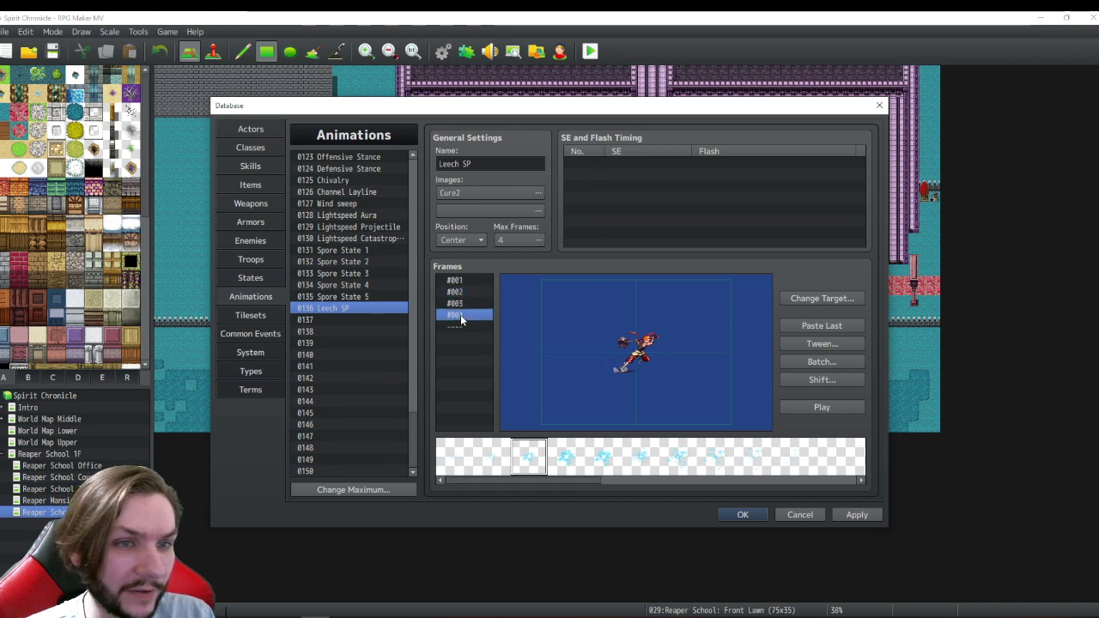
- Delete frames 3 and 4, and paste a copy of frame 2 as the new frame 3
key(Delete)
key(Delete)
click(460, 293)
right_click(465, 293)
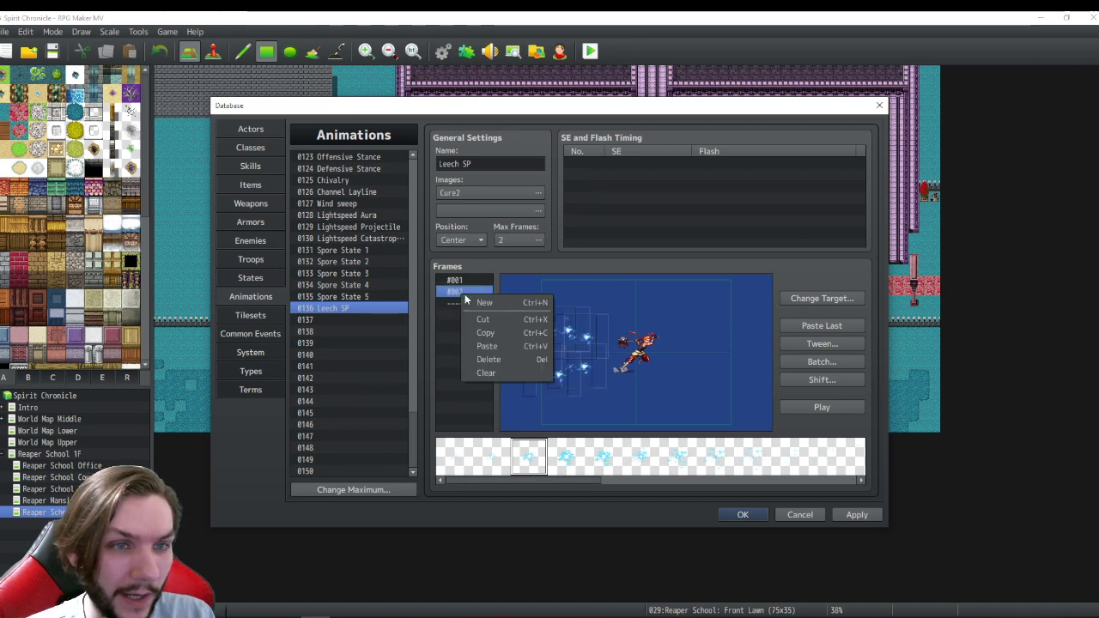
key(Escape)
click(457, 302)
right_click(457, 303)
click(484, 353)
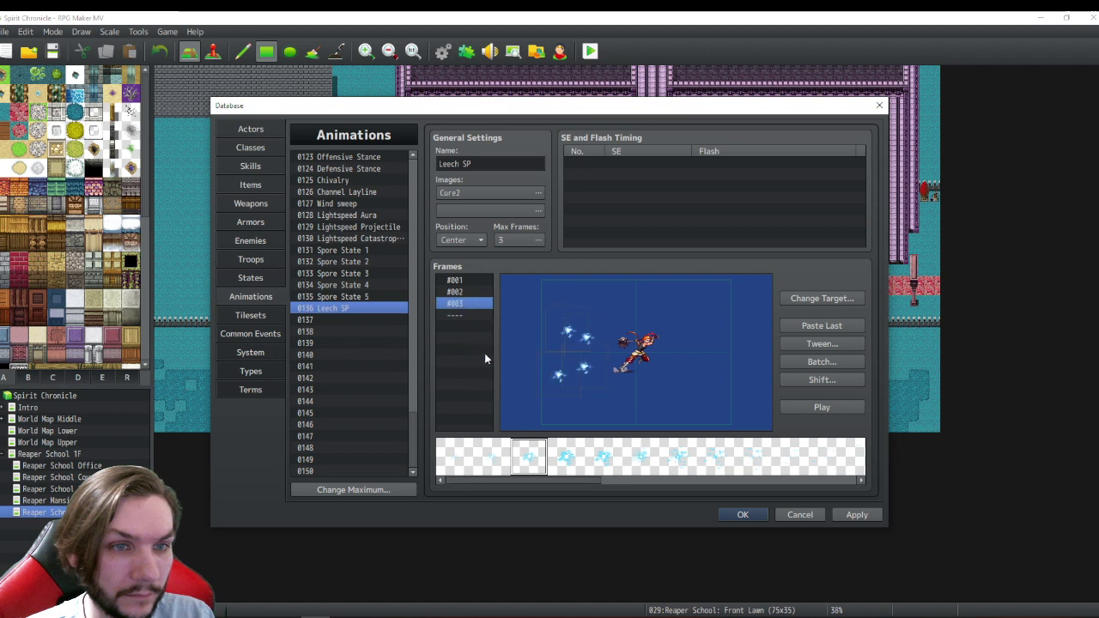
- Shift frame 3's four cells toward the target, to about (-256, -96), (-304, 95), (-192, 60) and (-176, -66)
right_click(461, 306)
click(606, 297)
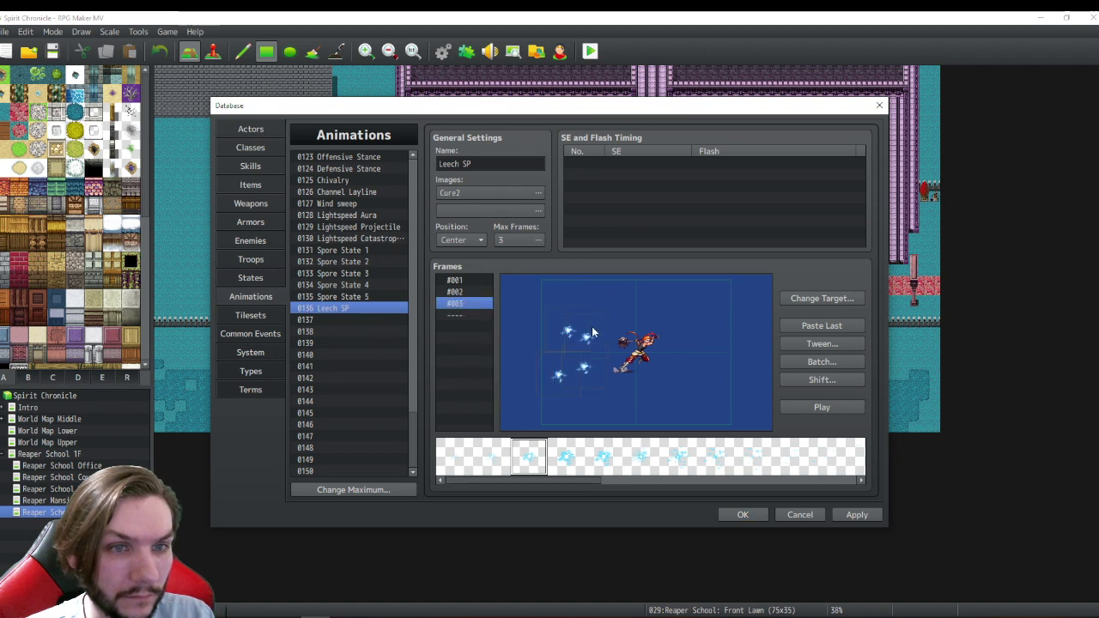
click(566, 335)
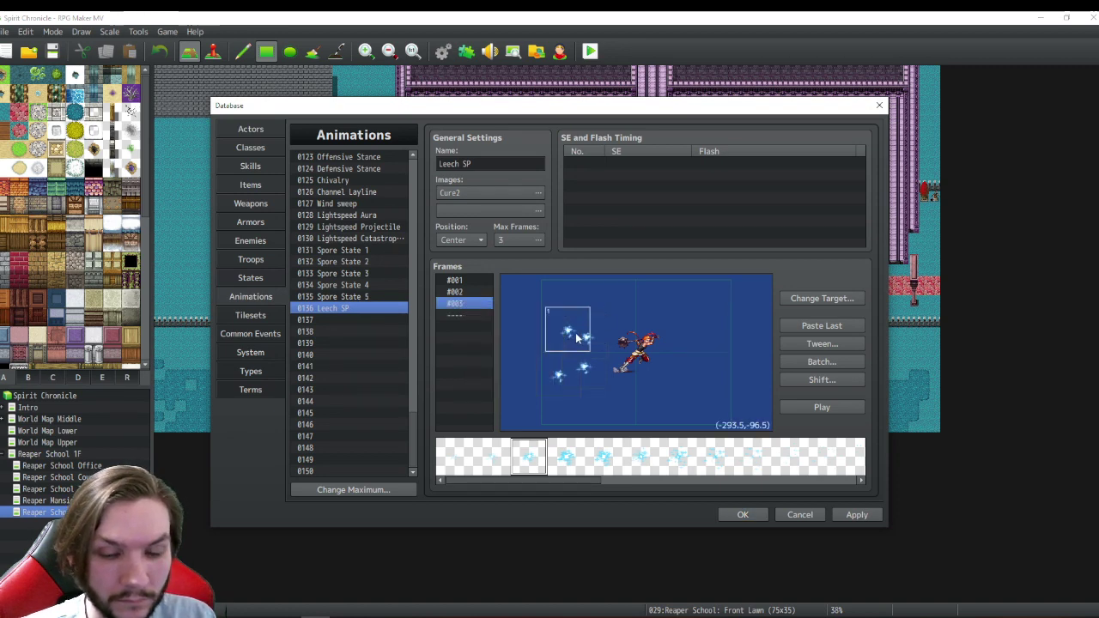
drag(576, 338, 584, 305)
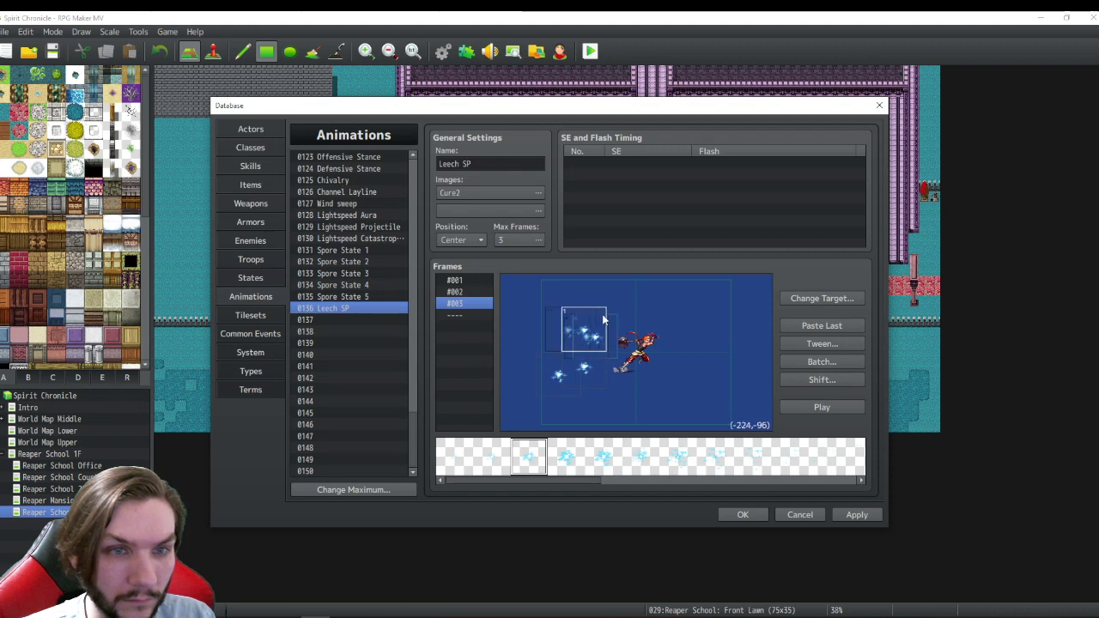
click(595, 374)
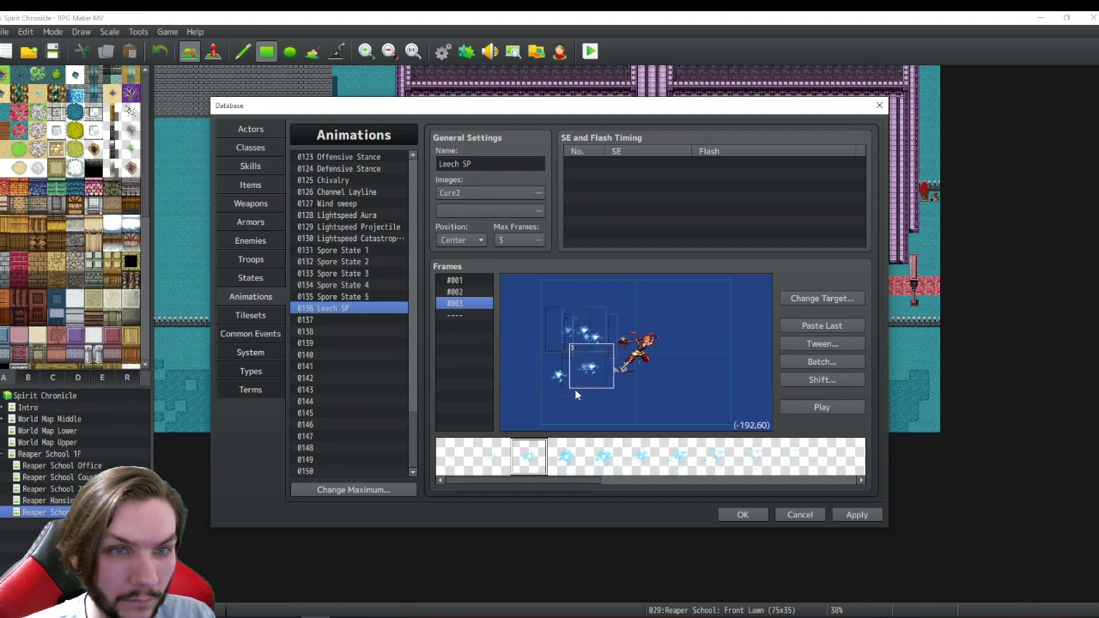
drag(562, 384, 570, 384)
drag(582, 326, 572, 329)
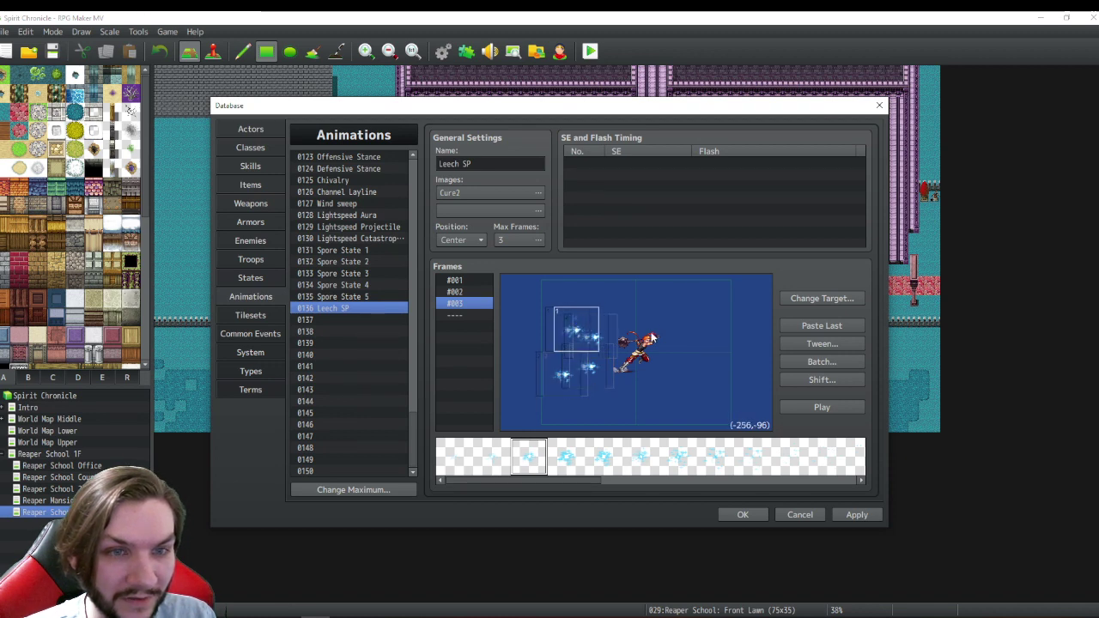
- Set the pattern of cells 4 and 1 in frame 3 to 3
right_click(589, 318)
click(614, 335)
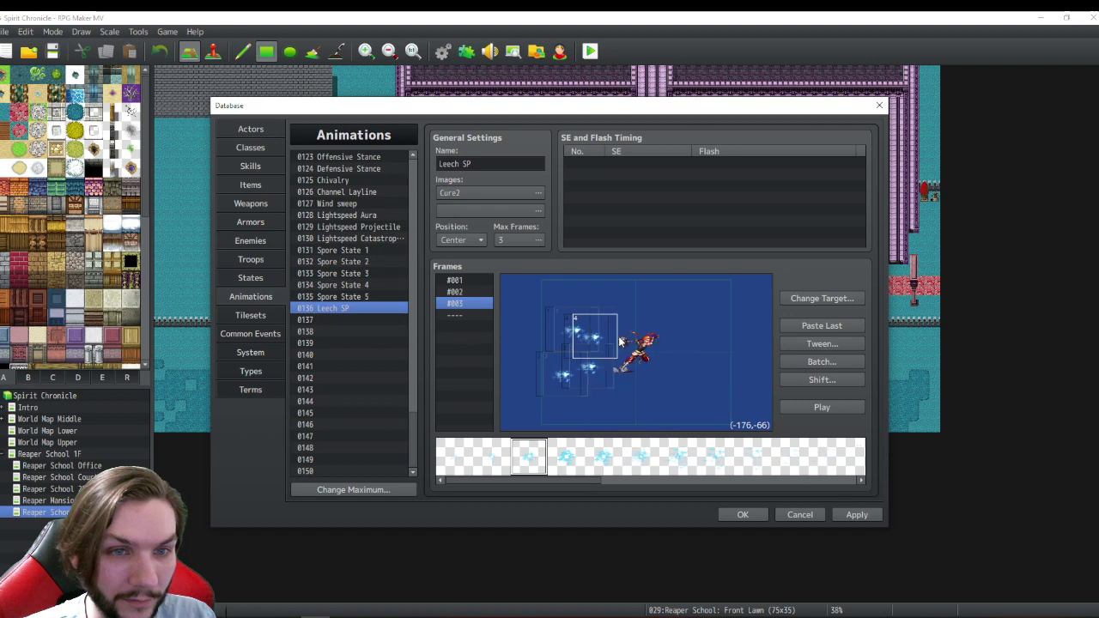
click(670, 393)
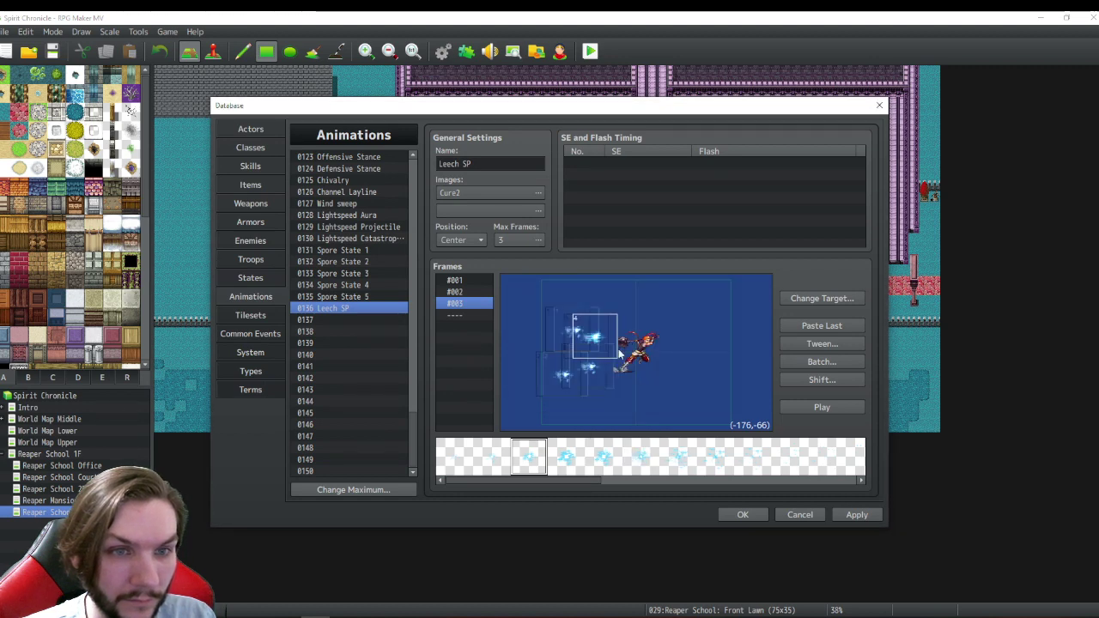
right_click(614, 330)
click(632, 345)
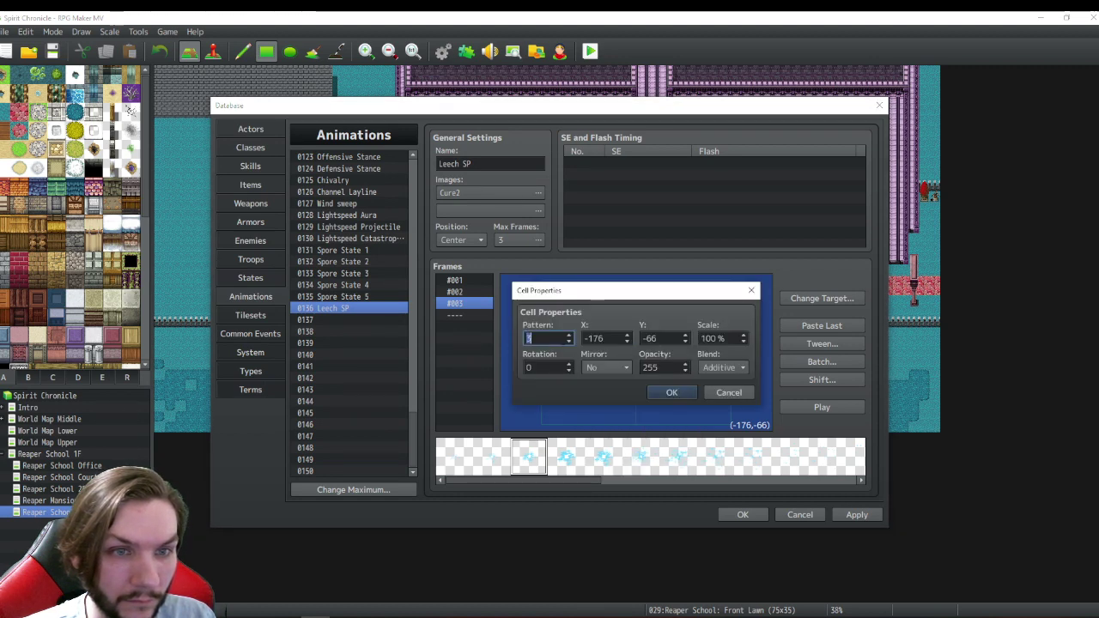
click(678, 391)
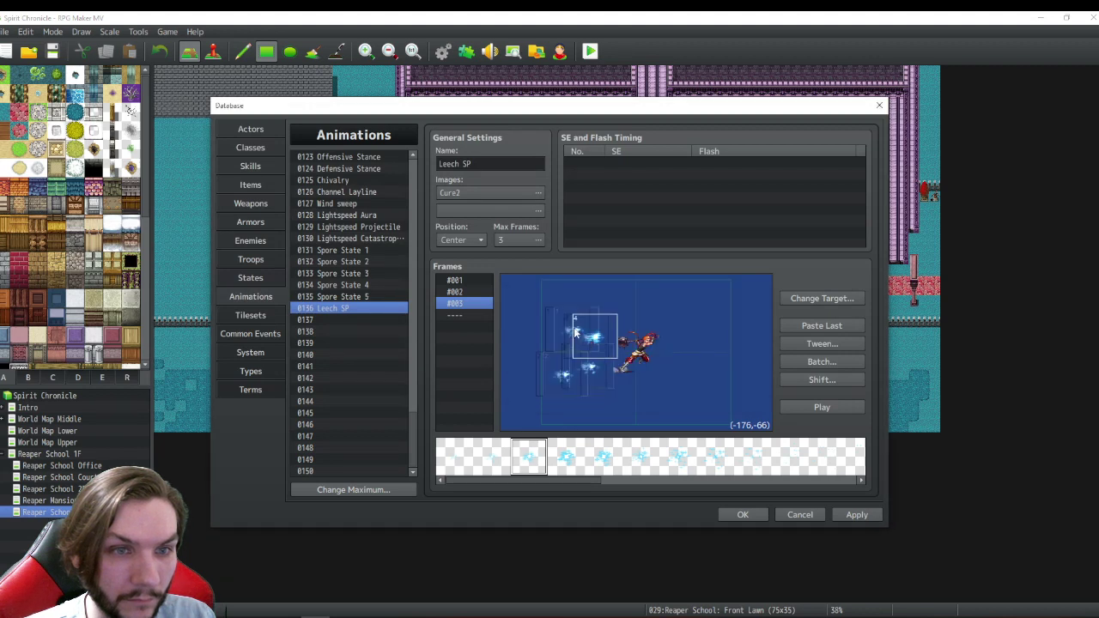
click(561, 323)
right_click(560, 318)
click(589, 341)
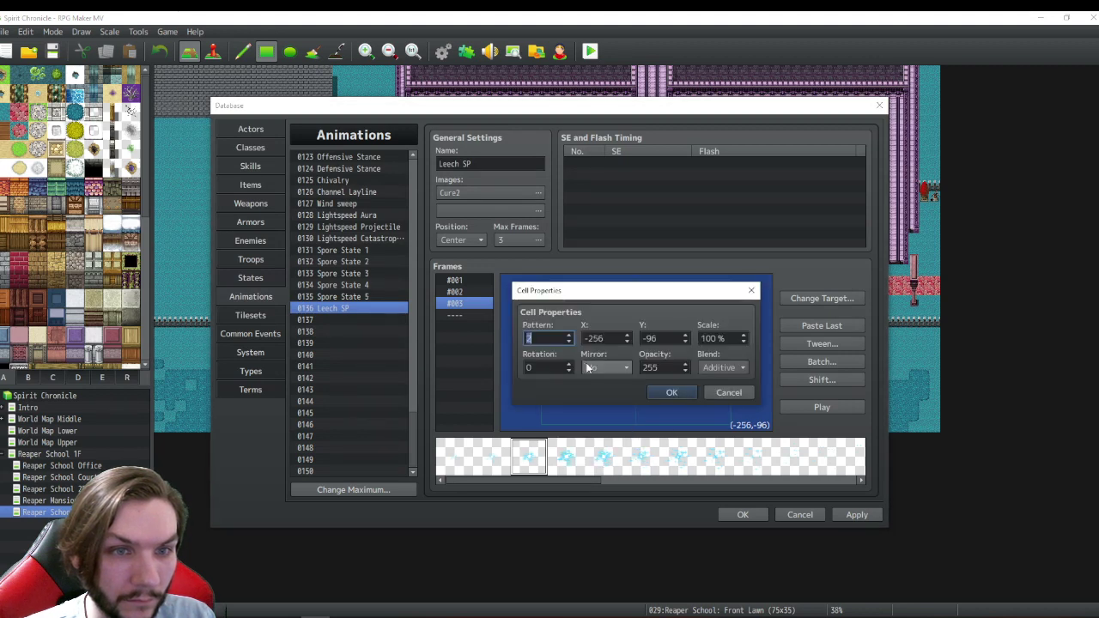
click(672, 392)
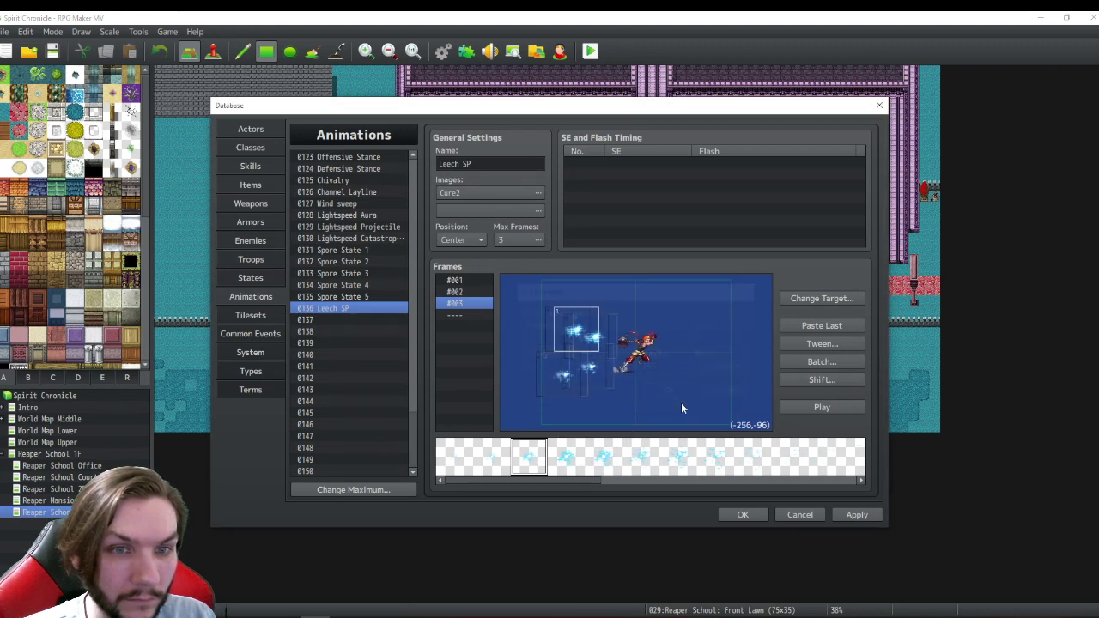
- Set the pattern of cells 2 and 3 in frame 3 to 3 as well
click(558, 377)
right_click(557, 378)
click(580, 400)
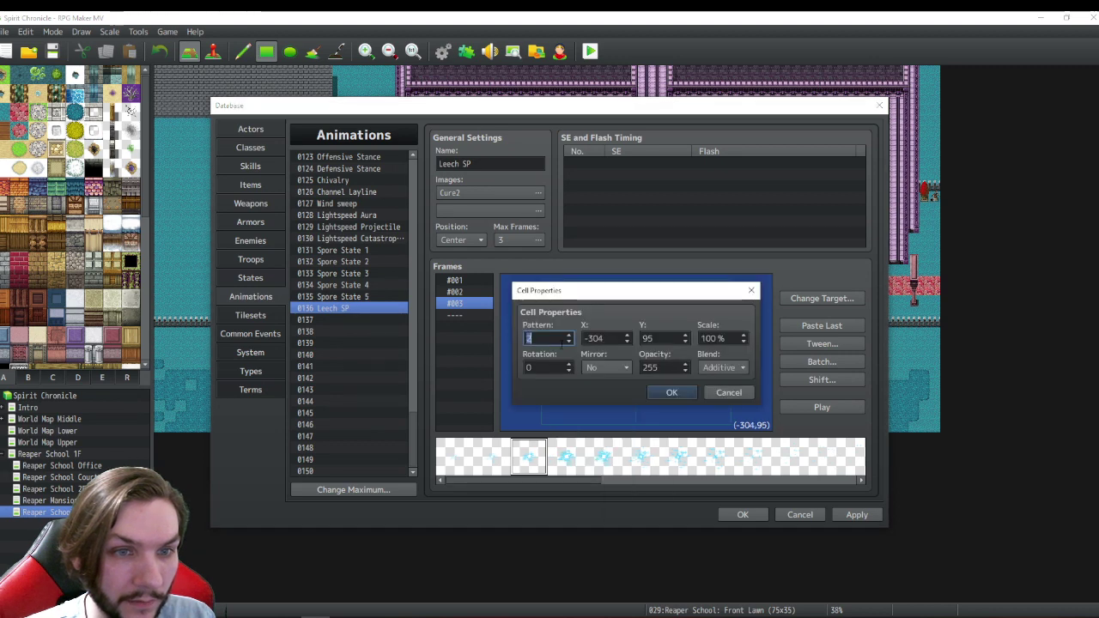
click(659, 392)
click(601, 363)
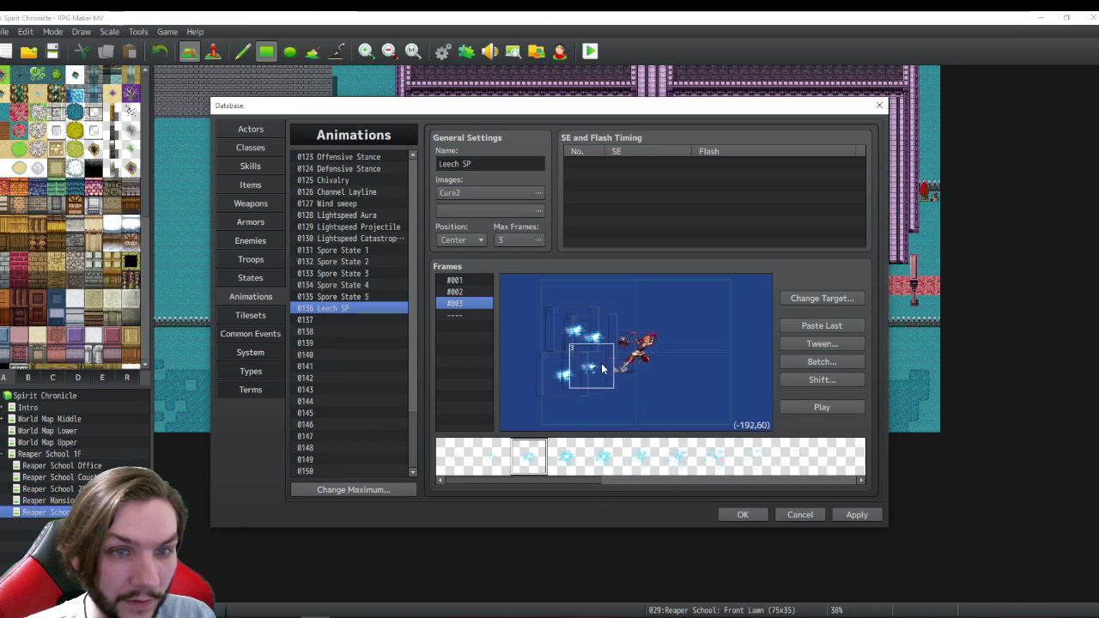
right_click(601, 363)
click(633, 387)
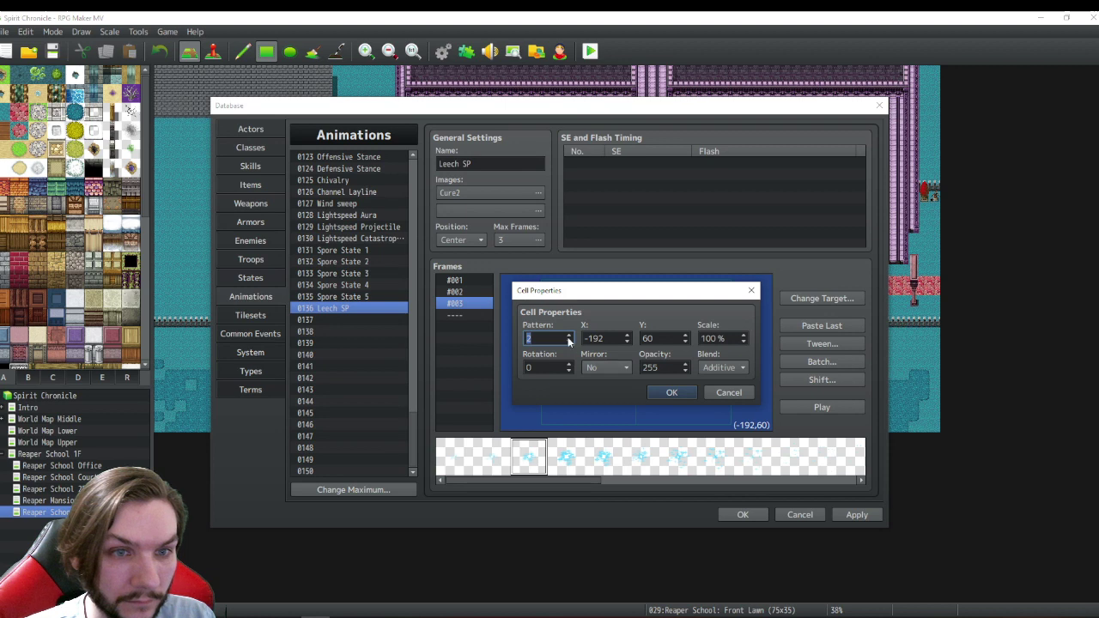
click(671, 393)
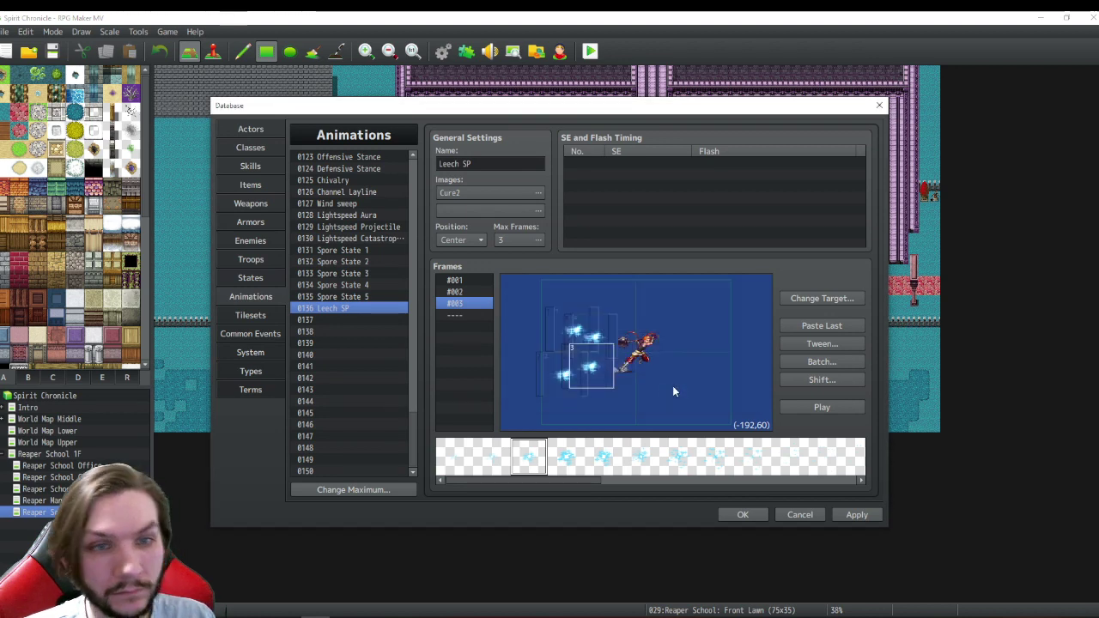
- Duplicate frame 3 as frame 4
right_click(455, 302)
click(458, 323)
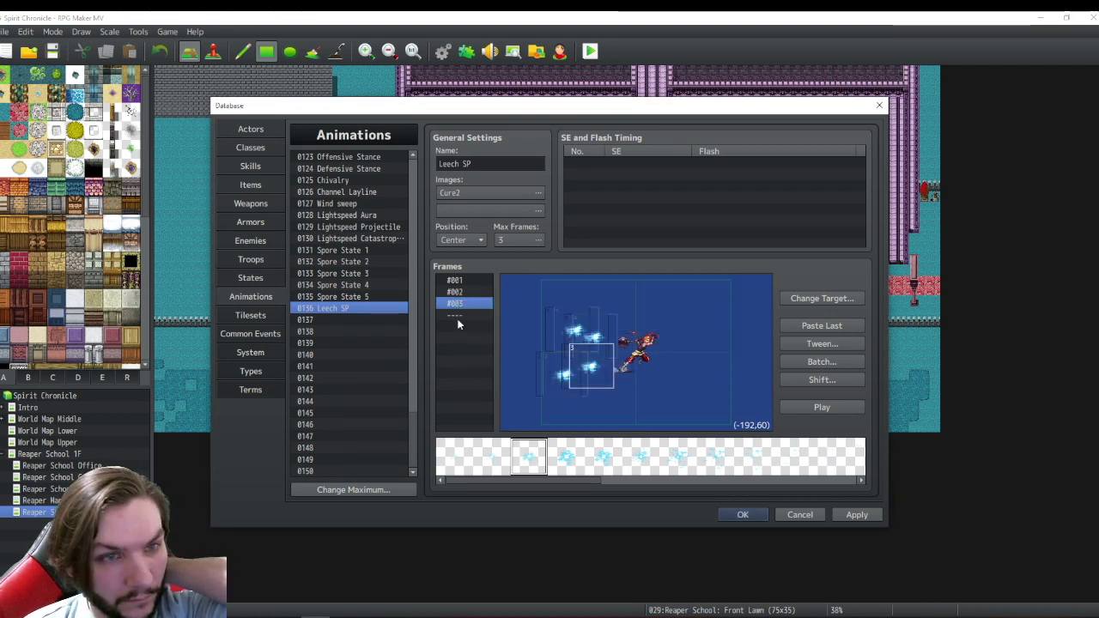
right_click(454, 314)
click(486, 361)
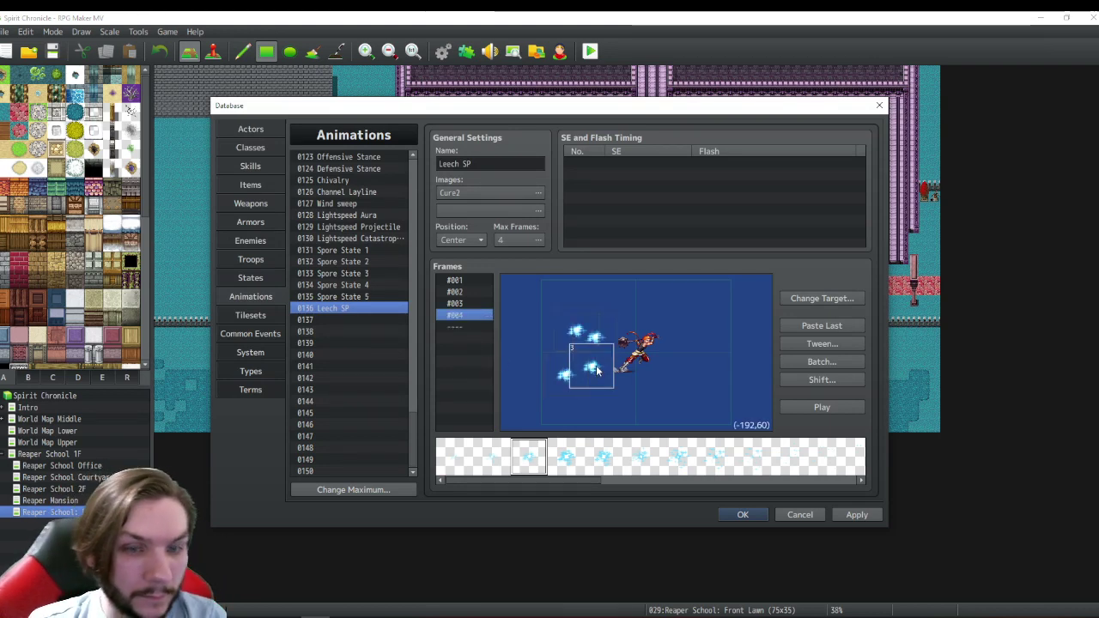
- Shift frame 4's four cells toward the target, to about (-224, -96), (-272, 95), (-160, 60) and (-144, -66)
key(Down)
click(455, 315)
click(588, 369)
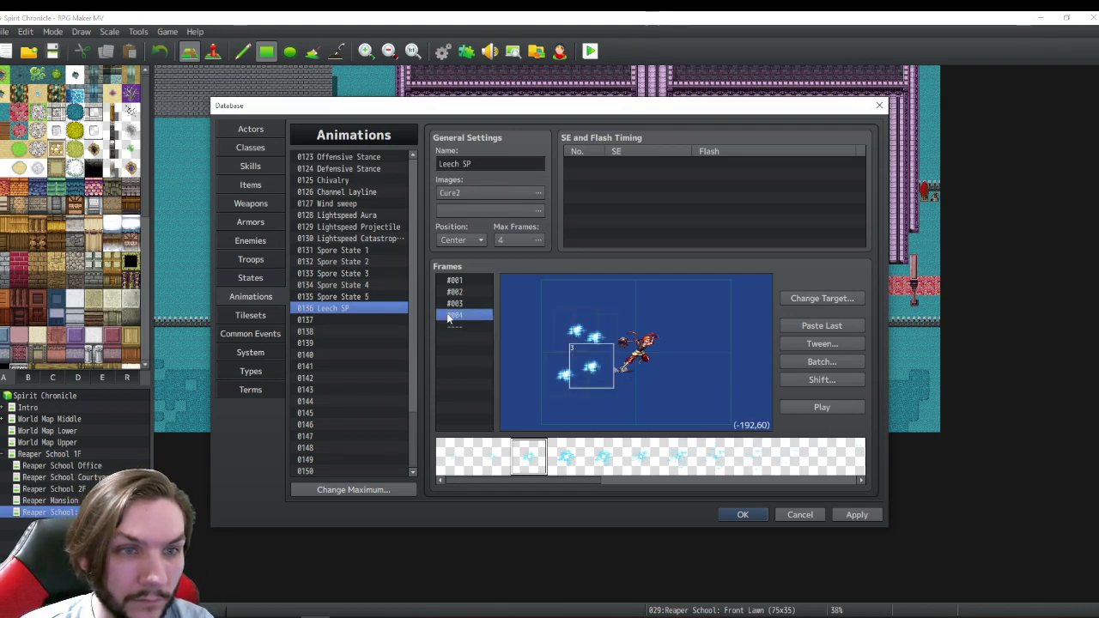
drag(594, 381, 559, 388)
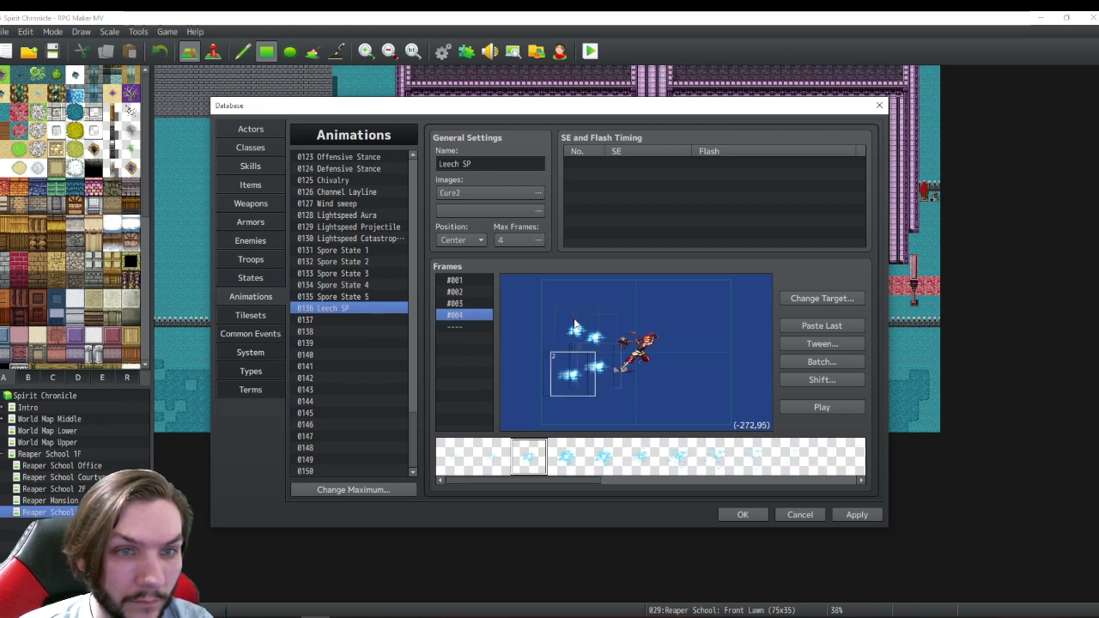
drag(592, 337, 625, 347)
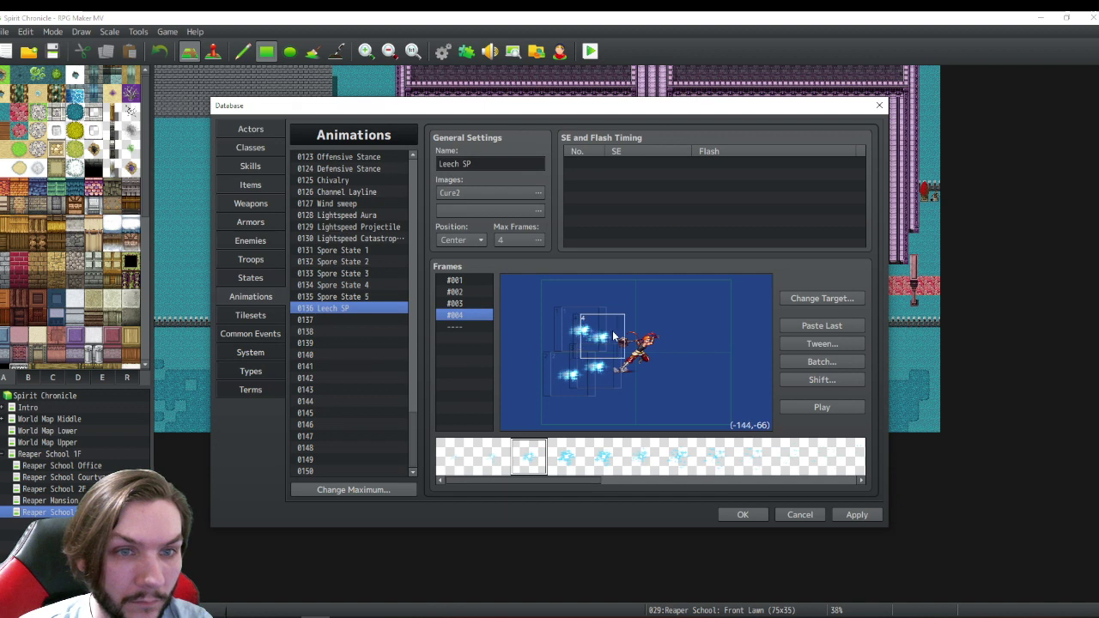
- Set the pattern of cells 4 and 1 in frame 4 to 4
right_click(611, 329)
click(639, 357)
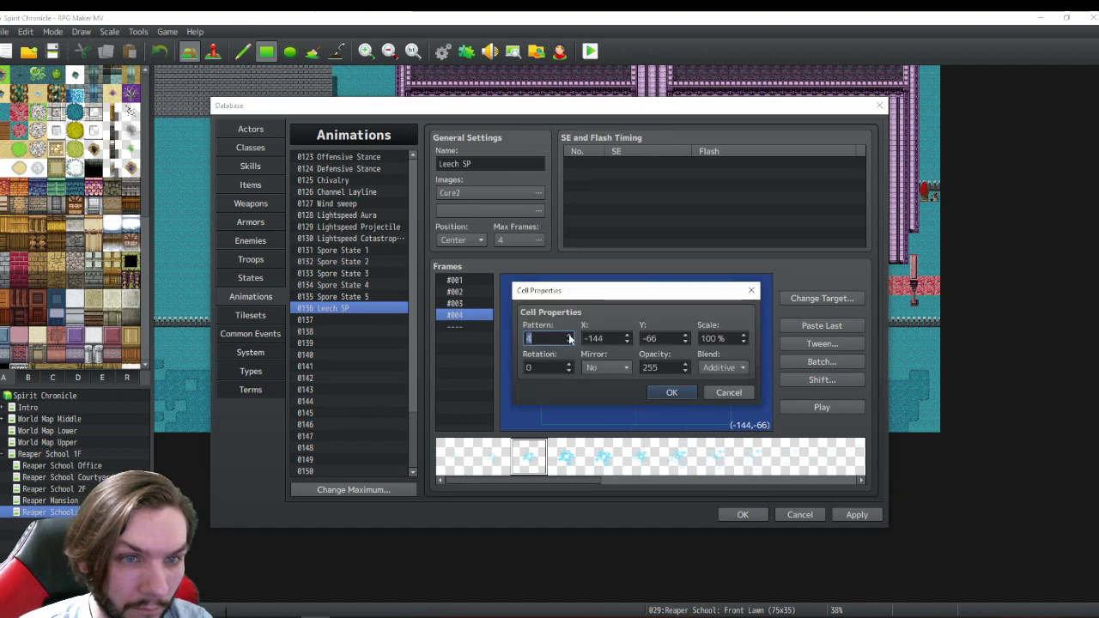
click(675, 393)
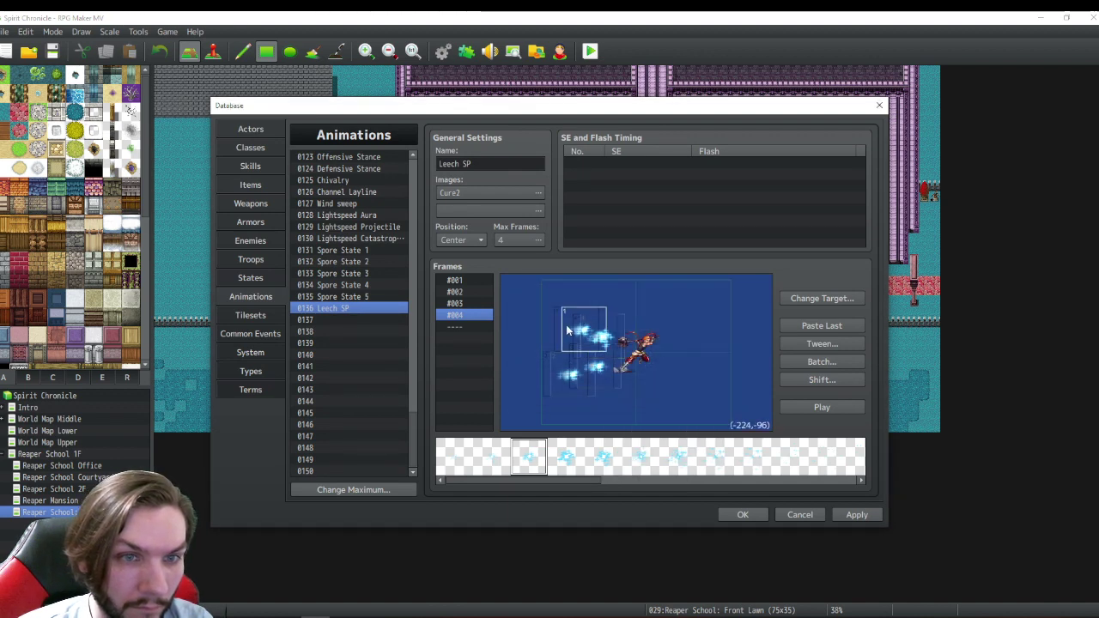
right_click(566, 325)
click(586, 351)
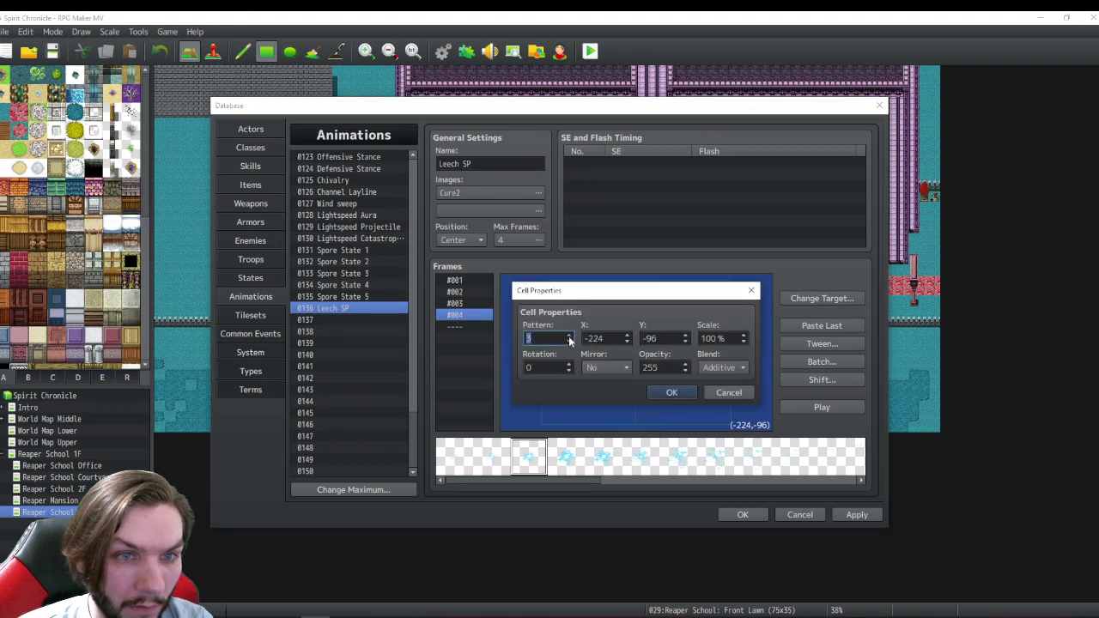
click(673, 392)
- Set the pattern of cells 2 and 3 in frame 4 to 4 as well
right_click(554, 377)
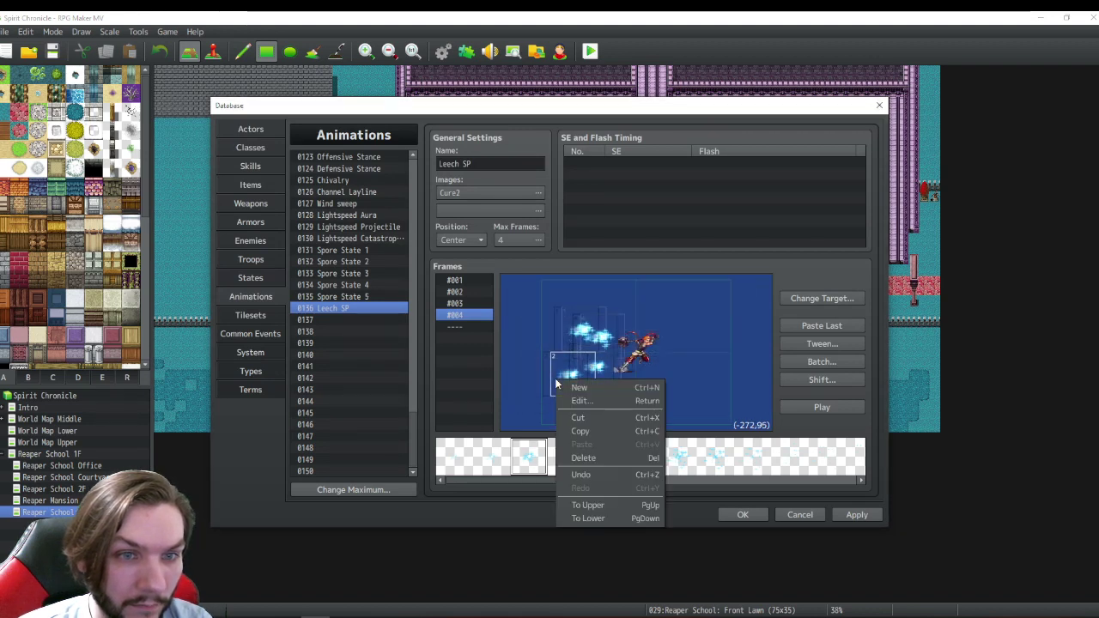
click(581, 400)
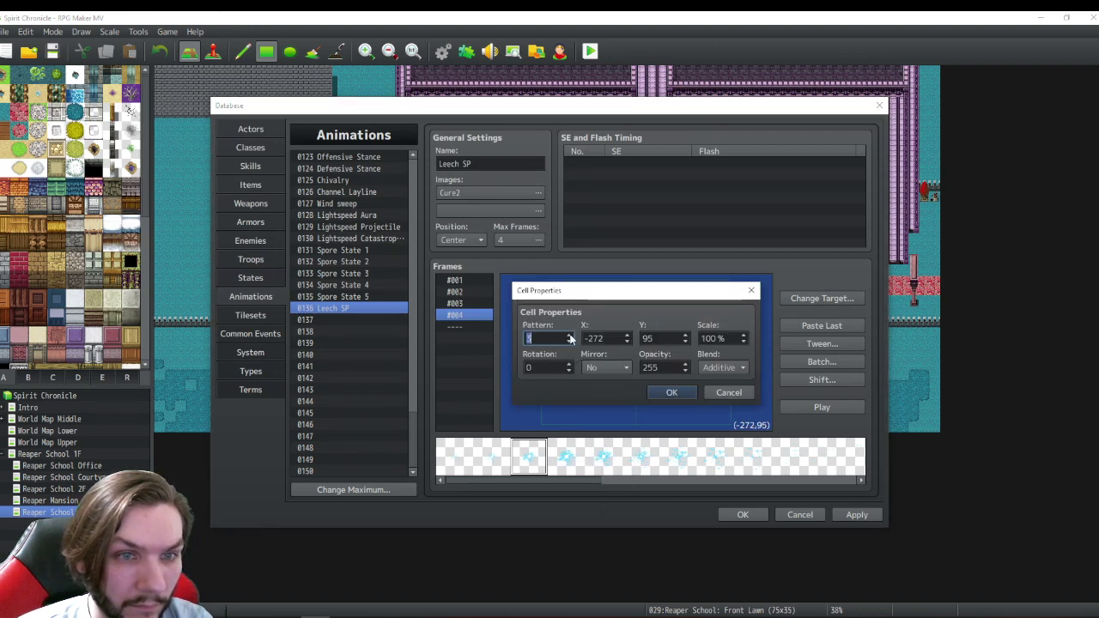
click(672, 393)
right_click(622, 381)
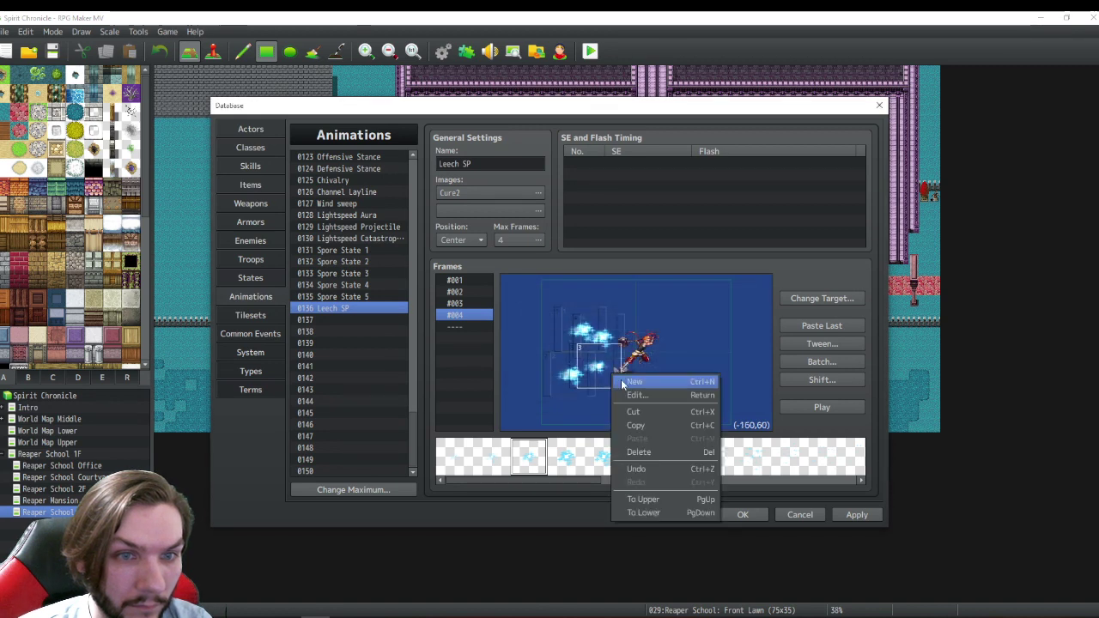
click(636, 395)
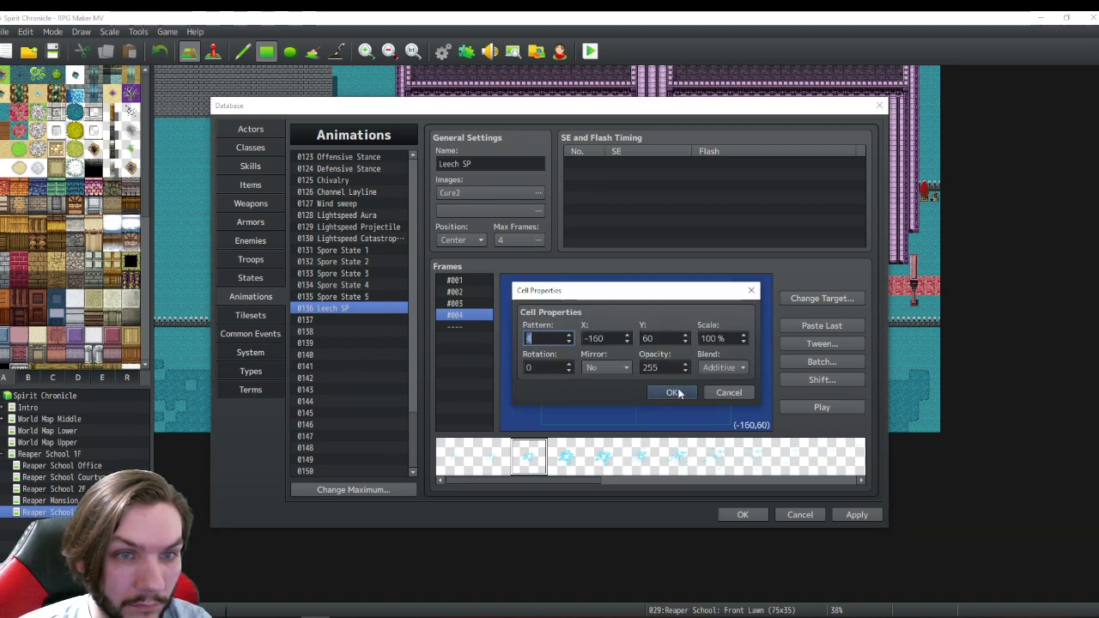
click(675, 392)
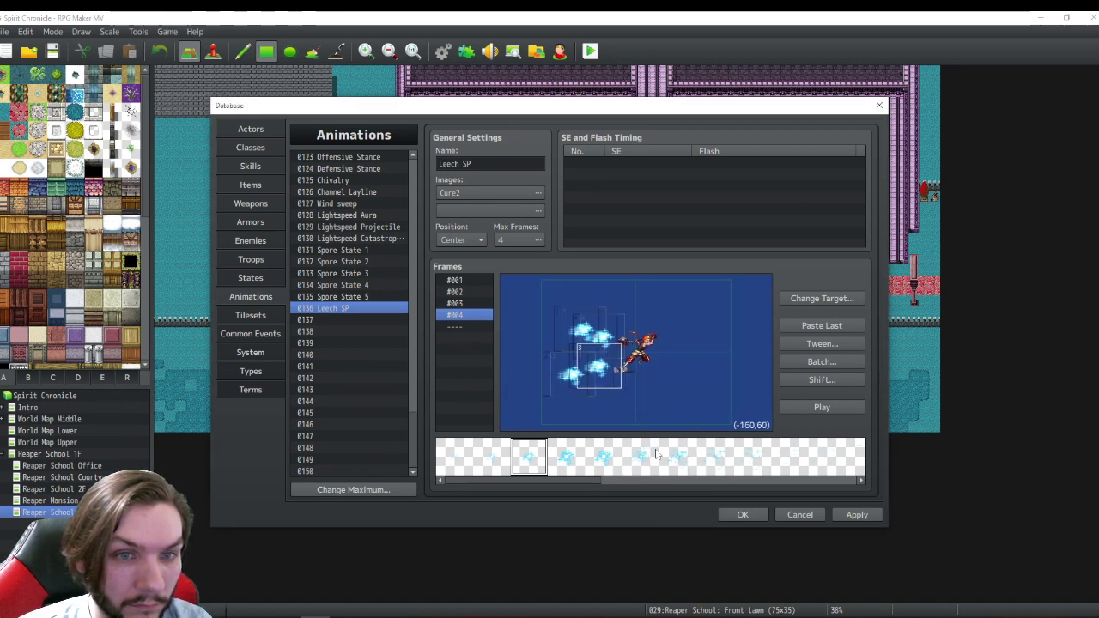
- Duplicate frame 4 as frame 5
right_click(456, 318)
click(478, 352)
click(458, 327)
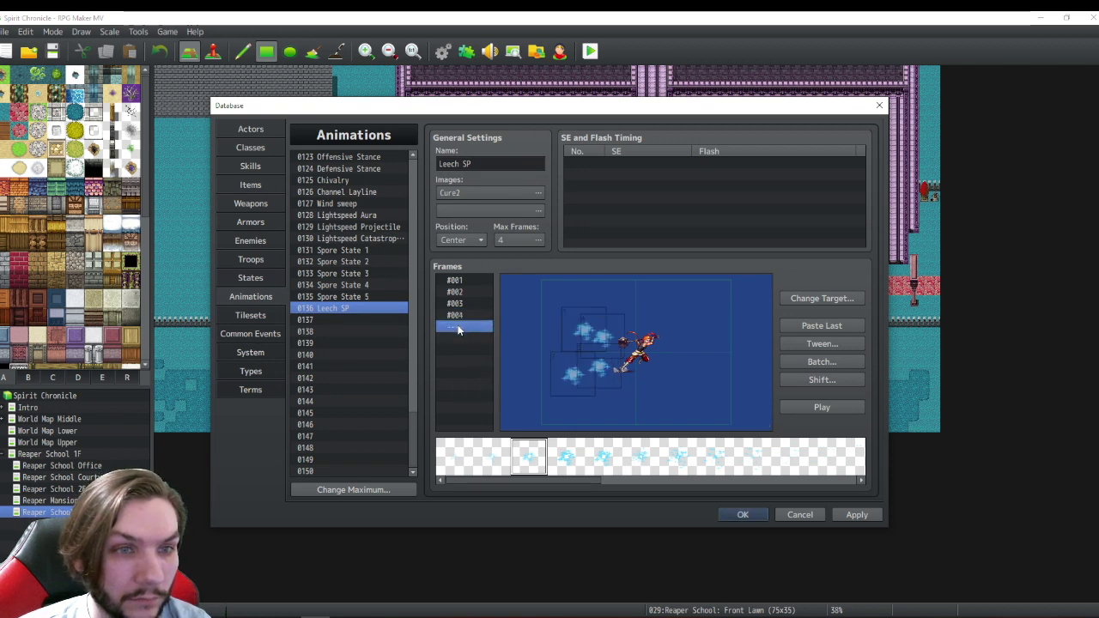
right_click(458, 328)
click(485, 369)
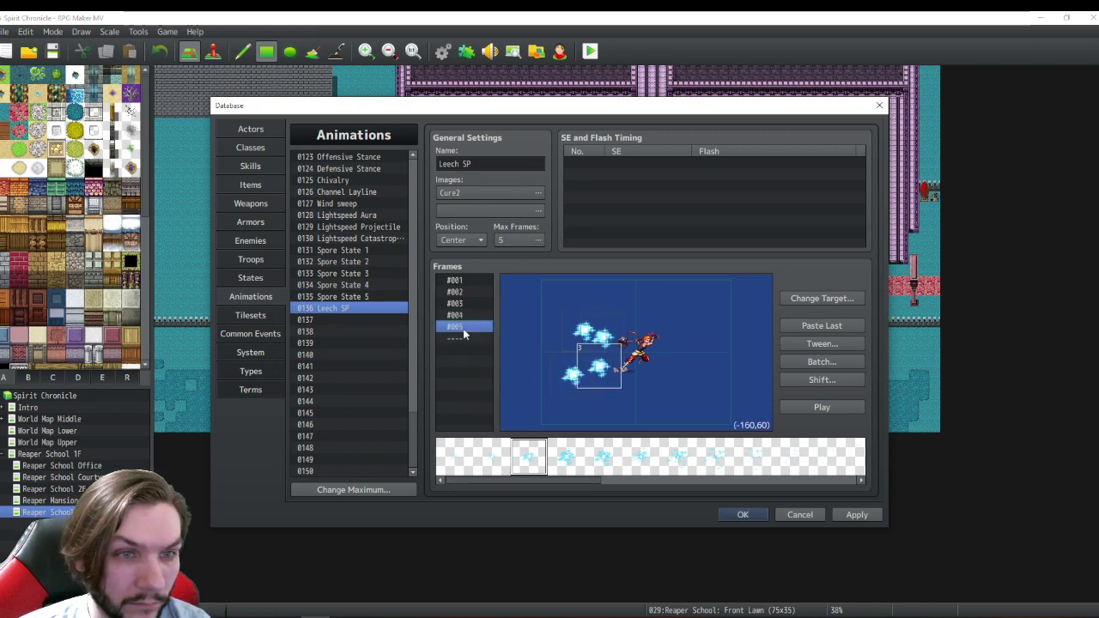
- Shift frame 5's four cells toward the target, to about (-192, -96), (-240, 95), (-128, 60) and (-112, -66)
drag(616, 341, 651, 344)
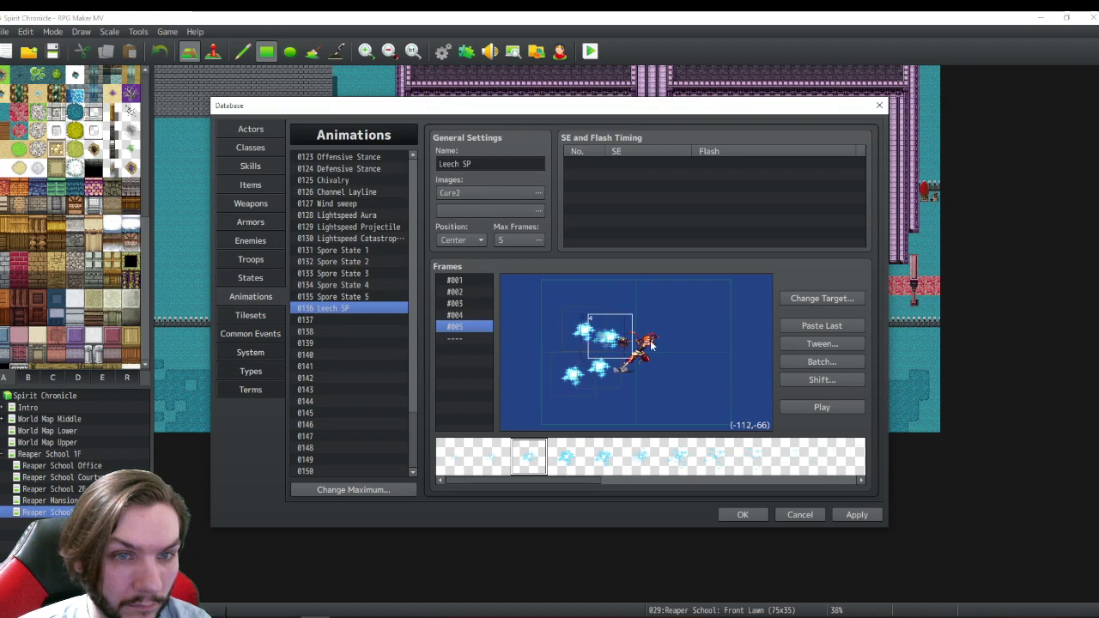
click(574, 328)
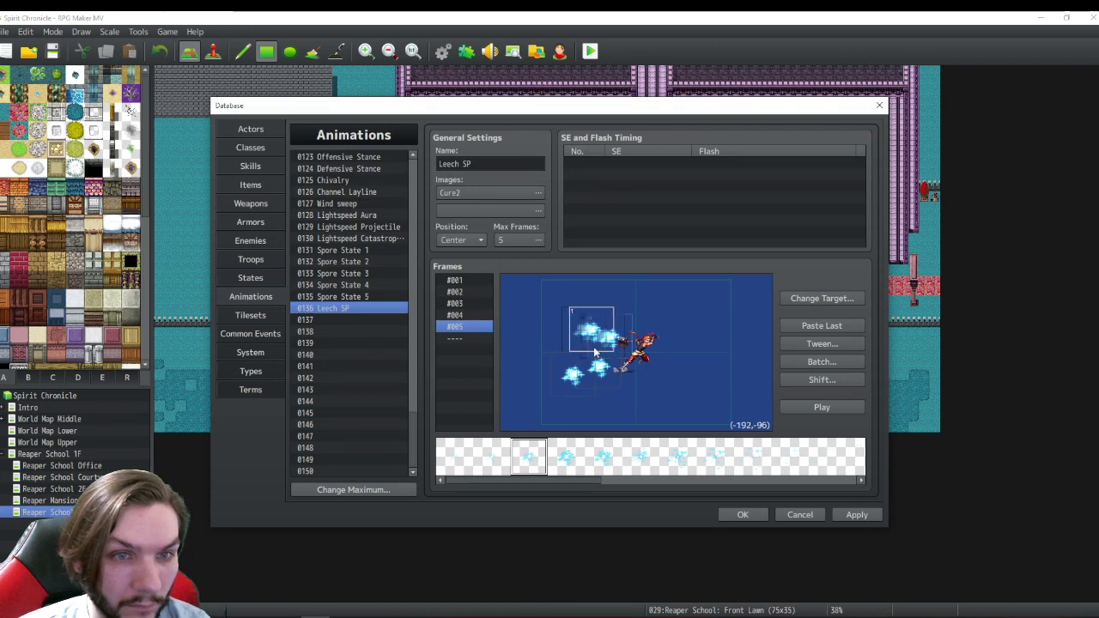
mouse_move(601, 369)
mouse_down()
mouse_move(629, 376)
mouse_move(582, 378)
mouse_up()
click(575, 375)
click(592, 325)
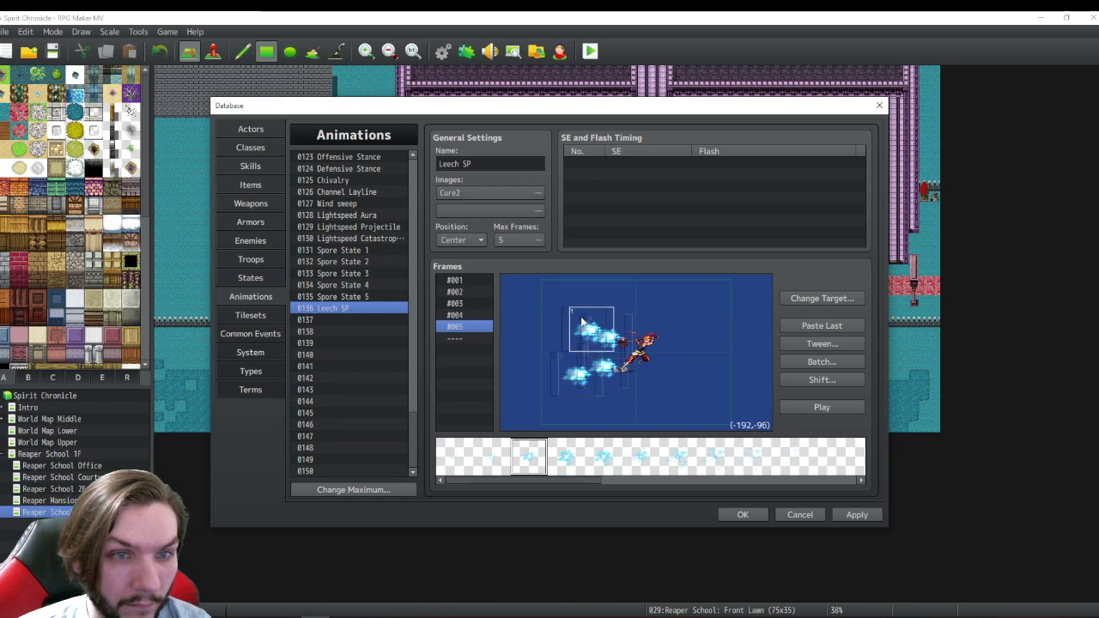
- Set the pattern of cells 1 and 4 in frame 5 to 5
right_click(580, 317)
click(601, 331)
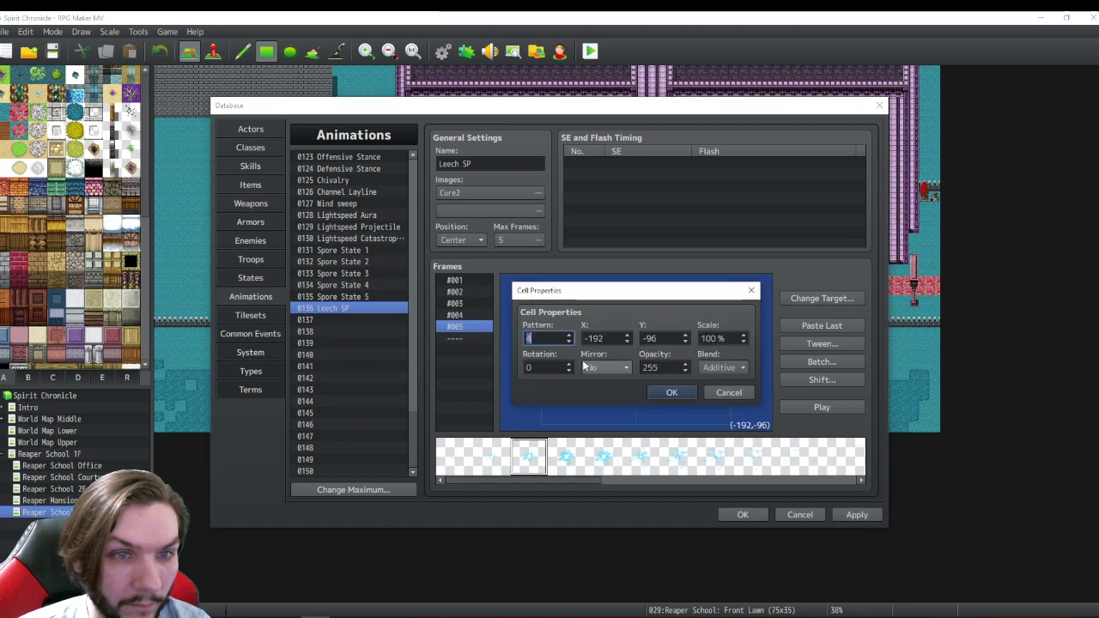
click(670, 391)
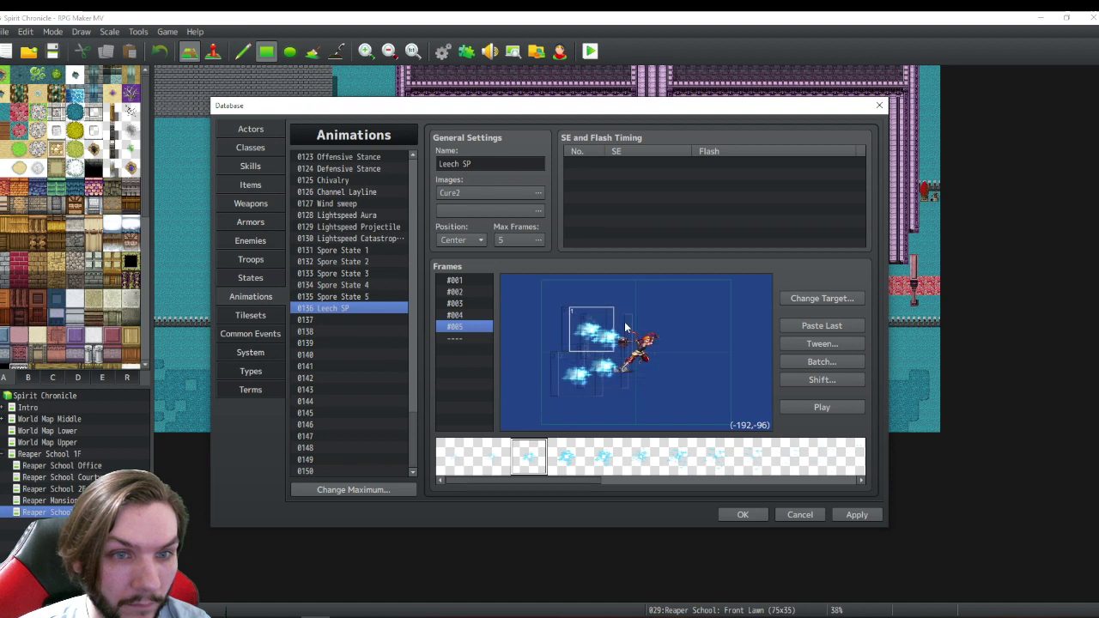
right_click(627, 322)
click(651, 347)
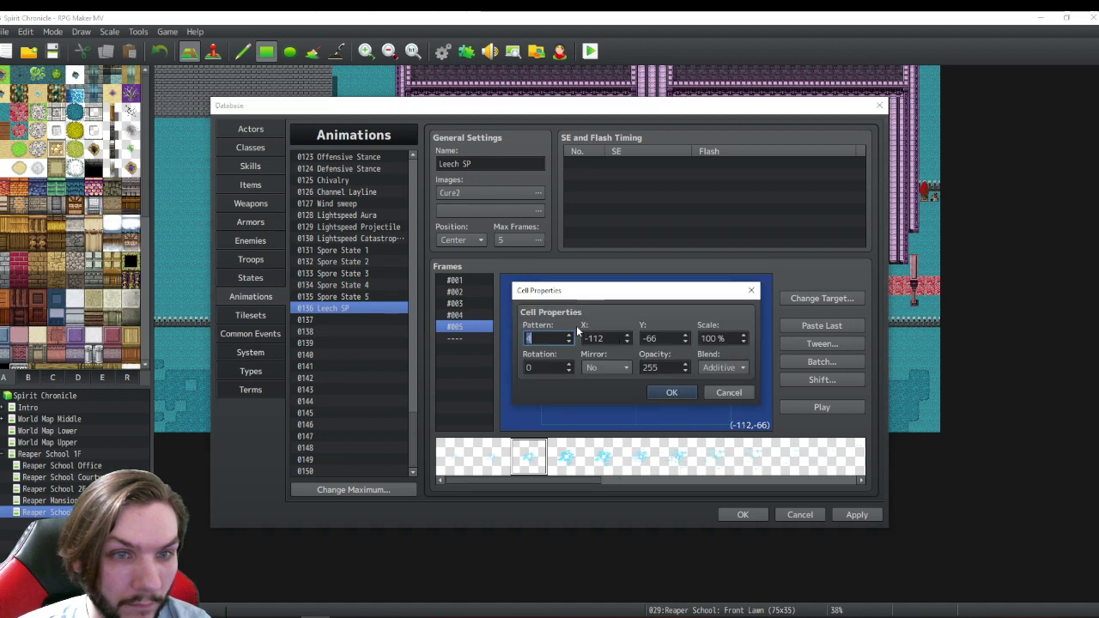
click(672, 392)
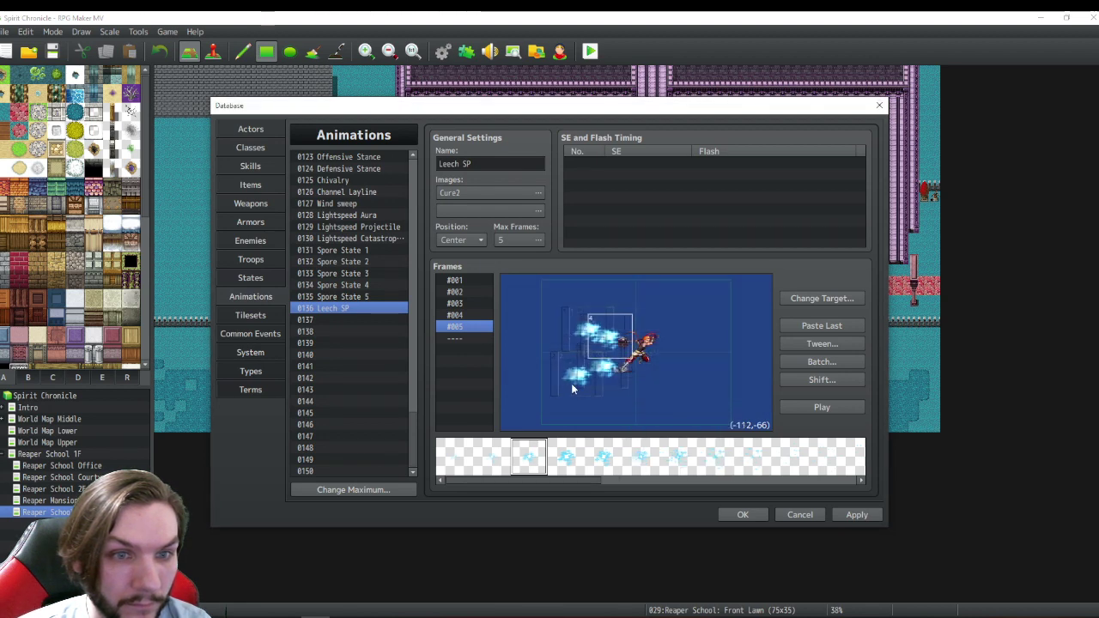
- Set the pattern of cells 2 and 3 in frame 5 to 5 as well
right_click(571, 388)
click(594, 405)
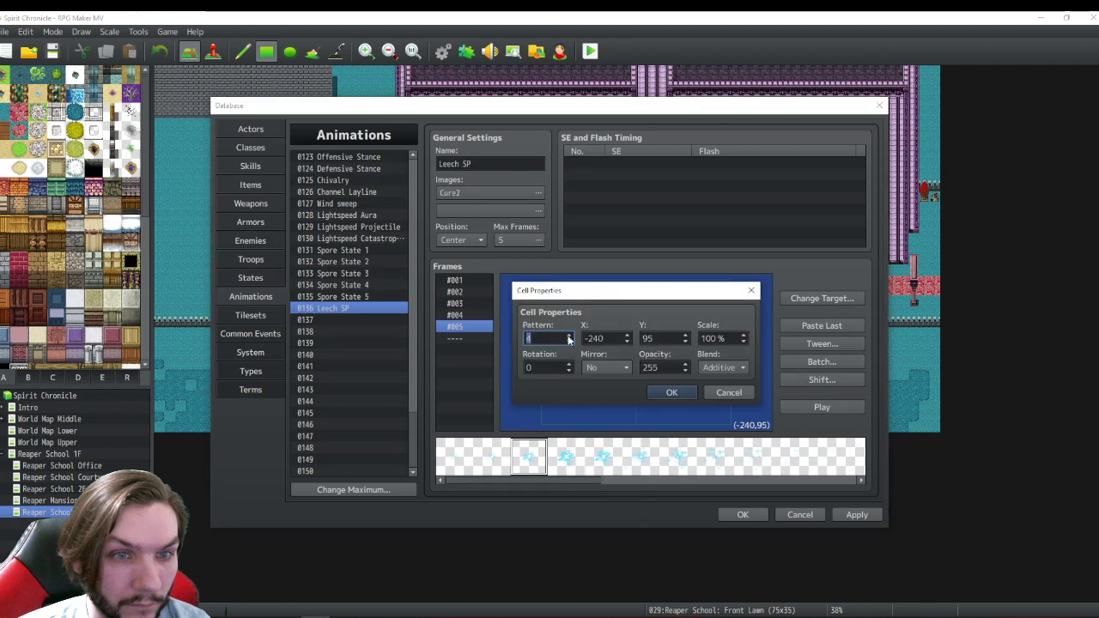
click(695, 395)
right_click(625, 380)
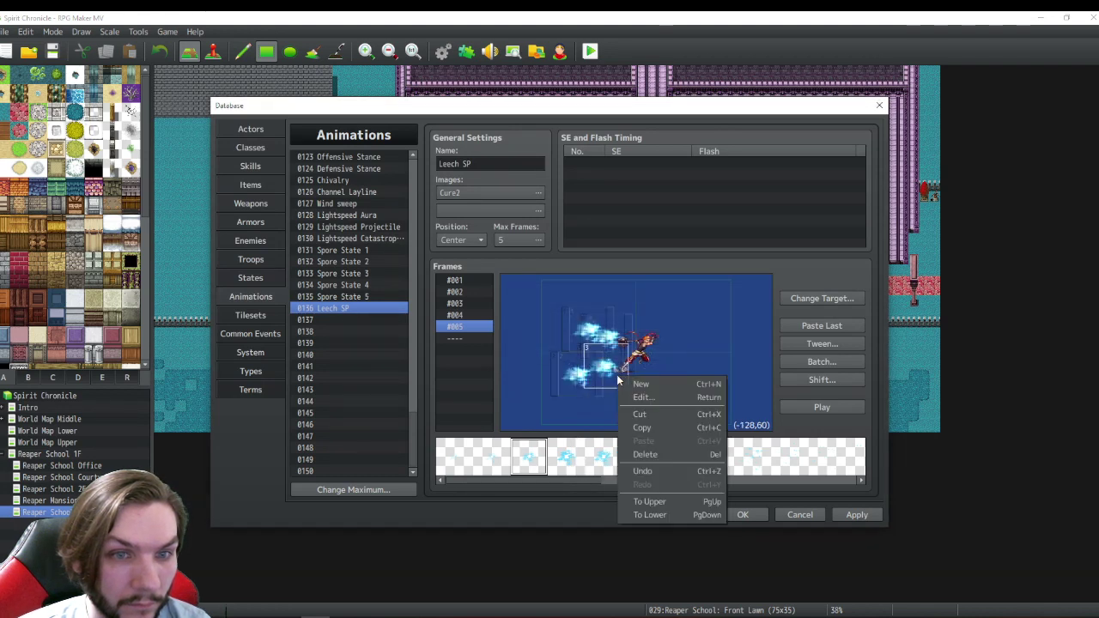
click(653, 396)
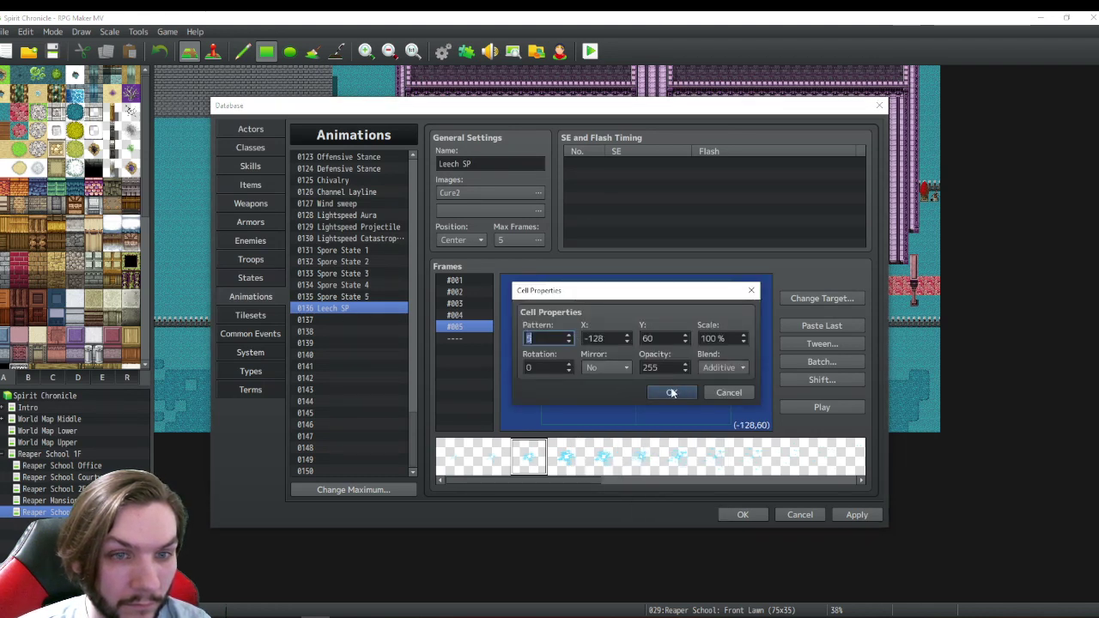
click(656, 389)
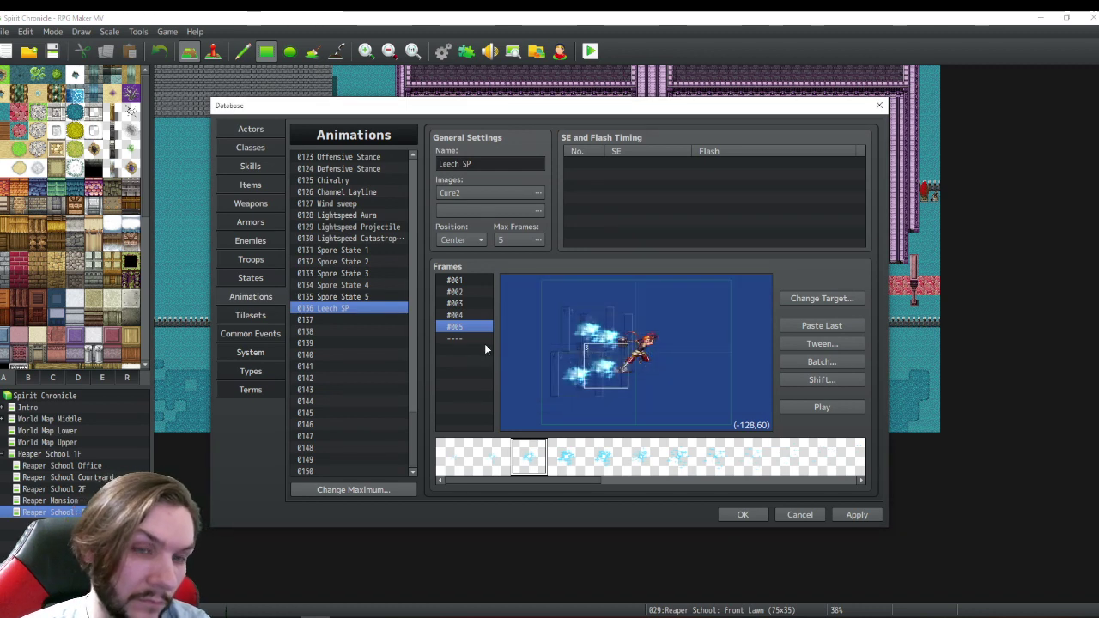
- Duplicate frame 5 as frame 6
right_click(456, 327)
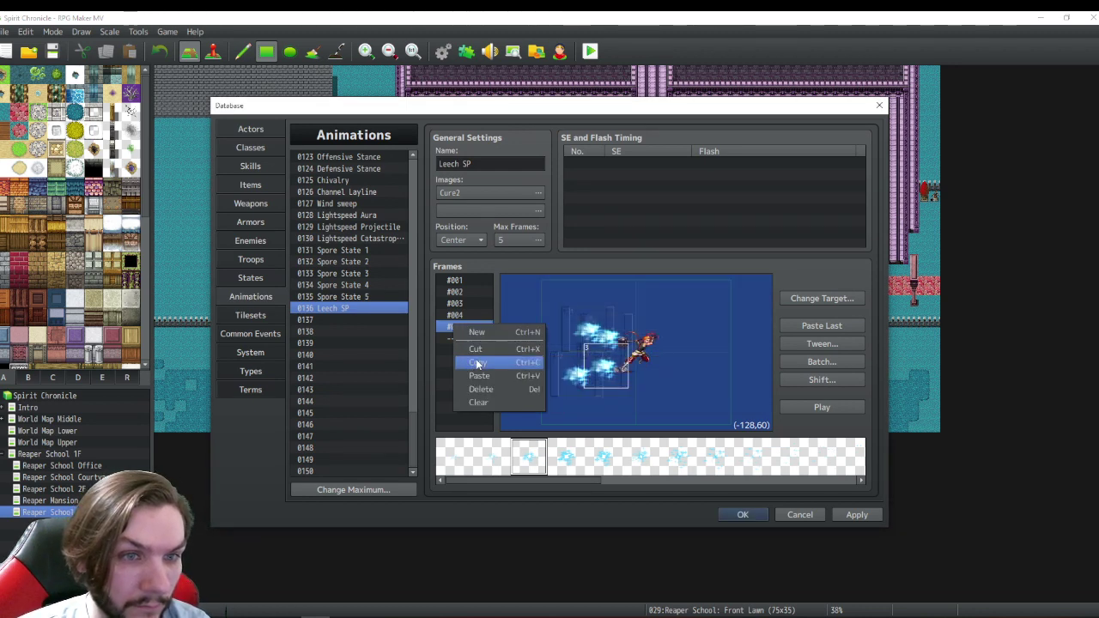
click(477, 363)
right_click(454, 342)
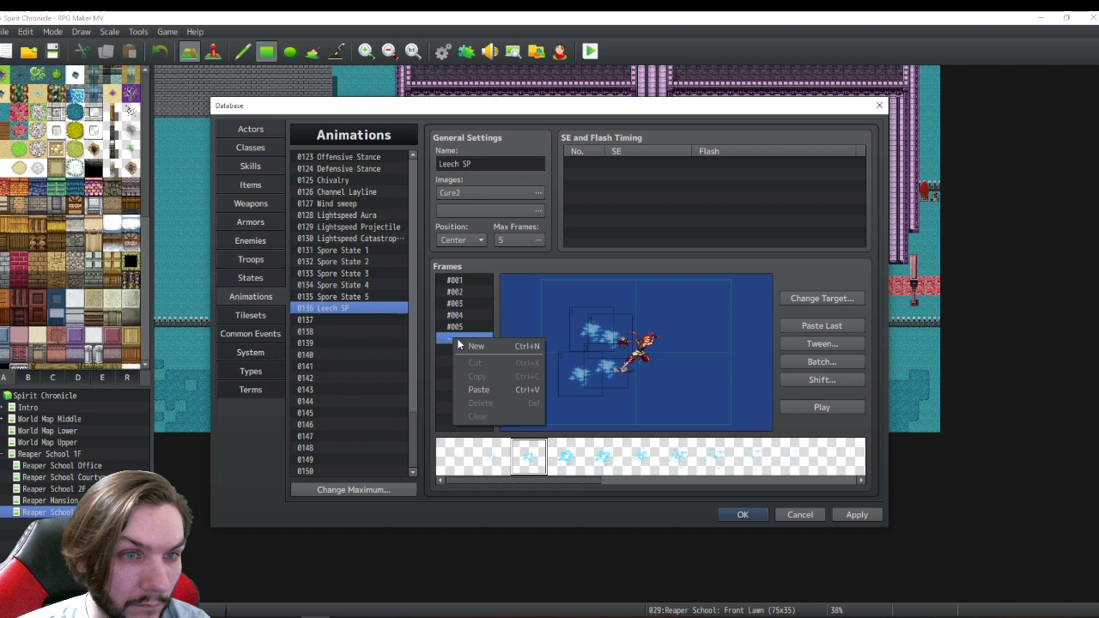
click(477, 376)
- Shift frame 6's four cells toward the target, with cell 4 at about (-80, -66) and cell 2 at about (-192, 95)
drag(613, 371, 624, 373)
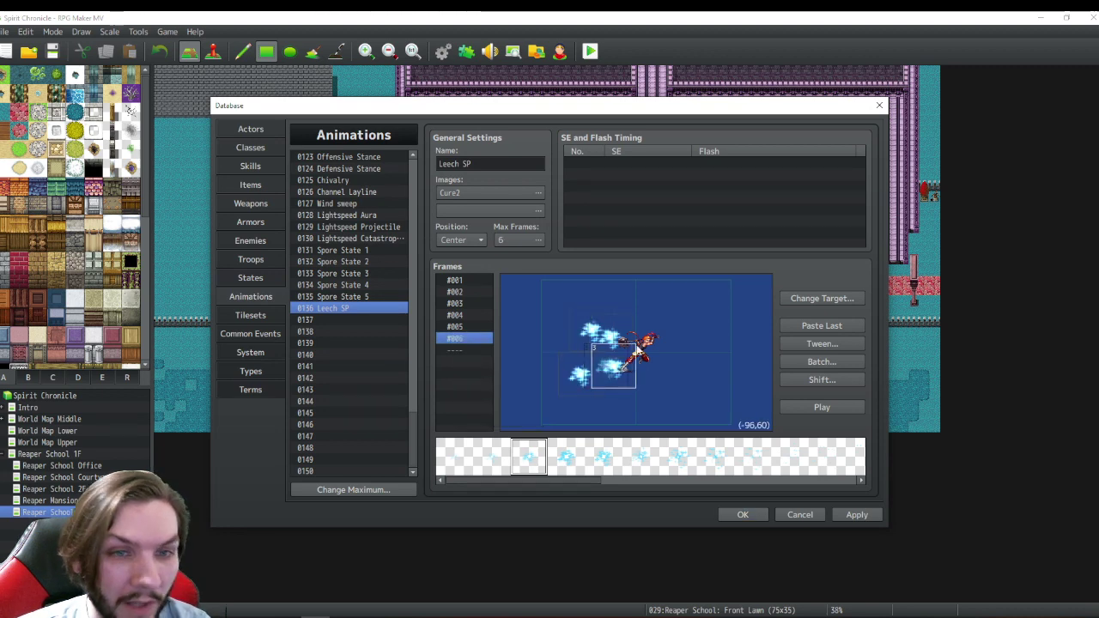
drag(633, 335, 580, 325)
drag(568, 376, 570, 380)
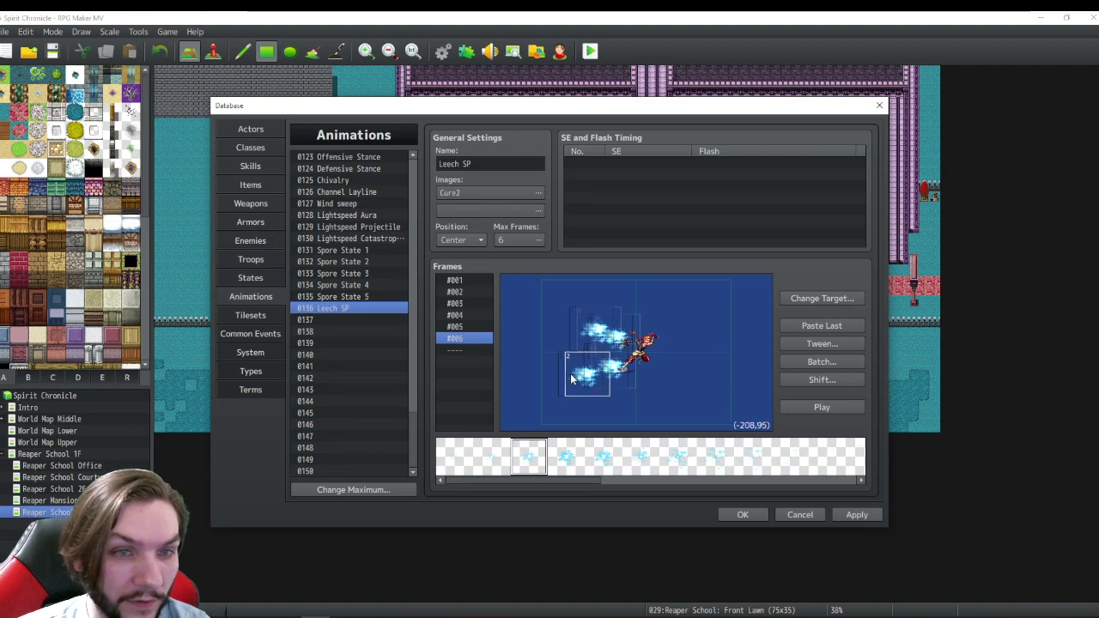
key(Right)
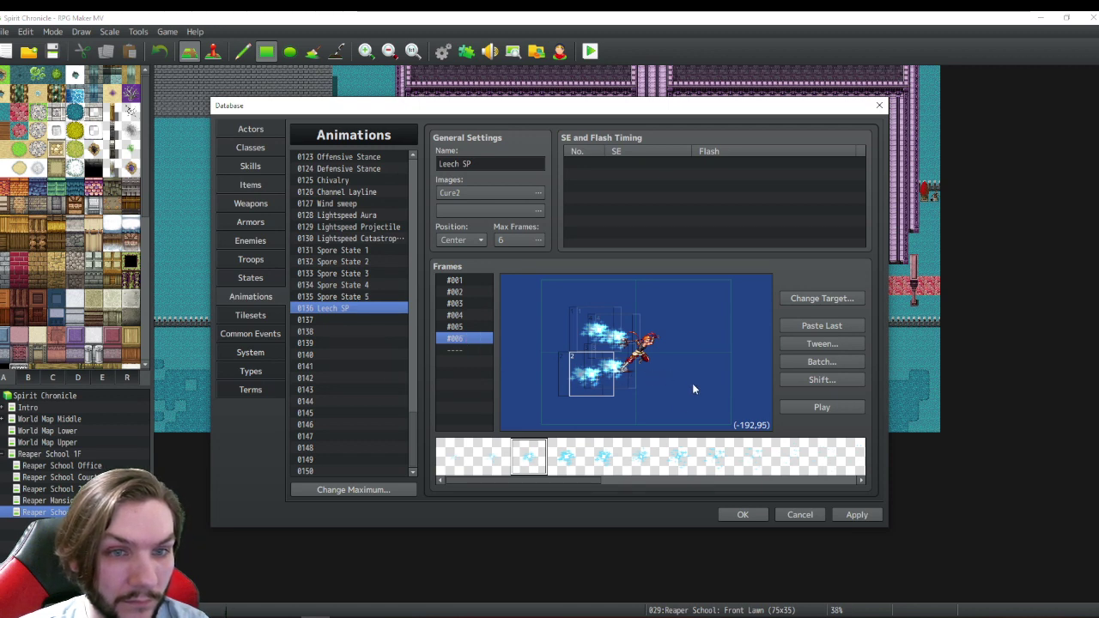
- Nudge cell 3 of frame 6 to about (-80, 60) and fine-tune the horizontal position of cell 2
click(623, 380)
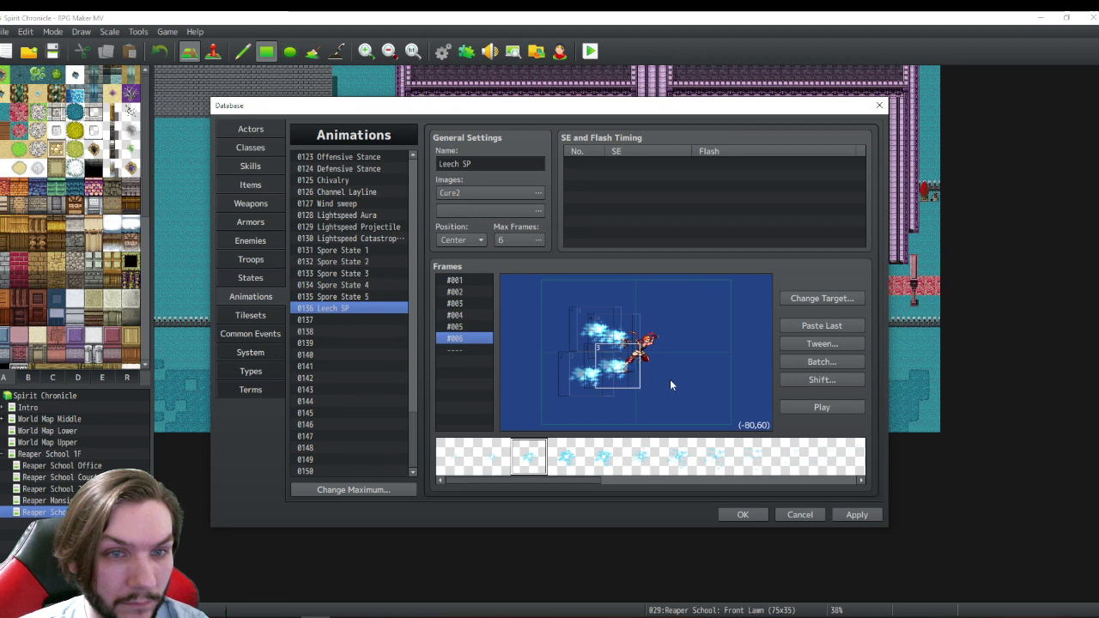
click(578, 371)
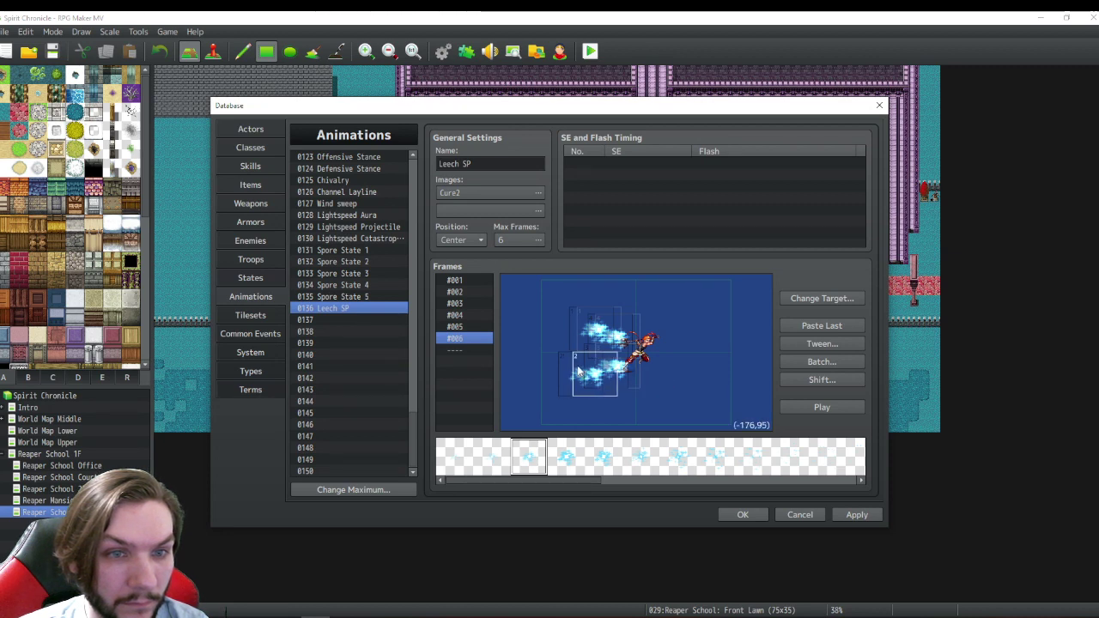
click(694, 382)
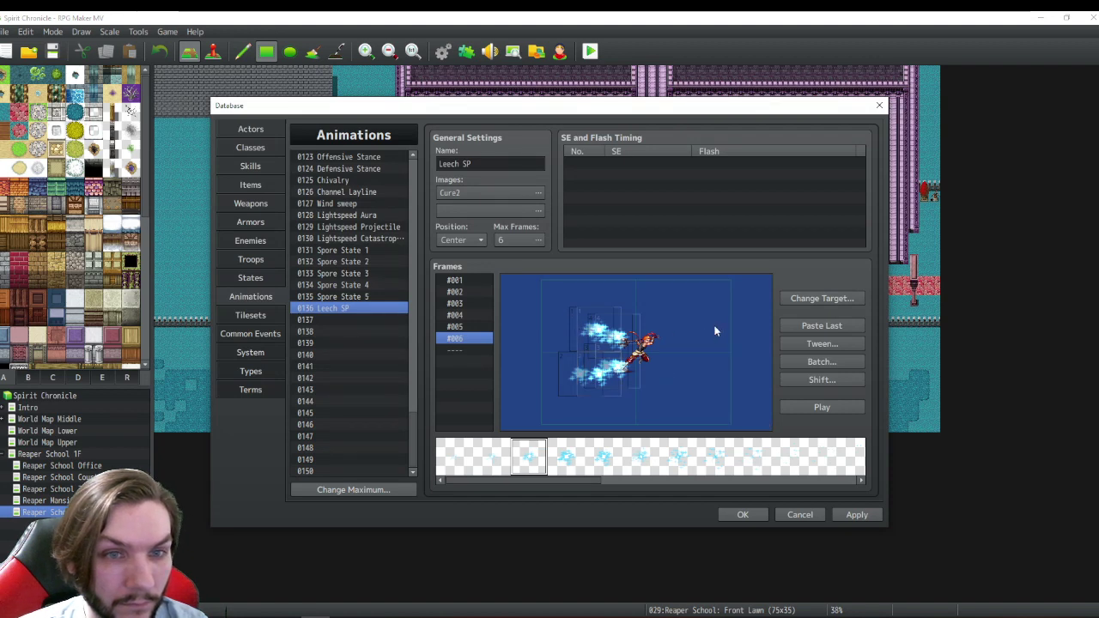
click(580, 378)
click(711, 383)
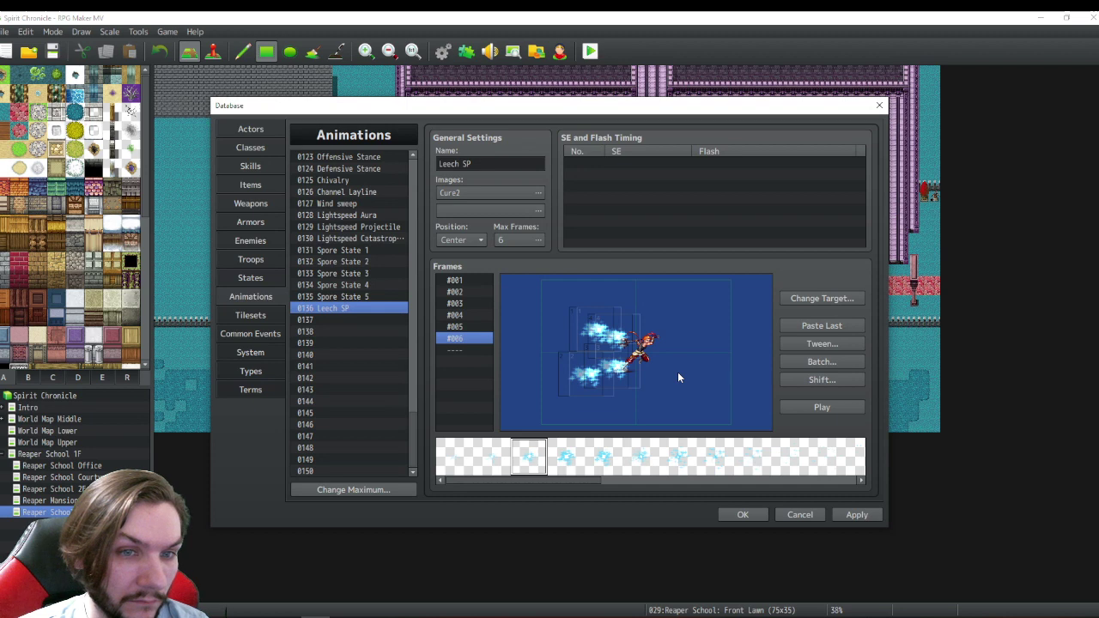
- Advance the pattern of cell 4 in frame 6 to the next one
click(626, 328)
right_click(626, 328)
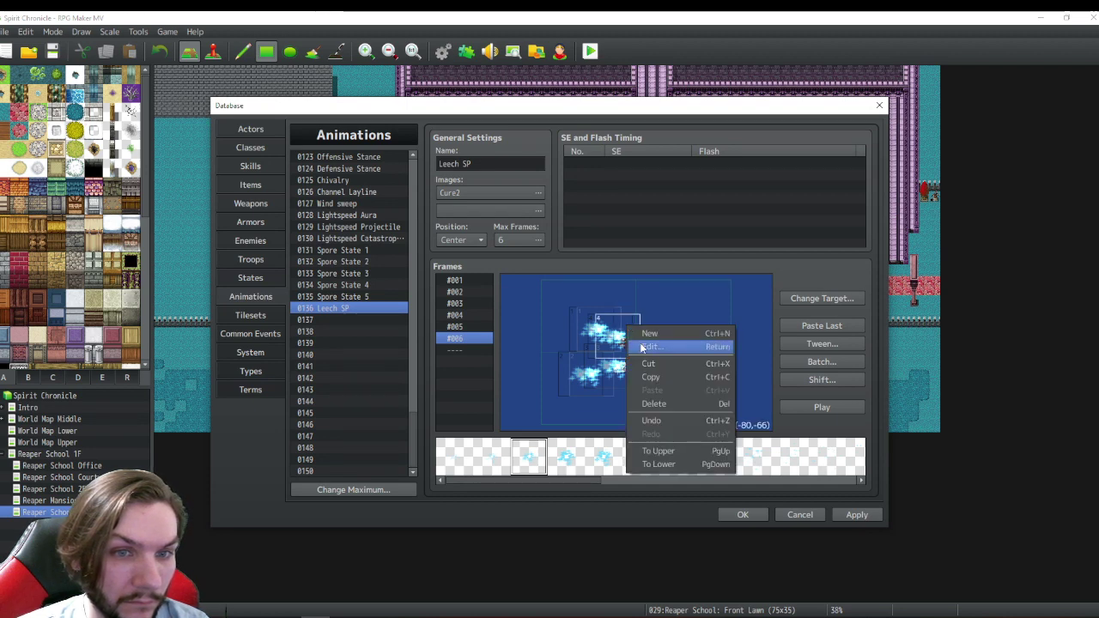
click(643, 347)
click(671, 392)
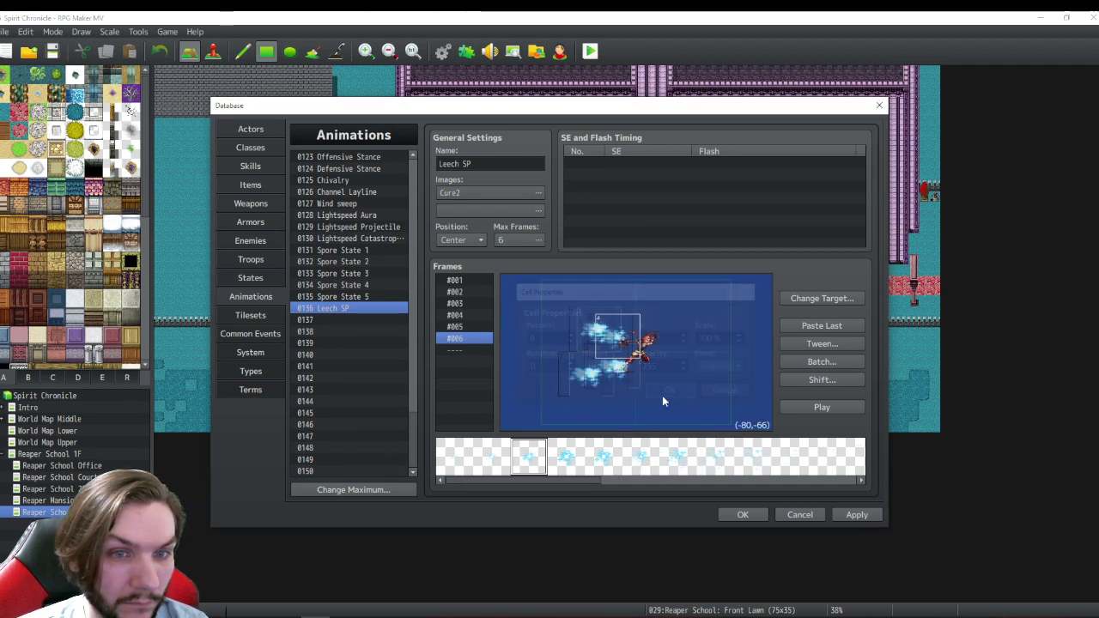
- Advance the pattern of cells 1, 2 and 3 in frame 6 to pattern 6
right_click(590, 340)
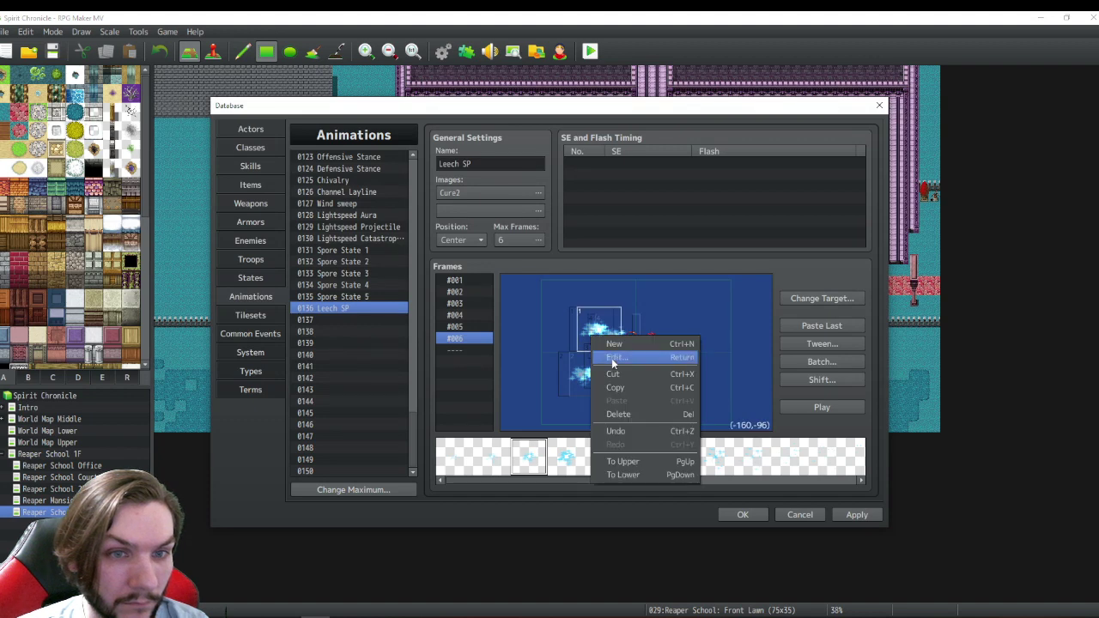
click(611, 345)
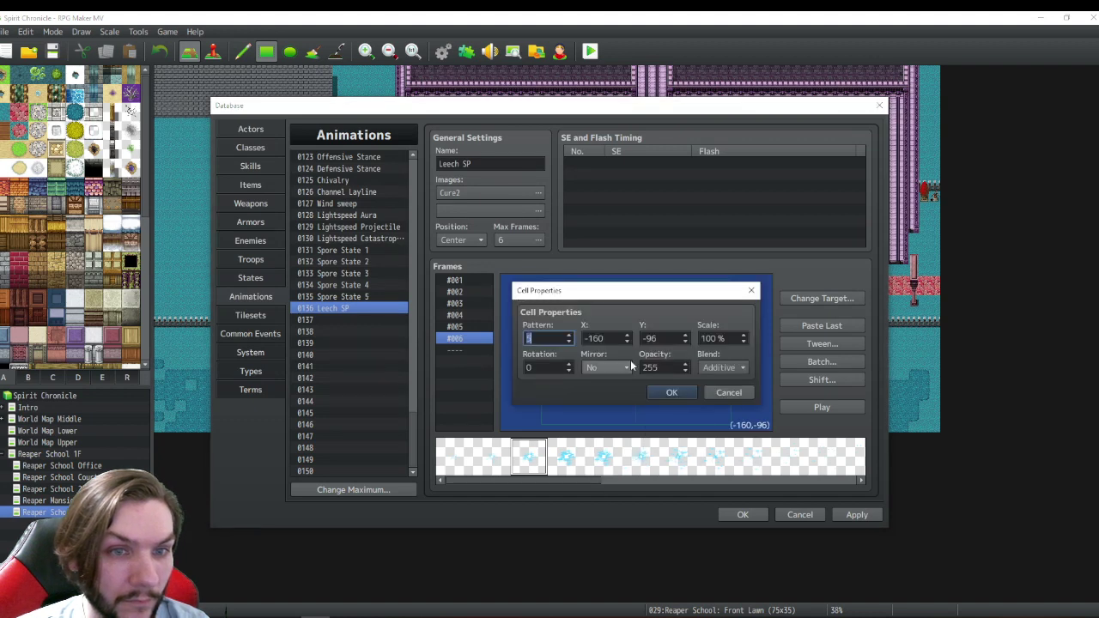
click(671, 393)
right_click(573, 379)
click(599, 400)
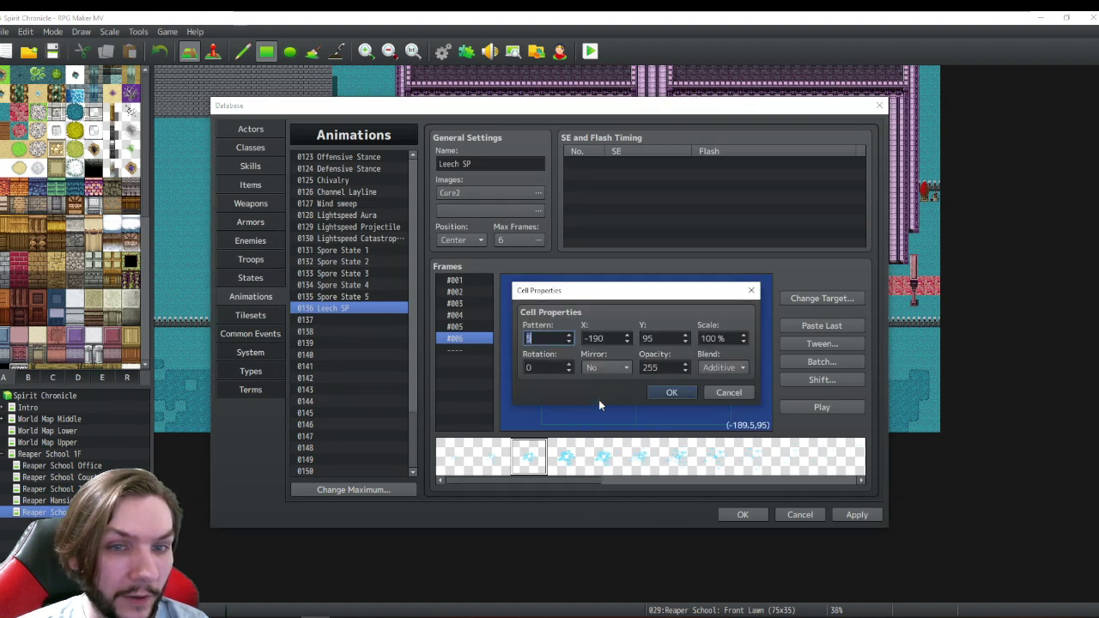
click(670, 393)
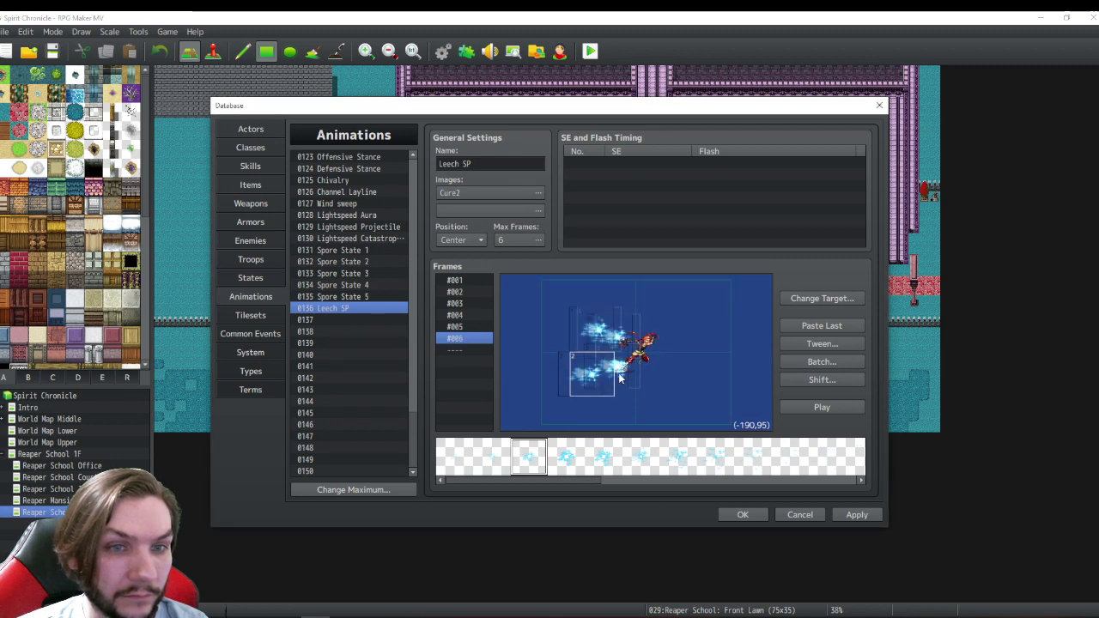
right_click(622, 378)
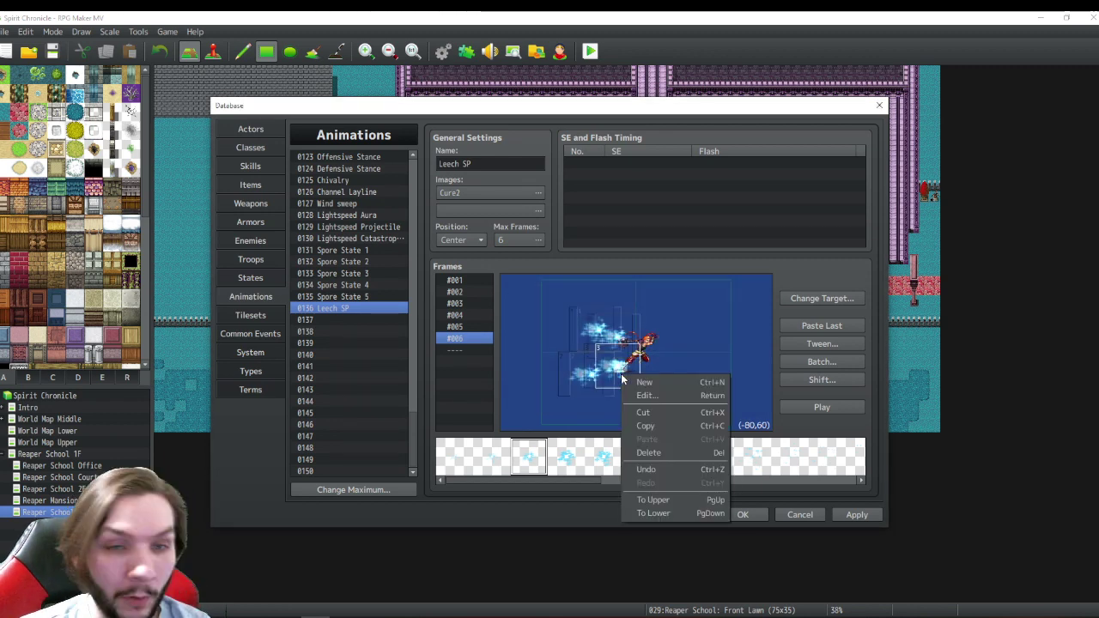
click(644, 396)
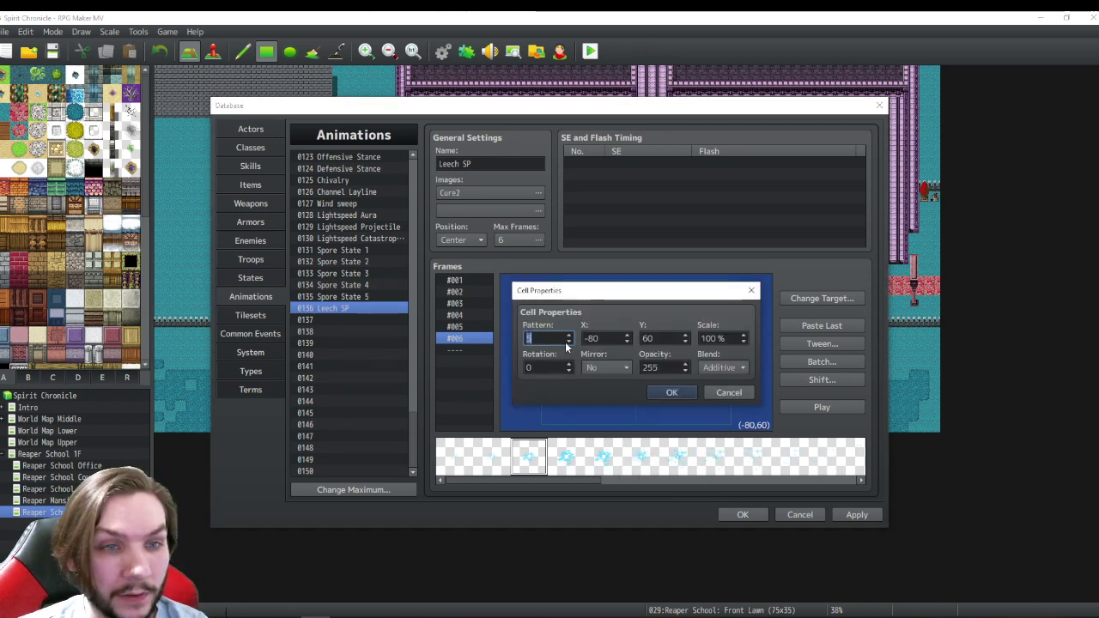
click(673, 392)
click(614, 450)
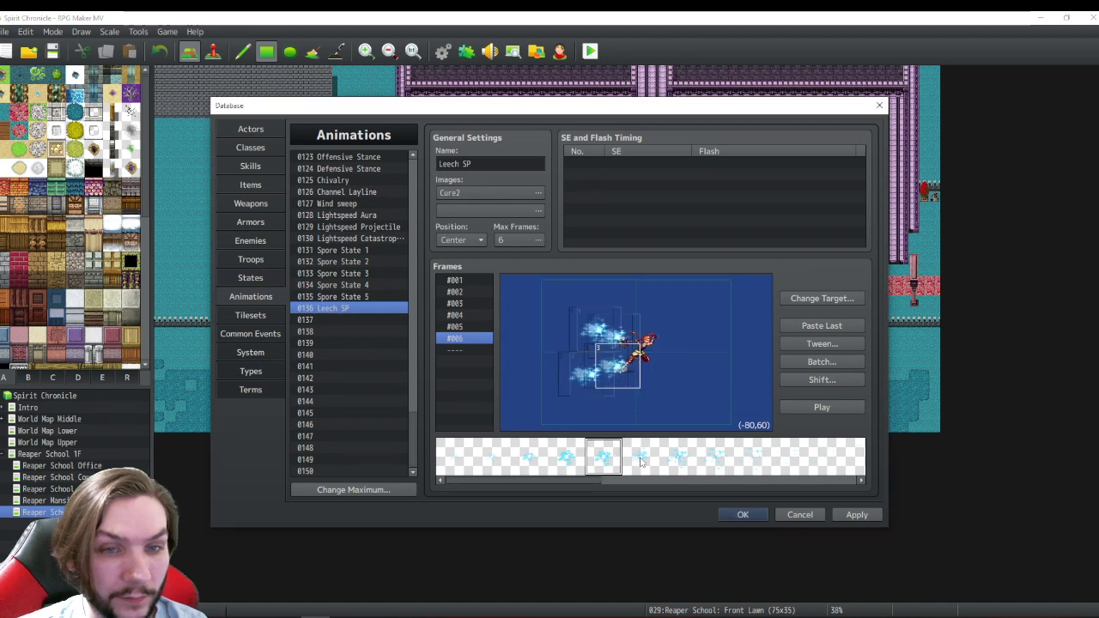
drag(644, 461, 775, 464)
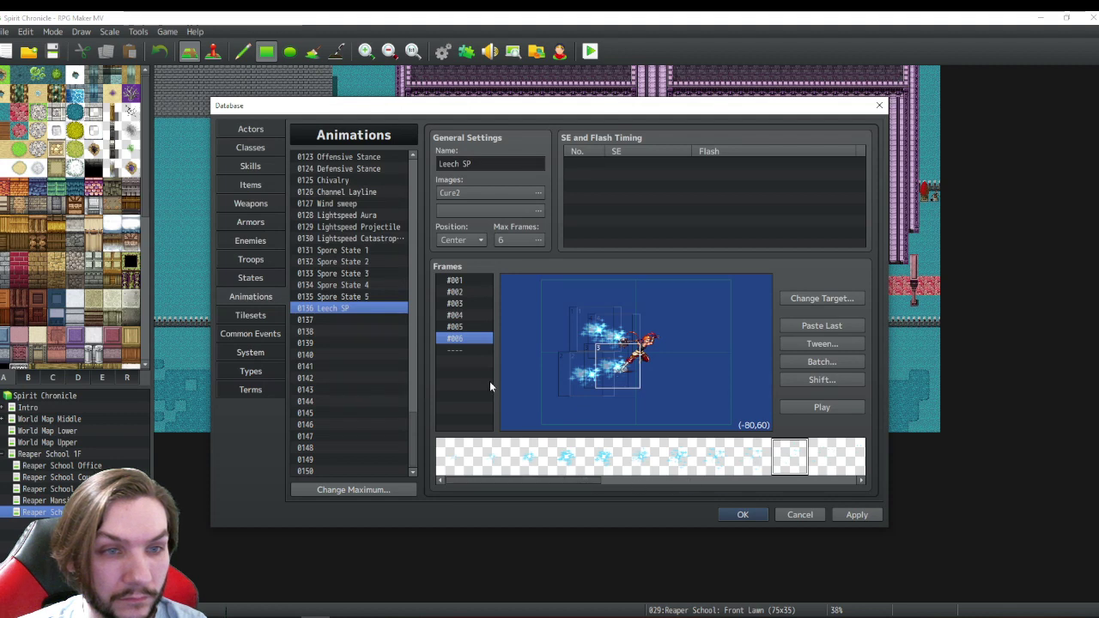
- Duplicate frame 6 as frame 7
right_click(456, 343)
click(456, 339)
right_click(455, 338)
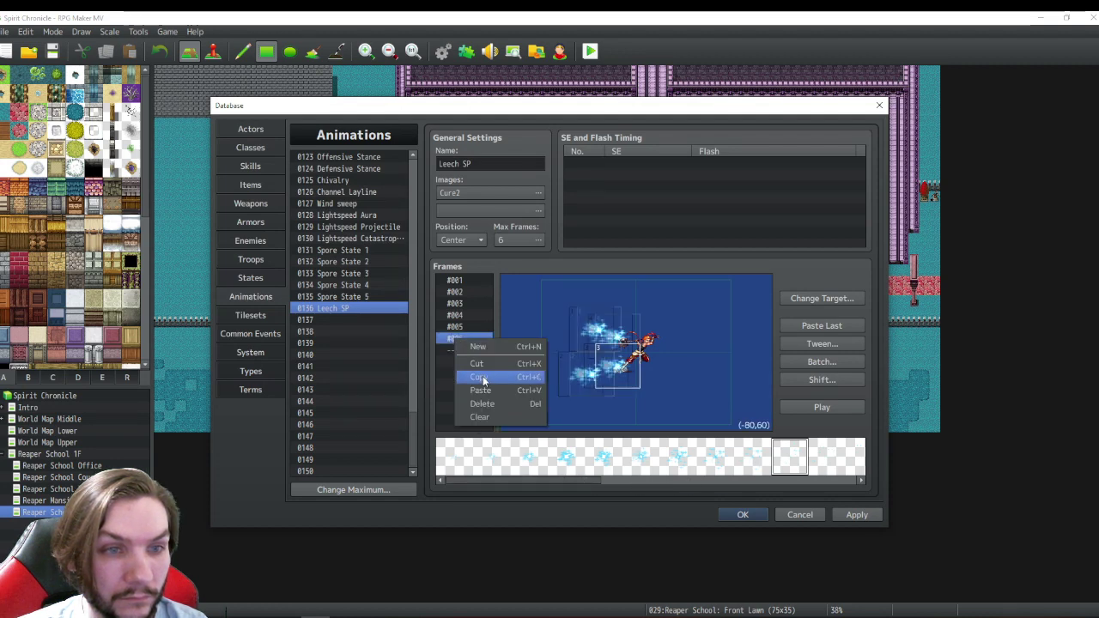
click(483, 378)
click(455, 350)
right_click(456, 348)
click(483, 396)
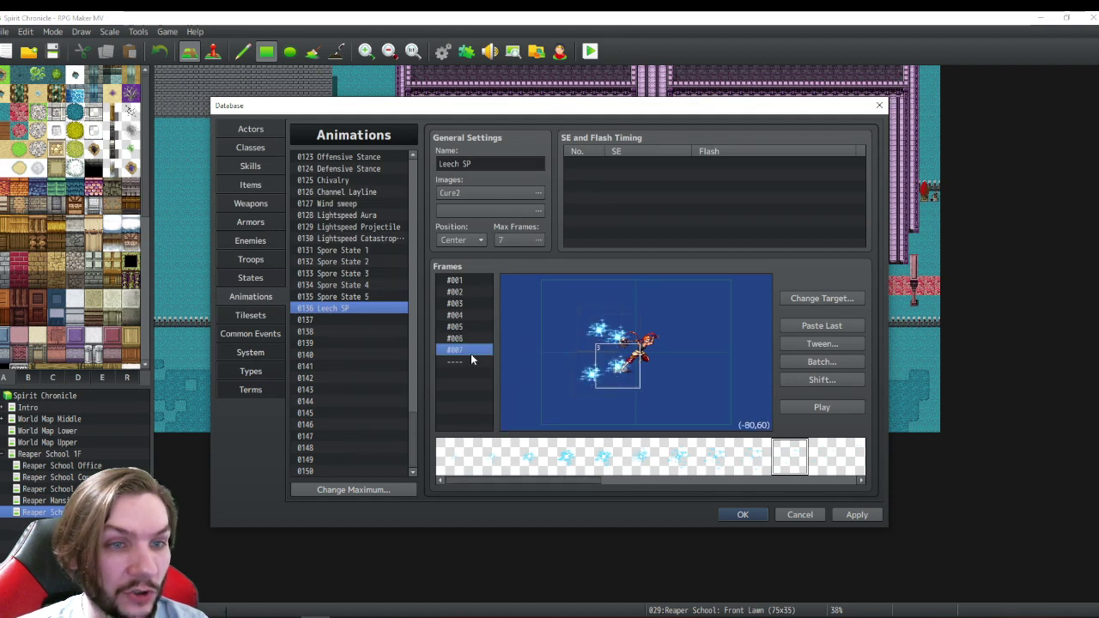
- Shift frame 7's four cells toward the target, with cell 3 at about (-32, 32), cell 4 at (-32, -32) and cell 2 at (-128, 62)
drag(636, 367, 659, 370)
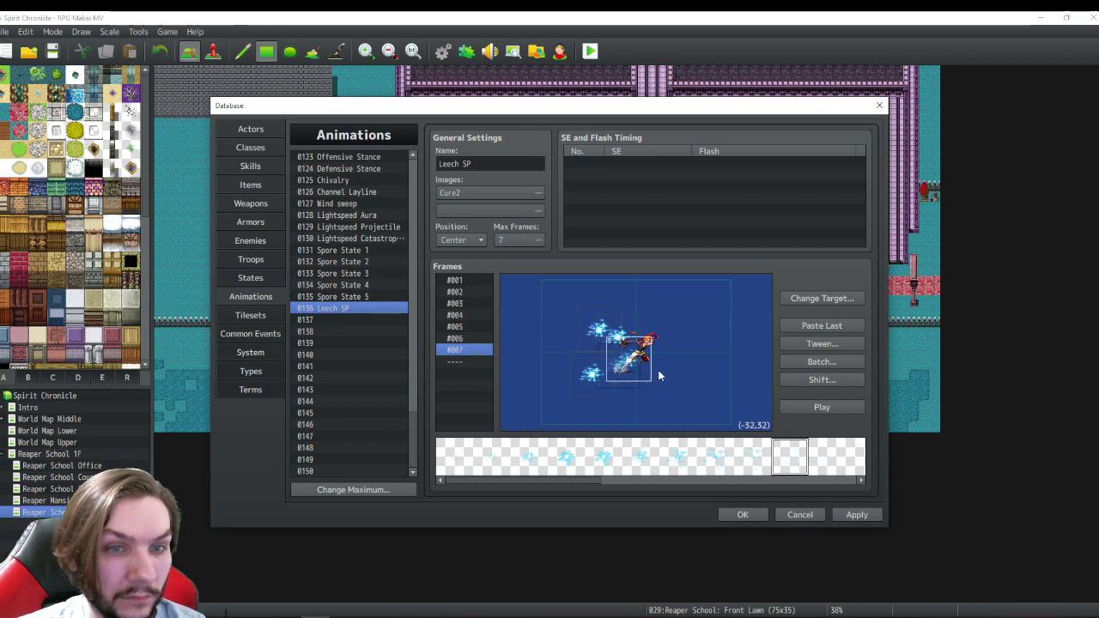
drag(625, 319, 658, 342)
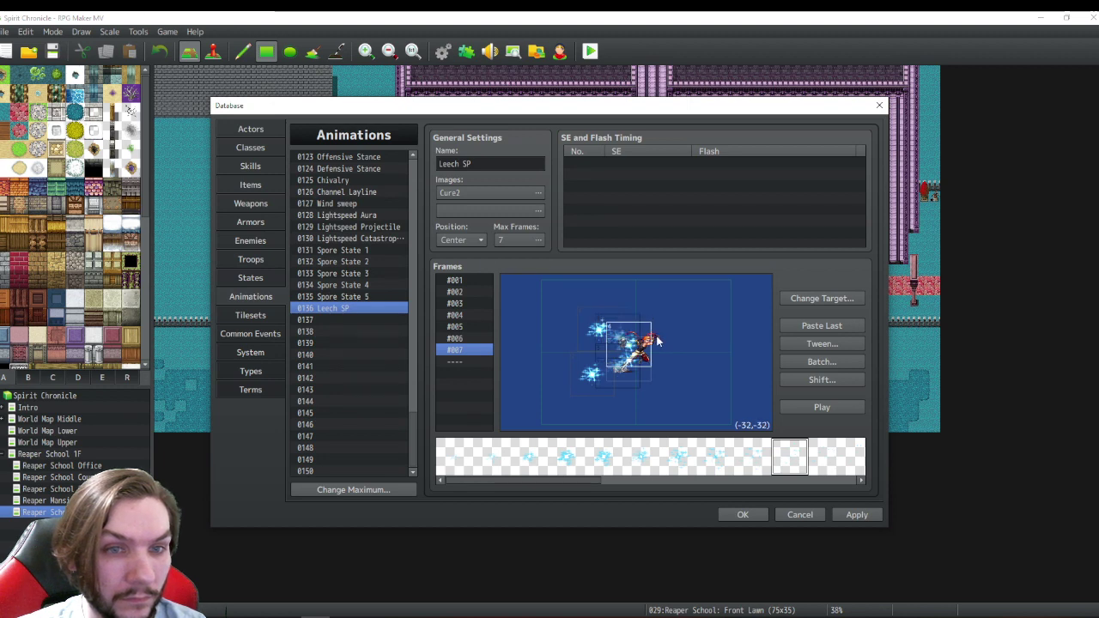
drag(594, 327, 603, 348)
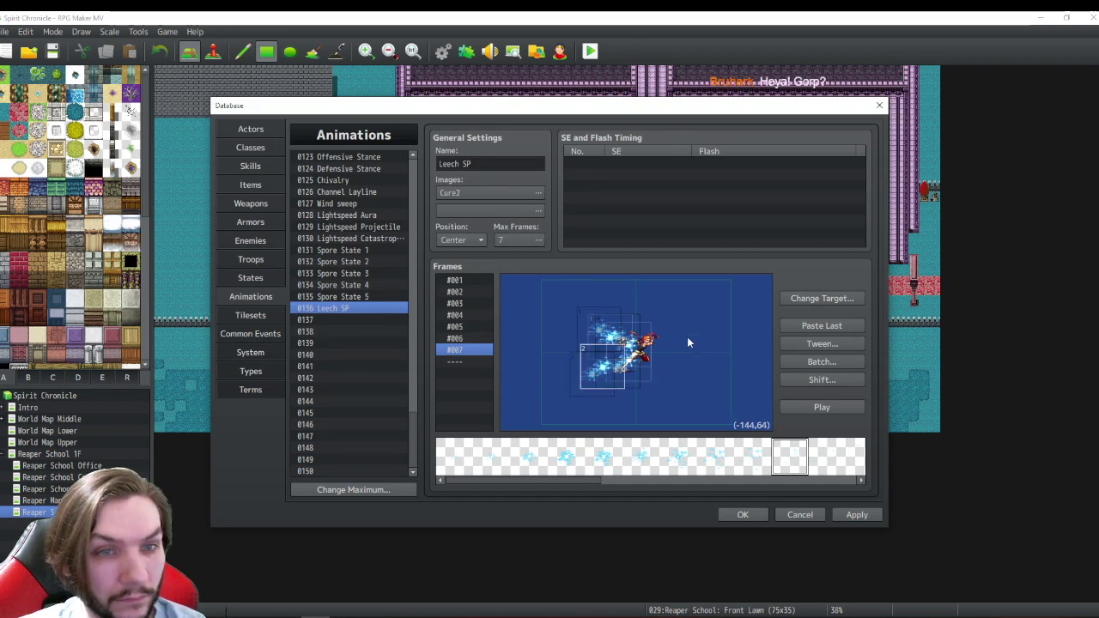
key(Right)
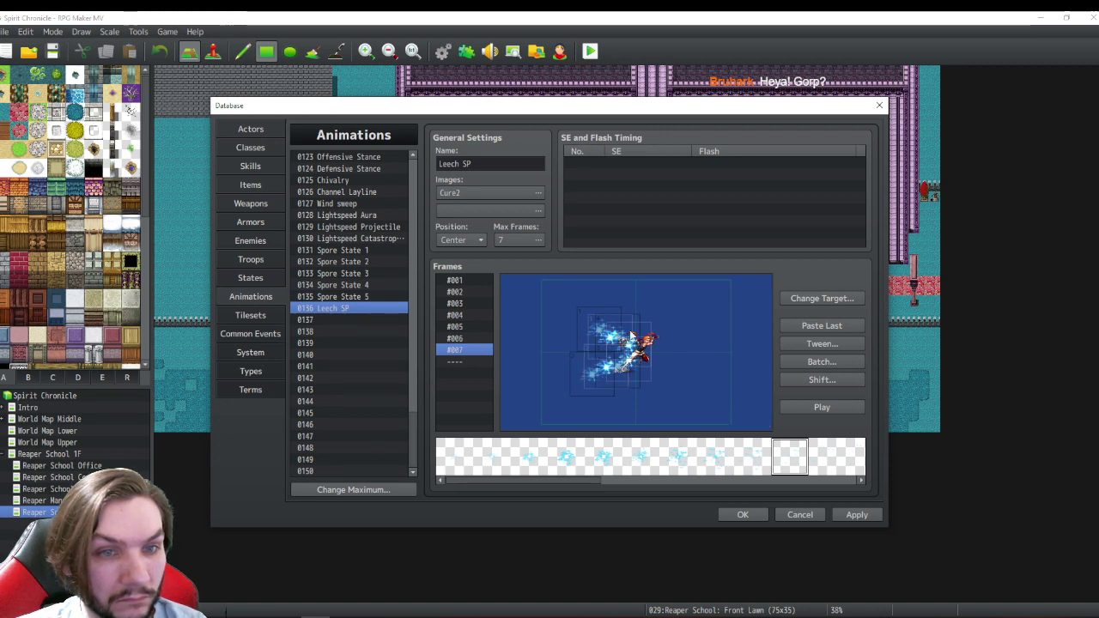
- Advance cells 1 and 4 of frame 7 to pattern 7
click(594, 326)
right_click(594, 326)
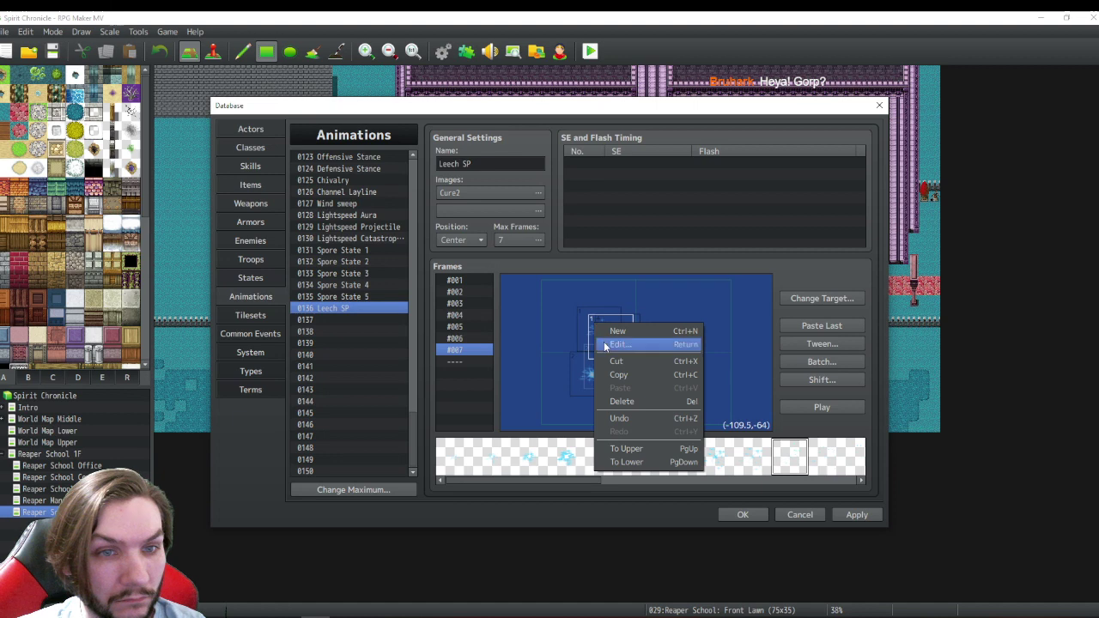
click(604, 342)
click(685, 394)
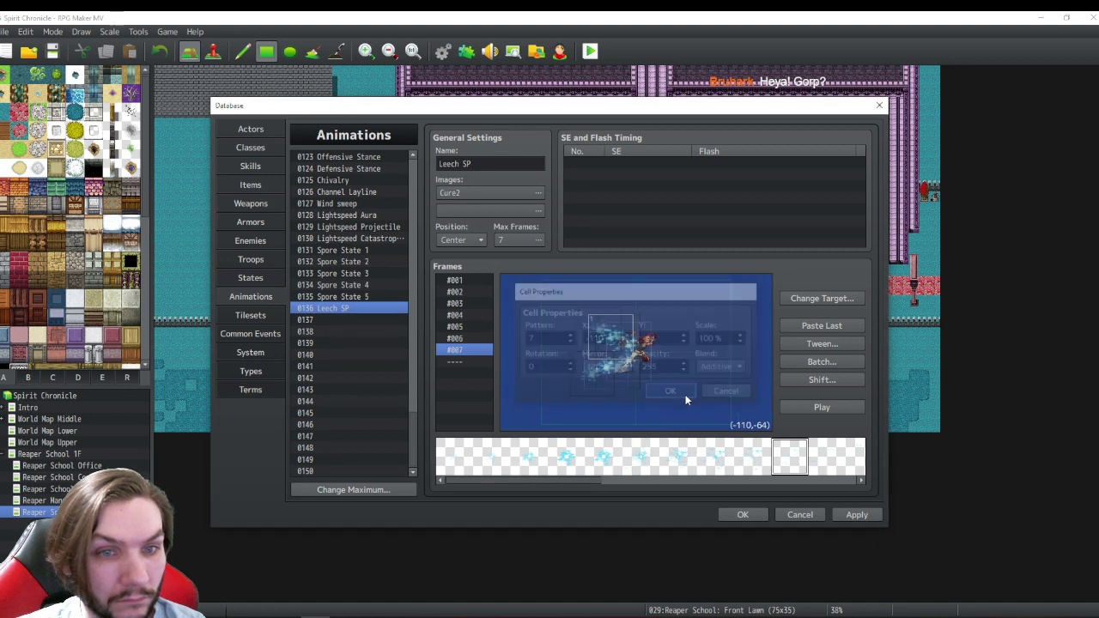
right_click(637, 331)
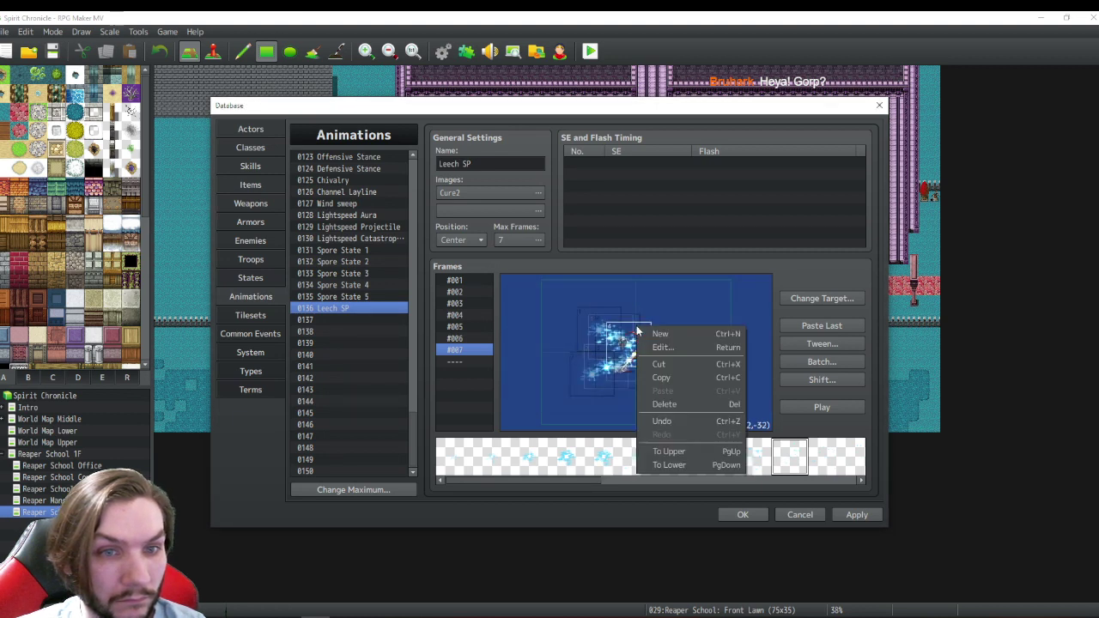
click(662, 347)
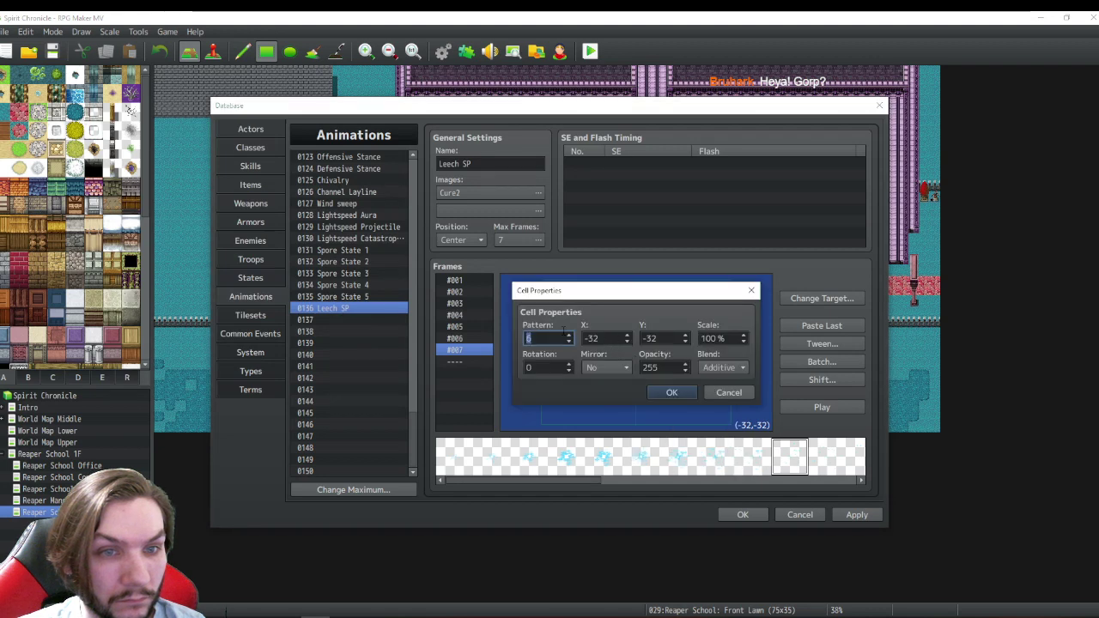
click(672, 394)
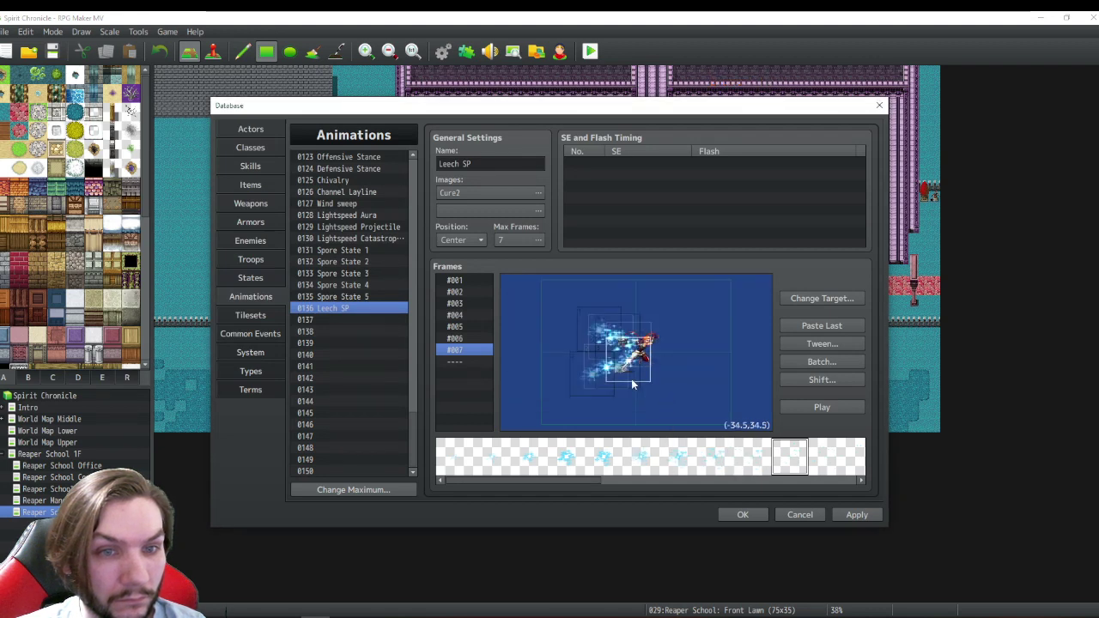
- Advance cells 3 and 2 of frame 7 to pattern 7
right_click(631, 379)
click(662, 401)
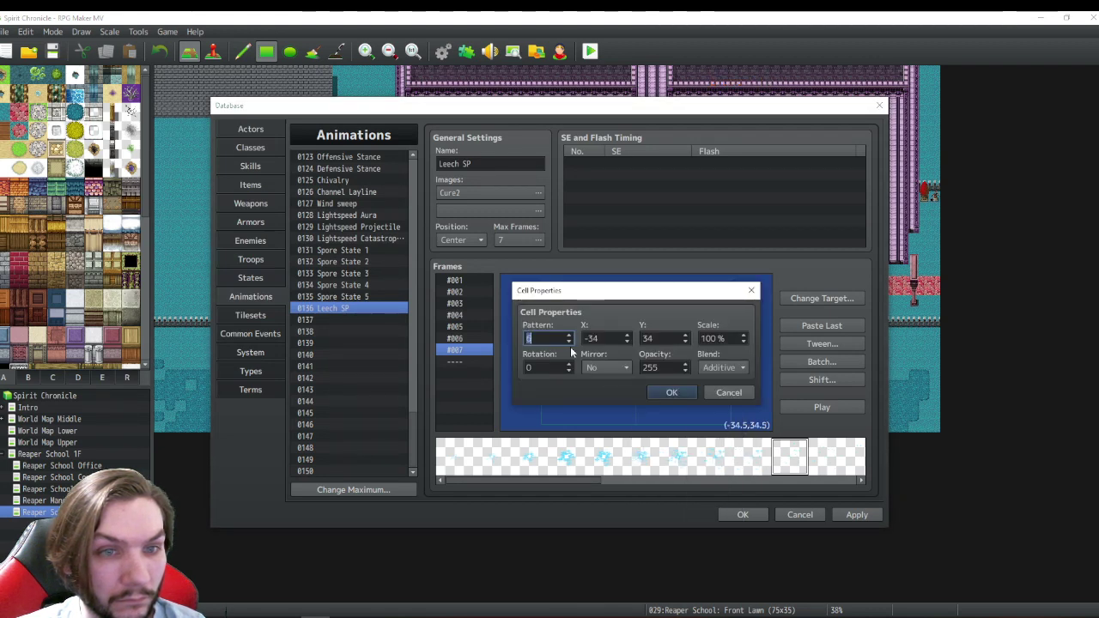
click(669, 392)
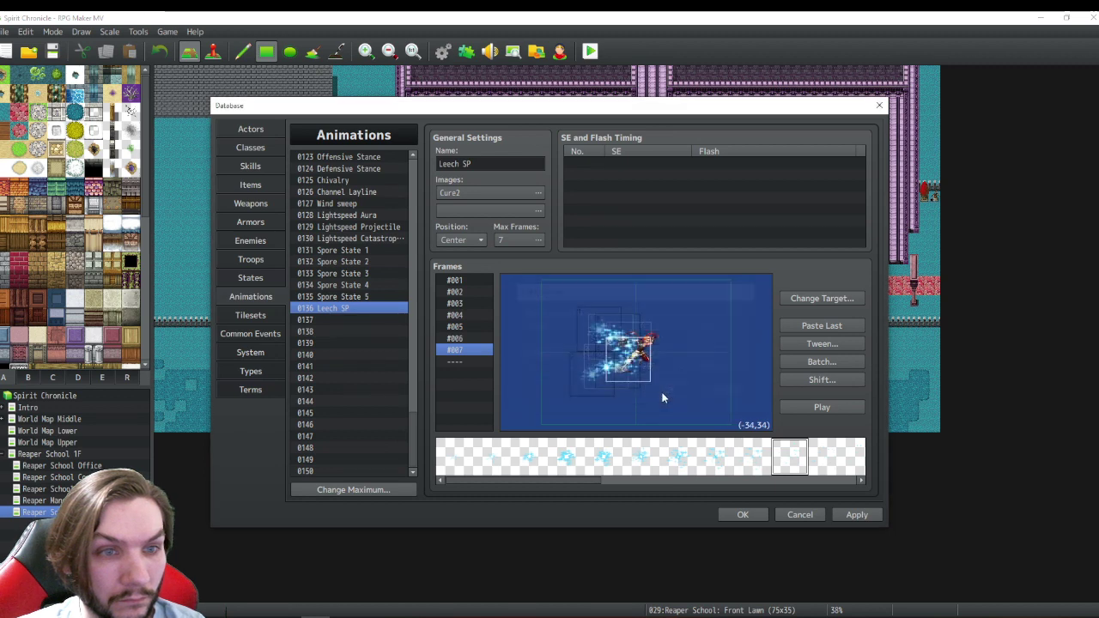
right_click(594, 382)
click(620, 404)
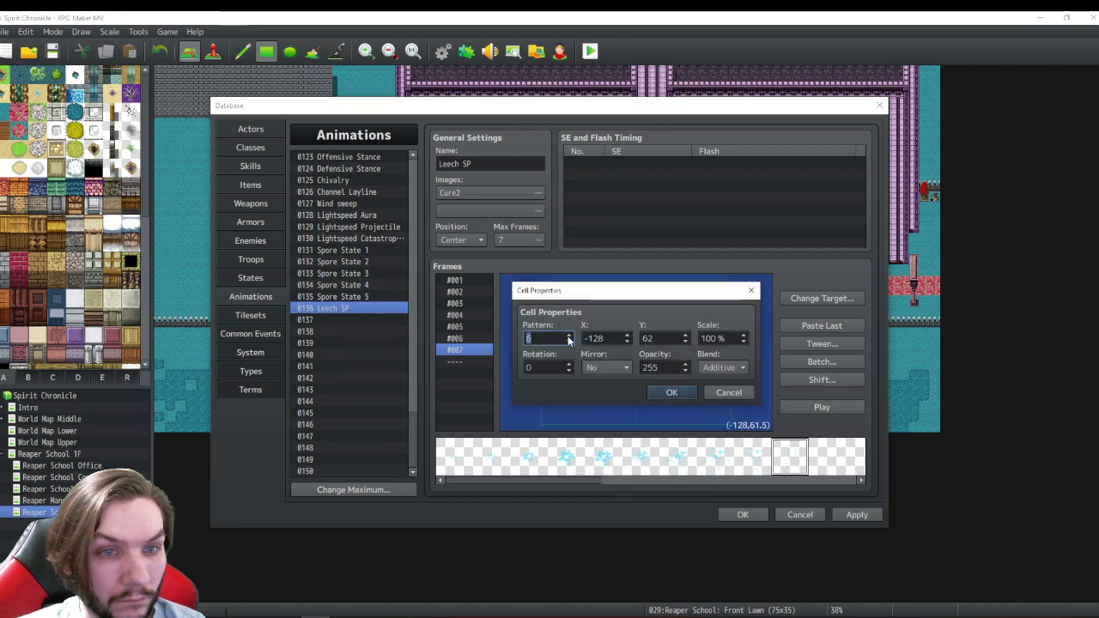
click(668, 392)
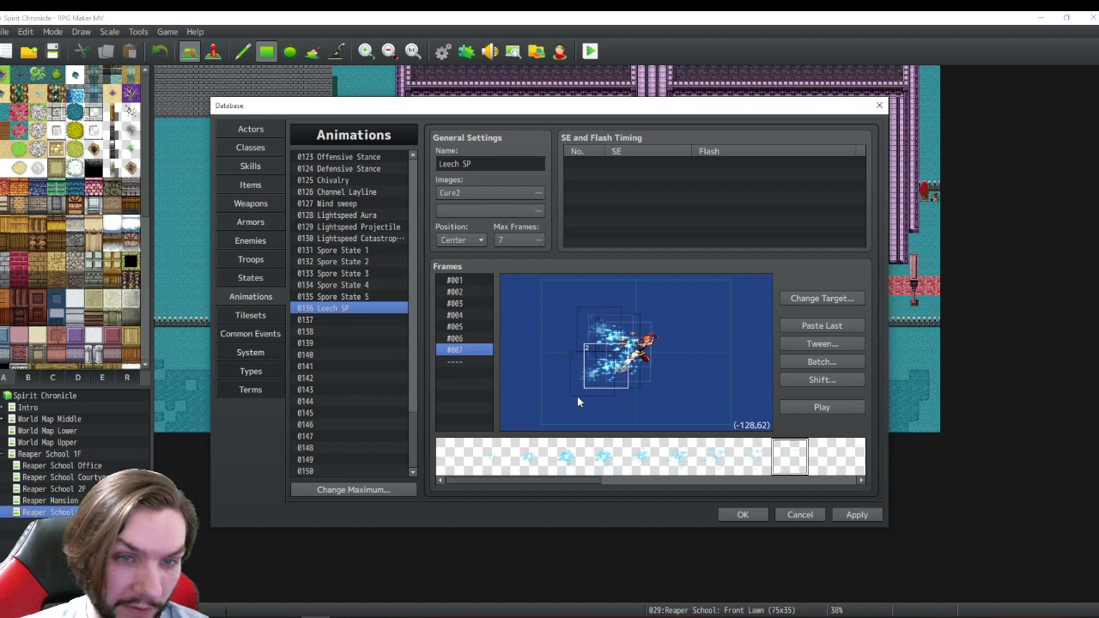
- Duplicate frame 7 as frame 8
right_click(457, 350)
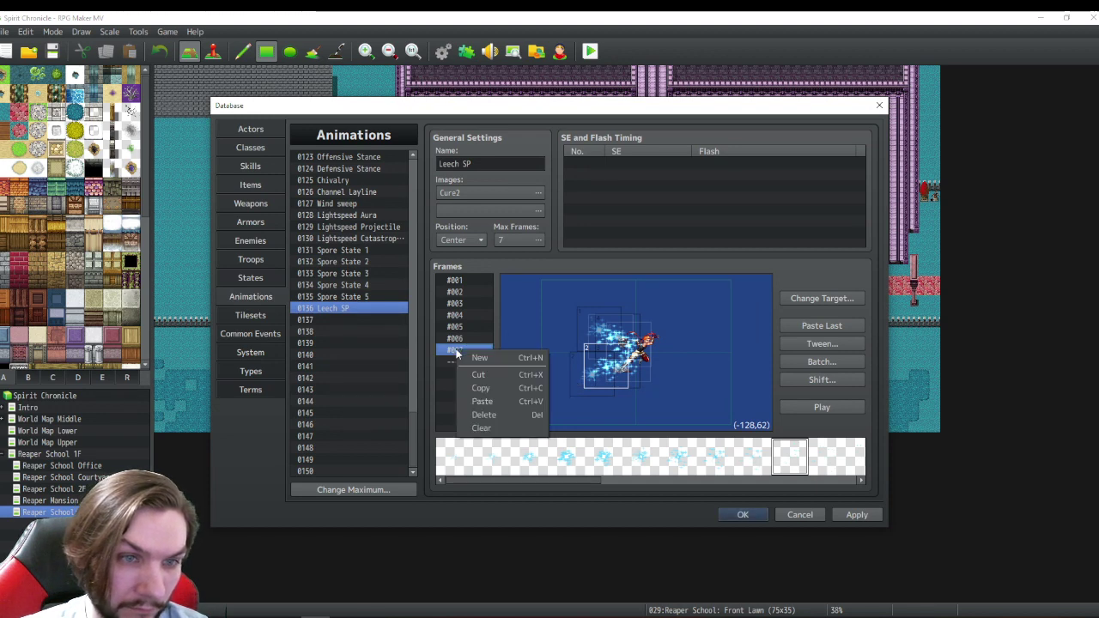
click(480, 388)
right_click(452, 363)
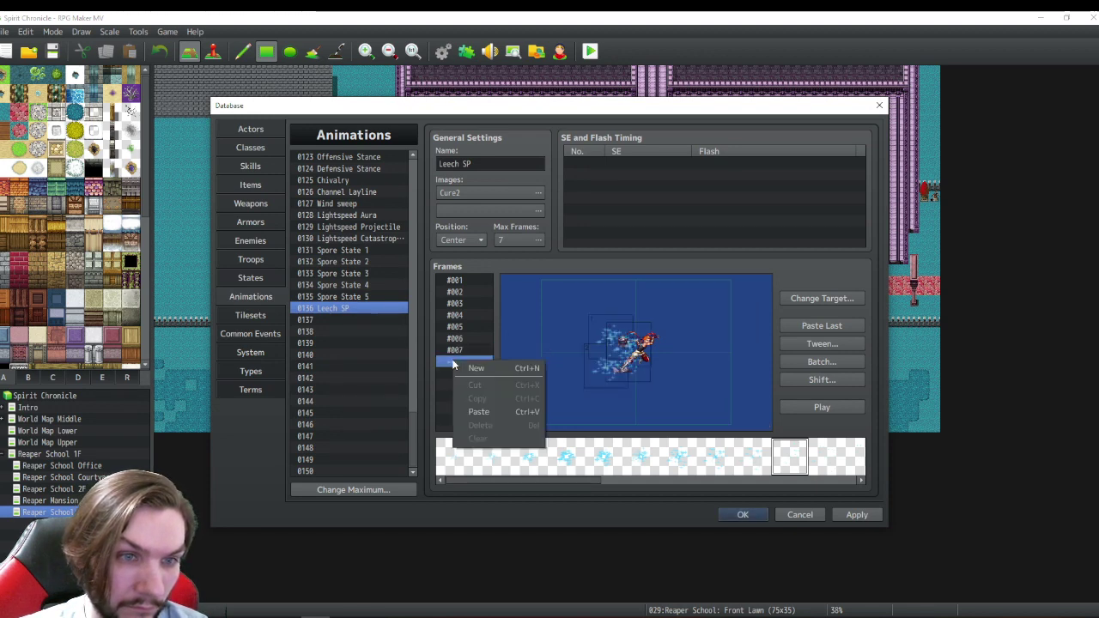
click(482, 413)
- Move a cell of frame 8 onto the target and set it to pattern 8 with X 0 and Y 0
drag(595, 383, 672, 370)
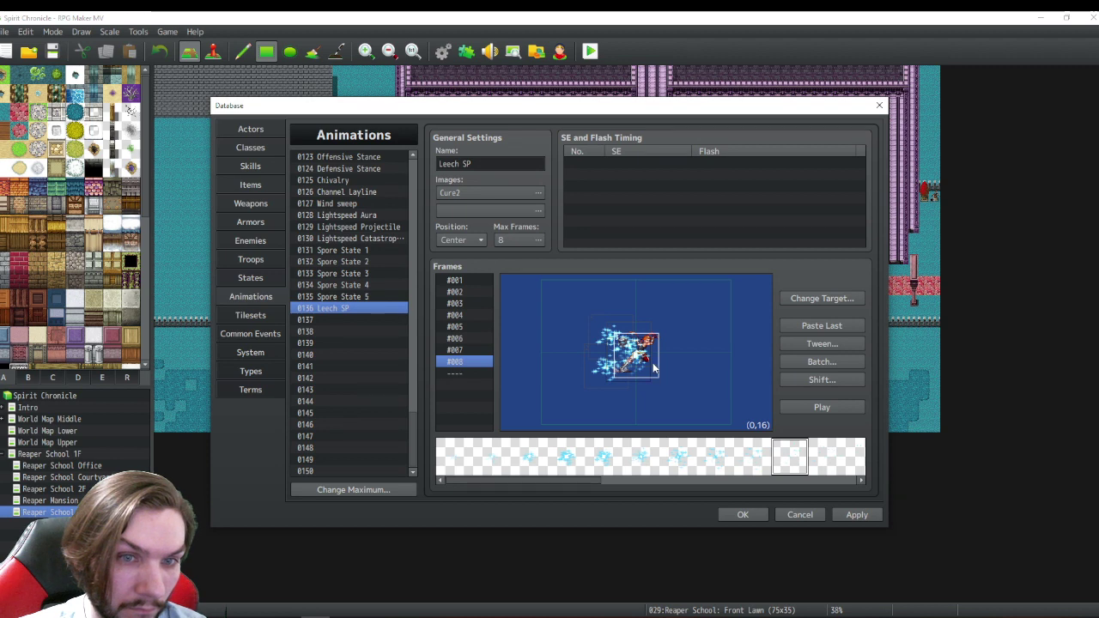
right_click(652, 367)
right_click(657, 352)
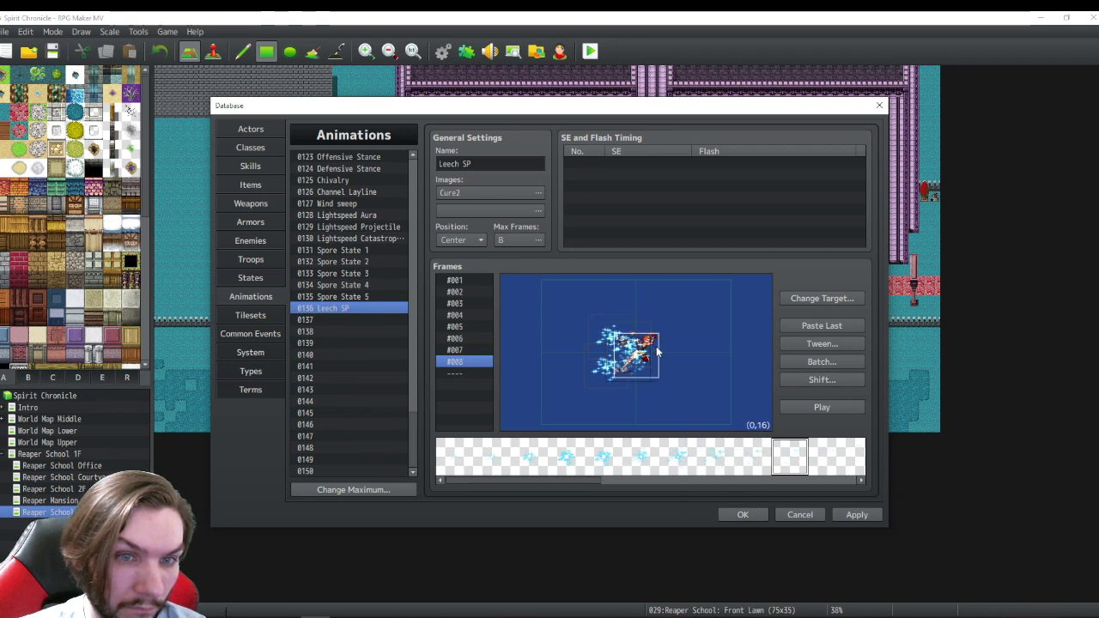
right_click(657, 352)
click(680, 370)
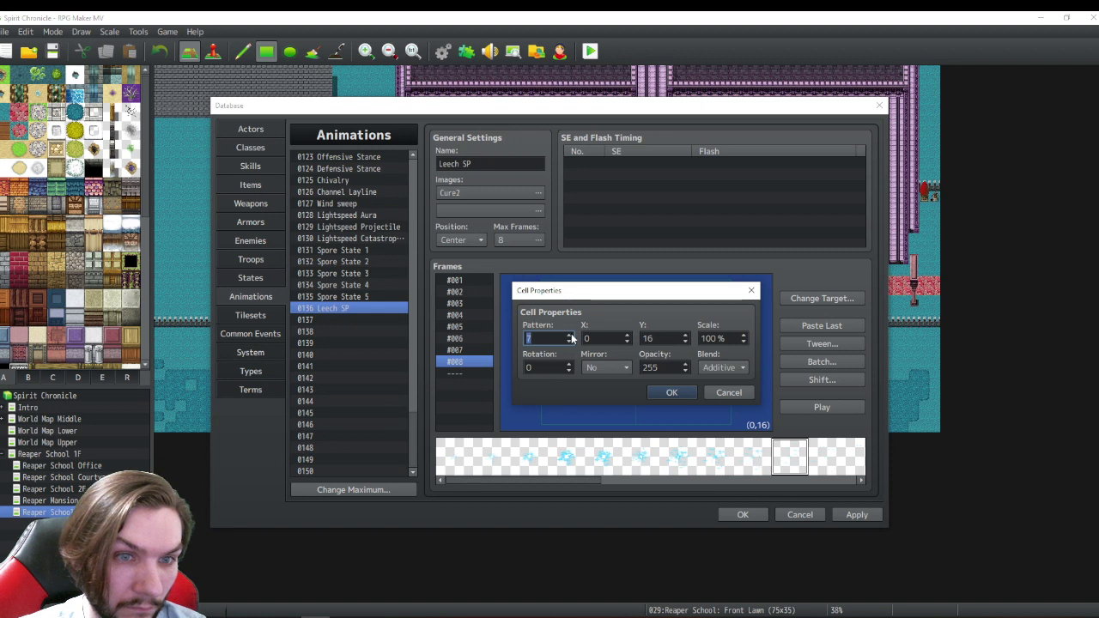
double_click(661, 339)
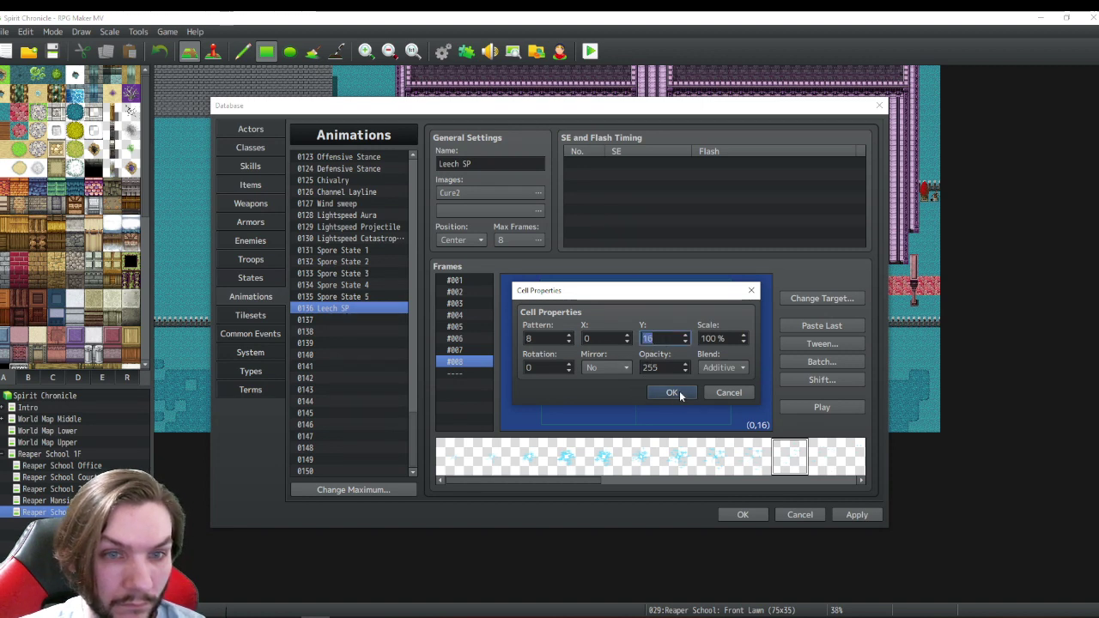
text(0)
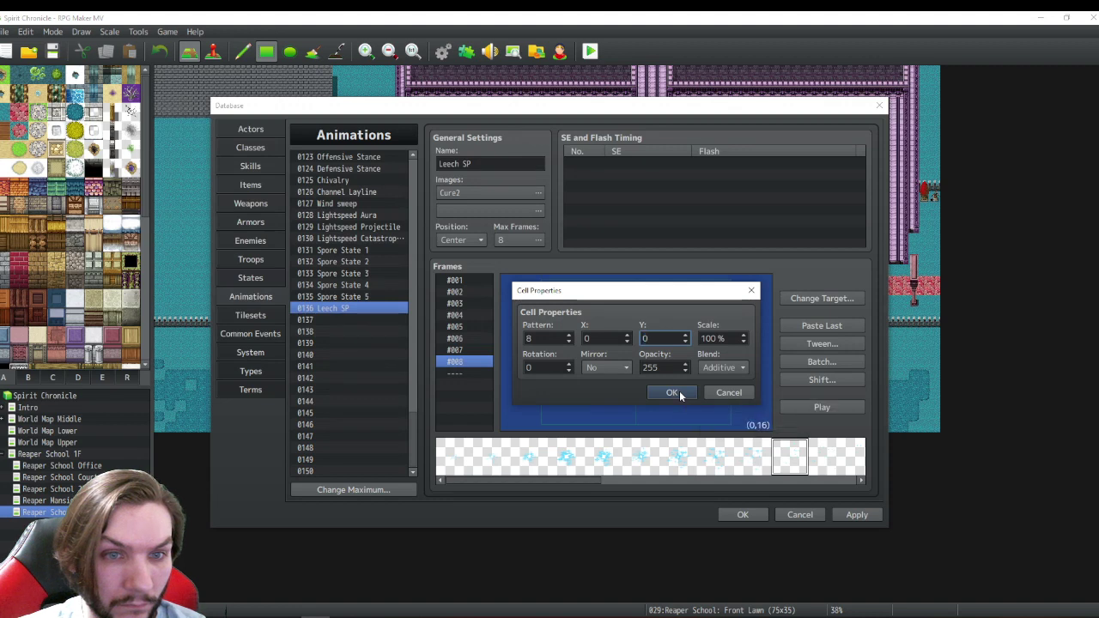
click(673, 392)
- Set cell 1 of frame 8 to pattern 8 with X 0 and Y 0
drag(628, 362, 598, 335)
right_click(607, 329)
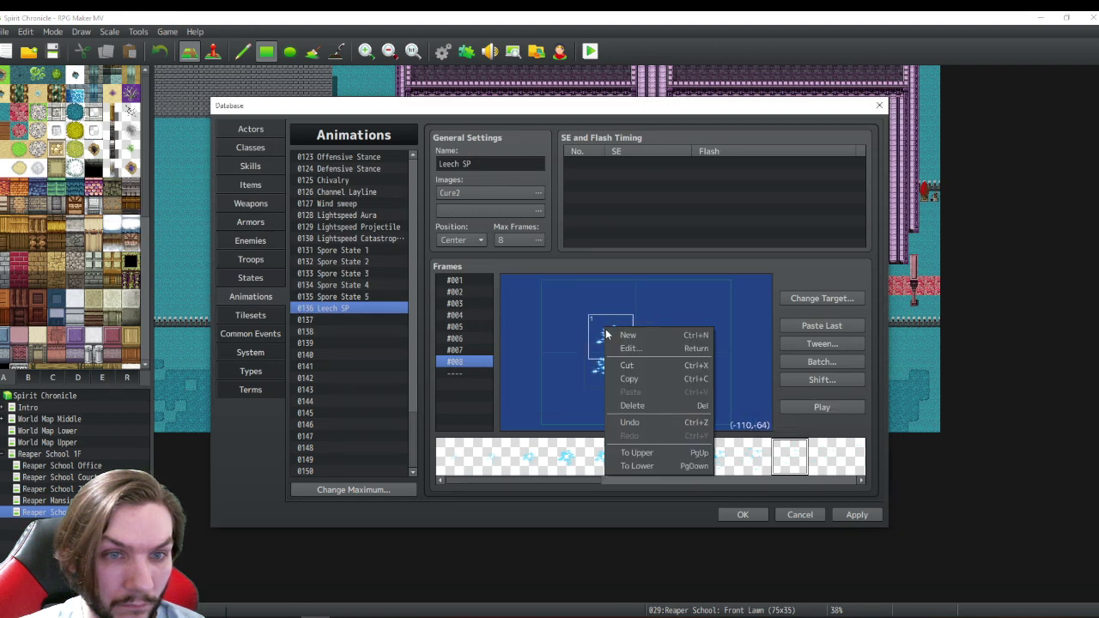
click(624, 349)
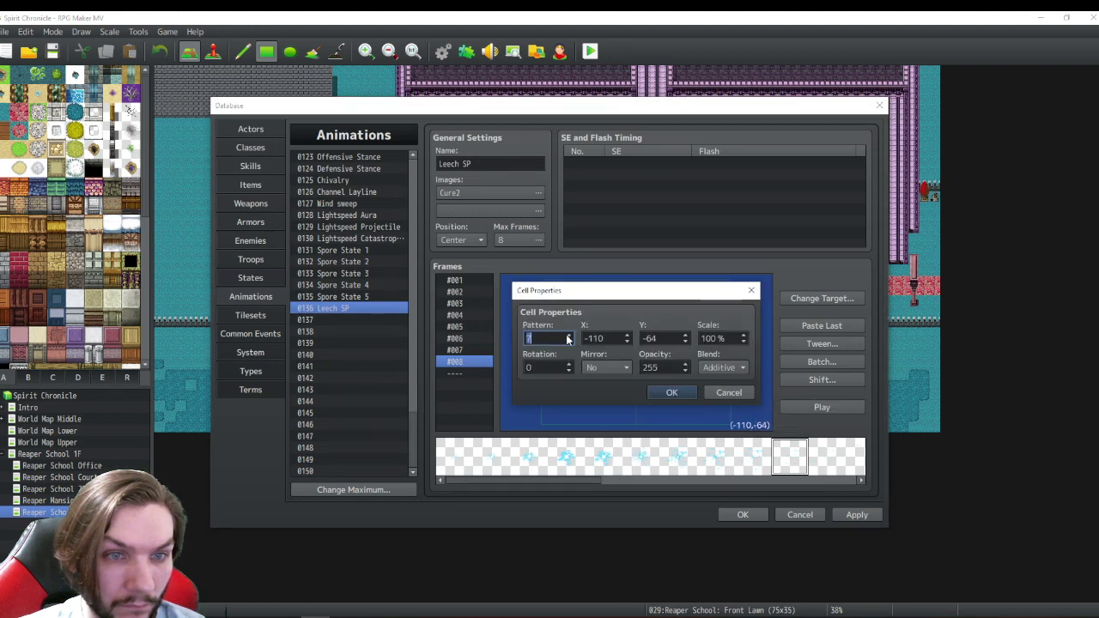
key(Tab)
text(0)
key(Tab)
text(0)
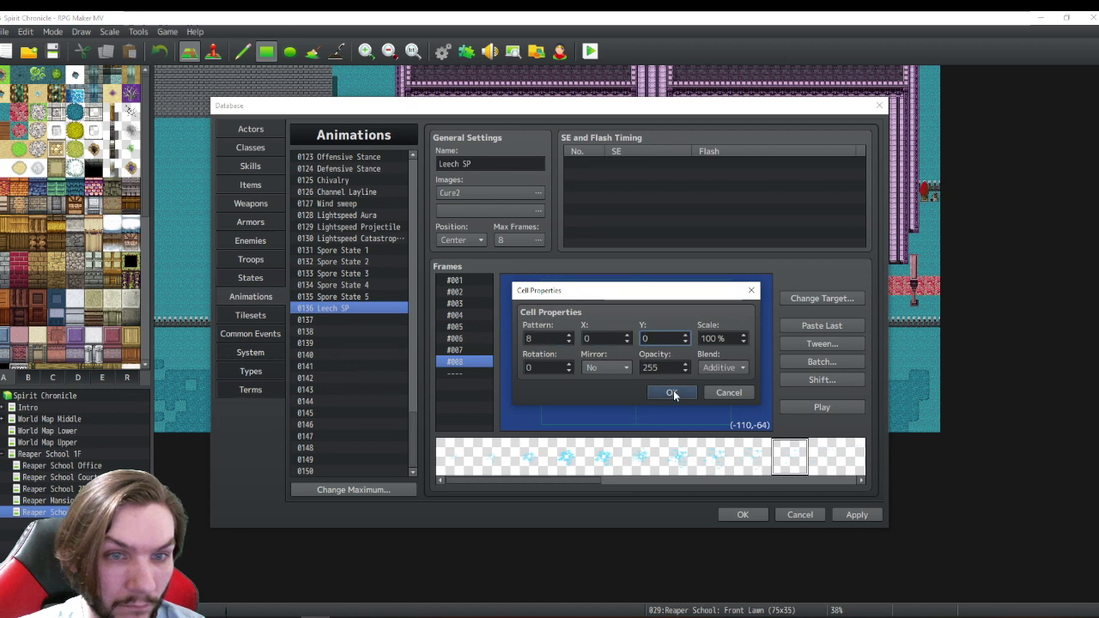
click(672, 392)
- Set cell 2 of frame 8 to pattern 8 with X 0 and Y 0
right_click(610, 385)
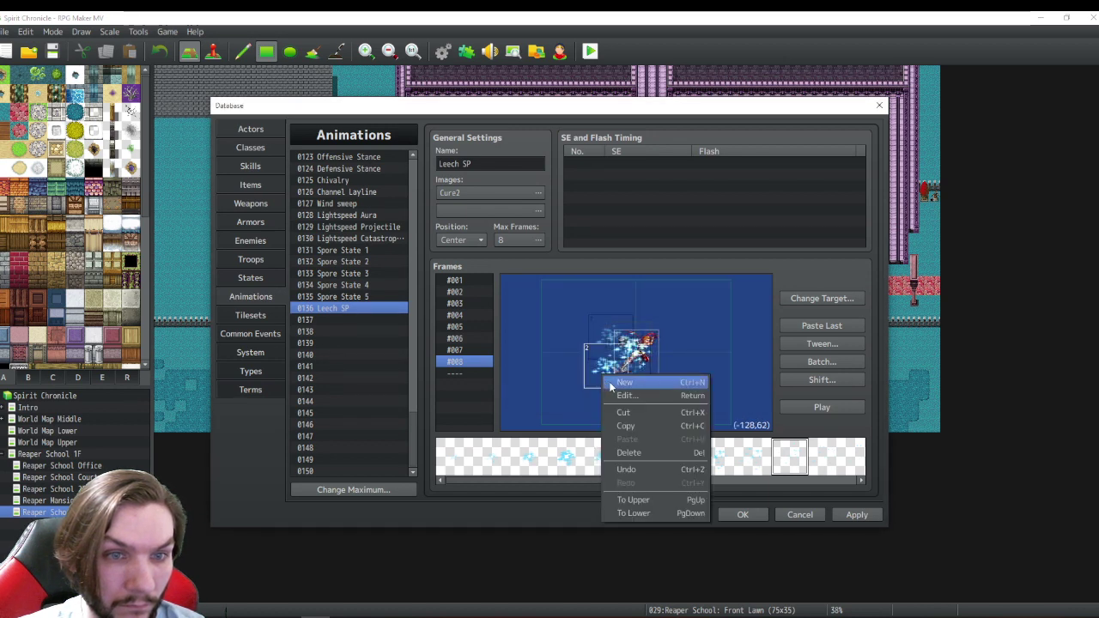
click(611, 383)
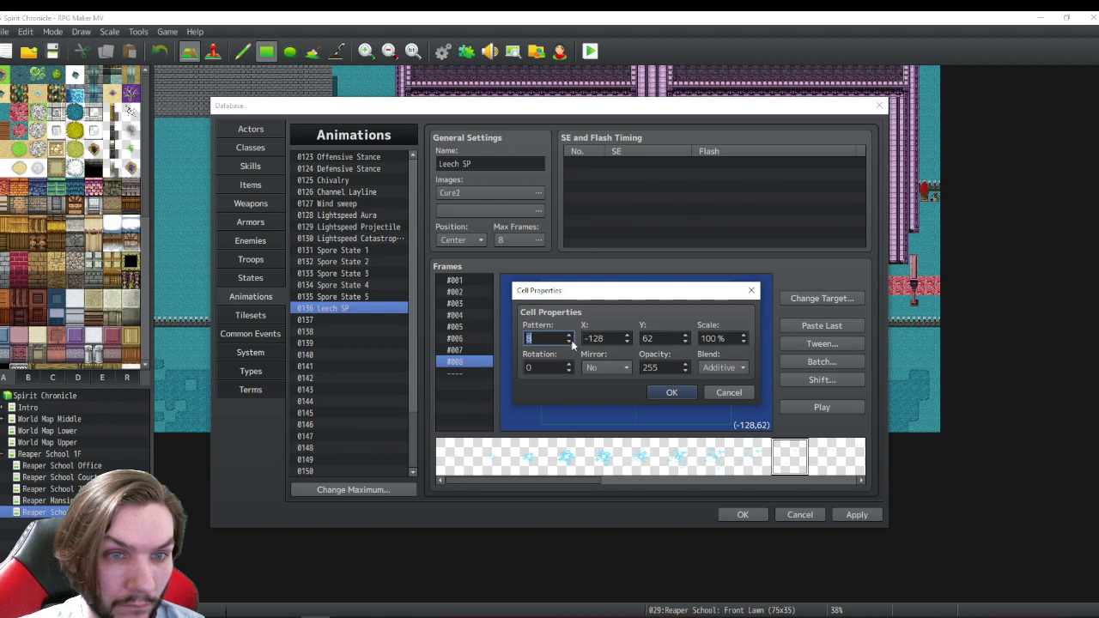
key(Tab)
text(0)
key(Tab)
text(0)
click(672, 392)
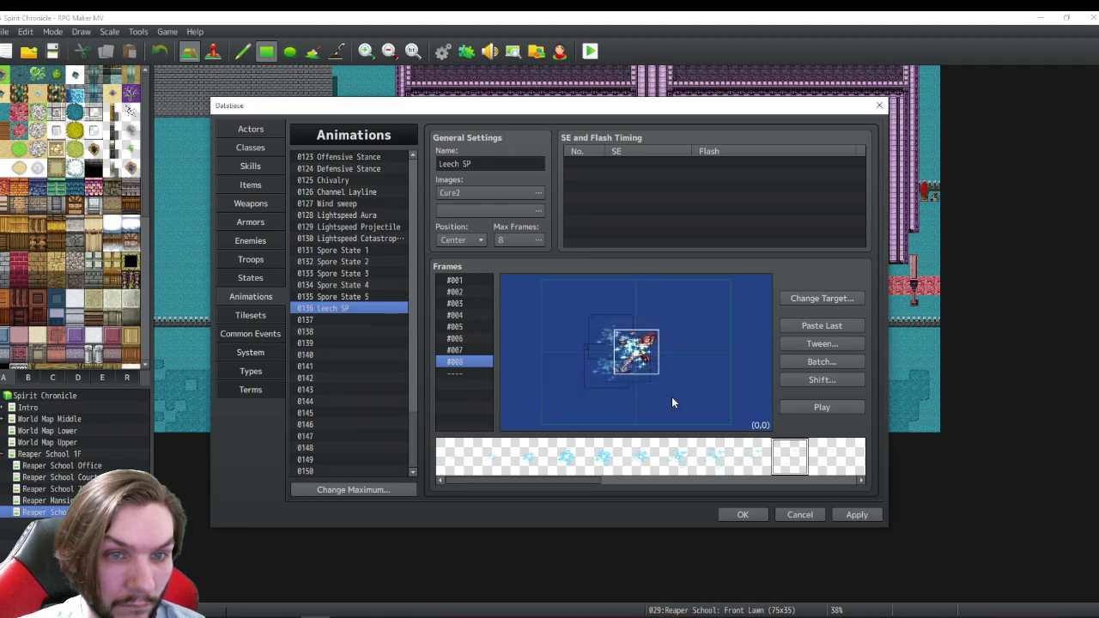
- Set the frame 8 cell at (-32,-32) to pattern 8 with X 0 and Y 0, and play the animation
drag(634, 379, 627, 370)
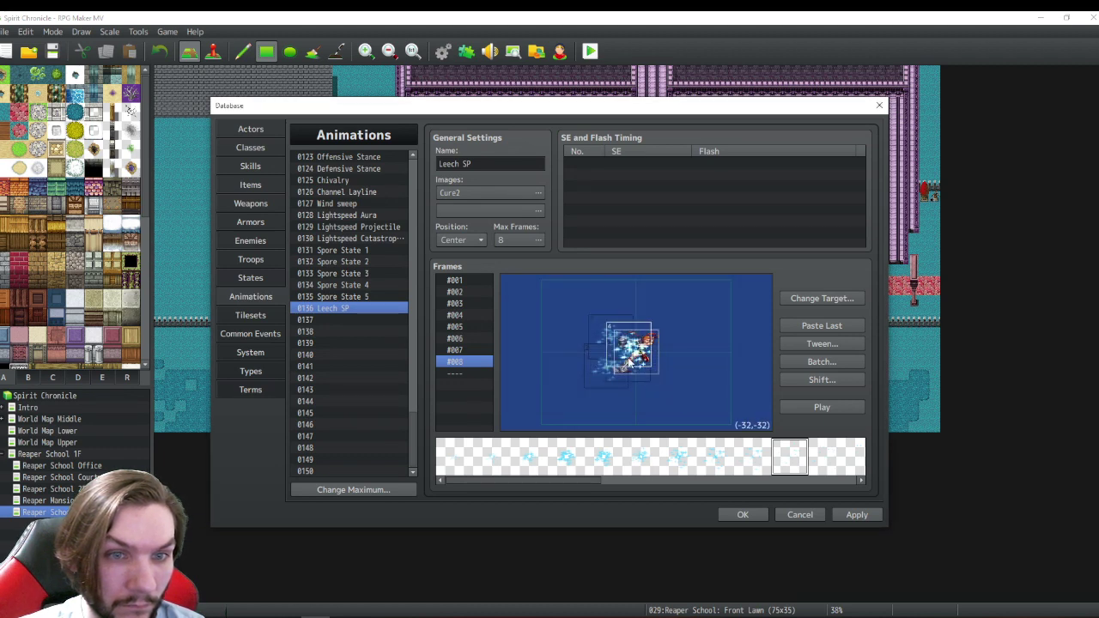
right_click(616, 340)
click(642, 358)
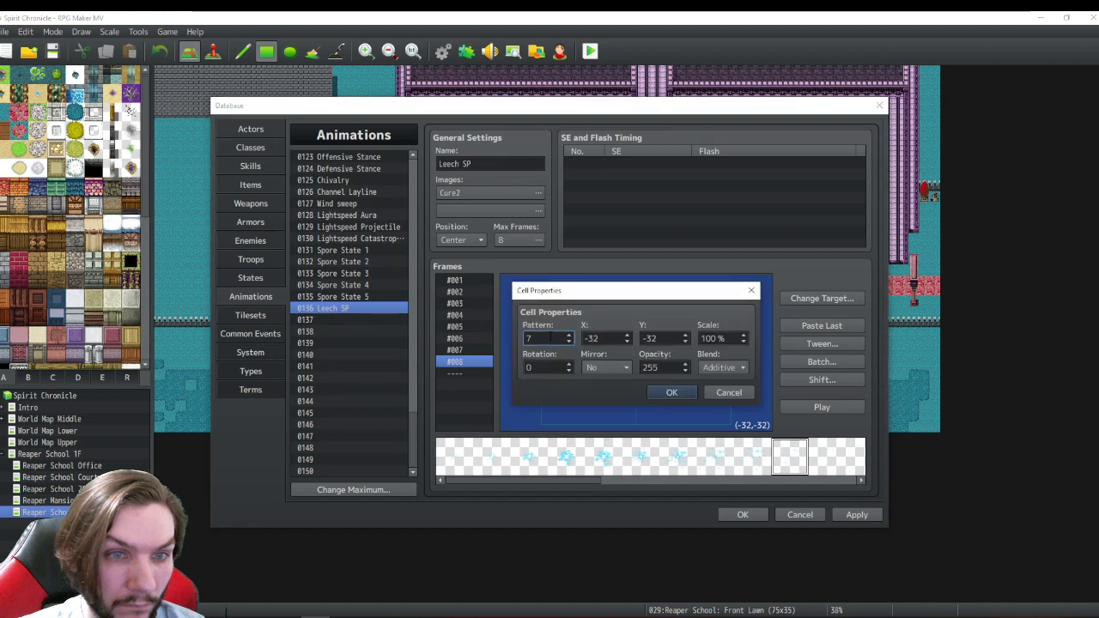
key(Tab)
text(0)
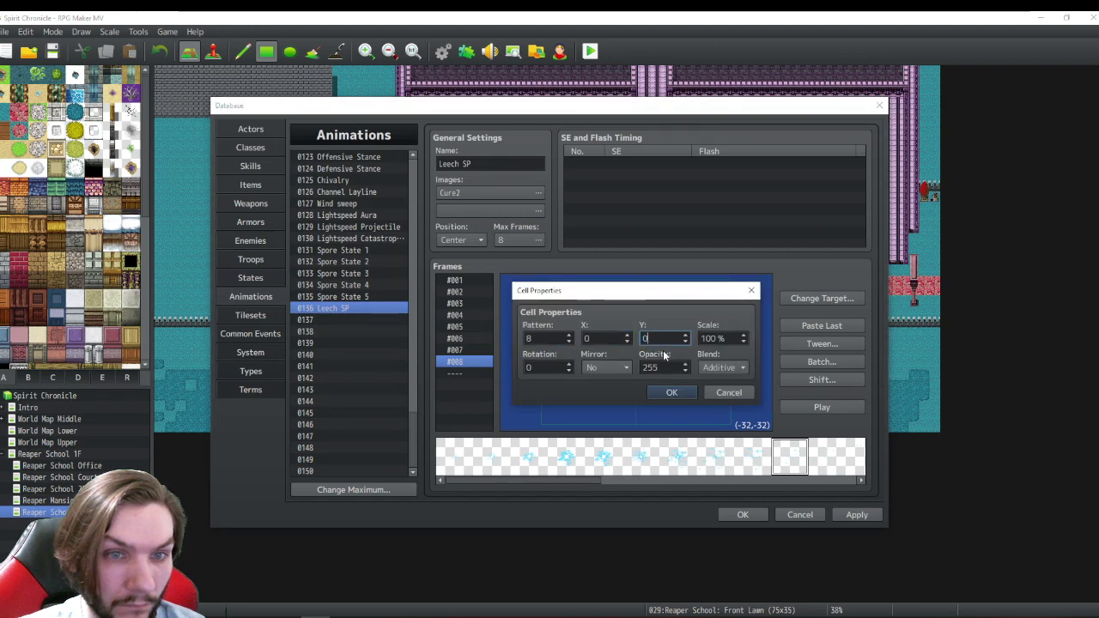
click(674, 392)
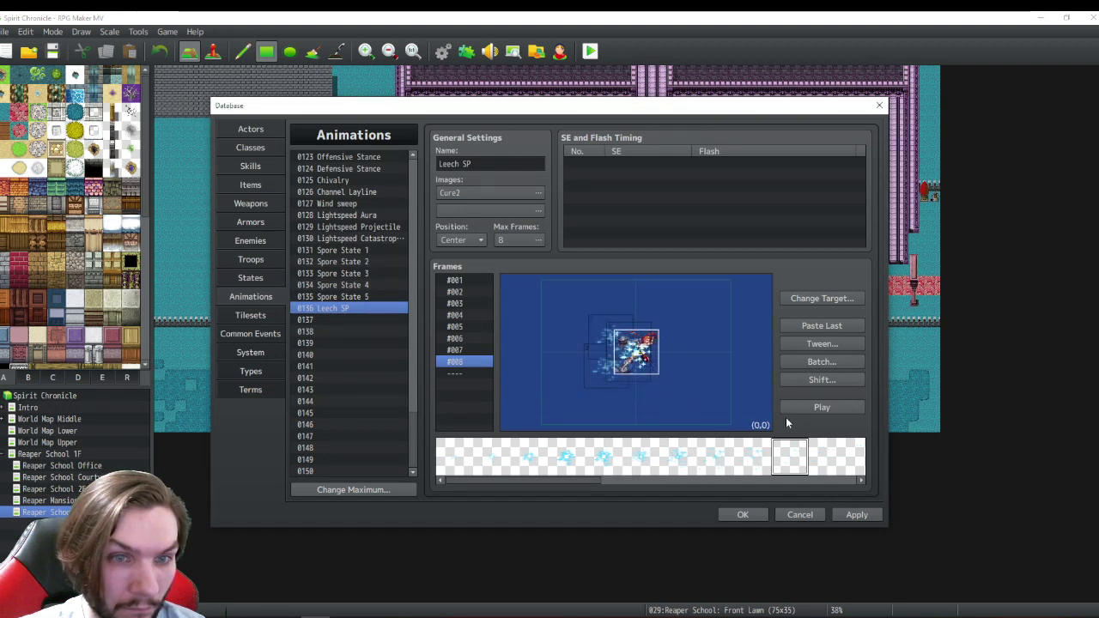
click(828, 407)
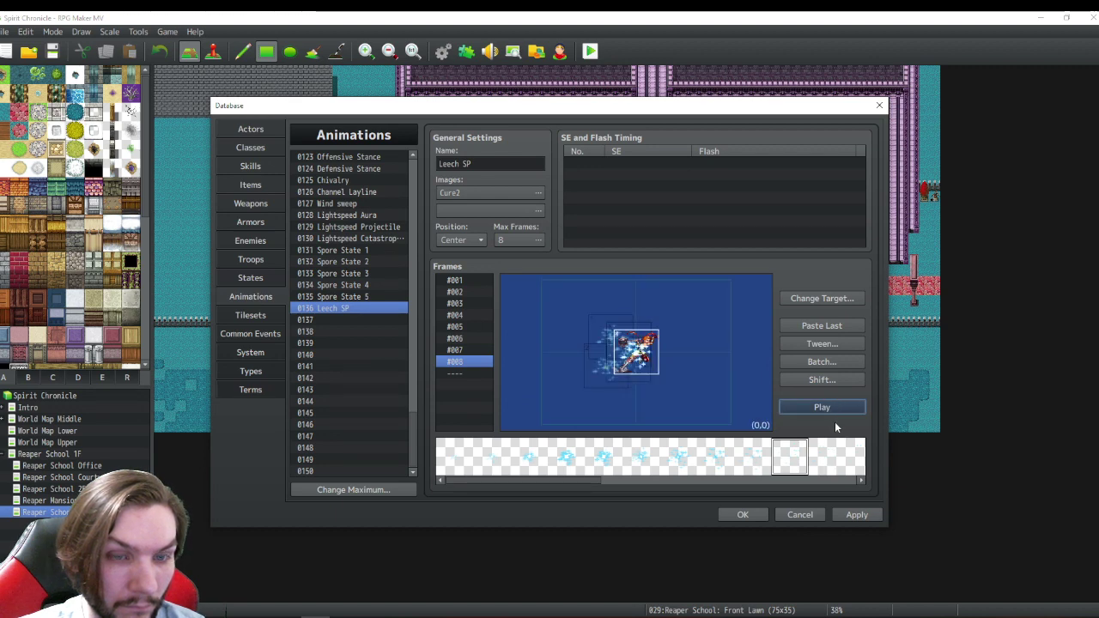
- Add frame 9 by setting the Leech SP animation's maximum frames to 9
drag(566, 480, 703, 480)
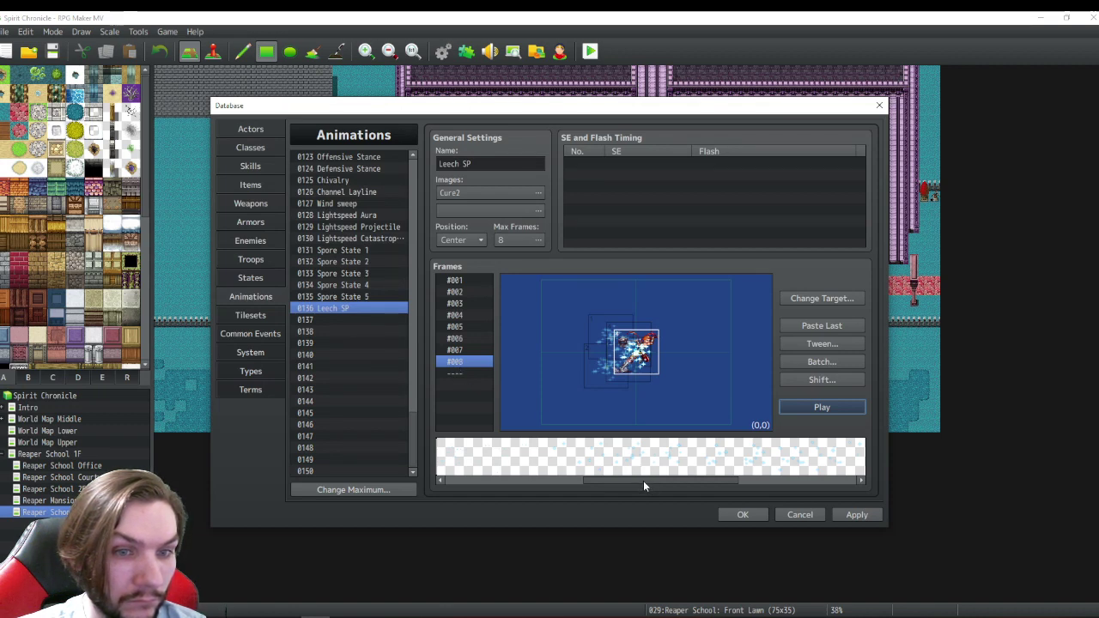
drag(643, 481, 717, 469)
drag(598, 478, 809, 482)
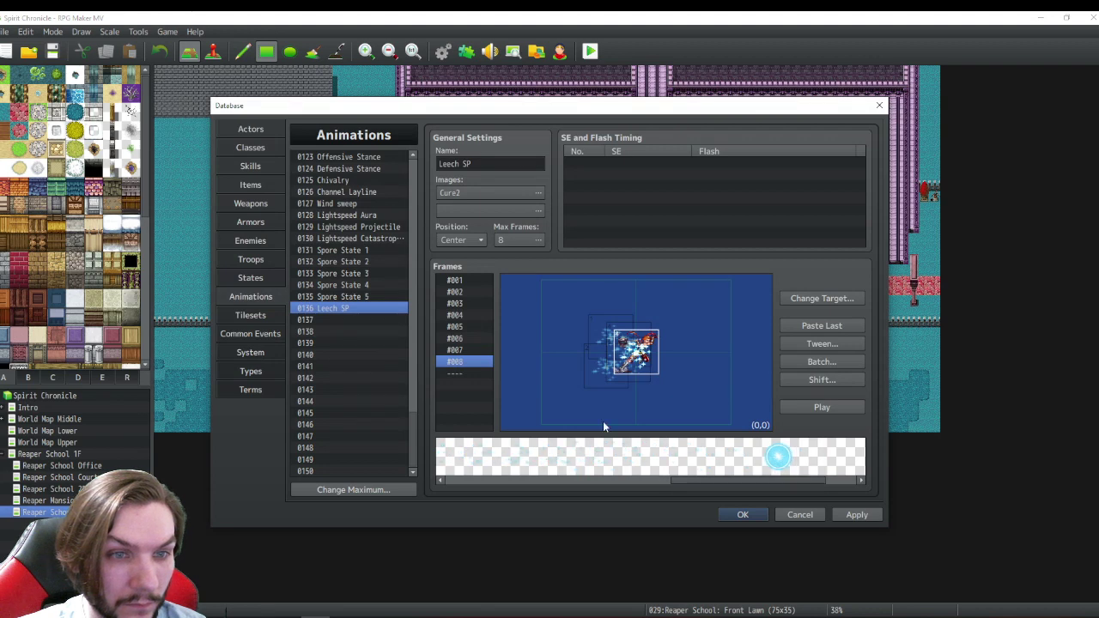
click(463, 374)
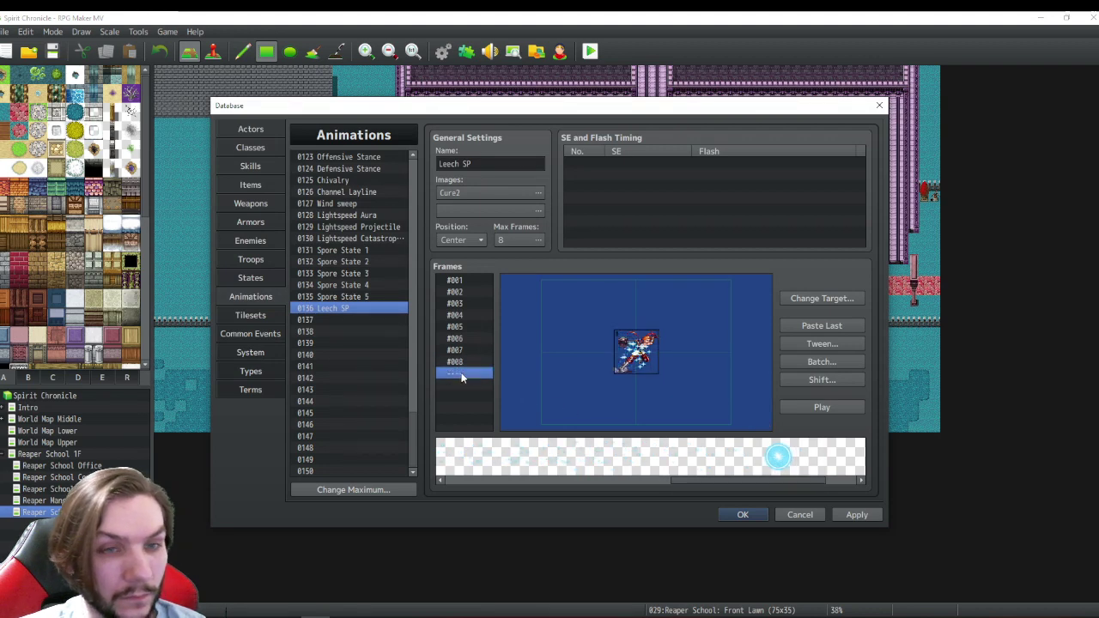
click(519, 240)
click(515, 226)
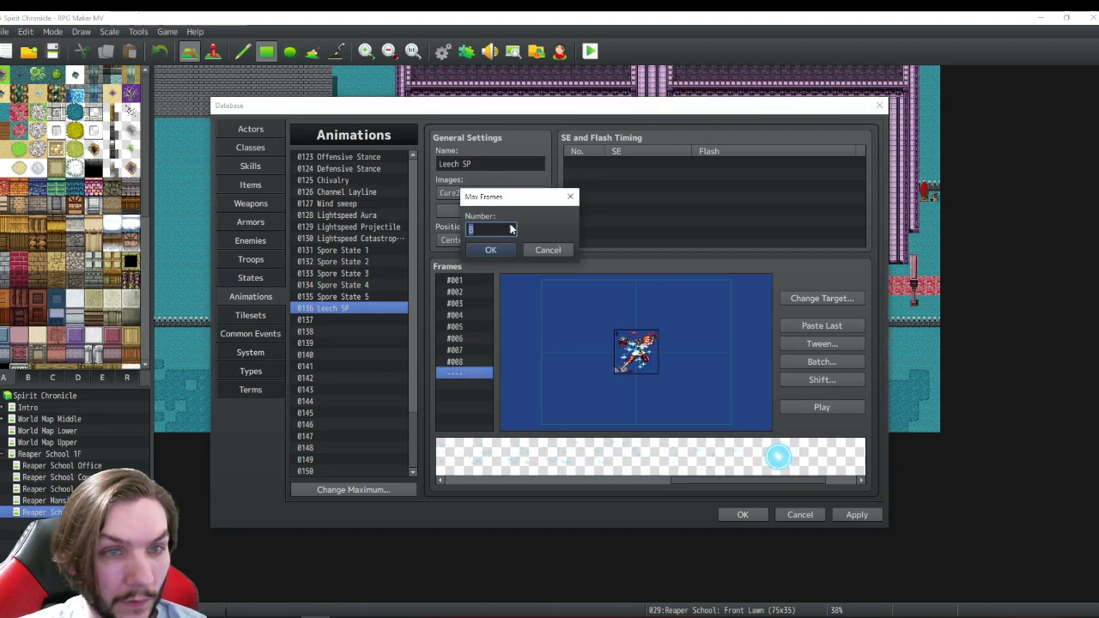
click(491, 248)
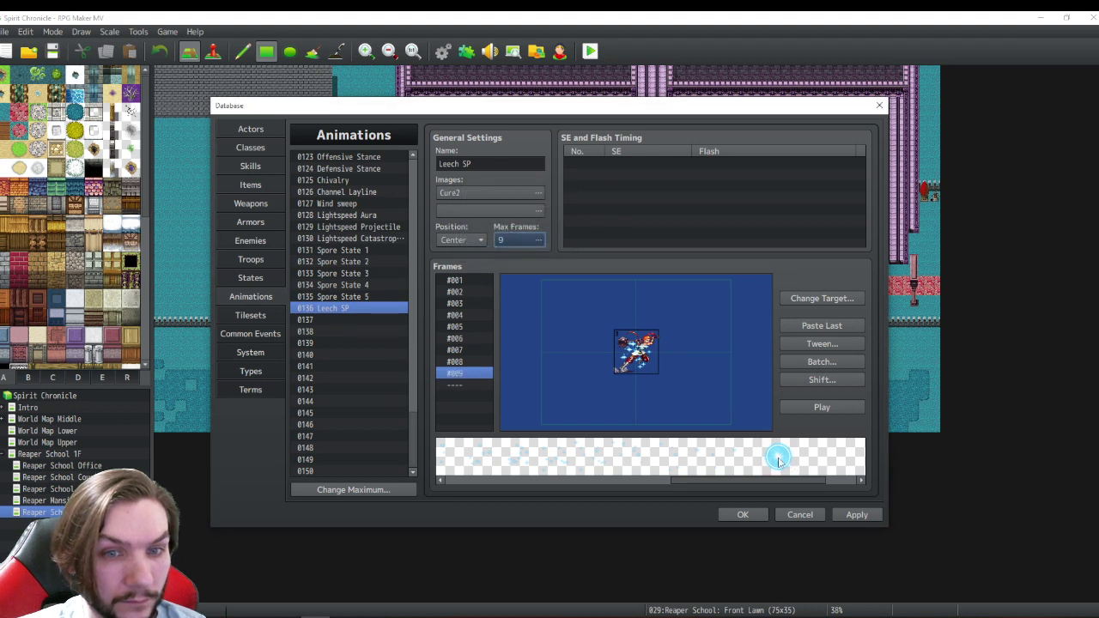
- Place the glowing blue orb, pattern 26, on the target in frame 9 at X 0 and Y 0
click(778, 456)
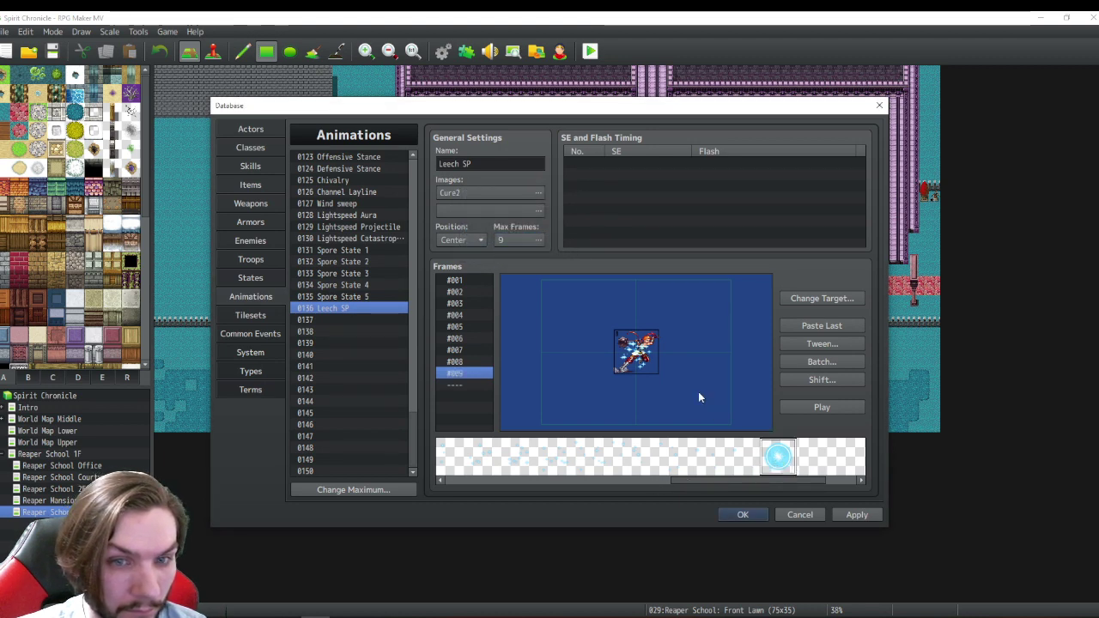
click(636, 353)
right_click(635, 353)
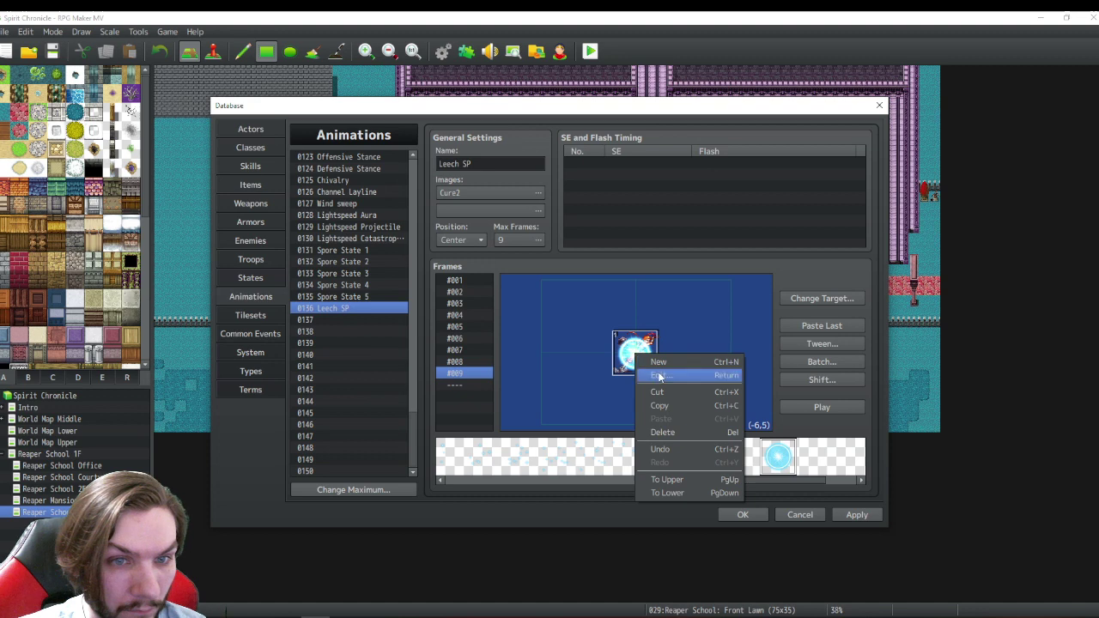
click(663, 374)
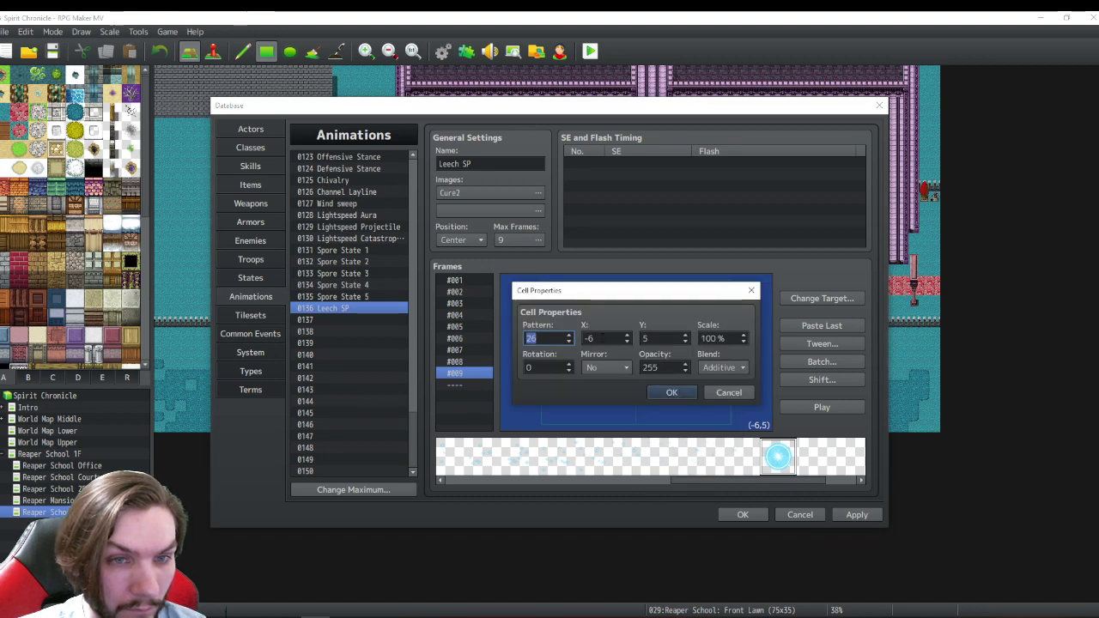
key(Tab)
text(0)
key(Tab)
text(0)
click(671, 392)
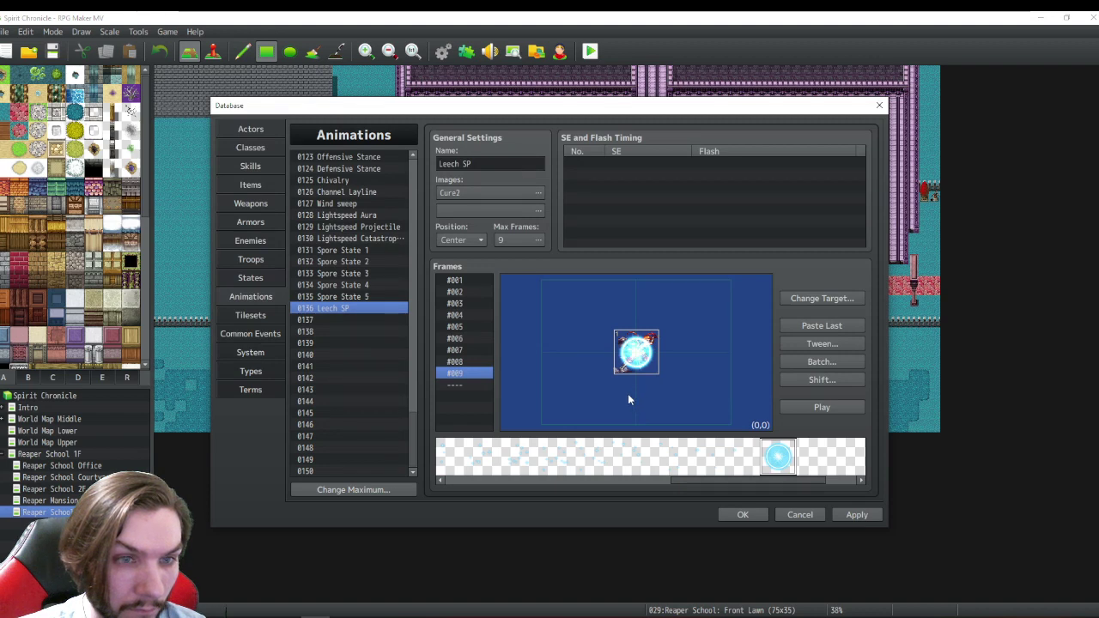
- Duplicate frame 9 as frame 10
right_click(453, 373)
click(481, 386)
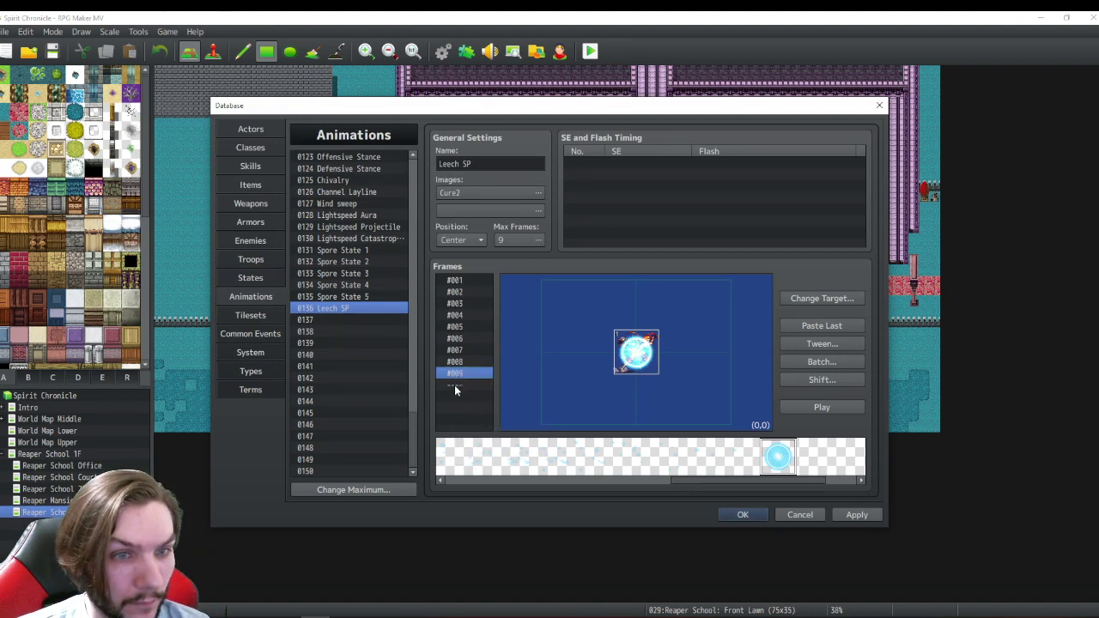
click(454, 384)
right_click(455, 385)
click(483, 436)
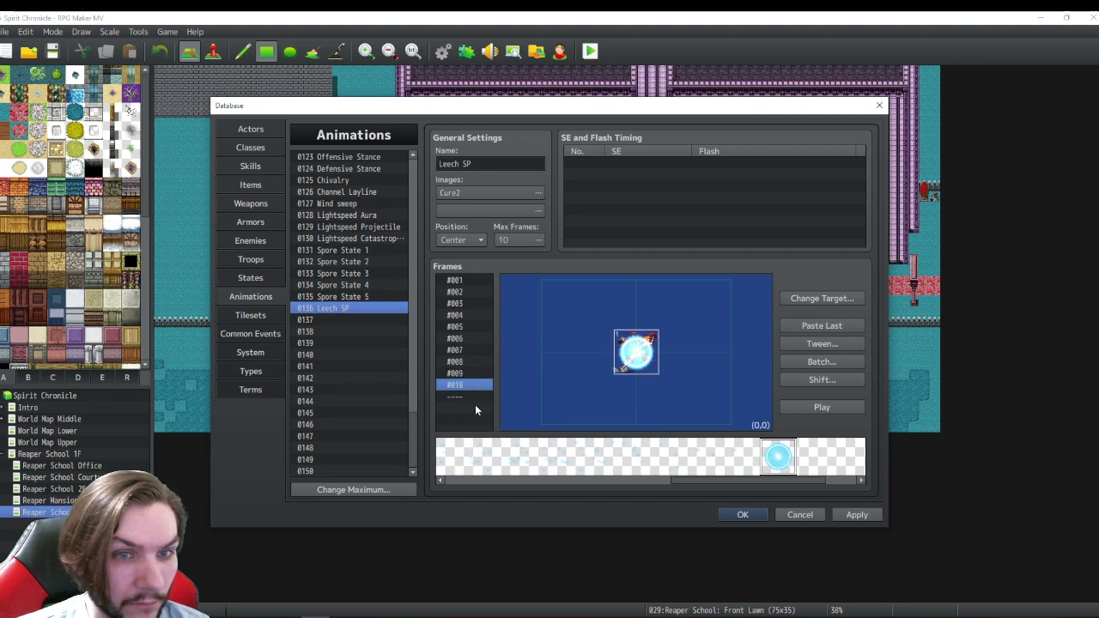
right_click(639, 366)
click(673, 376)
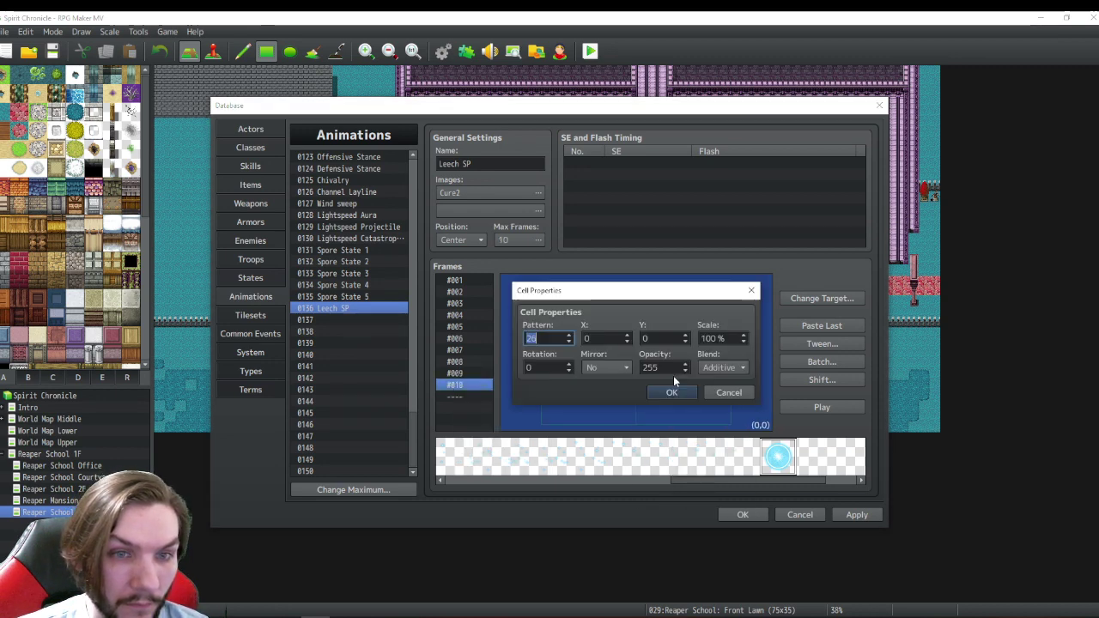
click(745, 335)
click(744, 335)
click(745, 335)
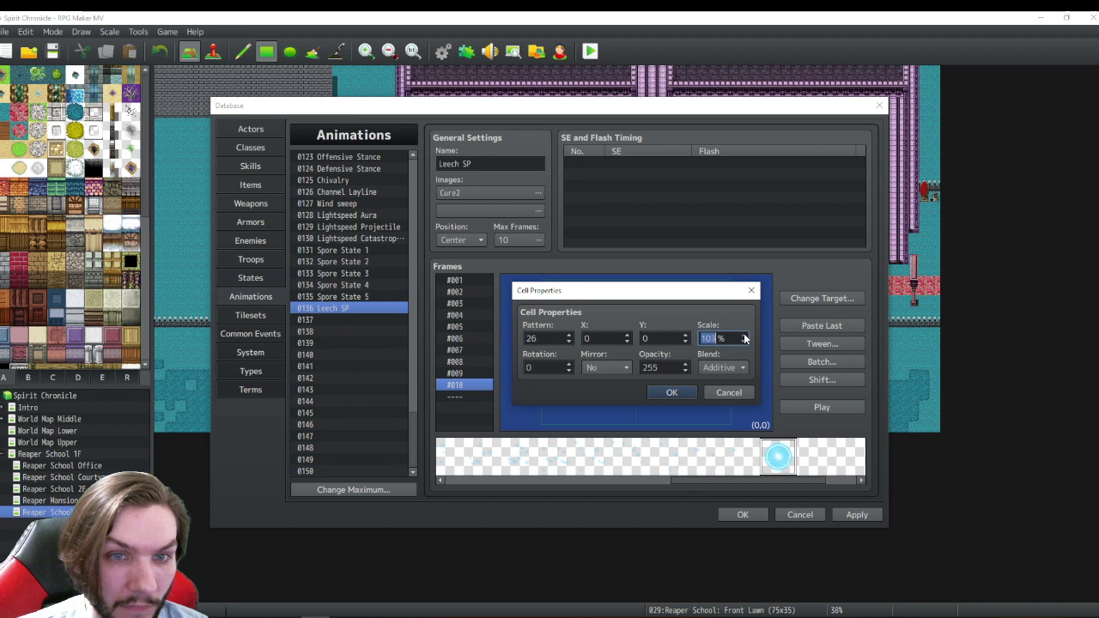
click(744, 343)
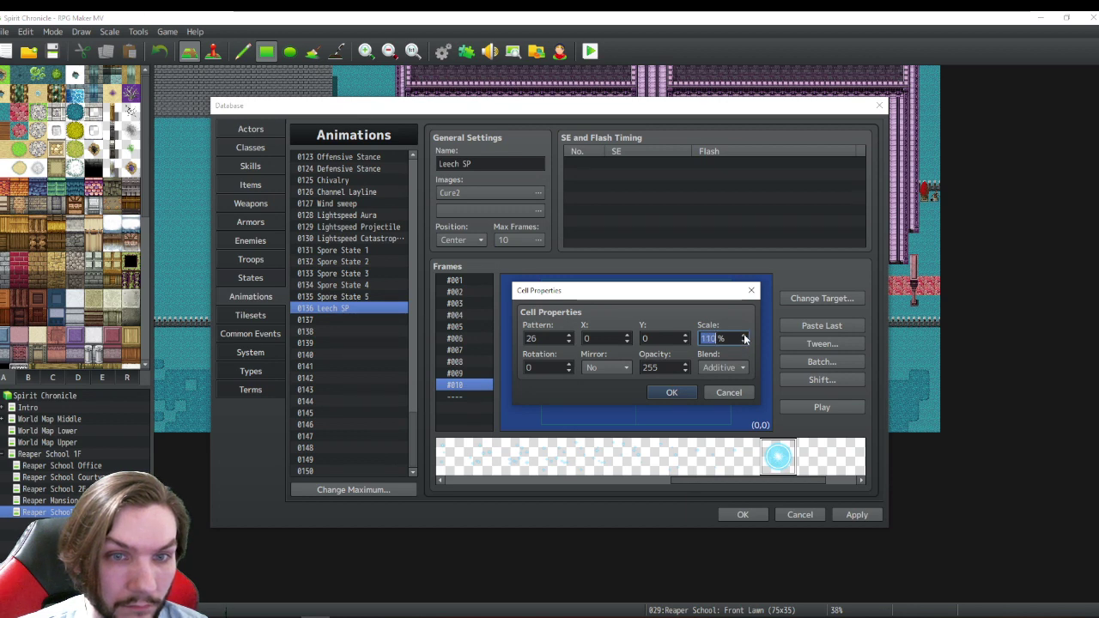
click(729, 392)
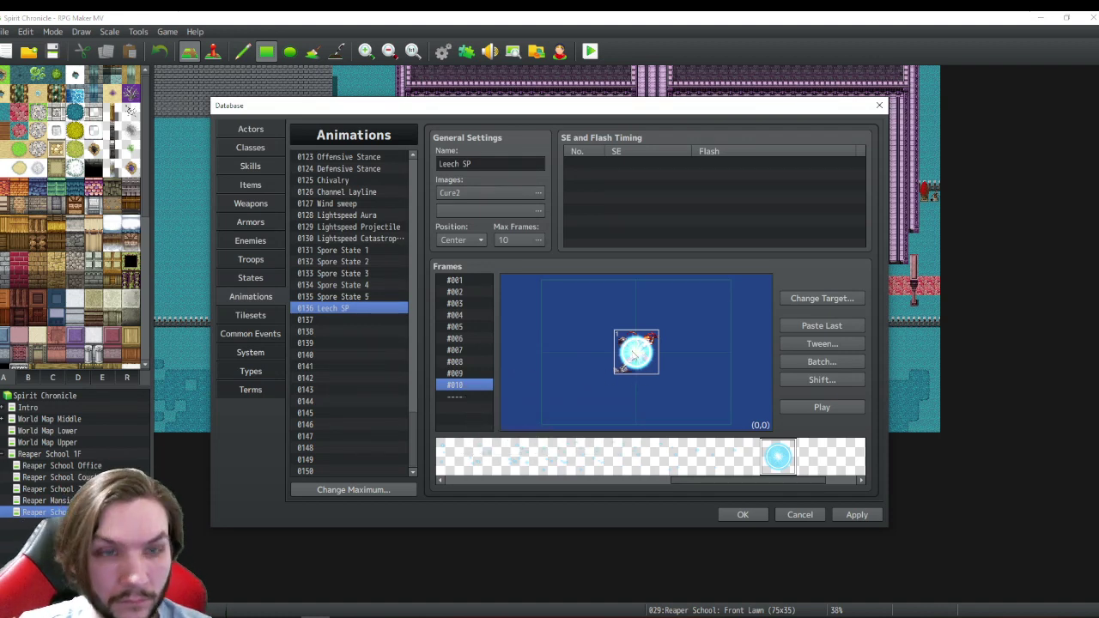
- Clear the orb from frame 10 and set the animation's maximum frames to 15
click(456, 374)
click(456, 385)
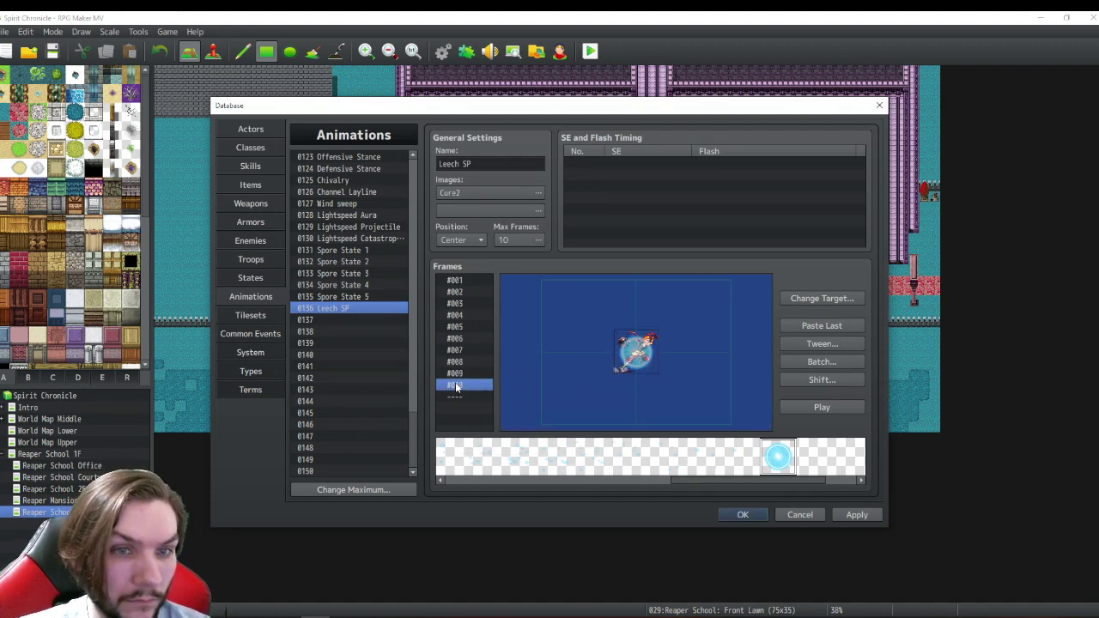
click(530, 240)
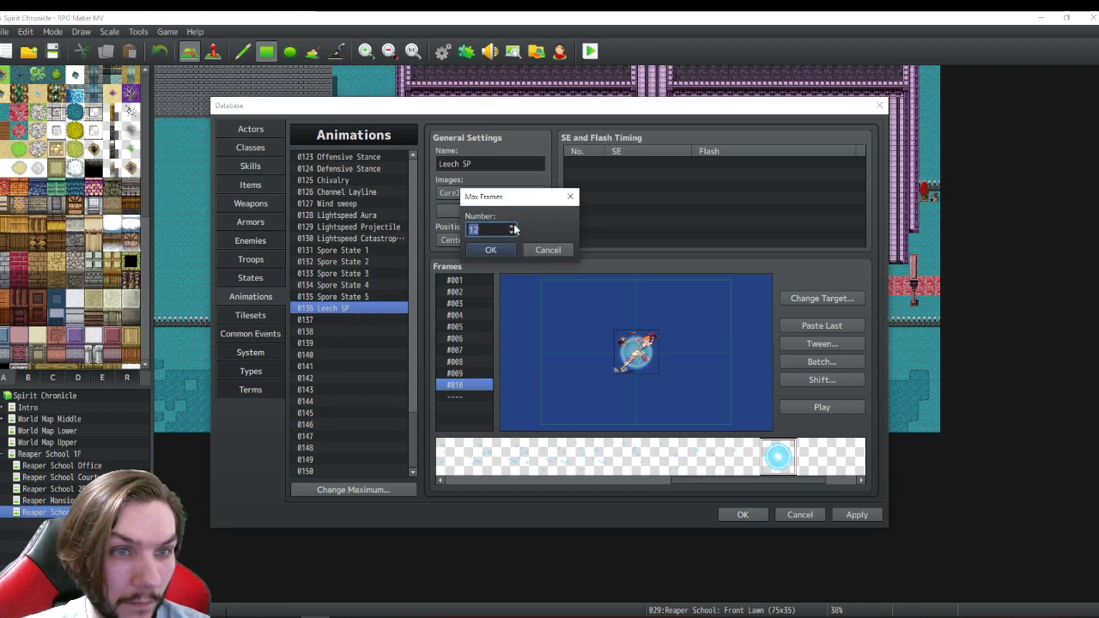
click(513, 226)
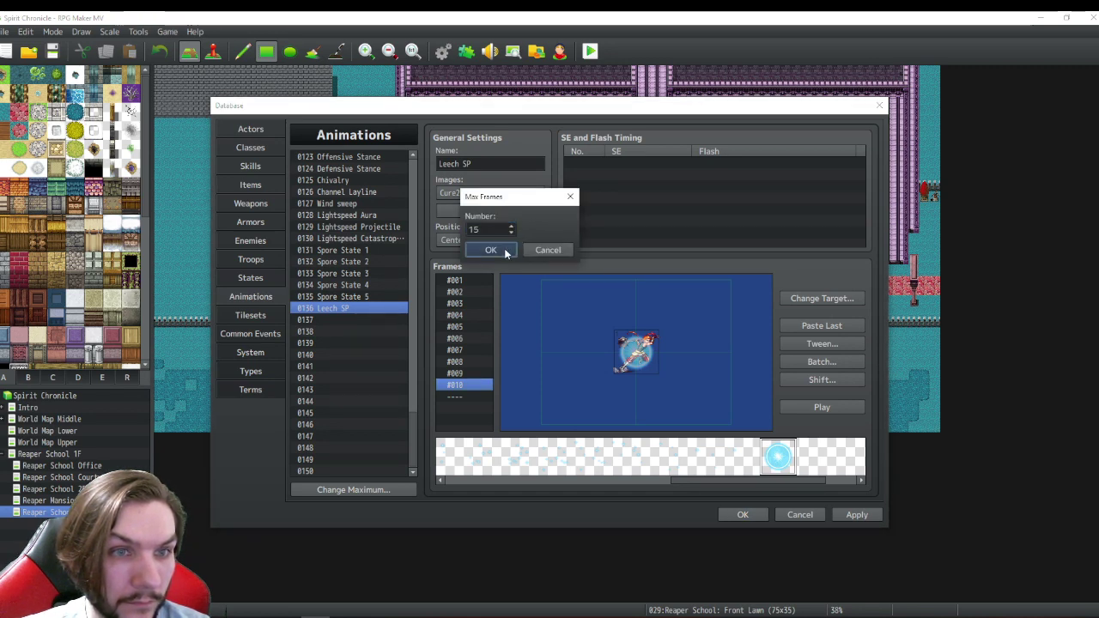
click(490, 250)
- Copy the orb cell from frame 9 and paste it into frame 15
scroll(481, 369, down, 1)
click(463, 346)
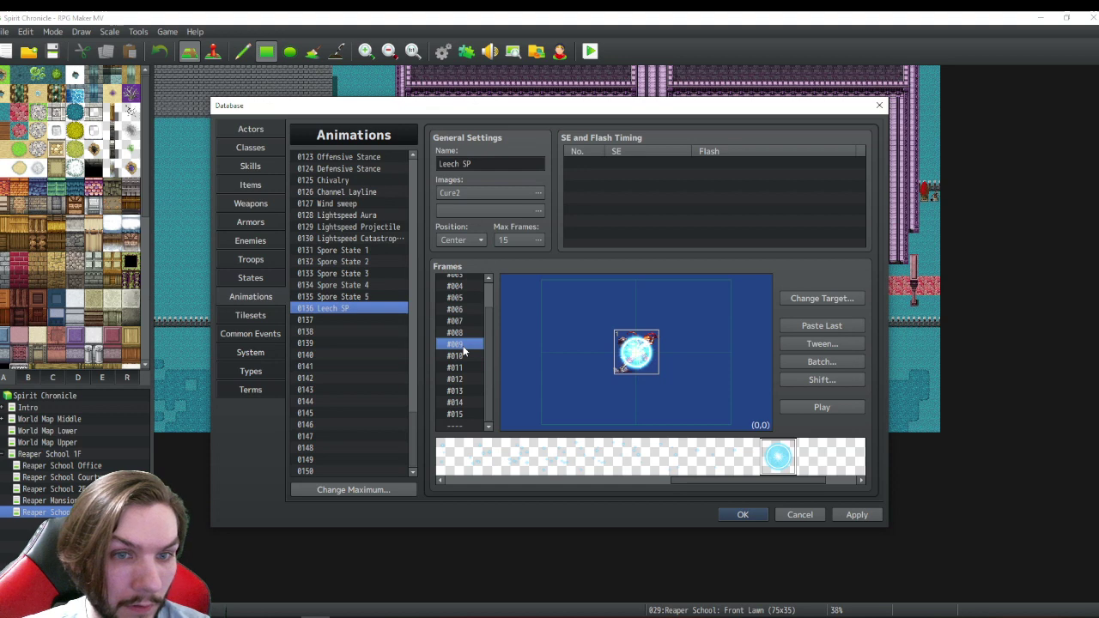
right_click(642, 352)
click(666, 374)
click(672, 391)
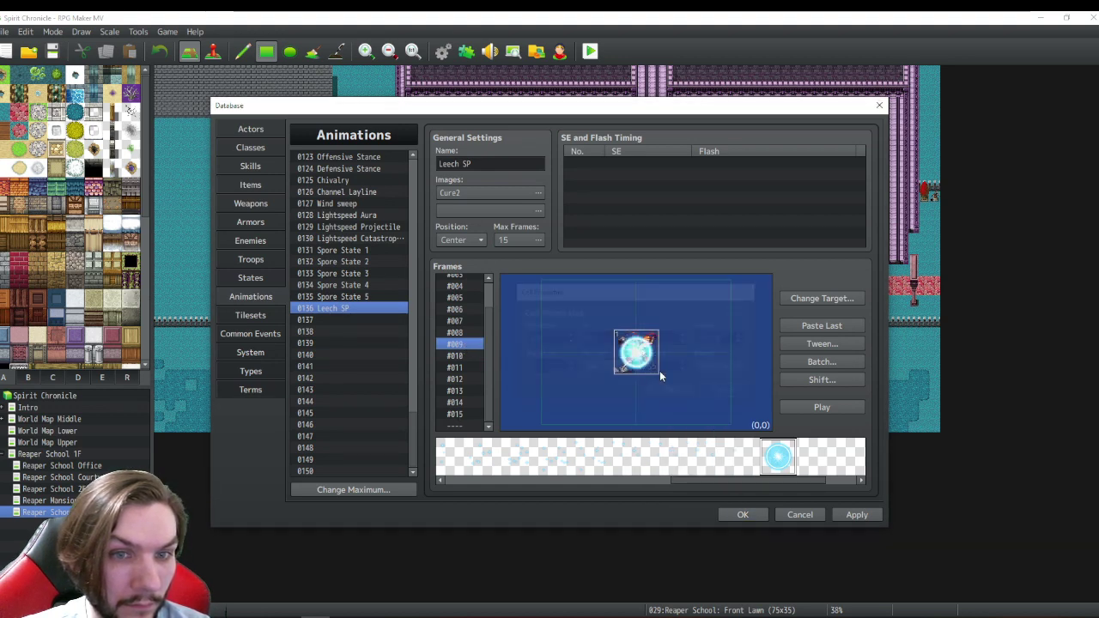
right_click(642, 353)
click(667, 404)
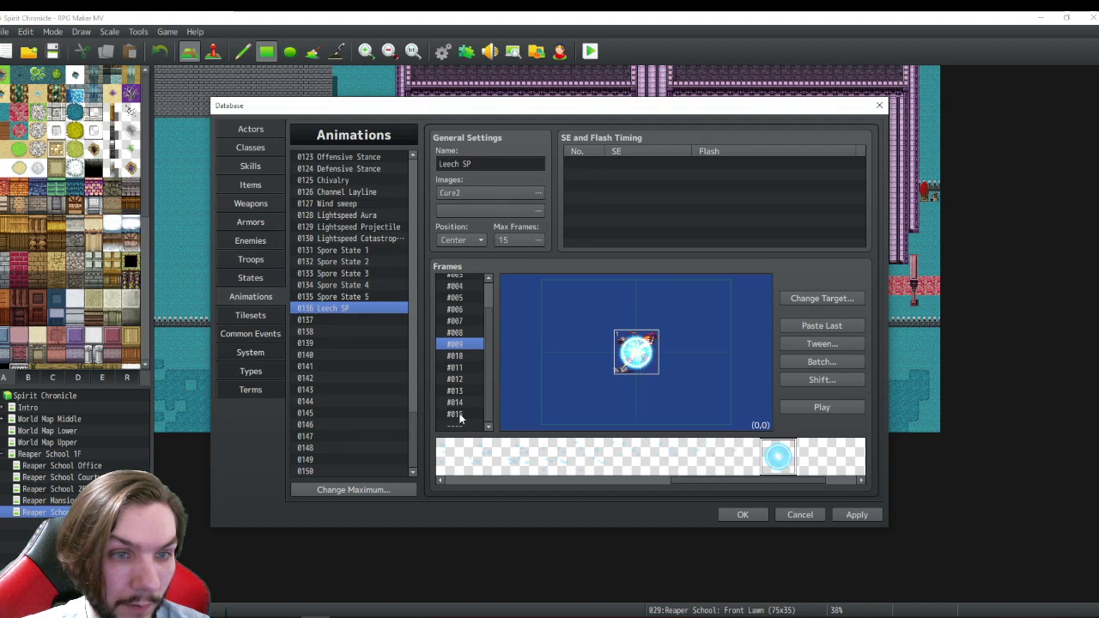
click(458, 415)
right_click(642, 354)
click(684, 415)
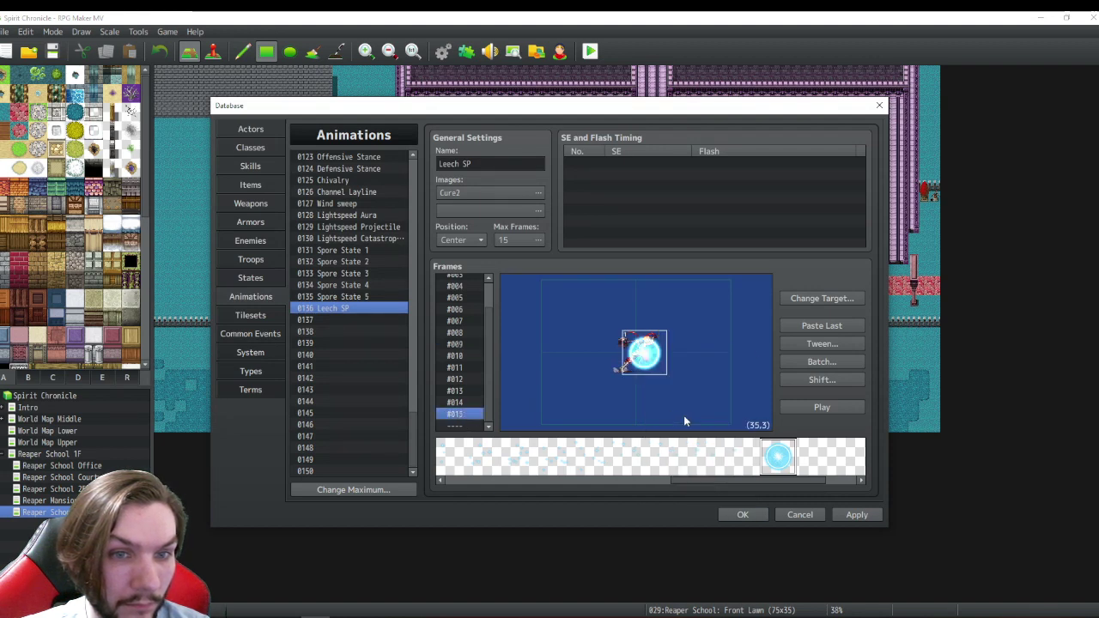
- Set the frame 15 orb cell to X 0 and Y 0 with Screen blending
right_click(643, 355)
click(662, 385)
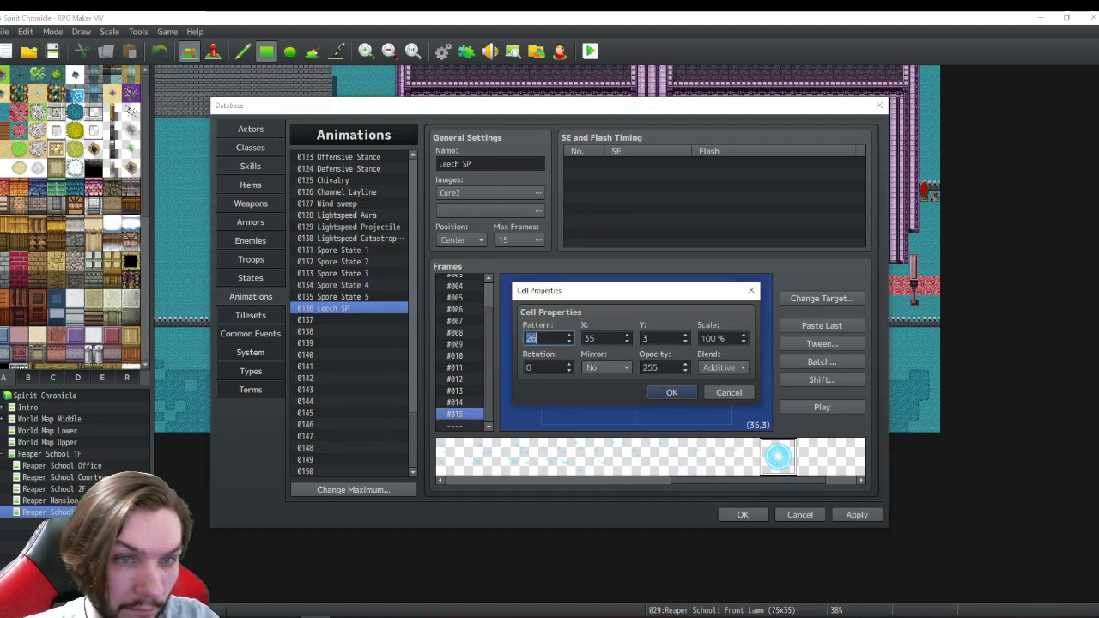
key(Tab)
text(0)
key(Tab)
text(0)
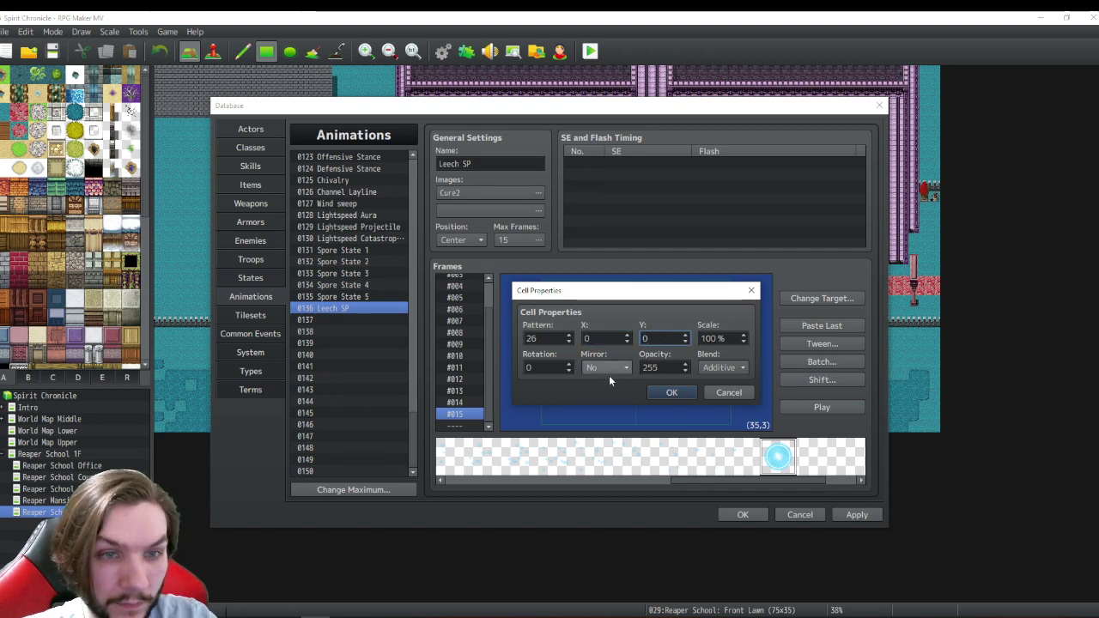
click(721, 367)
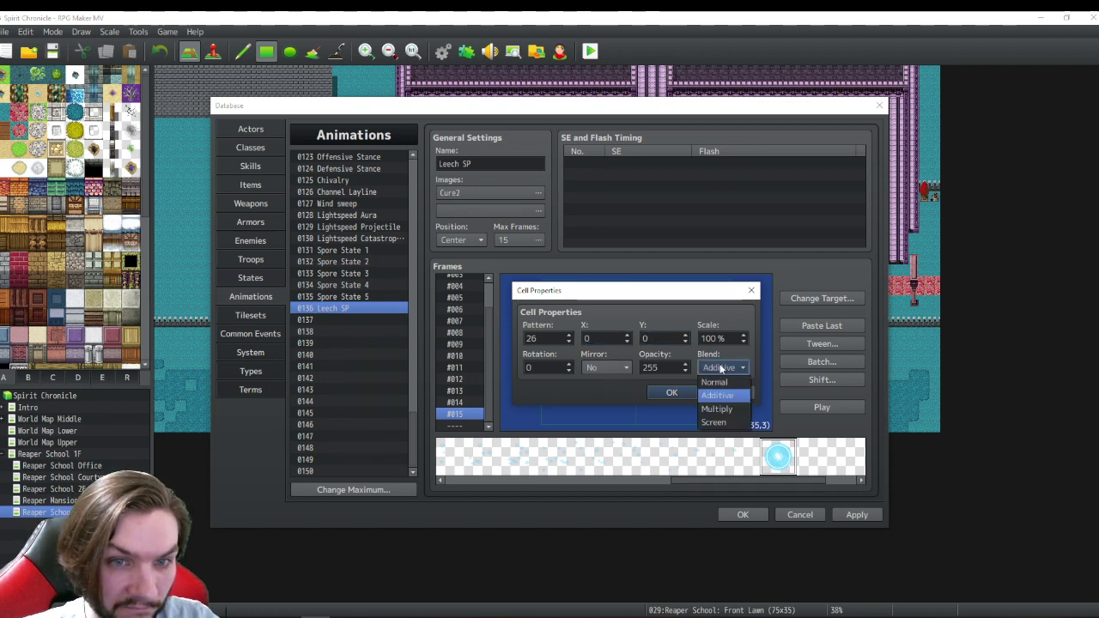
click(729, 422)
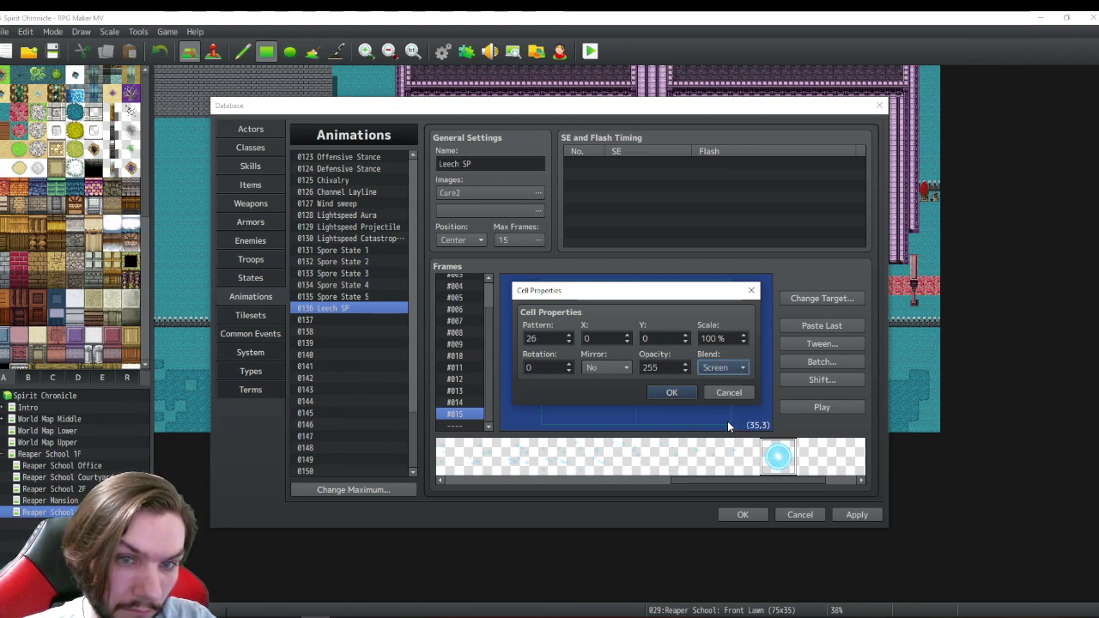
- Scale the orb cell in frame 15 to 80% and apply its cell properties
double_click(708, 339)
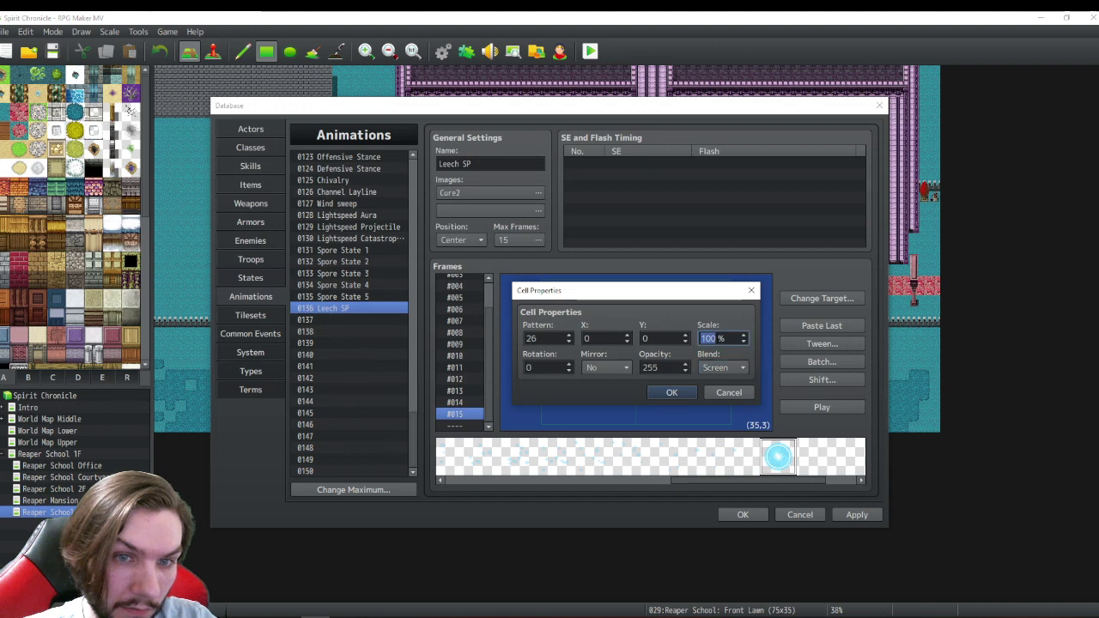
click(709, 338)
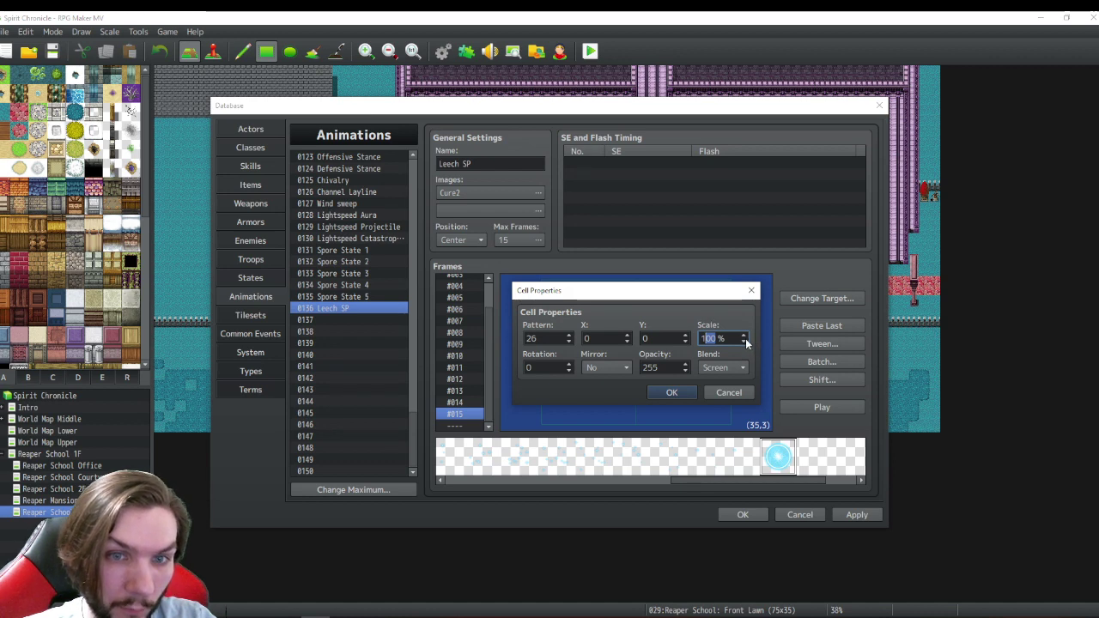
scroll(744, 344, down, 9)
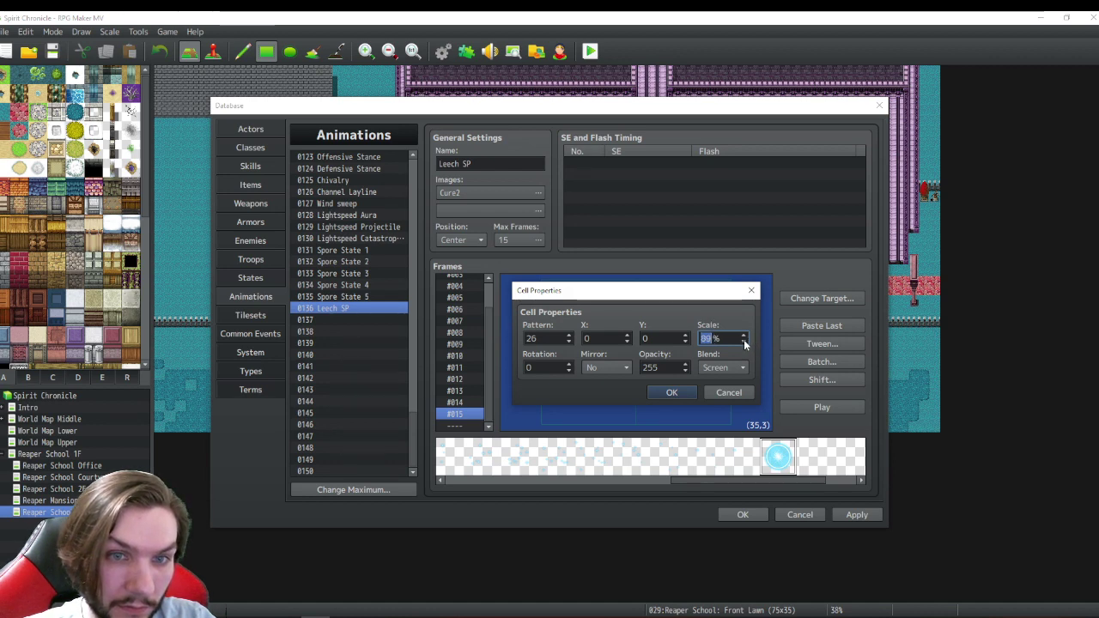
scroll(744, 343, down, 2)
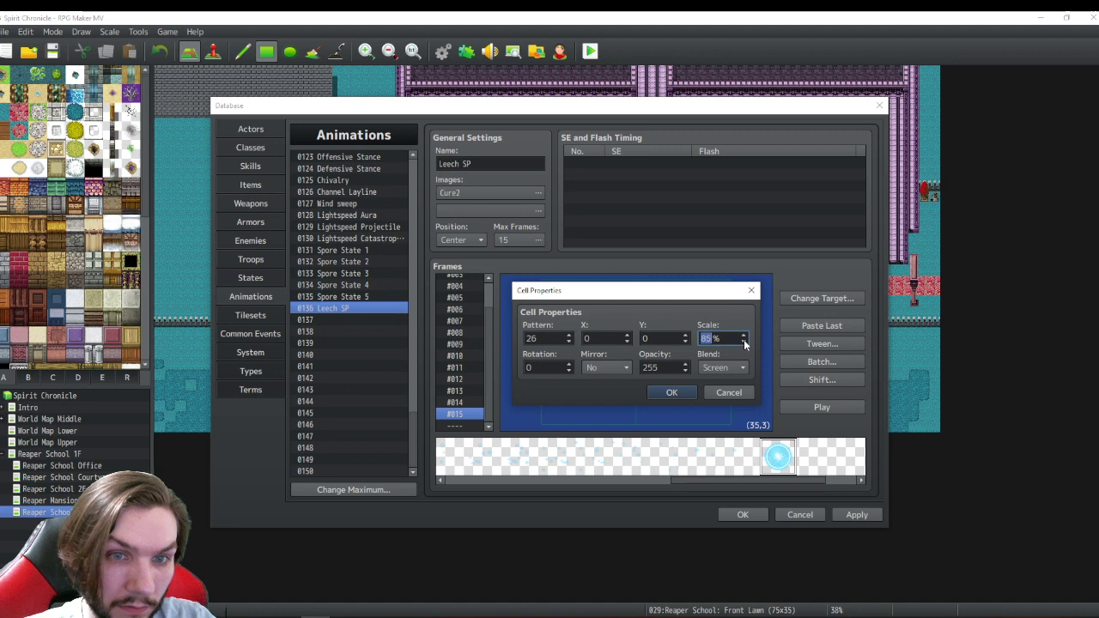
scroll(744, 343, up, 2)
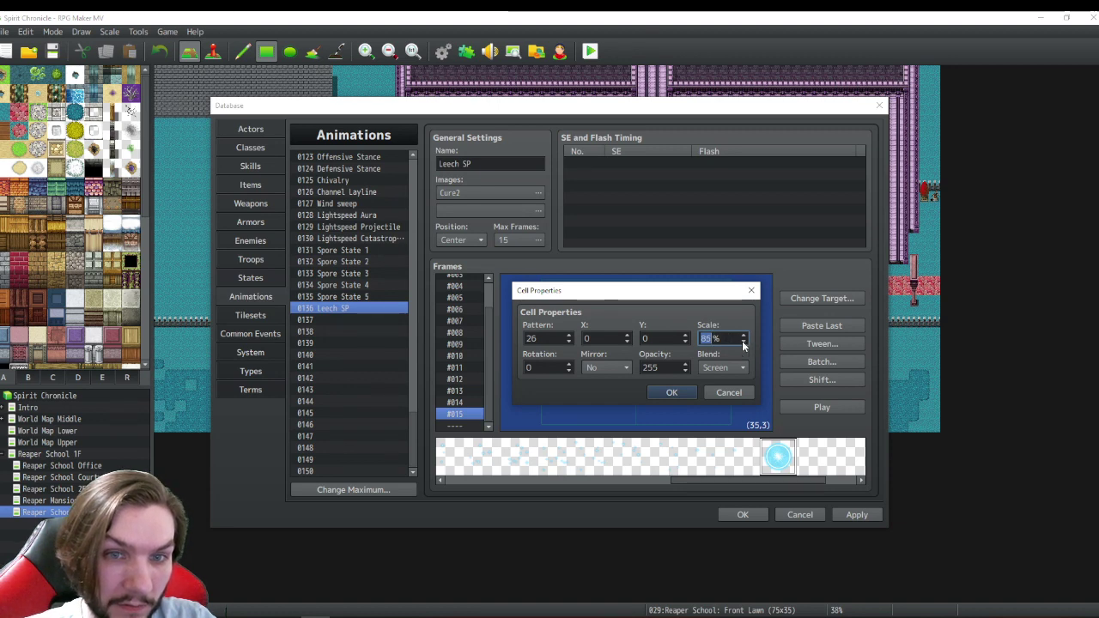
scroll(744, 342, down, 6)
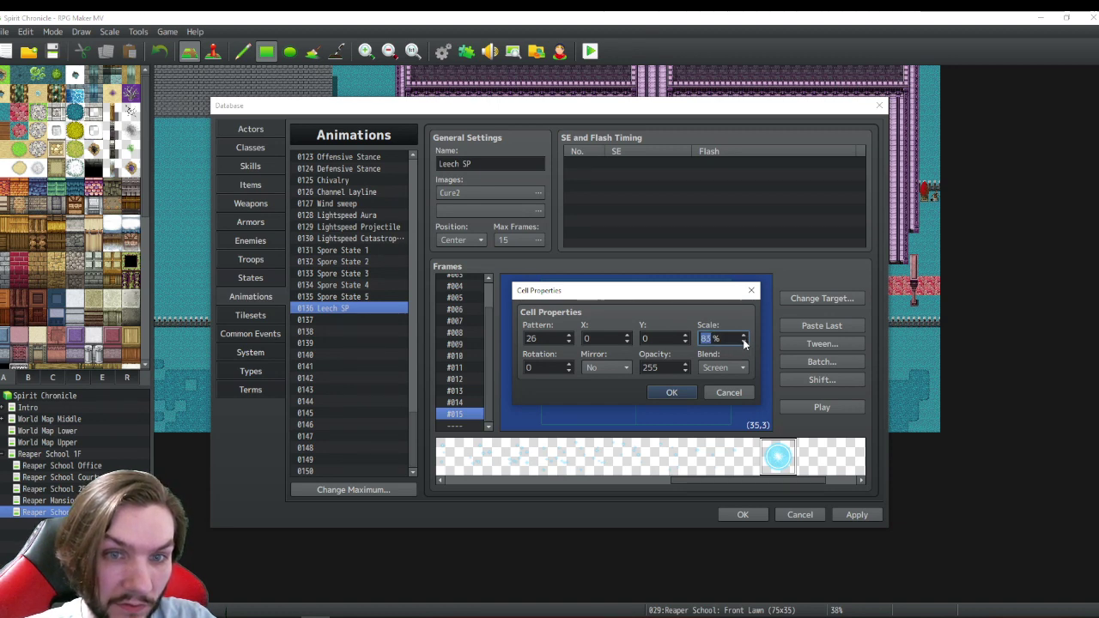
scroll(743, 342, down, 1)
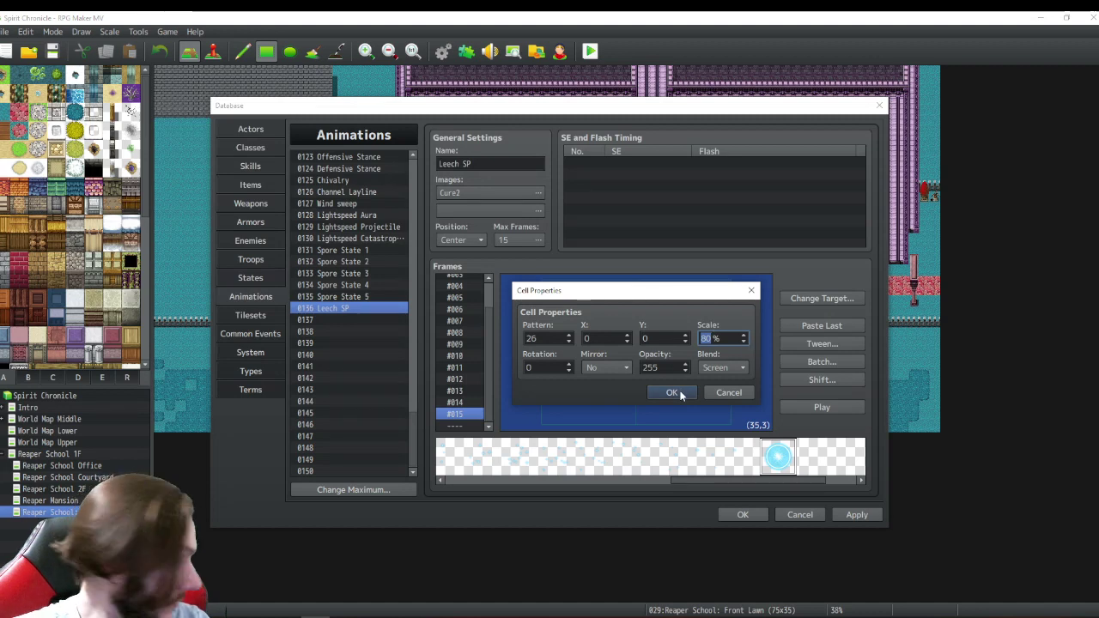
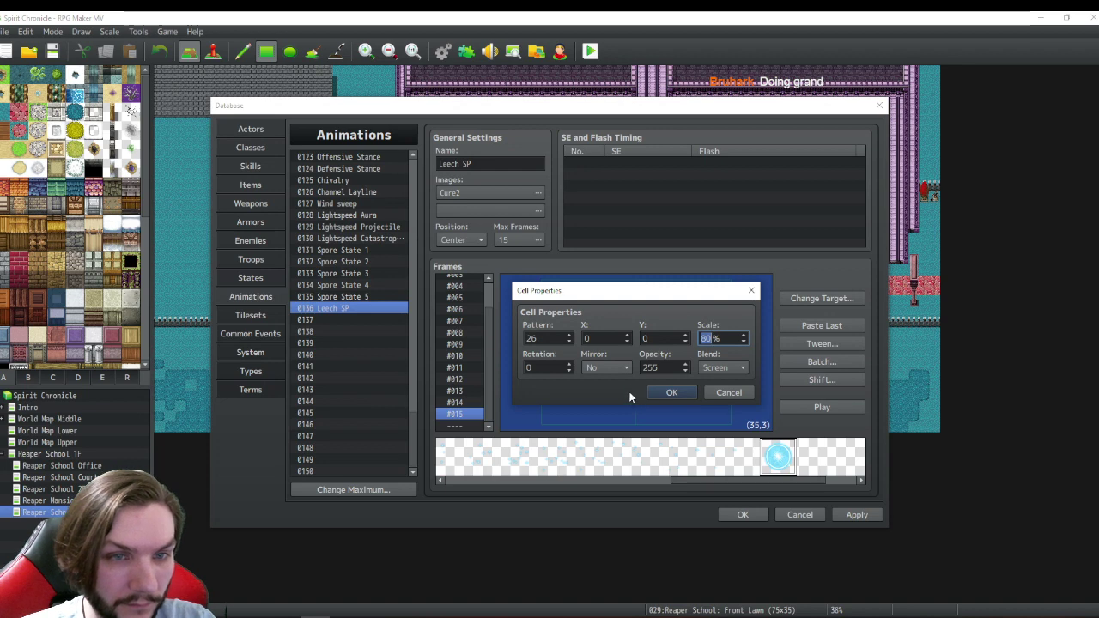
click(663, 390)
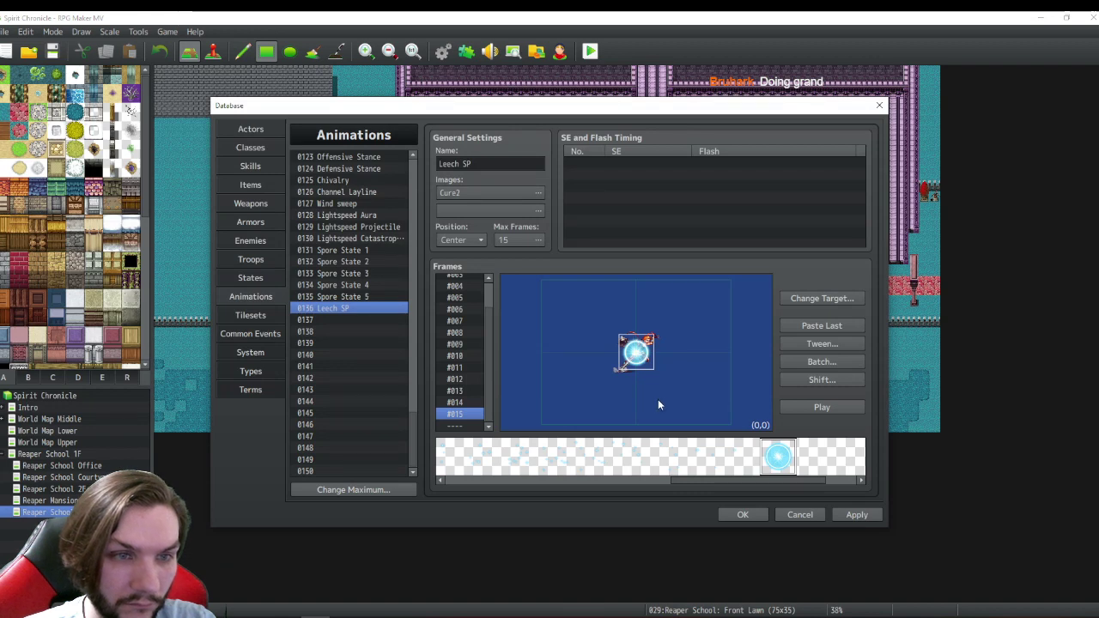
- Tween all cell data for cells 1 to 16 over the frame range ending at frame 15
click(821, 347)
text(8)
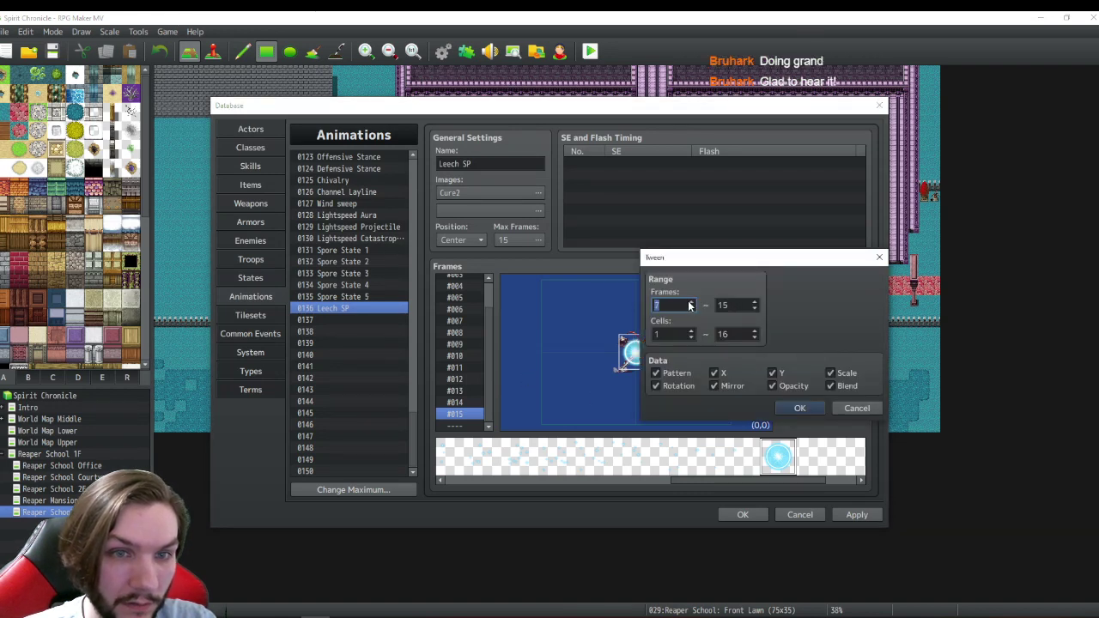
click(797, 409)
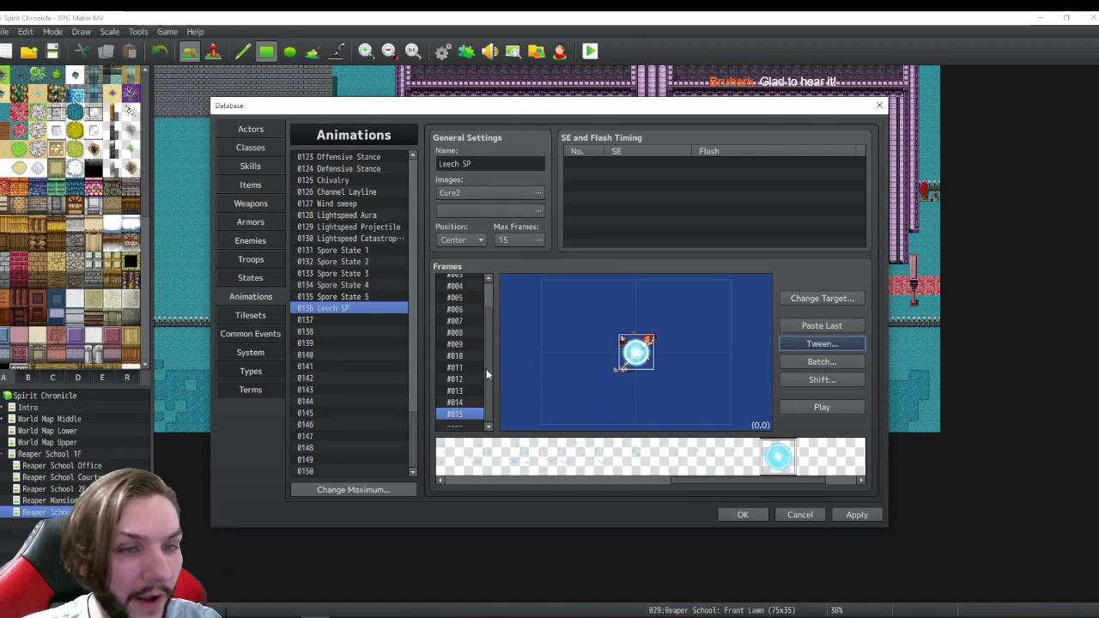
- Set the Leech SP animation's maximum frames to 17
click(515, 239)
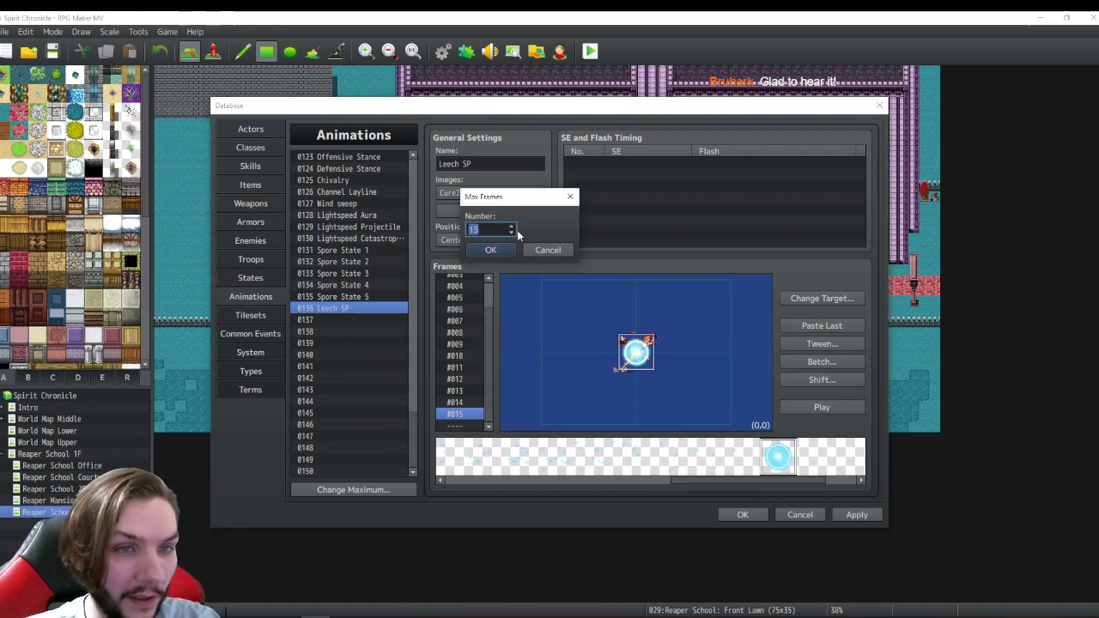
scroll(513, 230, up, 5)
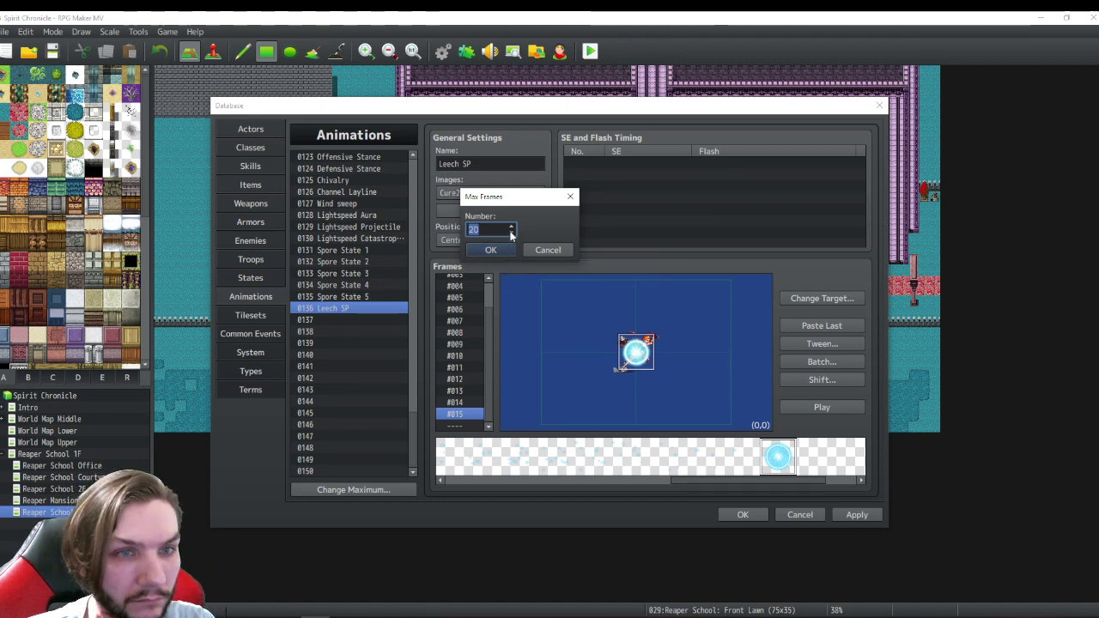
click(510, 232)
click(510, 232)
click(510, 232)
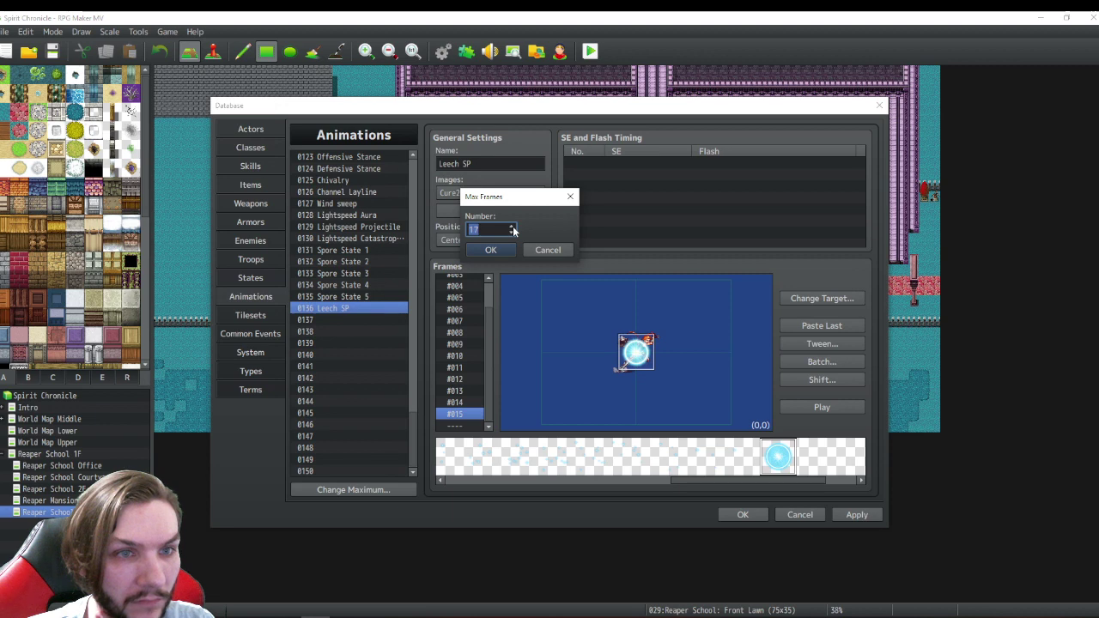
click(490, 250)
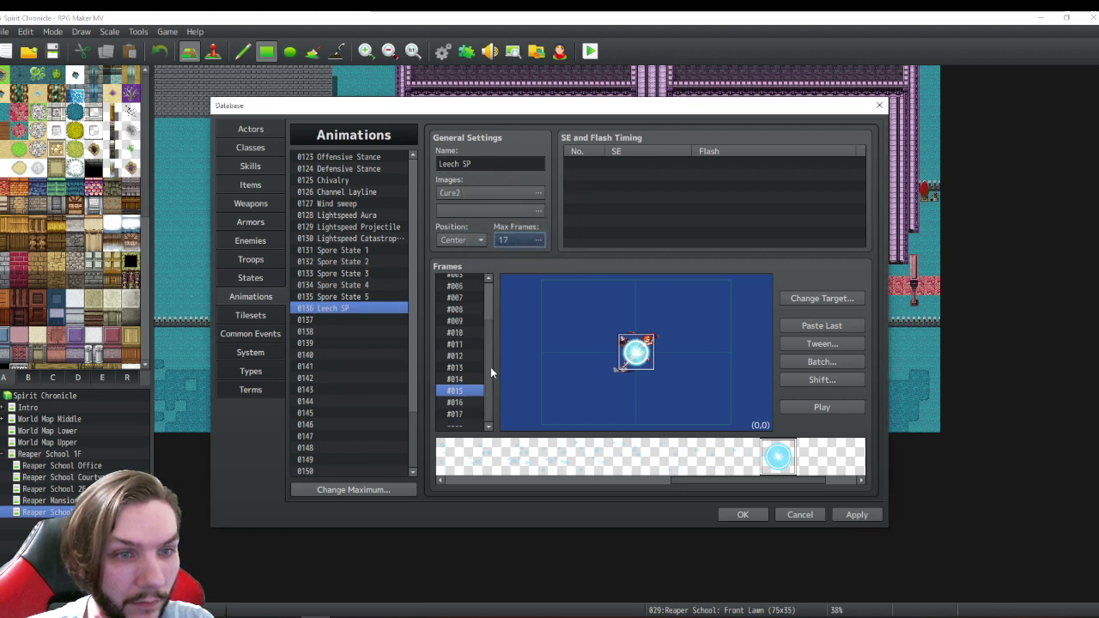
- Copy the orb cell from frame 15 and paste it into frame 17
right_click(622, 359)
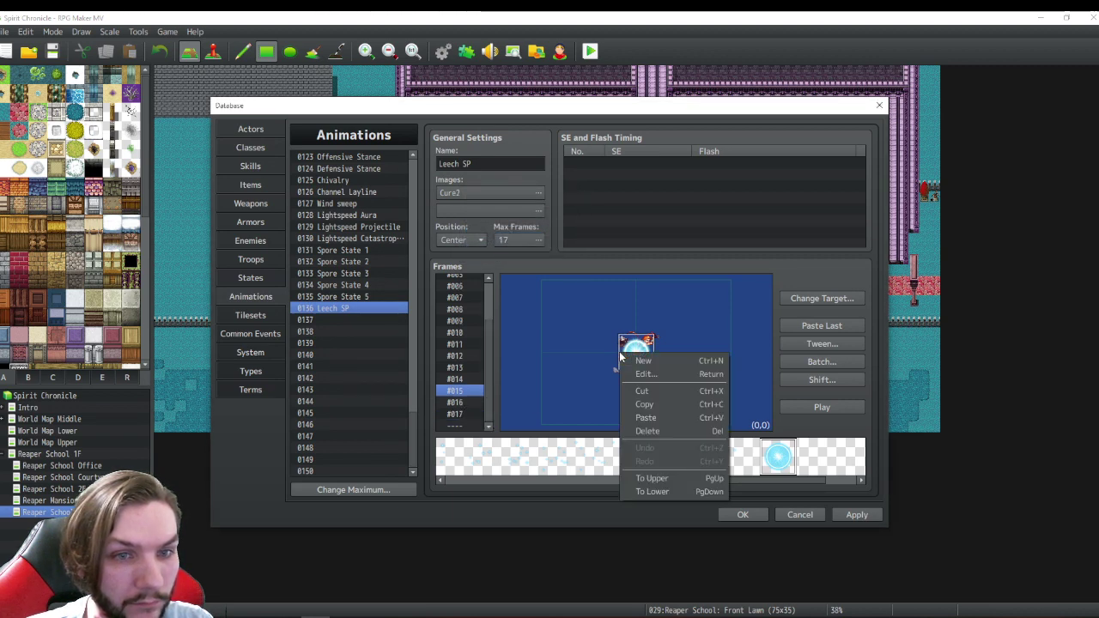
click(639, 405)
click(468, 414)
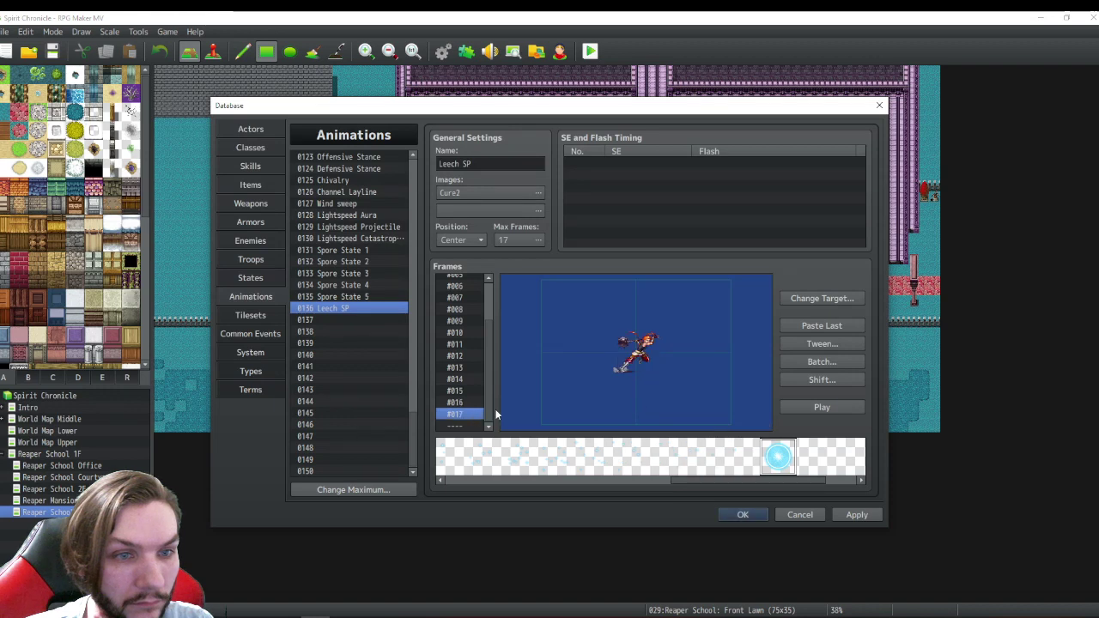
right_click(636, 350)
click(665, 419)
- Set the pasted orb in frame 17 to X 0, Y 0 and opacity 0
right_click(630, 344)
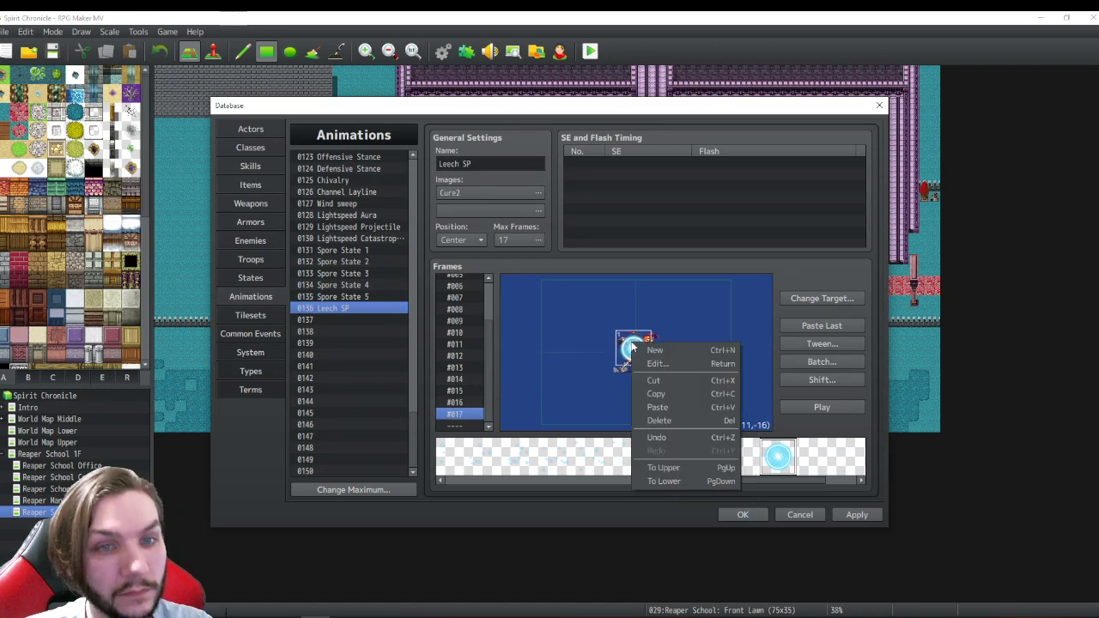
click(654, 362)
double_click(603, 338)
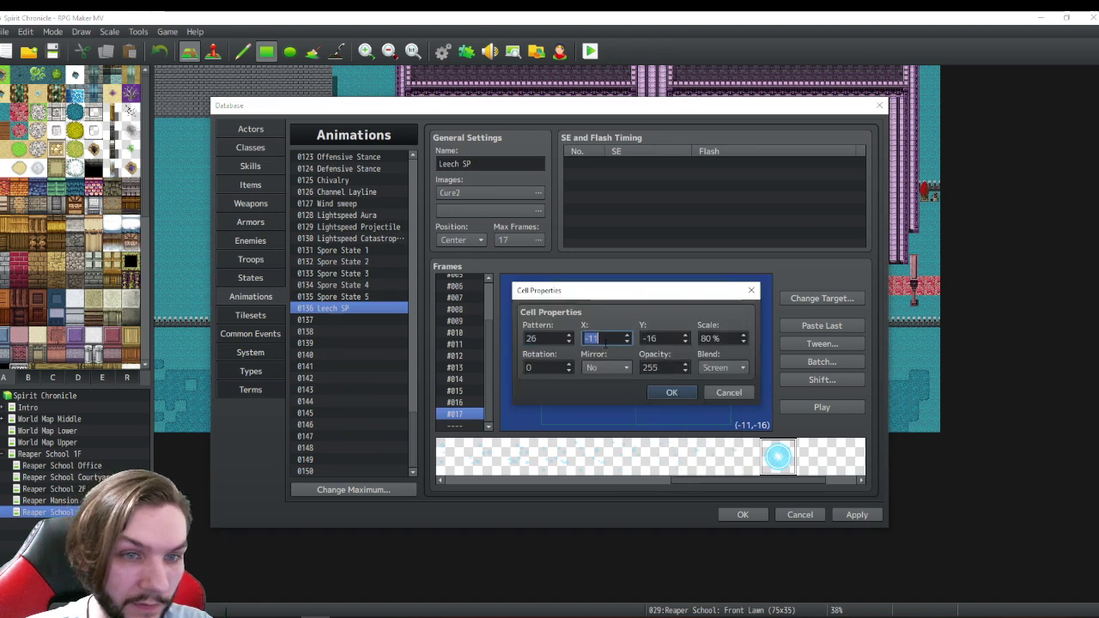
text(0)
double_click(668, 338)
text(0)
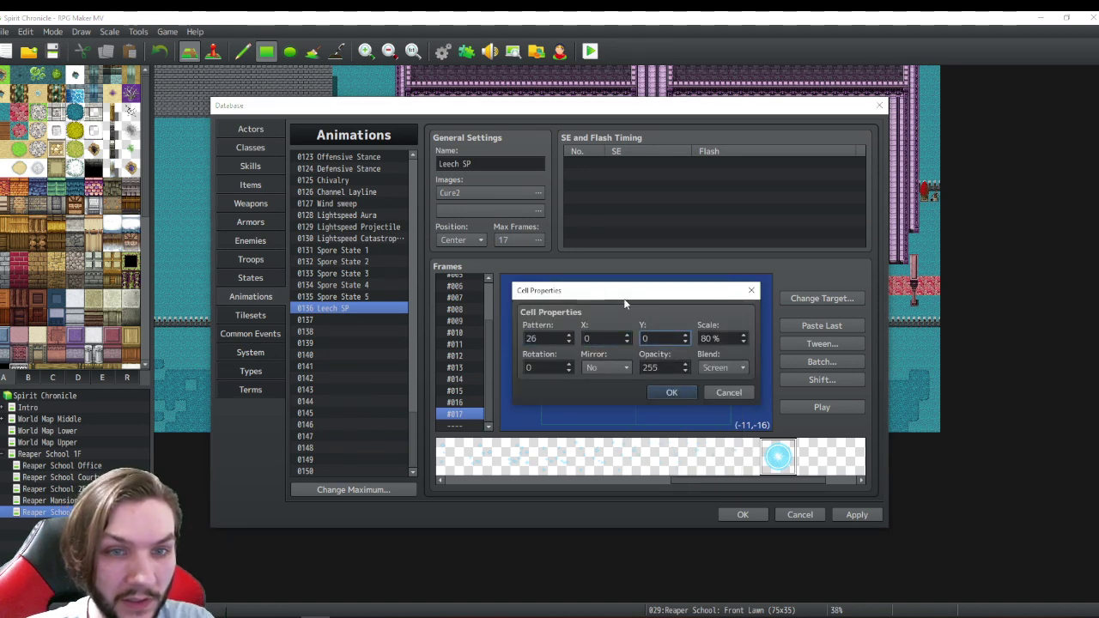
click(726, 368)
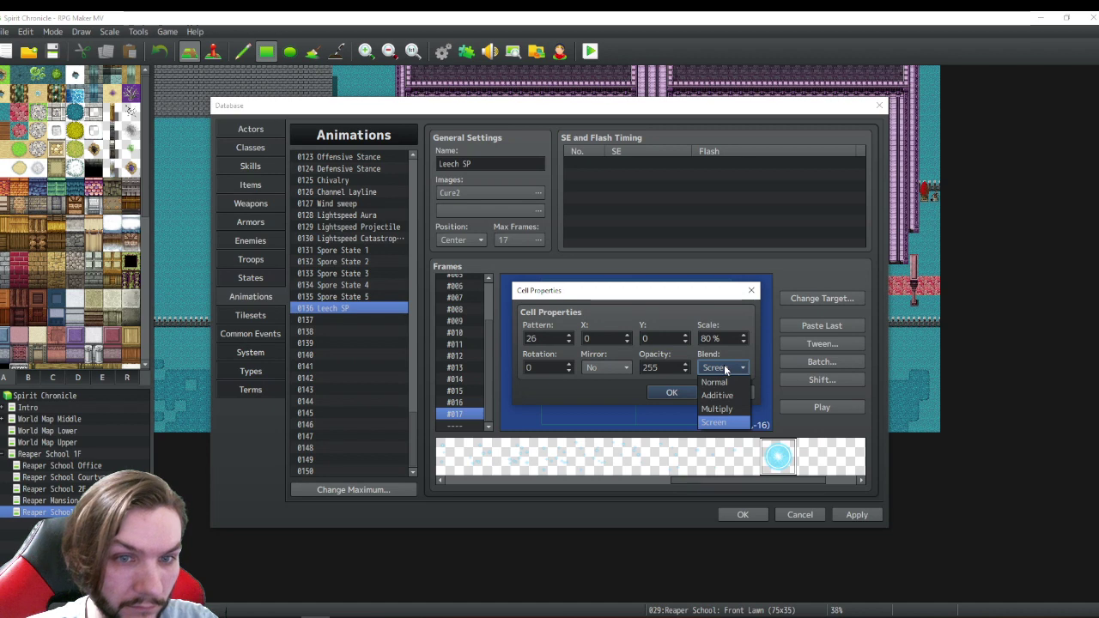
click(725, 368)
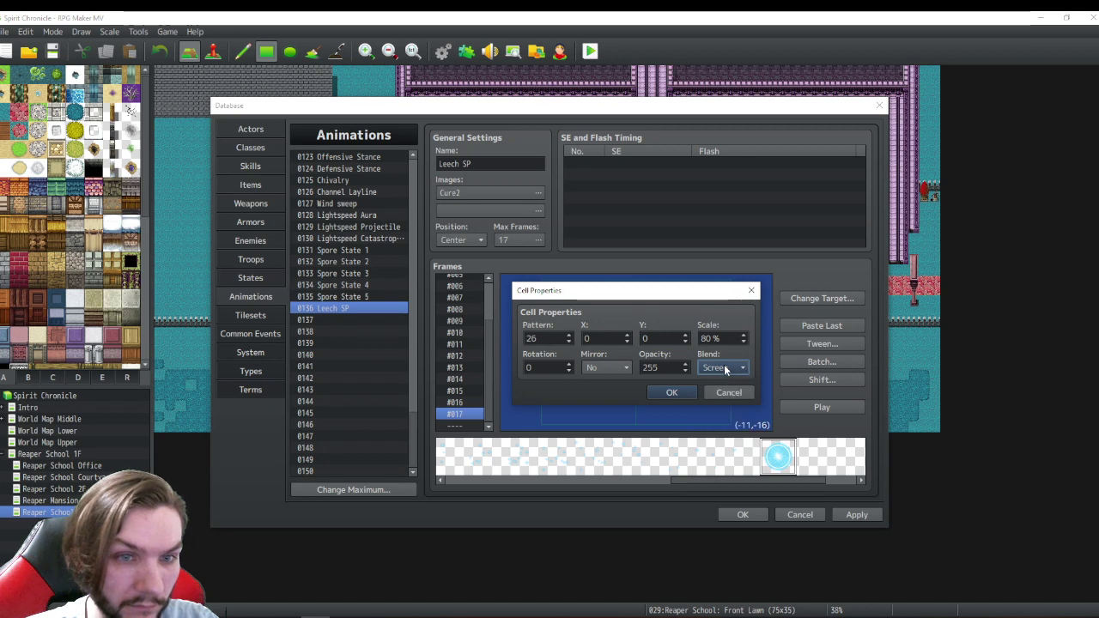
click(668, 366)
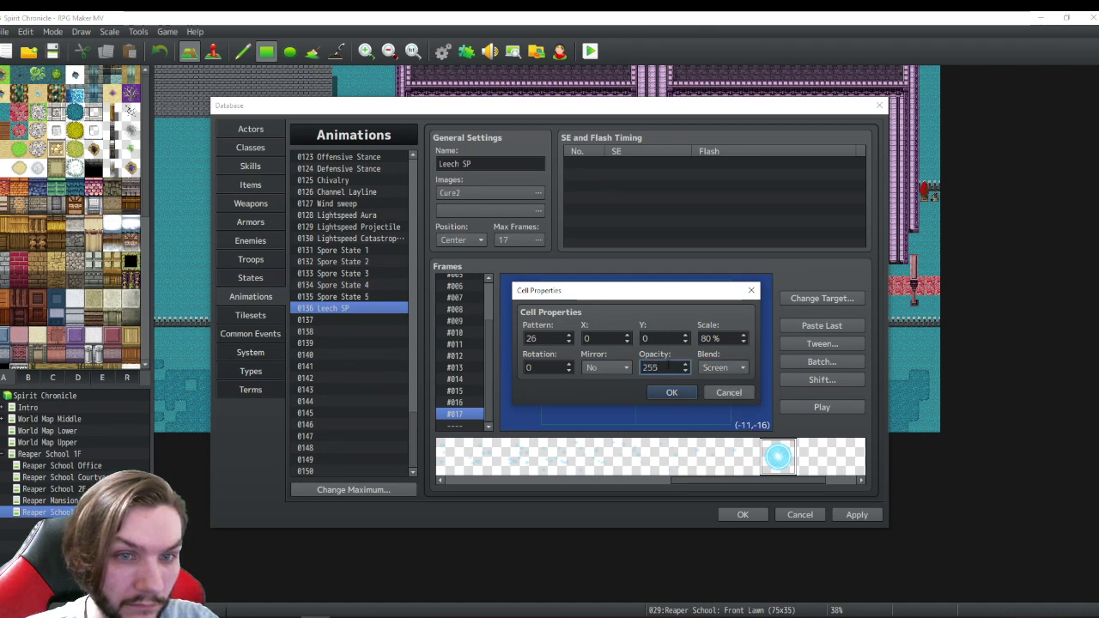
text(0)
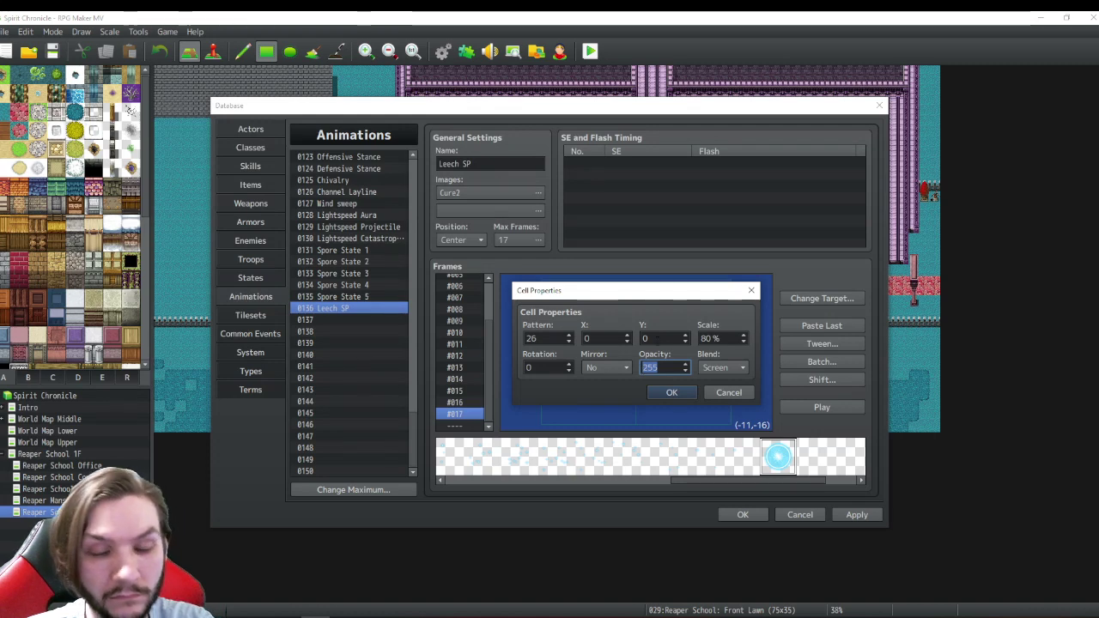
click(682, 394)
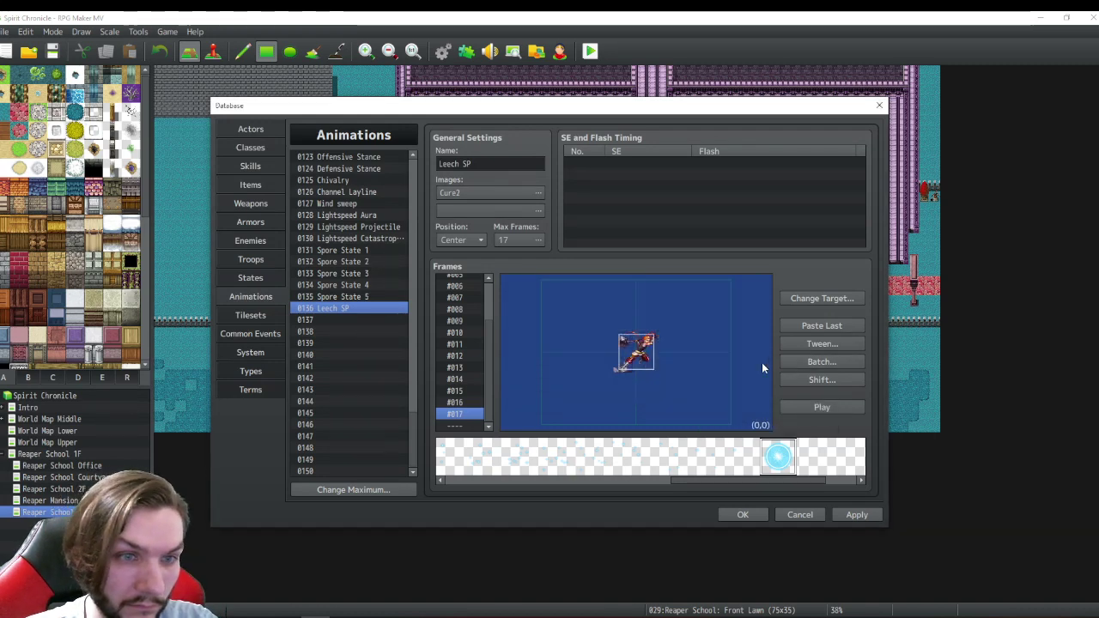
- Tween all cell data for cells 1 to 16 from frame 15 to frame 17
click(822, 346)
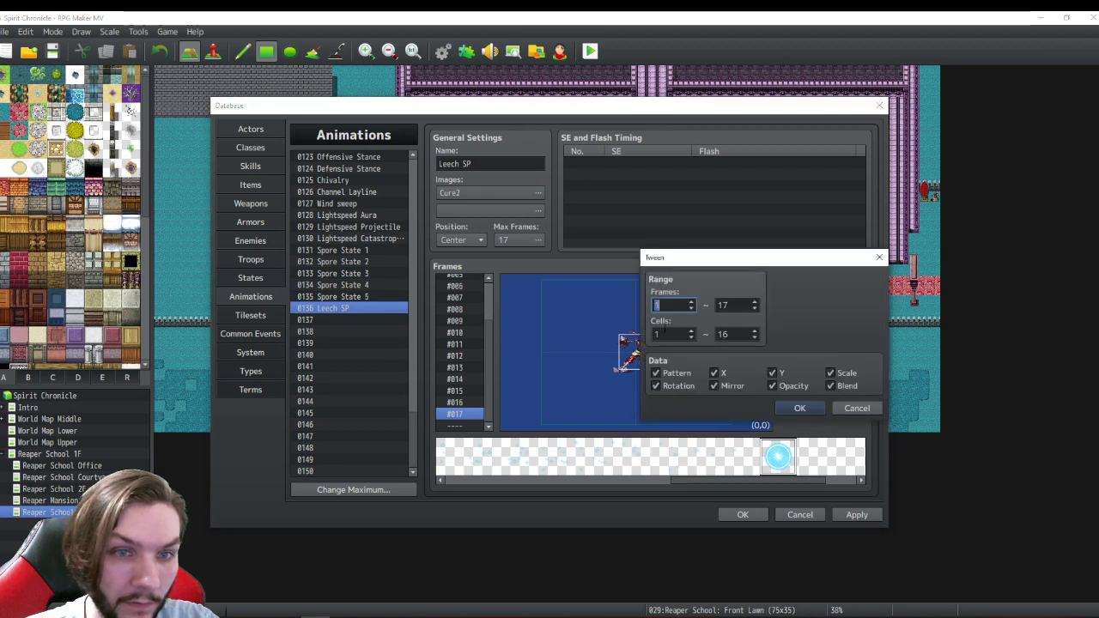
click(692, 303)
click(692, 303)
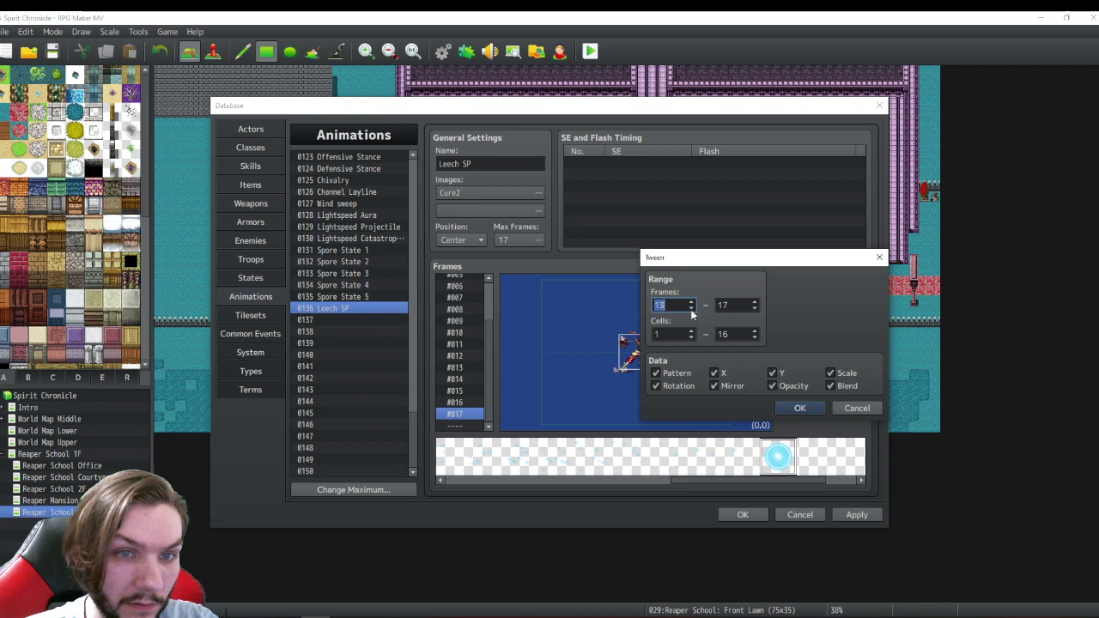
click(692, 303)
click(692, 303)
click(692, 303)
click(692, 303)
click(692, 303)
click(692, 303)
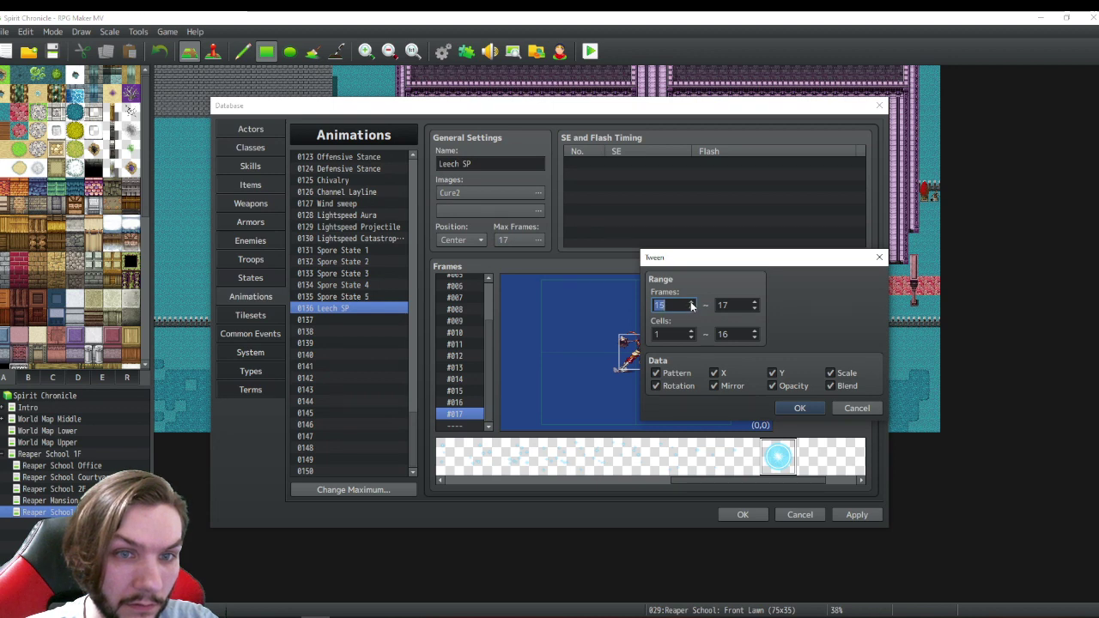
click(794, 408)
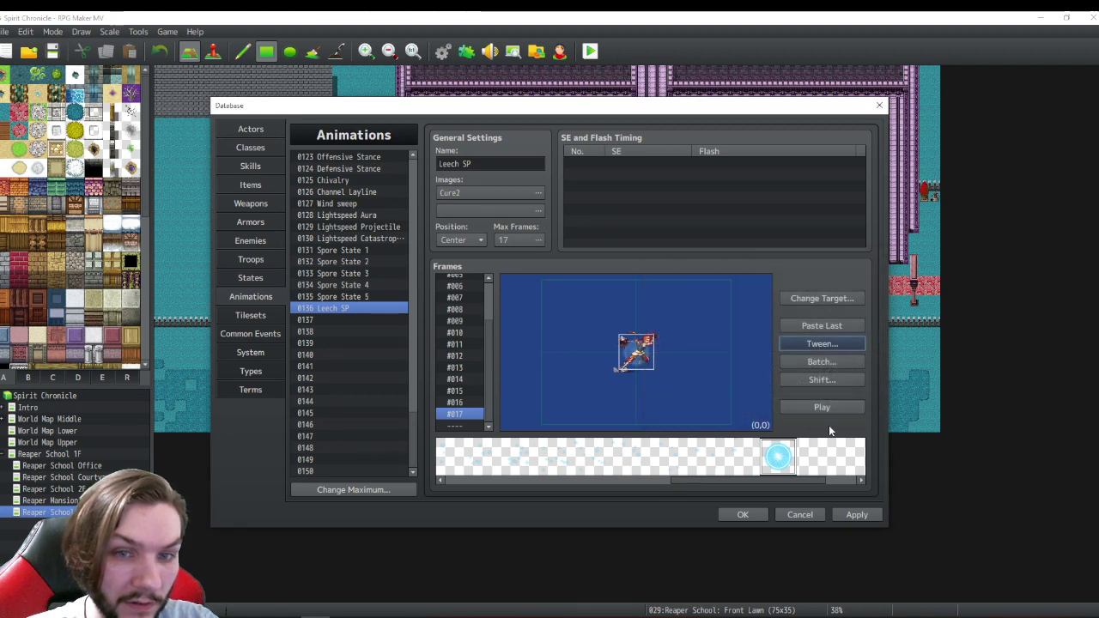
- Play the Leech SP animation and inspect the orb frame by frame between frames 15 and 9
click(833, 408)
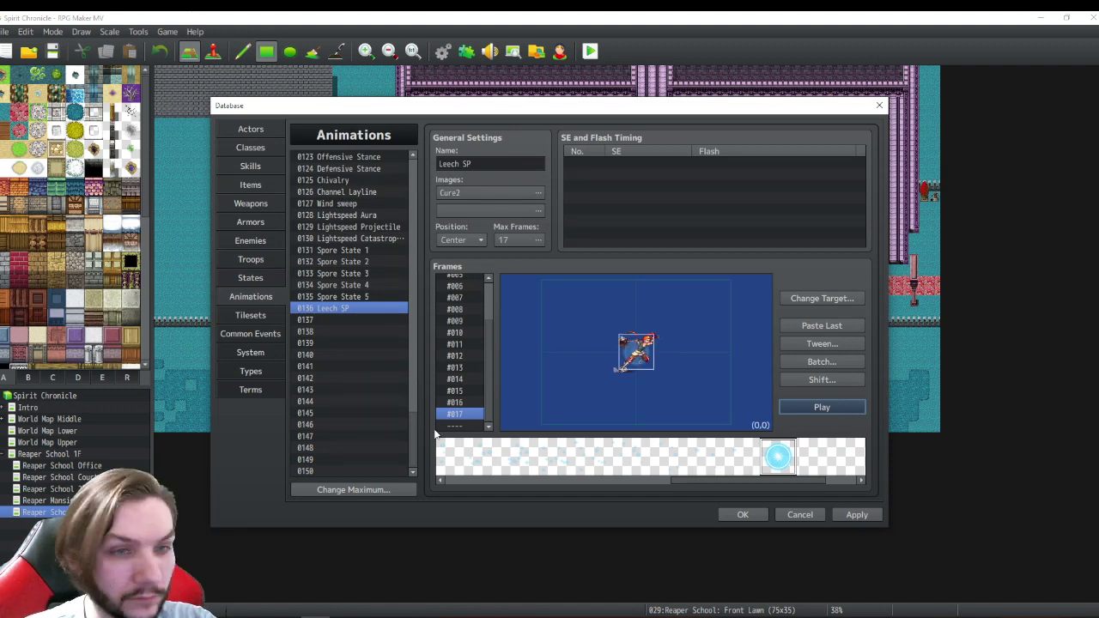
click(457, 392)
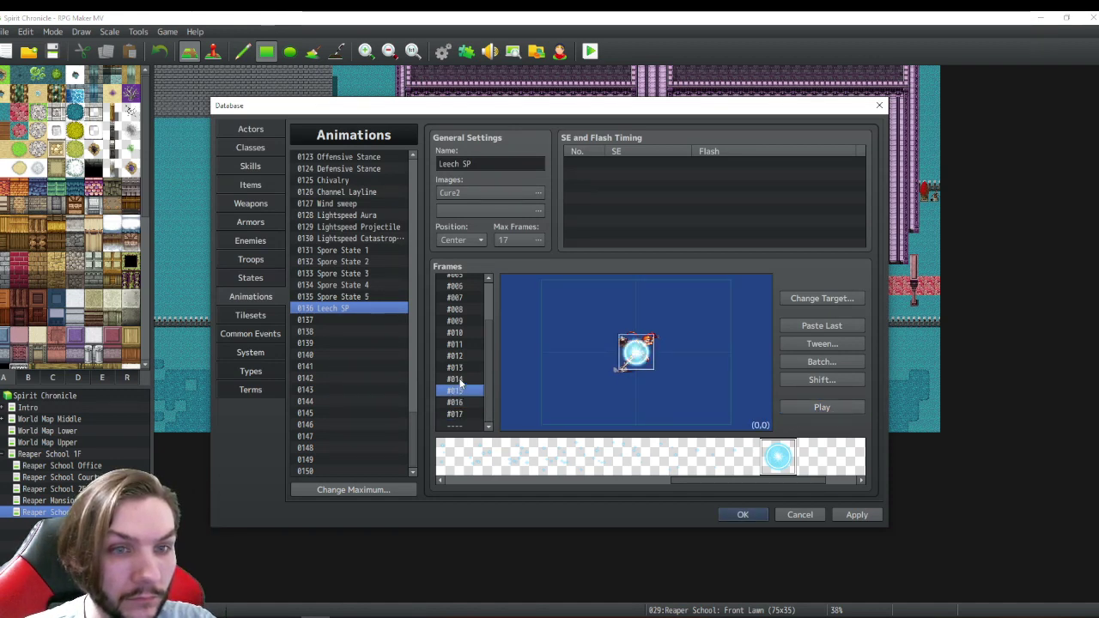
click(460, 381)
click(462, 369)
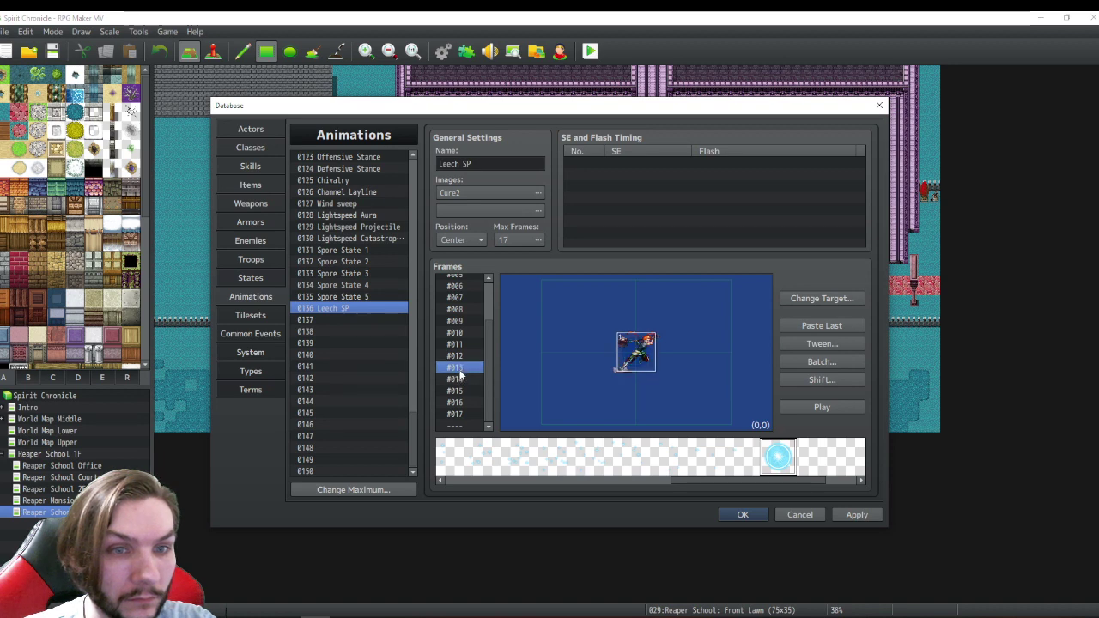
click(456, 359)
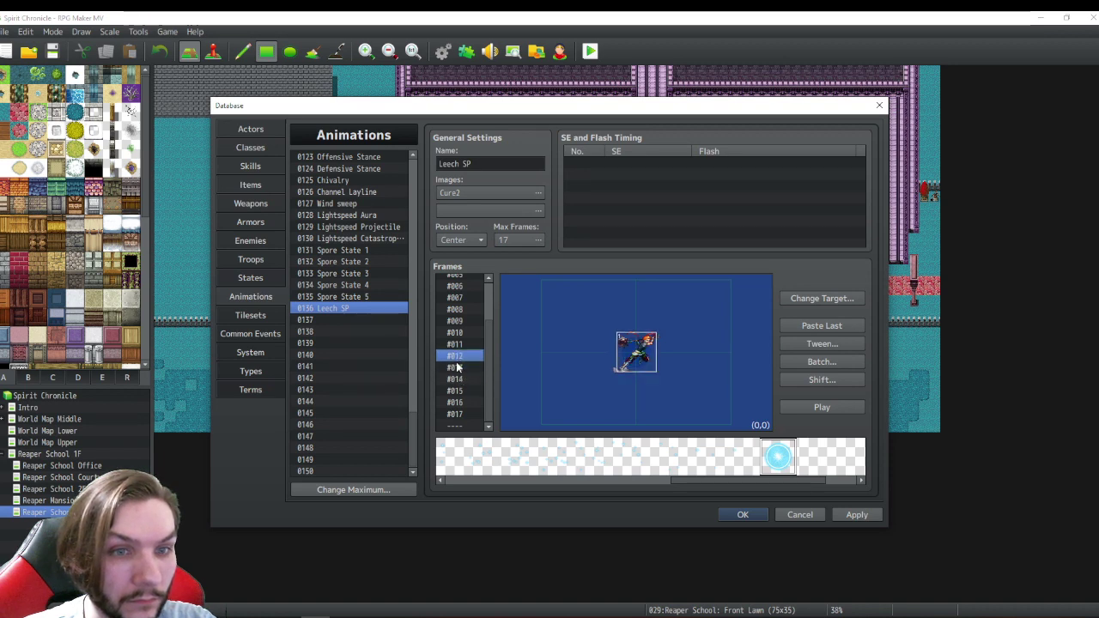
click(457, 346)
click(460, 332)
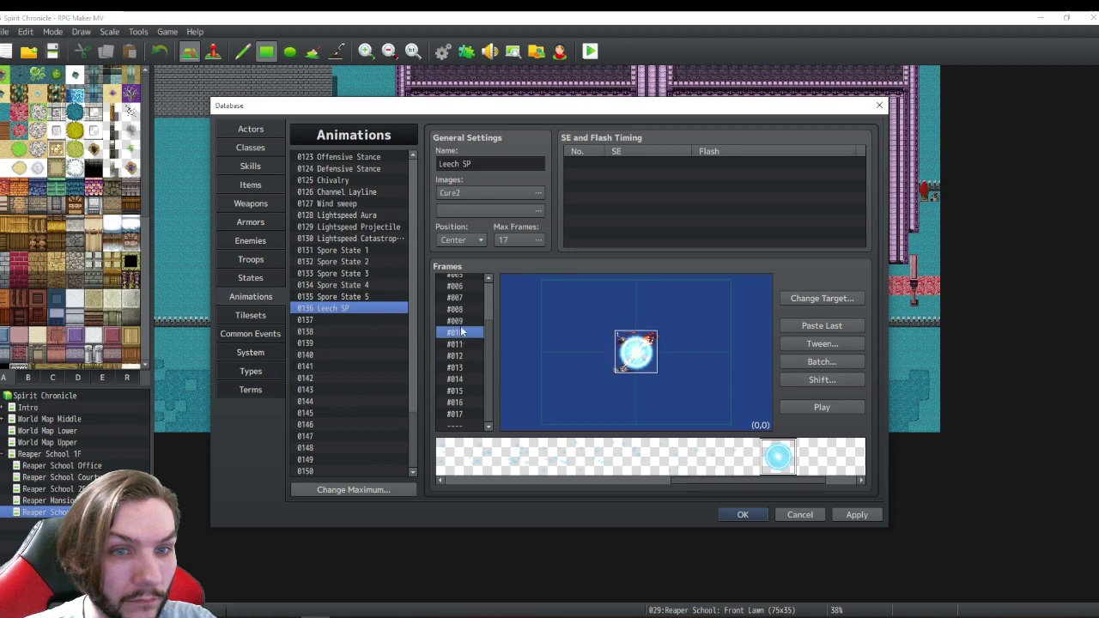
click(461, 321)
click(460, 333)
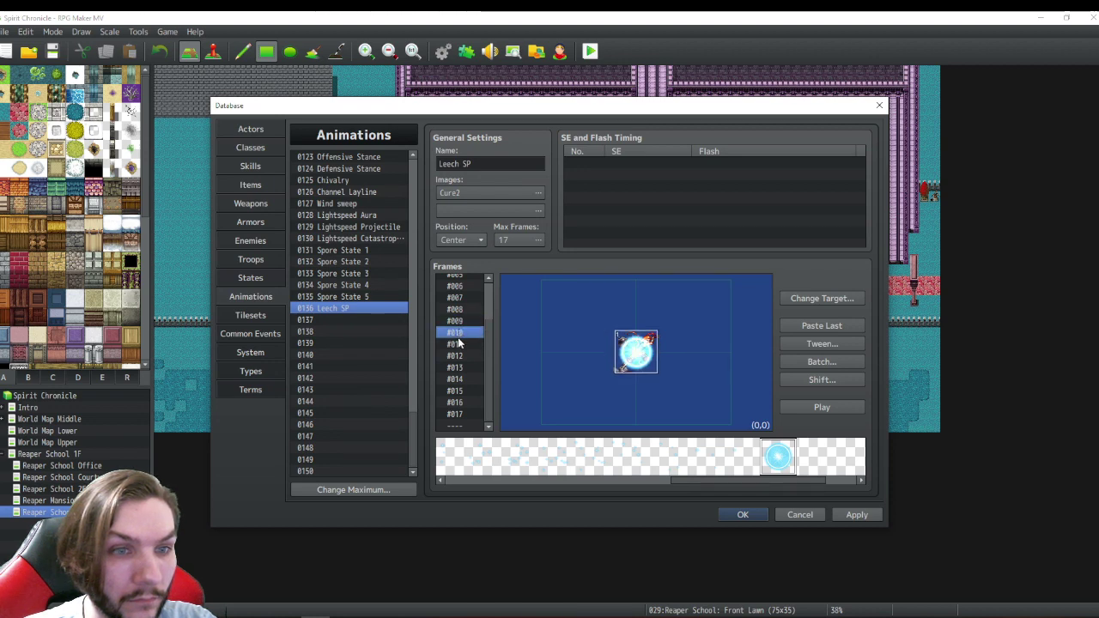
click(459, 343)
right_click(460, 345)
- Set the blend mode of the orb cell in frame 12 to Normal
click(453, 356)
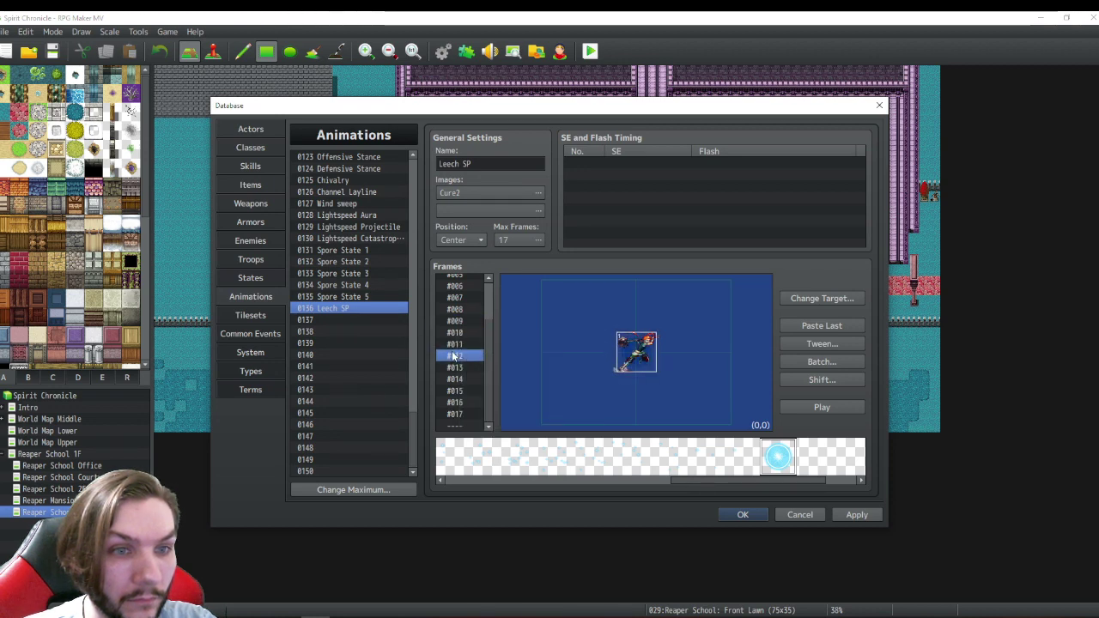
right_click(625, 345)
click(650, 363)
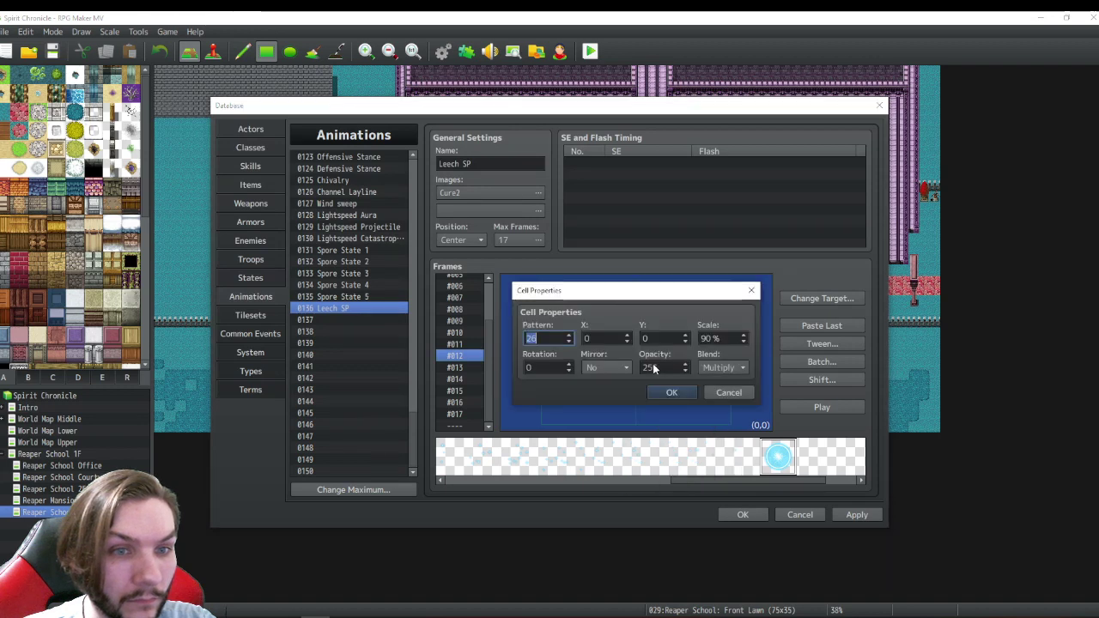
click(725, 367)
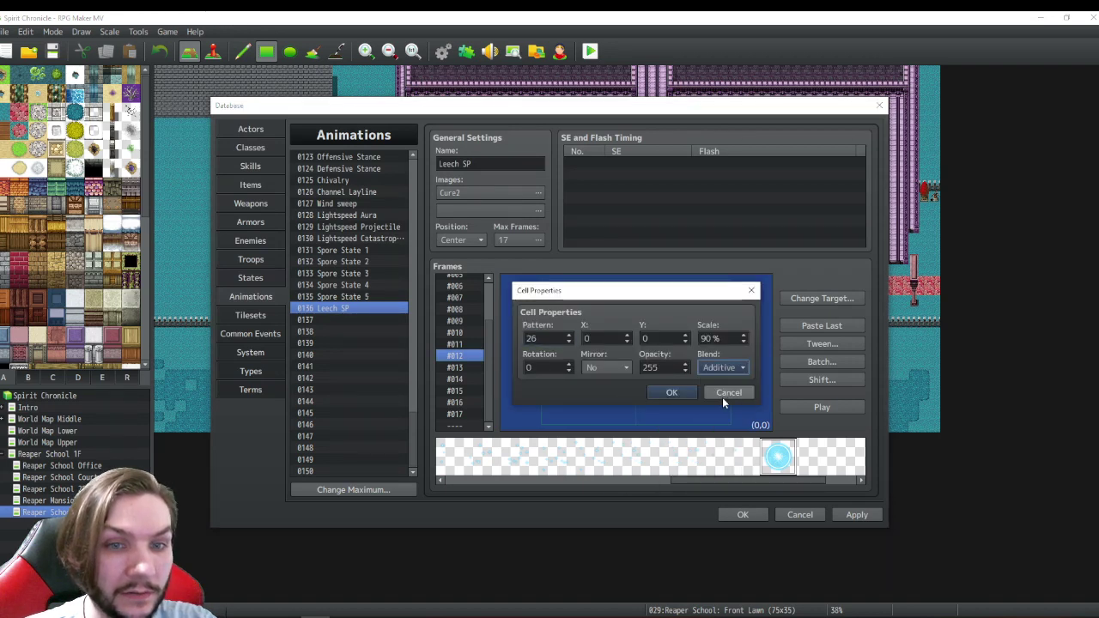
click(718, 367)
click(702, 382)
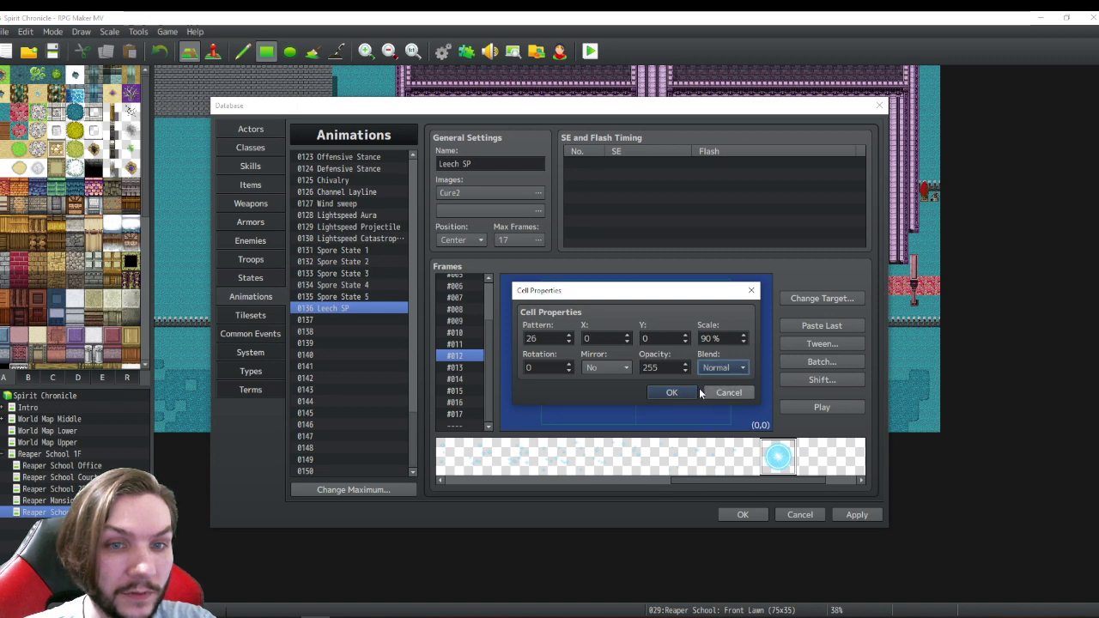
click(678, 393)
- Check the orb cell's properties in frames 9 and 10 for their blend mode, leaving them unchanged
click(456, 344)
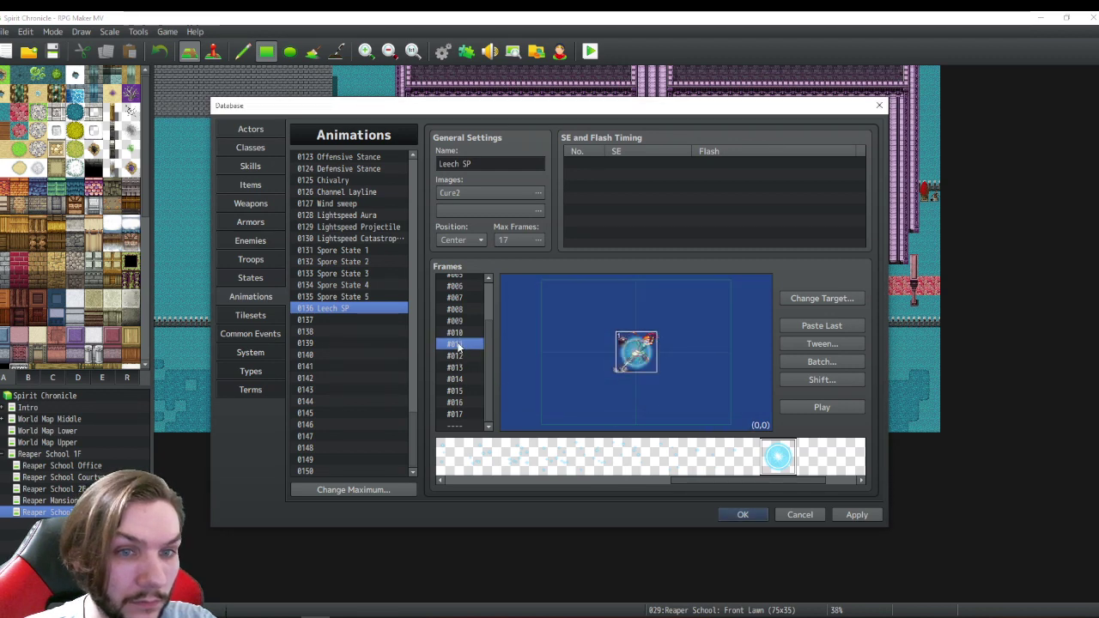
click(459, 333)
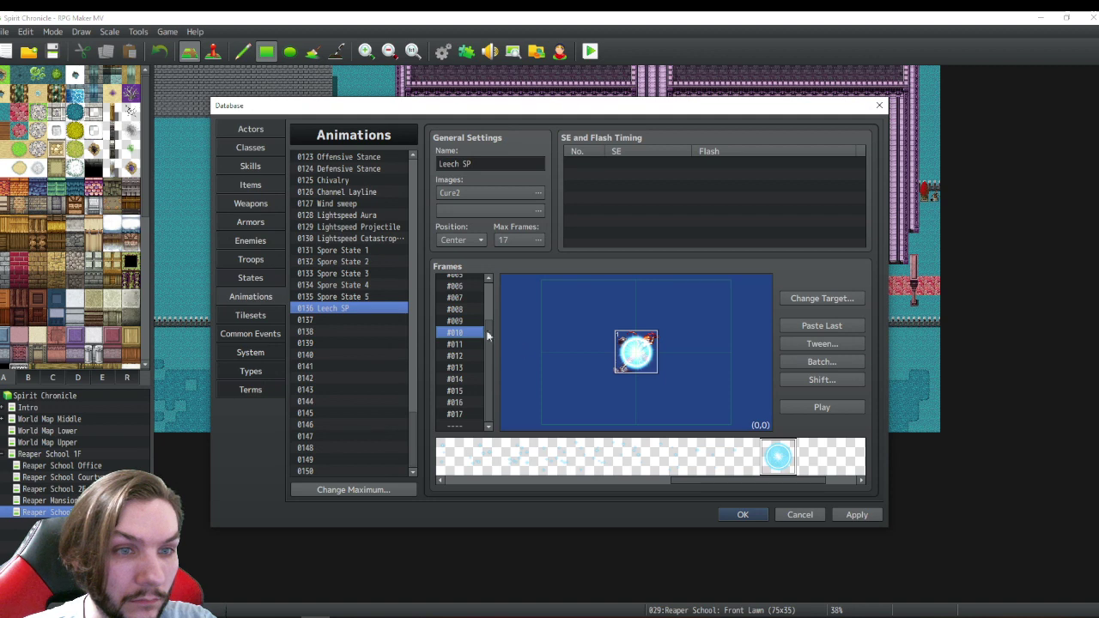
click(455, 321)
right_click(644, 356)
click(660, 376)
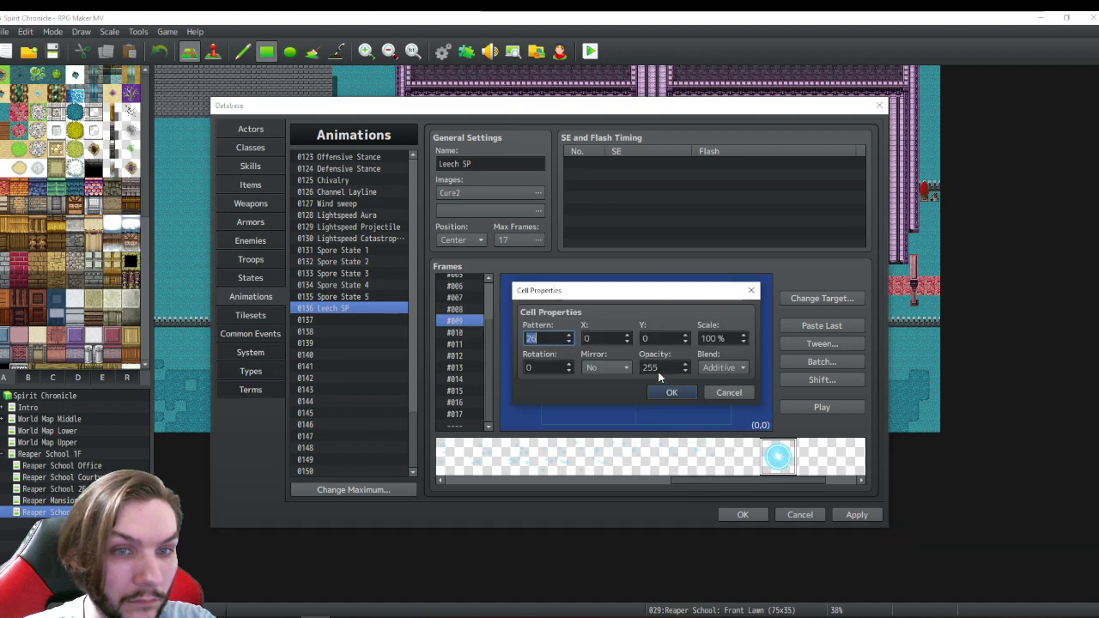
click(728, 393)
click(483, 336)
right_click(646, 354)
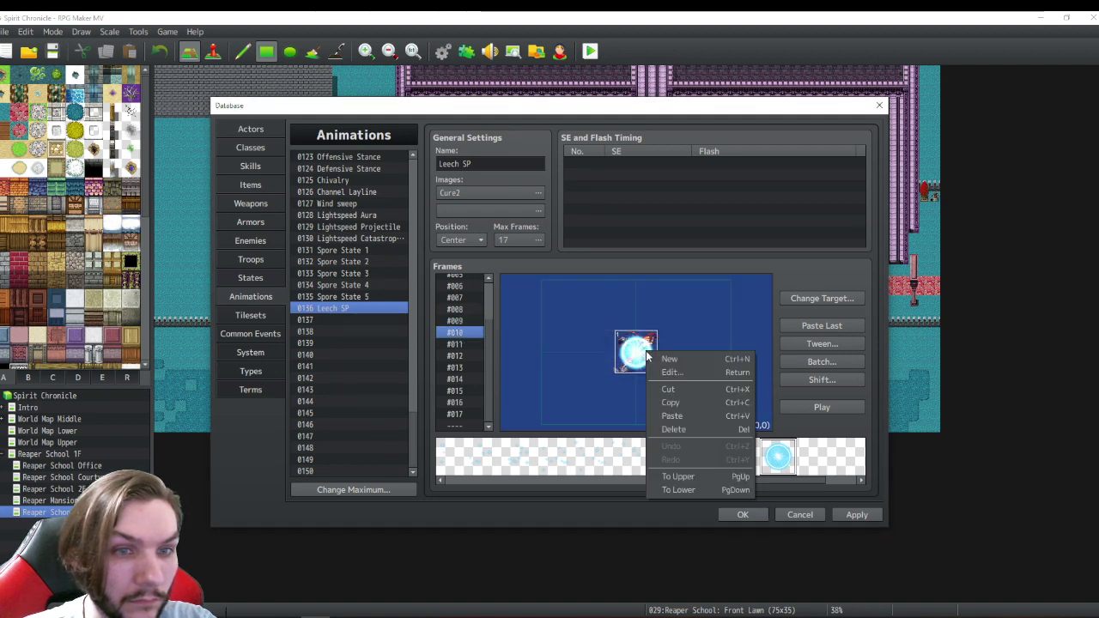
click(660, 375)
click(728, 393)
- Set the blend mode of the orb cell in frame 11 to Additive
click(460, 345)
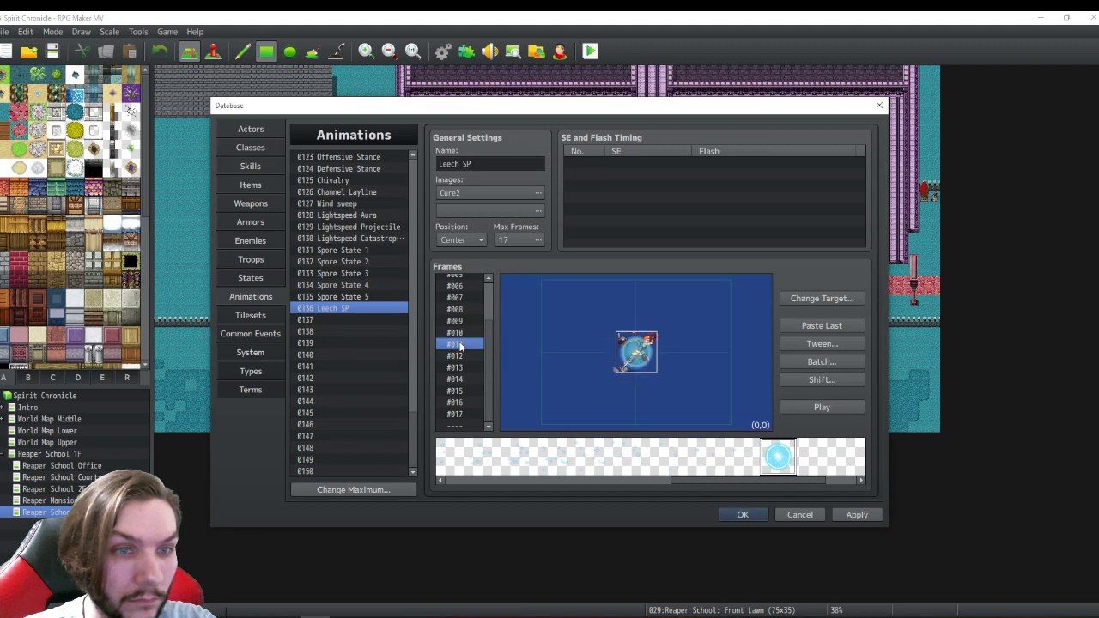
right_click(643, 353)
click(660, 374)
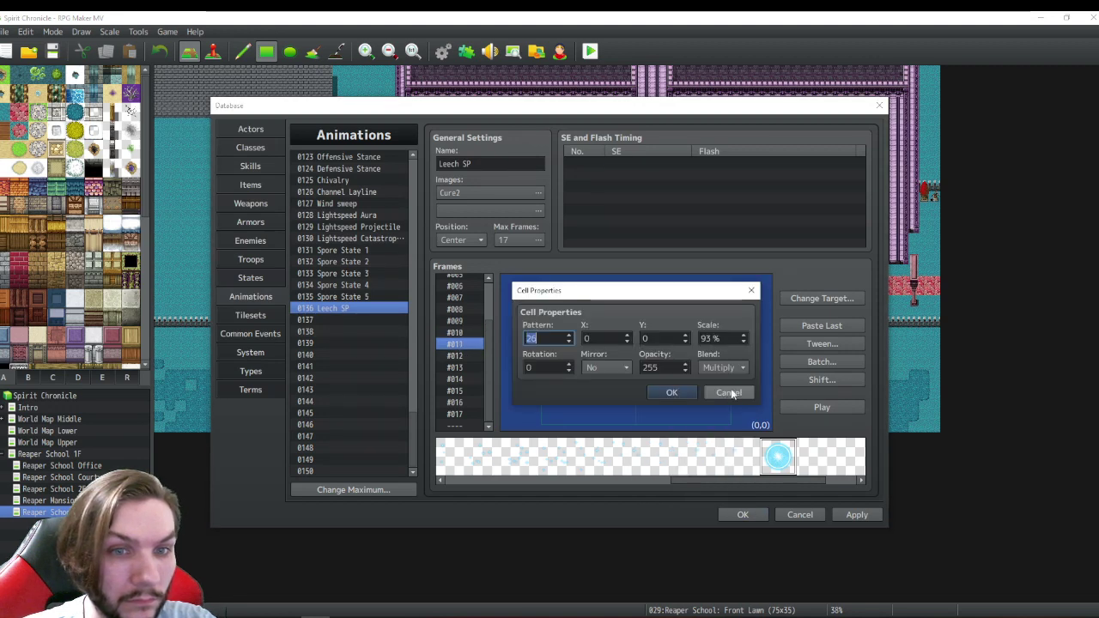
click(731, 368)
click(712, 395)
click(677, 390)
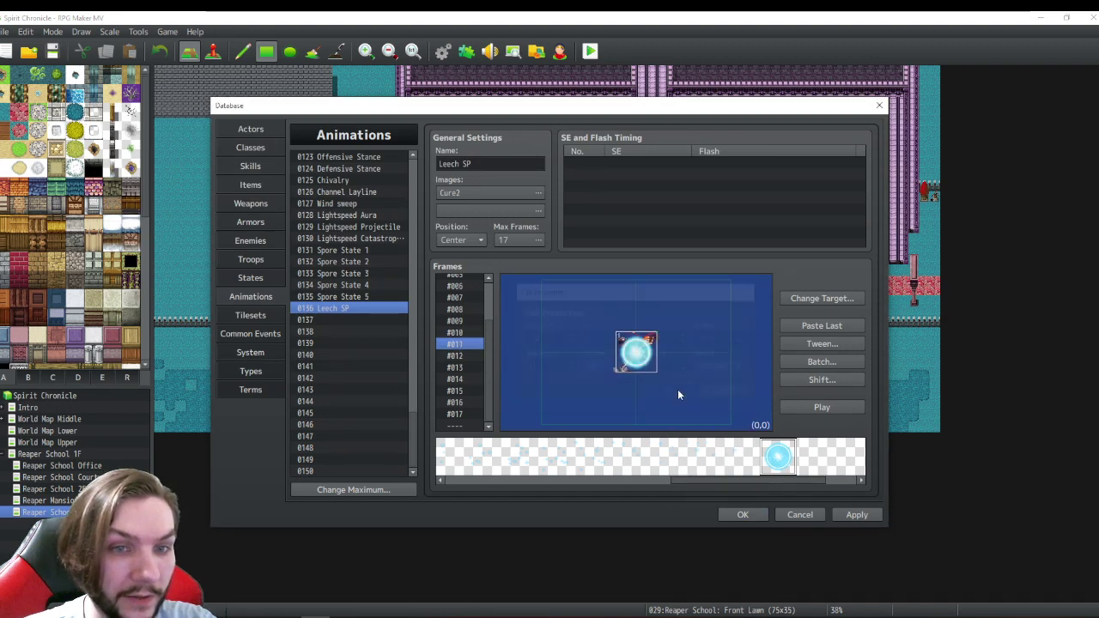
- Set the blend mode of the orb cell in frame 13 to Additive
click(460, 356)
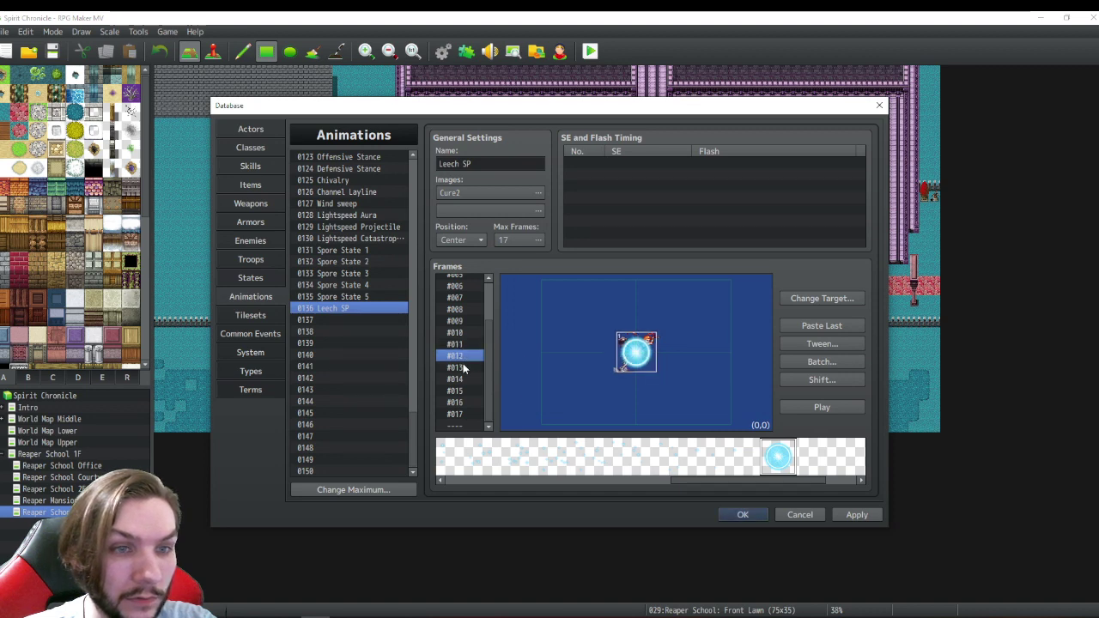
click(462, 367)
right_click(642, 352)
click(660, 373)
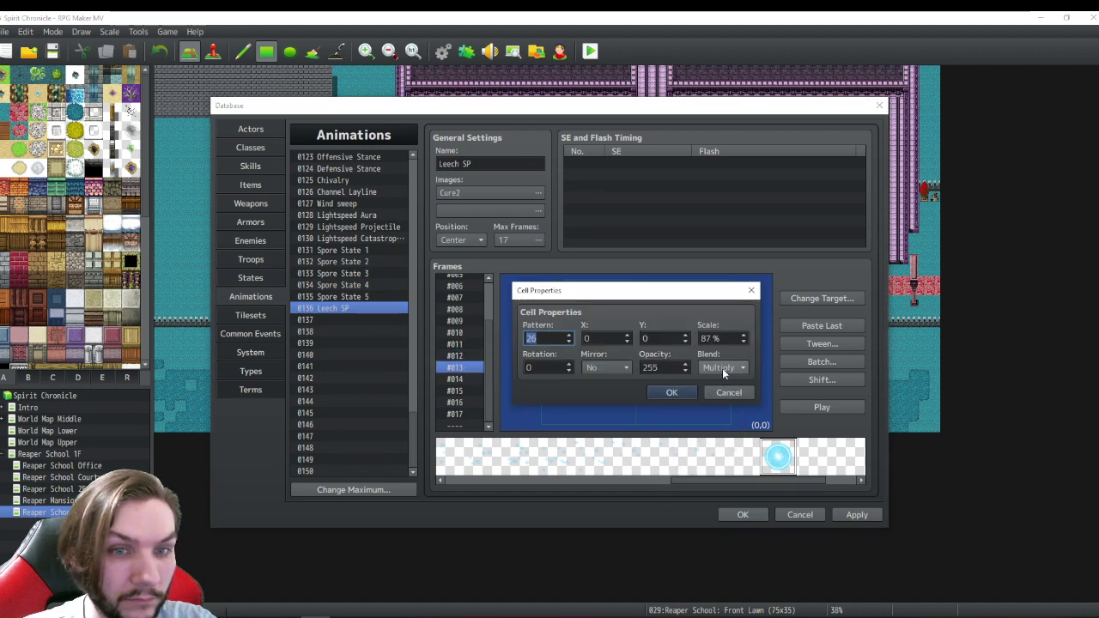
click(721, 368)
click(701, 393)
click(659, 393)
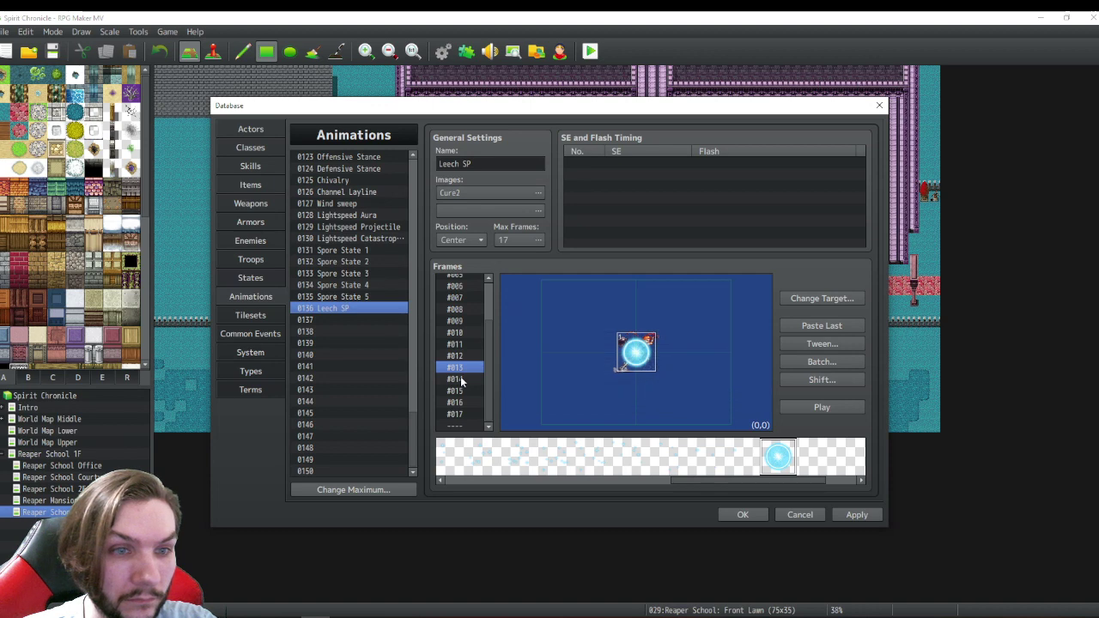
- Check the orb's blend mode in frames 14 and 15, and review its fade across frames 15 to 17
click(462, 380)
right_click(639, 362)
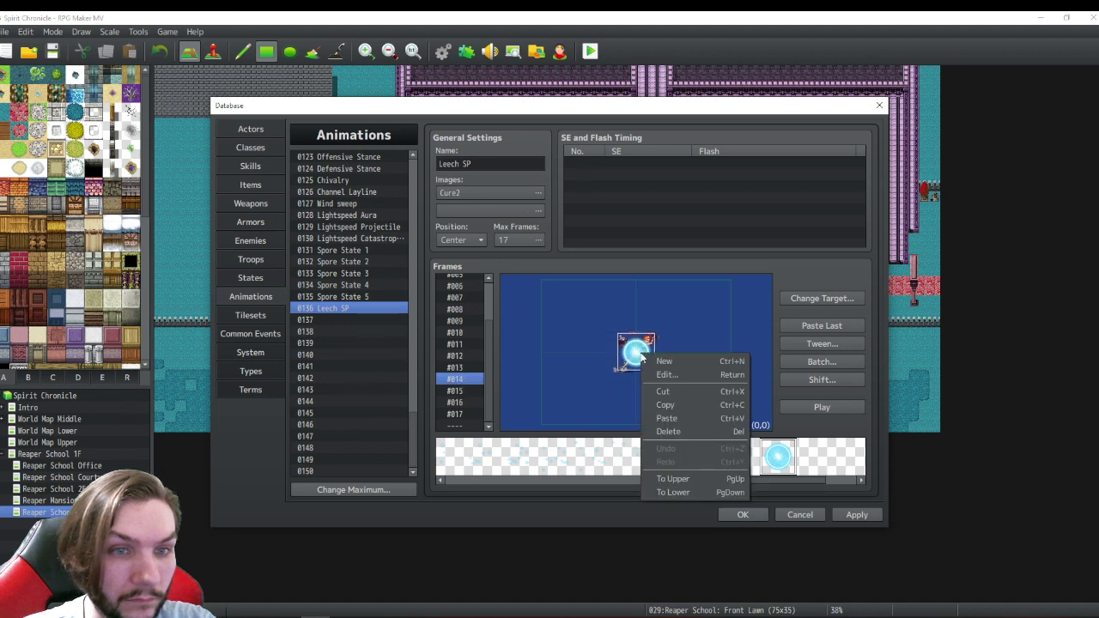
click(661, 376)
click(731, 369)
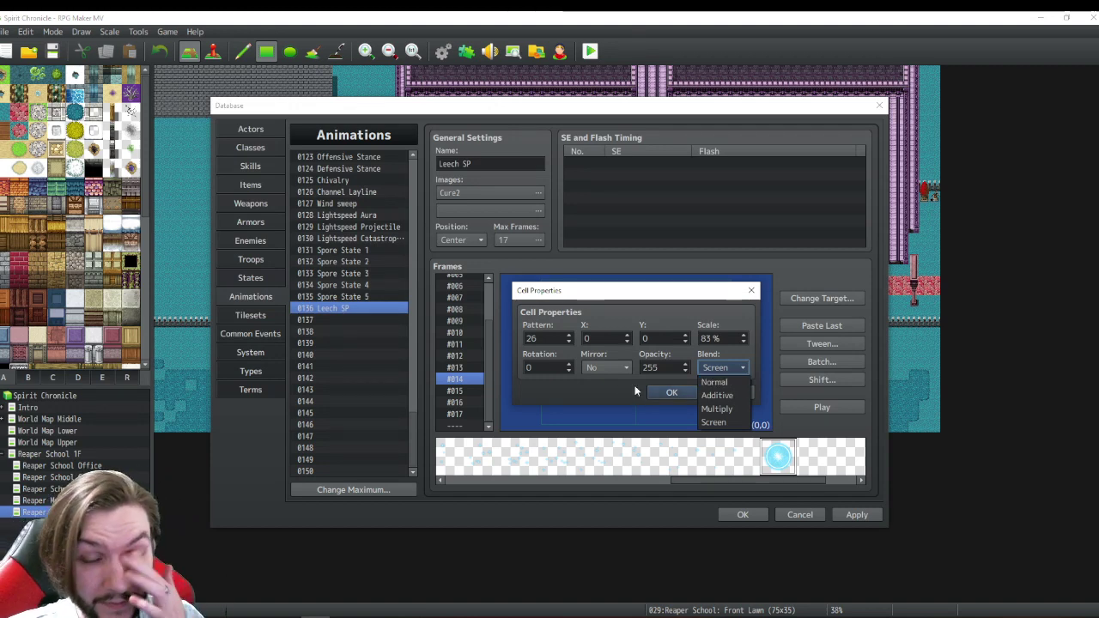
click(687, 393)
click(674, 392)
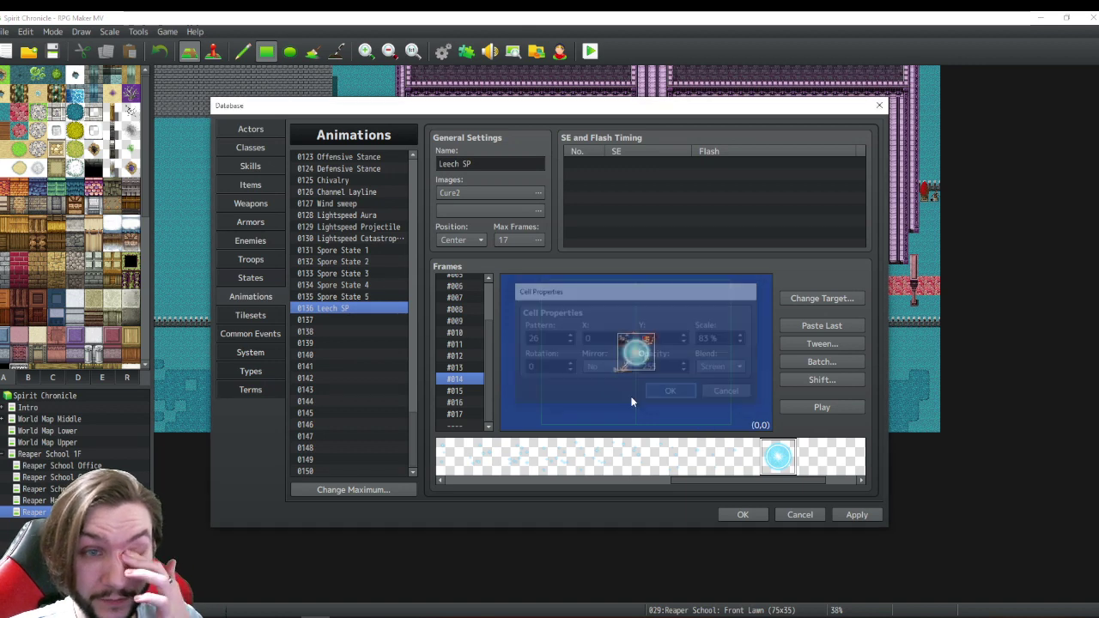
click(455, 390)
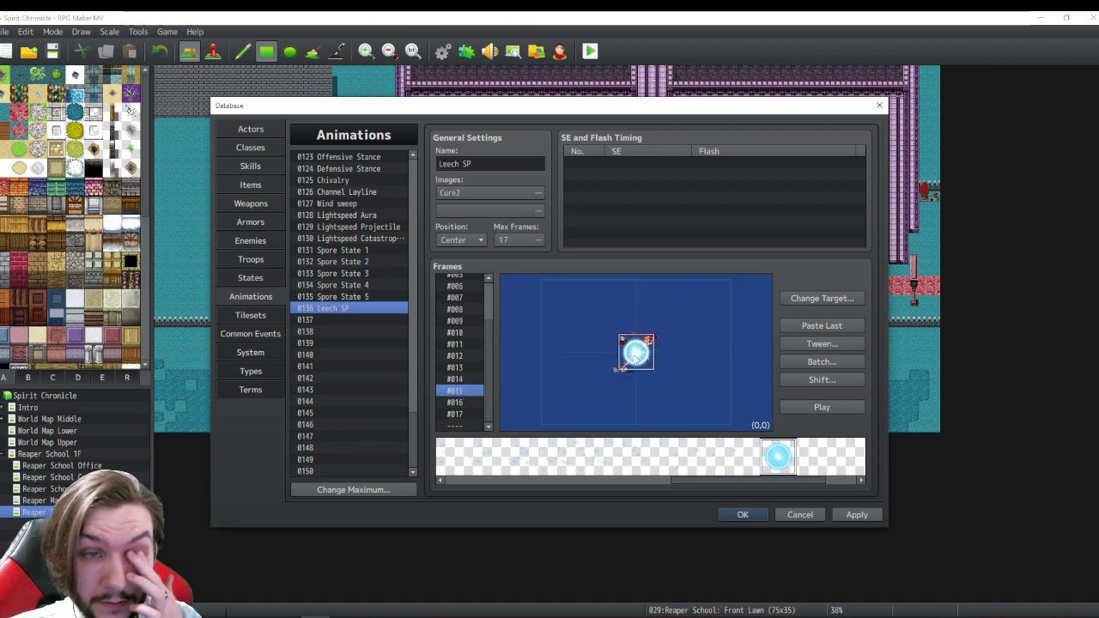
right_click(635, 354)
click(661, 374)
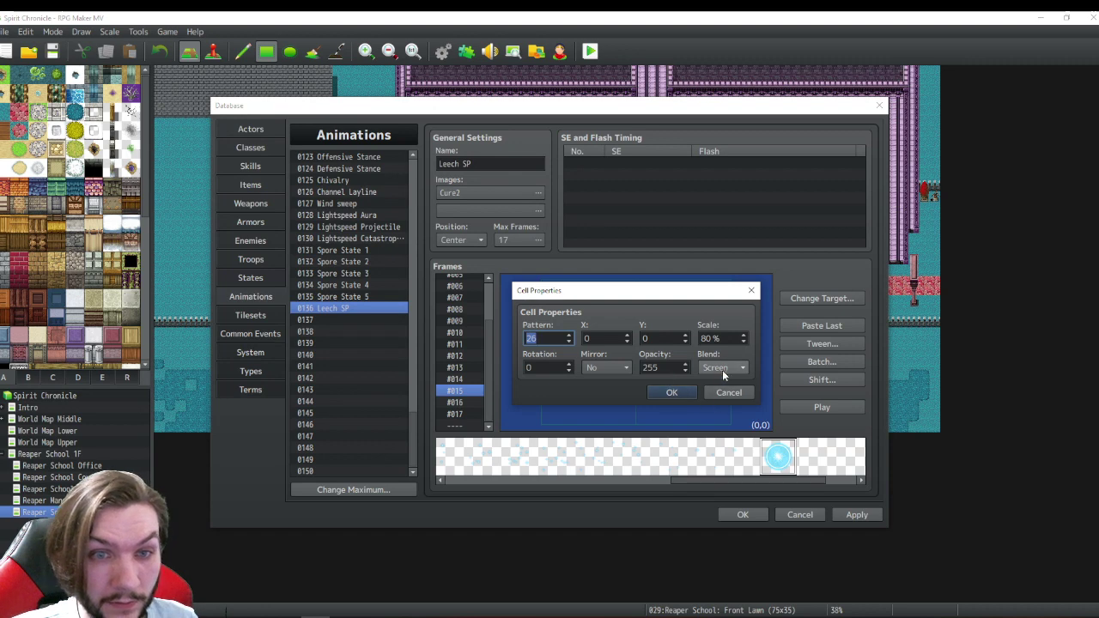
click(683, 391)
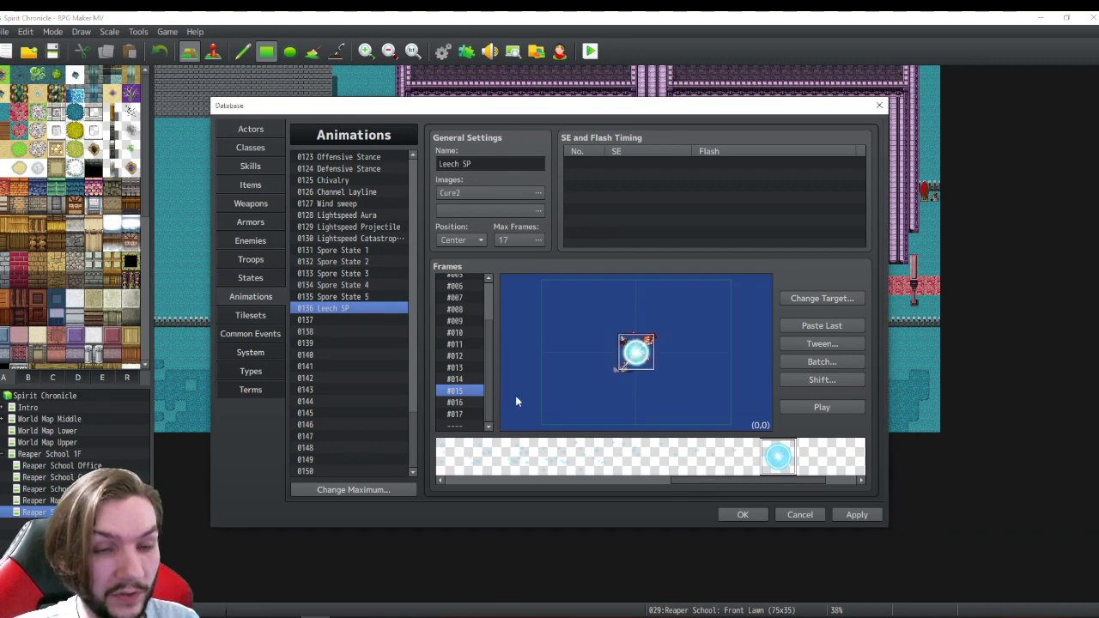
click(455, 403)
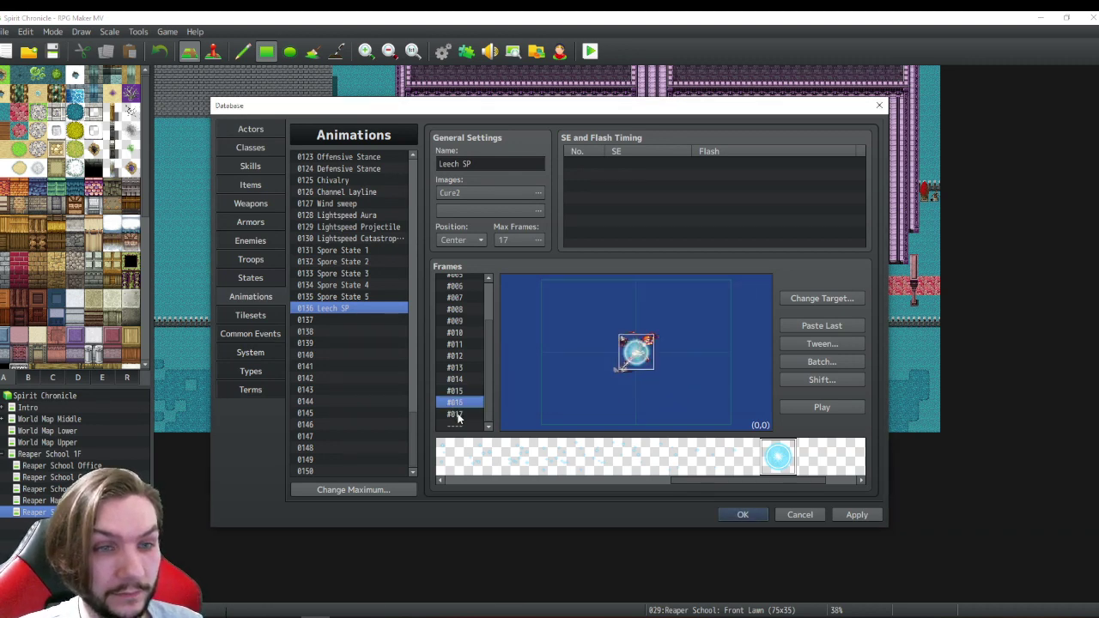
click(455, 415)
click(456, 392)
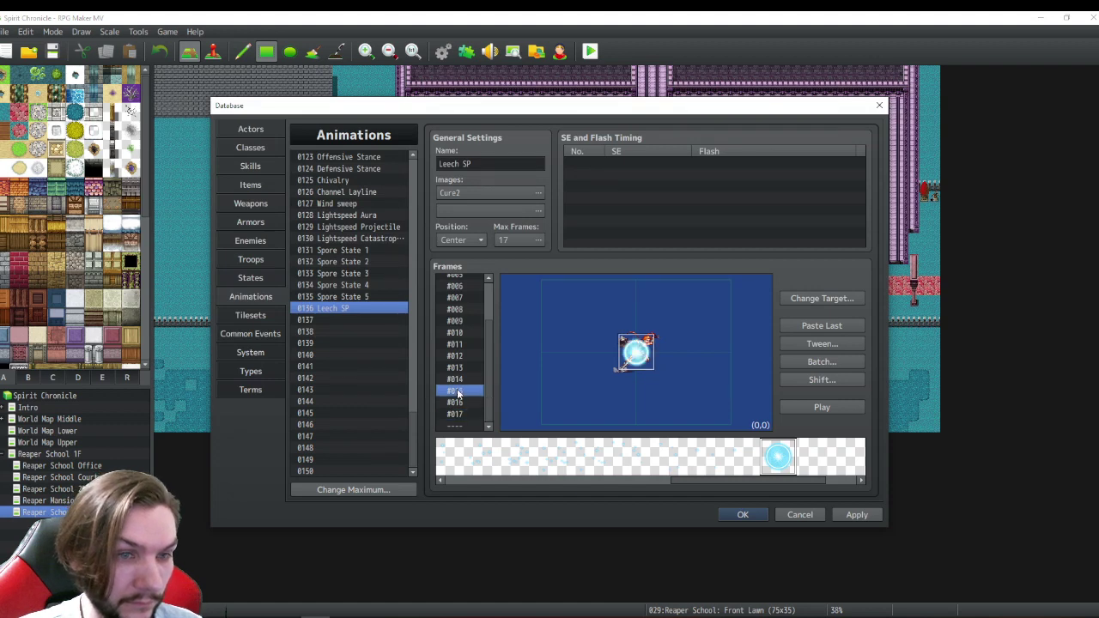
click(458, 404)
click(456, 415)
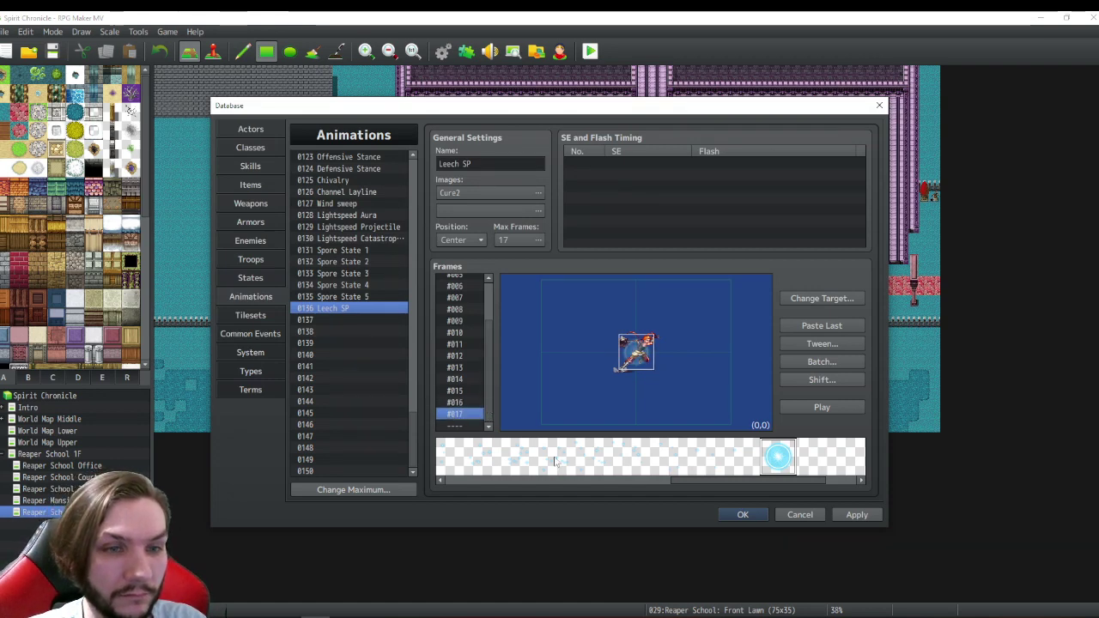
- Raise the Leech SP animation's maximum frames to 18
drag(699, 479, 651, 493)
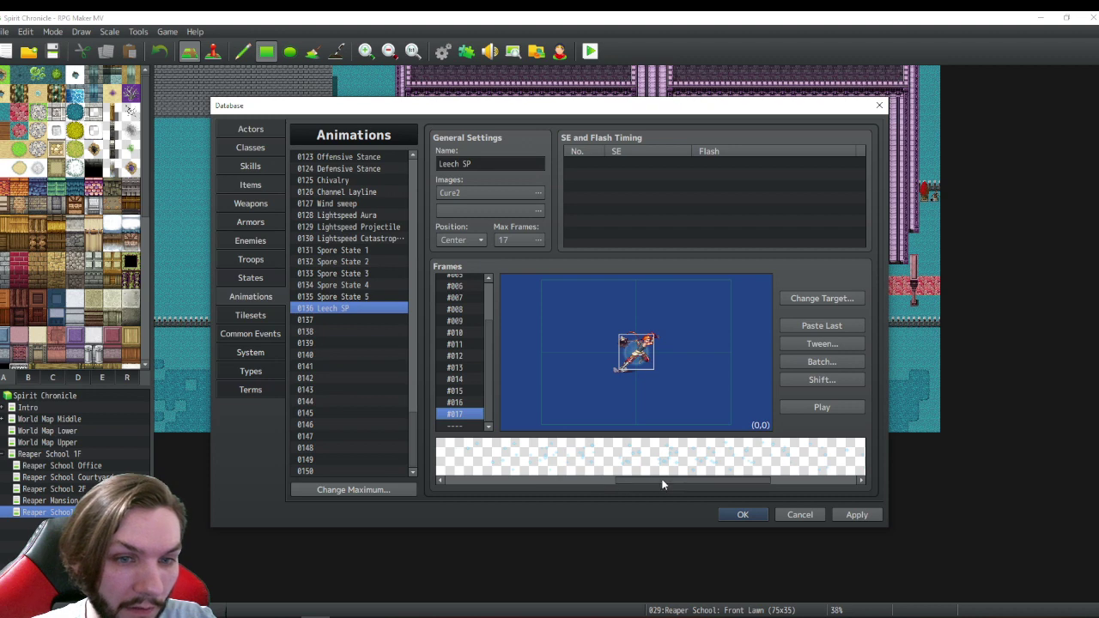
click(515, 239)
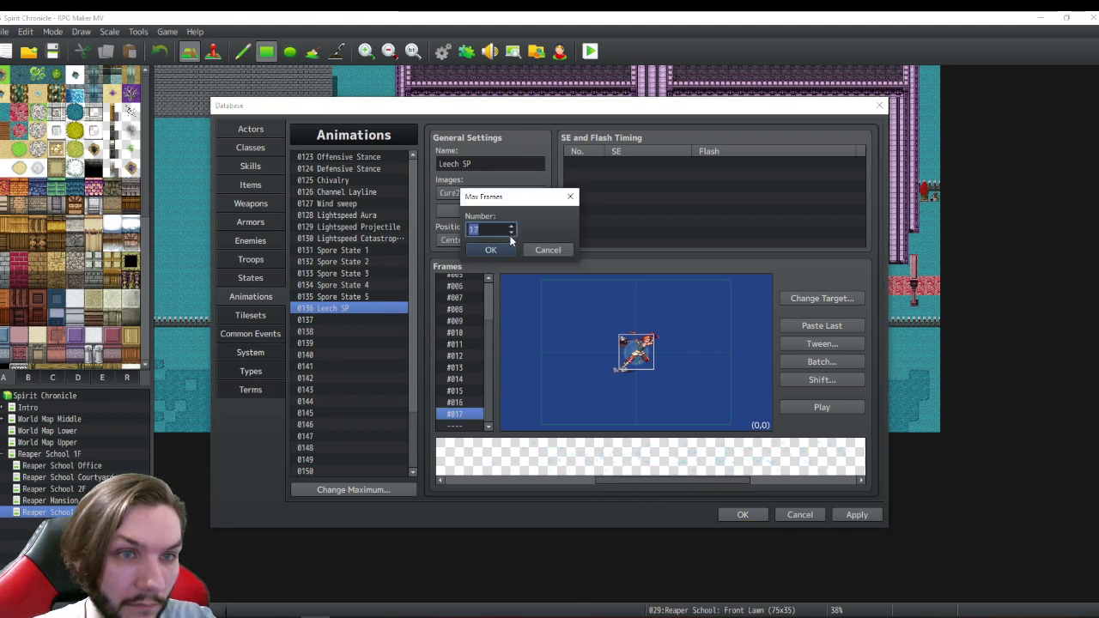
click(512, 229)
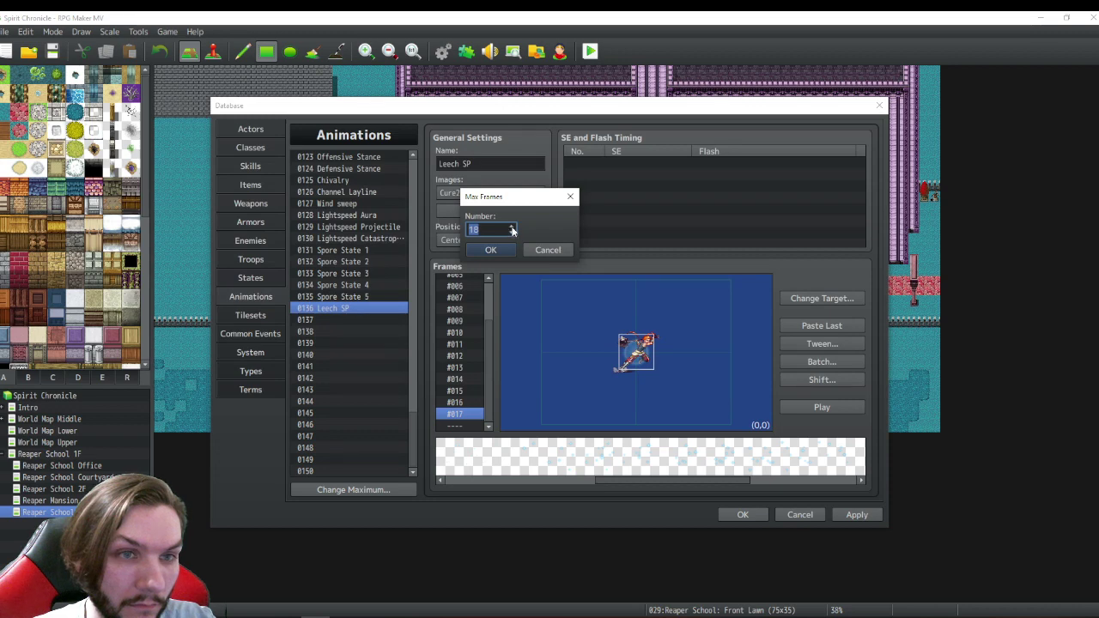
click(504, 249)
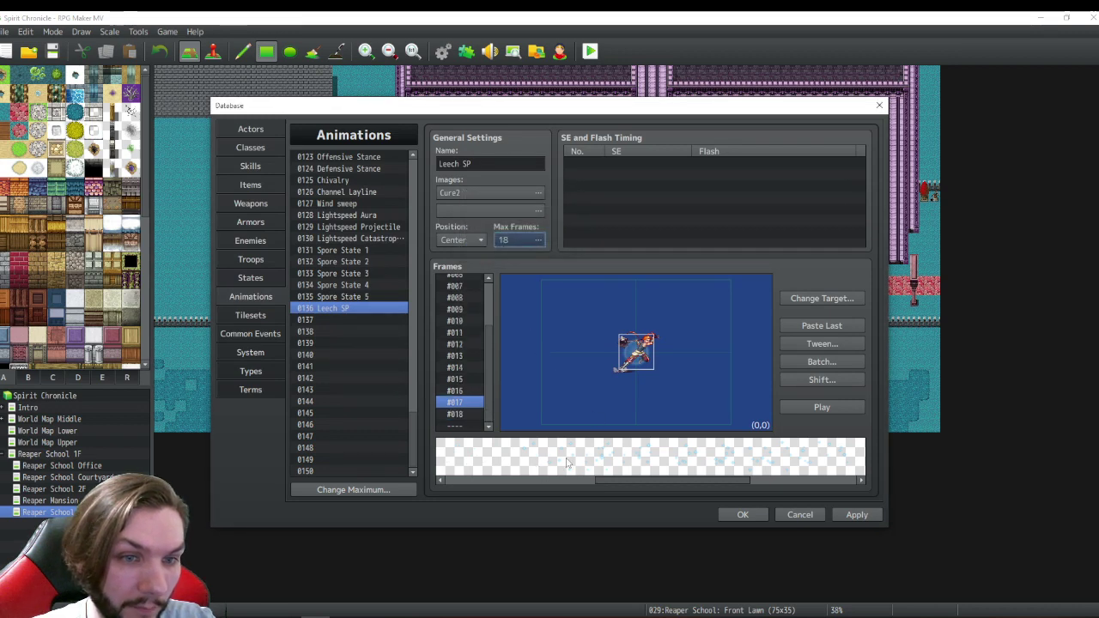
- Place three sparkle cells above the target in frame 17, at about (-104, -159), (50, -194) and (180, -146)
click(611, 314)
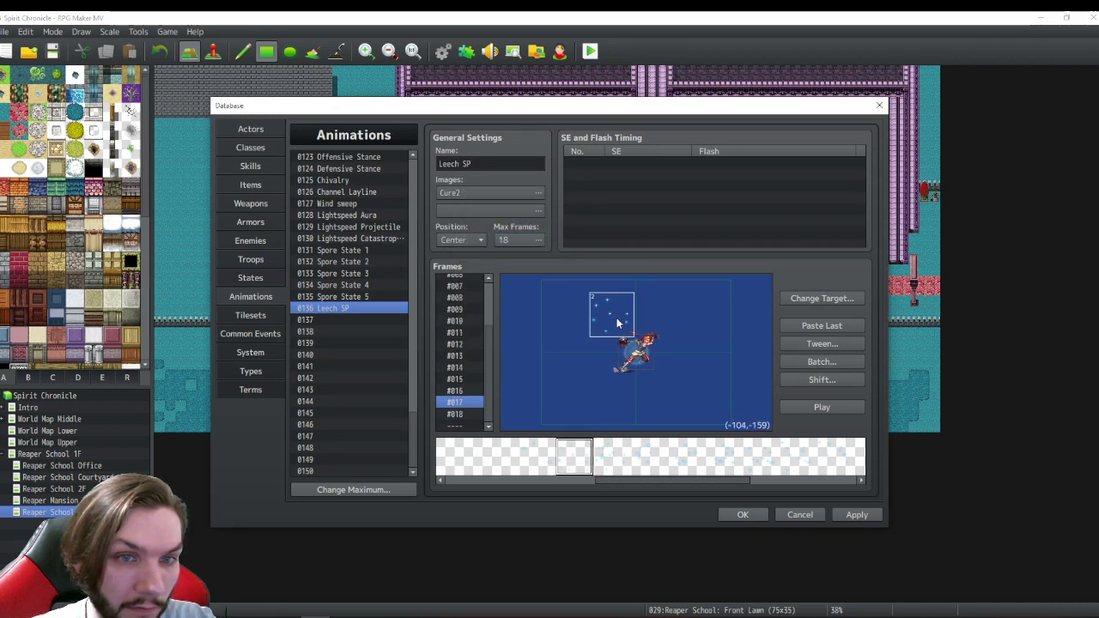
click(641, 320)
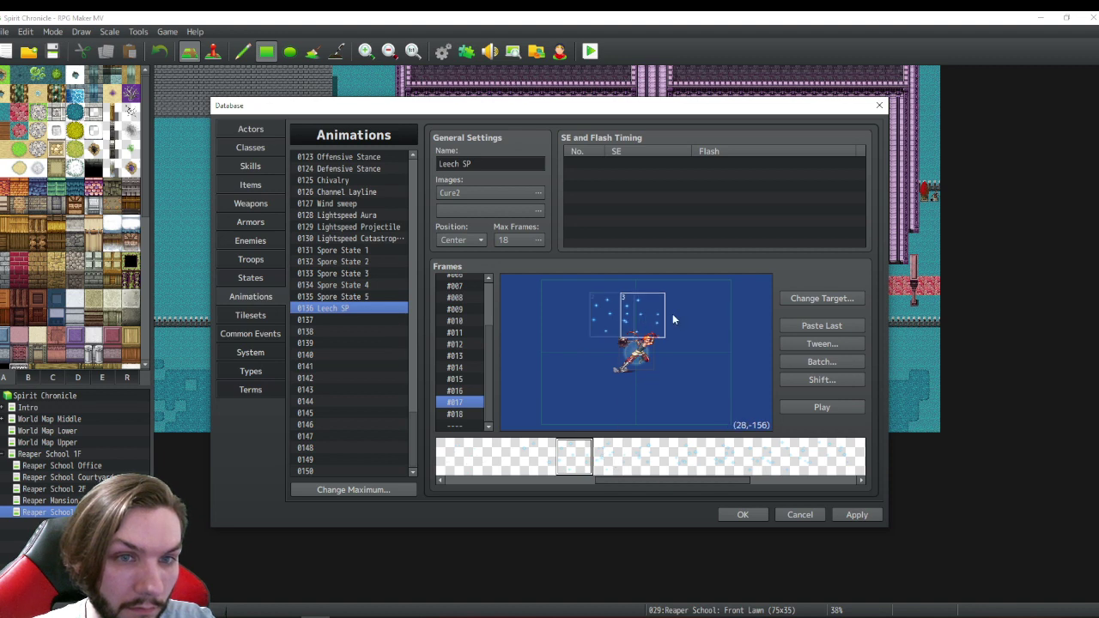
drag(672, 314, 678, 305)
right_click(663, 308)
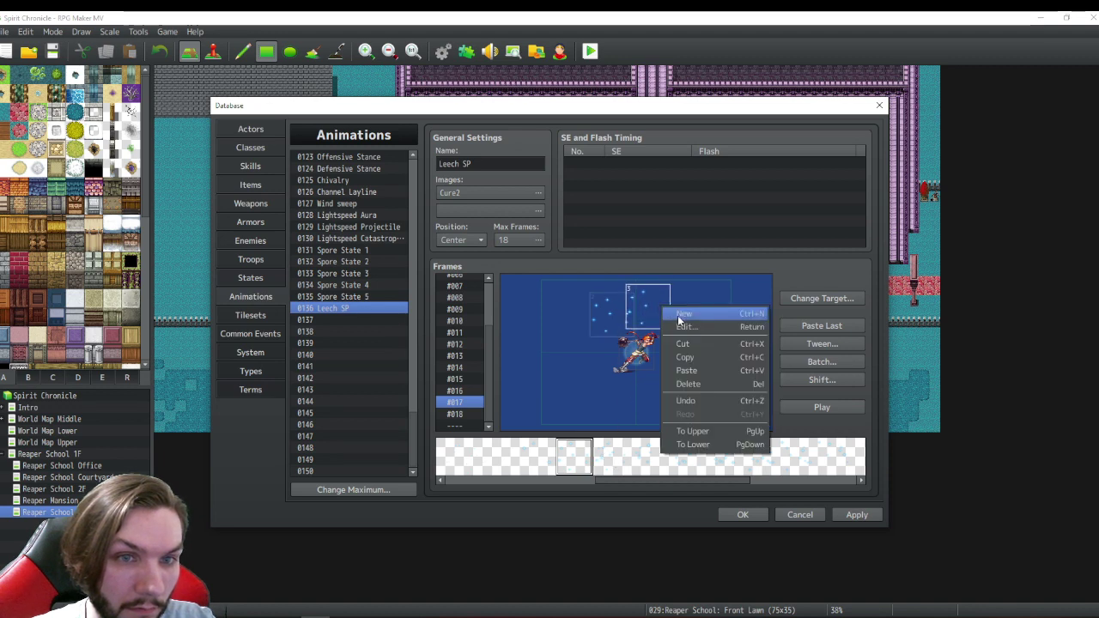
click(683, 299)
click(679, 323)
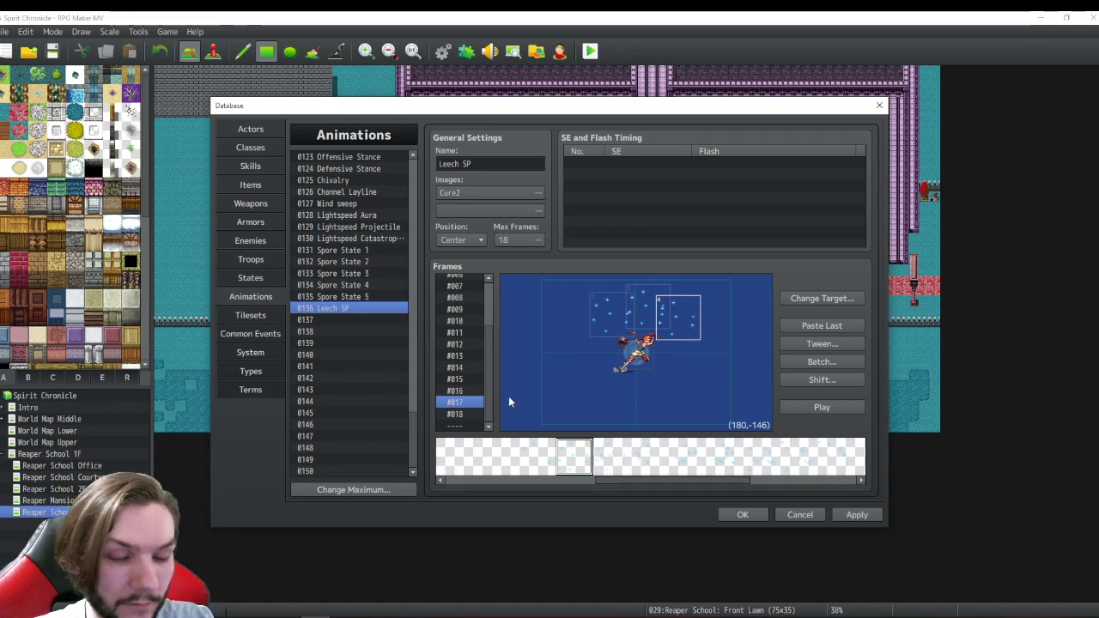
- Replace the empty frame 18 with a copy of frame 17
right_click(460, 402)
click(481, 441)
click(459, 415)
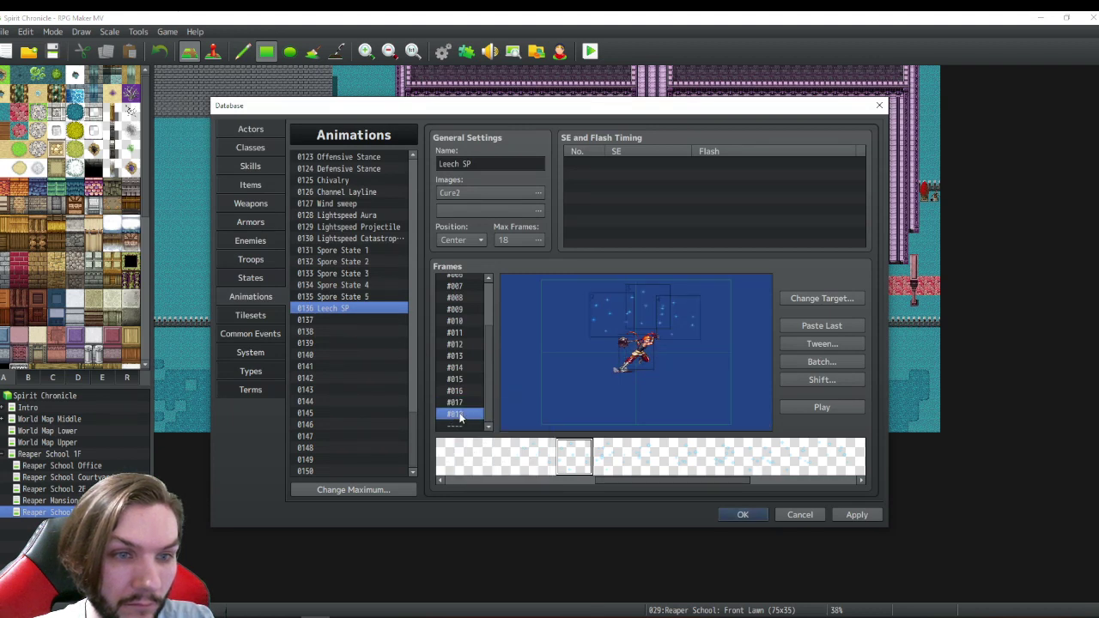
click(461, 402)
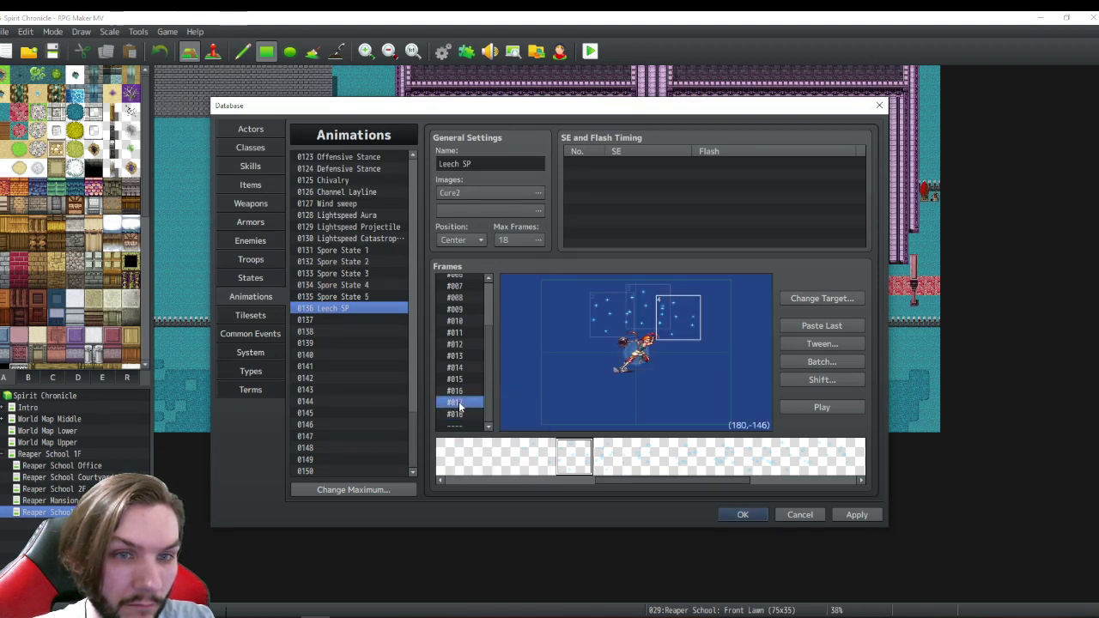
click(459, 415)
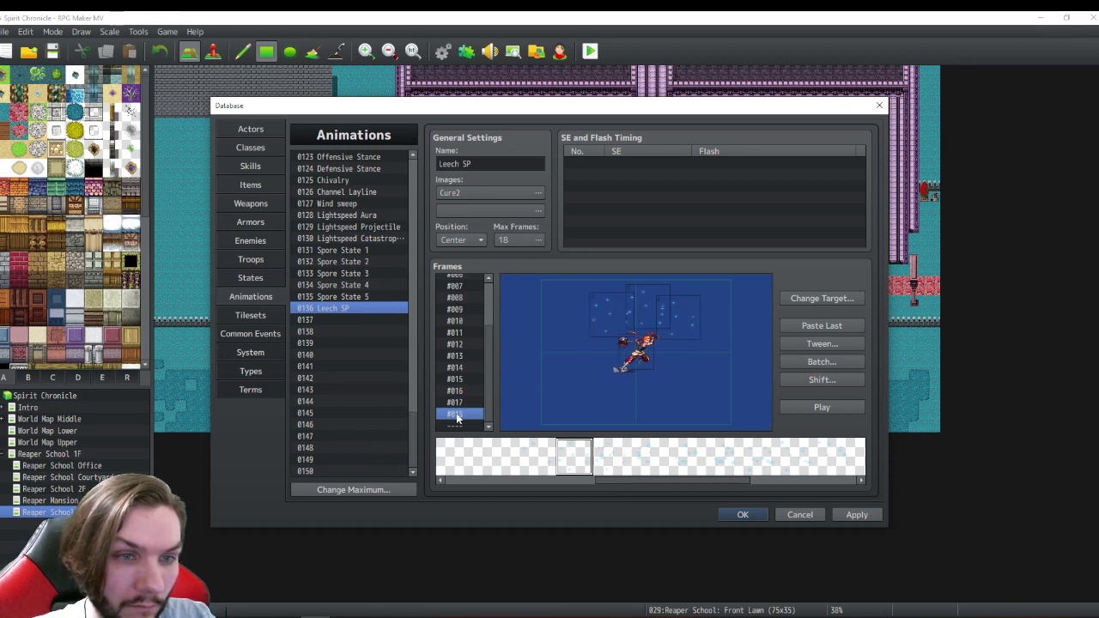
right_click(458, 418)
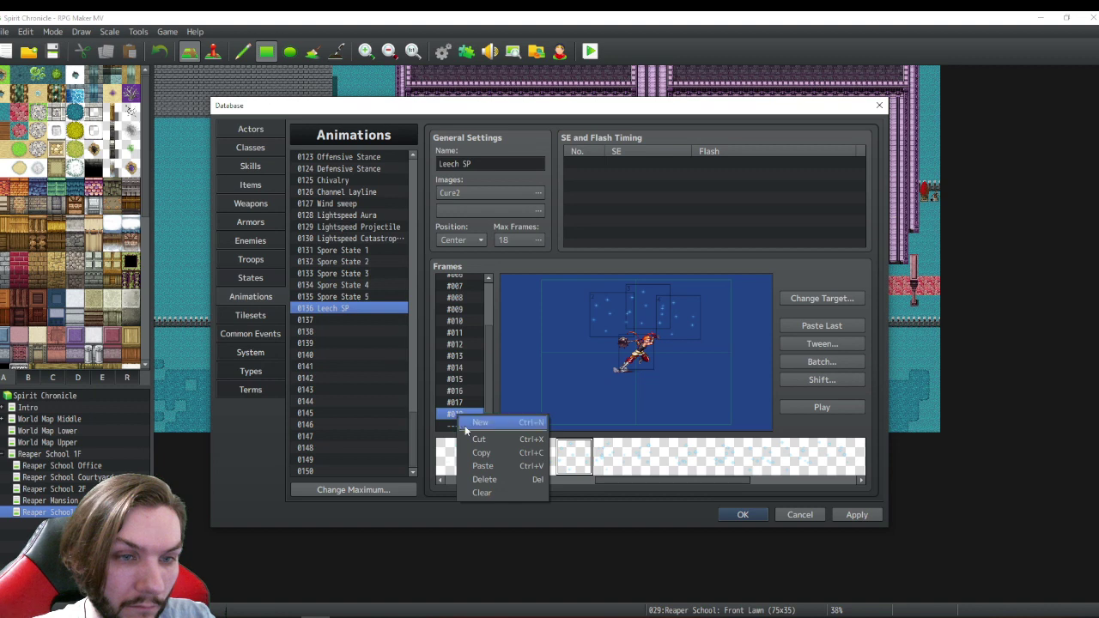
click(460, 418)
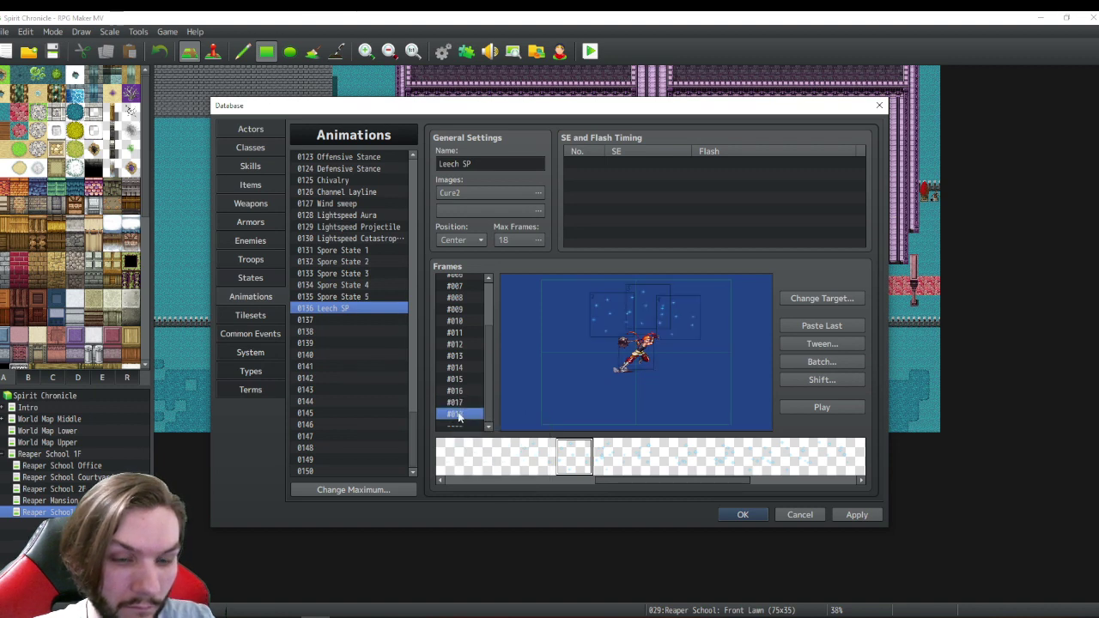
key(Delete)
right_click(459, 428)
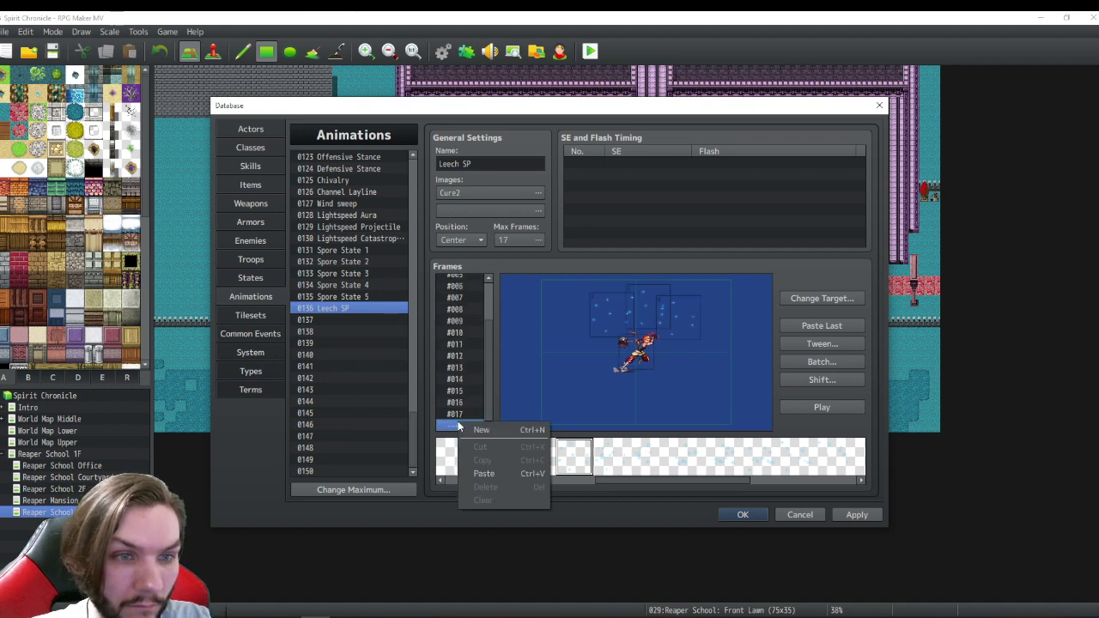
click(499, 472)
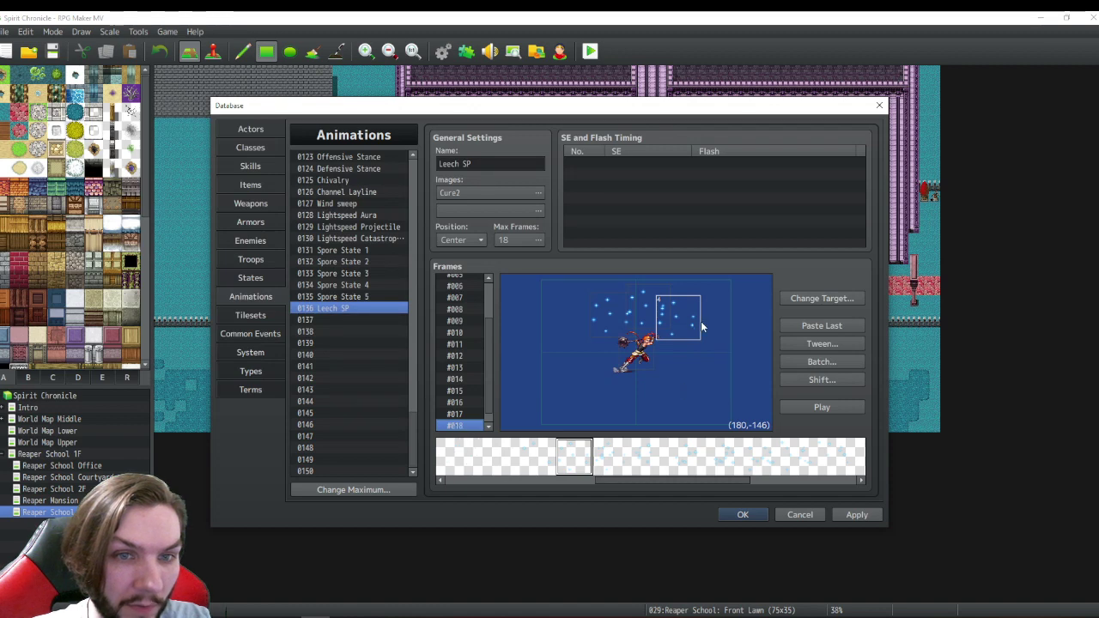
- Remove the orb cell over the target from frame 18
click(646, 356)
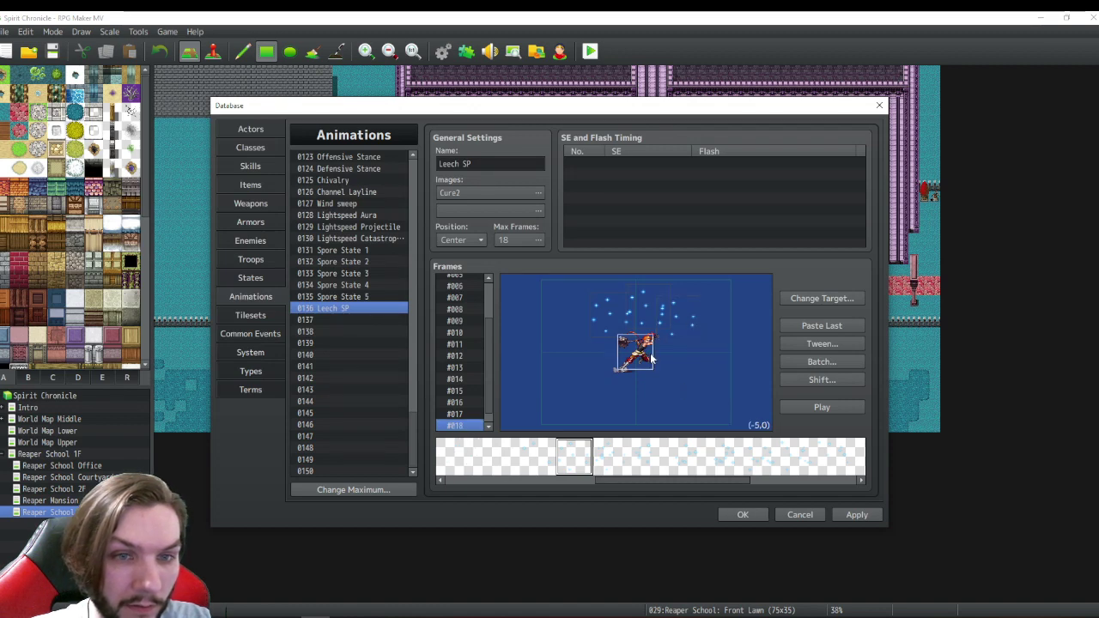
drag(644, 359, 647, 360)
right_click(647, 359)
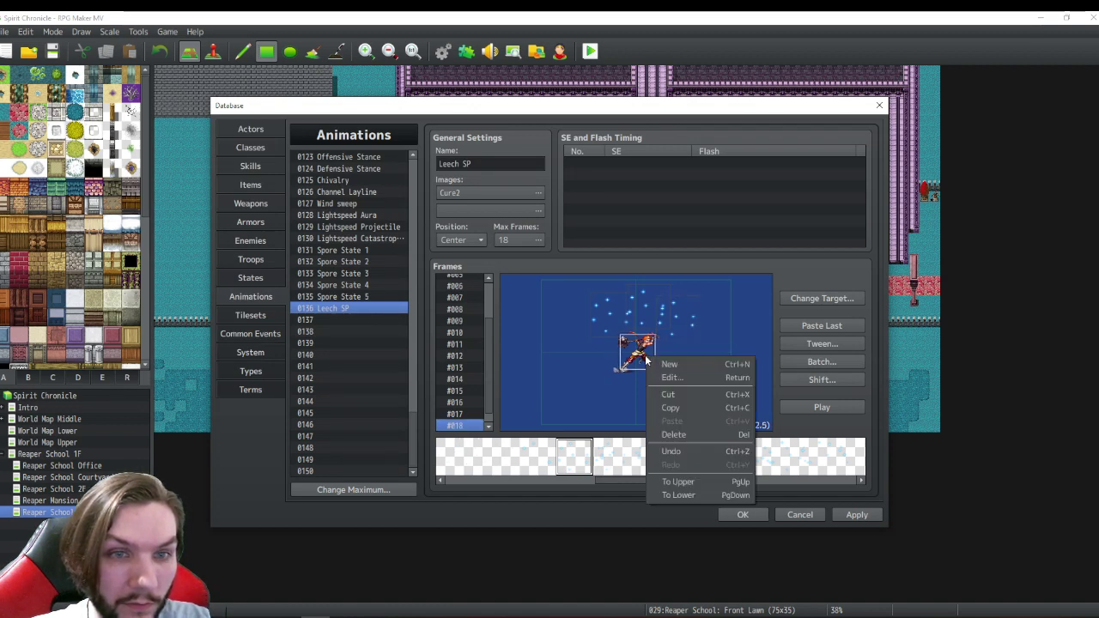
click(672, 365)
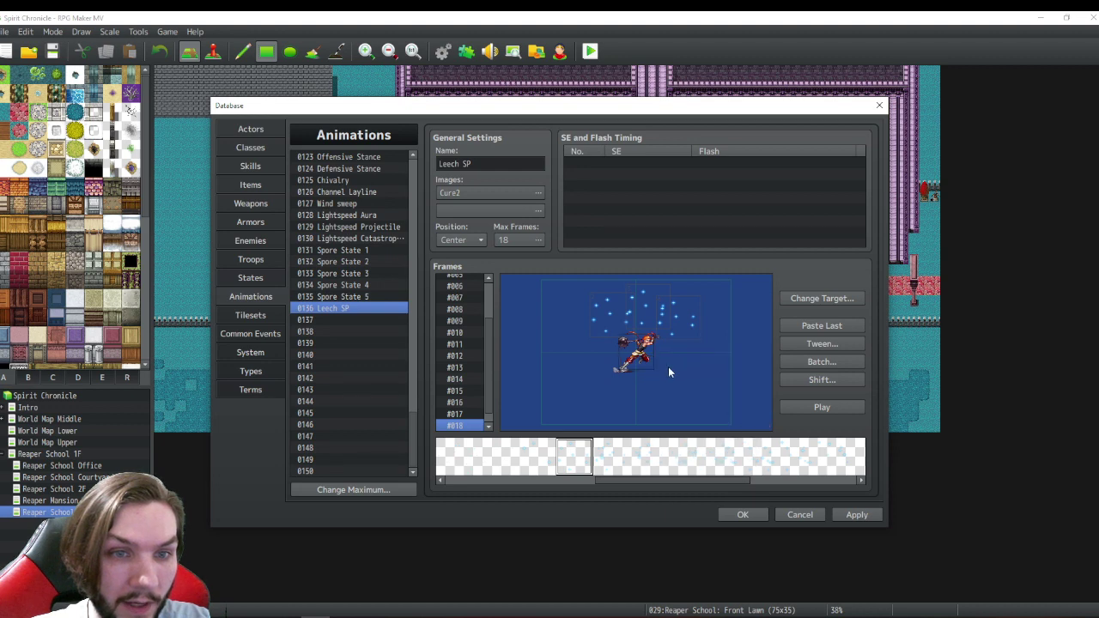
- Set the three sparkle cells in frame 18 to pattern 16 and lower them to Y -128, -160 and -112
right_click(674, 318)
click(710, 338)
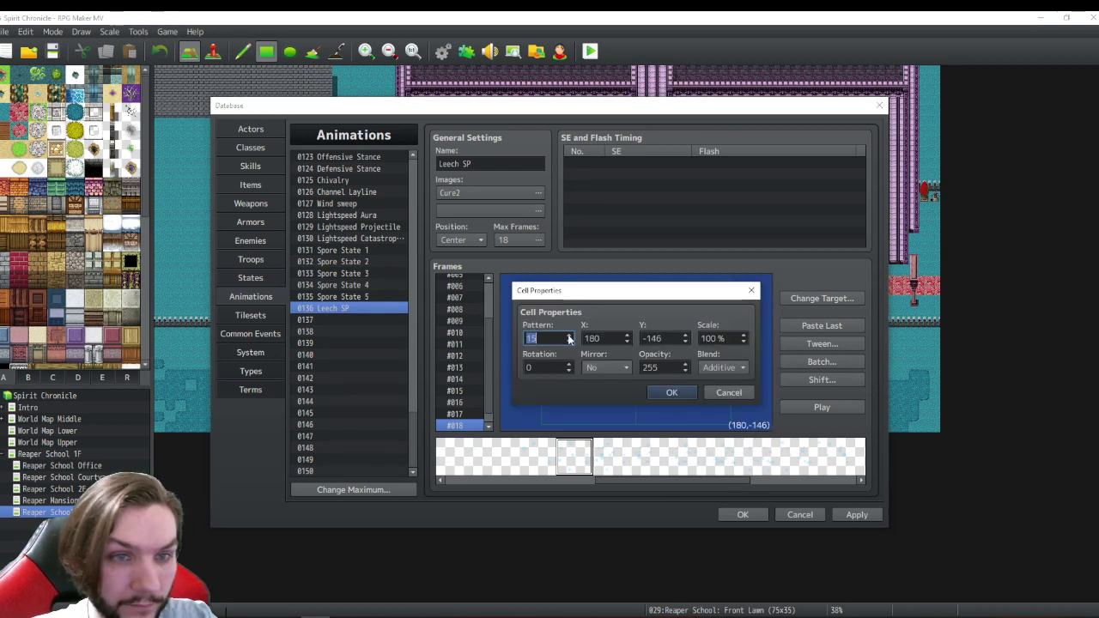
click(657, 390)
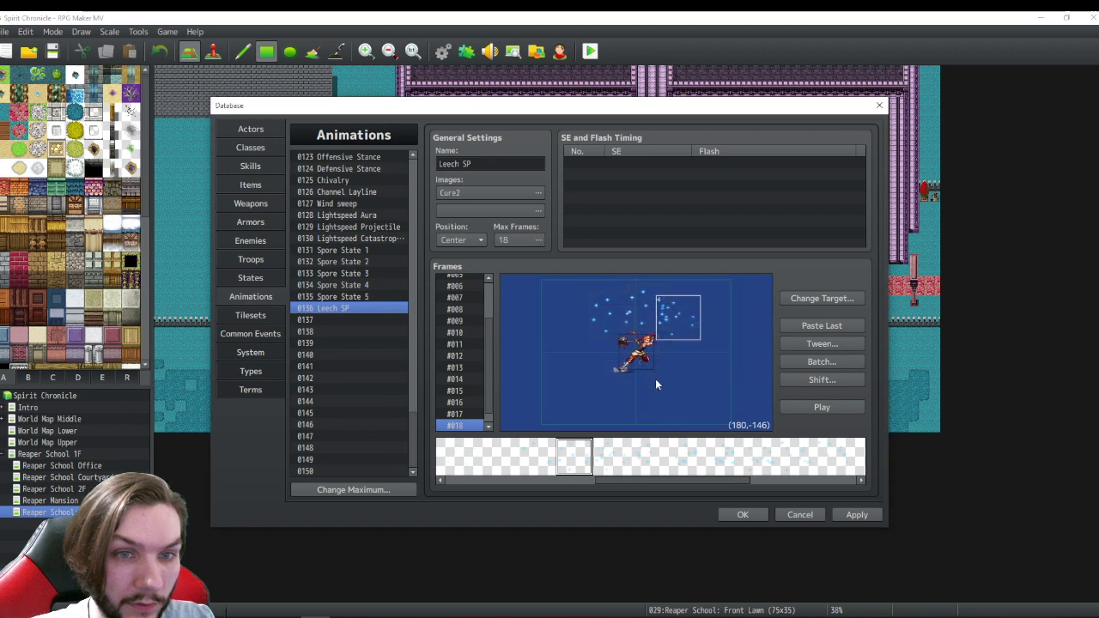
right_click(636, 320)
click(654, 338)
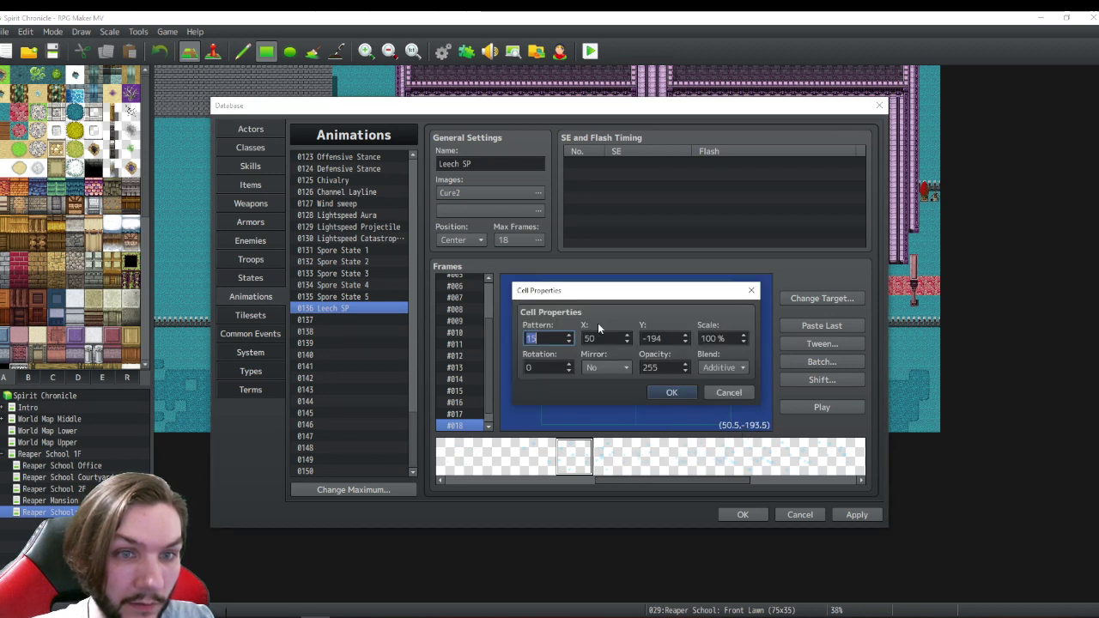
click(667, 392)
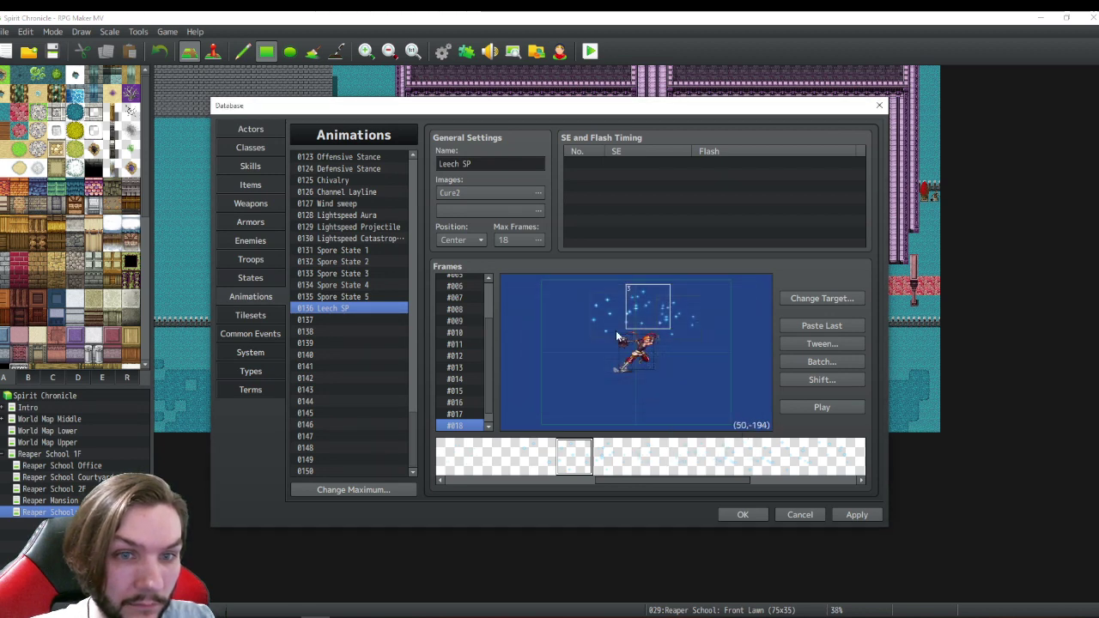
right_click(604, 316)
click(630, 339)
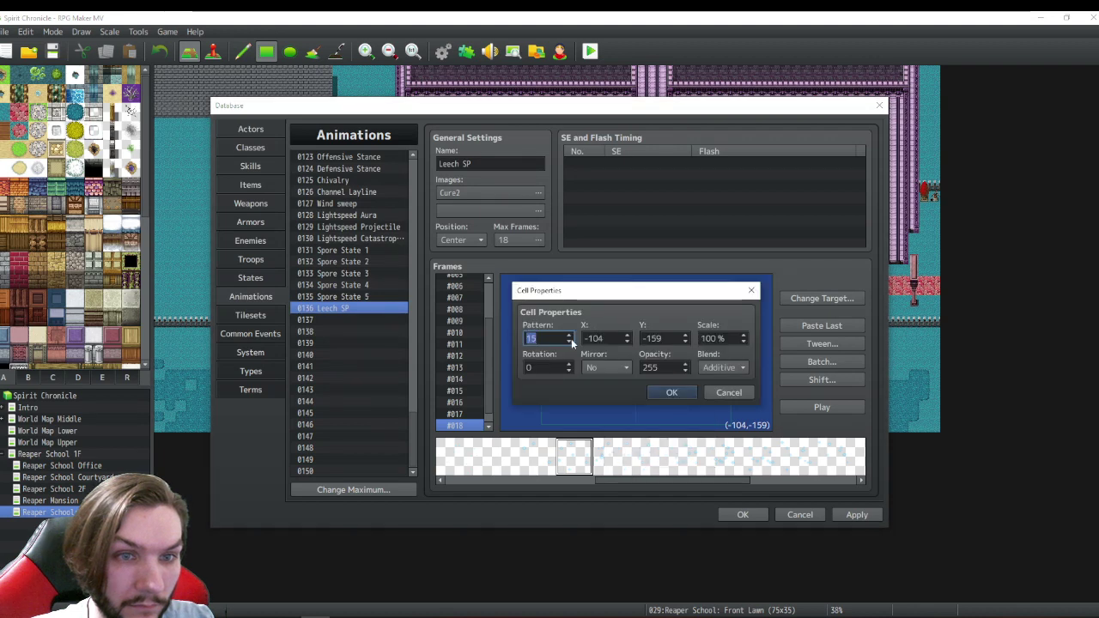
click(673, 390)
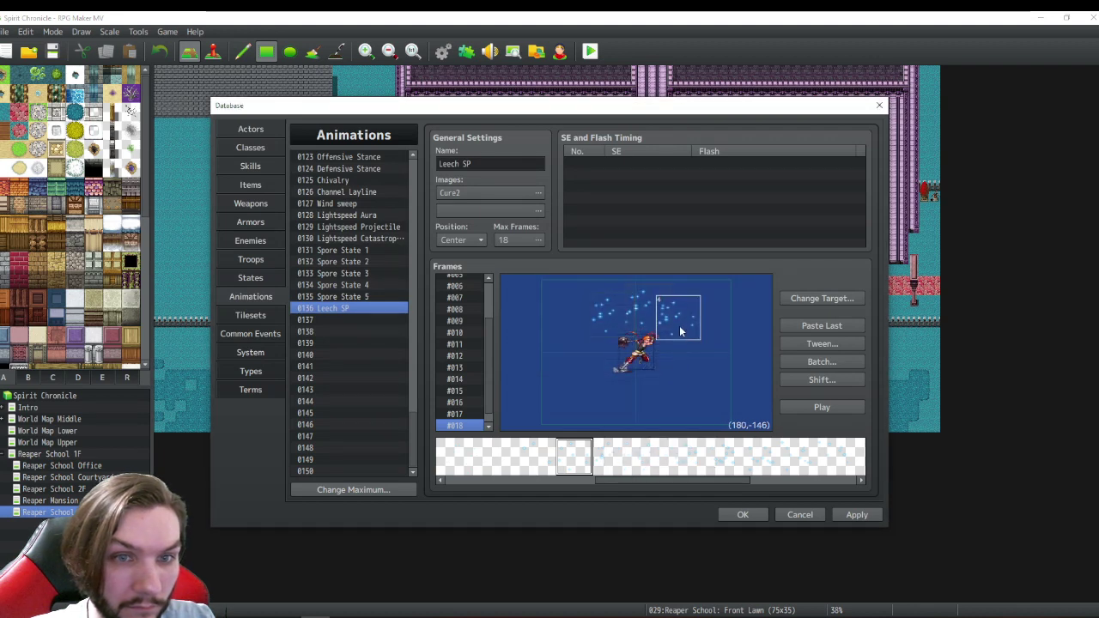
drag(679, 329, 595, 313)
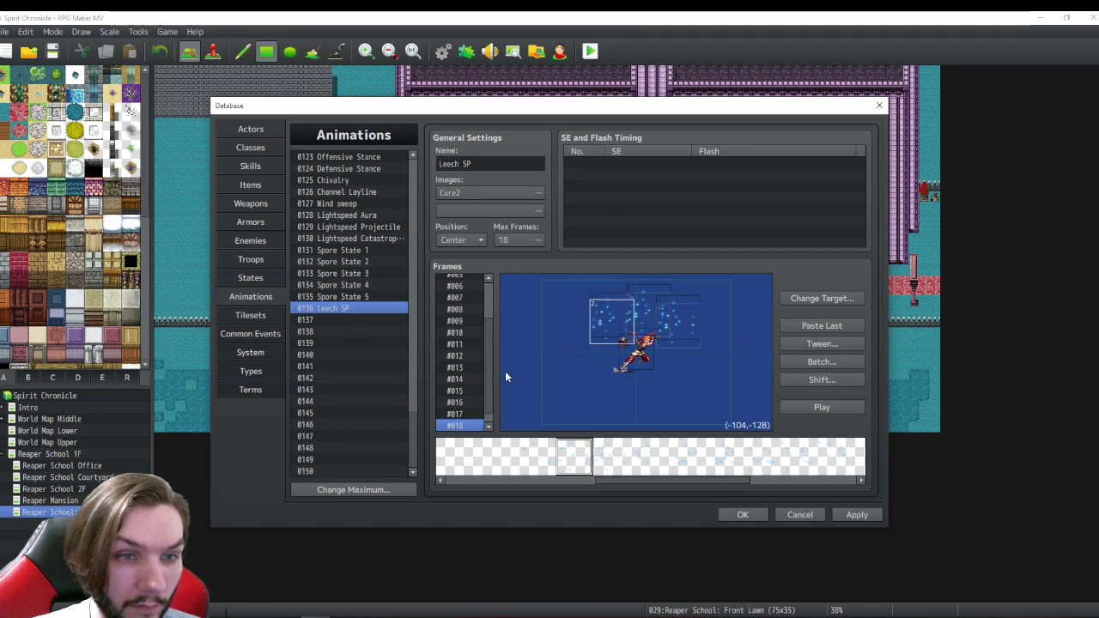
- Copy frame 18 and paste it at the end of the animation as frame 19
scroll(486, 387, down, 1)
right_click(455, 422)
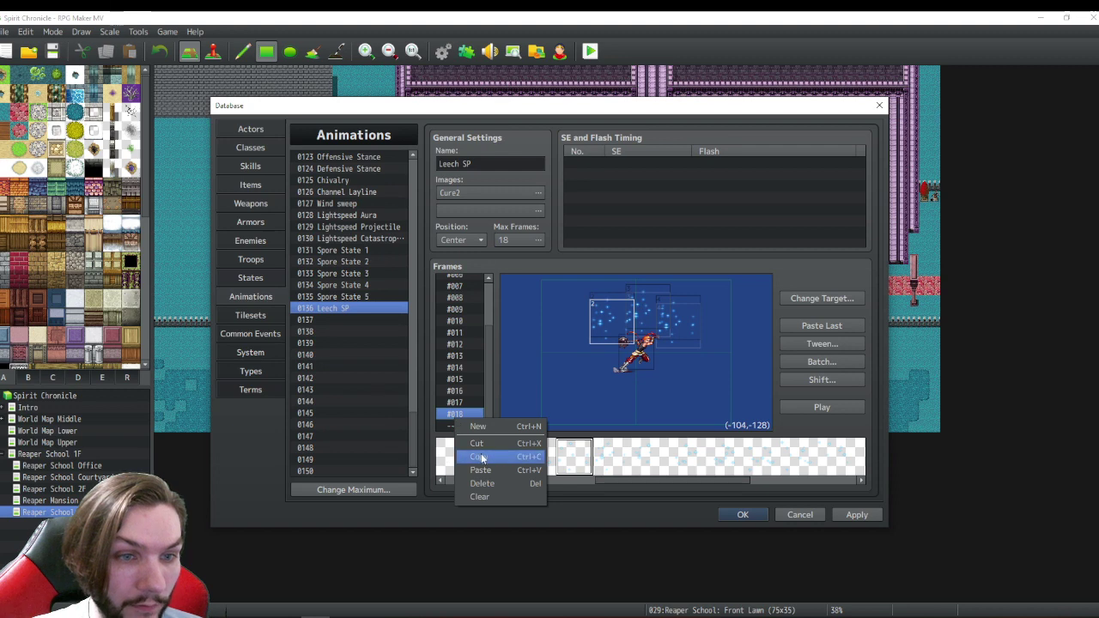
key(Escape)
right_click(460, 426)
click(482, 476)
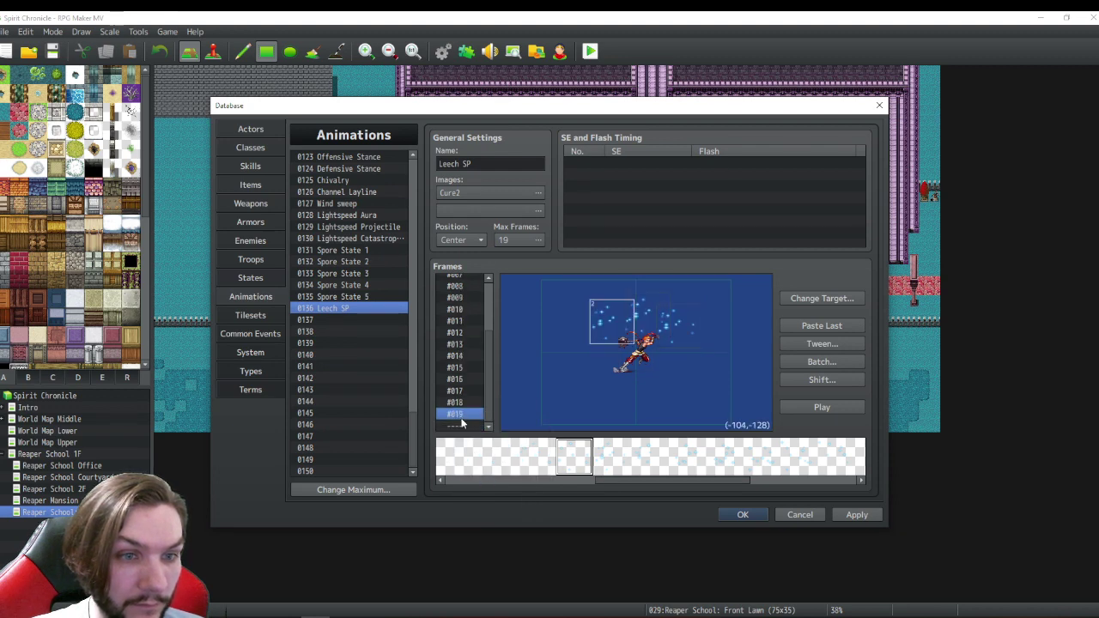
- Set the sparkle cells in frame 19 to pattern 17 and lower them, with the two outer cells at Y -96 and -80
right_click(600, 326)
click(623, 350)
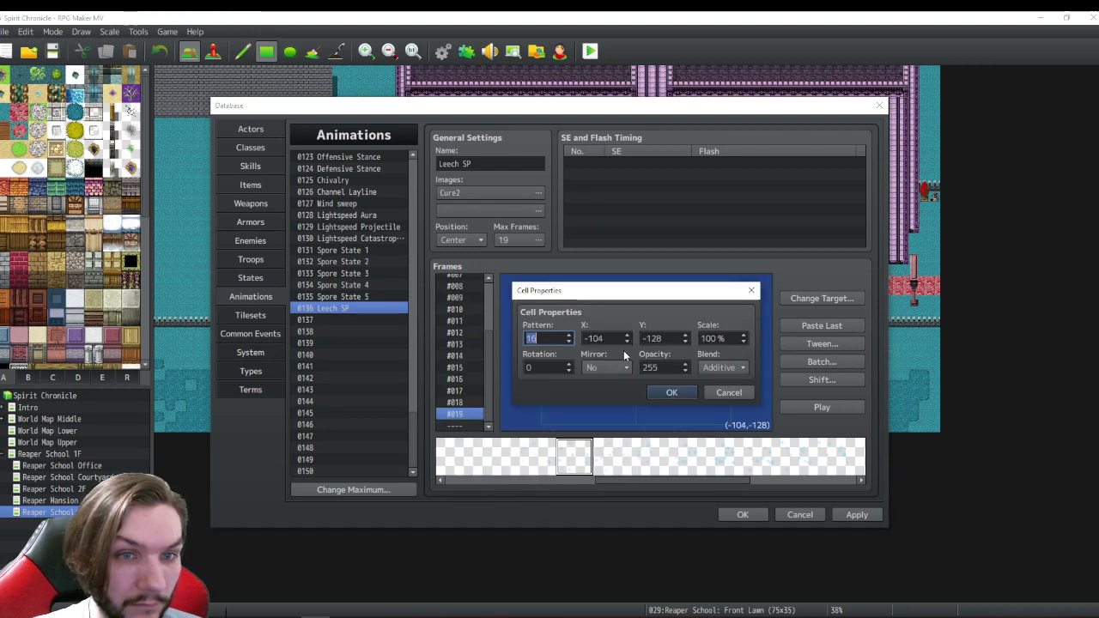
click(672, 393)
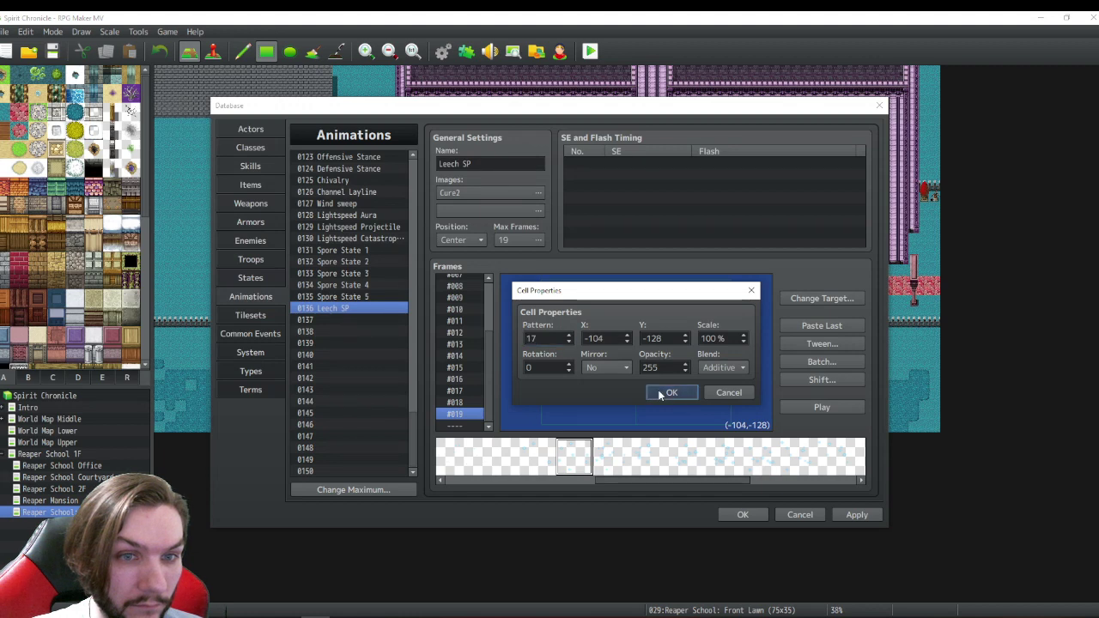
click(650, 333)
right_click(646, 327)
click(666, 351)
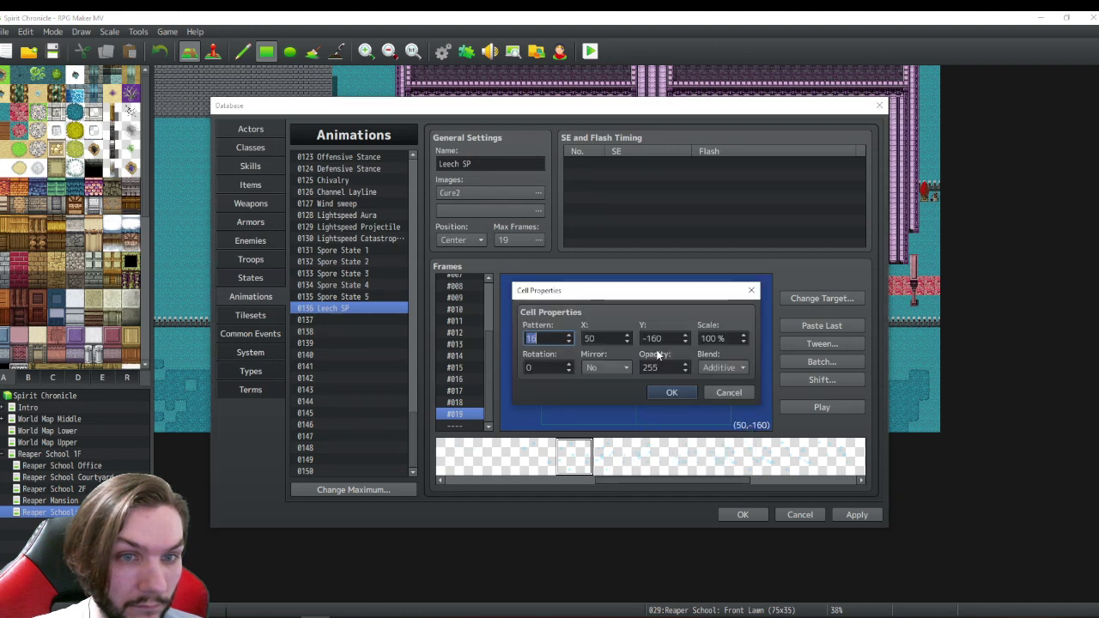
click(671, 392)
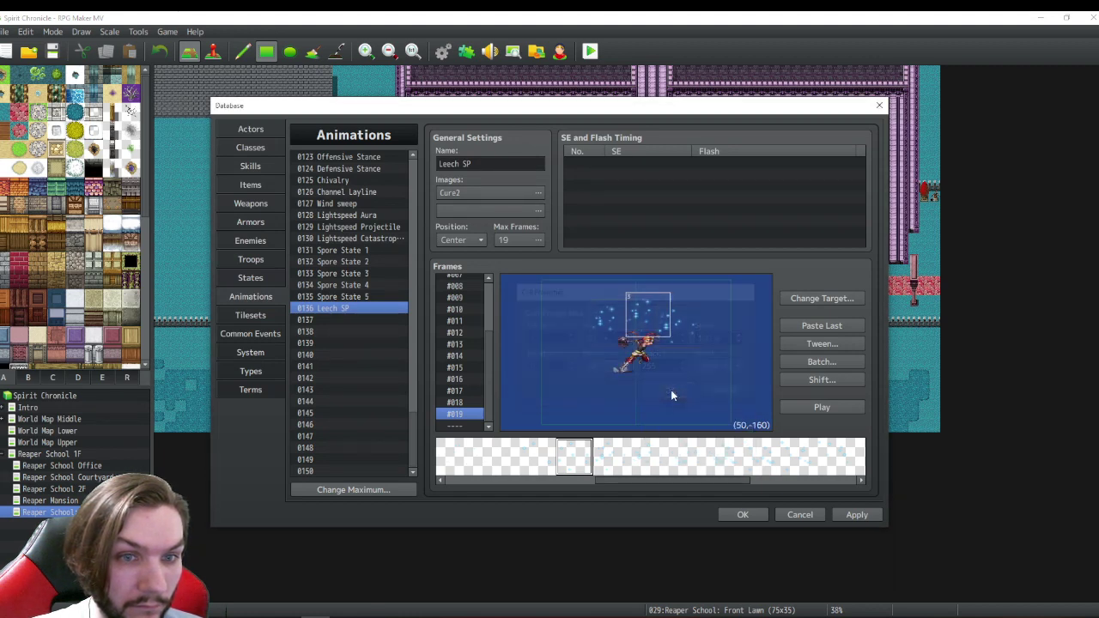
click(678, 330)
right_click(688, 334)
click(708, 345)
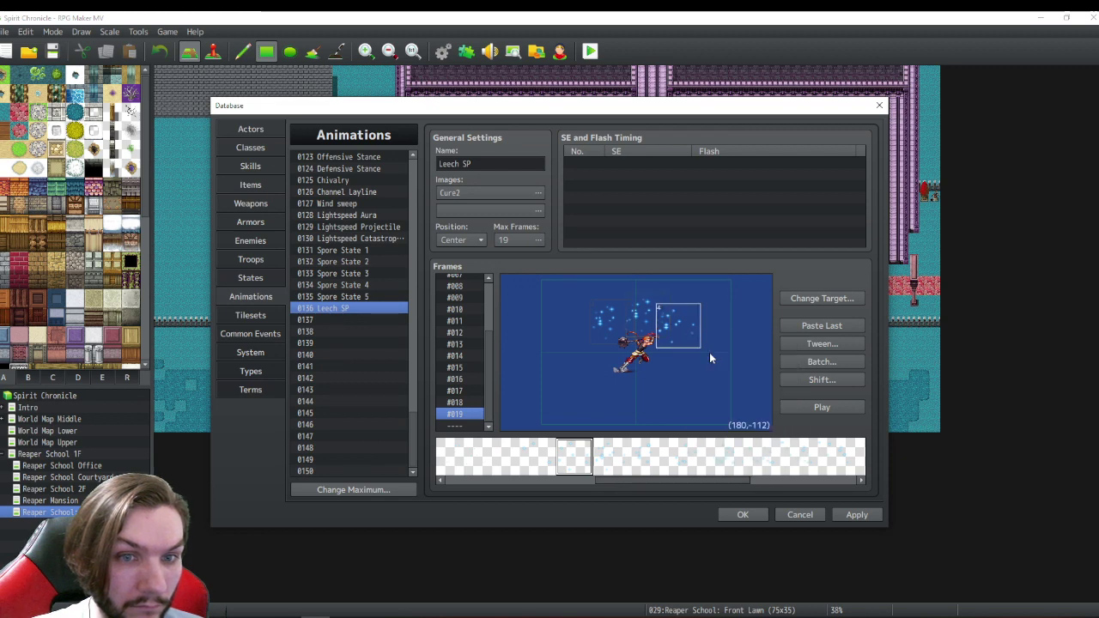
click(661, 390)
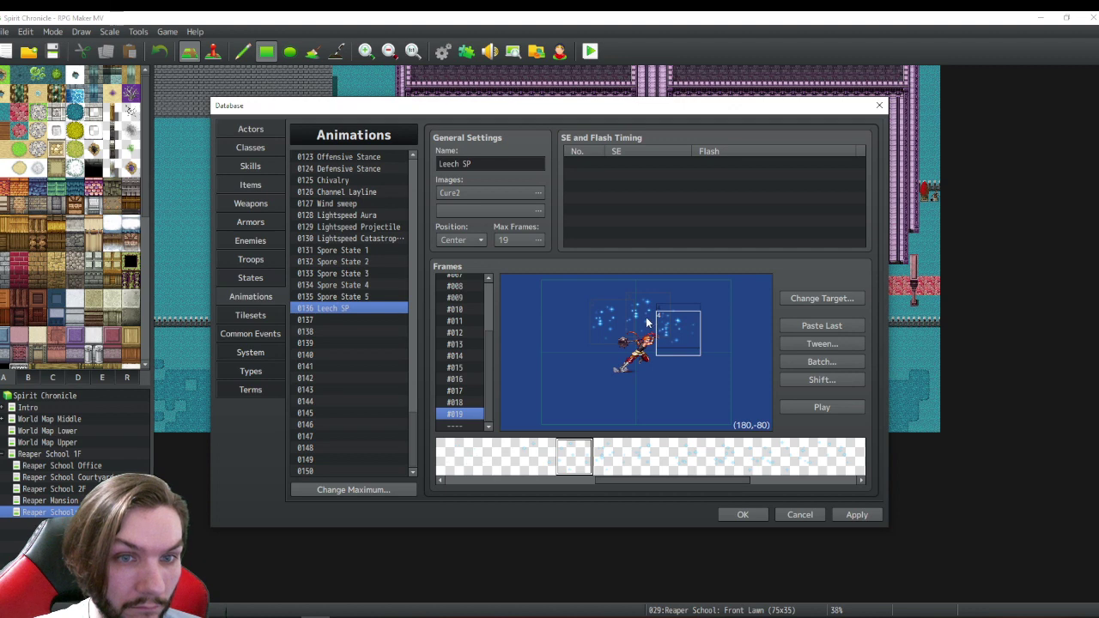
click(635, 318)
click(610, 329)
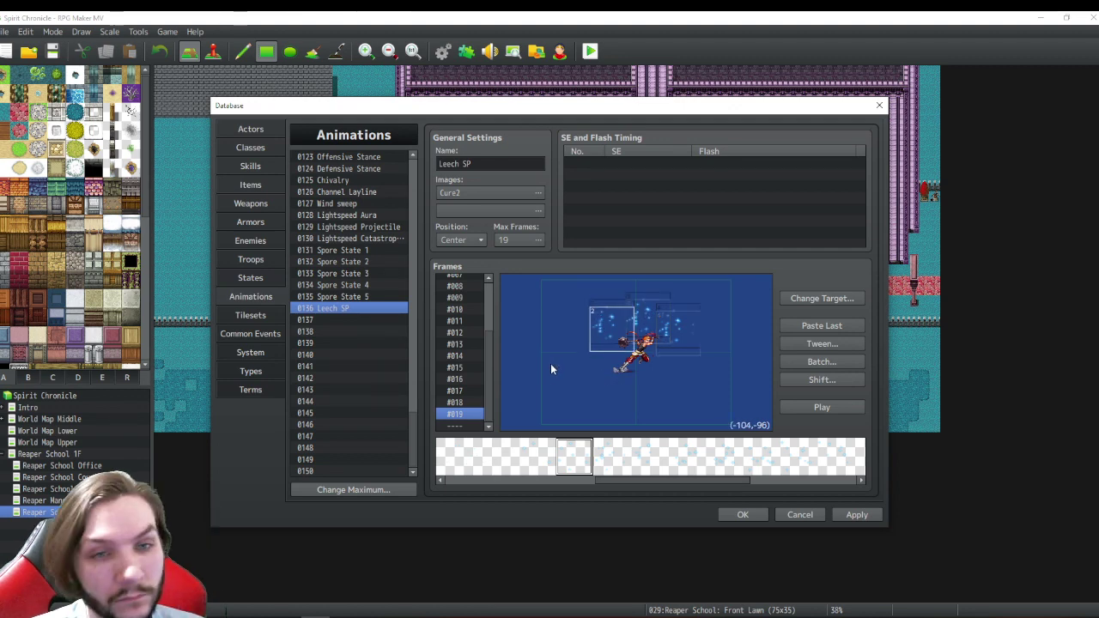
- Copy frame 19 of the Leech SP animation
right_click(463, 414)
click(485, 435)
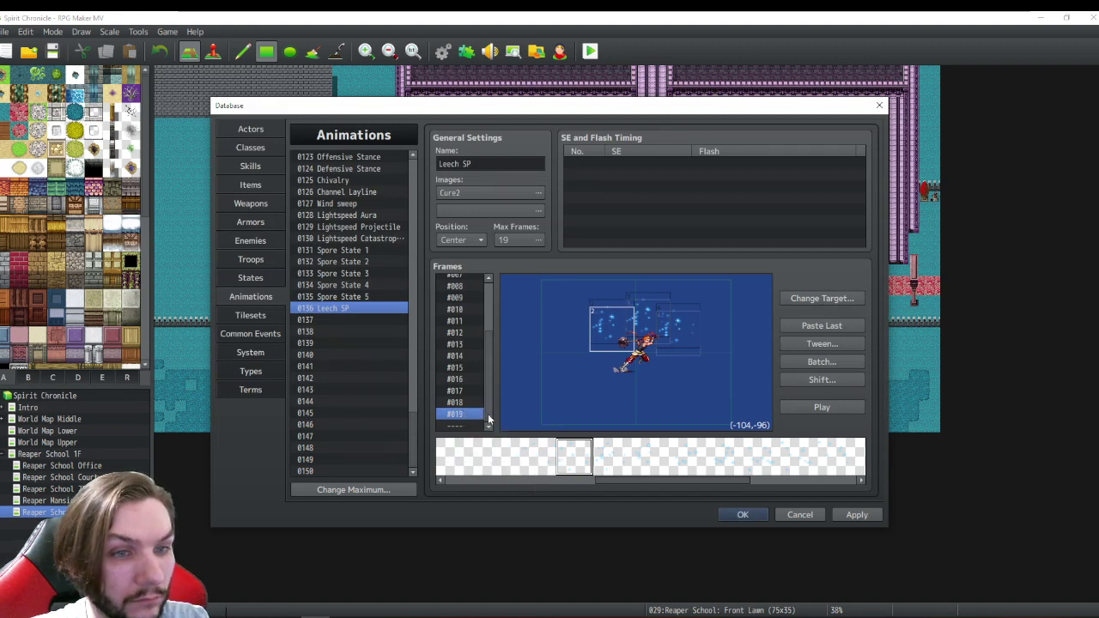
- Paste the copied frame after frame 19 of the Leech SP animation as frame 20
click(459, 426)
right_click(460, 426)
click(493, 478)
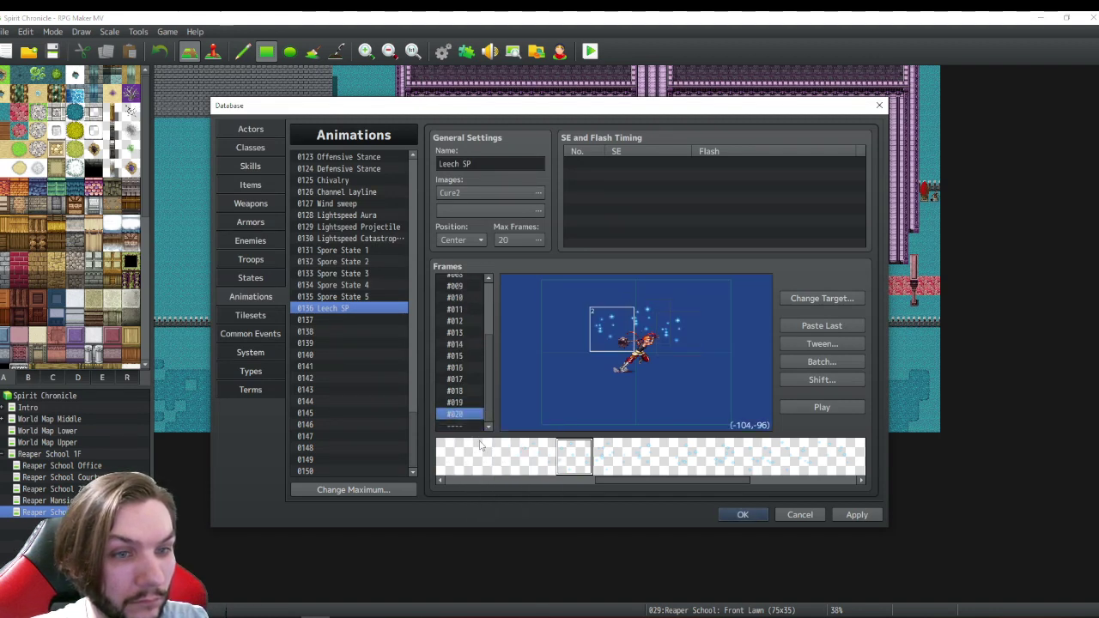
- In frame 20, set cells 2 and 3 to pattern 18 and lower them to Y -64 and Y -96 respectively
right_click(600, 326)
click(622, 350)
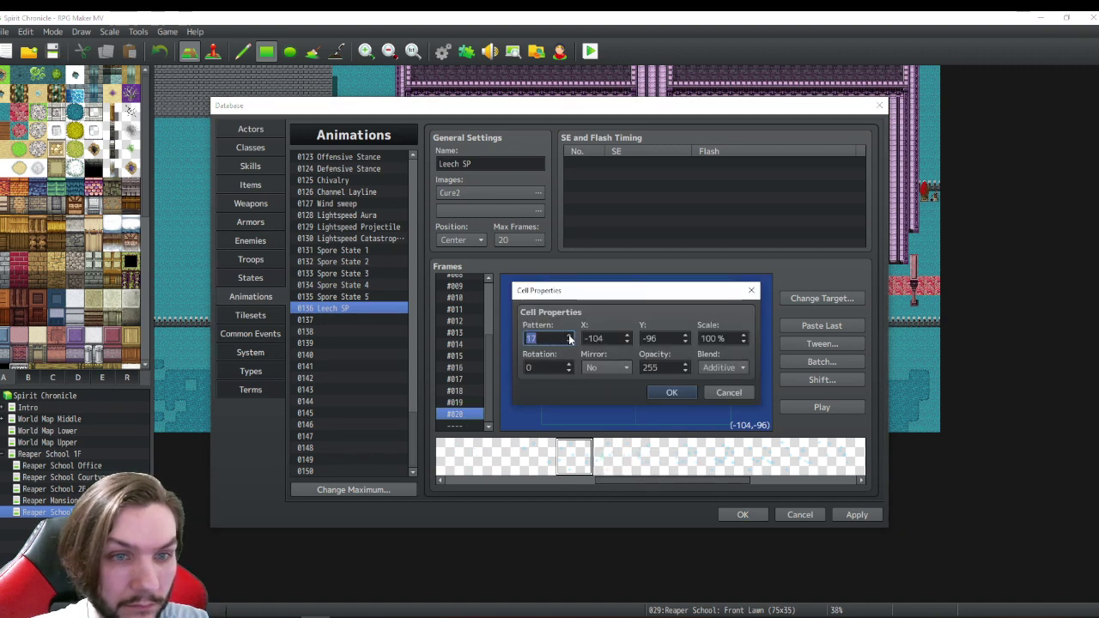
click(672, 392)
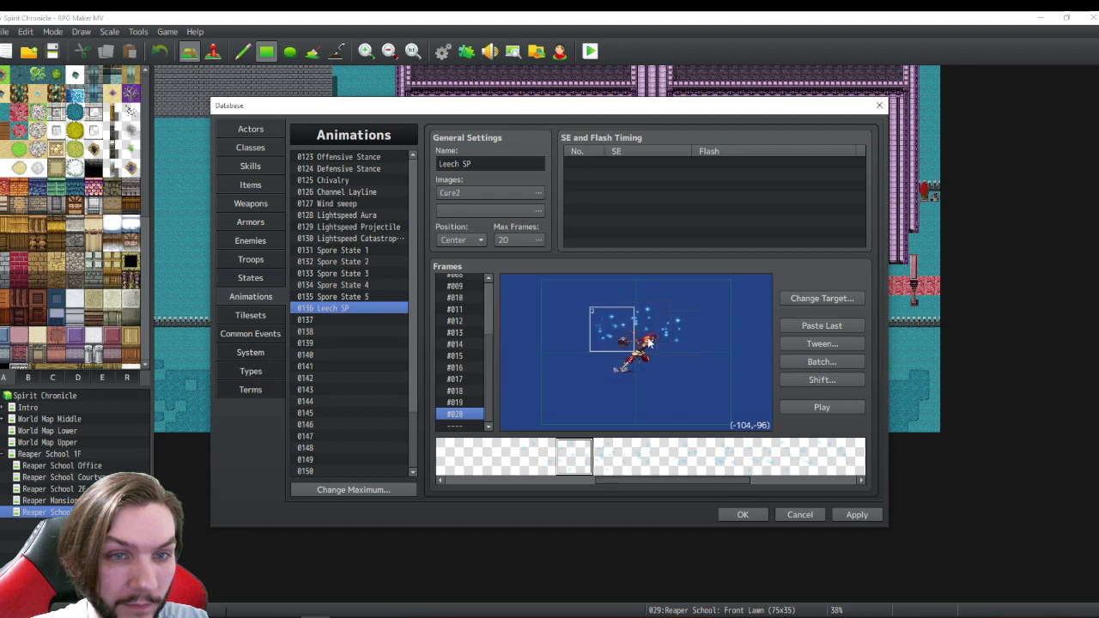
drag(609, 331, 642, 322)
right_click(642, 322)
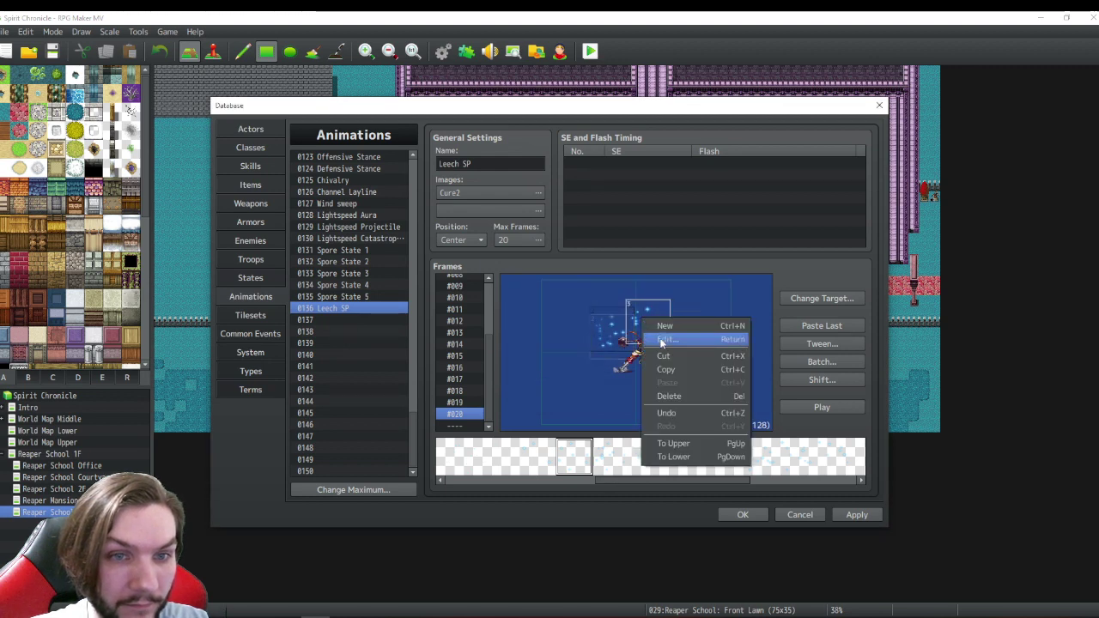
click(661, 340)
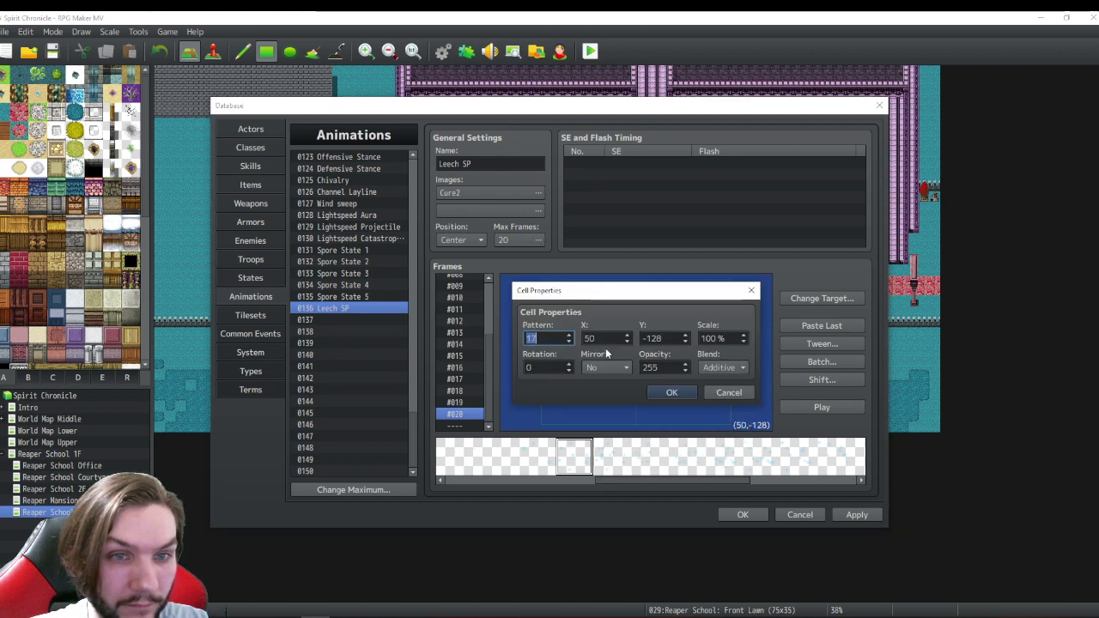
click(674, 393)
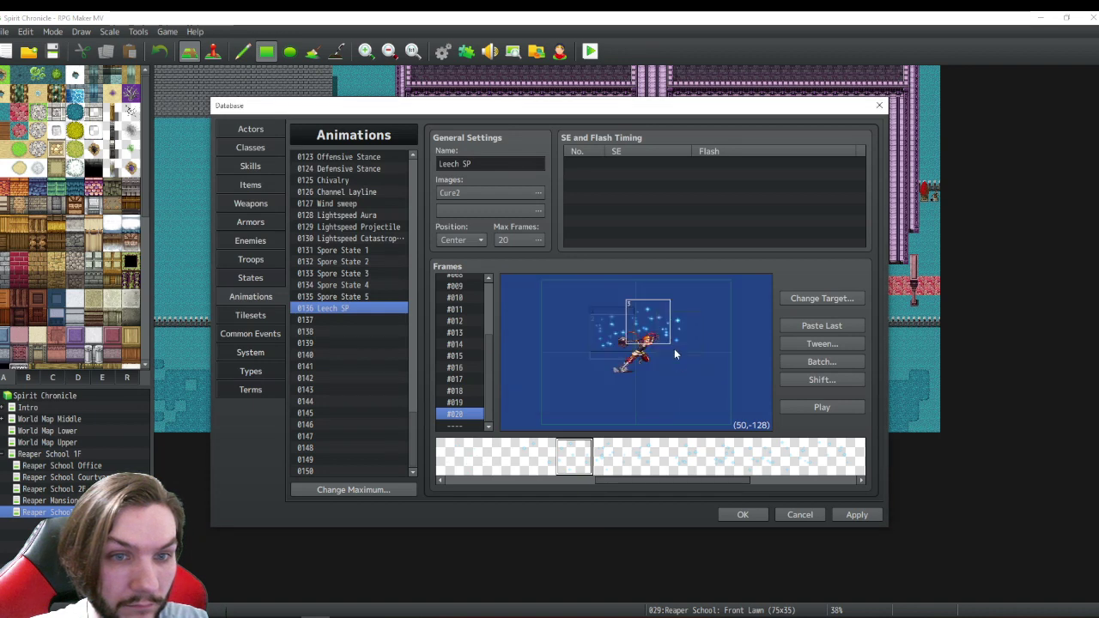
drag(672, 337, 702, 346)
- Set cell 4 of frame 20 to pattern 18 and lower it to Y -48
right_click(680, 332)
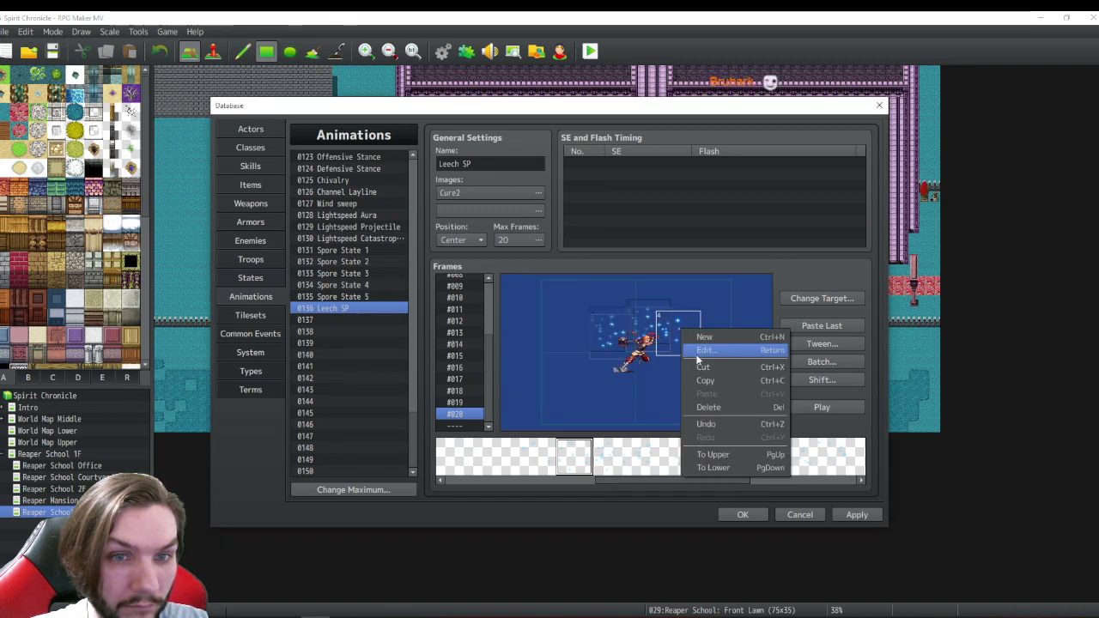
click(698, 354)
click(674, 392)
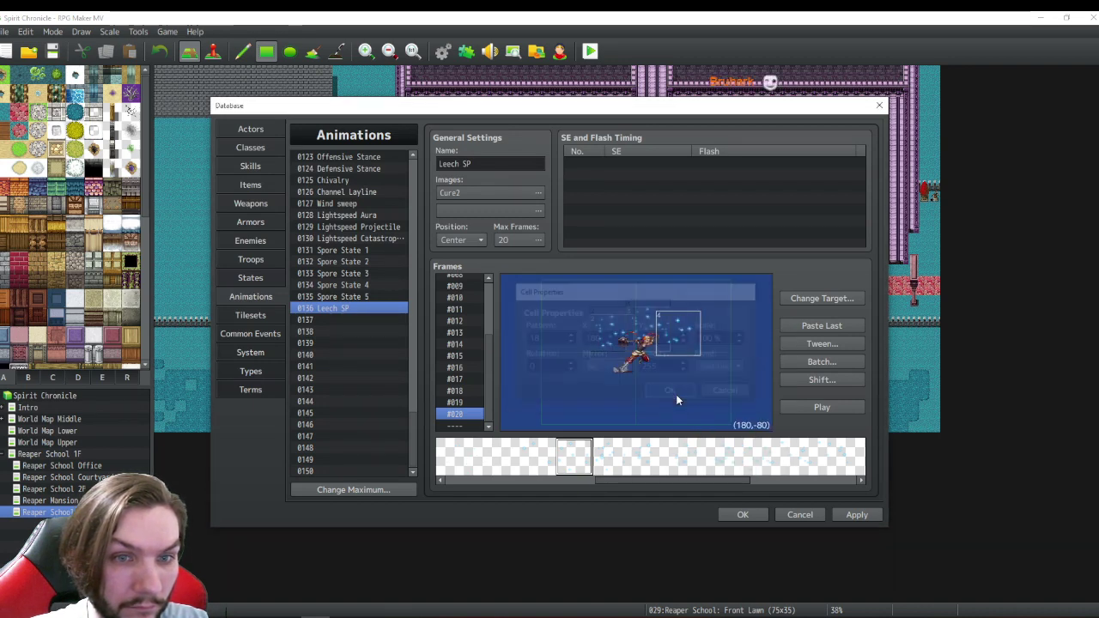
drag(691, 361, 703, 379)
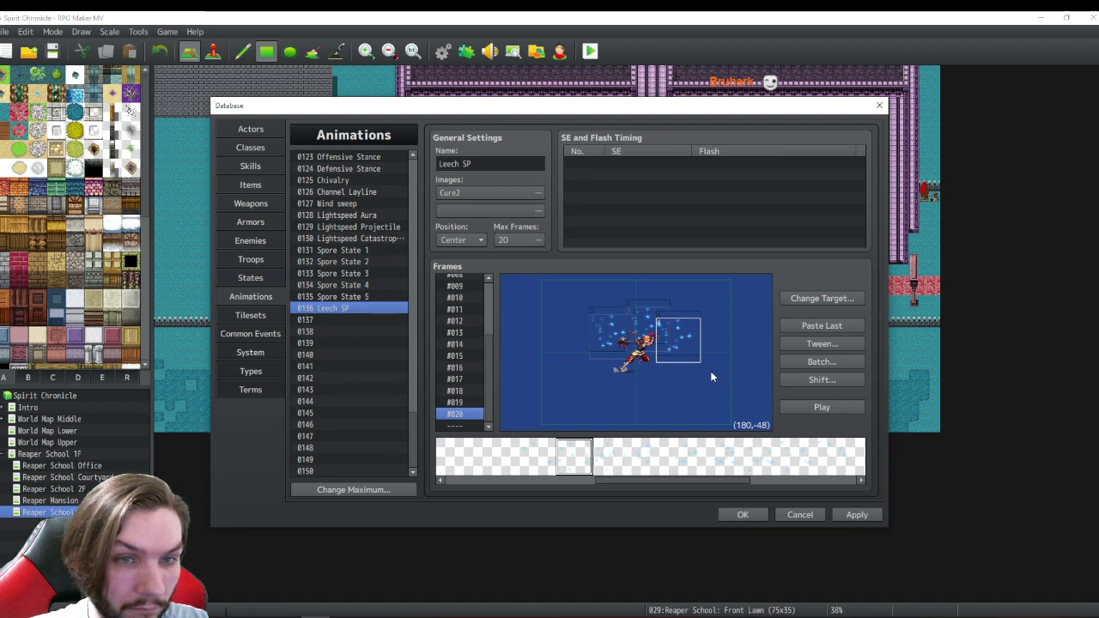
click(710, 374)
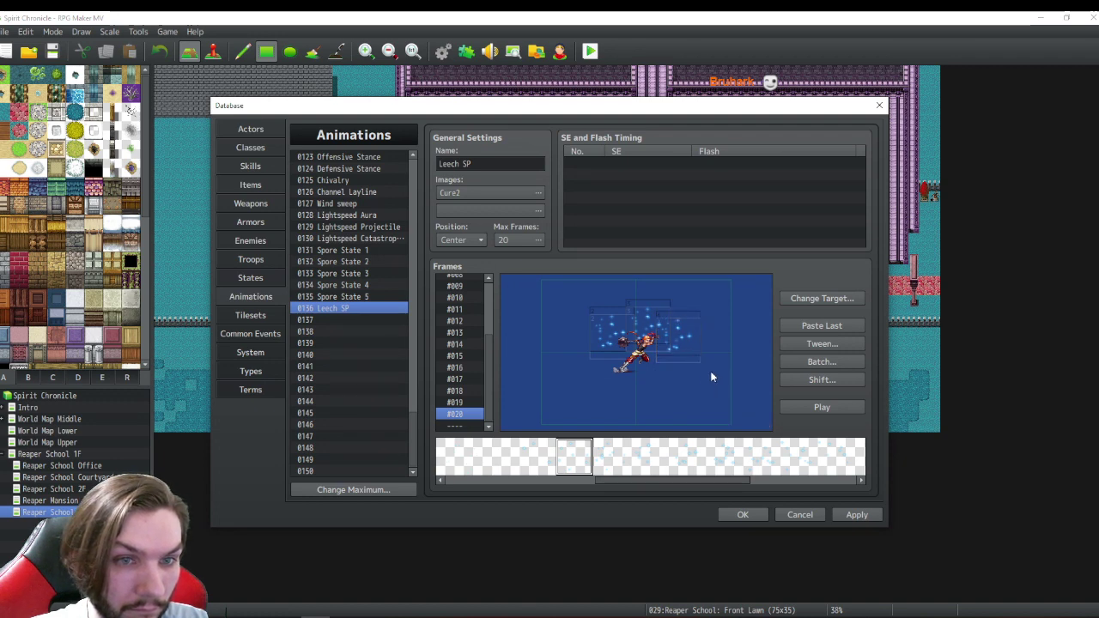
- Copy frame 20 and paste it as frame 21
right_click(457, 415)
click(453, 425)
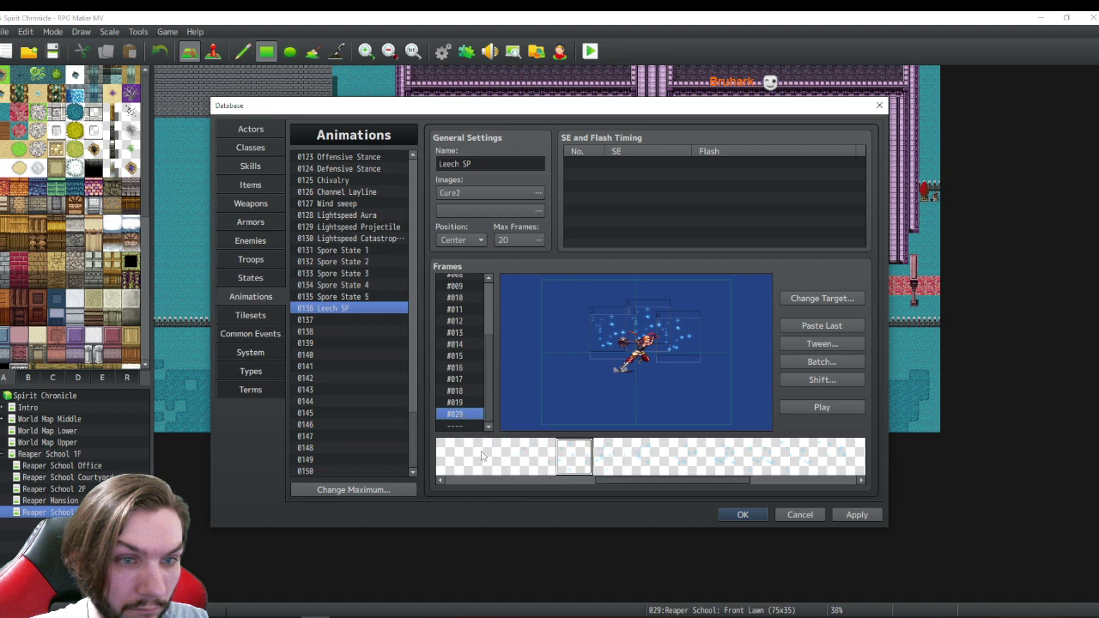
click(453, 425)
right_click(454, 425)
click(479, 477)
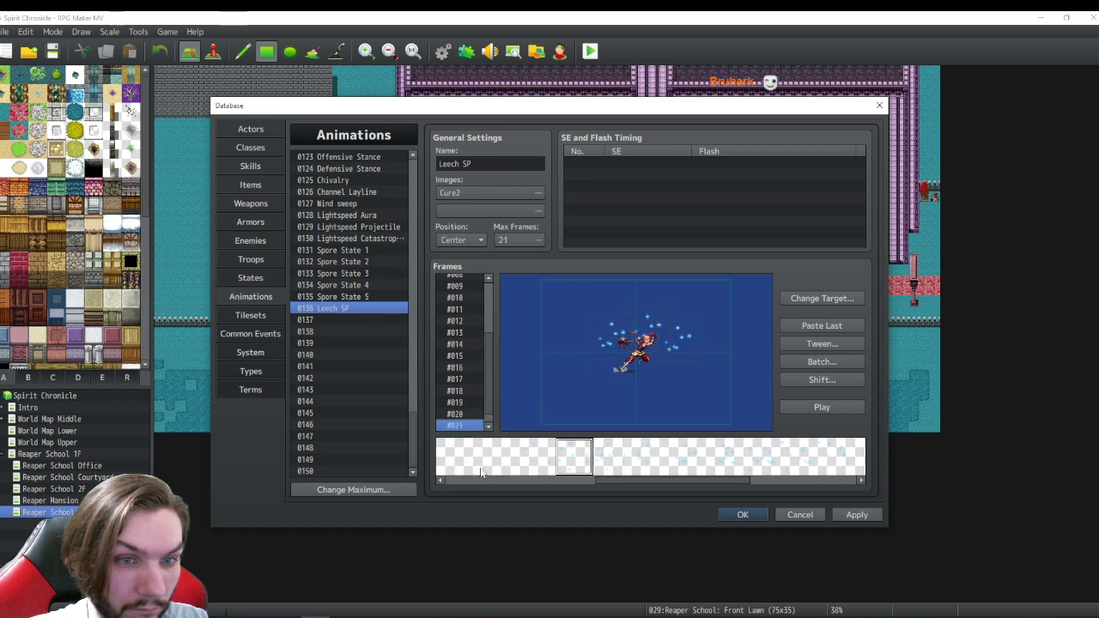
- In frame 21, set cells 2 and 3 to pattern 19 and lower cell 3 to Y -64
right_click(607, 343)
click(624, 359)
click(568, 336)
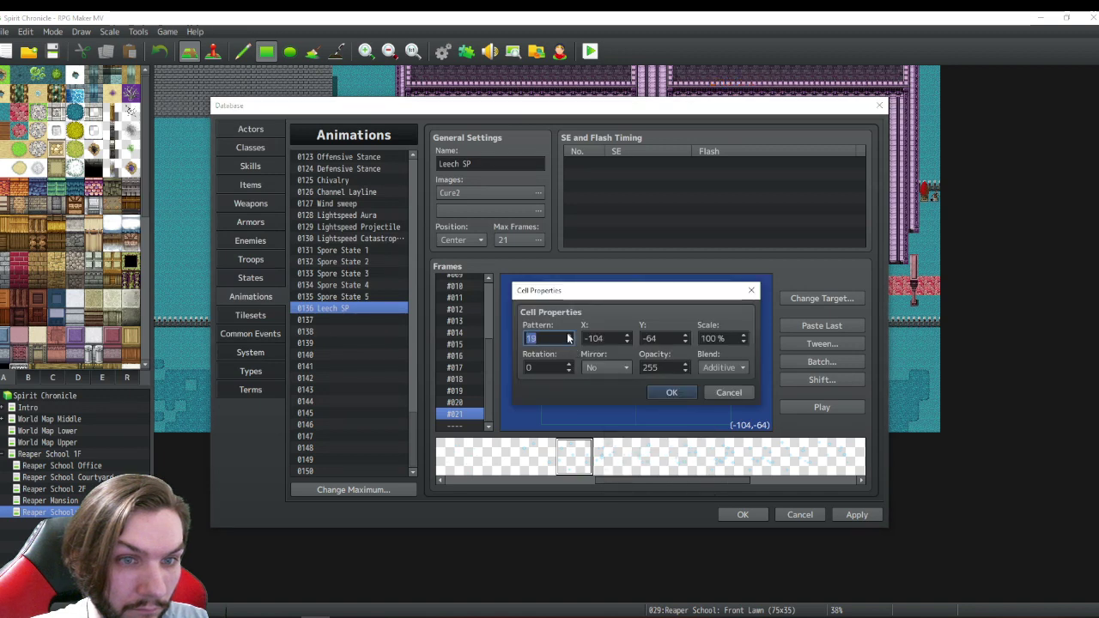
click(672, 393)
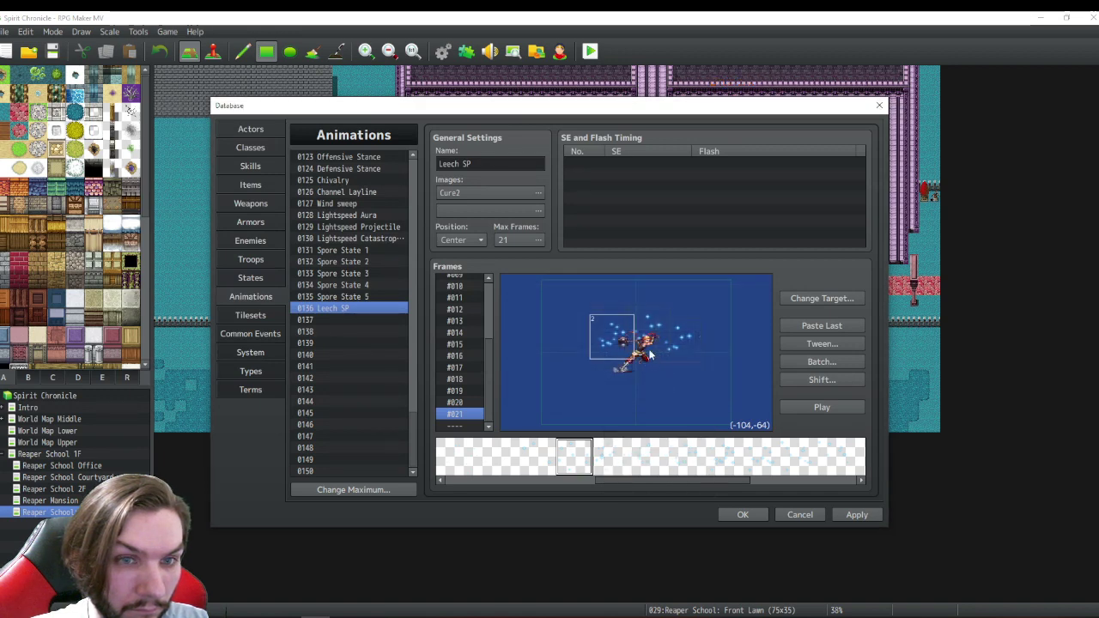
right_click(650, 348)
click(666, 364)
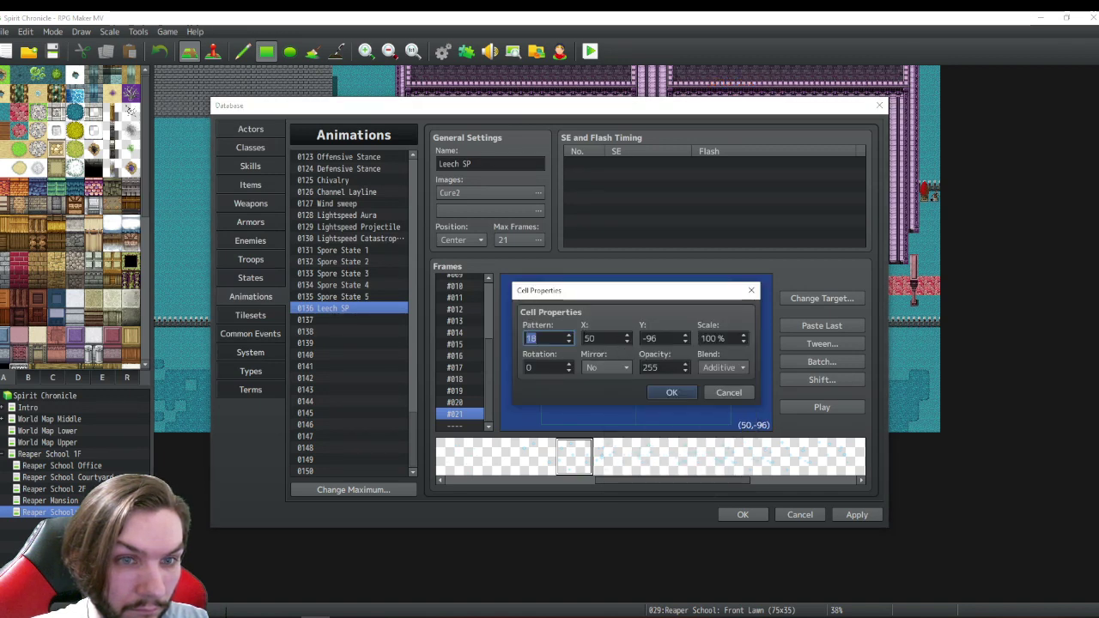
click(671, 392)
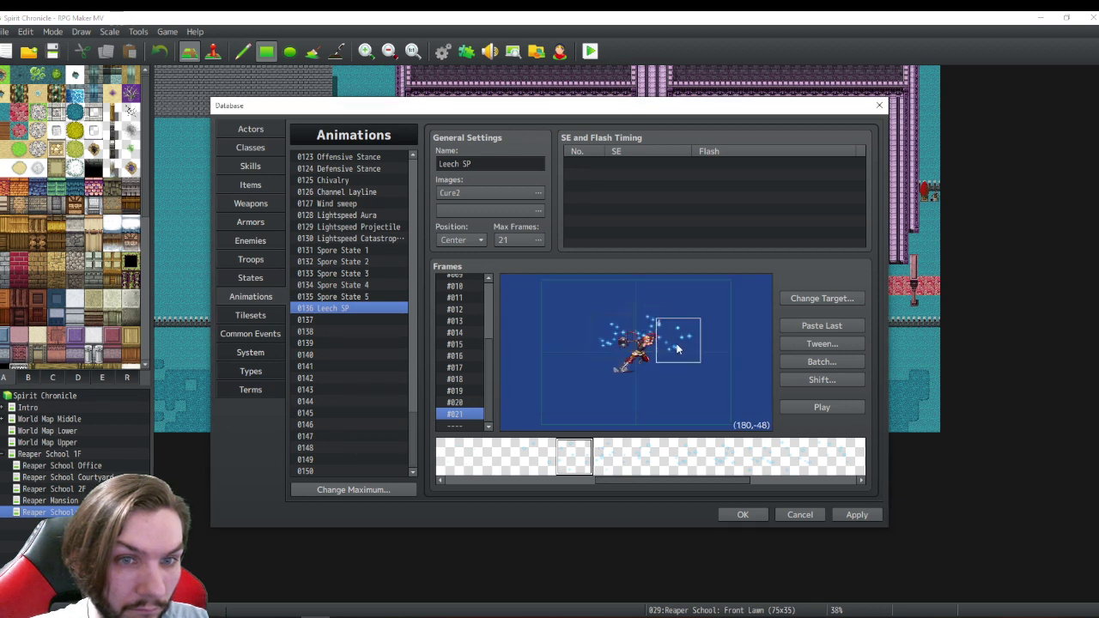
- Set cell 4 of frame 21 to pattern 19, lowering it to Y -16 and cell 2 to Y -32
right_click(677, 349)
click(692, 365)
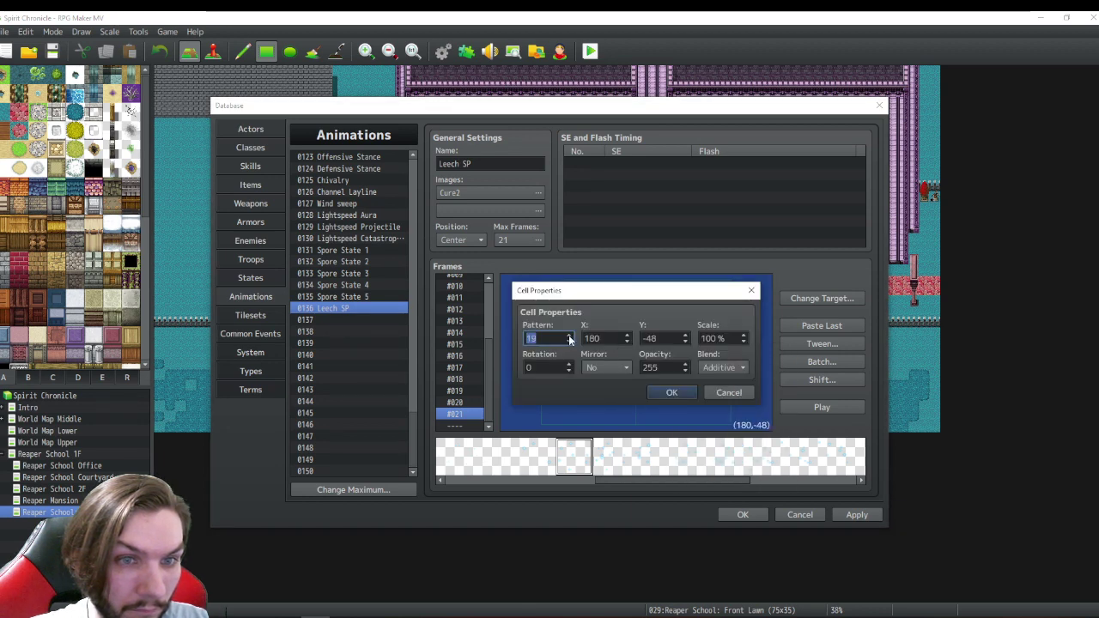
click(674, 392)
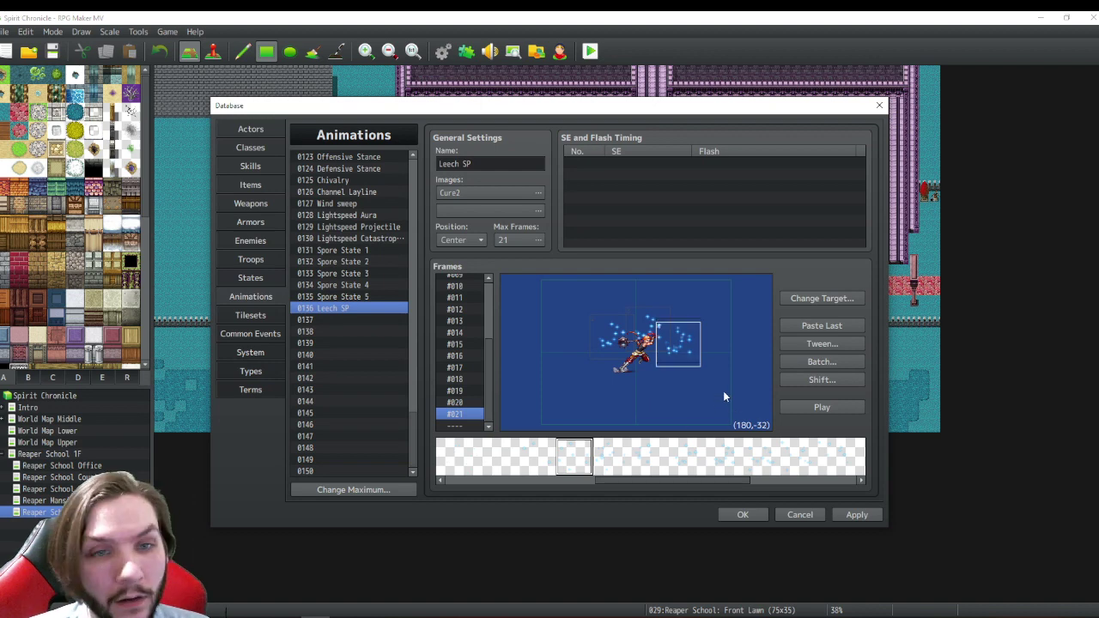
drag(677, 343, 609, 350)
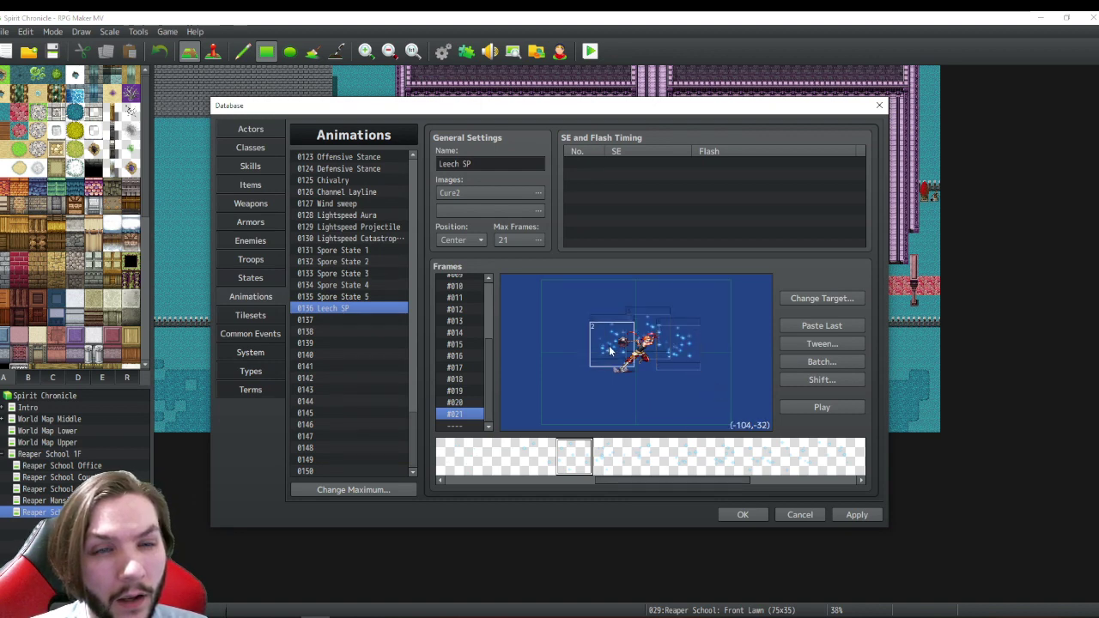
click(628, 394)
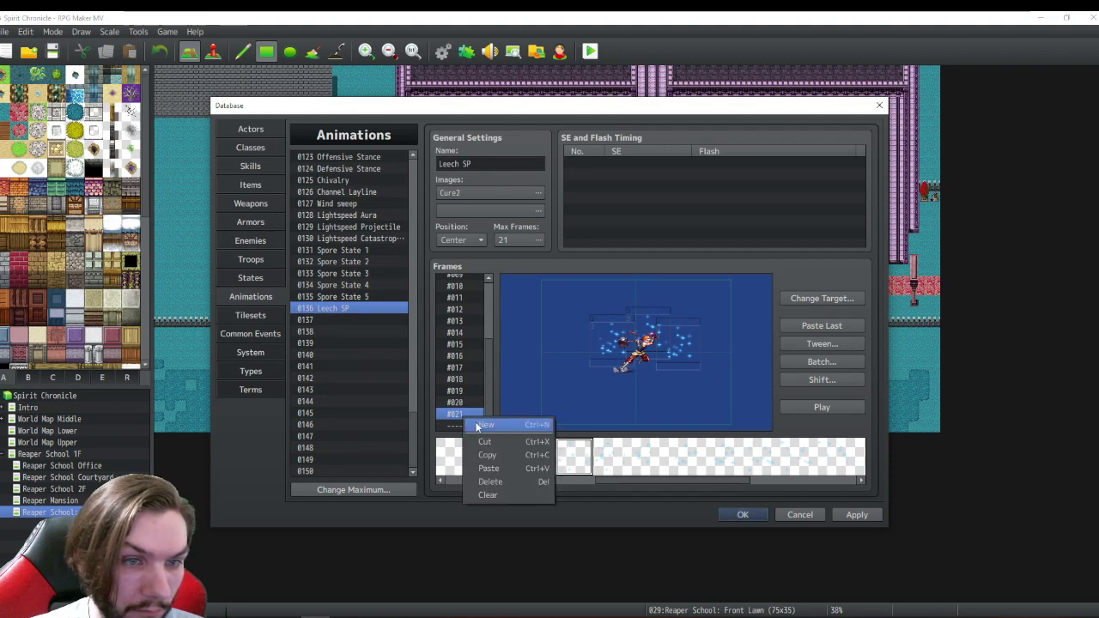
- Copy frame 21 and paste it as frame 22
click(487, 455)
right_click(463, 425)
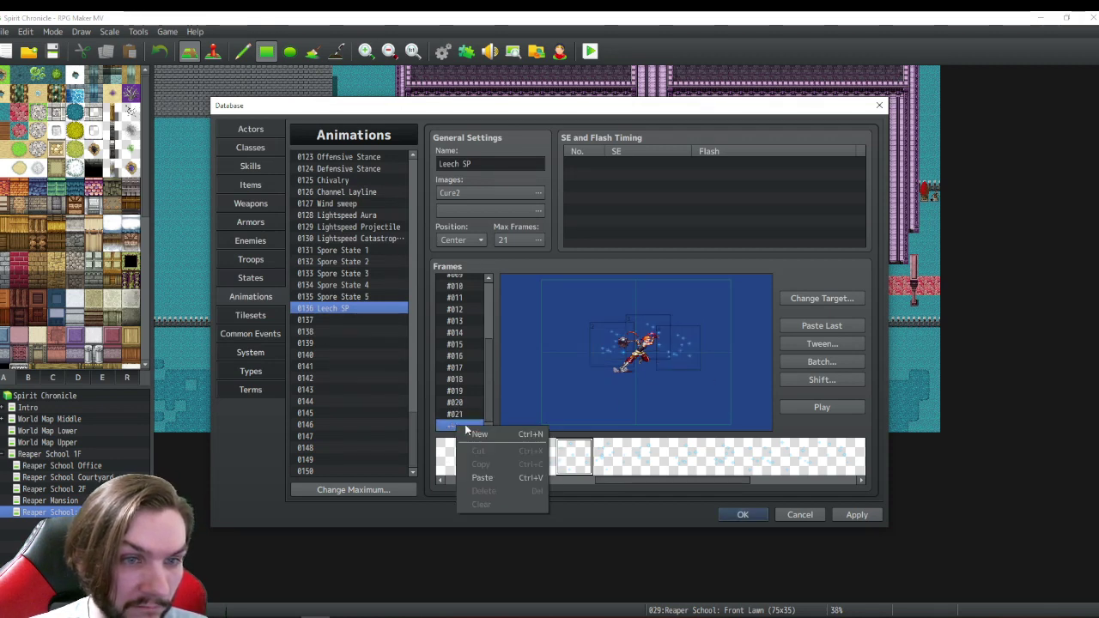
click(493, 477)
- Set cells 2 and 3 of frame 22 to pattern 20
right_click(608, 349)
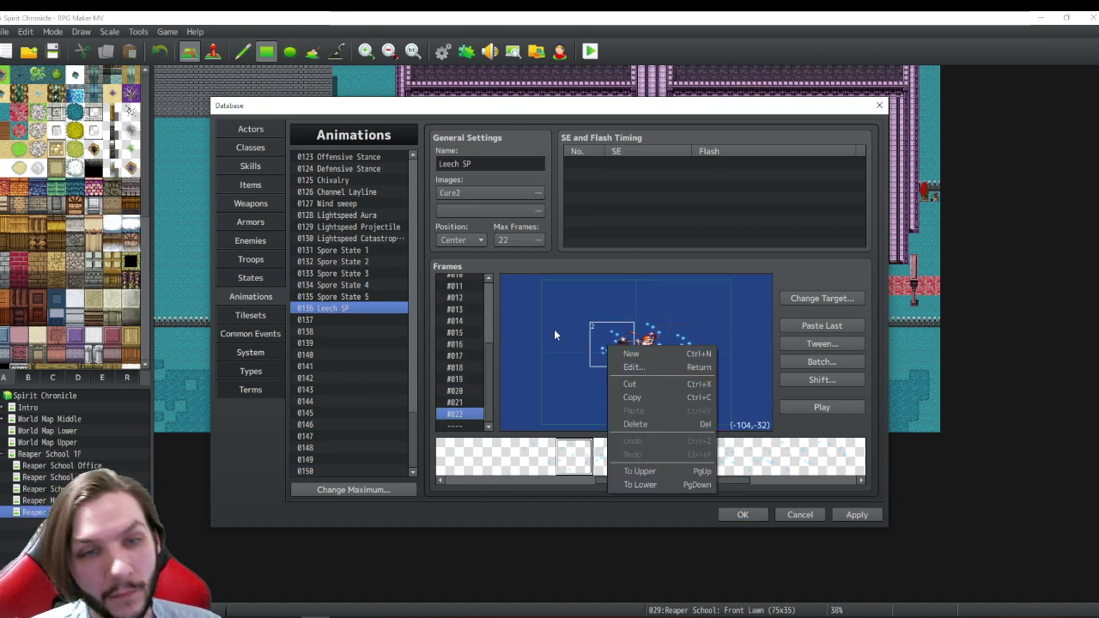
click(634, 367)
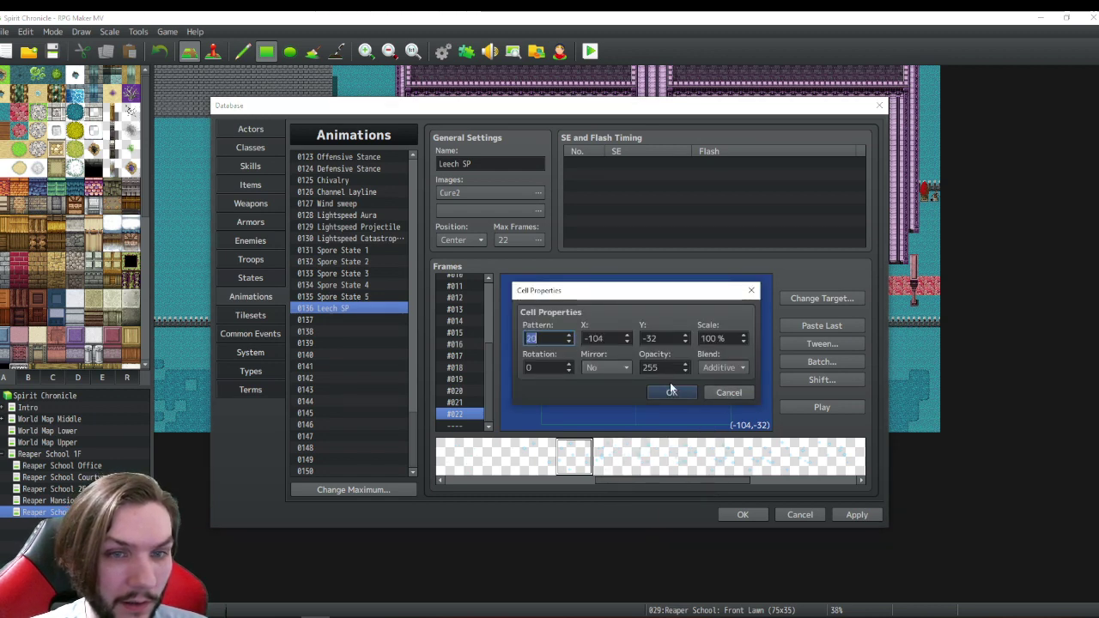
click(666, 391)
right_click(649, 333)
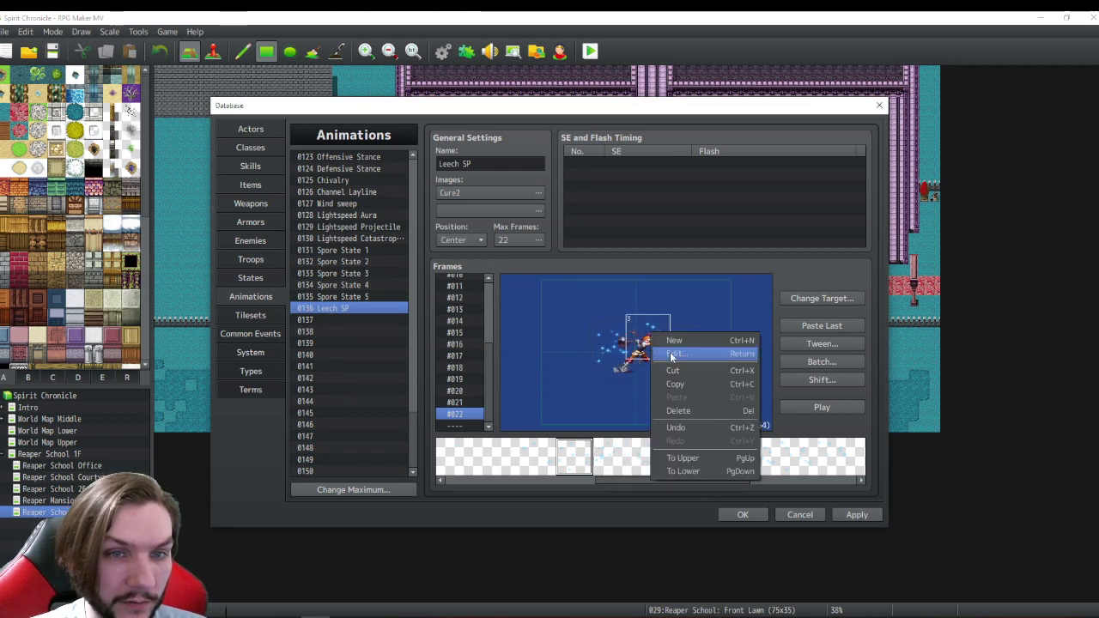
click(656, 356)
click(669, 388)
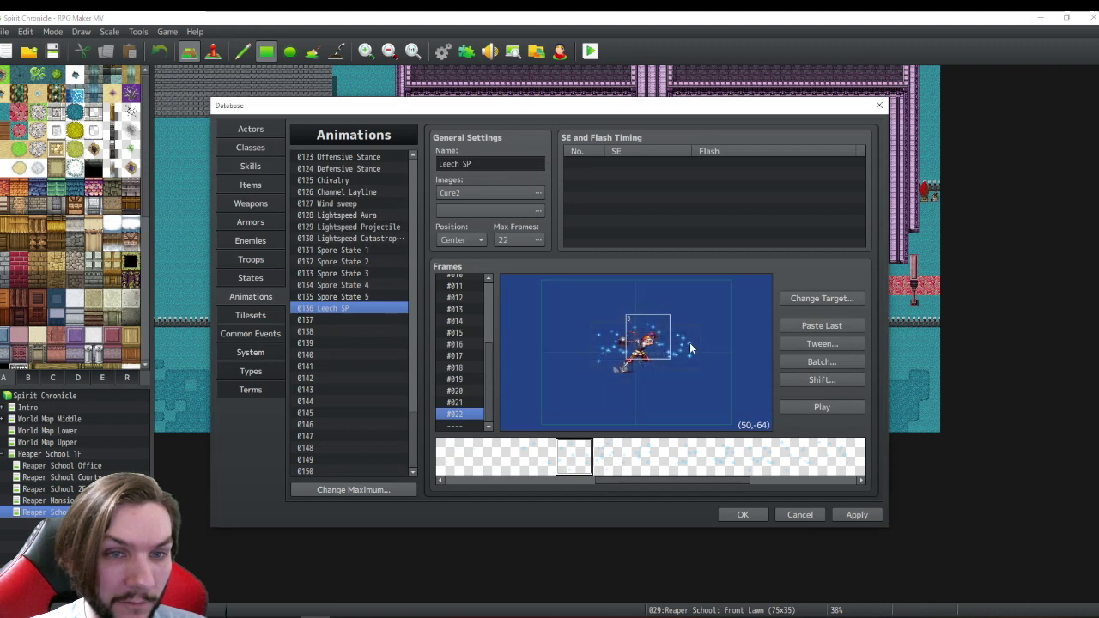
- Set cell 4 of frame 22 to pattern 20, lowering it to Y 16 and cell 2 to Y 0
right_click(691, 339)
click(705, 364)
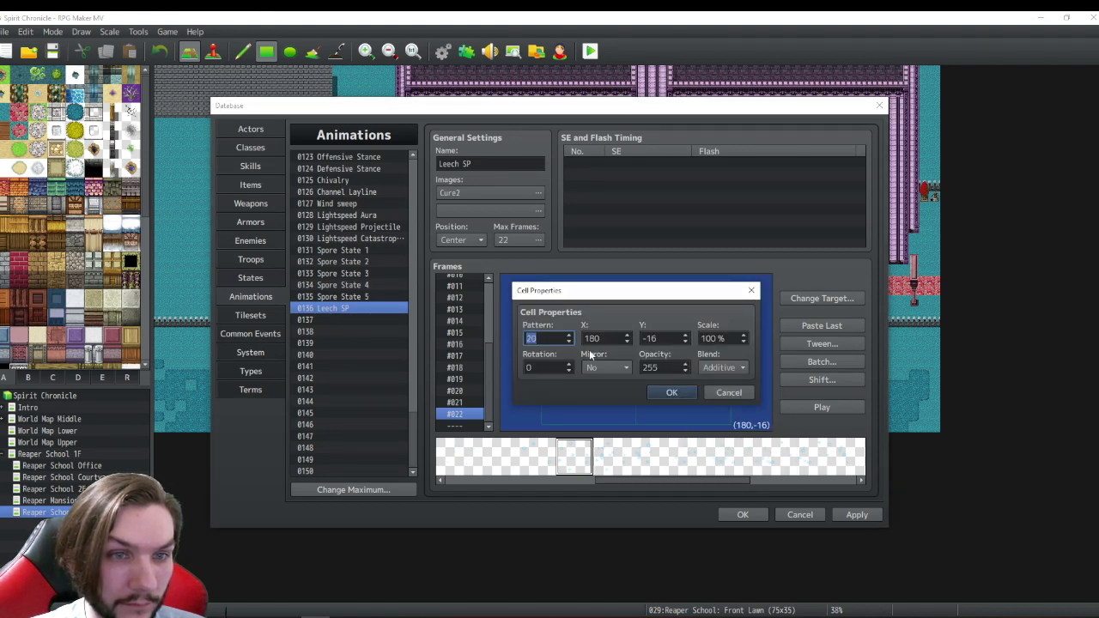
click(678, 391)
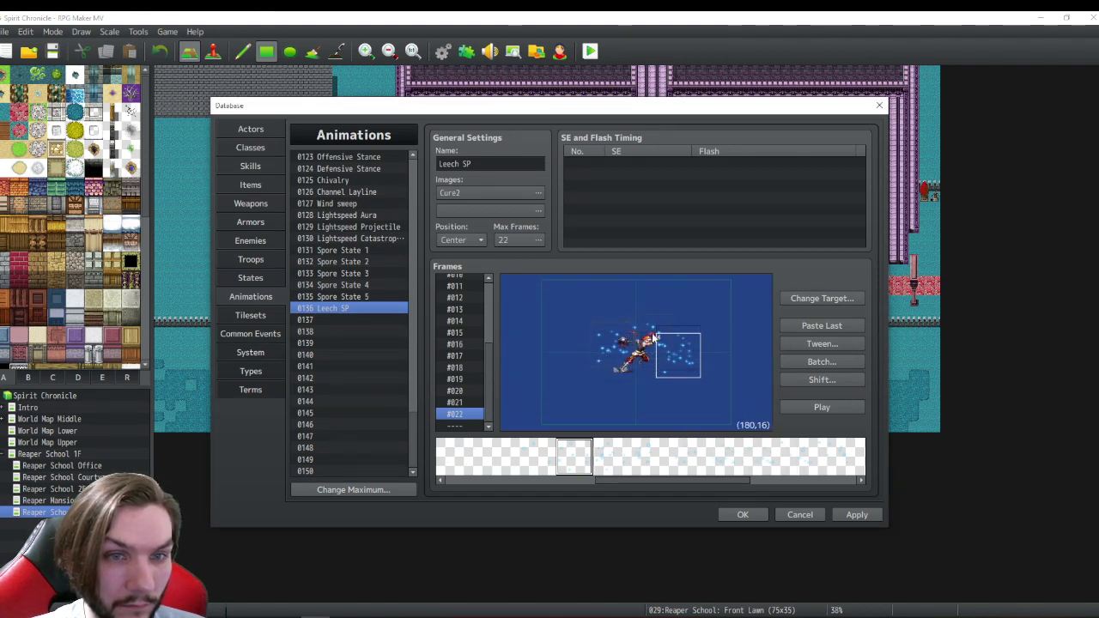
drag(655, 339, 617, 344)
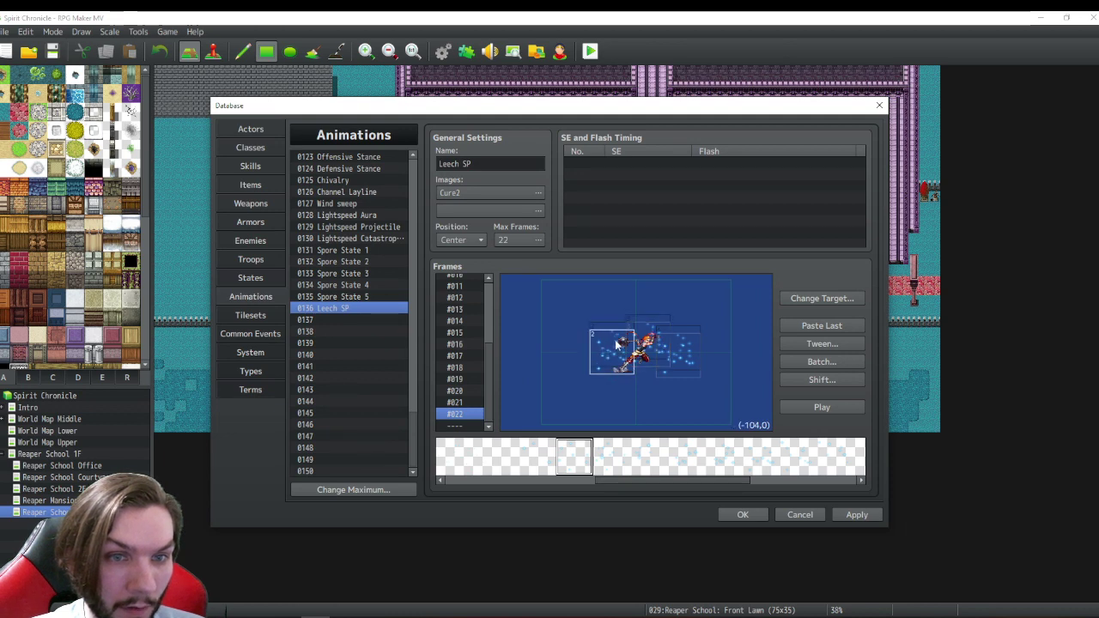
click(645, 400)
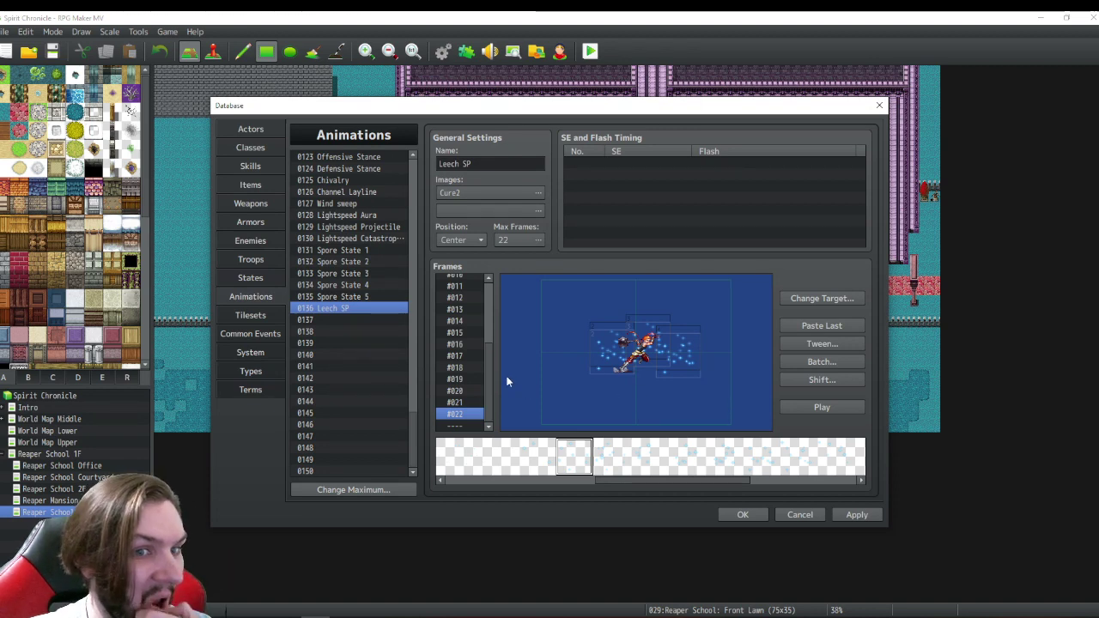
- Copy frame 22 and paste it as frame 23
right_click(458, 416)
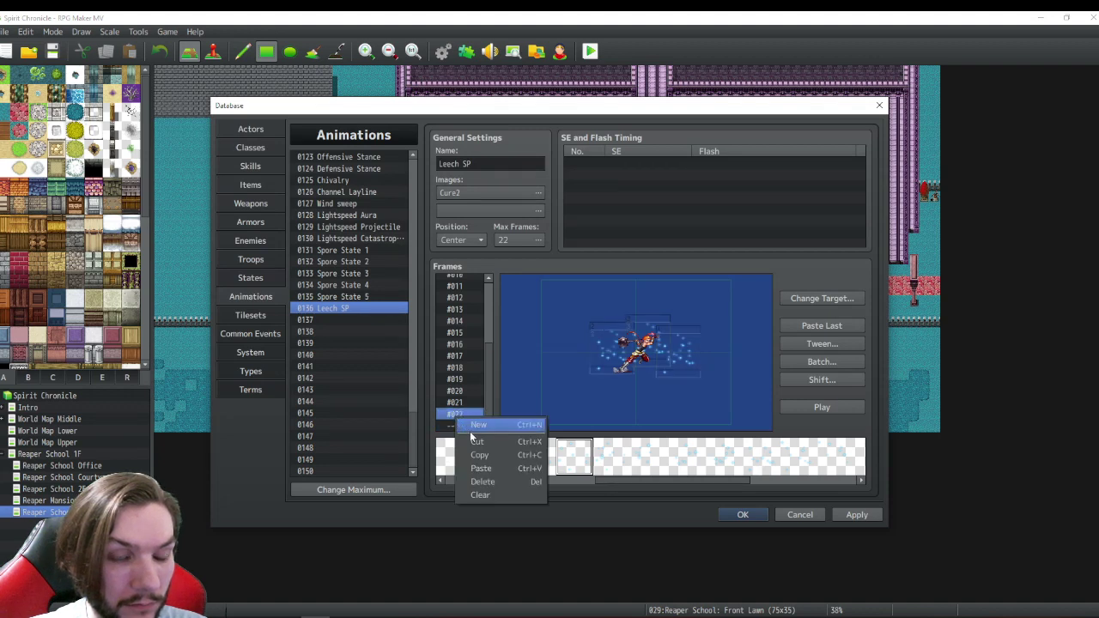
click(479, 455)
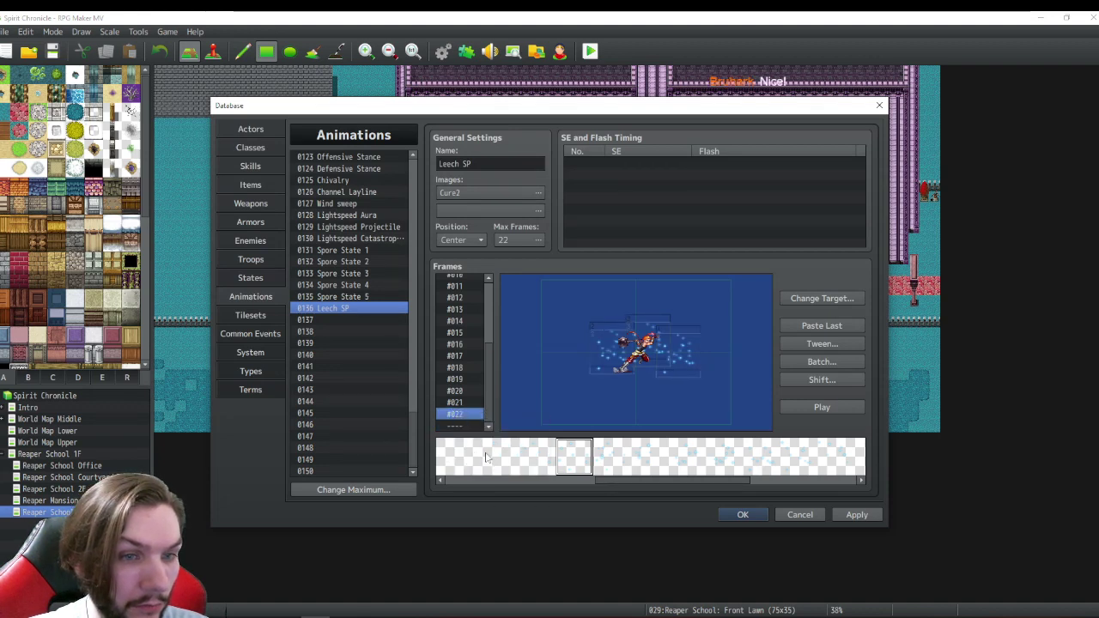
click(455, 425)
right_click(455, 426)
click(480, 478)
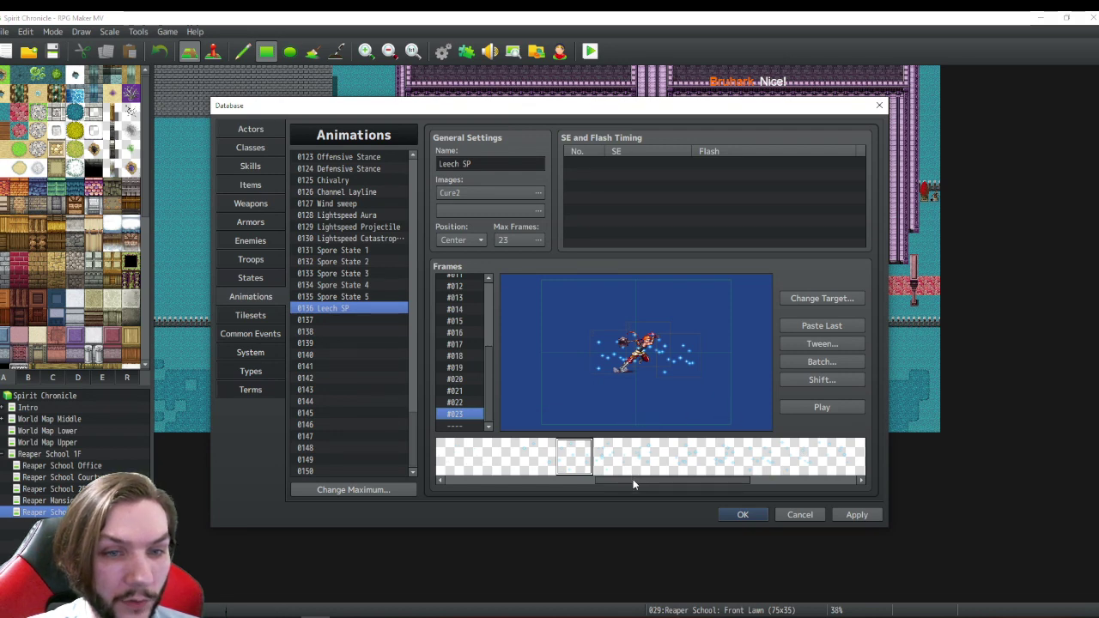
- Advance the pattern of cell 2 in frame 23
drag(632, 481, 793, 482)
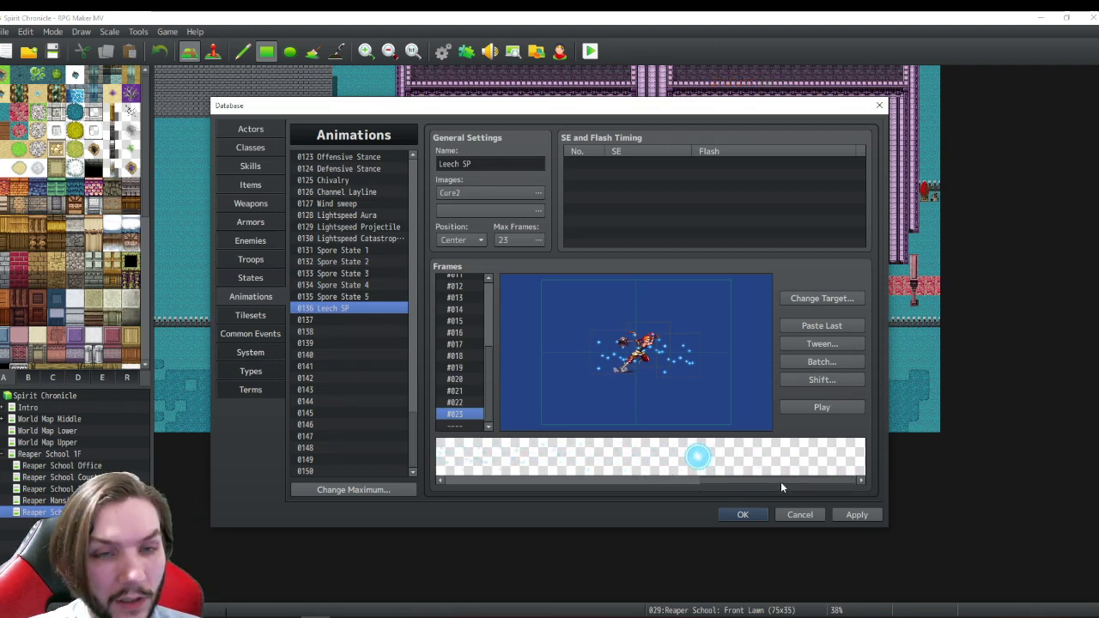
click(604, 353)
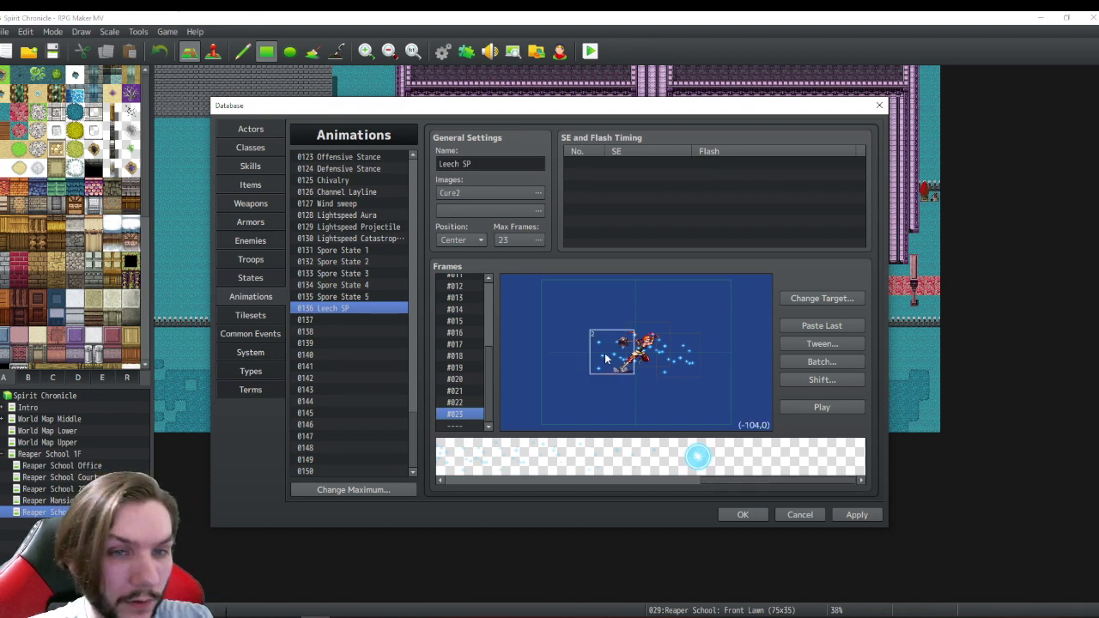
right_click(605, 353)
click(620, 360)
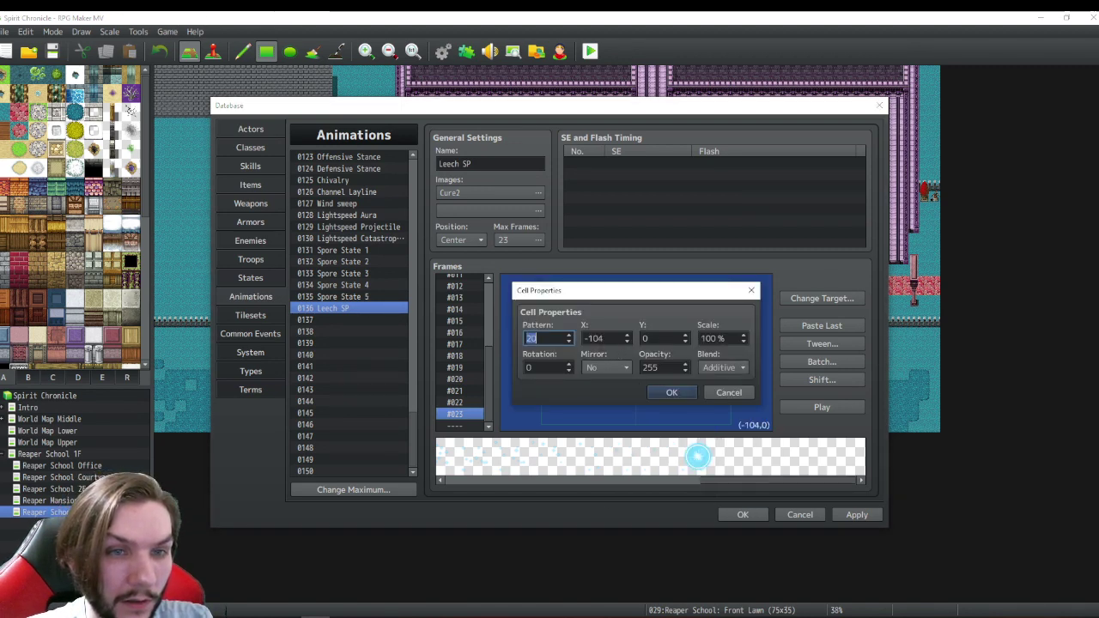
click(567, 335)
click(567, 335)
click(567, 336)
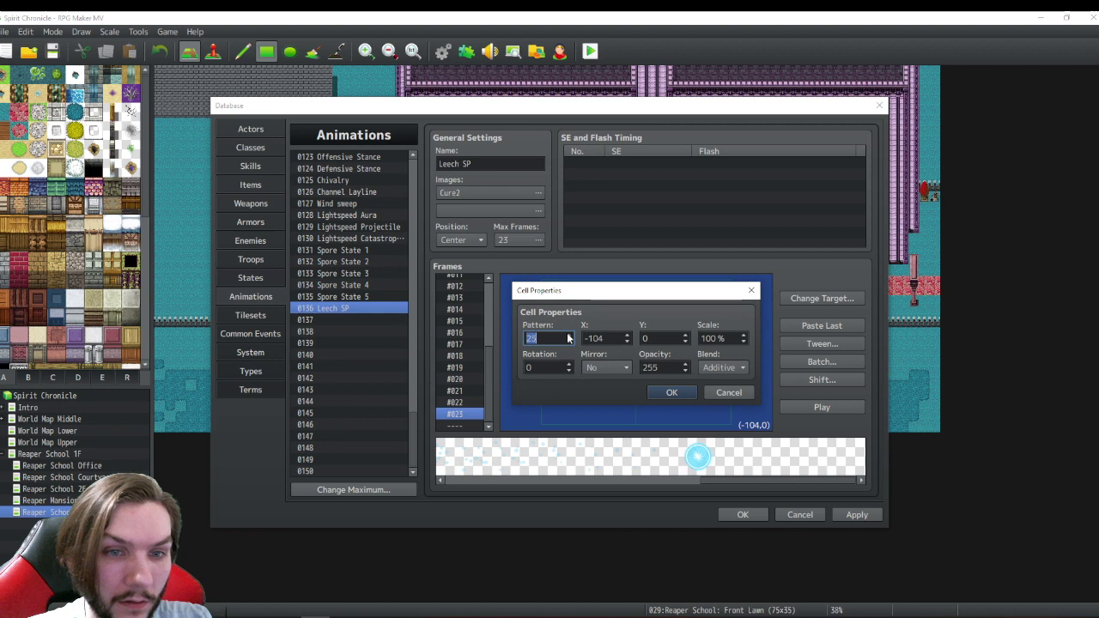
click(568, 335)
click(567, 335)
click(567, 335)
click(567, 336)
click(568, 336)
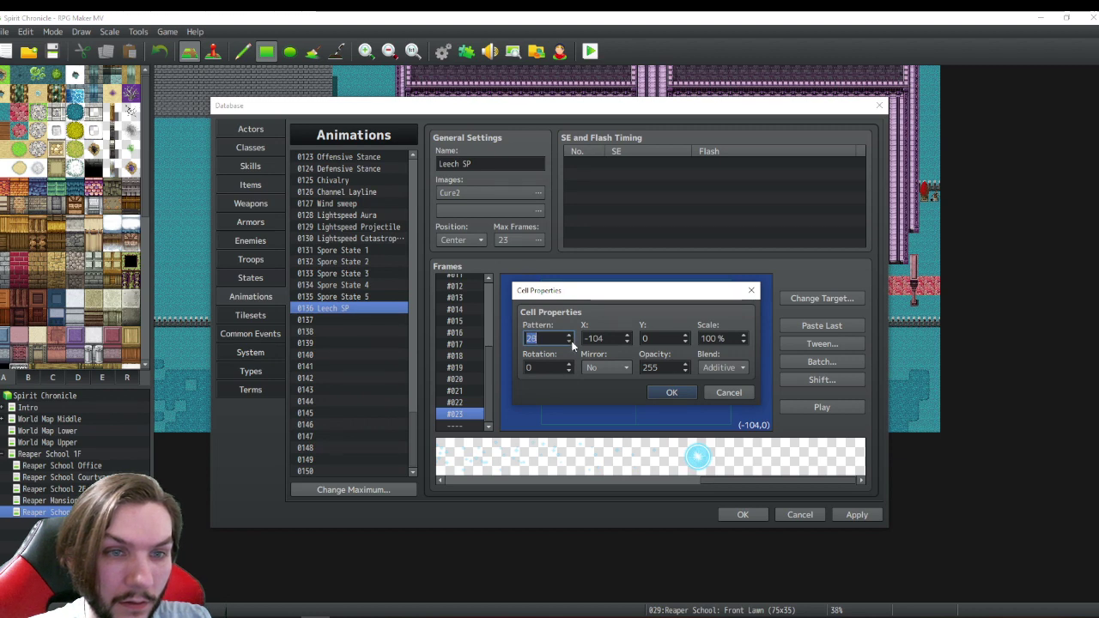
click(670, 393)
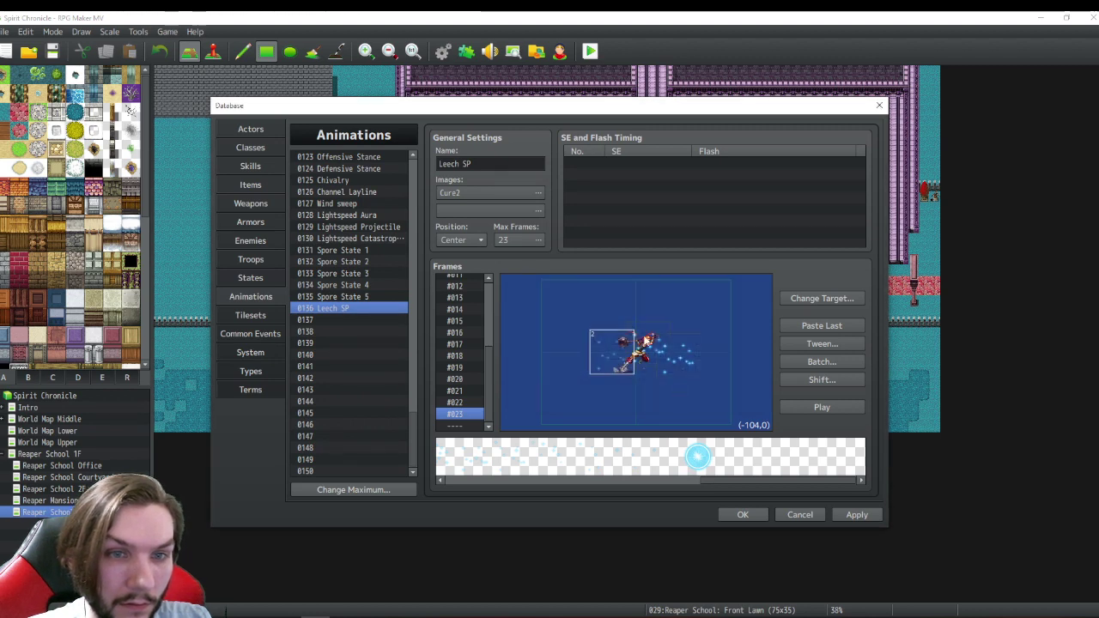
- Set cell 3 of frame 23 to pattern 24
drag(618, 348, 650, 340)
right_click(646, 341)
click(671, 348)
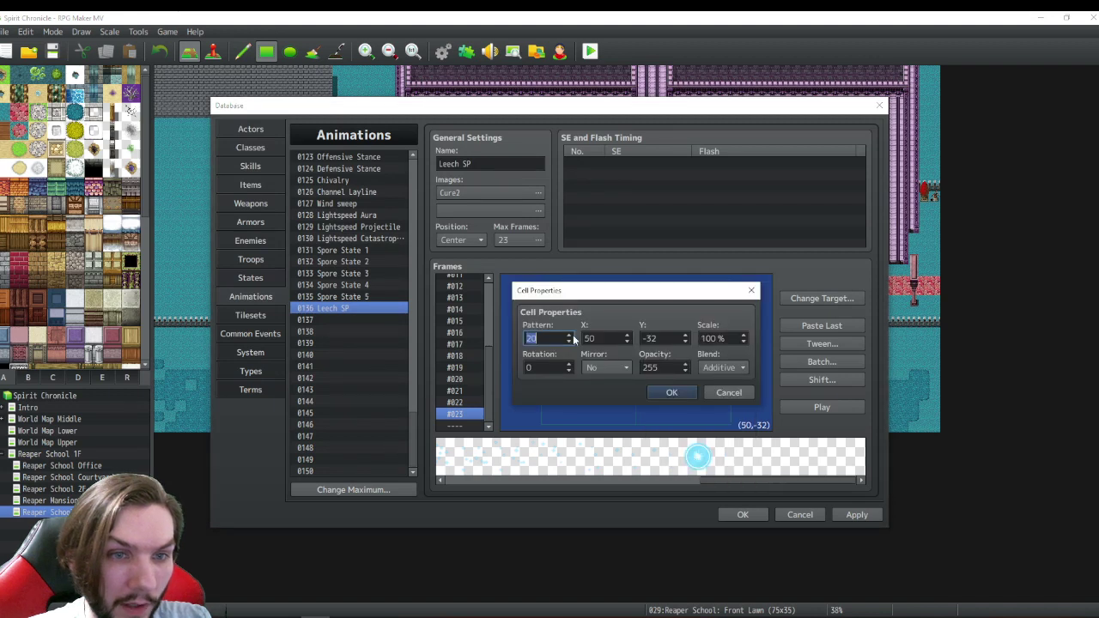
click(569, 335)
click(568, 335)
click(569, 335)
click(568, 335)
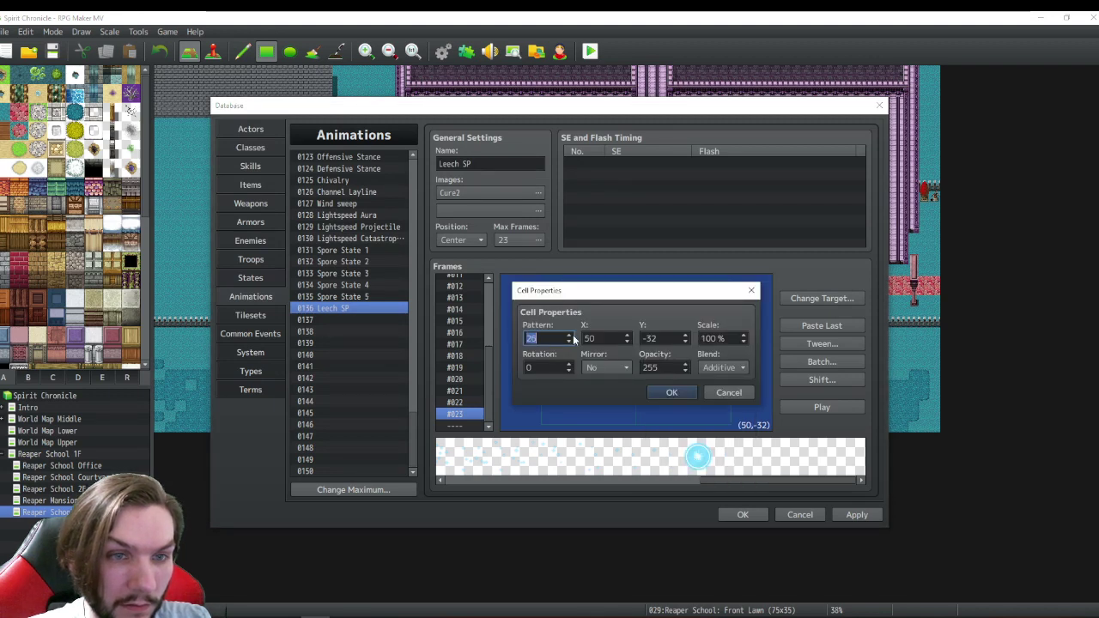
click(661, 393)
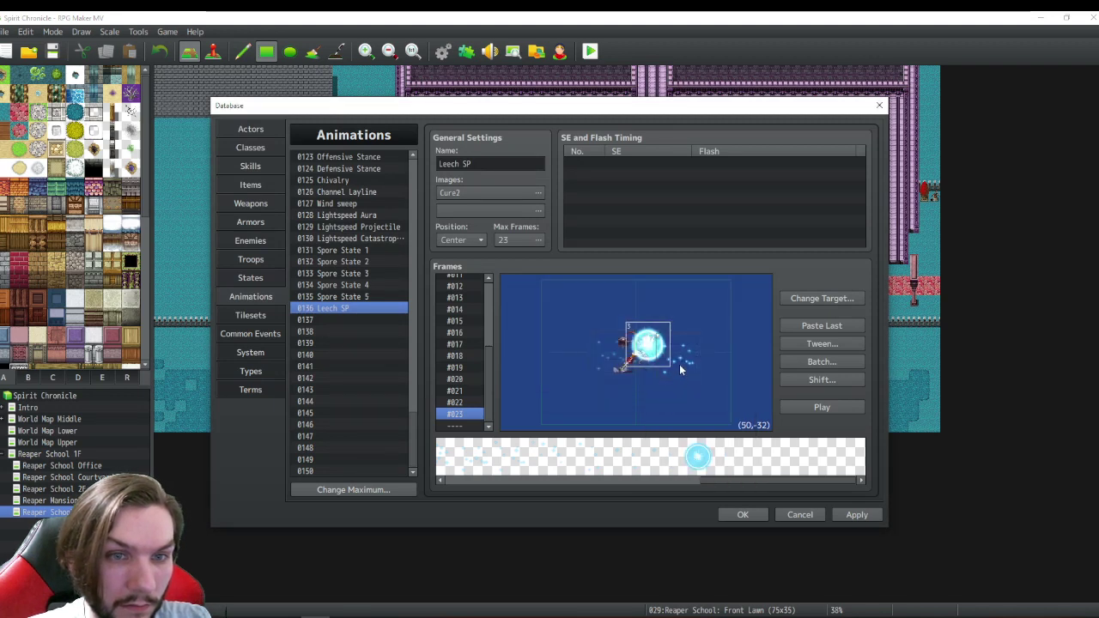
right_click(641, 339)
click(654, 364)
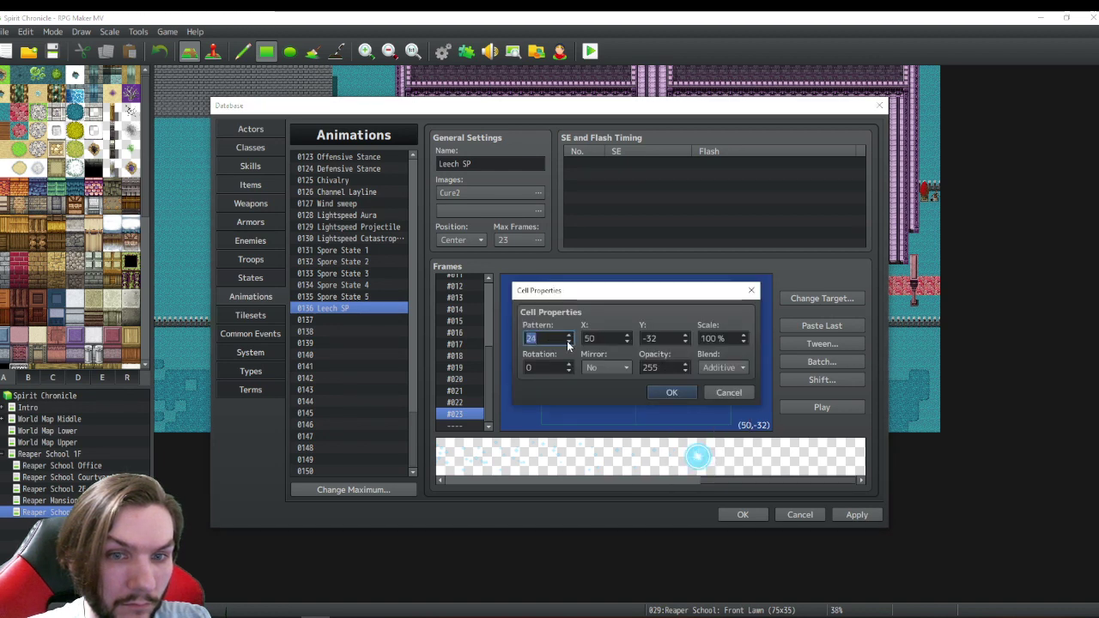
click(667, 392)
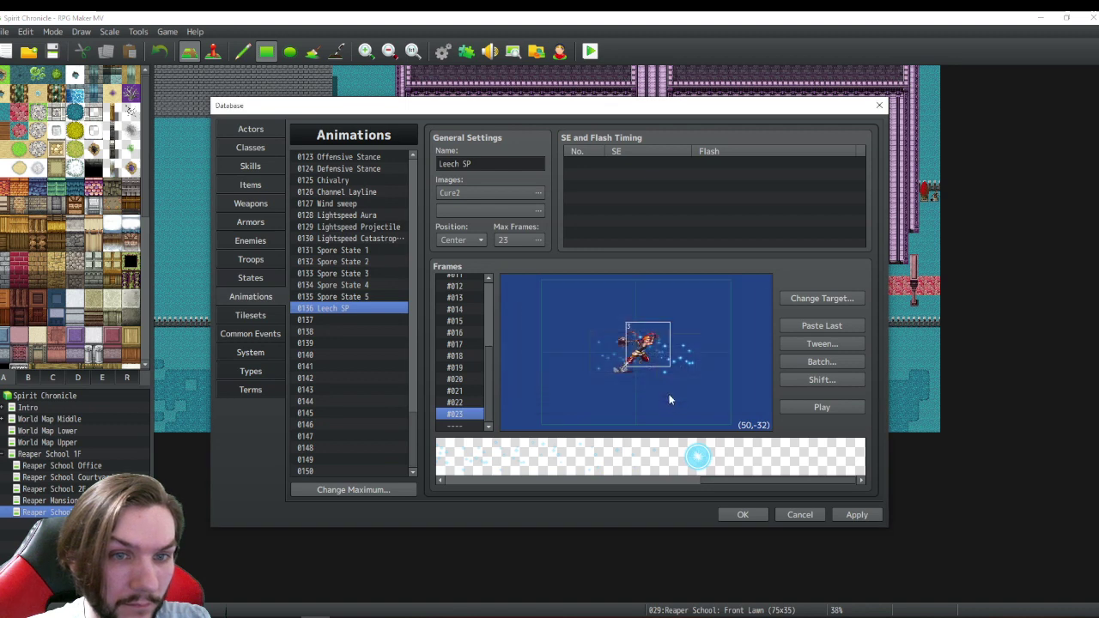
- Set cell 2 of frame 23 to pattern 24 and cell 4 to pattern 23
right_click(604, 361)
click(629, 382)
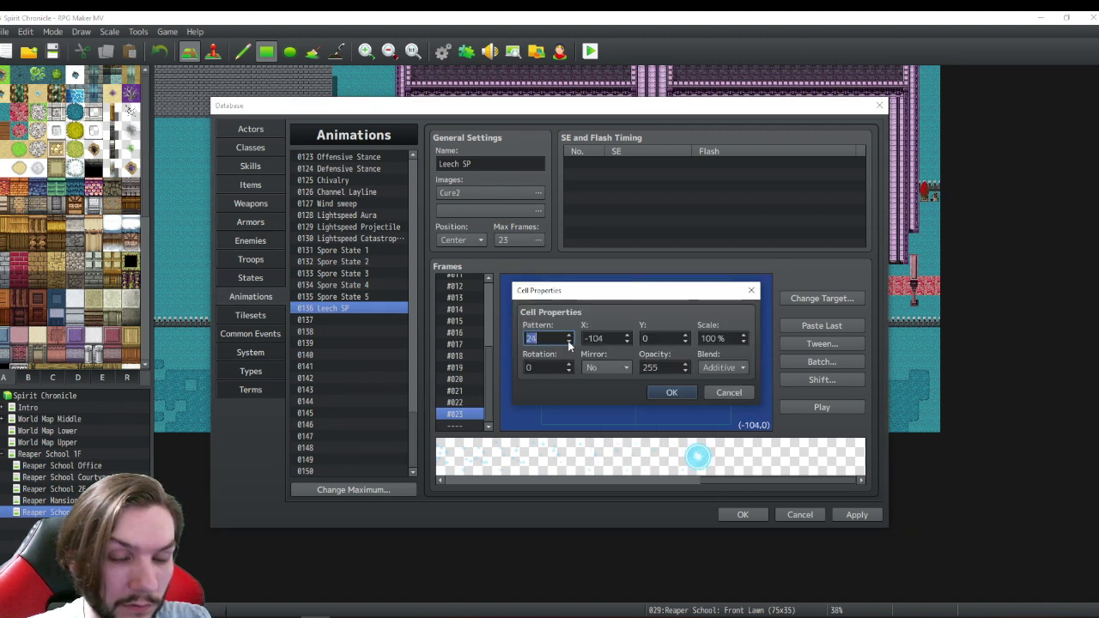
click(671, 393)
right_click(678, 365)
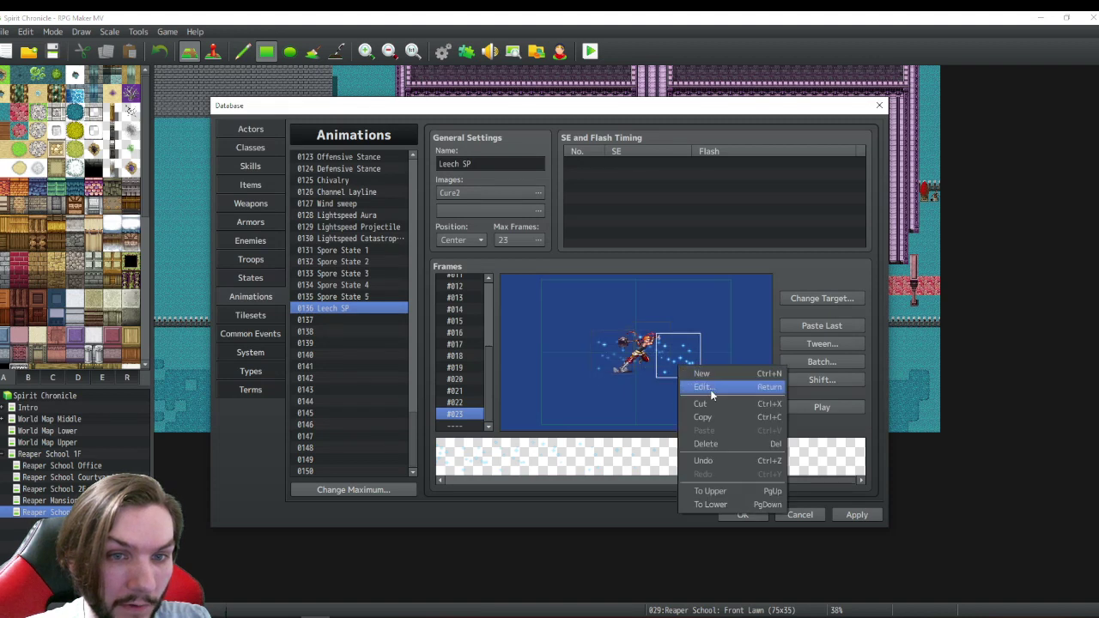
click(701, 388)
click(568, 343)
click(568, 342)
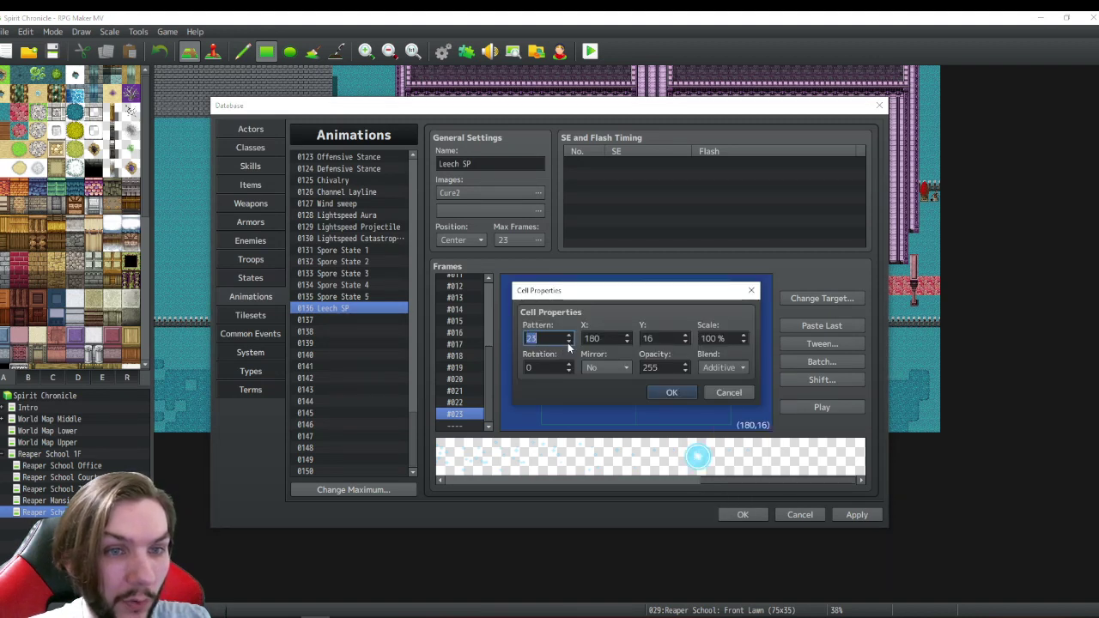
click(669, 393)
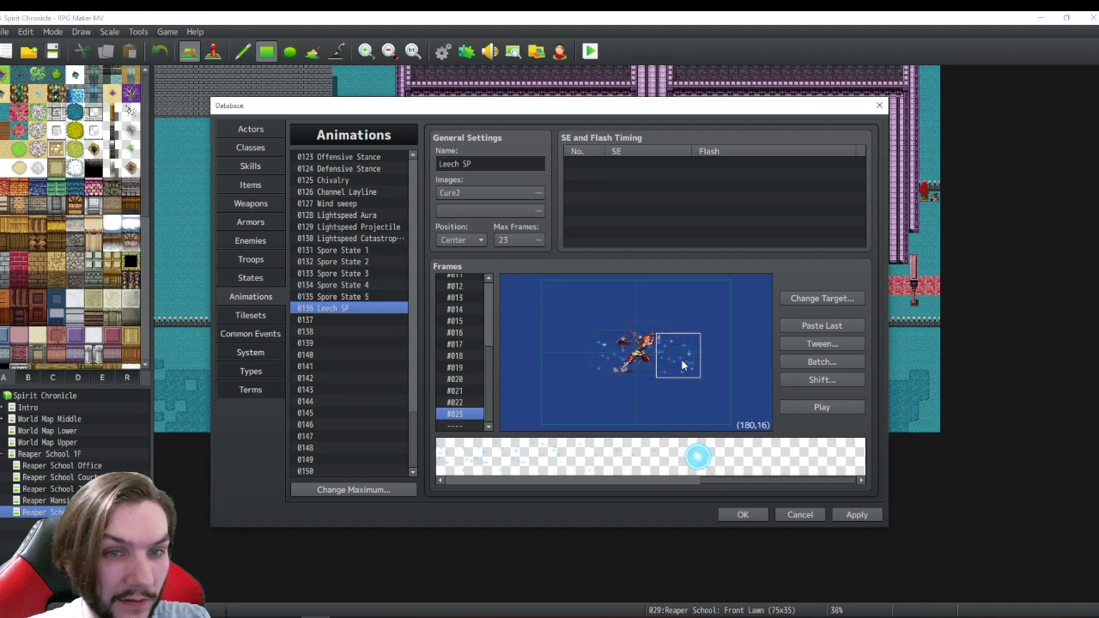
- Lower cells 2, 3 and 4 of frame 23, placing cell 2 at Y 32
drag(683, 365, 604, 347)
right_click(651, 330)
click(642, 303)
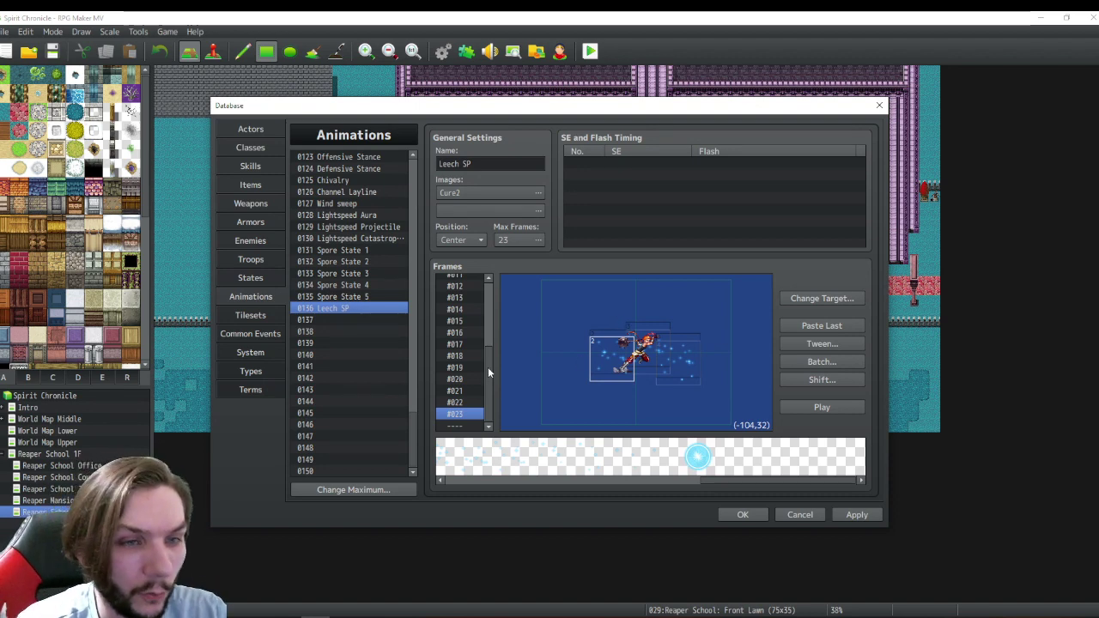
right_click(465, 417)
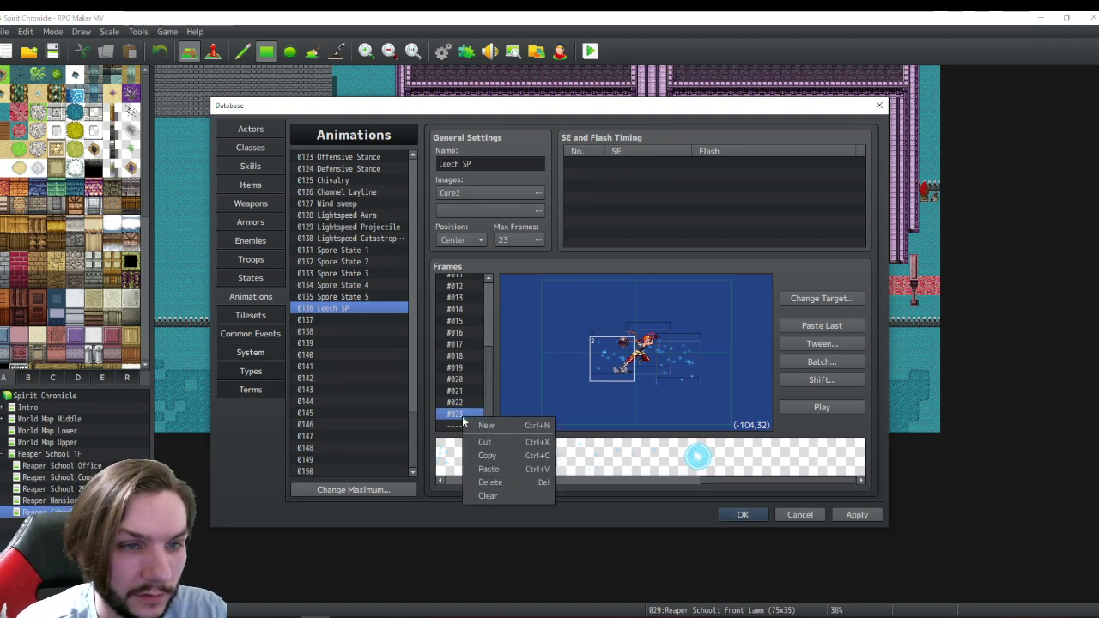
key(Escape)
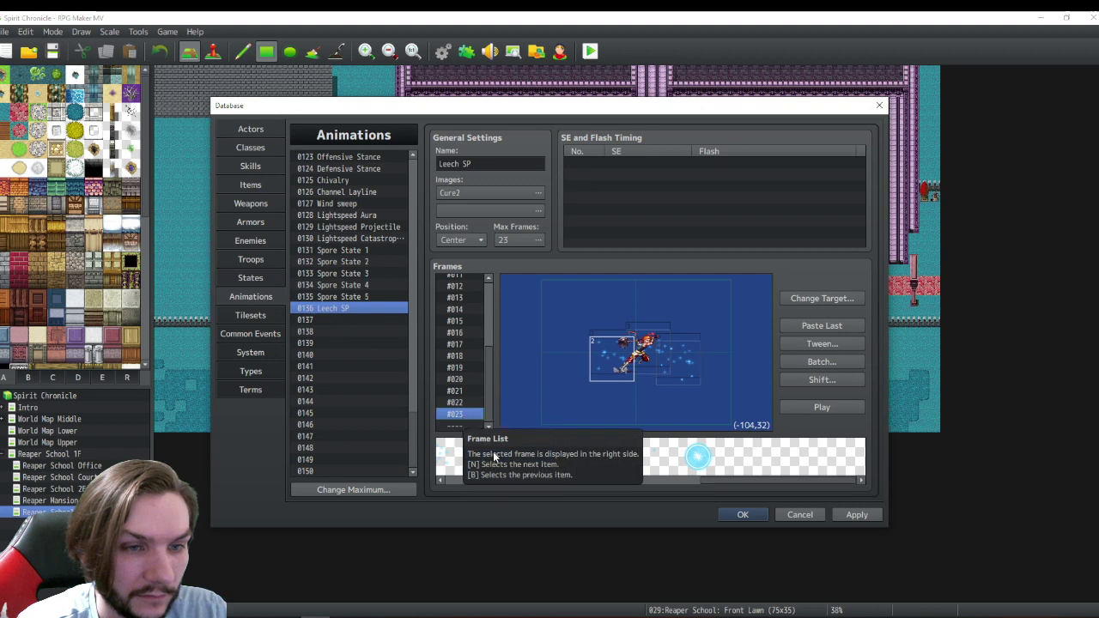
click(457, 427)
right_click(457, 433)
click(493, 480)
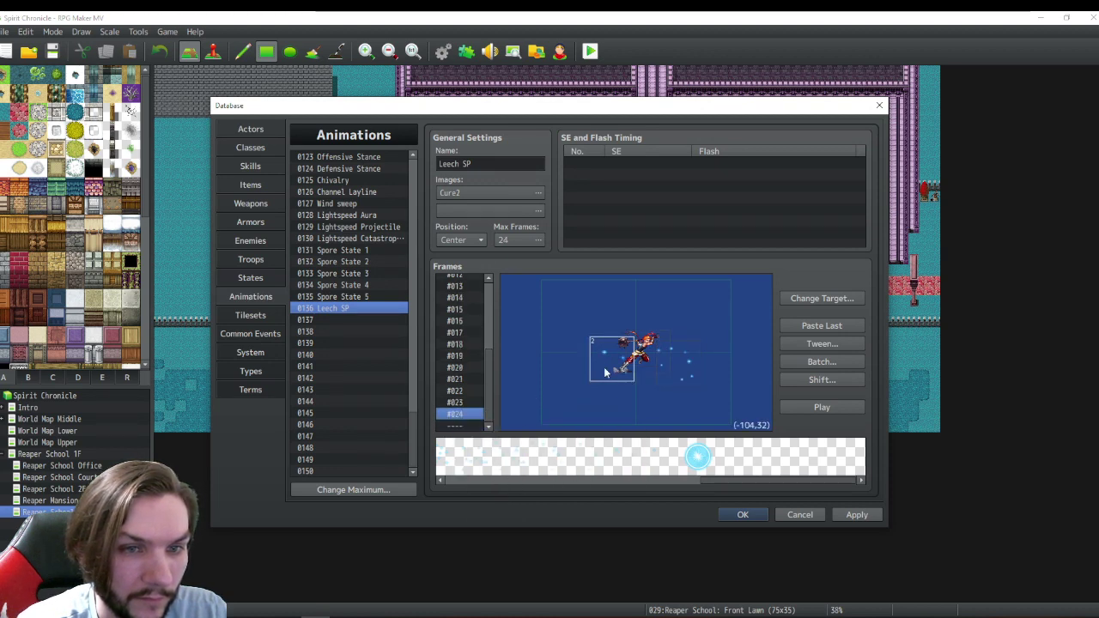
key(Delete)
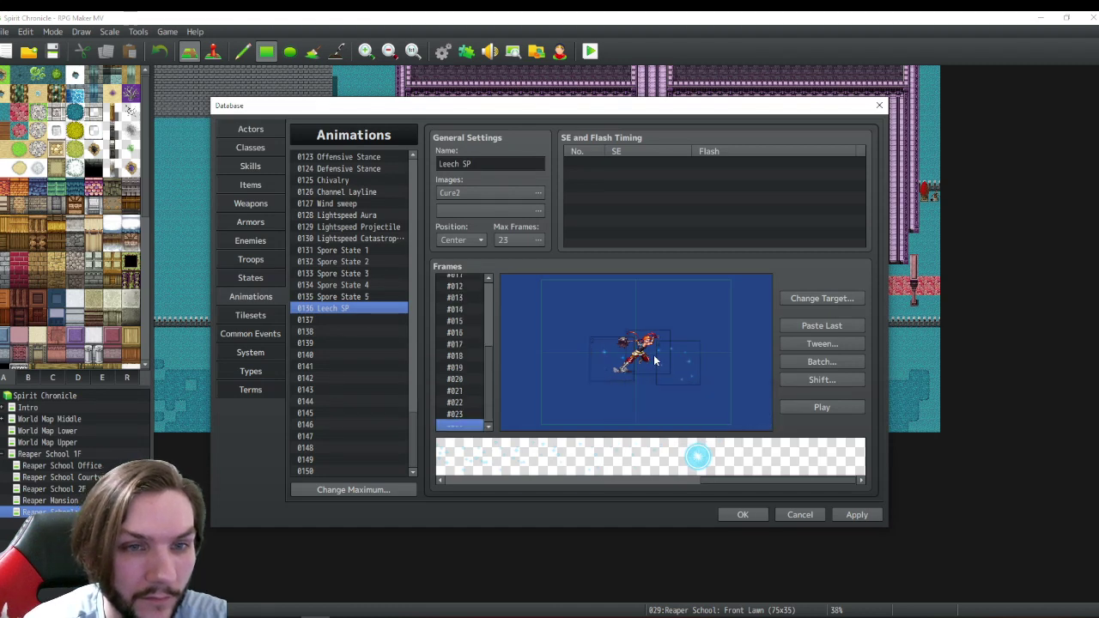
- Select frame 23 and play back the Leech SP animation
click(455, 414)
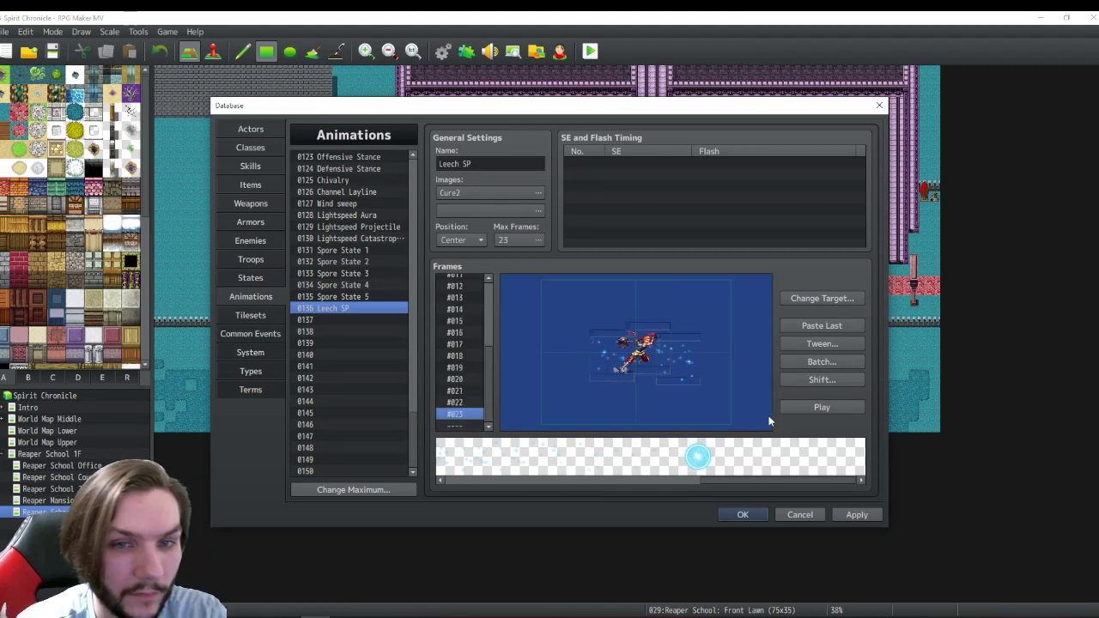
click(824, 412)
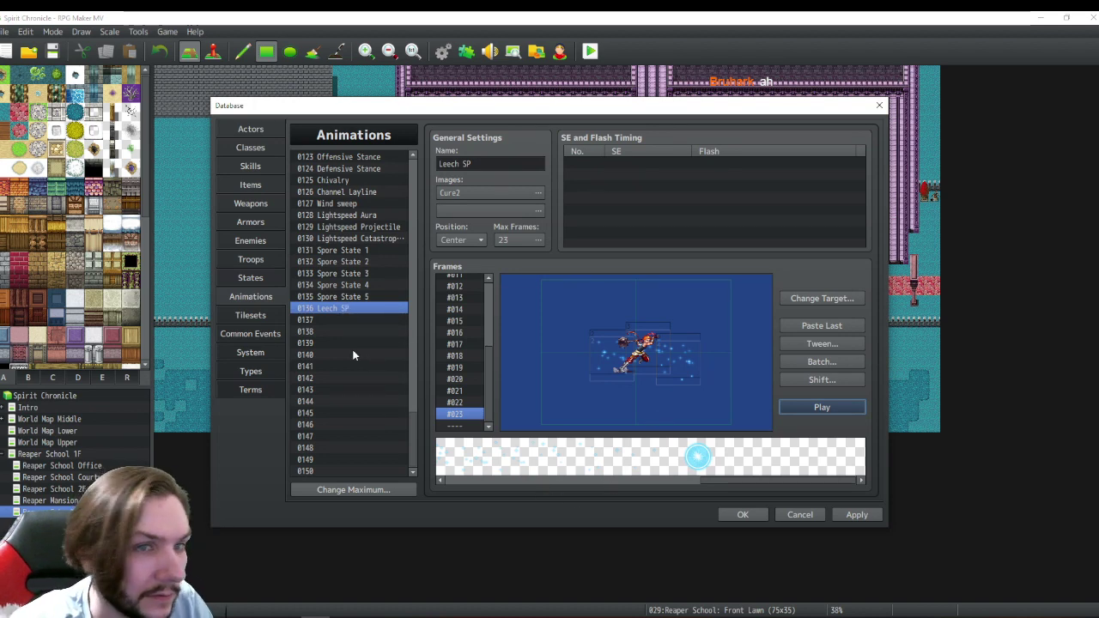
- Review the traits of the Spore 1, Spore 3, Spore 4 and Spore 5 states
click(249, 277)
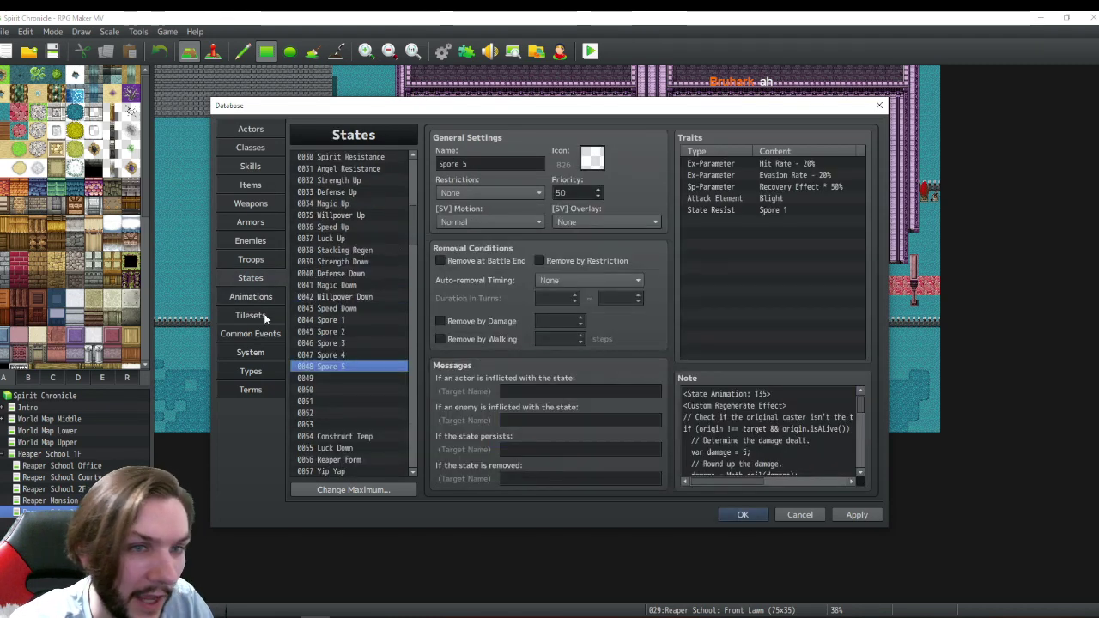
click(329, 320)
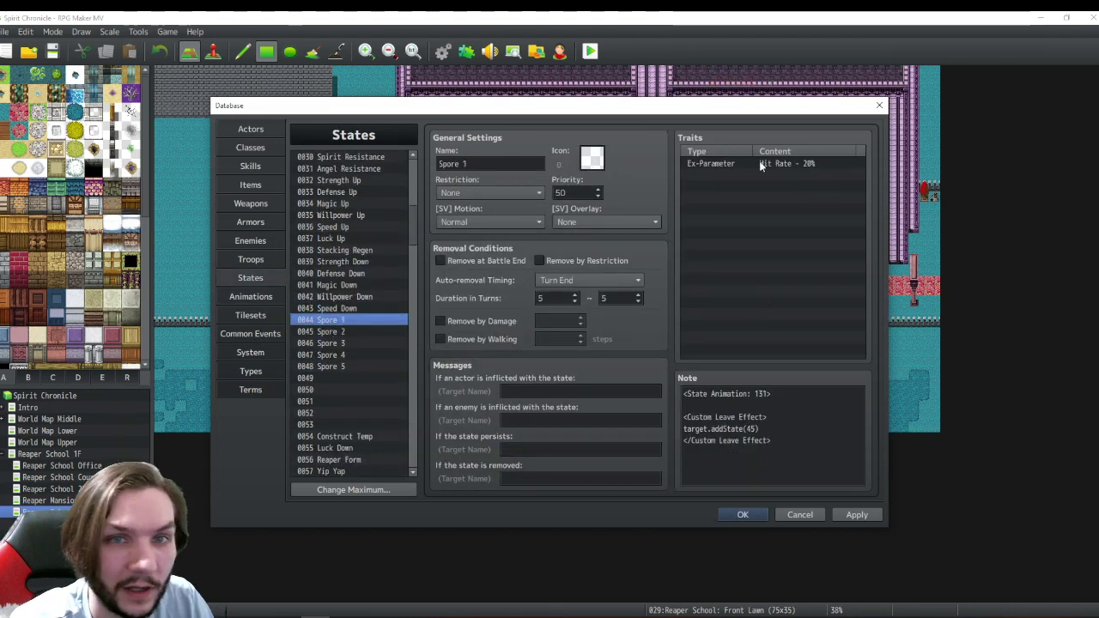
click(344, 343)
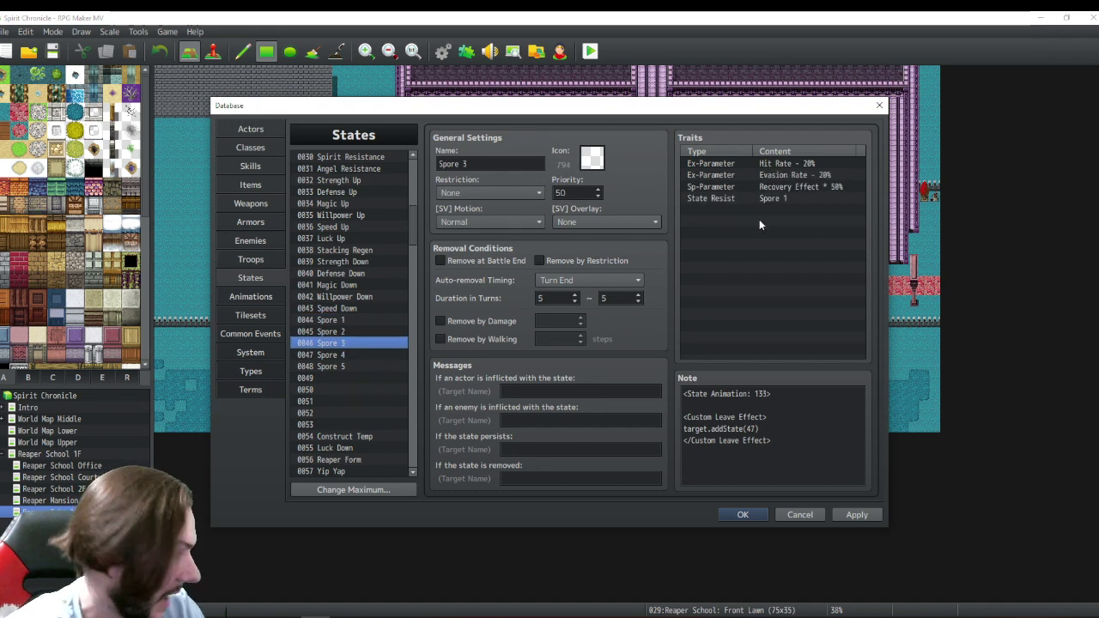
click(335, 356)
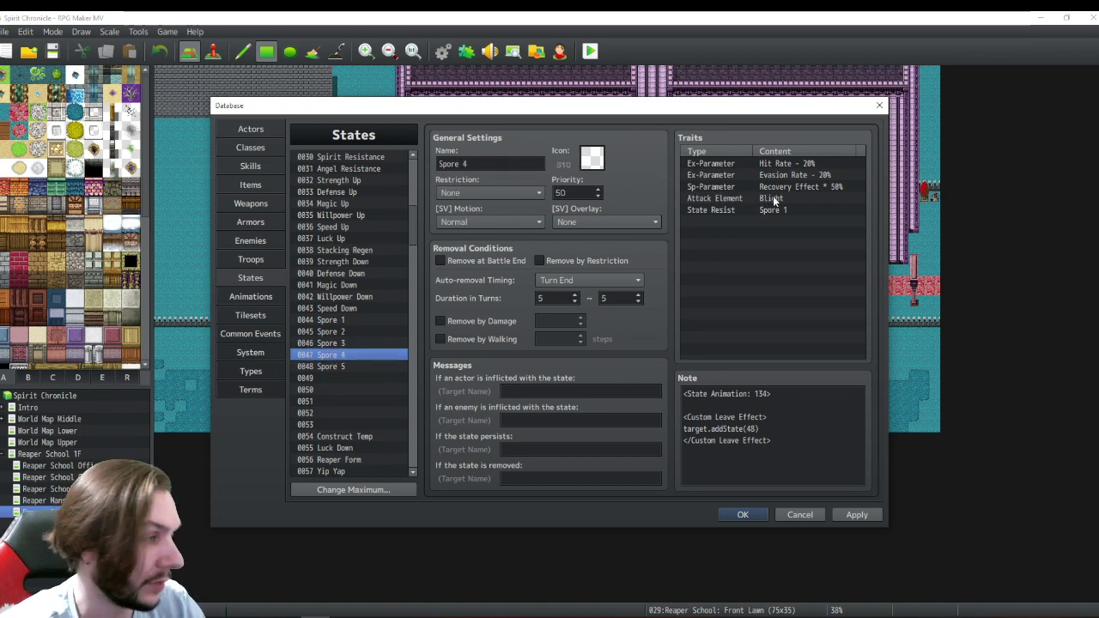
click(328, 367)
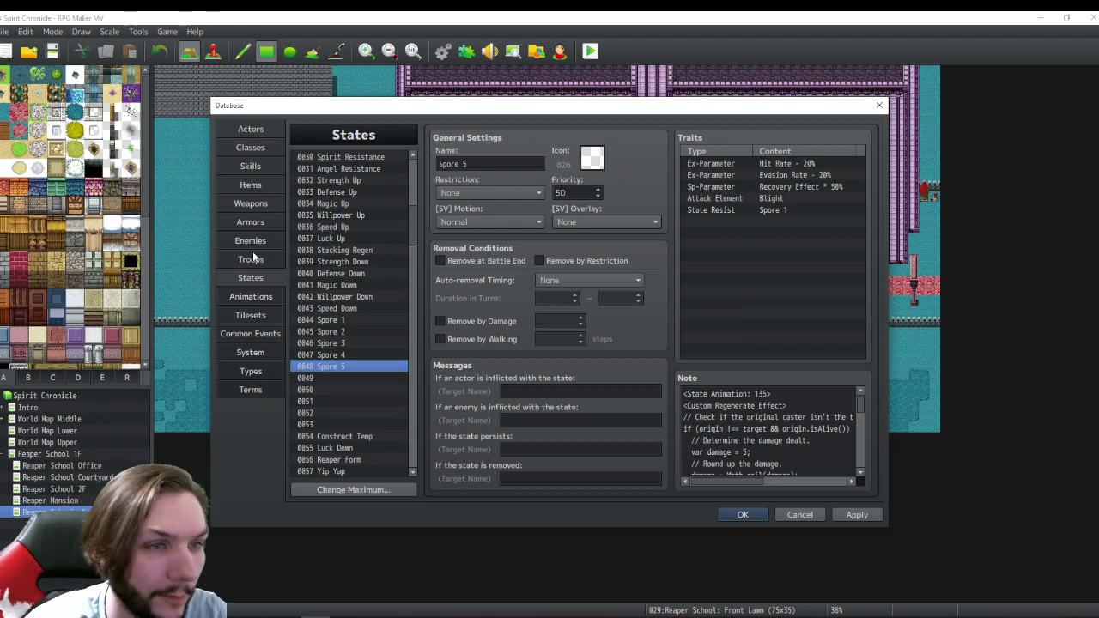
- Return to the states and compare the traits of each stage from Spore 1 through Spore 5
click(254, 300)
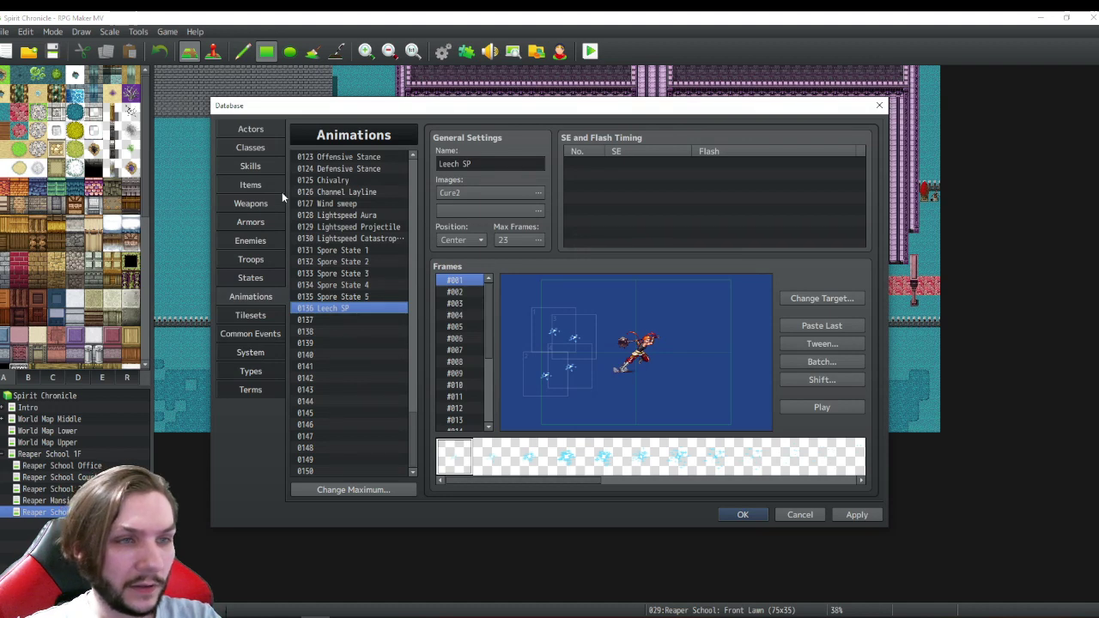
click(251, 278)
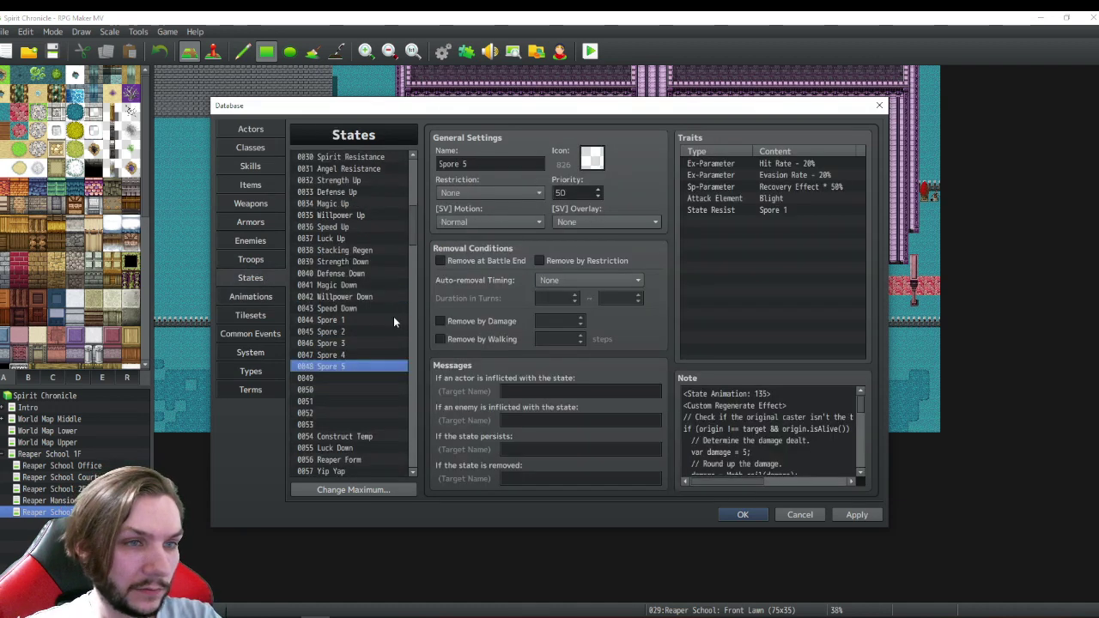
click(333, 321)
click(339, 356)
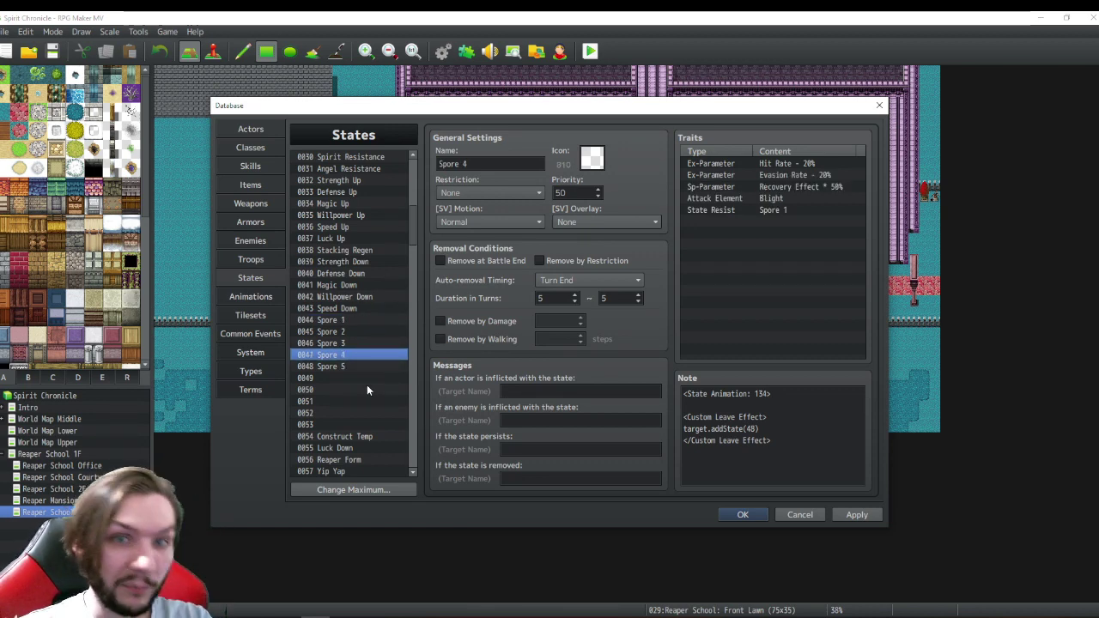
click(356, 320)
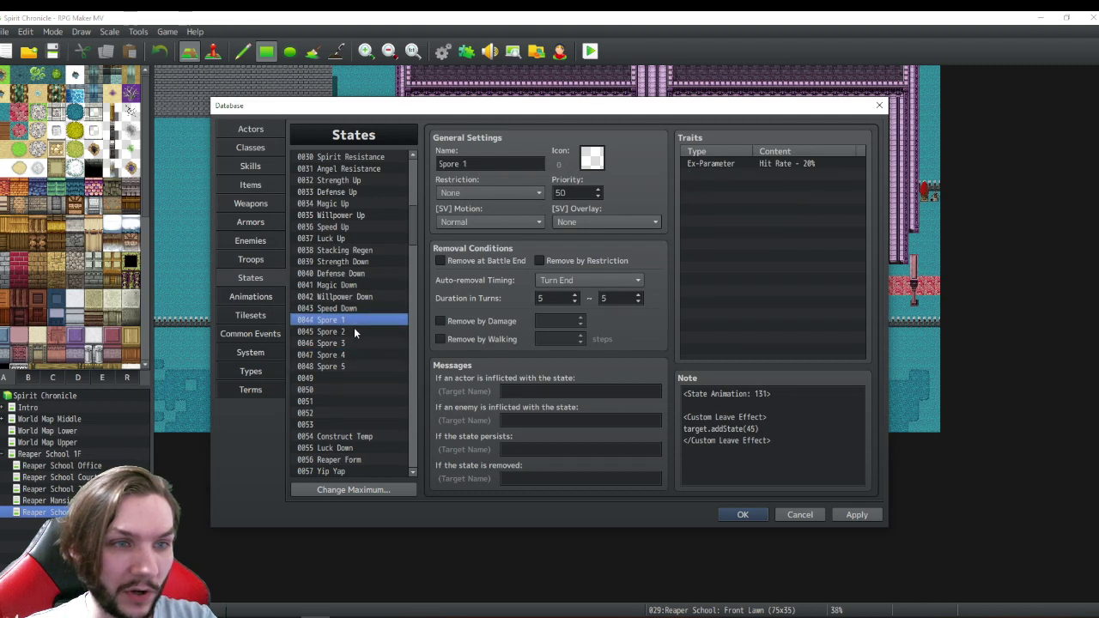
click(354, 331)
click(354, 344)
click(356, 354)
click(358, 364)
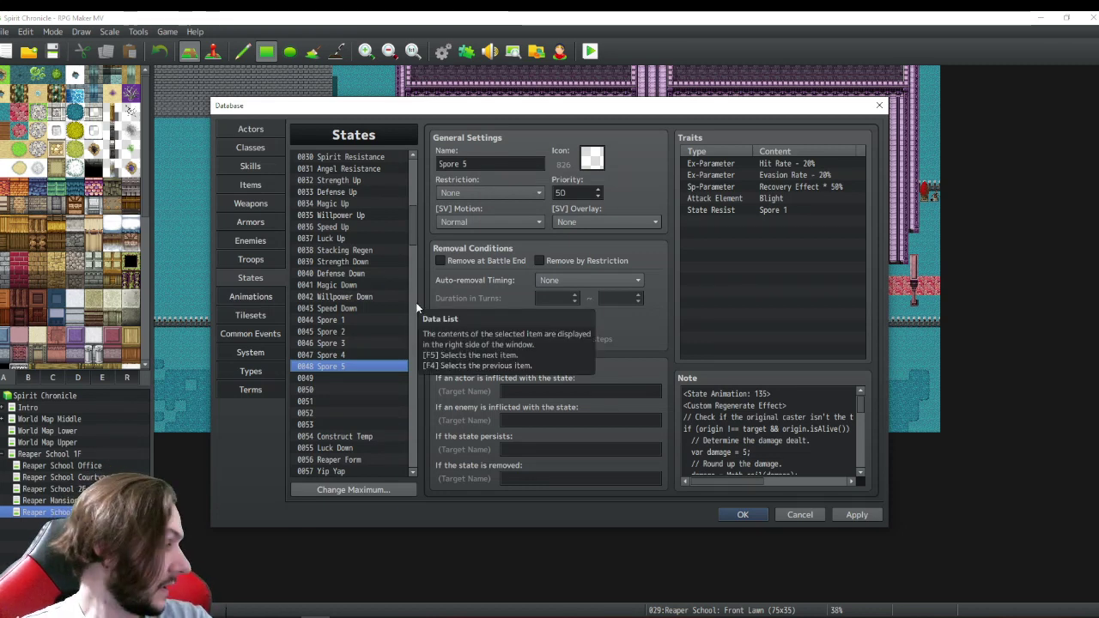
- Inspect the settings of Spore 5's Recovery Effect trait and close them without changes
right_click(788, 187)
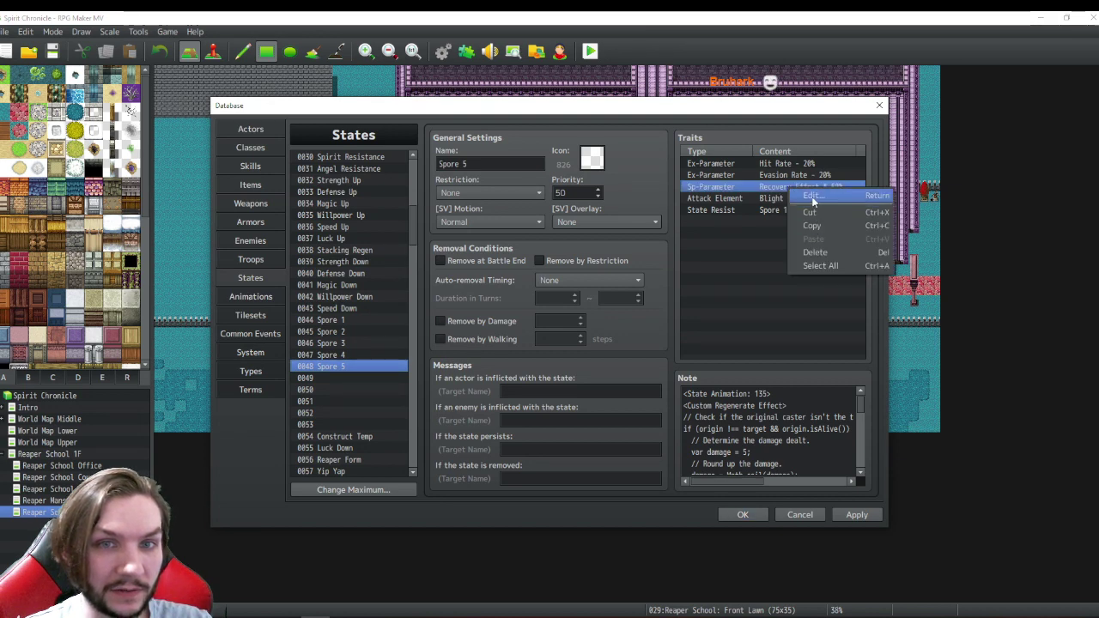
click(812, 199)
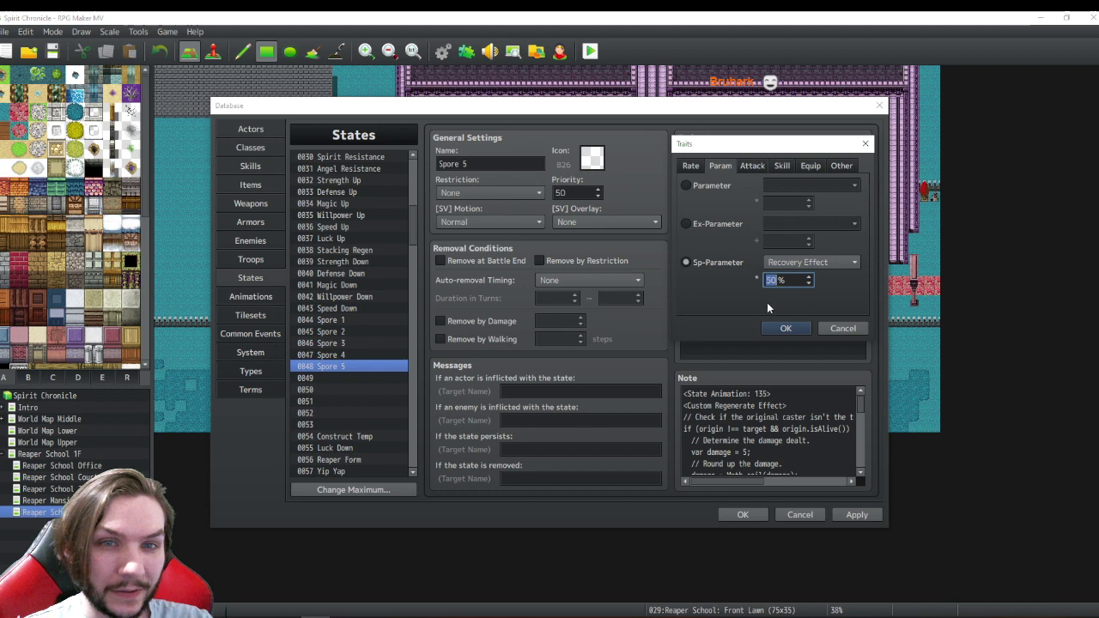
click(842, 328)
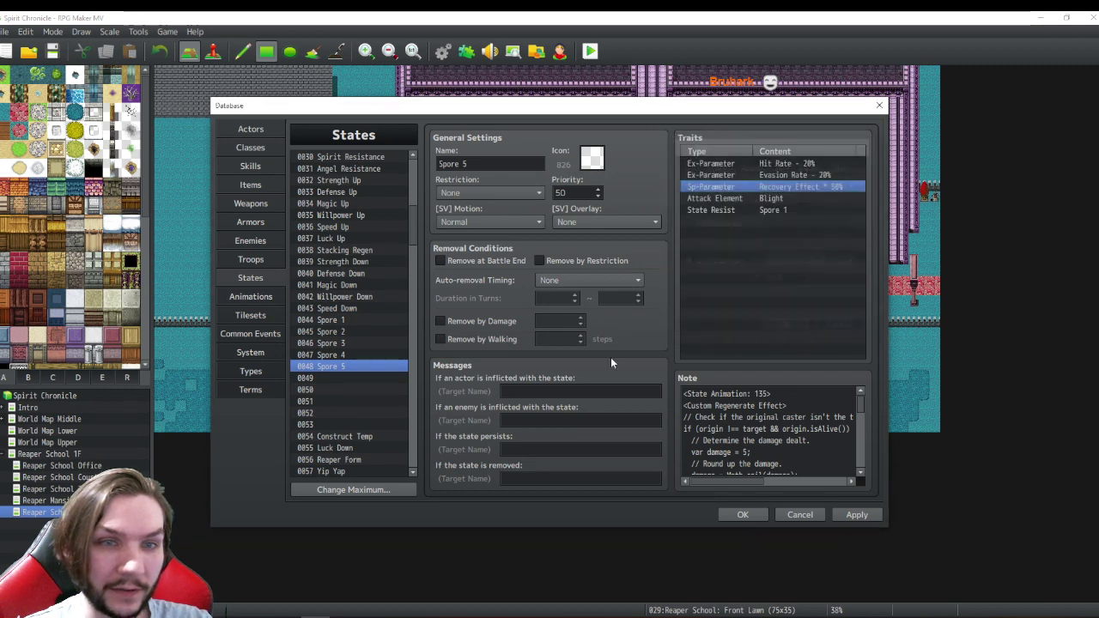
- Set the Recovery Effect trait of the Spore 3 state to 75%
click(328, 353)
click(329, 344)
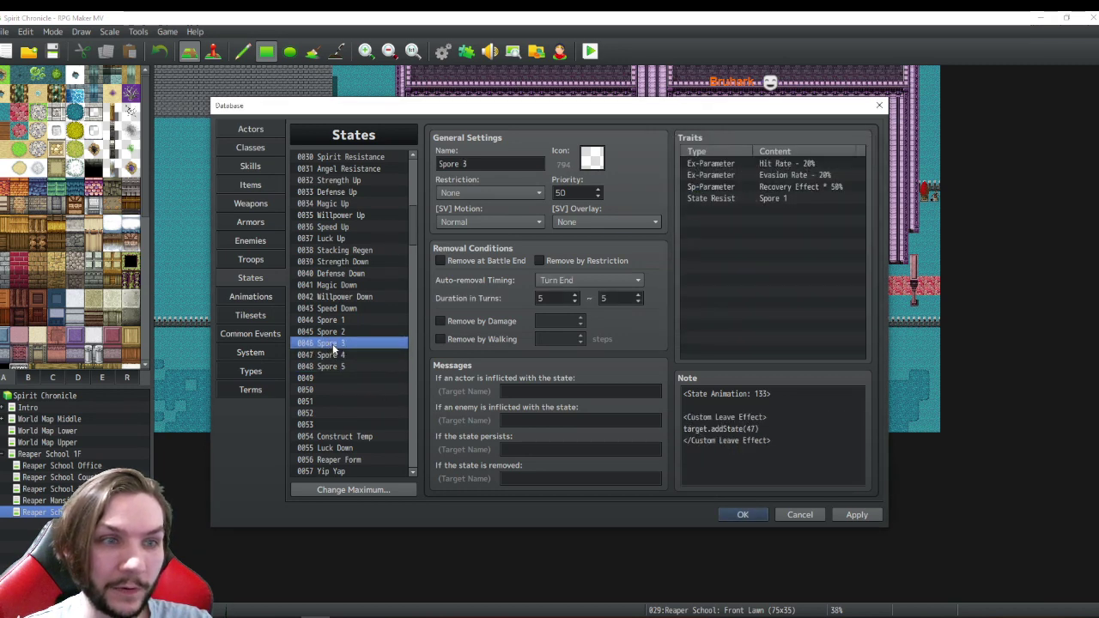
right_click(788, 188)
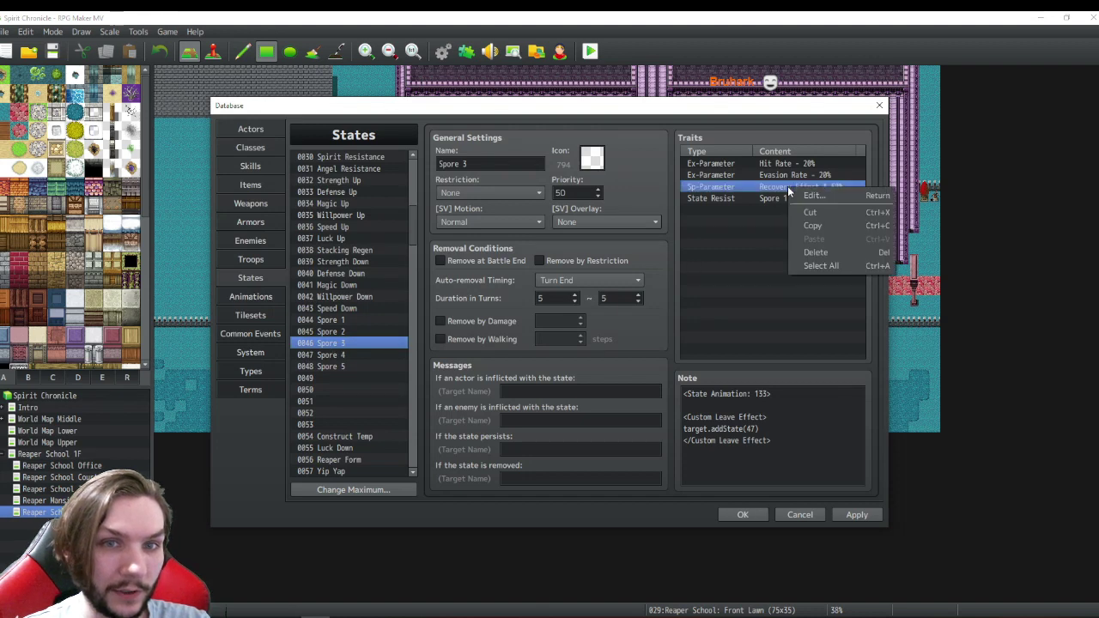
click(812, 196)
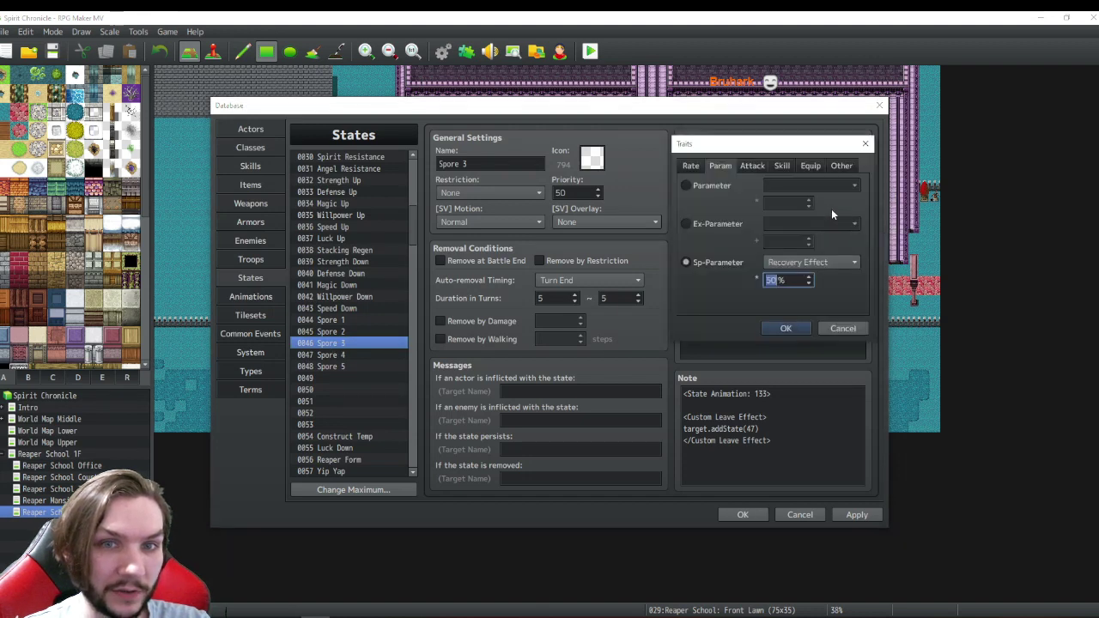
click(809, 278)
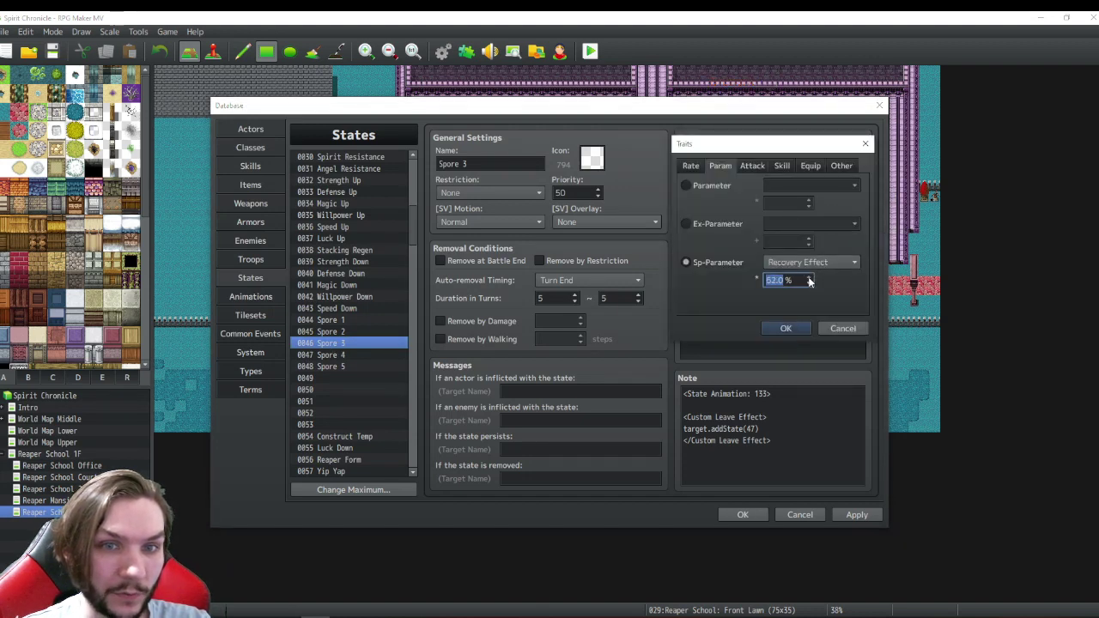
click(808, 279)
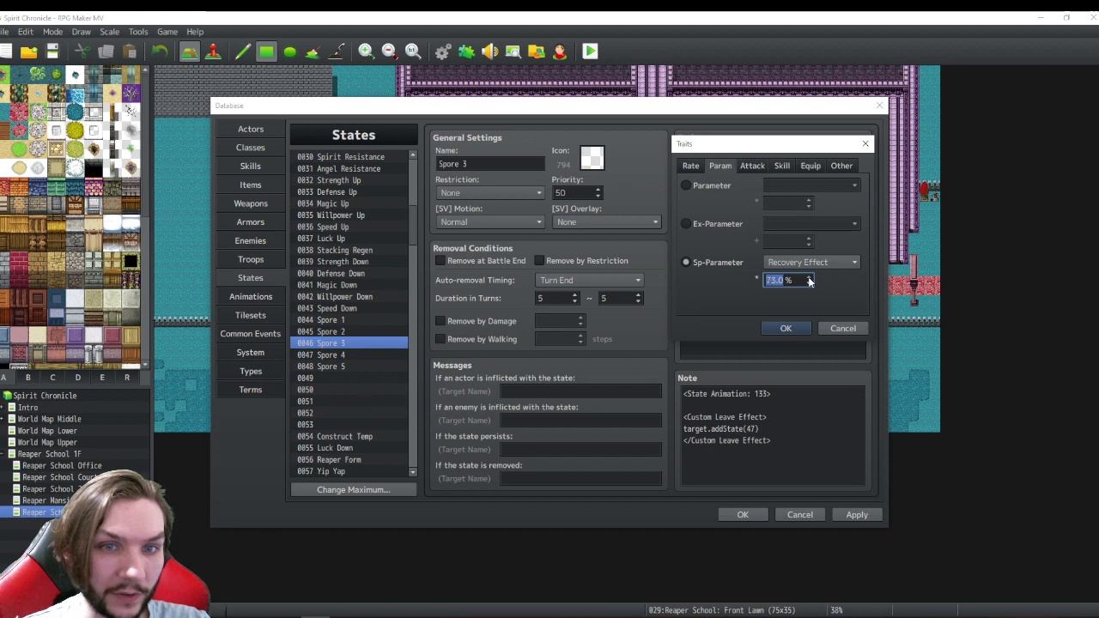
click(808, 284)
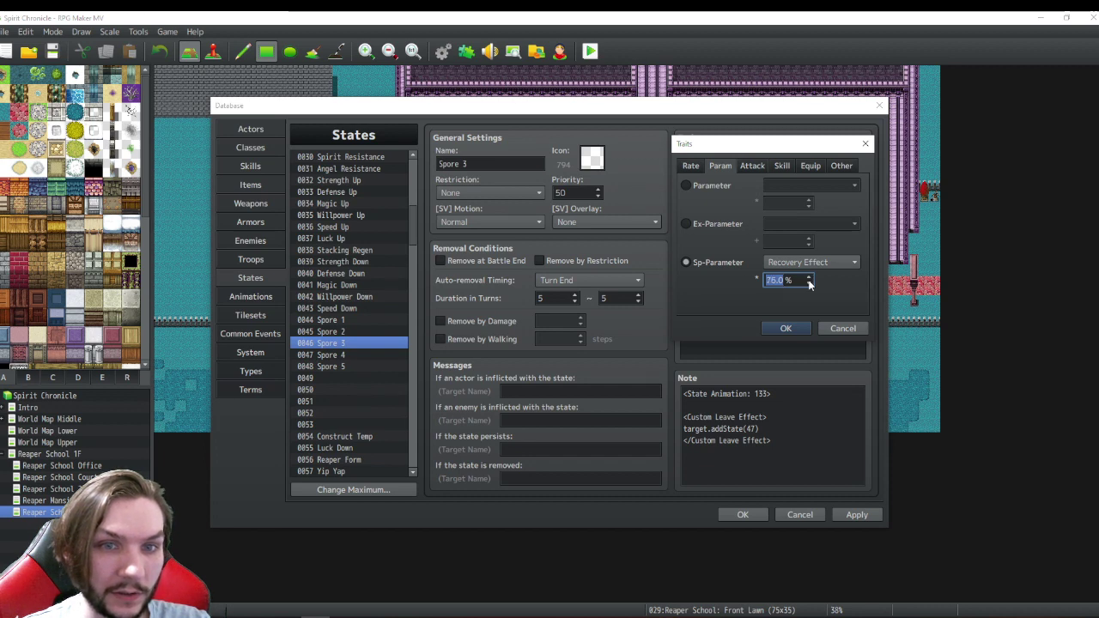
click(784, 327)
- Set the Recovery Effect trait of the Spore 4 state to 75%
click(326, 354)
right_click(763, 187)
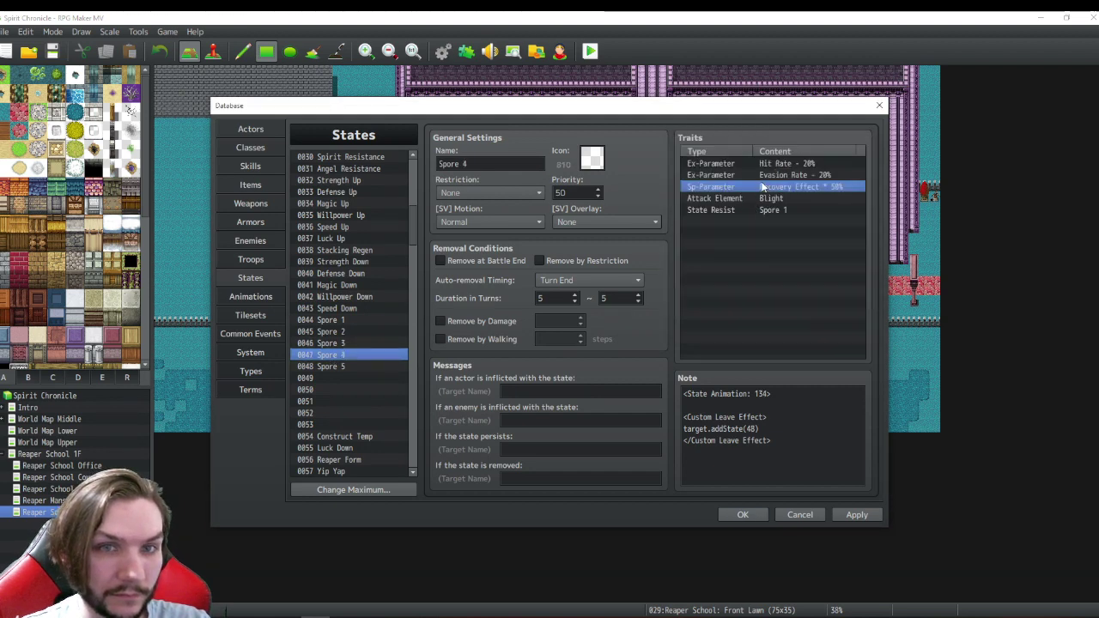
click(785, 193)
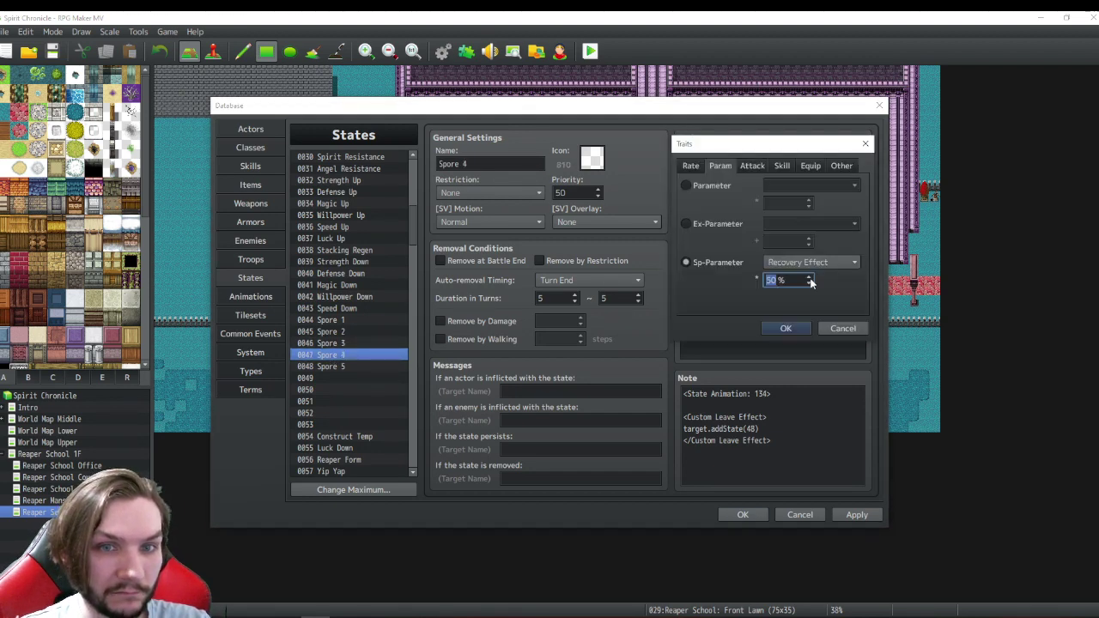
scroll(809, 281, up, 7)
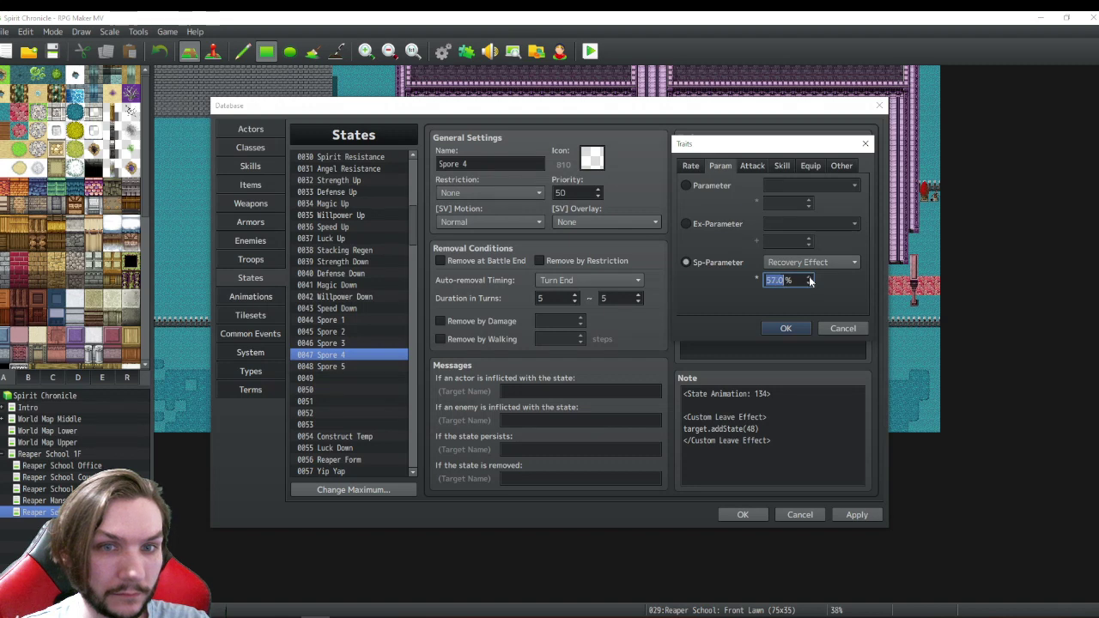
scroll(809, 281, up, 13)
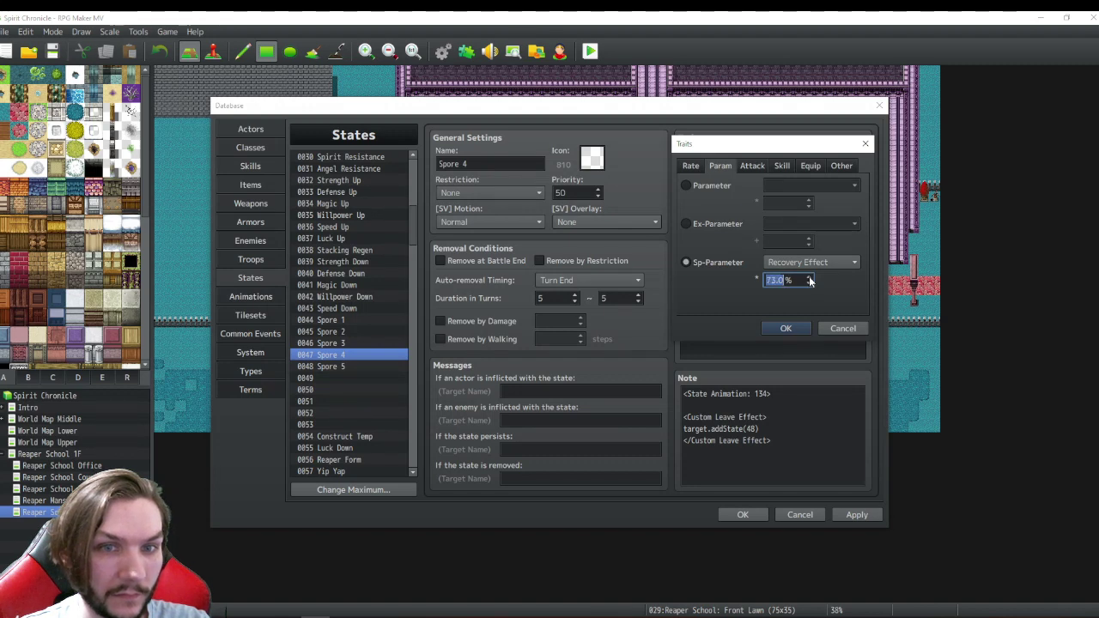
click(785, 330)
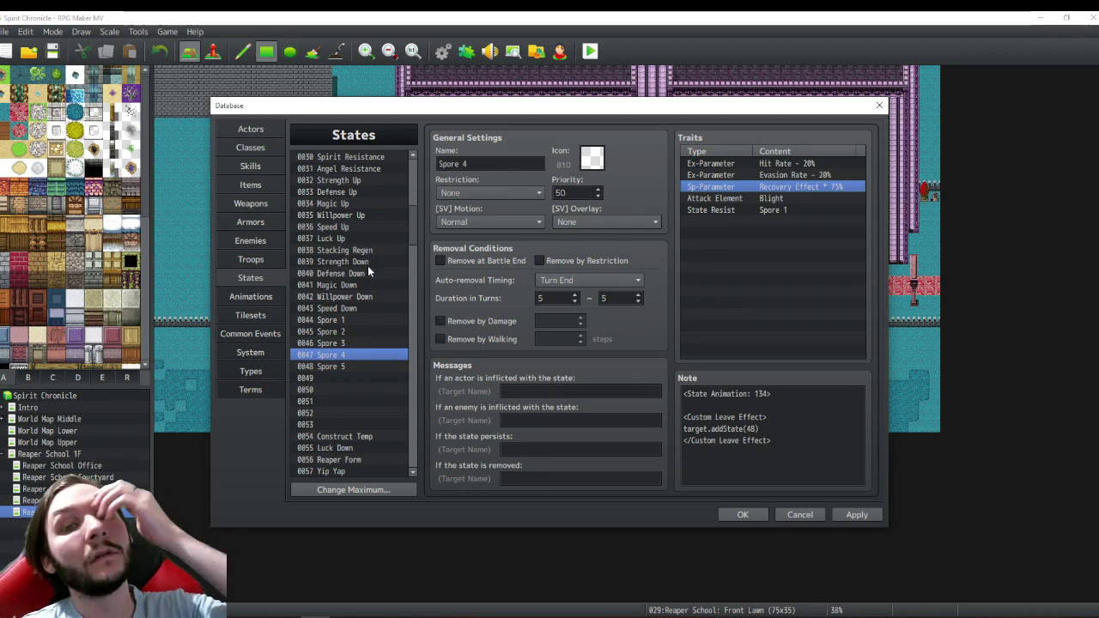
- Compare the traits of Spore 4 and Spore 5 and read through Spore 5's note code
click(335, 366)
click(339, 355)
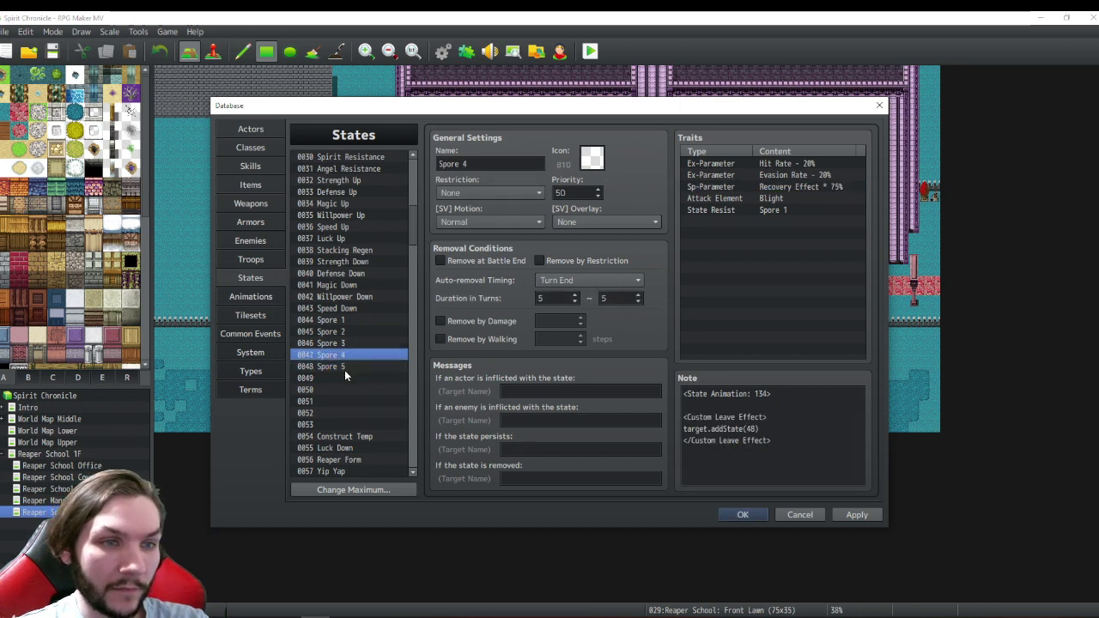
click(343, 367)
click(339, 357)
click(337, 365)
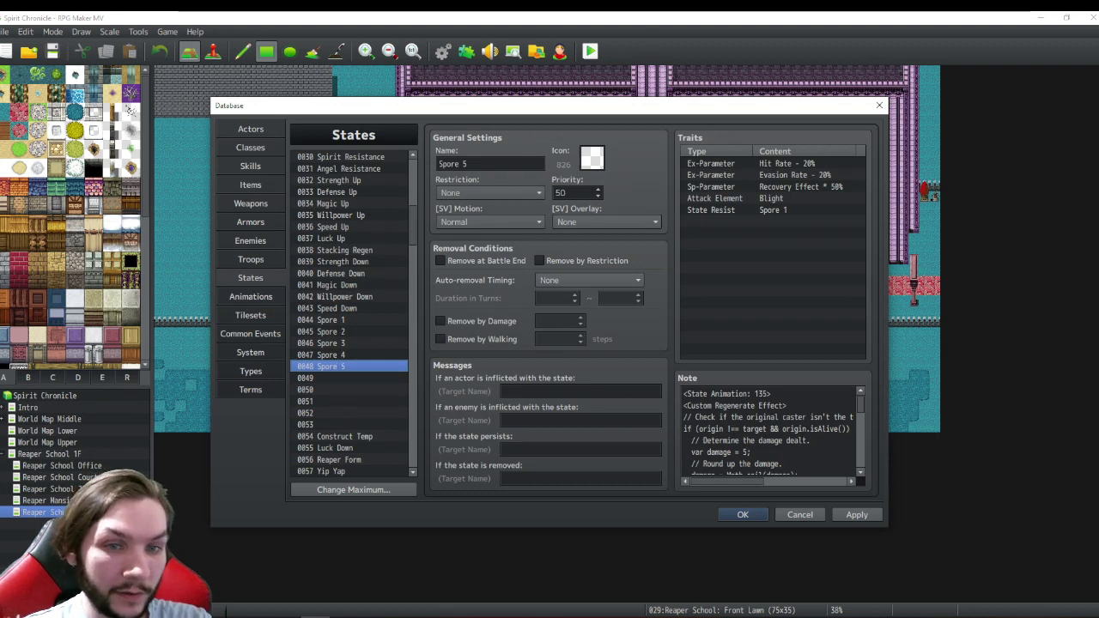
scroll(768, 434, down, 3)
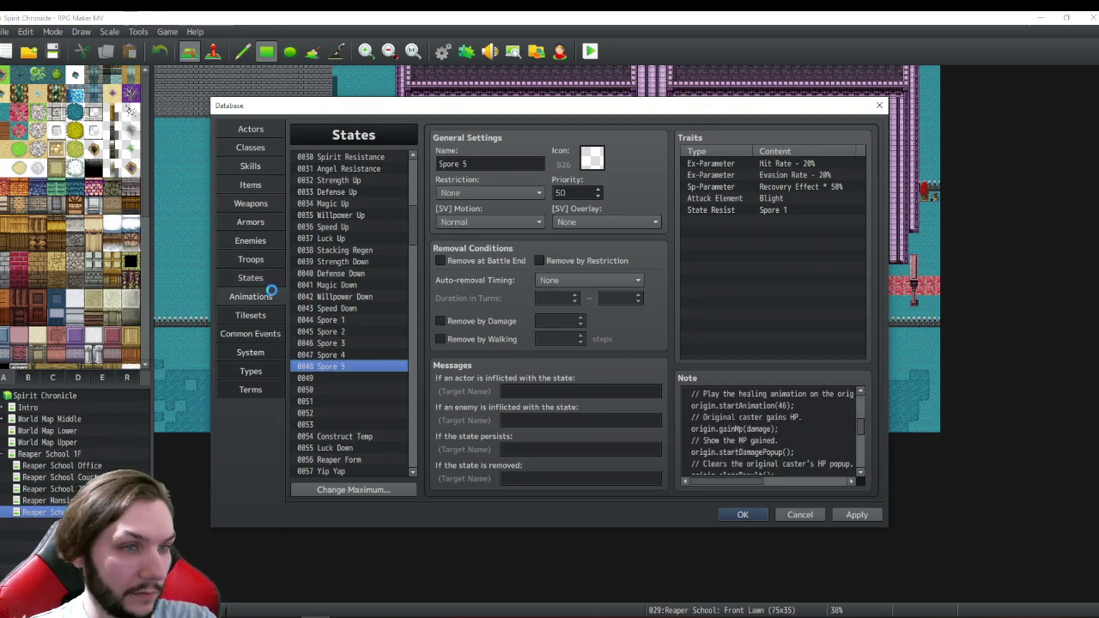
- Start a new sound effect timing on frame 1 of the Leech SP animation and try the Absorb1 and Absorb2 sounds
click(249, 297)
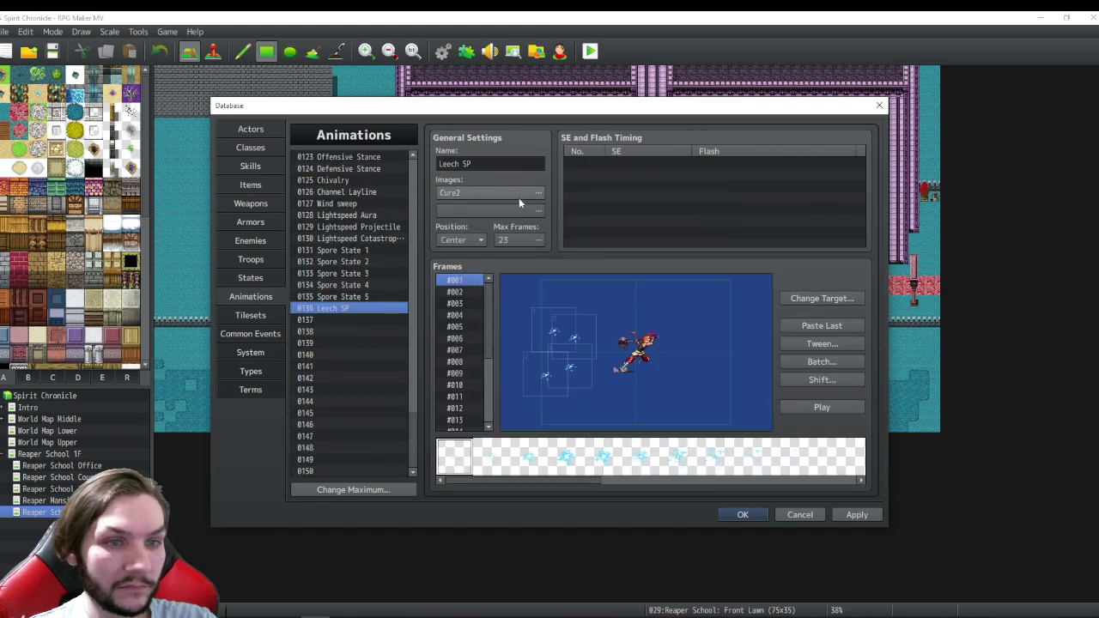
double_click(587, 164)
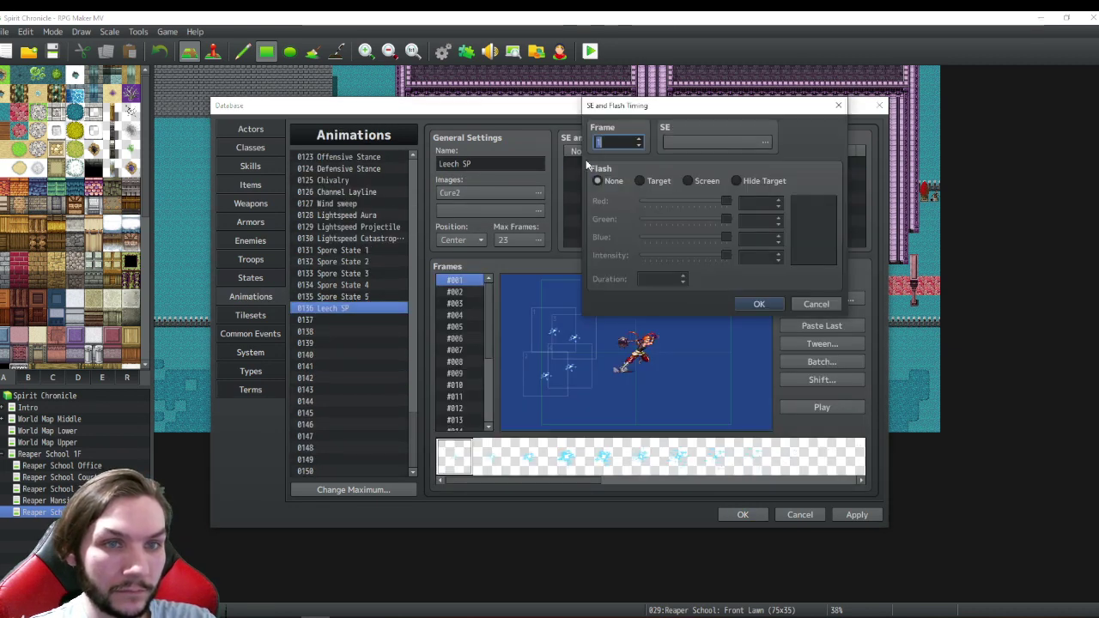
click(708, 143)
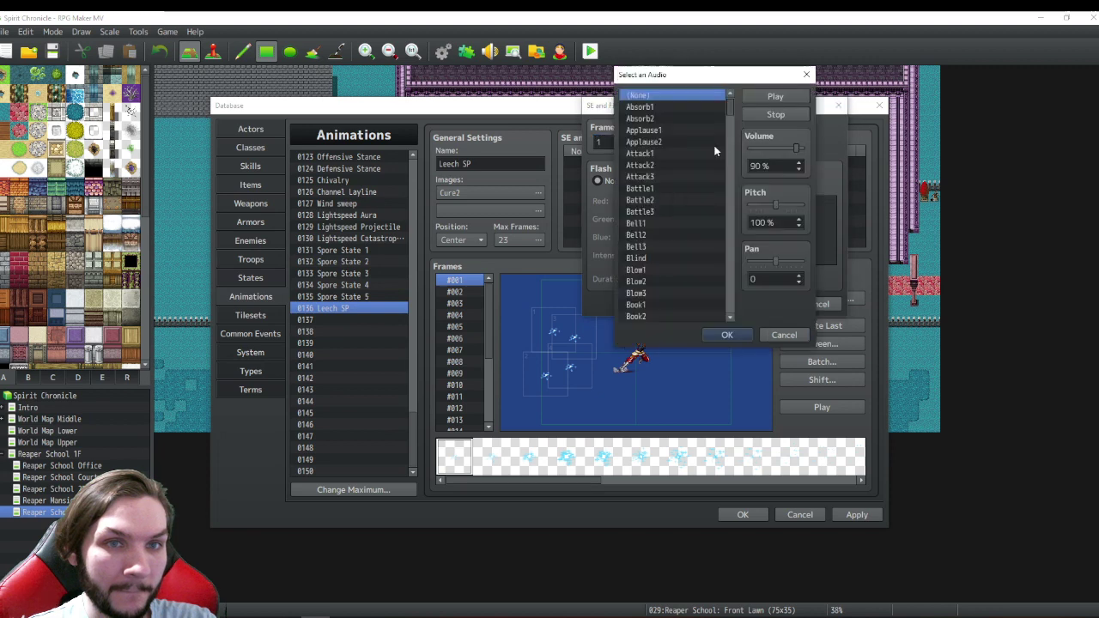
click(649, 109)
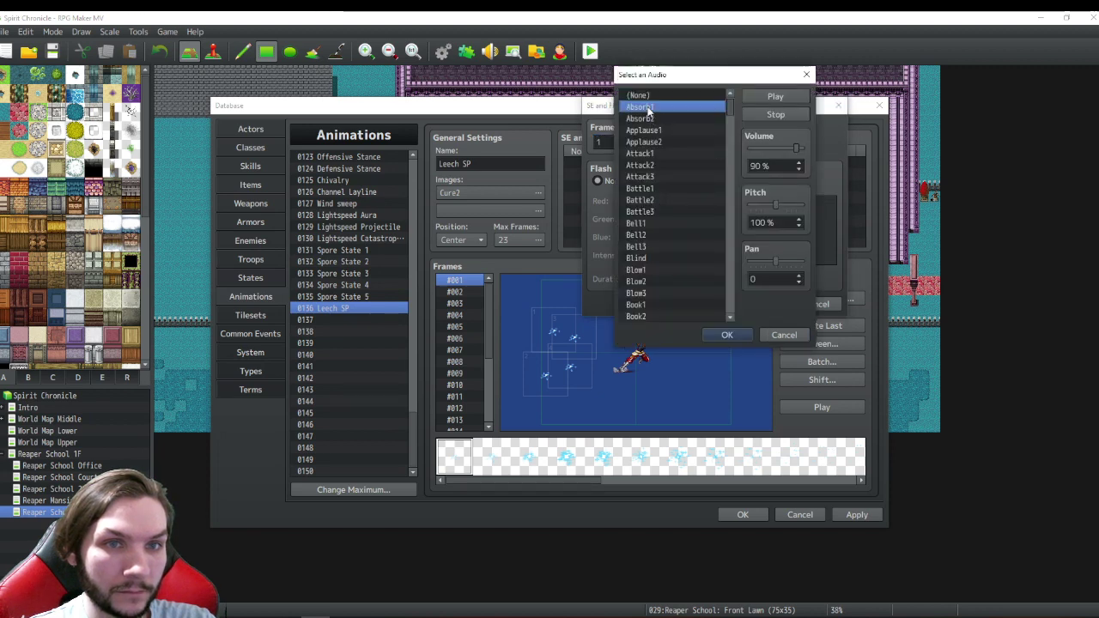
click(645, 120)
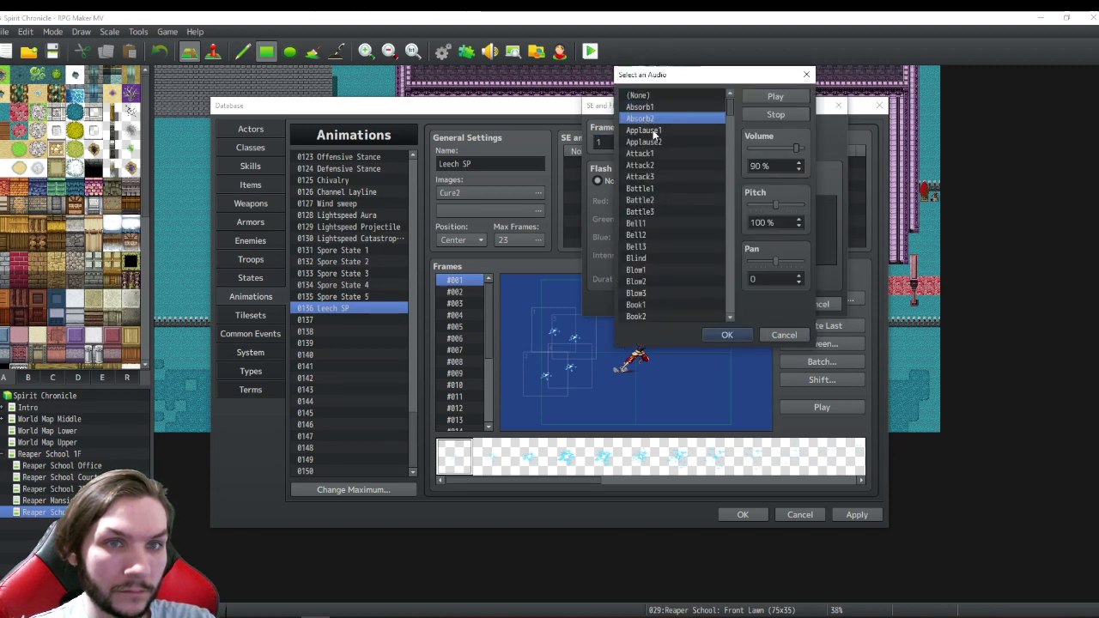
- Look through the sound effects from Bell1 to Break, trying the bell, blind, blow and book sounds
mouse_move(735, 110)
mouse_down()
mouse_move(729, 132)
mouse_move(728, 116)
mouse_up()
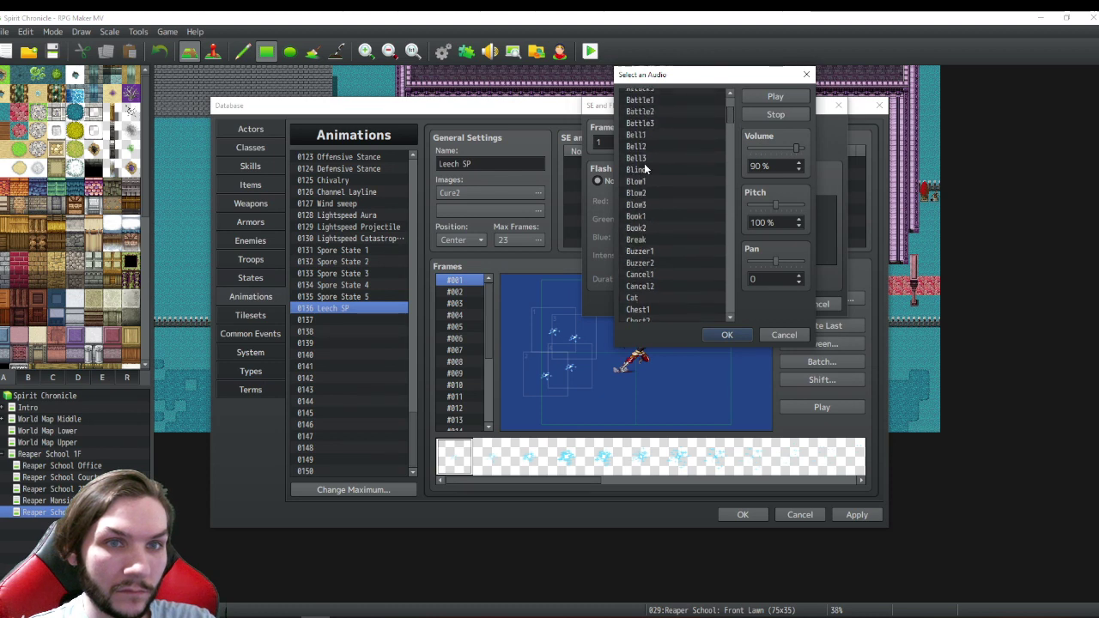
click(638, 136)
click(640, 146)
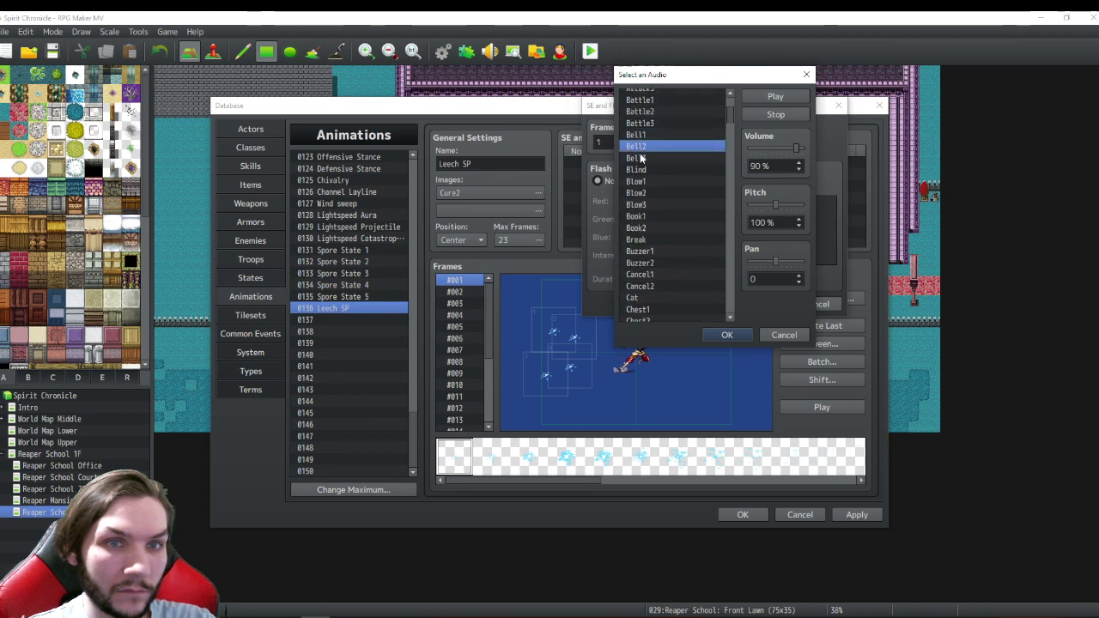
click(641, 159)
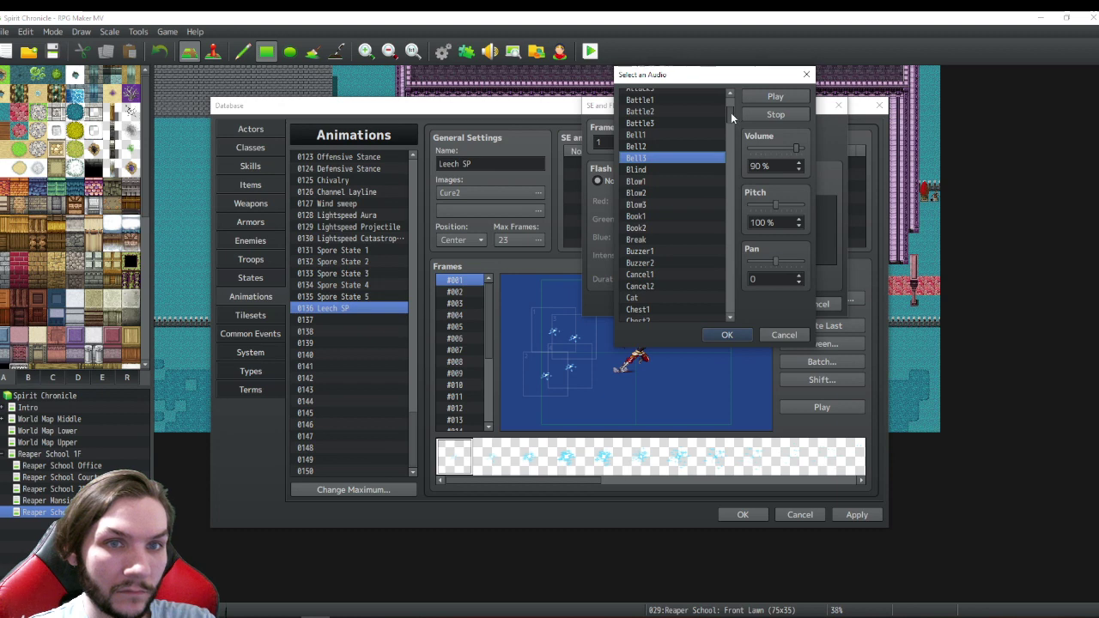
click(640, 170)
click(640, 182)
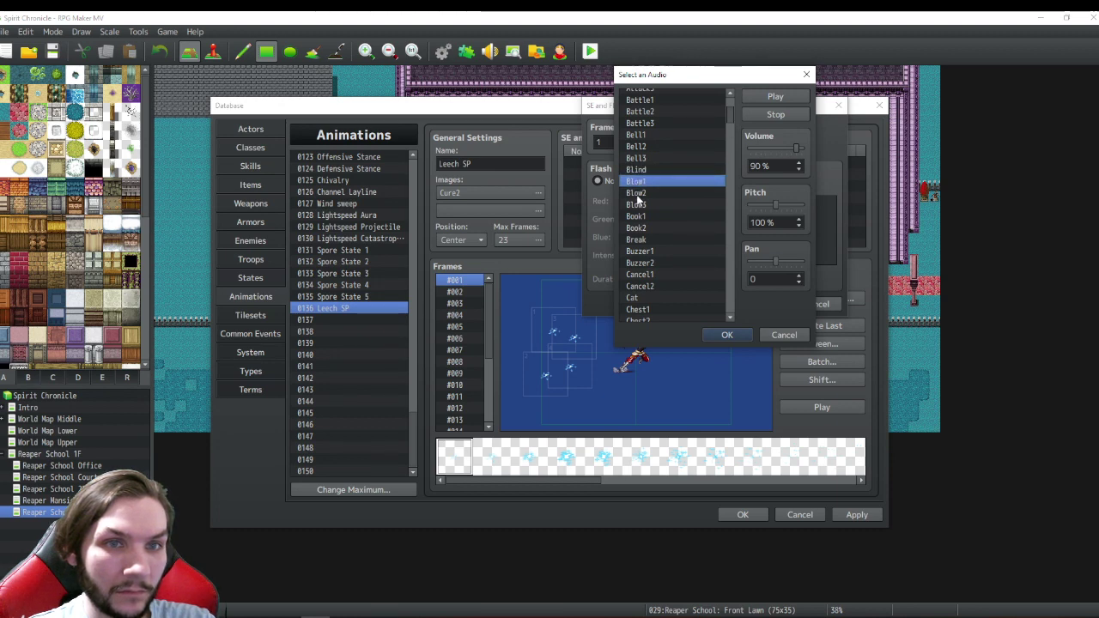
click(640, 195)
click(640, 218)
click(642, 229)
click(643, 239)
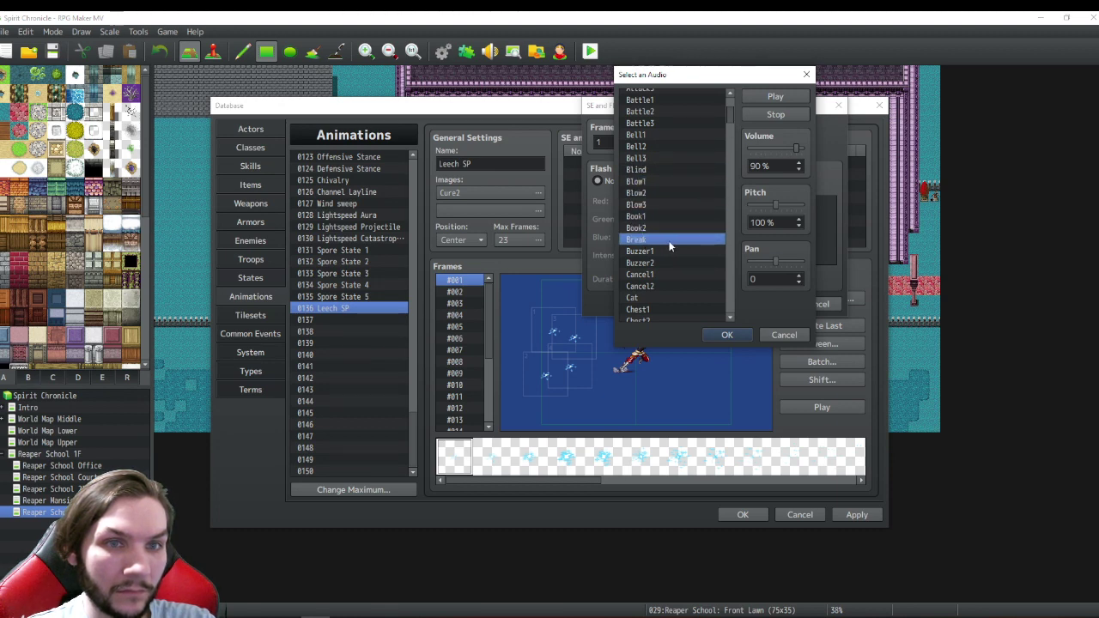
- Try the buzzer, cancel, cat and chest sound effects, followed by Close1 and Close2
scroll(671, 242, down, 2)
click(651, 159)
click(646, 194)
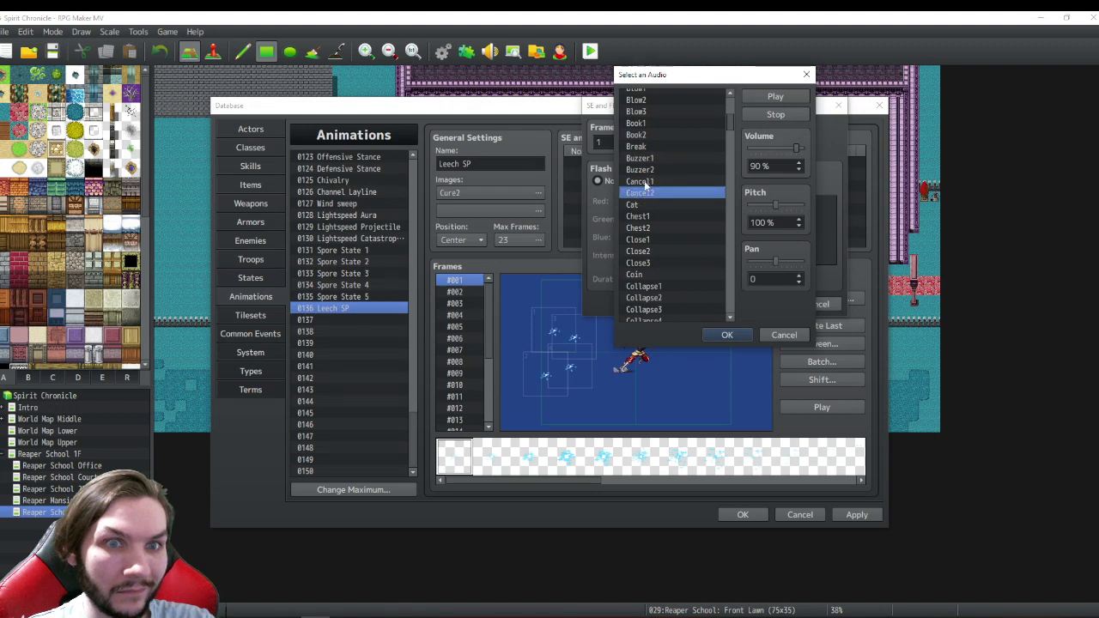
click(645, 182)
click(646, 171)
click(639, 193)
click(637, 205)
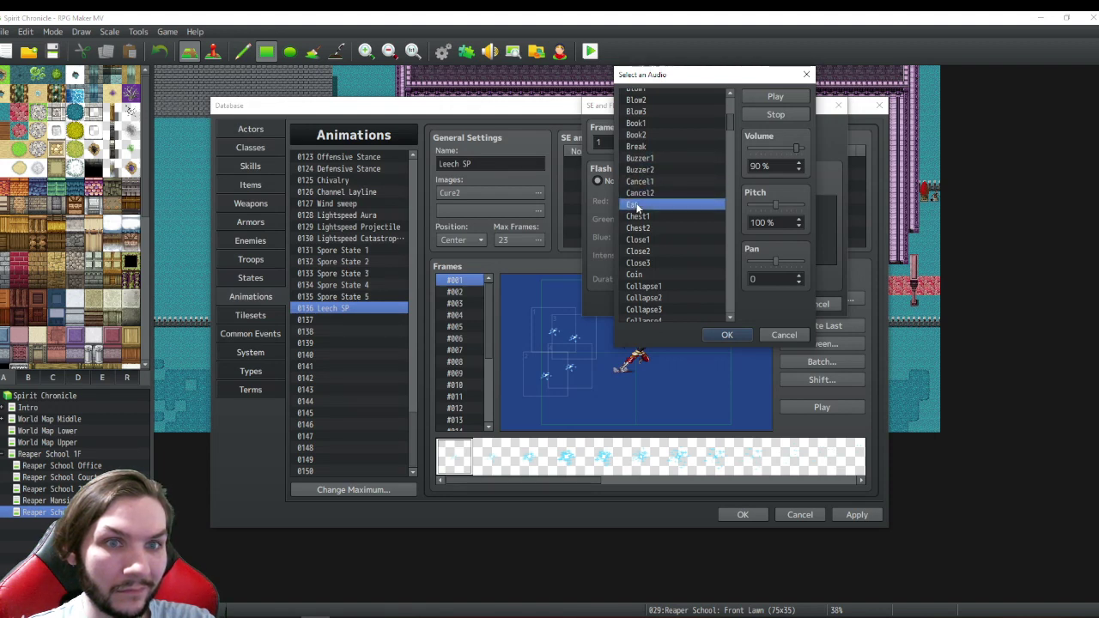
click(639, 216)
click(639, 228)
click(637, 239)
click(636, 251)
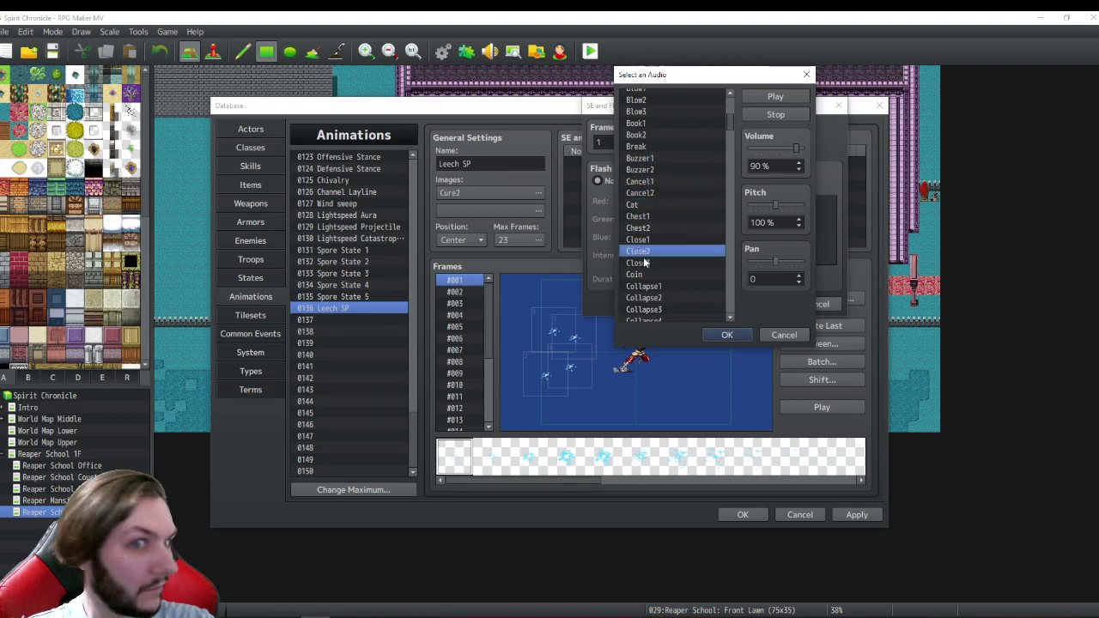
- Compare the Close3, Coin, Collapse1 and Collapse2 sound effects with Chest2 and Close2
click(636, 263)
click(633, 274)
click(635, 285)
click(636, 263)
click(637, 227)
click(636, 275)
click(639, 297)
click(640, 250)
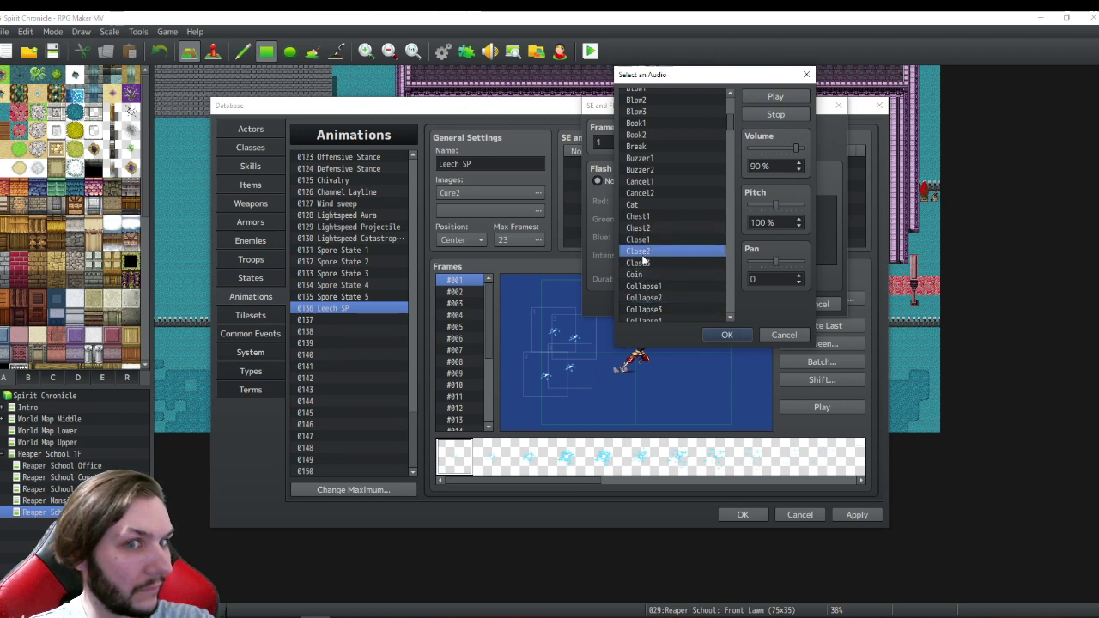
click(652, 263)
- Try the Computer, Crash, Cursor1, Cursor2, Damage1, Damage2 and Damage4 sound effects
scroll(658, 274, down, 3)
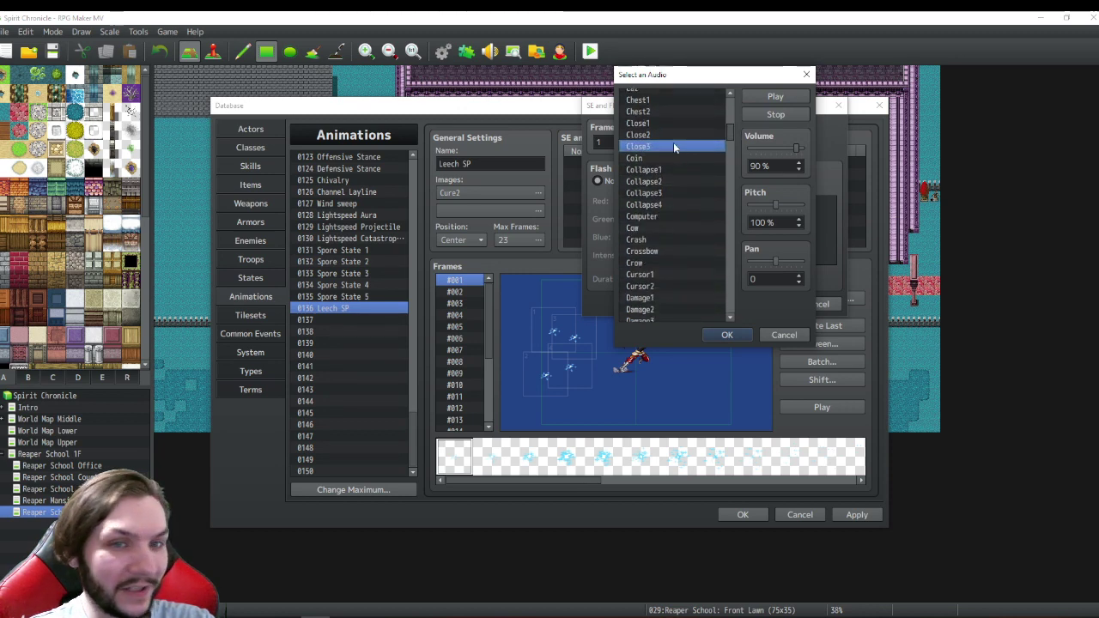
click(648, 216)
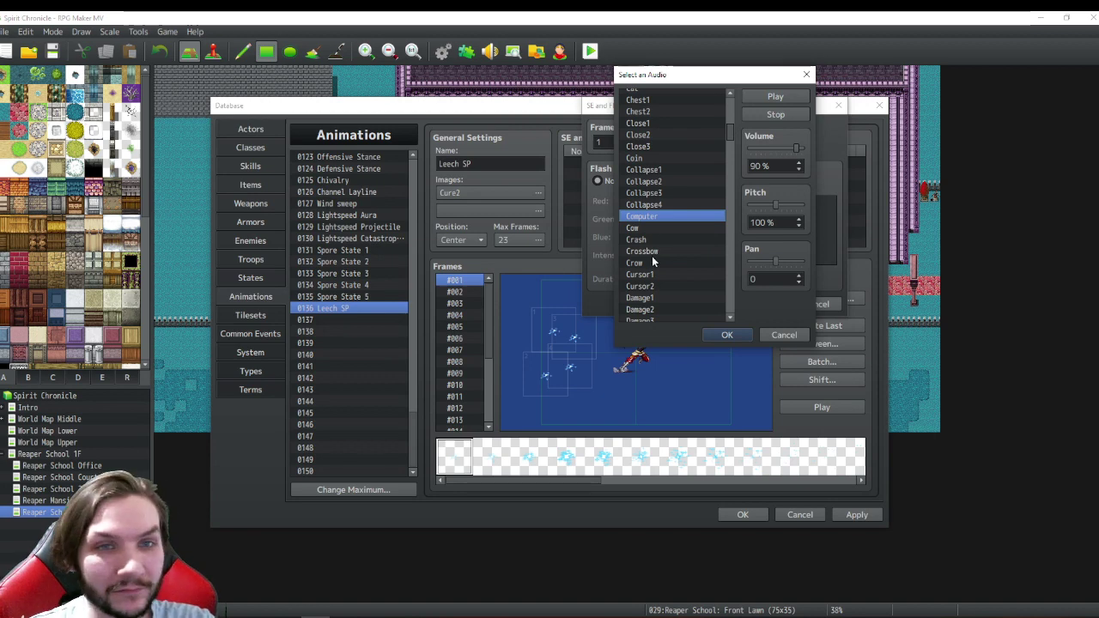
click(644, 241)
scroll(652, 254, down, 2)
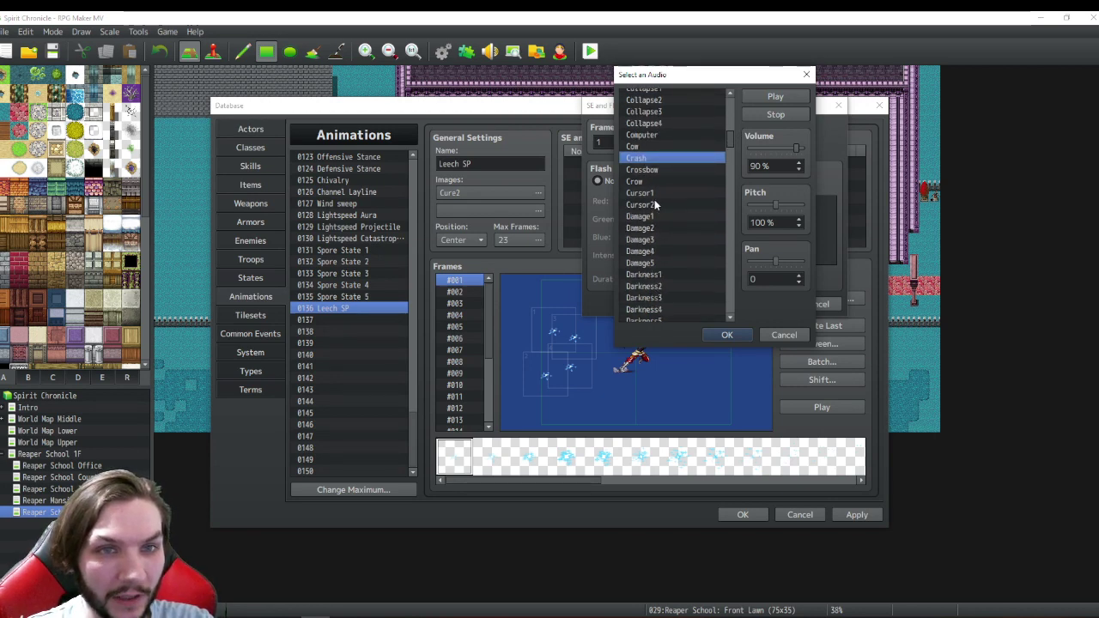
click(652, 194)
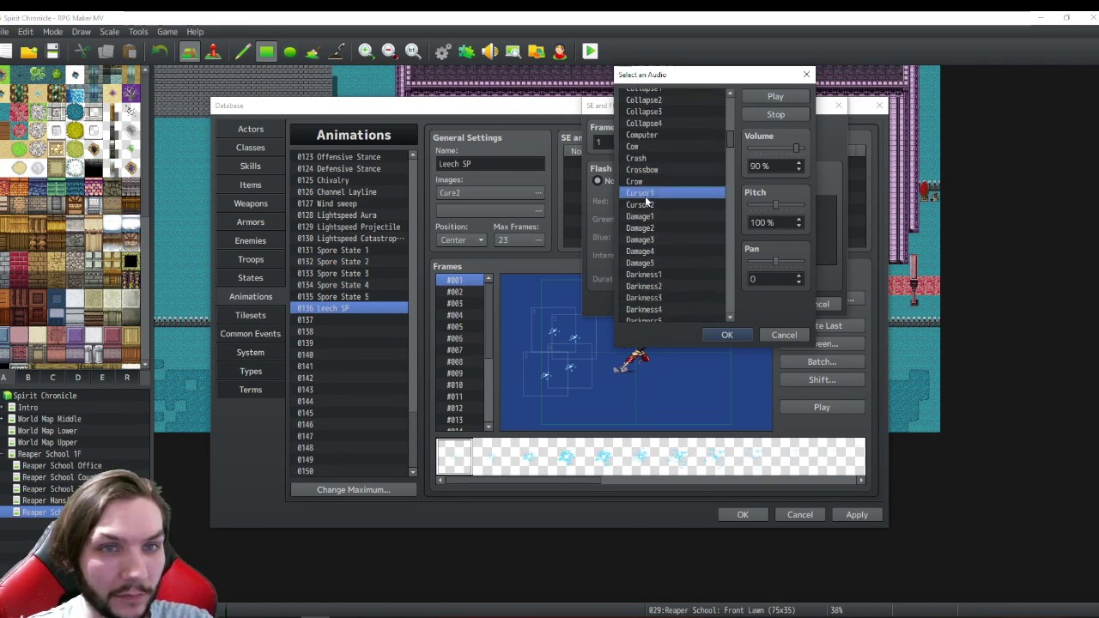
click(646, 205)
click(645, 217)
click(645, 228)
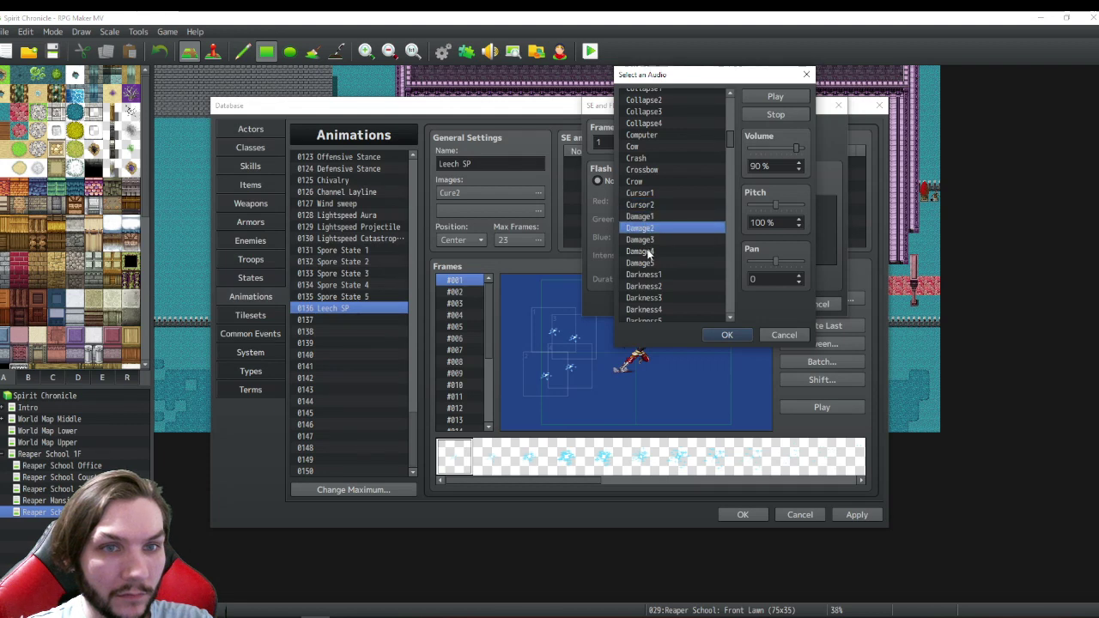
click(650, 250)
- Try the darkness sound effects one after another from Darkness1 to Darkness5
scroll(657, 249, down, 3)
click(646, 182)
click(644, 194)
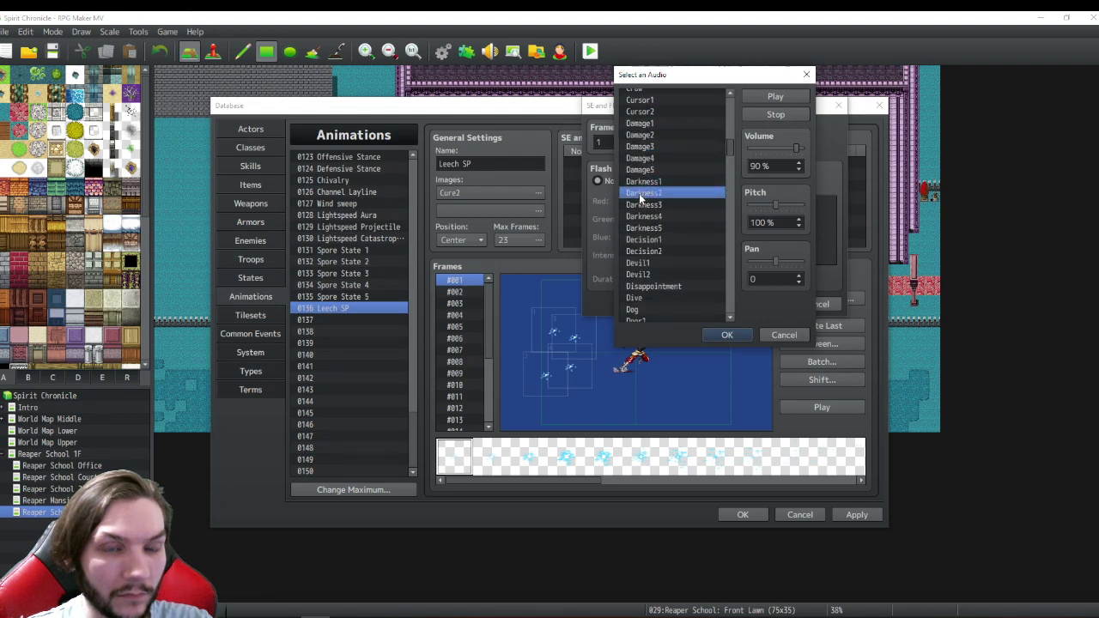
click(644, 205)
click(644, 216)
click(646, 228)
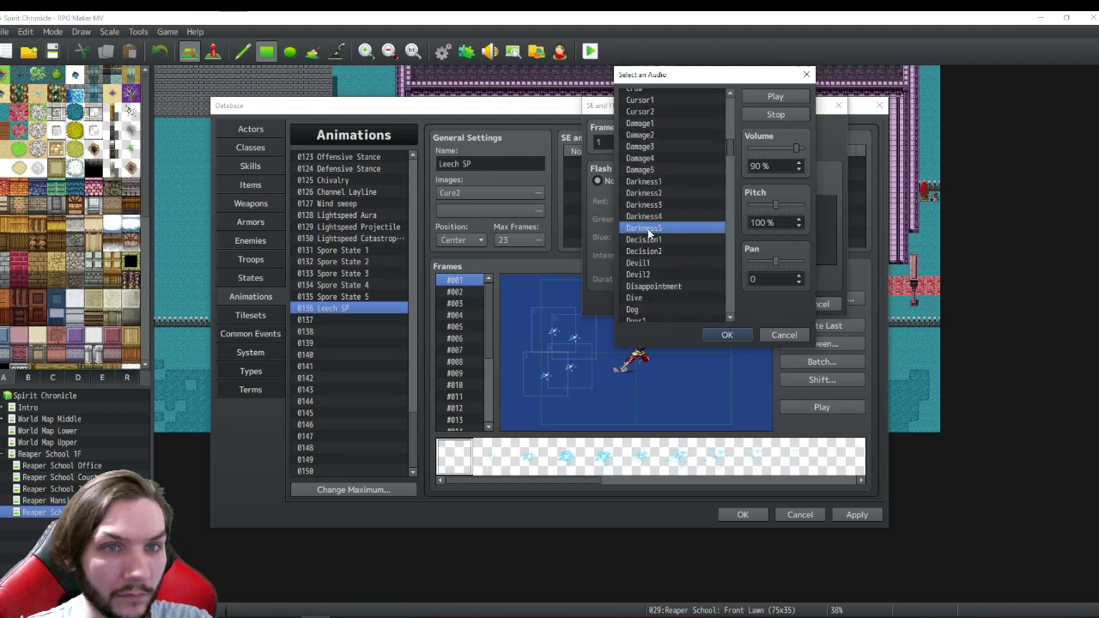
- Try the Decision1, Decision2, Devil1, Devil2 and Disappointment sound effects
click(647, 240)
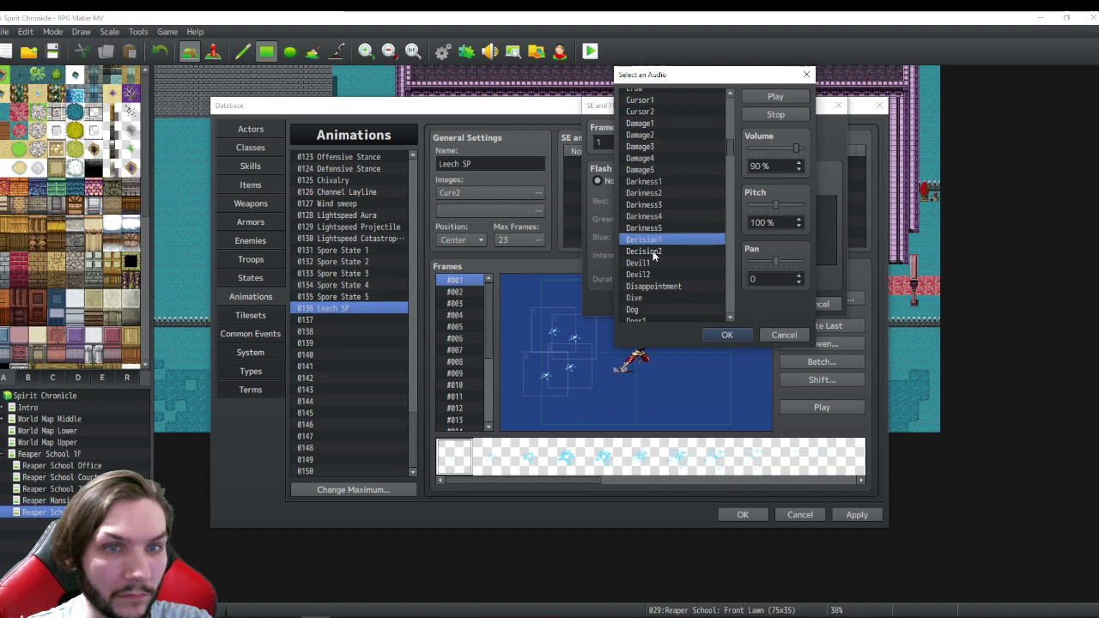
click(652, 251)
scroll(652, 240, down, 1)
scroll(651, 225, down, 1)
click(645, 194)
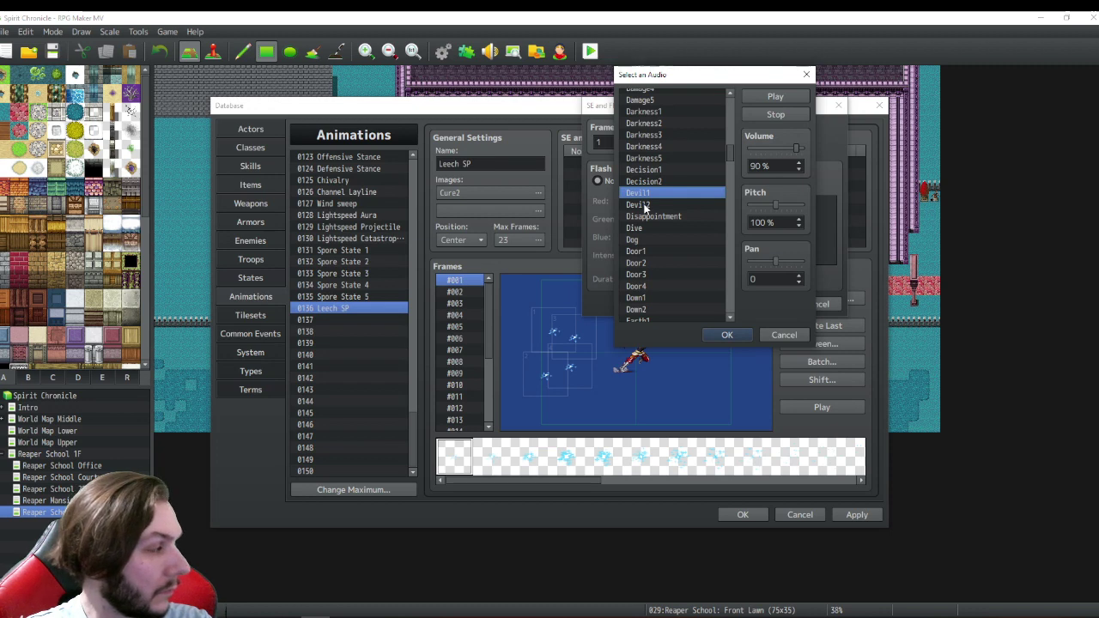
click(644, 206)
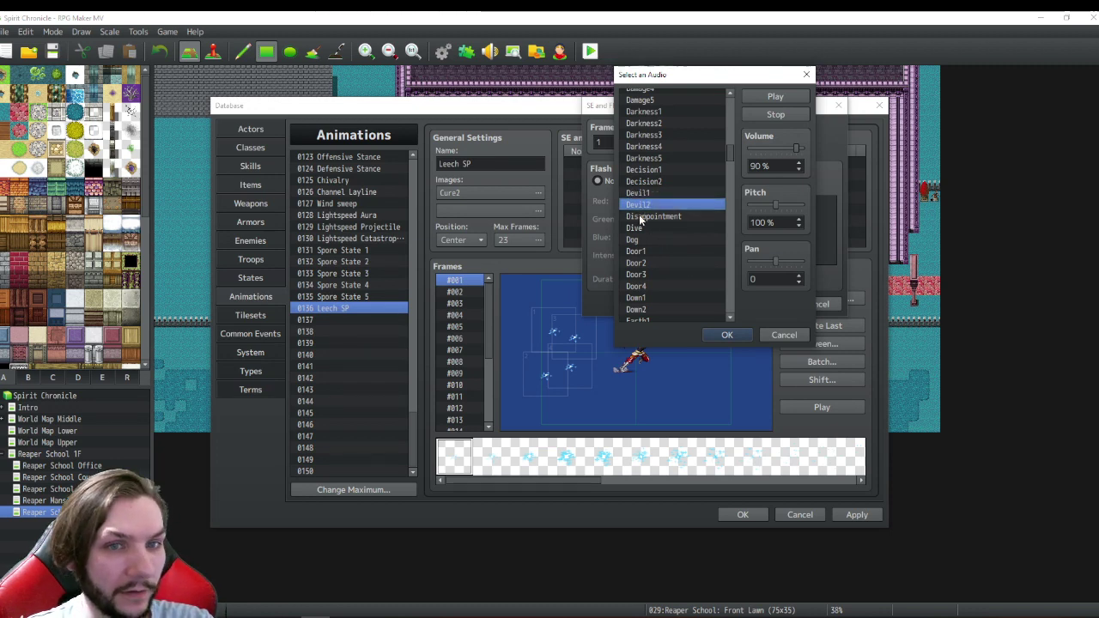
click(639, 217)
- Try the Dive and Dog sound effects, followed by Door1, Door2 and Door4
scroll(648, 232, down, 1)
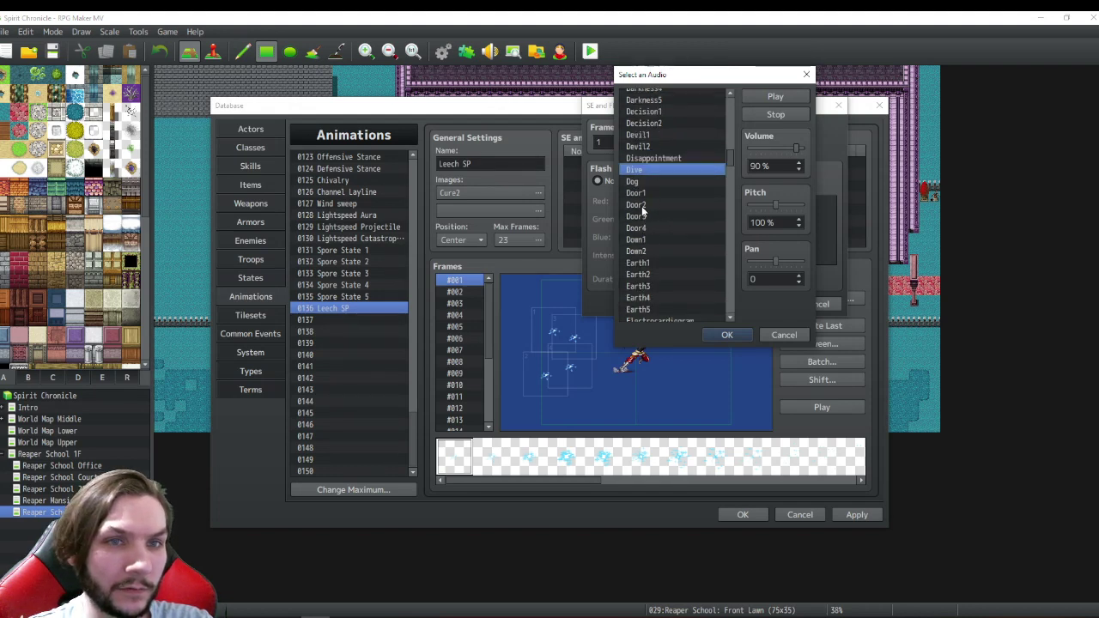
click(633, 182)
click(634, 193)
click(636, 204)
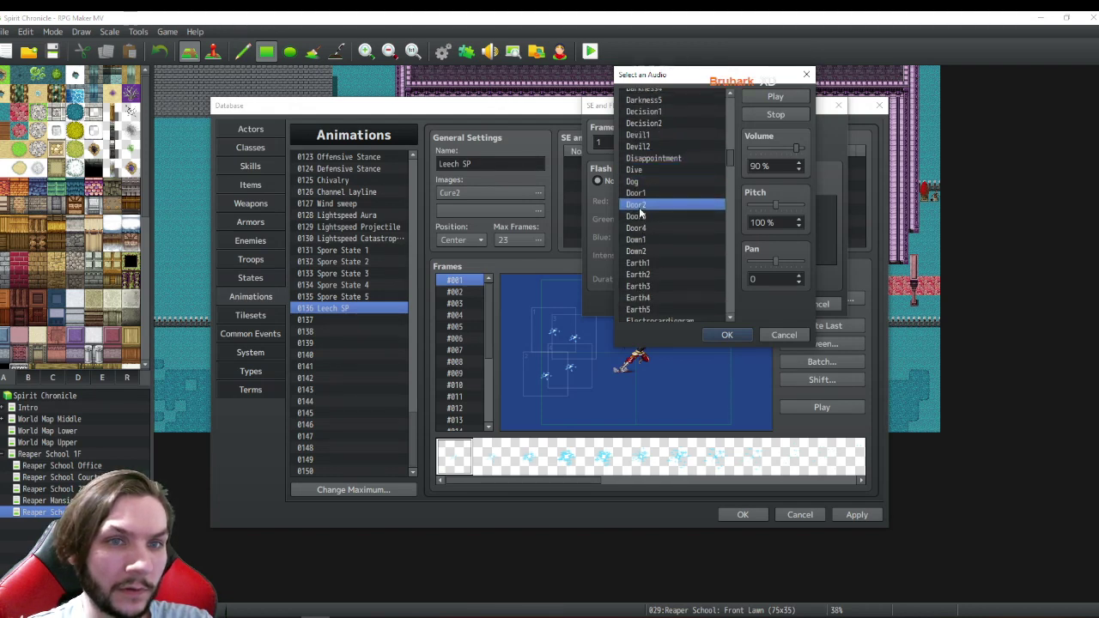
click(643, 227)
- Compare the Down1 and Down2 sound effects with Earth1
scroll(647, 251, down, 2)
click(642, 169)
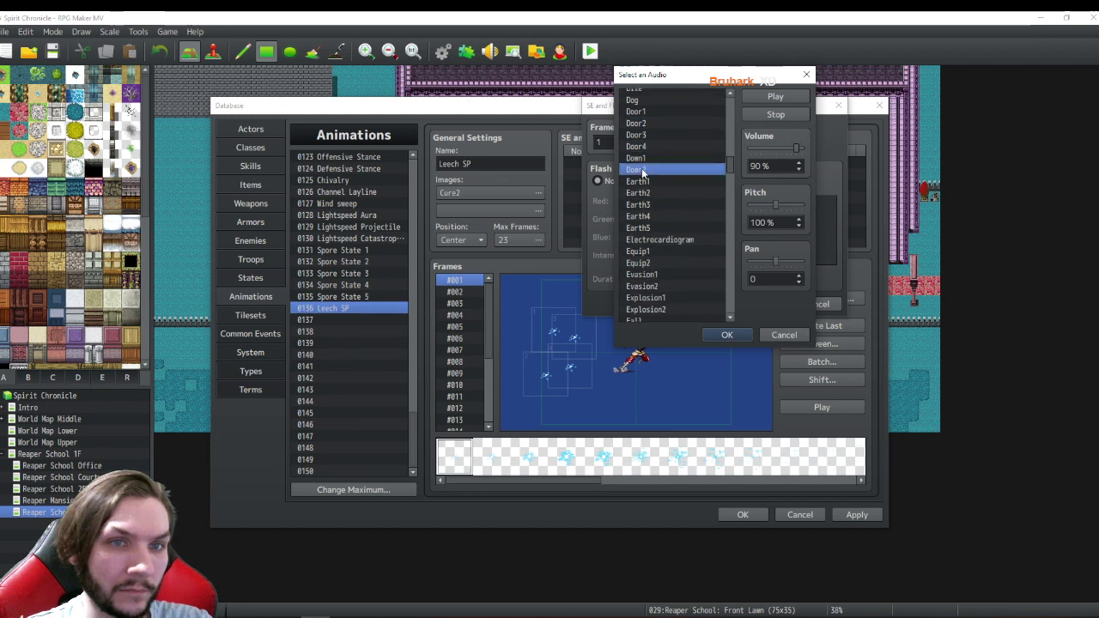
click(642, 182)
click(639, 159)
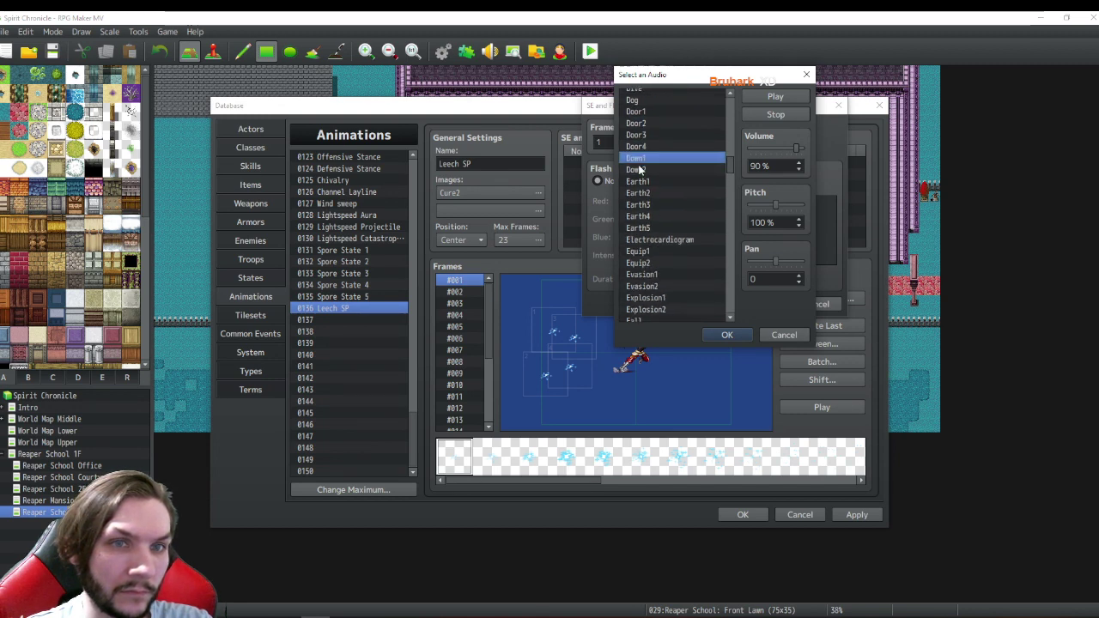
click(639, 169)
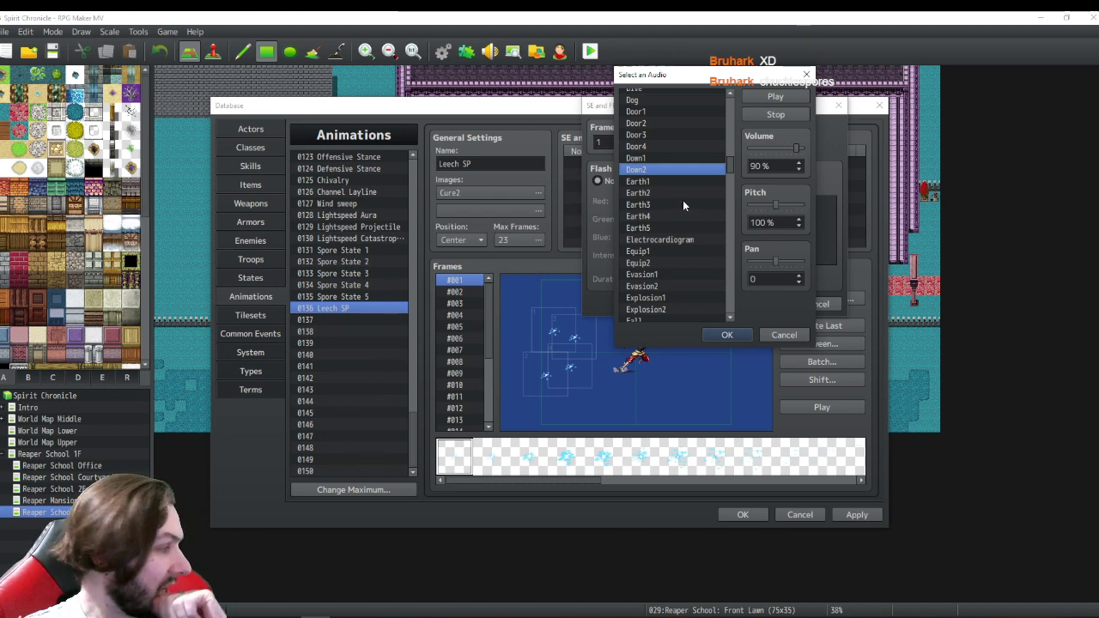
- Try the earth sound effects one after another from Earth1 to Earth5
scroll(677, 170, down, 1)
scroll(671, 163, down, 2)
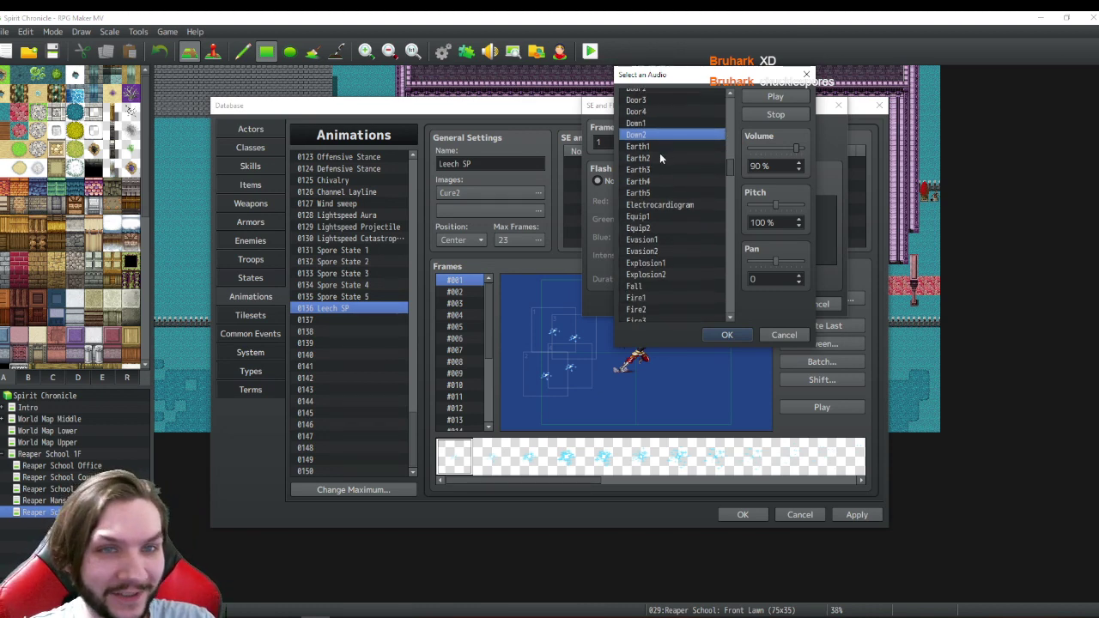
click(641, 147)
click(641, 158)
click(643, 169)
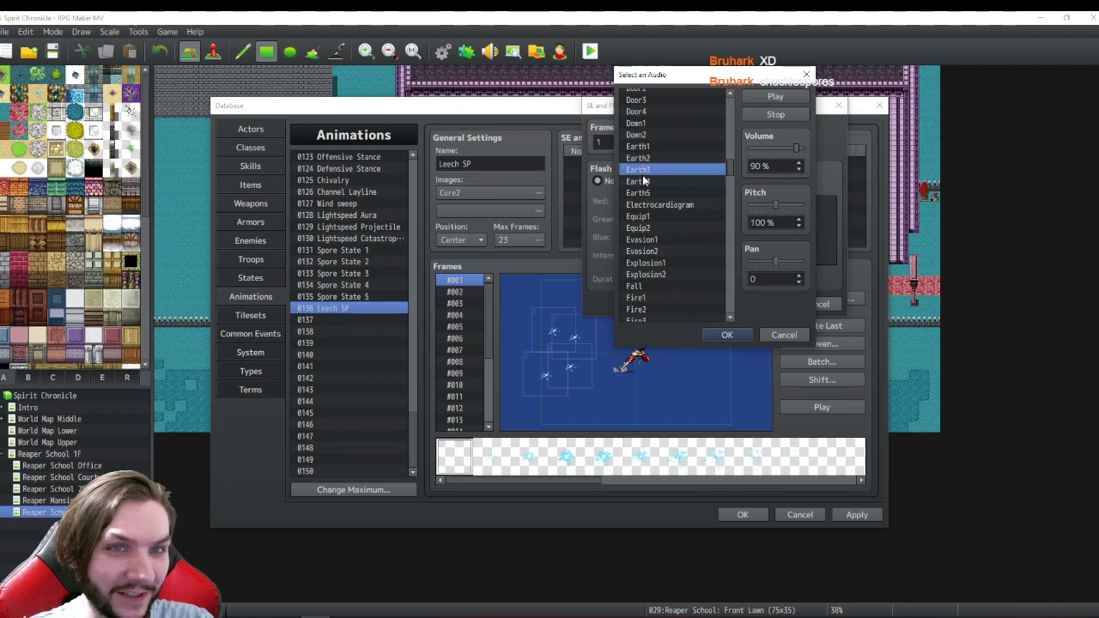
click(643, 181)
click(641, 194)
- Try the Electrocardiogram, Equip1, Equip2 and Evasion1 sound effects
click(642, 216)
click(642, 204)
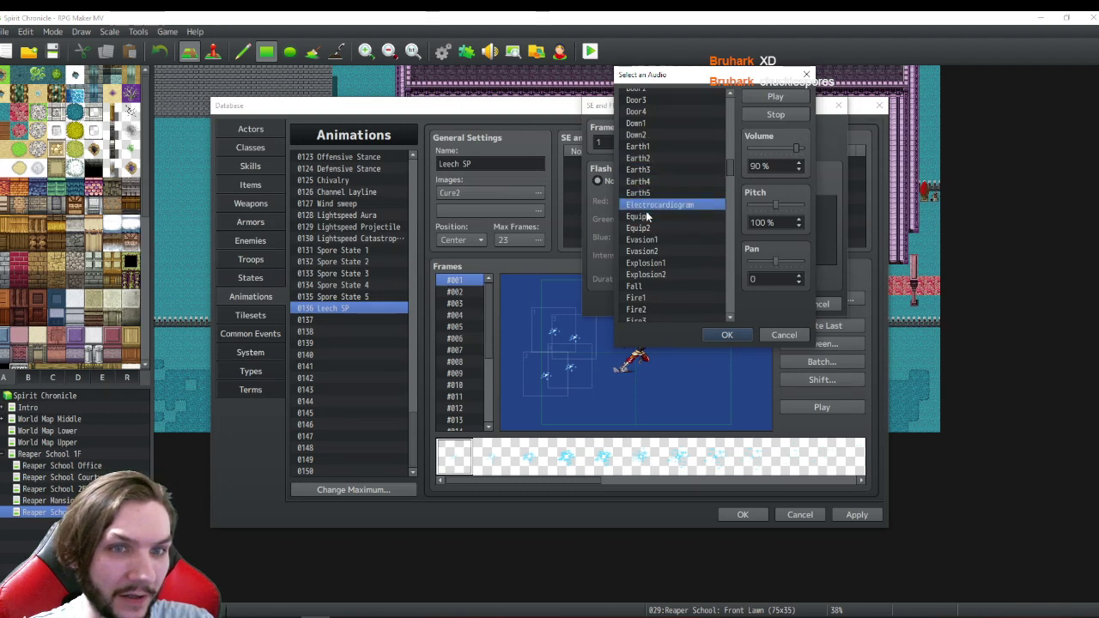
click(644, 216)
click(649, 228)
click(648, 242)
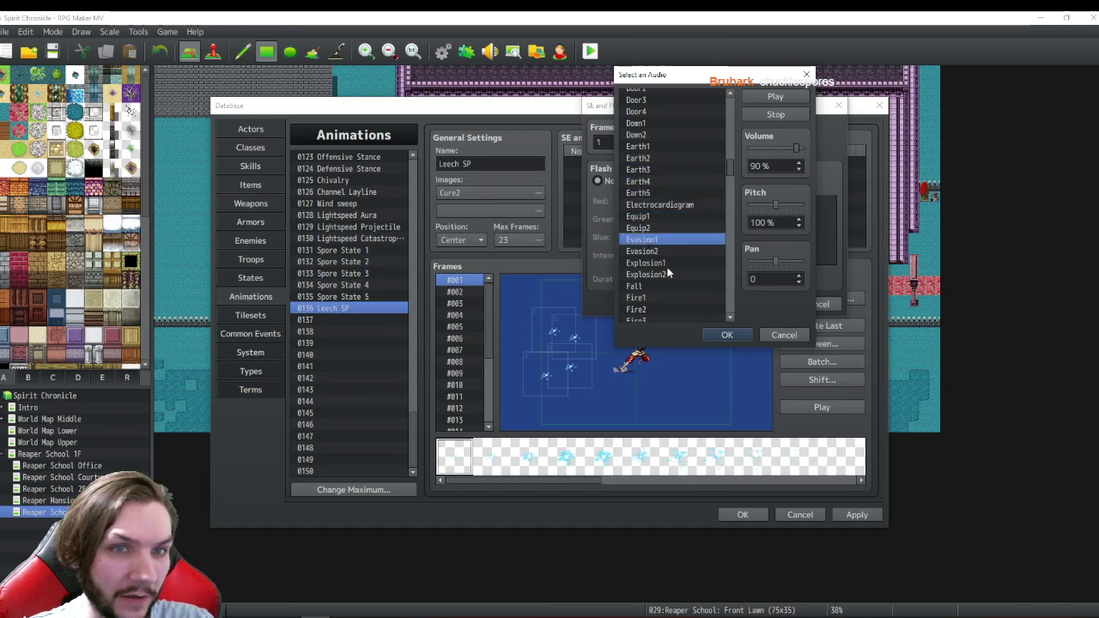
- Try the Explosion1, Explosion2 and Fall sound effects, followed by Fire1, Fire2 and Fire3
scroll(648, 245, down, 2)
click(648, 181)
click(647, 194)
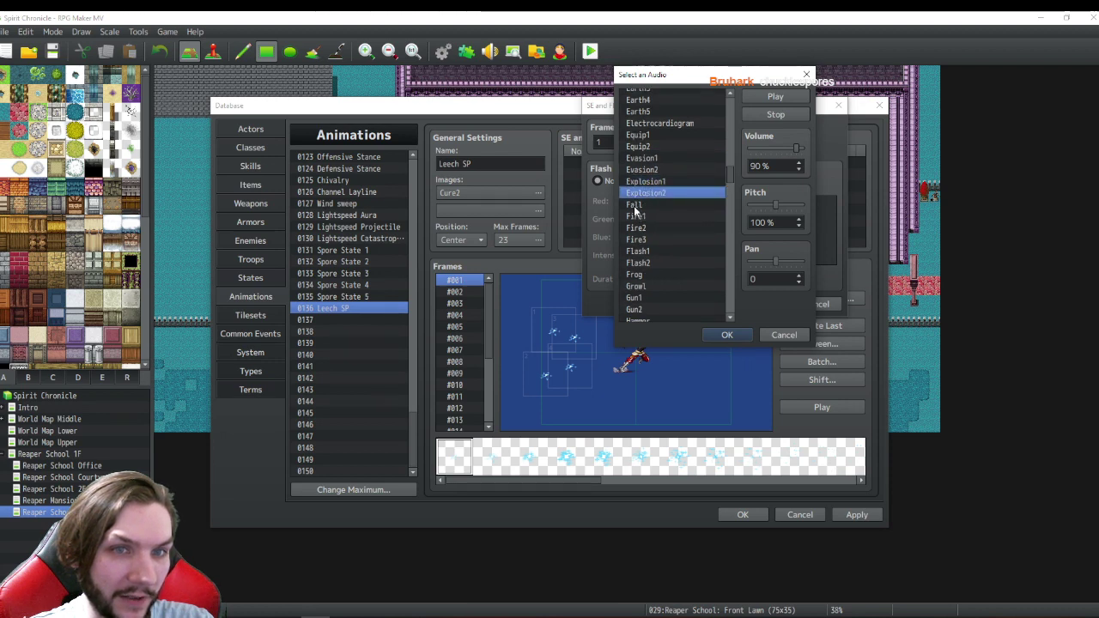
click(635, 206)
click(636, 217)
click(637, 228)
click(634, 240)
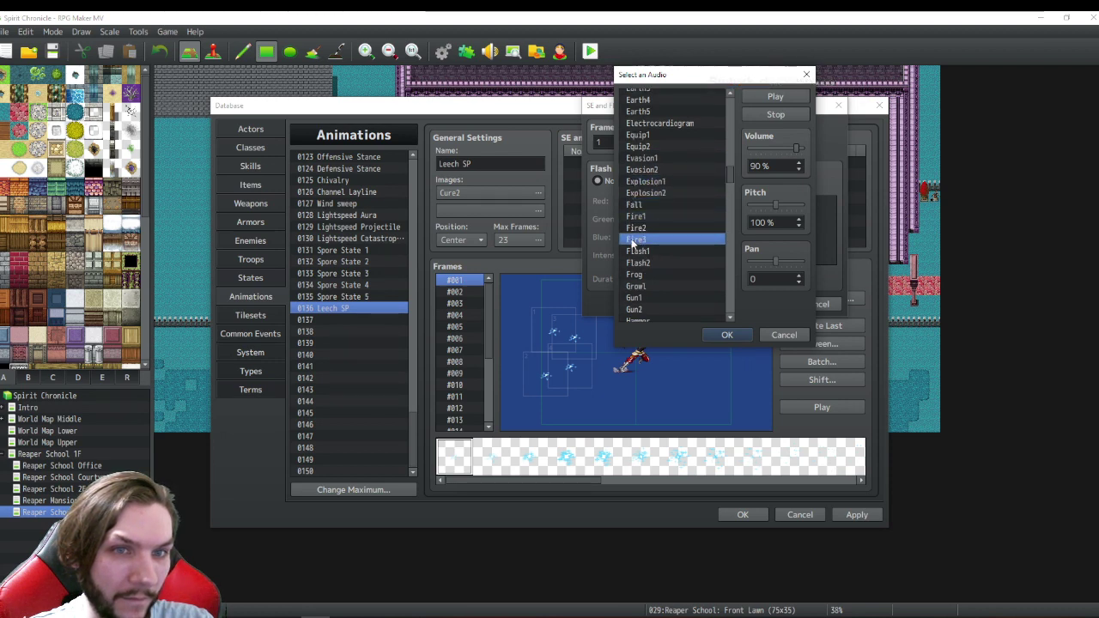
- Try the Flash1, Flash2 and Hammer sound effects, followed by Heal1, Heal2 and Heal3
click(638, 252)
scroll(642, 250, down, 2)
click(649, 181)
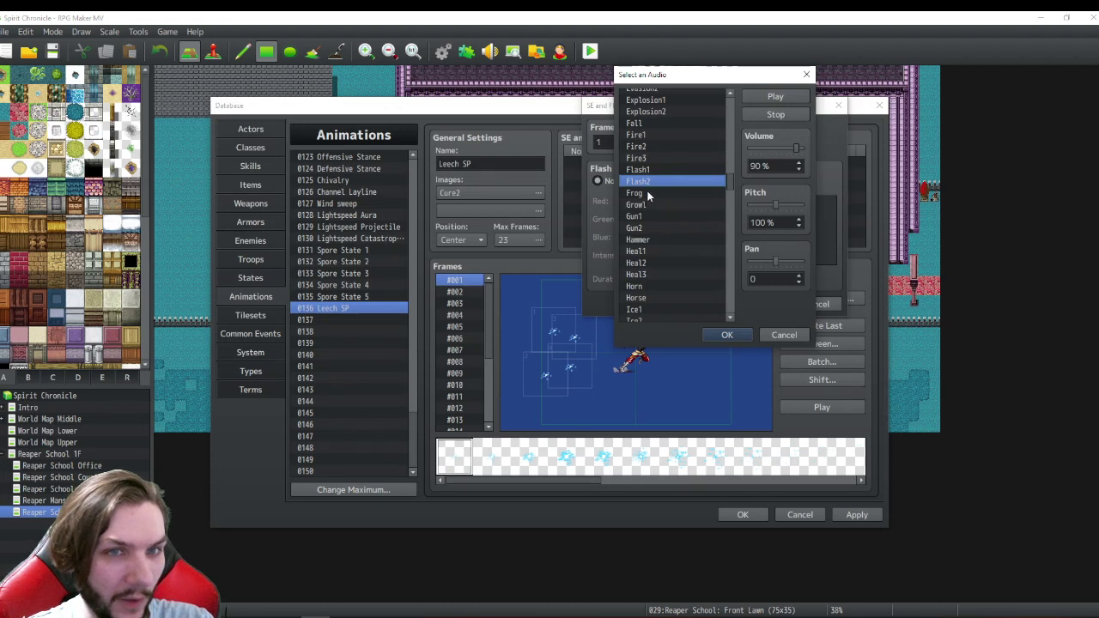
click(643, 239)
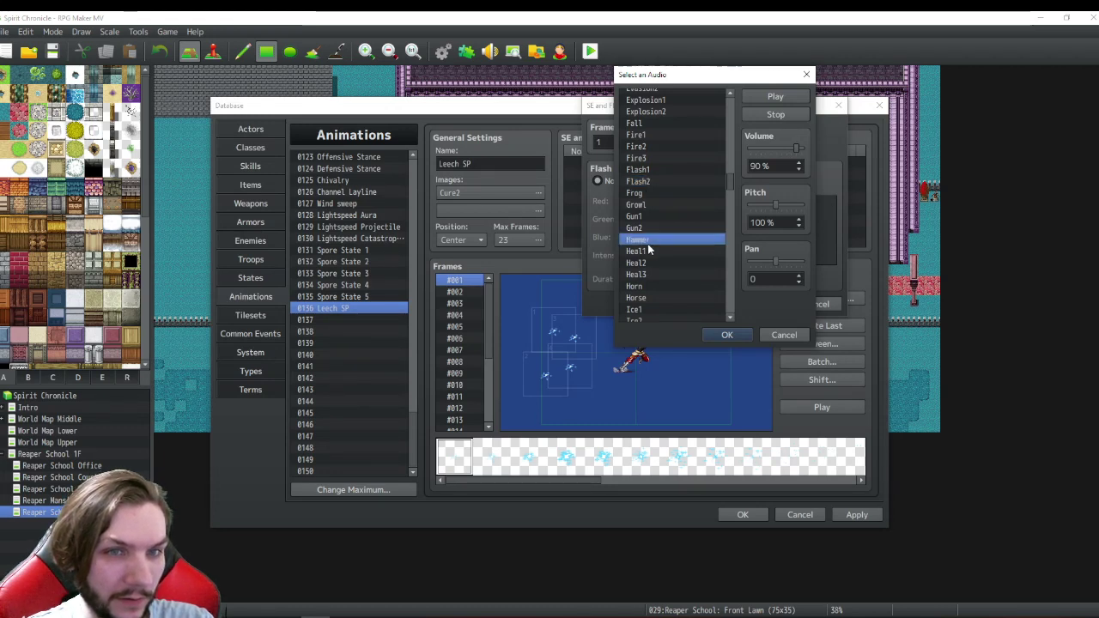
click(645, 251)
click(645, 263)
click(646, 273)
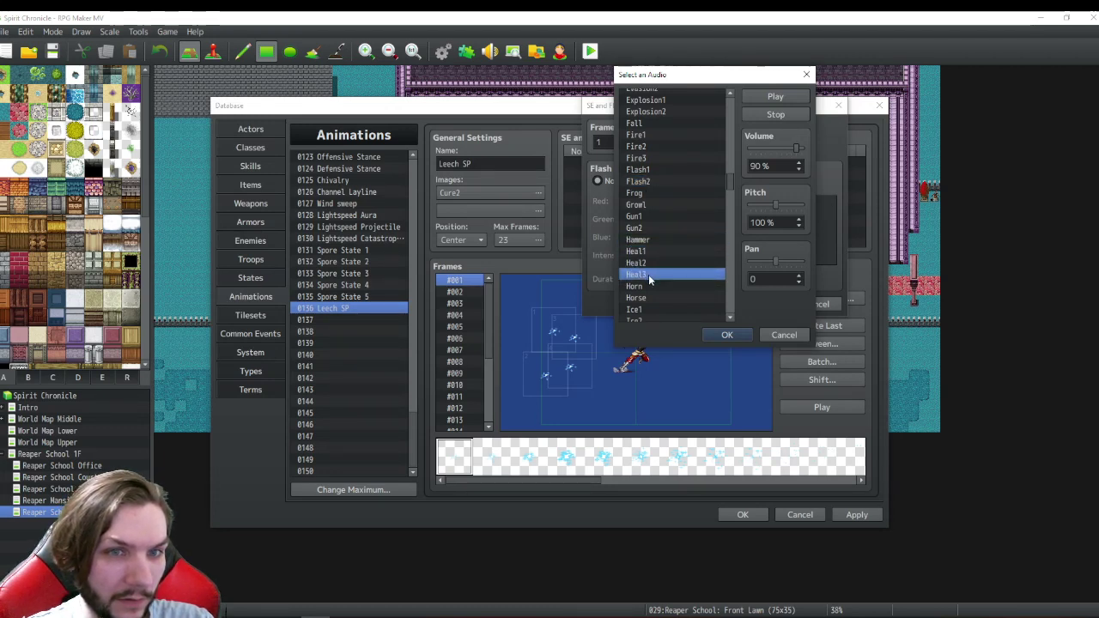
- Compare the Horn and Horse sound effects with Ice1
scroll(645, 275, down, 3)
click(645, 193)
click(645, 205)
click(644, 217)
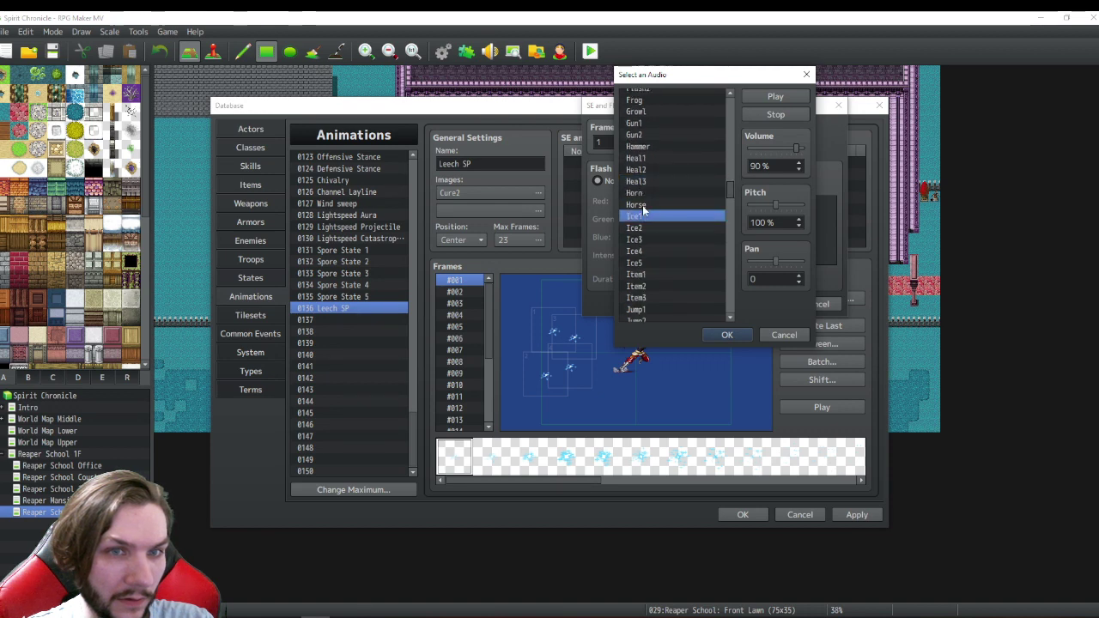
click(642, 206)
- Try the ice sound effects from Ice1 to Ice4, replaying Ice1 and Ice2
scroll(667, 217, down, 1)
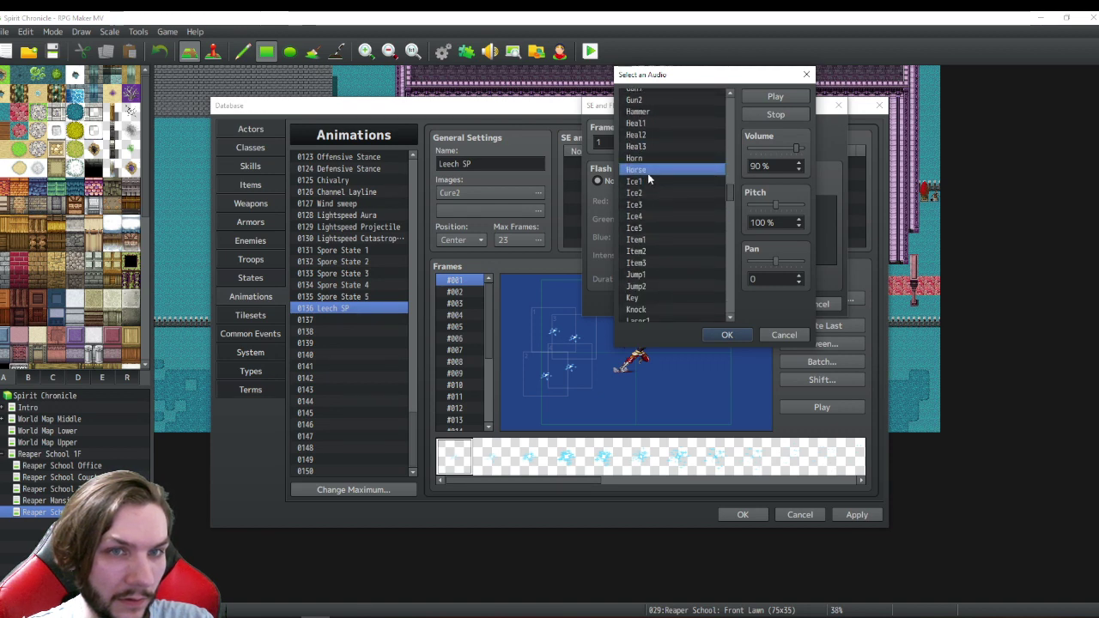
click(644, 182)
click(644, 196)
click(643, 182)
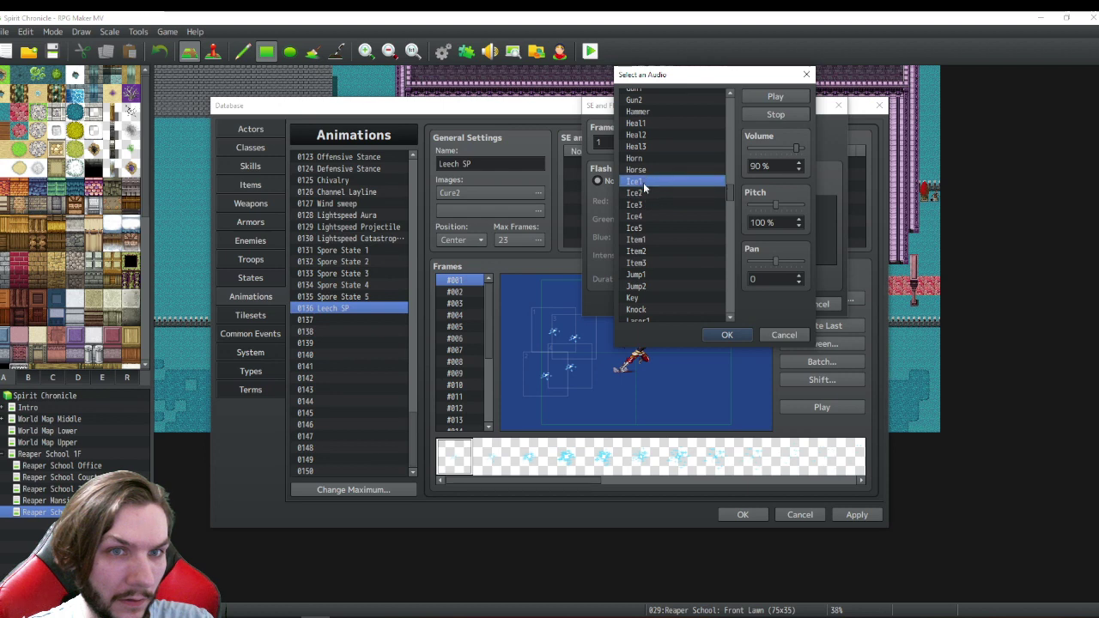
click(646, 193)
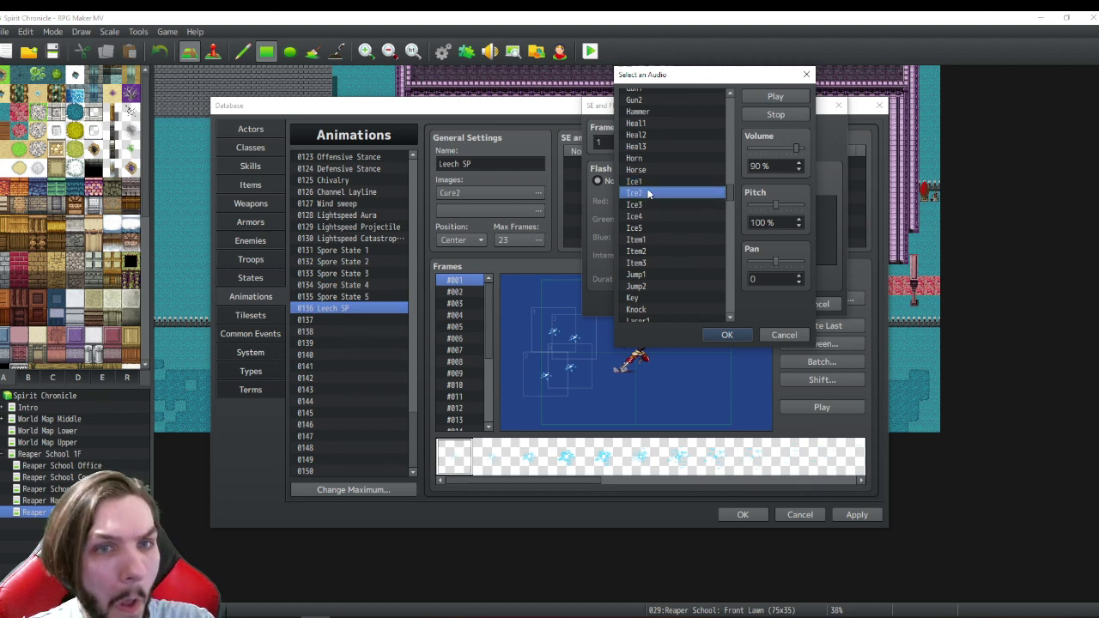
click(644, 205)
click(643, 217)
- Assign the Ice5 sound effect to frame 1 at 40 % volume and 110 % pitch, and play the Leech SP animation
click(648, 228)
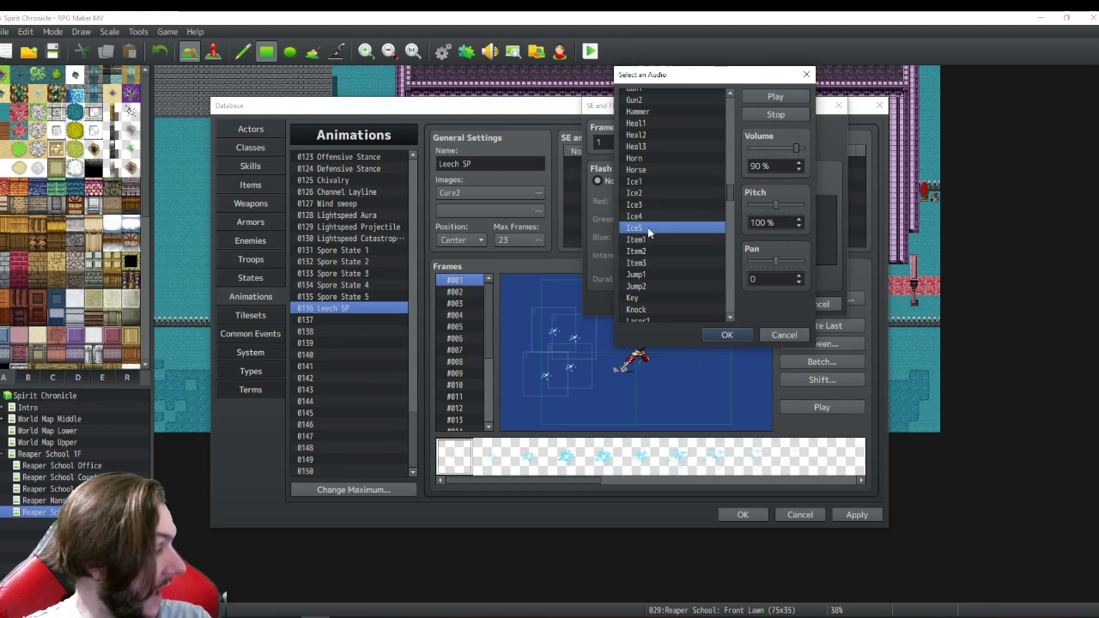
drag(794, 149, 780, 152)
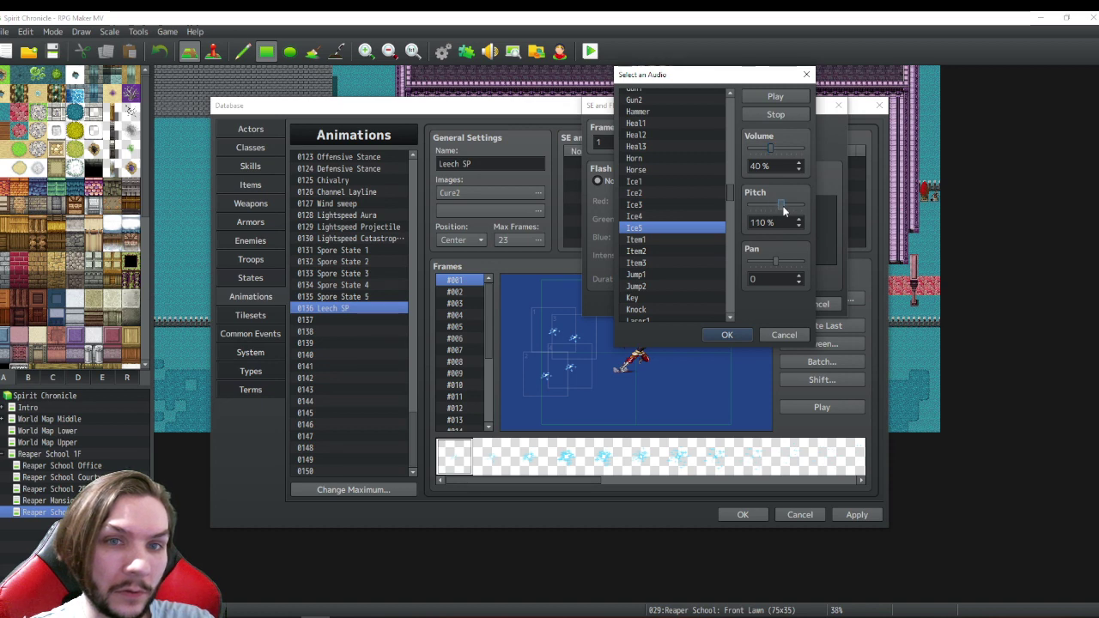
click(739, 335)
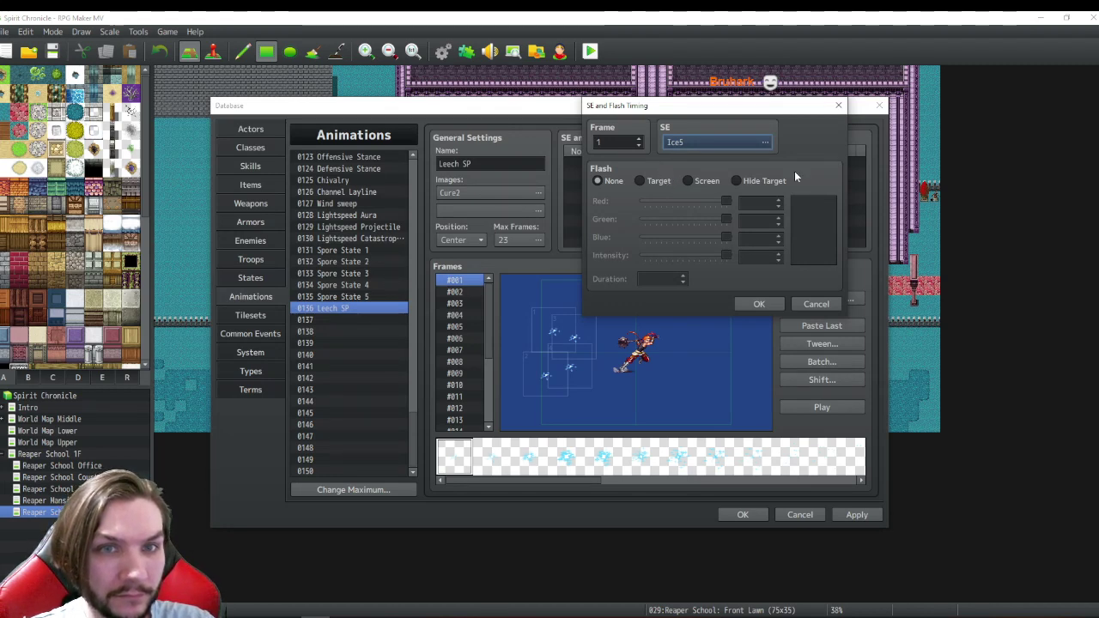
click(758, 305)
click(815, 409)
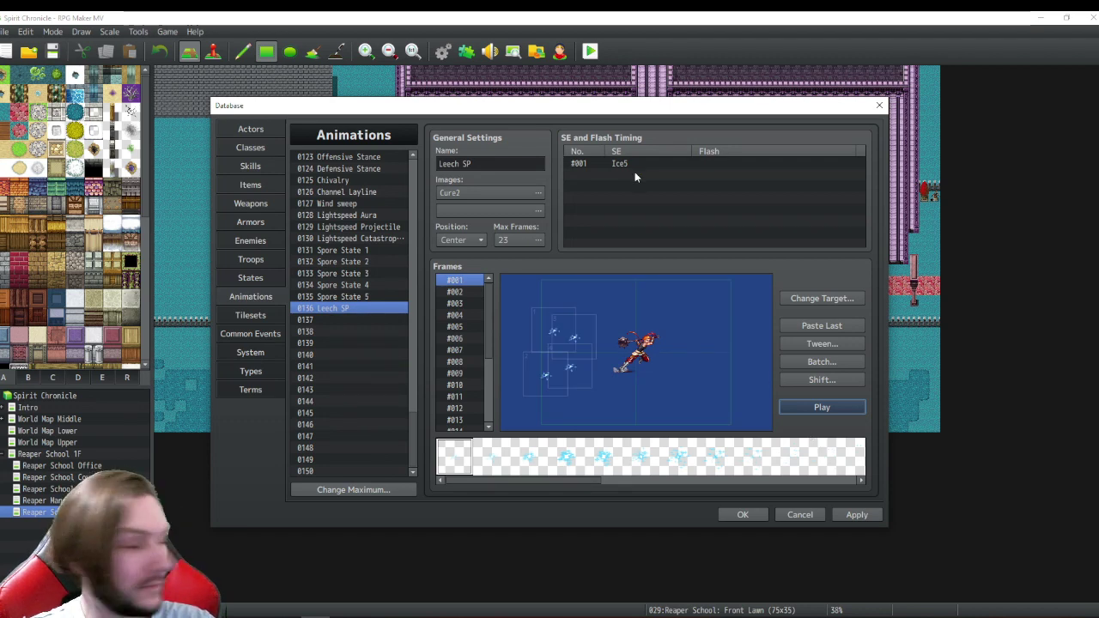
click(824, 412)
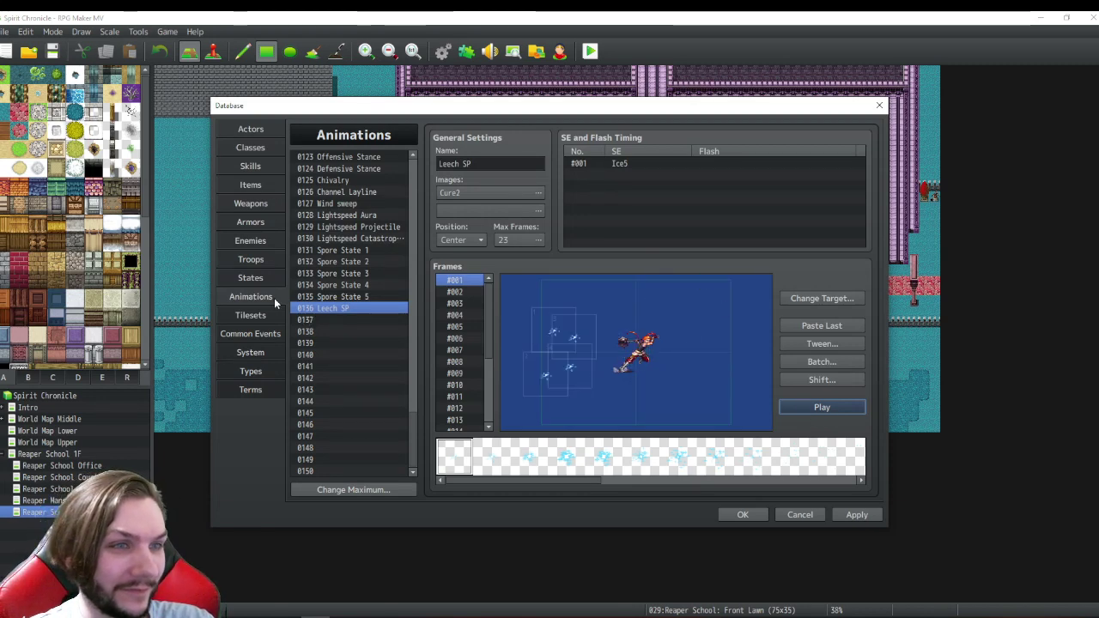
- Set the origin.startAnimation number in the Spore 5 state's note to 136 and save the database changes
click(252, 278)
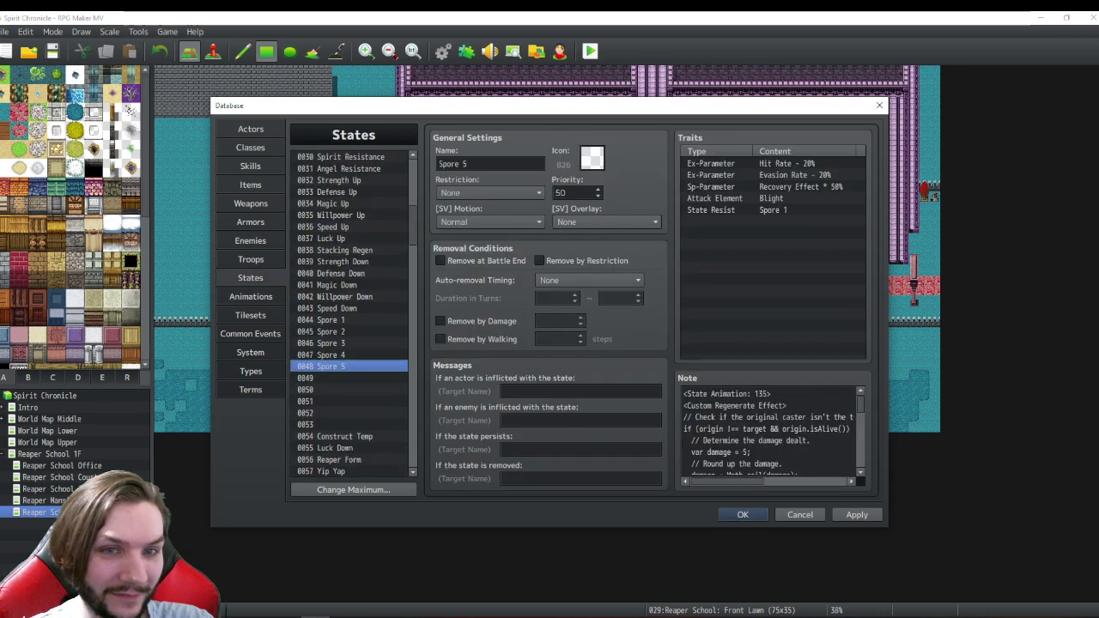
scroll(770, 433, down, 1)
scroll(770, 433, down, 1)
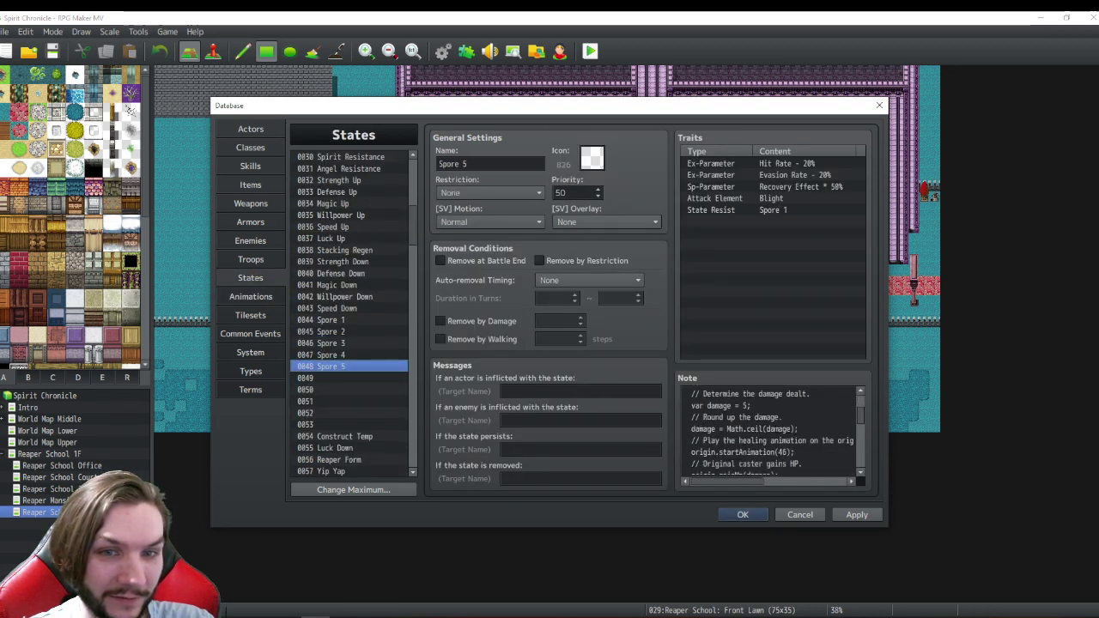
click(801, 451)
click(802, 452)
key(BackSpace)
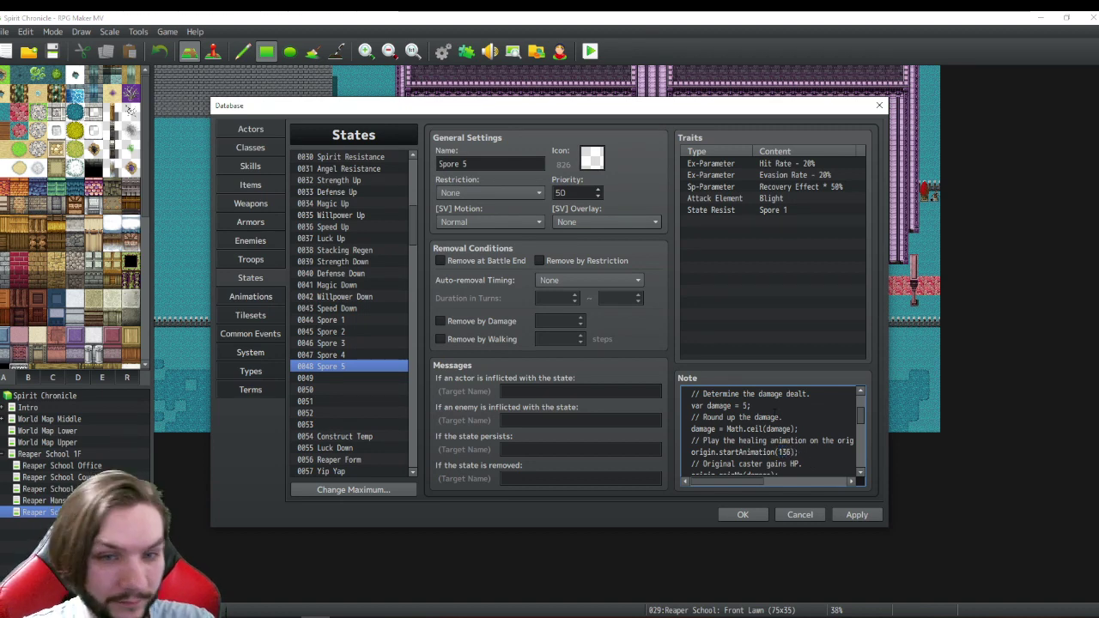
scroll(791, 436, down, 1)
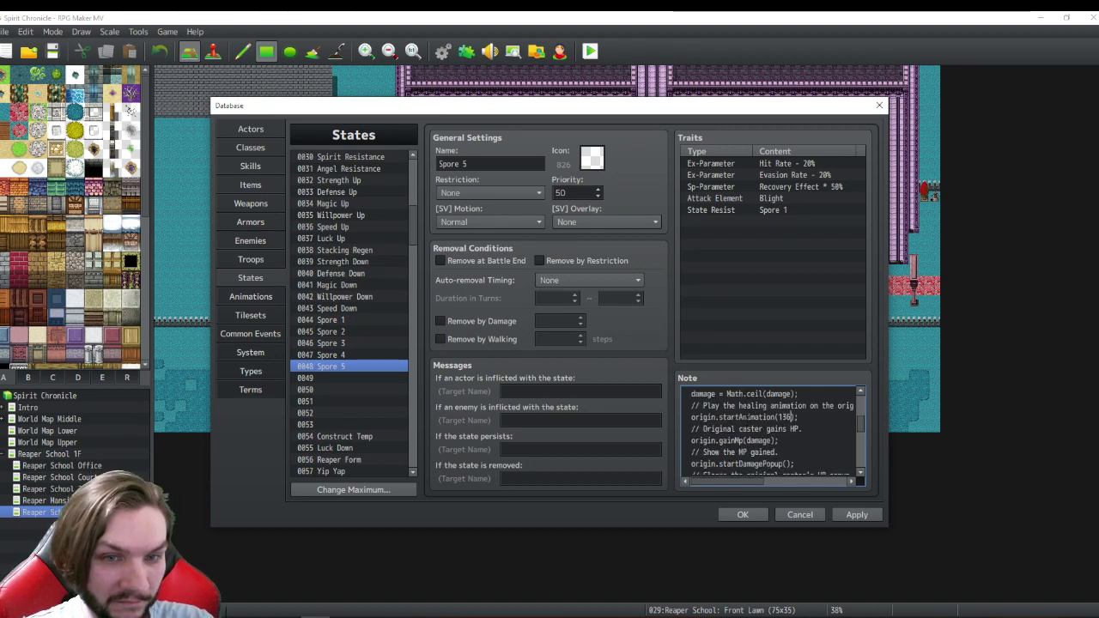
click(743, 514)
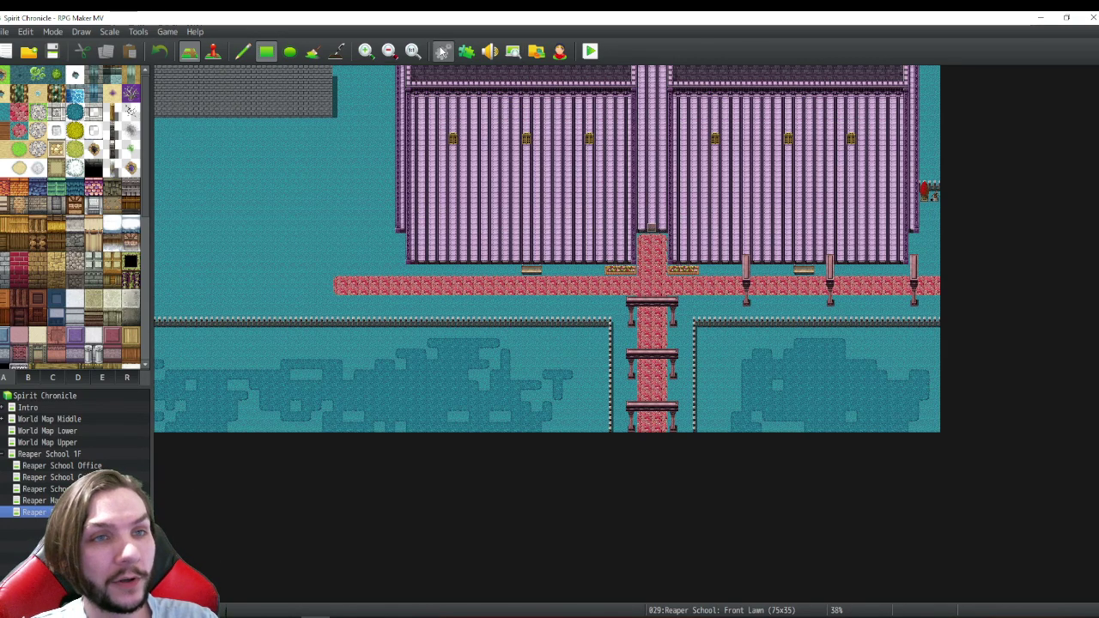
- Start a battle test with the Skeleton Rogue*2 troop using the existing party setup
click(441, 52)
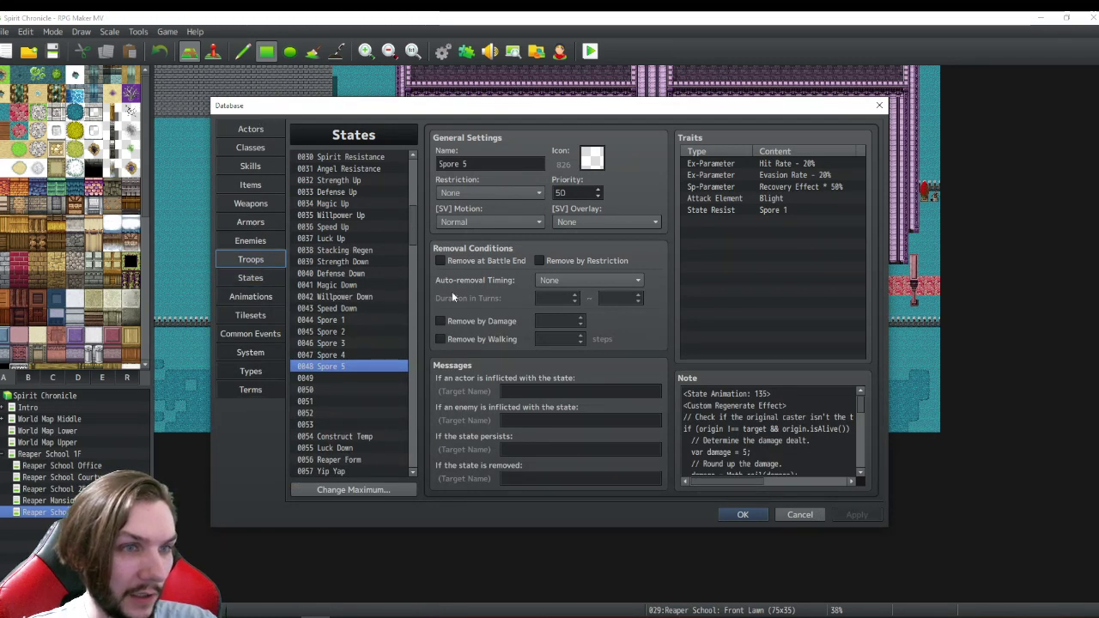
click(250, 259)
click(766, 163)
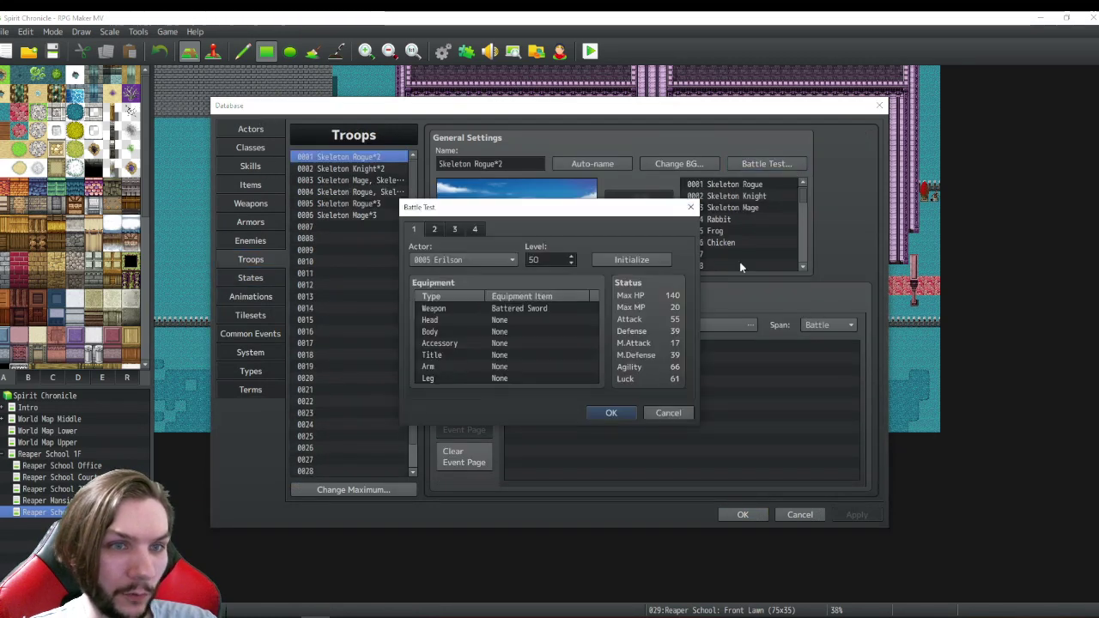
click(609, 413)
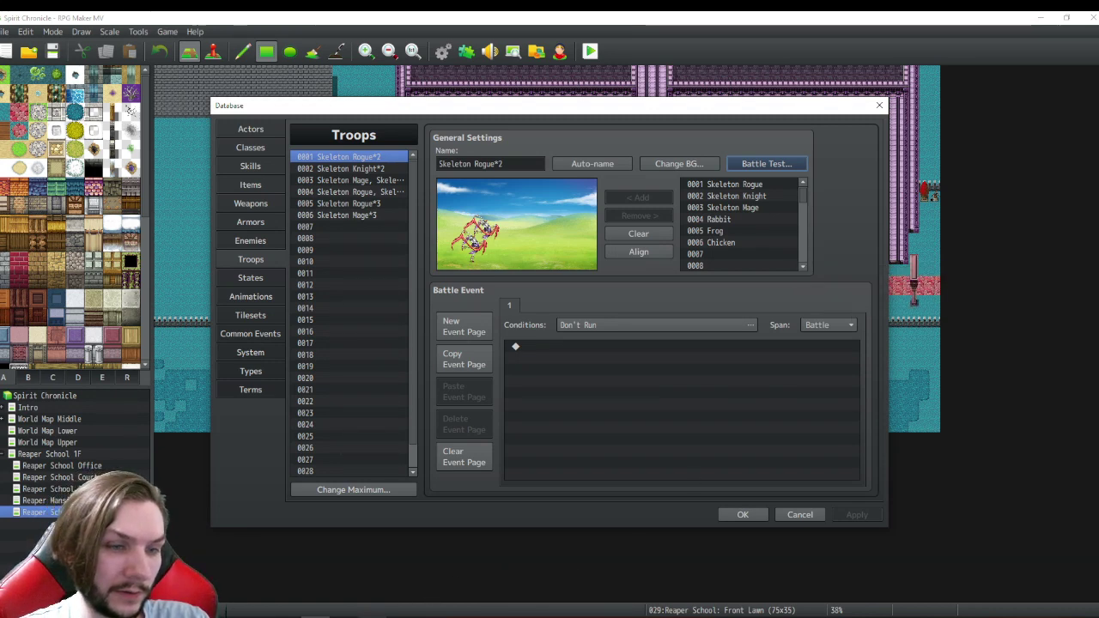
- Switch to Notepad and close the untitled Custom Regenerate Effect draft without saving it
key(alt+Tab)
click(1027, 85)
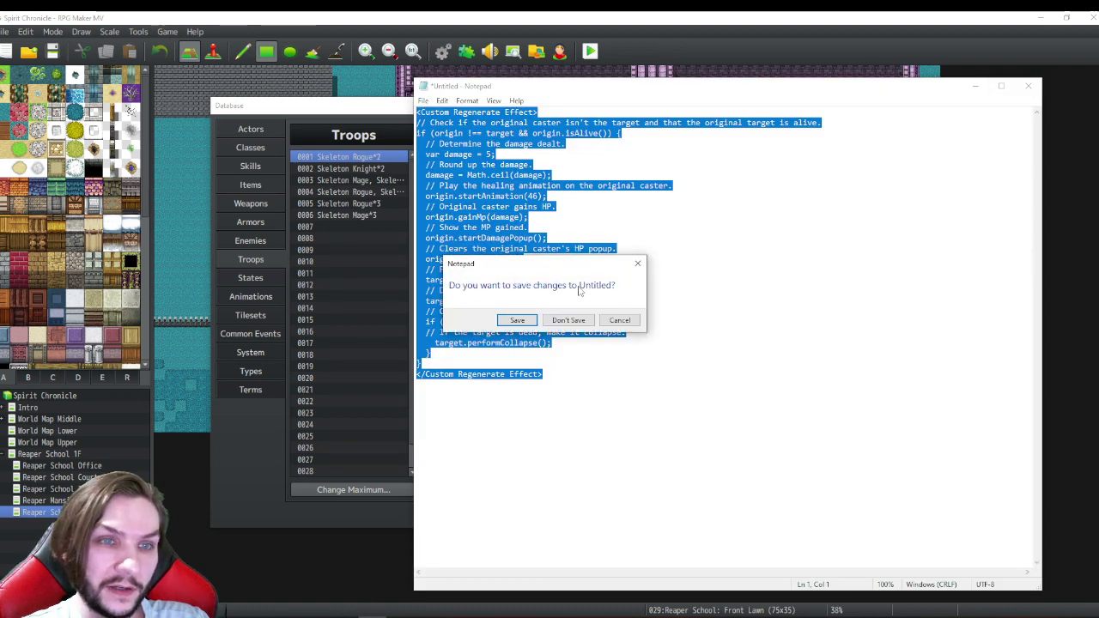
click(567, 320)
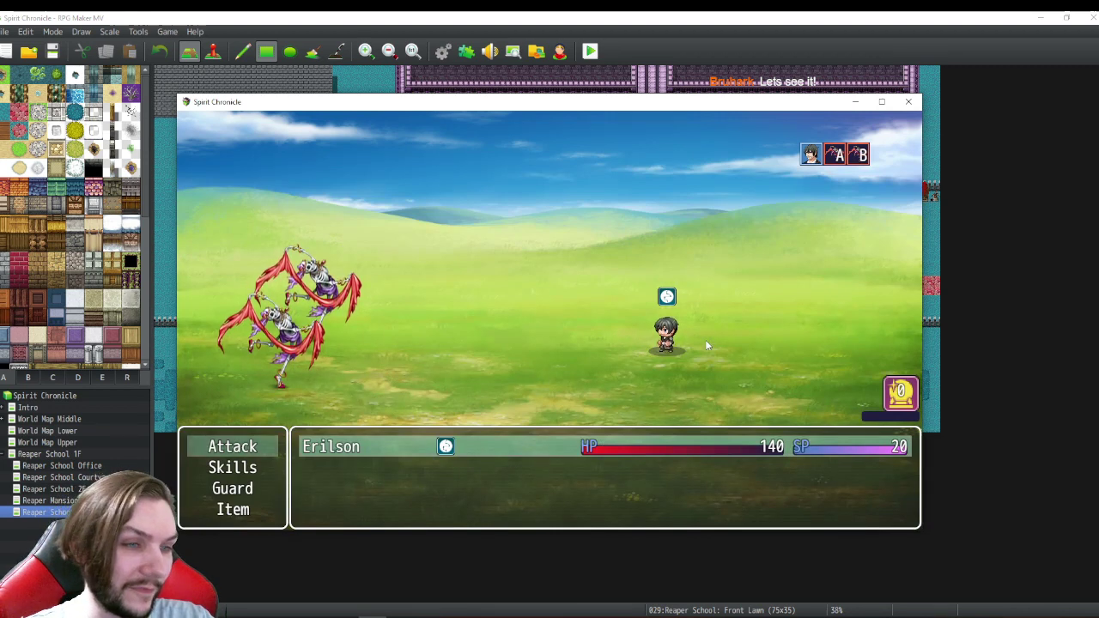
- Attack Skeleton Rogue A with the party member's basic attack in the battle test
key(Return)
key(Left)
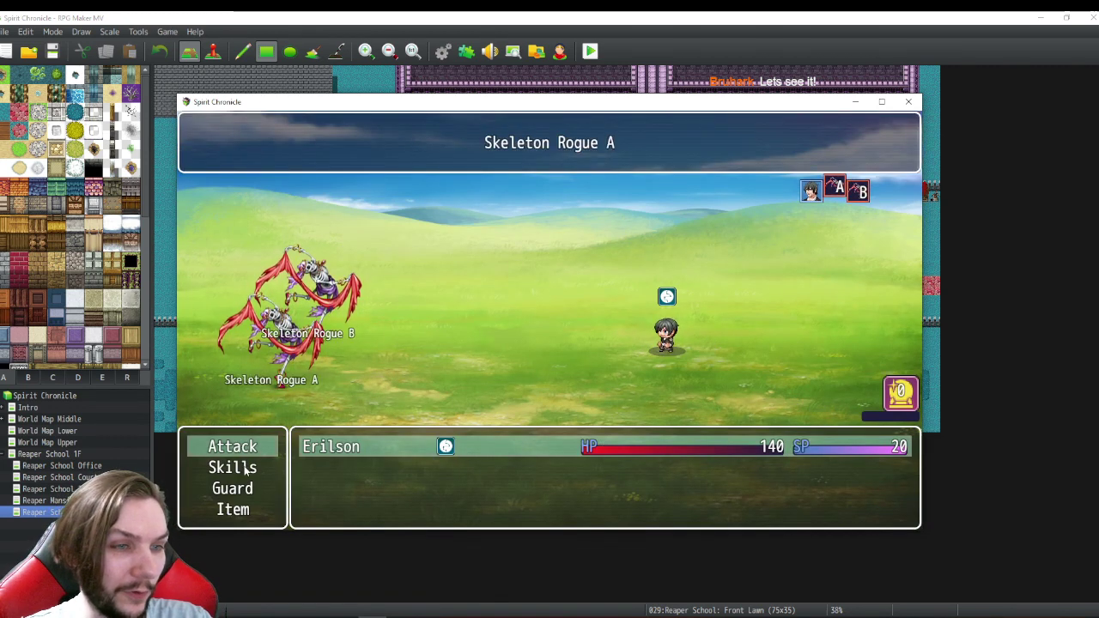
key(Return)
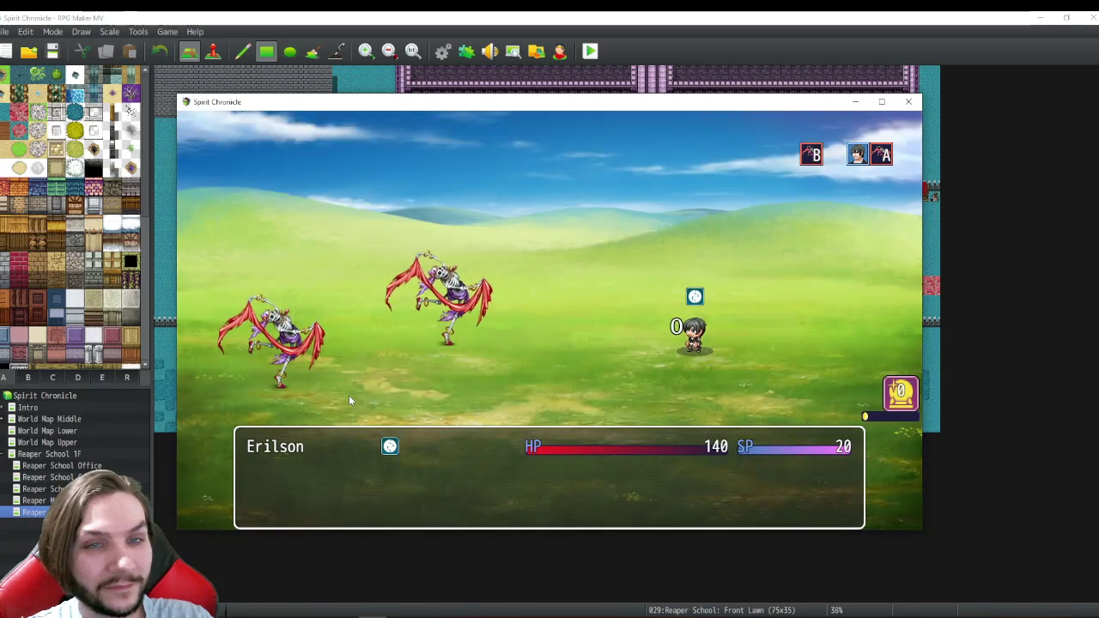
- Use the Sequence Test skill on a skeleton in the battle test
key(Down)
key(Return)
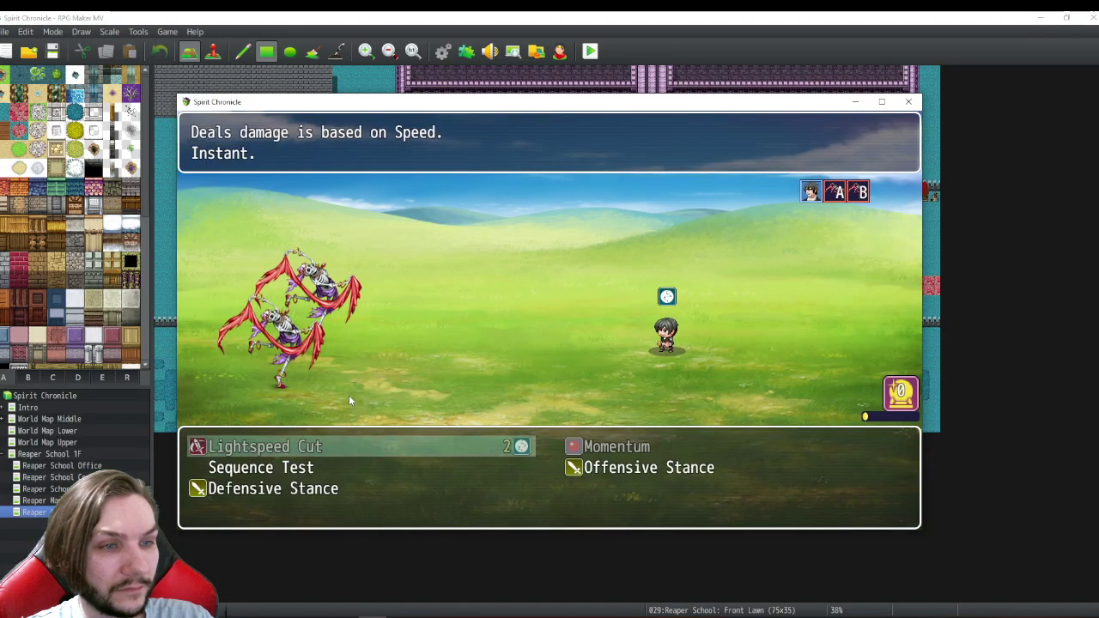
key(Down)
key(Return)
key(Return)
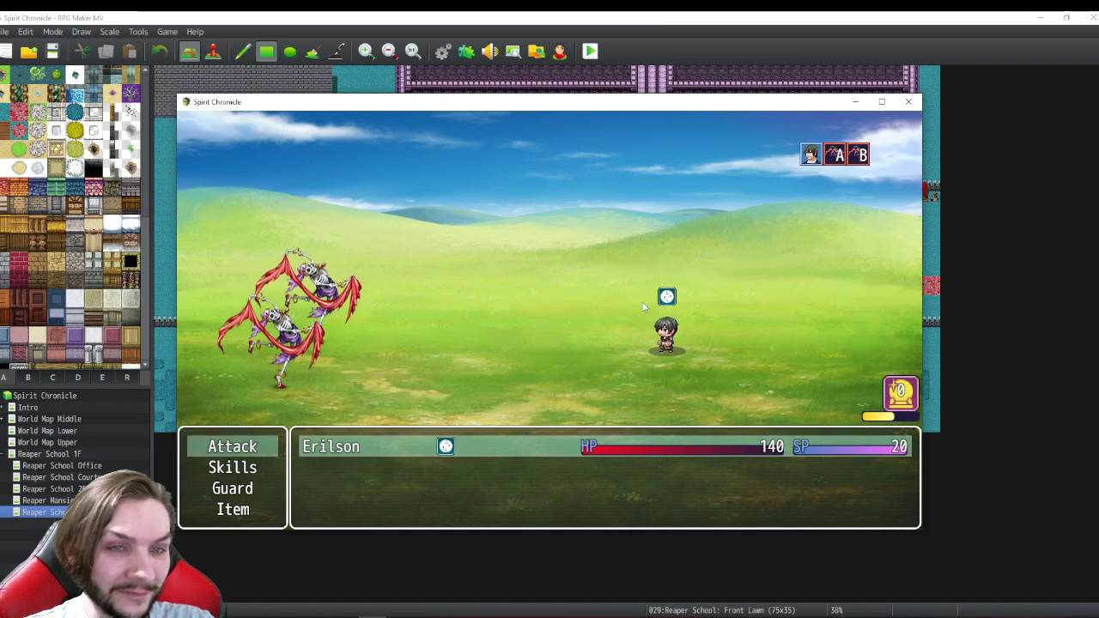
- Use the Offensive Stance skill on the party member in the battle test
key(Down)
key(Return)
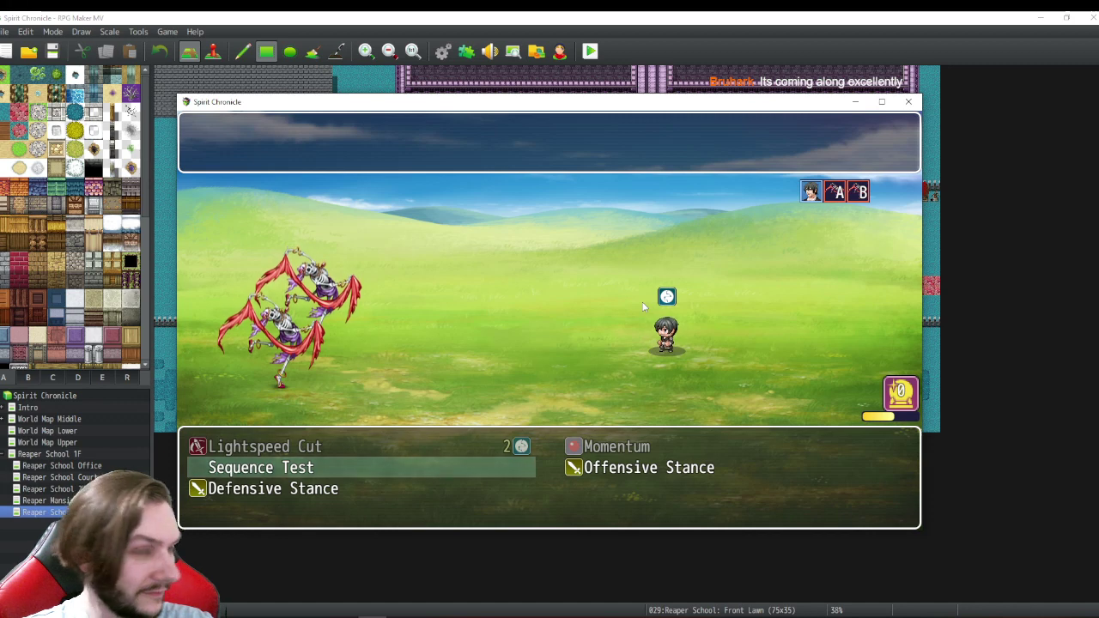
key(Right)
key(Escape)
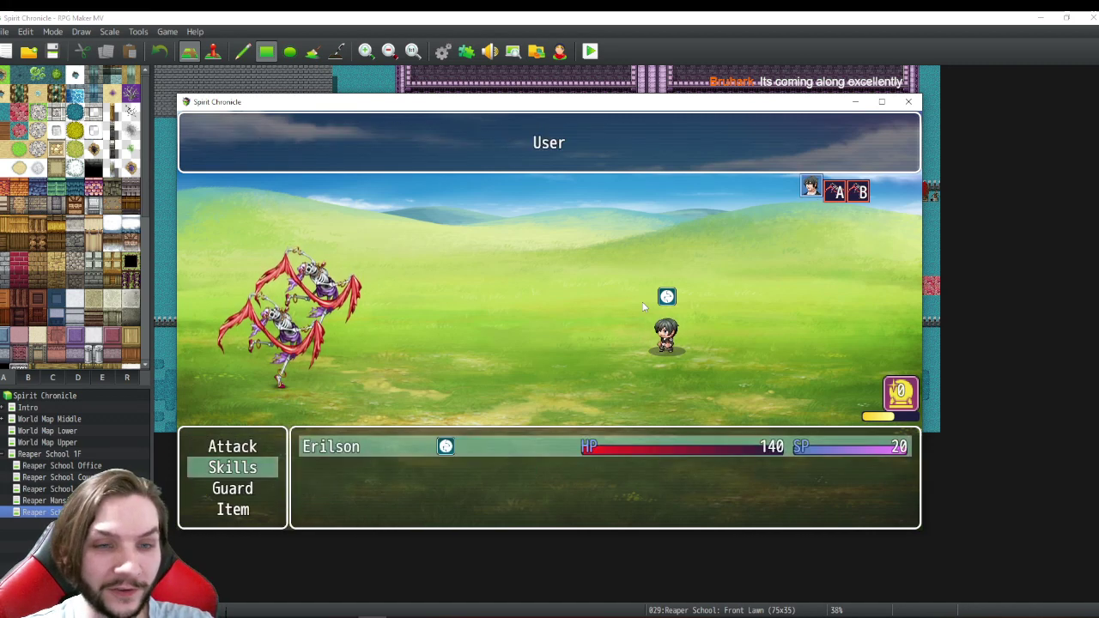
key(Return)
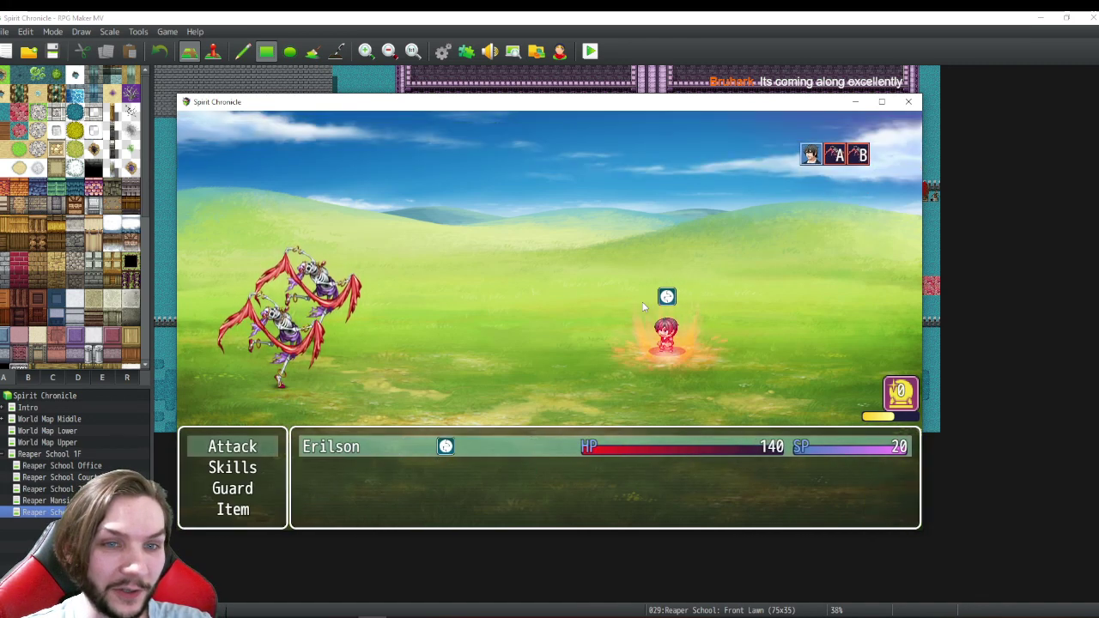
- Use a skill on Skeleton Rogue B, and end the battle test after the turn
key(Down)
key(Return)
key(Return)
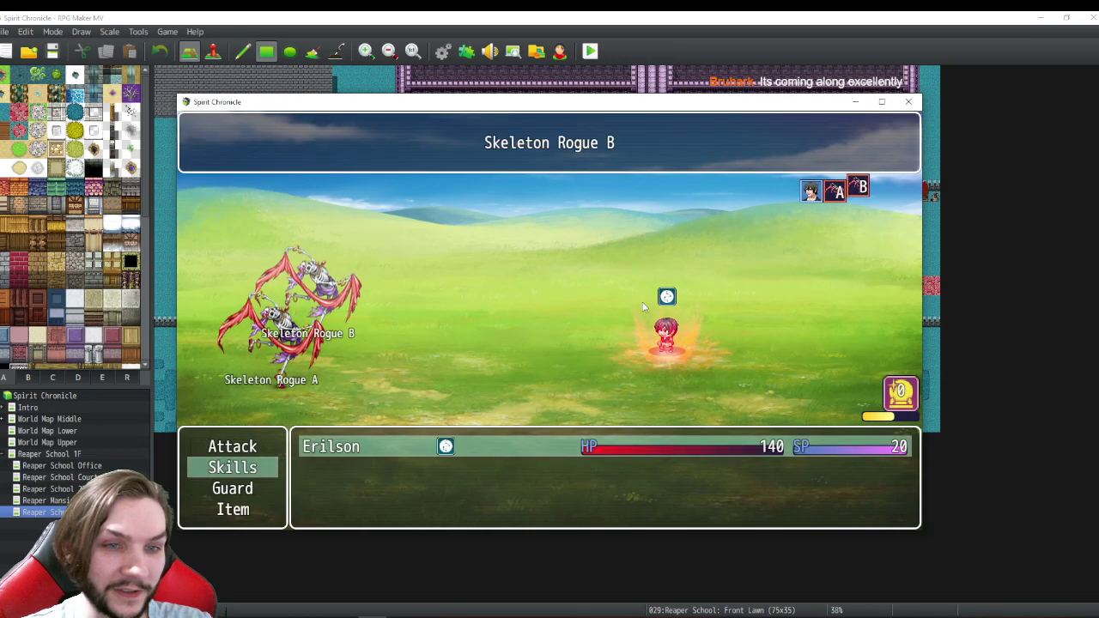
key(Return)
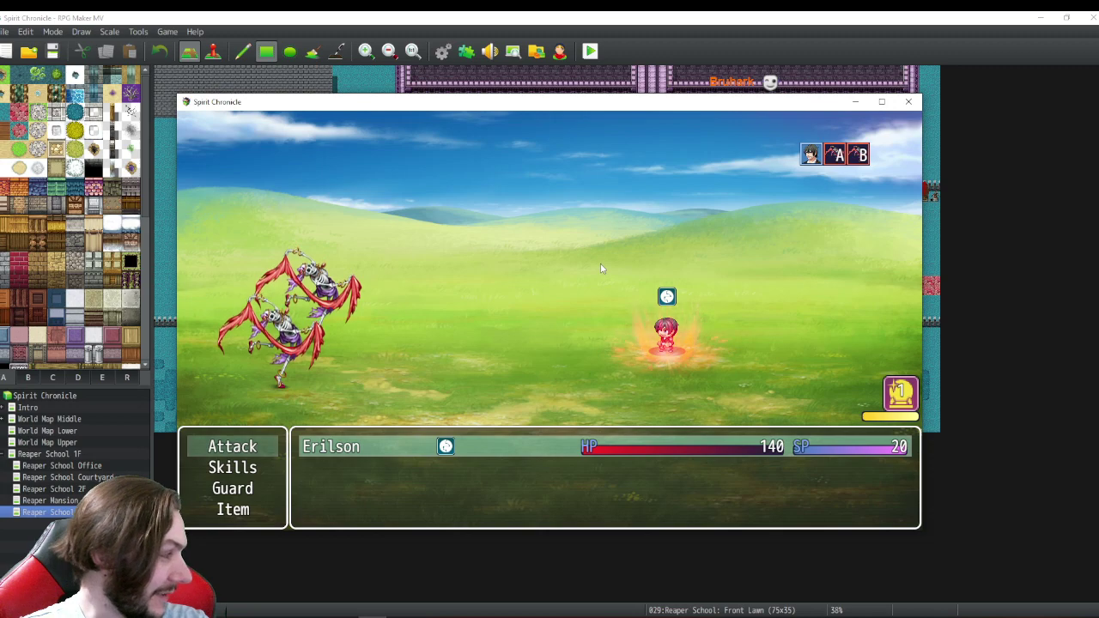
click(909, 101)
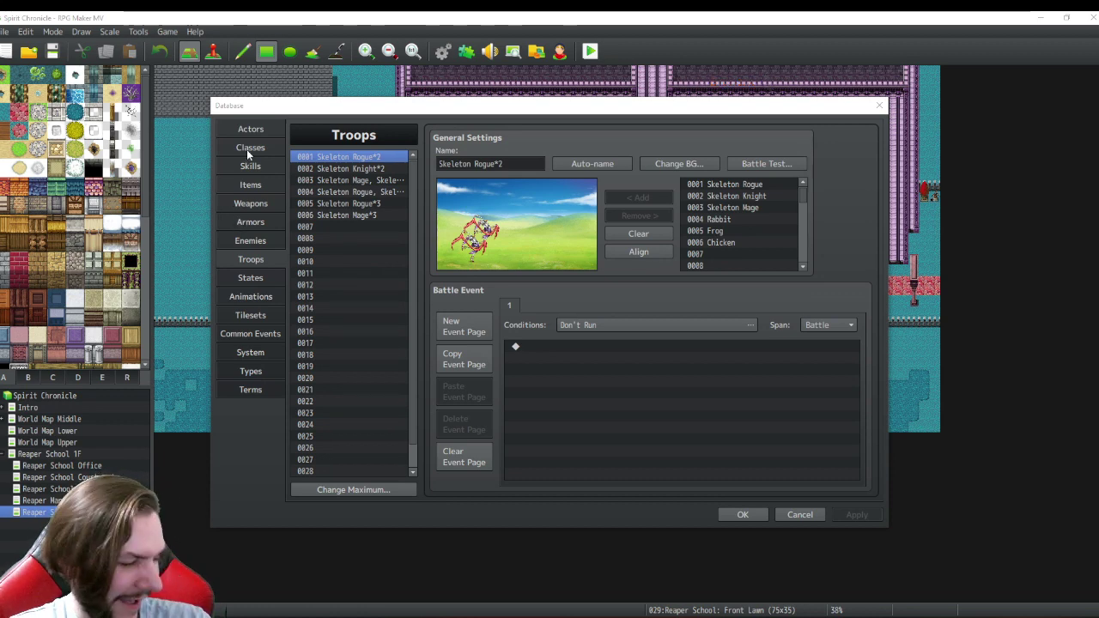
- Open the Spore skill (0158) in the database and choose Blight as its damage element
click(268, 223)
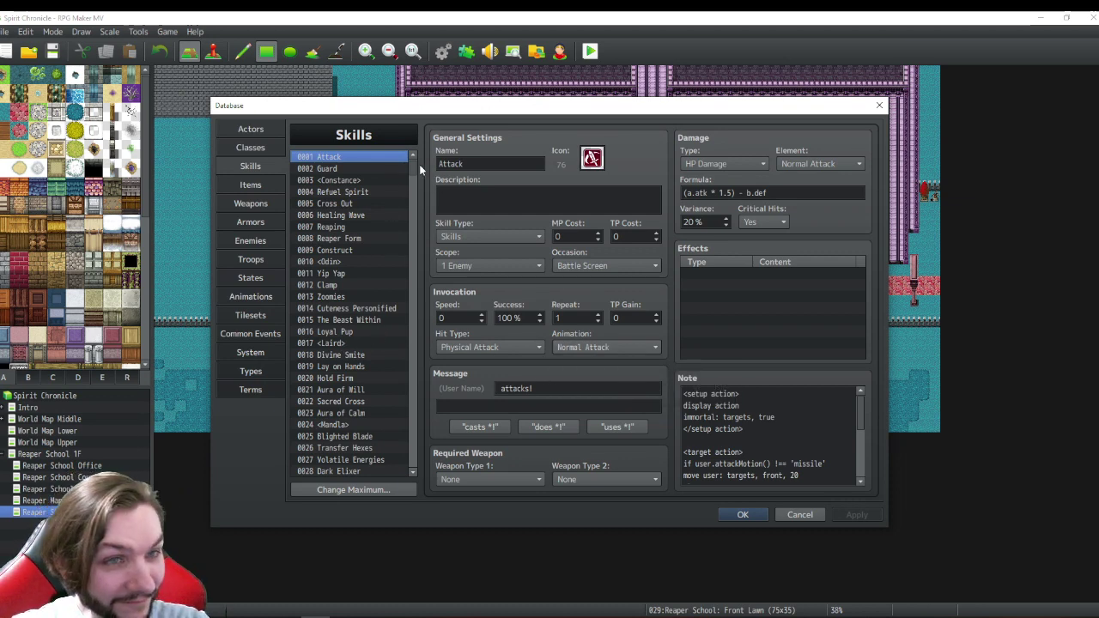
drag(414, 167, 413, 257)
click(348, 258)
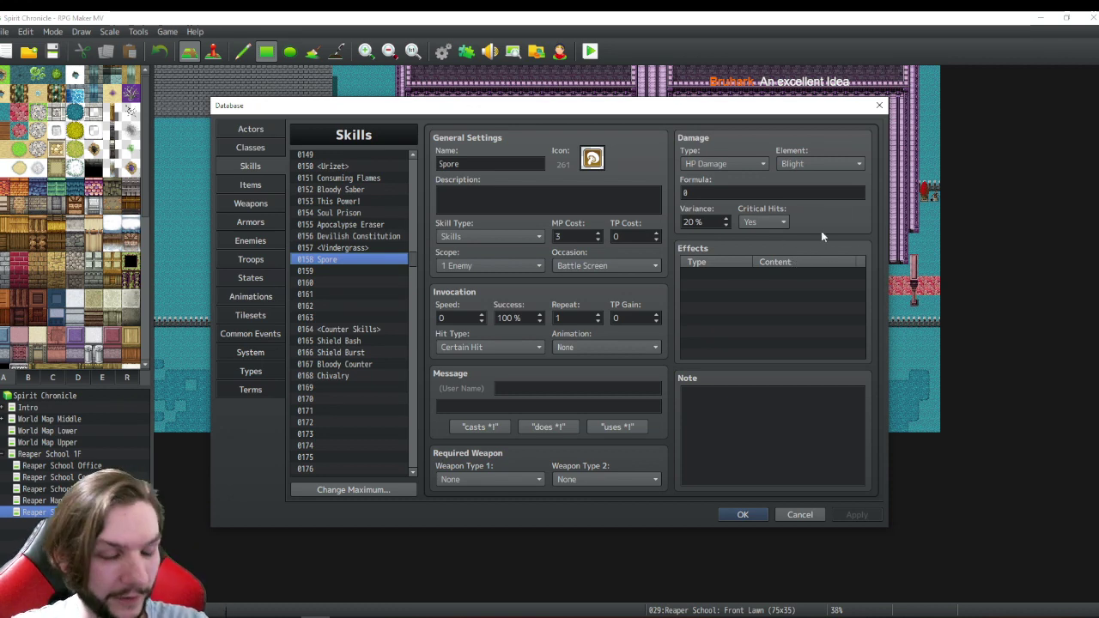
click(844, 165)
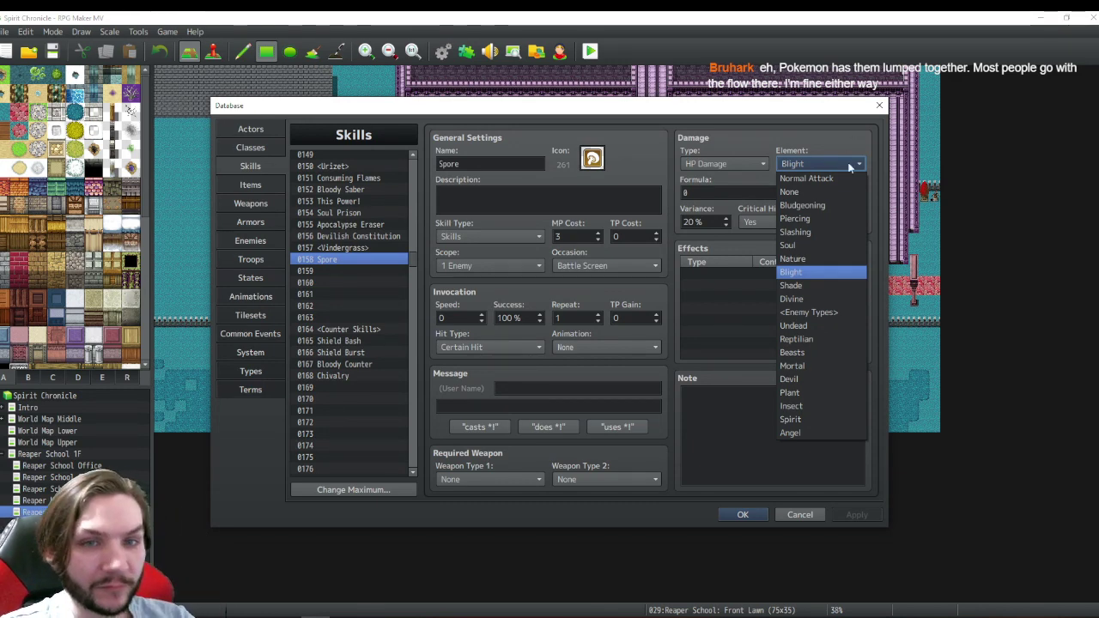
click(795, 272)
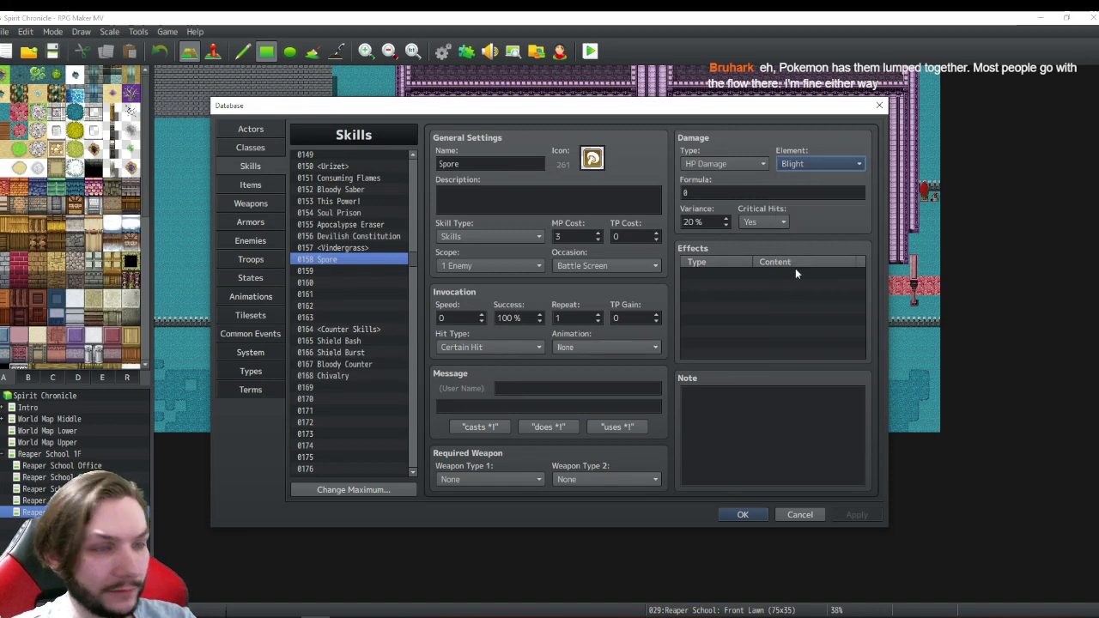
key(Tab)
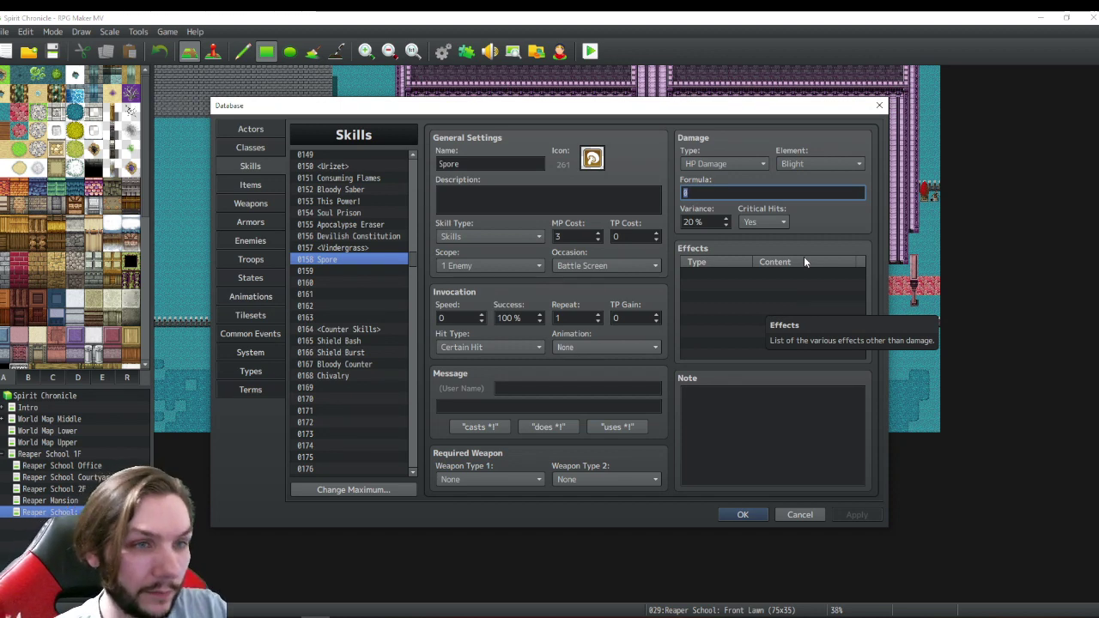
- Check the damage formula of the Attack skill (0001) as a reference
drag(415, 257, 404, 134)
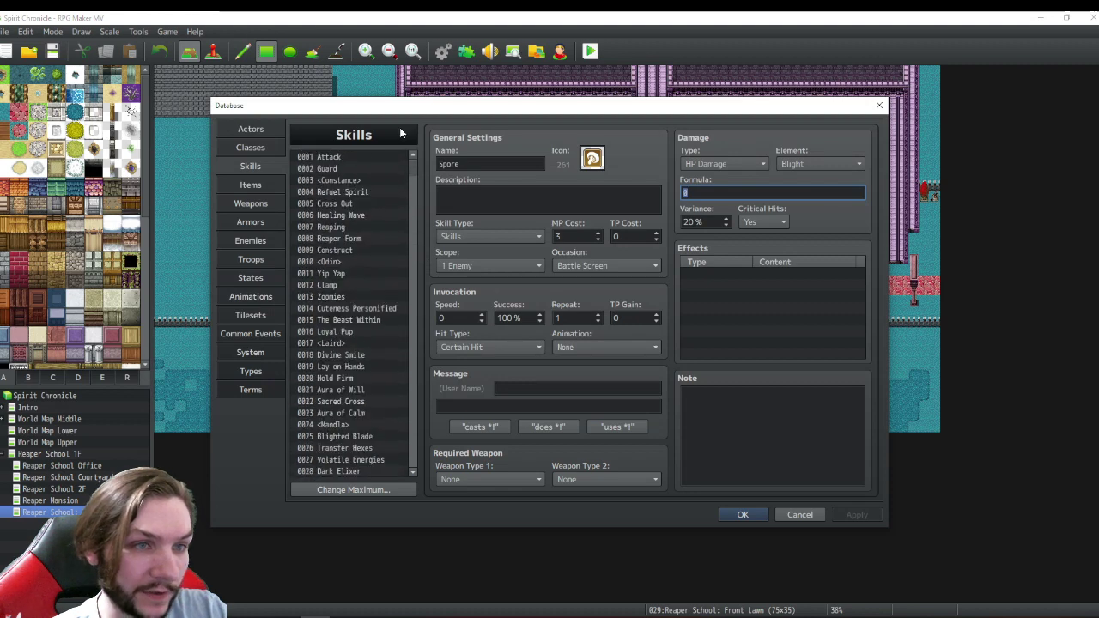
click(340, 158)
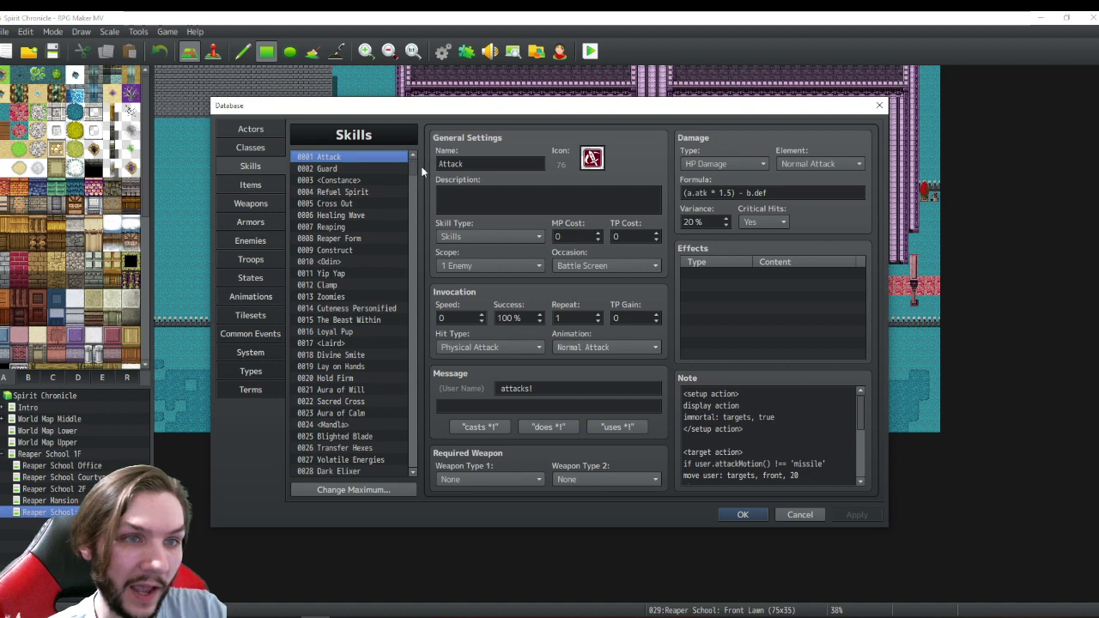
scroll(411, 169, down, 3)
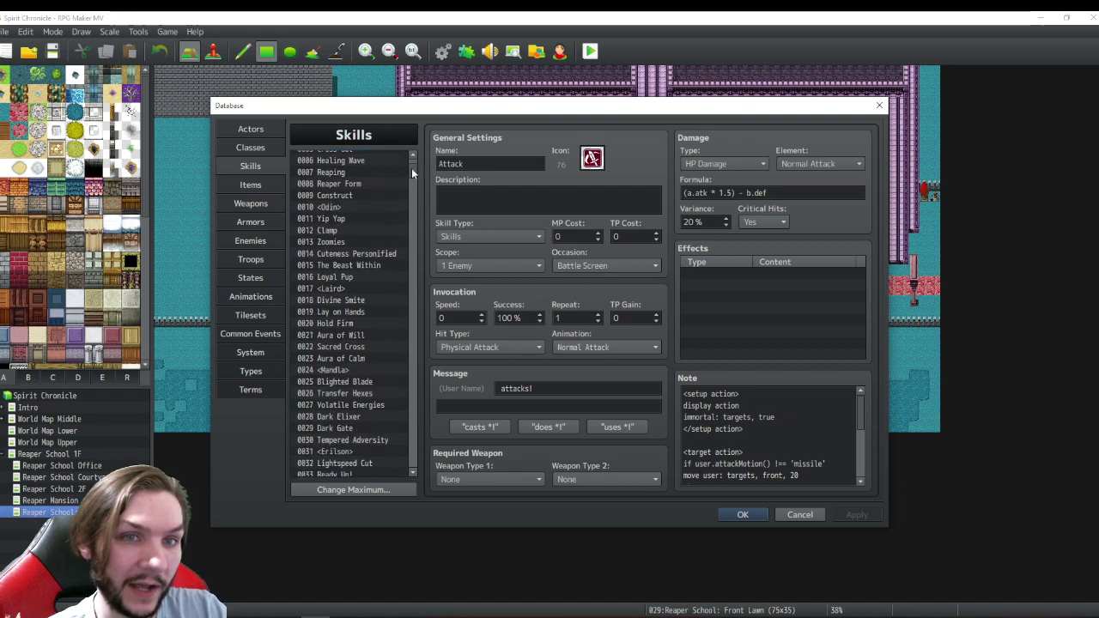
scroll(413, 167, up, 3)
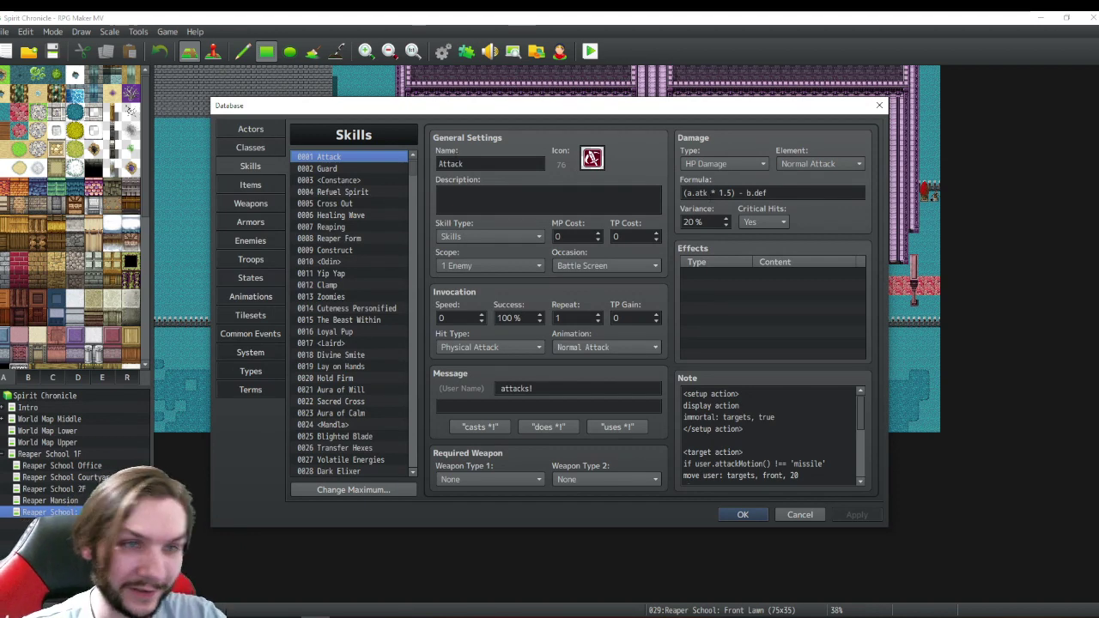
- Set the Spore skill's damage formula to (a.mat * 1.5) - b.def and its hit type to Magical Attack
drag(412, 164, 417, 253)
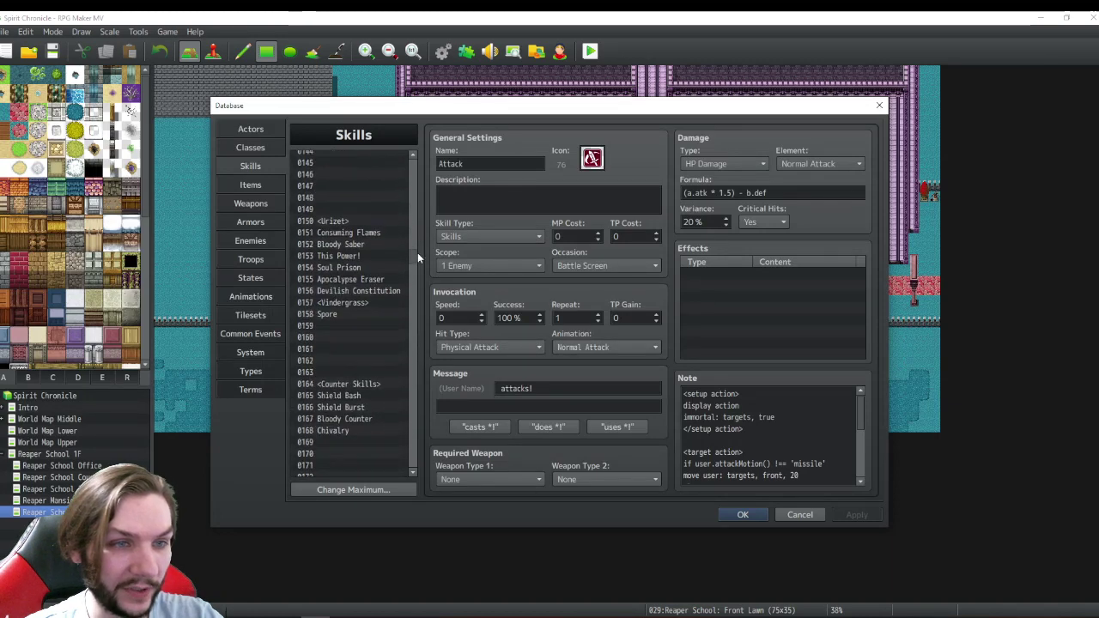
click(340, 315)
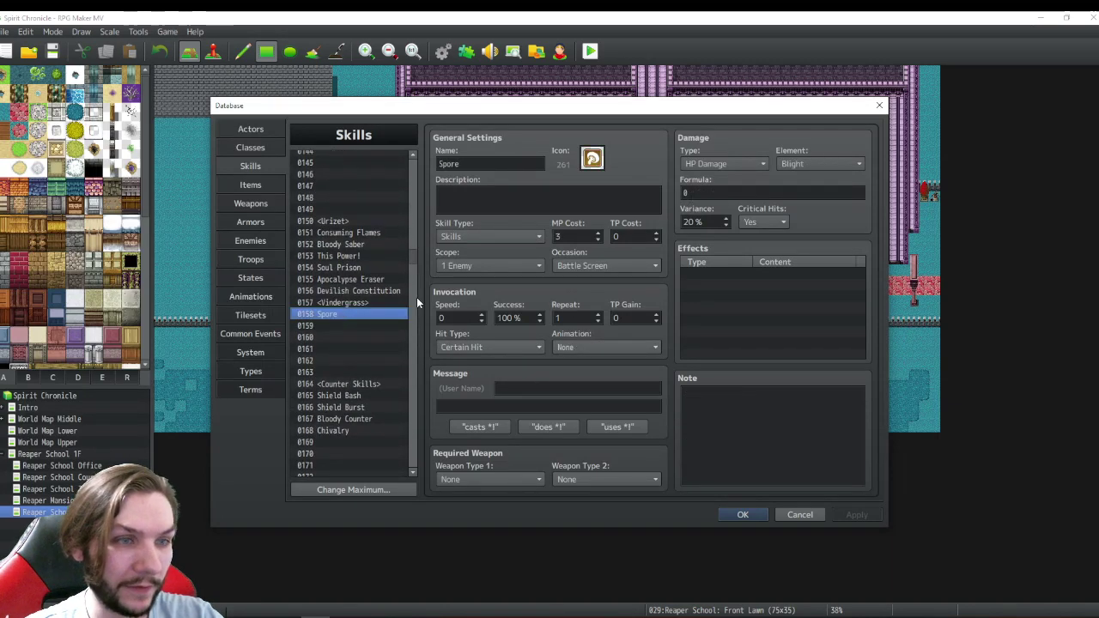
click(686, 192)
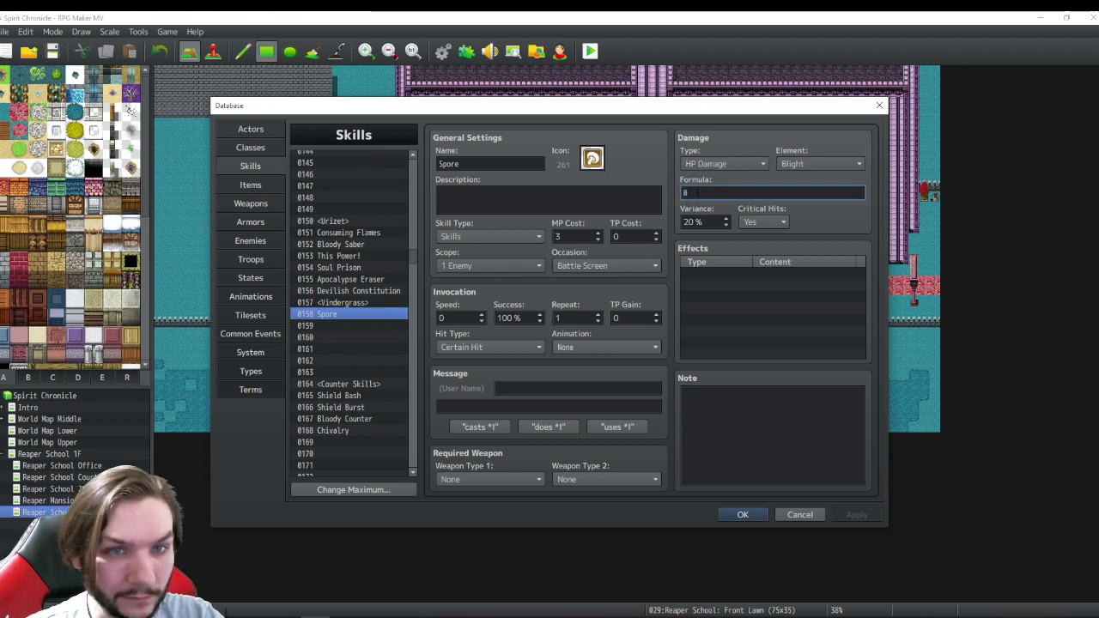
text(1.5)
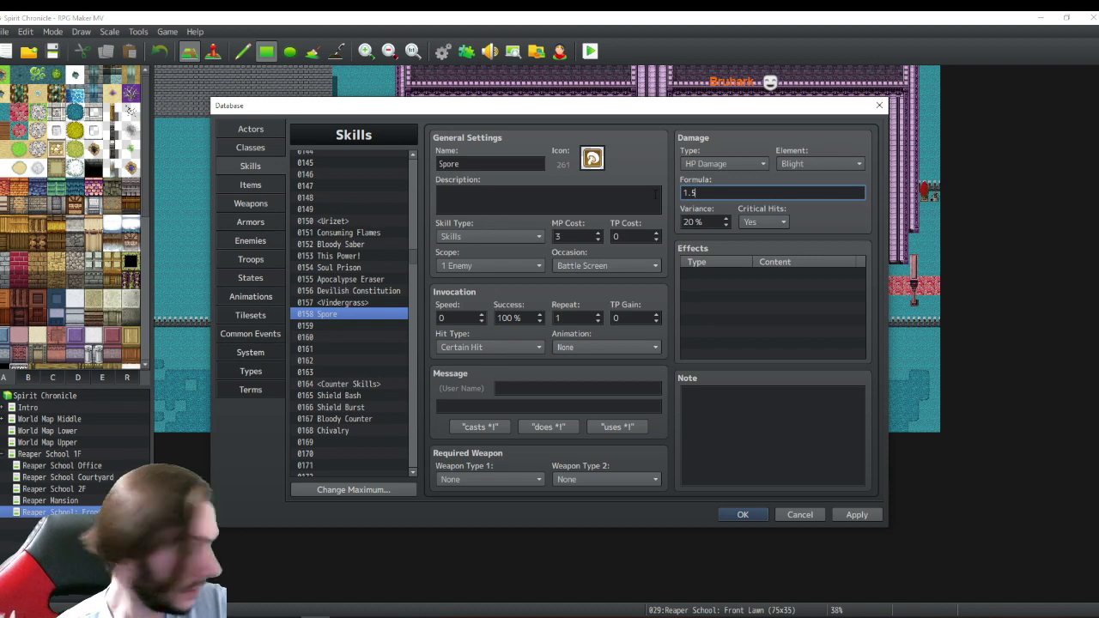
key(BackSpace)
key(BackSpace)
key(BackSpace)
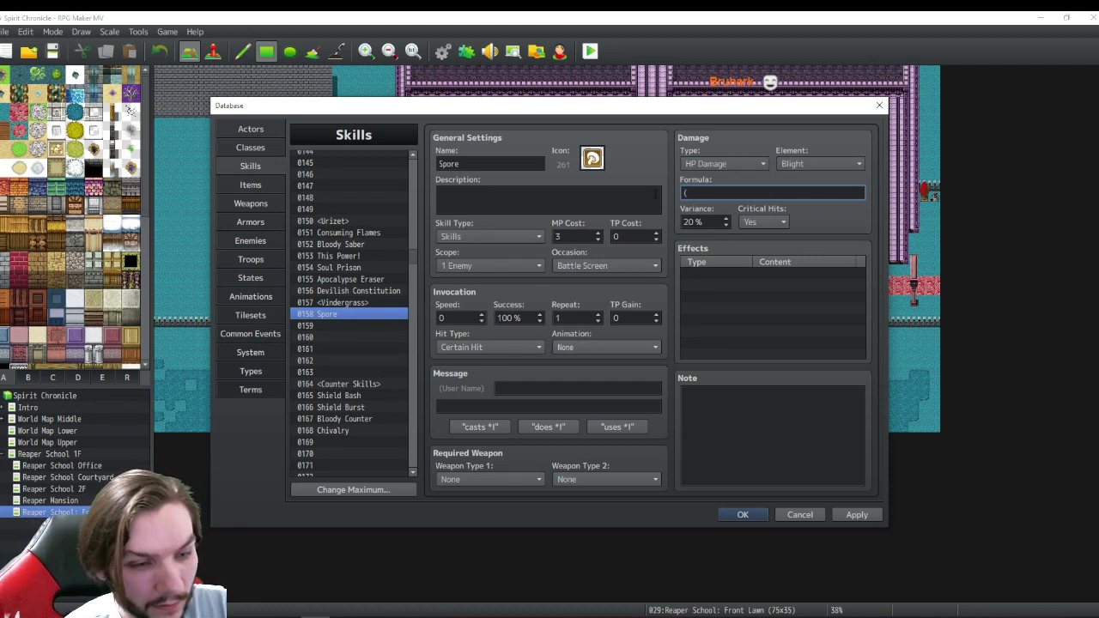
text((a.mat)
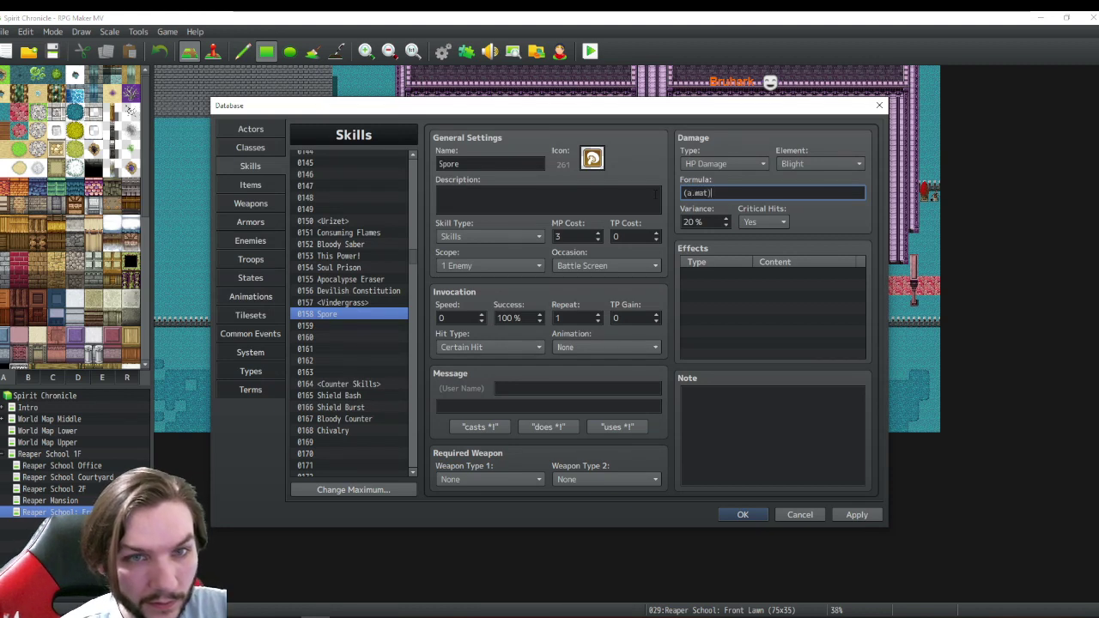
text( * 1.)
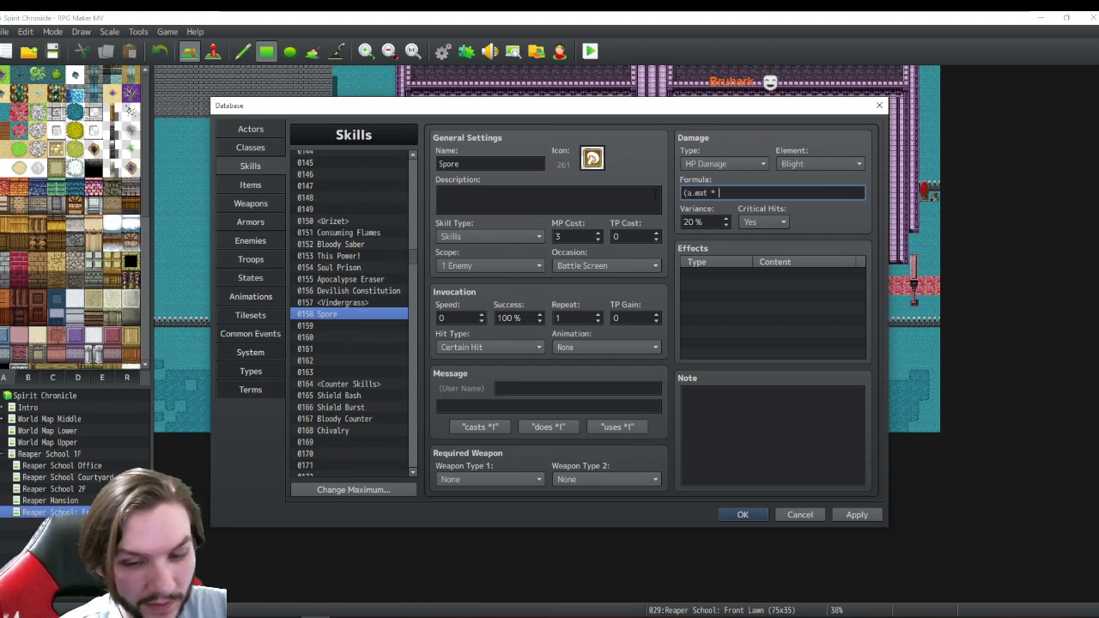
text(5)
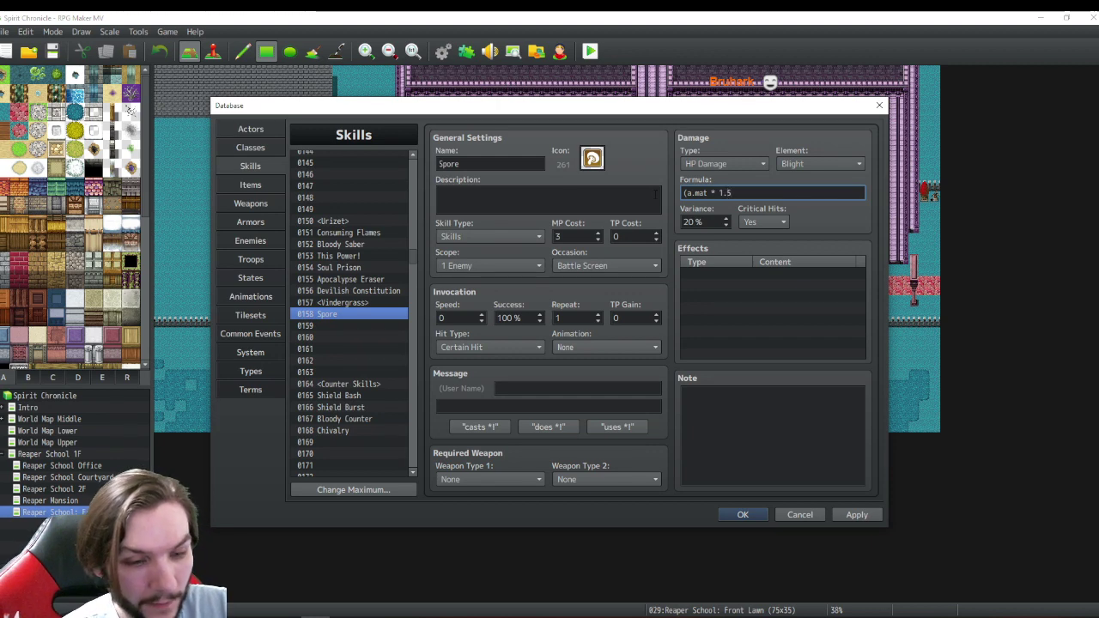
text() - )
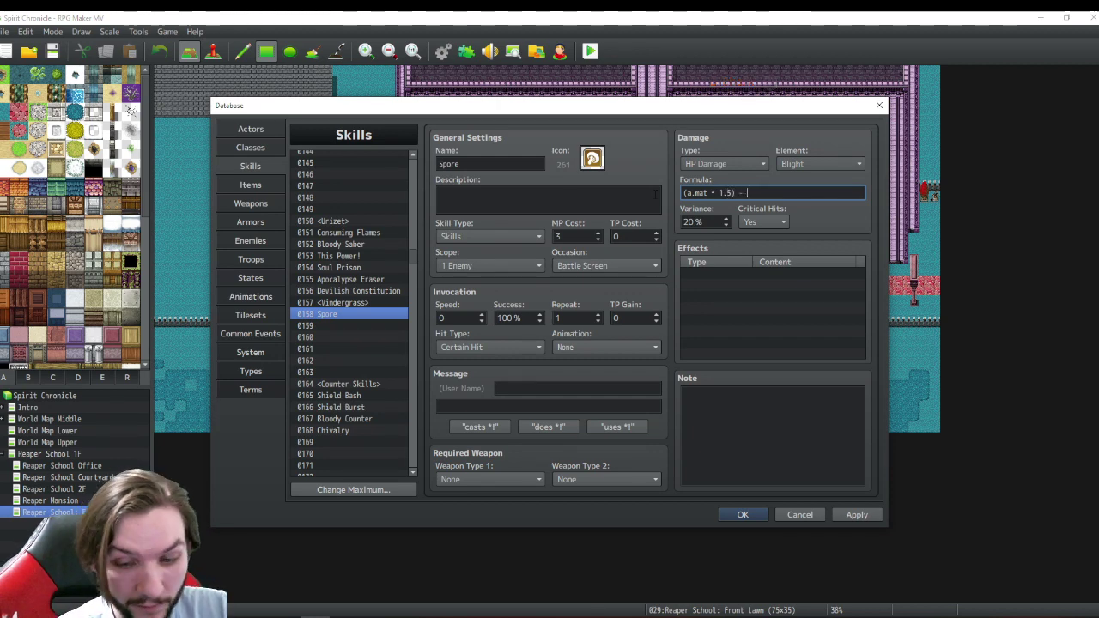
text(b)
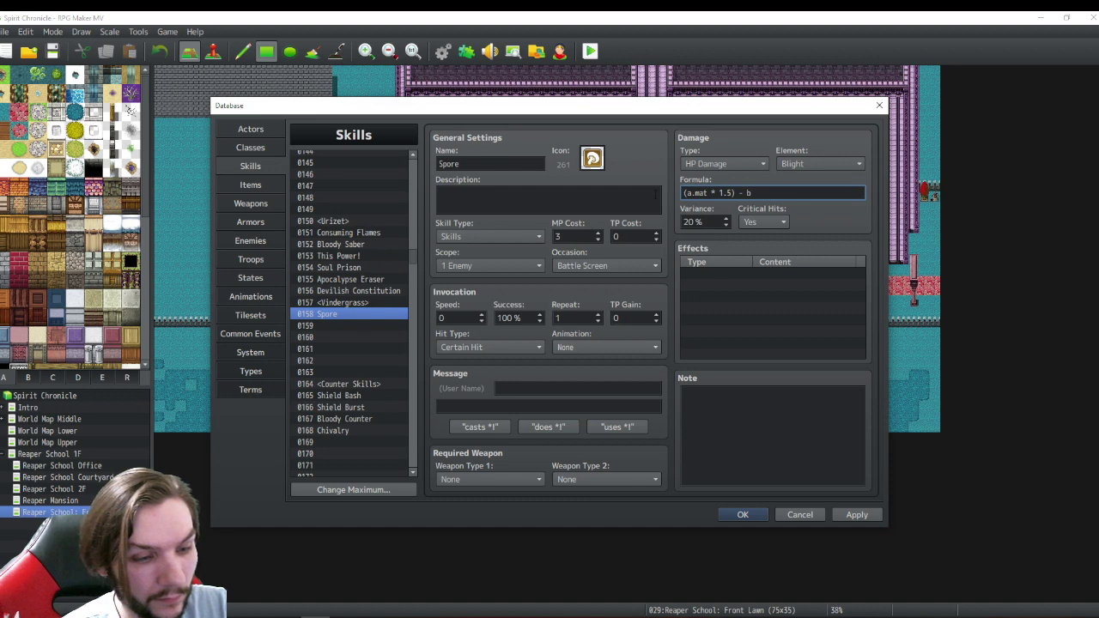
text(.)
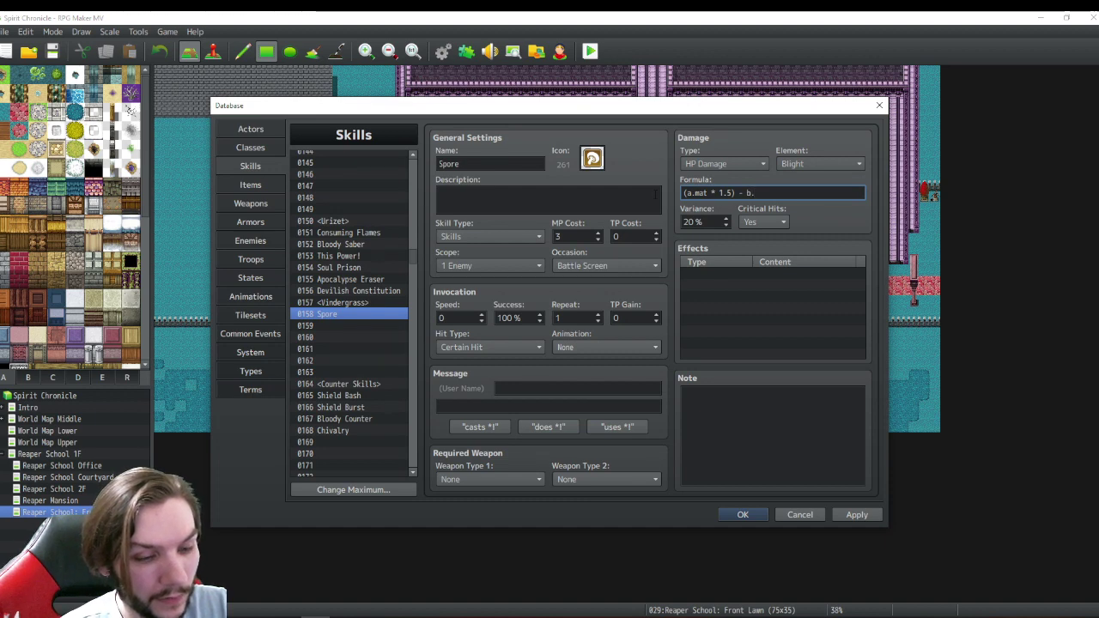
text(def)
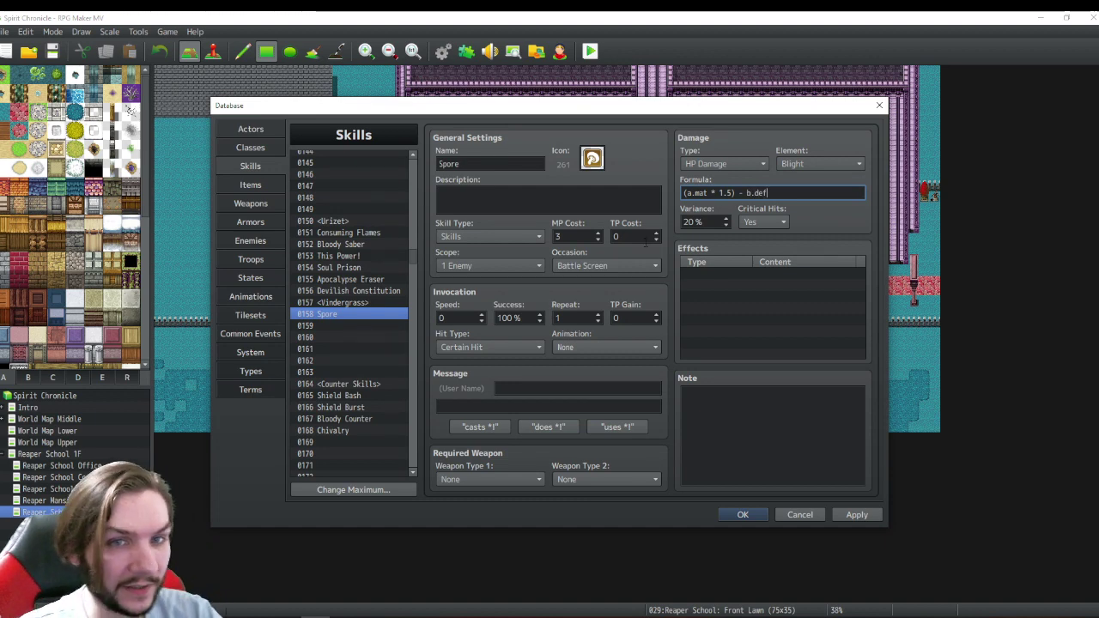
click(489, 347)
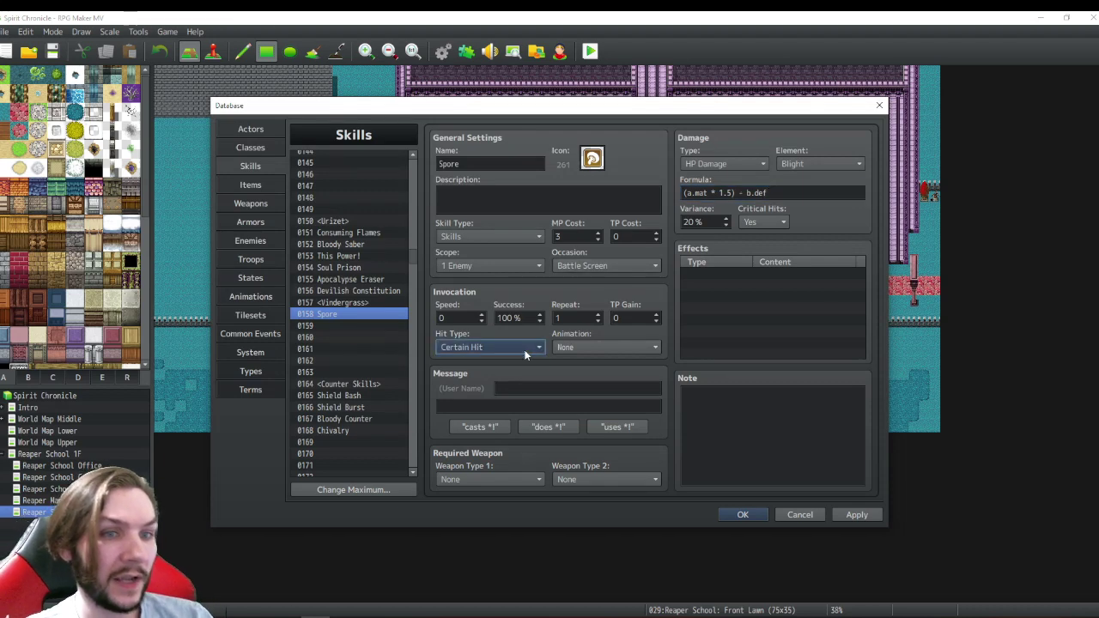
click(486, 391)
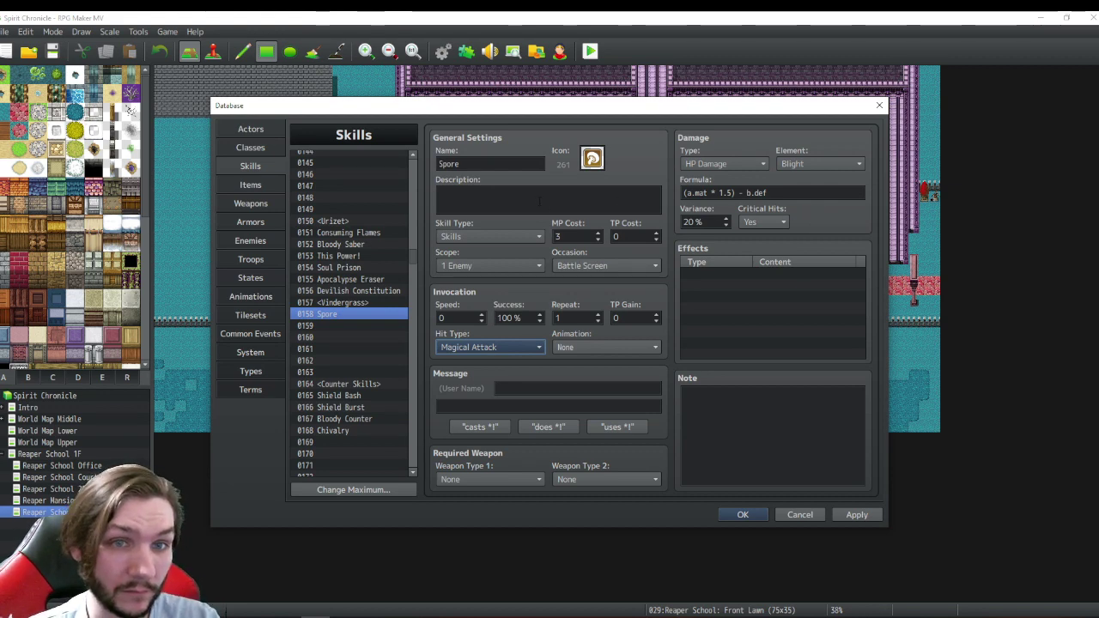
- Enter the Spore skill's description on two lines: "Deals Blight damage based on Magic." and "Inflicts Spore."
click(487, 199)
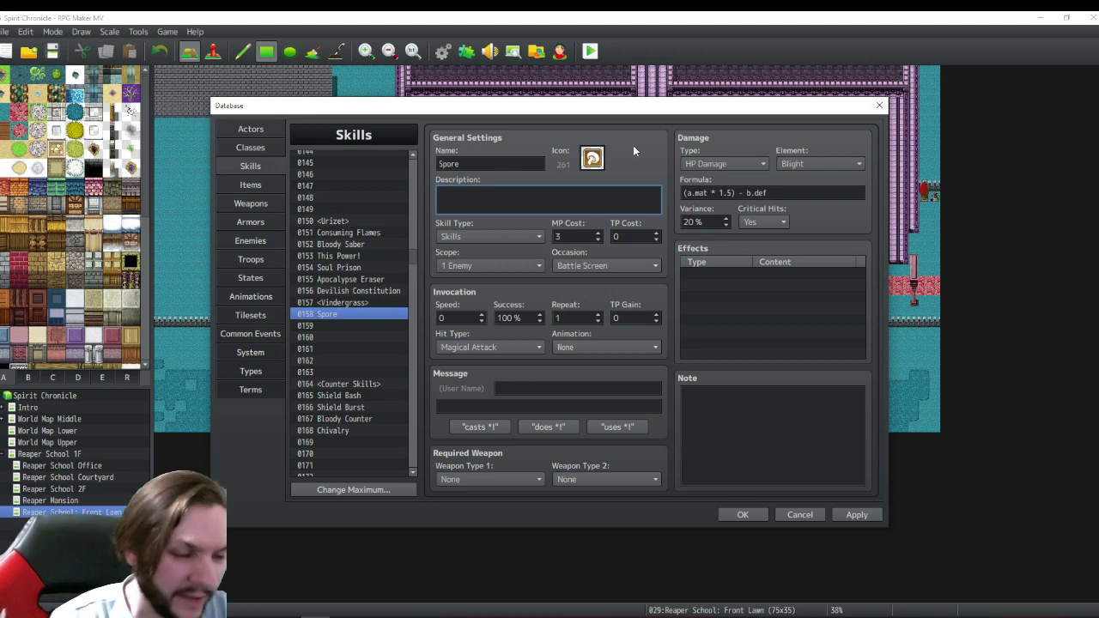
text(Deals)
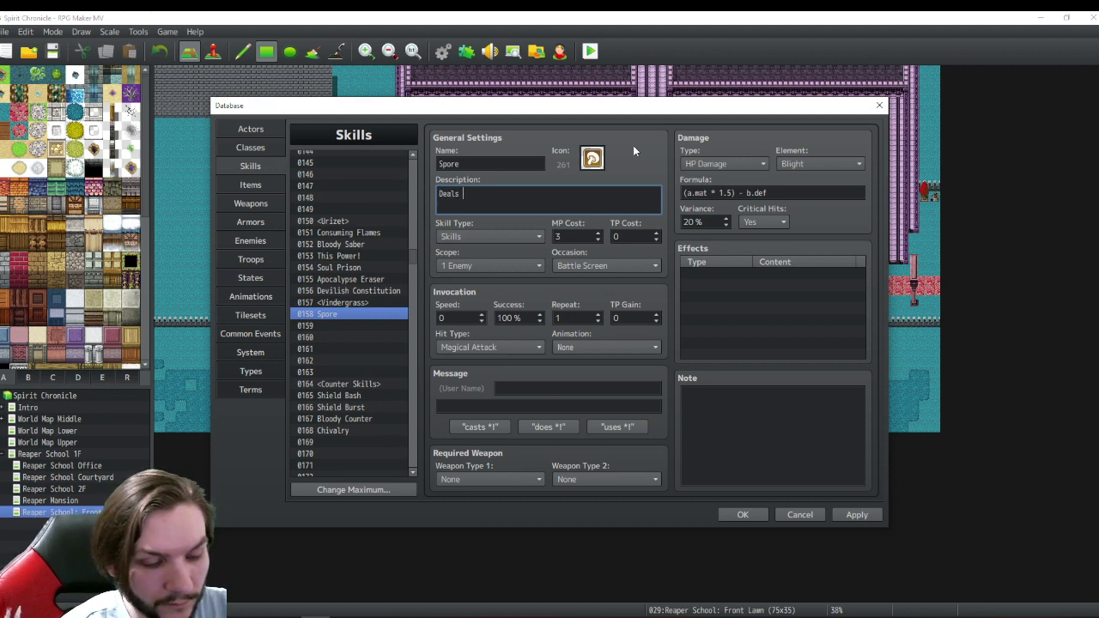
text( Blight)
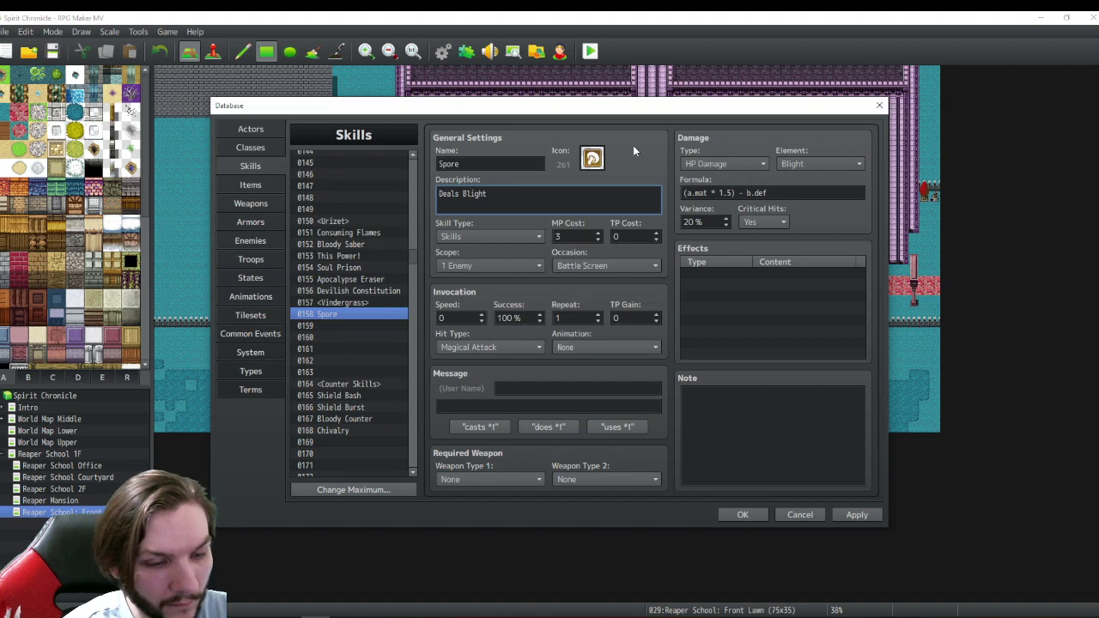
text( damage)
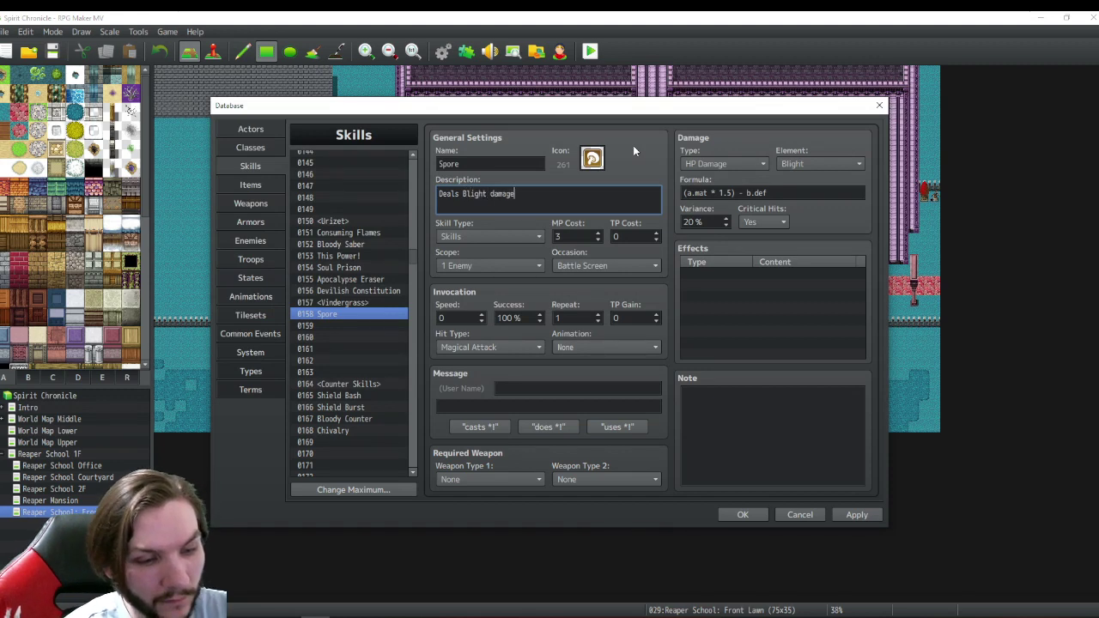
text( based )
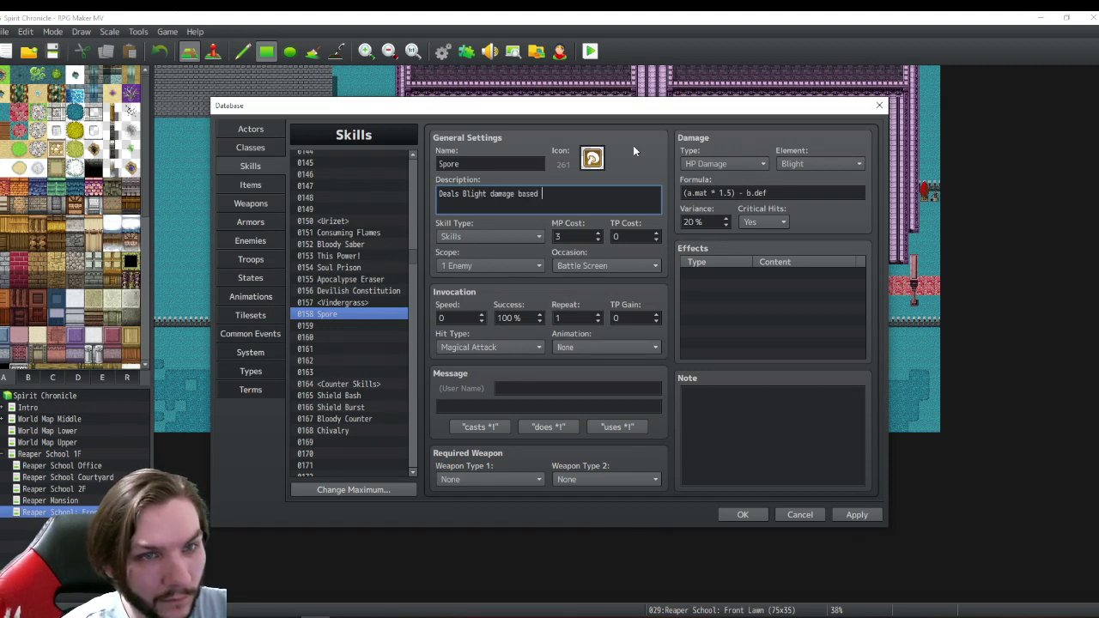
text(on Mag)
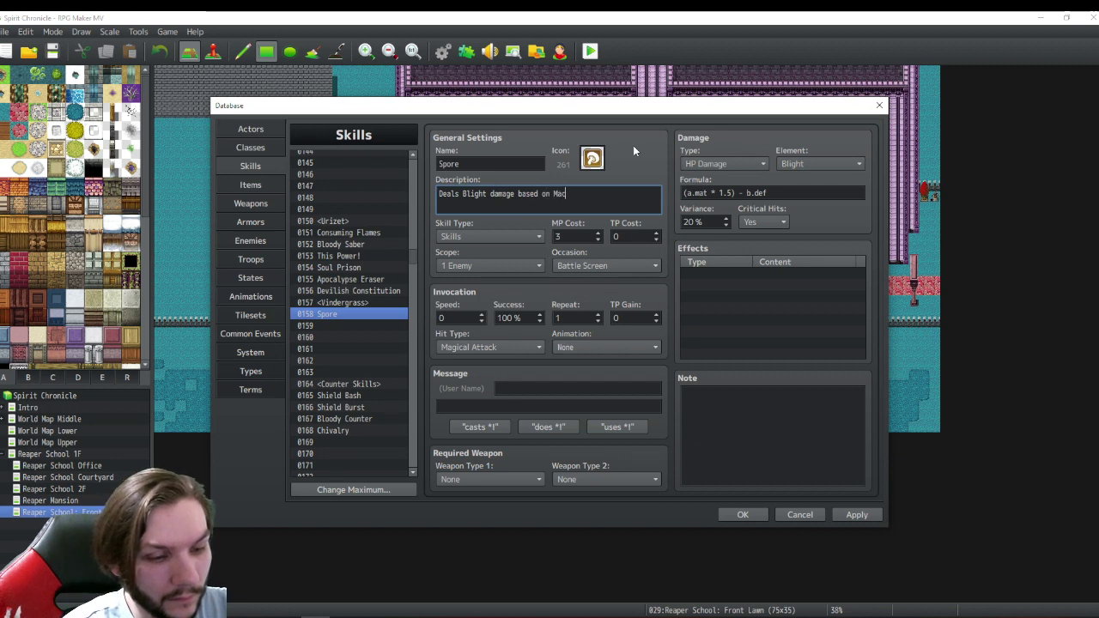
text(ic)
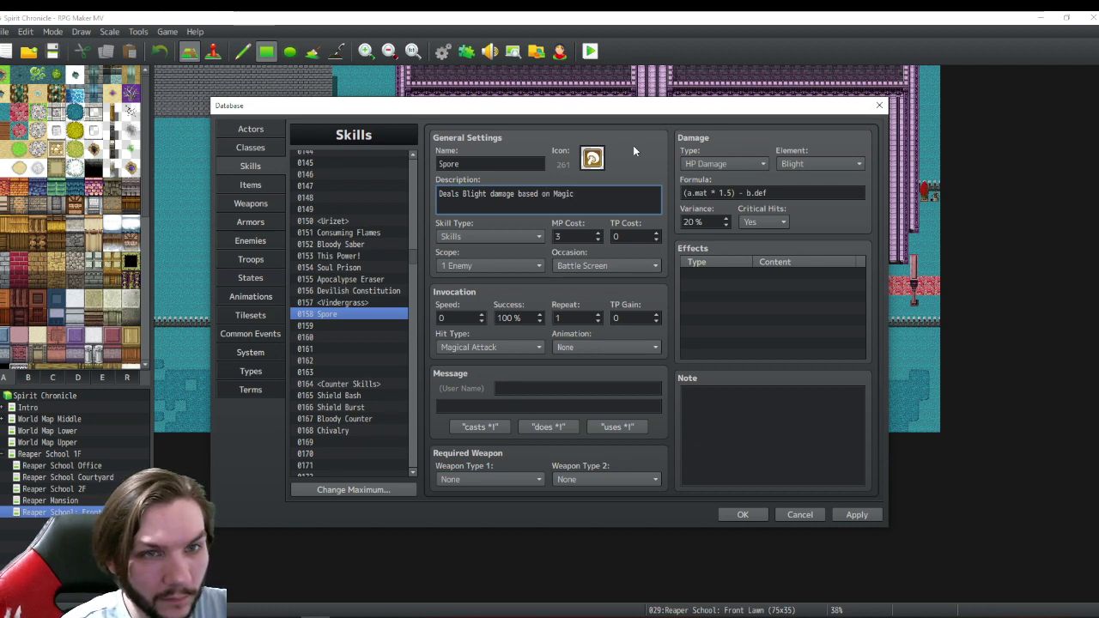
text(.)
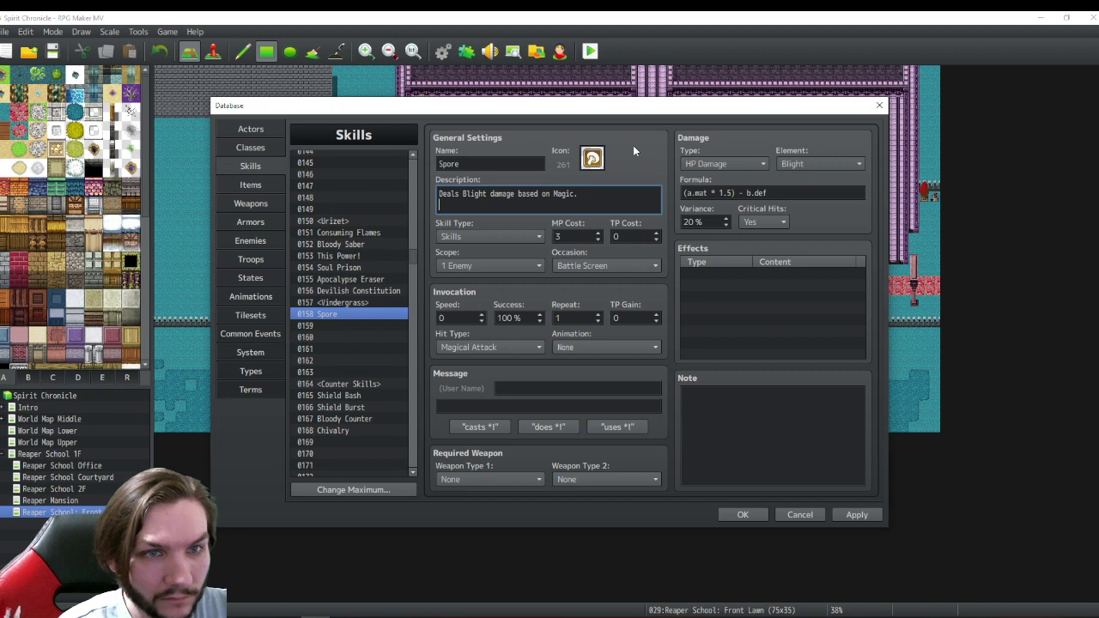
key(Return)
text(Infli)
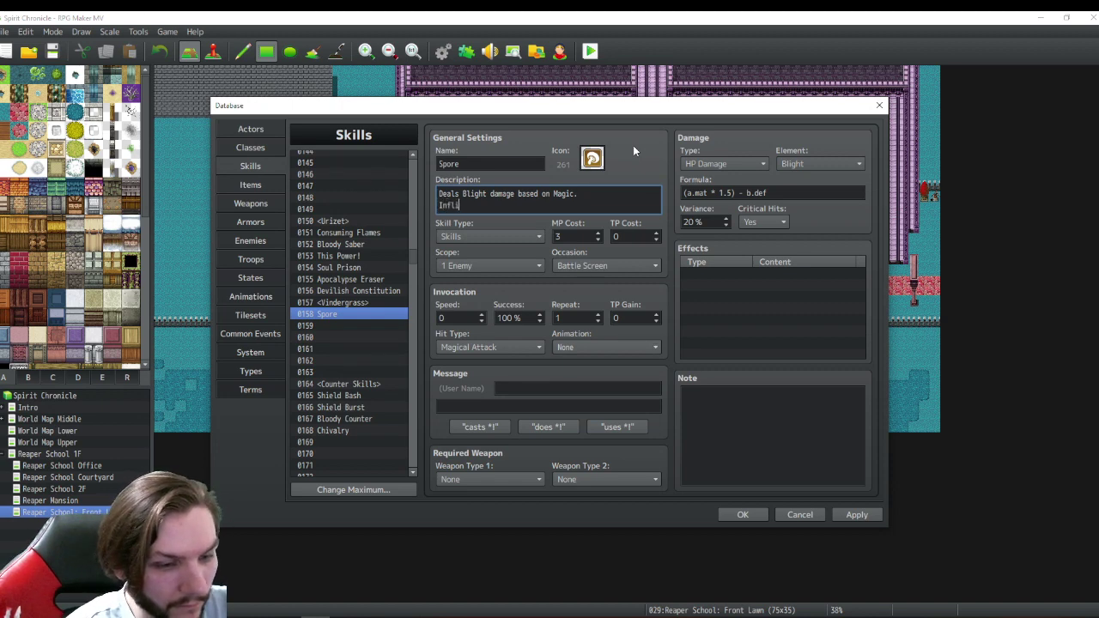
text(cts S)
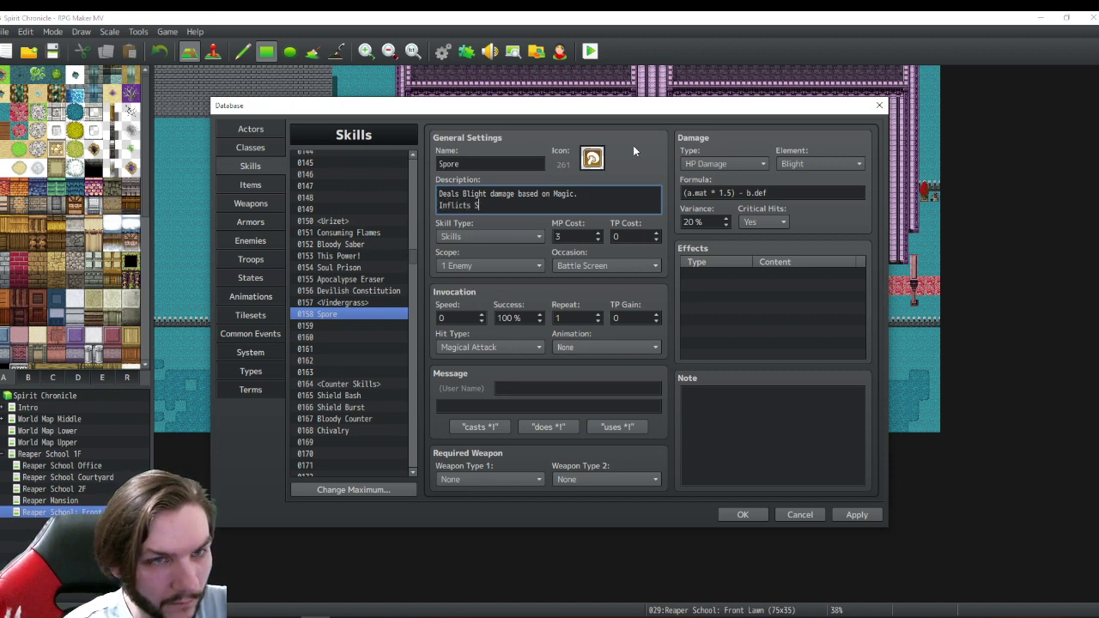
text(pore)
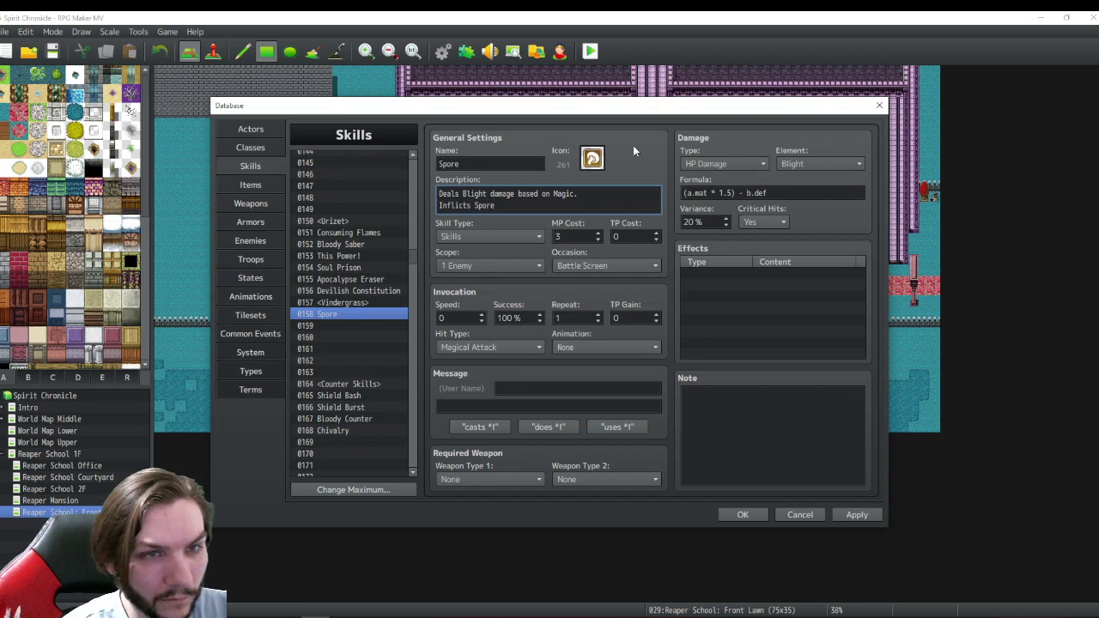
text(.)
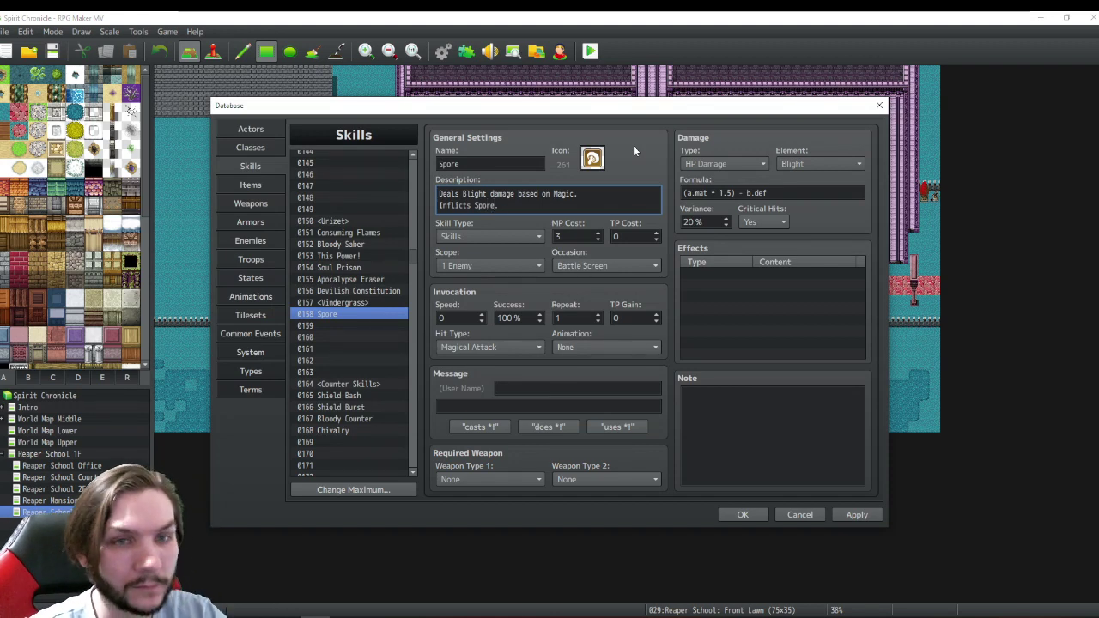
- Add an Add State effect to the Spore skill that inflicts Spore 1 at 100%
double_click(704, 275)
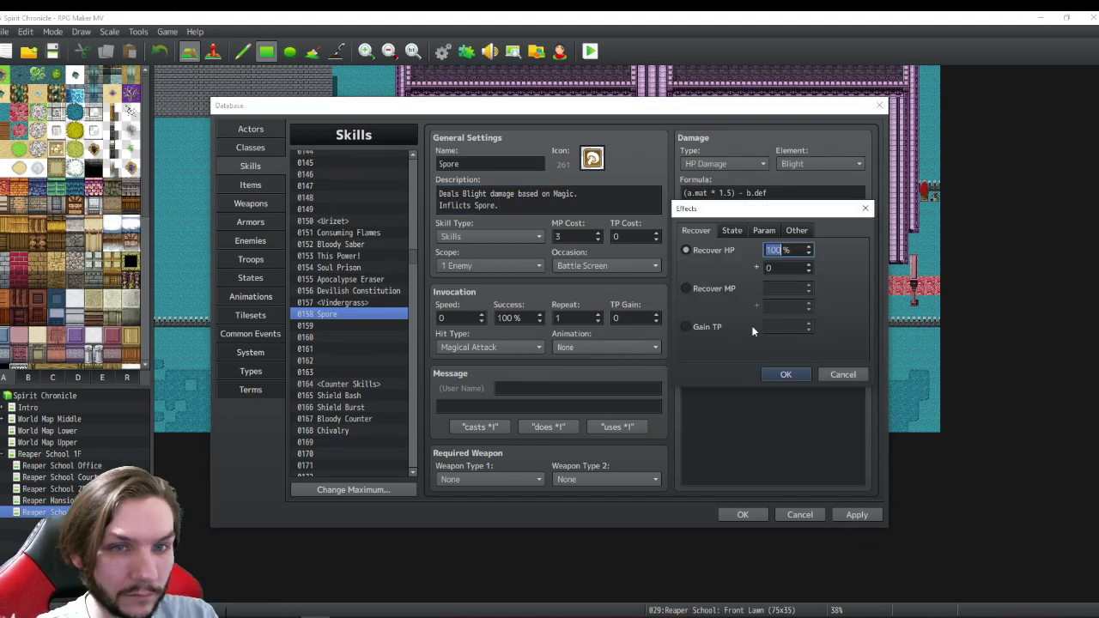
click(731, 230)
click(732, 254)
click(808, 251)
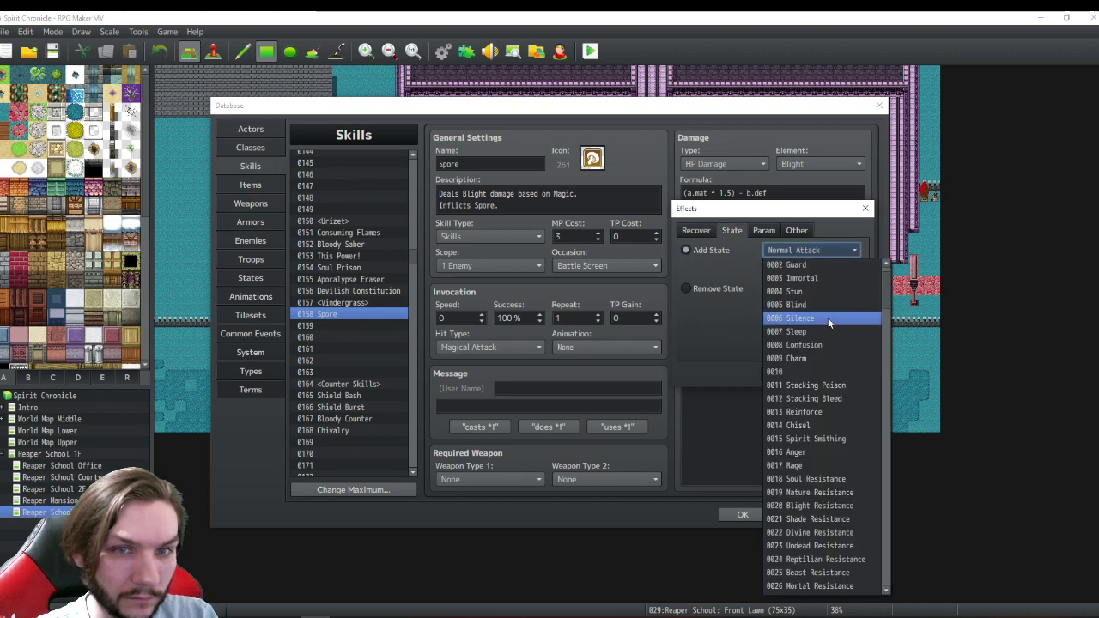
scroll(885, 324, down, 5)
scroll(884, 336, down, 6)
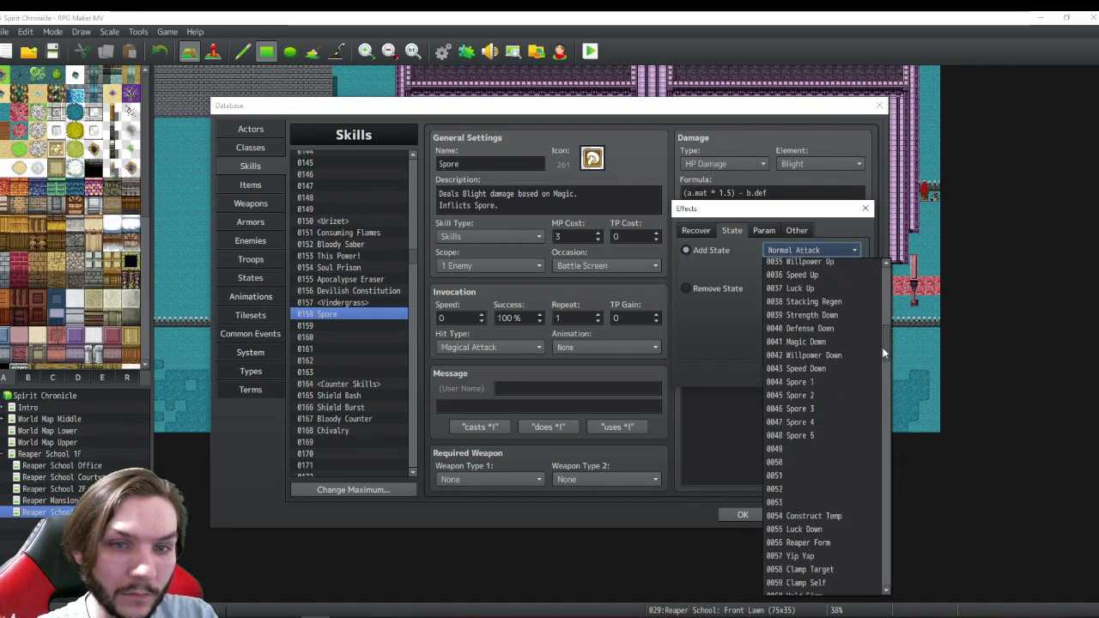
click(806, 382)
click(805, 380)
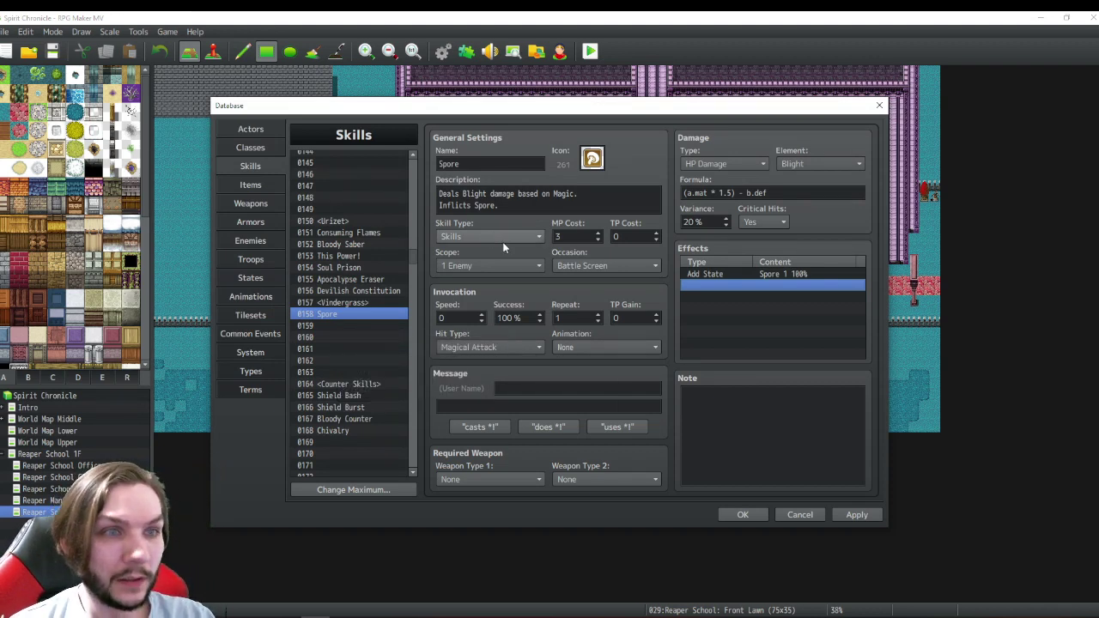
mouse_move(503, 248)
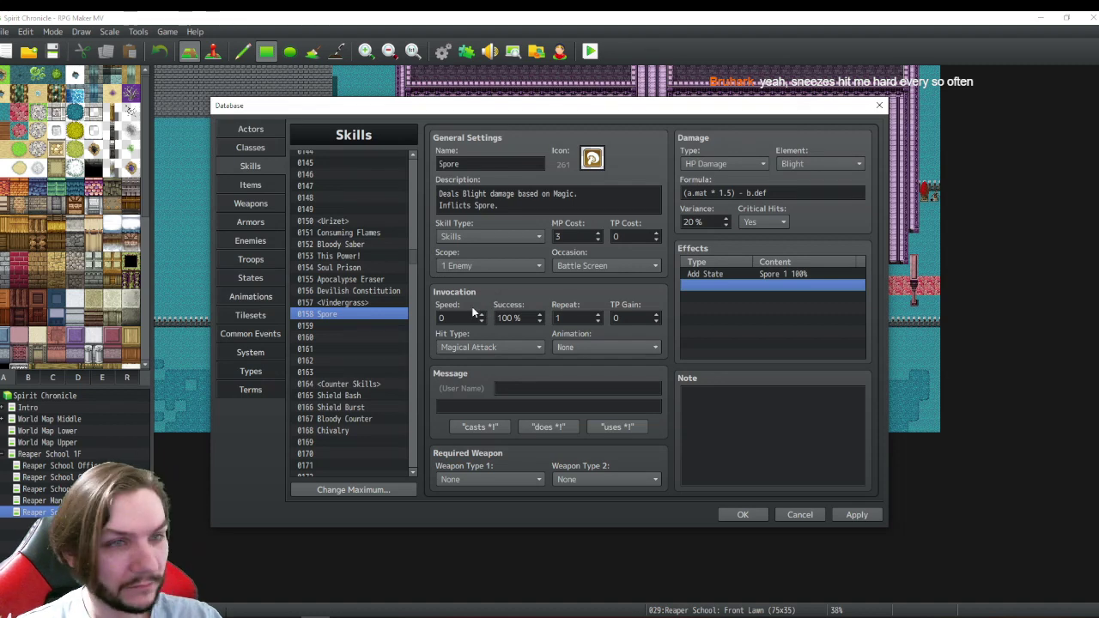
click(336, 326)
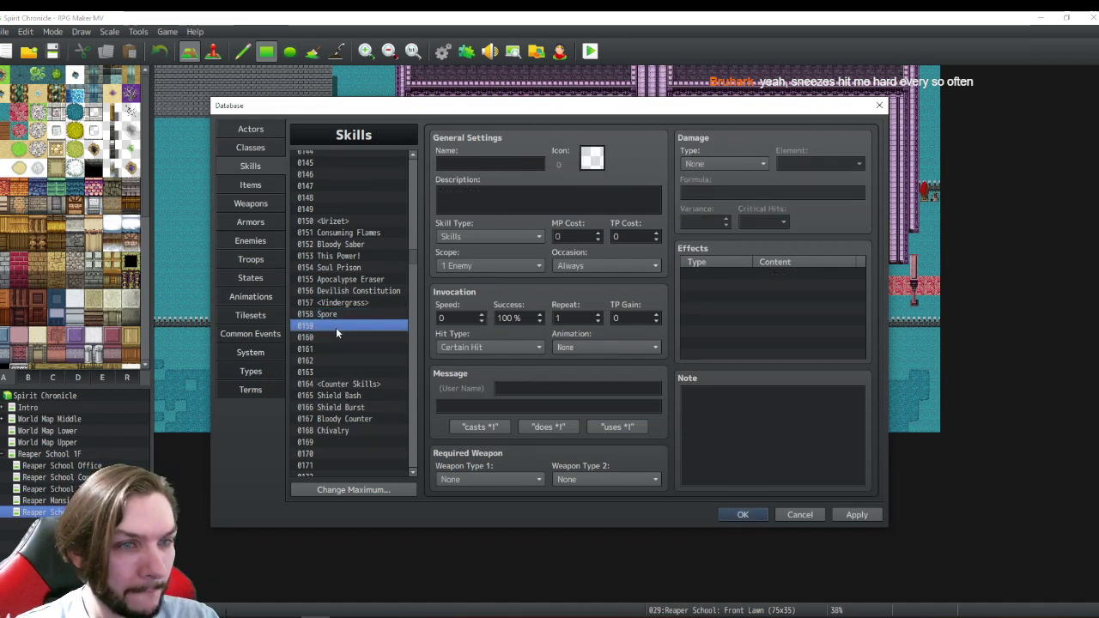
click(335, 314)
click(337, 326)
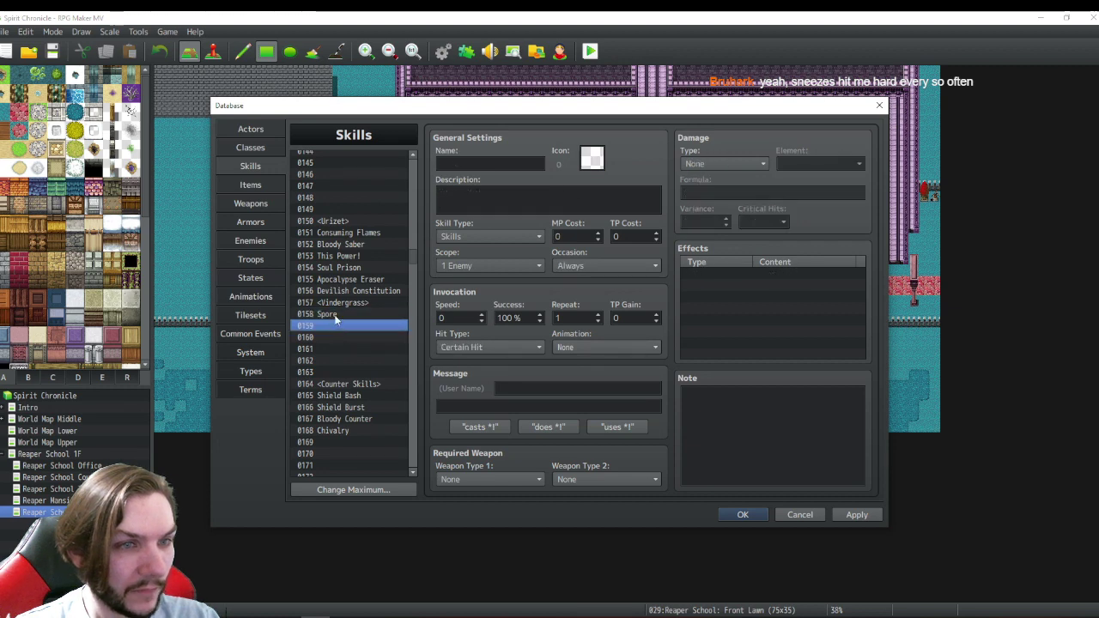
click(336, 314)
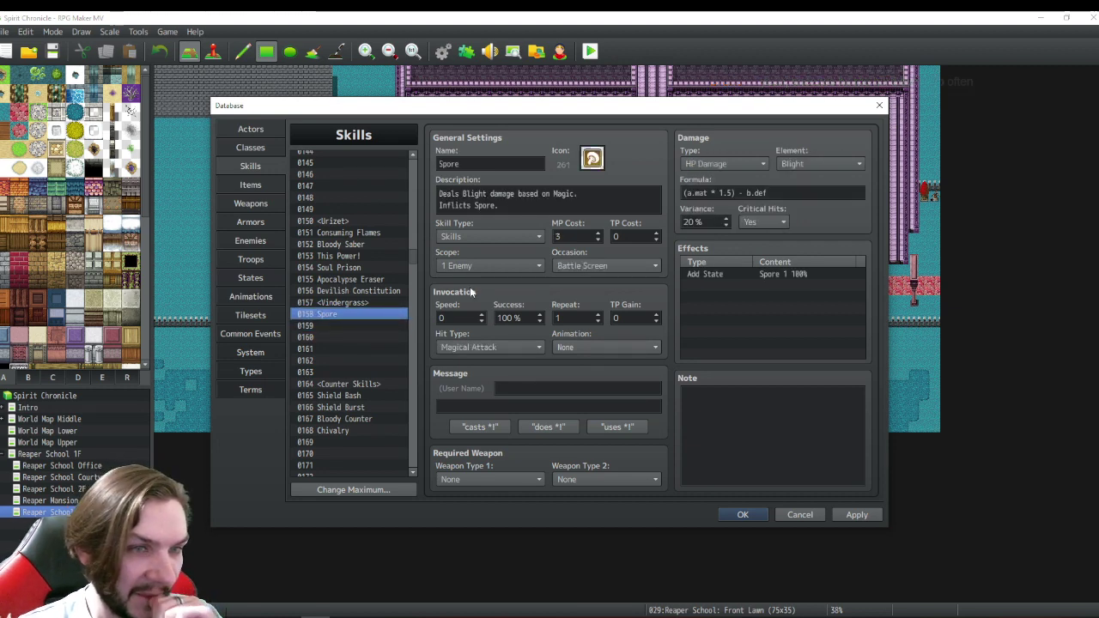
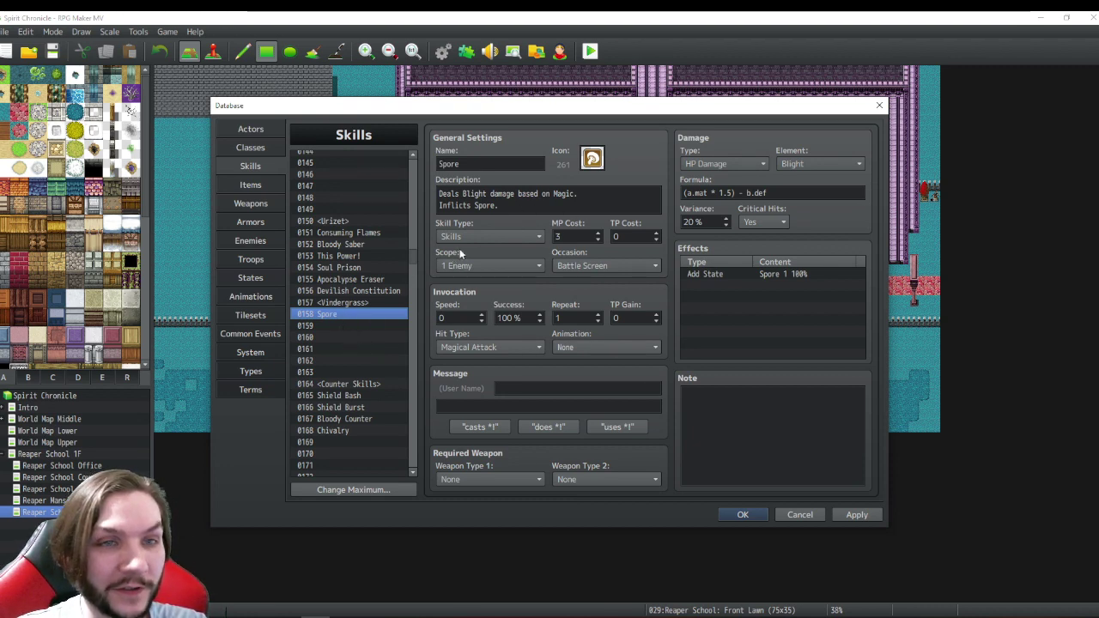
- Name the empty skill 0159 "Link Vines"
click(352, 325)
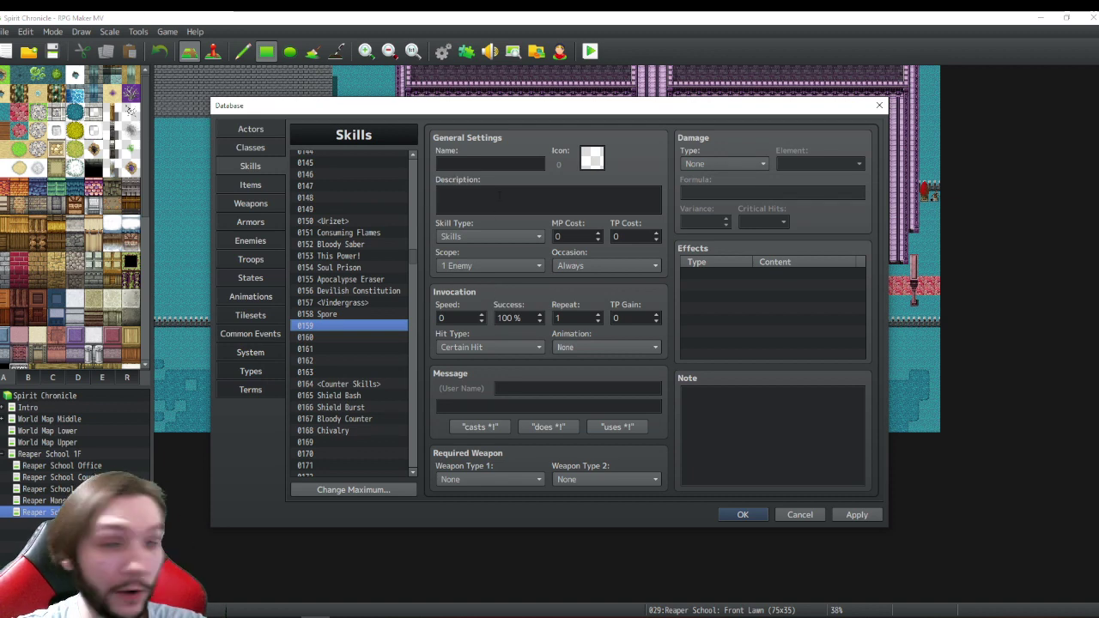
click(448, 163)
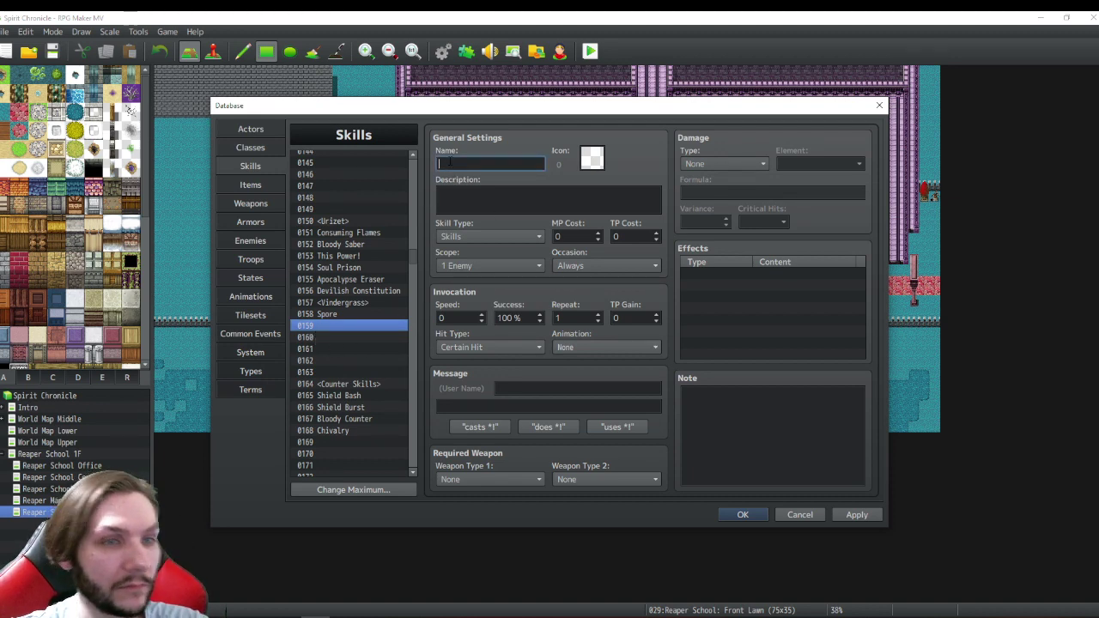
text(L)
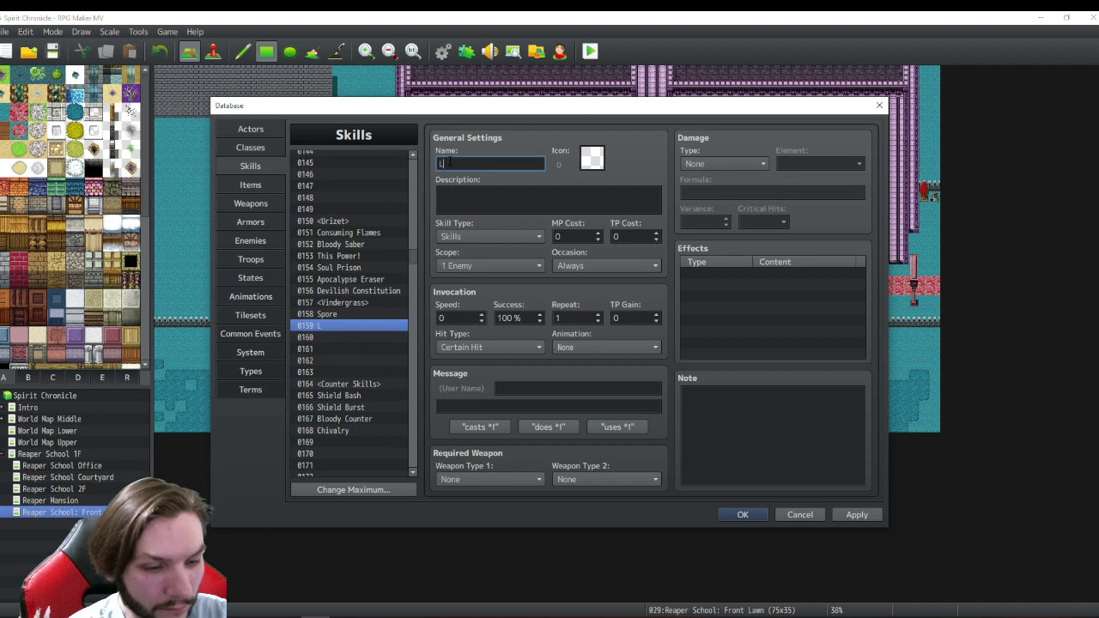
text(ink Vines)
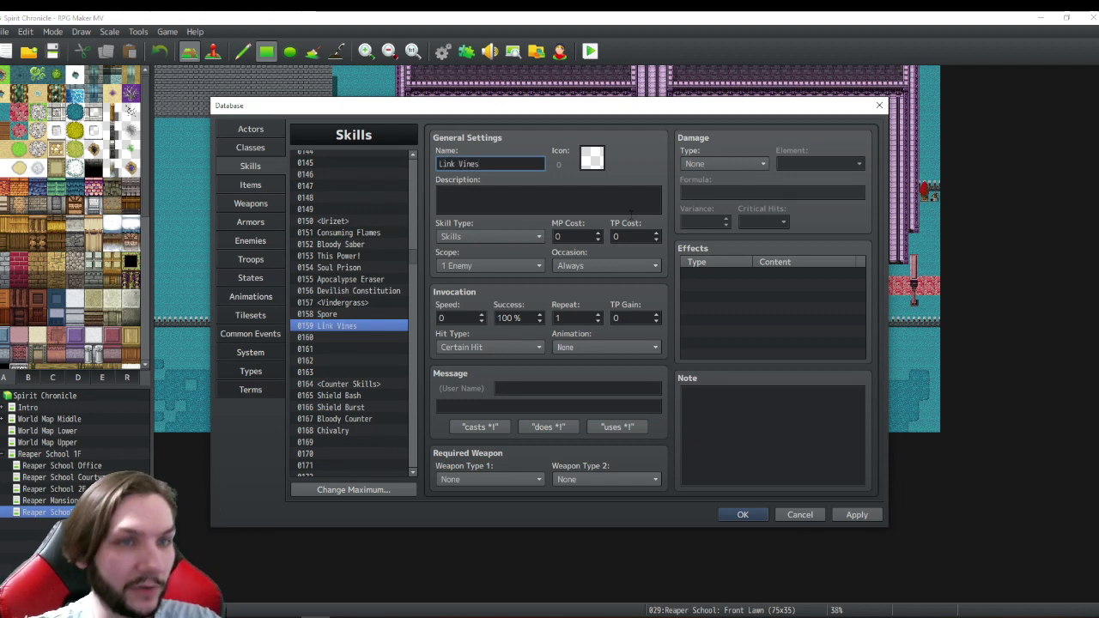
click(344, 337)
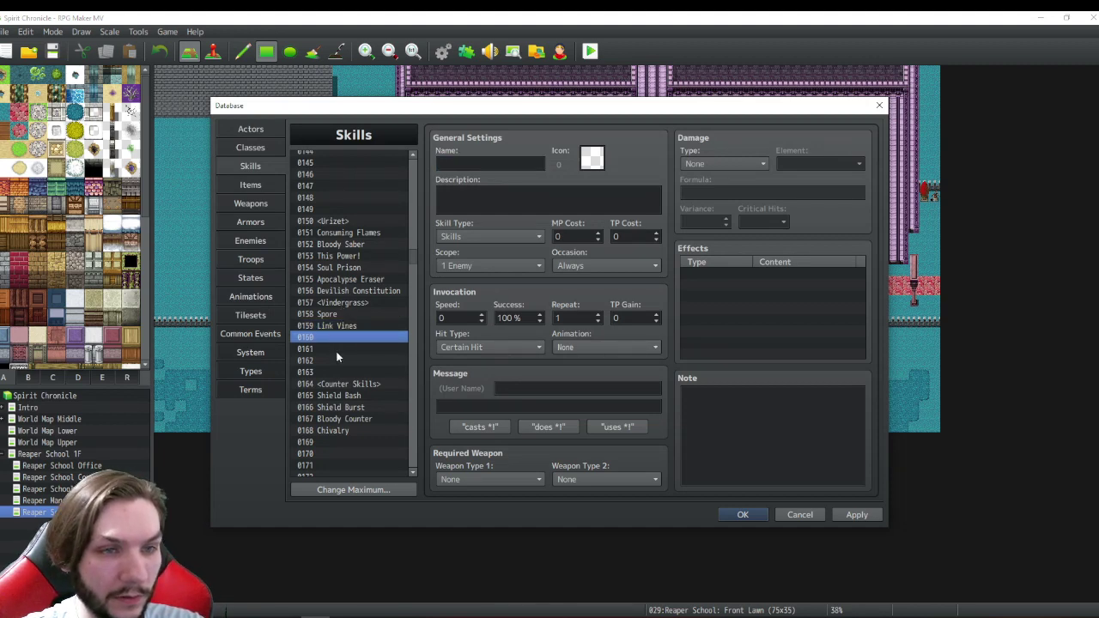
click(336, 324)
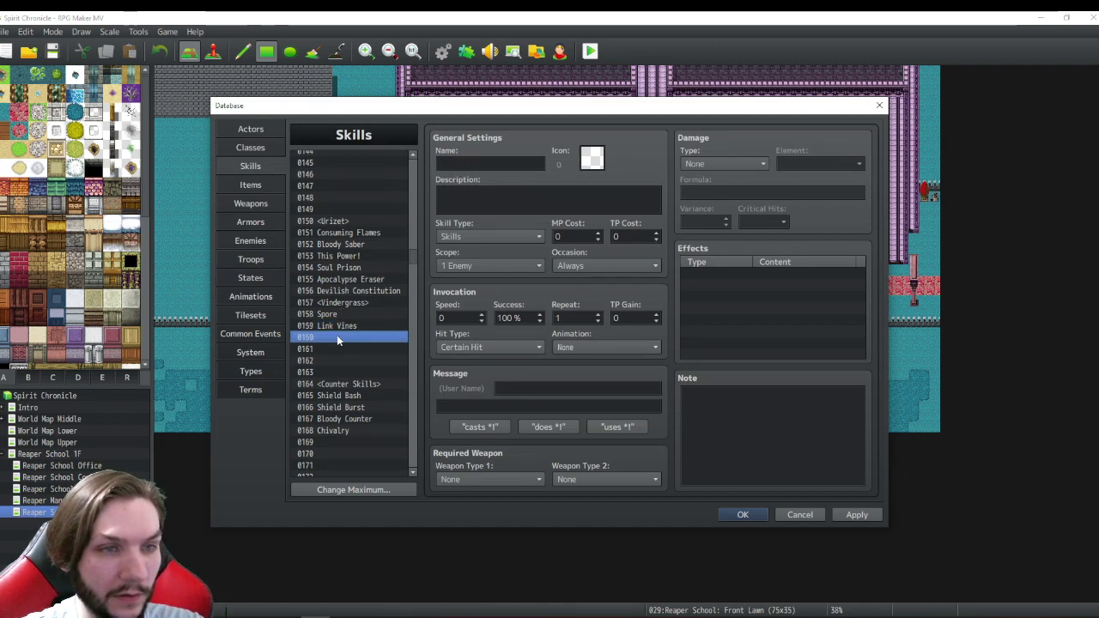
click(337, 336)
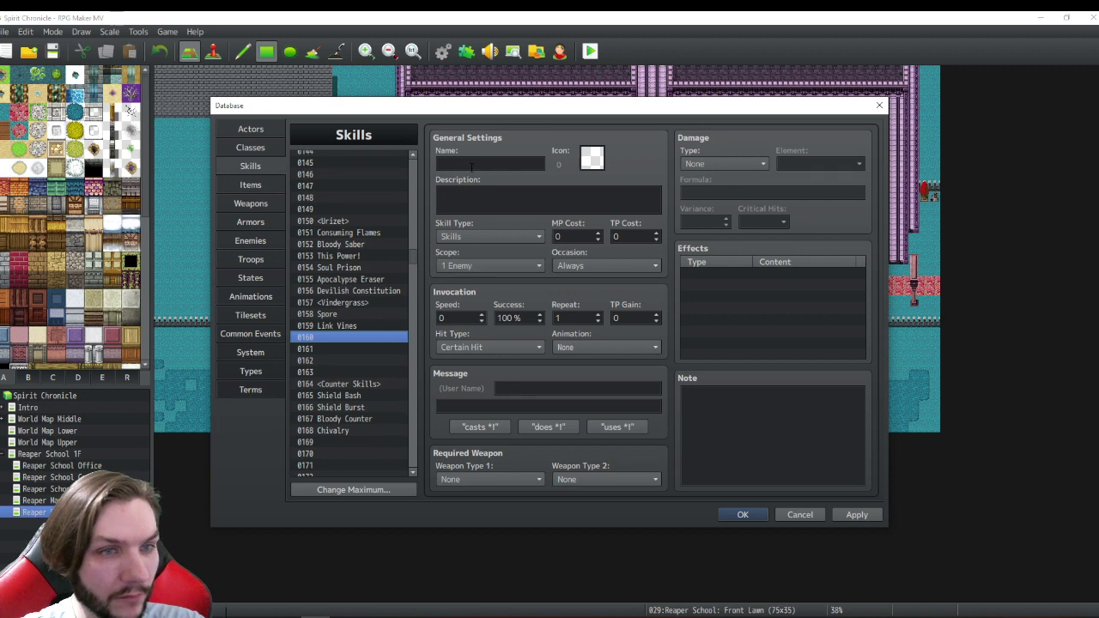
mouse_move(480, 180)
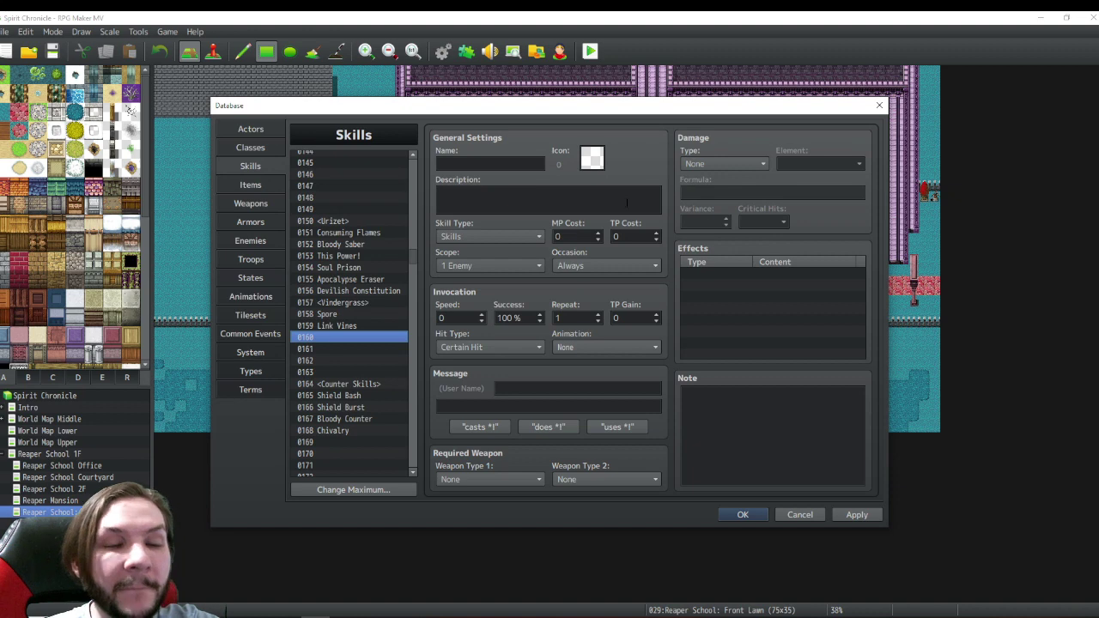
click(324, 313)
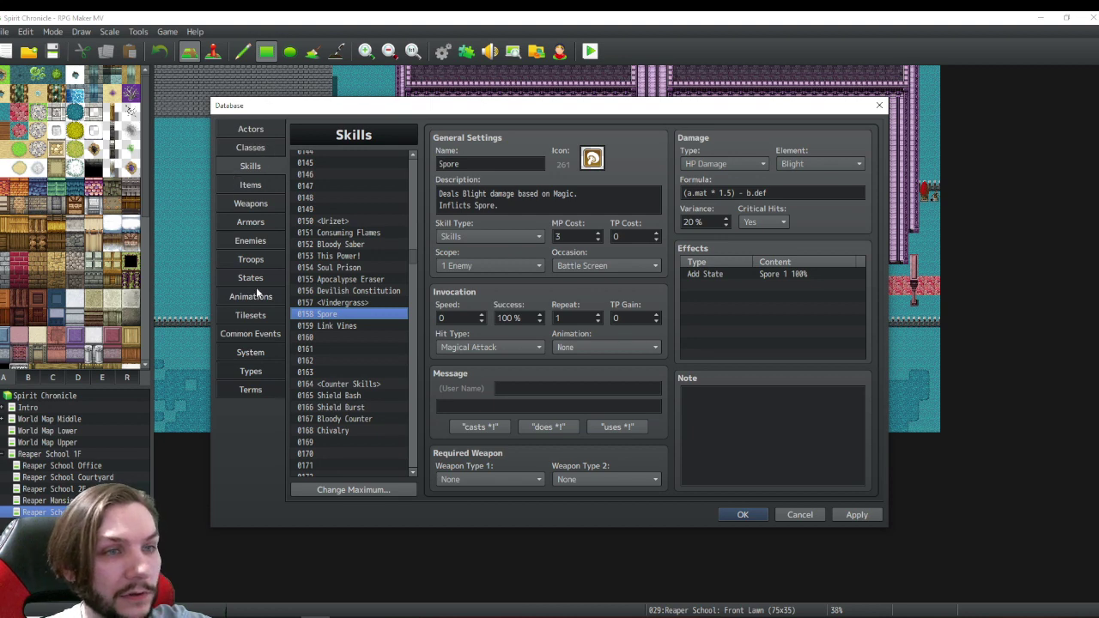
- Add the Spore skill (0158) at level 1 to the Reaper Trainee class's skills to learn
click(250, 148)
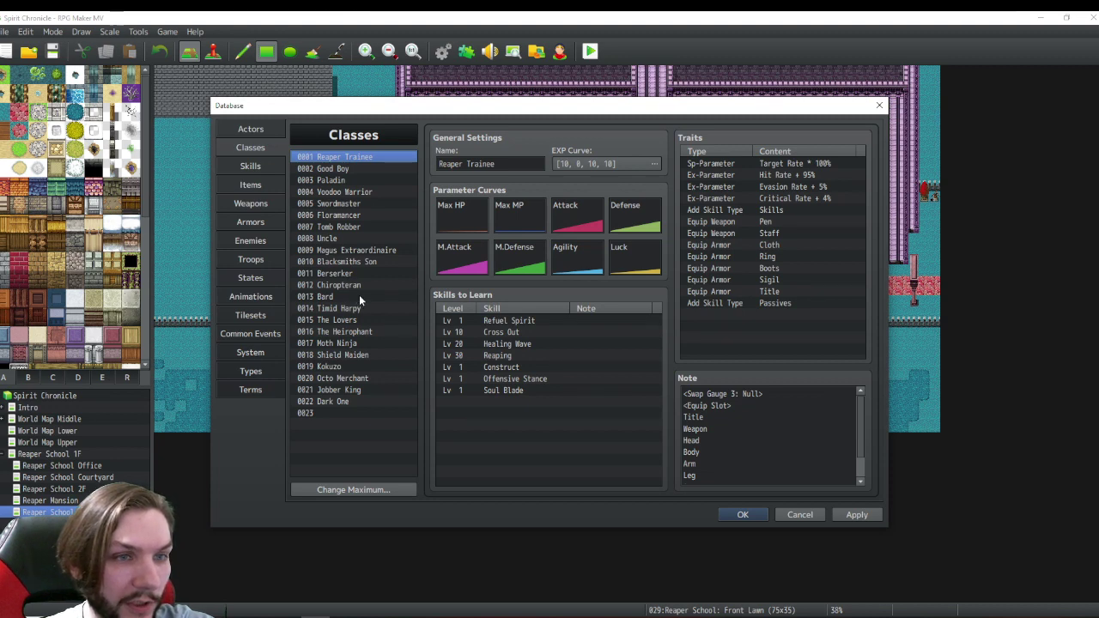
right_click(461, 402)
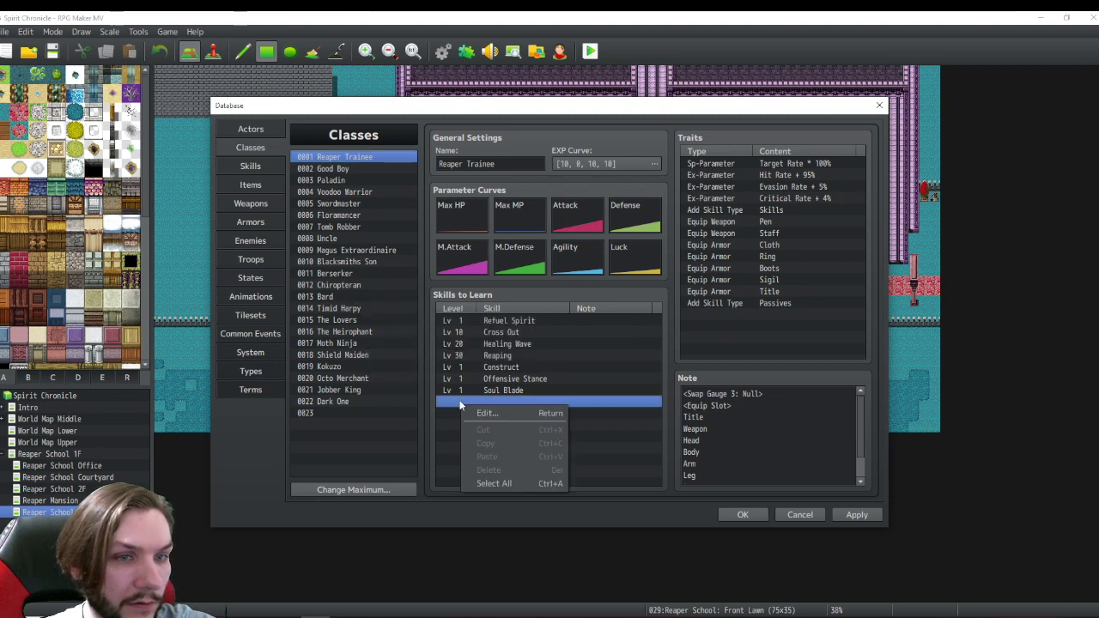
click(484, 415)
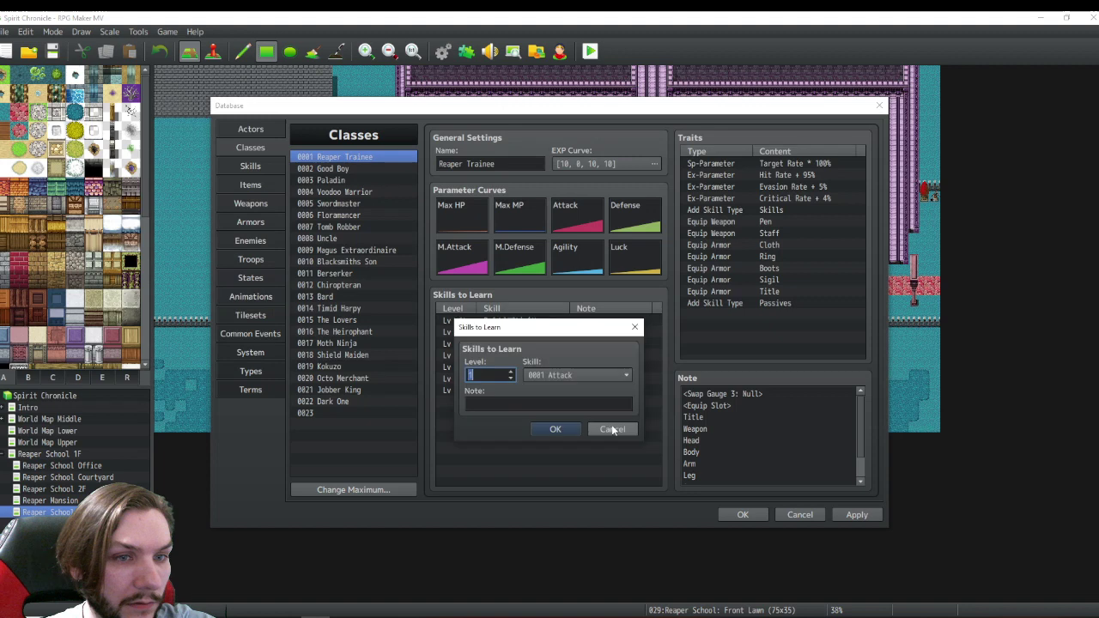
click(592, 377)
drag(648, 319, 645, 416)
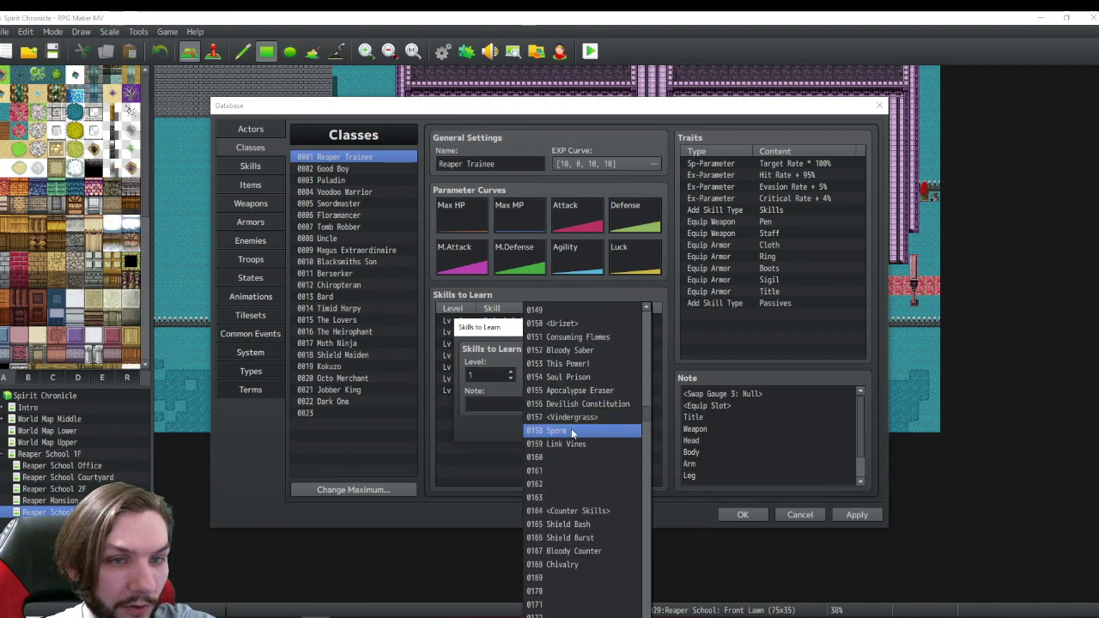
click(564, 429)
click(559, 429)
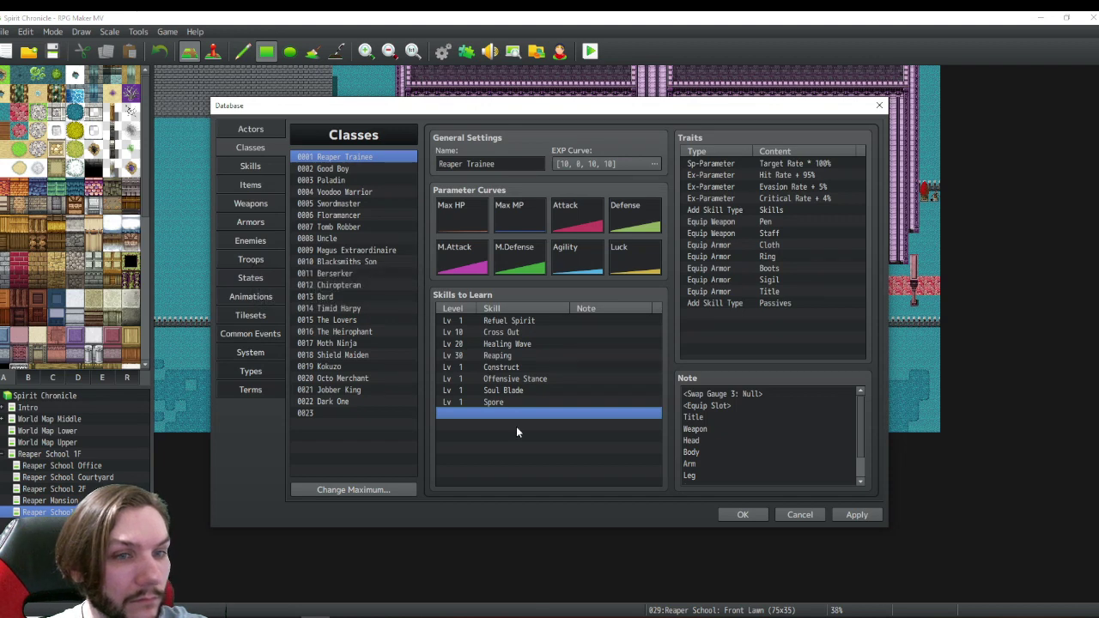
- Remove Spore, Soul Blade and Offensive Stance from the Reaper Trainee class's skills to learn
click(502, 404)
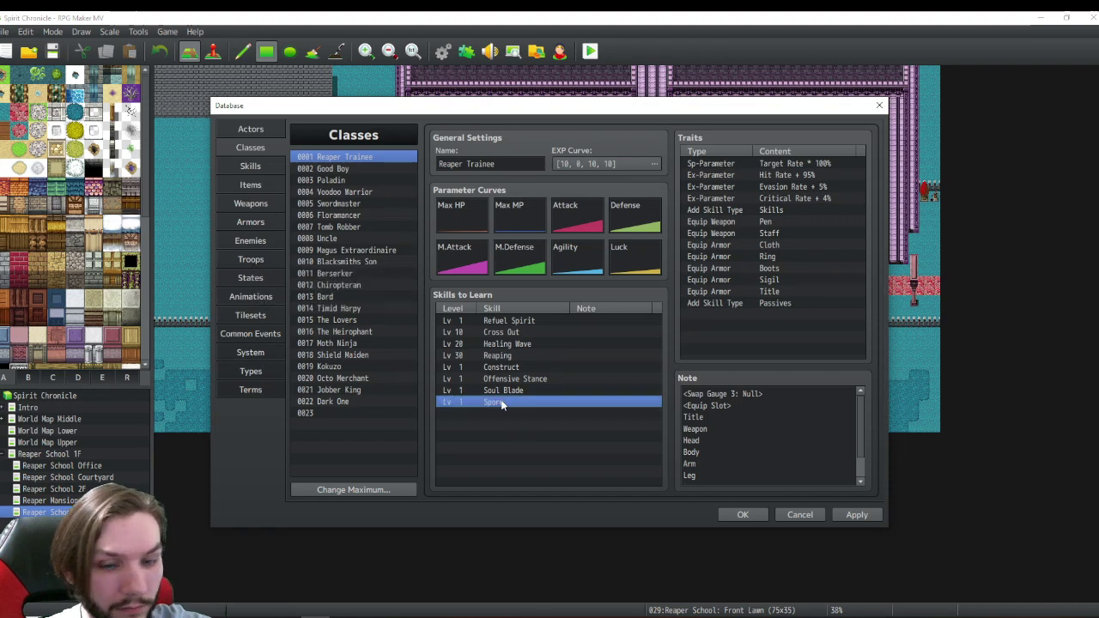
click(503, 391)
key(Delete)
click(505, 379)
key(Delete)
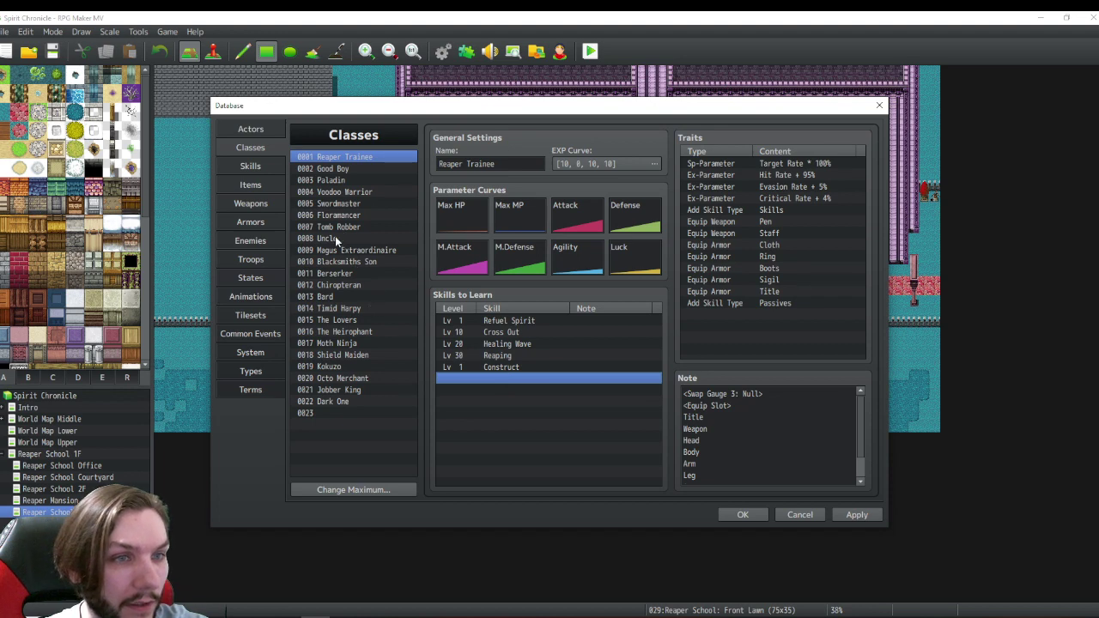
- Replace Offensive Stance with Spore (0158) in the Swordmaster class's skills to learn and apply the database changes
click(337, 204)
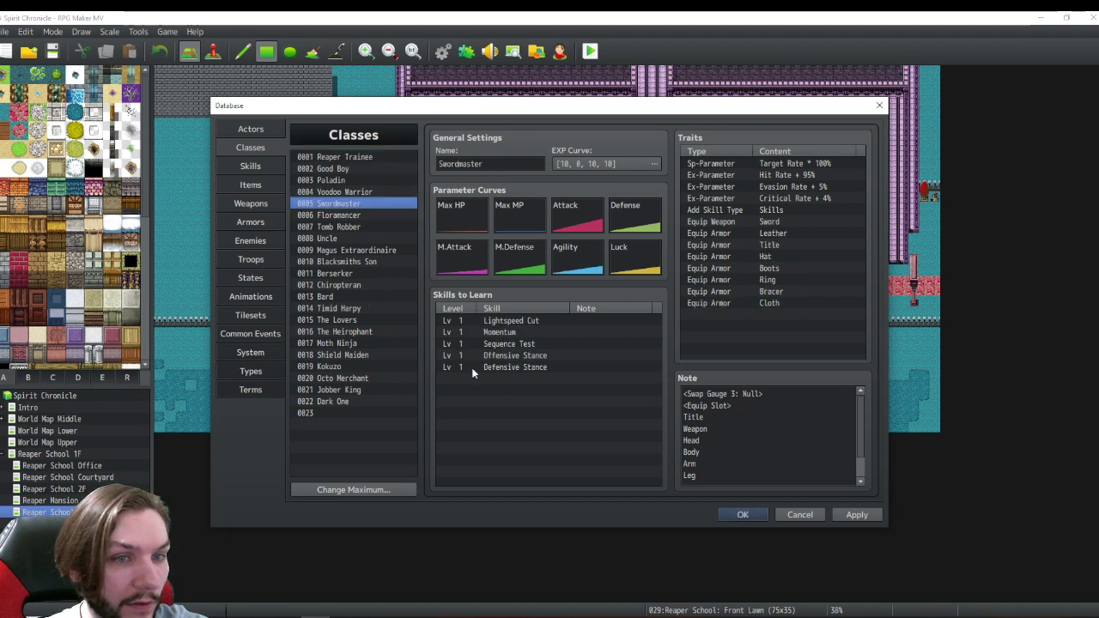
click(498, 355)
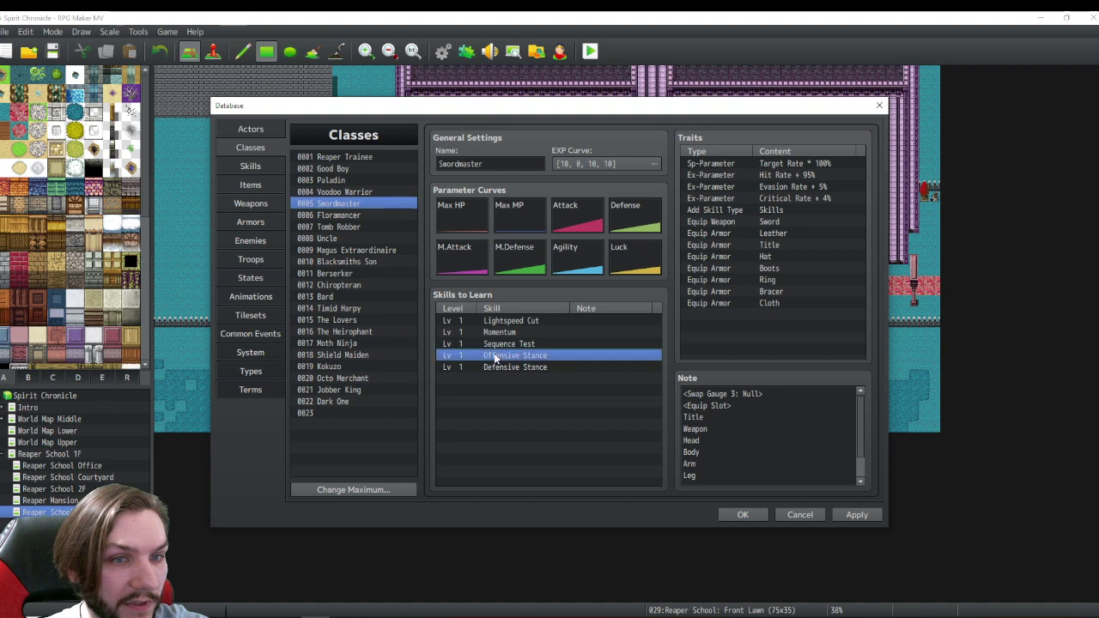
right_click(495, 356)
click(517, 363)
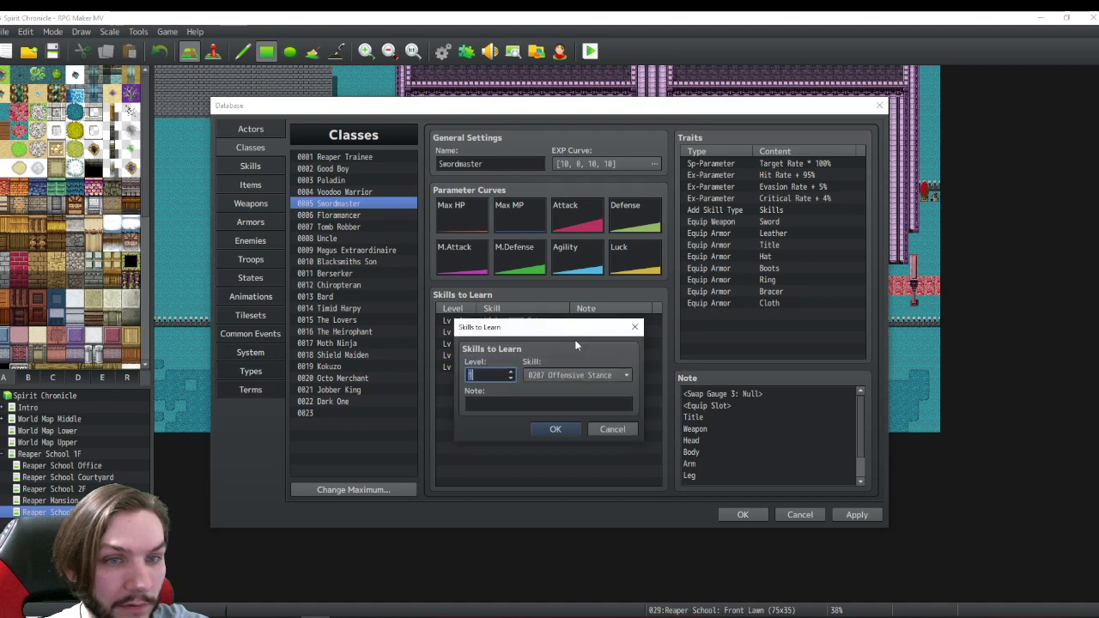
click(608, 382)
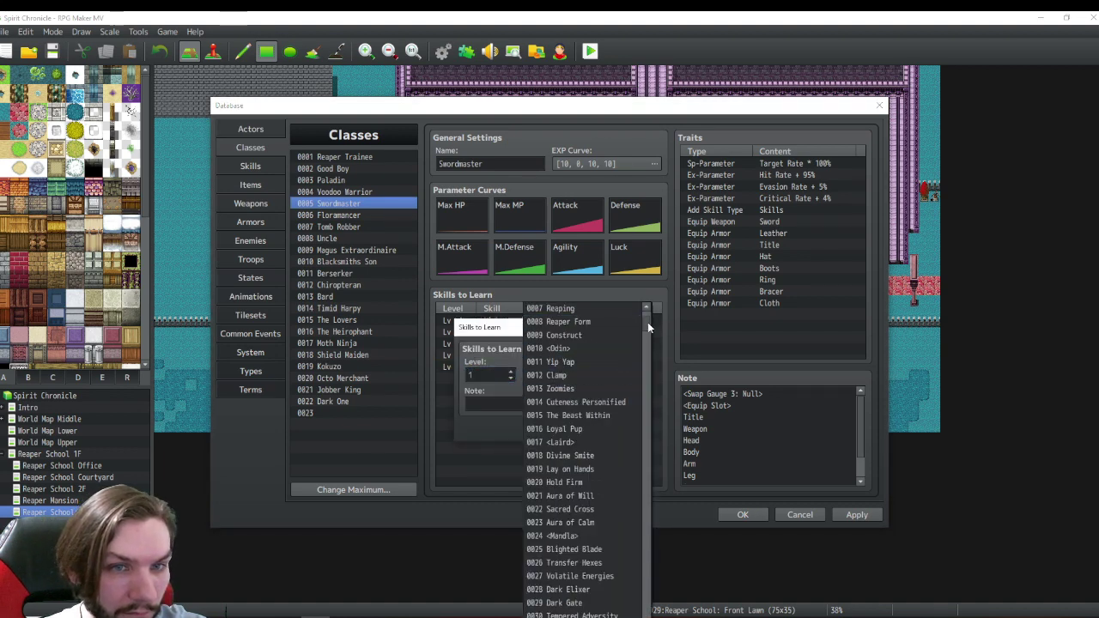
drag(647, 322, 645, 403)
scroll(567, 473, down, 1)
click(567, 526)
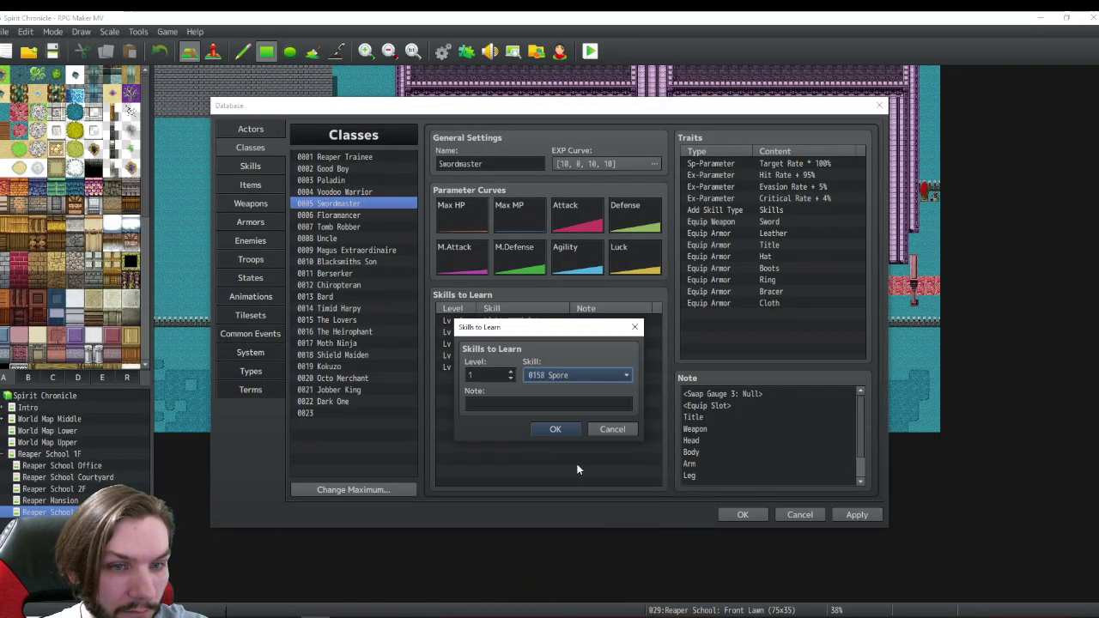
click(556, 430)
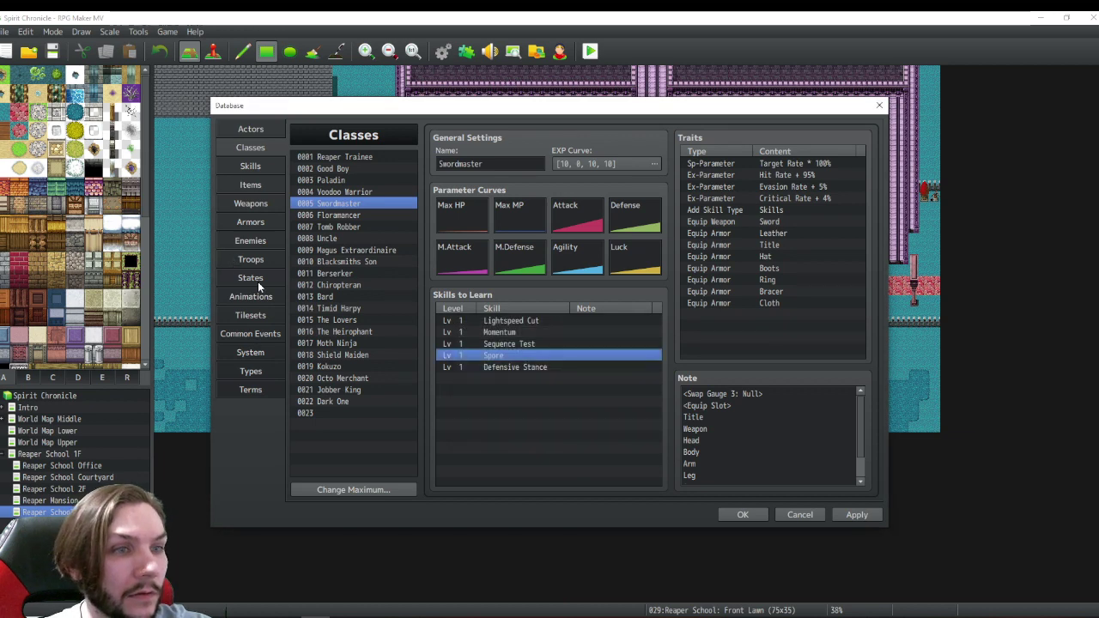
click(848, 515)
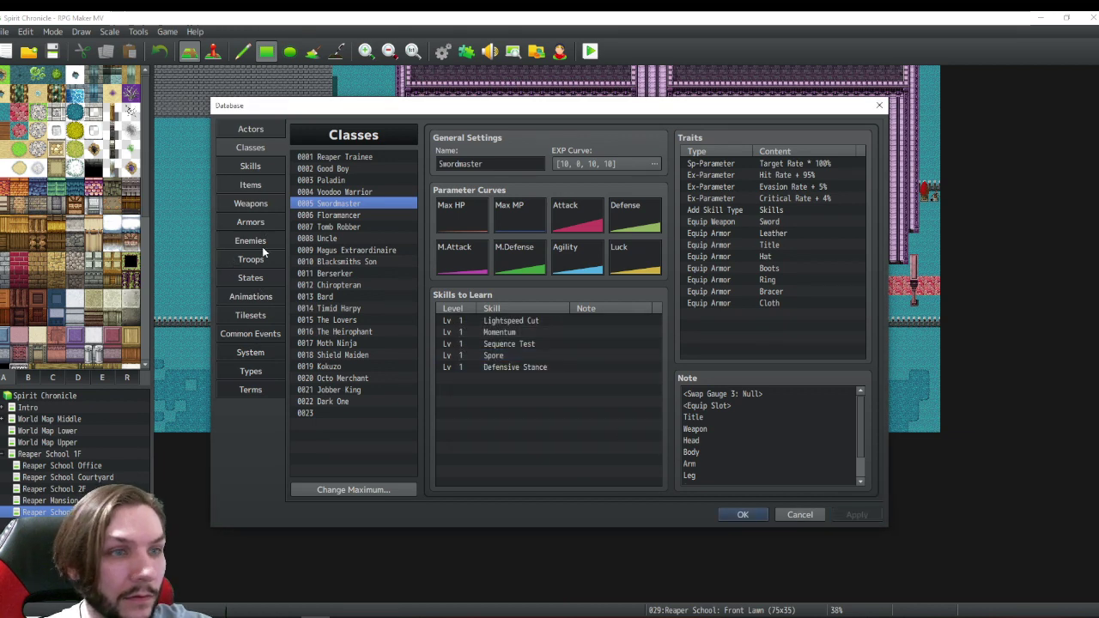
- Start a battle test of the Skeleton Rogue*2 troop with the preset Swordmaster party member
click(252, 260)
click(765, 163)
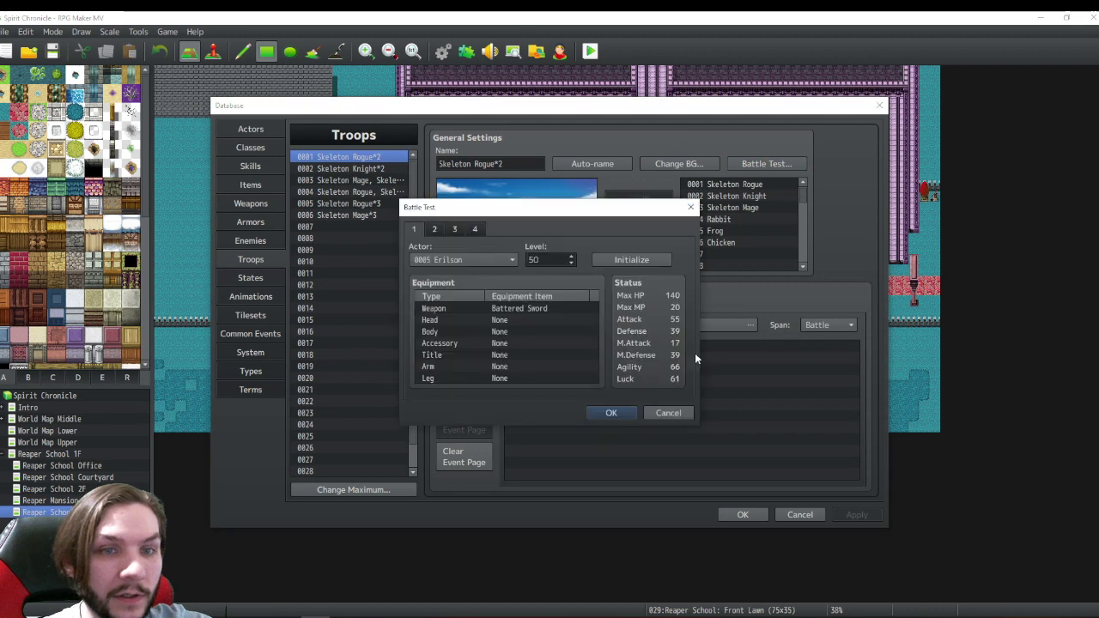
click(609, 415)
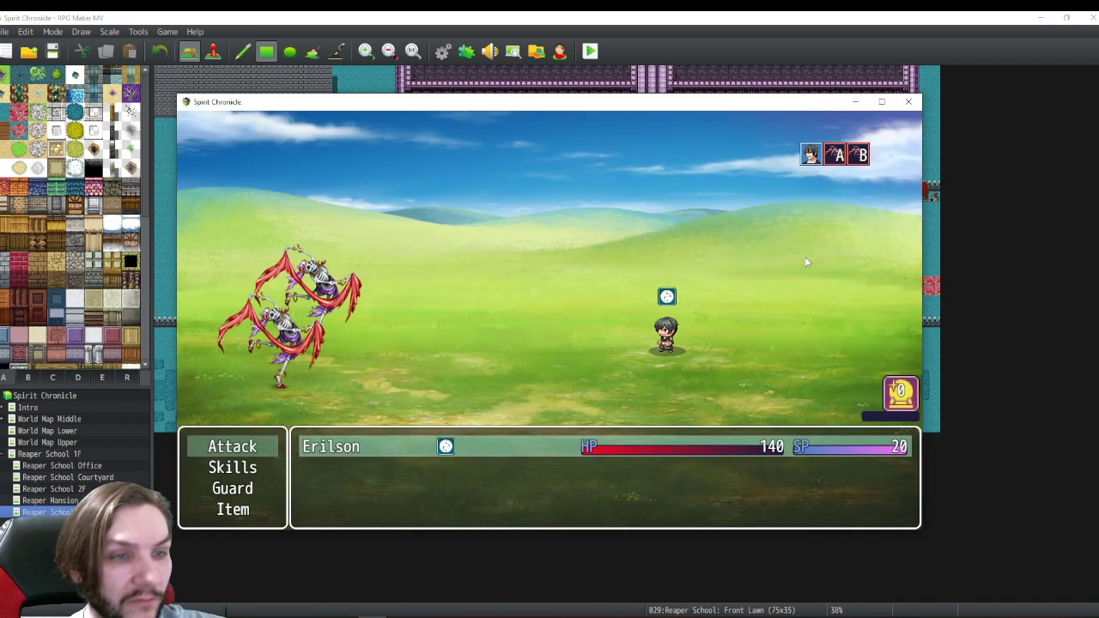
- Cast the Spore skill on the first Skeleton Rogue in the test battle
key(Down)
key(Return)
key(Down)
key(Return)
key(Return)
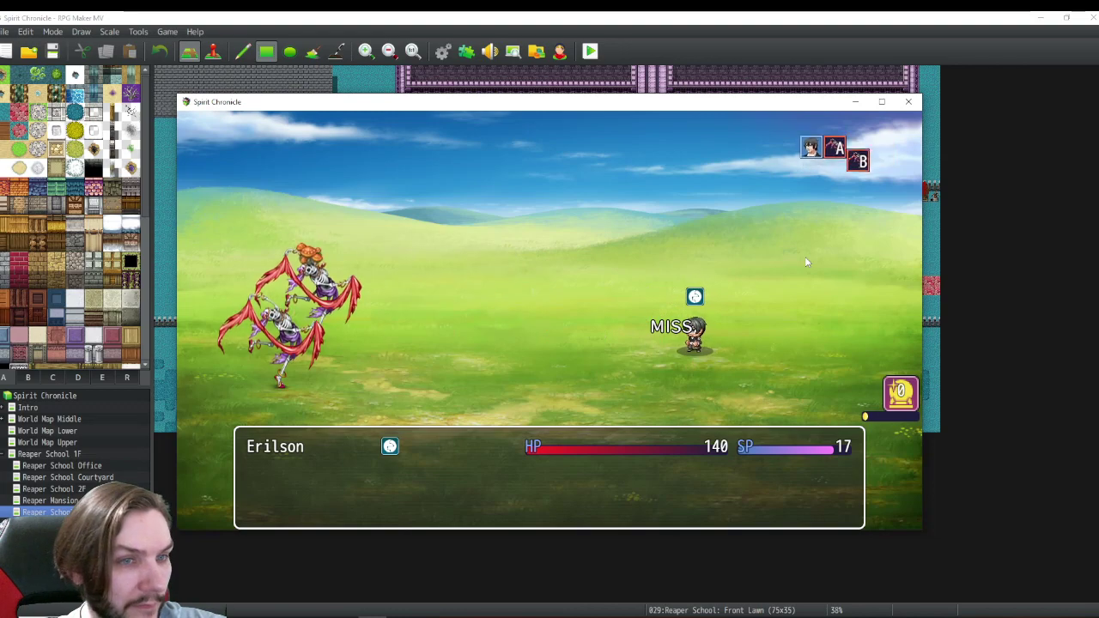
- Guard turn after turn in the test battle to examine how the Spore state progresses on the infected Skeleton Rogue
key(Down)
key(Down)
key(Return)
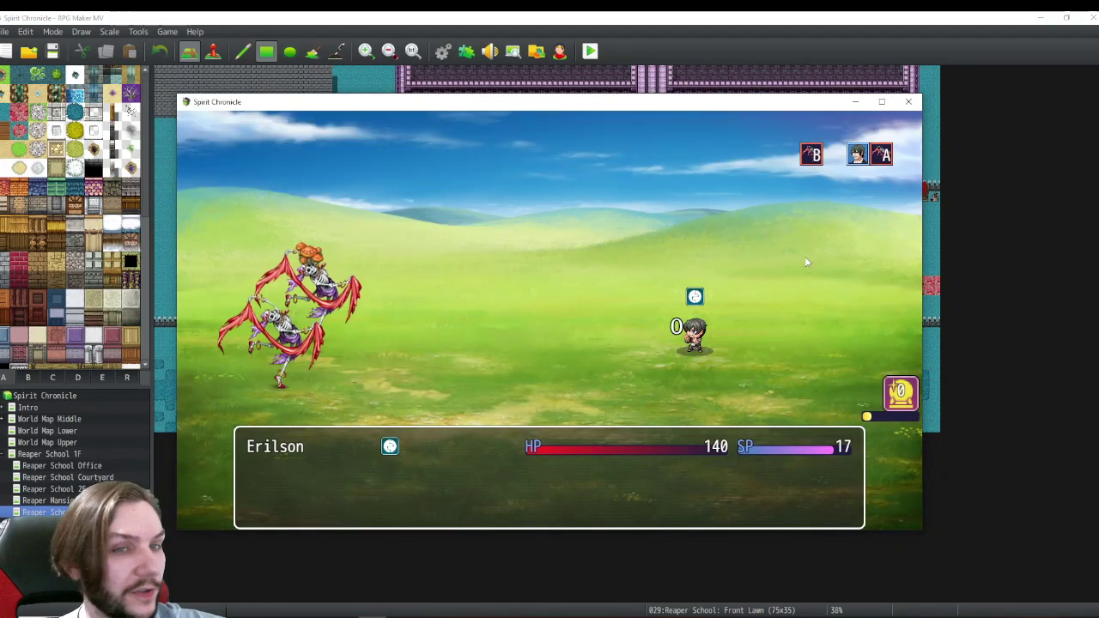
key(Down)
key(Return)
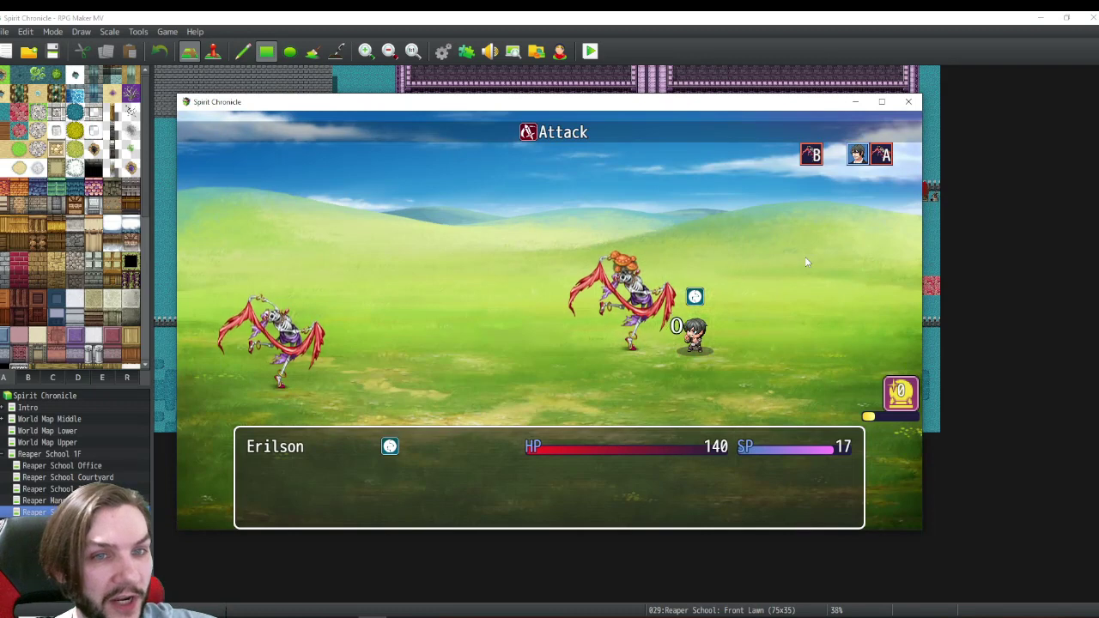
key(Down)
key(Down)
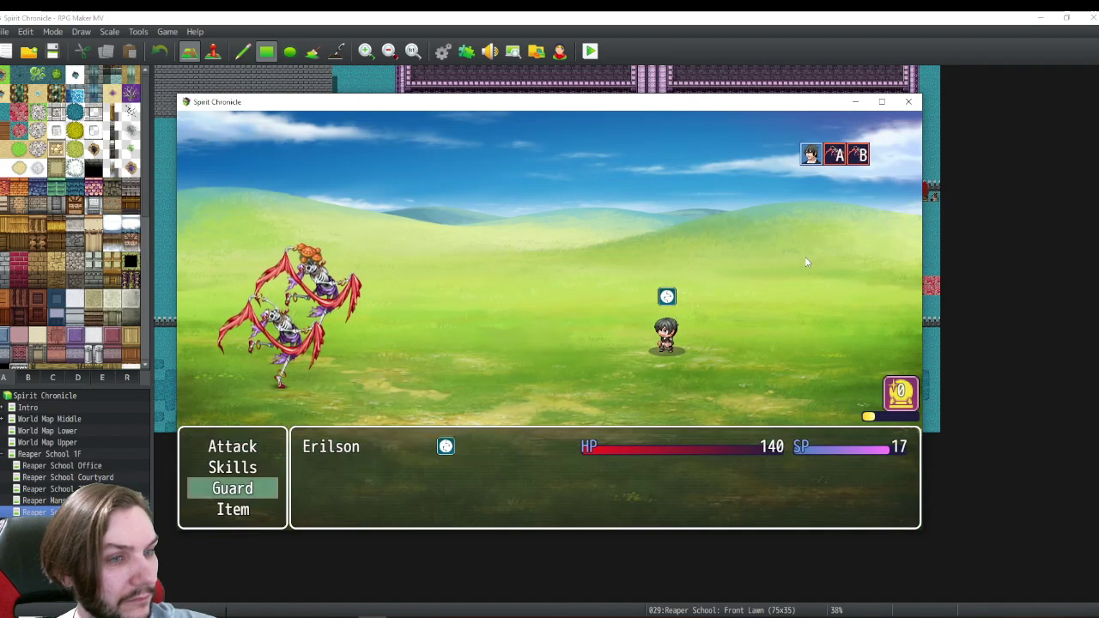
key(Return)
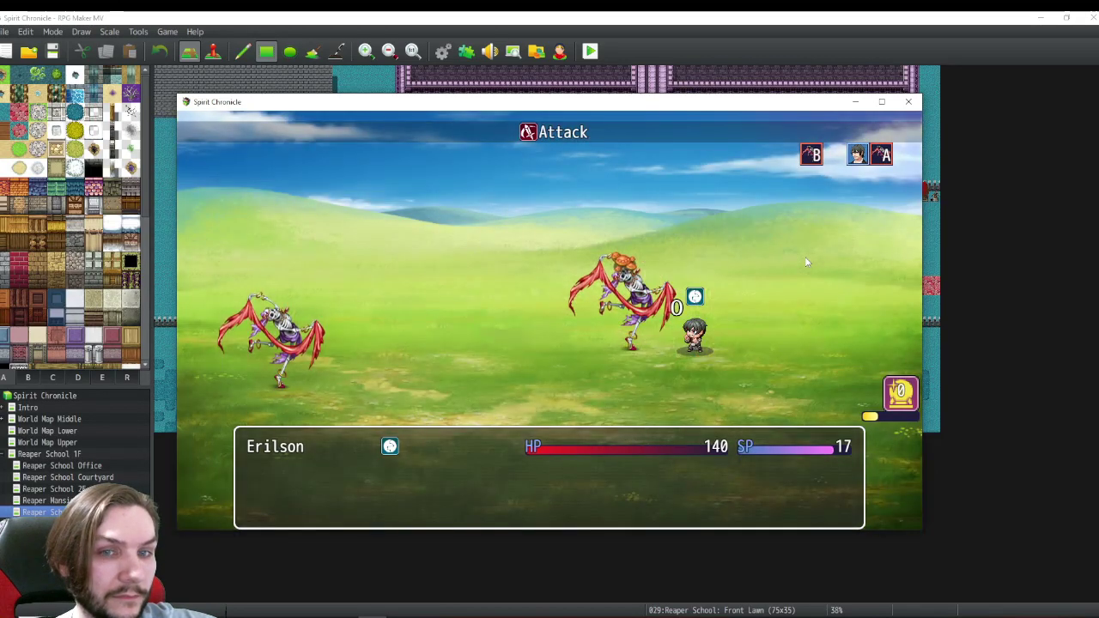
key(Down)
key(Down)
key(Return)
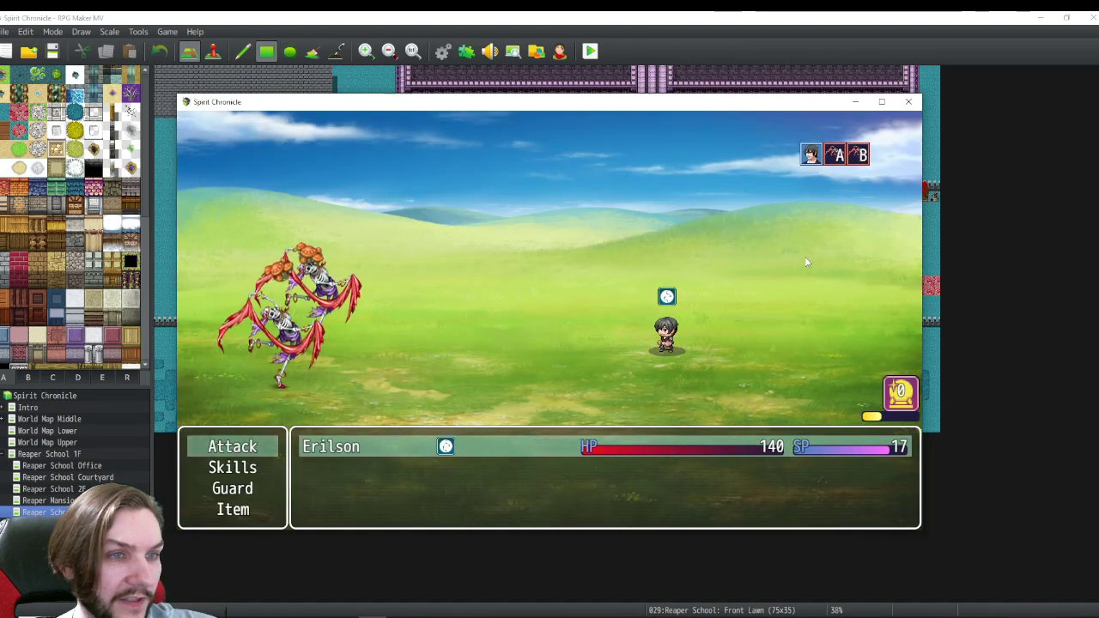
key(Return)
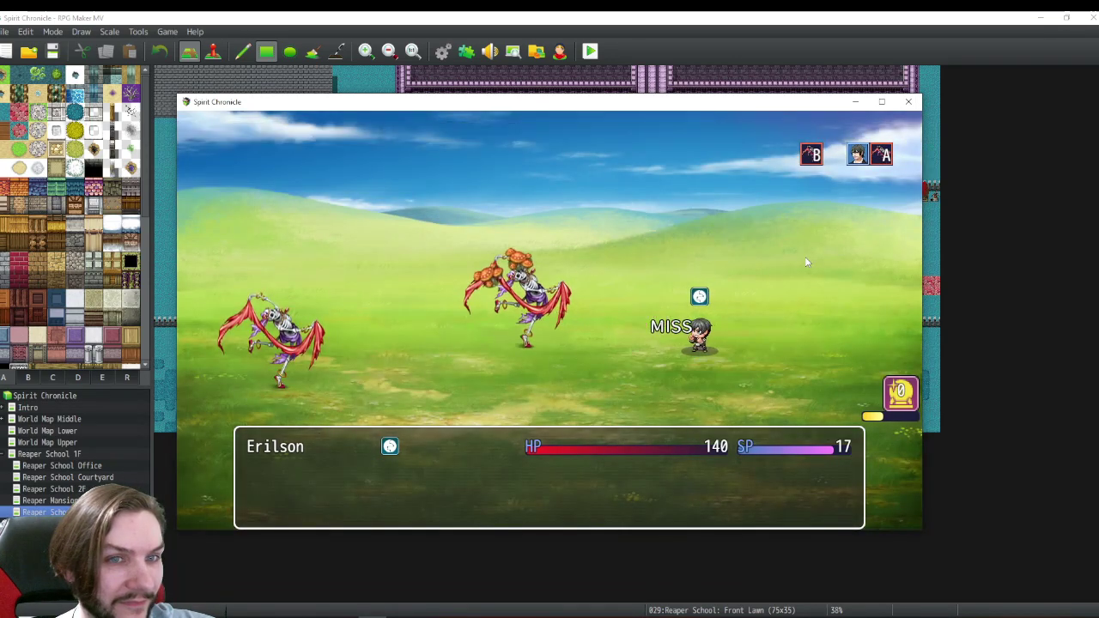
key(Down)
key(Down)
key(Return)
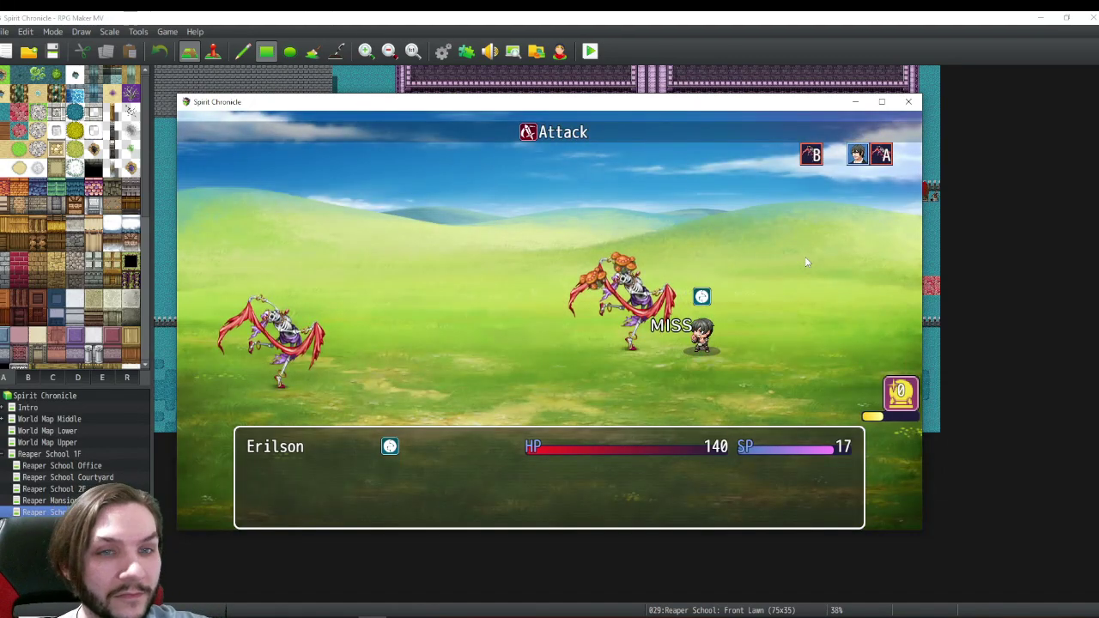
key(Down)
key(Down)
key(Return)
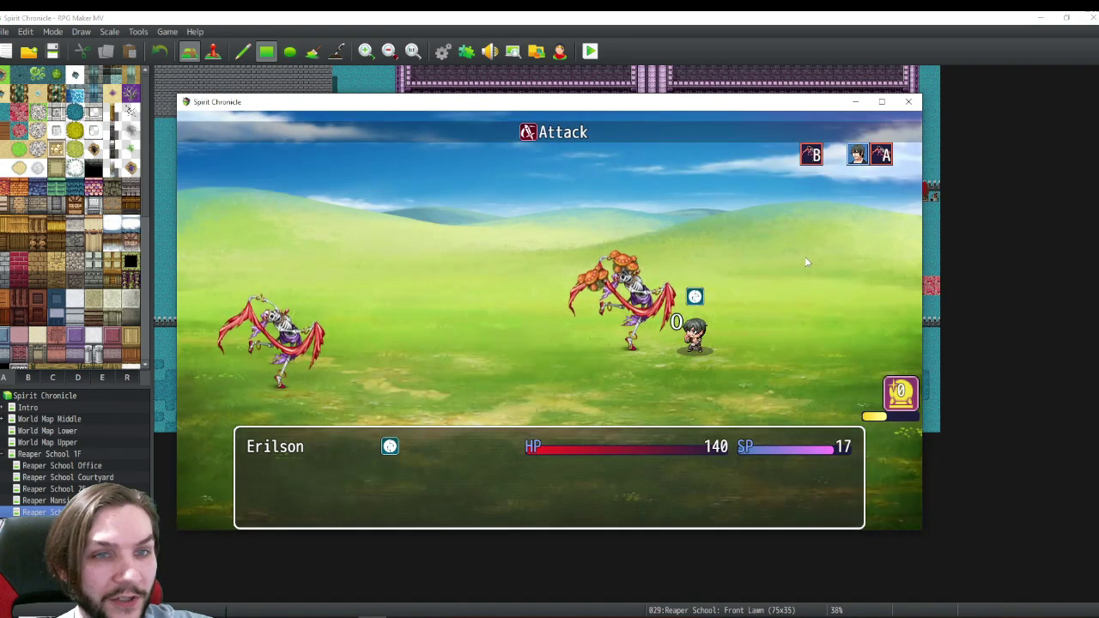
key(Down)
key(Down)
key(Return)
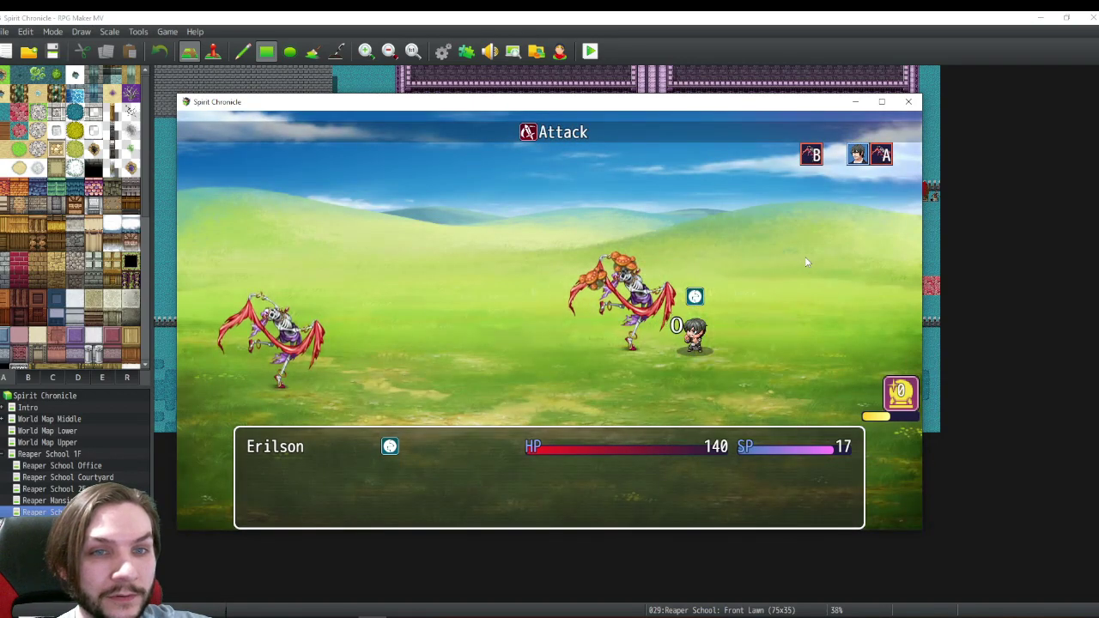
key(Down)
key(Down)
key(Return)
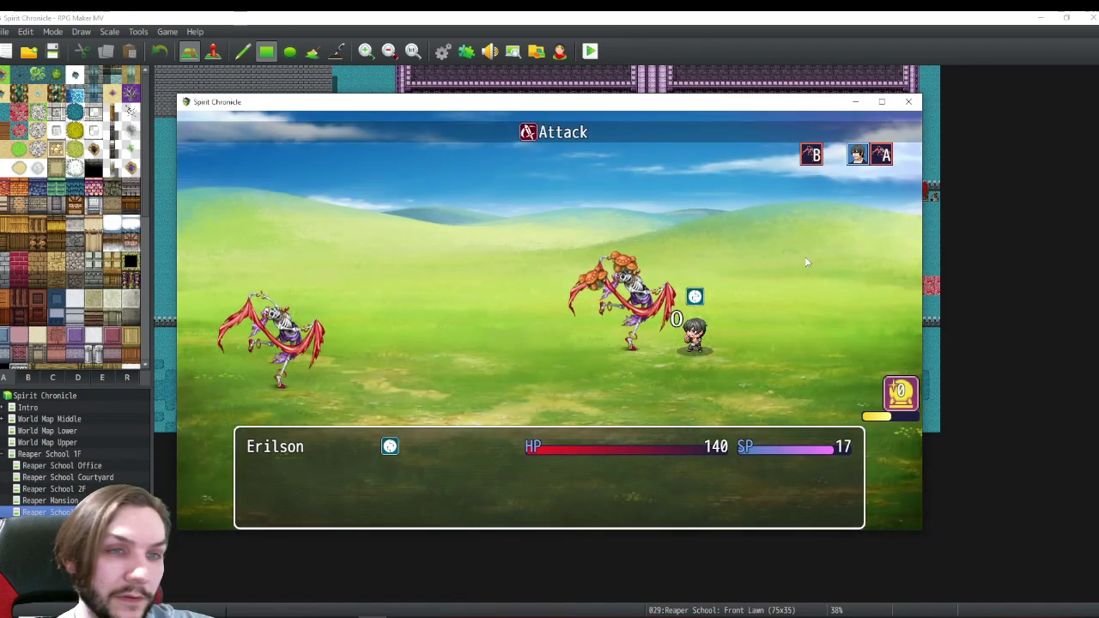
key(Down)
key(Down)
key(Return)
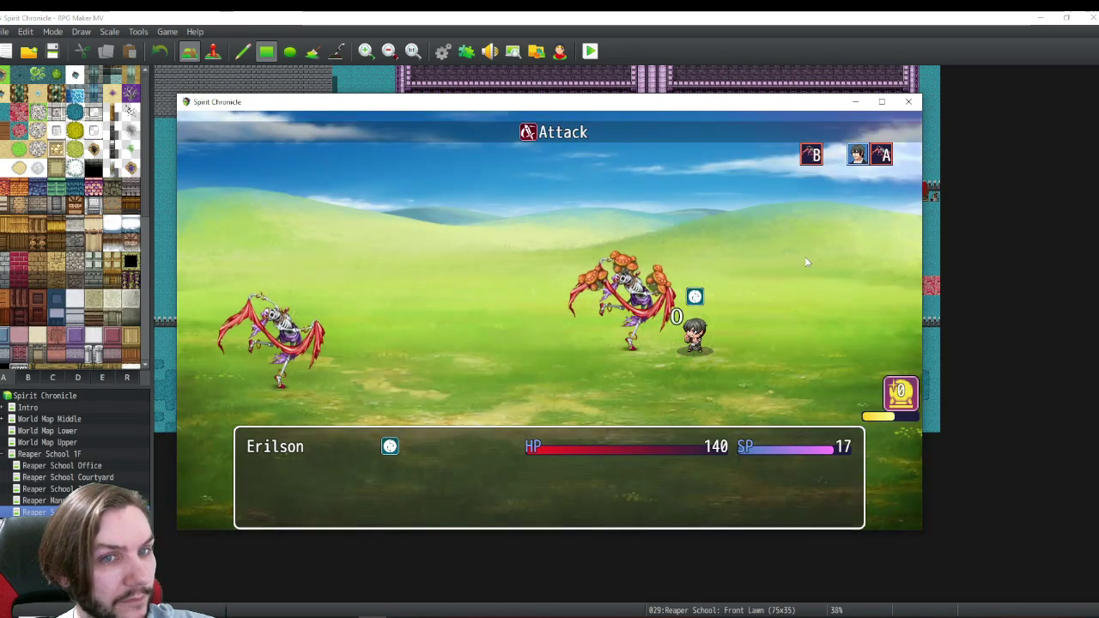
key(Down)
key(Down)
key(Return)
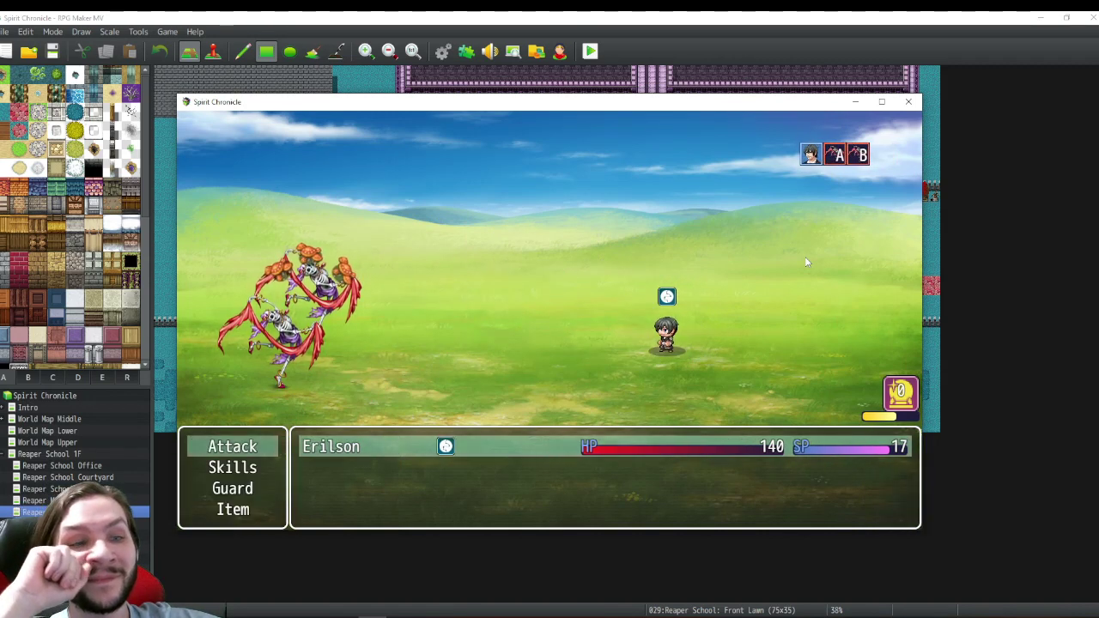
key(Down)
key(Down)
key(Return)
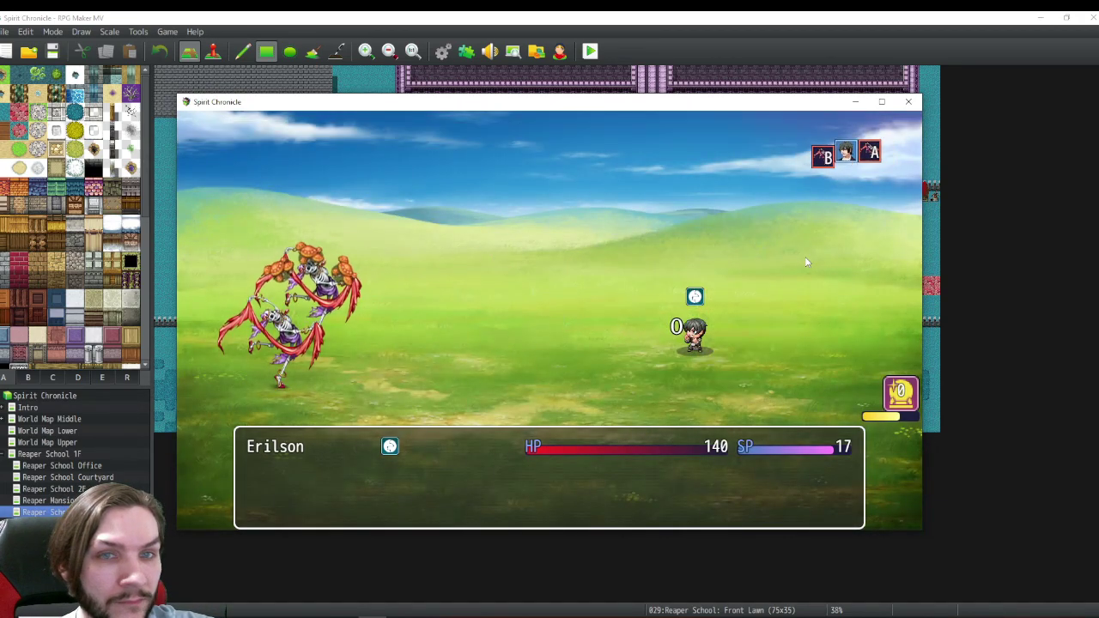
key(Down)
key(Down)
key(Return)
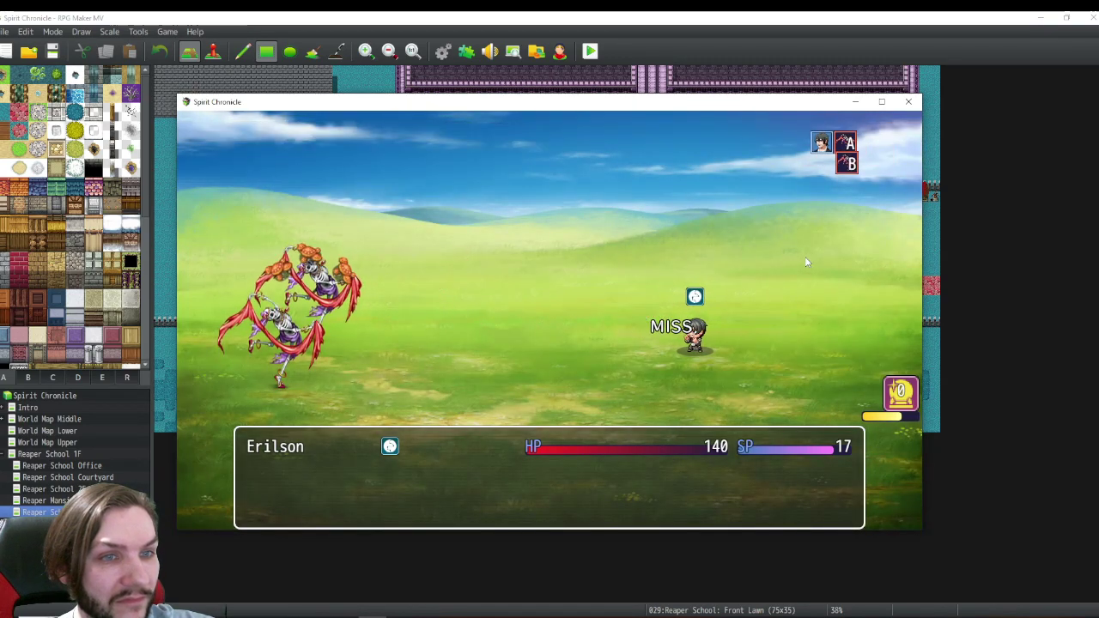
key(Down)
key(Down)
key(Return)
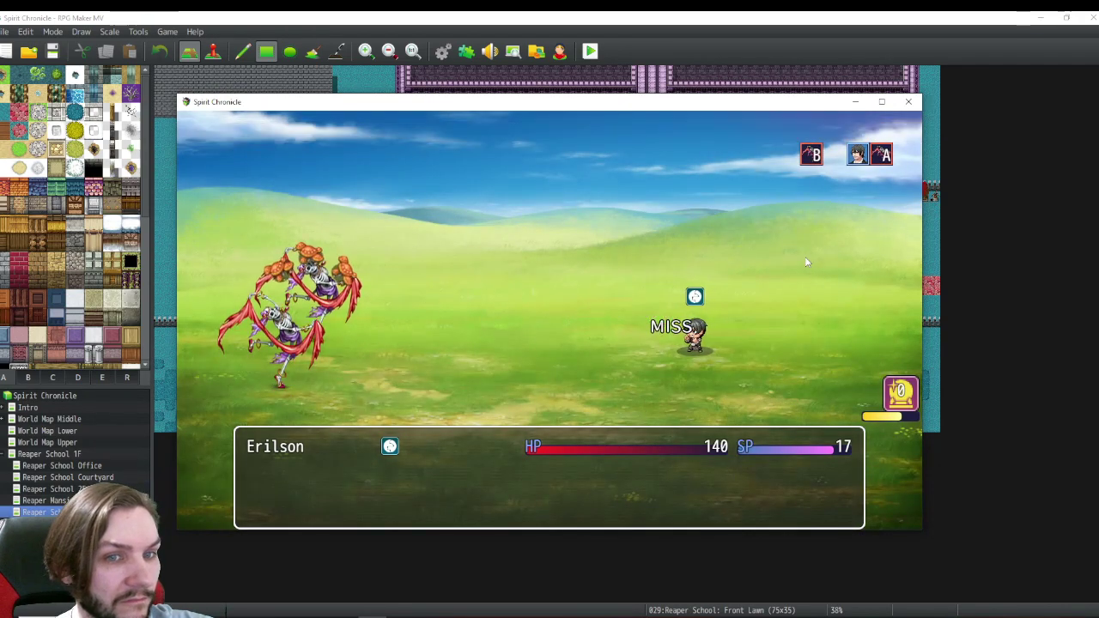
key(Down)
key(Down)
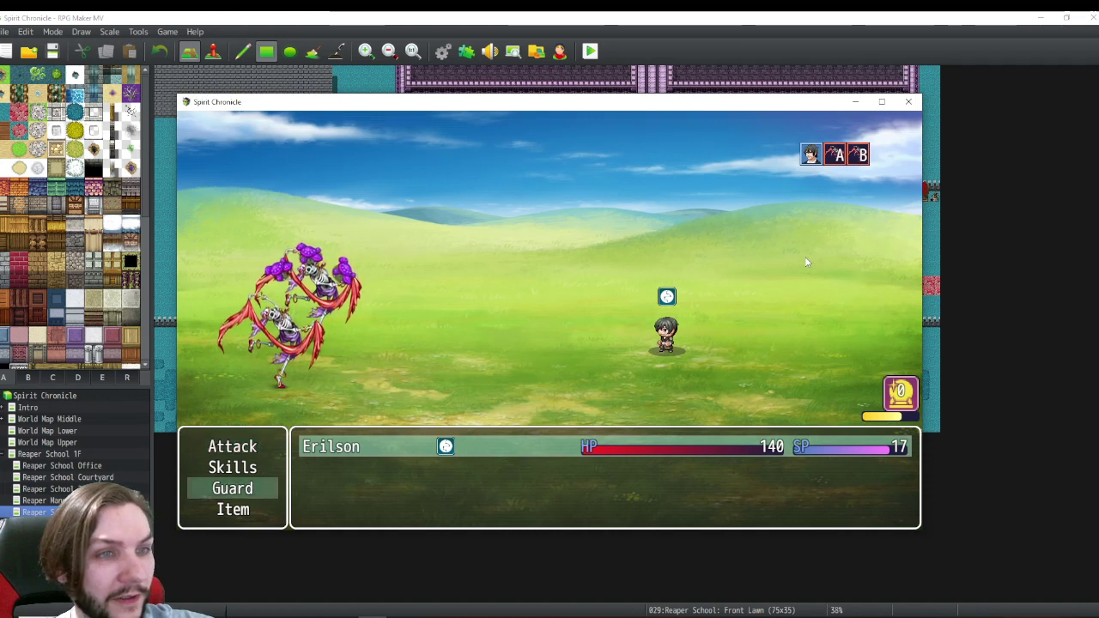
key(Return)
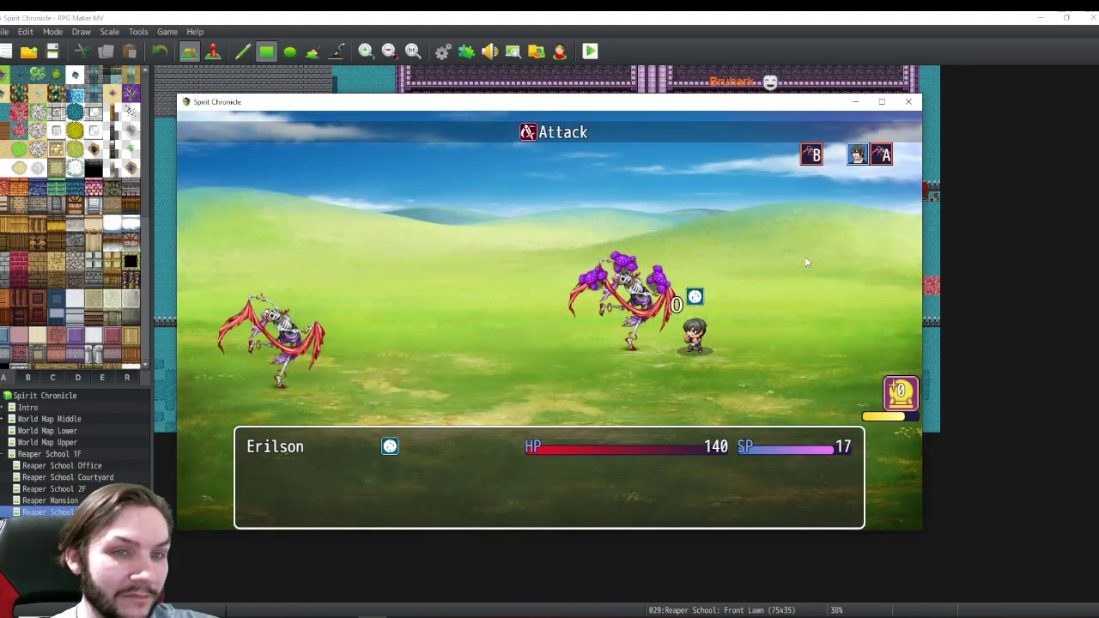
key(Down)
key(Down)
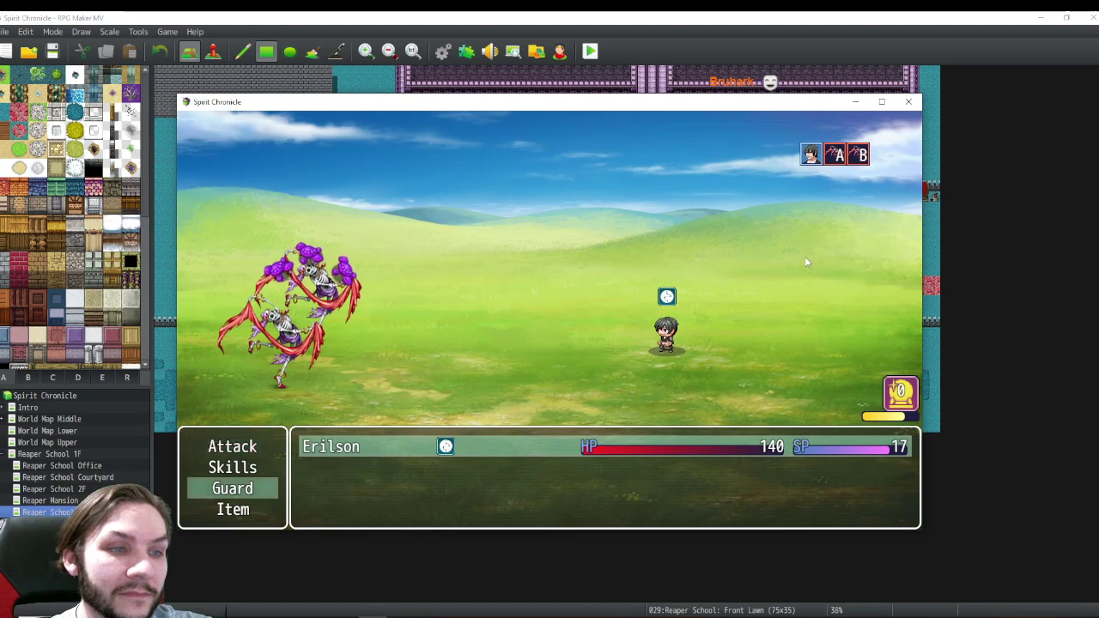
key(Return)
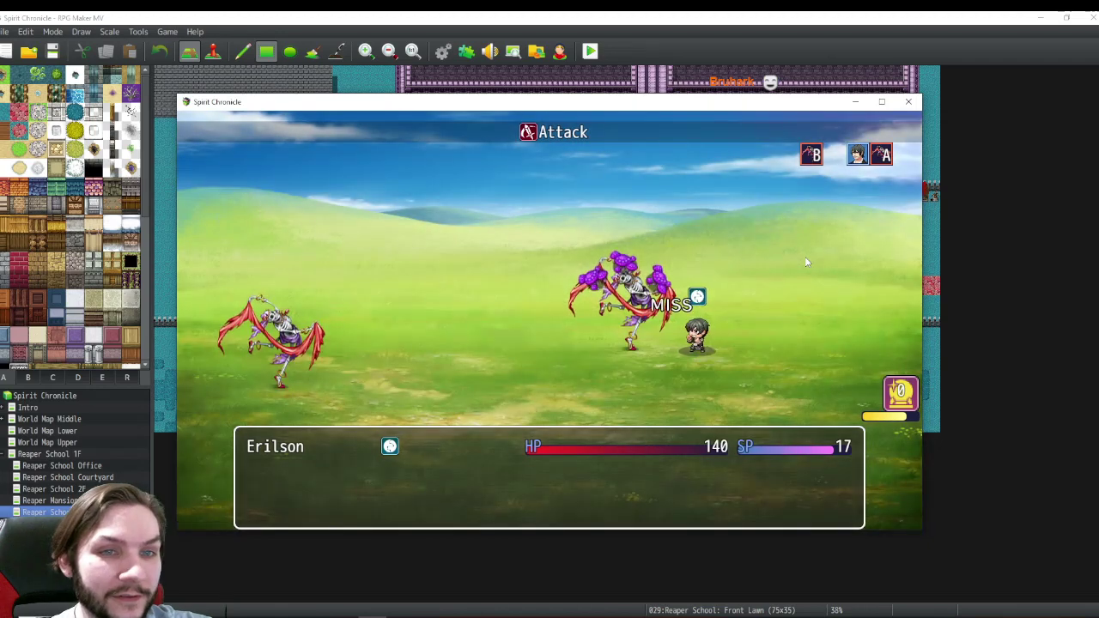
key(Down)
key(Down)
key(Return)
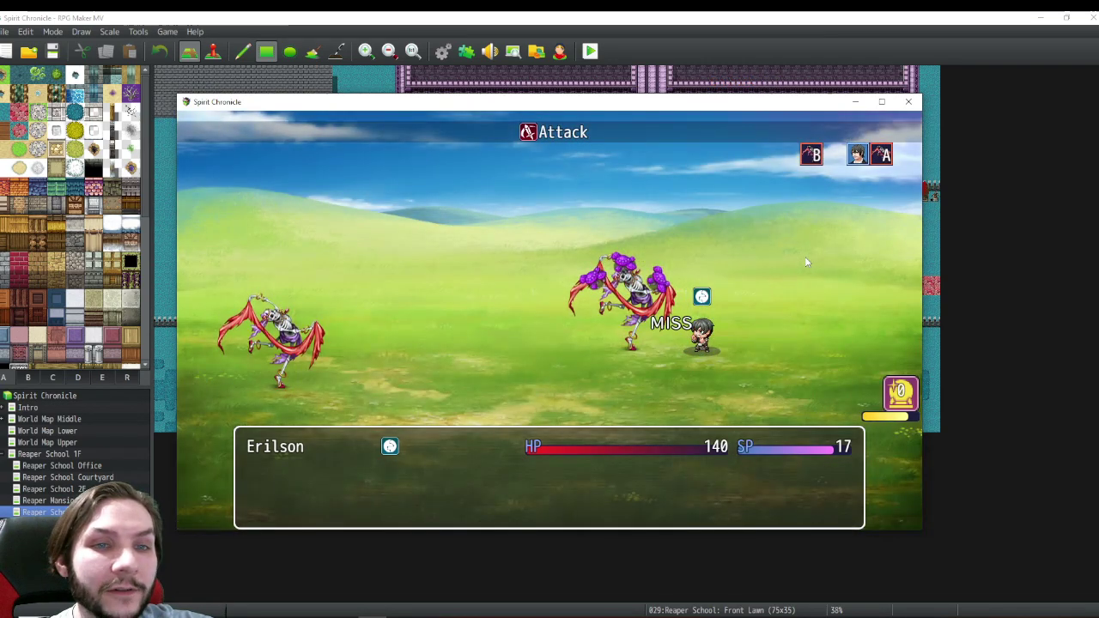
key(Down)
key(Down)
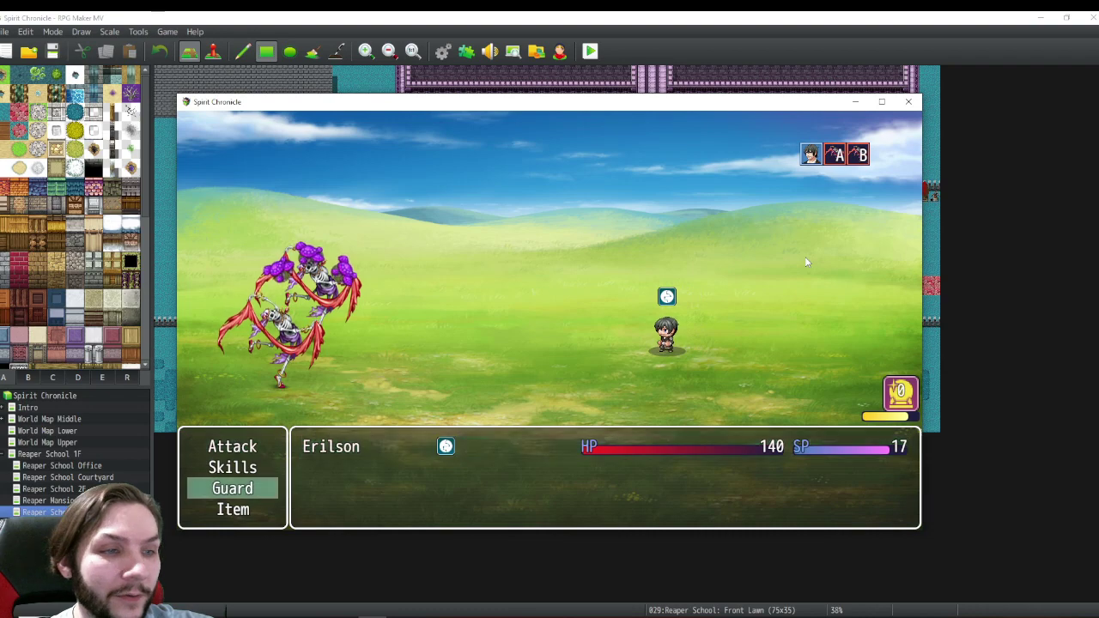
key(Return)
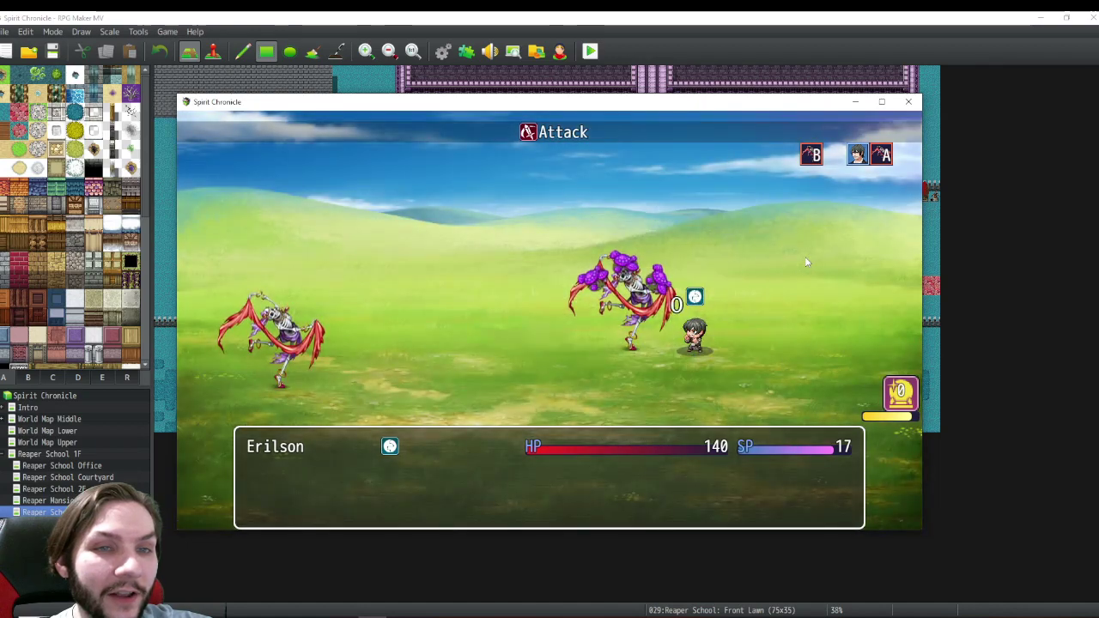
key(Down)
key(Down)
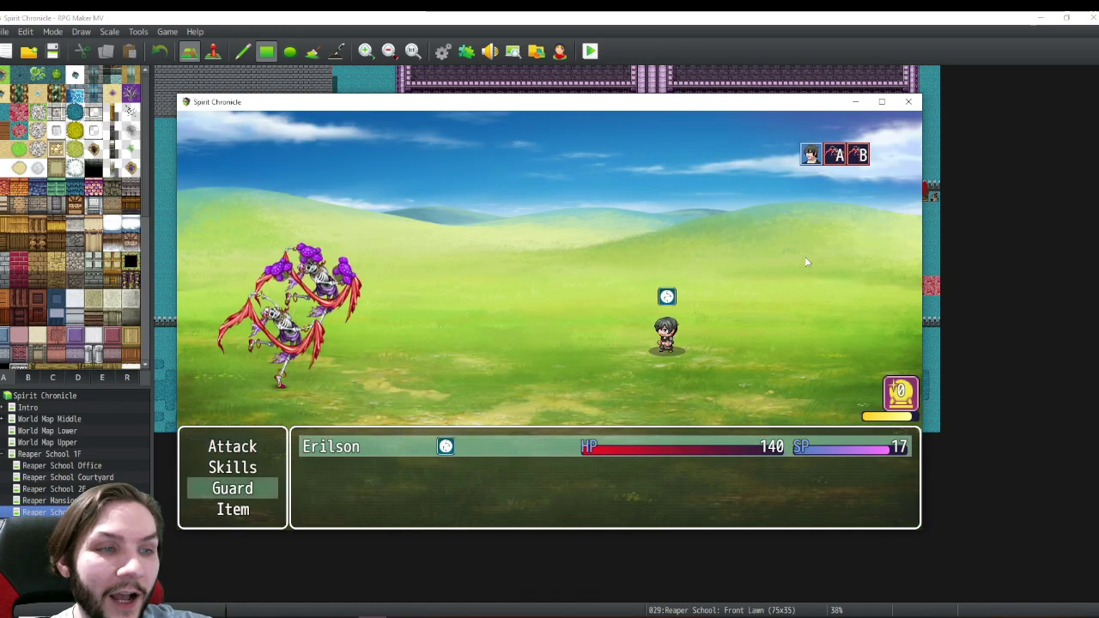
- Guard for two more turns to examine the last Spore stage on the infected Skeleton Rogue and close the battle test
key(Return)
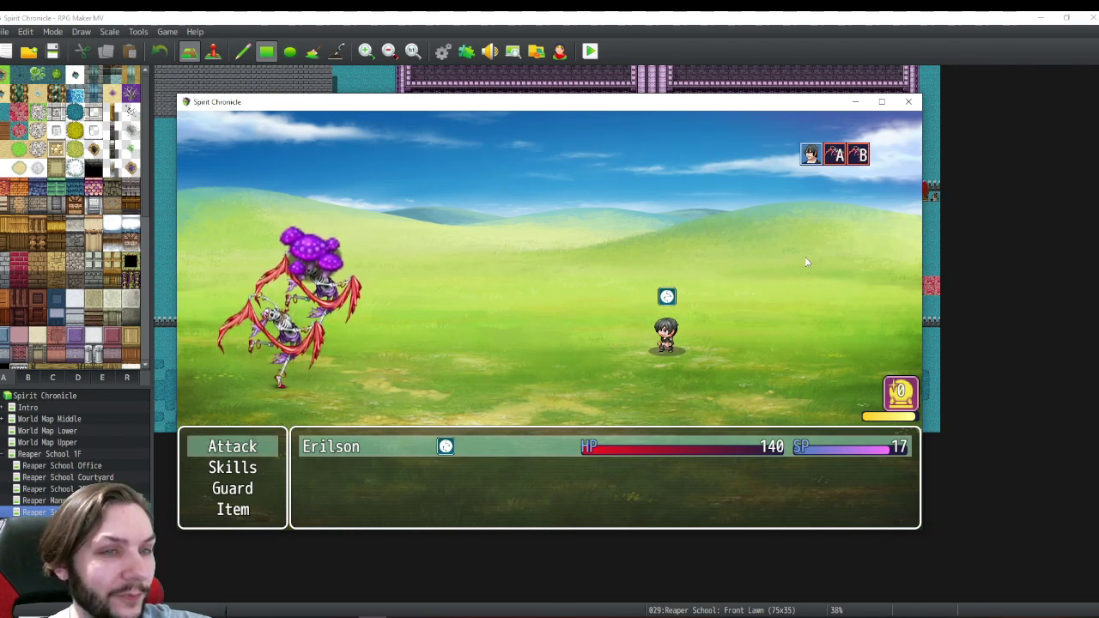
key(Down)
key(Down)
key(Return)
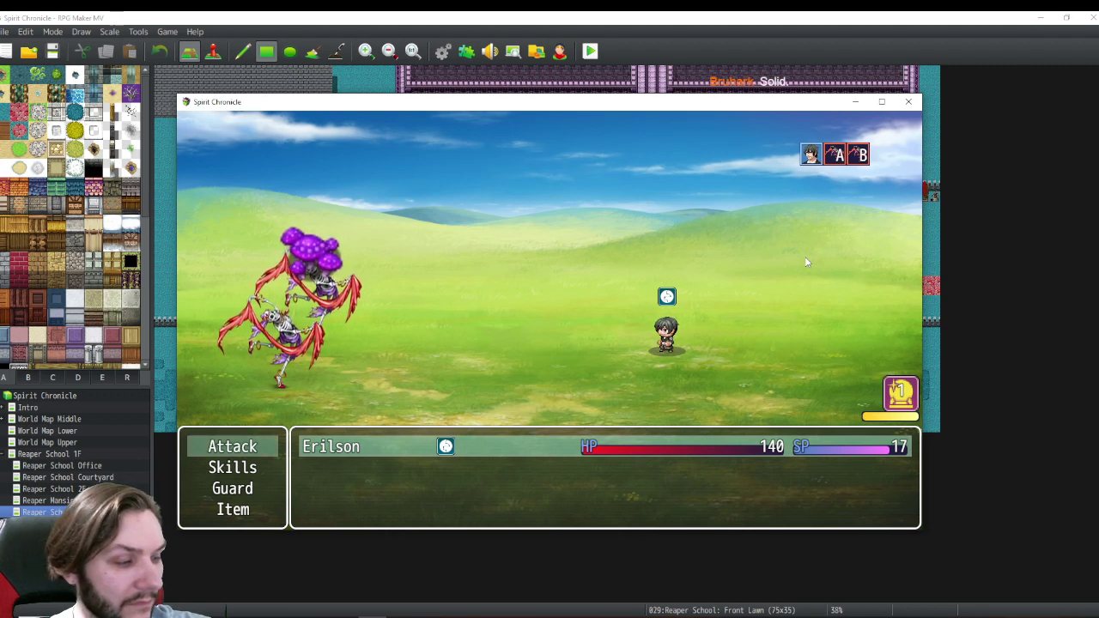
key(Down)
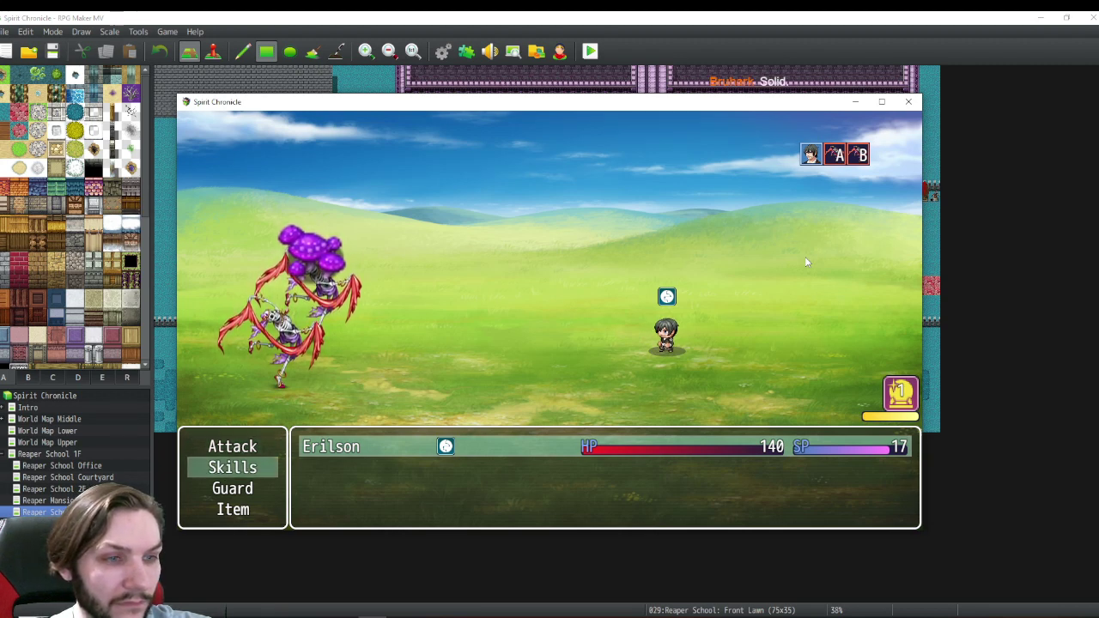
click(905, 102)
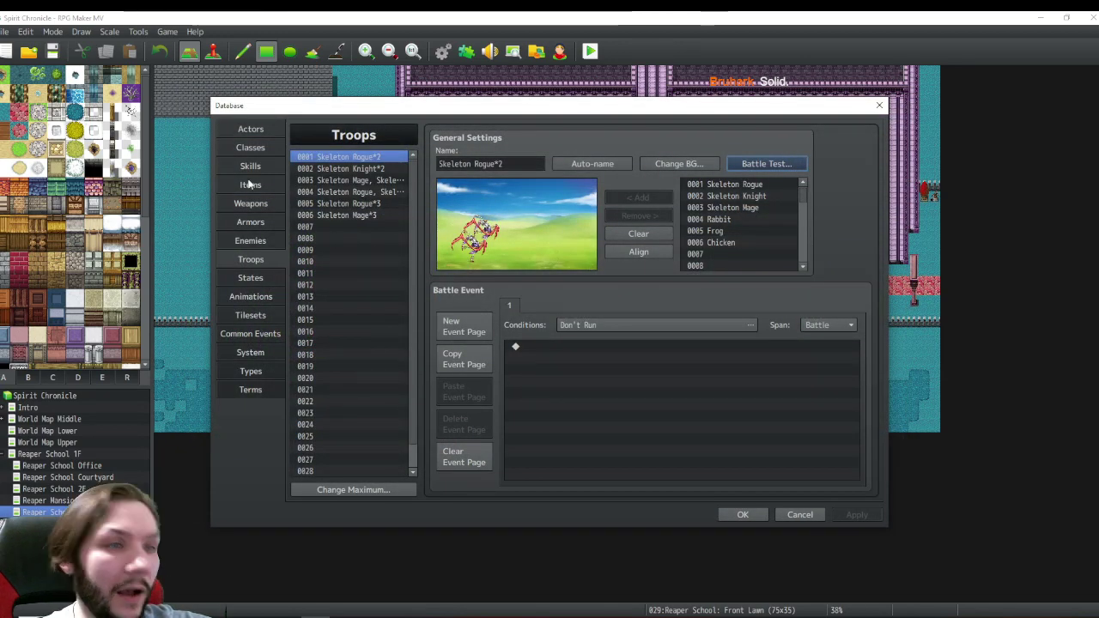
- Examine the Custom Regenerate Effect code in the Spore 5 state's note, from the caster check to the closing tag
click(250, 240)
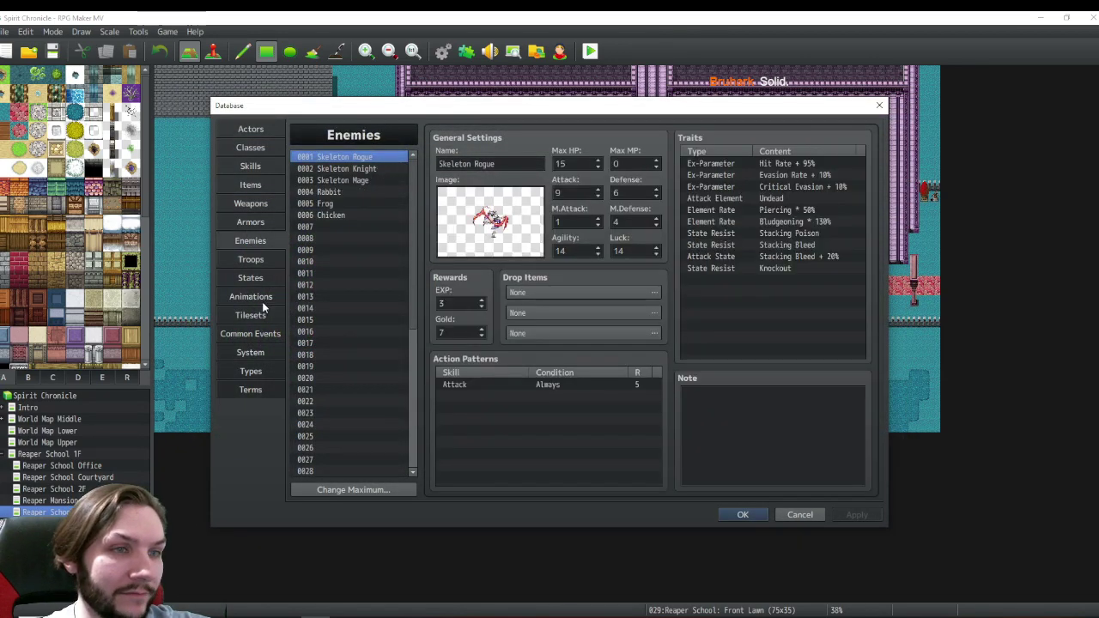
click(252, 277)
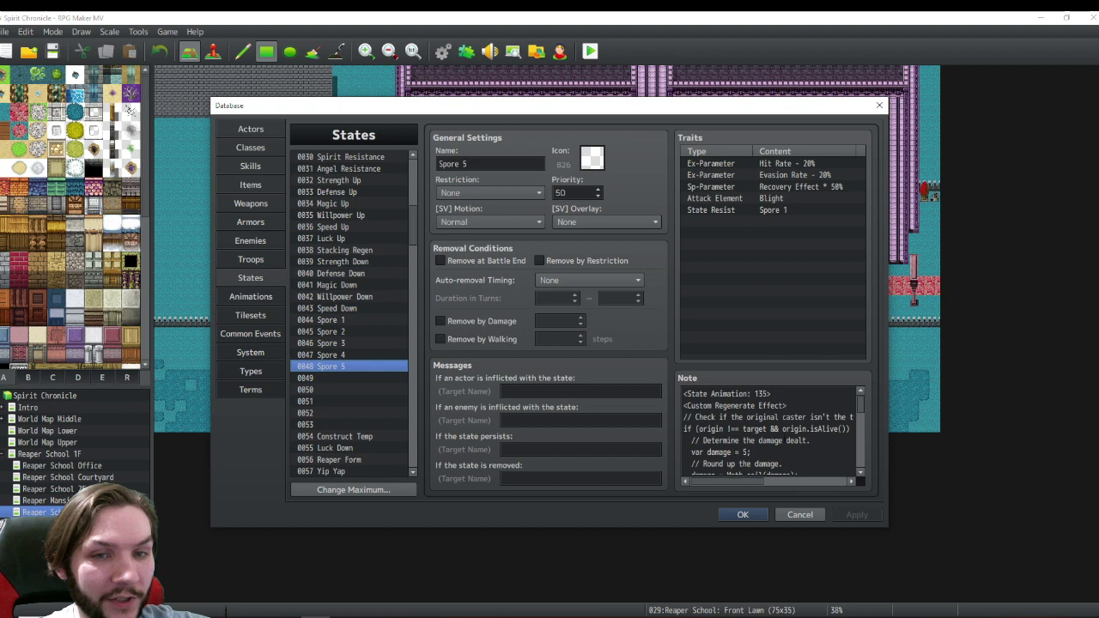
key(ctrl+a)
drag(734, 480, 686, 481)
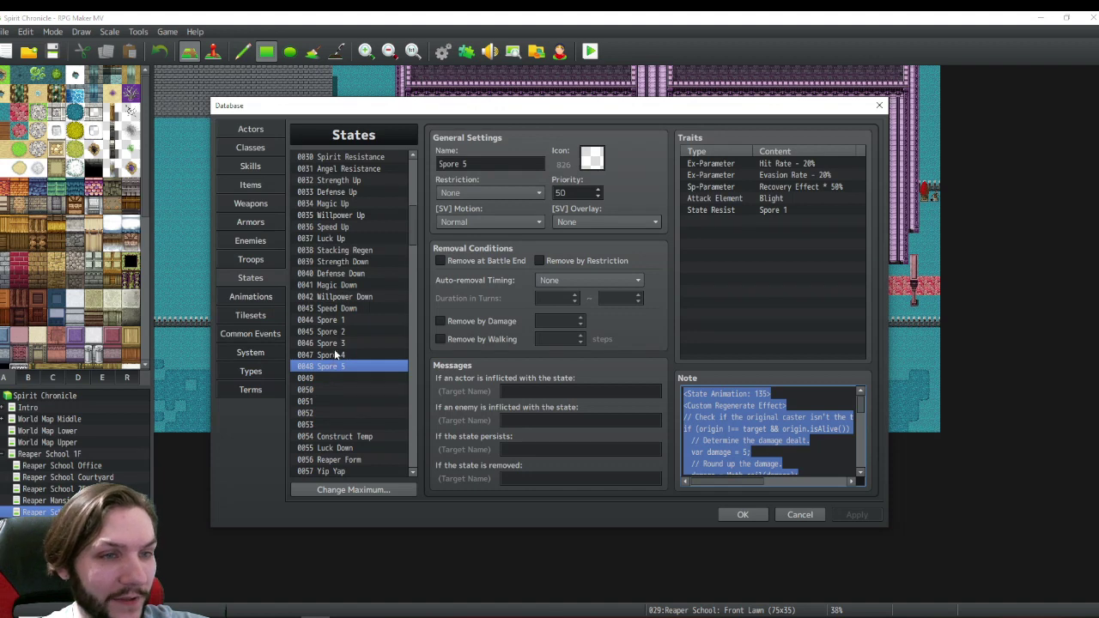
click(742, 427)
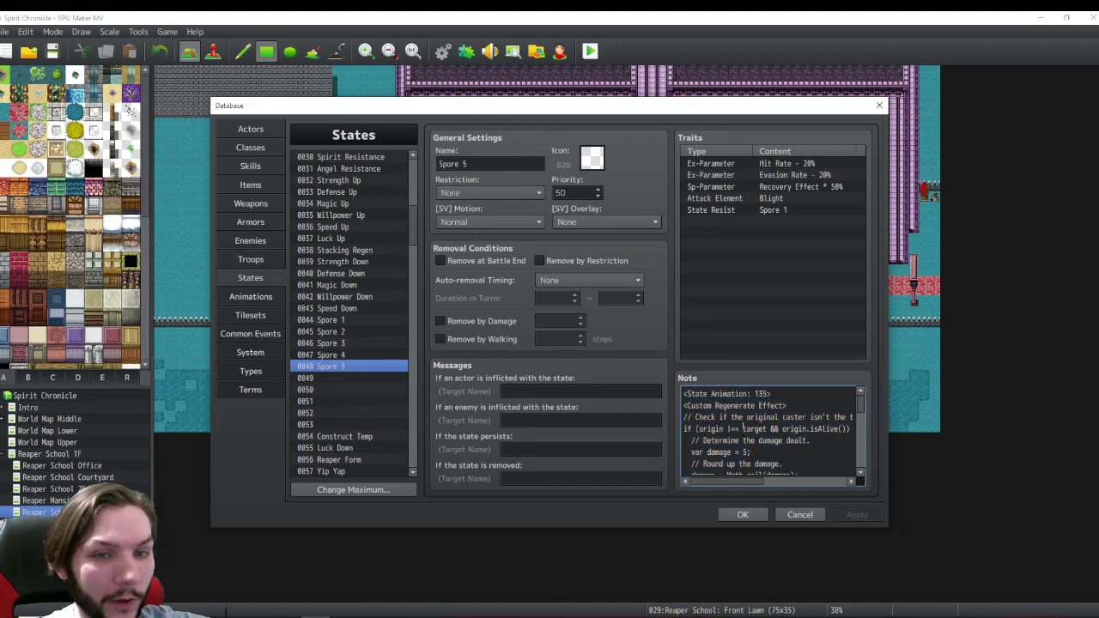
mouse_move(749, 485)
mouse_down()
mouse_move(848, 477)
mouse_move(752, 479)
mouse_up()
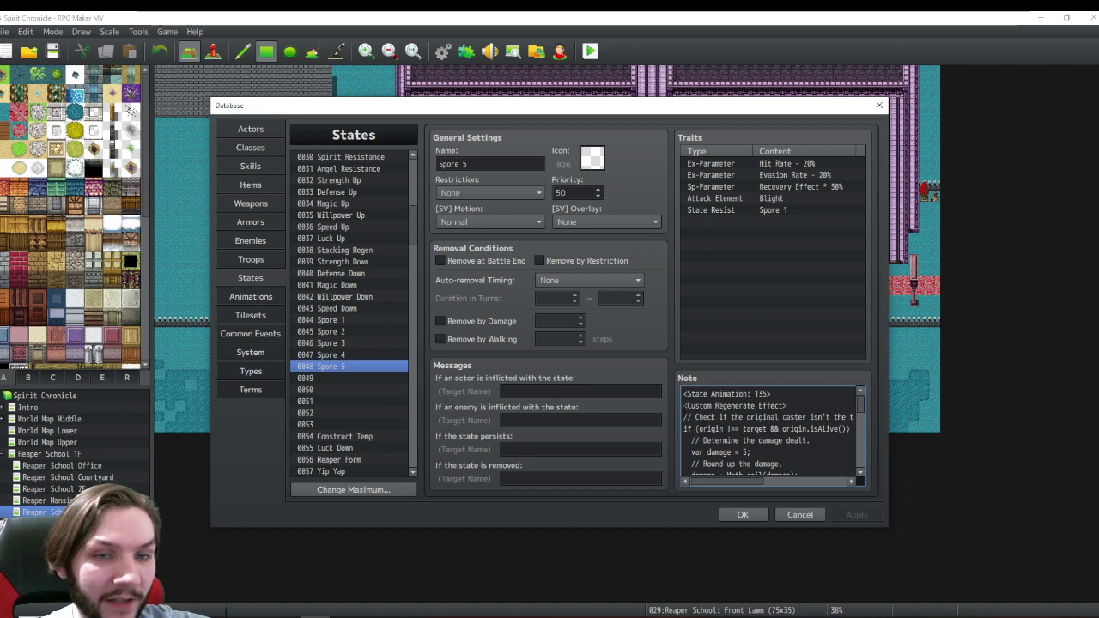
drag(684, 405, 826, 422)
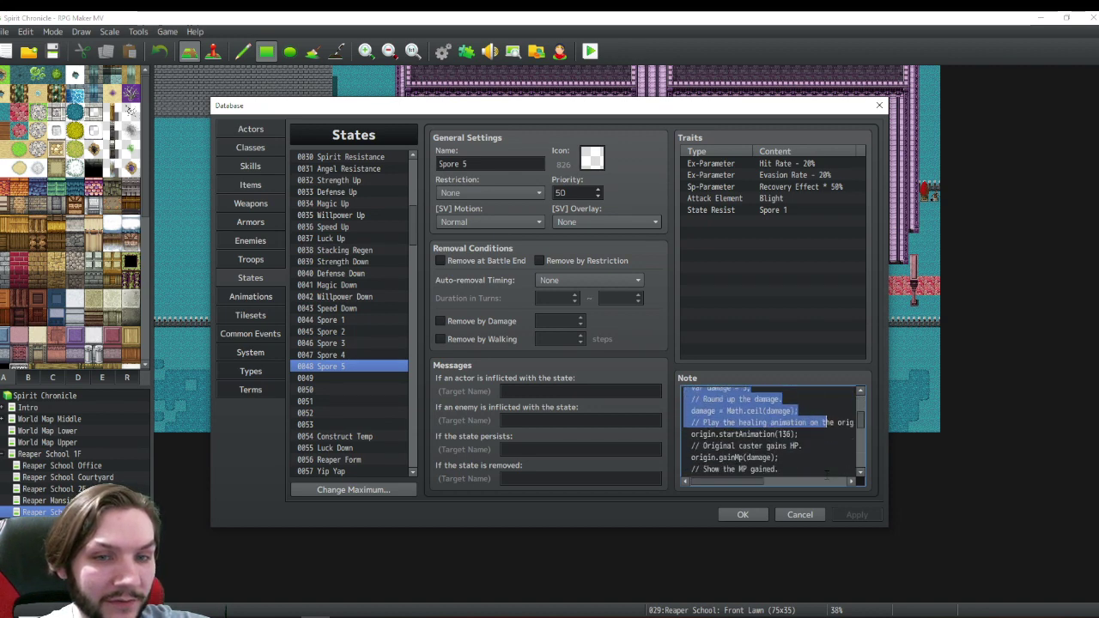
drag(826, 474, 837, 485)
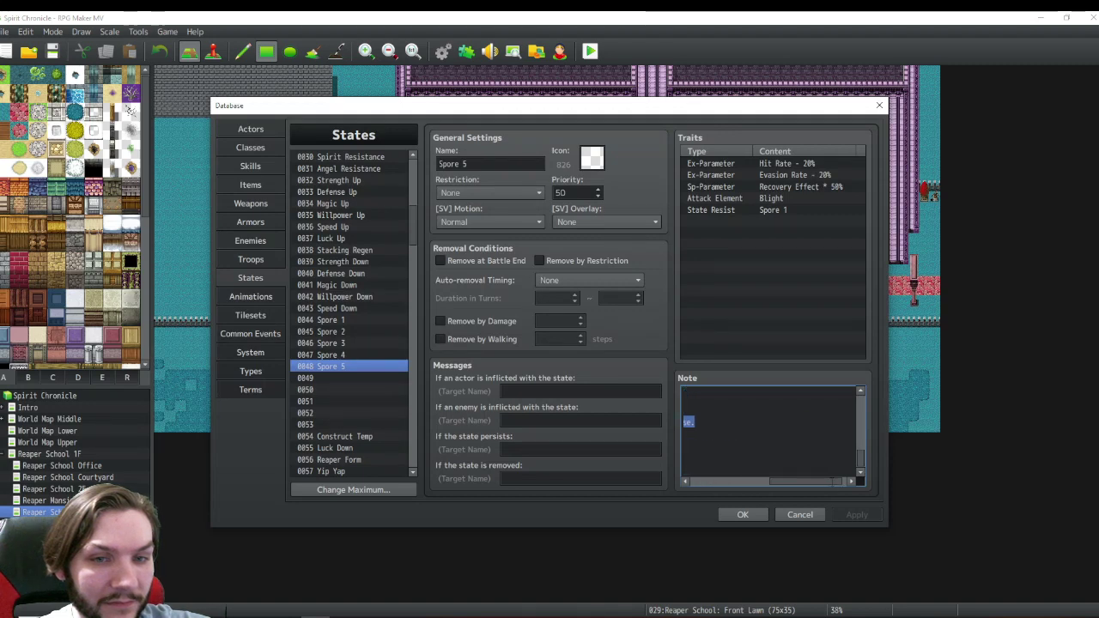
scroll(832, 470, up, 5)
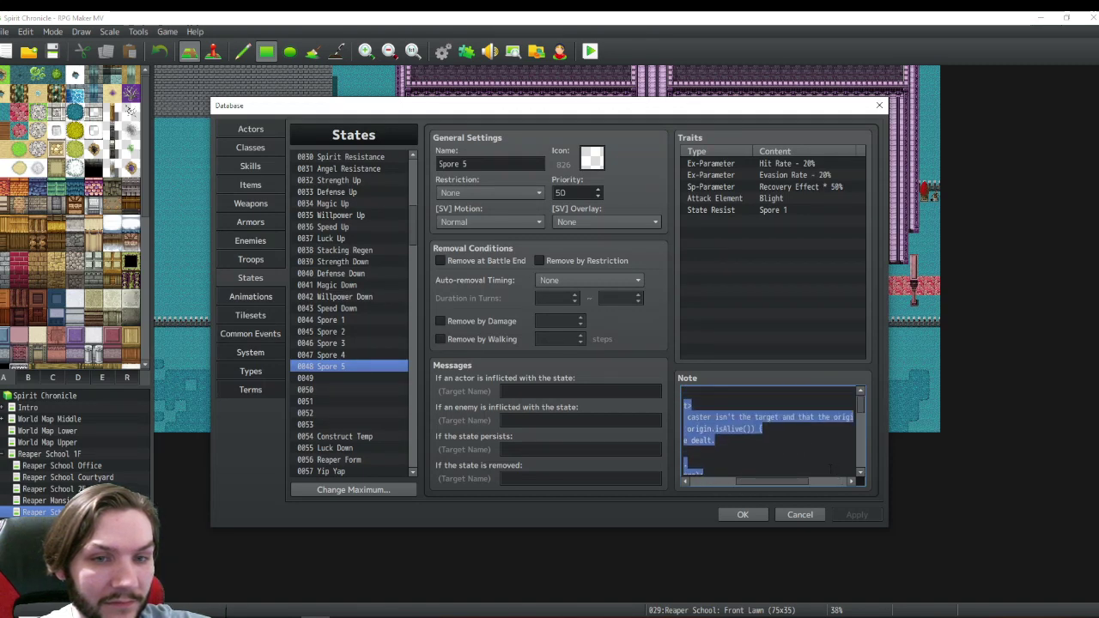
scroll(845, 462, left, 2)
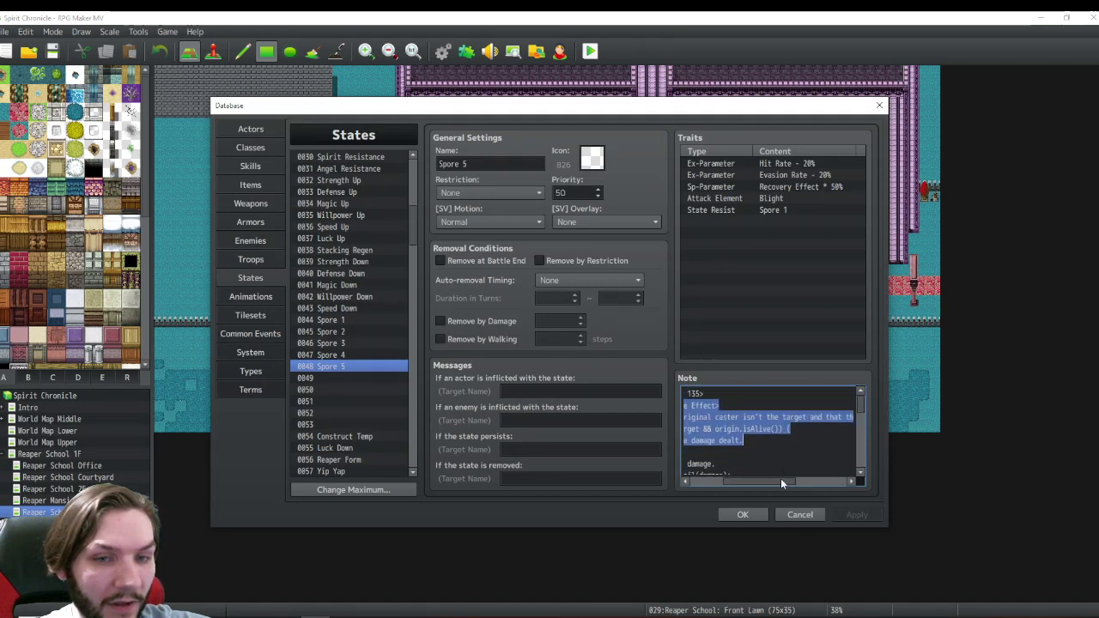
drag(780, 483, 671, 481)
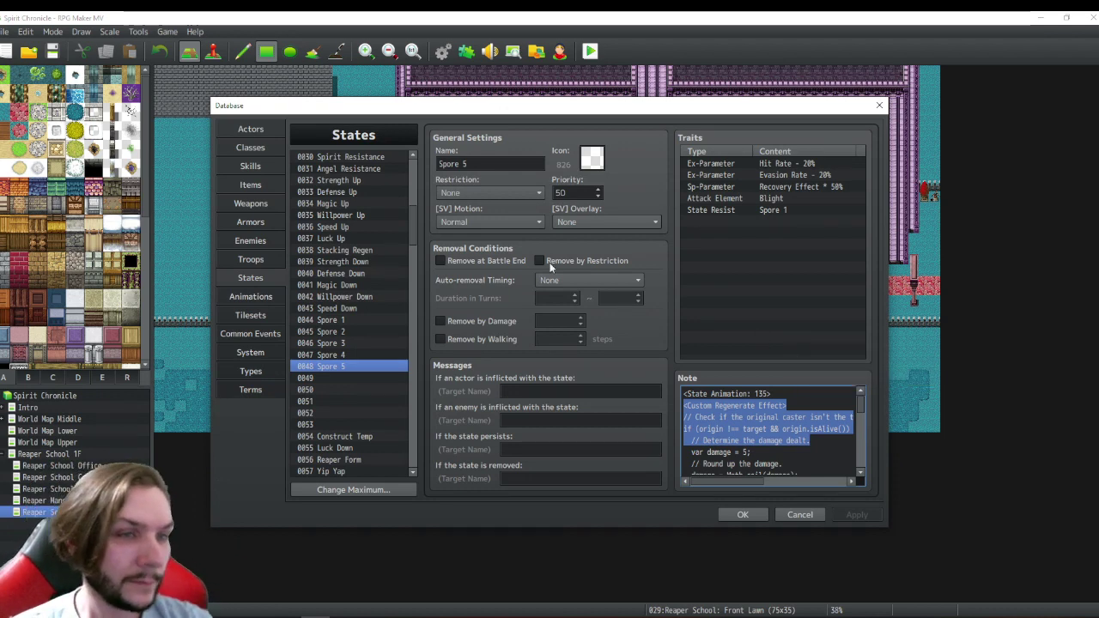
scroll(730, 430, down, 6)
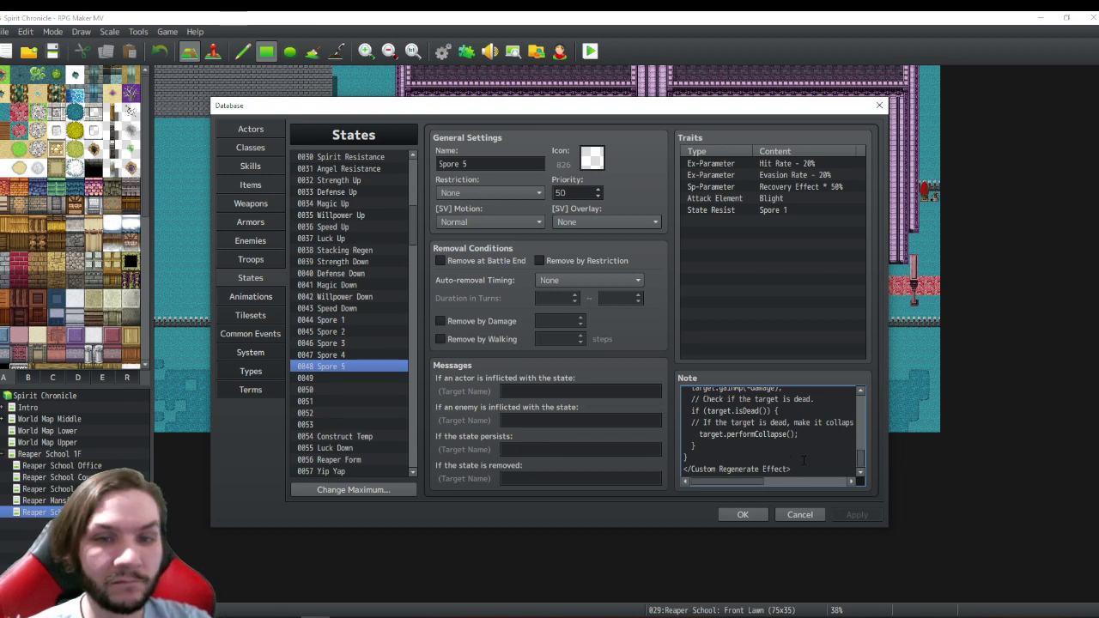
scroll(803, 461, up, 5)
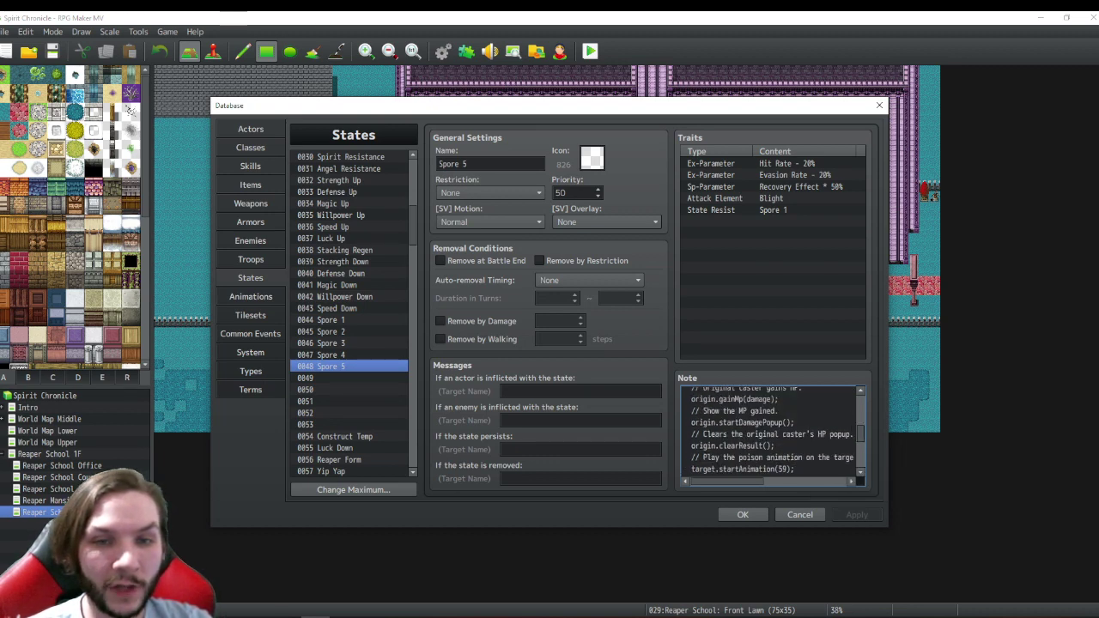
scroll(773, 429, up, 5)
drag(684, 406, 809, 441)
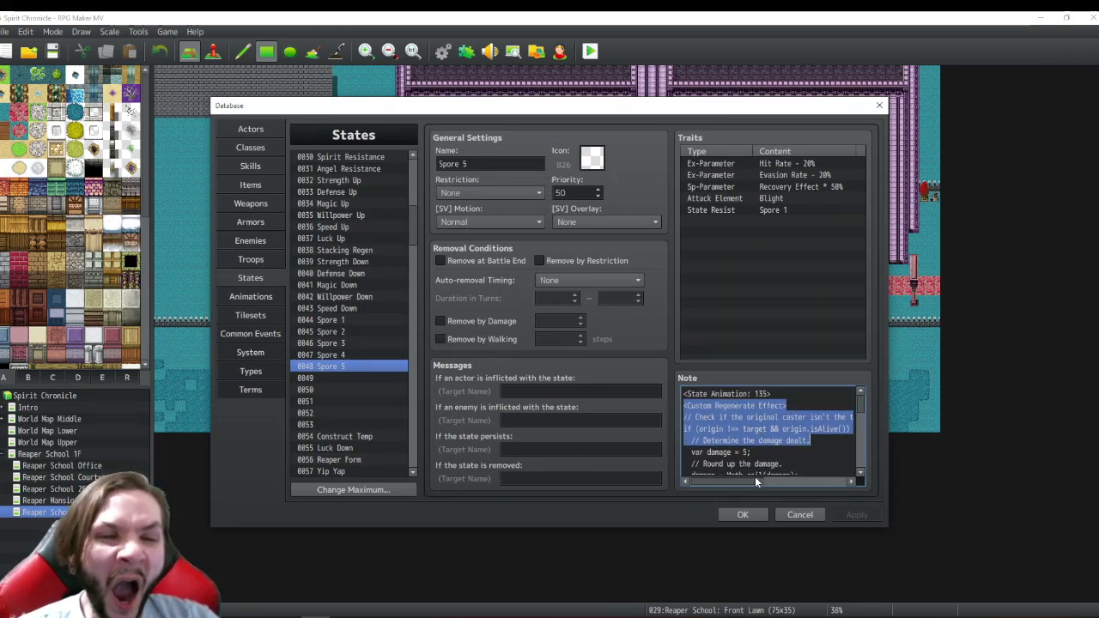
drag(754, 481, 728, 483)
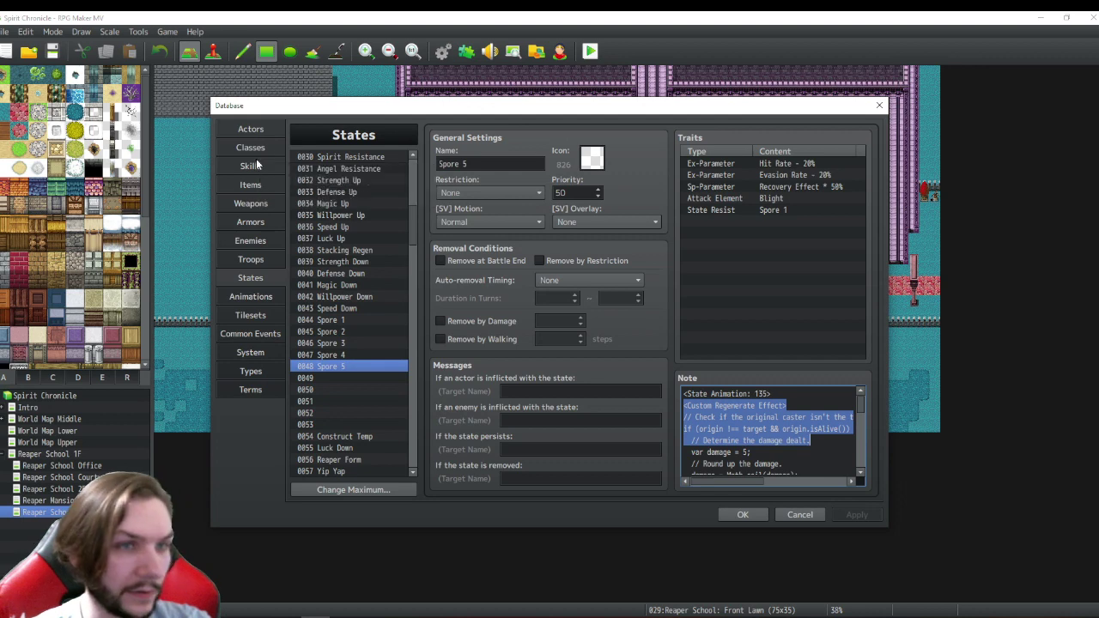
- Name the empty actor entry 0023 Vindergrass
click(252, 131)
click(327, 416)
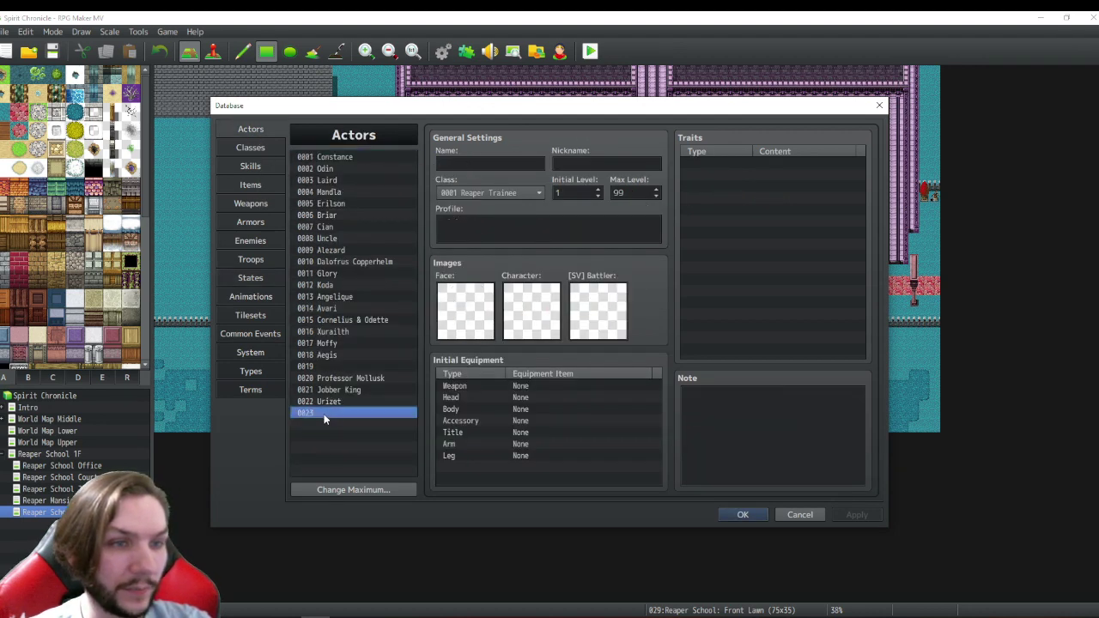
click(468, 163)
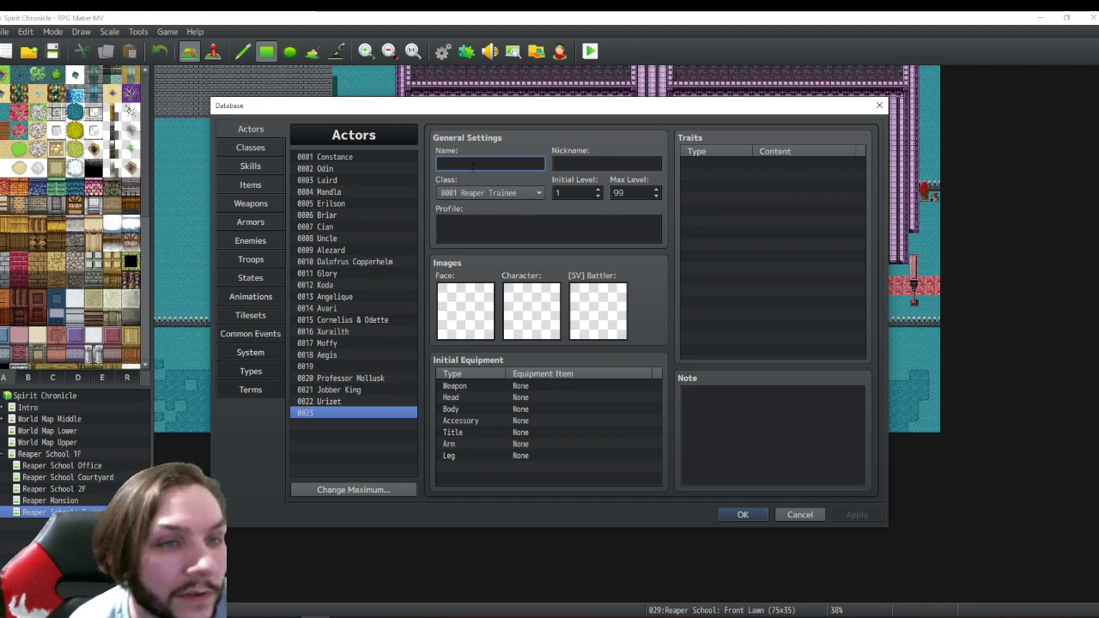
text(Vi)
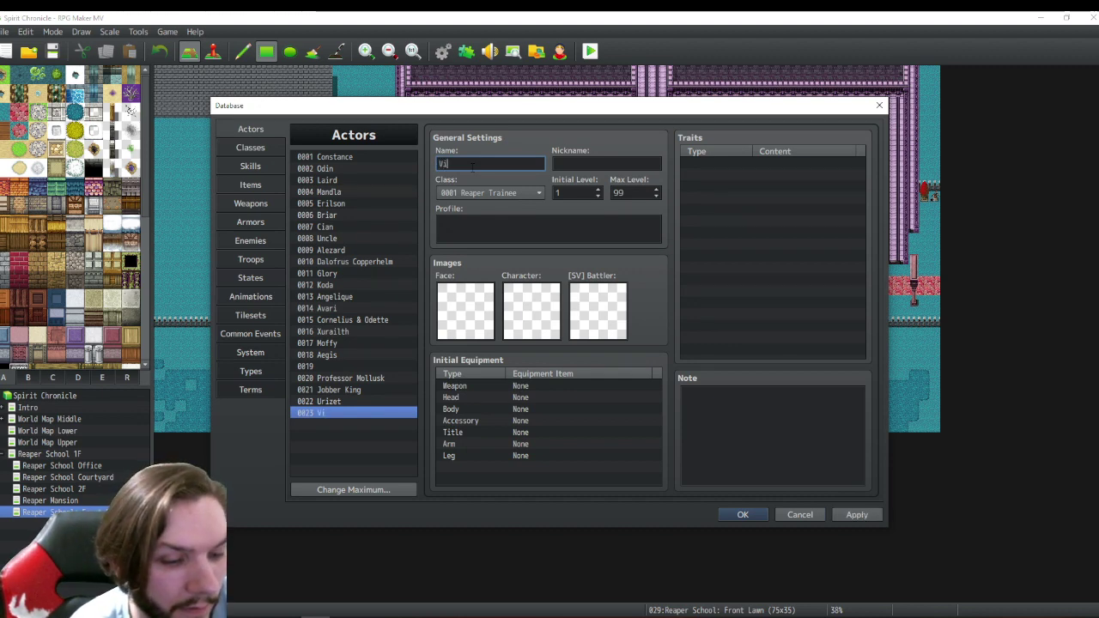
text(ndergrass)
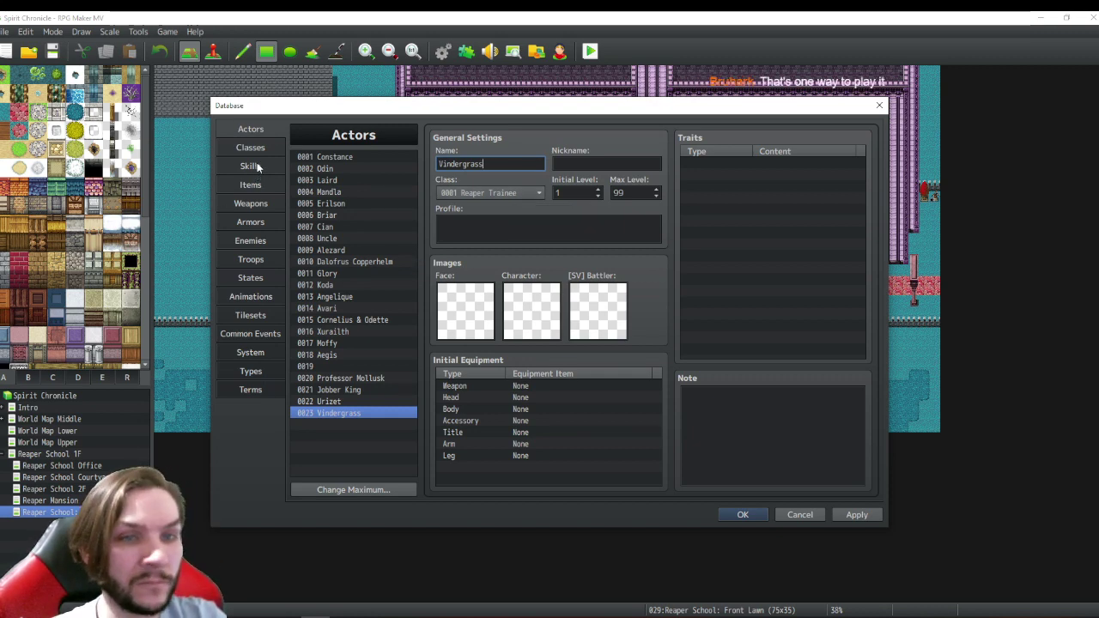
- Review how the Spore 5 state's note code uses the origin caster, and save the database changes
click(260, 280)
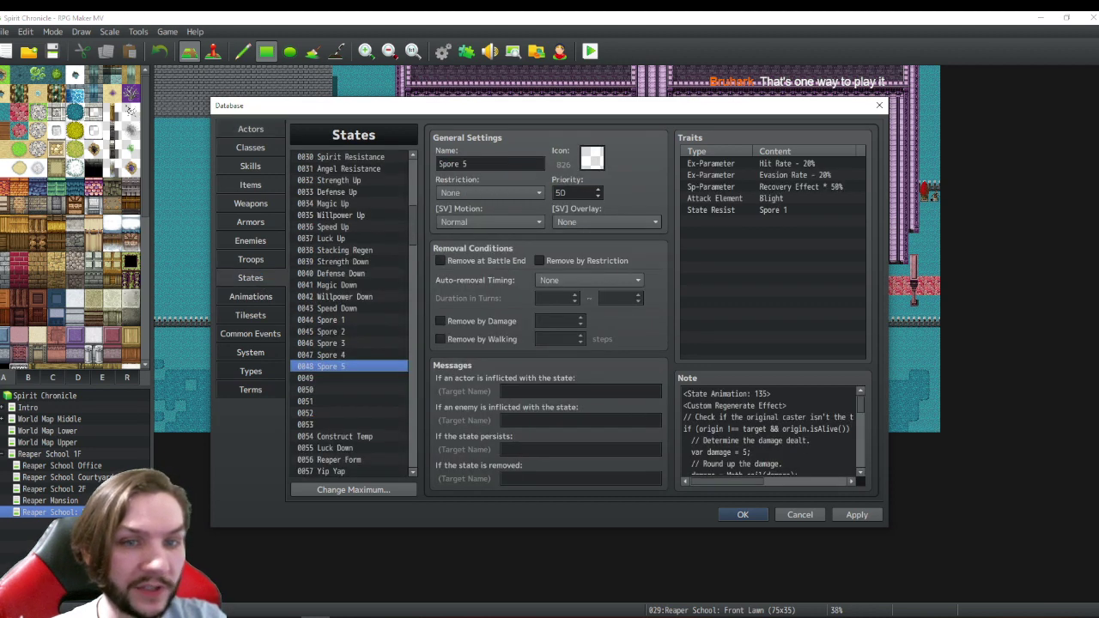
scroll(770, 433, down, 1)
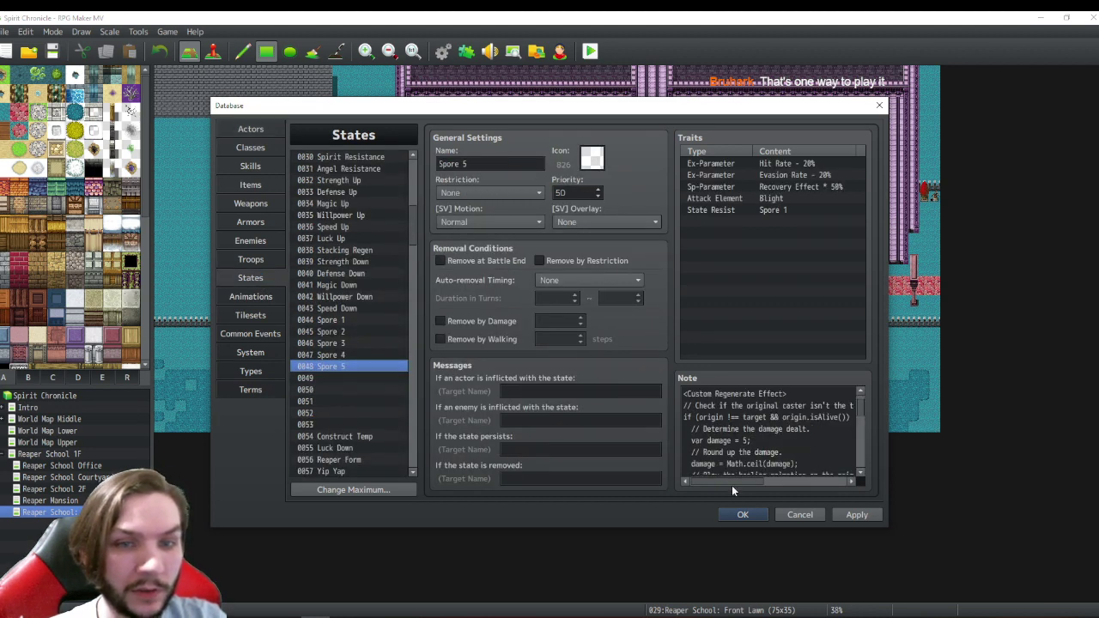
key(ctrl+a)
mouse_move(731, 485)
mouse_down()
mouse_move(794, 481)
mouse_move(720, 483)
mouse_up()
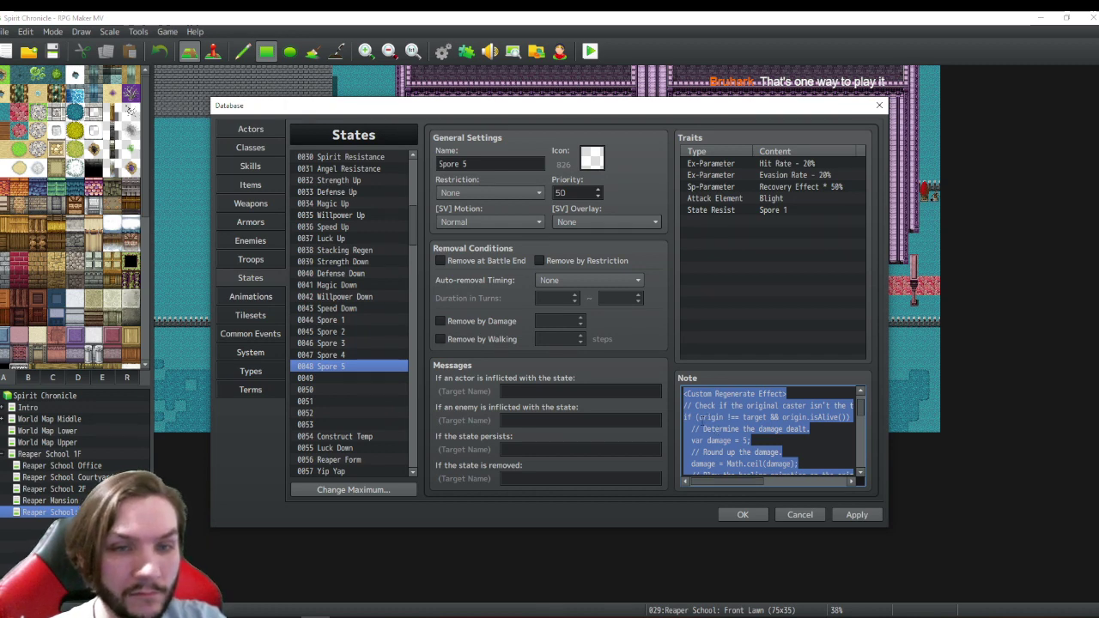
drag(700, 417, 712, 417)
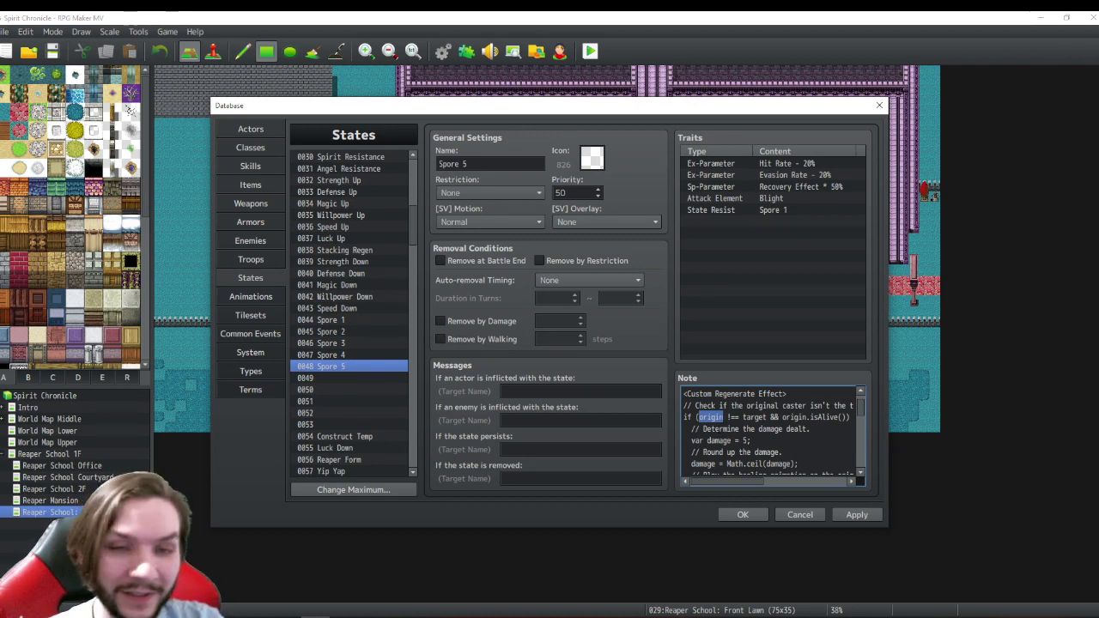
scroll(768, 433, down, 5)
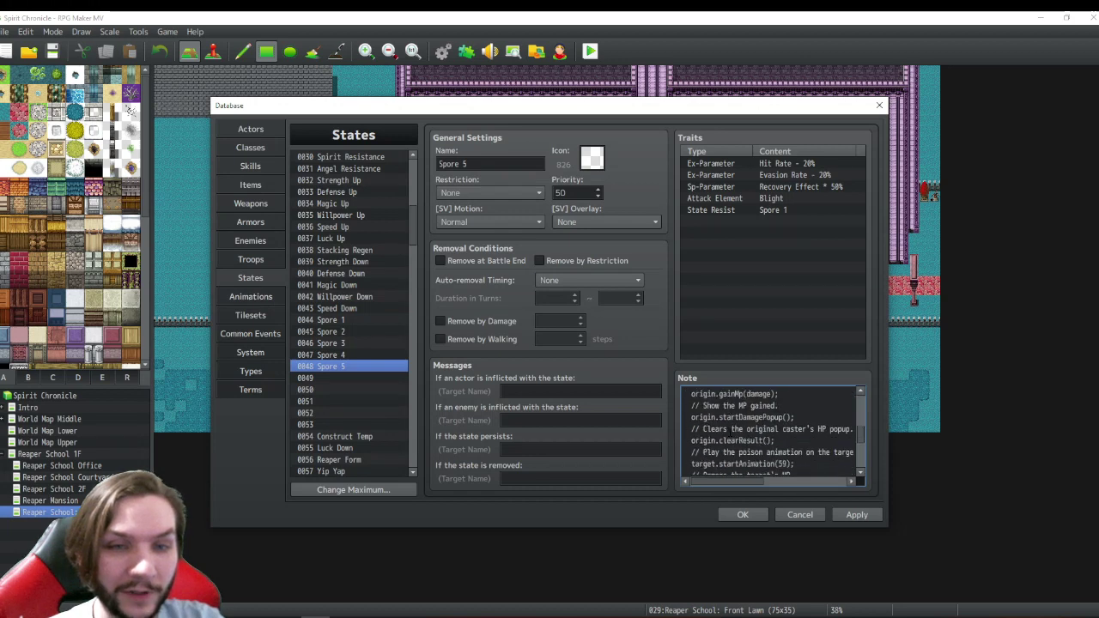
key(ctrl+End)
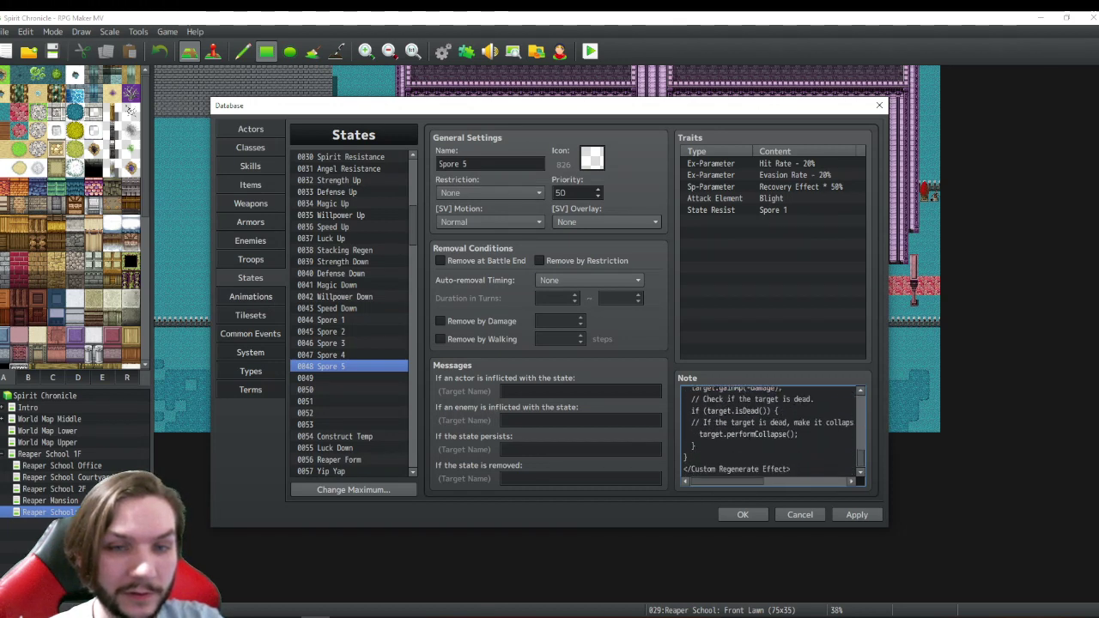
click(343, 355)
click(343, 366)
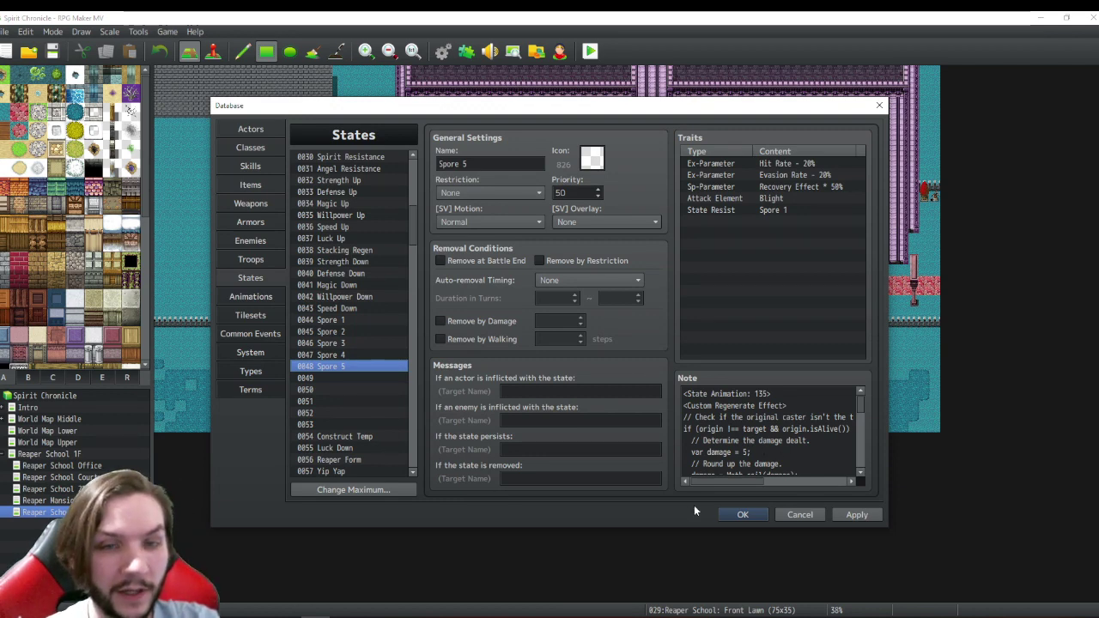
click(736, 519)
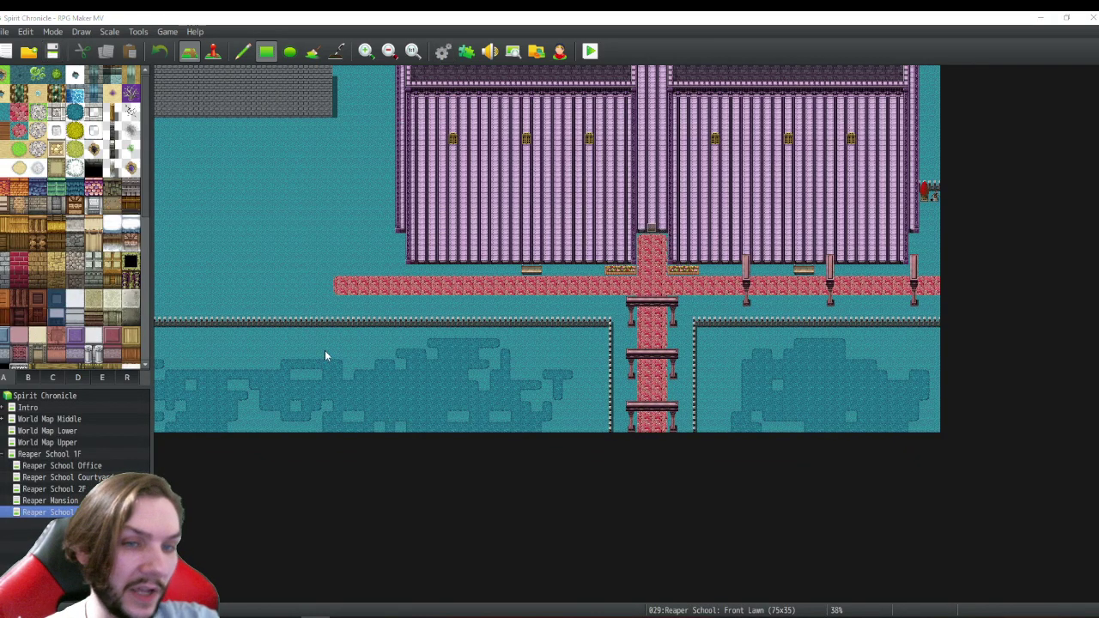
- Reopen the database and review the skill list around the Vindergrass, Urizet and Jobber King sections
key(F9)
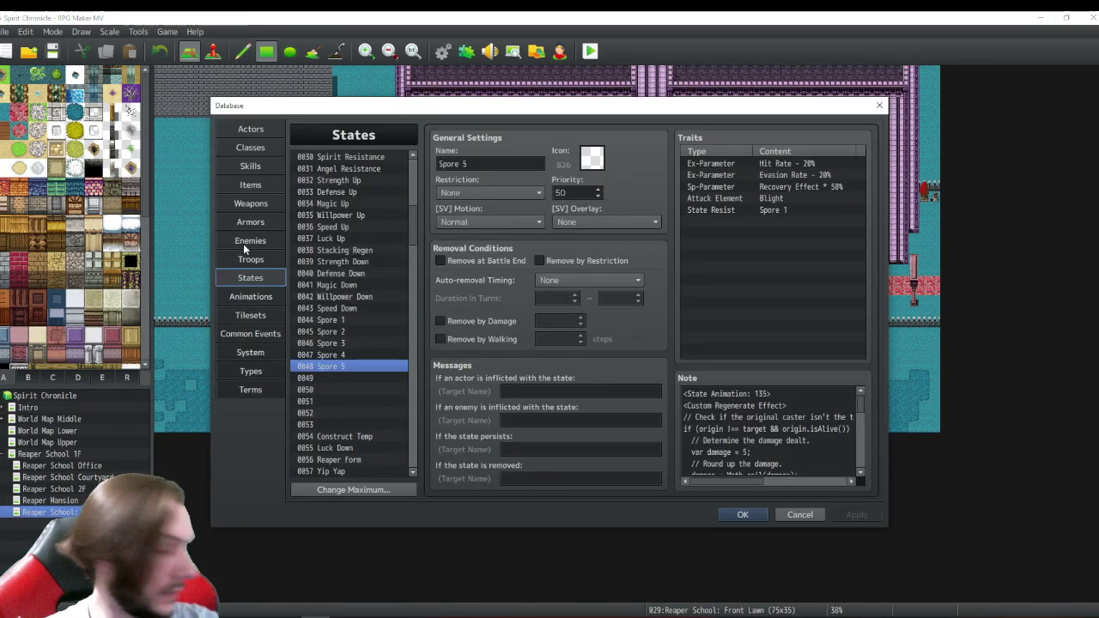
click(249, 185)
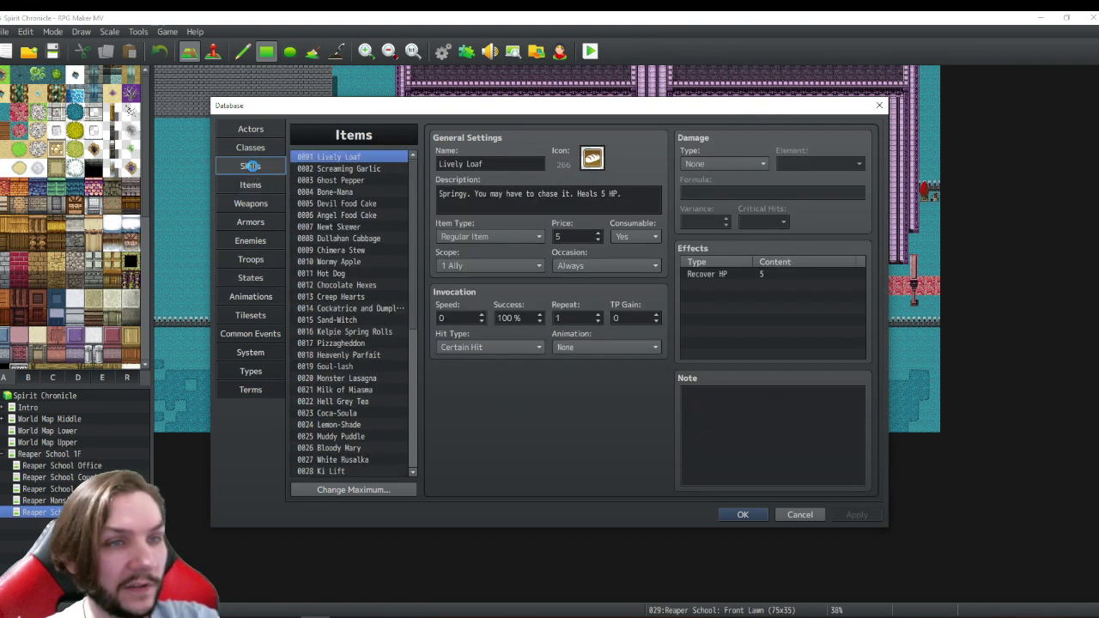
click(250, 166)
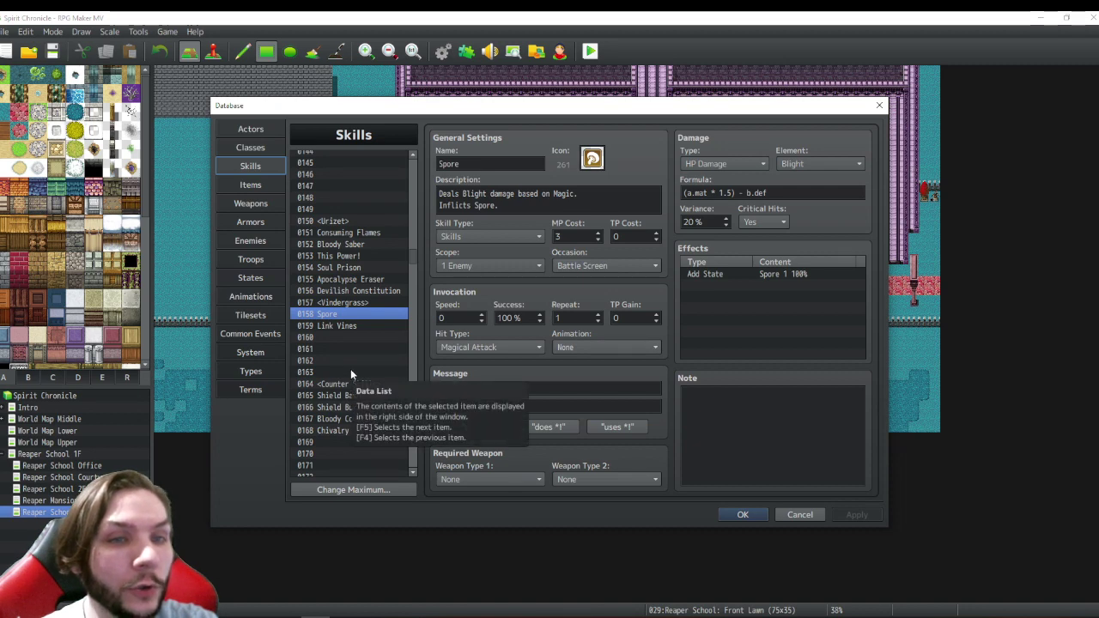
scroll(348, 319, up, 3)
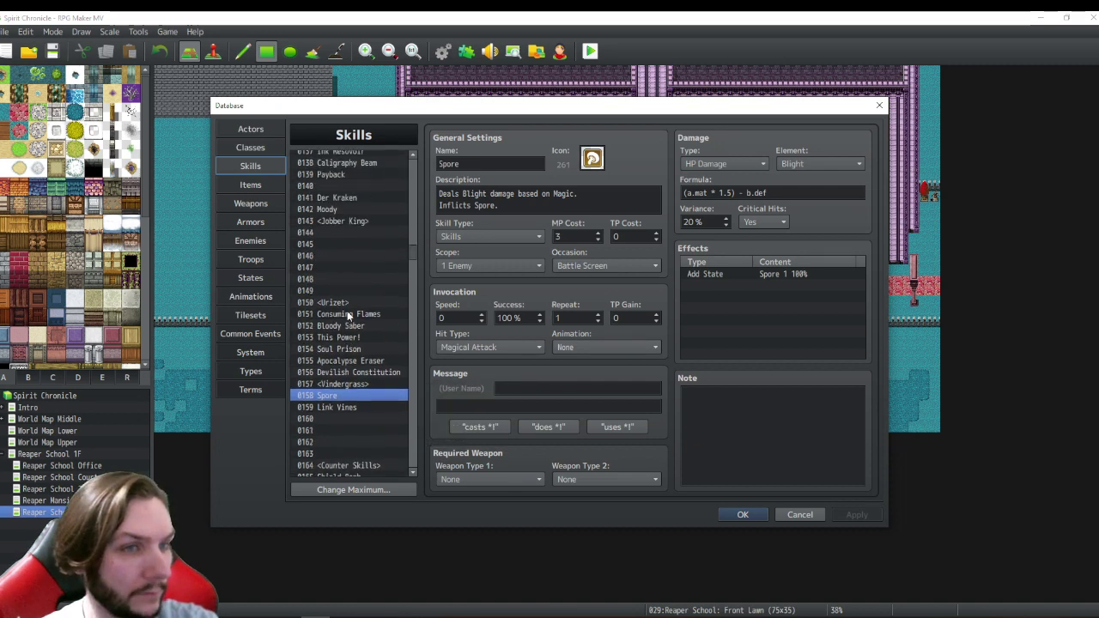
scroll(342, 287, up, 3)
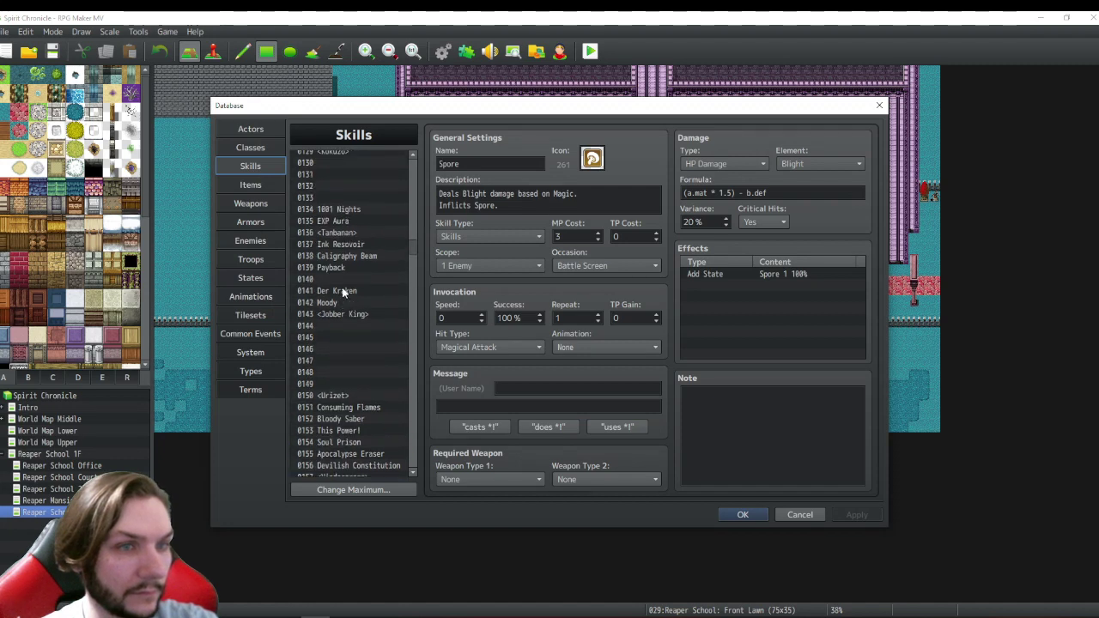
scroll(330, 296, down, 5)
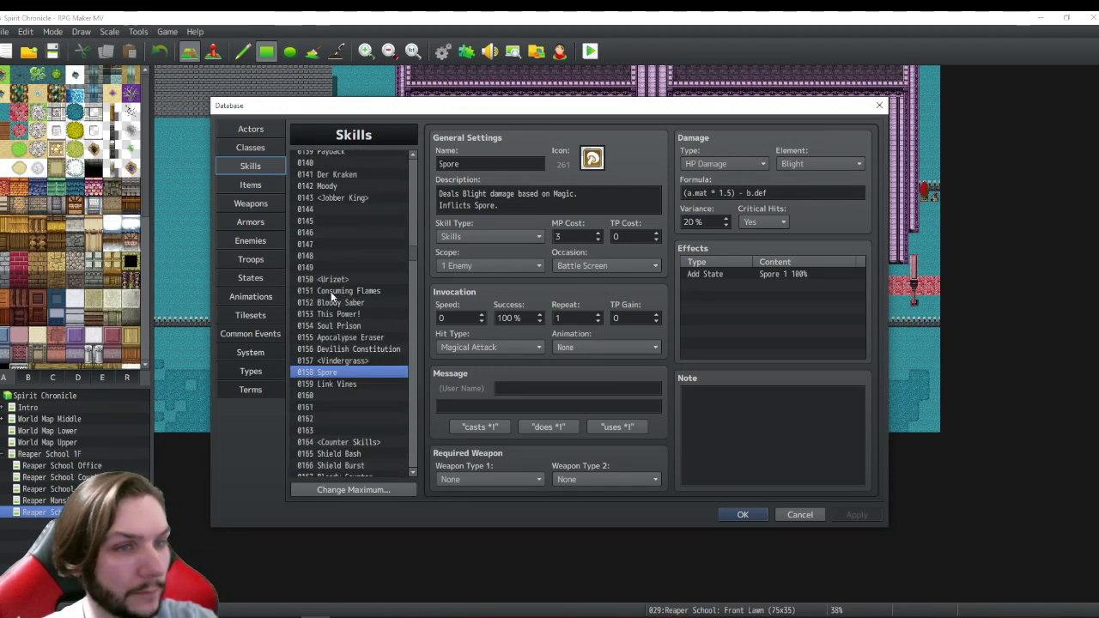
- Glance at the armors and weapons, and find the empty skill entry 0233 under the <Hammer> heading
click(248, 222)
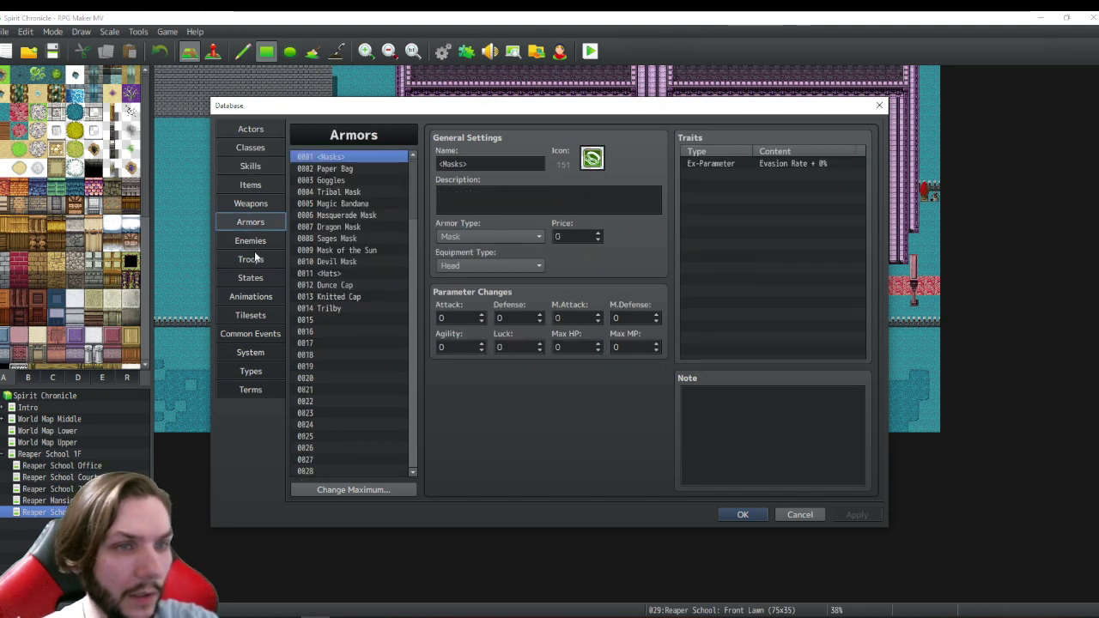
click(249, 204)
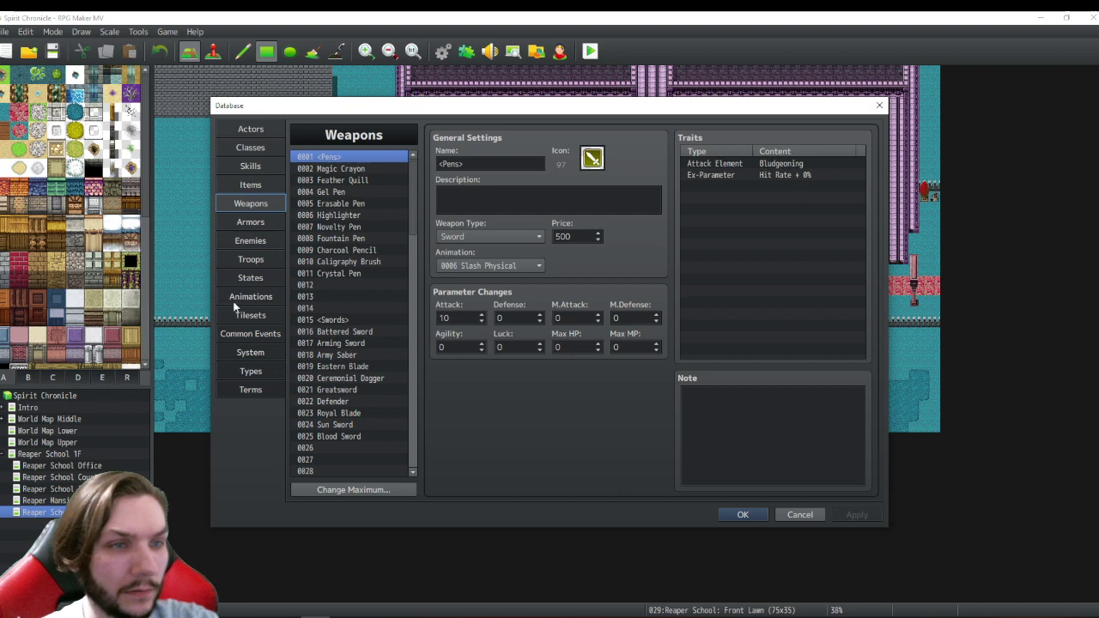
click(250, 166)
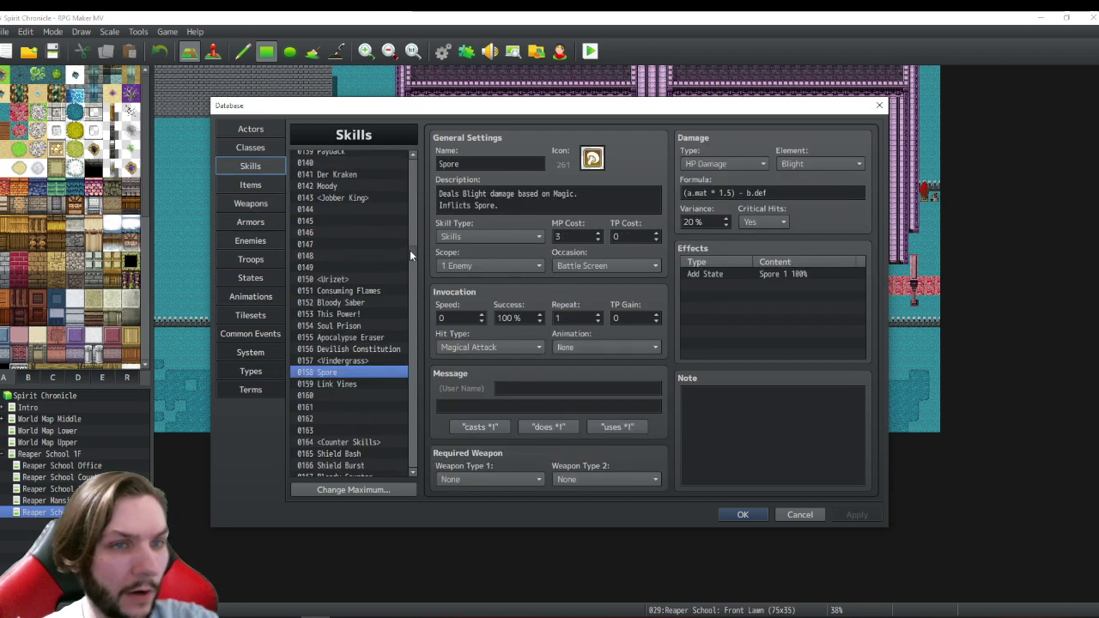
scroll(412, 266, down, 1)
scroll(414, 284, down, 4)
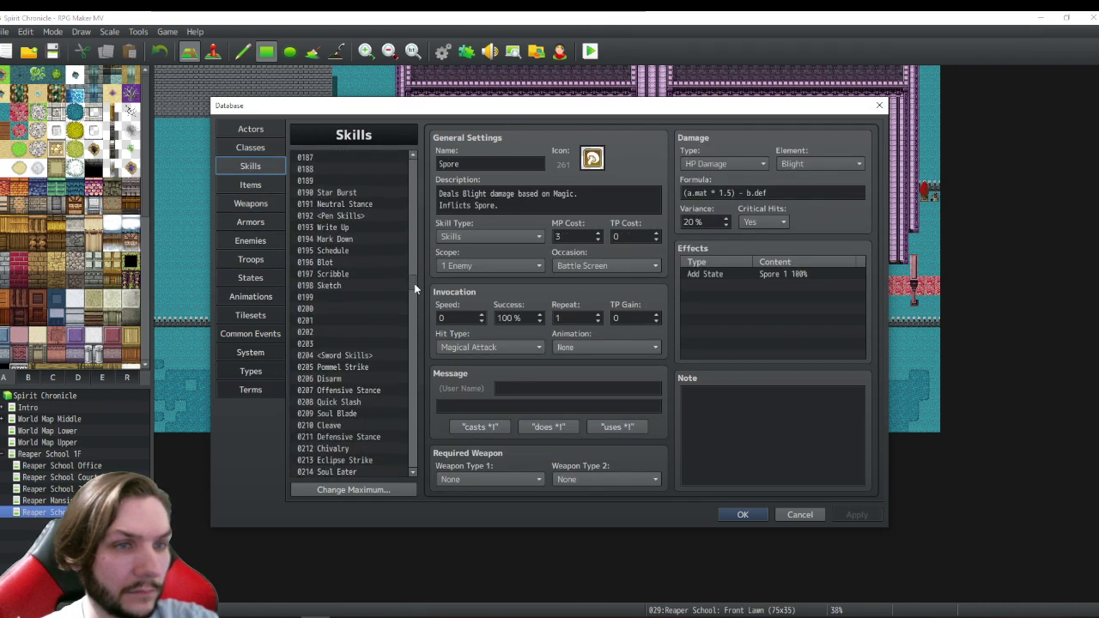
scroll(414, 290, down, 5)
drag(414, 297, 414, 308)
scroll(415, 308, down, 1)
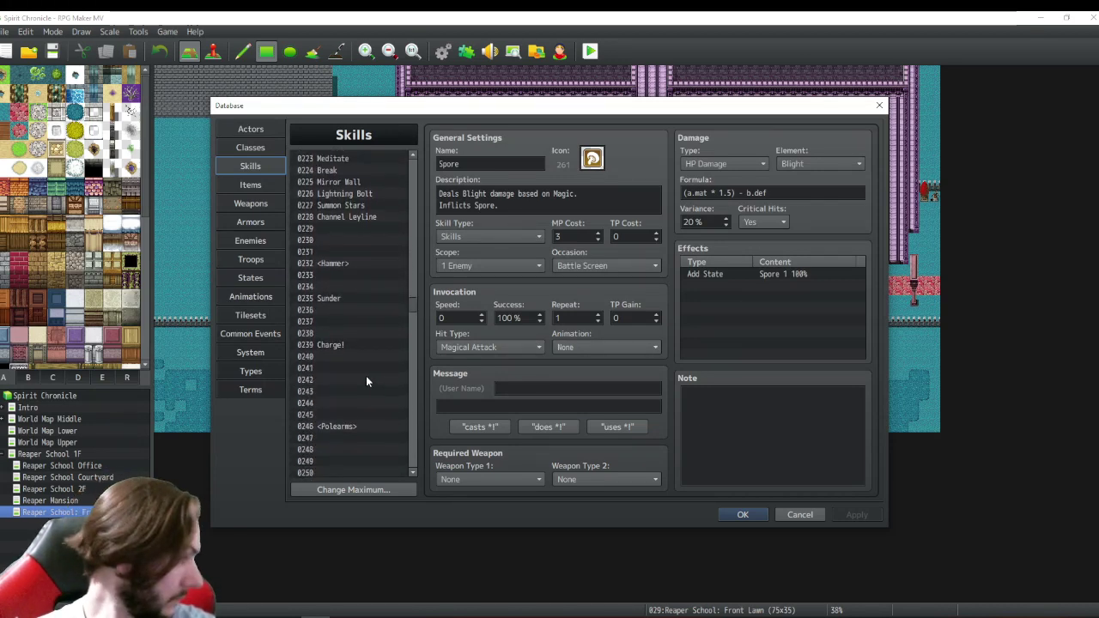
click(344, 274)
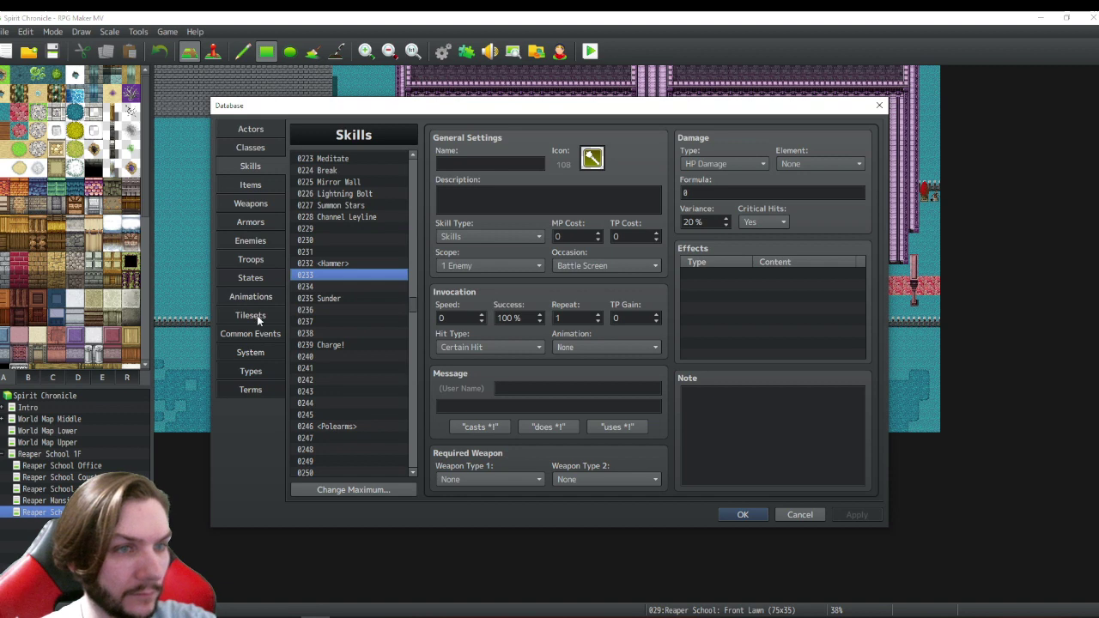
- Look through the hammer and polearm entries in the weapon list and return to the skills
click(266, 210)
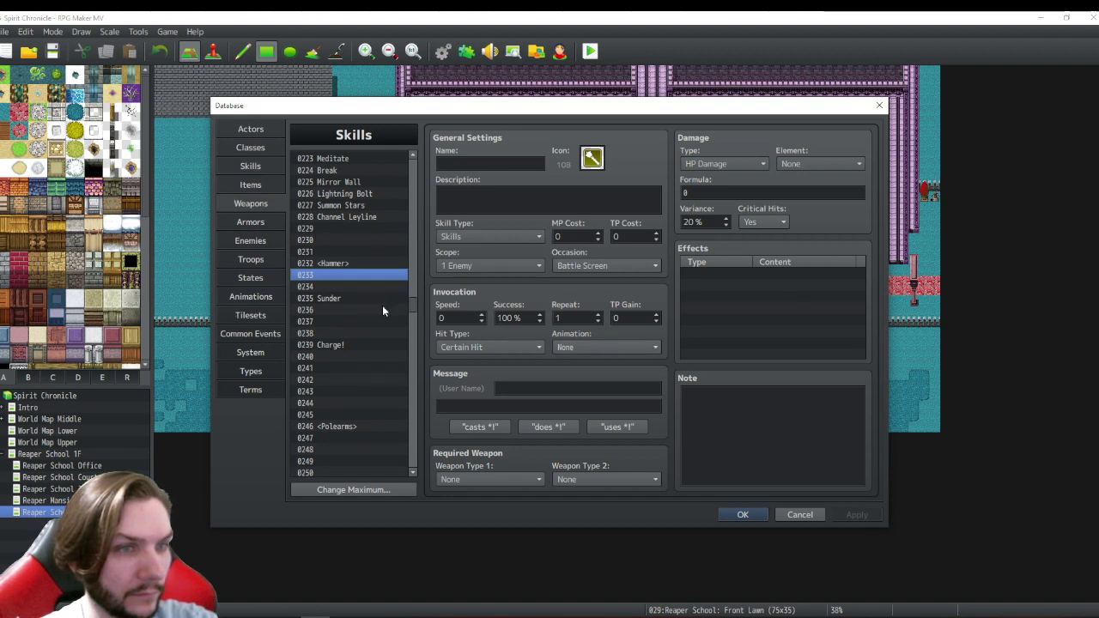
drag(411, 217, 416, 332)
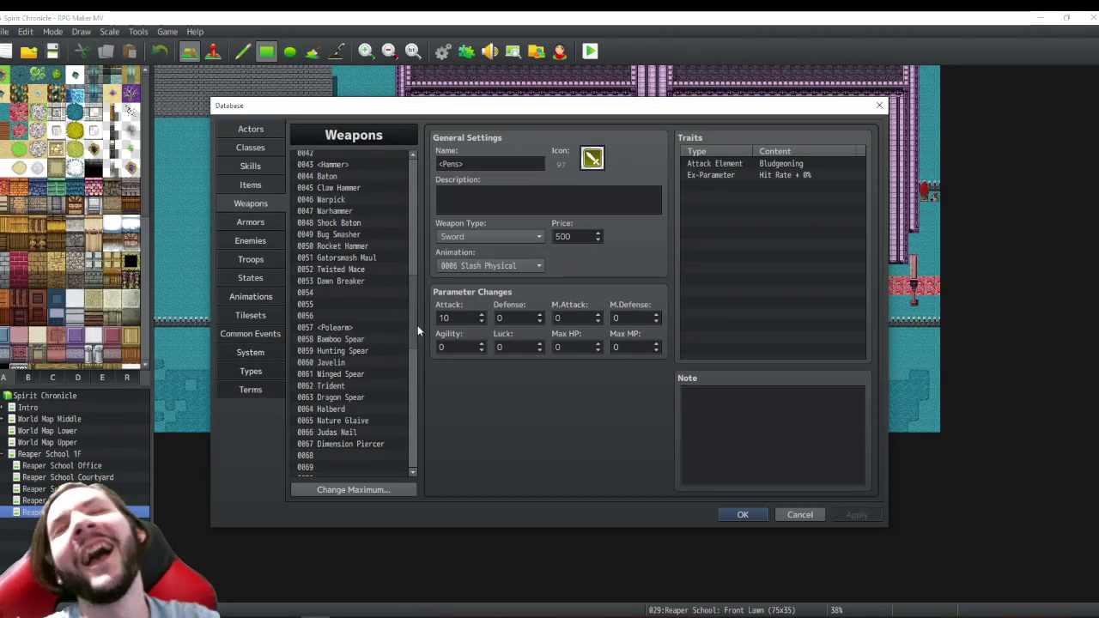
click(250, 166)
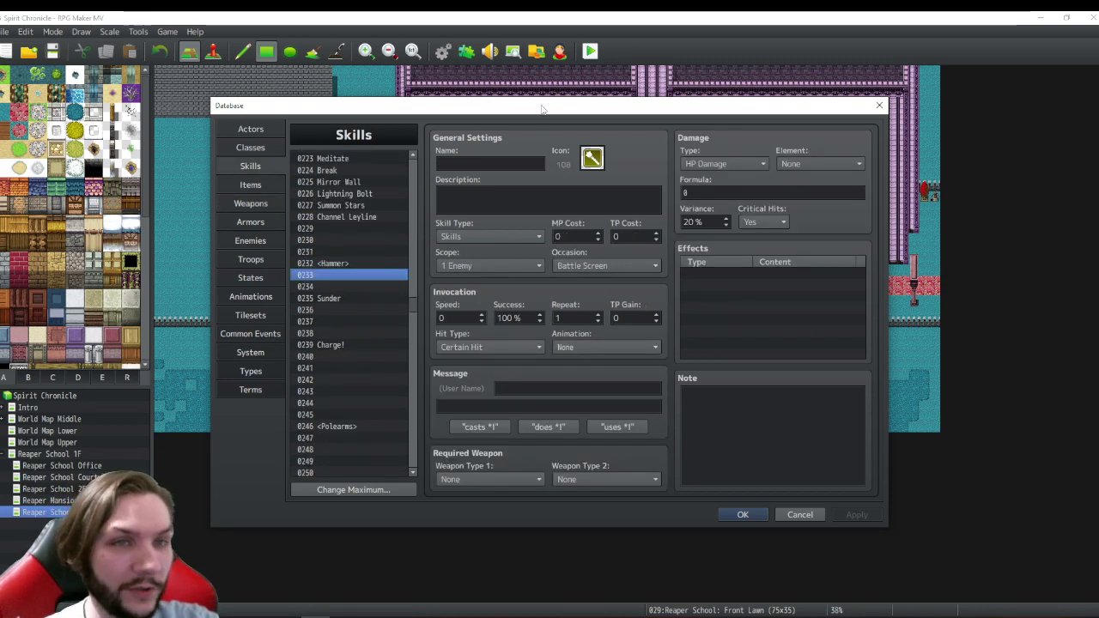
drag(541, 109, 594, 236)
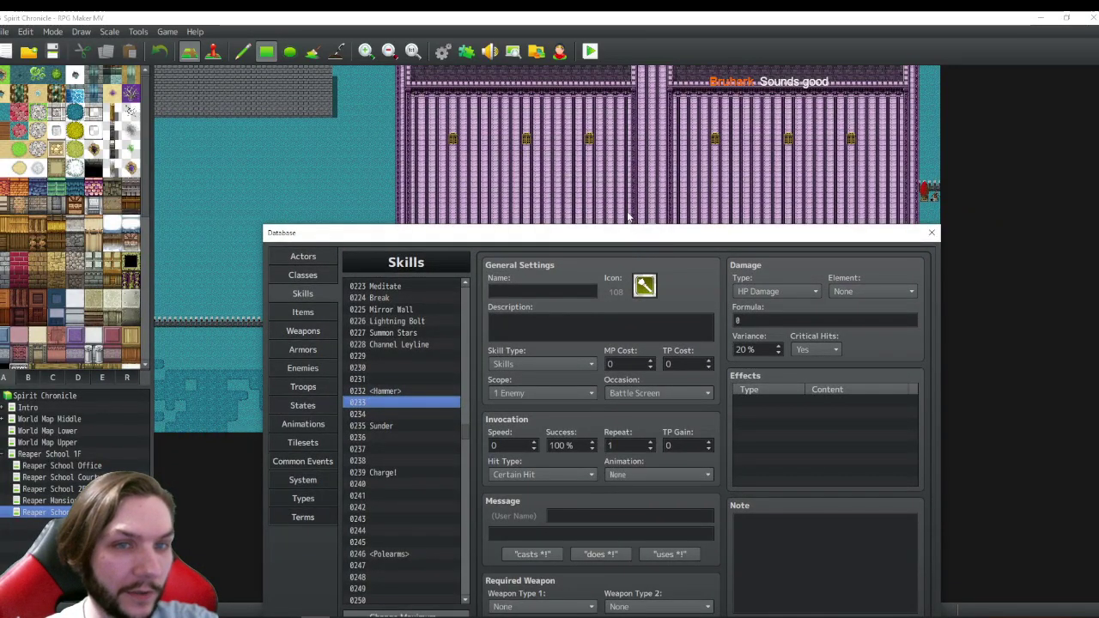
drag(630, 233, 566, 98)
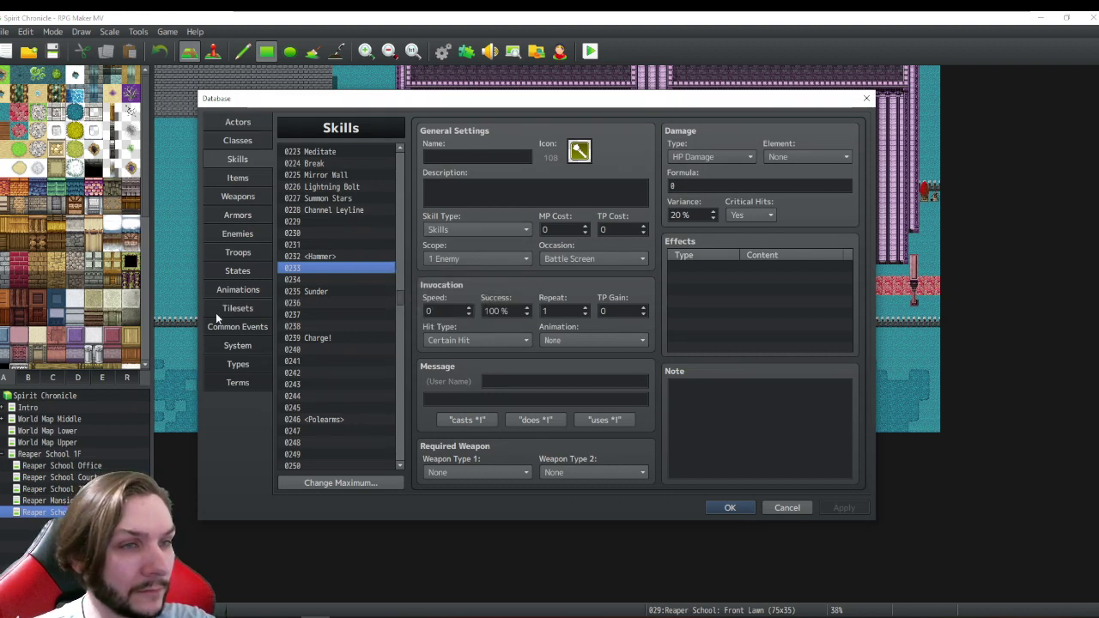
- Examine the description and traits of the Baton in the hammer section of the weapons
click(239, 215)
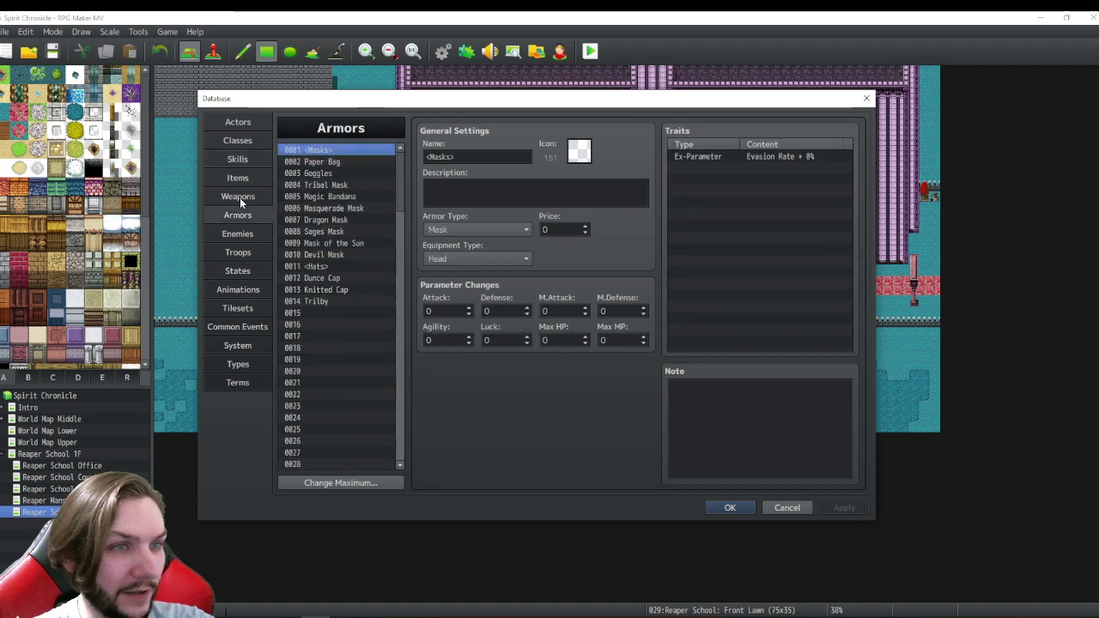
click(240, 197)
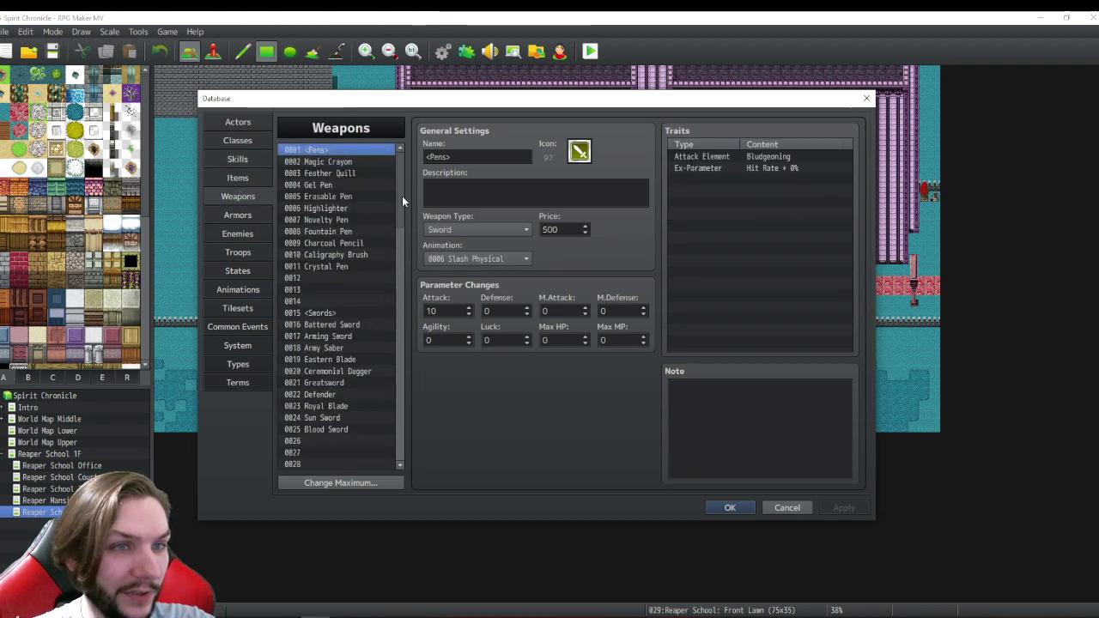
drag(402, 195, 402, 300)
click(339, 240)
click(333, 229)
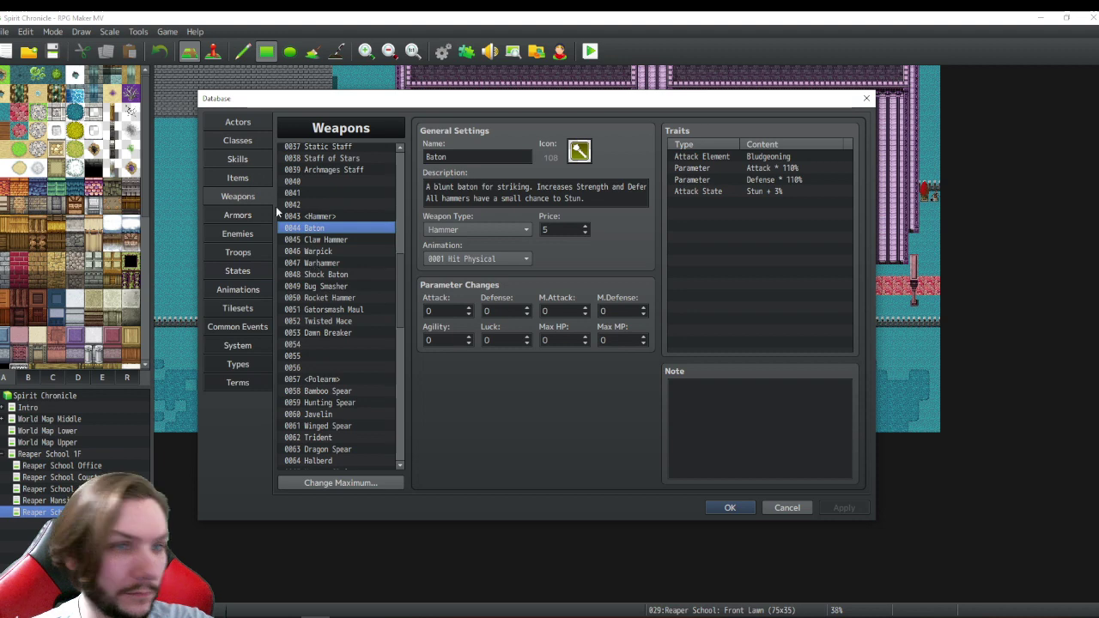
- Examine the Sunder hammer skill, including its full description, damage formula, added state and note tags
click(238, 159)
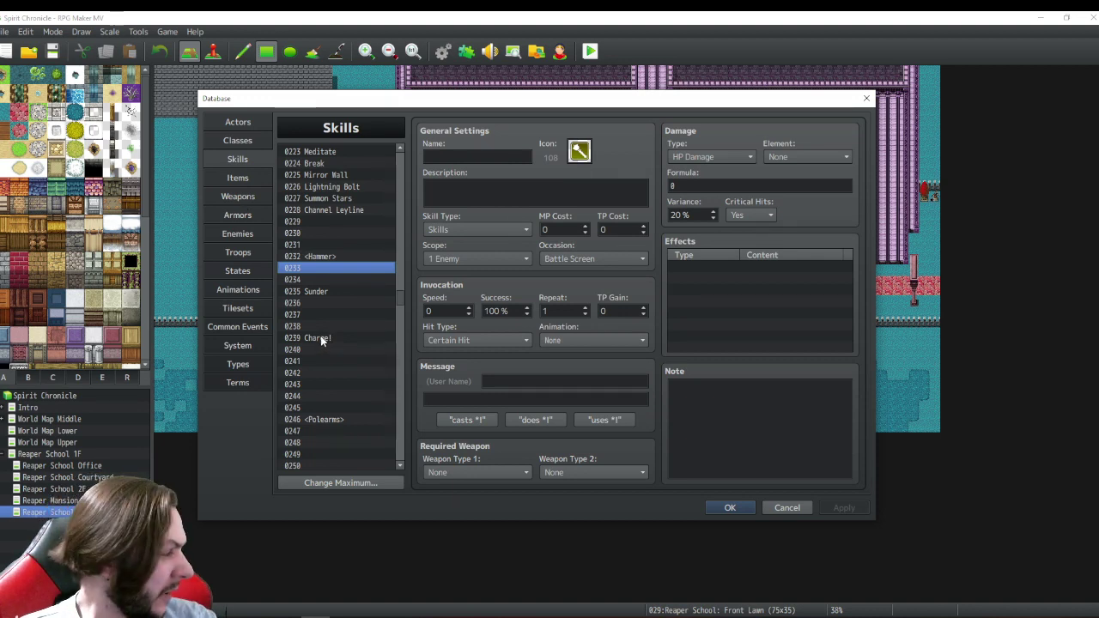
click(318, 292)
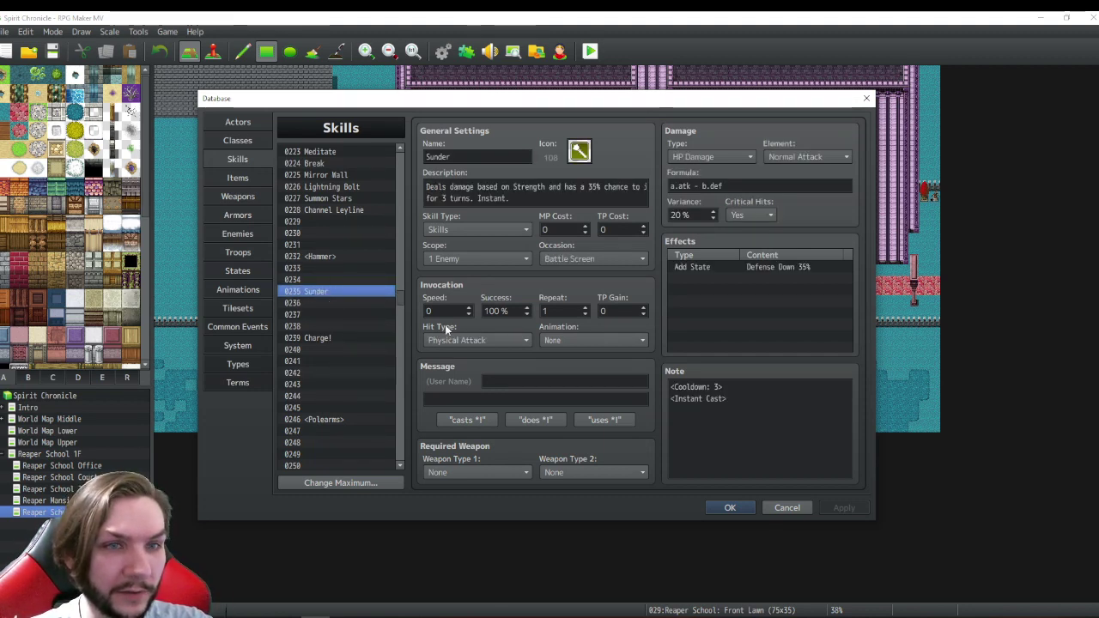
drag(427, 186, 389, 189)
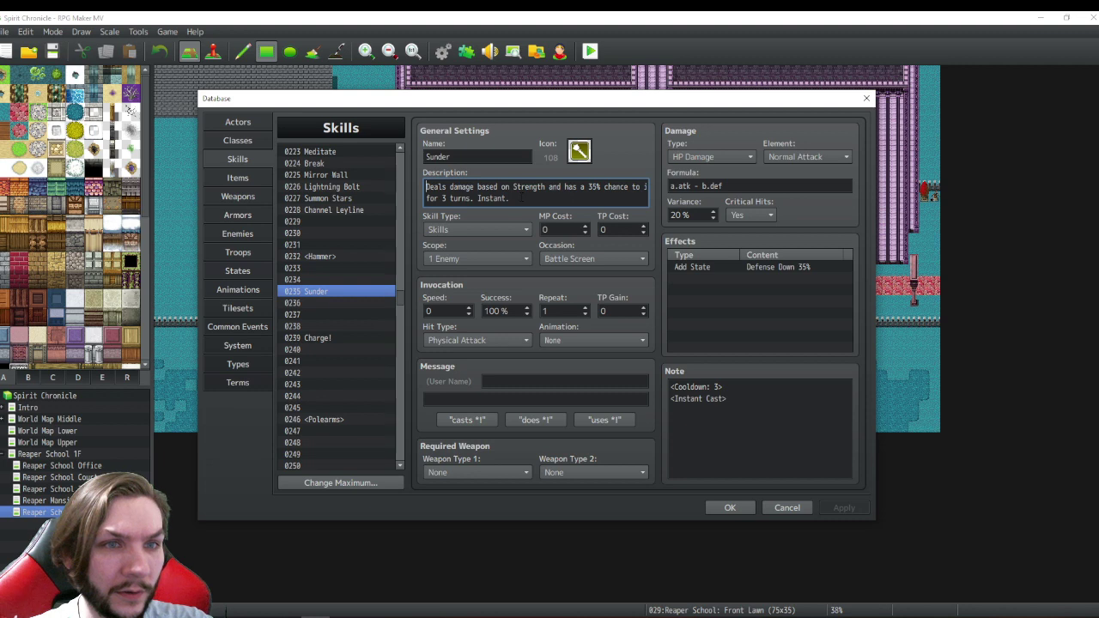
drag(515, 198, 374, 183)
click(411, 195)
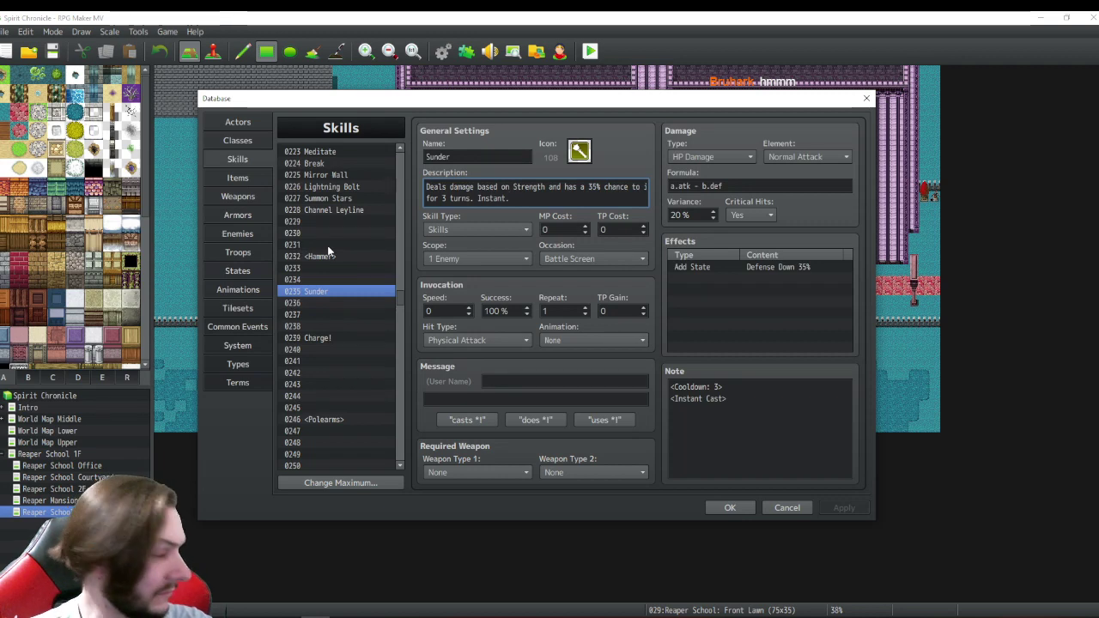
- Compare the settings of the Charge! skill with the traits of the Rocket Hammer weapon
click(319, 337)
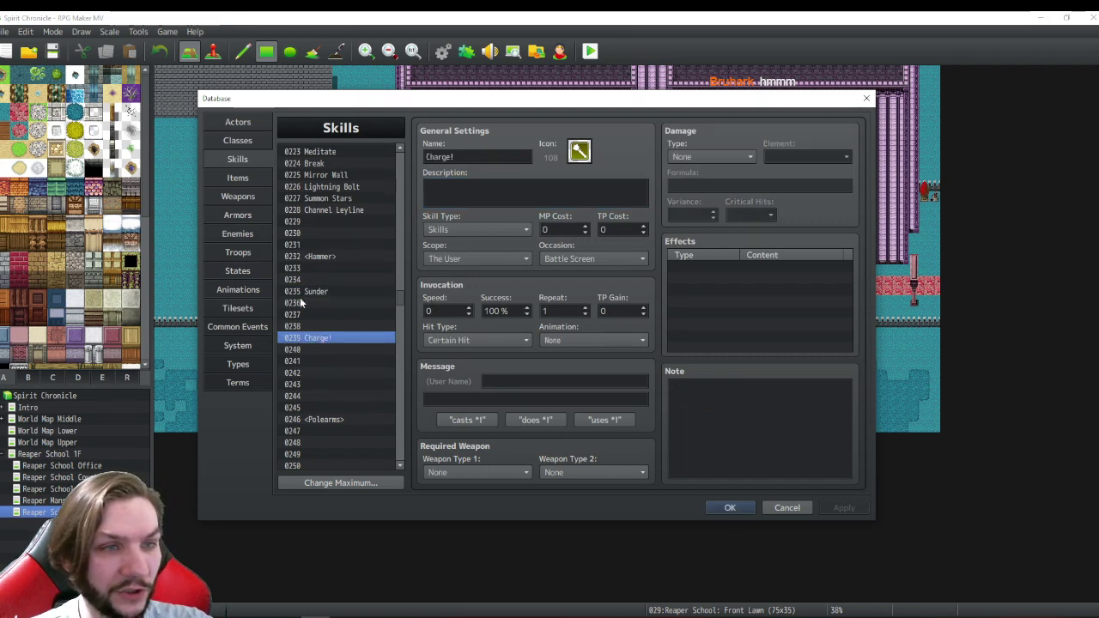
click(238, 196)
click(331, 298)
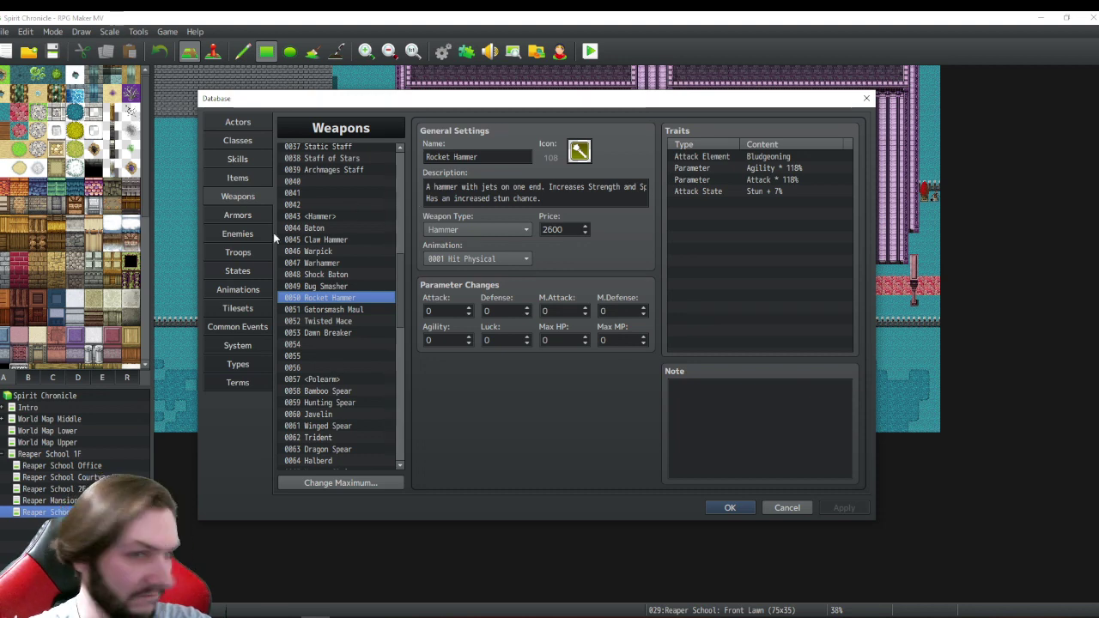
click(238, 159)
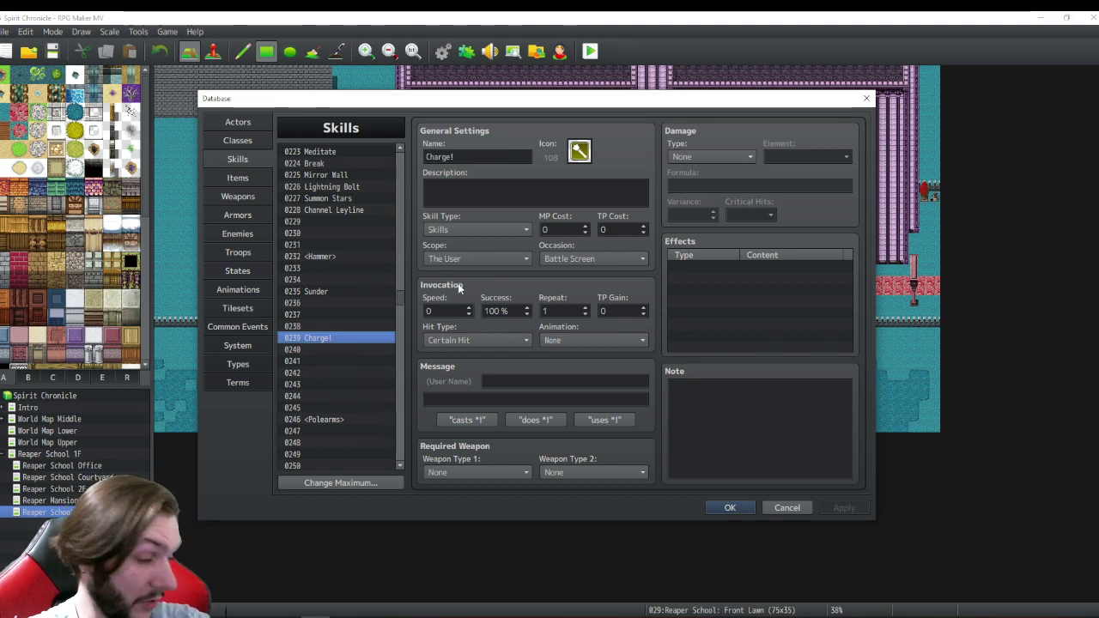
mouse_move(459, 288)
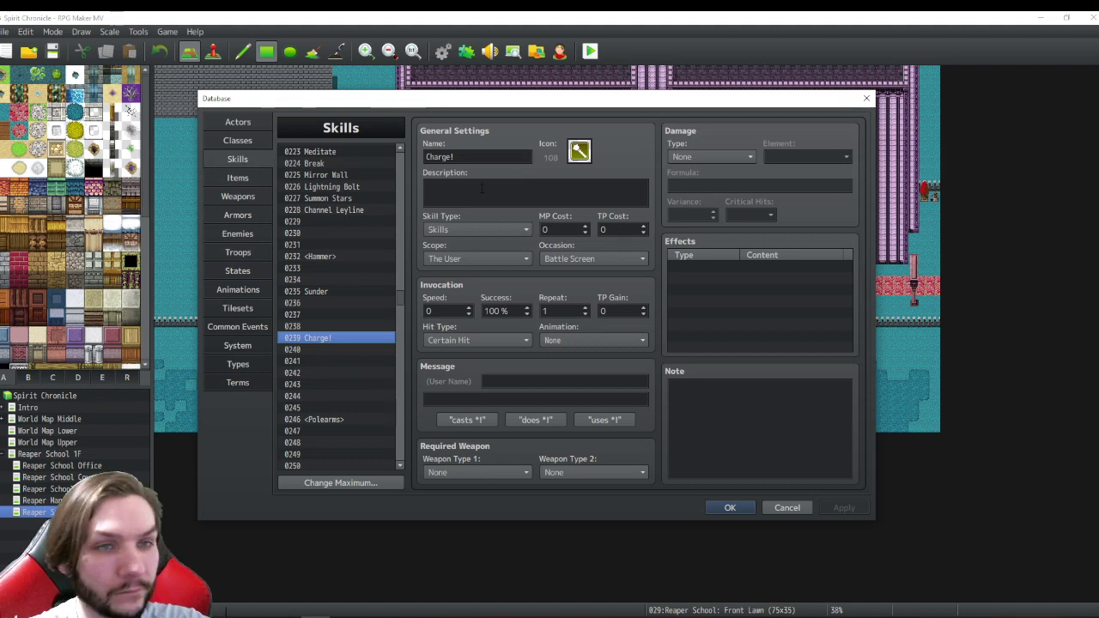
mouse_move(482, 188)
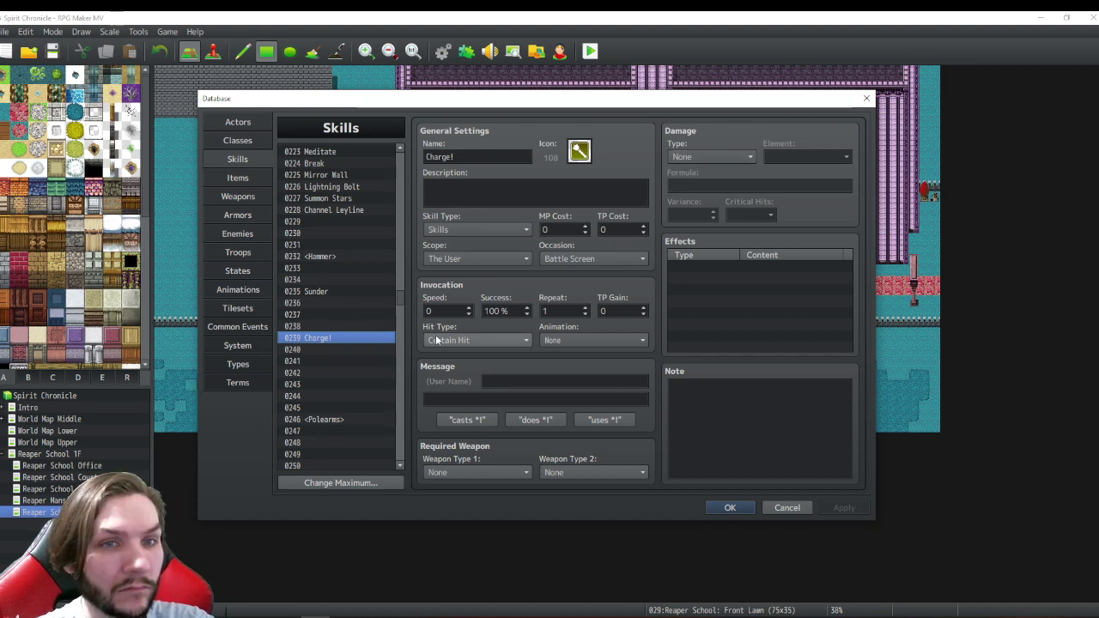
- Check the damage element options of the empty hammer skill entry 0233 and name the skill Arm Lock
click(322, 314)
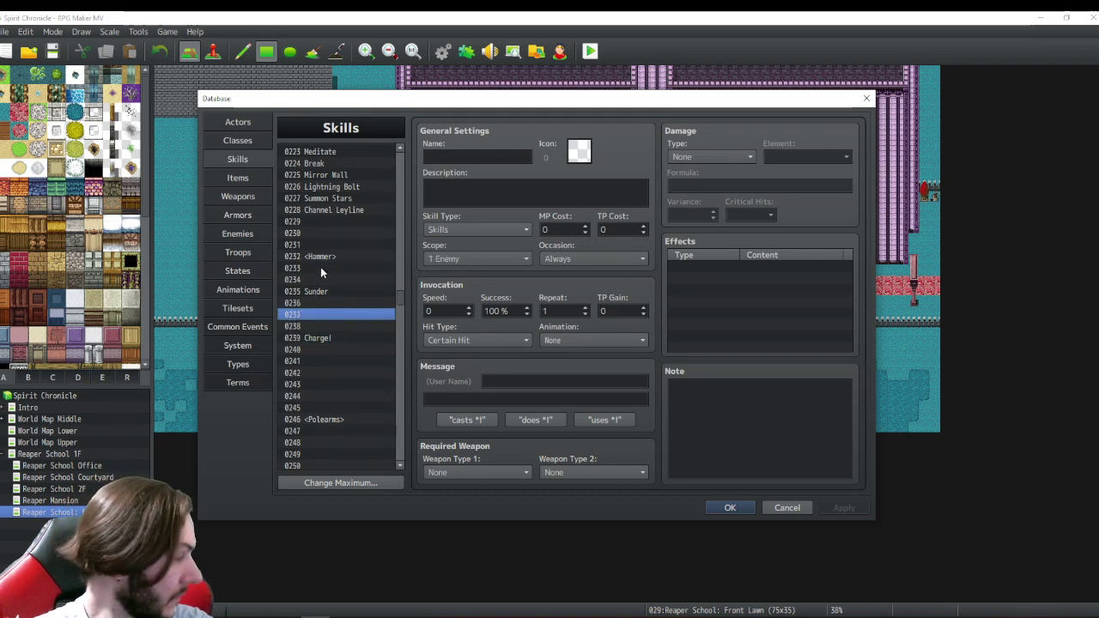
click(320, 267)
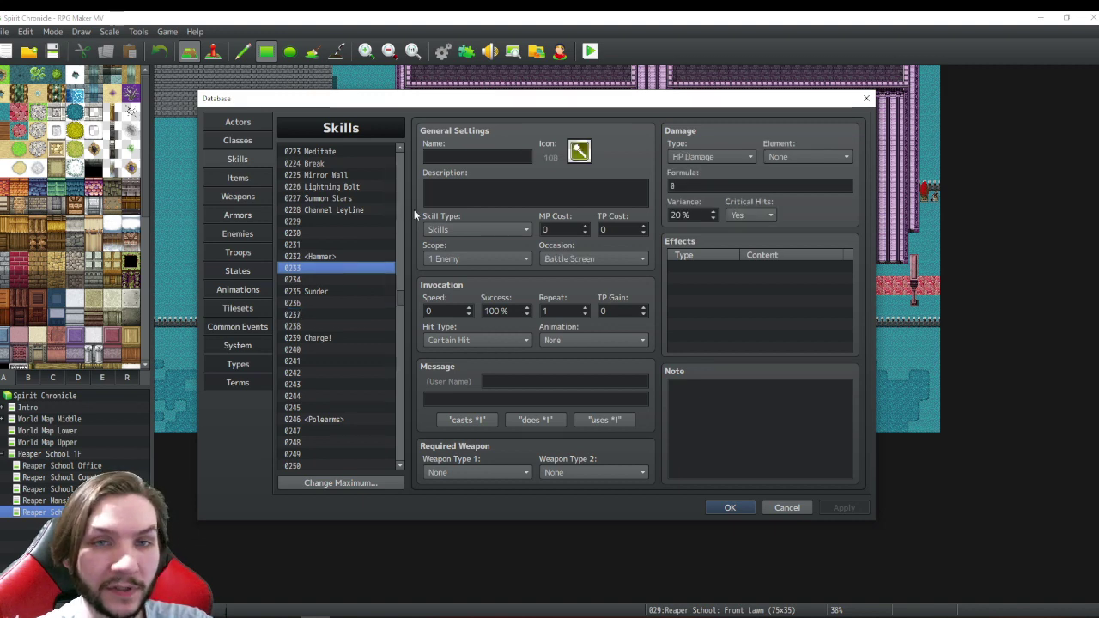
click(790, 155)
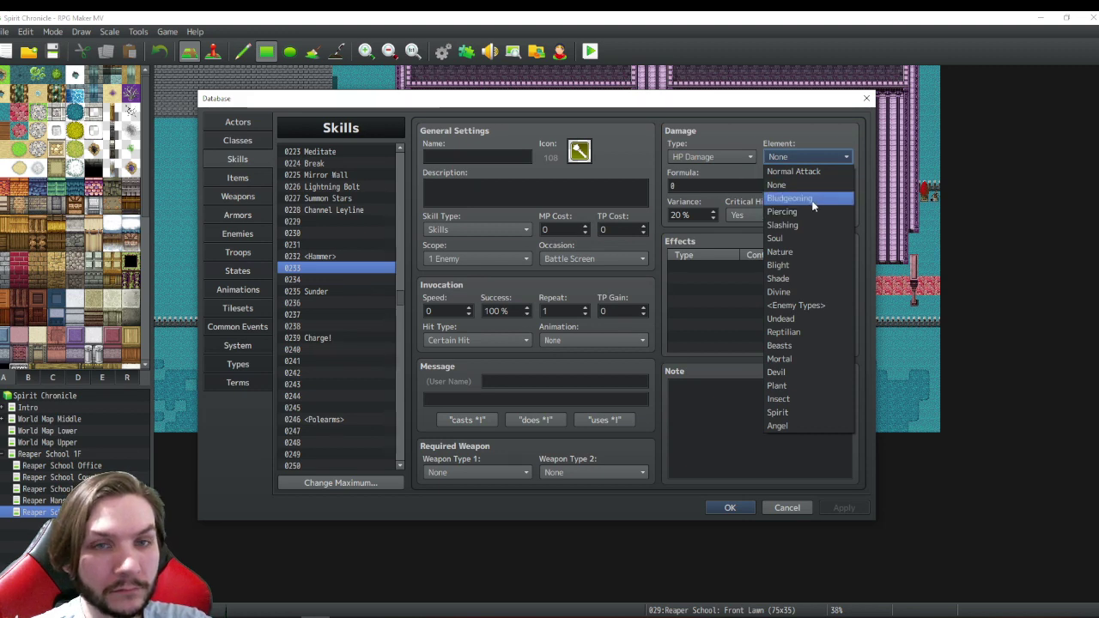
click(757, 124)
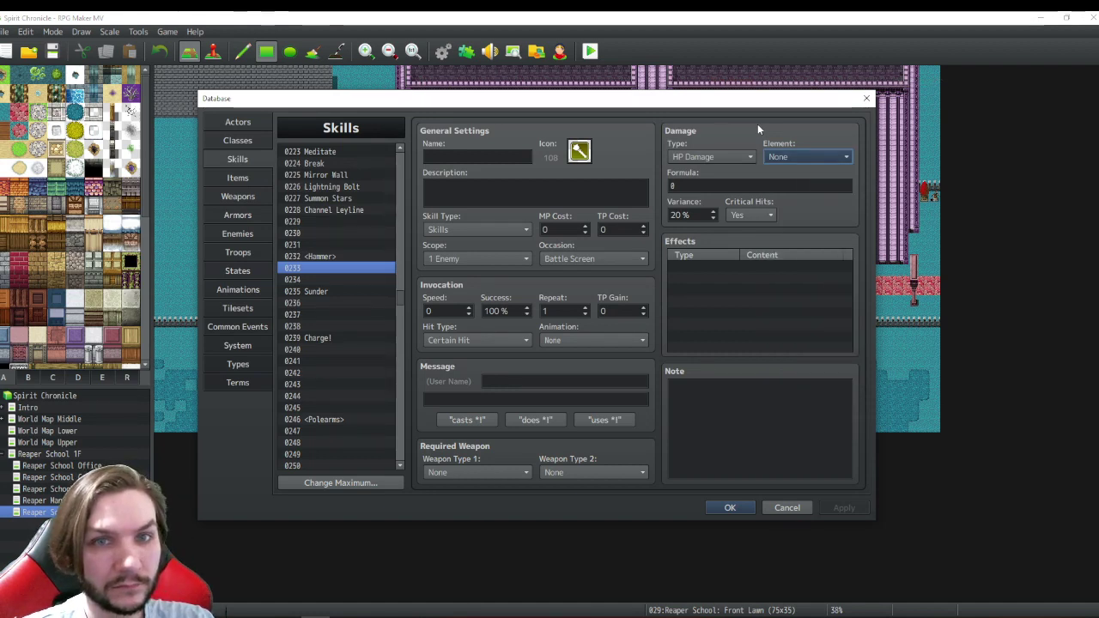
click(476, 157)
text(Ar)
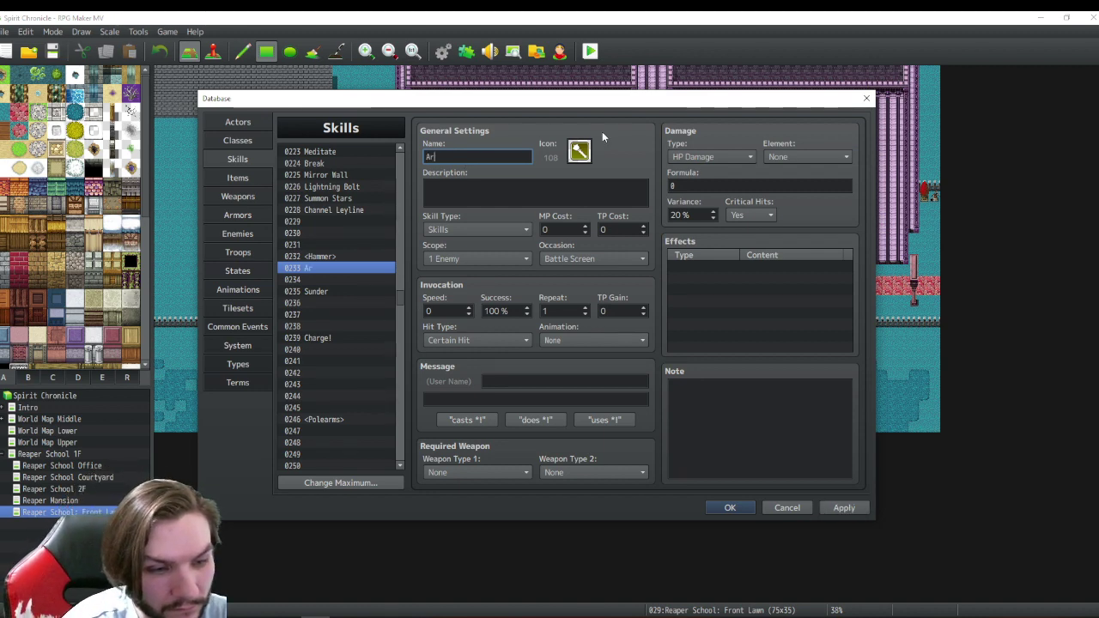
text(m Lock)
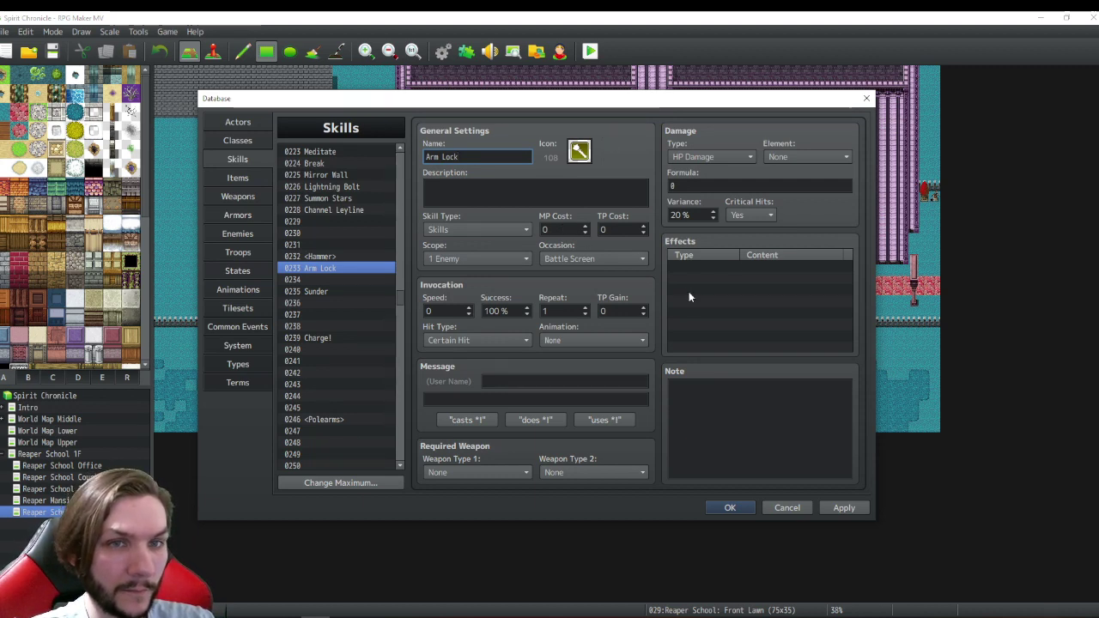
- Examine Odin's Clamp skill, including its full description, damage formula, effects and cooldown note
drag(400, 292, 396, 149)
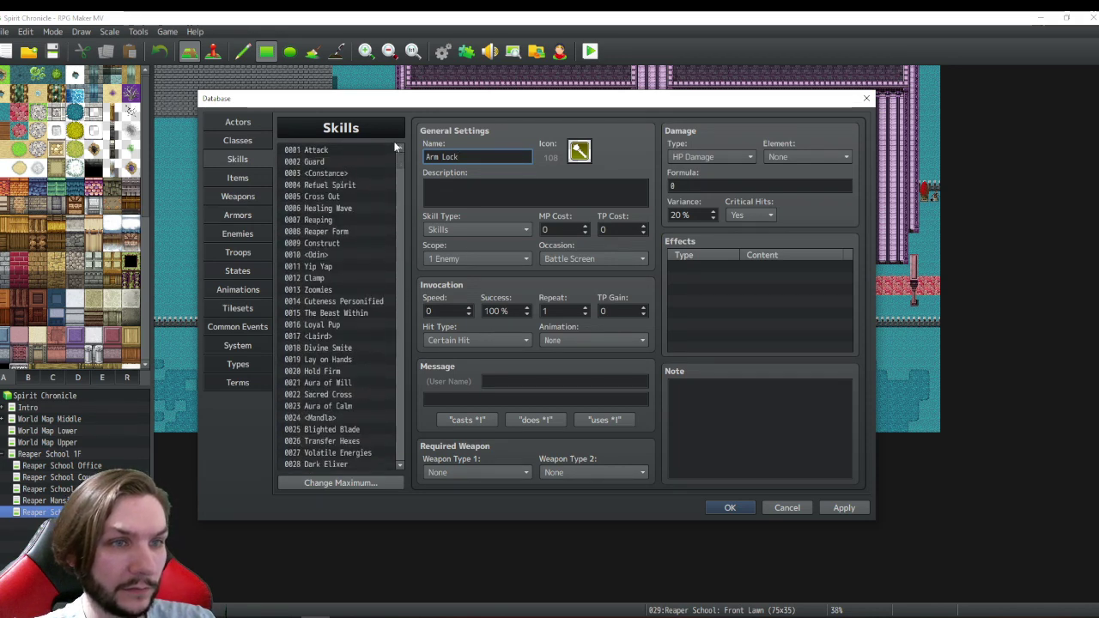
click(326, 279)
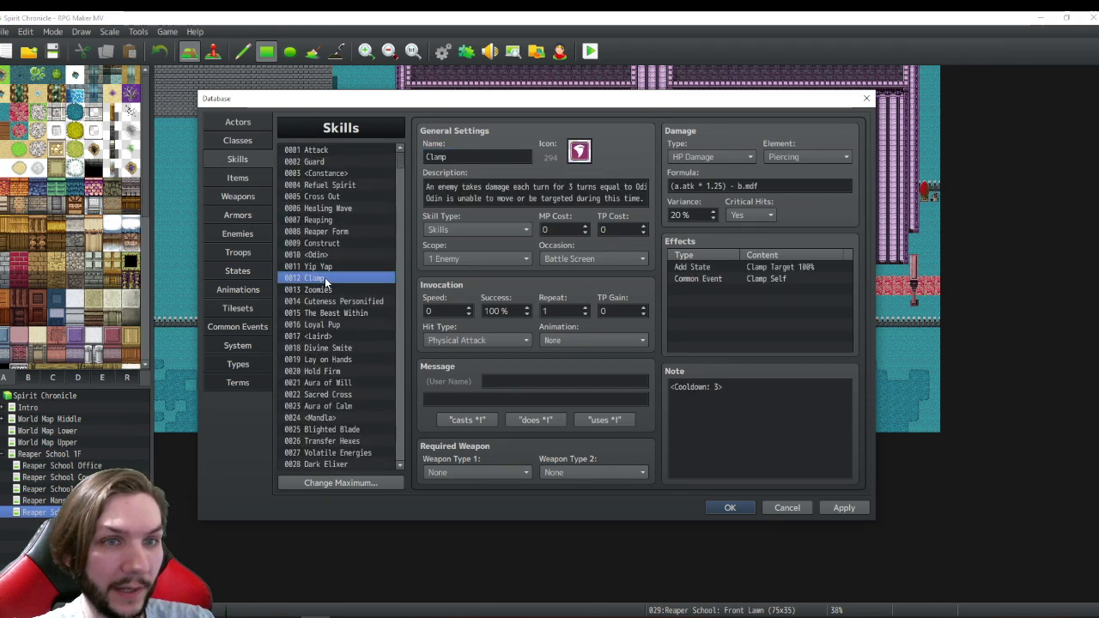
double_click(432, 187)
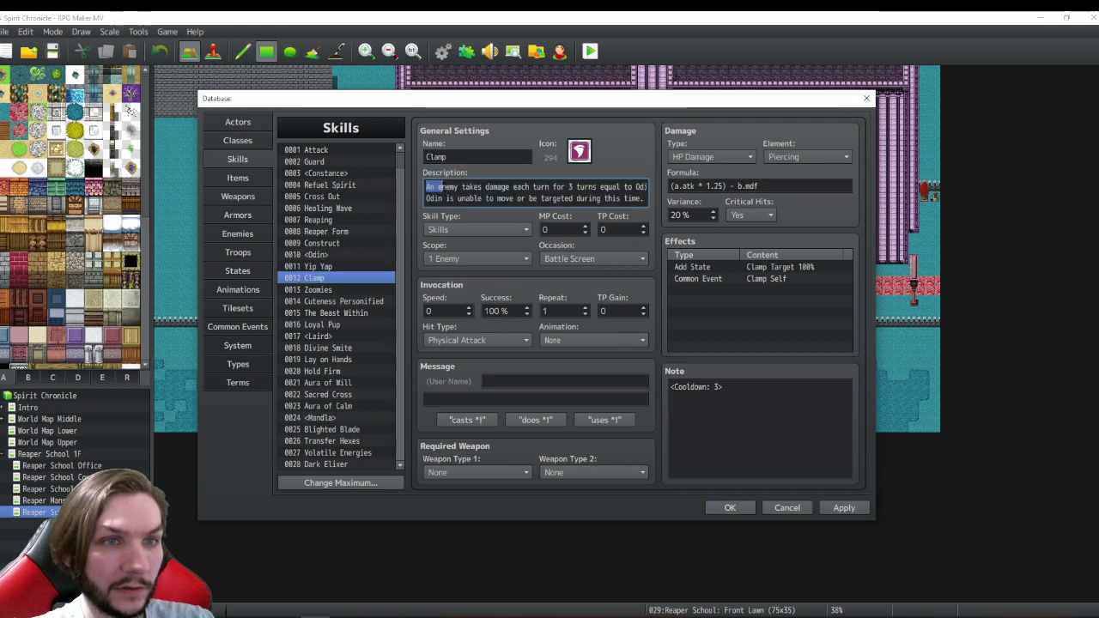
drag(429, 186, 400, 300)
- Rename hammer skill entry 0233 as Snappy Strike
click(361, 213)
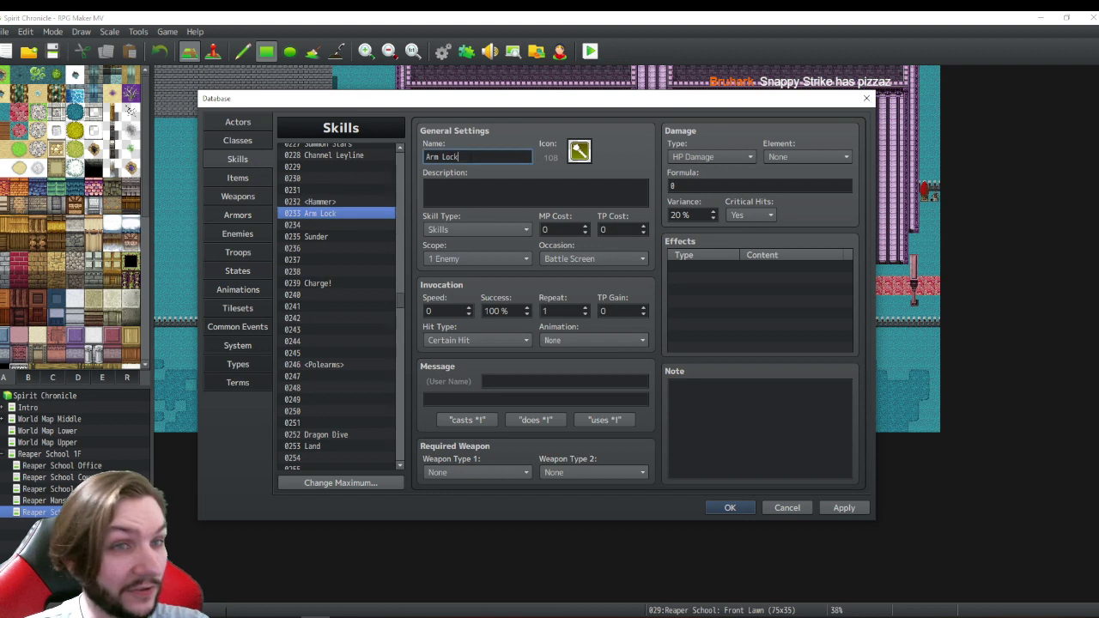
drag(515, 157, 411, 154)
text(Snappty)
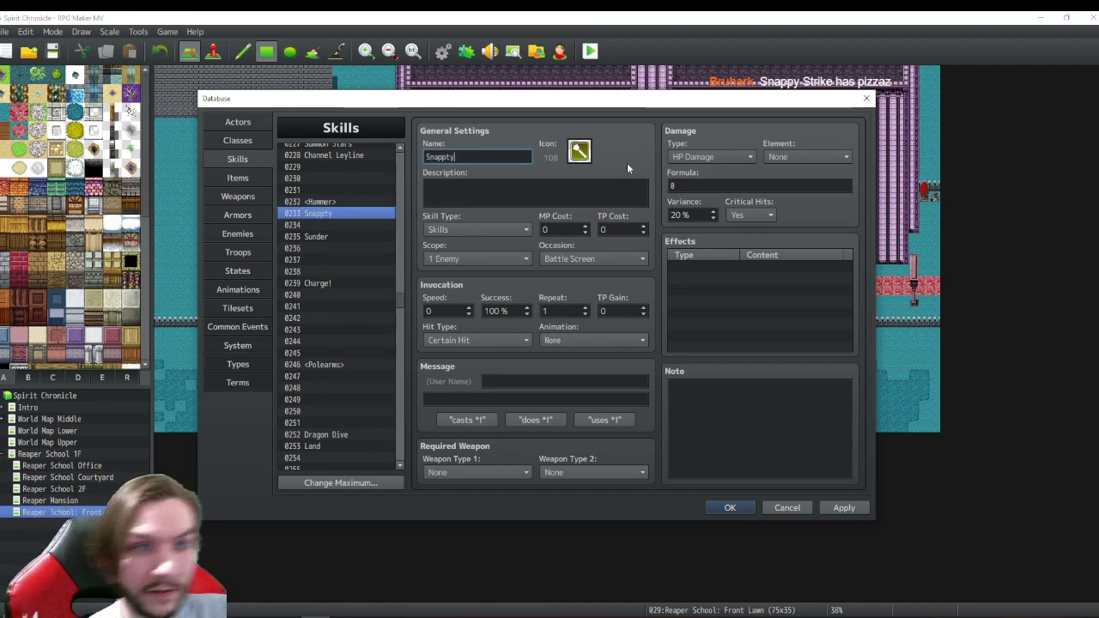
key(BackSpace)
key(BackSpace)
text(y)
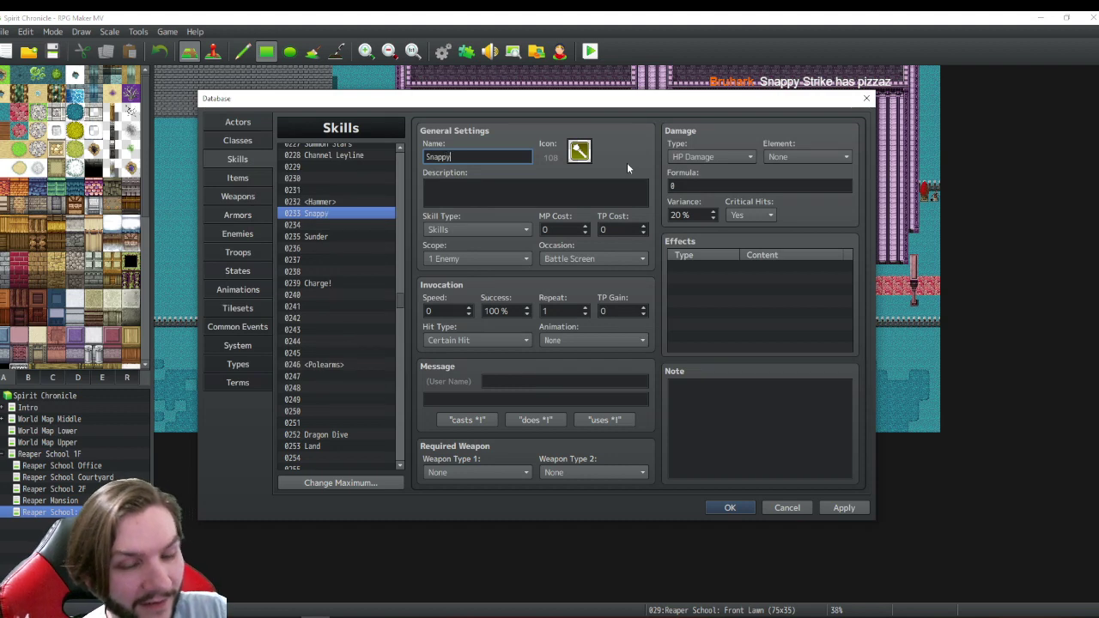
text( Str)
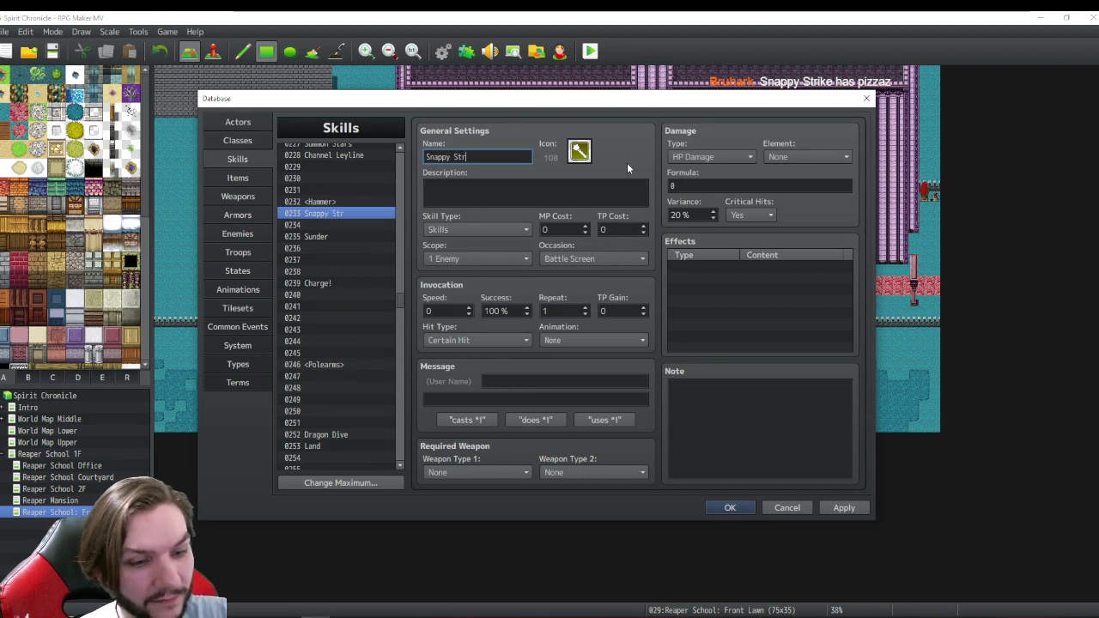
text(ike)
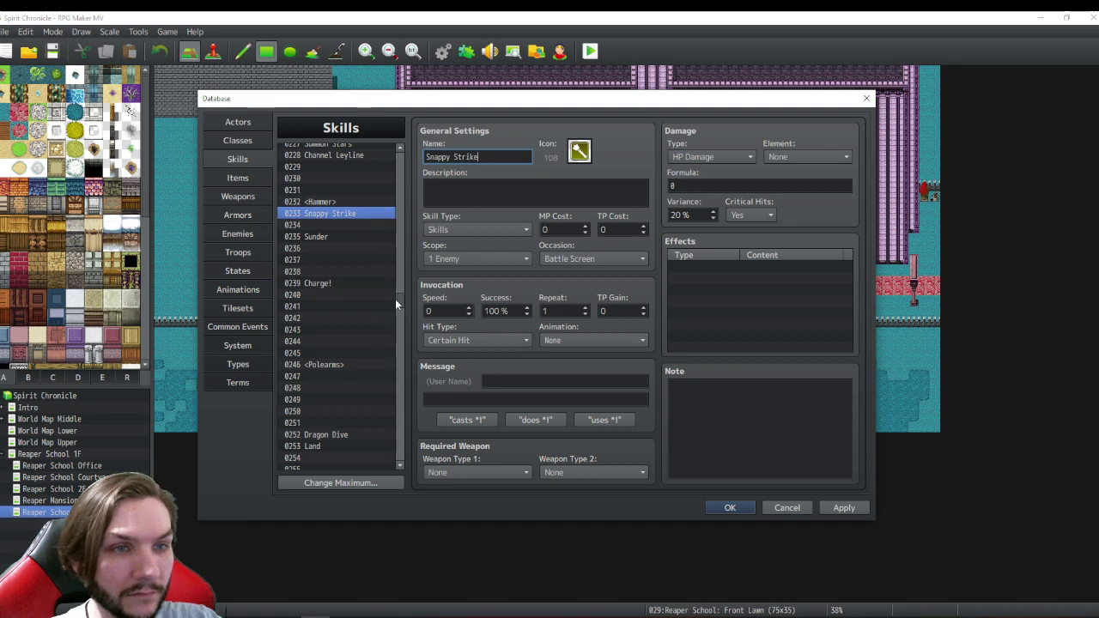
- Examine the description, damage formula and note tags of the Quick Slash sword skill
scroll(399, 302, up, 4)
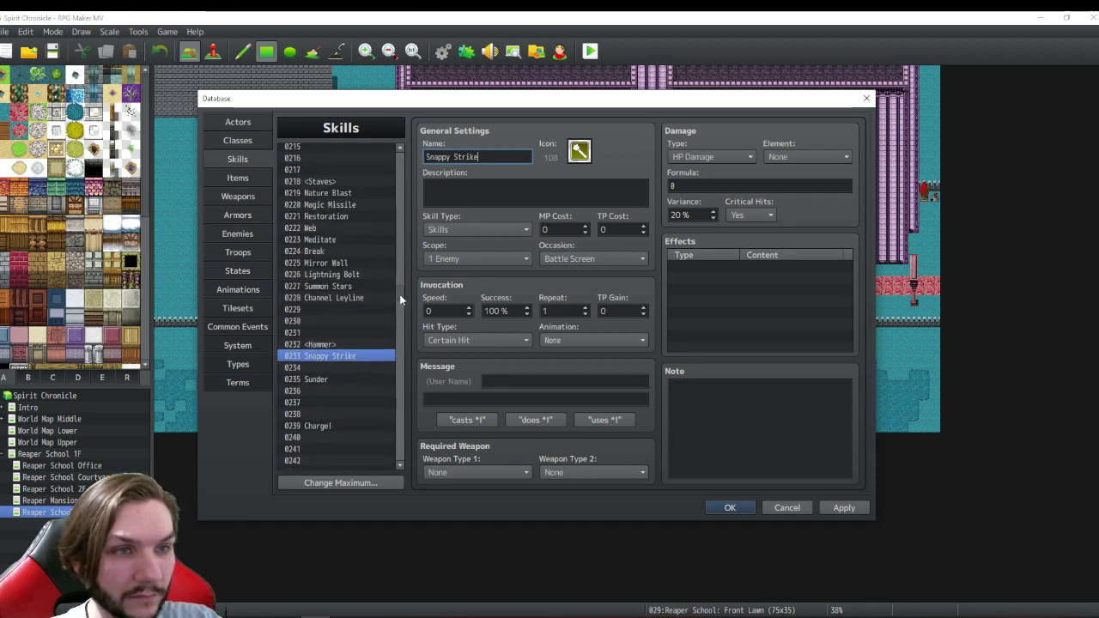
scroll(400, 291, up, 5)
scroll(399, 291, up, 1)
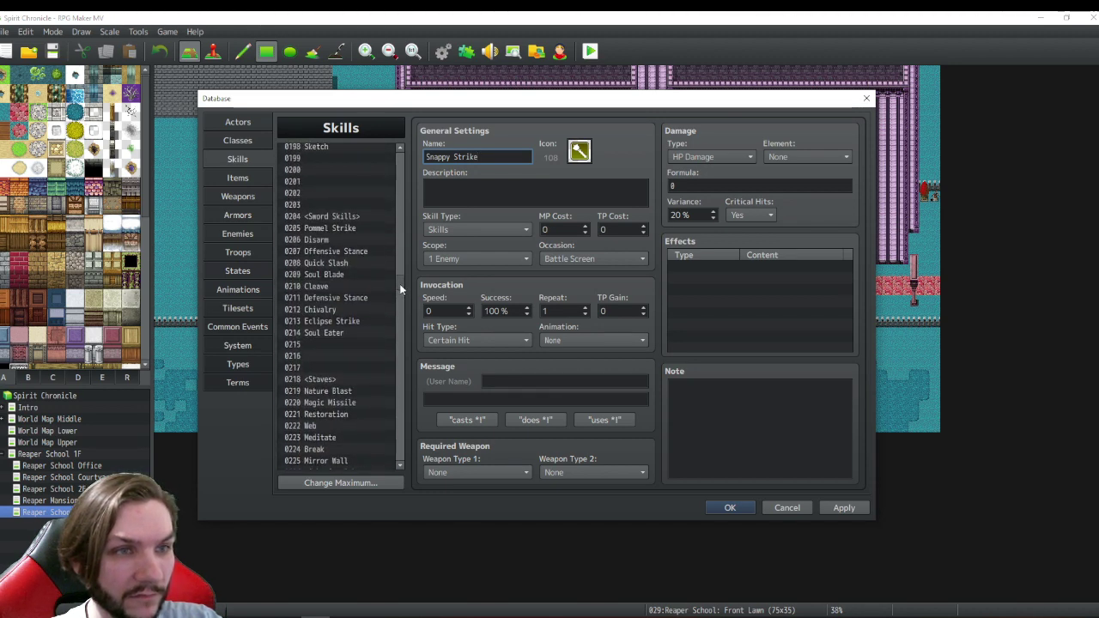
click(327, 264)
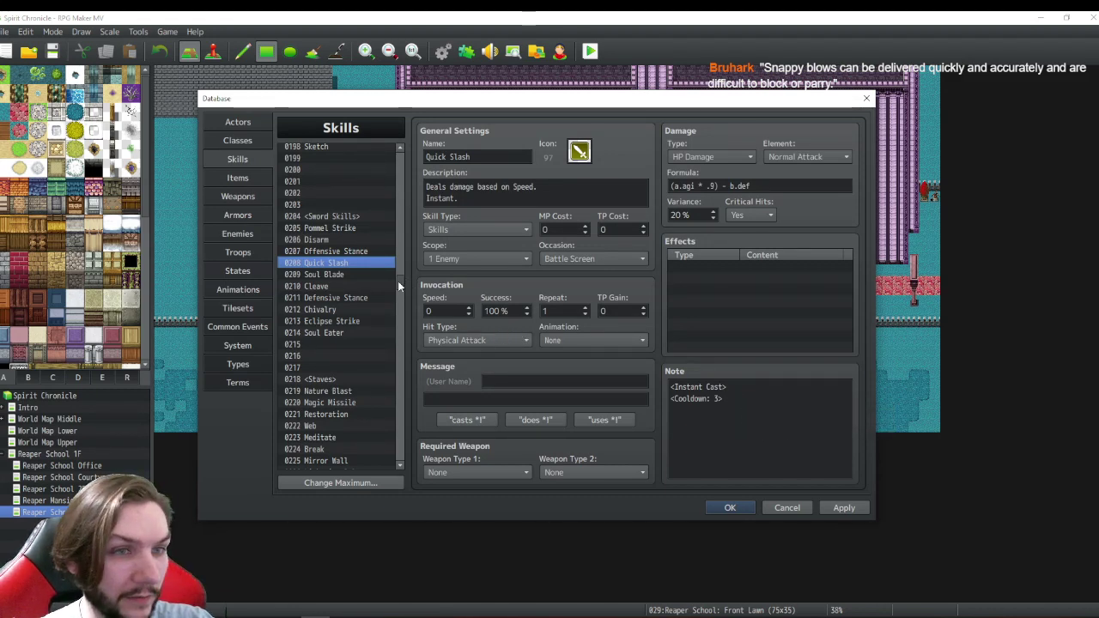
scroll(398, 280, down, 10)
scroll(395, 291, up, 1)
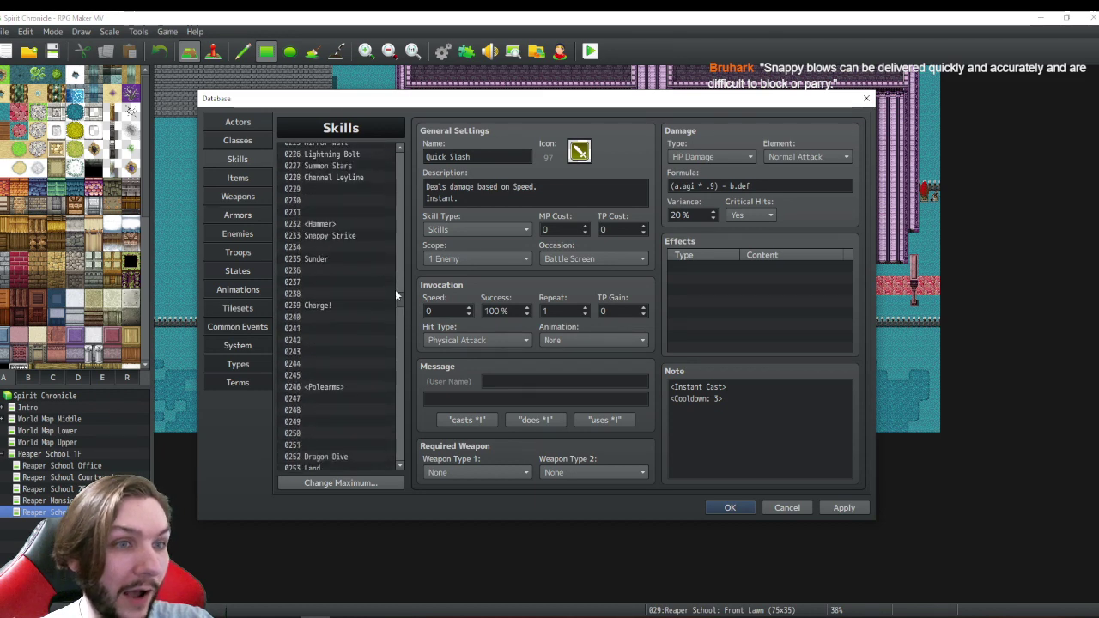
- Enter (a.atk * .85) as the damage formula of the Snappy Strike skill
click(328, 235)
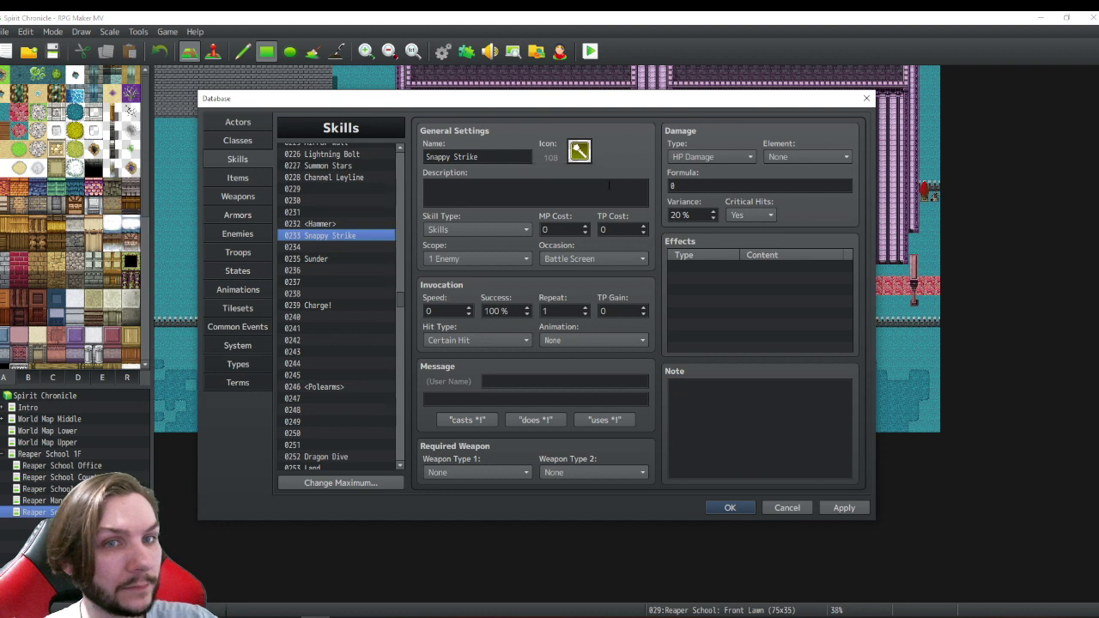
click(580, 182)
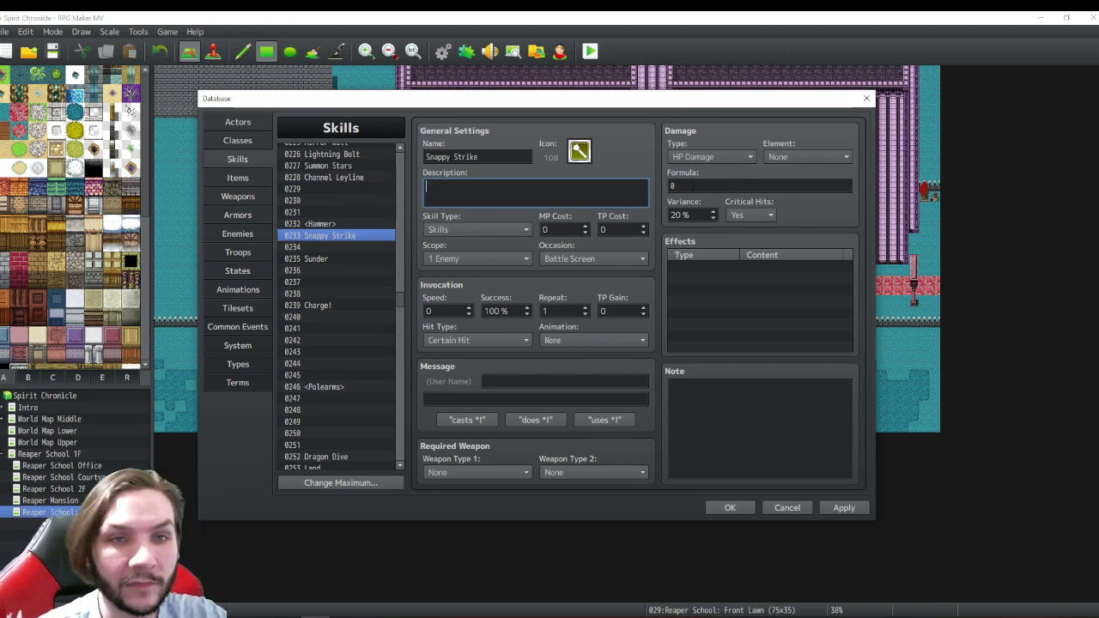
double_click(684, 187)
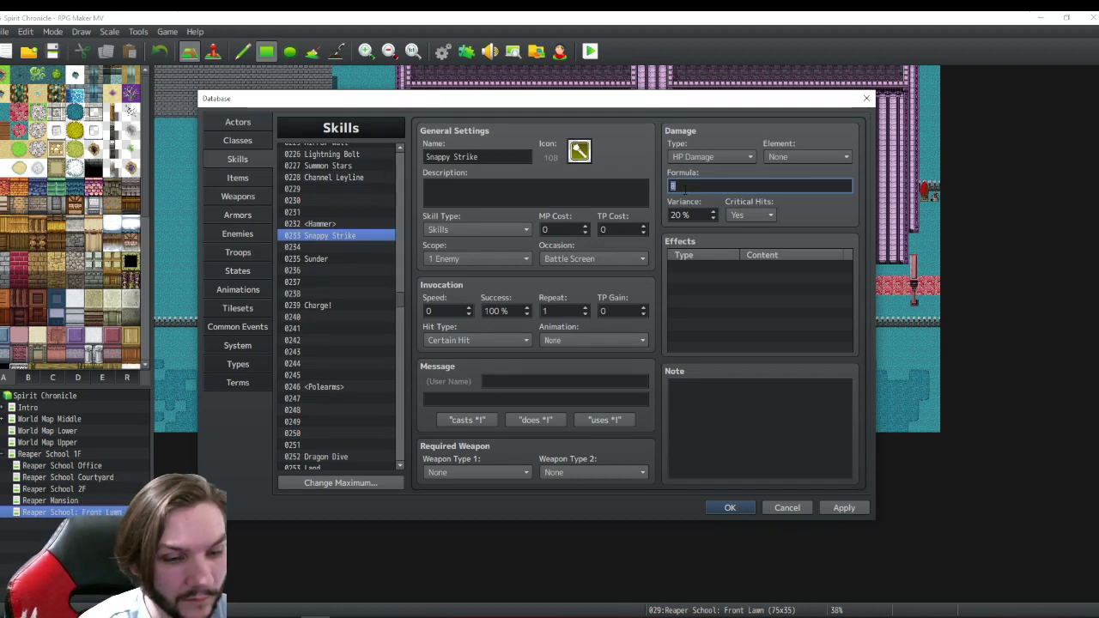
text((a.)
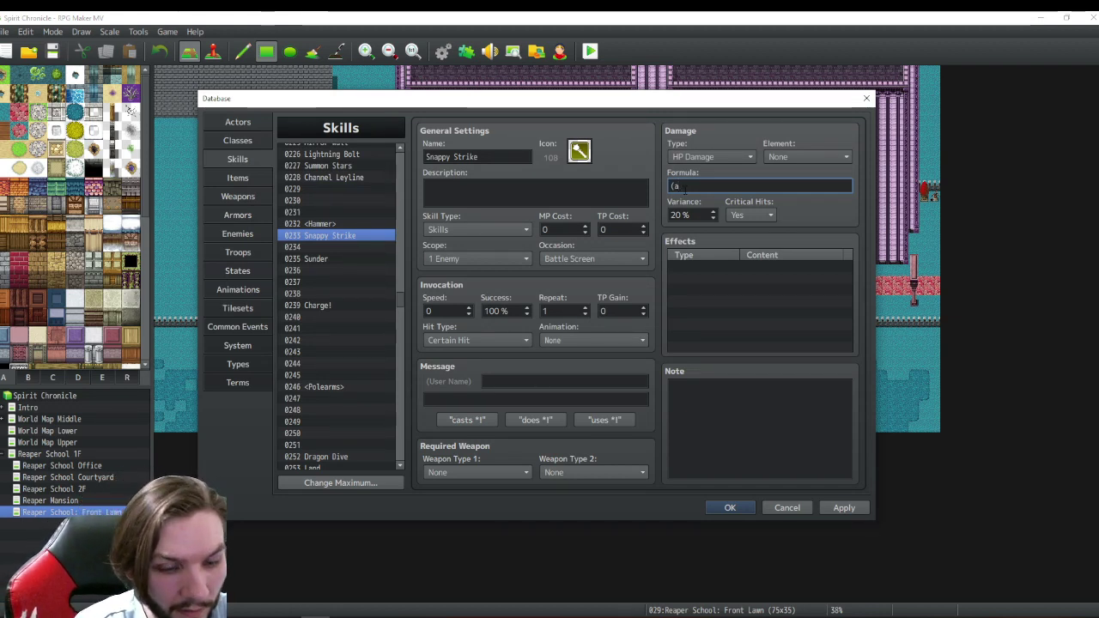
text(atk)
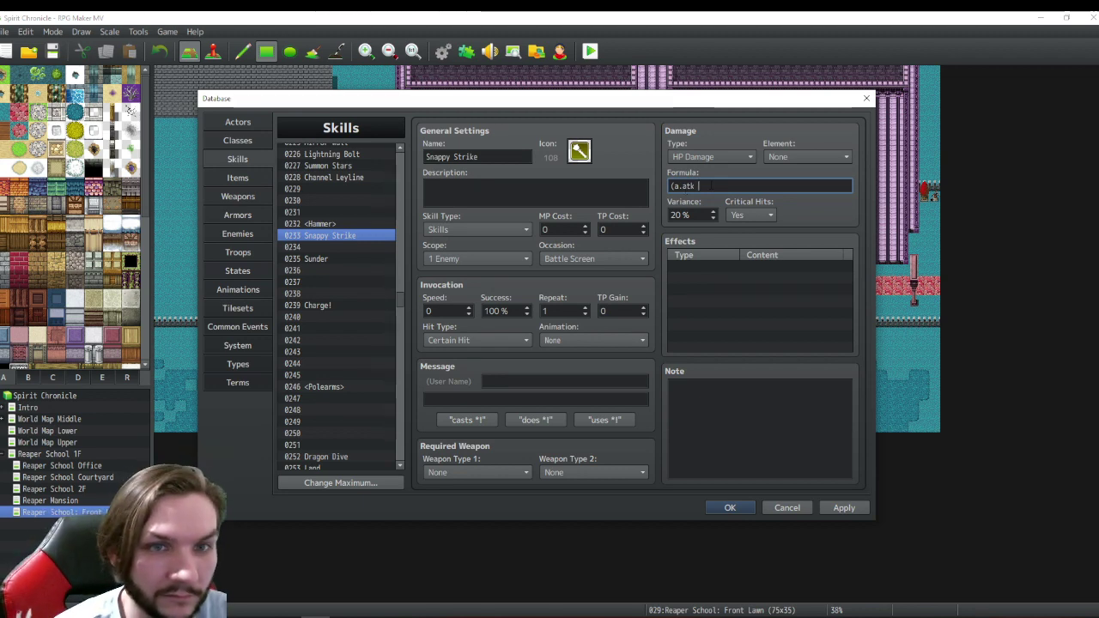
text(*)
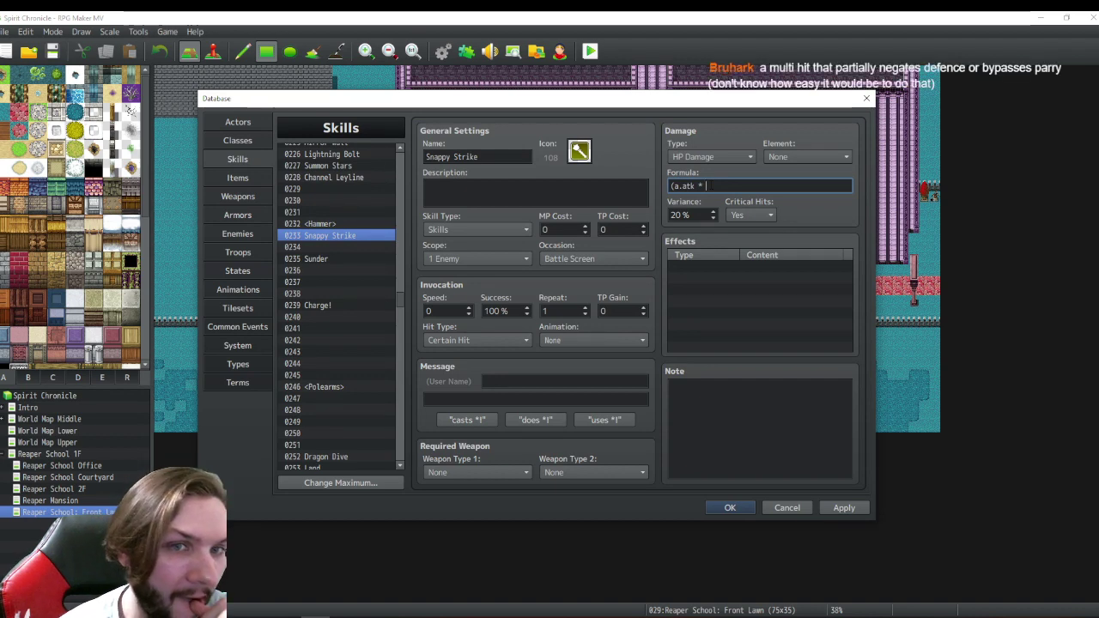
text(.)
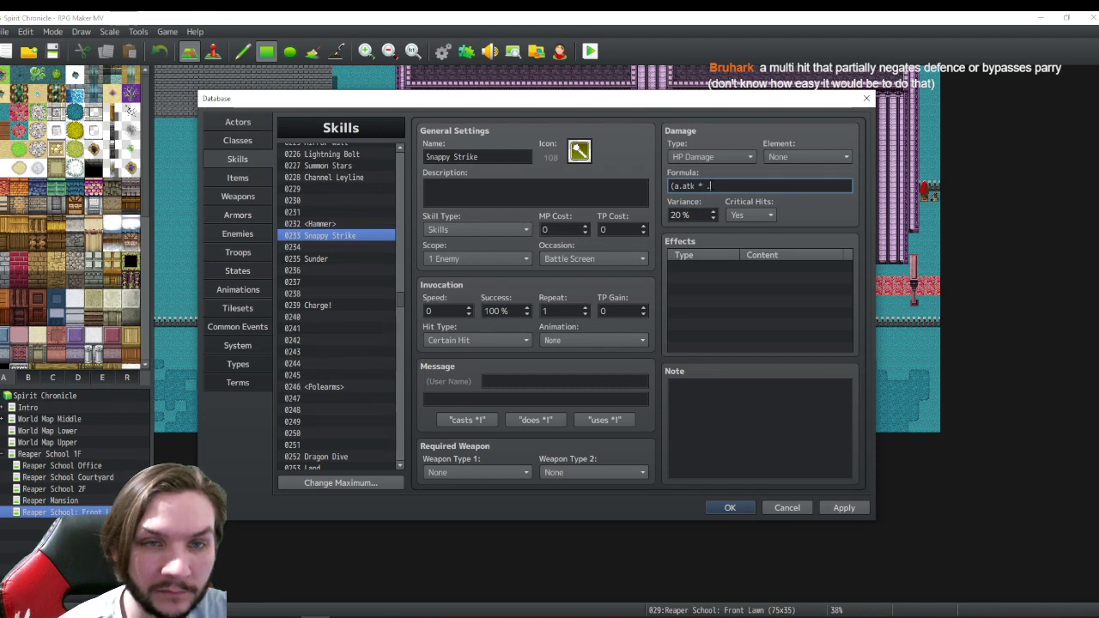
text(85))
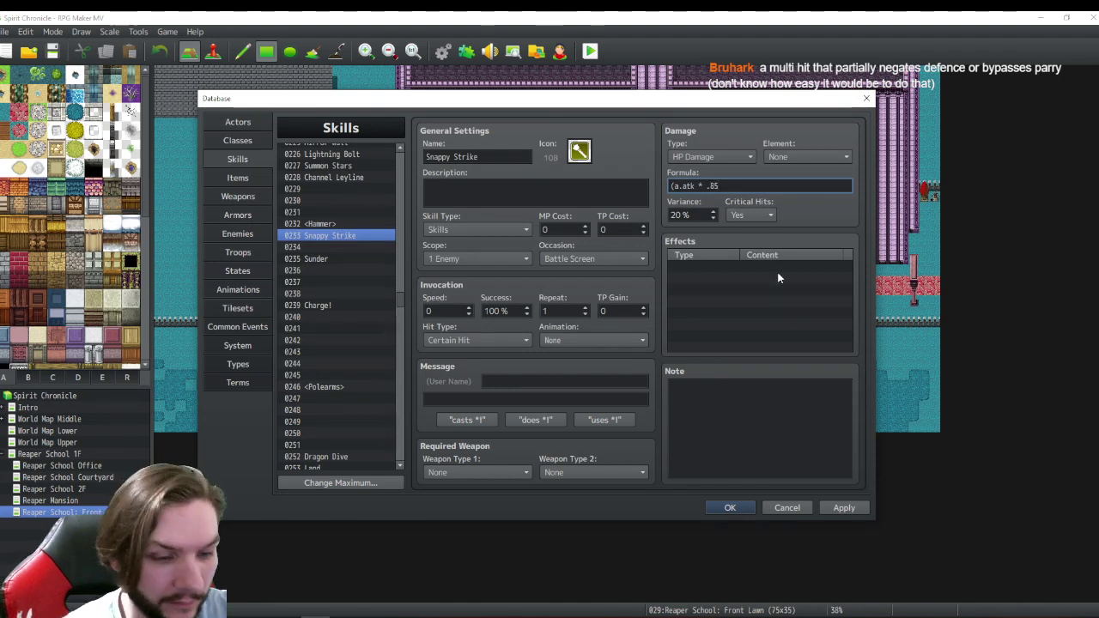
- Change the attack multiplier in the Snappy Strike formula to .75 and append a minus sign after the parentheses
key(Left)
key(Left)
key(BackSpace)
text(1)
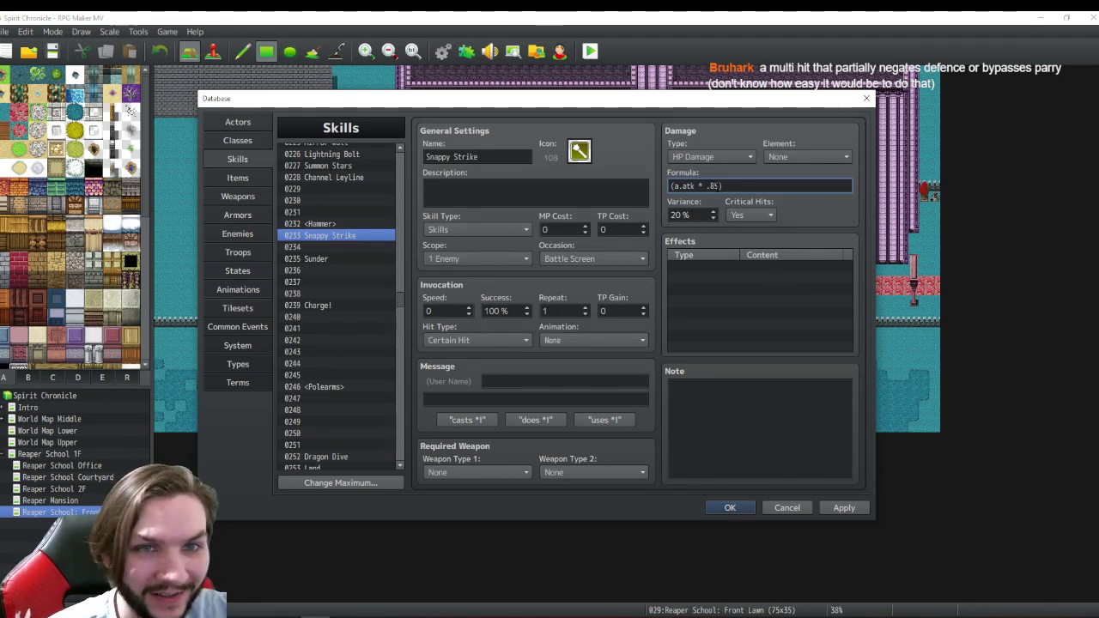
key(BackSpace)
text(75))
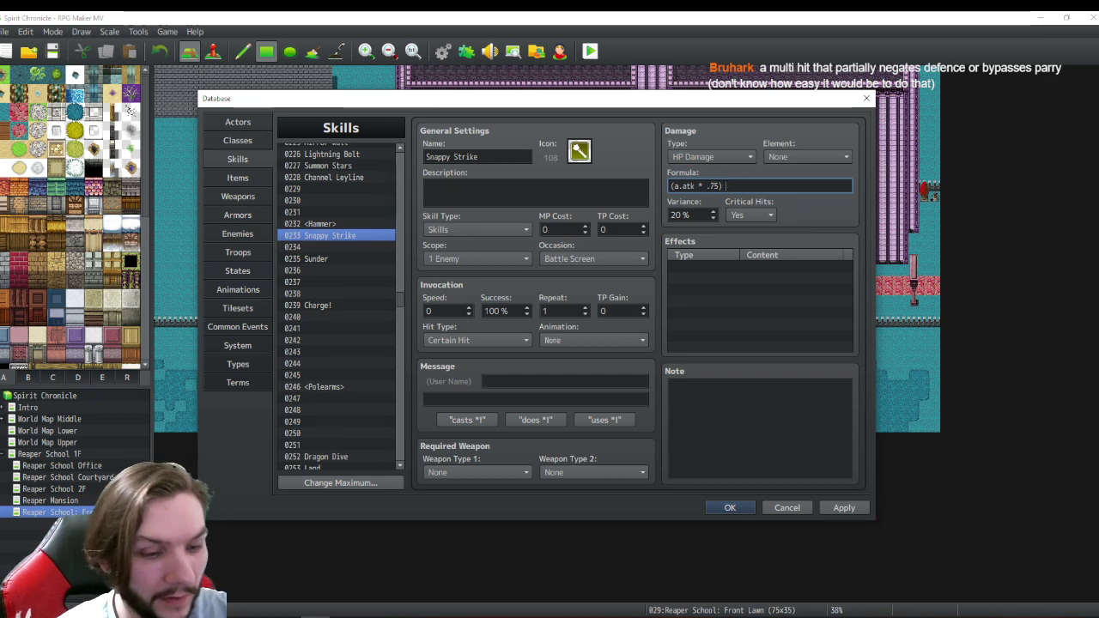
text( *)
key(BackSpace)
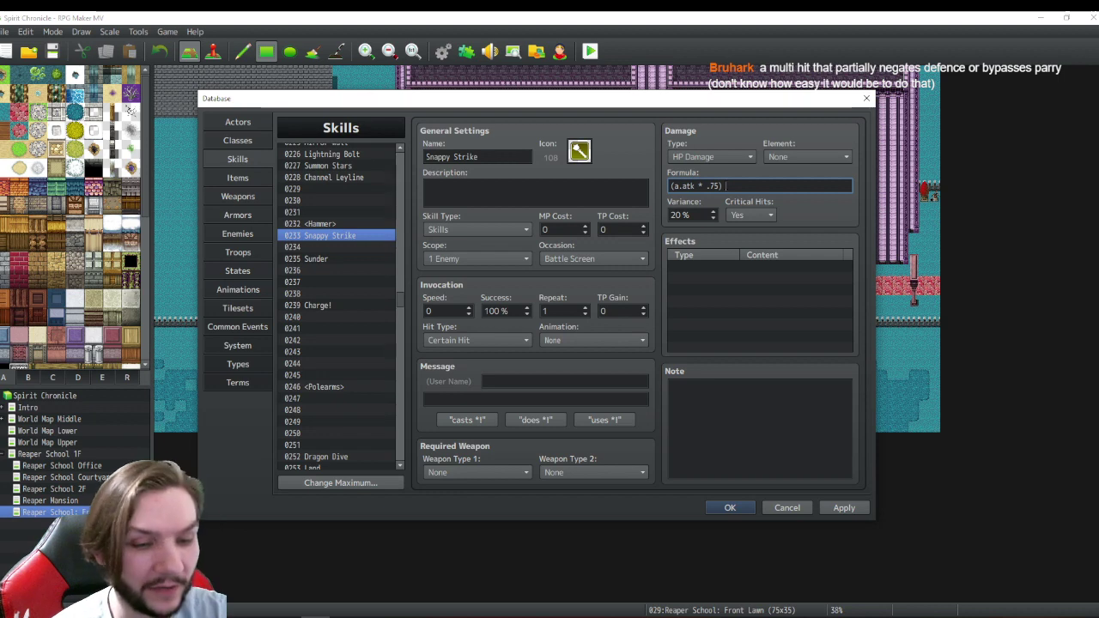
text(-)
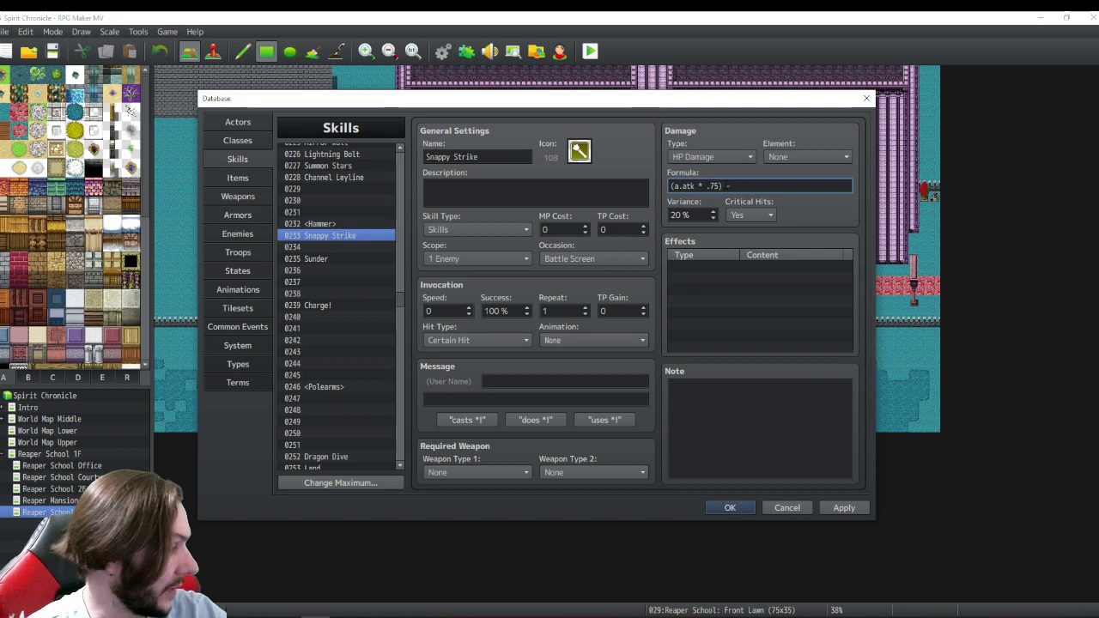
- Compare the stat boosts and stun chances of the hammer weapons from Baton through Twisted Mace
click(238, 196)
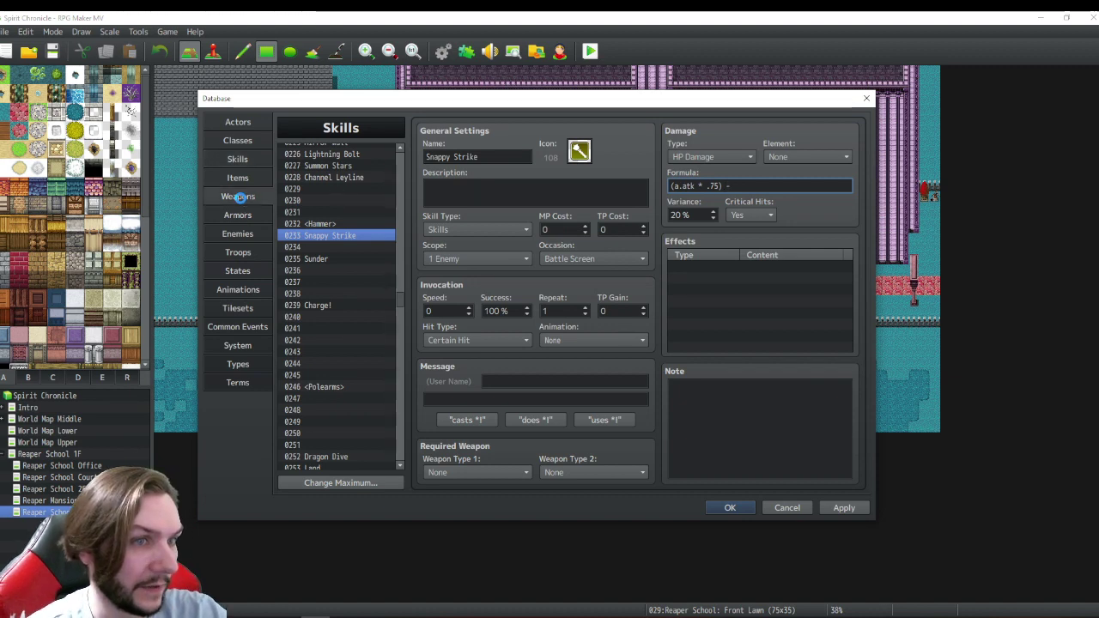
click(314, 229)
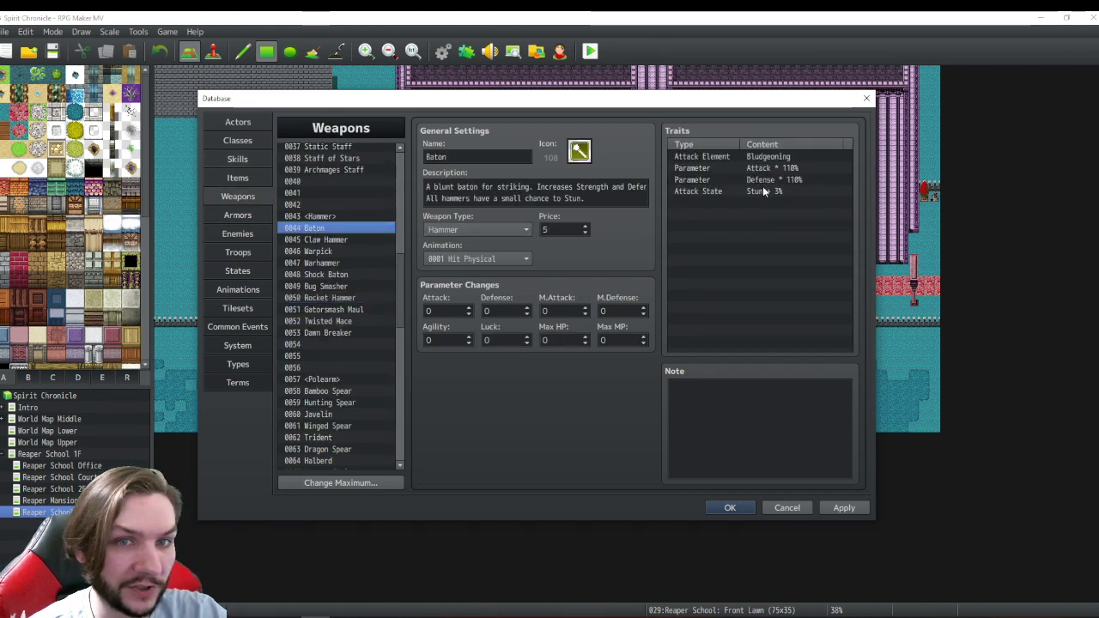
click(342, 241)
click(331, 251)
click(334, 263)
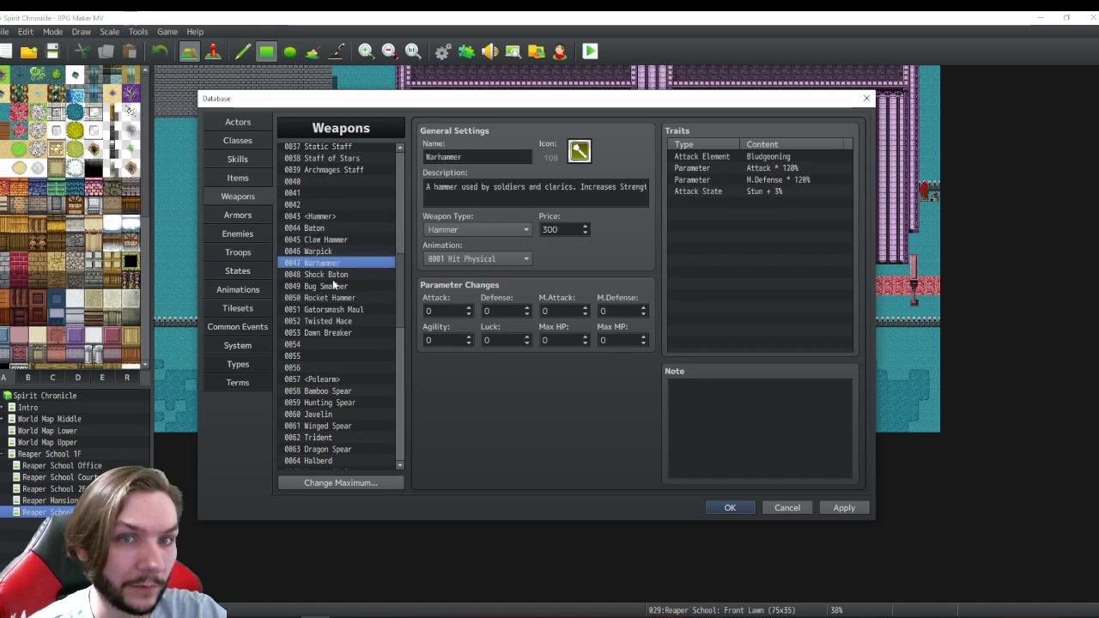
click(330, 275)
click(331, 285)
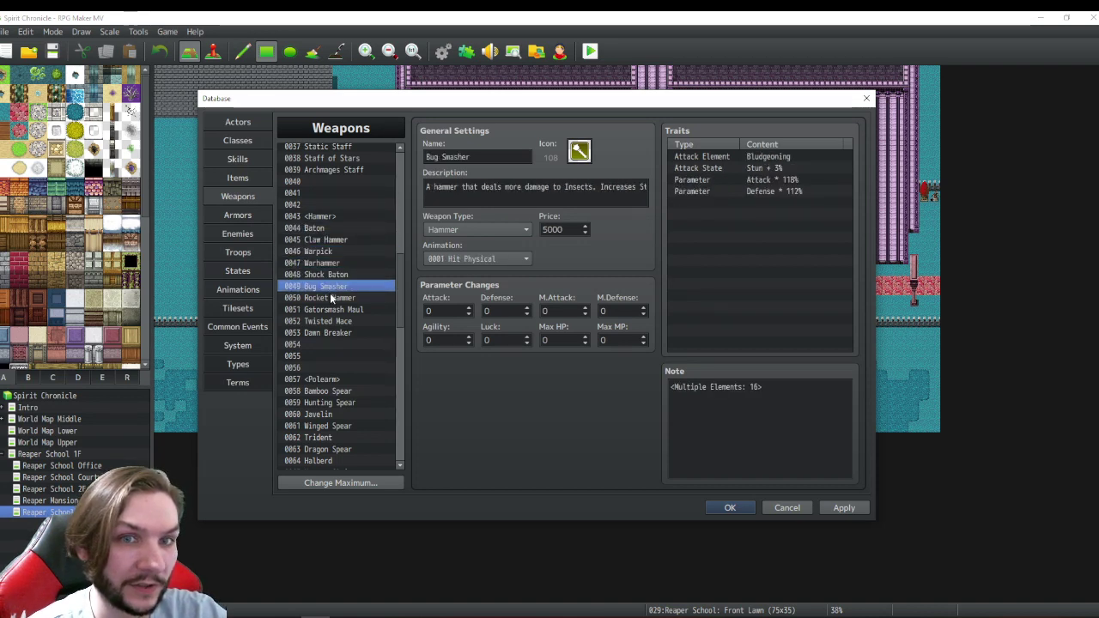
click(334, 298)
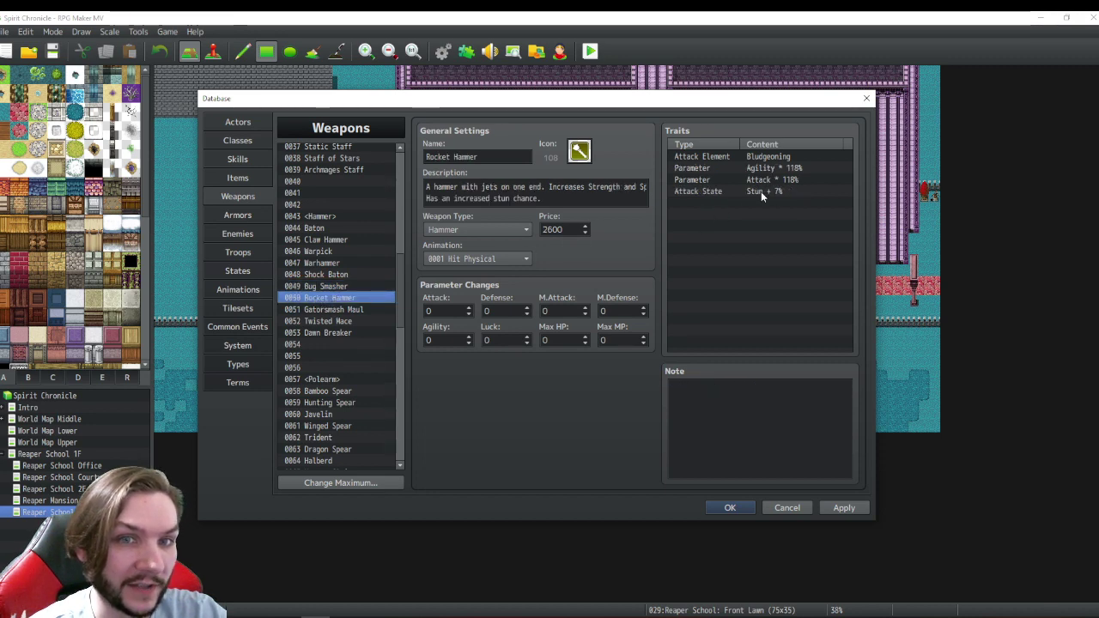
click(336, 310)
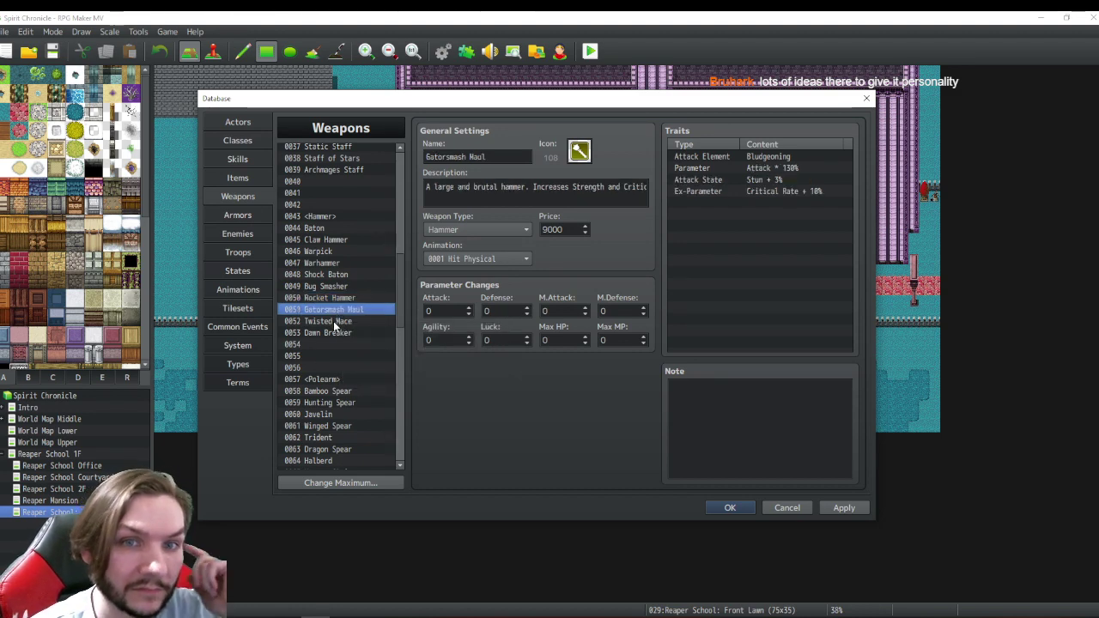
click(334, 322)
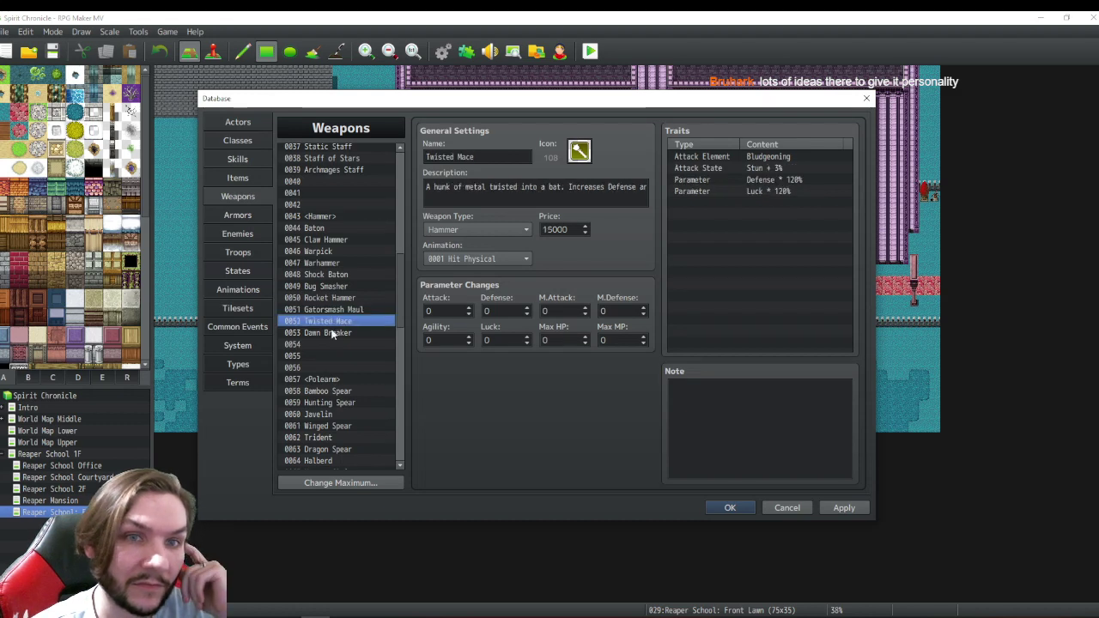
- Complete the Snappy Strike damage formula as (a.atk * .75) - def and save the database changes
click(238, 159)
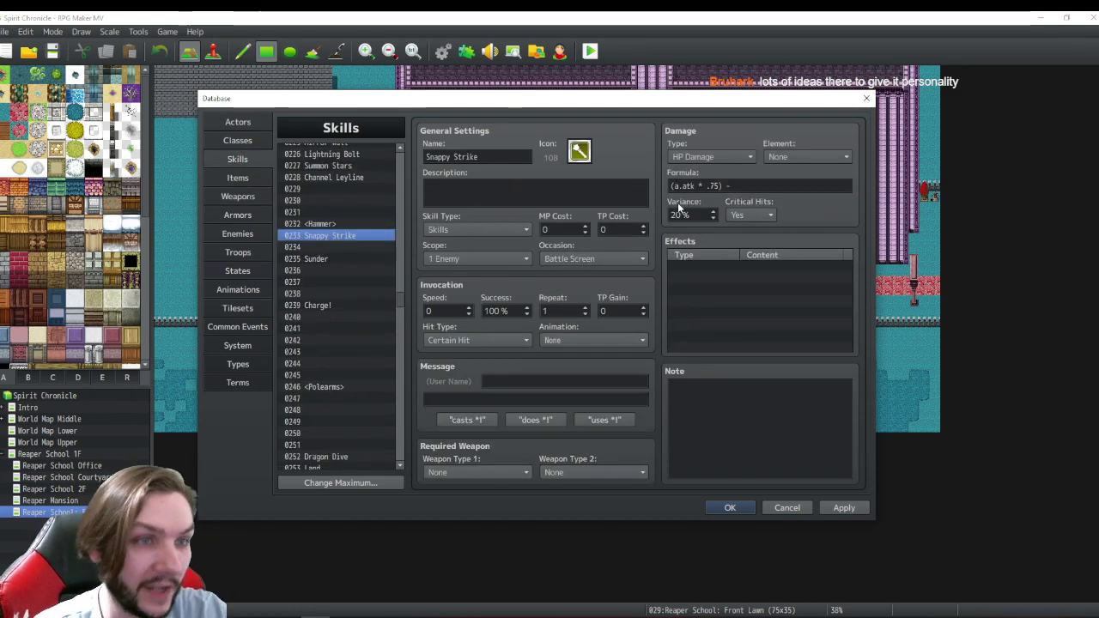
click(772, 183)
click(772, 184)
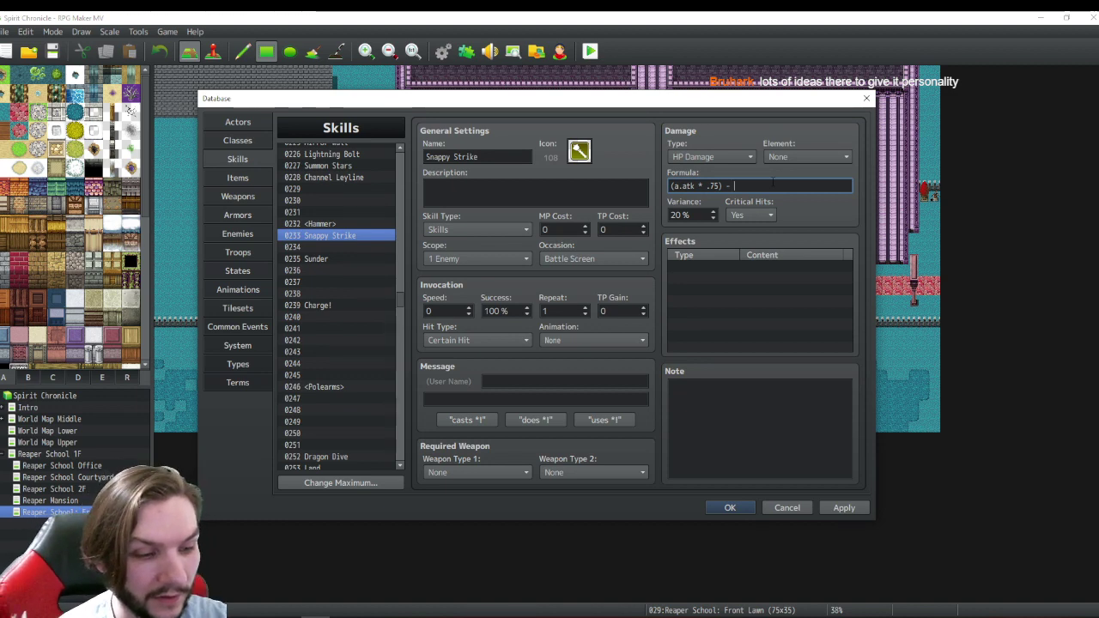
text(def)
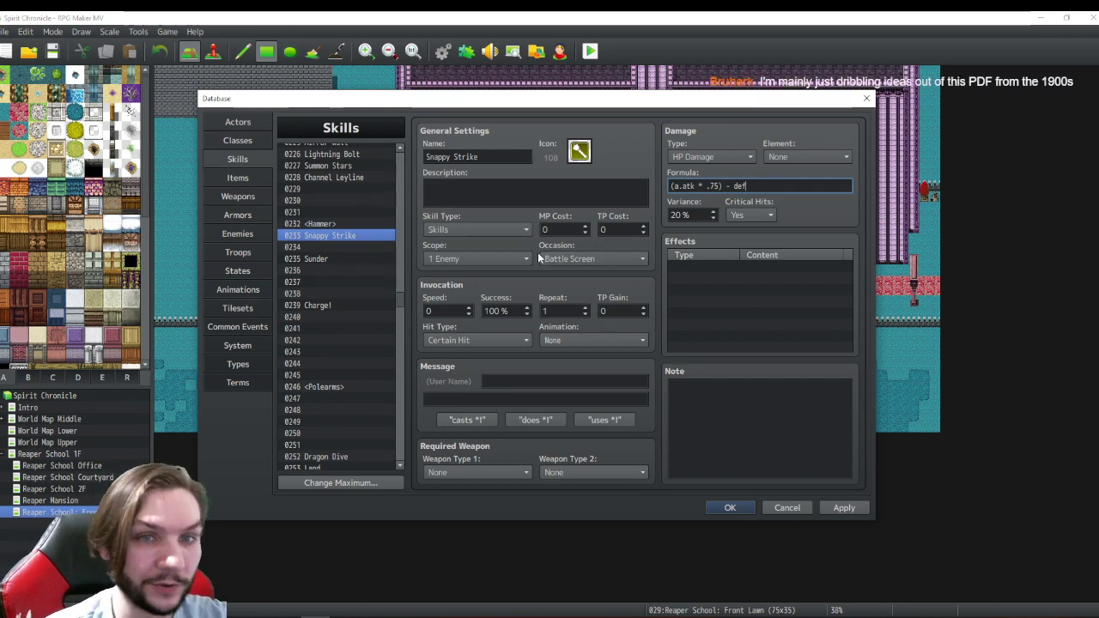
click(728, 509)
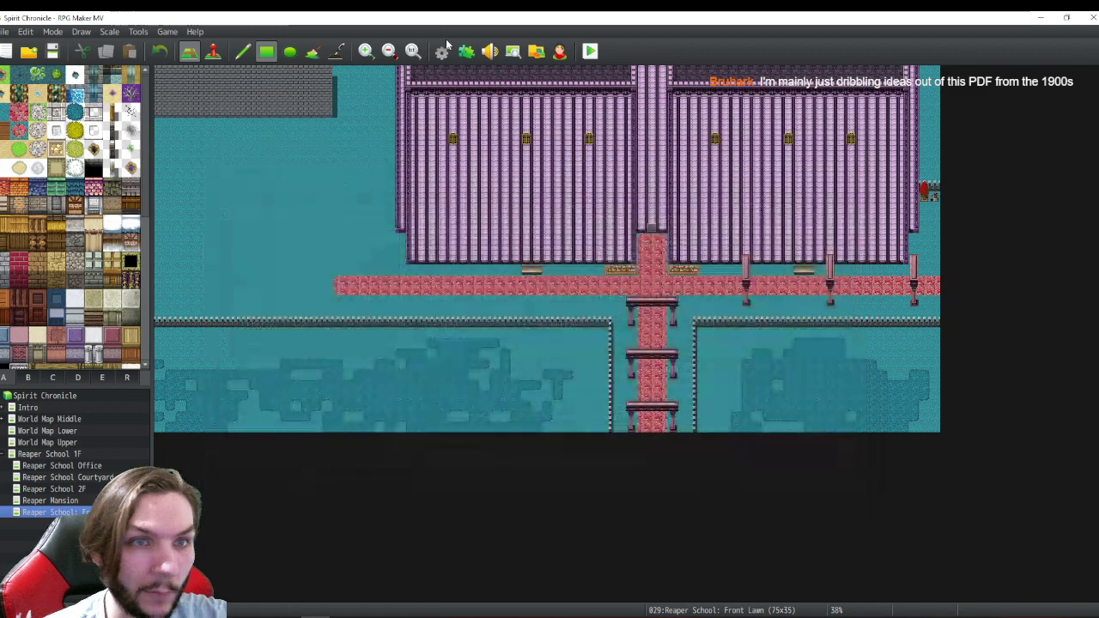
- Look through the Plugin Manager list for the counterattack plugin and open the settings of YEP_X_CounterControl
click(442, 50)
scroll(421, 277, down, 5)
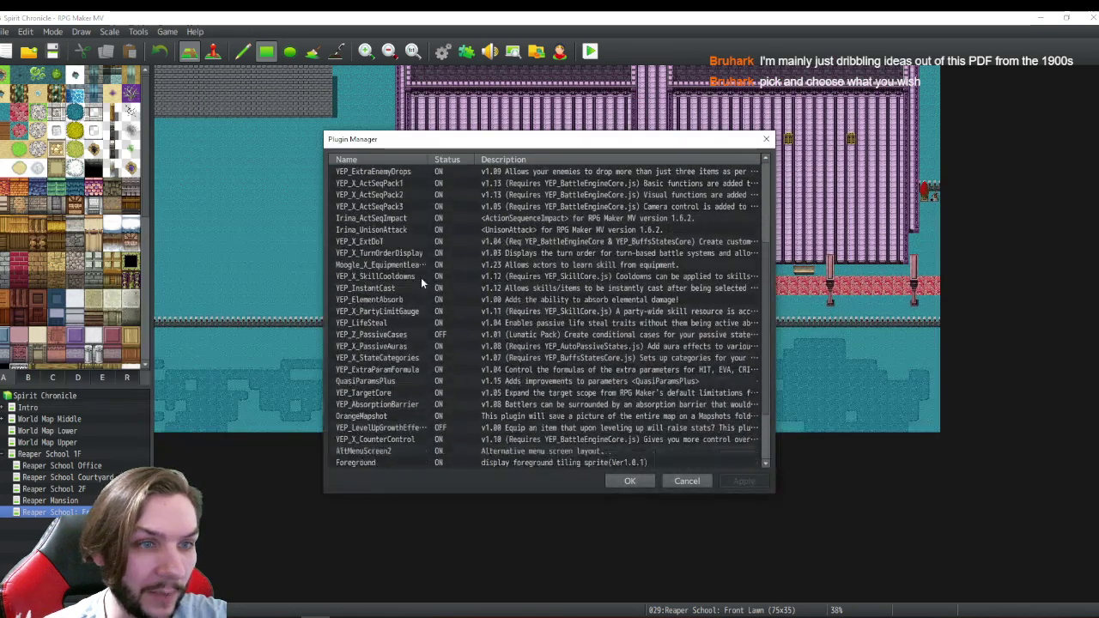
scroll(419, 277, down, 2)
scroll(397, 301, down, 2)
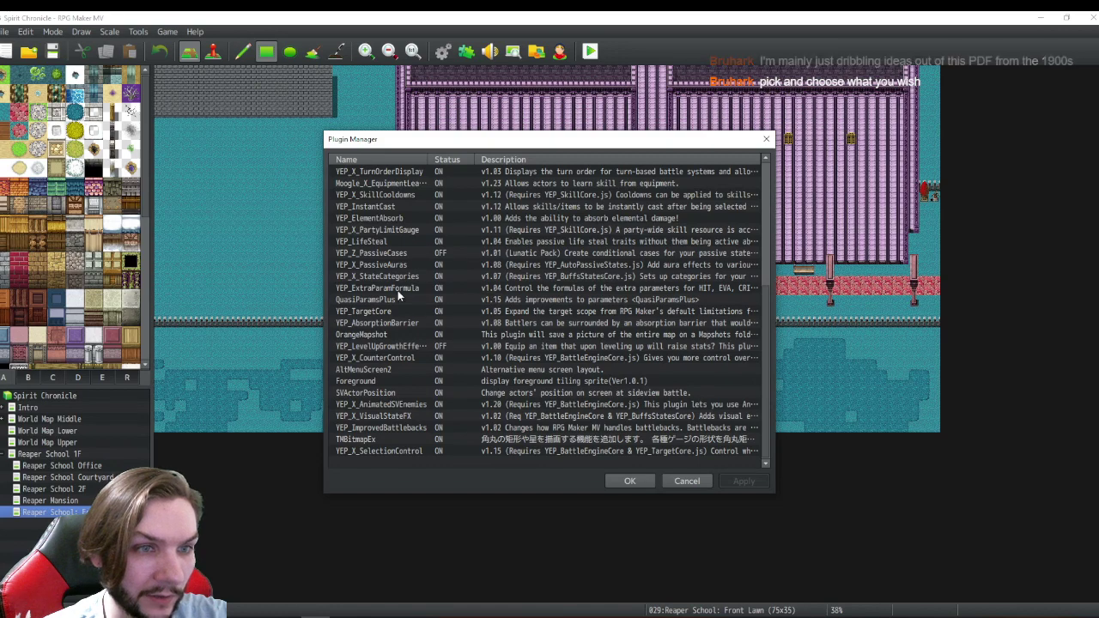
scroll(481, 294, up, 1)
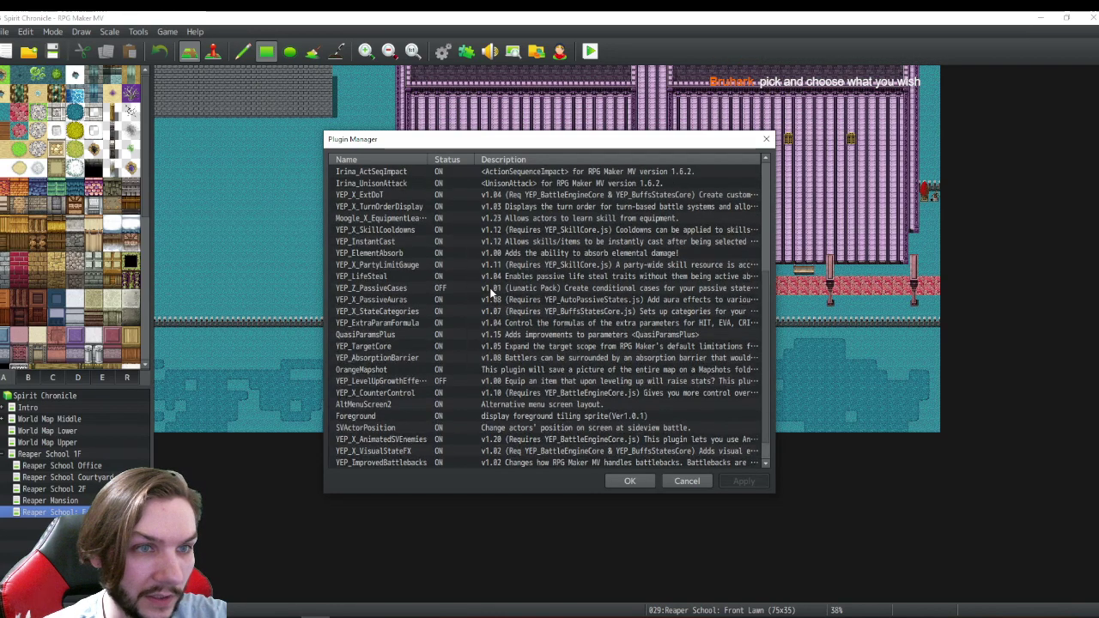
scroll(491, 294, up, 3)
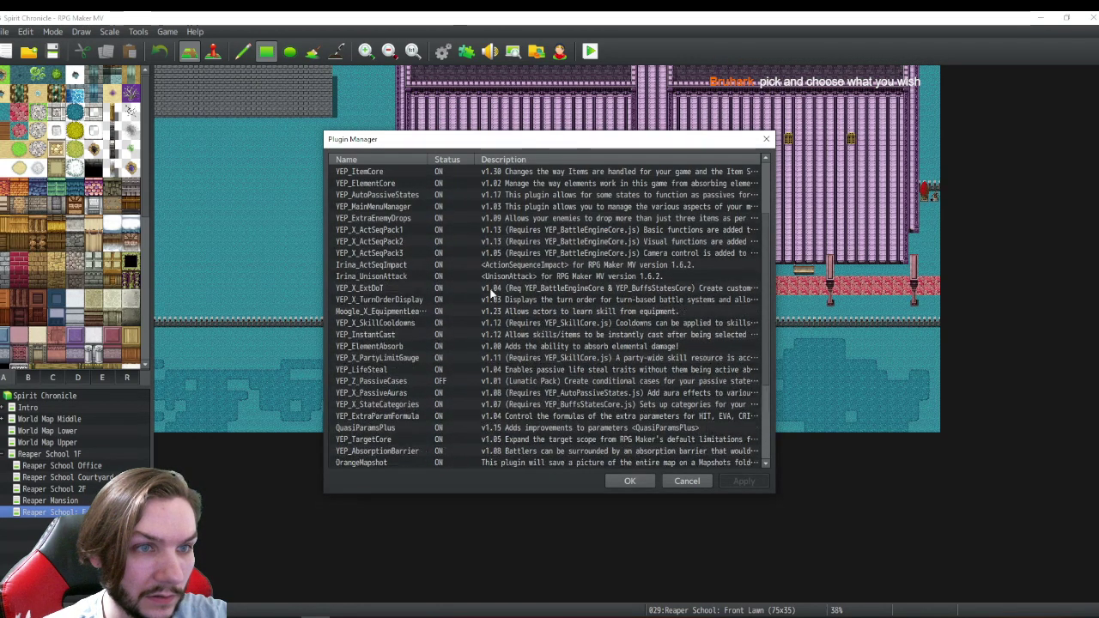
scroll(491, 294, up, 1)
scroll(491, 294, down, 4)
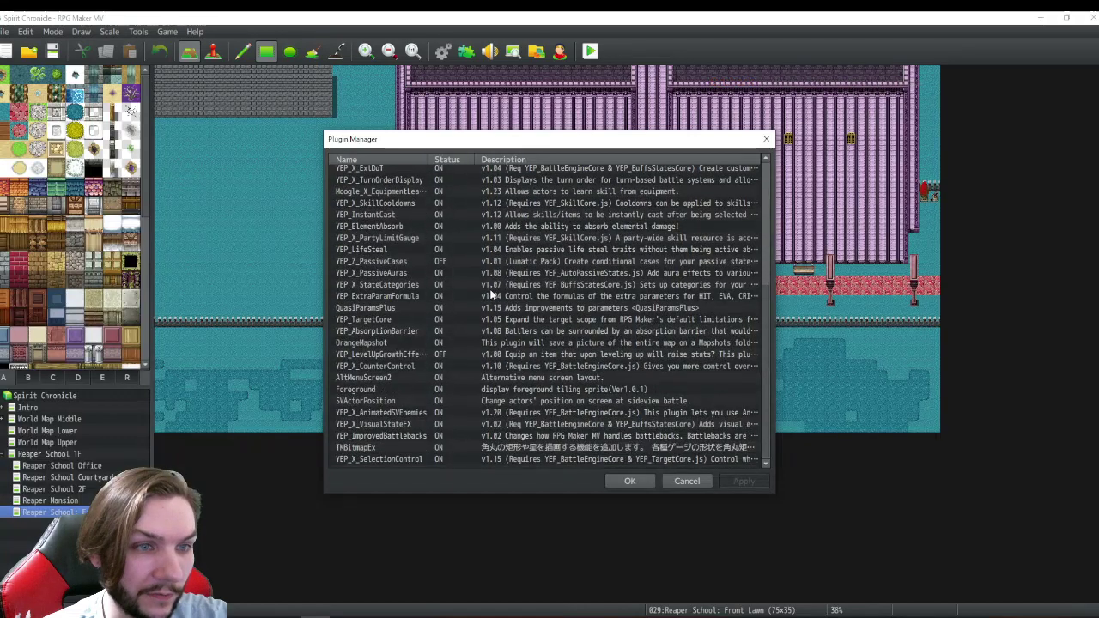
scroll(498, 309, down, 1)
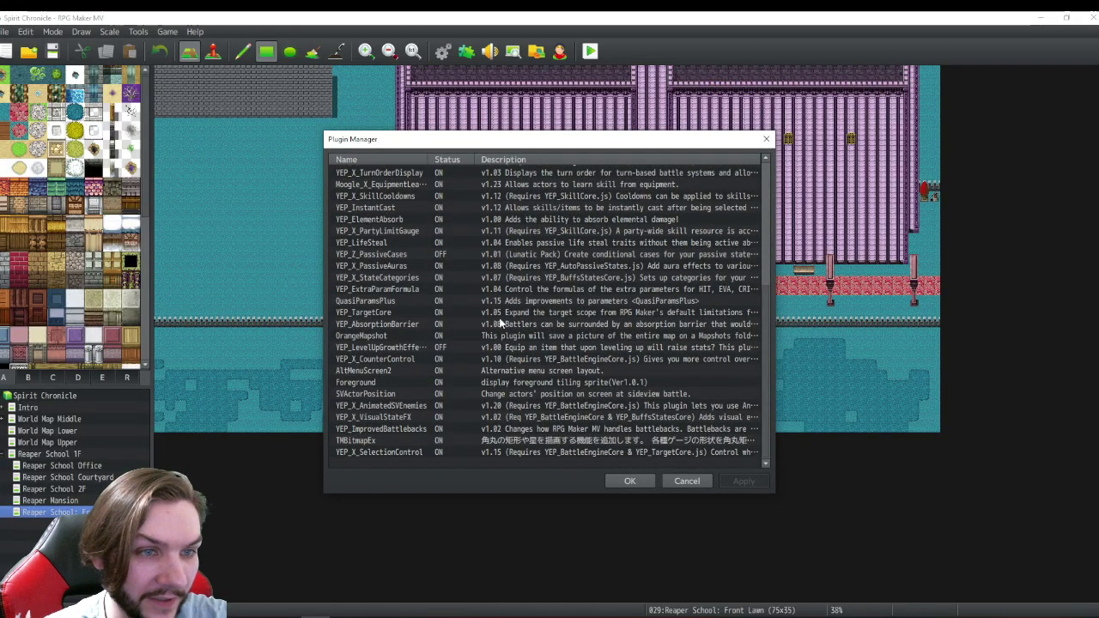
double_click(458, 359)
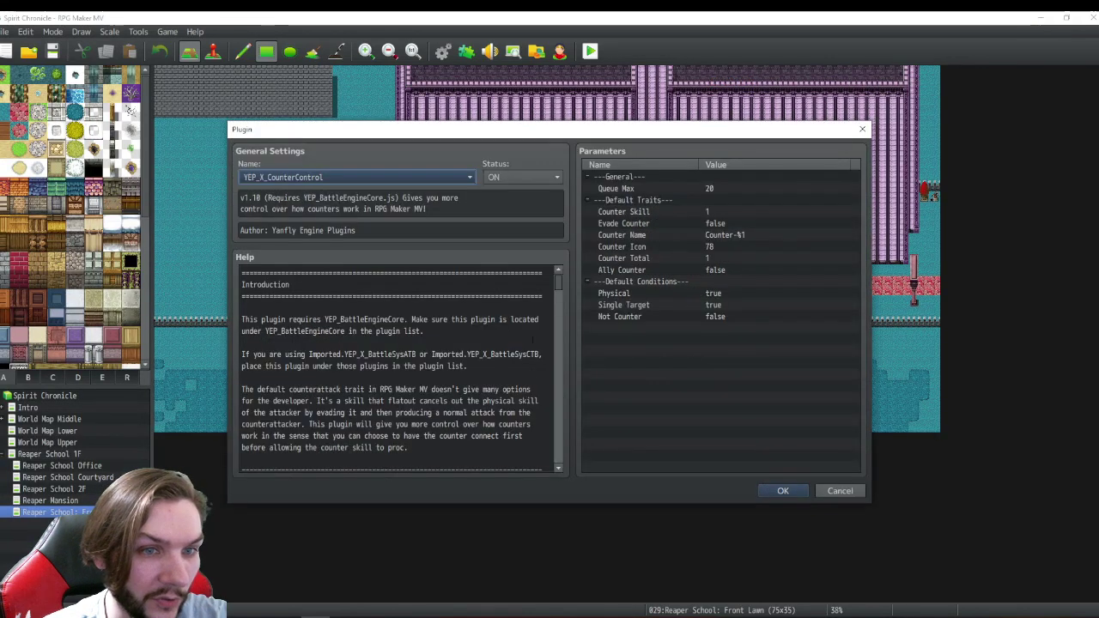
- Read the notetag documentation in the YEP_X_CounterControl help, from the actor and enemy notetags through the skill and item notetags
scroll(554, 281, down, 10)
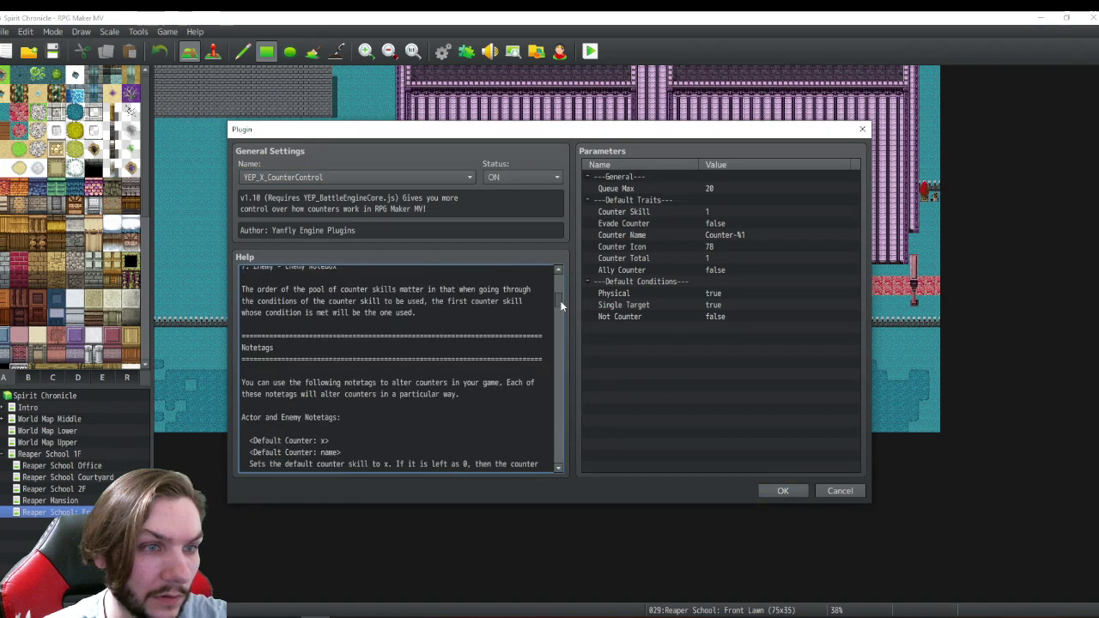
scroll(554, 307, down, 3)
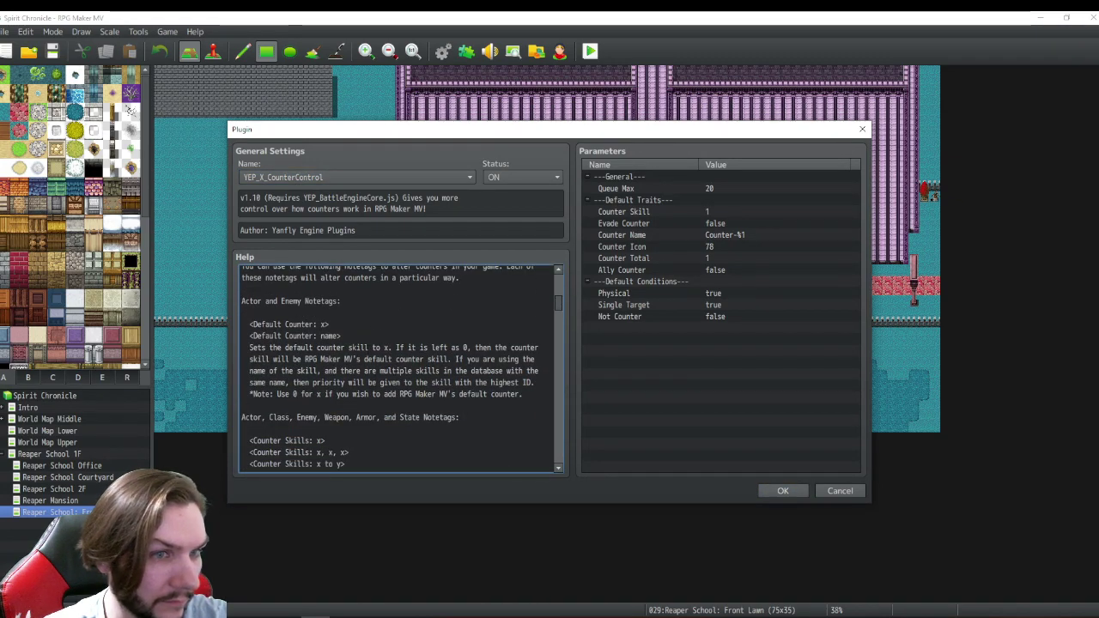
scroll(399, 369, down, 5)
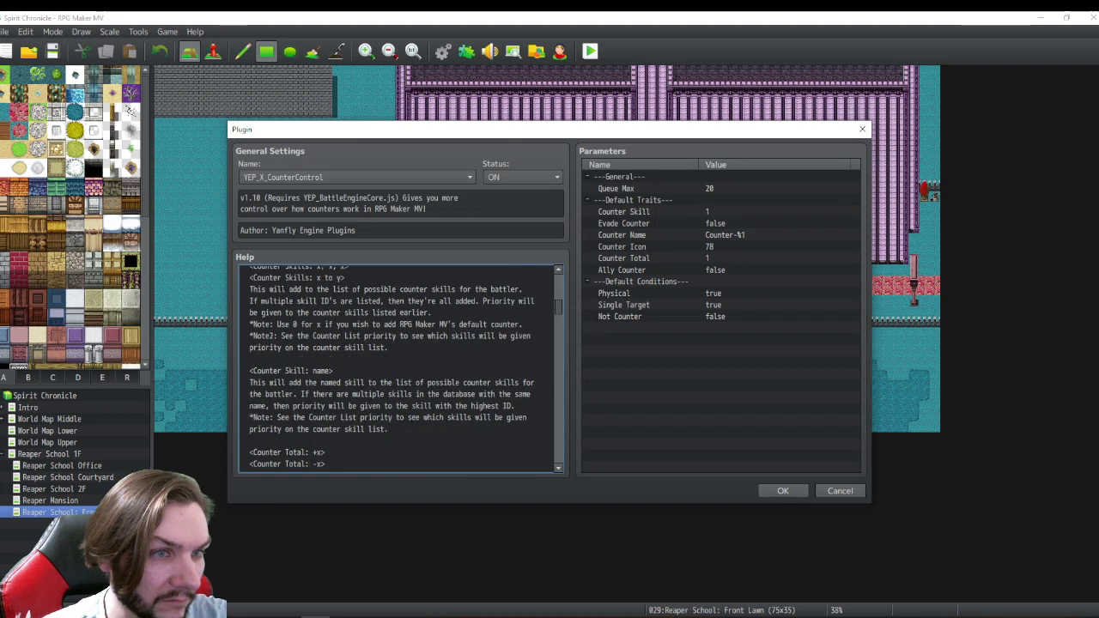
scroll(399, 369, up, 1)
scroll(357, 336, down, 5)
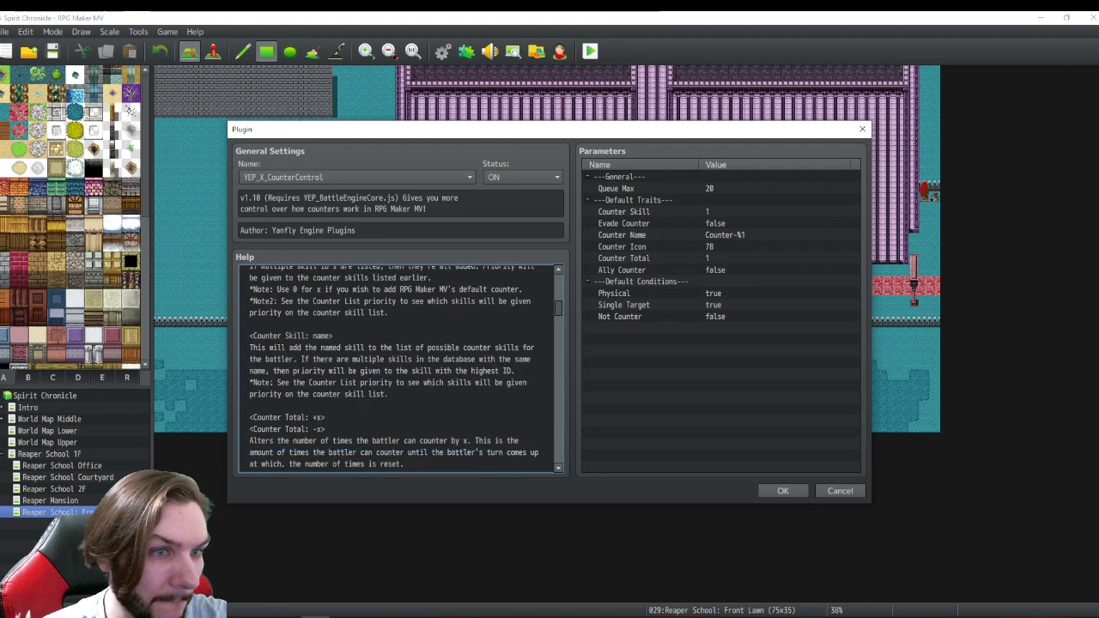
scroll(356, 336, up, 1)
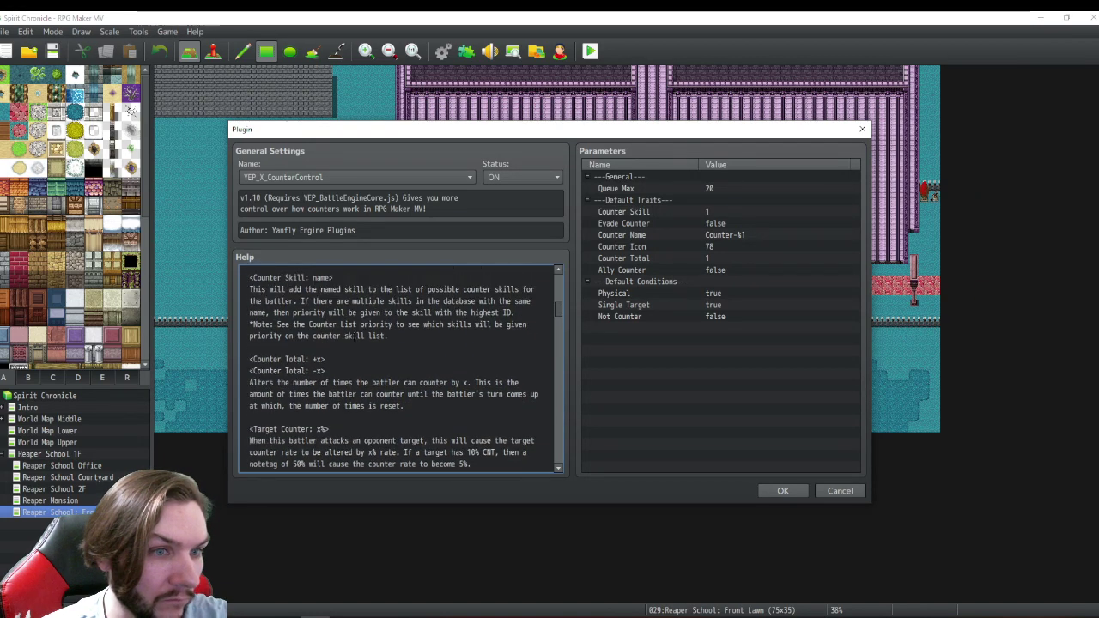
scroll(393, 368, down, 4)
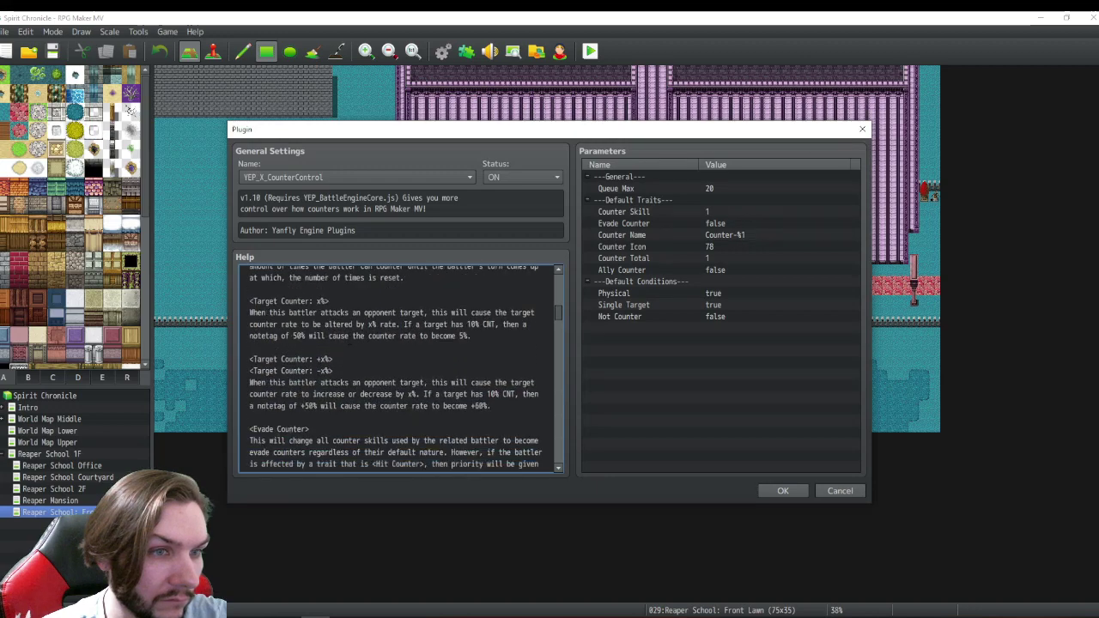
scroll(313, 337, down, 4)
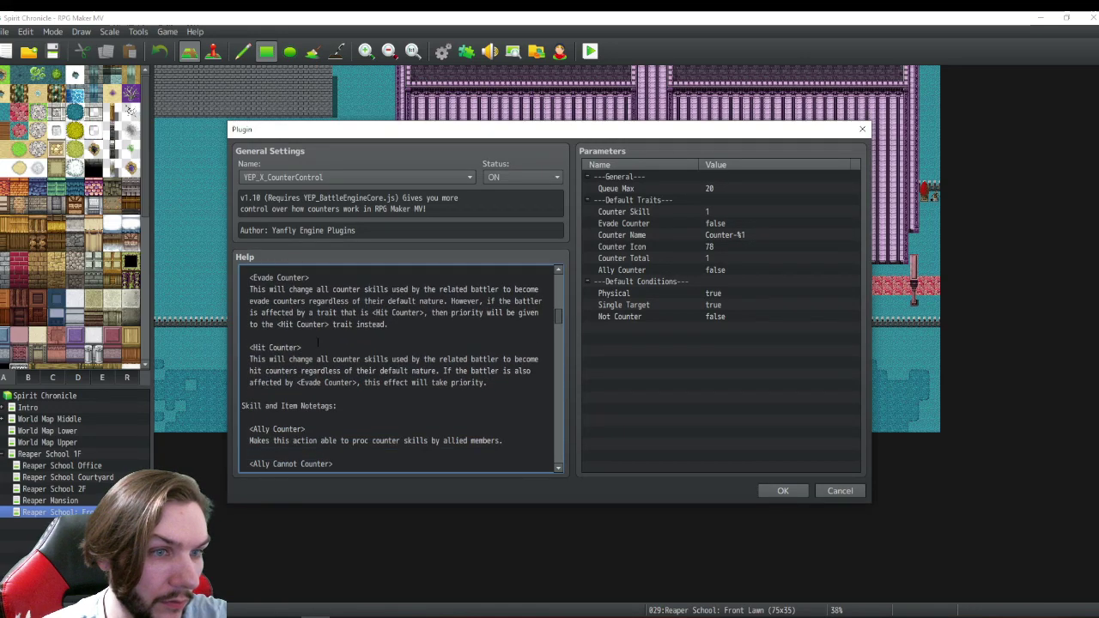
scroll(313, 336, down, 2)
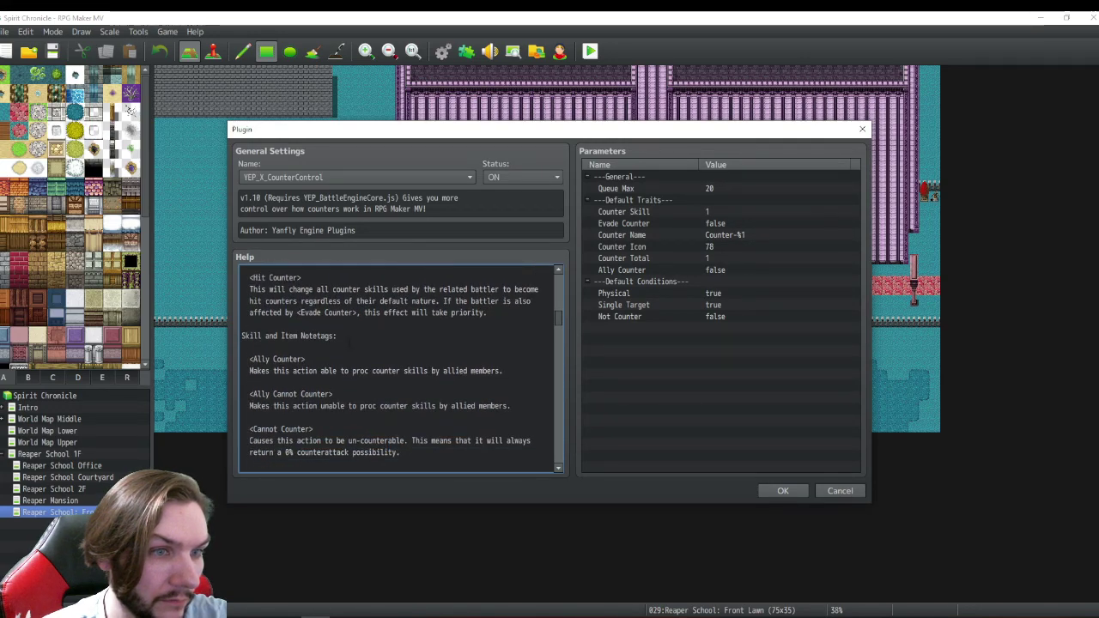
scroll(337, 340, down, 2)
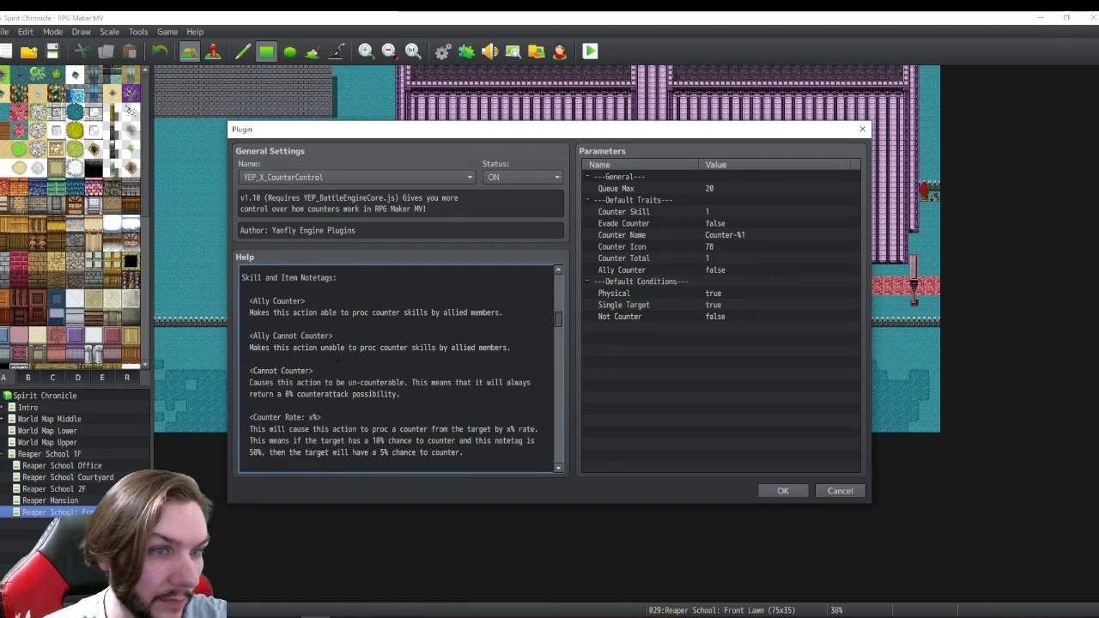
- Copy the <Cannot Counter> notetag from the YEP_X_CounterControl plugin help and close the plugin settings
drag(325, 336, 250, 335)
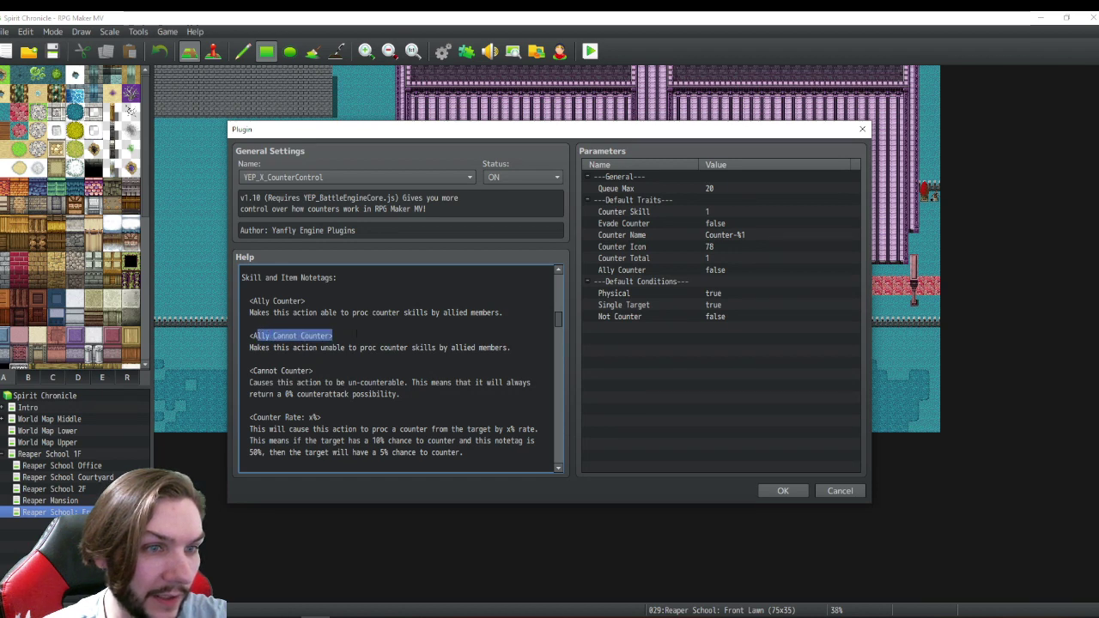
click(363, 359)
scroll(363, 358, down, 2)
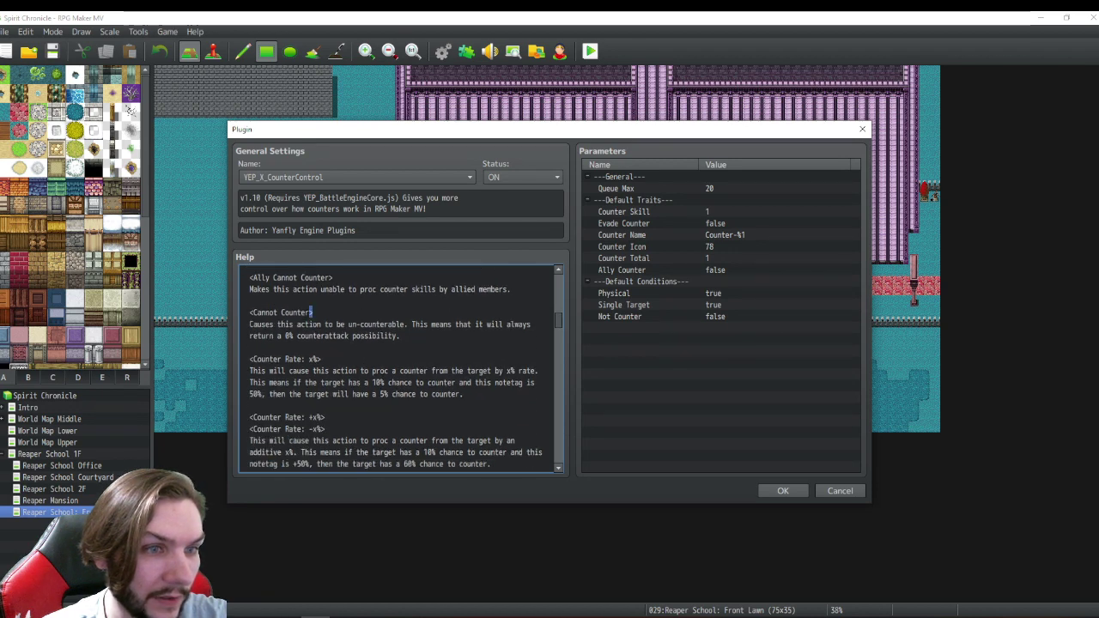
drag(312, 313, 250, 312)
right_click(268, 310)
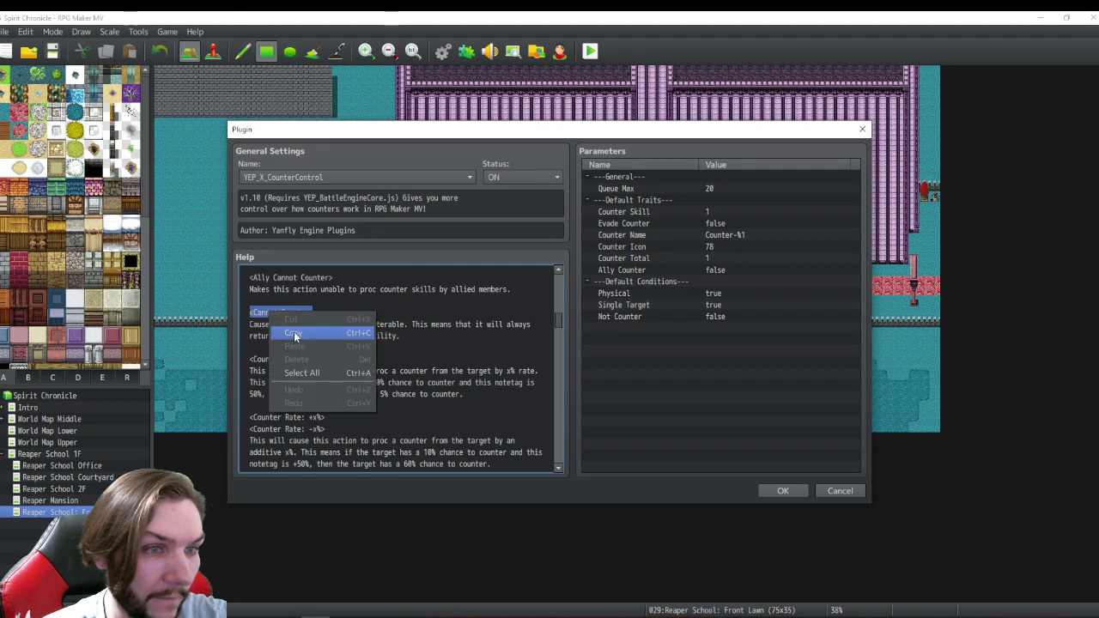
click(295, 334)
click(782, 490)
click(633, 479)
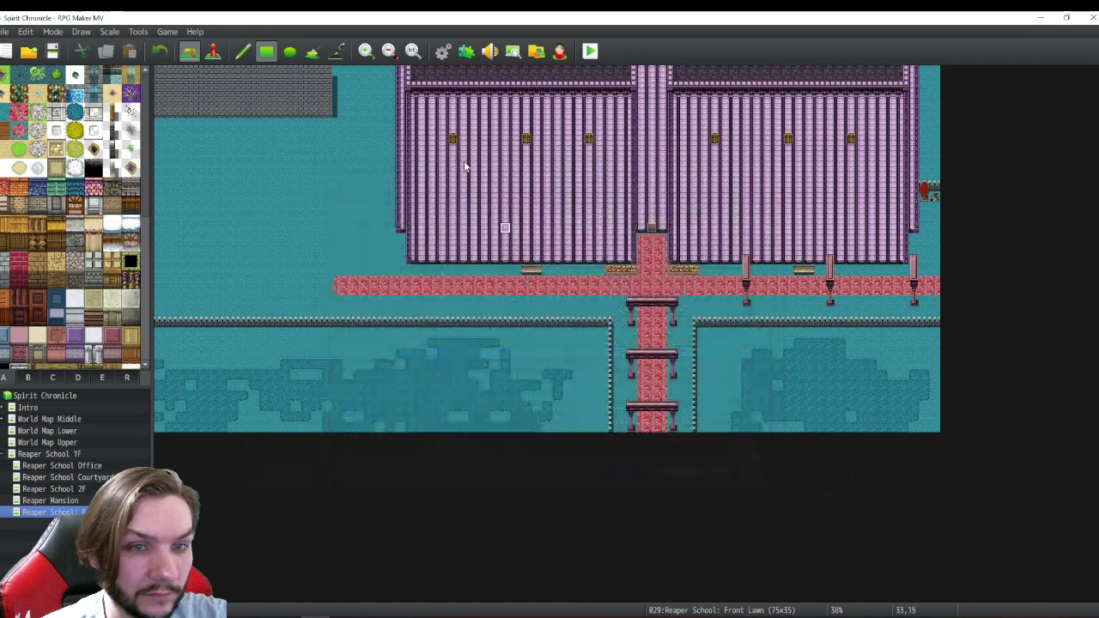
- Open the database and paste the <Cannot Counter> notetag into the note of the Snappy Strike skill
click(443, 51)
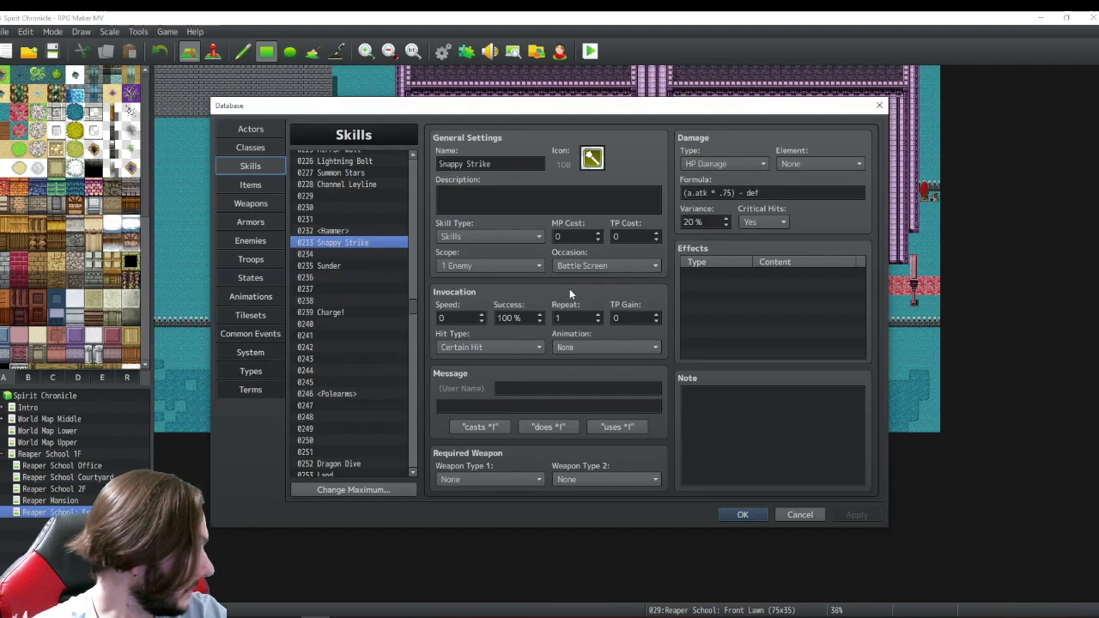
click(725, 405)
right_click(740, 415)
click(761, 439)
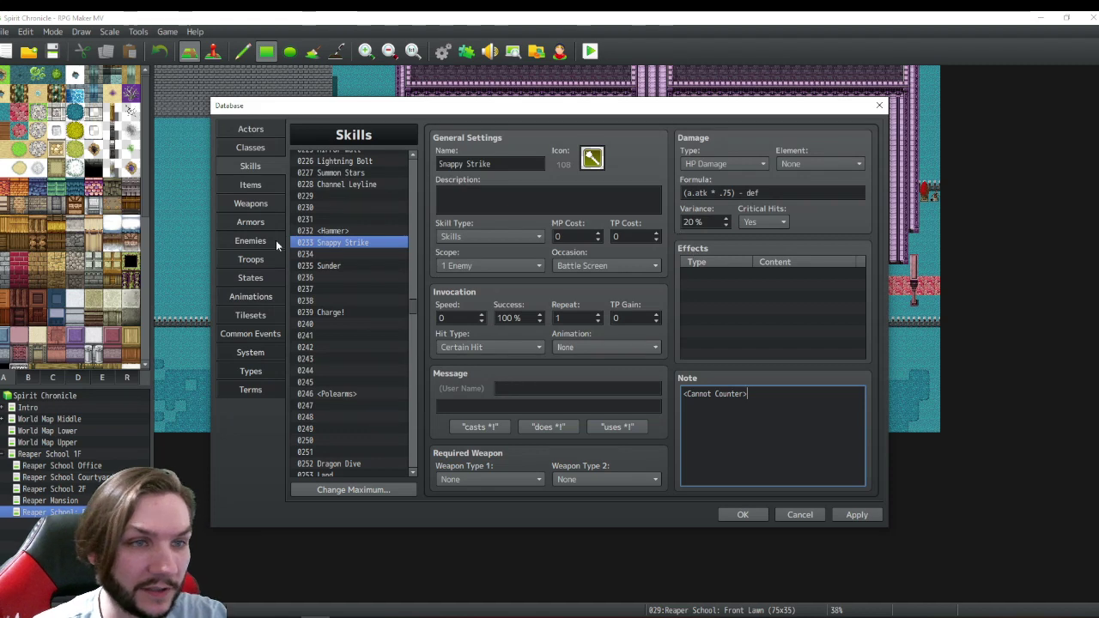
- Copy all the notetags from the note of the Sunder skill
click(339, 266)
key(ctrl+a)
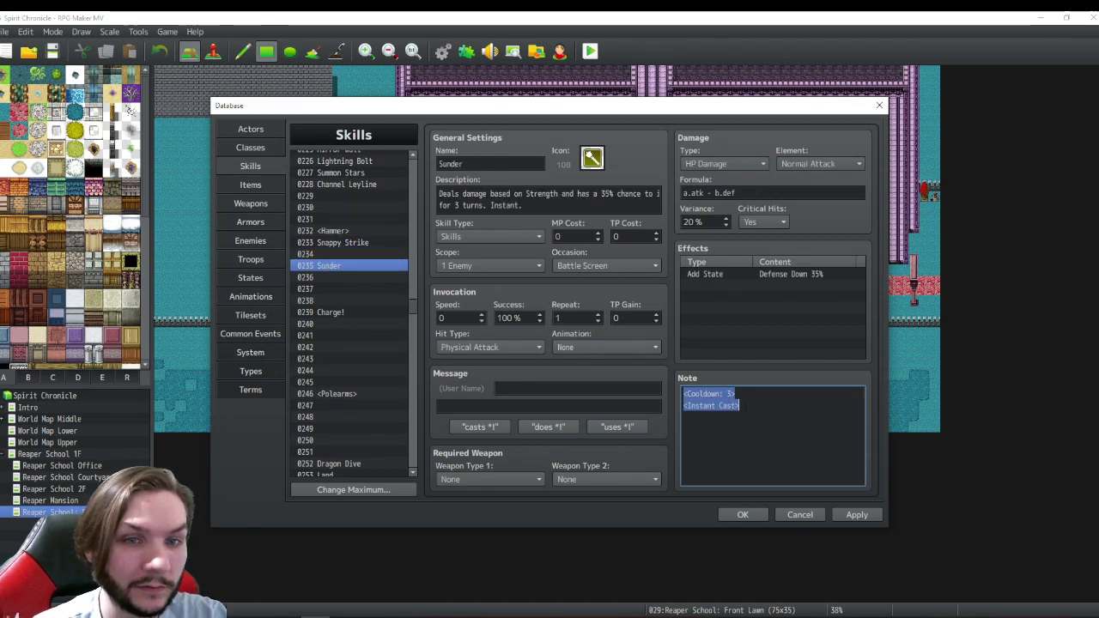
right_click(720, 395)
click(755, 421)
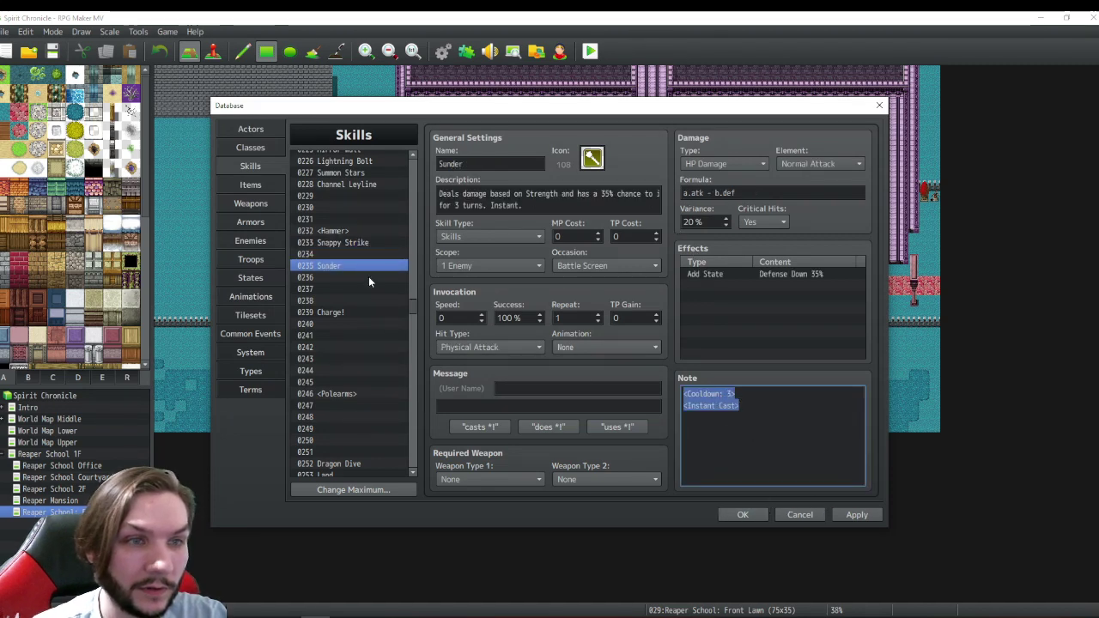
- Paste the copied notetags below <Cannot Counter> in Snappy Strike's note, keeping <Cooldown: 3> and deleting <Instant Cast>
click(336, 243)
click(770, 396)
click(770, 396)
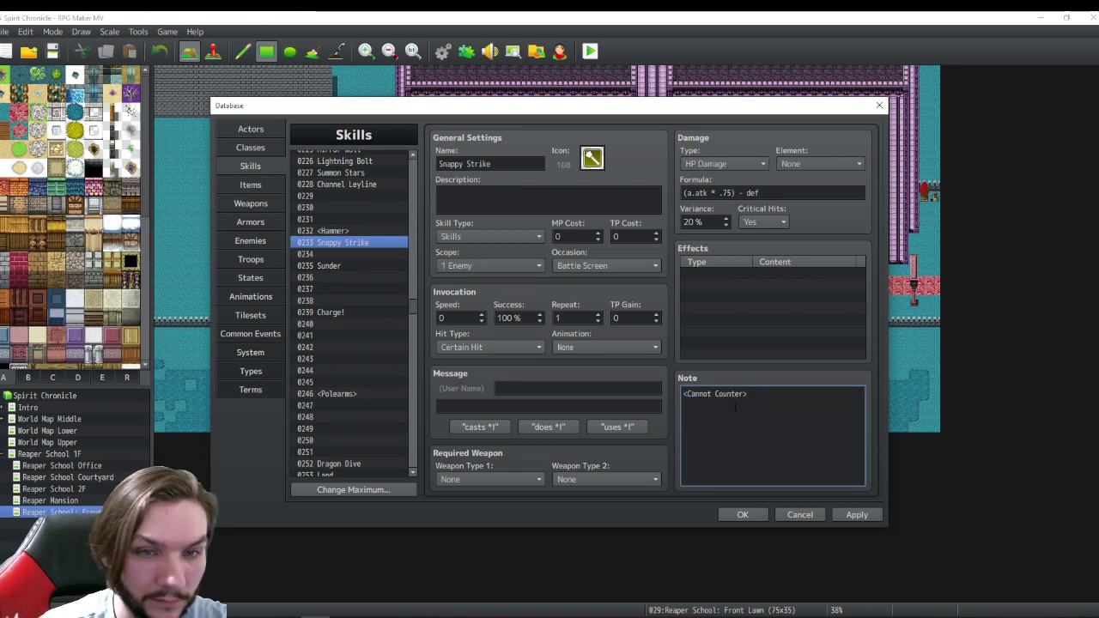
right_click(734, 407)
click(760, 441)
key(shift+Home)
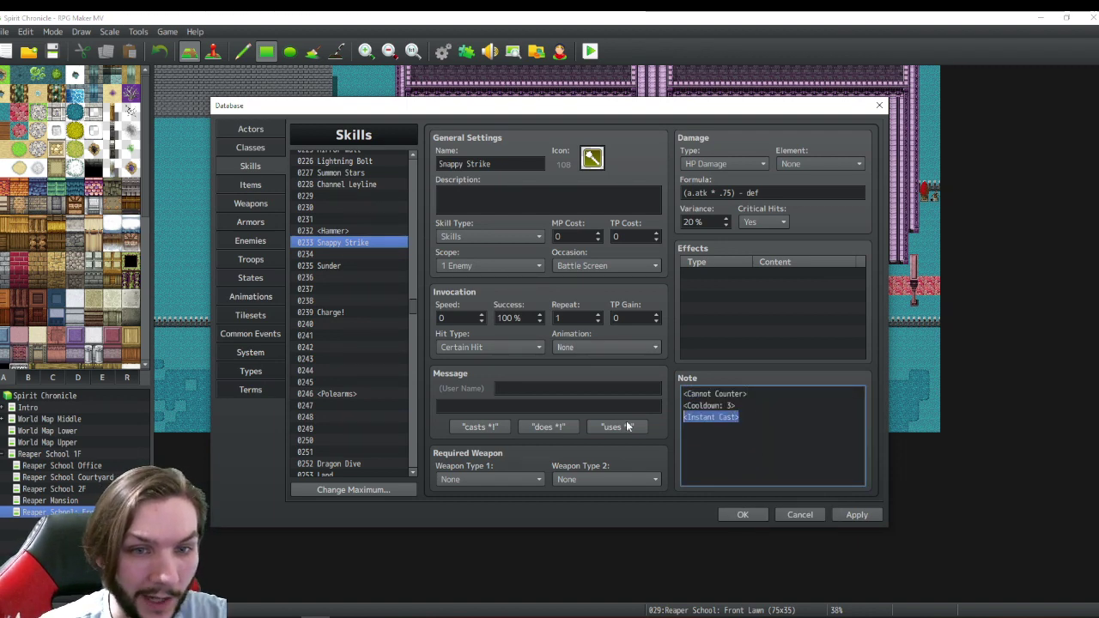
key(BackSpace)
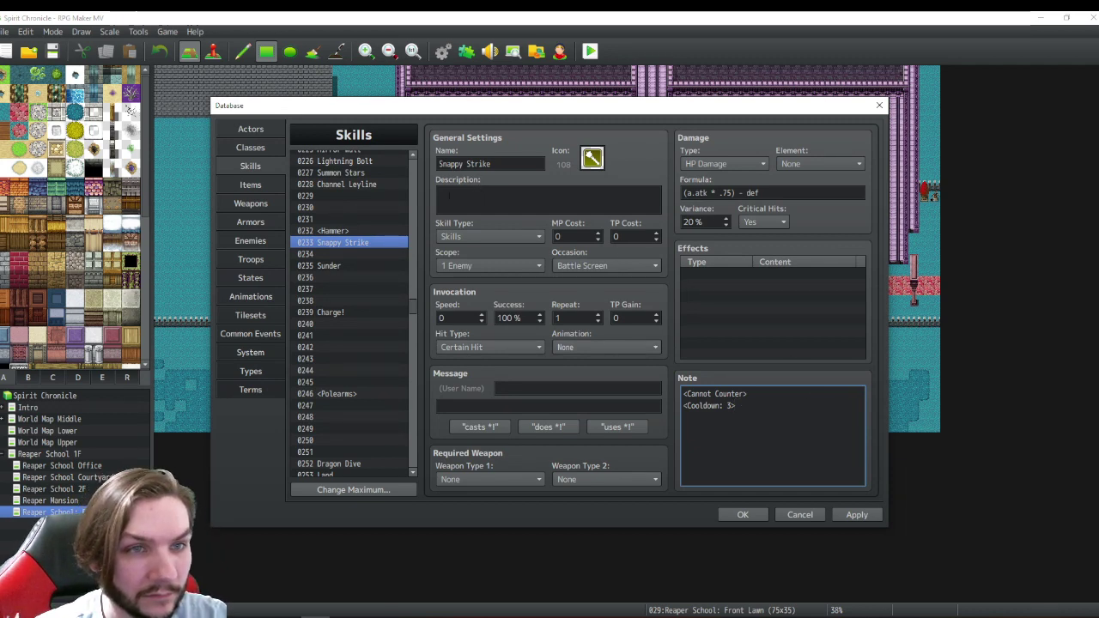
- Set Snappy Strike's hit type to Physical Attack
click(448, 195)
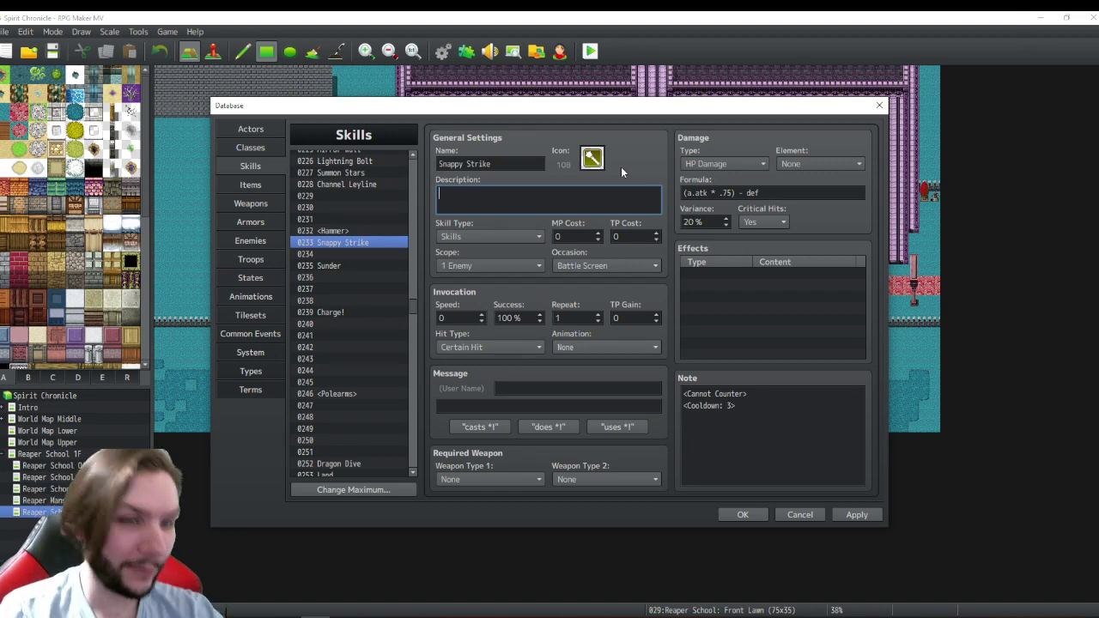
click(520, 348)
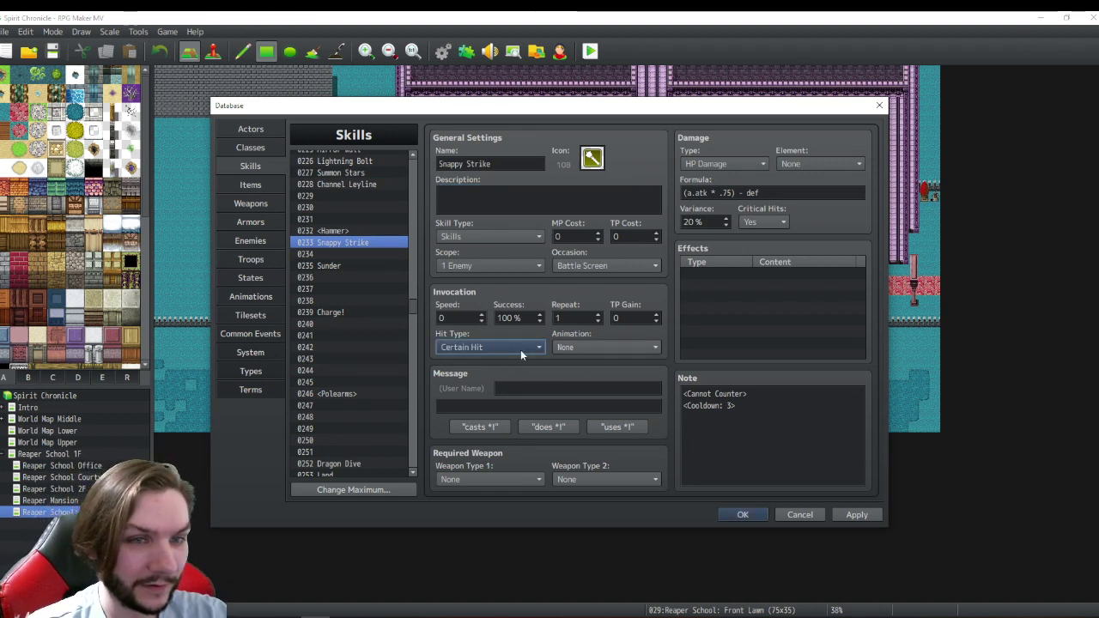
click(492, 376)
- Write "Hit 3 times, dealing Bludgeoning damage based on Strength" as the first line of Snappy Strike's description
click(527, 196)
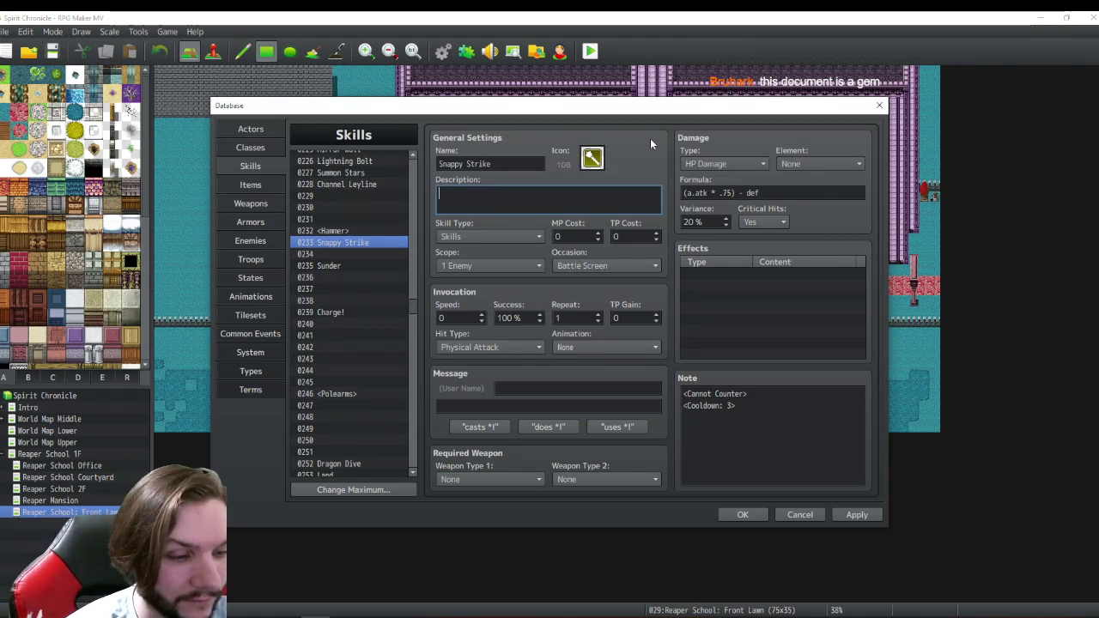
text(Hi)
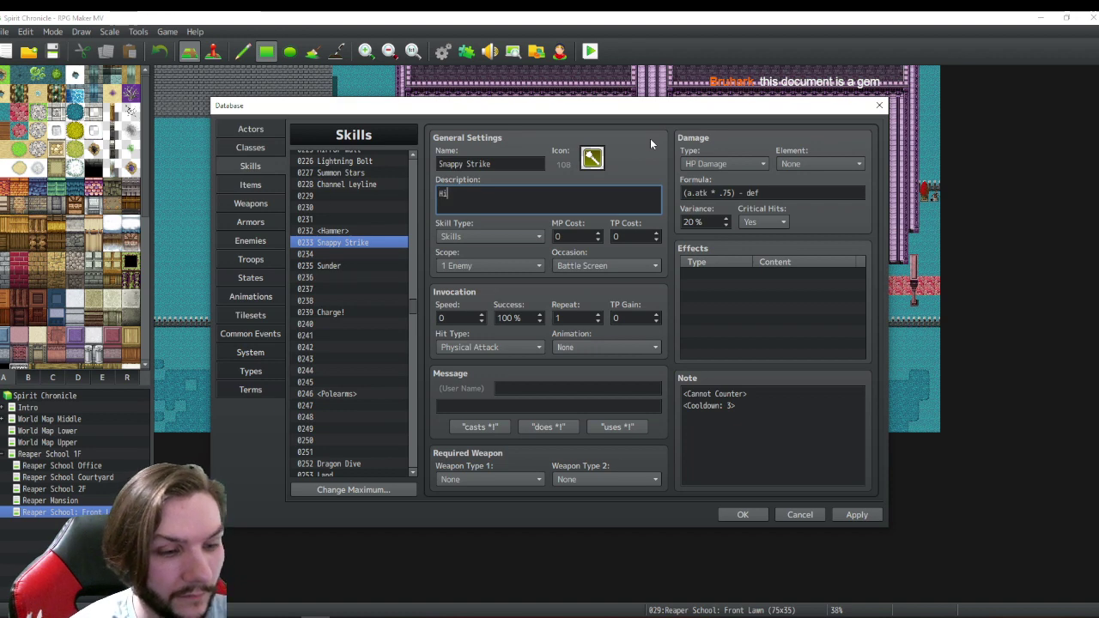
text(t 3)
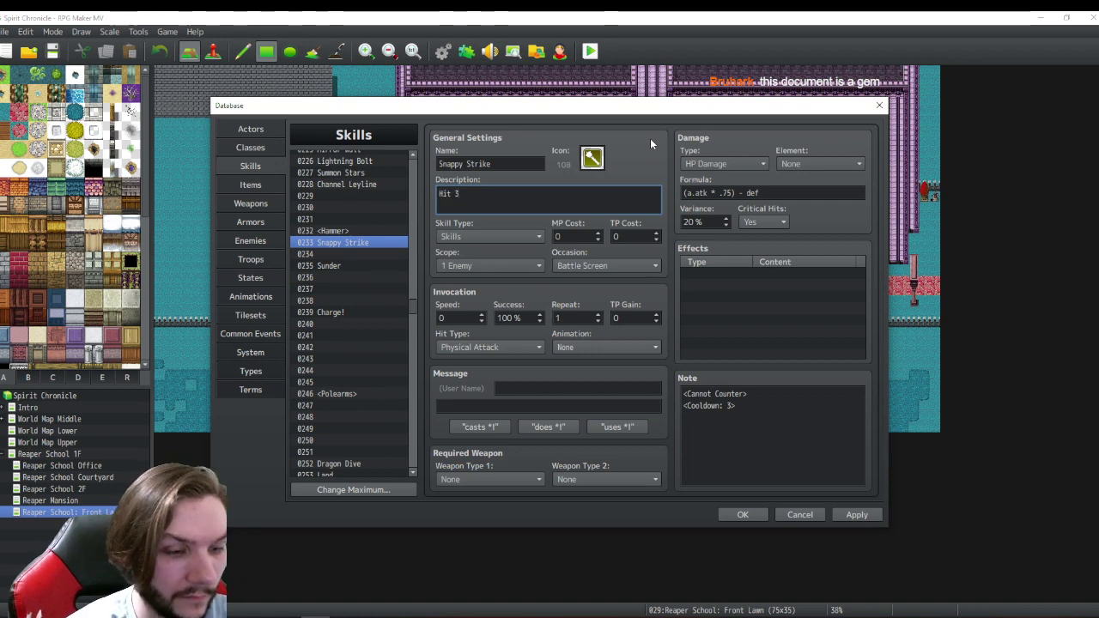
text( times)
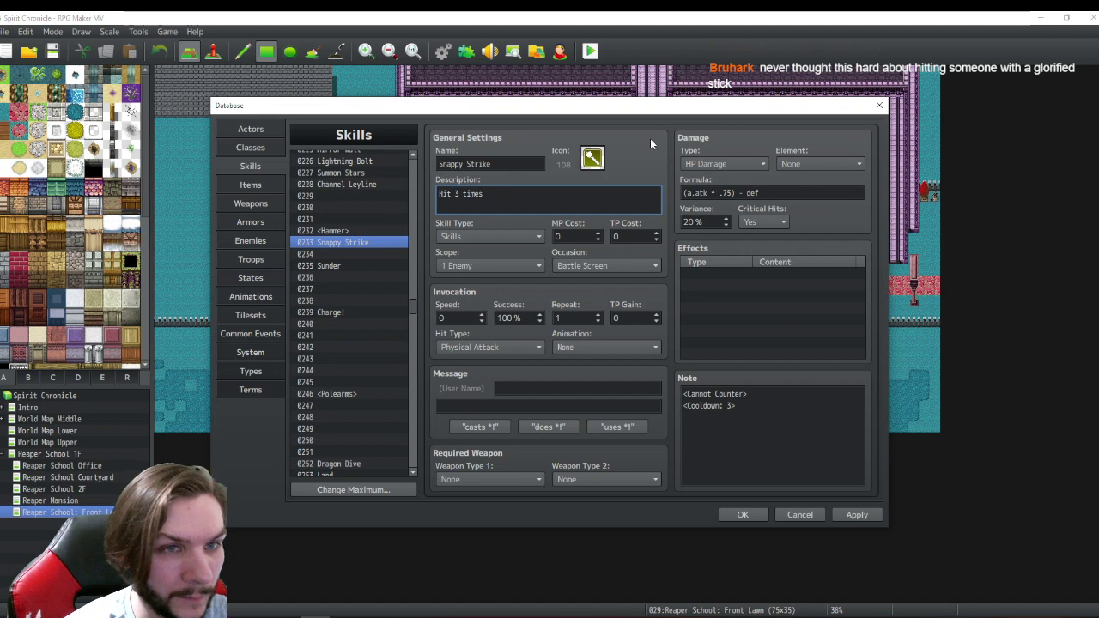
text(,)
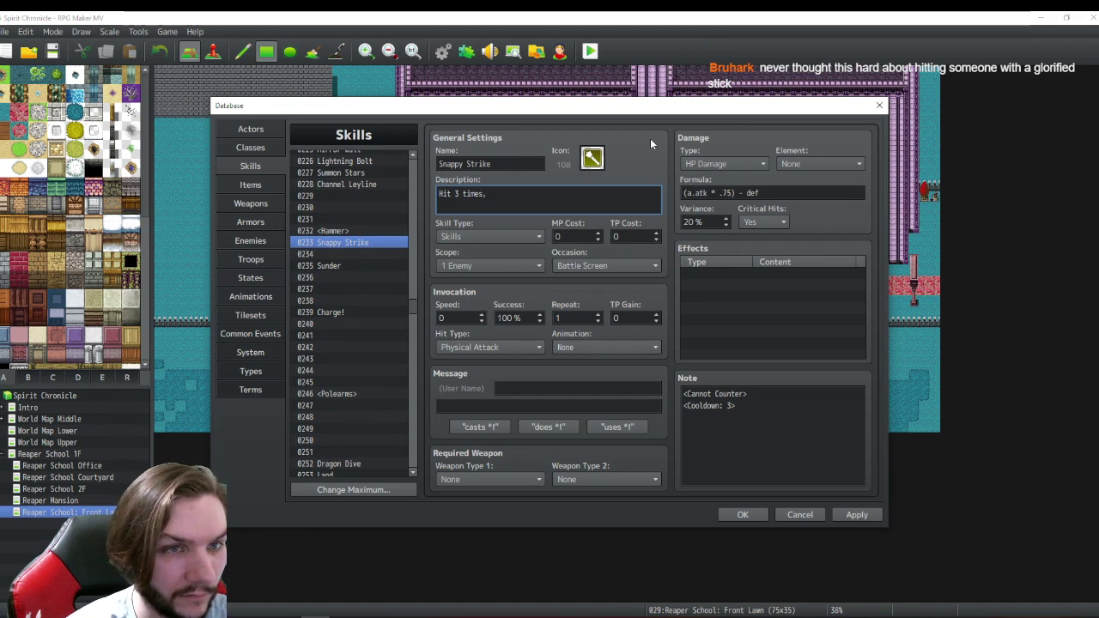
text( deali)
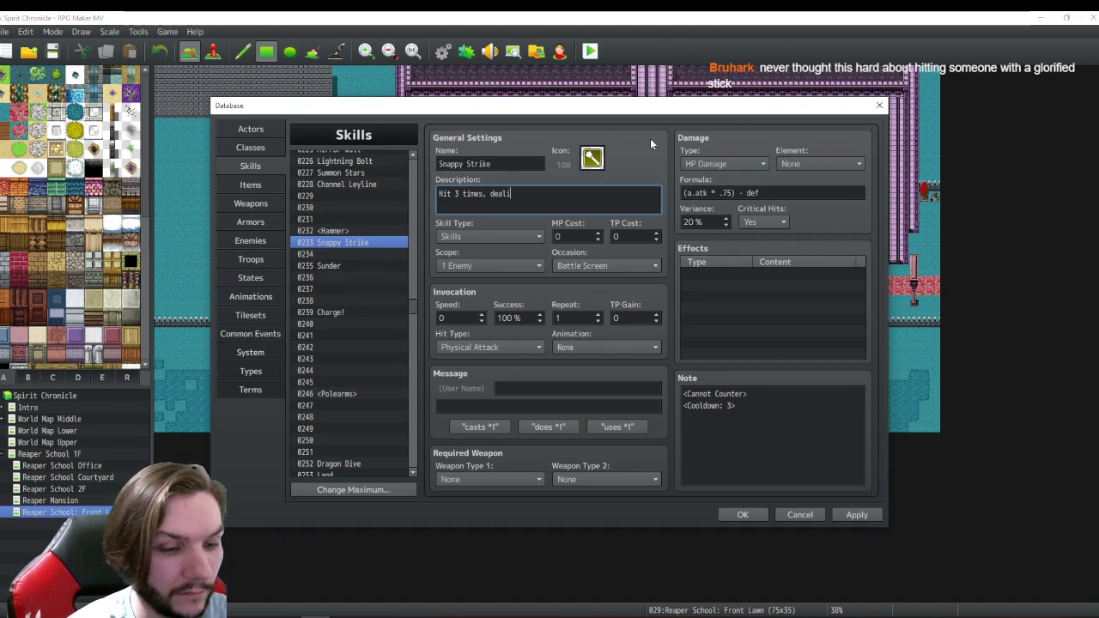
text(ng Bl)
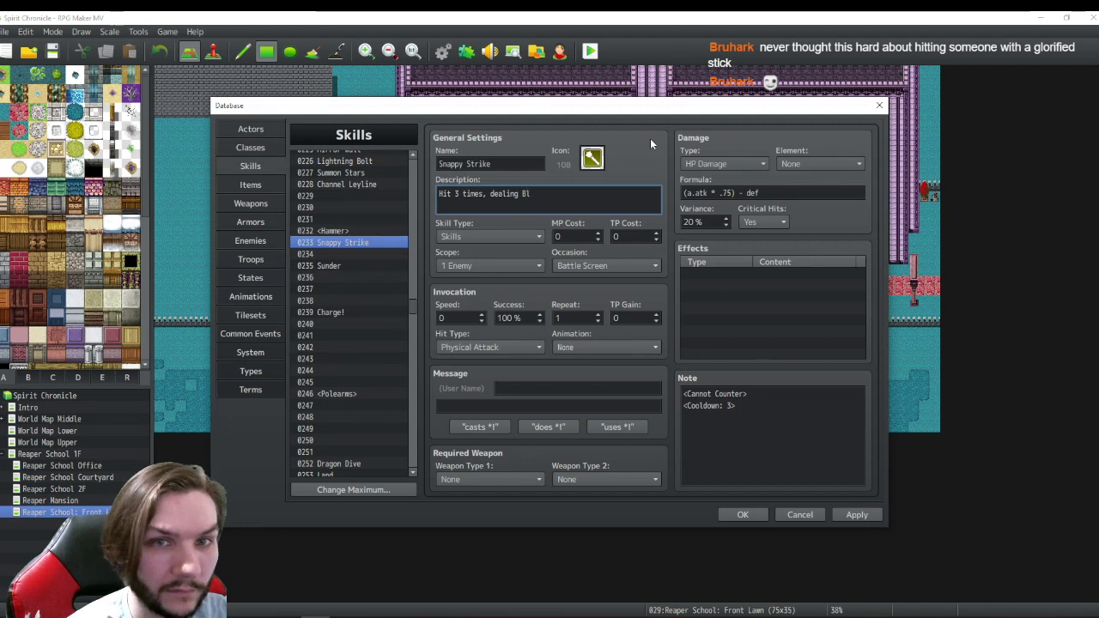
text(usg)
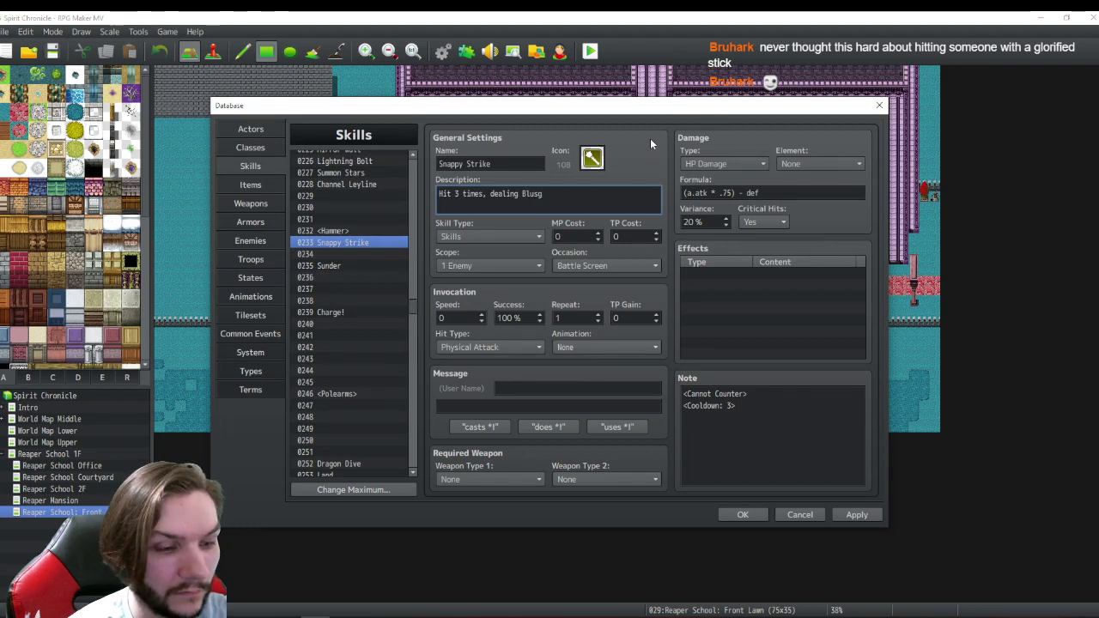
text(eoning)
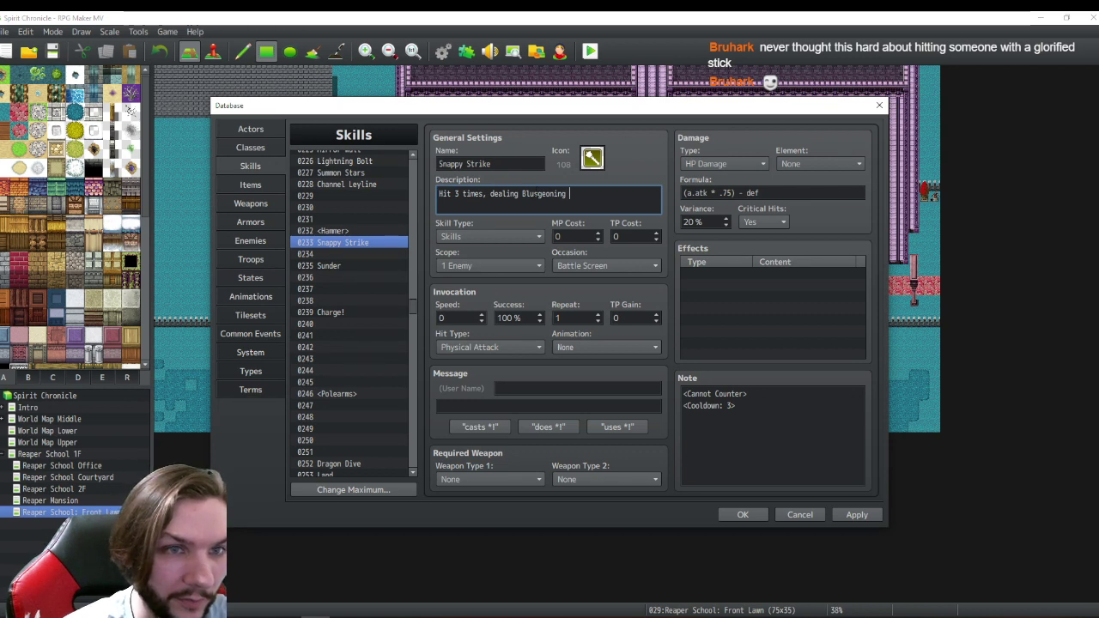
key(Left)
key(Left)
key(Left)
key(Left)
key(Left)
key(Left)
key(Left)
key(BackSpace)
text(d)
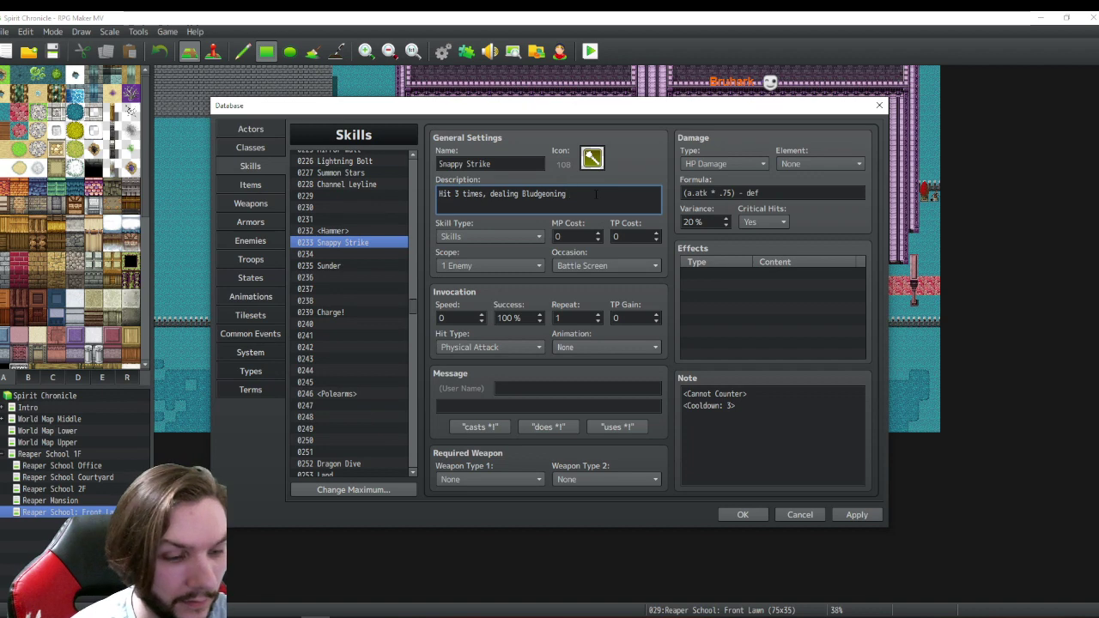
key(End)
text(damage)
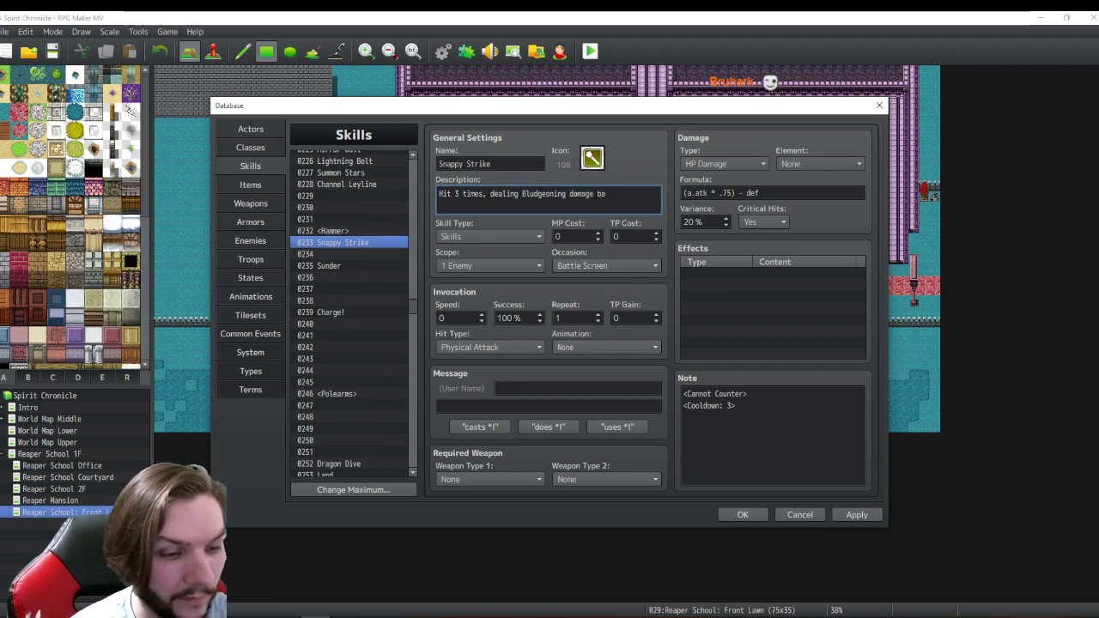
text( based on )
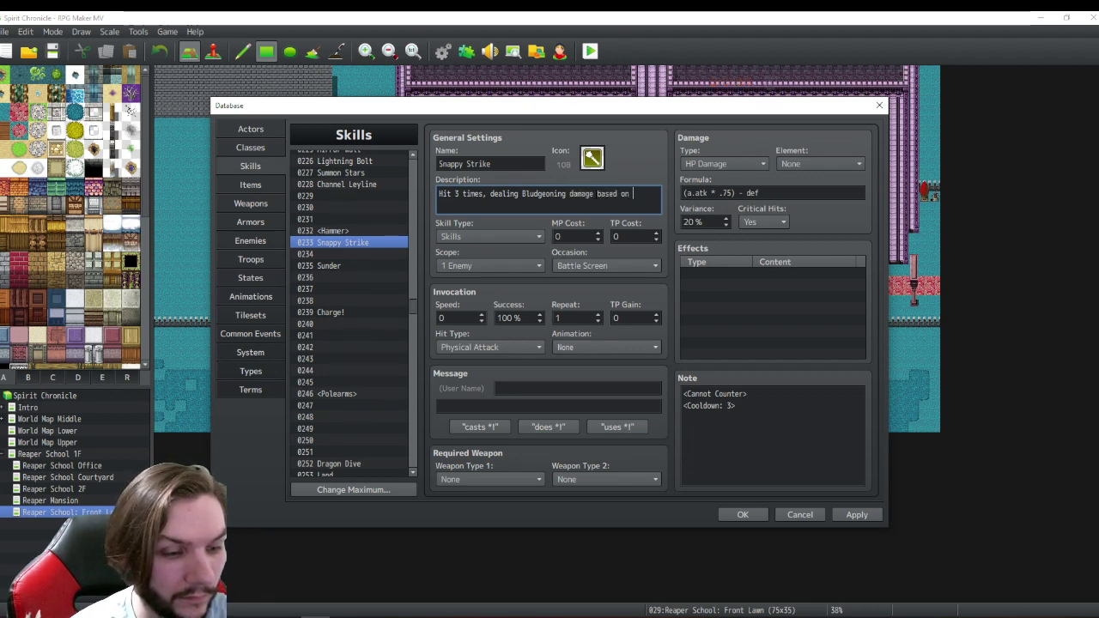
text(Stren)
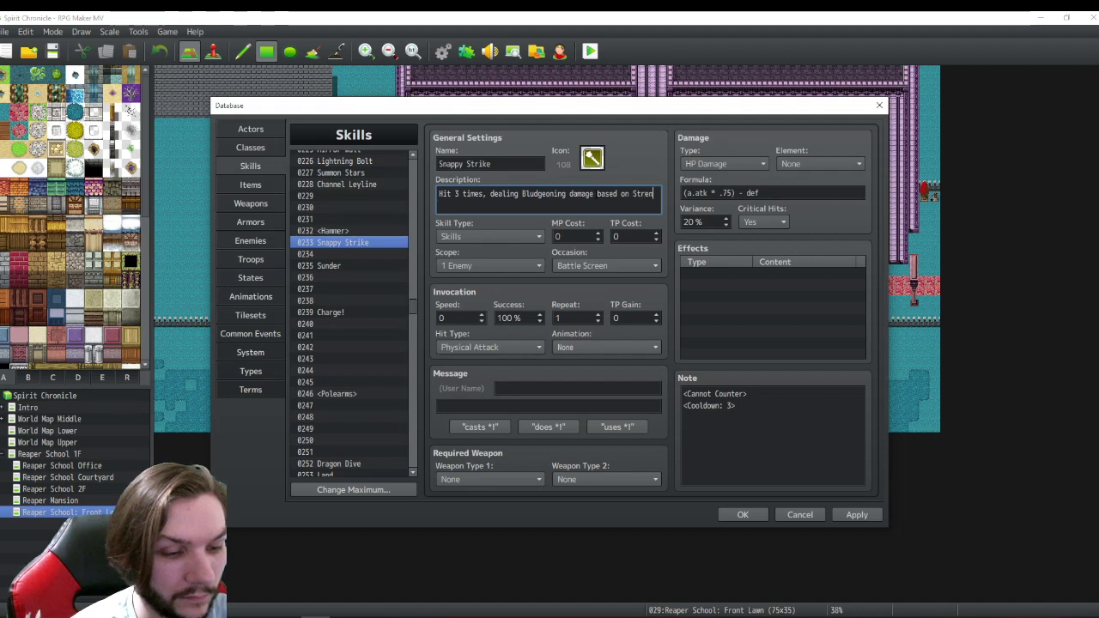
text(gth)
key(Return)
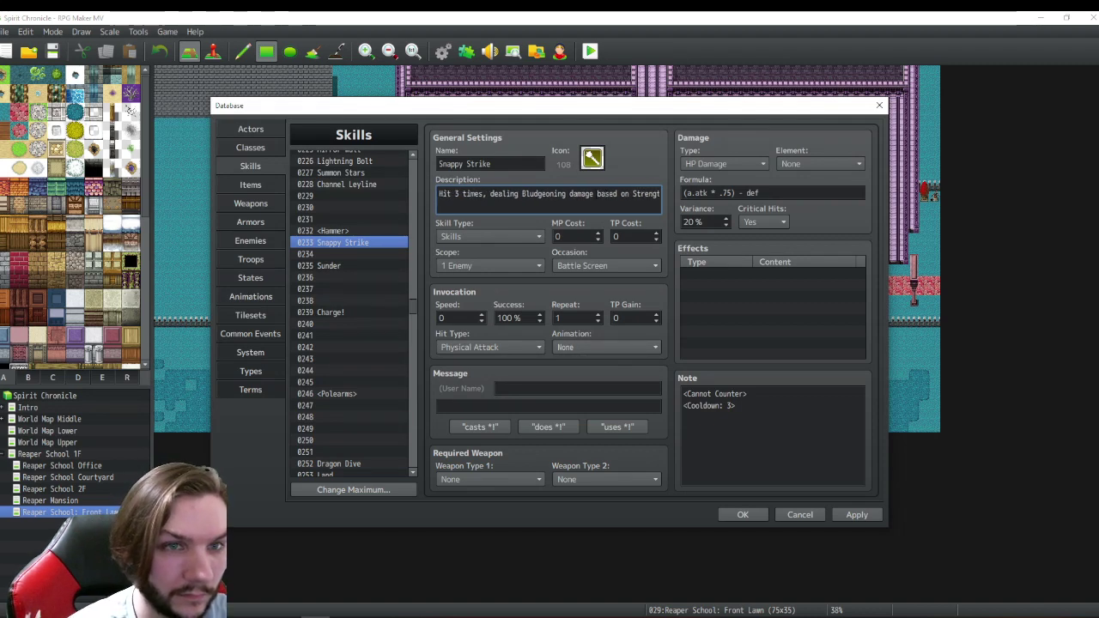
- Add "Cannot be countered." as the second line of Snappy Strike's description and save the database changes
text(Canno)
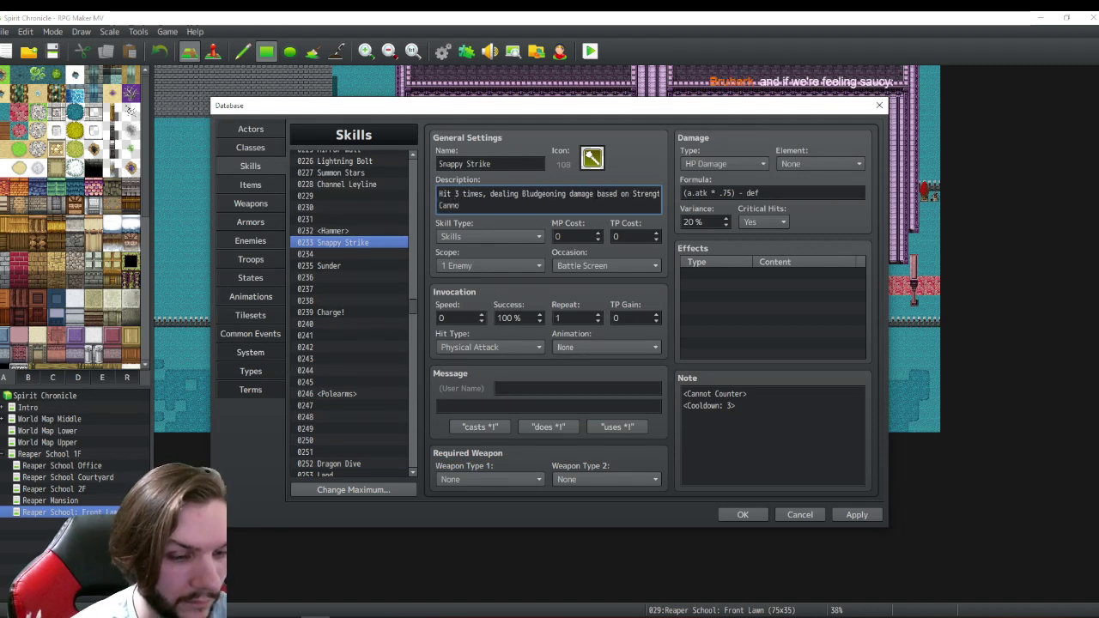
text(t be )
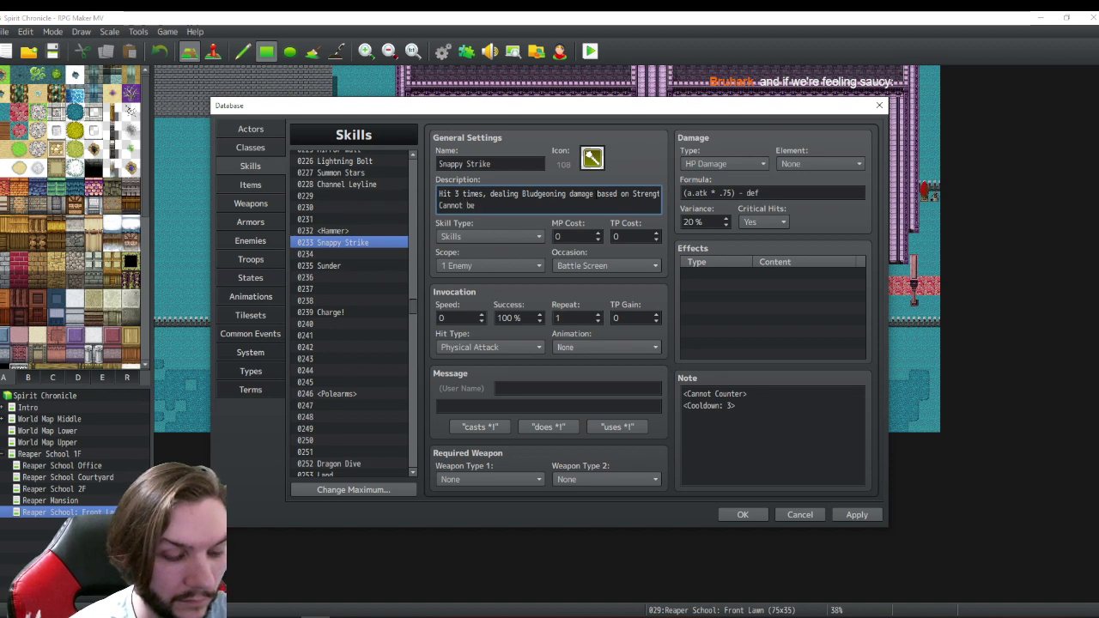
text(counte)
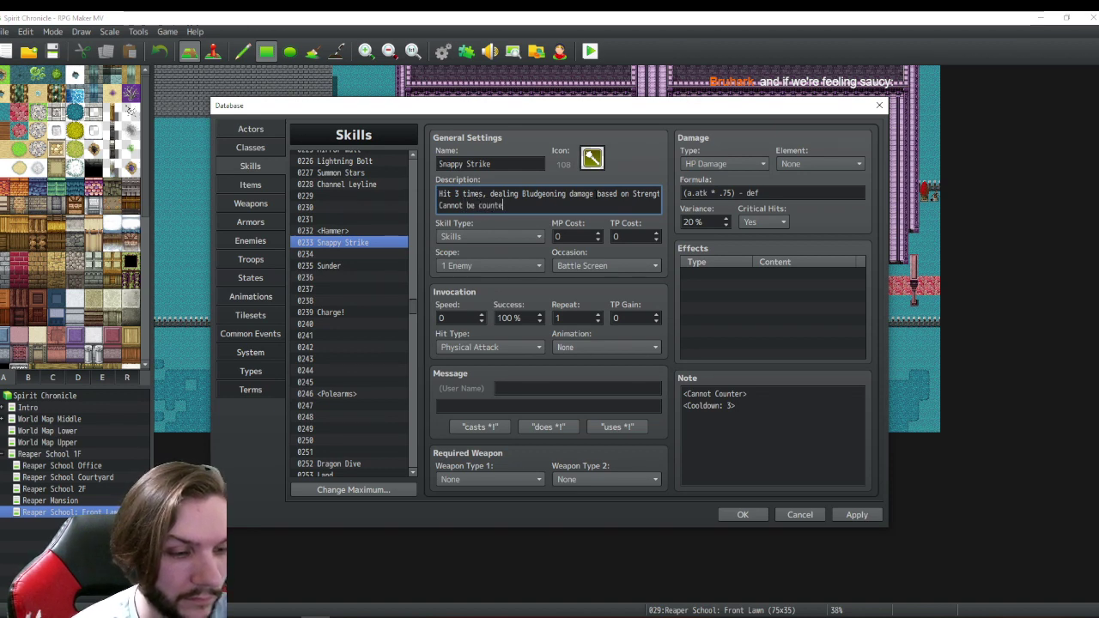
text(red.)
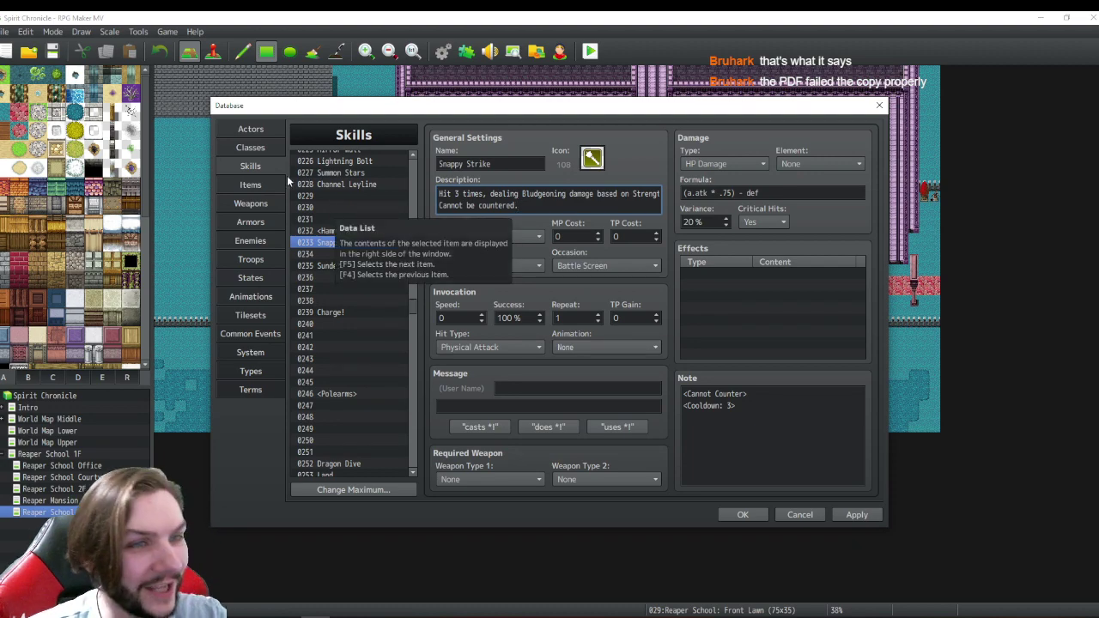
click(738, 516)
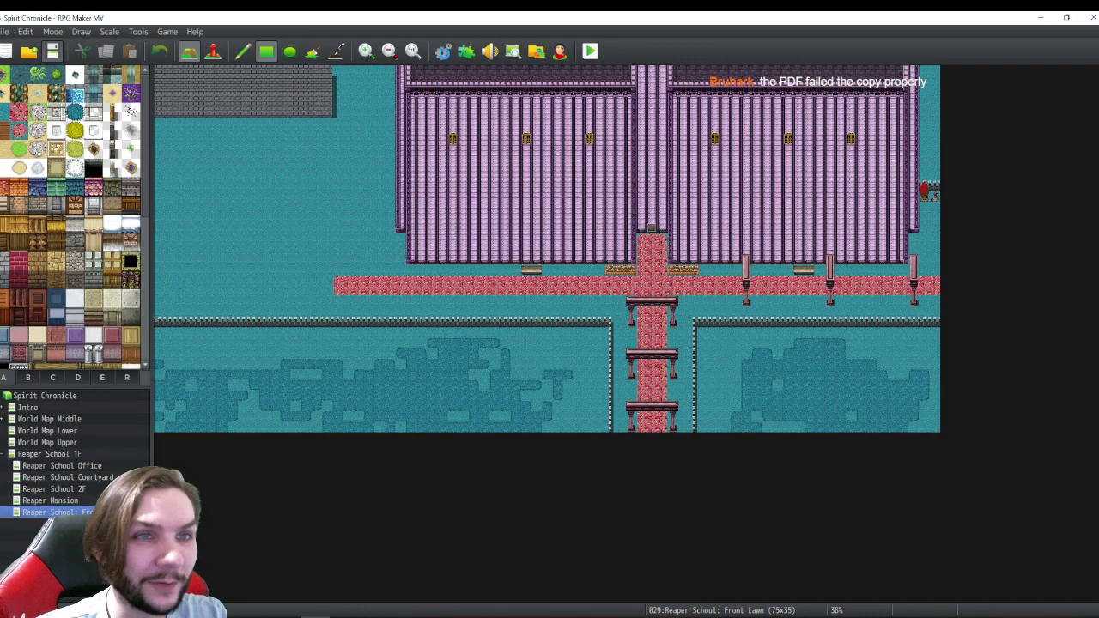
- Reopen the database and look over the Enemies and Weapons entries
click(442, 51)
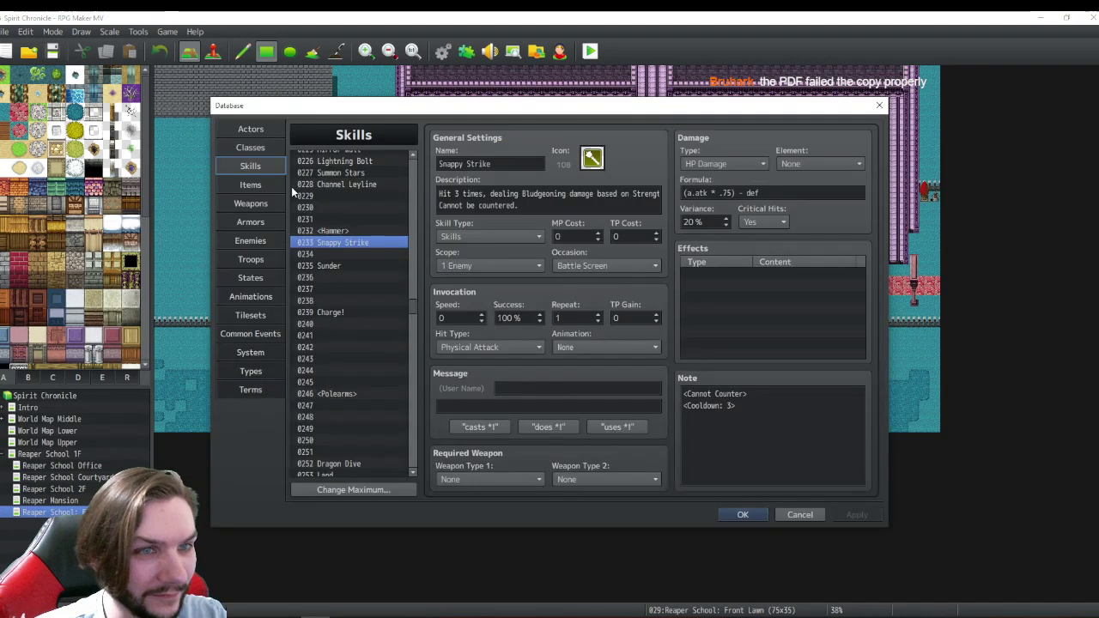
click(251, 241)
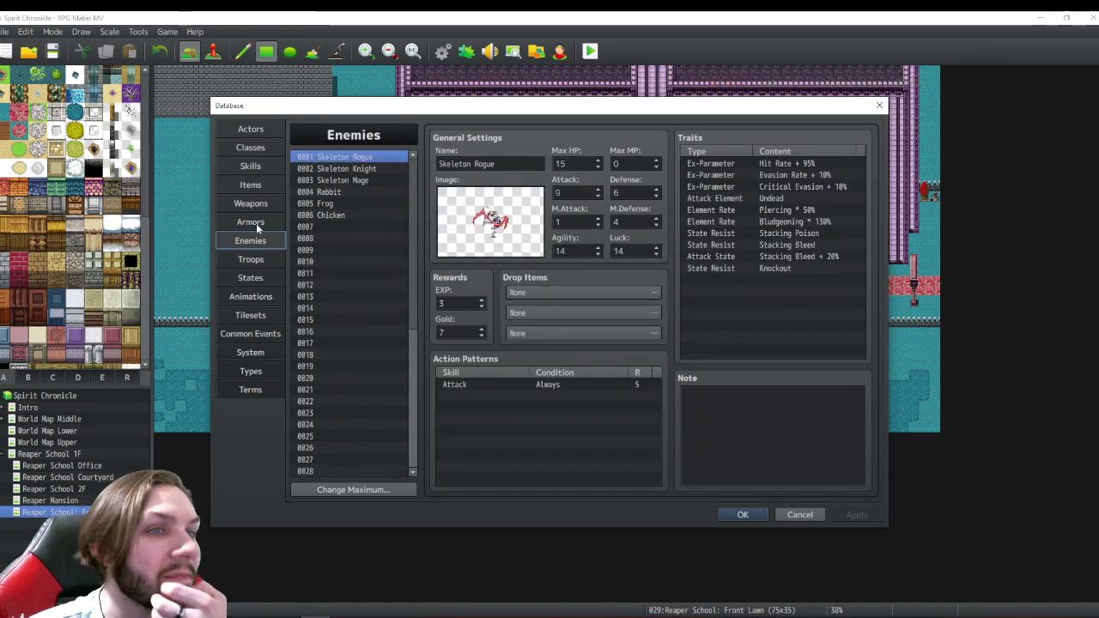
click(250, 204)
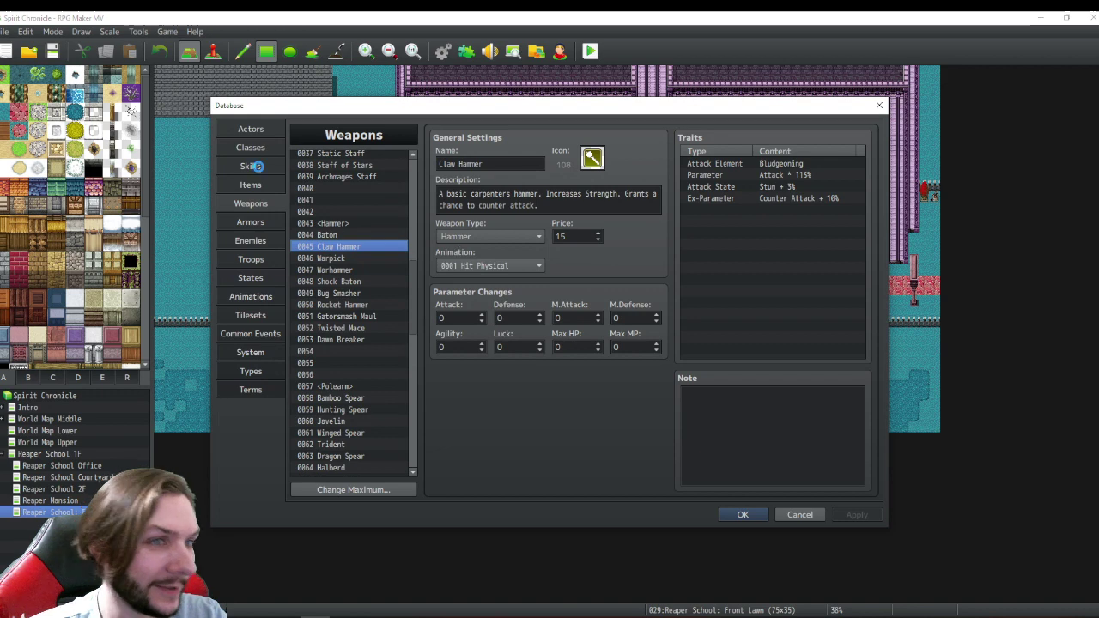
- Give the empty skill slot 0234 below Snappy Strike the hammer icon, number 108
click(251, 166)
click(340, 256)
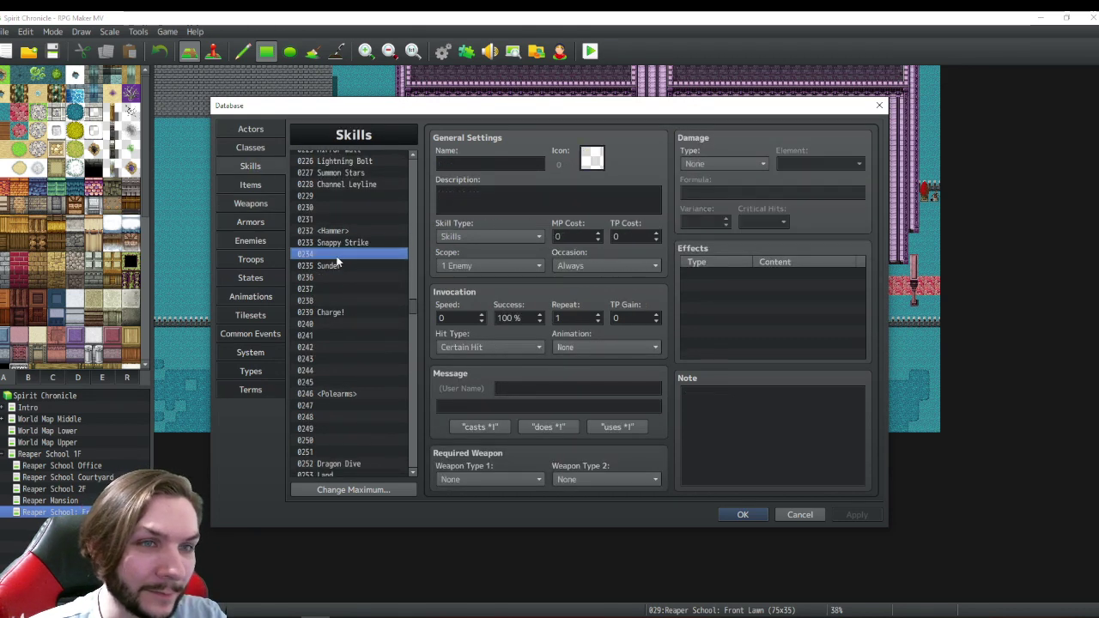
double_click(589, 160)
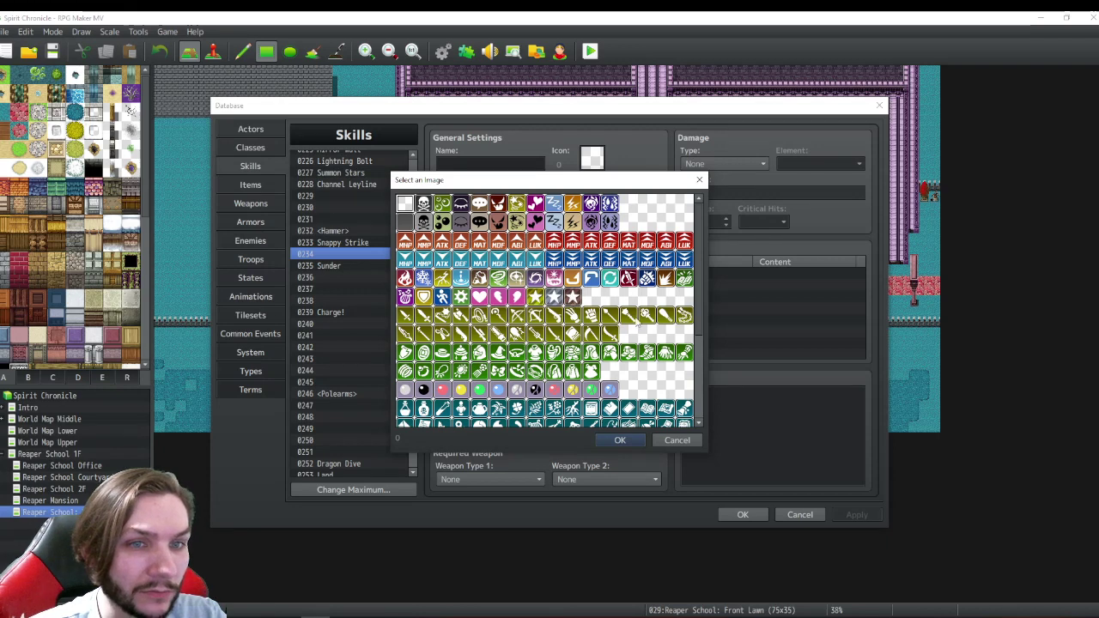
double_click(628, 315)
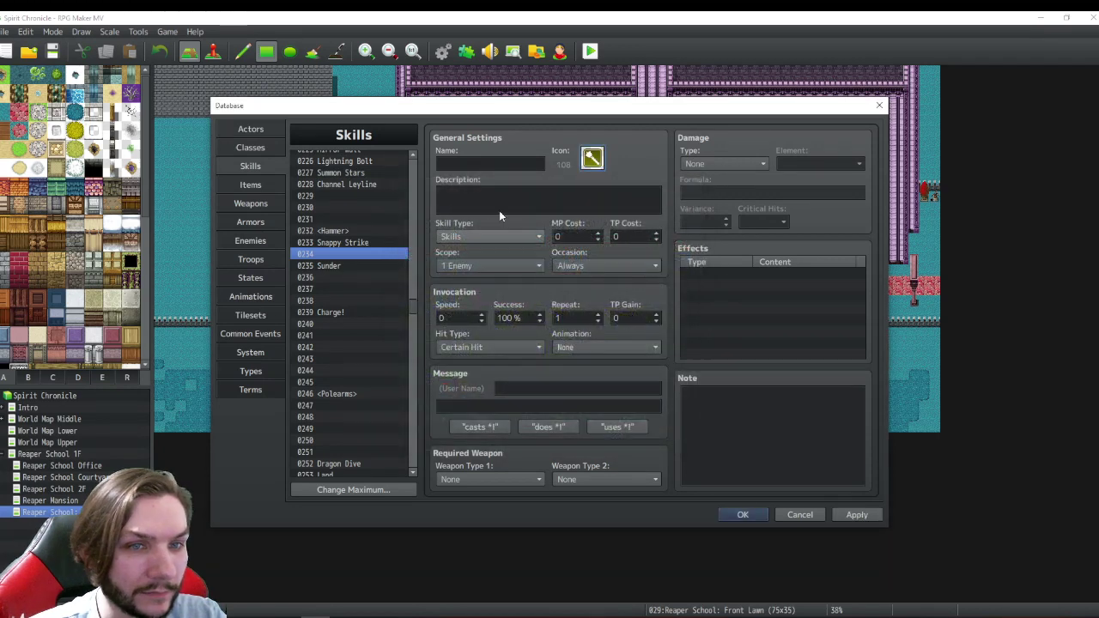
click(344, 243)
click(341, 257)
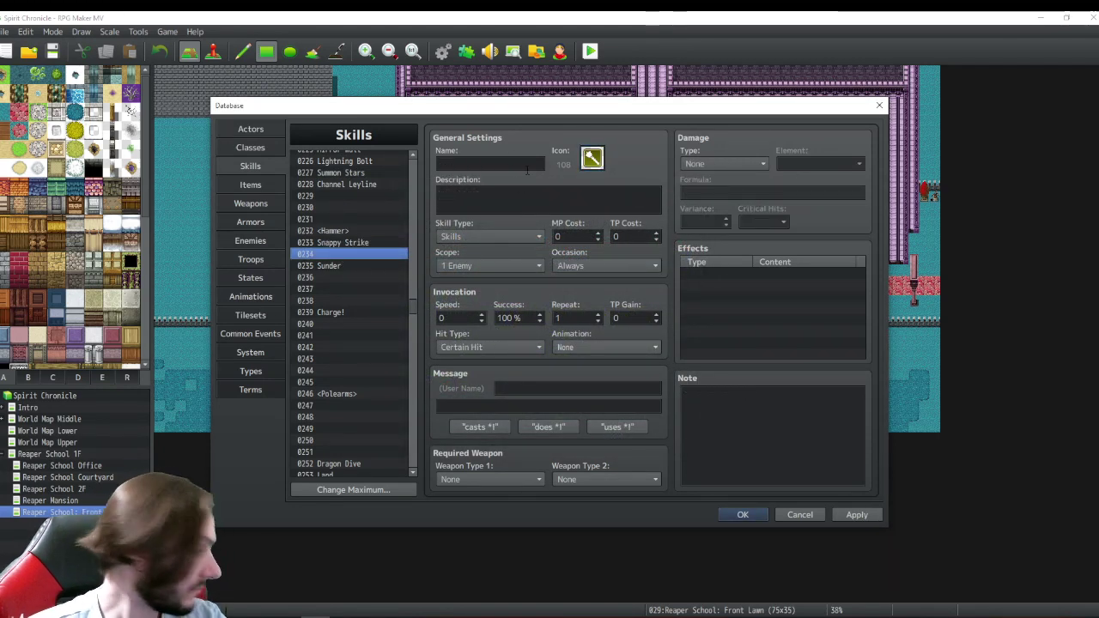
- Review the settings of the existing Sunder and Charge! skills and return to the empty skill slot 0234
click(489, 163)
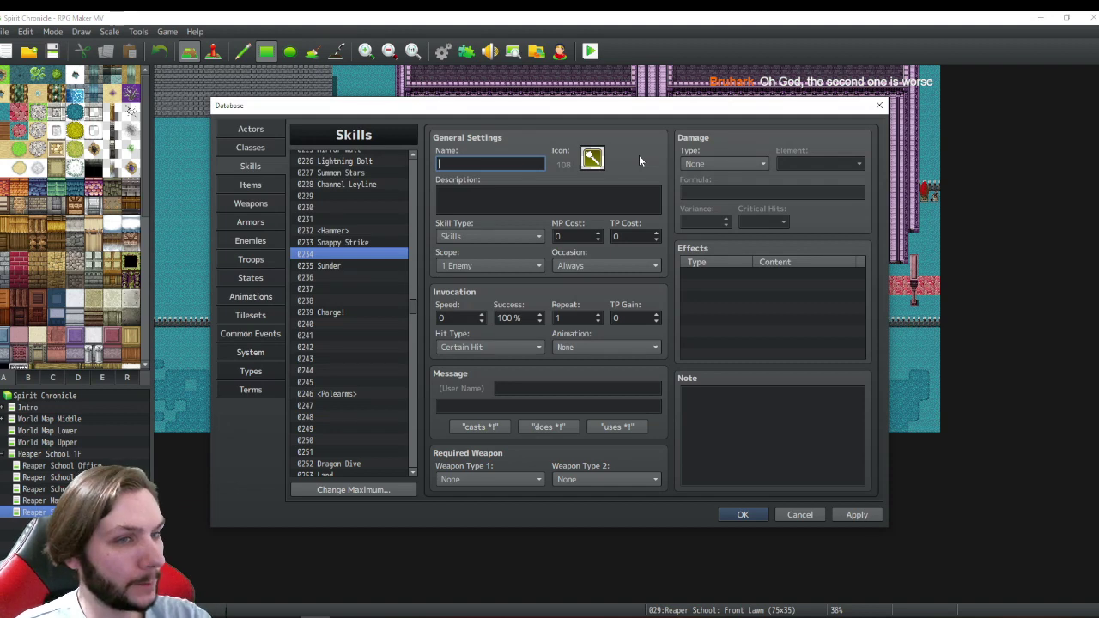
click(336, 267)
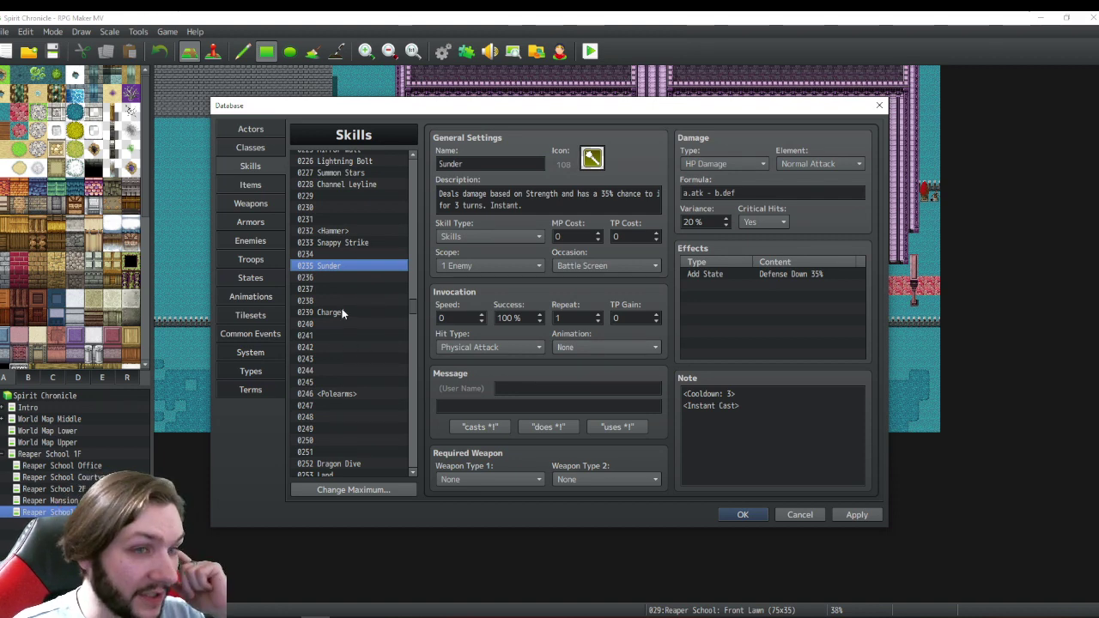
click(344, 313)
click(349, 265)
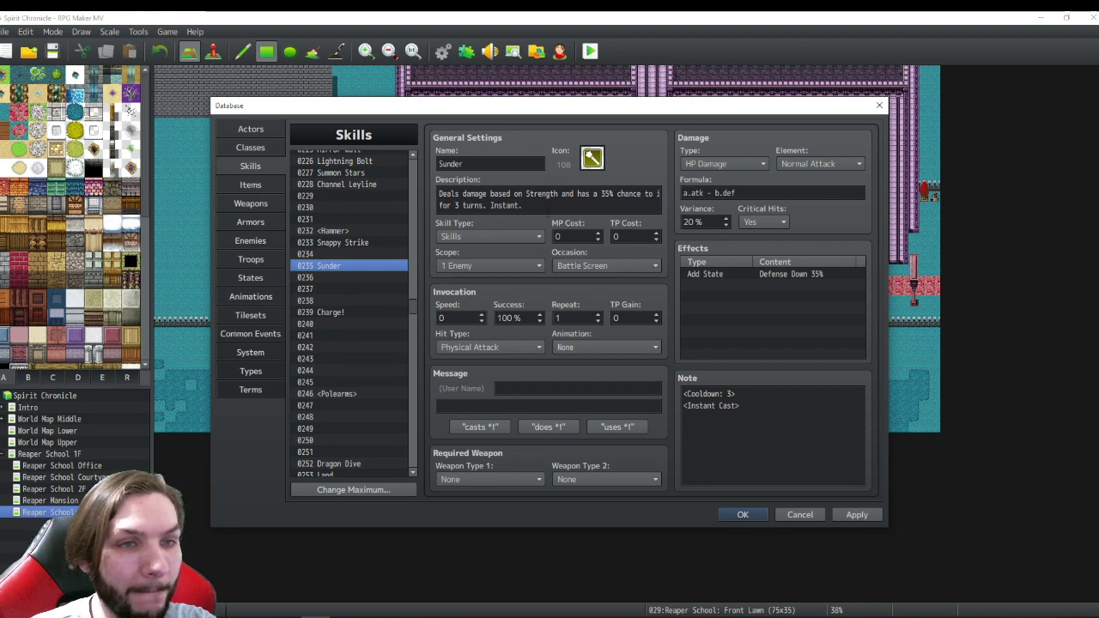
click(333, 253)
click(339, 263)
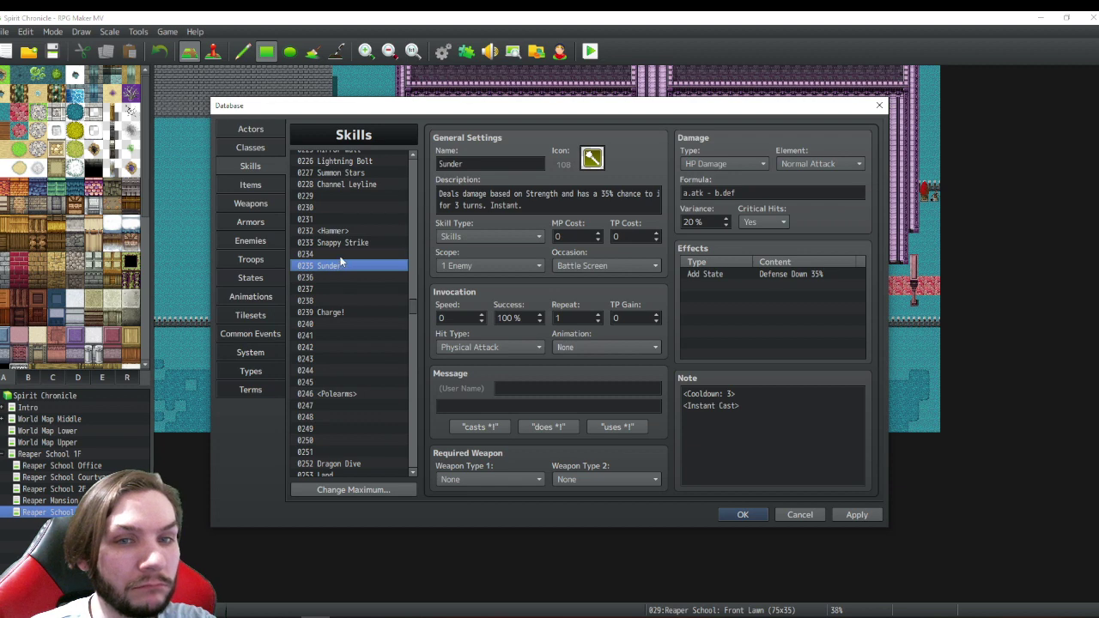
click(340, 255)
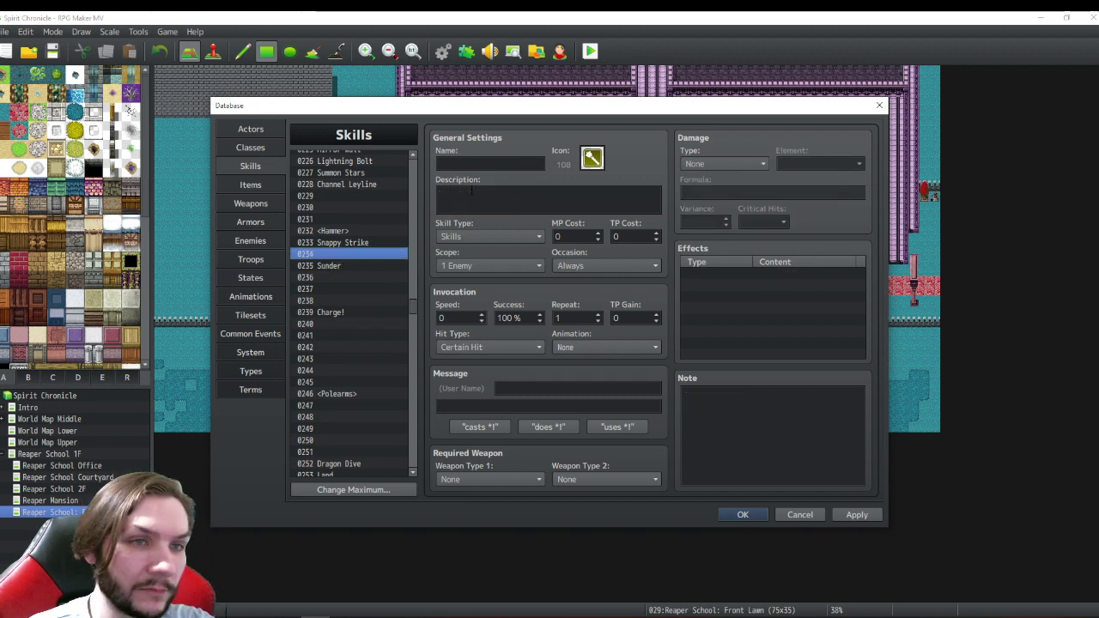
click(485, 164)
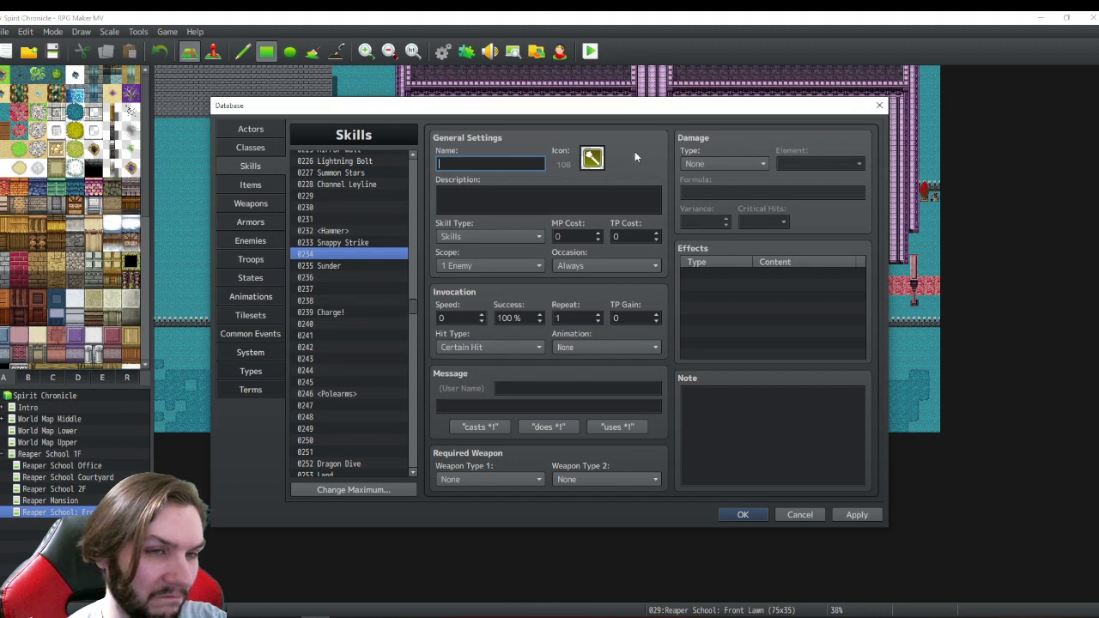
text(Bl)
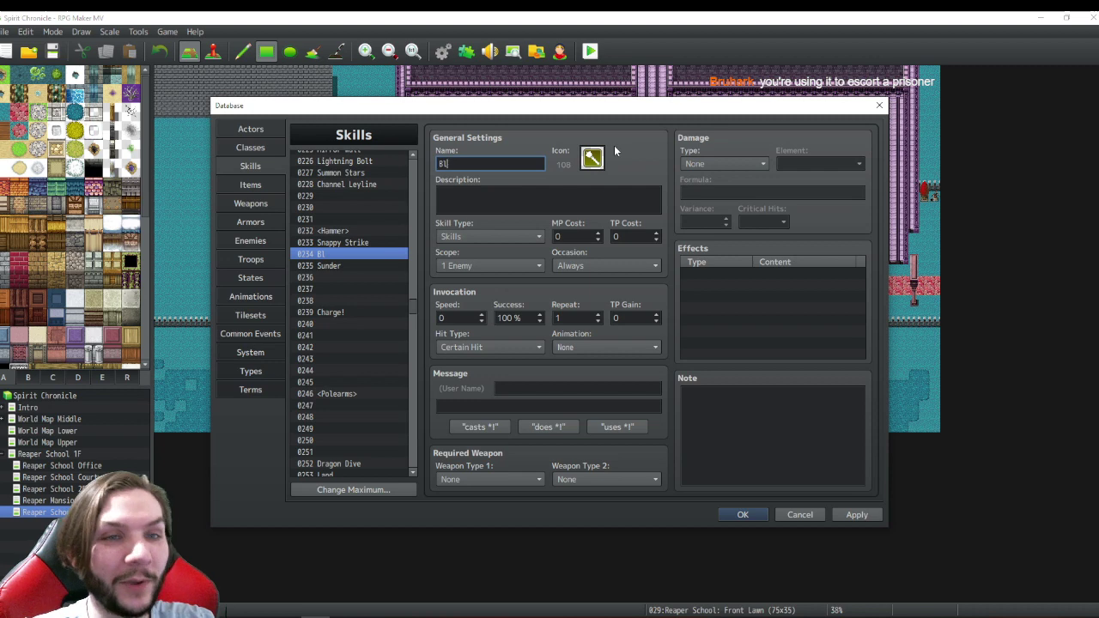
click(343, 243)
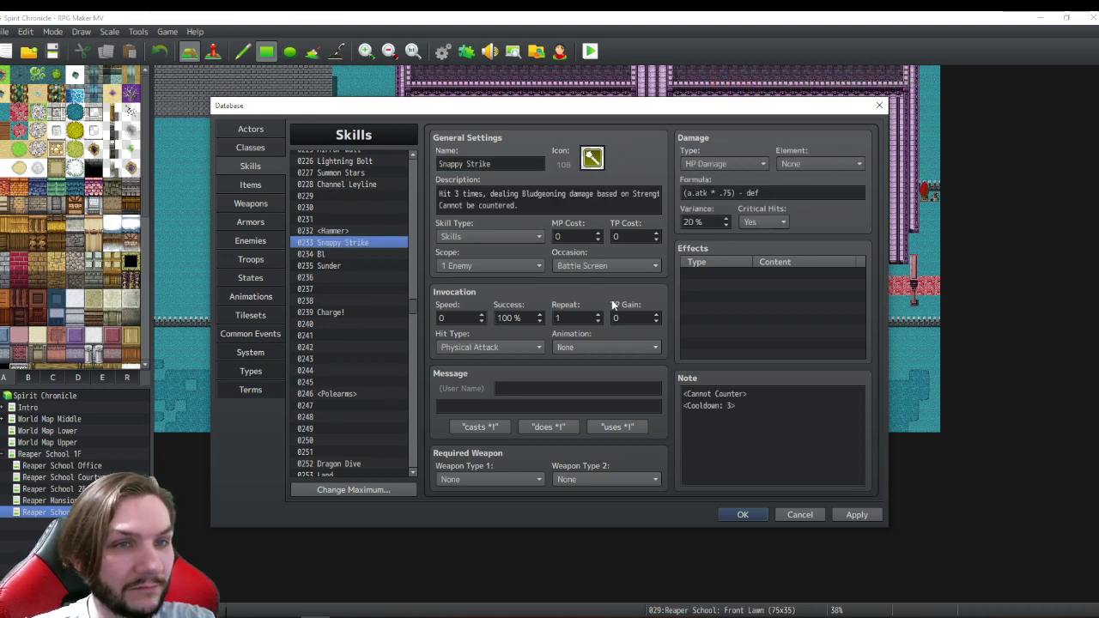
click(321, 255)
double_click(477, 164)
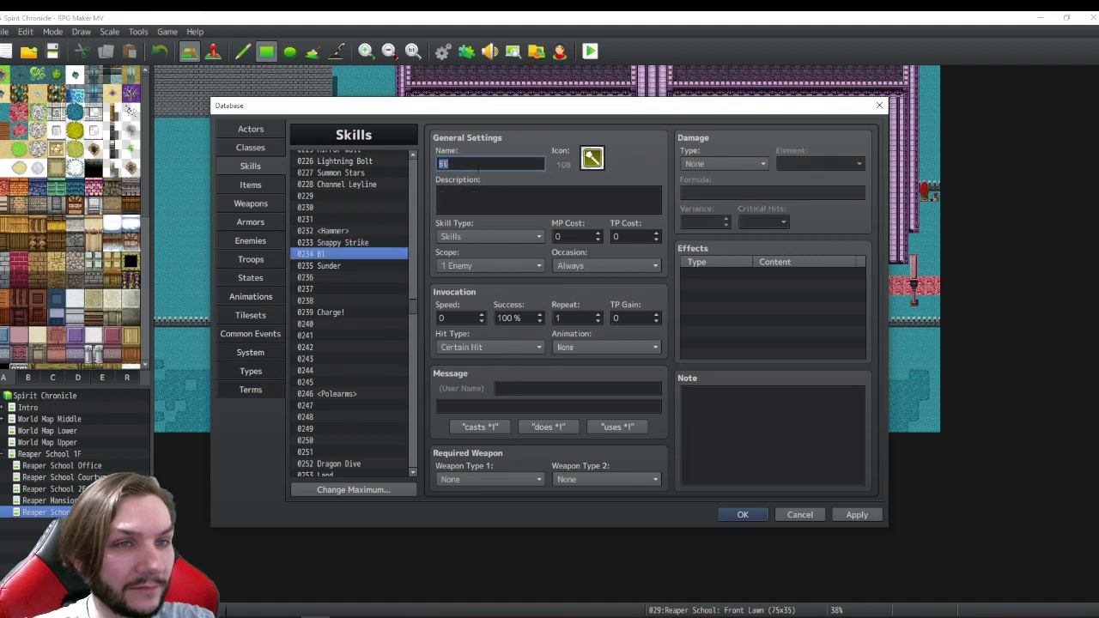
click(477, 164)
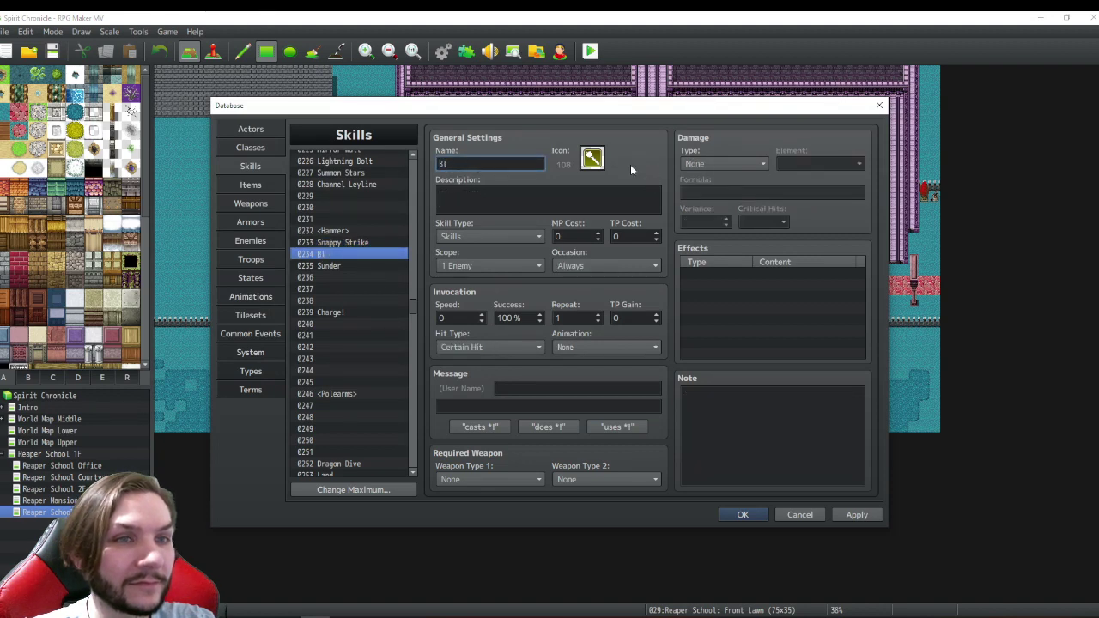
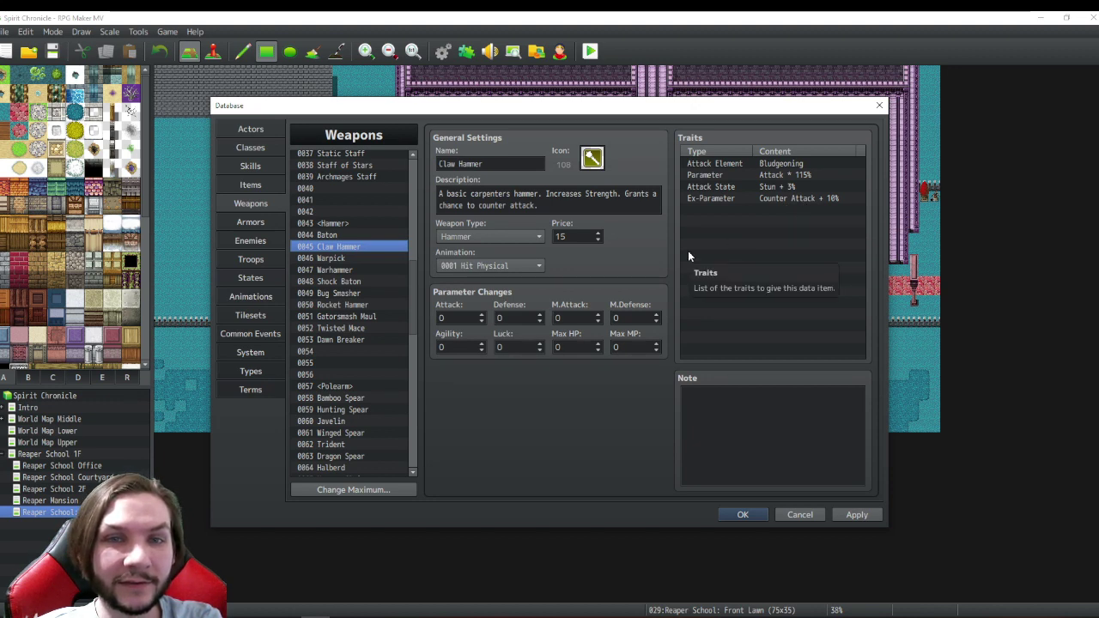
mouse_move(438, 194)
mouse_down()
mouse_move(695, 200)
mouse_move(425, 200)
mouse_up()
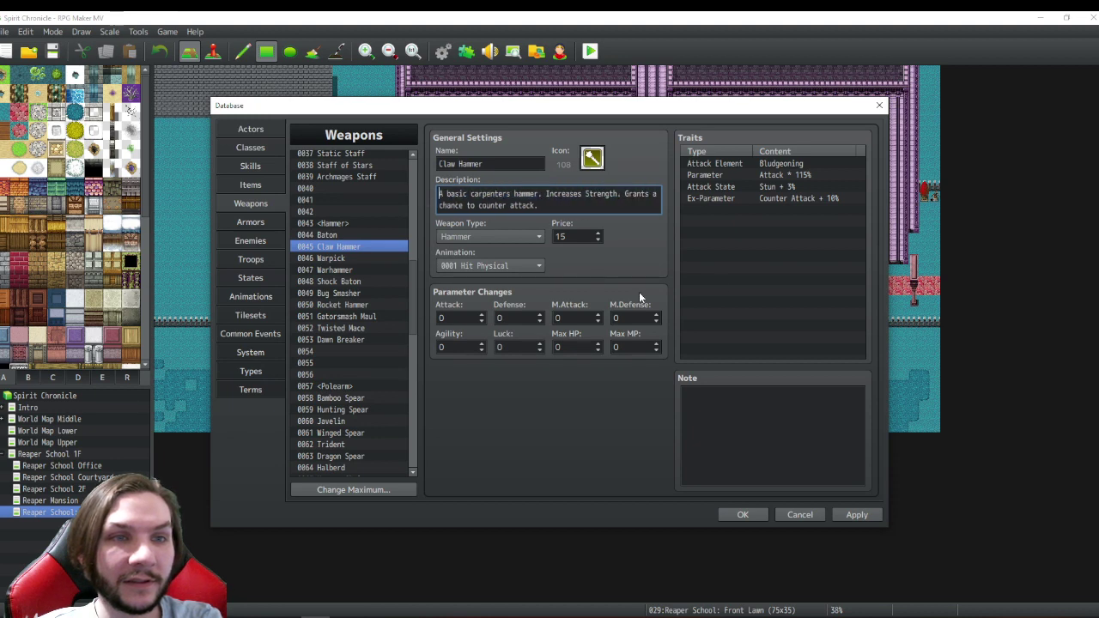
click(584, 206)
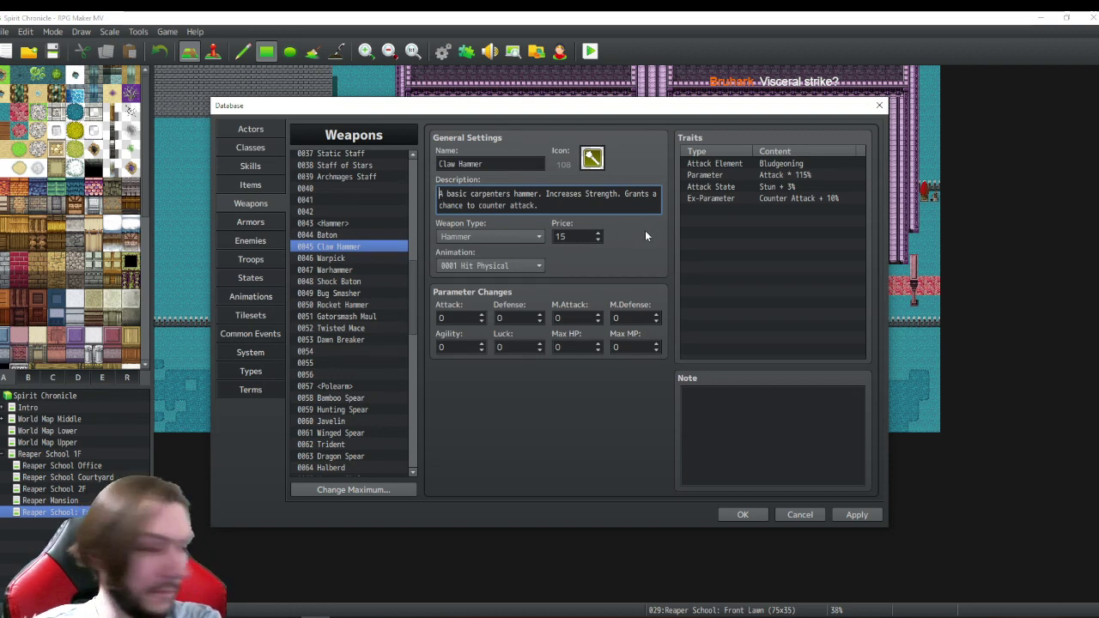
- Name skill 0234 "Visceral Strike", replacing the unfinished name
click(251, 166)
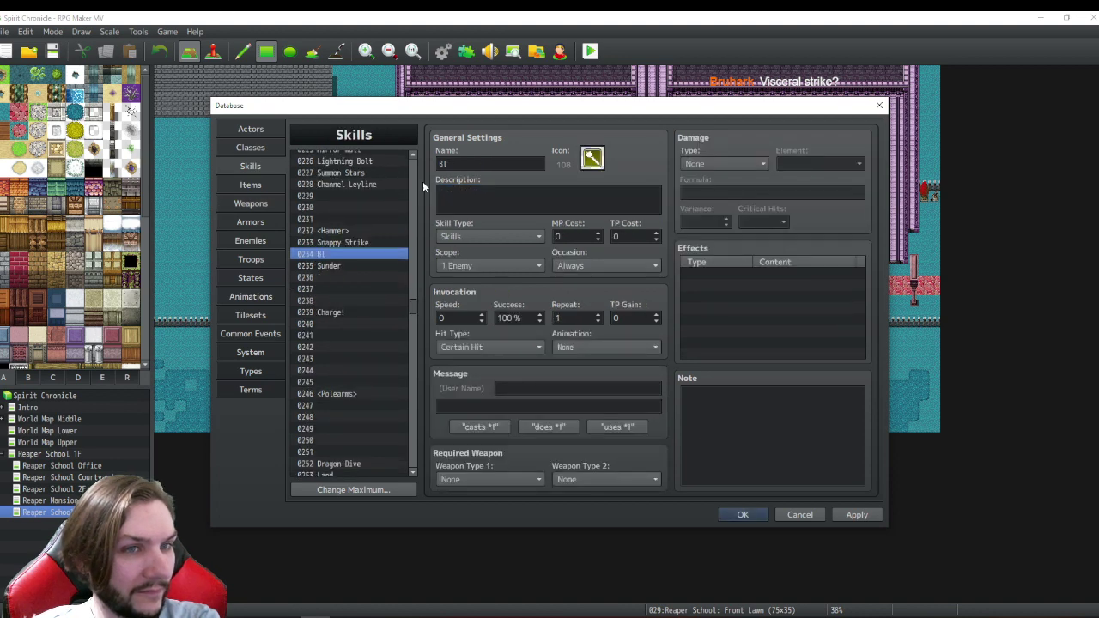
double_click(452, 165)
key(BackSpace)
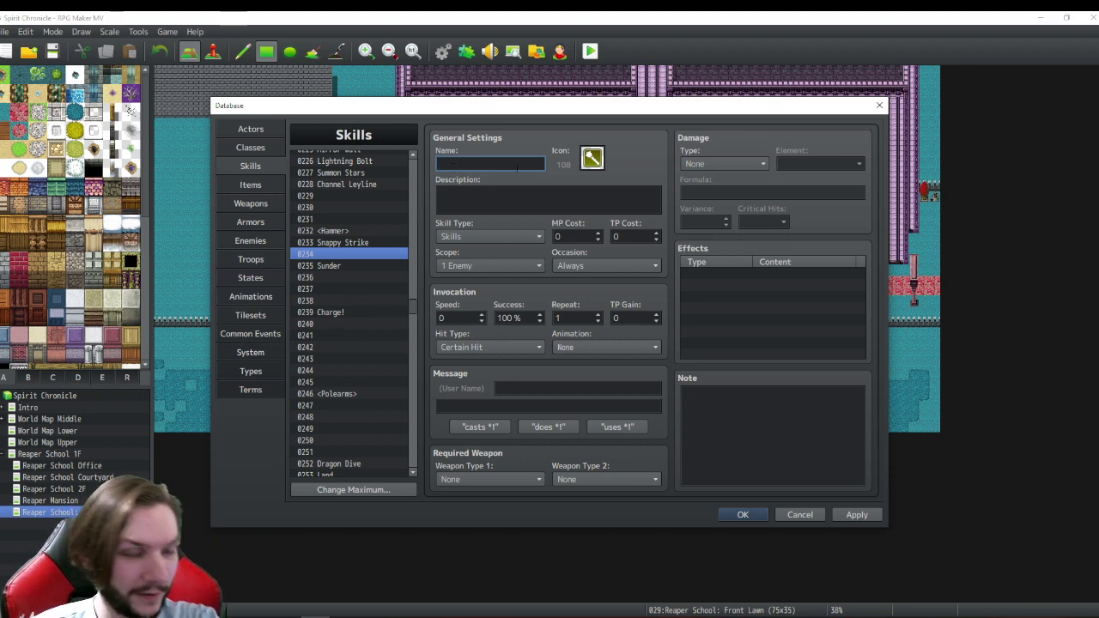
text(sce)
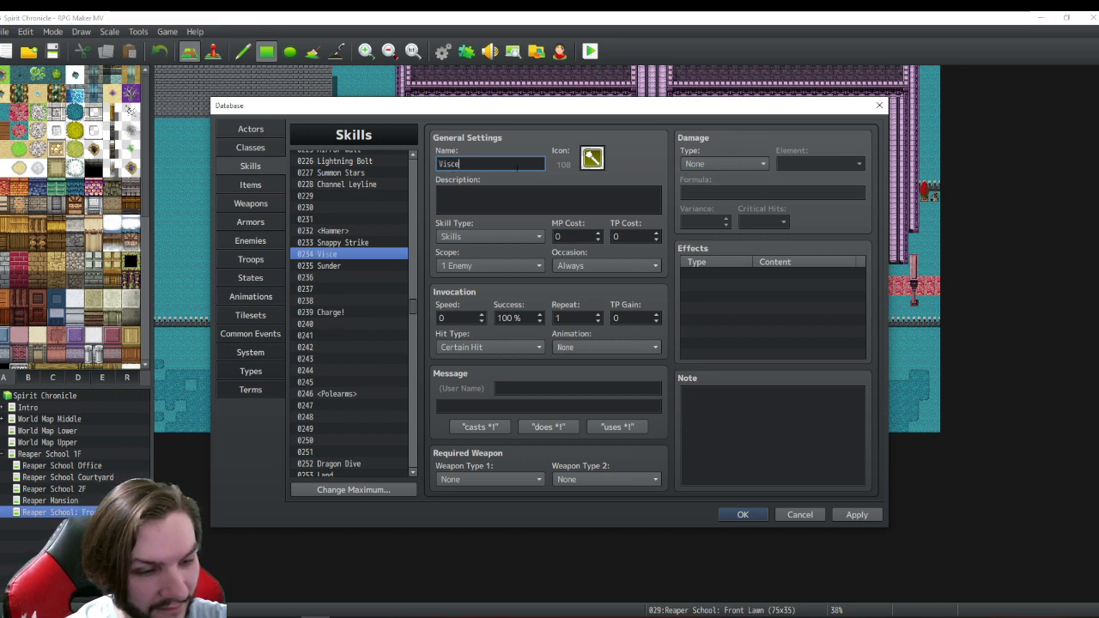
text(ral Strike)
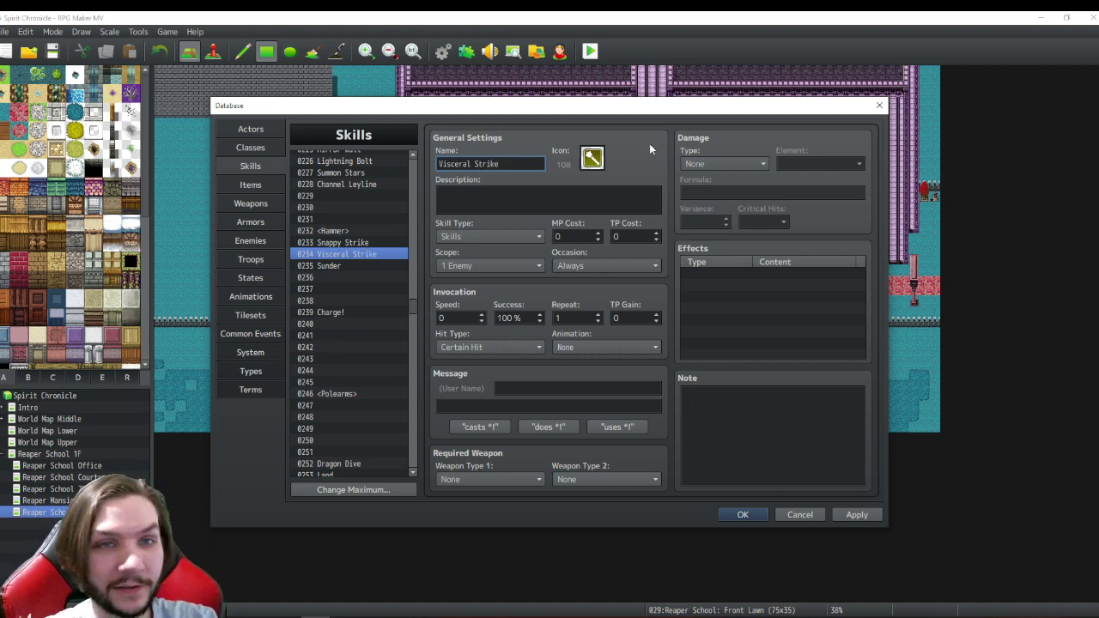
- Make Visceral Strike deal HP Damage with the Normal Attack element and allow critical hits
click(737, 163)
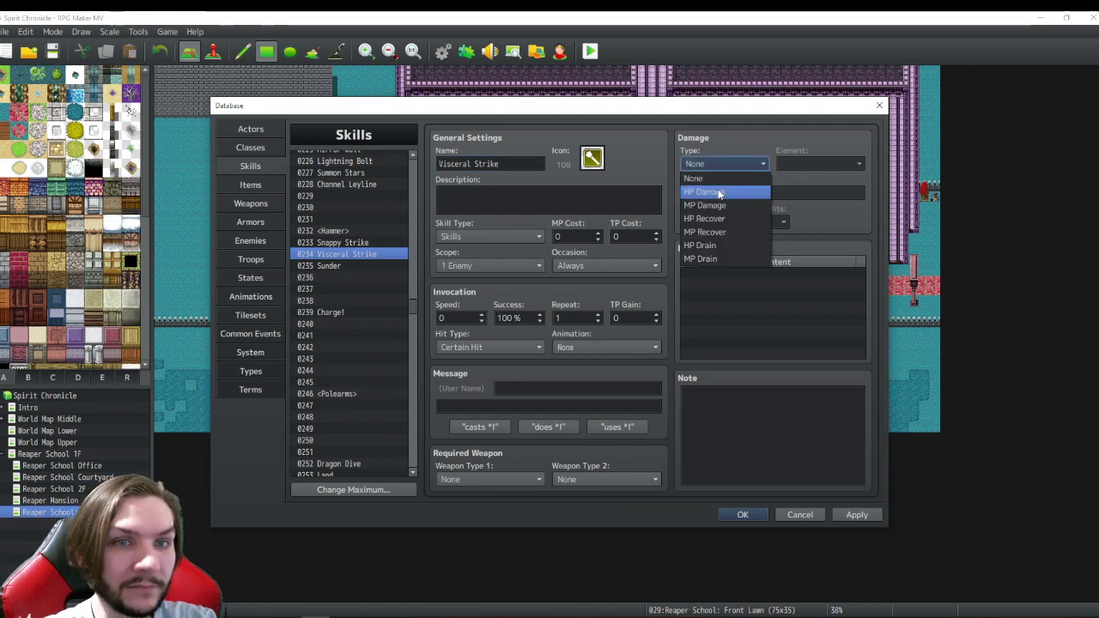
click(720, 192)
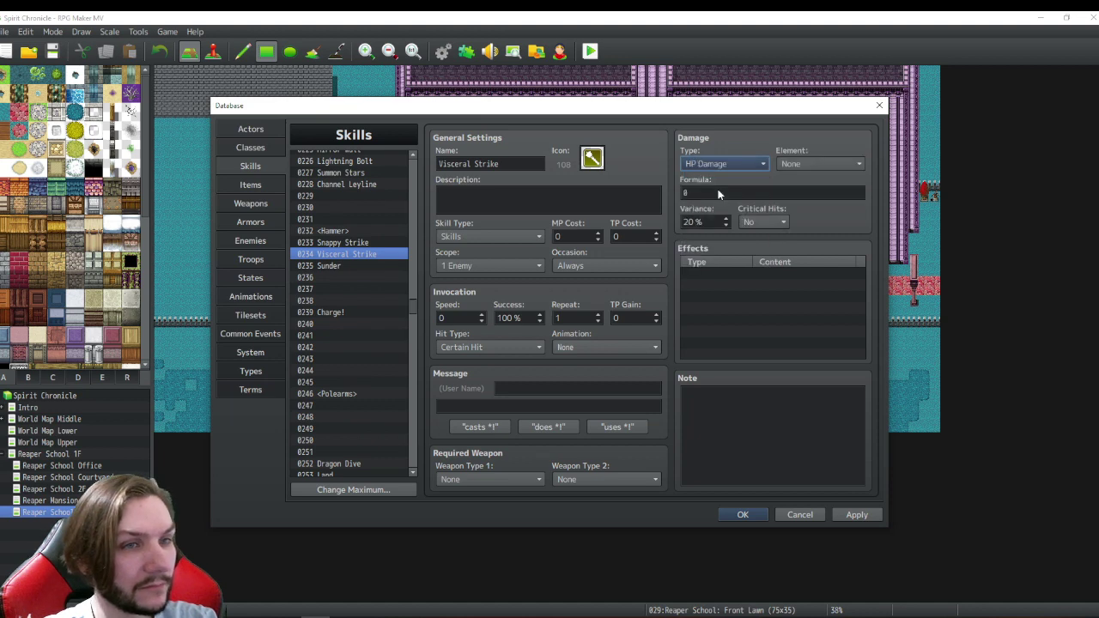
click(807, 161)
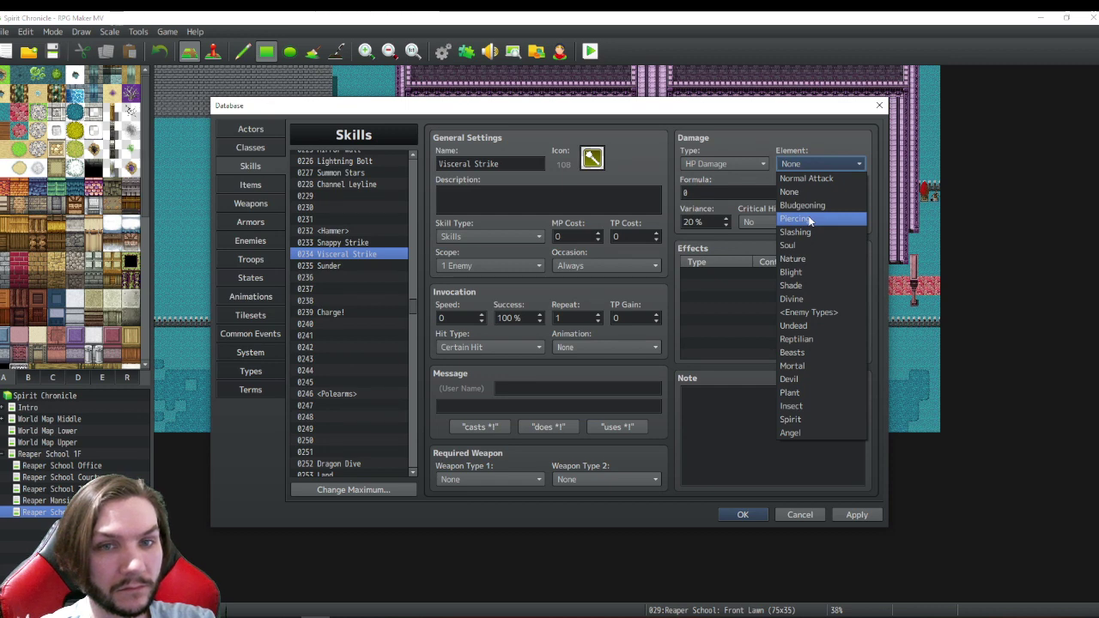
click(807, 177)
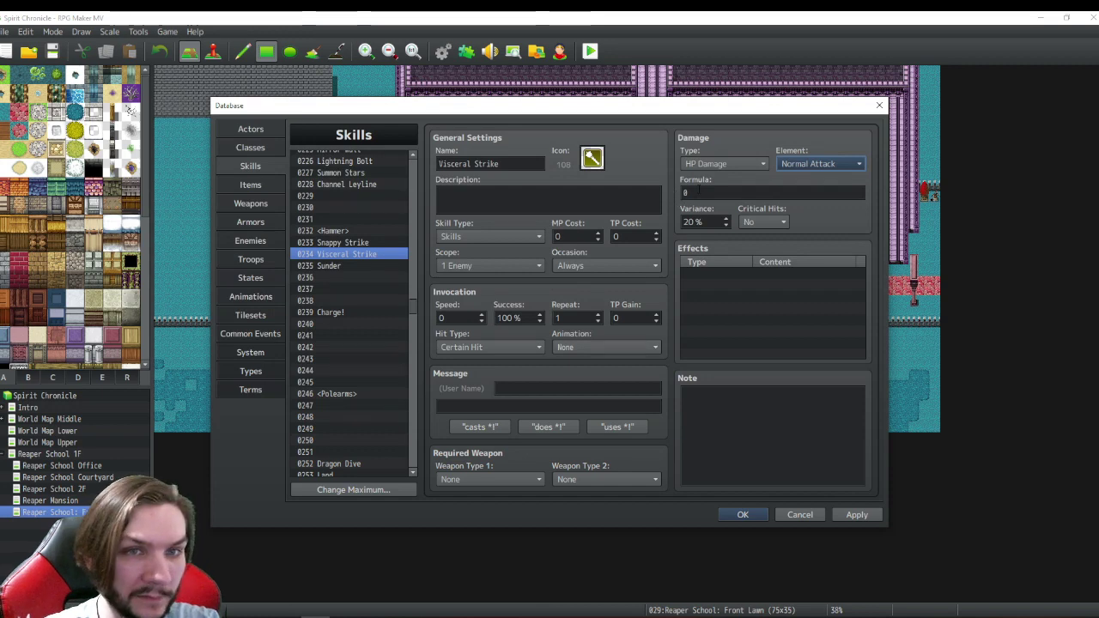
key(Tab)
click(763, 225)
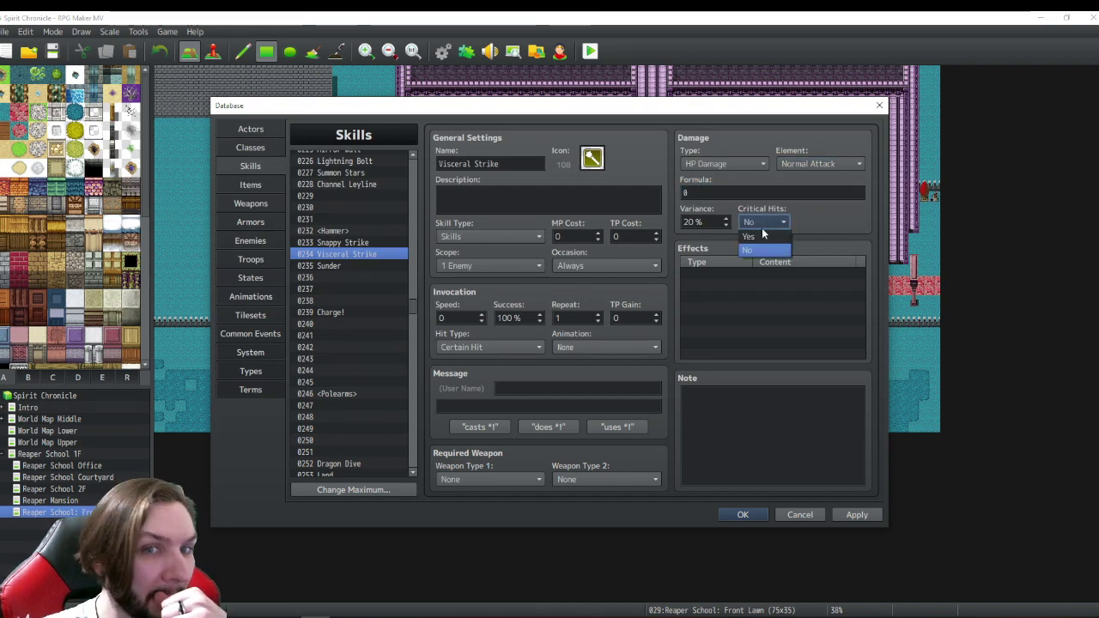
click(760, 249)
- Compare the damage settings and notetags of Snappy Strike and Sunder, and return to Visceral Strike's description
click(358, 242)
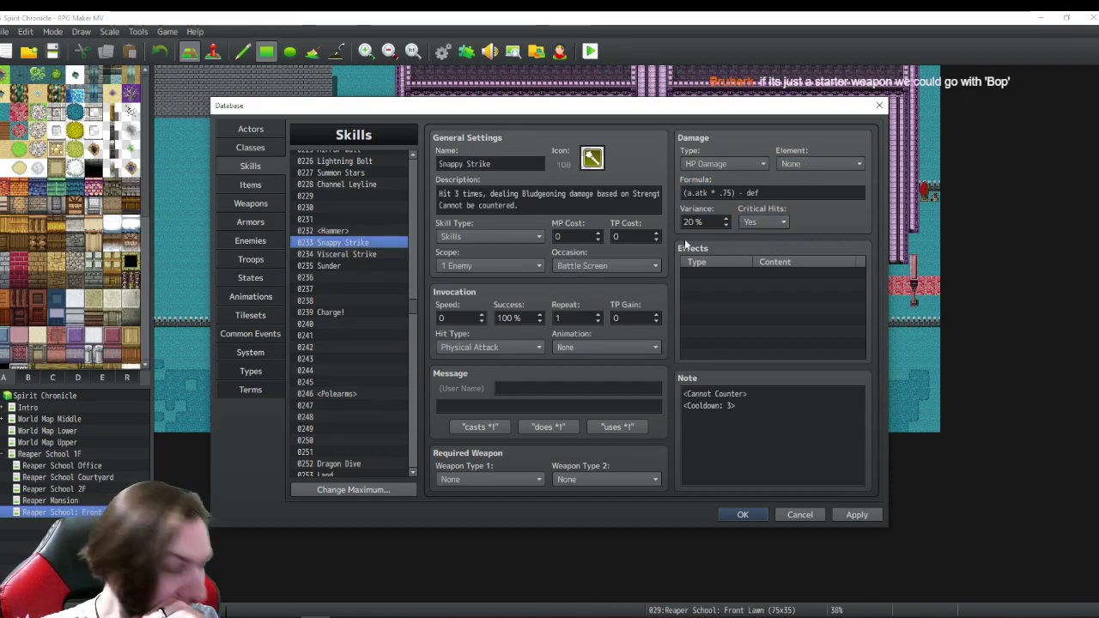
click(367, 253)
click(339, 267)
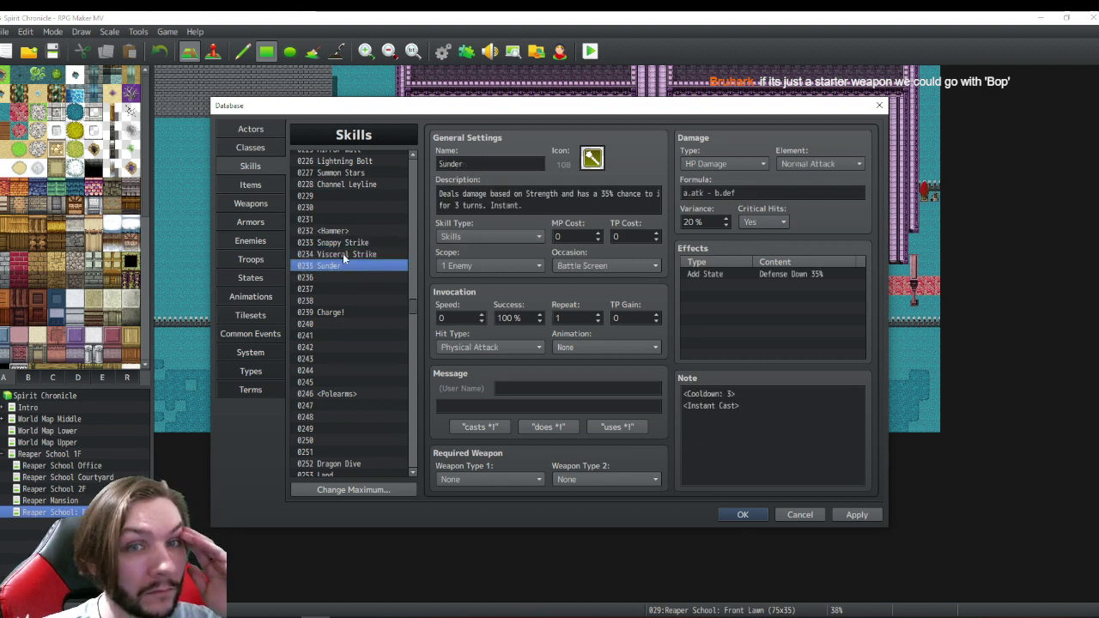
click(342, 253)
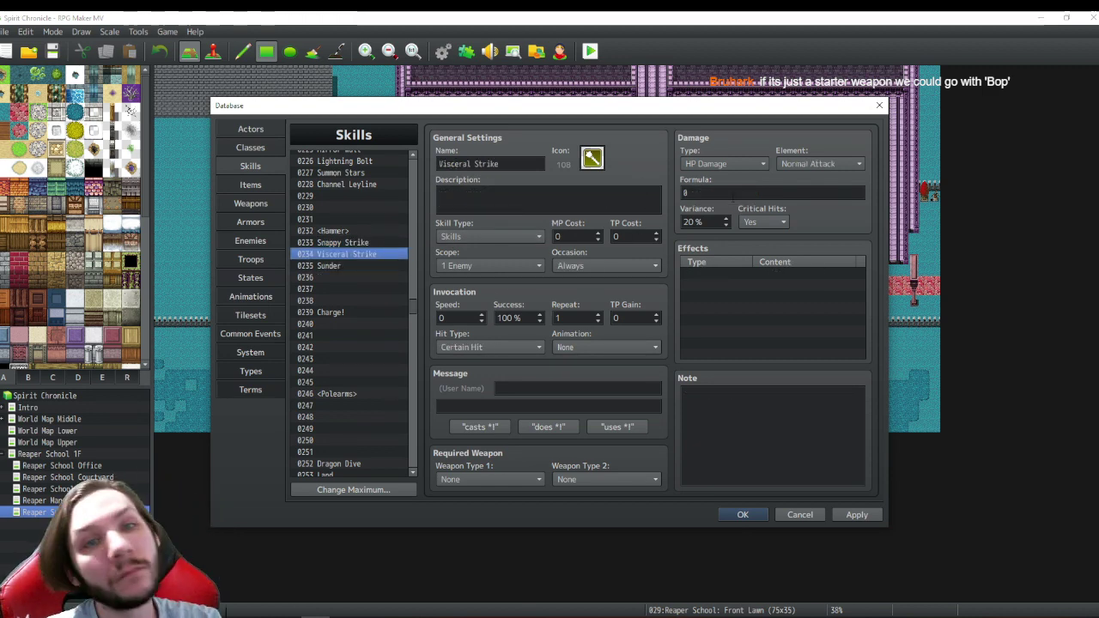
click(633, 197)
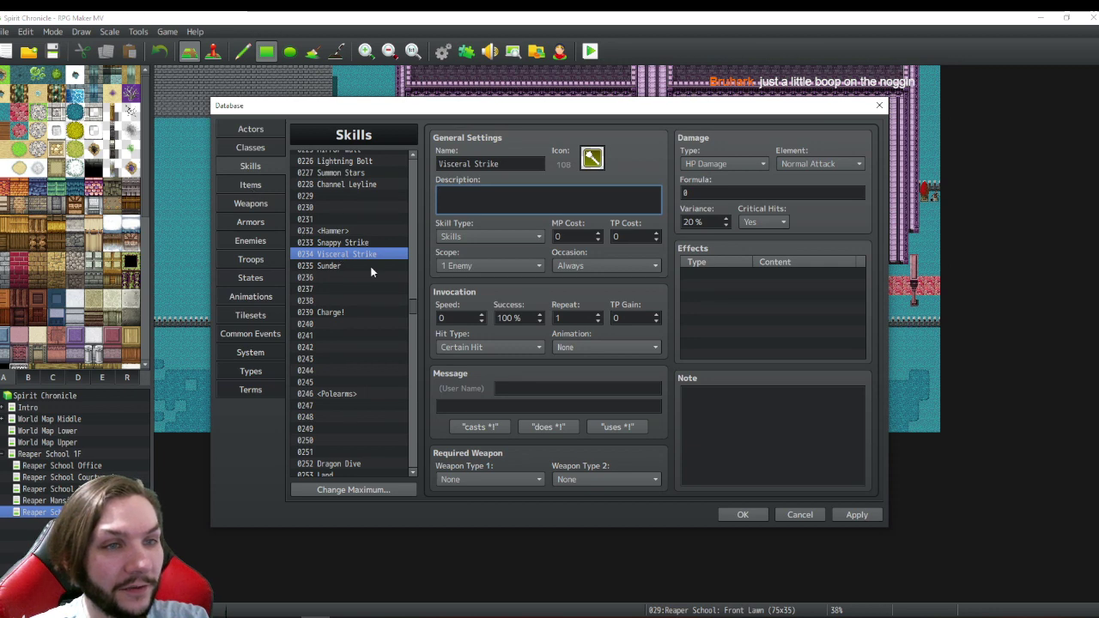
- Compare the descriptions and traits of the Baton and Claw Hammer weapons
click(251, 204)
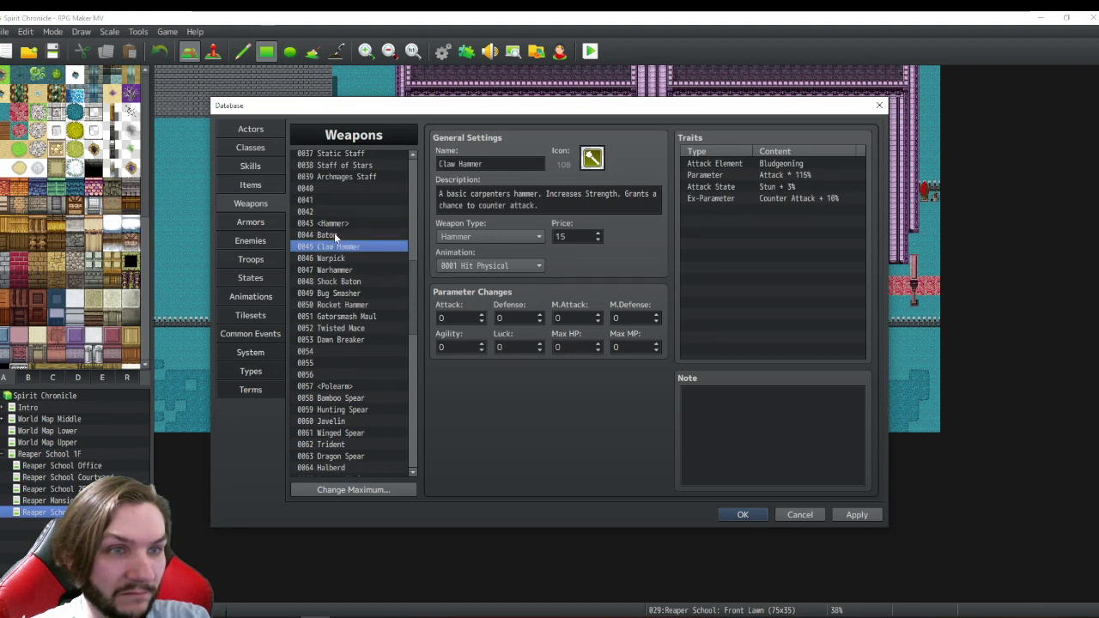
click(334, 233)
click(340, 249)
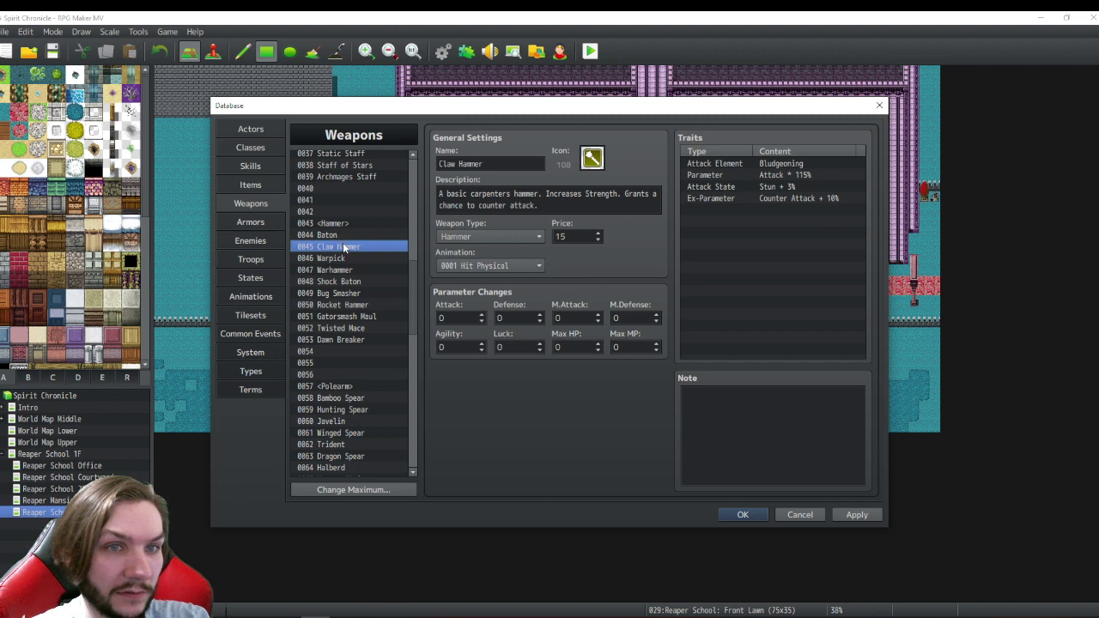
click(334, 235)
click(340, 249)
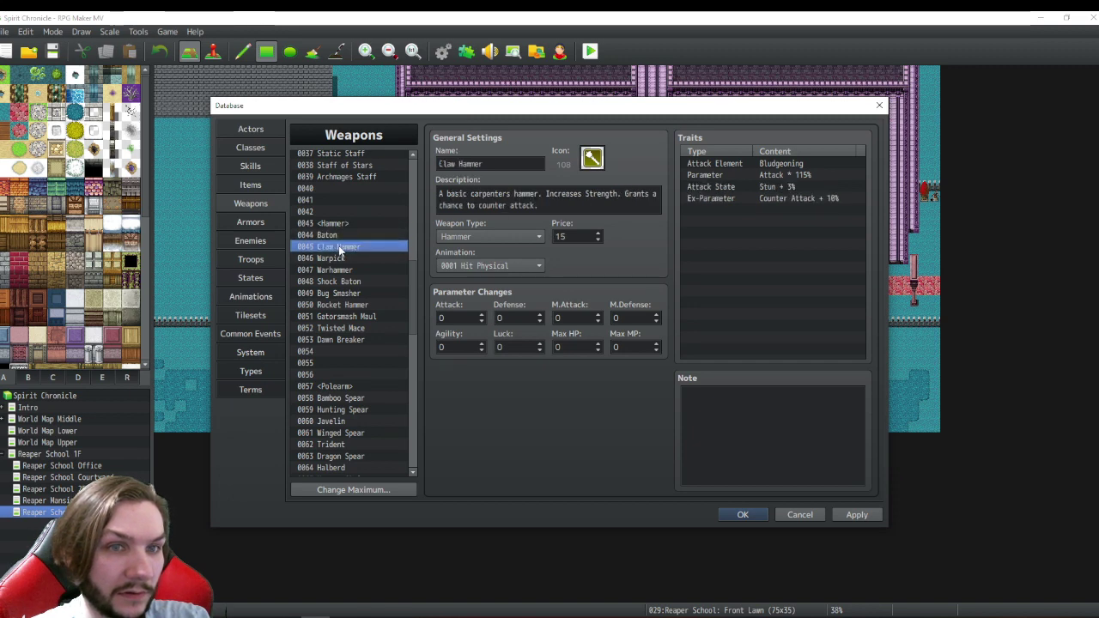
click(333, 233)
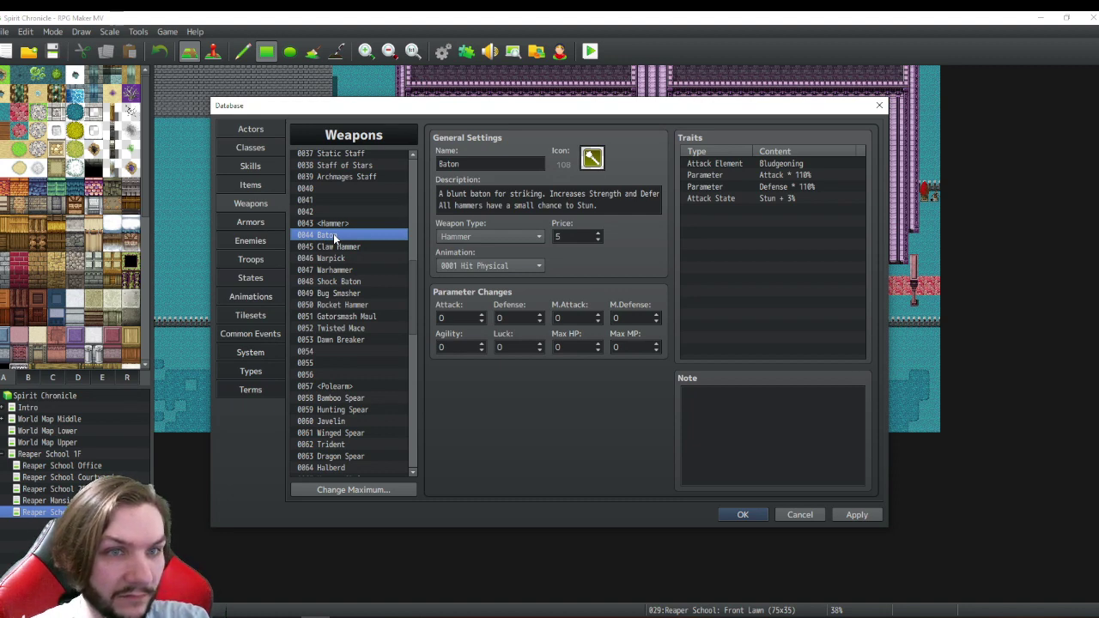
click(326, 249)
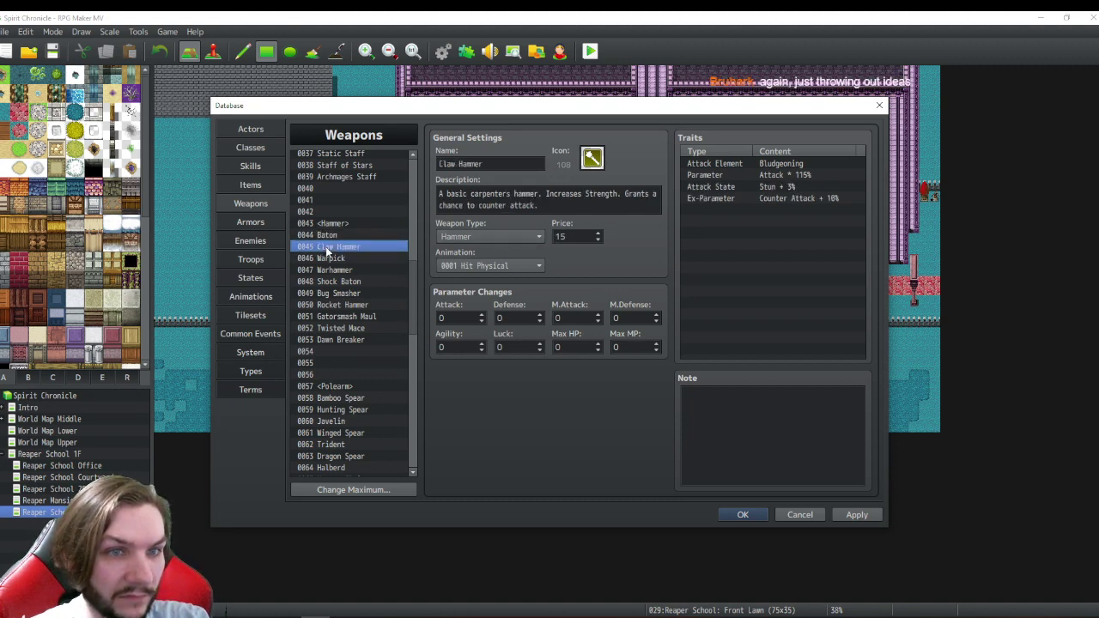
- Recheck the Baton and Claw Hammer weapons against the Visceral Strike skill, and return to the weapon entries
click(328, 235)
click(335, 248)
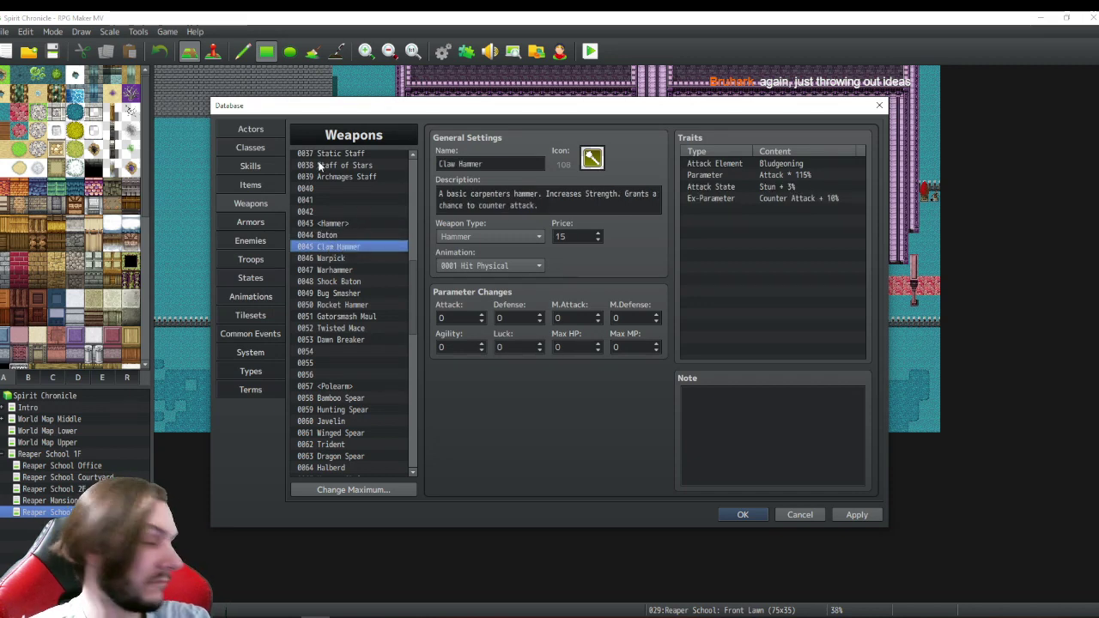
click(251, 166)
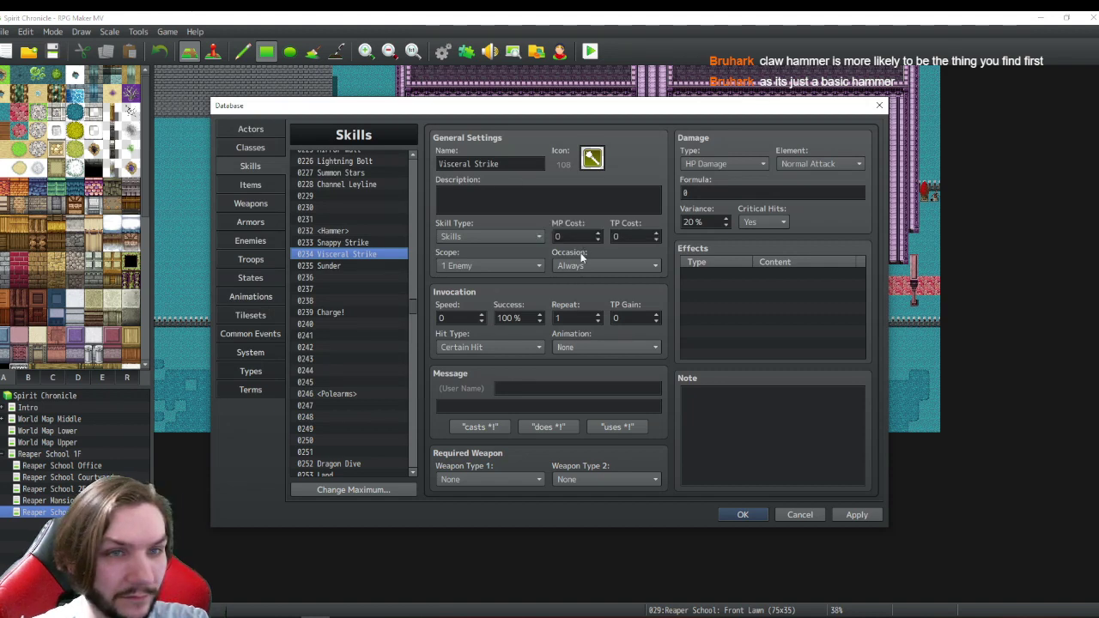
click(254, 203)
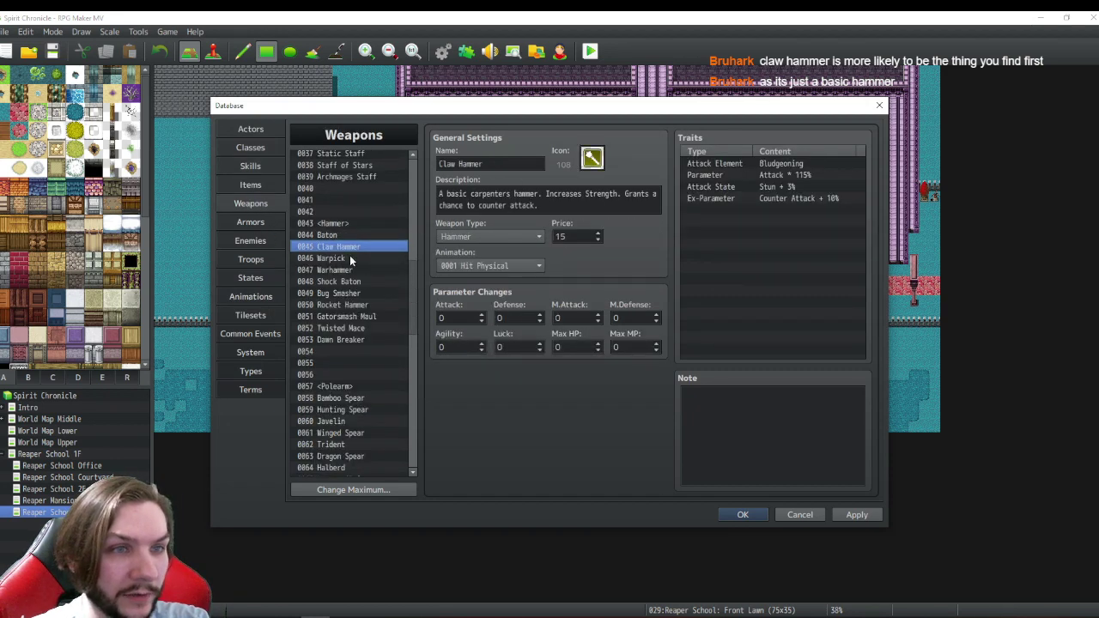
- Try to swap the Baton and Claw Hammer weapons by using empty slot 0041 as temporary storage
right_click(330, 234)
click(335, 200)
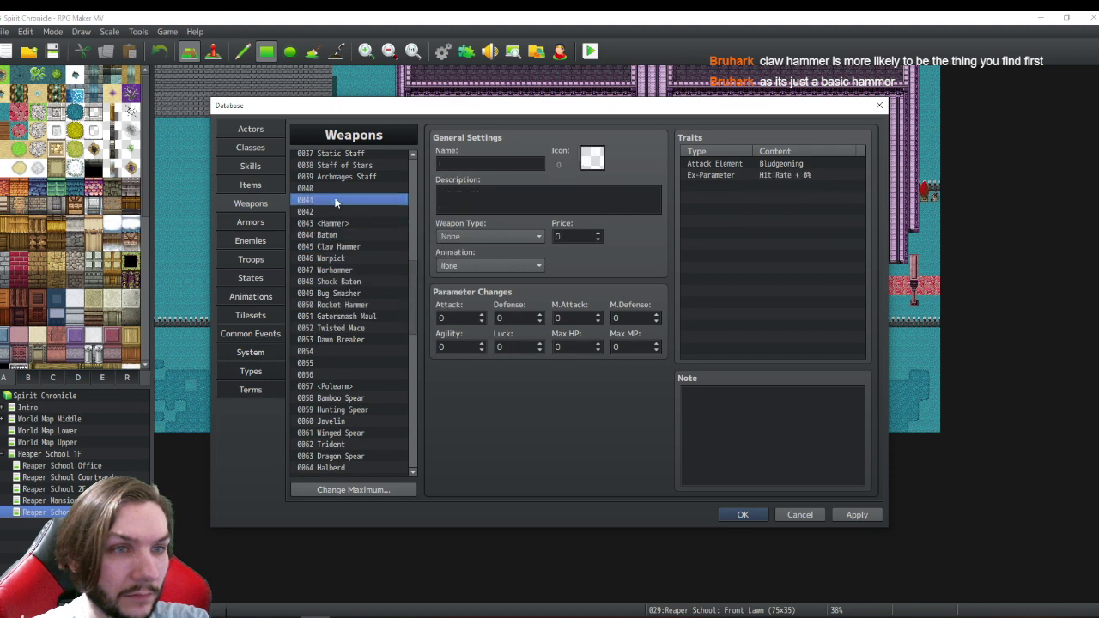
right_click(335, 199)
click(335, 232)
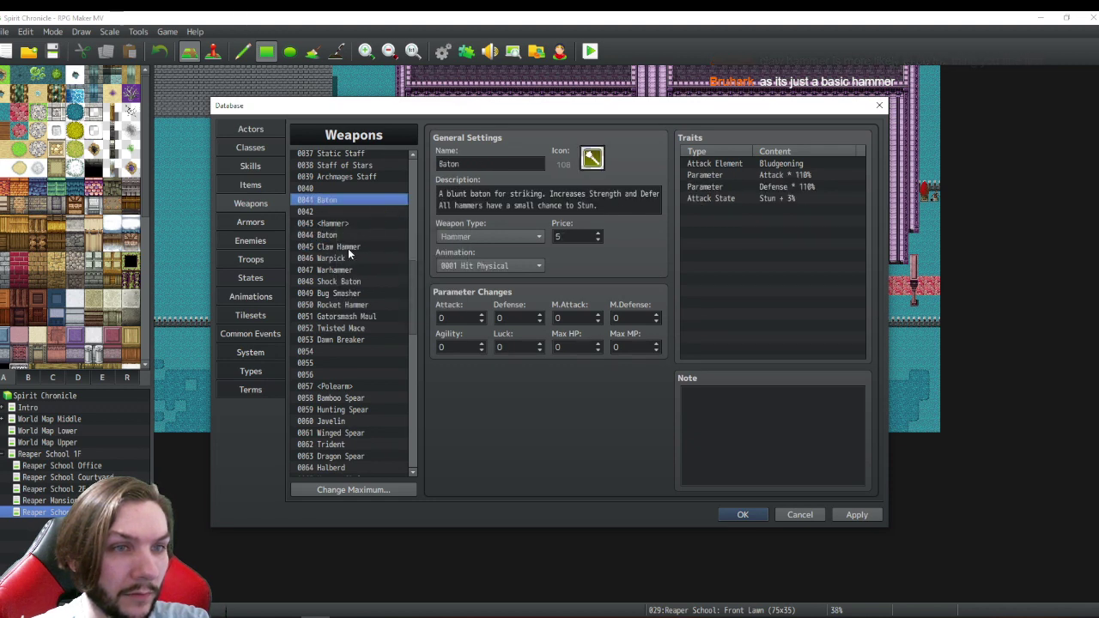
right_click(335, 247)
click(358, 268)
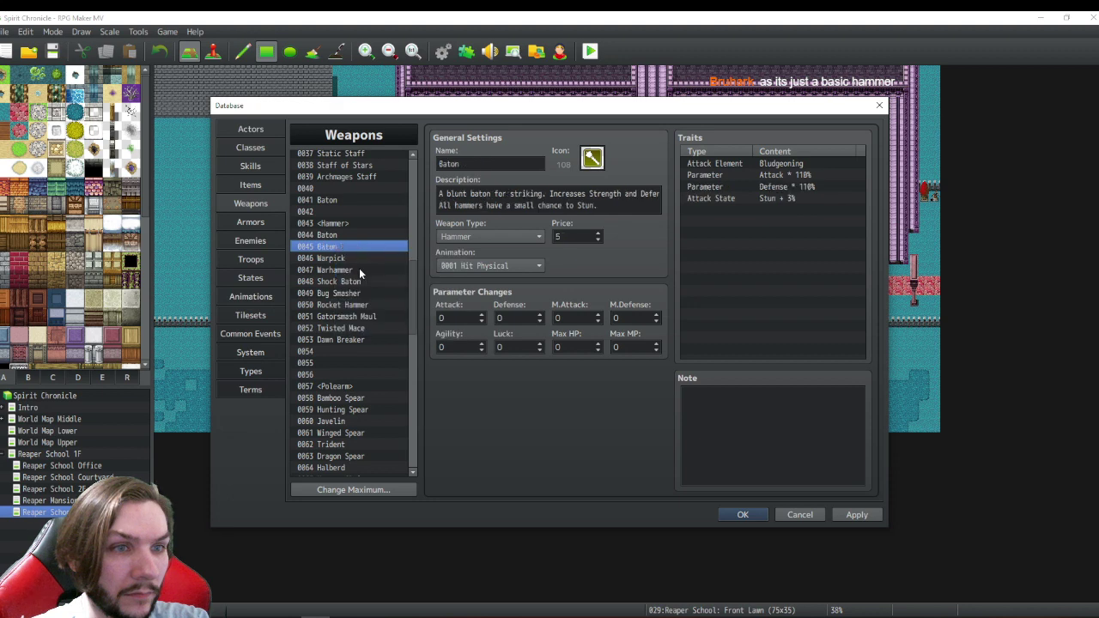
right_click(336, 236)
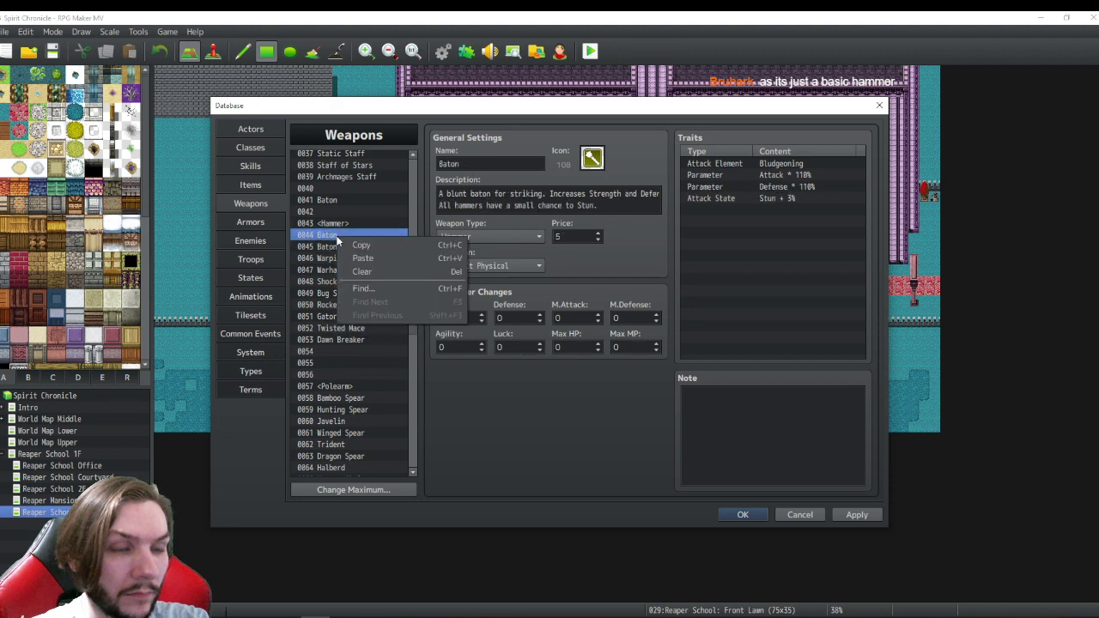
click(391, 189)
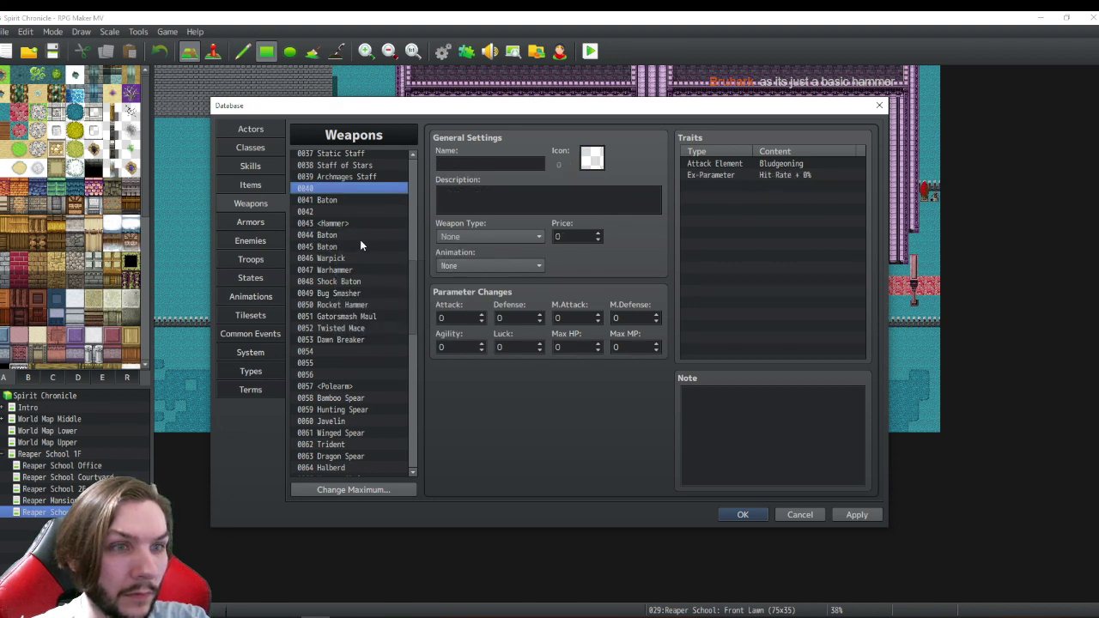
- Discard the database changes, reopen the database, and check the skill entries before returning to the weapons
click(799, 513)
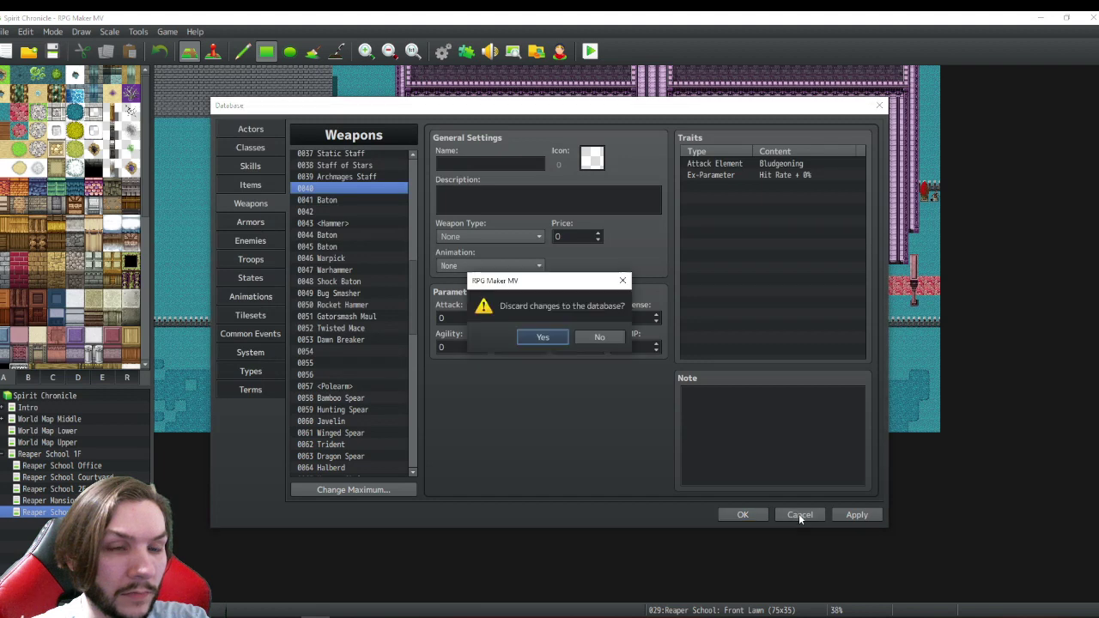
click(542, 337)
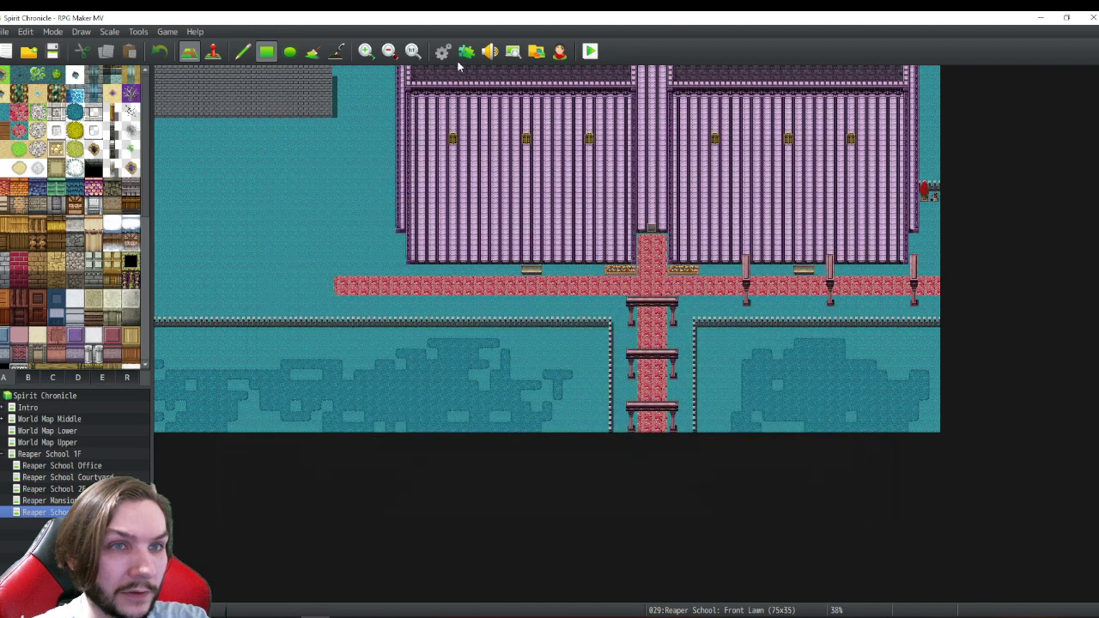
key(F9)
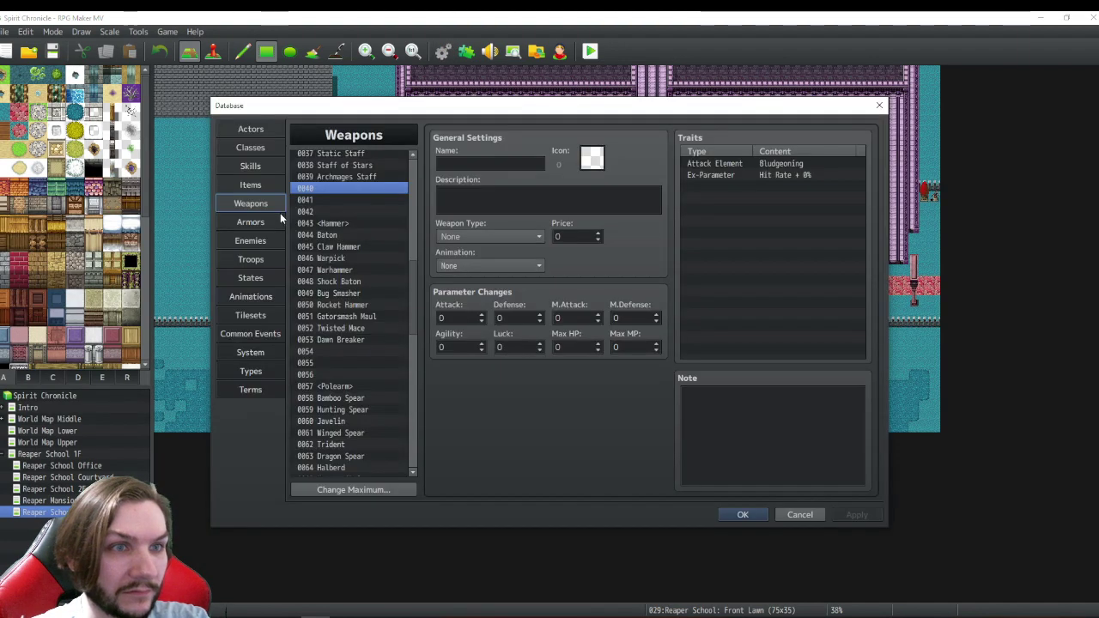
click(250, 165)
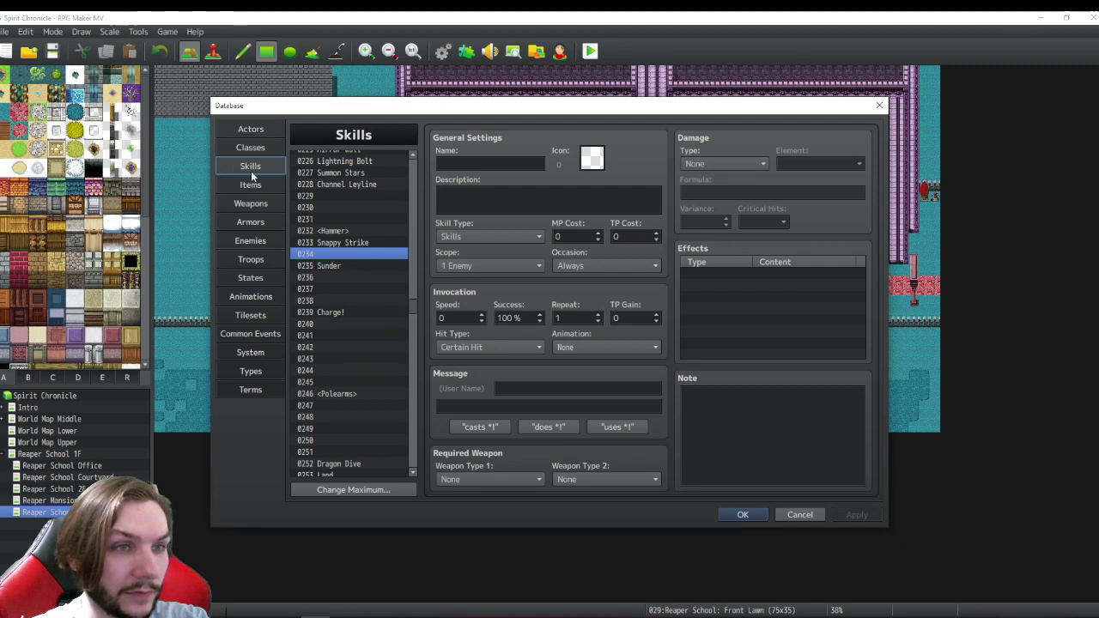
click(250, 203)
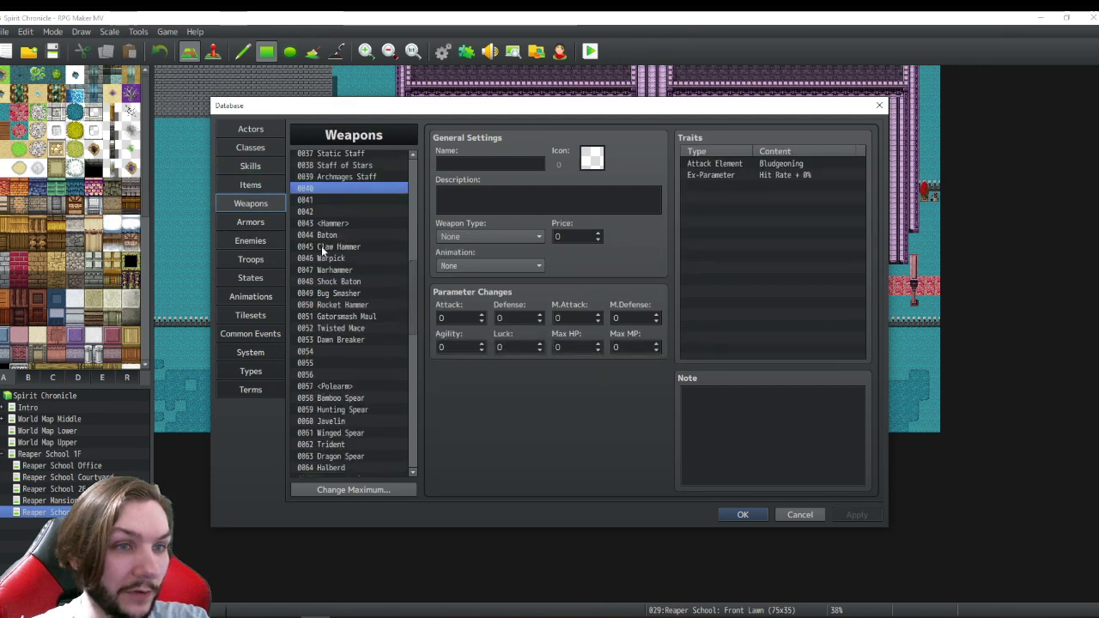
- Copy Claw Hammer into empty weapon slot 0042 and overwrite slot 0045 with a copy of Baton
right_click(321, 245)
click(347, 255)
right_click(336, 211)
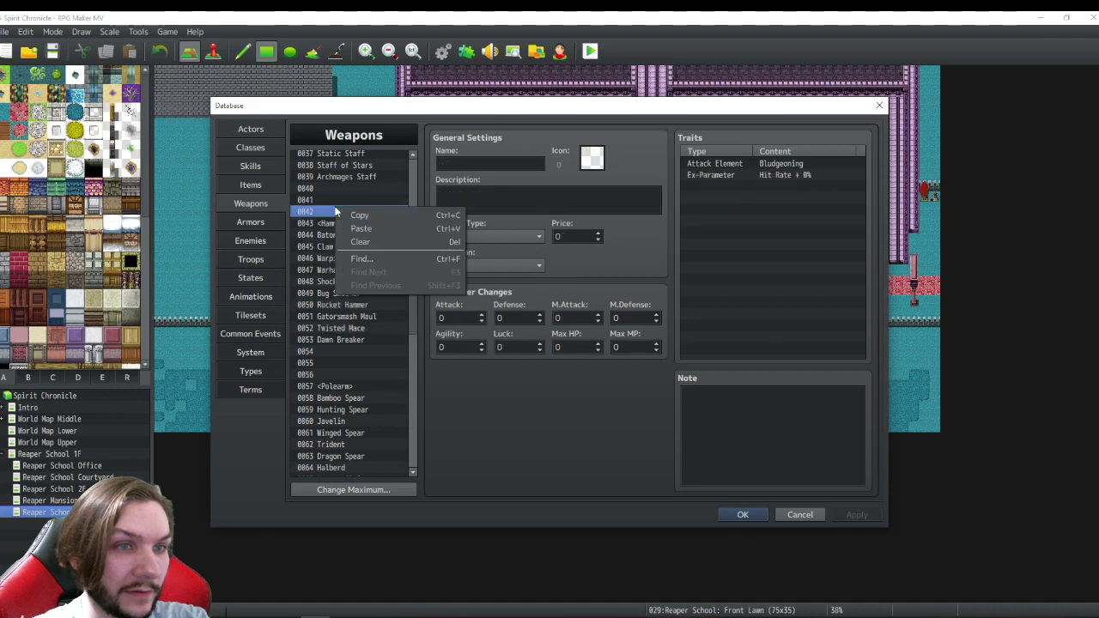
click(355, 229)
right_click(332, 235)
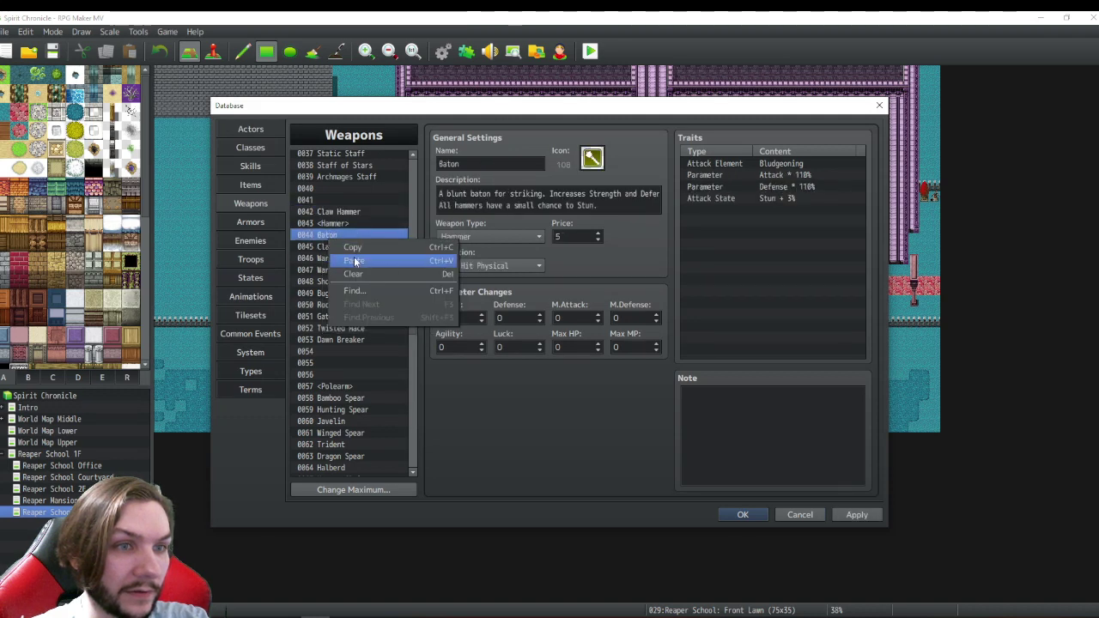
click(336, 247)
right_click(331, 245)
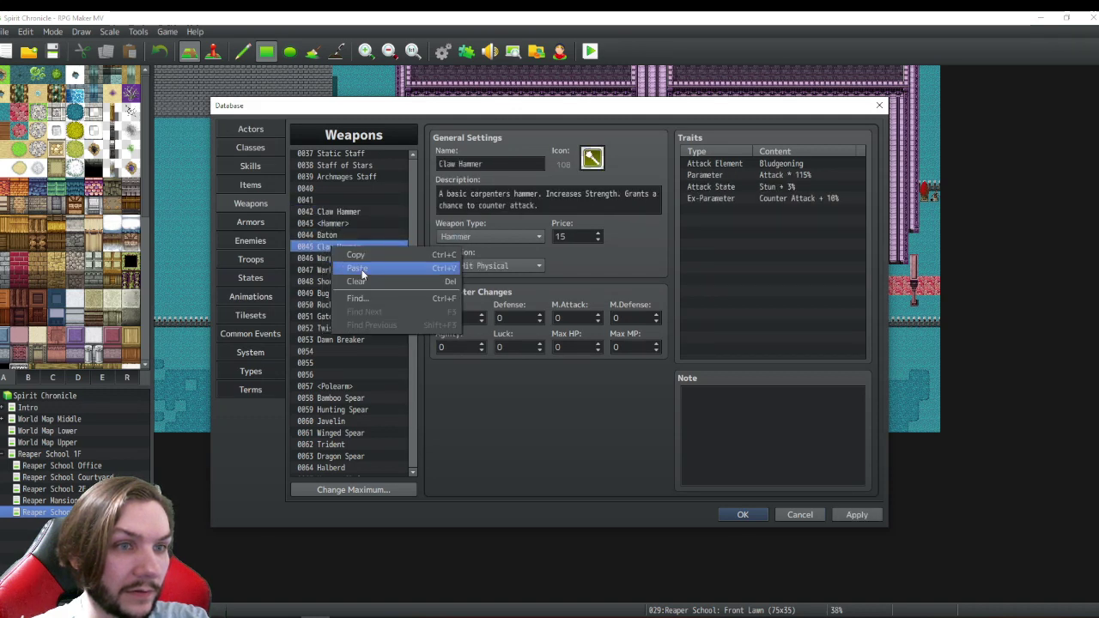
click(364, 266)
- Copy Claw Hammer from weapon slot 0042 over slot 0044 and clear slot 0042
click(336, 211)
right_click(342, 211)
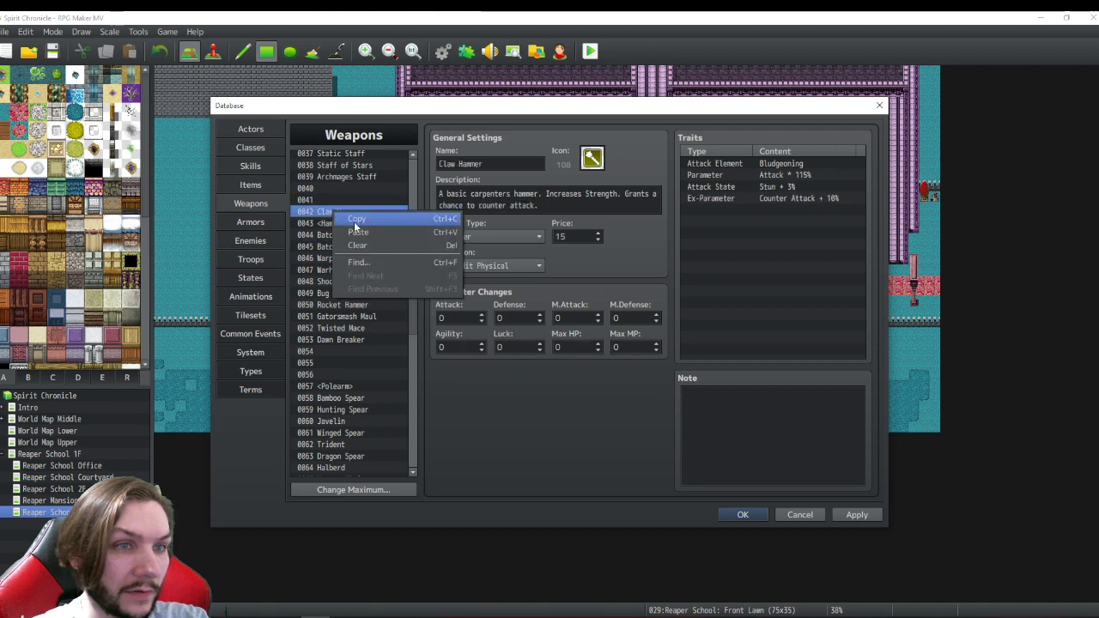
click(357, 220)
right_click(343, 213)
key(Escape)
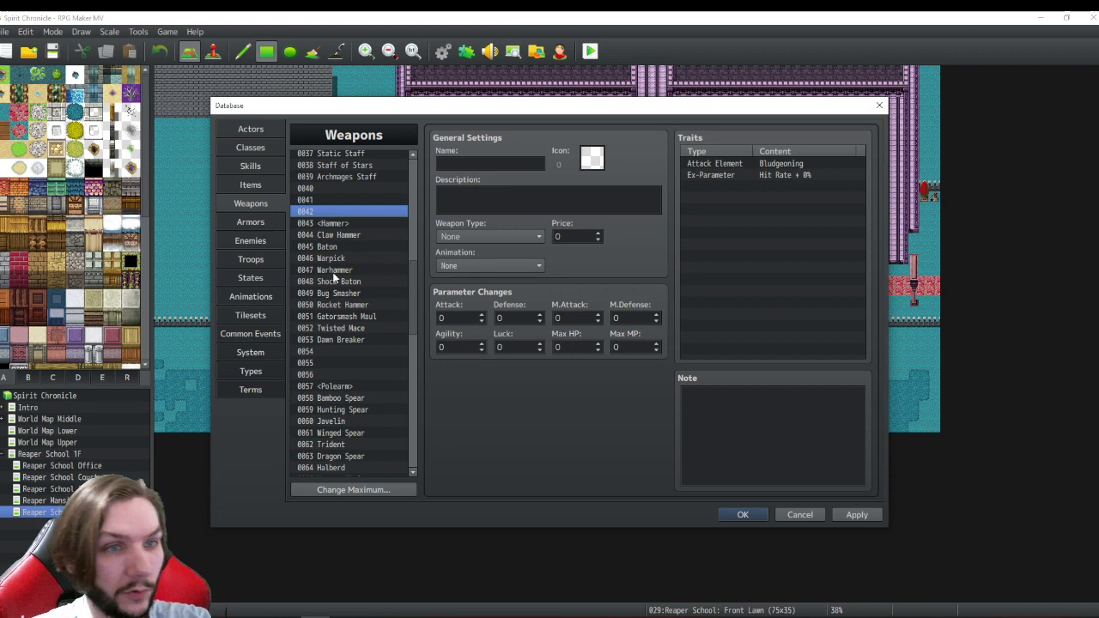
- Set the price of Baton to 15 and the price of Claw Hammer to 5
click(352, 246)
click(357, 235)
click(362, 246)
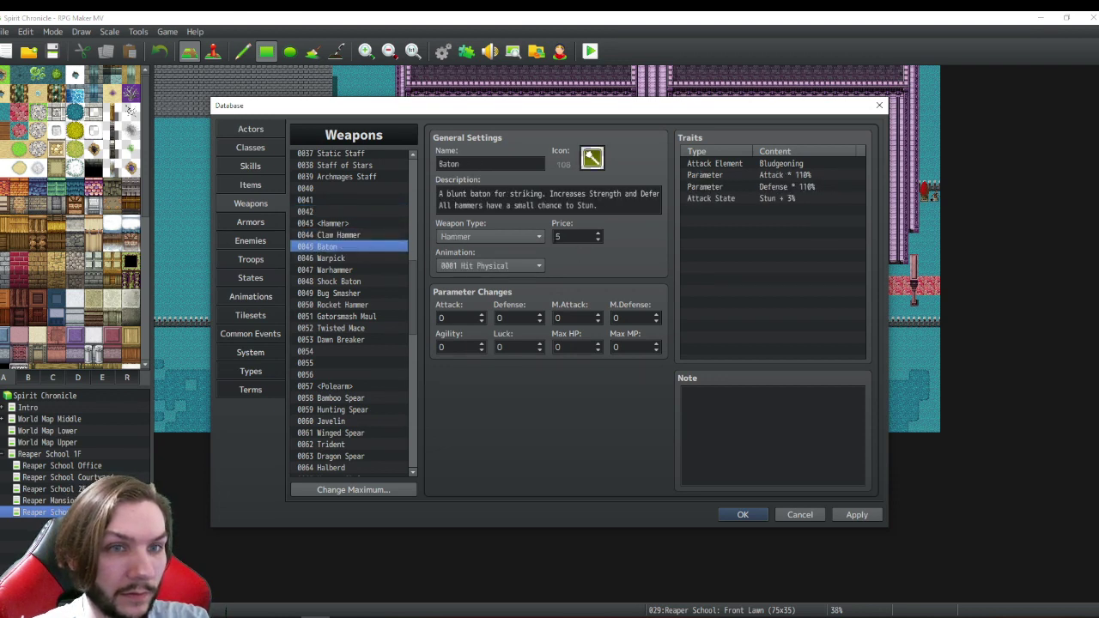
double_click(557, 236)
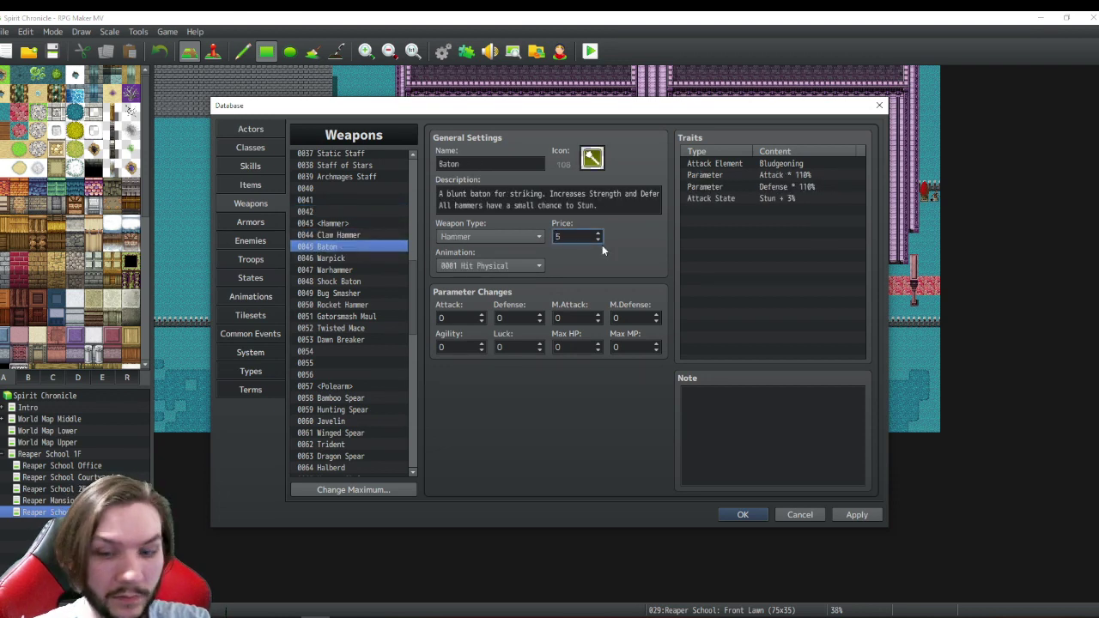
click(339, 235)
double_click(560, 236)
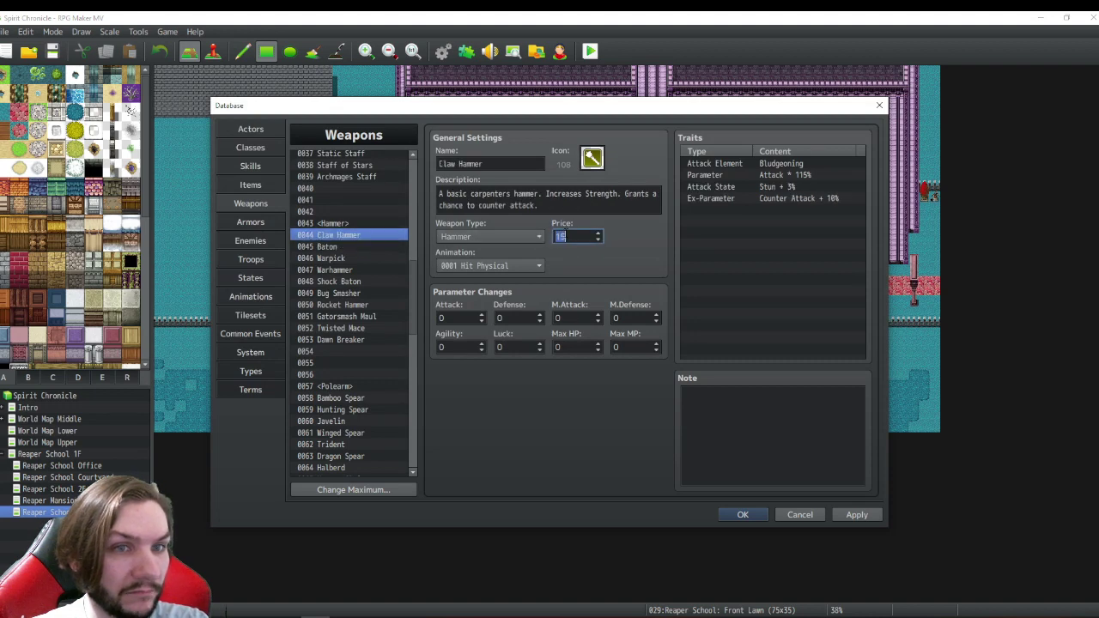
click(570, 237)
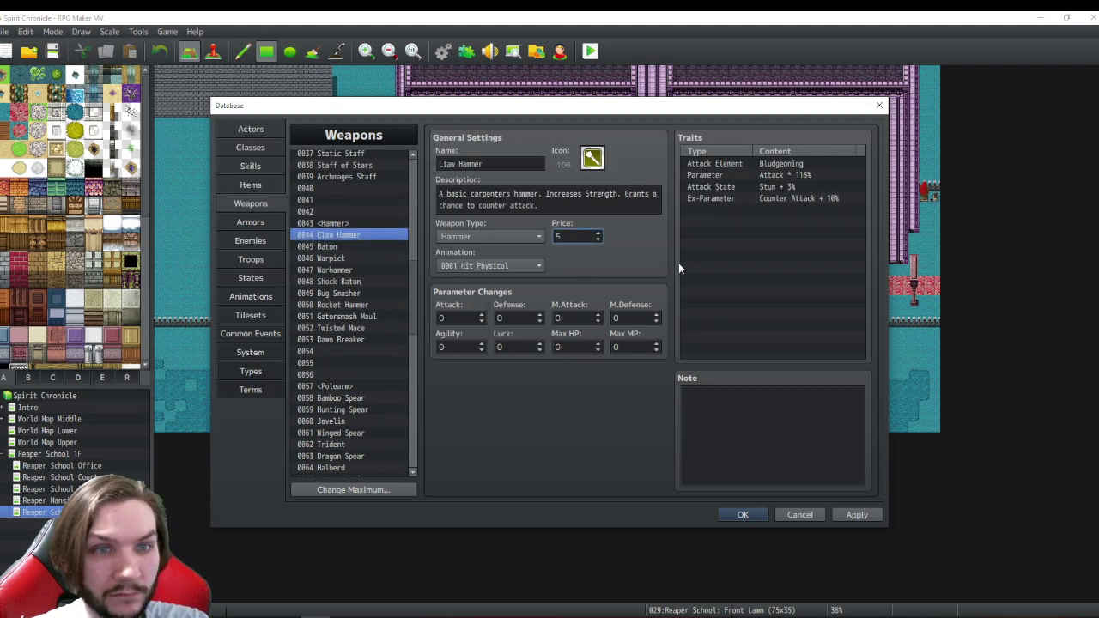
click(730, 300)
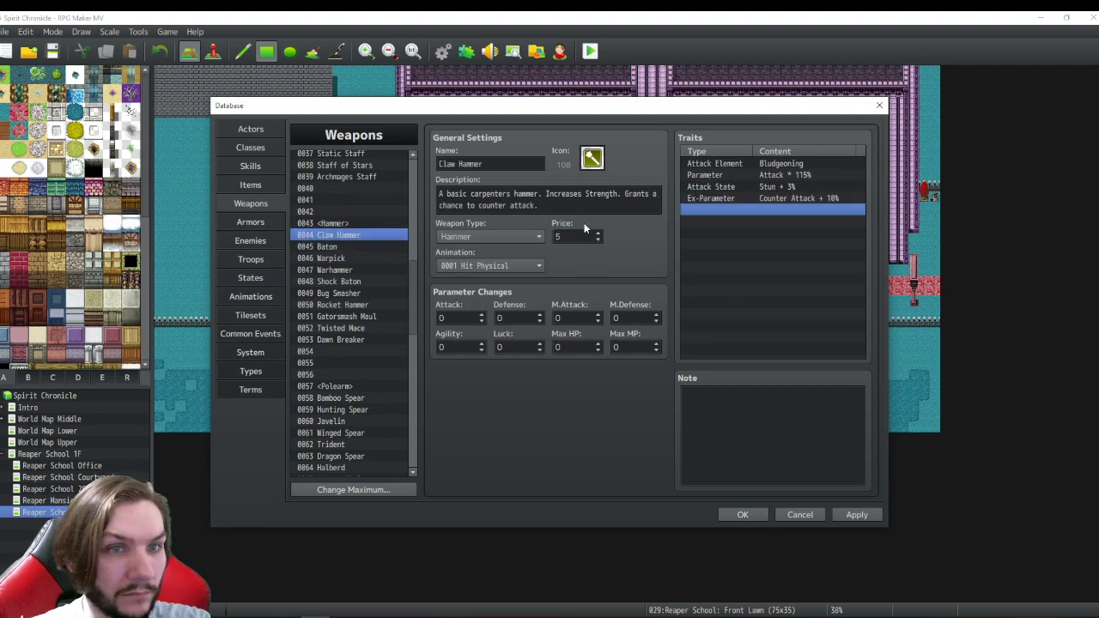
- Copy the sentence "All hammers have a small chance to Stun." from Baton's description
click(334, 247)
click(455, 205)
triple_click(454, 205)
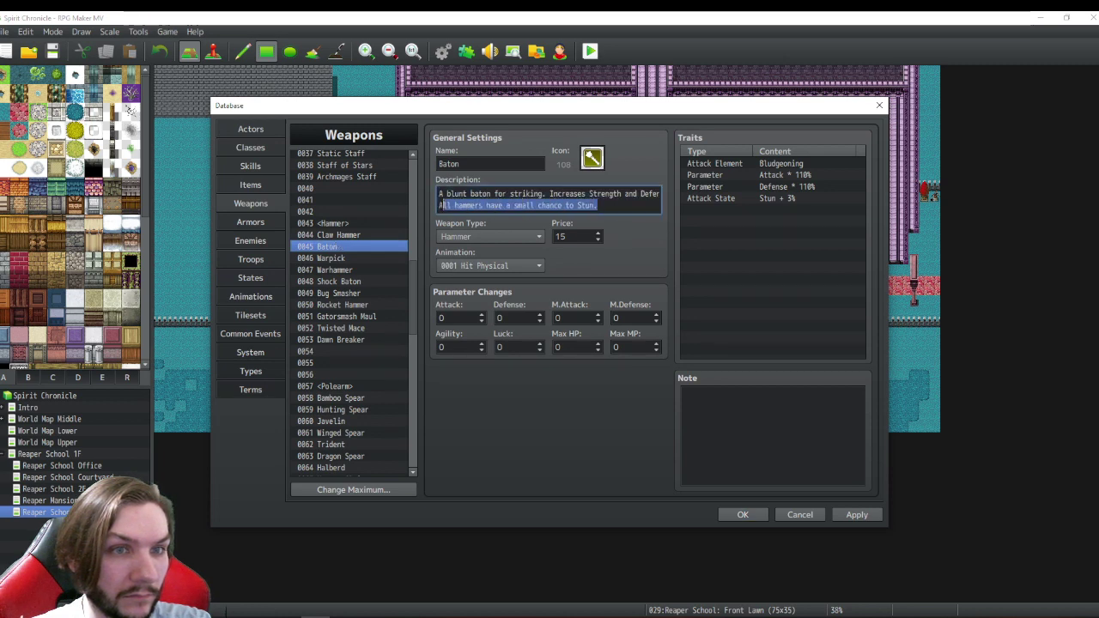
right_click(454, 204)
click(515, 228)
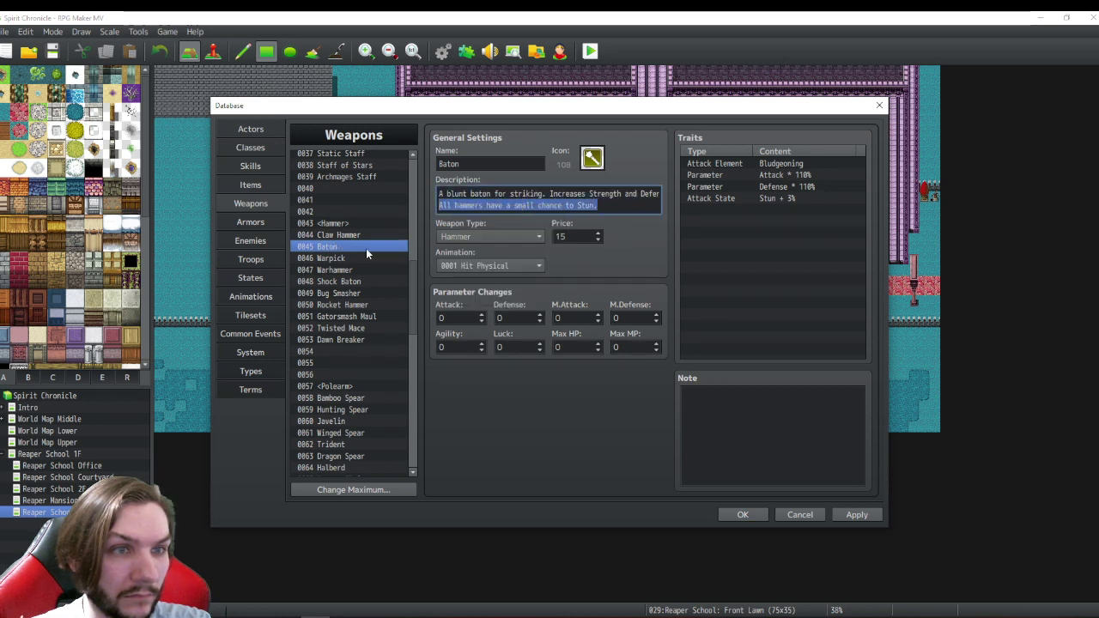
- Append "All hammers have a small chance to Stun." to Claw Hammer's description after a space, and accept the database changes
click(339, 235)
click(551, 207)
right_click(551, 206)
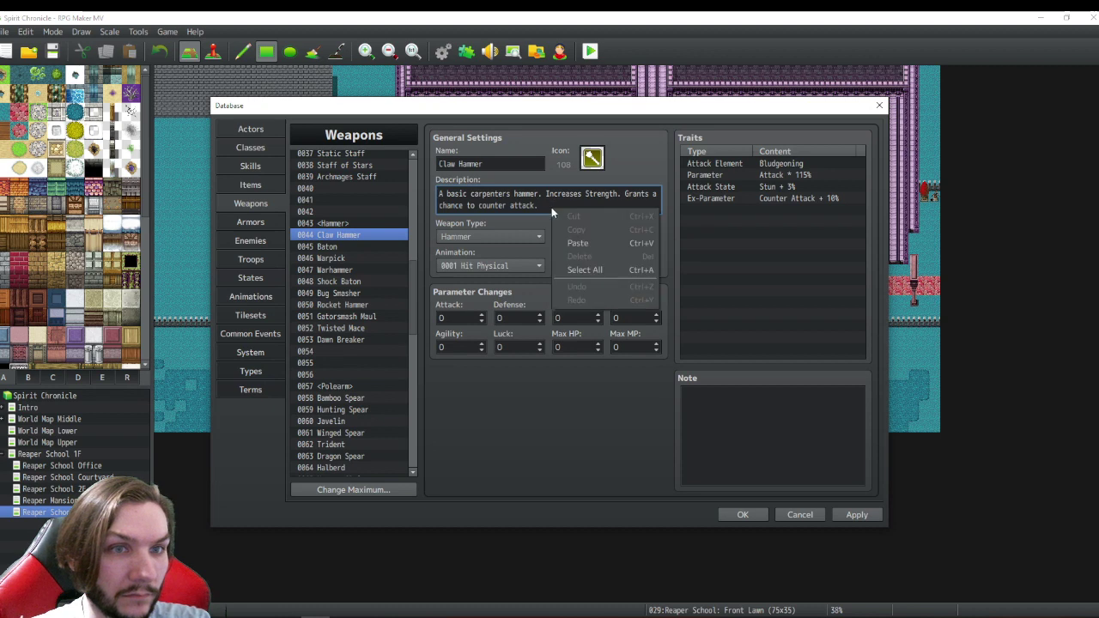
click(584, 242)
click(500, 205)
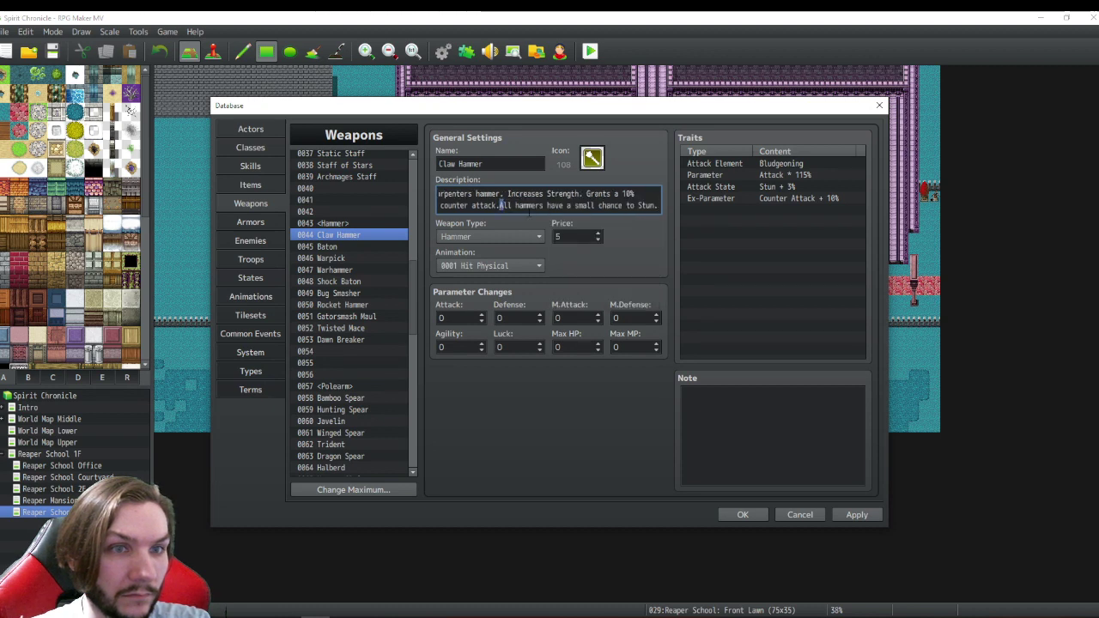
text(S)
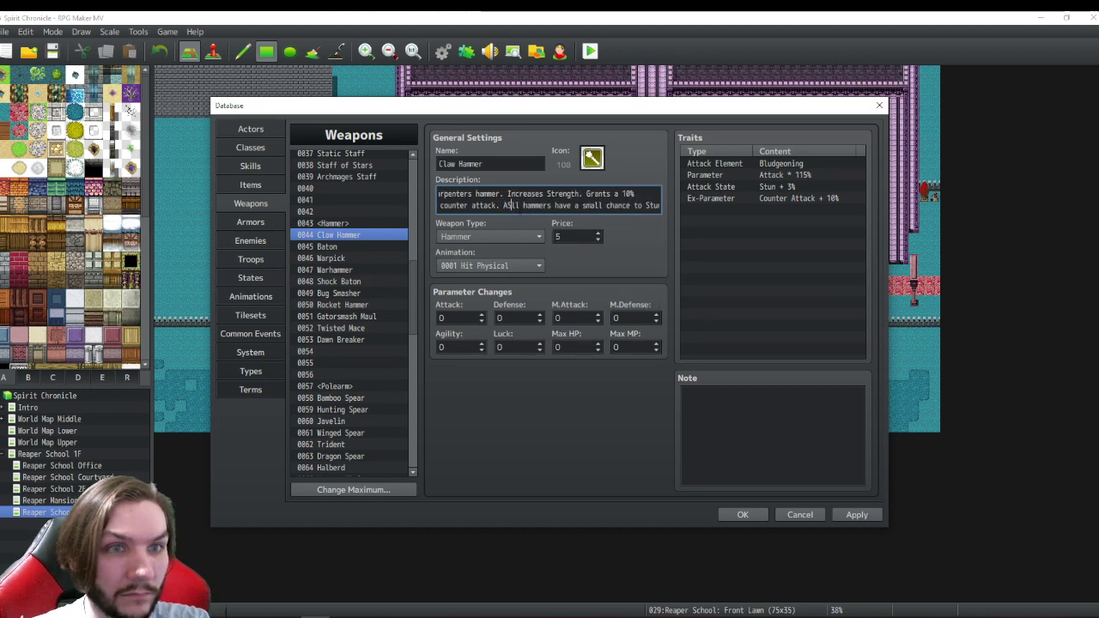
key(BackSpace)
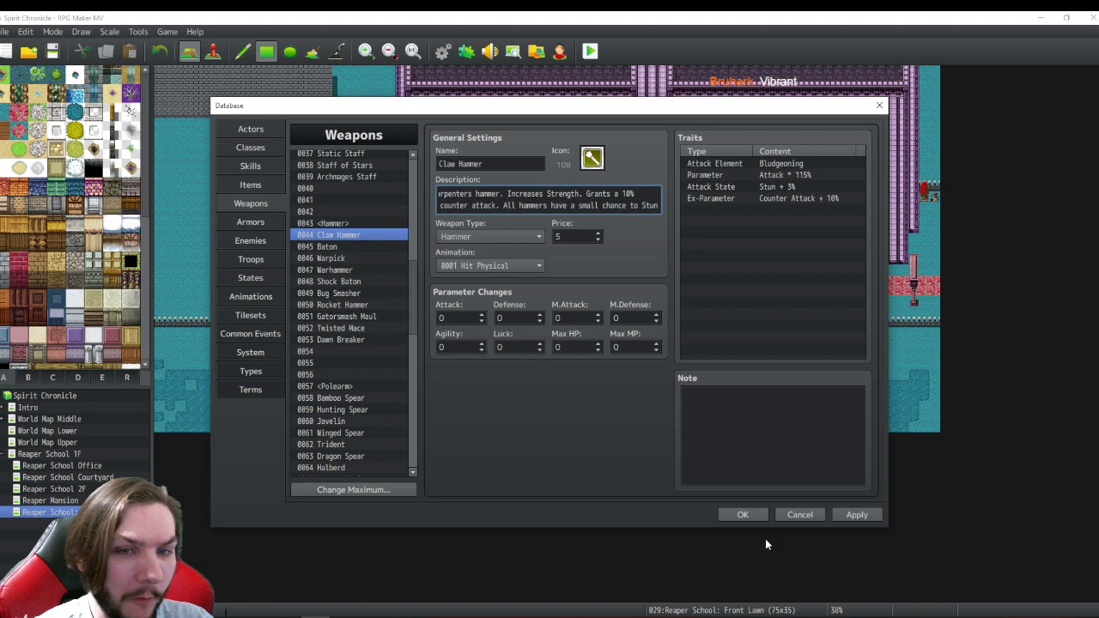
click(741, 515)
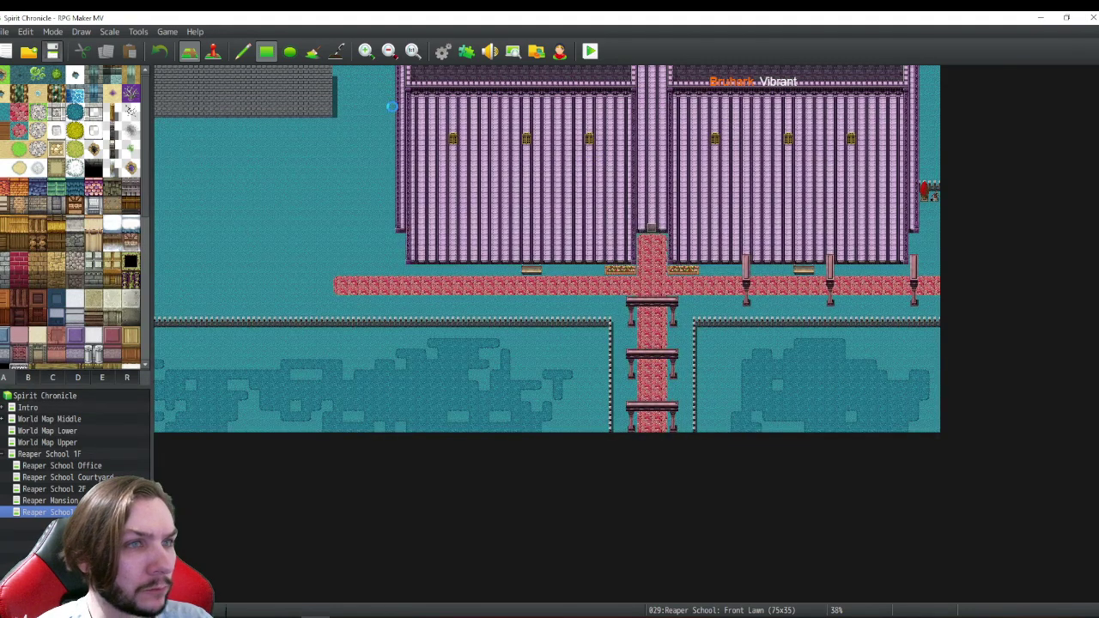
- Reopen the database and duplicate the Snappy Strike skill into empty skill slot 0234
click(441, 50)
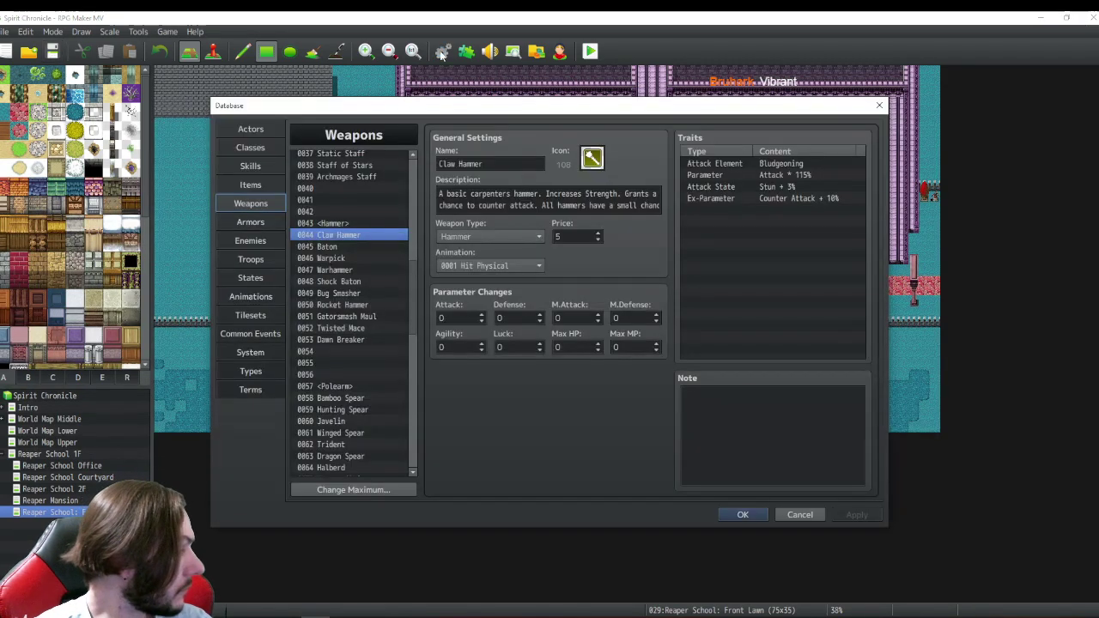
click(252, 164)
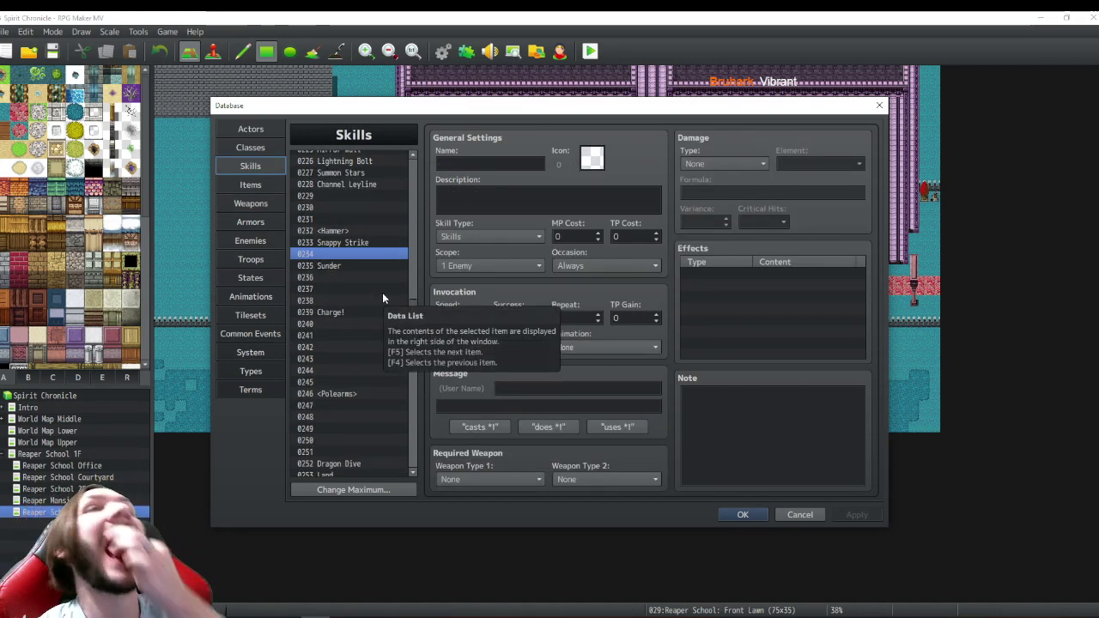
right_click(346, 244)
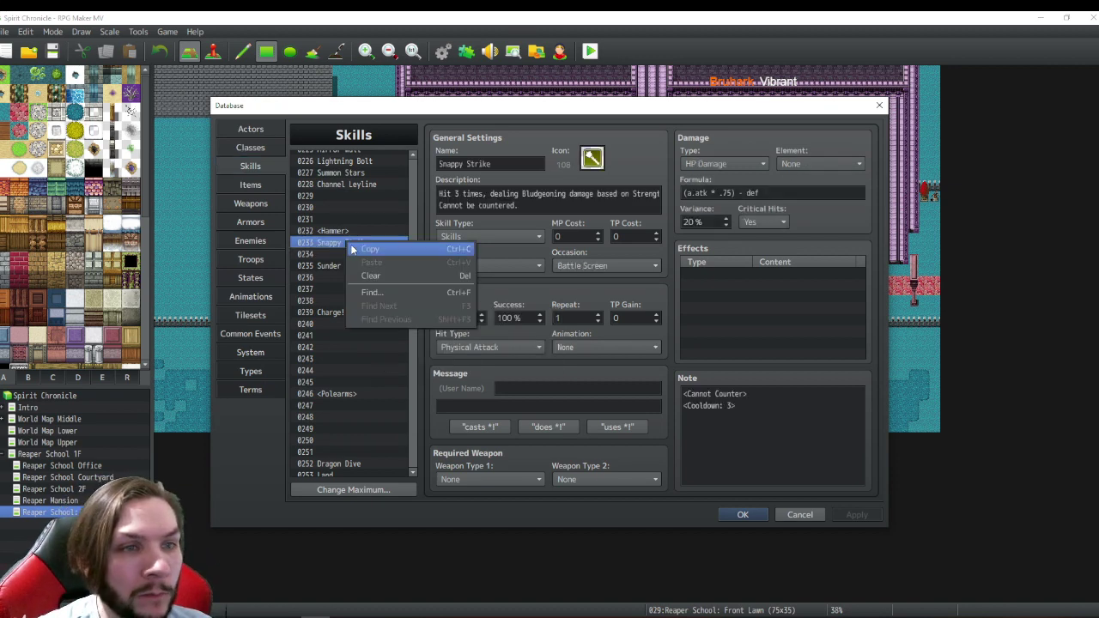
click(362, 254)
right_click(342, 256)
click(364, 279)
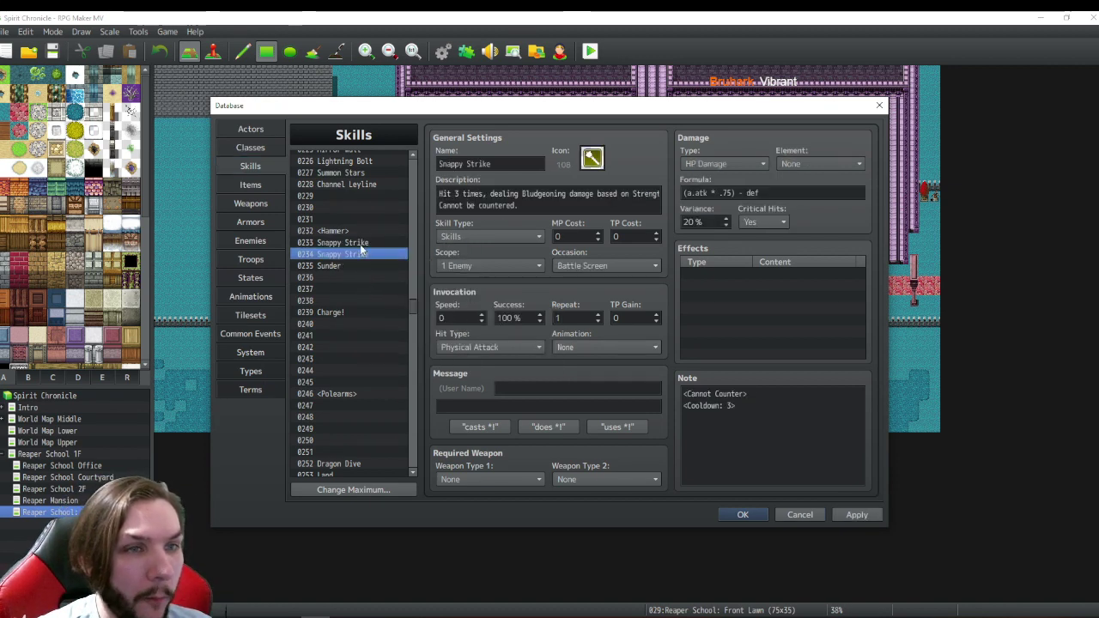
- Rename the original Snappy Strike skill in slot 0233 to Bop and delete its description text
click(343, 243)
drag(438, 164, 512, 169)
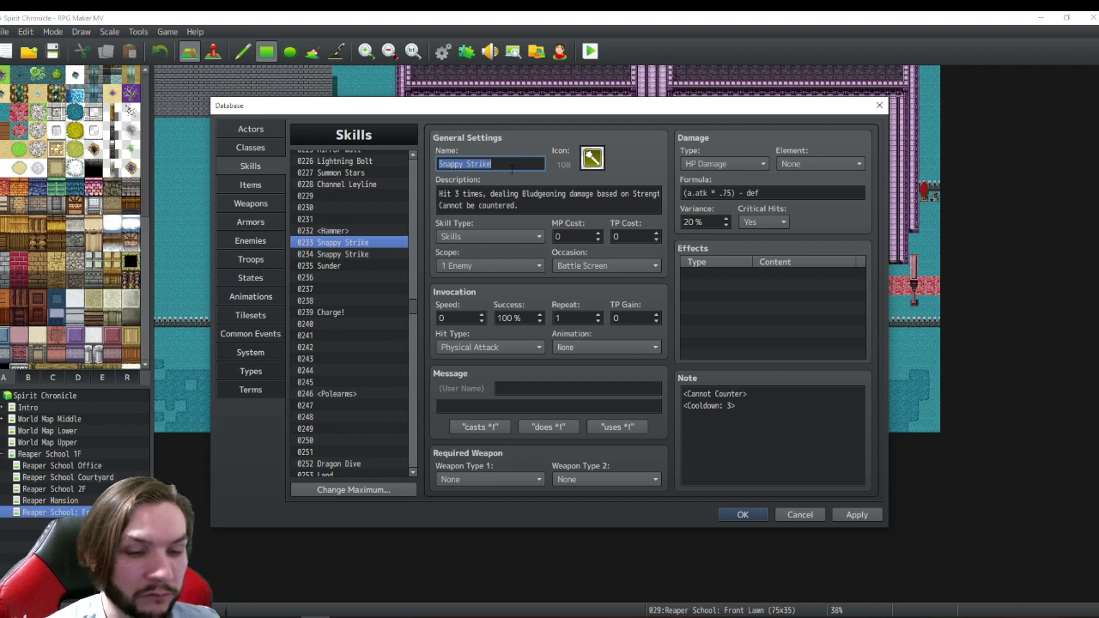
key(BackSpace)
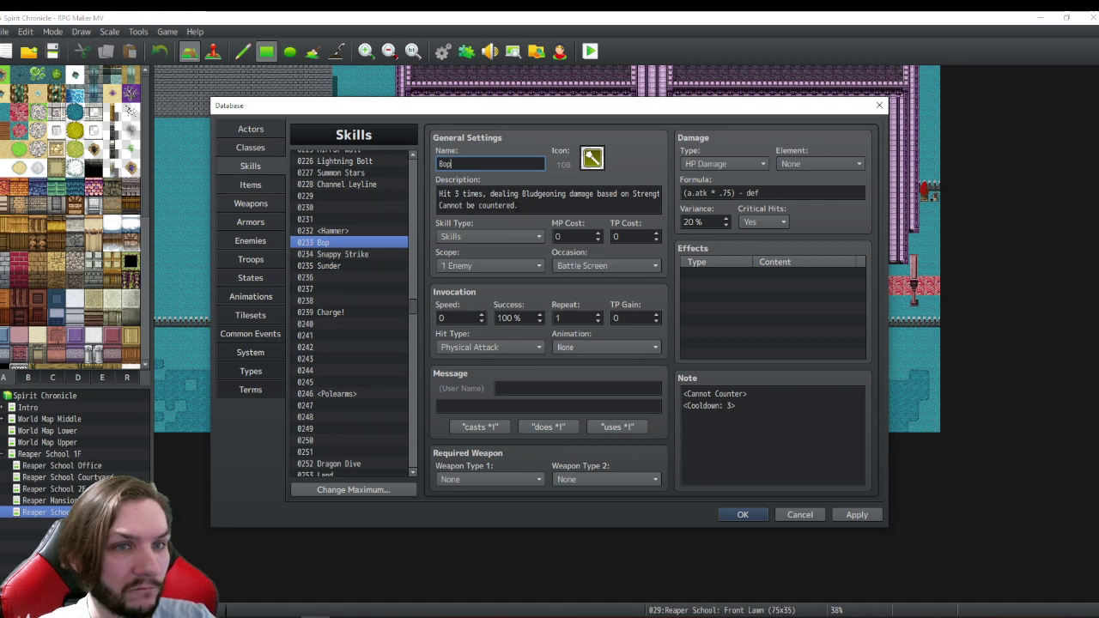
key(Tab)
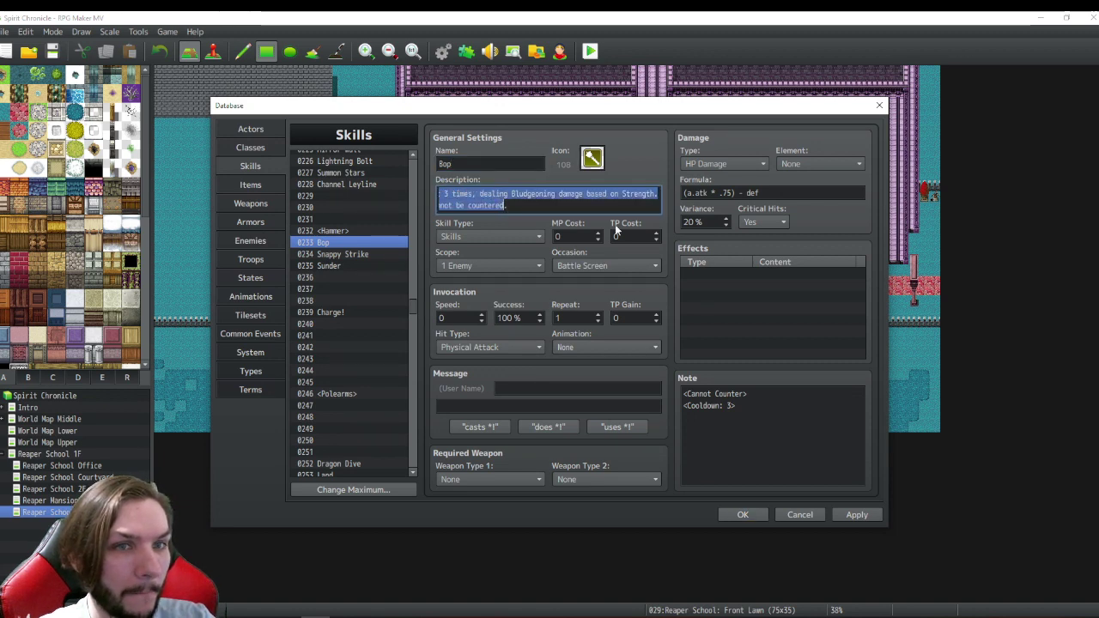
key(BackSpace)
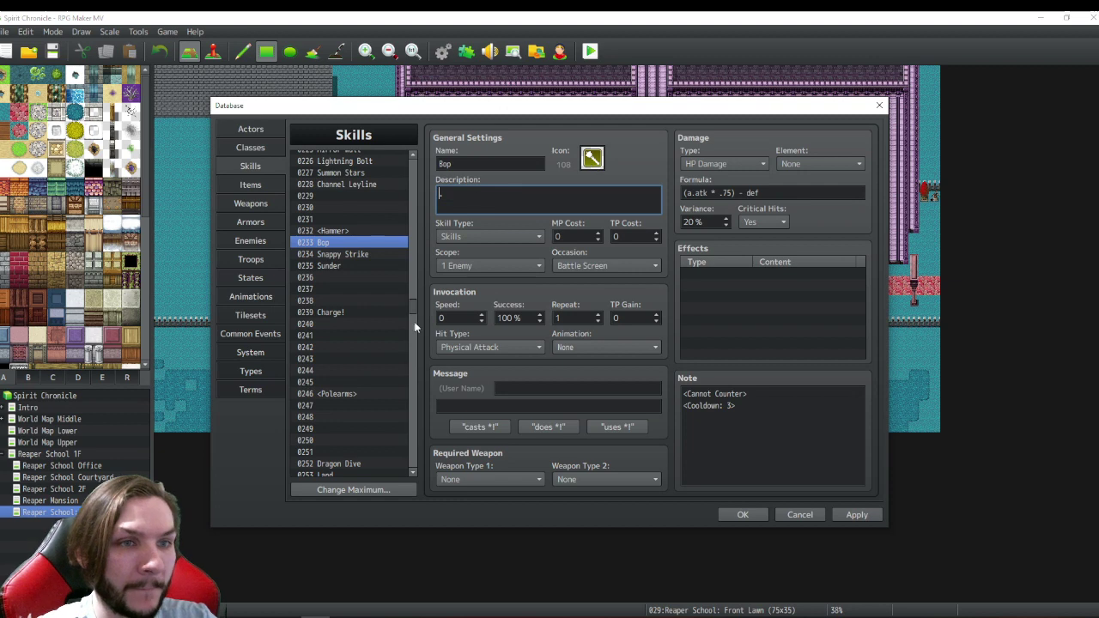
- Examine Pommel Strike's Stun effect and settings, and compare the note tags of Bop and Snappy Strike
scroll(414, 294, up, 10)
click(340, 270)
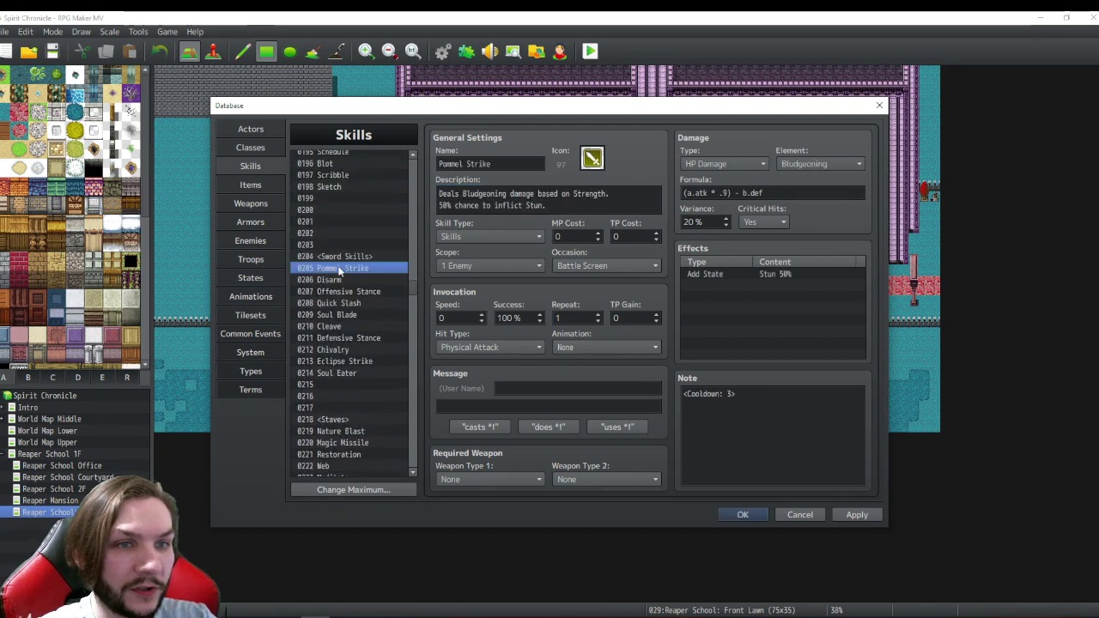
right_click(751, 270)
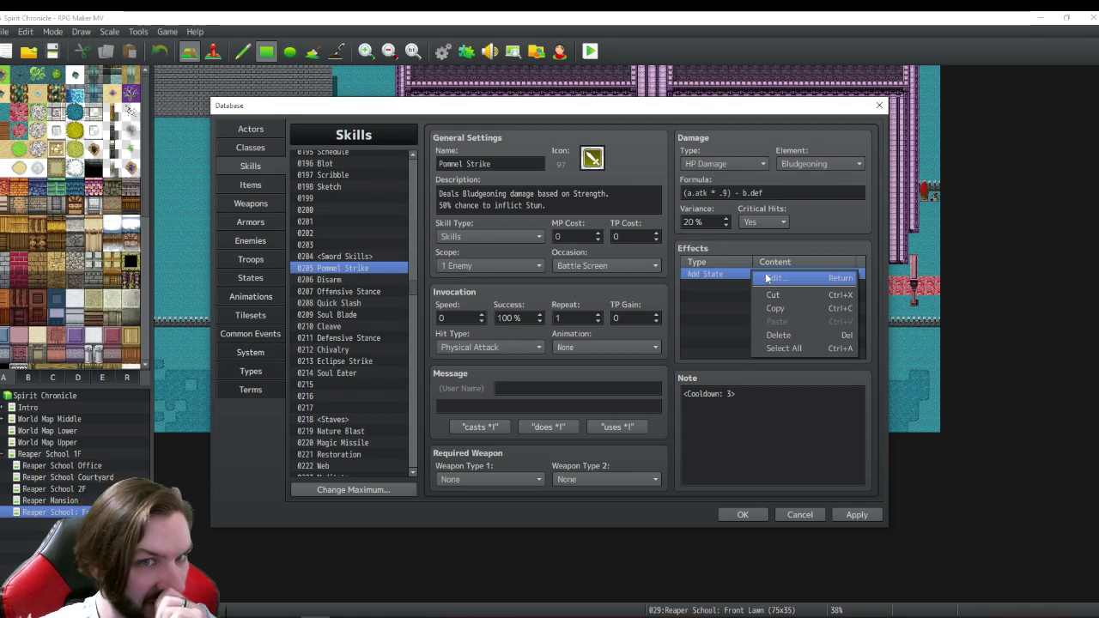
click(716, 253)
scroll(369, 240, down, 7)
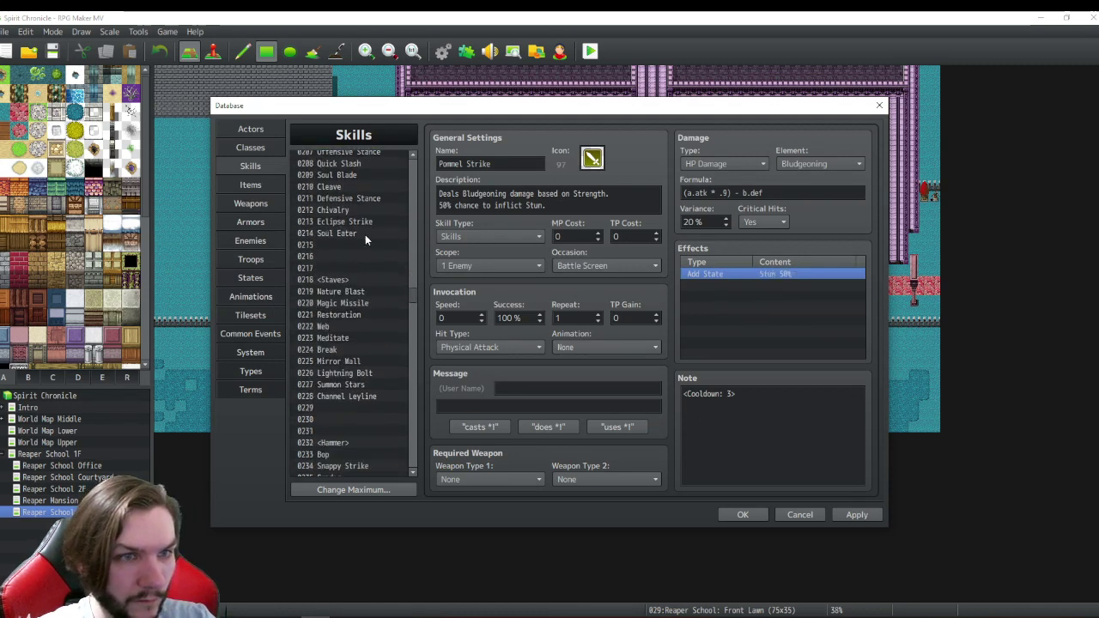
click(348, 335)
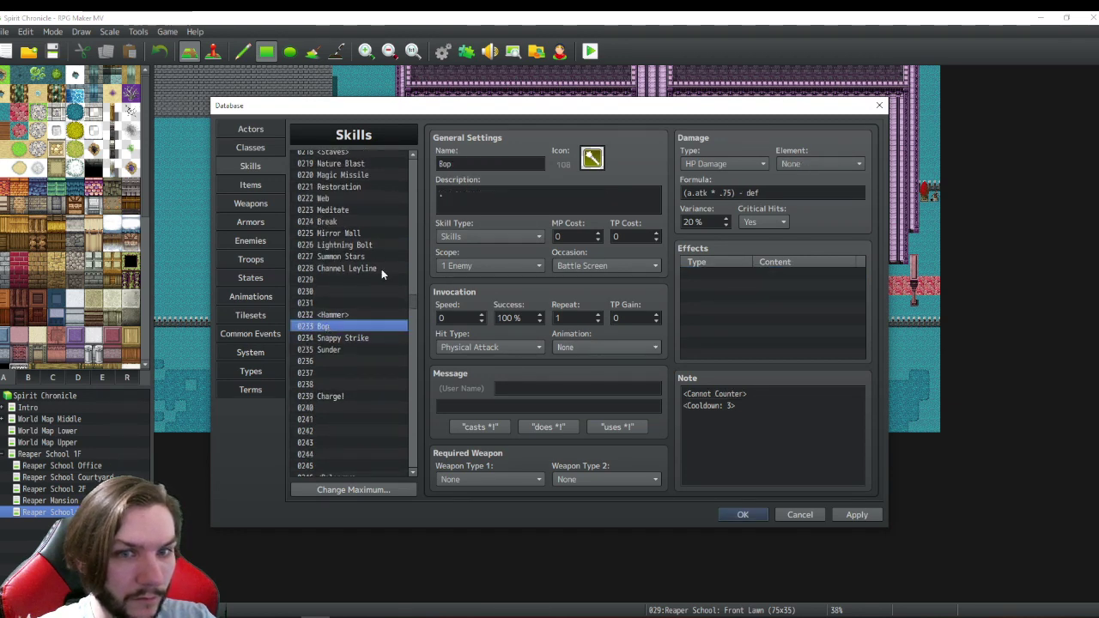
click(780, 408)
drag(749, 393, 671, 395)
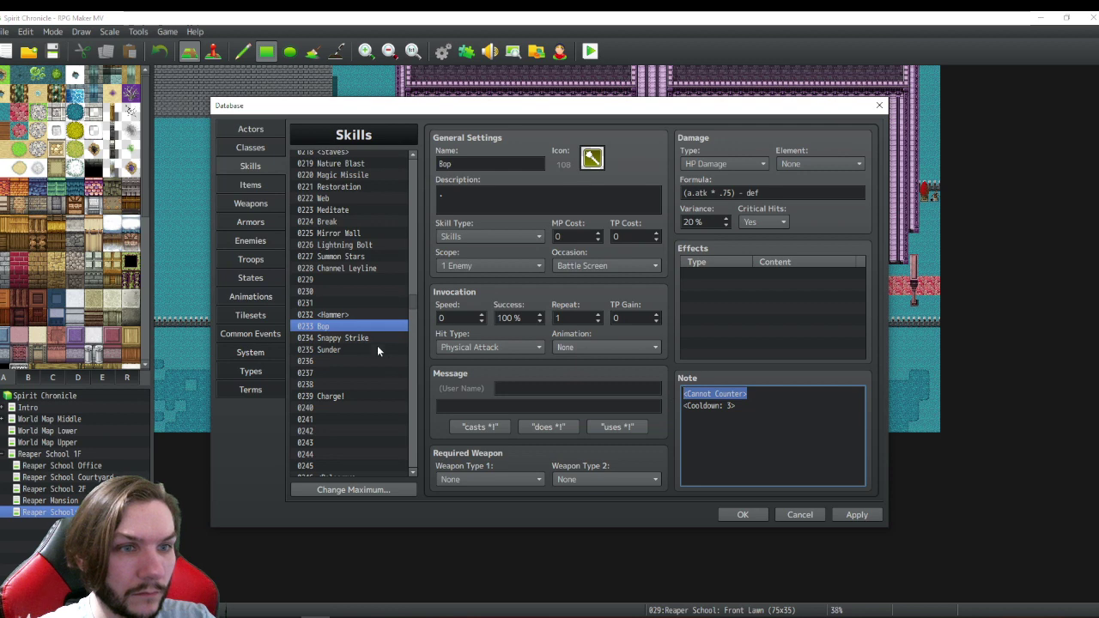
click(356, 338)
click(327, 327)
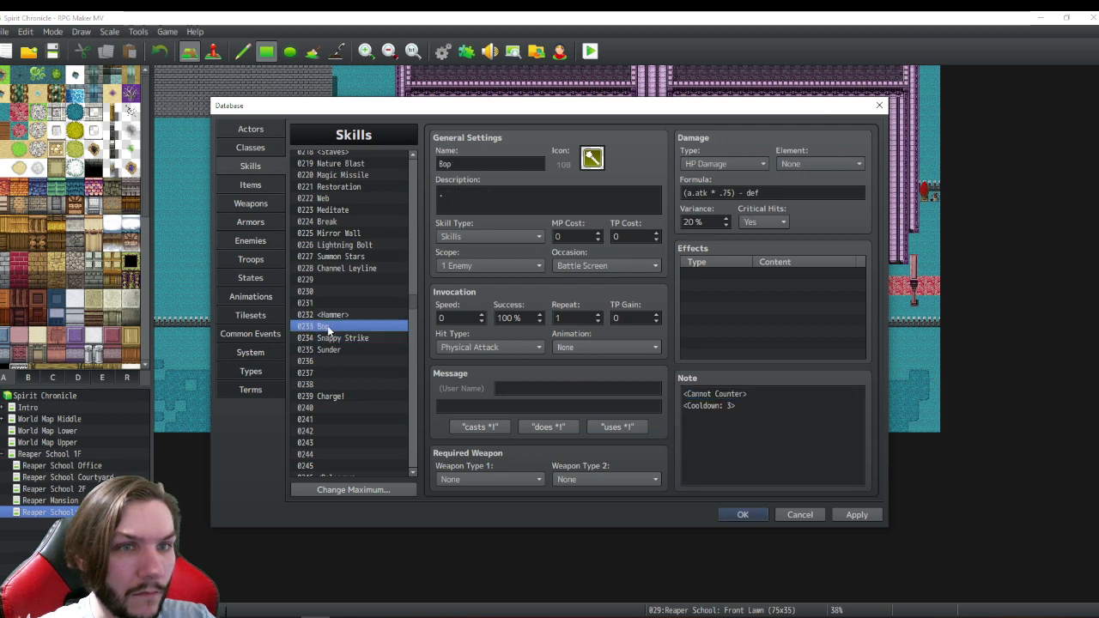
click(800, 438)
drag(749, 394, 684, 394)
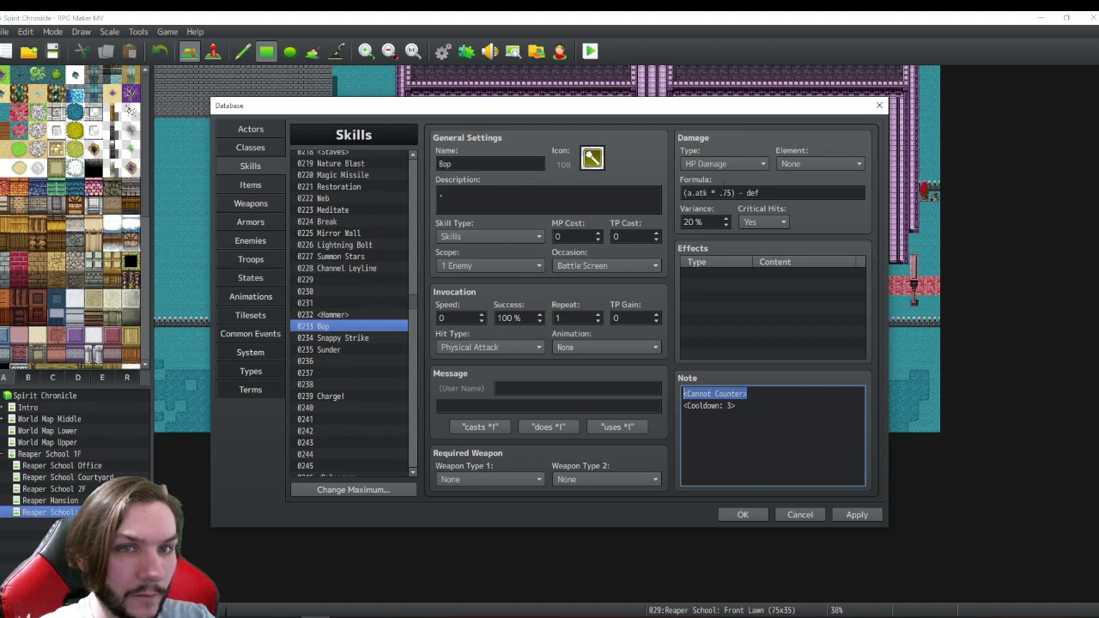
- Set Bop's damage element to Normal Attack and its formula to (a.atk * 1.5) - def
drag(859, 192, 759, 193)
click(793, 163)
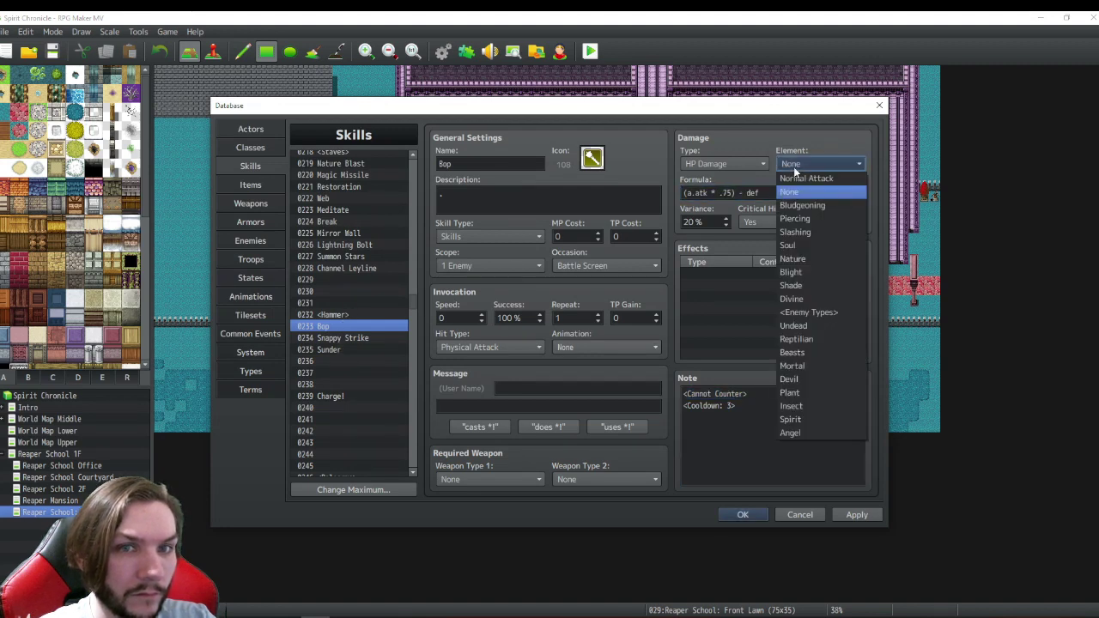
click(805, 178)
key(Tab)
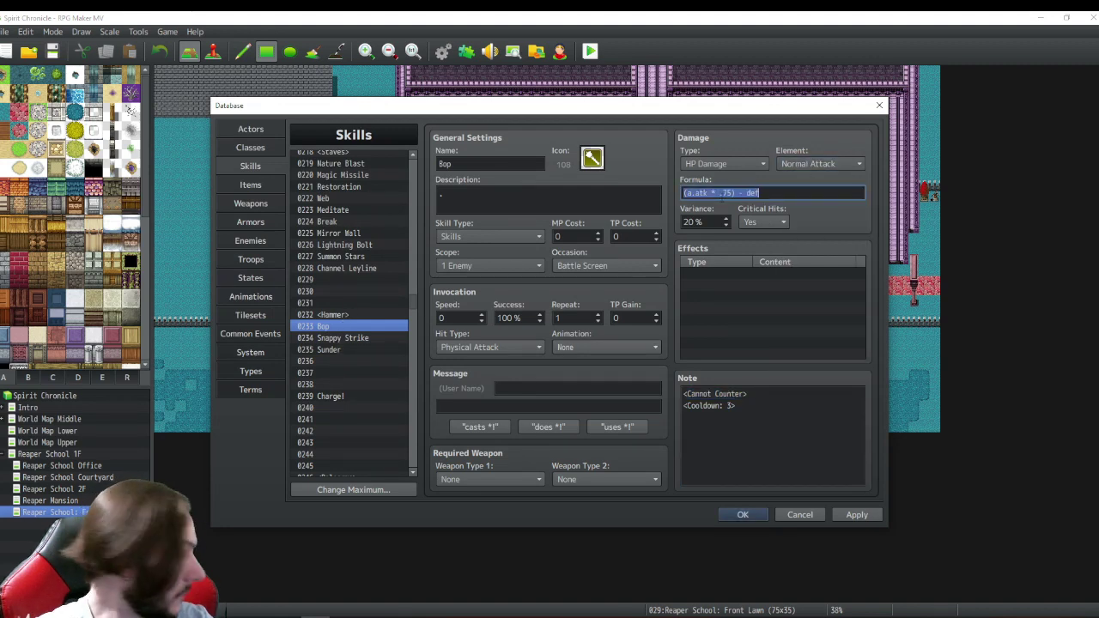
click(730, 194)
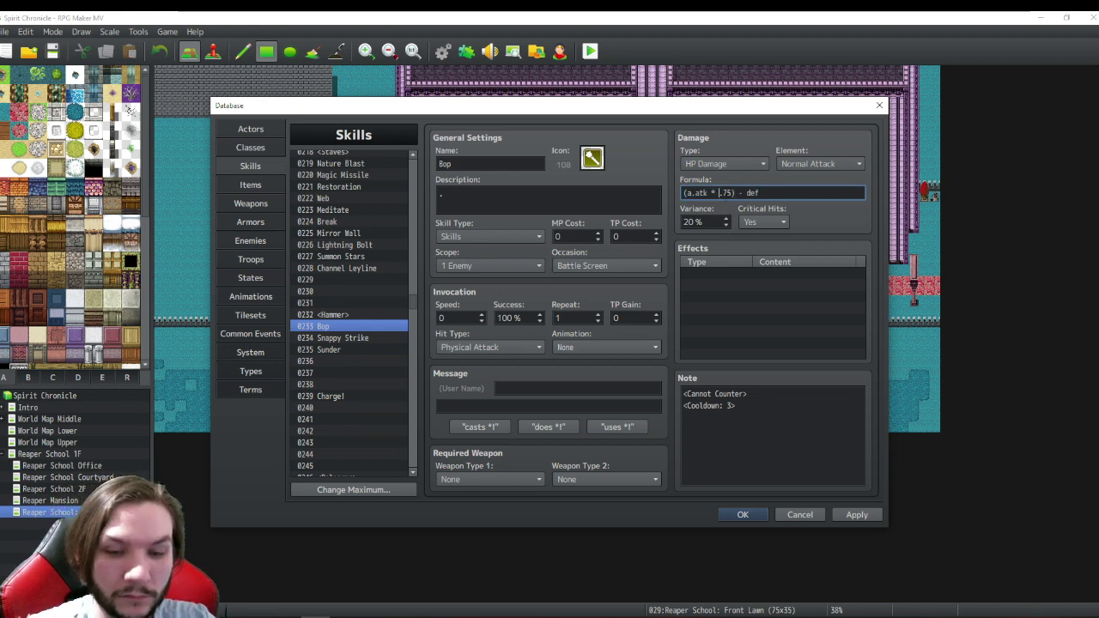
text(1)
key(Right)
key(Right)
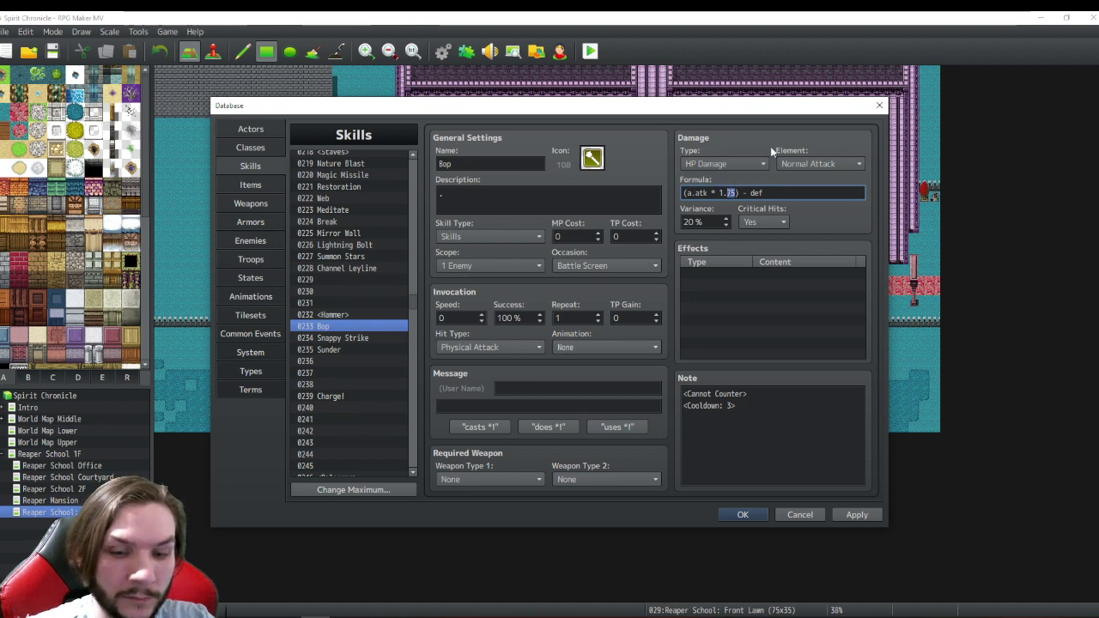
key(BackSpace)
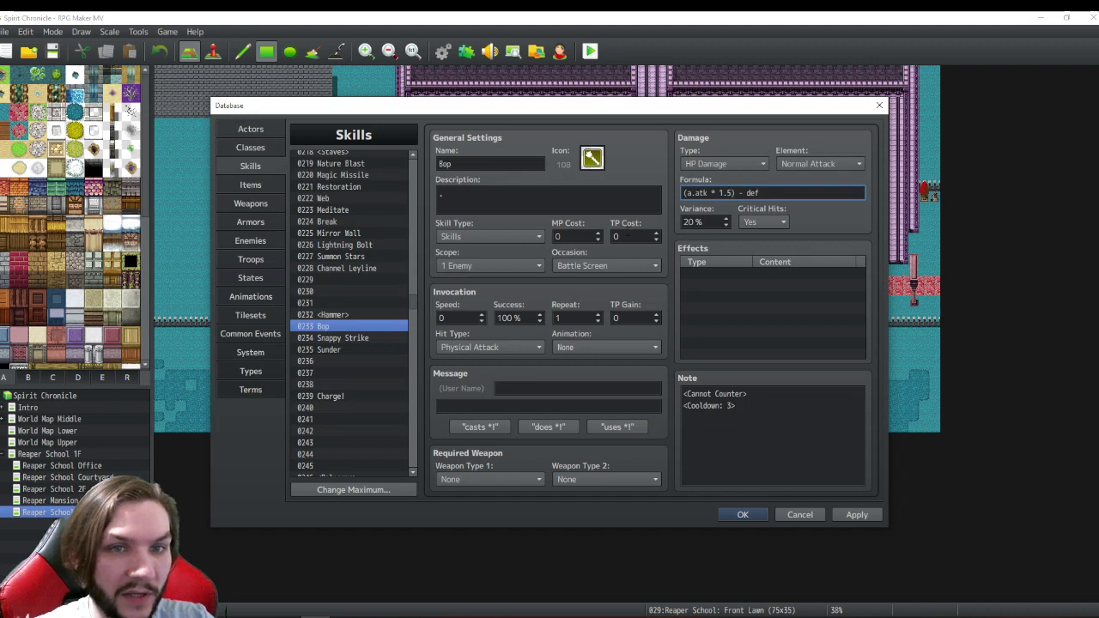
- Remove the leftover character from Bop's description and set the Cooldown value in its note to 5
click(464, 196)
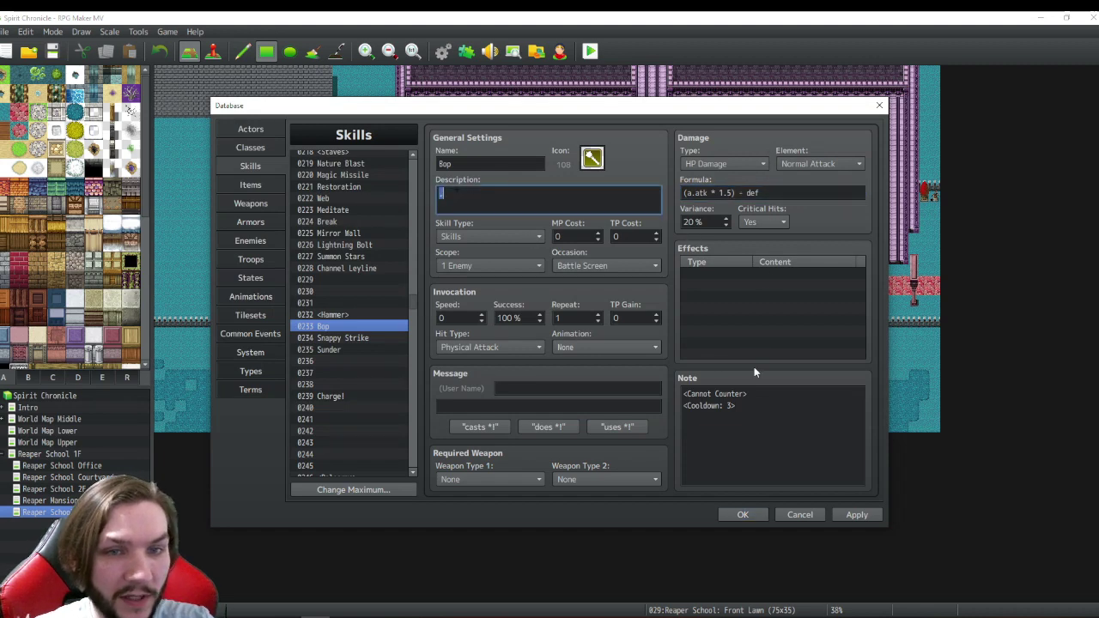
key(BackSpace)
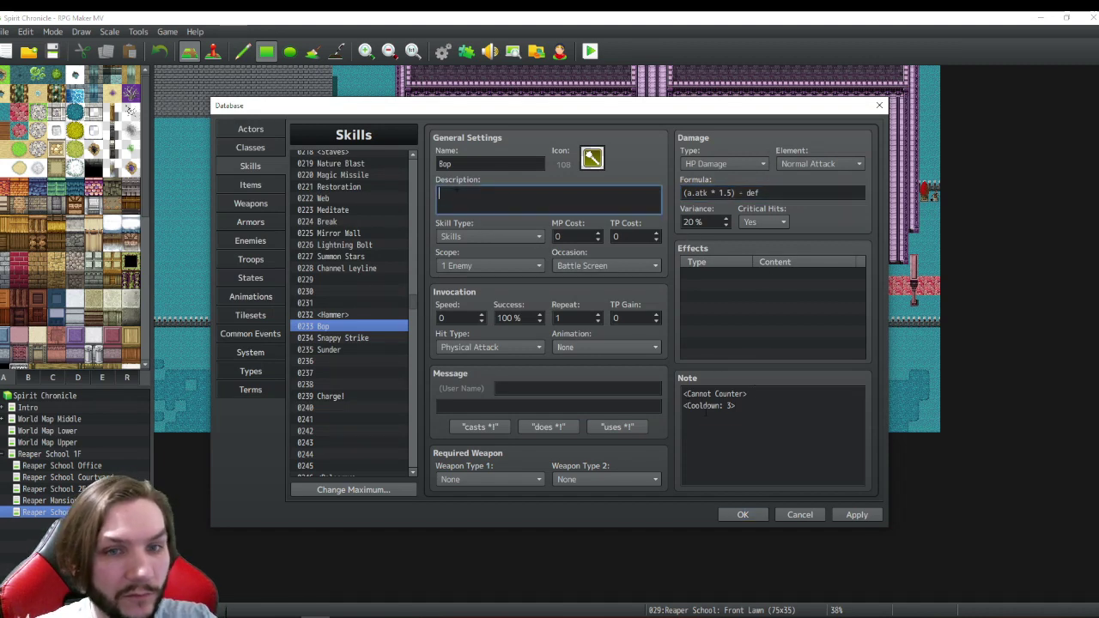
click(731, 405)
double_click(731, 405)
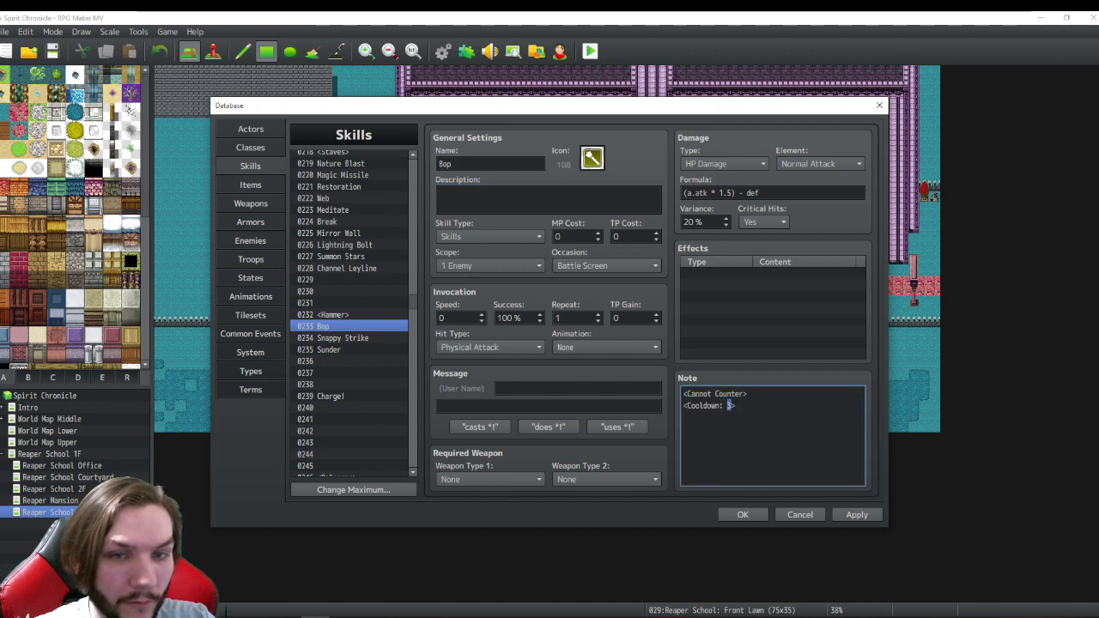
text(5)
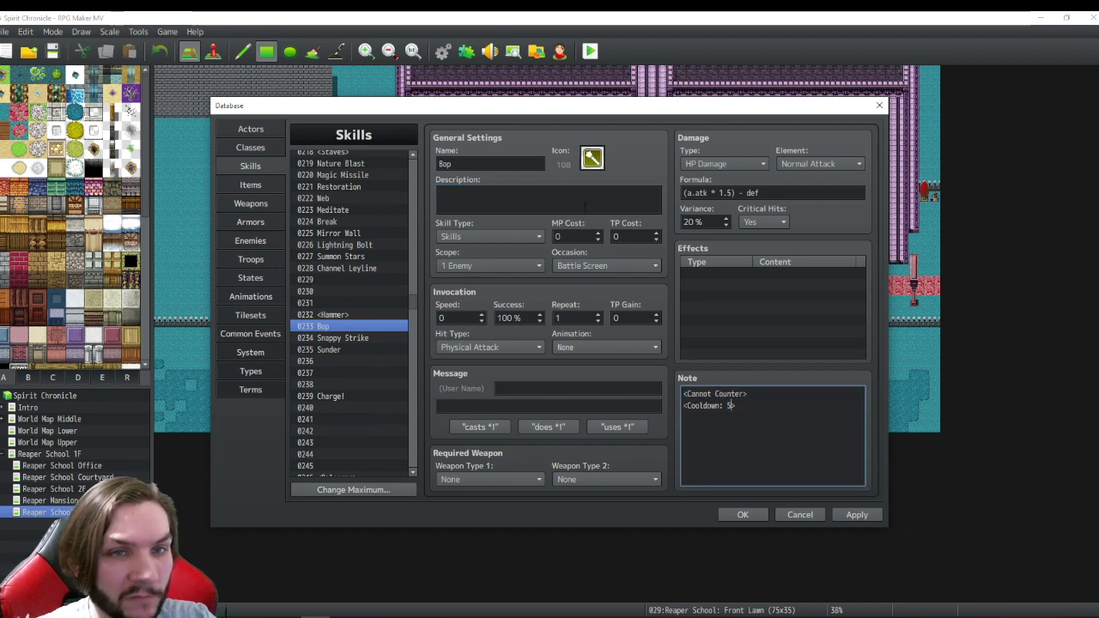
- Add an effect to Bop that applies the Stun state with a 70% chance
double_click(699, 273)
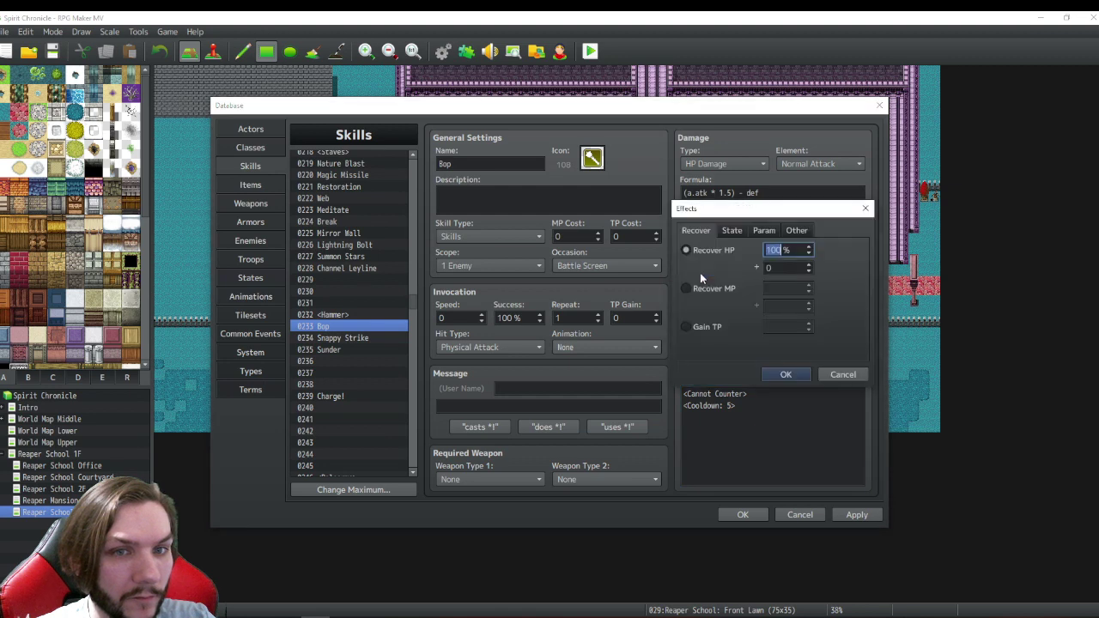
click(729, 234)
click(710, 250)
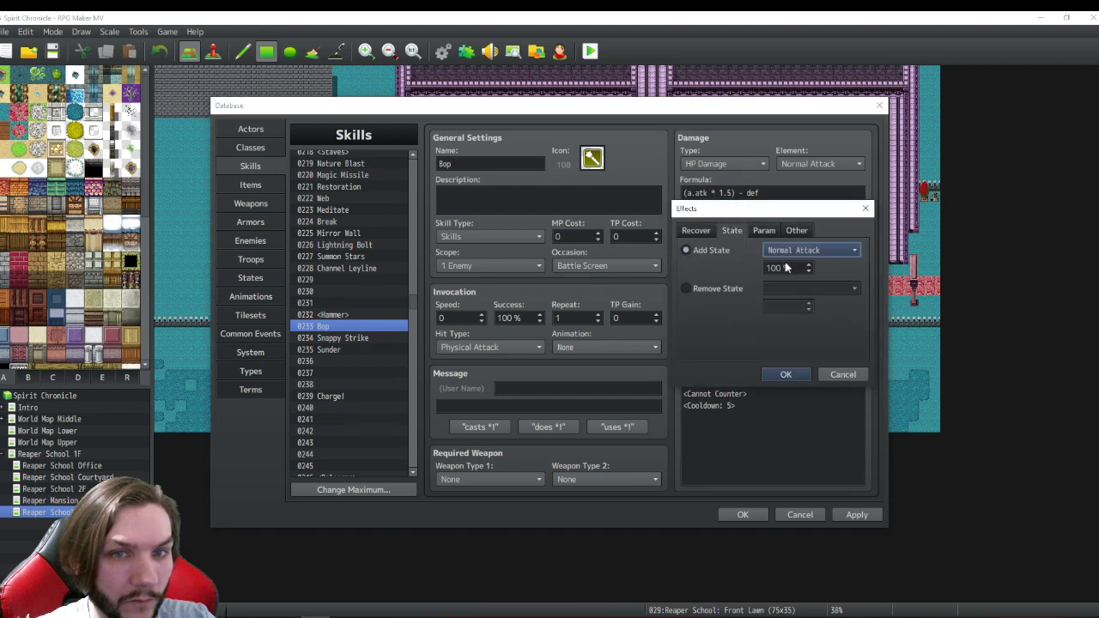
click(811, 250)
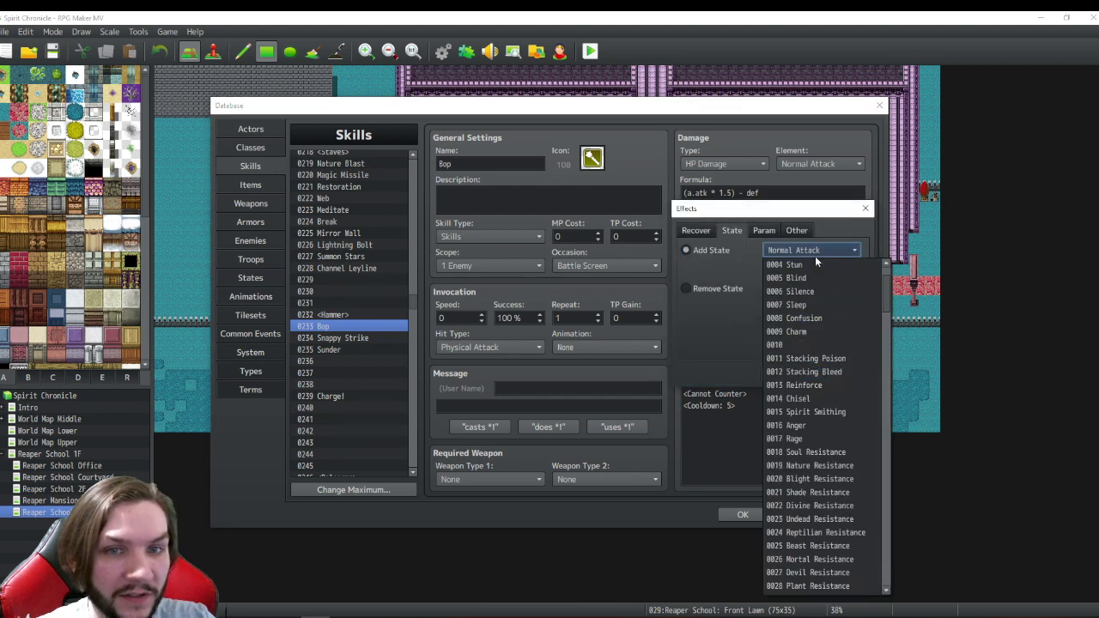
click(811, 265)
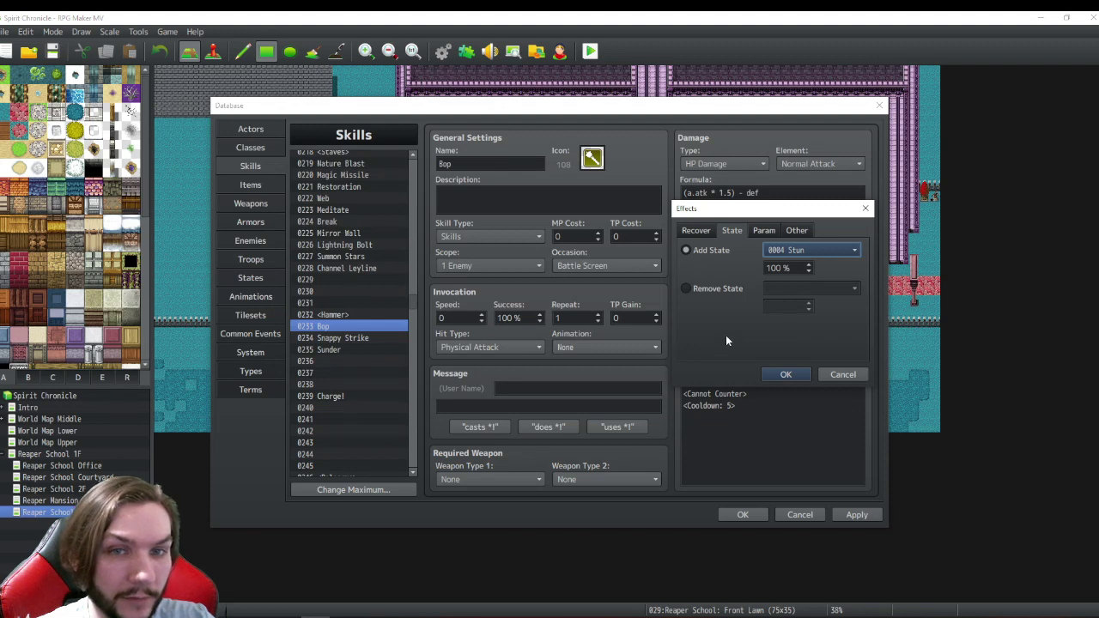
click(809, 272)
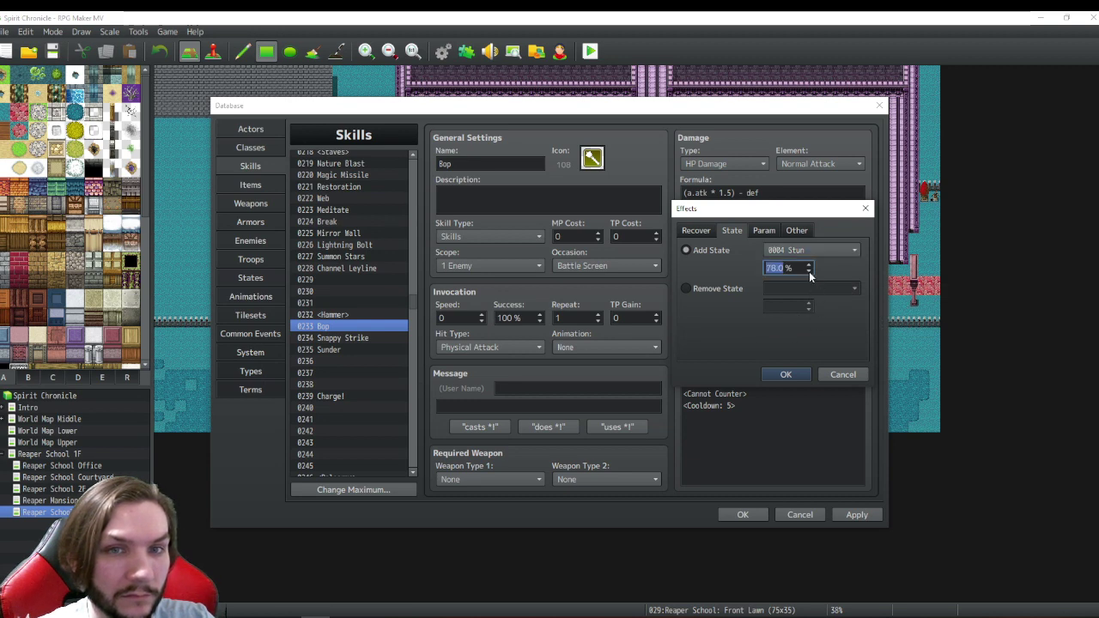
click(809, 272)
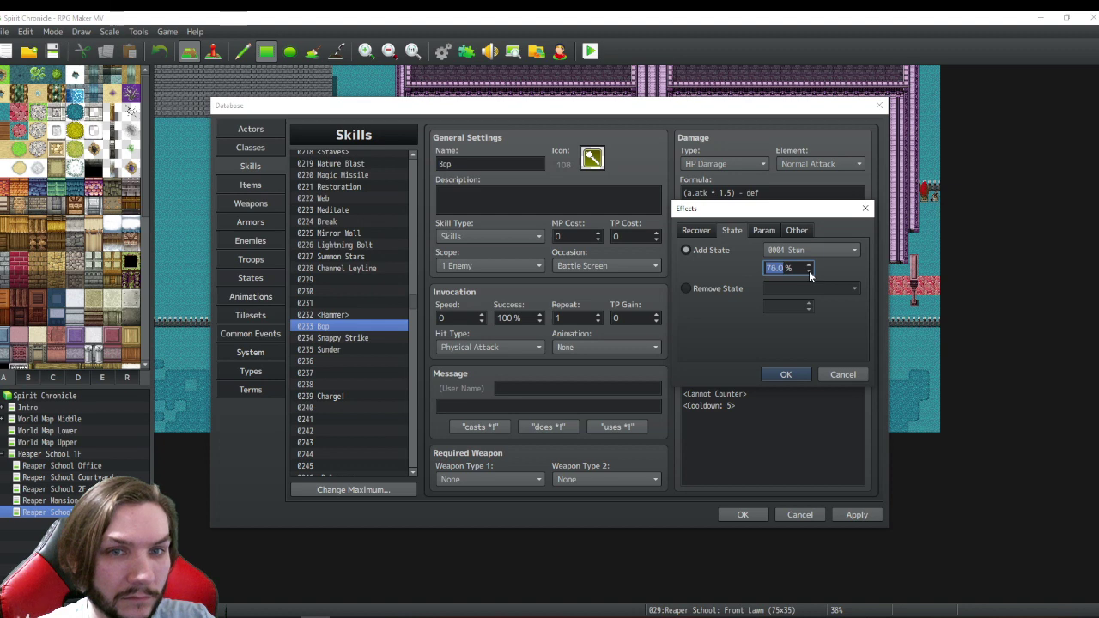
click(809, 272)
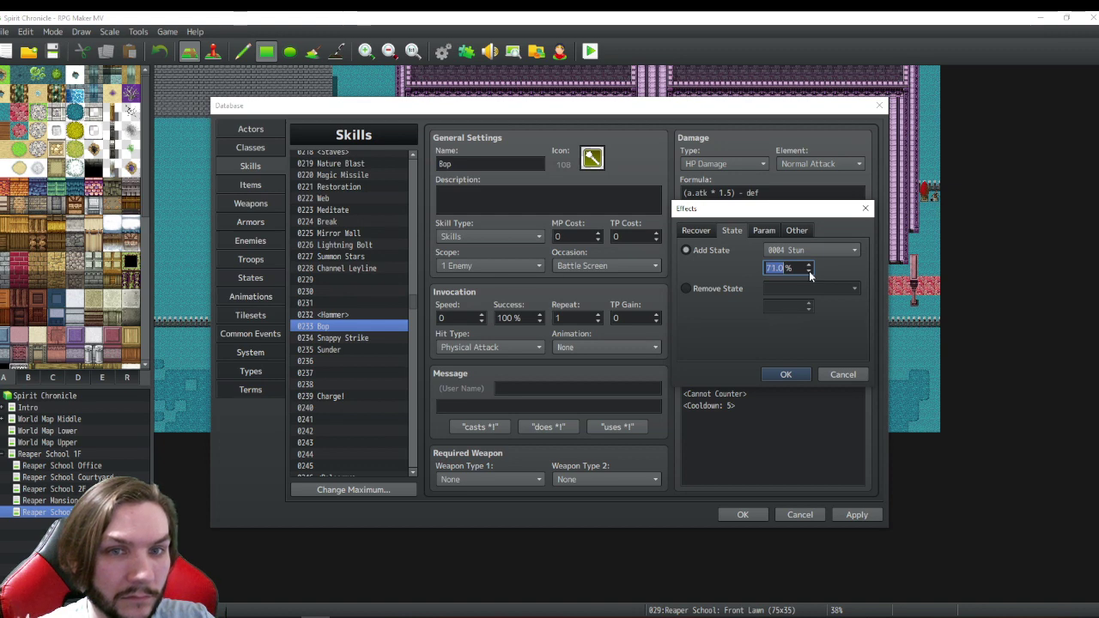
click(785, 374)
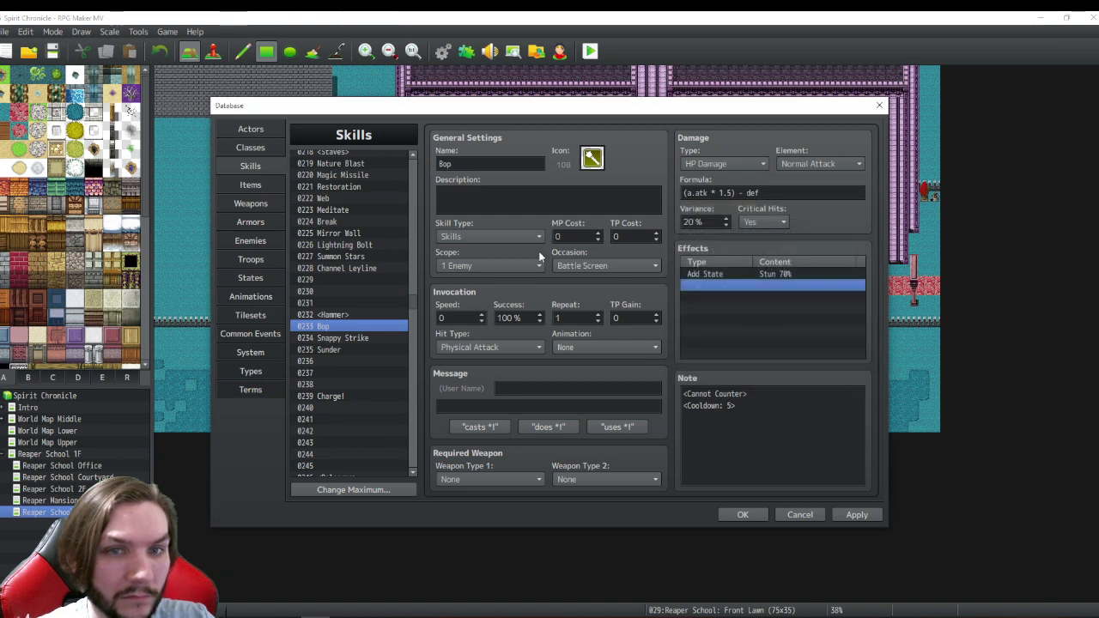
- Delete the Stun effect from Bop and return to its empty description
click(457, 200)
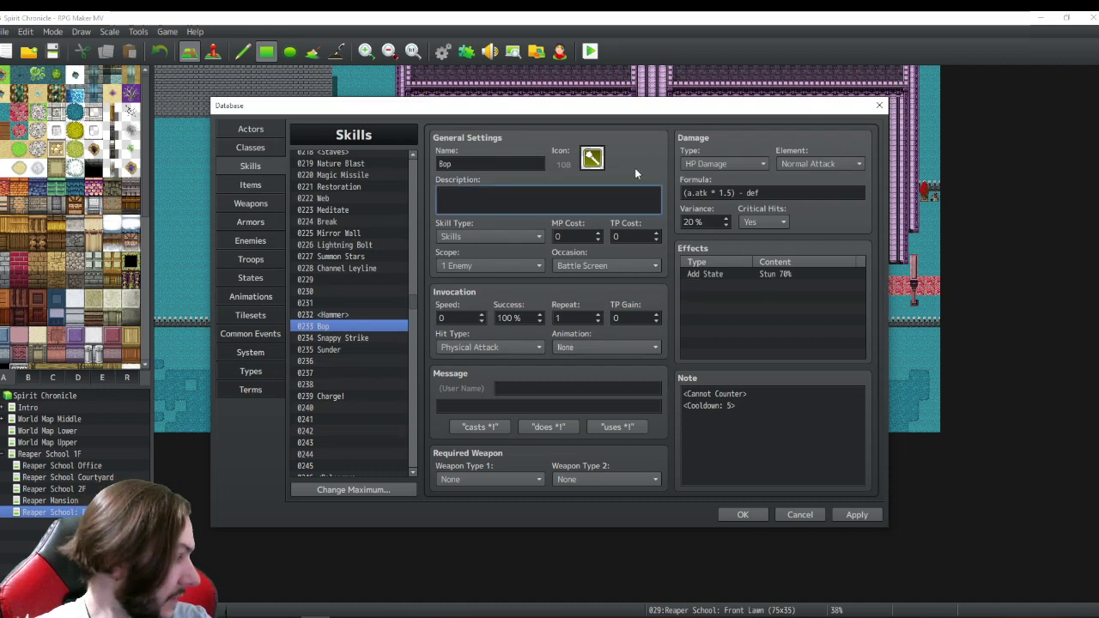
click(748, 275)
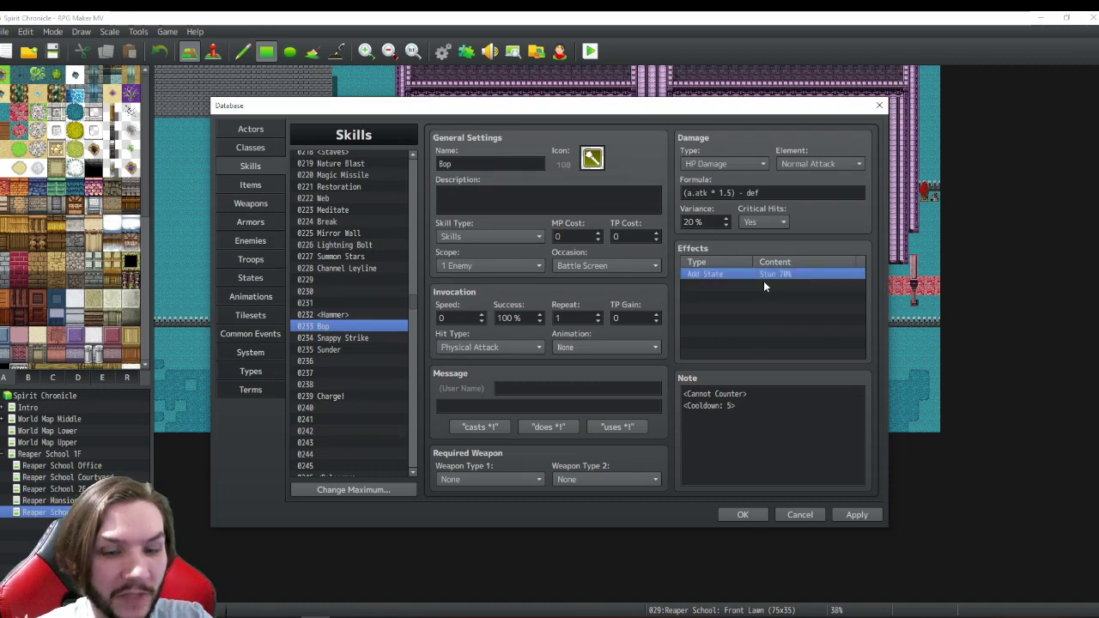
key(Delete)
click(532, 200)
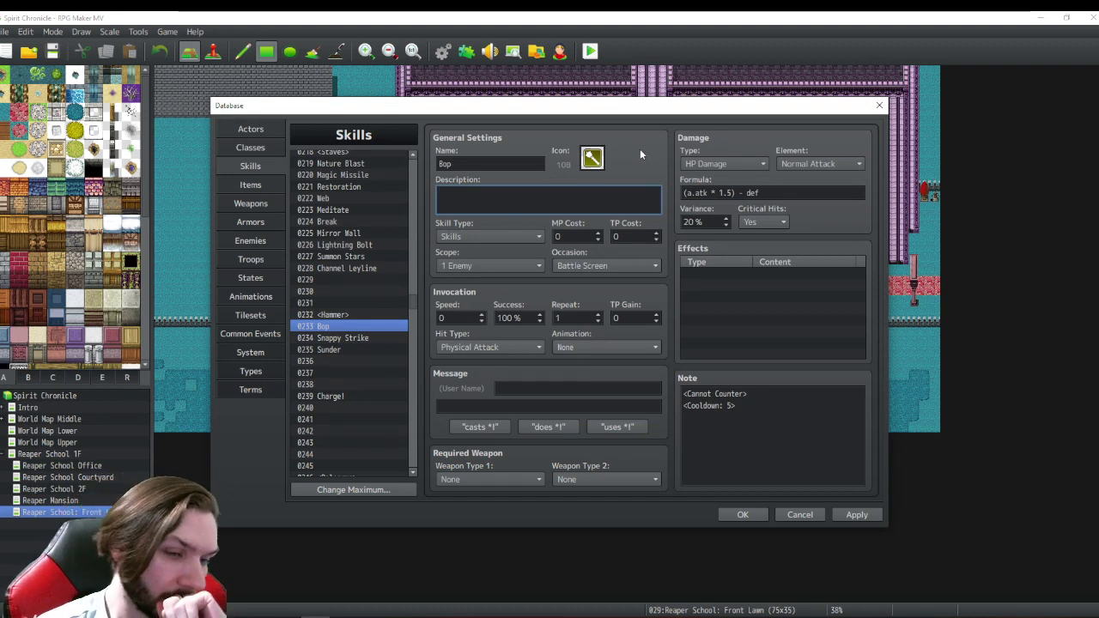
- Copy the Warhammer weapon's description and return to the Bop skill
click(281, 204)
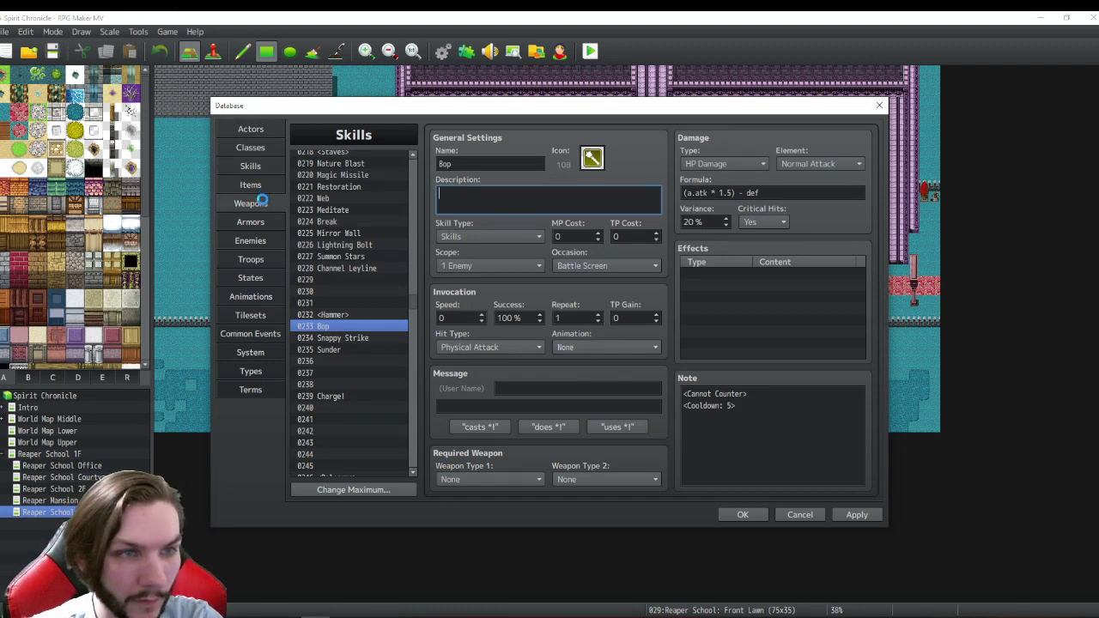
click(348, 271)
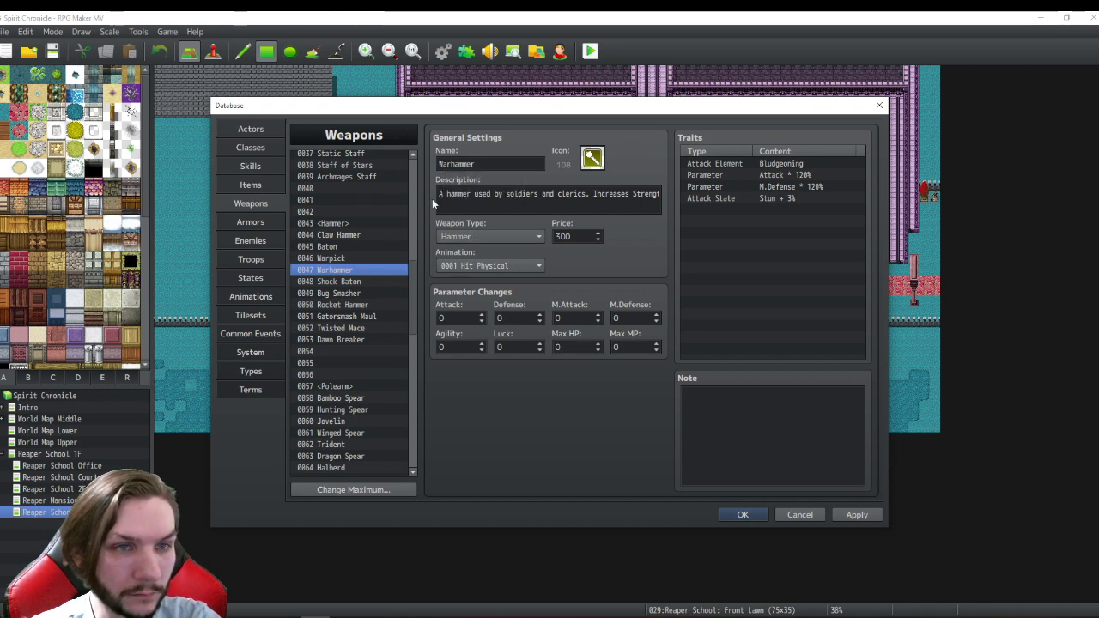
triple_click(464, 196)
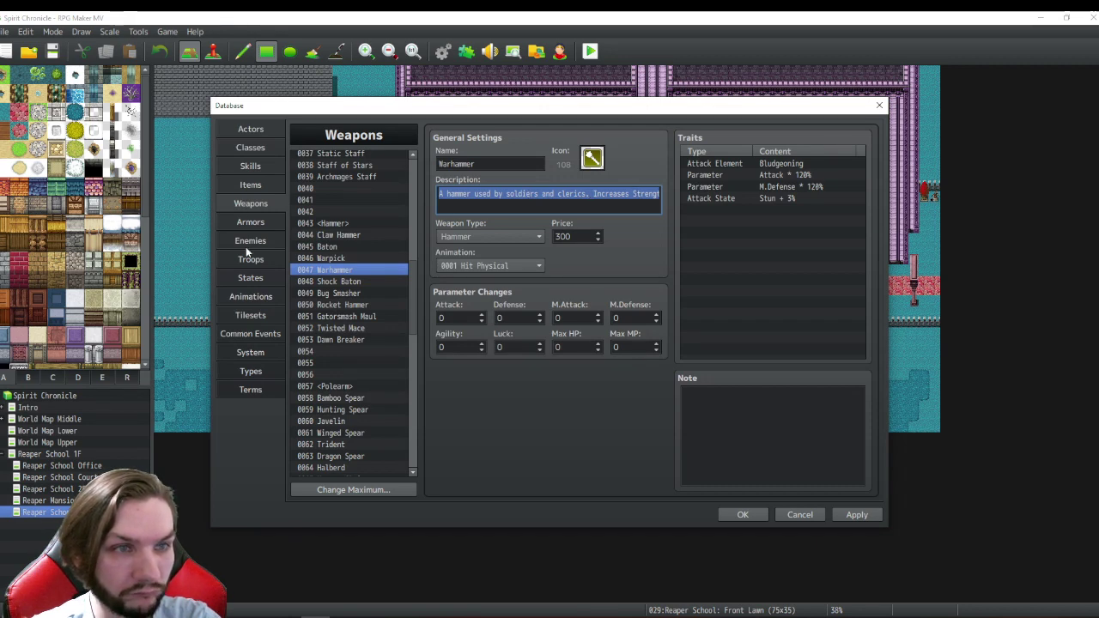
click(249, 167)
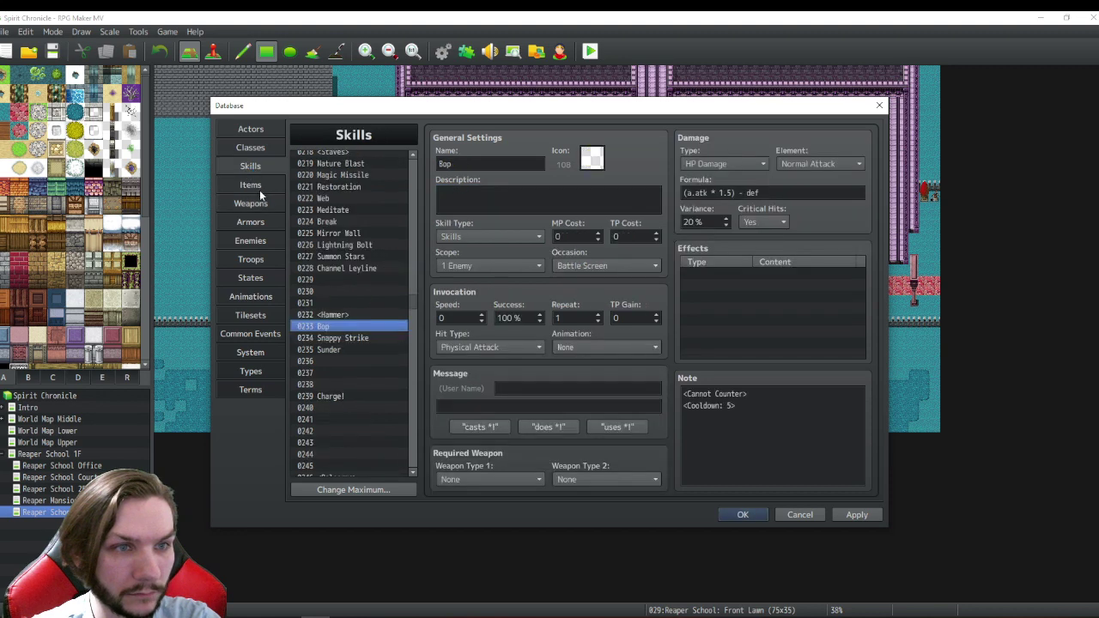
- Name the empty skill 0236 after Sunder Cleric Stance and give it the hammer icon
click(333, 360)
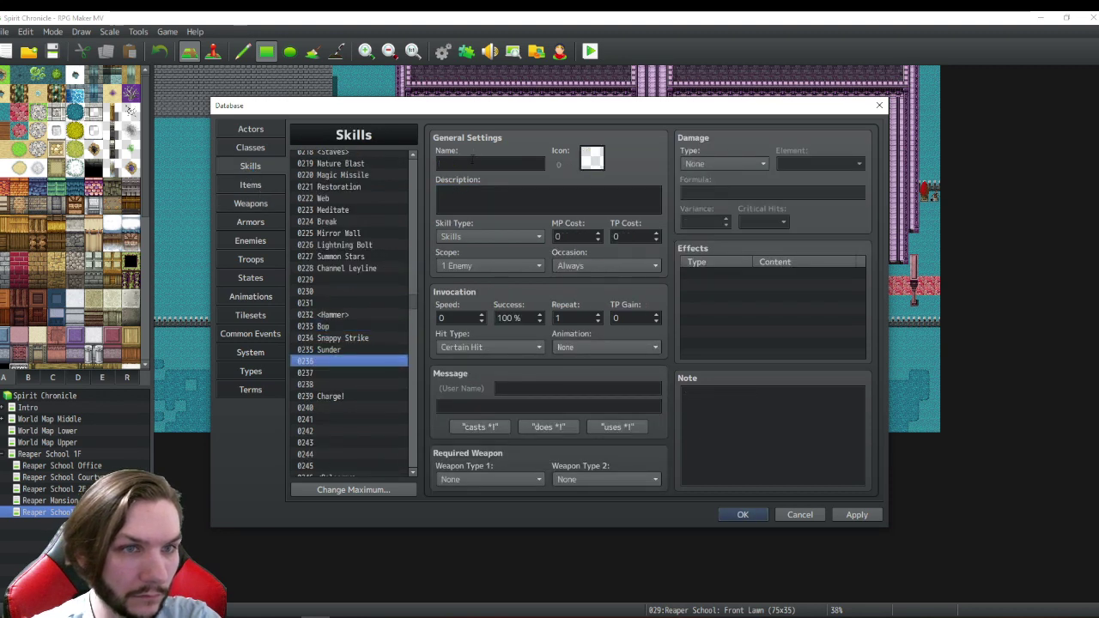
click(471, 160)
text(Cler)
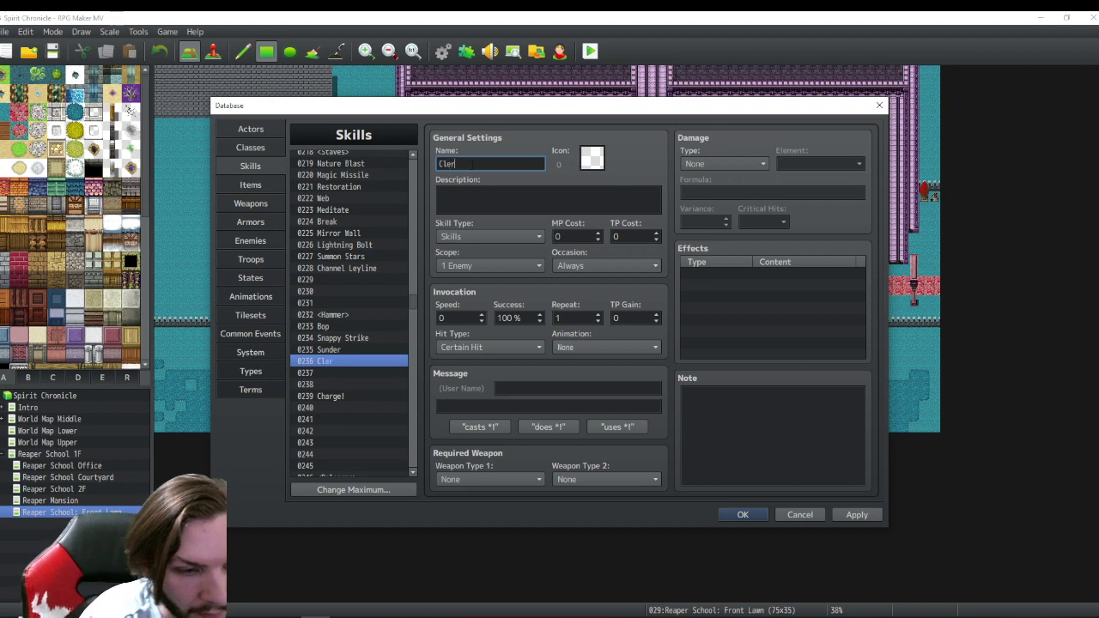
text(ic Stance)
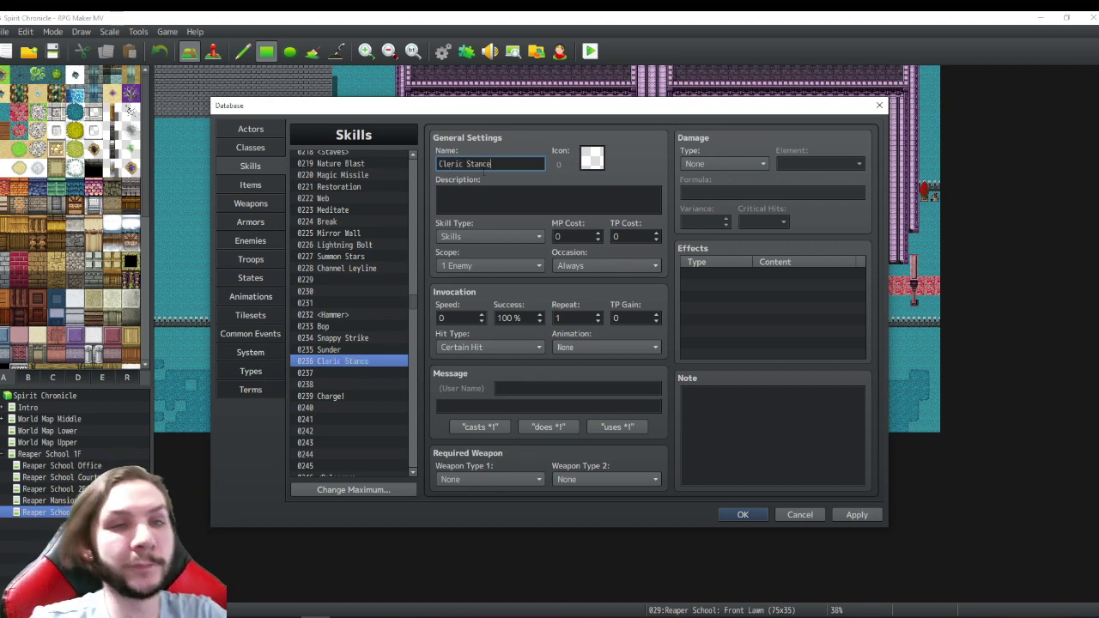
click(596, 160)
double_click(625, 319)
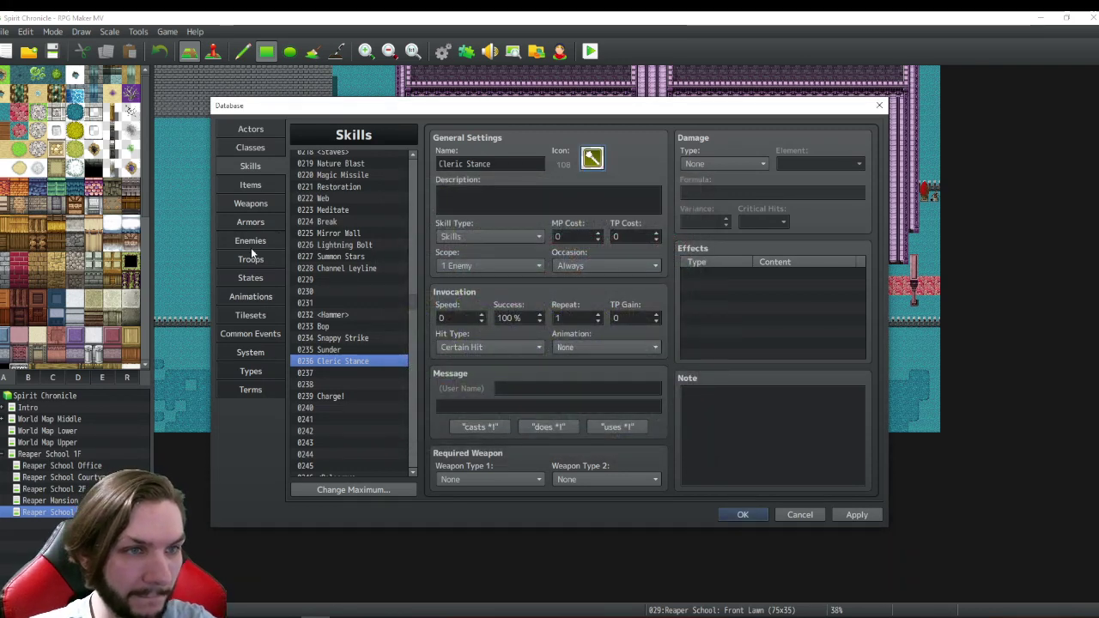
- Name the empty state 0049 after Spore 5 Cleric Stance
click(251, 278)
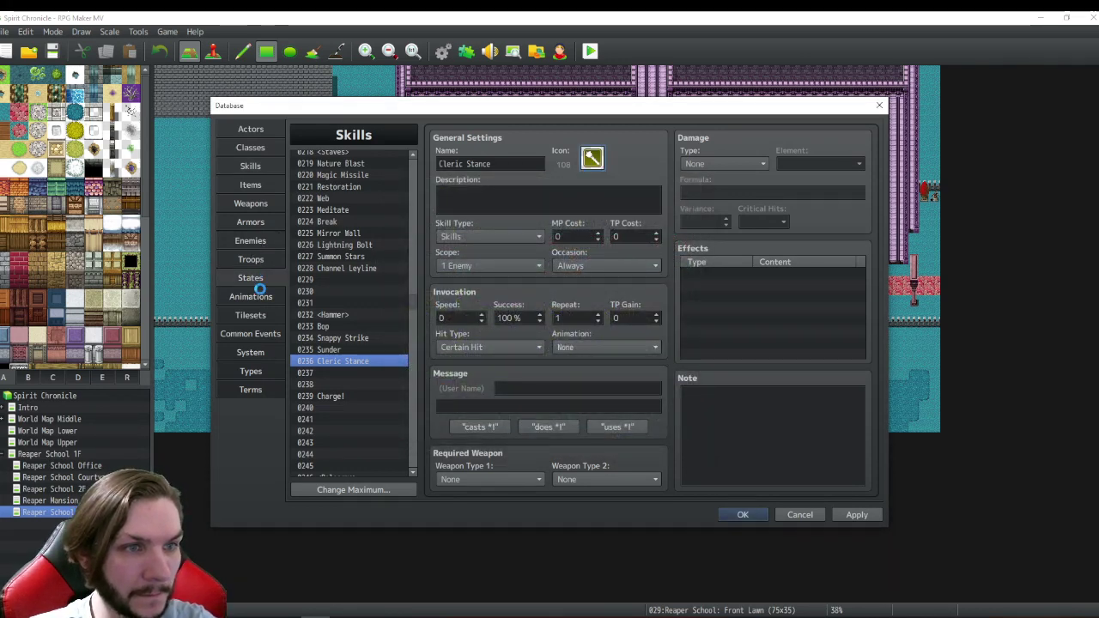
scroll(367, 296, down, 4)
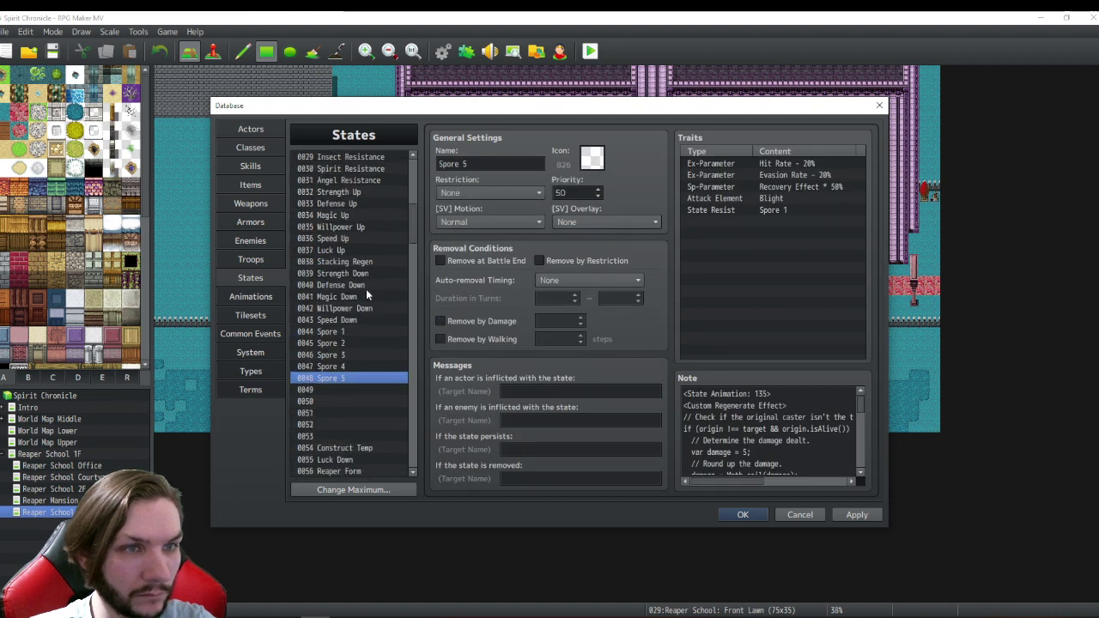
click(333, 243)
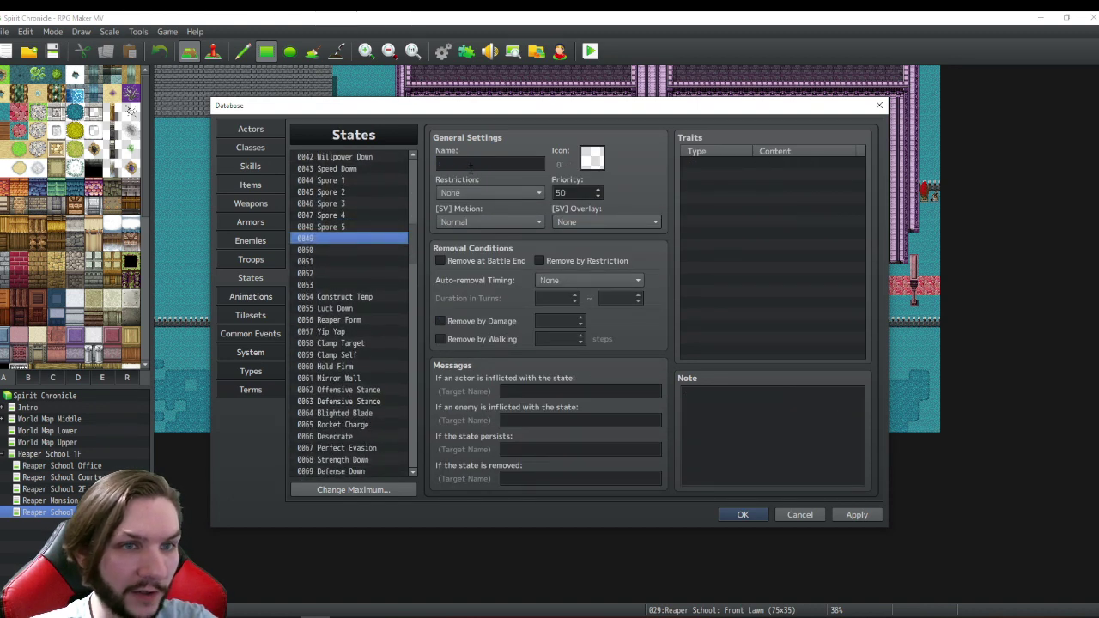
click(481, 163)
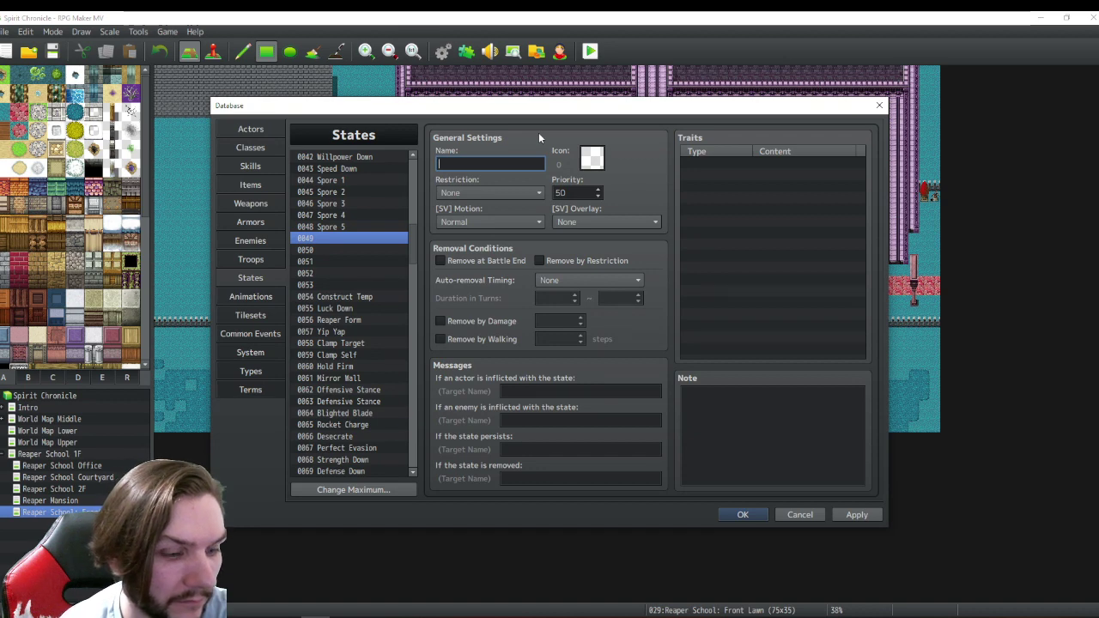
text(Cleric Stance)
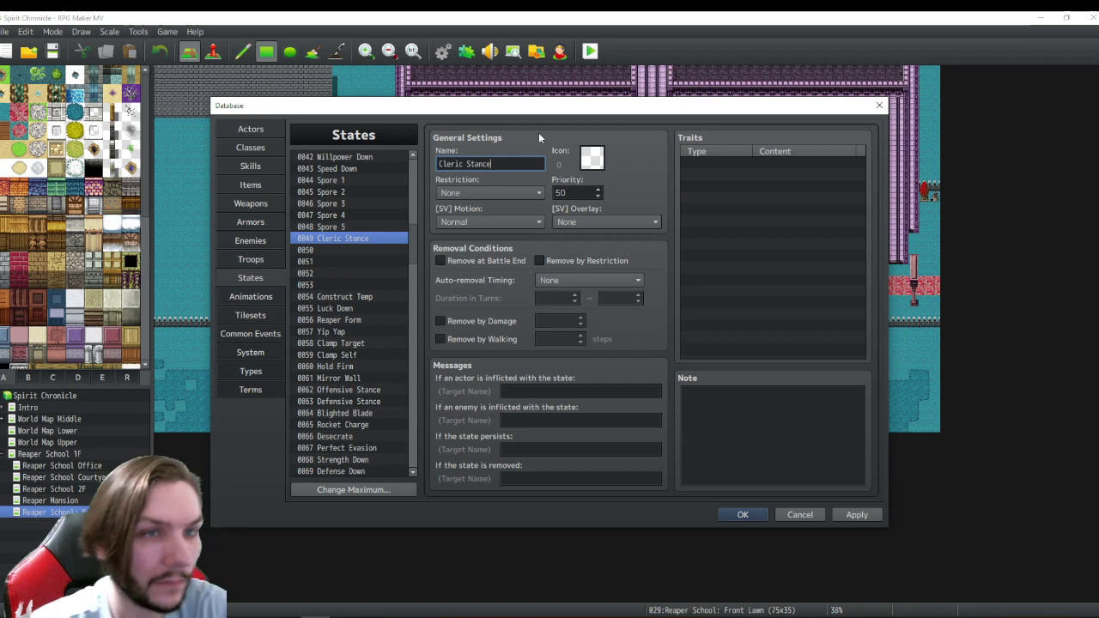
click(254, 171)
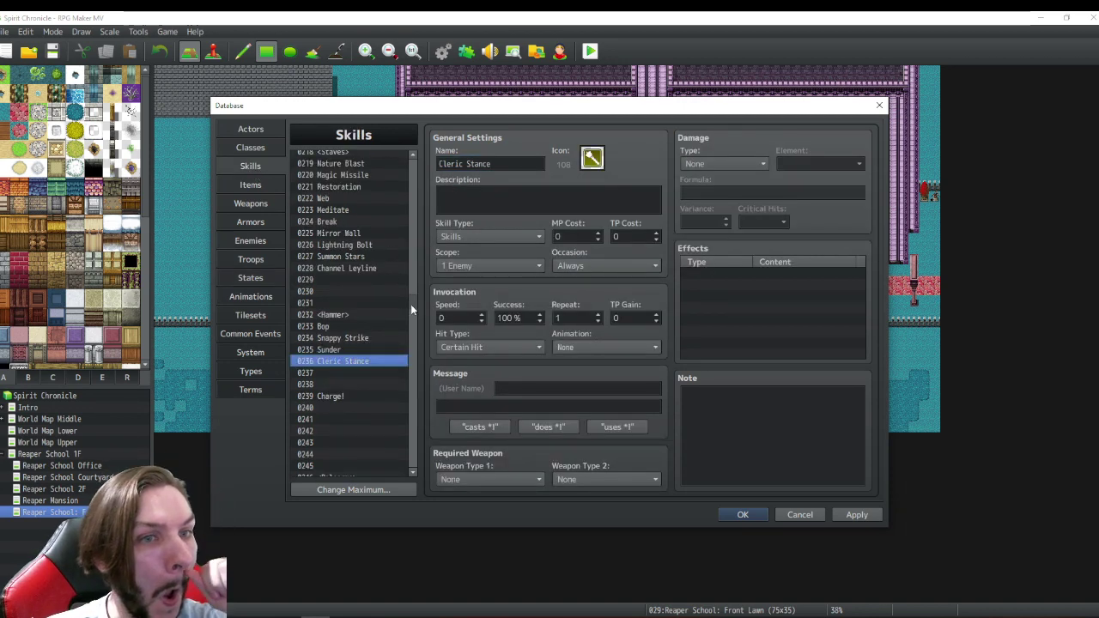
drag(412, 304, 412, 292)
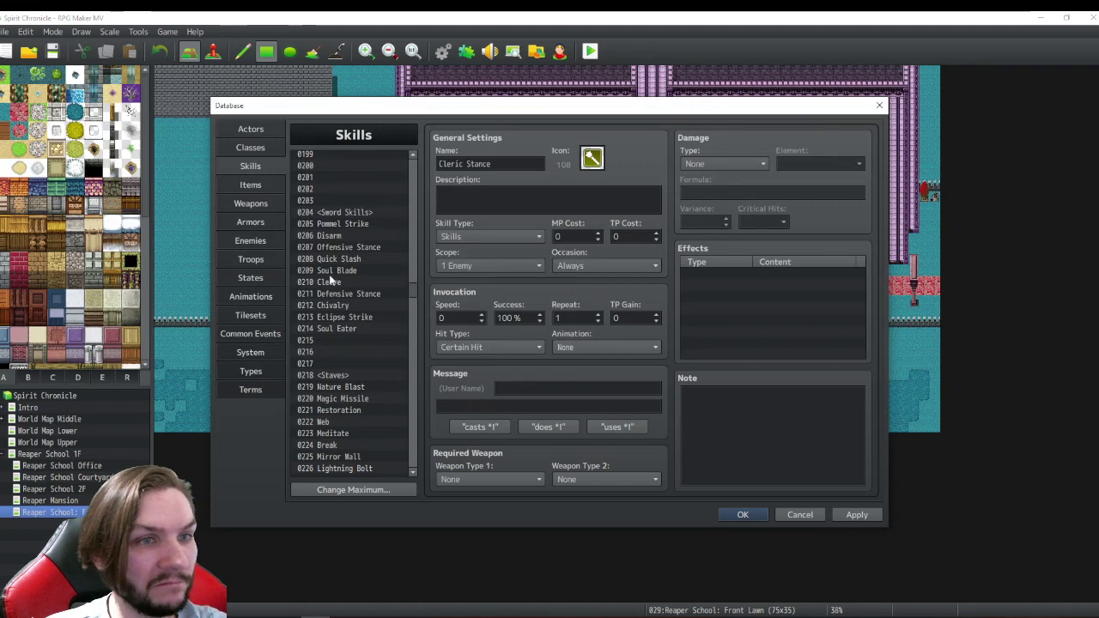
scroll(352, 249, down, 5)
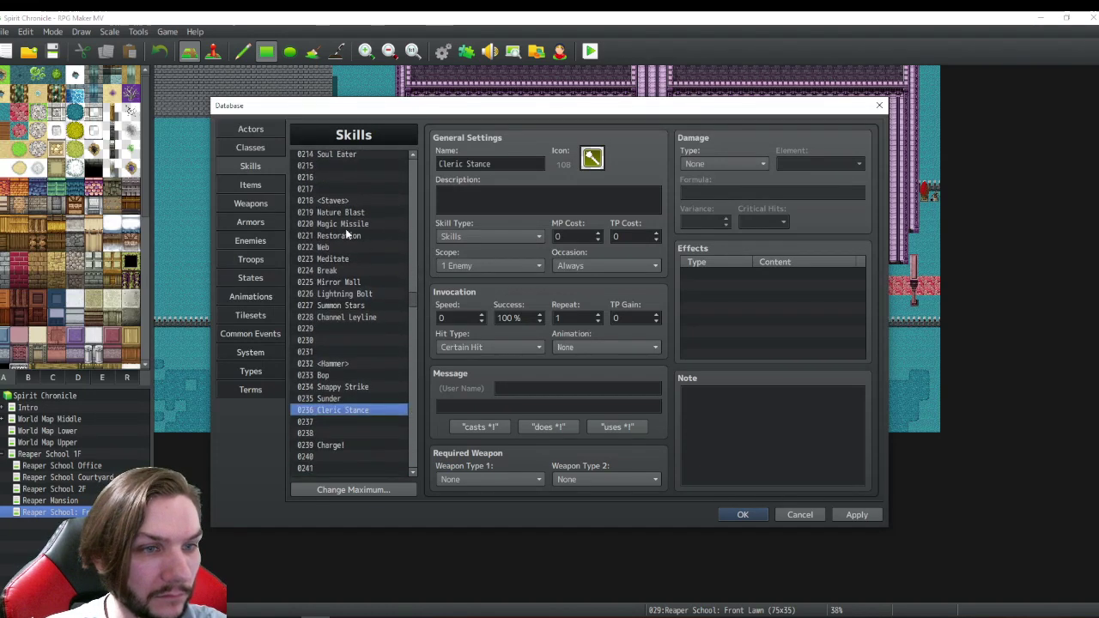
scroll(345, 228, down, 3)
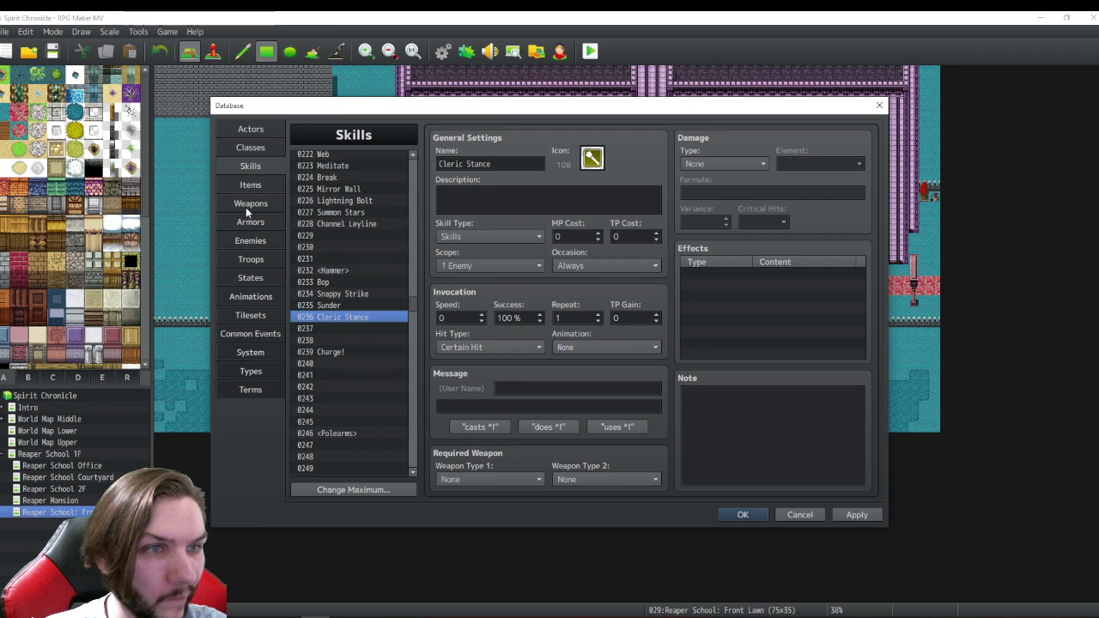
click(253, 278)
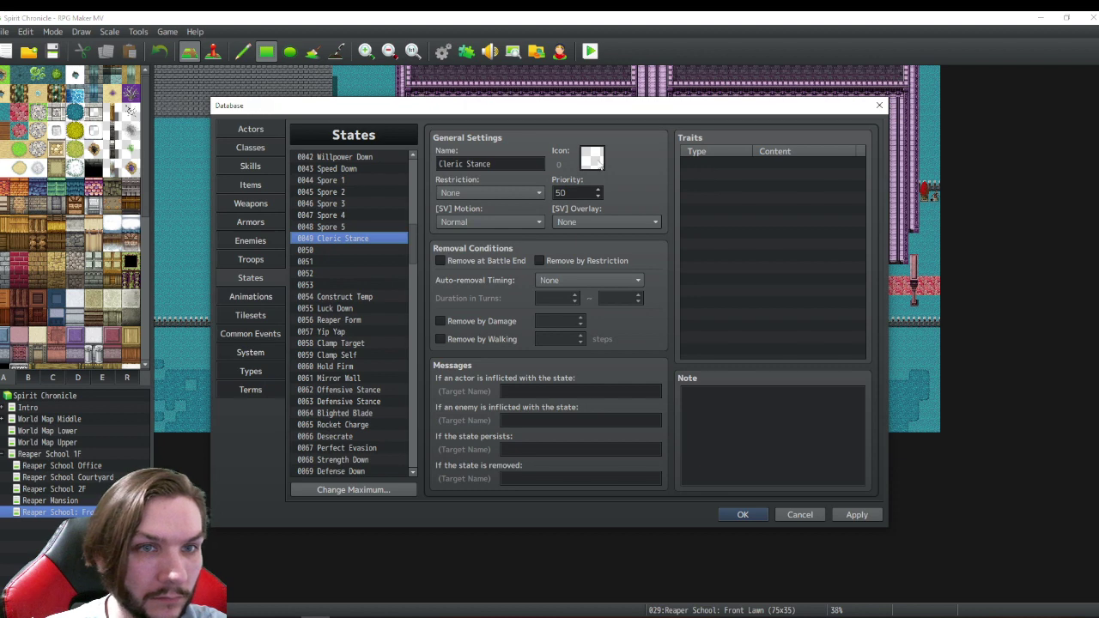
- Copy all four traits of the Offensive Stance state
mouse_move(411, 251)
mouse_down()
mouse_move(412, 191)
mouse_move(412, 231)
mouse_up()
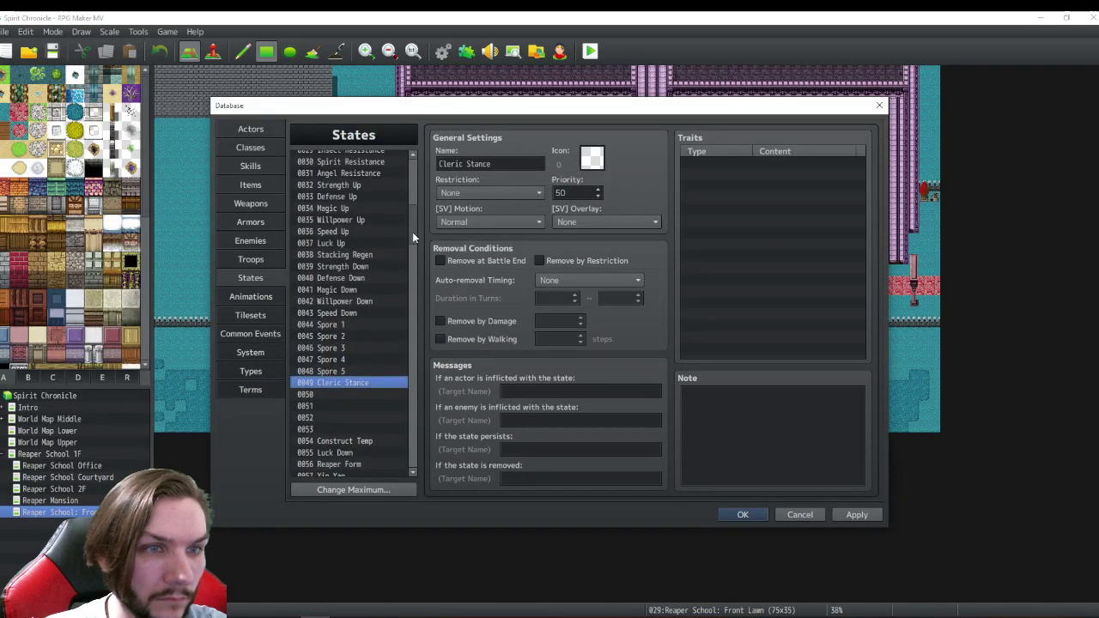
drag(413, 232, 413, 262)
click(348, 311)
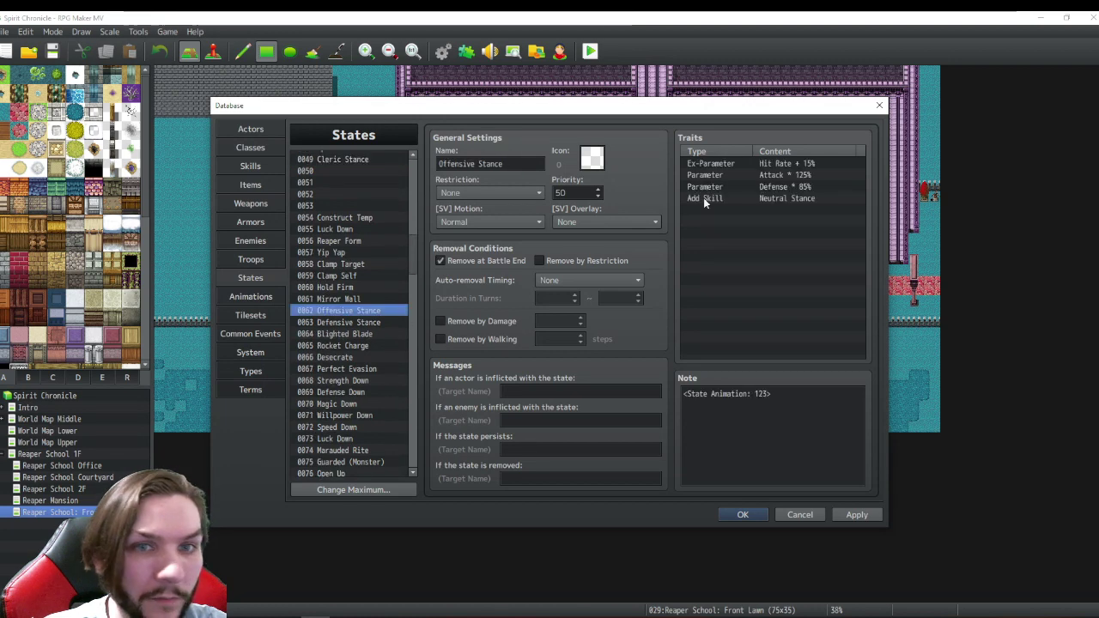
click(758, 175)
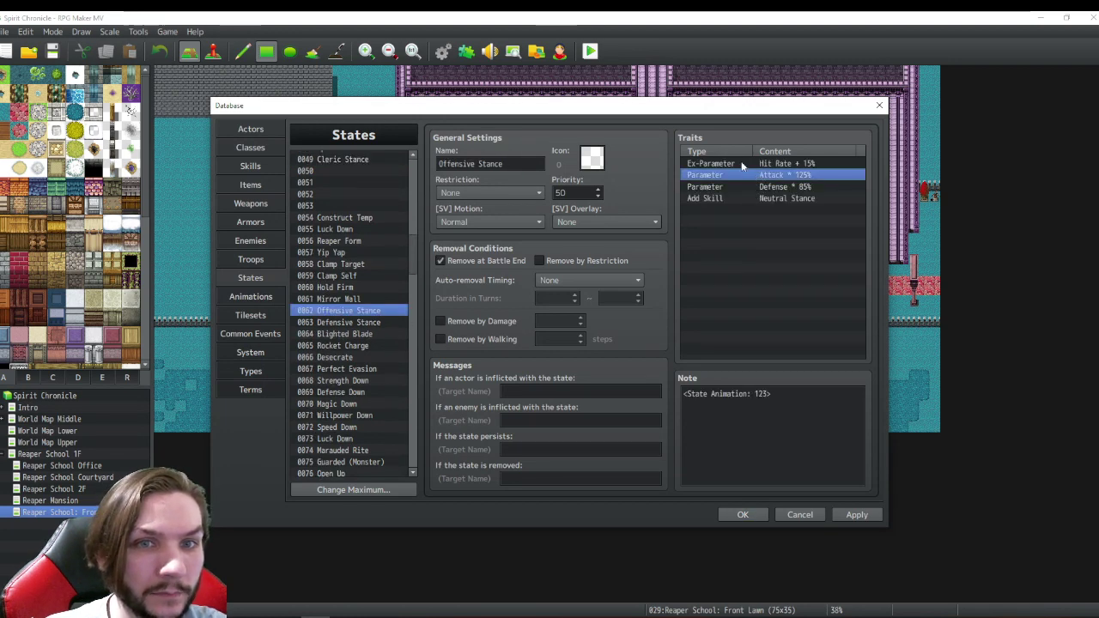
click(744, 165)
shift+click(747, 197)
right_click(747, 163)
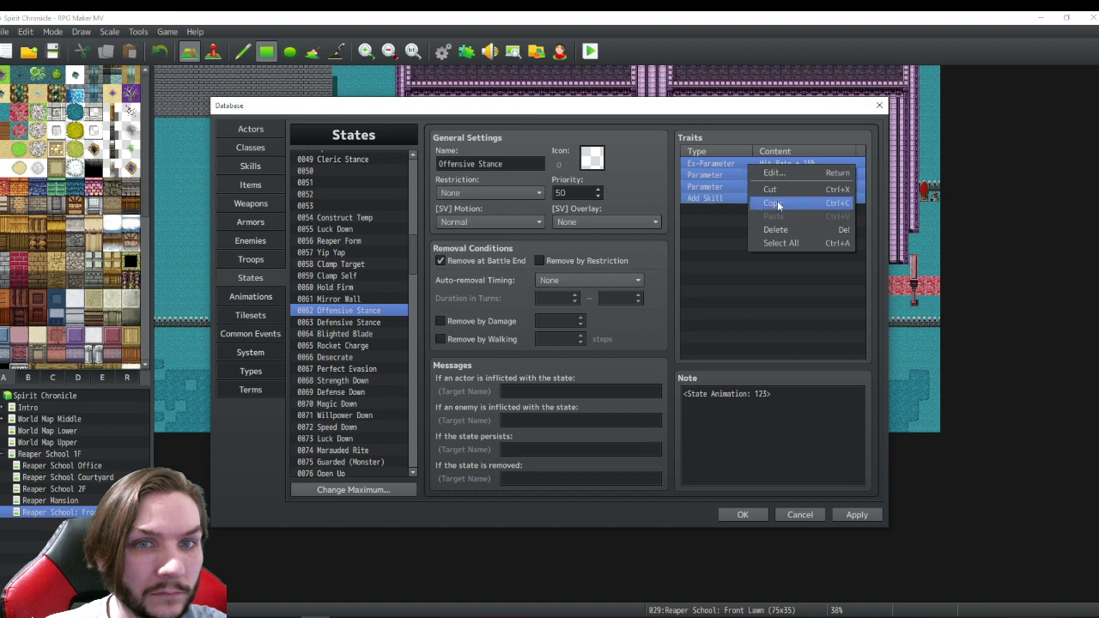
click(769, 194)
- Paste the copied traits into the Cleric Stance state
scroll(352, 252, up, 3)
click(348, 263)
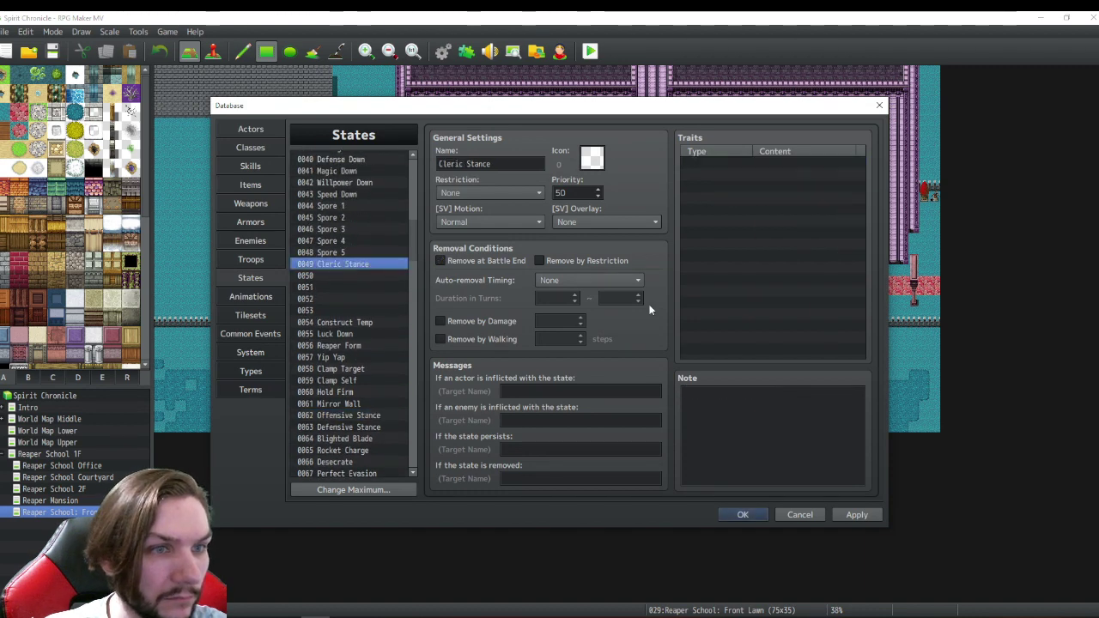
click(710, 164)
right_click(710, 169)
click(737, 214)
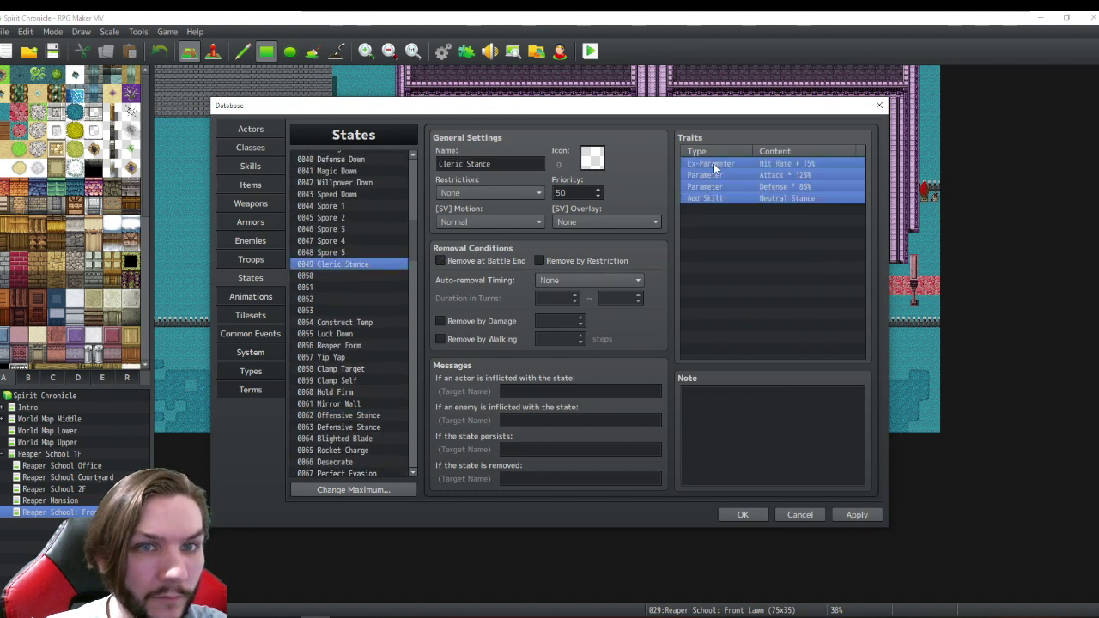
right_click(711, 168)
- Change the parameter of Cleric Stance's Attack * 125% trait to M.Defense
click(697, 175)
right_click(733, 175)
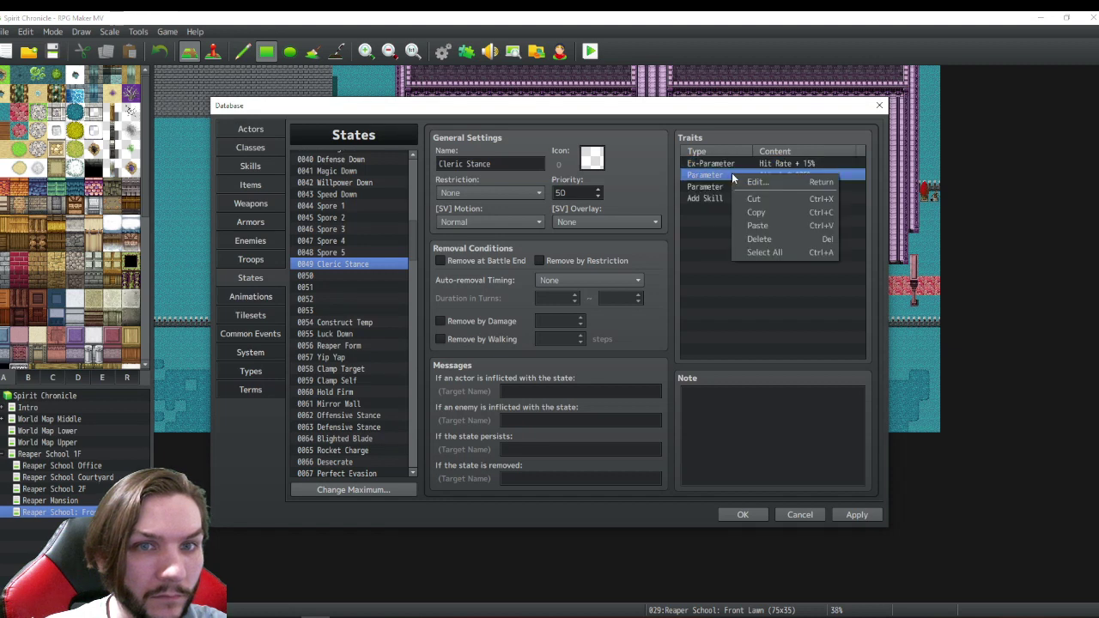
click(755, 183)
click(820, 186)
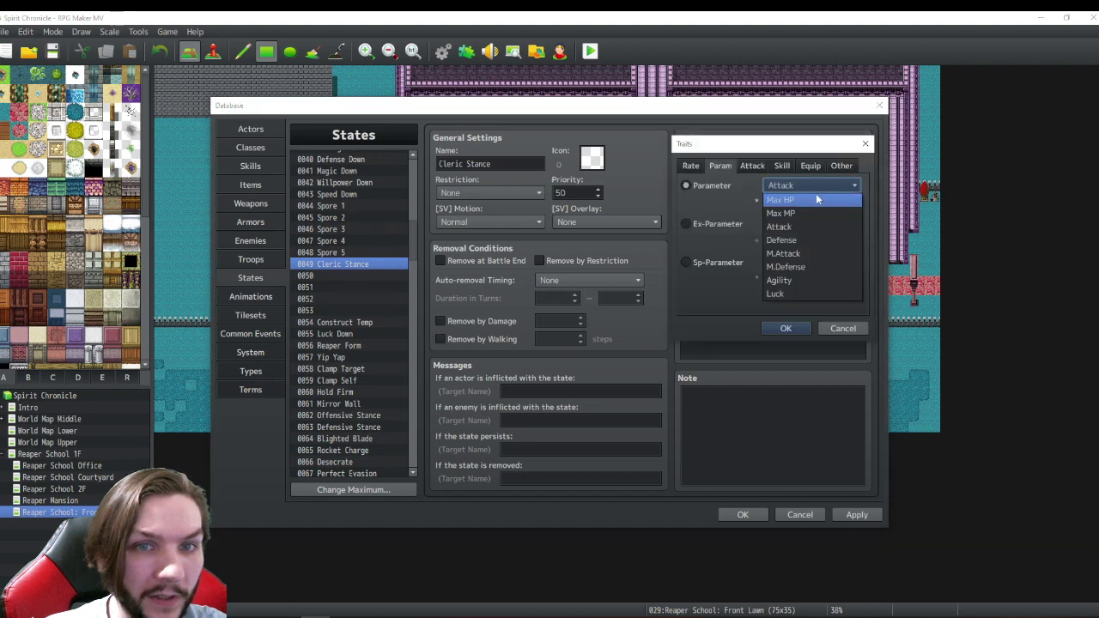
click(813, 268)
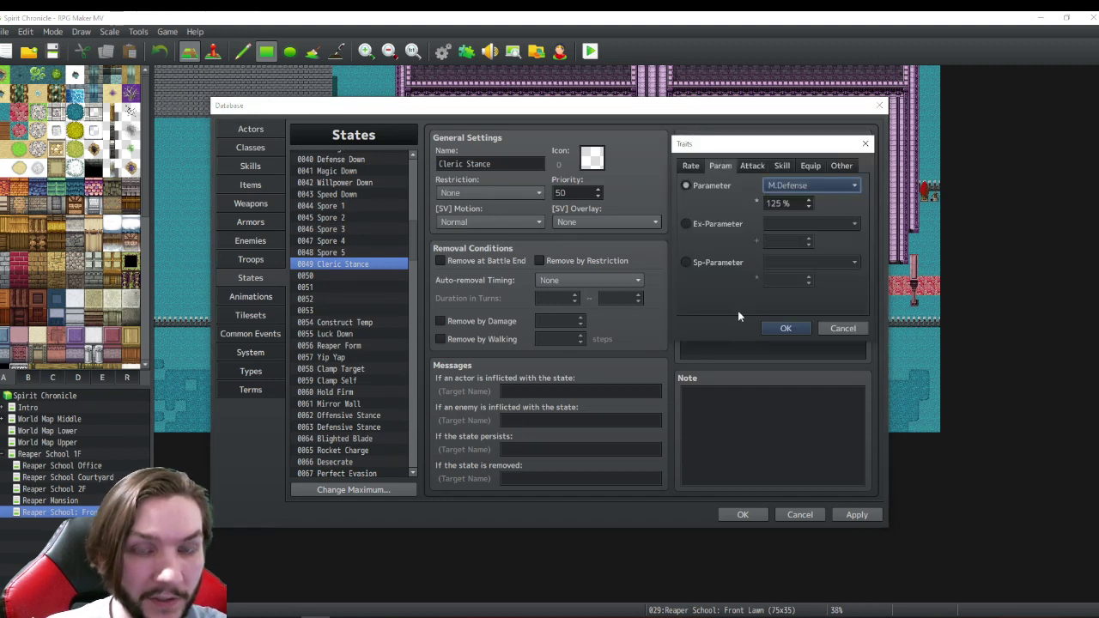
click(785, 327)
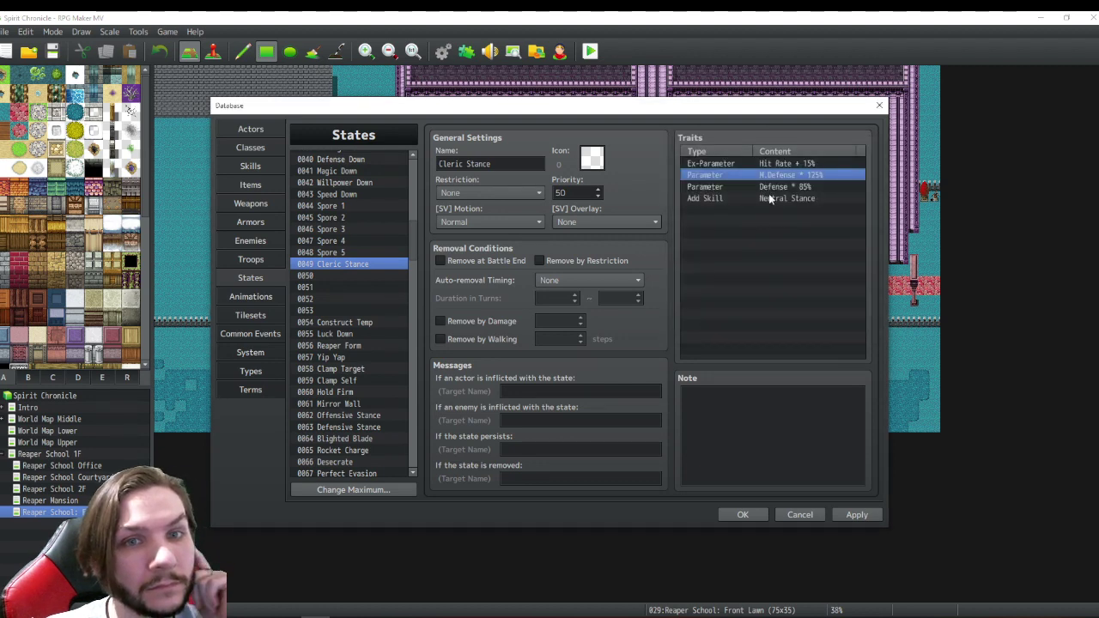
- Change the parameter of Cleric Stance's Defense * 85% trait to Attack
right_click(769, 186)
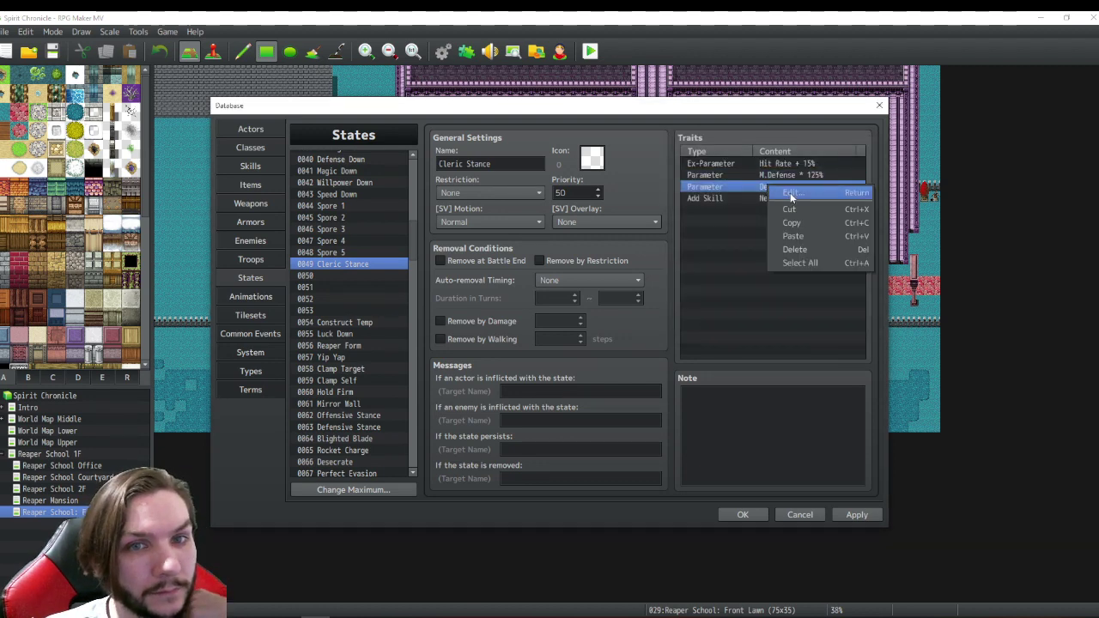
click(791, 198)
click(813, 184)
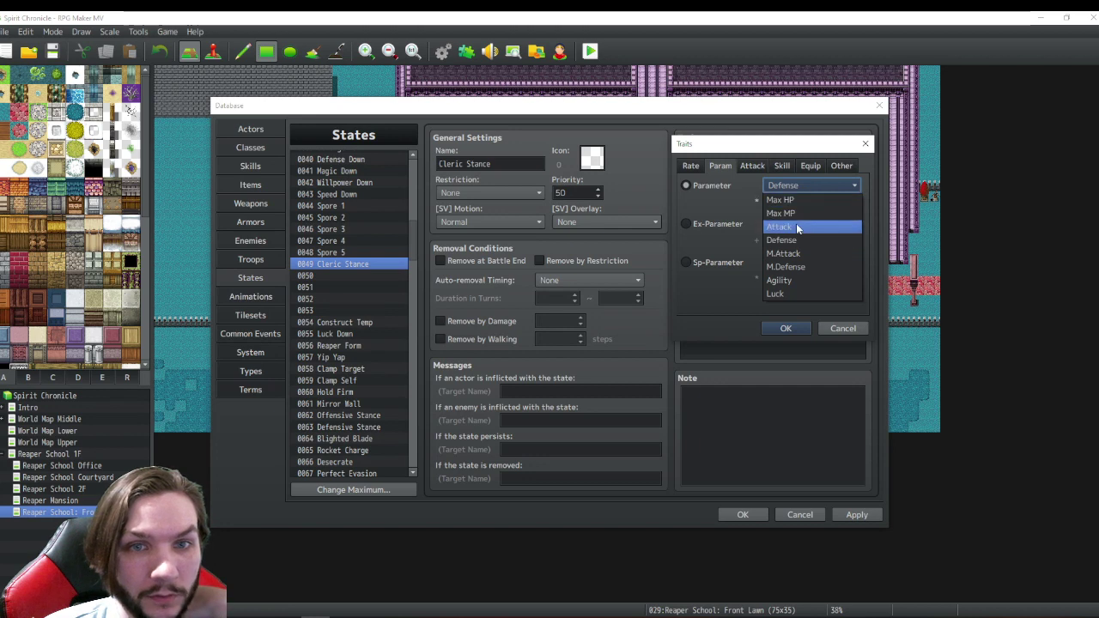
click(796, 224)
click(795, 329)
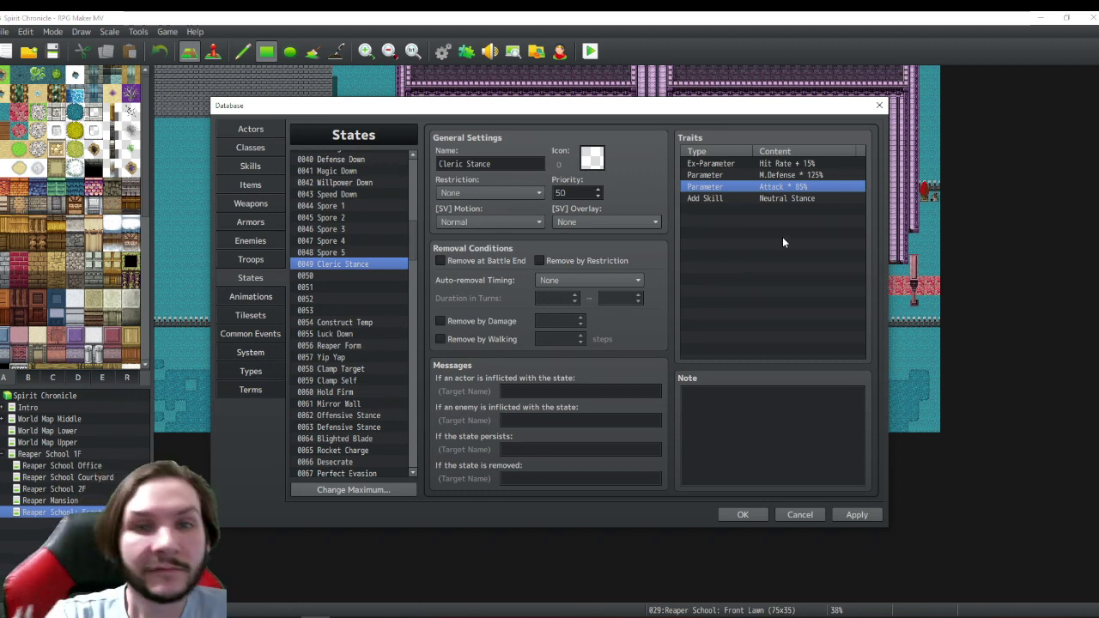
- Examine the Ex-Parameter and Sp-Parameter options available for Cleric Stance's Hit Rate + 15% trait
click(767, 164)
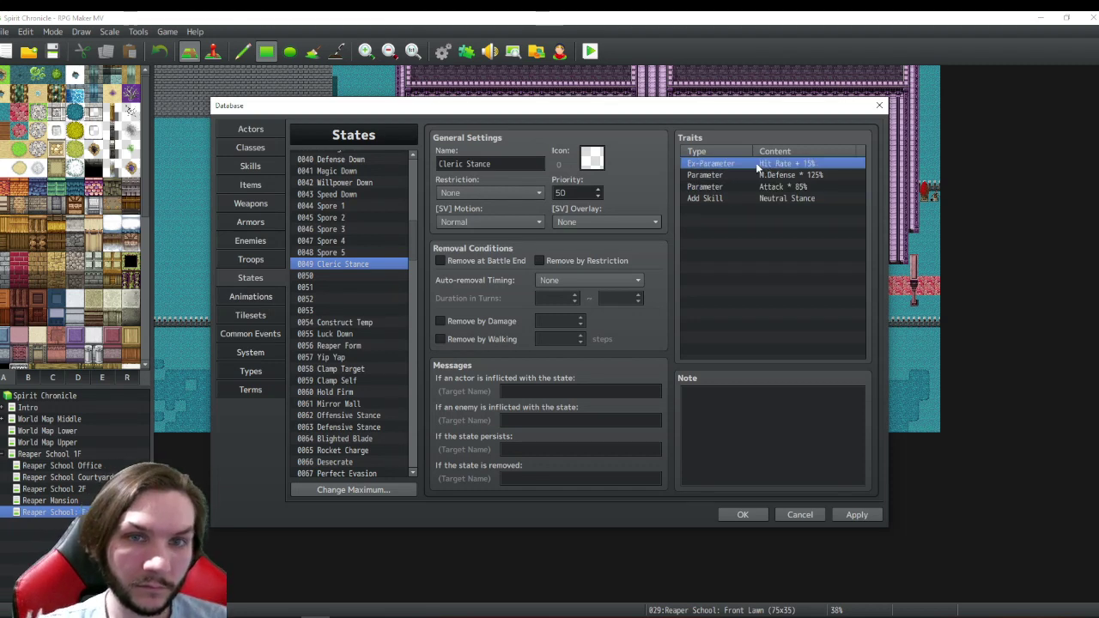
right_click(758, 167)
click(772, 170)
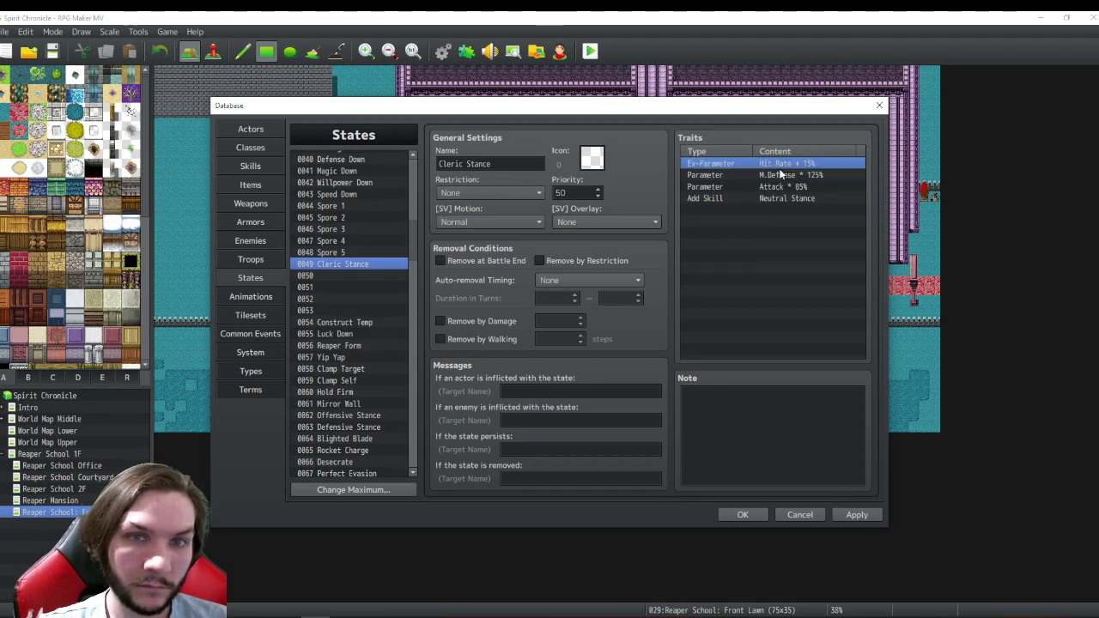
click(854, 225)
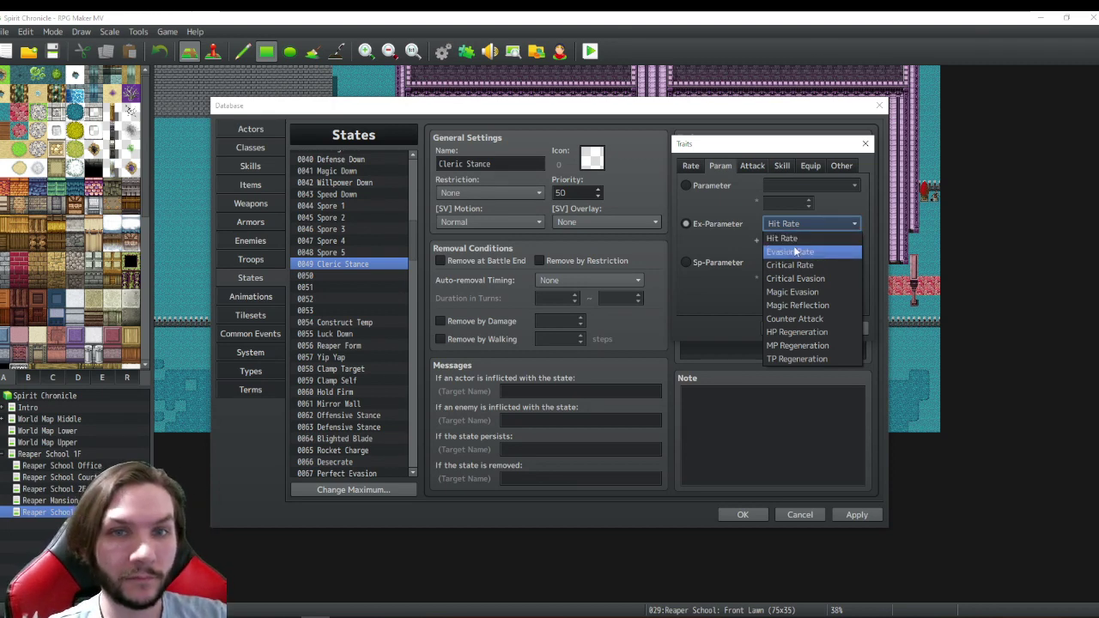
click(716, 277)
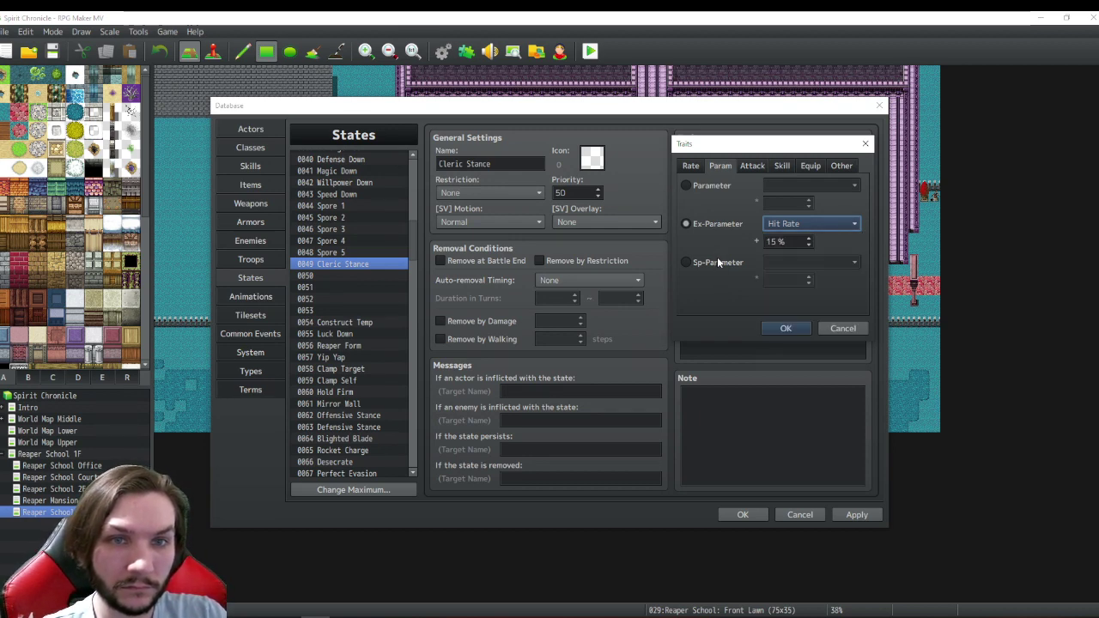
click(716, 262)
click(811, 261)
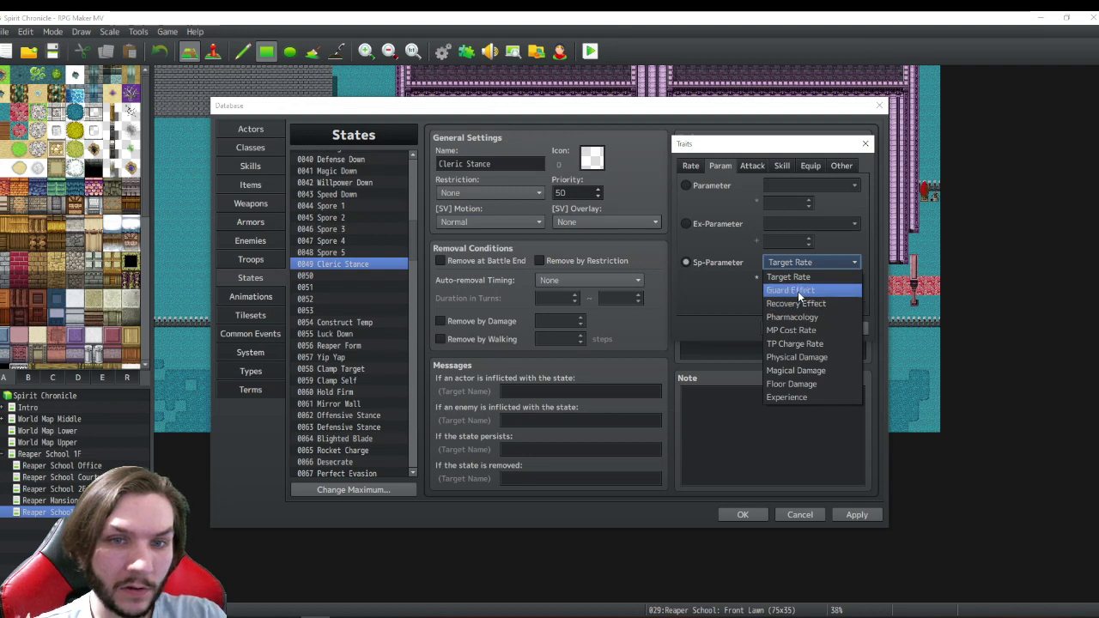
click(695, 291)
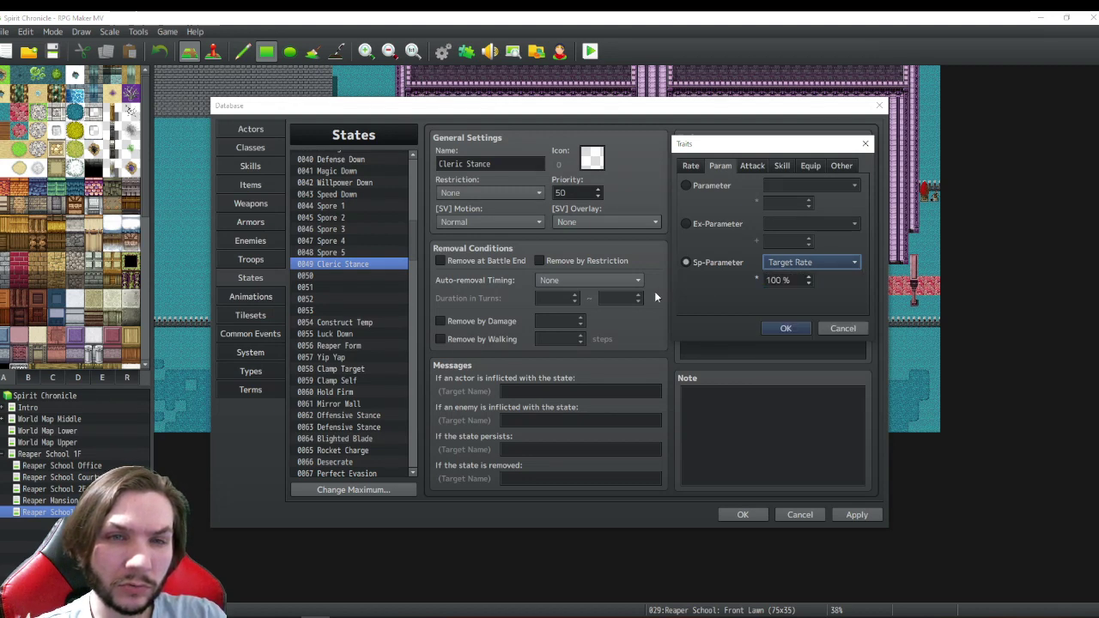
click(698, 221)
click(816, 223)
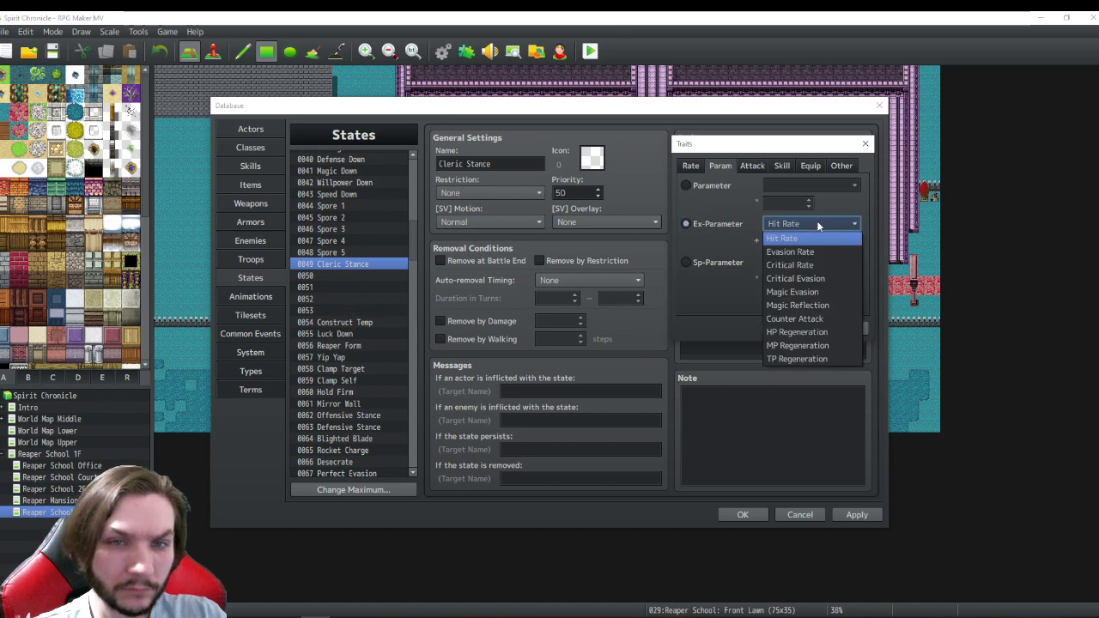
click(721, 232)
click(718, 262)
click(799, 262)
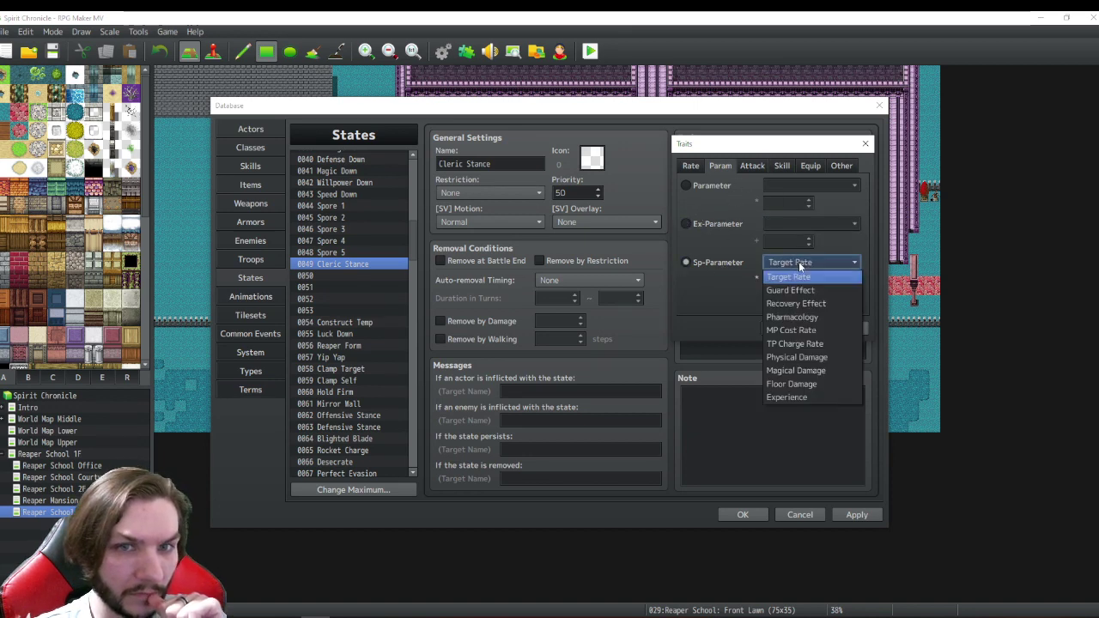
click(716, 303)
click(844, 328)
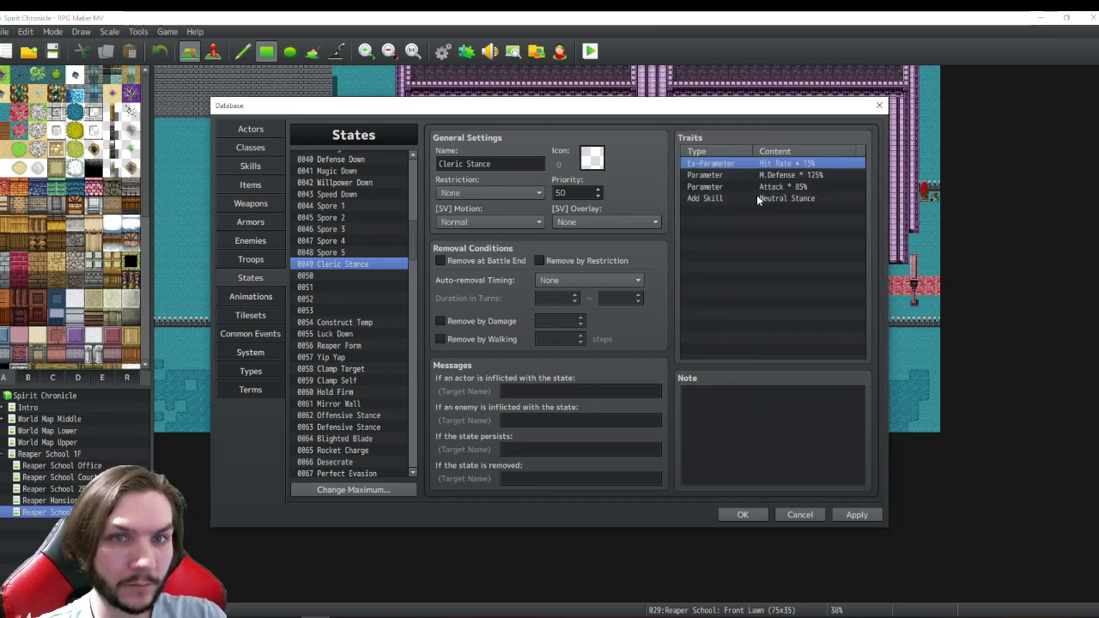
- Delete Cleric Stance's Hit Rate + 15% trait, save the project, and reopen the database
key(Delete)
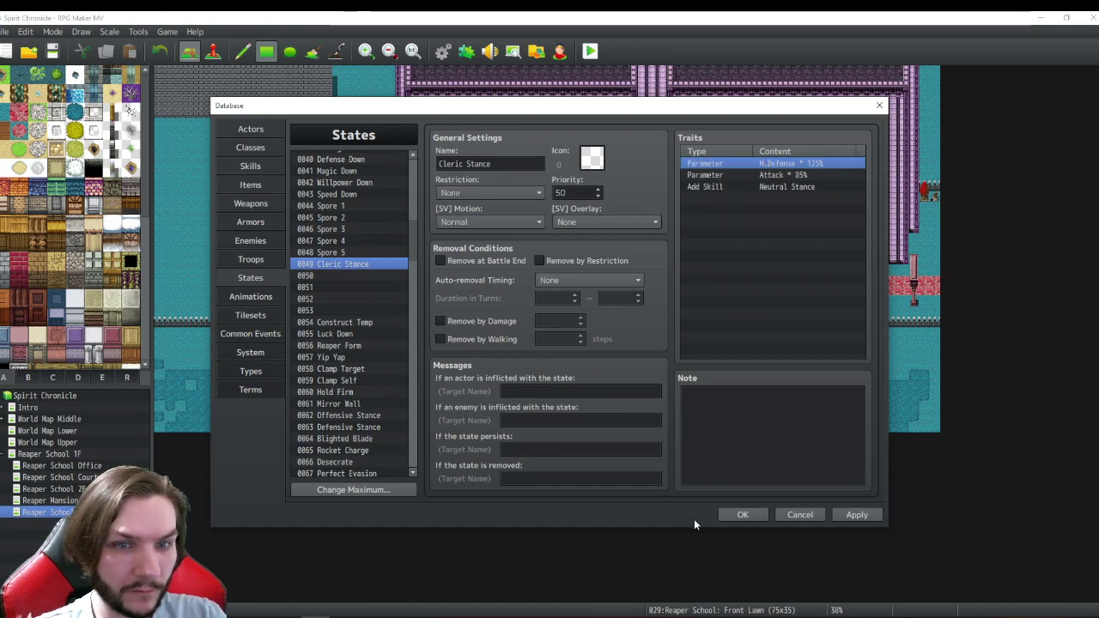
click(742, 514)
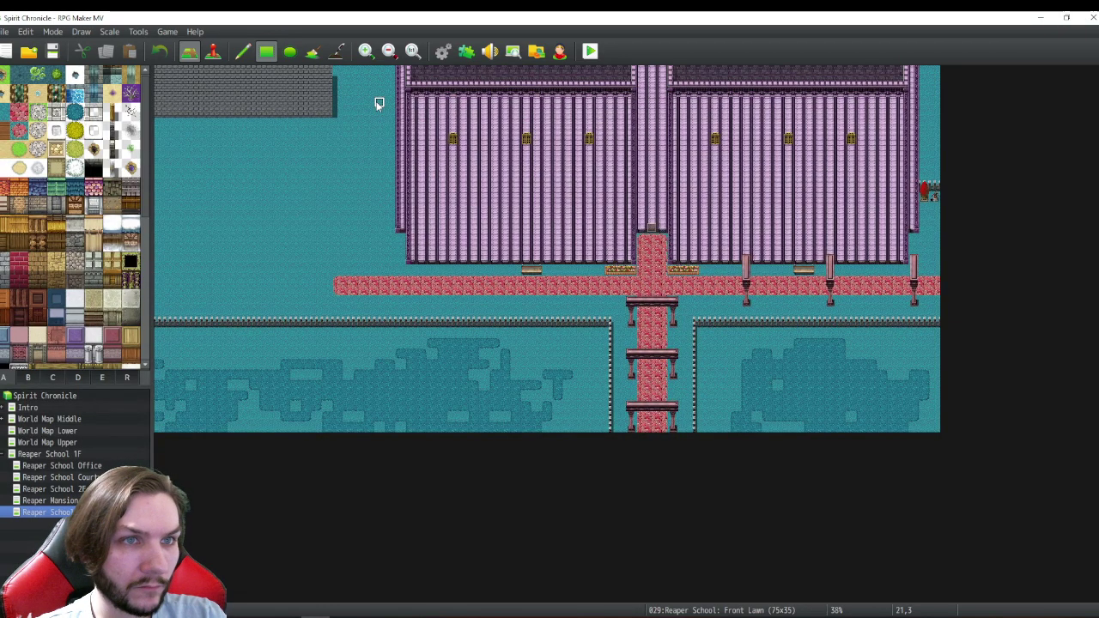
click(53, 51)
click(441, 50)
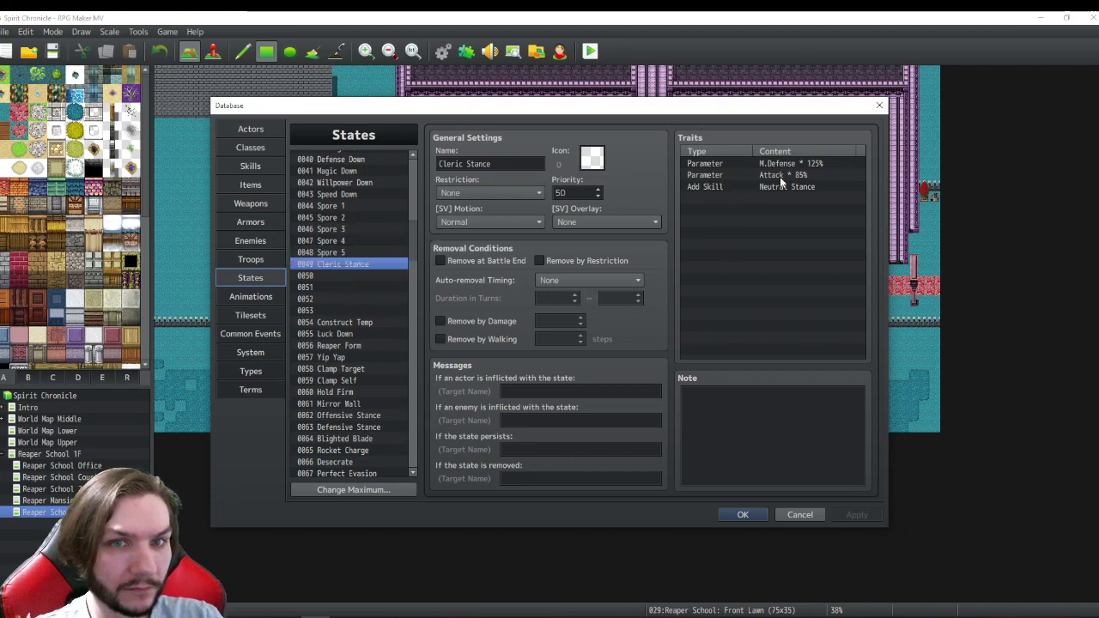
double_click(700, 199)
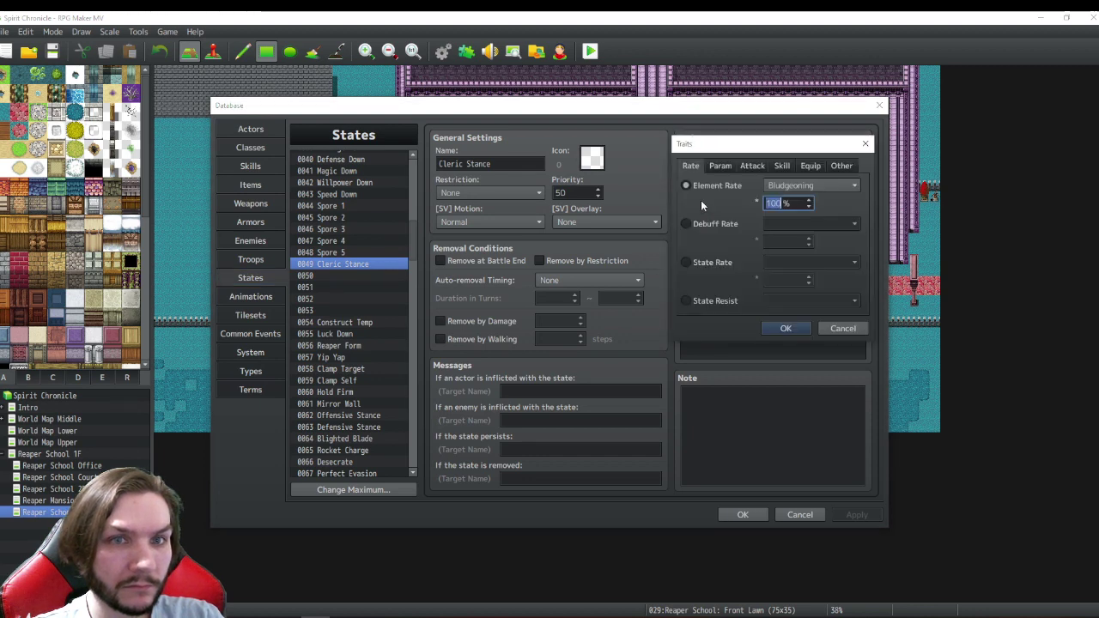
click(723, 166)
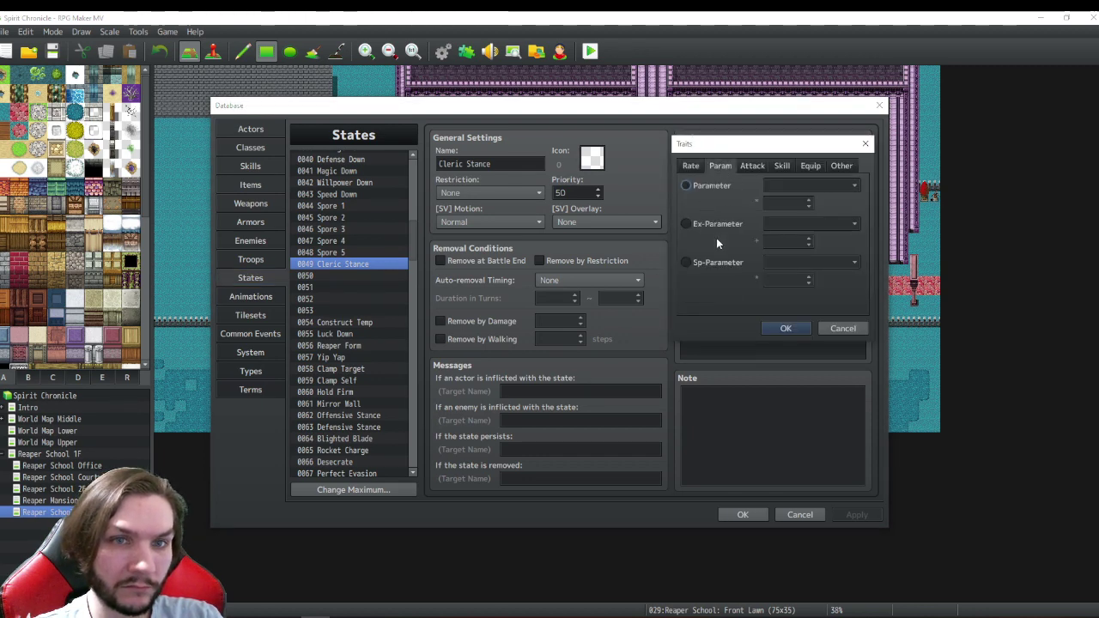
click(761, 166)
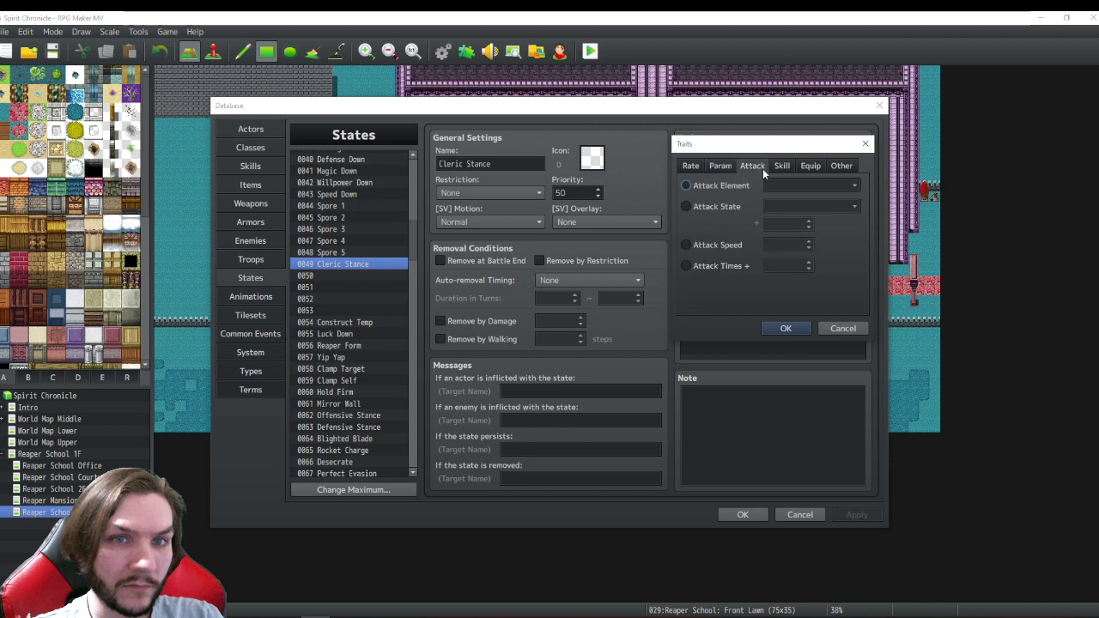
click(712, 206)
click(729, 183)
click(798, 185)
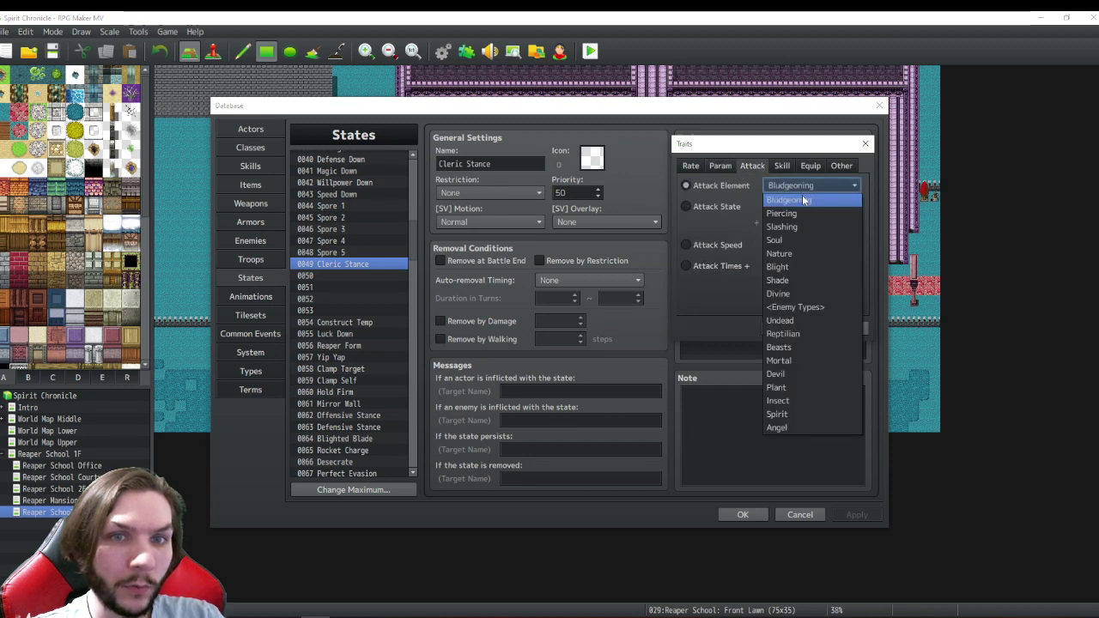
click(795, 294)
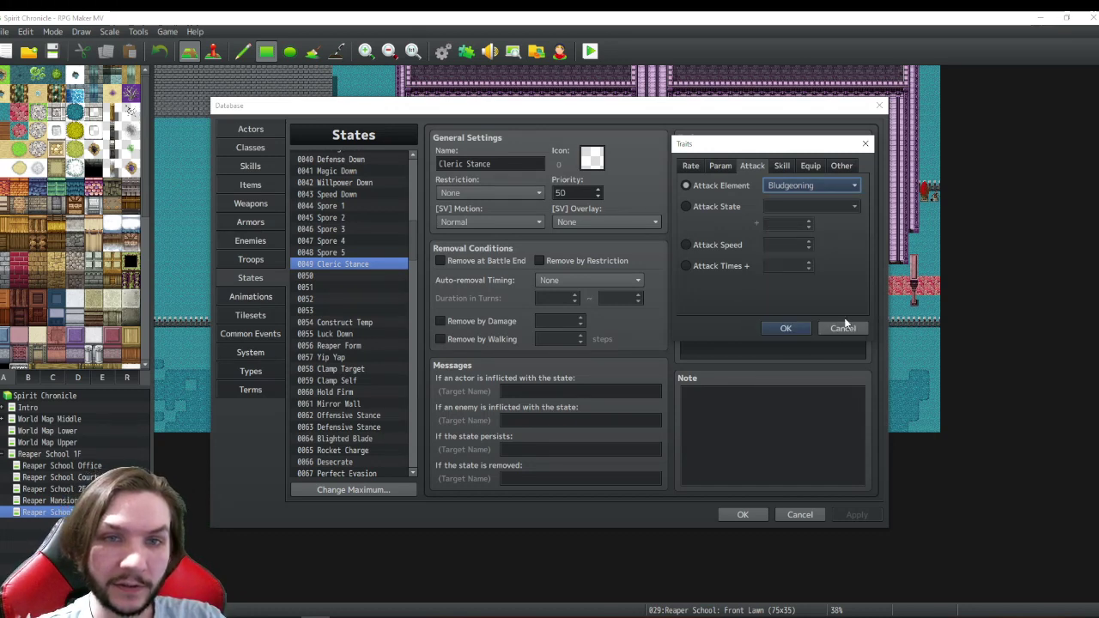
click(839, 324)
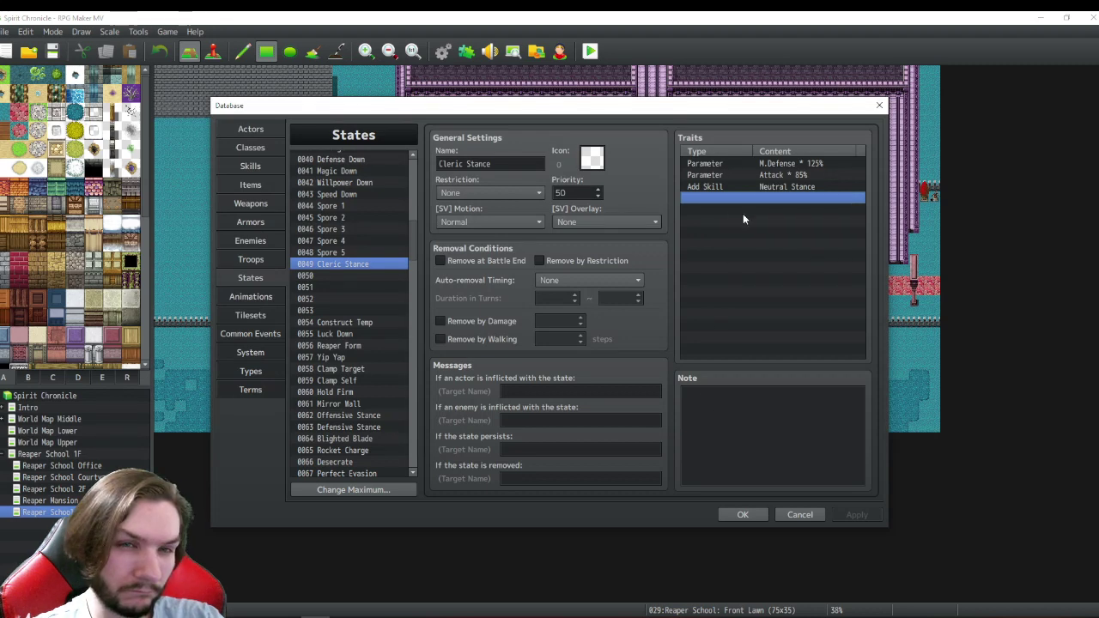
double_click(729, 200)
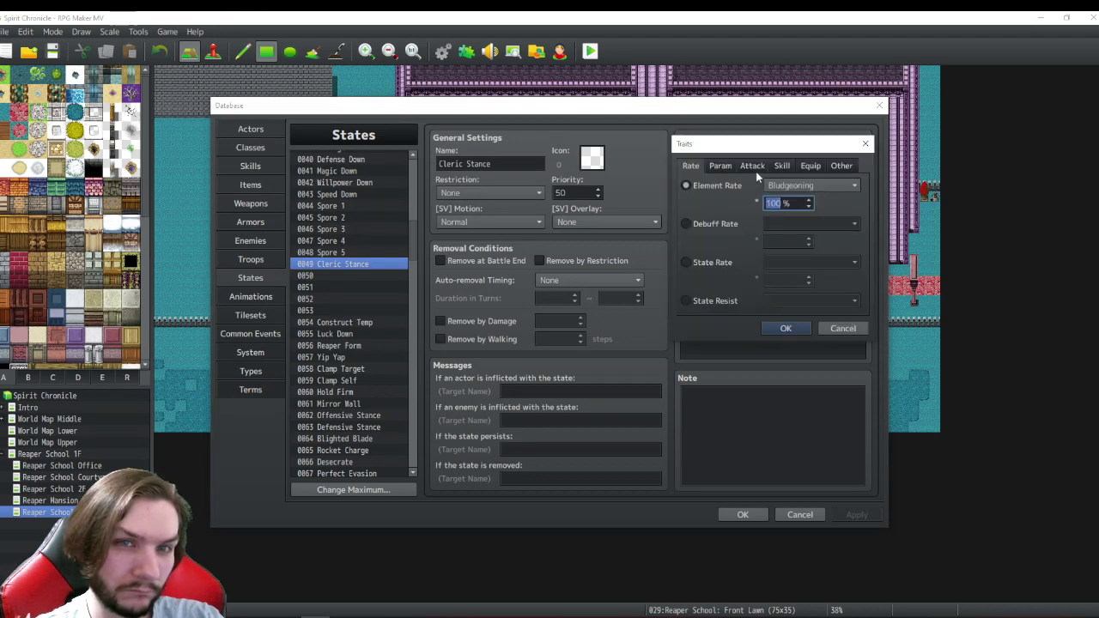
click(719, 167)
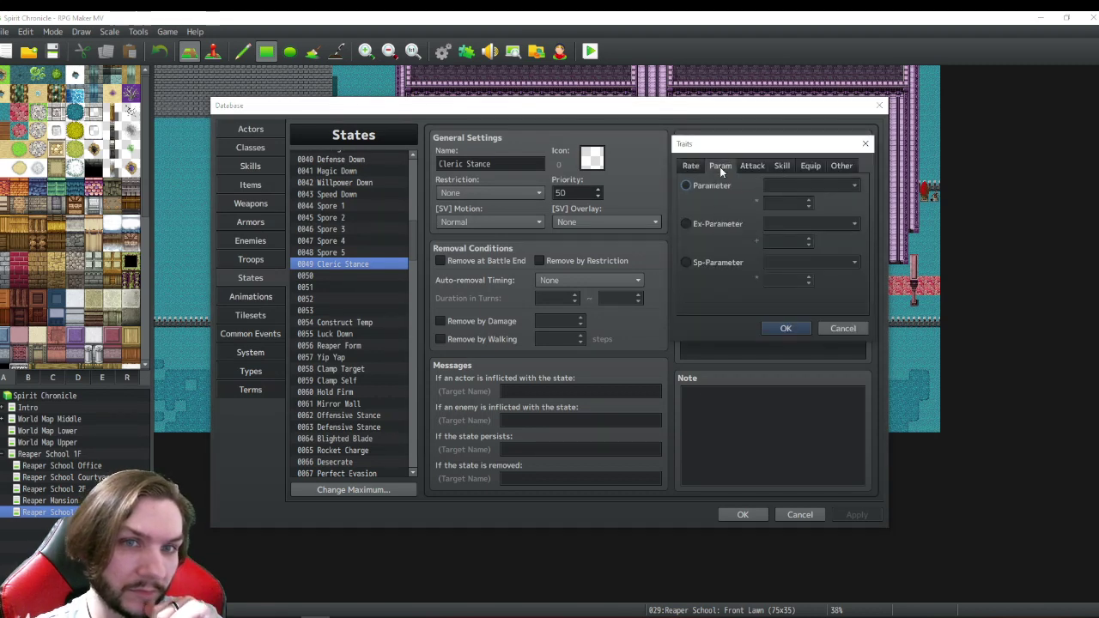
click(751, 163)
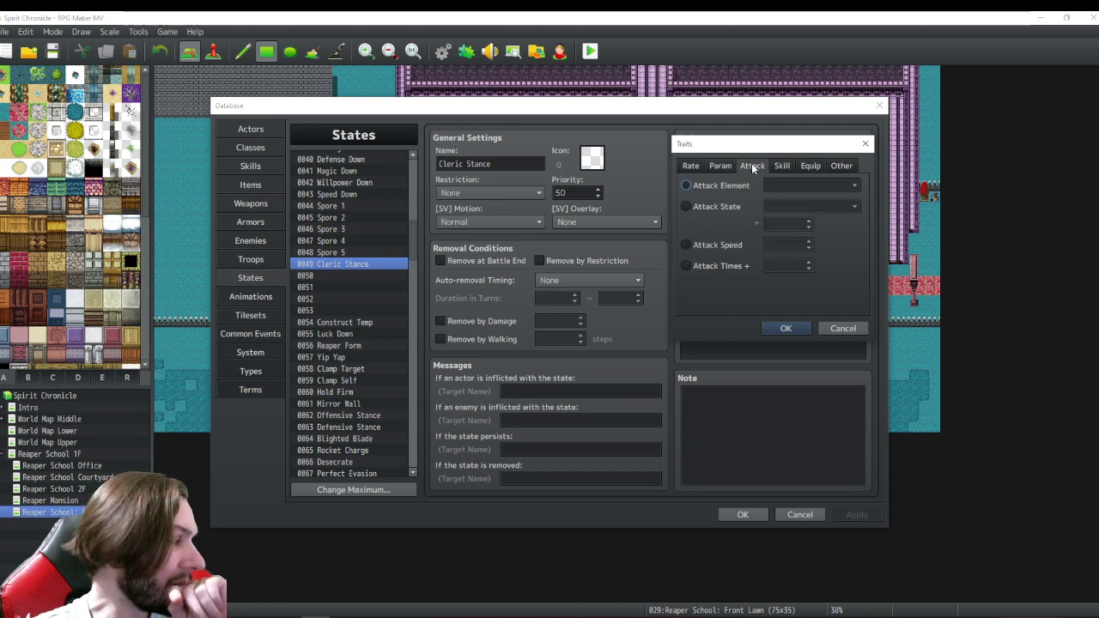
click(719, 165)
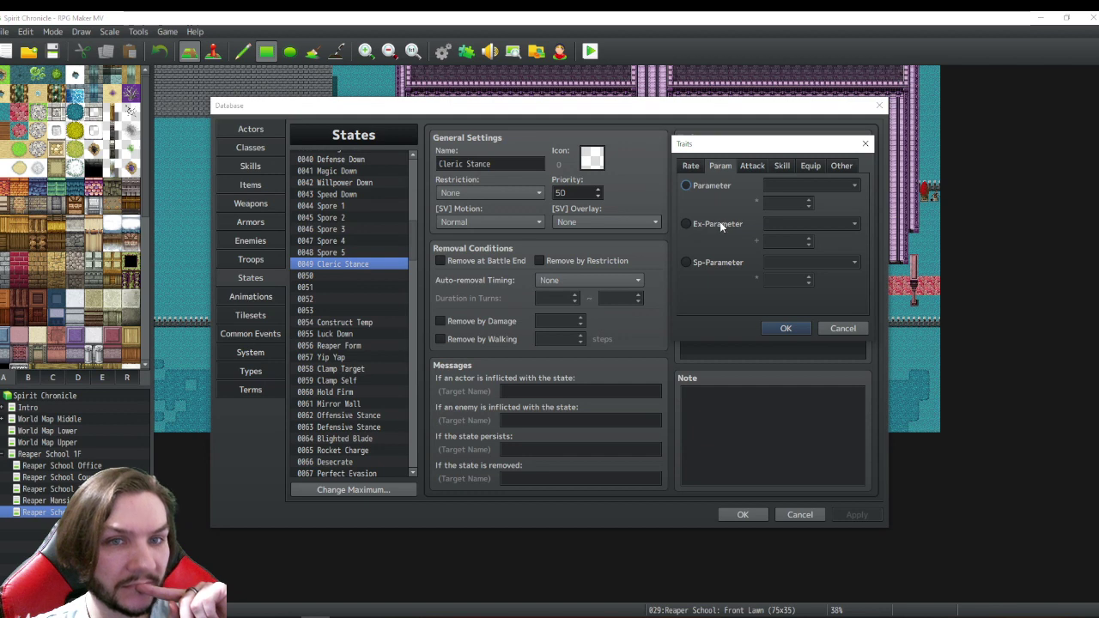
click(842, 327)
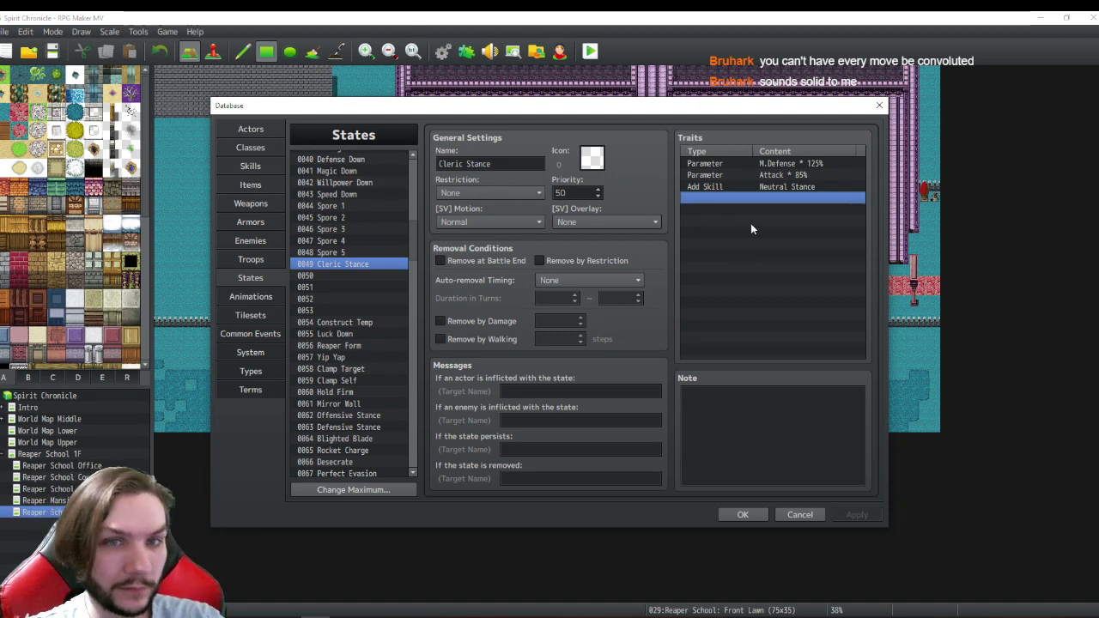
- Add an Attack Element trait set to Divine to the Cleric Stance state
double_click(707, 199)
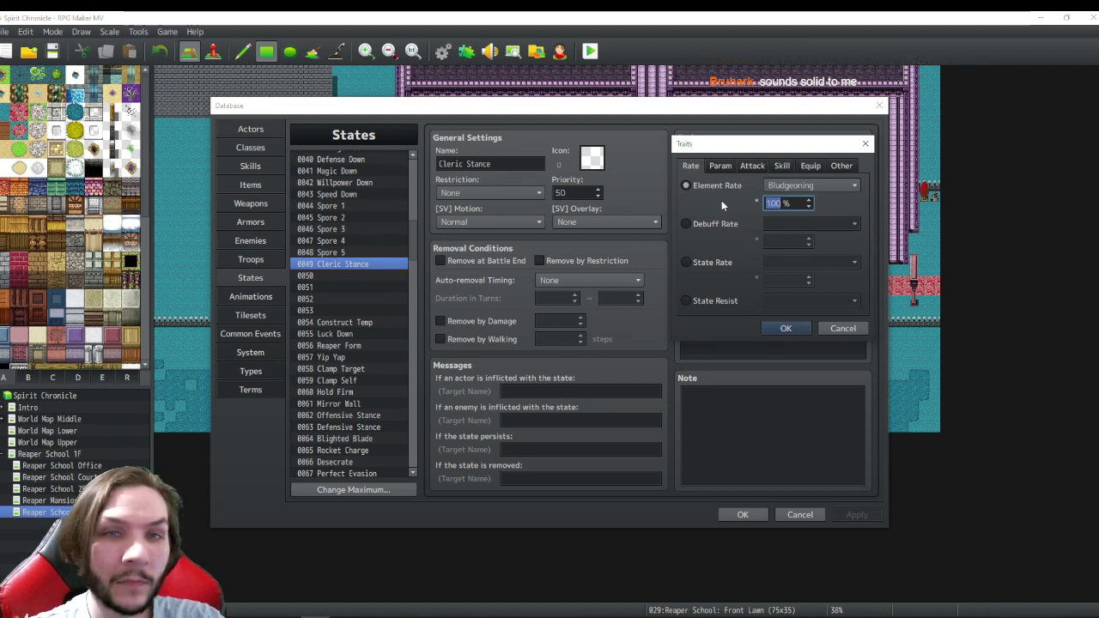
click(752, 165)
click(719, 206)
click(734, 185)
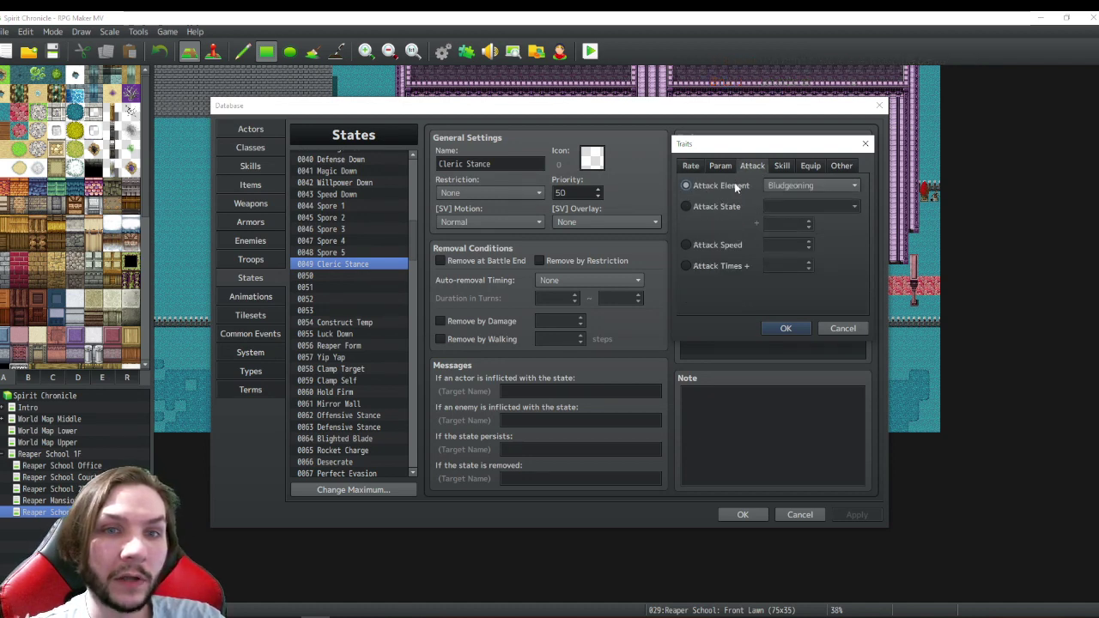
click(802, 186)
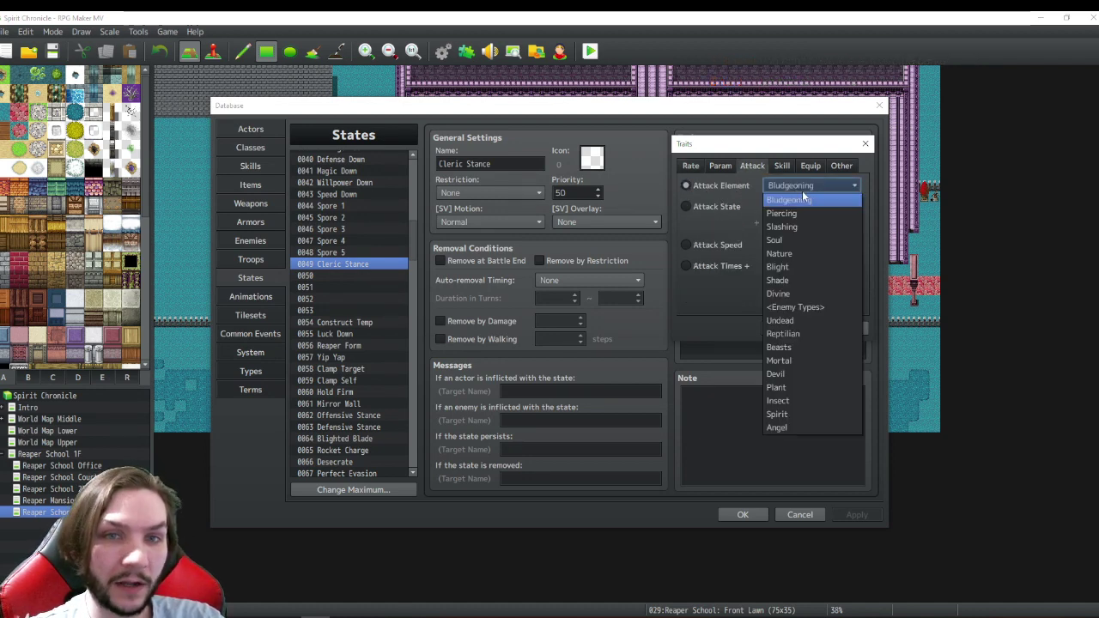
click(803, 293)
click(784, 329)
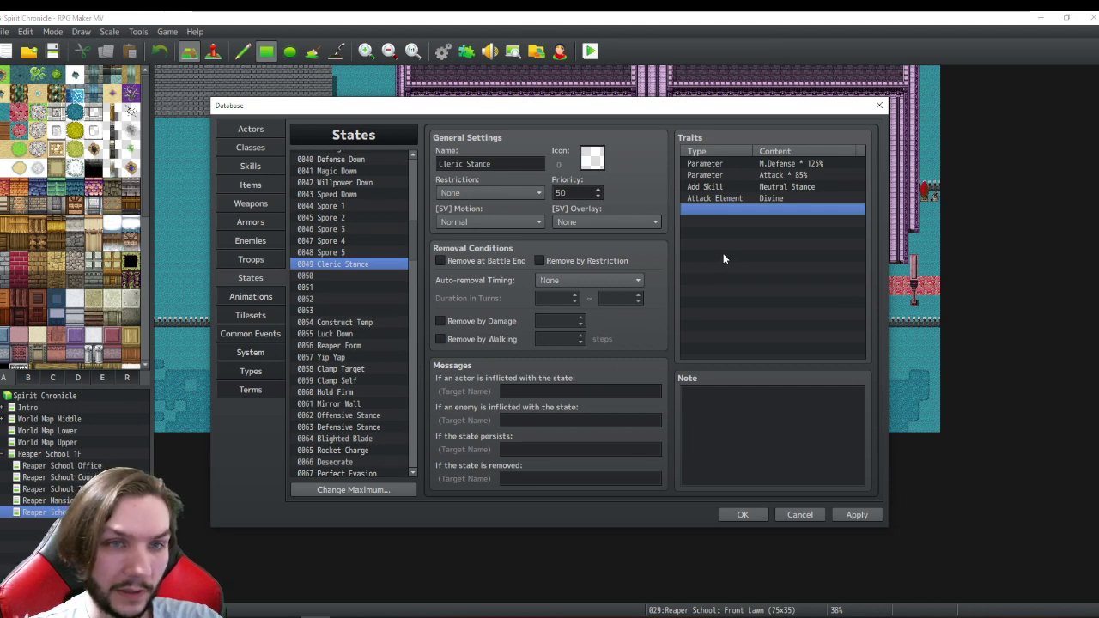
- Examine the settings of the hammer skills Bop, Snappy Strike, Sunder and Cleric Stance, including Snappy Strike's damage element
click(250, 205)
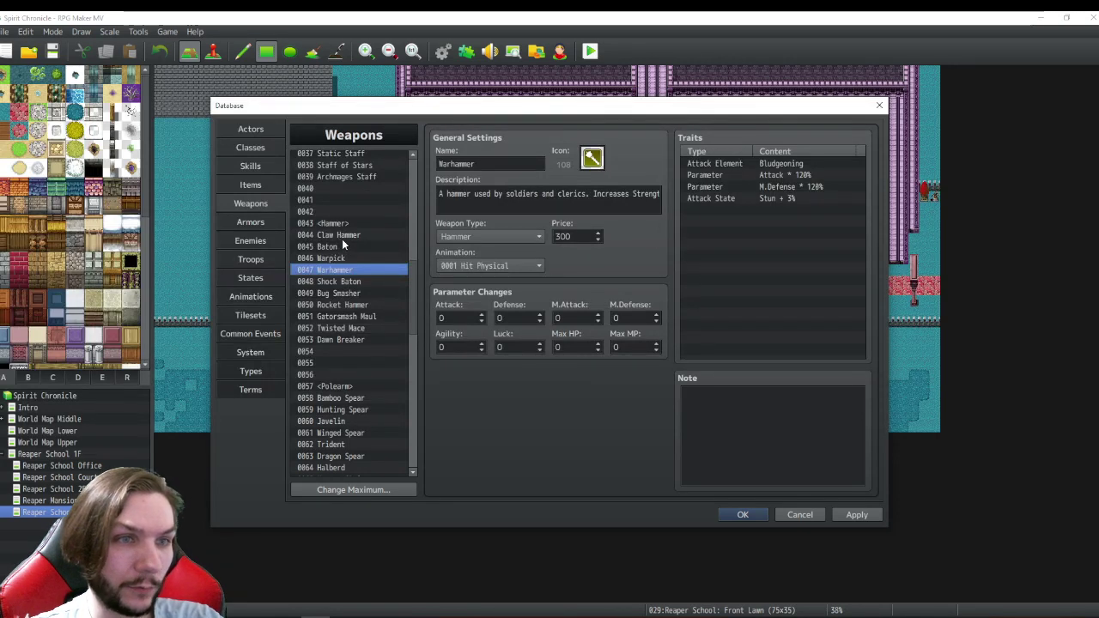
click(250, 166)
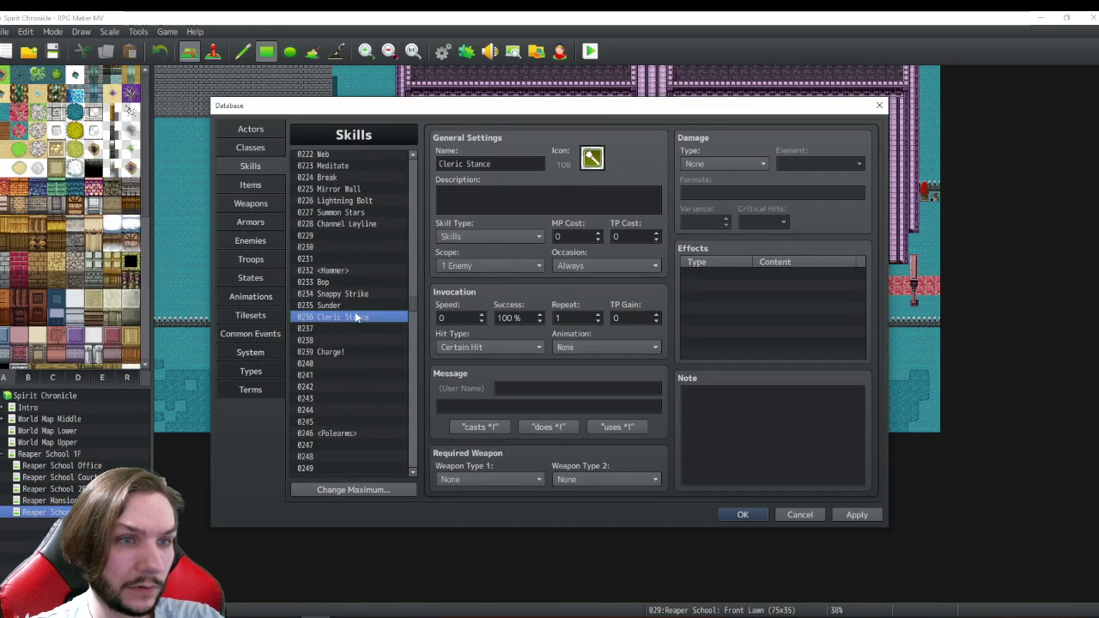
click(331, 285)
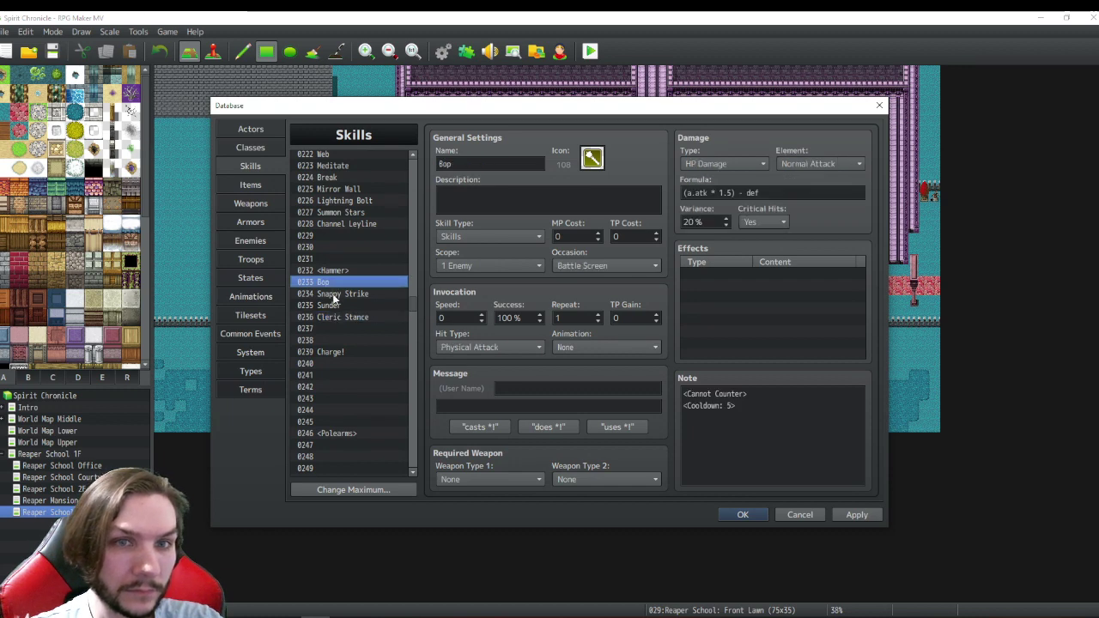
click(333, 295)
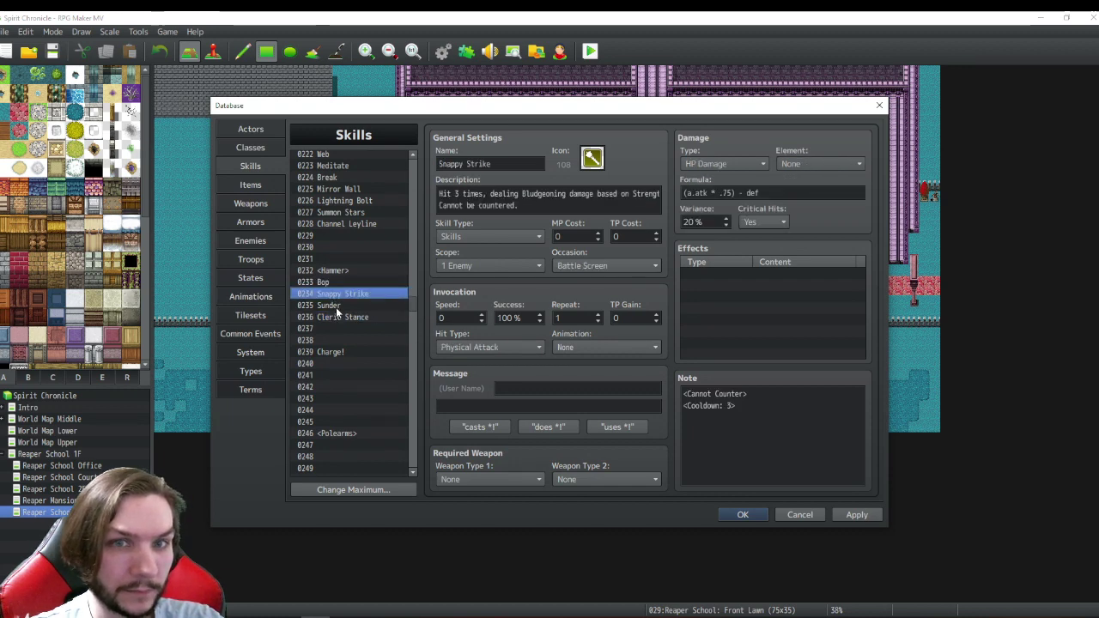
click(805, 164)
click(805, 176)
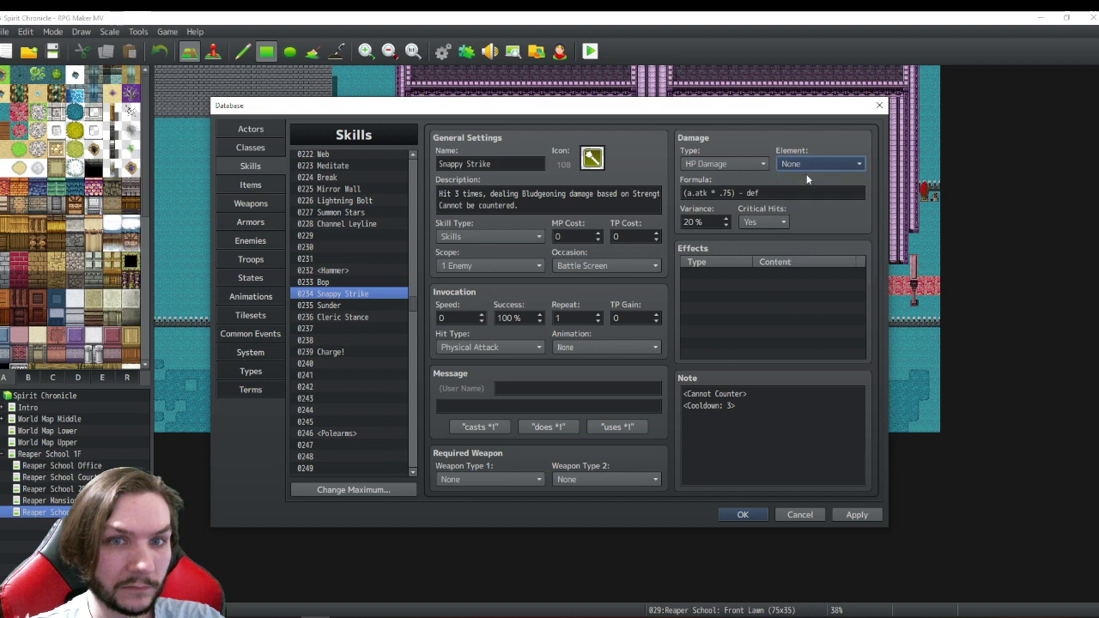
click(338, 306)
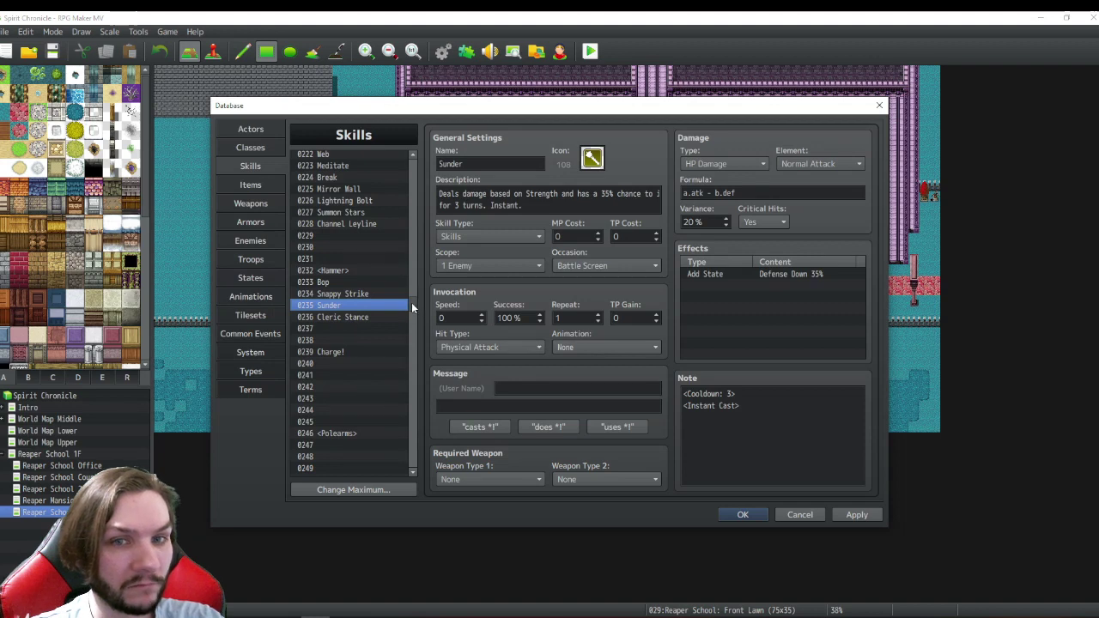
click(365, 317)
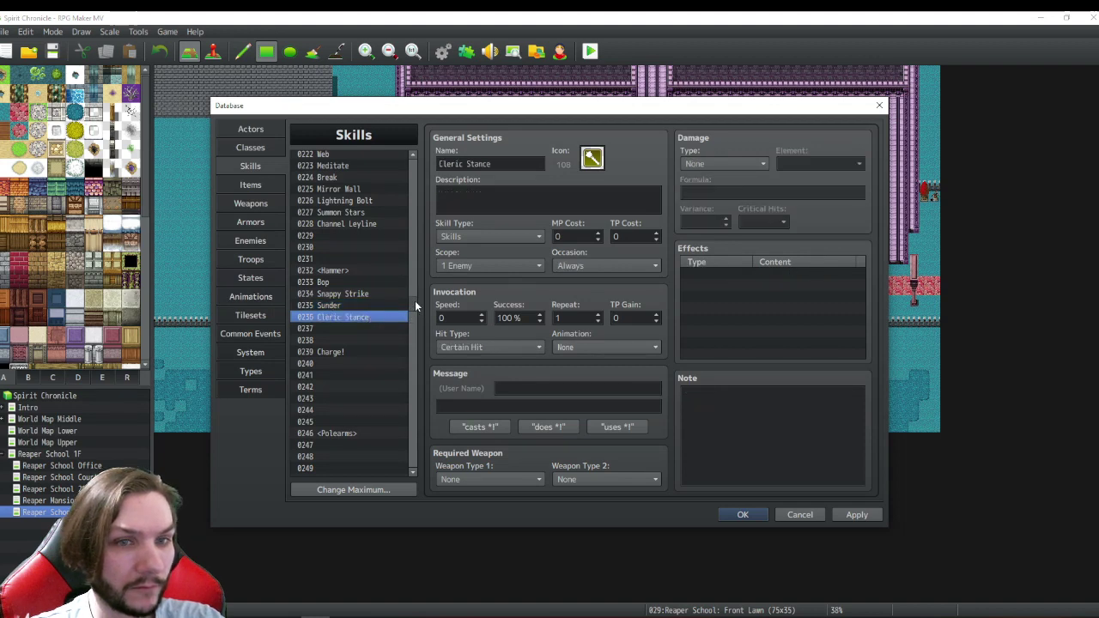
- Copy the <Instant Cast> note tag from the Sunder skill into the Cleric Stance skill's note
click(360, 305)
drag(740, 405, 698, 405)
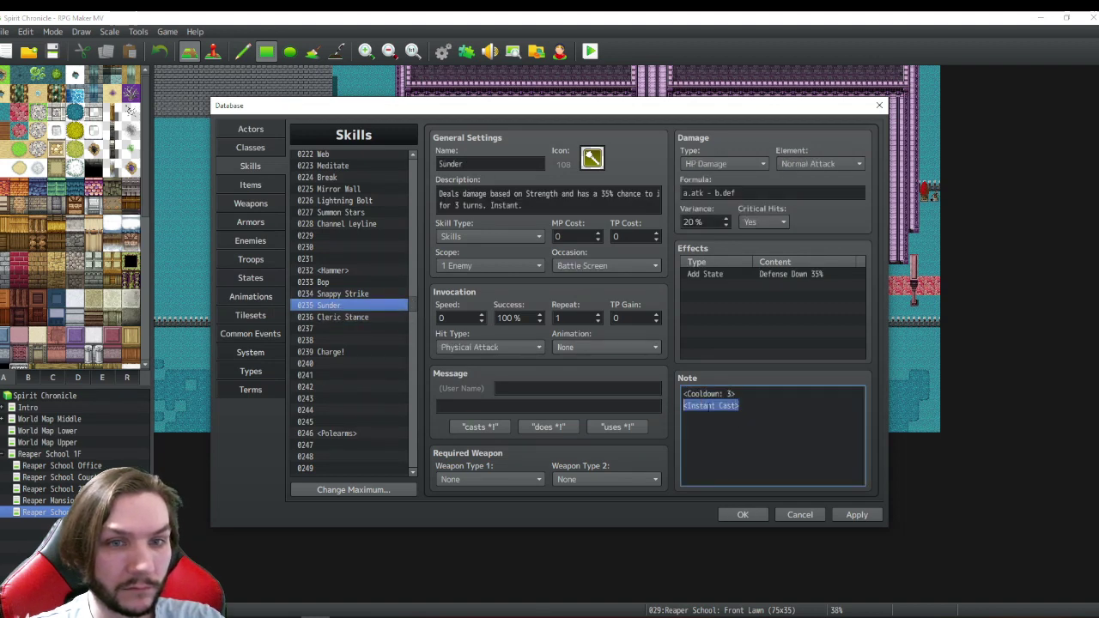
right_click(709, 406)
click(772, 431)
click(368, 318)
click(694, 415)
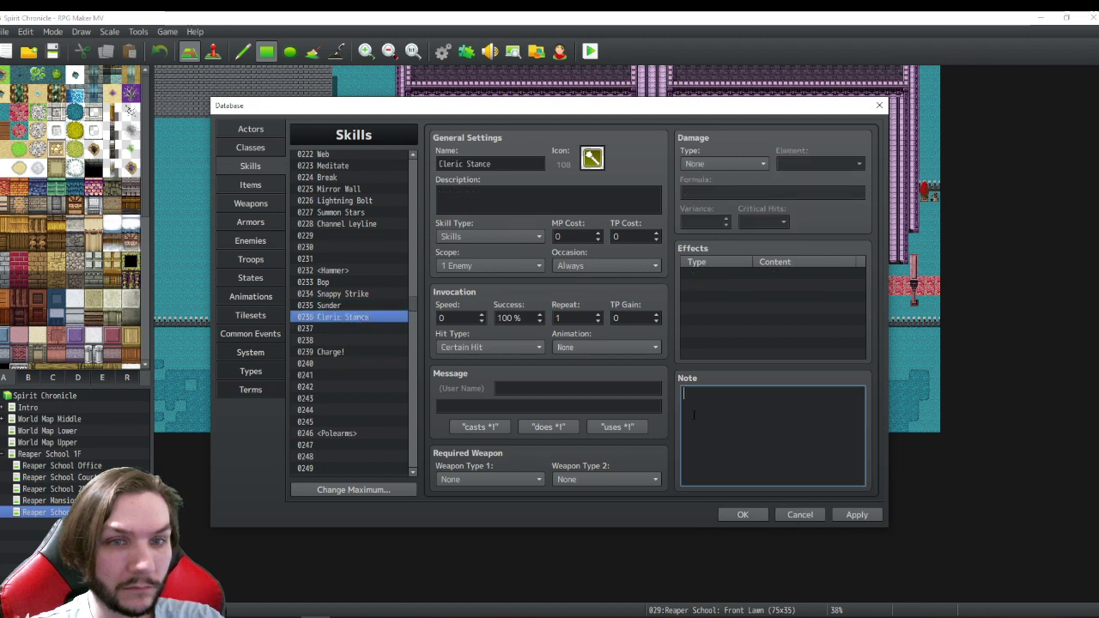
right_click(702, 405)
click(738, 439)
- Add an effect to the Cleric Stance skill that adds the Cleric Stance state at 100%
double_click(696, 278)
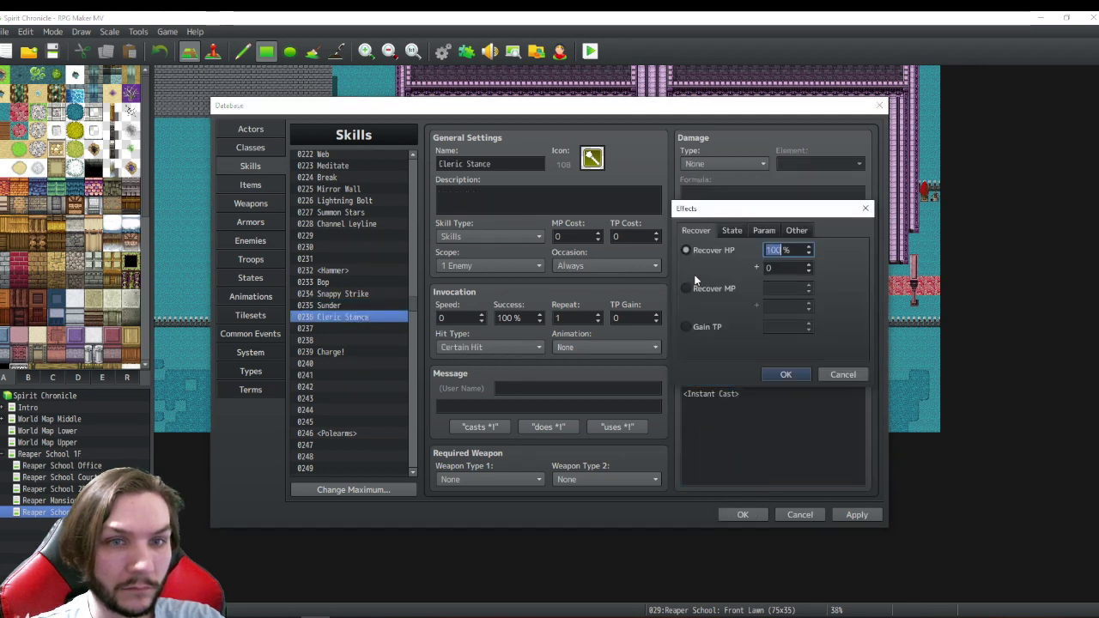
click(731, 230)
click(706, 251)
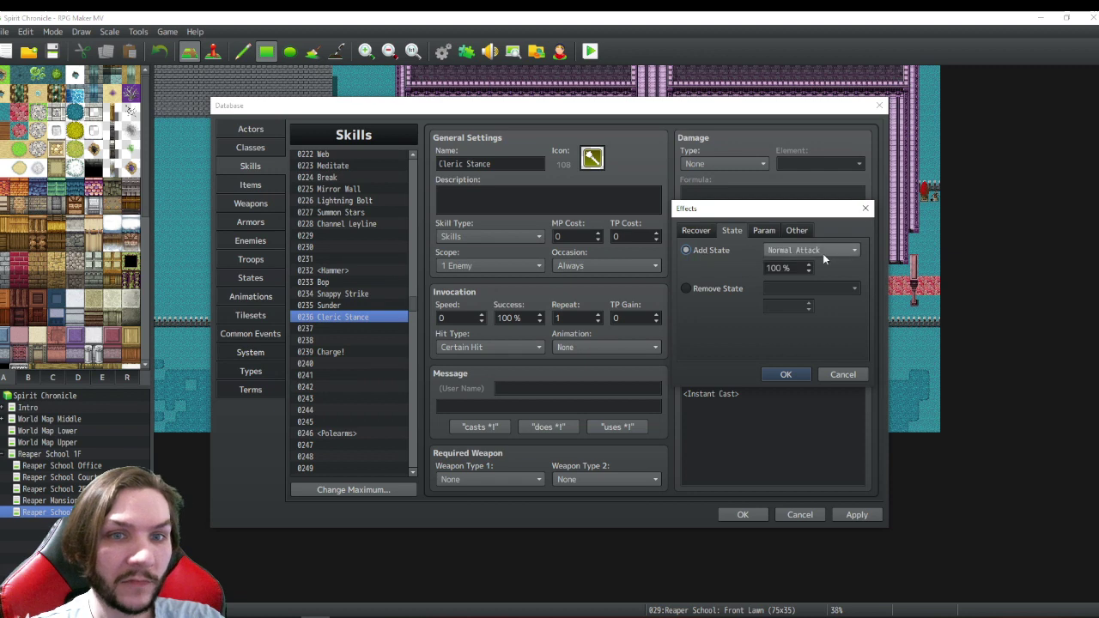
click(822, 249)
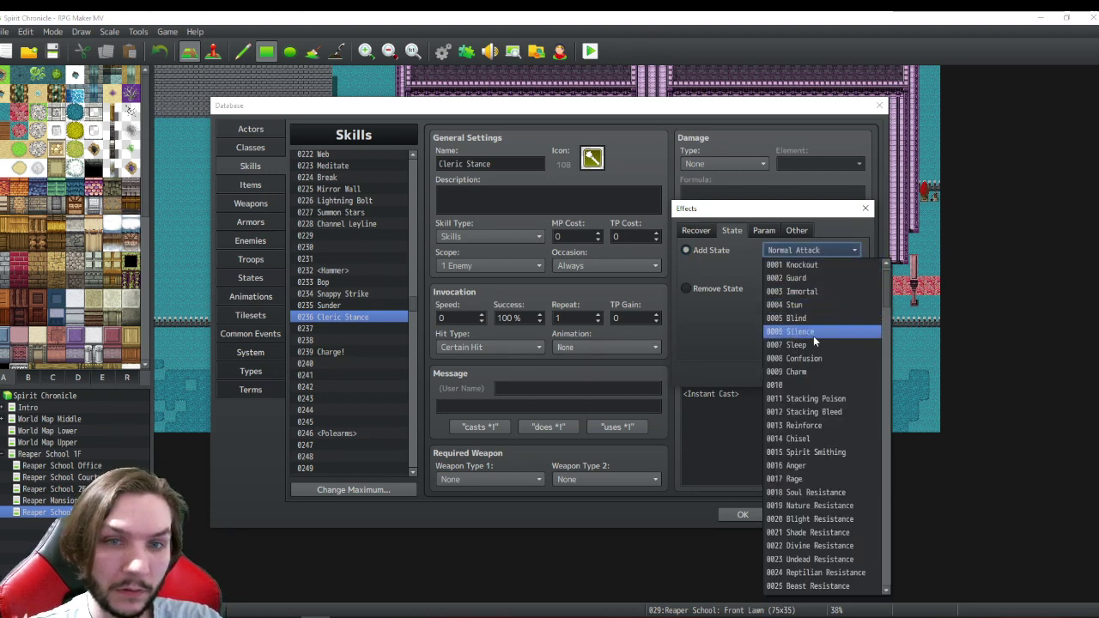
scroll(814, 343, down, 7)
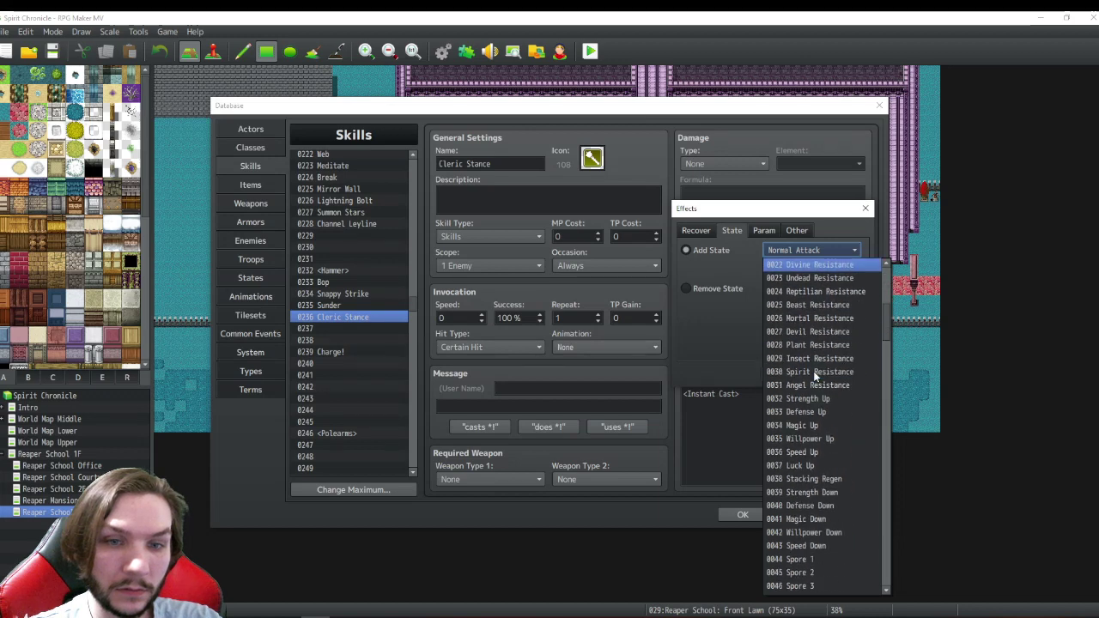
scroll(815, 375, down, 5)
click(820, 412)
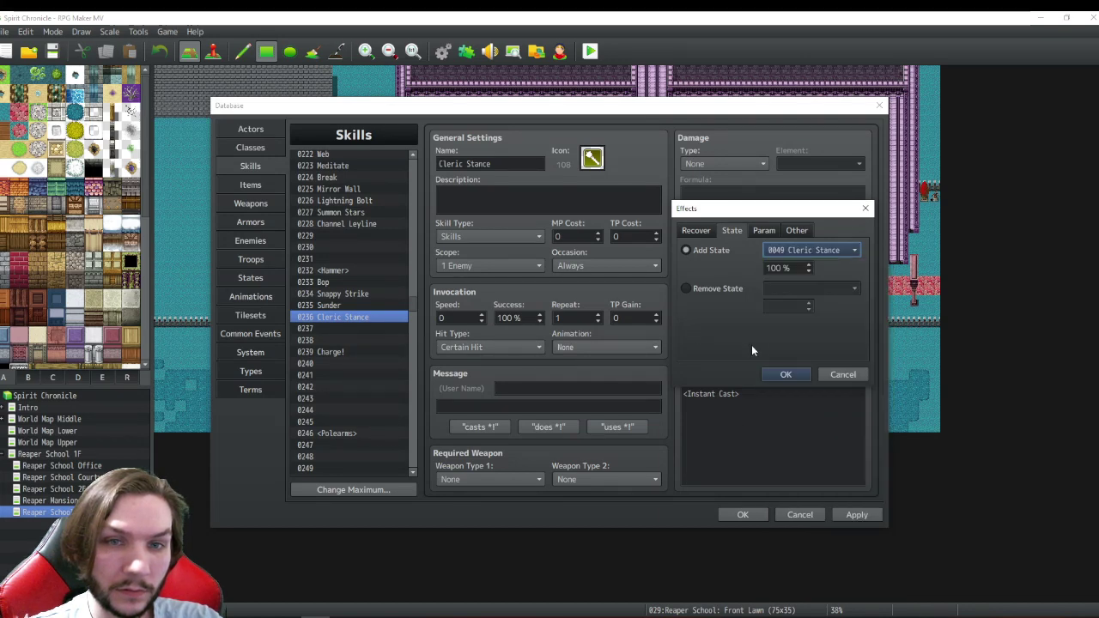
click(786, 374)
- Set the Cleric Stance skill's scope to The User and its occasion to Battle Screen
click(528, 266)
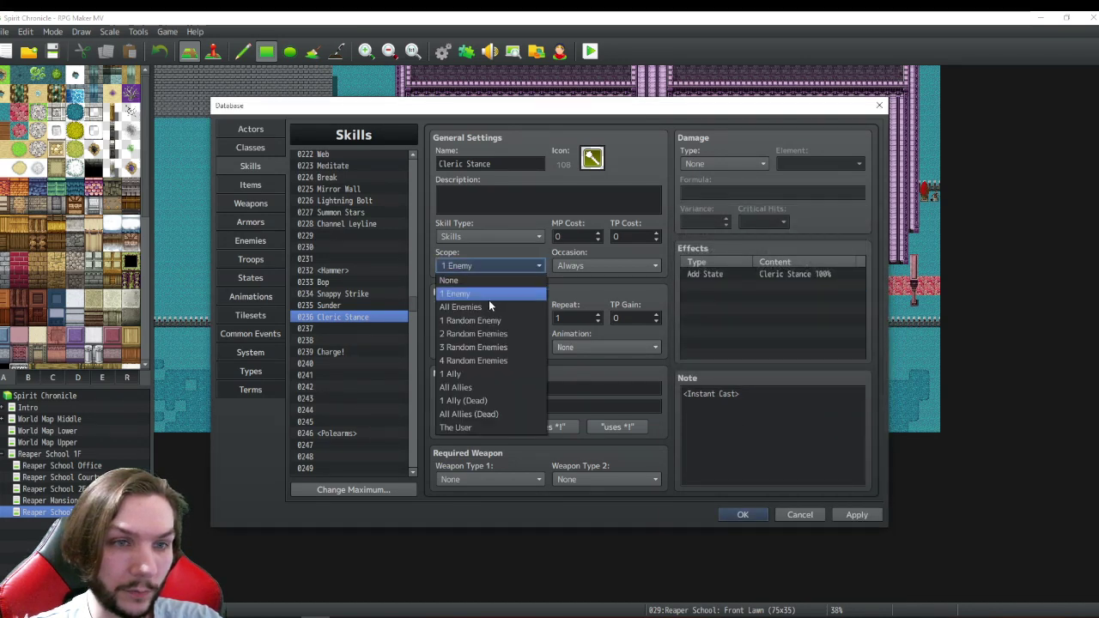
click(486, 427)
click(591, 266)
click(590, 294)
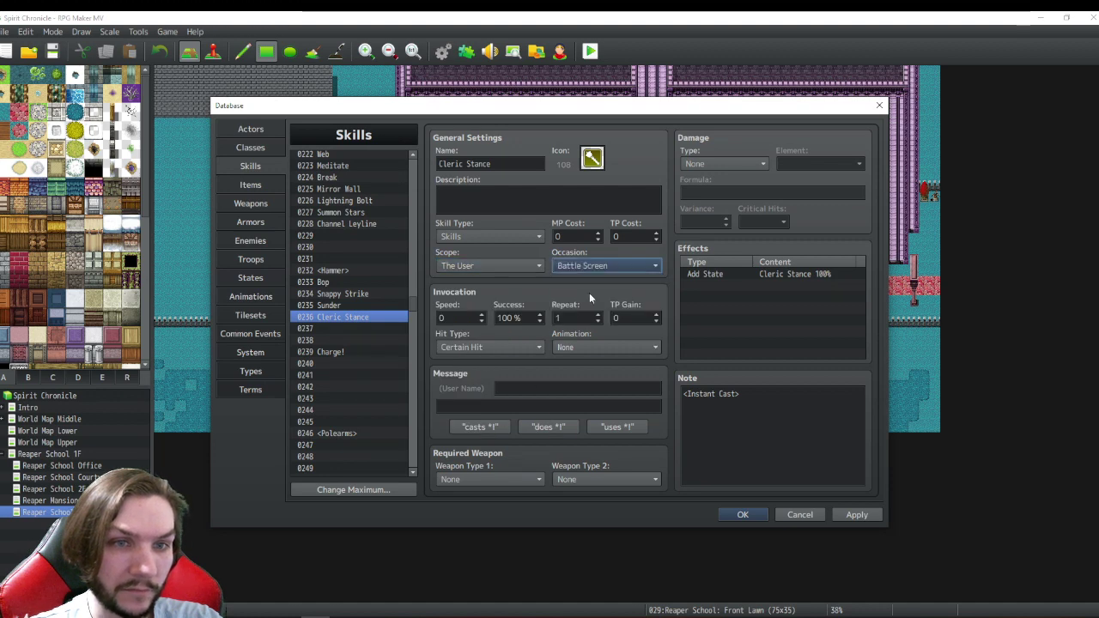
- Make the Cleric Stance state get removed at battle end
click(251, 259)
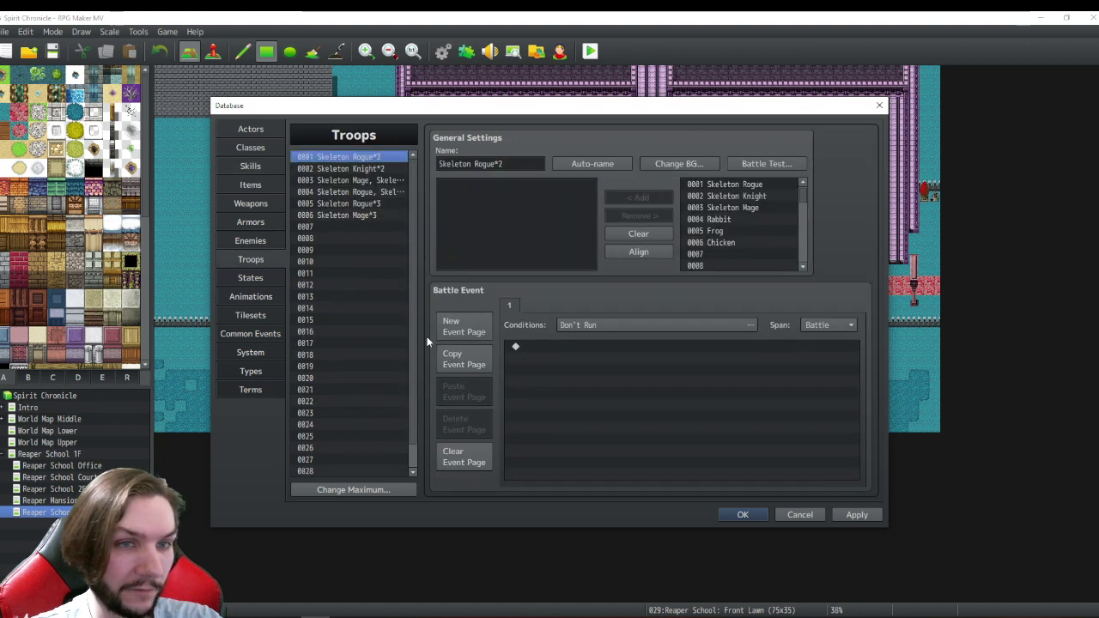
click(251, 277)
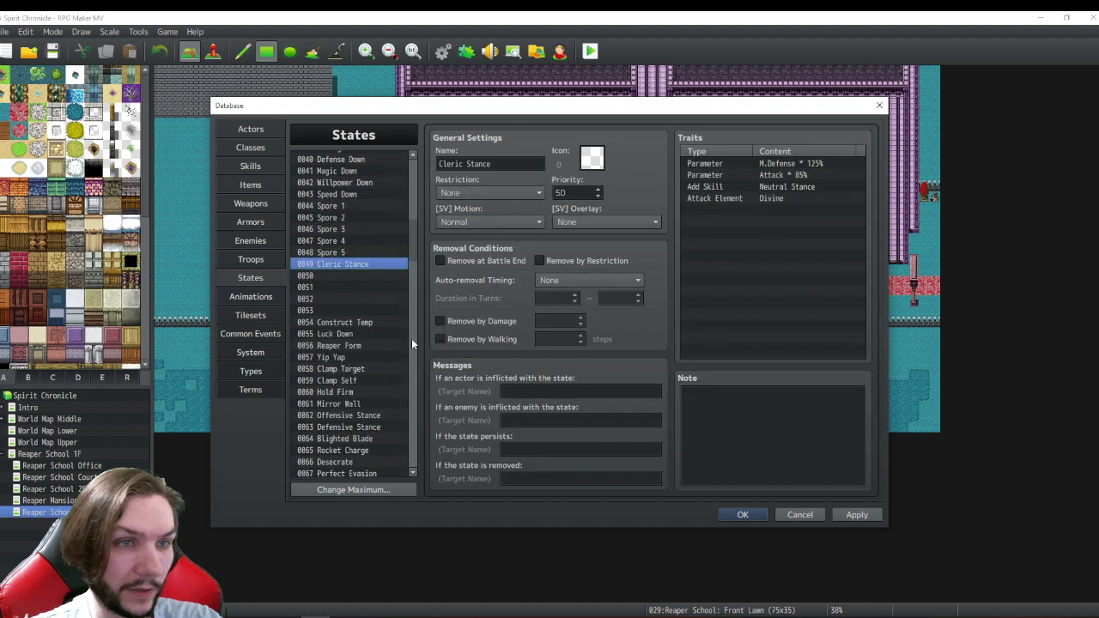
click(440, 260)
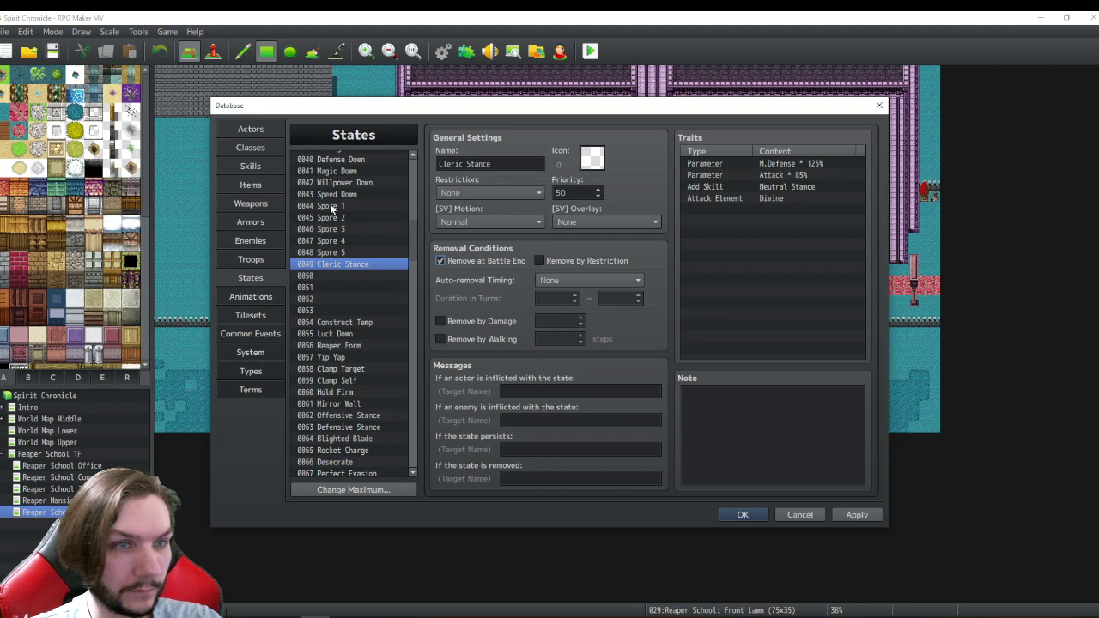
- Copy the Channel Leyline skill's description into the Cleric Stance skill's empty description
click(250, 166)
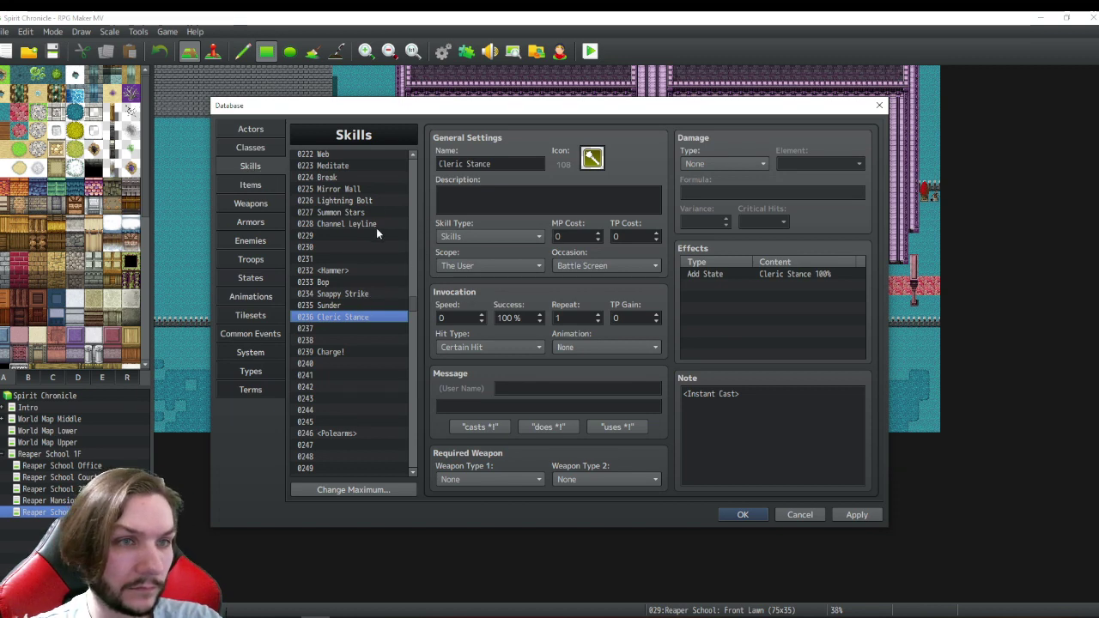
scroll(413, 305, up, 3)
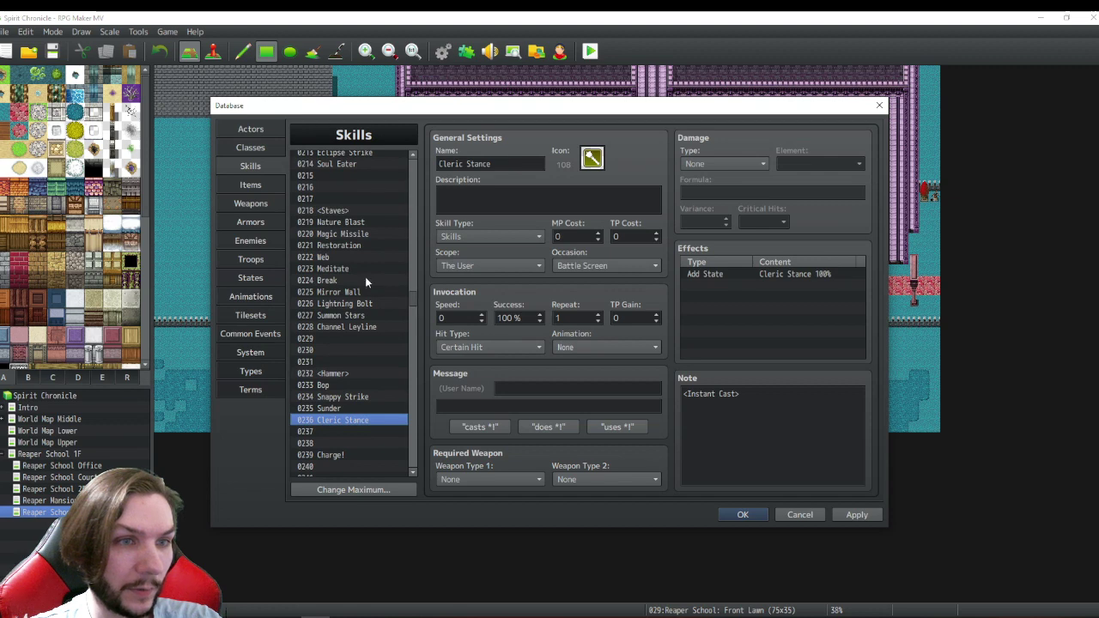
click(349, 327)
triple_click(443, 194)
right_click(444, 194)
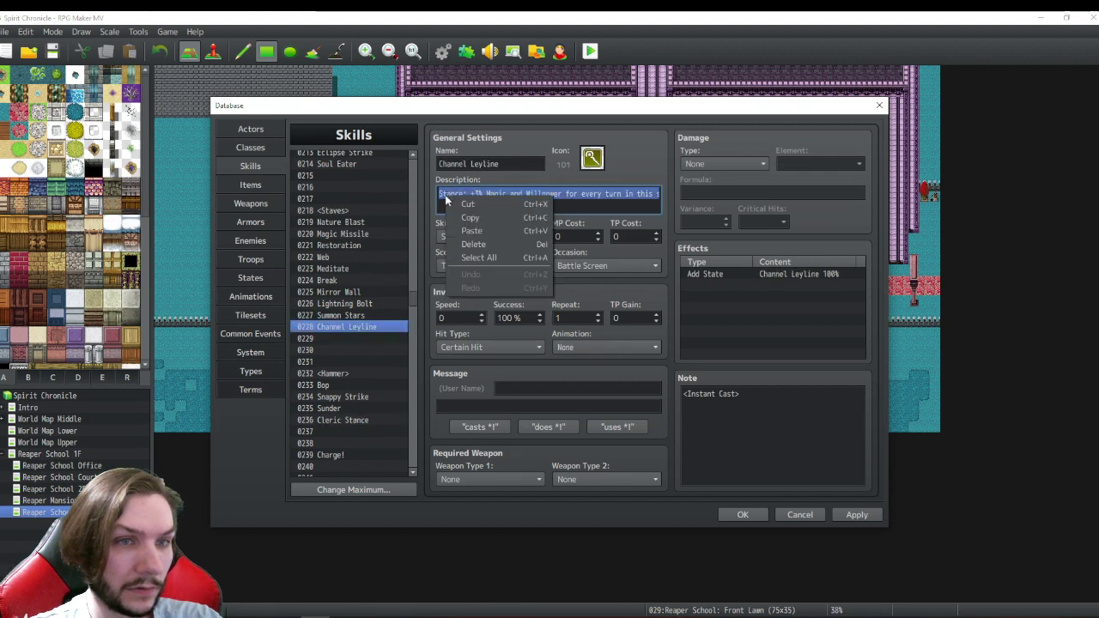
click(471, 222)
scroll(341, 446, down, 1)
click(343, 407)
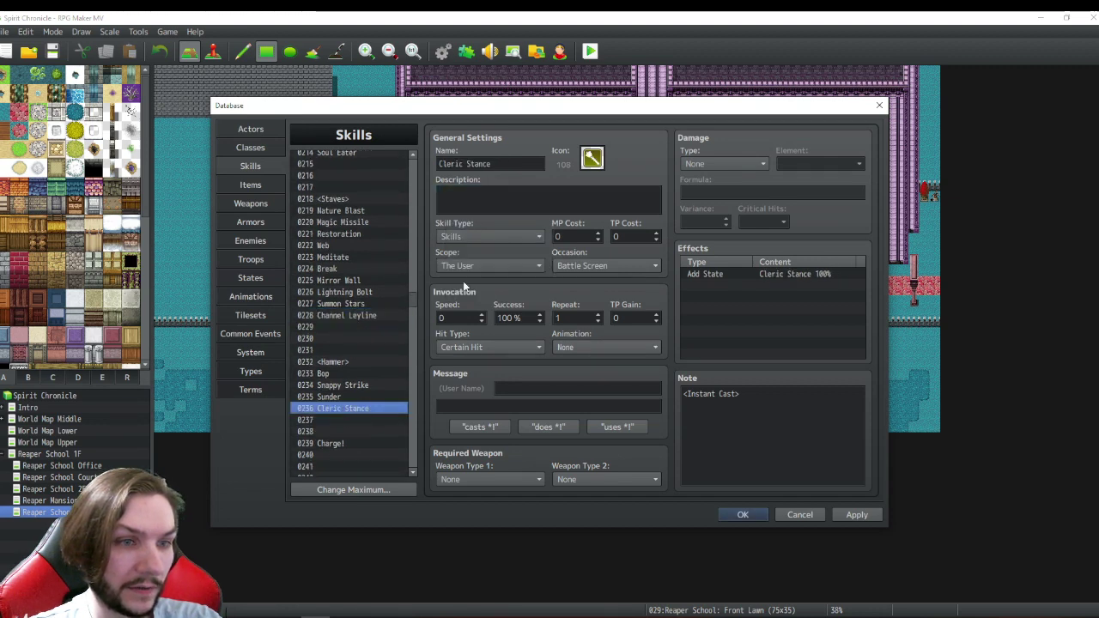
right_click(453, 201)
click(474, 235)
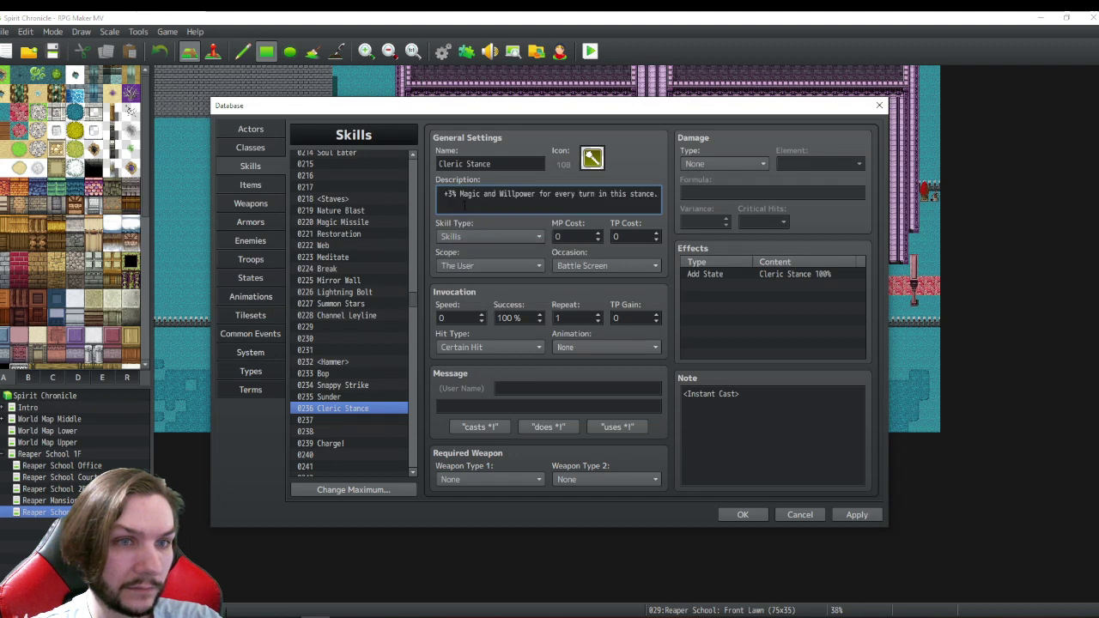
- Trim the Cleric Stance skill's description down to "Stance:"
text(Stance:)
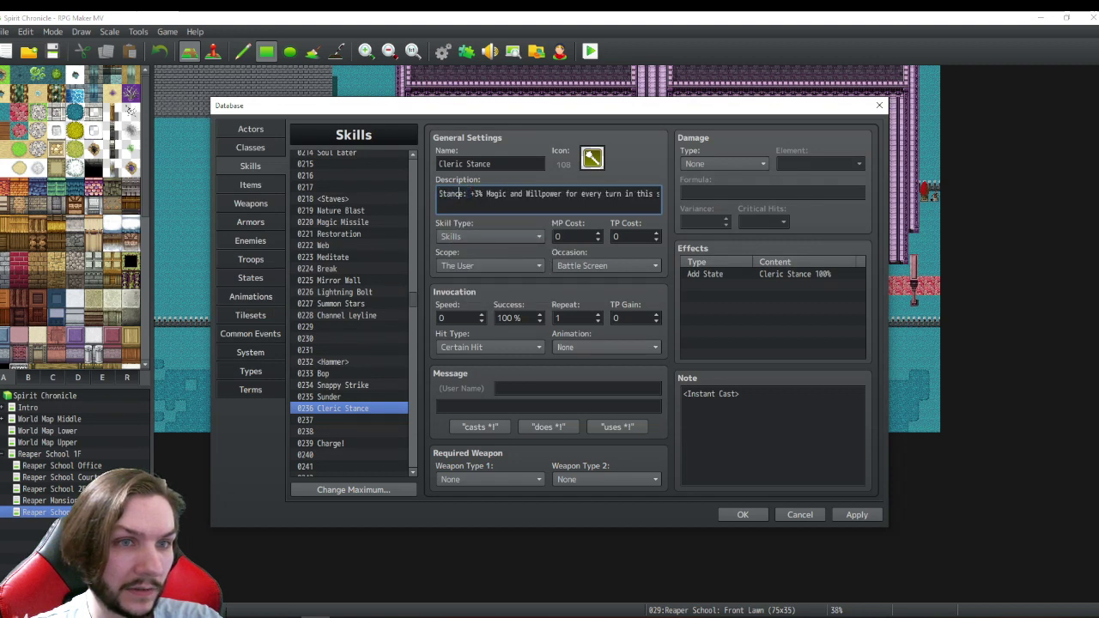
drag(469, 194, 669, 199)
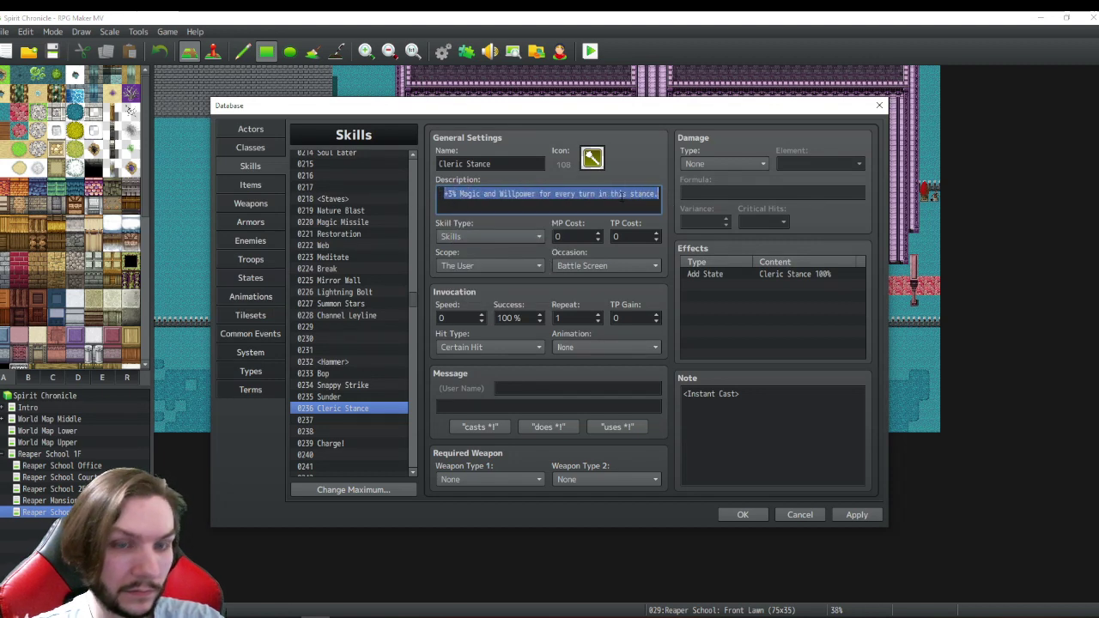
key(BackSpace)
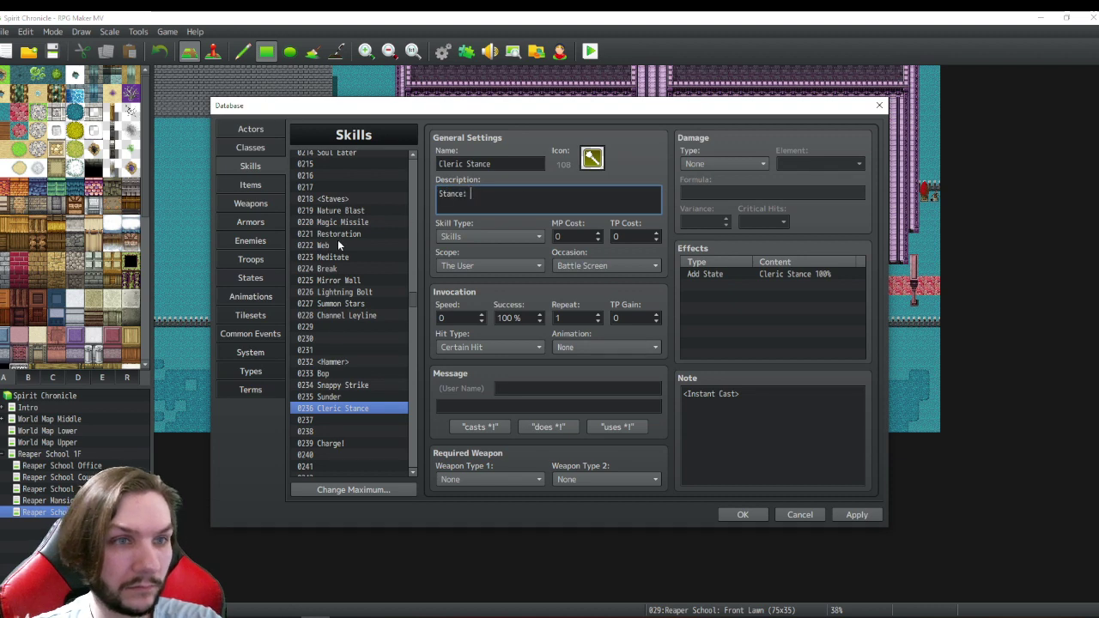
- Copy the modifiers "+25% Strength, -15% Defense, +15% Accuracy" from the Offensive Stance skill's description
scroll(334, 251, up, 2)
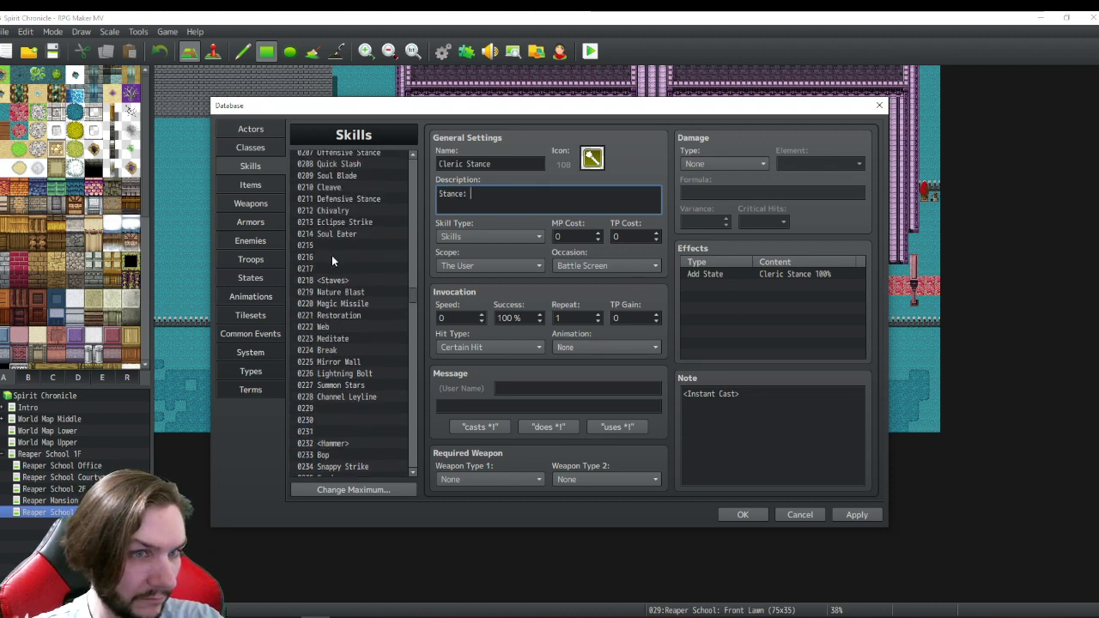
scroll(332, 260, up, 2)
click(341, 213)
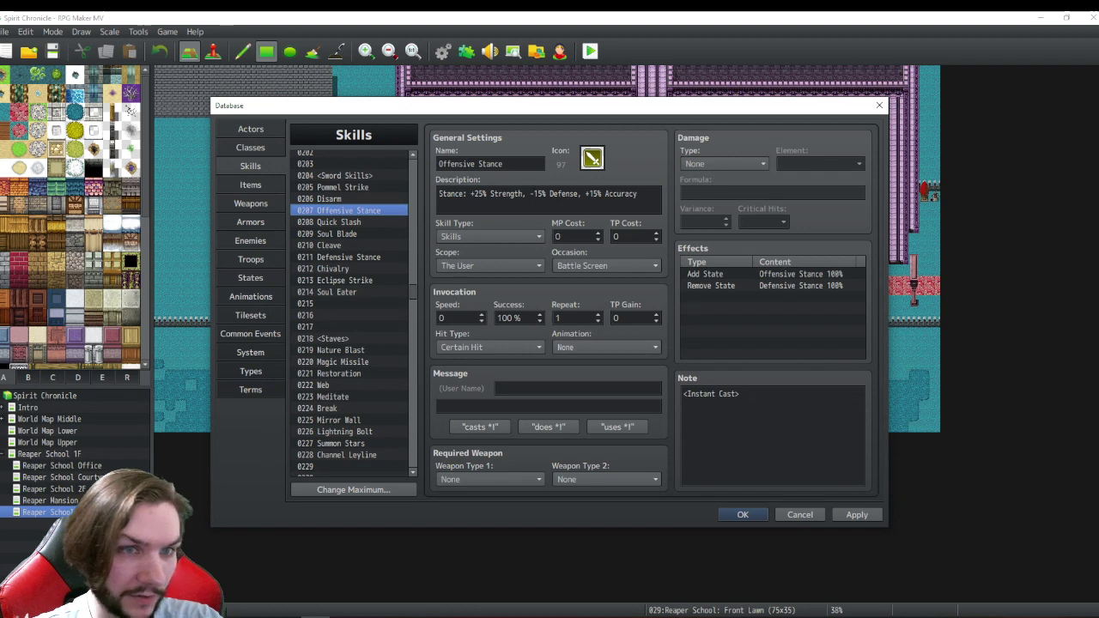
drag(438, 193, 609, 193)
click(610, 193)
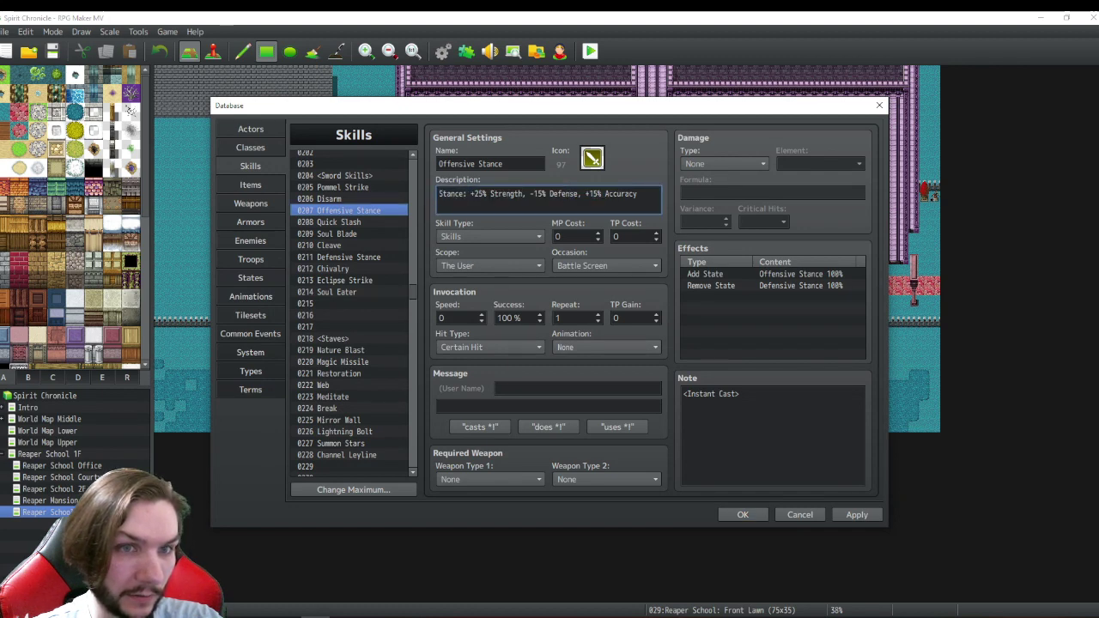
drag(470, 193, 650, 196)
right_click(609, 192)
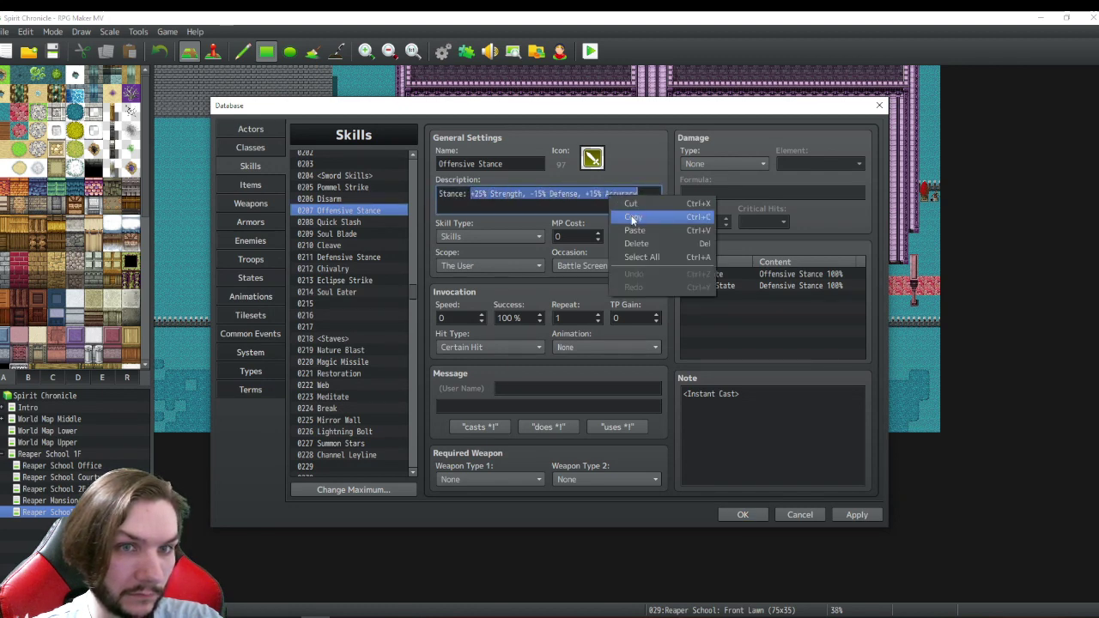
click(627, 218)
- Paste the copied stance modifiers after "Stance:" in the Cleric Stance skill's description
scroll(369, 306, down, 2)
scroll(357, 332, down, 5)
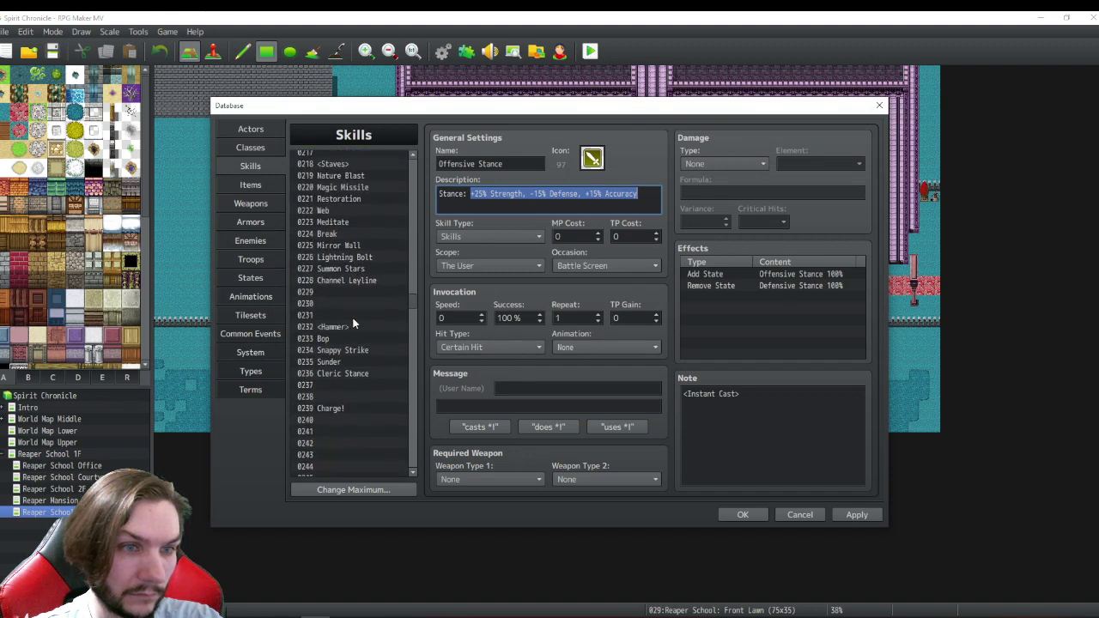
click(350, 350)
triple_click(485, 195)
click(485, 197)
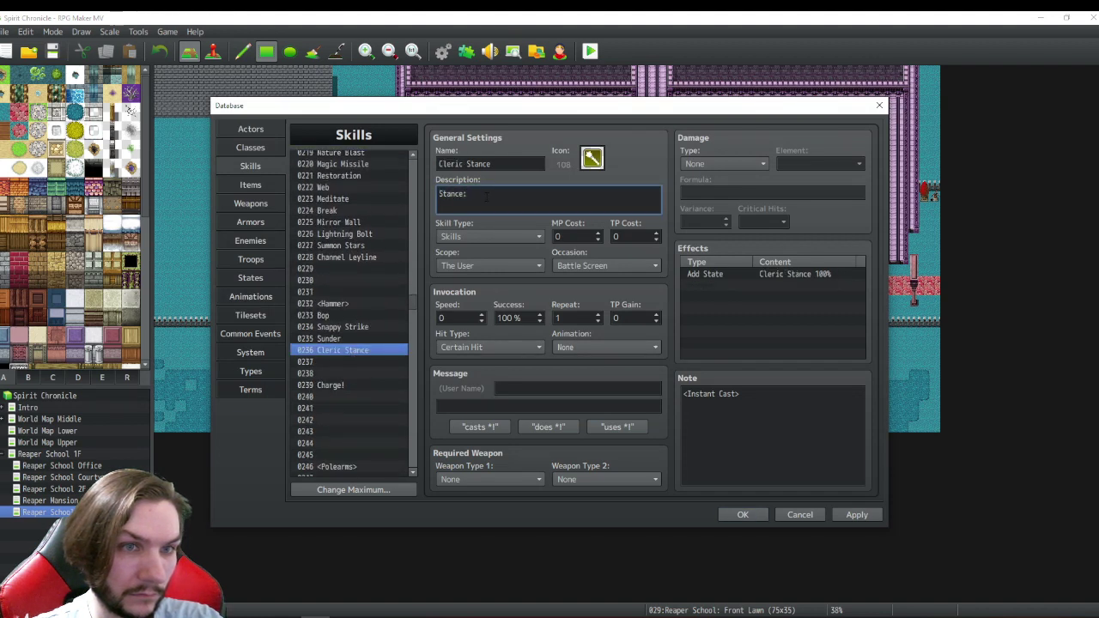
right_click(485, 196)
click(524, 231)
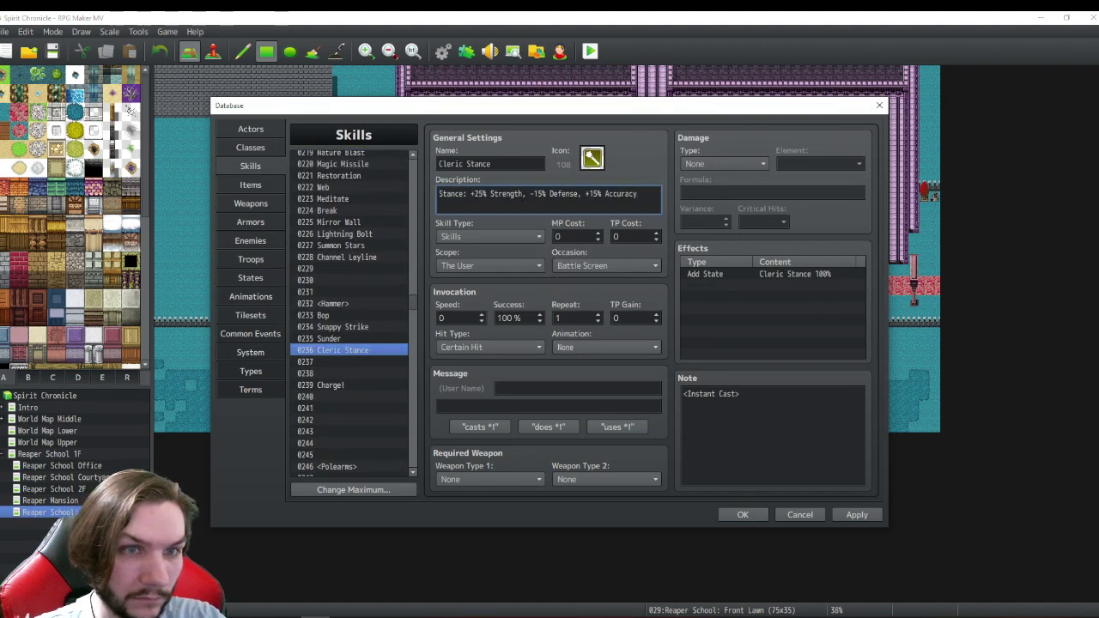
- Change the first two modifiers in Cleric Stance's description to "+25% Wisdom, -15% Strength"
drag(521, 194, 489, 194)
text(W)
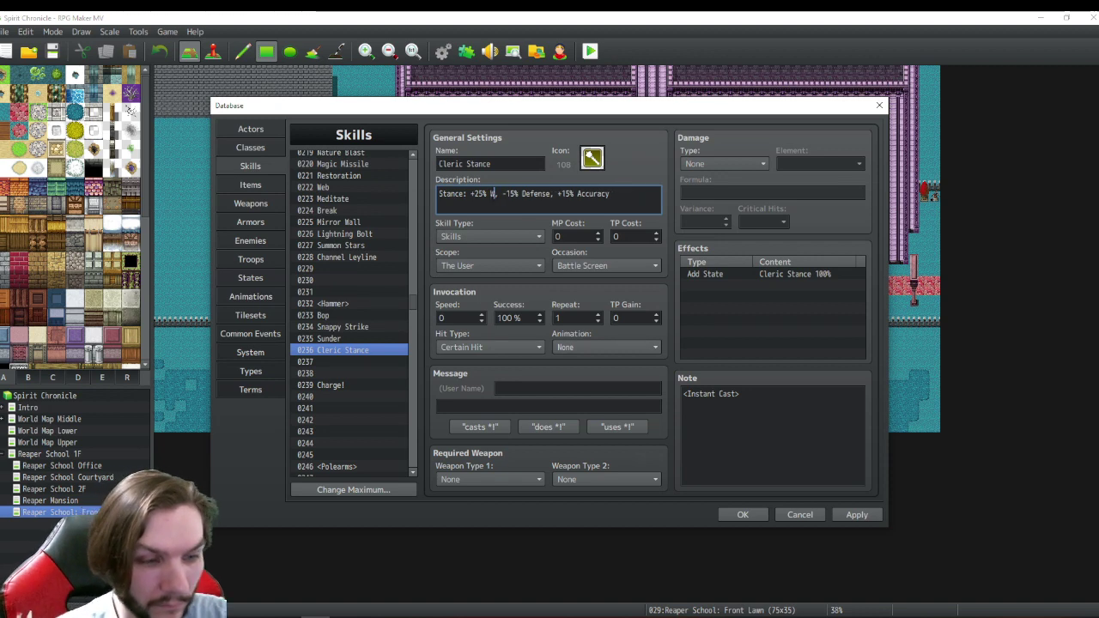
text(isdom)
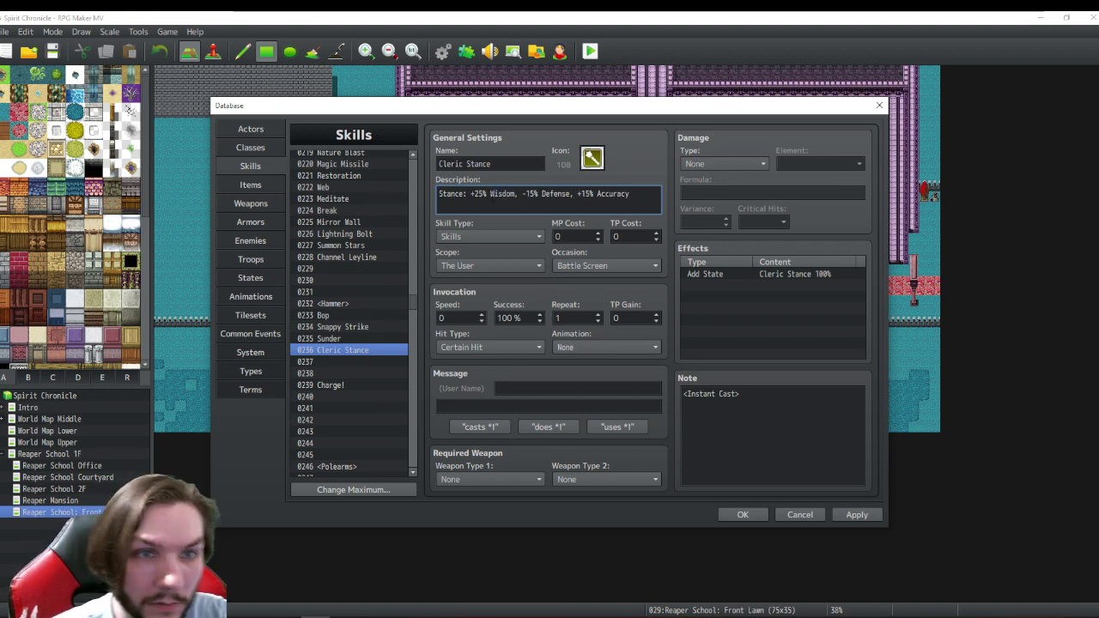
drag(541, 194, 570, 194)
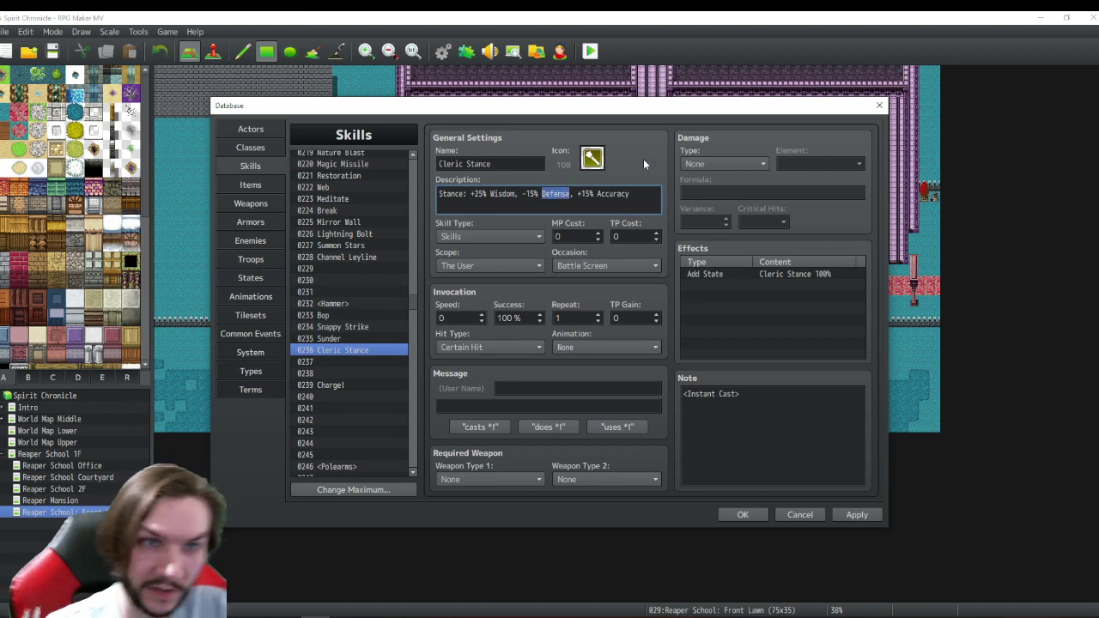
text(Streng)
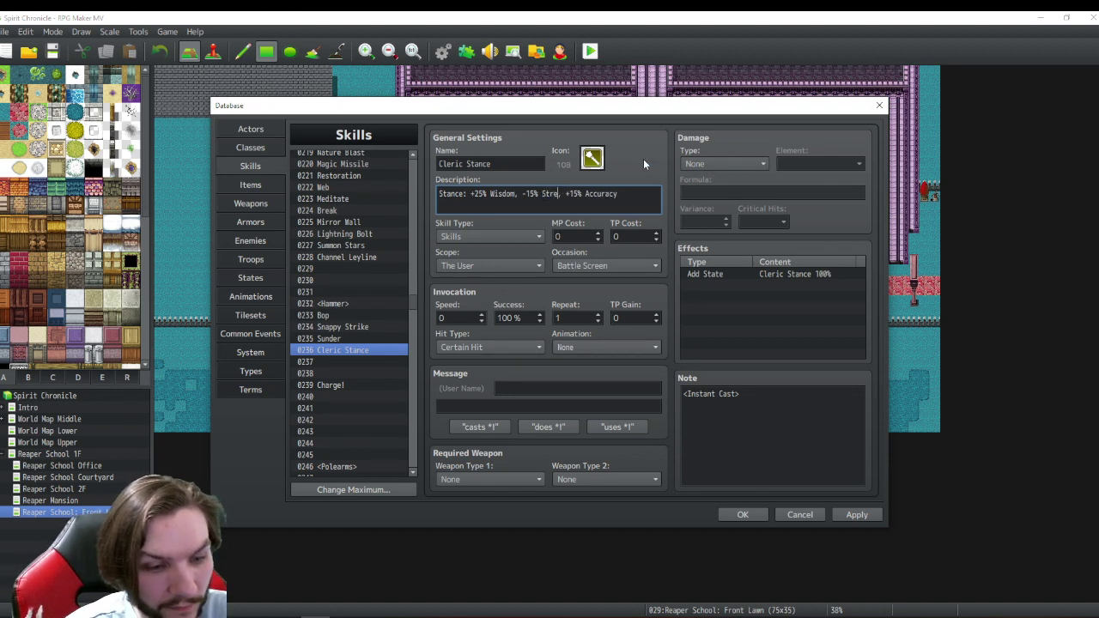
text(th)
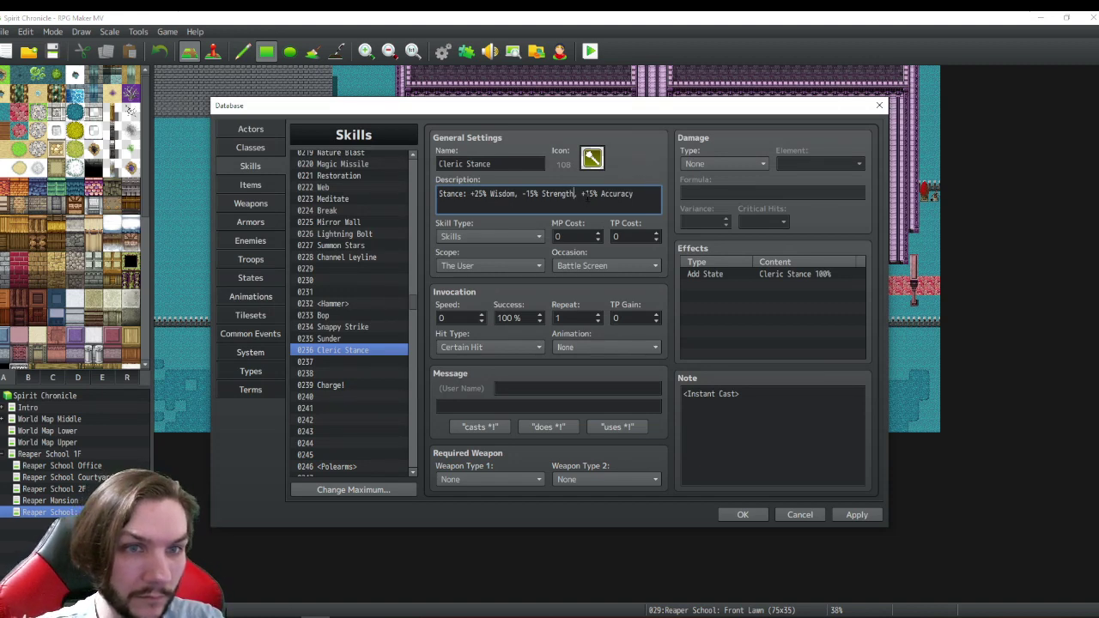
- Replace "+15% Accuracy" in Cleric Stance's description with "Attack Element Divine"
drag(582, 193, 634, 194)
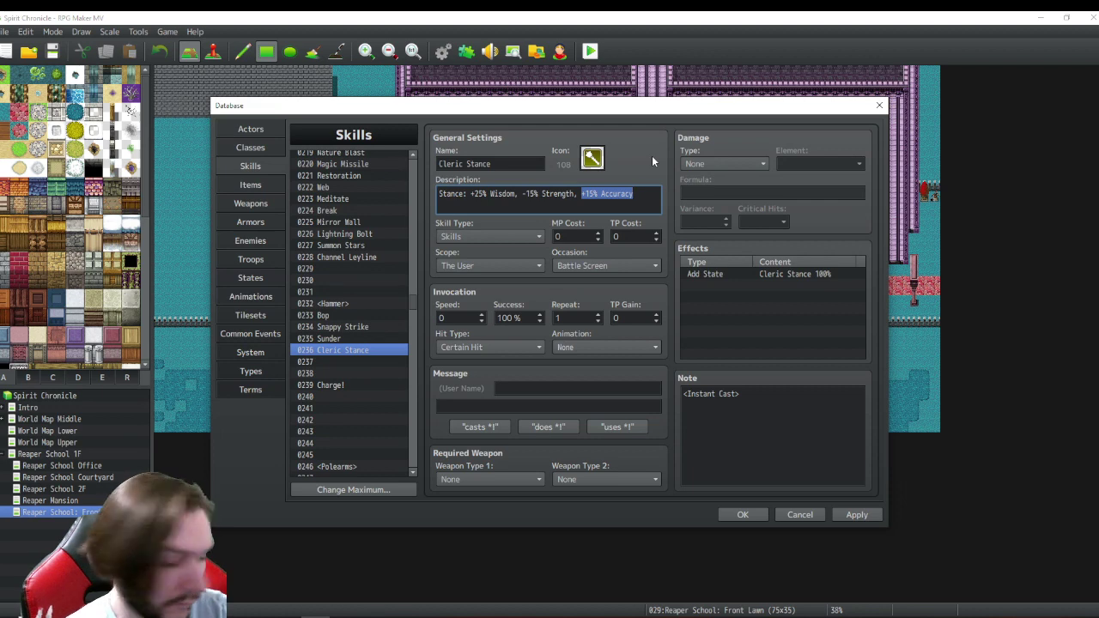
text(Bas)
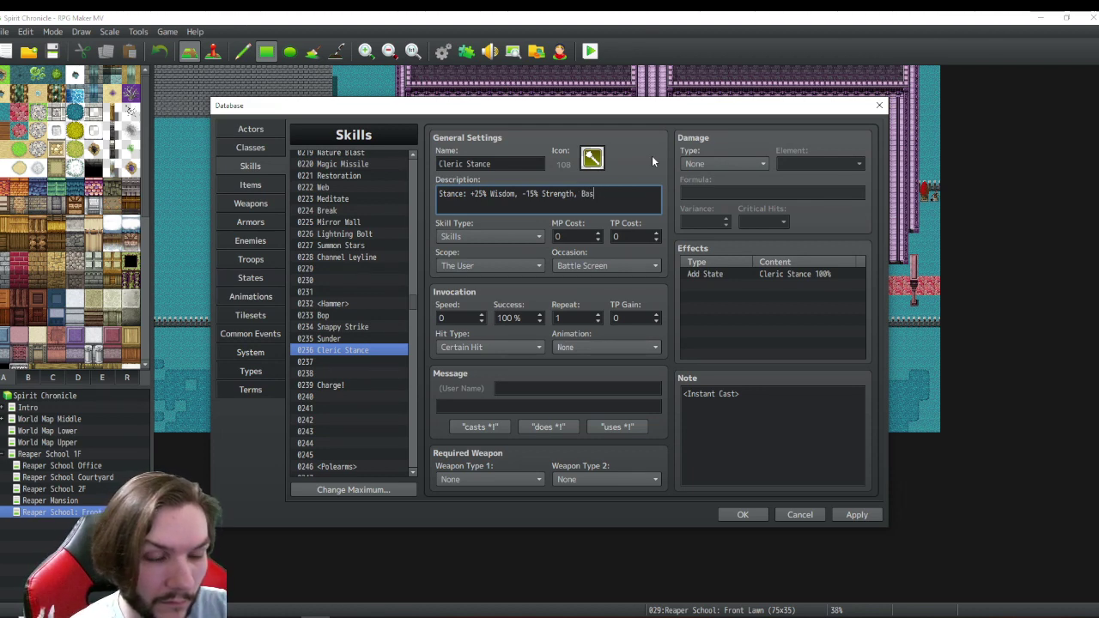
key(BackSpace)
key(BackSpace)
key(BackSpace)
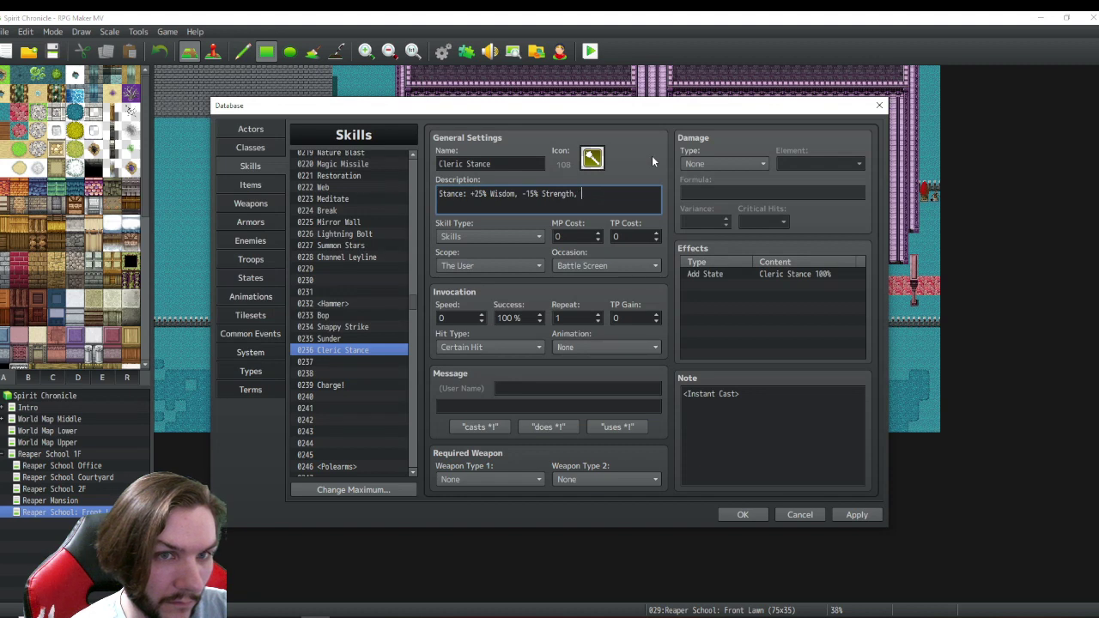
text(Attack )
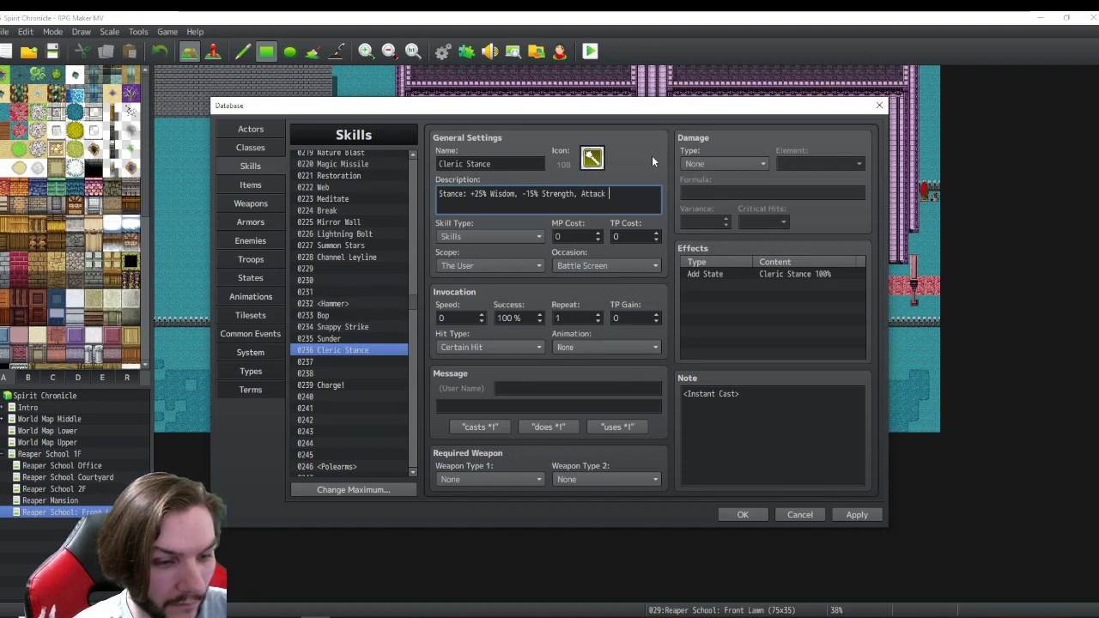
text(Eleme)
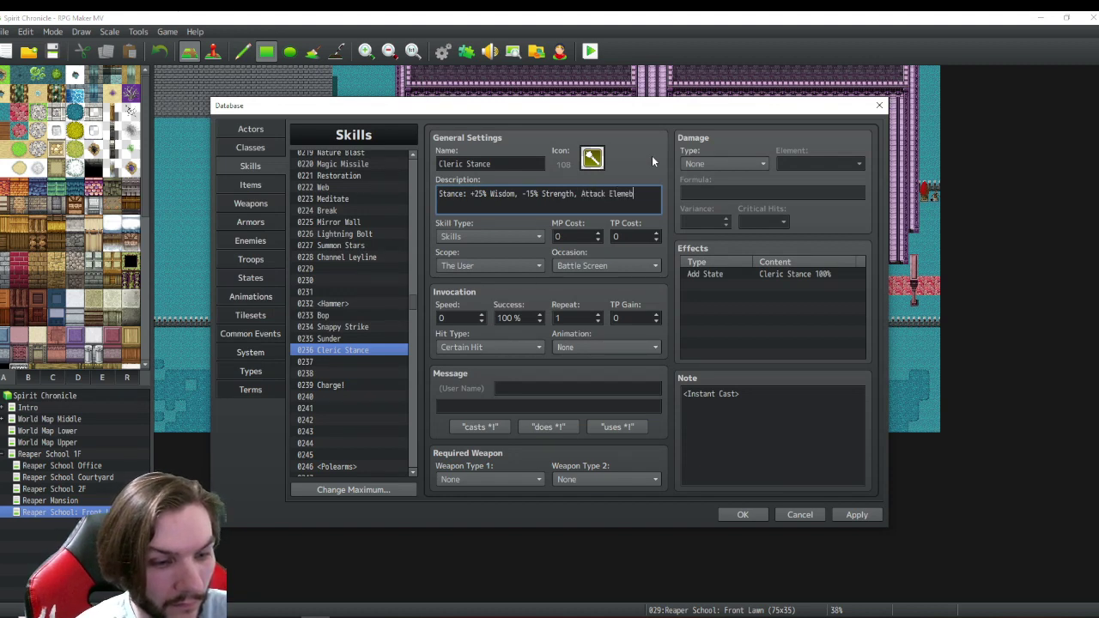
text(nt Di)
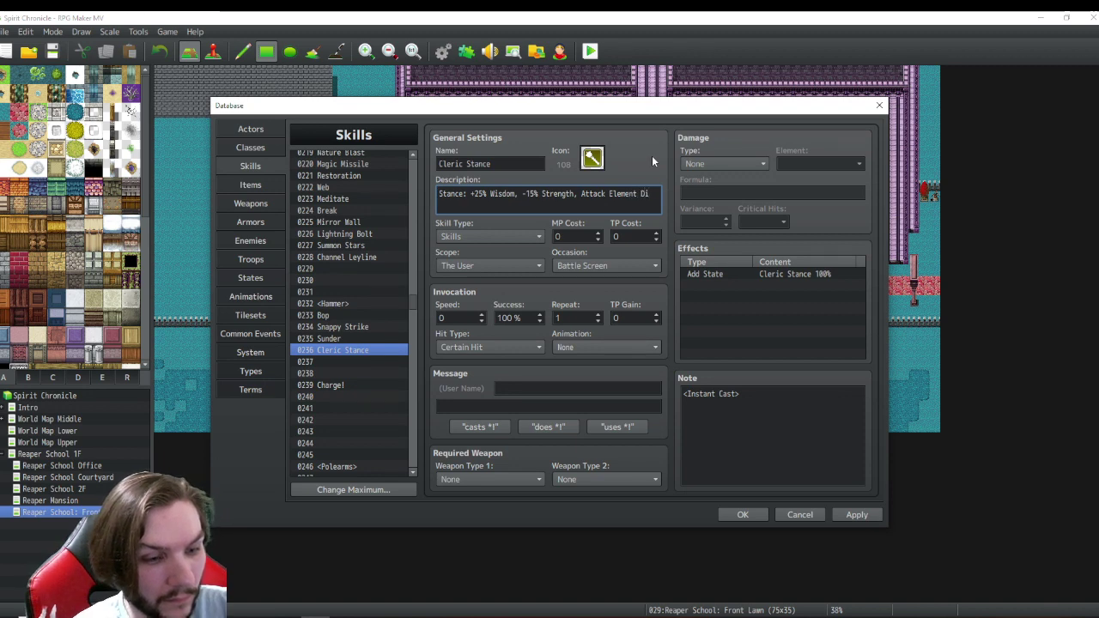
text(vine)
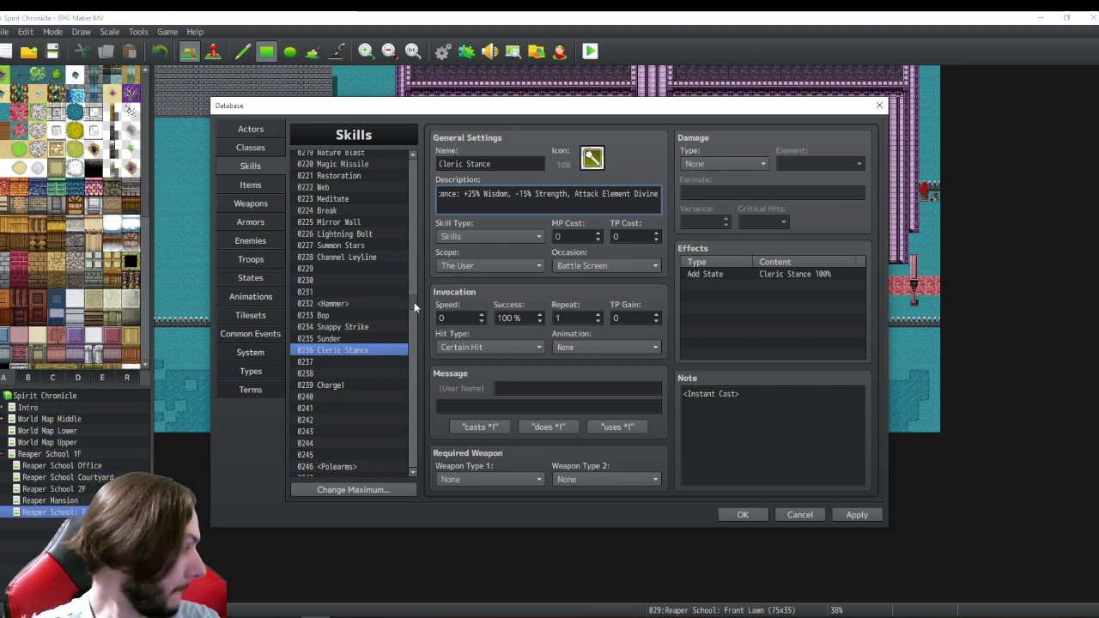
- Find the Renew skill under the Koda group and examine its description, occasion and note code
drag(414, 307, 412, 307)
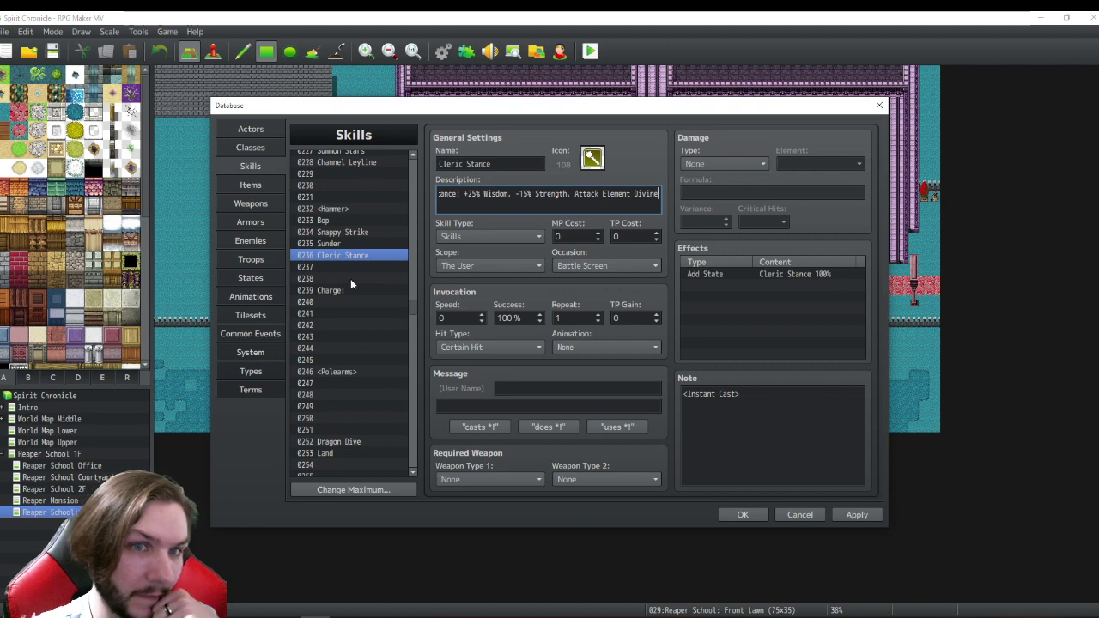
click(406, 303)
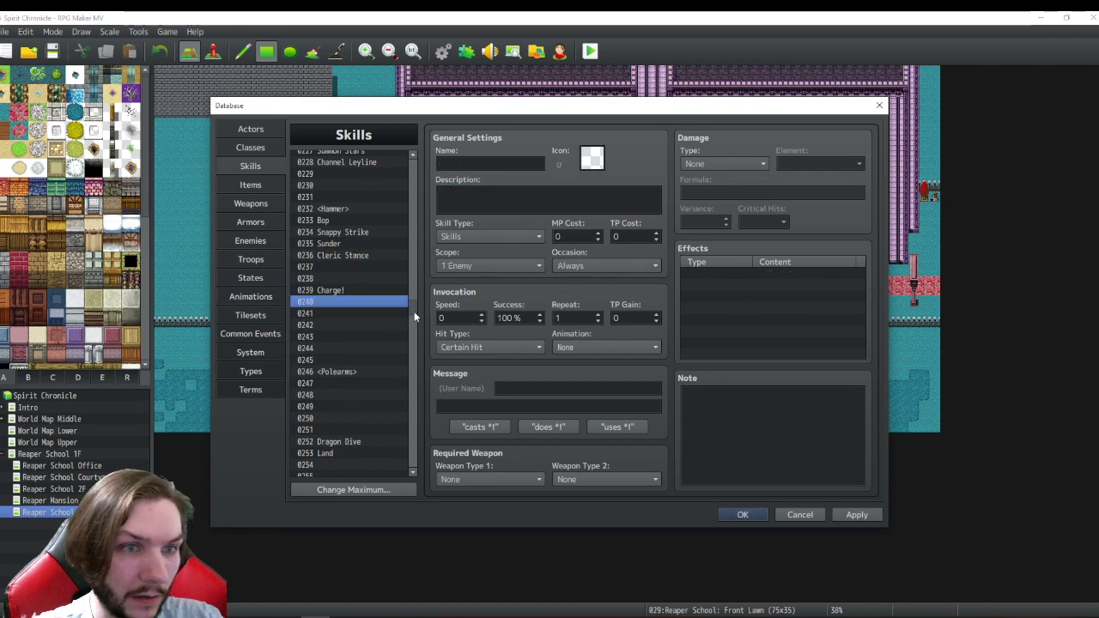
drag(414, 311, 423, 234)
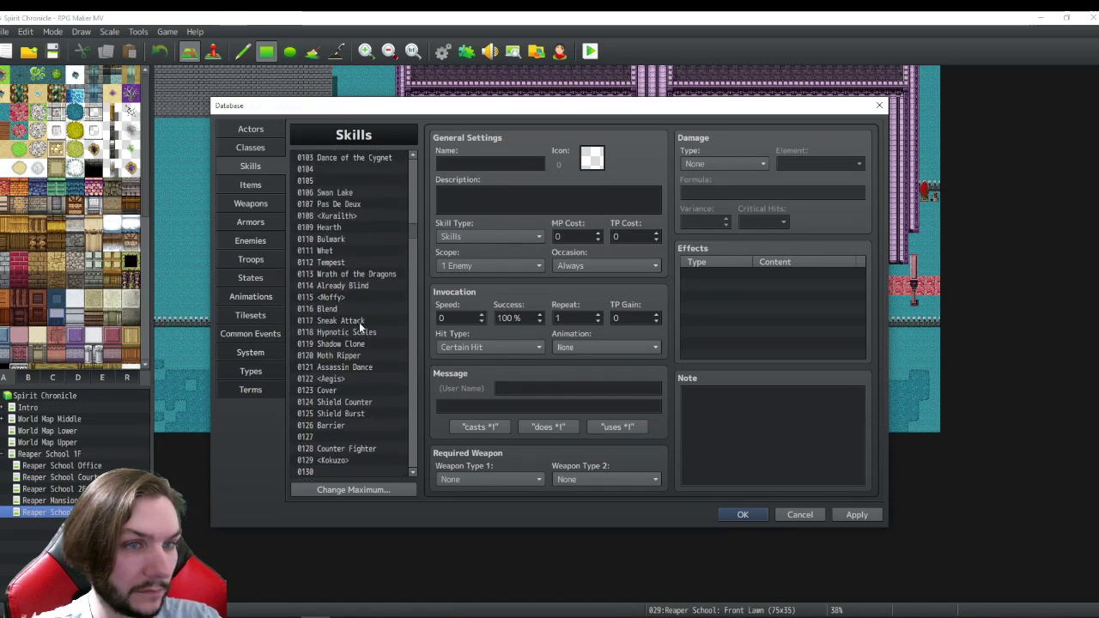
scroll(359, 291, up, 7)
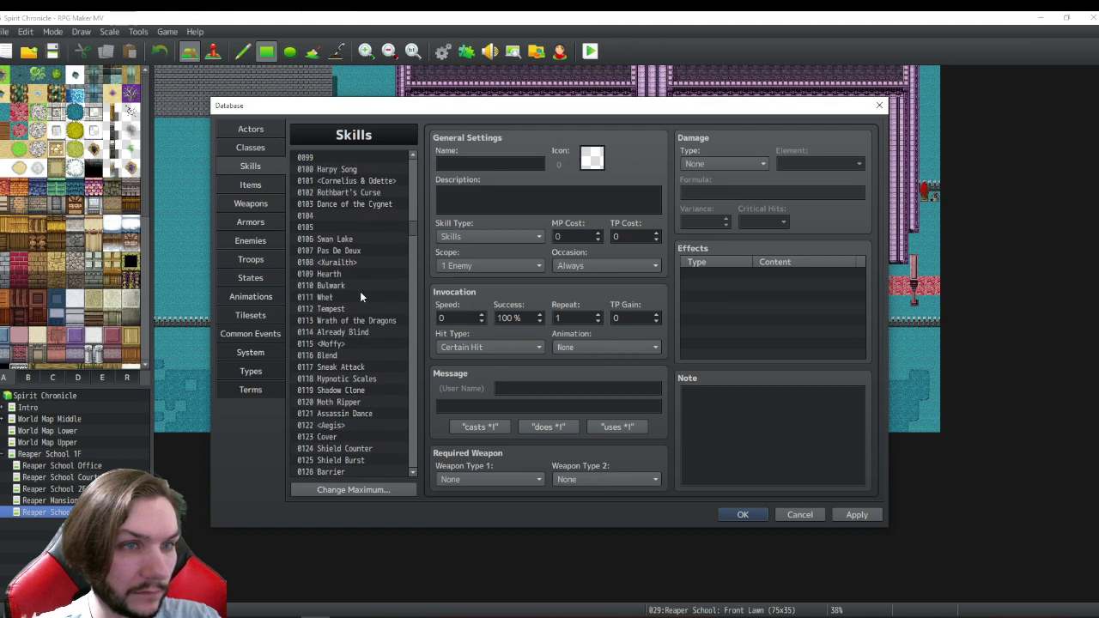
scroll(365, 287, up, 4)
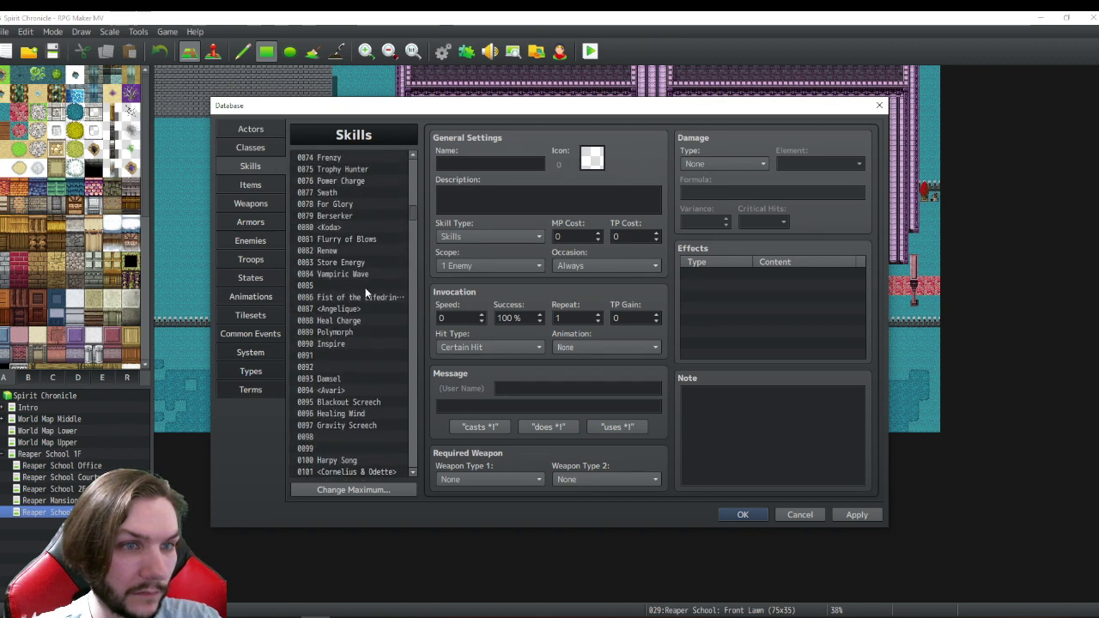
click(324, 275)
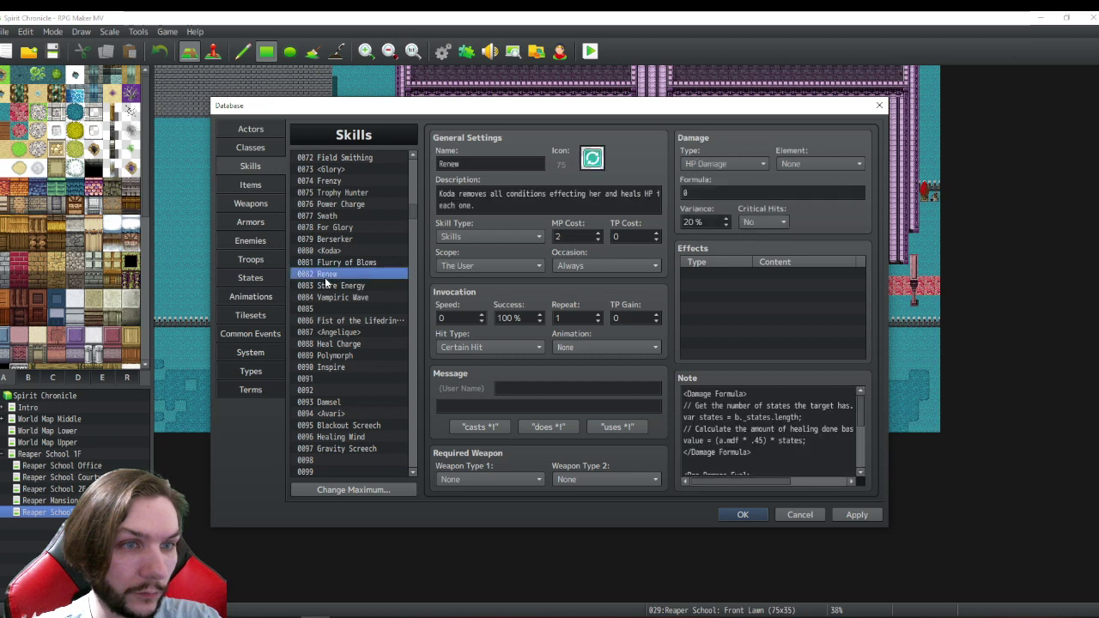
scroll(768, 429, down, 3)
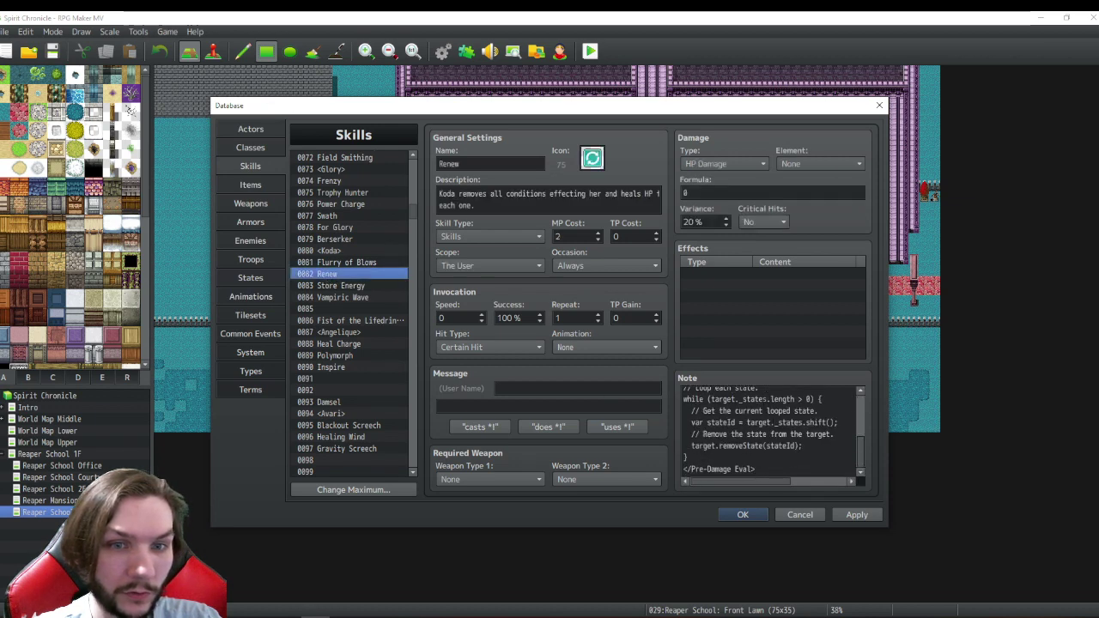
scroll(781, 457, up, 3)
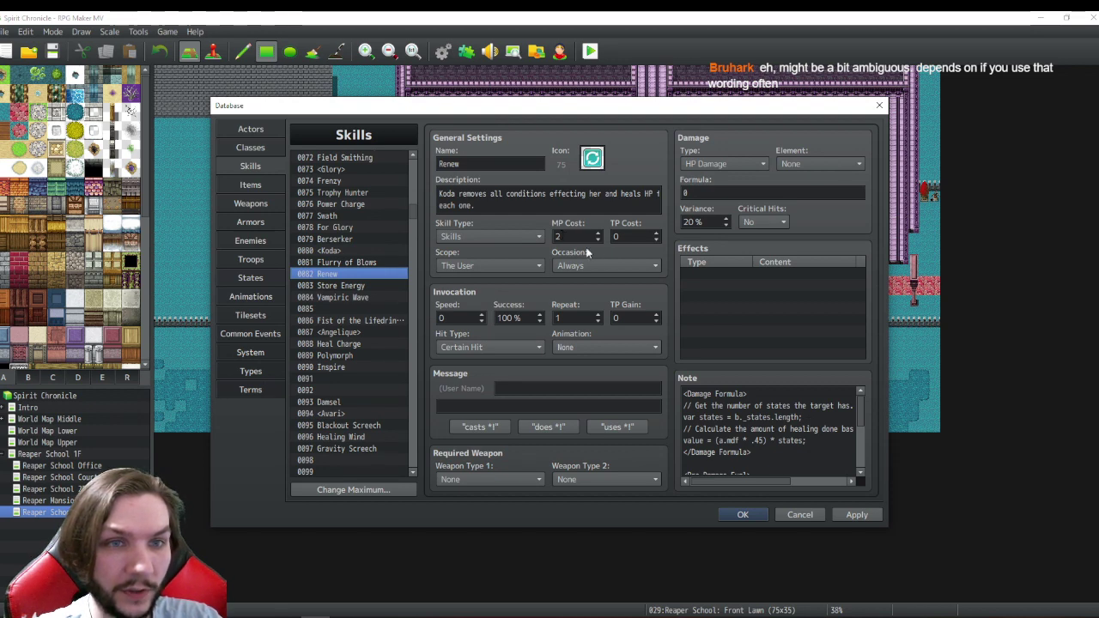
click(612, 264)
click(612, 260)
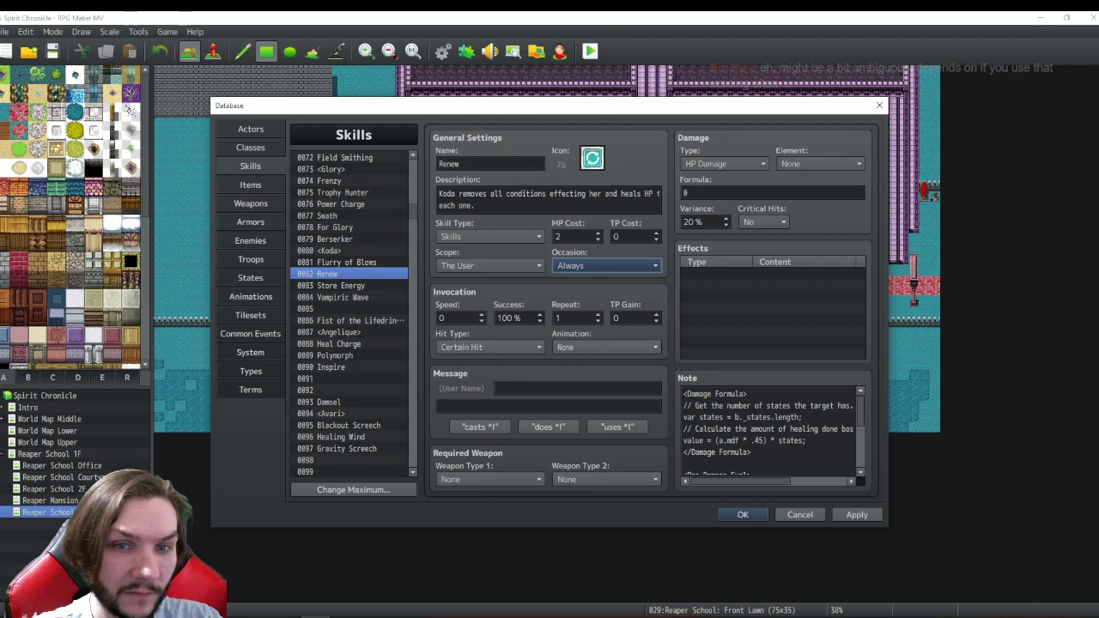
scroll(770, 429, down, 6)
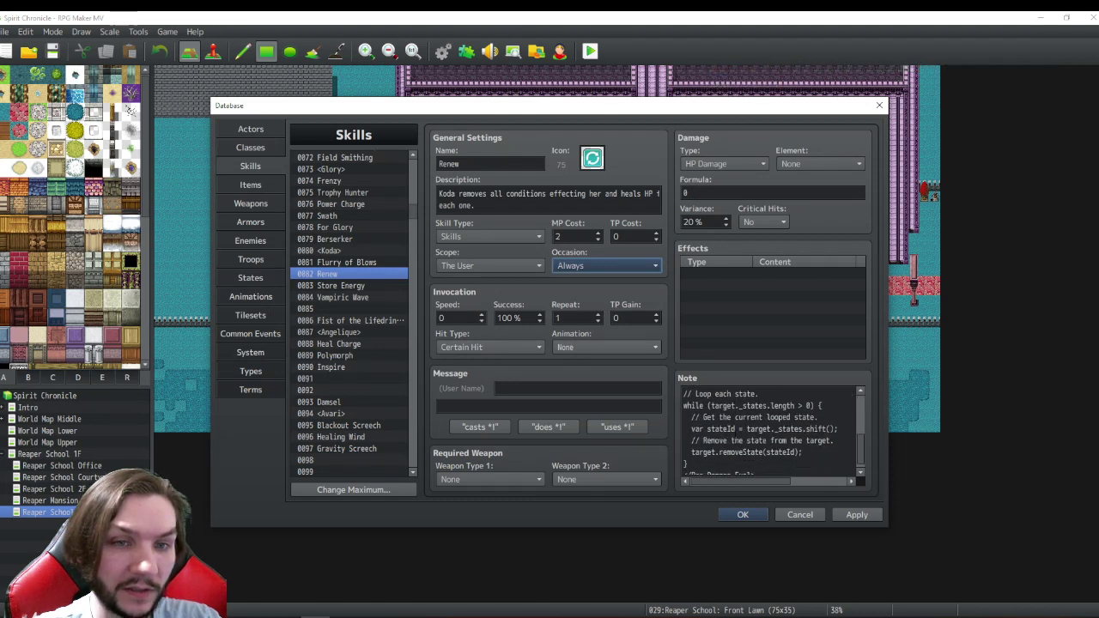
scroll(770, 429, up, 6)
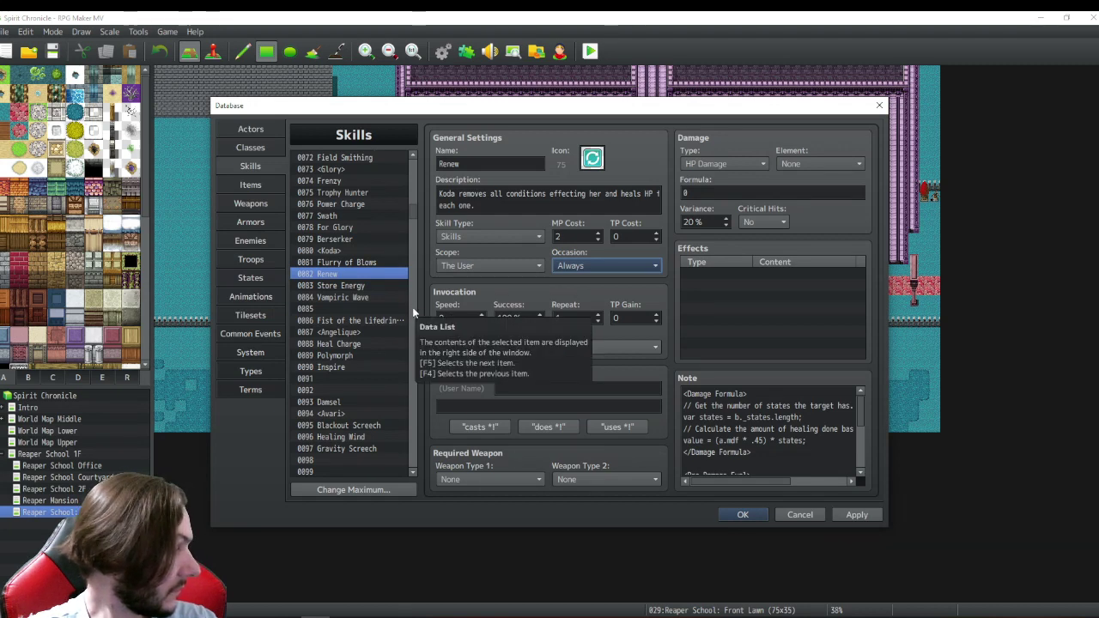
- Reword the end of Cleric Stance's description to "Attack Element changes to", with "Divine." on the second line
drag(412, 217, 415, 294)
scroll(383, 340, down, 8)
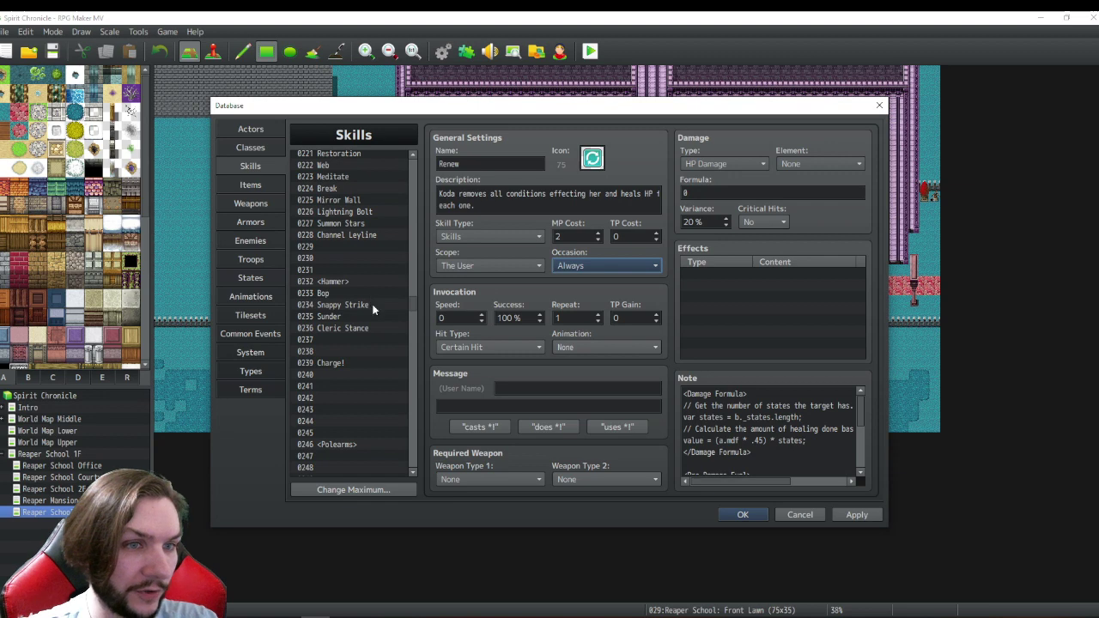
scroll(371, 309, down, 1)
click(367, 316)
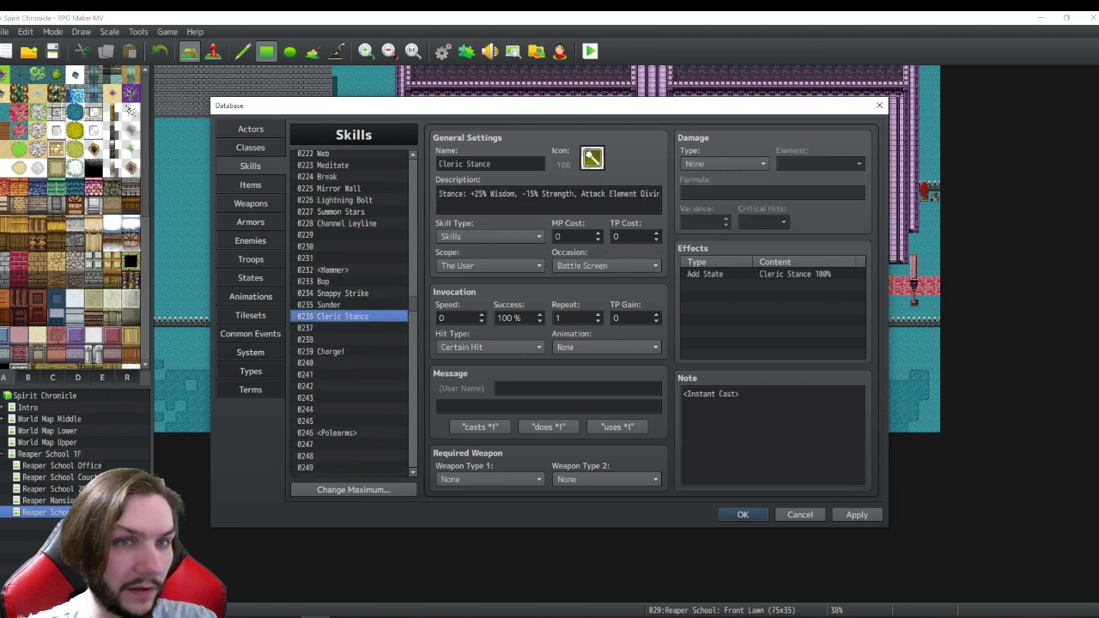
drag(586, 194, 666, 194)
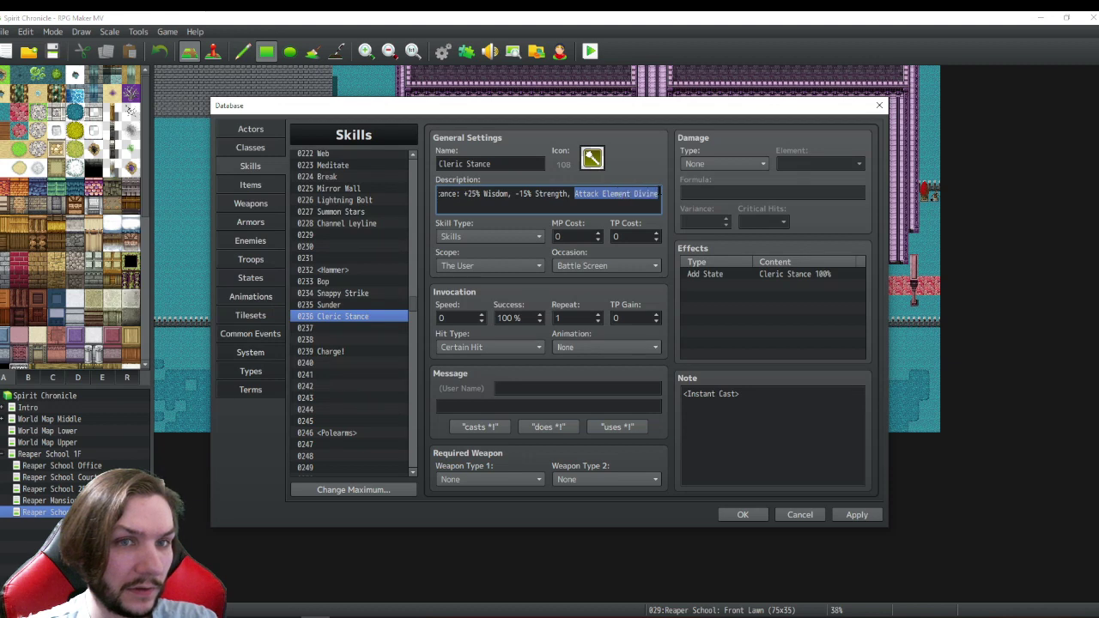
click(598, 194)
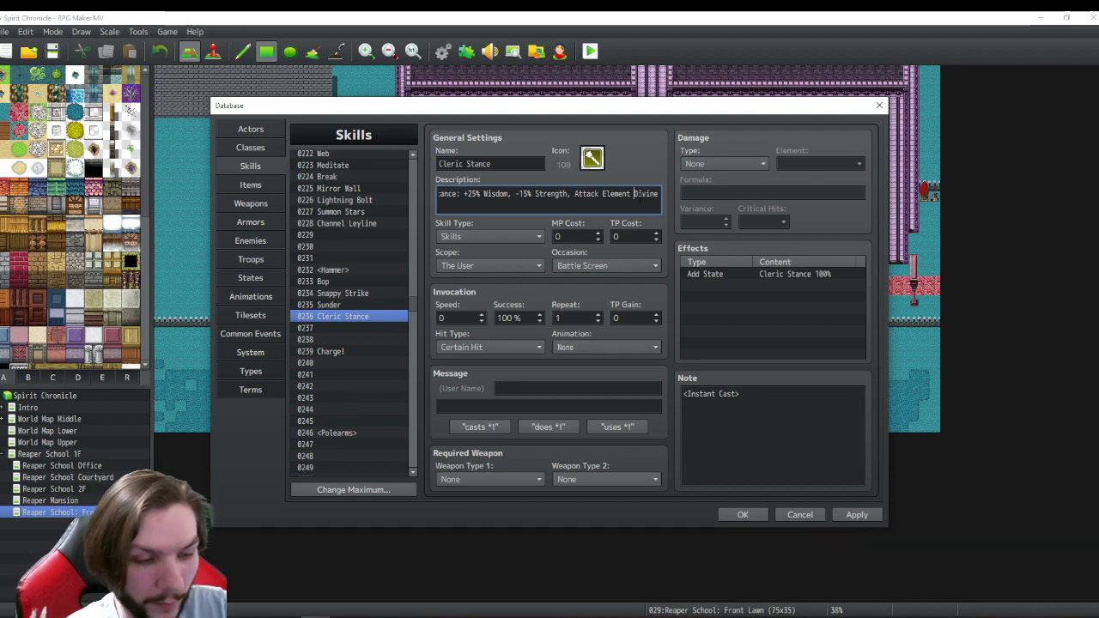
key(BackSpace)
key(BackSpace)
key(BackSpace)
key(BackSpace)
key(BackSpace)
key(BackSpace)
text(changes to)
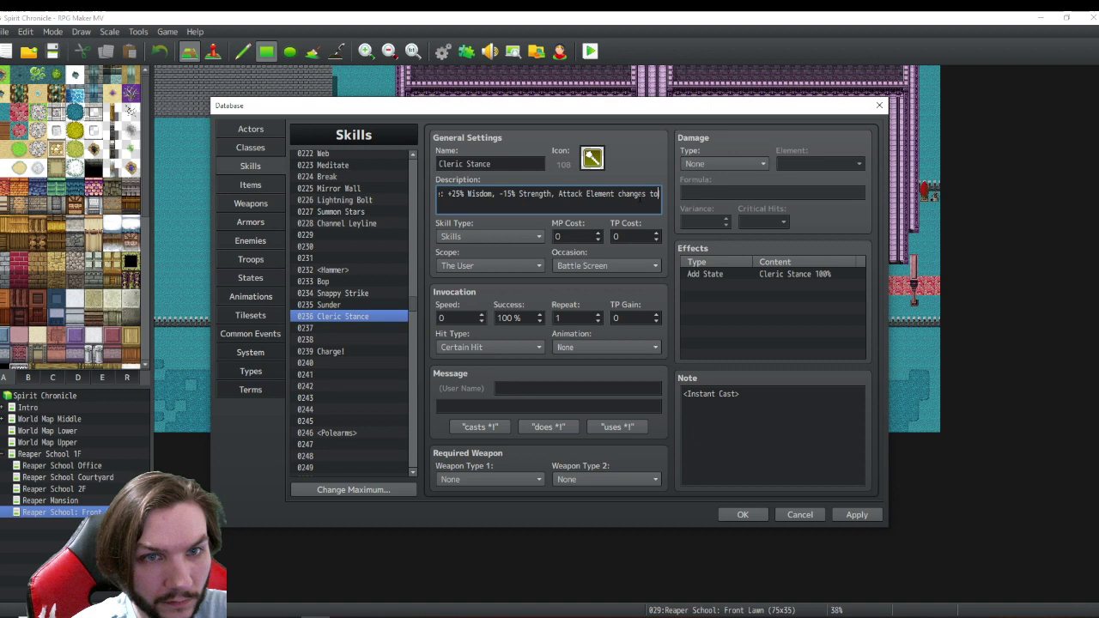
key(Return)
text(Divine)
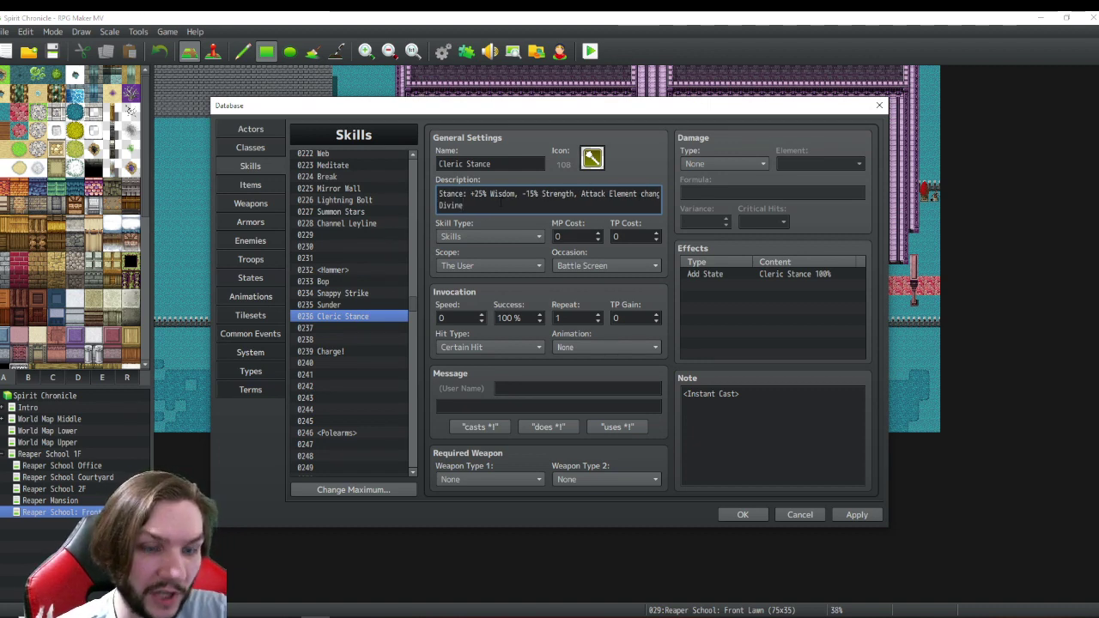
text(.)
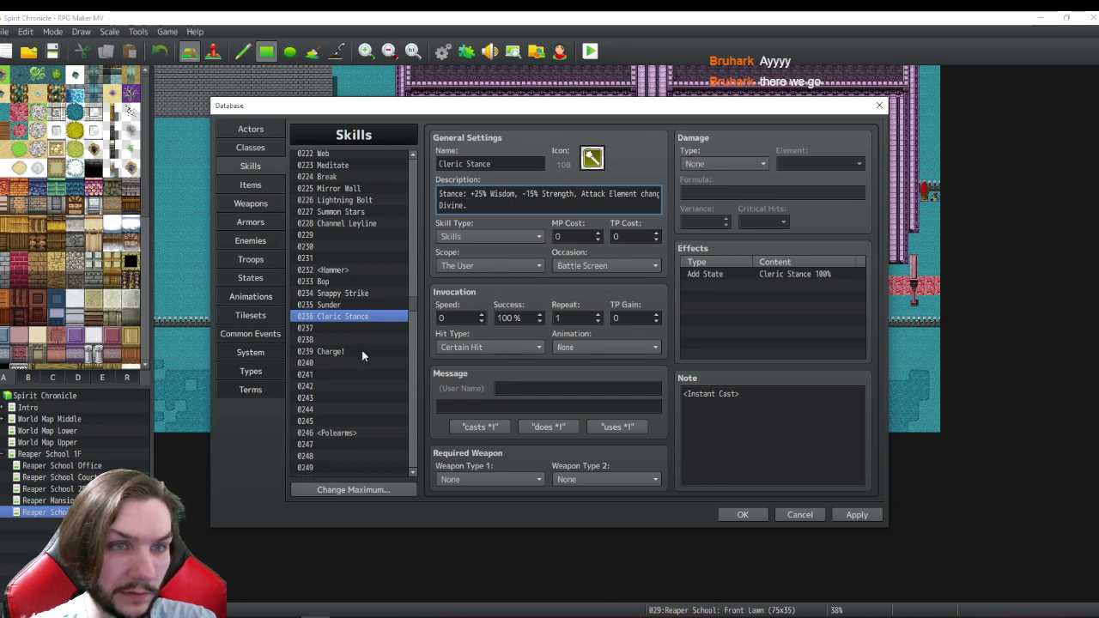
- Accept the database changes and save the project
click(743, 515)
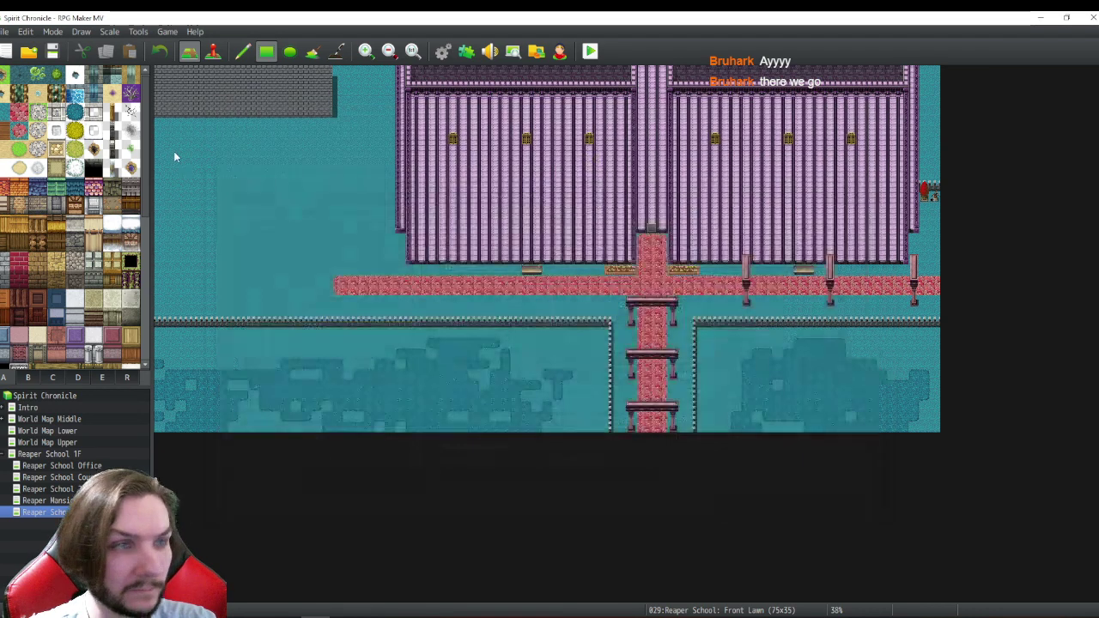
click(53, 51)
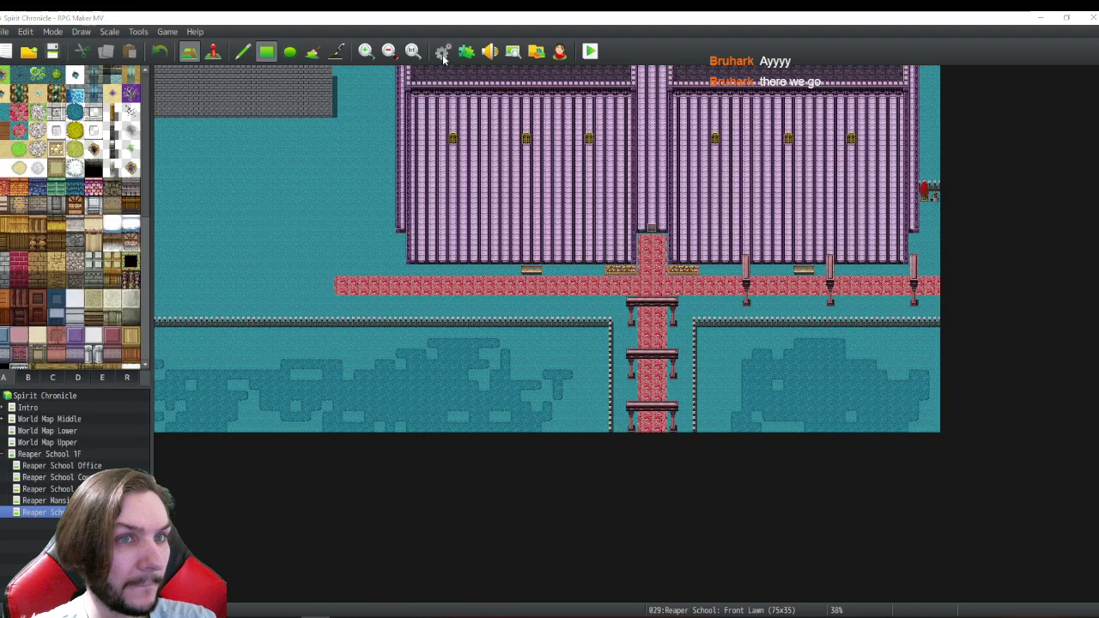
- Reopen the database and review the Bop skill and the Shock Baton and Bug Smasher weapons
click(442, 53)
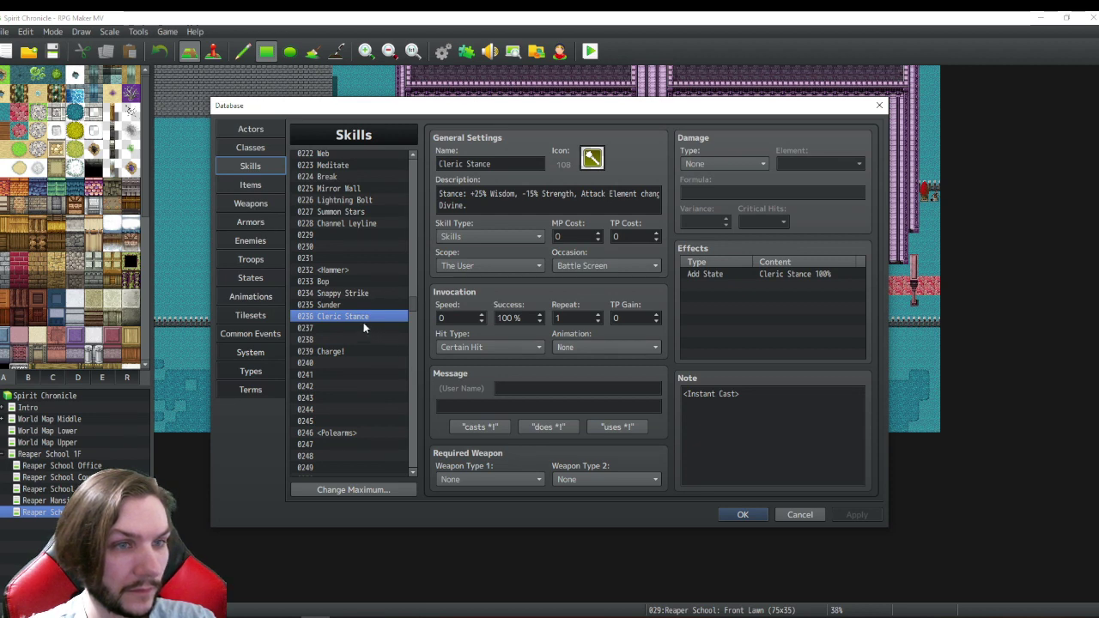
click(333, 282)
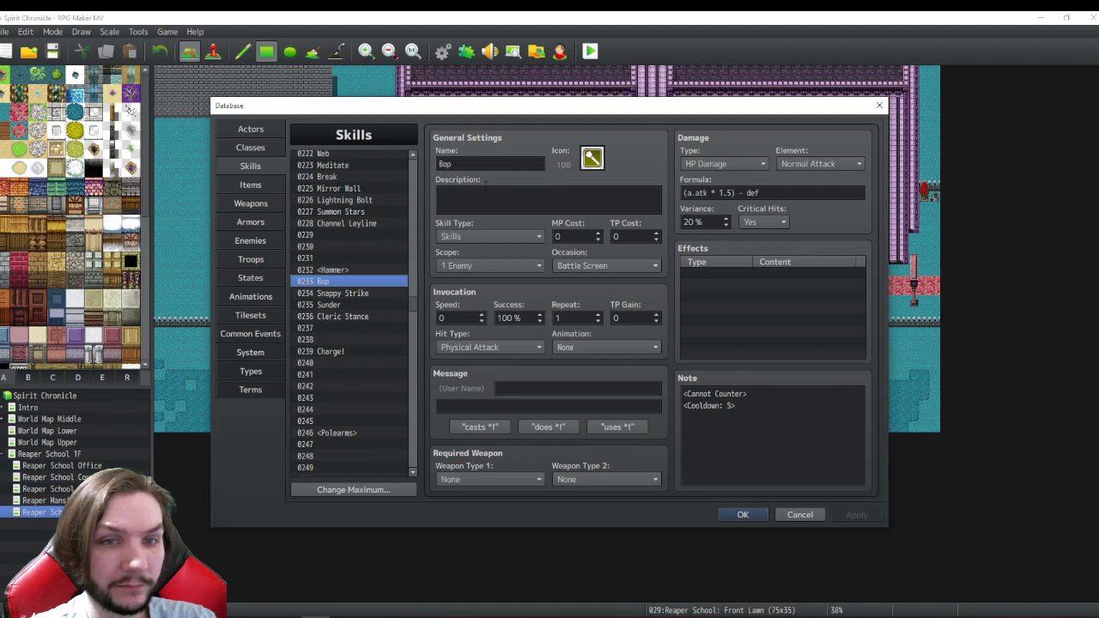
click(251, 203)
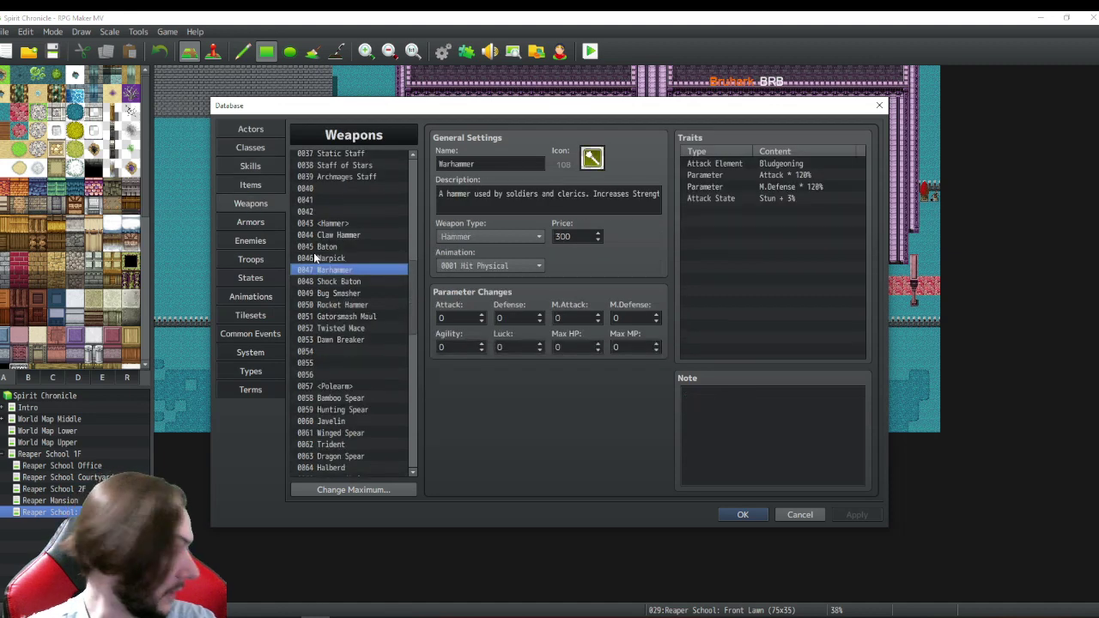
click(376, 284)
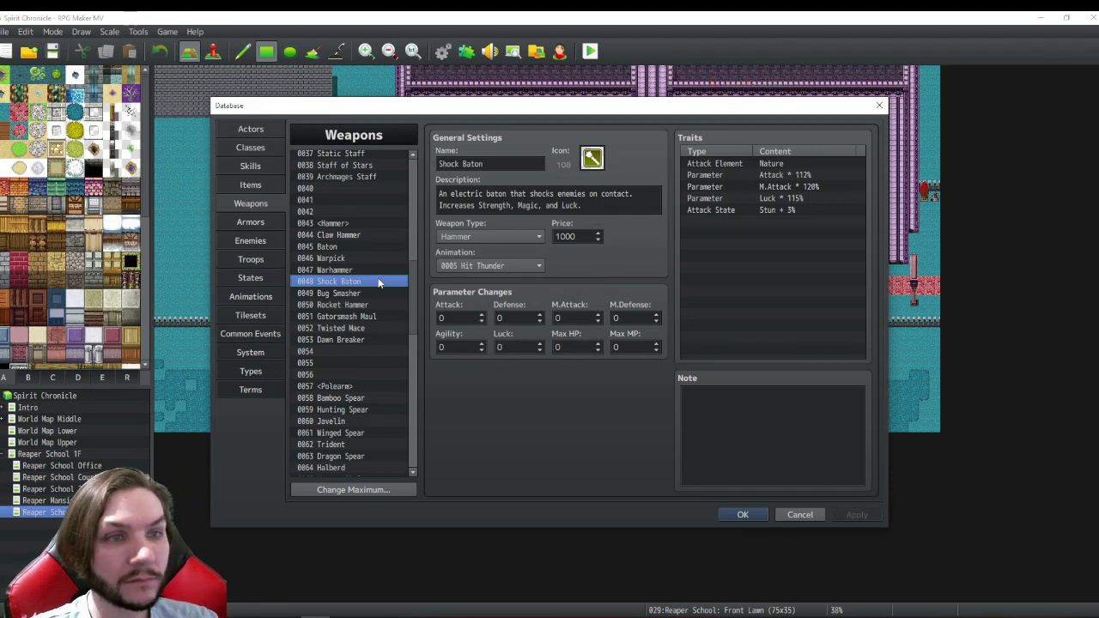
click(342, 295)
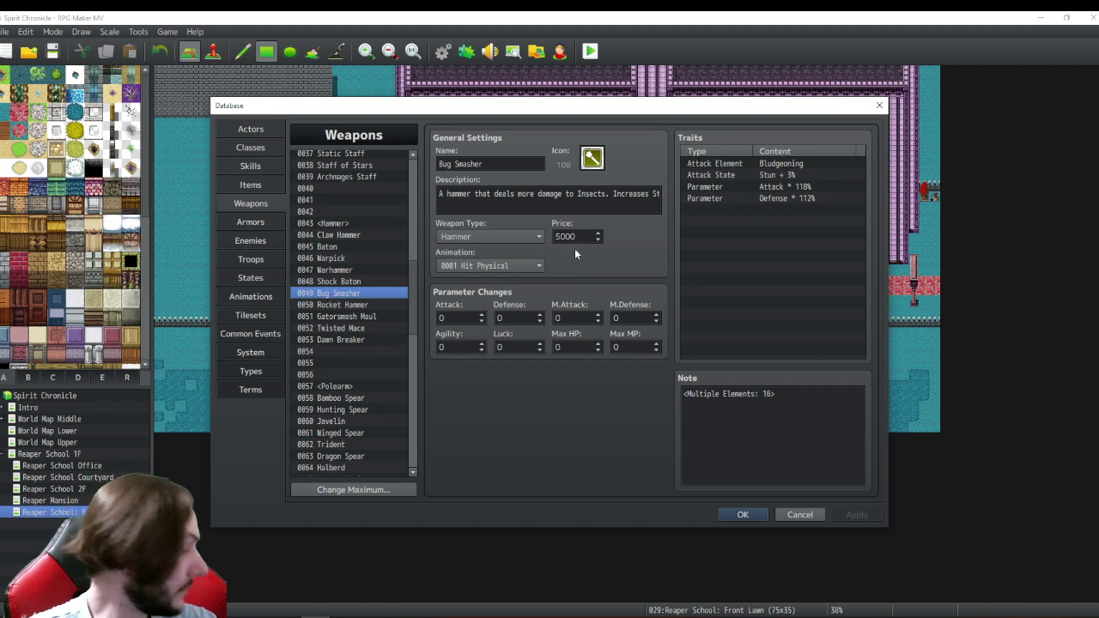
- Name the empty skill in slot 0238 "Exterminate!"
click(249, 165)
click(342, 340)
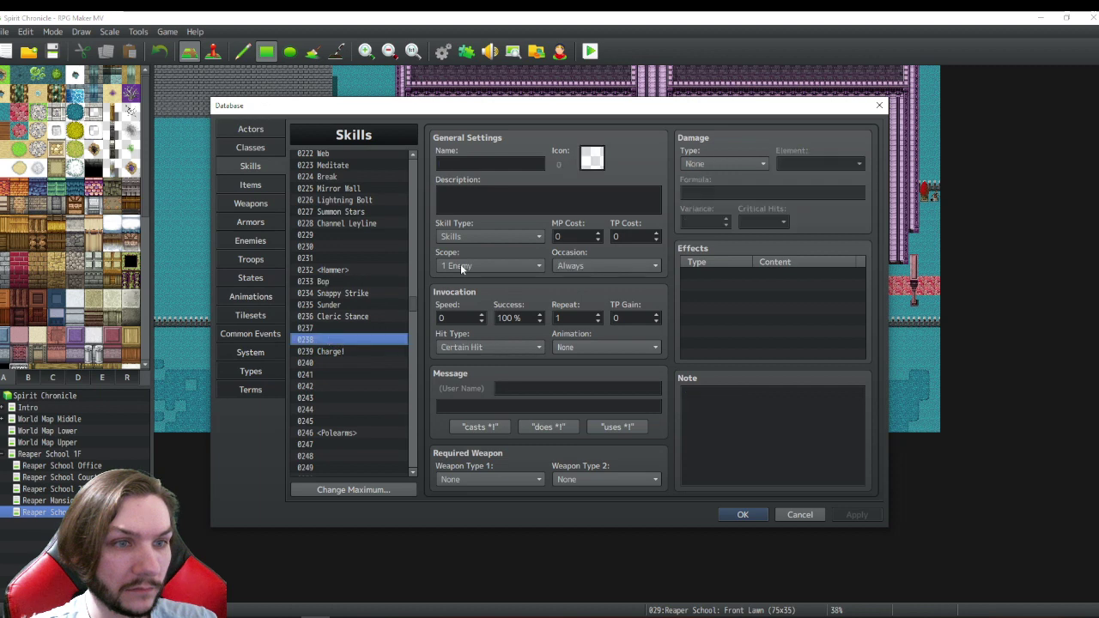
click(489, 163)
text(E)
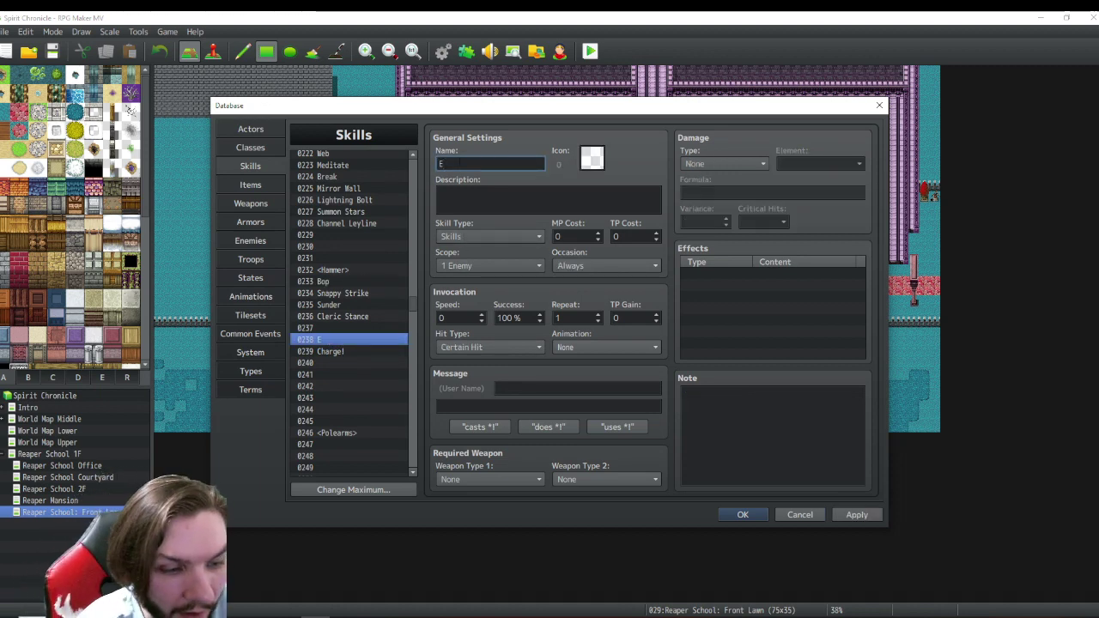
text(xtermina)
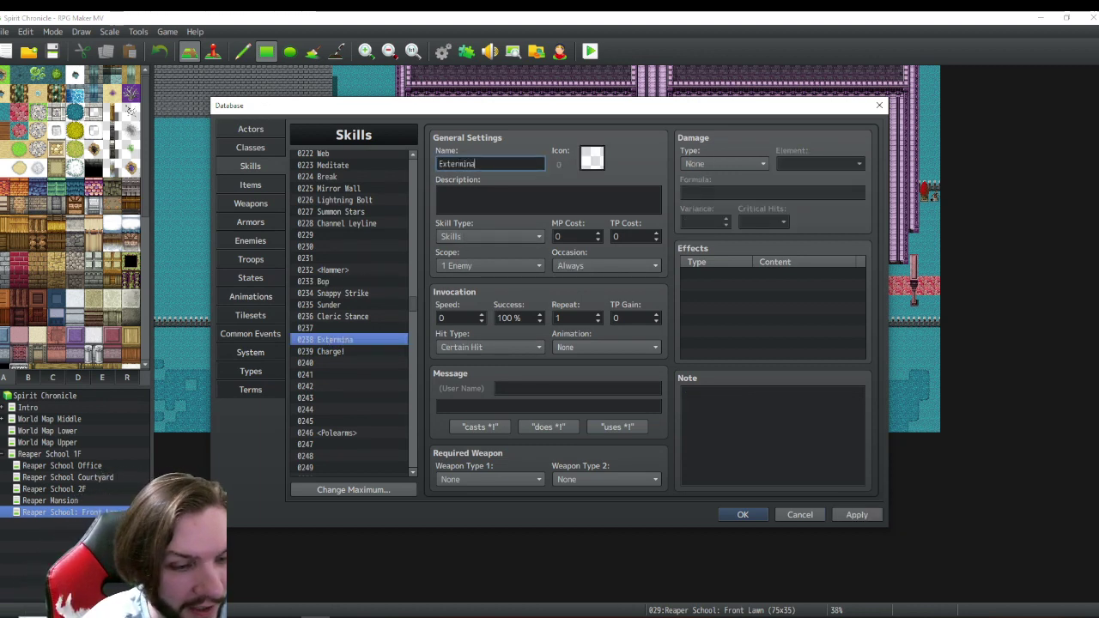
text(te)
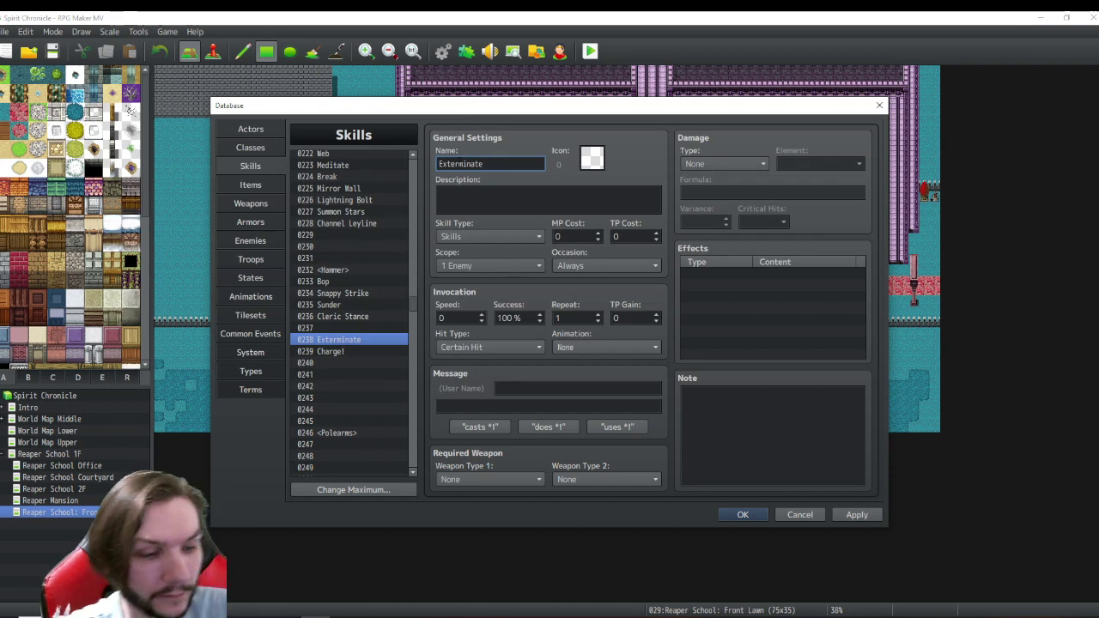
text(!)
- Rename the Bop skill in slot 0233 as "Bop!"
click(333, 282)
double_click(463, 163)
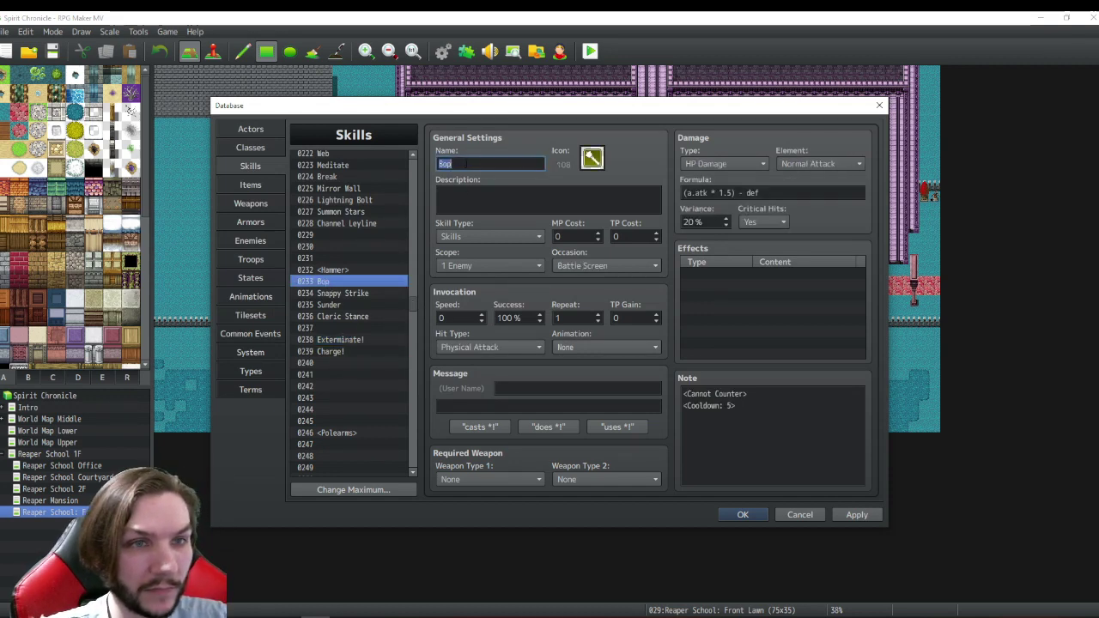
click(468, 166)
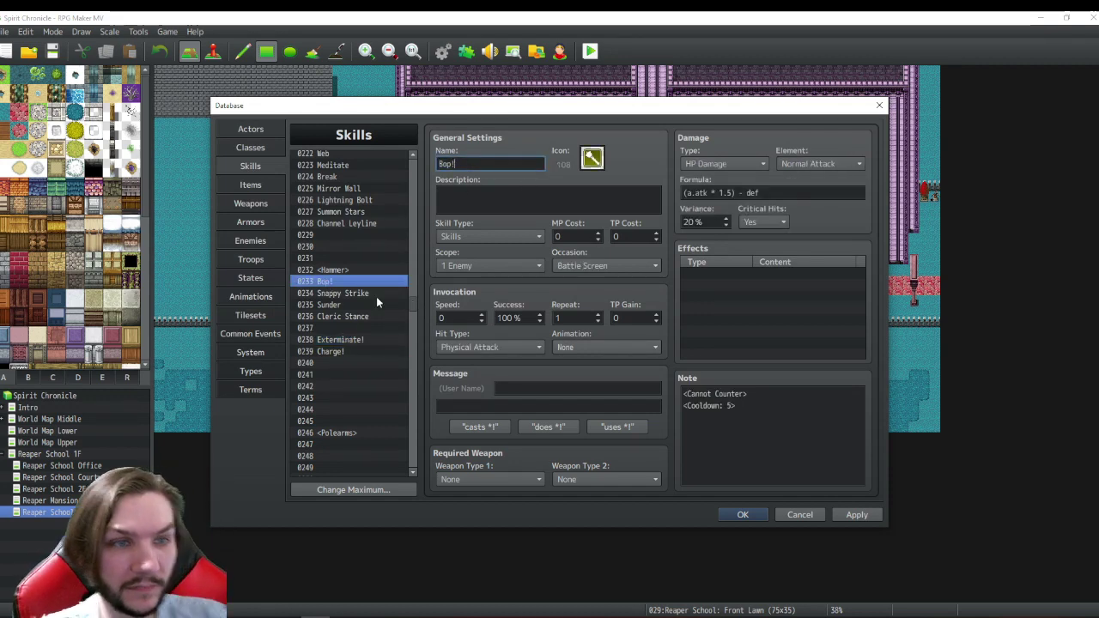
click(342, 304)
click(351, 316)
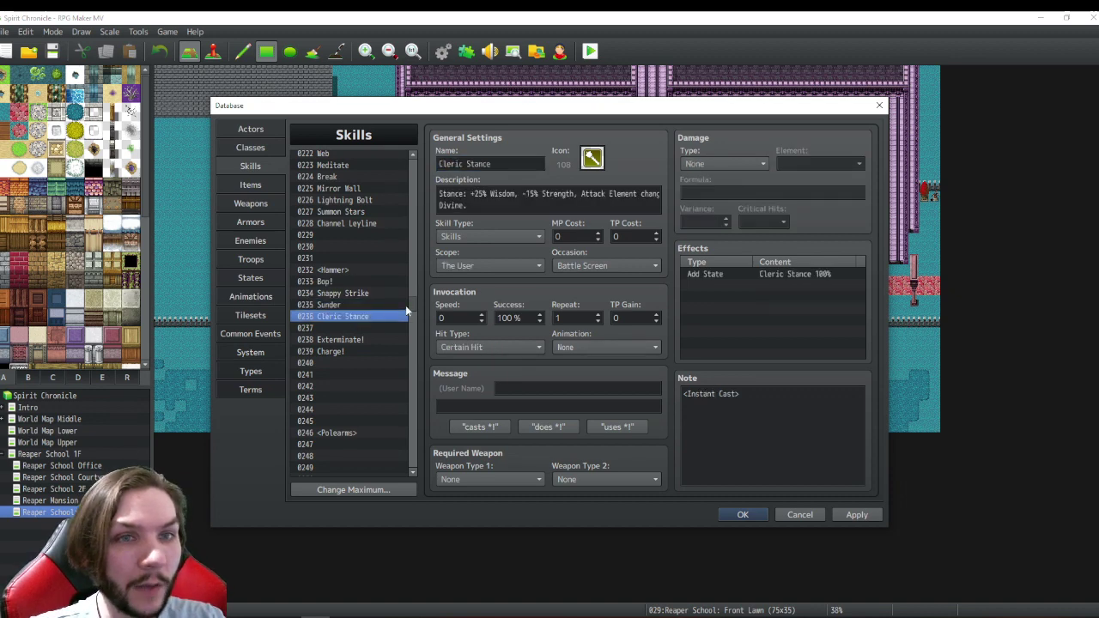
- Give Exterminate! the hammer icon 108 and set its damage to HP Damage with the Normal Attack element
click(349, 339)
double_click(592, 157)
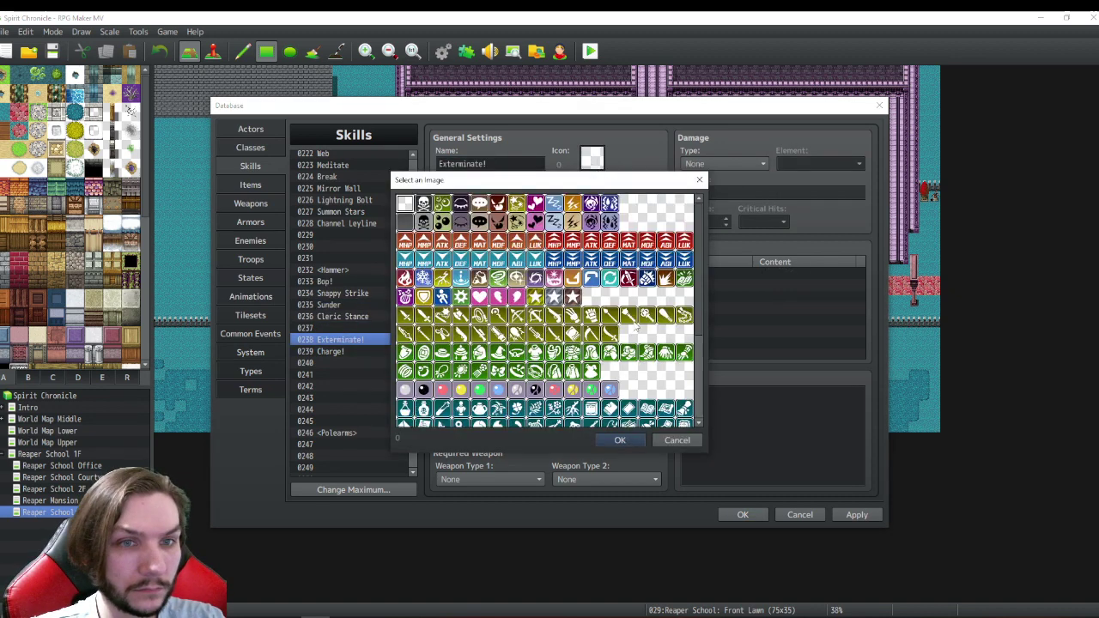
key(Escape)
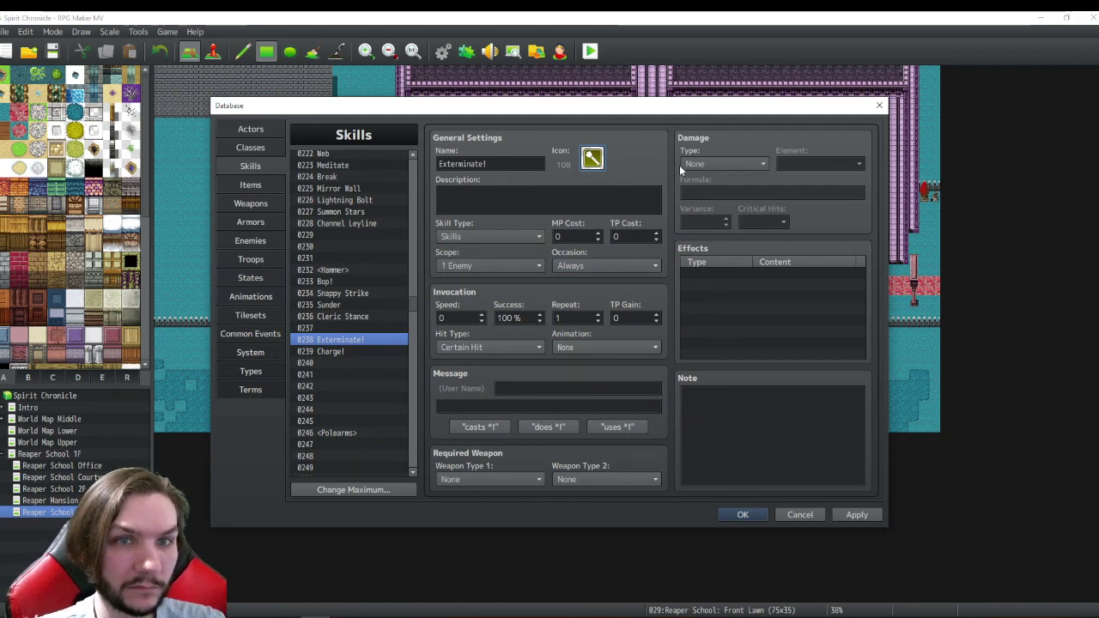
click(727, 162)
click(721, 193)
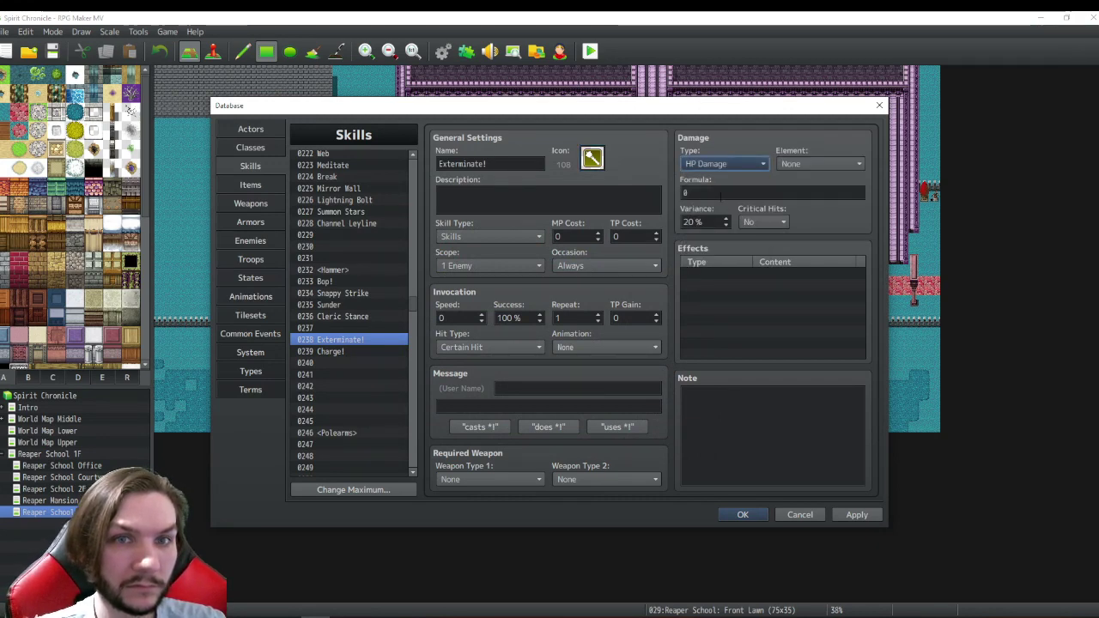
click(840, 165)
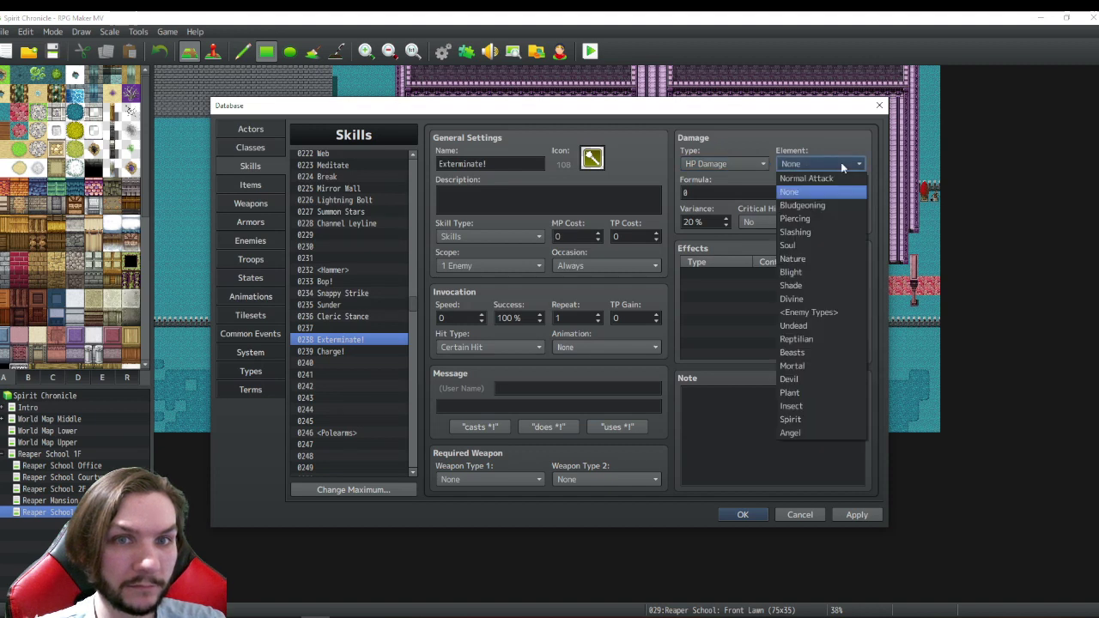
click(838, 178)
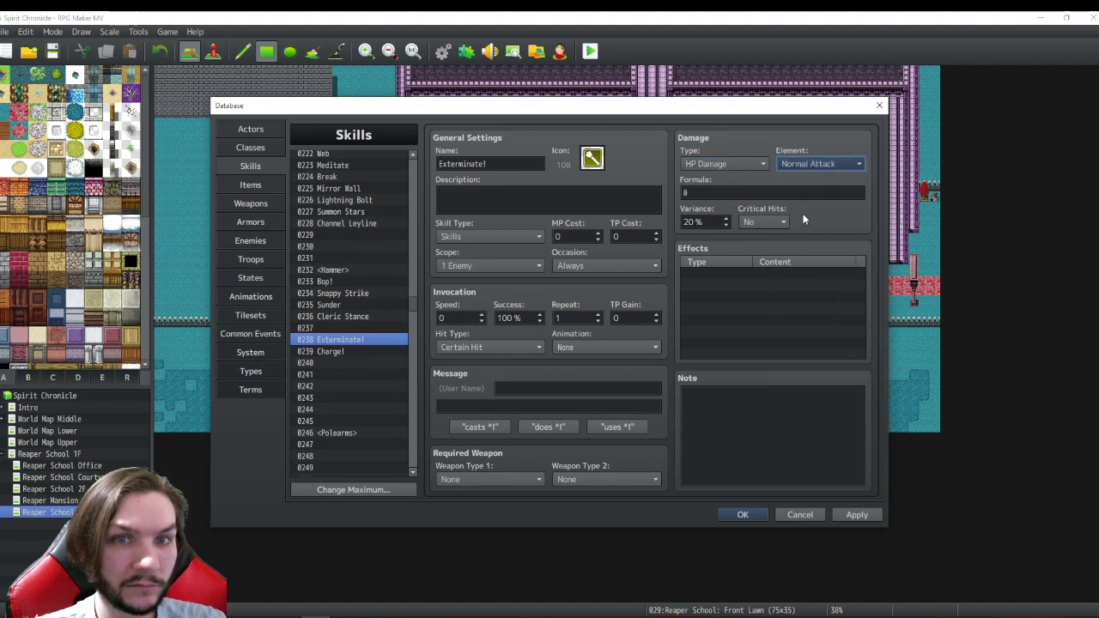
- Look through the skill list and examine the action sequence notes of Dragon Dive and Land
scroll(340, 278, up, 5)
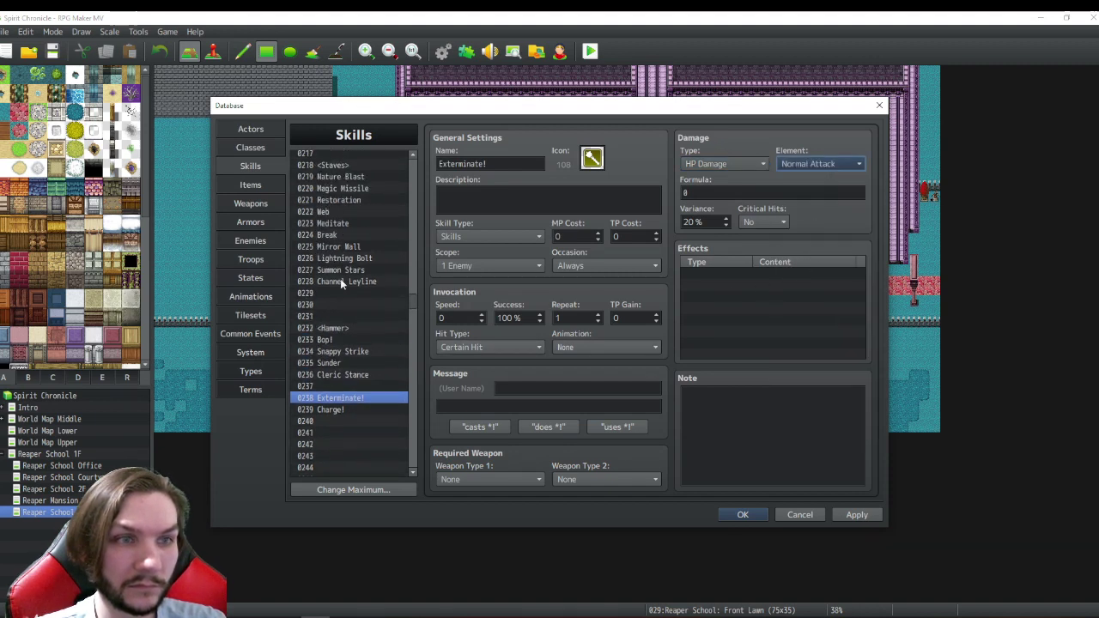
scroll(356, 267, up, 6)
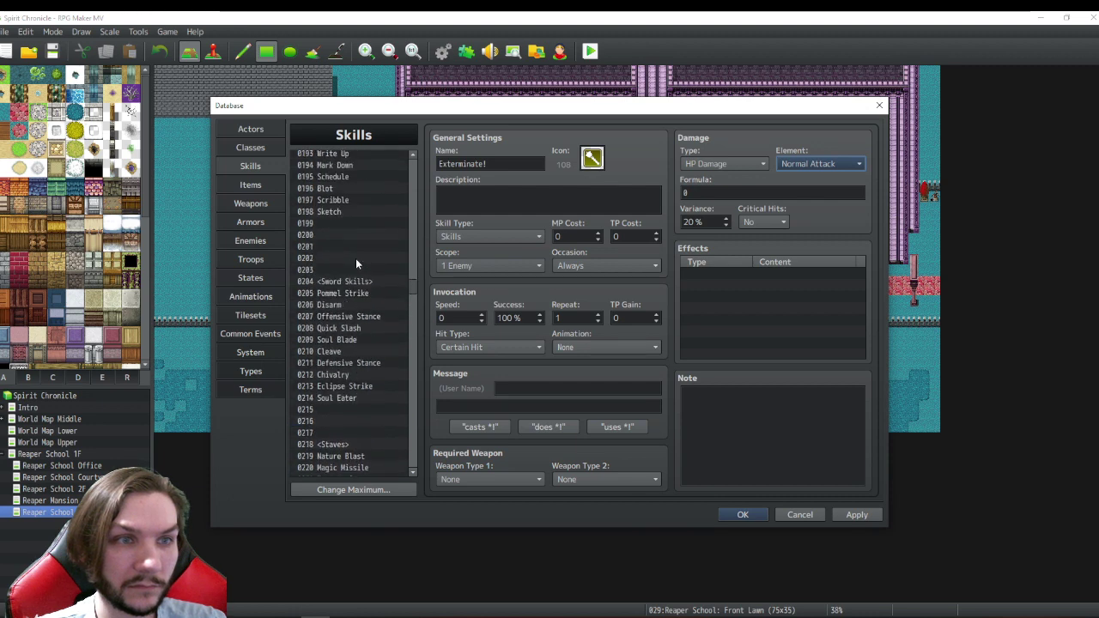
drag(413, 284, 412, 309)
click(343, 331)
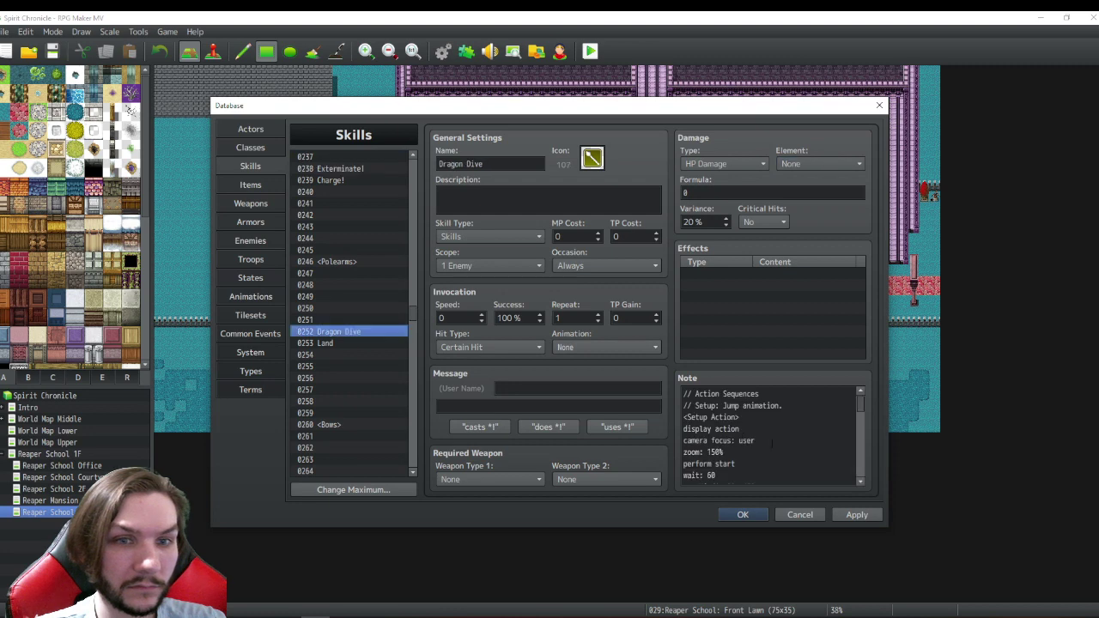
scroll(728, 417, down, 5)
scroll(728, 417, down, 2)
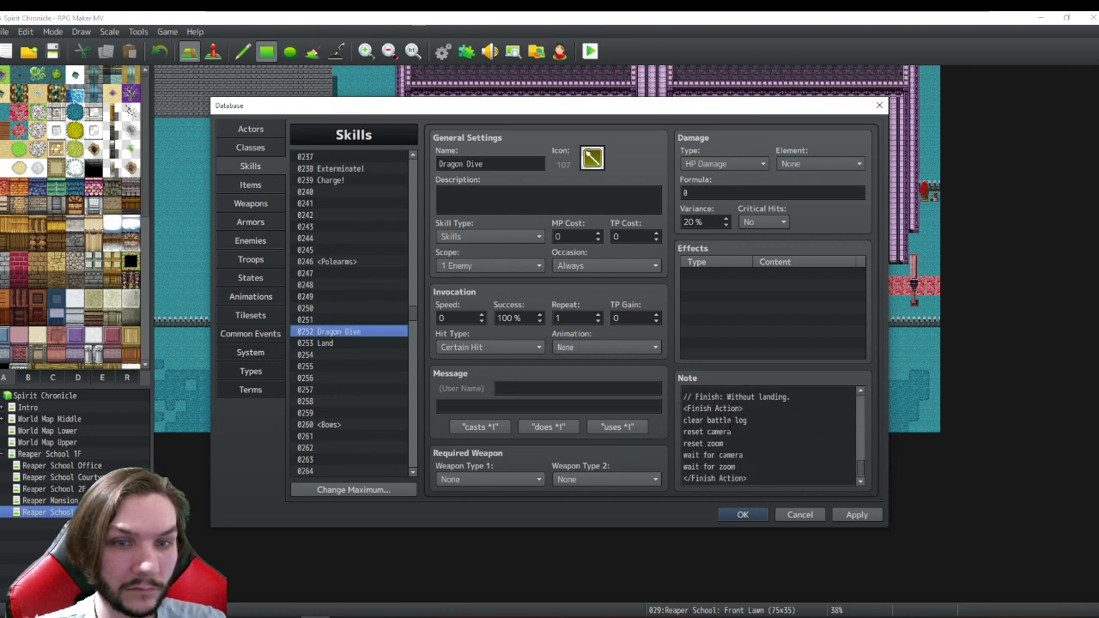
scroll(728, 417, up, 5)
scroll(728, 417, up, 3)
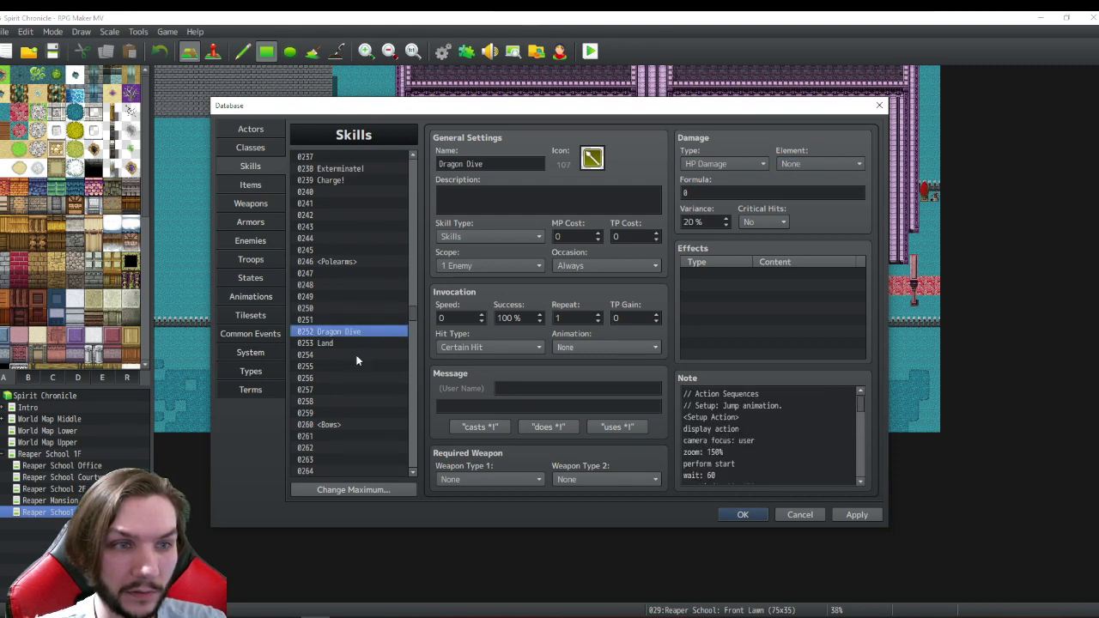
click(343, 343)
scroll(728, 417, down, 5)
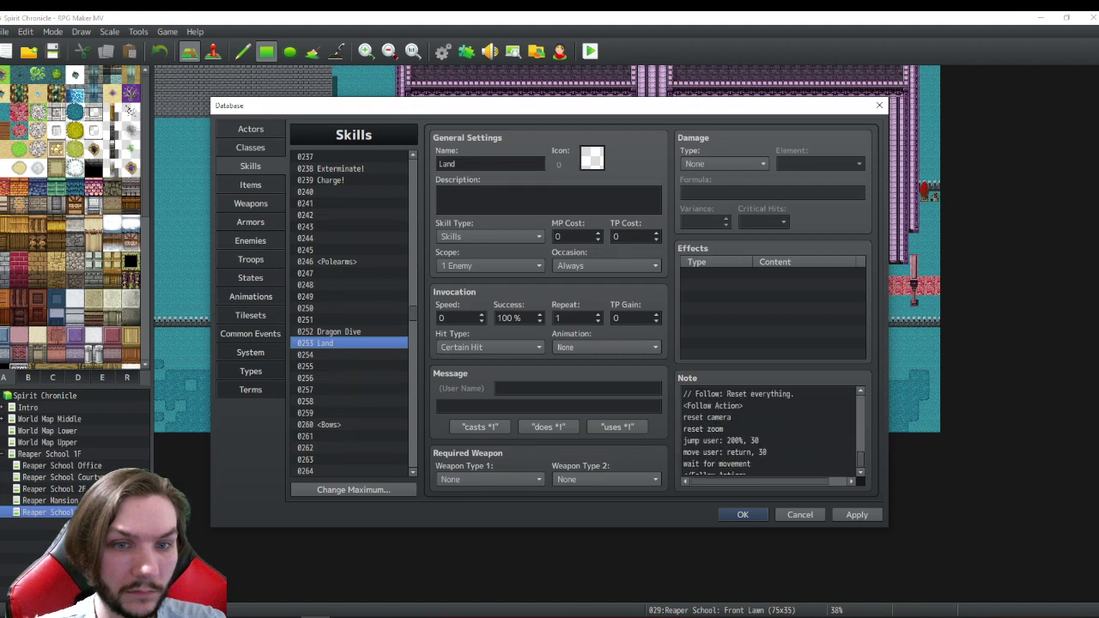
scroll(769, 430, up, 10)
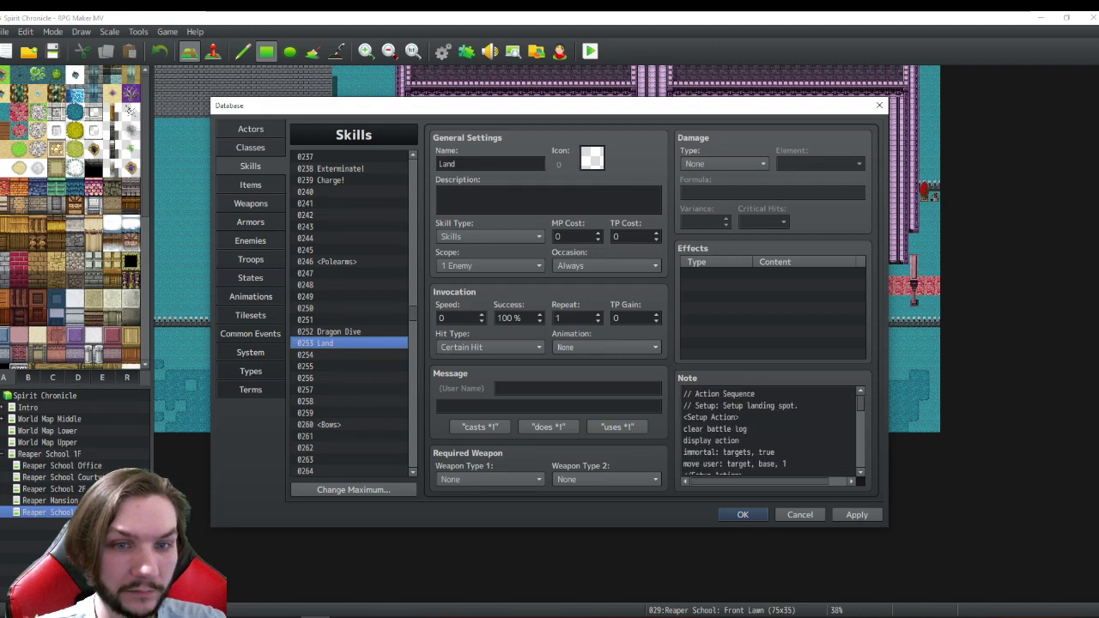
- Copy the "<Multiple Elements: 12>" tag from Trophy Hunter's note and change its healing code to "user.gainHp(user.mhp * .2);"
drag(406, 296, 410, 181)
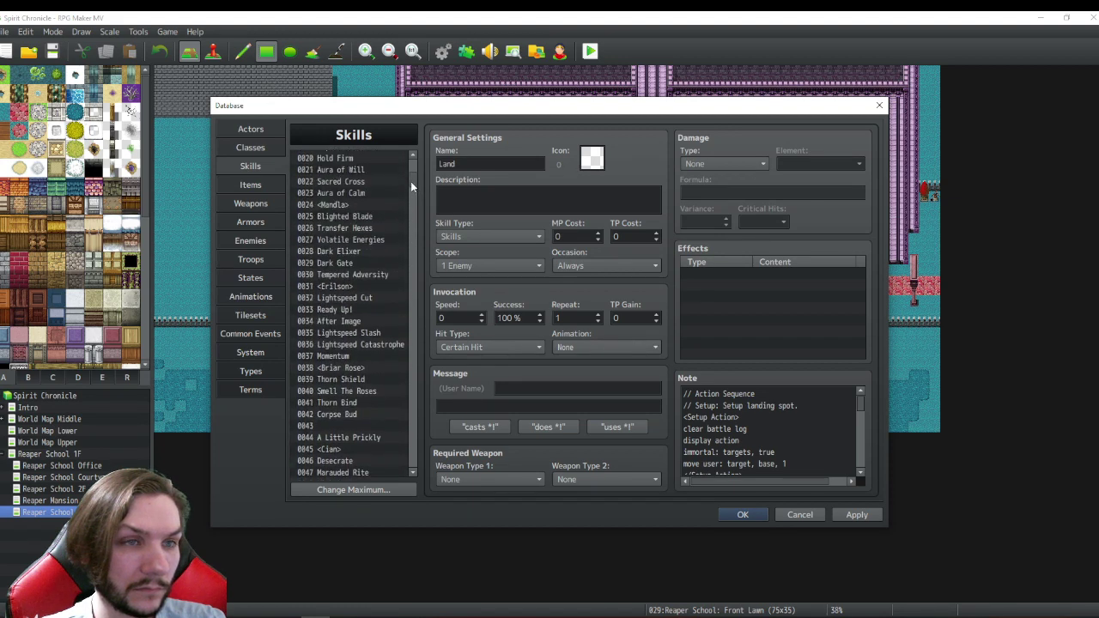
mouse_move(410, 191)
mouse_down()
mouse_move(414, 247)
mouse_move(415, 205)
mouse_up()
click(332, 271)
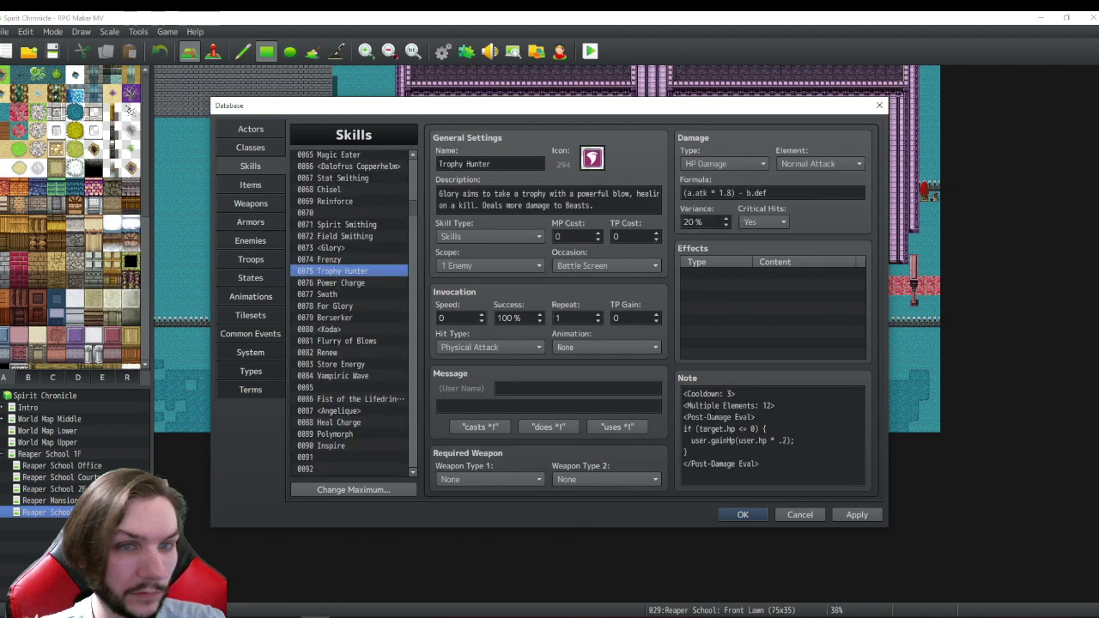
drag(774, 405, 676, 404)
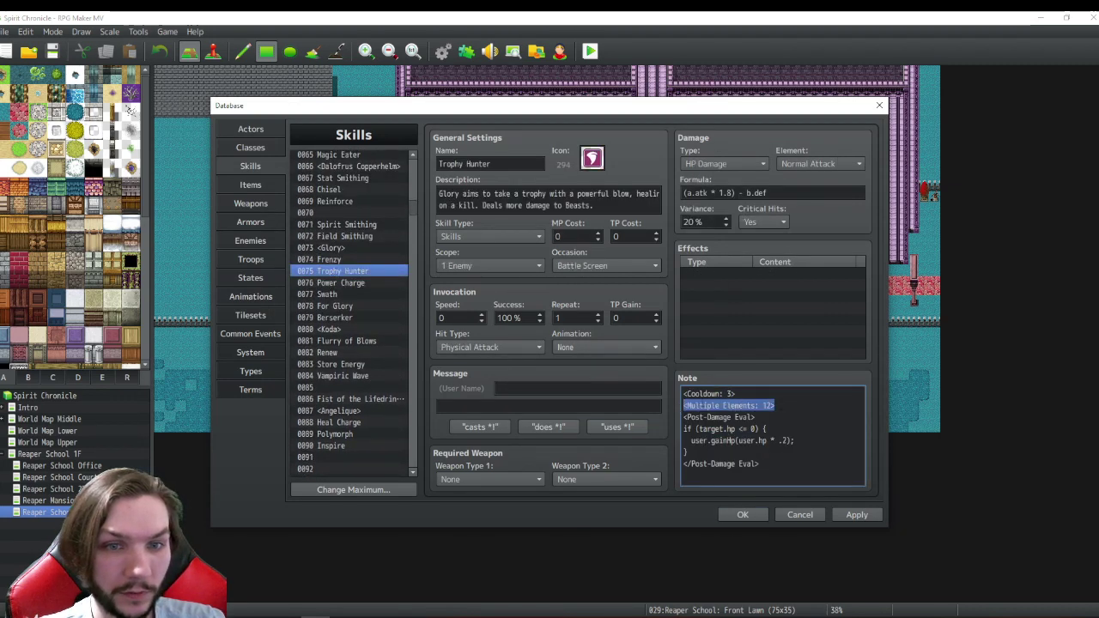
right_click(703, 403)
click(726, 425)
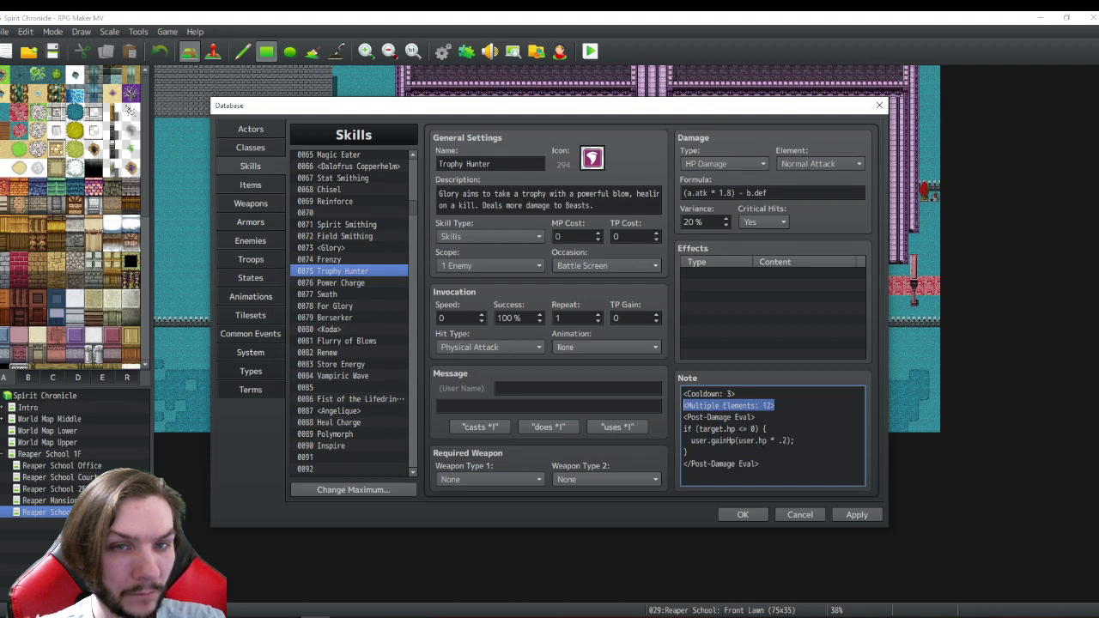
click(764, 440)
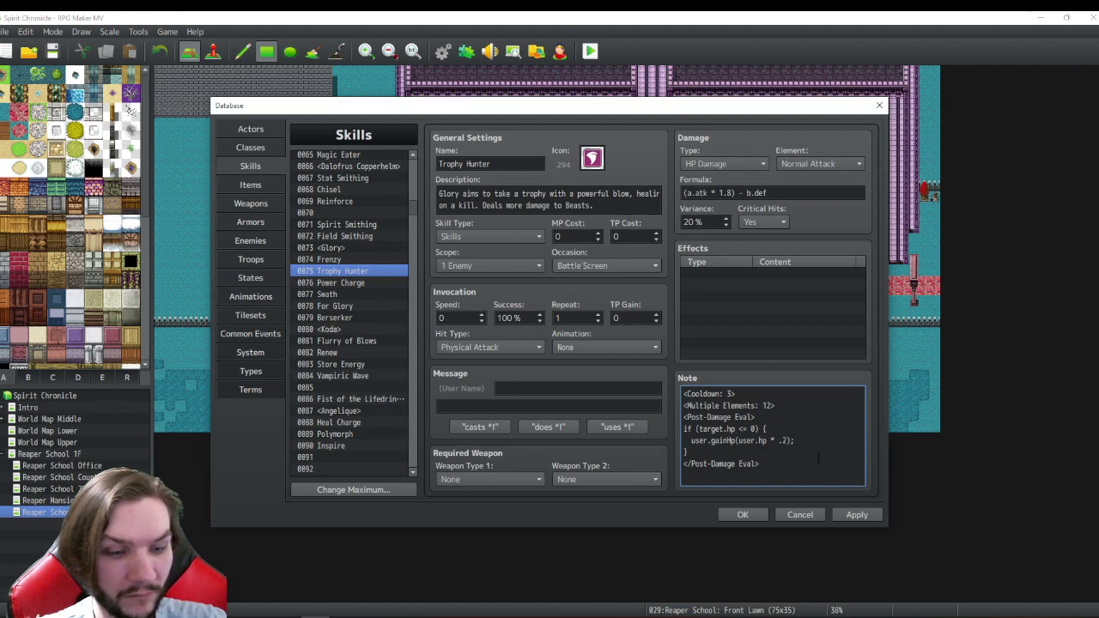
text(m)
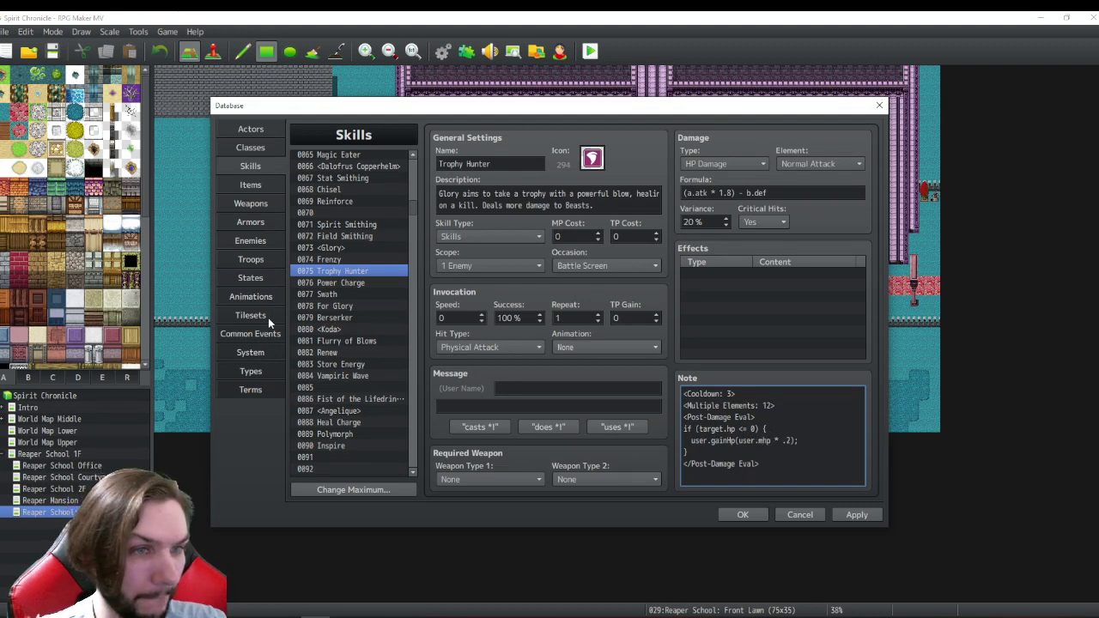
- Check the element numbers among the database types and paste the "<Multiple Elements: 12>" tag into Exterminate!'s note
click(258, 372)
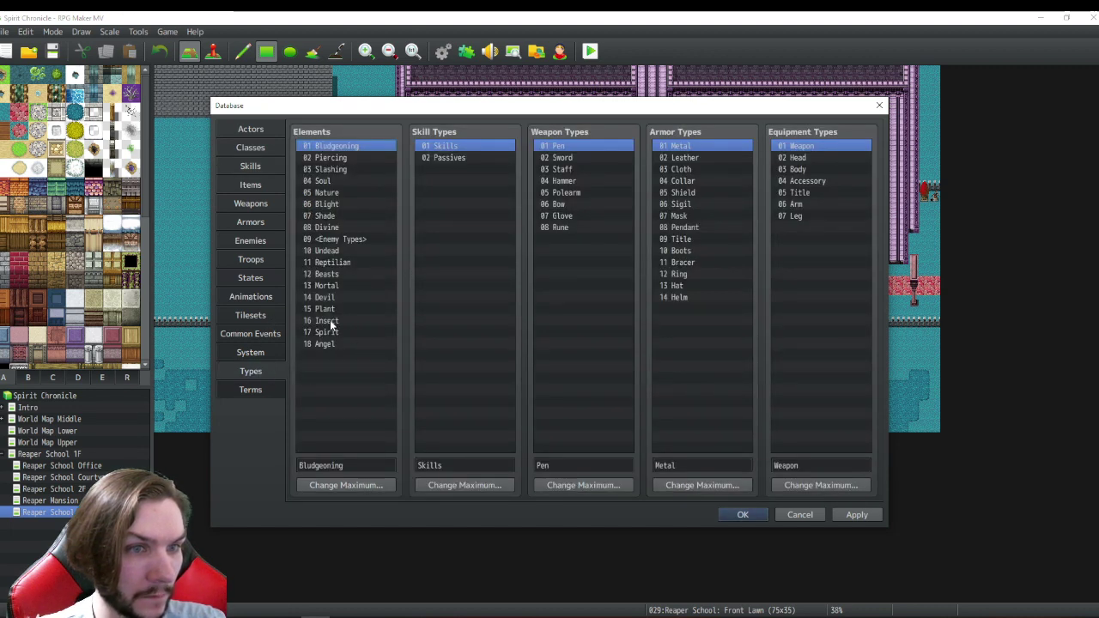
click(250, 166)
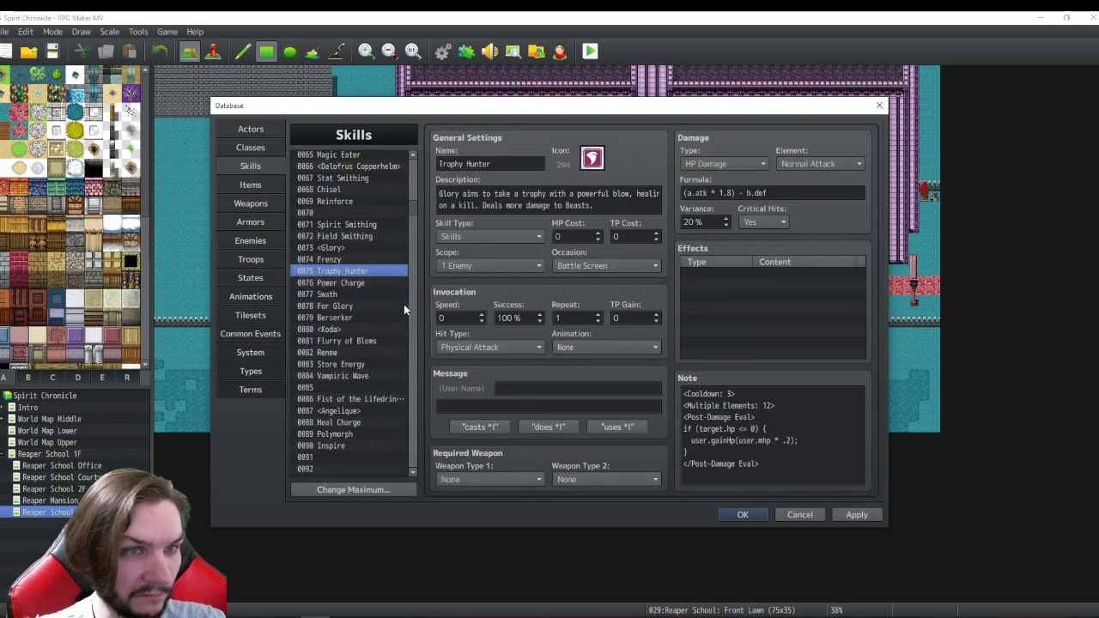
drag(406, 216, 414, 309)
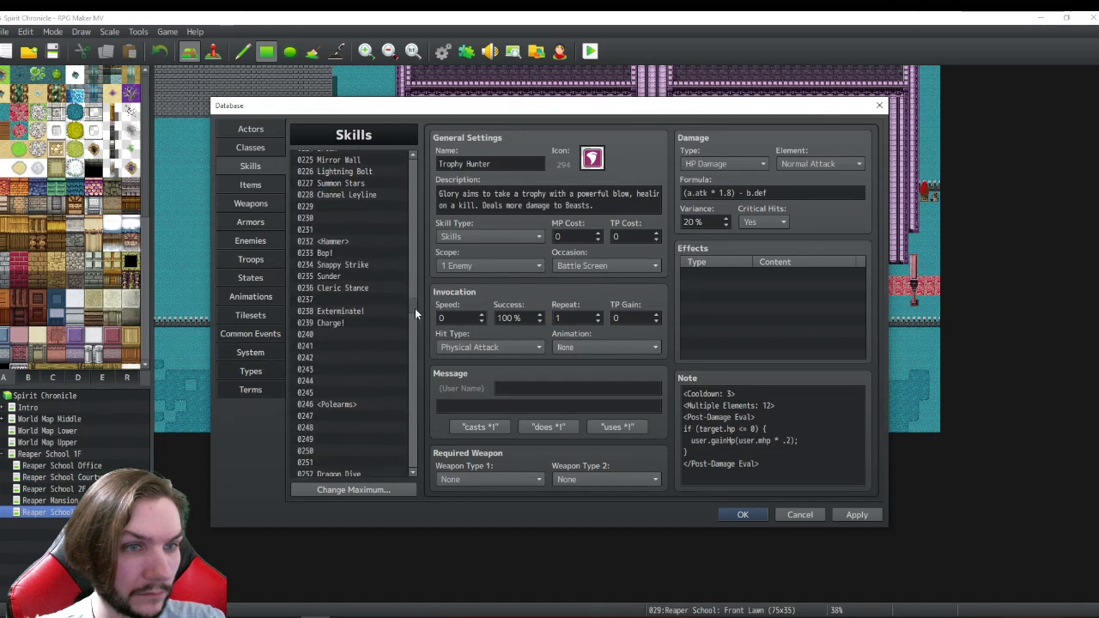
click(349, 311)
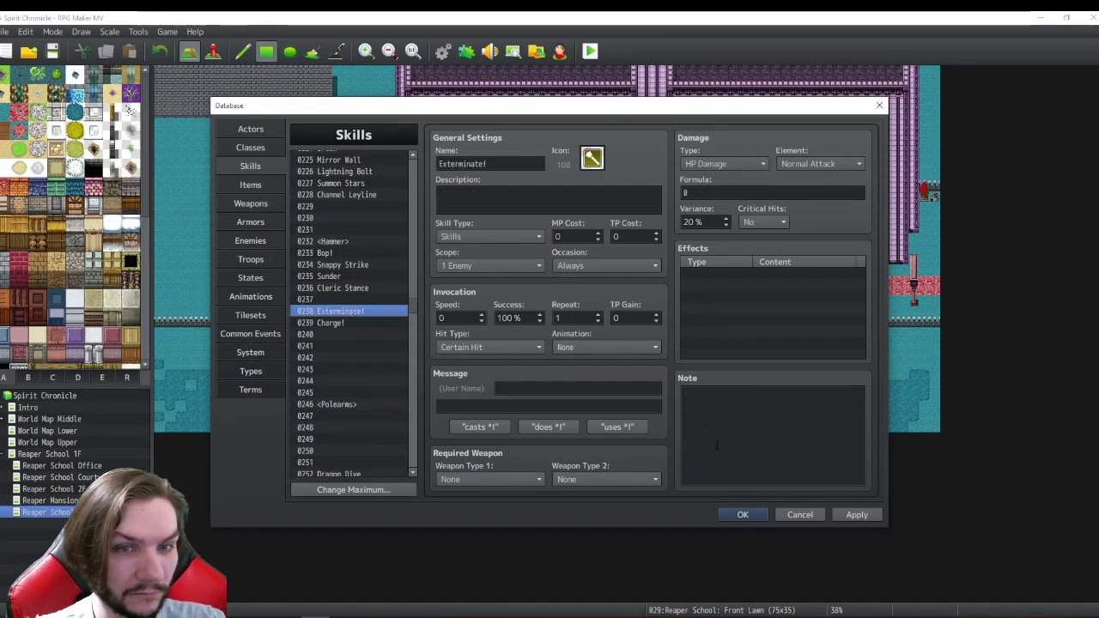
click(700, 400)
right_click(701, 399)
click(721, 468)
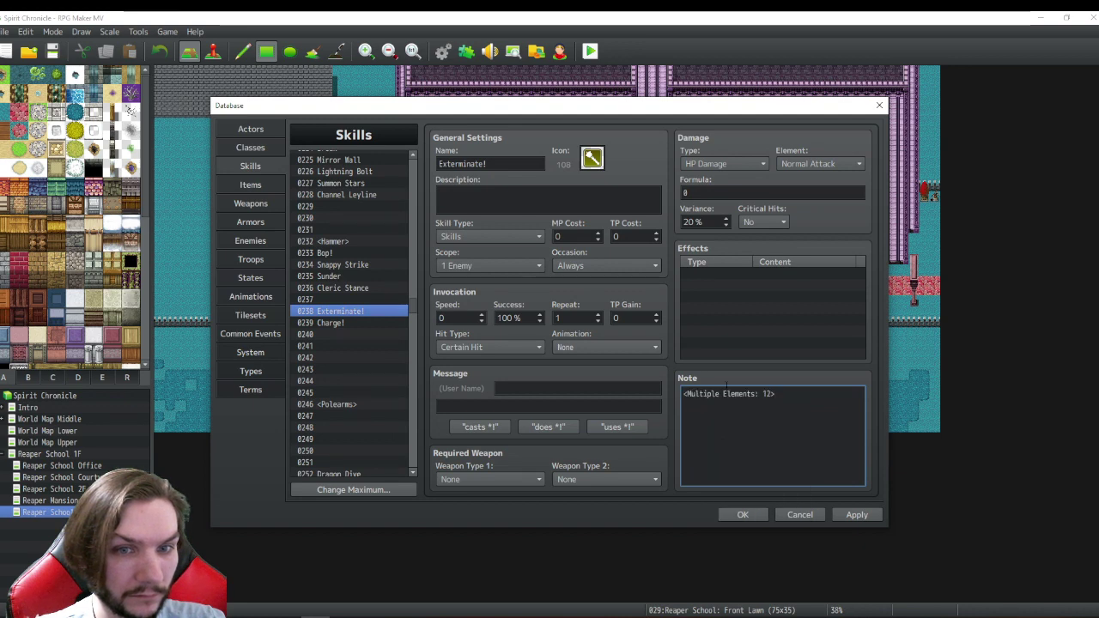
- Allow critical hits for Exterminate! and set its damage formula to "(a.atk * 1.65) - b.def"
click(711, 192)
click(763, 222)
click(756, 247)
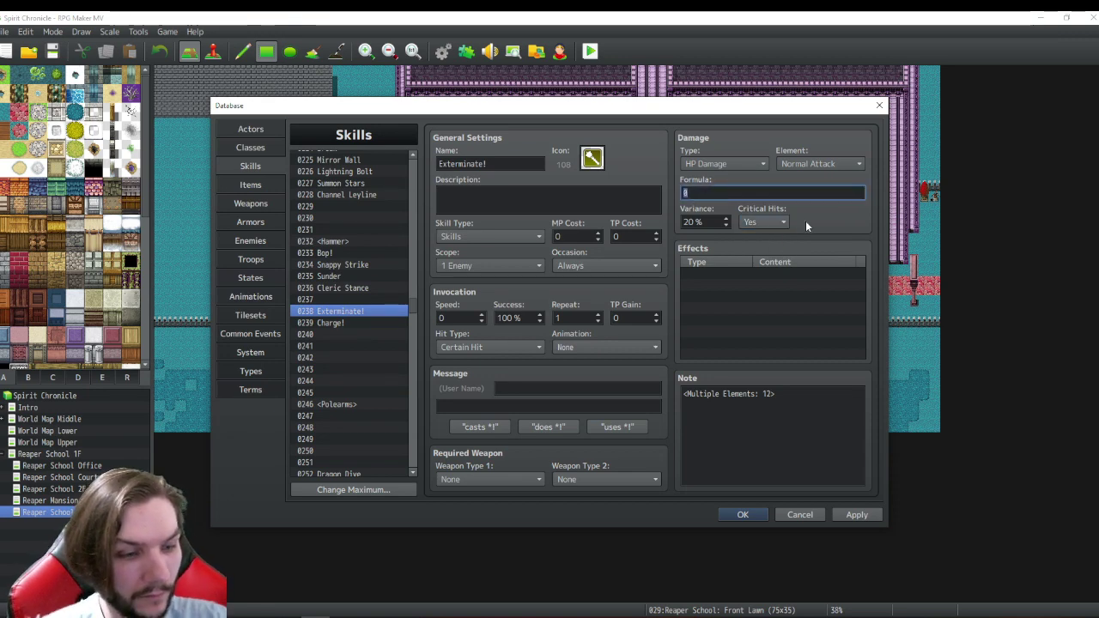
text(a.)
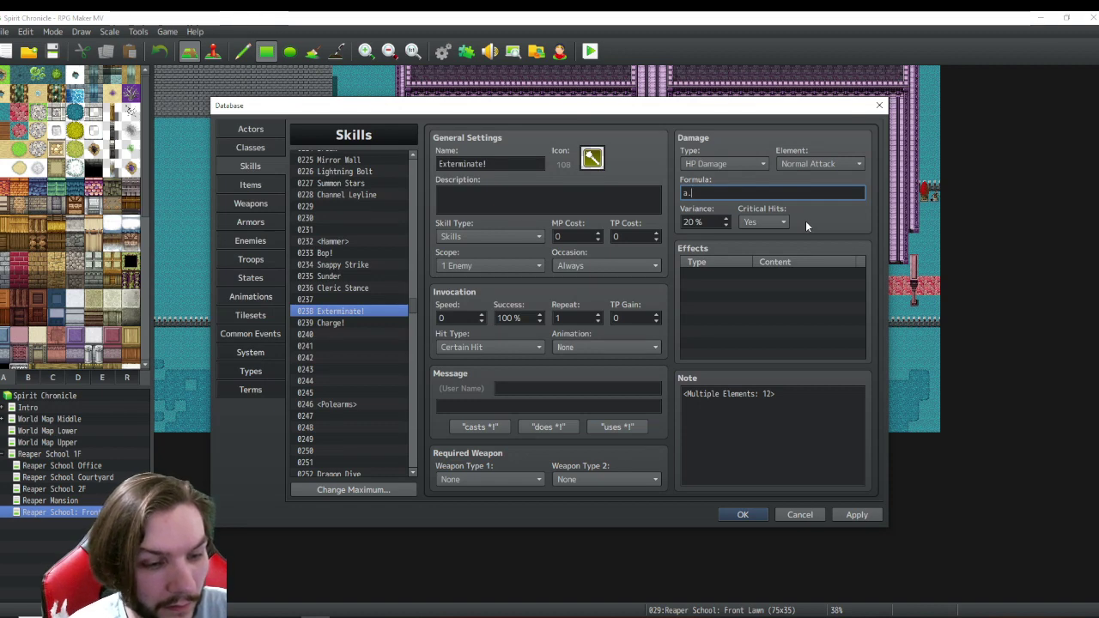
text(atk)
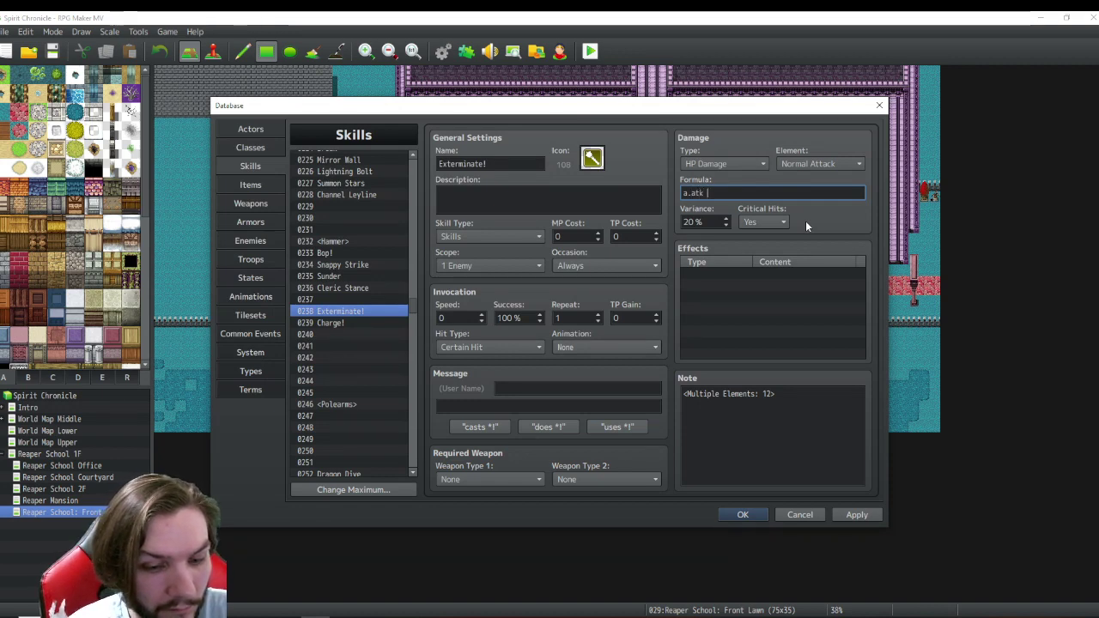
text( *)
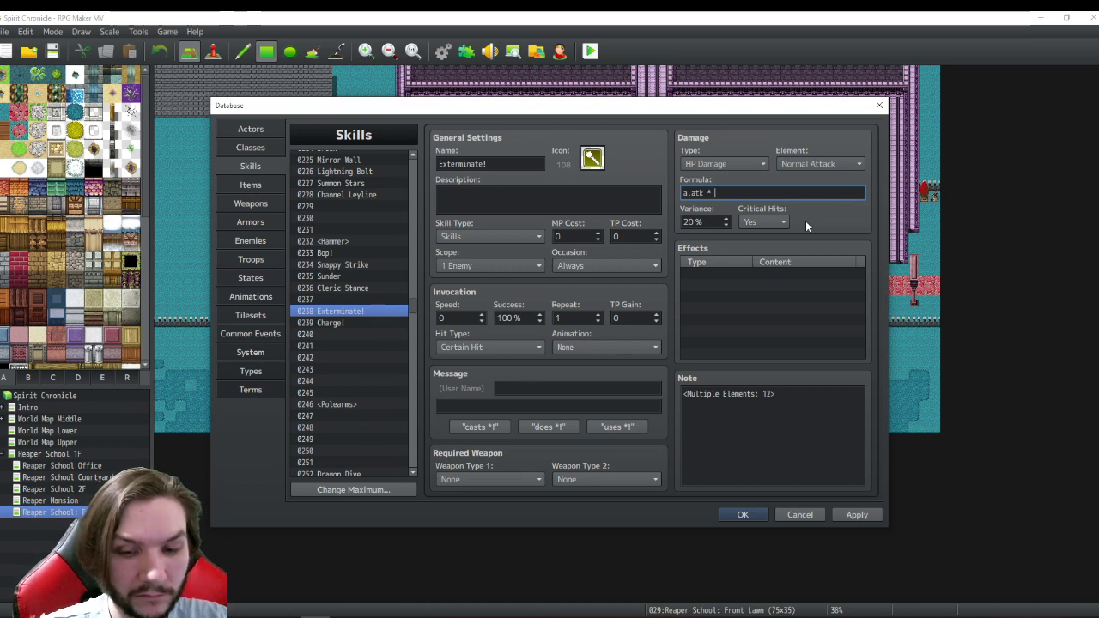
text( 1.)
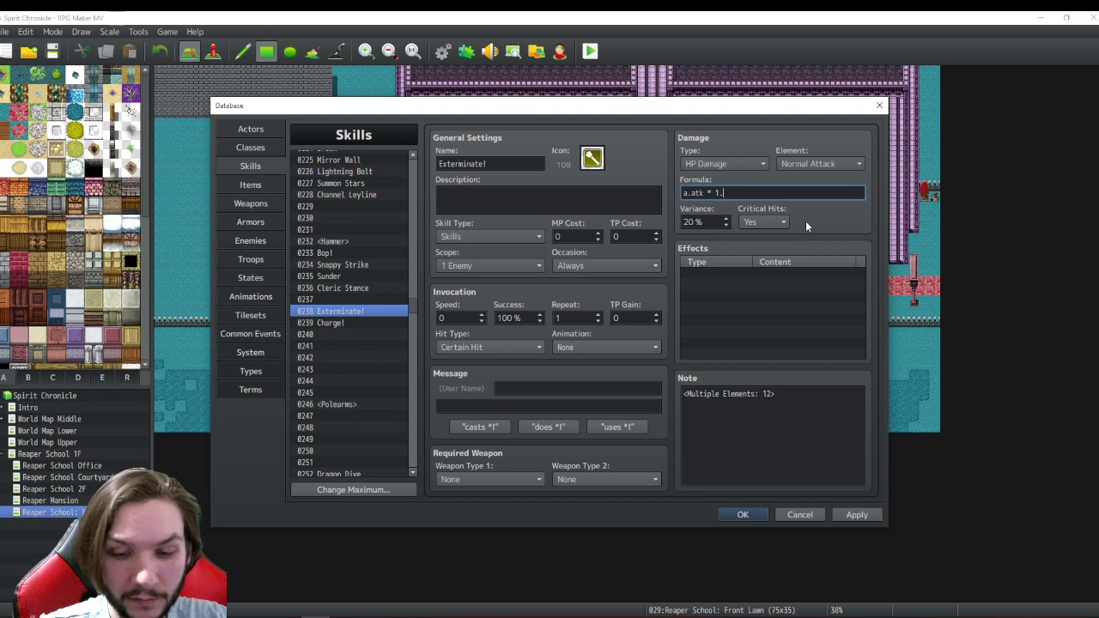
text(65))
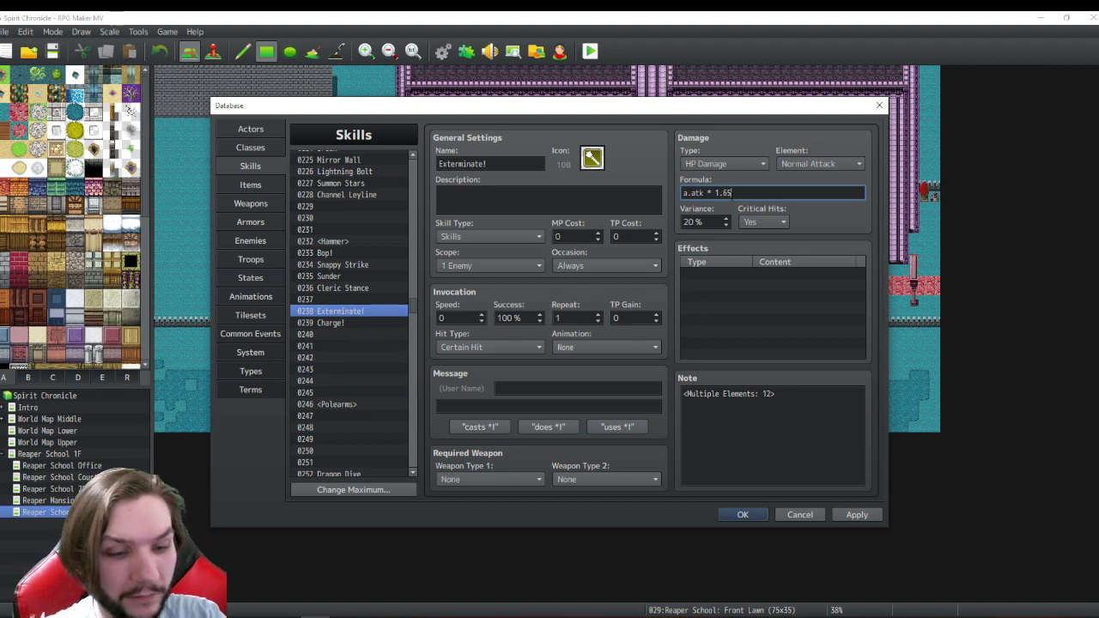
click(684, 193)
text(()
click(739, 192)
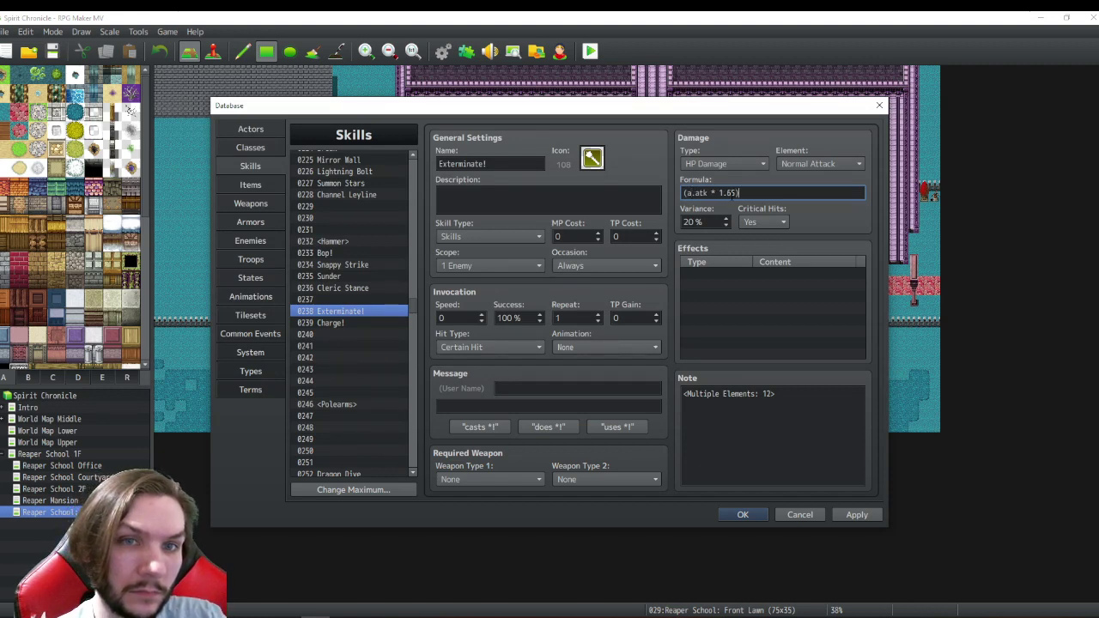
text(- b)
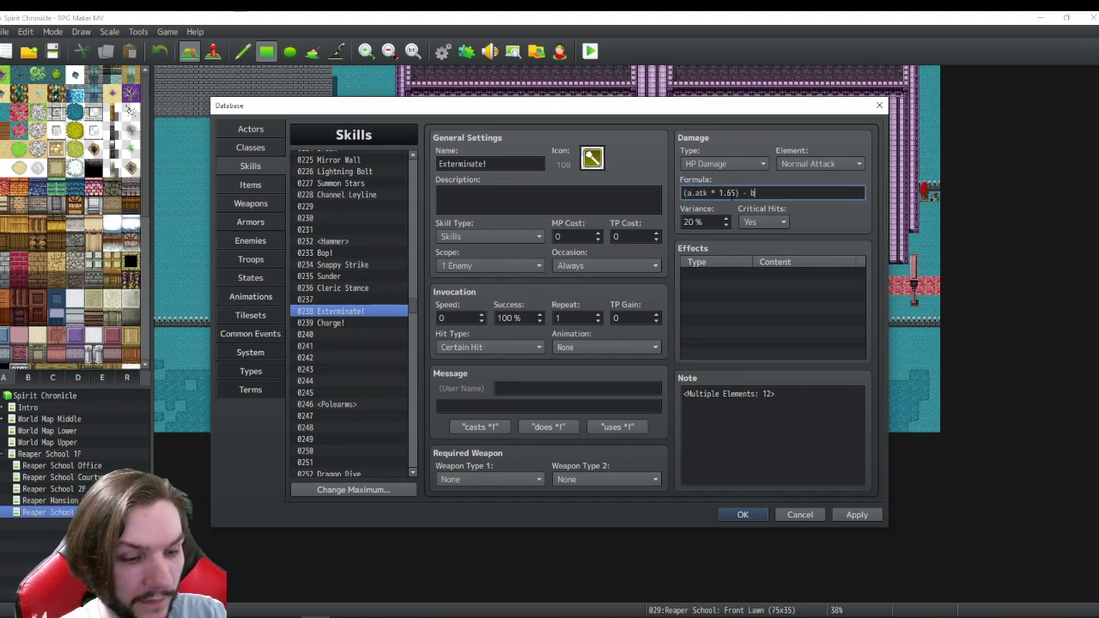
text(.def)
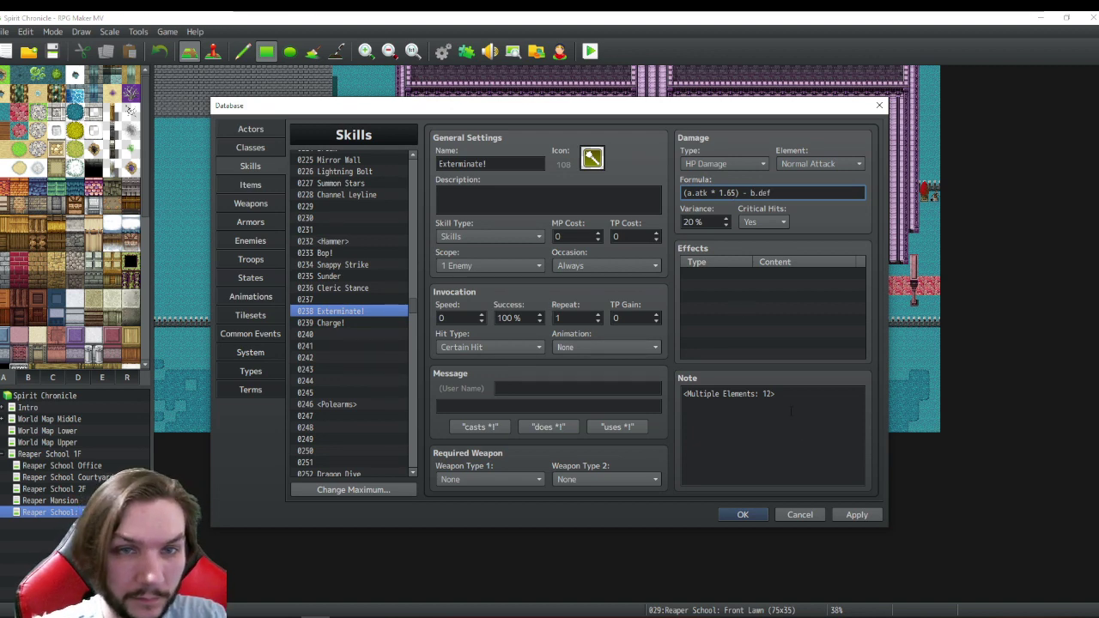
- Copy the sentence "Deals more damage to Beasts." from the description of the Trophy Hunter skill
click(584, 199)
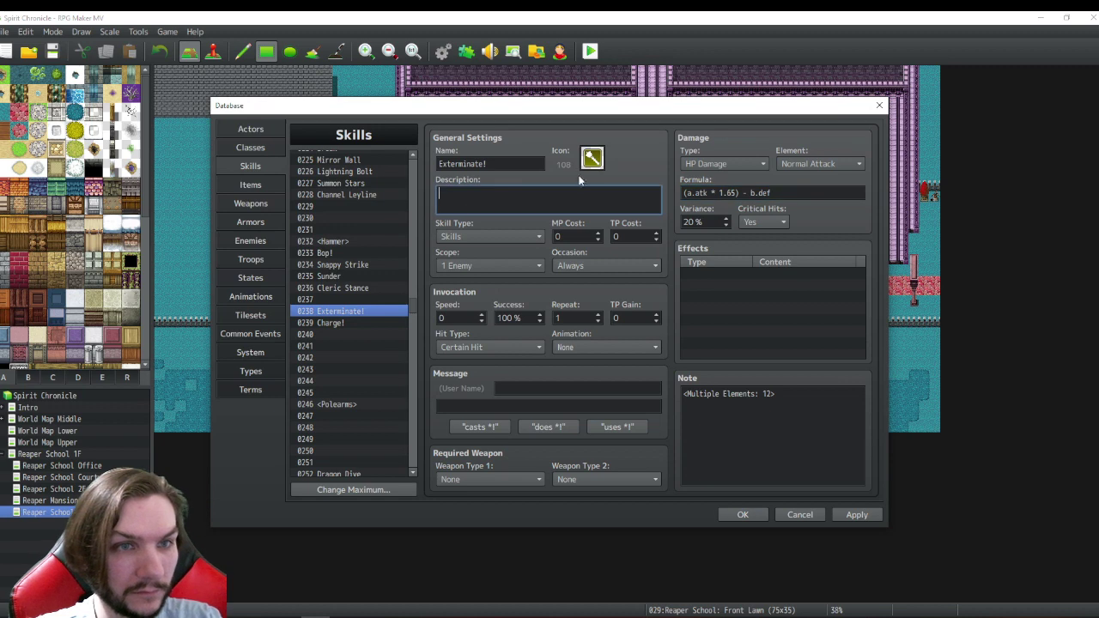
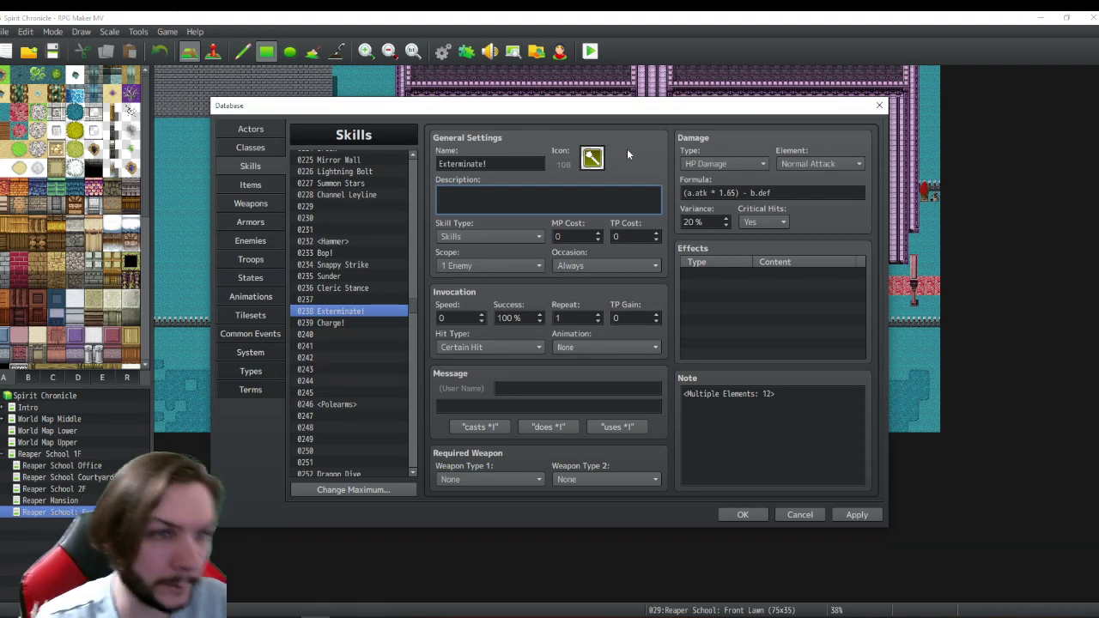
click(260, 243)
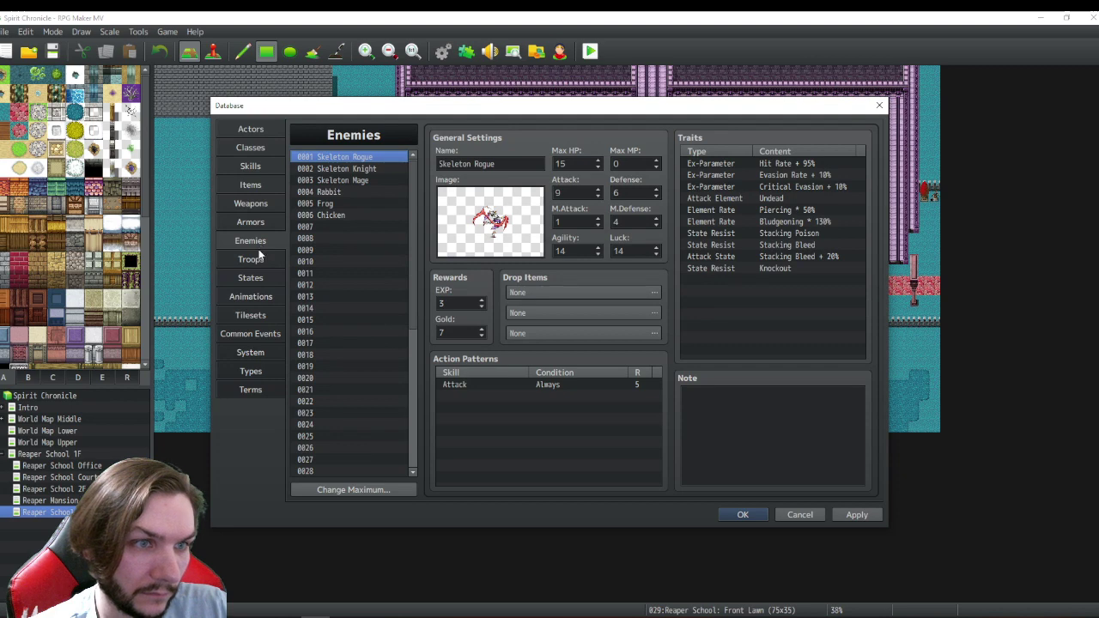
click(258, 204)
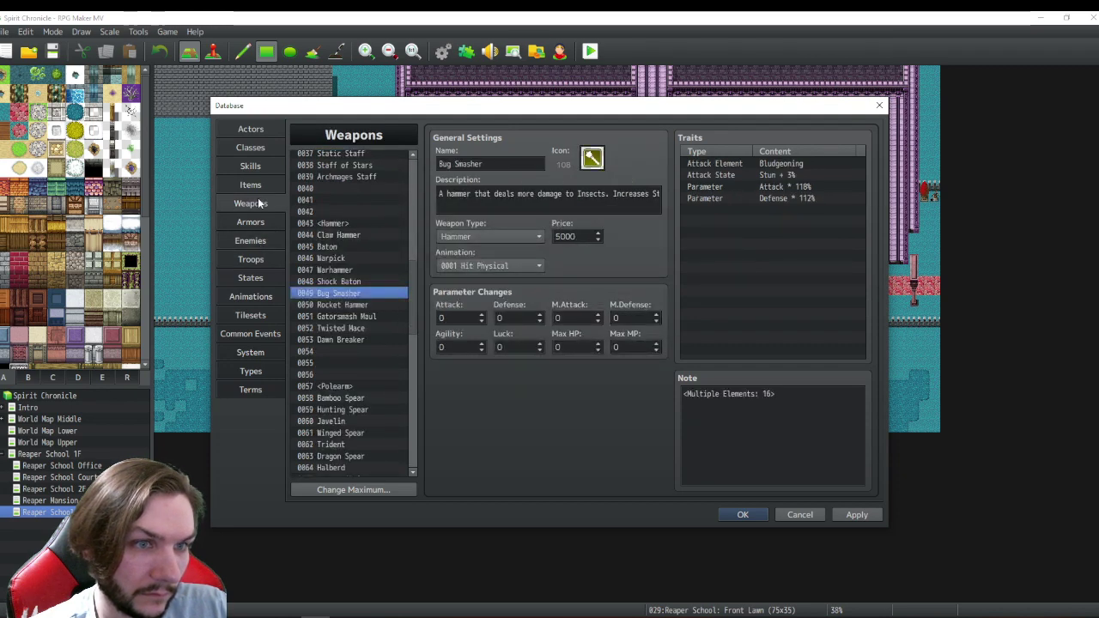
click(252, 165)
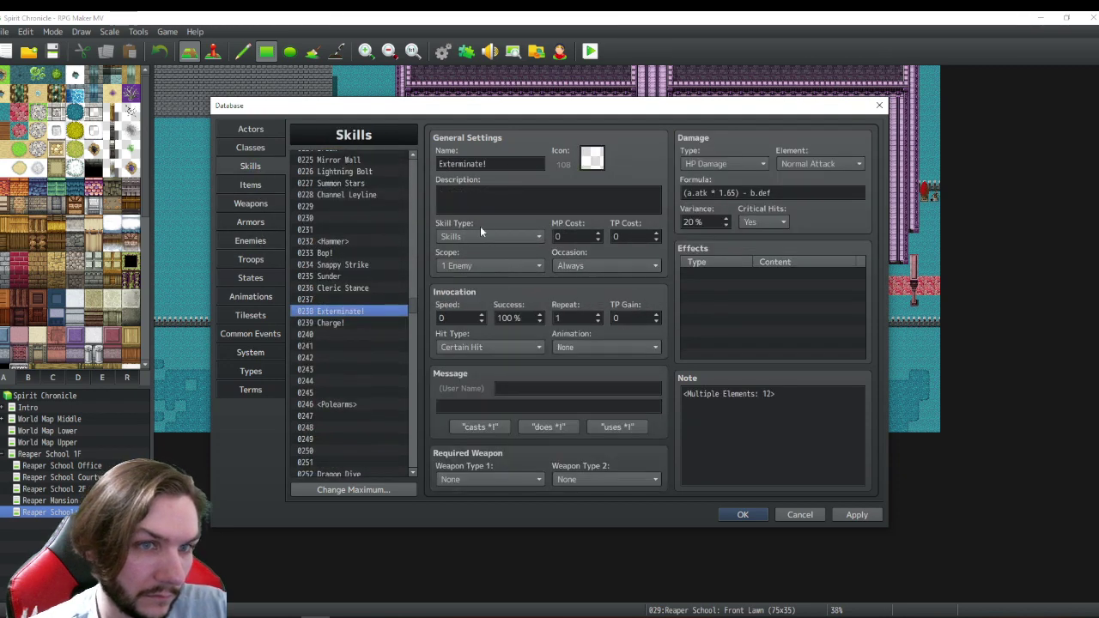
drag(410, 309, 418, 207)
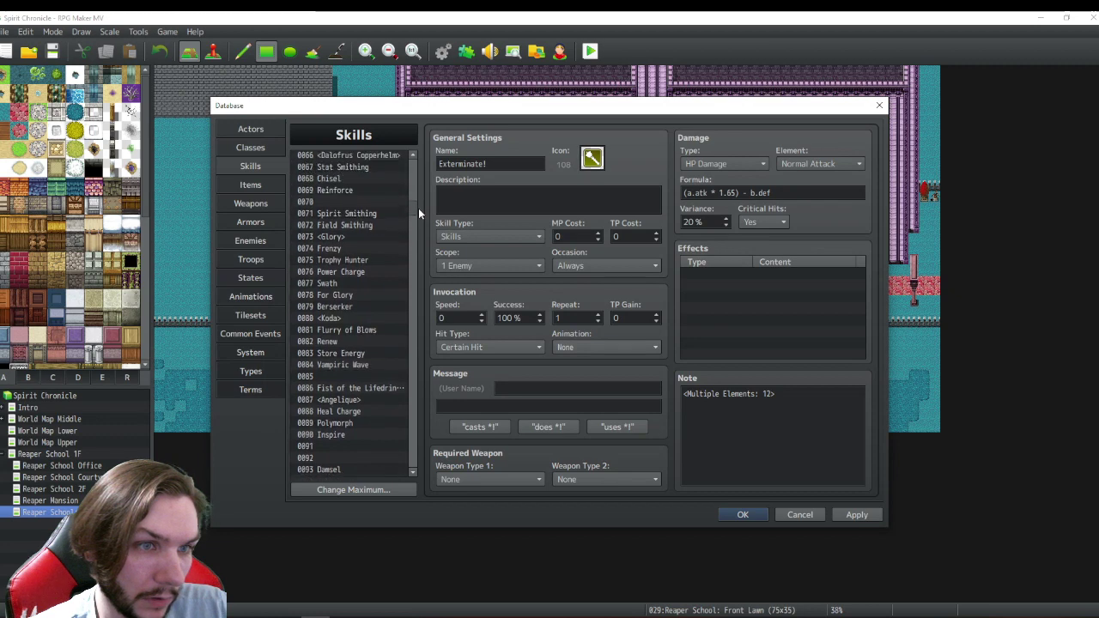
click(339, 248)
click(348, 259)
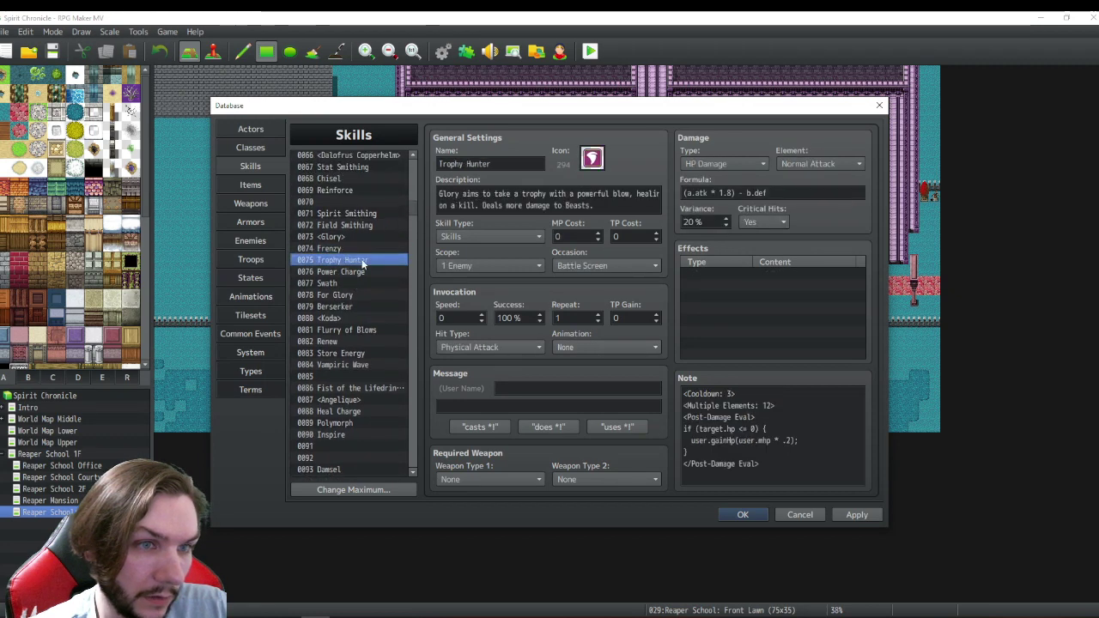
drag(439, 193, 373, 190)
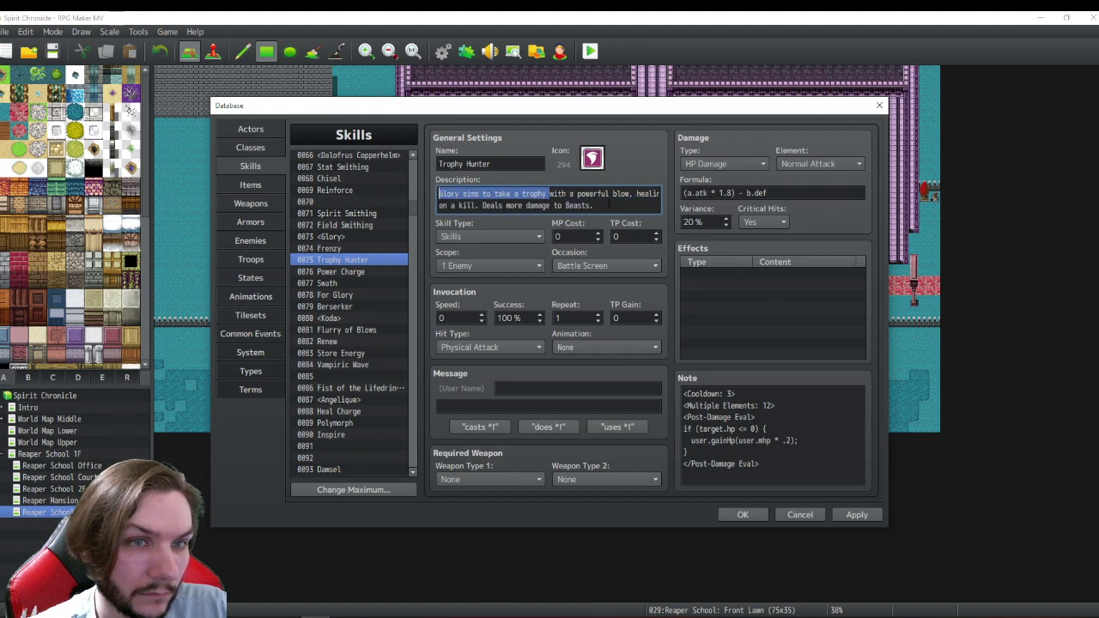
scroll(415, 226, down, 20)
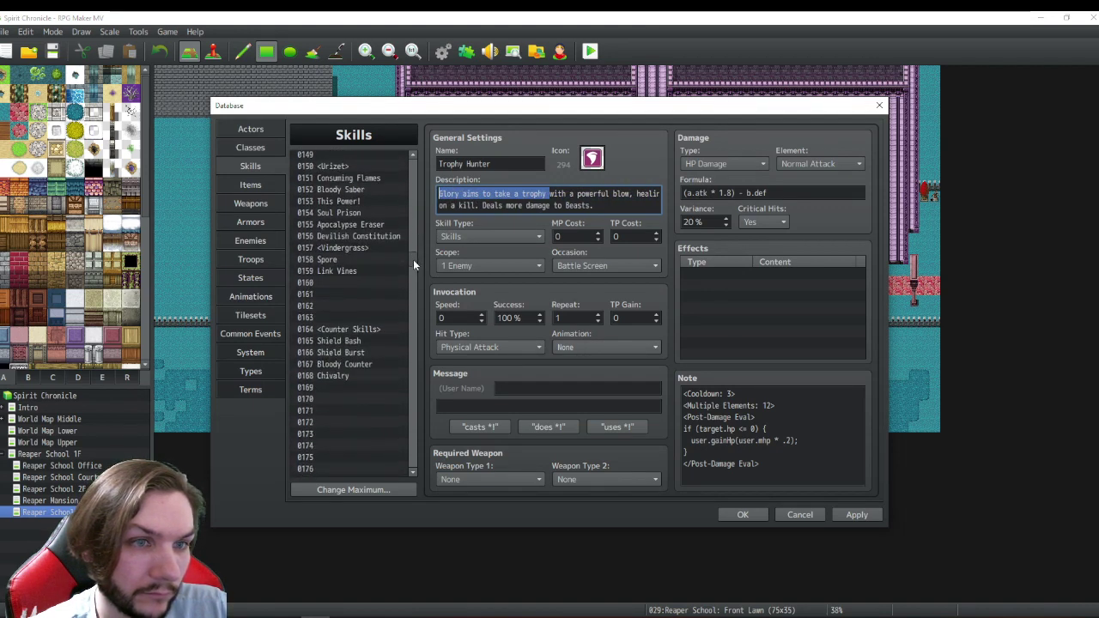
drag(594, 205, 473, 205)
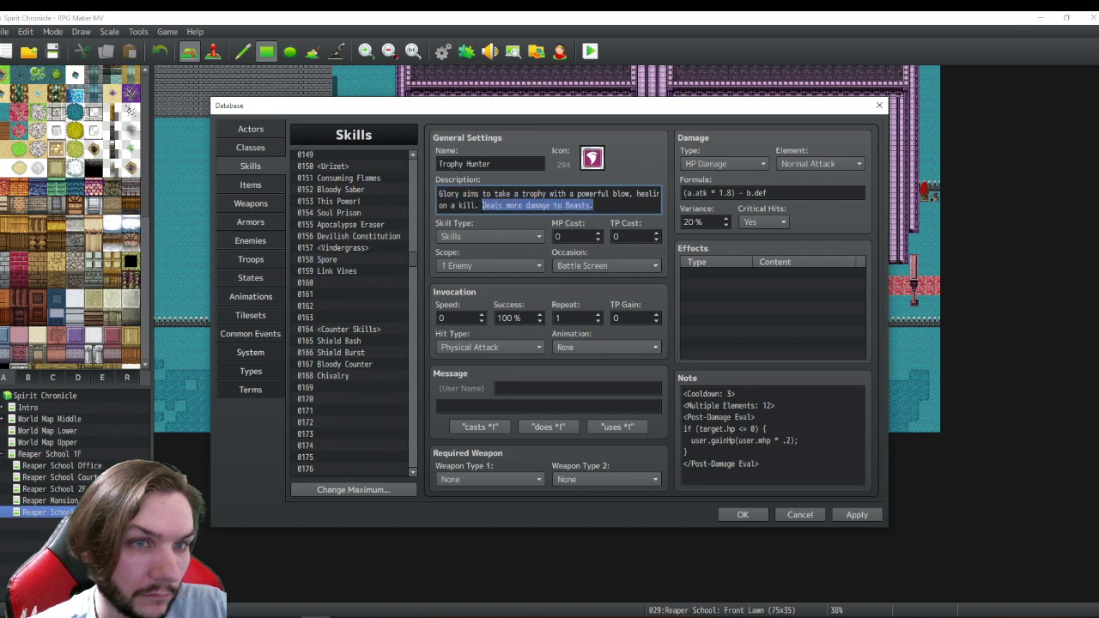
right_click(484, 205)
click(515, 225)
- Paste the copied sentence into Exterminate!'s description and set the skill's occasion to Battle Screen
scroll(369, 304, down, 6)
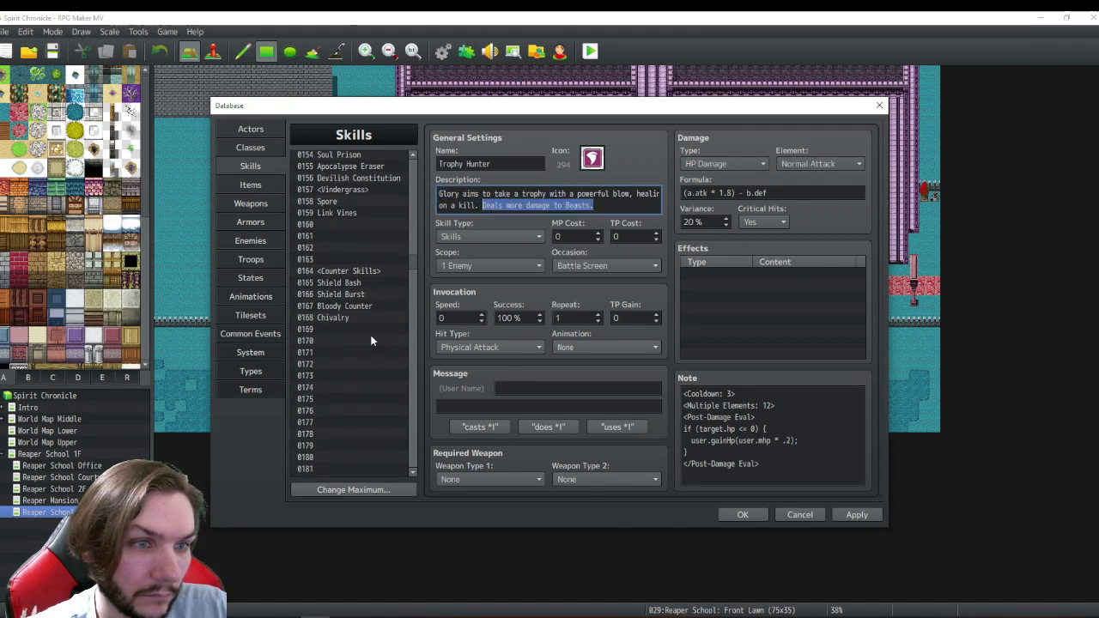
scroll(370, 304, down, 5)
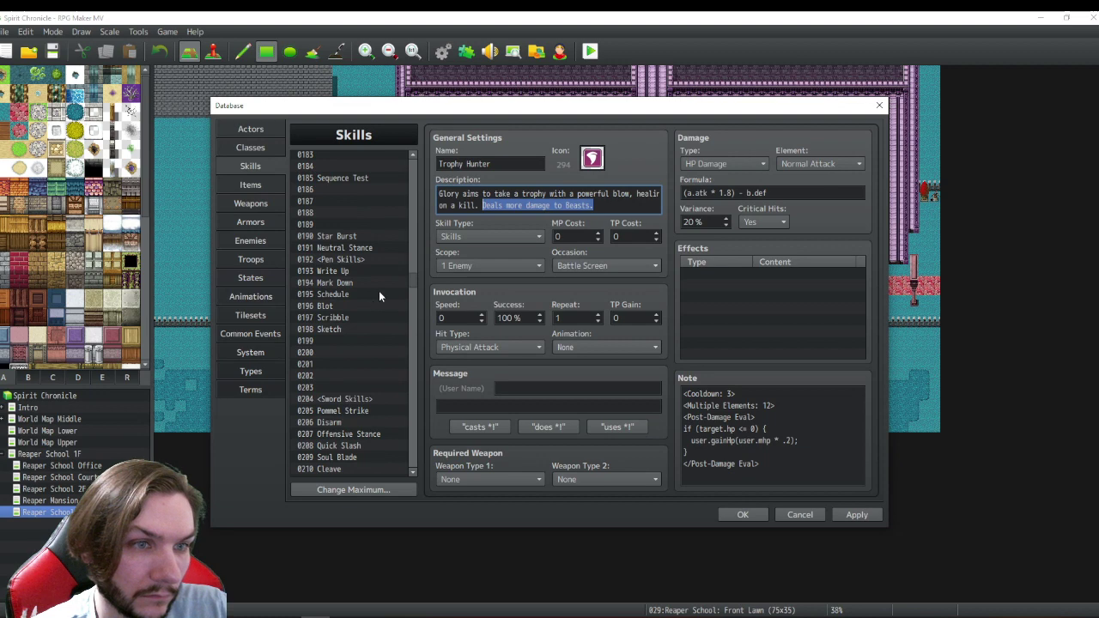
scroll(380, 295, down, 14)
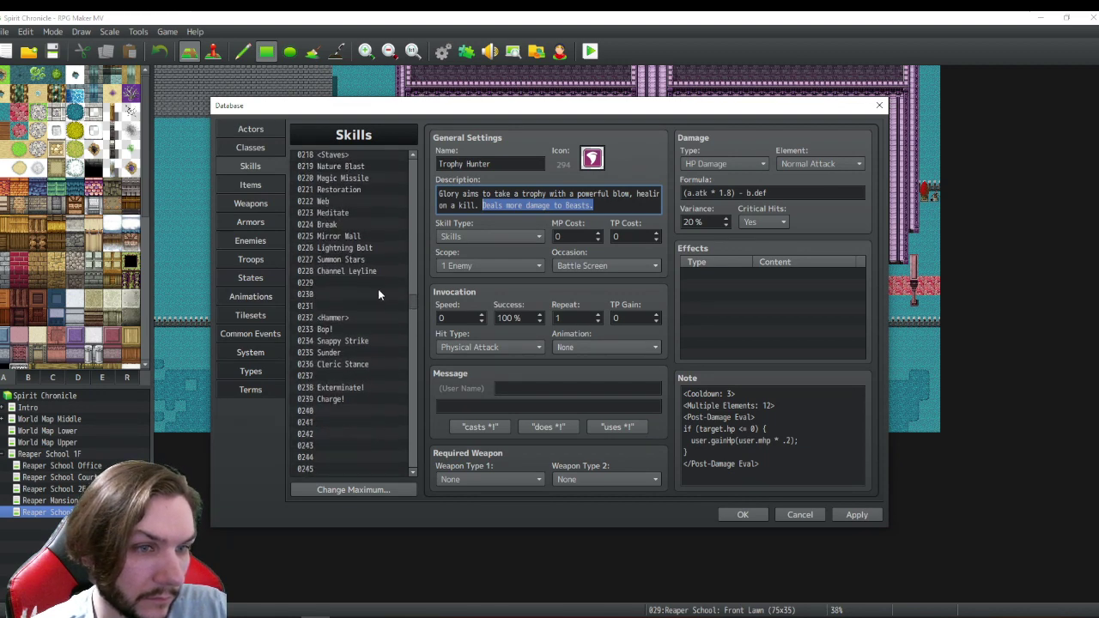
click(349, 318)
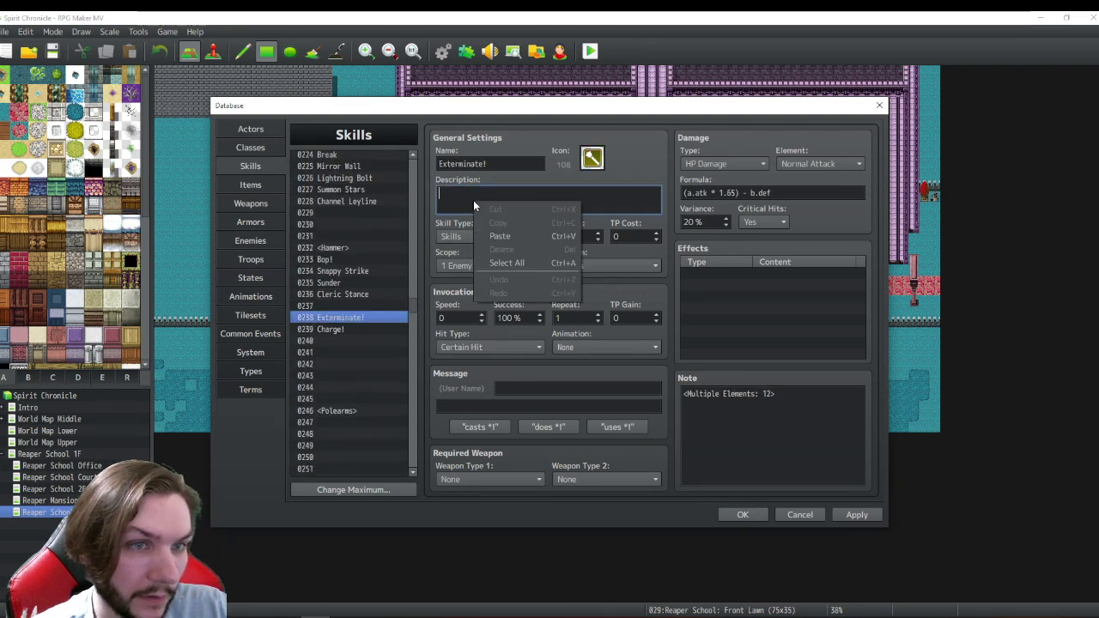
key(ctrl+v)
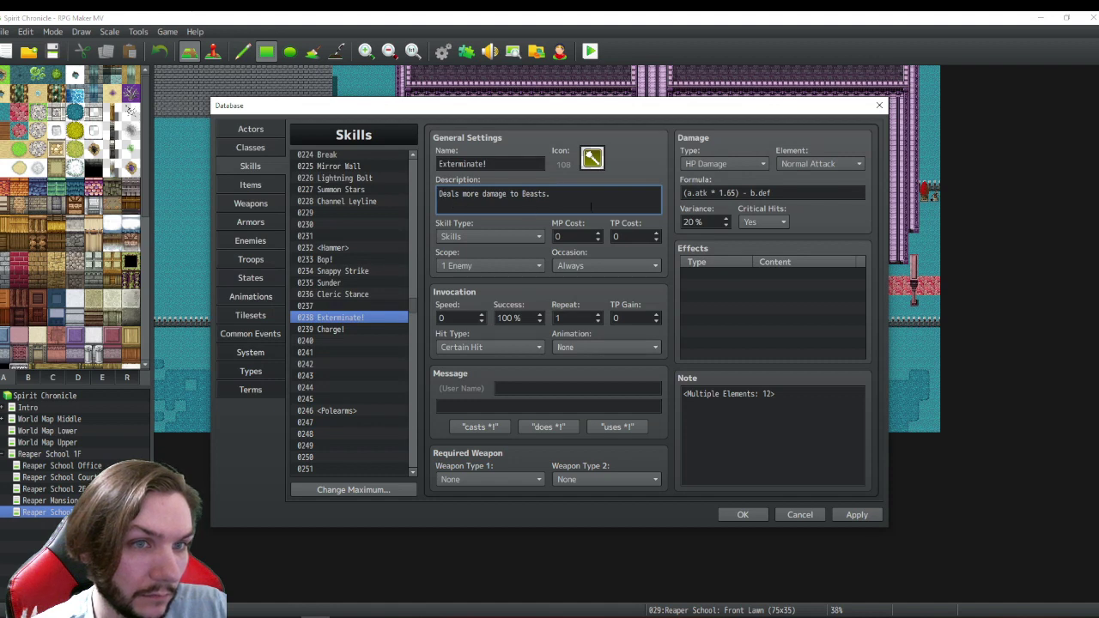
click(617, 264)
click(616, 289)
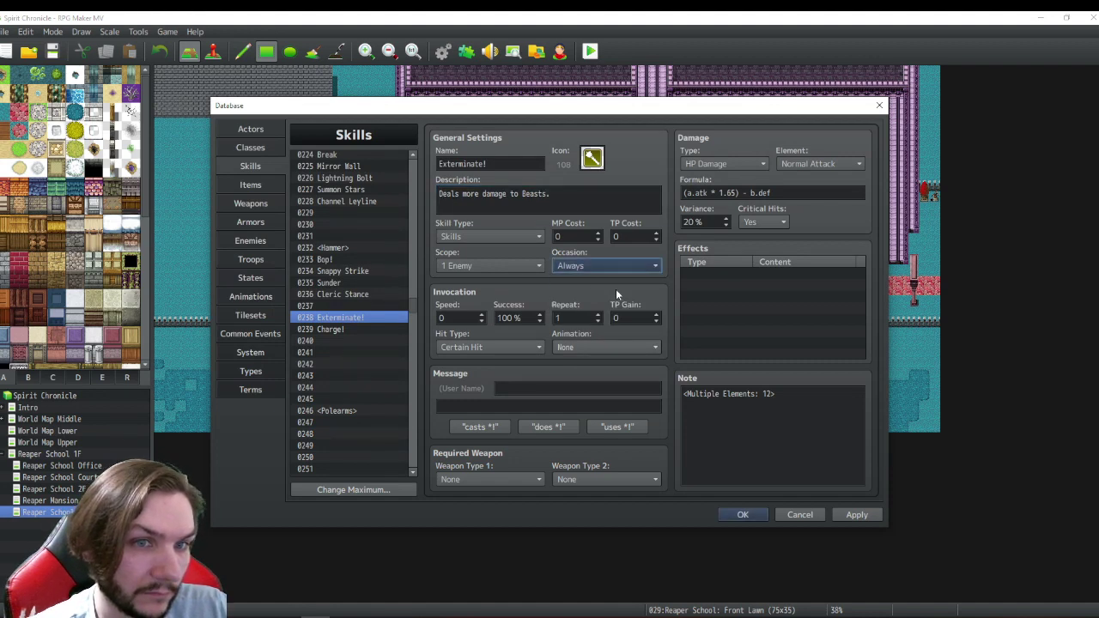
- Replace "Beasts" with "Insects" in Exterminate!'s description
click(544, 193)
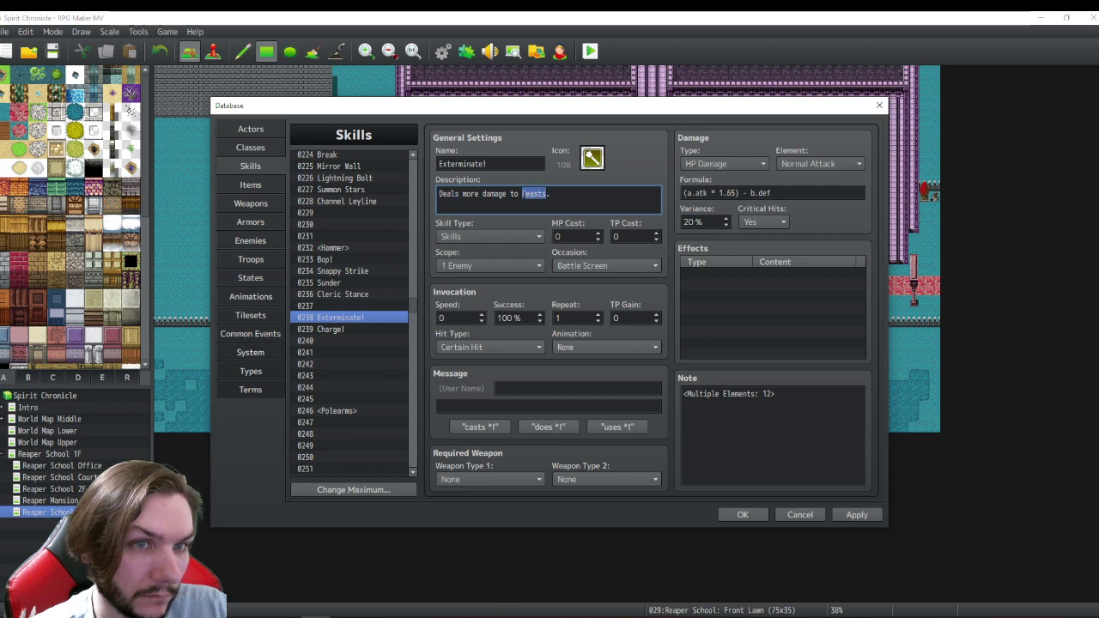
text(In)
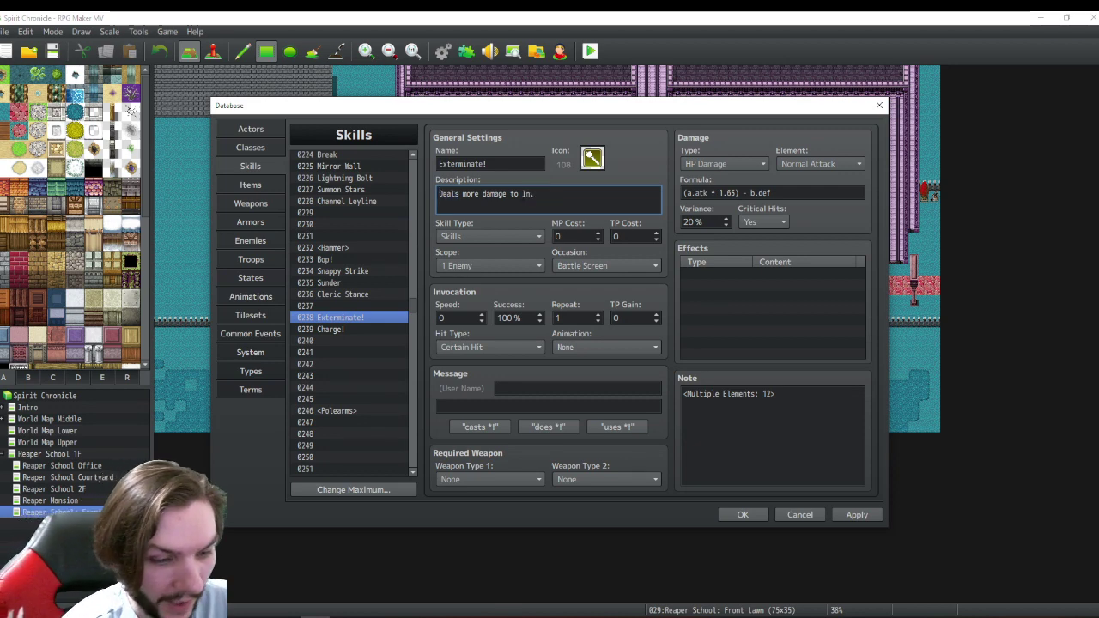
text(sects)
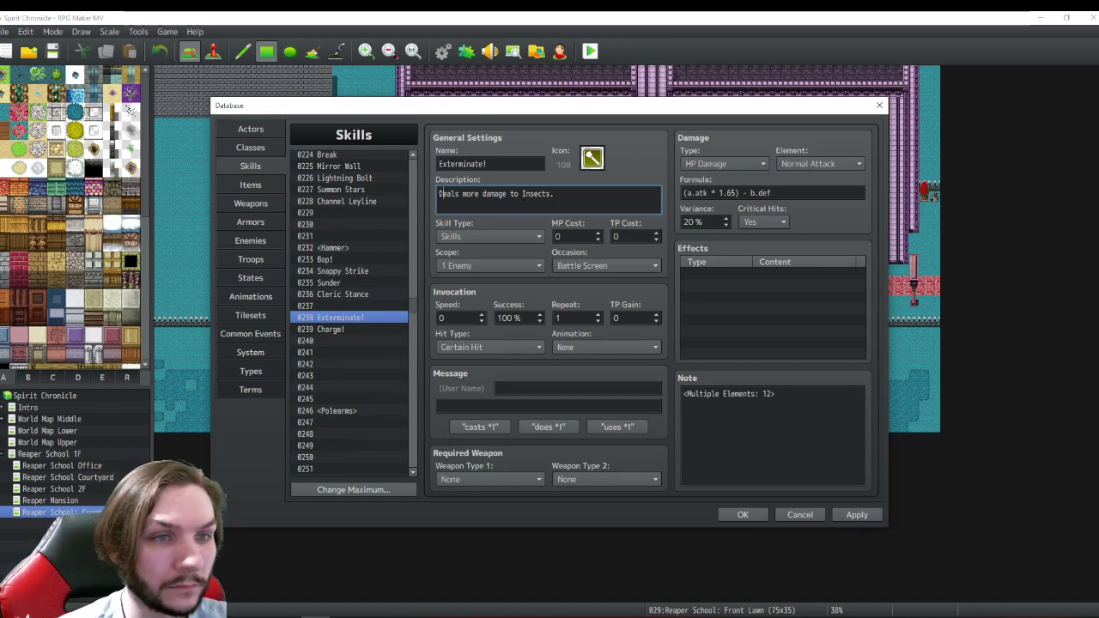
- Add "Deals damage based on Strength." as a separate first line of Exterminate!'s description
key(Home)
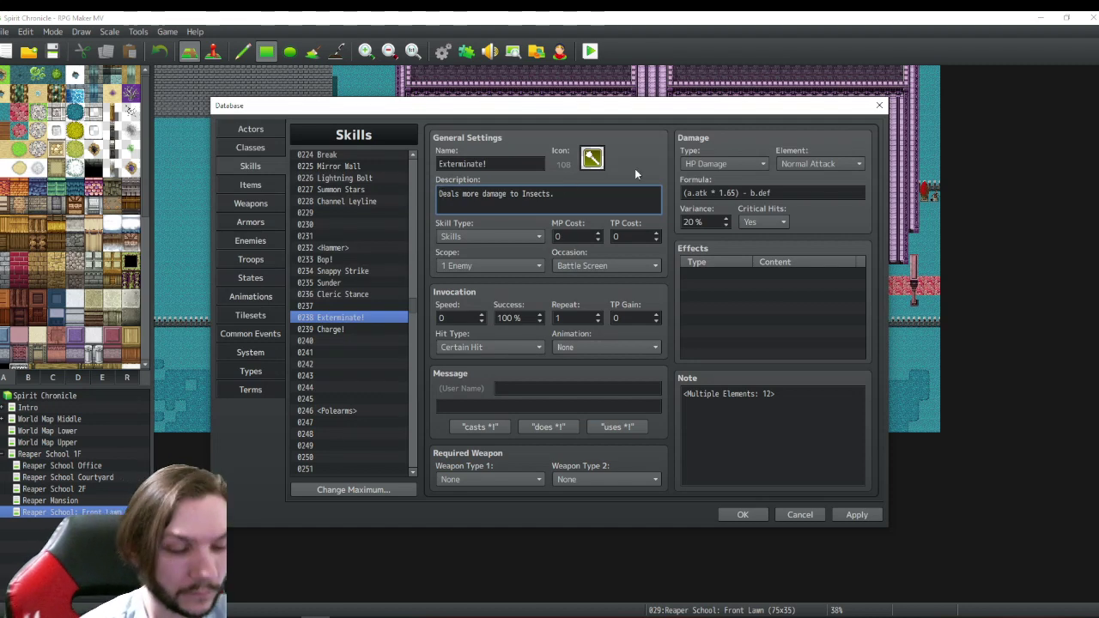
text(Deals da)
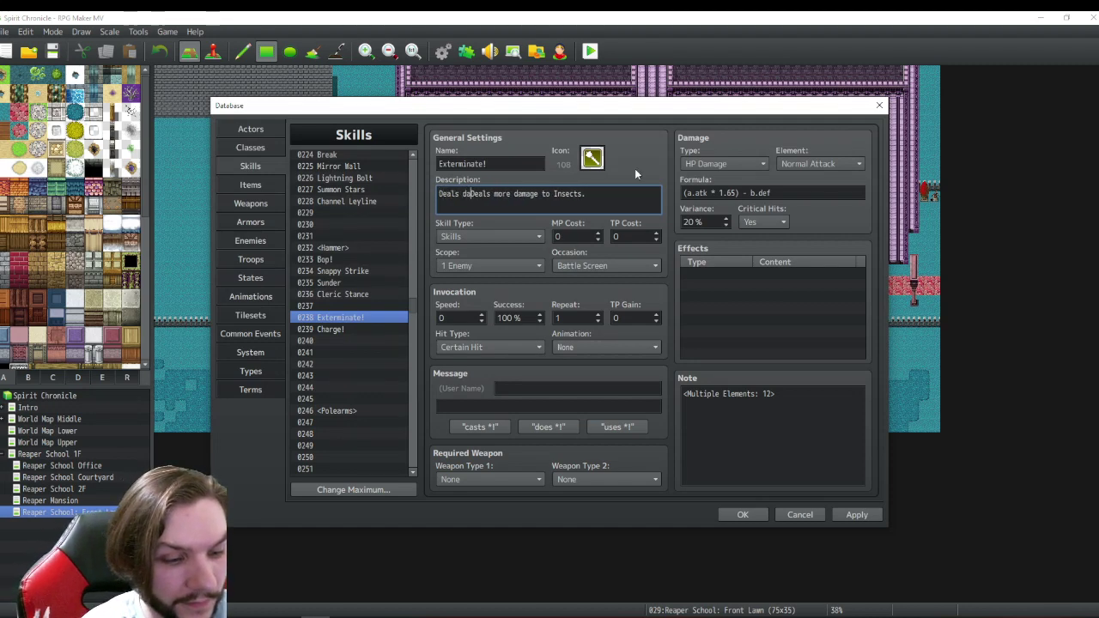
text(mage bas)
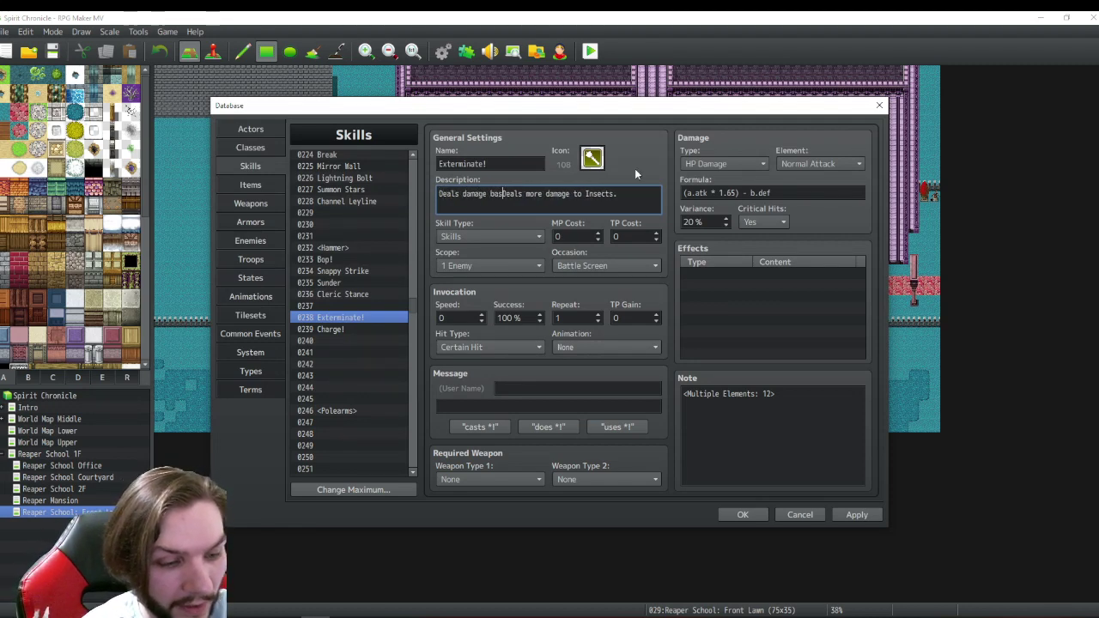
text(ed on S)
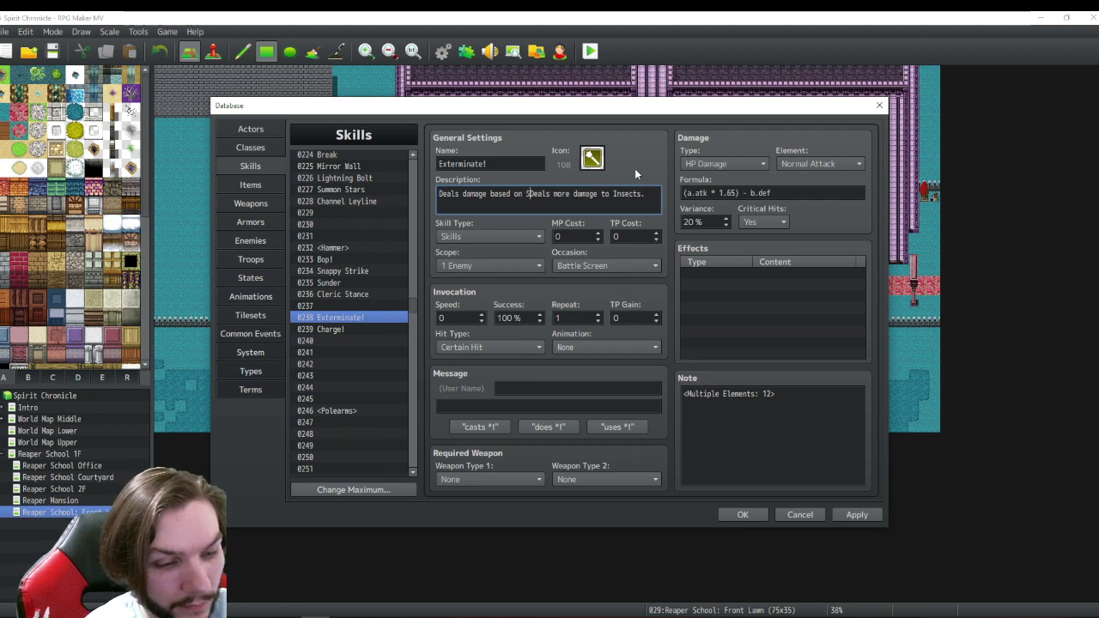
text(trength)
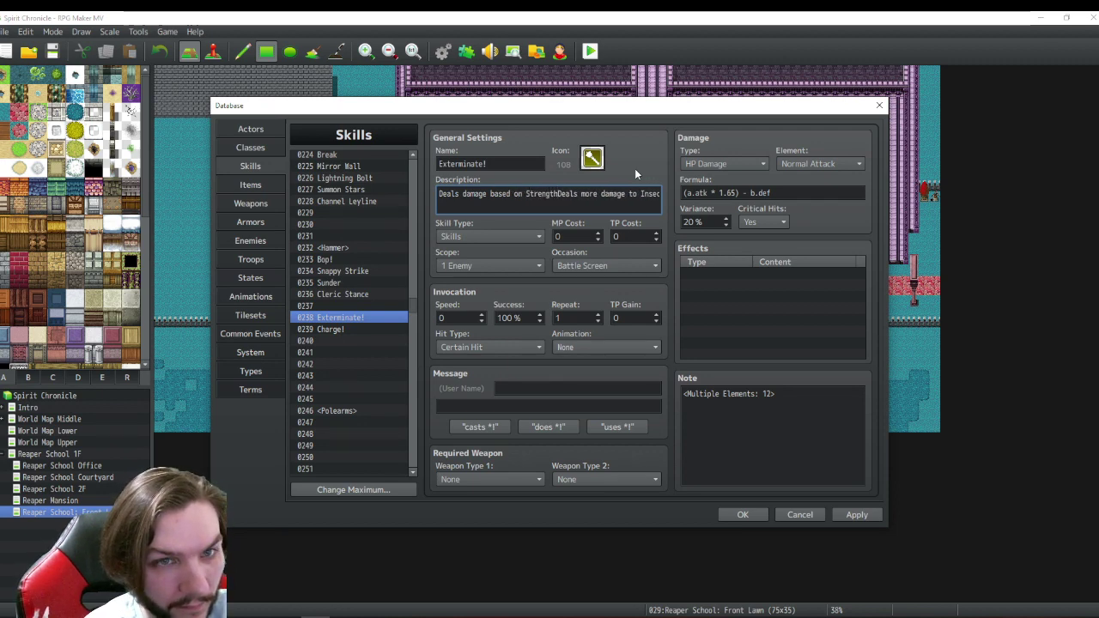
text(.)
key(Return)
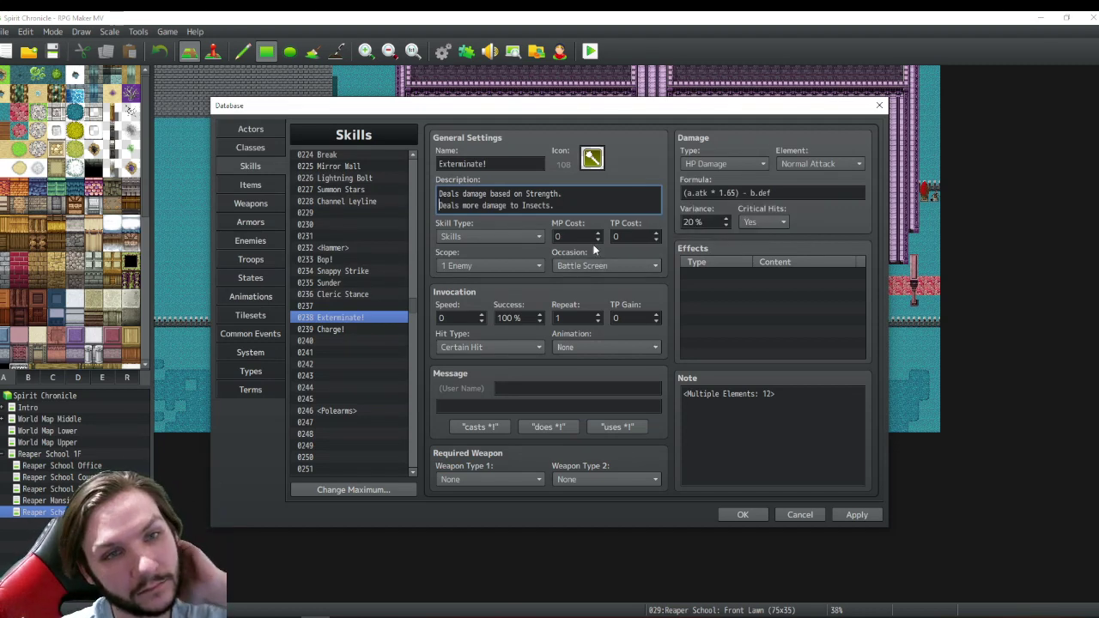
- Copy the "<Cooldown: 3>" tag from the note of the Sunder skill
click(351, 286)
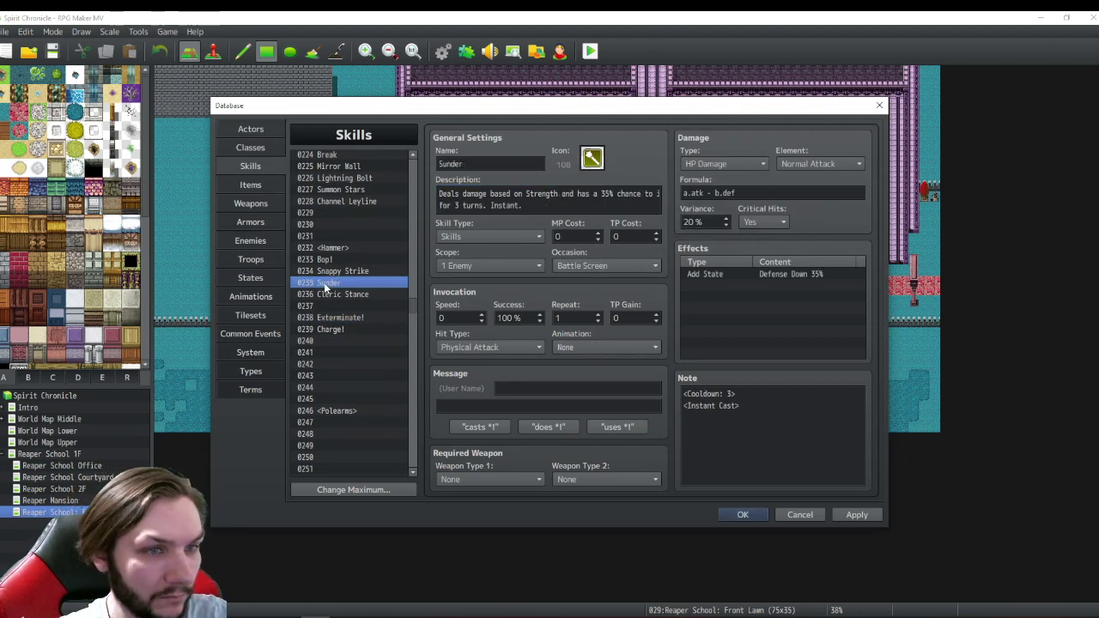
mouse_move(706, 393)
mouse_down()
mouse_move(735, 394)
mouse_move(684, 394)
mouse_up()
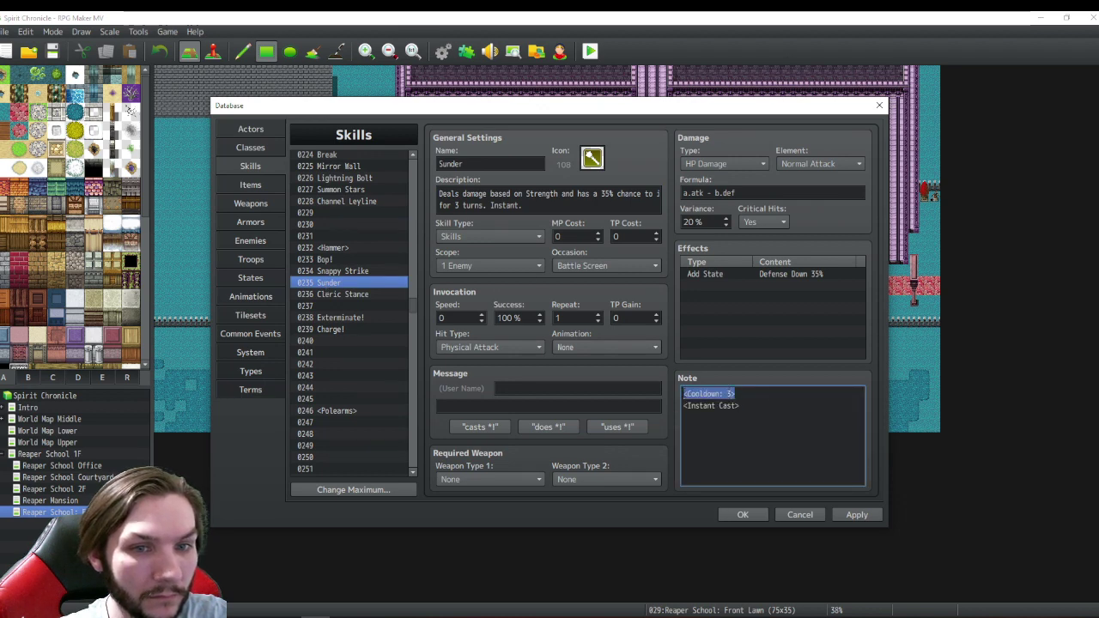
right_click(687, 390)
click(713, 415)
- Paste the copied cooldown tag as a second line in the note of the Exterminate! skill
click(340, 317)
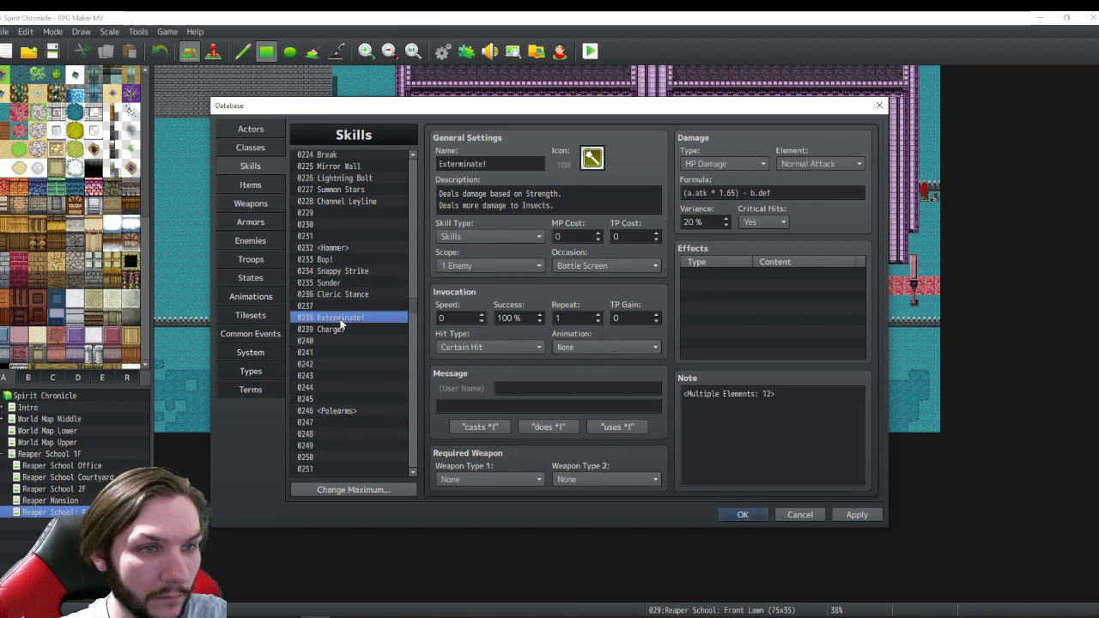
drag(783, 403, 684, 394)
click(783, 404)
right_click(740, 418)
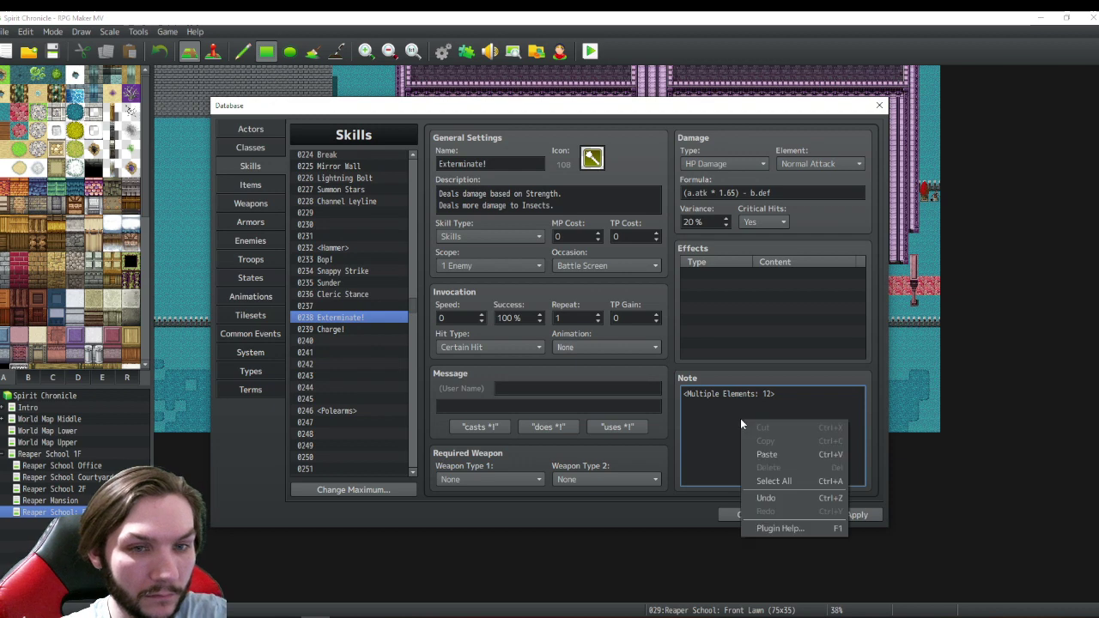
click(764, 453)
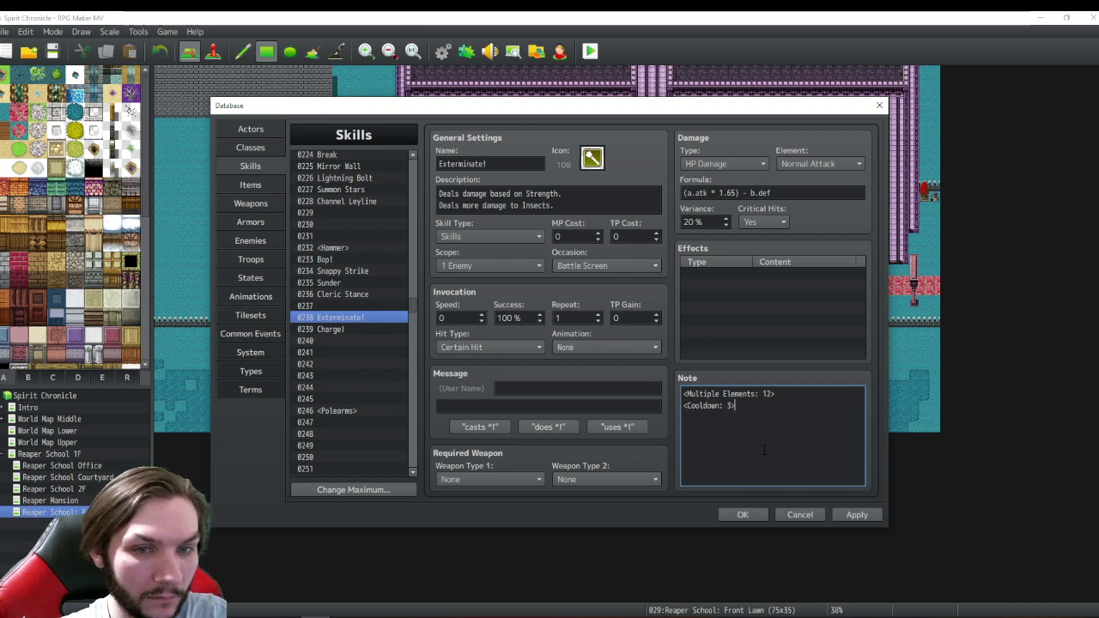
click(322, 306)
click(333, 319)
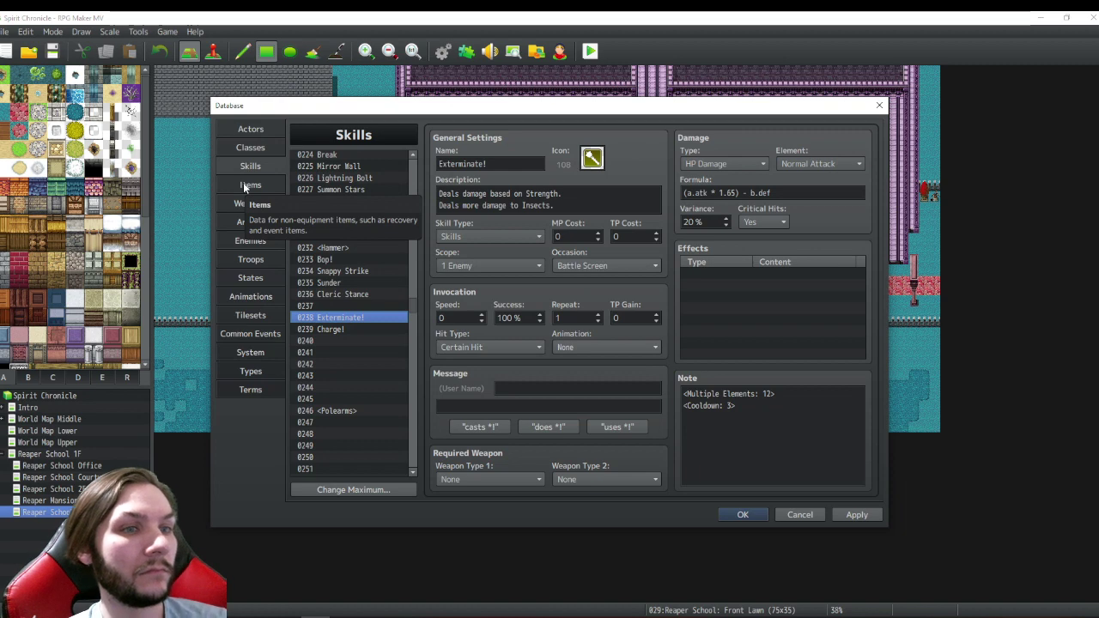
- Rename skill 0234 to "Snappy Strikes"
click(363, 271)
triple_click(510, 164)
text(s)
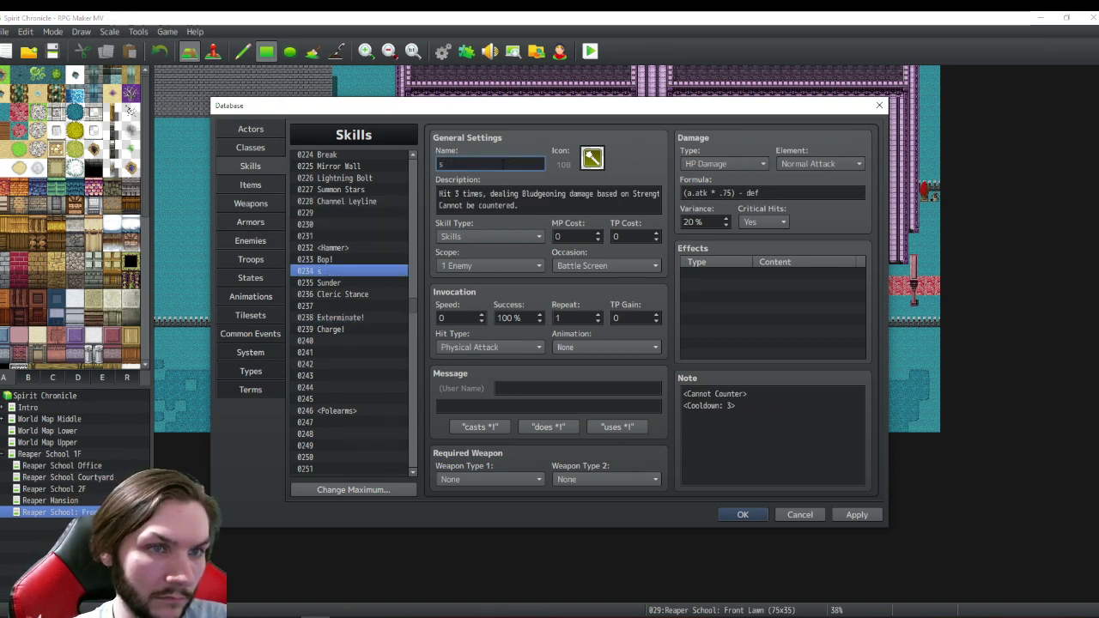
key(ctrl+z)
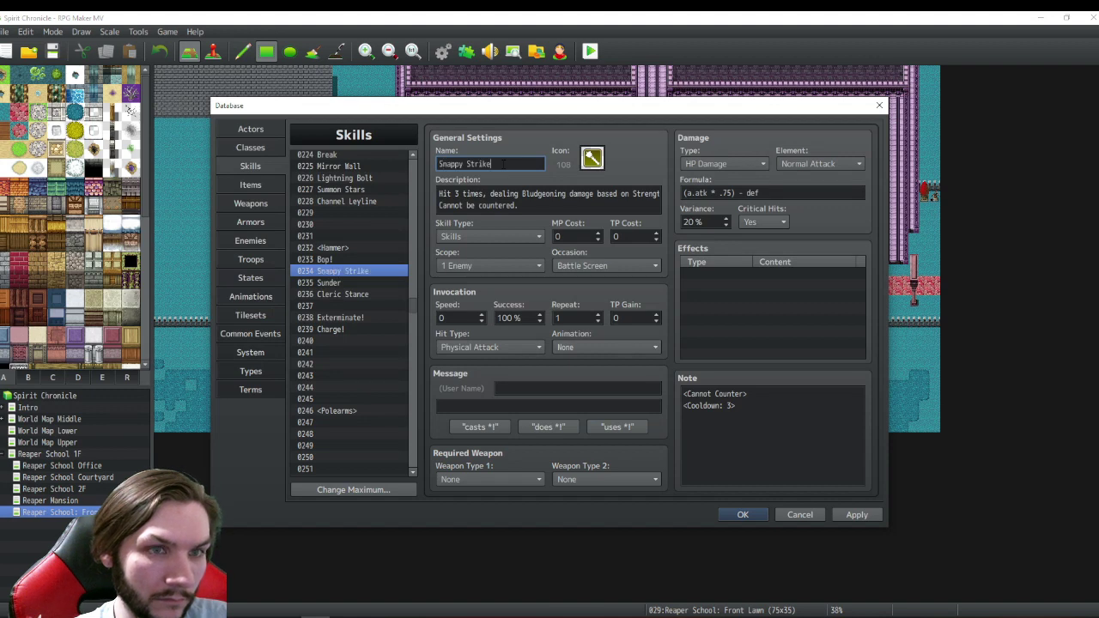
text(s)
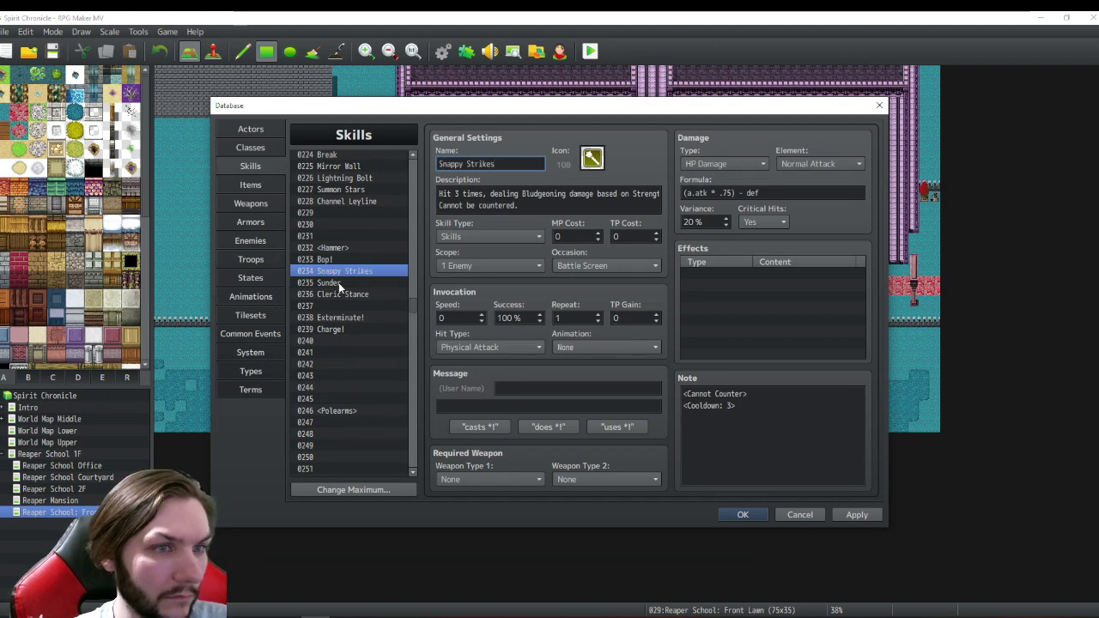
- Review the Charge! and Snappy Strikes skills, and compare the traits of the Rocket Hammer and Gatorsmash Maul weapons
scroll(331, 314, down, 1)
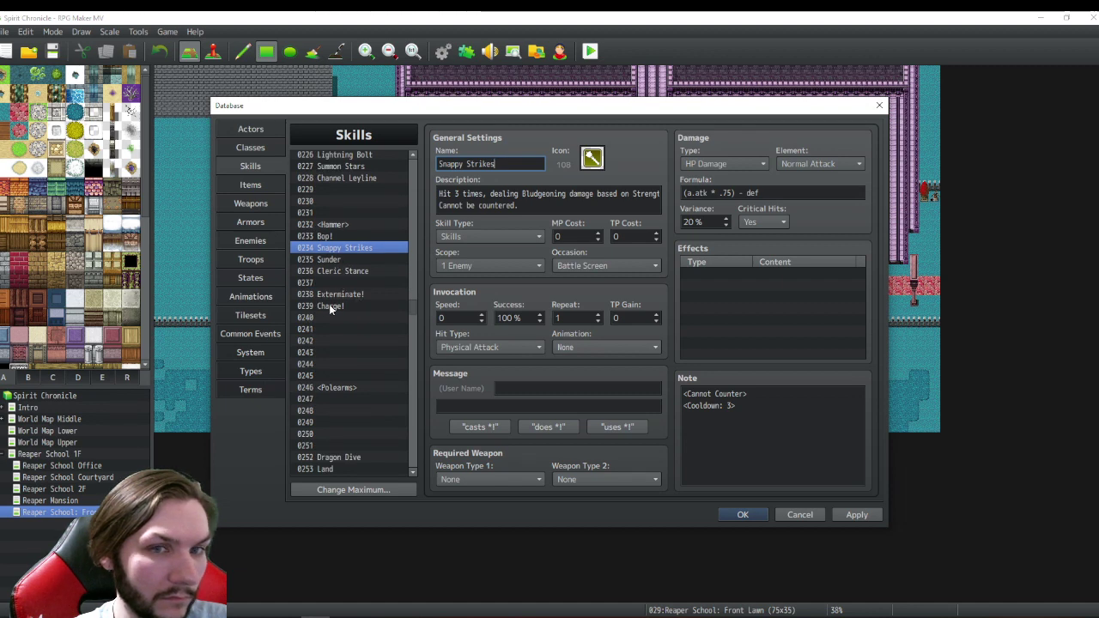
click(329, 305)
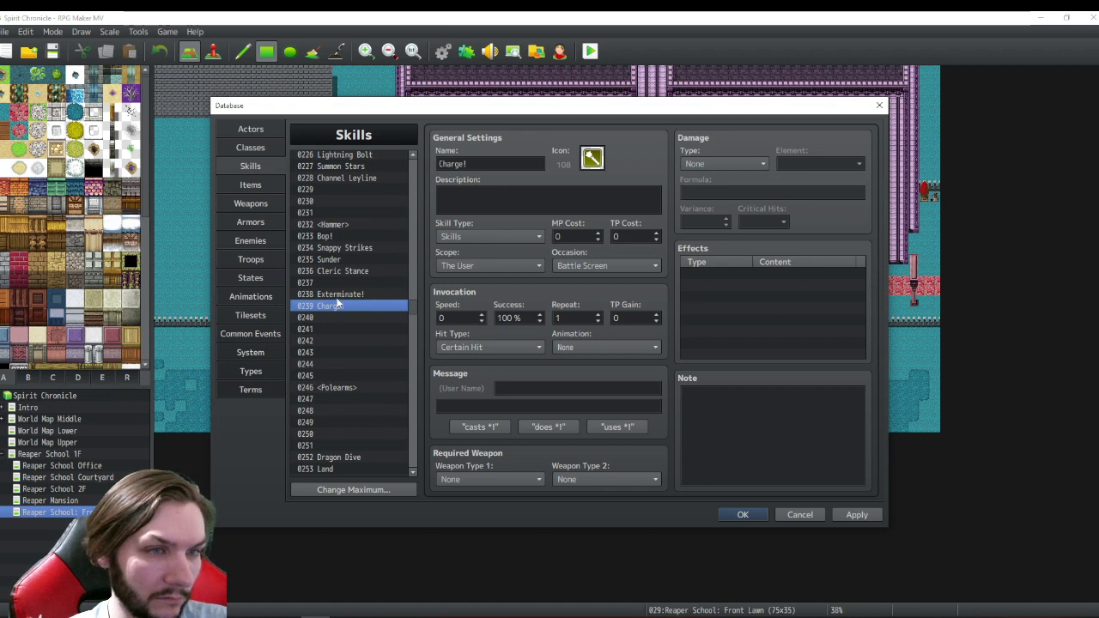
click(331, 247)
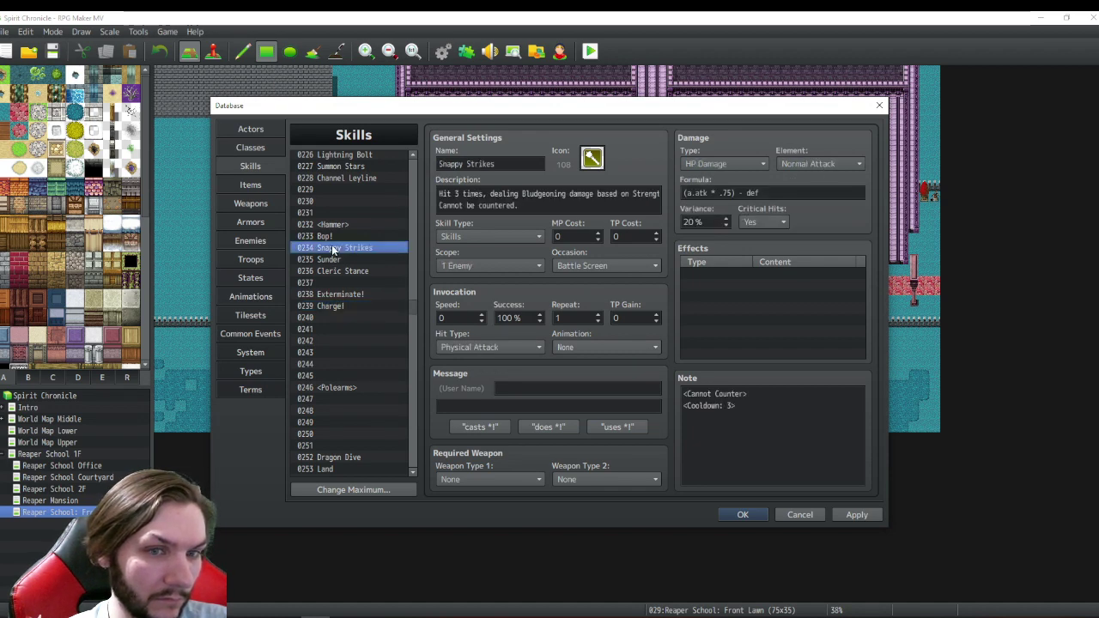
click(336, 306)
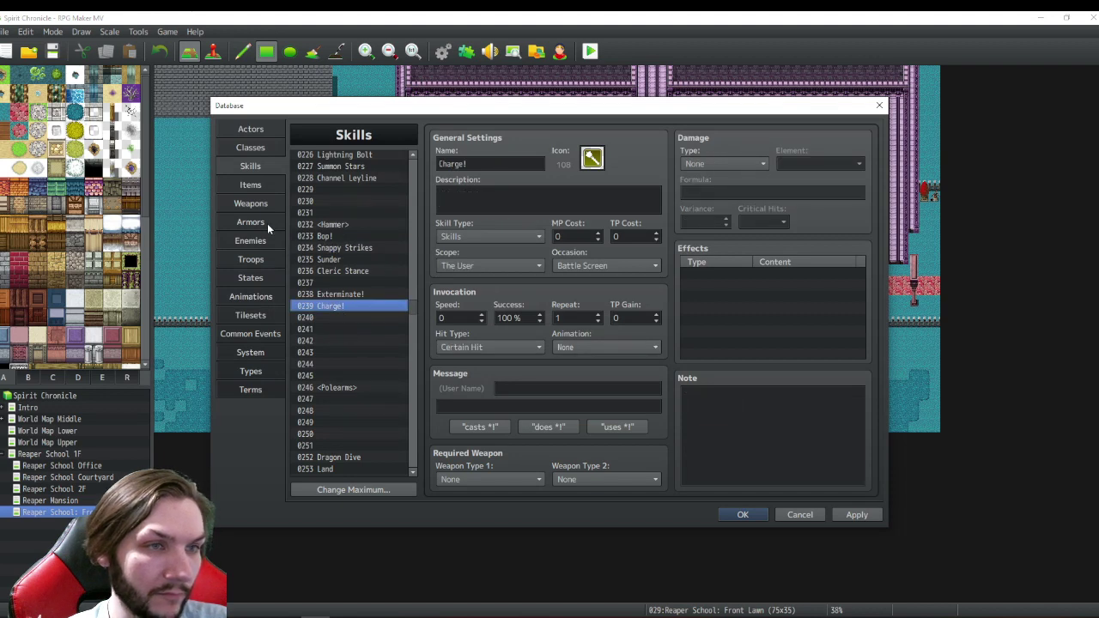
click(255, 204)
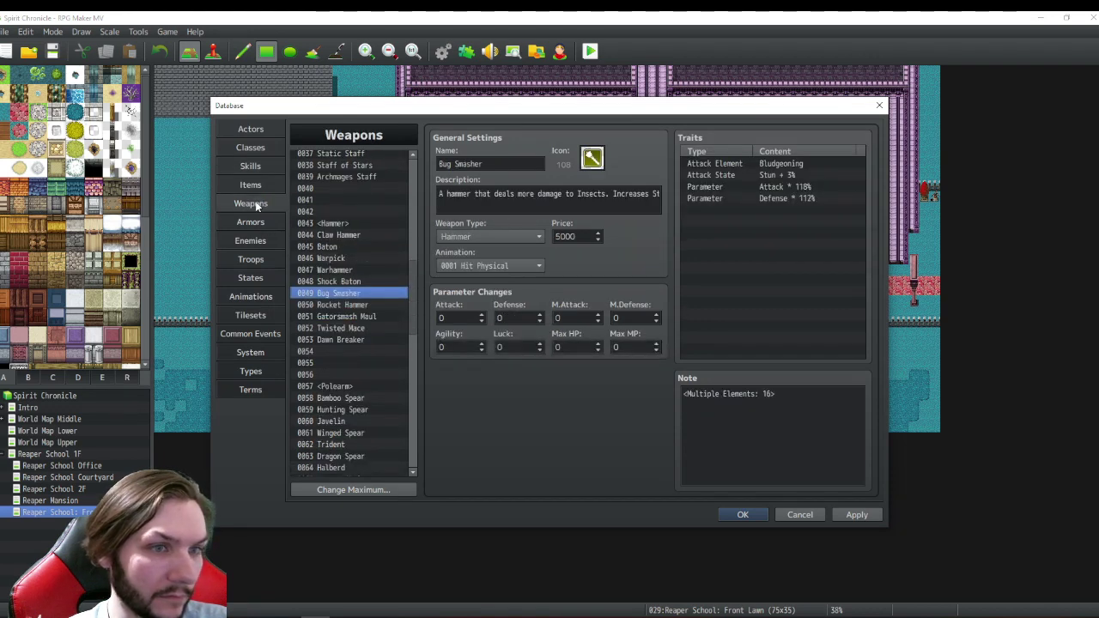
click(360, 305)
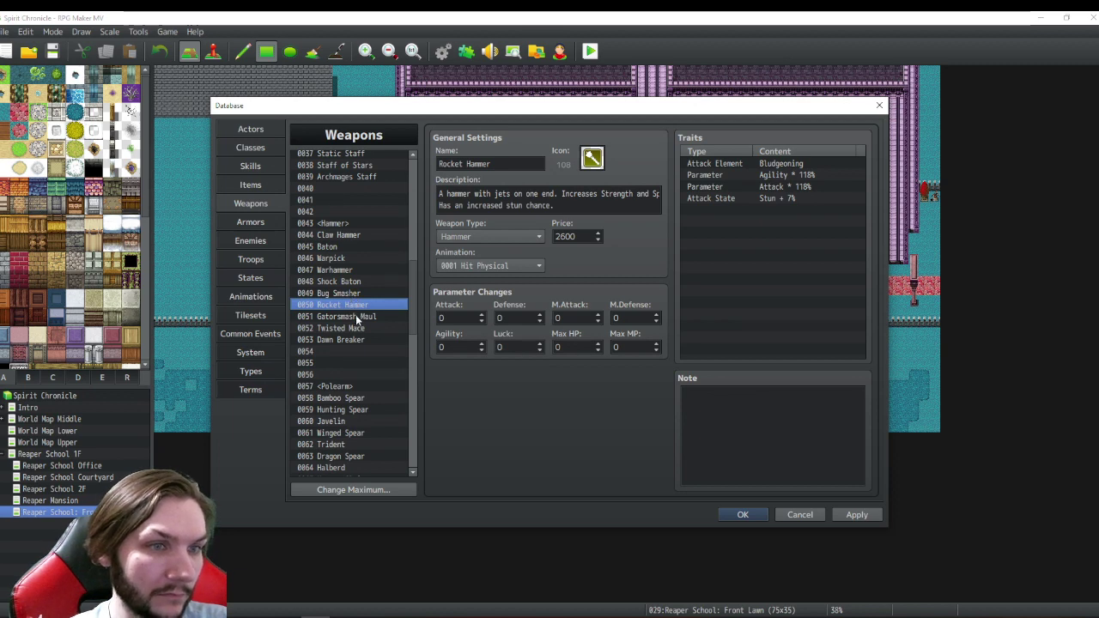
click(357, 317)
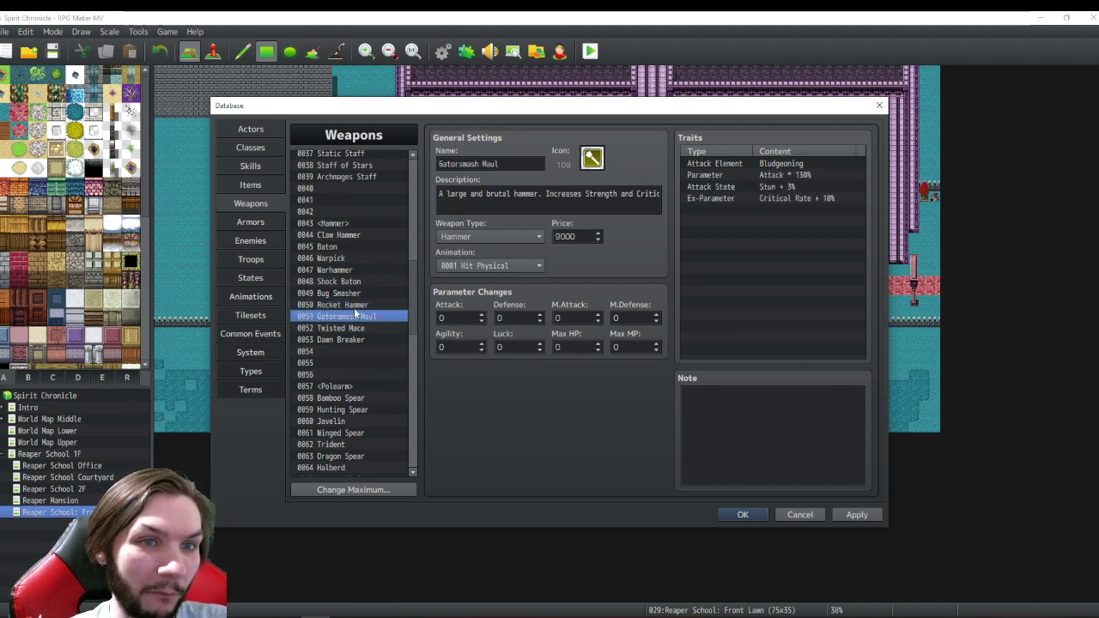
key(Up)
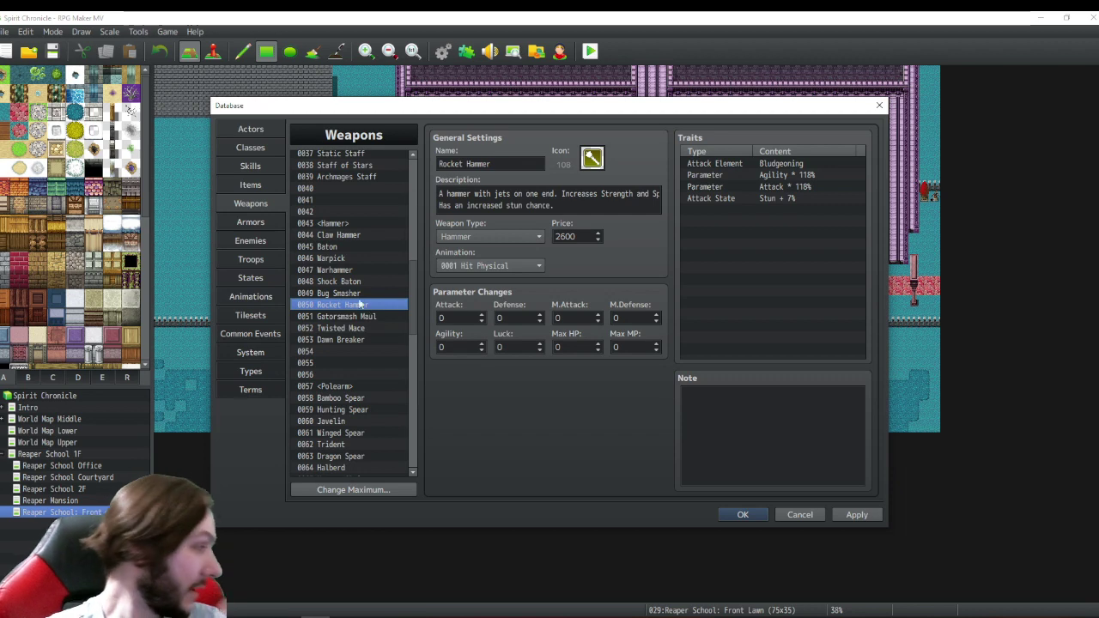
- Name the empty state in slot 0050 "Charge!"
click(269, 170)
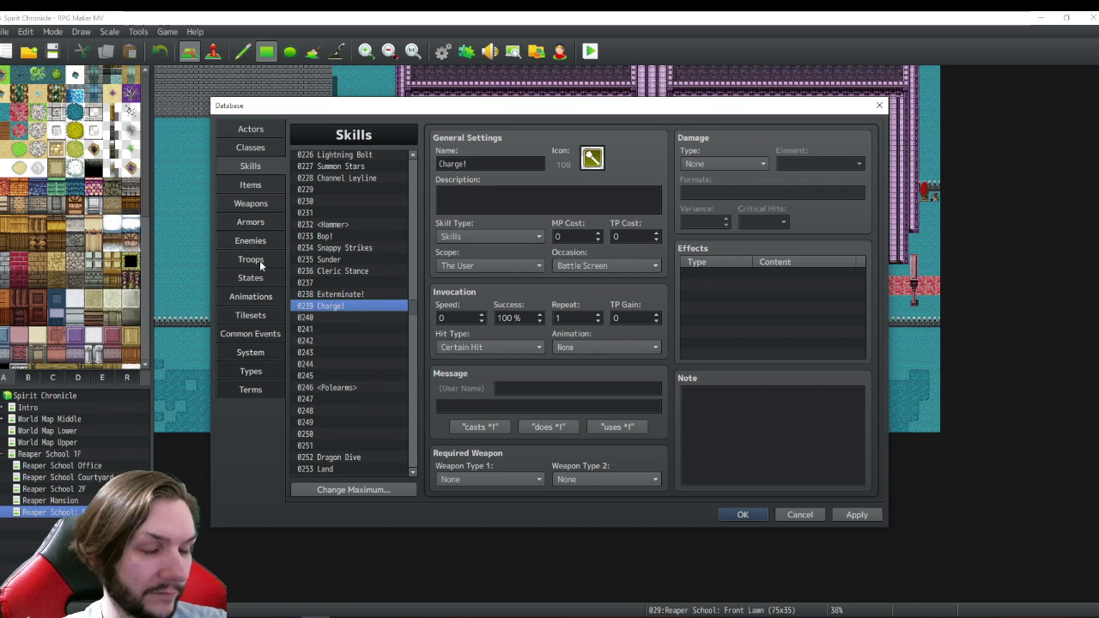
click(252, 278)
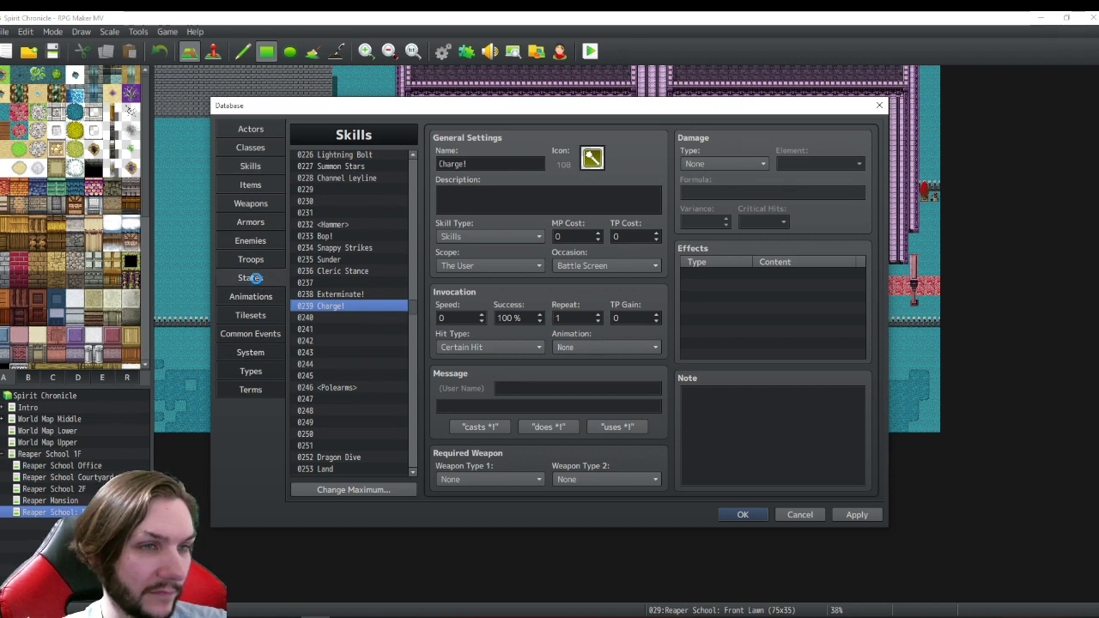
click(343, 275)
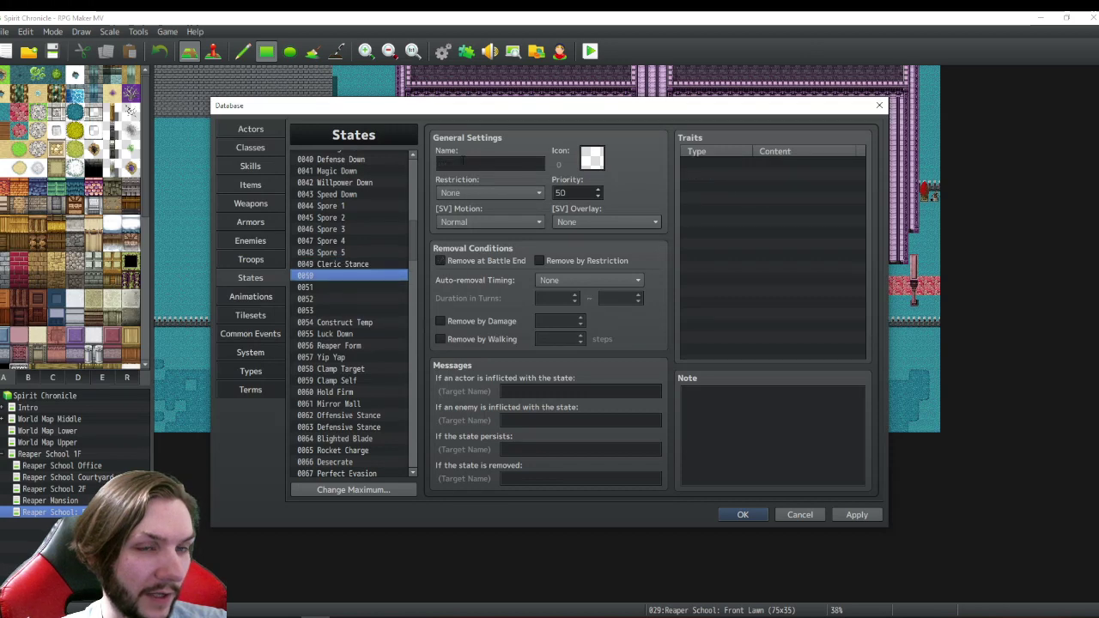
click(489, 163)
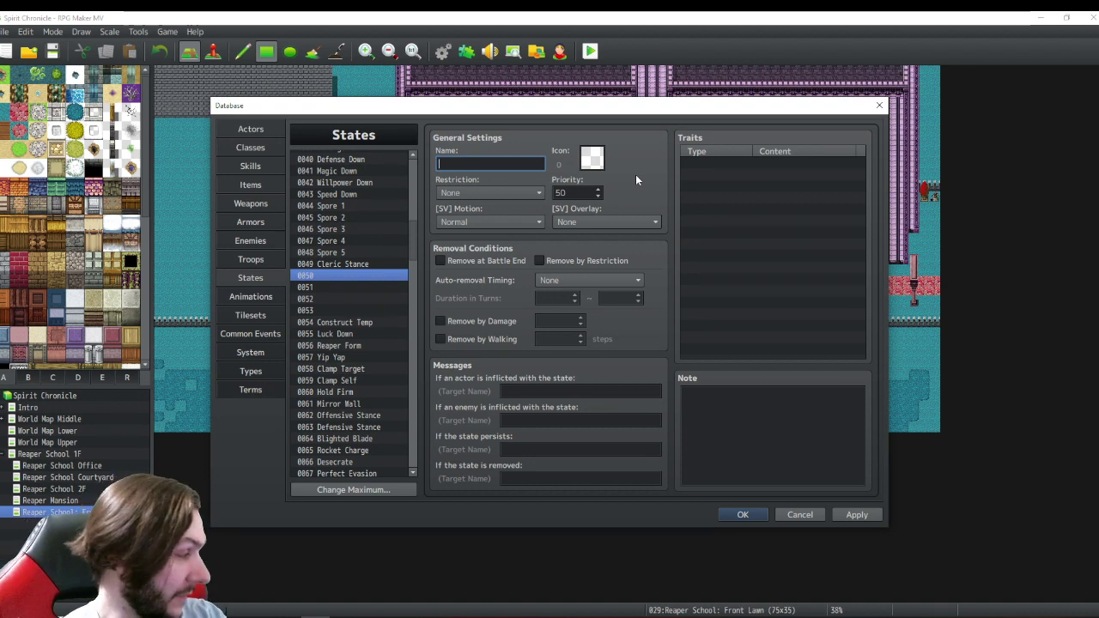
text(rge!)
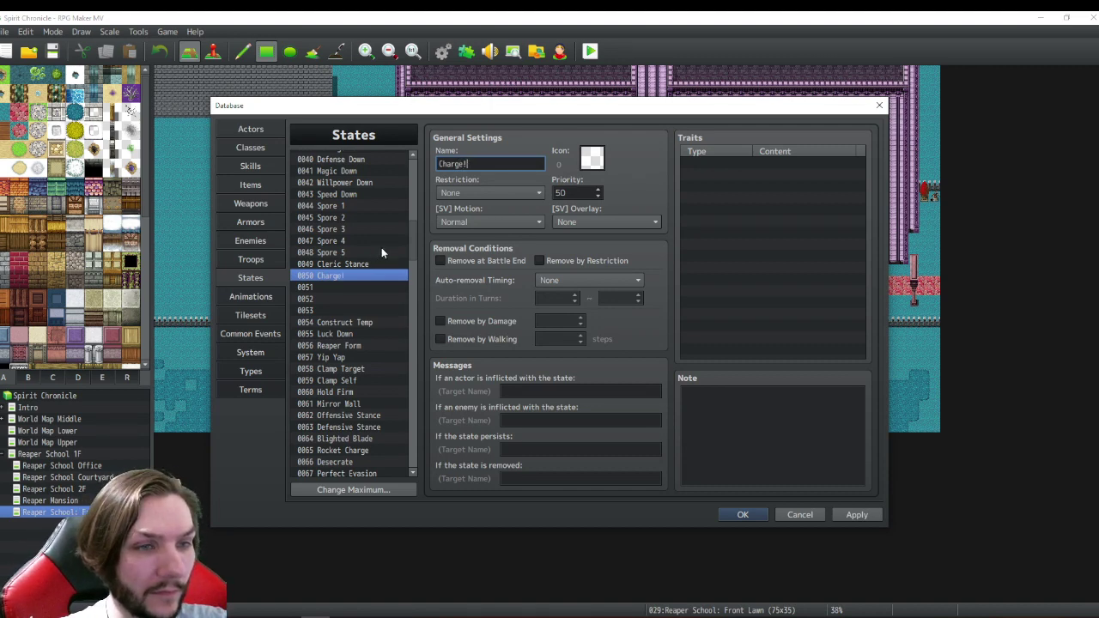
- Select the custom effect code in the Stacking Bleed state's note, from the "<Custom Apply Effect>" line through the Custom Regenerate Effect section
drag(414, 242, 411, 190)
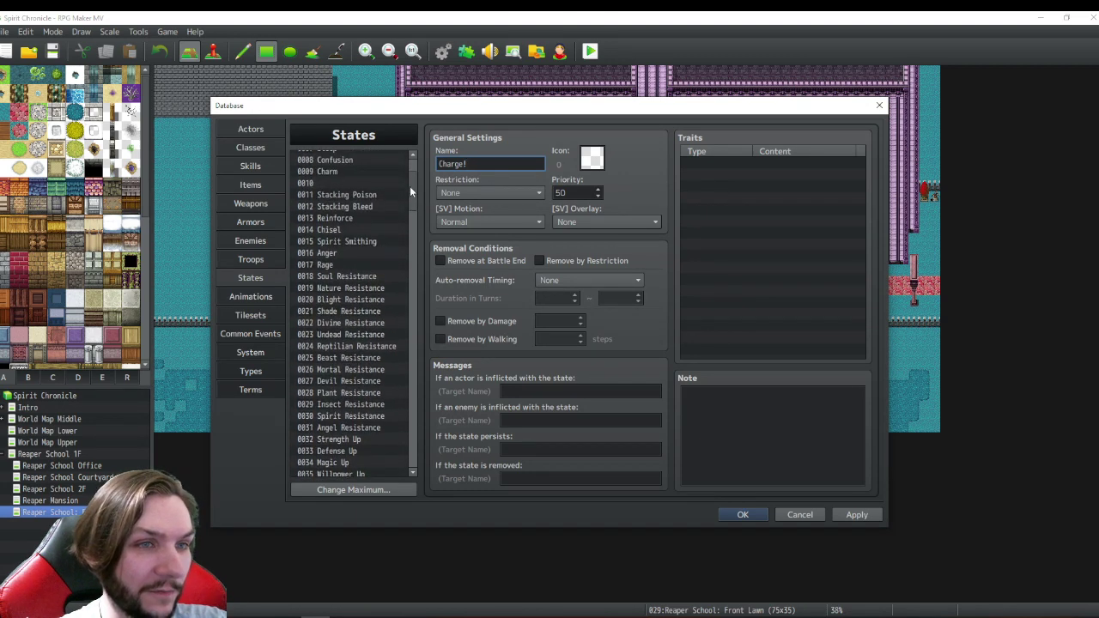
click(352, 206)
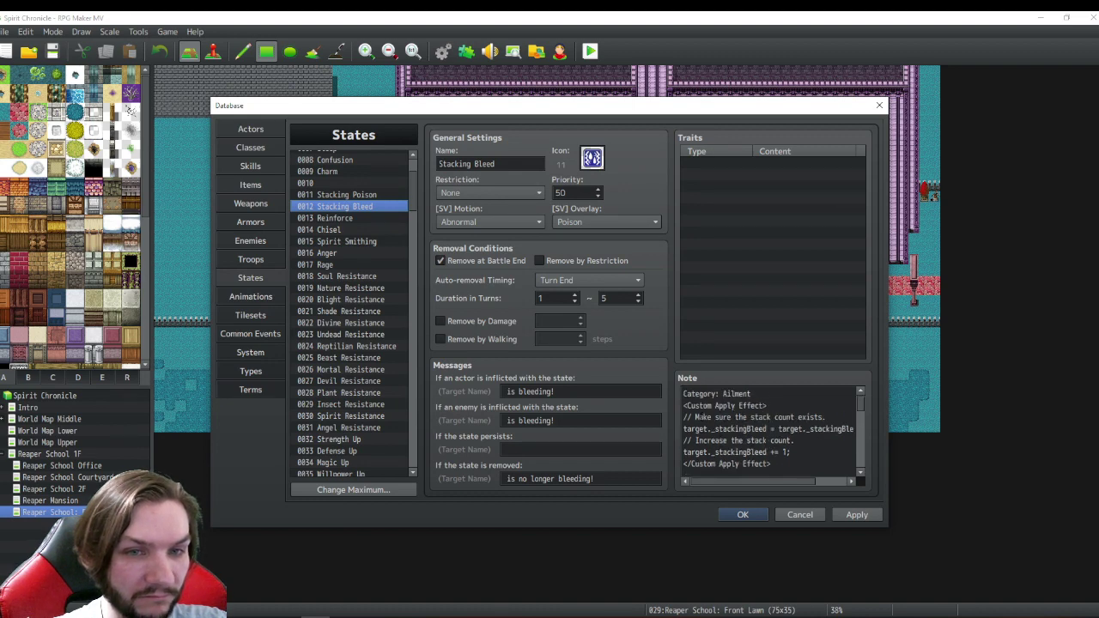
scroll(770, 429, down, 3)
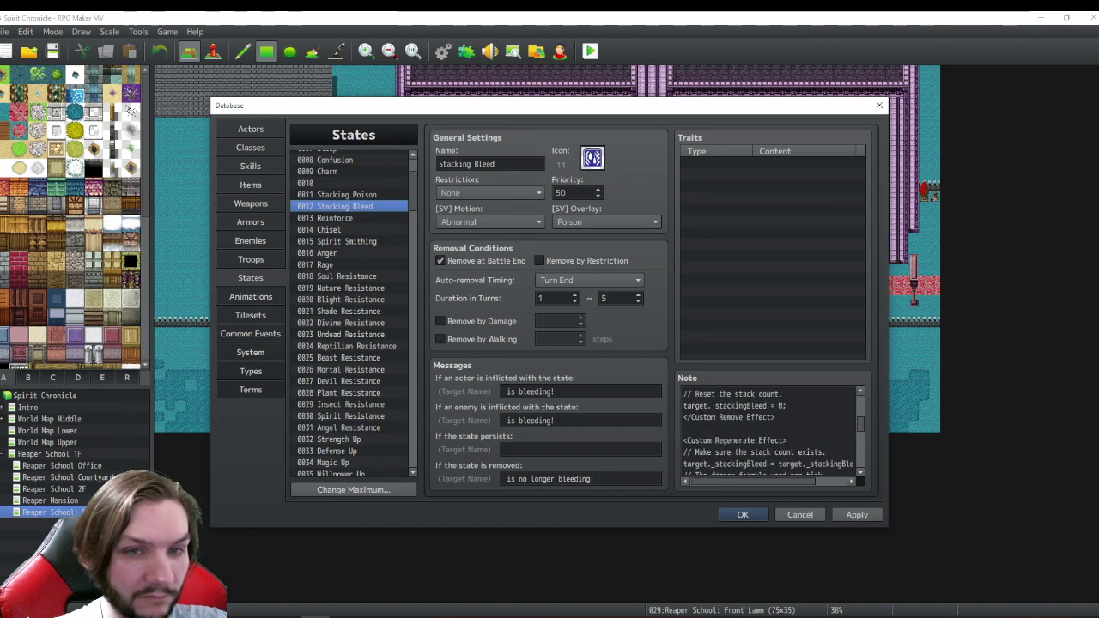
scroll(770, 429, up, 3)
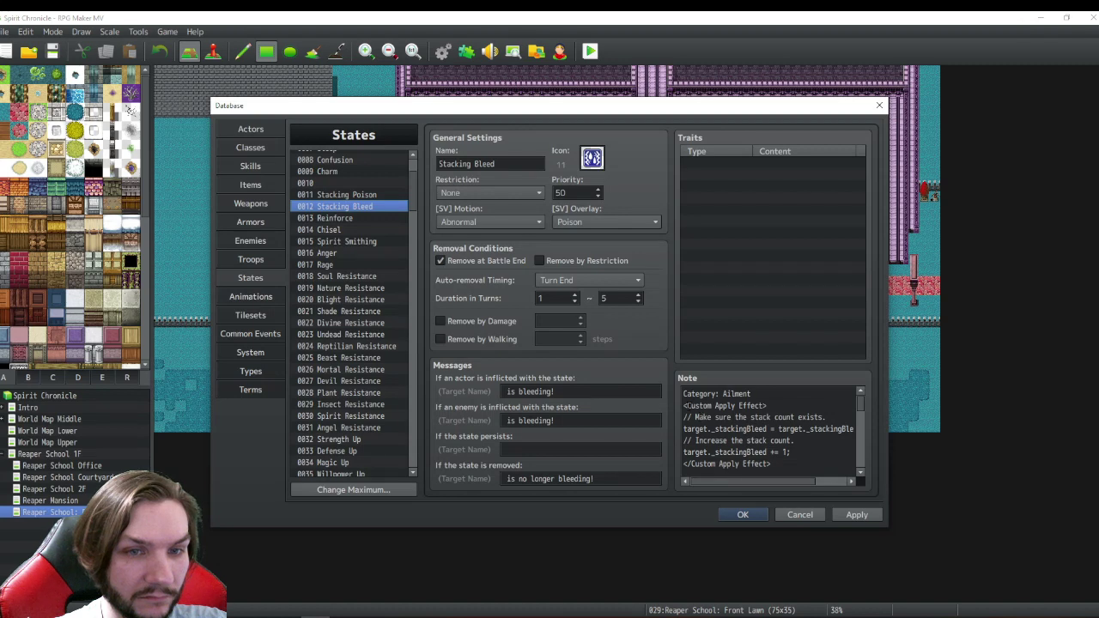
click(688, 407)
double_click(697, 405)
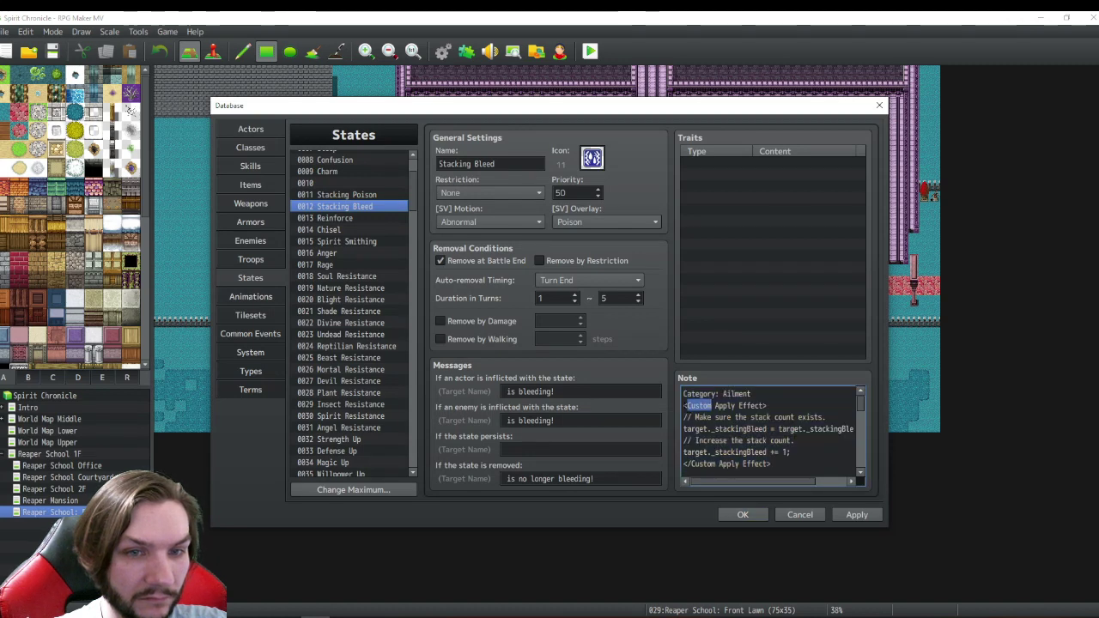
click(685, 405)
key(shift+Down)
key(shift+Down)
key(shift+Down)
key(shift+Down)
key(shift+Down)
key(shift+Down)
scroll(770, 429, down, 3)
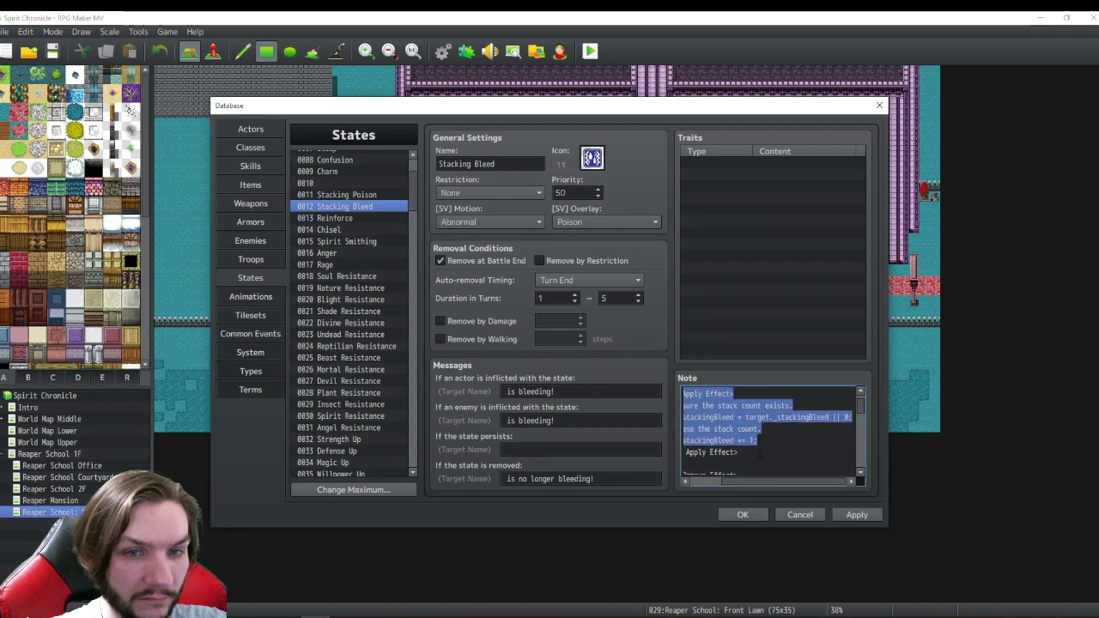
key(shift+Down)
key(shift+Down)
key(shift+Down)
key(shift+Down)
key(shift+Down)
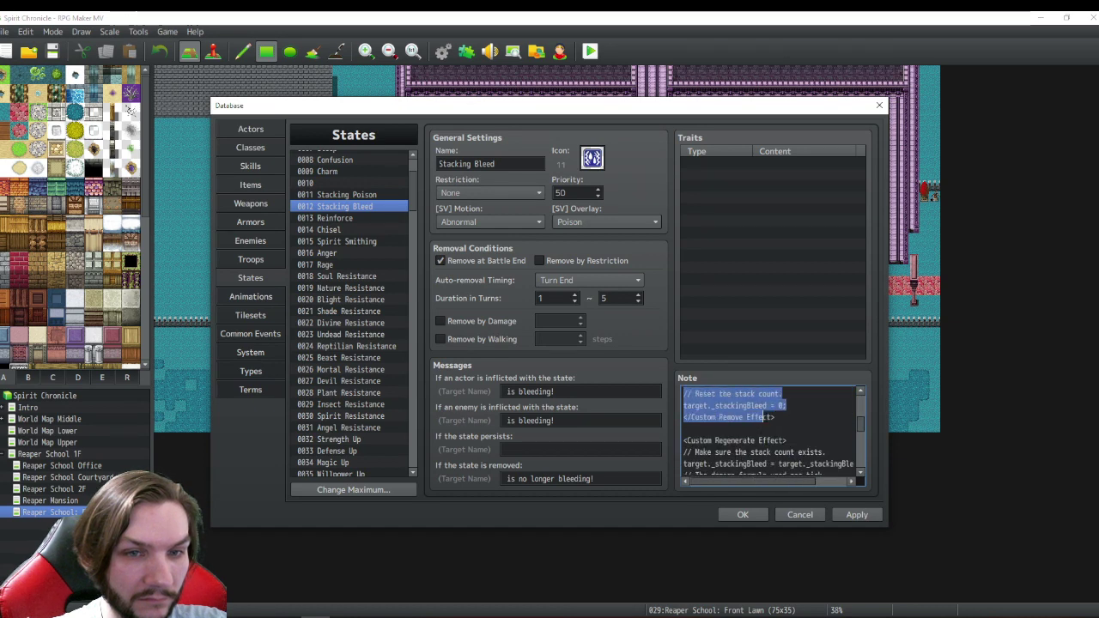
key(shift+Right)
key(shift+Right)
key(shift+Right)
key(shift+Right)
key(shift+Right)
key(shift+Right)
key(shift+Right)
key(shift+Right)
key(shift+Right)
key(shift+Right)
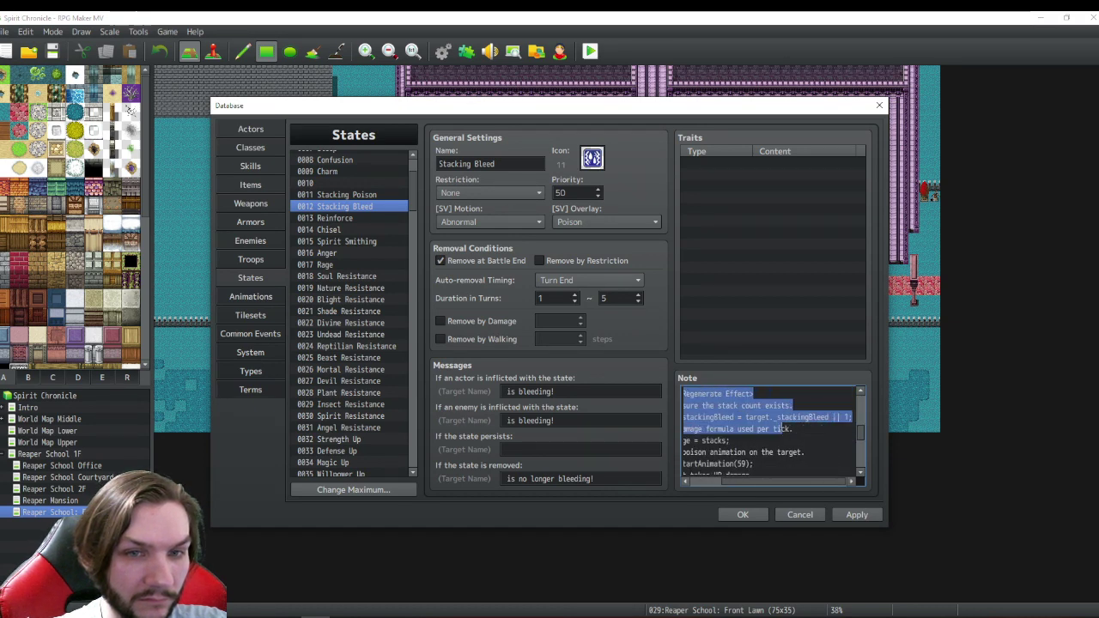
- Examine the custom effect code in the Stacking Bleed state's note
key(shift+Up)
key(shift+Up)
key(shift+Up)
key(shift+Up)
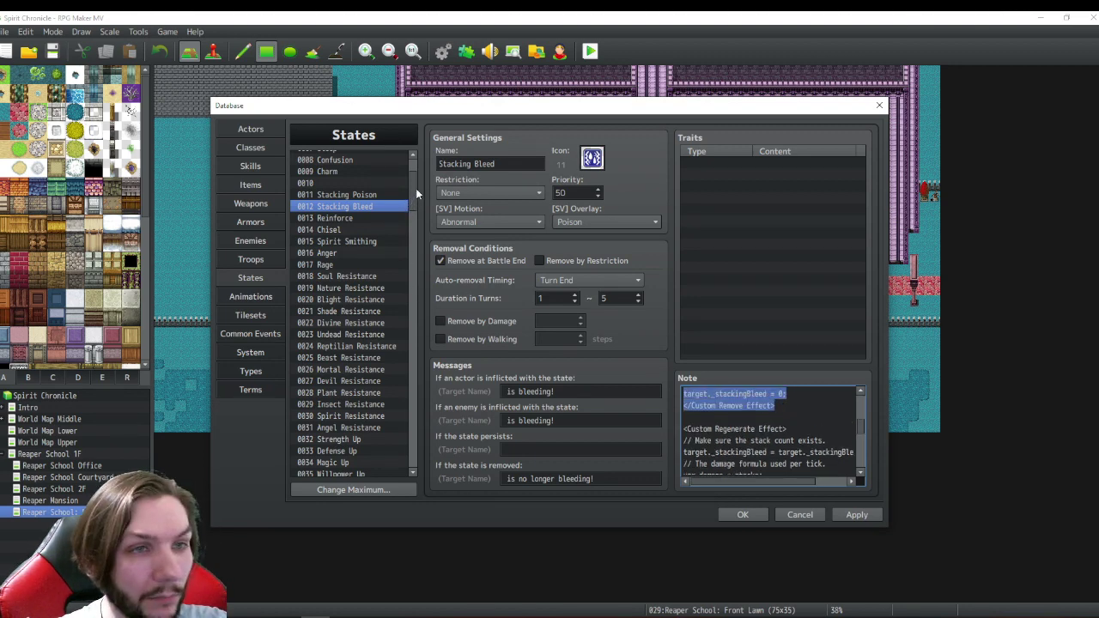
- Examine the settings and traits of the Spirit Smithing state and the Charge! state
mouse_move(416, 188)
mouse_down()
mouse_move(411, 203)
mouse_move(405, 196)
mouse_up()
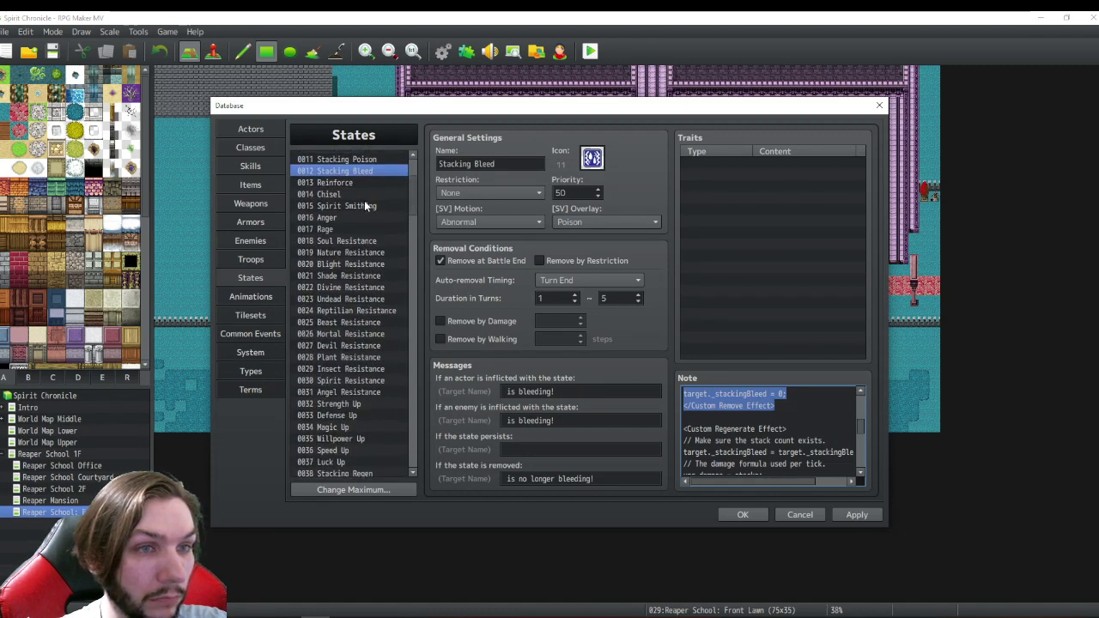
click(364, 205)
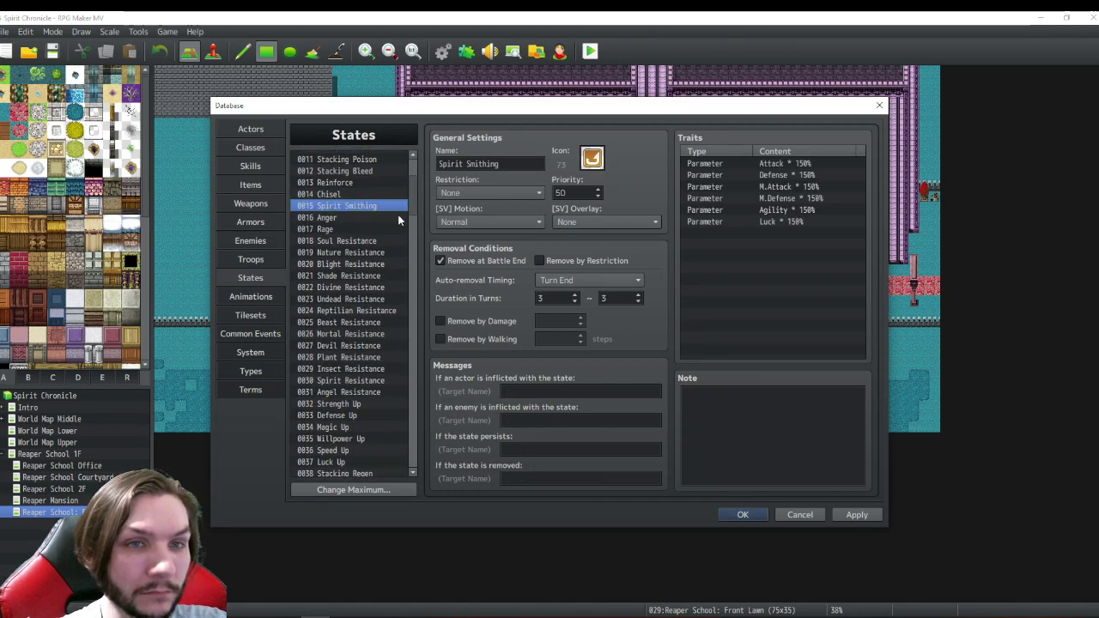
drag(412, 193, 410, 257)
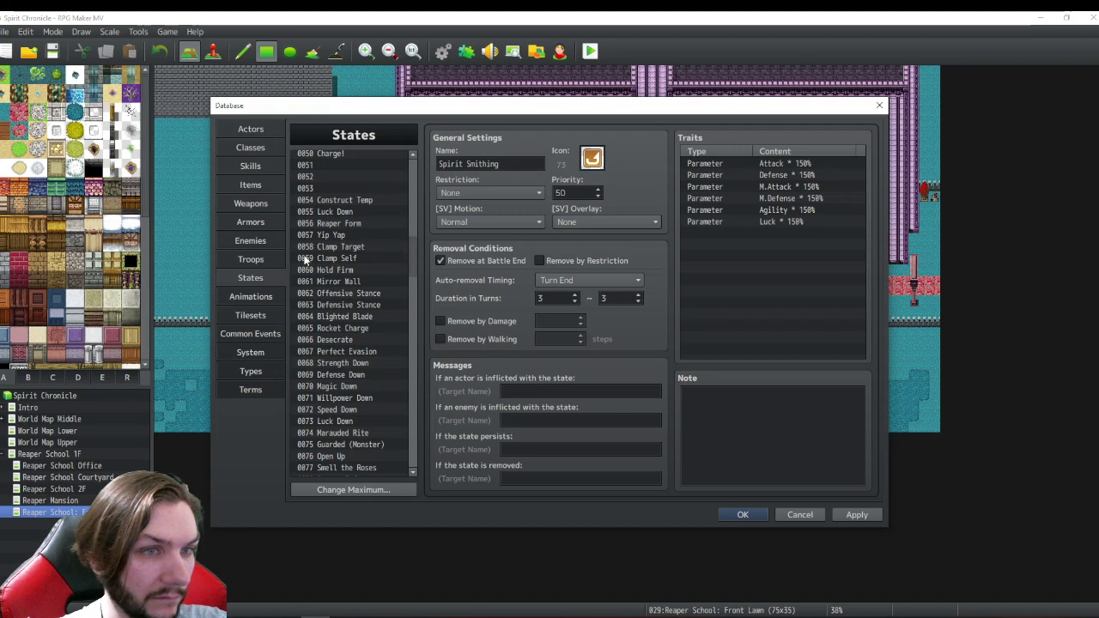
scroll(358, 283, up, 2)
scroll(359, 284, up, 1)
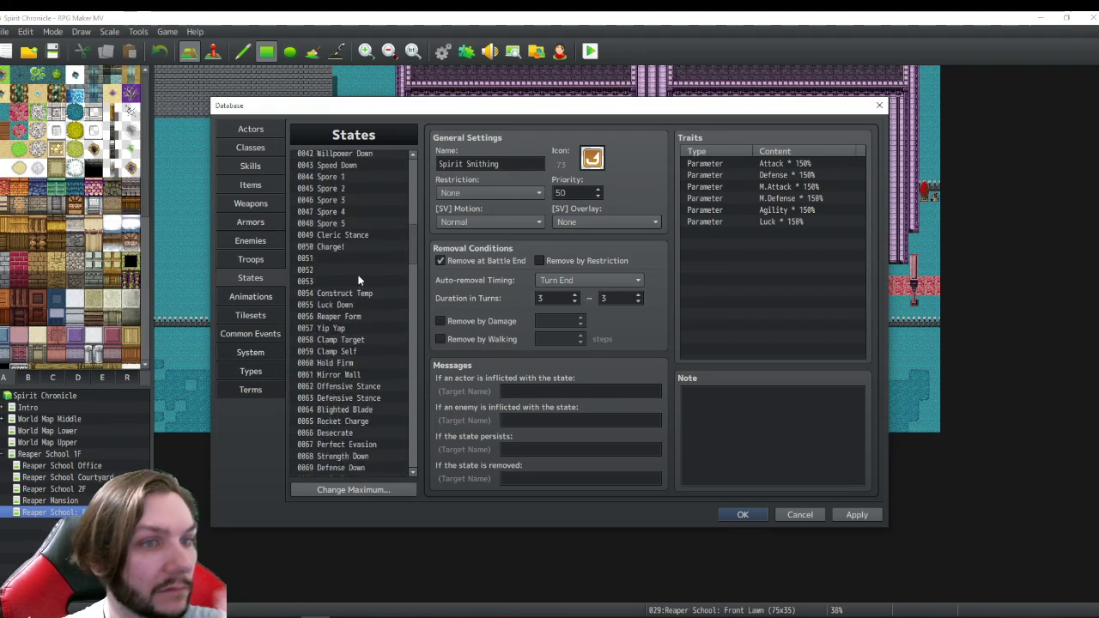
click(343, 246)
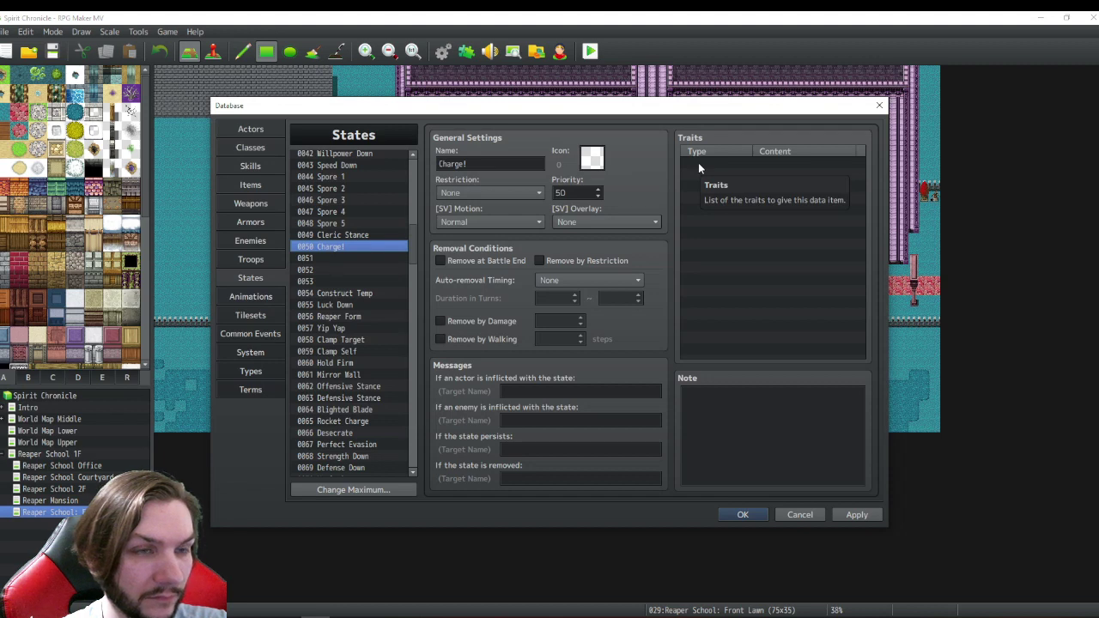
- Clear the Rocket Charge state at entry 0065 and reselect the Charge! state at entry 0050
drag(416, 236, 415, 247)
click(370, 337)
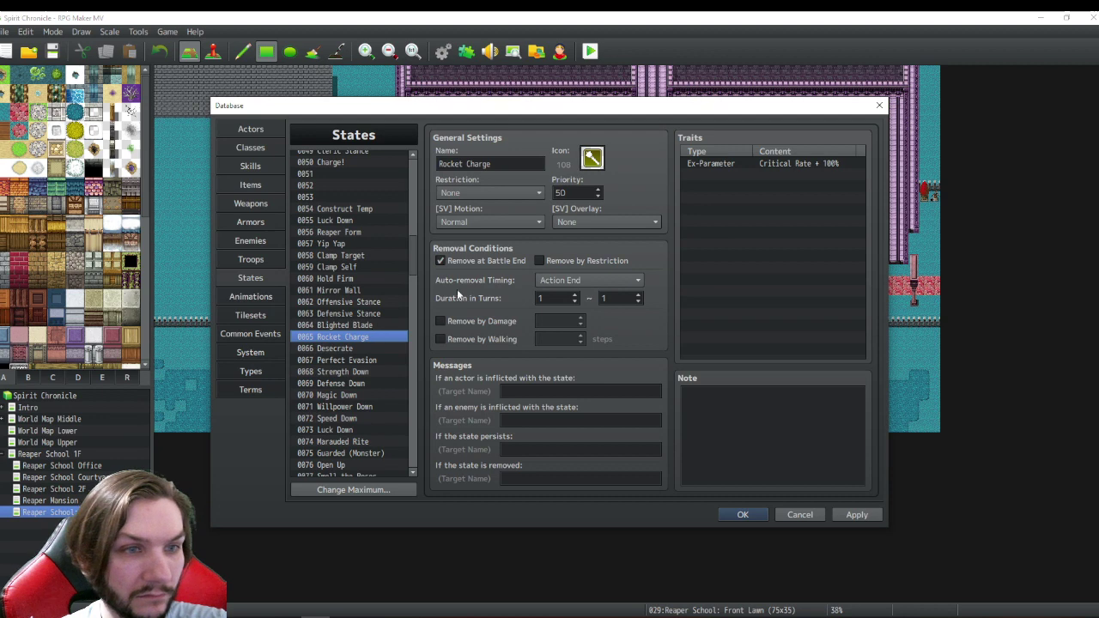
key(Delete)
scroll(406, 244, up, 2)
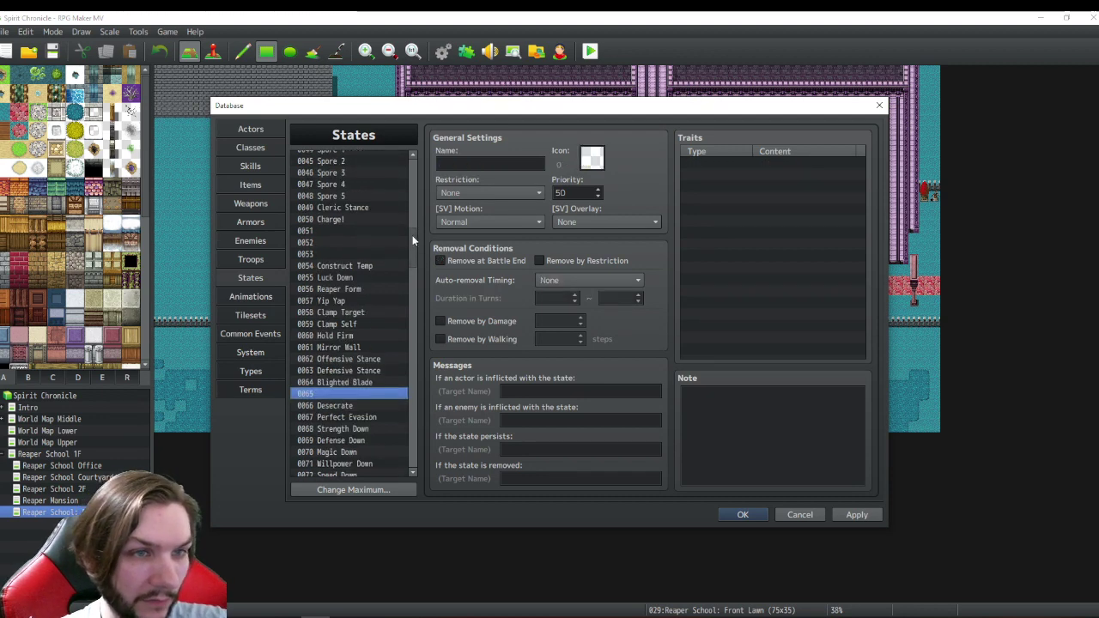
click(335, 219)
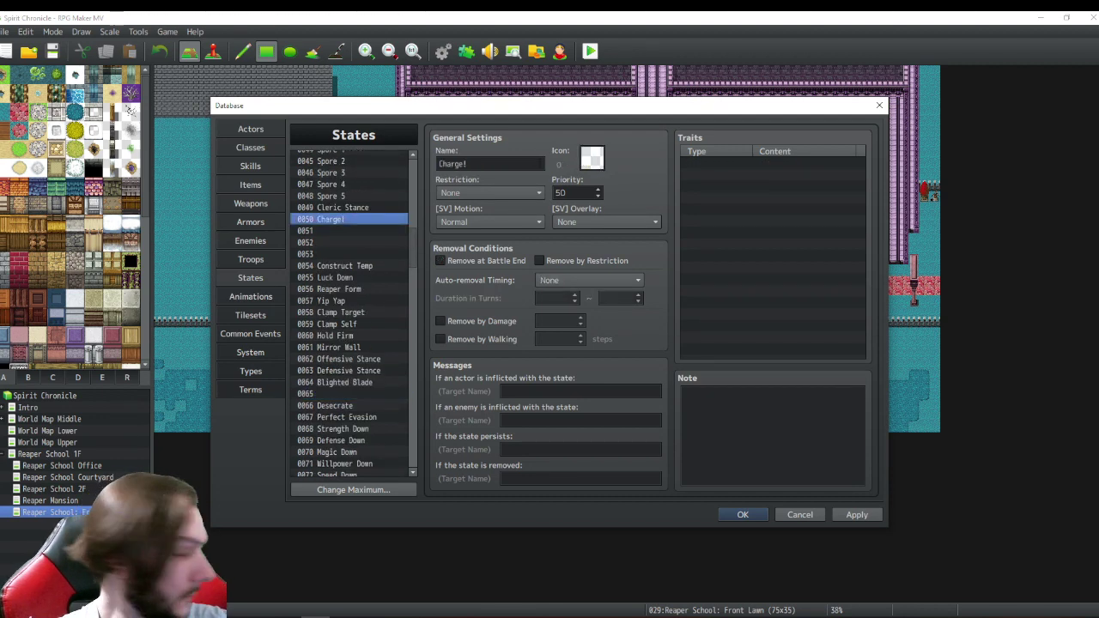
double_click(590, 159)
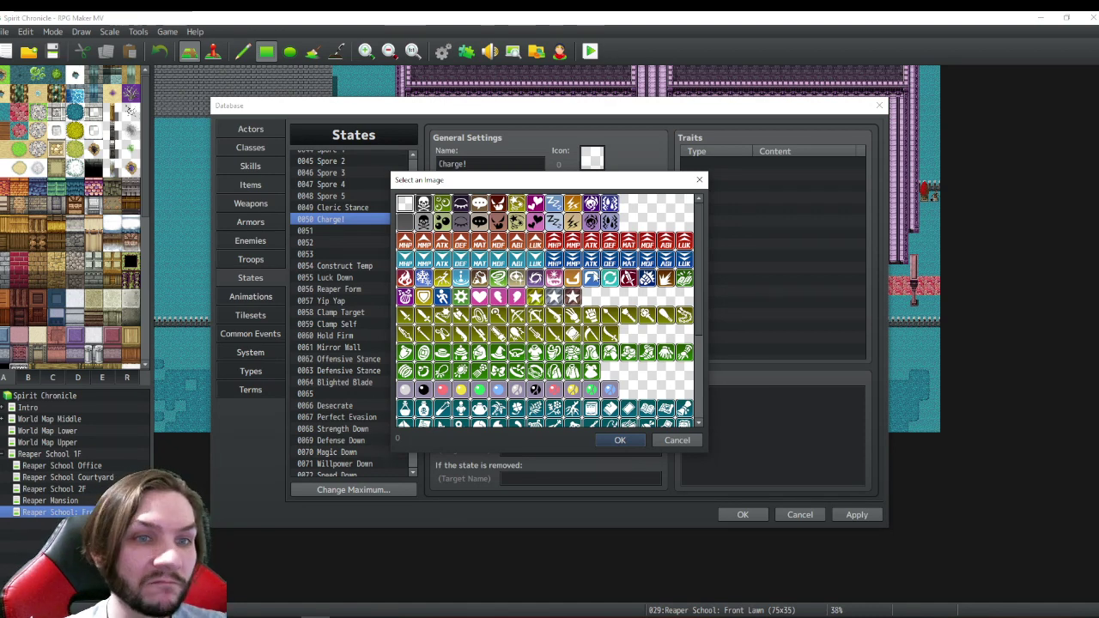
scroll(595, 281, down, 1)
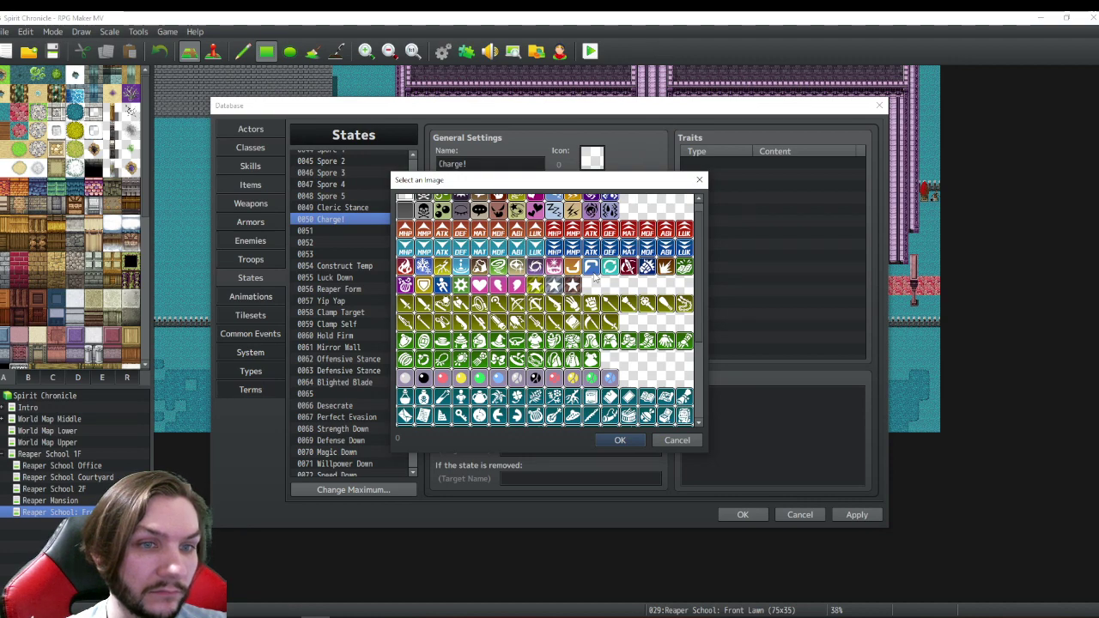
scroll(594, 276, down, 5)
scroll(502, 334, down, 2)
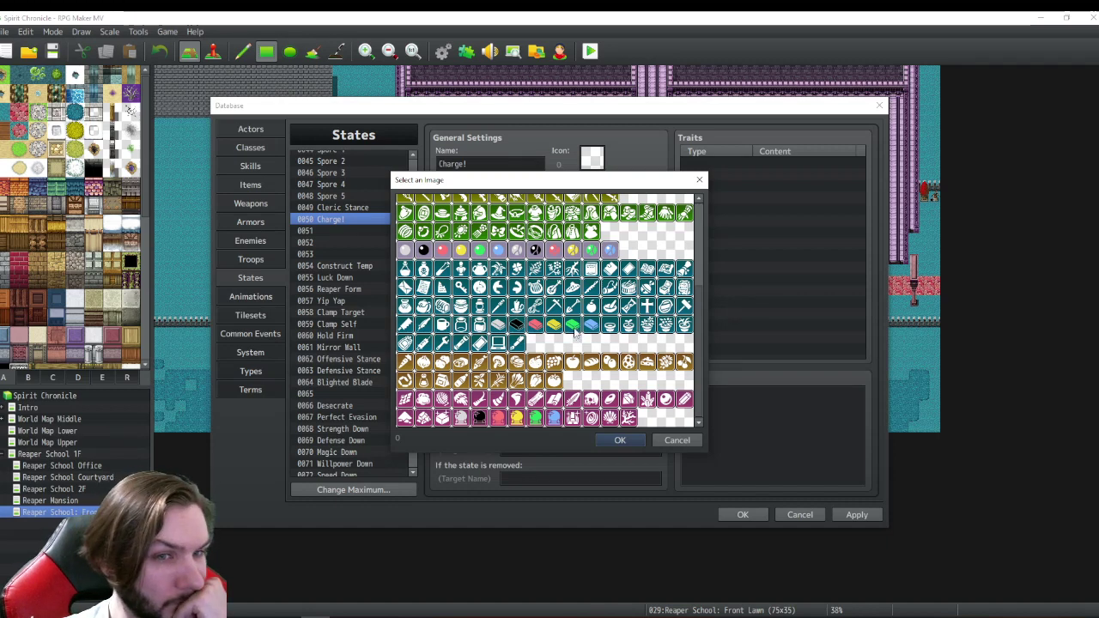
click(676, 440)
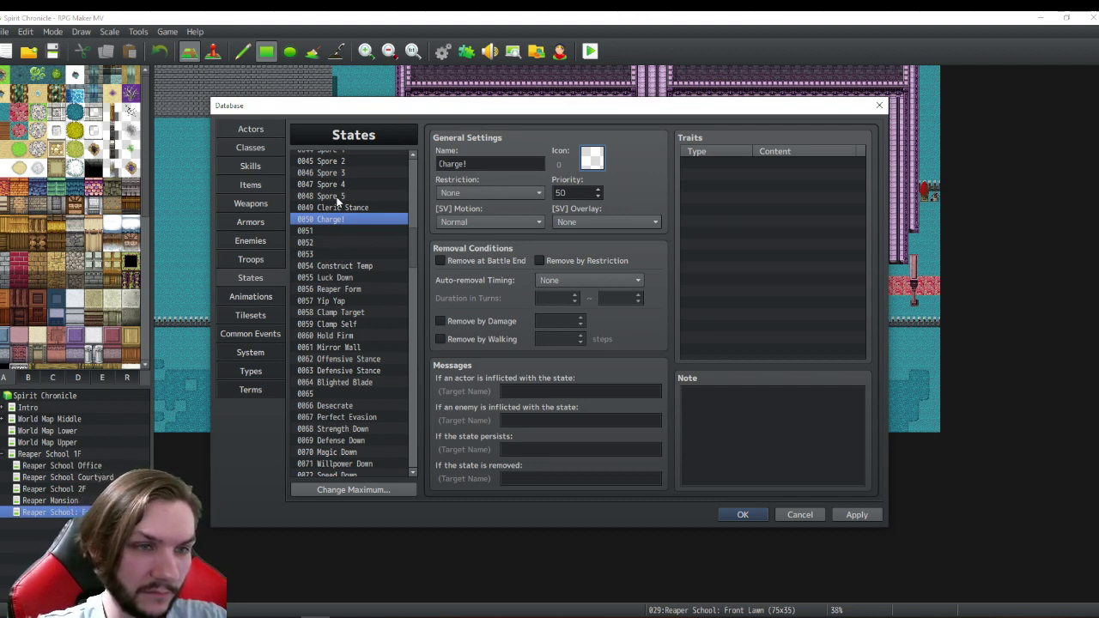
- Set the Charge! state to be removed at battle end
click(441, 261)
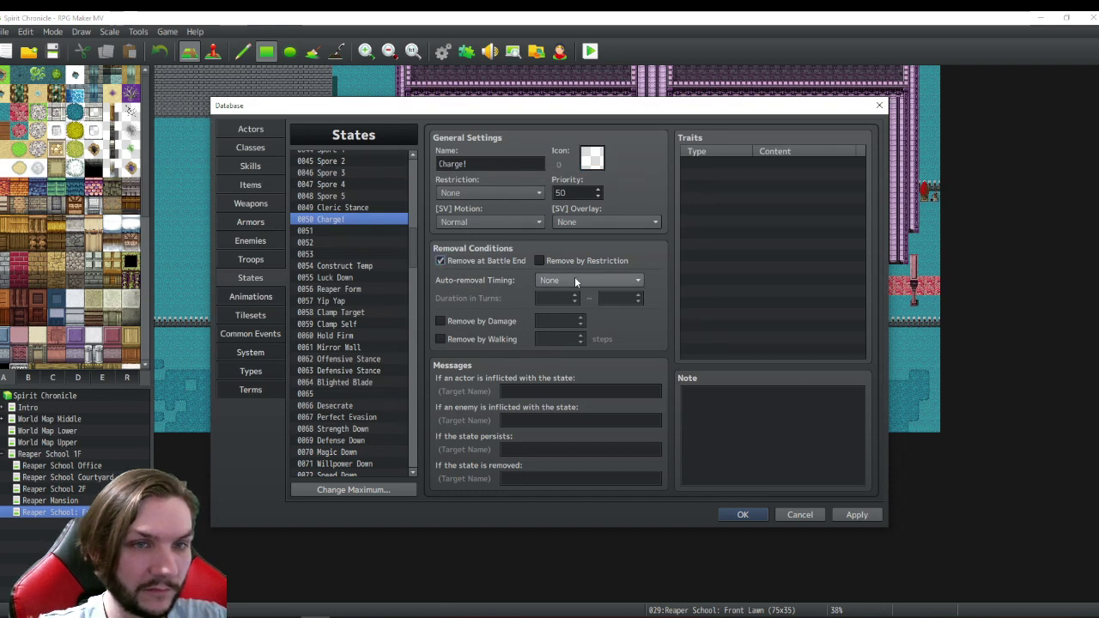
- Examine the Power Charge state's settings and its note code through the end of the Custom Confirm Effect
drag(412, 246, 414, 293)
click(348, 225)
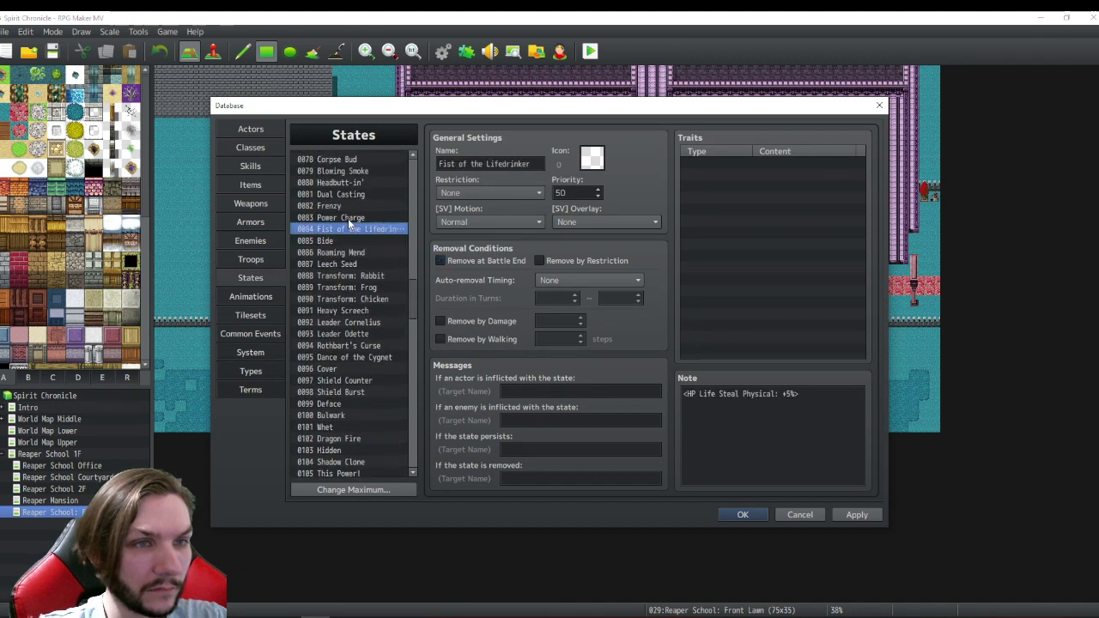
click(348, 218)
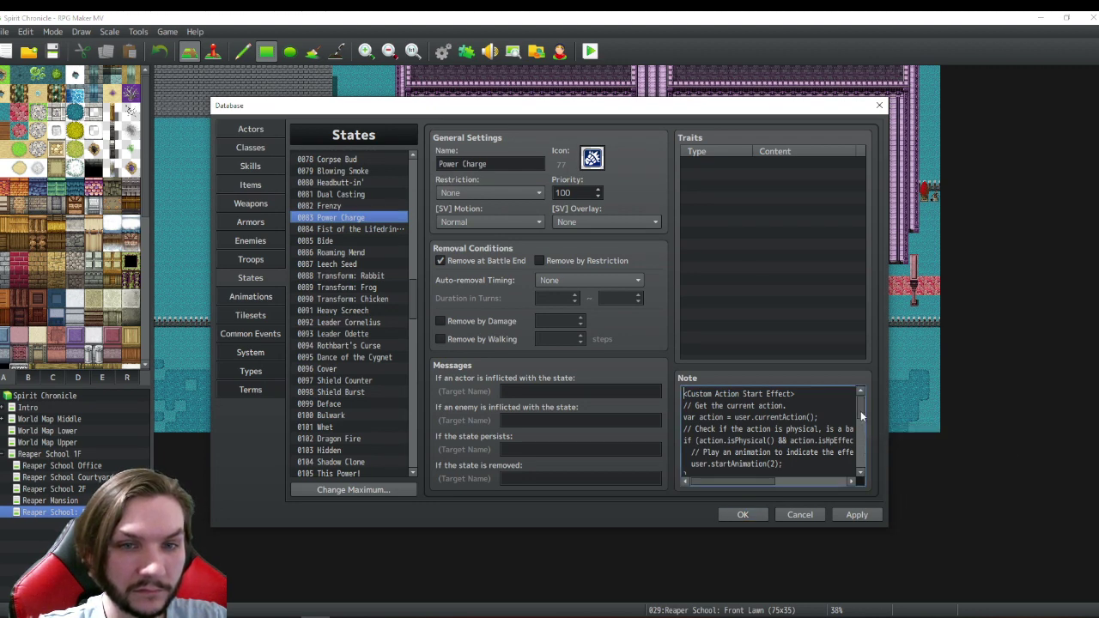
mouse_move(860, 410)
mouse_down()
mouse_move(860, 473)
mouse_move(853, 393)
mouse_up()
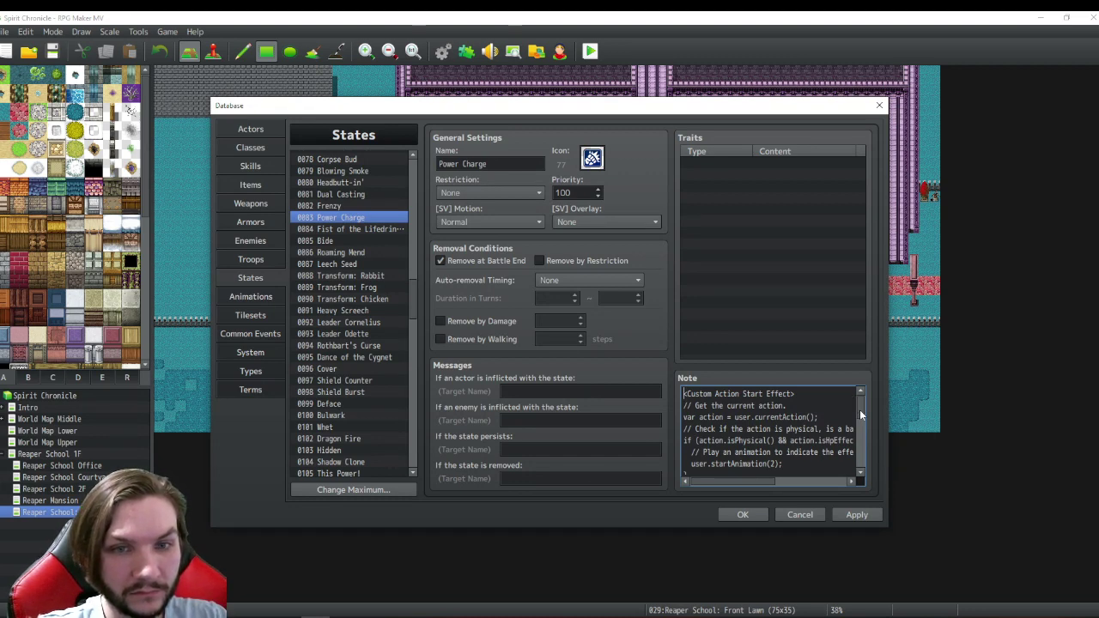
drag(859, 410, 861, 476)
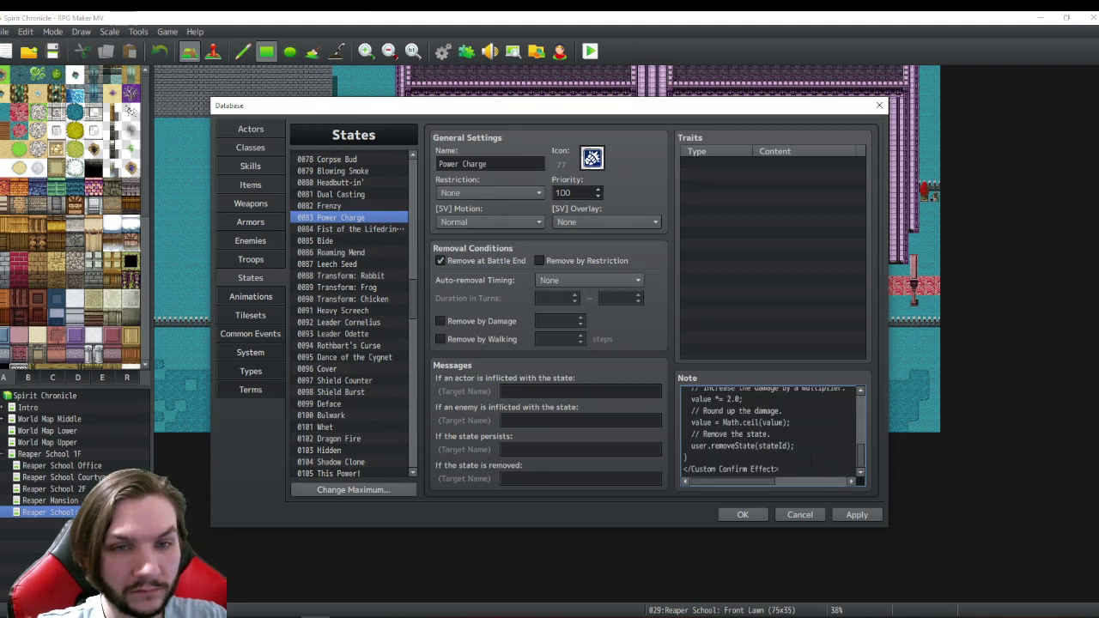
click(811, 461)
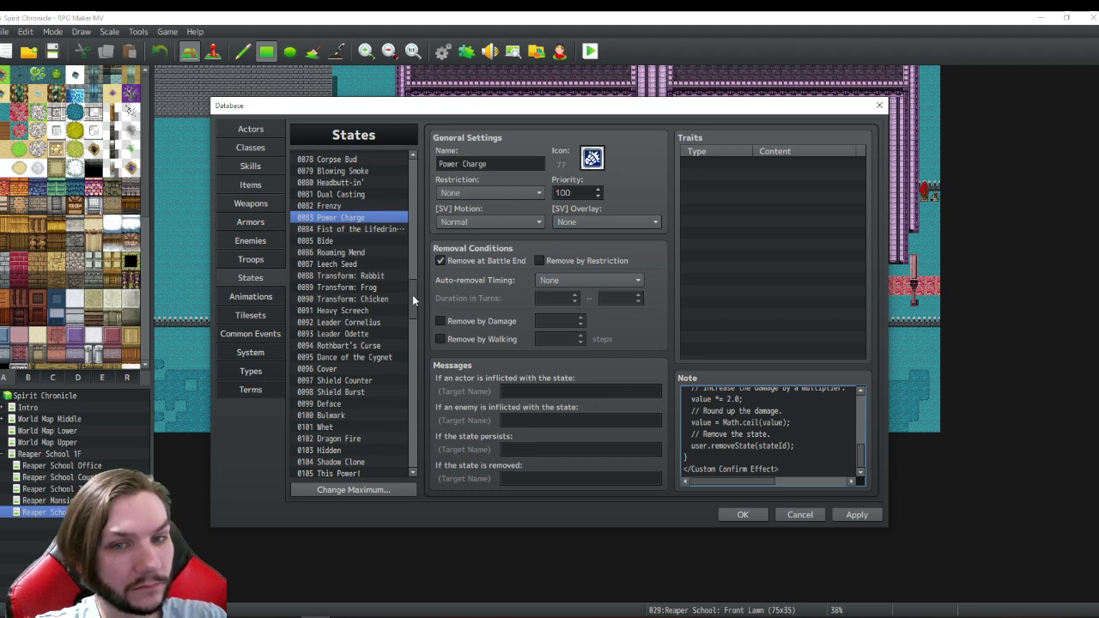
scroll(787, 409, up, 2)
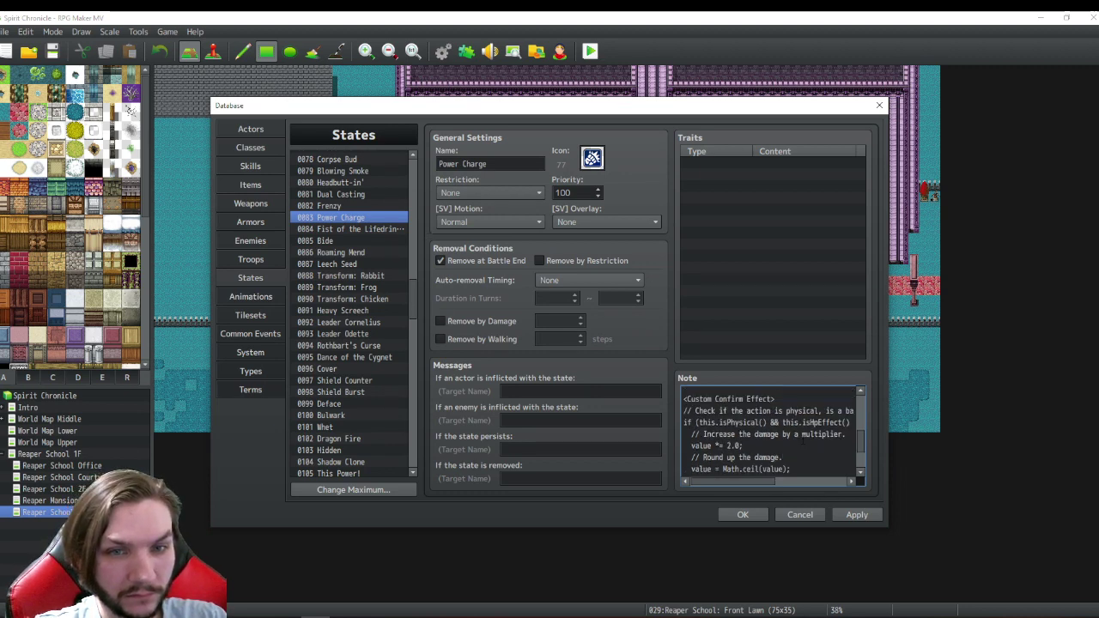
scroll(798, 430, down, 2)
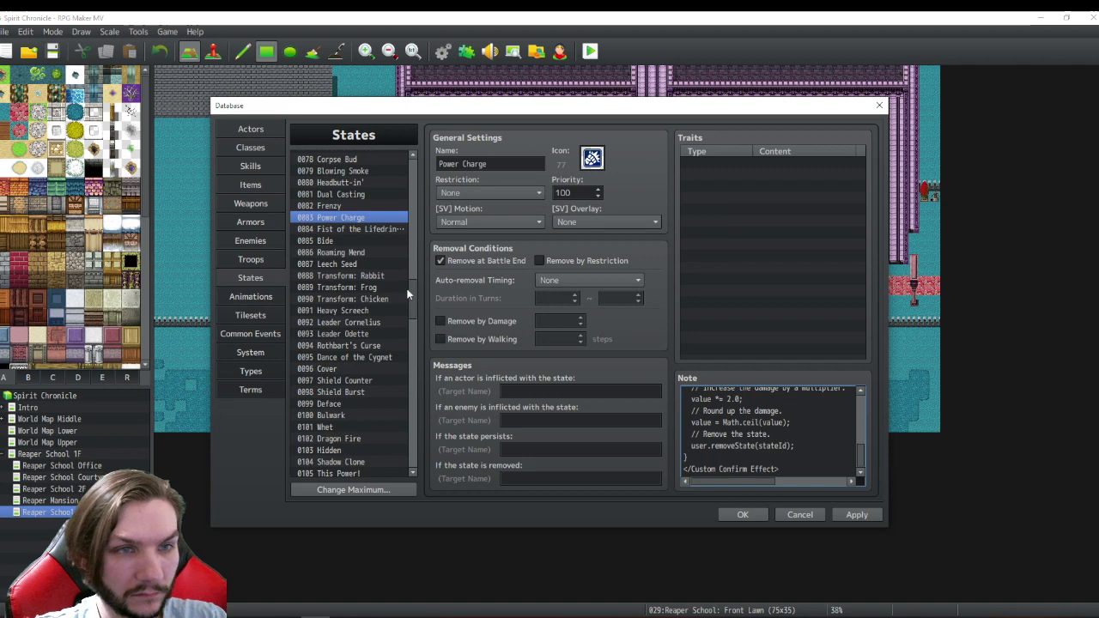
drag(414, 298, 414, 246)
click(334, 214)
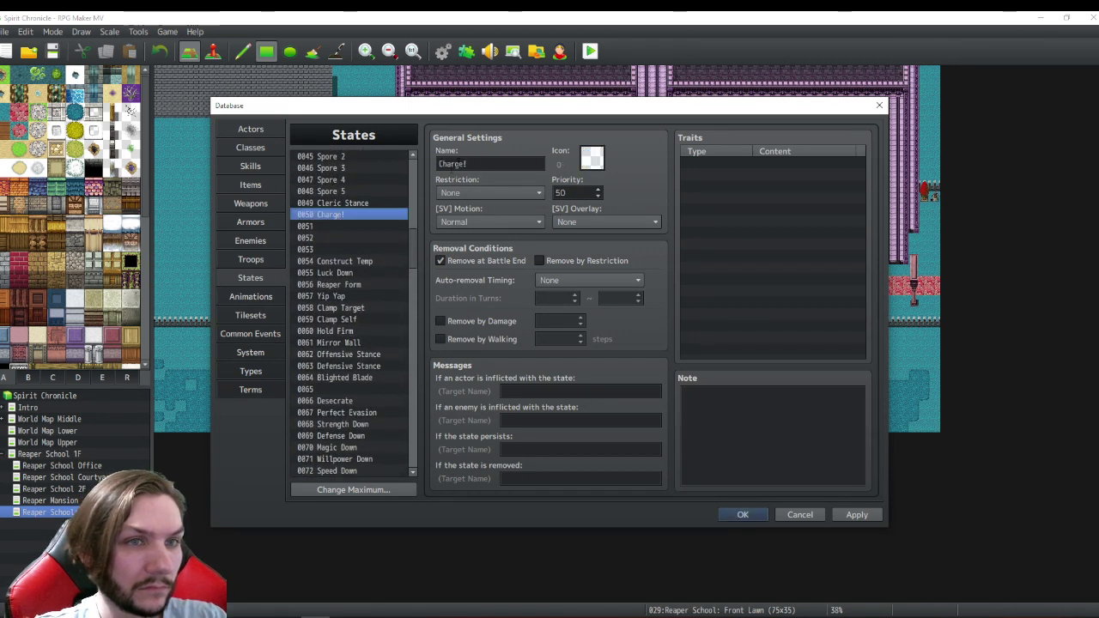
double_click(697, 167)
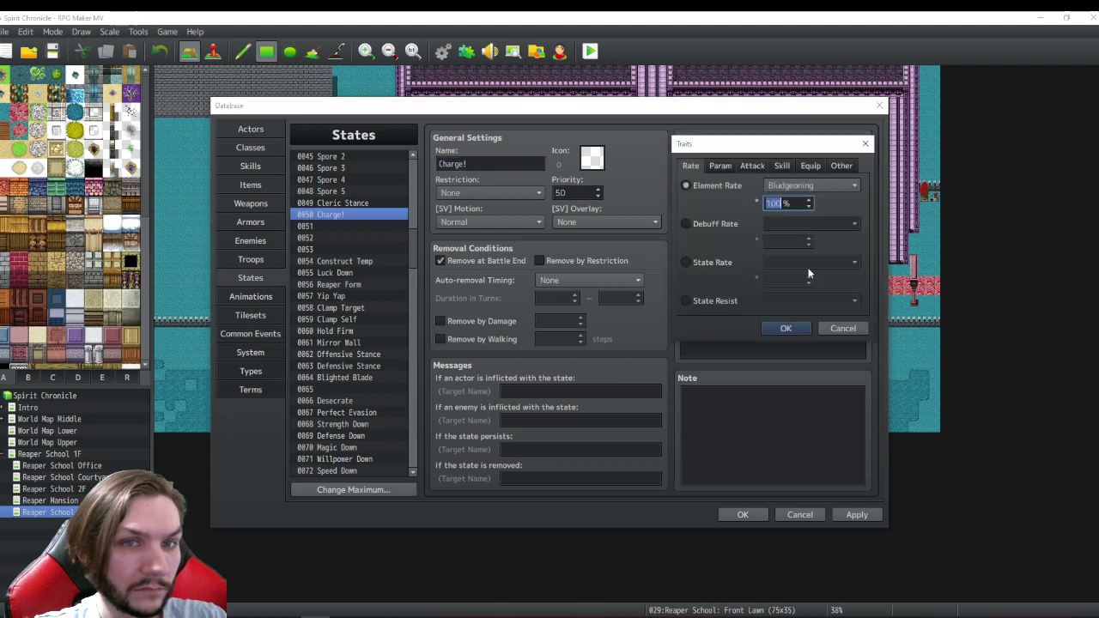
click(712, 167)
click(728, 224)
click(831, 224)
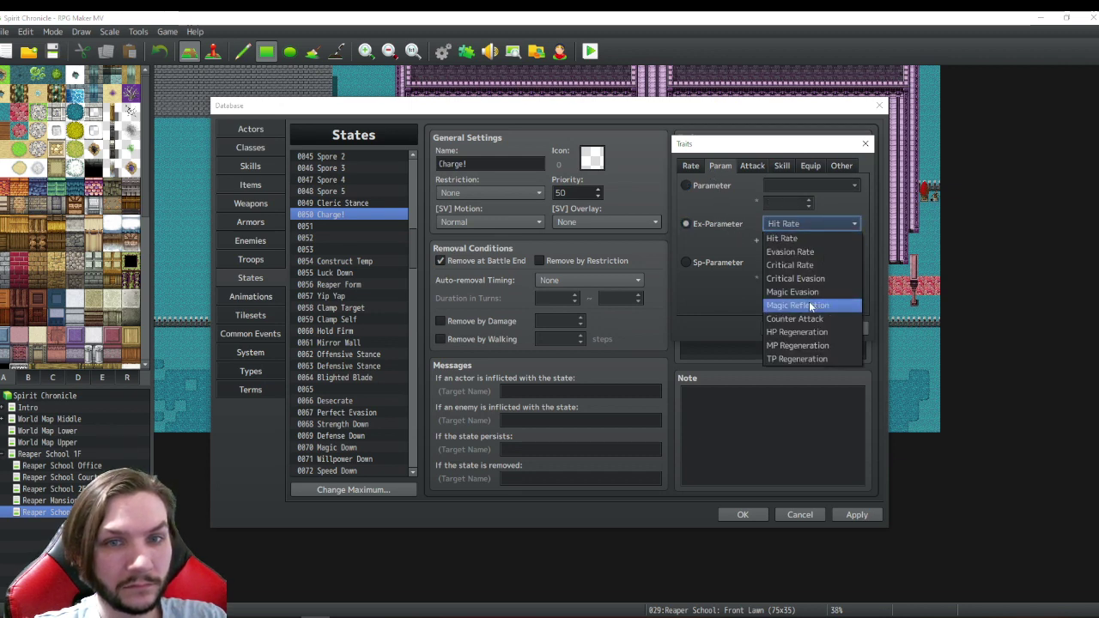
click(730, 261)
click(729, 261)
click(817, 262)
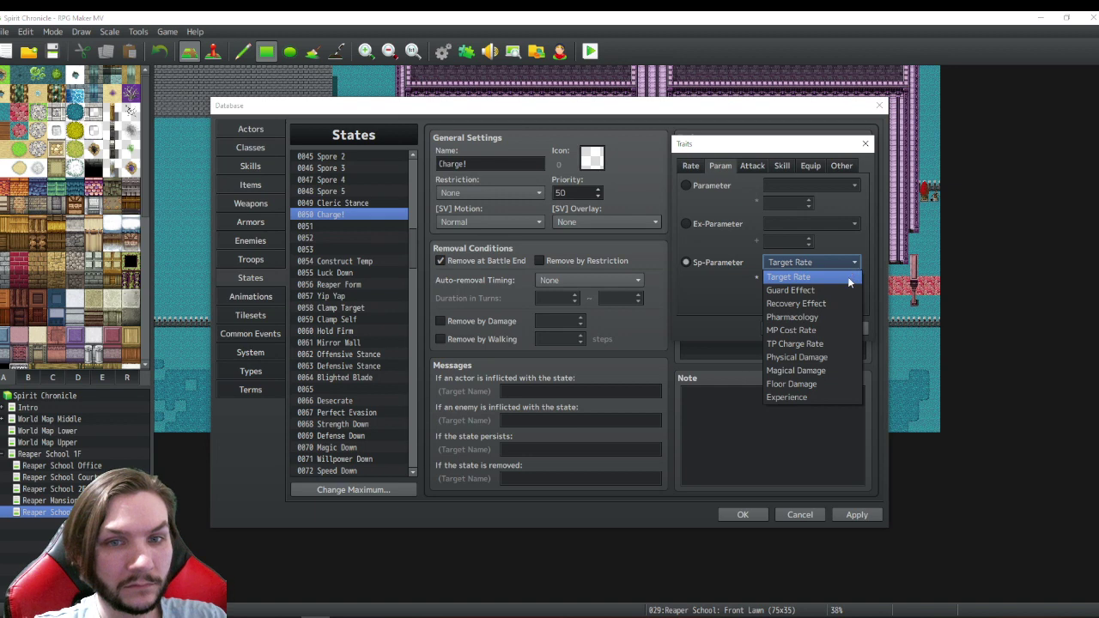
click(730, 225)
click(730, 225)
click(813, 223)
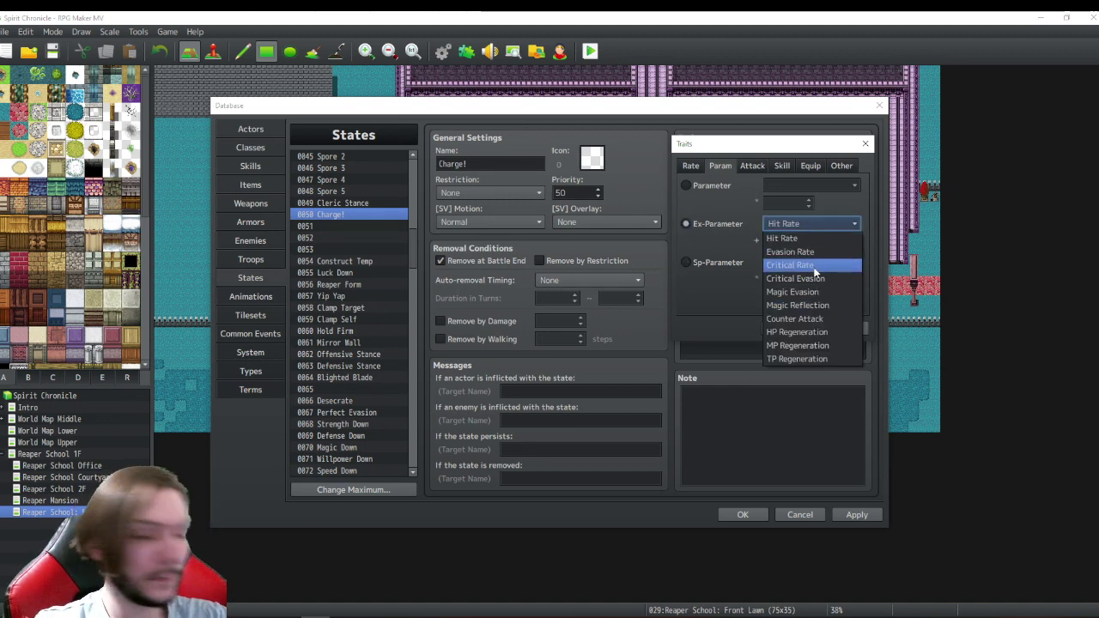
click(814, 271)
click(811, 241)
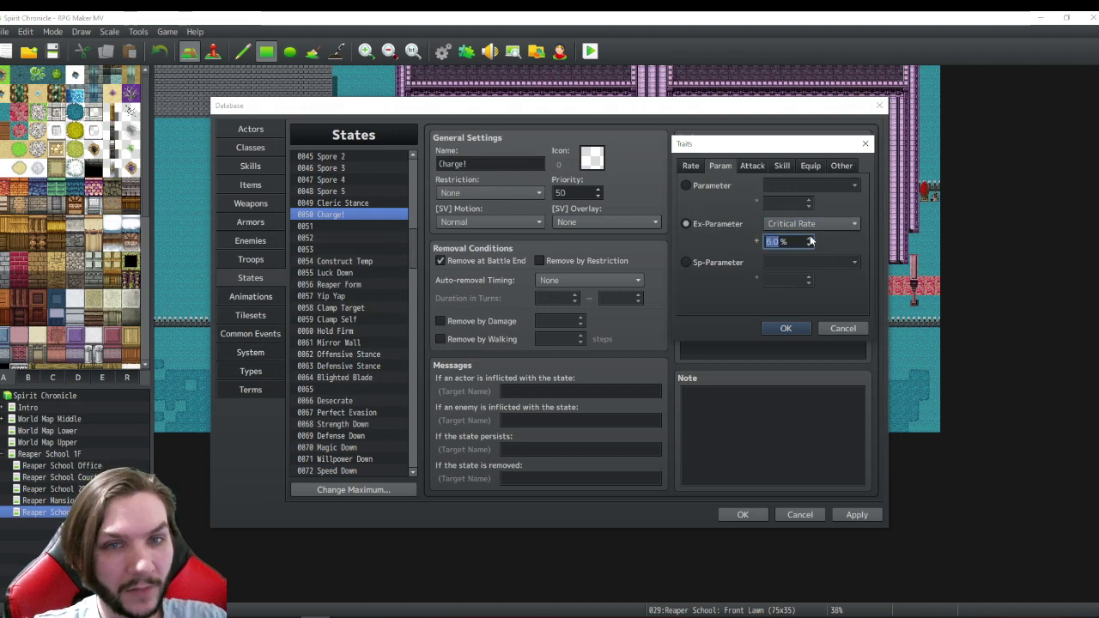
scroll(810, 242, up, 20)
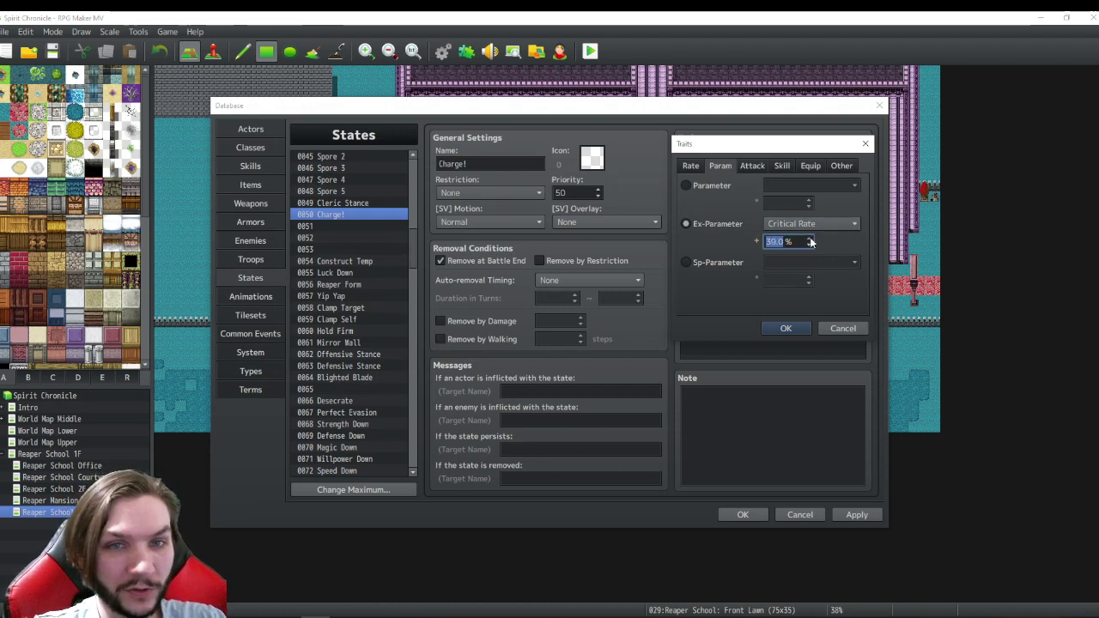
scroll(810, 242, up, 20)
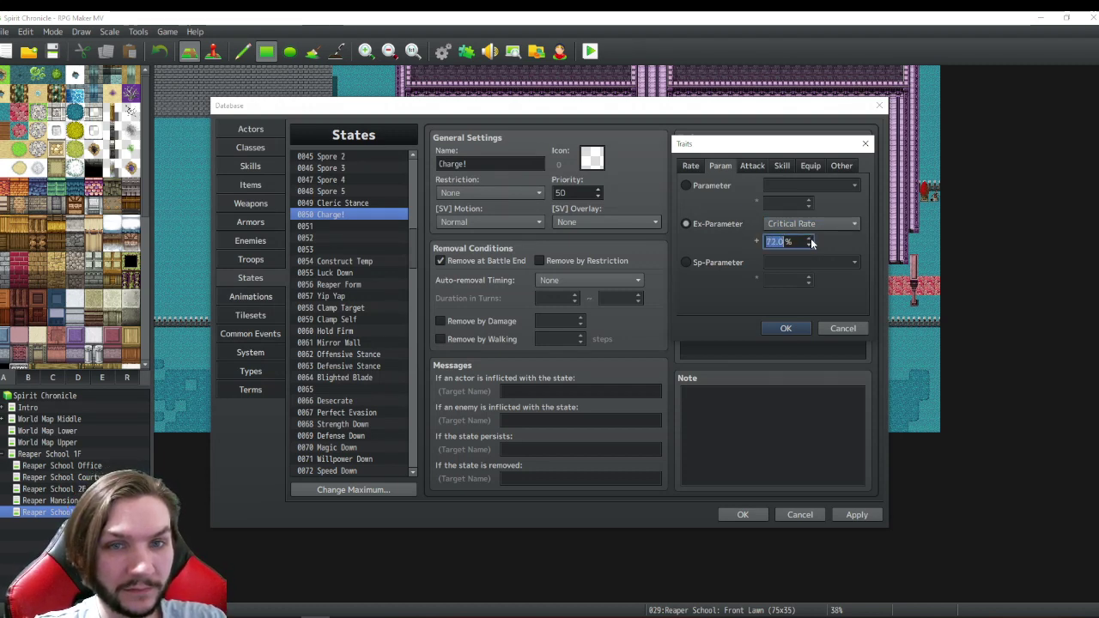
scroll(810, 242, up, 19)
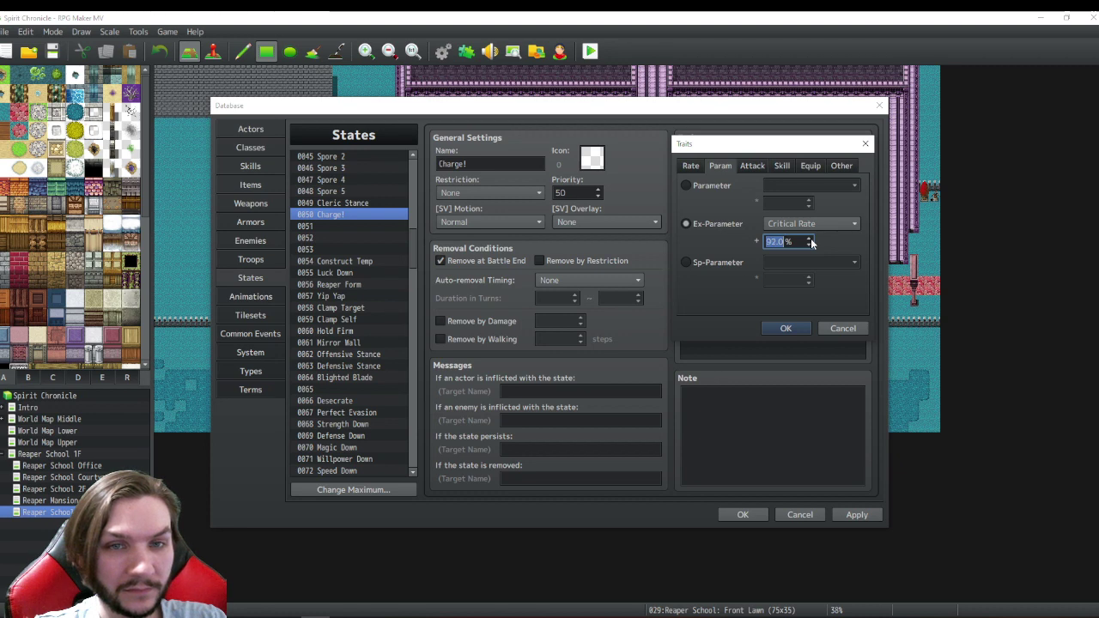
scroll(810, 242, up, 8)
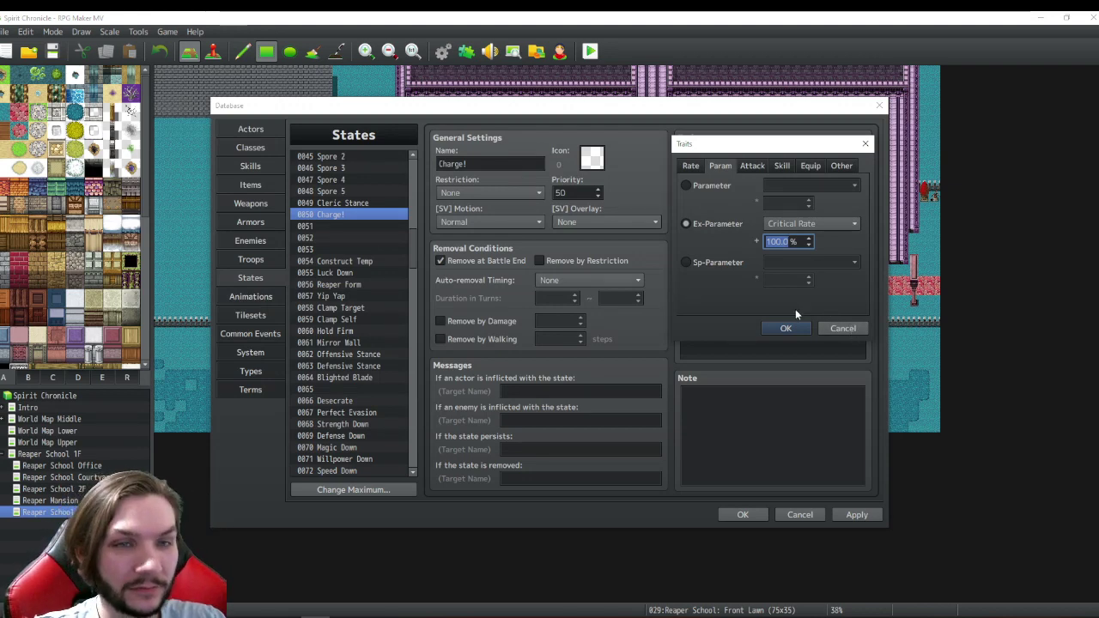
click(841, 328)
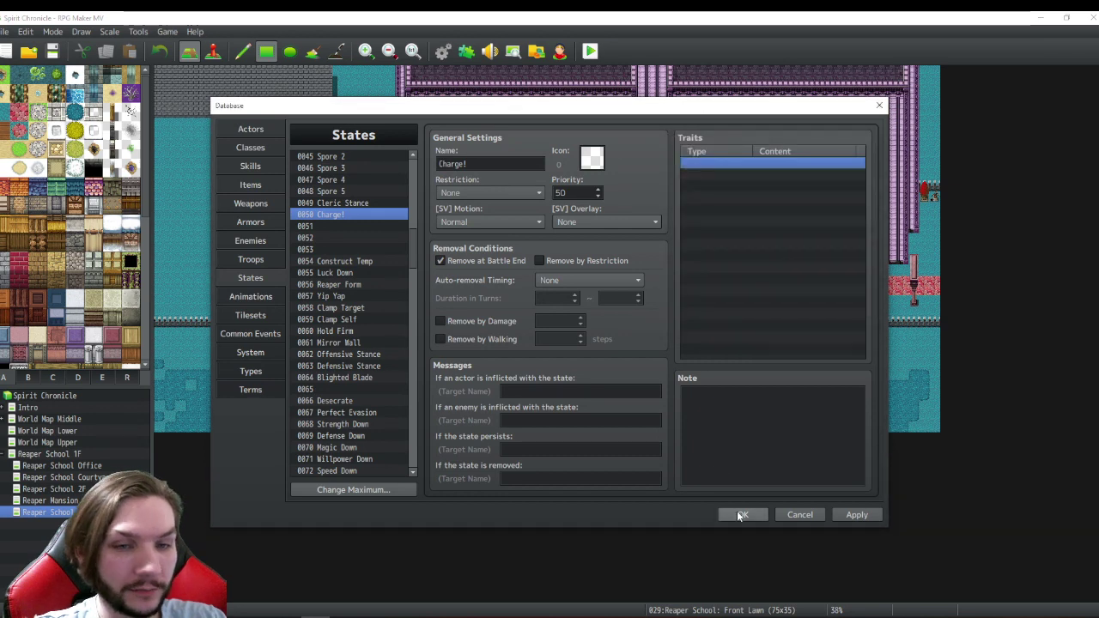
- Check the Charge! skill, and compare the Rocket Hammer and Gatorsmash Maul weapons' traits and settings
click(261, 167)
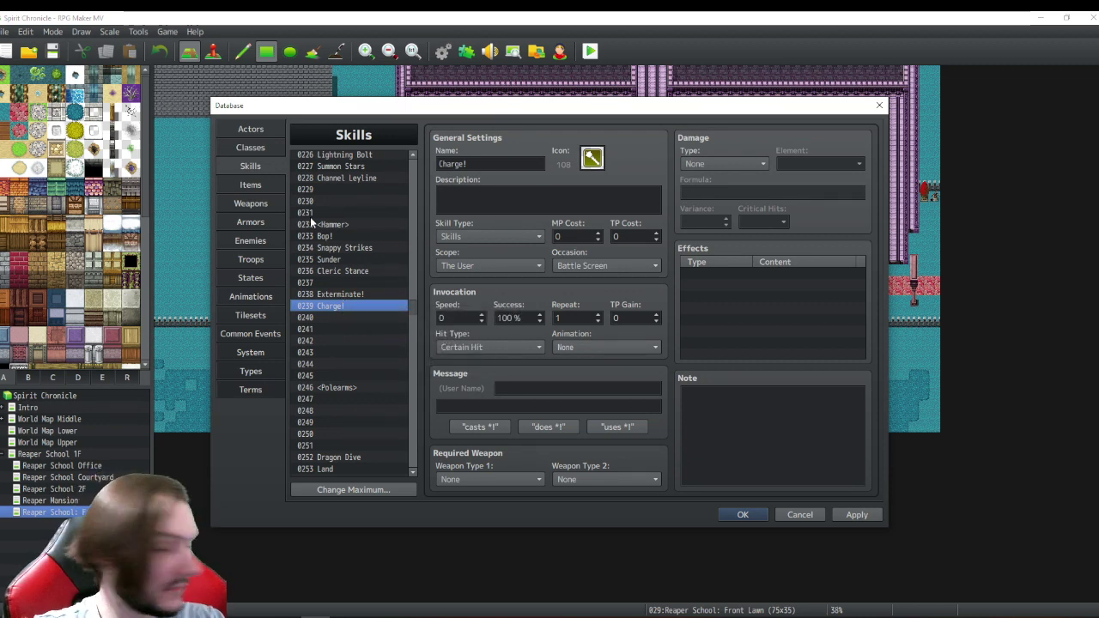
click(250, 204)
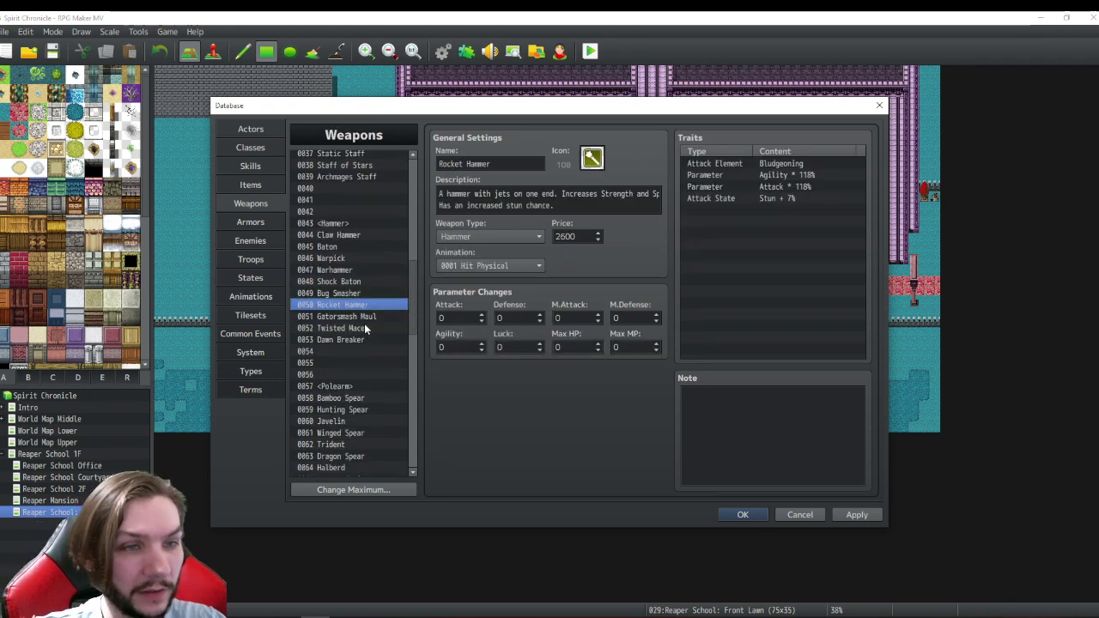
click(360, 316)
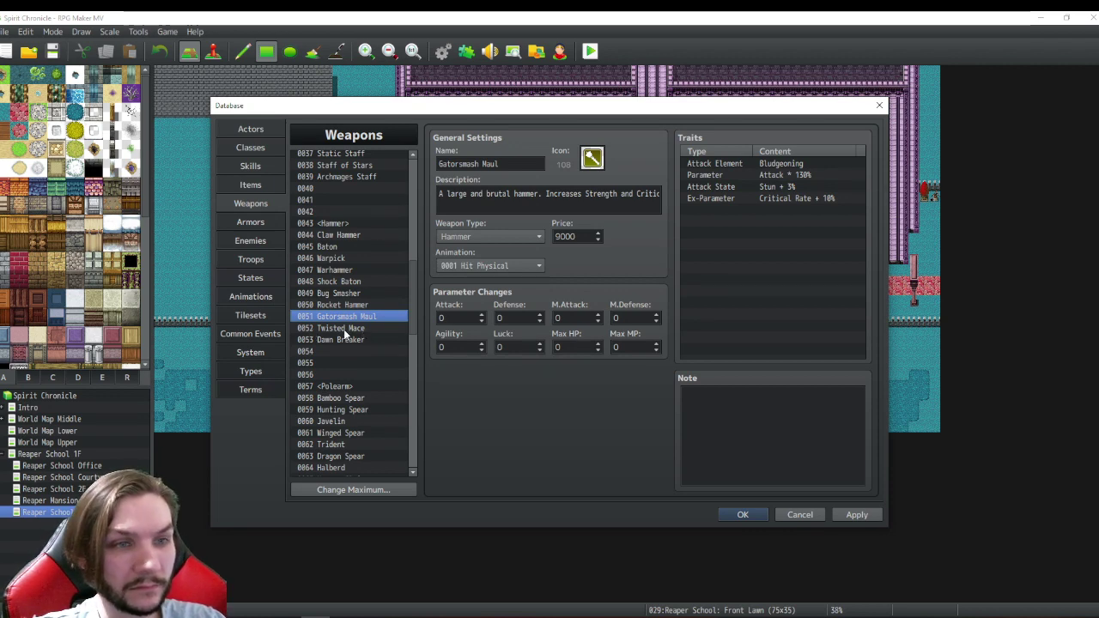
- Examine the traits and descriptions of the Twisted Mace and Dawn Breaker weapons
mouse_move(435, 329)
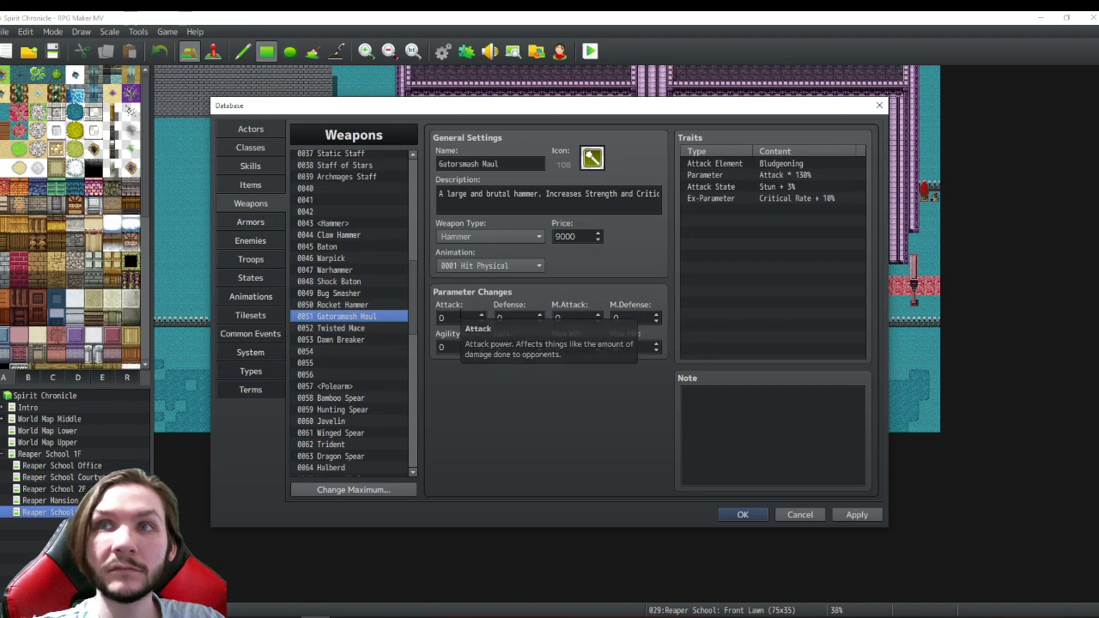
click(341, 328)
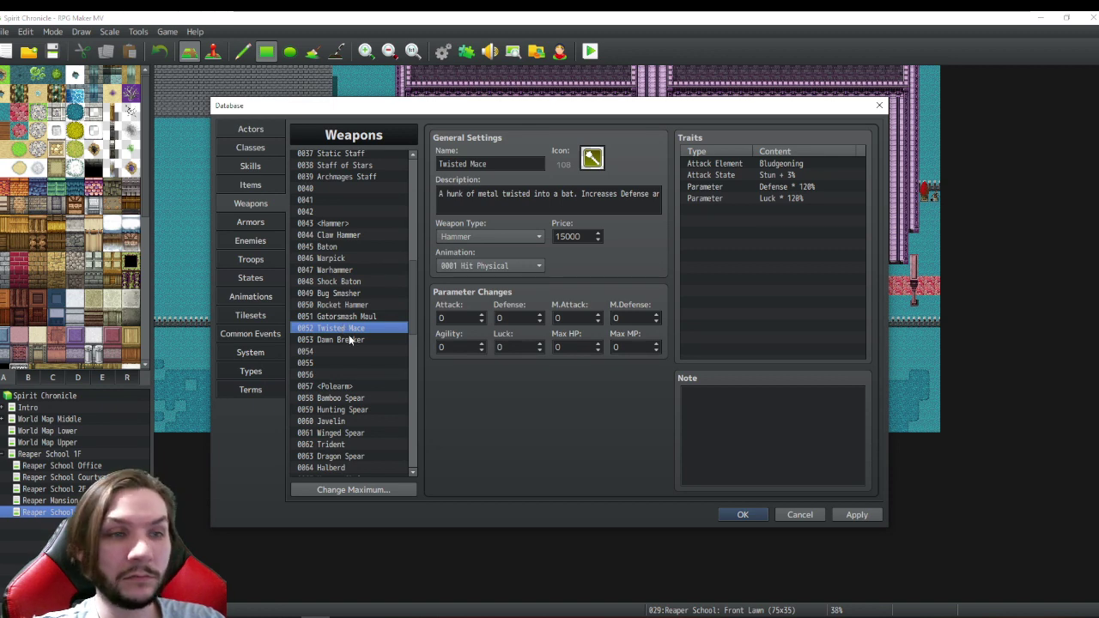
click(352, 340)
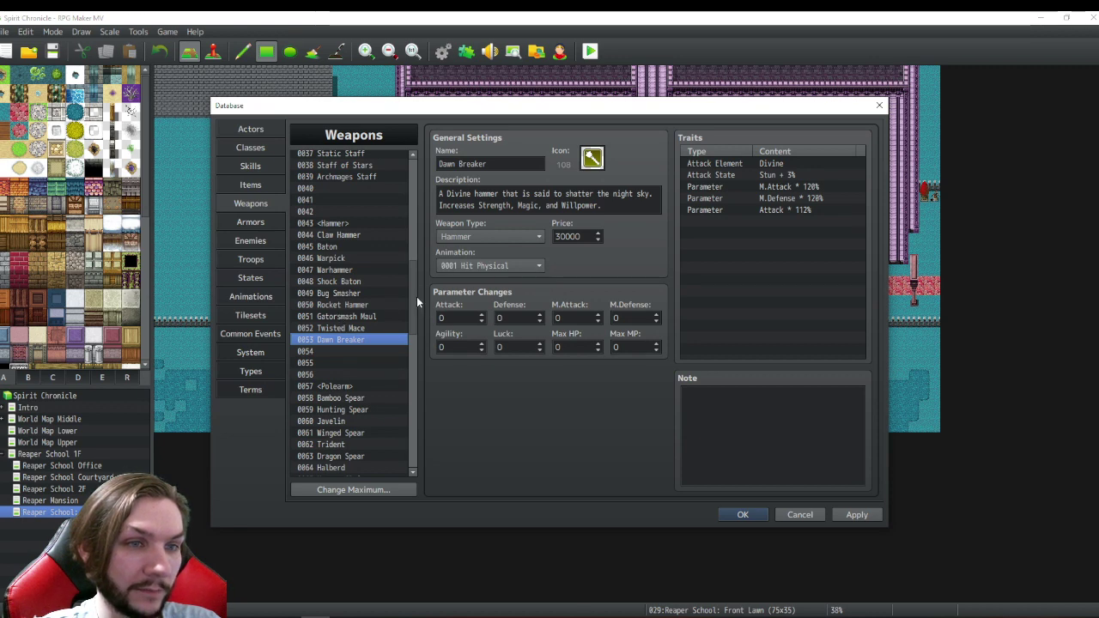
scroll(412, 275, up, 2)
scroll(412, 274, down, 1)
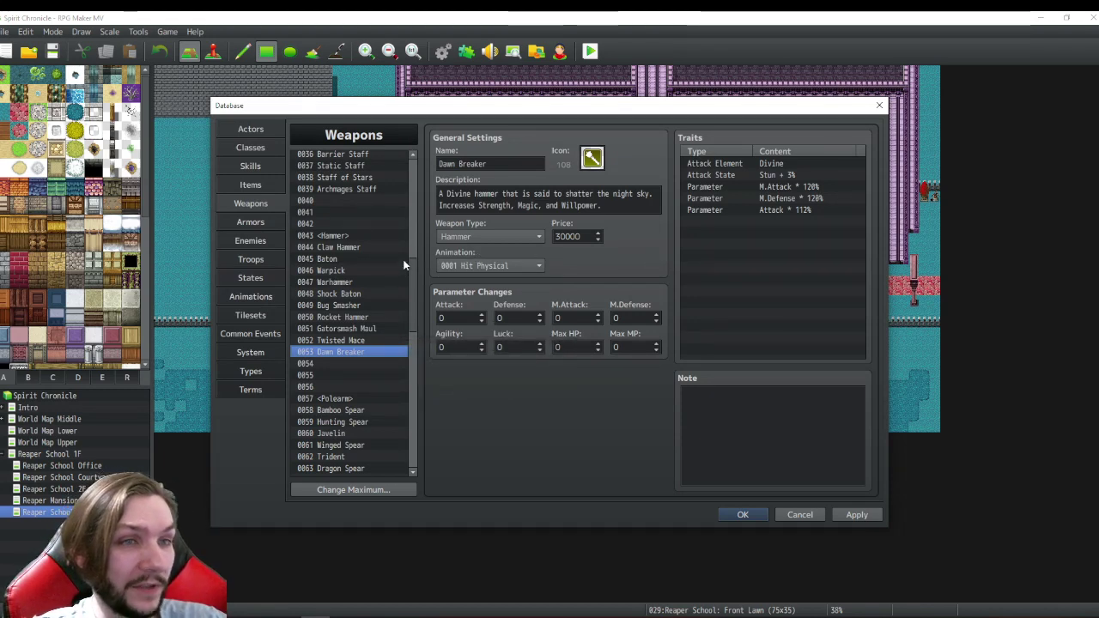
- Save the database changes and reopen the database at the Charge! skill
click(755, 515)
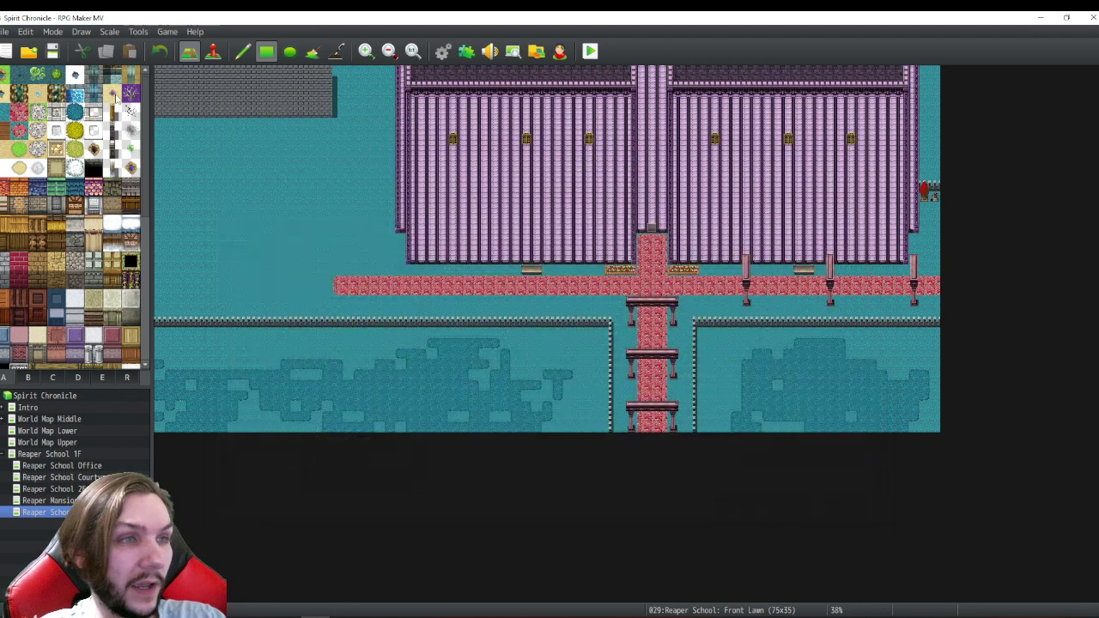
click(442, 52)
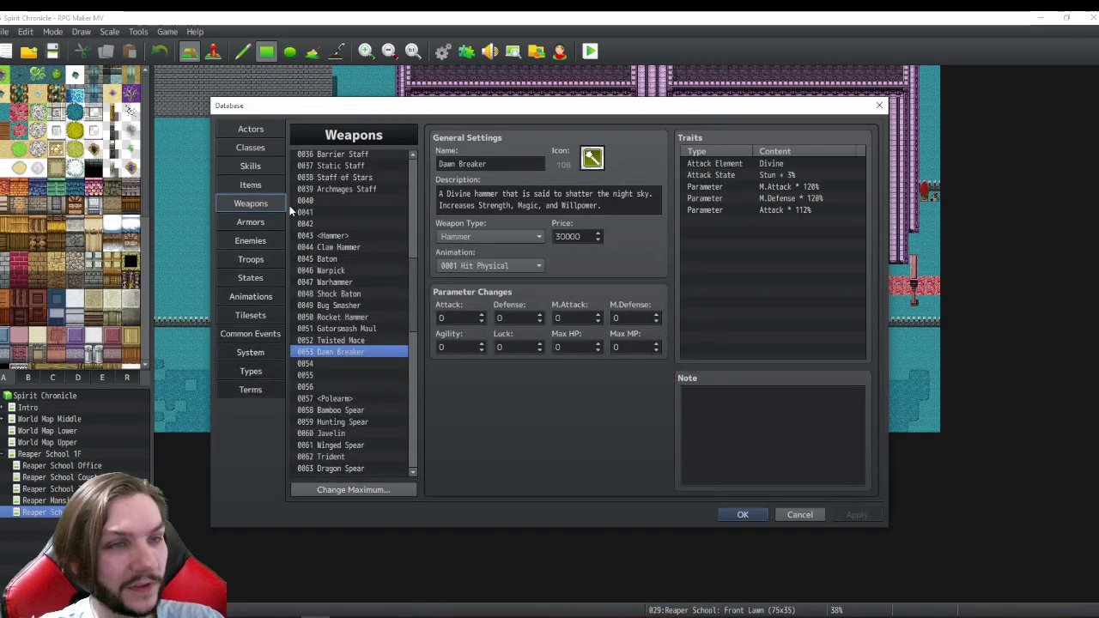
click(251, 166)
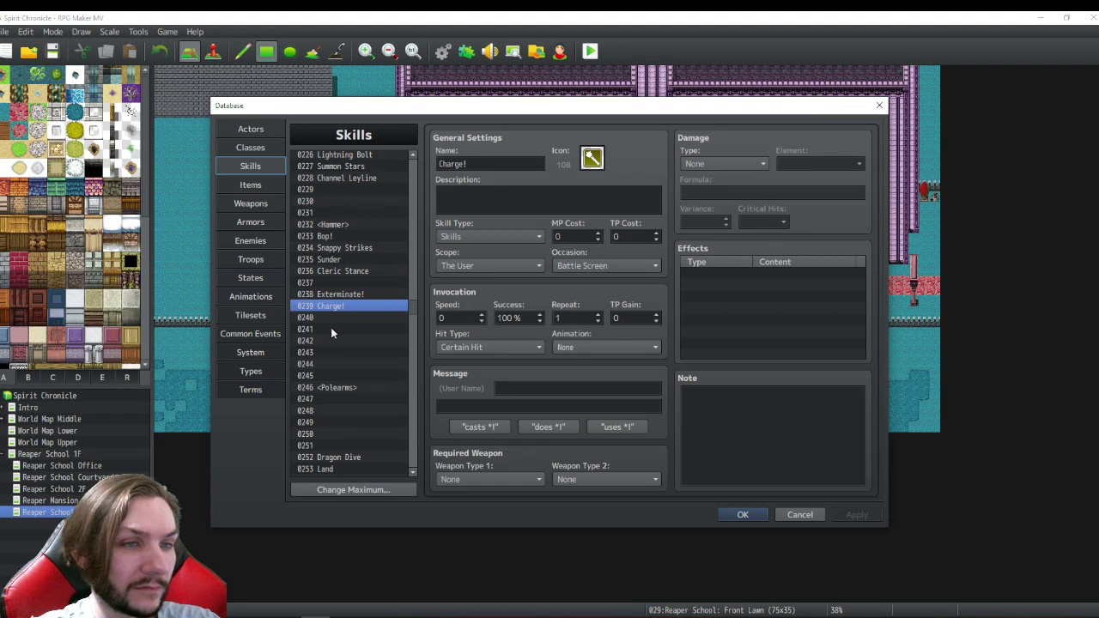
- Compare the hammer weapons with the hammer skill entries and their empty slots
click(250, 204)
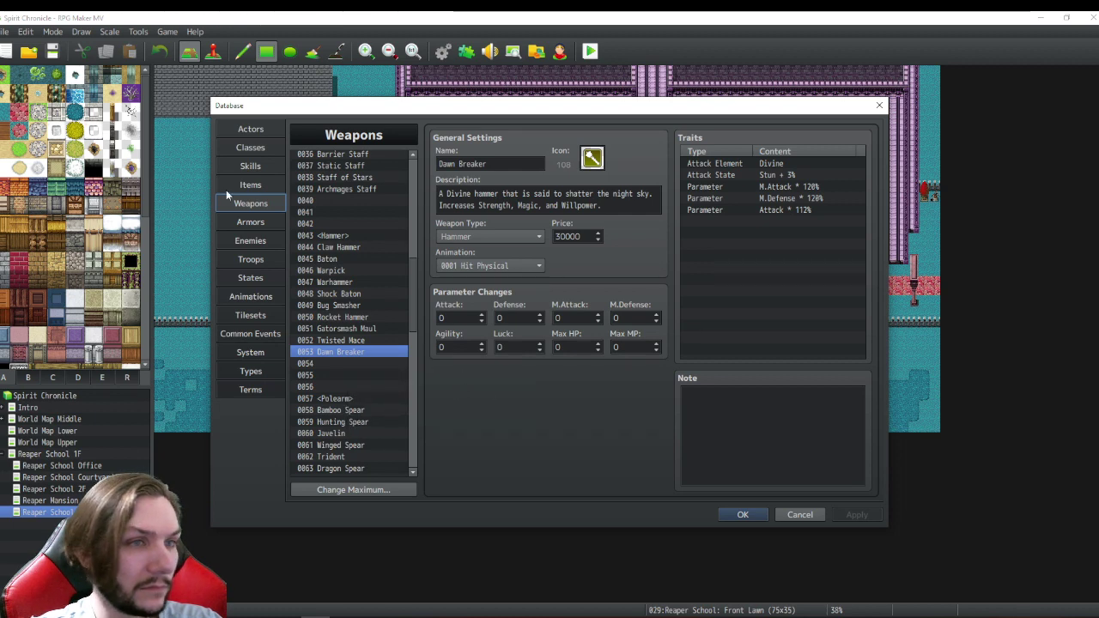
click(230, 167)
click(338, 328)
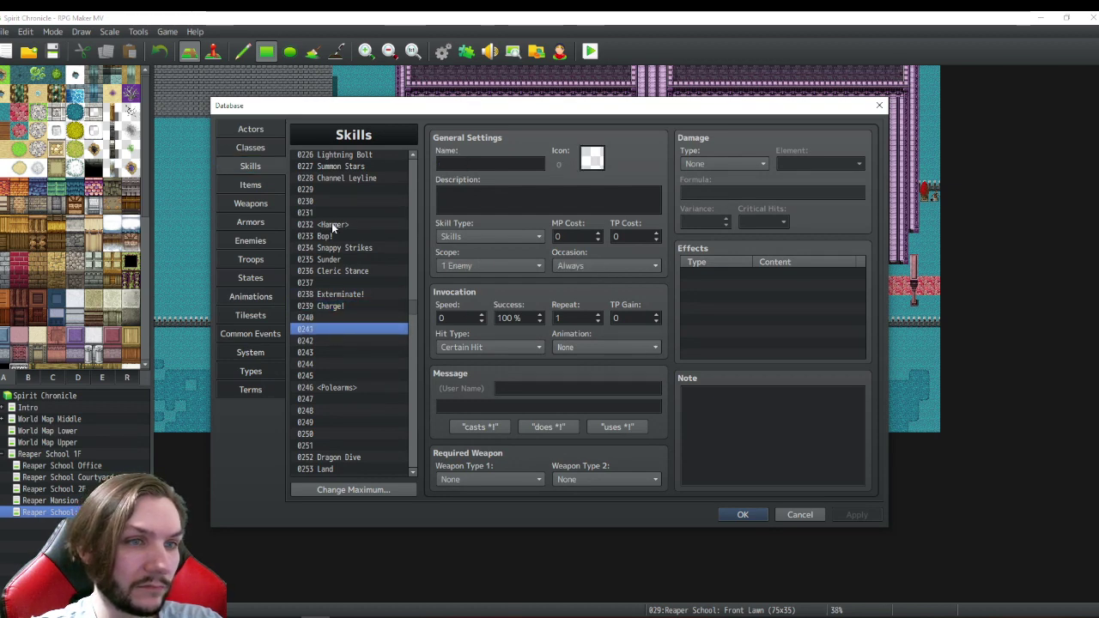
click(256, 204)
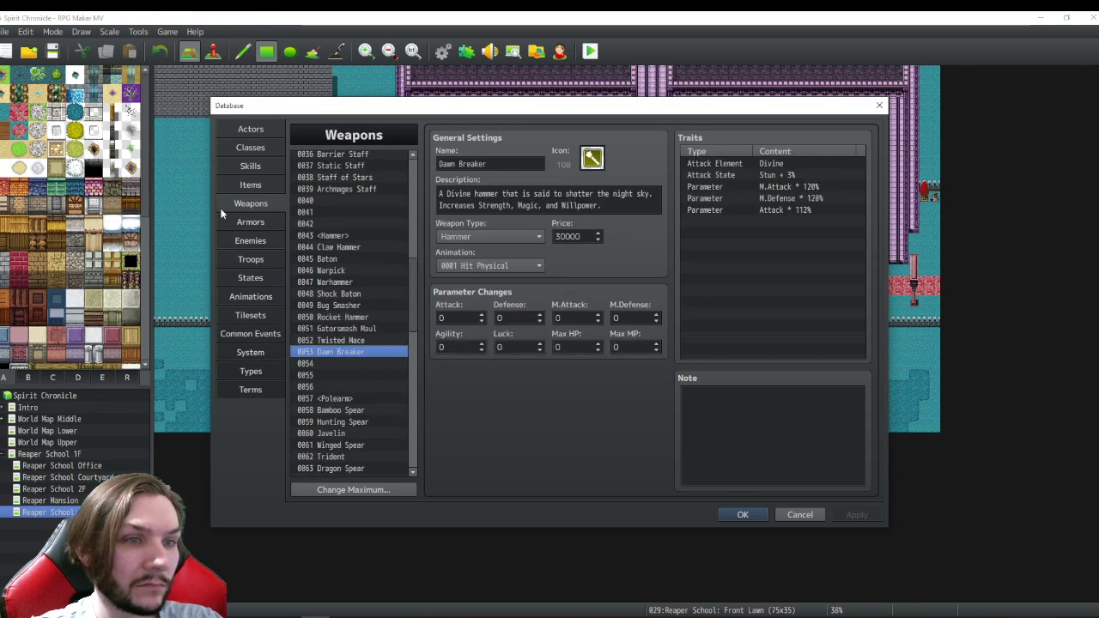
click(251, 166)
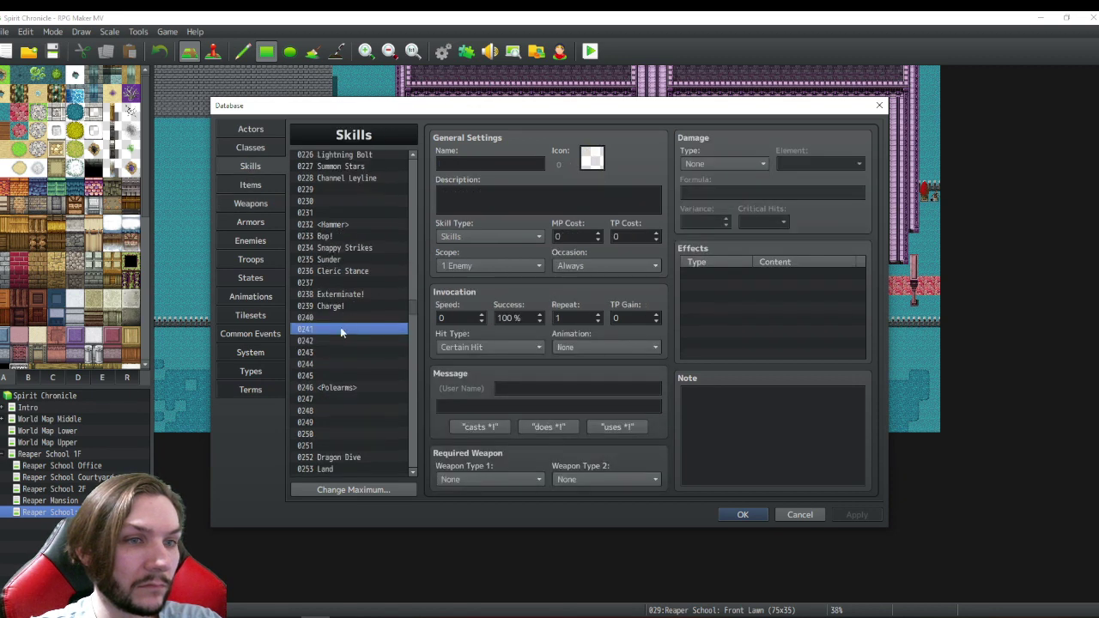
- Set the empty skill entry 0242 to be usable on the Battle Screen and give it the hammer icon 108
click(332, 341)
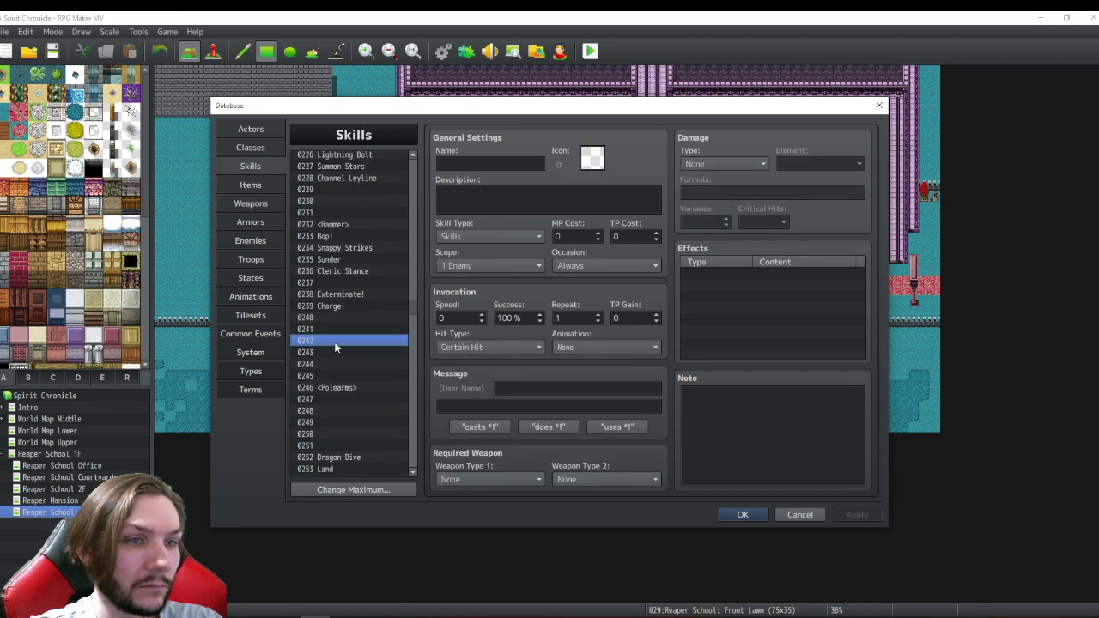
click(532, 163)
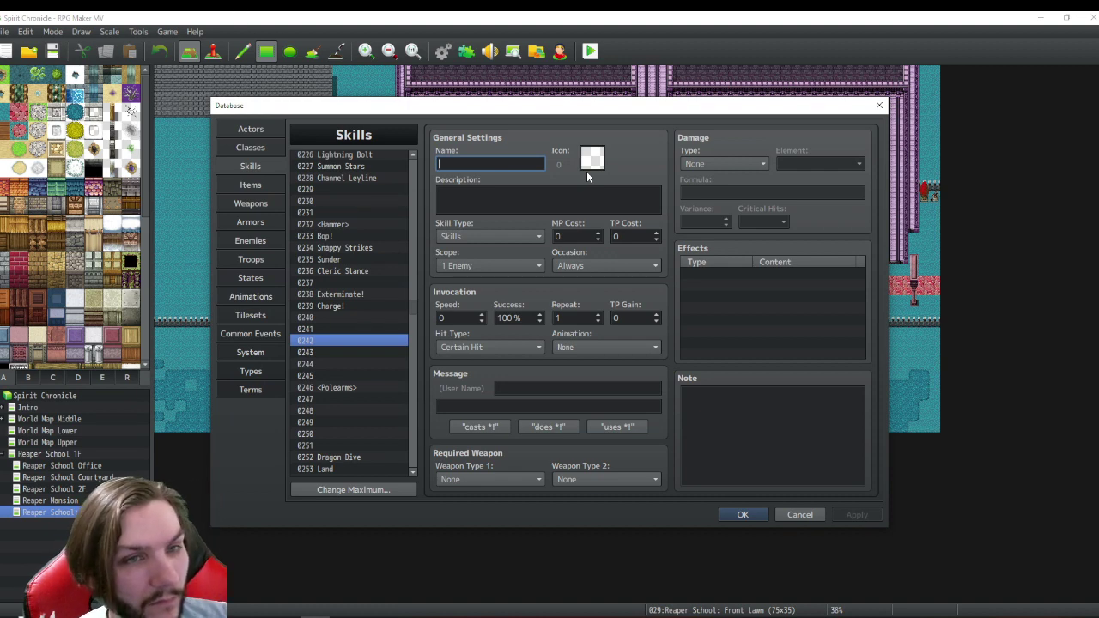
click(601, 265)
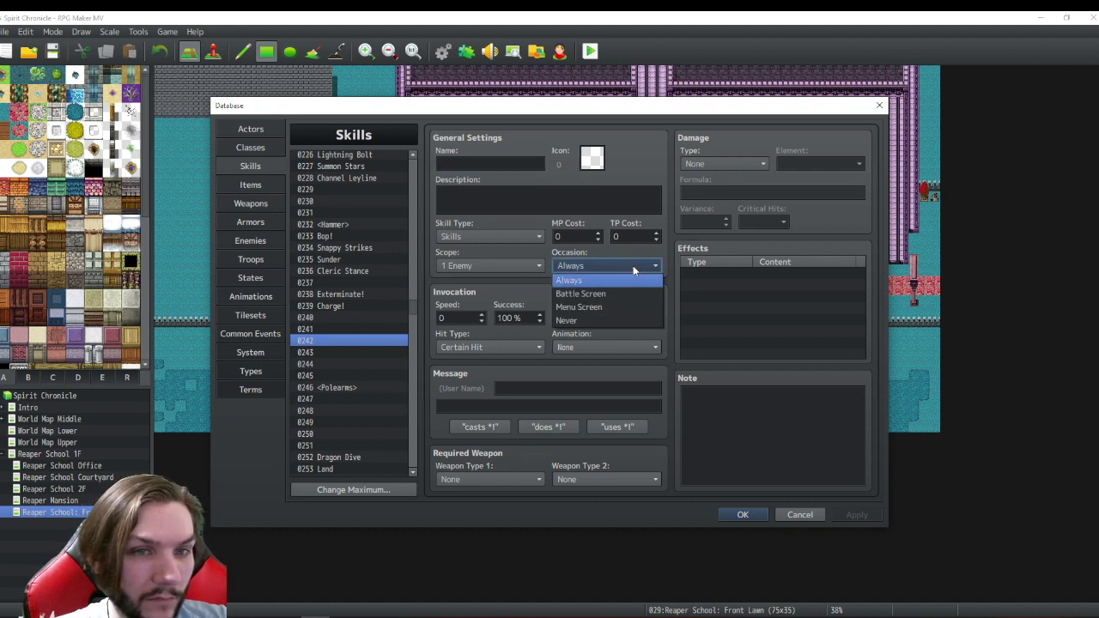
click(581, 294)
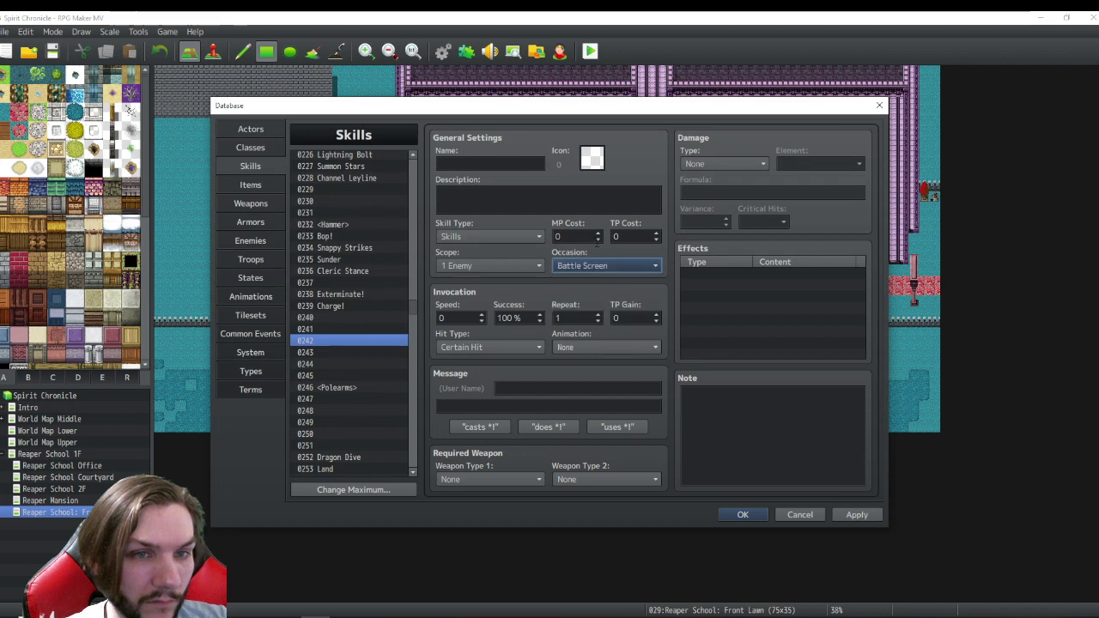
click(465, 156)
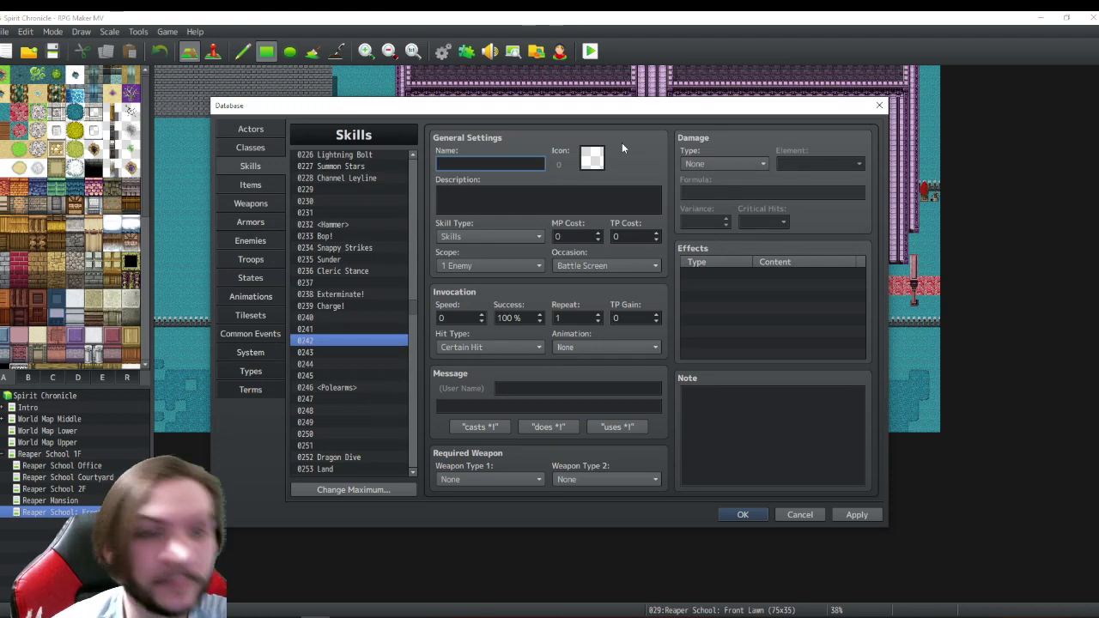
double_click(592, 158)
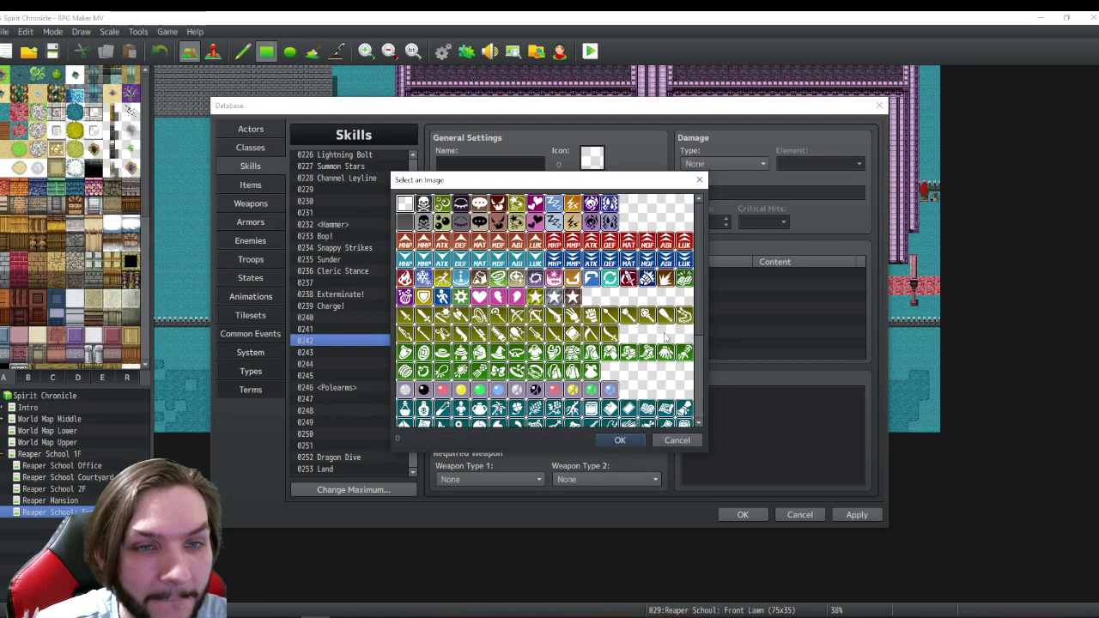
double_click(627, 315)
- Set skill 0242's damage type to HP Damage with the Divine element
click(732, 161)
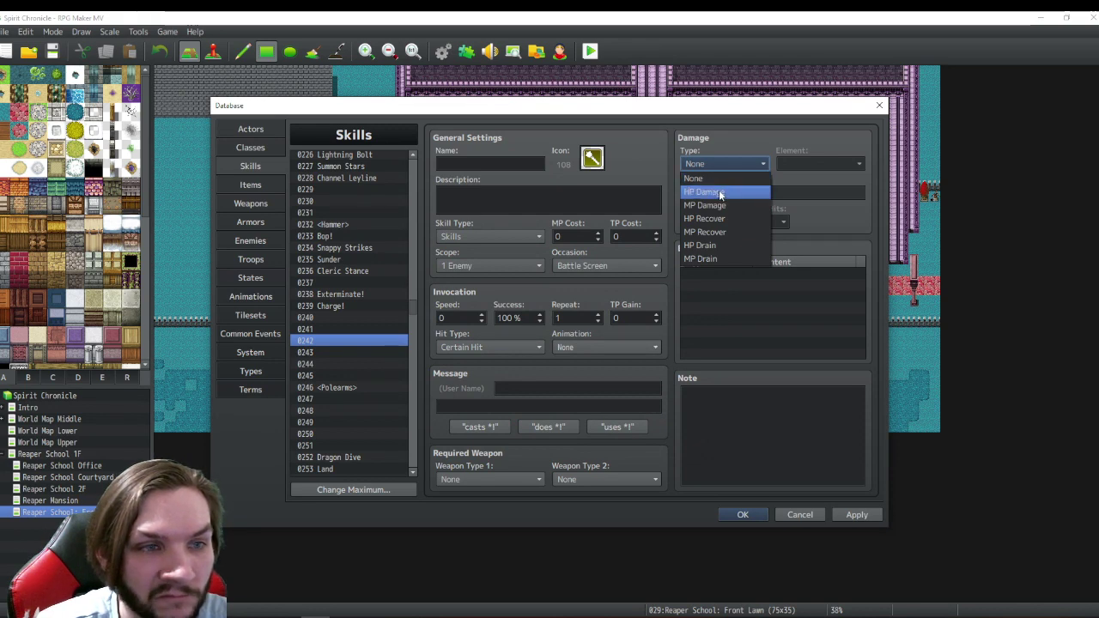
click(719, 192)
click(815, 163)
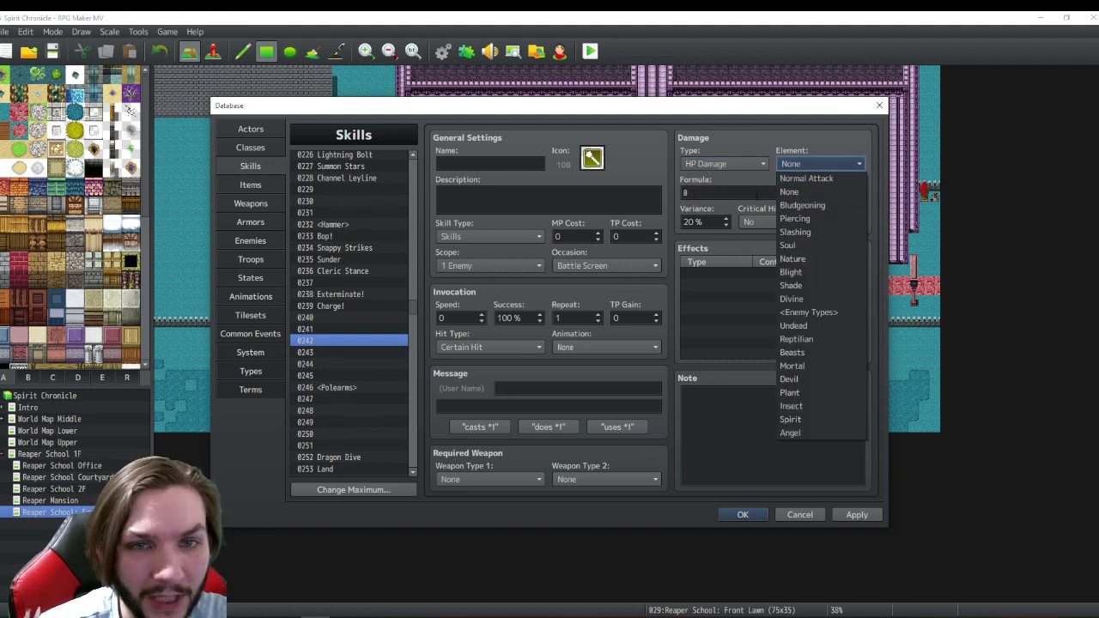
click(790, 182)
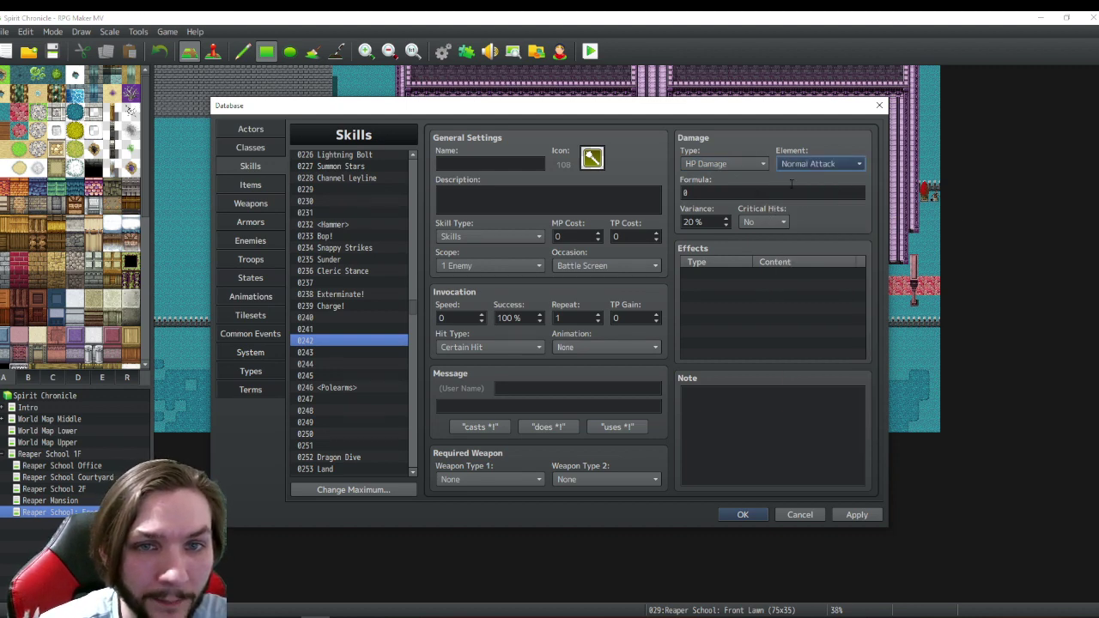
click(828, 163)
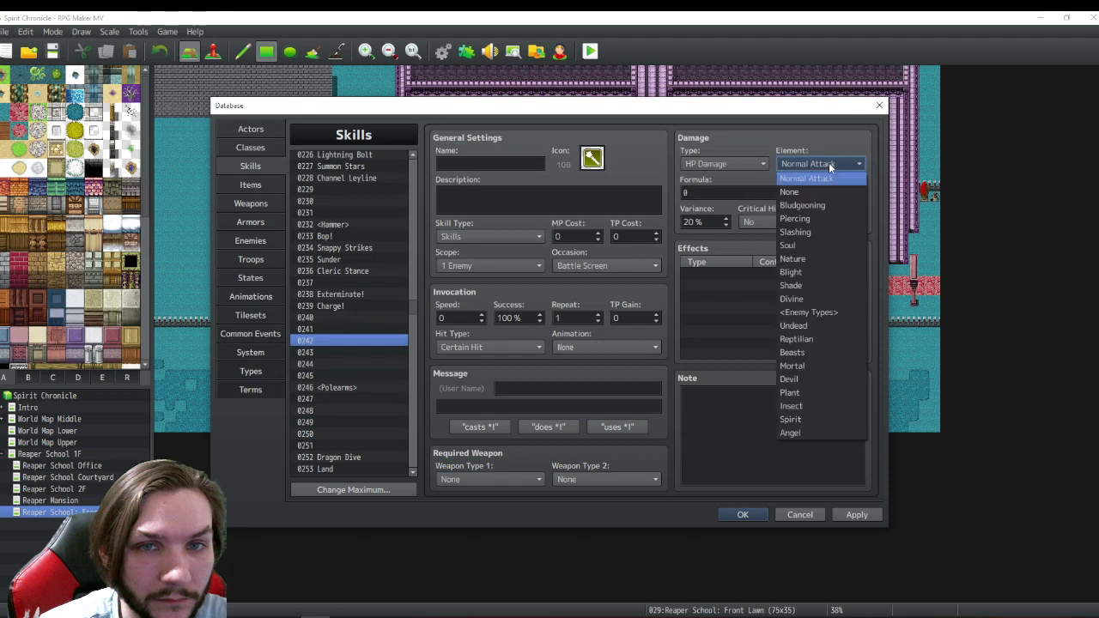
click(814, 300)
- Clear skill 0242's damage formula and name the skill Judgment
click(756, 193)
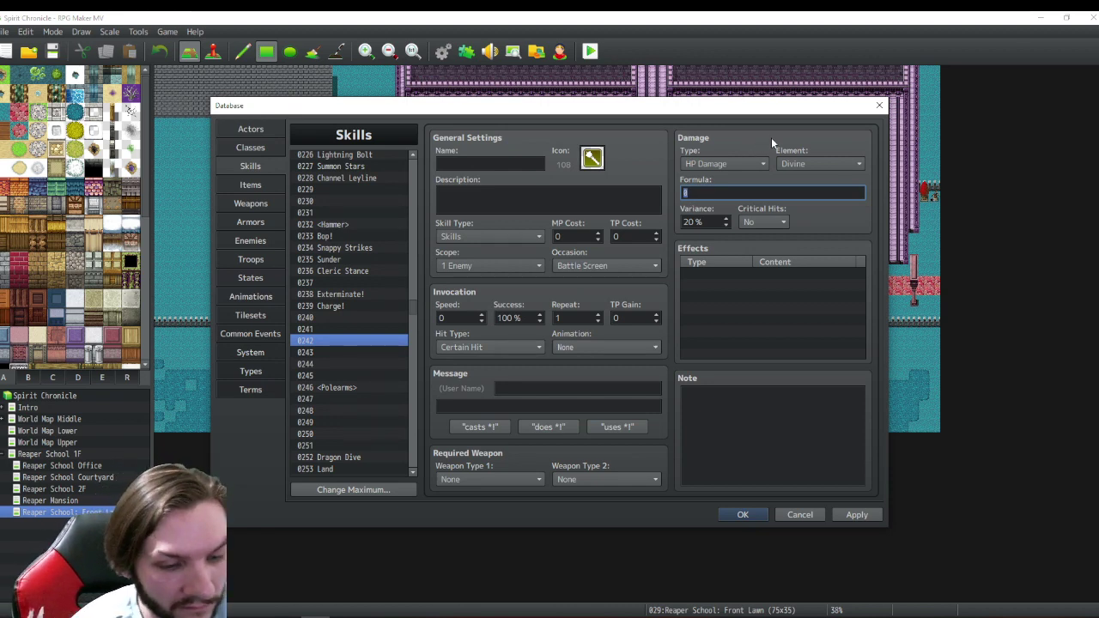
text(3)
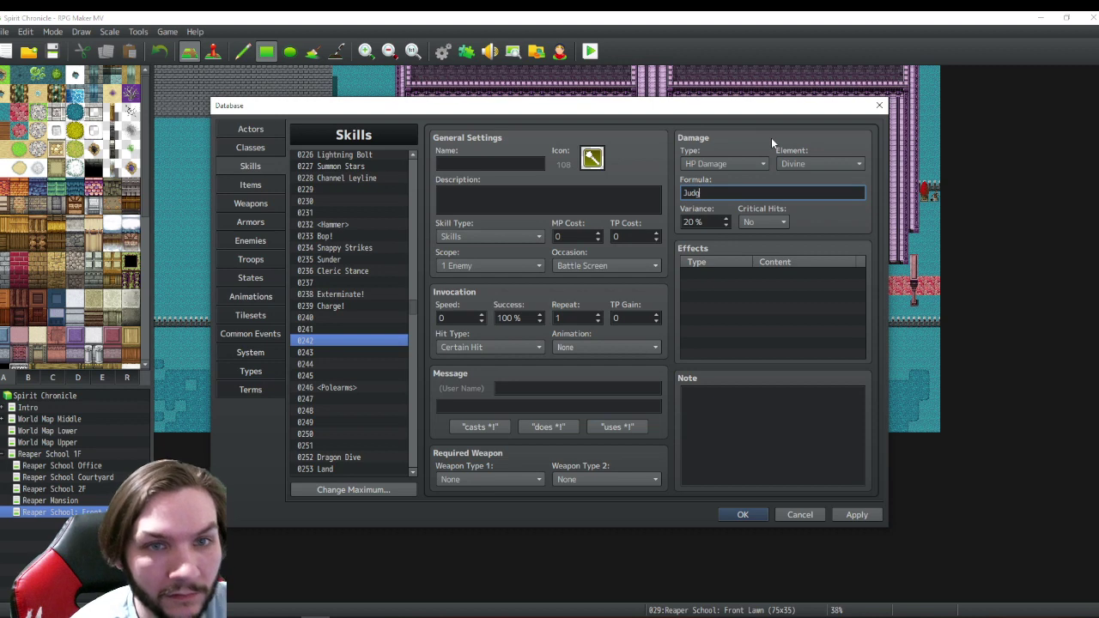
key(BackSpace)
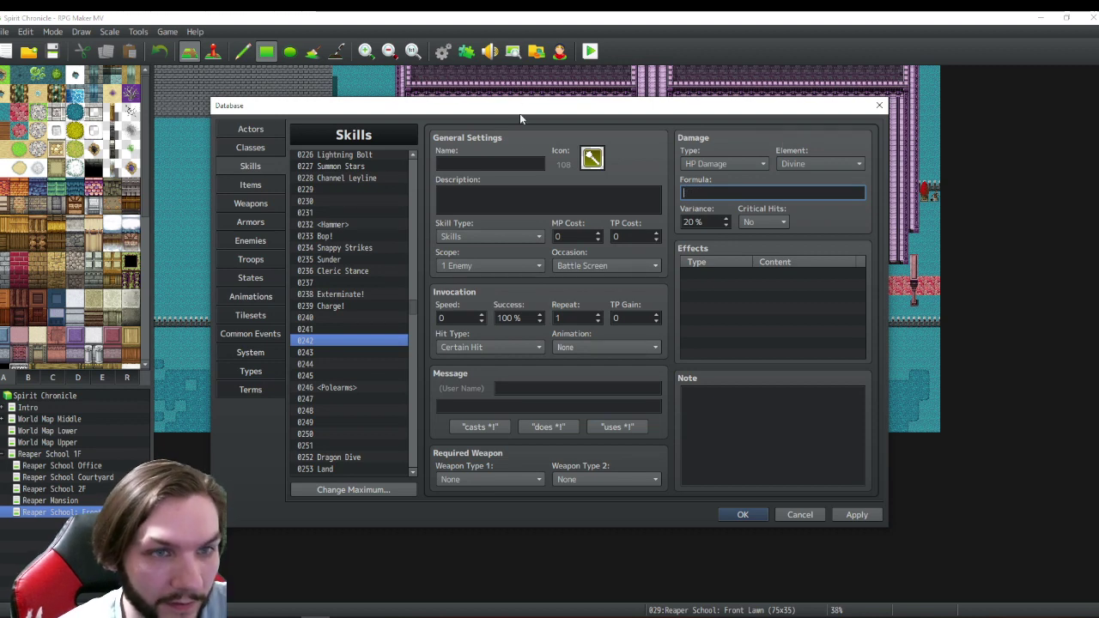
click(519, 162)
text(Ju)
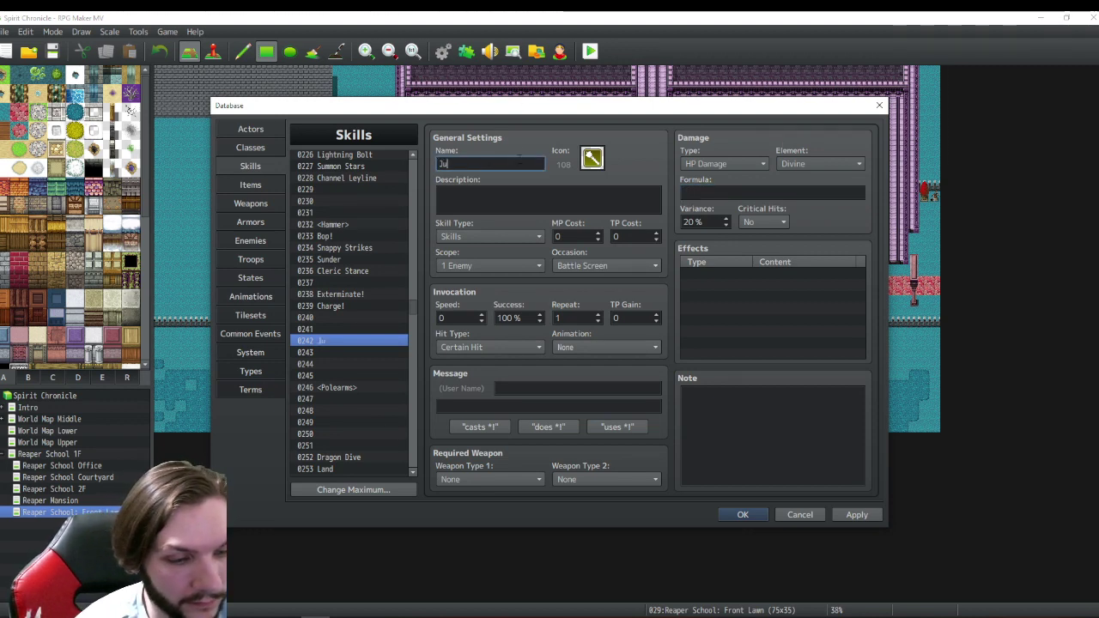
text(dgment)
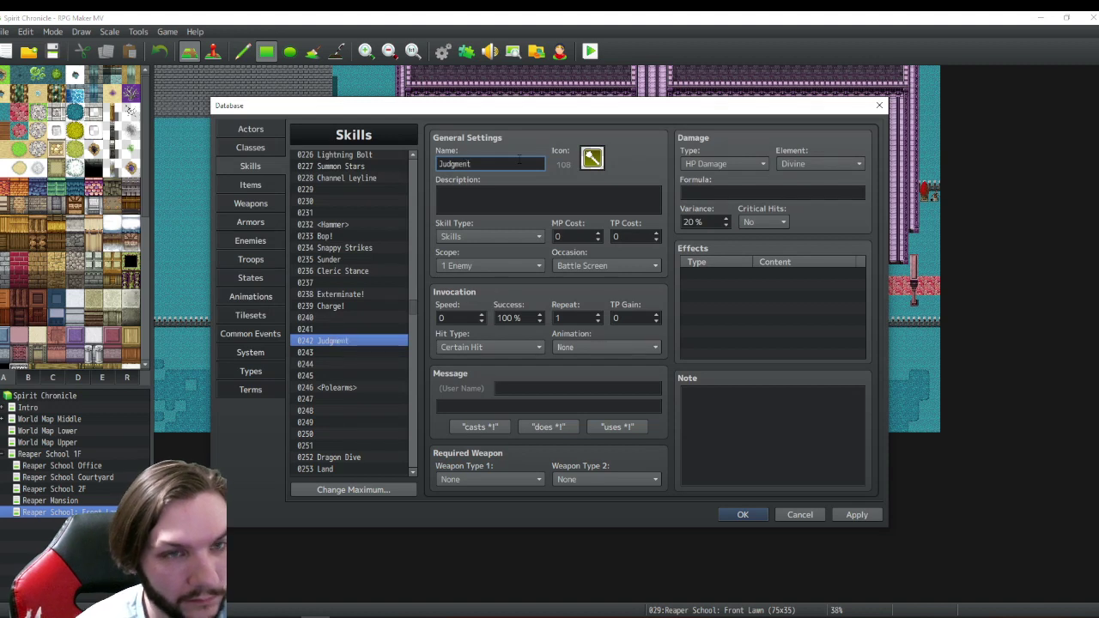
- Give the Judgment skill the description "Deals Divine damage based on Strength and Magic"
click(465, 196)
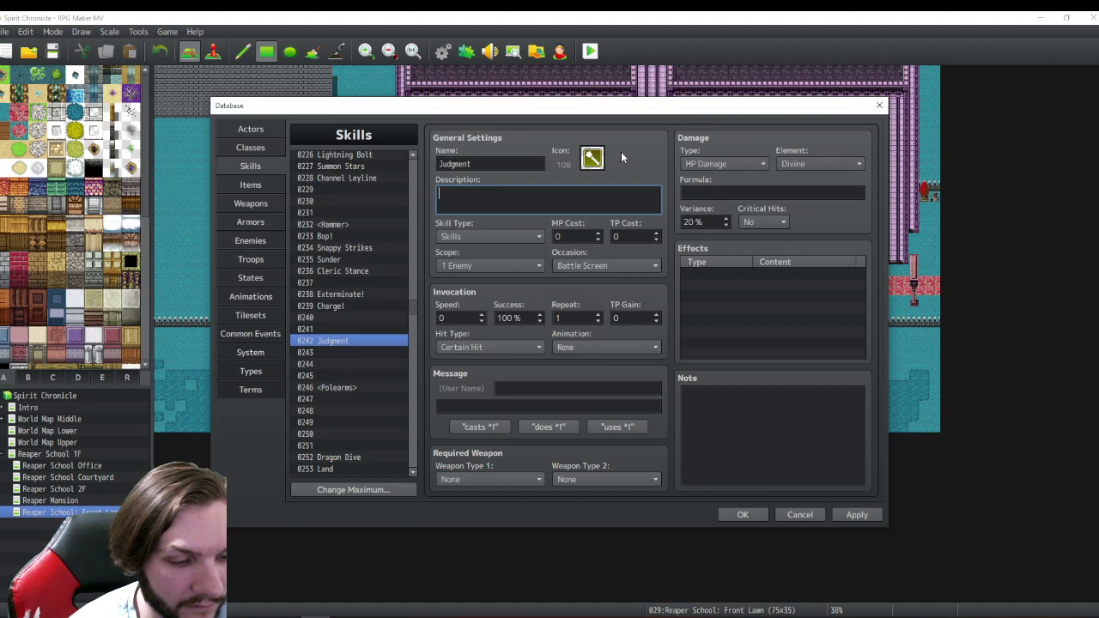
text(eal)
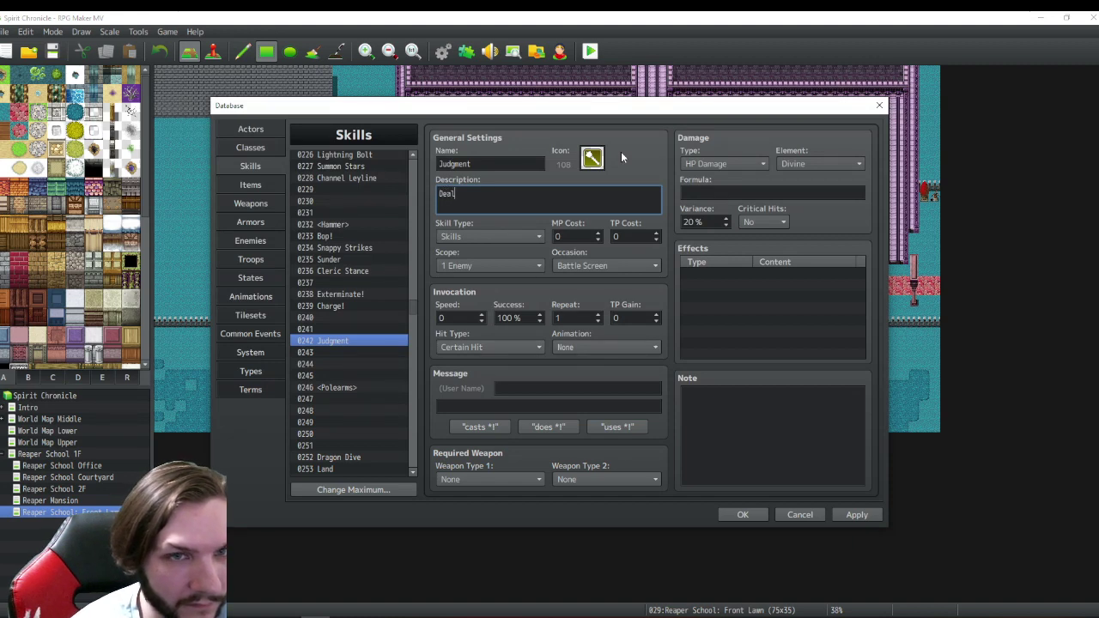
text(s)
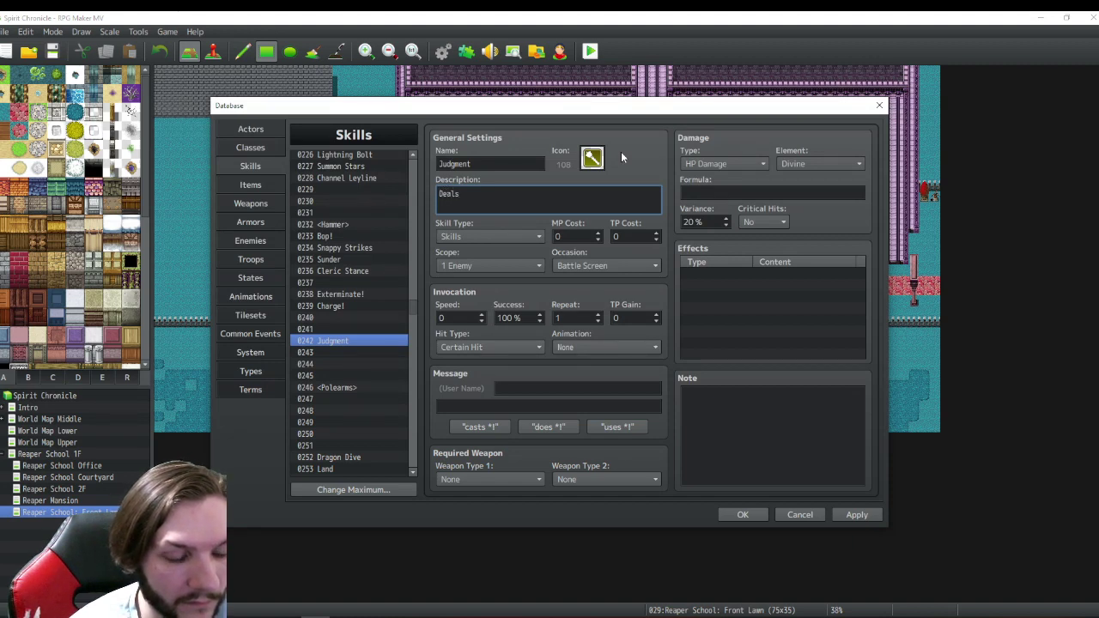
text( Divine )
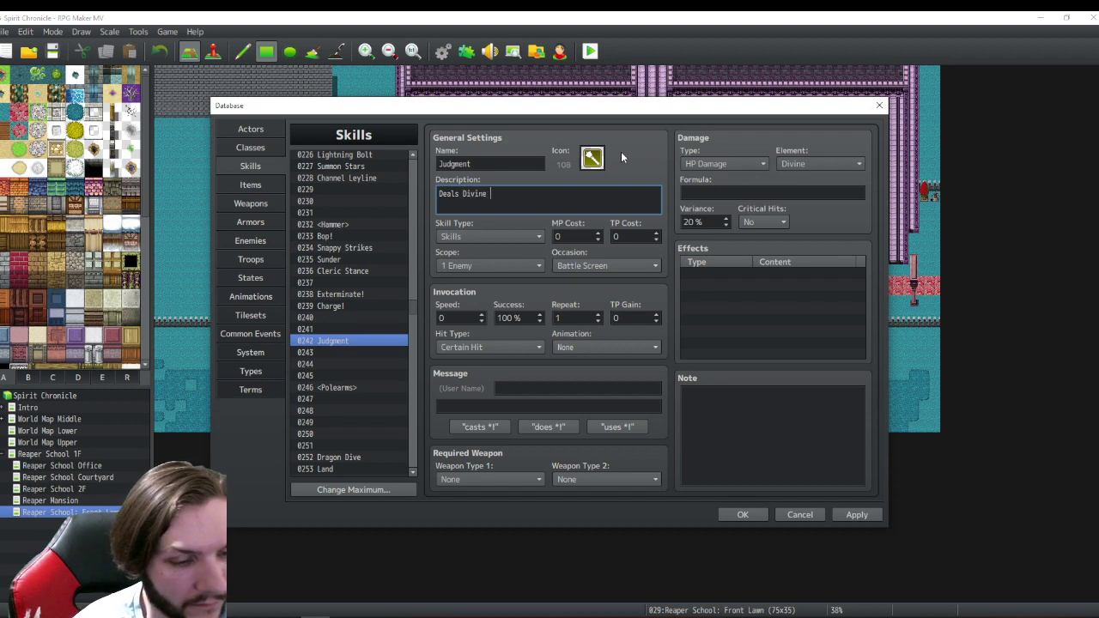
text(damag)
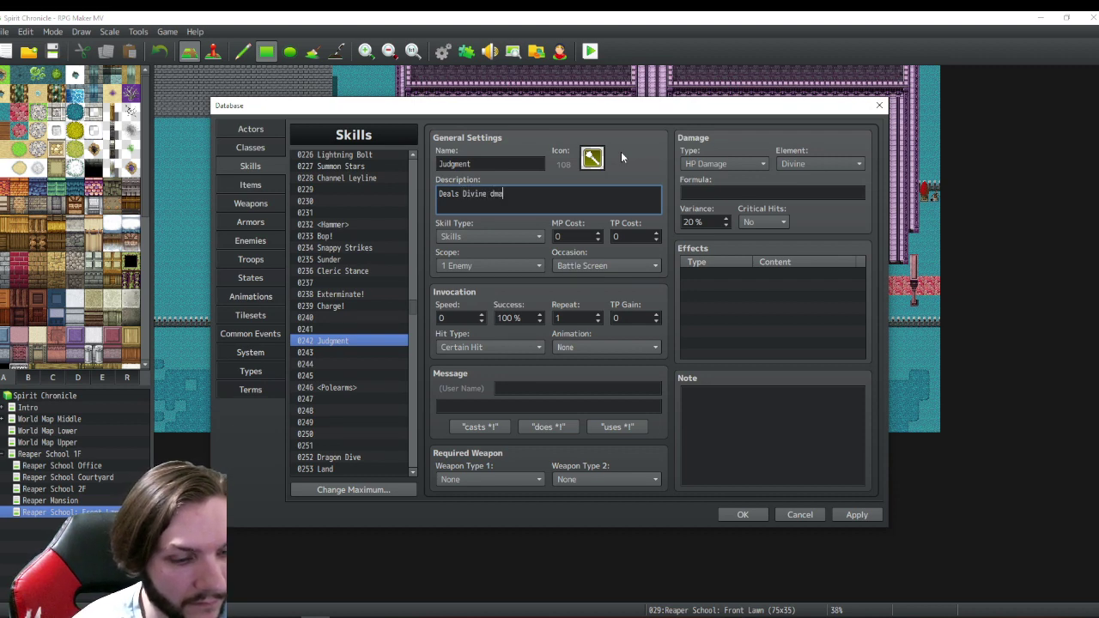
text(e)
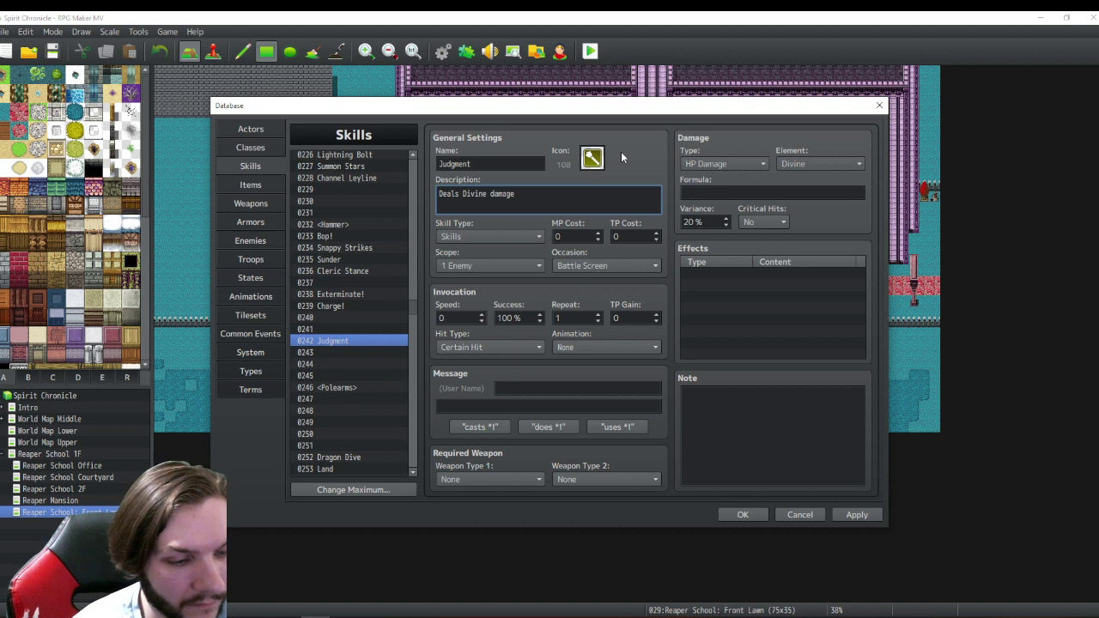
text( based on)
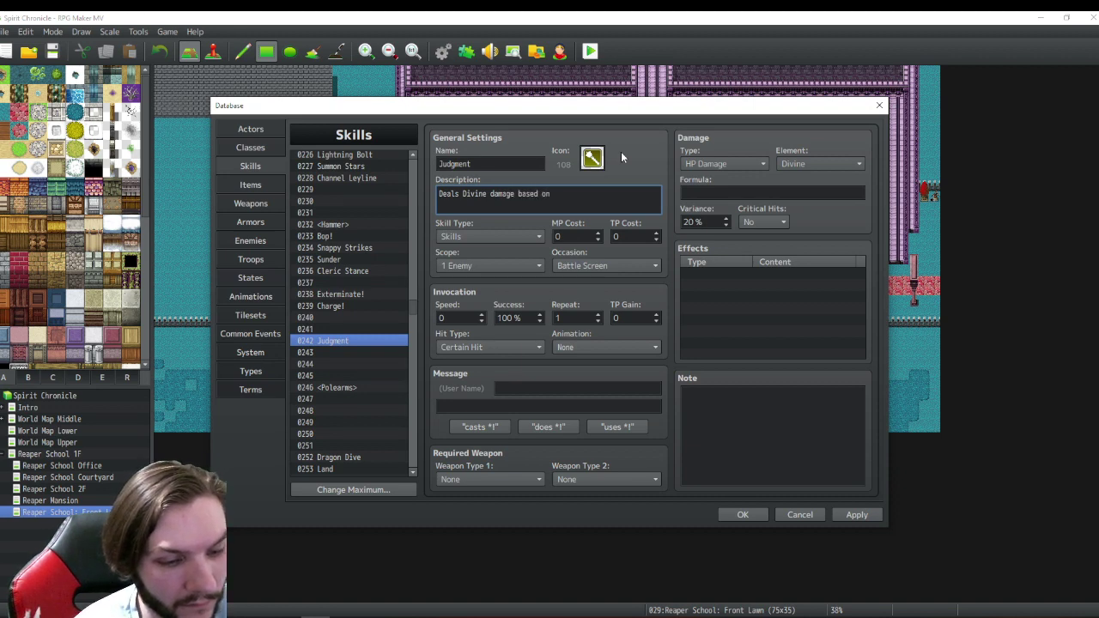
text( Stre)
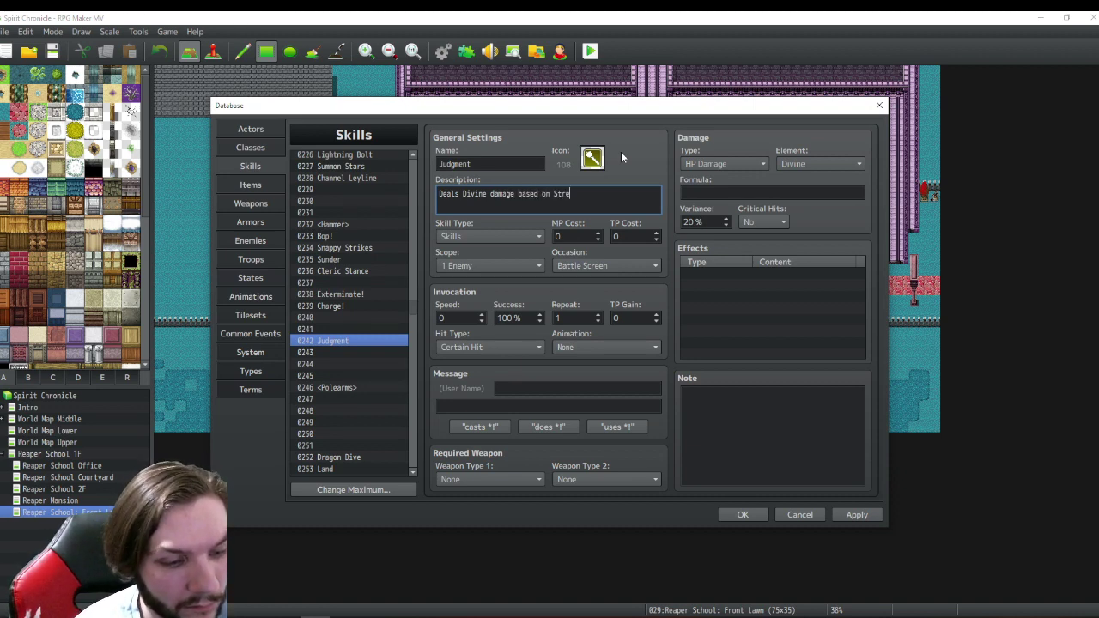
text(ngth and)
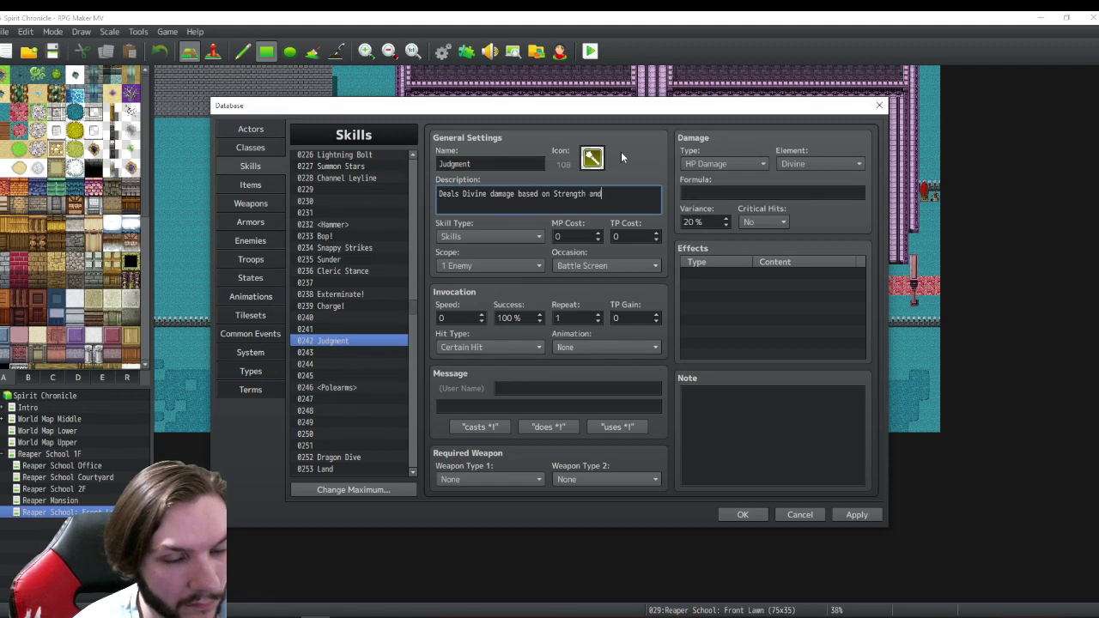
text( Magic)
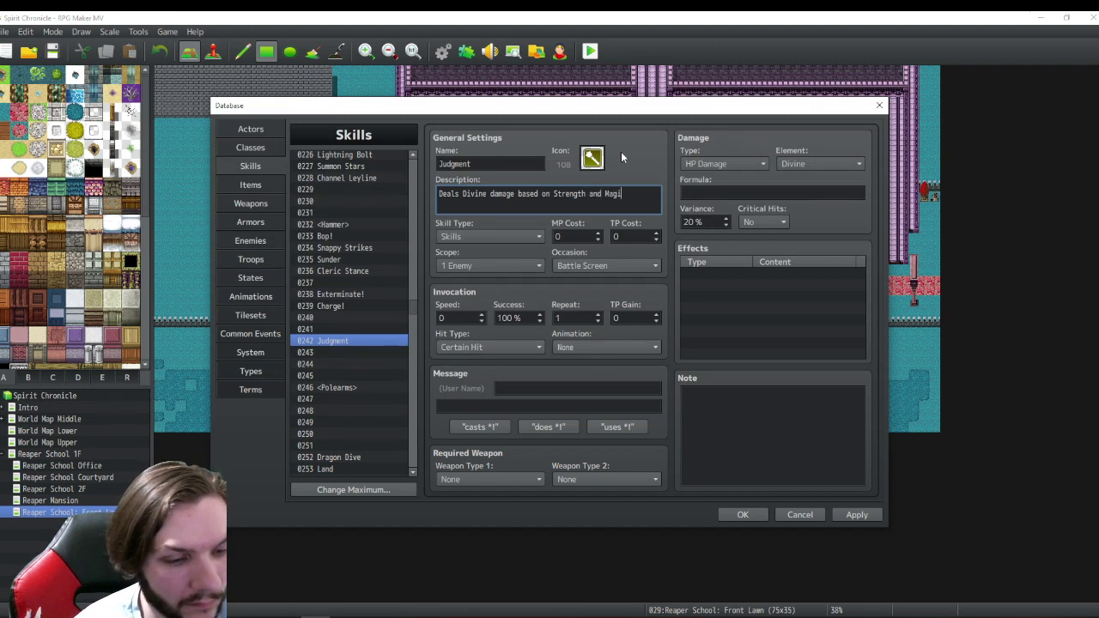
- Replace the stats named in Judgment's description so it ends "based on Magic and Wisdom." and add a line break
key(BackSpace)
key(BackSpace)
key(BackSpace)
key(BackSpace)
key(BackSpace)
key(BackSpace)
key(BackSpace)
key(BackSpace)
key(BackSpace)
key(BackSpace)
key(BackSpace)
key(BackSpace)
key(BackSpace)
key(BackSpace)
key(BackSpace)
key(BackSpace)
key(BackSpace)
key(BackSpace)
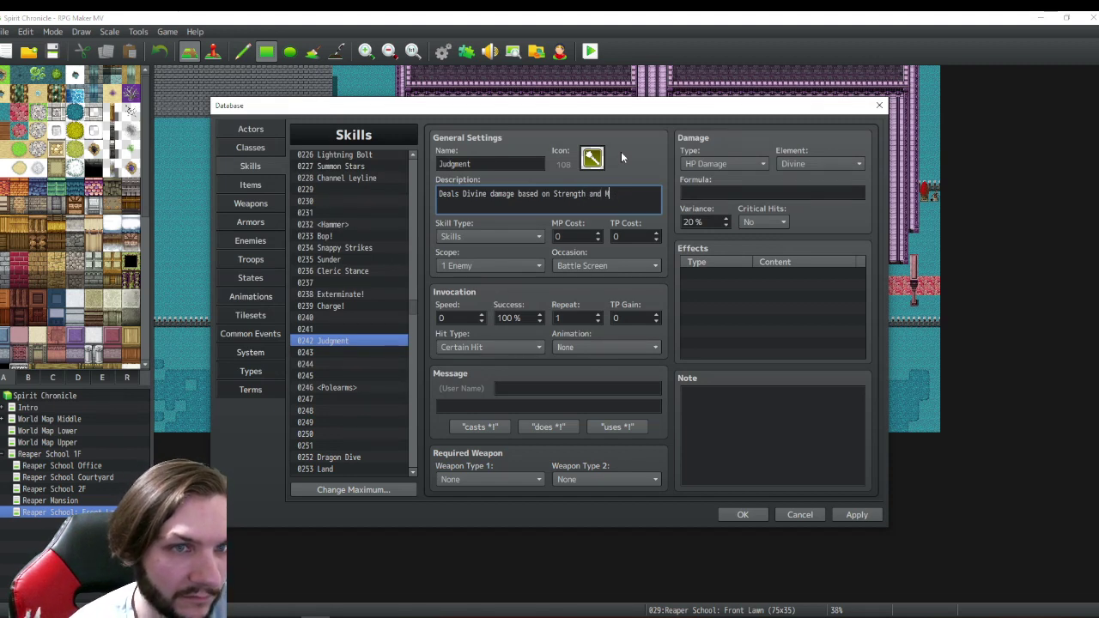
text(Ma)
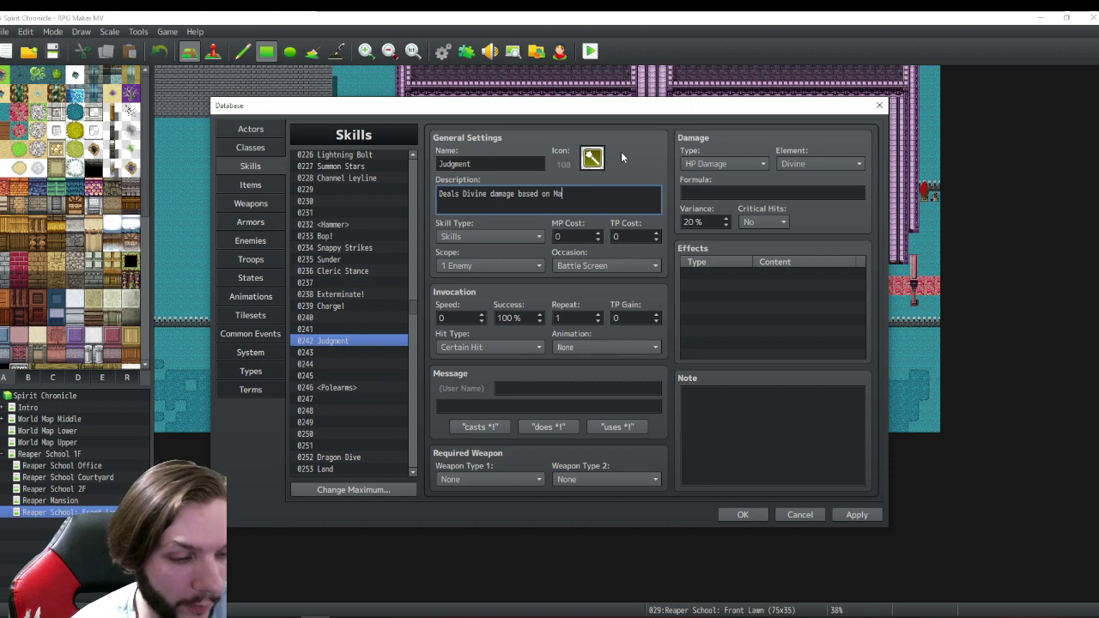
text(gic an)
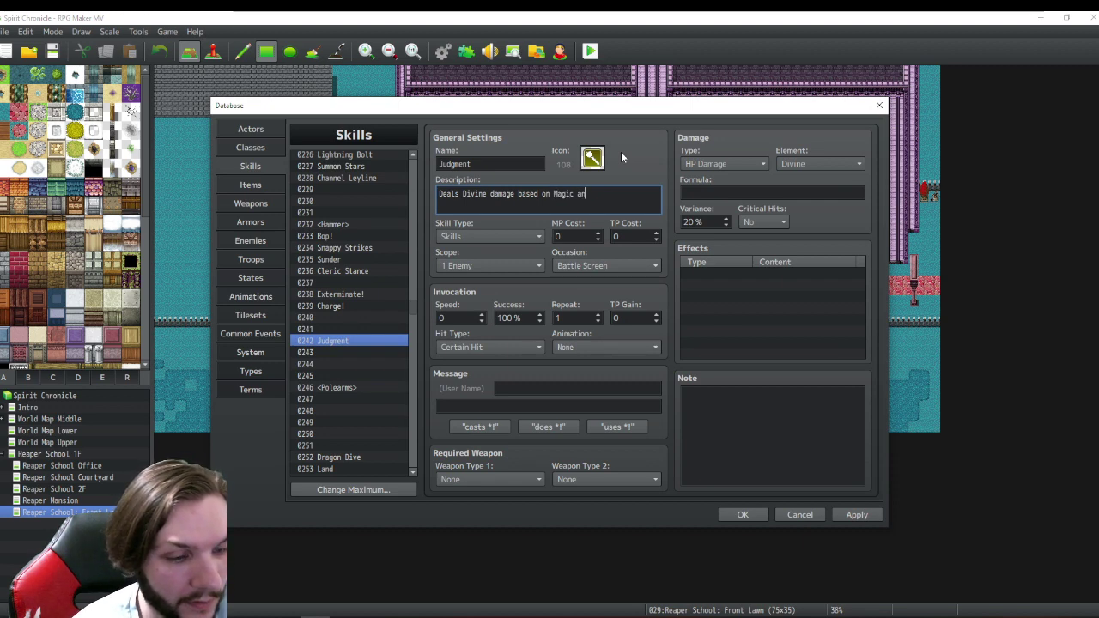
text(d Wisdo)
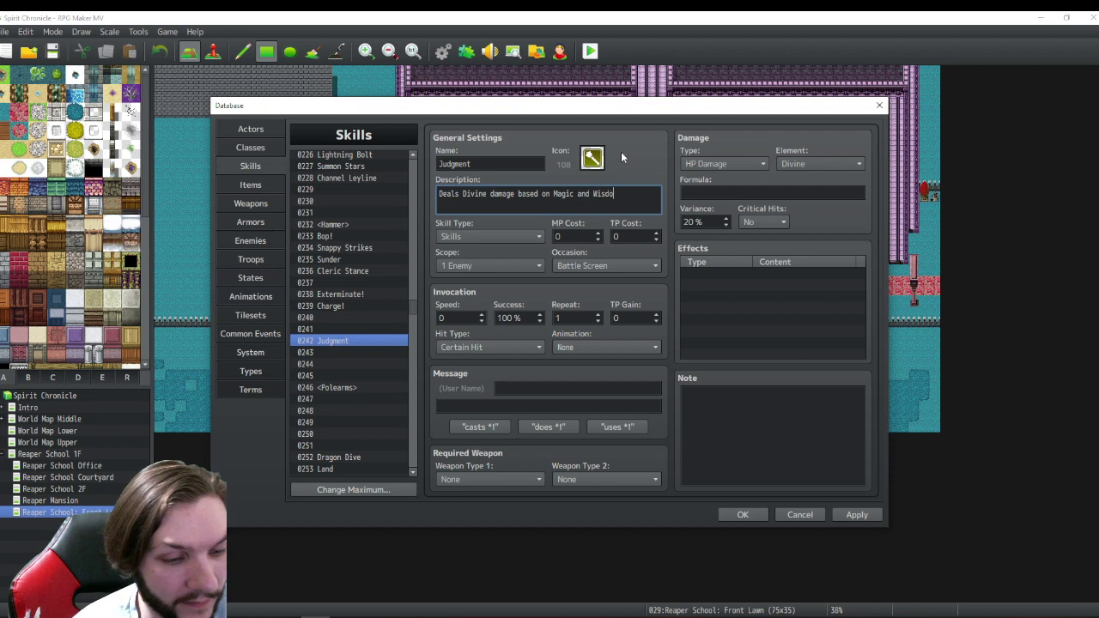
text(m.)
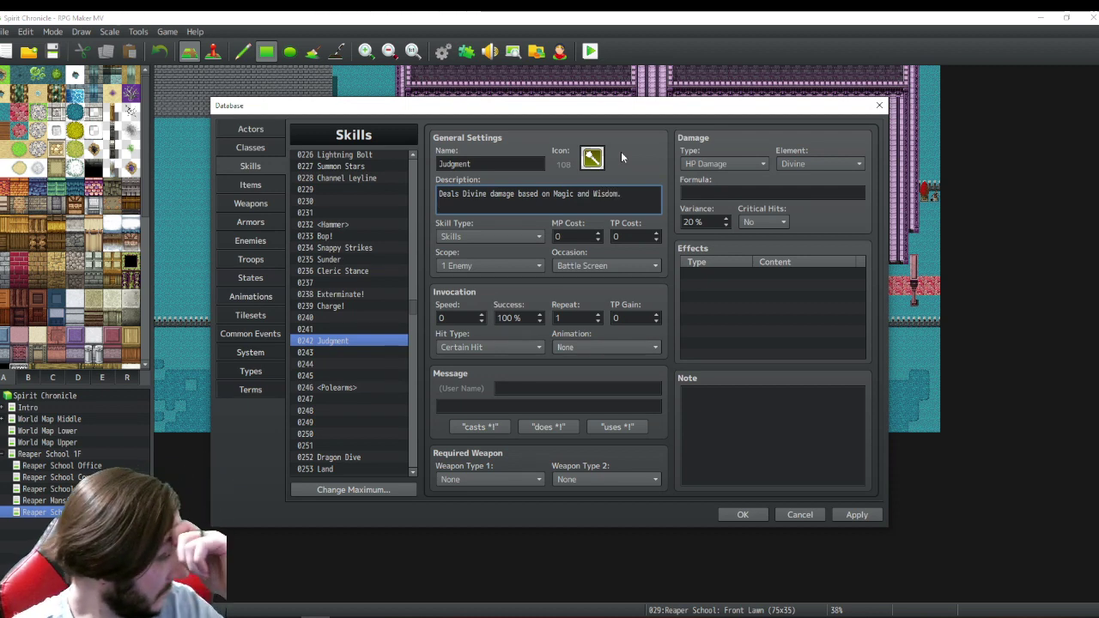
key(Return)
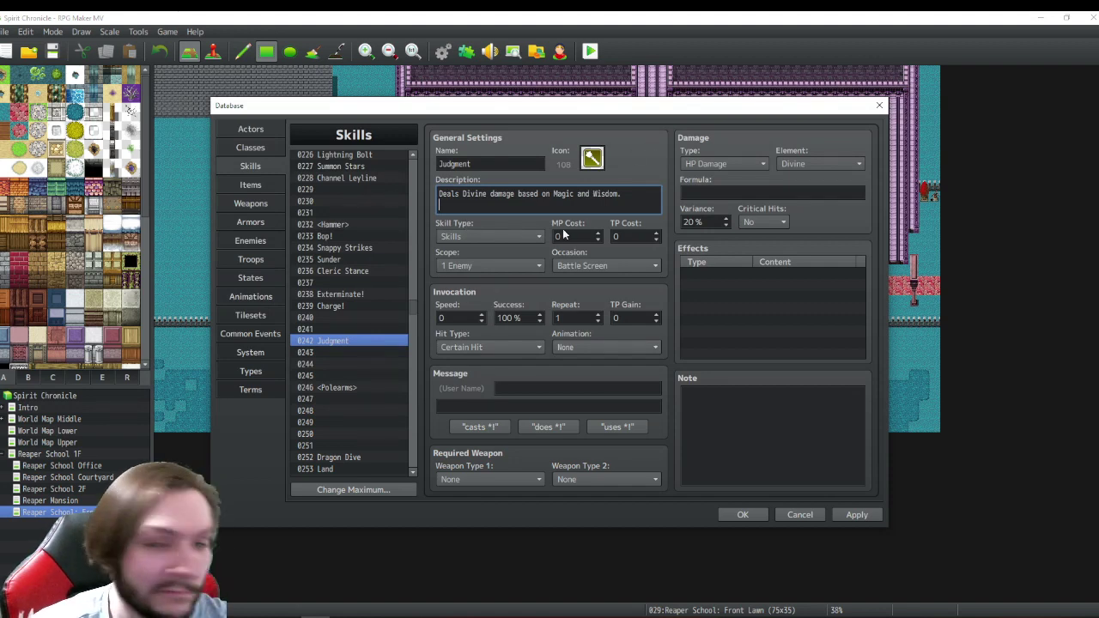
- Enable critical hits for Judgment and enter a.mat + a.mdf as its damage formula
click(760, 223)
click(751, 237)
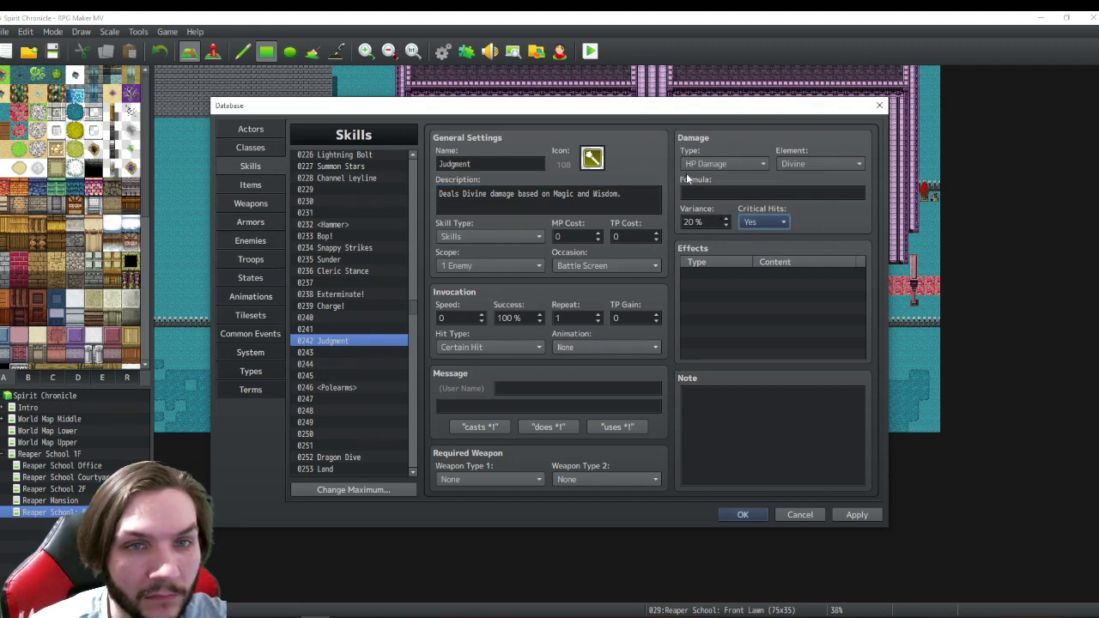
click(709, 193)
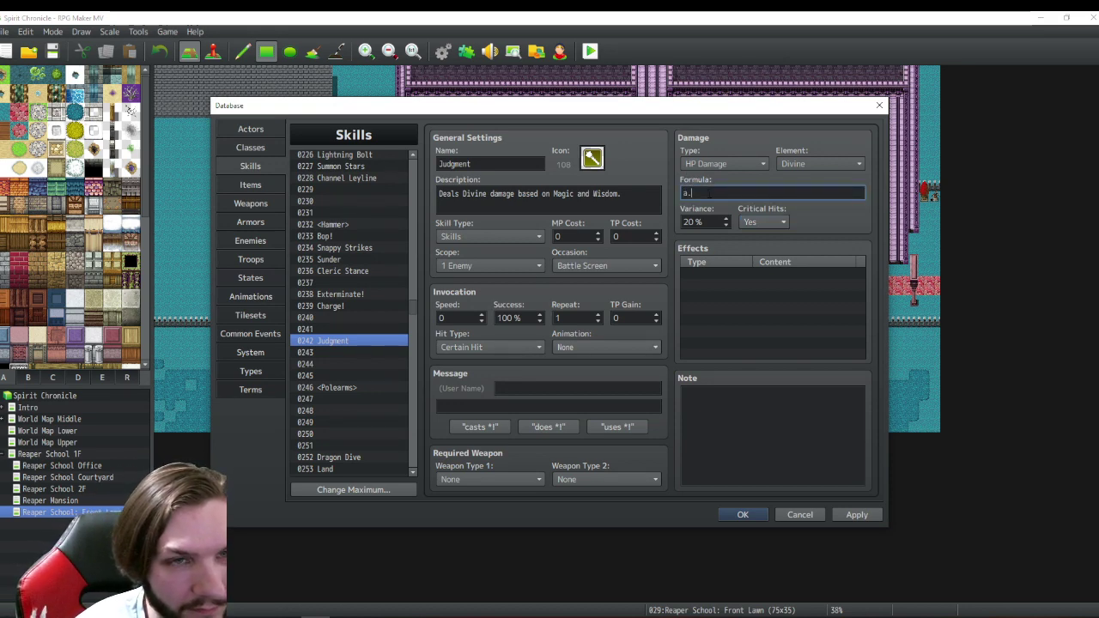
text(a.mat)
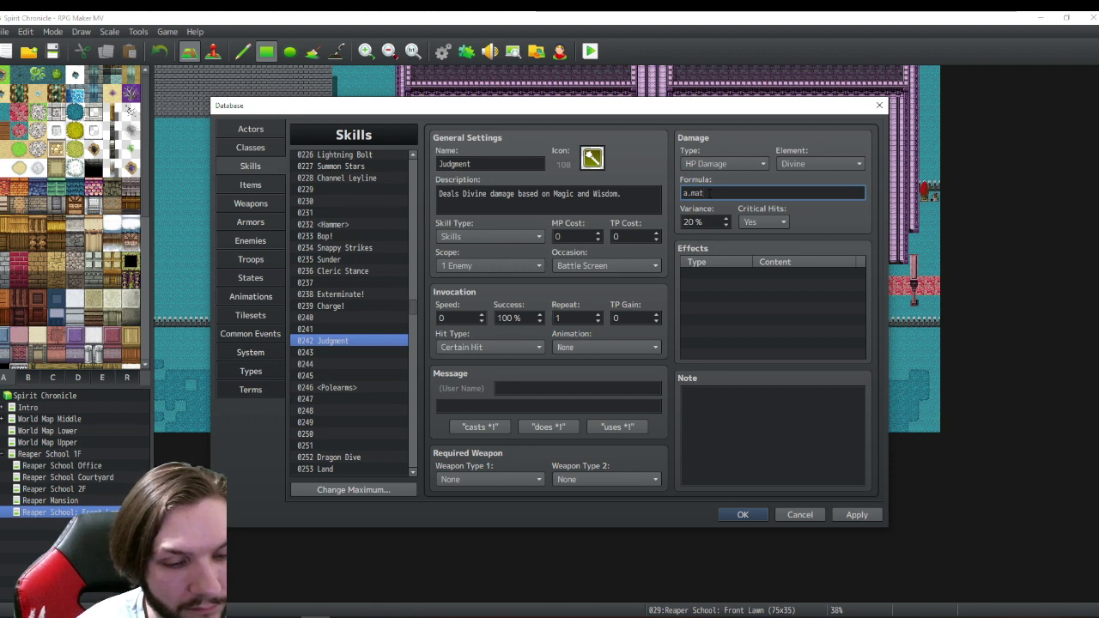
text( + a.)
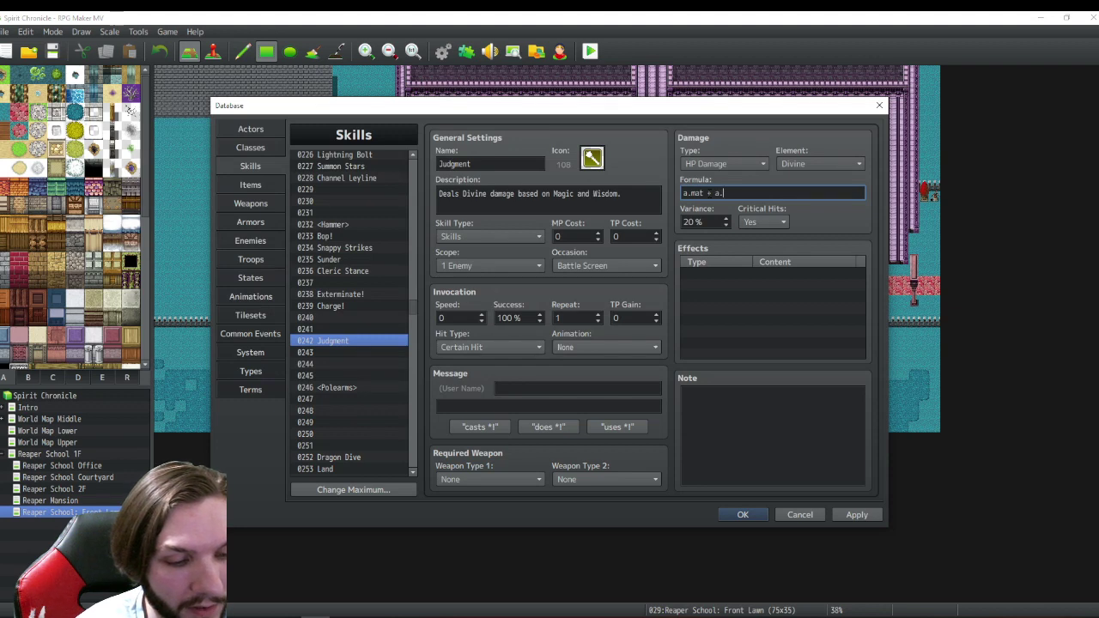
text(mdf)
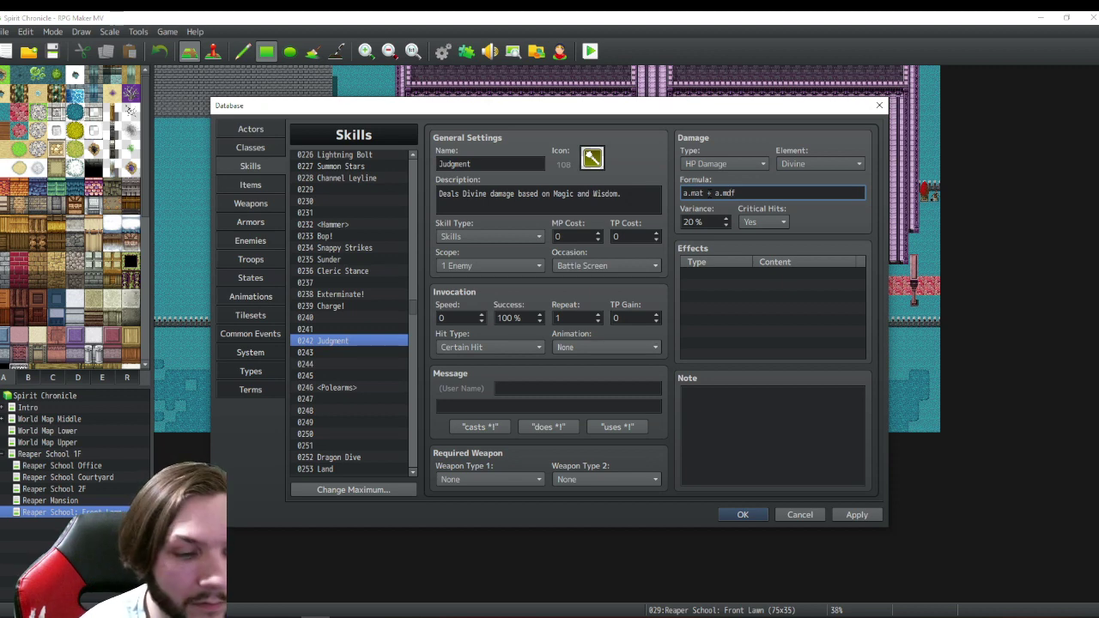
- Extend Judgment's damage formula to ((a.mat + a.mdf) * .65) - b.mdf
key(Home)
text((()
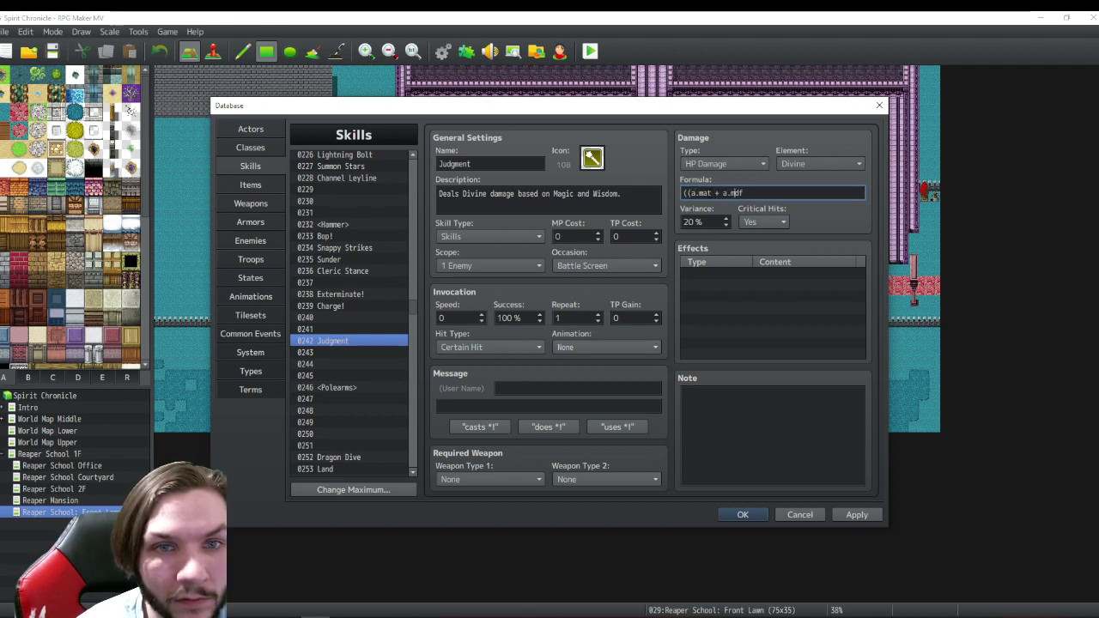
key(End)
text())
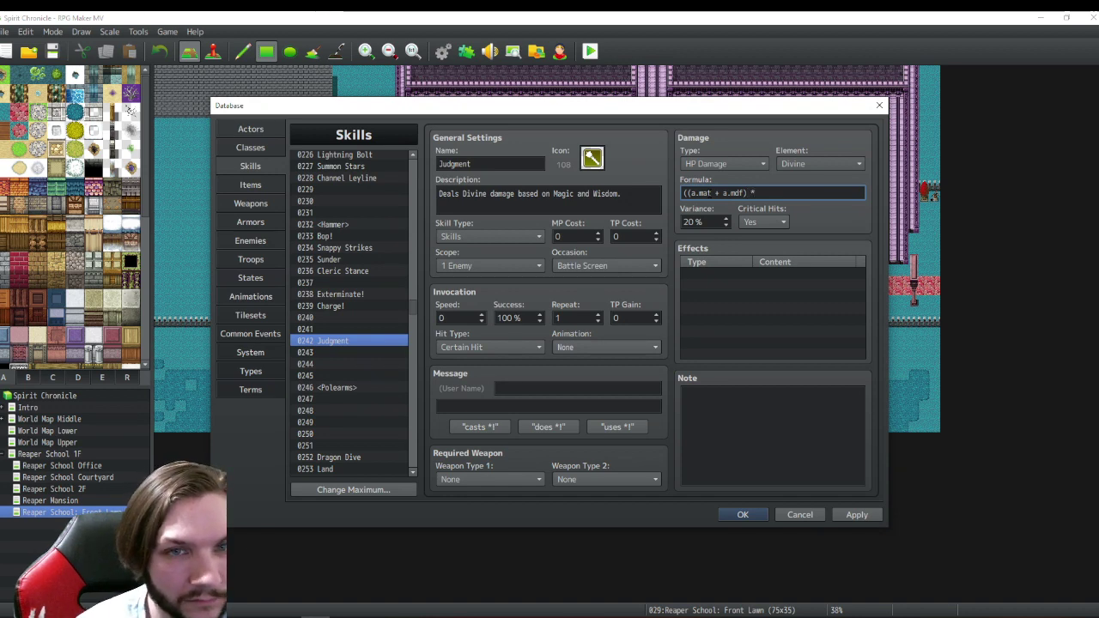
text( * )
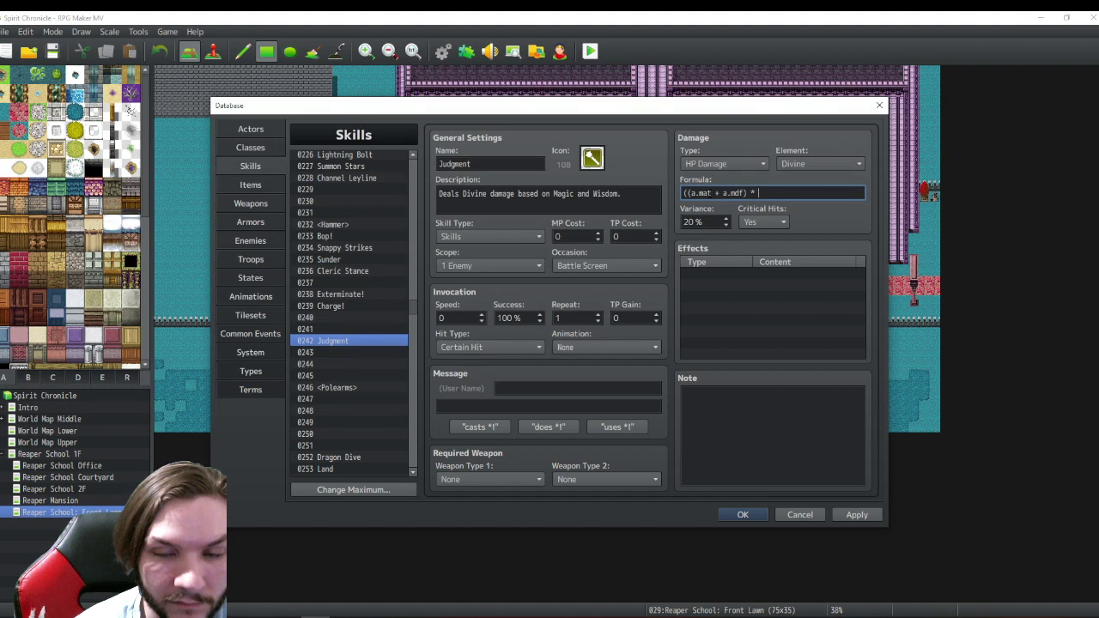
text(.)
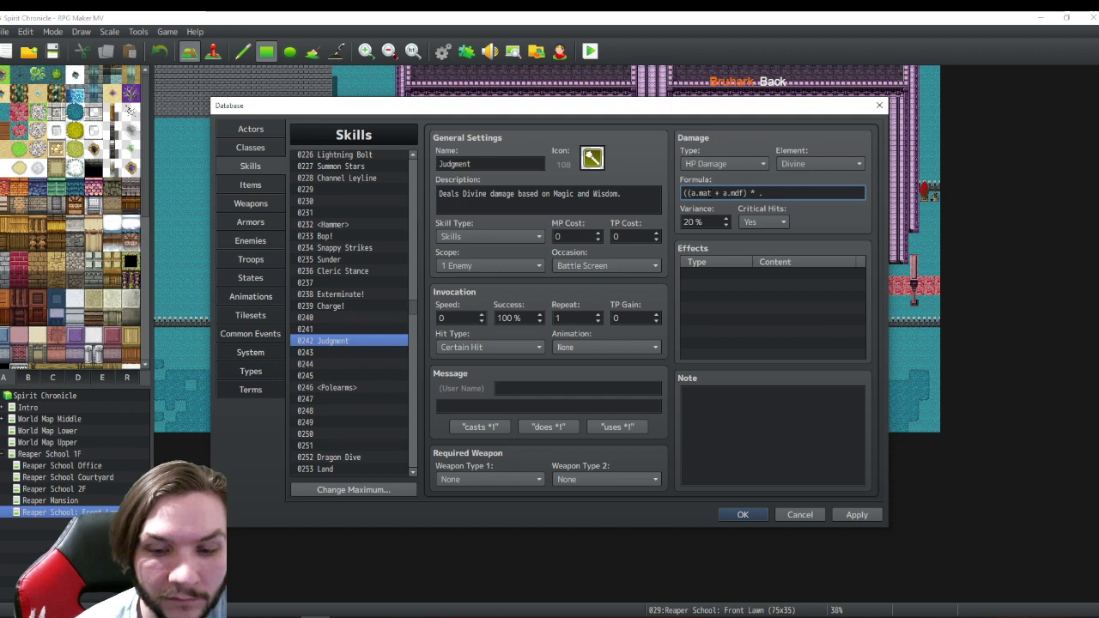
text(65)
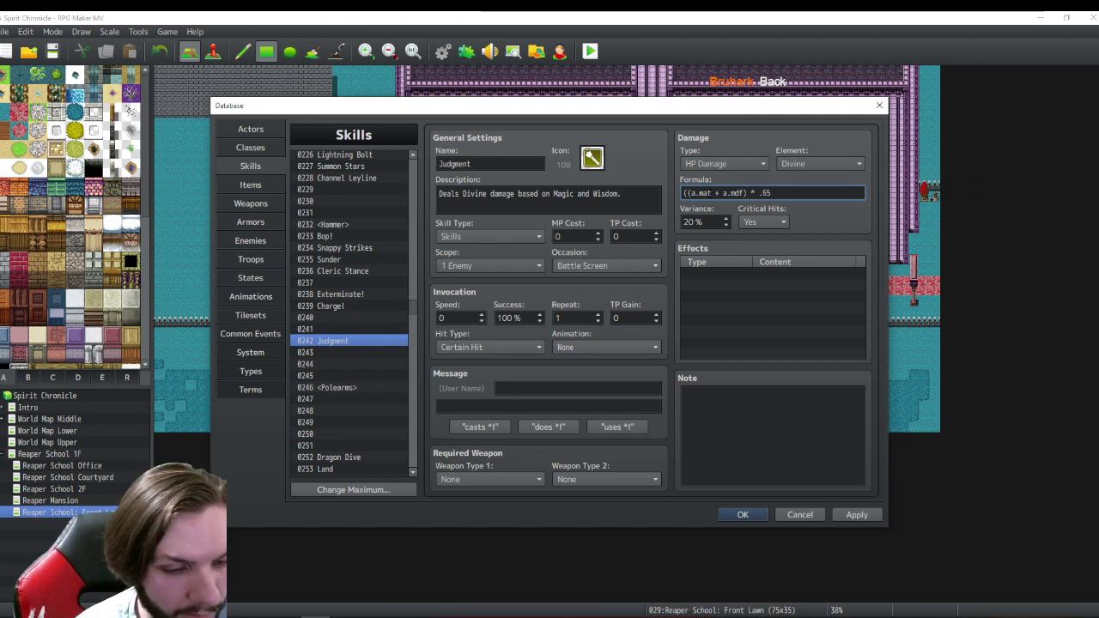
text() - )
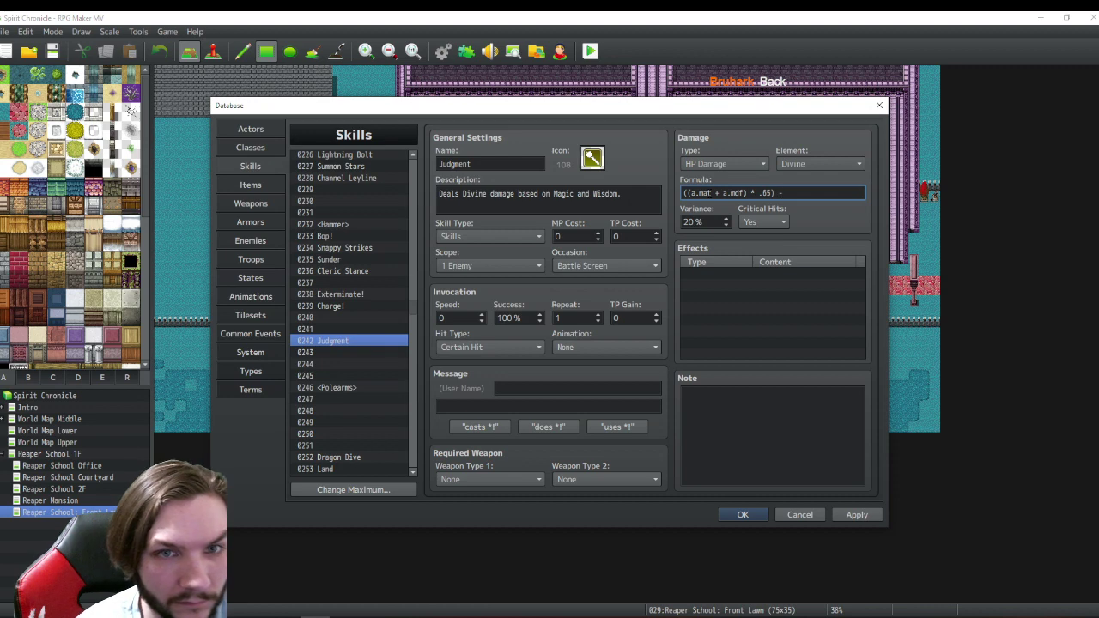
text(b.)
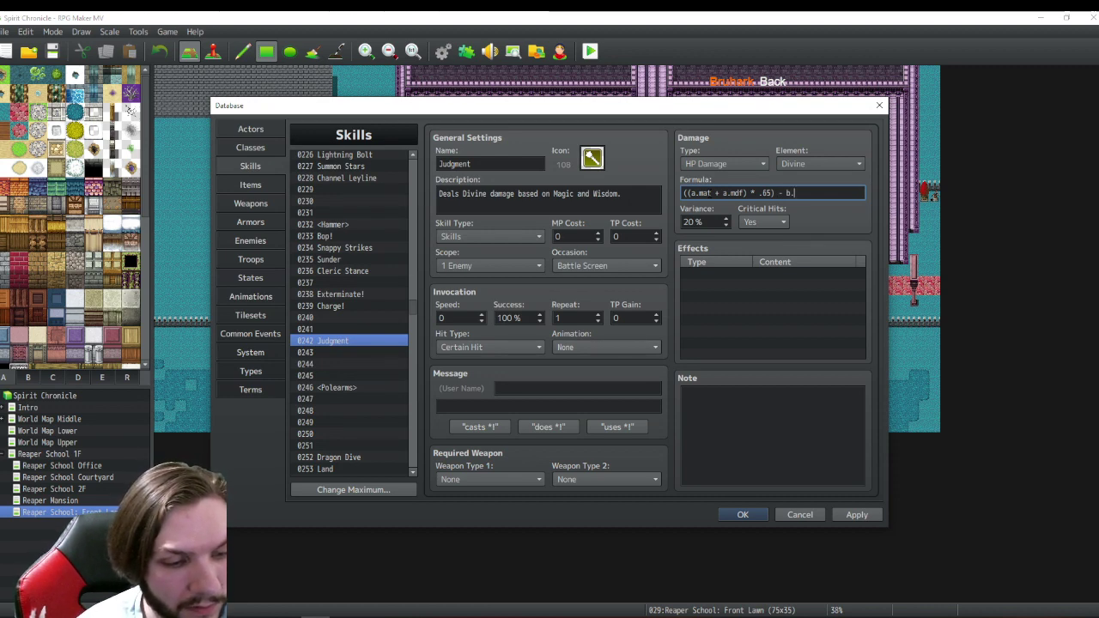
text(mdf)
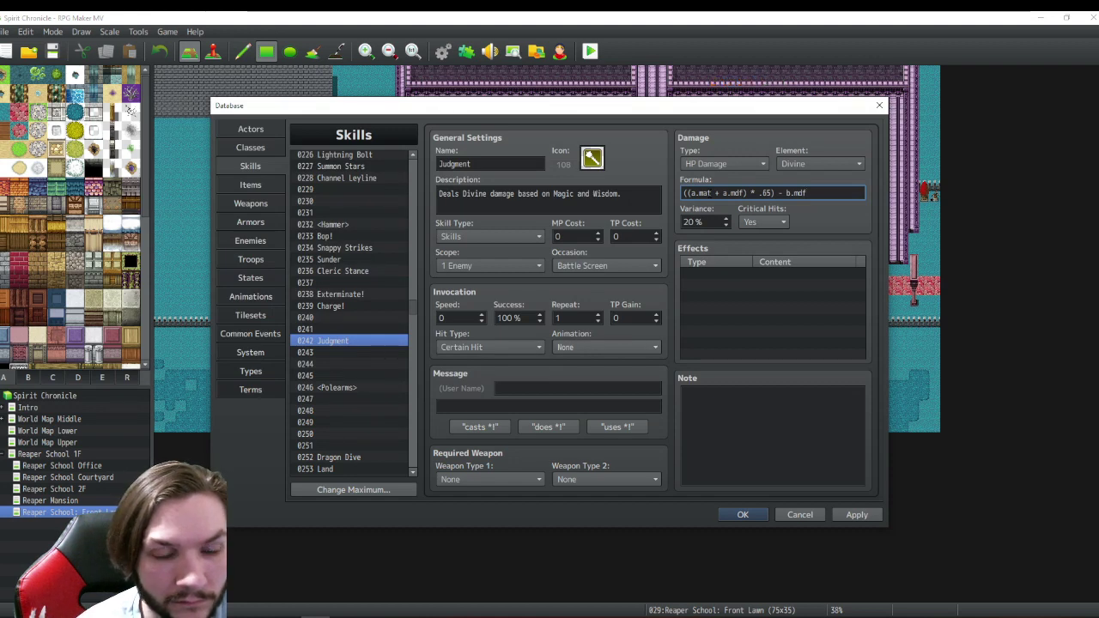
text( + b)
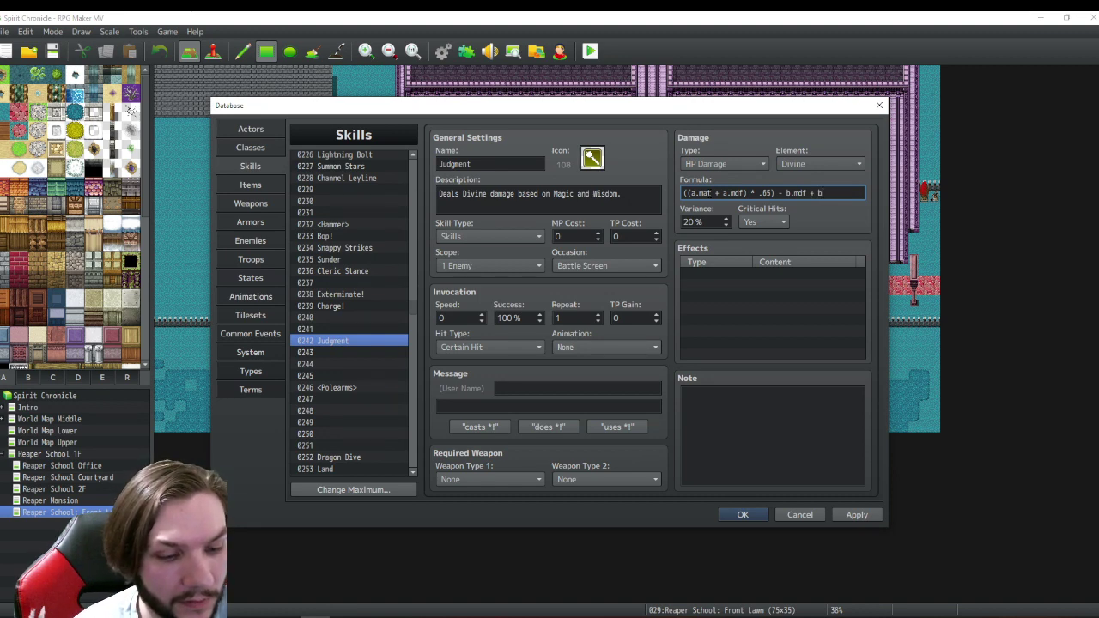
text(.def))
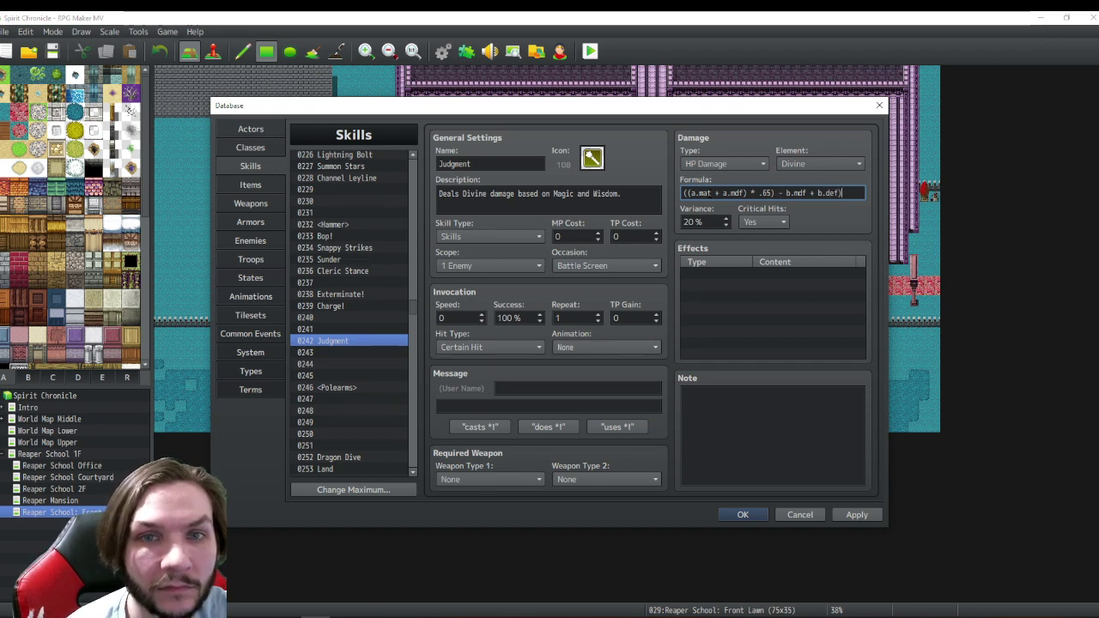
key(BackSpace)
key(BackSpace)
key(BackSpace)
key(BackSpace)
key(BackSpace)
key(BackSpace)
key(BackSpace)
key(BackSpace)
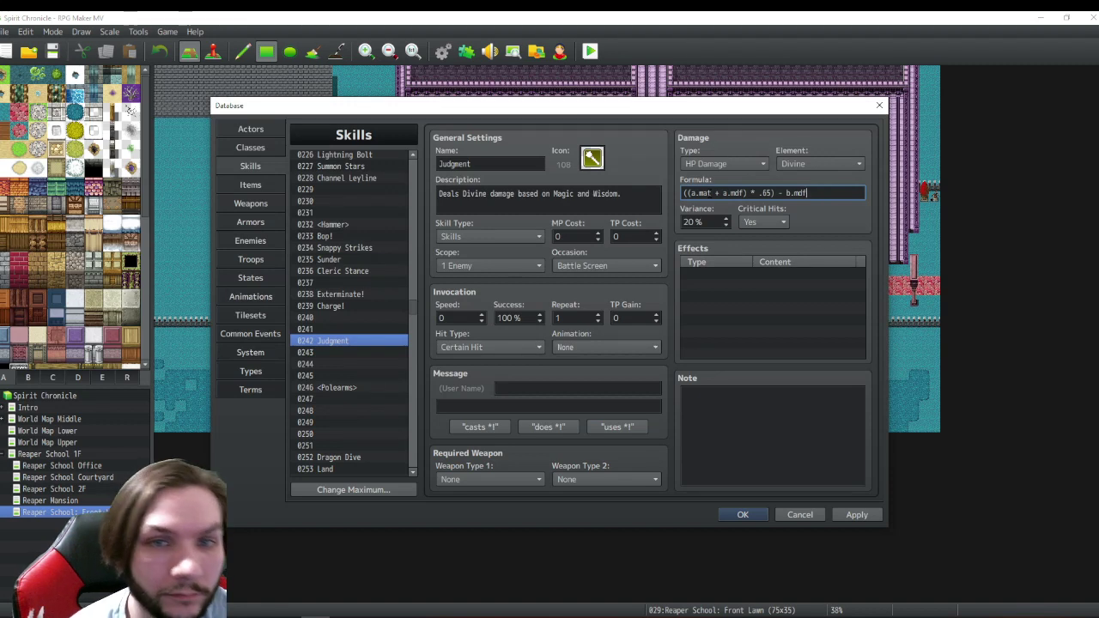
- Set Judgment's hit type to Physical Attack and open the Cleric Stance skill entry
click(519, 348)
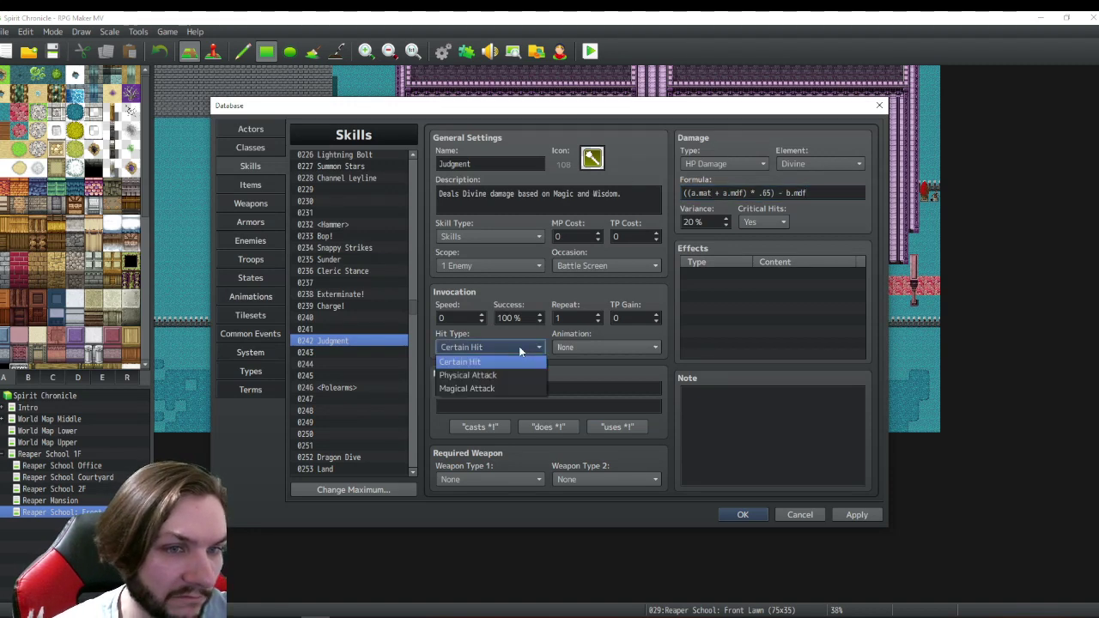
click(484, 376)
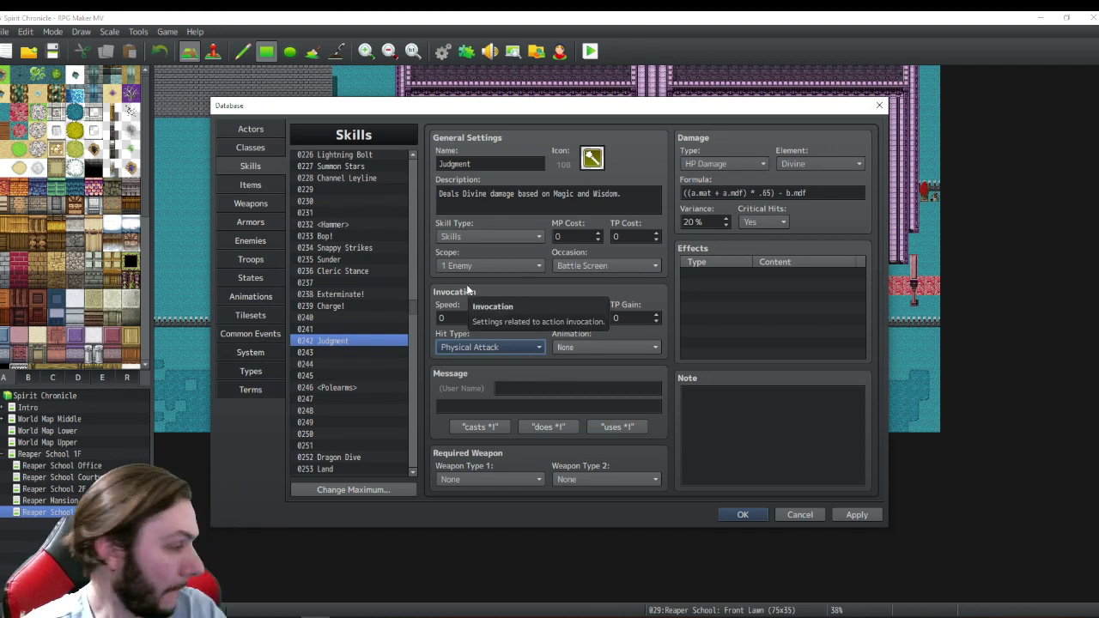
click(337, 273)
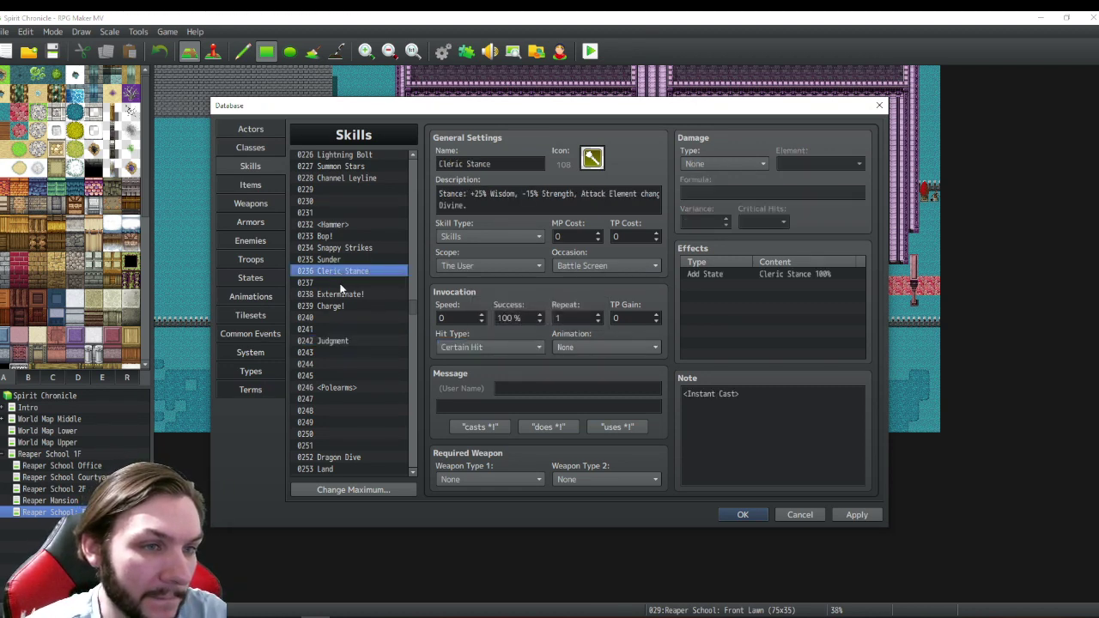
- Review Judgment's skill settings alongside the traits and description of the Dawn Breaker hammer
click(340, 284)
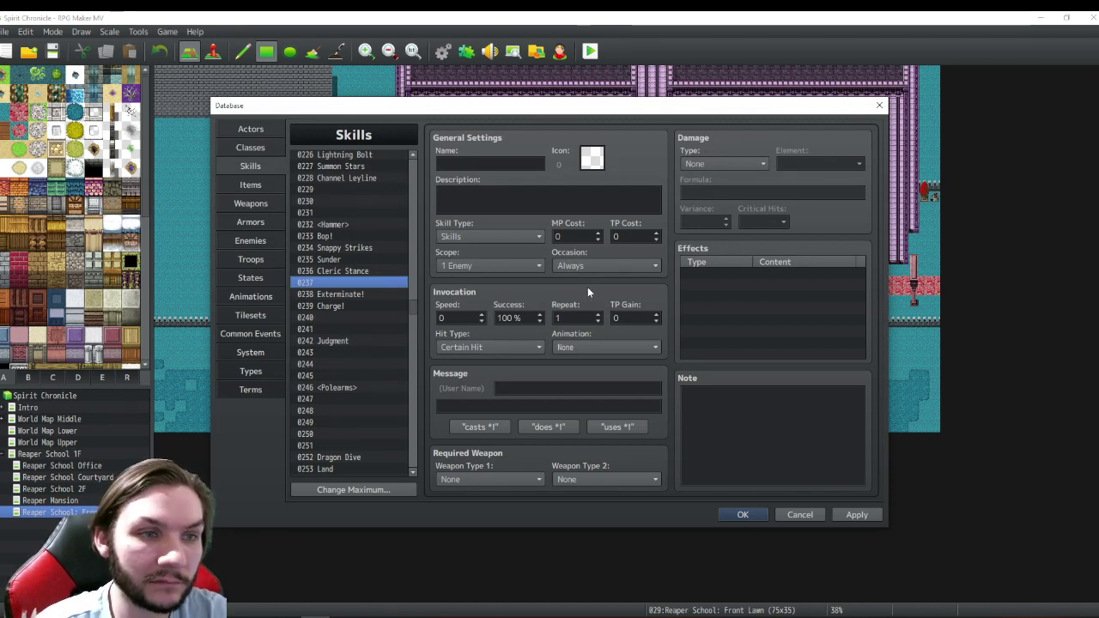
click(333, 341)
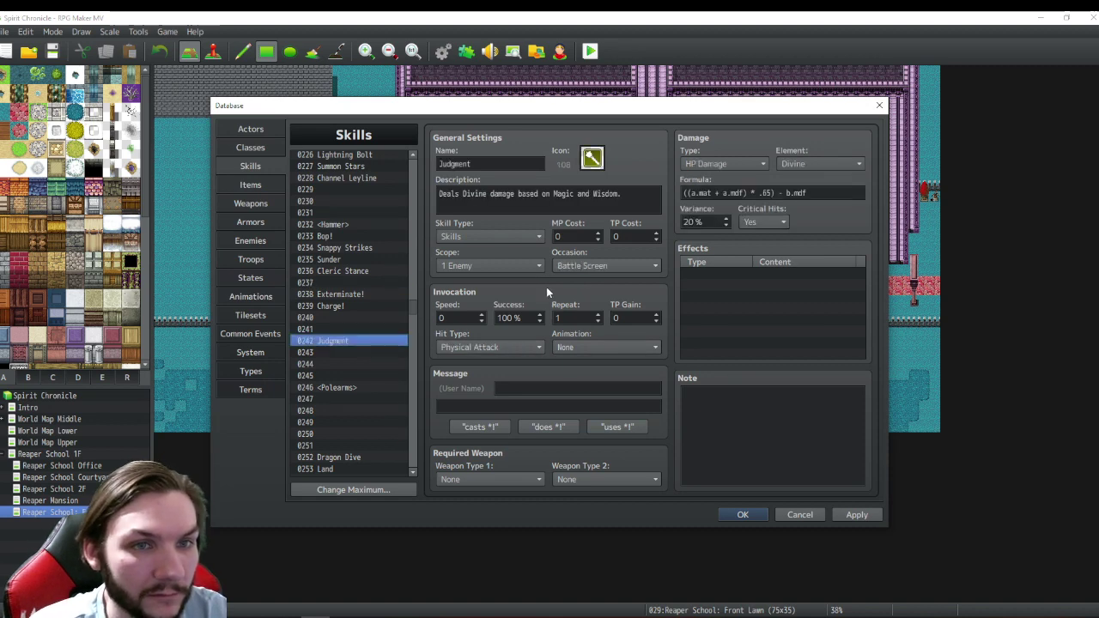
click(632, 194)
click(633, 194)
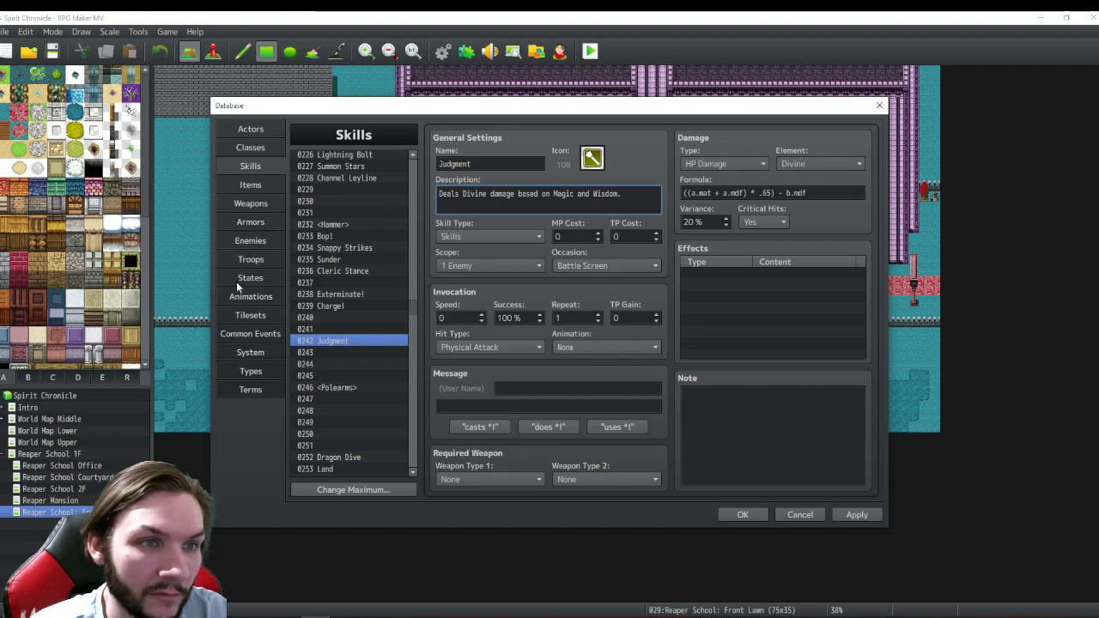
click(250, 203)
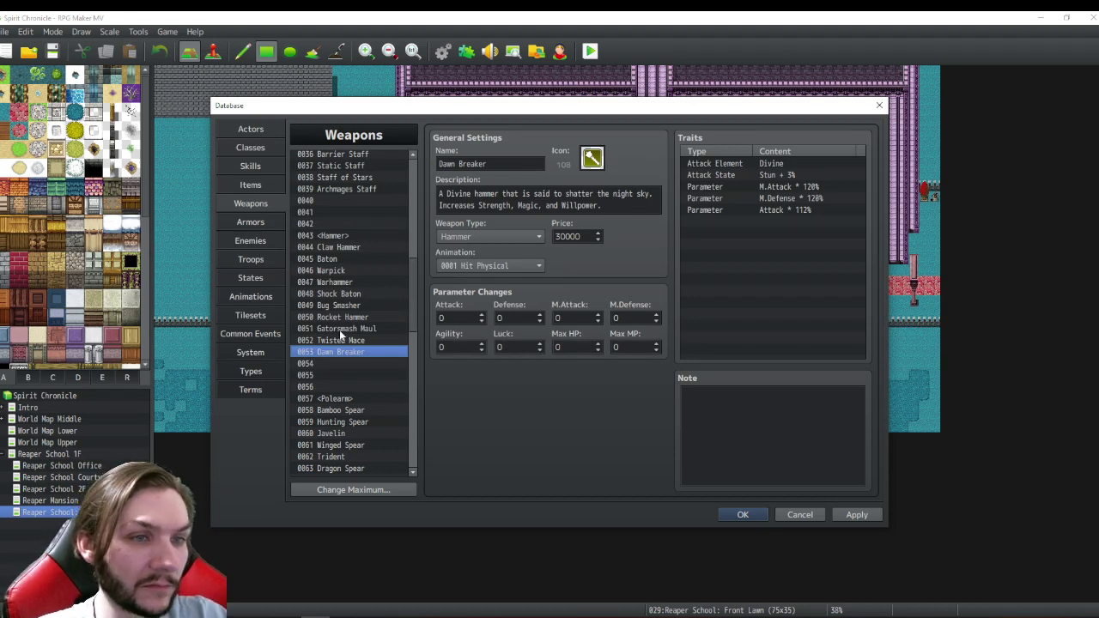
click(250, 164)
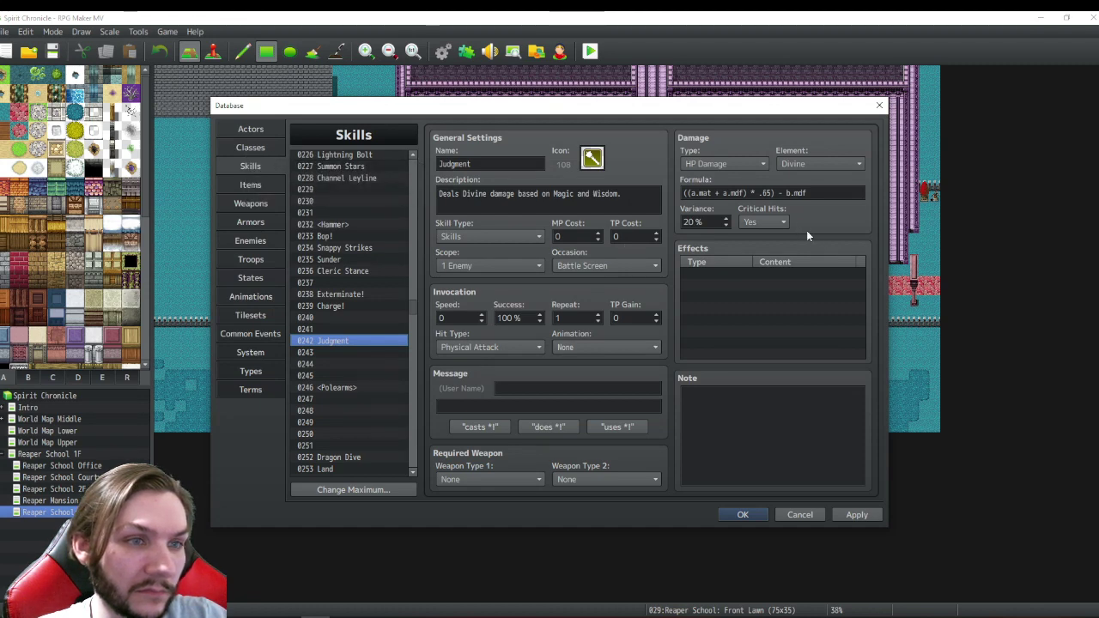
mouse_move(411, 303)
mouse_down()
mouse_move(413, 239)
mouse_move(417, 304)
mouse_up()
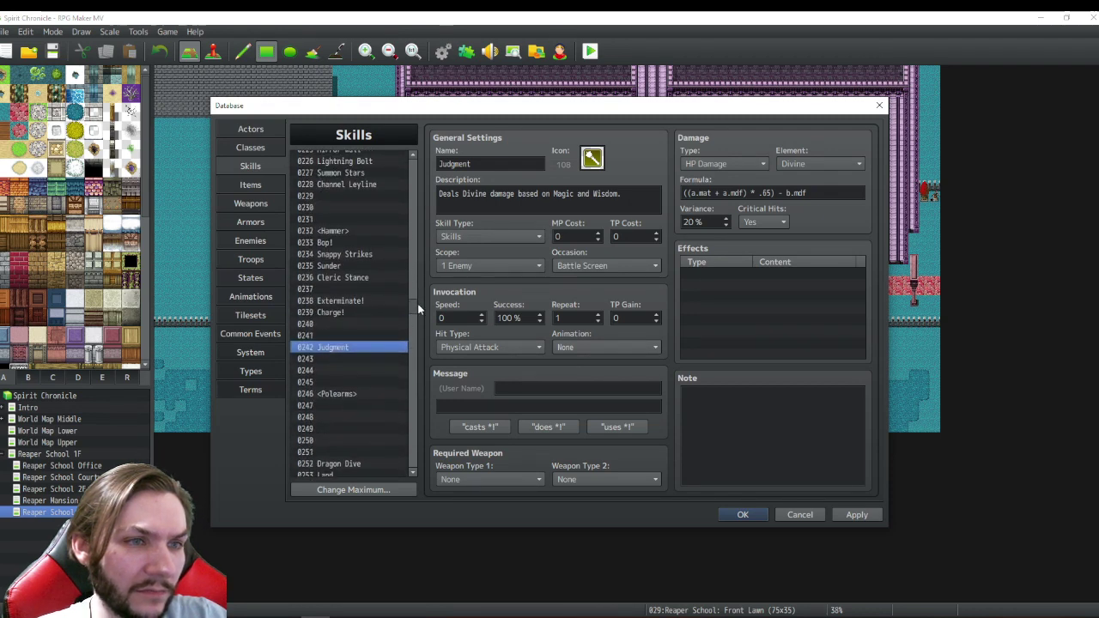
- Examine the equippable weapon types and learned skills of the classes from Paladin through Dark One
click(264, 148)
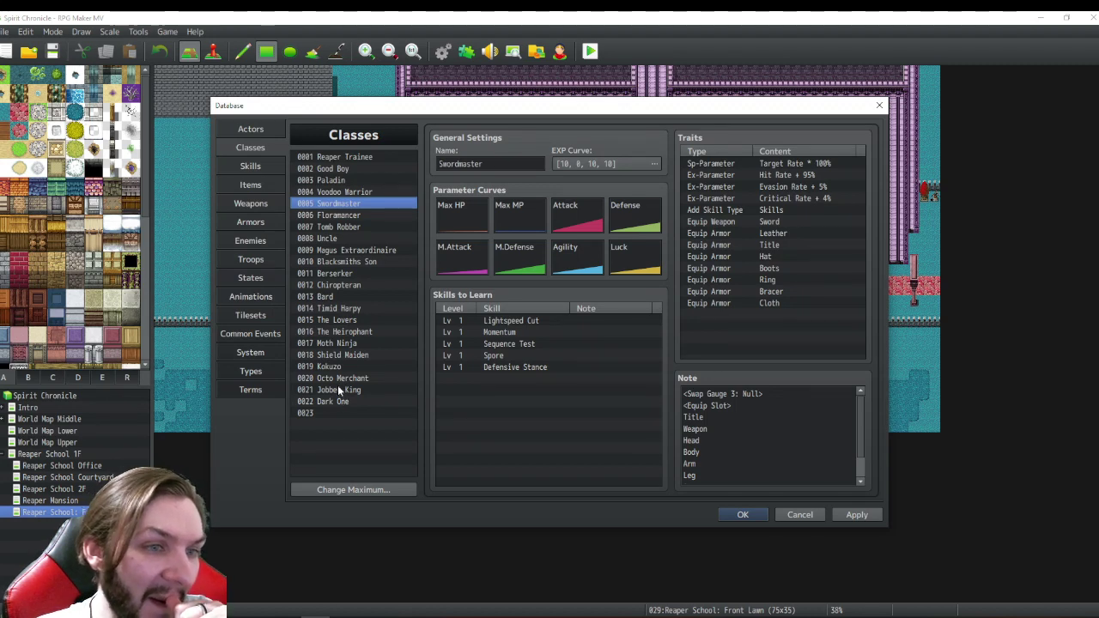
click(341, 179)
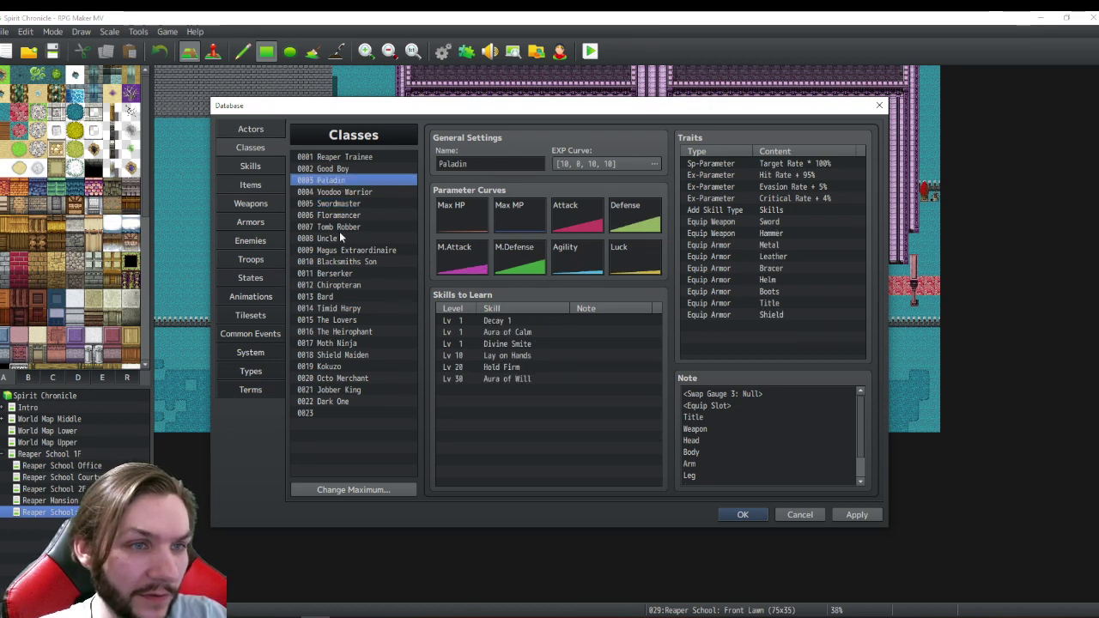
click(341, 228)
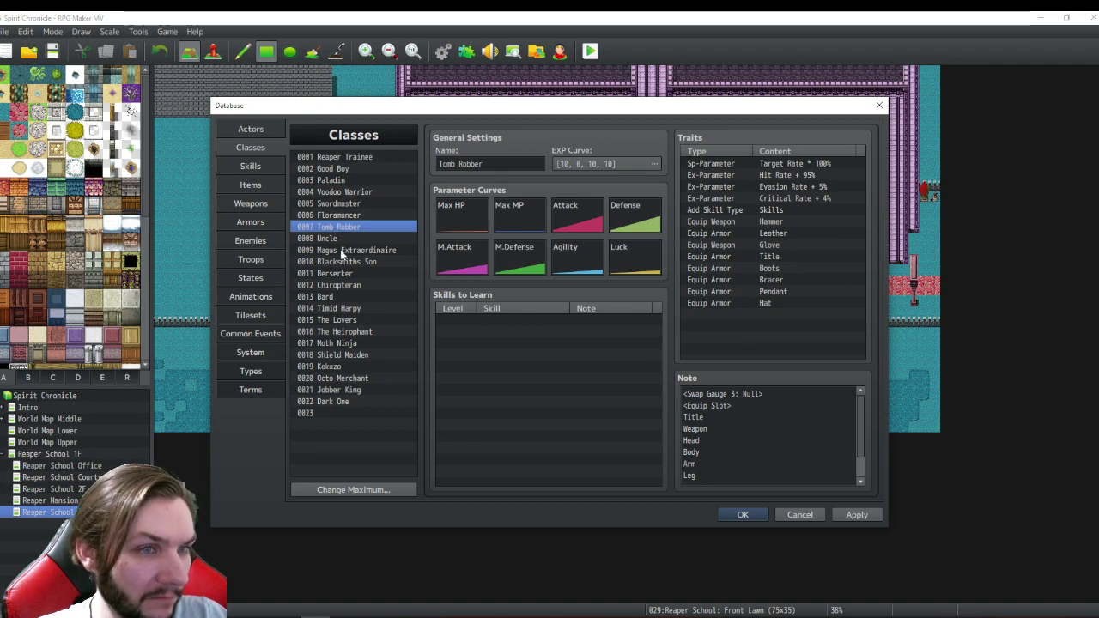
click(347, 262)
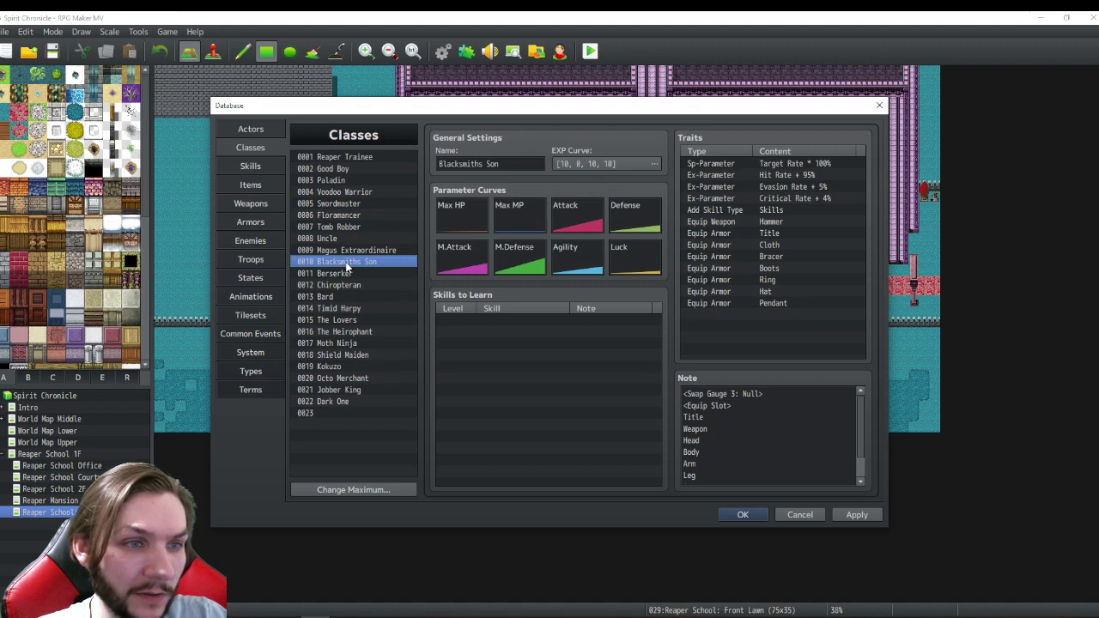
click(343, 274)
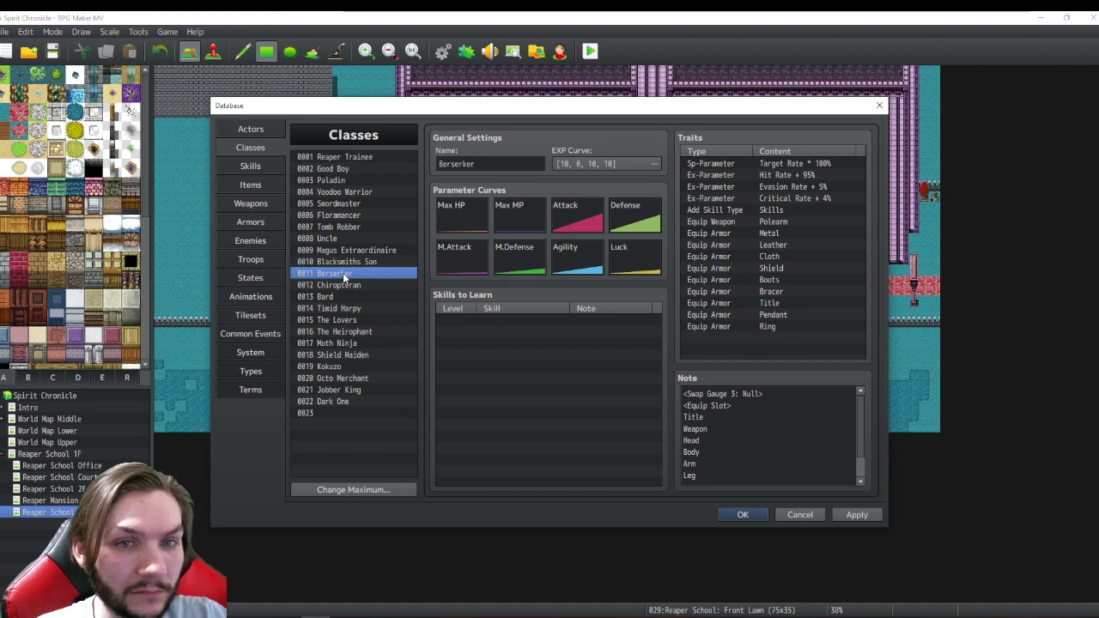
key(Down)
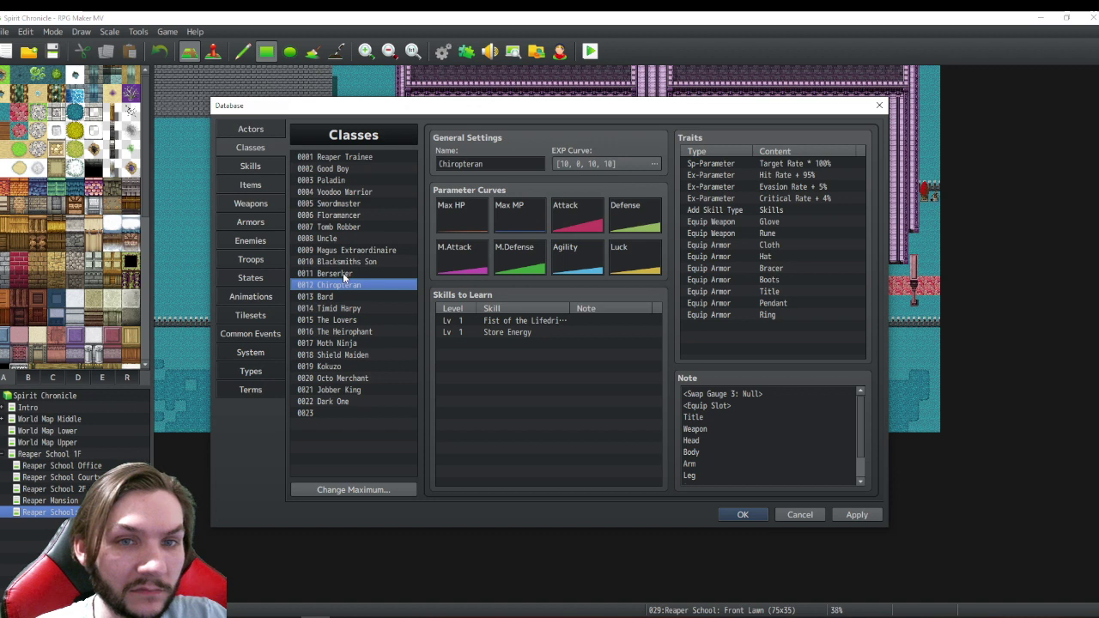
key(Down)
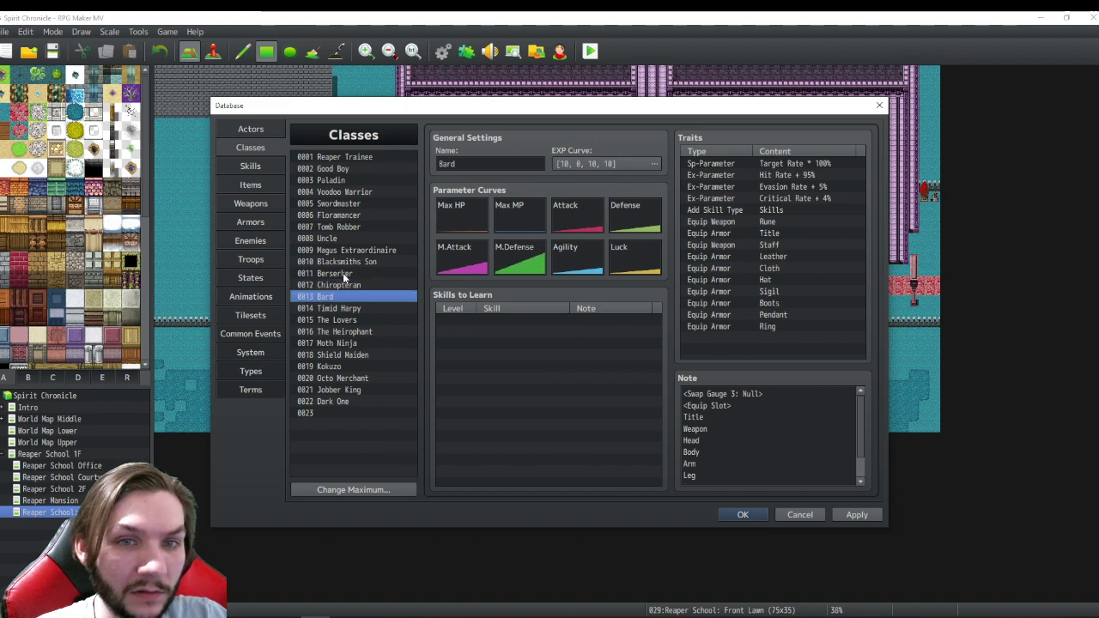
key(Down)
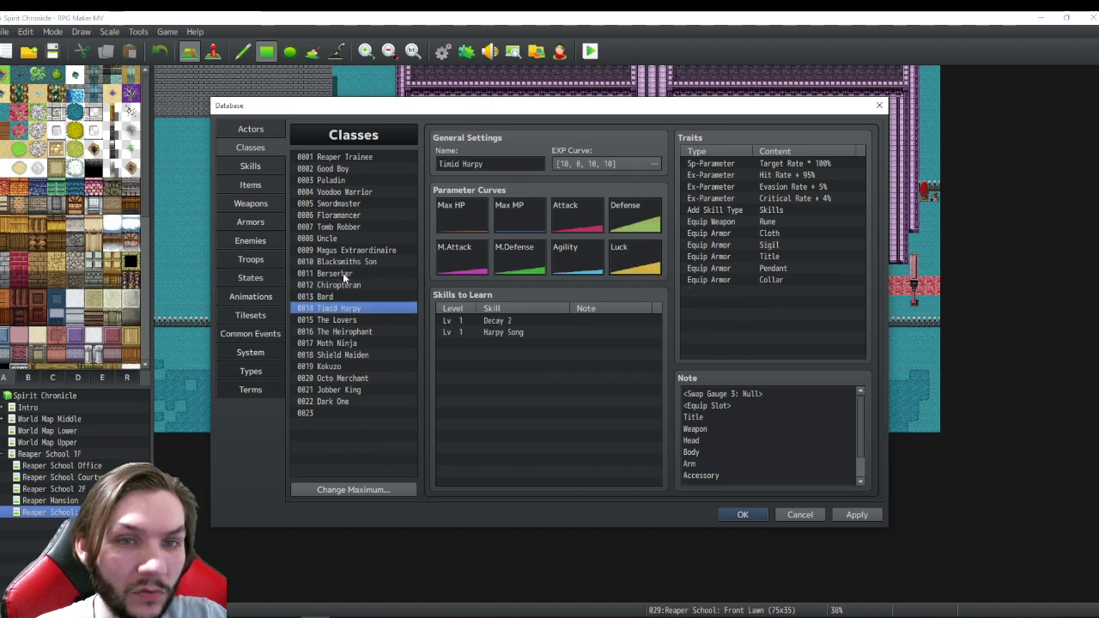
key(Down)
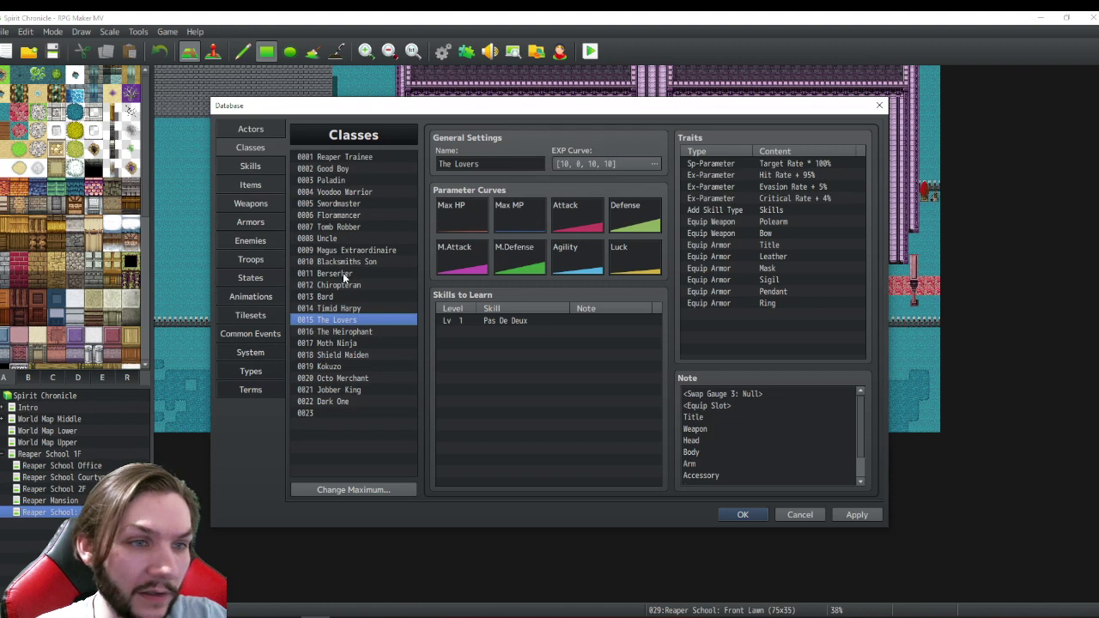
key(Down)
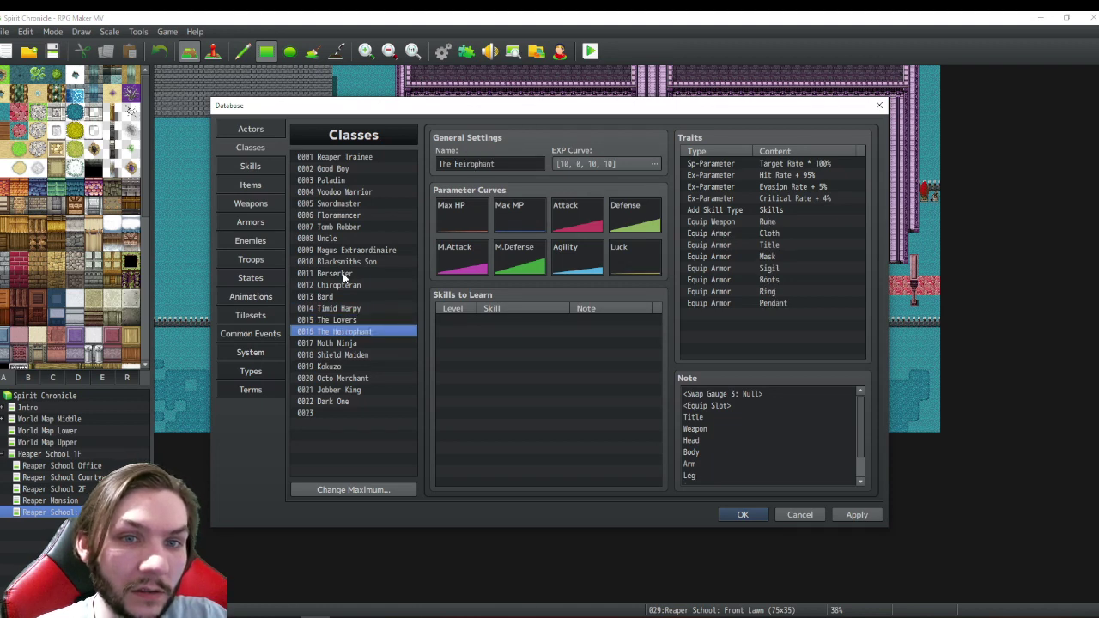
key(Down)
key(Down)
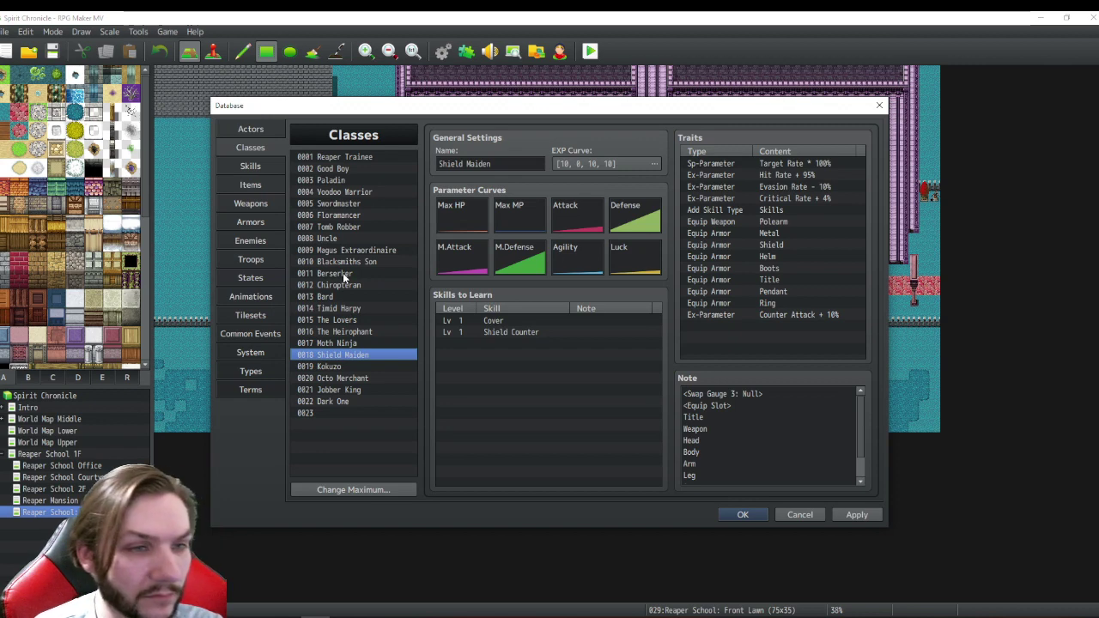
key(Down)
key(Down)
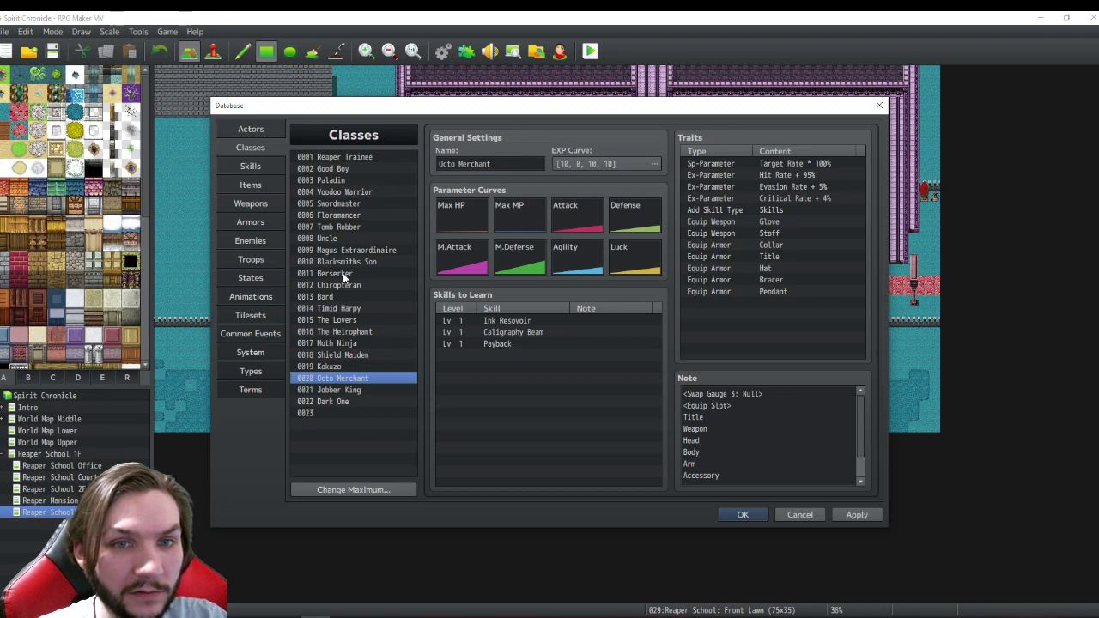
key(Down)
key(Down)
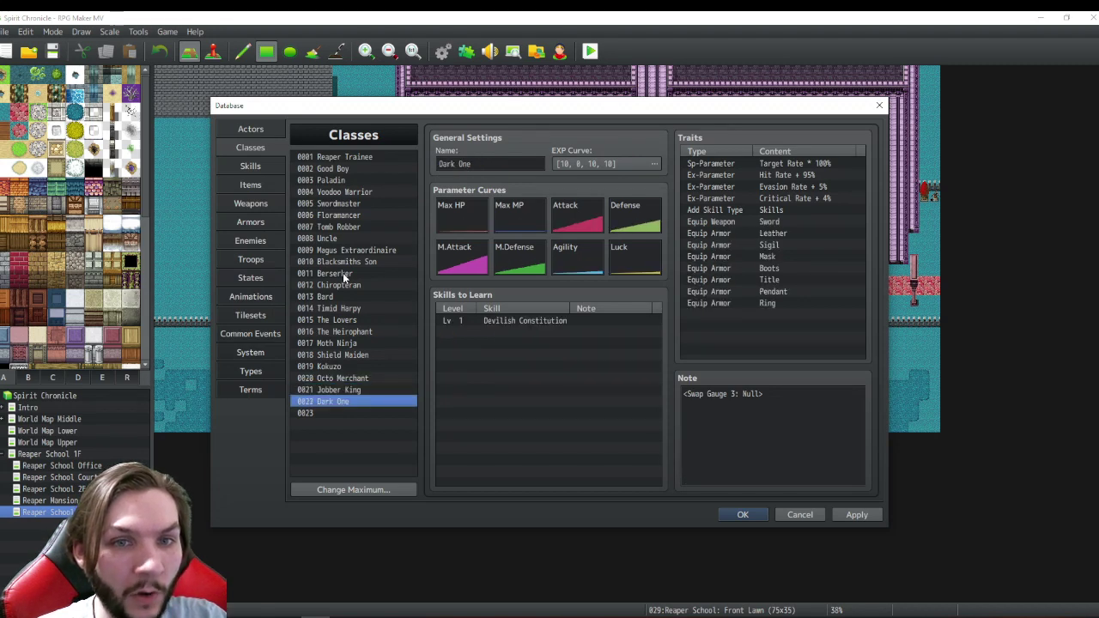
- Recheck the classes' weapon types and parameter curves back up to Reaper Trainee, ending on the Uncle class
key(Up)
key(Up)
key(Up)
key(Up)
key(Up)
key(Up)
key(Up)
key(Up)
key(Up)
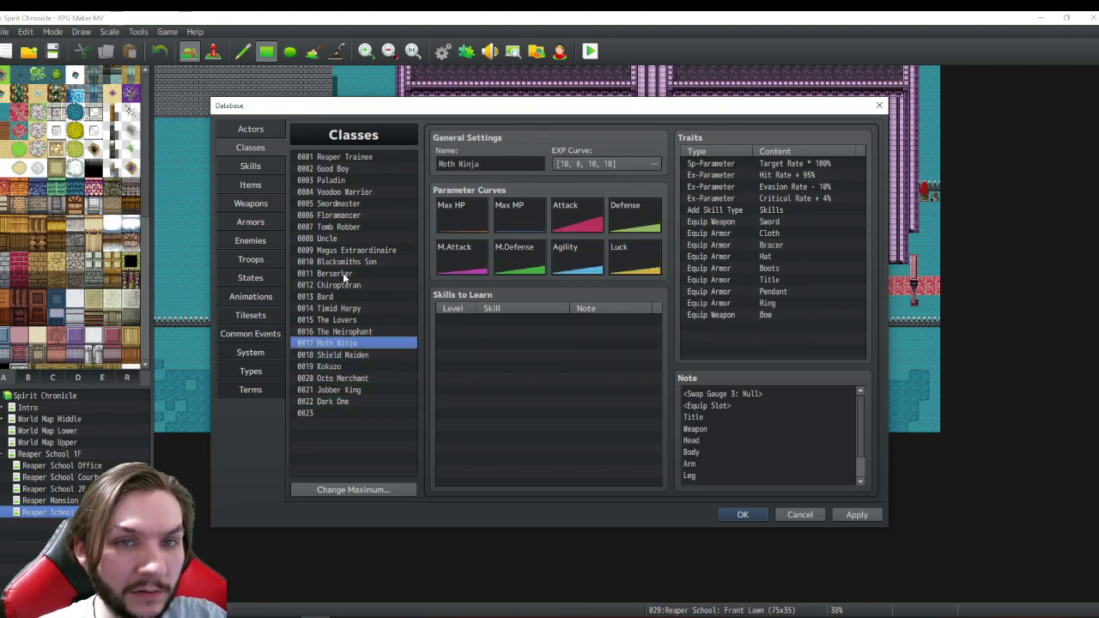
key(Up)
key(Up)
key(Up)
key(Up)
key(Up)
key(Up)
key(Up)
key(Up)
key(Up)
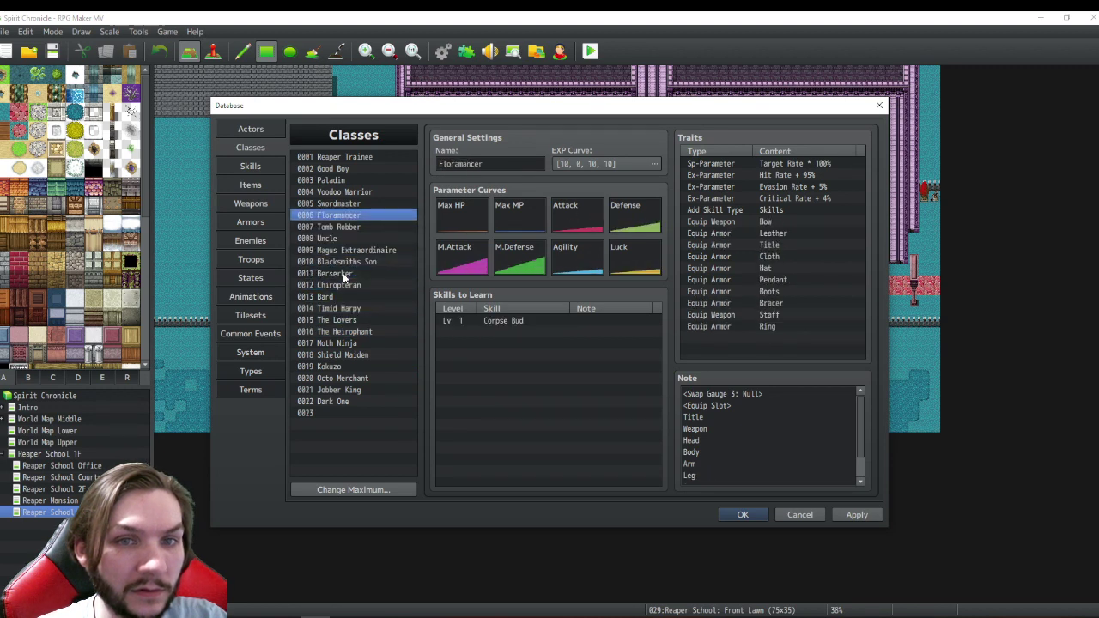
key(Up)
key(Up)
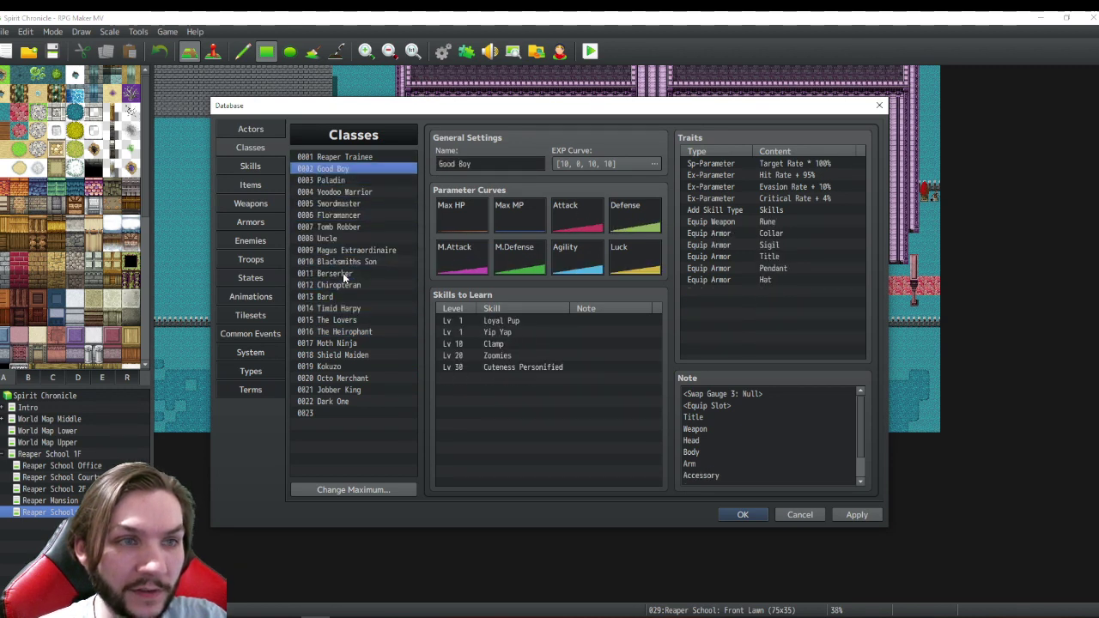
key(Up)
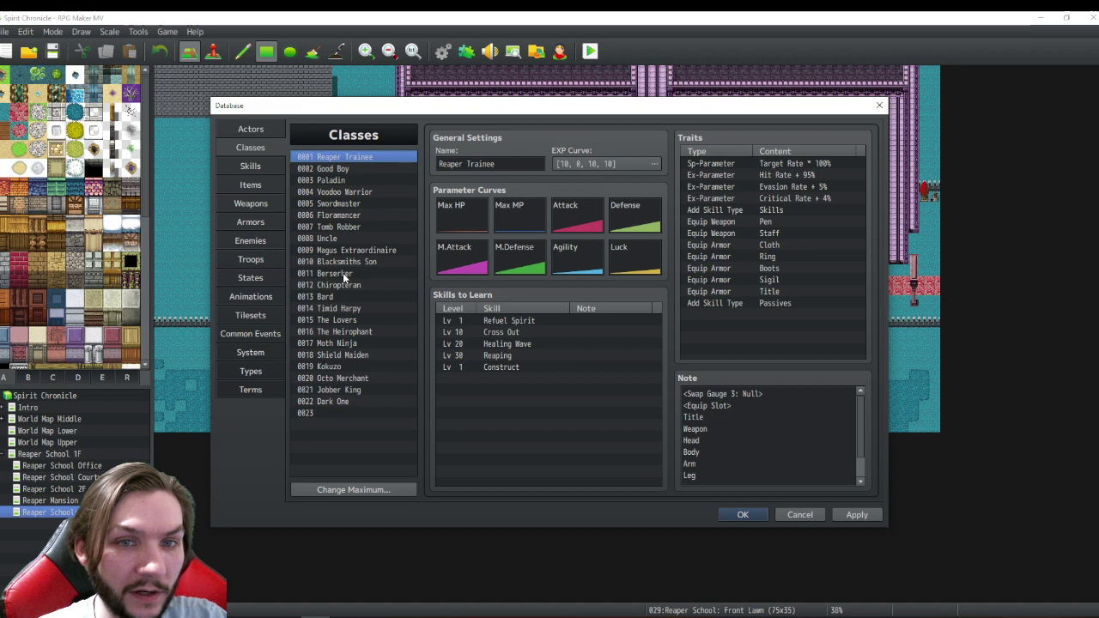
key(Down)
key(Down)
key(Down)
key(Down)
key(Down)
key(Down)
key(Down)
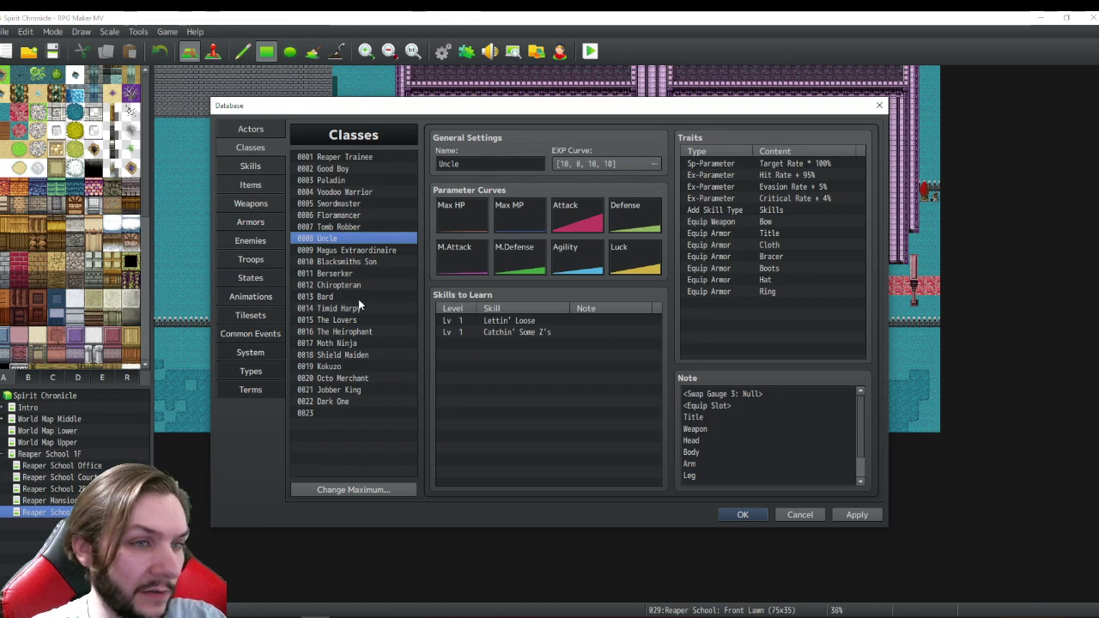
- Check the empty hammer skill slots and Judgment, and read the full description of the Gatorsmash Maul weapon
click(249, 167)
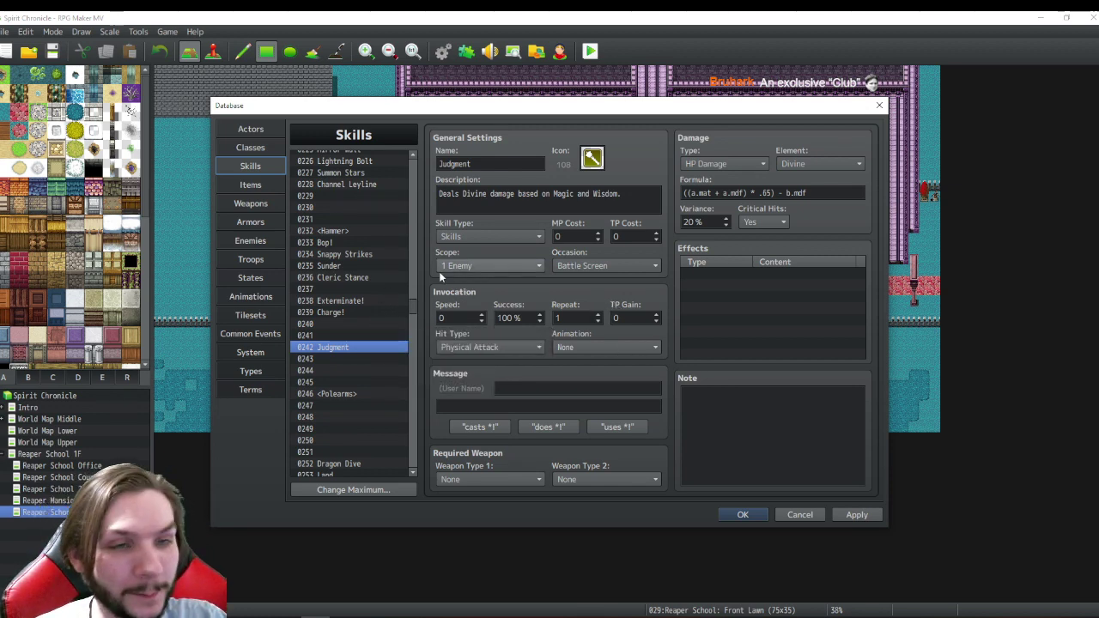
click(332, 323)
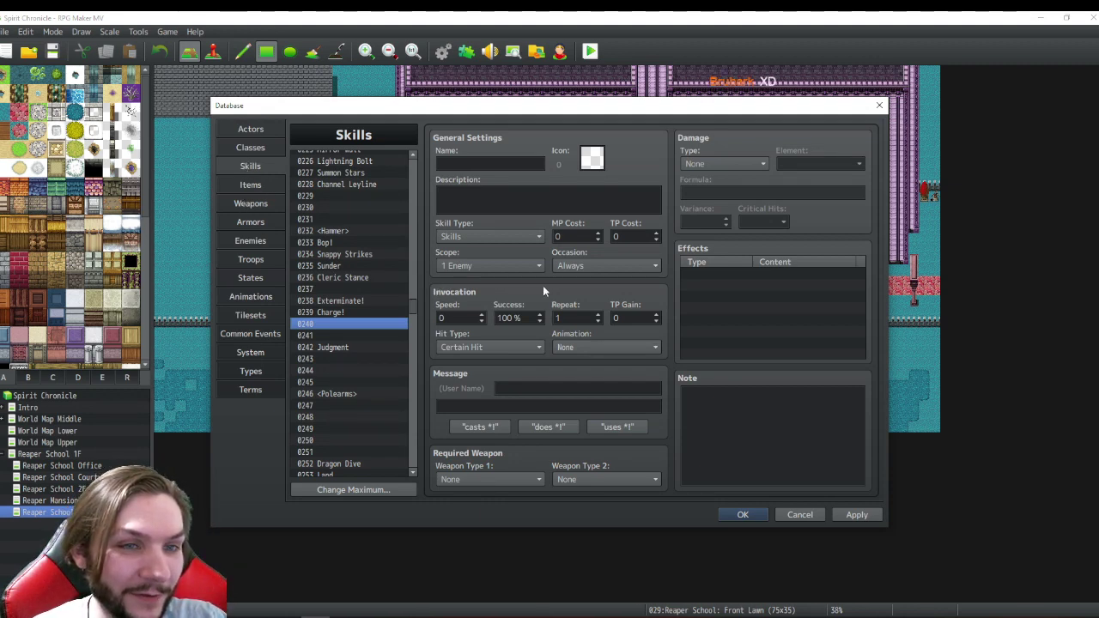
click(340, 347)
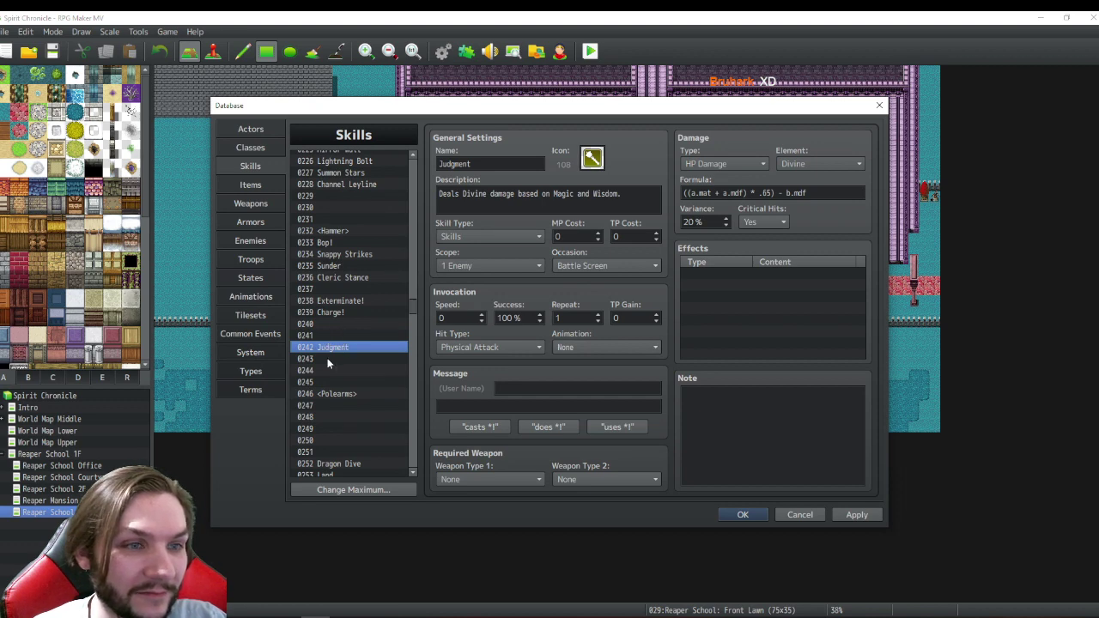
click(319, 289)
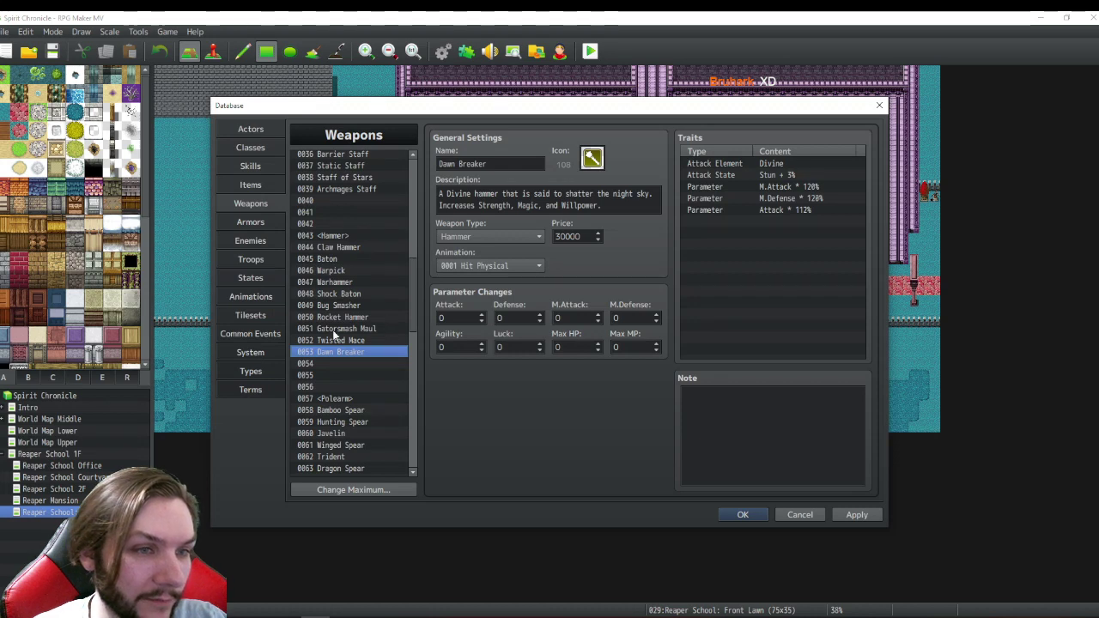
click(331, 328)
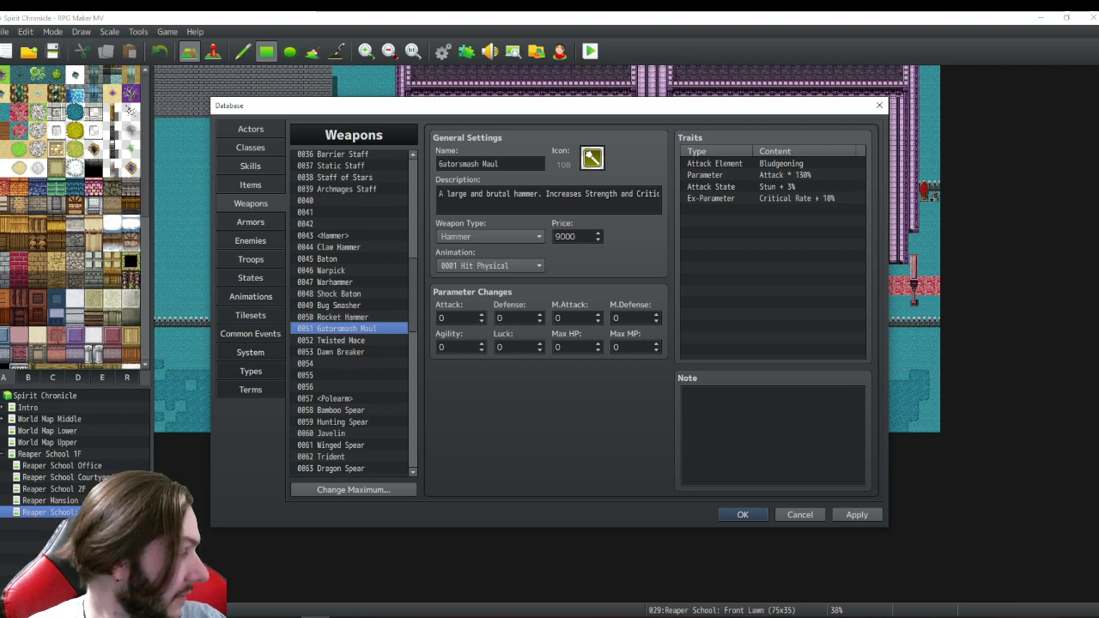
drag(439, 193, 674, 197)
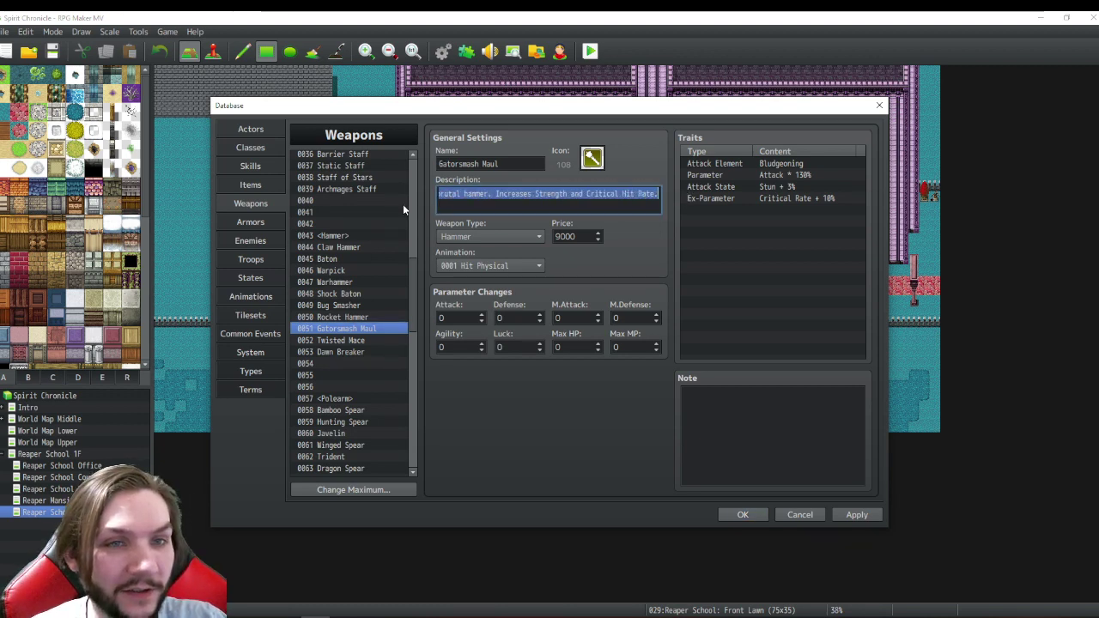
key(Home)
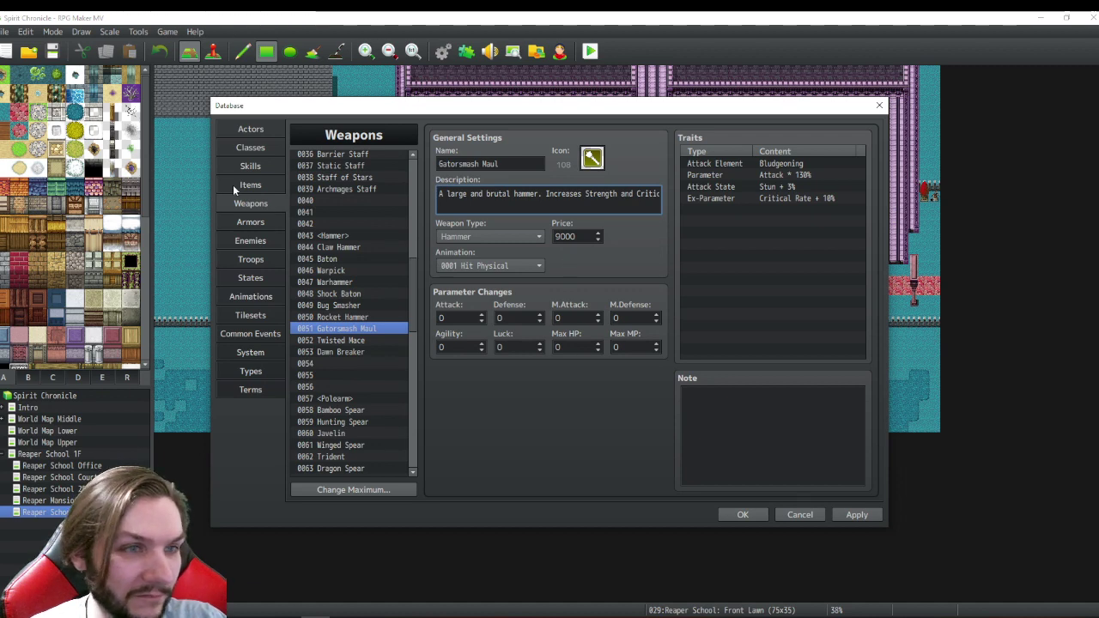
- Check the empty skill slot 0240 after Charge! and examine the Rocket Hammer's description and traits
click(250, 165)
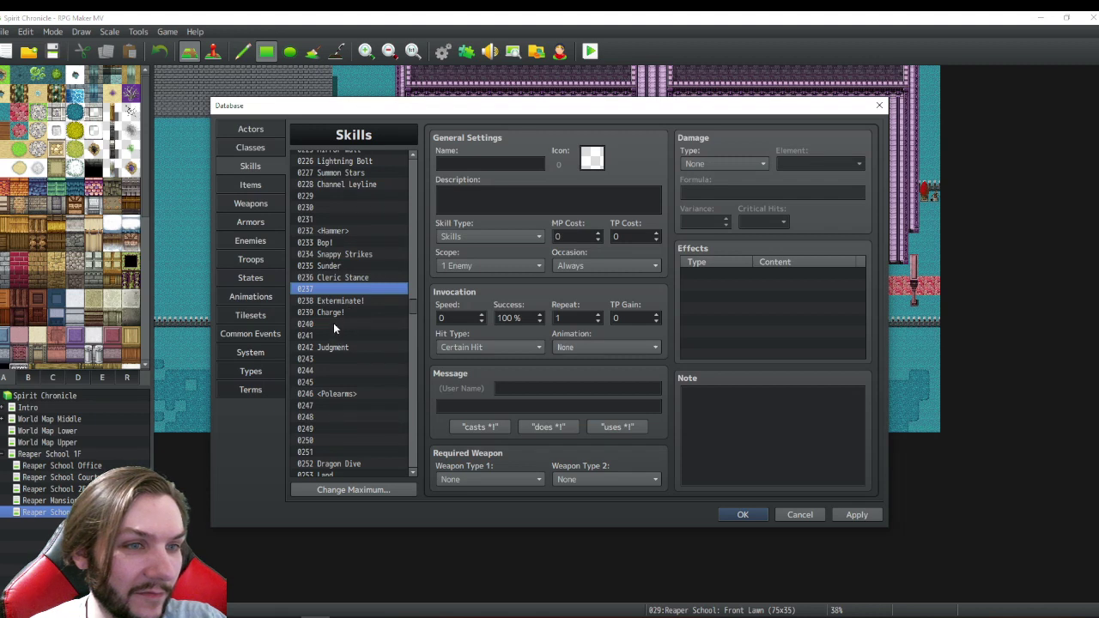
click(333, 324)
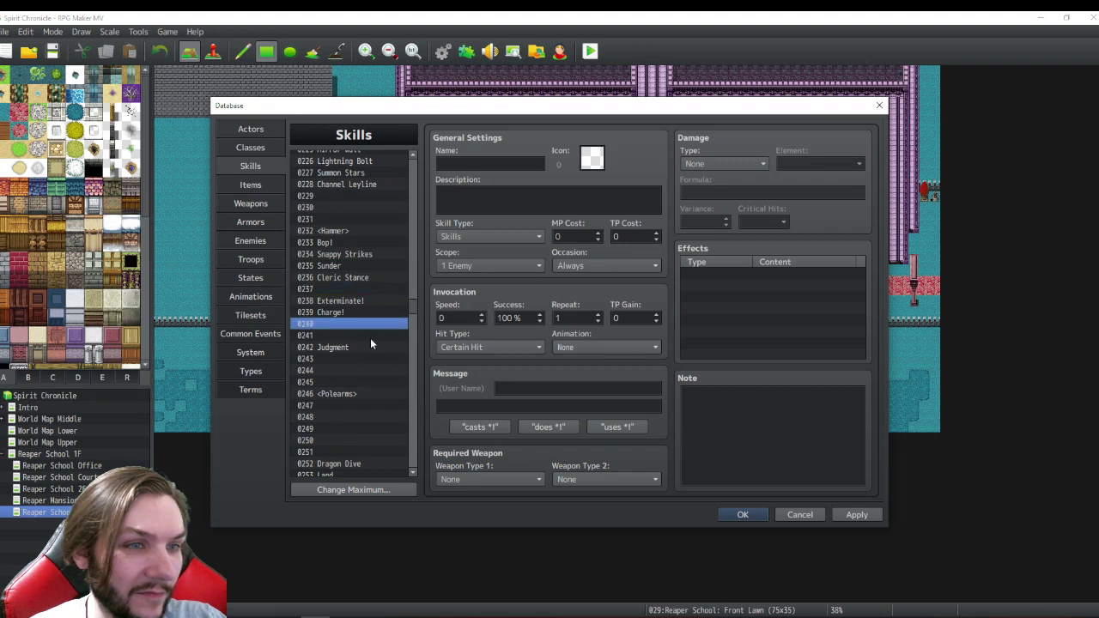
click(254, 203)
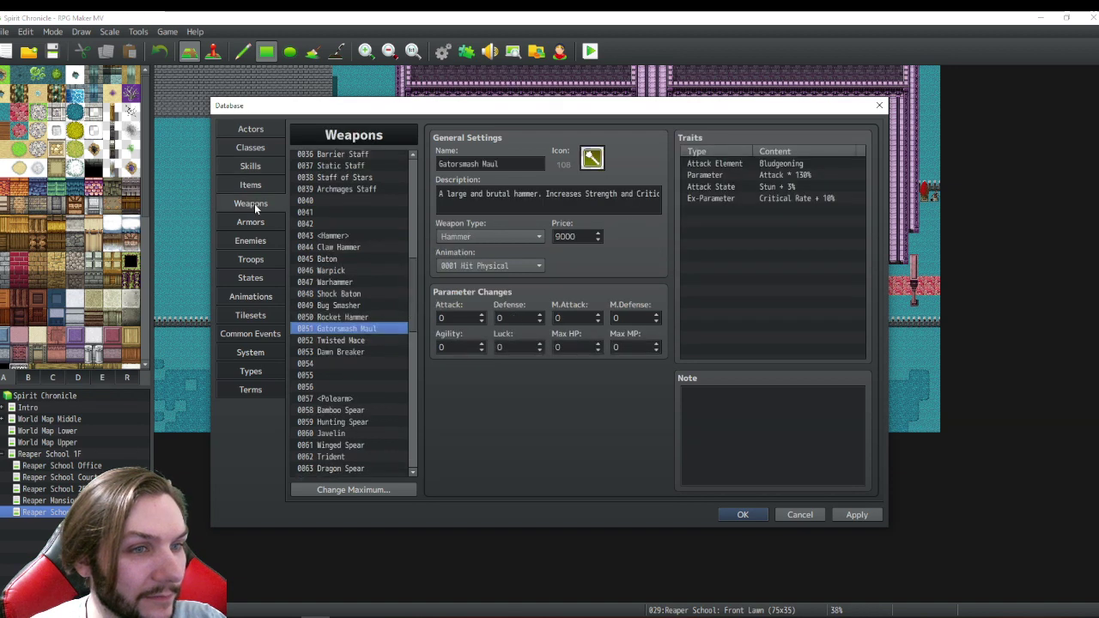
click(349, 294)
click(348, 317)
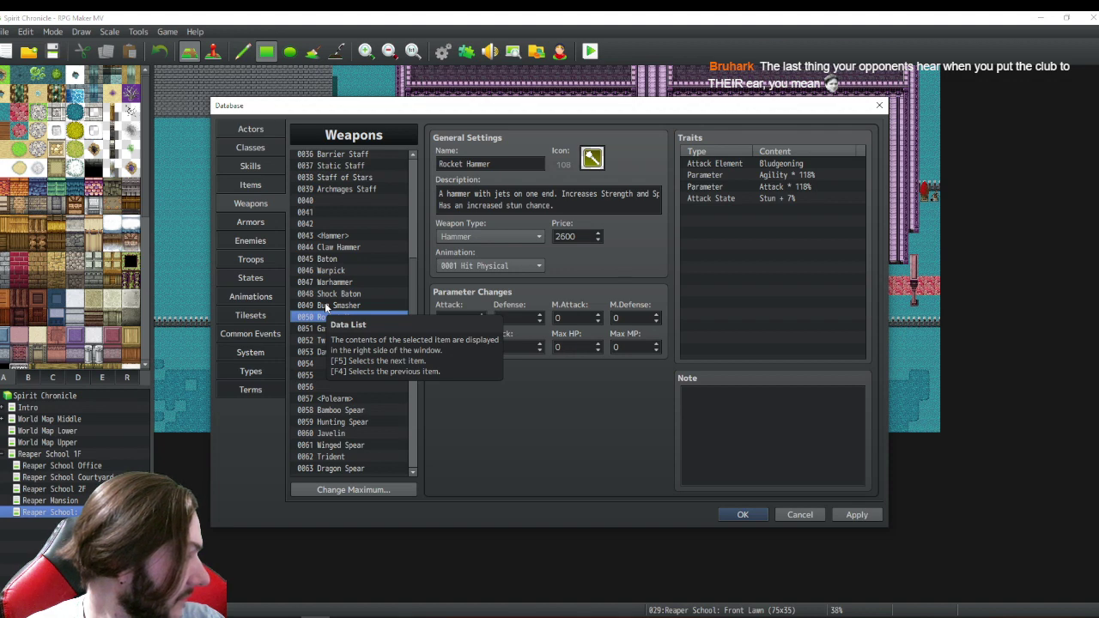
- Check the Gatorsmash Maul weapon's traits and assign hammer icon 108 to the empty skill slot 0240
click(361, 330)
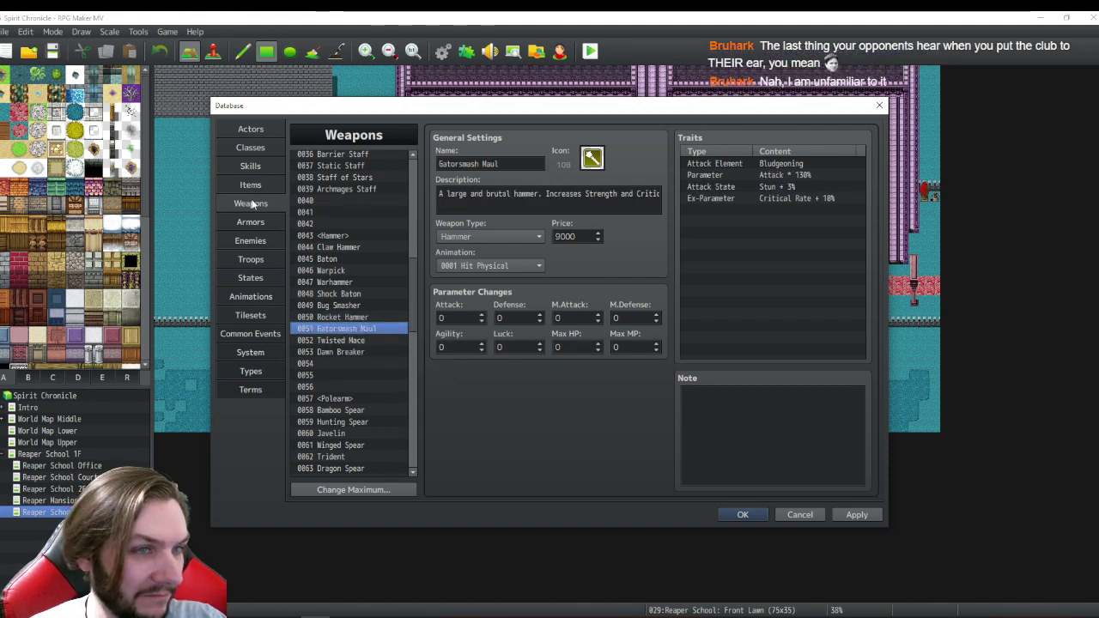
click(247, 148)
click(246, 167)
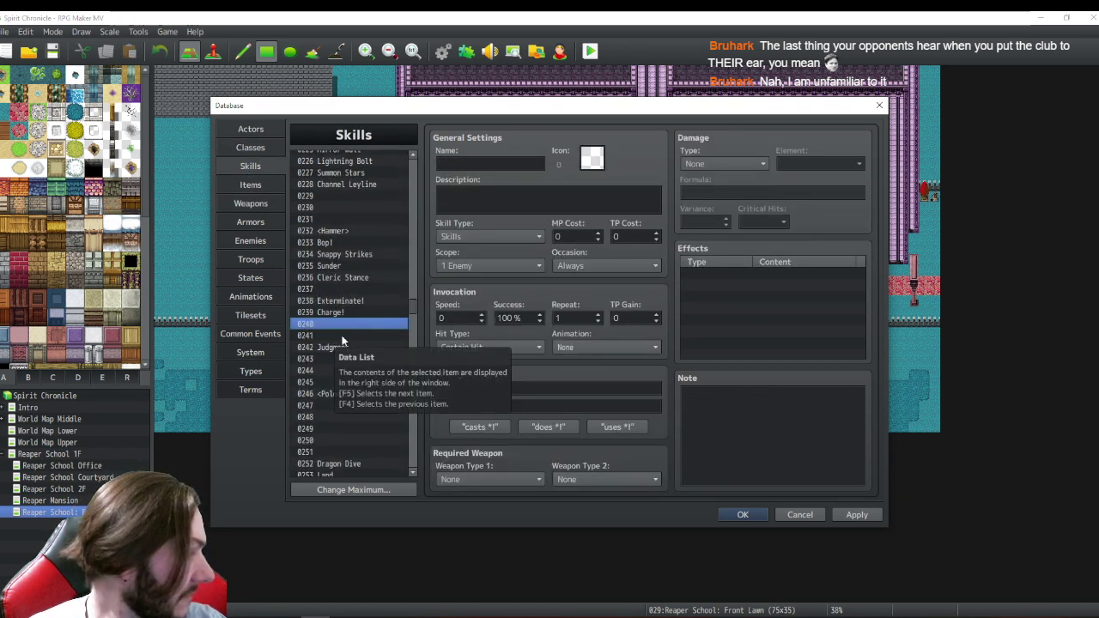
double_click(593, 161)
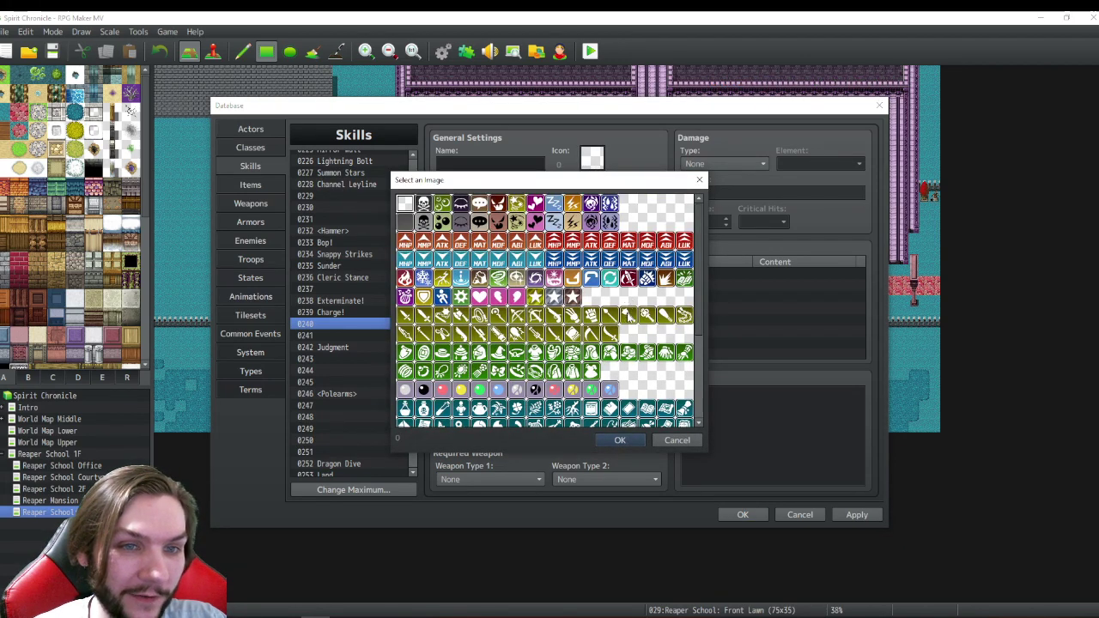
double_click(628, 316)
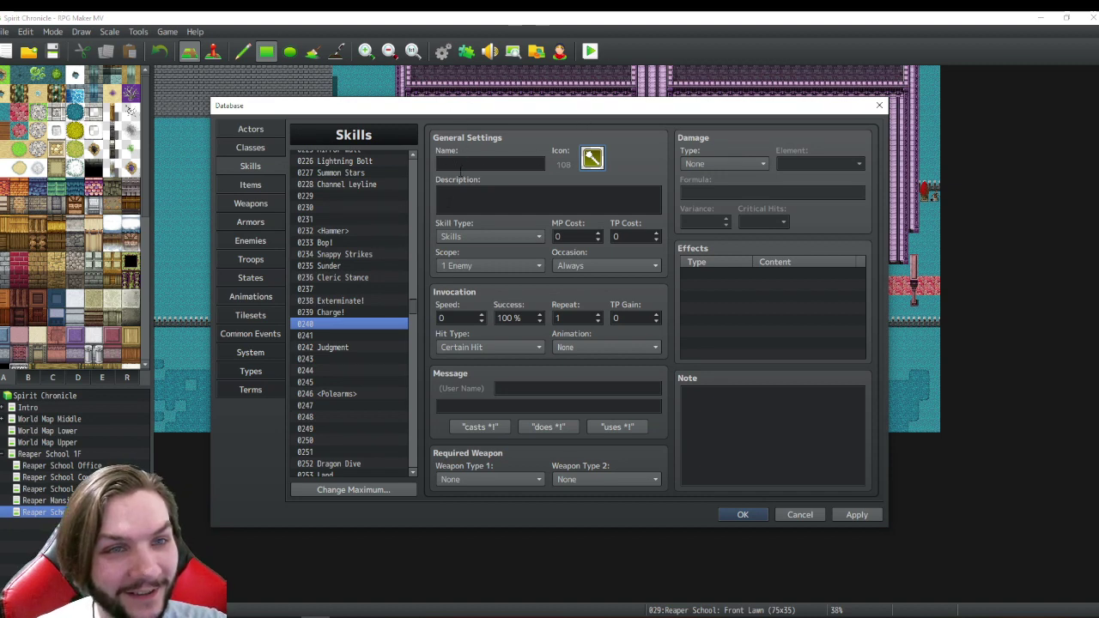
- Check the Charge! state's settings and the Gatorsmash Maul's traits, returning to skill slot 0240
click(258, 277)
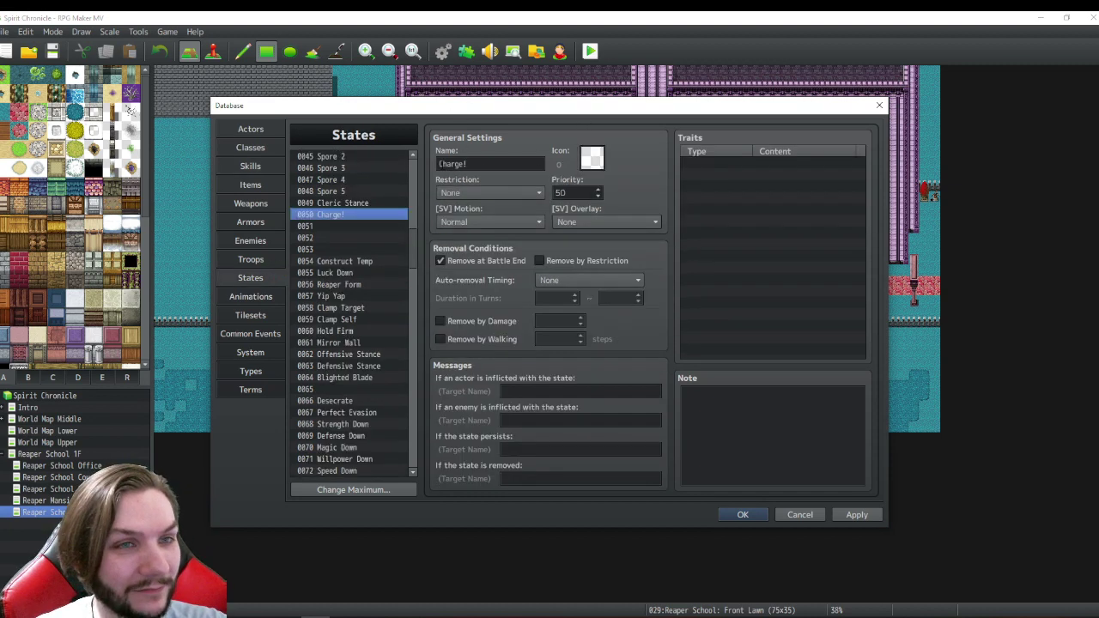
click(245, 207)
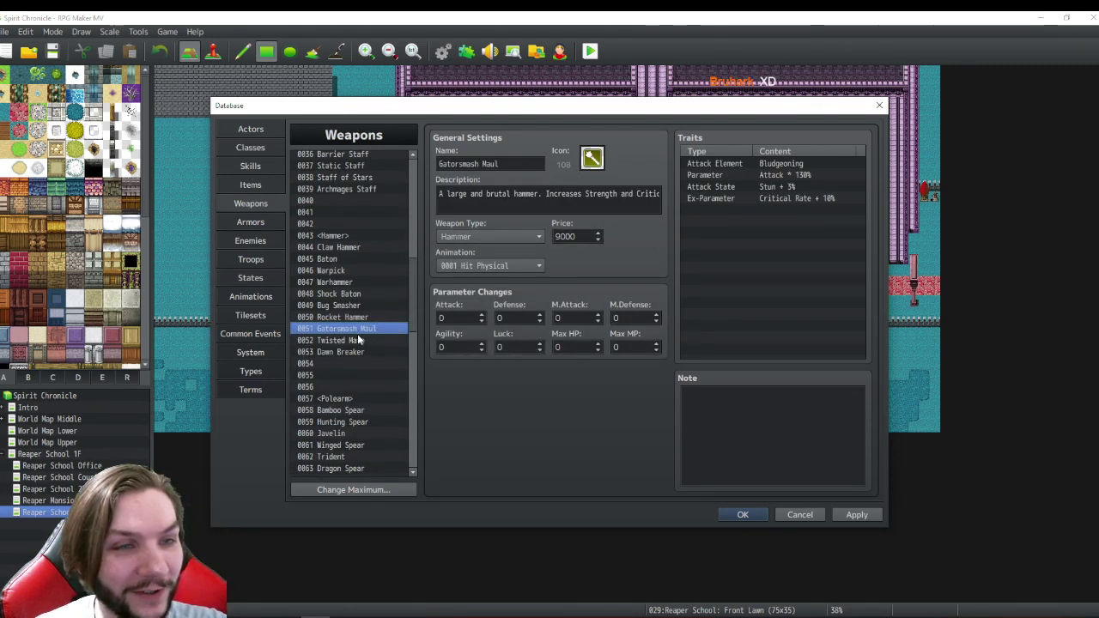
click(251, 166)
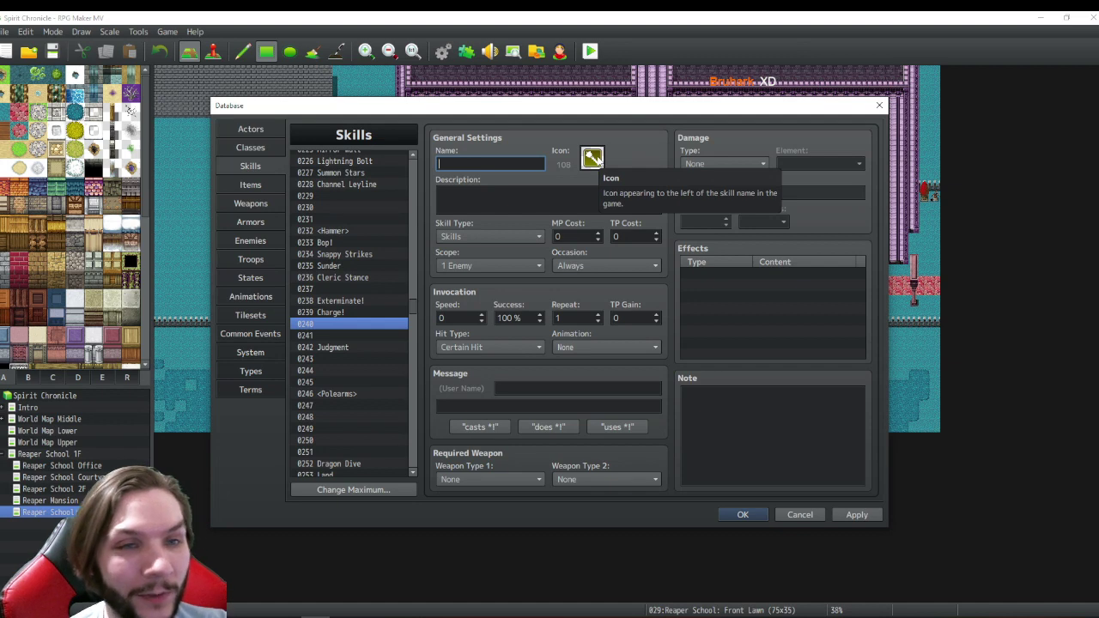
- Restrict skill 0240 to the Battle Screen and make it deal HP Damage with the Normal Attack element
click(604, 266)
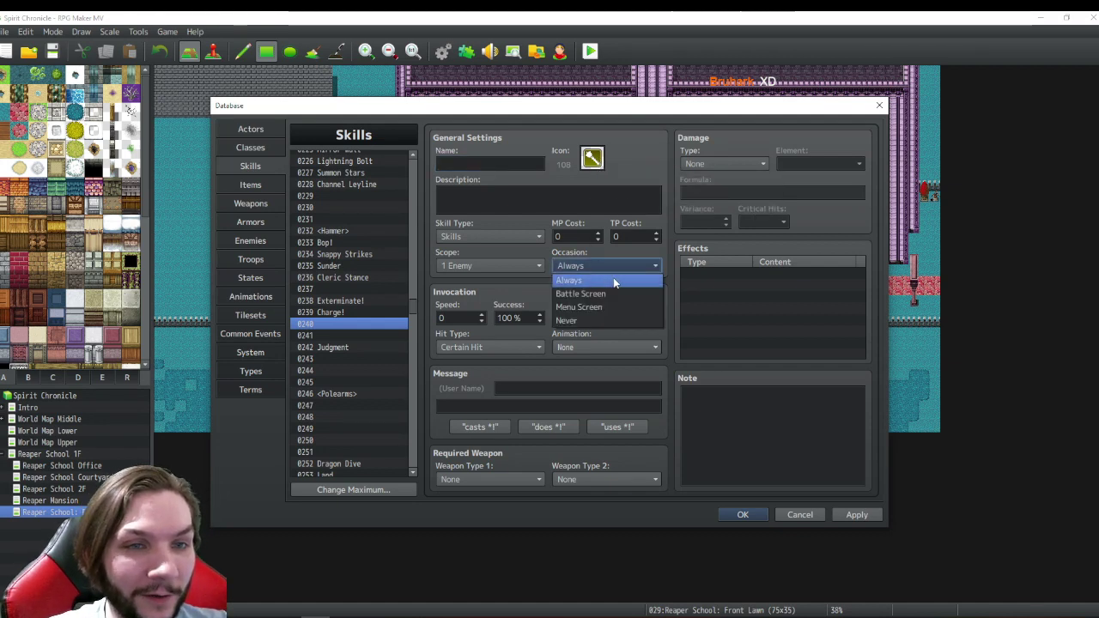
click(603, 294)
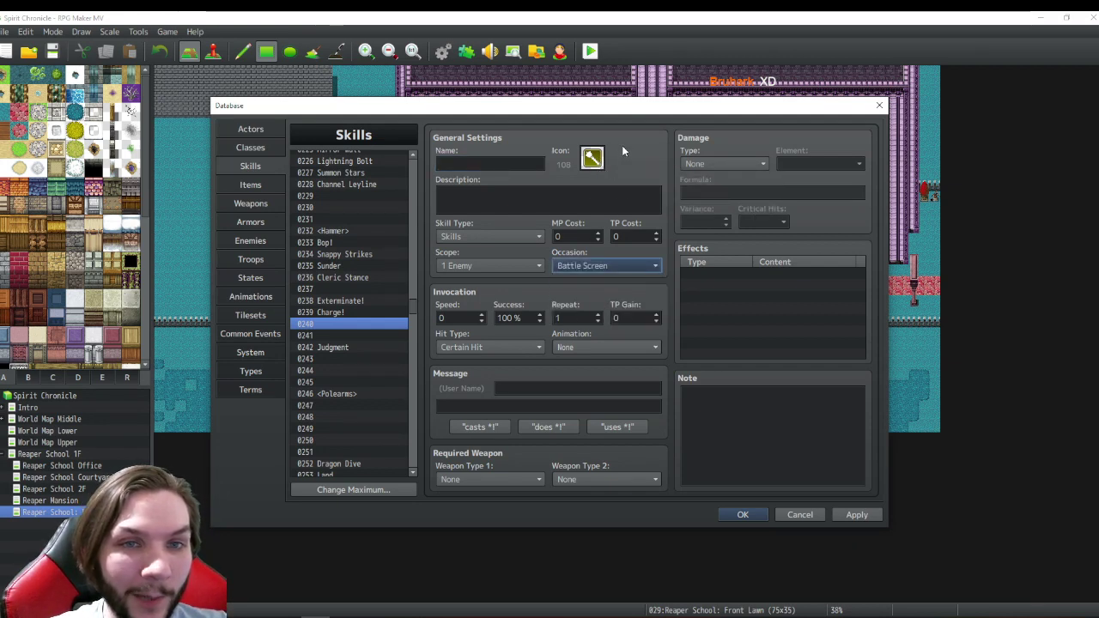
click(722, 165)
click(718, 189)
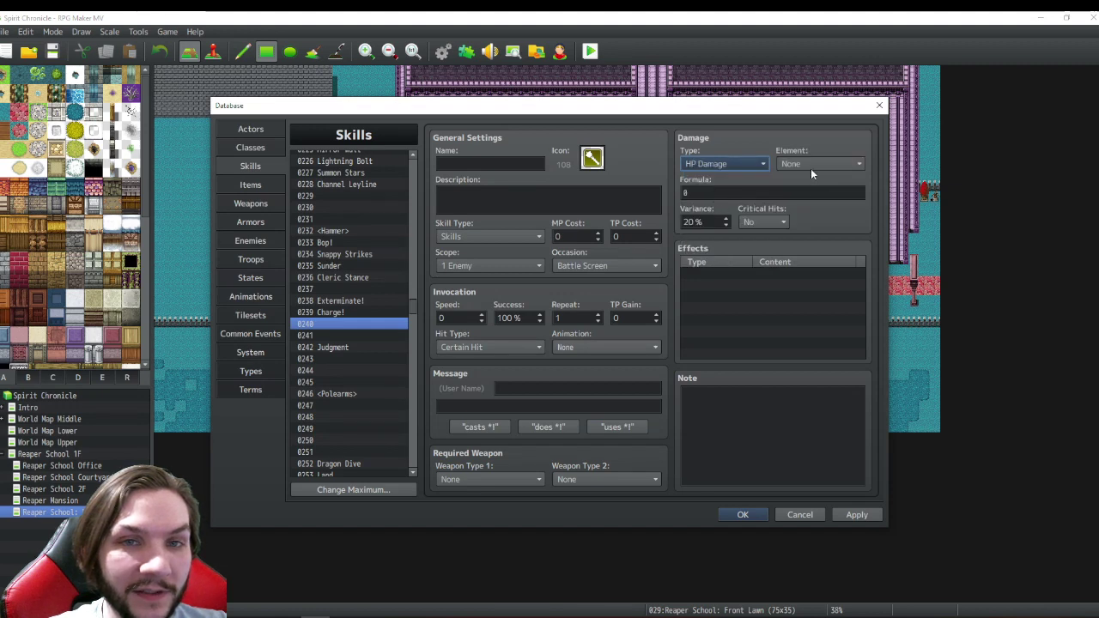
click(811, 164)
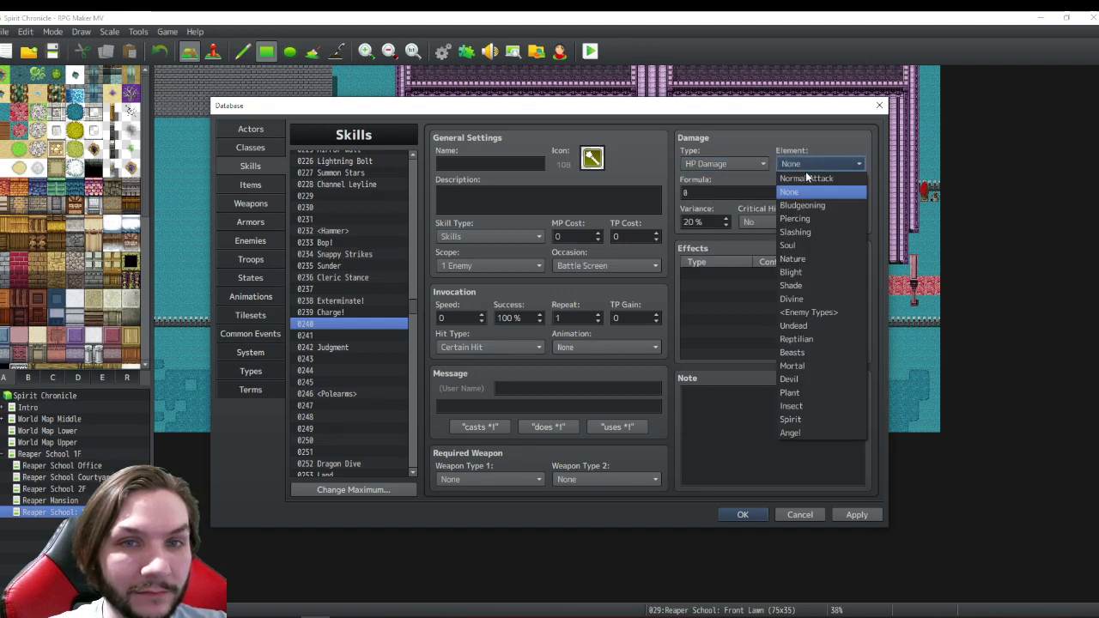
click(807, 177)
- Name skill 0240 "Wild Strike"
click(467, 162)
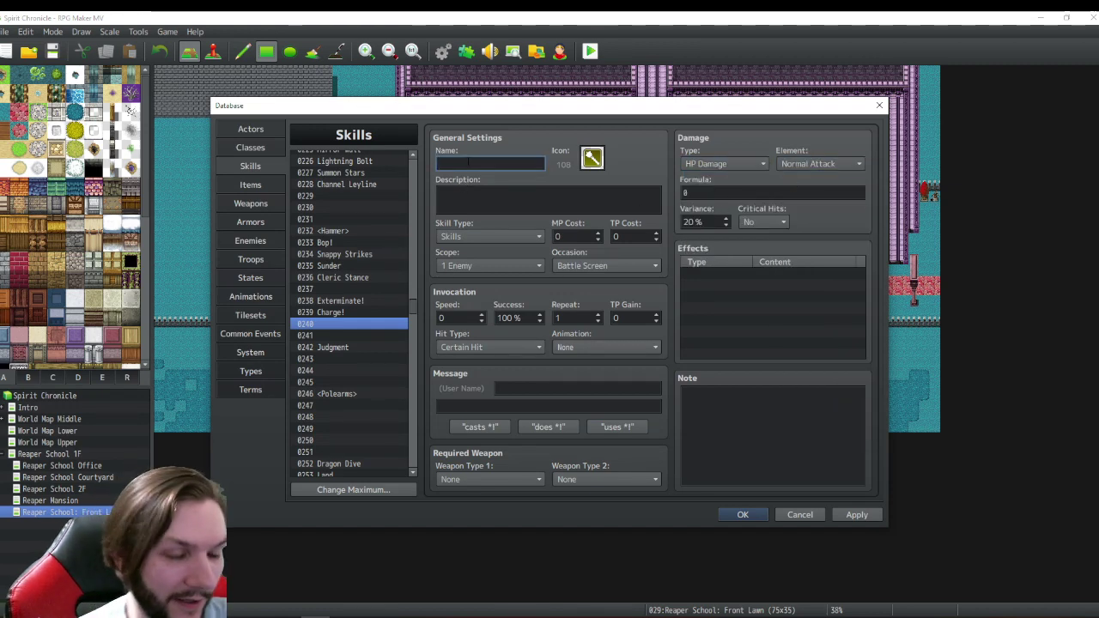
text(Wild S)
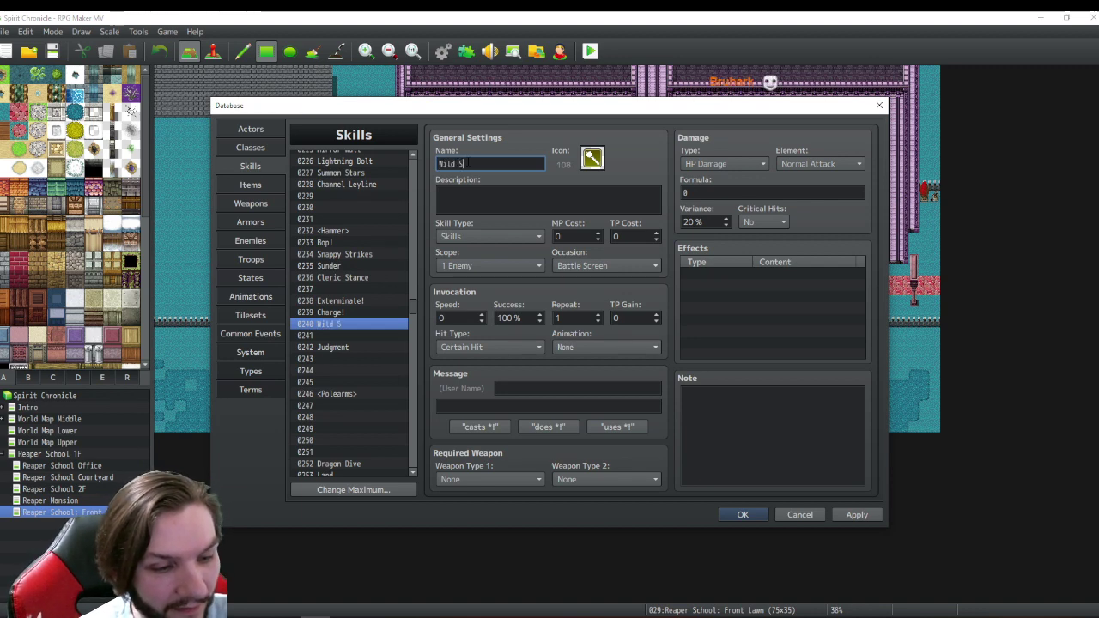
text(trike)
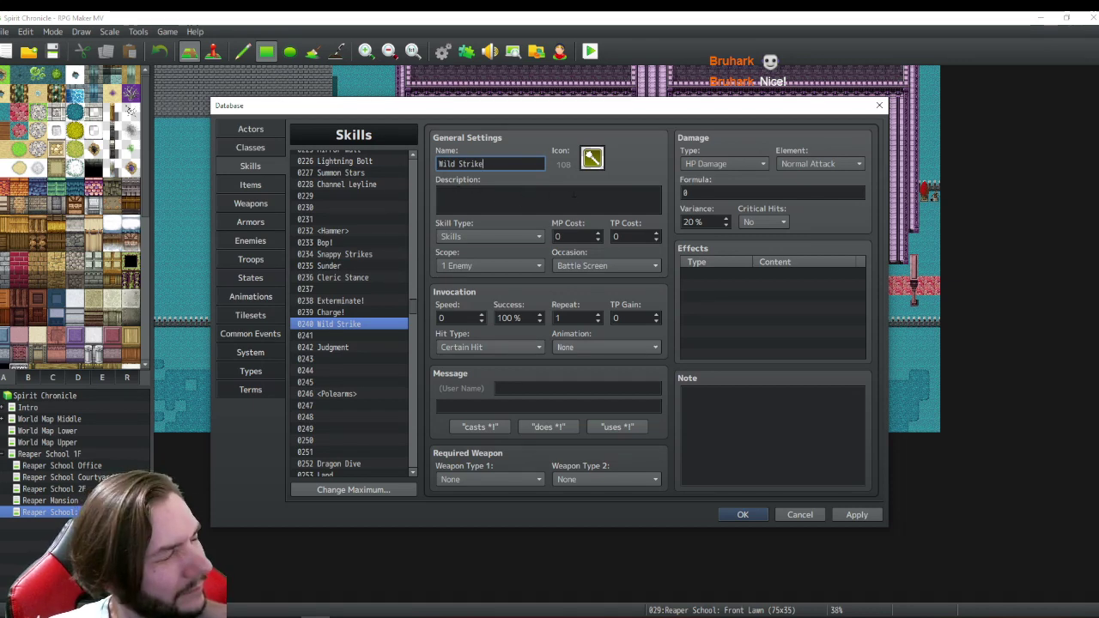
- Raise Wild Strike's damage variance to 100%
click(706, 193)
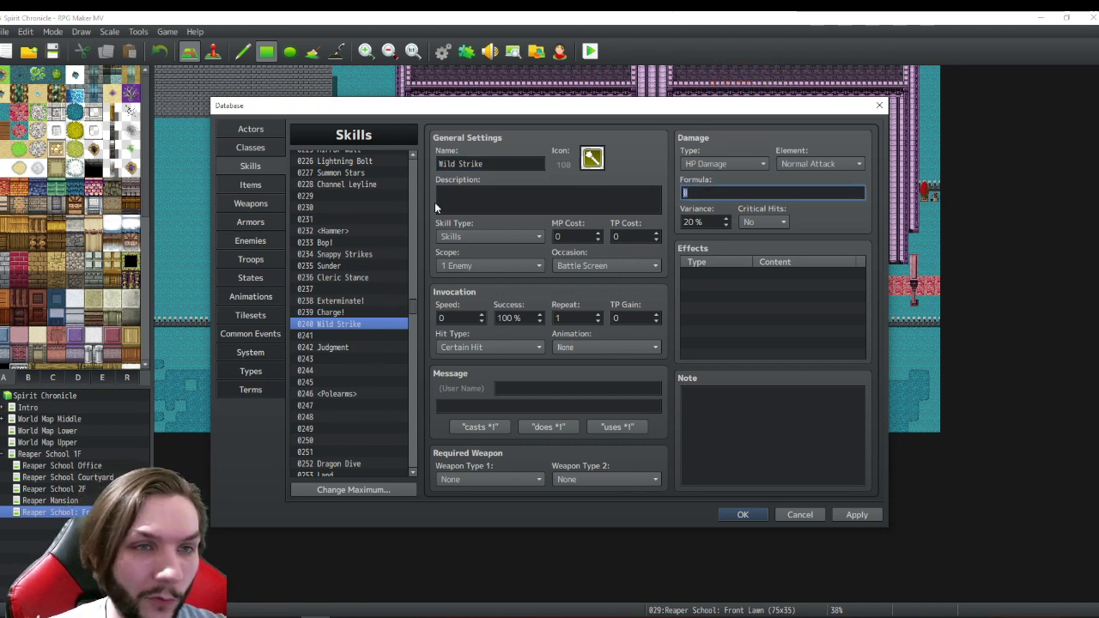
click(725, 224)
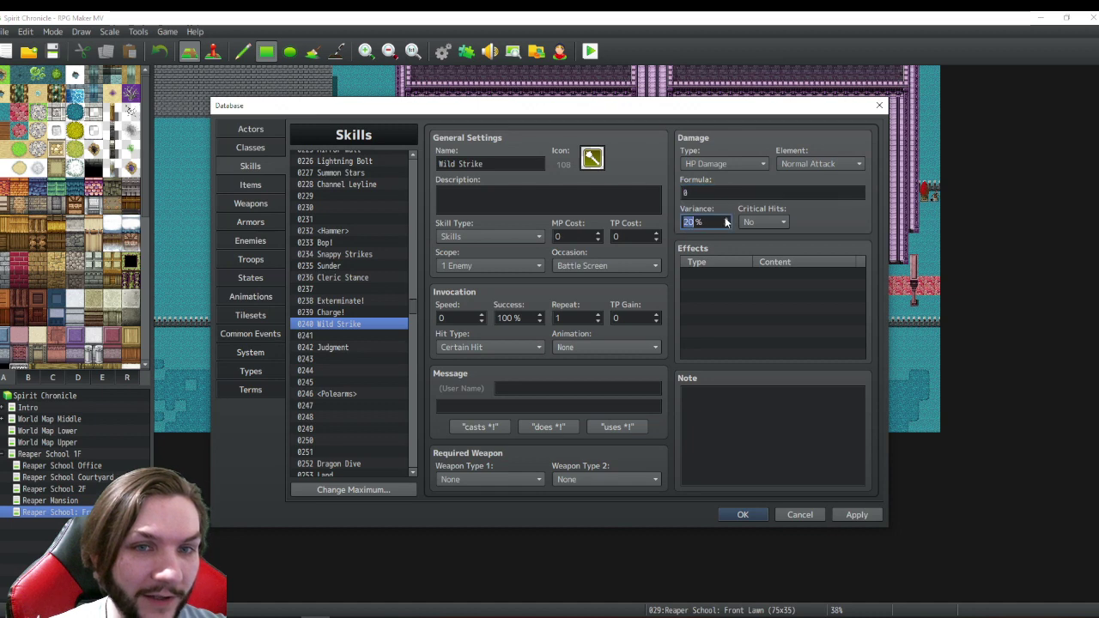
click(725, 224)
click(725, 224)
click(726, 224)
click(725, 223)
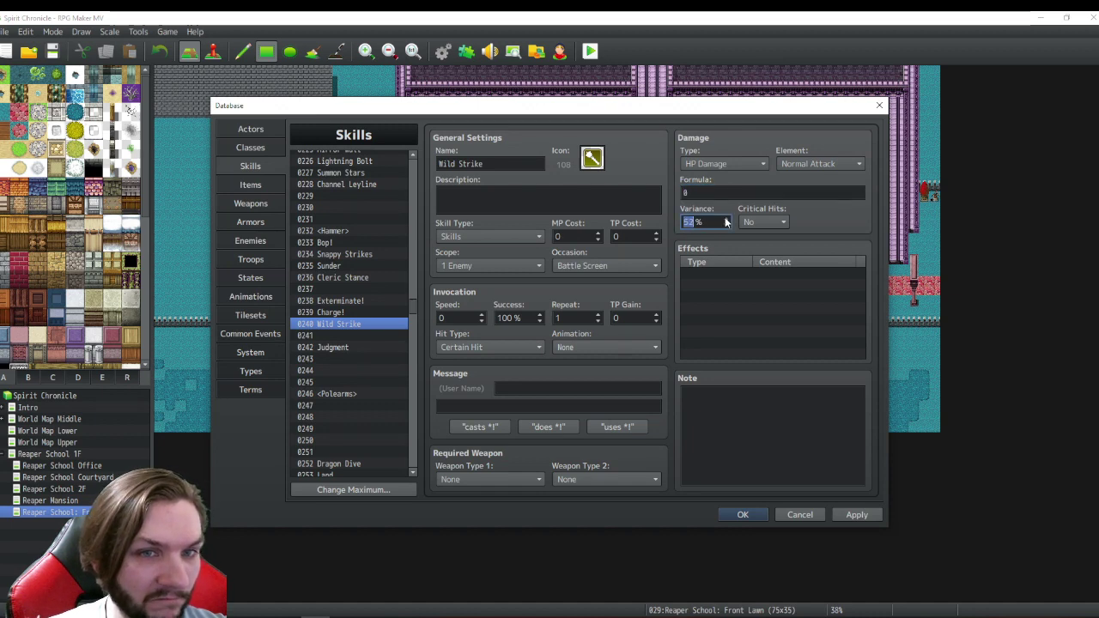
click(725, 223)
click(725, 223)
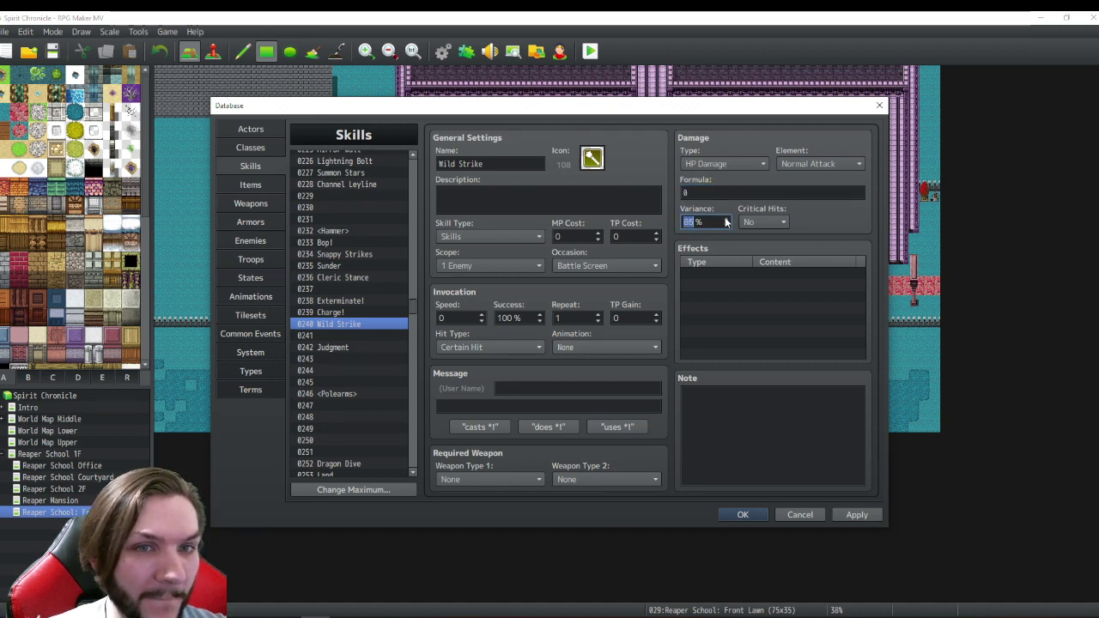
click(725, 223)
click(725, 218)
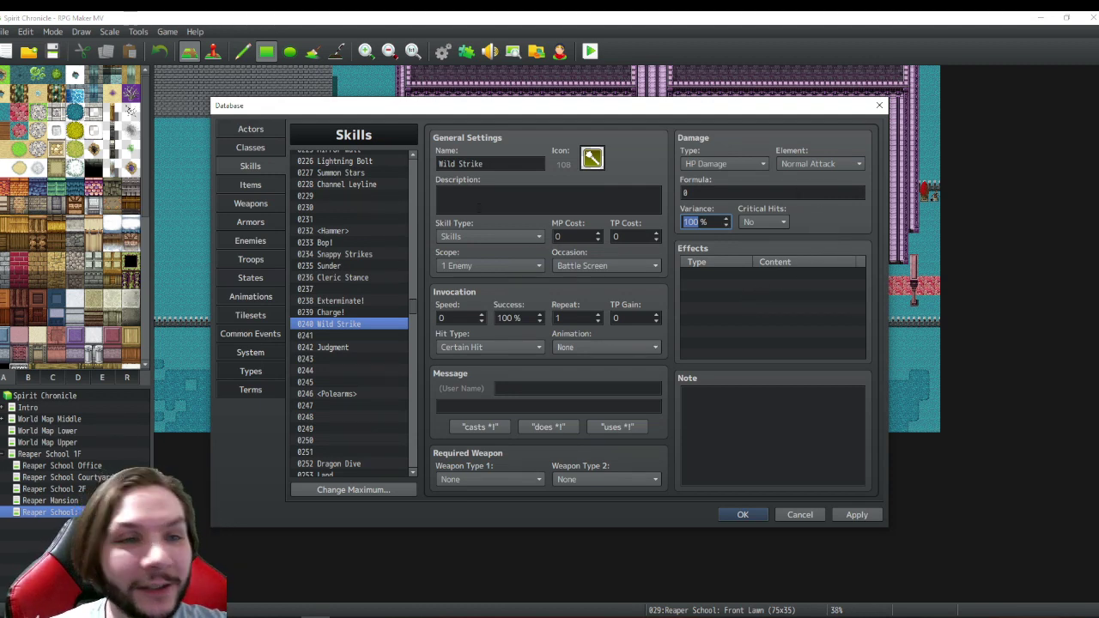
- Begin Wild Strike's description with "Deals damage based on Strength. Has a"
click(574, 194)
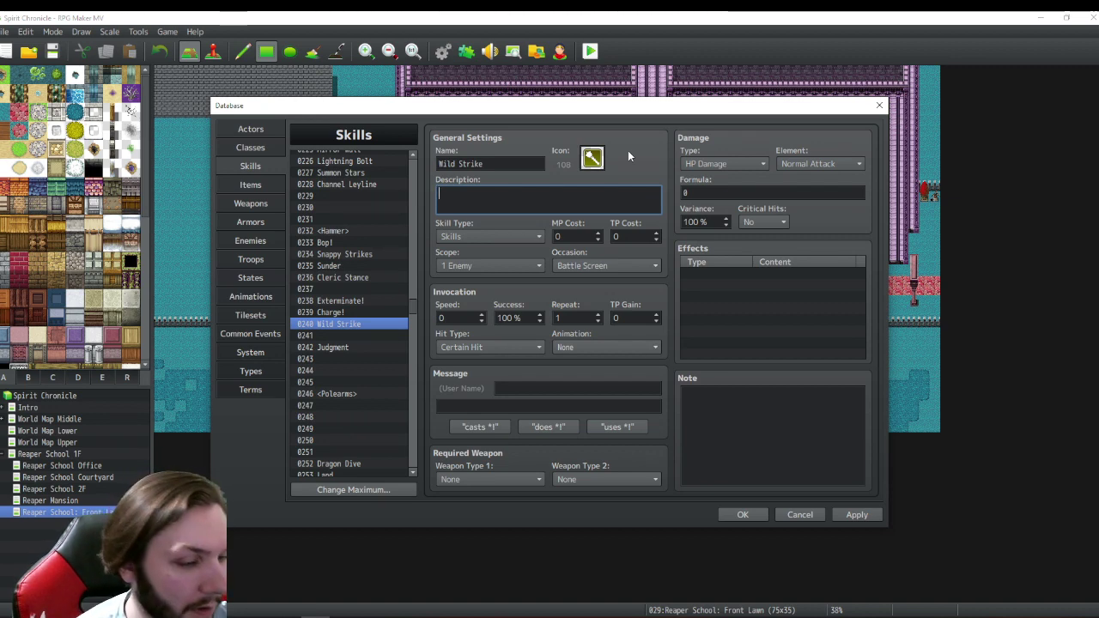
text(Deals)
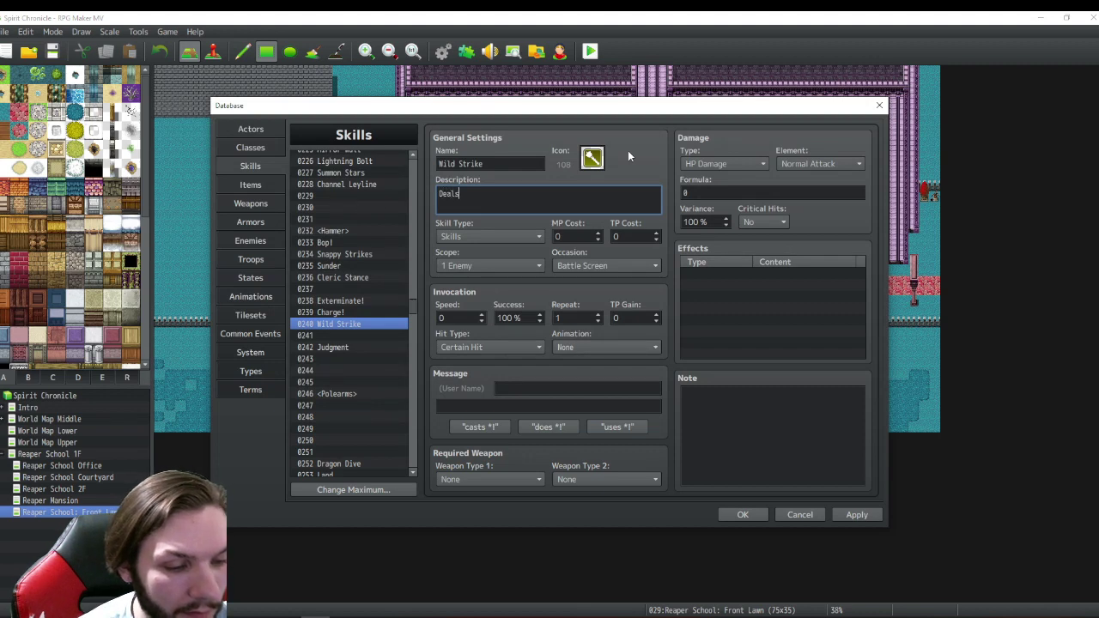
text( damage)
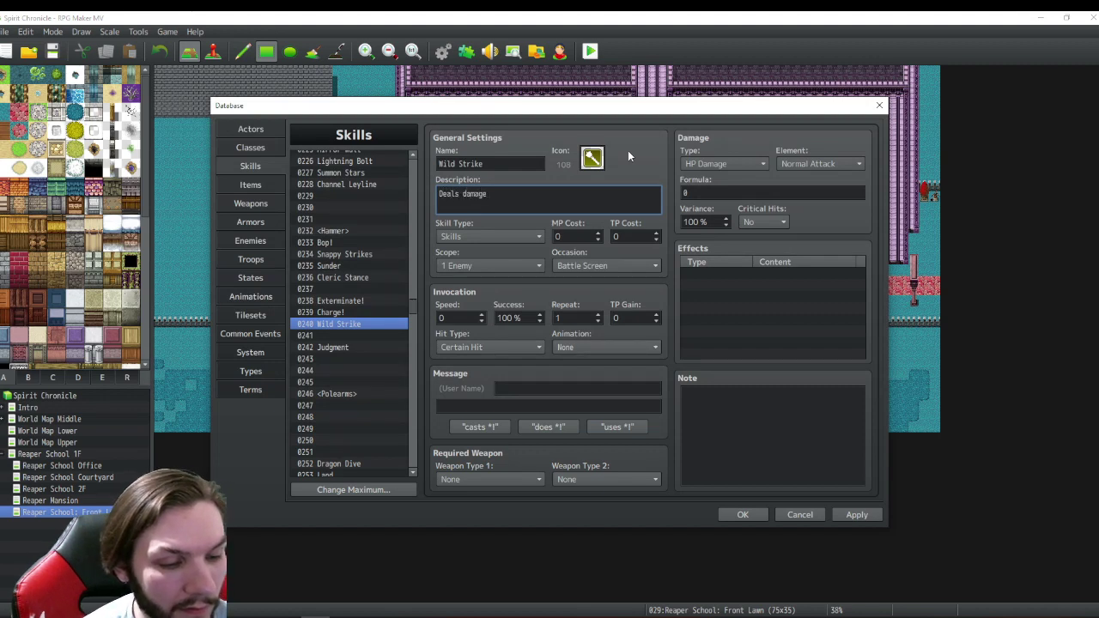
text( based o)
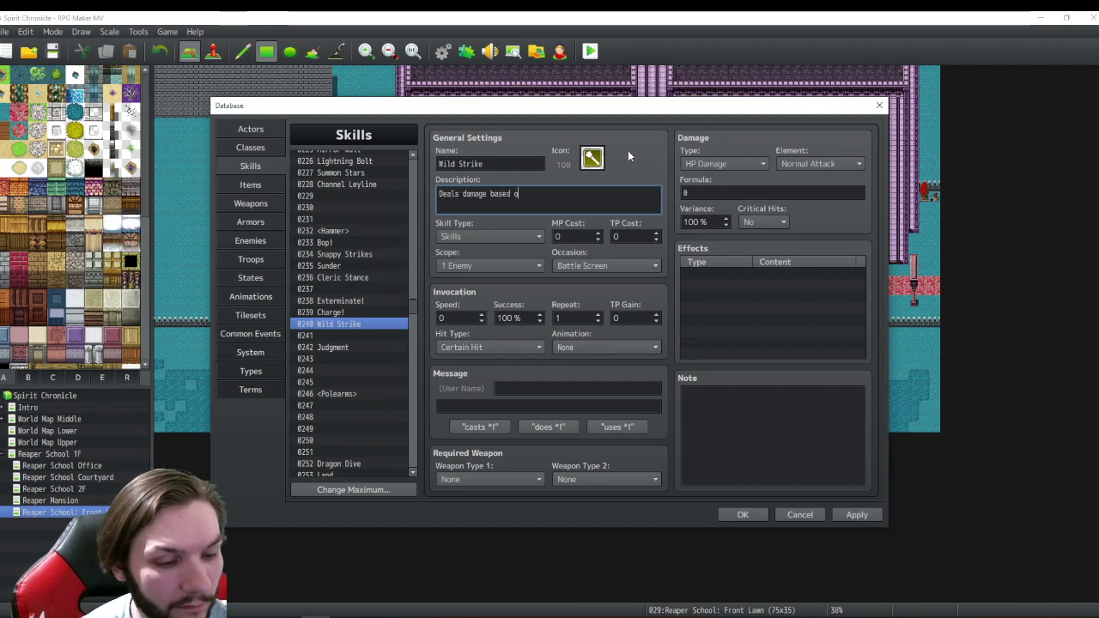
text(n S)
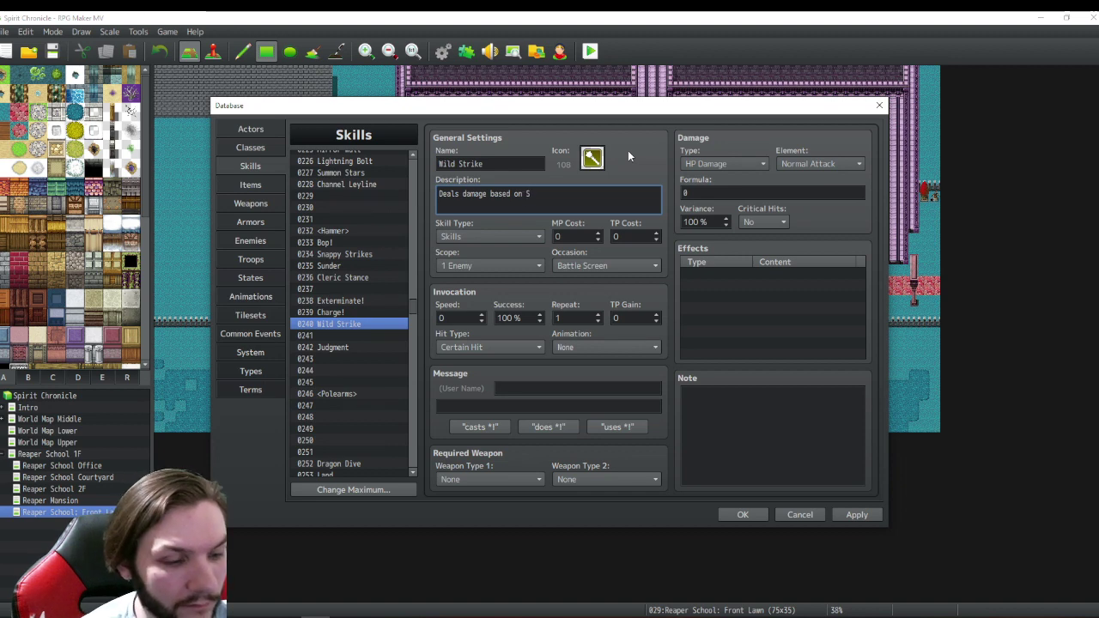
text(trength)
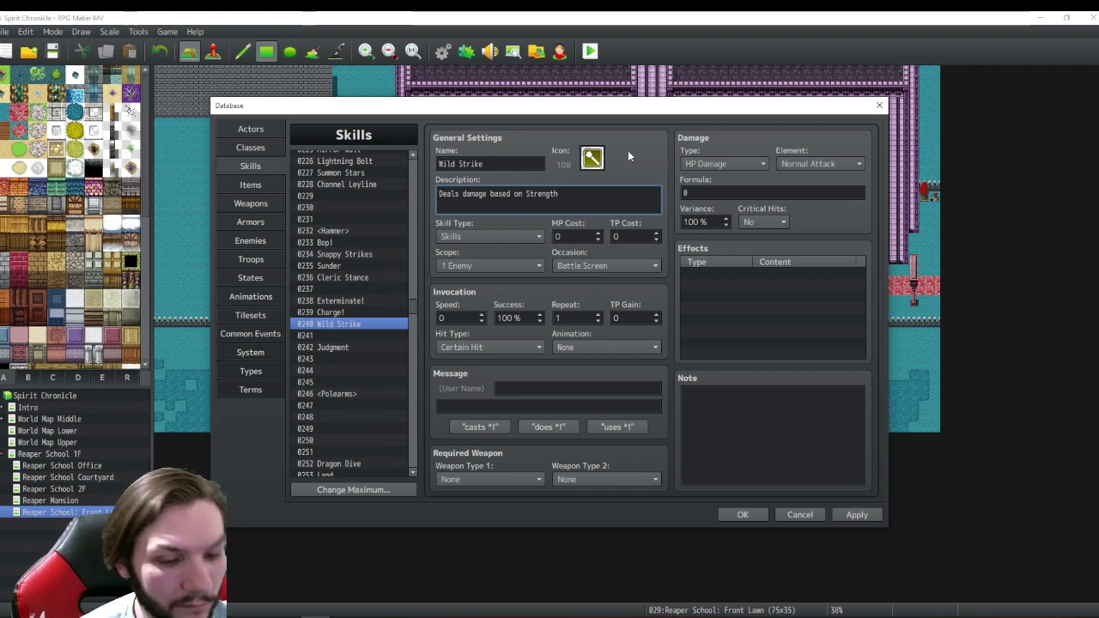
text(.)
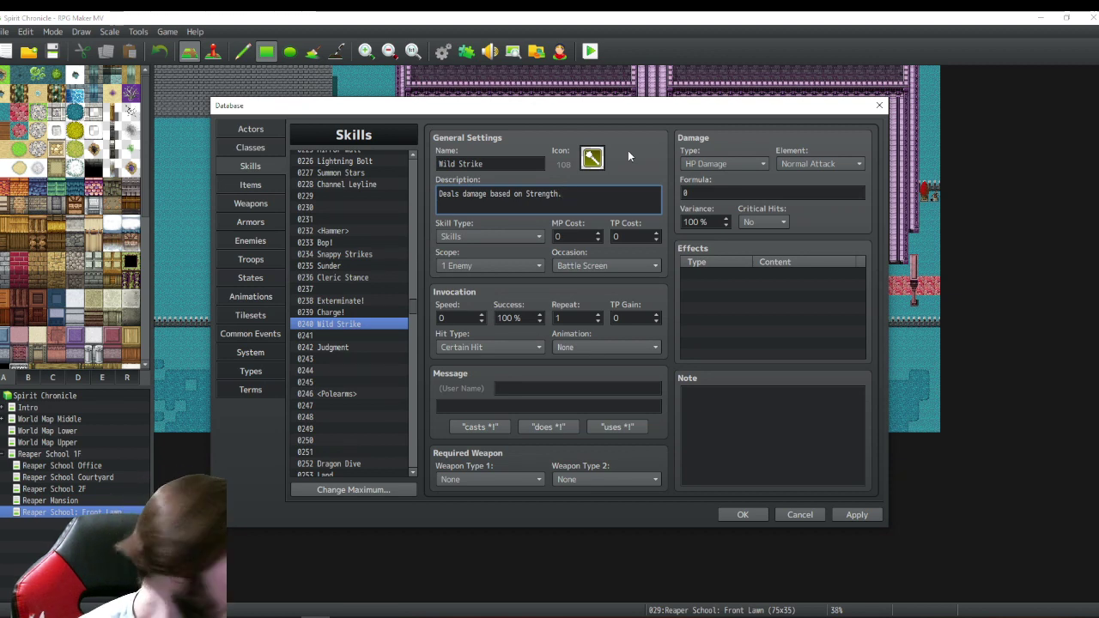
text( Has a)
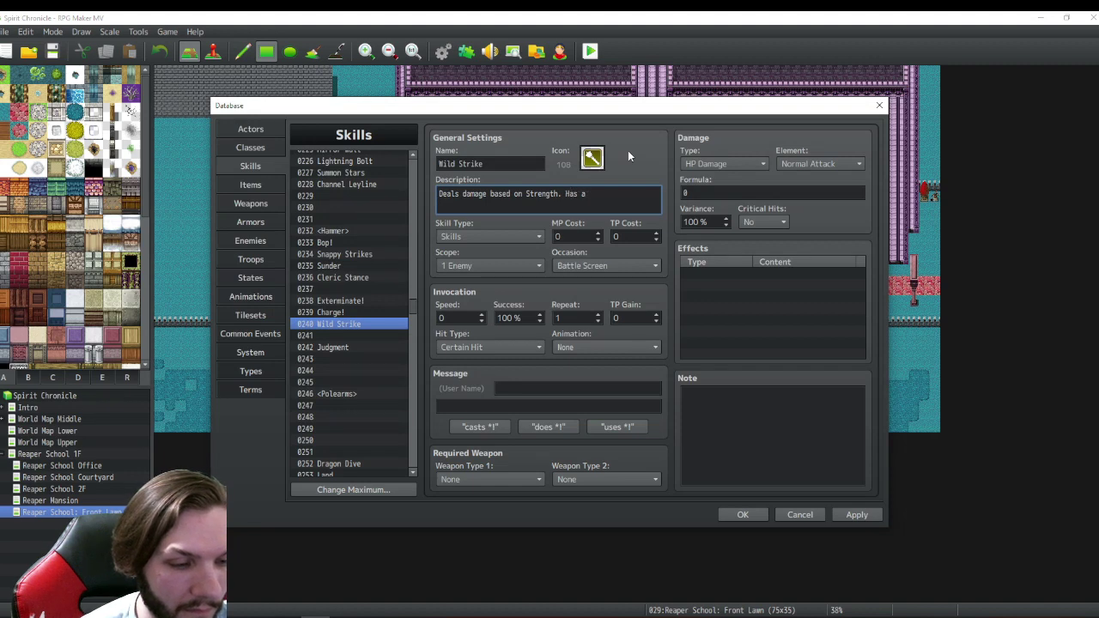
text( high va)
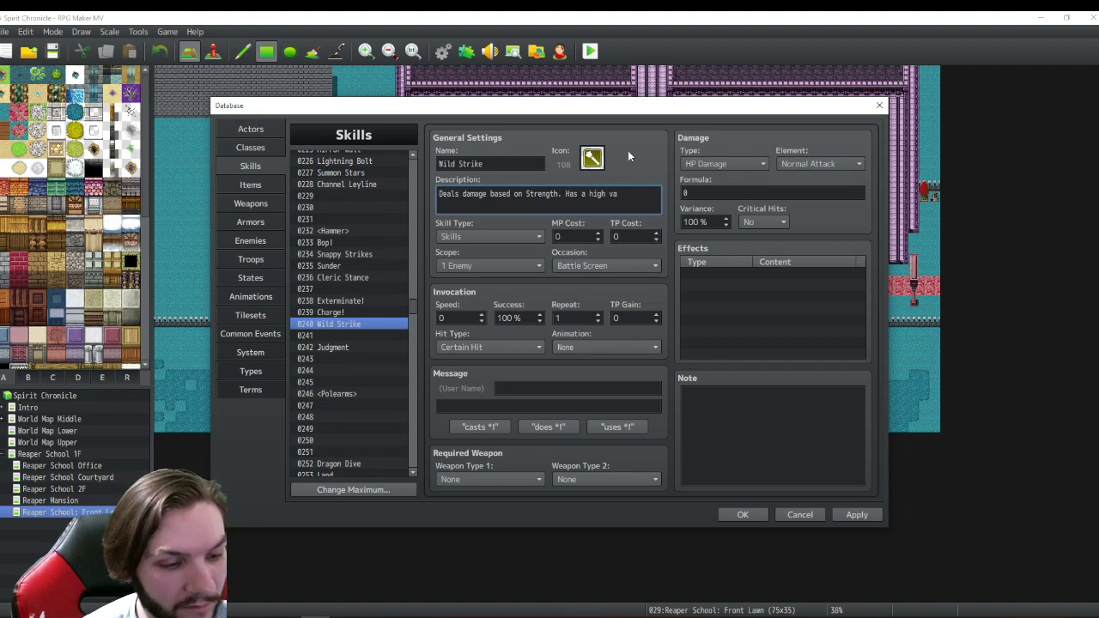
text(riance)
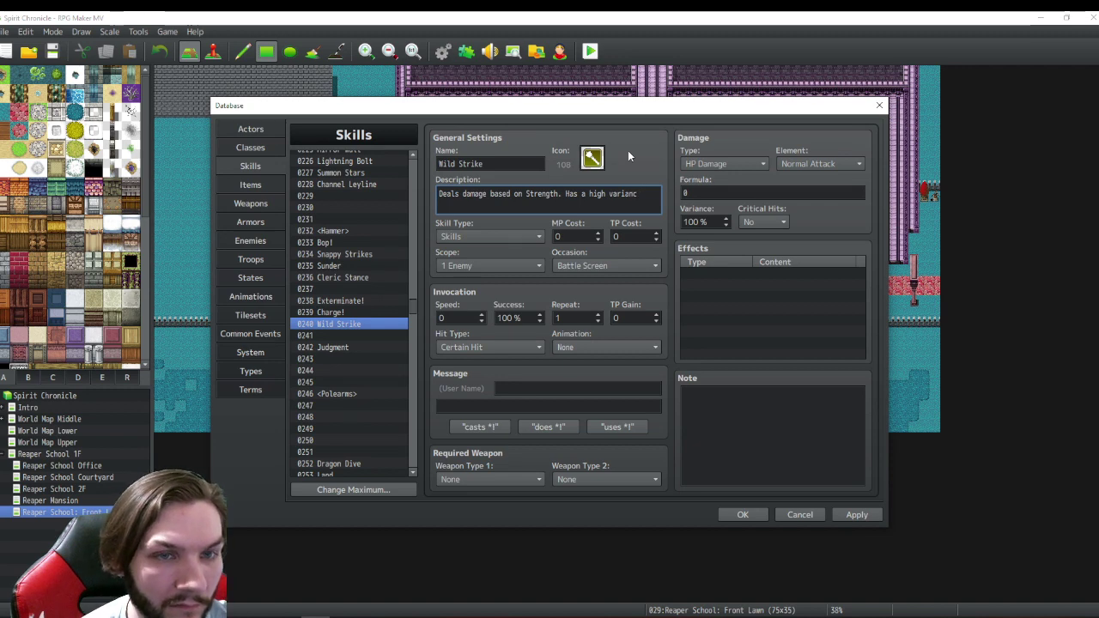
key(BackSpace)
key(BackSpace)
key(BackSpace)
key(BackSpace)
key(BackSpace)
key(BackSpace)
key(BackSpace)
key(BackSpace)
key(BackSpace)
key(BackSpace)
key(BackSpace)
key(BackSpace)
key(BackSpace)
key(BackSpace)
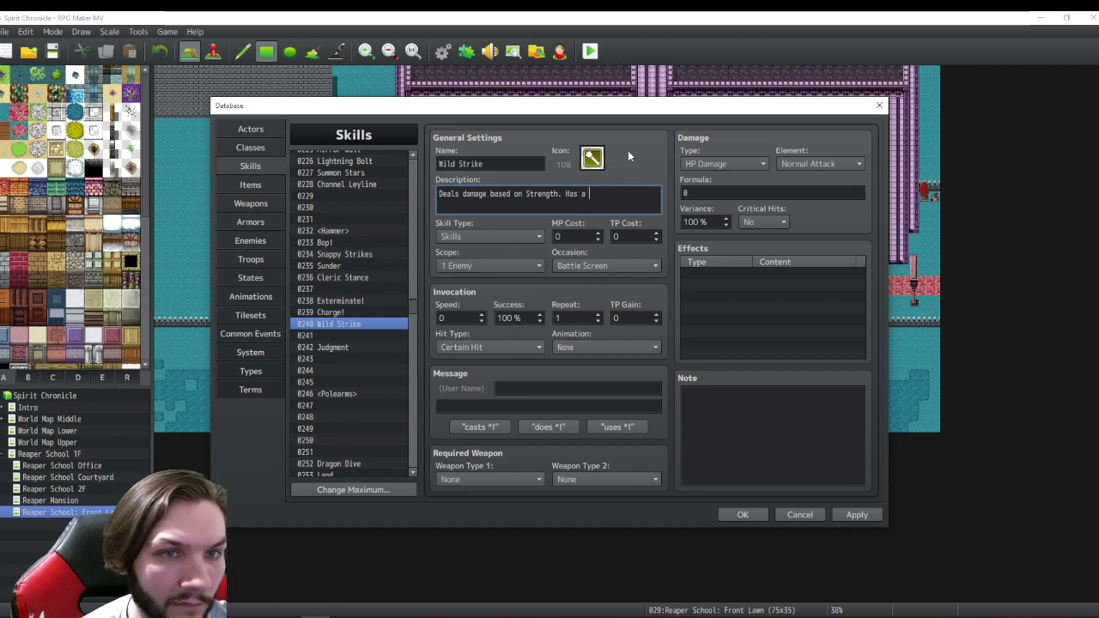
key(BackSpace)
key(BackSpace)
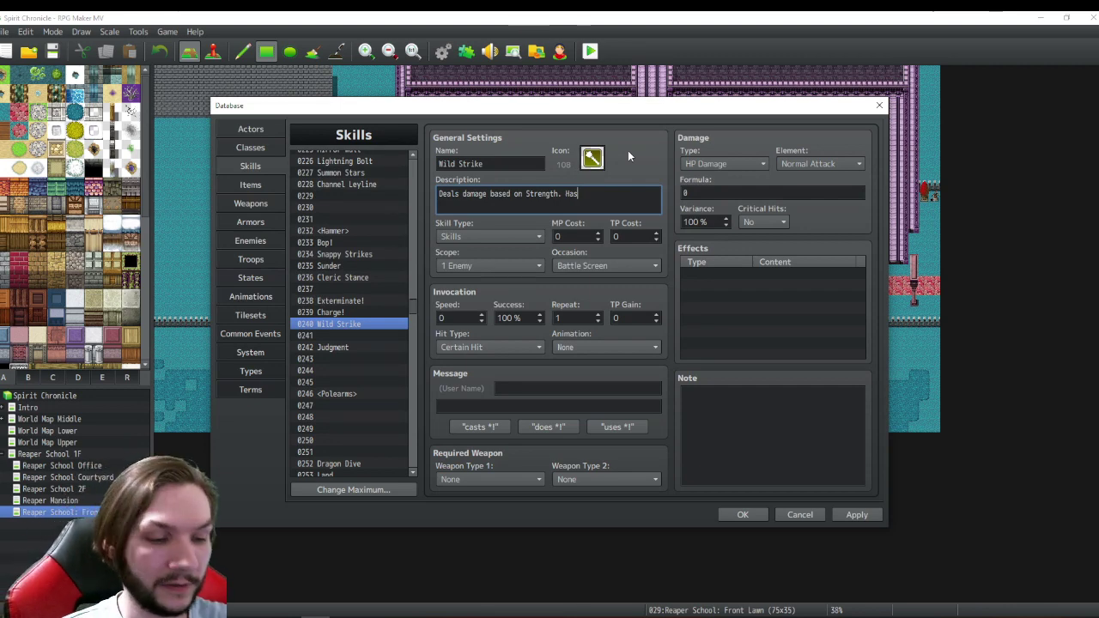
- Lower Wild Strike's damage variance to 90%
click(725, 225)
scroll(726, 225, down, 8)
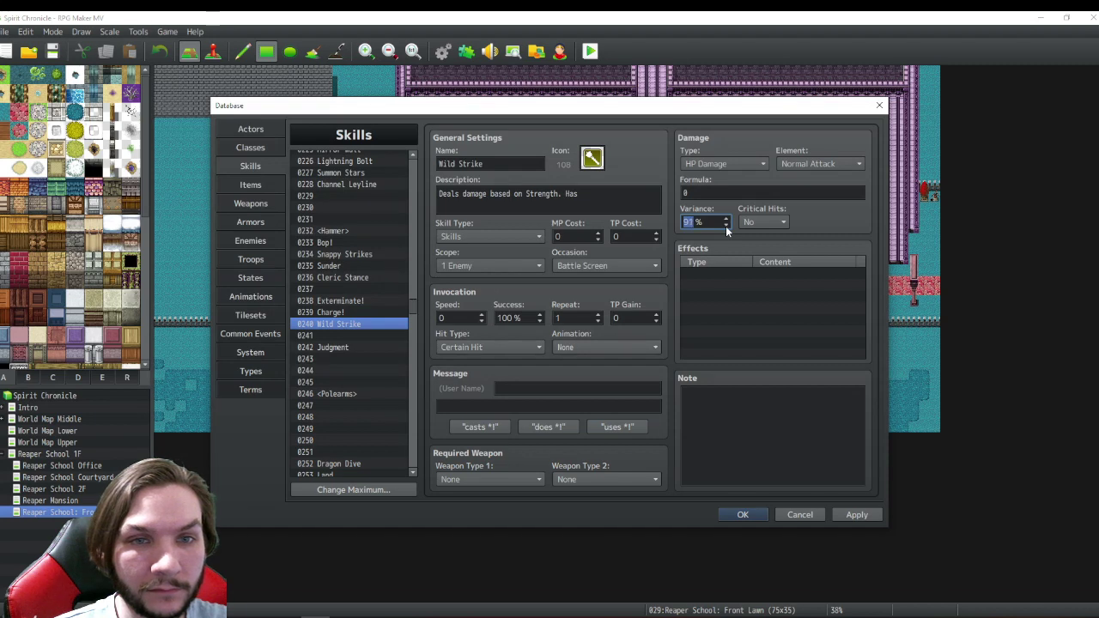
- Extend Wild Strike's description with the sentence "Has a 90% damage variance."
click(603, 196)
click(609, 198)
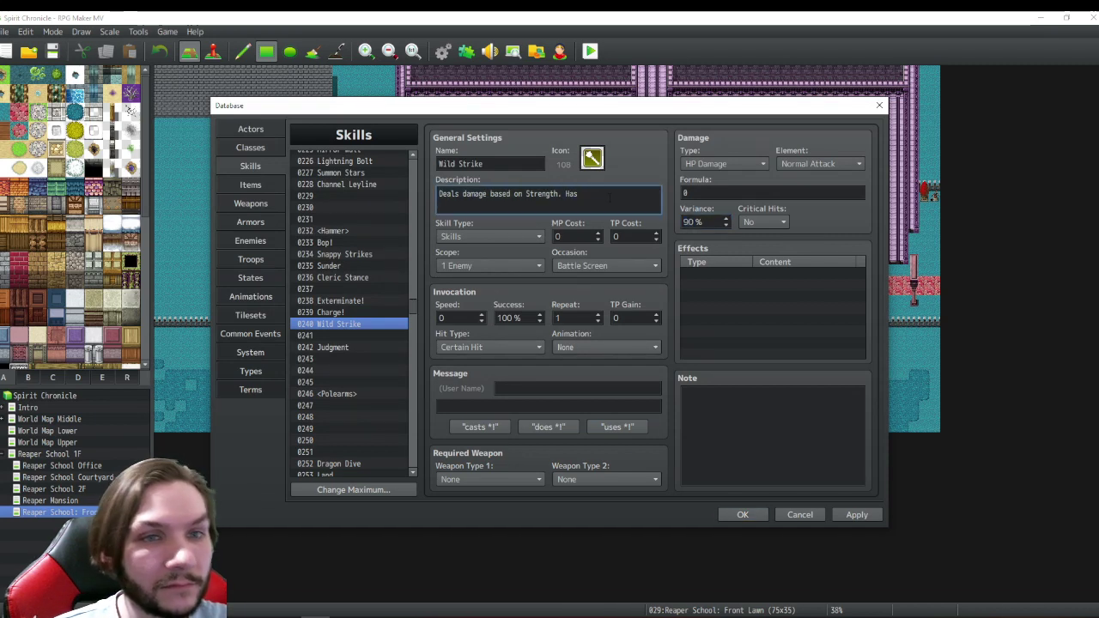
text(Has a)
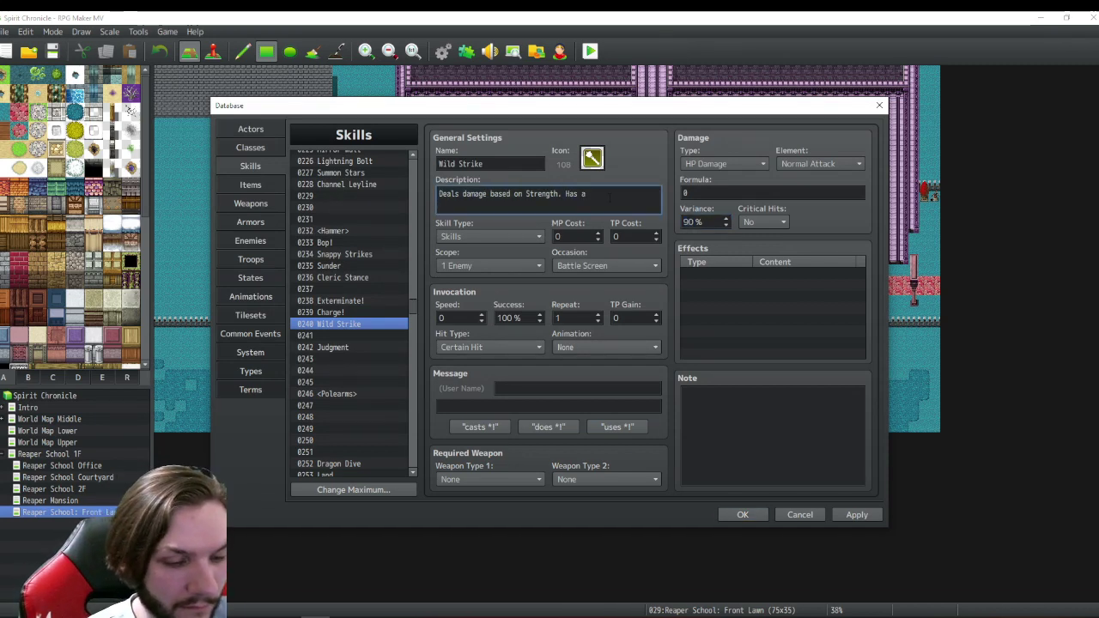
text( 90%)
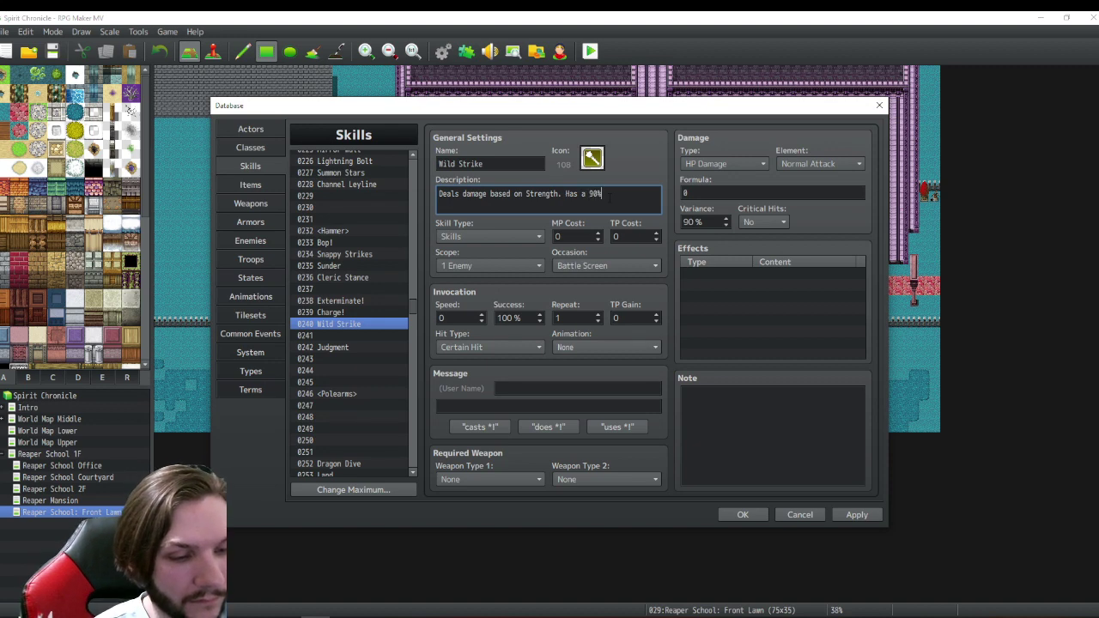
text( damage)
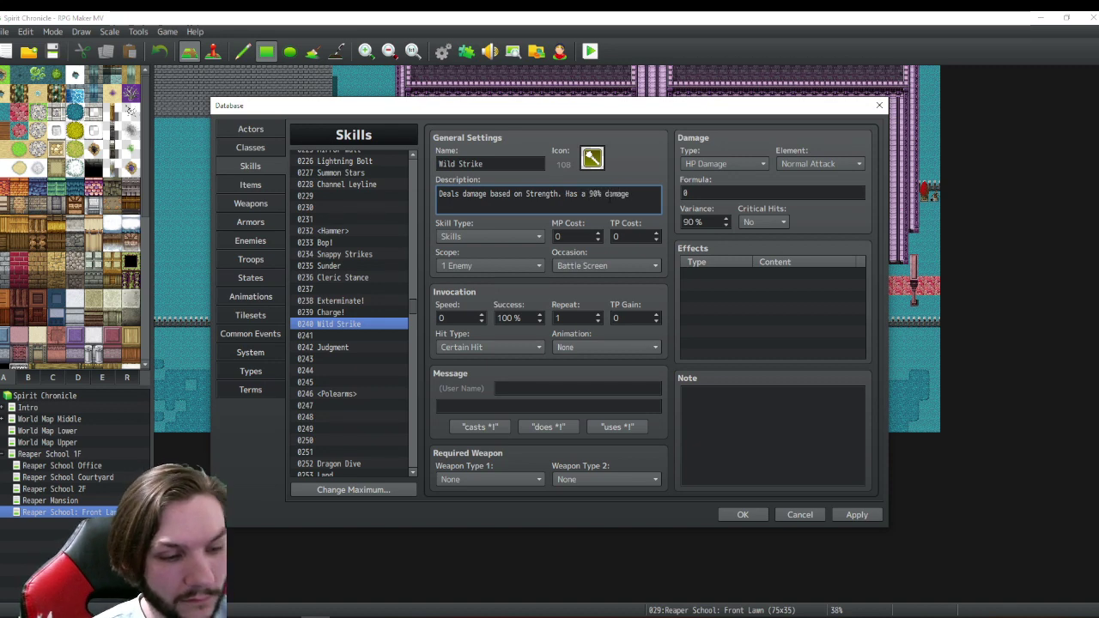
text( va)
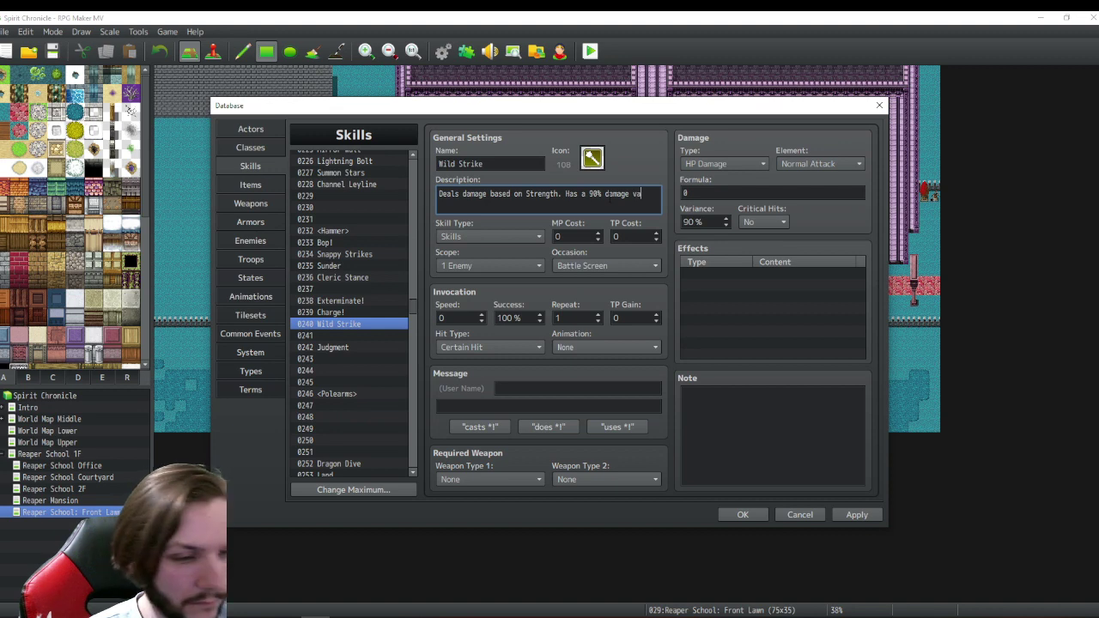
text(riance.)
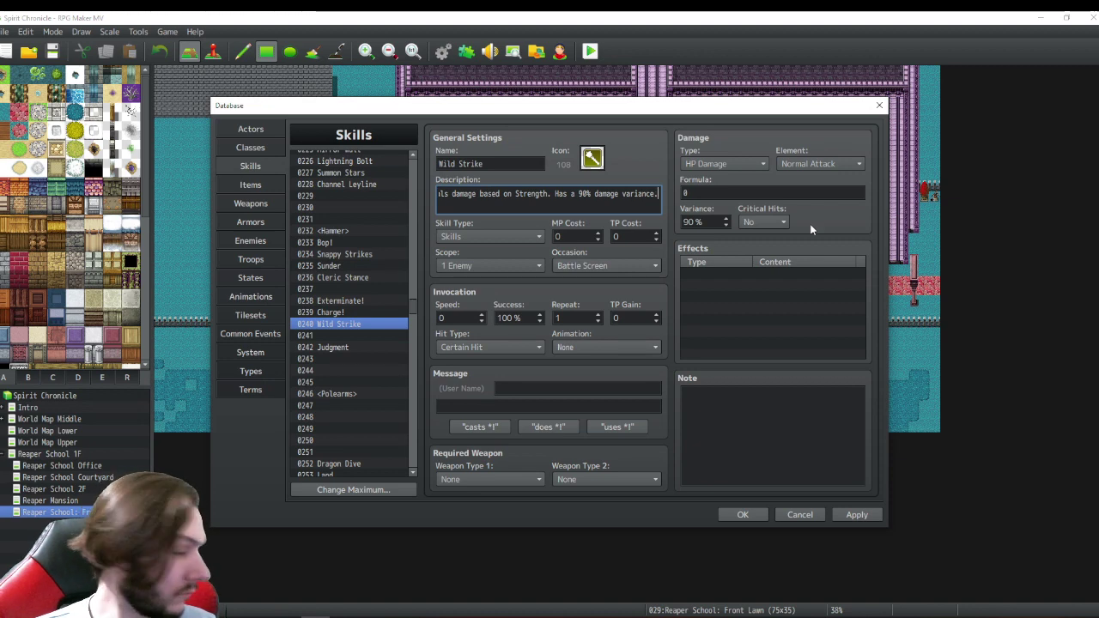
- Copy Bop!'s damage formula, (a.atk * 1.5) - def, into Wild Strike's formula
click(728, 193)
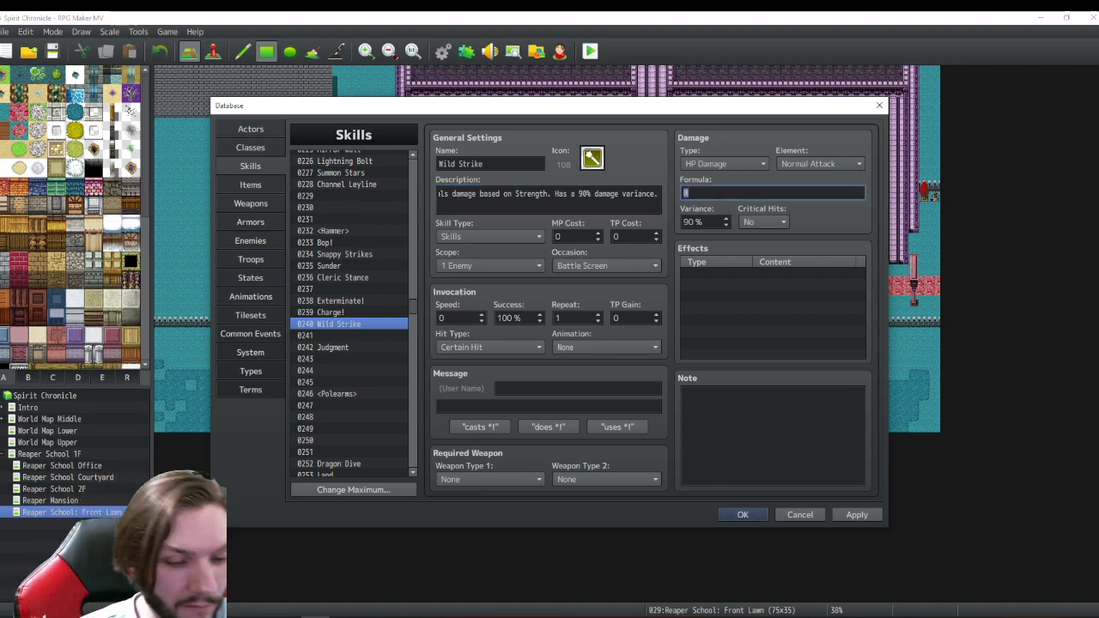
click(344, 242)
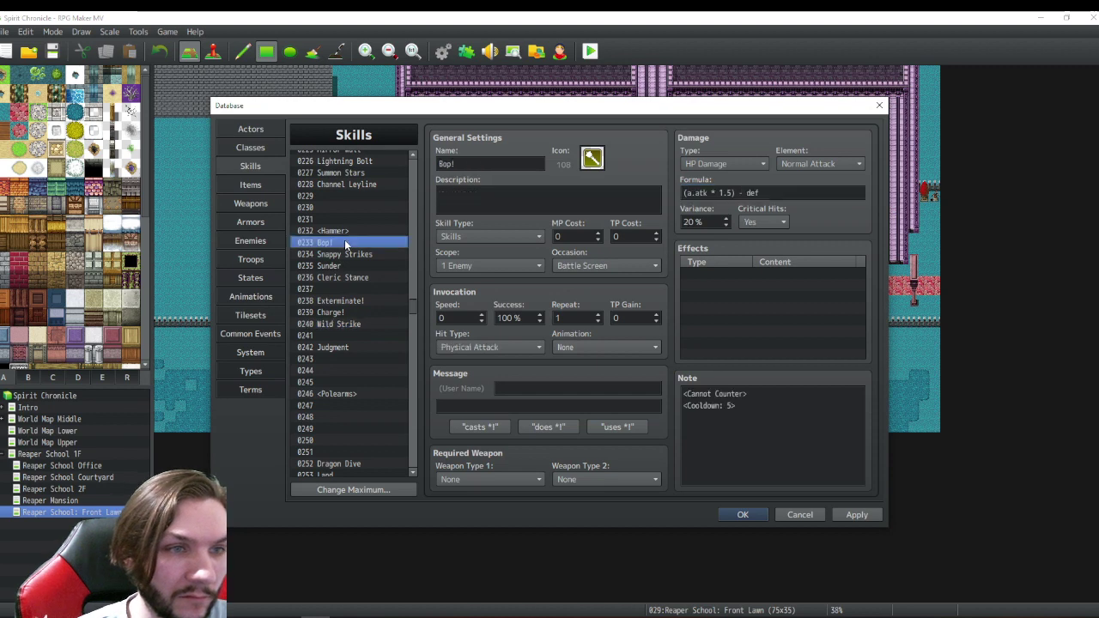
right_click(741, 191)
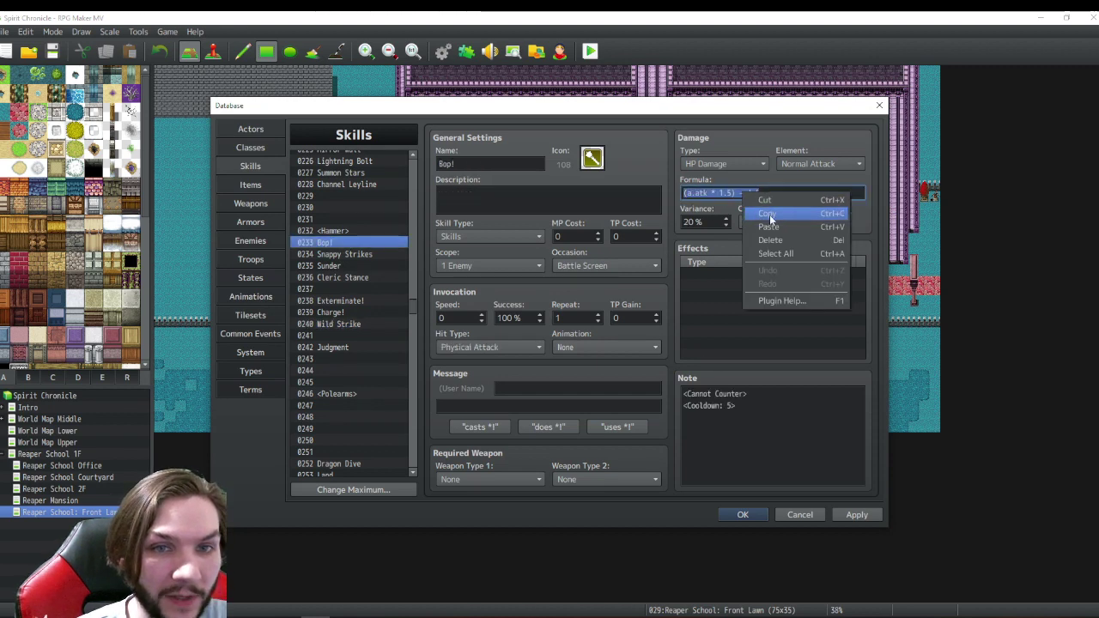
click(769, 215)
click(338, 324)
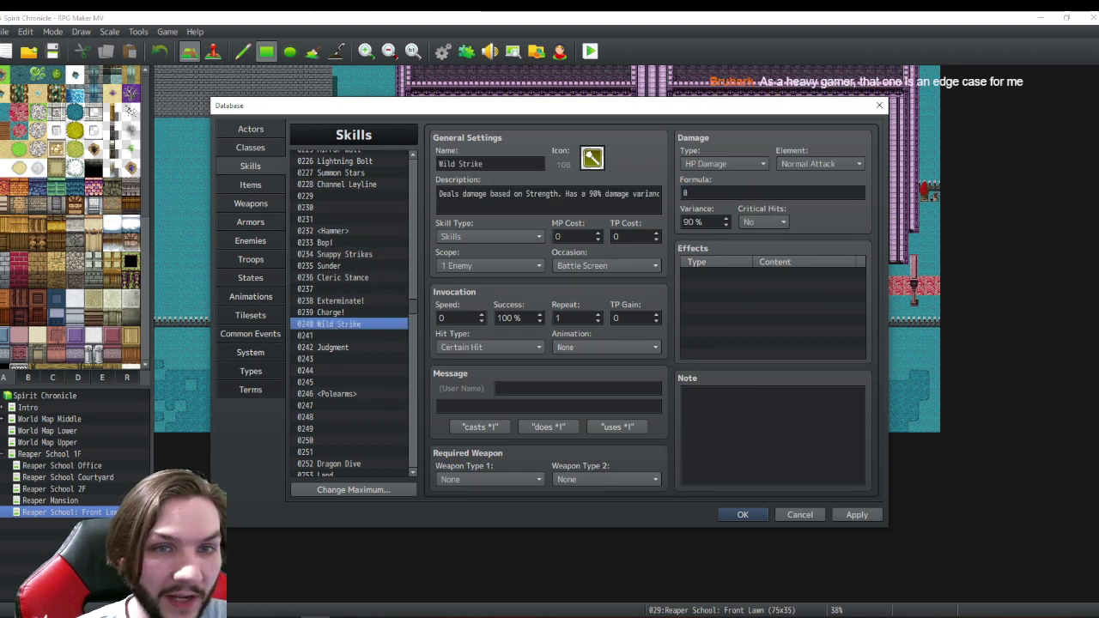
right_click(706, 194)
click(730, 228)
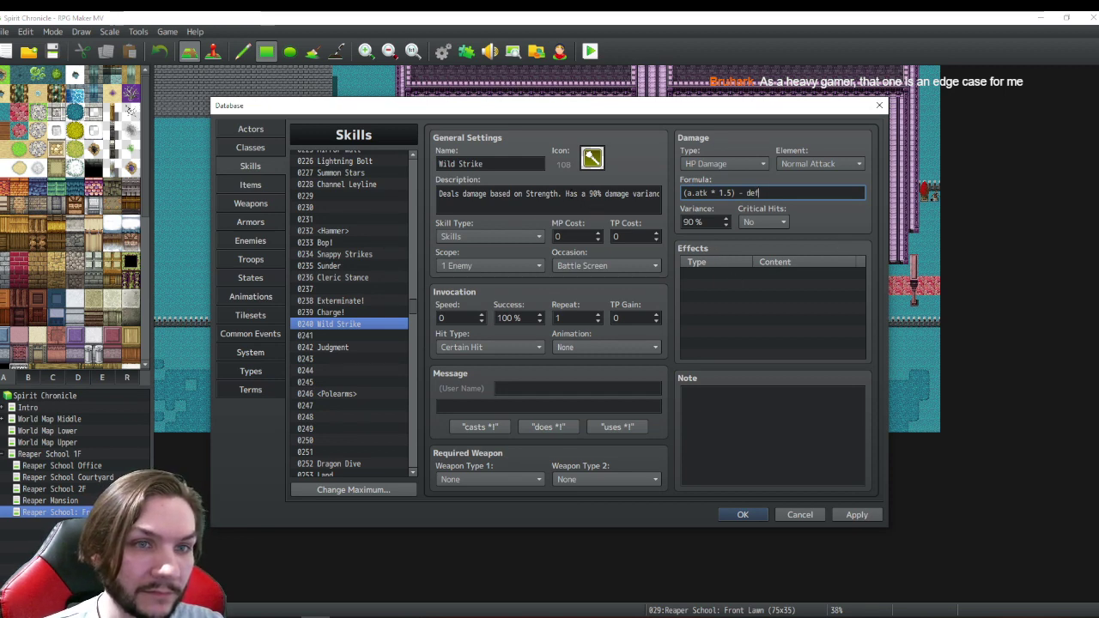
- Replace the 90% variance sentence in Wild Strike's description with "Damage can vary wildly."
click(550, 194)
drag(557, 193, 660, 193)
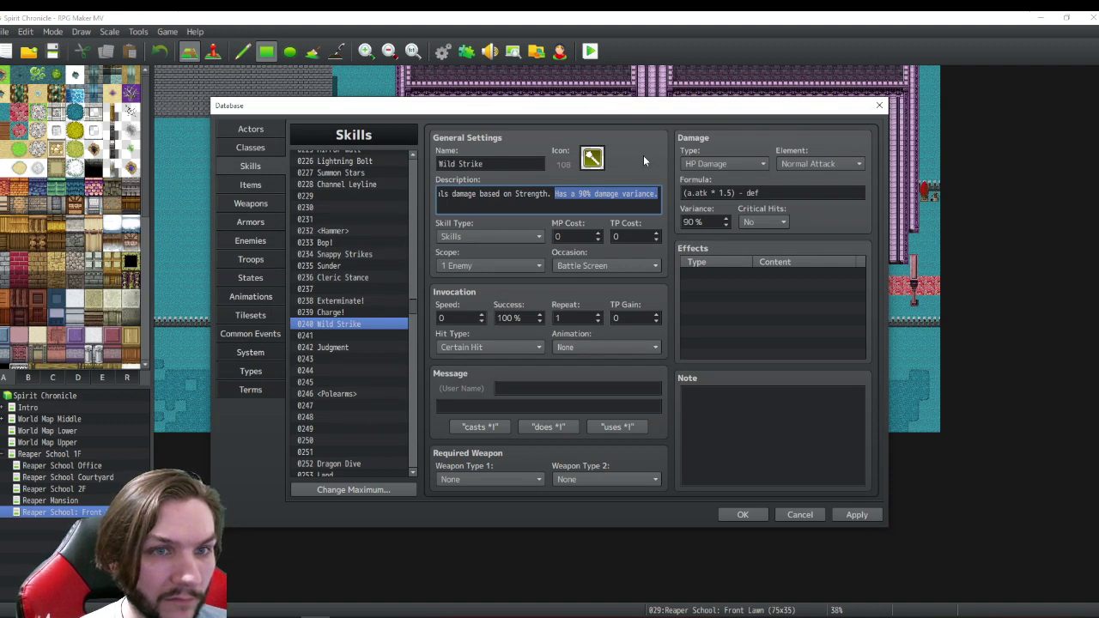
key(BackSpace)
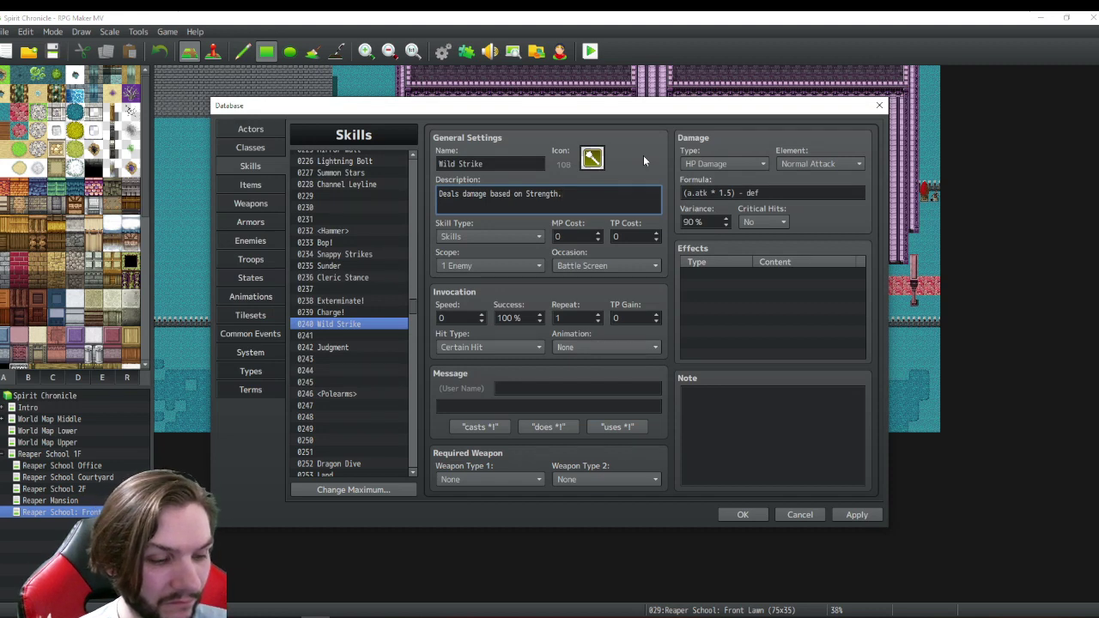
text(Damage can )
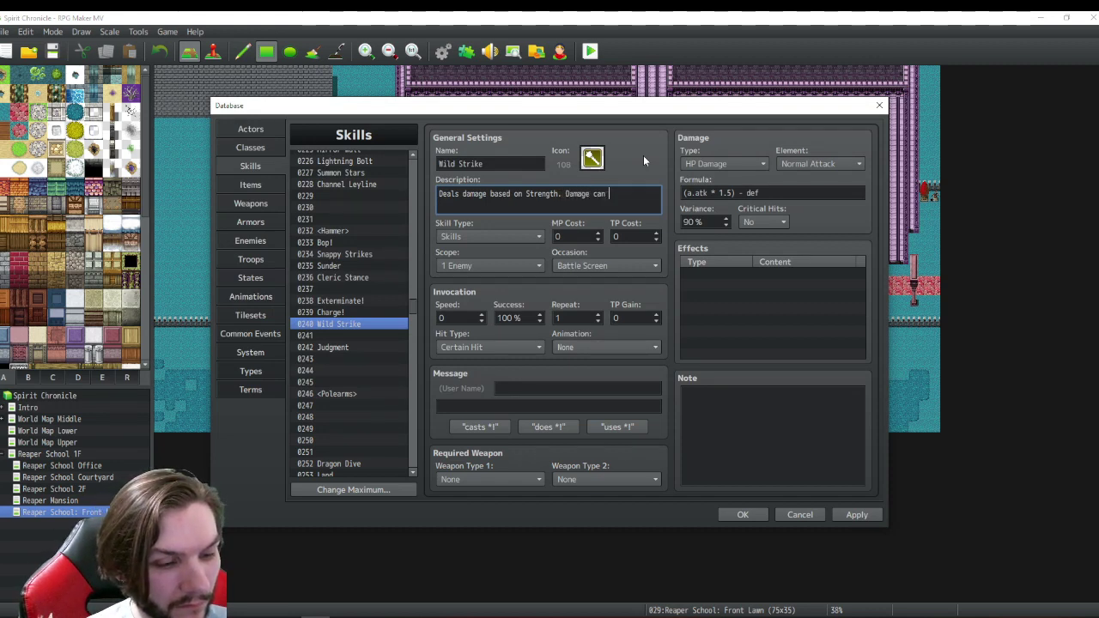
text(var)
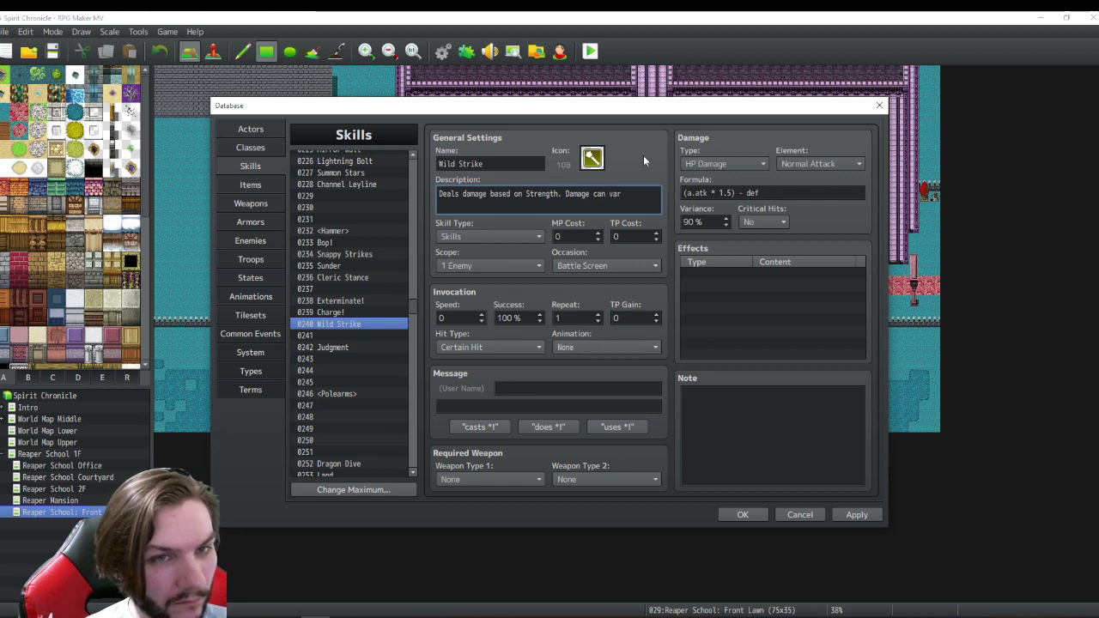
text(y)
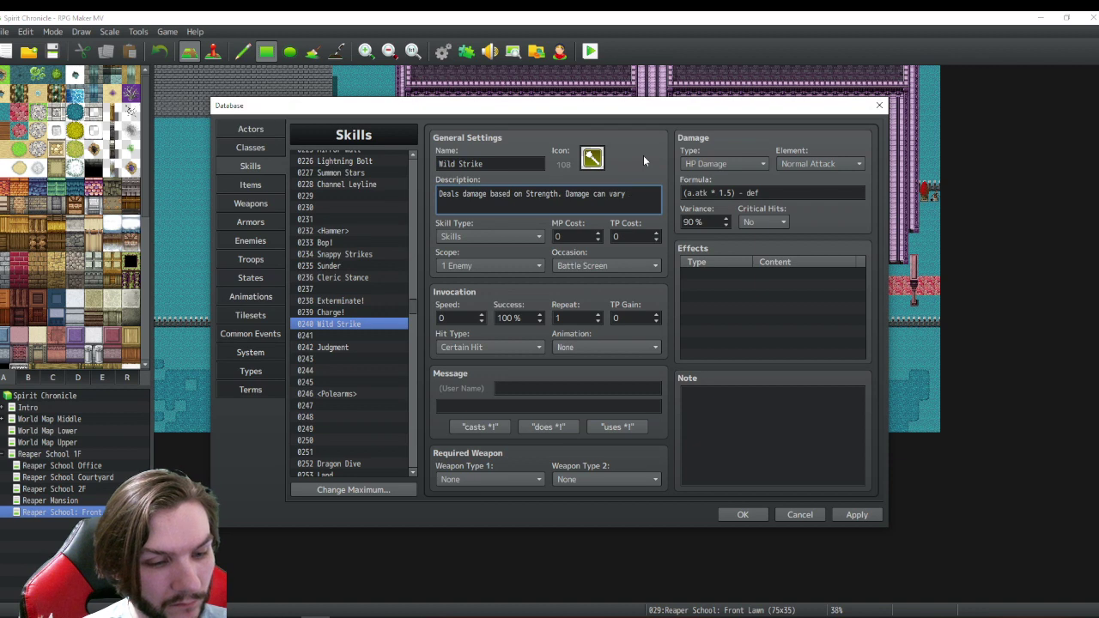
text( wild)
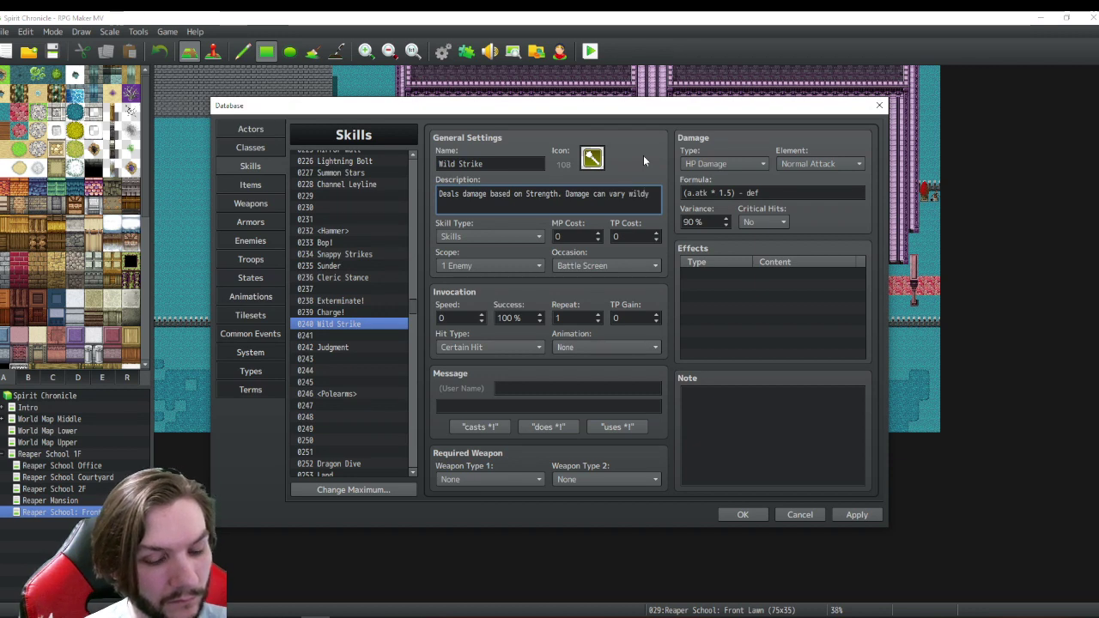
text(y)
key(BackSpace)
text(ly.)
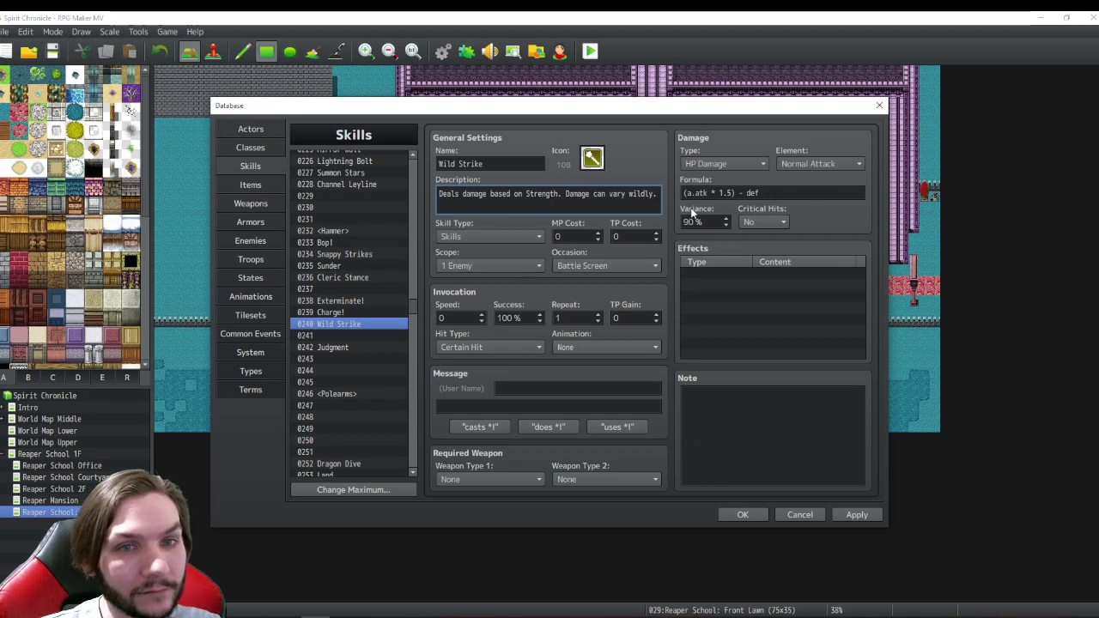
- Set Wild Strike's hit type to Physical Attack
mouse_move(692, 212)
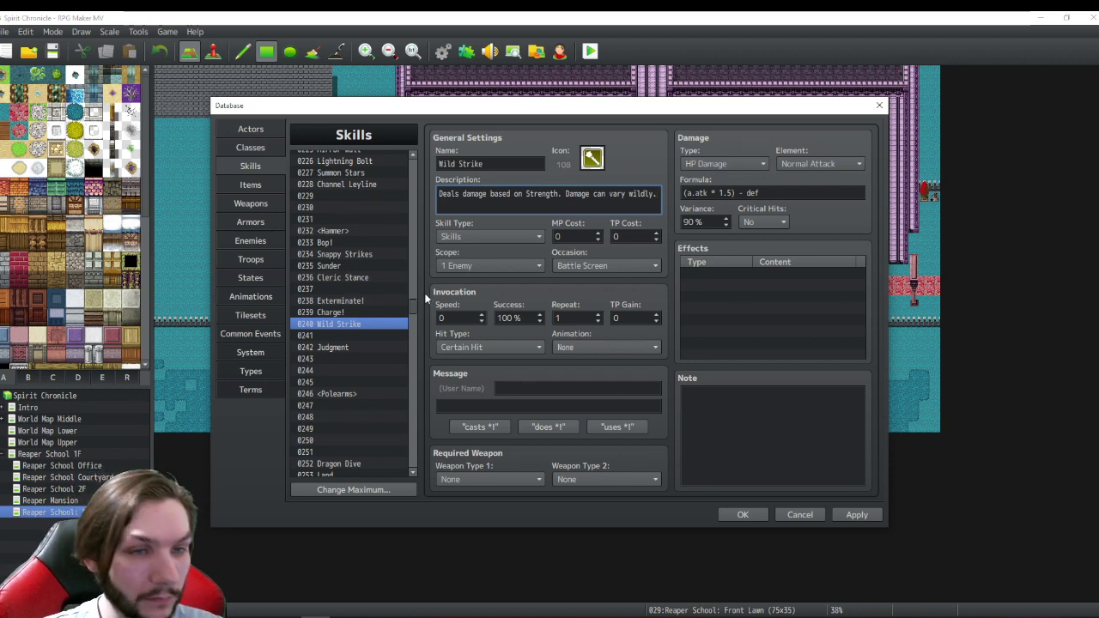
click(481, 343)
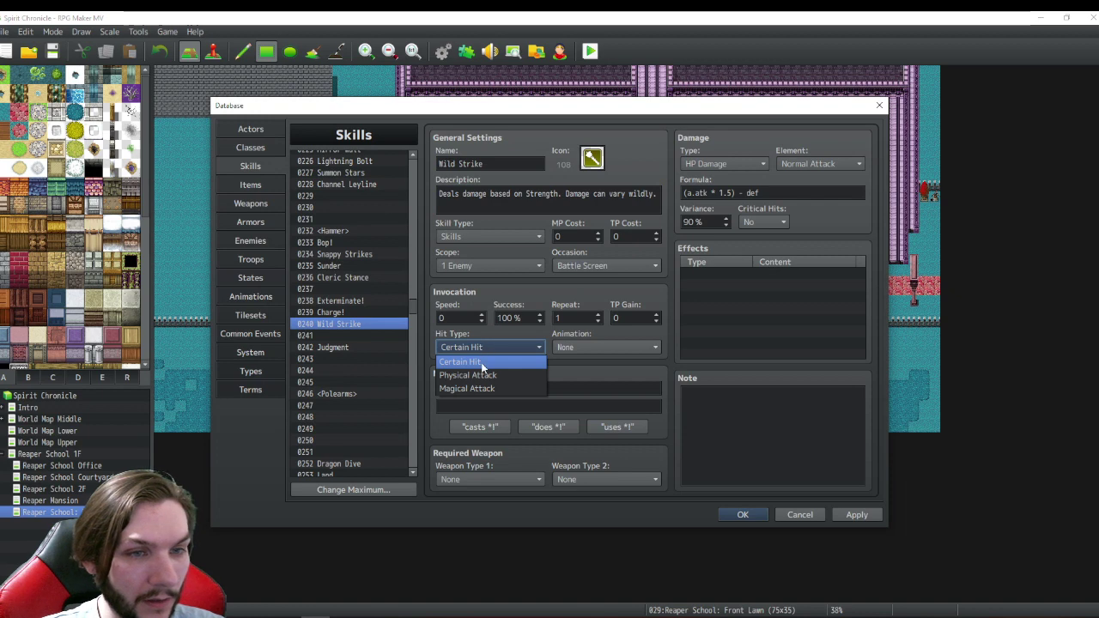
click(483, 375)
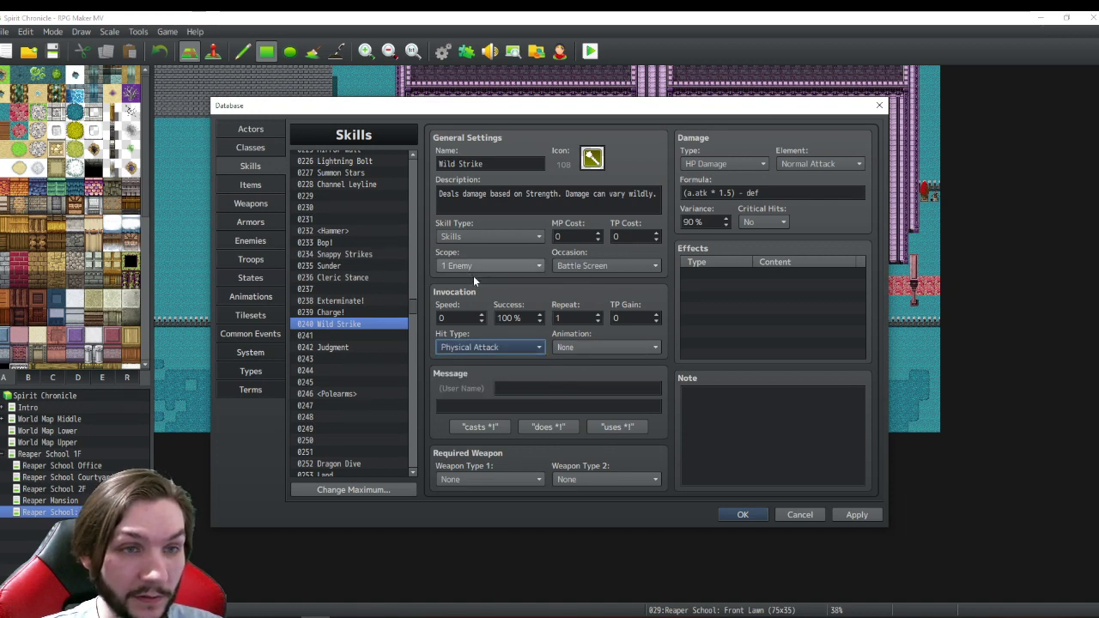
- Copy the <Cooldown: 3> tag from Sunder's note into Wild Strike's note
click(330, 267)
click(735, 393)
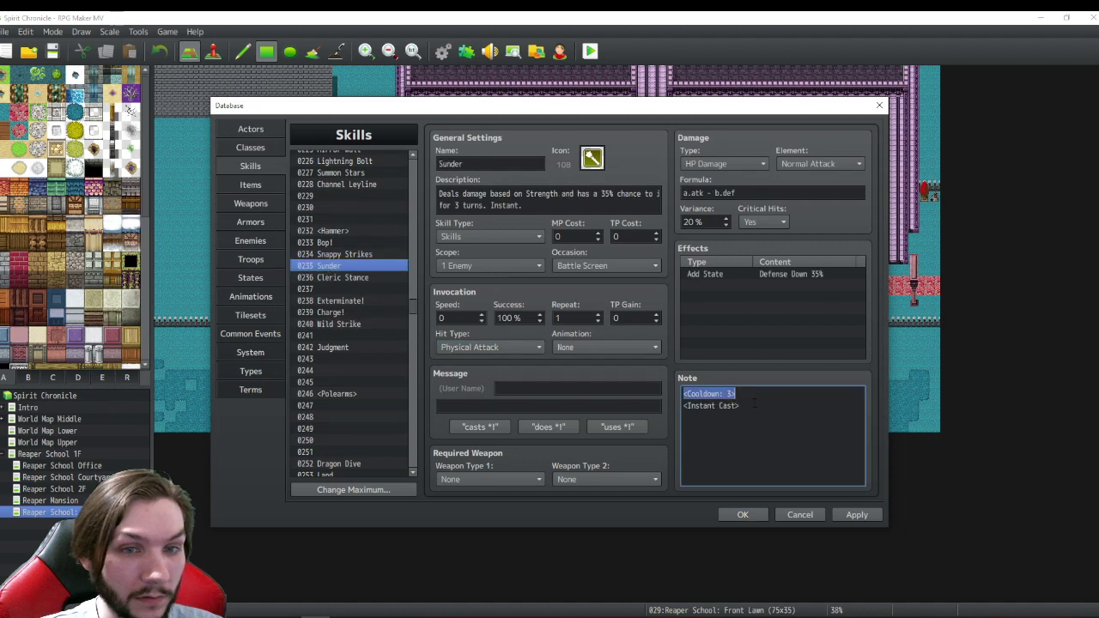
drag(736, 393, 684, 393)
right_click(684, 391)
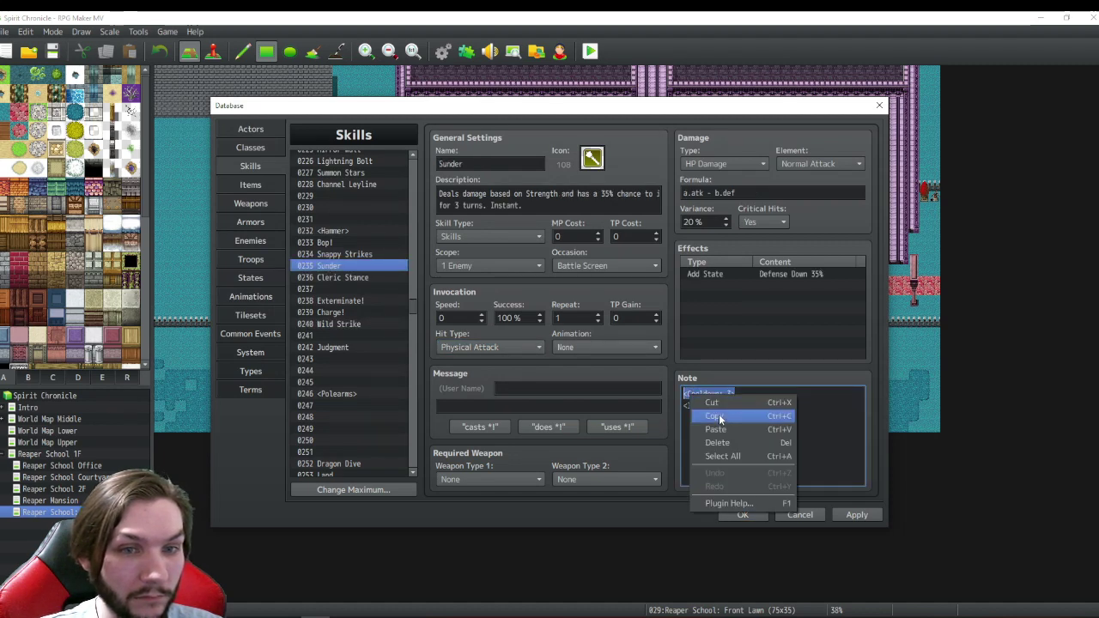
click(721, 417)
click(339, 324)
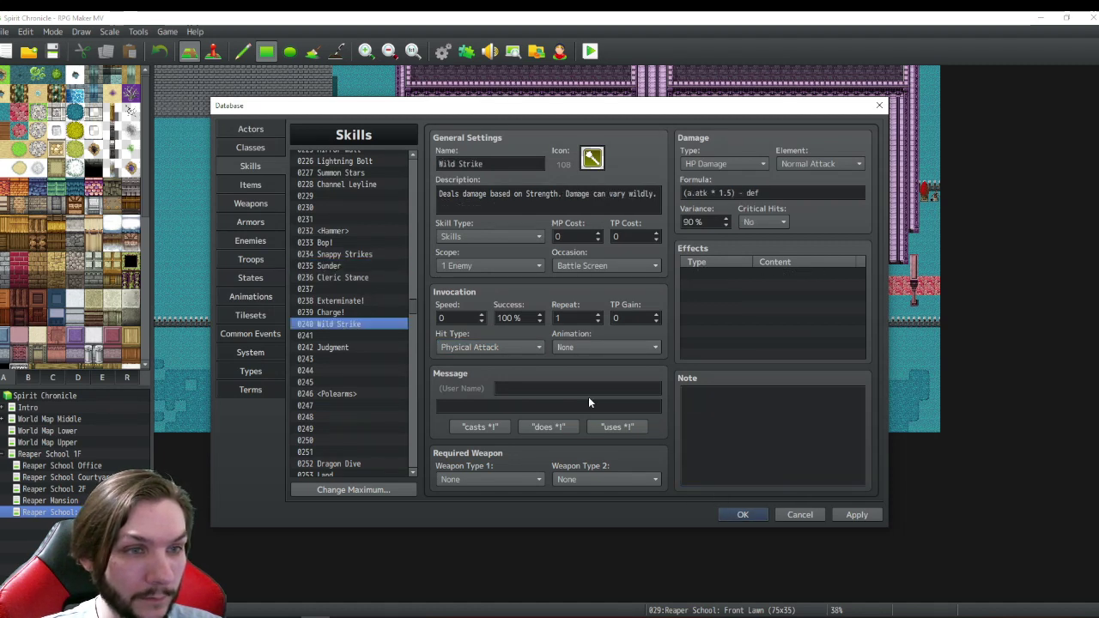
right_click(698, 403)
click(720, 437)
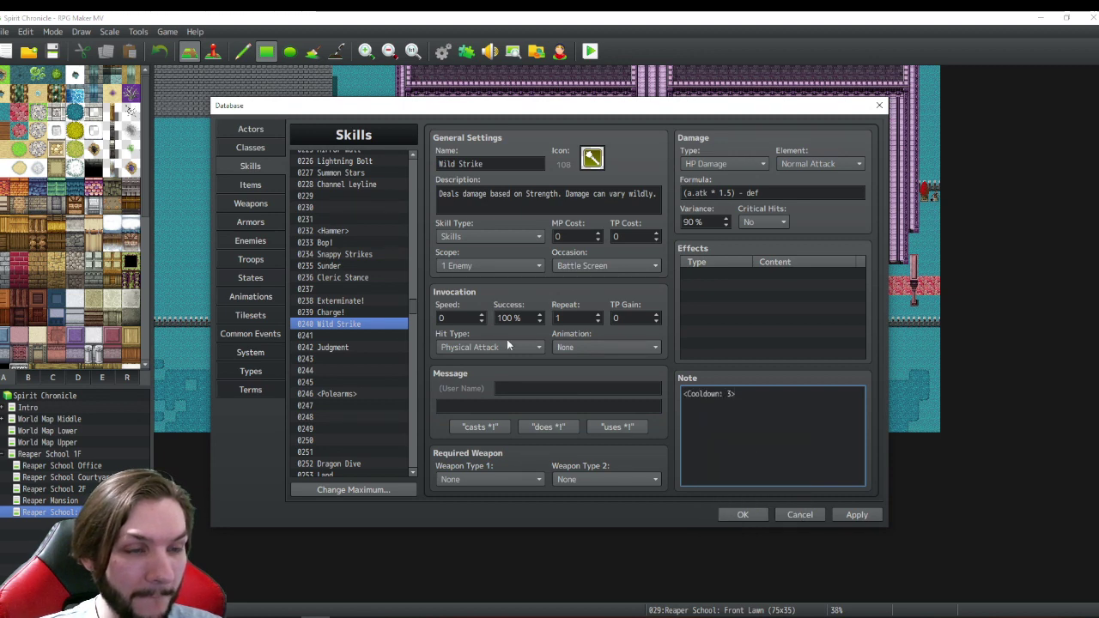
- Check the Charge! skill and empty slot 0241, and review the existing sword, staff and hammer skills in the list
click(333, 313)
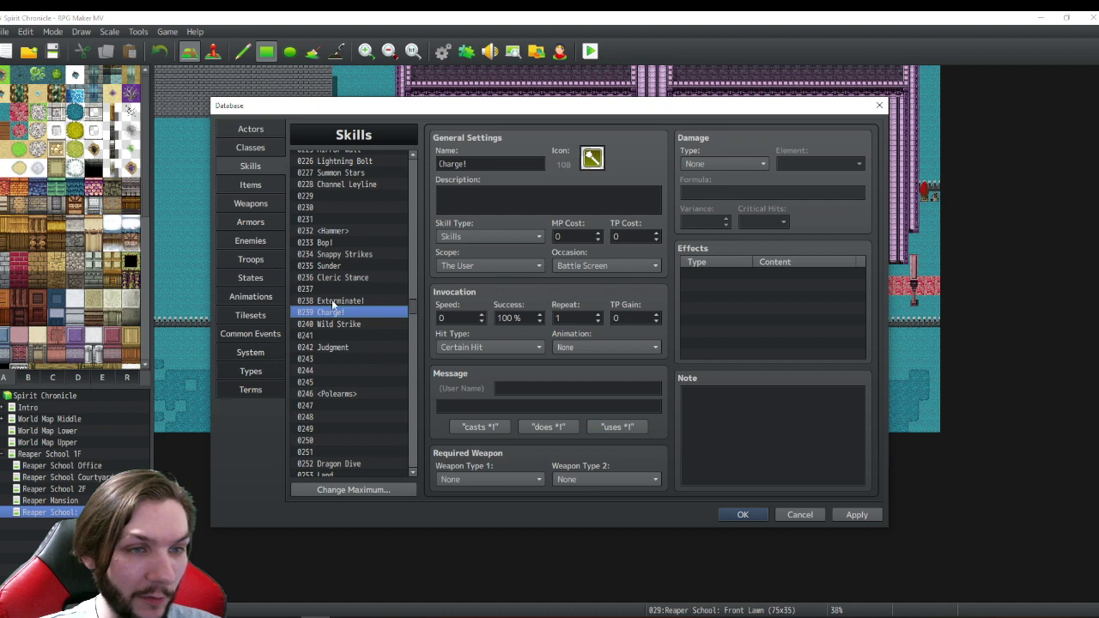
click(339, 336)
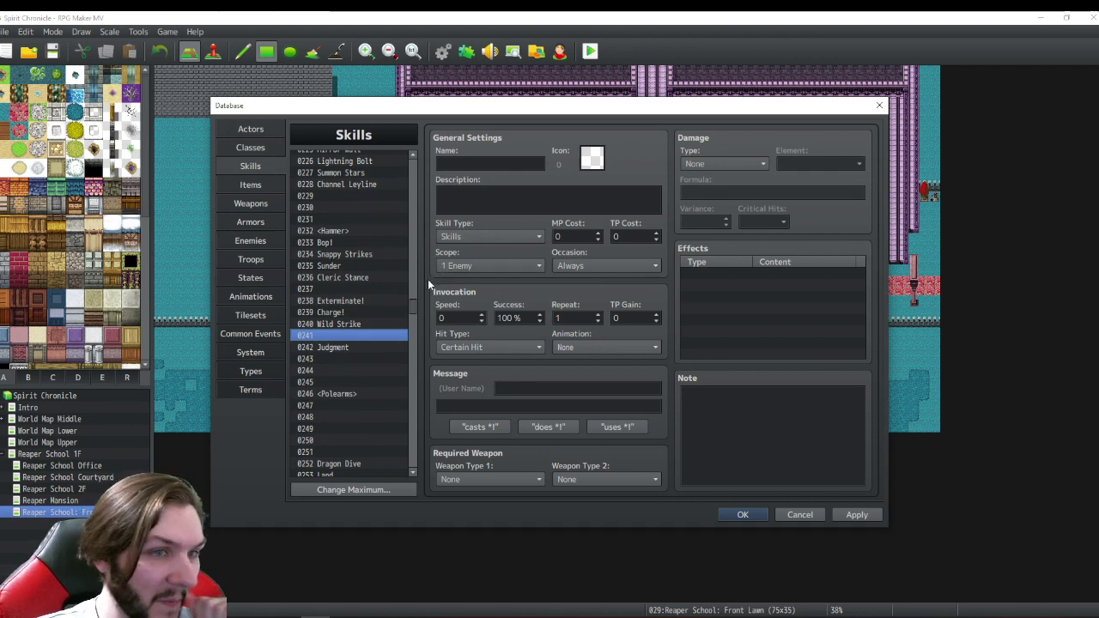
scroll(415, 299, up, 4)
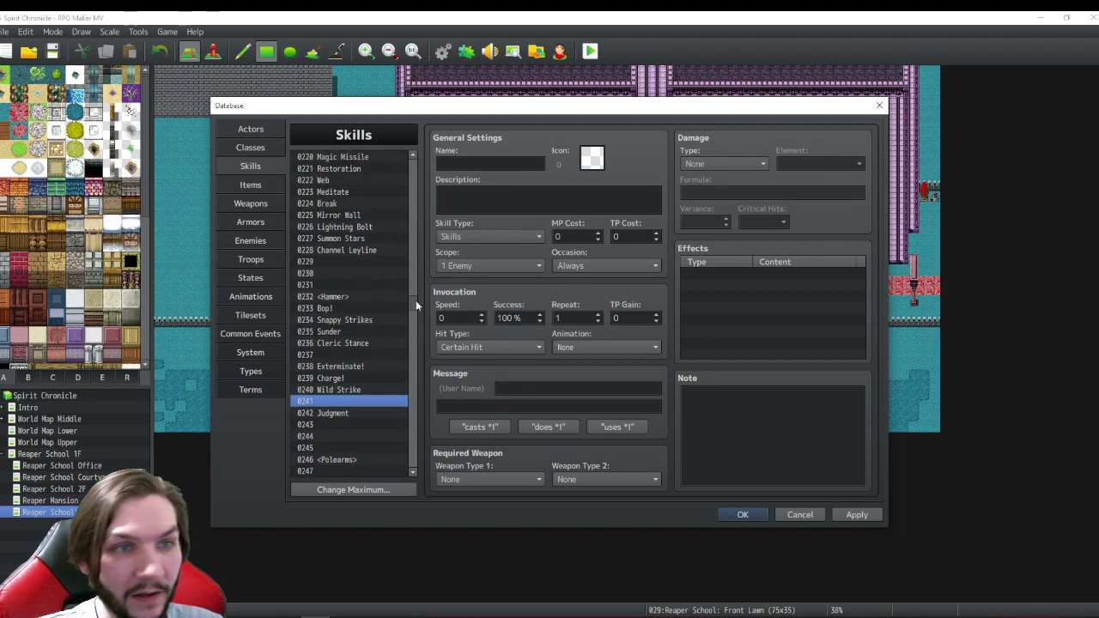
scroll(414, 296, up, 5)
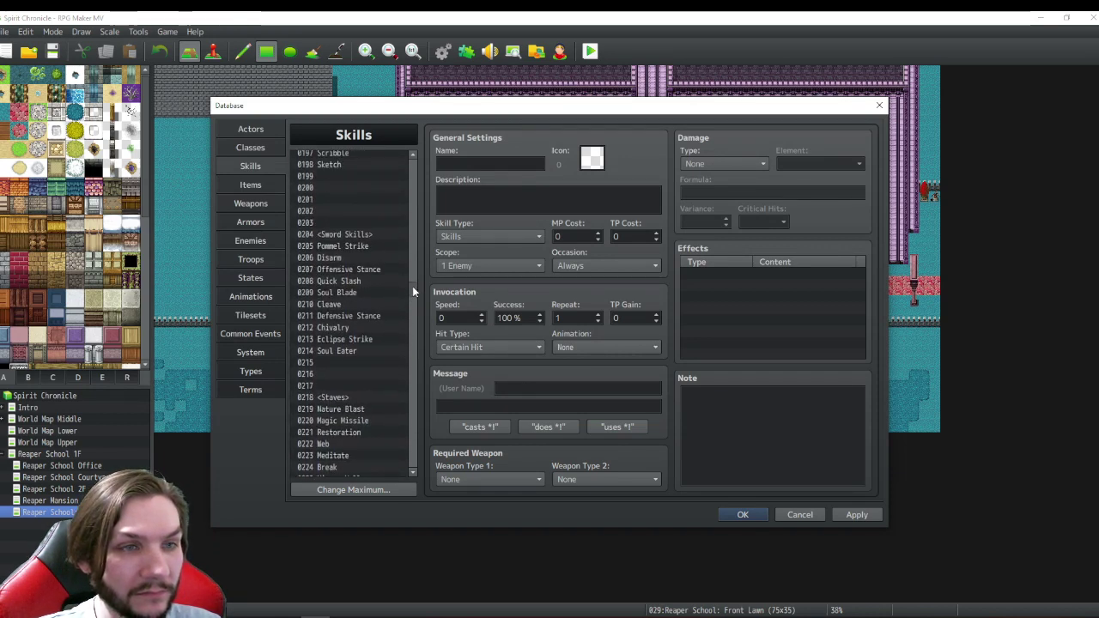
scroll(412, 286, up, 1)
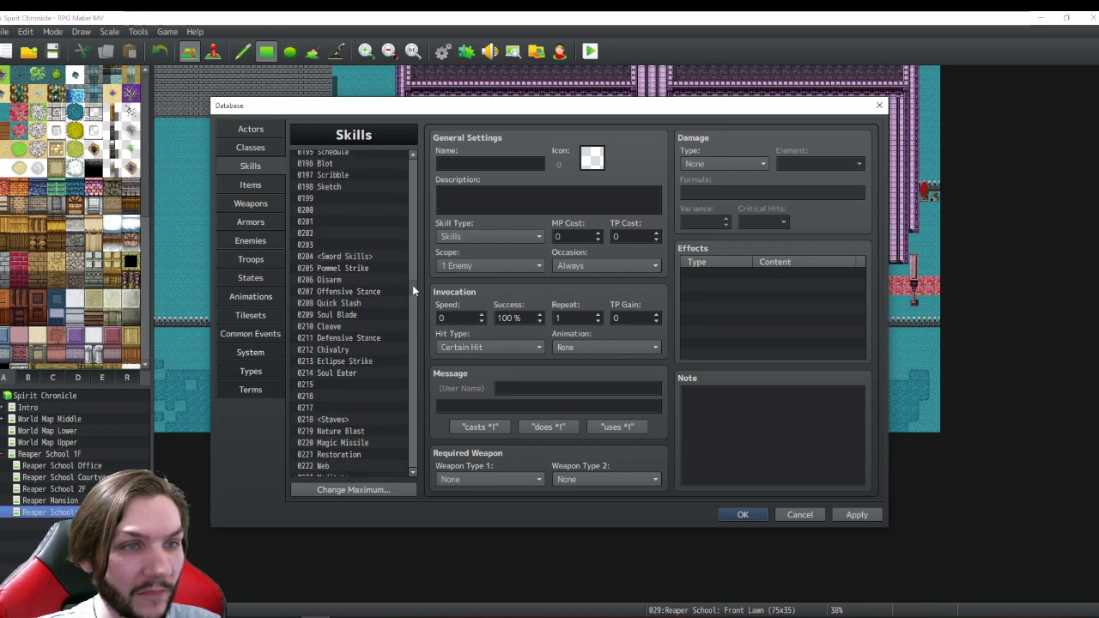
scroll(413, 285, down, 1)
scroll(412, 287, down, 1)
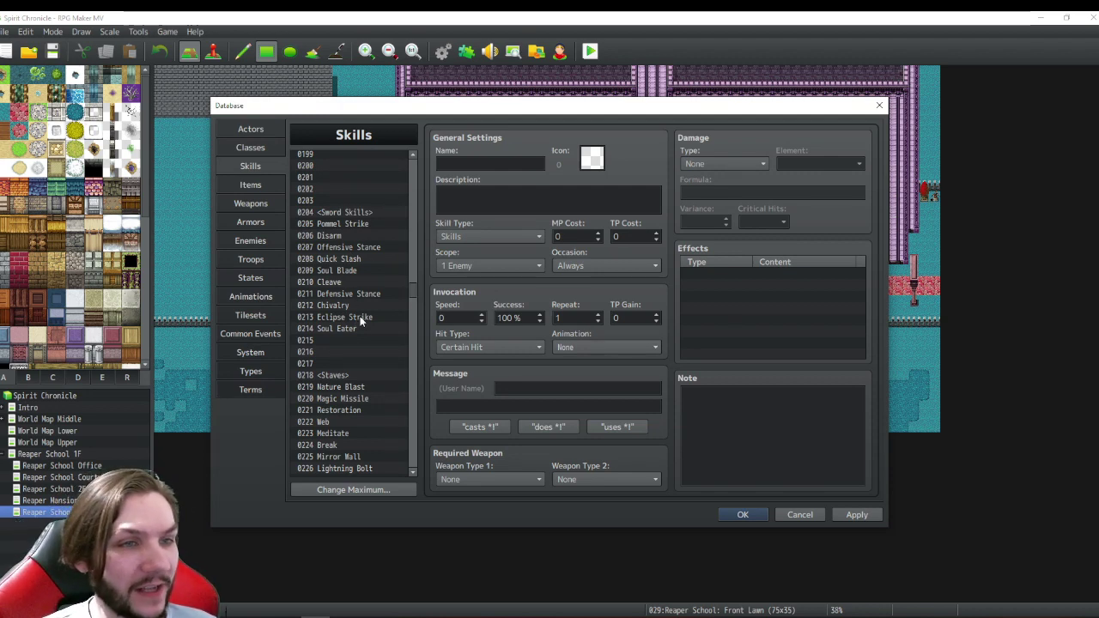
scroll(348, 295, down, 3)
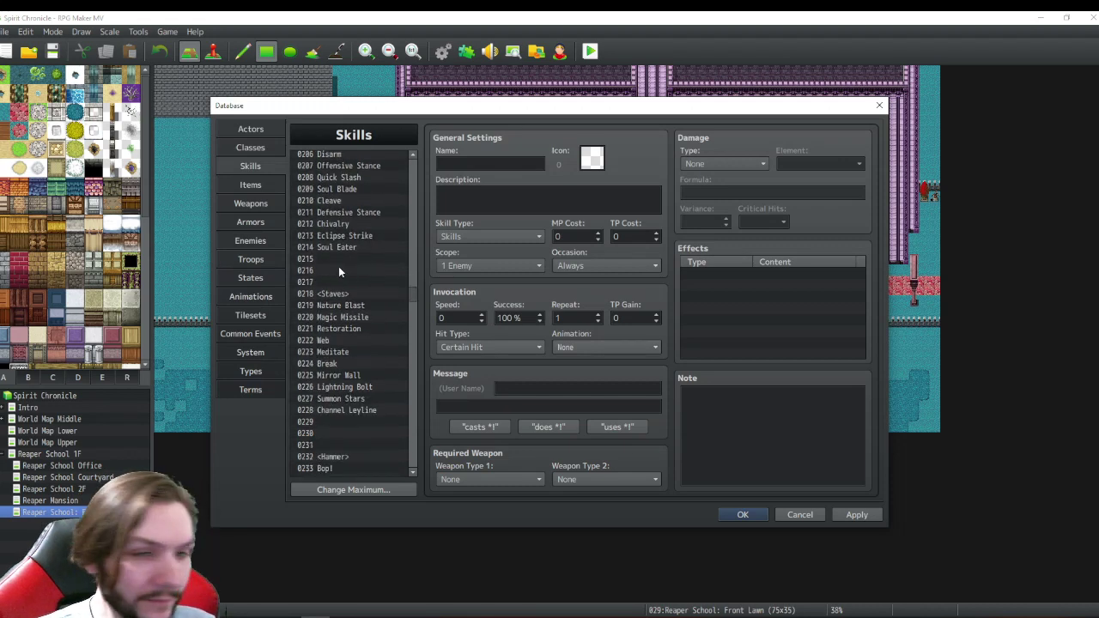
scroll(343, 275, down, 2)
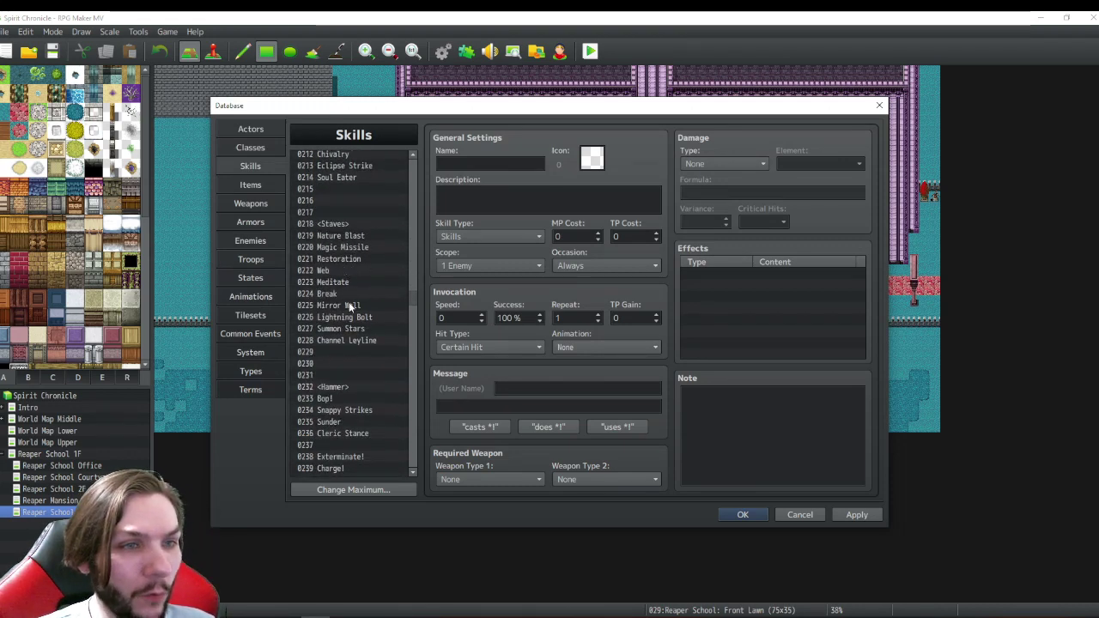
scroll(349, 302, down, 4)
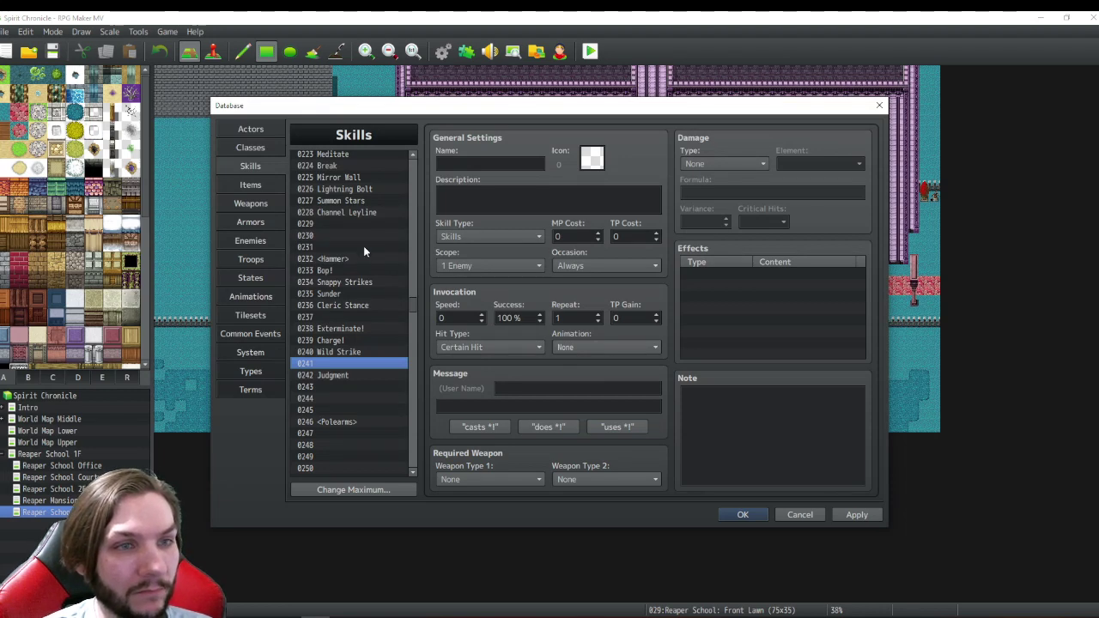
- Check the Twisted Mace's settings and traits in the weapons database, then return to the empty skill slot 0241
scroll(364, 249, down, 2)
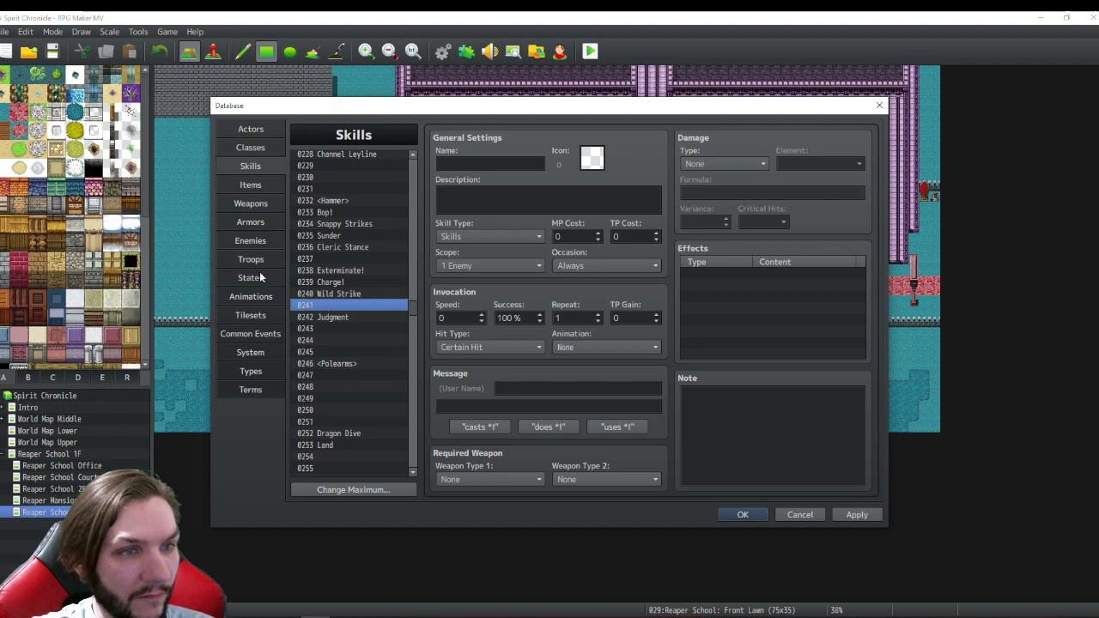
click(250, 203)
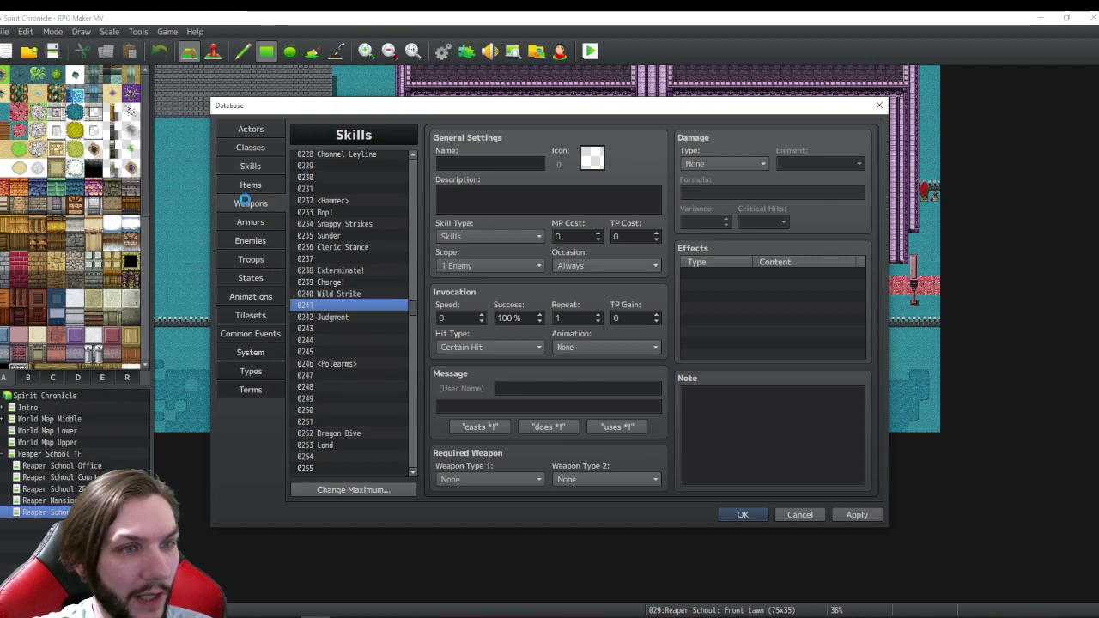
click(350, 340)
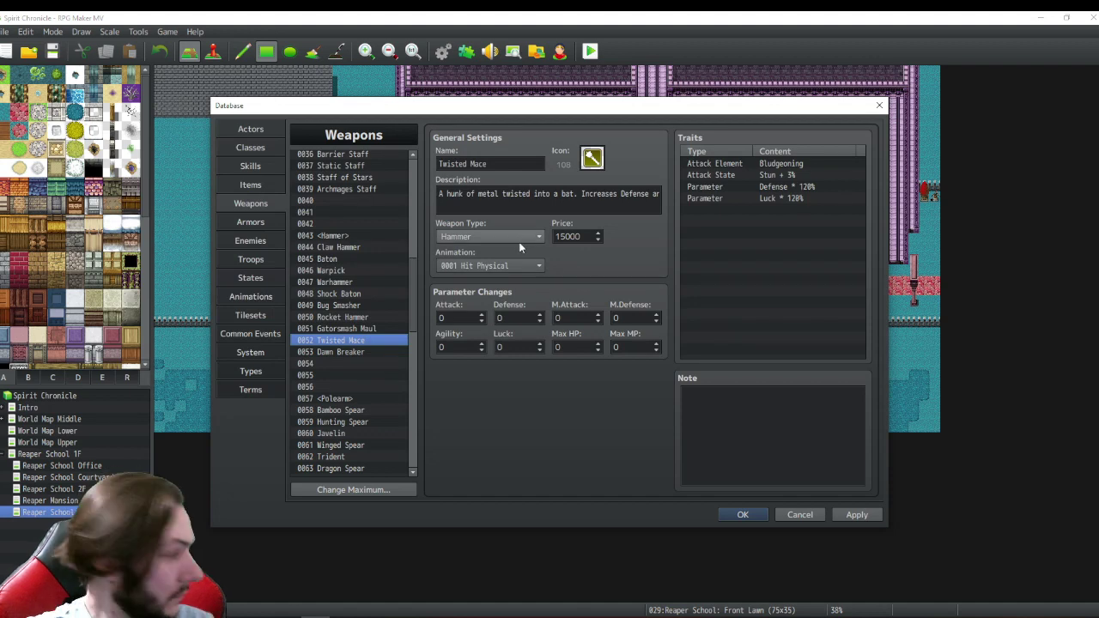
click(250, 166)
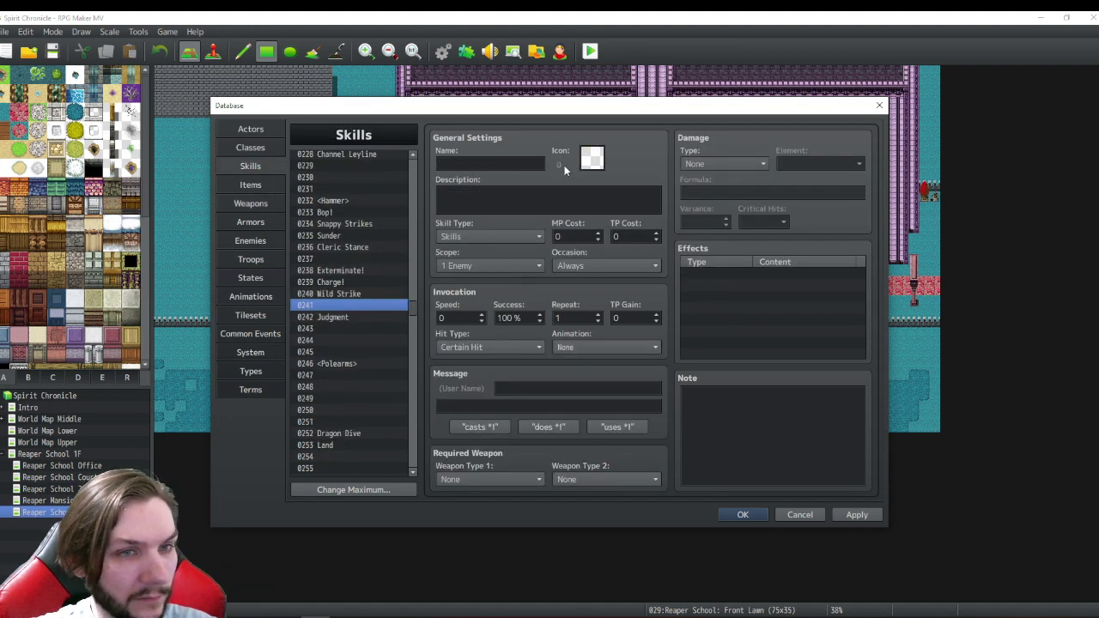
- Name skill 0241 "Sadistic Strike" and give it the mace icon 108
click(492, 163)
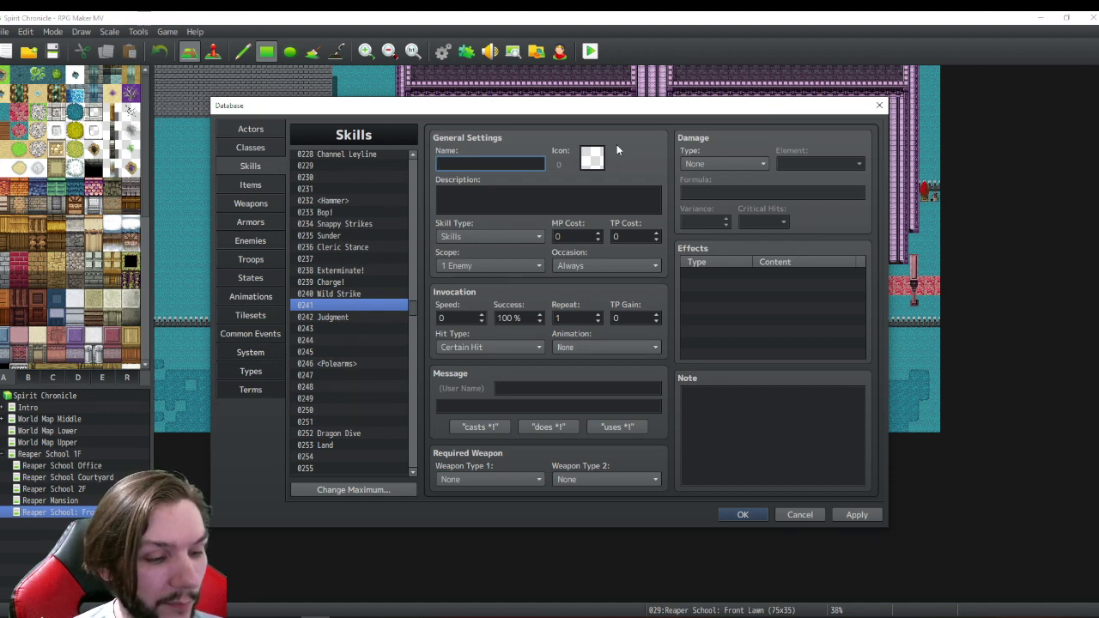
text(S)
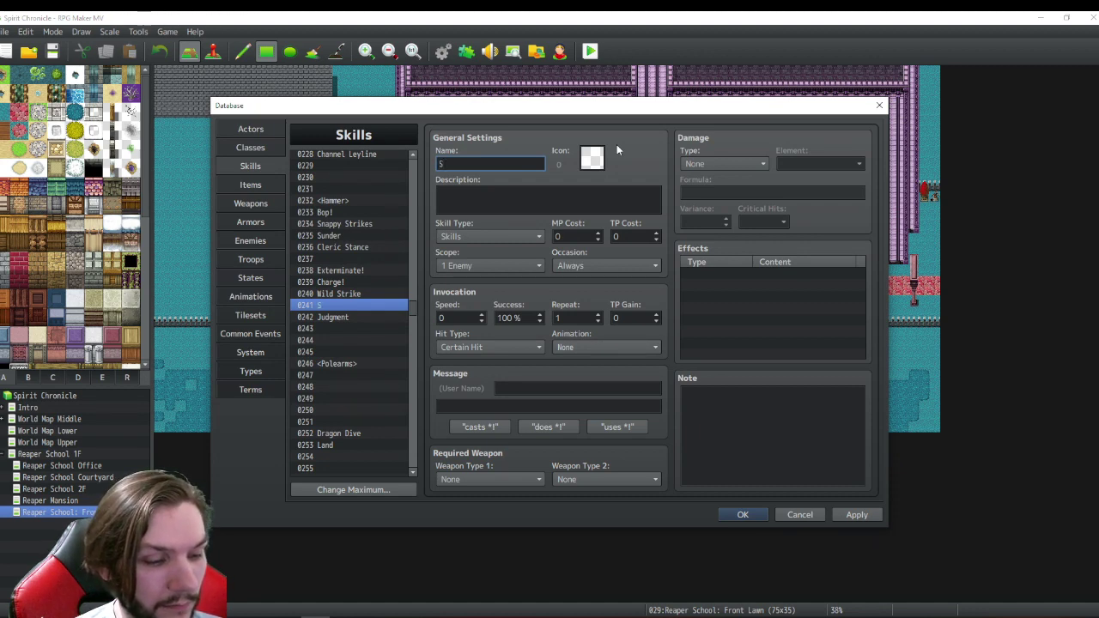
text(adisti)
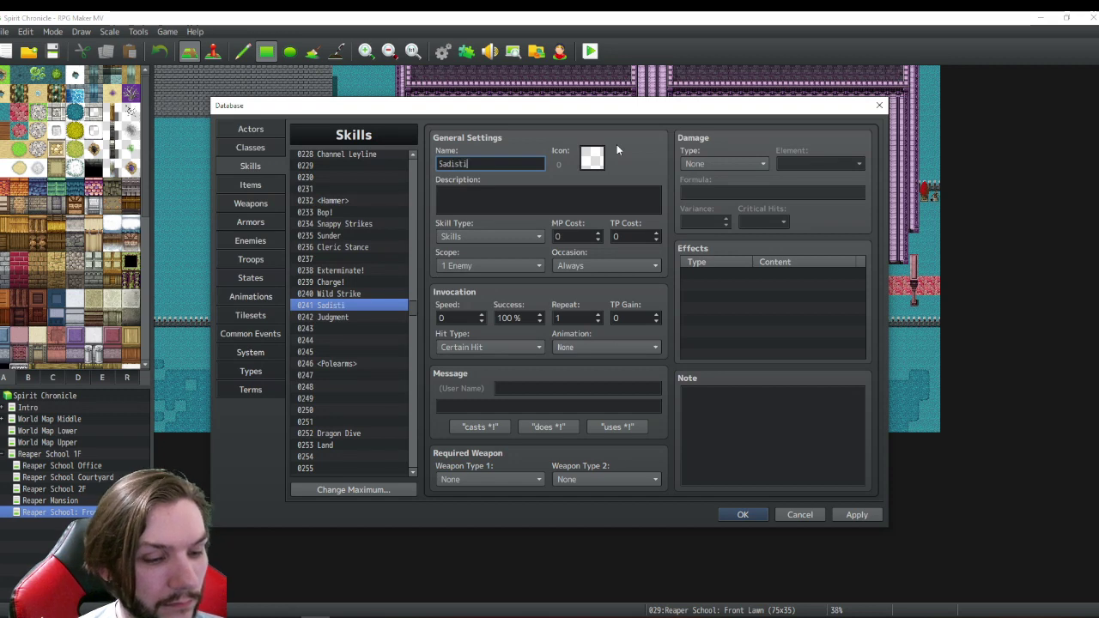
text(c Strike)
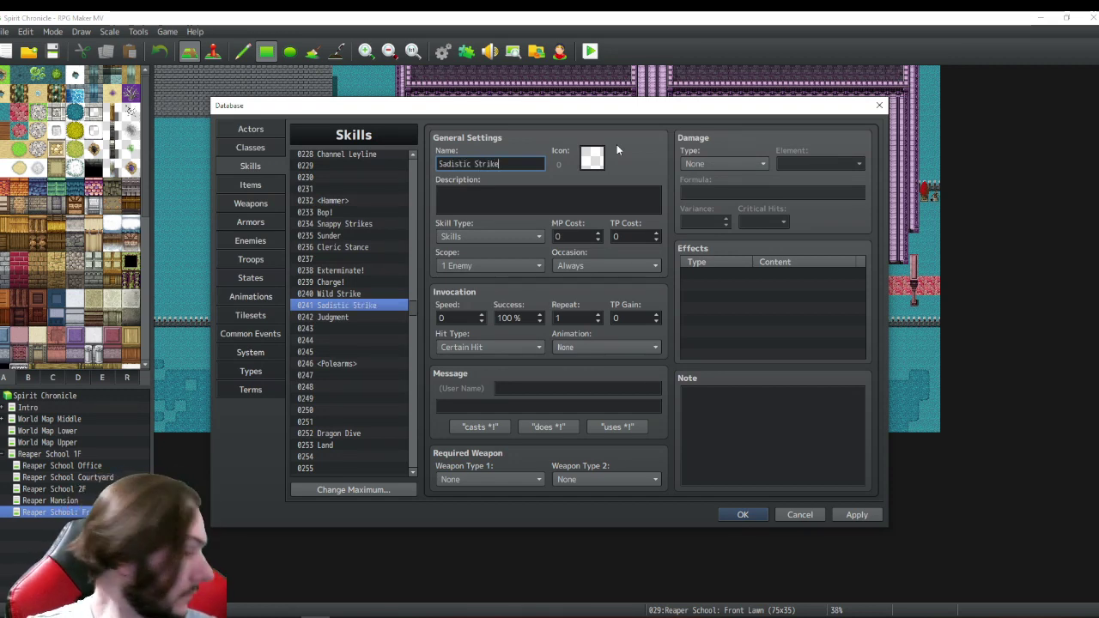
click(592, 161)
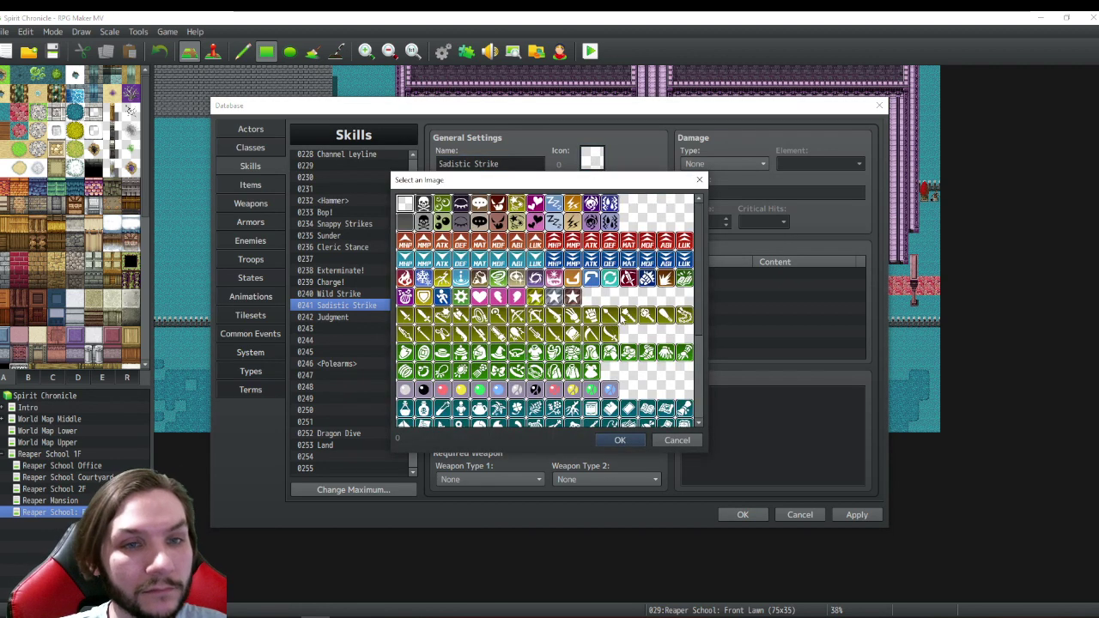
double_click(629, 316)
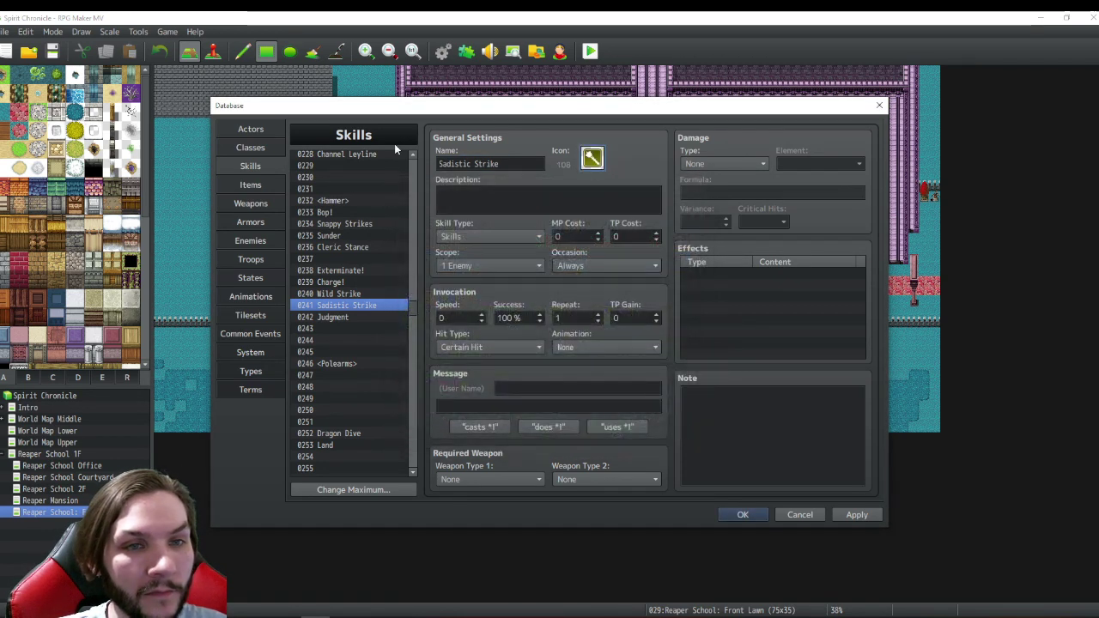
- Set Sadistic Strike's damage type to HP Damage and its element to Normal Attack
click(729, 164)
click(731, 193)
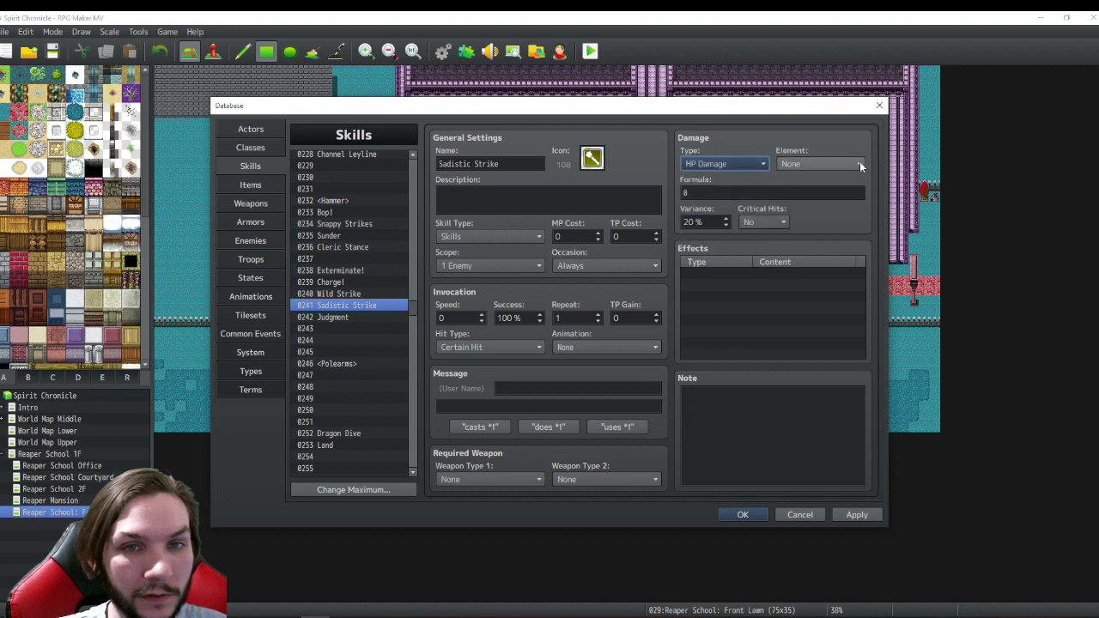
click(858, 162)
click(813, 172)
key(Up)
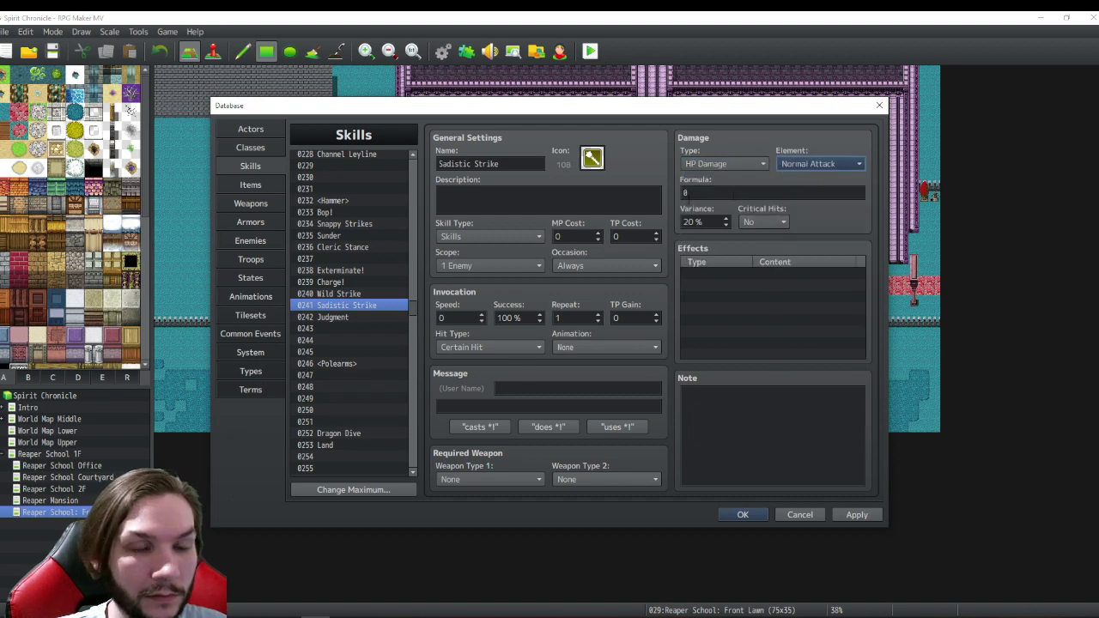
- Write Sadistic Strike's description: "Deals damage based on Strength. Gets progressively stronger the more it's used."
click(548, 198)
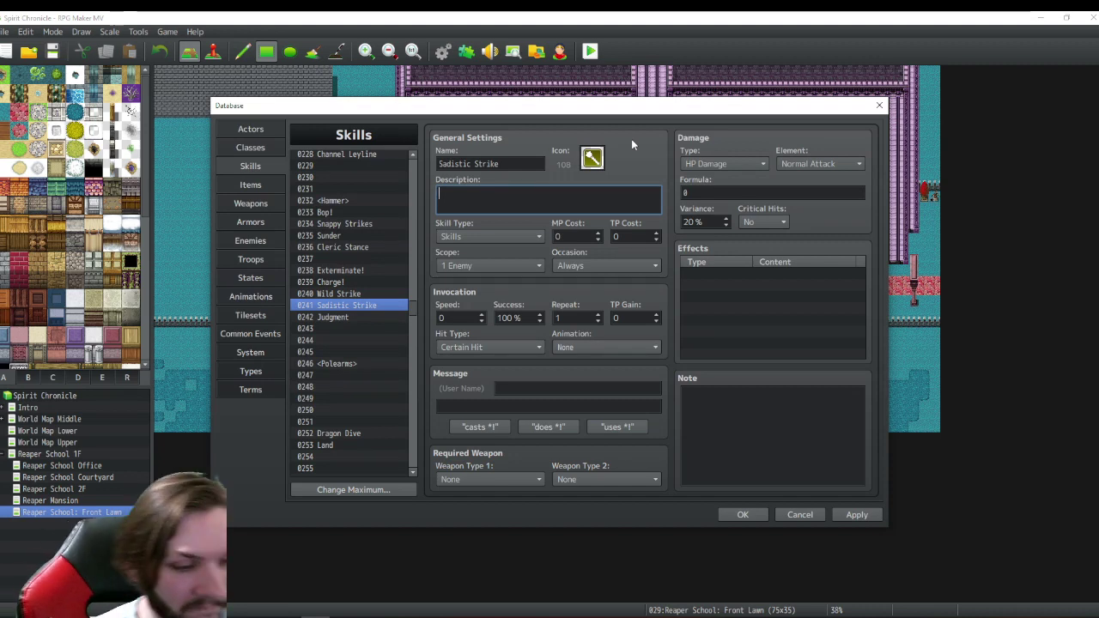
text(Deals )
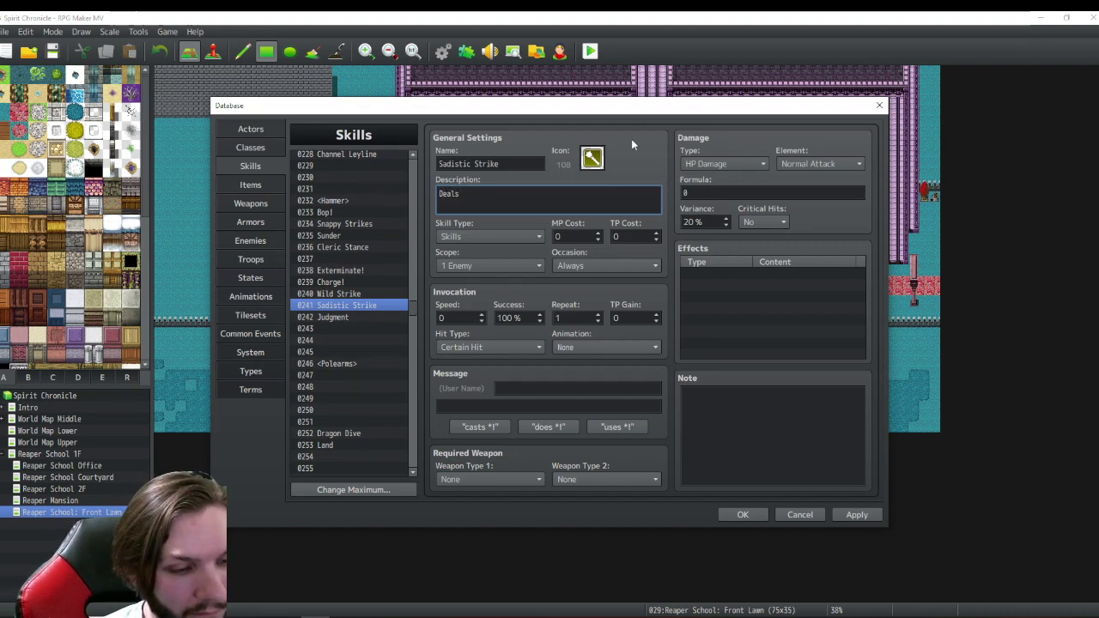
text(dama)
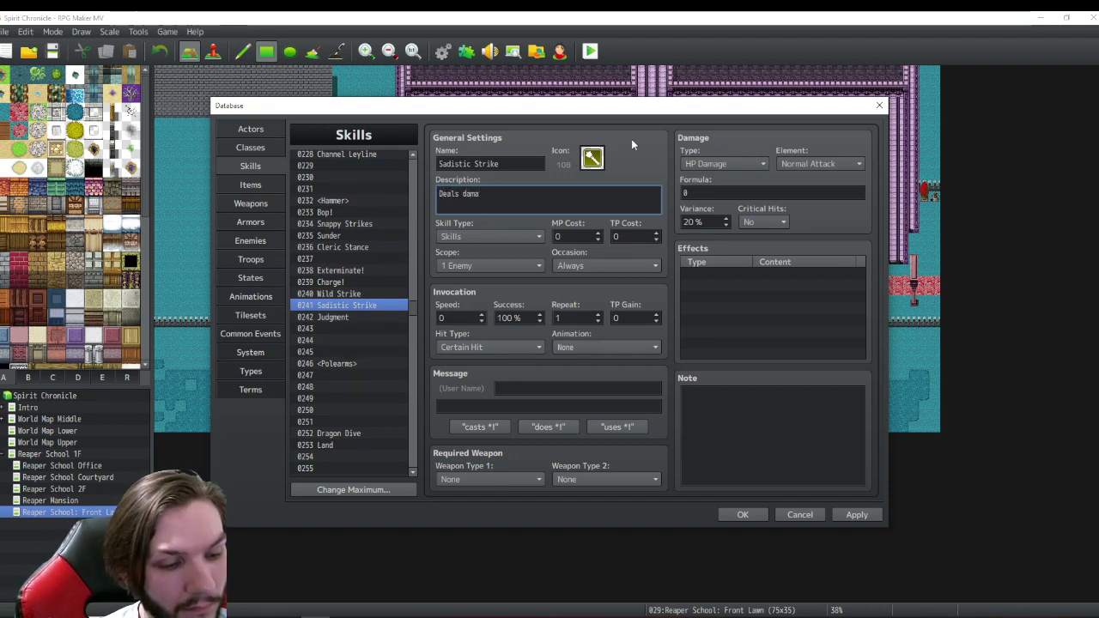
text(ge based )
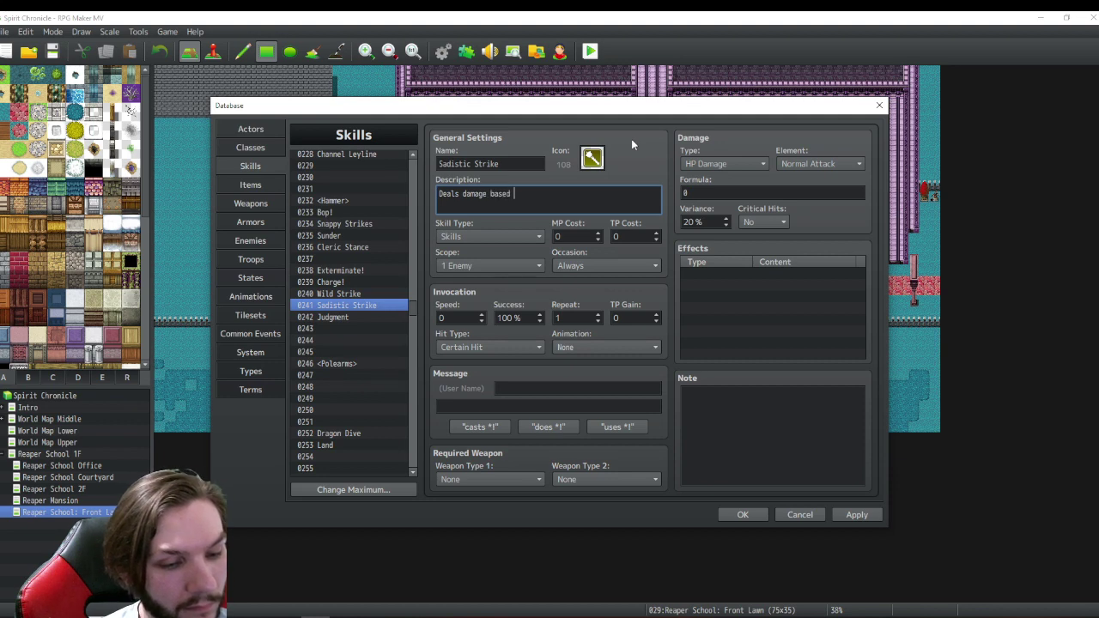
text(on Stre)
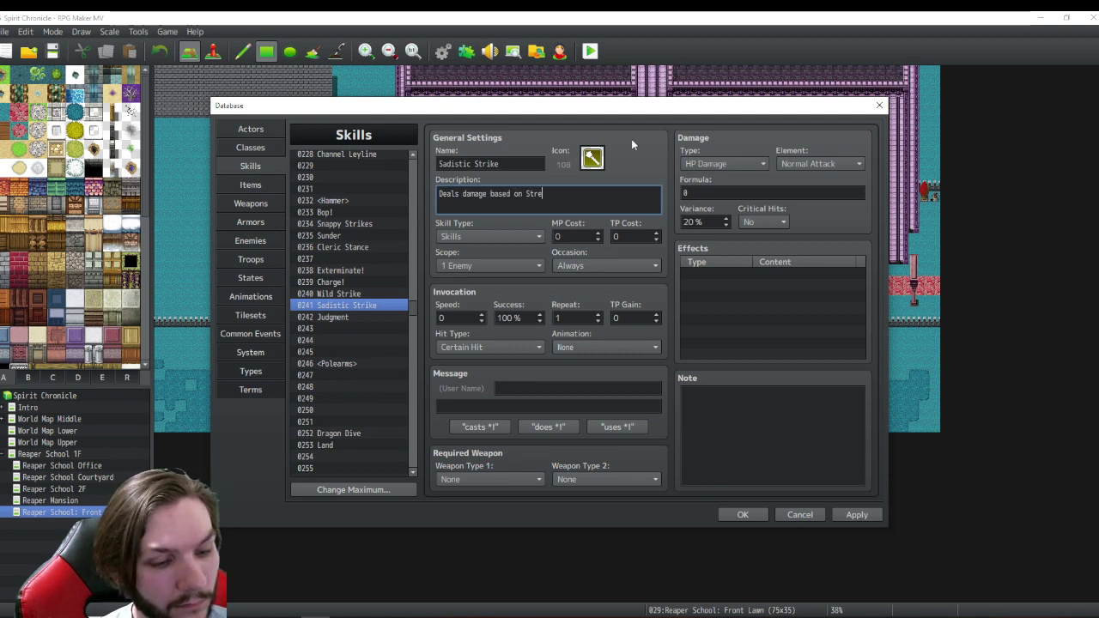
text(ngth)
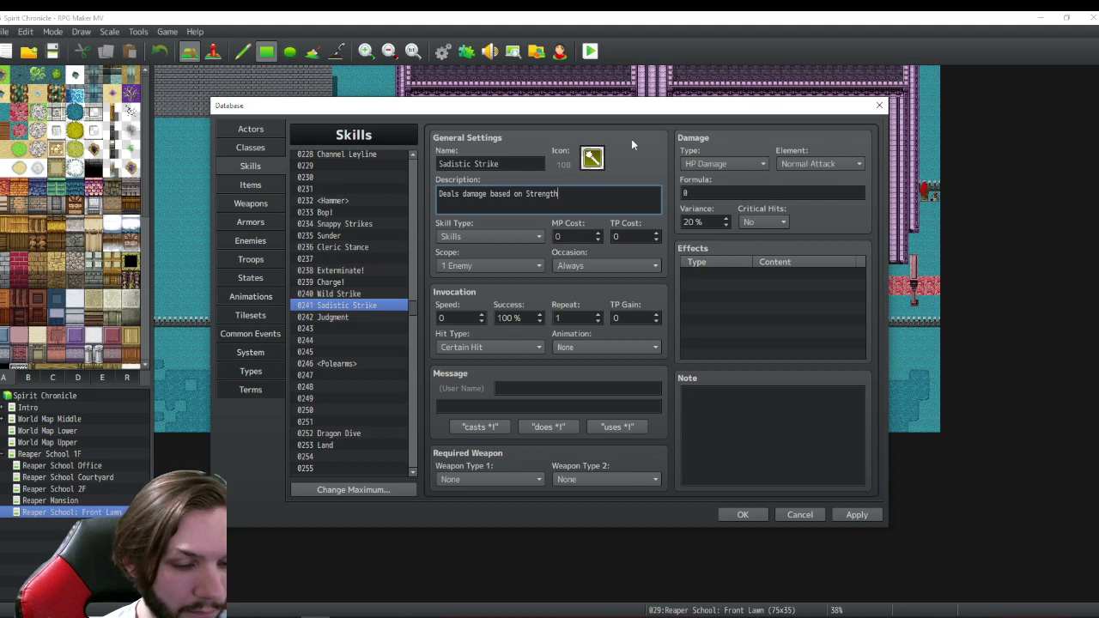
text(. Ge)
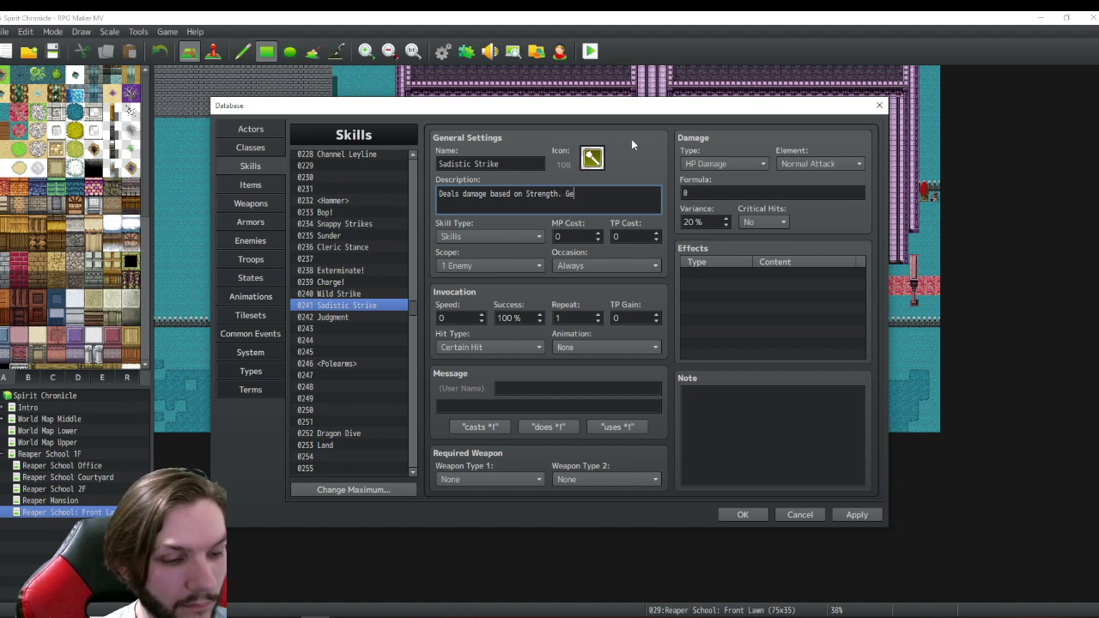
text(ts p)
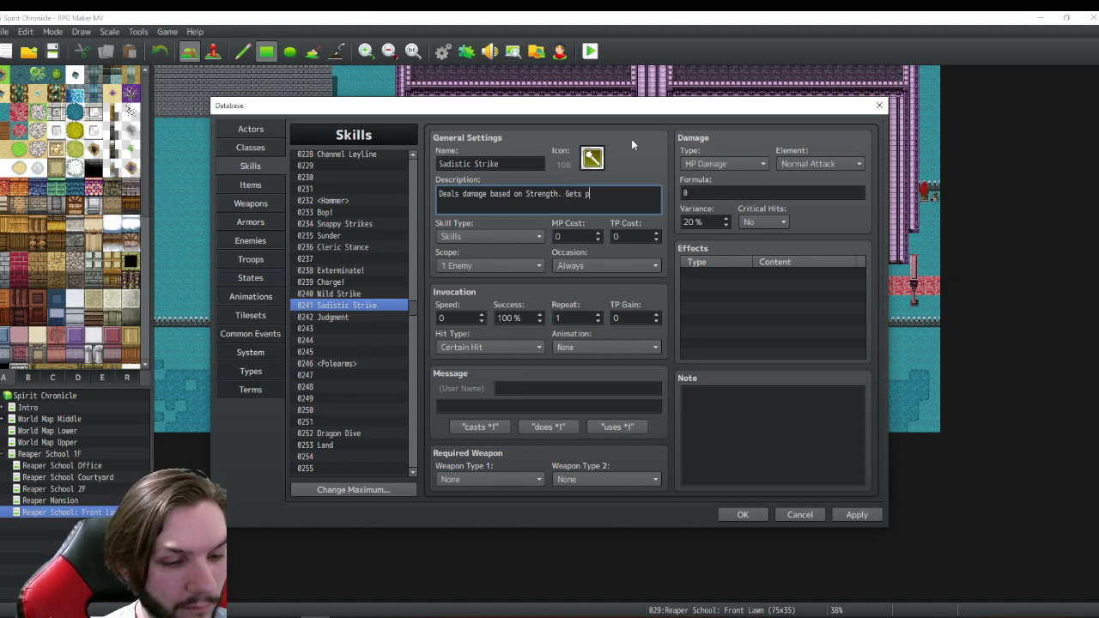
text(rogressi)
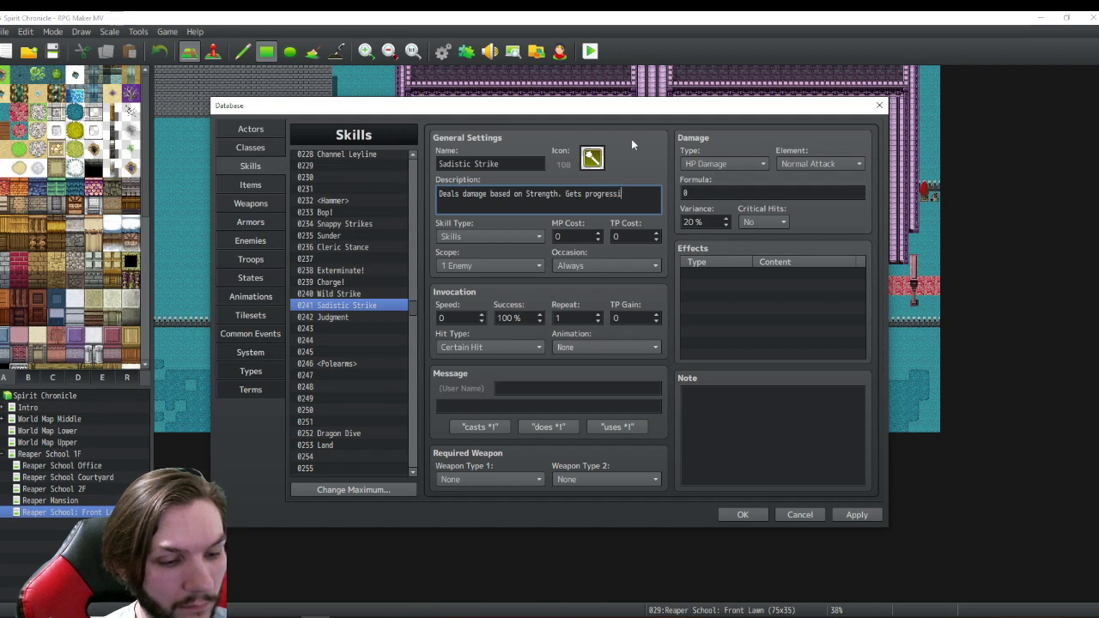
text(vely st)
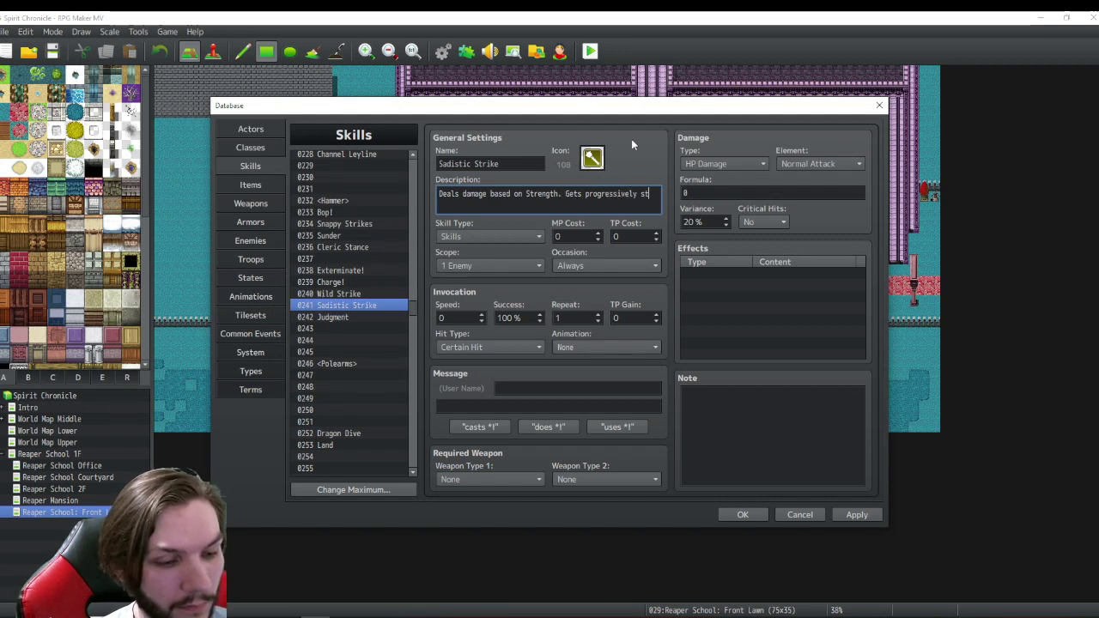
text(ronger the )
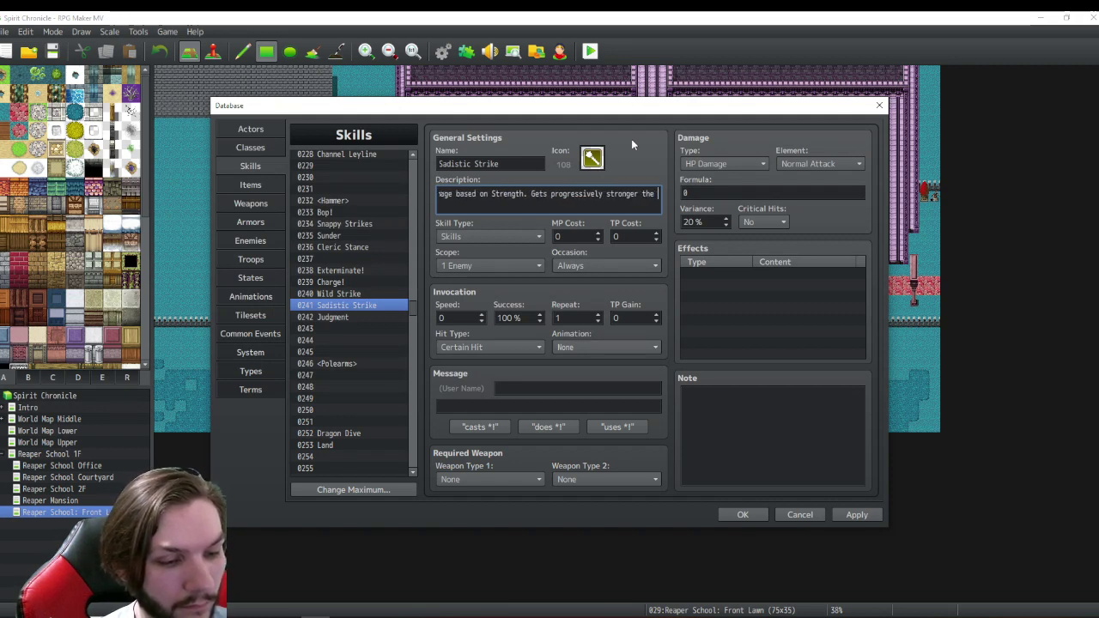
text(more it)
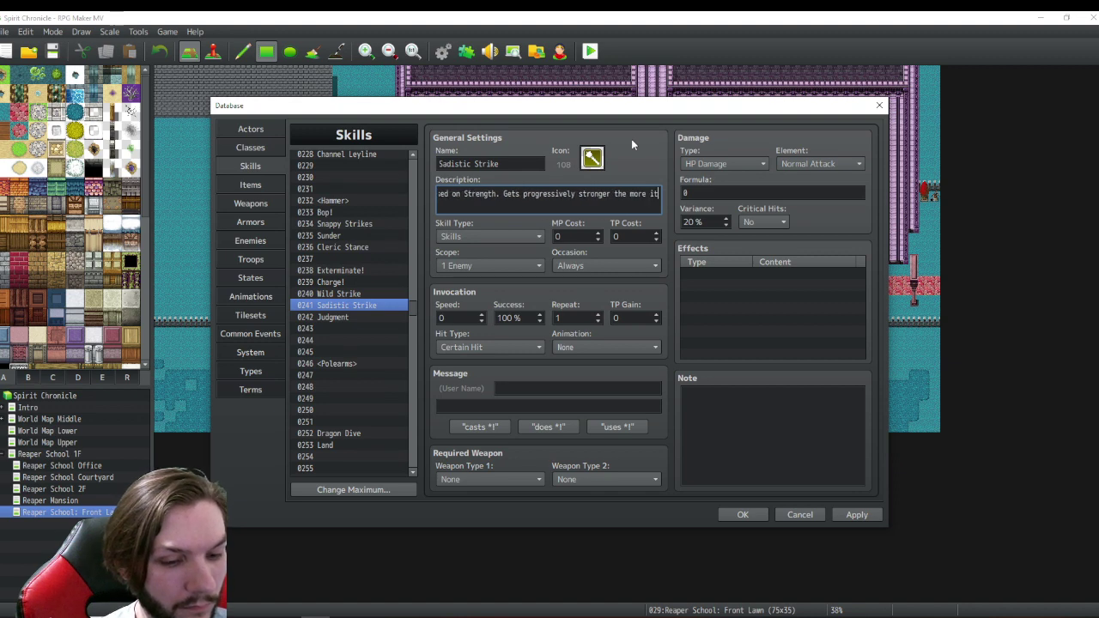
text('s used.)
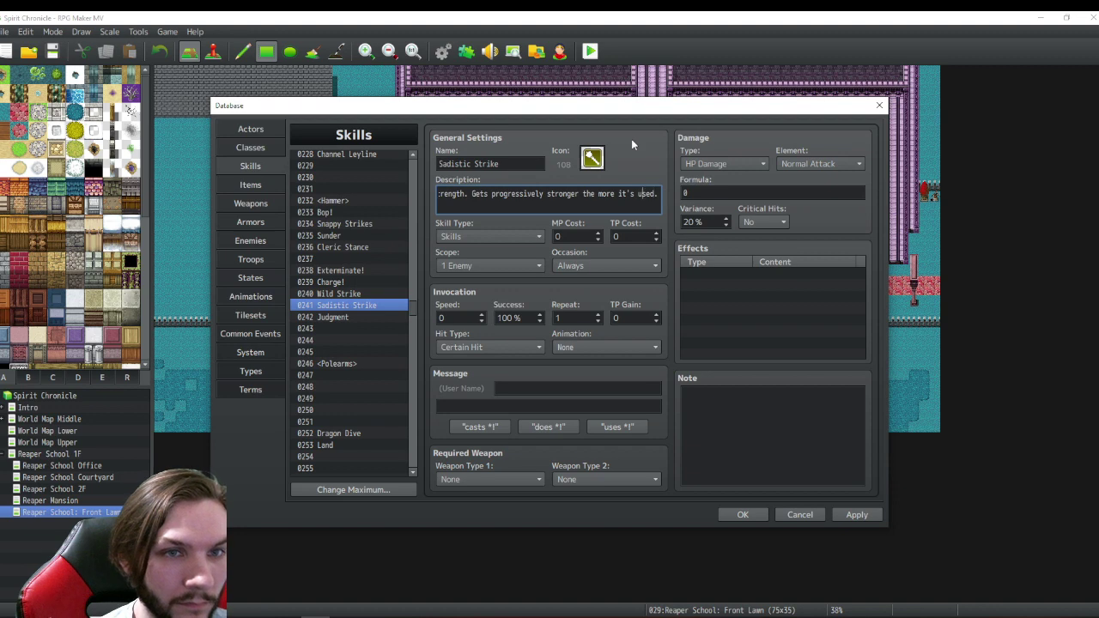
- Break Sadistic Strike's description so that "more it's used." starts on the second line
key(ctrl+Left)
key(ctrl+Left)
key(ctrl+Left)
key(Return)
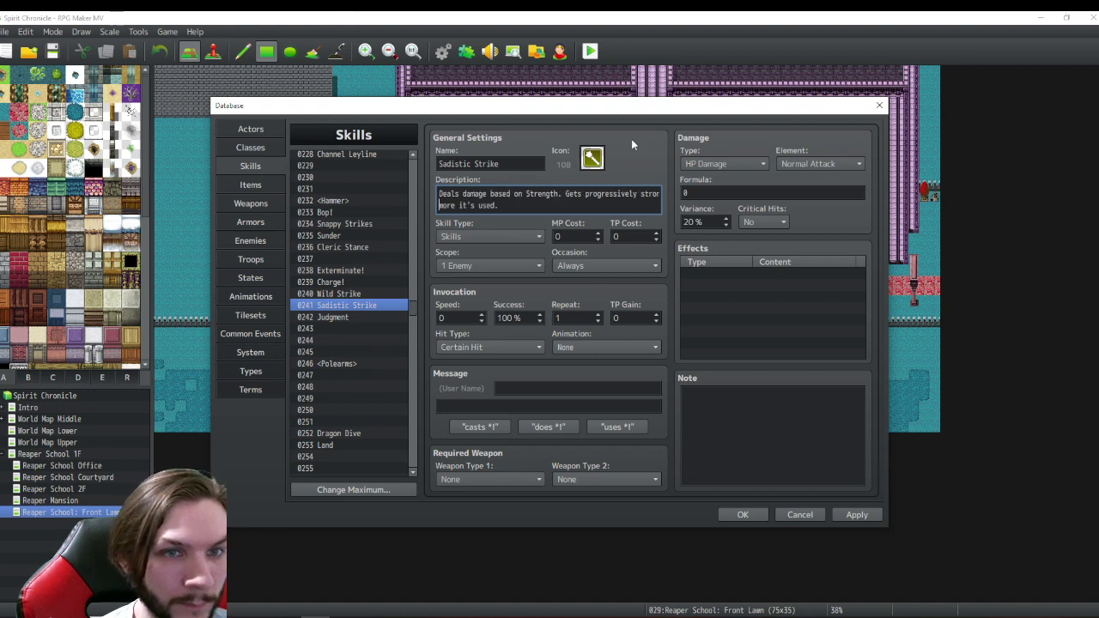
key(BackSpace)
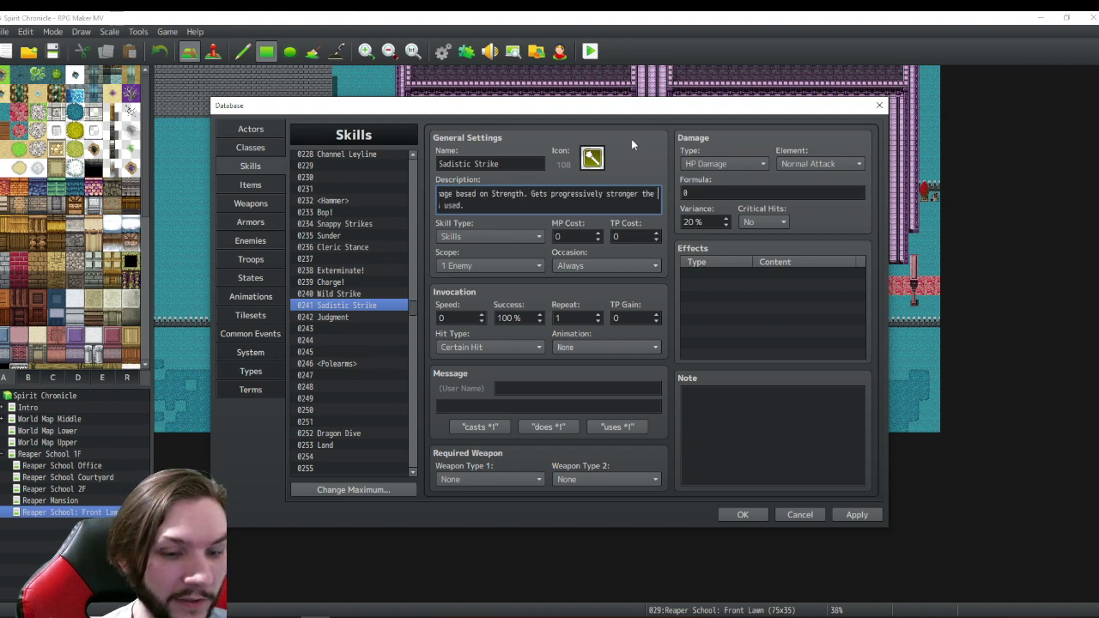
key(Home)
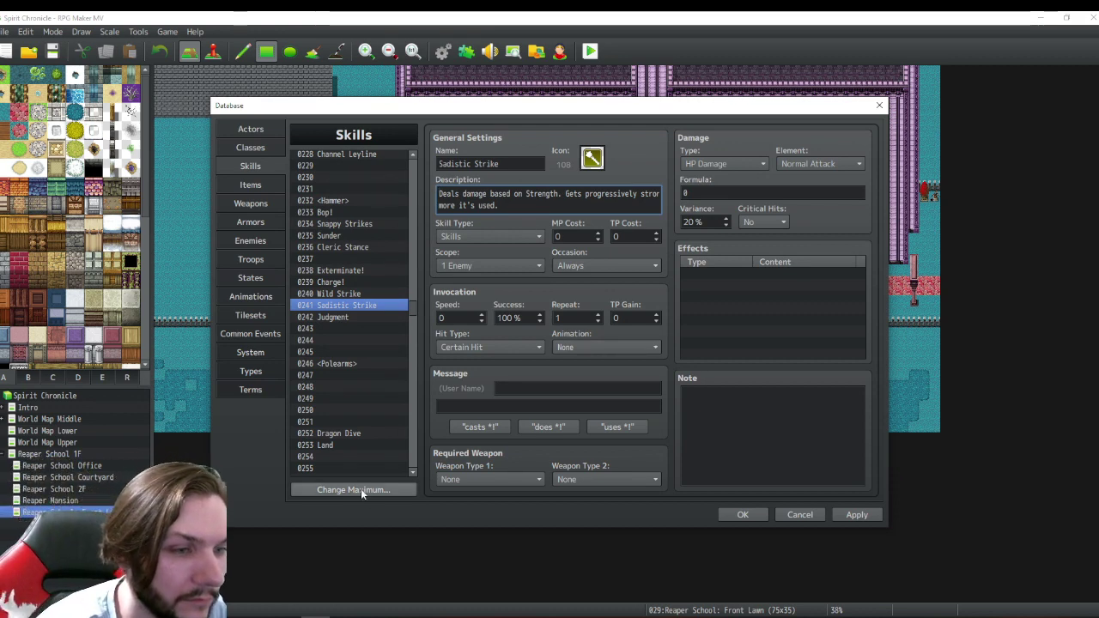
- Switch to Streamlabs Desktop, hide the Video Capture Device source, and return to RPG Maker MV
mouse_move(288, 617)
click(286, 575)
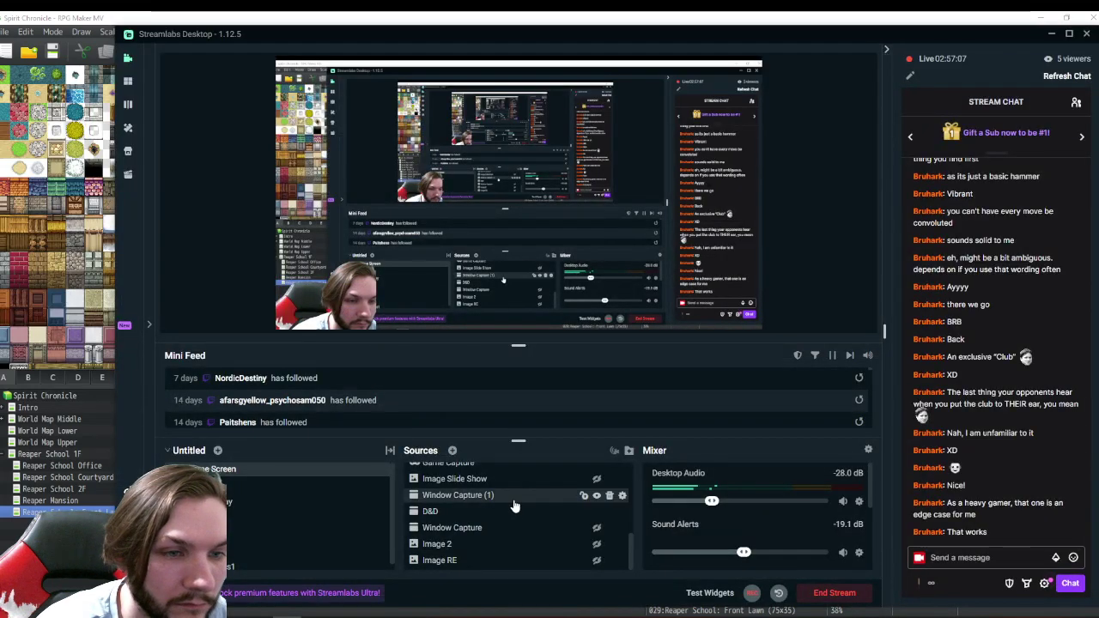
scroll(513, 505, up, 3)
scroll(513, 504, up, 3)
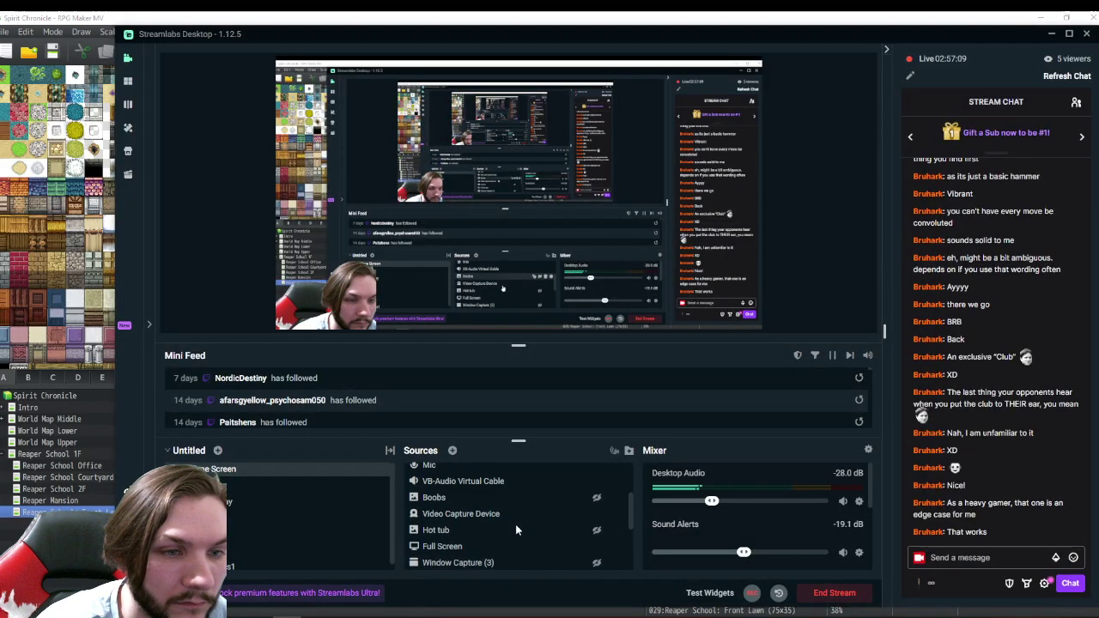
click(596, 515)
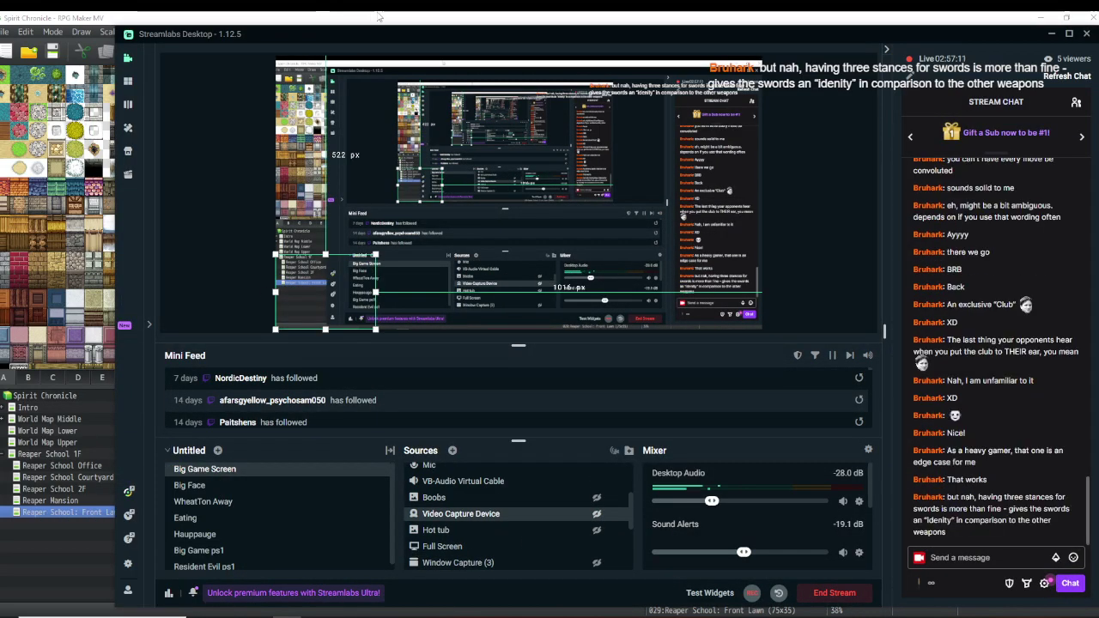
key(alt+Tab)
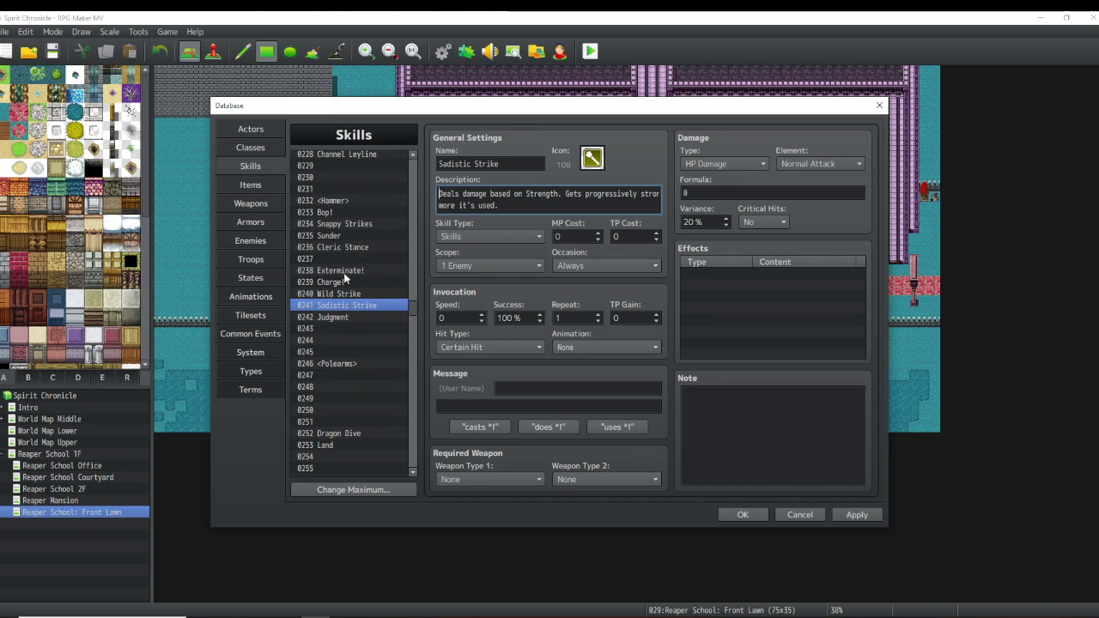
- Review the Judgment, Sadistic Strike and Wild Strike skills' damage formulas and notes
scroll(343, 276, up, 1)
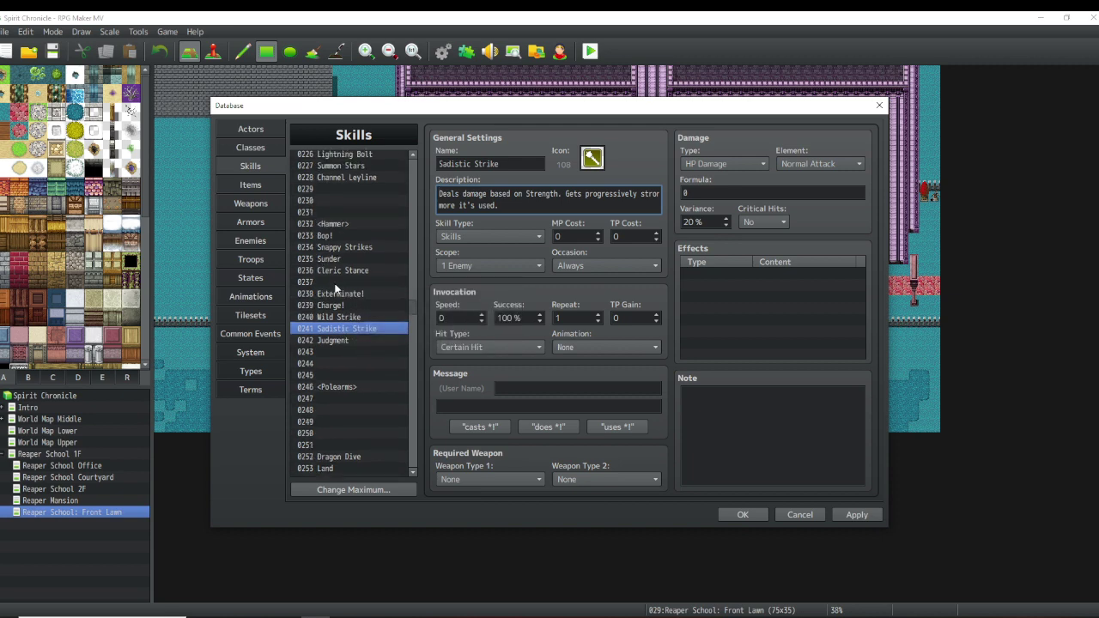
click(344, 340)
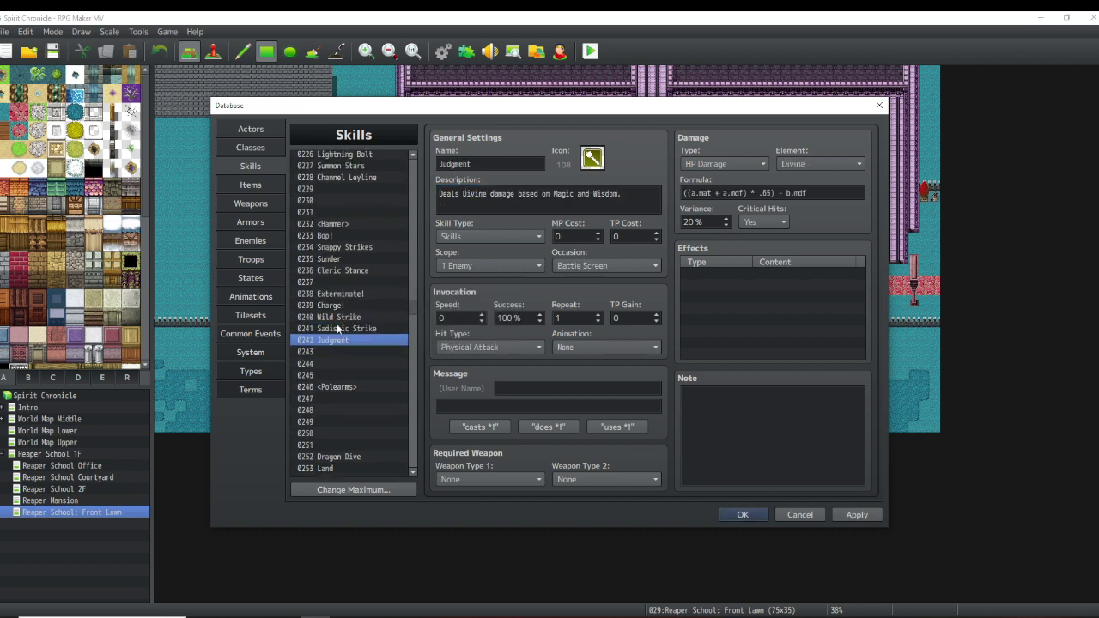
click(337, 328)
click(338, 318)
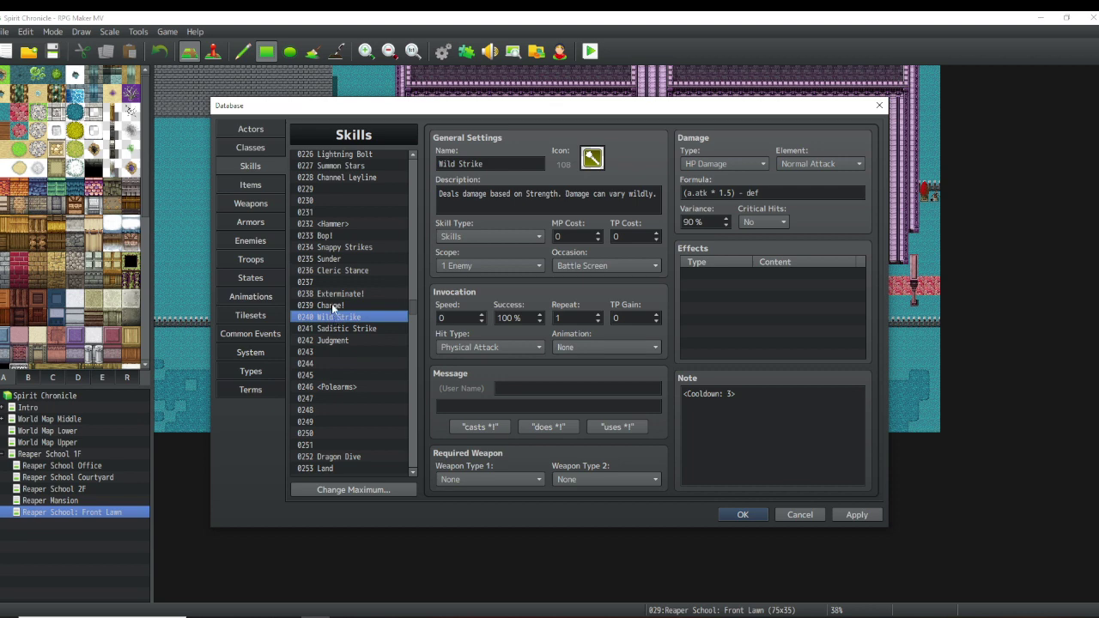
- Copy Sunder's note tags <Cooldown: 3> and <Instant Cast> into Sadistic Strike's note
click(336, 305)
click(345, 317)
click(342, 281)
click(342, 270)
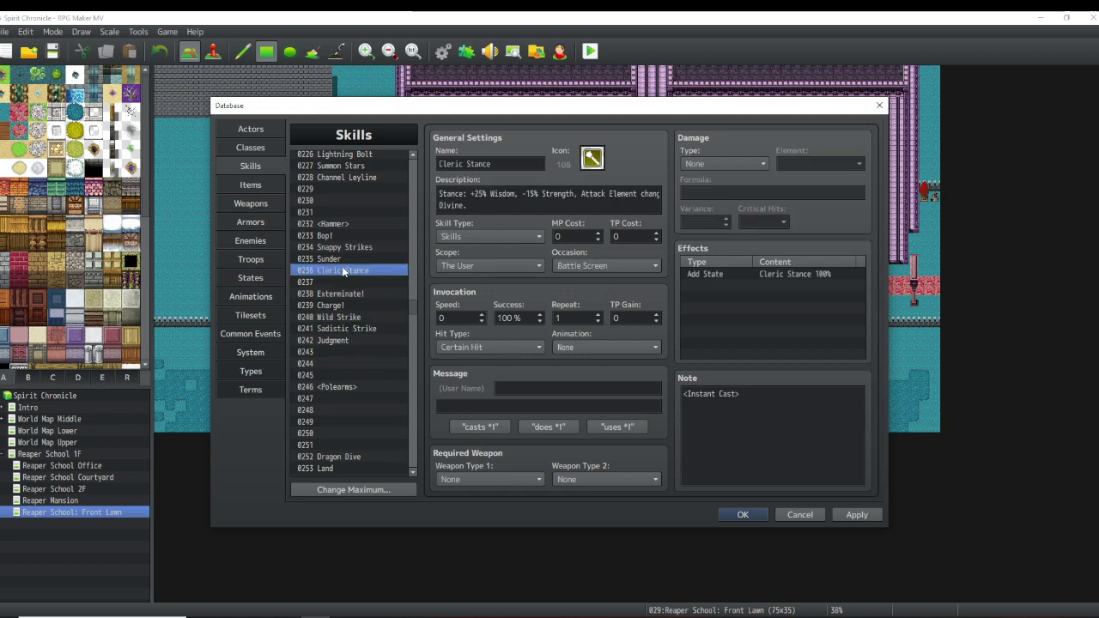
click(340, 259)
drag(683, 393, 738, 405)
right_click(738, 400)
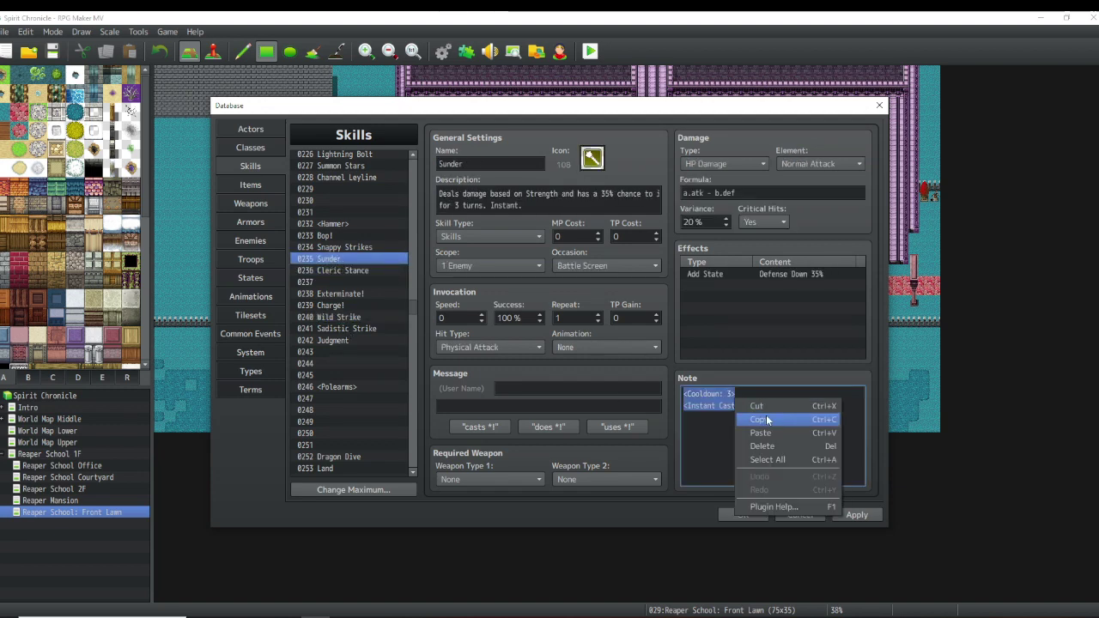
click(764, 419)
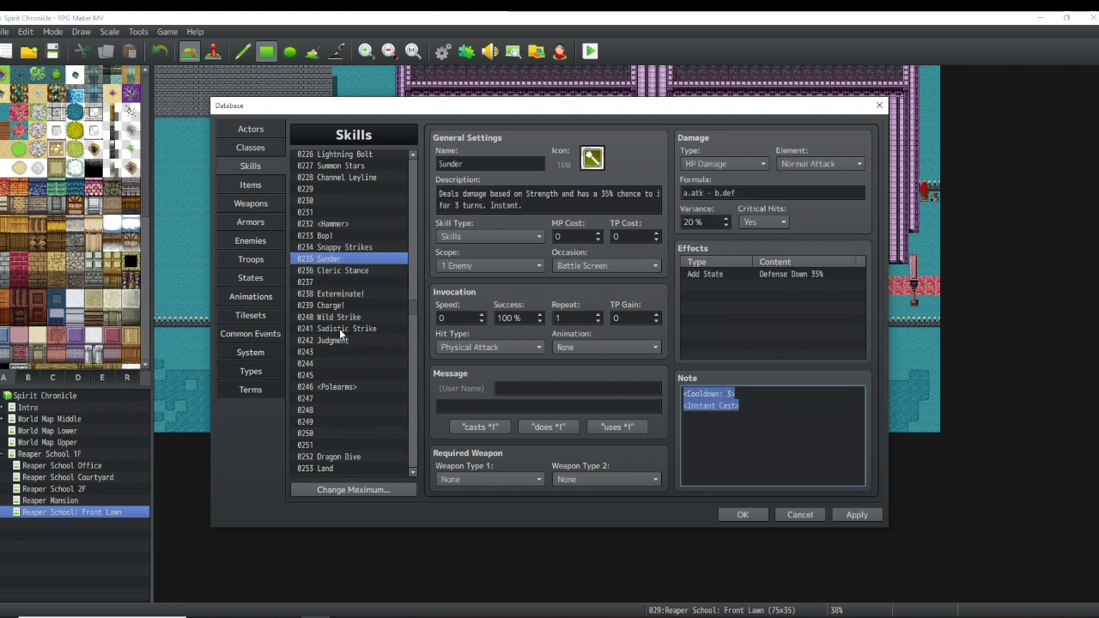
click(341, 328)
right_click(712, 406)
click(728, 441)
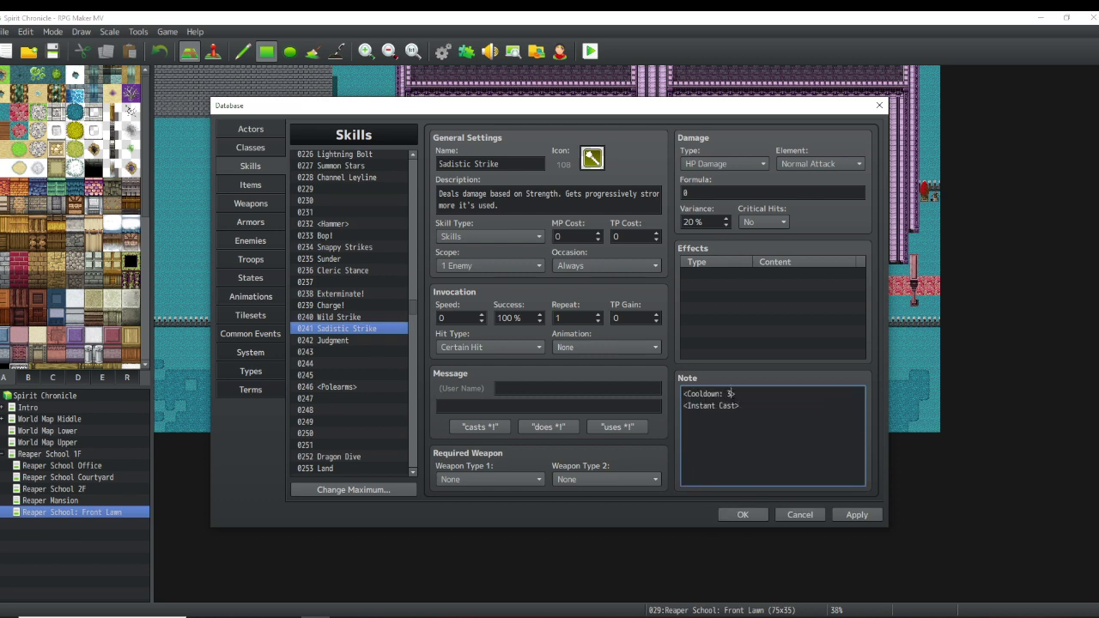
- Set Sadistic Strike's occasion to Battle Screen and its critical hits to Yes
click(636, 262)
click(618, 292)
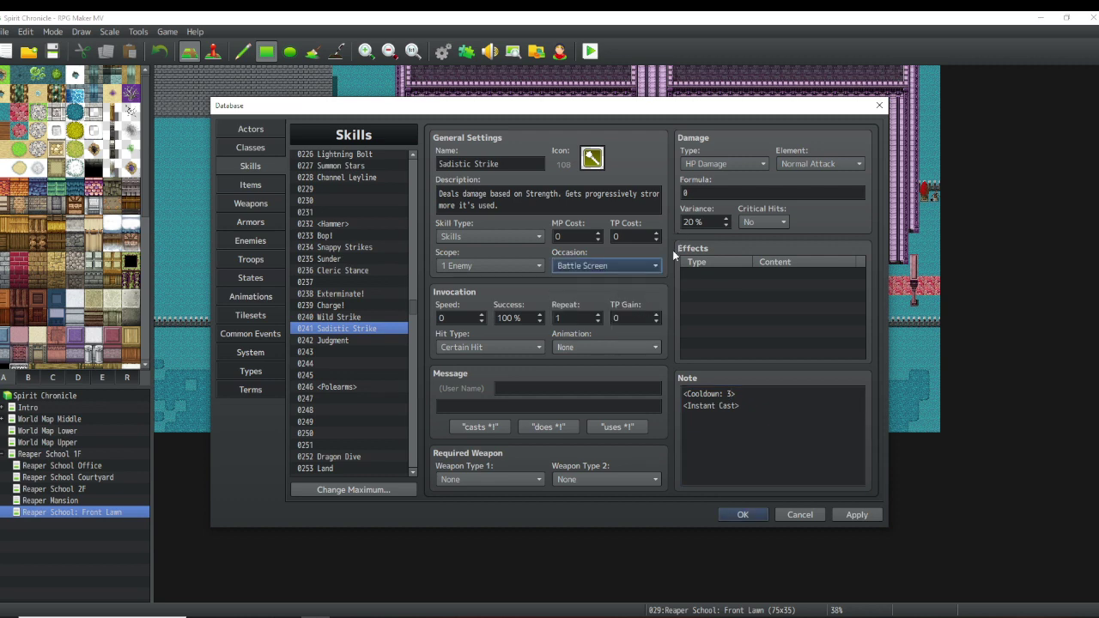
click(769, 221)
click(783, 246)
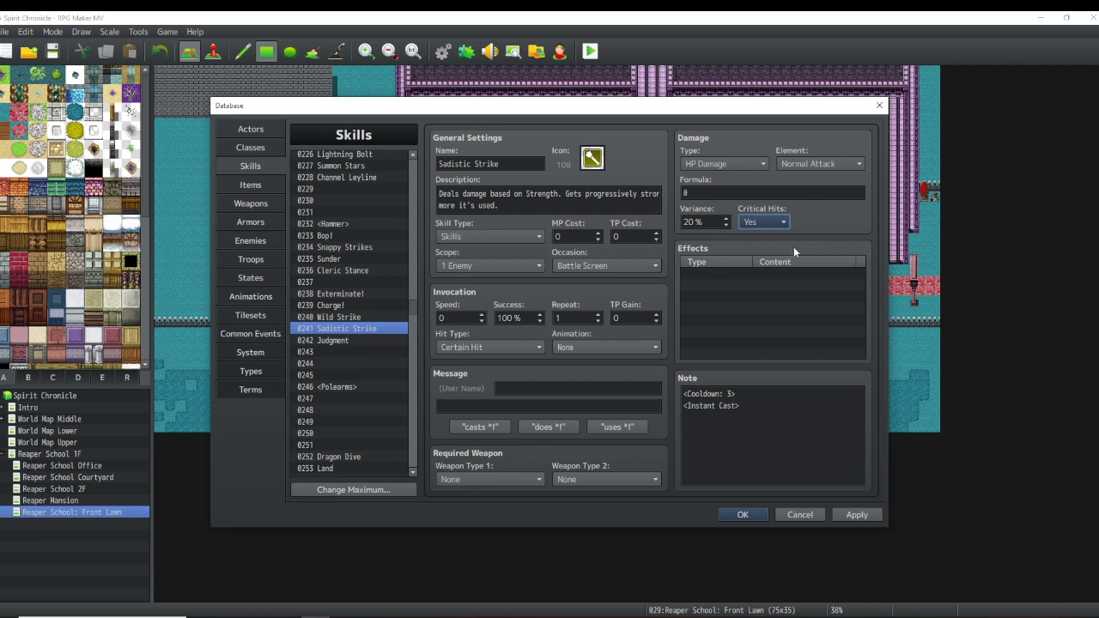
- Review the settings of the hammer skills Cleric Stance, Exterminate! and Judgment
click(358, 270)
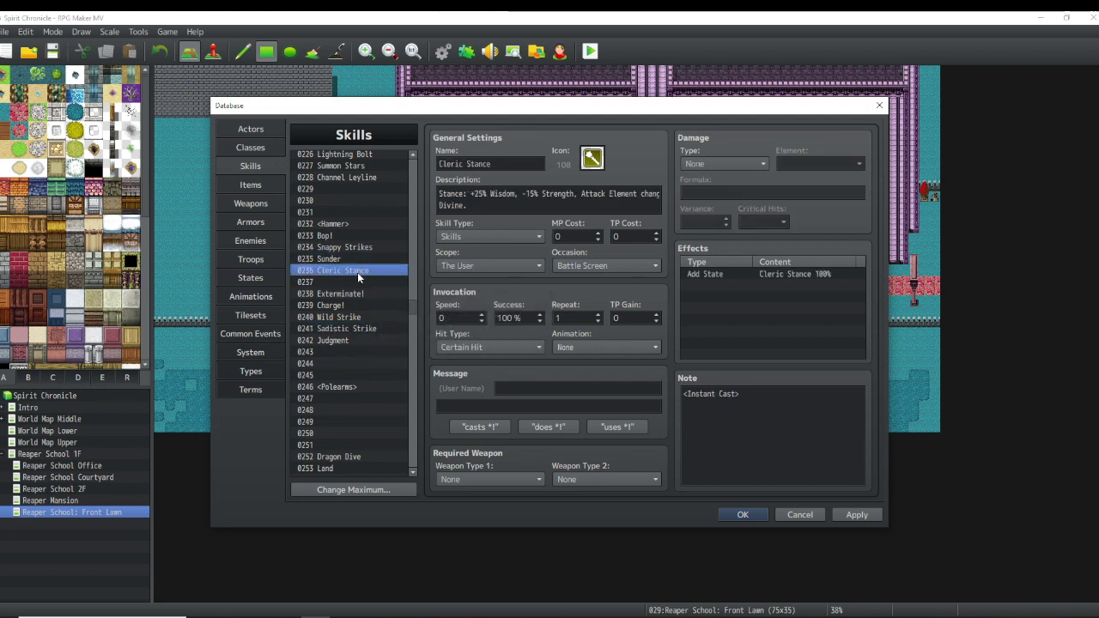
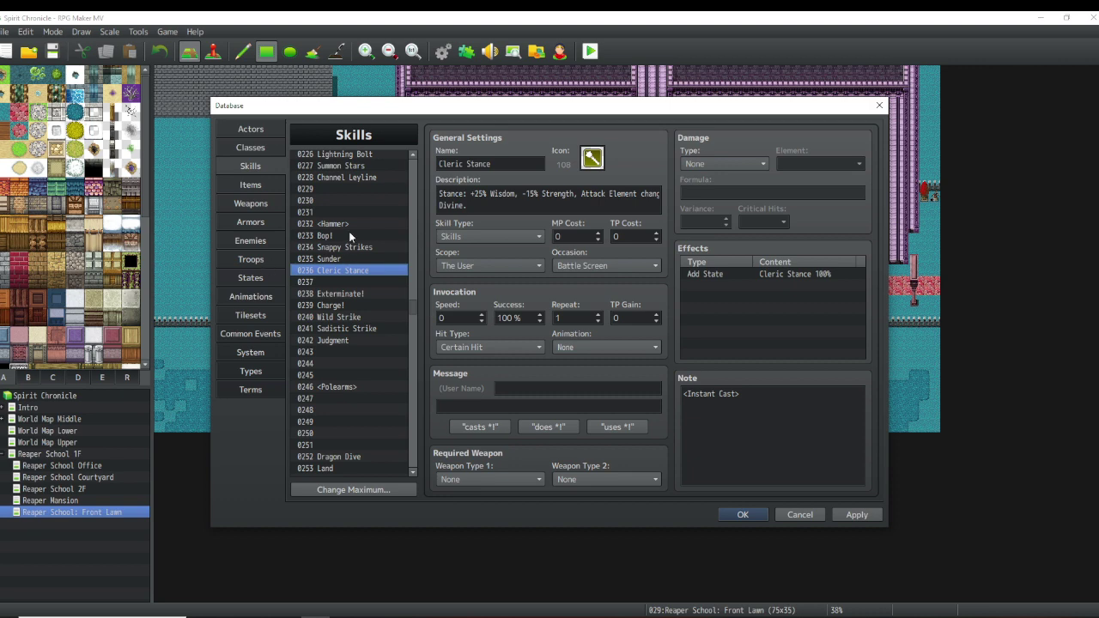
click(350, 284)
click(345, 275)
click(343, 283)
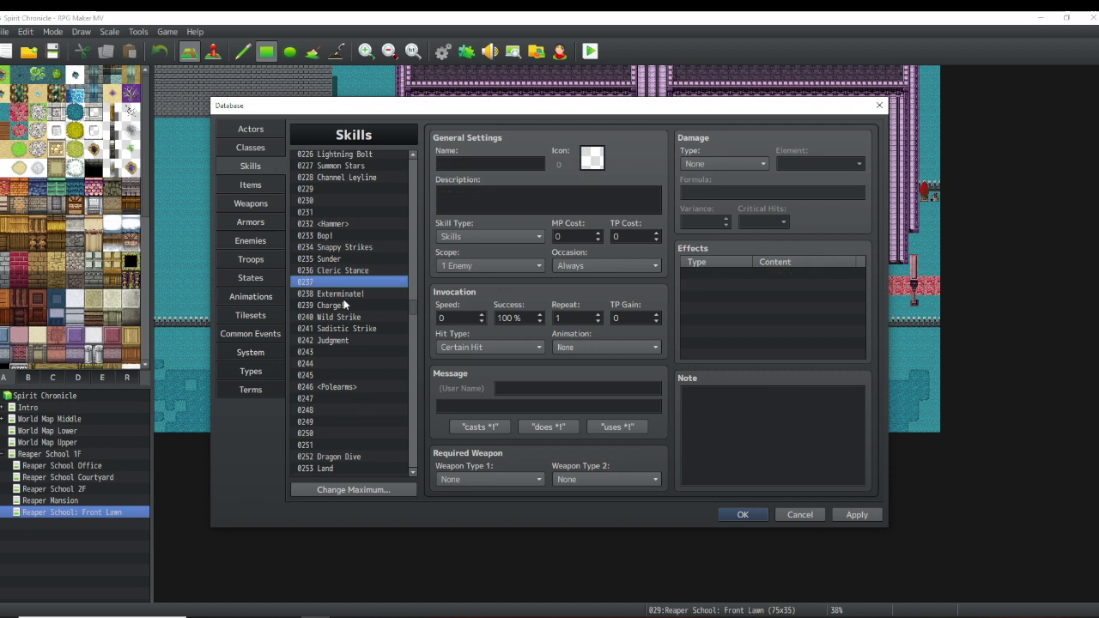
click(341, 295)
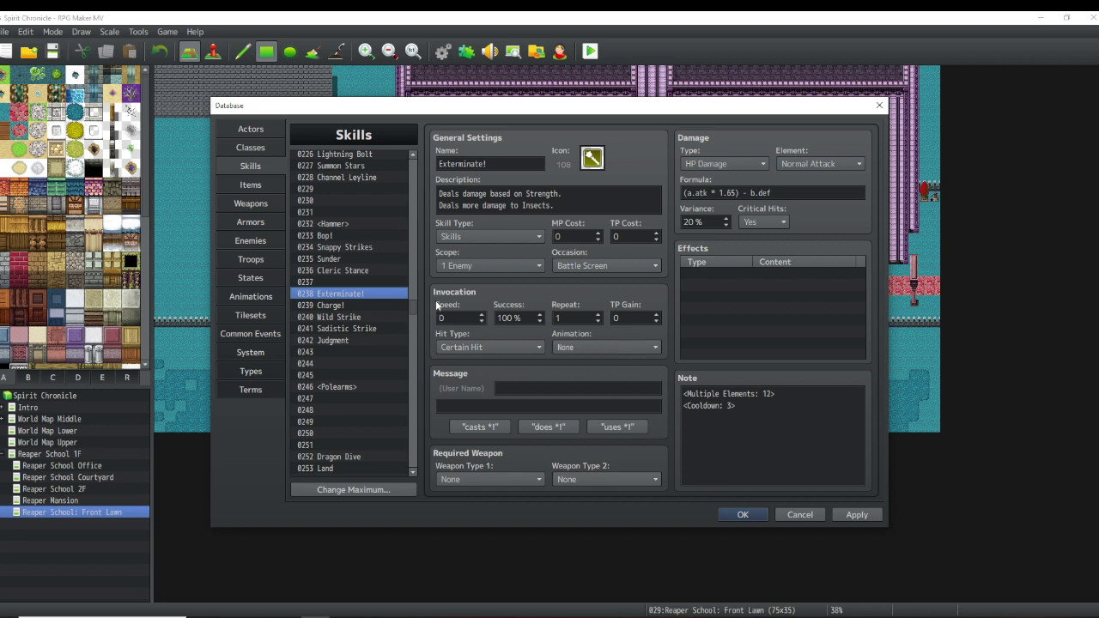
mouse_move(436, 306)
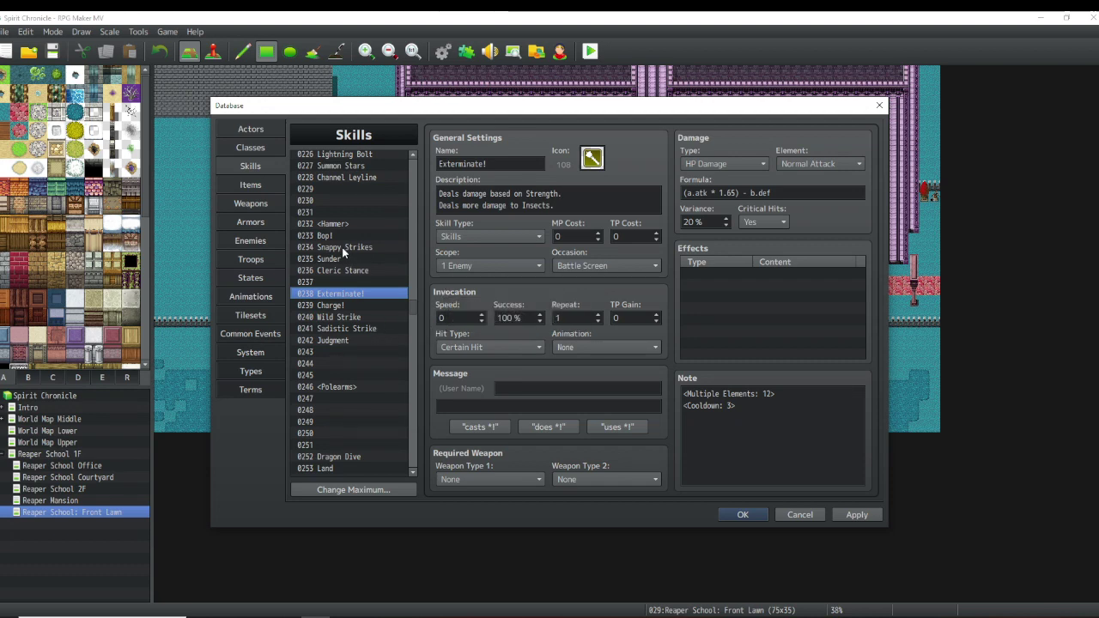
scroll(344, 257, down, 1)
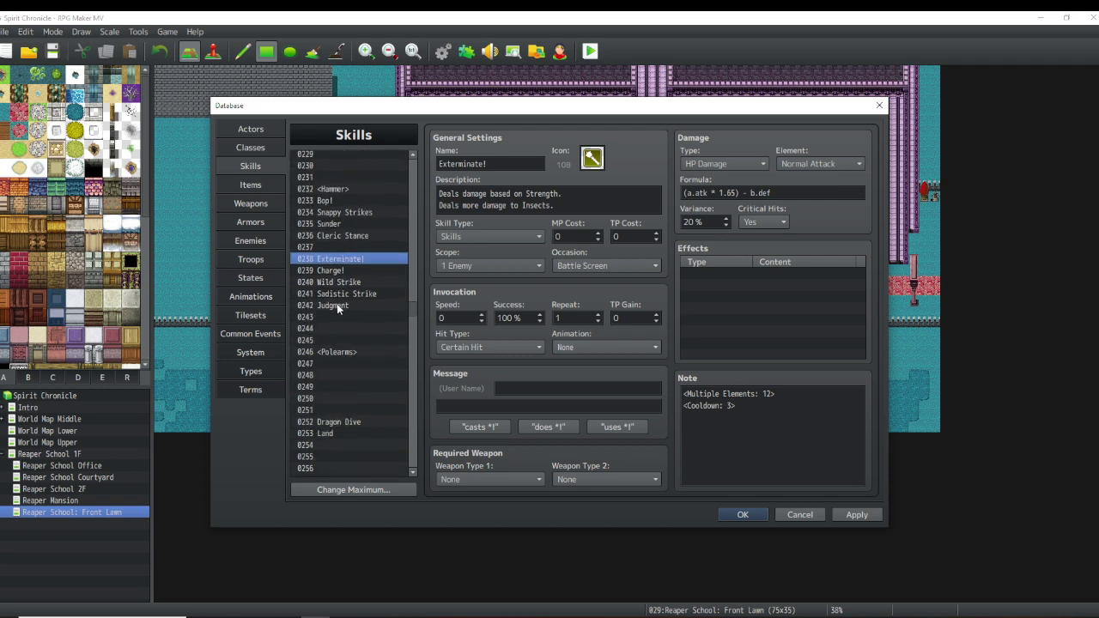
click(335, 305)
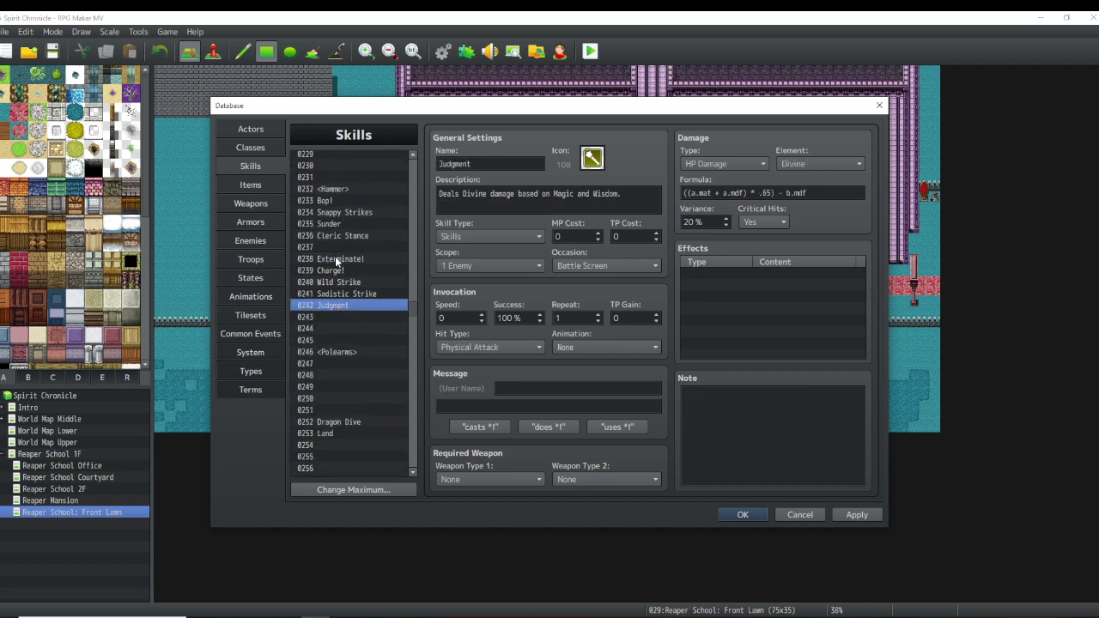
- Clear the Cannot Counter and Cooldown tags from Bop!'s note, then save and close the database
click(331, 201)
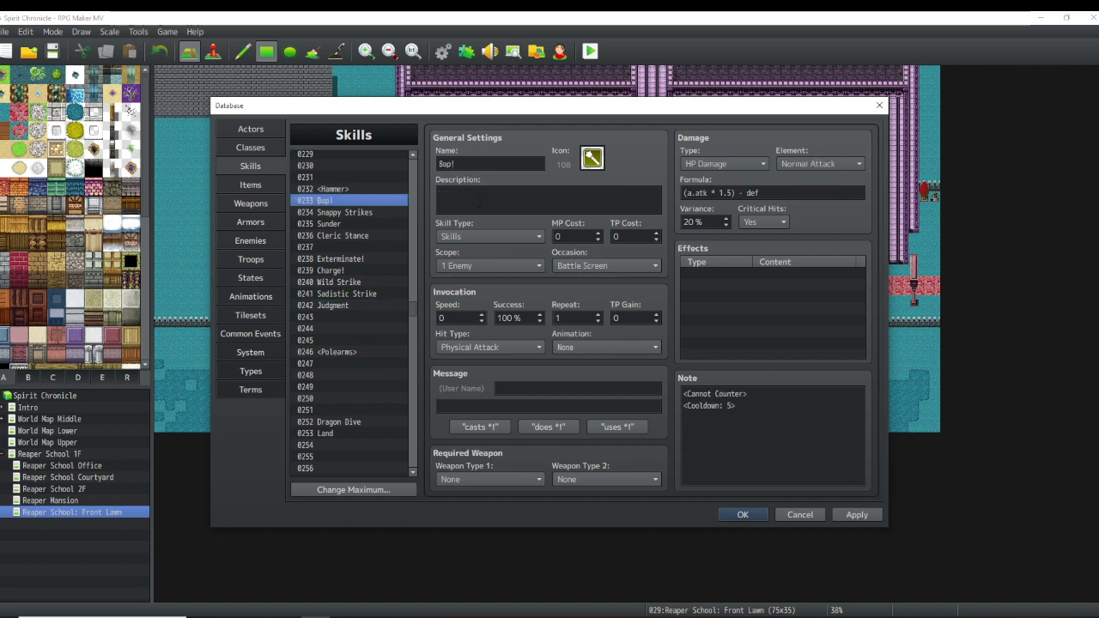
click(756, 393)
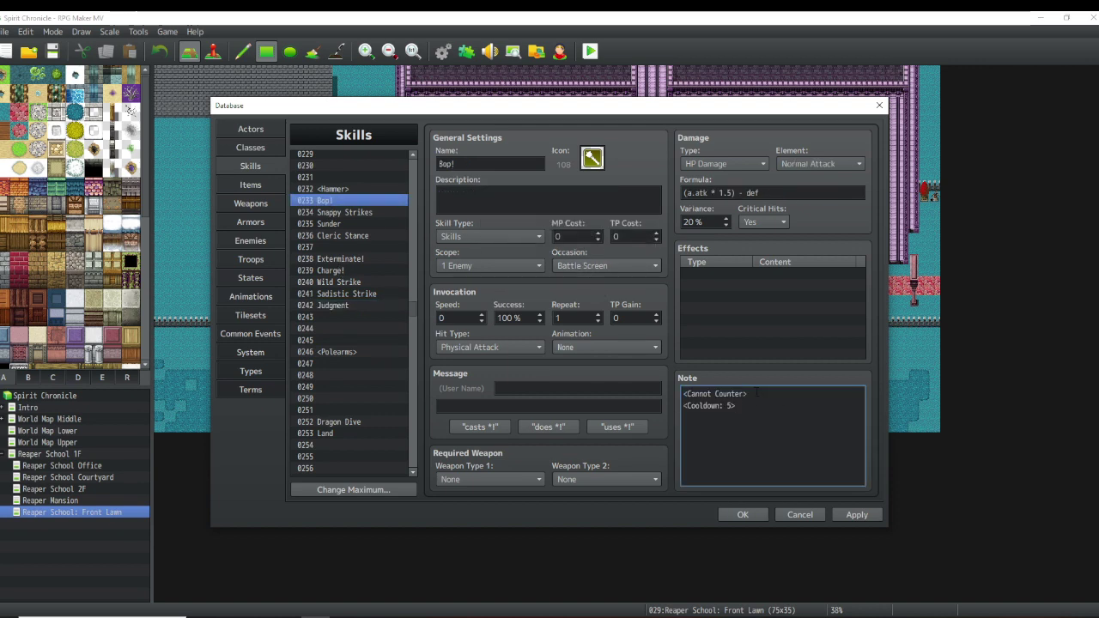
drag(755, 394, 674, 395)
key(BackSpace)
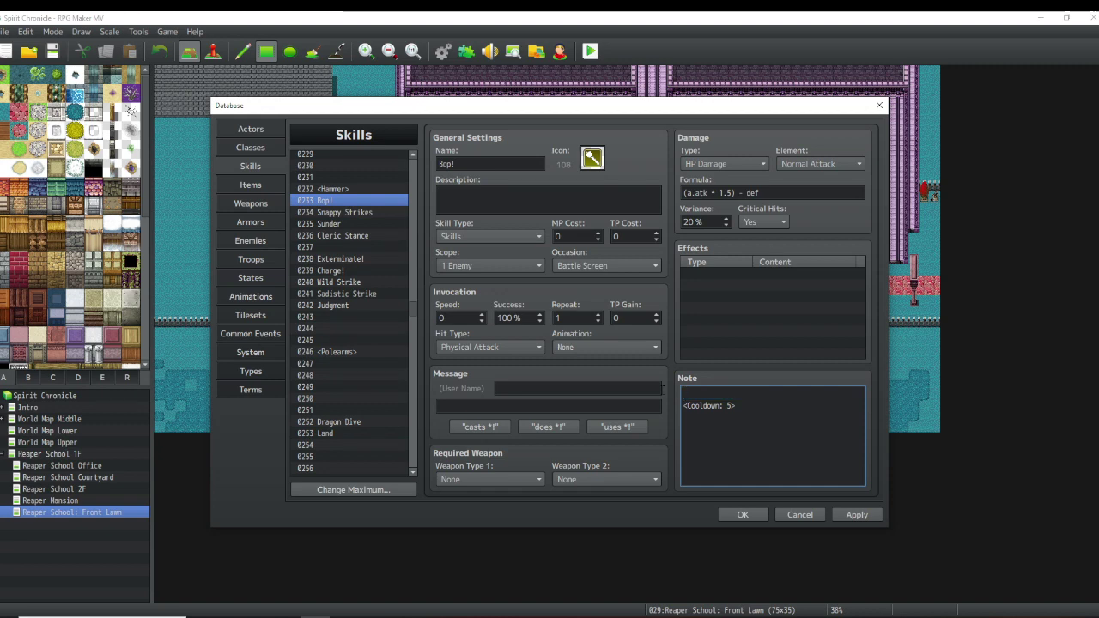
key(Delete)
key(shift+End)
key(BackSpace)
click(370, 213)
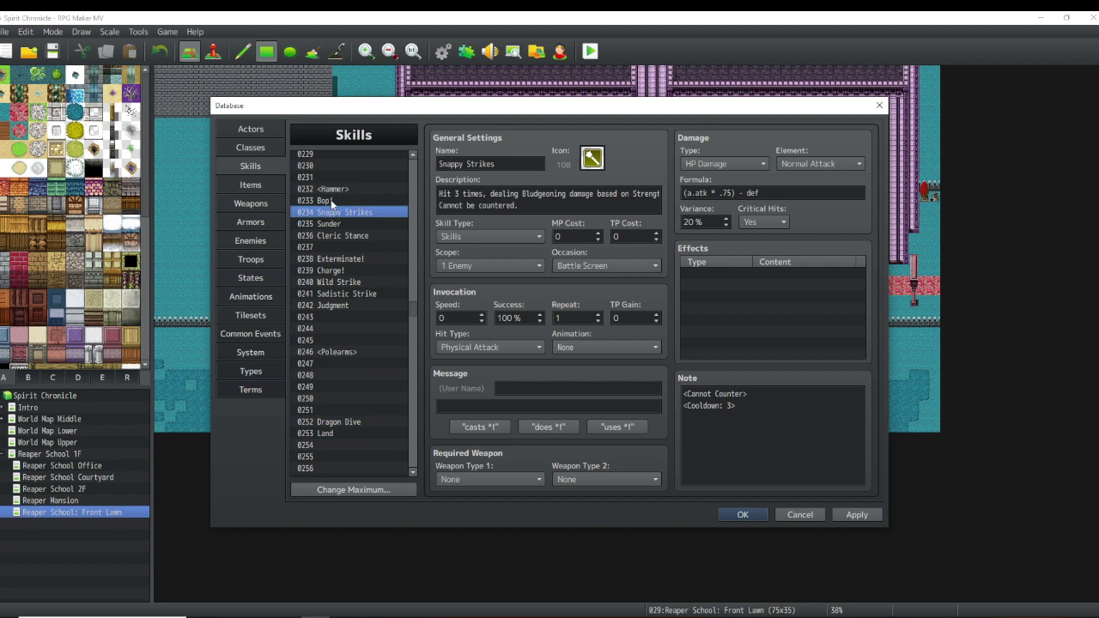
click(331, 201)
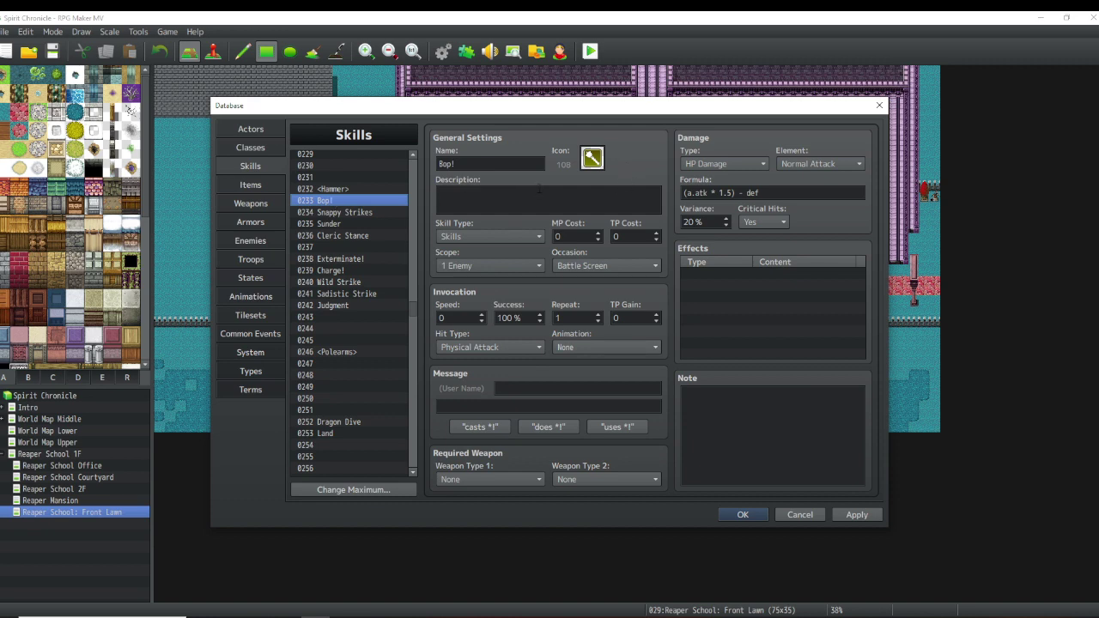
click(742, 515)
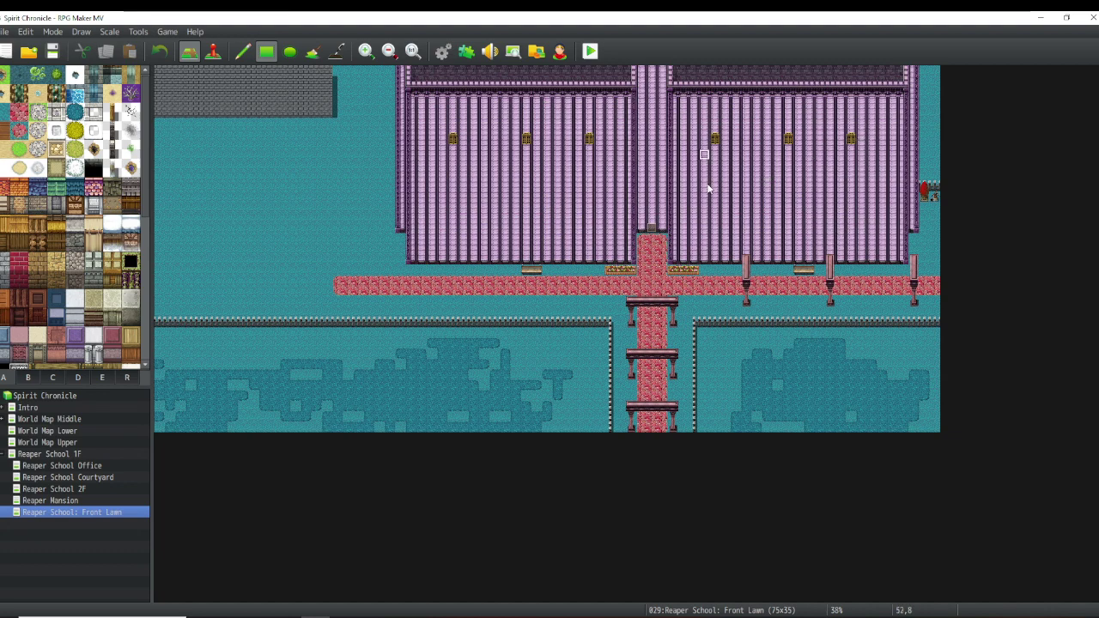
click(28, 377)
click(52, 377)
click(78, 378)
click(53, 378)
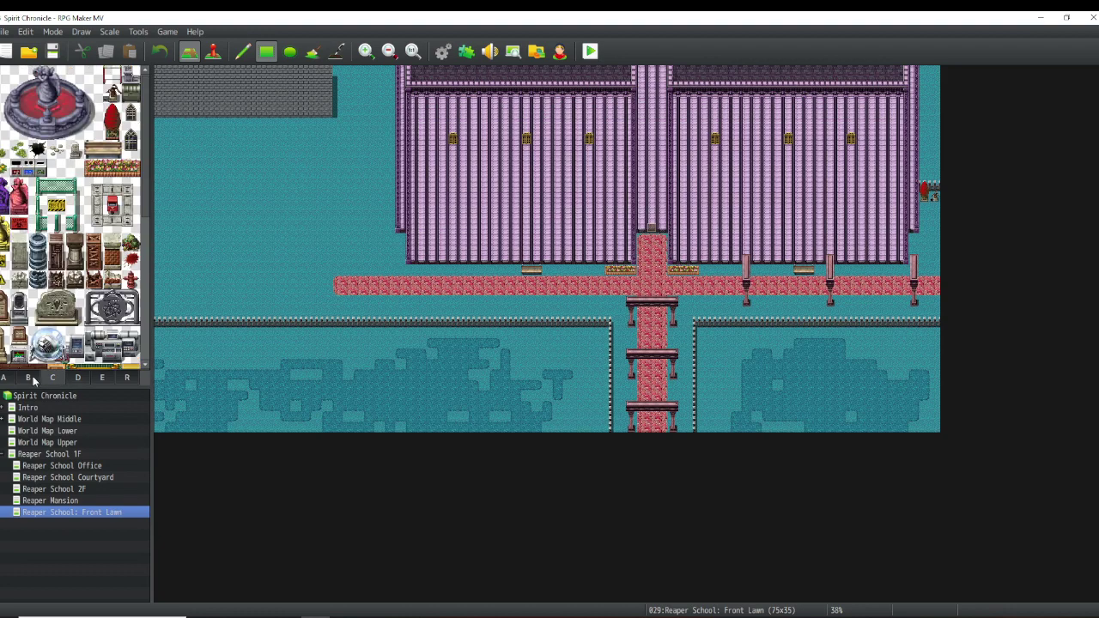
click(27, 377)
click(3, 378)
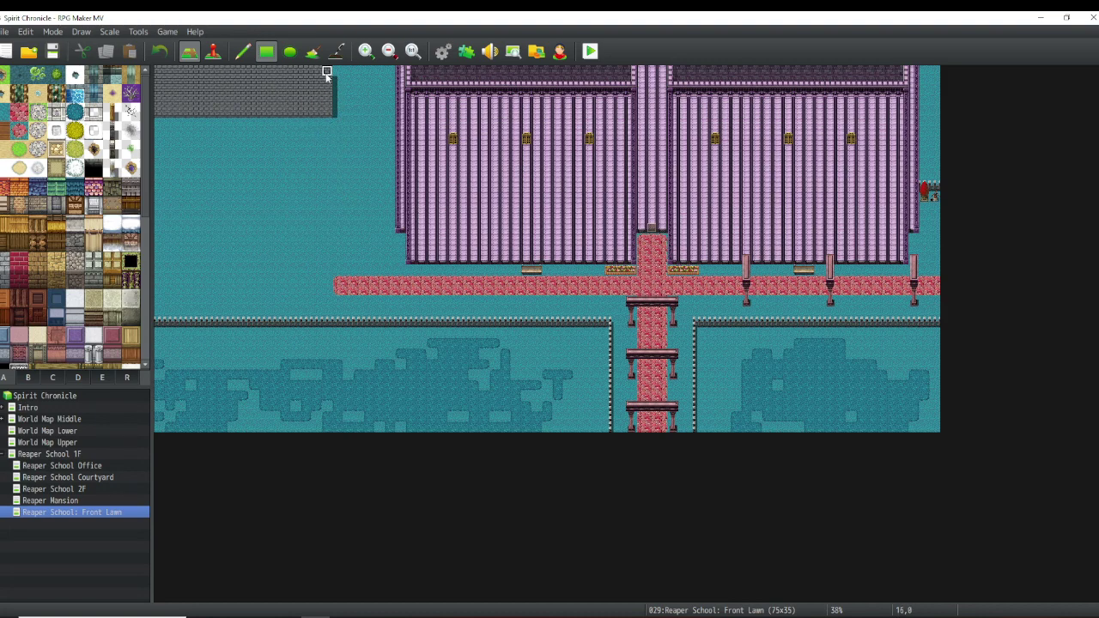
- Copy the grey brick wall flush against the purple building, extend it one tile downward, and cover the leftover western part with teal ground
right_drag(329, 72, 158, 120)
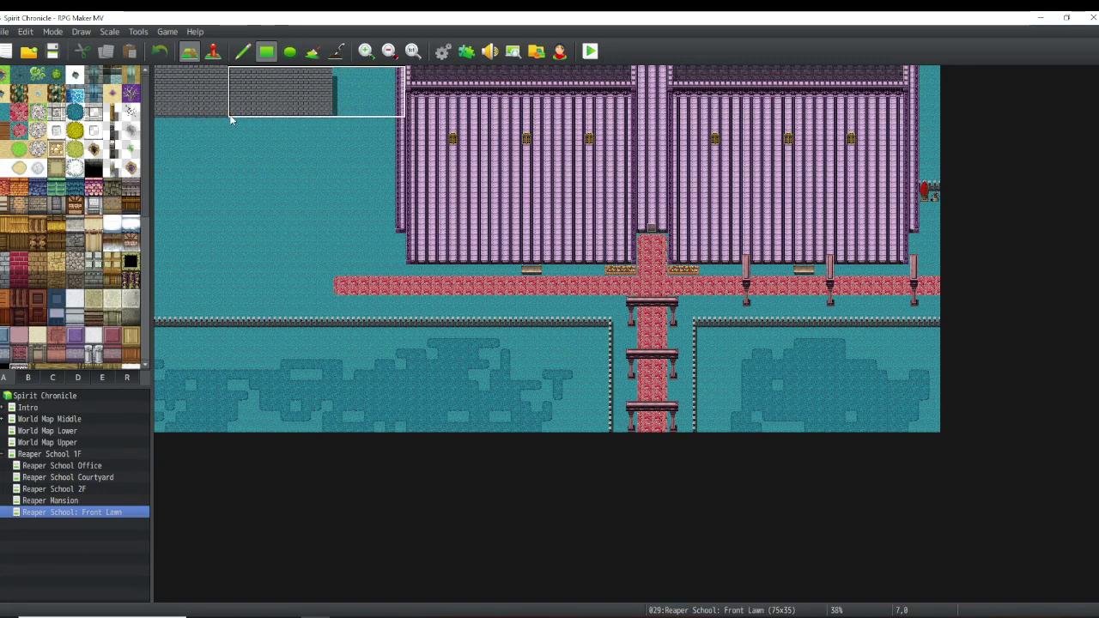
click(243, 51)
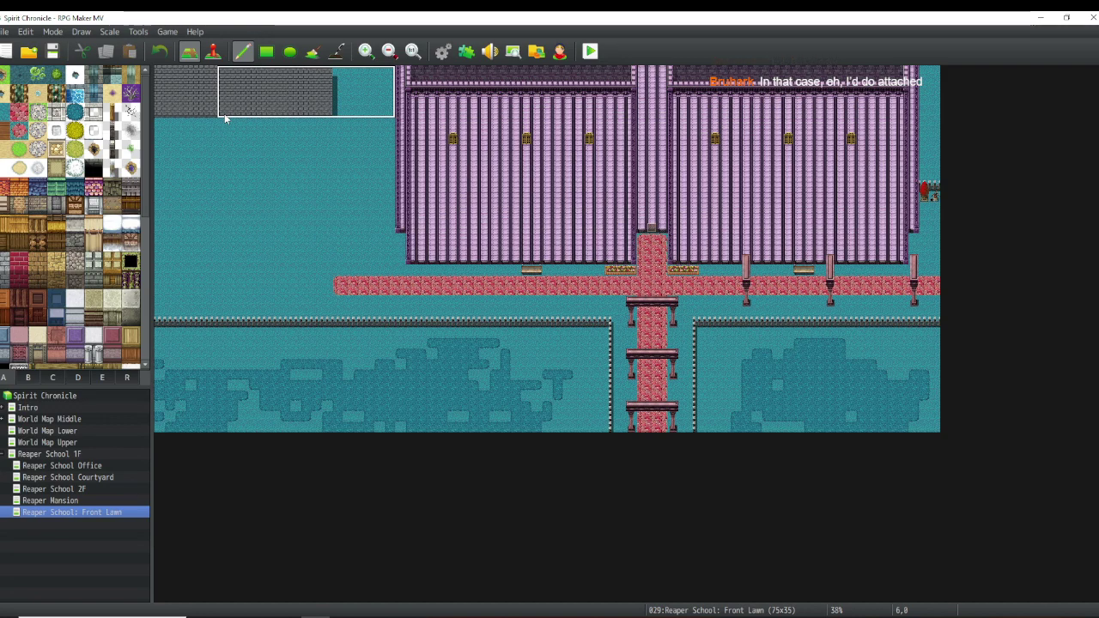
click(224, 114)
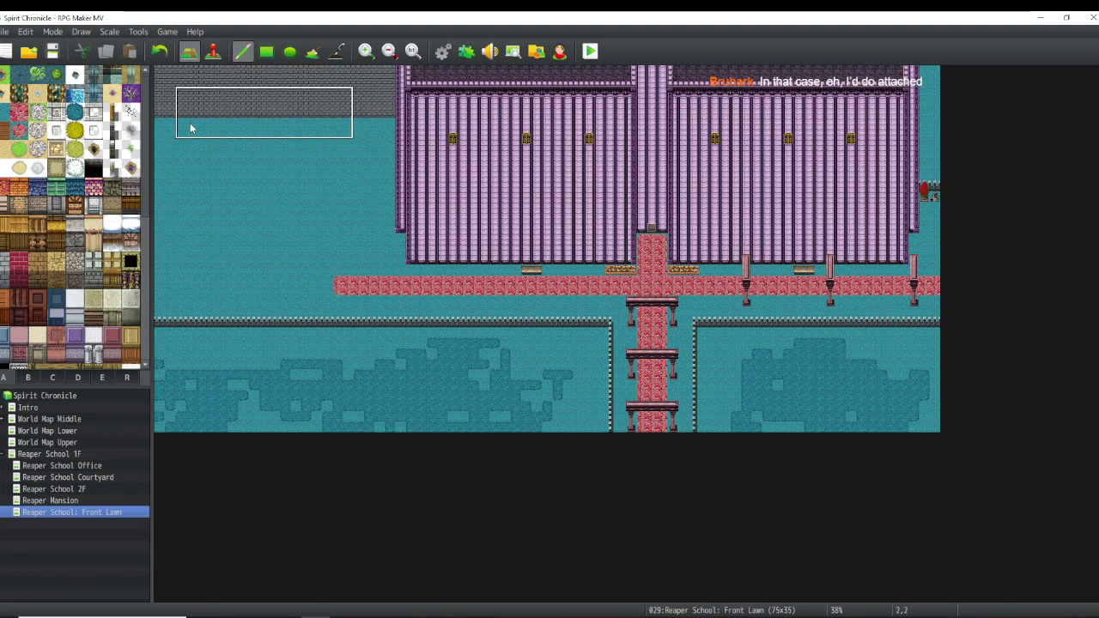
click(229, 125)
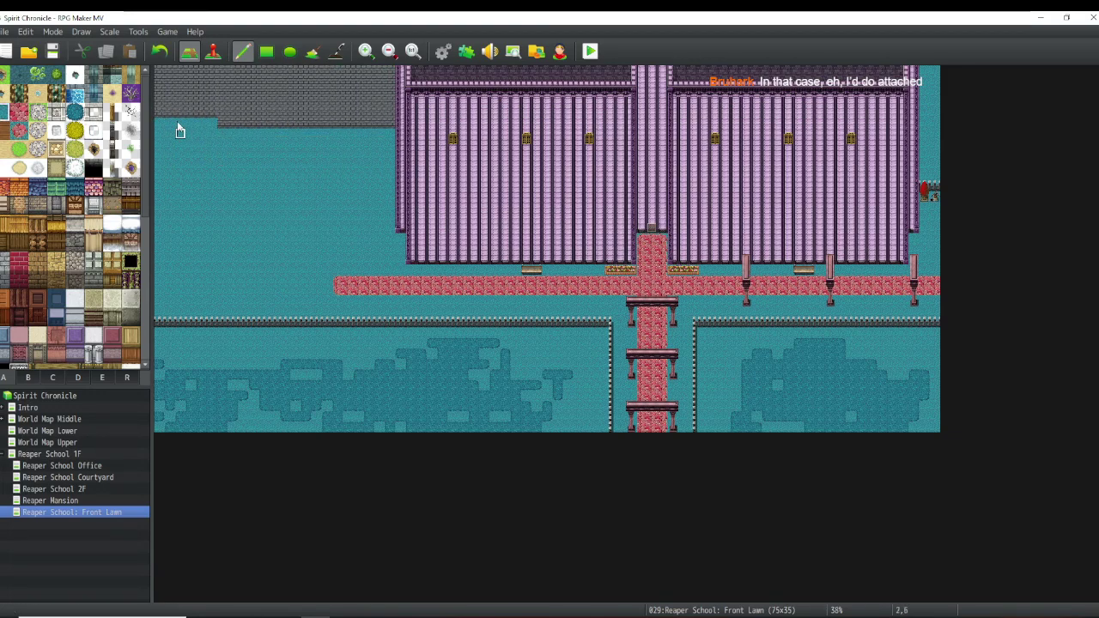
mouse_move(179, 129)
mouse_down()
mouse_move(211, 100)
mouse_move(209, 85)
mouse_move(207, 117)
mouse_move(201, 61)
mouse_move(210, 74)
mouse_move(167, 67)
mouse_move(166, 95)
mouse_move(181, 77)
mouse_move(173, 101)
mouse_move(174, 88)
mouse_move(157, 87)
mouse_move(189, 103)
mouse_up()
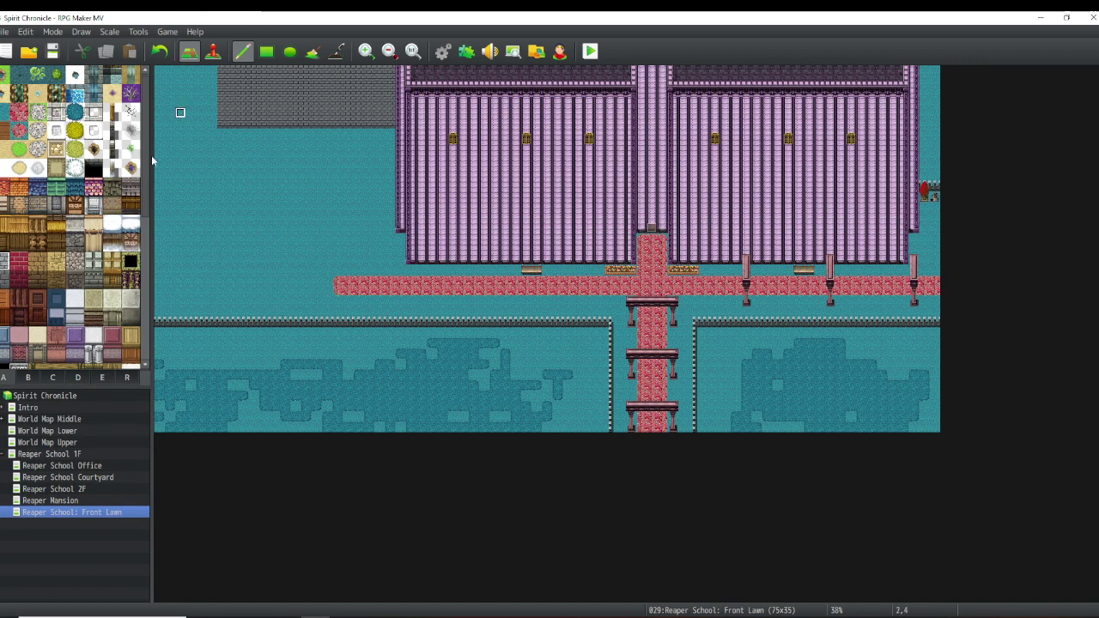
- Paint a row of the red roof's middle edge tile along the top of the grey brick wall, leaving both end tiles free
click(54, 380)
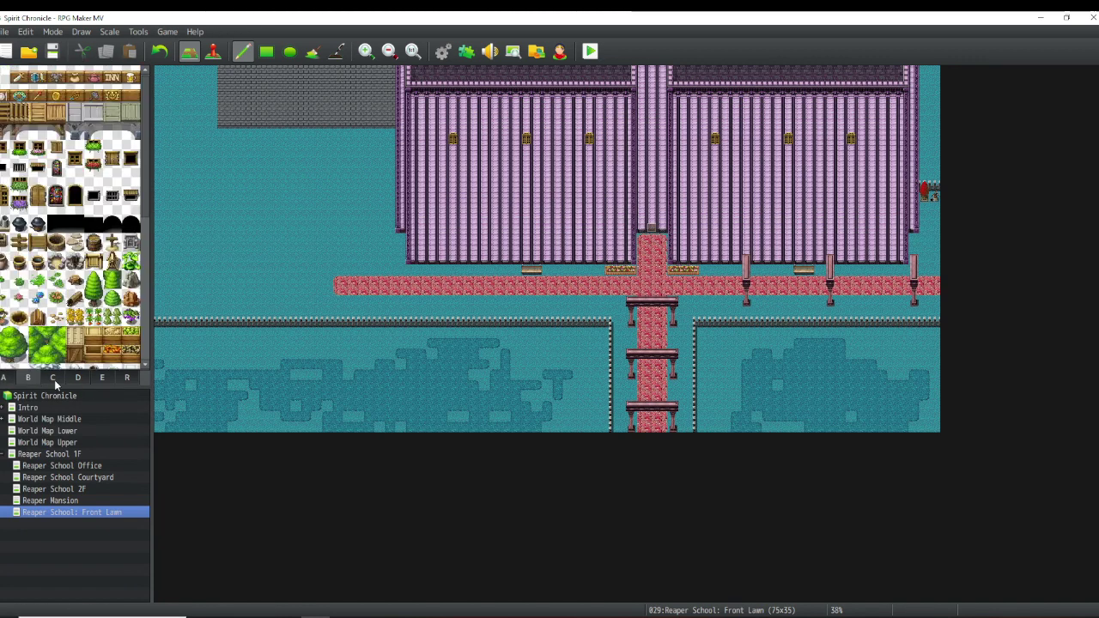
click(77, 381)
scroll(45, 273, down, 2)
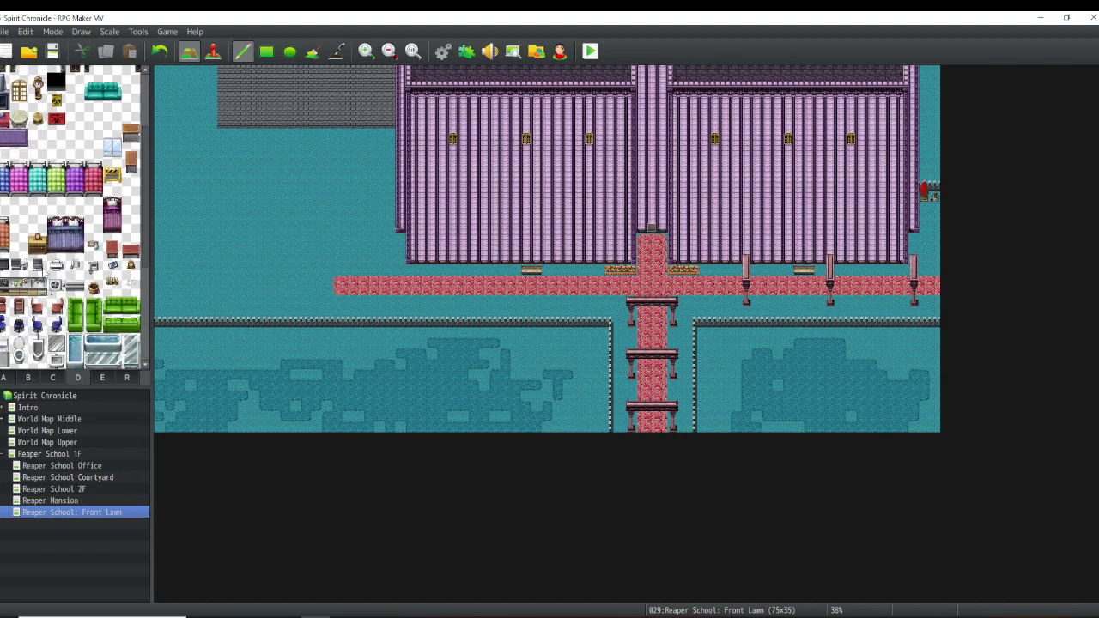
click(96, 379)
click(55, 378)
scroll(70, 218, down, 2)
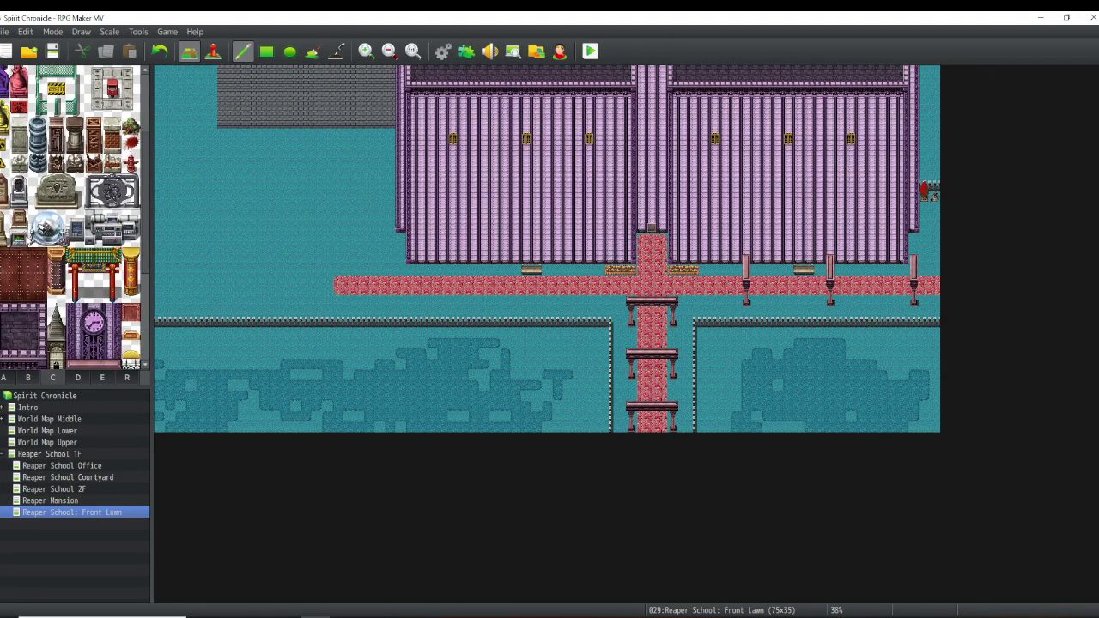
scroll(36, 234, down, 4)
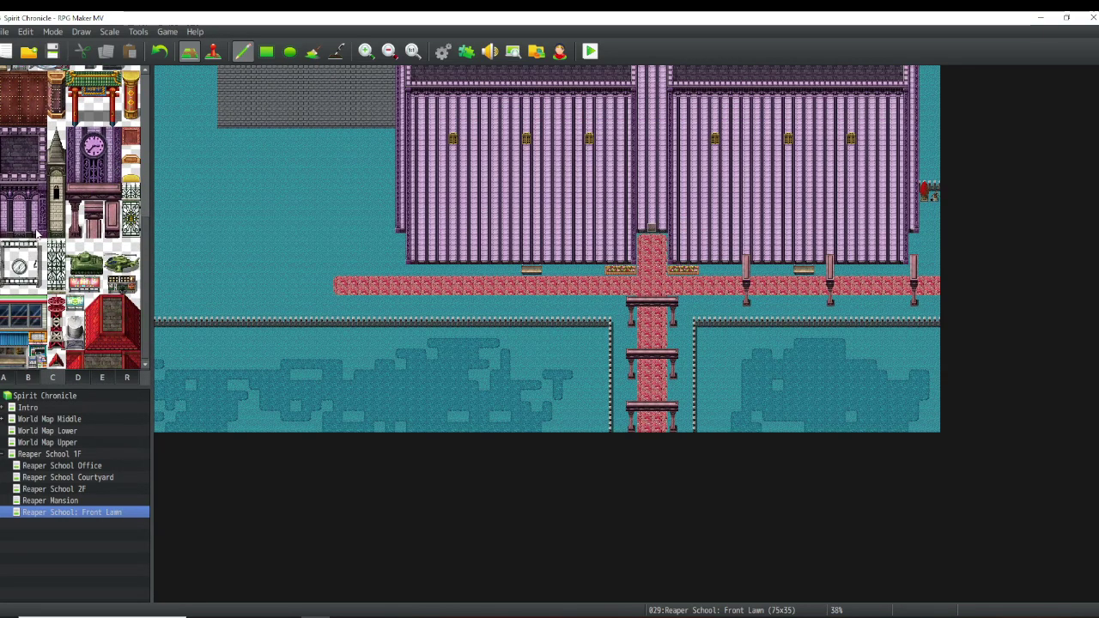
scroll(36, 233, up, 3)
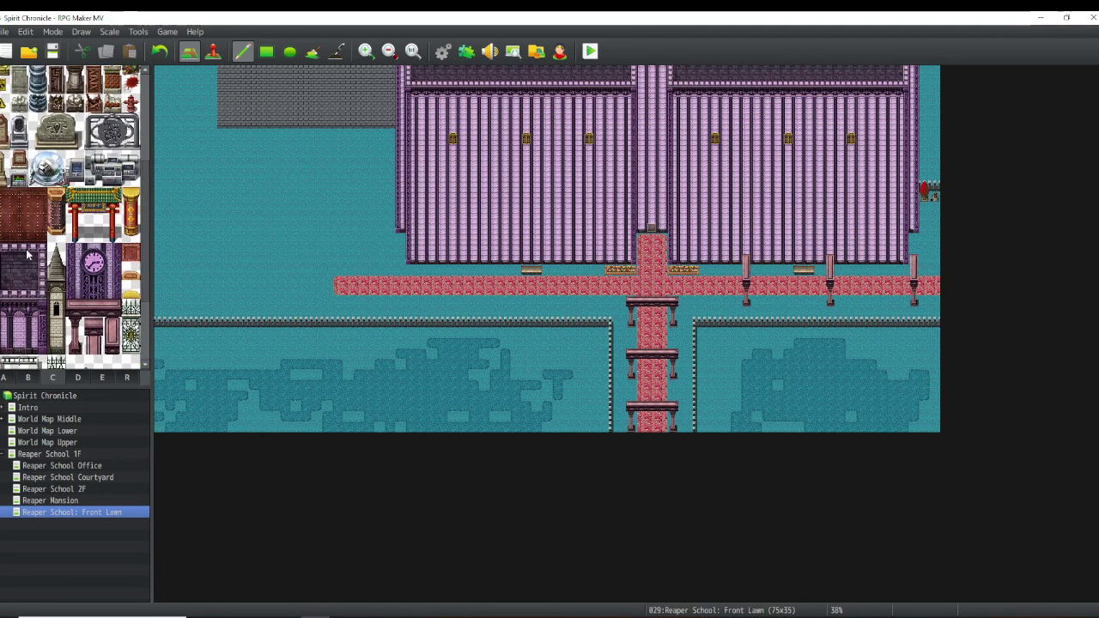
scroll(27, 254, down, 3)
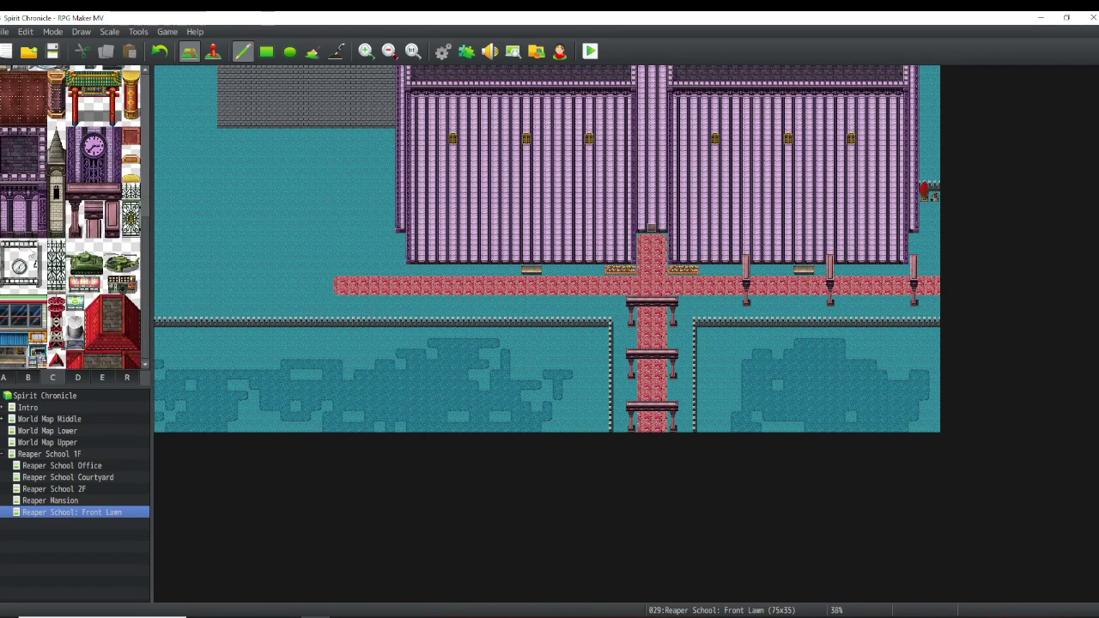
click(106, 341)
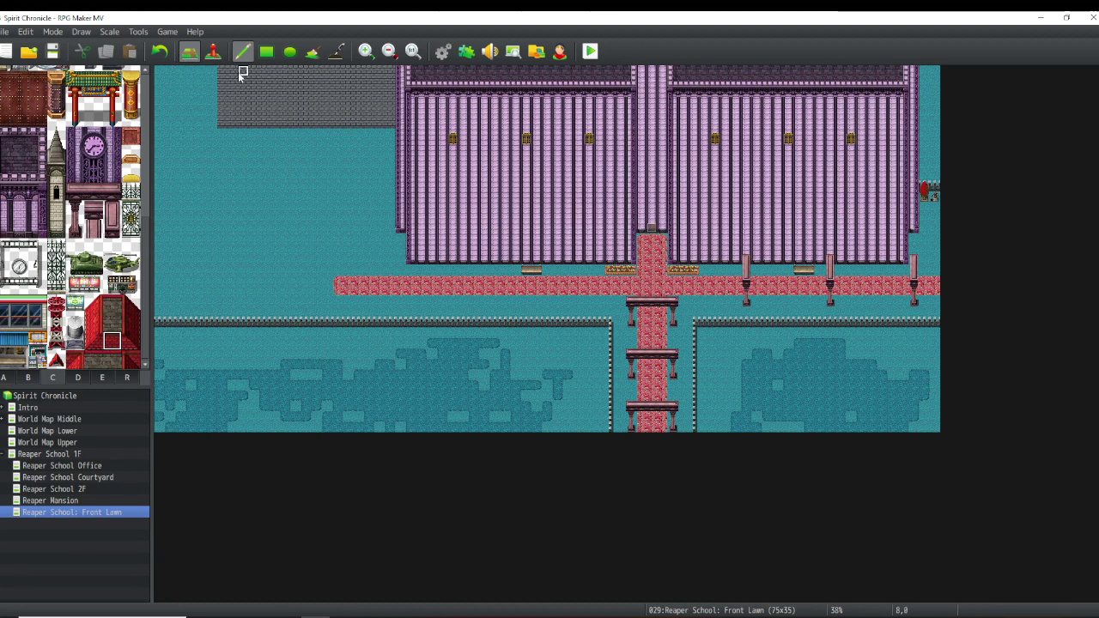
drag(234, 74, 380, 76)
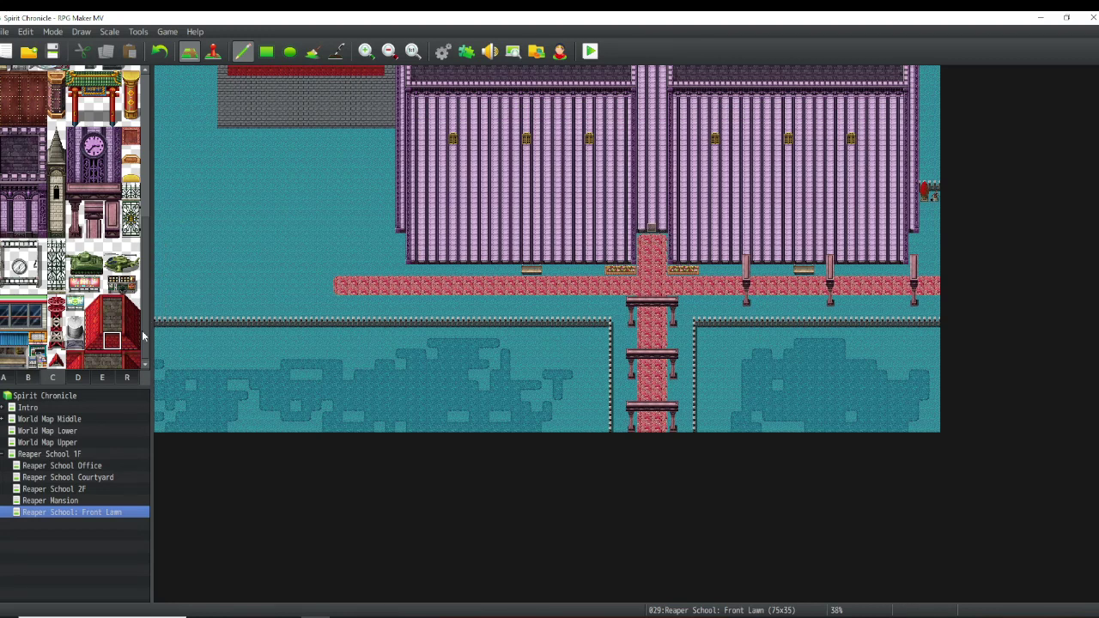
- Complete the red roof row with its matching corner tiles at the east and west ends of the grey wall
click(131, 341)
click(391, 75)
click(92, 344)
click(222, 70)
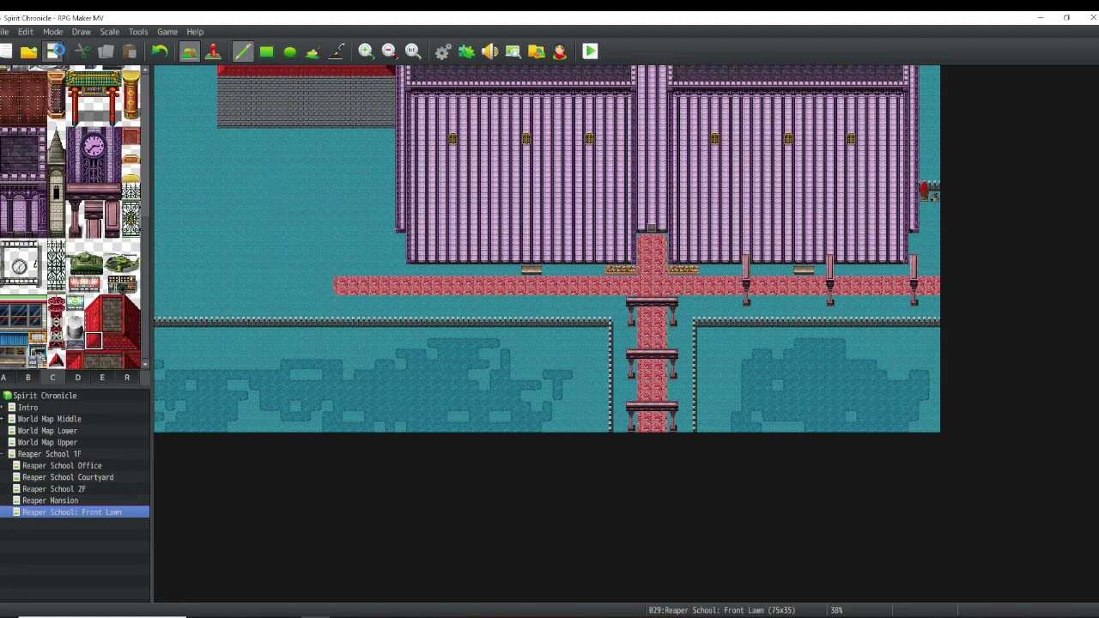
- Save the project, then choose the stone fence tile from tile set A for the lawn's west side
click(54, 52)
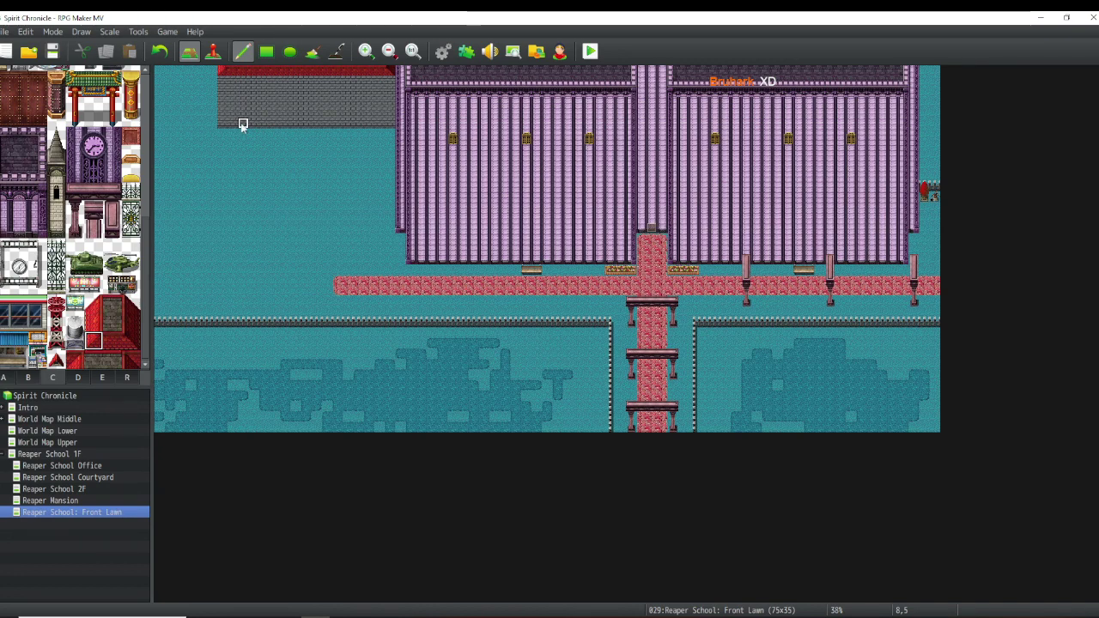
click(29, 380)
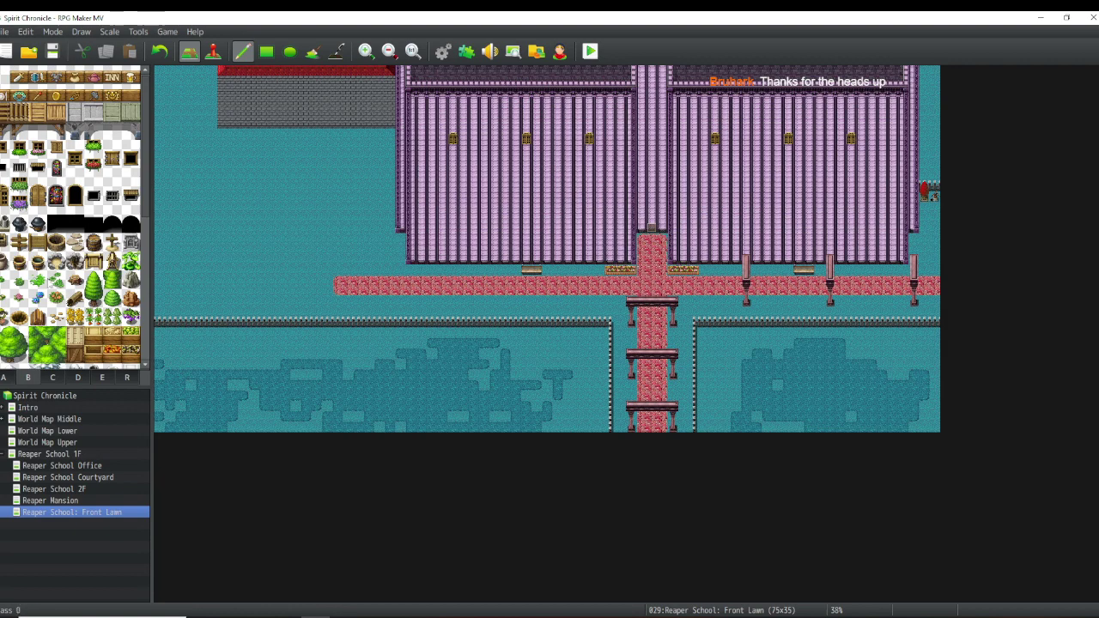
click(51, 377)
click(4, 378)
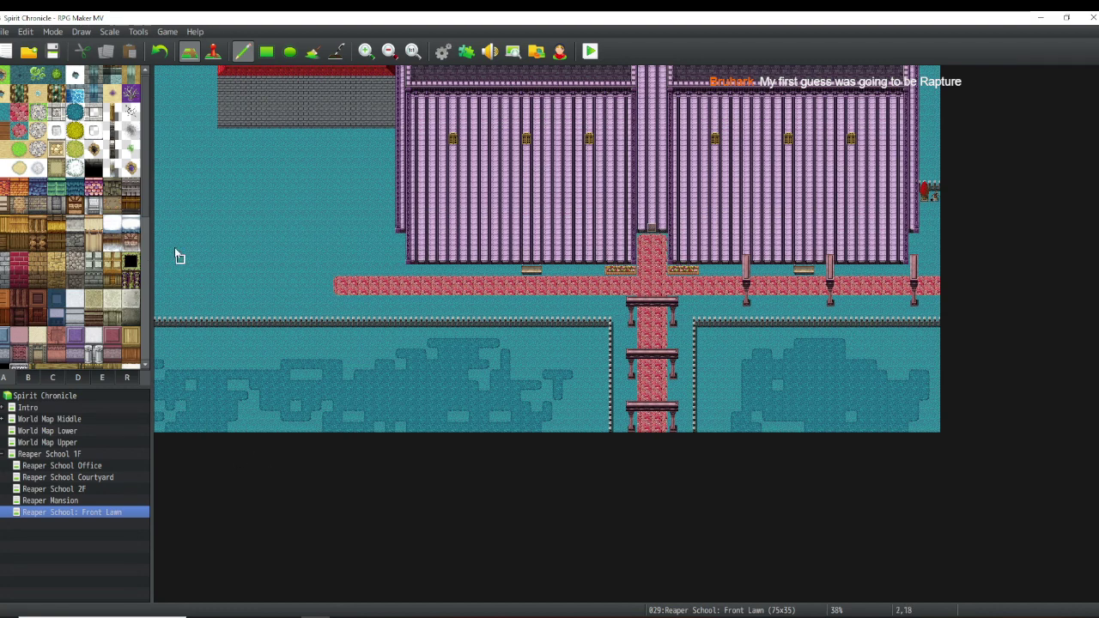
click(366, 52)
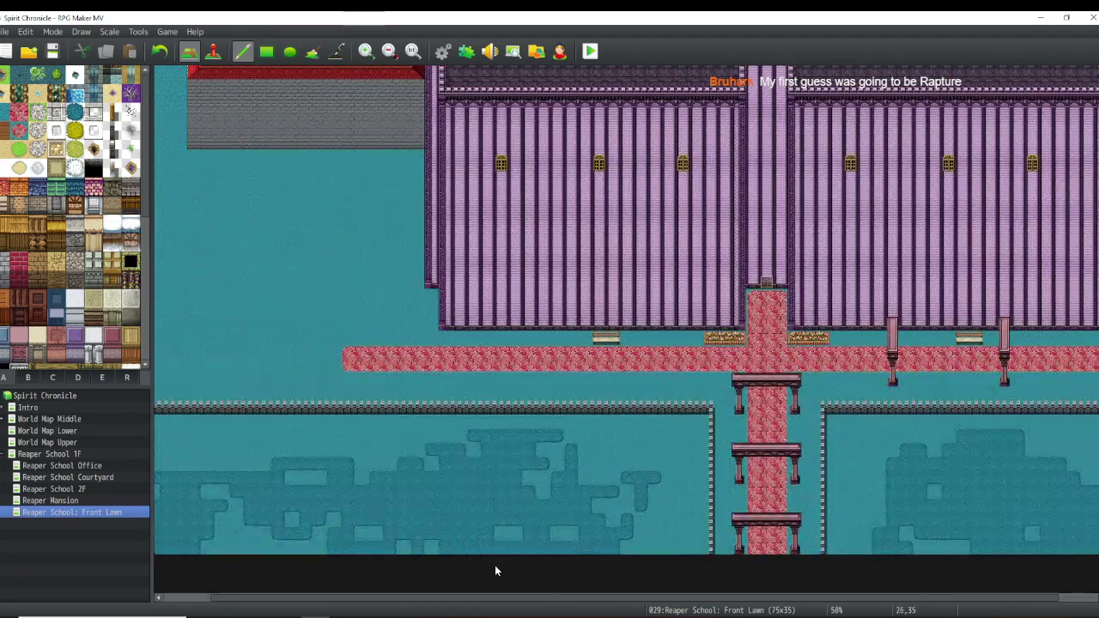
drag(592, 599, 383, 592)
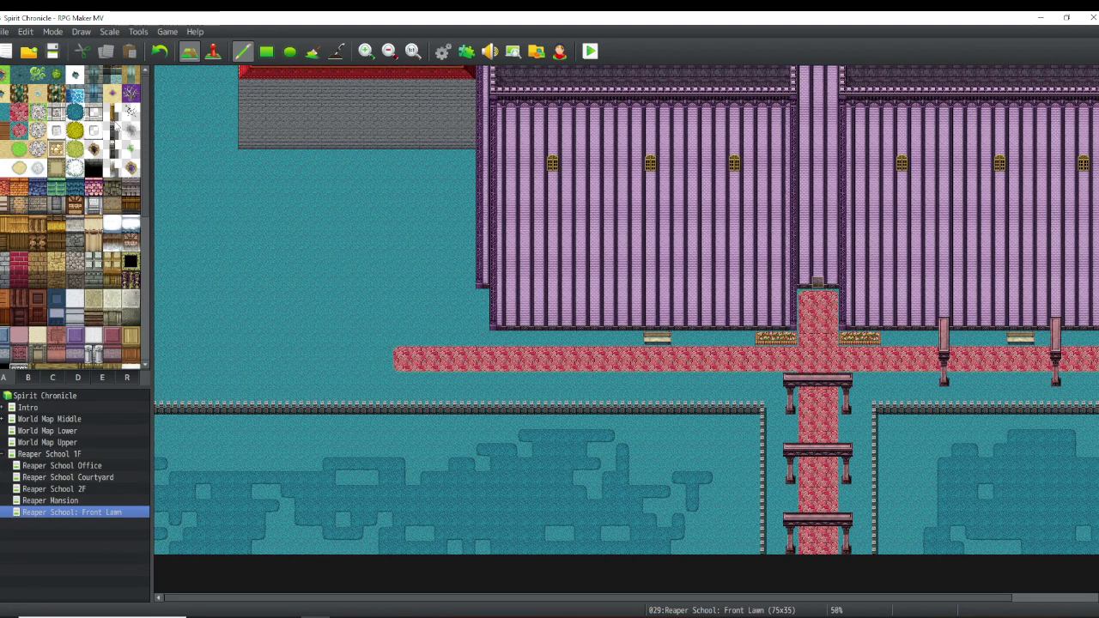
click(112, 130)
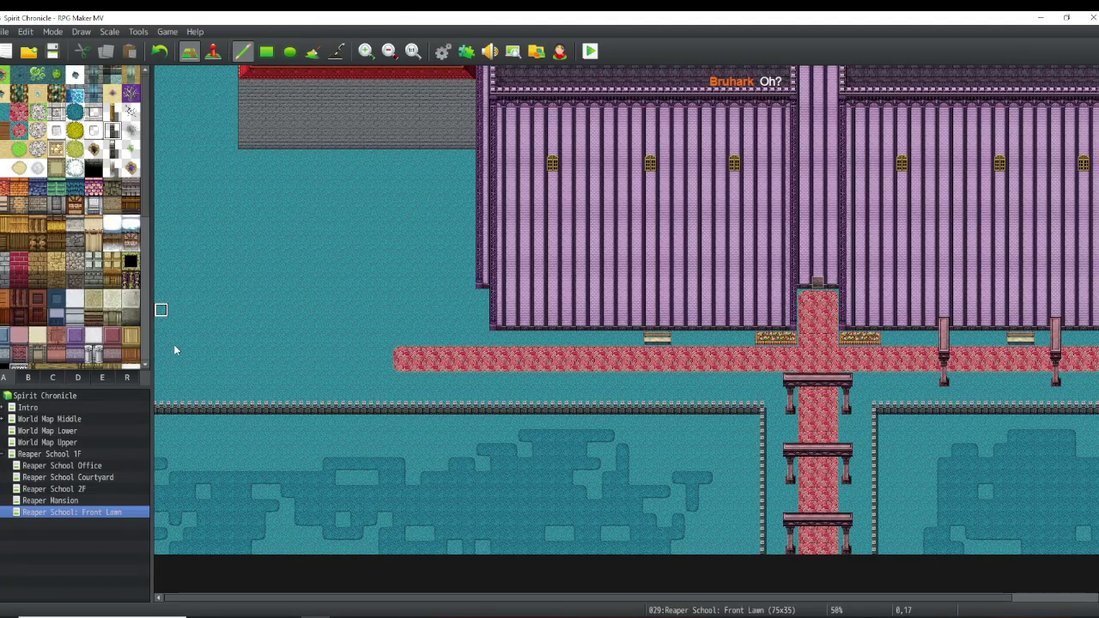
drag(158, 305, 162, 383)
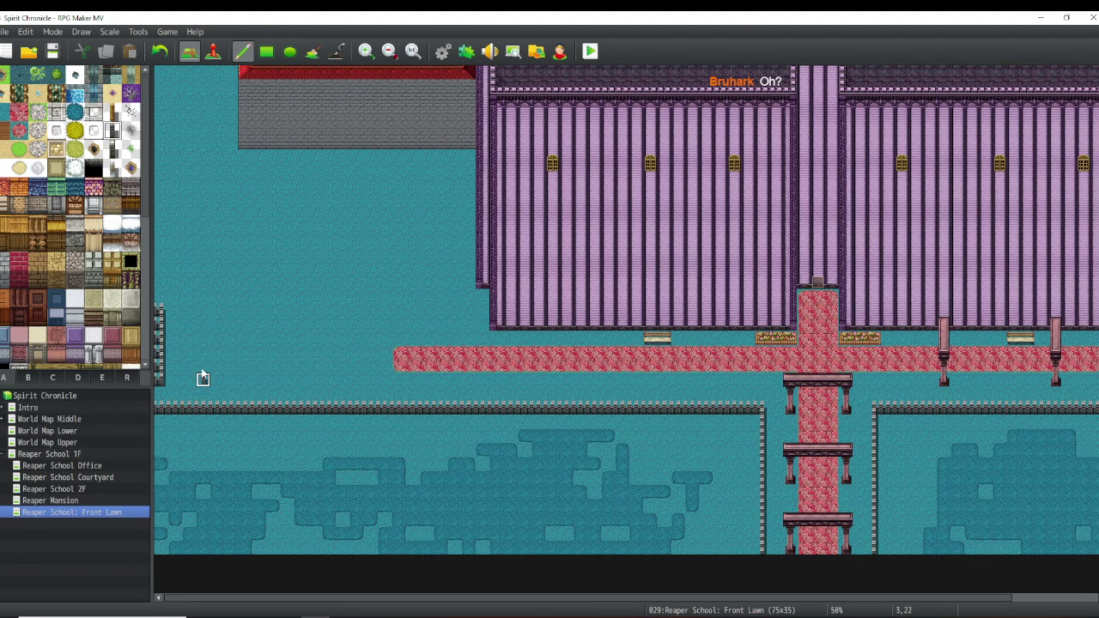
drag(203, 377, 202, 318)
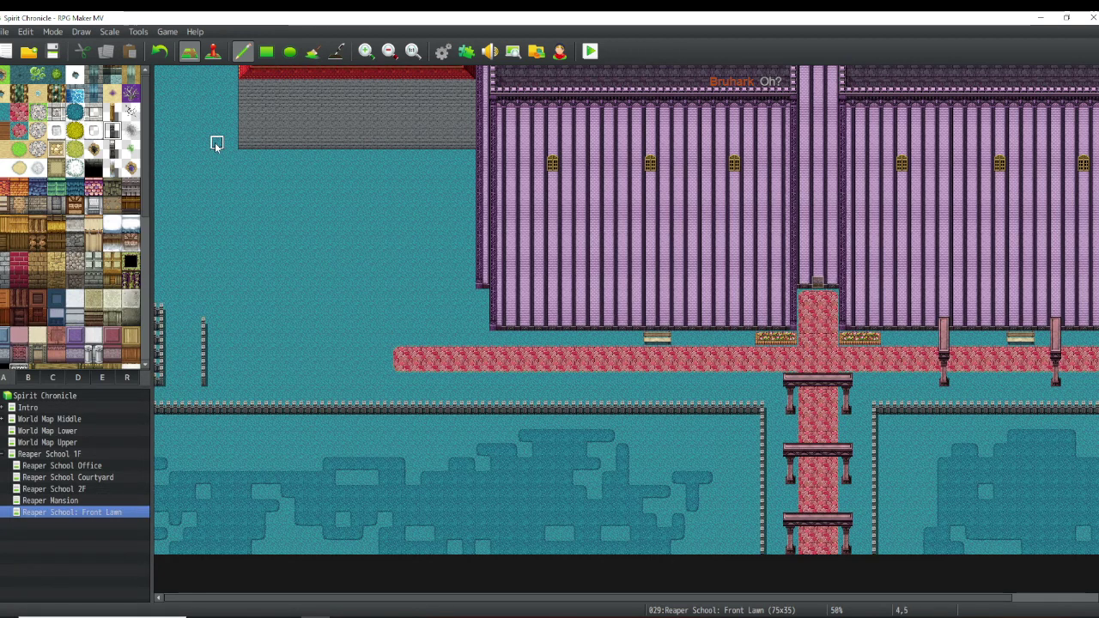
click(159, 52)
click(158, 52)
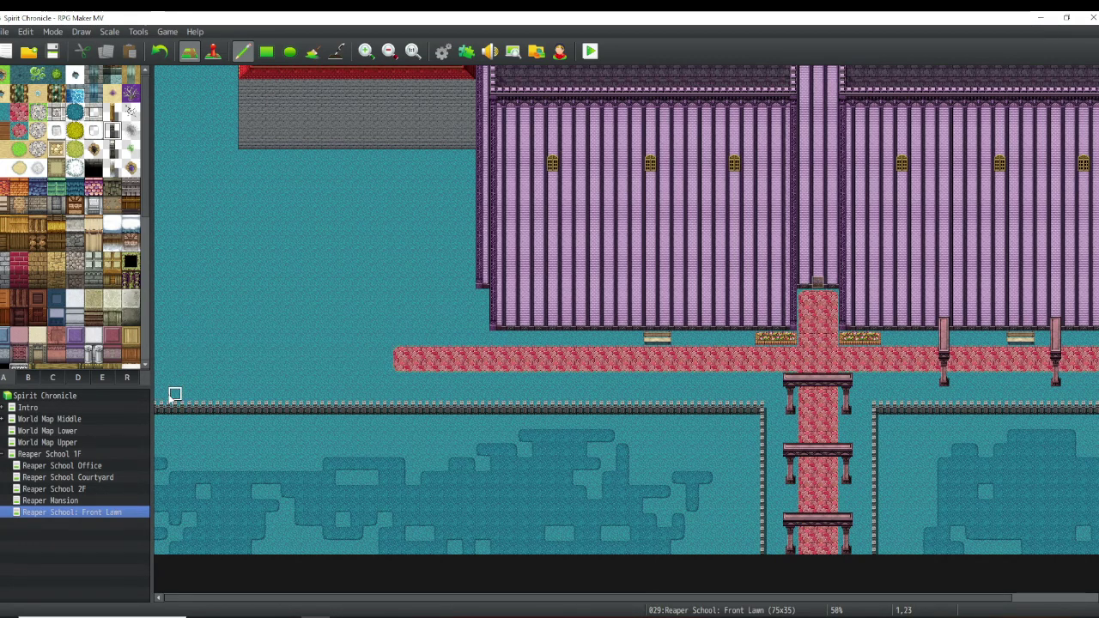
drag(174, 395, 188, 268)
click(158, 51)
- Run a stone fence one tile in from the west edge, from the horizontal fence up to the northern edge and across to the grey building
click(266, 50)
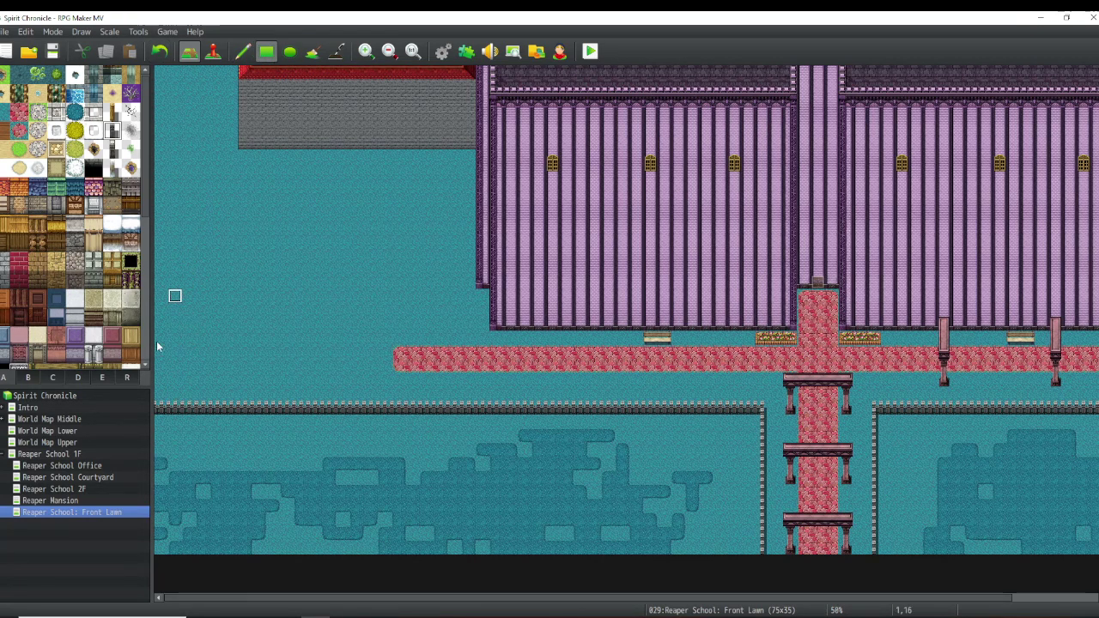
mouse_move(175, 395)
mouse_down()
mouse_move(180, 120)
mouse_move(200, 112)
mouse_move(178, 108)
mouse_move(177, 69)
mouse_up()
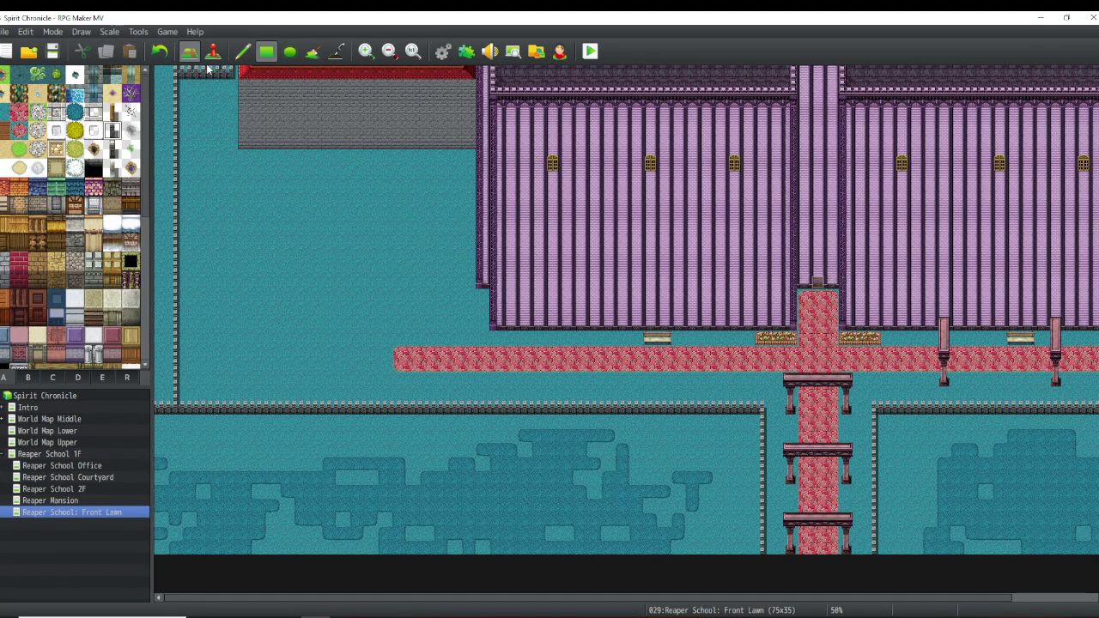
drag(230, 546, 295, 546)
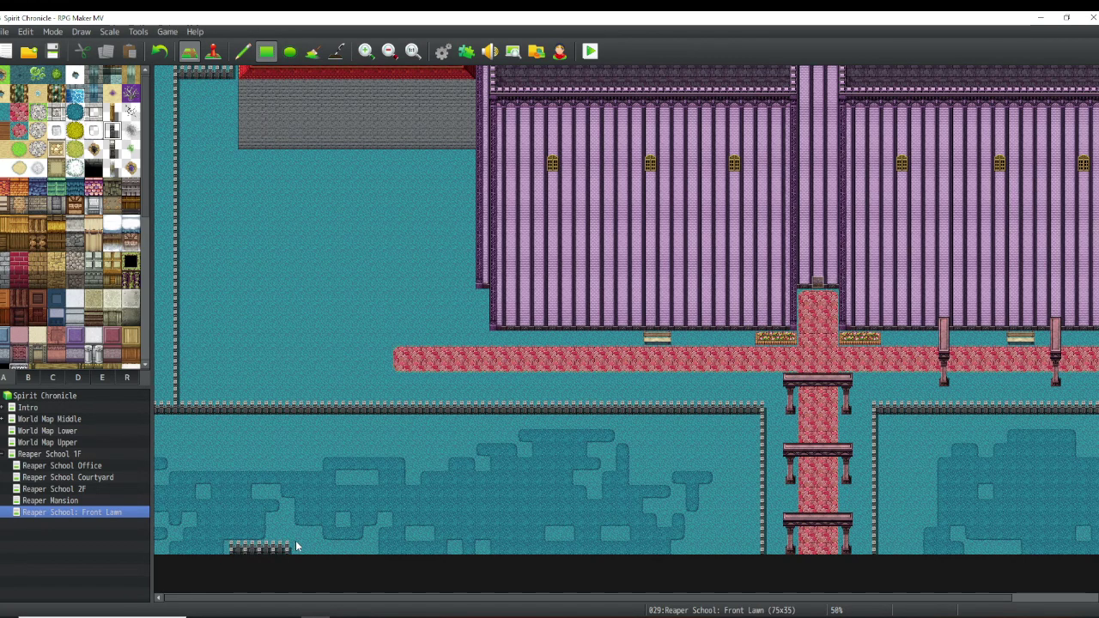
click(165, 52)
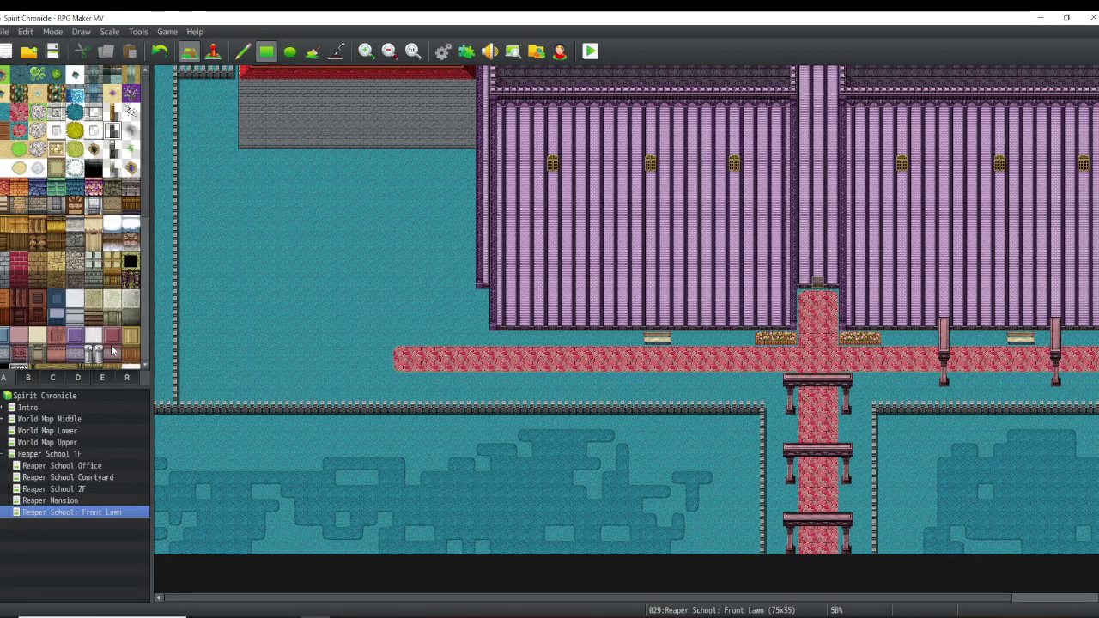
- Cover the leftover fence tile in the outermost west column with teal ground and save the project
click(18, 128)
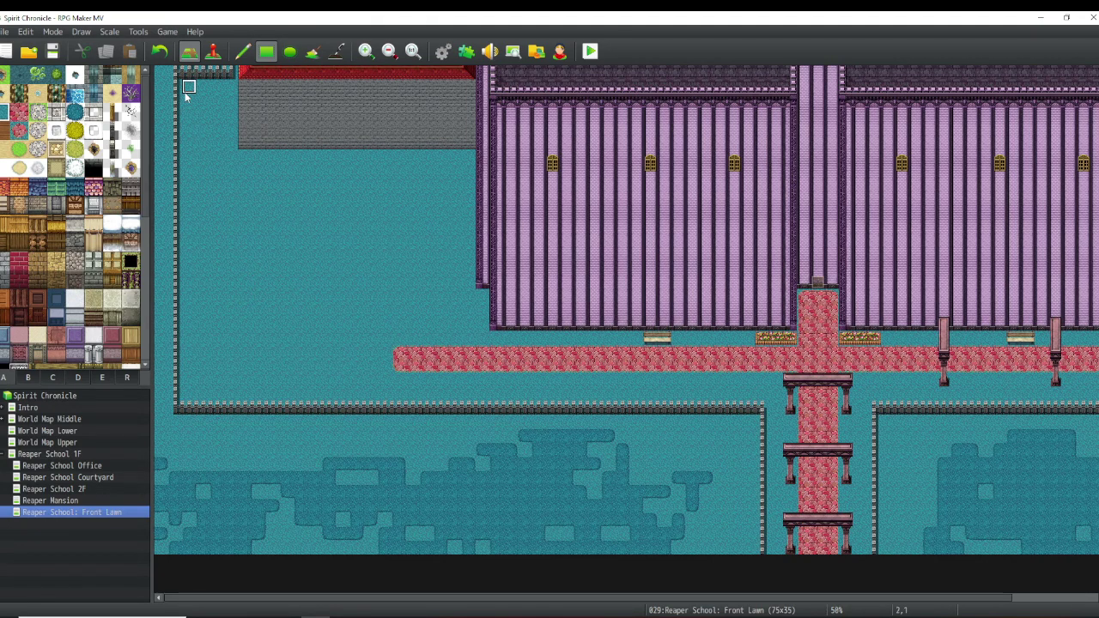
click(52, 52)
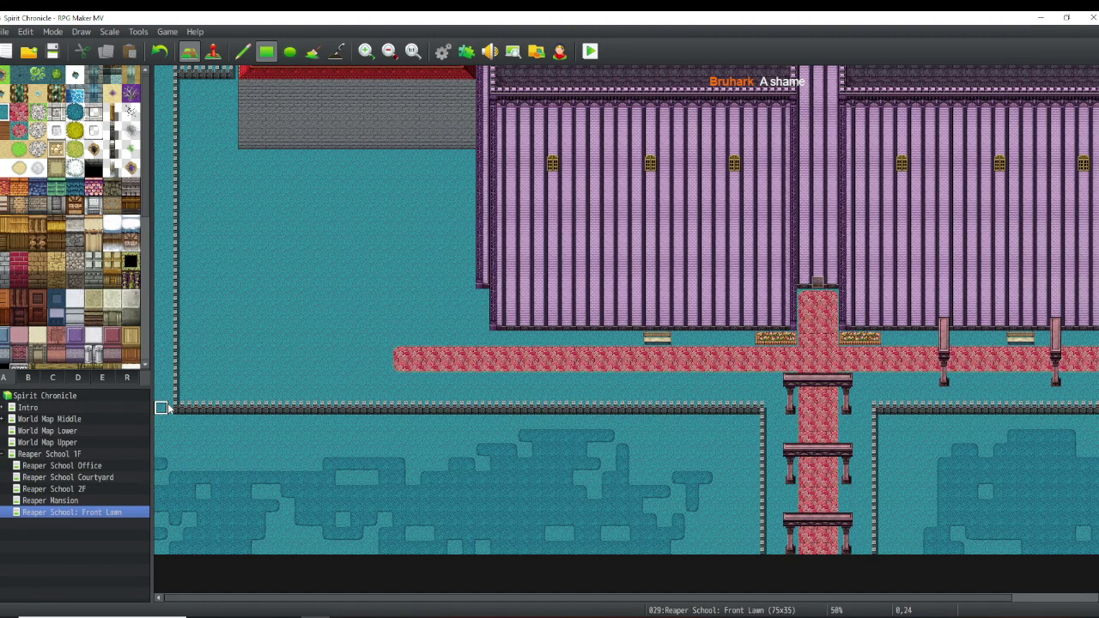
- Blank out ragged patches along the map's west edge and the southern edge west of the path, leaving teal ground between the western patches
scroll(18, 248, down, 2)
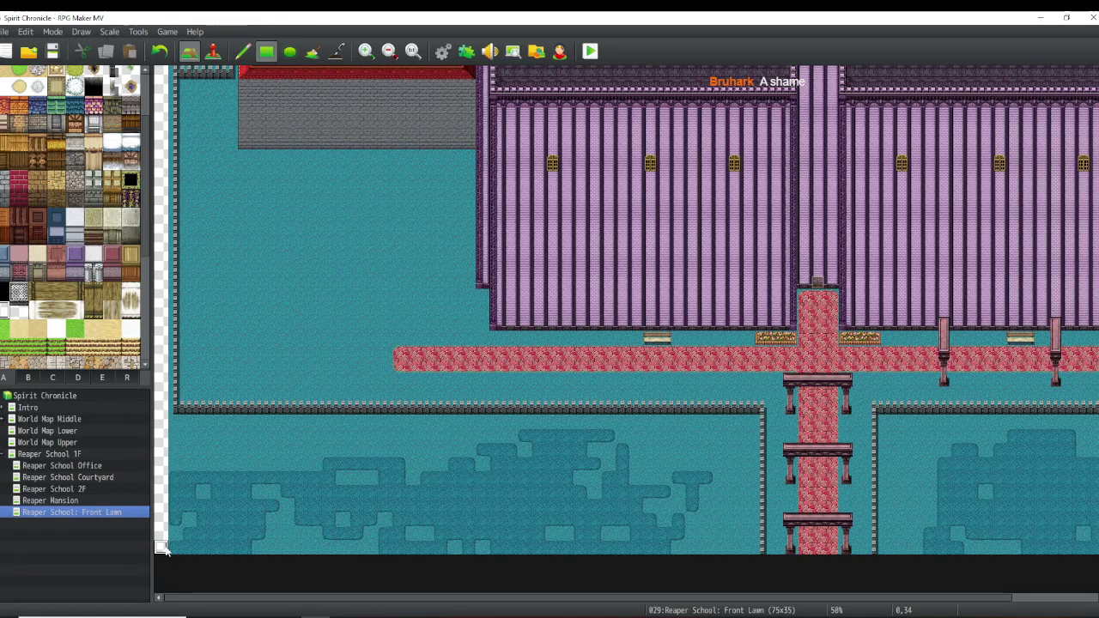
drag(194, 522, 159, 554)
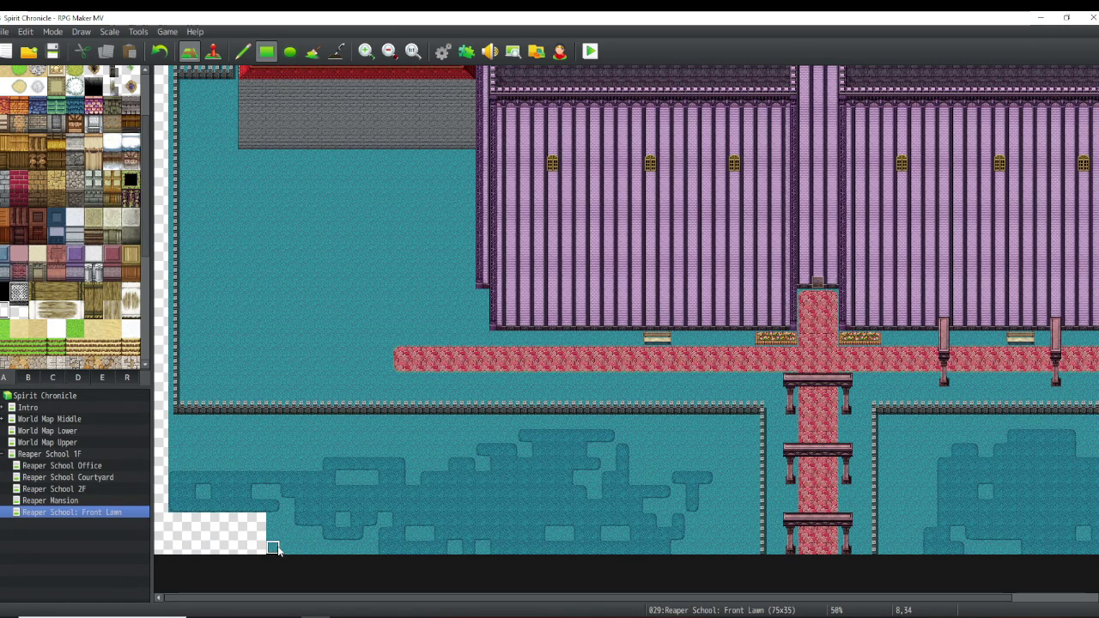
drag(275, 548, 290, 549)
key(p)
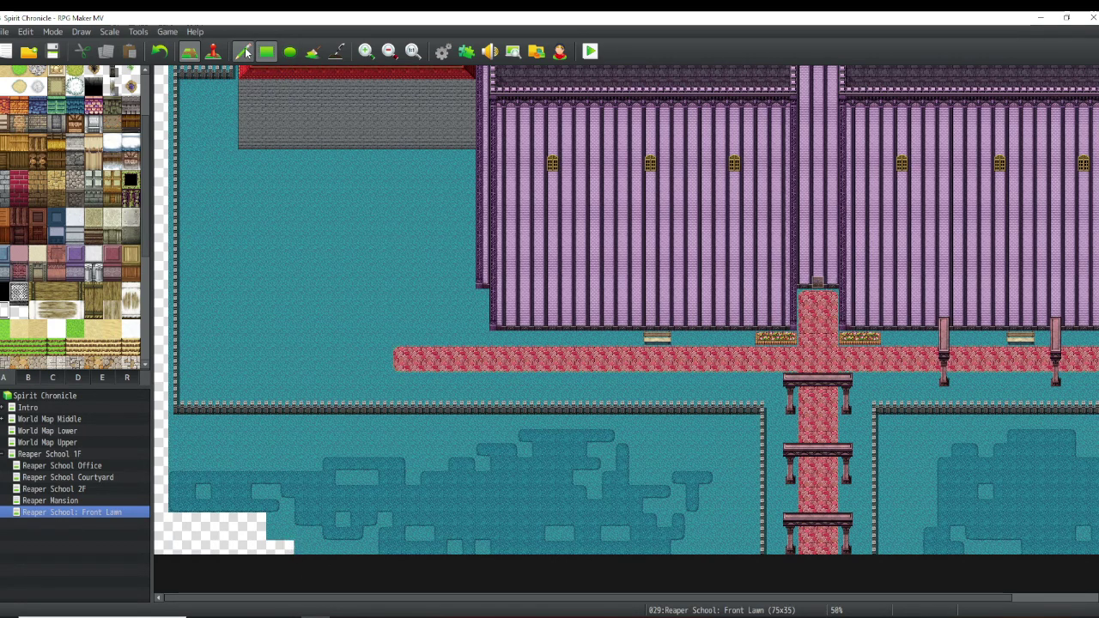
mouse_move(319, 520)
mouse_down()
mouse_move(352, 548)
mouse_move(331, 531)
mouse_move(324, 551)
mouse_move(393, 547)
mouse_move(412, 524)
mouse_move(431, 546)
mouse_move(442, 537)
mouse_move(408, 550)
mouse_move(369, 534)
mouse_move(401, 548)
mouse_move(454, 546)
mouse_move(501, 496)
mouse_move(540, 536)
mouse_move(592, 494)
mouse_move(646, 492)
mouse_move(661, 530)
mouse_move(698, 518)
mouse_move(691, 548)
mouse_move(665, 534)
mouse_move(685, 546)
mouse_move(682, 534)
mouse_move(646, 542)
mouse_move(614, 521)
mouse_move(637, 524)
mouse_move(631, 537)
mouse_move(636, 518)
mouse_move(604, 515)
mouse_move(584, 527)
mouse_move(646, 538)
mouse_move(473, 551)
mouse_move(480, 517)
mouse_move(504, 511)
mouse_move(486, 515)
mouse_move(495, 535)
mouse_move(564, 543)
mouse_move(589, 520)
mouse_up()
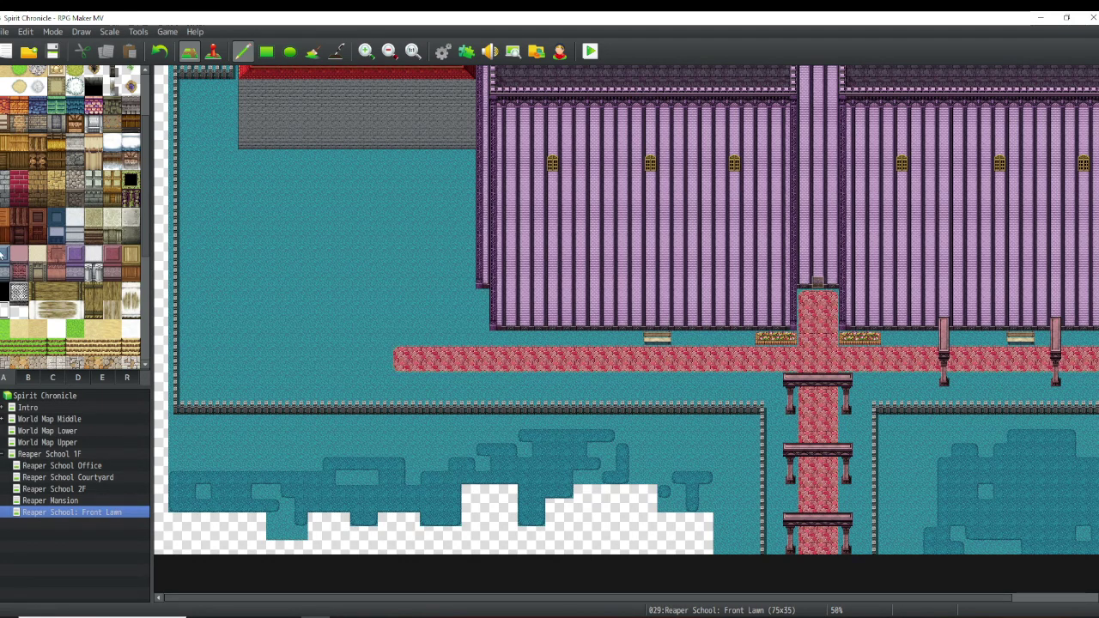
scroll(16, 252, up, 3)
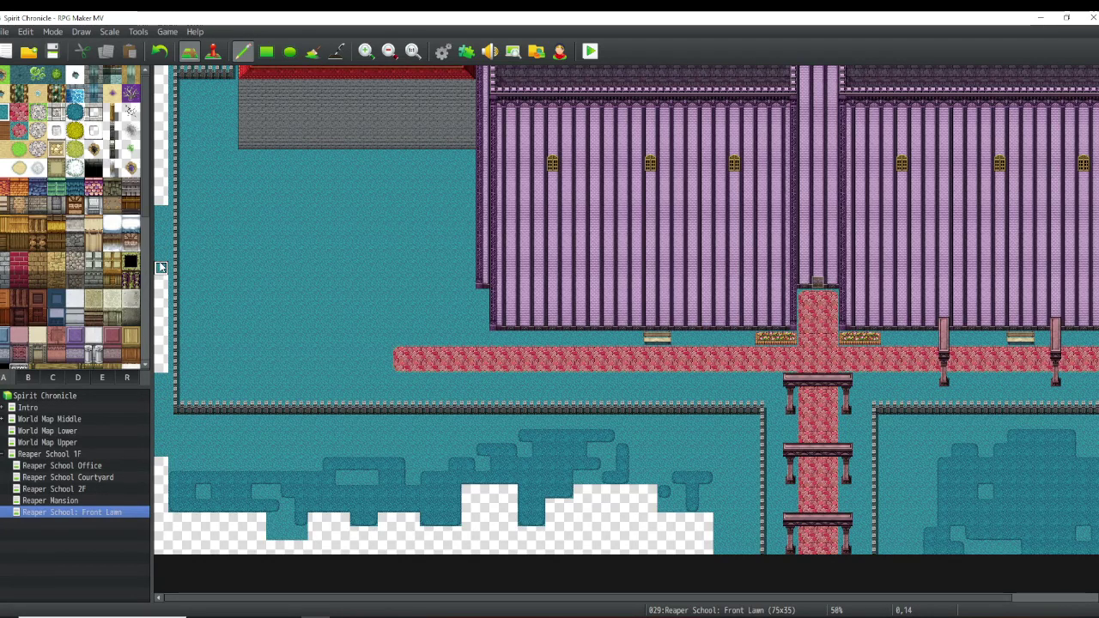
drag(163, 97, 159, 85)
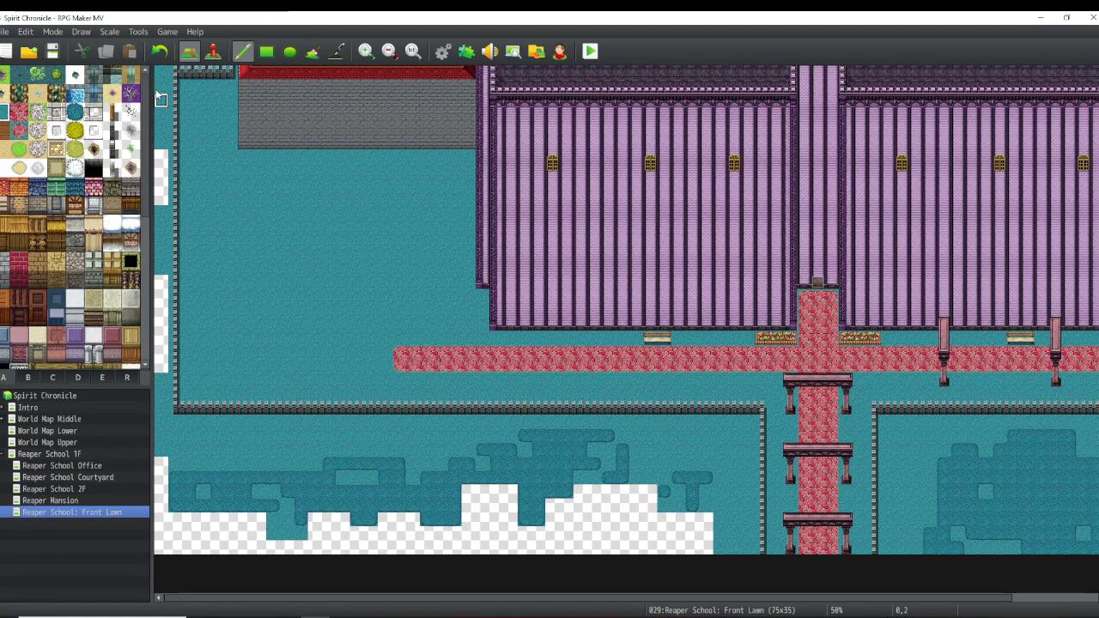
- Examine the ground, wall, floor and cliff tiles available in tile set A
scroll(5, 269, down, 3)
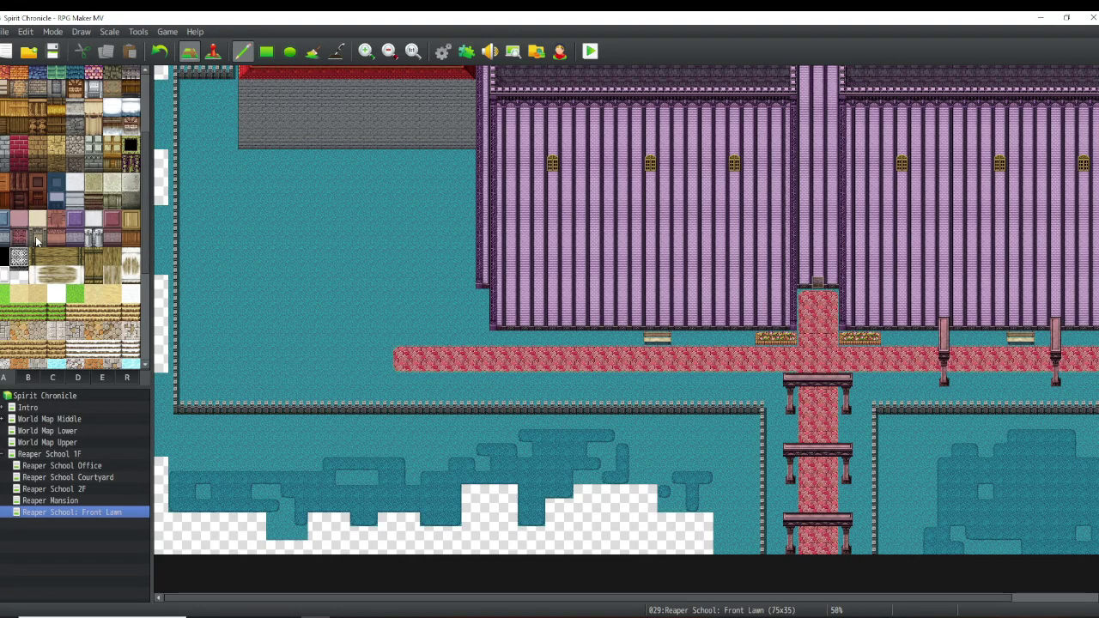
scroll(37, 242, down, 3)
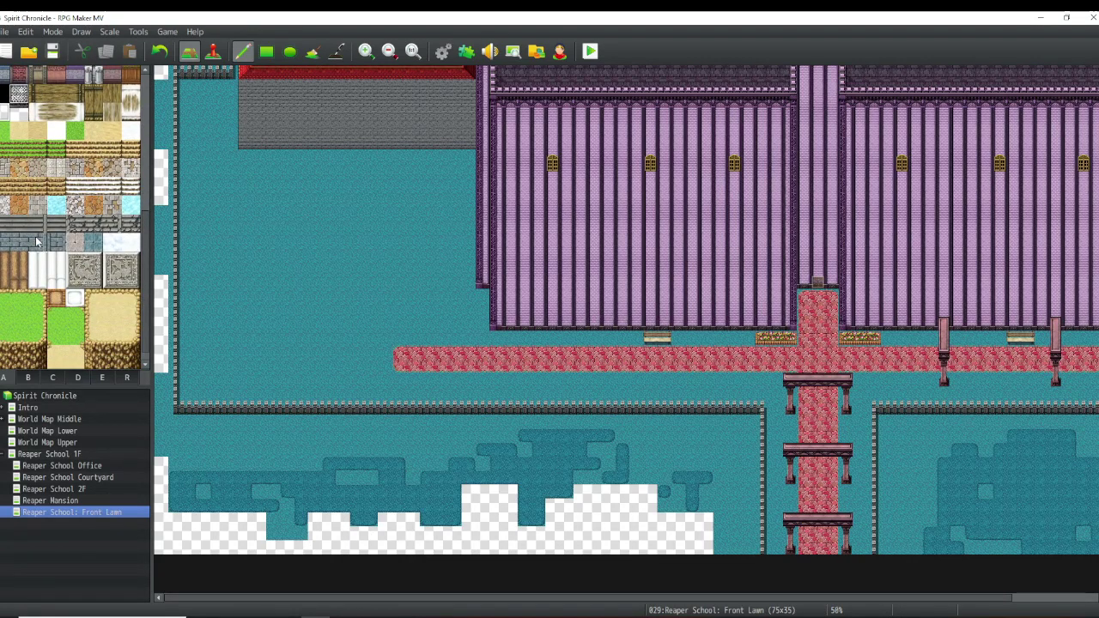
scroll(36, 243, down, 1)
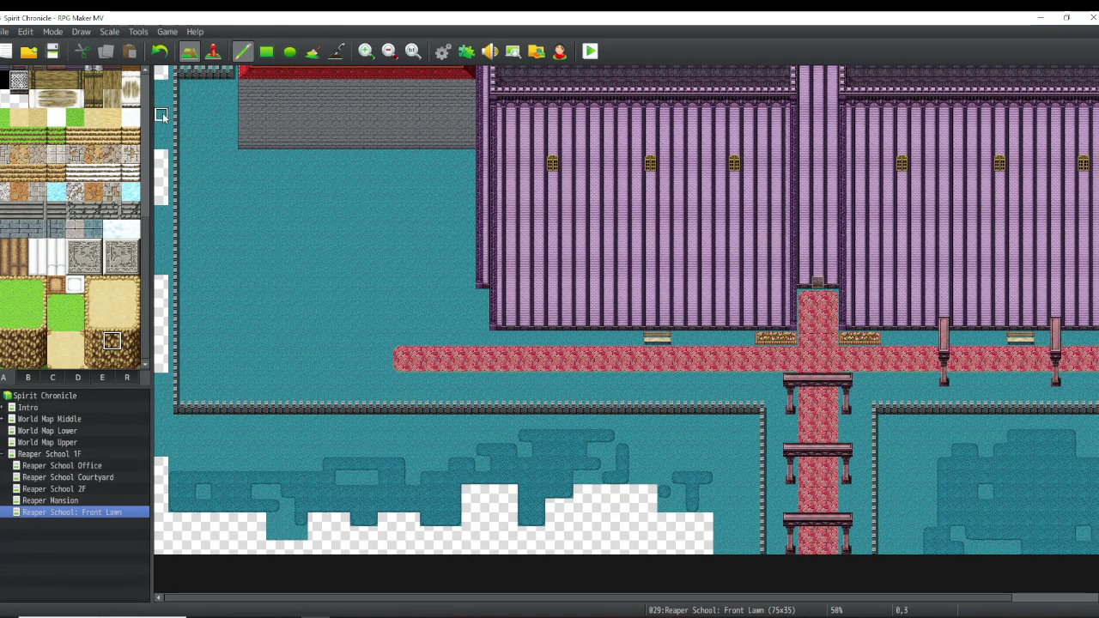
click(17, 327)
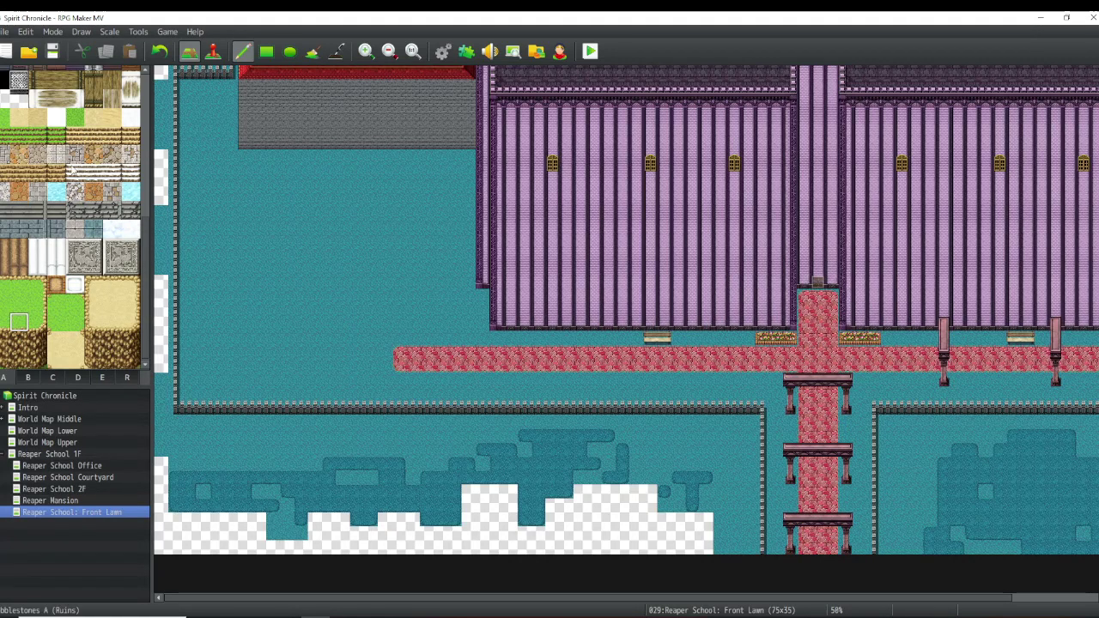
scroll(77, 183, down, 6)
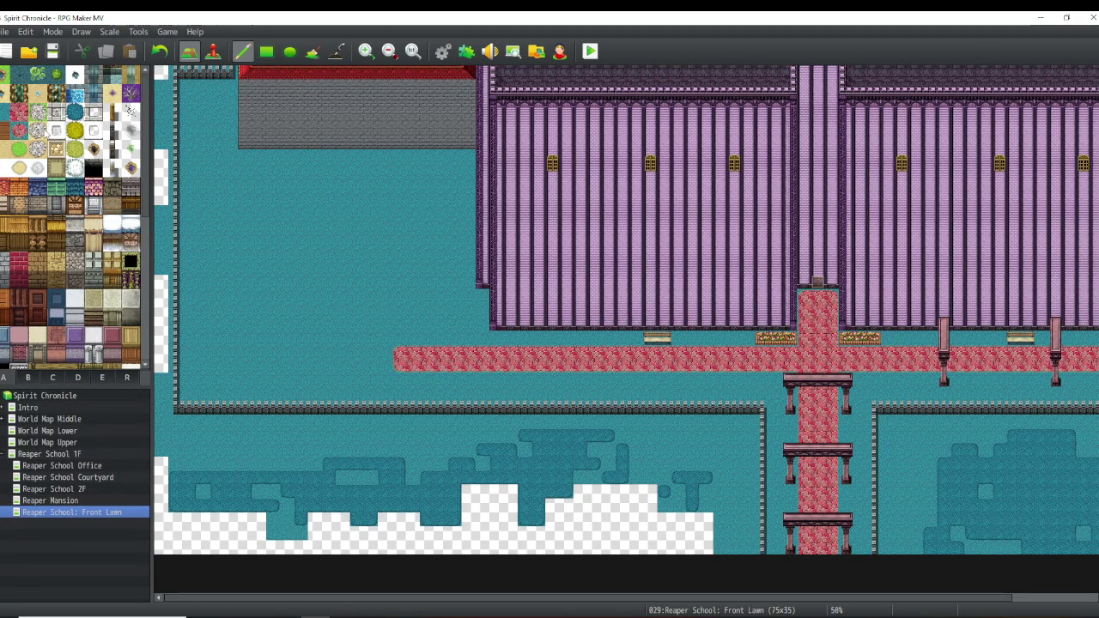
scroll(45, 129, down, 1)
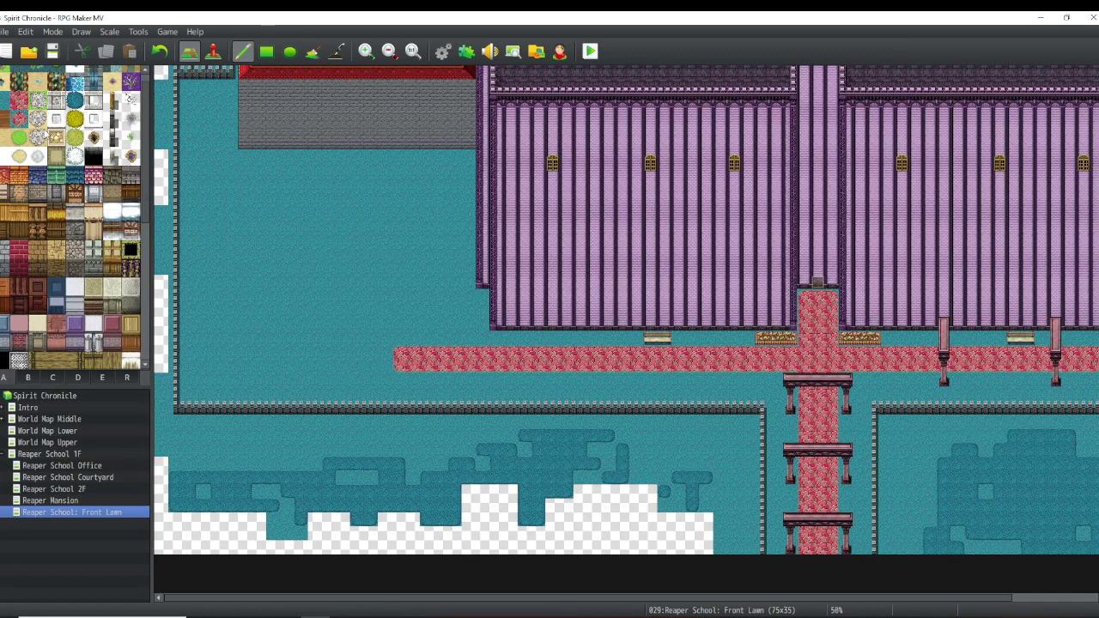
scroll(44, 129, down, 1)
scroll(45, 129, down, 3)
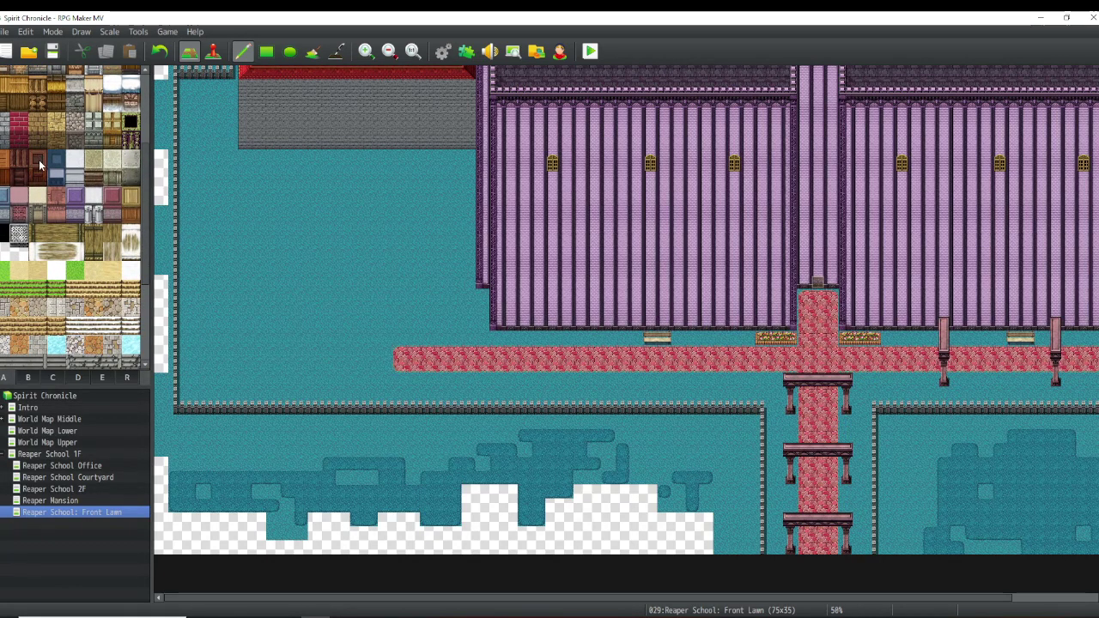
scroll(39, 166, up, 3)
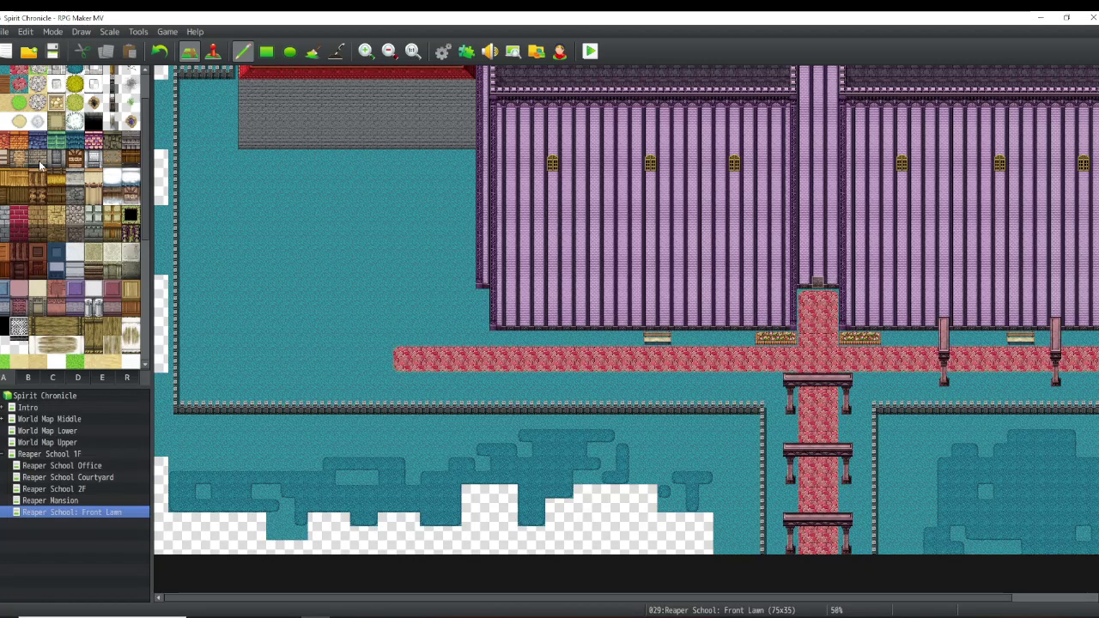
scroll(40, 166, down, 5)
scroll(41, 169, down, 1)
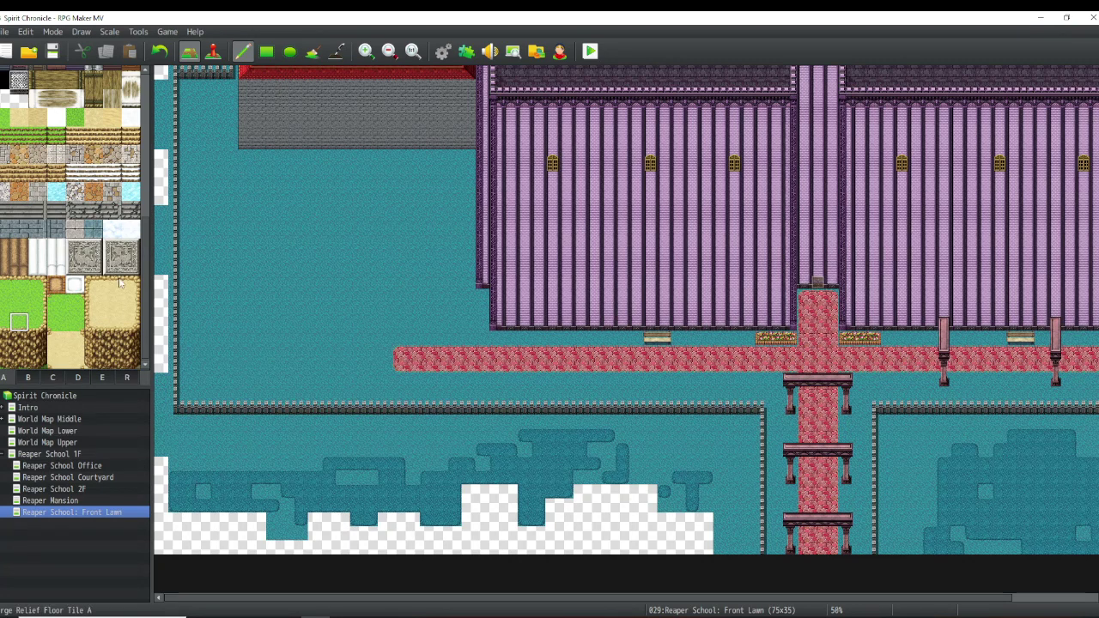
scroll(144, 252, up, 5)
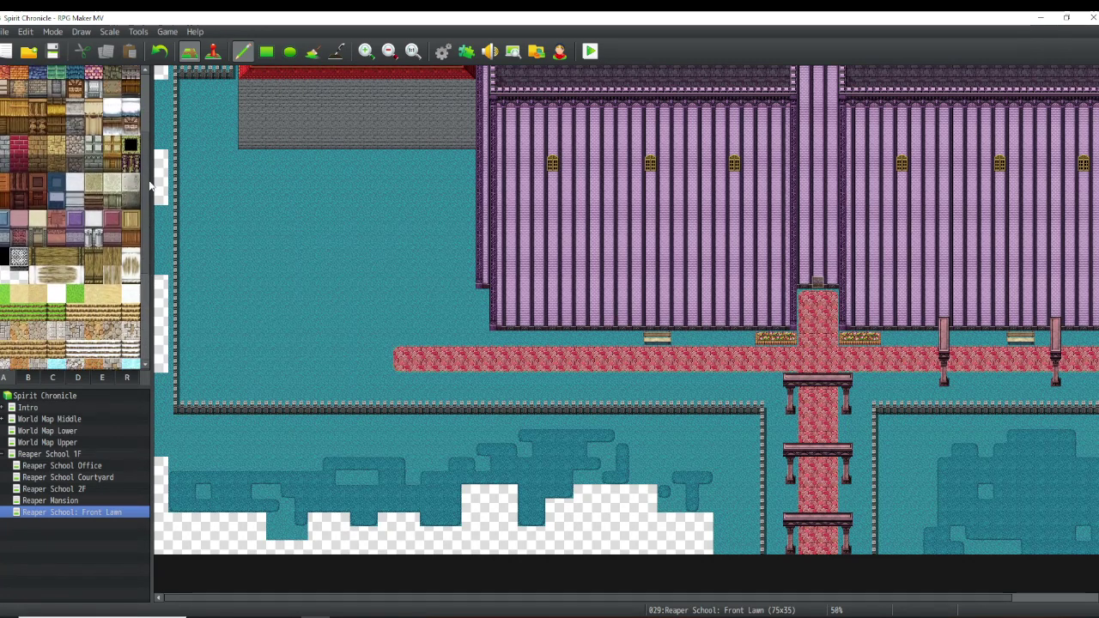
scroll(149, 185, up, 5)
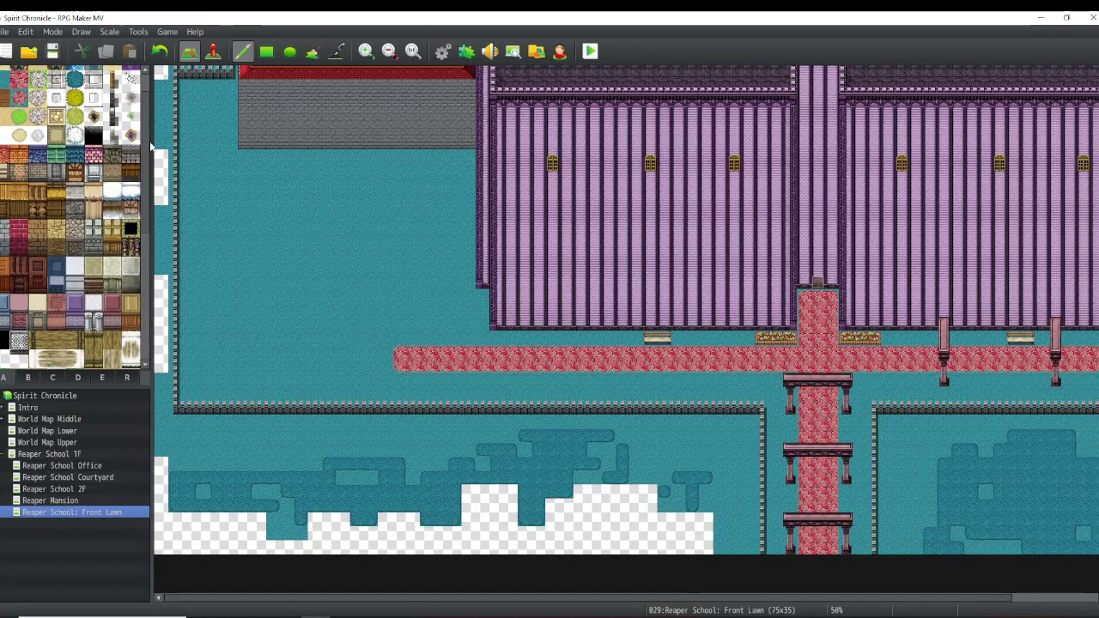
scroll(149, 128, up, 2)
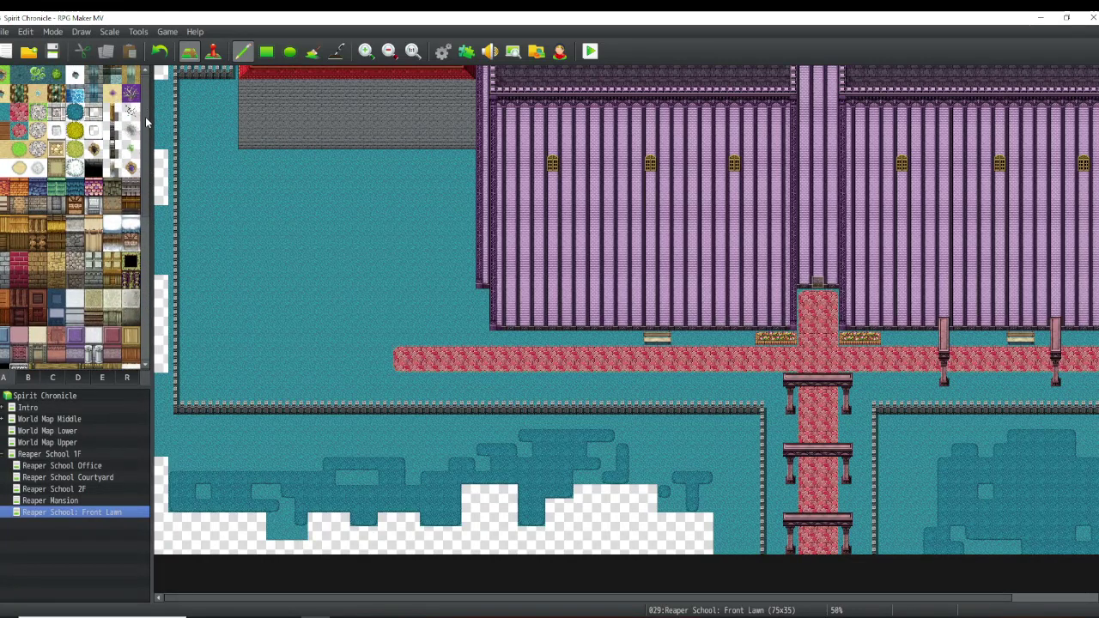
scroll(146, 146, down, 6)
scroll(144, 185, down, 12)
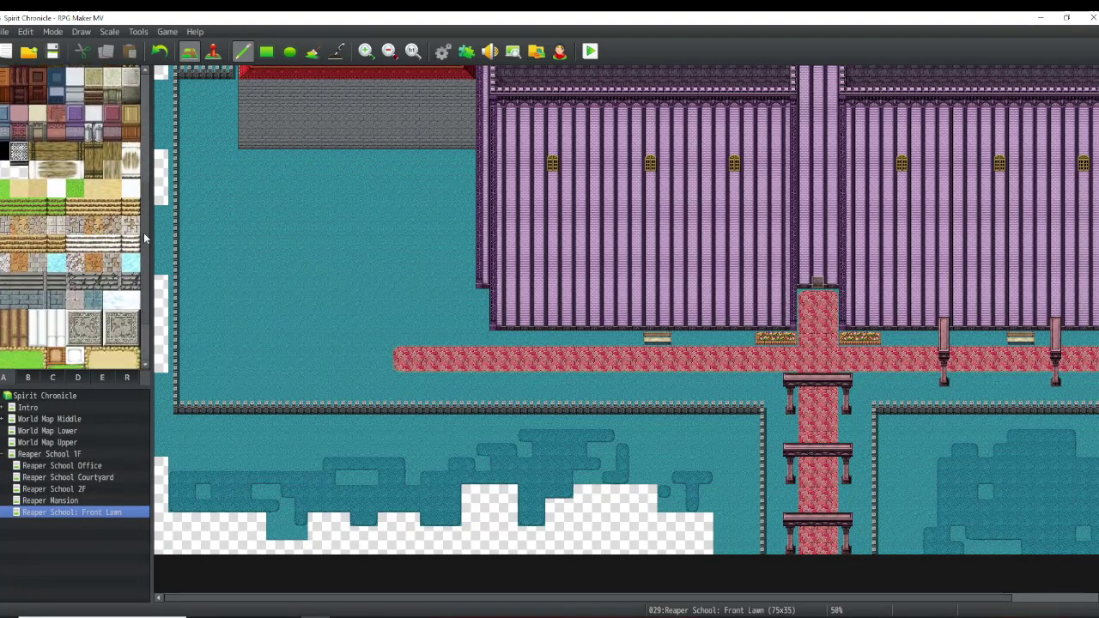
scroll(145, 303, up, 15)
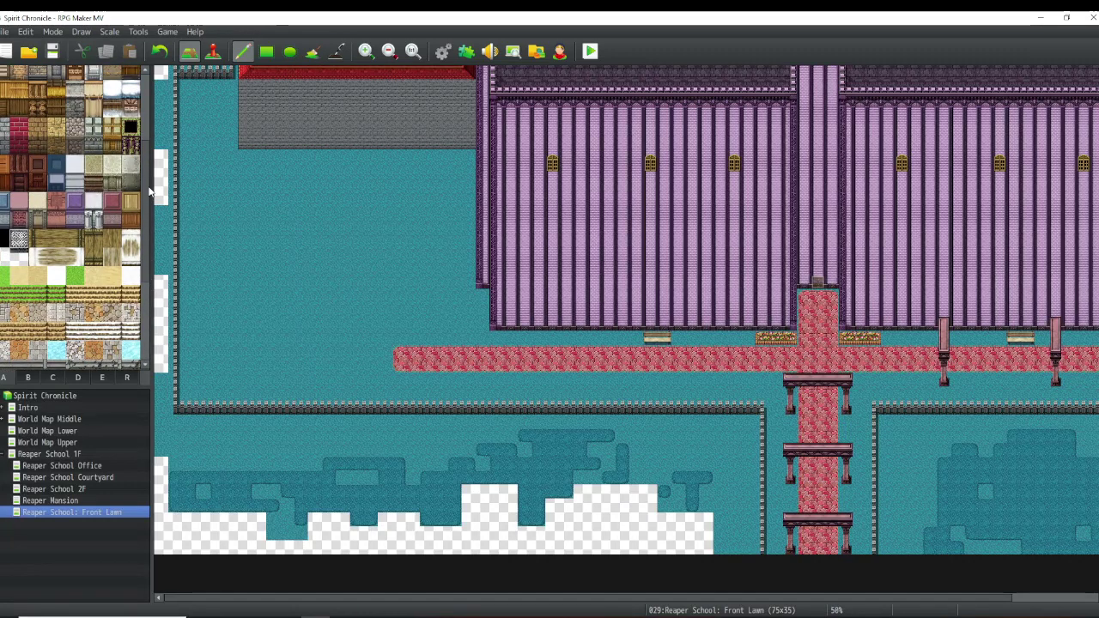
- Try covering the blank patch on the map's west edge with the black tile and the dark hole tile, undoing both
scroll(152, 140, up, 3)
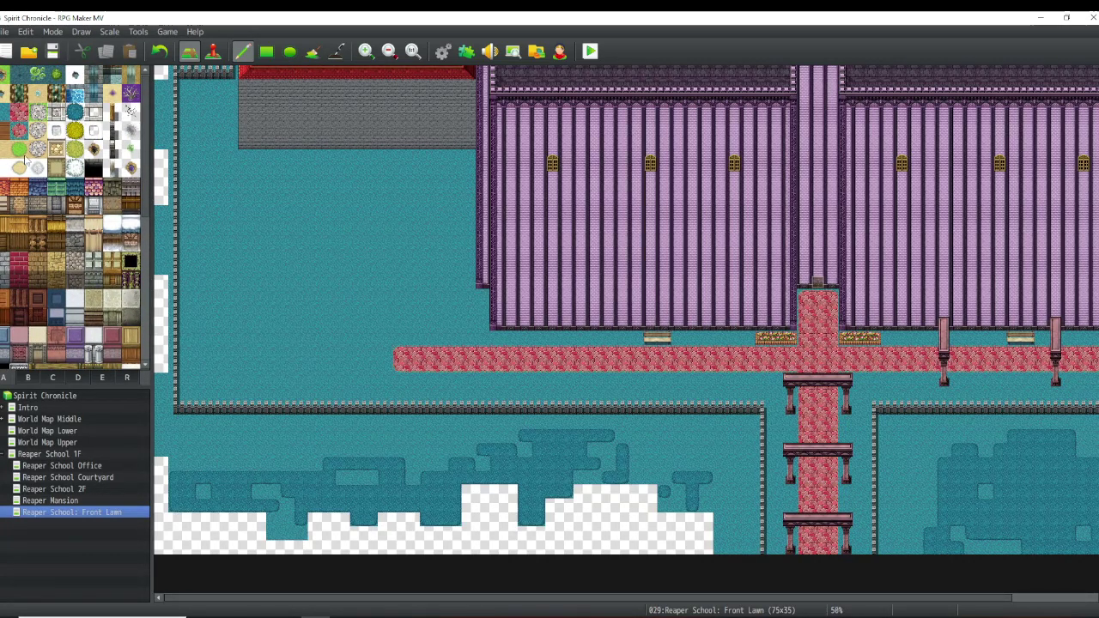
click(95, 168)
click(160, 157)
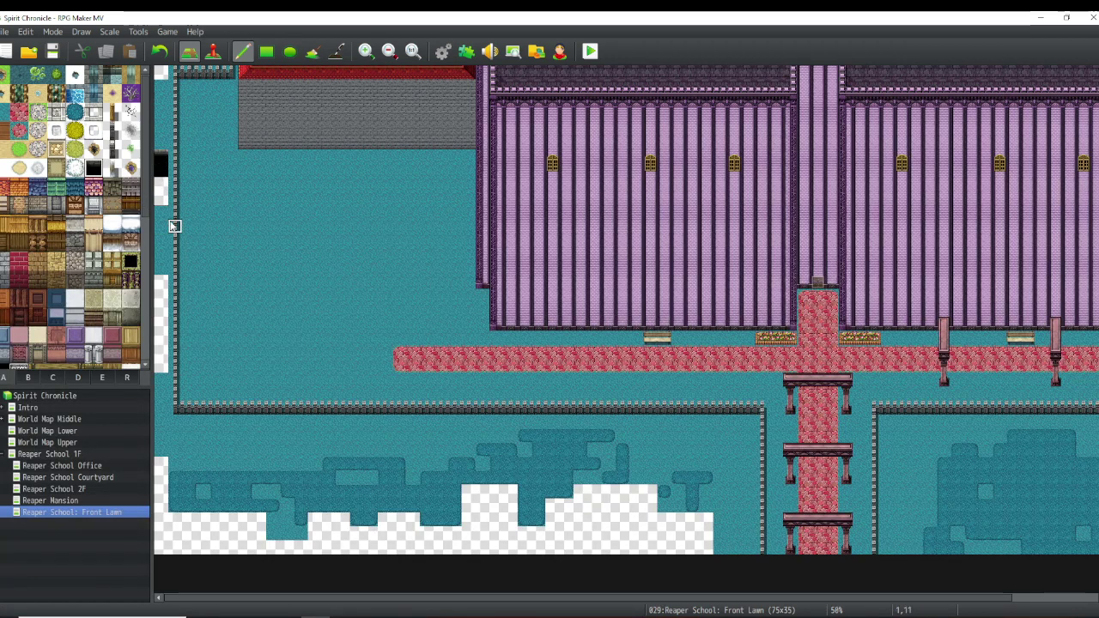
click(160, 196)
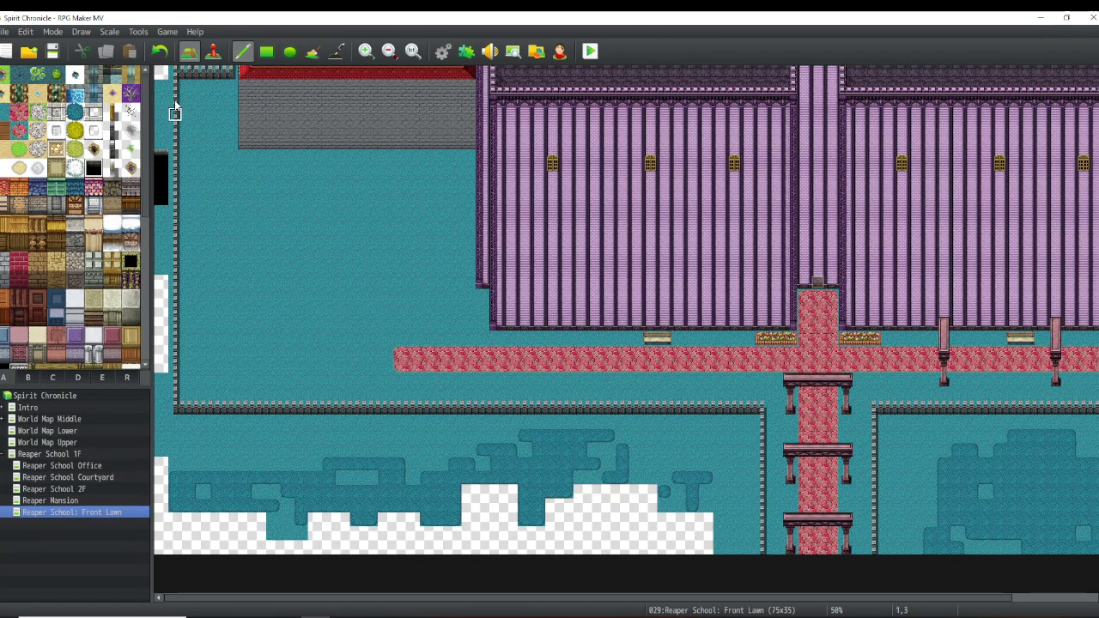
click(160, 52)
click(160, 51)
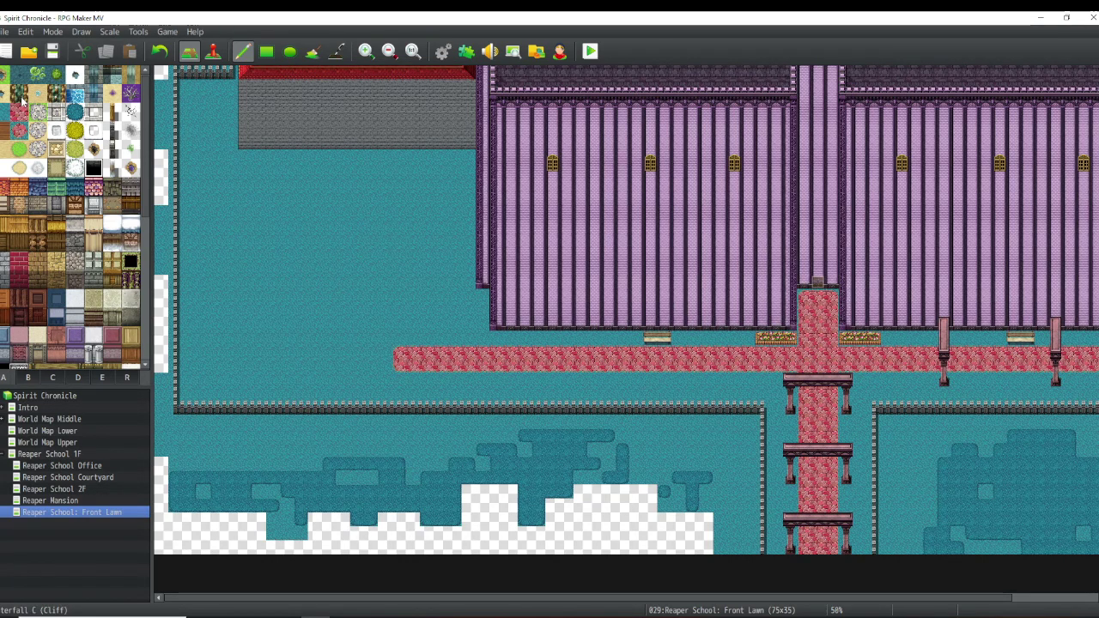
click(94, 153)
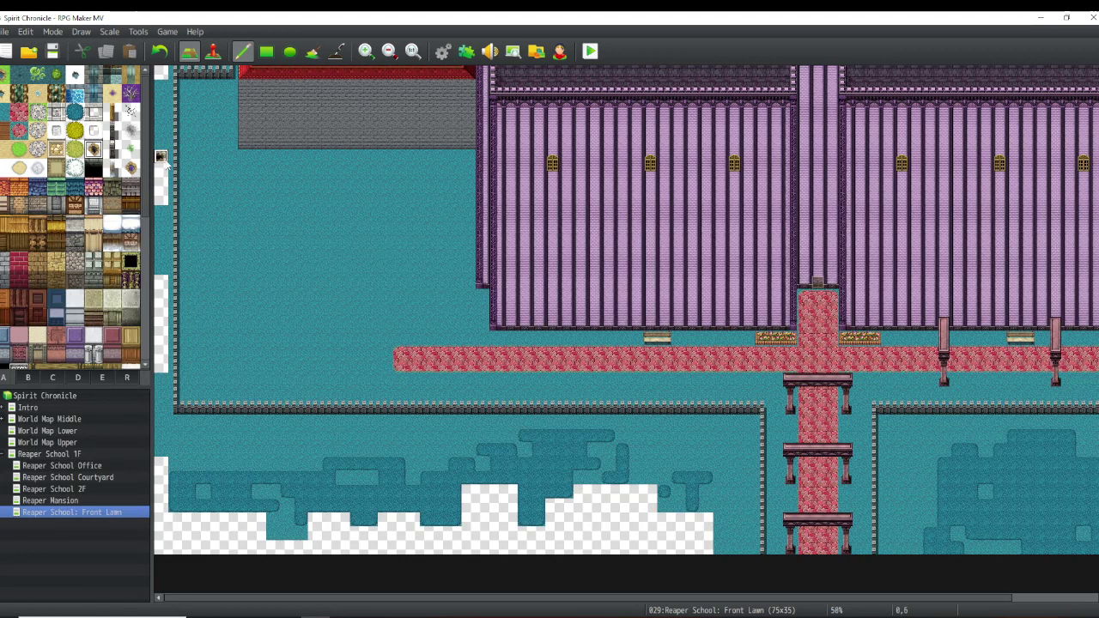
click(160, 54)
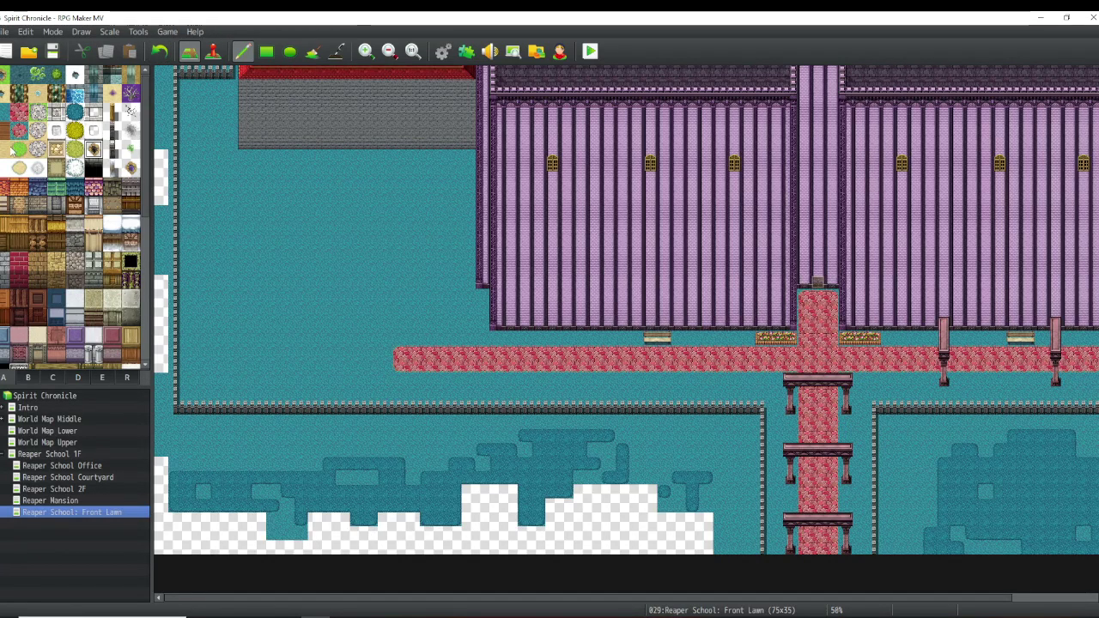
scroll(19, 101, down, 3)
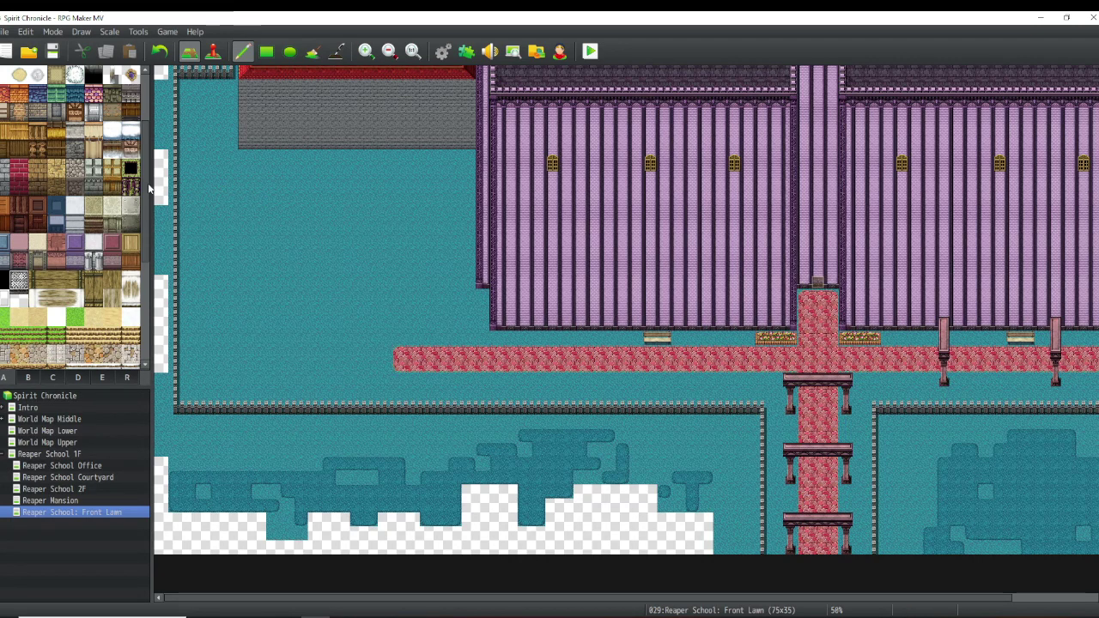
scroll(135, 194, up, 2)
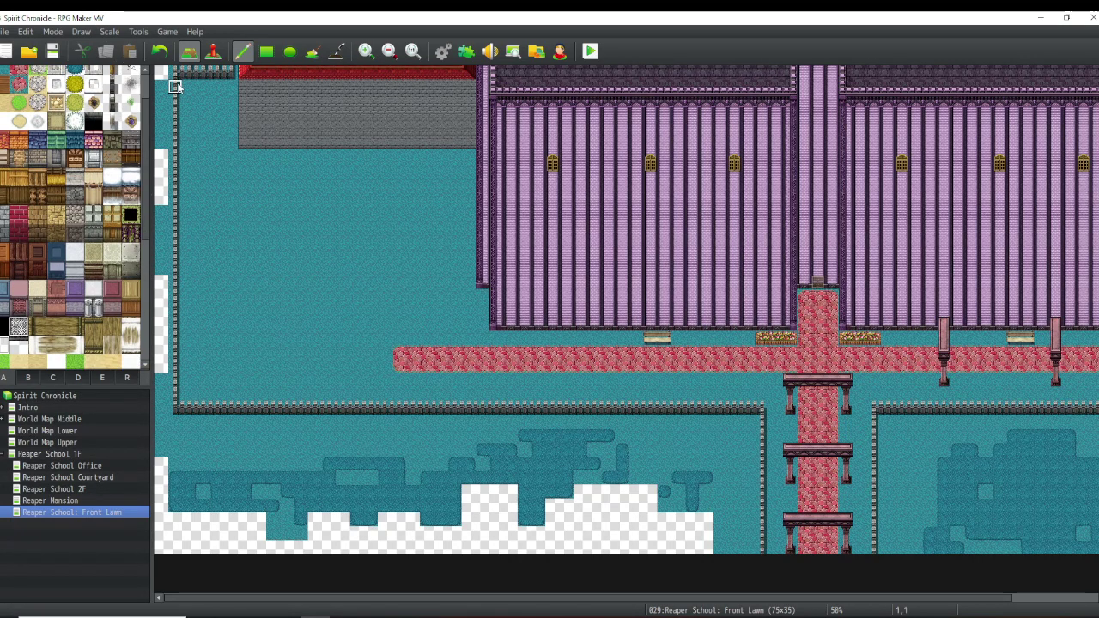
- Open the Spirit Chronicle project folder and go to its img\tilesets folder
click(138, 31)
mouse_move(167, 32)
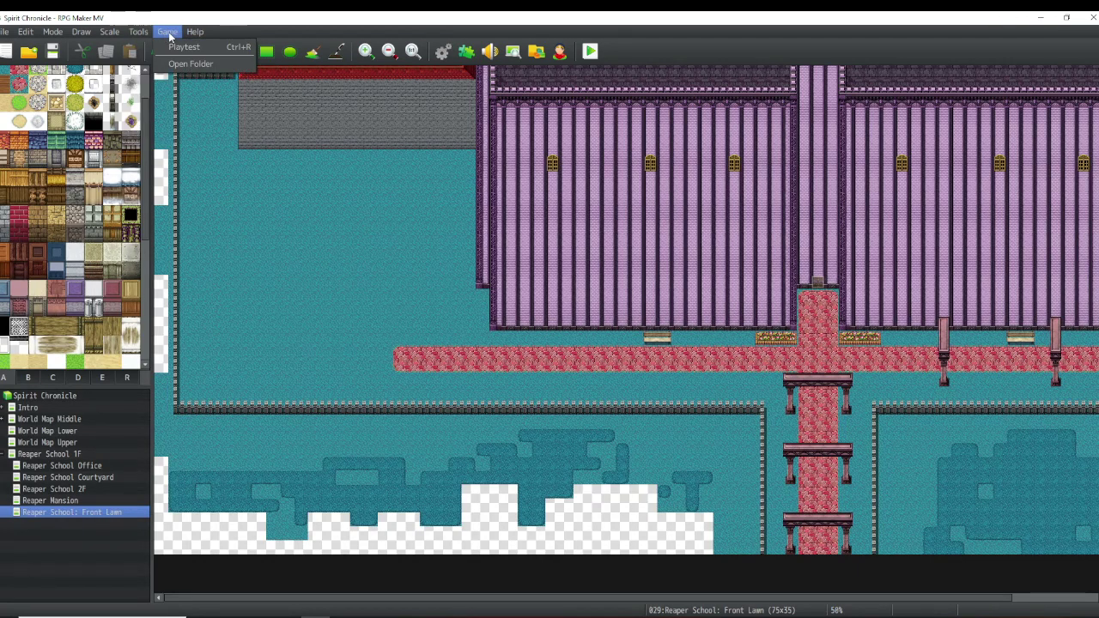
click(189, 64)
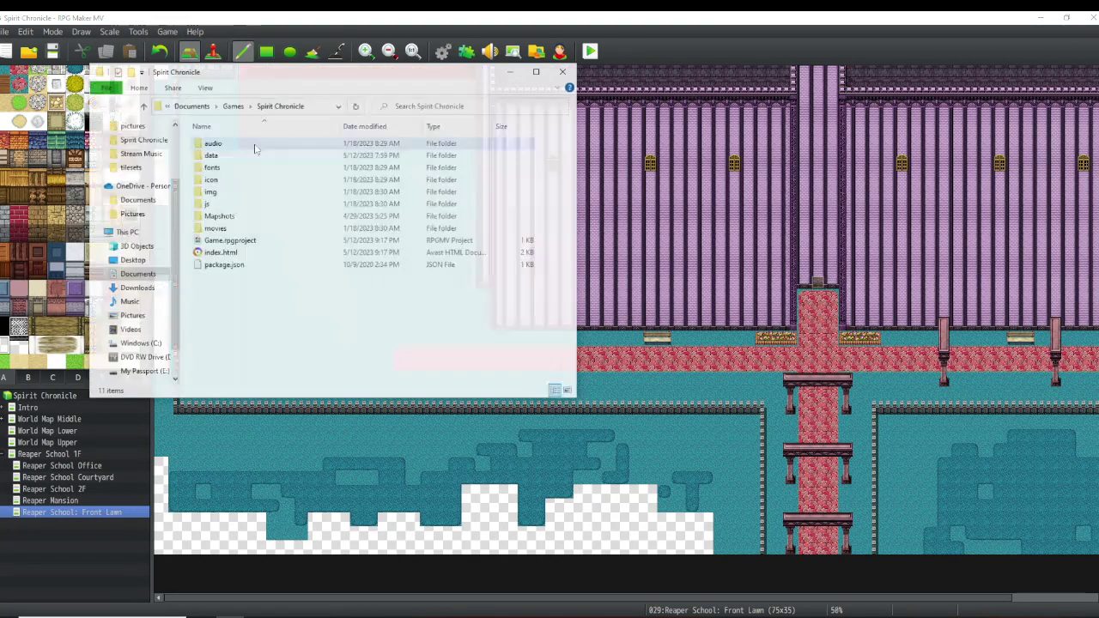
double_click(218, 192)
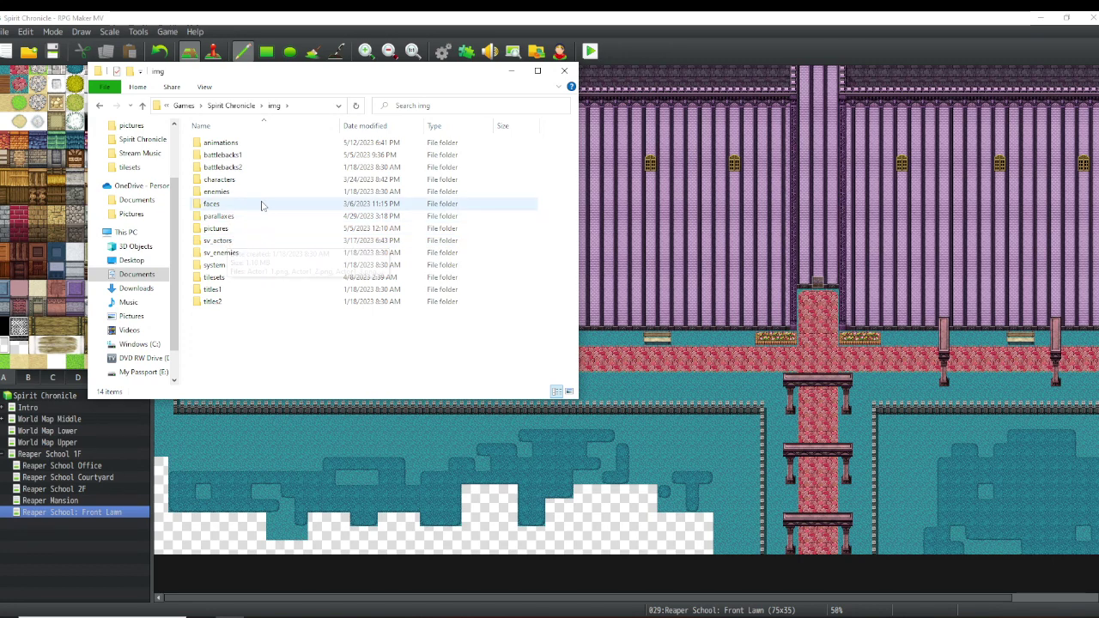
double_click(266, 278)
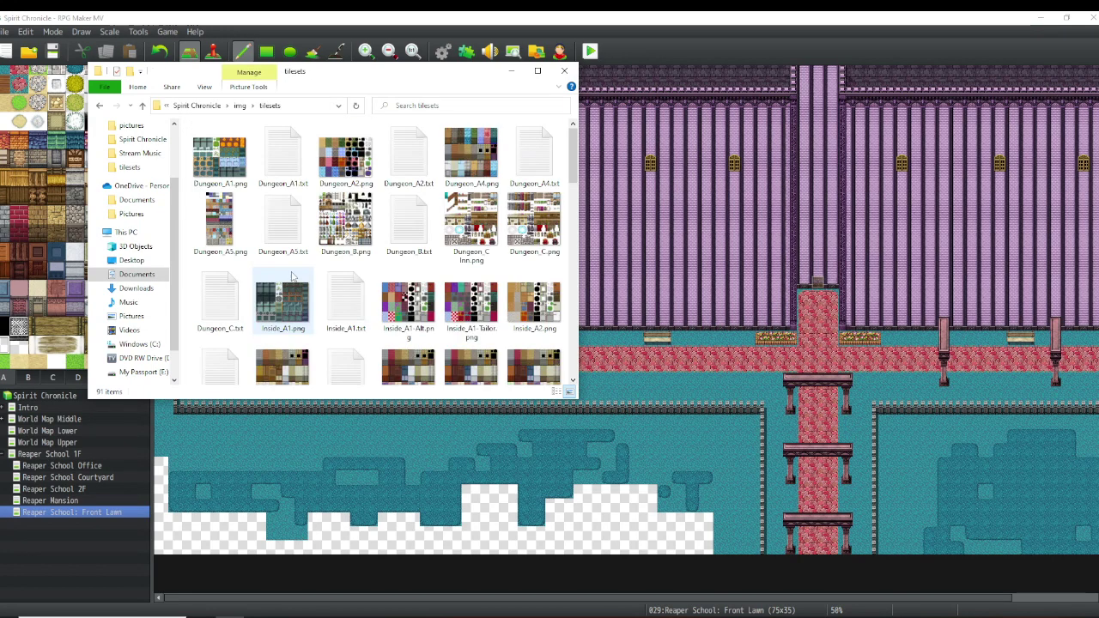
- Find Outside_A5-Alt.png among the tileset images and open it in GIMP
scroll(296, 232, down, 2)
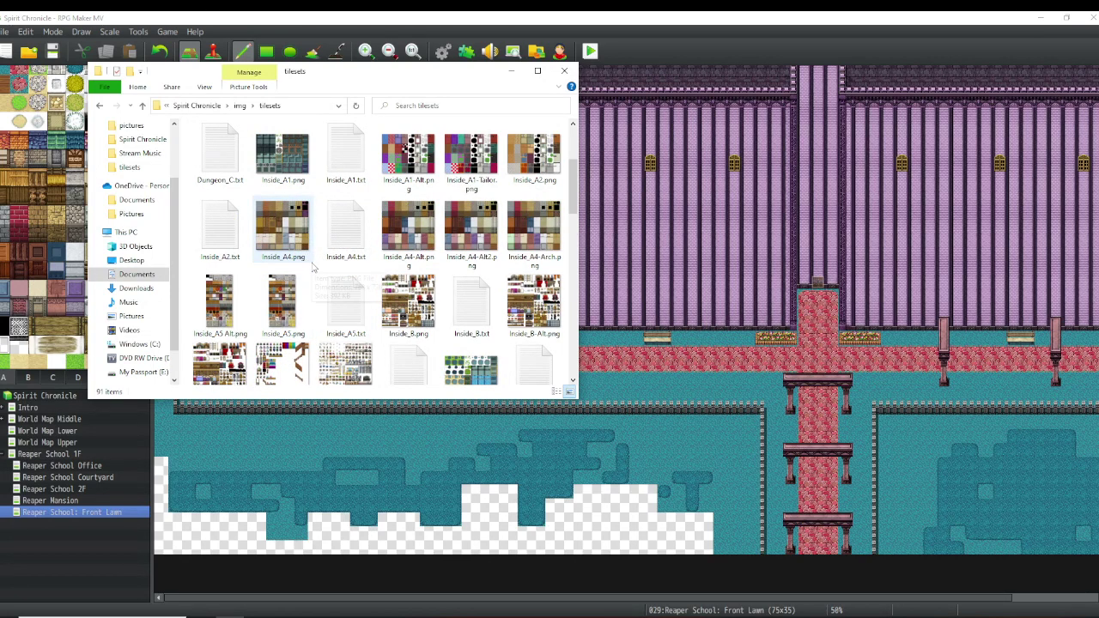
scroll(313, 268, down, 1)
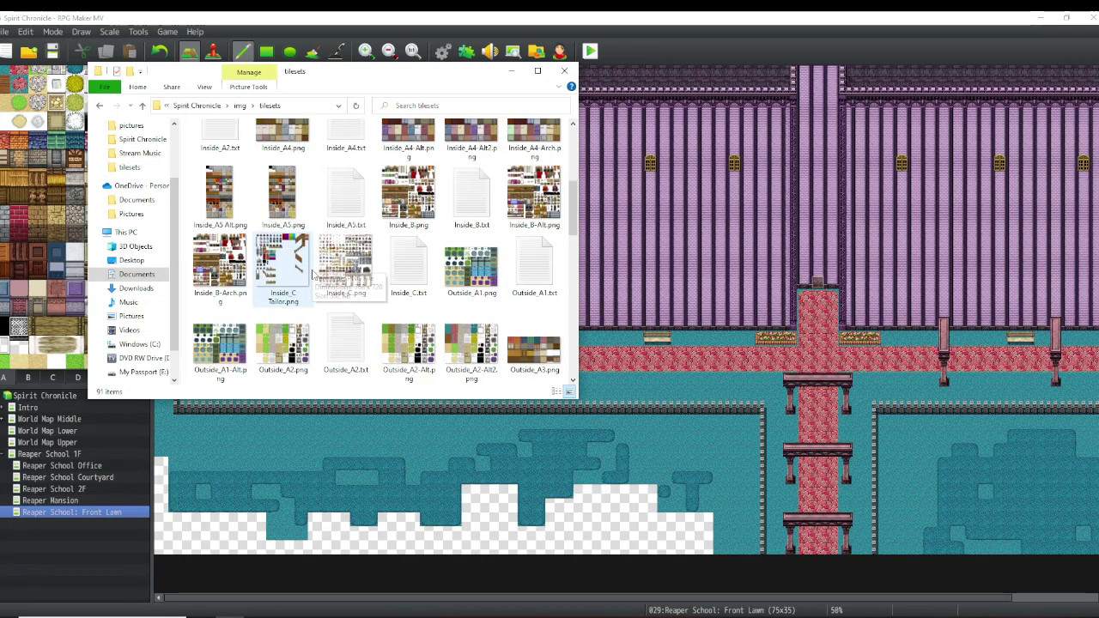
scroll(314, 273, down, 2)
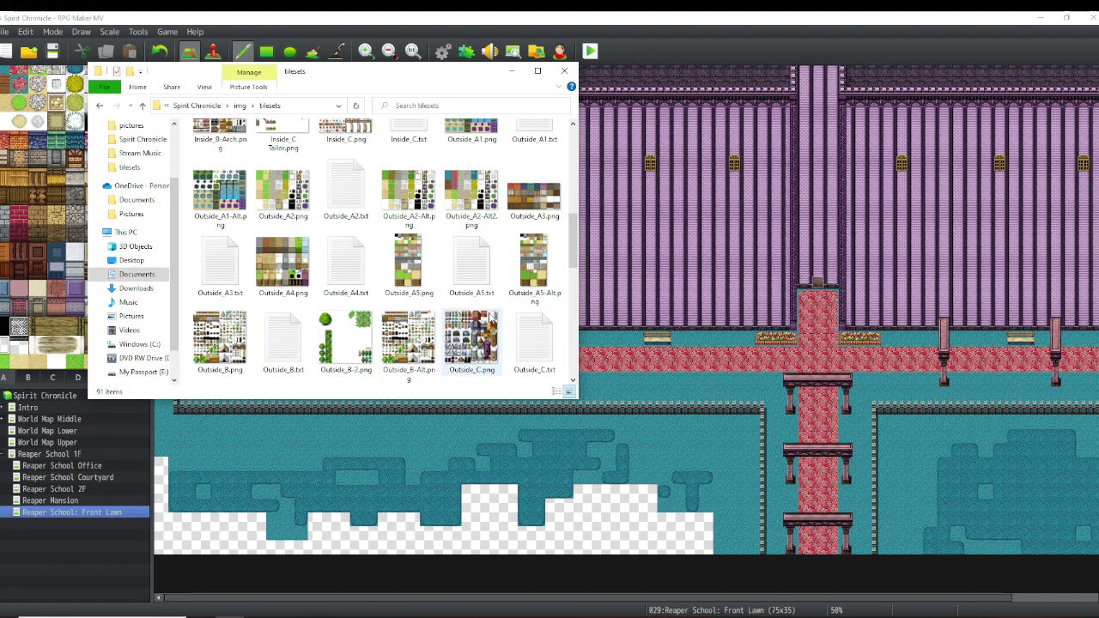
click(531, 282)
right_click(530, 276)
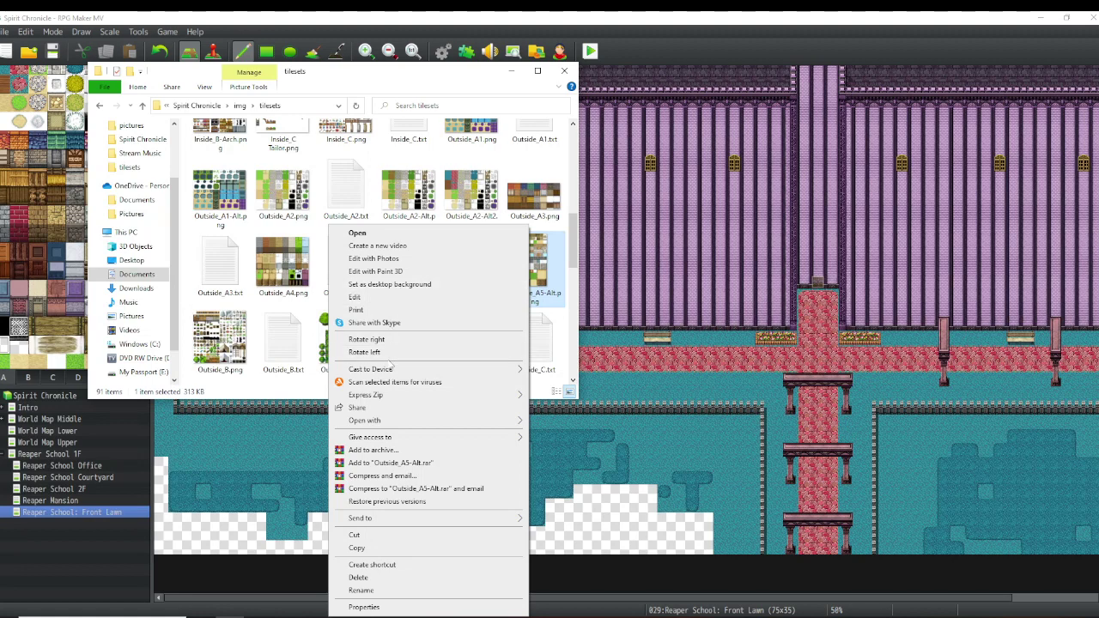
mouse_move(392, 419)
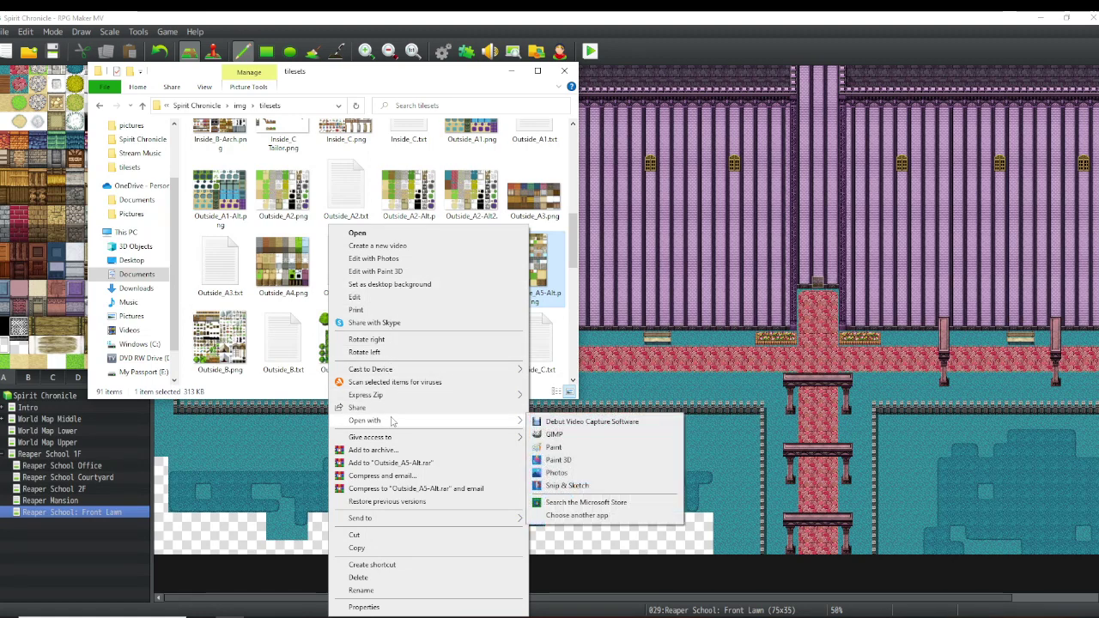
click(571, 436)
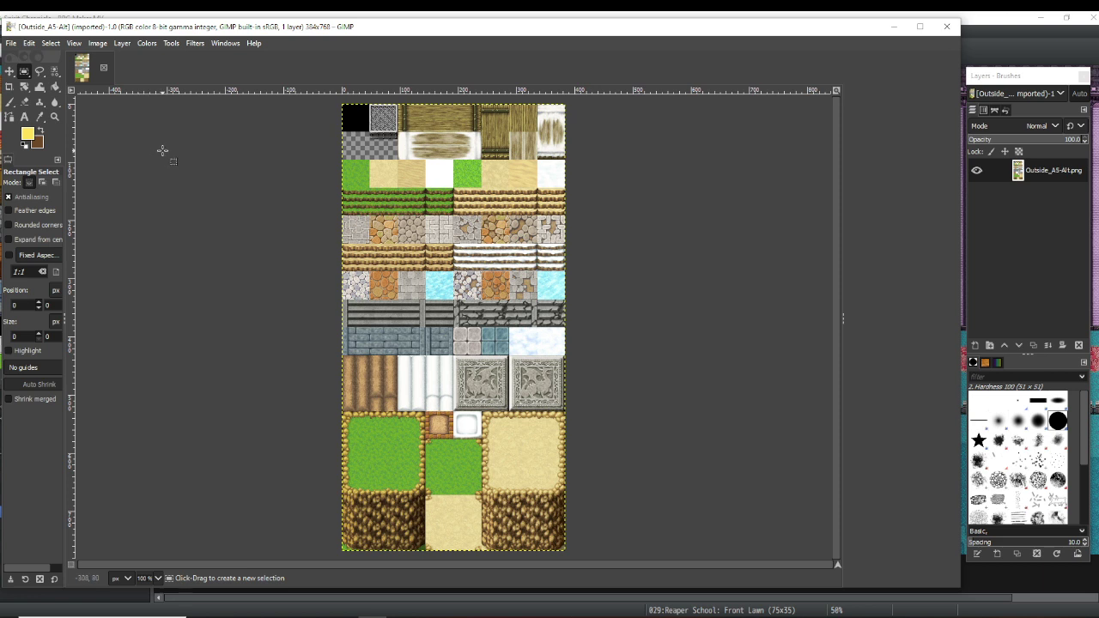
- Configure the image grid of Outside_A5-Alt with a spacing of 48 pixels
click(92, 46)
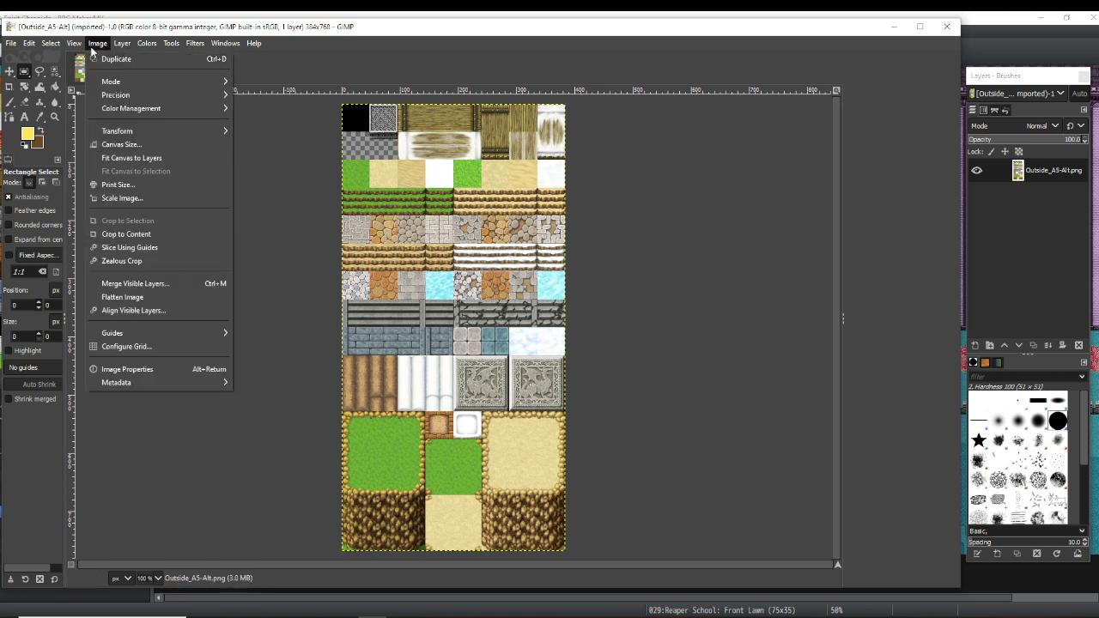
click(129, 346)
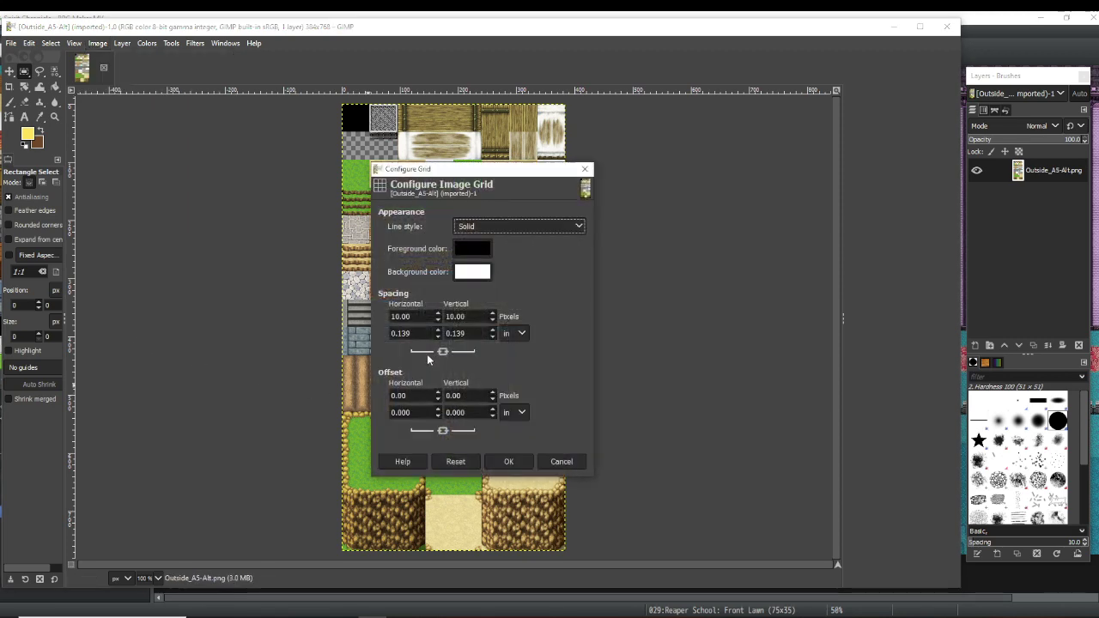
drag(410, 317, 375, 317)
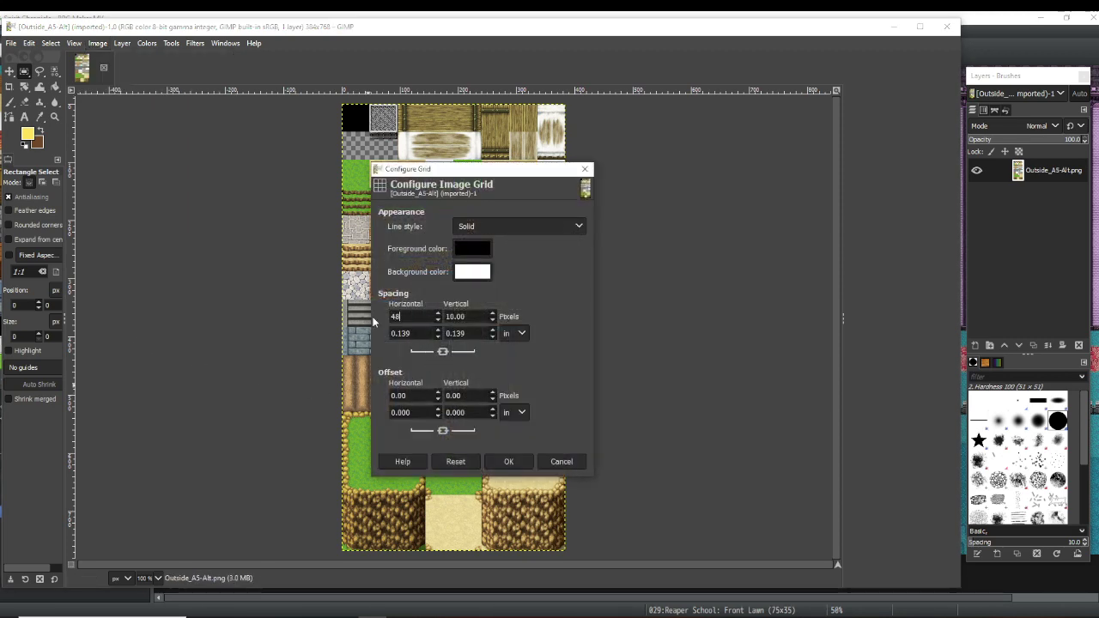
text(48)
key(Return)
click(509, 462)
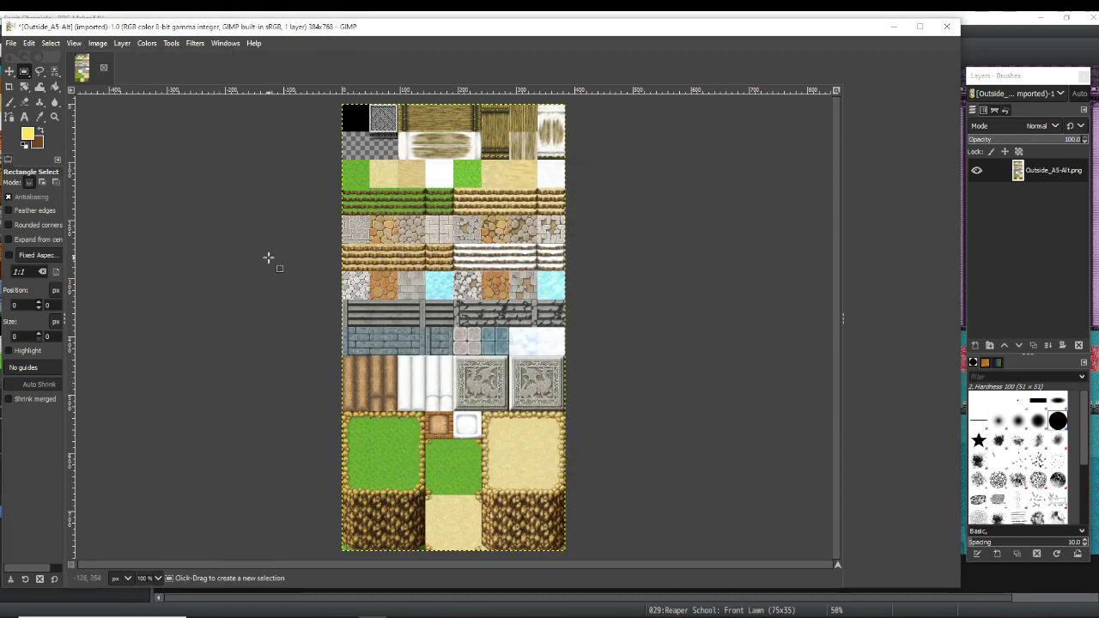
- Display the grid over the tileset image and turn on snapping to it
click(143, 45)
mouse_move(56, 47)
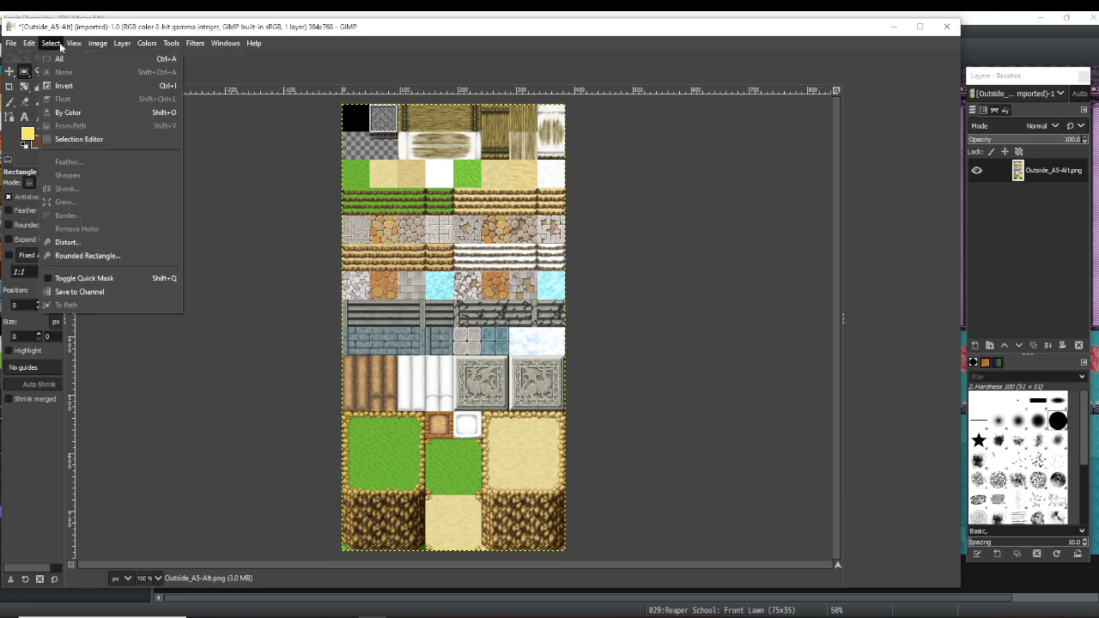
click(94, 286)
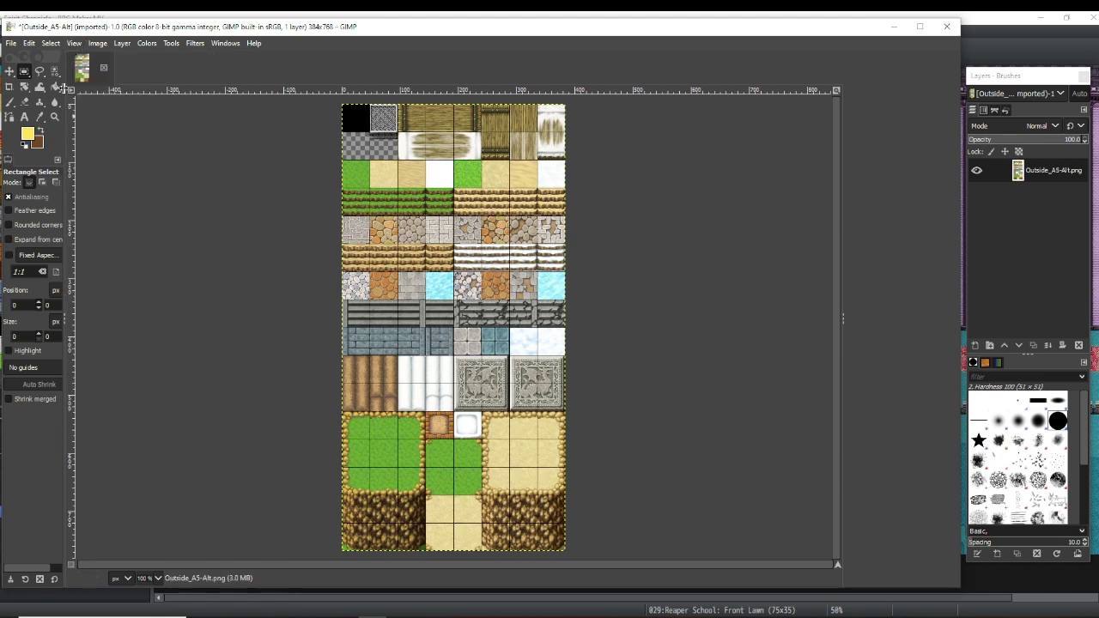
click(73, 43)
click(115, 336)
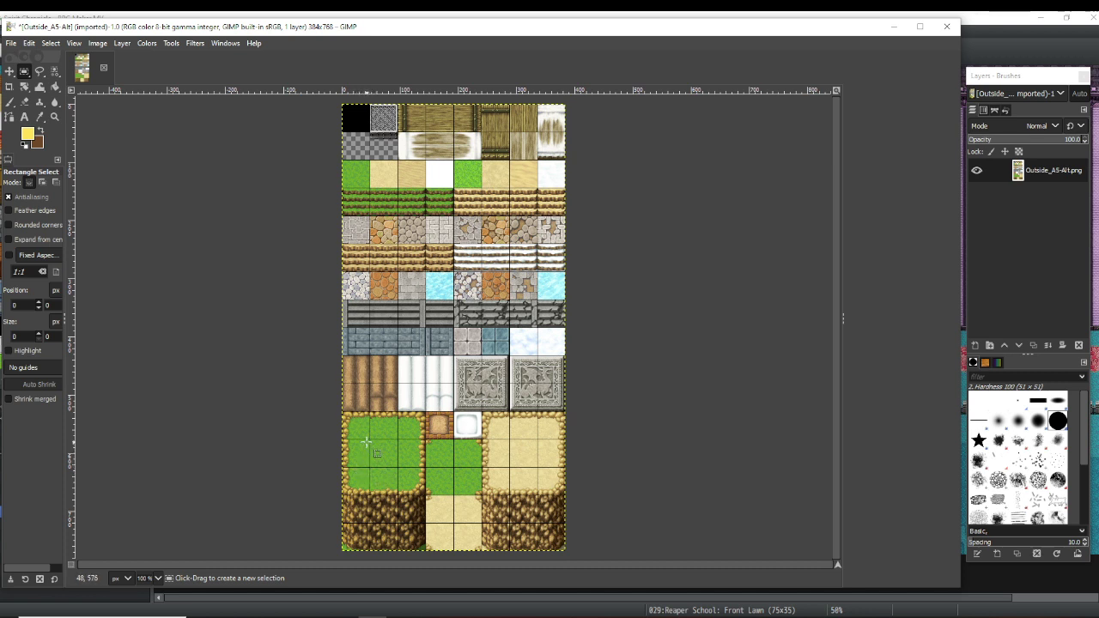
- Copy the 144 by 240 pixel grass-topped cliff block and paste it over the sand-topped cliff block at 240, 528
drag(346, 411, 409, 482)
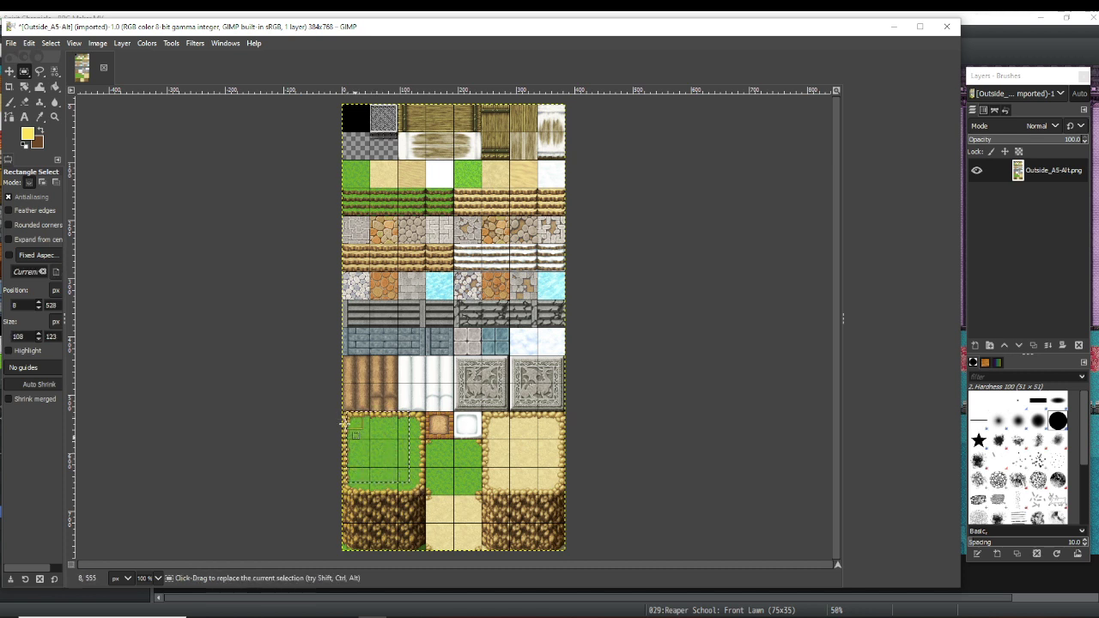
click(346, 423)
drag(342, 410, 424, 550)
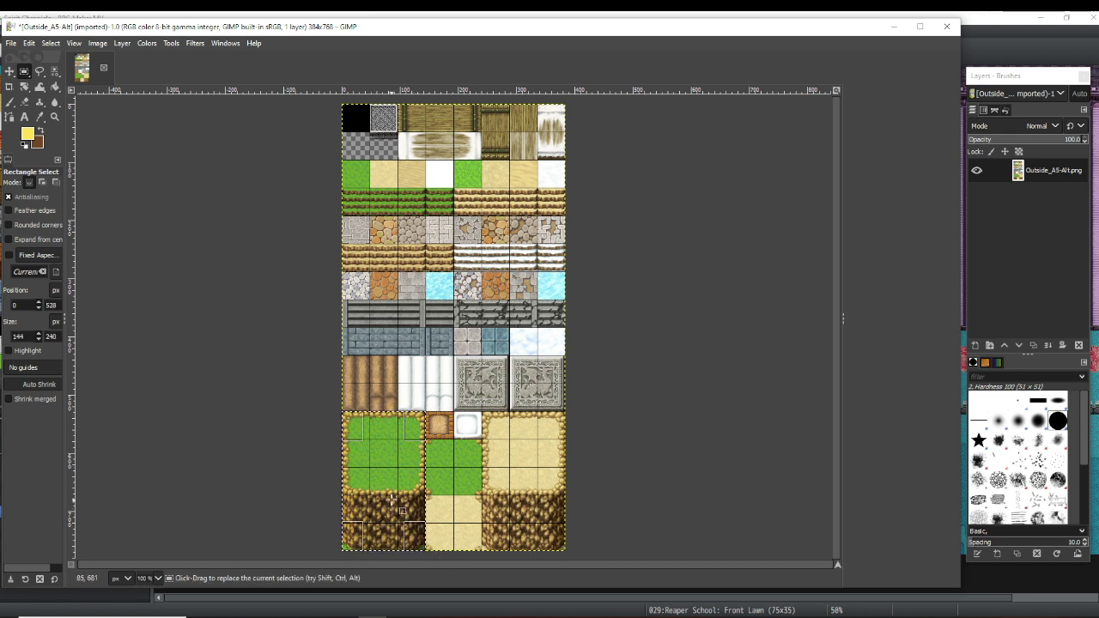
key(ctrl+c)
drag(481, 410, 564, 553)
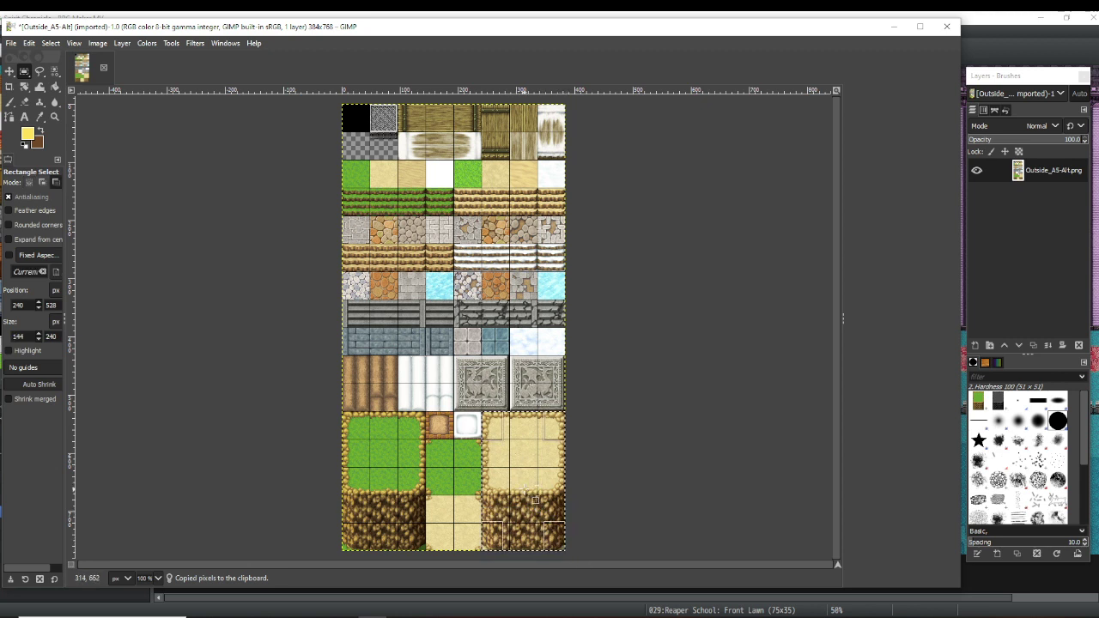
key(ctrl+v)
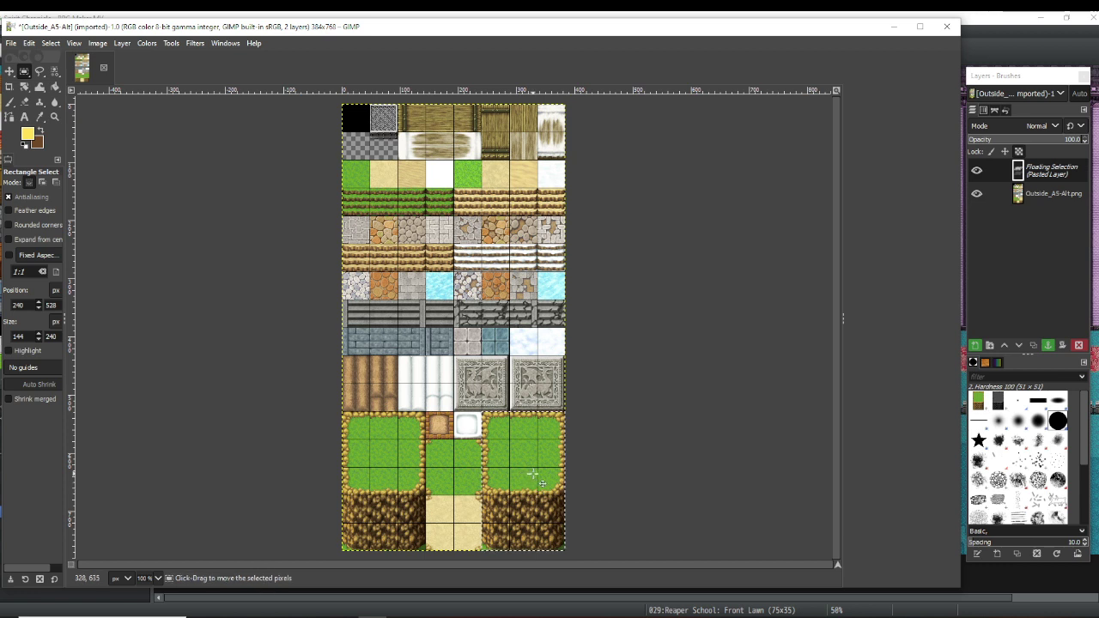
- Try shifting the pasted cliff block's hue to 101 with Hue-Saturation, and cancel the adjustment
click(144, 44)
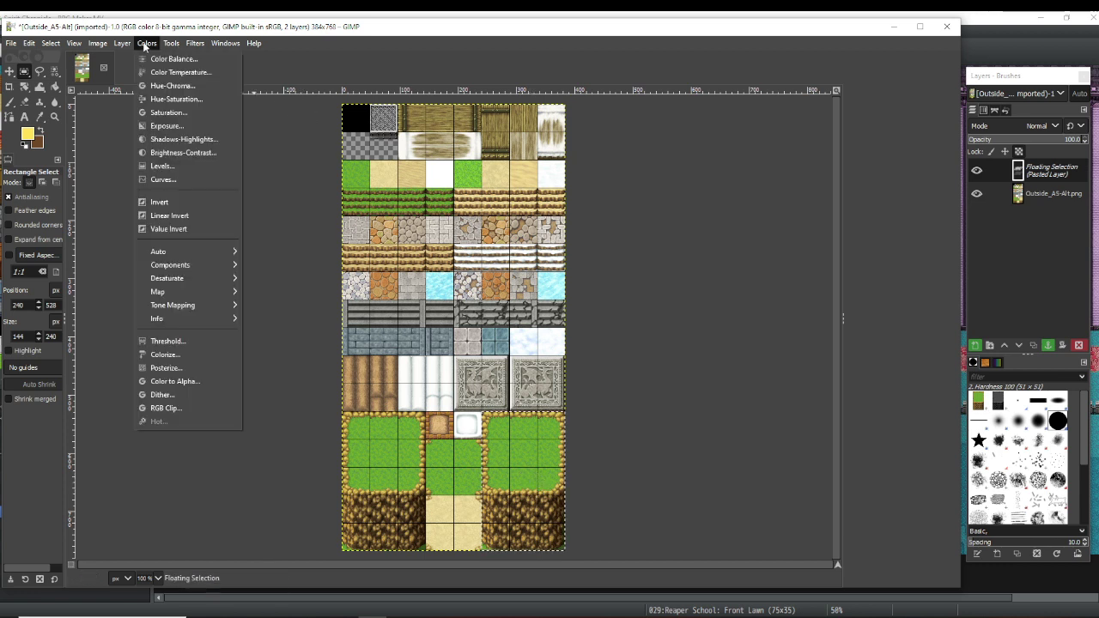
click(191, 96)
drag(345, 106, 269, 109)
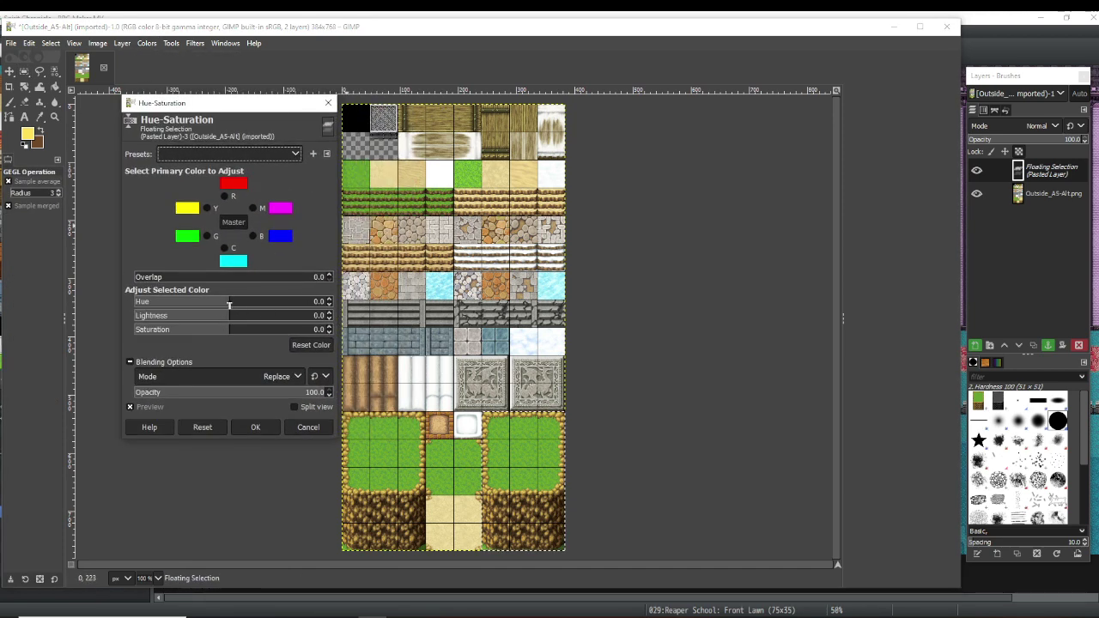
drag(229, 305, 283, 304)
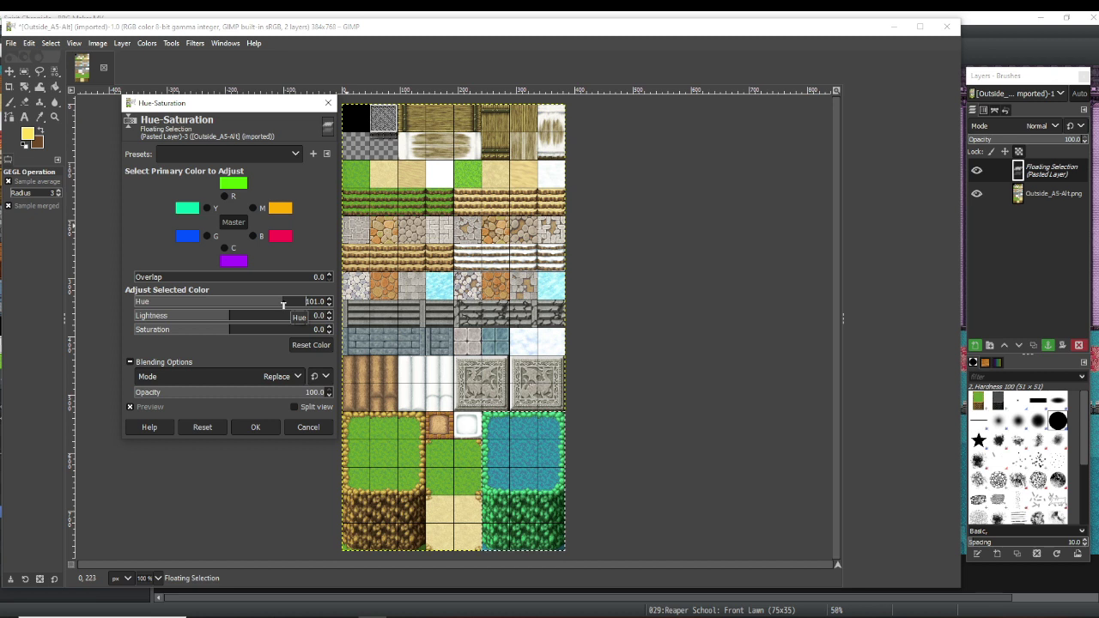
click(308, 427)
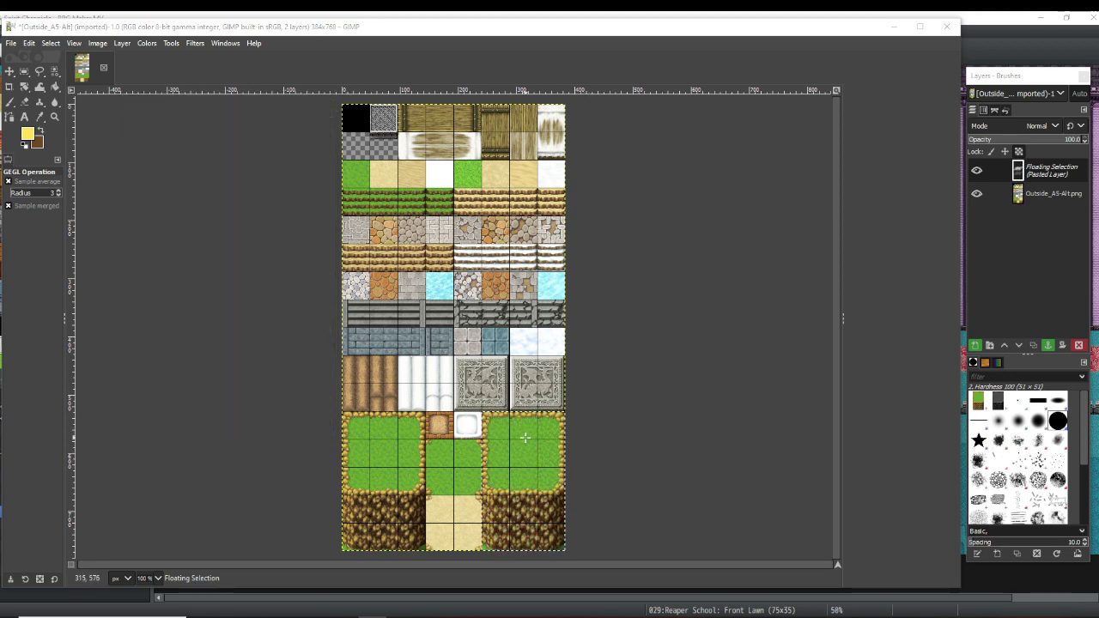
- Convert the pasted cliff block's floating selection to a new layer
right_click(981, 269)
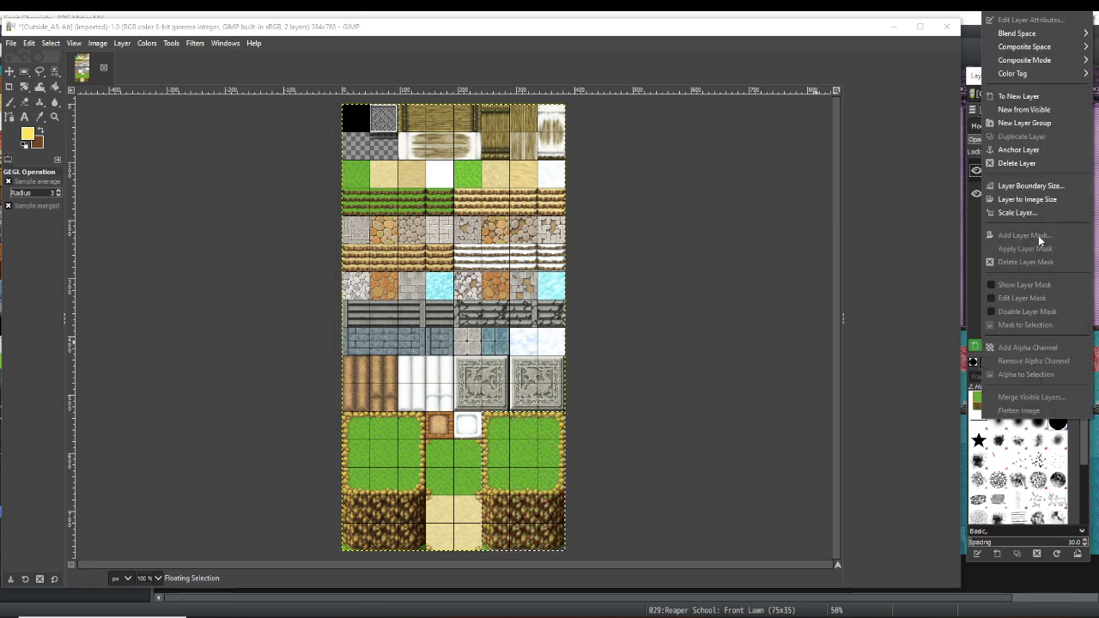
click(1018, 96)
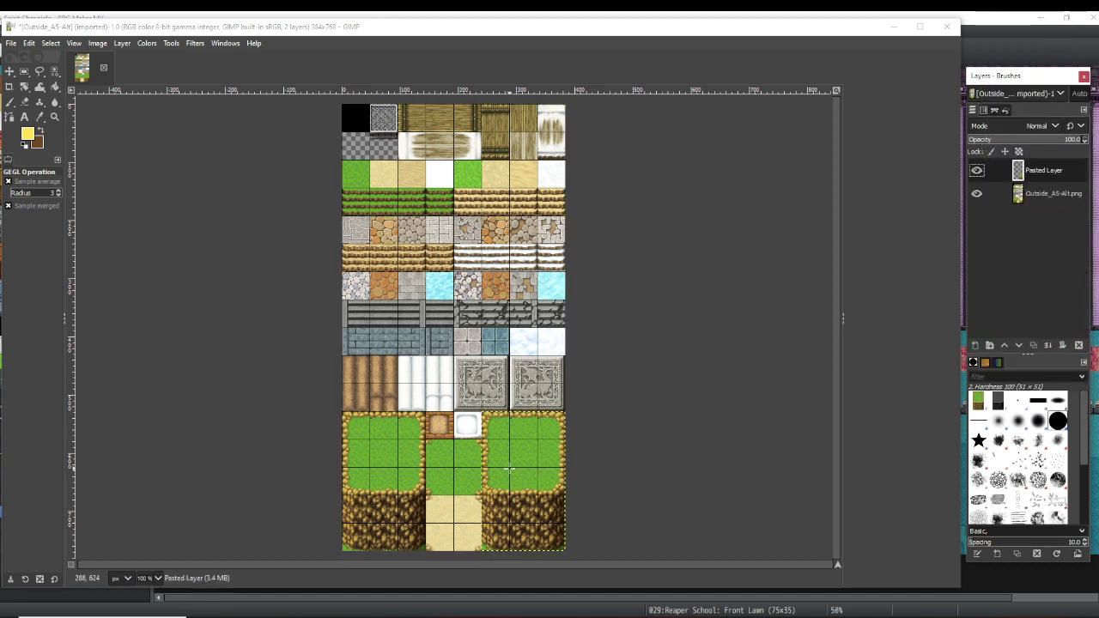
- Select all the green grass on the pasted cliff block by colour
click(55, 71)
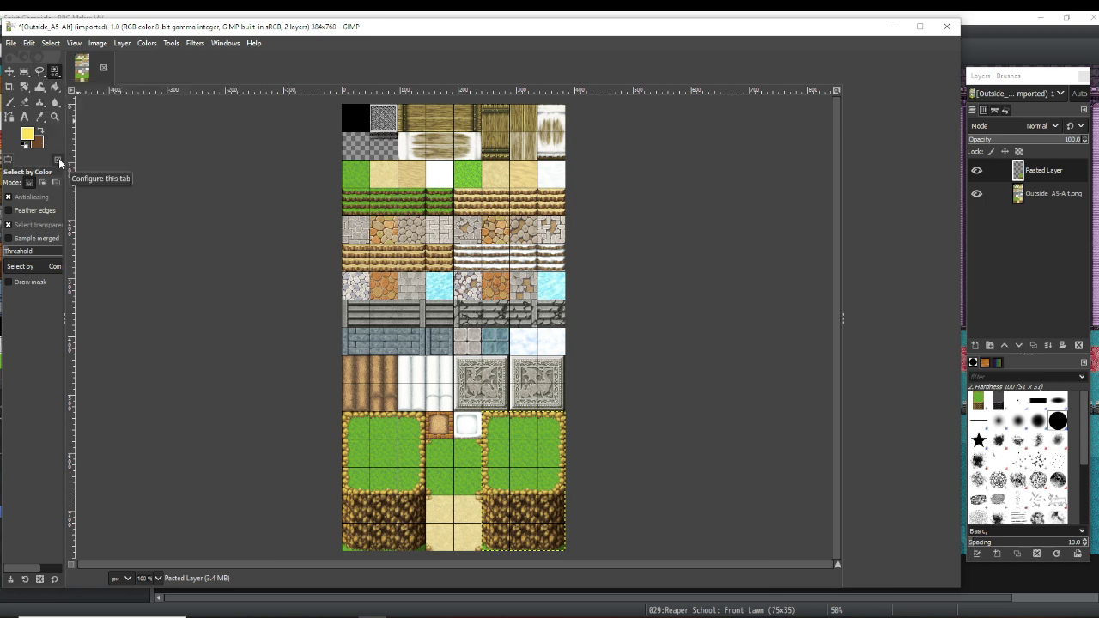
click(54, 116)
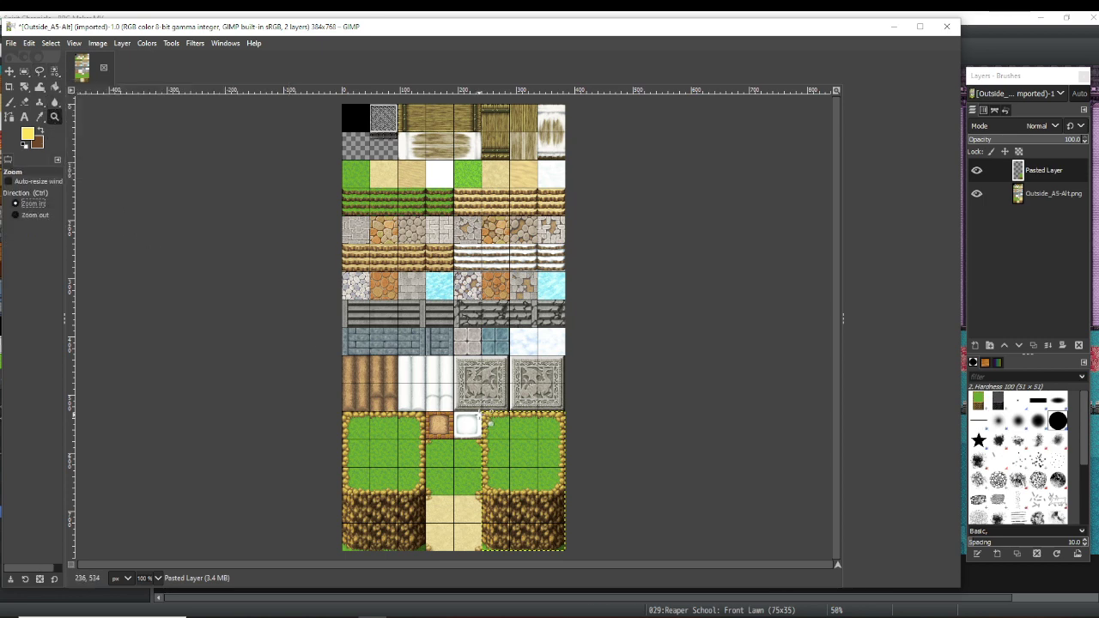
click(501, 418)
click(502, 418)
scroll(507, 378, down, 3)
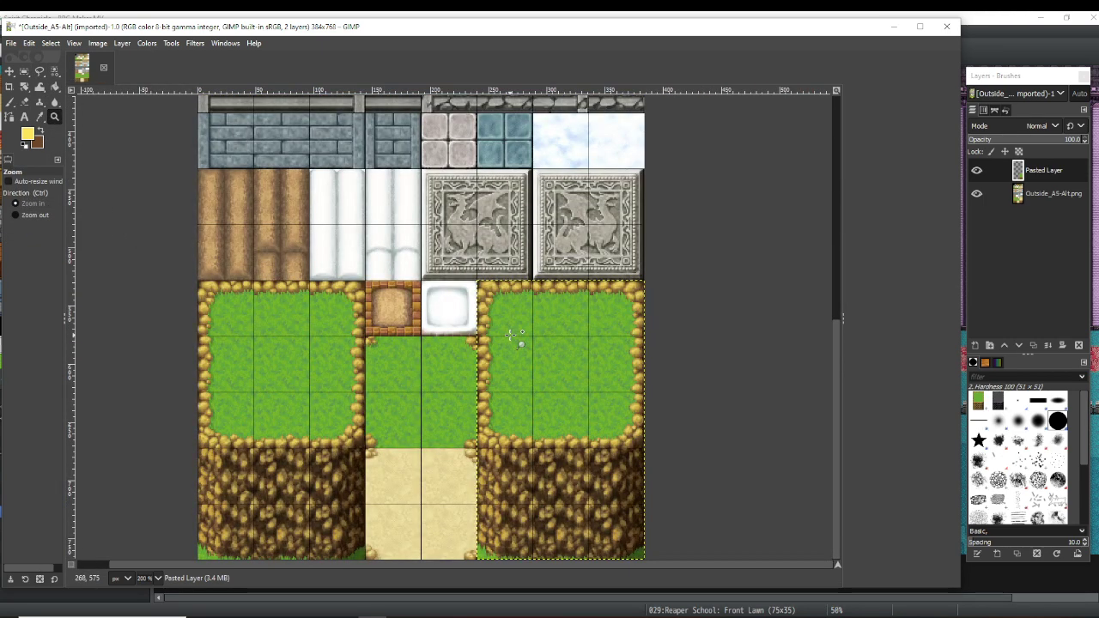
click(54, 71)
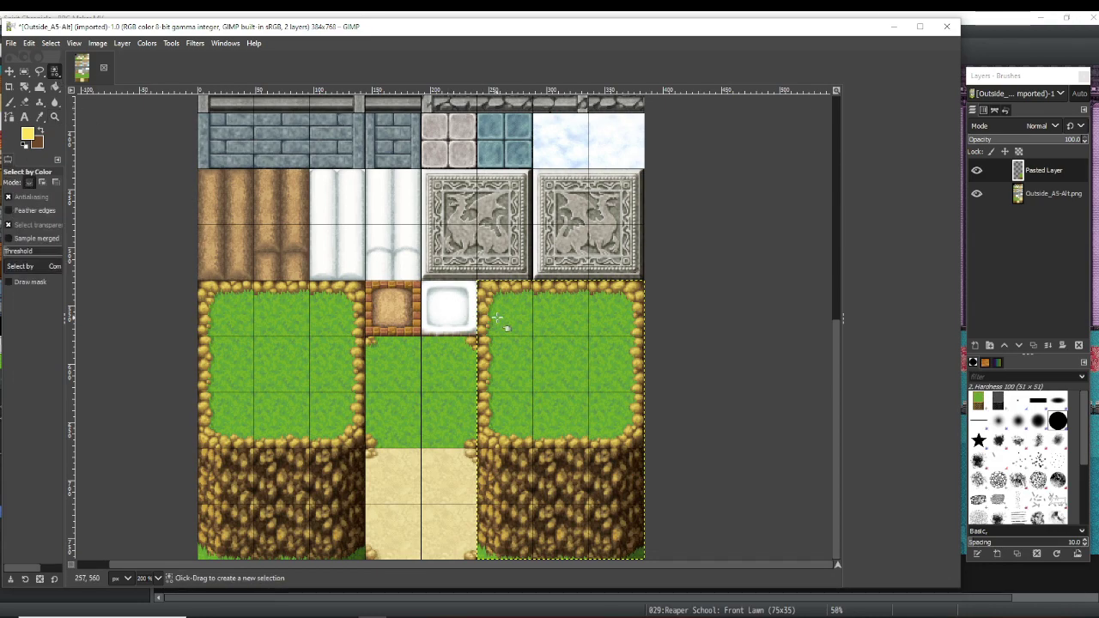
click(515, 315)
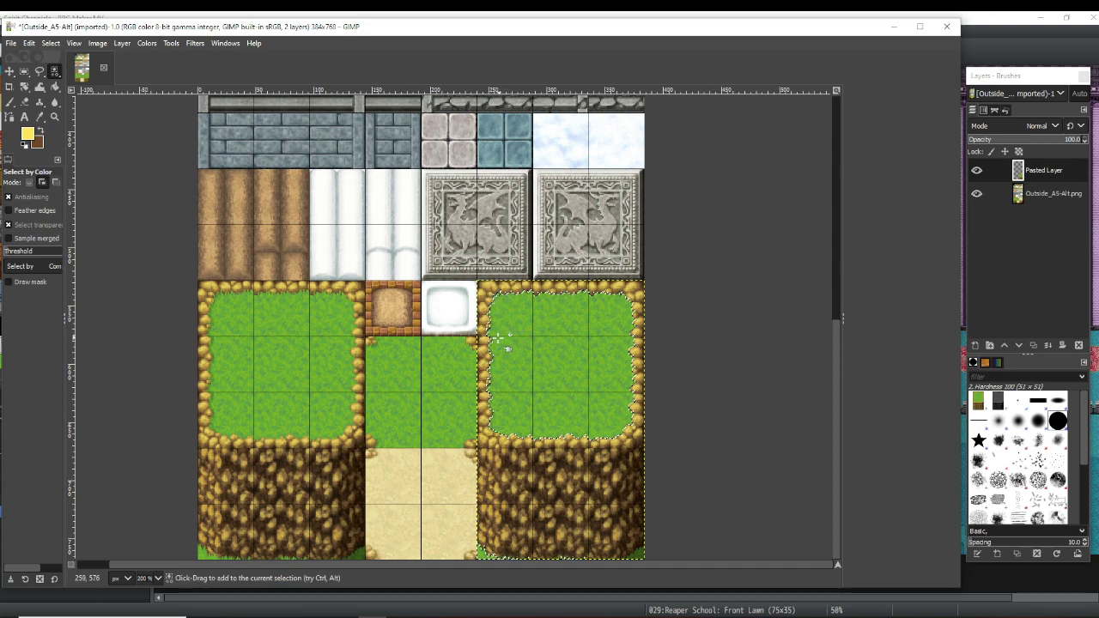
- Shift the selected grass's hue to 97.7 with Hue-Saturation
key(z)
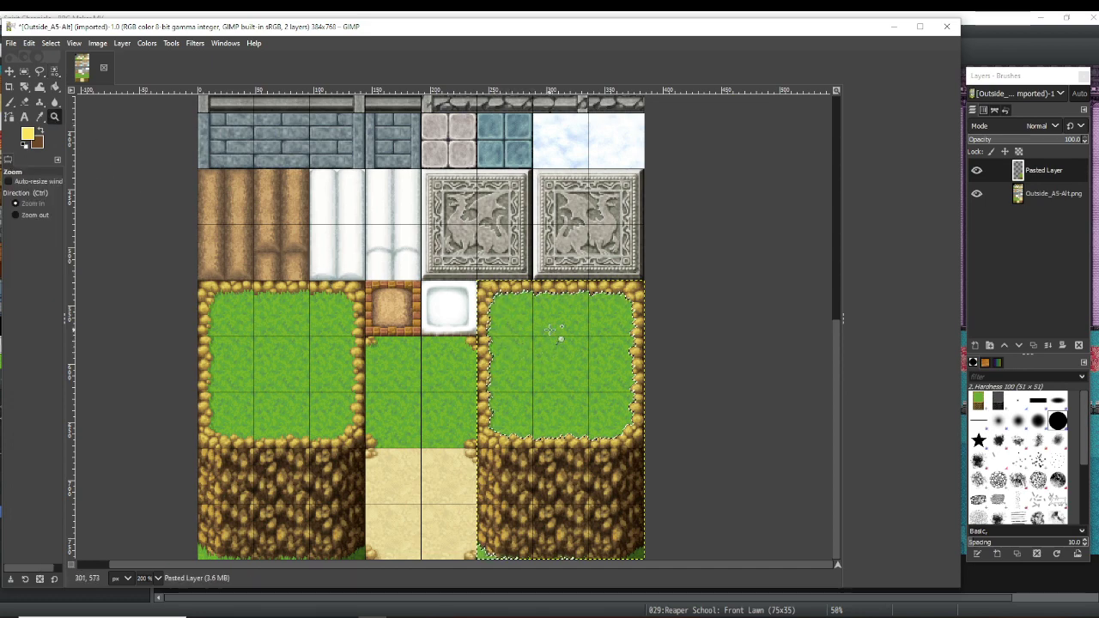
click(550, 330)
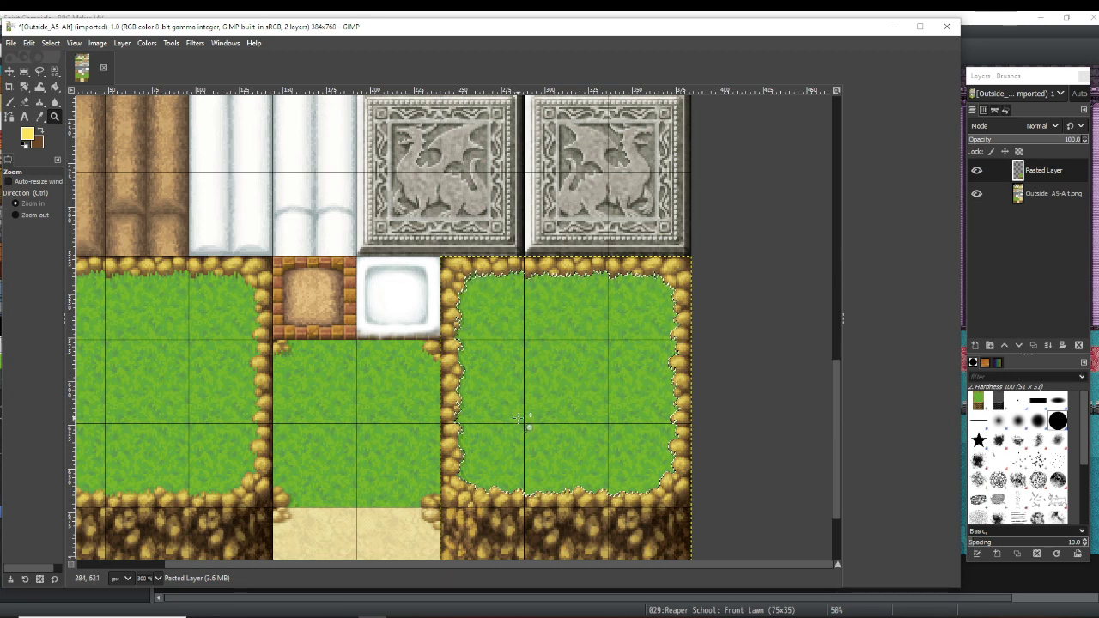
click(148, 43)
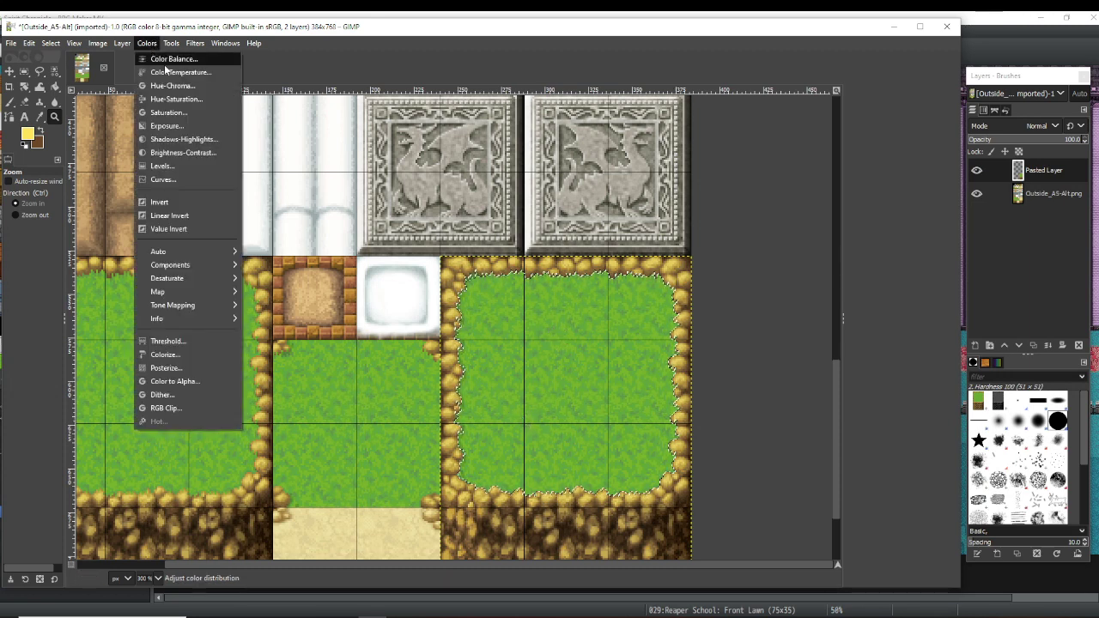
click(176, 98)
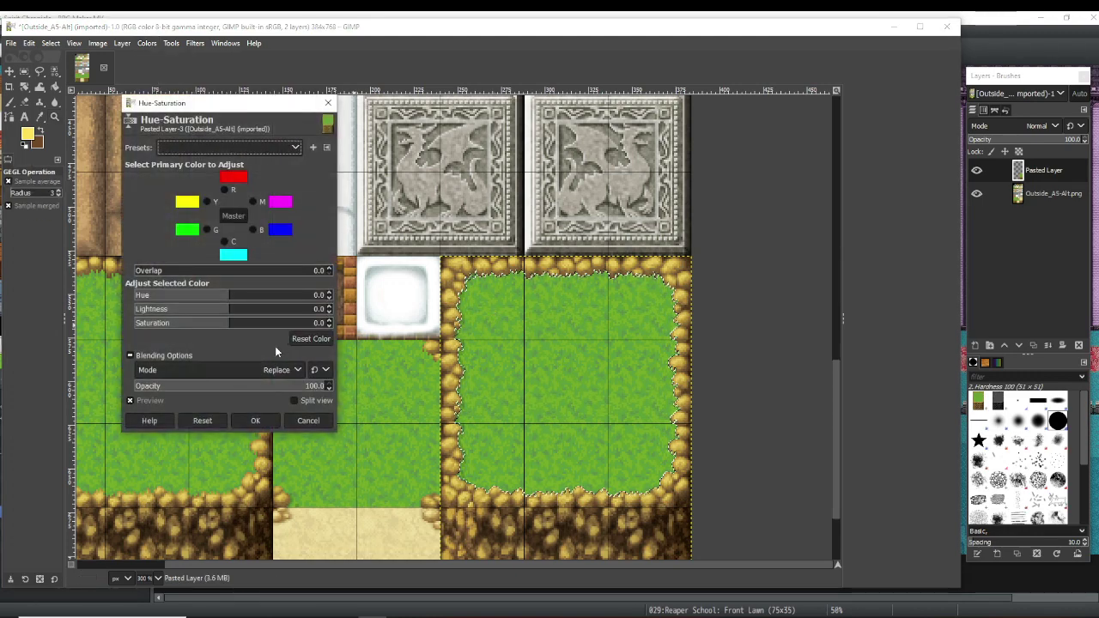
drag(230, 299, 282, 305)
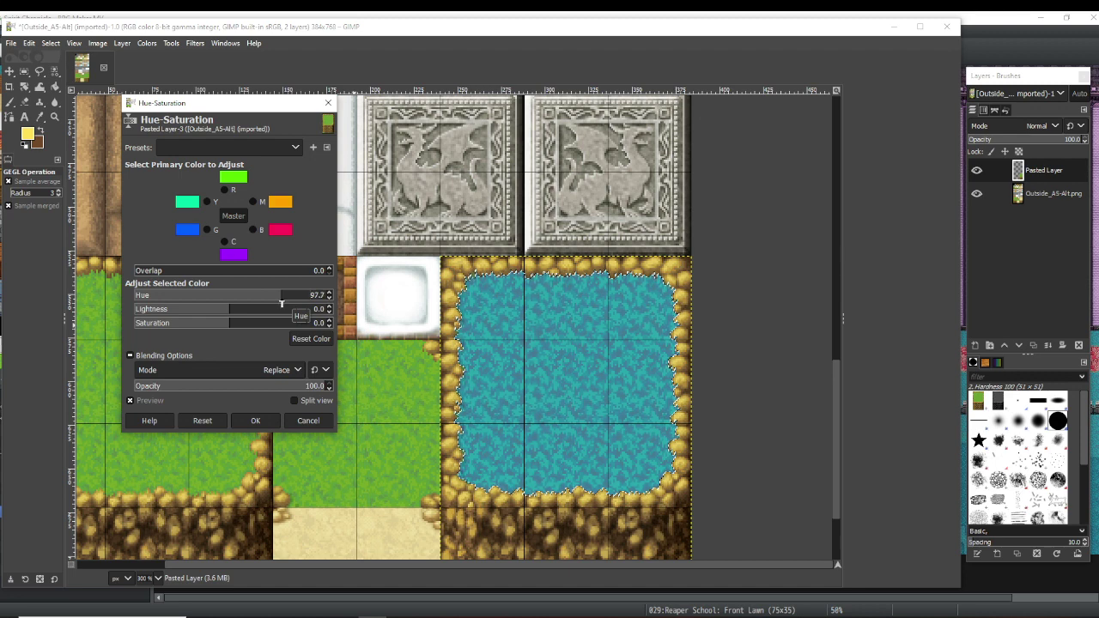
click(362, 280)
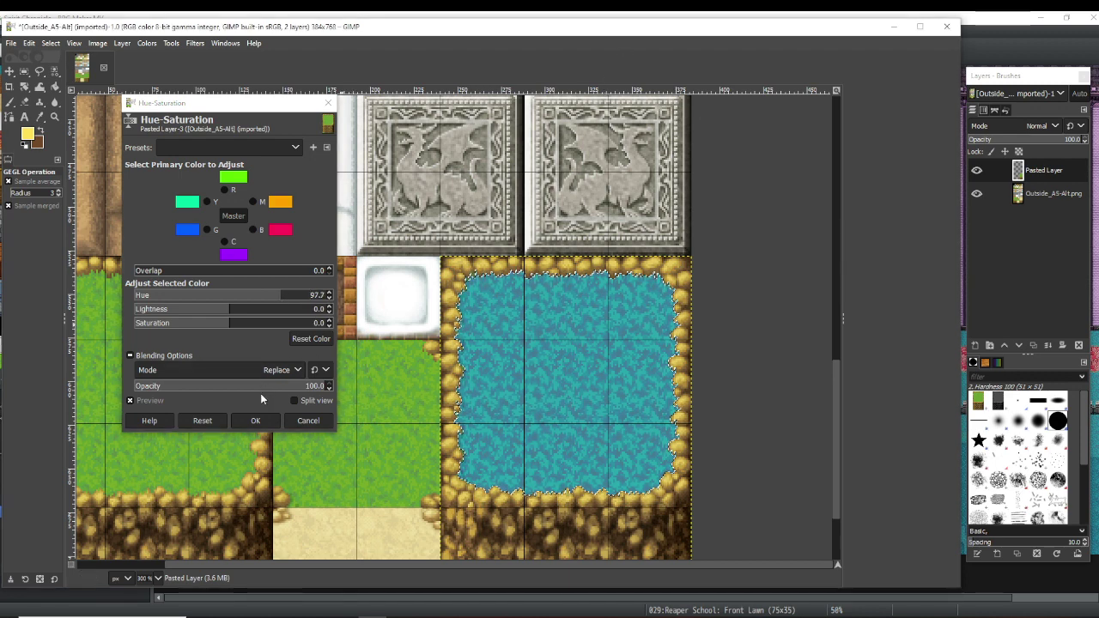
click(256, 420)
- Reposition the image window and invert the selection to cover the pasted block's rock border and cliff face
drag(347, 25, 673, 67)
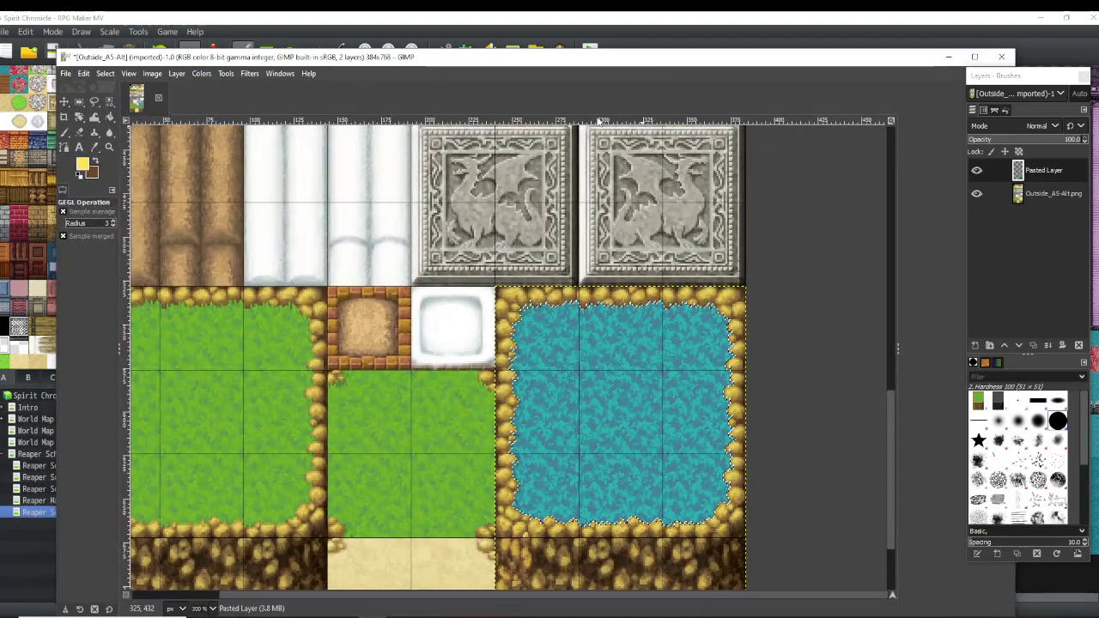
click(249, 73)
click(460, 57)
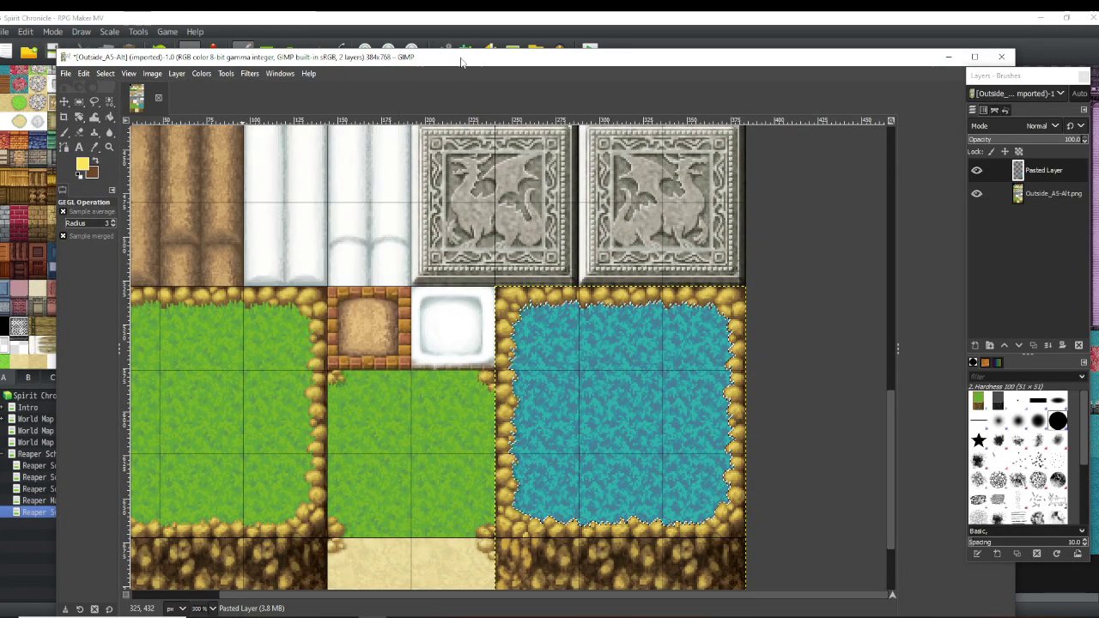
drag(460, 58, 467, 34)
click(119, 48)
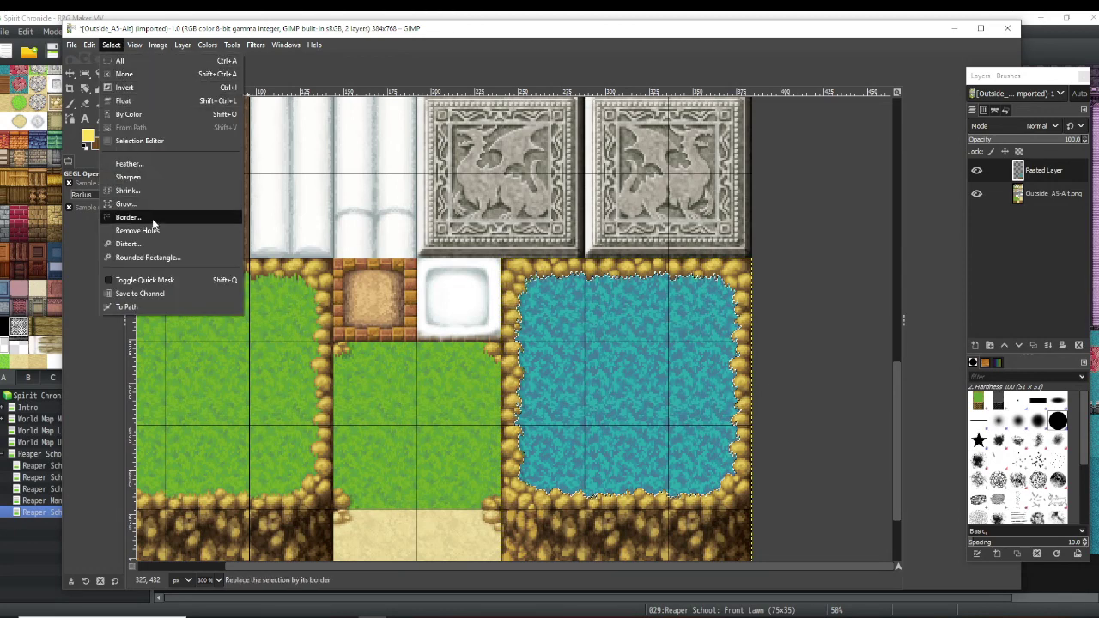
click(142, 90)
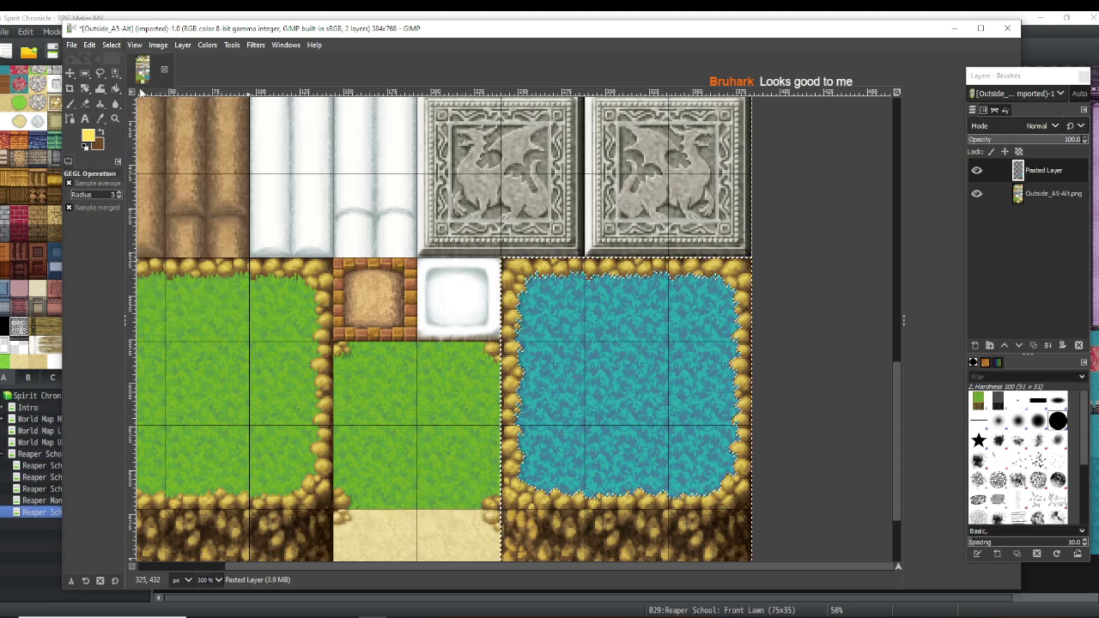
- Shift the selected rock border and cliff face's hue to -58.2 with Hue-Saturation
click(206, 46)
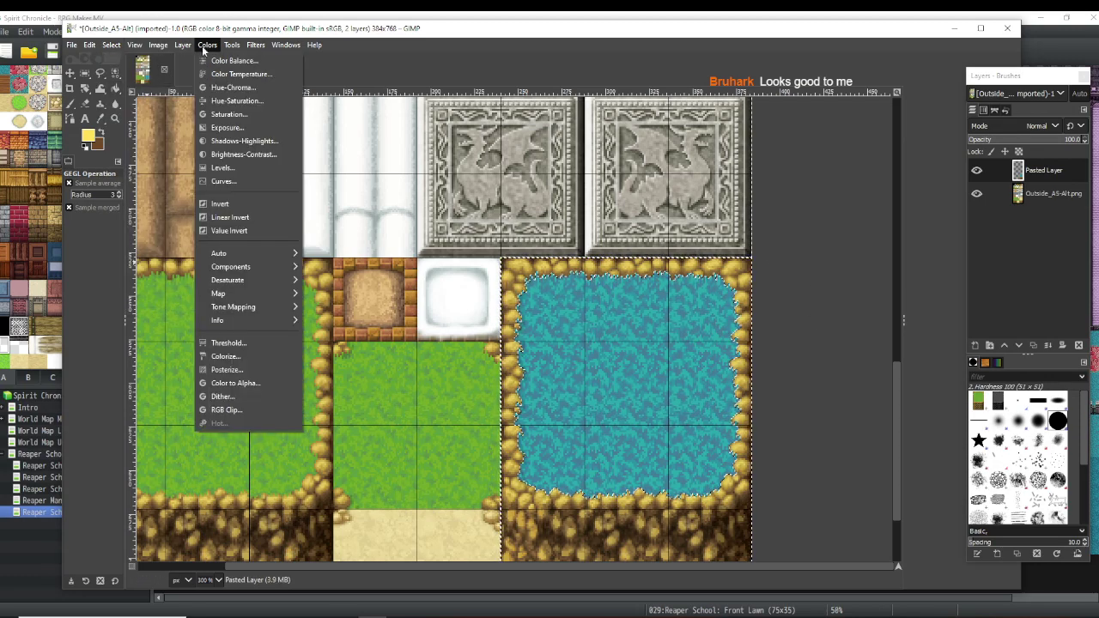
click(233, 101)
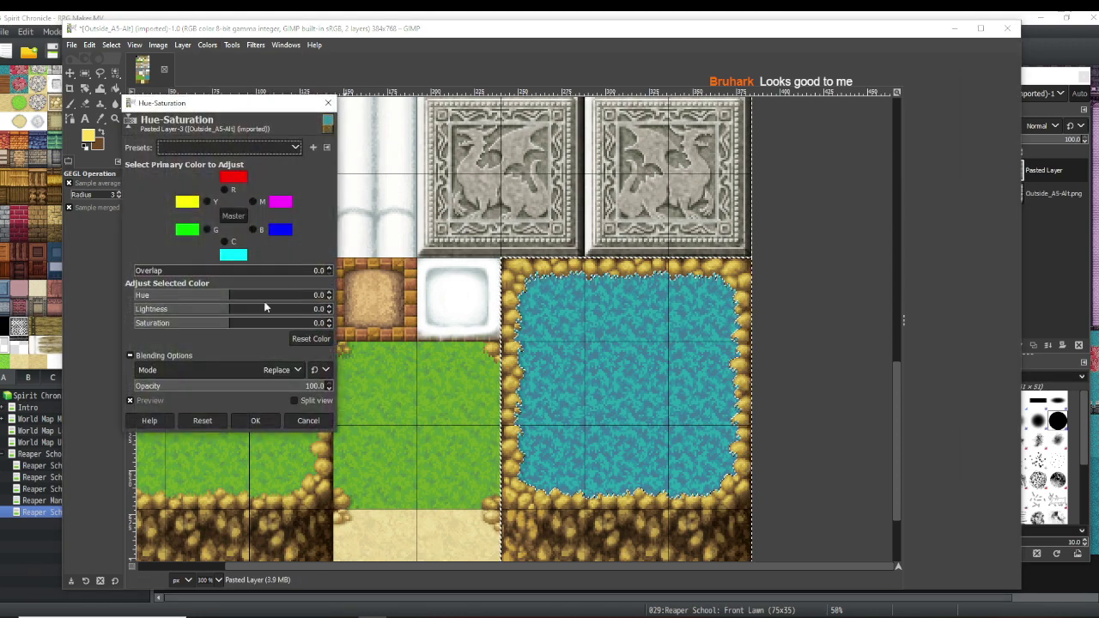
drag(227, 300, 199, 302)
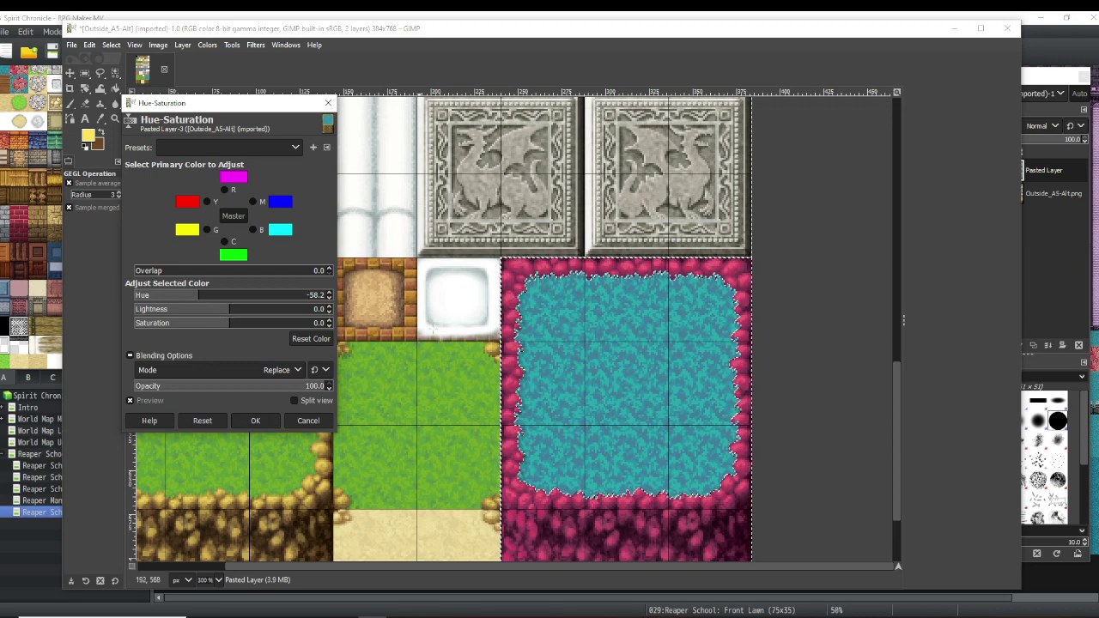
scroll(598, 320, down, 3)
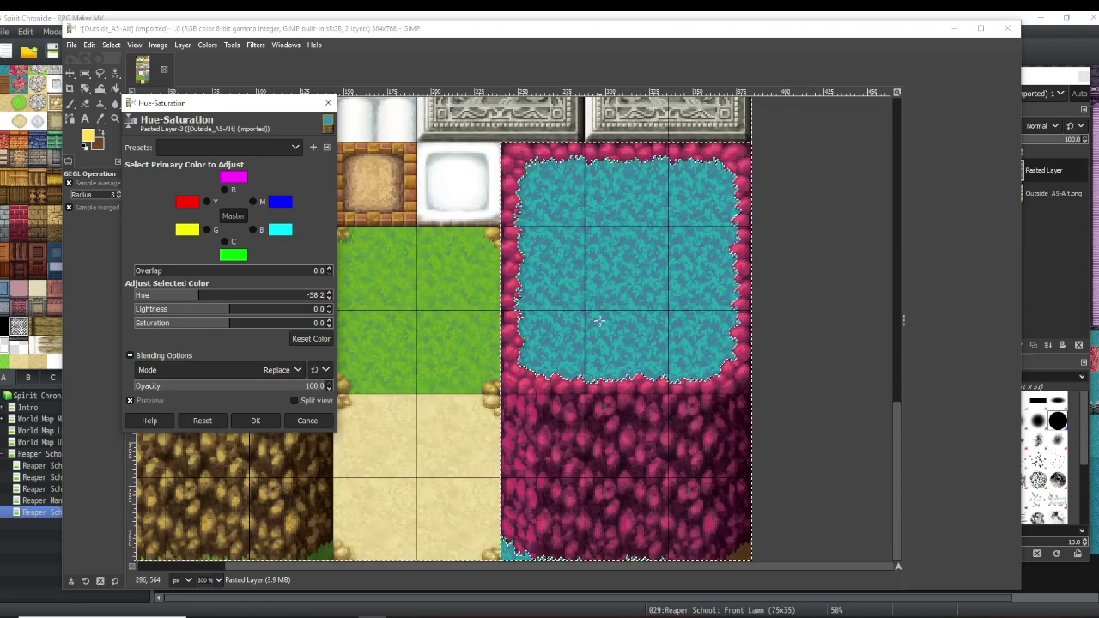
click(255, 420)
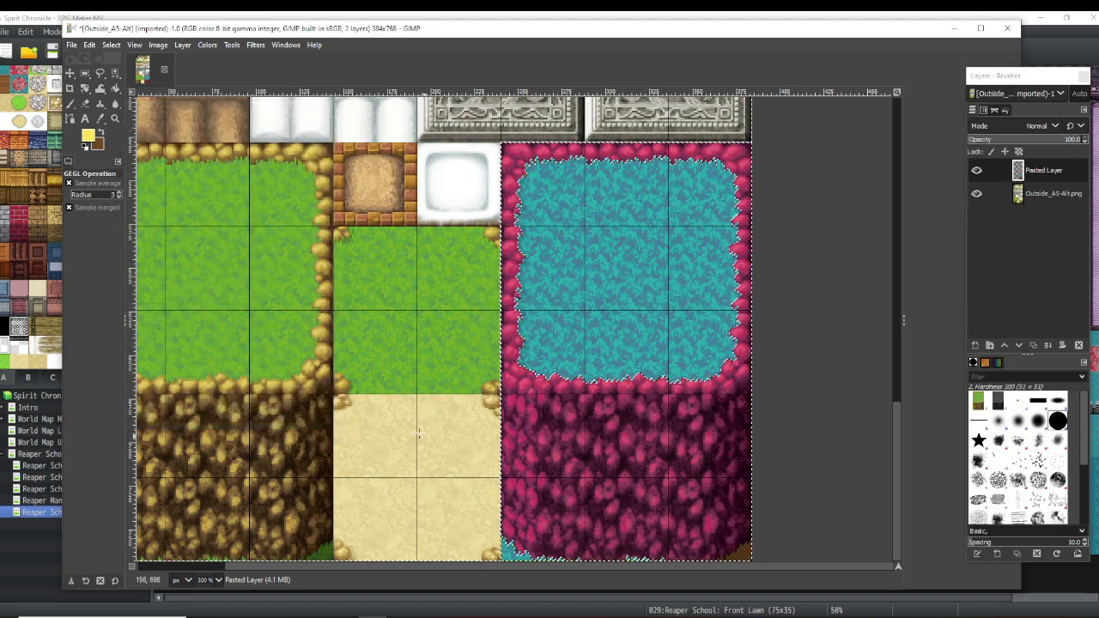